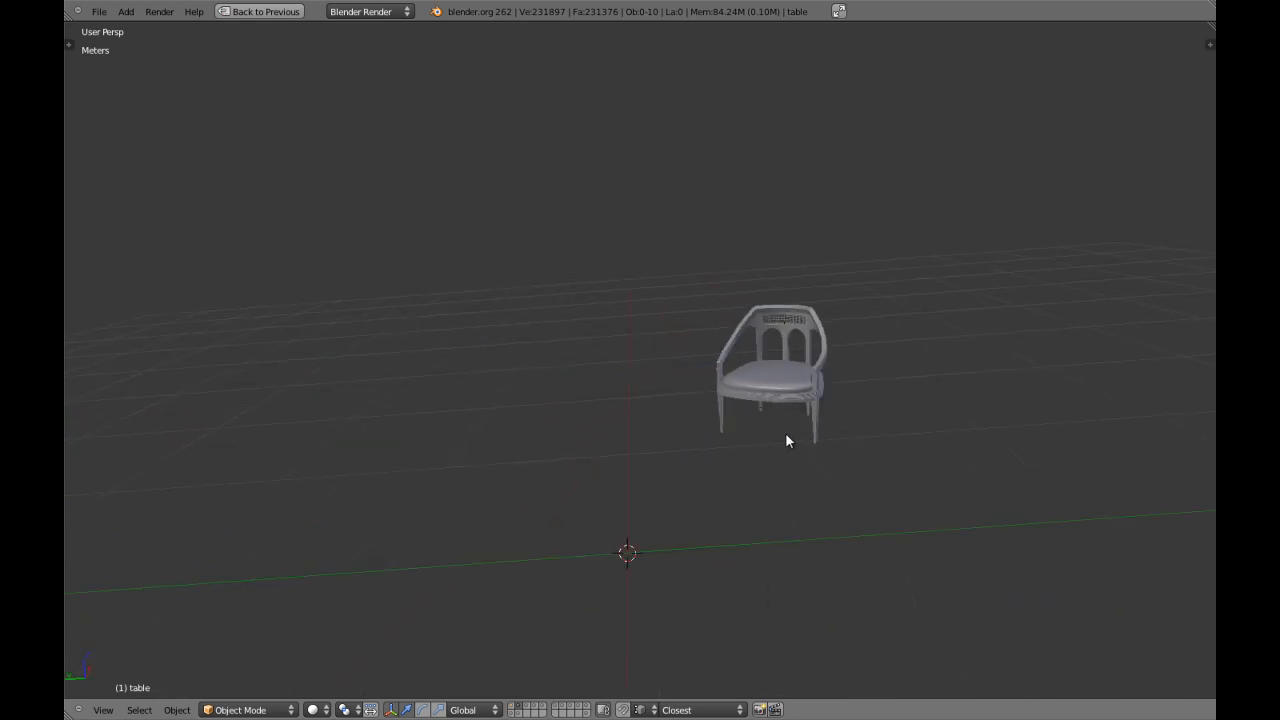
# Examine the finished armchair model, including its woven backrest panel, seat and legs, in solid and wireframe display.
pyautogui.scroll(3, 604, 423)
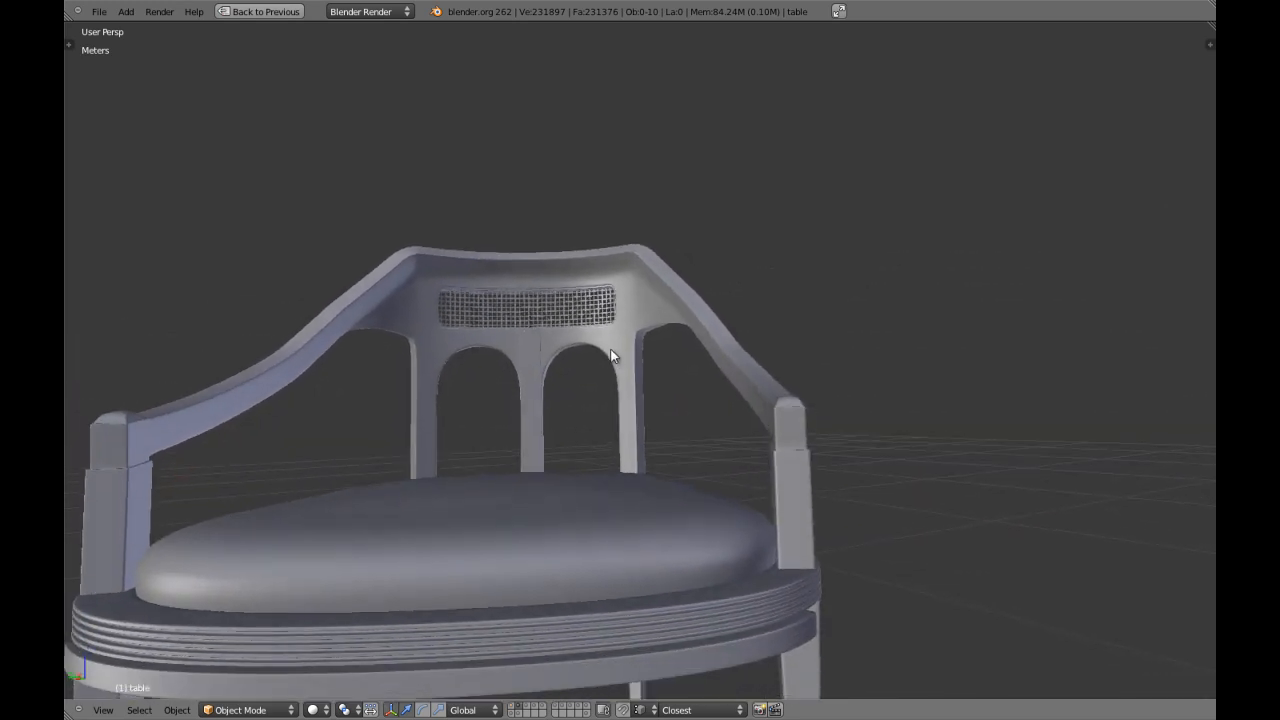
pyautogui.press('z')
pyautogui.moveTo(549, 414)
pyautogui.mouseDown(button='middle')
pyautogui.moveTo(435, 482)
pyautogui.moveTo(463, 513)
pyautogui.moveTo(543, 542)
pyautogui.moveTo(710, 484)
pyautogui.moveTo(685, 512)
pyautogui.moveTo(450, 493)
pyautogui.moveTo(597, 497)
pyautogui.moveTo(531, 429)
pyautogui.moveTo(571, 371)
pyautogui.moveTo(640, 430)
pyautogui.moveTo(663, 480)
pyautogui.moveTo(674, 380)
pyautogui.moveTo(700, 409)
pyautogui.moveTo(846, 409)
pyautogui.moveTo(609, 454)
pyautogui.moveTo(523, 449)
pyautogui.moveTo(578, 506)
pyautogui.moveTo(364, 457)
pyautogui.moveTo(460, 380)
pyautogui.moveTo(509, 489)
pyautogui.moveTo(713, 419)
pyautogui.moveTo(574, 398)
pyautogui.moveTo(774, 526)
pyautogui.moveTo(631, 489)
pyautogui.moveTo(657, 409)
pyautogui.moveTo(600, 520)
pyautogui.moveTo(609, 417)
pyautogui.moveTo(677, 443)
pyautogui.moveTo(820, 400)
pyautogui.moveTo(663, 457)
pyautogui.moveTo(760, 434)
pyautogui.moveTo(480, 514)
pyautogui.moveTo(577, 517)
pyautogui.moveTo(489, 477)
pyautogui.moveTo(586, 480)
pyautogui.moveTo(580, 451)
pyautogui.moveTo(634, 507)
pyautogui.mouseUp(button='middle')
pyautogui.press('z')
pyautogui.press('z')
pyautogui.press('z')
pyautogui.scroll(-5, 629, 349)
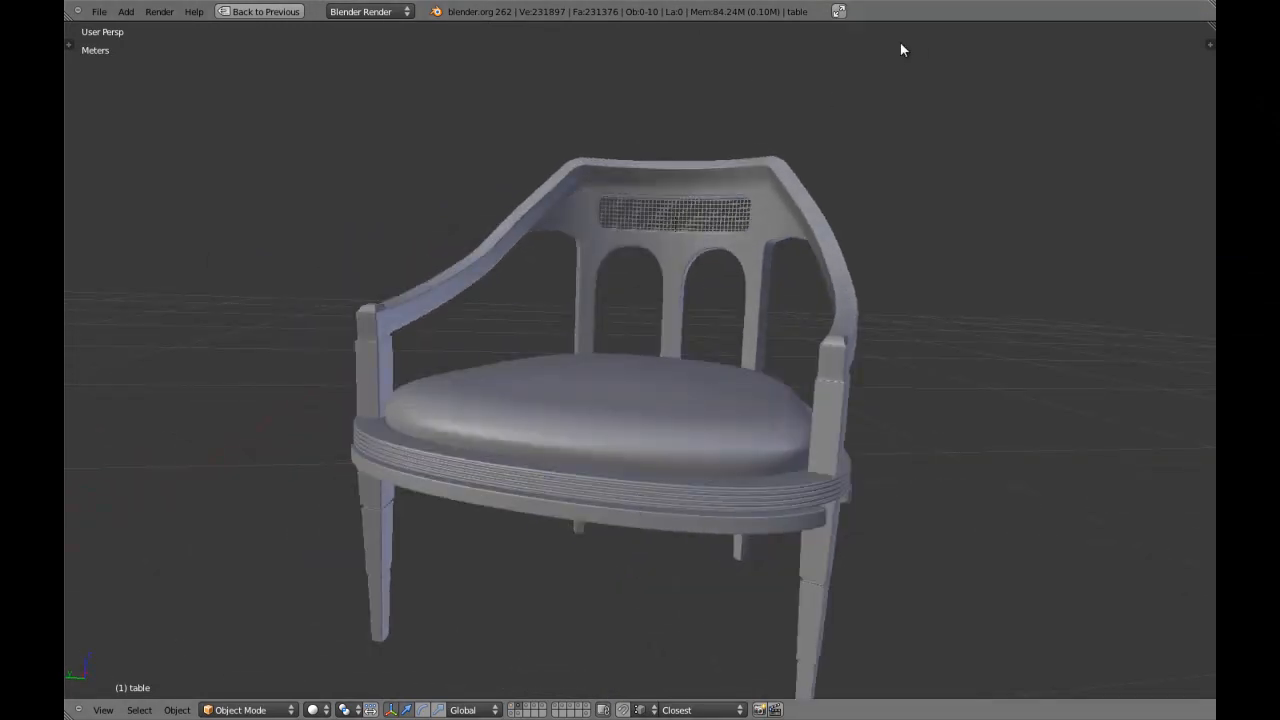
pyautogui.moveTo(629, 349); pyautogui.dragTo(731, 520, button='middle')
pyautogui.scroll(1, 731, 520)
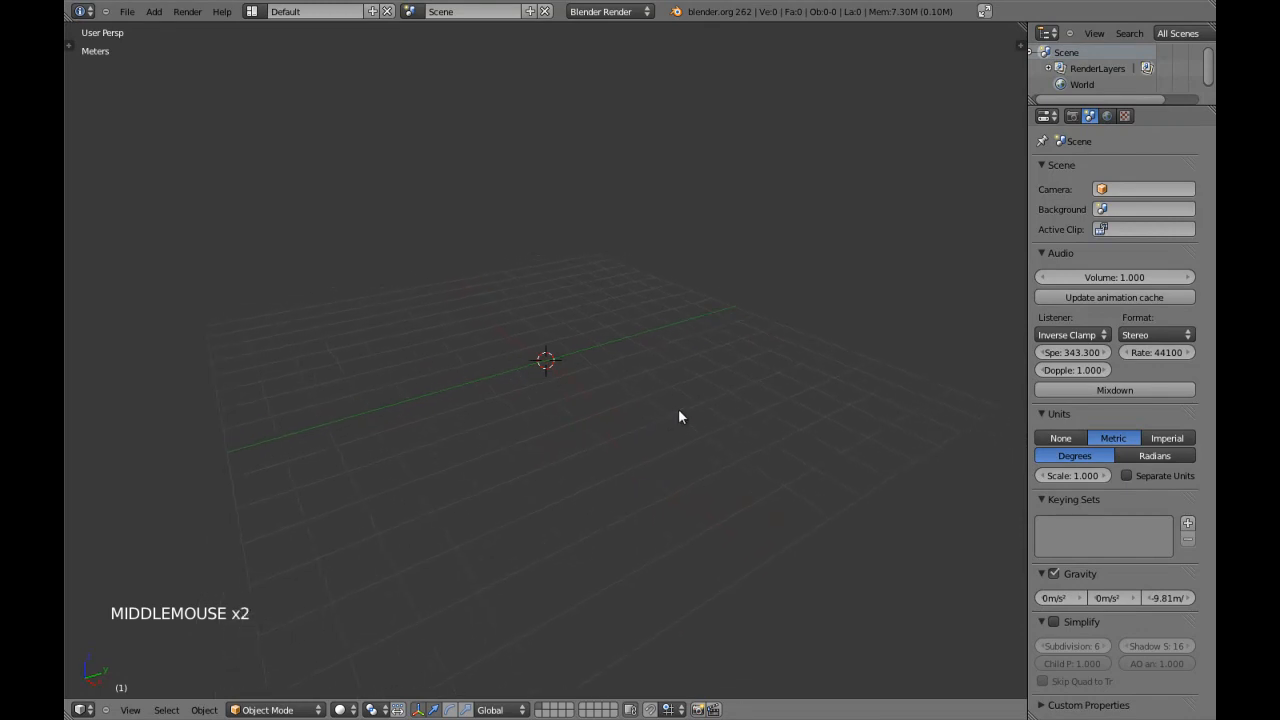
# Save the empty scene as a Blender file named Chair in the tutorial's scenes folder.
pyautogui.hotkey('ctrl', 'shift', 's')
pyautogui.click(359, 72)
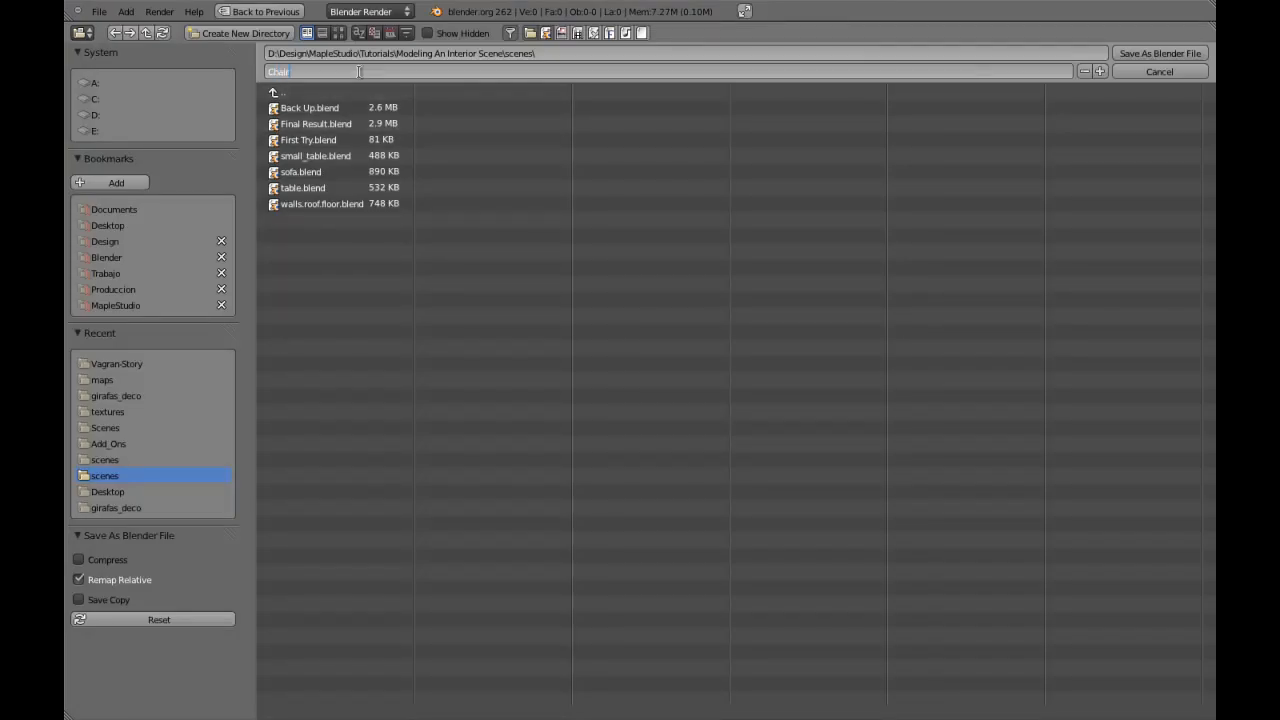
pyautogui.doubleClick(1138, 53)
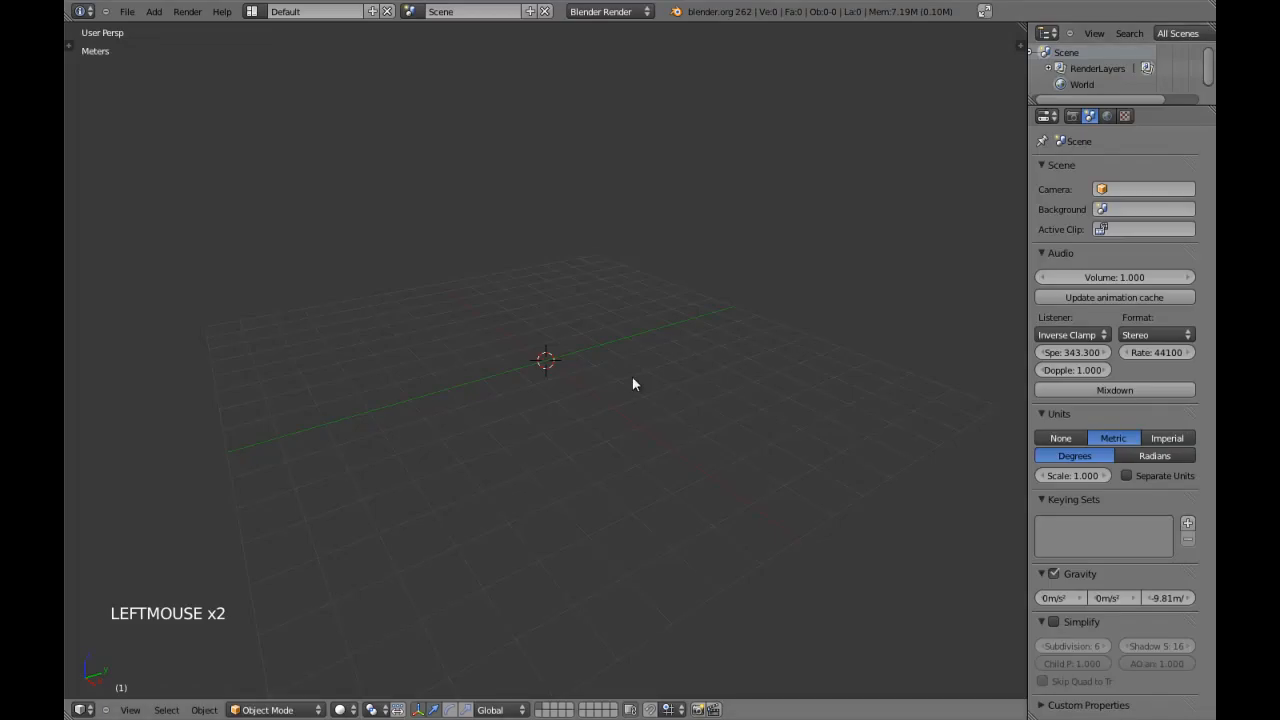
# Add a cube at the scene origin in orthographic view and display it in wireframe.
pyautogui.press('KP_7')
pyautogui.press('KP_5')
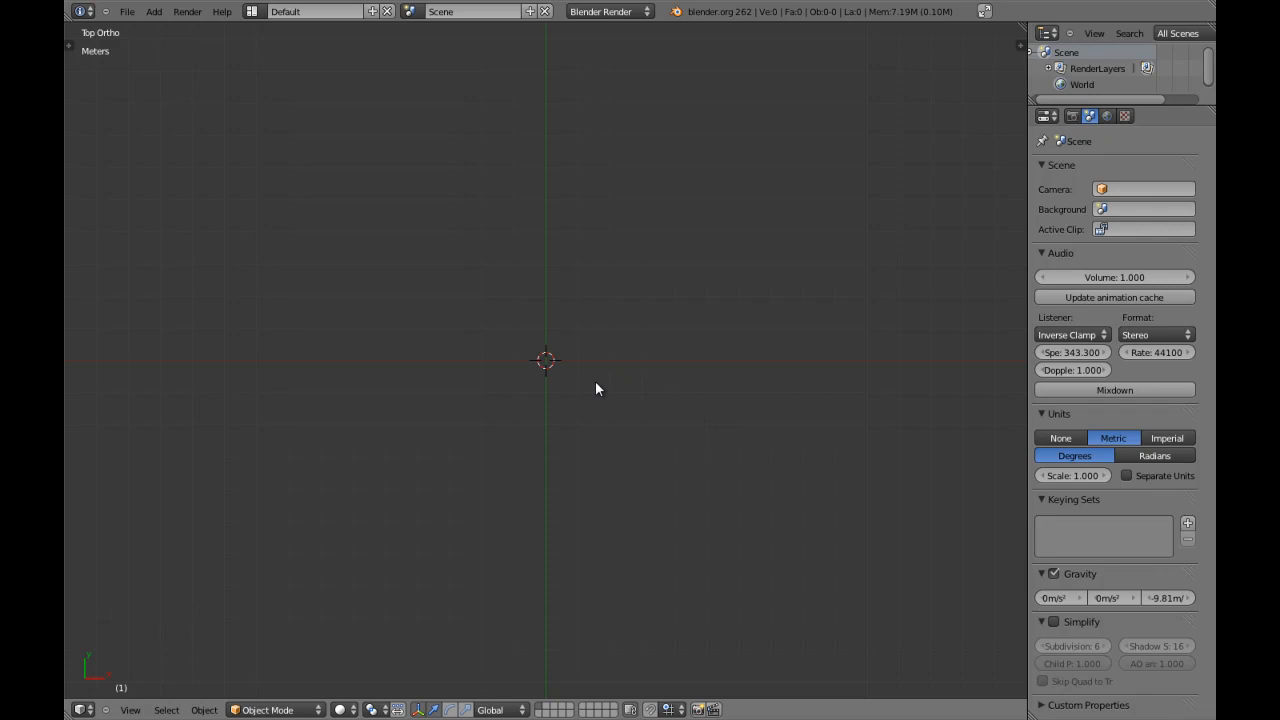
pyautogui.hotkey('shift', 'a')
pyautogui.moveTo(595, 381)
pyautogui.click(658, 398)
pyautogui.press('z')
pyautogui.scroll(4, 607, 396)
pyautogui.press('KP_1')
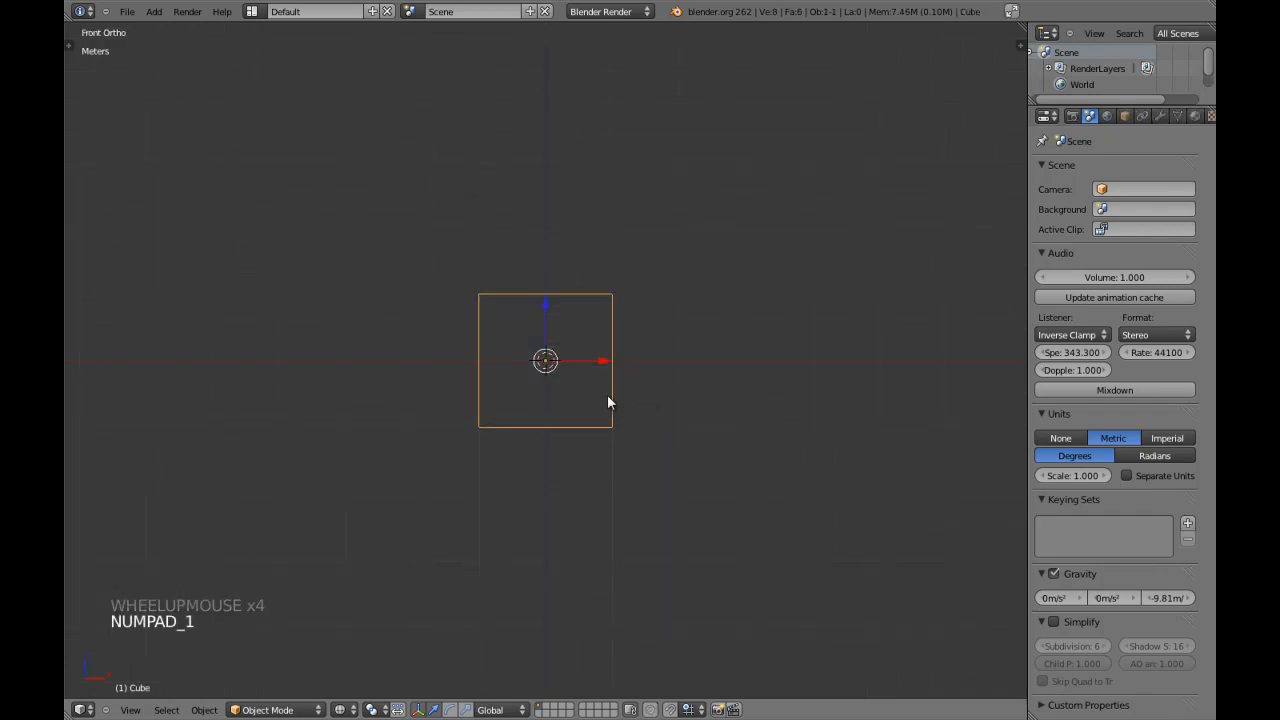
# Examine the new cube from the front, the top and an angle in solid and wireframe display.
pyautogui.moveTo(626, 366); pyautogui.dragTo(586, 386, button='middle')
pyautogui.press('z')
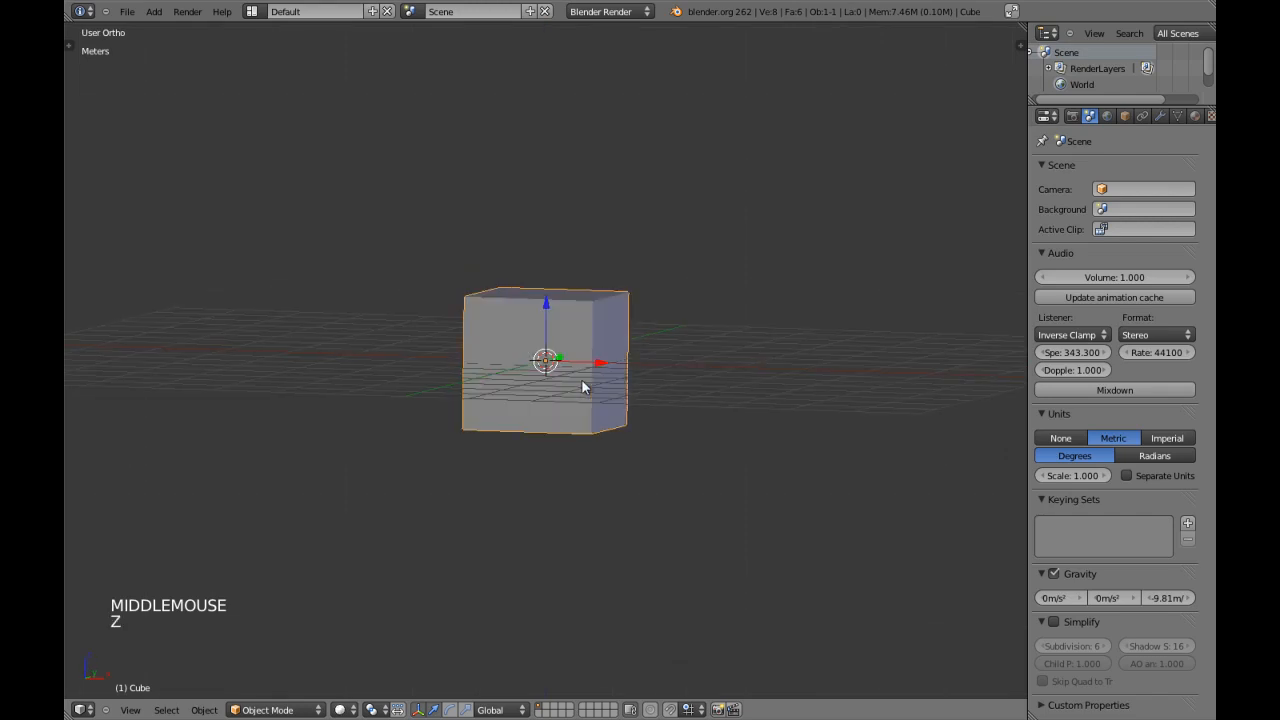
pyautogui.press('KP_1')
pyautogui.press('z')
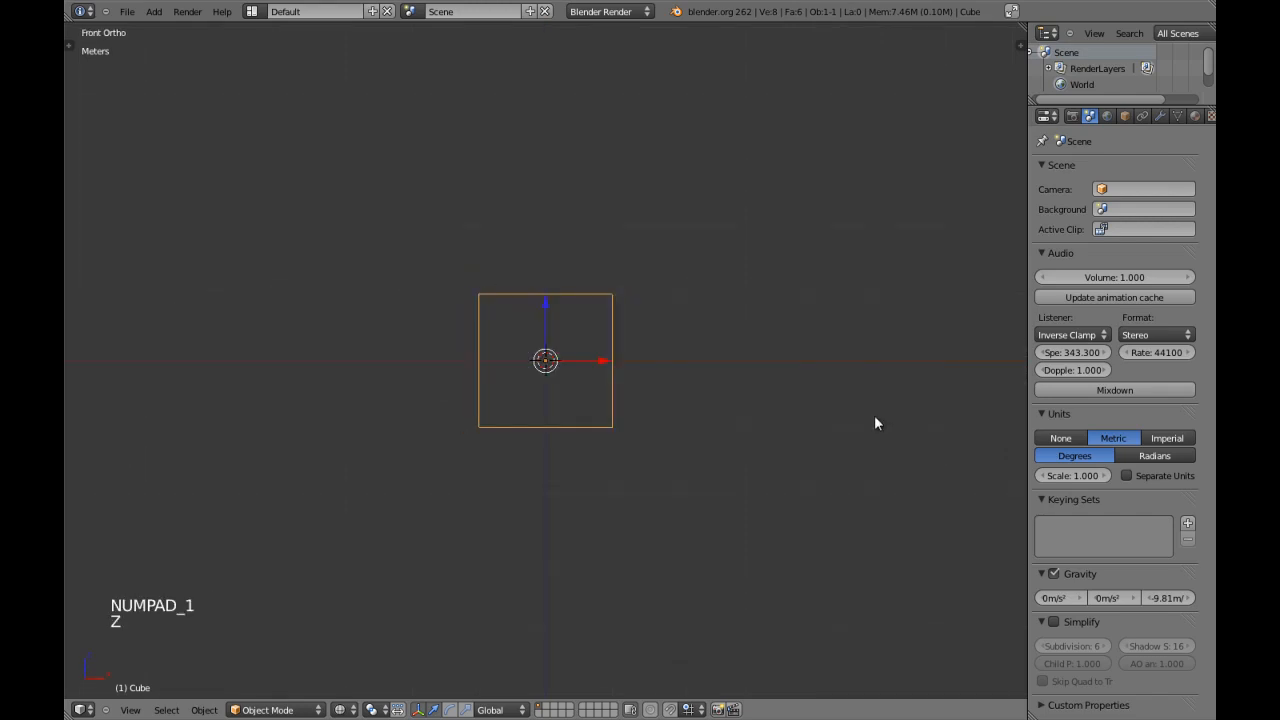
pyautogui.scroll(-3, 768, 398)
pyautogui.scroll(1, 566, 373)
pyautogui.scroll(1, 566, 373)
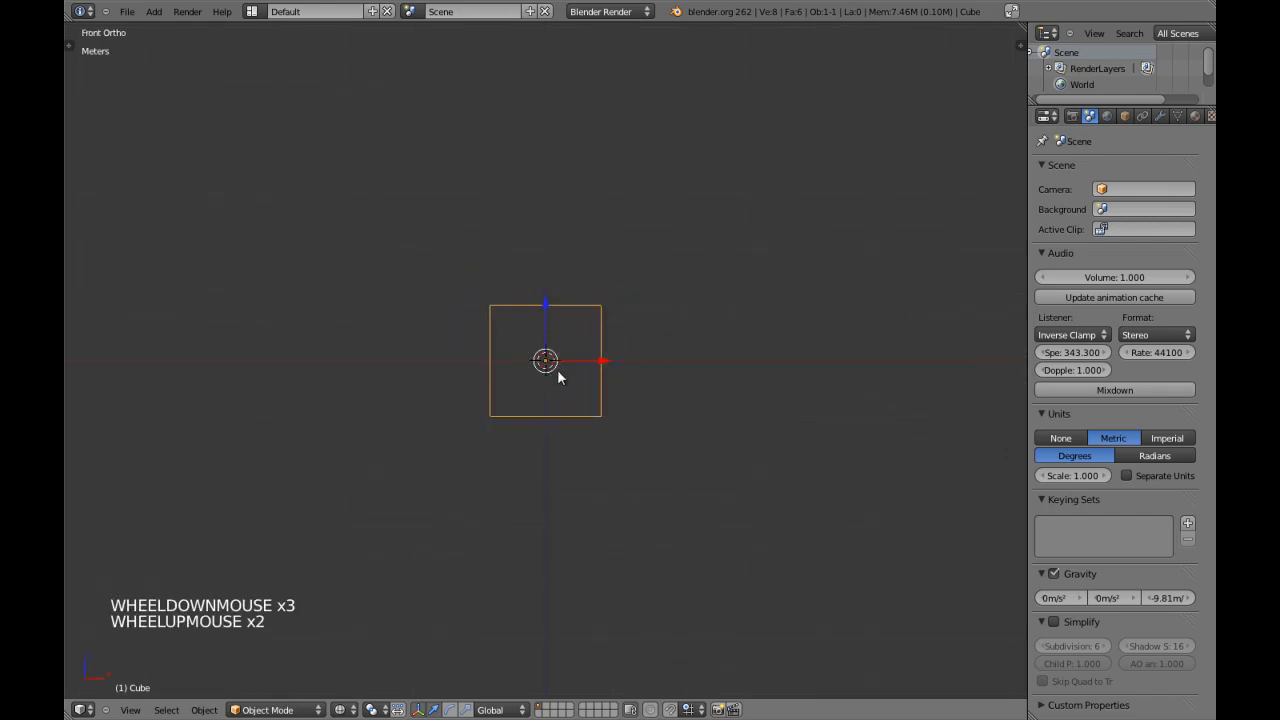
pyautogui.press('KP_7')
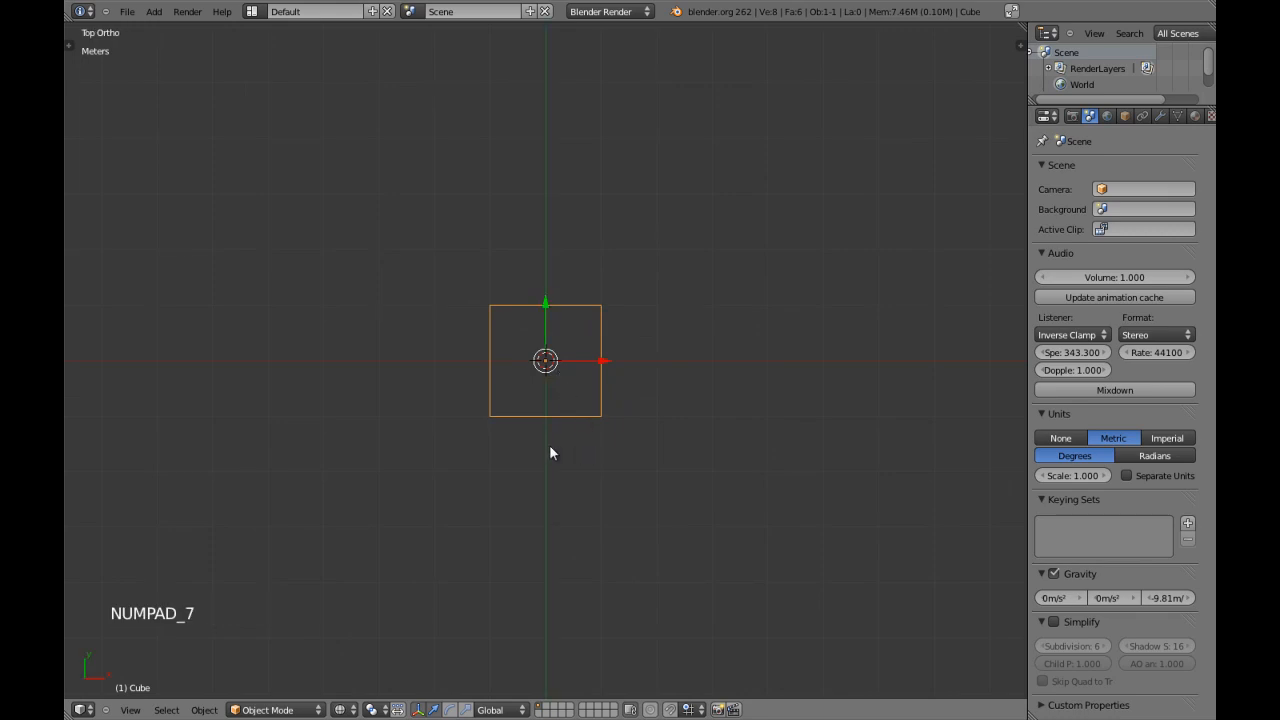
pyautogui.press('z')
pyautogui.scroll(4, 564, 406)
pyautogui.moveTo(565, 415); pyautogui.dragTo(646, 364, button='middle')
# Deselect the cube's geometry in Edit Mode, set the mesh select mode to Face and return to Object Mode.
pyautogui.press('KP_5')
pyautogui.scroll(-1, 627, 368)
pyautogui.press('Tab')
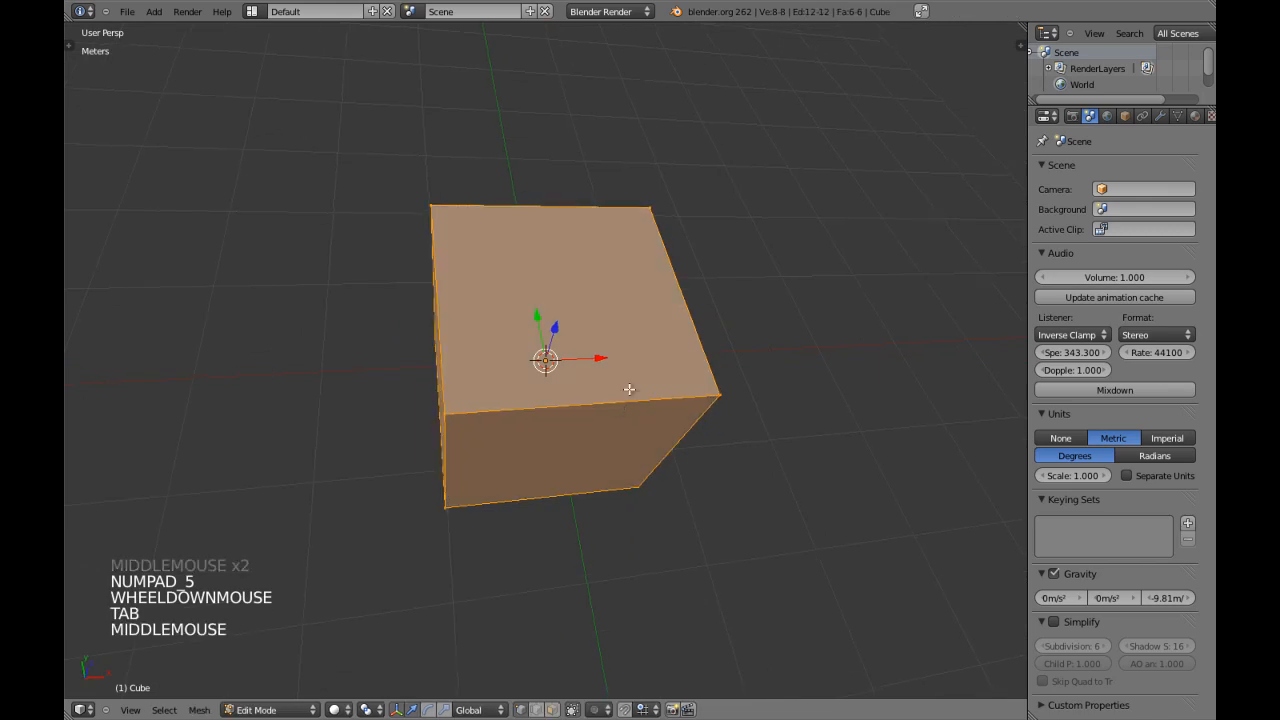
pyautogui.press('a')
pyautogui.hotkey('ctrl', 'Tab')
pyautogui.hotkey('ctrl', 'Tab')
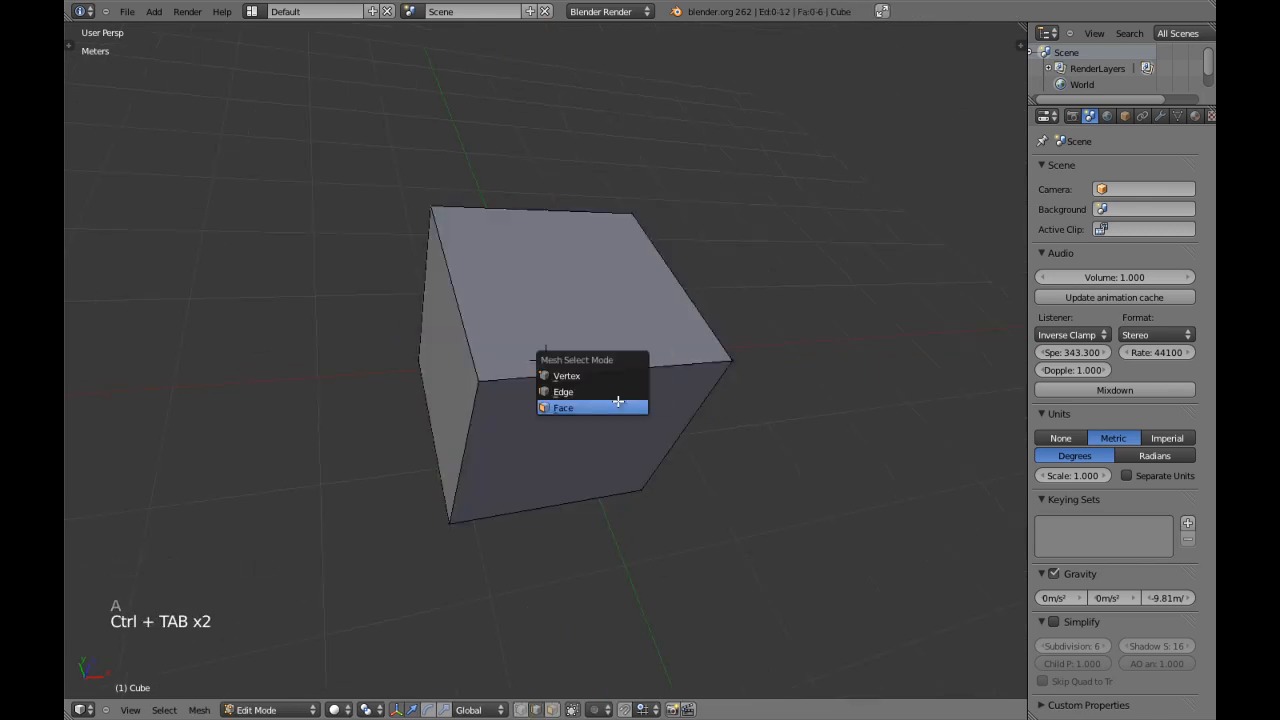
pyautogui.click(620, 401)
pyautogui.scroll(-3, 618, 401)
pyautogui.press('Tab')
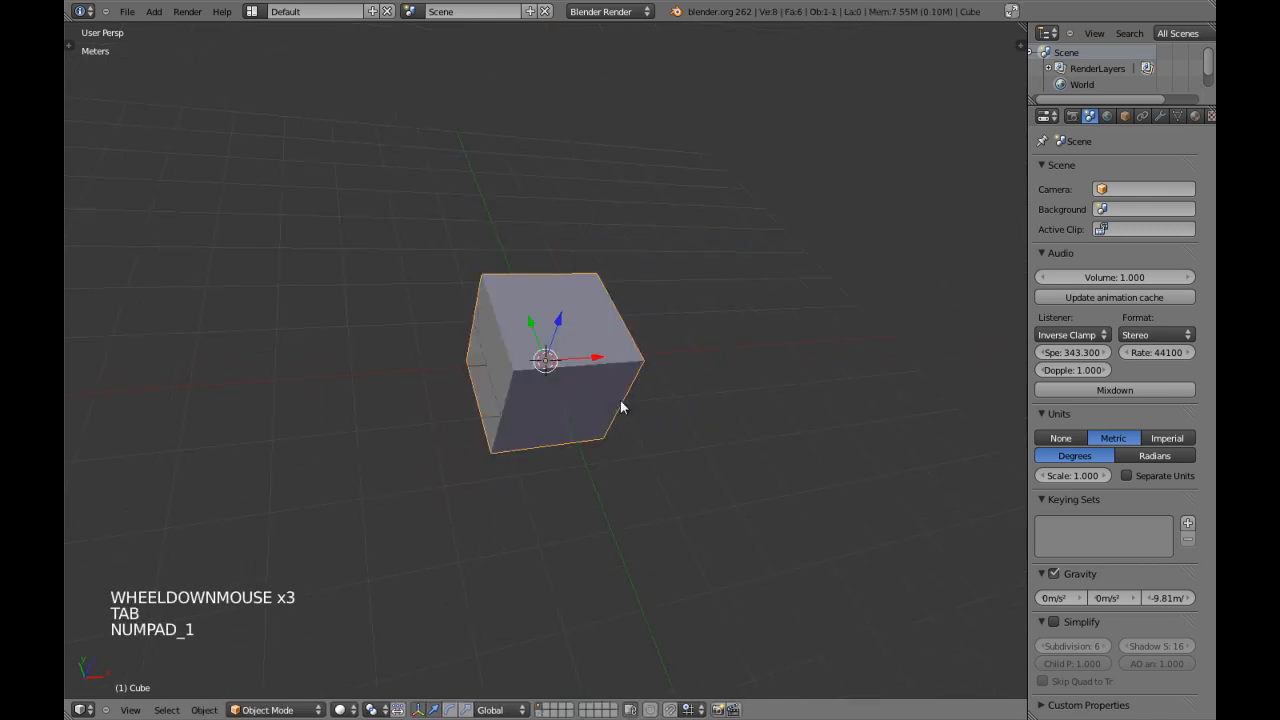
# Check the scene's unit settings and compare the cube with the grid in front orthographic view.
pyautogui.press('KP_1')
pyautogui.press('KP_5')
pyautogui.scroll(4, 620, 407)
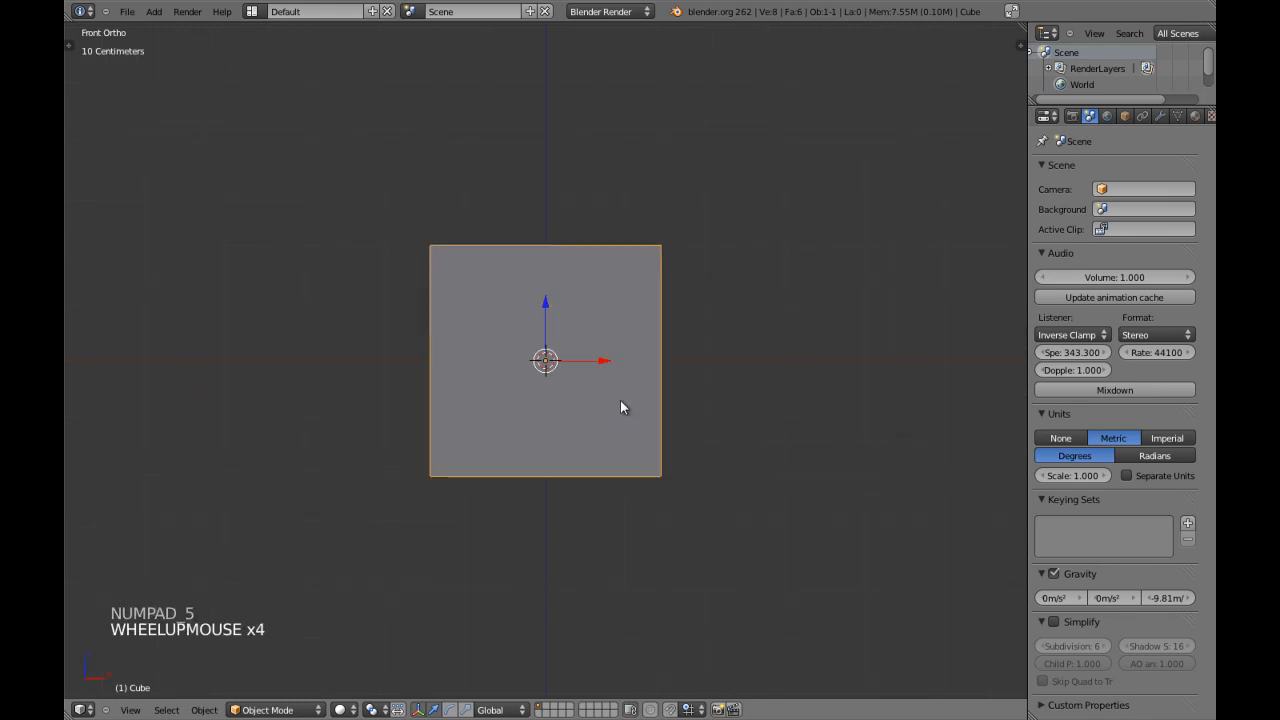
pyautogui.scroll(3, 683, 477)
pyautogui.press('z')
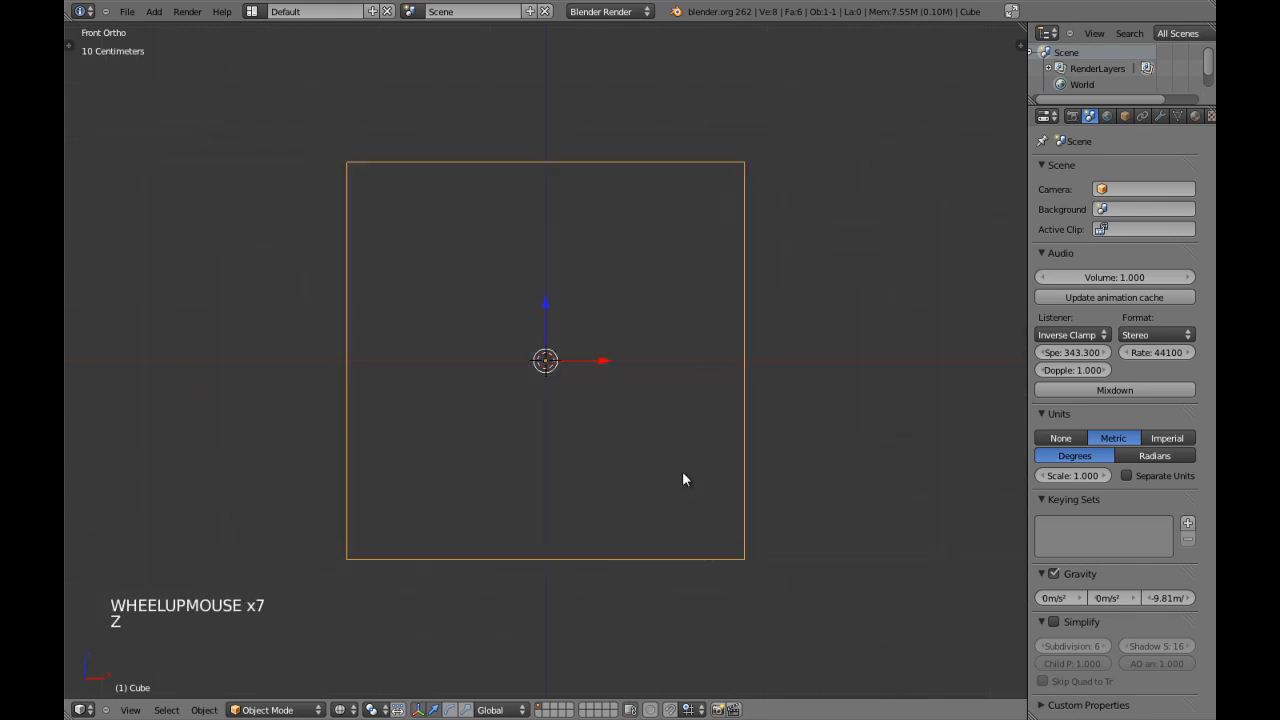
pyautogui.scroll(-3, 758, 458)
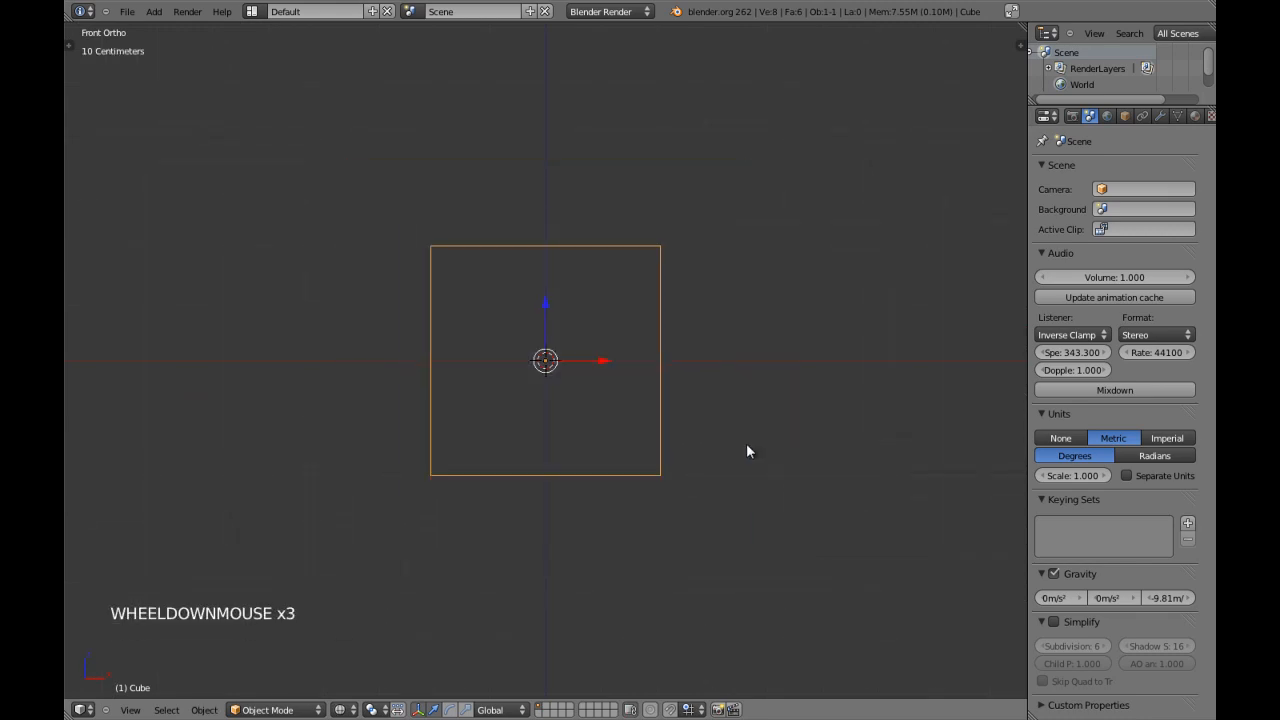
pyautogui.click(1159, 116)
pyautogui.click(1107, 116)
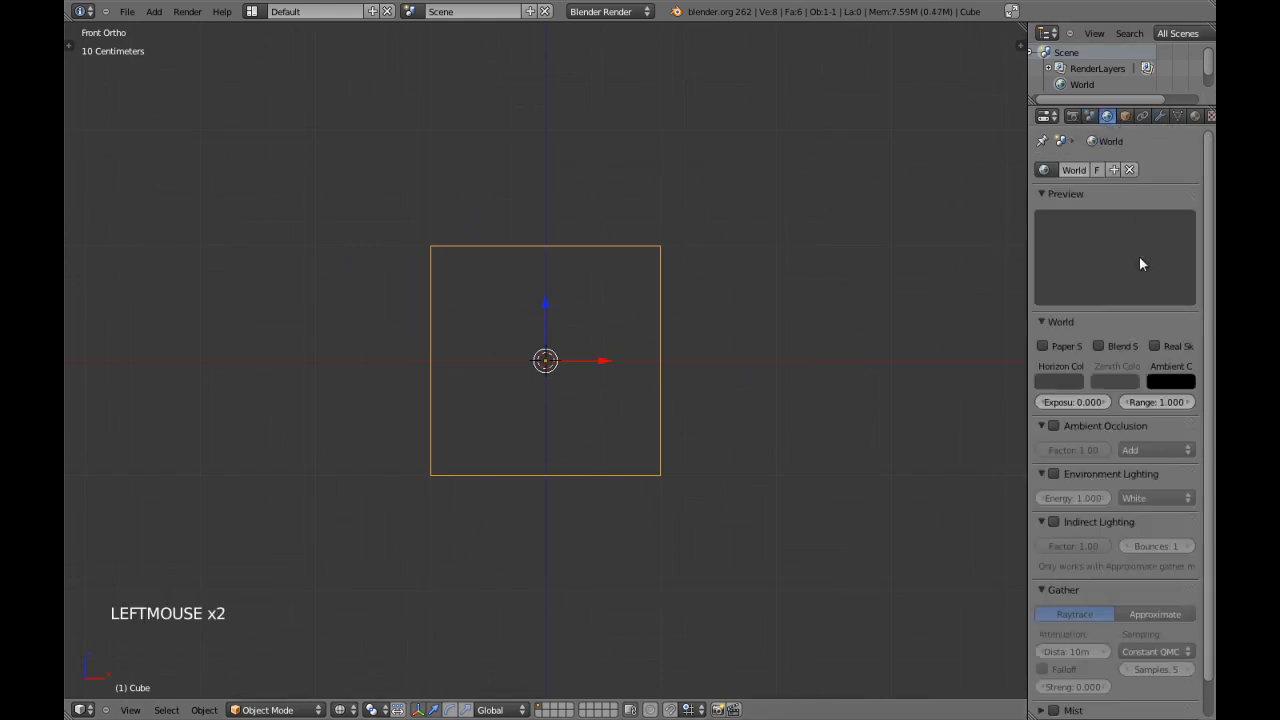
pyautogui.click(1090, 116)
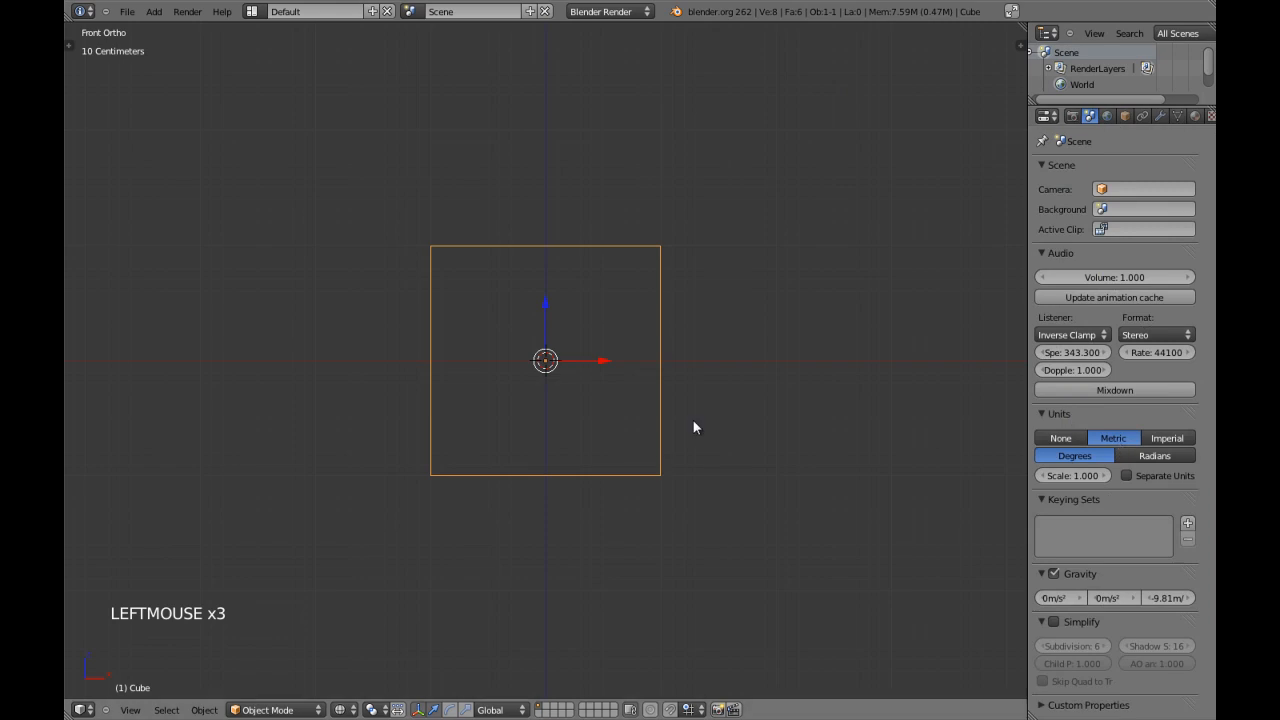
pyautogui.keyDown('shift'); pyautogui.moveTo(946, 345); pyautogui.dragTo(956, 365, button='middle'); pyautogui.keyUp('shift')
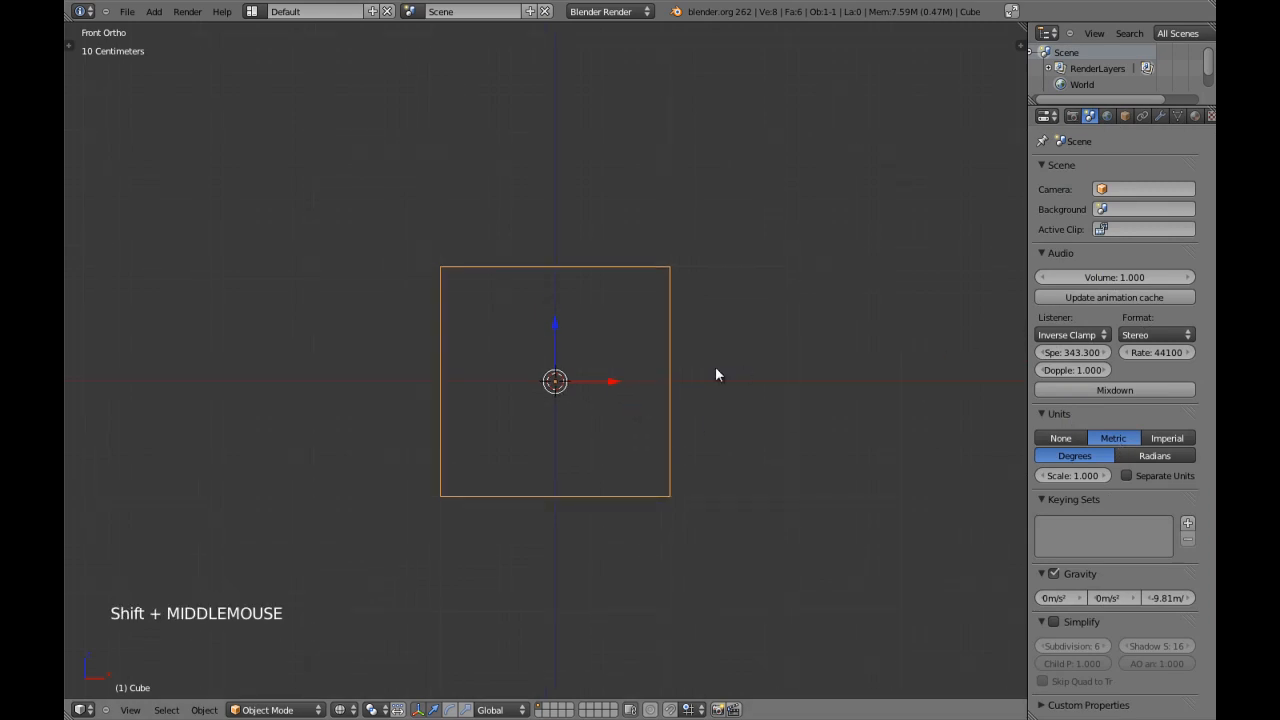
pyautogui.scroll(1, 665, 460)
pyautogui.scroll(-2, 643, 451)
pyautogui.press('z')
pyautogui.moveTo(643, 451); pyautogui.dragTo(586, 446, button='middle')
pyautogui.press('z')
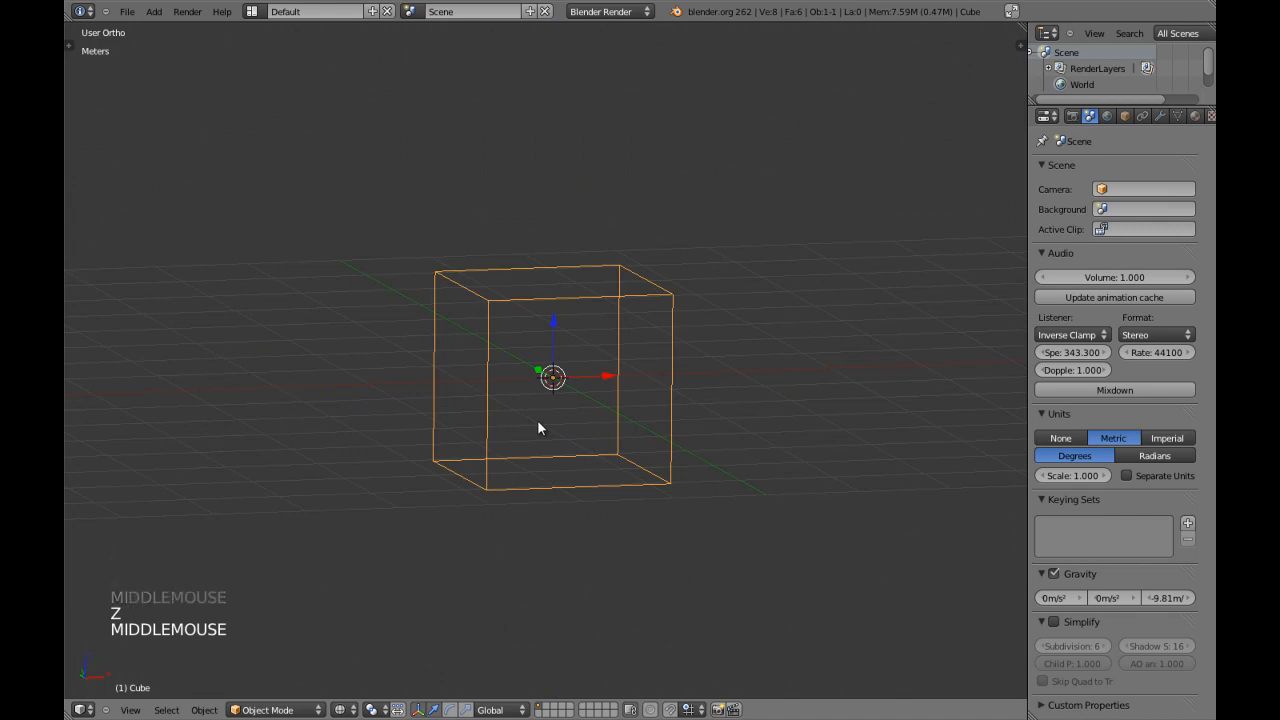
# Scale the whole cube down uniformly to a tiny fraction of its size.
pyautogui.press('KP_1')
pyautogui.scroll(4, 671, 476)
pyautogui.press('s')
pyautogui.press('s')
pyautogui.press('s')
pyautogui.press('s')
pyautogui.press('s')
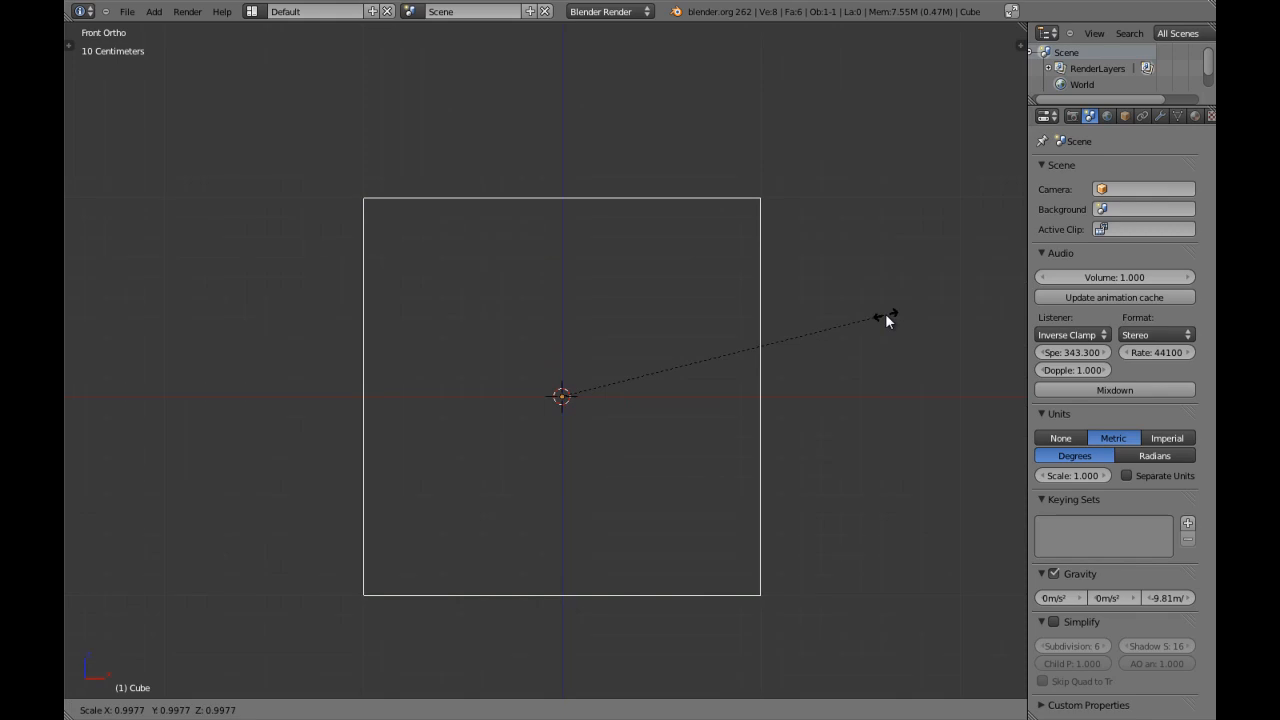
pyautogui.press('0')
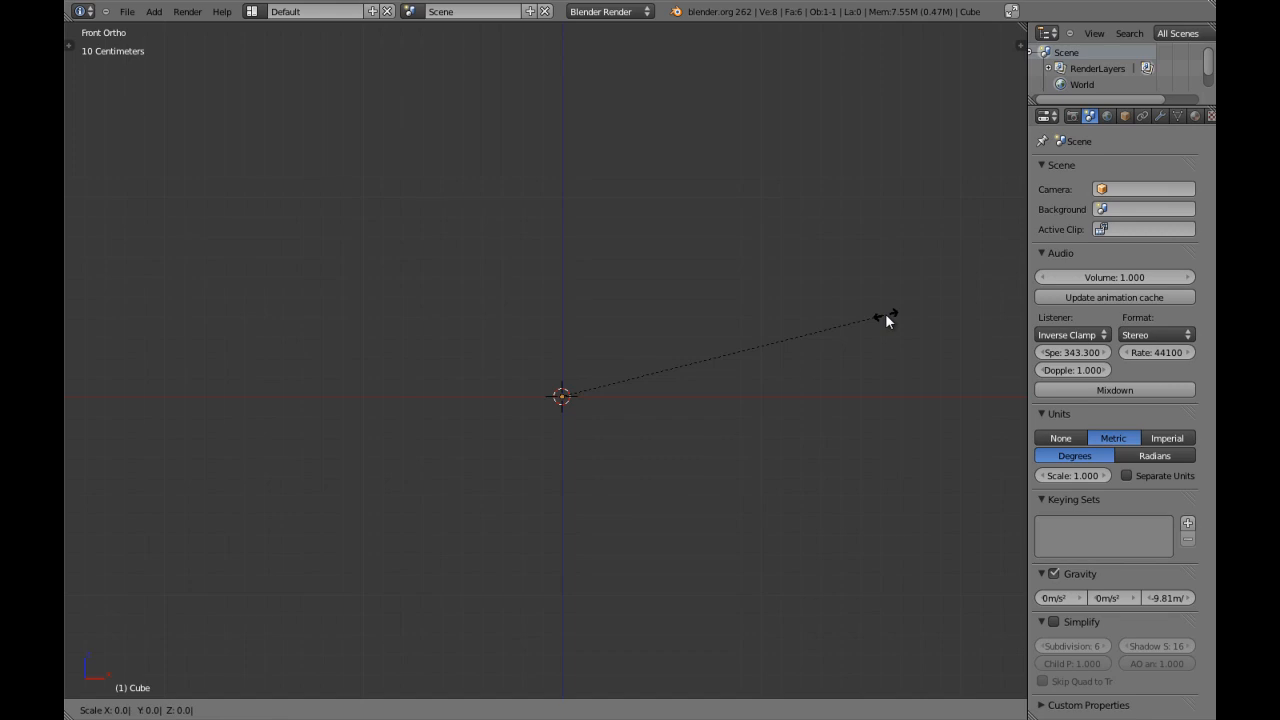
pyautogui.press('Return')
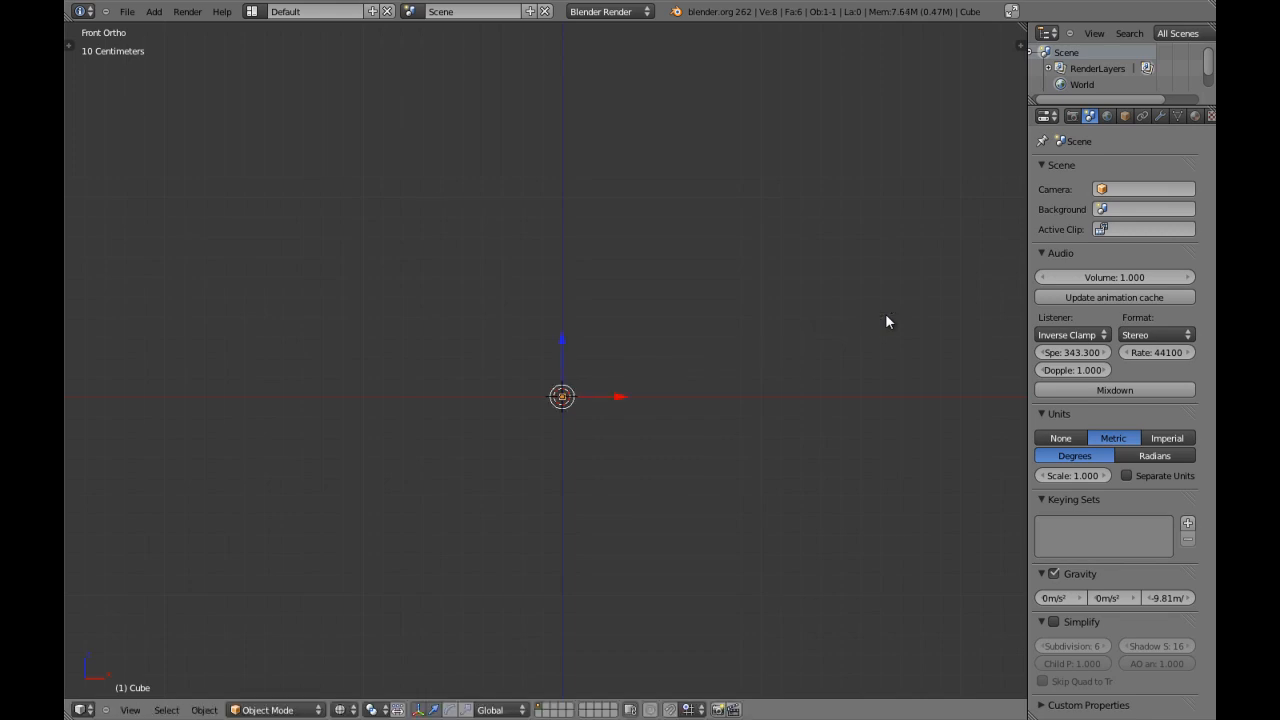
# Add an Array modifier to the shrunken cube.
pyautogui.press('KP_Decimal')
pyautogui.press('z')
pyautogui.scroll(-1, 543, 360)
pyautogui.moveTo(543, 360); pyautogui.dragTo(598, 394, button='middle')
pyautogui.scroll(-4, 598, 394)
pyautogui.scroll(-3, 596, 355)
pyautogui.moveTo(595, 350); pyautogui.dragTo(586, 357, button='middle')
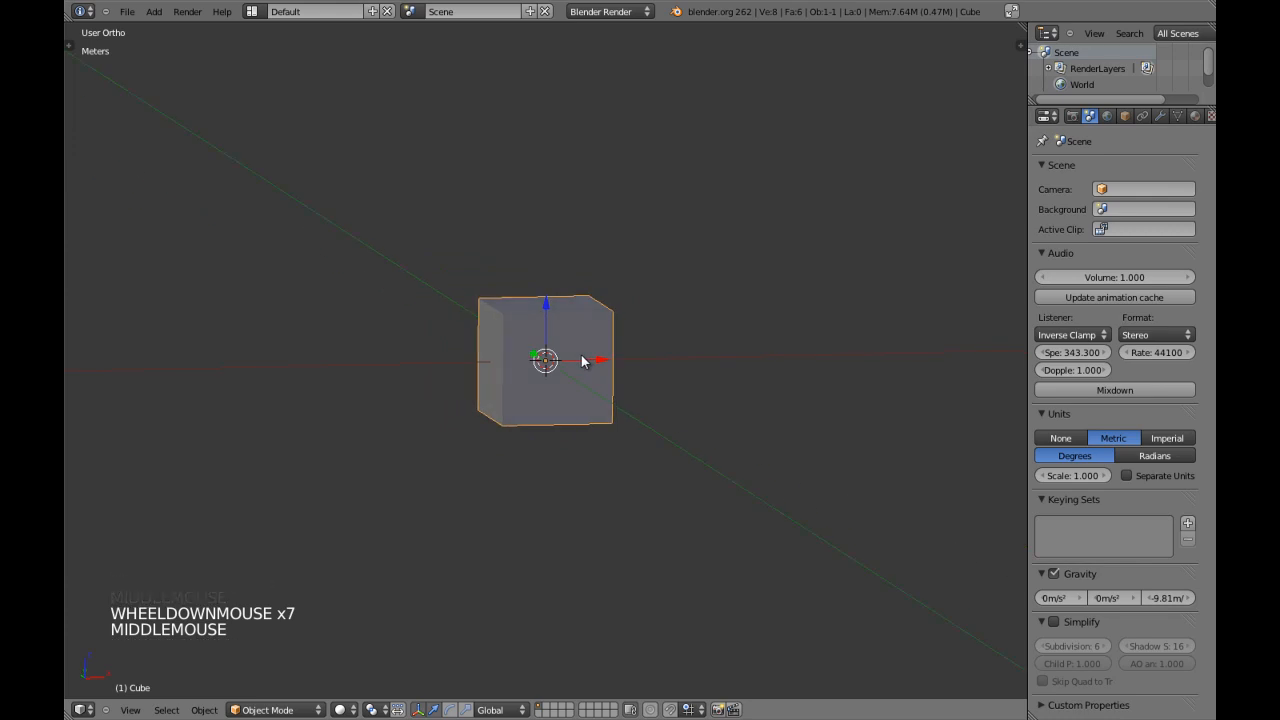
pyautogui.scroll(-1, 582, 356)
pyautogui.press('KP_1')
pyautogui.click(1160, 116)
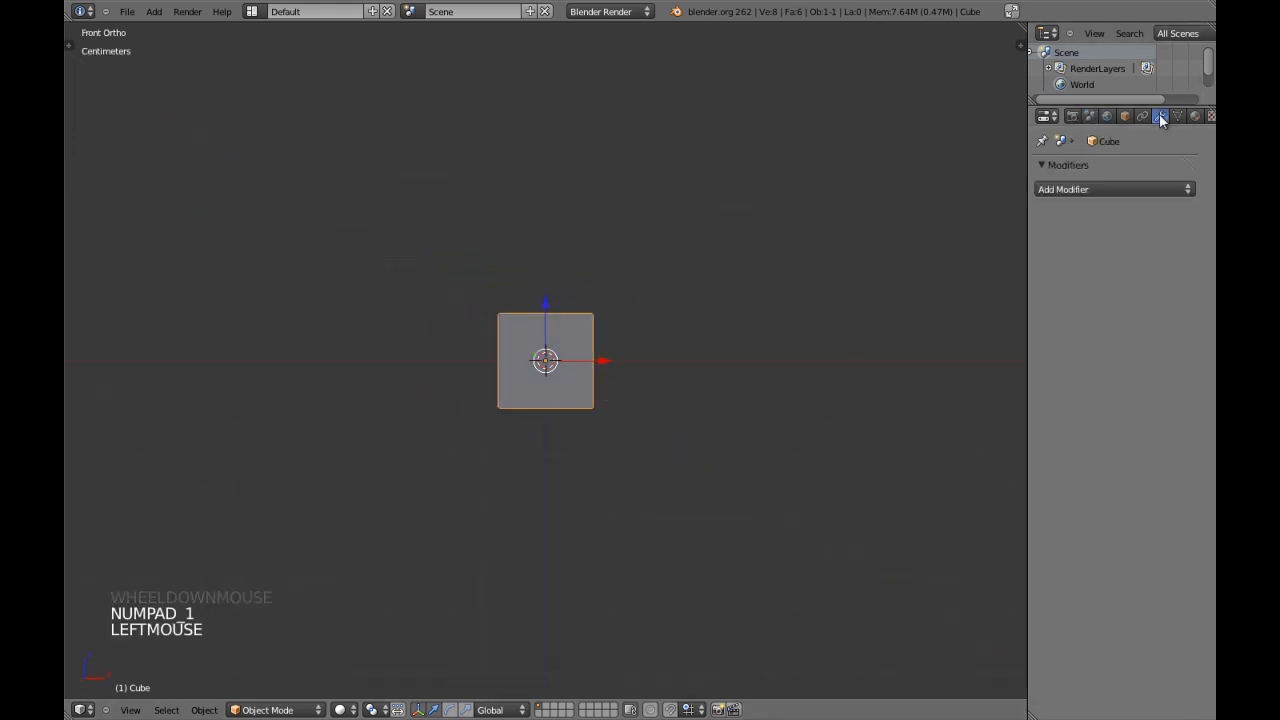
pyautogui.click(1112, 189)
pyautogui.click(832, 222)
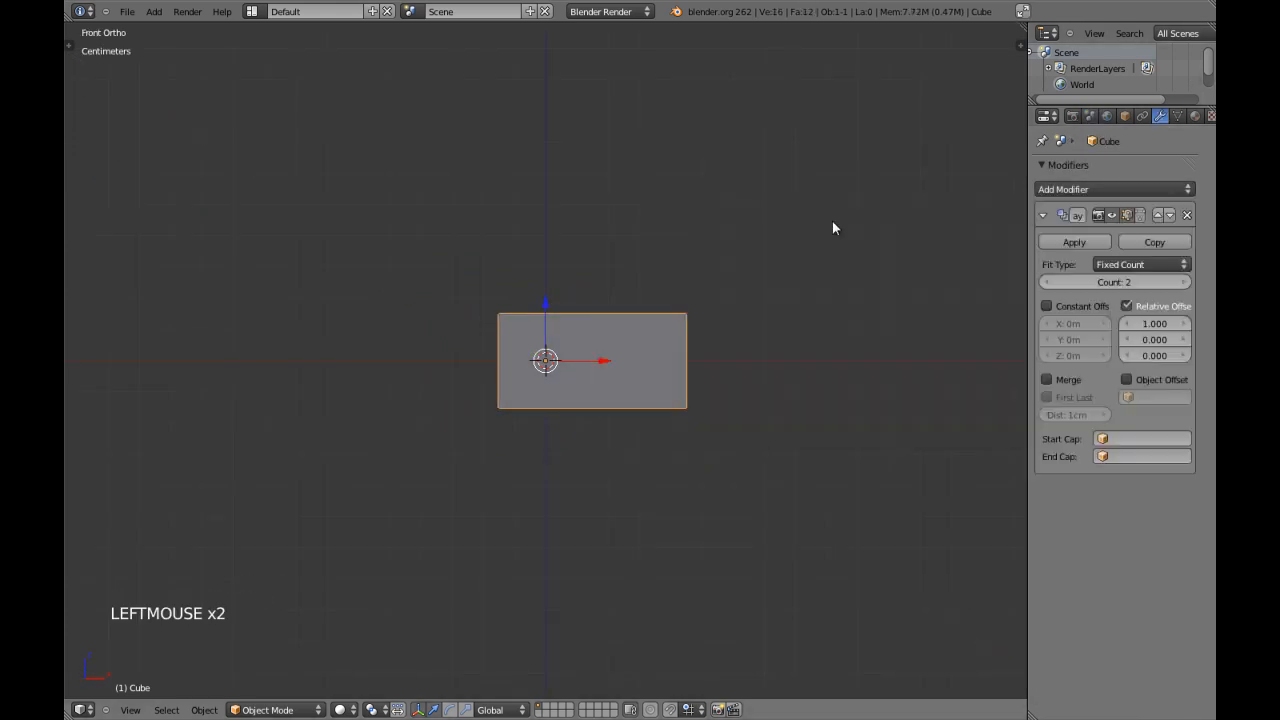
# Set the Array modifier's fixed count to 60.
pyautogui.scroll(-3, 650, 295)
pyautogui.press('z')
pyautogui.scroll(5, 660, 330)
pyautogui.press('z')
pyautogui.moveTo(724, 345); pyautogui.dragTo(971, 385, button='middle')
pyautogui.press('z')
pyautogui.click(1114, 282)
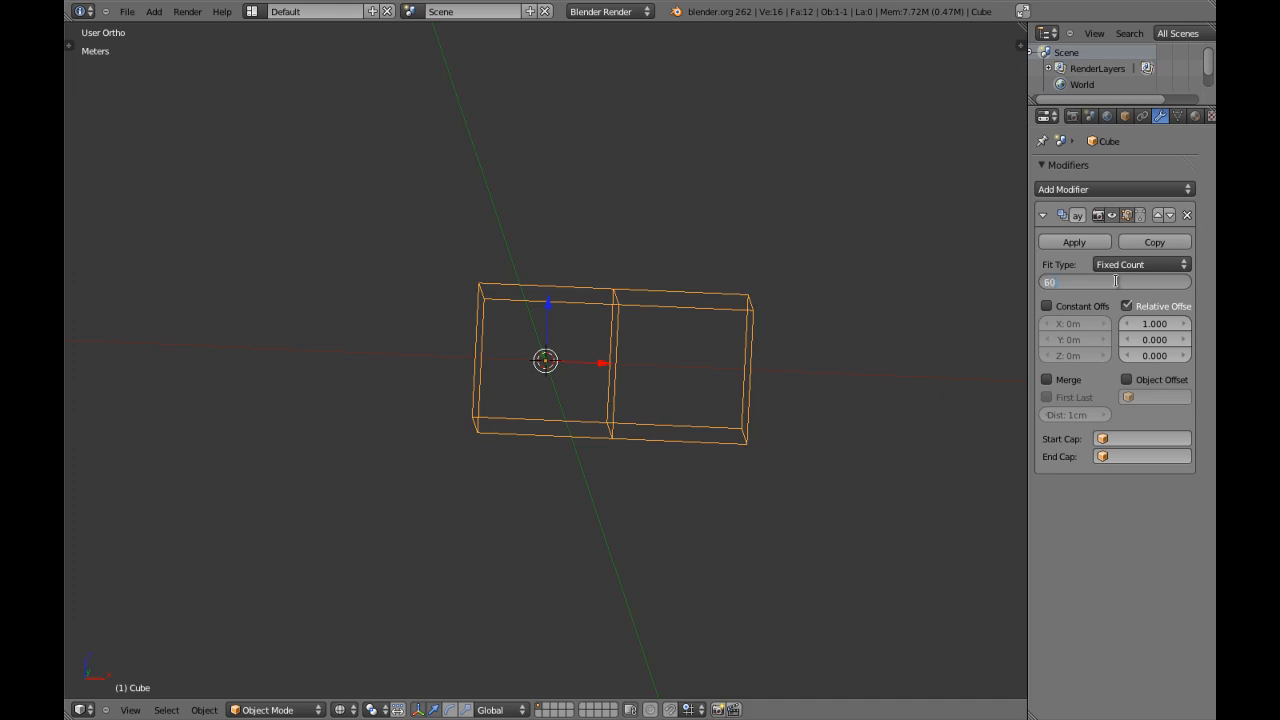
pyautogui.press('Return')
# Examine the full length of the arrayed bar and the joints between its copies in solid and wireframe display.
pyautogui.scroll(-4, 786, 284)
pyautogui.press('KP_1')
pyautogui.press('z')
pyautogui.scroll(-6, 805, 295)
pyautogui.keyDown('shift'); pyautogui.moveTo(826, 300); pyautogui.dragTo(551, 317, button='middle'); pyautogui.keyUp('shift')
pyautogui.scroll(-4, 585, 320)
pyautogui.press('z')
pyautogui.scroll(3, 575, 364)
pyautogui.moveTo(571, 360)
pyautogui.keyDown('shift'); pyautogui.mouseDown(button='middle')
pyautogui.moveTo(666, 317)
pyautogui.moveTo(503, 411)
pyautogui.mouseUp(button='middle'); pyautogui.keyUp('shift')
pyautogui.press('z')
pyautogui.scroll(4, 358, 372)
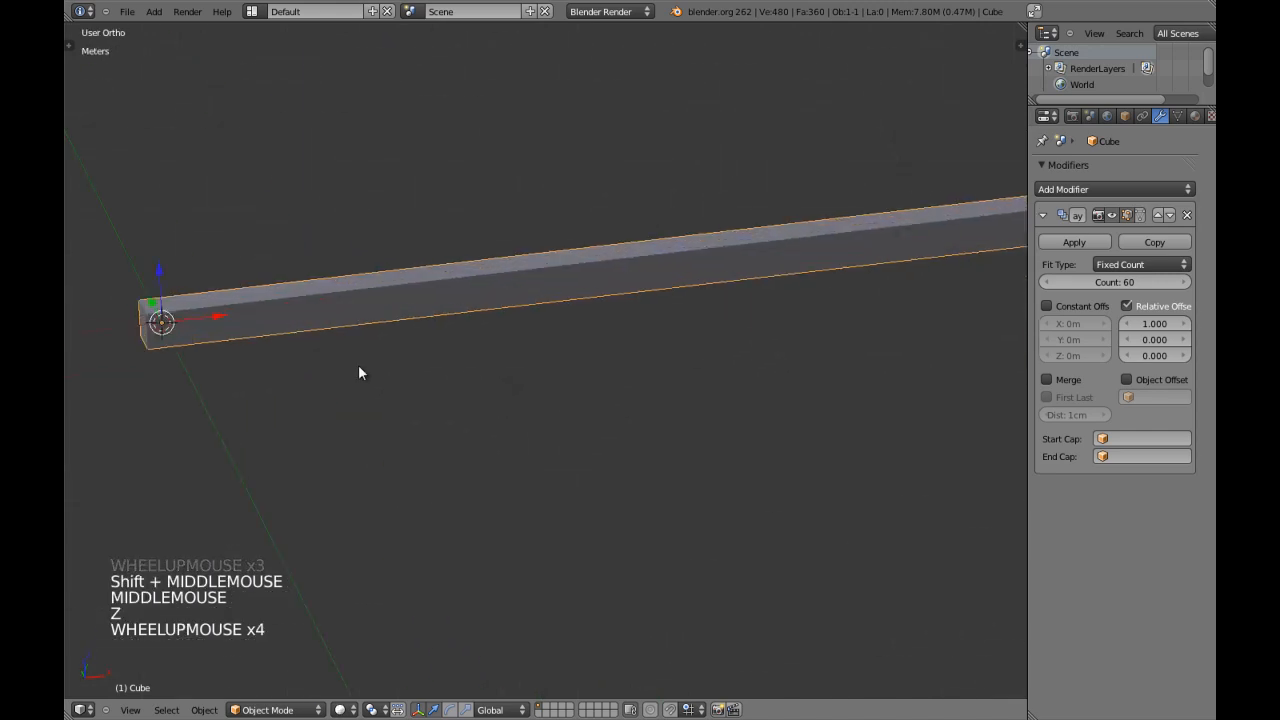
pyautogui.keyDown('shift'); pyautogui.moveTo(358, 372); pyautogui.dragTo(483, 451, button='middle'); pyautogui.keyUp('shift')
pyautogui.press('KP_1')
pyautogui.press('z')
pyautogui.scroll(-7, 563, 420)
pyautogui.press('z')
pyautogui.moveTo(563, 420); pyautogui.dragTo(288, 403, button='middle')
pyautogui.scroll(8, 477, 400)
pyautogui.moveTo(526, 380)
pyautogui.mouseDown(button='middle')
pyautogui.moveTo(477, 400)
pyautogui.moveTo(546, 394)
pyautogui.mouseUp(button='middle')
pyautogui.press('z')
pyautogui.scroll(3, 498, 398)
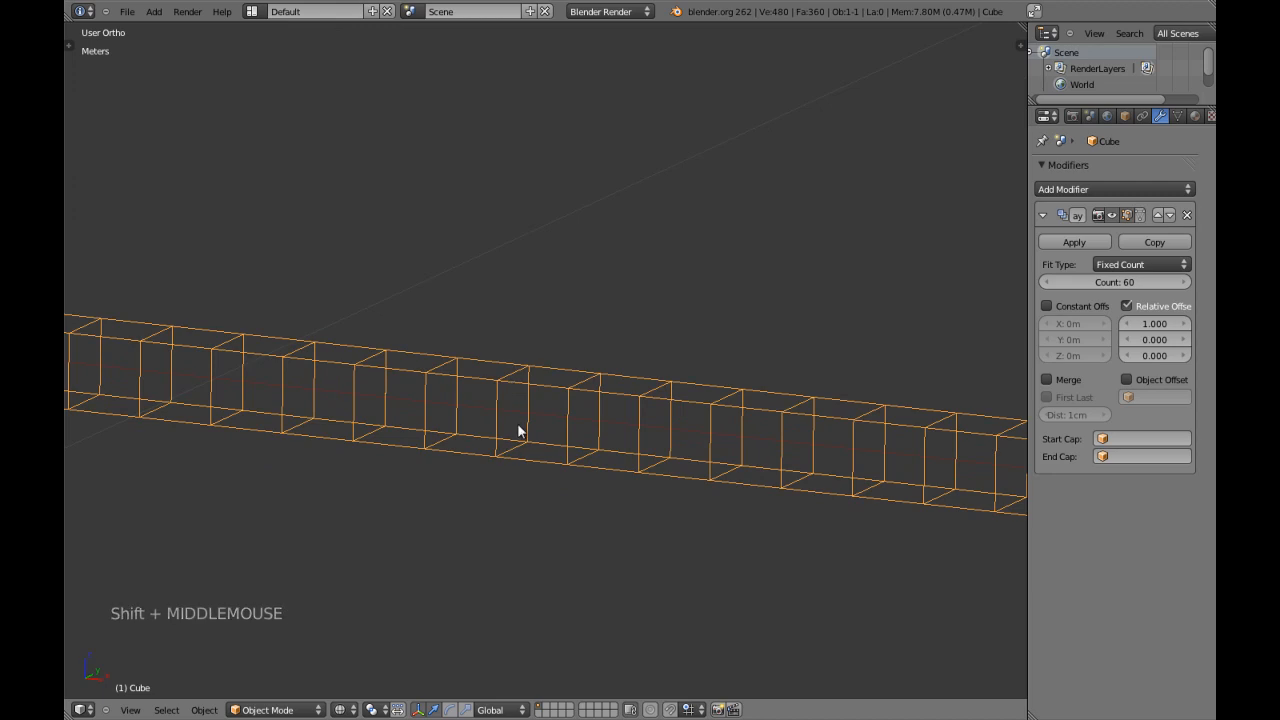
# Enable the Merge and First Last options of the Array modifier.
pyautogui.scroll(-2, 510, 443)
pyautogui.keyDown('shift'); pyautogui.moveTo(520, 443); pyautogui.dragTo(823, 438, button='middle'); pyautogui.keyUp('shift')
pyautogui.press('z')
pyautogui.scroll(-3, 720, 388)
pyautogui.moveTo(720, 388)
pyautogui.keyDown('shift'); pyautogui.mouseDown(button='middle')
pyautogui.moveTo(980, 463)
pyautogui.moveTo(740, 423)
pyautogui.moveTo(814, 374)
pyautogui.moveTo(716, 387)
pyautogui.mouseUp(button='middle'); pyautogui.keyUp('shift')
pyautogui.scroll(1, 890, 384)
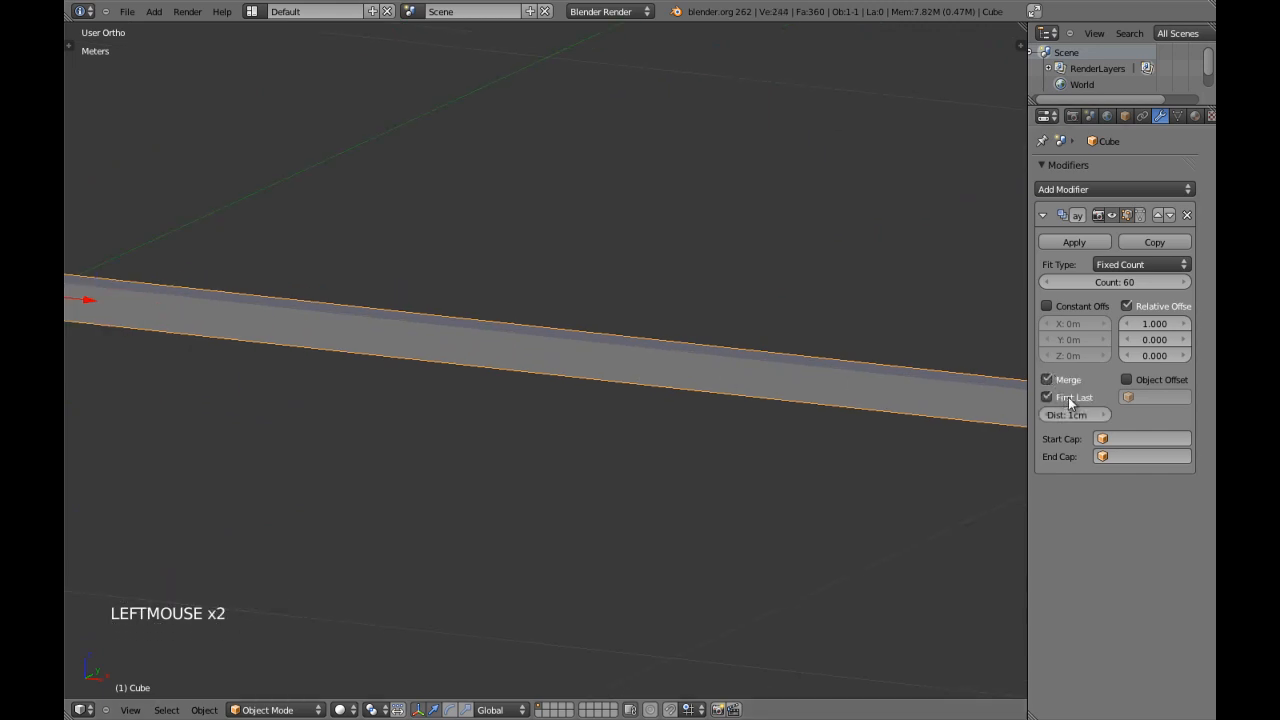
# Maximise the 3D view and select the four side faces running around the source cube in Edit Mode.
pyautogui.keyDown('shift'); pyautogui.moveTo(638, 350); pyautogui.dragTo(634, 366, button='middle'); pyautogui.keyUp('shift')
pyautogui.keyDown('shift'); pyautogui.moveTo(400, 385); pyautogui.dragTo(891, 403, button='middle'); pyautogui.keyUp('shift')
pyautogui.hotkey('shift', 'space')
pyautogui.scroll(3, 891, 403)
pyautogui.press('Tab')
pyautogui.press('a')
pyautogui.press('a')
pyautogui.press('a')
pyautogui.keyDown('alt'); pyautogui.keyDown('shift'); pyautogui.rightClick(477, 320); pyautogui.keyUp('shift'); pyautogui.keyUp('alt')
# Inspect the selected side faces and the bar's interior for faces hidden between the array copies.
pyautogui.press('KP_5')
pyautogui.press('KP_Decimal')
pyautogui.press('z')
pyautogui.moveTo(500, 326); pyautogui.dragTo(803, 363, button='middle')
pyautogui.scroll(4, 583, 366)
pyautogui.press('z')
pyautogui.moveTo(583, 366); pyautogui.dragTo(777, 391, button='middle')
pyautogui.press('z')
pyautogui.scroll(3, 694, 389)
pyautogui.scroll(-2, 696, 404)
pyautogui.press('z')
pyautogui.moveTo(696, 404)
pyautogui.mouseDown(button='middle')
pyautogui.moveTo(628, 397)
pyautogui.moveTo(382, 309)
pyautogui.moveTo(349, 320)
pyautogui.moveTo(363, 374)
pyautogui.moveTo(387, 386)
pyautogui.mouseUp(button='middle')
pyautogui.scroll(-2, 602, 431)
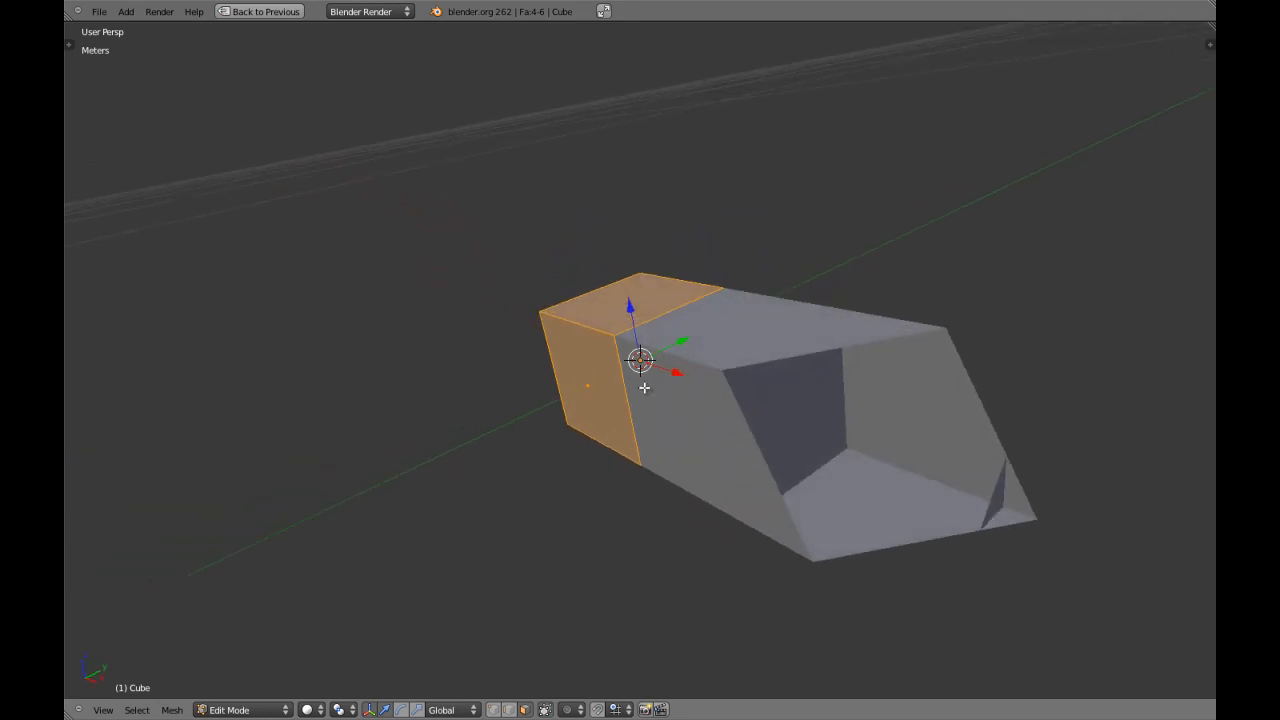
pyautogui.scroll(1, 644, 387)
pyautogui.scroll(-3, 696, 409)
pyautogui.moveTo(696, 409); pyautogui.dragTo(743, 431, button='middle')
pyautogui.scroll(4, 743, 431)
# Invert the face selection and delete the source cube's two end faces.
pyautogui.hotkey('ctrl', 'i')
pyautogui.scroll(-5, 800, 530)
pyautogui.press('x')
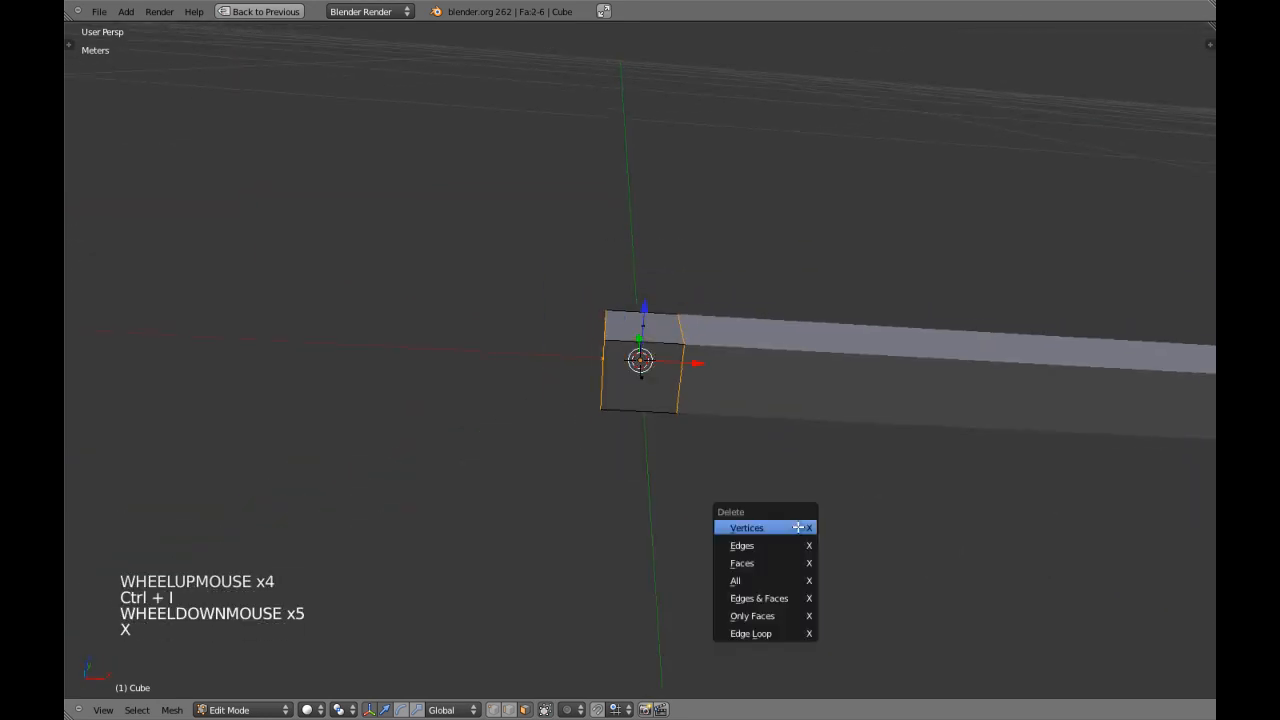
pyautogui.scroll(-4, 732, 492)
# Inspect the open interior of the bar end-on from the right view.
pyautogui.press('z')
pyautogui.moveTo(732, 492)
pyautogui.mouseDown(button='middle')
pyautogui.moveTo(794, 463)
pyautogui.moveTo(651, 414)
pyautogui.moveTo(680, 391)
pyautogui.mouseUp(button='middle')
pyautogui.press('z')
pyautogui.press('KP_1')
pyautogui.press('KP_3')
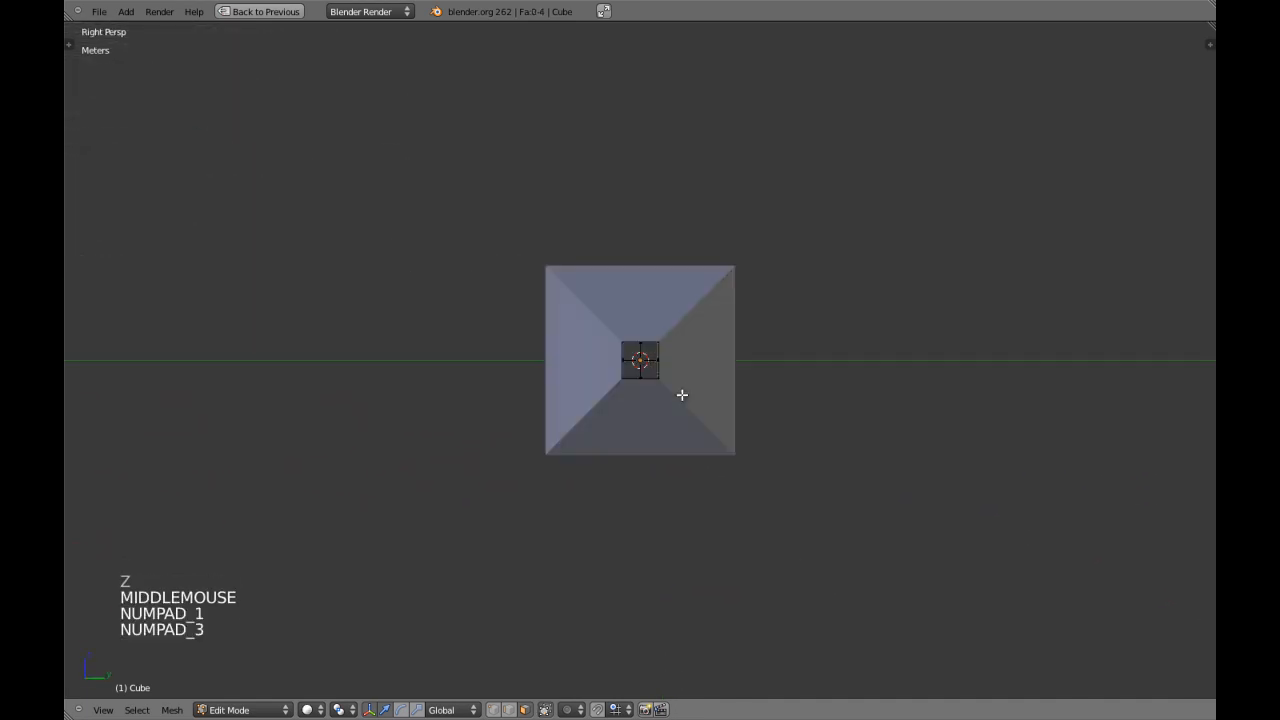
pyautogui.scroll(11, 681, 395)
pyautogui.scroll(-17, 680, 394)
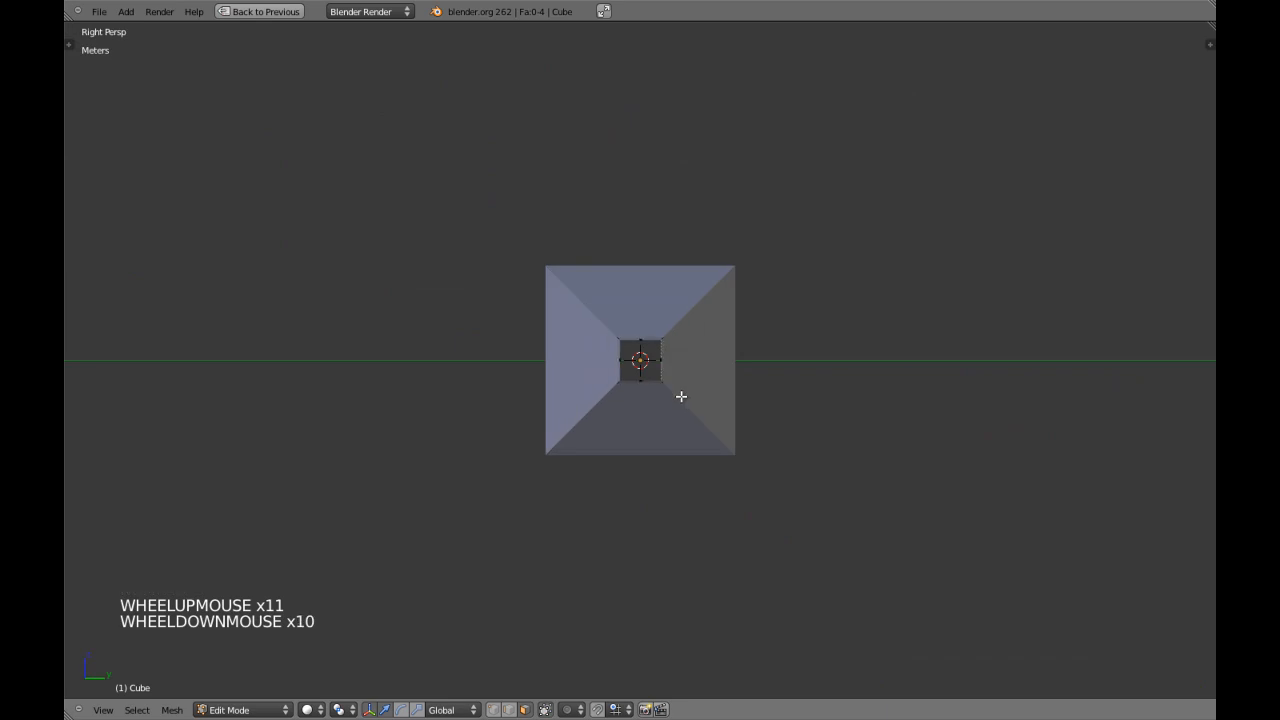
# Return to Object Mode and show the start of the bar in the front orthographic view with solid shading.
pyautogui.moveTo(619, 407); pyautogui.dragTo(843, 409, button='middle')
pyautogui.scroll(-3, 843, 408)
pyautogui.press('KP_1')
pyautogui.press('KP_5')
pyautogui.press('z')
pyautogui.scroll(3, 840, 406)
pyautogui.press('Tab')
pyautogui.scroll(5, 637, 366)
pyautogui.press('z')
pyautogui.keyDown('shift'); pyautogui.moveTo(637, 367); pyautogui.dragTo(577, 373, button='middle'); pyautogui.keyUp('shift')
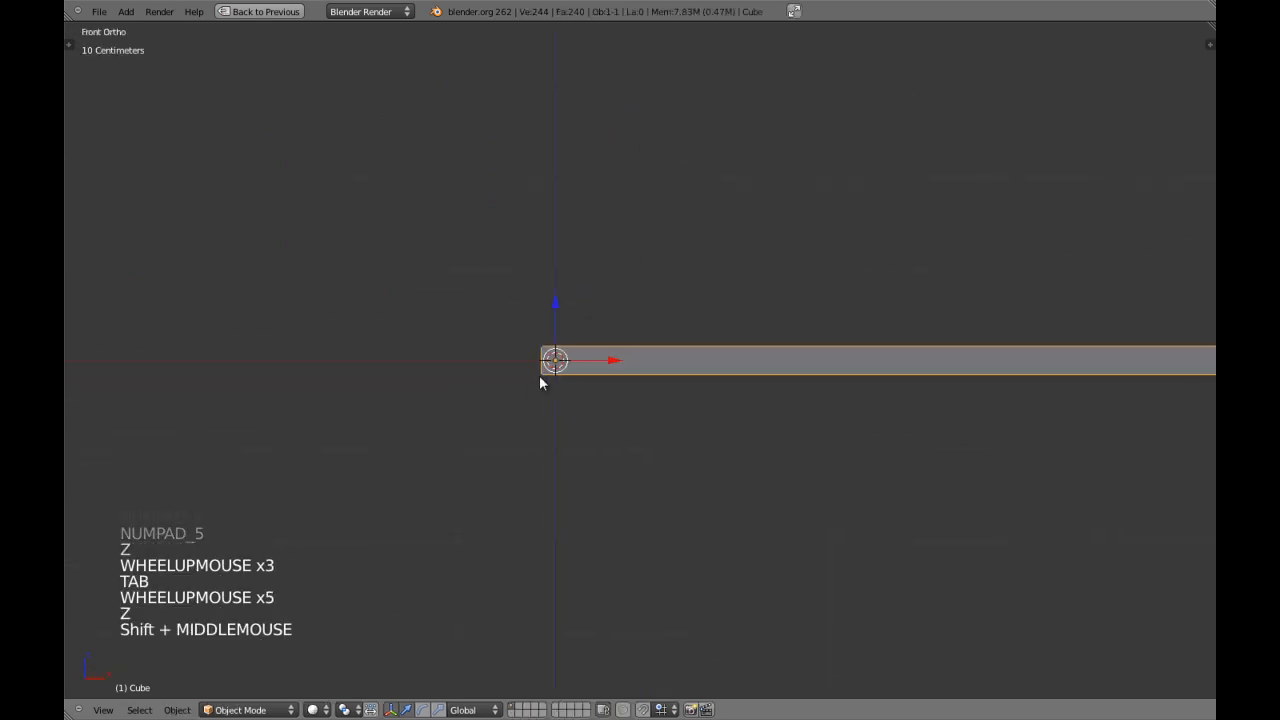
# Set the 3D view's clipping start distance to 1 cm and save the file.
pyautogui.press('n')
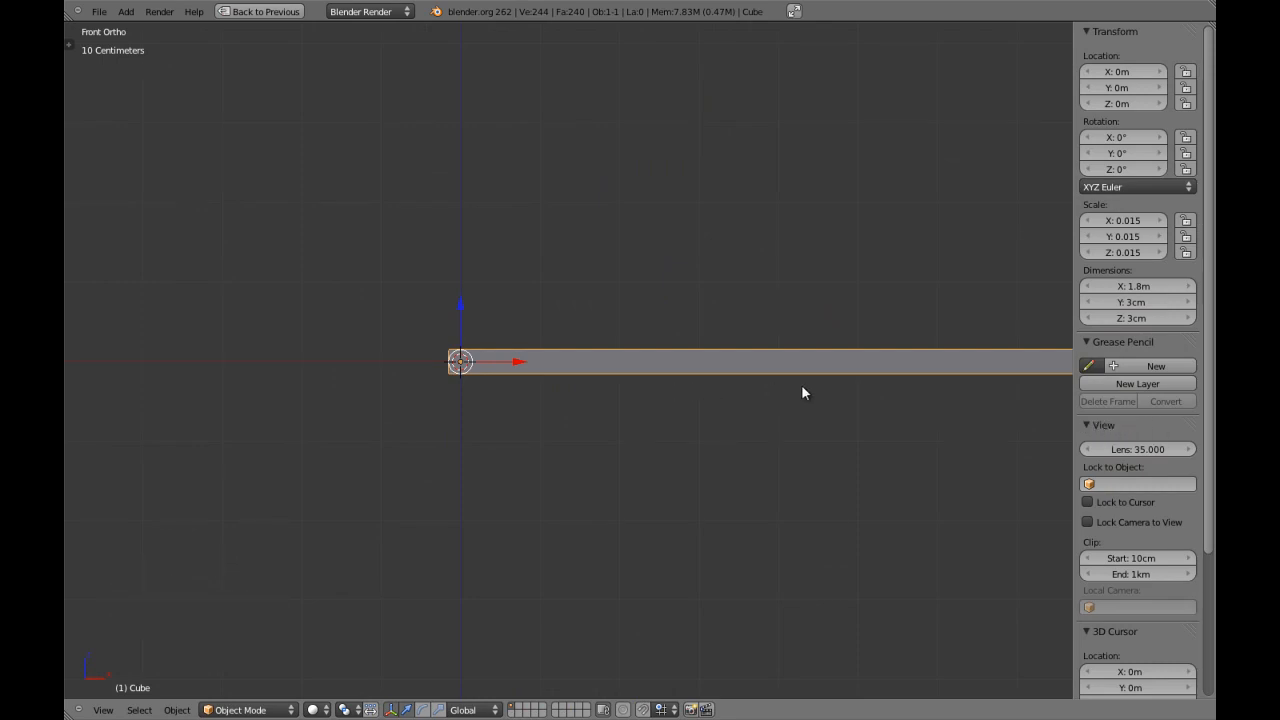
pyautogui.keyDown('shift'); pyautogui.moveTo(846, 367); pyautogui.dragTo(742, 379, button='middle'); pyautogui.keyUp('shift')
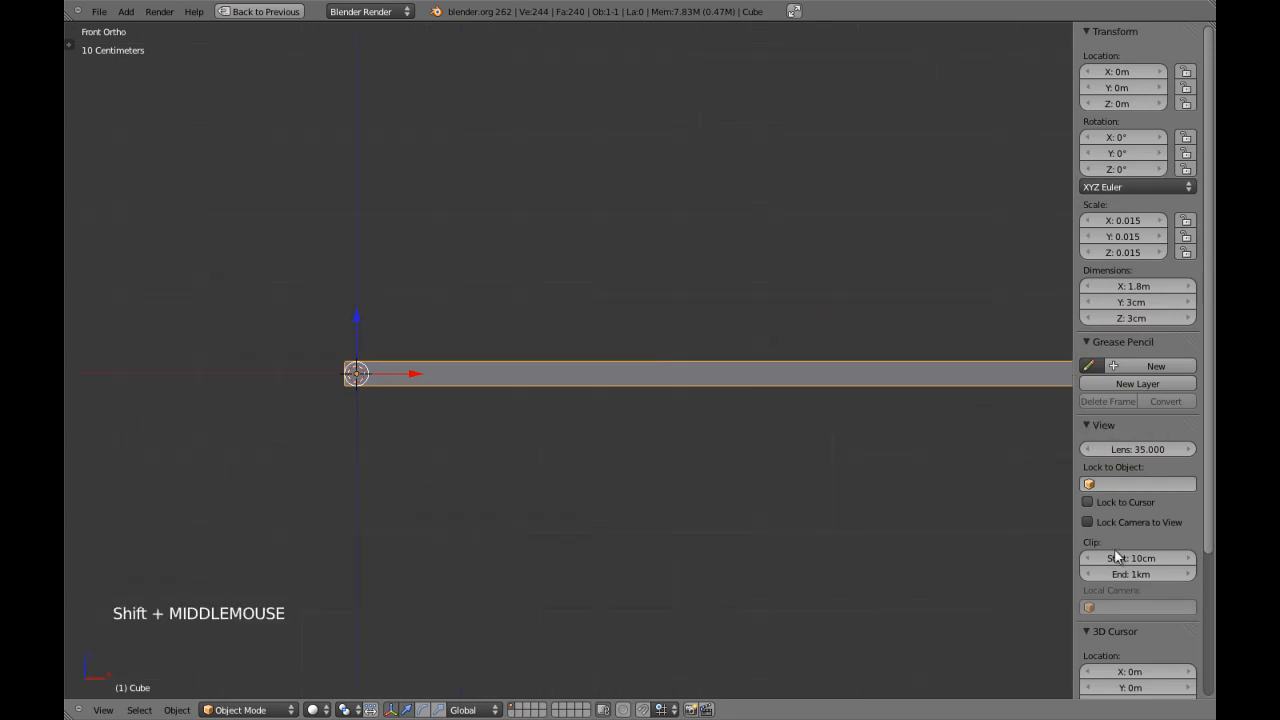
pyautogui.click(1140, 558)
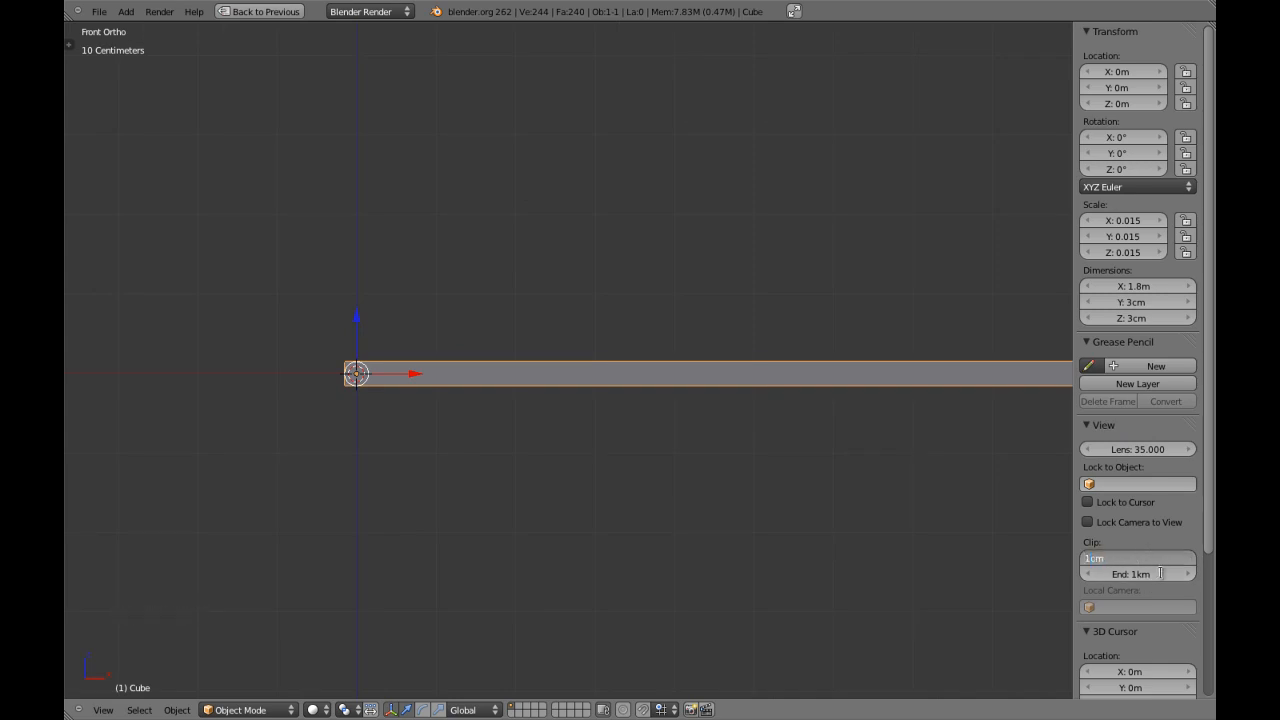
pyautogui.press('n')
pyautogui.hotkey('ctrl', 'w')
# Display the bar as a wireframe in the top view.
pyautogui.scroll(-3, 700, 465)
pyautogui.keyDown('shift'); pyautogui.moveTo(650, 440); pyautogui.dragTo(566, 398, button='middle'); pyautogui.keyUp('shift')
pyautogui.press('z')
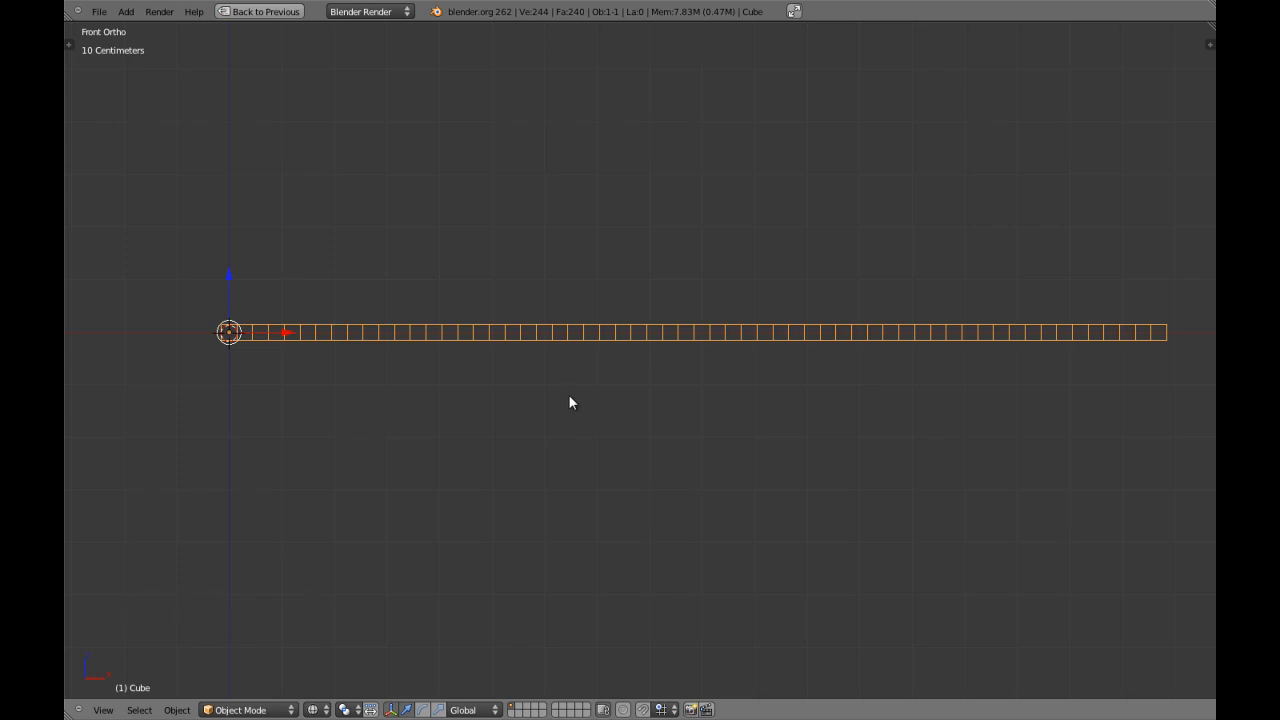
pyautogui.press('z')
pyautogui.press('KP_7')
pyautogui.press('z')
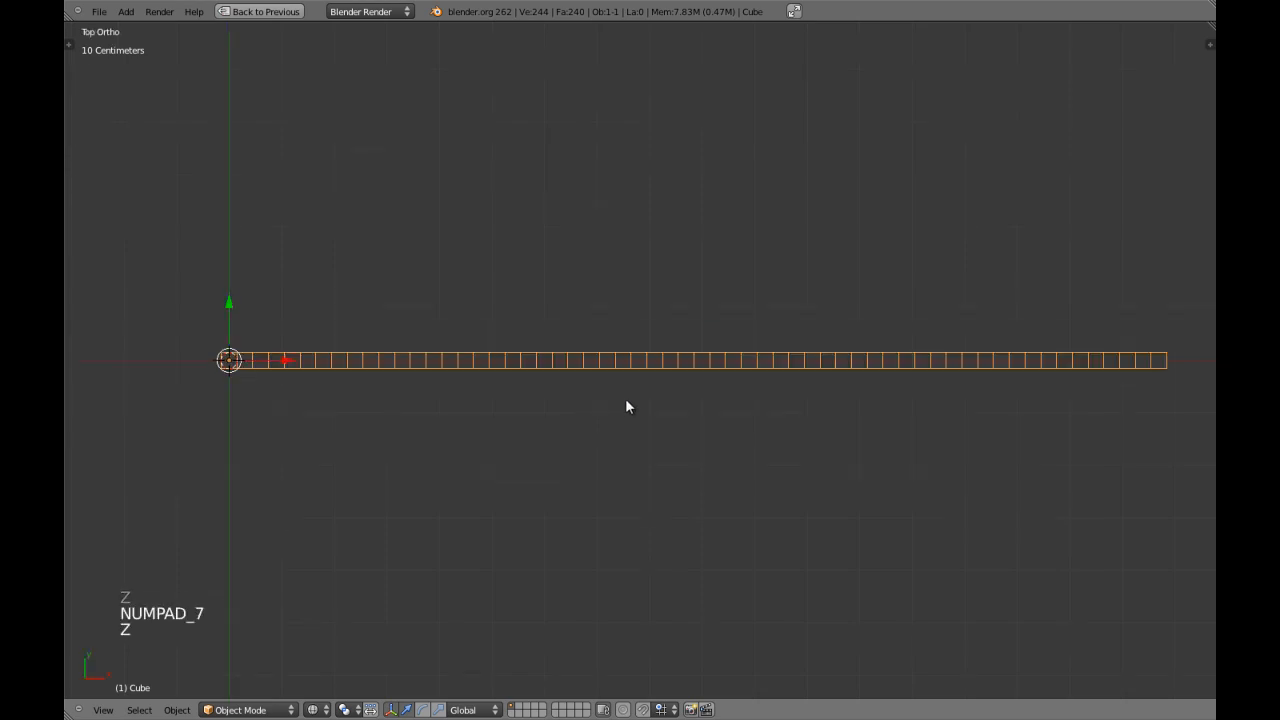
pyautogui.keyDown('shift'); pyautogui.moveTo(626, 403); pyautogui.dragTo(660, 417, button='middle'); pyautogui.keyUp('shift')
# Restore the full window layout with a slightly wider Properties editor, and save the file.
pyautogui.hotkey('shift', 'space')
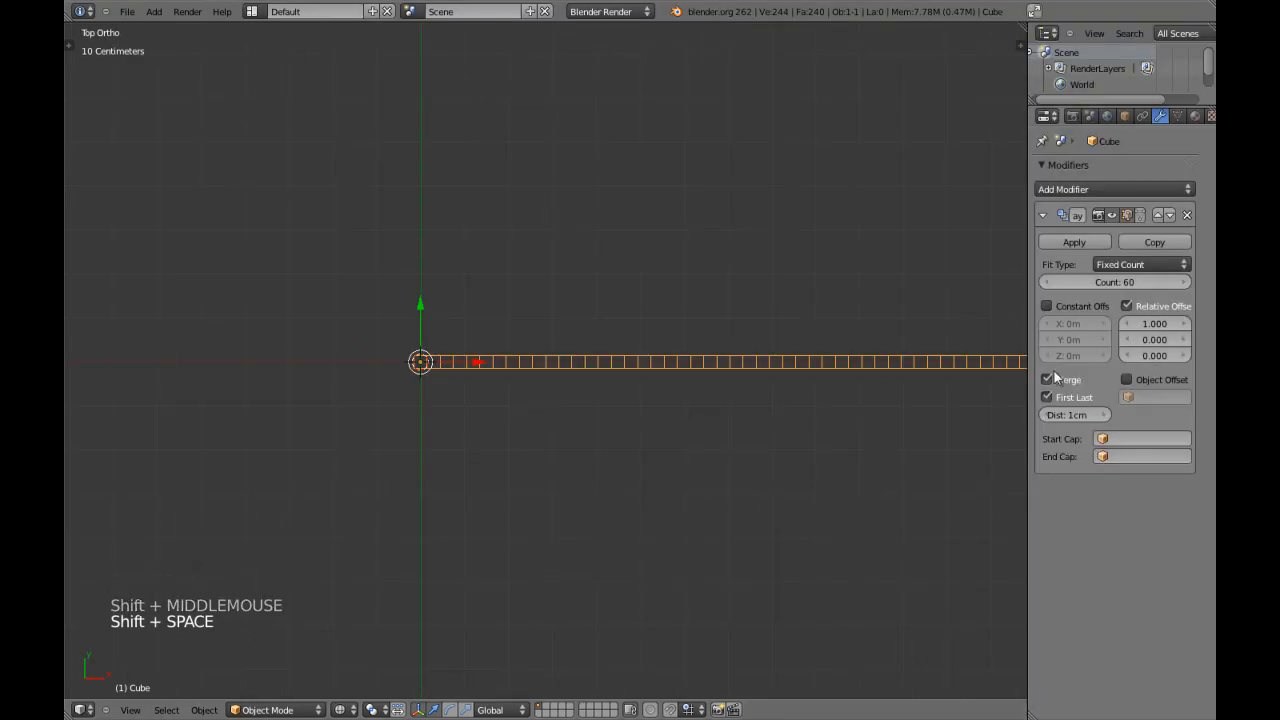
pyautogui.moveTo(1030, 360); pyautogui.dragTo(1012, 358)
pyautogui.keyDown('shift'); pyautogui.moveTo(681, 344); pyautogui.dragTo(575, 368, button='middle'); pyautogui.keyUp('shift')
pyautogui.hotkey('ctrl', 'w')
pyautogui.keyDown('shift'); pyautogui.moveTo(484, 404); pyautogui.dragTo(553, 430, button='middle'); pyautogui.keyUp('shift')
pyautogui.keyDown('shift'); pyautogui.moveTo(890, 300); pyautogui.dragTo(865, 318, button='middle'); pyautogui.keyUp('shift')
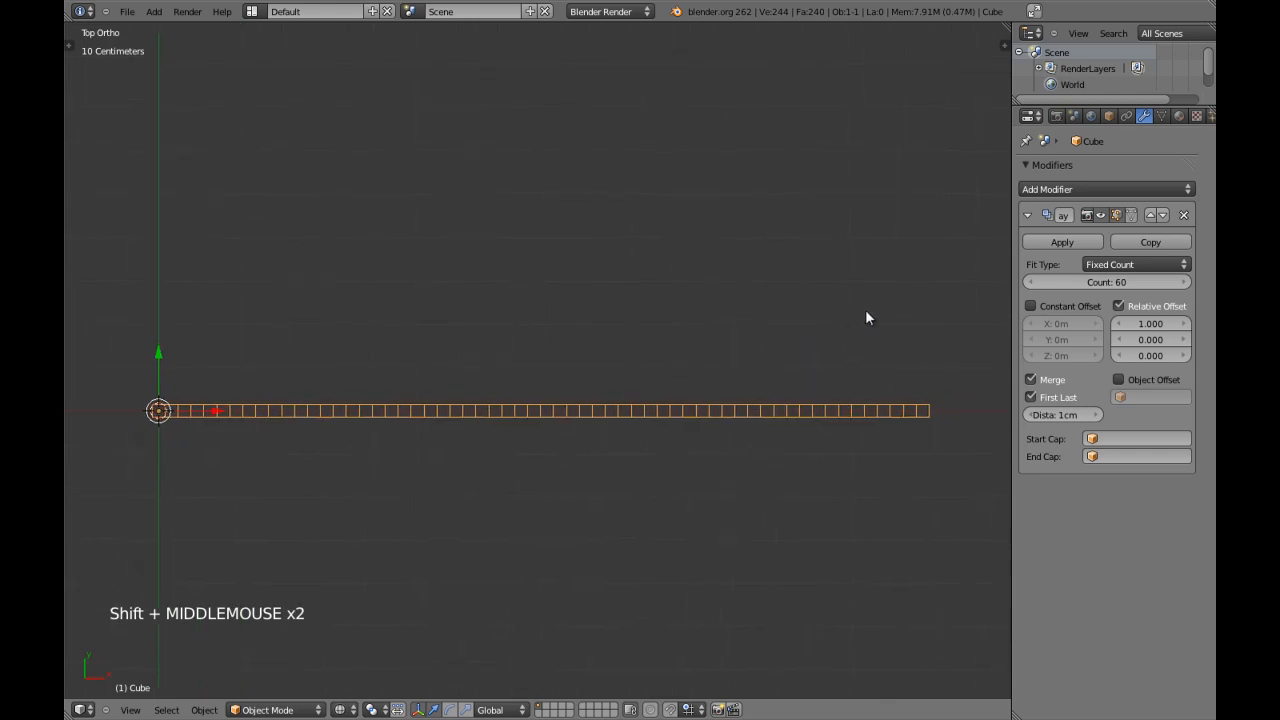
# Add a Curve modifier to the bar after the Array modifier and collapse both modifiers.
pyautogui.click(1027, 216)
pyautogui.click(1040, 189)
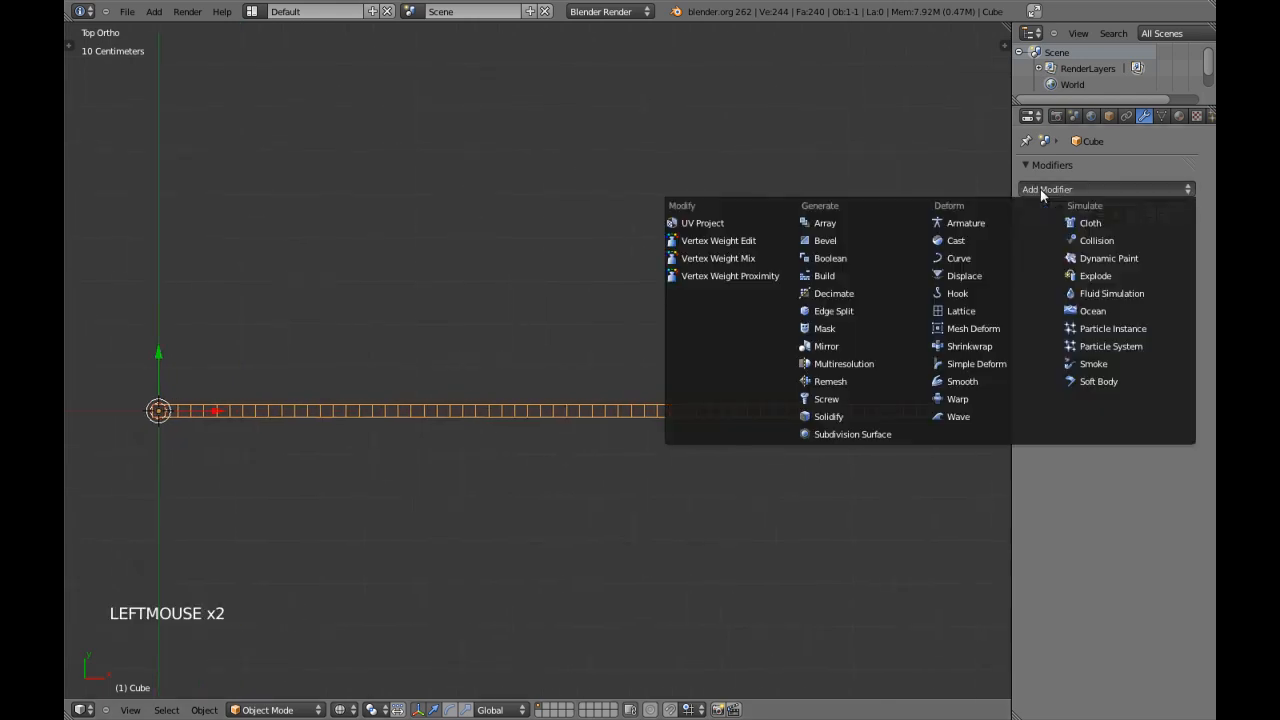
pyautogui.click(966, 258)
pyautogui.press('z')
pyautogui.scroll(-4, 538, 410)
pyautogui.press('z')
pyautogui.scroll(-4, 512, 426)
pyautogui.scroll(6, 568, 427)
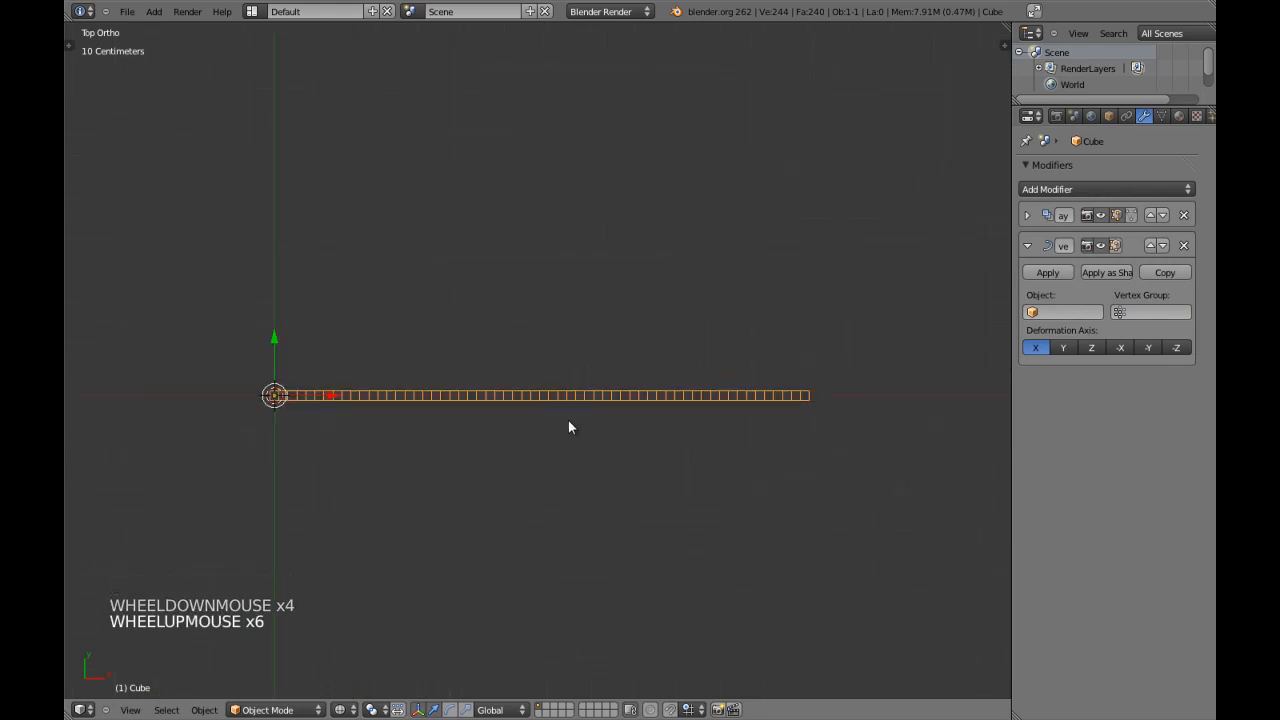
pyautogui.click(1028, 246)
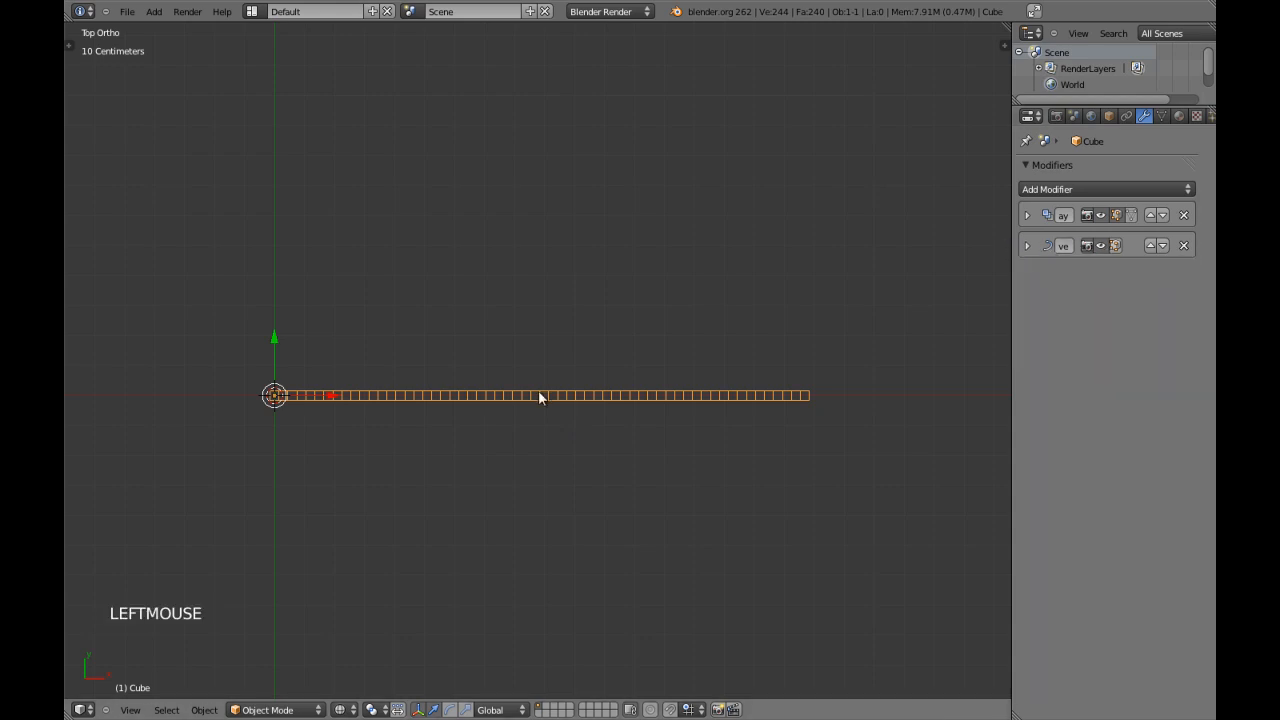
# Deselect the bar and add a Bezier curve at its origin.
pyautogui.press('z')
pyautogui.press('space')
pyautogui.press('z')
pyautogui.press('a')
pyautogui.keyDown('shift'); pyautogui.moveTo(269, 429); pyautogui.dragTo(517, 447, button='middle'); pyautogui.keyUp('shift')
pyautogui.hotkey('shift', 'a')
pyautogui.moveTo(404, 451)
pyautogui.click(455, 463)
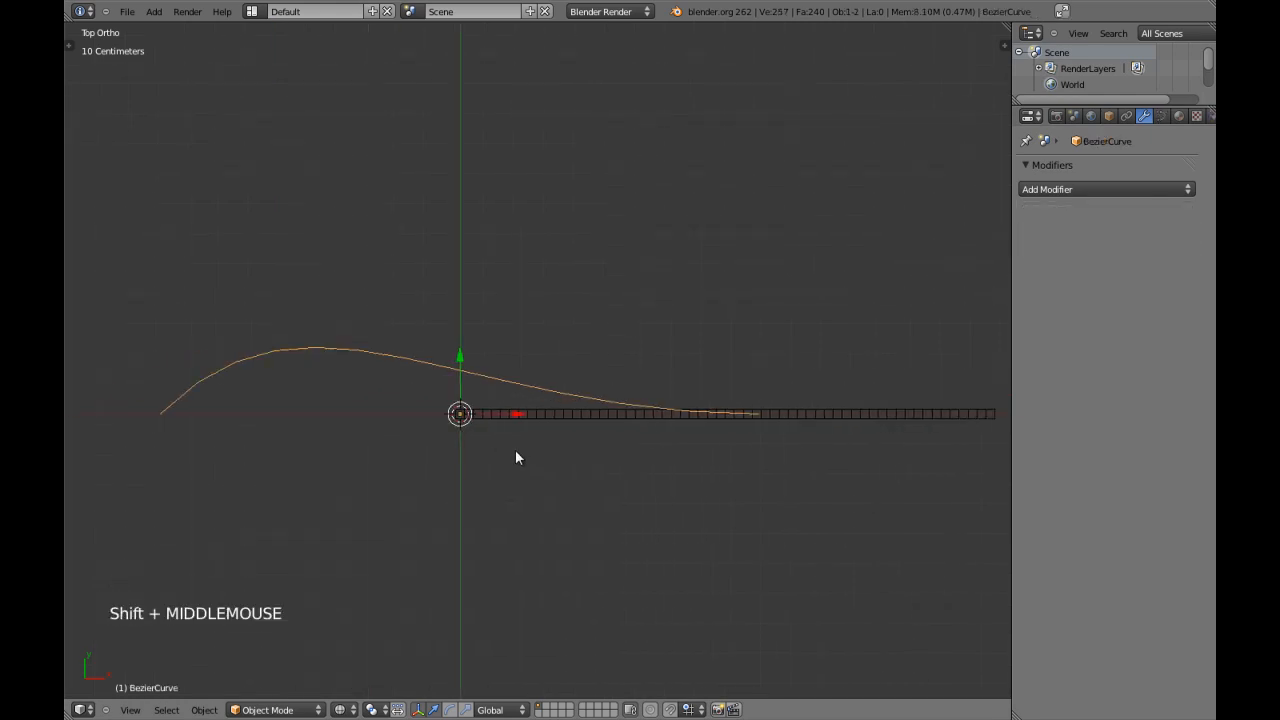
# Delete the Bezier curve's left control point and set the remaining point's handle type to Free.
pyautogui.press('Tab')
pyautogui.rightClick(188, 407)
pyautogui.press('x')
pyautogui.click(188, 406)
pyautogui.press('a')
pyautogui.press('a')
pyautogui.rightClick(760, 416)
pyautogui.press('v')
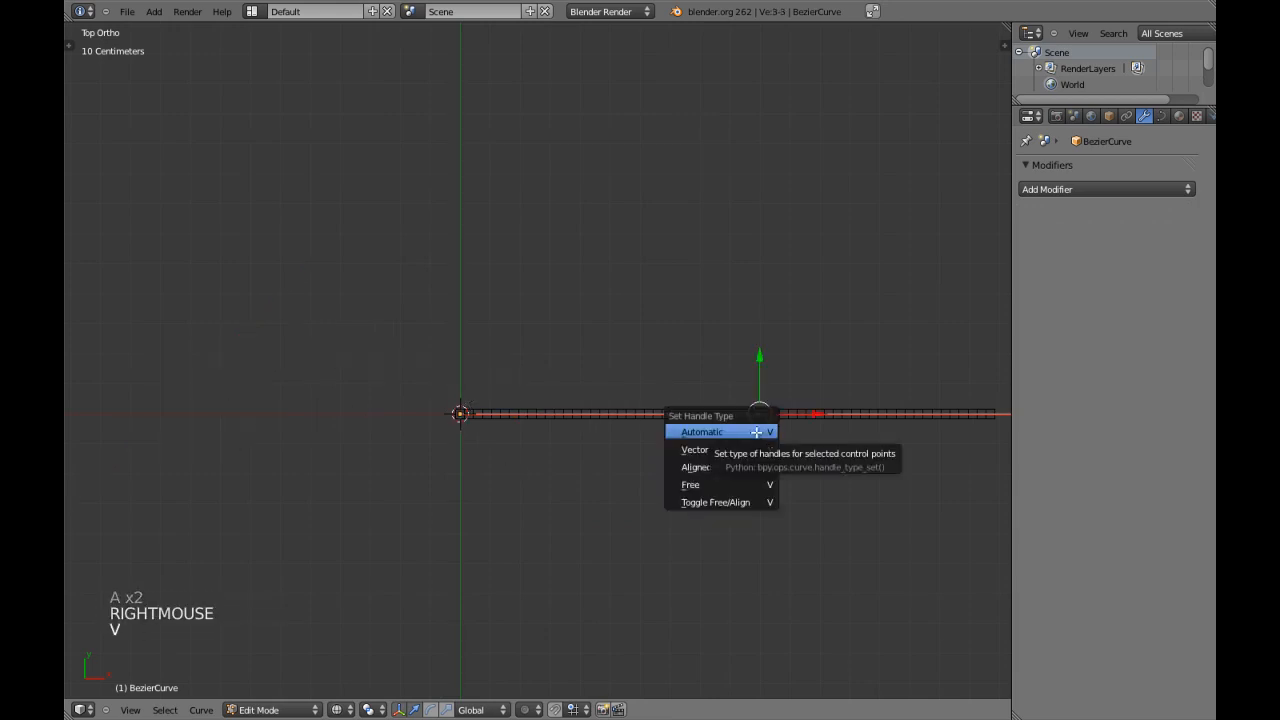
pyautogui.click(722, 484)
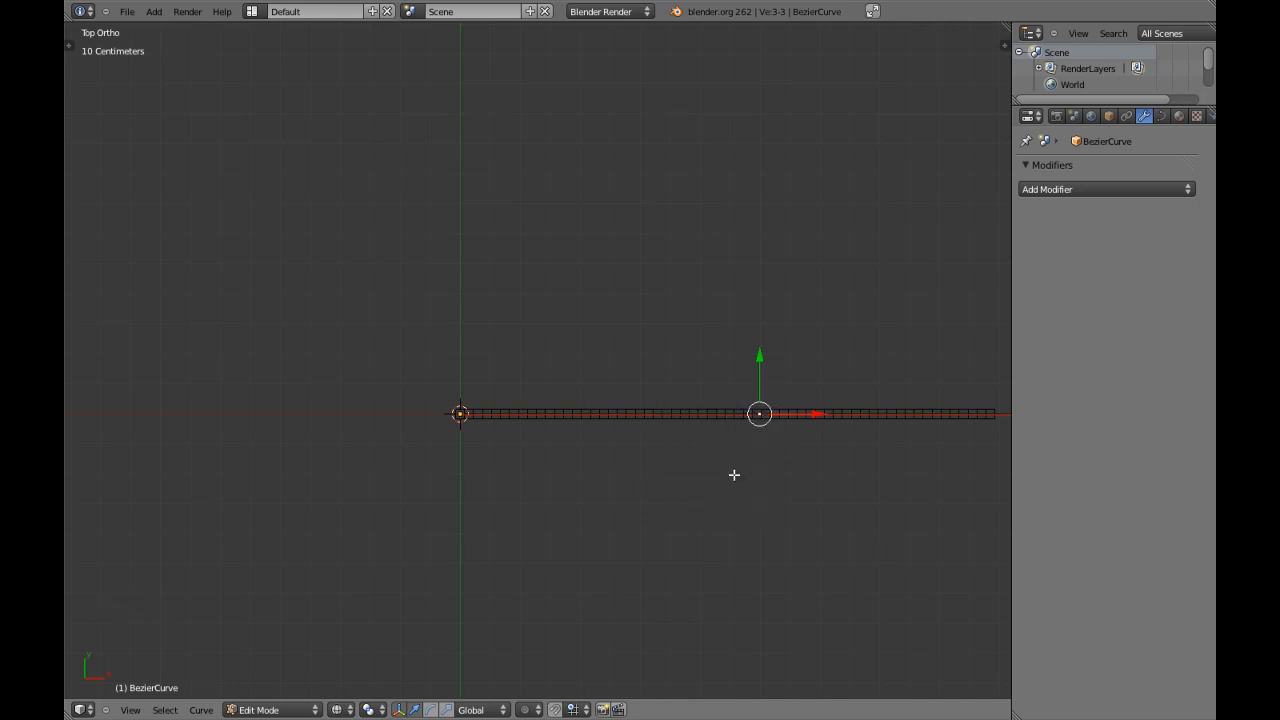
# Snap the 3D cursor to the remaining control point, leave Edit Mode and snap the cursor back to the curve's origin.
pyautogui.hotkey('shift', 's')
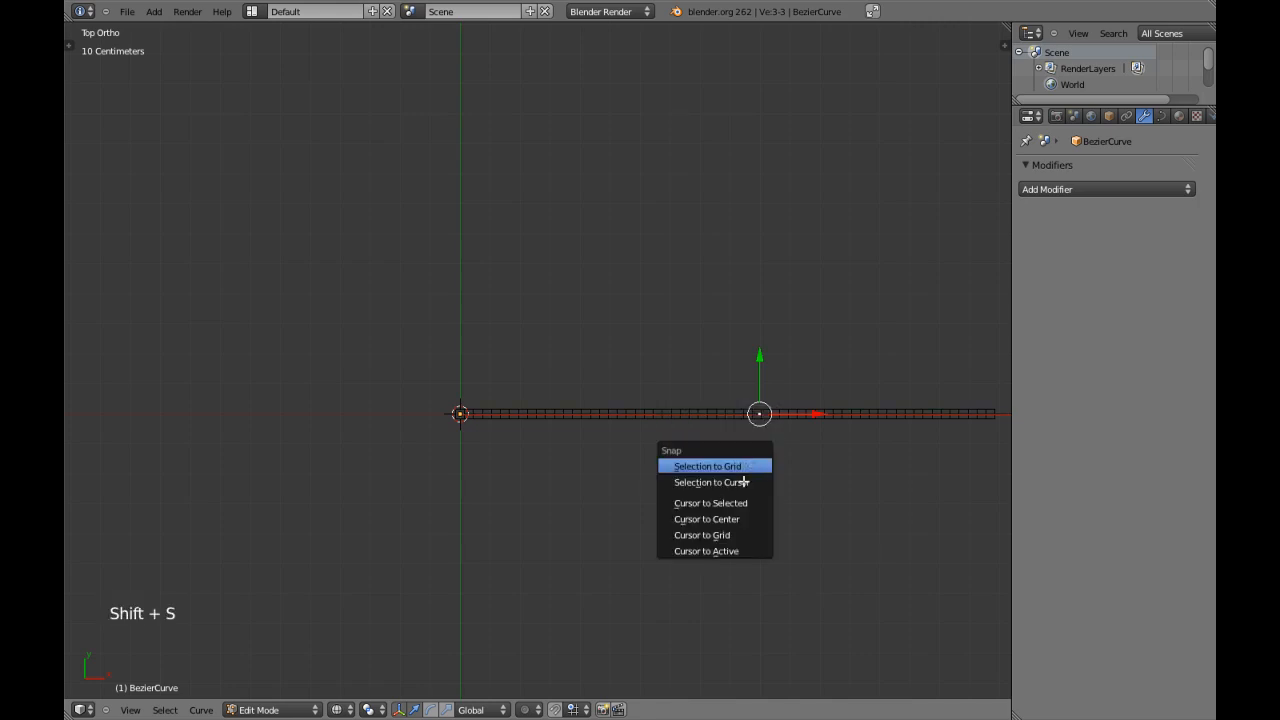
pyautogui.click(738, 504)
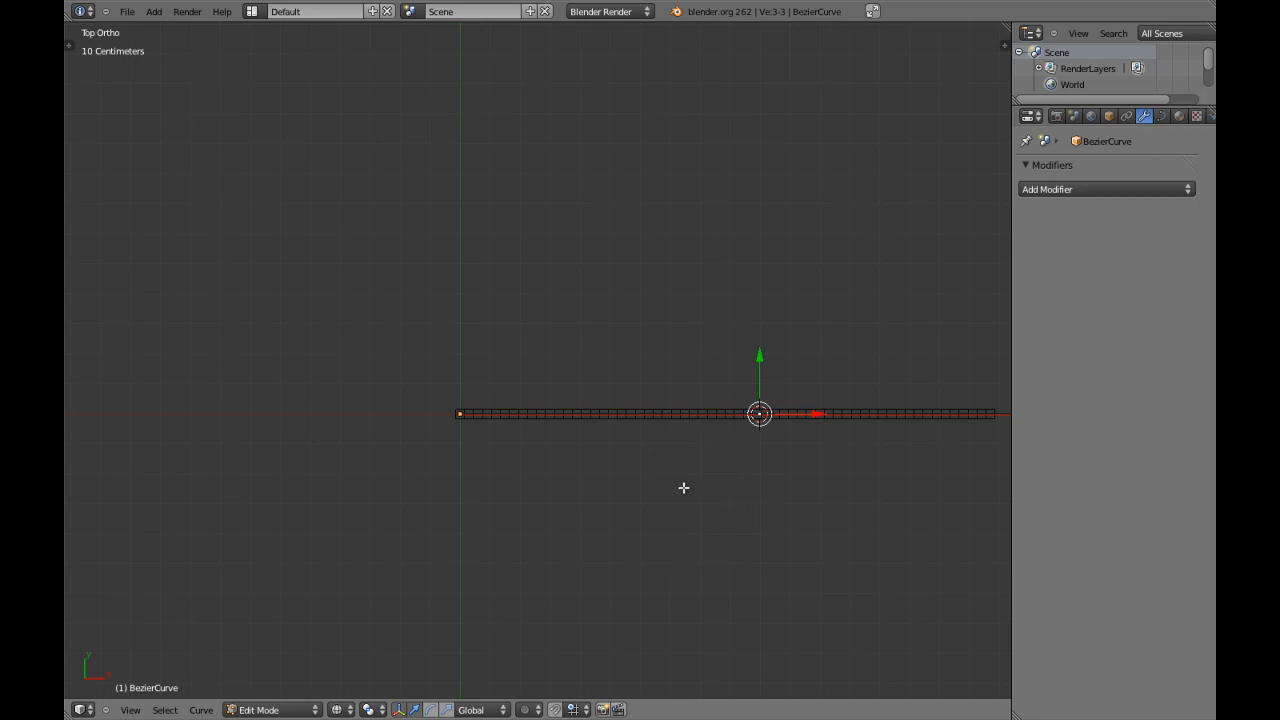
pyautogui.press('Tab')
pyautogui.rightClick(630, 432)
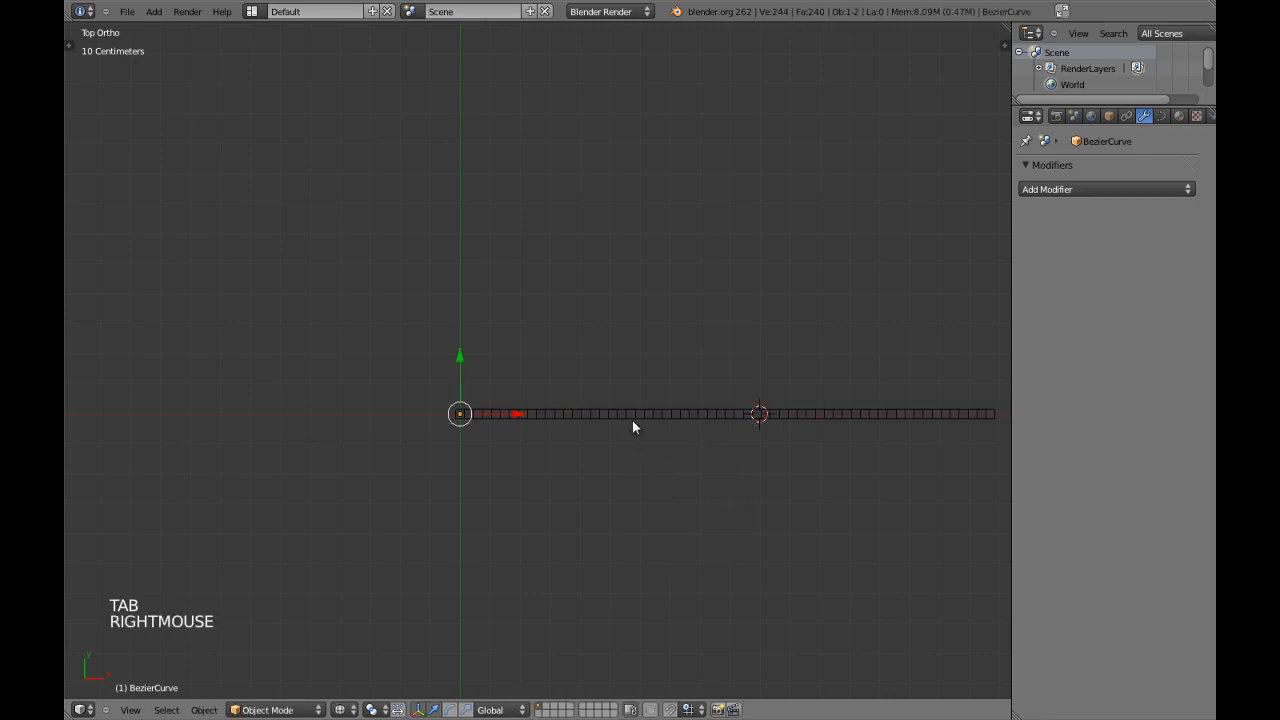
pyautogui.hotkey('shift', 's')
pyautogui.click(631, 418)
# Select the bar, invert the selection and delete the Bezier curve, checking the remaining objects in the Outliner.
pyautogui.rightClick(676, 418)
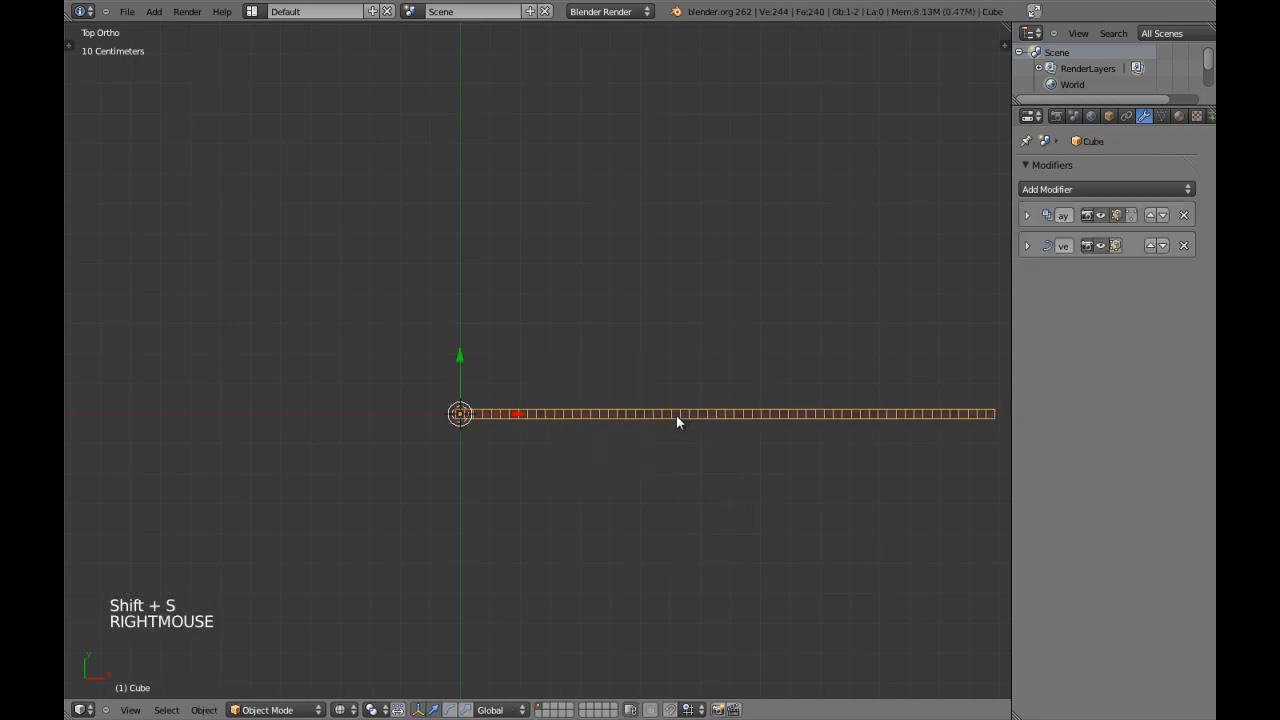
pyautogui.rightClick(681, 412)
pyautogui.hotkey('ctrl', 'i')
pyautogui.press('x')
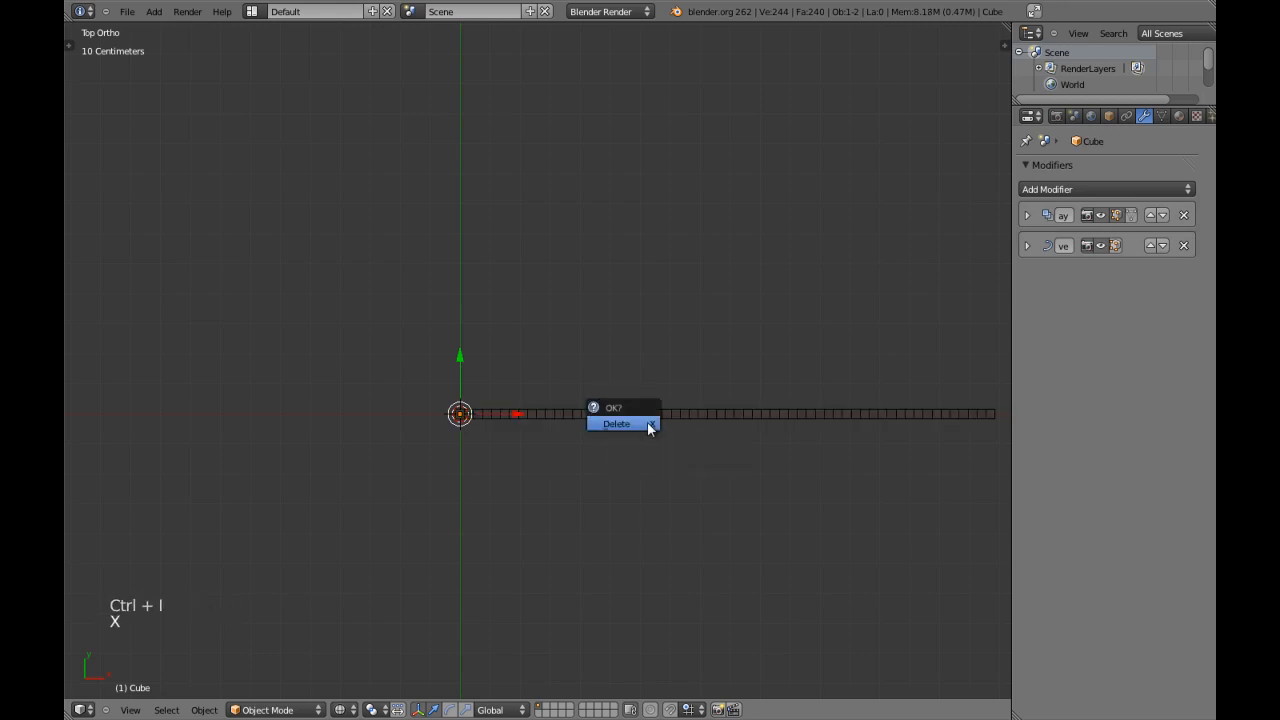
pyautogui.click(648, 425)
pyautogui.hotkey('shift', 'space')
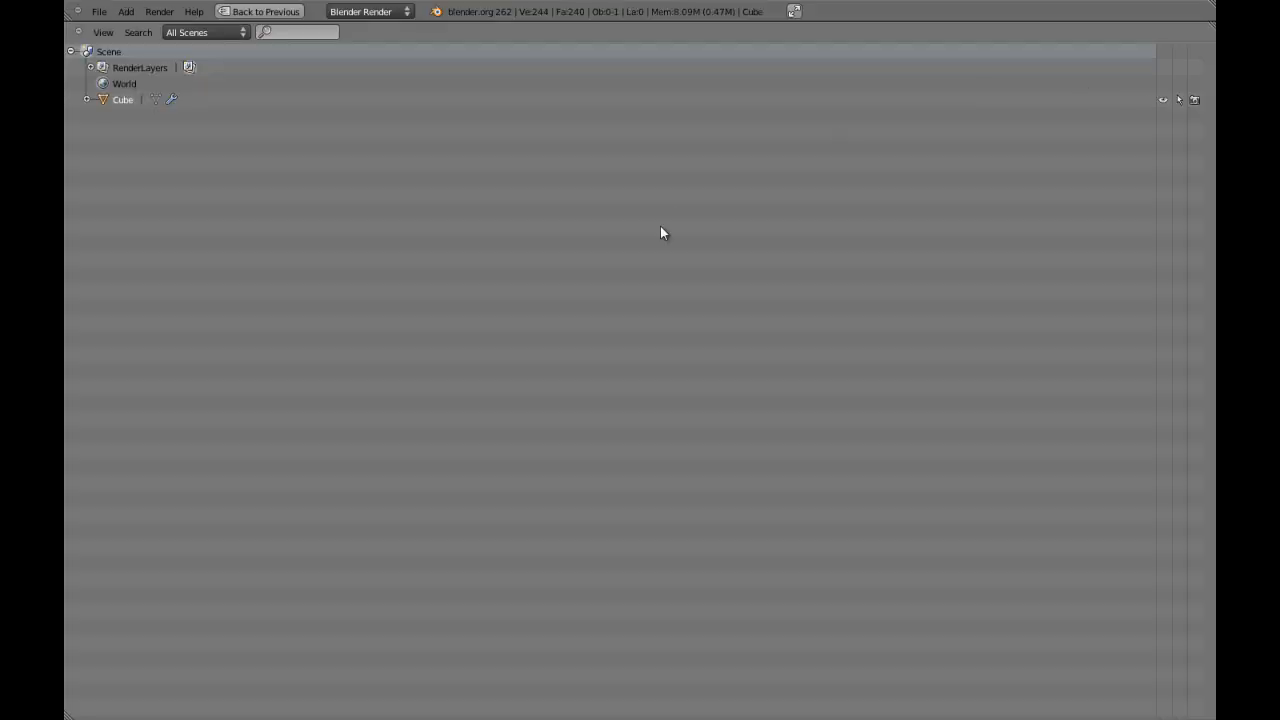
pyautogui.hotkey('shift', 'space')
# Add a new Bezier curve at the 3D cursor and enter Edit Mode on it.
pyautogui.press('a')
pyautogui.press('a')
pyautogui.hotkey('shift', 'a')
pyautogui.moveTo(596, 302)
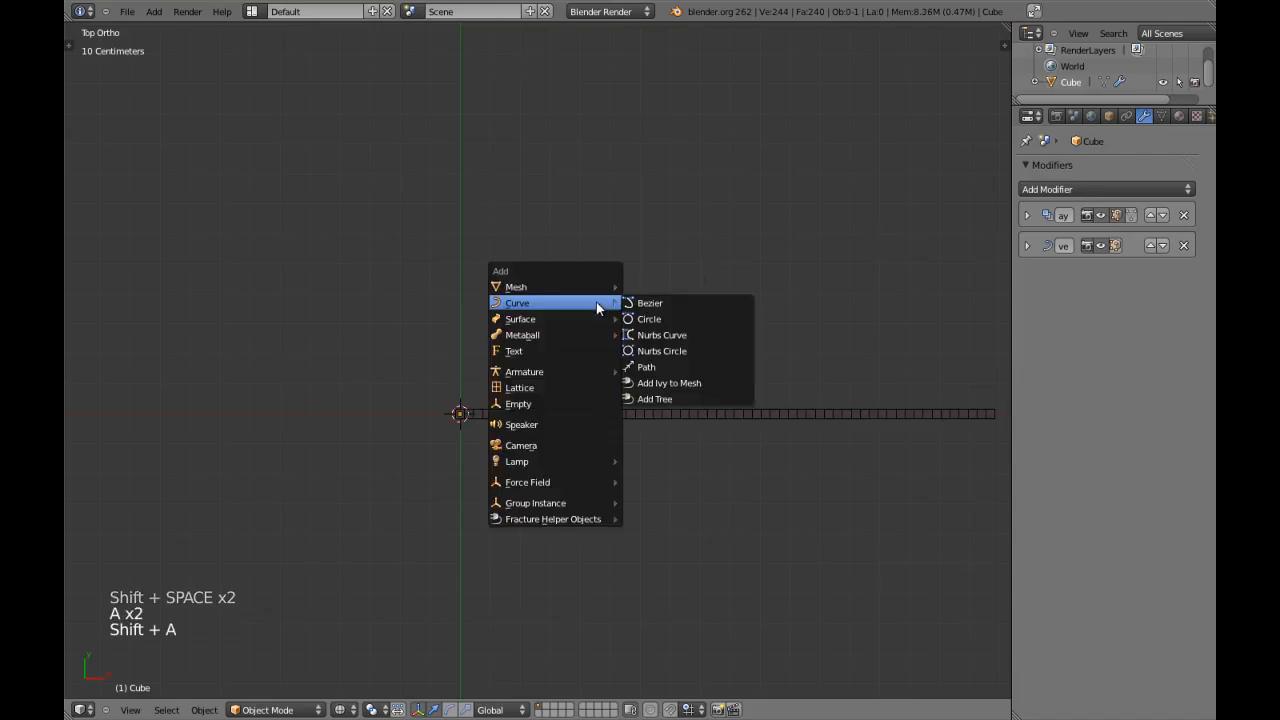
pyautogui.click(677, 305)
pyautogui.rightClick(560, 392)
pyautogui.press('Tab')
# Snap the curve's right control point to the 3D cursor at the origin and delete the left control point.
pyautogui.rightClick(788, 417)
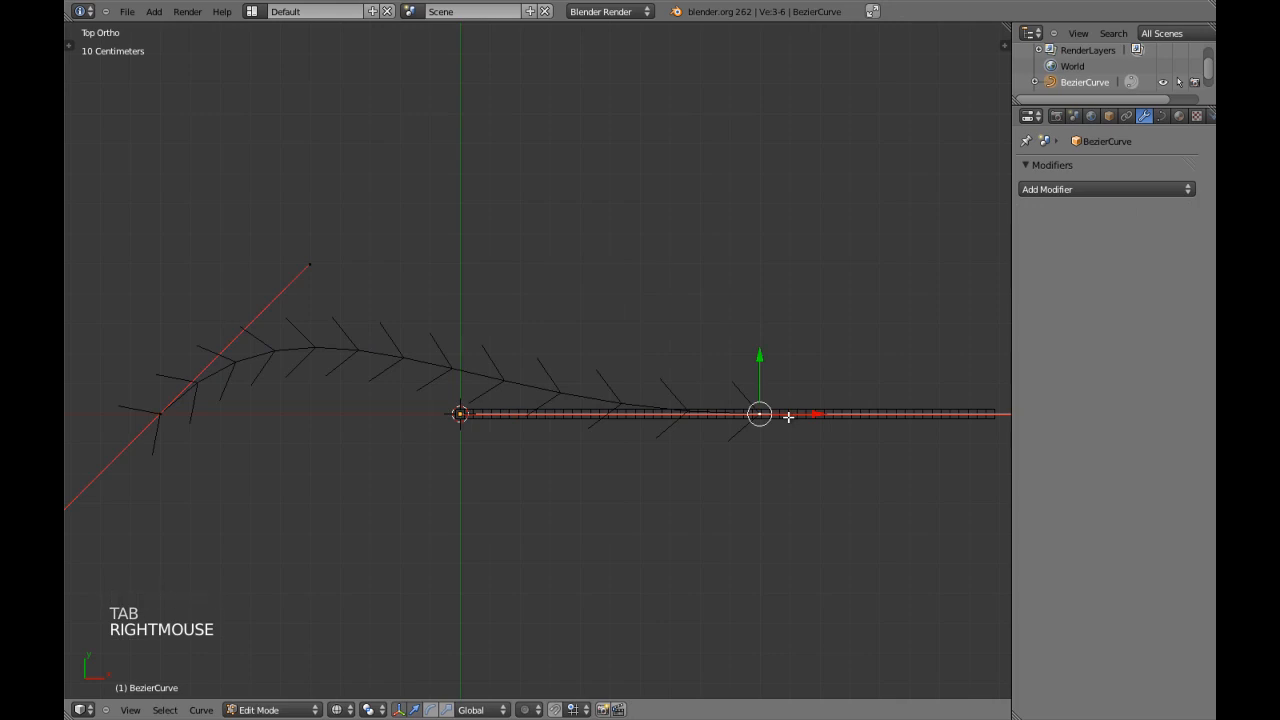
pyautogui.hotkey('shift', 's')
pyautogui.click(780, 395)
pyautogui.rightClick(159, 388)
pyautogui.rightClick(159, 388)
pyautogui.press('x')
pyautogui.click(159, 388)
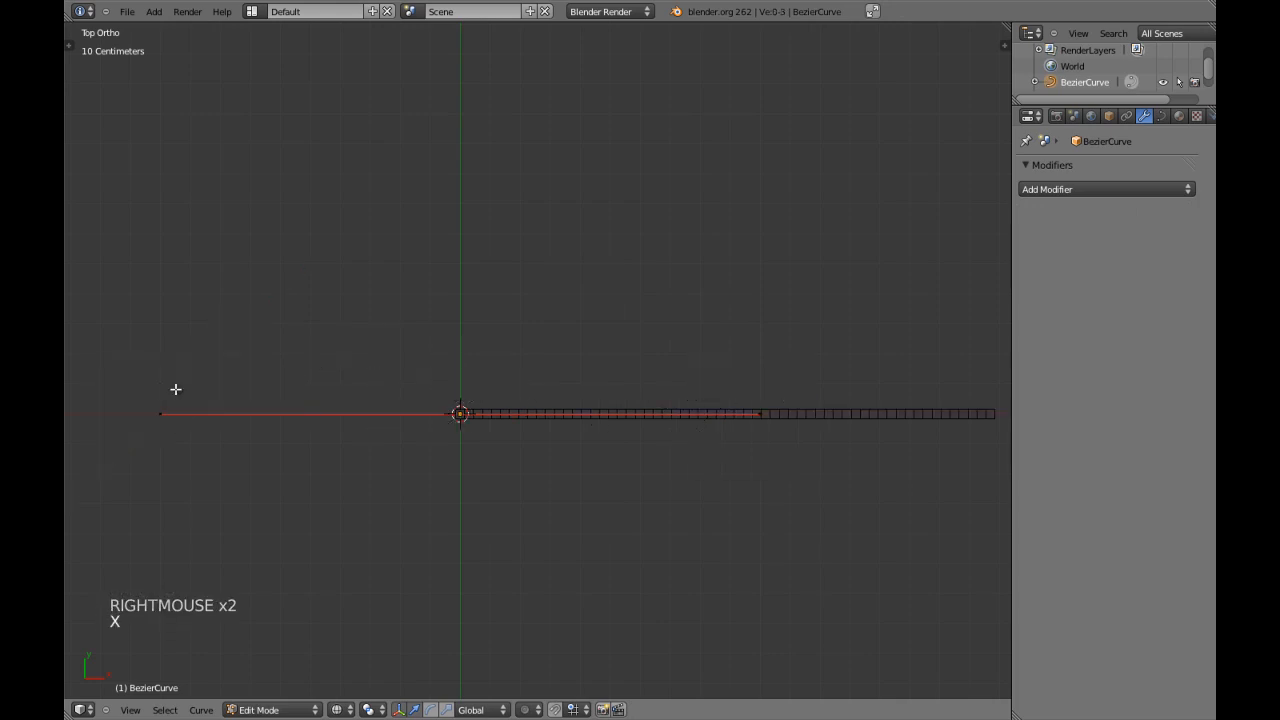
# Rotate the remaining control point's handles by 90°, scale them down and change their handle type.
pyautogui.rightClick(480, 412)
pyautogui.write('r90')
pyautogui.press('Return')
pyautogui.scroll(-2, 541, 407)
pyautogui.press('s')
pyautogui.click(514, 375)
pyautogui.scroll(2, 514, 377)
pyautogui.press('v')
pyautogui.click(514, 380)
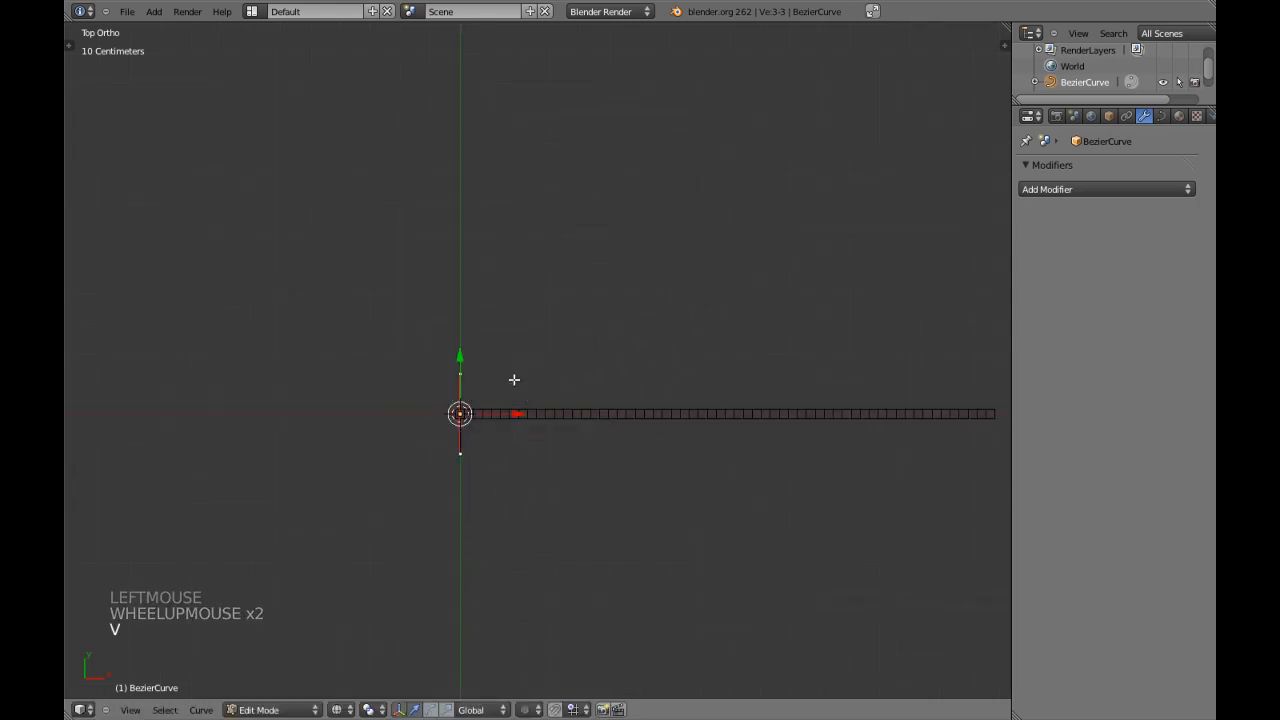
# Extrude a second control point from the origin along the bar towards its far end.
pyautogui.keyDown('shift'); pyautogui.moveTo(593, 387); pyautogui.dragTo(544, 390, button='middle'); pyautogui.keyUp('shift')
pyautogui.rightClick(421, 410)
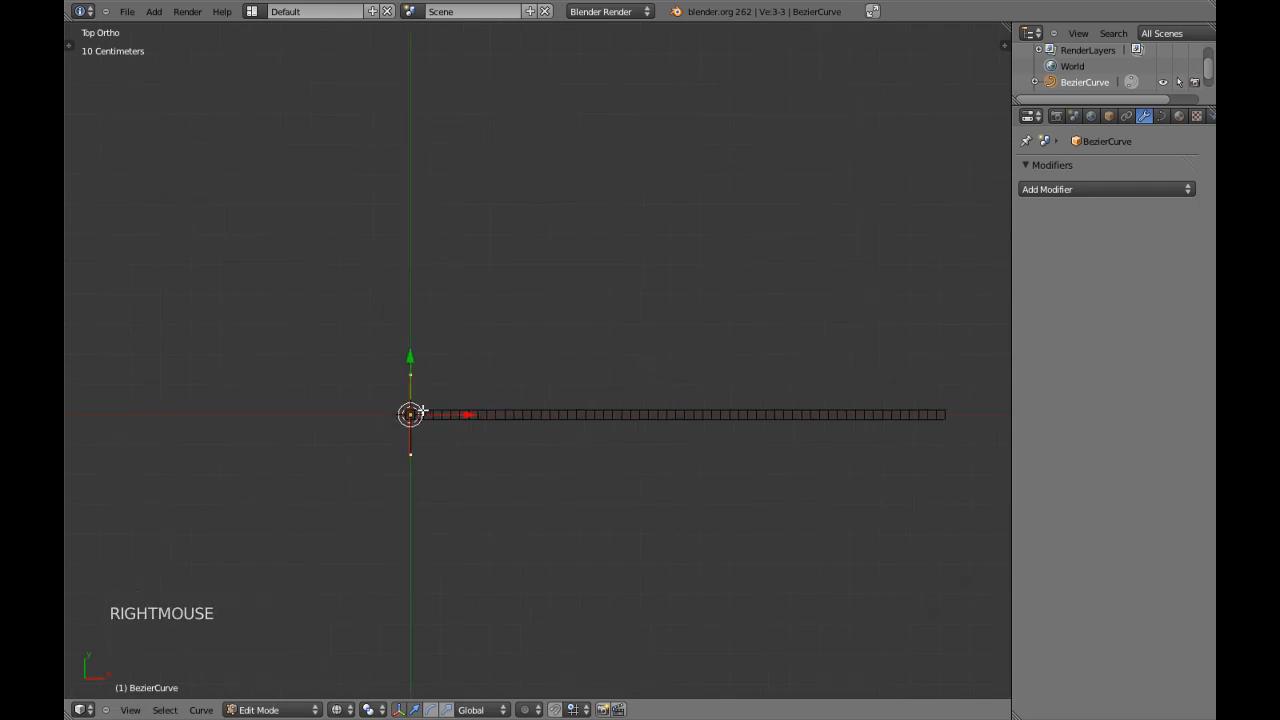
pyautogui.press('e')
pyautogui.press('e')
pyautogui.click(823, 414)
# Change the snap element and move the second control point onto the far end of the bar.
pyautogui.keyDown('shift'); pyautogui.moveTo(823, 414); pyautogui.dragTo(597, 363, button='middle'); pyautogui.keyUp('shift')
pyautogui.scroll(3, 582, 378)
pyautogui.keyDown('shift'); pyautogui.moveTo(804, 403); pyautogui.dragTo(580, 400, button='middle'); pyautogui.keyUp('shift')
pyautogui.scroll(4, 590, 404)
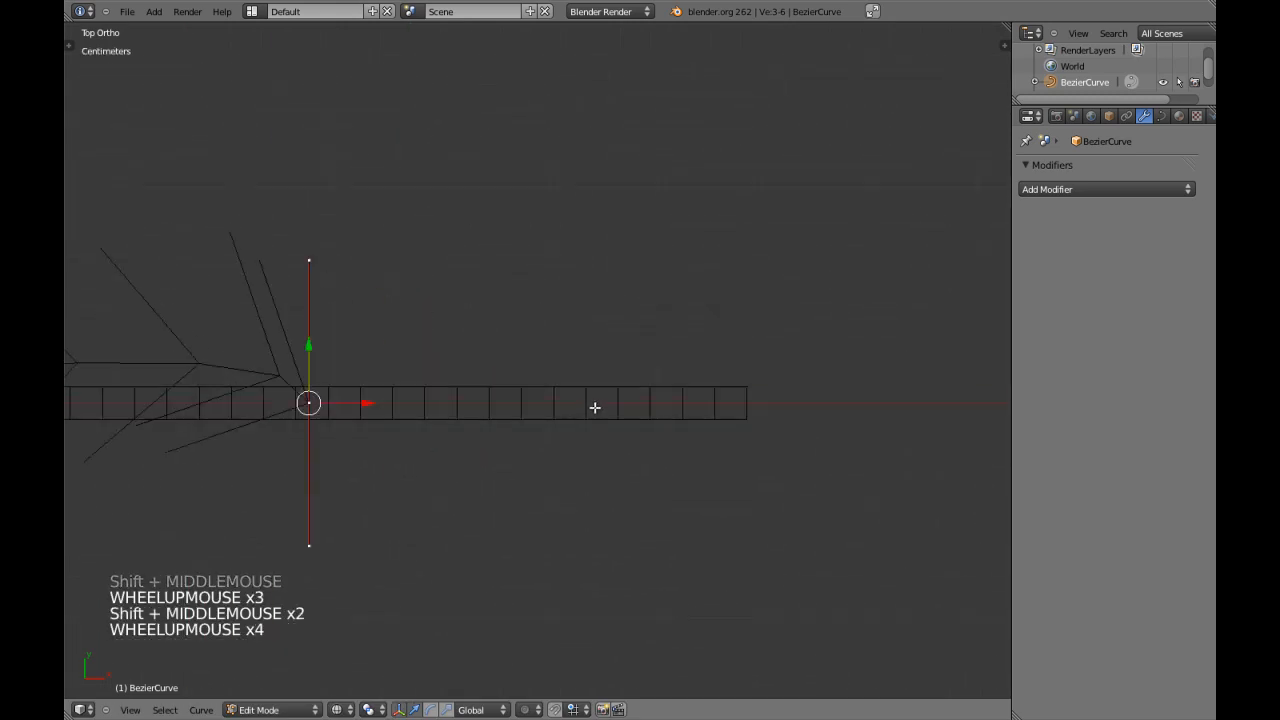
pyautogui.keyDown('shift'); pyautogui.moveTo(691, 447); pyautogui.dragTo(590, 436, button='middle'); pyautogui.keyUp('shift')
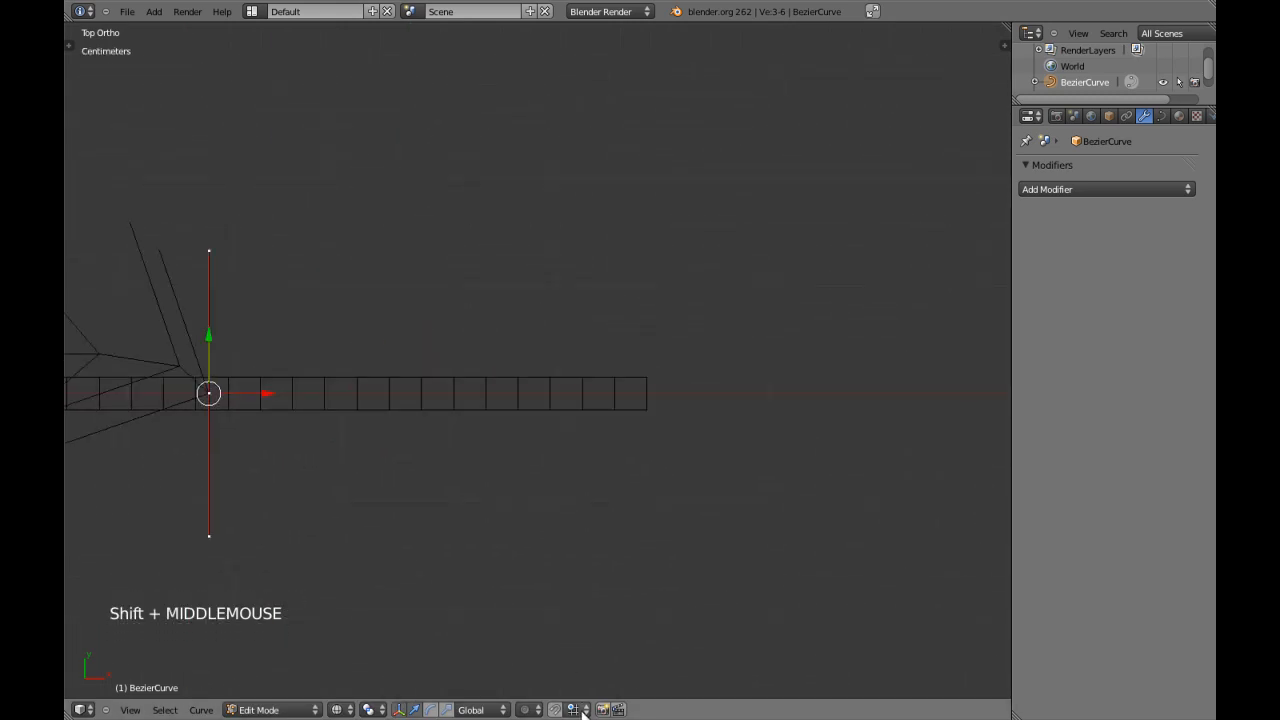
pyautogui.click(574, 709)
pyautogui.click(591, 677)
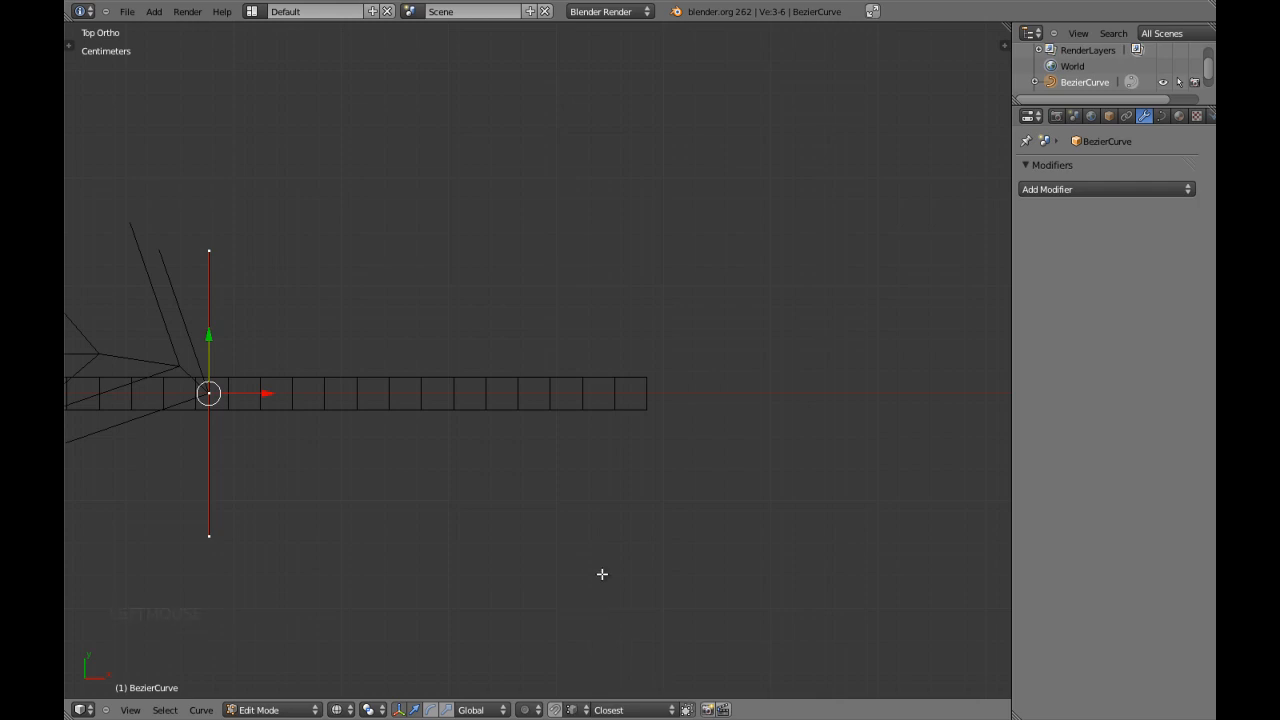
pyautogui.press('g')
pyautogui.keyDown('ctrl'); pyautogui.rightClick(643, 407); pyautogui.keyUp('ctrl')
pyautogui.press('g')
pyautogui.keyDown('ctrl'); pyautogui.click(646, 403); pyautogui.keyUp('ctrl')
# Rotate the curve's handles into line with the bar, using 90° at the origin end, and return to Object Mode.
pyautogui.press('r')
pyautogui.click(620, 443)
pyautogui.scroll(-2, 620, 443)
pyautogui.keyDown('shift'); pyautogui.moveTo(285, 455); pyautogui.dragTo(574, 409, button='middle'); pyautogui.keyUp('shift')
pyautogui.scroll(-7, 569, 411)
pyautogui.keyDown('shift'); pyautogui.moveTo(404, 416); pyautogui.dragTo(537, 406, button='middle'); pyautogui.keyUp('shift')
pyautogui.scroll(3, 537, 406)
pyautogui.scroll(5, 427, 369)
pyautogui.write('r90')
pyautogui.press('Return')
pyautogui.scroll(-4, 426, 369)
pyautogui.press('Tab')
# Inspect how the curve runs along the length of the bar in the top view.
pyautogui.scroll(-8, 496, 391)
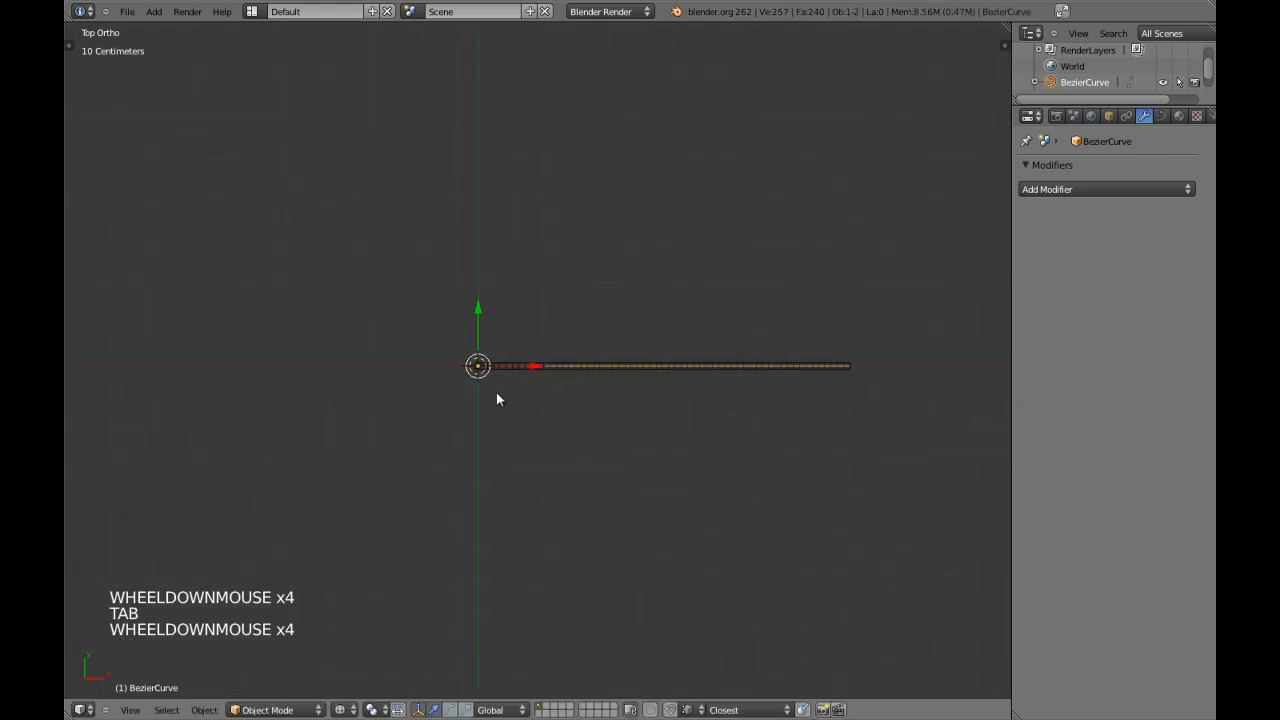
pyautogui.scroll(9, 603, 397)
pyautogui.scroll(1, 603, 397)
pyautogui.keyDown('shift'); pyautogui.moveTo(603, 397); pyautogui.dragTo(703, 405, button='middle'); pyautogui.keyUp('shift')
pyautogui.scroll(8, 557, 400)
pyautogui.scroll(-6, 506, 432)
pyautogui.scroll(-3, 516, 435)
pyautogui.keyDown('shift'); pyautogui.moveTo(516, 435); pyautogui.dragTo(491, 426, button='middle'); pyautogui.keyUp('shift')
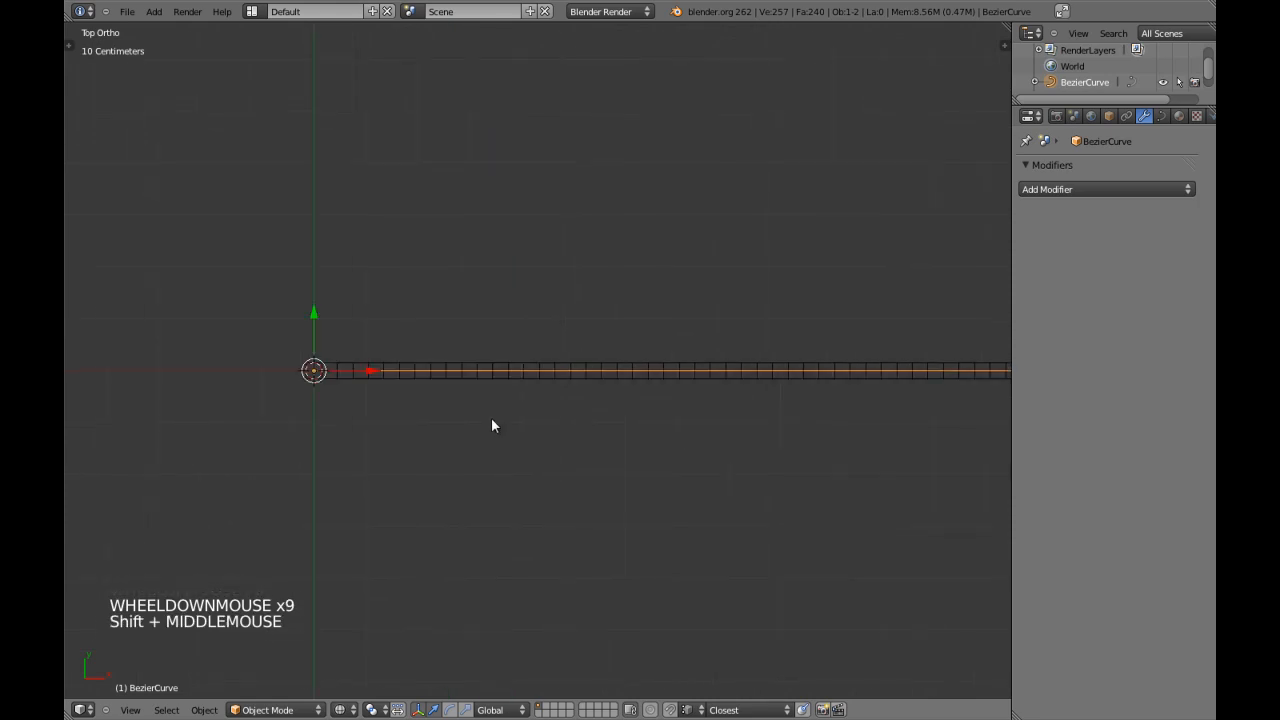
# Examine the curve's alignment inside the bar from the front view and in both shading modes.
pyautogui.scroll(-6, 520, 426)
pyautogui.keyDown('shift'); pyautogui.moveTo(549, 434); pyautogui.dragTo(446, 436, button='middle'); pyautogui.keyUp('shift')
pyautogui.scroll(2, 650, 434)
pyautogui.scroll(5, 663, 437)
pyautogui.keyDown('shift'); pyautogui.moveTo(663, 437); pyautogui.dragTo(720, 440, button='middle'); pyautogui.keyUp('shift')
pyautogui.press('z')
pyautogui.press('z')
pyautogui.keyDown('shift'); pyautogui.moveTo(299, 424); pyautogui.dragTo(566, 425, button='middle'); pyautogui.keyUp('shift')
pyautogui.press('KP_1')
pyautogui.scroll(3, 547, 440)
pyautogui.press('a')
pyautogui.keyDown('shift'); pyautogui.moveTo(358, 313); pyautogui.dragTo(265, 328, button='middle'); pyautogui.keyUp('shift')
pyautogui.press('z')
pyautogui.scroll(-2, 471, 343)
pyautogui.moveTo(471, 343); pyautogui.dragTo(443, 431, button='middle')
pyautogui.press('KP_7')
pyautogui.press('z')
# Select the Bezier curve inside the bar and rename it chaircurve.
pyautogui.rightClick(502, 457)
pyautogui.rightClick(521, 438)
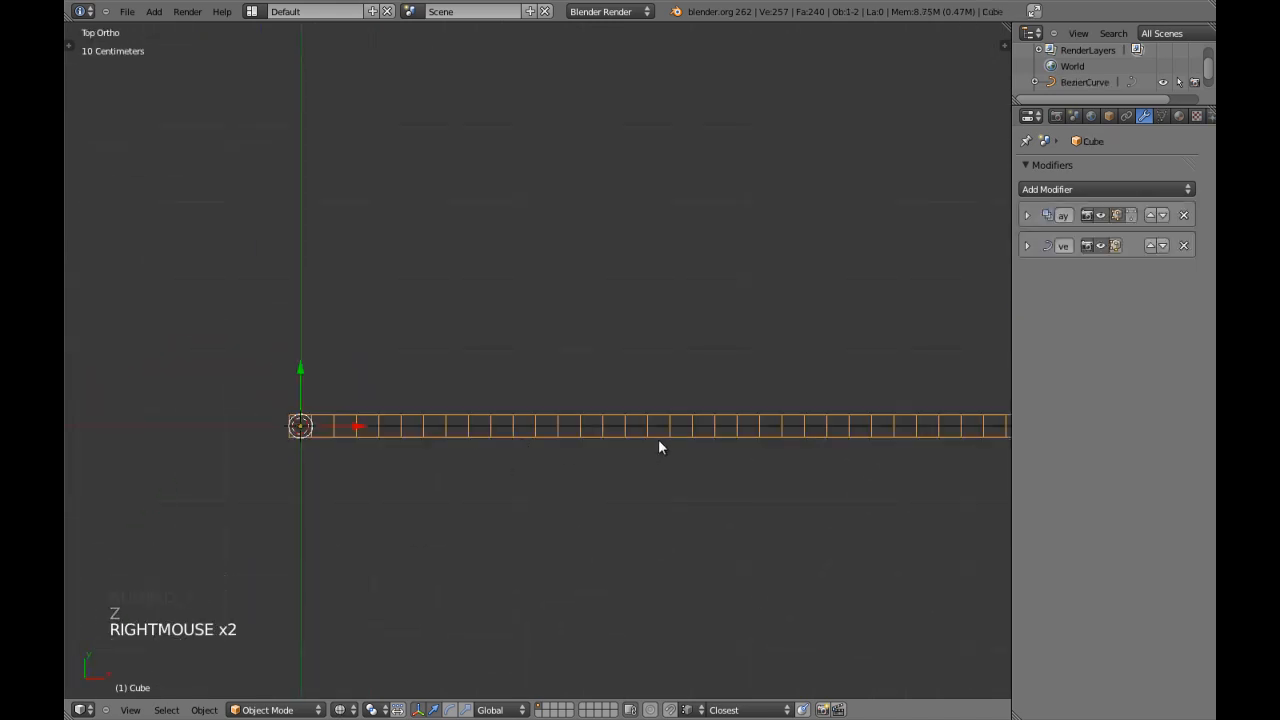
pyautogui.keyDown('shift'); pyautogui.moveTo(658, 447); pyautogui.dragTo(516, 445, button='middle'); pyautogui.keyUp('shift')
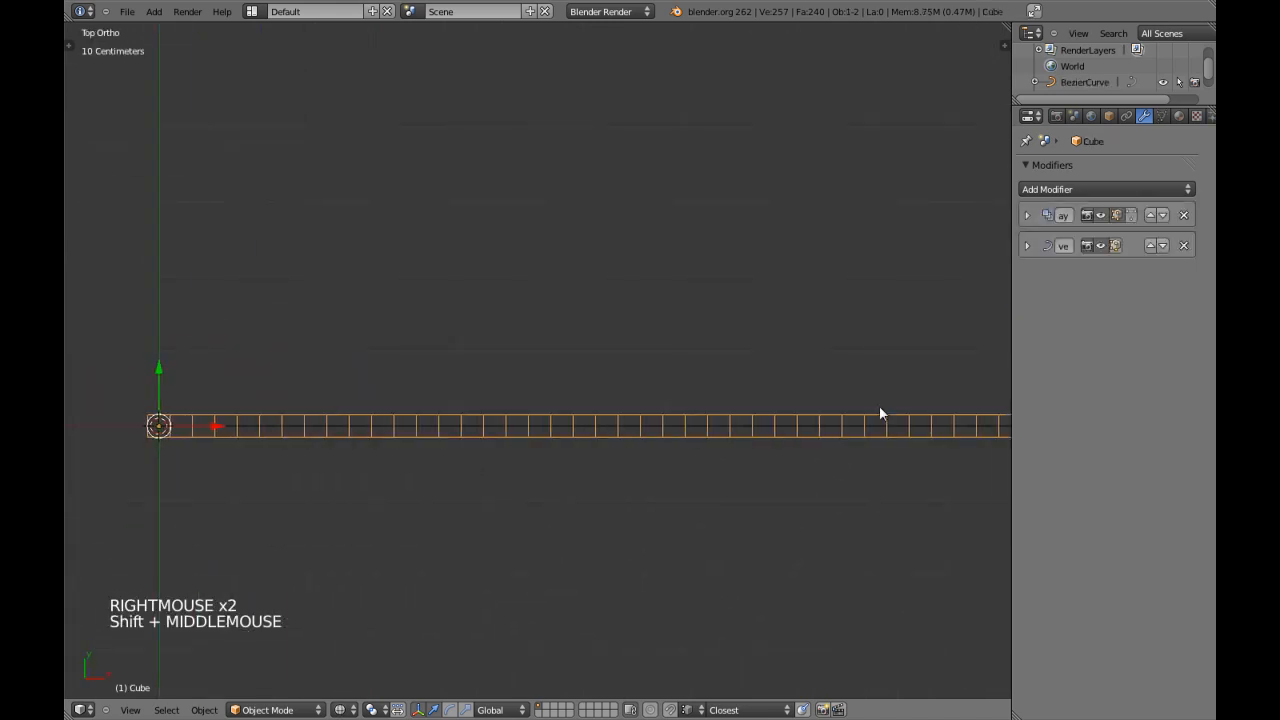
pyautogui.rightClick(795, 427)
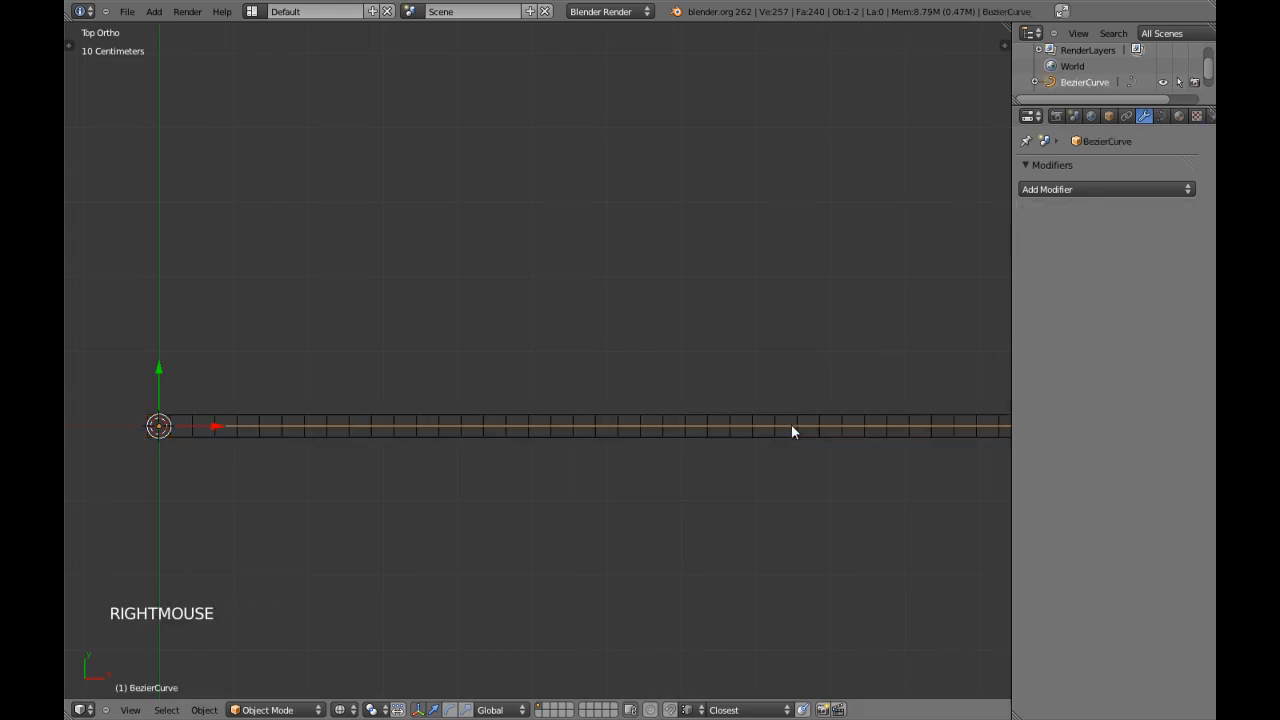
pyautogui.click(1109, 116)
pyautogui.click(1091, 170)
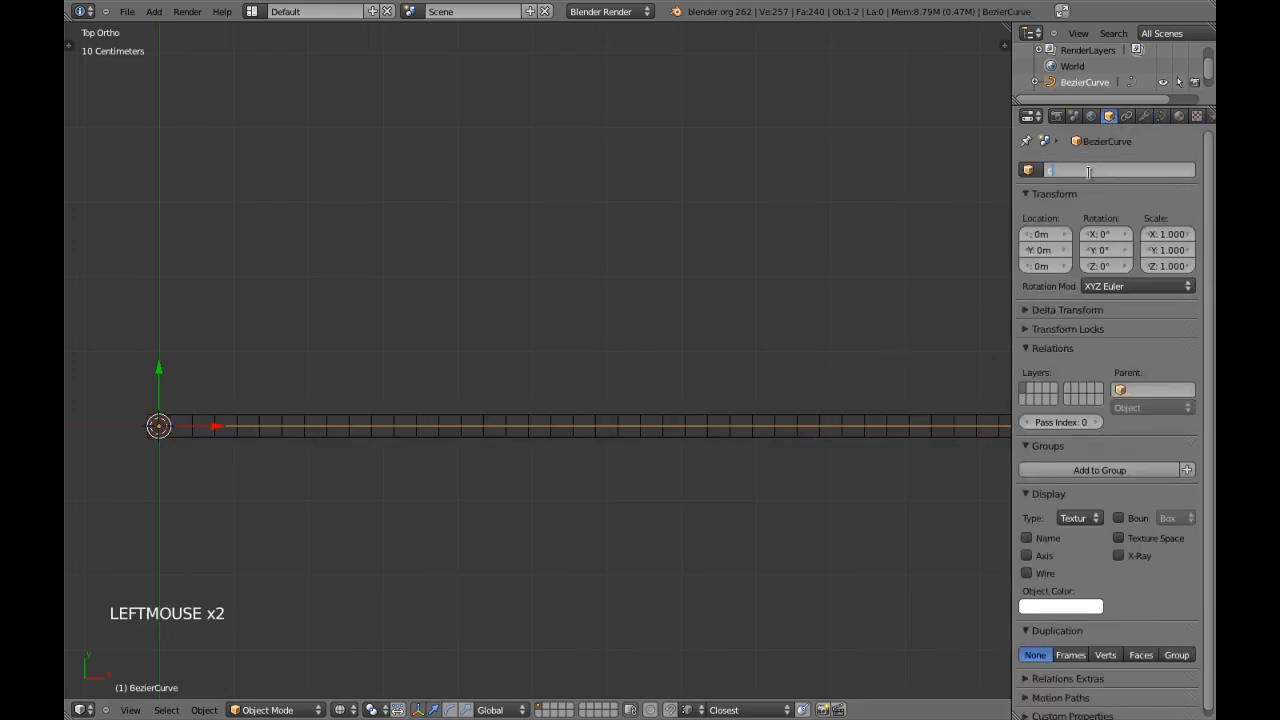
pyautogui.write('chaircurve')
pyautogui.press('Return')
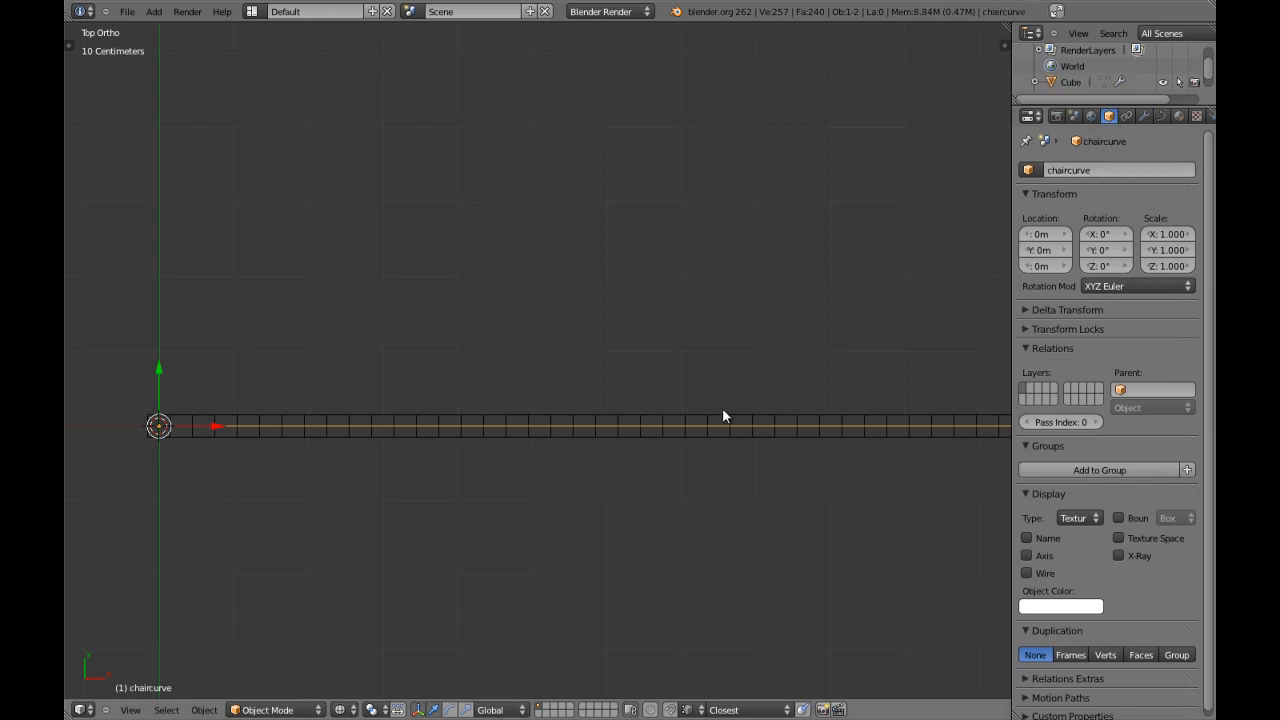
# Select the bar and examine its alignment with the curve from the front and at an angle in both shading modes.
pyautogui.press('KP_1')
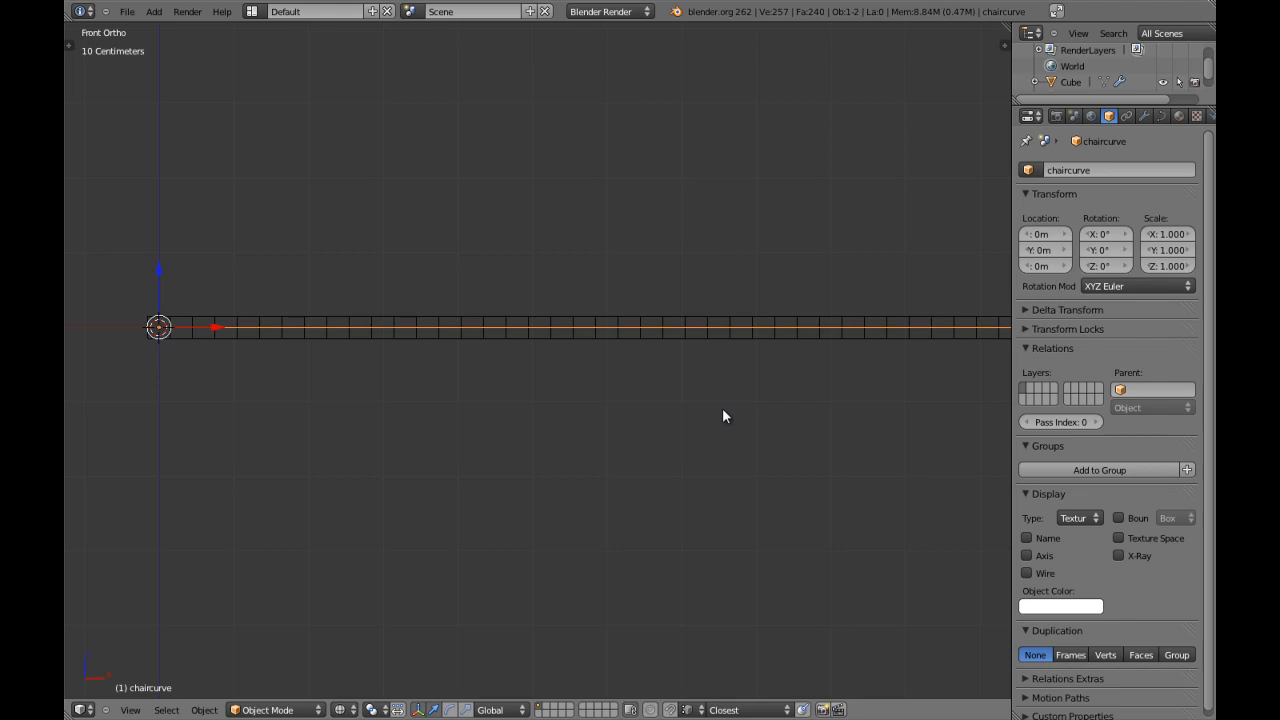
pyautogui.rightClick(708, 346)
pyautogui.moveTo(708, 346)
pyautogui.keyDown('shift'); pyautogui.mouseDown(button='middle')
pyautogui.moveTo(600, 400)
pyautogui.moveTo(428, 317)
pyautogui.mouseUp(button='middle'); pyautogui.keyUp('shift')
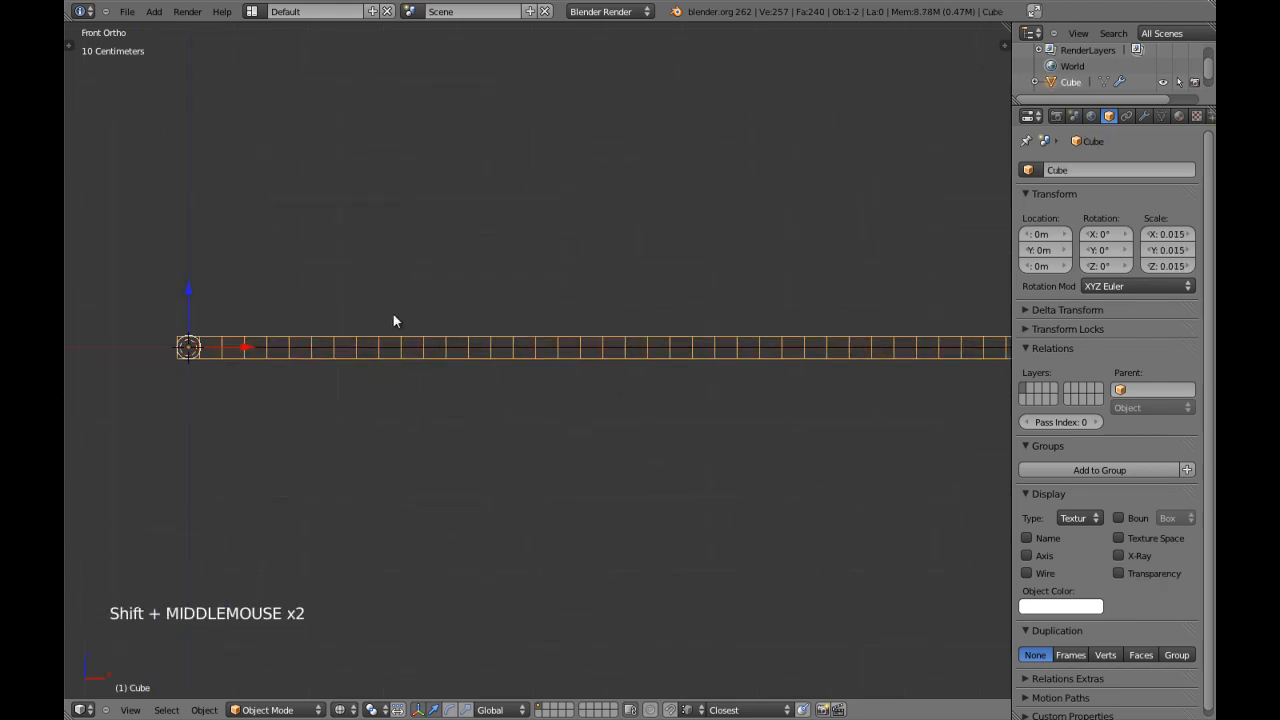
pyautogui.press('z')
pyautogui.keyDown('shift'); pyautogui.moveTo(126, 340); pyautogui.dragTo(525, 370, button='middle'); pyautogui.keyUp('shift')
pyautogui.press('z')
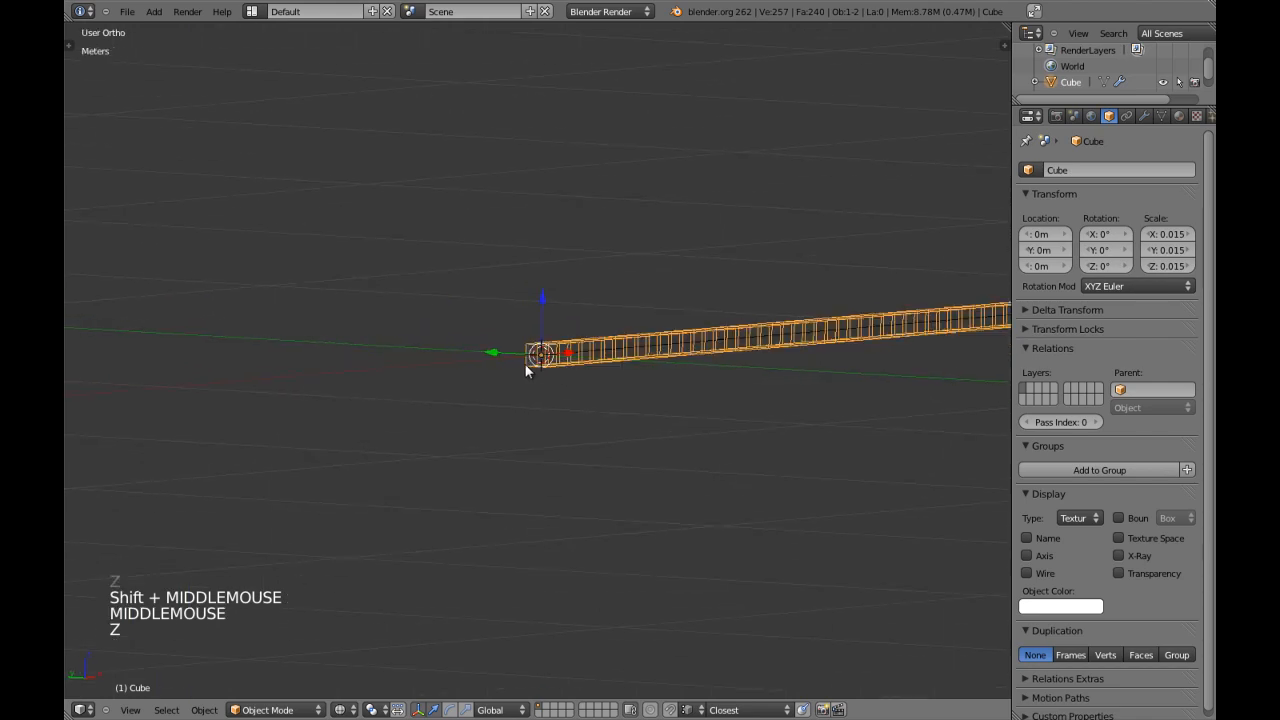
pyautogui.press('KP_1')
pyautogui.press('z')
pyautogui.keyDown('shift'); pyautogui.moveTo(699, 362); pyautogui.dragTo(554, 369, button='middle'); pyautogui.keyUp('shift')
pyautogui.press('z')
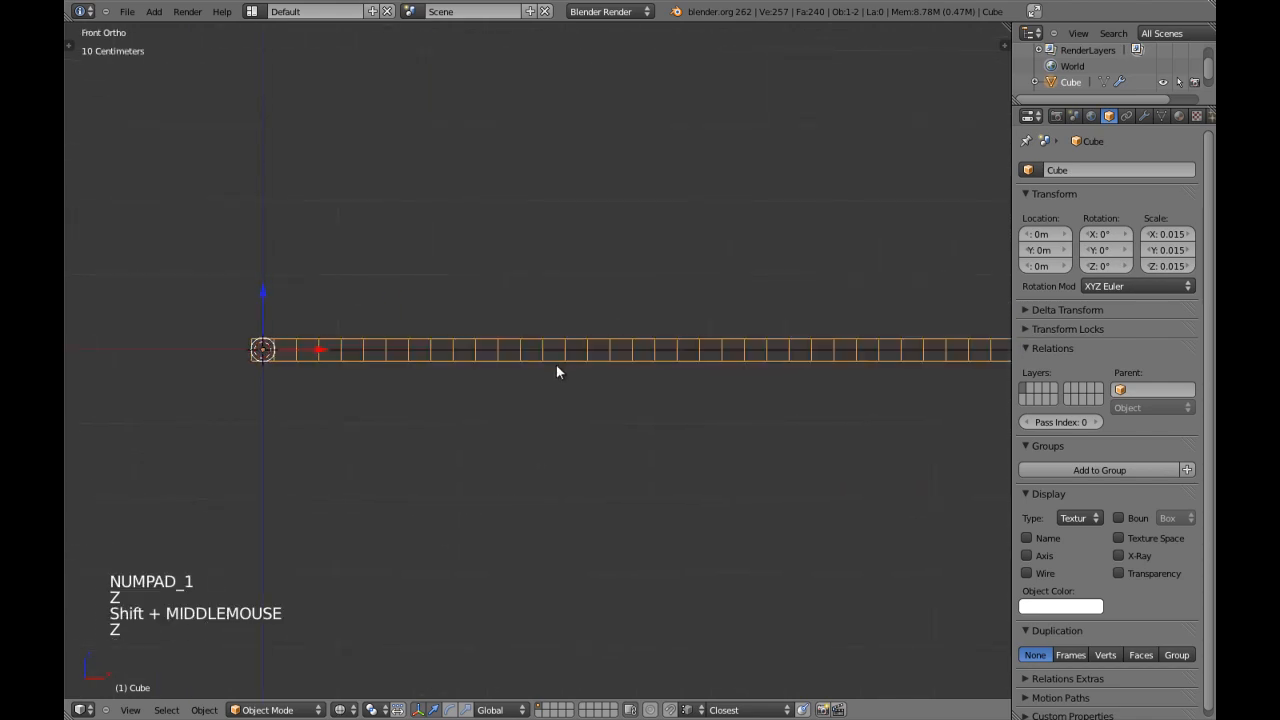
pyautogui.keyDown('shift'); pyautogui.moveTo(657, 391); pyautogui.dragTo(566, 400, button='middle'); pyautogui.keyUp('shift')
pyautogui.scroll(-4, 625, 390)
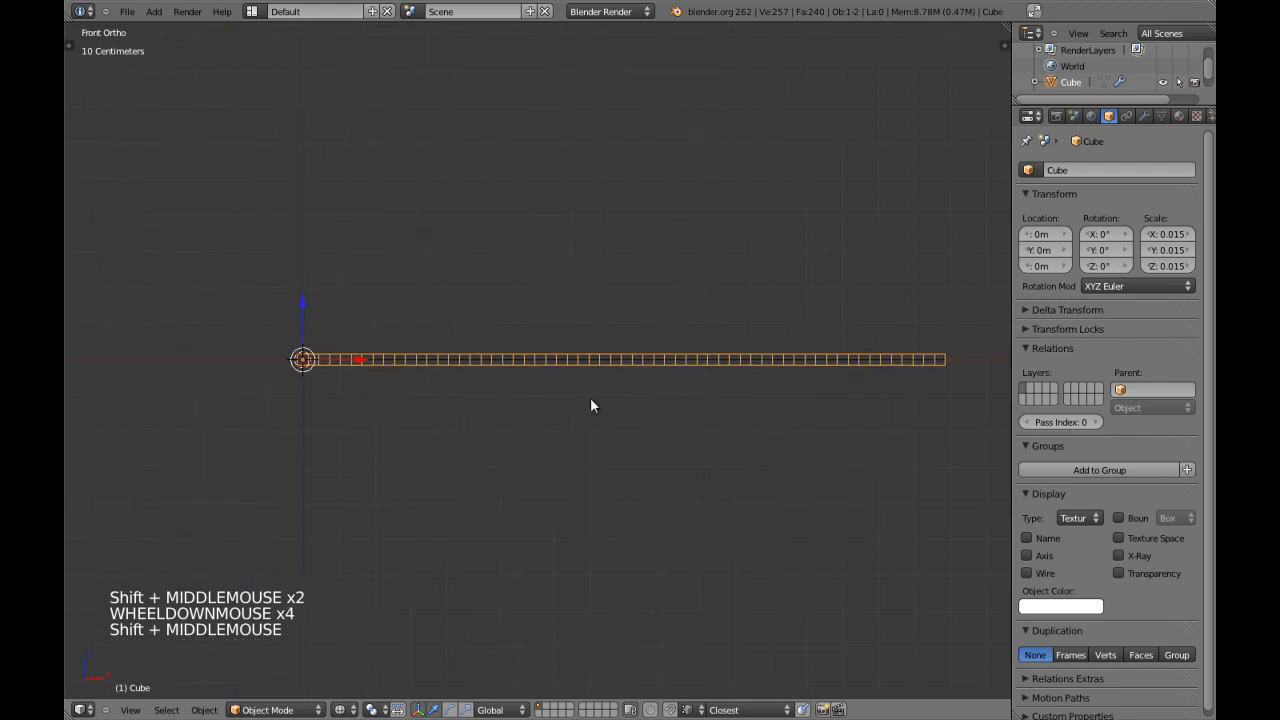
# Rename the bar object Chair.
pyautogui.scroll(3, 585, 400)
pyautogui.click(1101, 170)
pyautogui.write('Chair')
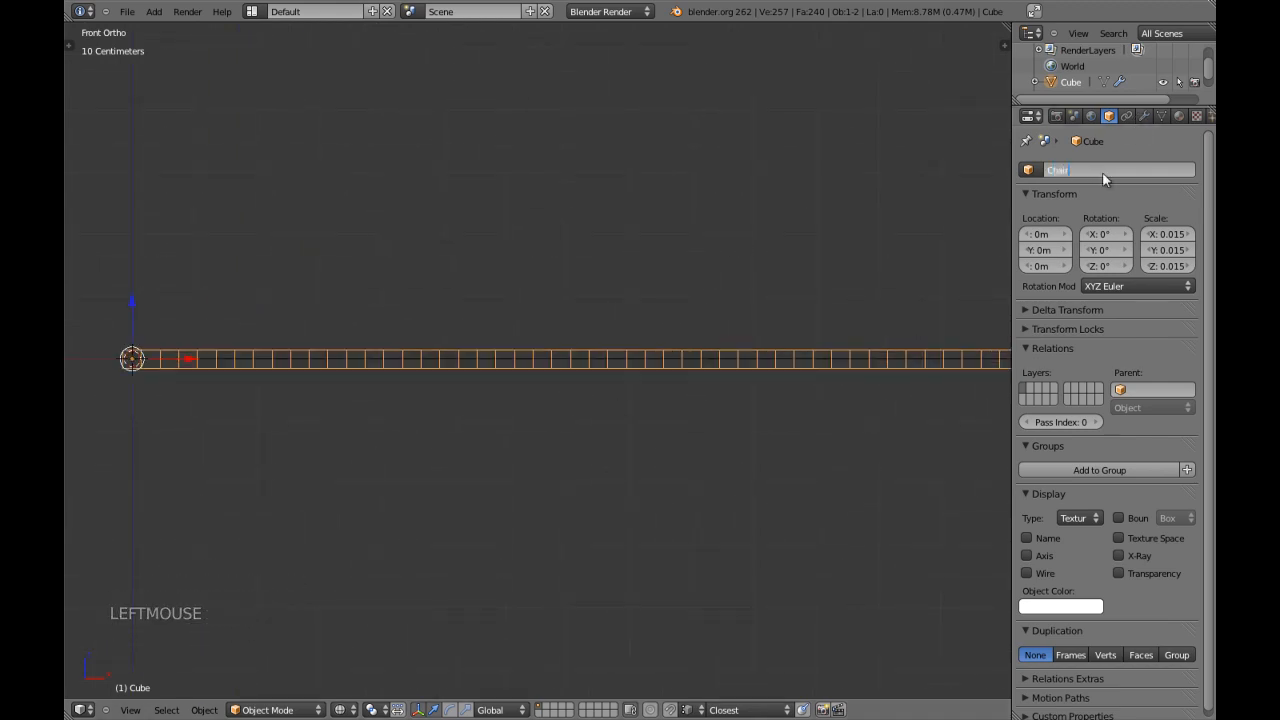
pyautogui.press('Return')
# Examine the curve running inside the bar, especially at the origin end, in wireframe and solid shading.
pyautogui.press('z')
pyautogui.scroll(-2, 740, 337)
pyautogui.keyDown('shift'); pyautogui.moveTo(822, 357); pyautogui.dragTo(707, 358, button='middle'); pyautogui.keyUp('shift')
pyautogui.keyDown('shift'); pyautogui.moveTo(145, 375); pyautogui.dragTo(639, 415, button='middle'); pyautogui.keyUp('shift')
pyautogui.scroll(2, 331, 377)
pyautogui.scroll(4, 551, 386)
pyautogui.press('z')
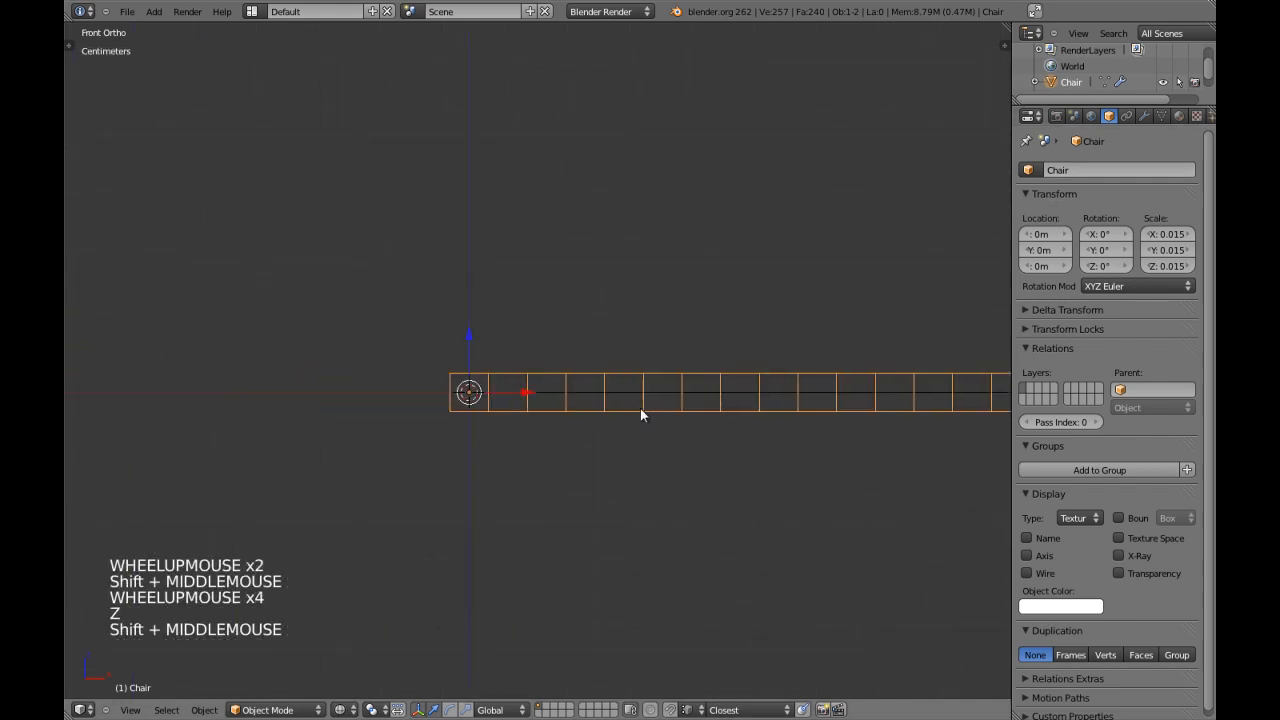
pyautogui.scroll(2, 640, 414)
pyautogui.press('z')
pyautogui.keyDown('shift'); pyautogui.moveTo(600, 363); pyautogui.dragTo(463, 309, button='middle'); pyautogui.keyUp('shift')
# Set chaircurve as the target object of the bar's Curve modifier.
pyautogui.click(1144, 116)
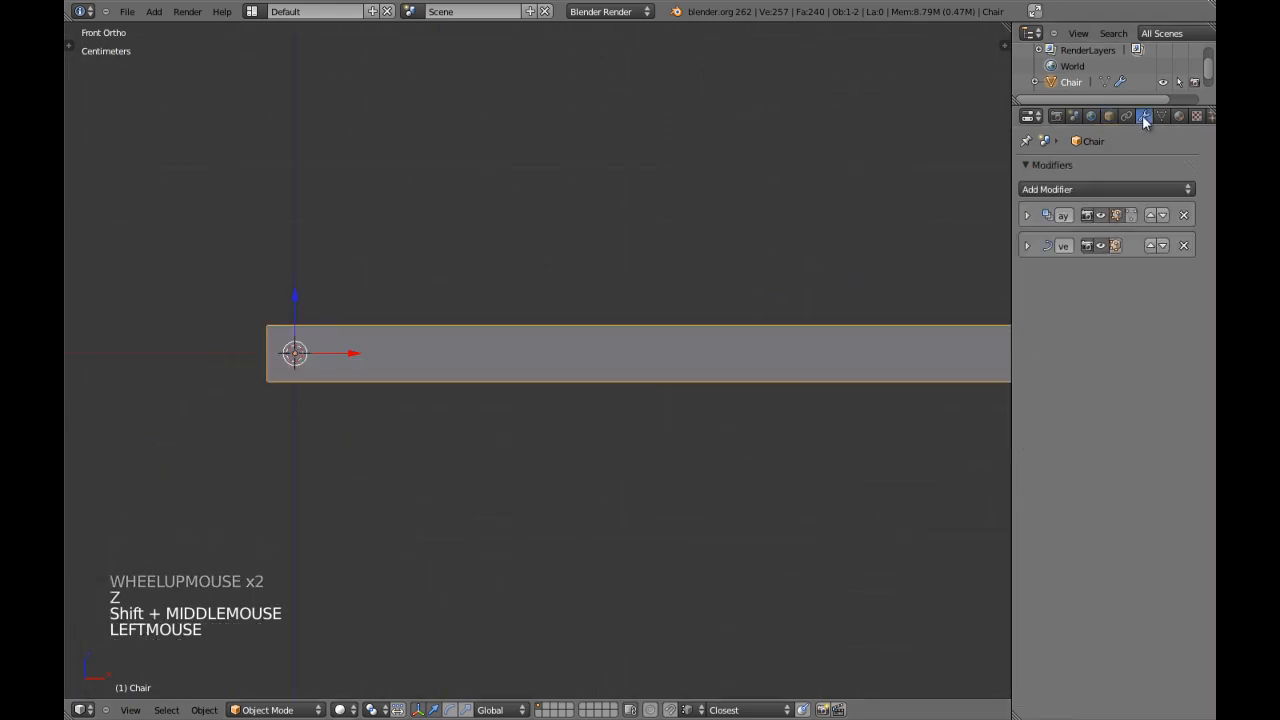
pyautogui.click(1026, 245)
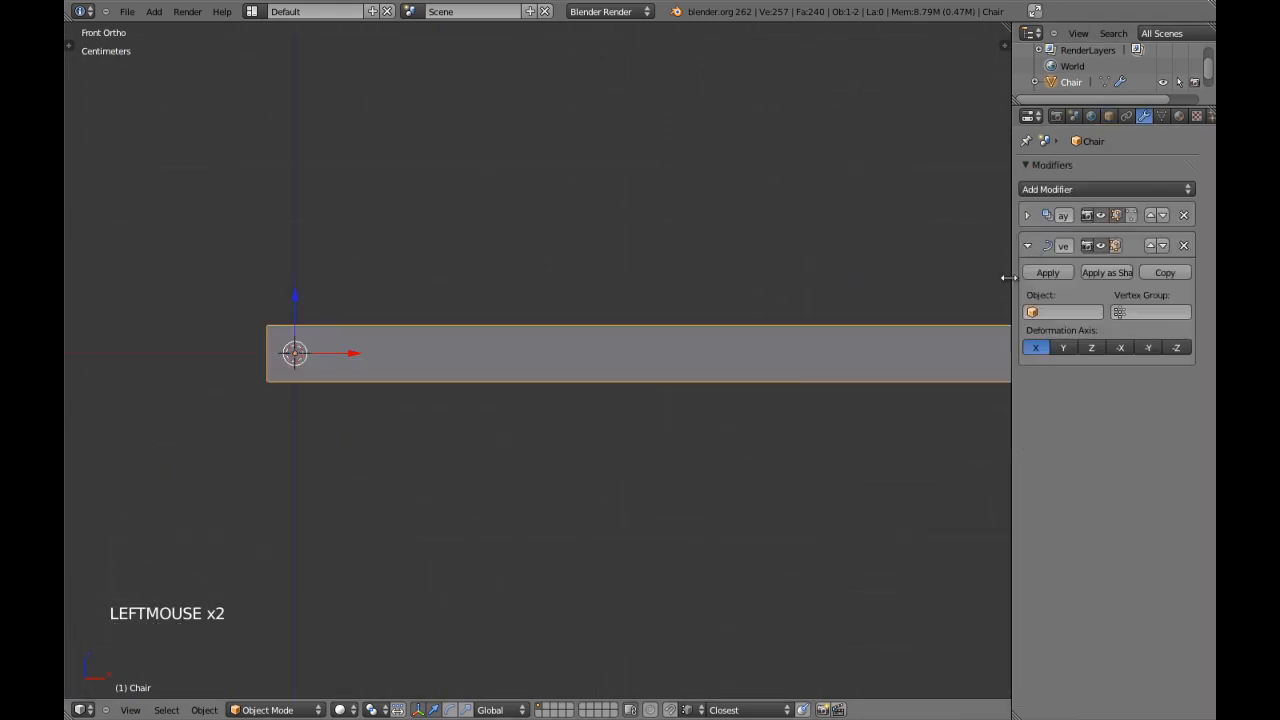
pyautogui.moveTo(1011, 282); pyautogui.dragTo(972, 280)
pyautogui.click(1025, 306)
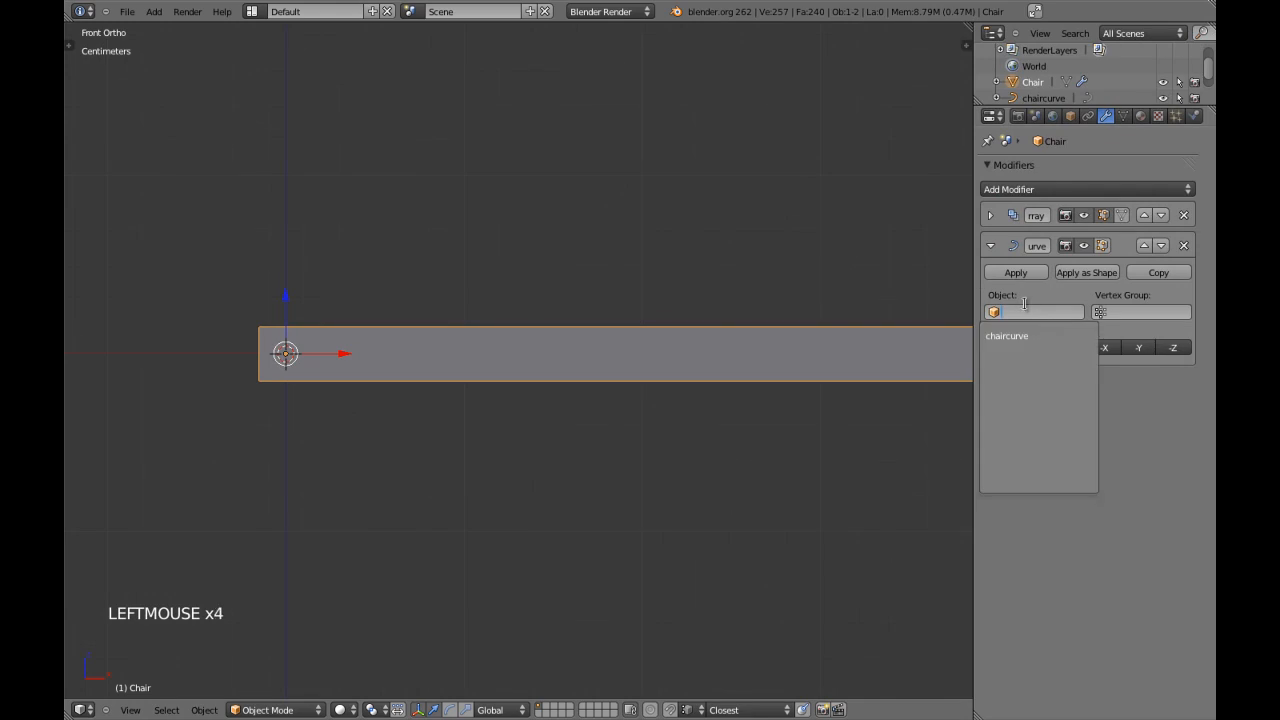
pyautogui.click(1006, 336)
# Inspect how the bar follows the assigned curve from the front and top views.
pyautogui.press('z')
pyautogui.scroll(-3, 658, 345)
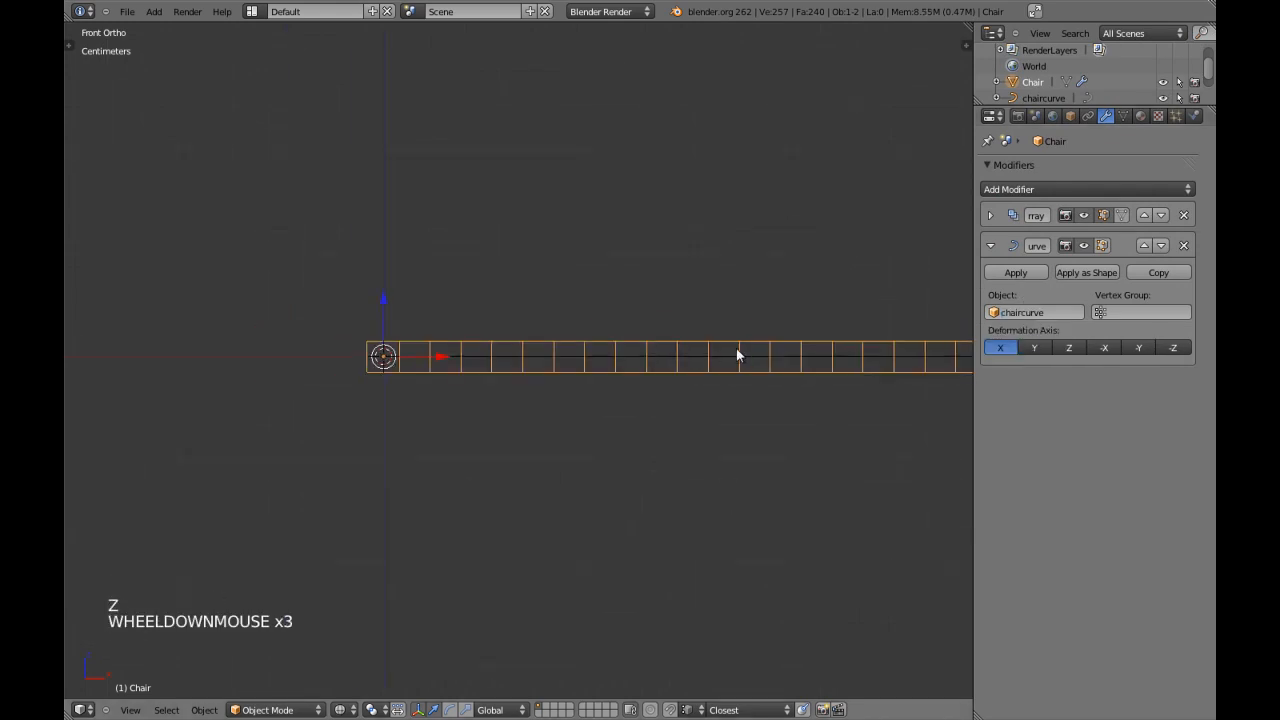
pyautogui.keyDown('shift'); pyautogui.moveTo(721, 347); pyautogui.dragTo(669, 356, button='middle'); pyautogui.keyUp('shift')
pyautogui.press('z')
pyautogui.press('z')
pyautogui.moveTo(500, 351); pyautogui.dragTo(517, 400, button='middle')
pyautogui.press('KP_7')
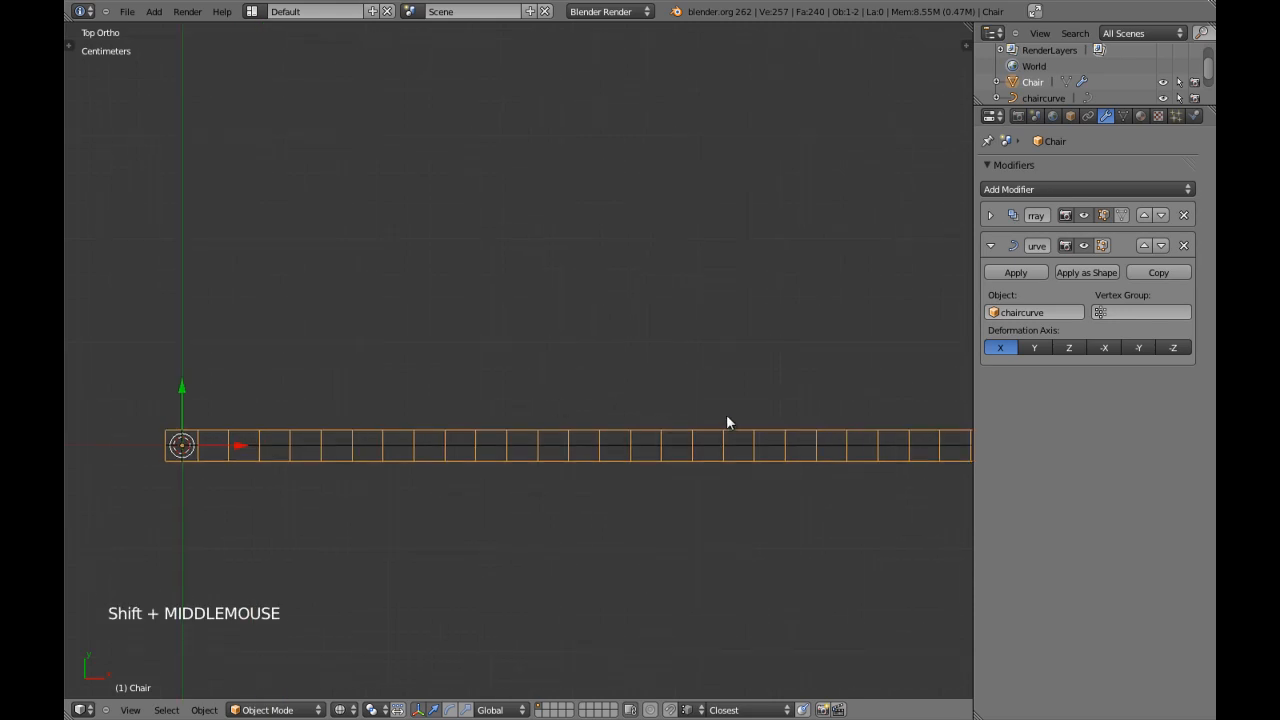
pyautogui.scroll(-3, 669, 424)
pyautogui.scroll(-1, 669, 424)
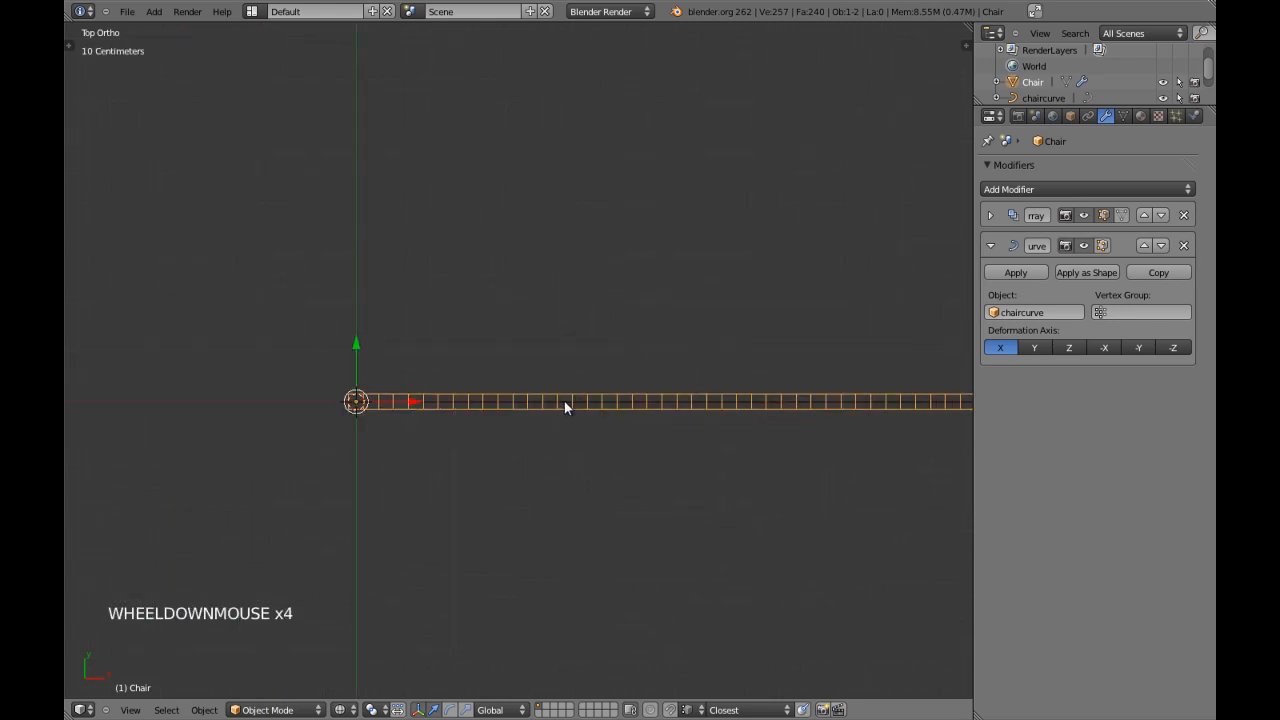
# Open chaircurve in Edit Mode, try moving its points to test the bar's bending, and select all of its points.
pyautogui.rightClick(565, 401)
pyautogui.press('Tab')
pyautogui.moveTo(420, 403); pyautogui.dragTo(440, 261, button='right')
pyautogui.rightClick(464, 280)
pyautogui.keyDown('shift'); pyautogui.moveTo(760, 454); pyautogui.dragTo(276, 449, button='middle'); pyautogui.keyUp('shift')
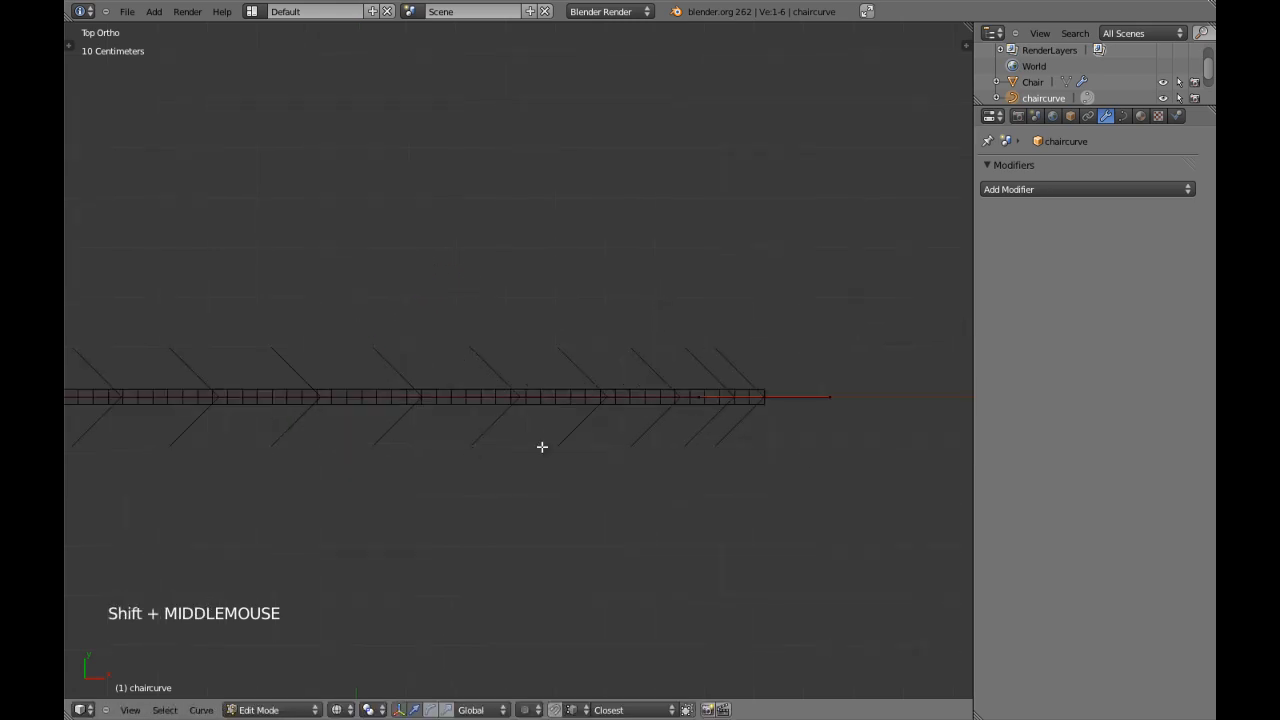
pyautogui.rightClick(745, 407)
pyautogui.scroll(-4, 734, 406)
pyautogui.press('a')
pyautogui.moveTo(591, 369); pyautogui.dragTo(581, 536, button='right')
pyautogui.rightClick(562, 427)
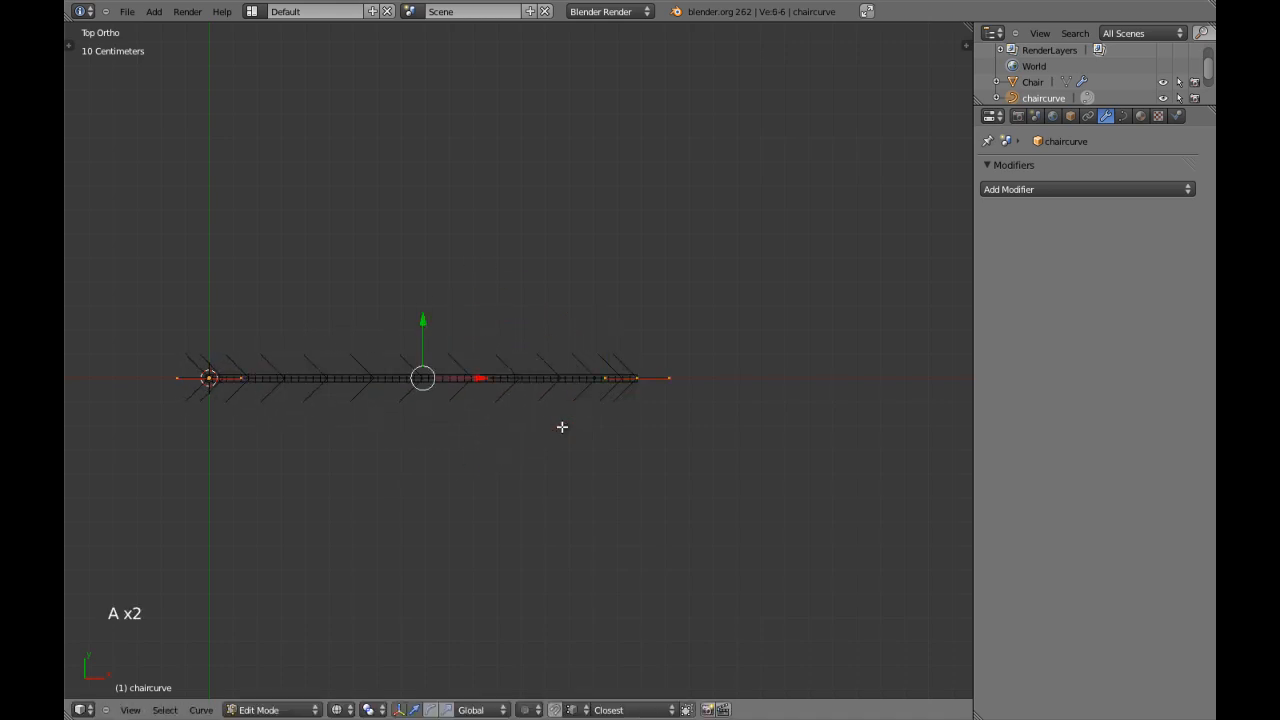
# Subdivide the curve and maximize the 3D viewport, staying in Edit Mode.
pyautogui.press('w')
pyautogui.keyDown('shift'); pyautogui.moveTo(460, 389); pyautogui.dragTo(549, 420, button='middle'); pyautogui.keyUp('shift')
pyautogui.hotkey('shift', 'space')
pyautogui.press('Tab')
pyautogui.scroll(3, 697, 475)
pyautogui.press('Tab')
# Move the curve's middle point in the positive Y direction to arch the bar, and show it in solid shading.
pyautogui.rightClick(624, 464)
pyautogui.moveTo(624, 415); pyautogui.dragTo(623, 155)
pyautogui.press('z')
pyautogui.scroll(-4, 706, 334)
pyautogui.press('Tab')
pyautogui.press('Tab')
pyautogui.scroll(1, 463, 446)
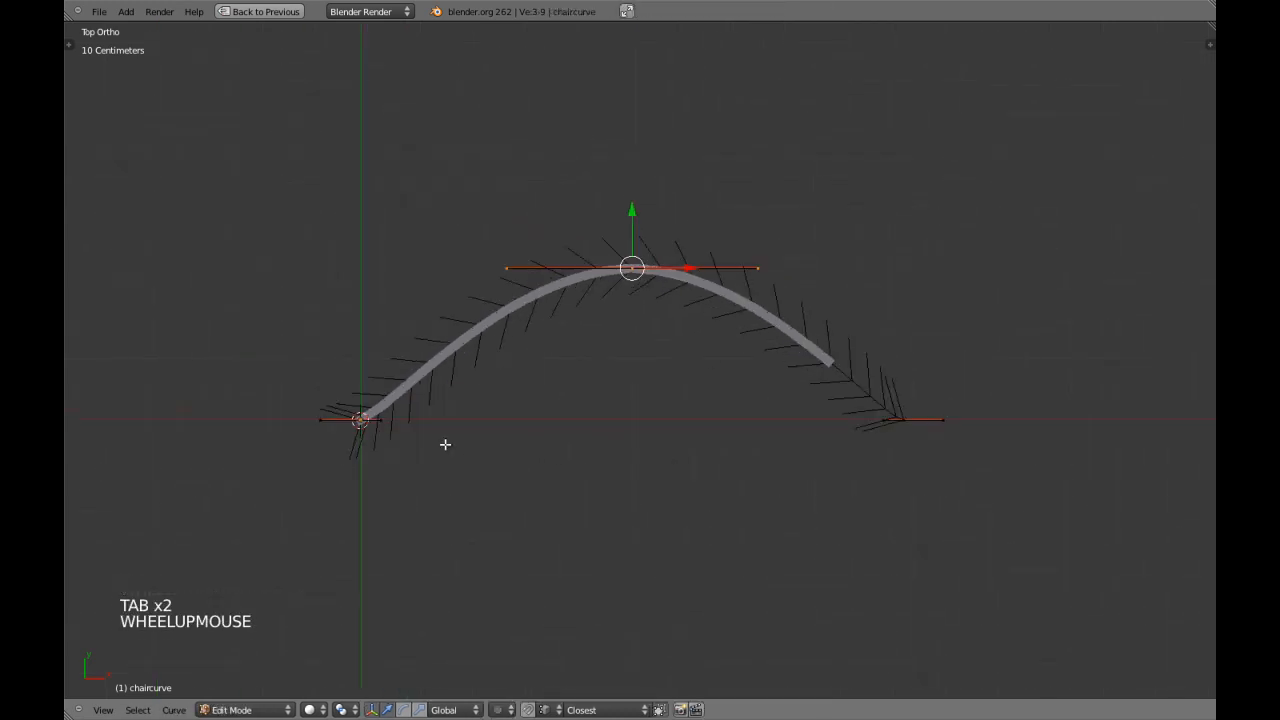
# Rotate the handles of the curve's end point at the origin so they run along the Y axis.
pyautogui.rightClick(370, 427)
pyautogui.keyDown('shift'); pyautogui.moveTo(373, 430); pyautogui.dragTo(586, 451, button='middle'); pyautogui.keyUp('shift')
pyautogui.scroll(4, 603, 457)
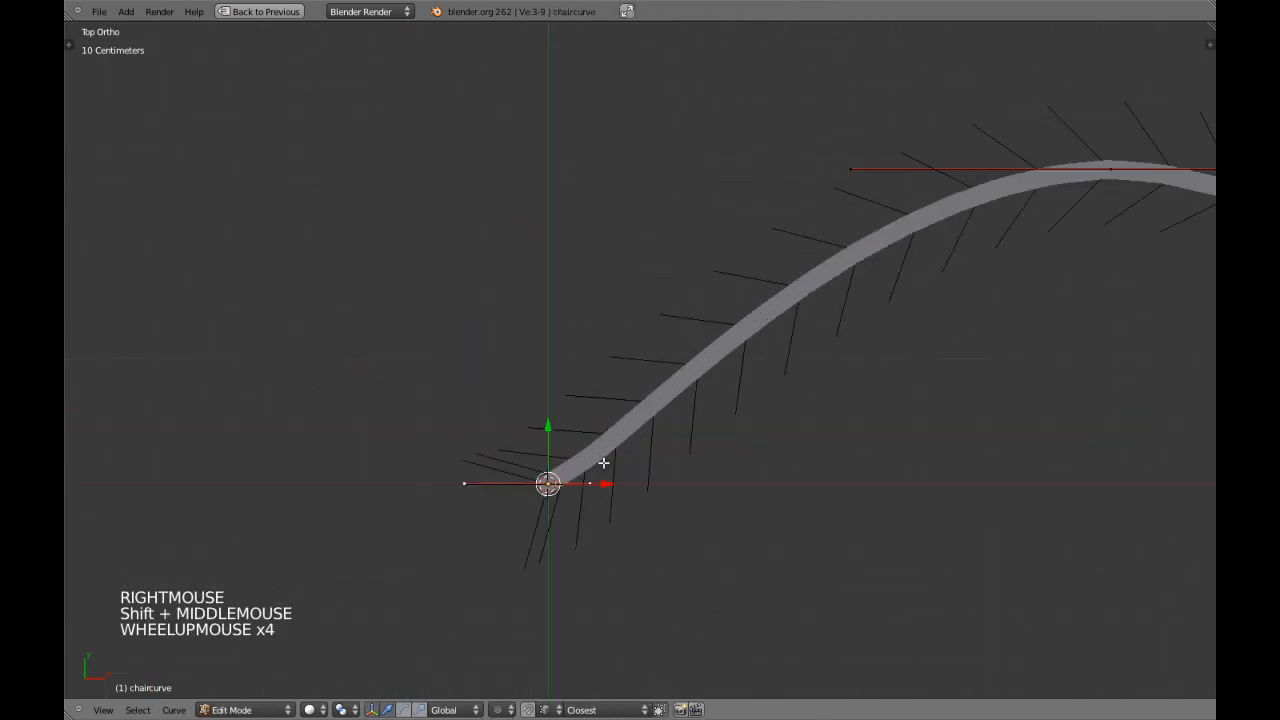
pyautogui.press('r')
pyautogui.click(669, 497)
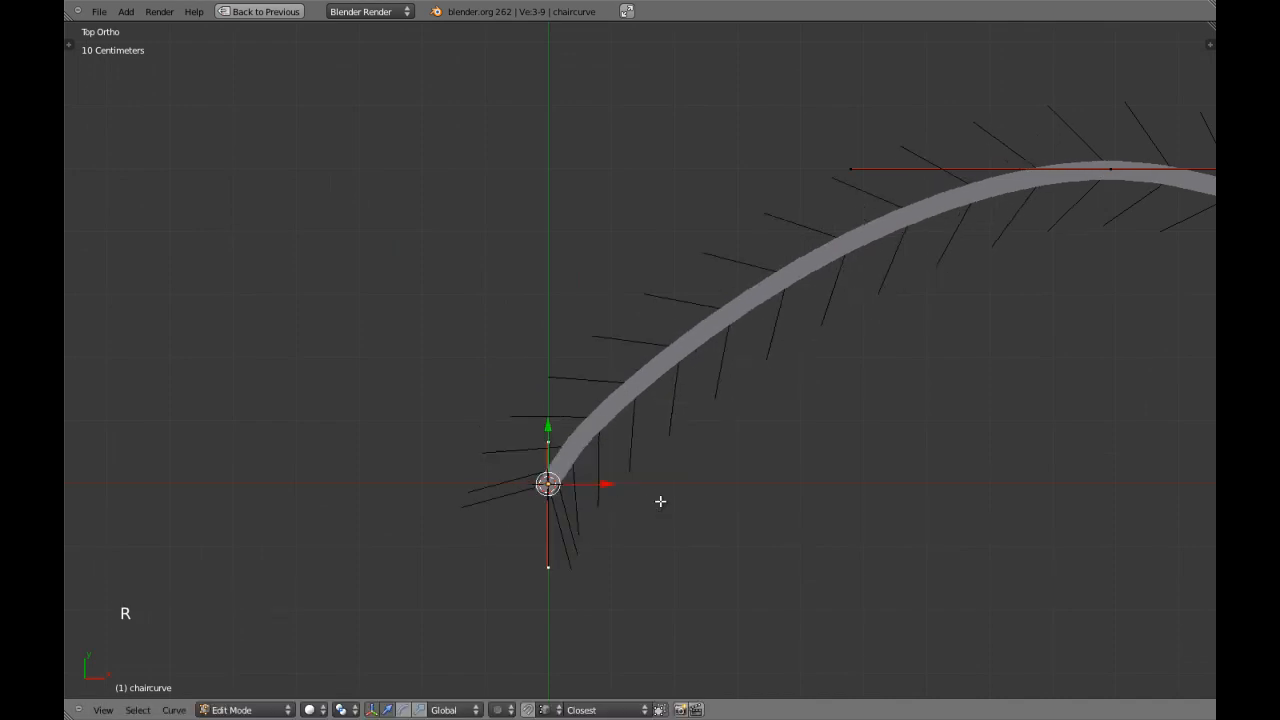
# Rotate the handles of the curve's far end point by 90°.
pyautogui.scroll(-3, 669, 497)
pyautogui.press('a')
pyautogui.keyDown('shift'); pyautogui.moveTo(669, 497); pyautogui.dragTo(526, 500, button='middle'); pyautogui.keyUp('shift')
pyautogui.rightClick(1015, 434)
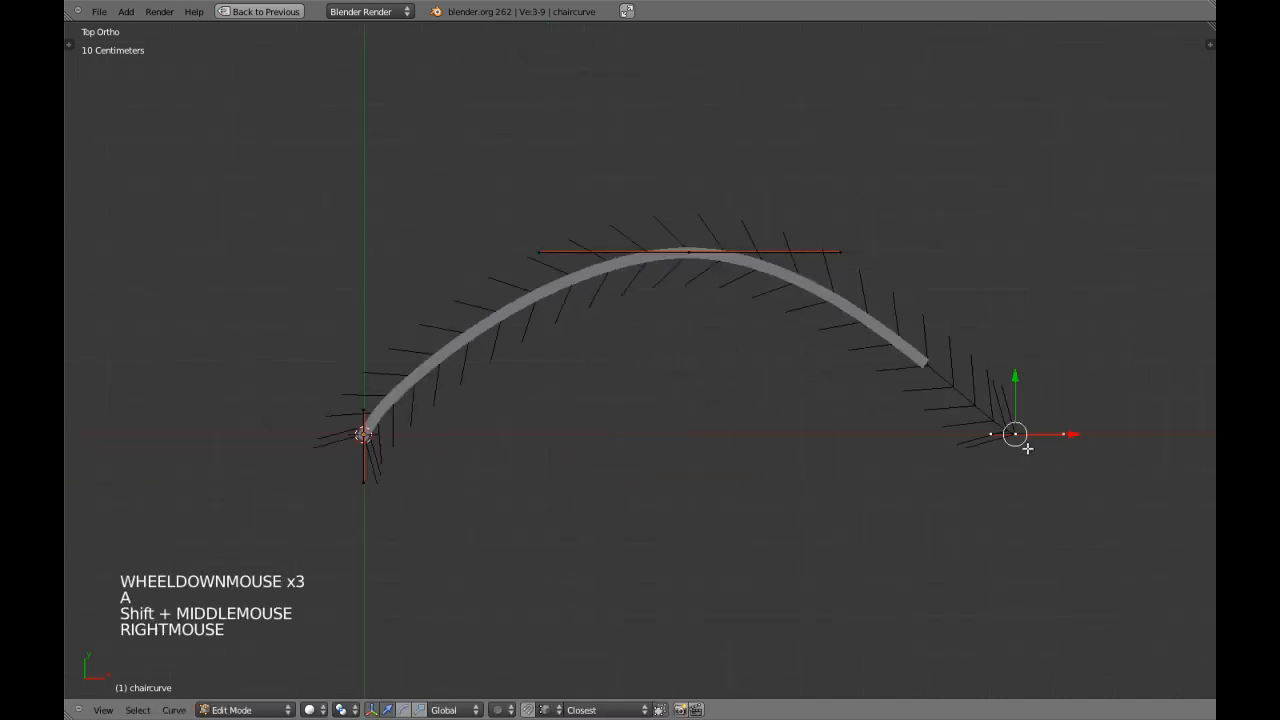
pyautogui.press('r')
pyautogui.press('r')
pyautogui.write('90')
pyautogui.click(1027, 449)
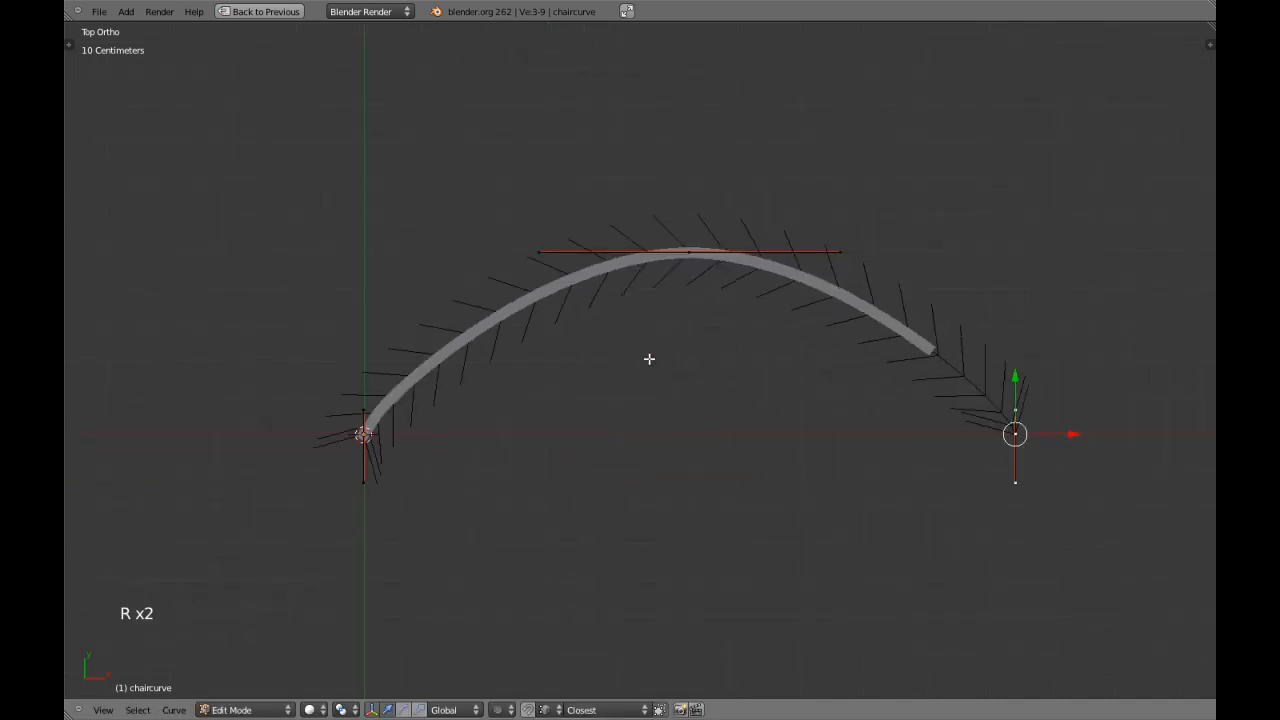
pyautogui.rightClick(360, 440)
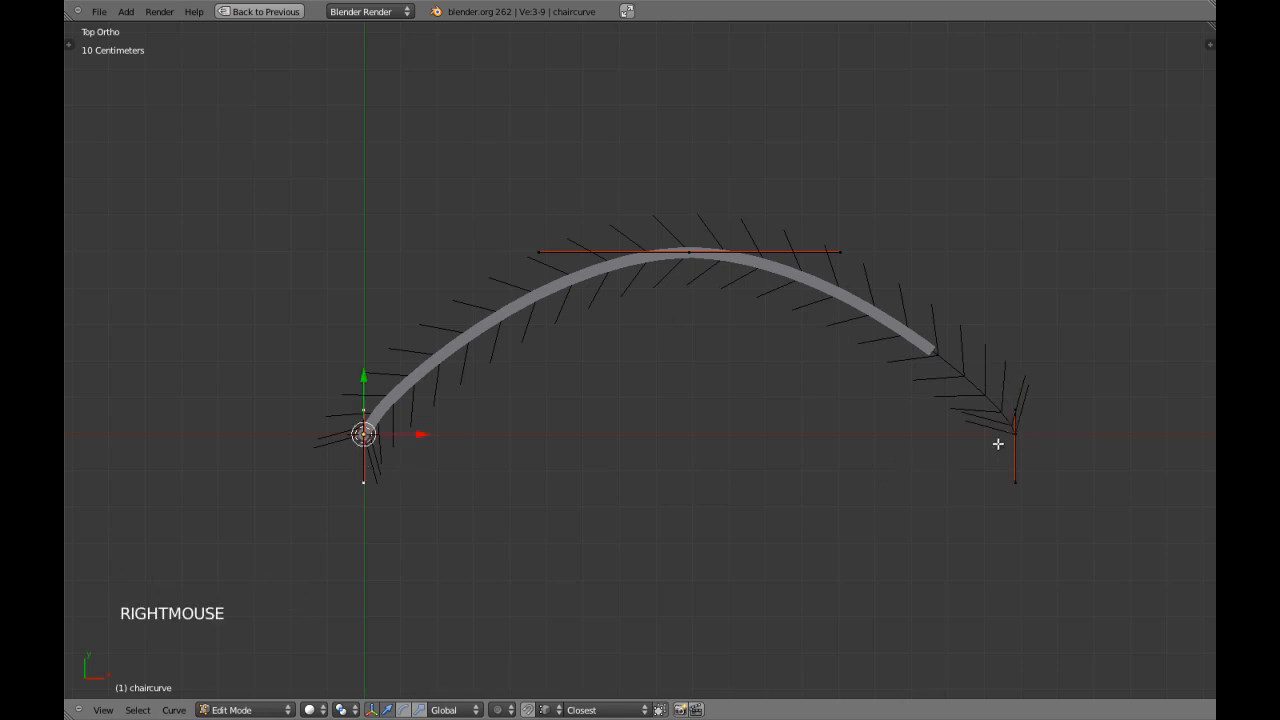
pyautogui.keyDown('shift'); pyautogui.rightClick(995, 446); pyautogui.keyUp('shift')
pyautogui.press('s')
pyautogui.press('x')
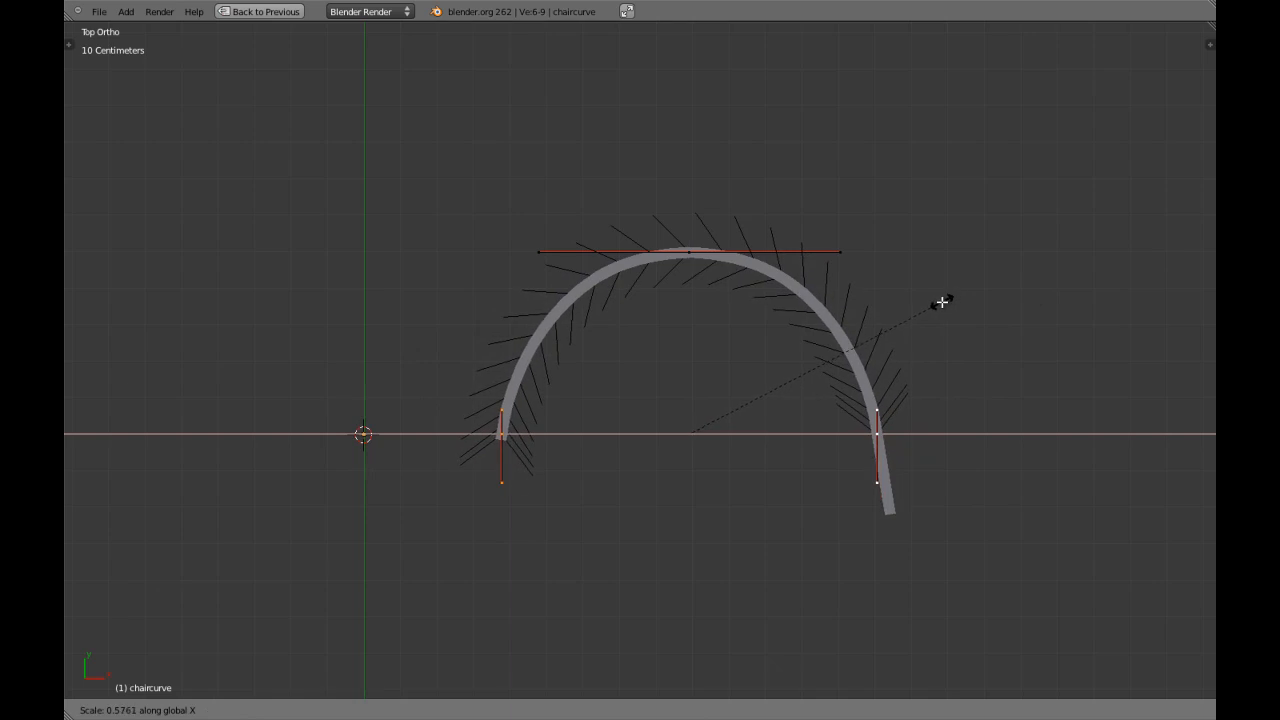
pyautogui.press('Escape')
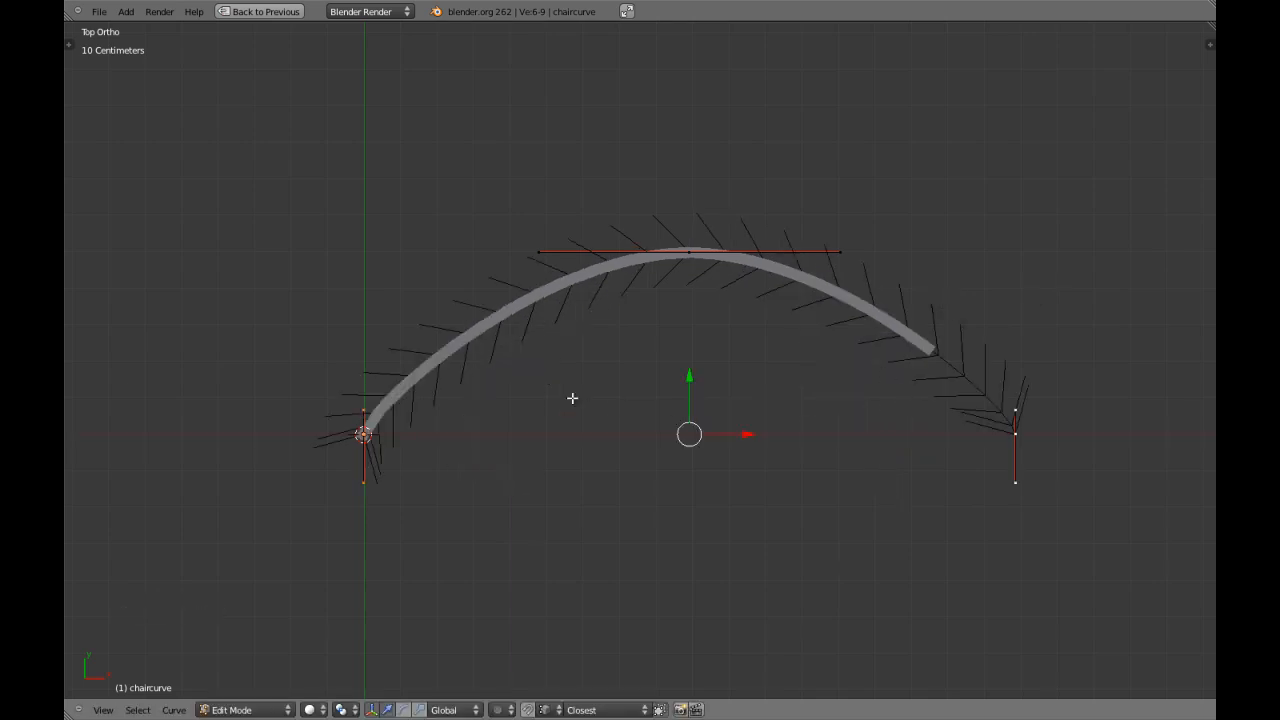
# Lengthen the inner handles of both end points in the positive Y direction.
pyautogui.rightClick(364, 414)
pyautogui.keyDown('shift'); pyautogui.rightClick(1018, 408); pyautogui.keyUp('shift')
pyautogui.moveTo(693, 366); pyautogui.dragTo(694, 336)
# Try subdividing all segments of the arched curve and check the resulting points.
pyautogui.press('a')
pyautogui.press('a')
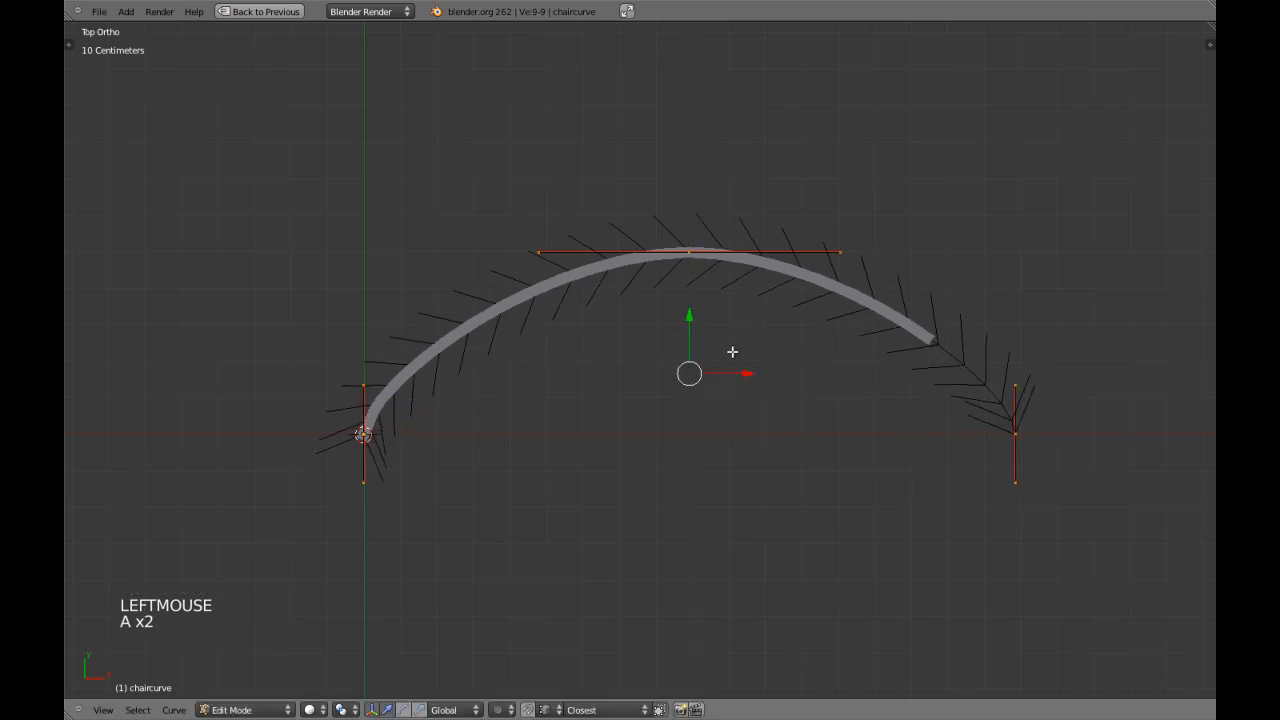
pyautogui.press('w')
pyautogui.click(736, 355)
pyautogui.rightClick(474, 326)
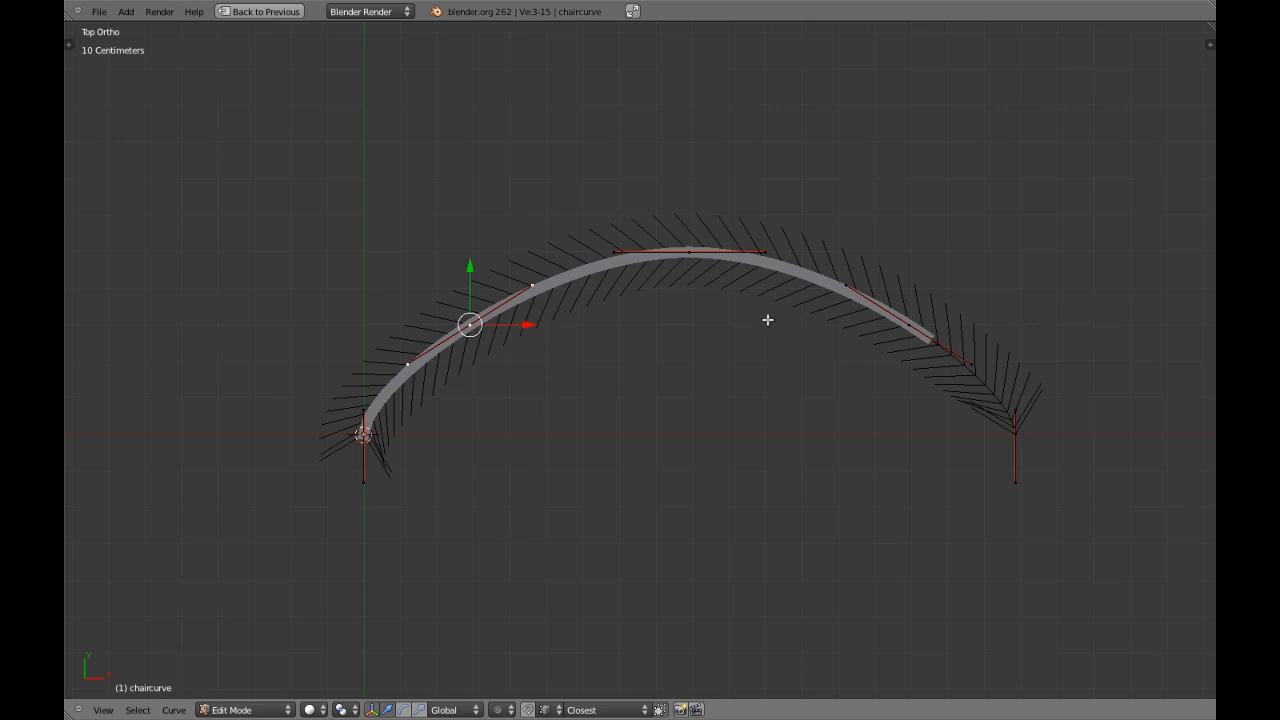
pyautogui.press('a')
pyautogui.scroll(-4, 794, 354)
pyautogui.keyDown('shift'); pyautogui.moveTo(794, 354); pyautogui.dragTo(749, 403, button='middle'); pyautogui.keyUp('shift')
pyautogui.scroll(3, 732, 405)
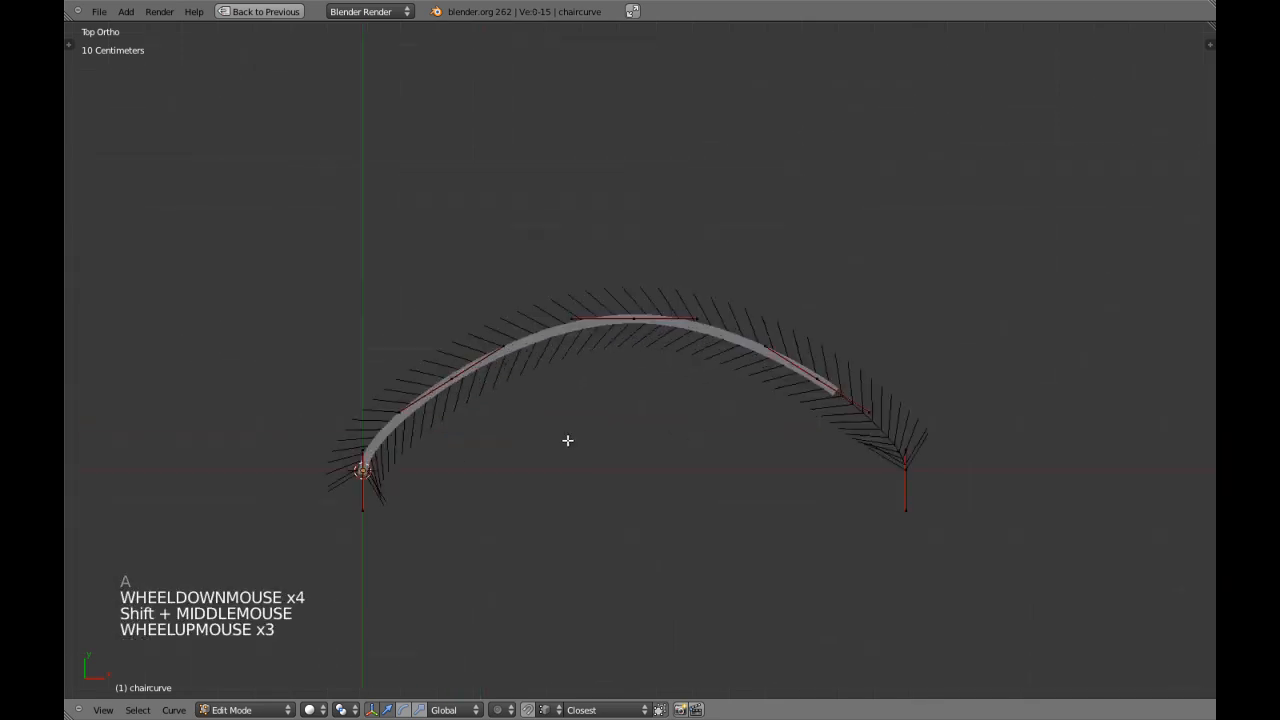
# Undo the subdivision of the arched curve.
pyautogui.hotkey('ctrl', 'z')
pyautogui.hotkey('ctrl', 'z')
pyautogui.hotkey('ctrl', 'z')
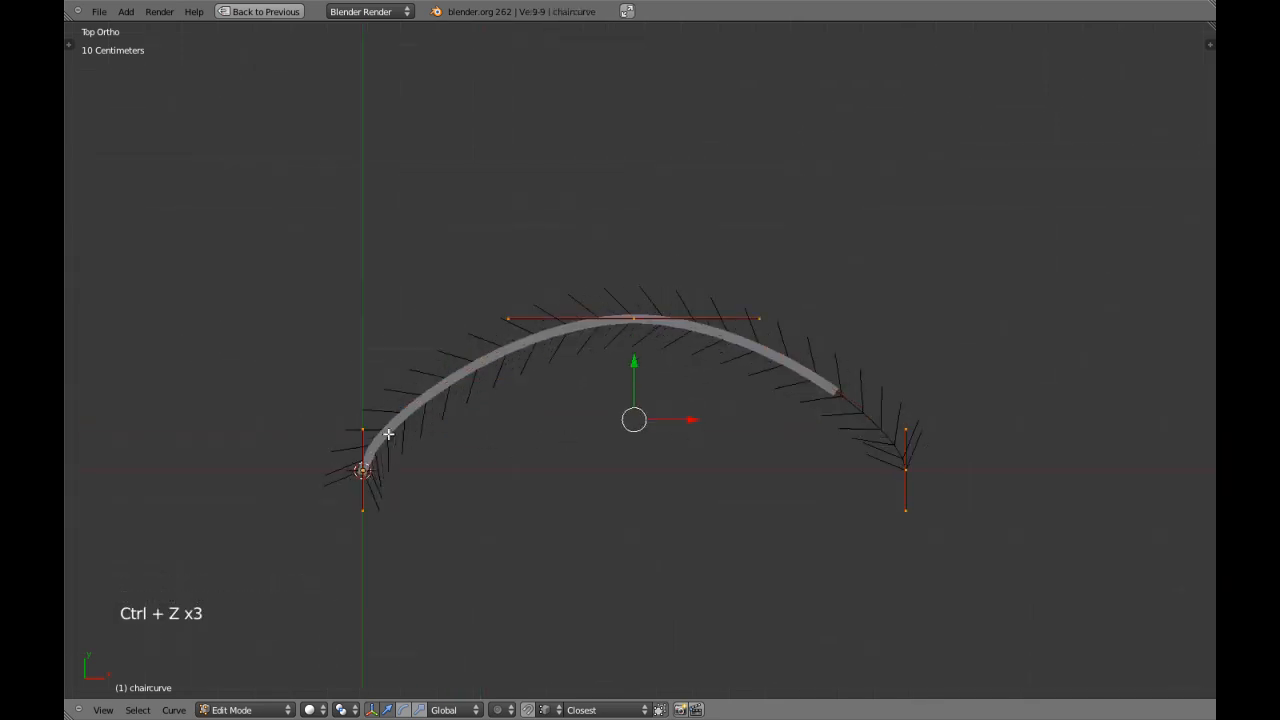
# Extend the inner handles of both end points further along Y to round the arch's shoulders.
pyautogui.rightClick(380, 431)
pyautogui.keyDown('shift'); pyautogui.rightClick(928, 429); pyautogui.keyUp('shift')
pyautogui.moveTo(634, 378); pyautogui.dragTo(652, 323)
# Move both end points of the curve in the negative Y direction to deepen the arch, and return to Object Mode.
pyautogui.rightClick(322, 454)
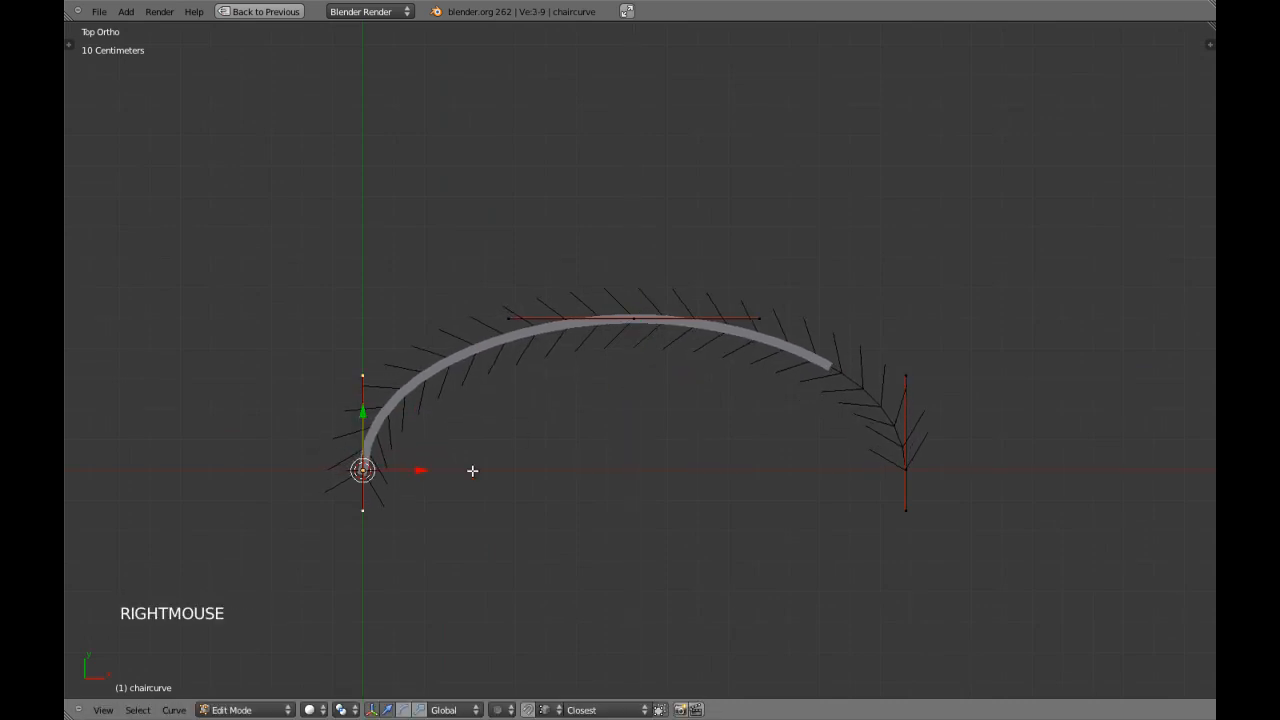
pyautogui.keyDown('shift'); pyautogui.rightClick(898, 480); pyautogui.keyUp('shift')
pyautogui.rightClick(918, 468)
pyautogui.keyDown('shift'); pyautogui.rightClick(368, 470); pyautogui.keyUp('shift')
pyautogui.moveTo(630, 418); pyautogui.dragTo(632, 486)
pyautogui.press('a')
pyautogui.scroll(-3, 632, 486)
pyautogui.press('Tab')
# Inspect the bent bar at an angle and from the top, and check its base mesh in Edit Mode.
pyautogui.moveTo(632, 486); pyautogui.dragTo(485, 403, button='middle')
pyautogui.press('KP_7')
pyautogui.scroll(3, 575, 438)
pyautogui.rightClick(517, 363)
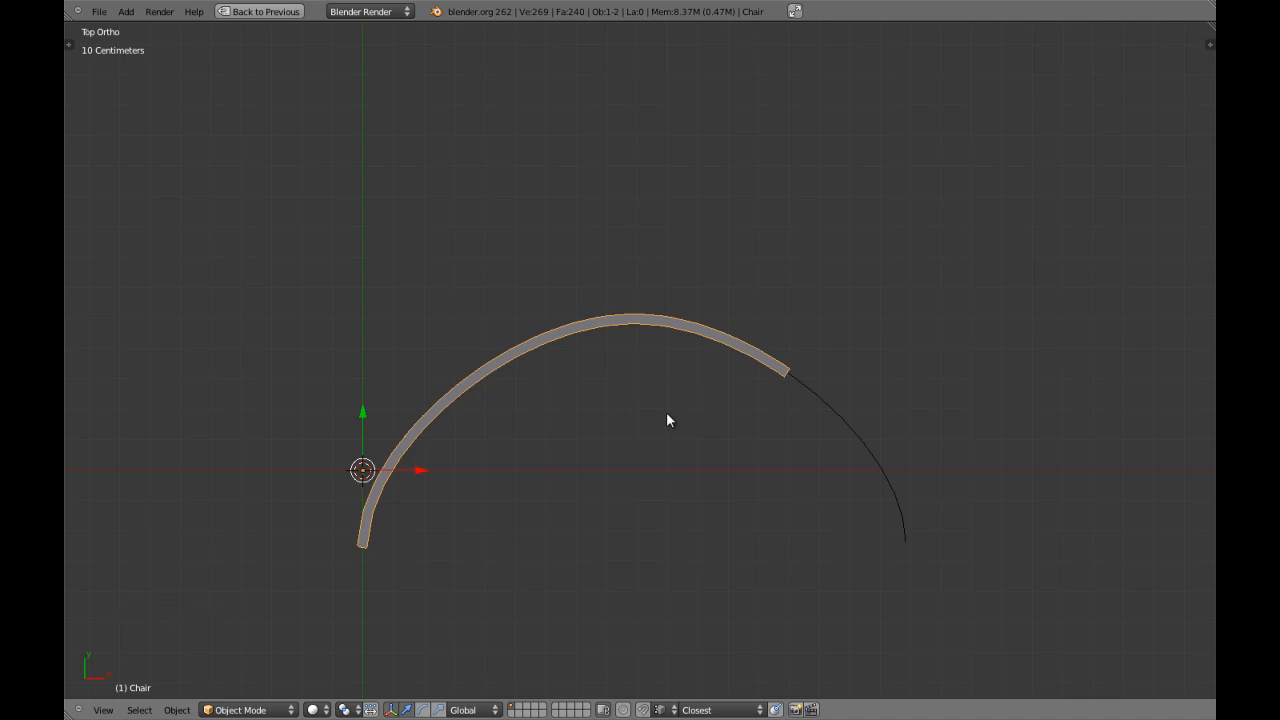
pyautogui.press('Tab')
pyautogui.press('a')
pyautogui.press('a')
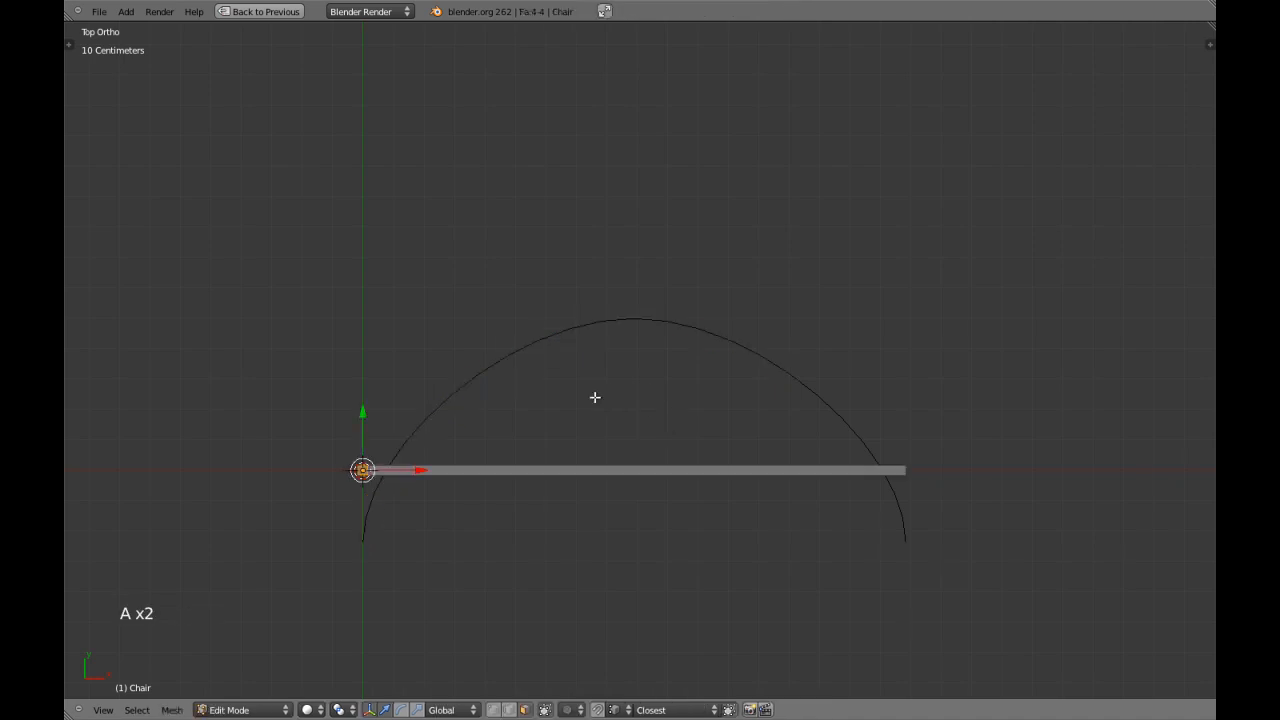
pyautogui.press('Tab')
pyautogui.press('z')
# Select chaircurve again, enter Edit Mode and subdivide all of its segments.
pyautogui.rightClick(857, 429)
pyautogui.press('z')
pyautogui.press('Tab')
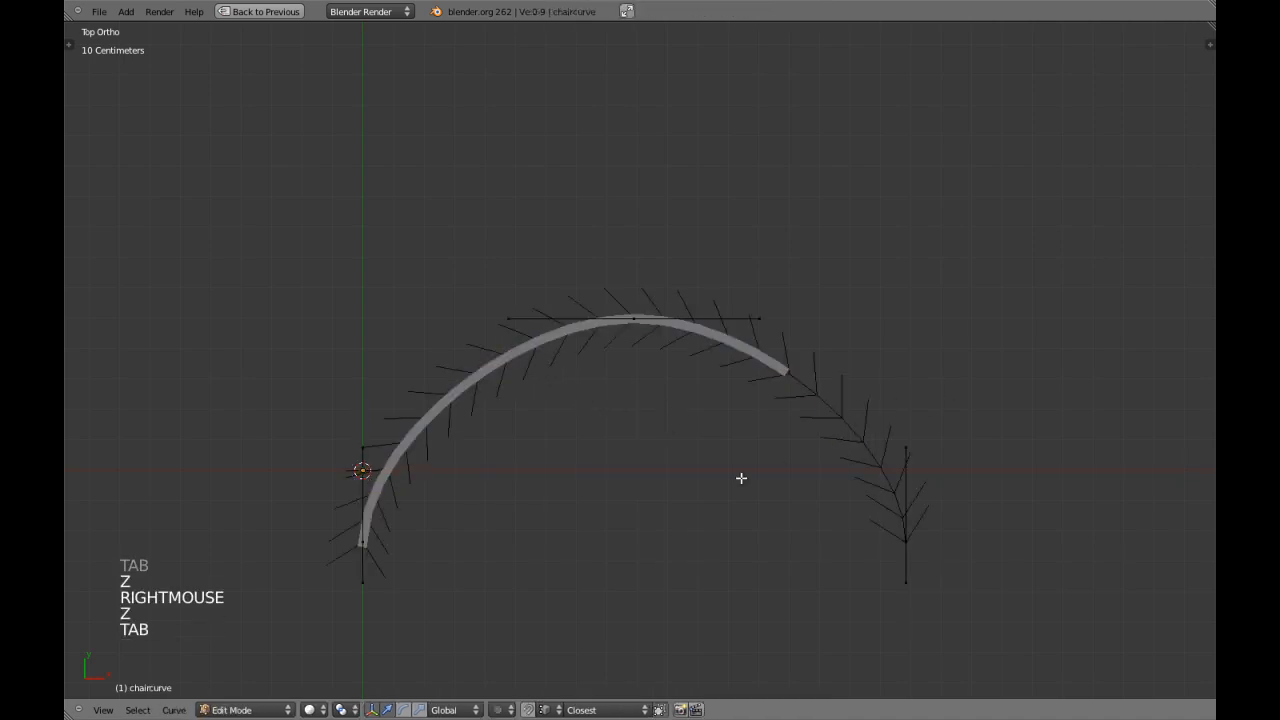
pyautogui.press('w')
pyautogui.click(826, 455)
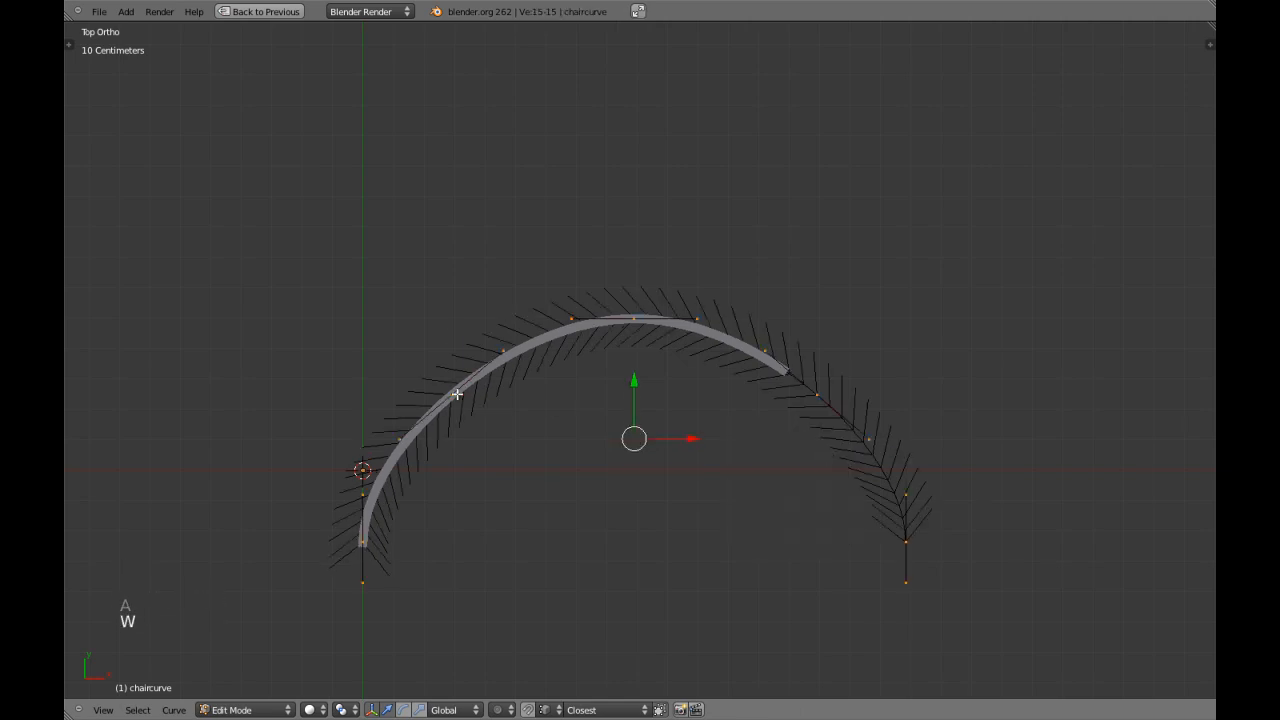
# Scale up the handles of the curve's topmost point along X to flatten the crown of the arch.
pyautogui.rightClick(452, 394)
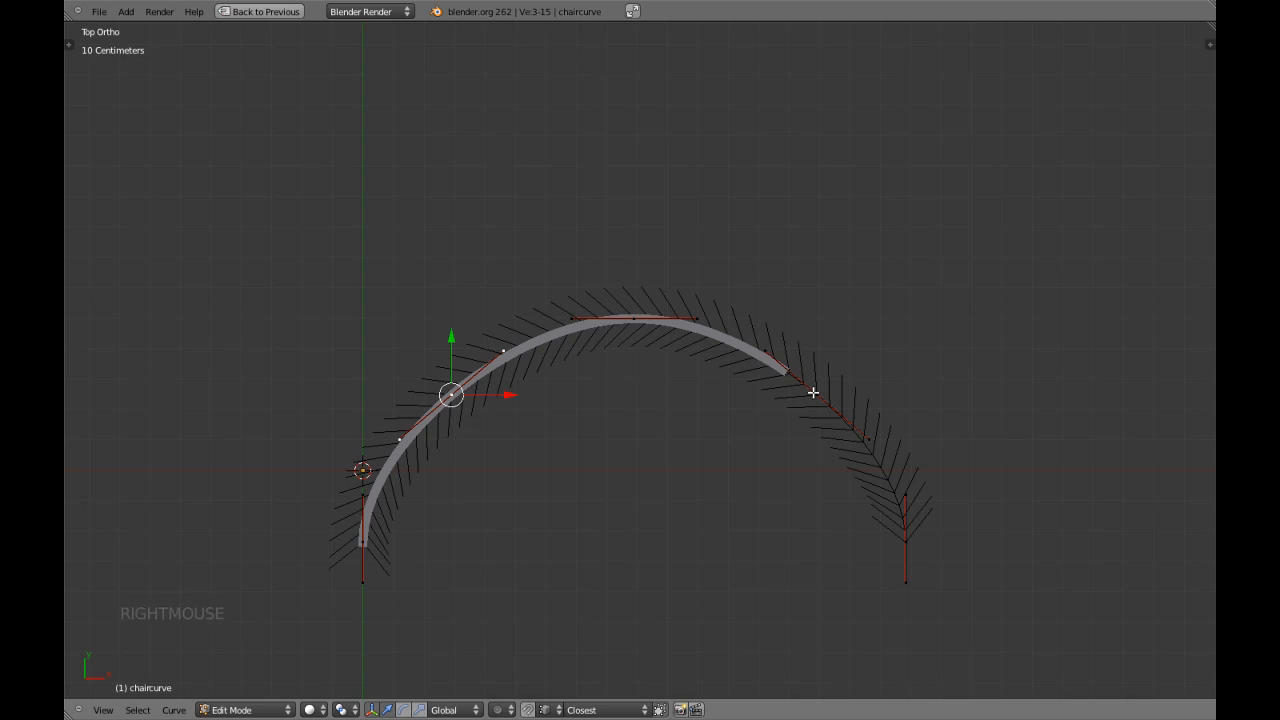
pyautogui.rightClick(813, 395)
pyautogui.rightClick(634, 319)
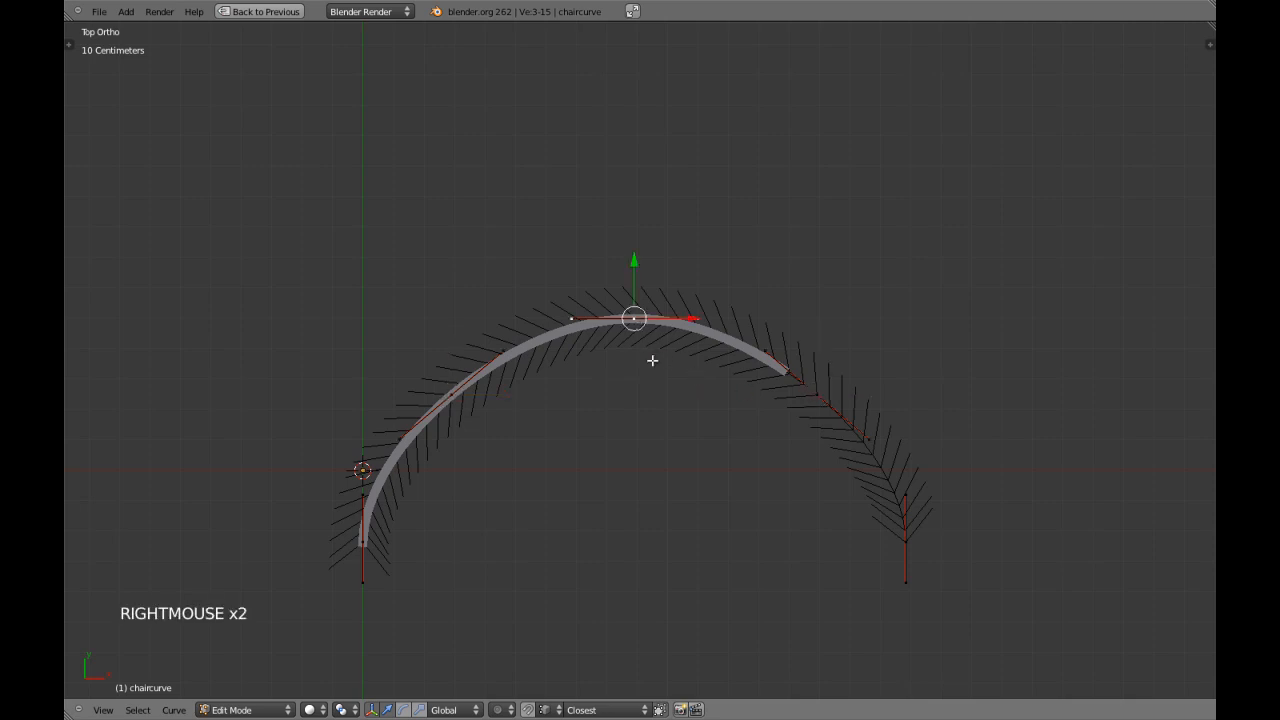
pyautogui.press('s')
pyautogui.press('x')
pyautogui.click(689, 422)
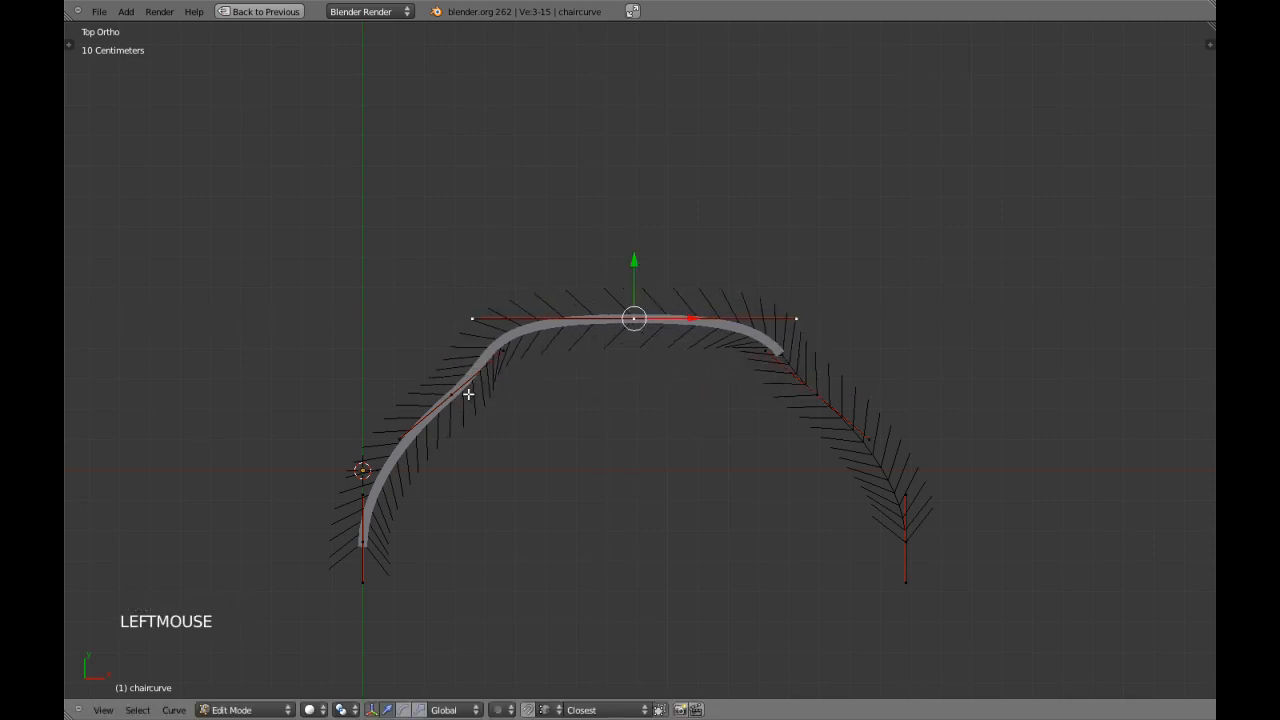
pyautogui.rightClick(525, 398)
pyautogui.press('r')
pyautogui.press('r')
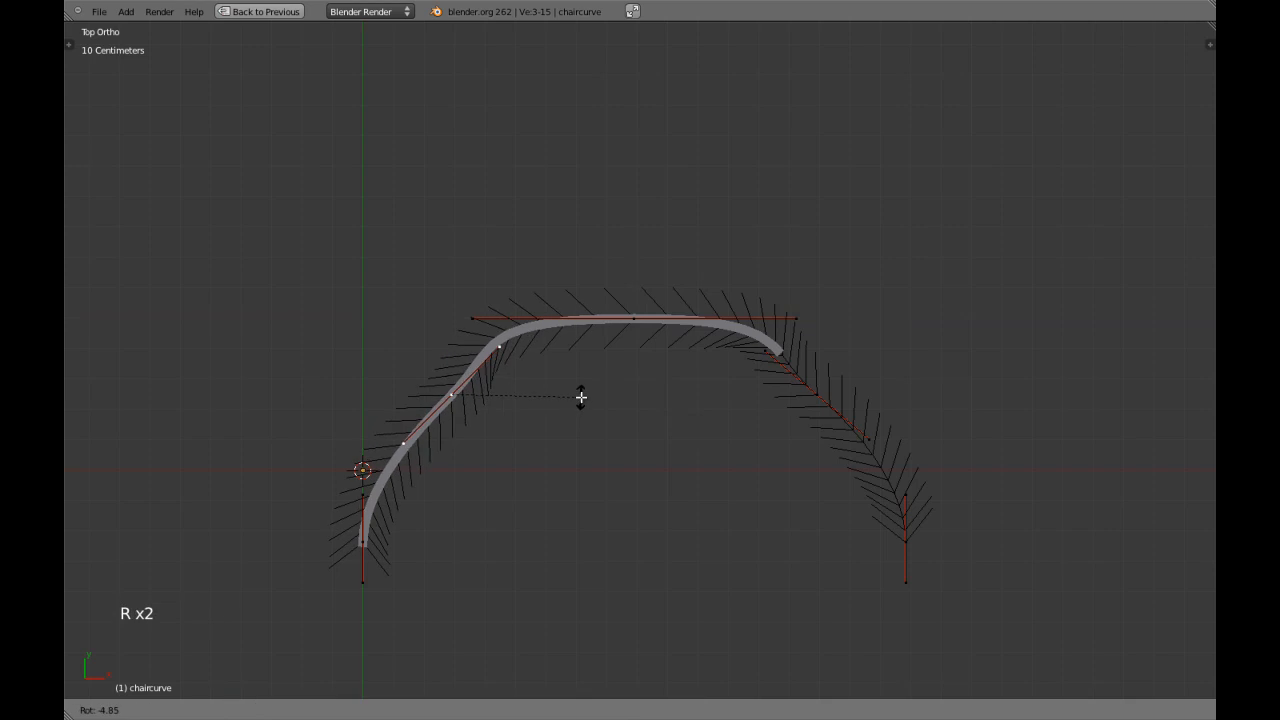
pyautogui.rightClick(583, 389)
# Move both side points of the curve in negative Y and scale them apart along X to widen the arch.
pyautogui.keyDown('shift'); pyautogui.rightClick(453, 394); pyautogui.keyUp('shift')
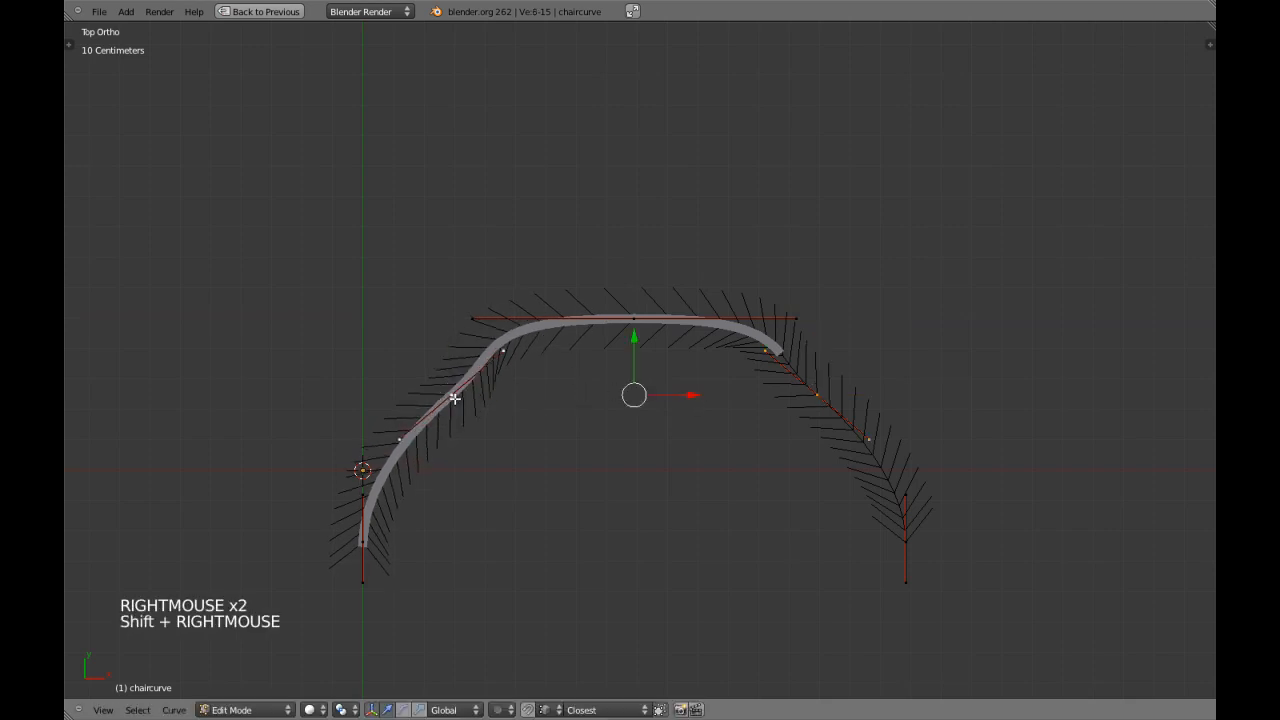
pyautogui.moveTo(634, 340); pyautogui.dragTo(634, 386)
pyautogui.press('s')
pyautogui.press('x')
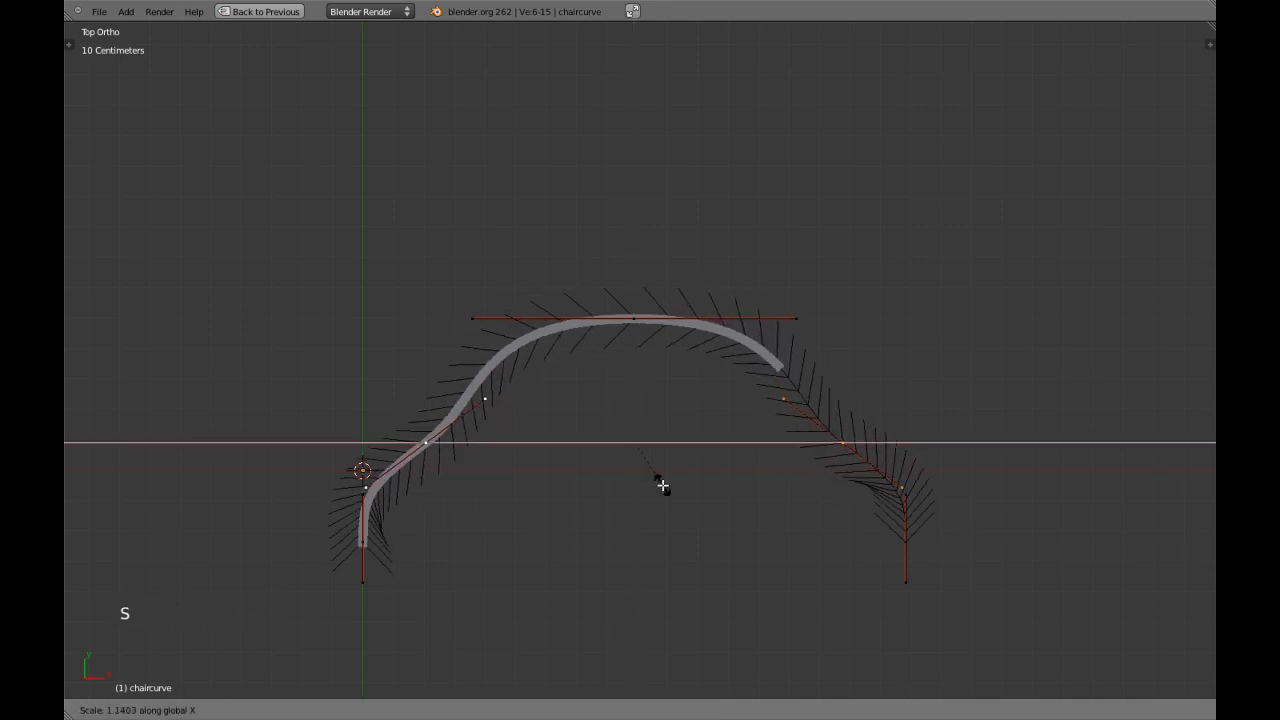
pyautogui.click(671, 484)
# Rotate the curve's right side point by about 20° and the left side point by -20° to steepen both flanks.
pyautogui.rightClick(842, 445)
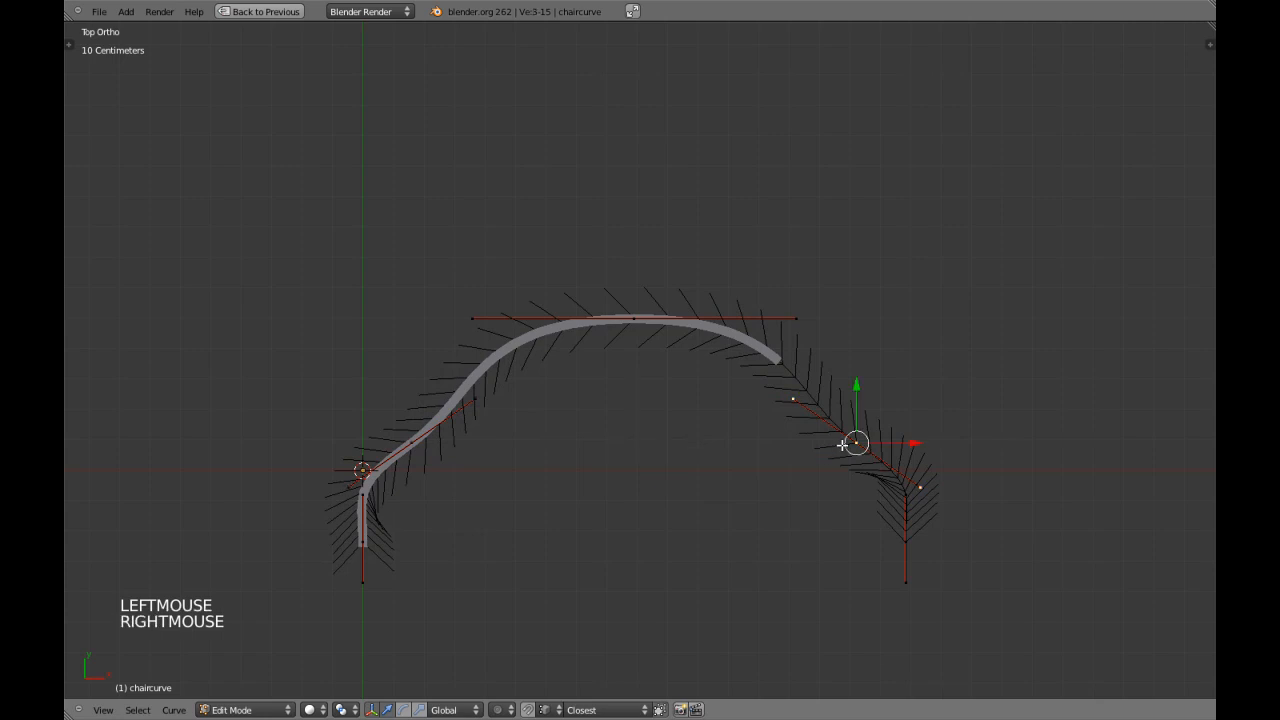
pyautogui.press('r')
pyautogui.press('r')
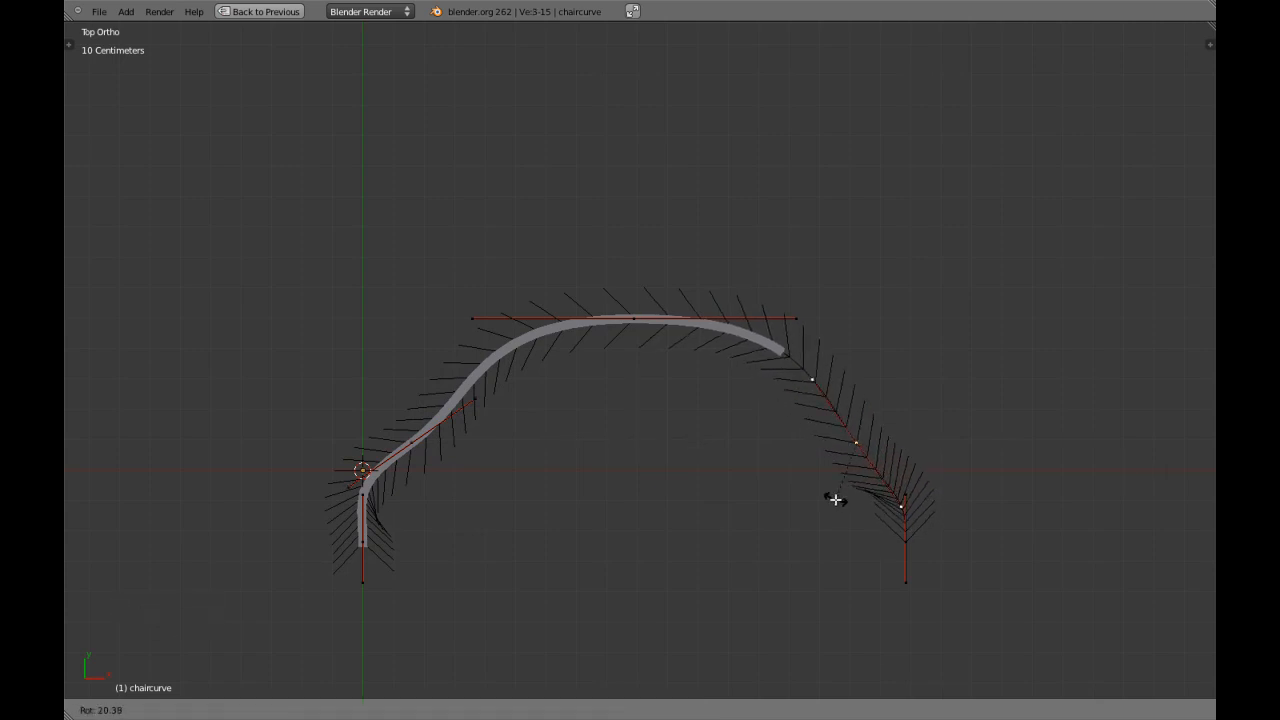
pyautogui.click(835, 499)
pyautogui.rightClick(426, 454)
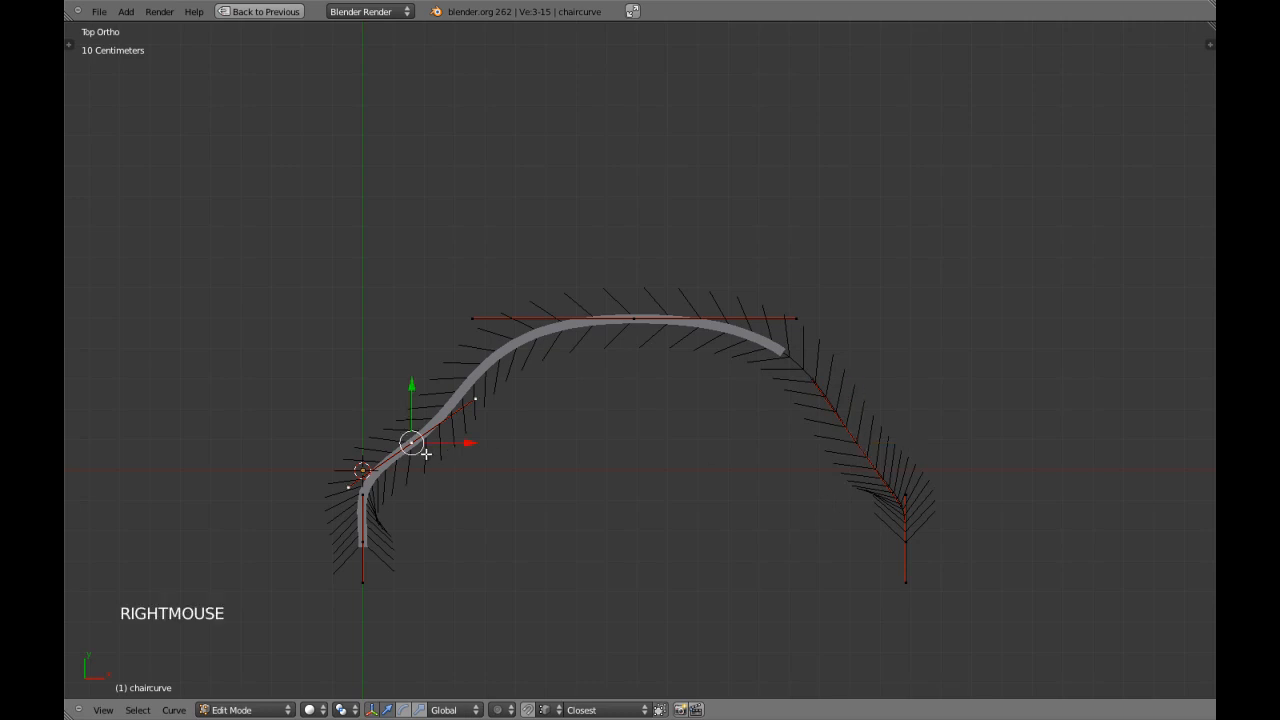
pyautogui.press('r')
pyautogui.press('r')
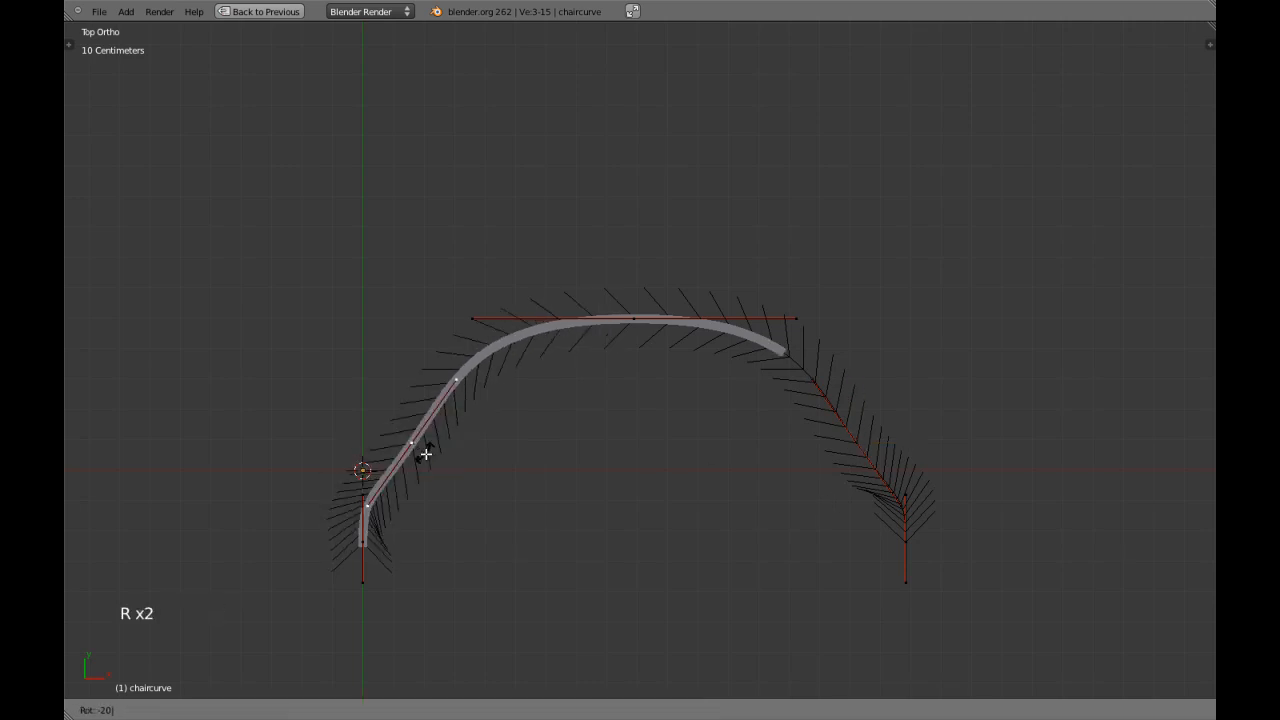
pyautogui.click(429, 456)
pyautogui.press('Tab')
pyautogui.scroll(-3, 780, 471)
pyautogui.scroll(3, 780, 471)
pyautogui.keyDown('shift'); pyautogui.moveTo(780, 471); pyautogui.dragTo(724, 420, button='middle'); pyautogui.keyUp('shift')
pyautogui.scroll(1, 724, 420)
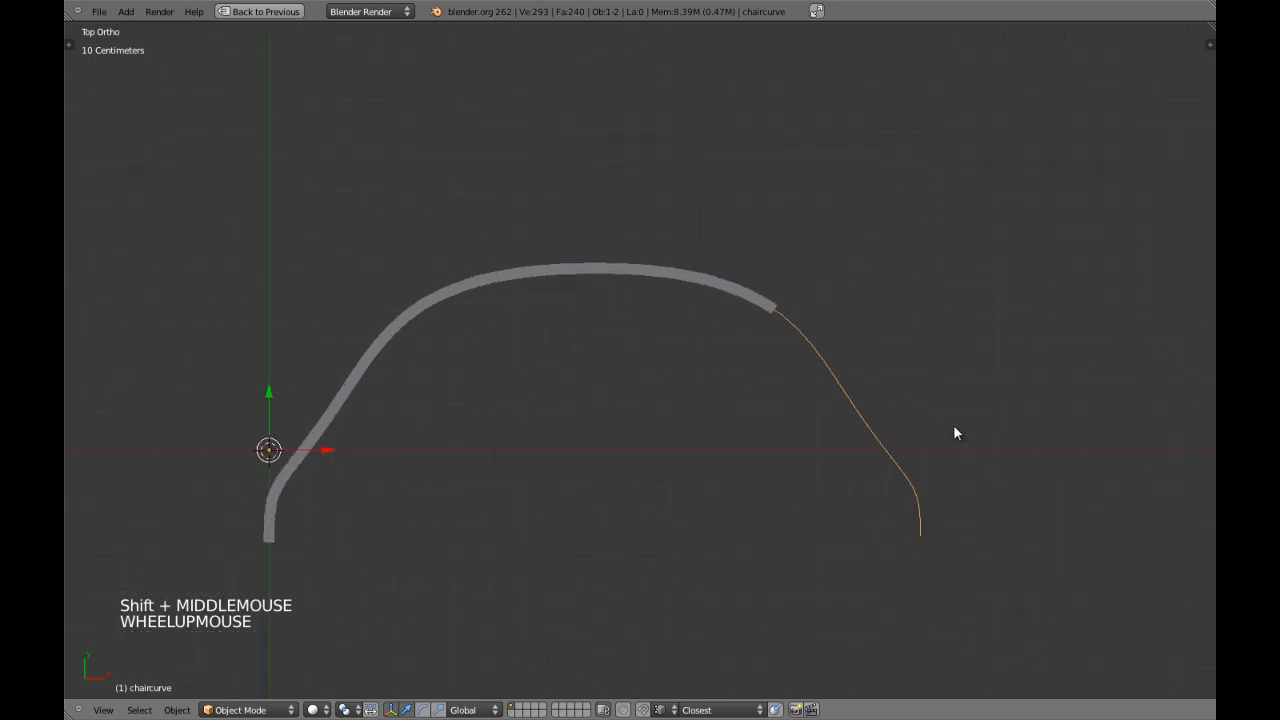
pyautogui.press('Tab')
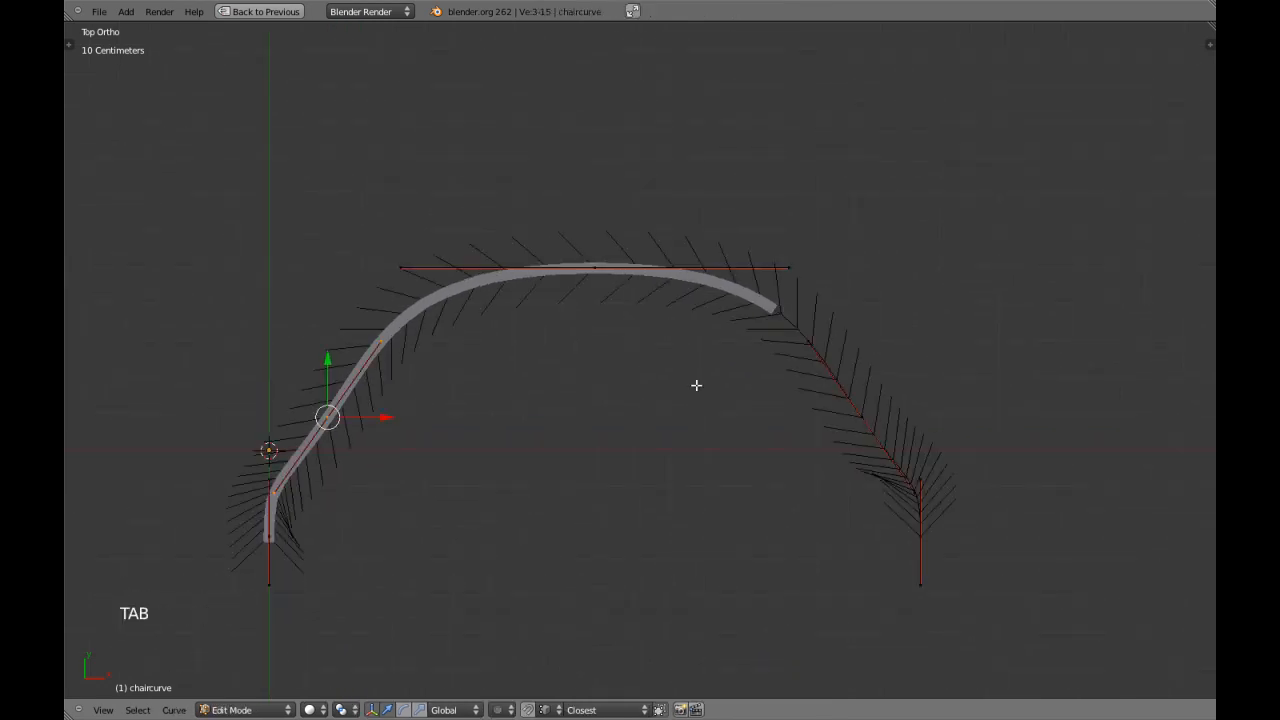
pyautogui.press('b')
pyautogui.moveTo(601, 213); pyautogui.dragTo(964, 620)
pyautogui.press('b')
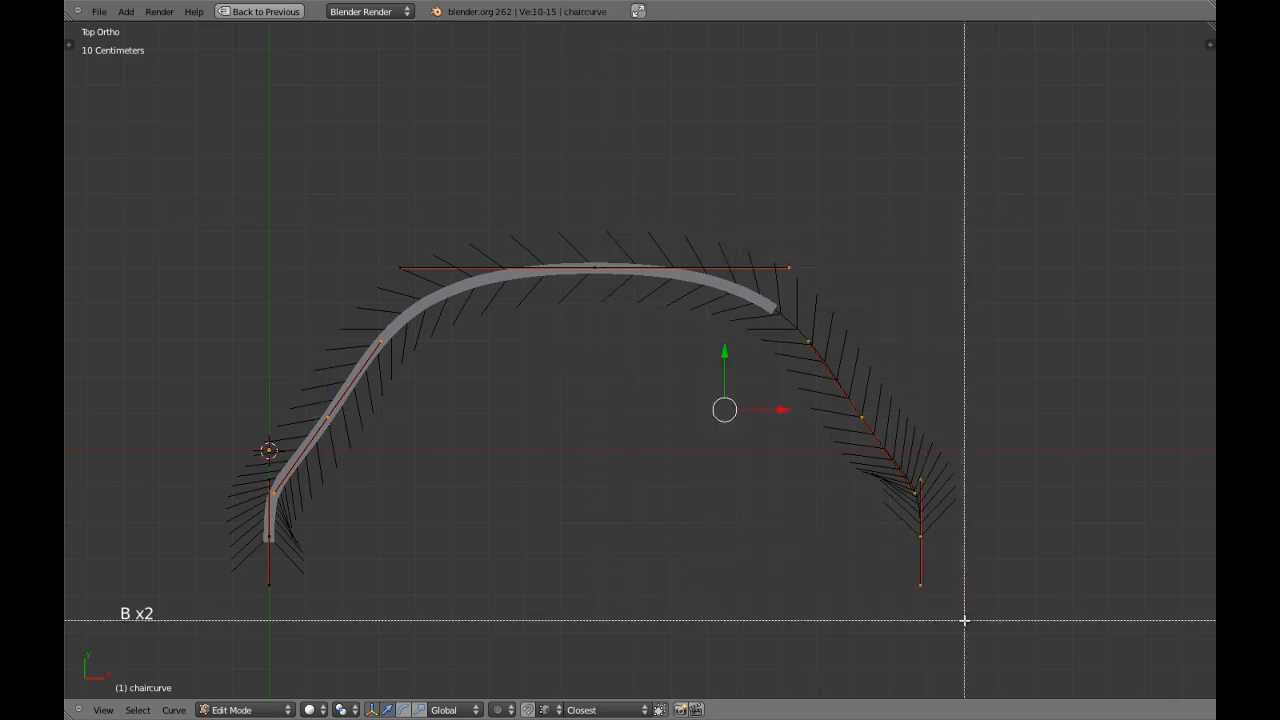
pyautogui.rightClick(743, 451)
pyautogui.press('a')
pyautogui.press('a')
pyautogui.keyDown('shift'); pyautogui.moveTo(580, 371); pyautogui.dragTo(617, 409, button='middle'); pyautogui.keyUp('shift')
pyautogui.press('a')
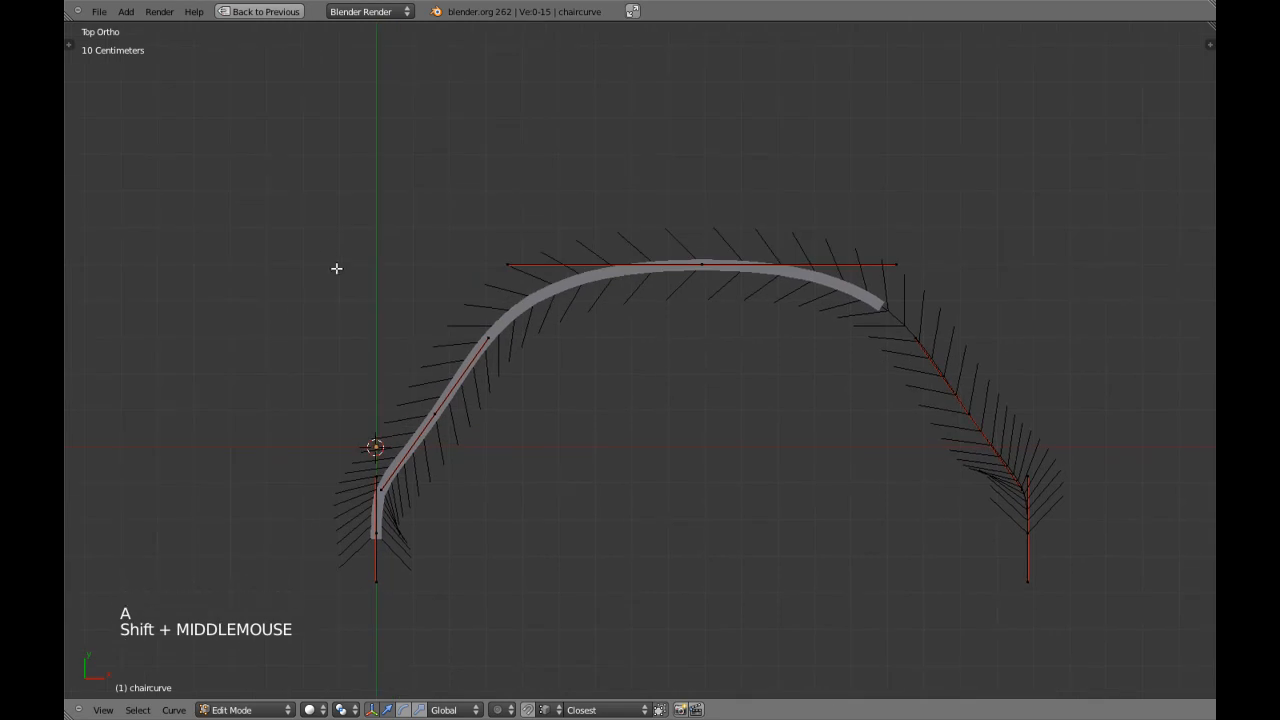
pyautogui.press('b')
pyautogui.moveTo(325, 203); pyautogui.dragTo(706, 623)
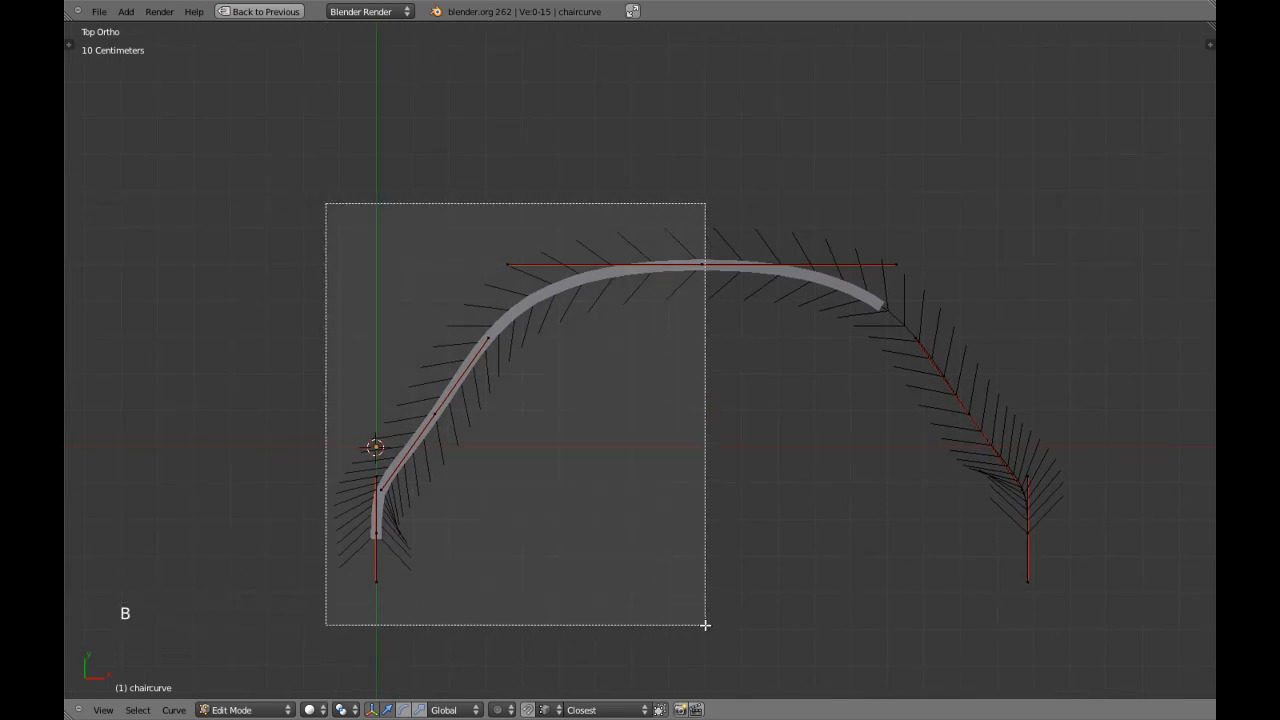
pyautogui.press('b')
pyautogui.rightClick(796, 588)
pyautogui.press('a')
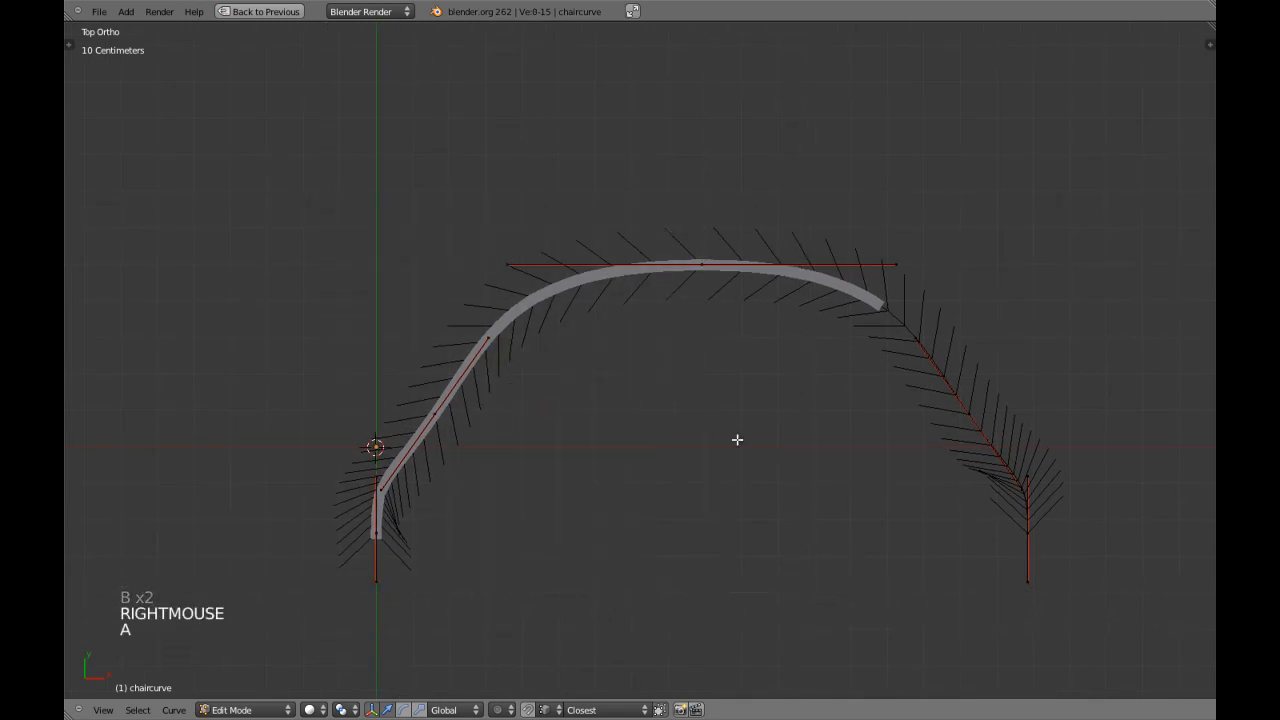
pyautogui.press('b')
pyautogui.moveTo(706, 234); pyautogui.dragTo(1110, 596)
pyautogui.press('b')
pyautogui.rightClick(929, 487)
pyautogui.press('KP_1')
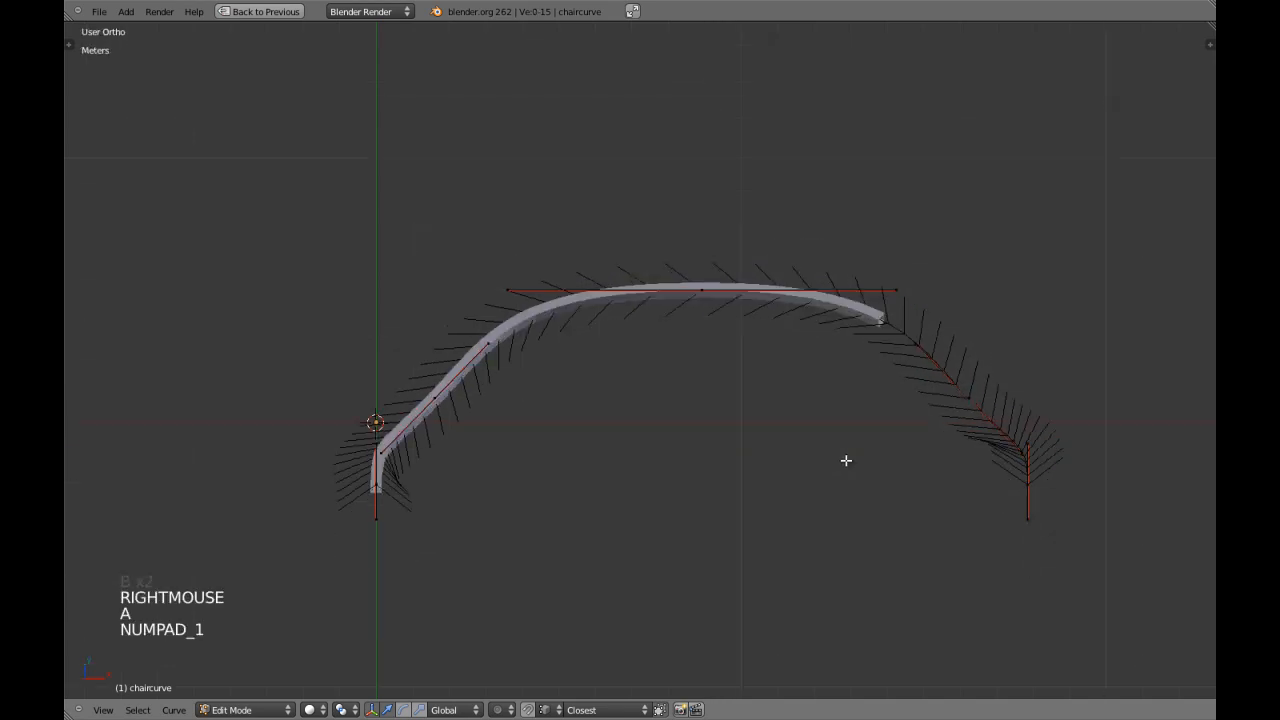
pyautogui.moveTo(846, 460); pyautogui.dragTo(672, 443, button='middle')
pyautogui.press('KP_7')
pyautogui.press('a')
pyautogui.press('a')
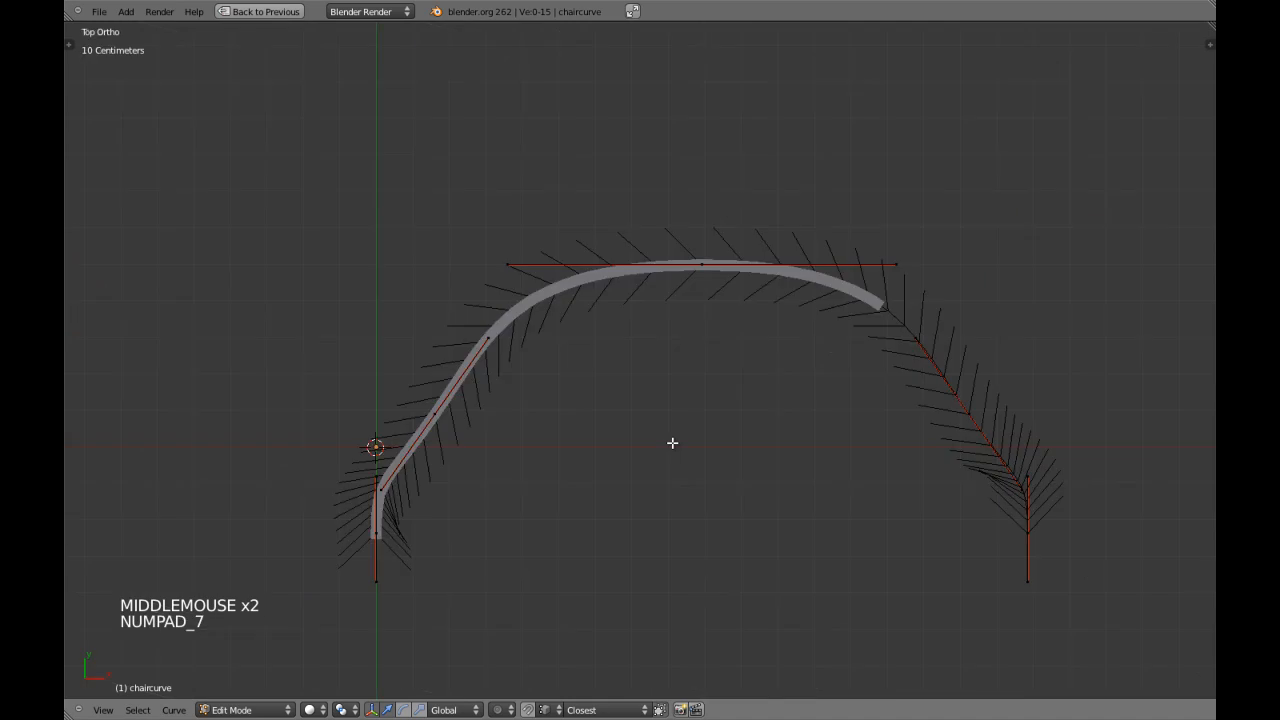
pyautogui.press('a')
# Scale the two side points apart along X by about 1.07 and move their lower handles up along Y.
pyautogui.rightClick(457, 440)
pyautogui.moveTo(491, 431)
pyautogui.keyDown('shift'); pyautogui.mouseDown(button='middle')
pyautogui.moveTo(511, 455)
pyautogui.moveTo(537, 417)
pyautogui.moveTo(480, 432)
pyautogui.mouseUp(button='middle'); pyautogui.keyUp('shift')
pyautogui.scroll(1, 537, 417)
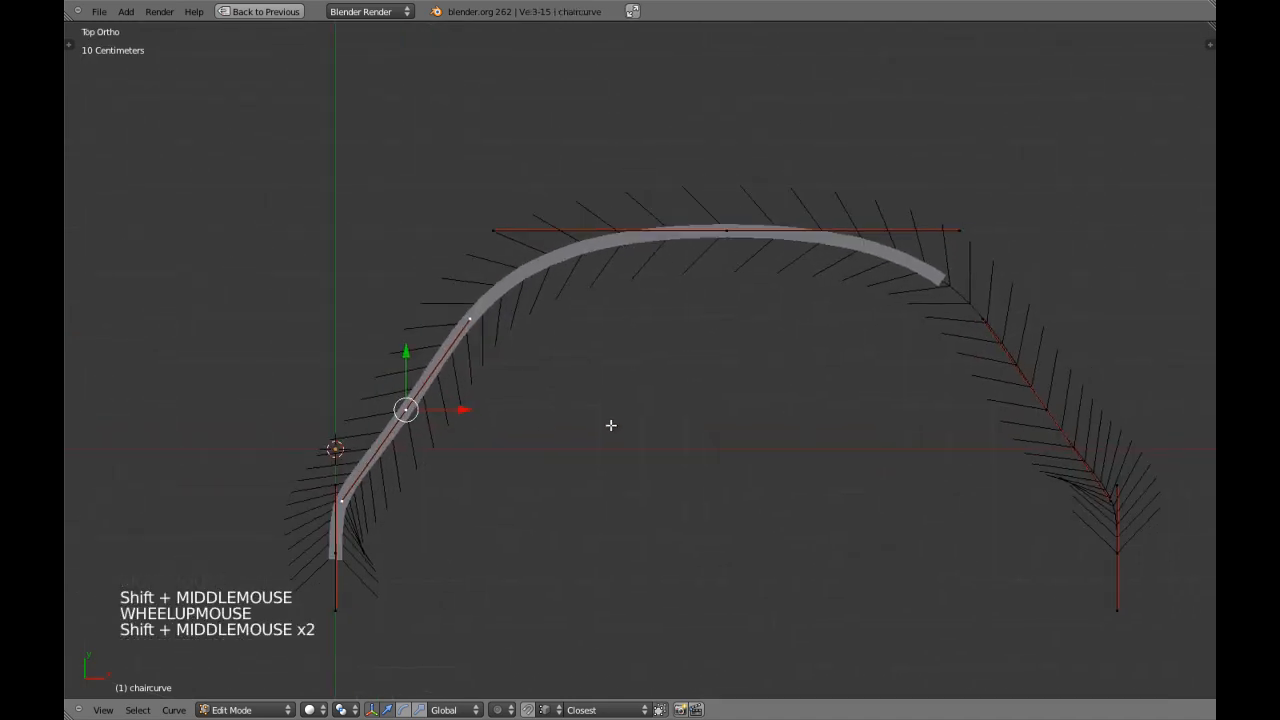
pyautogui.rightClick(356, 492)
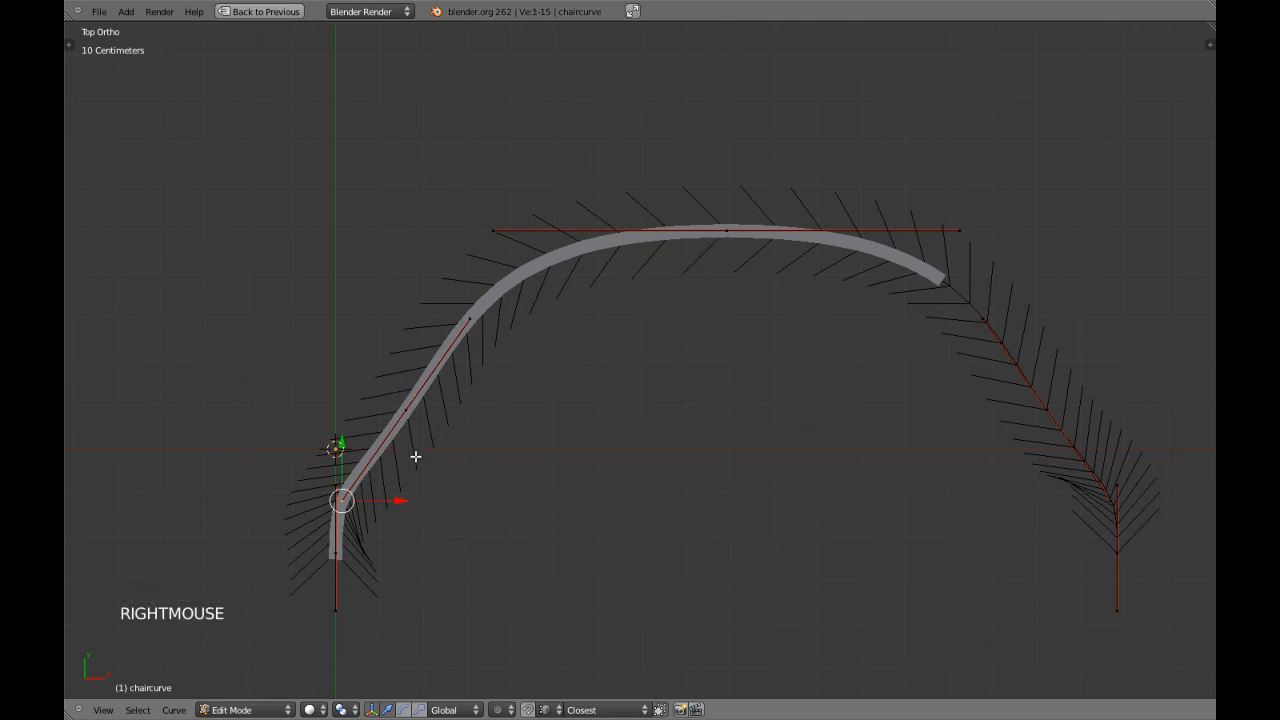
pyautogui.moveTo(455, 405); pyautogui.dragTo(452, 407)
pyautogui.keyDown('shift'); pyautogui.rightClick(1041, 428); pyautogui.keyUp('shift')
pyautogui.press('s')
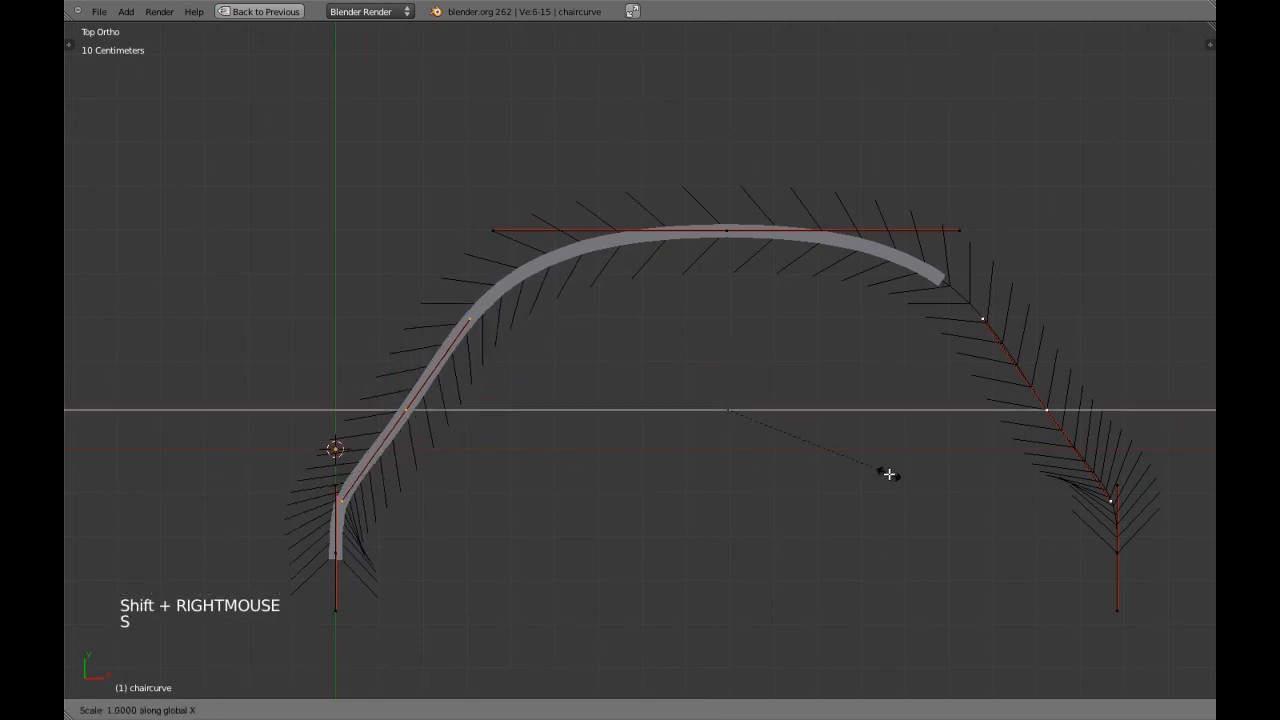
pyautogui.press('x')
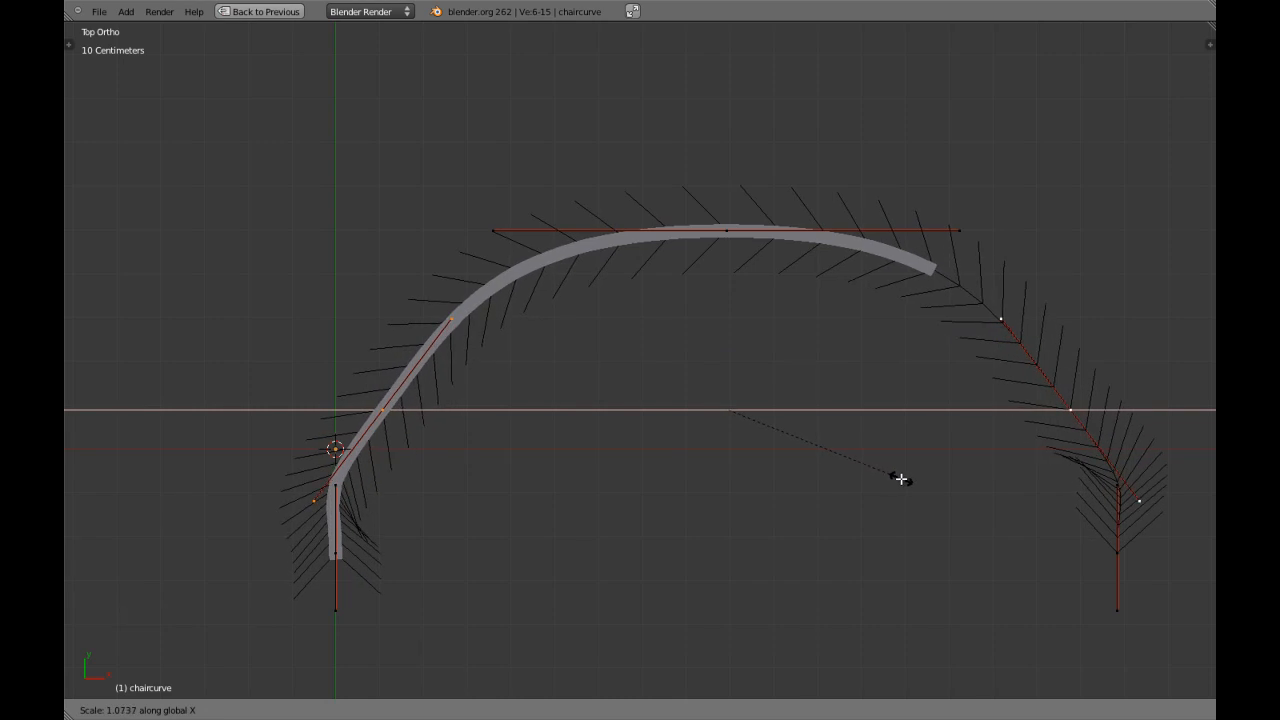
pyautogui.click(900, 479)
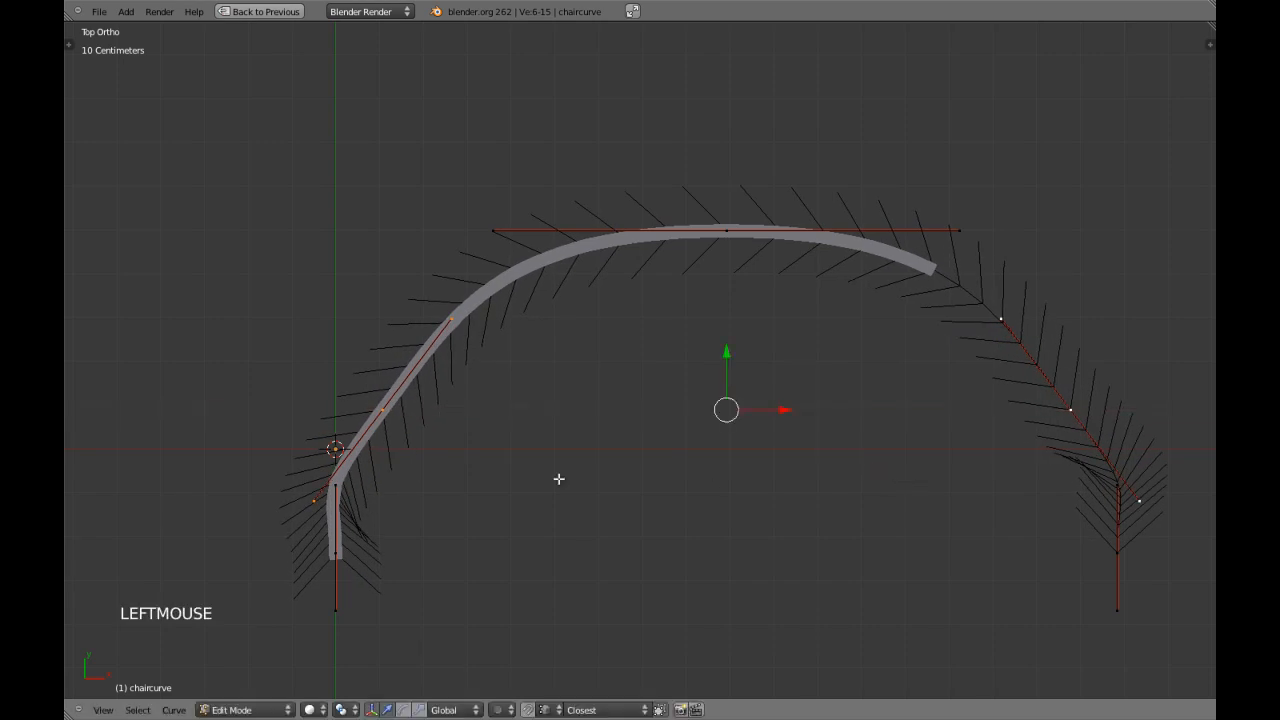
pyautogui.keyDown('shift'); pyautogui.rightClick(1150, 508); pyautogui.keyUp('shift')
pyautogui.moveTo(715, 447); pyautogui.dragTo(723, 418)
# Scale both end points of the curve inward along X so the armrest ends sit closer together.
pyautogui.rightClick(334, 555)
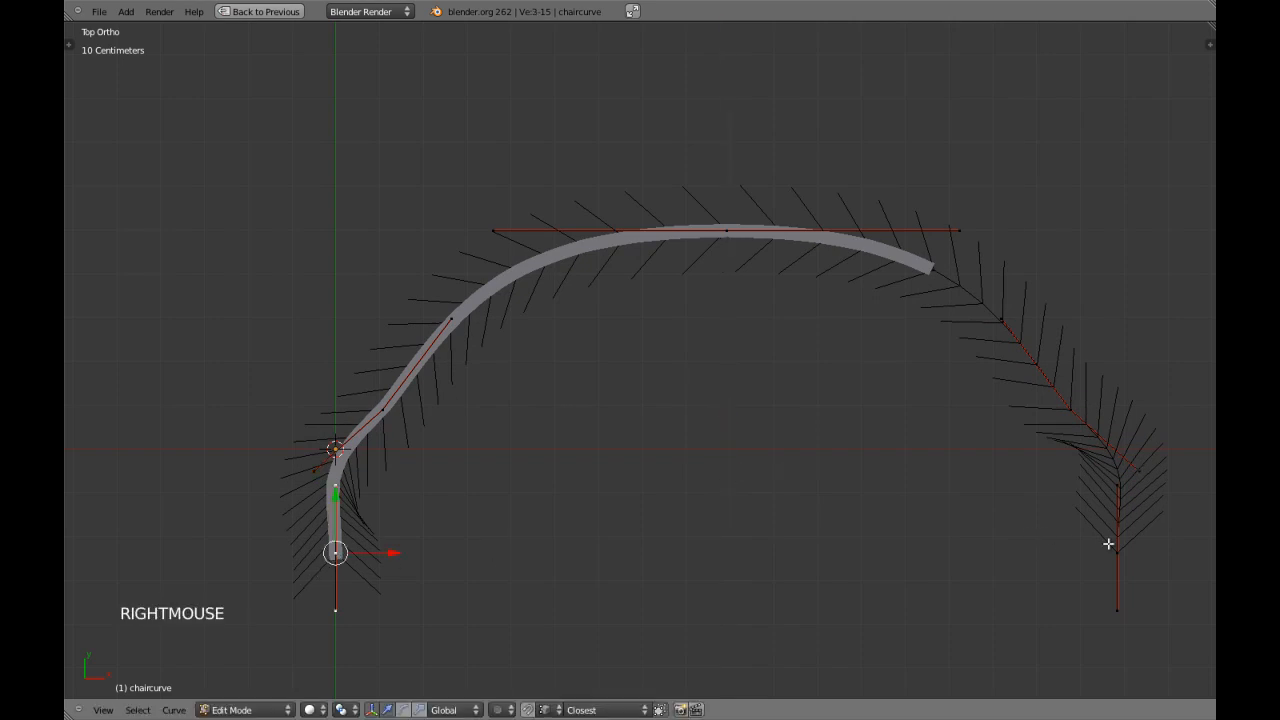
pyautogui.keyDown('shift'); pyautogui.rightClick(1127, 545); pyautogui.keyUp('shift')
pyautogui.press('s')
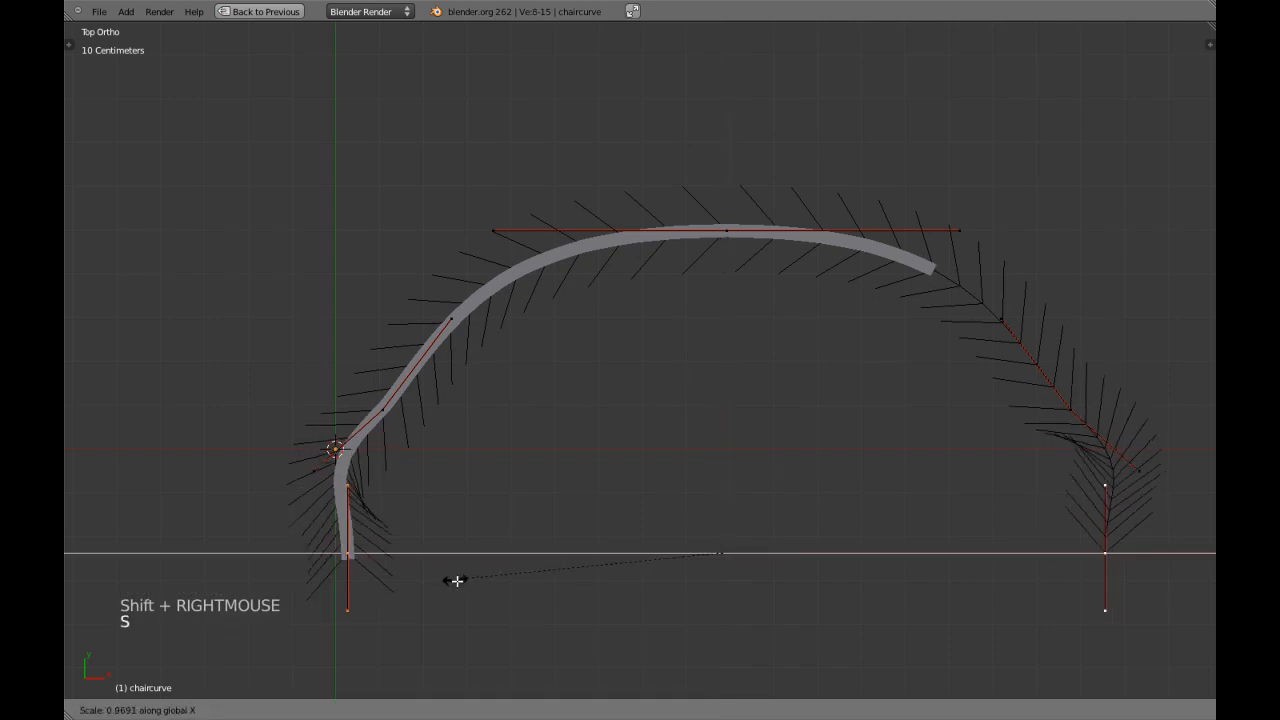
pyautogui.click(483, 582)
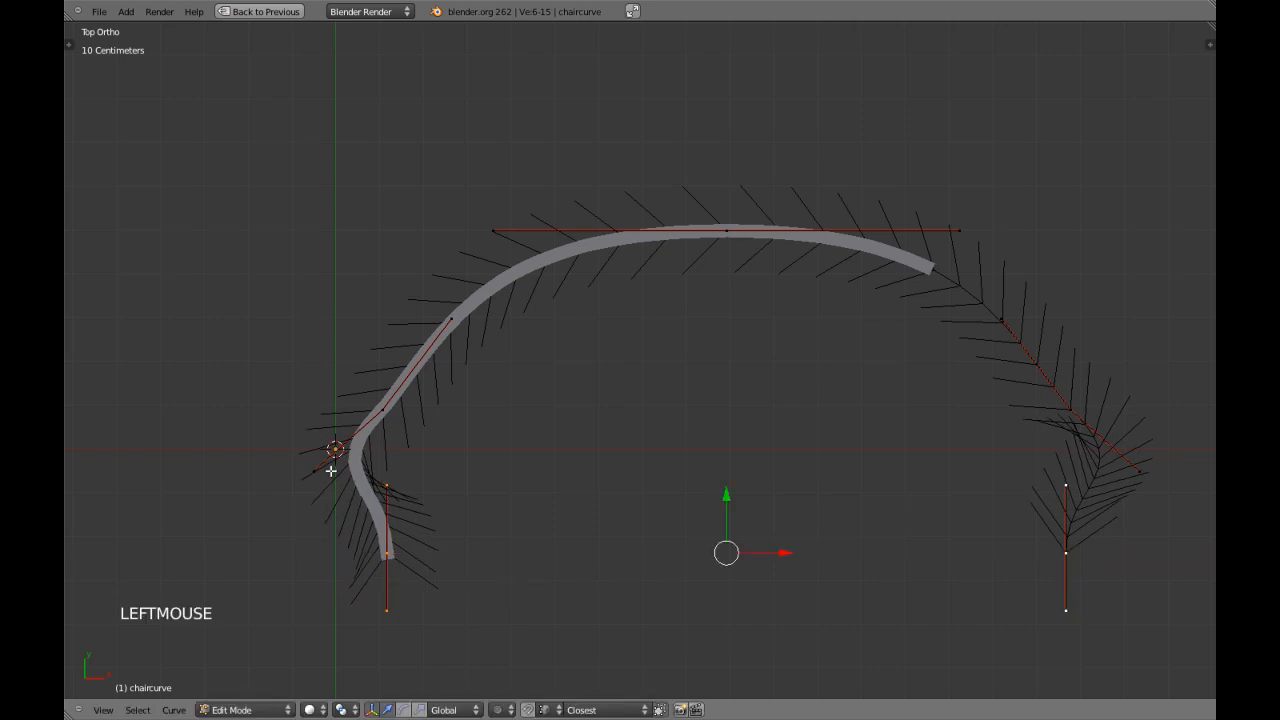
# Scale the side points' lower handles inward along X and the end points' upper handles slightly outward to smooth the lower bends.
pyautogui.keyDown('shift'); pyautogui.rightClick(1133, 474); pyautogui.keyUp('shift')
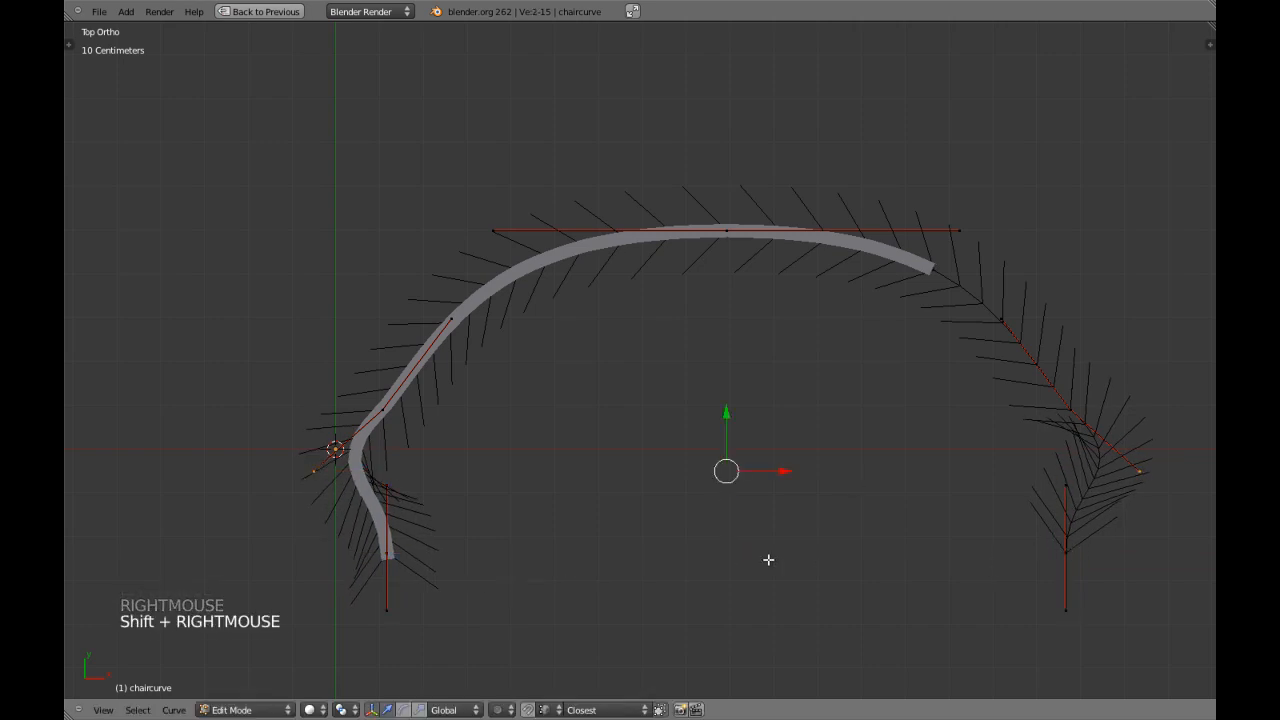
pyautogui.press('s')
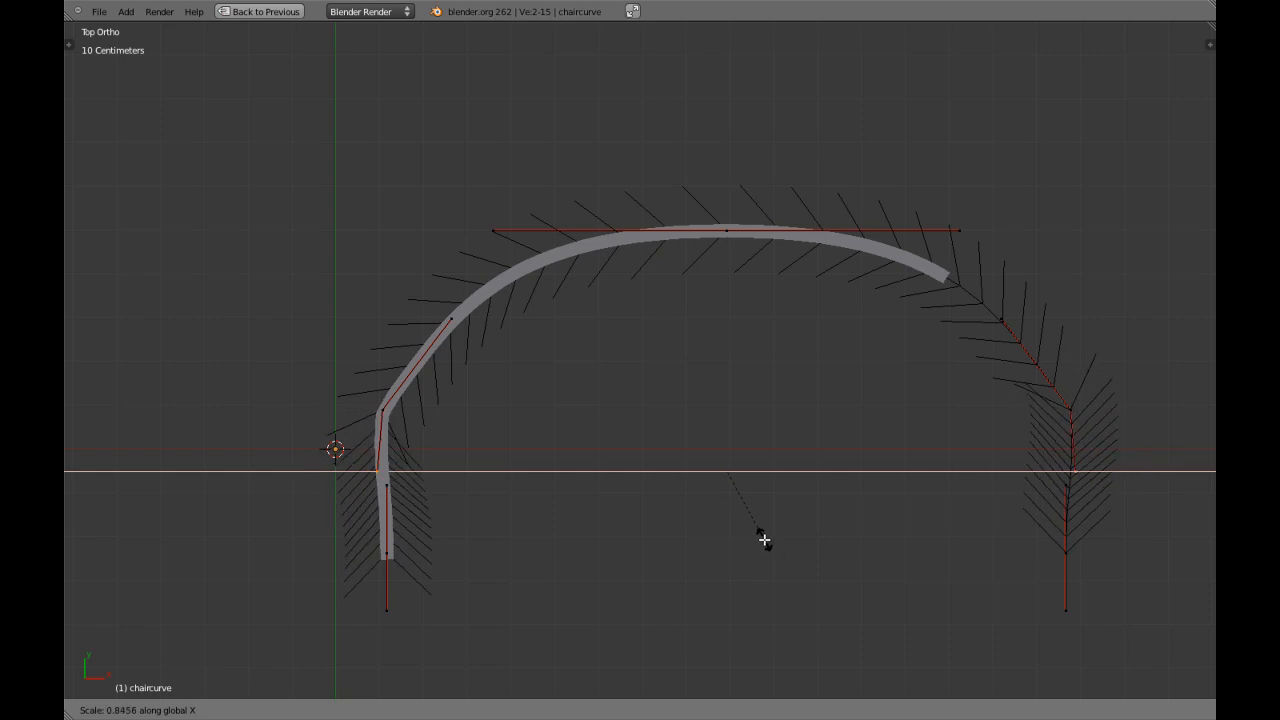
pyautogui.keyDown('shift'); pyautogui.click(763, 542); pyautogui.keyUp('shift')
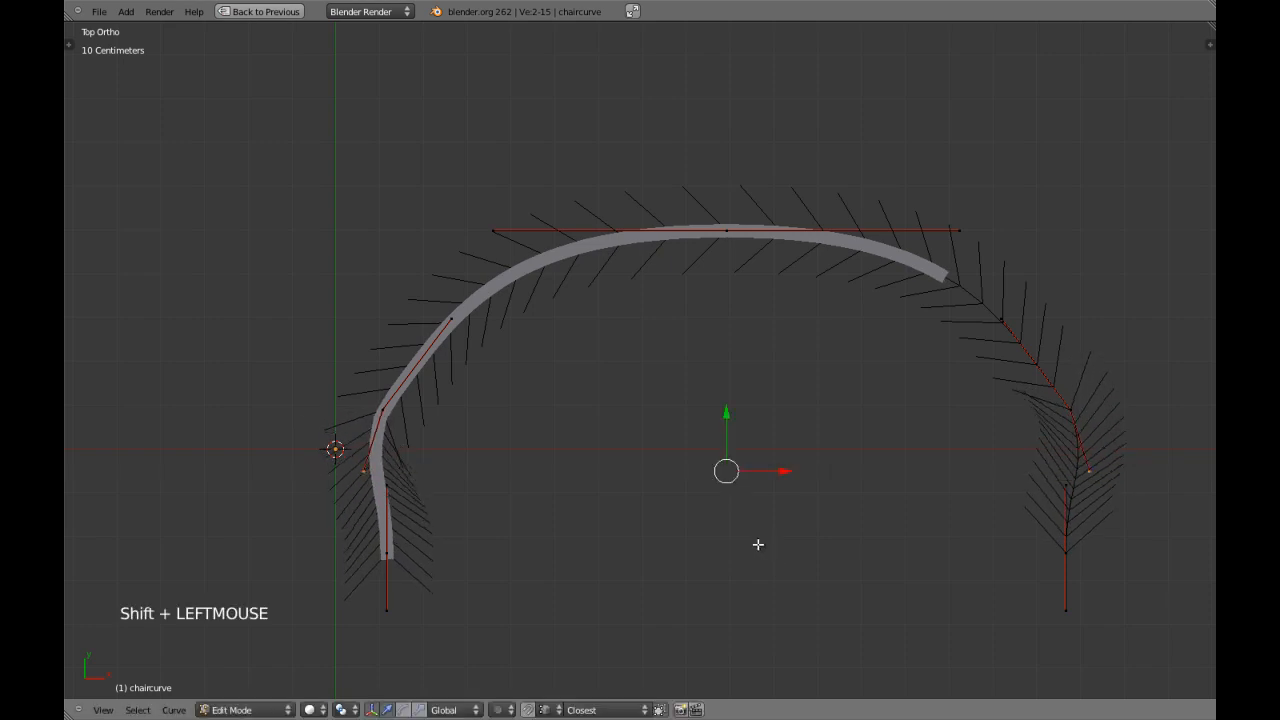
pyautogui.rightClick(388, 487)
pyautogui.keyDown('shift'); pyautogui.rightClick(1073, 498); pyautogui.keyUp('shift')
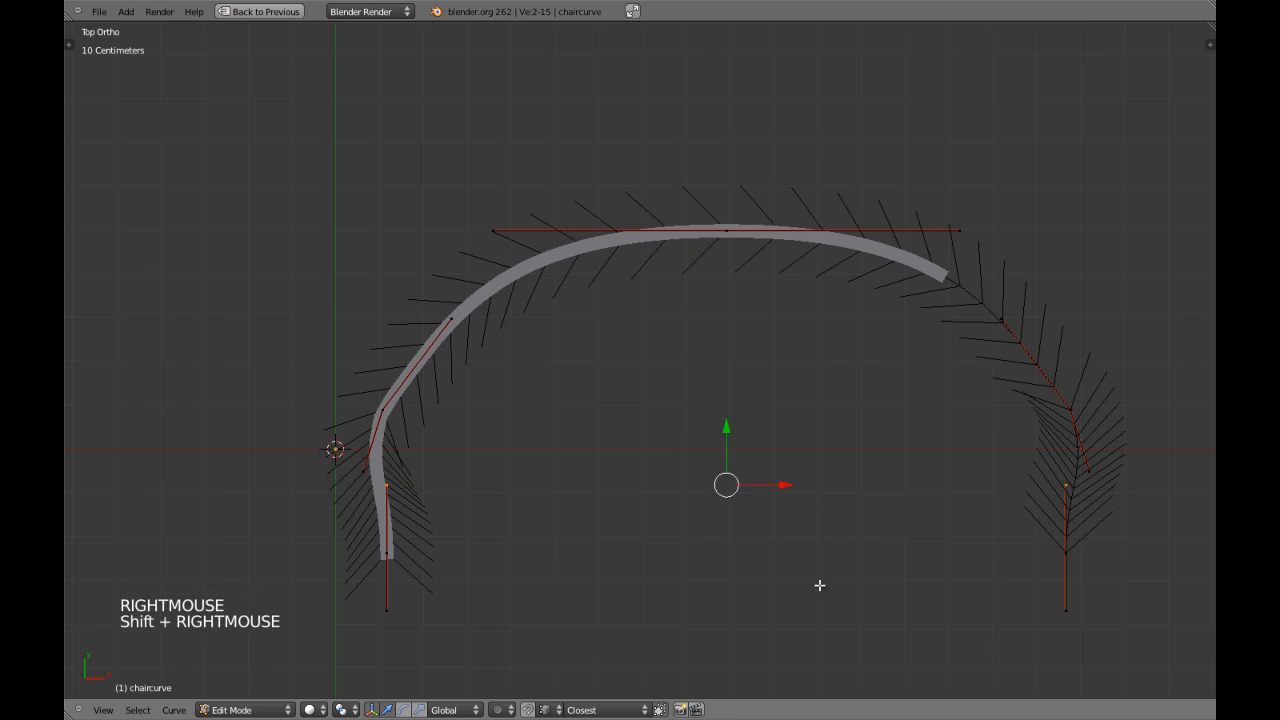
pyautogui.press('s')
pyautogui.press('x')
pyautogui.keyDown('shift'); pyautogui.click(868, 602); pyautogui.keyUp('shift')
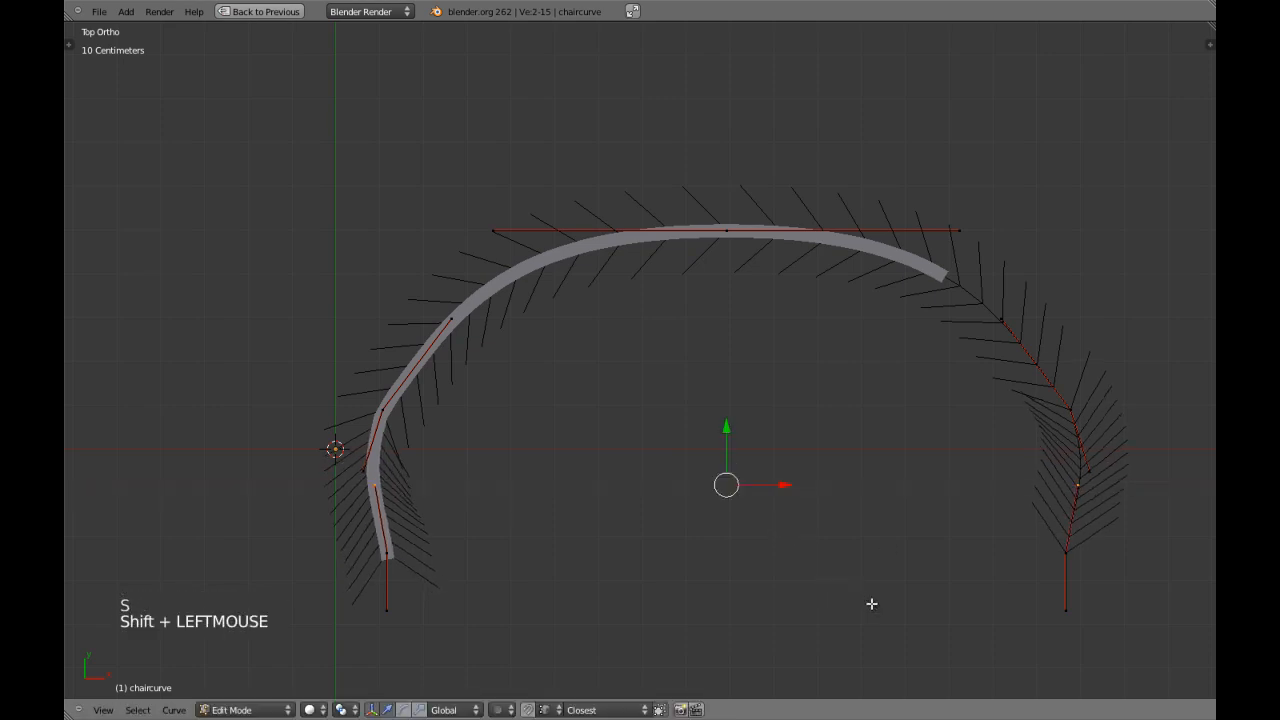
# Select the side and end points on both sides and scale them along X by about 0.74 to narrow the frame.
pyautogui.scroll(-3, 824, 533)
pyautogui.rightClick(494, 396)
pyautogui.keyDown('shift'); pyautogui.rightClick(488, 428); pyautogui.keyUp('shift')
pyautogui.keyDown('shift'); pyautogui.rightClick(898, 410); pyautogui.keyUp('shift')
pyautogui.keyDown('shift'); pyautogui.rightClick(889, 466); pyautogui.keyUp('shift')
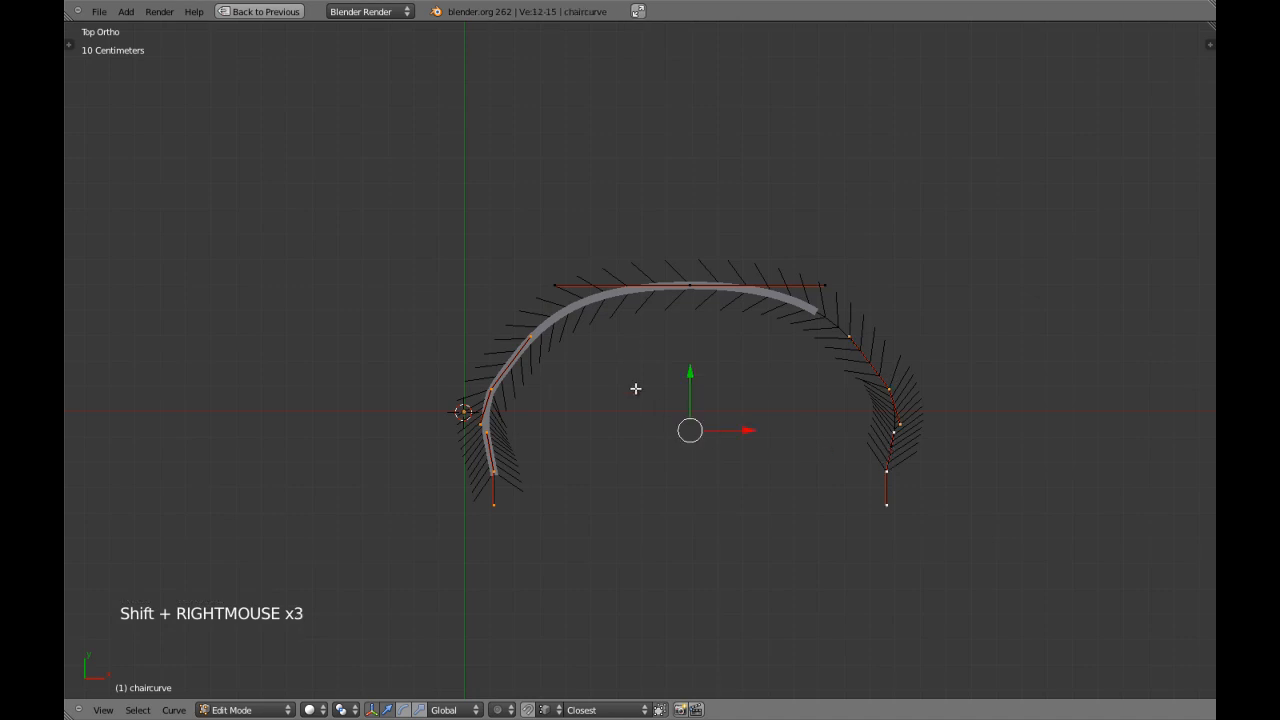
pyautogui.press('s')
pyautogui.press('x')
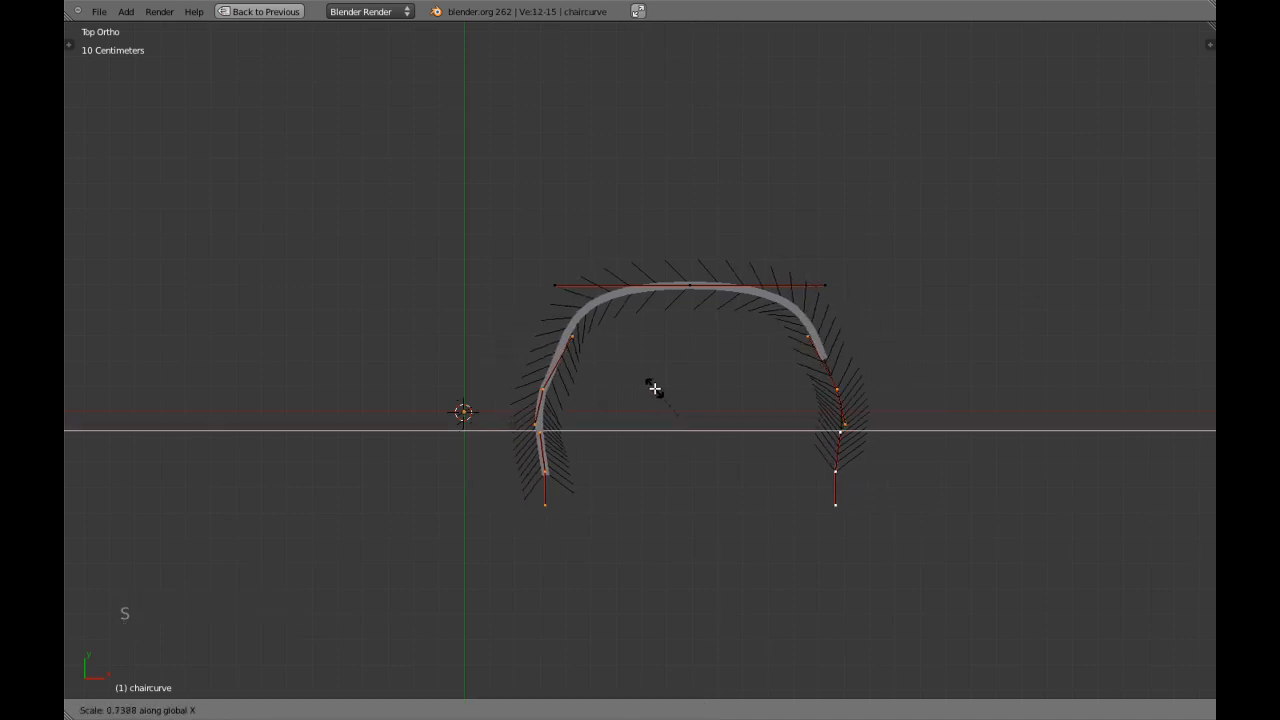
pyautogui.click(653, 386)
# Select the top point and both side points, and subdivide the curve segments between them.
pyautogui.scroll(2, 595, 343)
pyautogui.rightClick(499, 403)
pyautogui.rightClick(724, 253)
pyautogui.rightClick(920, 403)
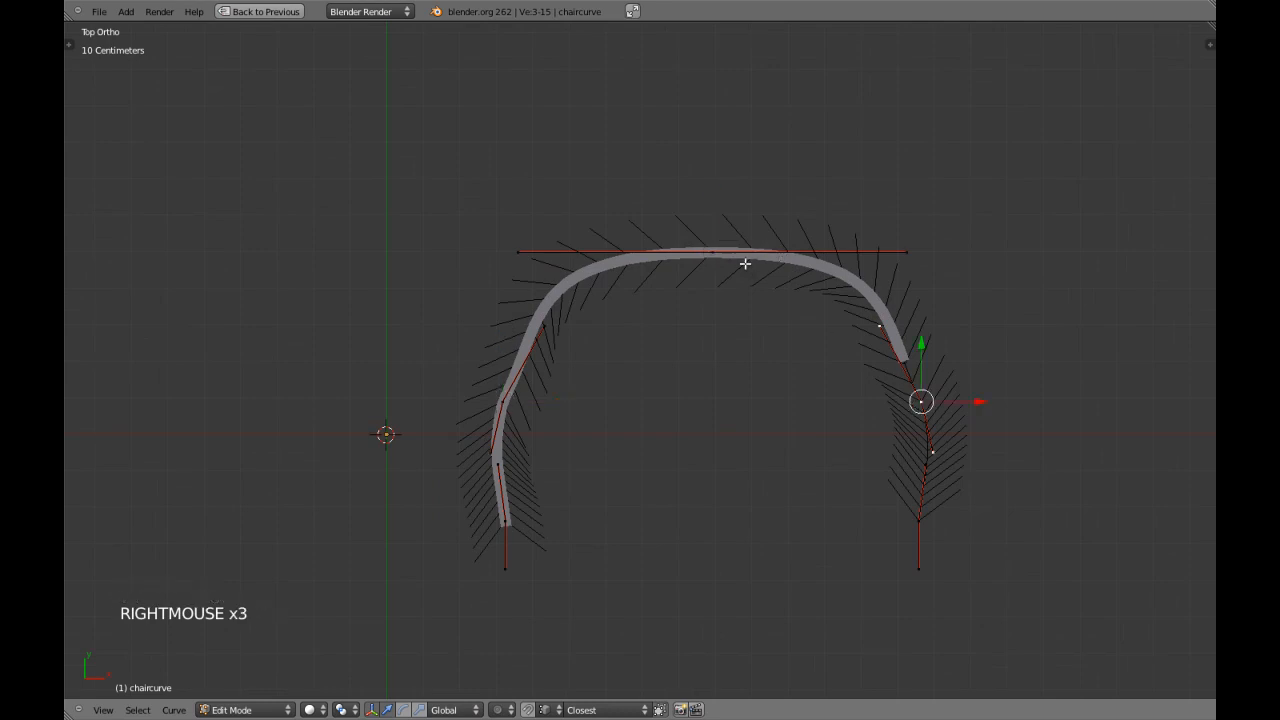
pyautogui.keyDown('shift'); pyautogui.rightClick(712, 252); pyautogui.keyUp('shift')
pyautogui.press('w')
pyautogui.click(564, 414)
# Scale the upper handles of the two lower side points apart along X by about 1.07 to round the flanks.
pyautogui.scroll(2, 613, 302)
pyautogui.rightClick(479, 371)
pyautogui.keyDown('shift'); pyautogui.rightClick(487, 358); pyautogui.keyUp('shift')
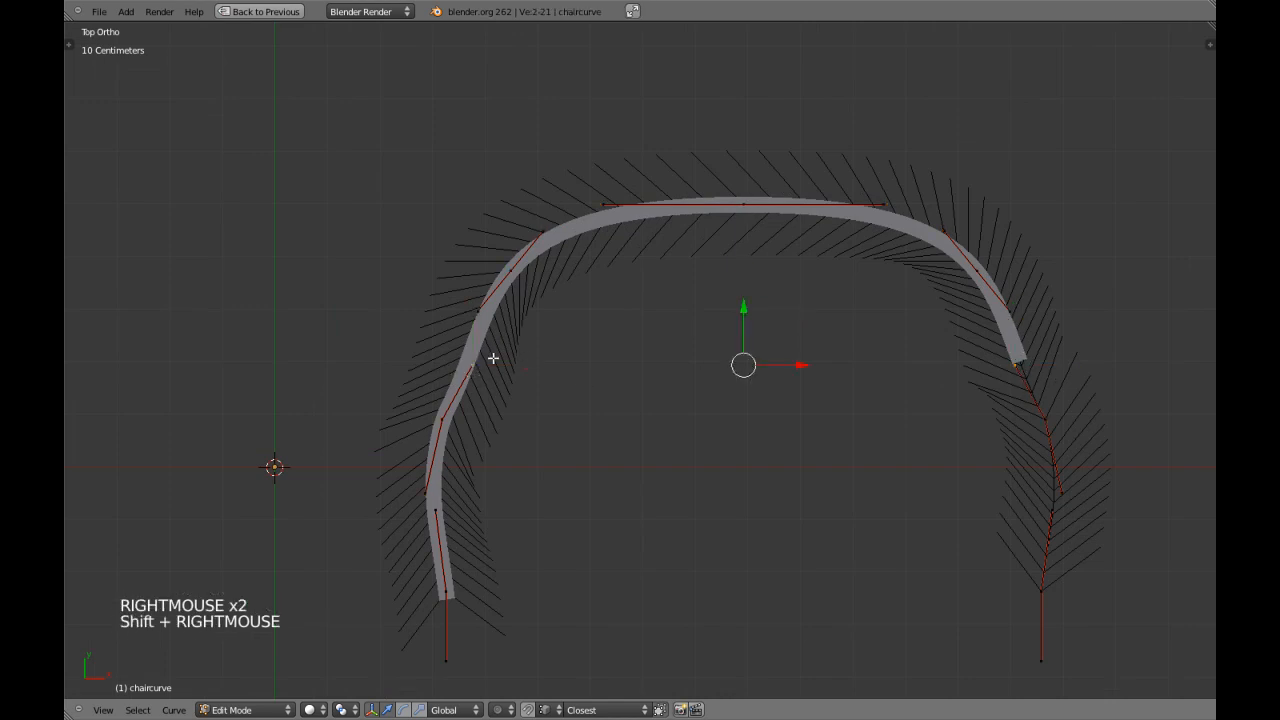
pyautogui.press('s')
pyautogui.press('x')
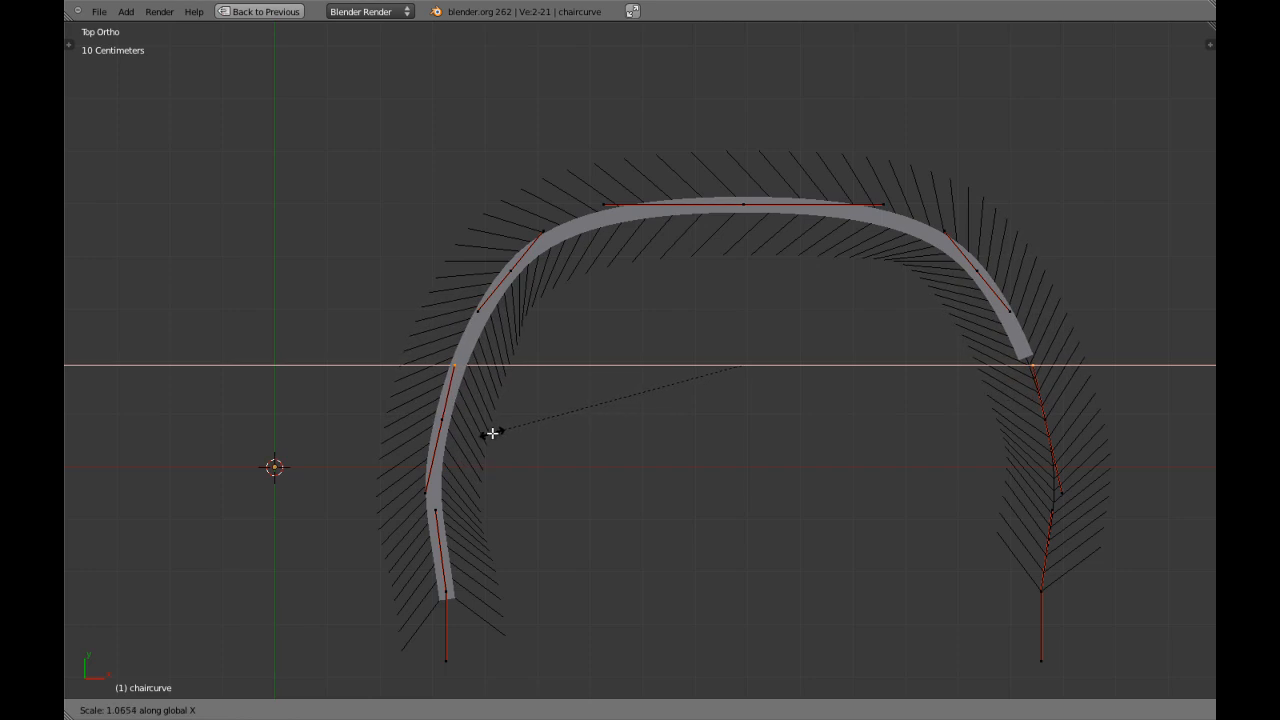
pyautogui.keyDown('shift'); pyautogui.click(491, 434); pyautogui.keyUp('shift')
# Select the two new corner points and scale them to 0 along Y to level their handles horizontally.
pyautogui.keyDown('shift'); pyautogui.moveTo(839, 387); pyautogui.dragTo(805, 411, button='middle'); pyautogui.keyUp('shift')
pyautogui.press('a')
pyautogui.press('a')
pyautogui.press('a')
pyautogui.rightClick(937, 295)
pyautogui.rightClick(473, 289)
pyautogui.keyDown('shift'); pyautogui.rightClick(473, 291); pyautogui.keyUp('shift')
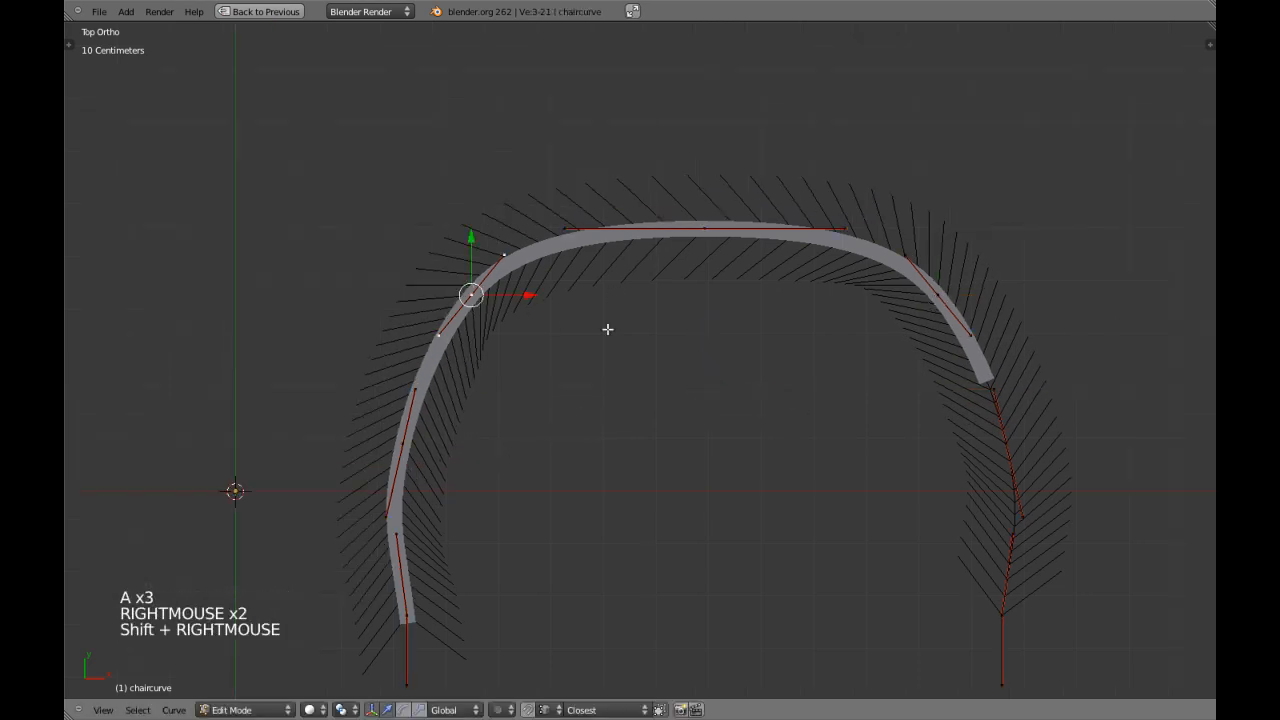
pyautogui.keyDown('shift'); pyautogui.rightClick(950, 290); pyautogui.keyUp('shift')
pyautogui.press('s')
pyautogui.press('y')
pyautogui.press('0')
pyautogui.press('Return')
# Scale down the handles of the curve's topmost point along X to about half their length.
pyautogui.rightClick(716, 229)
pyautogui.press('s')
pyautogui.press('x')
pyautogui.click(783, 321)
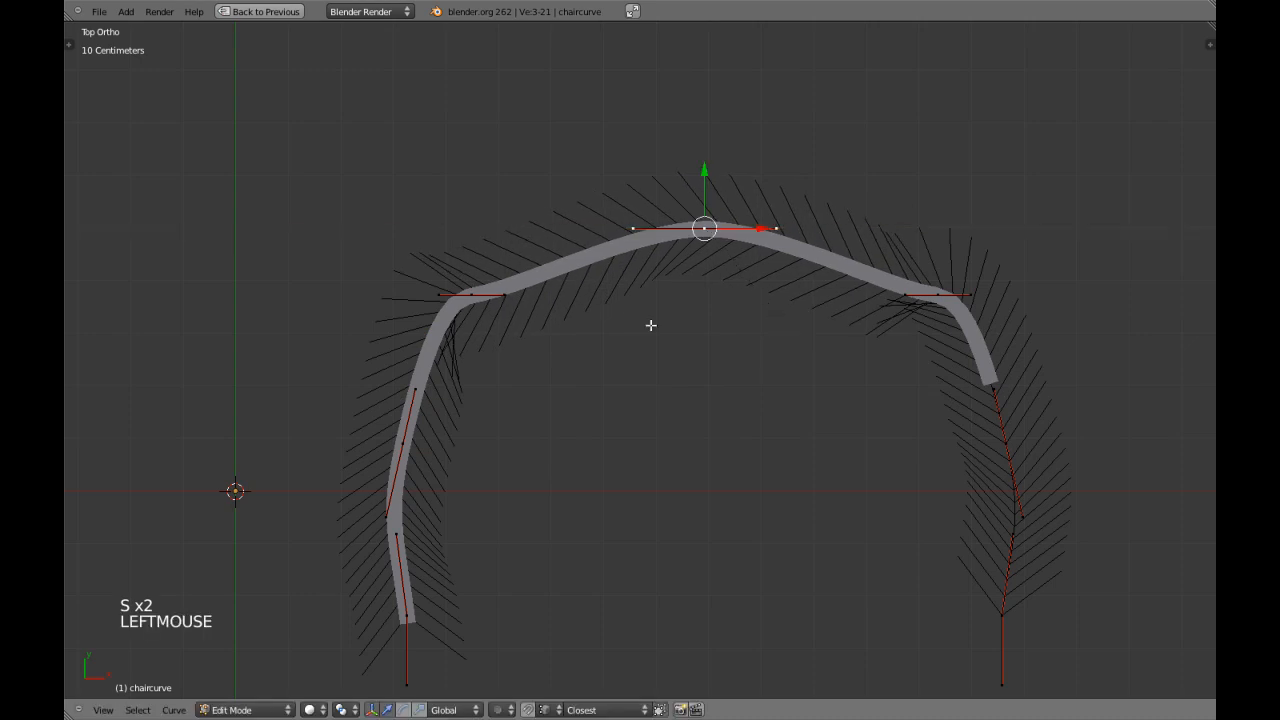
# Move the two upper corner points up along Y almost level with the top point and scale them together along X to about 0.75.
pyautogui.rightClick(484, 300)
pyautogui.keyDown('shift'); pyautogui.rightClick(945, 306); pyautogui.keyUp('shift')
pyautogui.moveTo(707, 246); pyautogui.dragTo(740, 183)
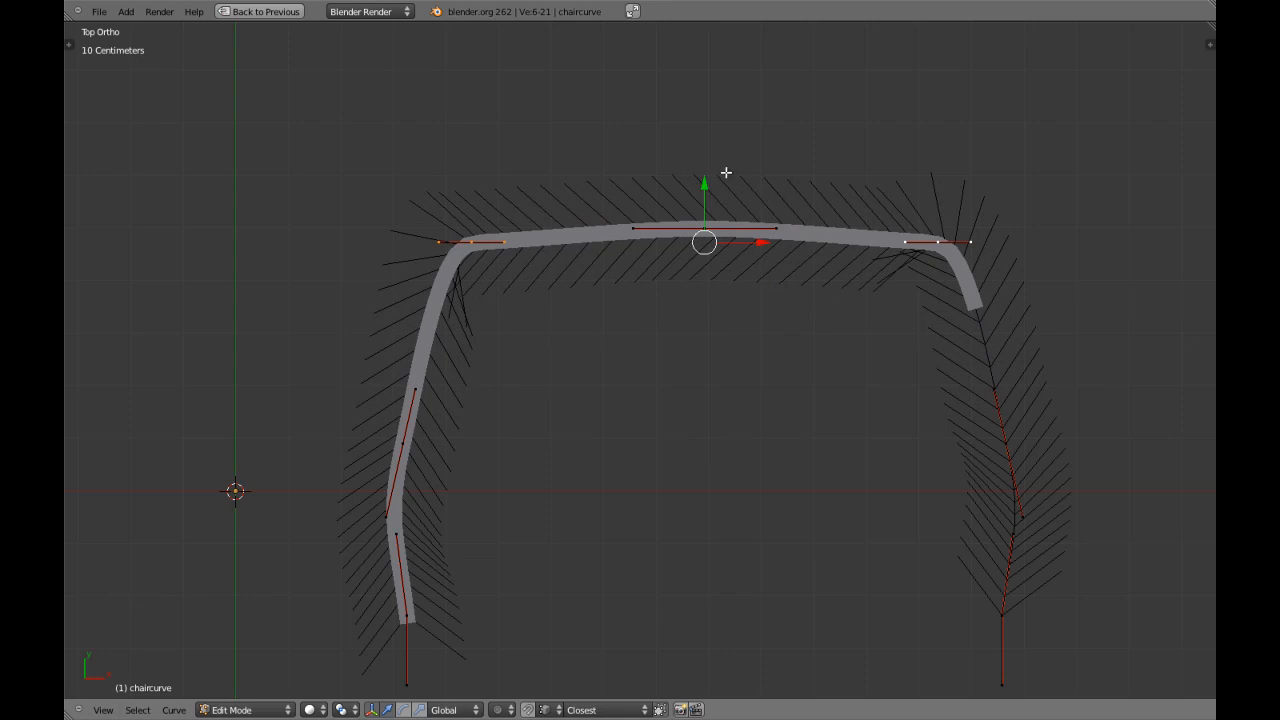
pyautogui.press('s')
pyautogui.press('x')
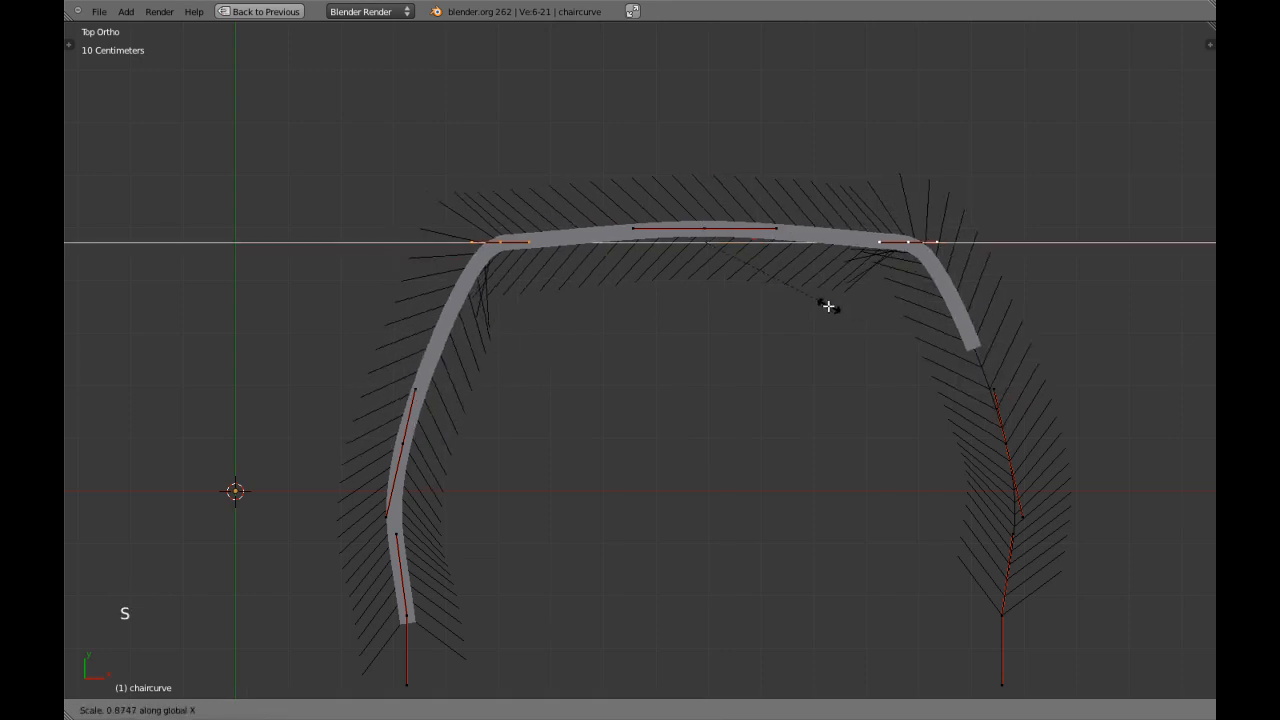
pyautogui.click(810, 296)
# Select both corner points and the top middle point and scale them to 0 along Y to flatten the top of the curve.
pyautogui.press('a')
pyautogui.rightClick(523, 244)
pyautogui.keyDown('shift'); pyautogui.moveTo(538, 268); pyautogui.dragTo(586, 334, button='middle'); pyautogui.keyUp('shift')
pyautogui.scroll(3, 592, 322)
pyautogui.scroll(-3, 600, 309)
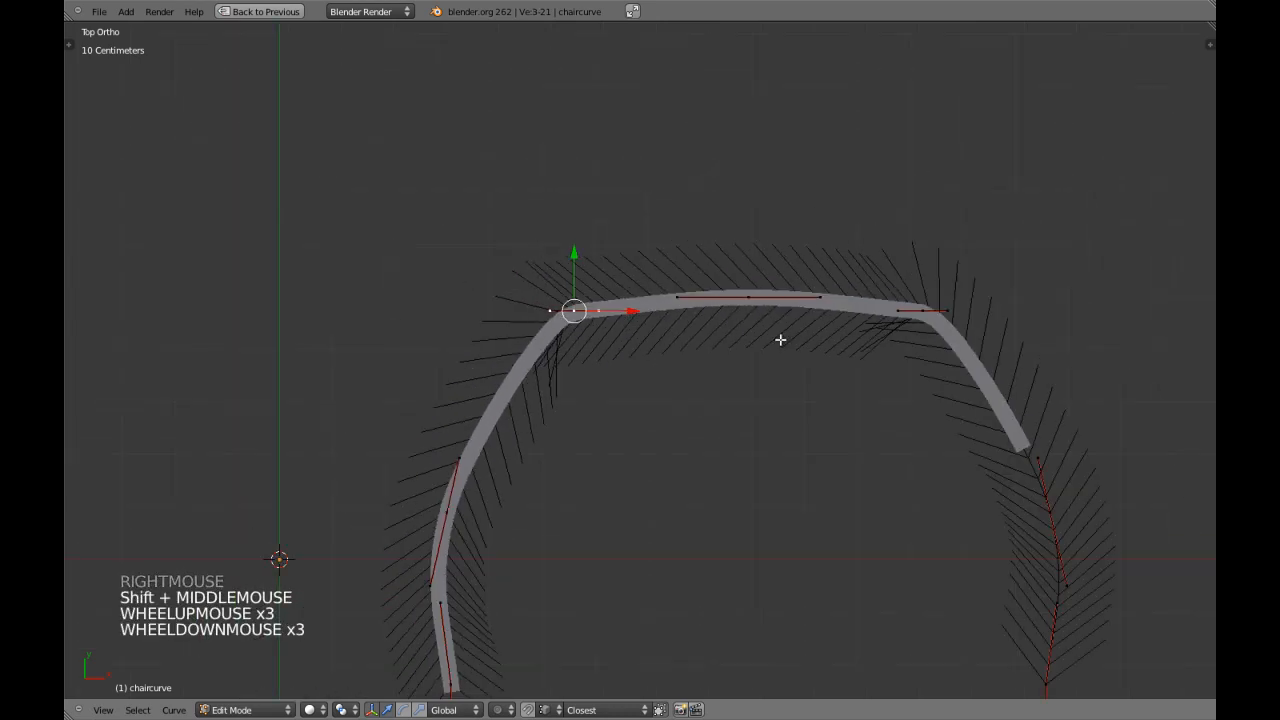
pyautogui.keyDown('shift'); pyautogui.rightClick(748, 297); pyautogui.keyUp('shift')
pyautogui.keyDown('shift'); pyautogui.rightClick(926, 316); pyautogui.keyUp('shift')
pyautogui.press('s')
pyautogui.press('y')
pyautogui.press('0')
pyautogui.press('Return')
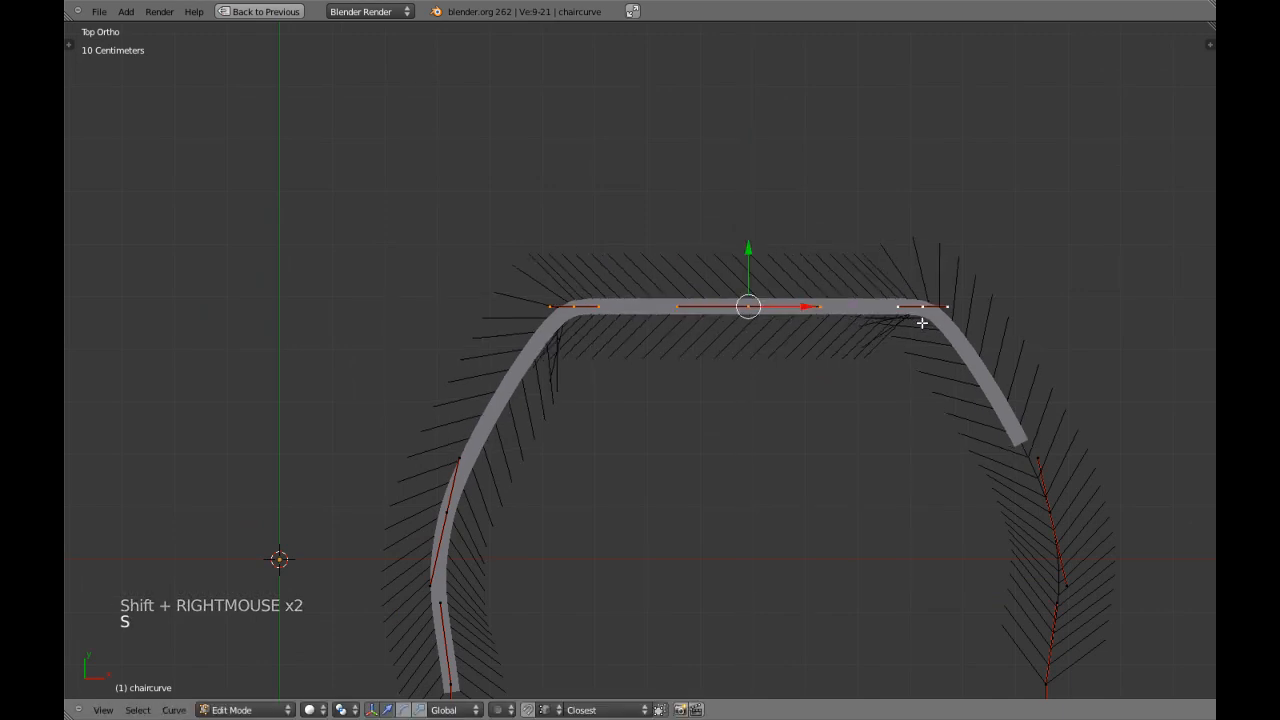
pyautogui.press('Tab')
pyautogui.scroll(-4, 729, 429)
pyautogui.scroll(1, 745, 437)
pyautogui.keyDown('shift'); pyautogui.moveTo(745, 437); pyautogui.dragTo(744, 407, button='middle'); pyautogui.keyUp('shift')
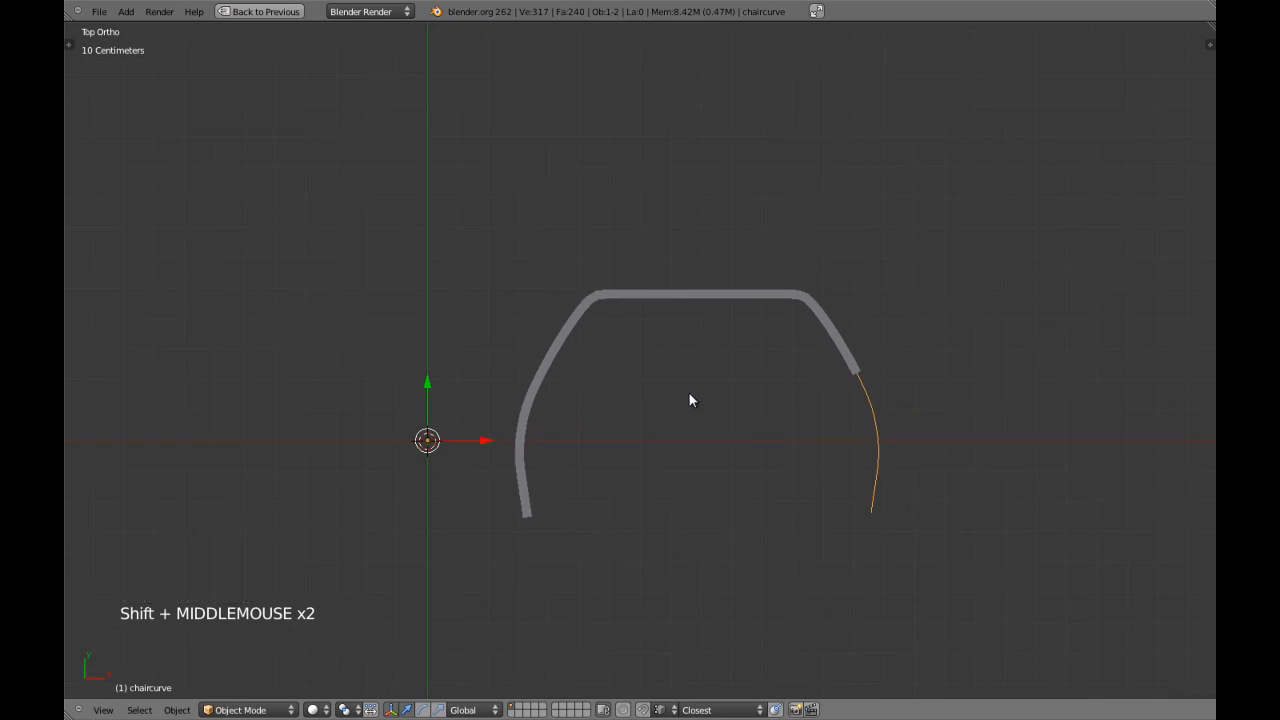
pyautogui.press('Tab')
pyautogui.press('a')
pyautogui.press('a')
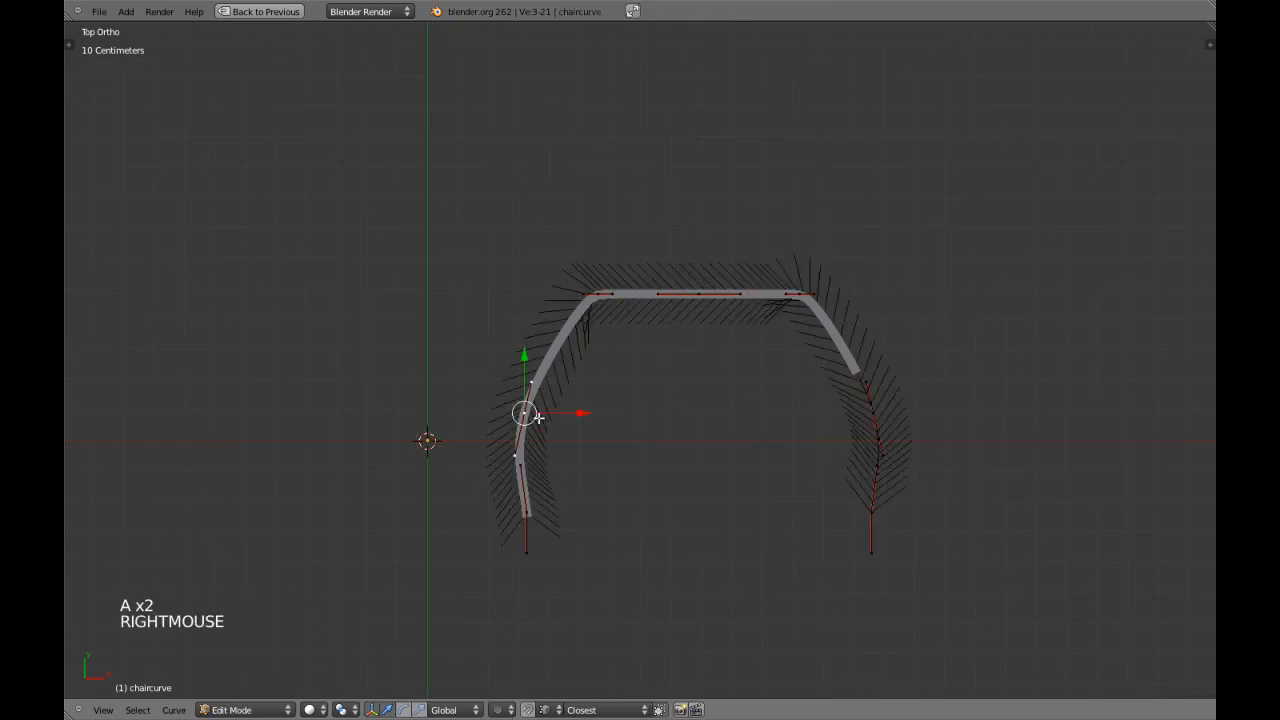
pyautogui.scroll(4, 533, 385)
pyautogui.moveTo(418, 345); pyautogui.dragTo(439, 297)
pyautogui.moveTo(473, 347); pyautogui.dragTo(497, 346)
pyautogui.hotkey('ctrl', 'z')
pyautogui.hotkey('ctrl', 'z')
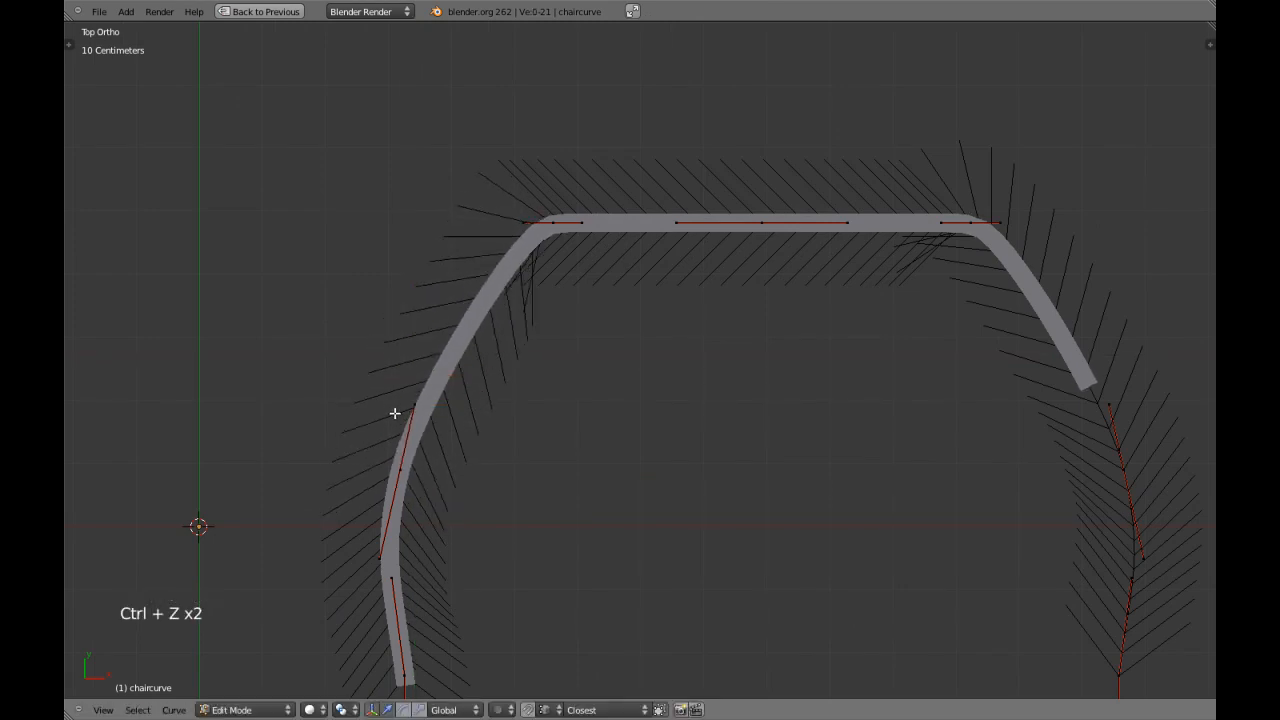
# Move the upper handles of the two side points up along Y and scale them together along X to about 0.94.
pyautogui.keyDown('shift'); pyautogui.rightClick(1114, 412); pyautogui.keyUp('shift')
pyautogui.moveTo(759, 347); pyautogui.dragTo(764, 297)
pyautogui.press('s')
pyautogui.press('s')
pyautogui.click(574, 513)
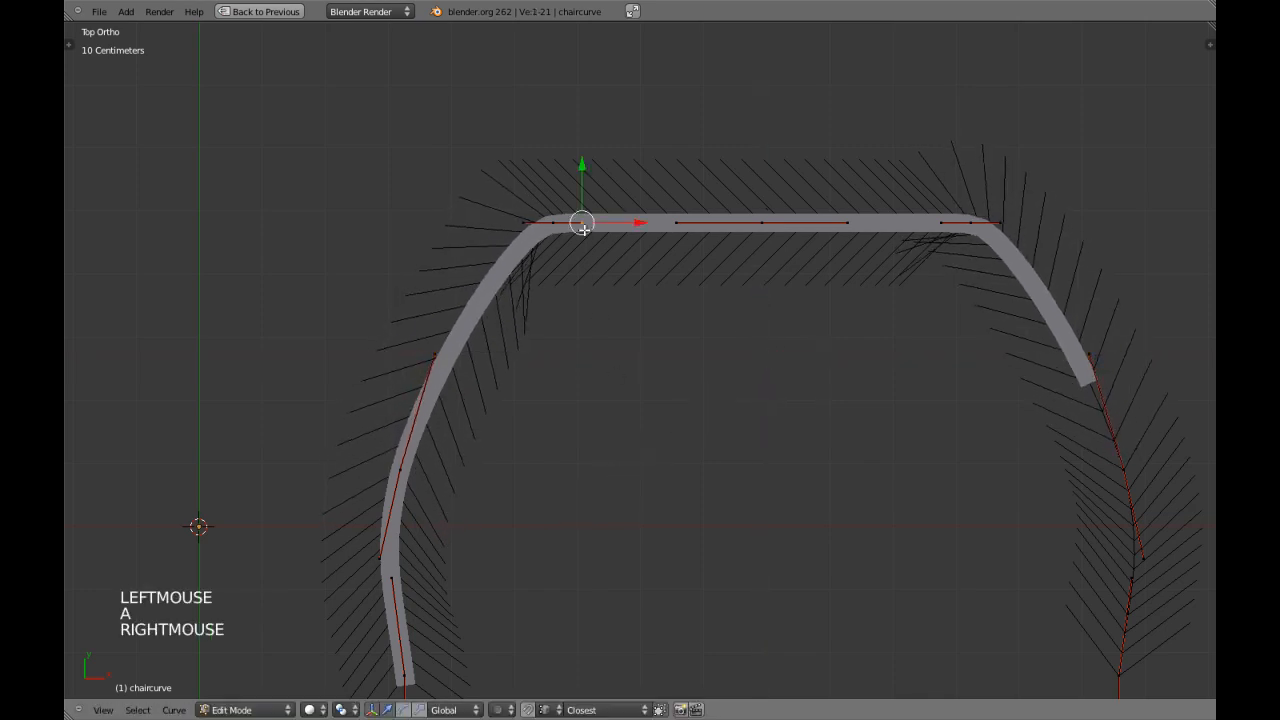
# Scale the inner handles of the two corner points toward each other along X to about 0.71.
pyautogui.keyDown('shift'); pyautogui.rightClick(922, 222); pyautogui.keyUp('shift')
pyautogui.press('s')
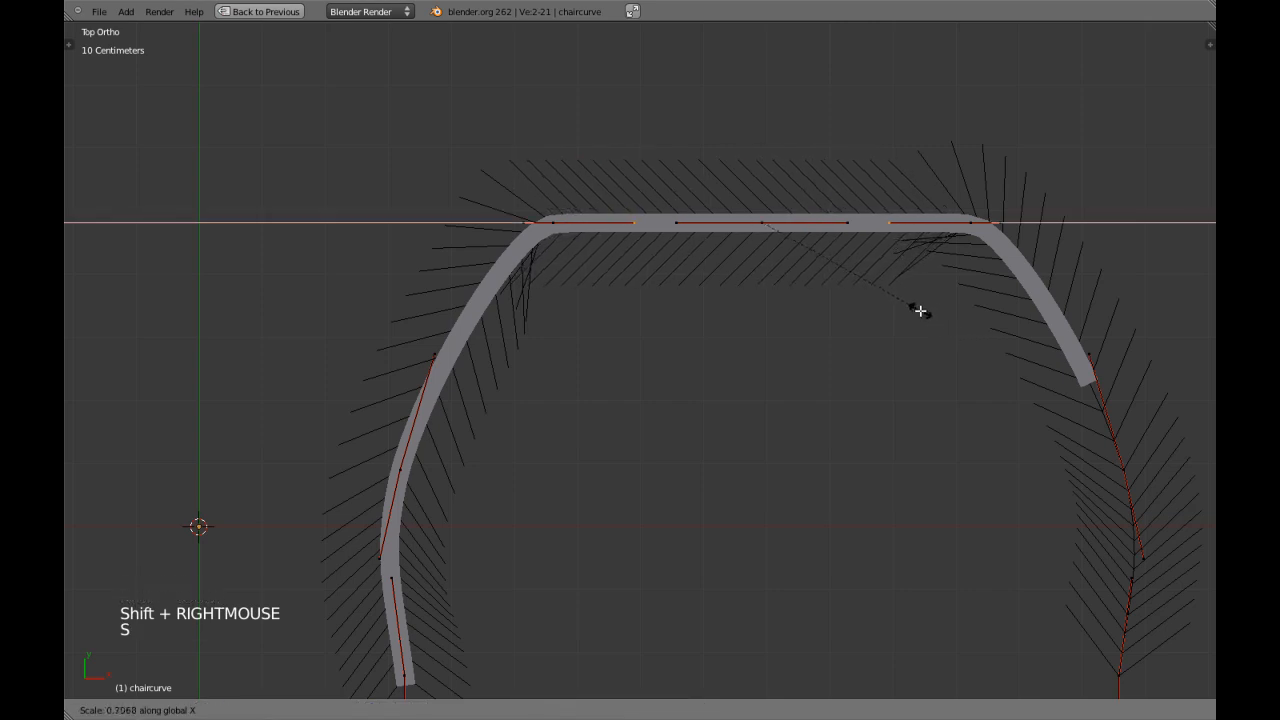
pyautogui.click(919, 306)
# Scale the outer handles of the two corner points apart along X to about 1.2 and lower them slightly.
pyautogui.rightClick(540, 242)
pyautogui.keyDown('shift'); pyautogui.rightClick(976, 274); pyautogui.keyUp('shift')
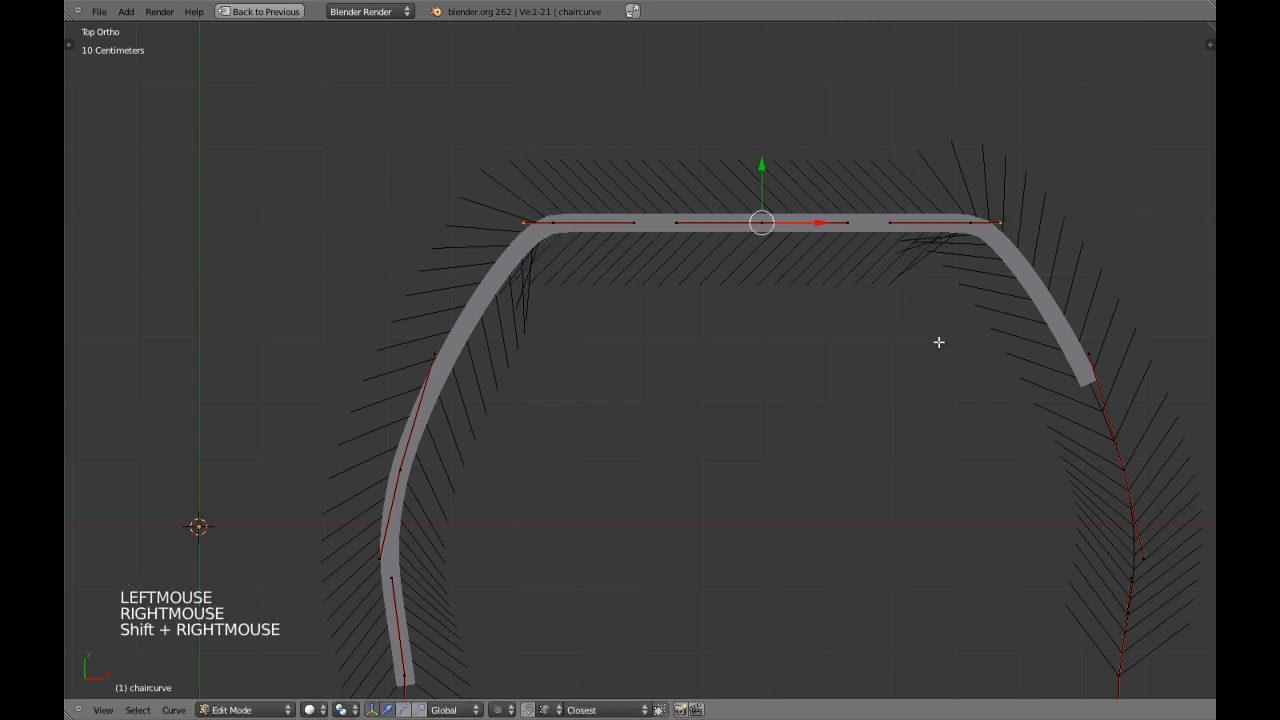
pyautogui.press('s')
pyautogui.press('x')
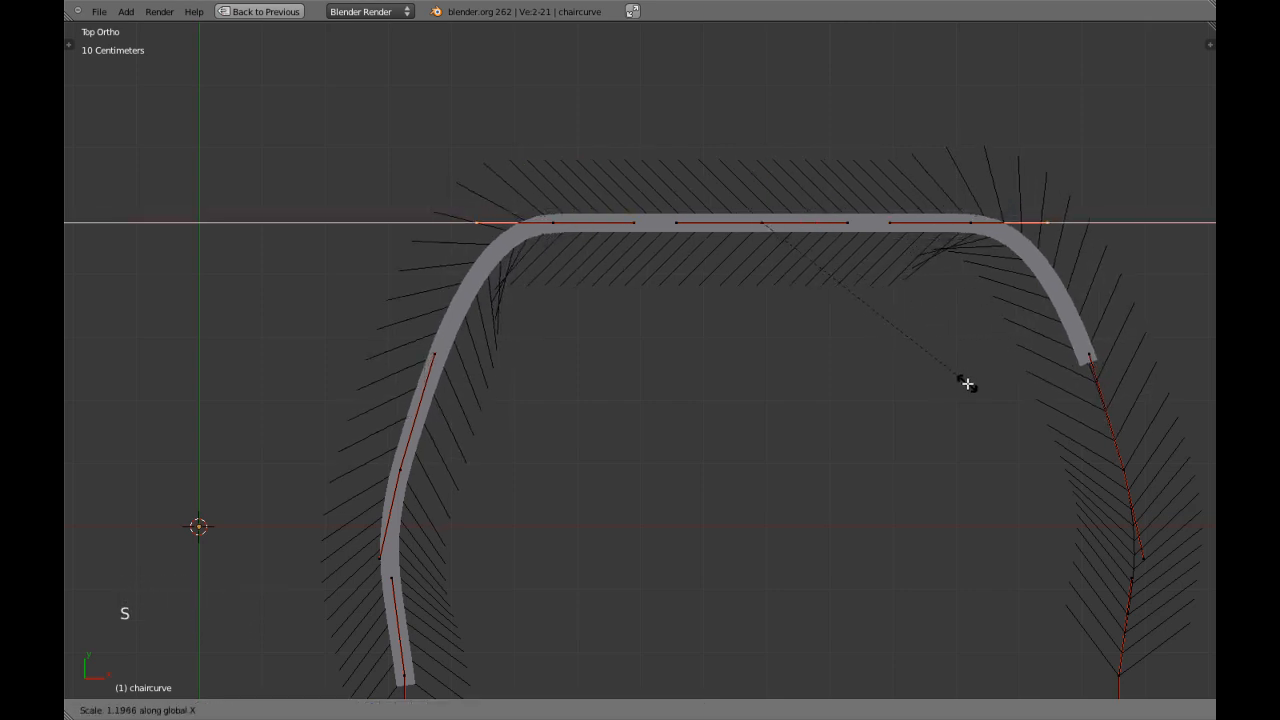
pyautogui.click(975, 385)
pyautogui.doubleClick(762, 168)
# Leave curve editing and inspect the bent chair bar in wireframe and solid shading, along with its modifier settings.
pyautogui.press('Tab')
pyautogui.scroll(-3, 803, 384)
pyautogui.rightClick(893, 333)
pyautogui.scroll(2, 887, 337)
pyautogui.scroll(-2, 885, 341)
pyautogui.press('z')
pyautogui.scroll(3, 594, 449)
pyautogui.scroll(-4, 594, 449)
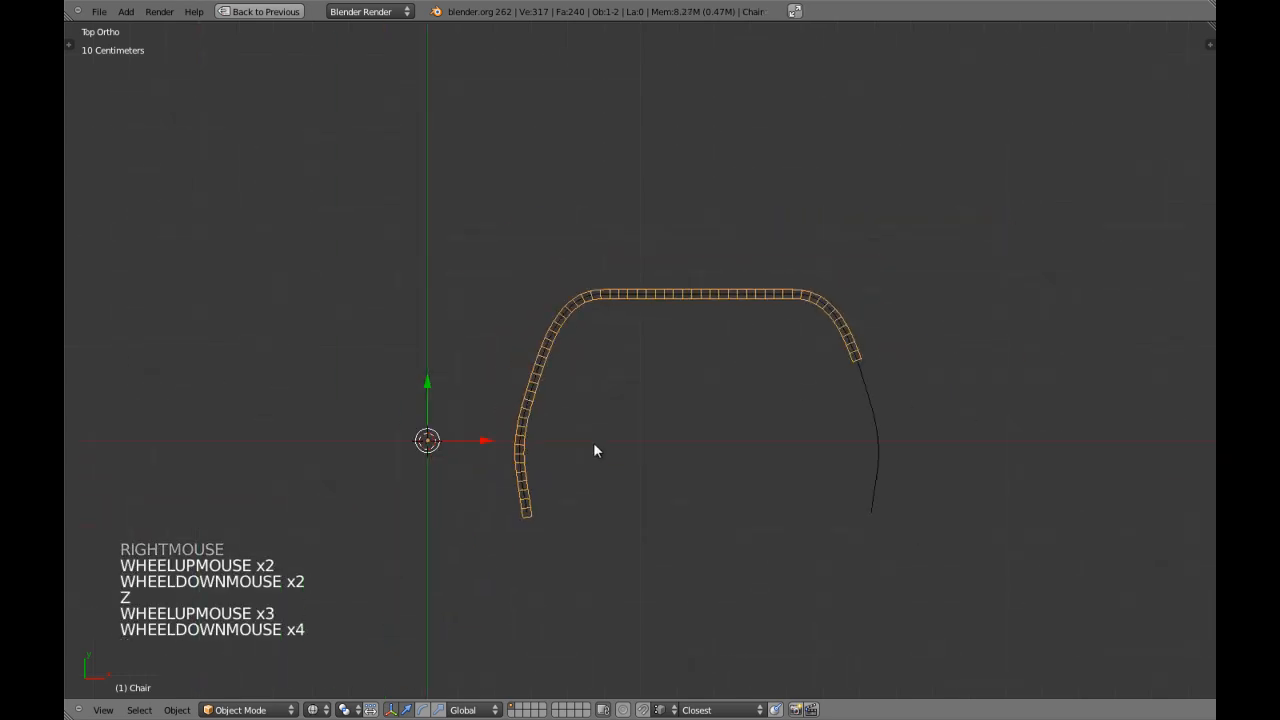
pyautogui.hotkey('shift', 'space')
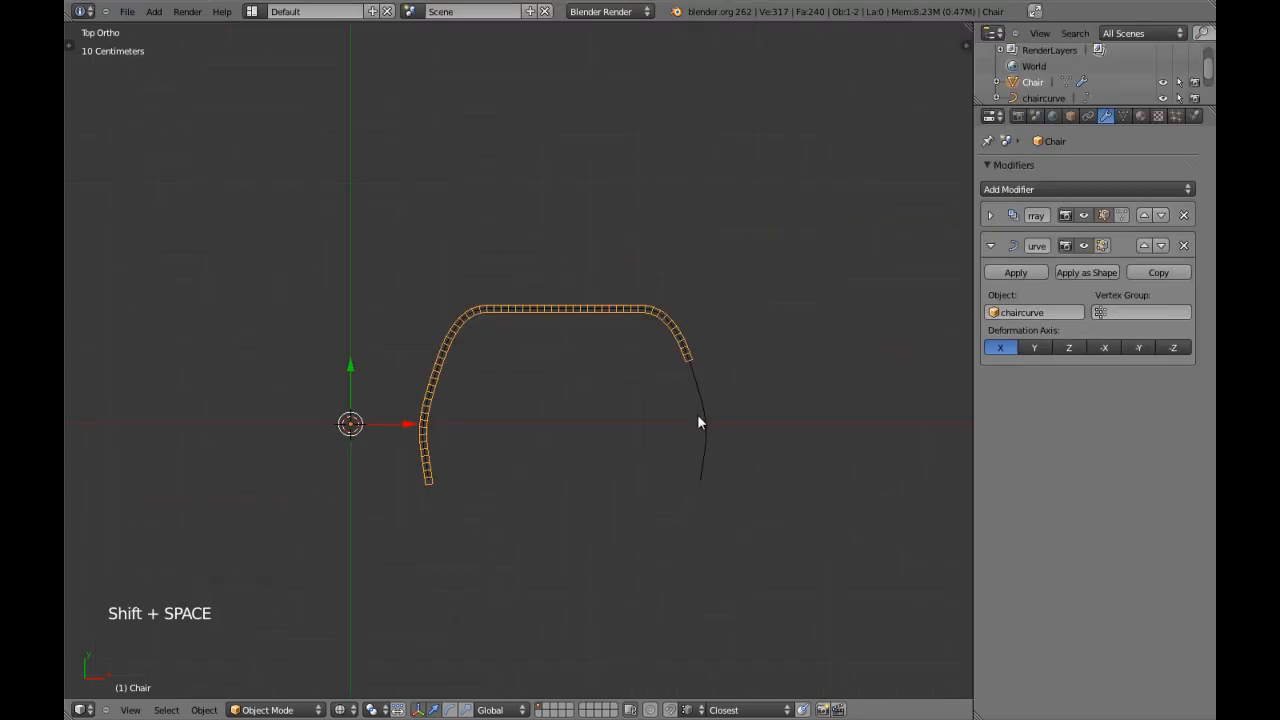
pyautogui.scroll(1, 700, 420)
pyautogui.press('z')
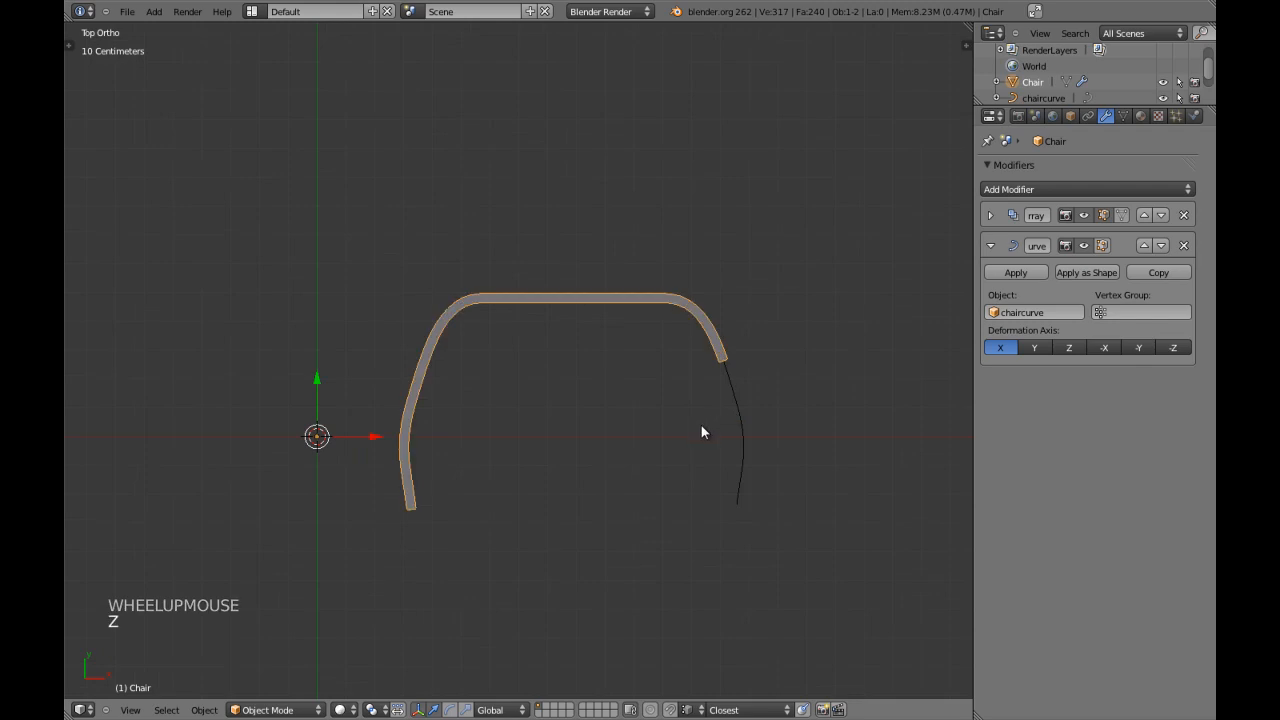
pyautogui.hotkey('shift', 'space')
pyautogui.scroll(4, 733, 433)
pyautogui.press('z')
pyautogui.keyDown('shift'); pyautogui.moveTo(733, 434); pyautogui.dragTo(664, 406, button='middle'); pyautogui.keyUp('shift')
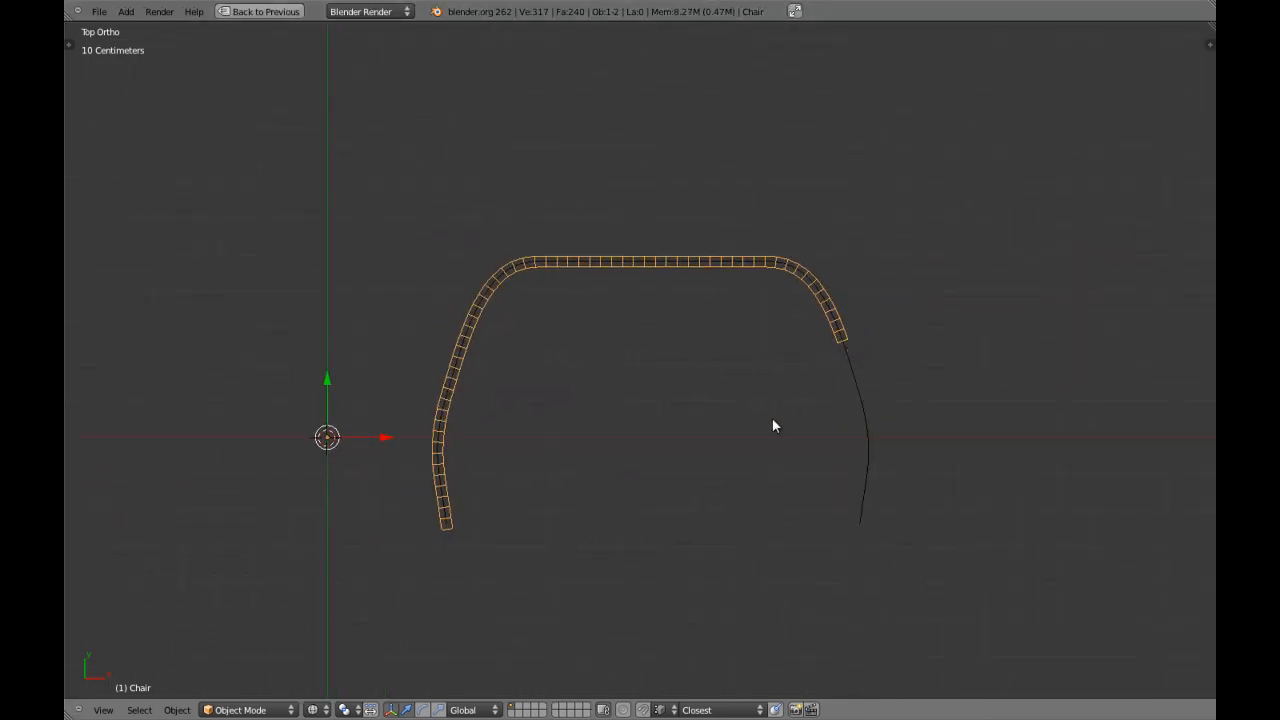
pyautogui.rightClick(849, 371)
pyautogui.press('z')
pyautogui.press('z')
pyautogui.keyDown('shift'); pyautogui.moveTo(559, 432); pyautogui.dragTo(537, 408, button='middle'); pyautogui.keyUp('shift')
pyautogui.scroll(3, 708, 528)
pyautogui.press('z')
pyautogui.scroll(-1, 597, 400)
pyautogui.press('z')
pyautogui.press('z')
# Move the lower handles of both curve end points up along Y to just below the end points.
pyautogui.press('Tab')
pyautogui.press('a')
pyautogui.press('a')
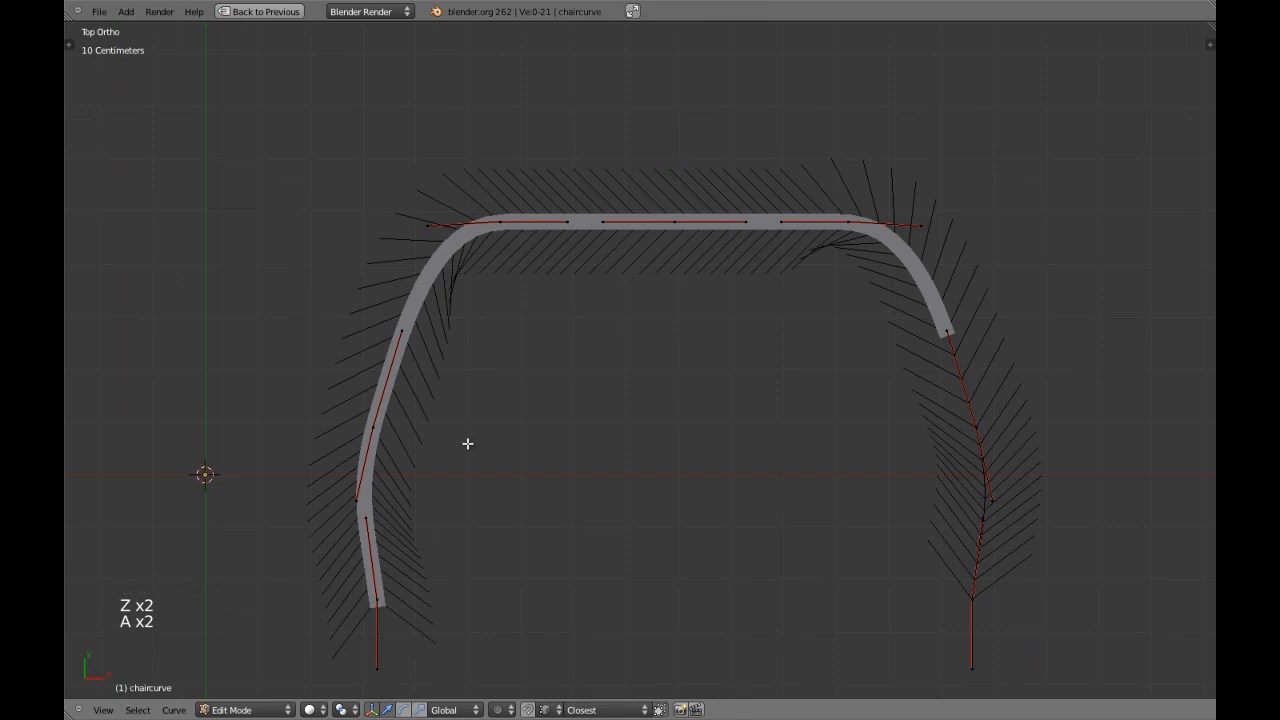
pyautogui.keyDown('shift'); pyautogui.moveTo(467, 443); pyautogui.dragTo(483, 411, button='middle'); pyautogui.keyUp('shift')
pyautogui.keyDown('shift'); pyautogui.moveTo(357, 446); pyautogui.dragTo(402, 396, button='middle'); pyautogui.keyUp('shift')
pyautogui.rightClick(445, 512)
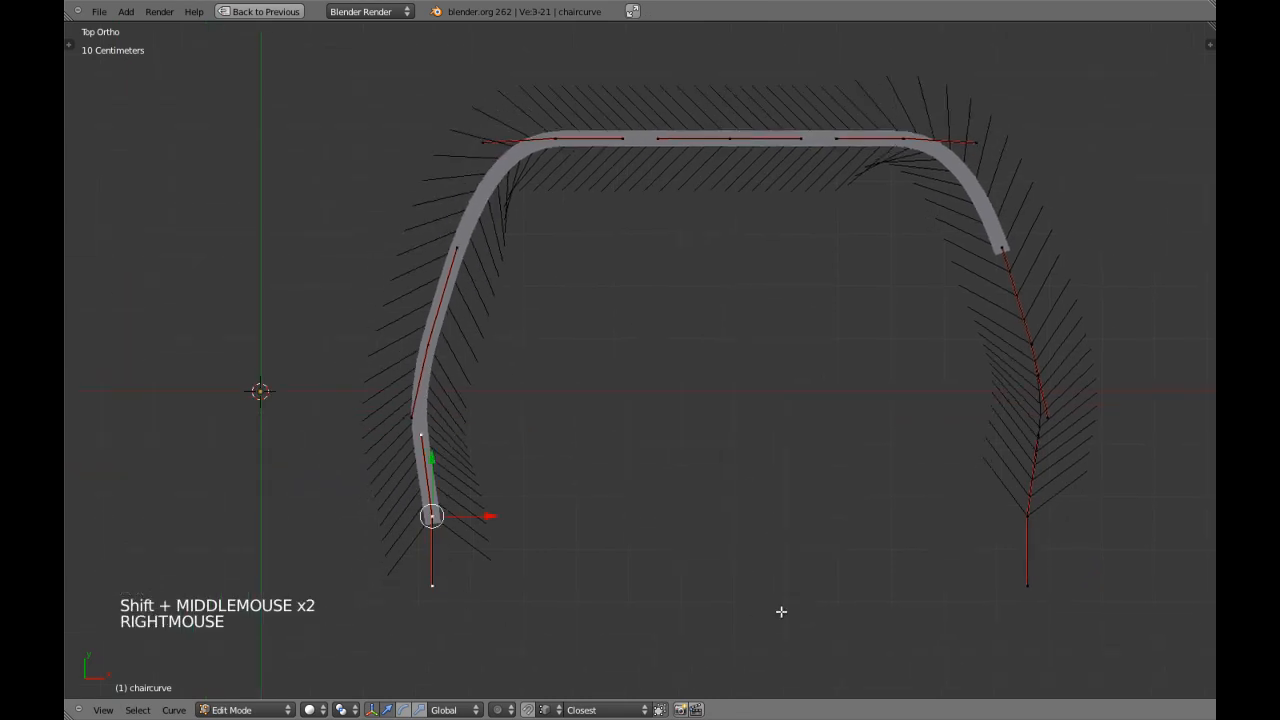
pyautogui.rightClick(1024, 590)
pyautogui.keyDown('shift'); pyautogui.rightClick(436, 588); pyautogui.keyUp('shift')
pyautogui.moveTo(729, 535); pyautogui.dragTo(743, 481)
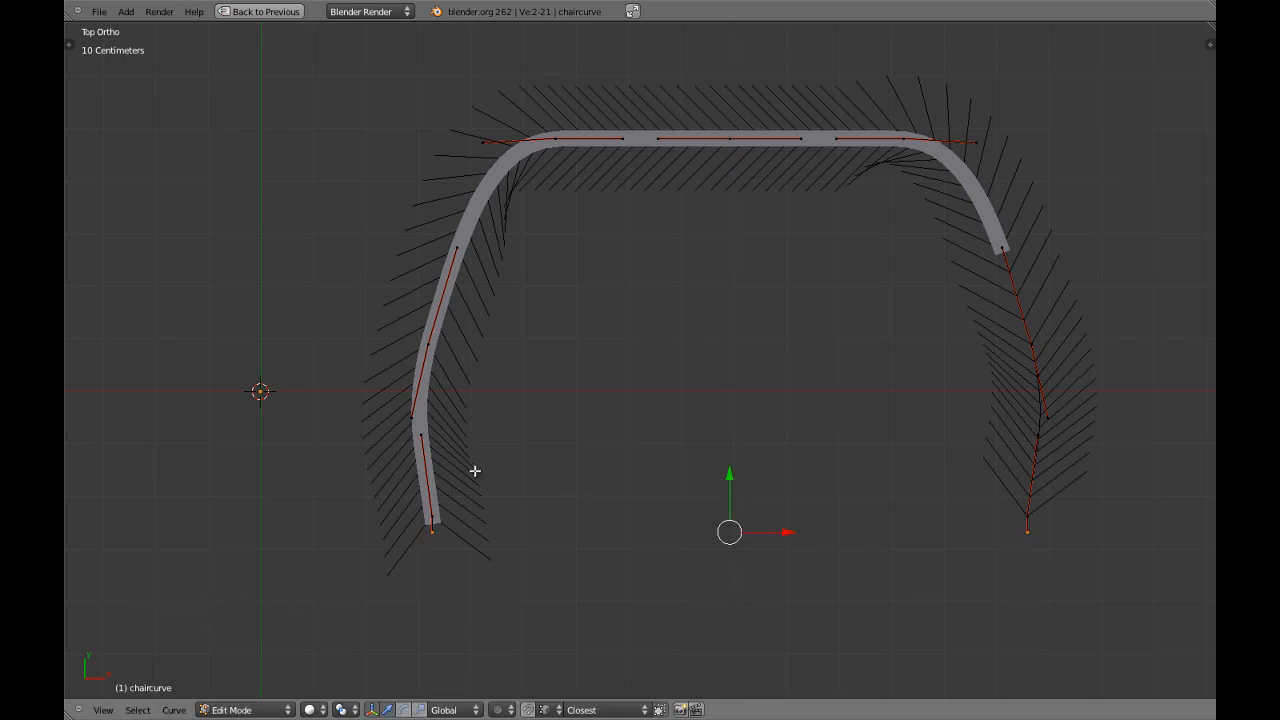
pyautogui.scroll(-2, 526, 392)
pyautogui.keyDown('shift'); pyautogui.moveTo(674, 283); pyautogui.dragTo(651, 372, button='middle'); pyautogui.keyUp('shift')
pyautogui.scroll(1, 654, 351)
pyautogui.rightClick(688, 327)
pyautogui.moveTo(691, 285); pyautogui.dragTo(693, 262)
pyautogui.rightClick(604, 329)
pyautogui.keyDown('shift'); pyautogui.rightClick(784, 330); pyautogui.keyUp('shift')
pyautogui.hotkey('ctrl', 'z')
pyautogui.hotkey('ctrl', 'z')
pyautogui.hotkey('ctrl', 'z')
pyautogui.press('a')
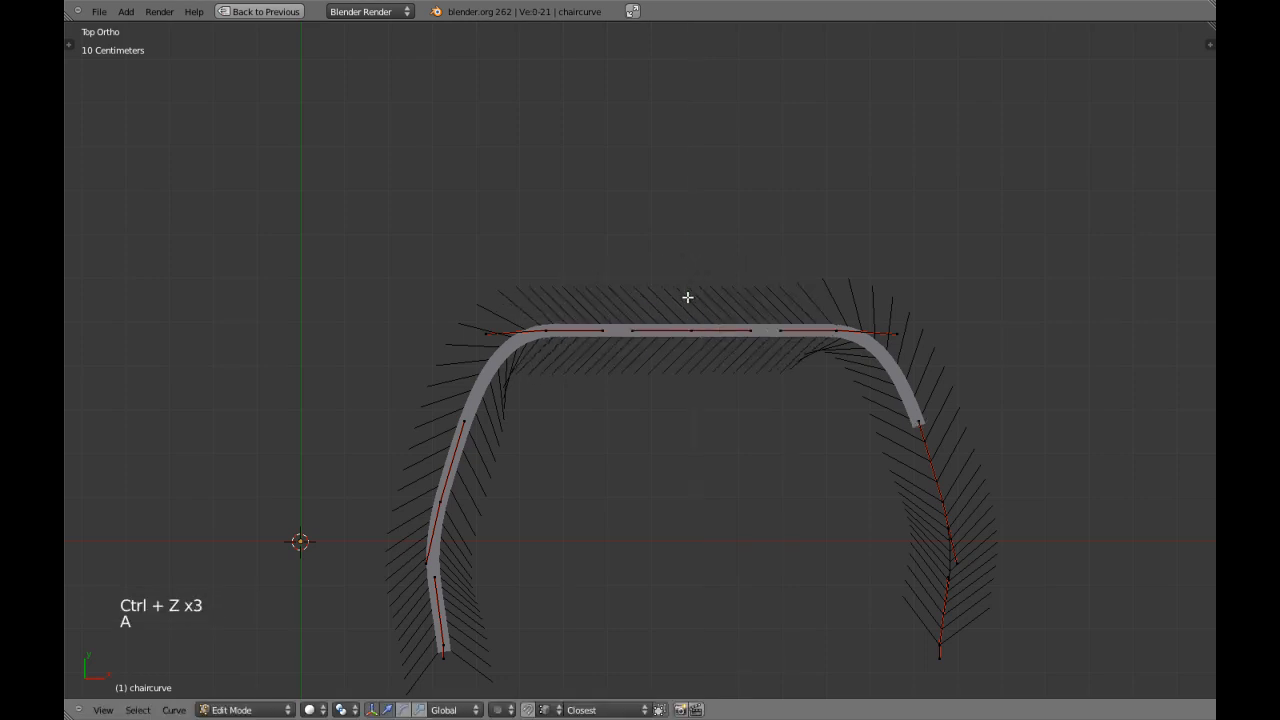
pyautogui.keyDown('shift'); pyautogui.moveTo(687, 290); pyautogui.dragTo(567, 373, button='middle'); pyautogui.keyUp('shift')
pyautogui.rightClick(466, 402)
pyautogui.keyDown('shift'); pyautogui.rightClick(480, 541); pyautogui.keyUp('shift')
pyautogui.moveTo(537, 467)
pyautogui.mouseDown()
pyautogui.moveTo(558, 473)
pyautogui.moveTo(545, 470)
pyautogui.mouseUp()
pyautogui.rightClick(500, 400)
pyautogui.rightClick(476, 457)
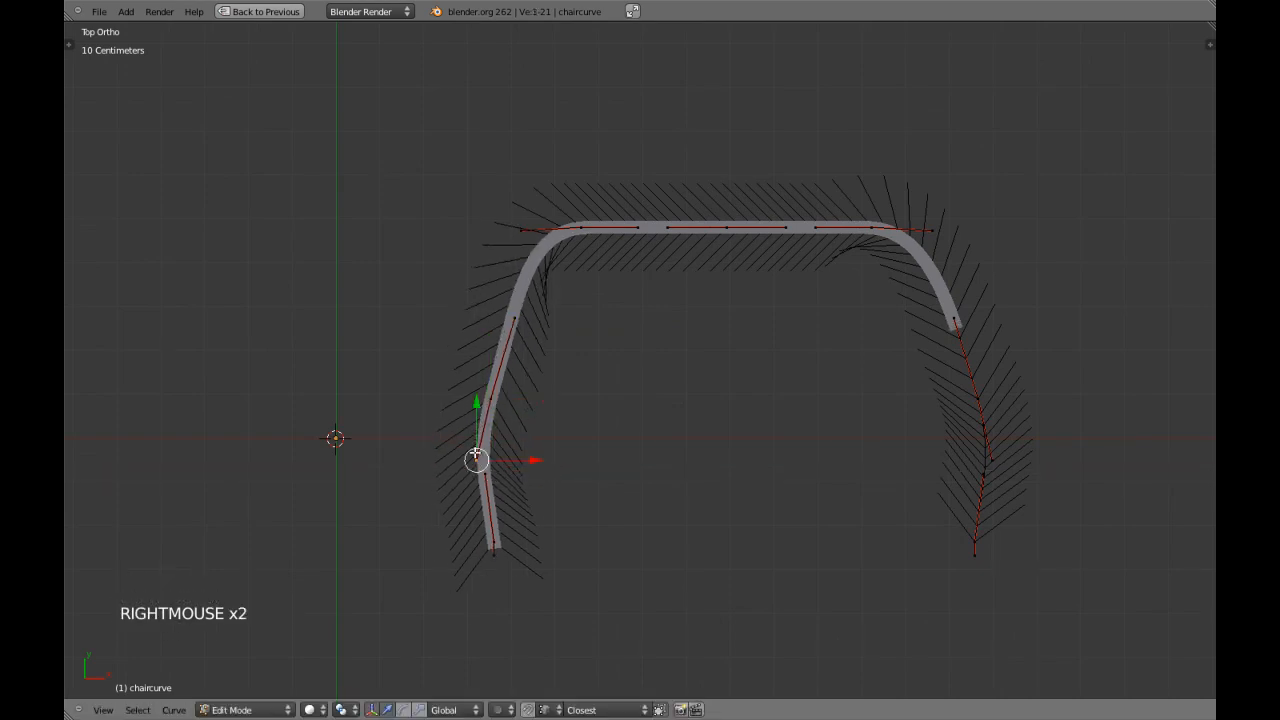
pyautogui.hotkey('ctrl', 'z')
pyautogui.hotkey('ctrl', 'z')
pyautogui.hotkey('ctrl', 'z')
pyautogui.hotkey('ctrl', 'z')
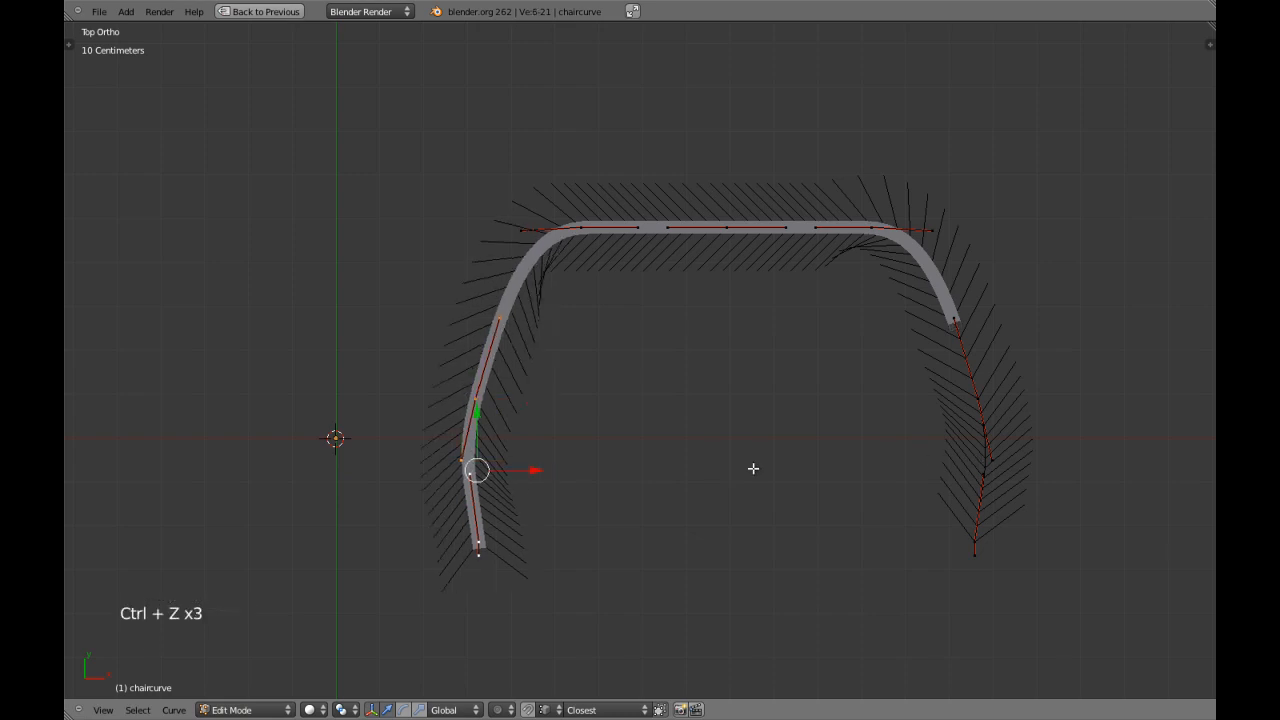
pyautogui.hotkey('ctrl', 'z')
pyautogui.hotkey('ctrl', 'z')
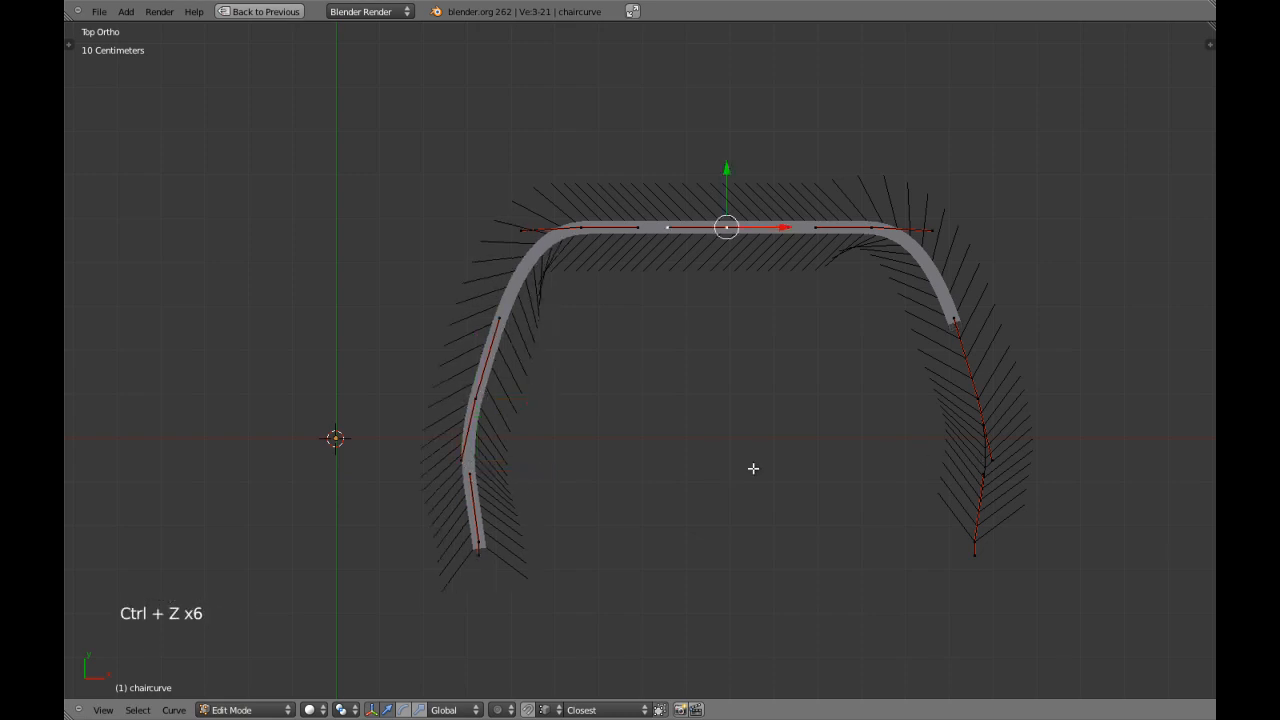
# Select the side points and end points on both flanks of the curve and scale them together along X to about 0.94.
pyautogui.rightClick(972, 405)
pyautogui.keyDown('shift'); pyautogui.rightClick(995, 516); pyautogui.keyUp('shift')
pyautogui.keyDown('shift'); pyautogui.rightClick(485, 520); pyautogui.keyUp('shift')
pyautogui.keyDown('shift'); pyautogui.rightClick(482, 405); pyautogui.keyUp('shift')
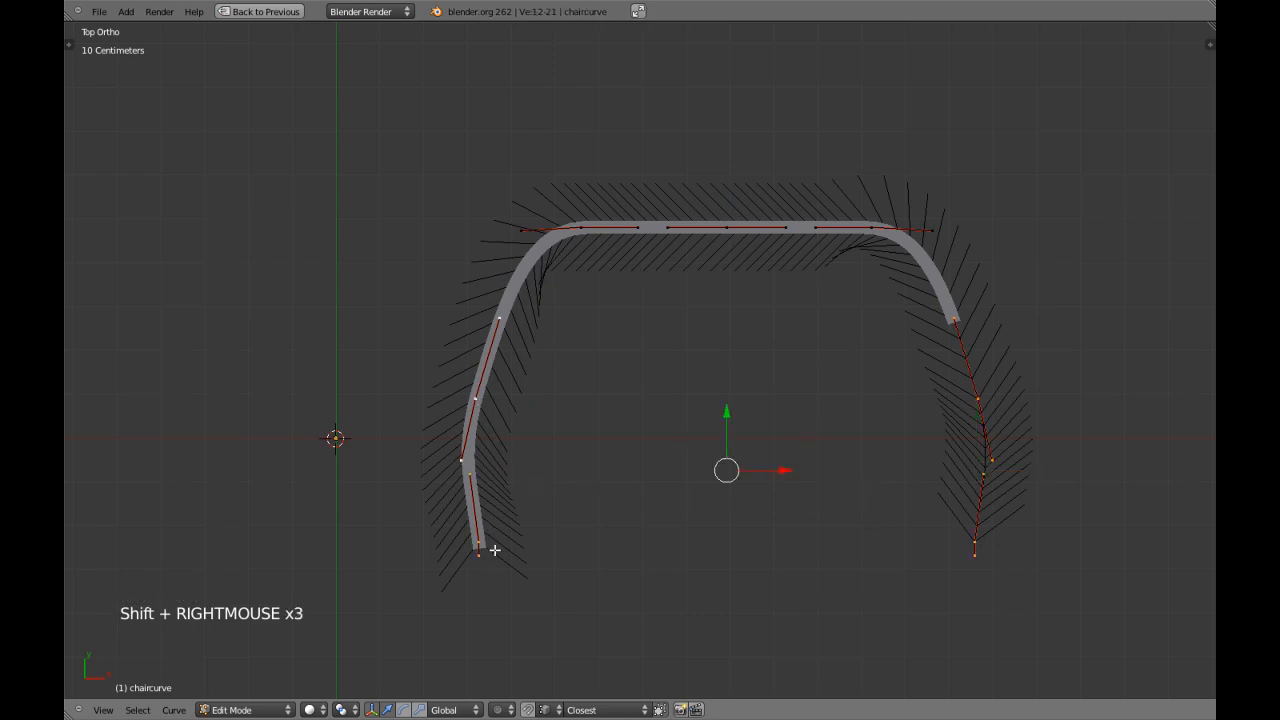
pyautogui.press('s')
pyautogui.click(530, 519)
# Move the two side points up along Y and scale them apart along X by about 1.03.
pyautogui.rightClick(498, 392)
pyautogui.keyDown('shift'); pyautogui.rightClick(970, 400); pyautogui.keyUp('shift')
pyautogui.moveTo(726, 342); pyautogui.dragTo(727, 316)
pyautogui.press('s')
pyautogui.press('x')
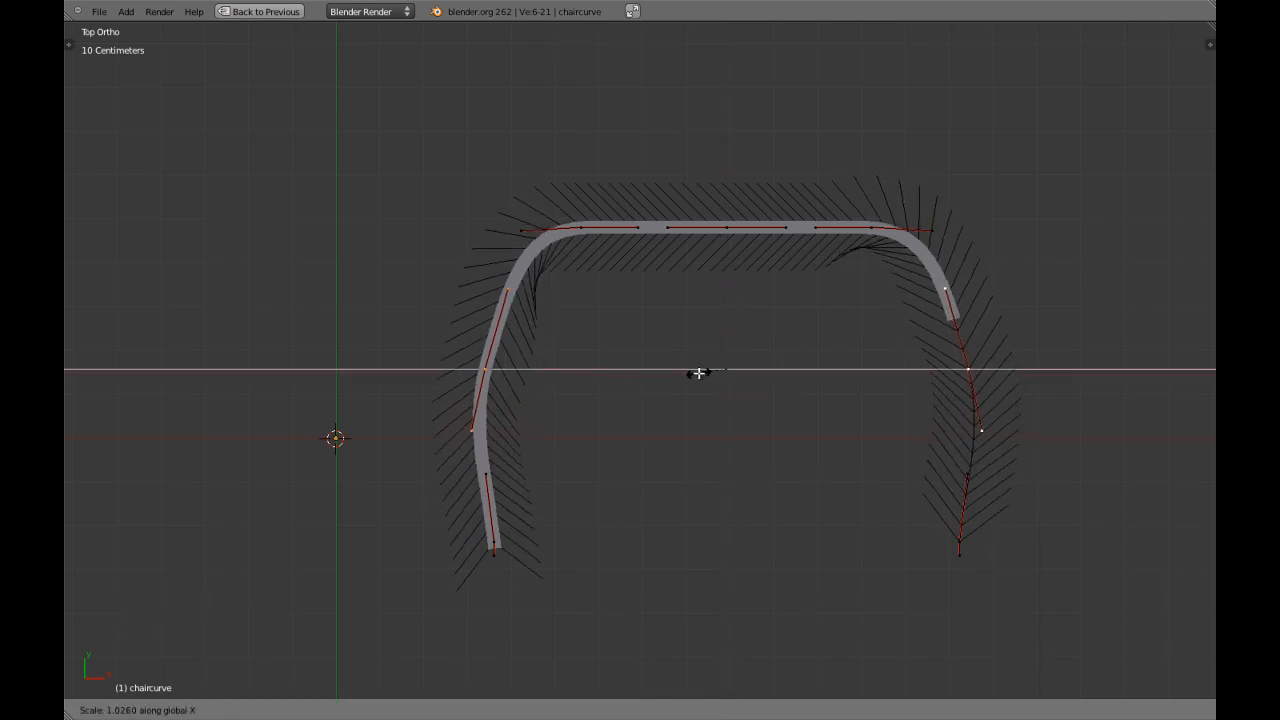
pyautogui.keyDown('shift'); pyautogui.click(696, 372); pyautogui.keyUp('shift')
# Move the two upper corner points and their outer handles down along Y to round the shoulders of the frame.
pyautogui.press('Tab')
pyautogui.press('Tab')
pyautogui.keyDown('shift'); pyautogui.moveTo(697, 414); pyautogui.dragTo(665, 560, button='middle'); pyautogui.keyUp('shift')
pyautogui.press('a')
pyautogui.rightClick(648, 372)
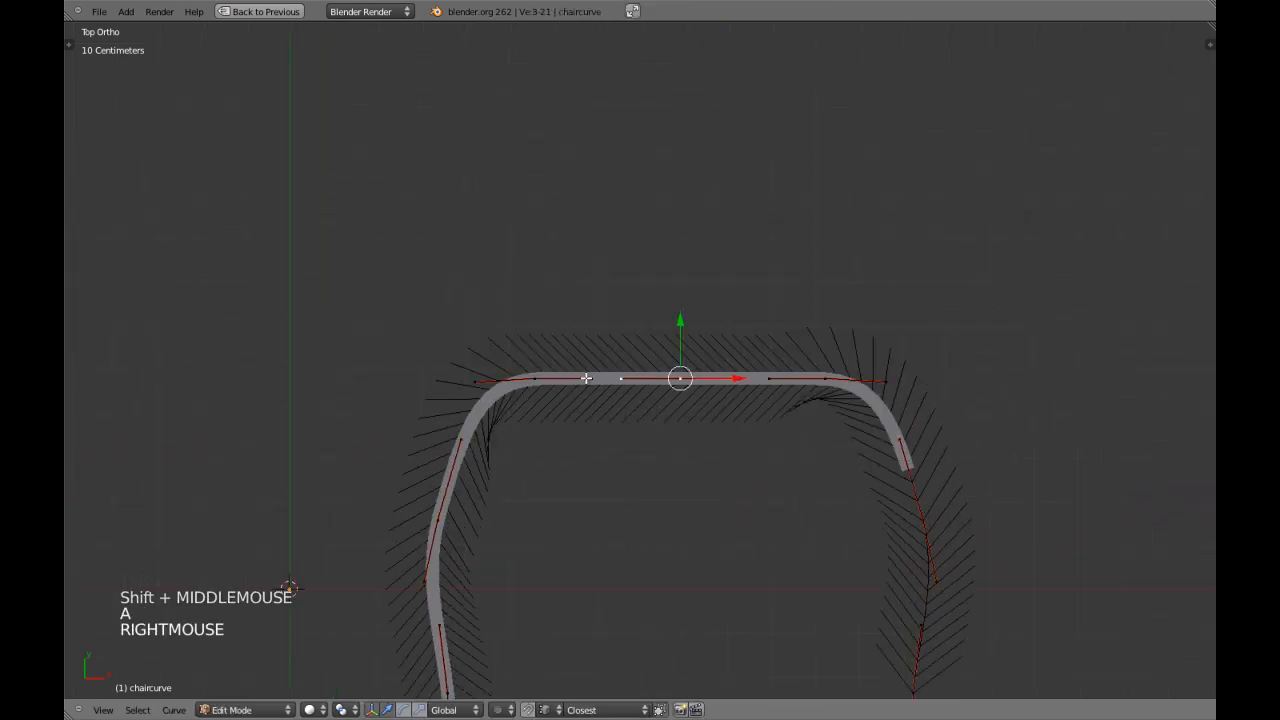
pyautogui.keyDown('shift'); pyautogui.rightClick(771, 376); pyautogui.keyUp('shift')
pyautogui.keyDown('shift'); pyautogui.click(757, 374); pyautogui.keyUp('shift')
pyautogui.keyDown('shift'); pyautogui.rightClick(758, 376); pyautogui.keyUp('shift')
pyautogui.moveTo(678, 324); pyautogui.dragTo(690, 373)
pyautogui.rightClick(480, 372)
pyautogui.keyDown('shift'); pyautogui.rightClick(886, 380); pyautogui.keyUp('shift')
pyautogui.press('Tab')
pyautogui.scroll(-3, 640, 482)
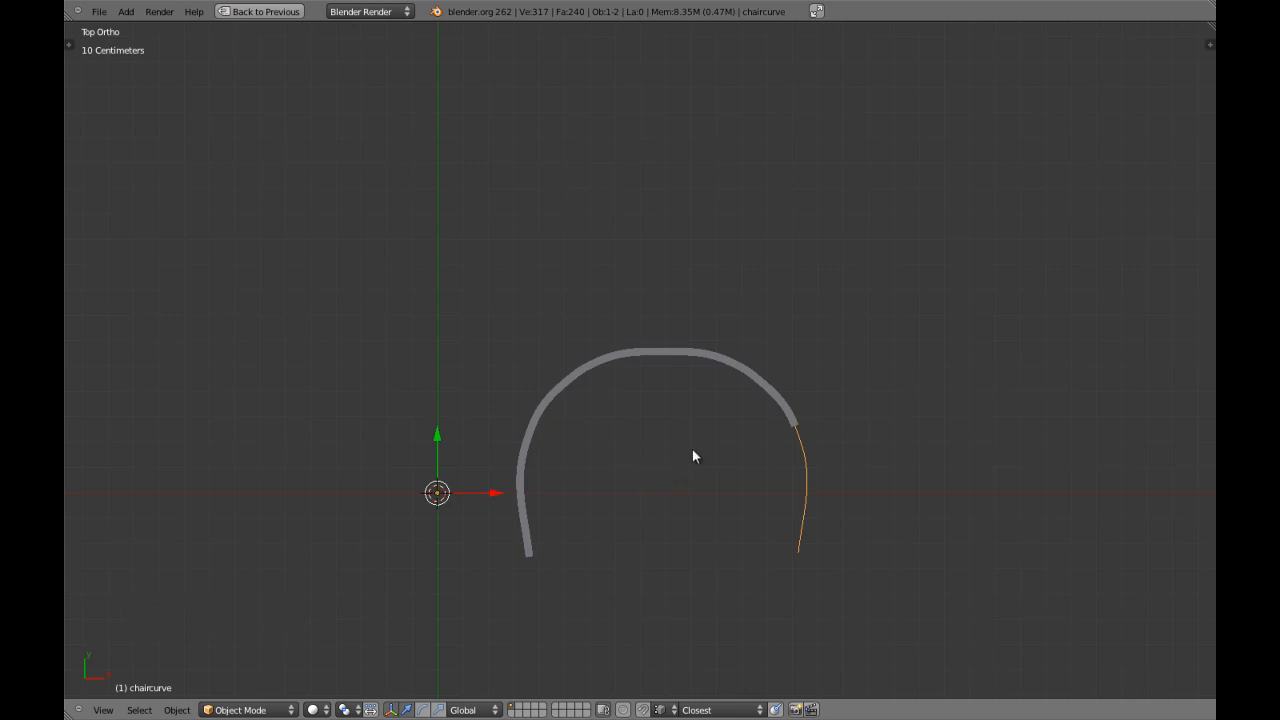
# Narrow the frame by scaling the side points and end points of both flanks along X to about 0.89.
pyautogui.press('Tab')
pyautogui.press('a')
pyautogui.press('a')
pyautogui.rightClick(537, 455)
pyautogui.keyDown('shift'); pyautogui.rightClick(538, 548); pyautogui.keyUp('shift')
pyautogui.keyDown('shift'); pyautogui.rightClick(815, 487); pyautogui.keyUp('shift')
pyautogui.keyDown('shift'); pyautogui.rightClick(812, 453); pyautogui.keyUp('shift')
pyautogui.press('s')
pyautogui.press('x')
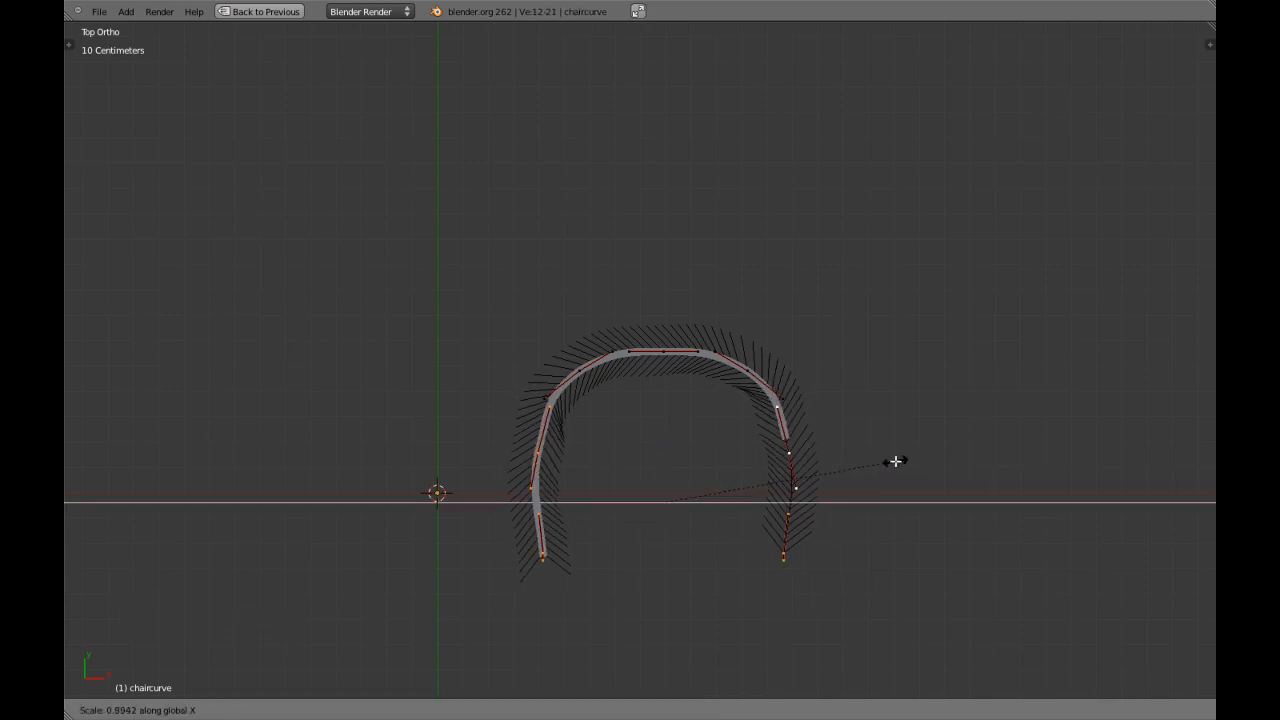
pyautogui.click(895, 461)
# Undo the narrowing of the flanks to compare the shapes, and redo it.
pyautogui.scroll(2, 563, 420)
pyautogui.rightClick(560, 396)
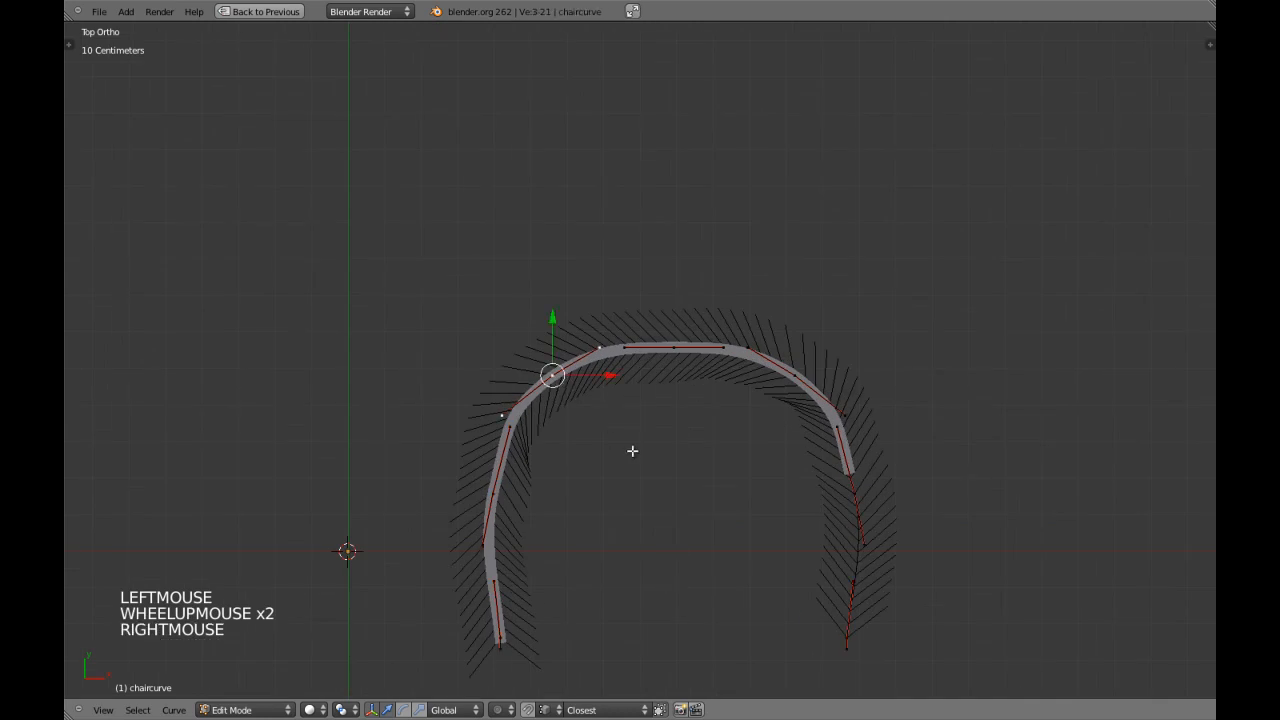
pyautogui.hotkey('ctrl', 'z')
pyautogui.hotkey('ctrl', 'z')
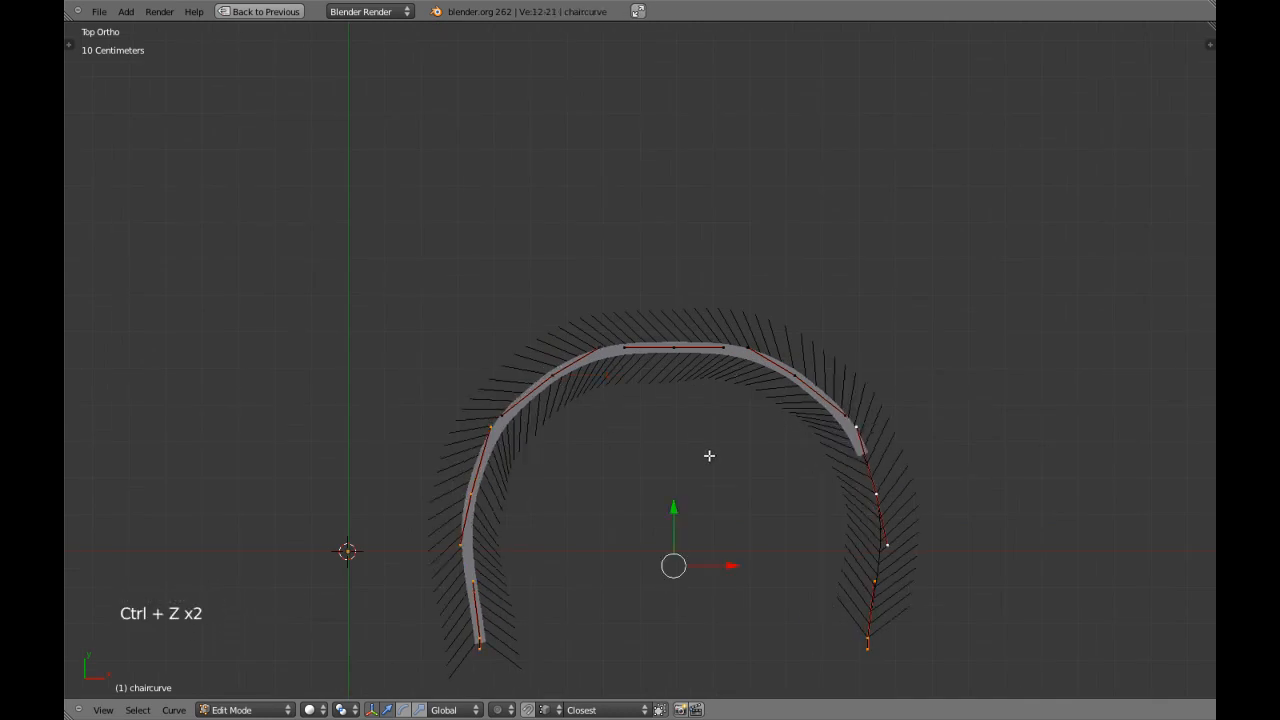
pyautogui.hotkey('ctrl', 'shift', 'z')
# Scale the left corner point's handles to 0.7.
pyautogui.rightClick(565, 373)
pyautogui.press('s')
pyautogui.press('s')
pyautogui.write('0.7')
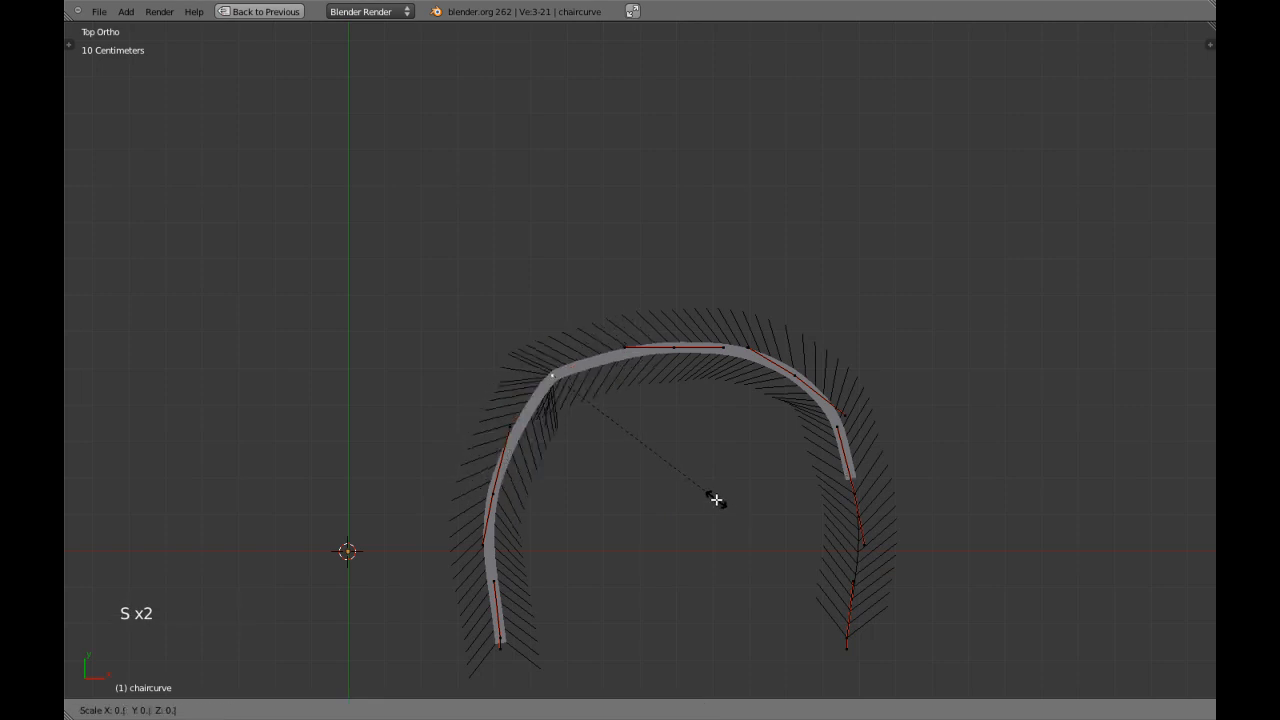
pyautogui.click(716, 499)
# Scale down the right corner point's handles to match the left corner, undoing the faulty first attempt.
pyautogui.rightClick(794, 371)
pyautogui.press('s')
pyautogui.press('s')
pyautogui.write('0.7')
pyautogui.press('KP_Add')
pyautogui.hotkey('ctrl', 'z')
pyautogui.press('s')
pyautogui.click(737, 464)
# Leave curve editing, deselect everything and inspect the rounded frame from an angle and from the top view.
pyautogui.press('Tab')
pyautogui.scroll(-2, 740, 476)
pyautogui.moveTo(731, 486); pyautogui.dragTo(500, 335, button='middle')
pyautogui.press('a')
pyautogui.press('KP_7')
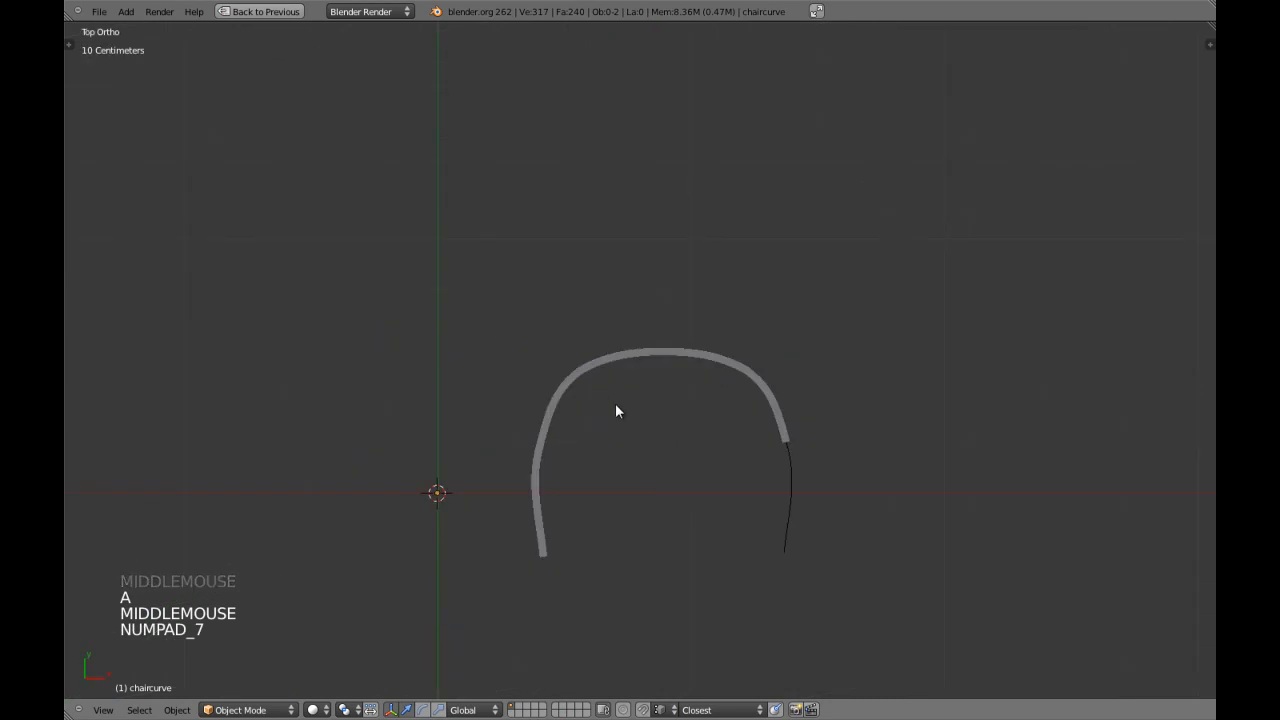
pyautogui.scroll(2, 612, 376)
pyautogui.rightClick(650, 374)
pyautogui.press('a')
pyautogui.moveTo(582, 428); pyautogui.dragTo(594, 400, button='middle')
pyautogui.press('KP_7')
pyautogui.rightClick(534, 395)
pyautogui.rightClick(543, 411)
pyautogui.press('a')
pyautogui.rightClick(534, 430)
pyautogui.press('Tab')
pyautogui.press('a')
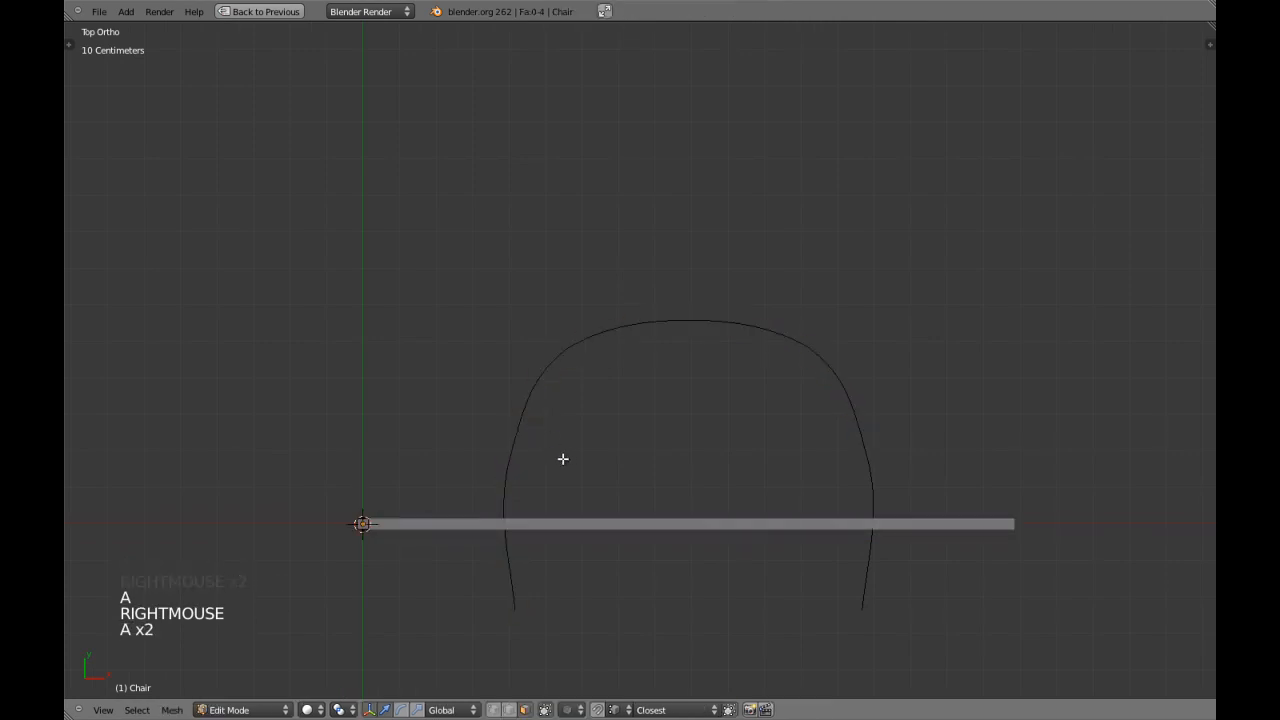
pyautogui.press('Tab')
# Reopen chaircurve for editing and spread the front end points' inner handles apart along X.
pyautogui.rightClick(528, 429)
pyautogui.press('z')
pyautogui.rightClick(870, 508)
pyautogui.press('z')
pyautogui.press('Tab')
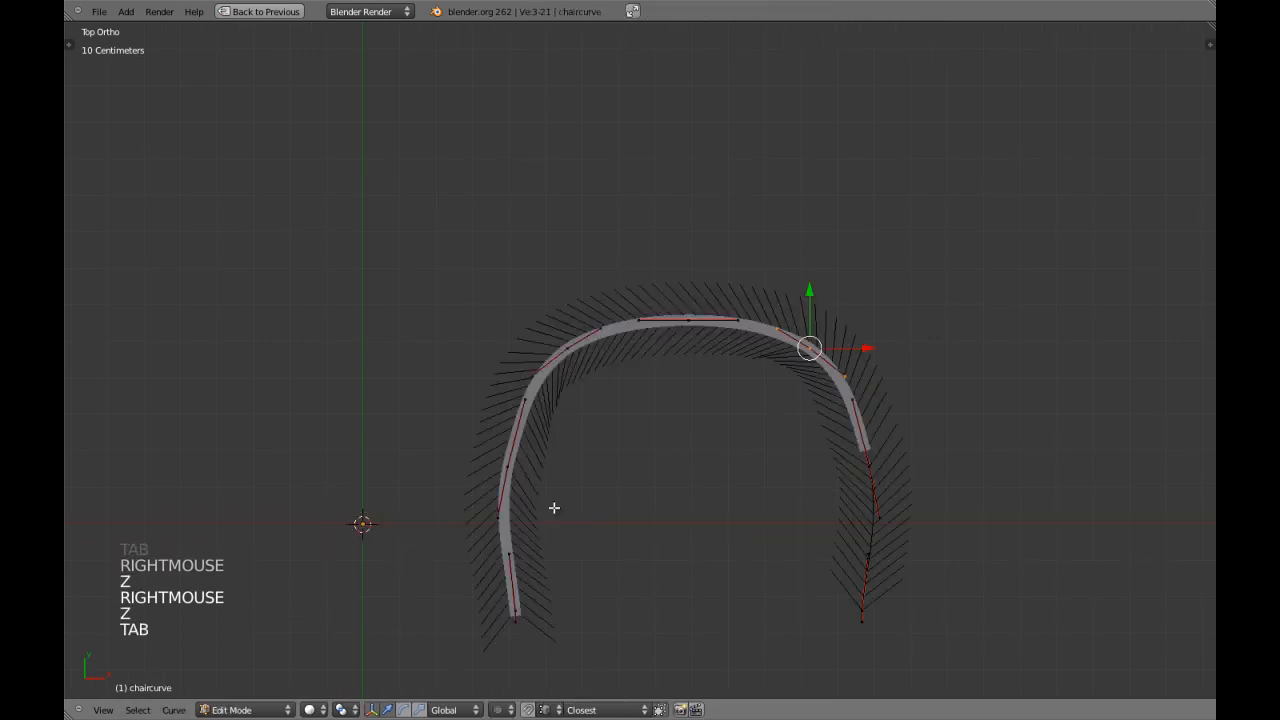
pyautogui.keyDown('shift'); pyautogui.moveTo(506, 545); pyautogui.dragTo(508, 521, button='middle'); pyautogui.keyUp('shift')
pyautogui.rightClick(509, 524)
pyautogui.keyDown('shift'); pyautogui.rightClick(868, 528); pyautogui.keyUp('shift')
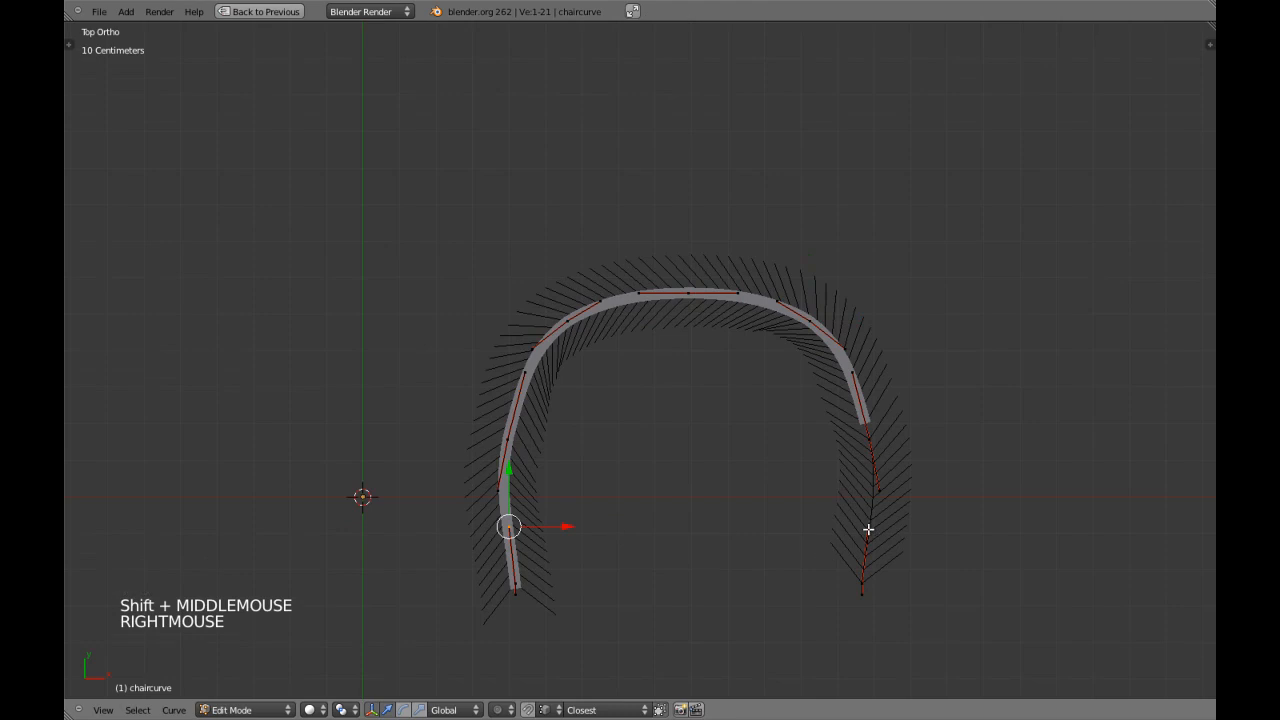
pyautogui.press('s')
pyautogui.press('x')
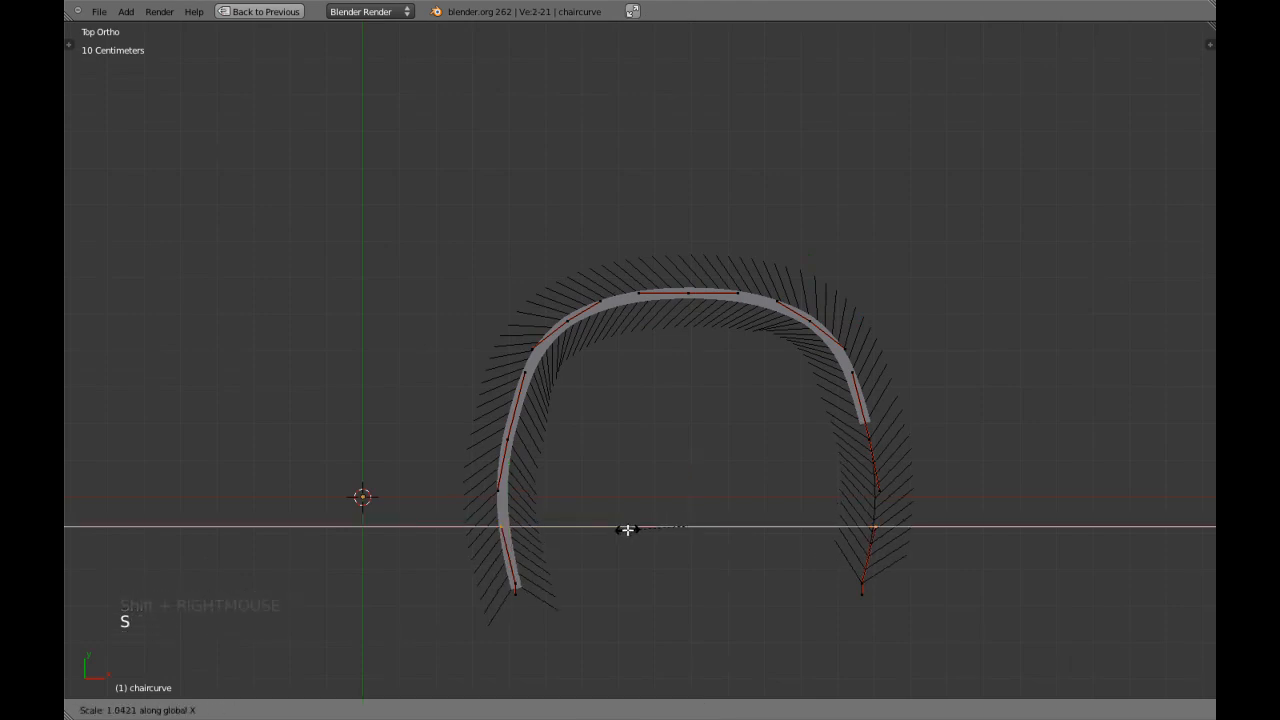
pyautogui.click(626, 530)
# Move both front end points slightly along Y toward the back of the frame and leave curve editing.
pyautogui.rightClick(518, 574)
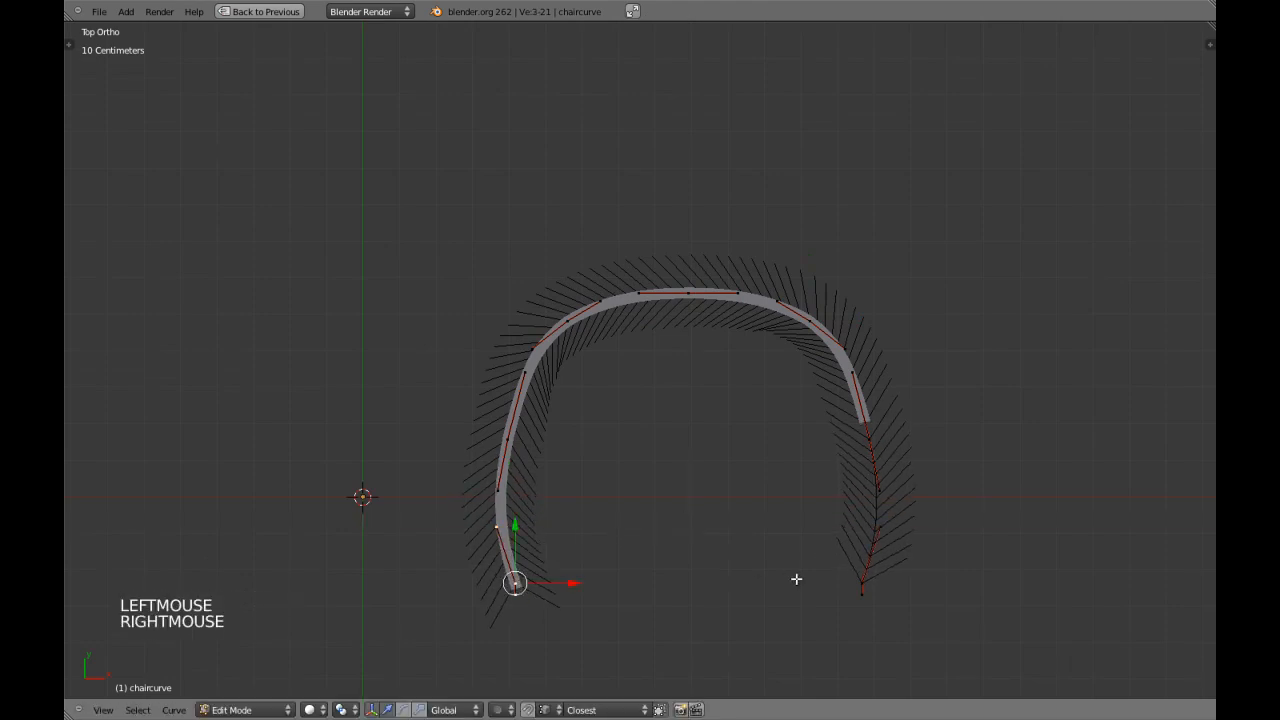
pyautogui.keyDown('shift'); pyautogui.rightClick(852, 578); pyautogui.keyUp('shift')
pyautogui.moveTo(691, 528); pyautogui.dragTo(692, 518)
pyautogui.press('Tab')
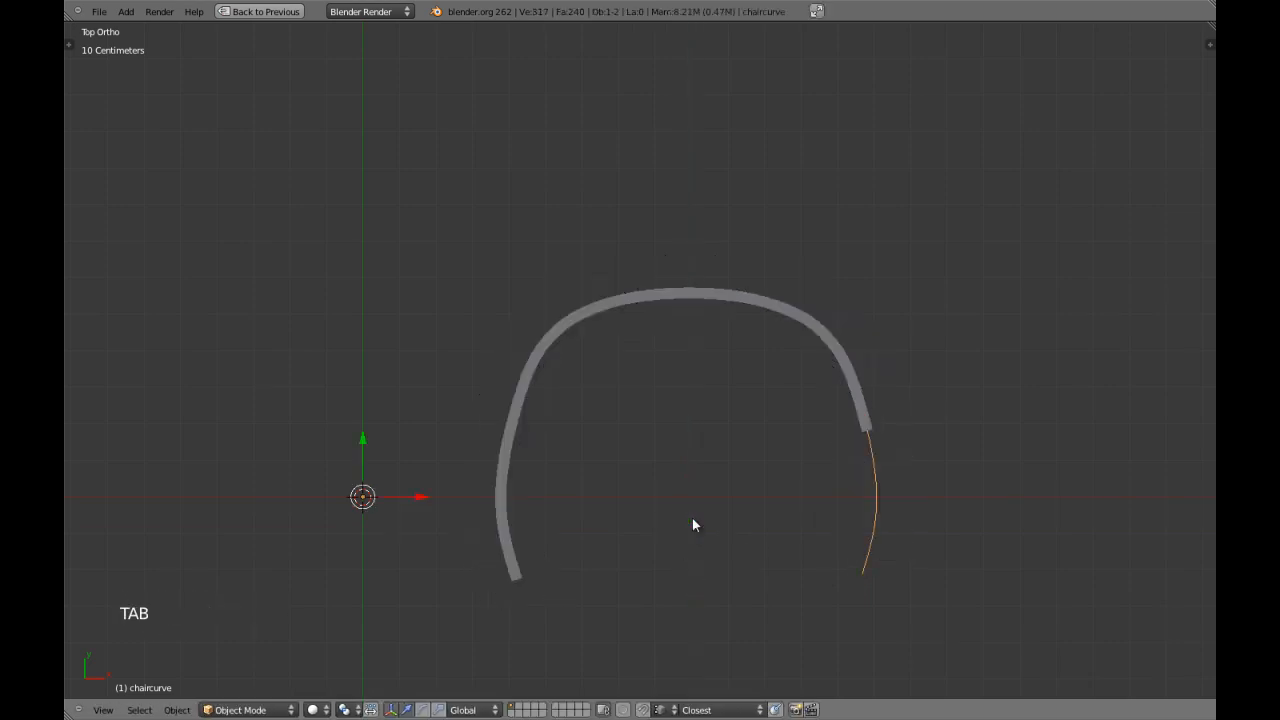
pyautogui.press('Tab')
pyautogui.rightClick(566, 330)
pyautogui.keyDown('shift'); pyautogui.rightClick(523, 428); pyautogui.keyUp('shift')
pyautogui.keyDown('shift'); pyautogui.rightClick(846, 352); pyautogui.keyUp('shift')
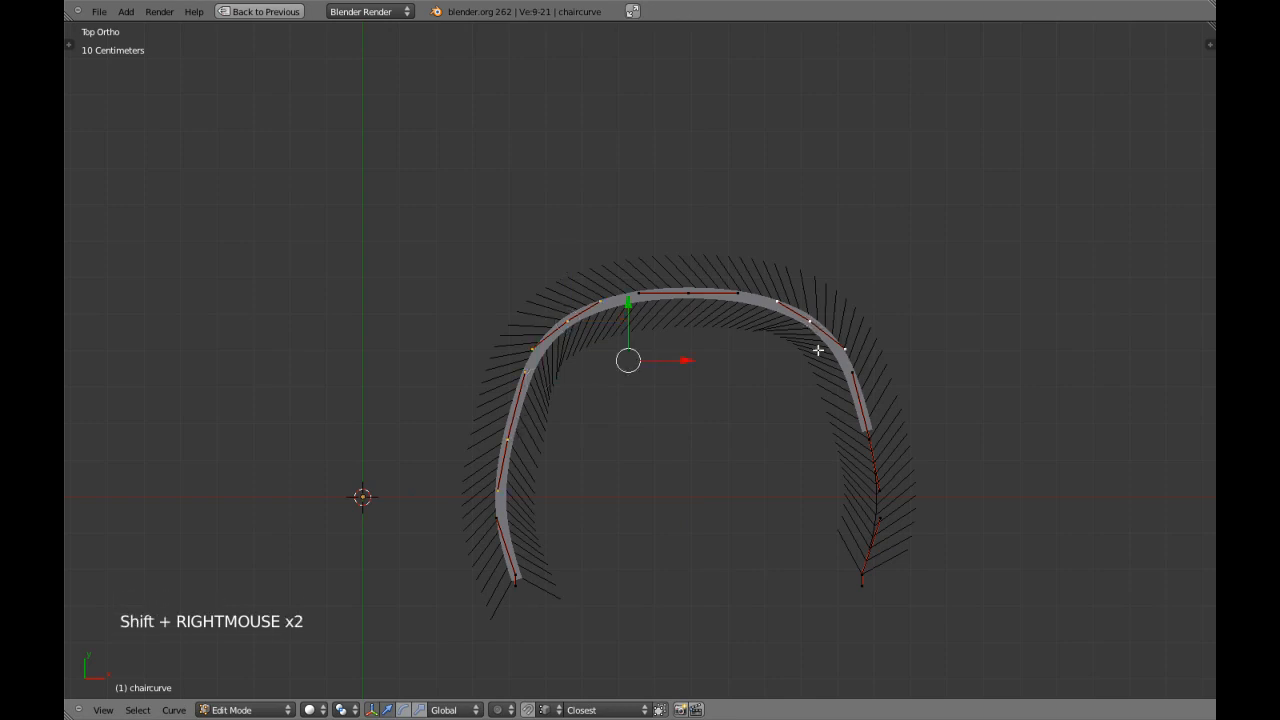
pyautogui.keyDown('shift'); pyautogui.rightClick(870, 446); pyautogui.keyUp('shift')
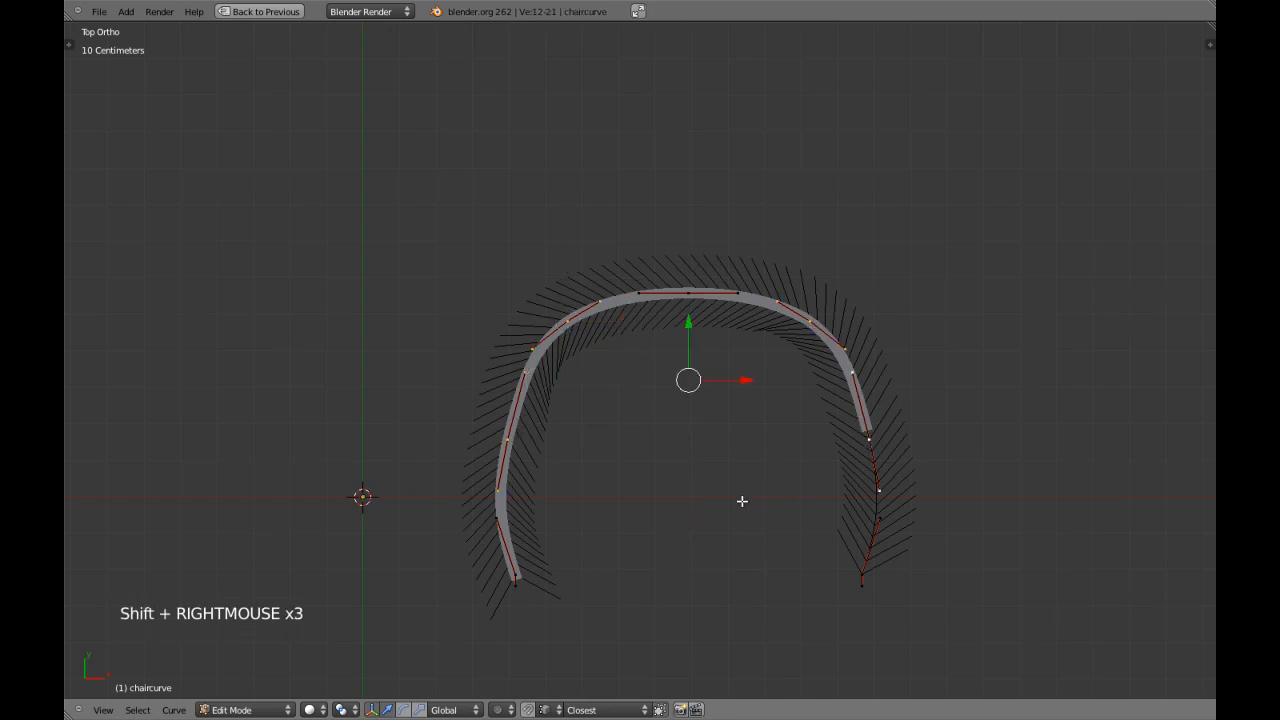
pyautogui.press('s')
pyautogui.press('x')
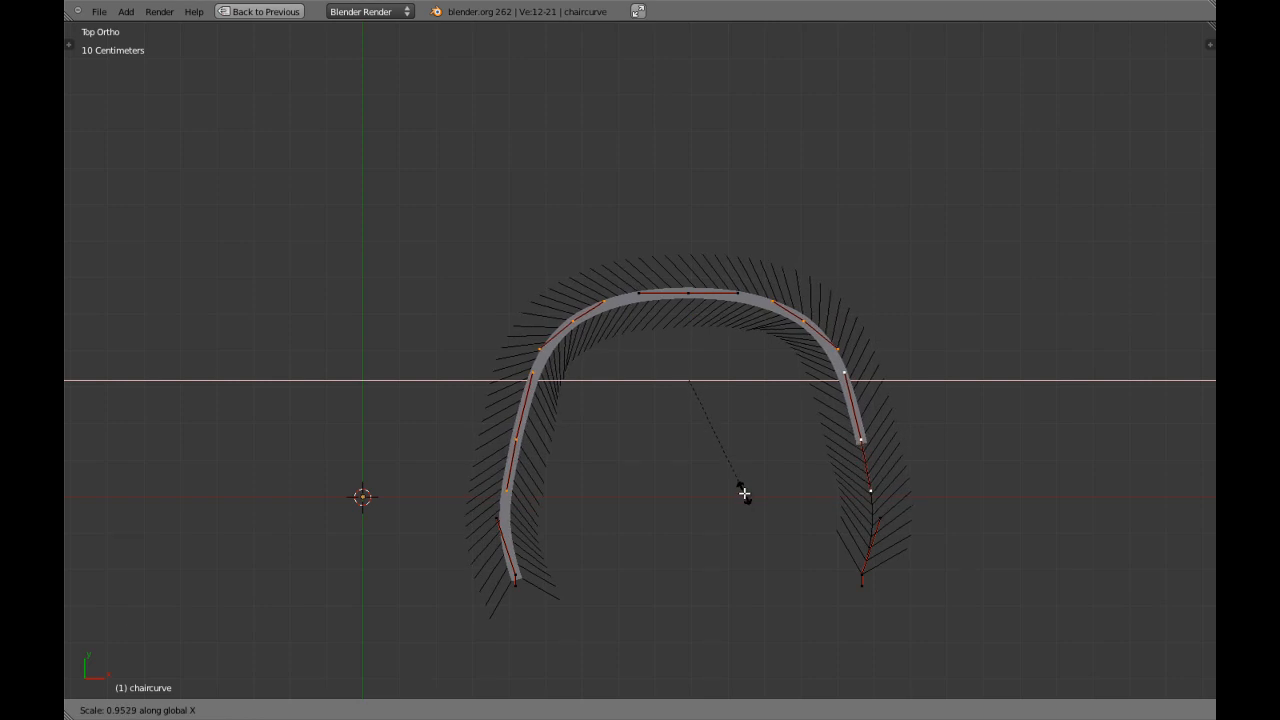
pyautogui.rightClick(744, 493)
# Widen the back of the frame by scaling the middle point and both corner points along X.
pyautogui.press('a')
pyautogui.rightClick(567, 321)
pyautogui.keyDown('shift'); pyautogui.rightClick(688, 293); pyautogui.keyUp('shift')
pyautogui.keyDown('shift'); pyautogui.rightClick(808, 328); pyautogui.keyUp('shift')
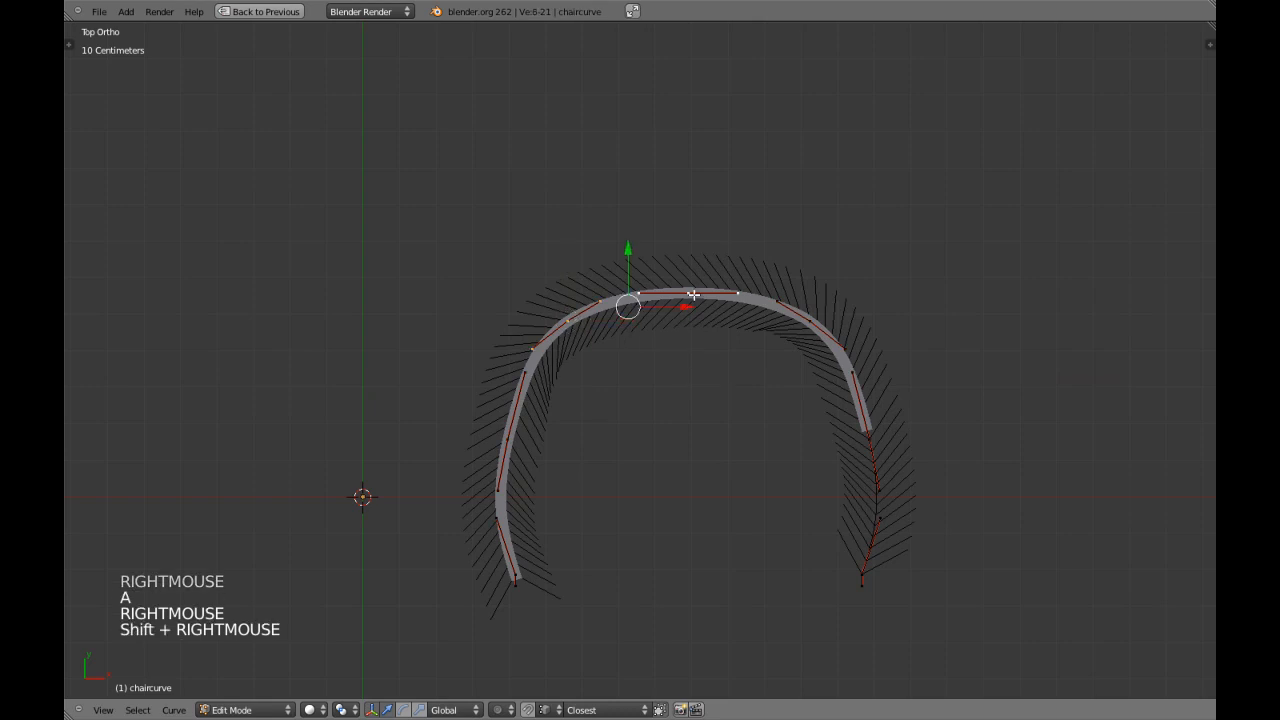
pyautogui.press('s')
pyautogui.press('x')
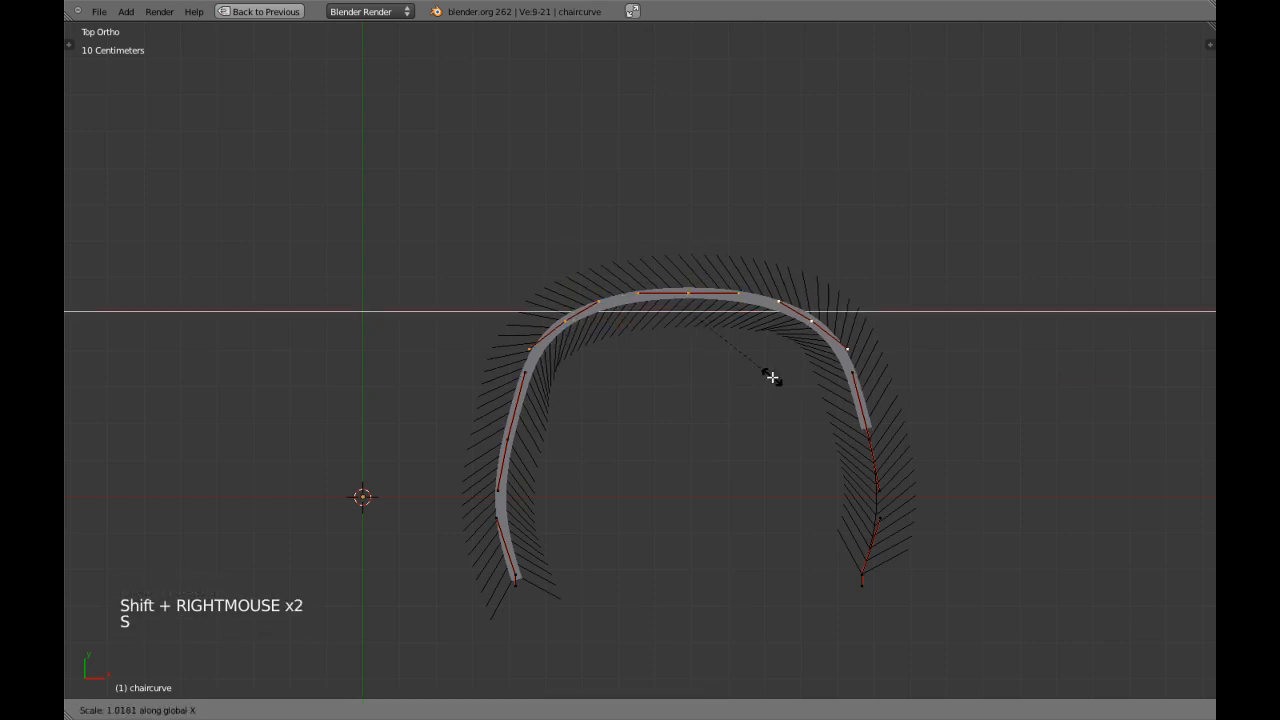
pyautogui.click(720, 345)
# Spread the rear handles of both flank points slightly apart along X.
pyautogui.rightClick(523, 373)
pyautogui.keyDown('shift'); pyautogui.rightClick(853, 372); pyautogui.keyUp('shift')
pyautogui.press('s')
pyautogui.press('x')
pyautogui.keyDown('shift'); pyautogui.click(631, 570); pyautogui.keyUp('shift')
# Rotate the left flank point's handles 5° toward vertical and turn the right flank point's handles to match.
pyautogui.rightClick(522, 456)
pyautogui.press('r')
pyautogui.press('r')
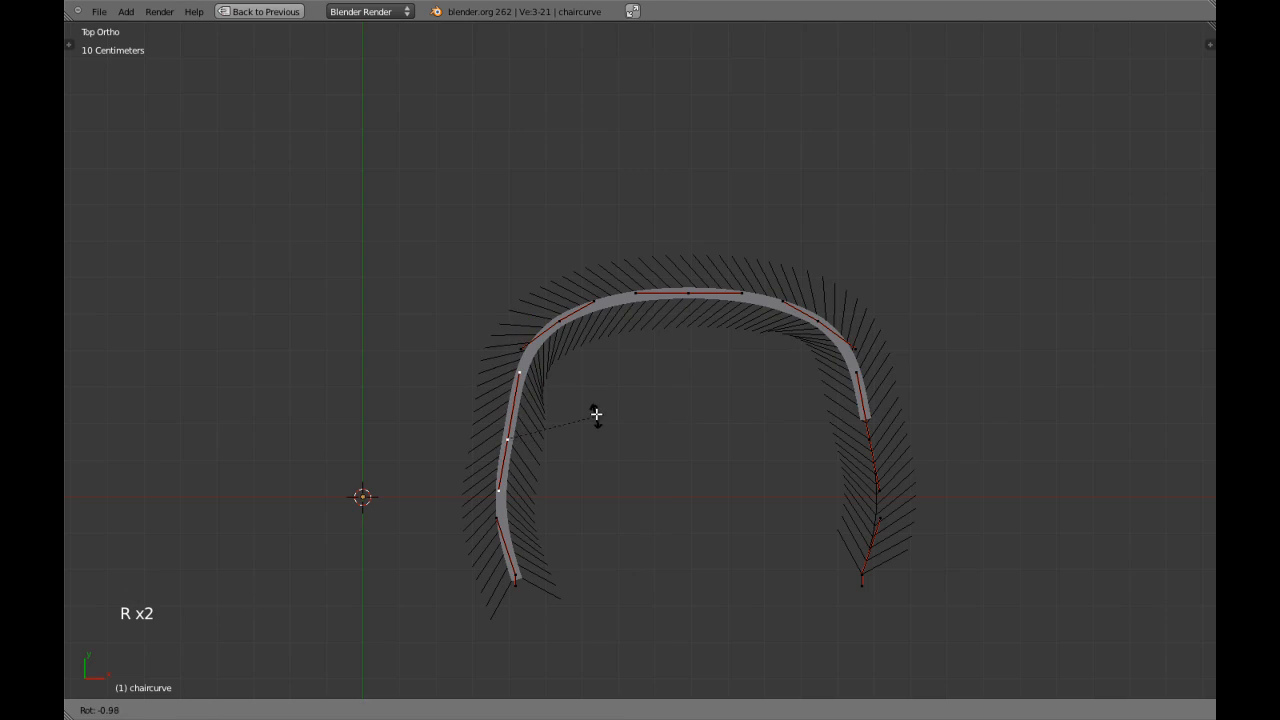
pyautogui.write('5')
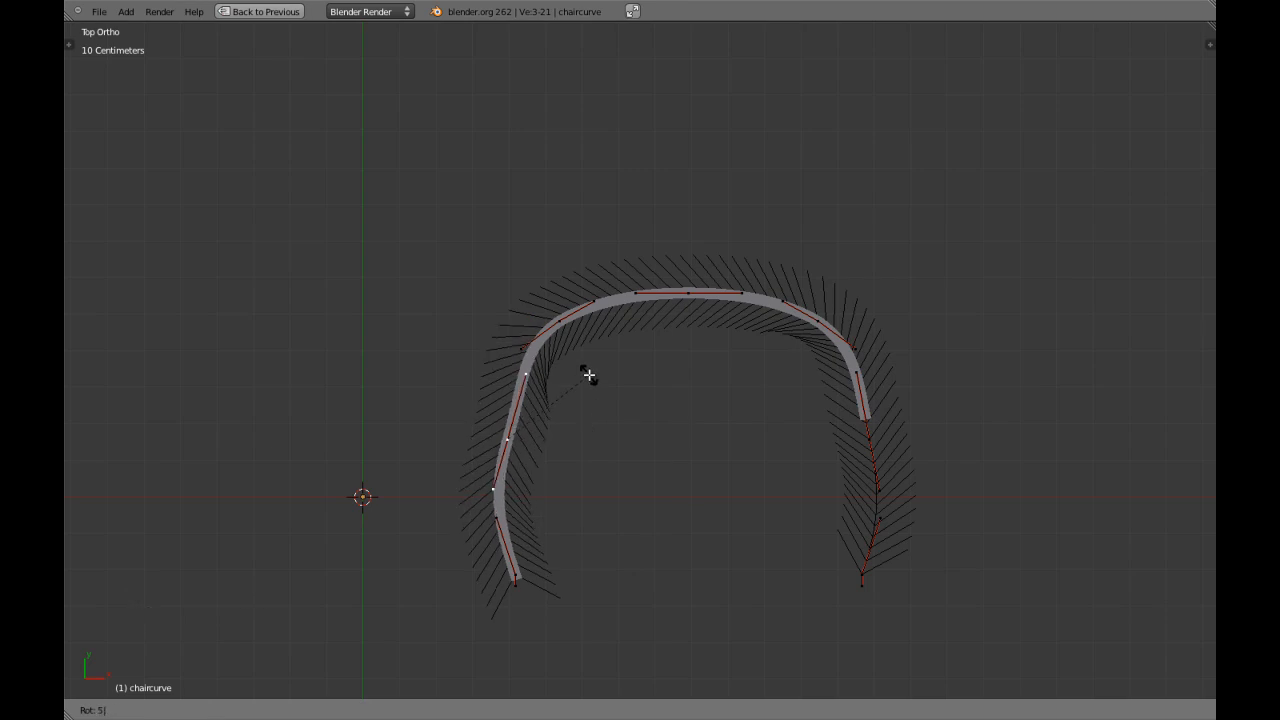
pyautogui.press('Return')
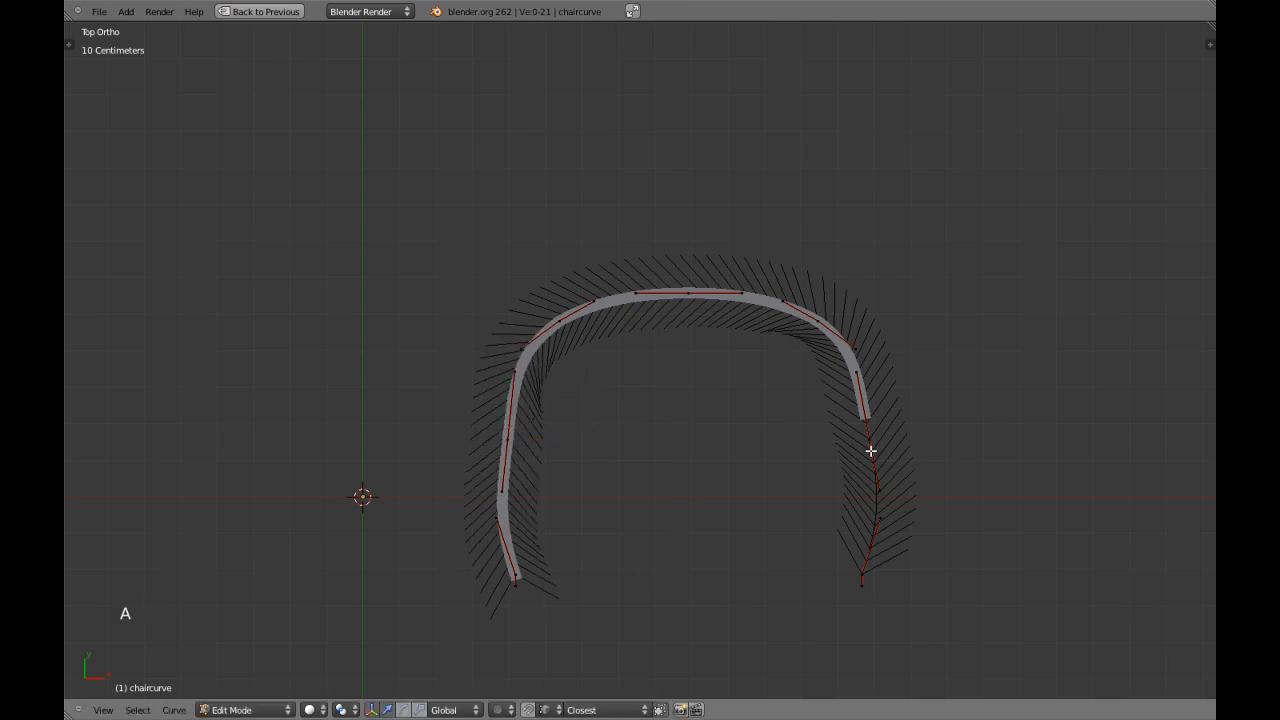
pyautogui.rightClick(875, 463)
pyautogui.press('r')
pyautogui.press('r')
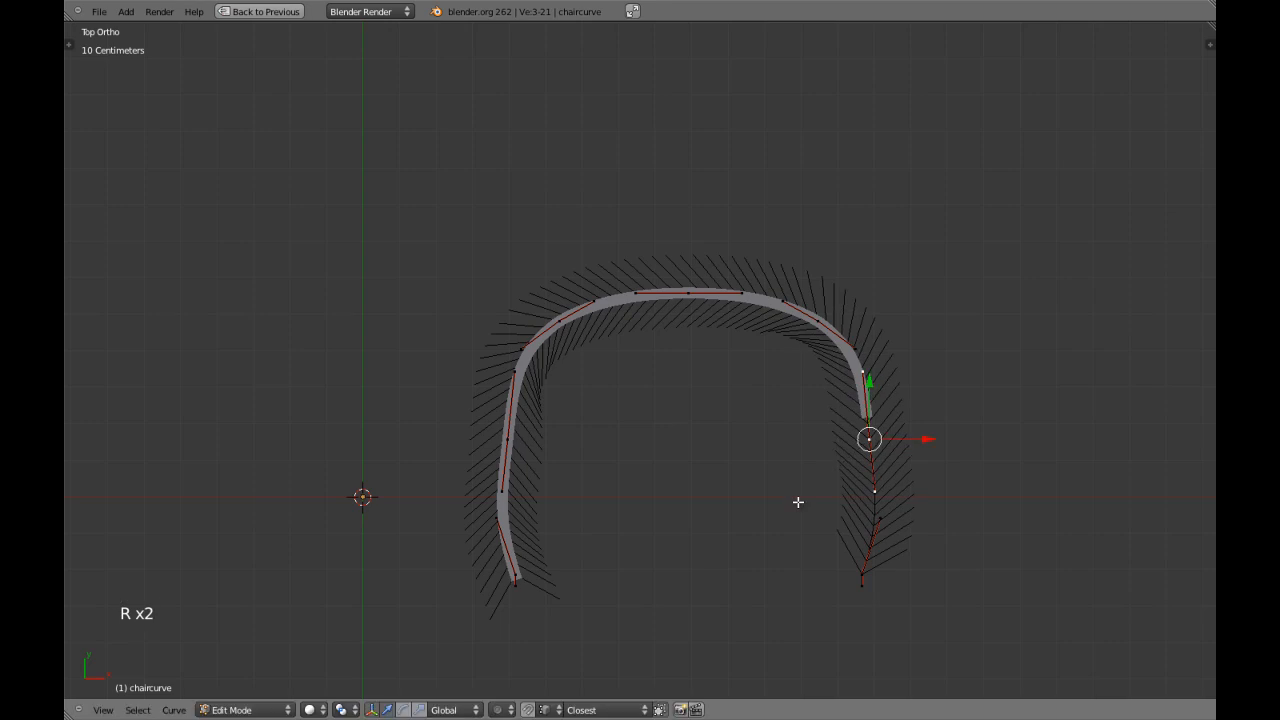
# Scale both flank points together slightly outward along X.
pyautogui.keyDown('shift'); pyautogui.rightClick(537, 471); pyautogui.keyUp('shift')
pyautogui.press('s')
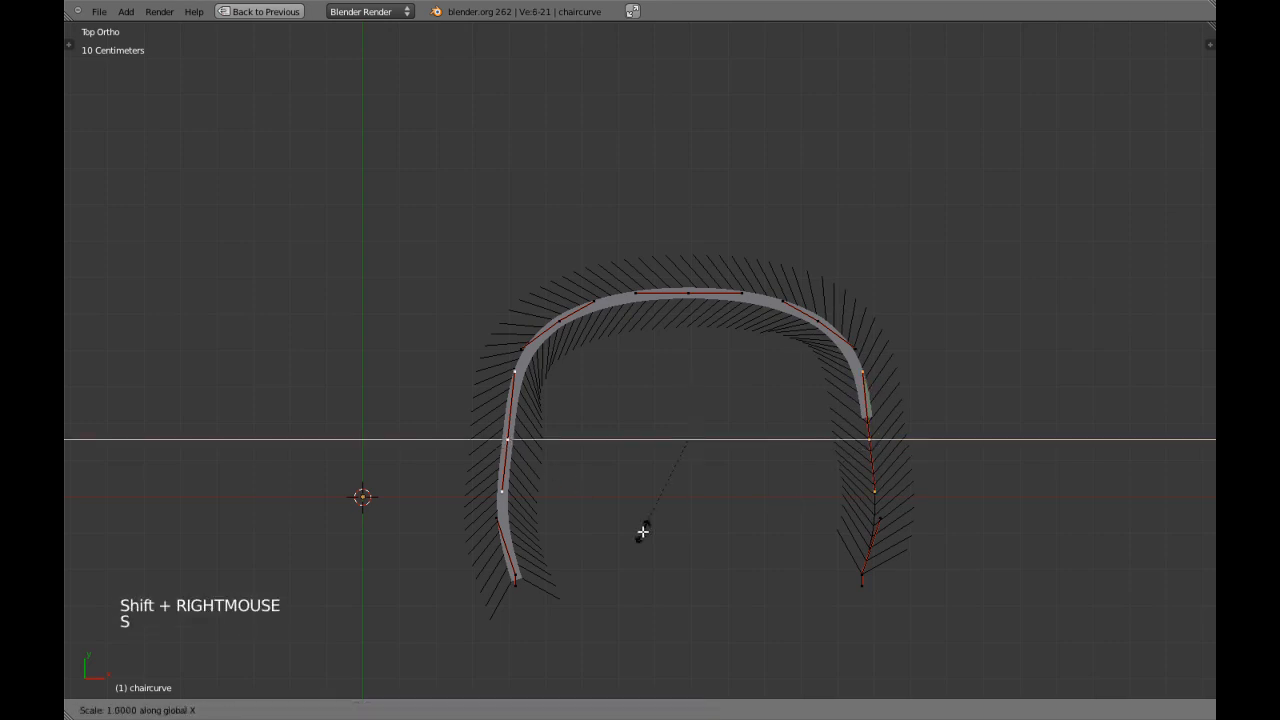
pyautogui.keyDown('shift'); pyautogui.click(645, 550); pyautogui.keyUp('shift')
# Move the back middle point and the corner points' inner handles slightly backward along Y, and check the shape outside curve editing.
pyautogui.press('a')
pyautogui.rightClick(595, 299)
pyautogui.keyDown('shift'); pyautogui.rightClick(688, 293); pyautogui.keyUp('shift')
pyautogui.keyDown('shift'); pyautogui.rightClick(784, 299); pyautogui.keyUp('shift')
pyautogui.moveTo(690, 243); pyautogui.dragTo(687, 222)
pyautogui.press('Tab')
pyautogui.scroll(-3, 640, 409)
pyautogui.press('a')
pyautogui.scroll(-2, 640, 409)
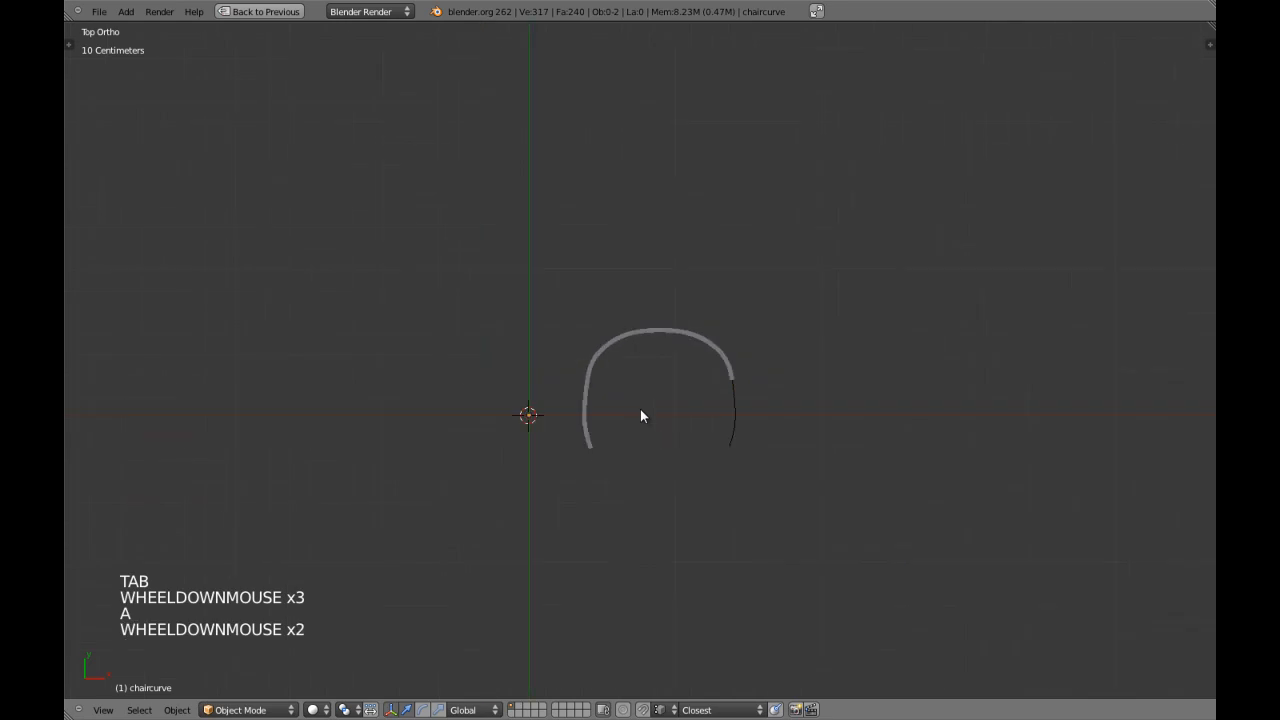
pyautogui.scroll(5, 642, 460)
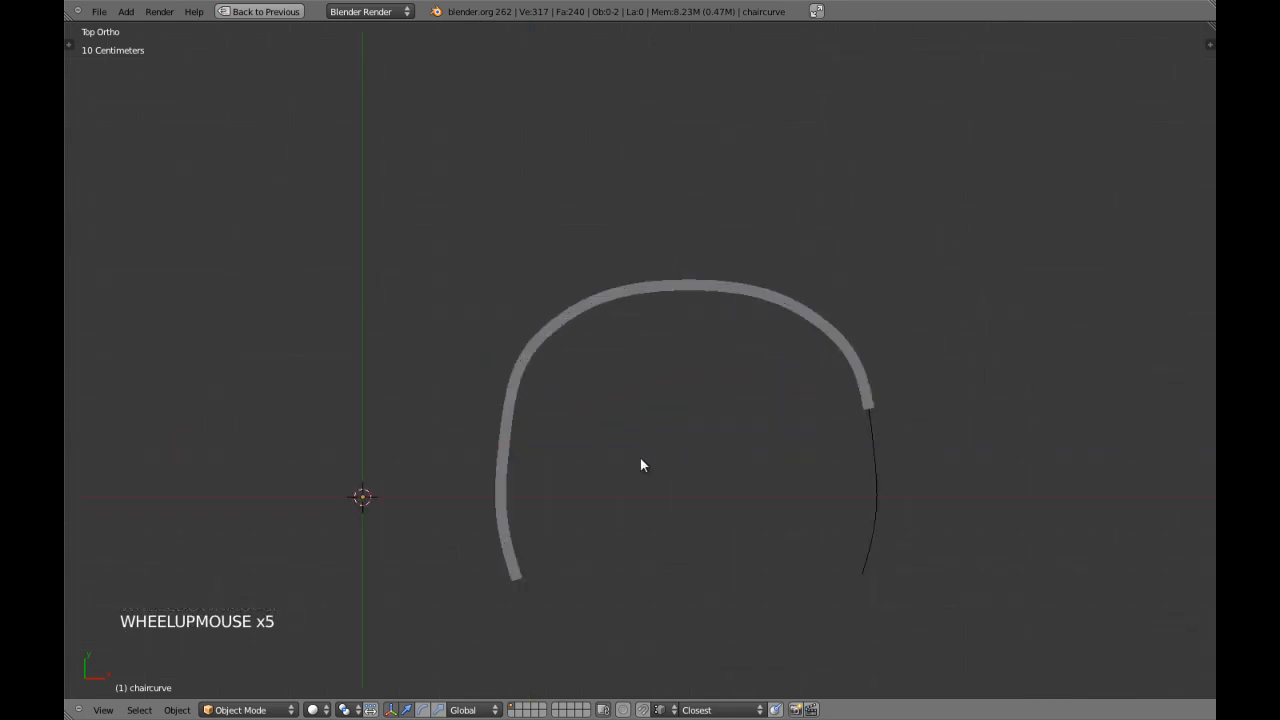
# Narrow the frame's opening by scaling both front end points inward along X.
pyautogui.press('Tab')
pyautogui.rightClick(516, 578)
pyautogui.keyDown('shift'); pyautogui.rightClick(862, 589); pyautogui.keyUp('shift')
pyautogui.press('s')
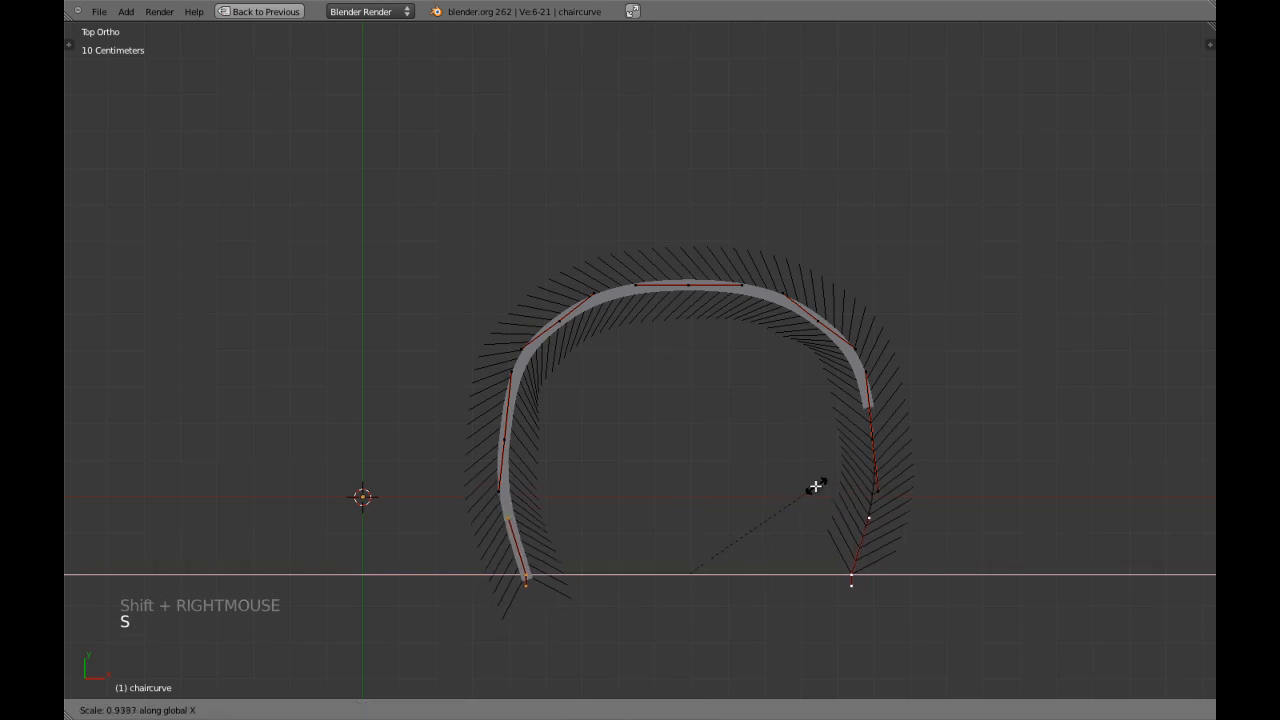
pyautogui.click(807, 491)
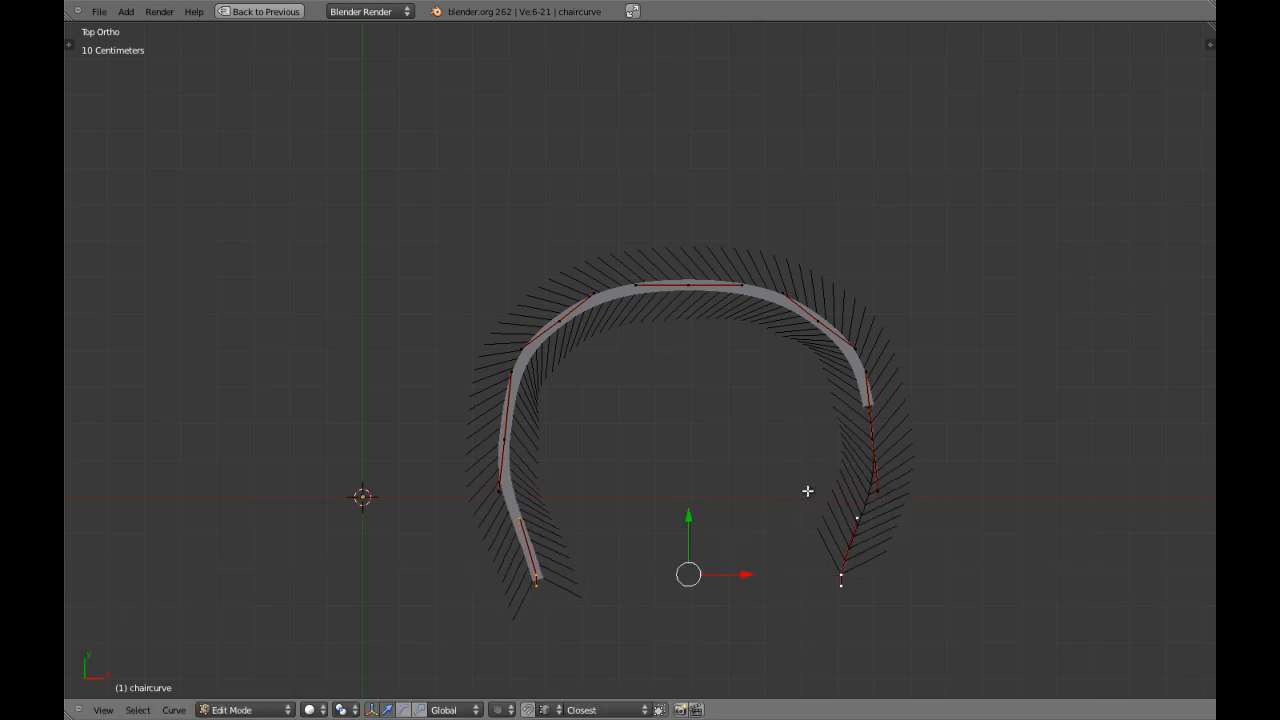
# Scale the end points' inner handles outward along X to round the front ends, and leave curve editing.
pyautogui.rightClick(552, 516)
pyautogui.keyDown('shift'); pyautogui.rightClick(845, 522); pyautogui.keyUp('shift')
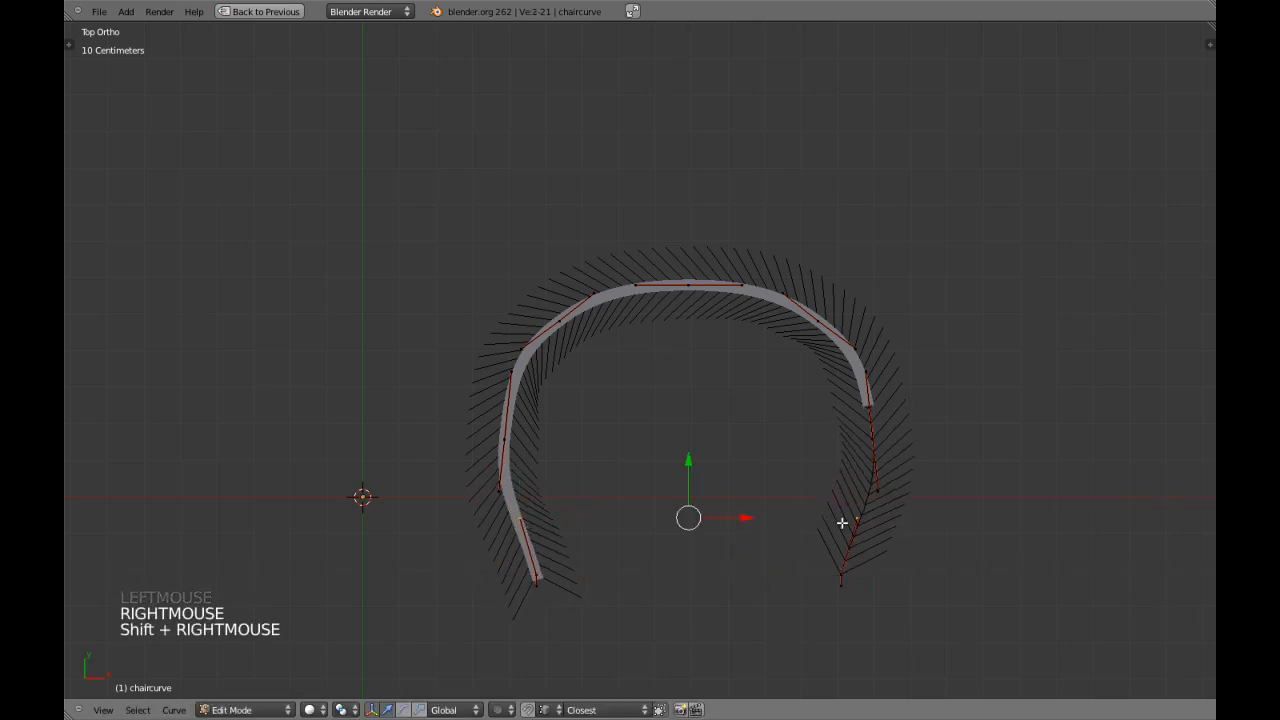
pyautogui.press('s')
pyautogui.press('x')
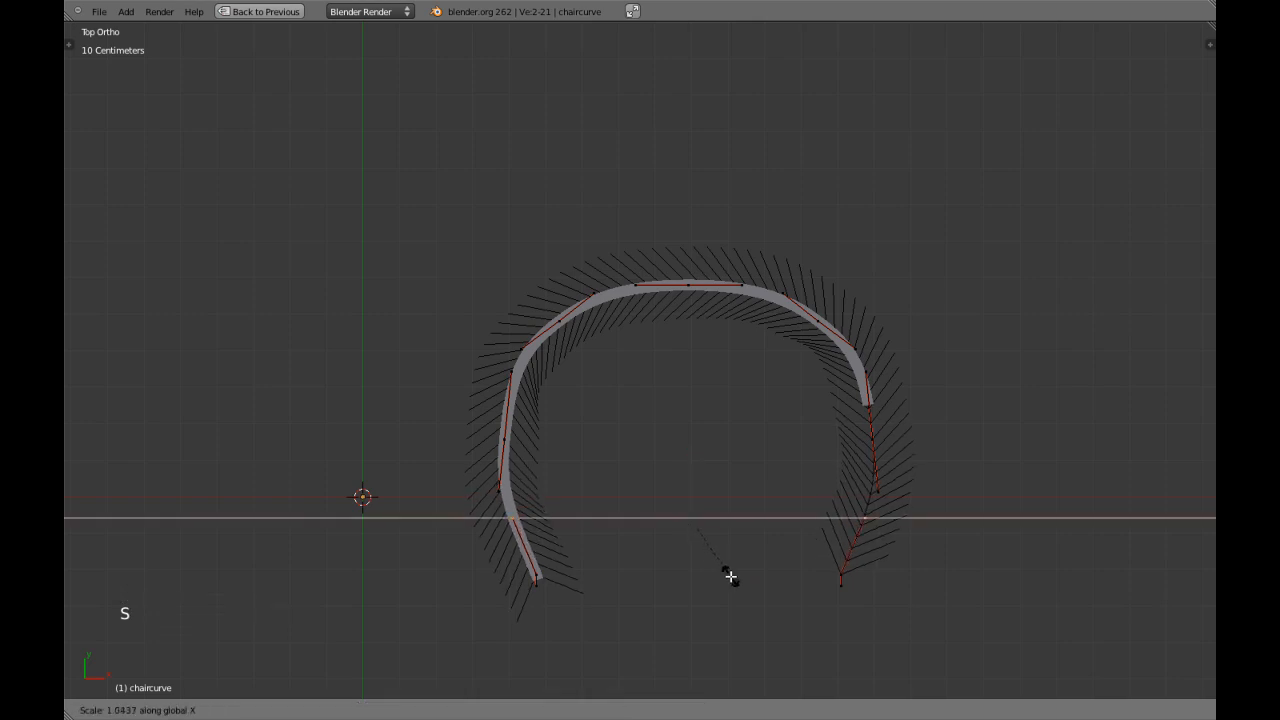
pyautogui.click(751, 591)
pyautogui.scroll(2, 530, 542)
pyautogui.scroll(-2, 530, 542)
pyautogui.press('Tab')
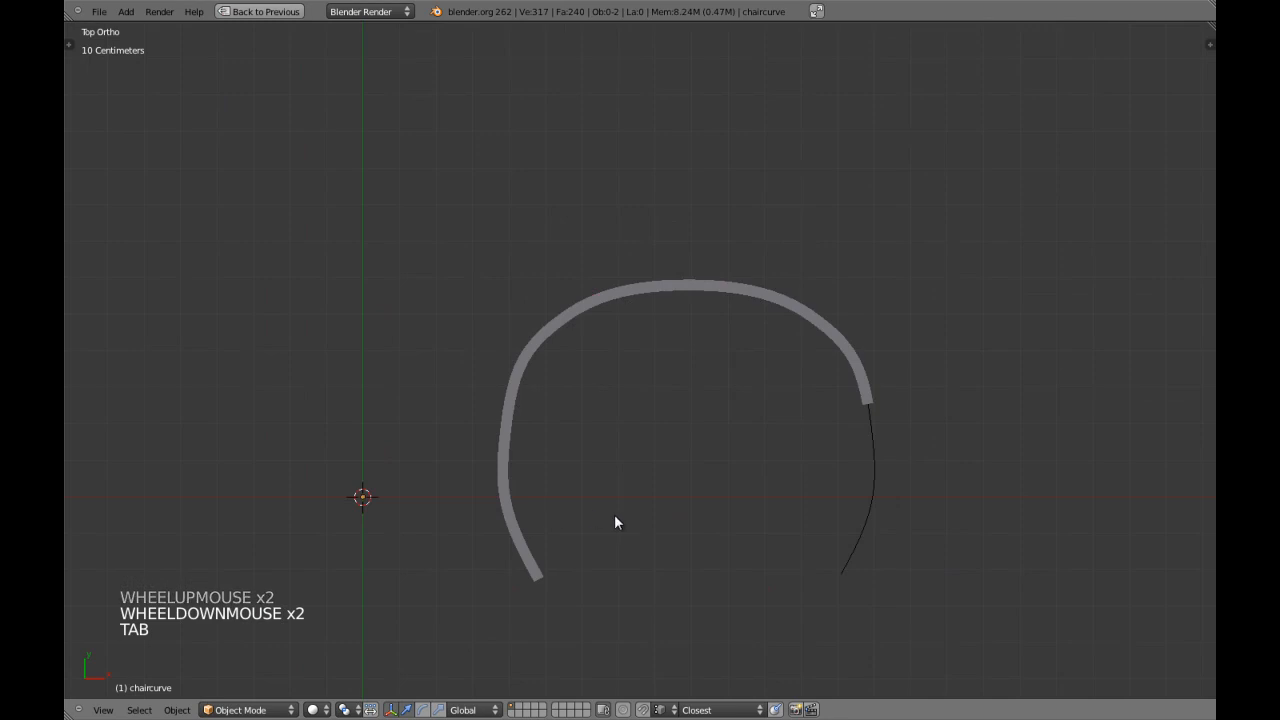
# Pull all four handles of the flank points slightly inward along X.
pyautogui.press('Tab')
pyautogui.rightClick(515, 376)
pyautogui.keyDown('shift'); pyautogui.rightClick(498, 492); pyautogui.keyUp('shift')
pyautogui.keyDown('shift'); pyautogui.rightClick(866, 373); pyautogui.keyUp('shift')
pyautogui.keyDown('shift'); pyautogui.rightClick(877, 491); pyautogui.keyUp('shift')
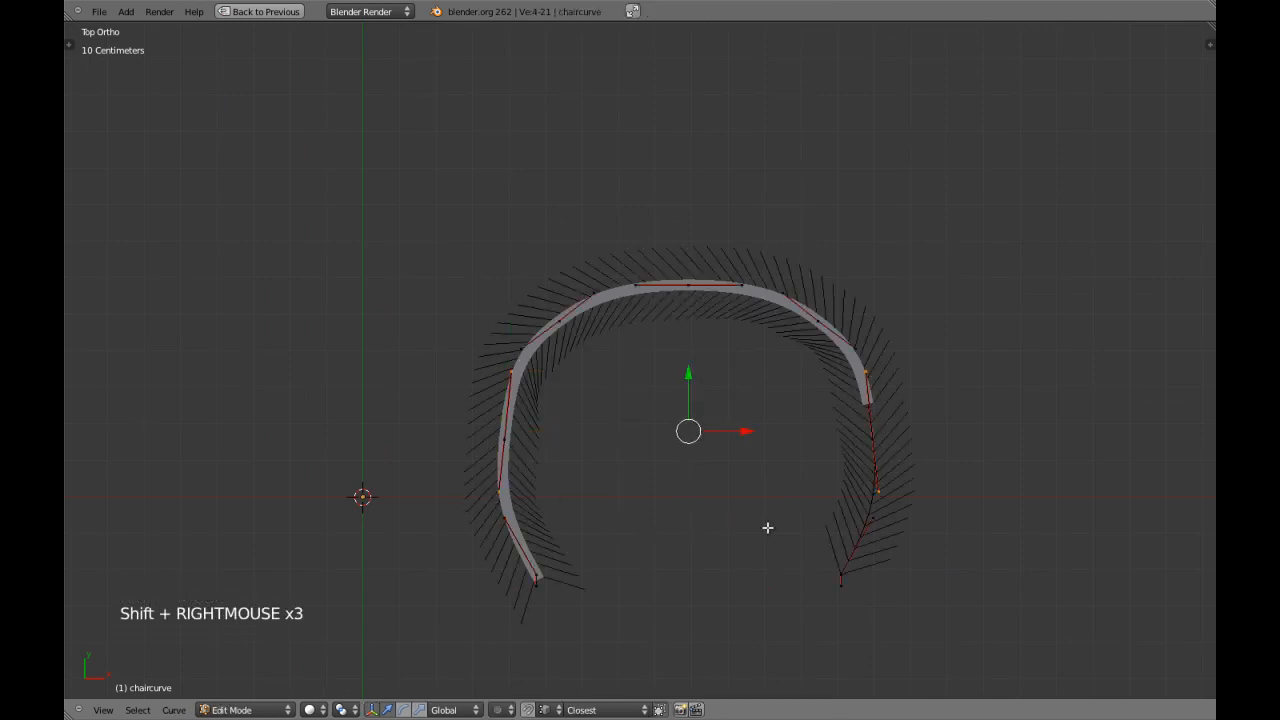
pyautogui.press('s')
pyautogui.press('x')
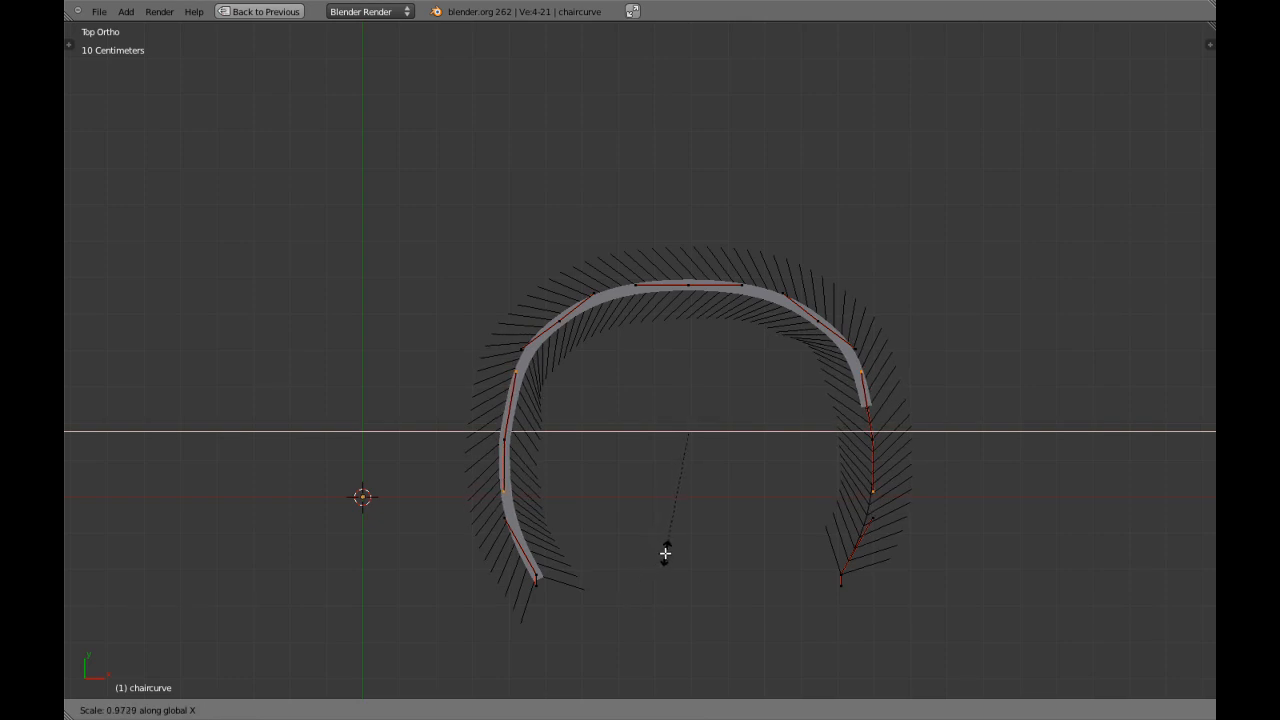
pyautogui.keyDown('shift'); pyautogui.click(654, 567); pyautogui.keyUp('shift')
# Leave curve editing and inspect the reshaped frame from an angle and from the top view.
pyautogui.press('Tab')
pyautogui.scroll(-3, 680, 549)
pyautogui.keyDown('shift'); pyautogui.moveTo(680, 549); pyautogui.dragTo(554, 449, button='middle'); pyautogui.keyUp('shift')
pyautogui.press('KP_7')
pyautogui.rightClick(529, 392)
pyautogui.scroll(2, 533, 392)
pyautogui.keyDown('shift'); pyautogui.moveTo(533, 392); pyautogui.dragTo(602, 412, button='middle'); pyautogui.keyUp('shift')
pyautogui.scroll(2, 610, 413)
pyautogui.press('Tab')
# Move chaircurve's back middle point and both corner points slightly backward along Y, leave curve editing and deselect everything.
pyautogui.press('Tab')
pyautogui.rightClick(826, 564)
pyautogui.press('Tab')
pyautogui.press('a')
pyautogui.press('a')
pyautogui.rightClick(480, 303)
pyautogui.keyDown('shift'); pyautogui.rightClick(643, 263); pyautogui.keyUp('shift')
pyautogui.keyDown('shift'); pyautogui.rightClick(787, 296); pyautogui.keyUp('shift')
pyautogui.keyDown('shift'); pyautogui.moveTo(633, 283); pyautogui.dragTo(633, 331, button='middle'); pyautogui.keyUp('shift')
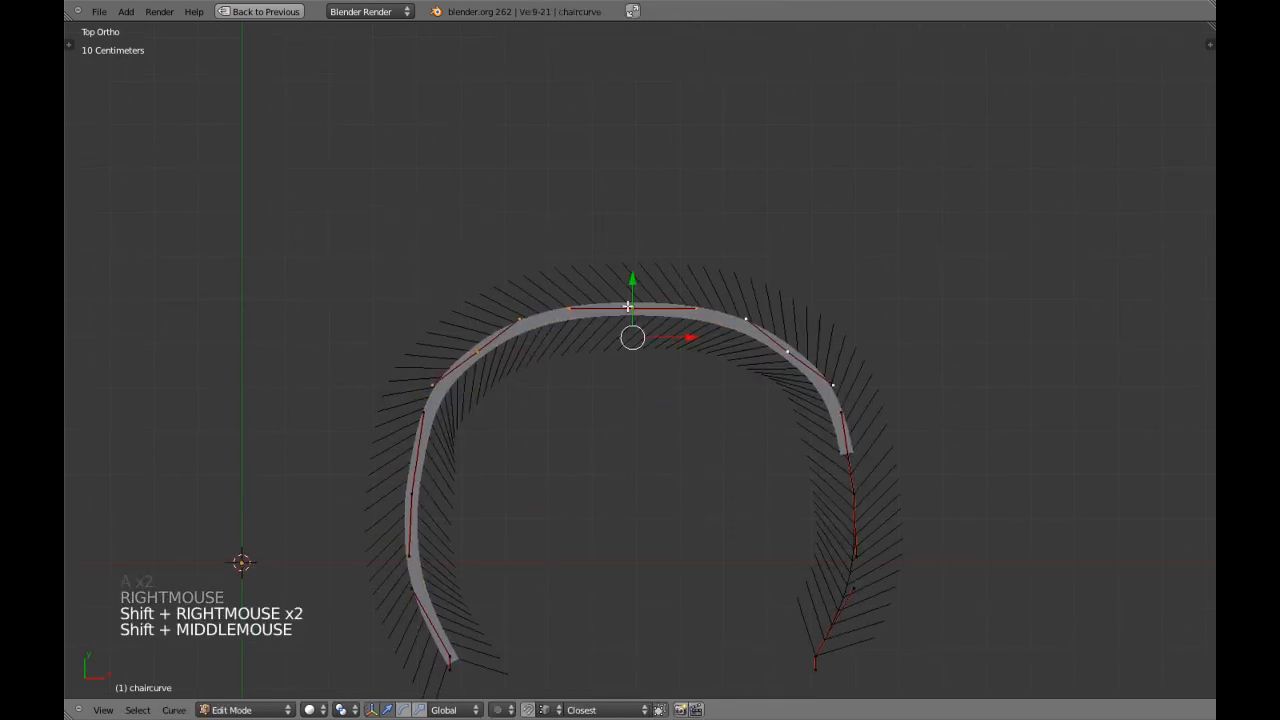
pyautogui.moveTo(632, 283); pyautogui.dragTo(635, 272)
pyautogui.press('Tab')
pyautogui.scroll(-3, 674, 371)
pyautogui.press('a')
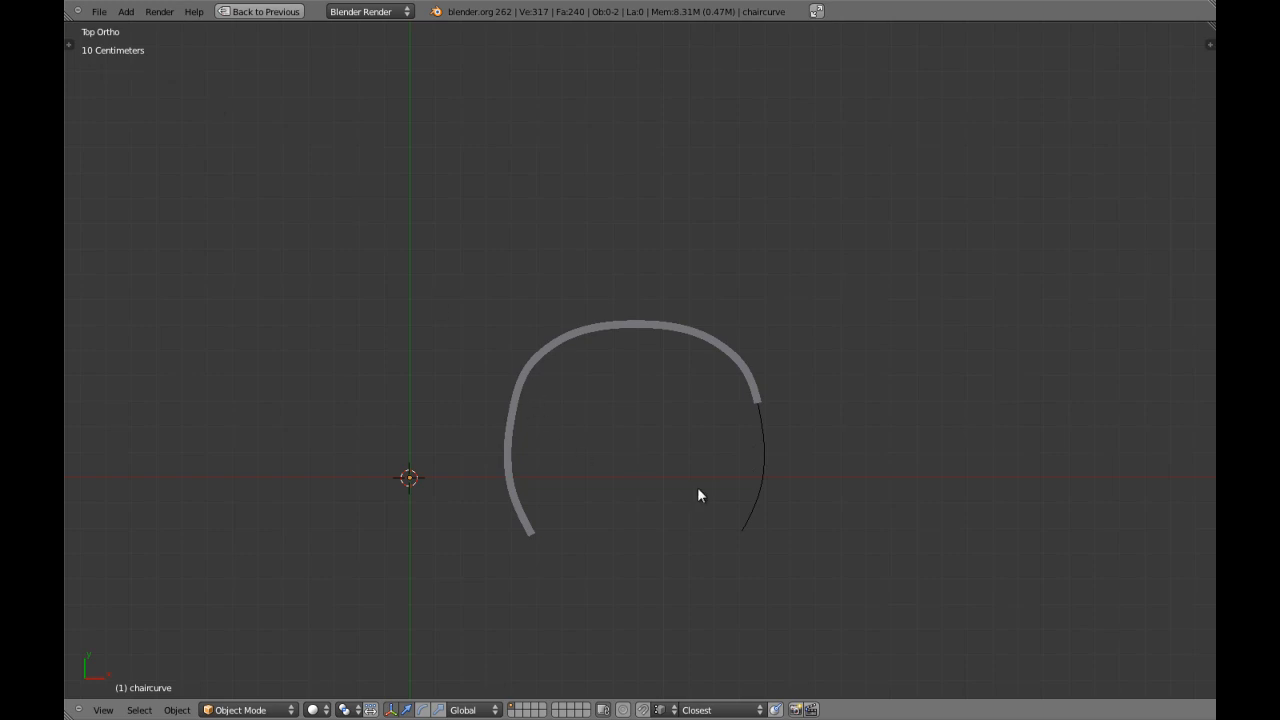
# Sketch a vertical line and rough curved outlines beside the frame with the Grease Pencil.
pyautogui.keyDown('shift'); pyautogui.moveTo(696, 489); pyautogui.dragTo(655, 459, button='middle'); pyautogui.keyUp('shift')
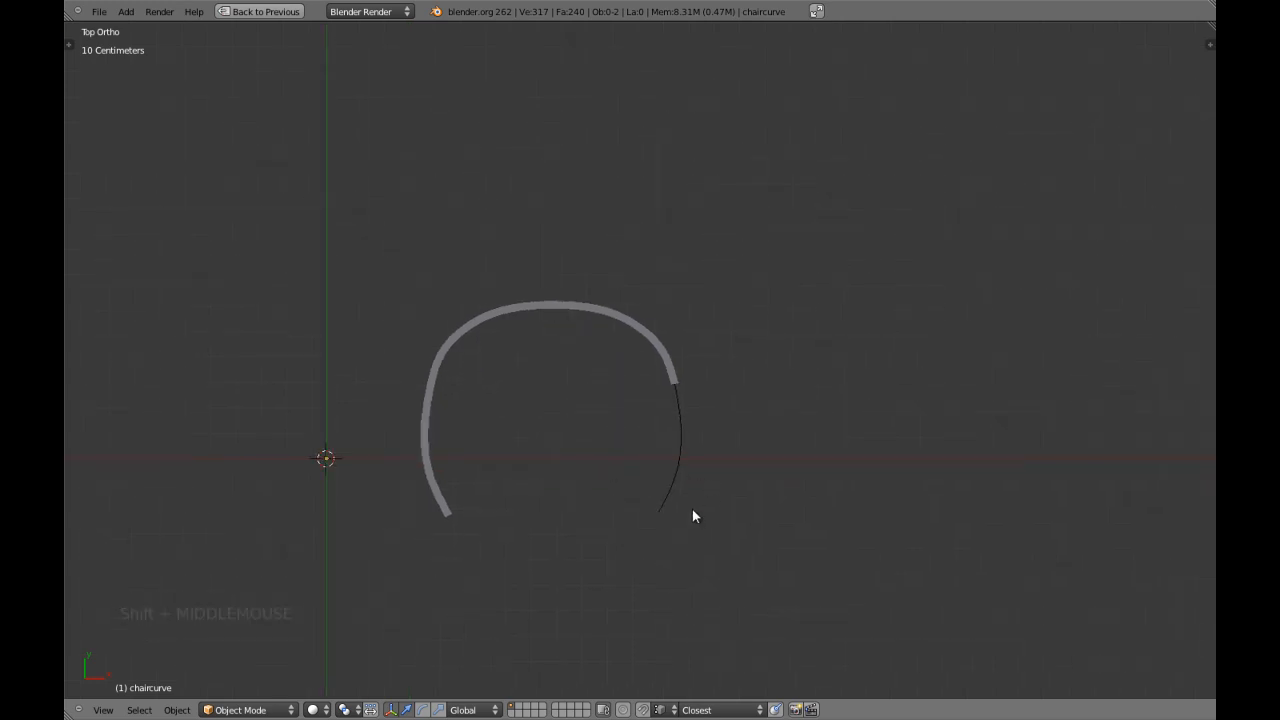
pyautogui.hotkey('ctrl', 'd')
pyautogui.keyDown('ctrl'); pyautogui.moveTo(692, 509); pyautogui.dragTo(697, 314); pyautogui.keyUp('ctrl')
pyautogui.hotkey('ctrl', 'd')
pyautogui.press('d')
pyautogui.moveTo(776, 324); pyautogui.dragTo(757, 385)
pyautogui.moveTo(815, 338); pyautogui.dragTo(776, 345)
pyautogui.press('d')
# Delete the Grease Pencil layer holding the sketches.
pyautogui.press('n')
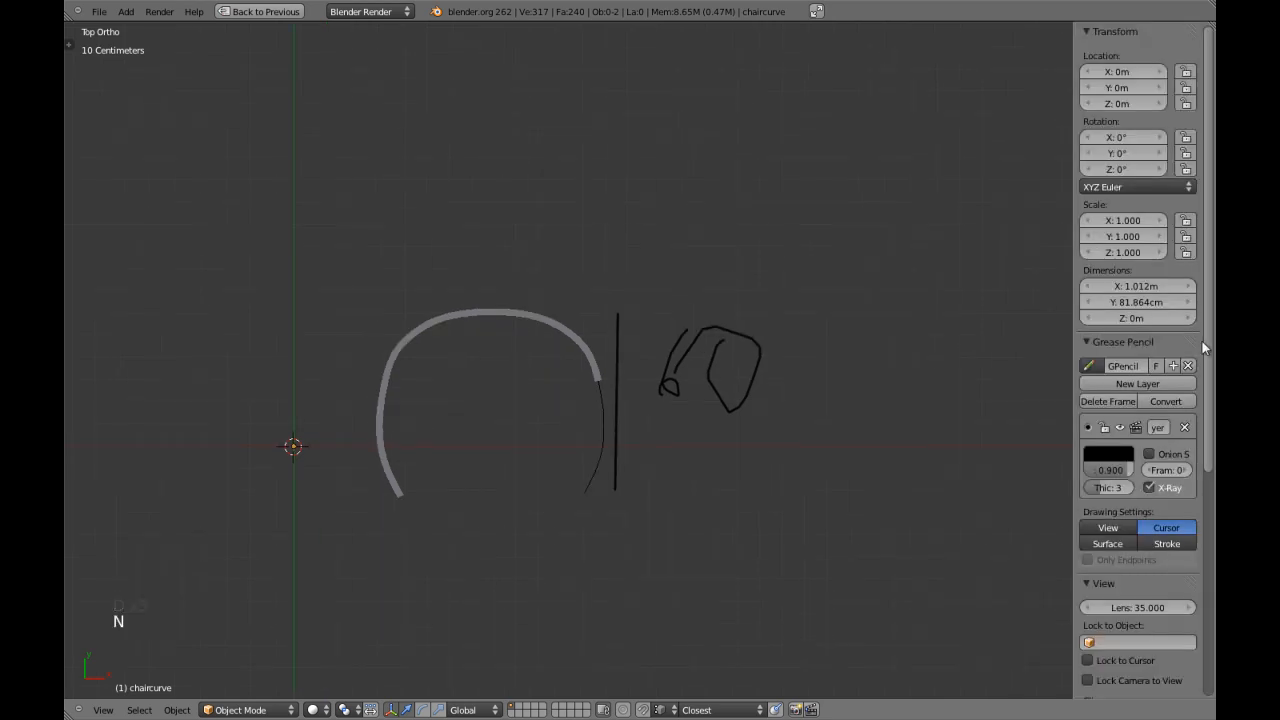
pyautogui.click(1185, 427)
pyautogui.press('n')
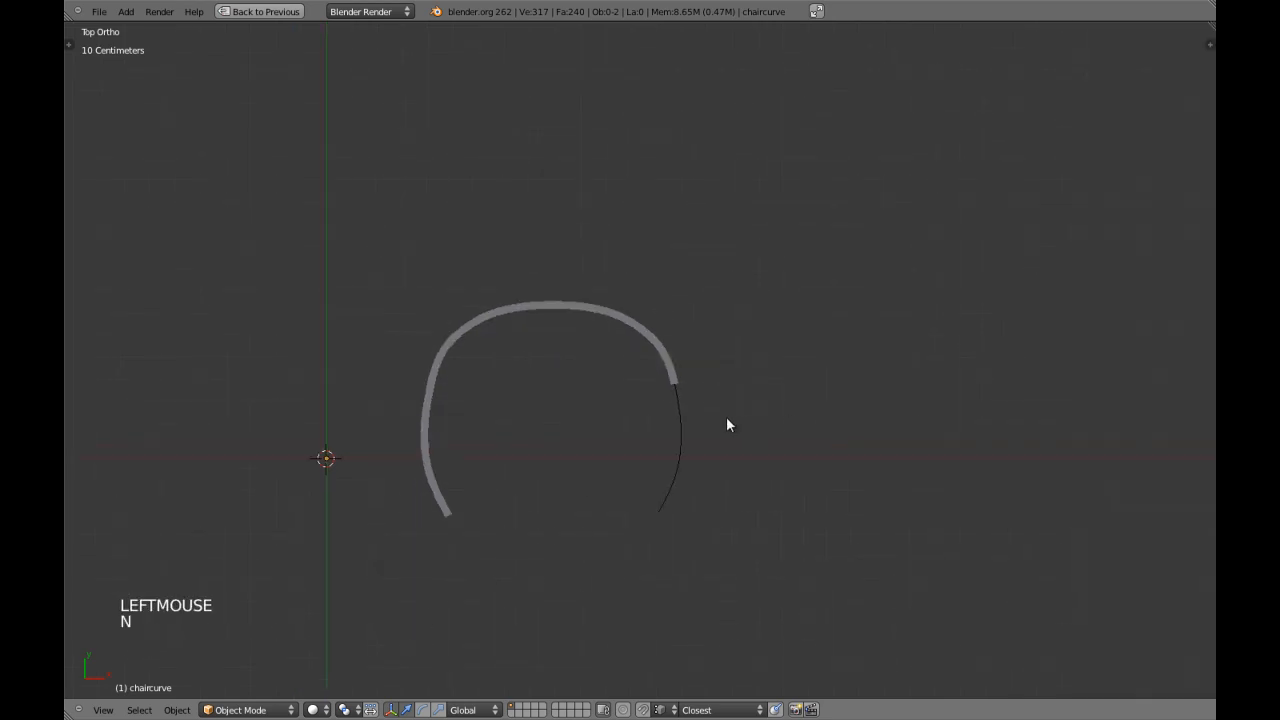
# Examine the frame from the top, then select chaircurve and view it from the side at a slight angle.
pyautogui.keyDown('shift'); pyautogui.moveTo(709, 520); pyautogui.dragTo(703, 471, button='middle'); pyautogui.keyUp('shift')
pyautogui.scroll(1, 710, 472)
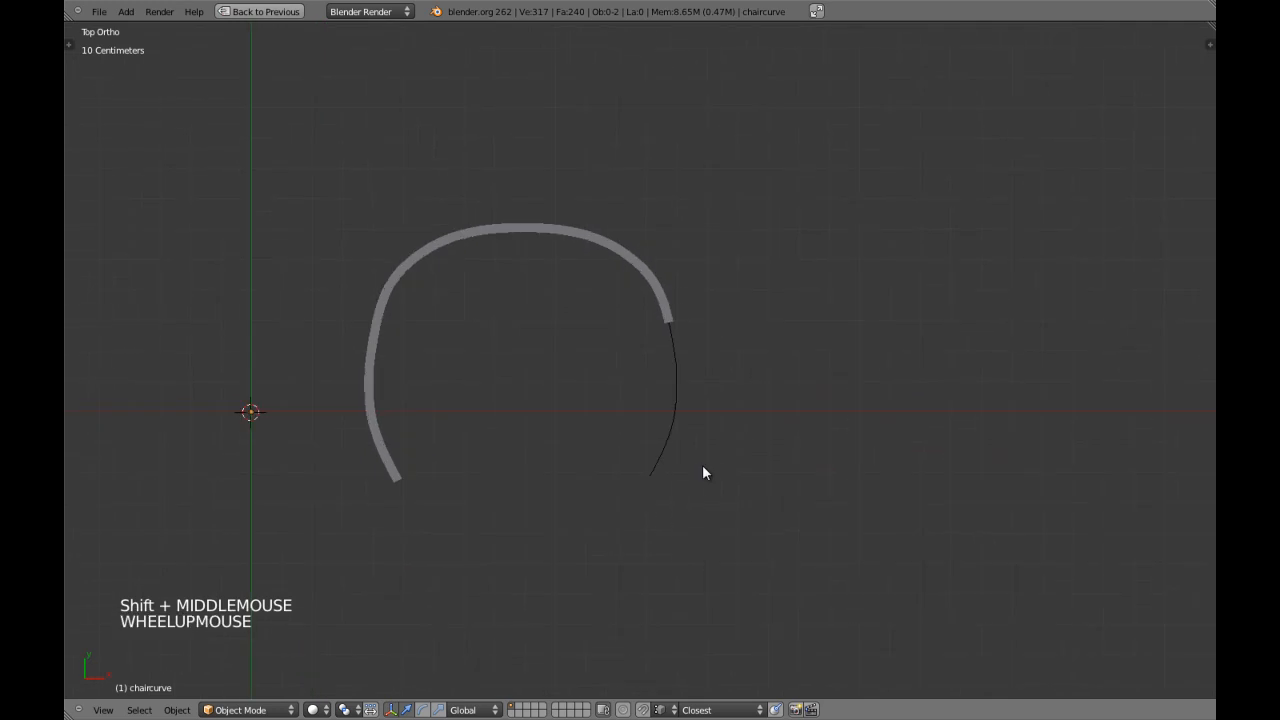
pyautogui.keyDown('shift'); pyautogui.moveTo(721, 388); pyautogui.dragTo(725, 418, button='middle'); pyautogui.keyUp('shift')
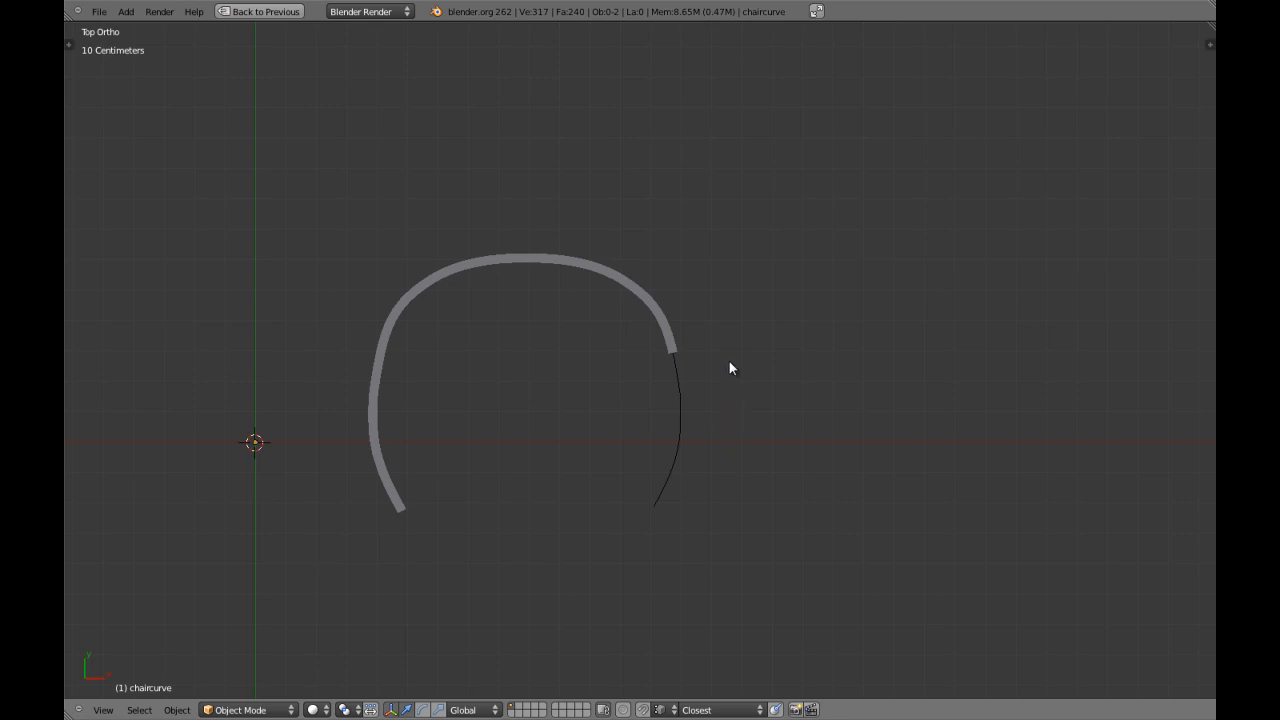
pyautogui.scroll(-3, 668, 398)
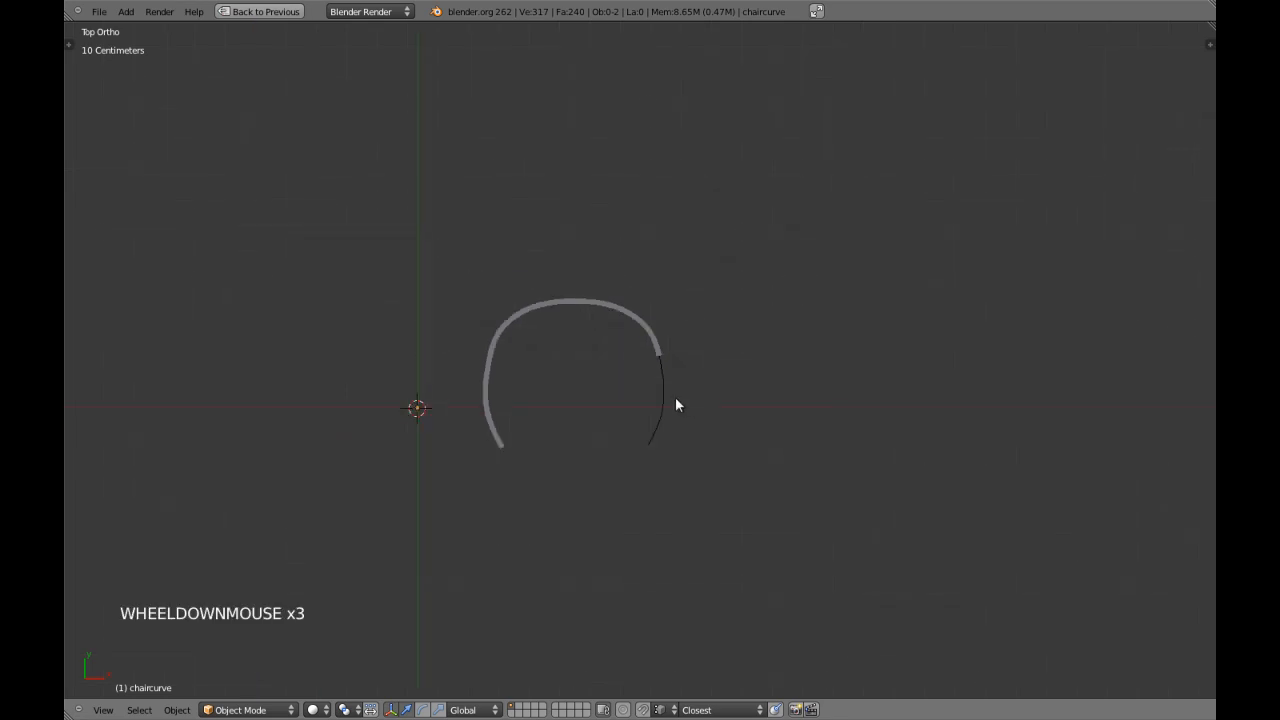
pyautogui.keyDown('shift'); pyautogui.moveTo(680, 403); pyautogui.dragTo(746, 449, button='middle'); pyautogui.keyUp('shift')
pyautogui.rightClick(737, 442)
pyautogui.press('KP_3')
pyautogui.scroll(4, 565, 369)
pyautogui.keyDown('shift'); pyautogui.moveTo(565, 369); pyautogui.dragTo(549, 394, button='middle'); pyautogui.keyUp('shift')
# Edit chaircurve, select both side points and both end points, and lower them together along Z in the side view.
pyautogui.press('Tab')
pyautogui.press('a')
pyautogui.press('a')
pyautogui.press('a')
pyautogui.press('a')
pyautogui.rightClick(568, 387)
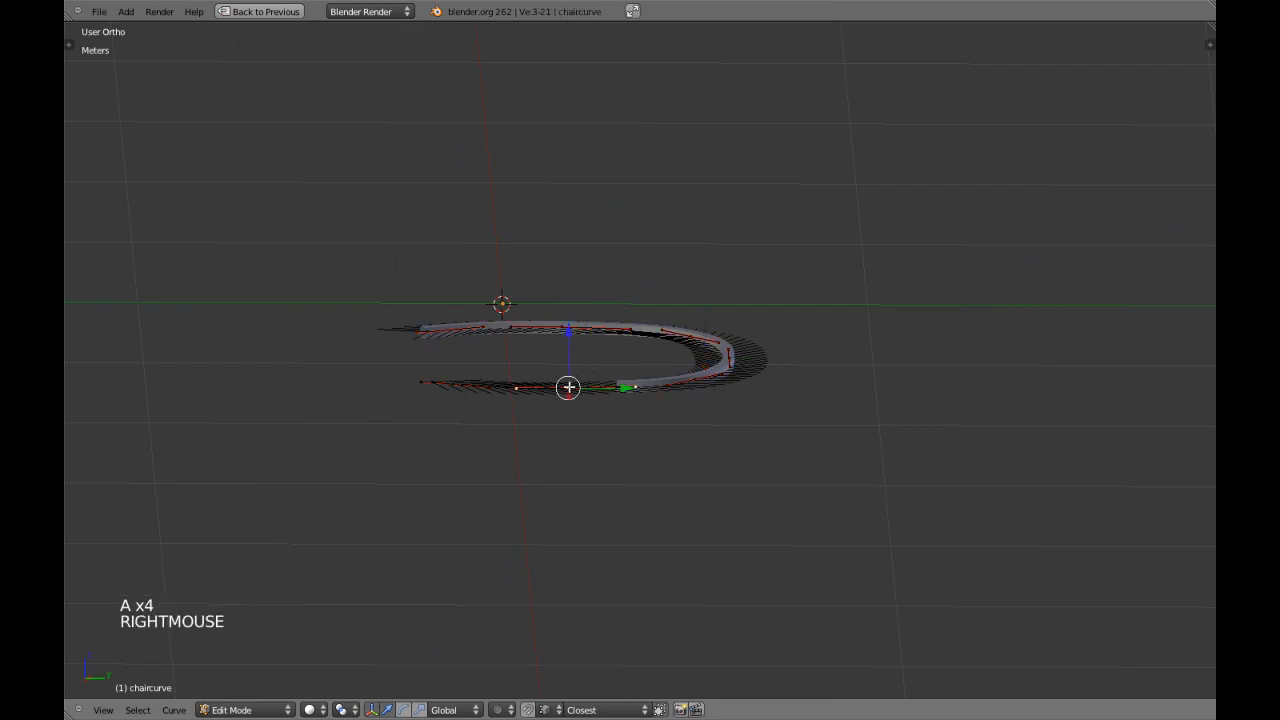
pyautogui.keyDown('shift'); pyautogui.rightClick(558, 317); pyautogui.keyUp('shift')
pyautogui.keyDown('shift'); pyautogui.rightClick(431, 331); pyautogui.keyUp('shift')
pyautogui.keyDown('shift'); pyautogui.rightClick(442, 384); pyautogui.keyUp('shift')
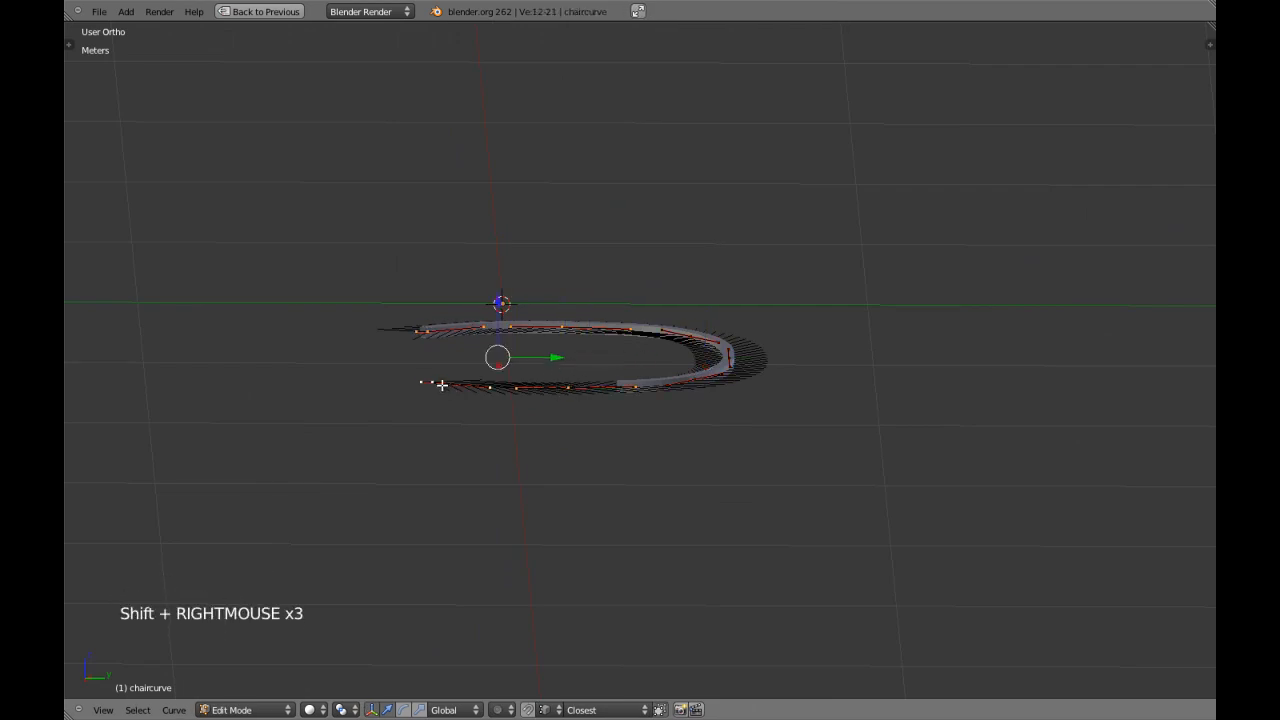
pyautogui.press('KP_3')
pyautogui.scroll(2, 483, 387)
pyautogui.keyDown('shift'); pyautogui.moveTo(483, 387); pyautogui.dragTo(531, 334, button='middle'); pyautogui.keyUp('shift')
pyautogui.moveTo(489, 250); pyautogui.dragTo(489, 397)
pyautogui.moveTo(489, 397); pyautogui.dragTo(587, 442, button='middle')
# Select only chaircurve's two side points and raise them along Z, part of the way back up toward the backrest.
pyautogui.press('a')
pyautogui.rightClick(587, 442)
pyautogui.keyDown('shift'); pyautogui.rightClick(605, 483); pyautogui.keyUp('shift')
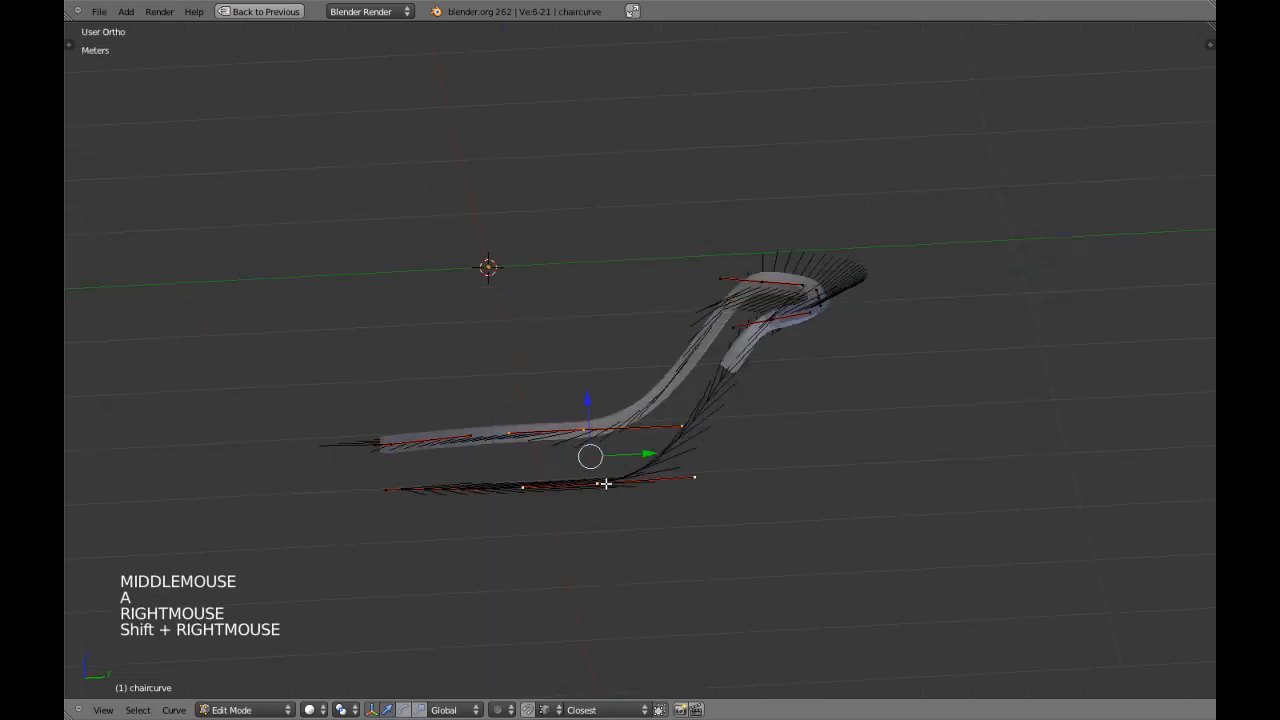
pyautogui.press('KP_3')
pyautogui.moveTo(575, 391); pyautogui.dragTo(614, 337)
# Rotate the two side points by about -22° in the side view, nudge them down and backward, leave curve editing and deselect everything.
pyautogui.press('r')
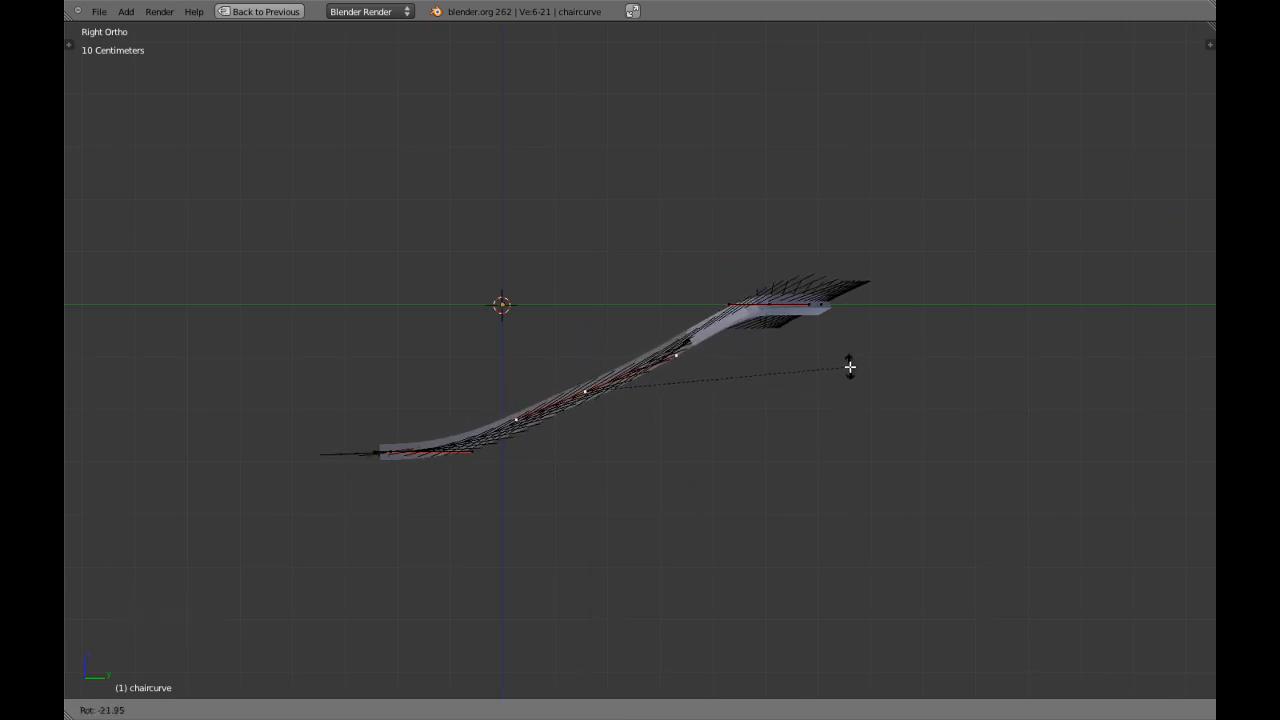
pyautogui.click(849, 364)
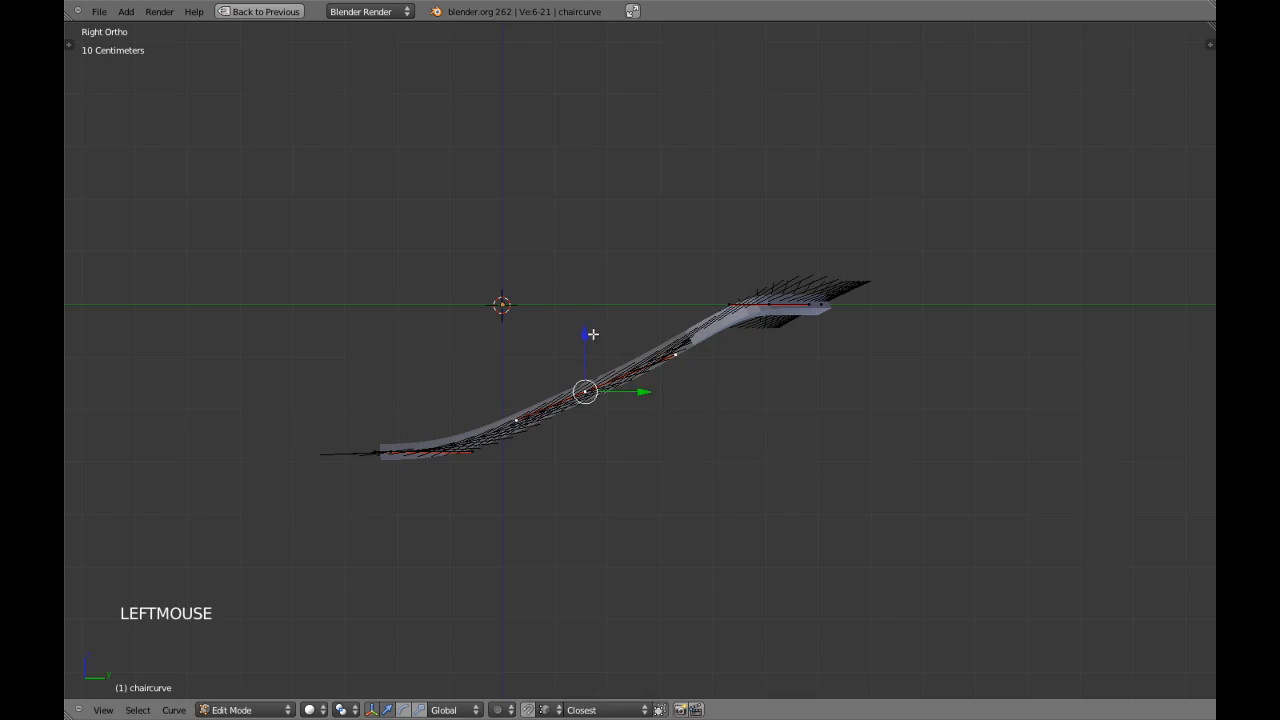
pyautogui.moveTo(586, 335); pyautogui.dragTo(586, 342)
pyautogui.moveTo(642, 404); pyautogui.dragTo(655, 405)
pyautogui.press('Tab')
pyautogui.press('a')
pyautogui.press('a')
pyautogui.scroll(-3, 630, 410)
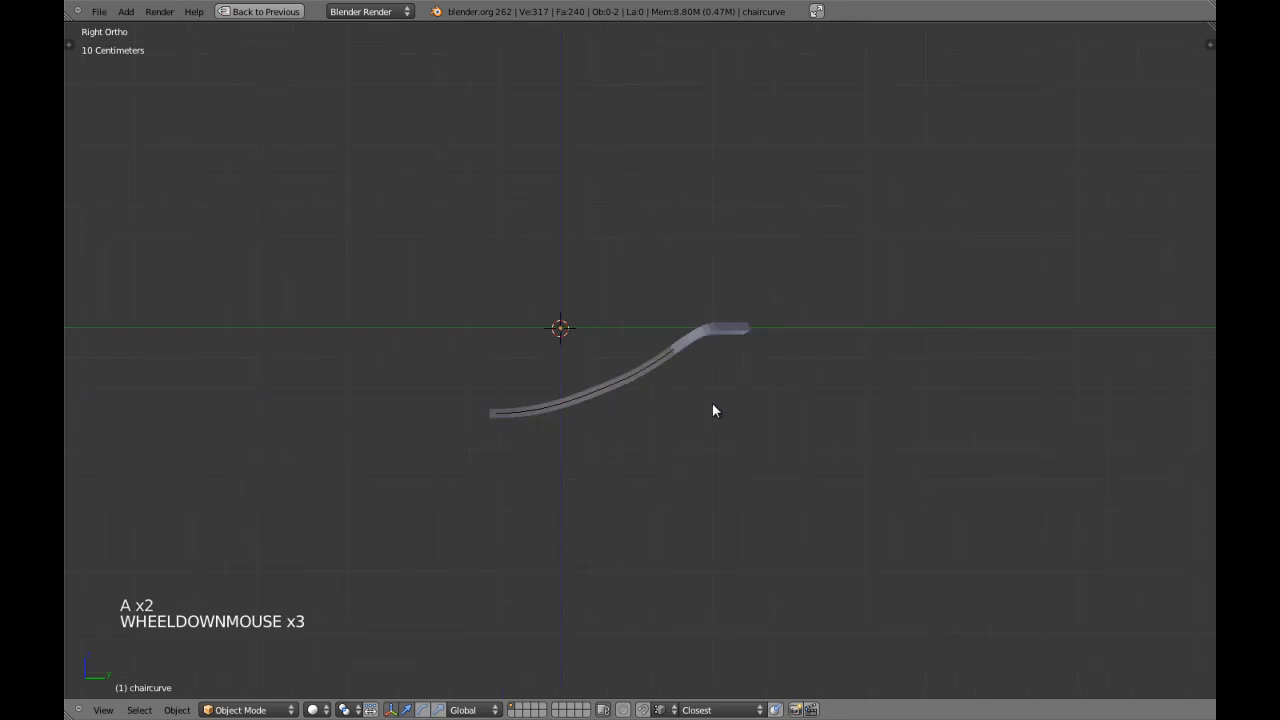
pyautogui.scroll(1, 712, 409)
pyautogui.press('KP_1')
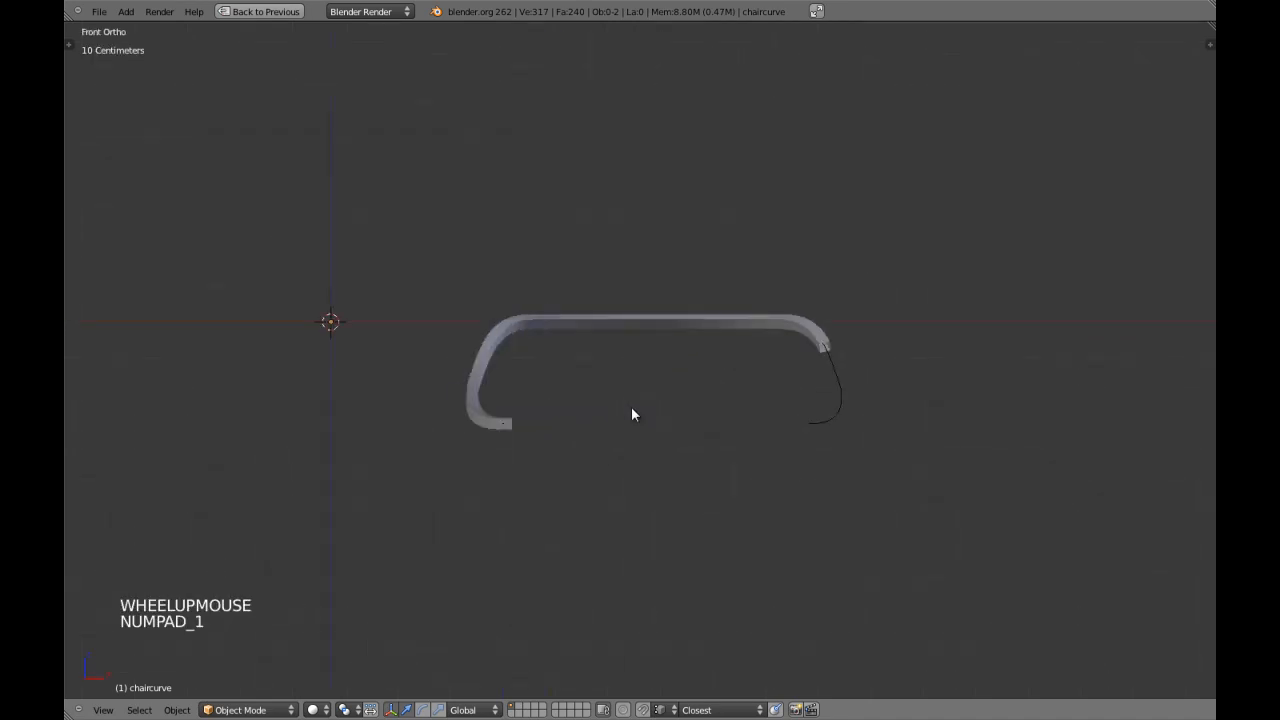
pyautogui.moveTo(640, 380); pyautogui.dragTo(592, 520, button='middle')
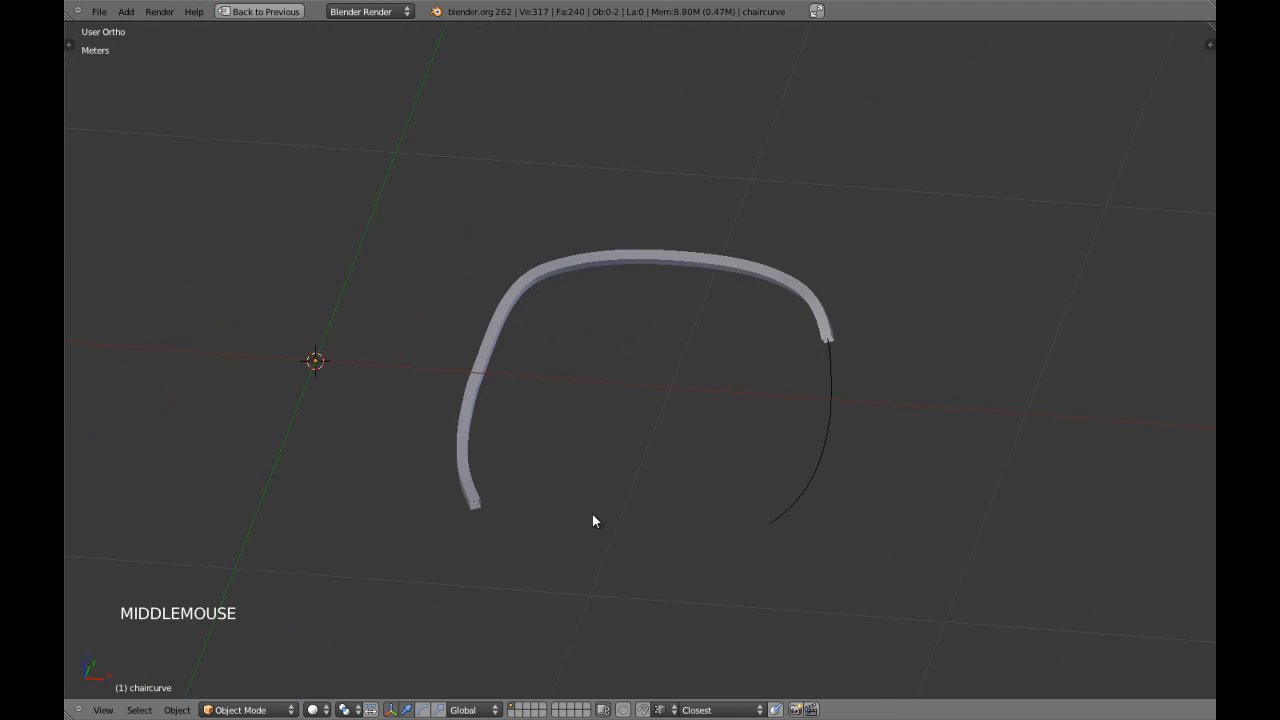
# Edit chaircurve in the top view, select both side points and both end points, and scale them along X to about 0.97.
pyautogui.press('KP_7')
pyautogui.rightClick(840, 502)
pyautogui.rightClick(840, 502)
pyautogui.press('Tab')
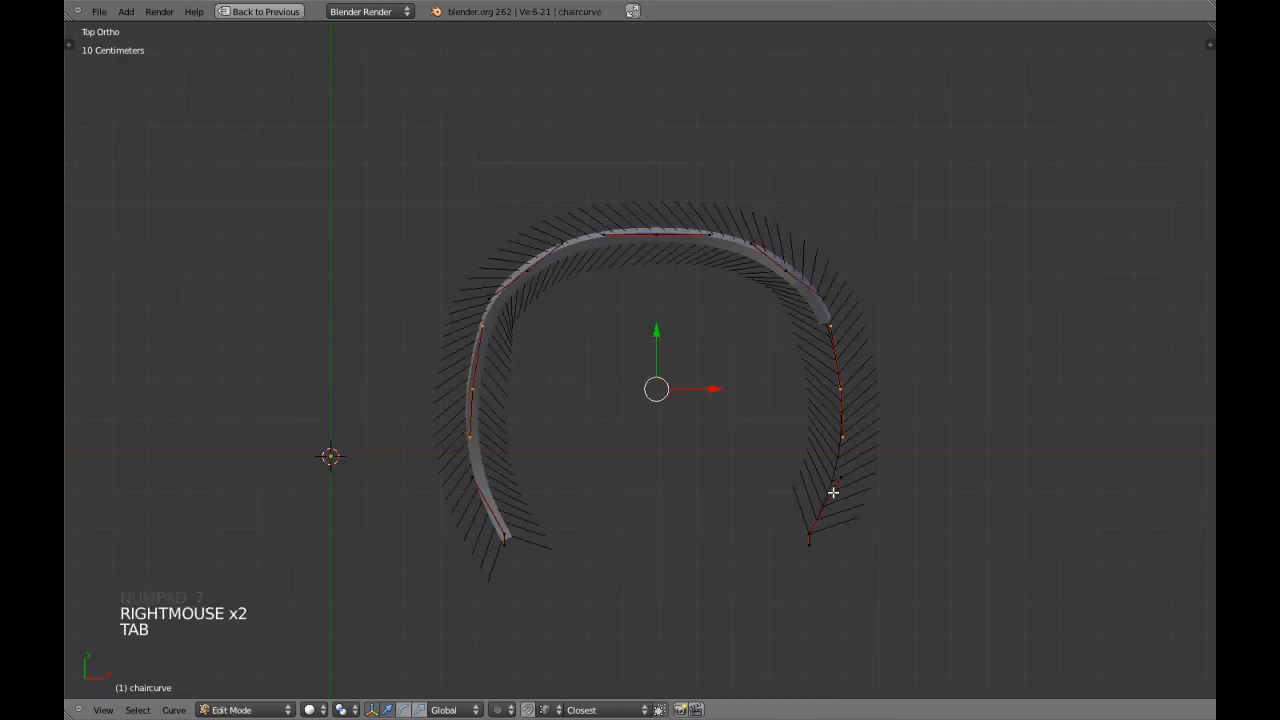
pyautogui.press('a')
pyautogui.press('a')
pyautogui.rightClick(838, 390)
pyautogui.keyDown('shift'); pyautogui.rightClick(817, 527); pyautogui.keyUp('shift')
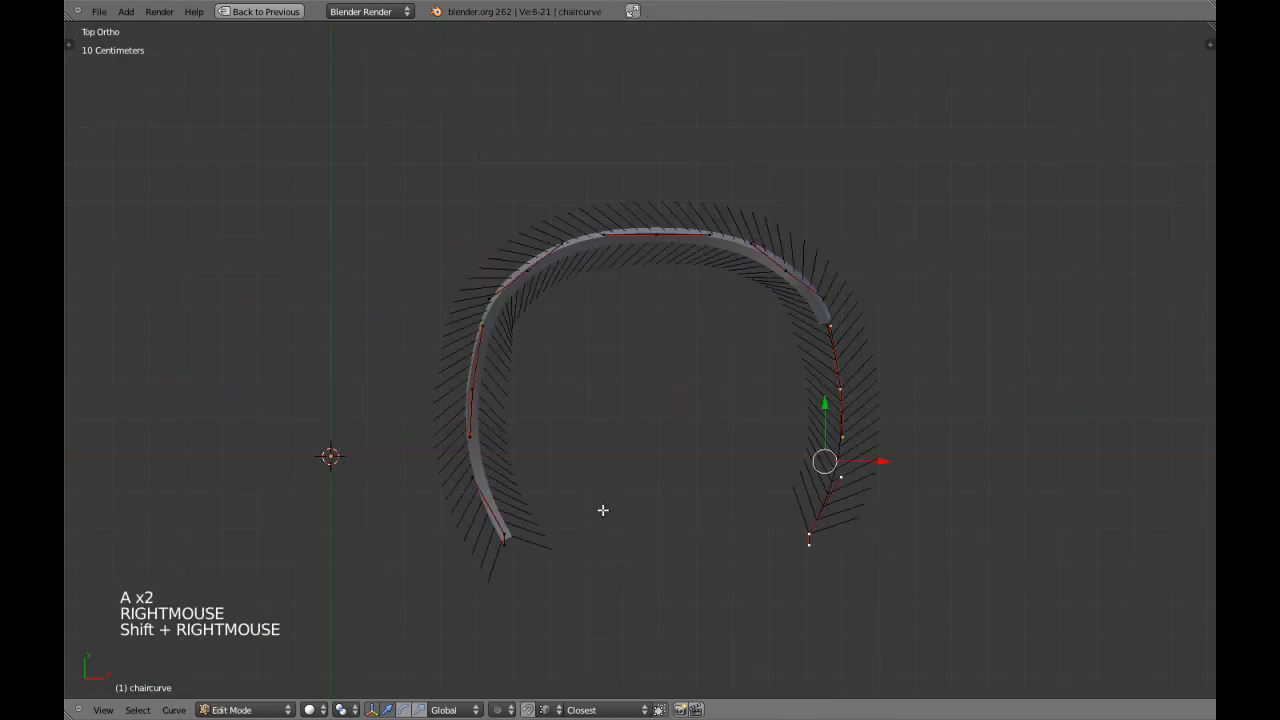
pyautogui.keyDown('shift'); pyautogui.rightClick(508, 532); pyautogui.keyUp('shift')
pyautogui.keyDown('shift'); pyautogui.rightClick(465, 408); pyautogui.keyUp('shift')
pyautogui.press('s')
pyautogui.press('x')
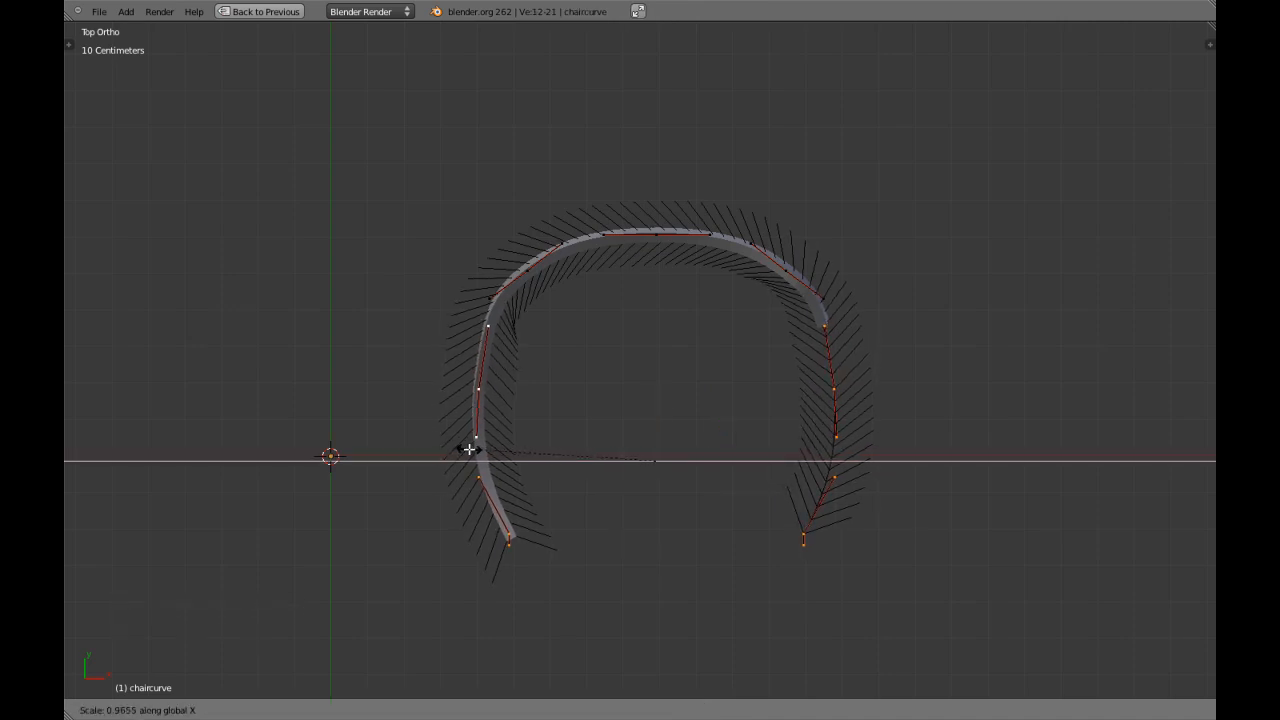
pyautogui.keyDown('shift'); pyautogui.click(468, 449); pyautogui.keyUp('shift')
# Scale chaircurve's two side points slightly outward, leave curve editing and deselect everything.
pyautogui.rightClick(478, 390)
pyautogui.keyDown('shift'); pyautogui.rightClick(840, 395); pyautogui.keyUp('shift')
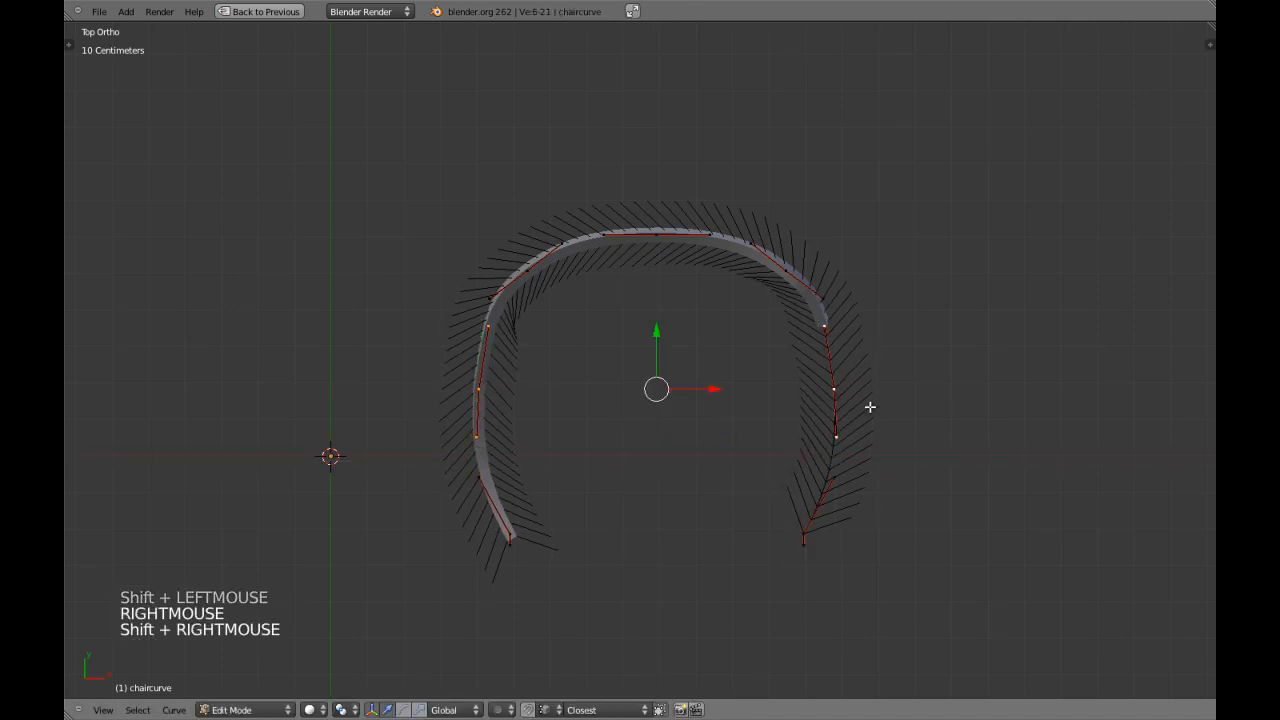
pyautogui.press('s')
pyautogui.keyDown('shift'); pyautogui.click(891, 409); pyautogui.keyUp('shift')
pyautogui.press('Tab')
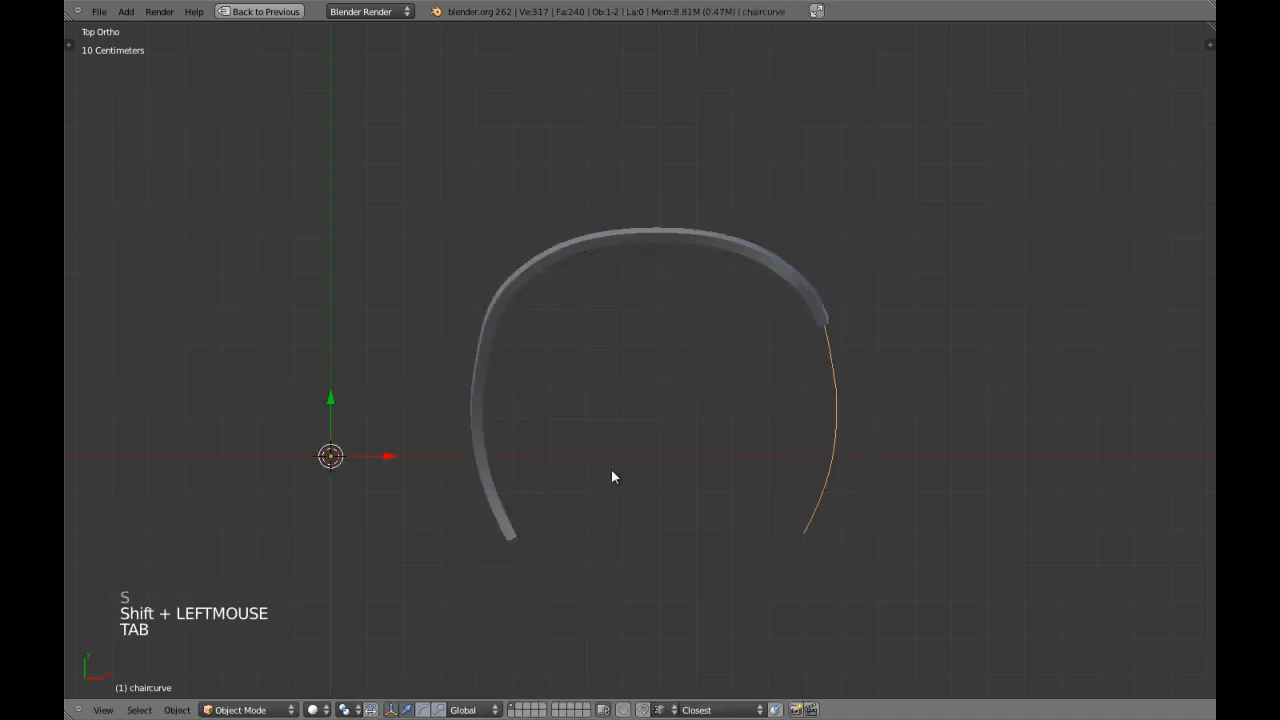
pyautogui.press('a')
pyautogui.press('a')
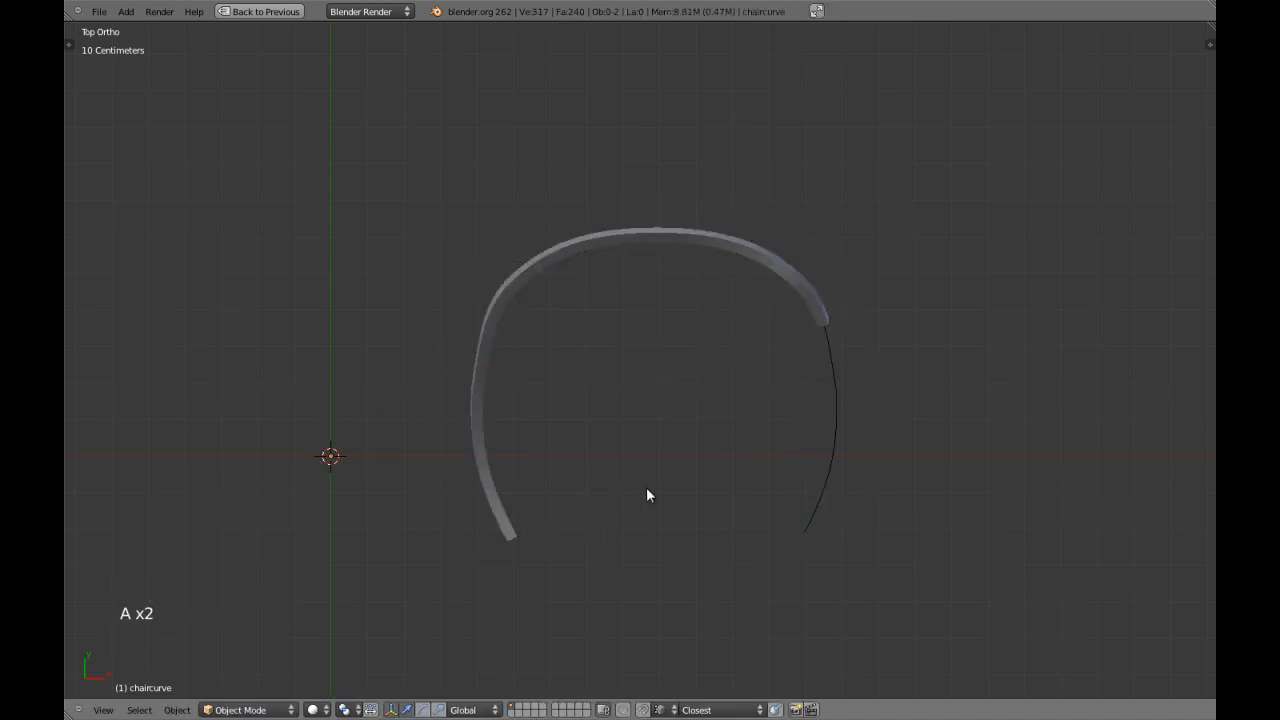
# Edit chaircurve in the front view, scale the upper handles of both side points slightly outward along X, and leave curve editing.
pyautogui.scroll(-3, 643, 490)
pyautogui.moveTo(636, 500); pyautogui.dragTo(580, 388, button='middle')
pyautogui.press('KP_1')
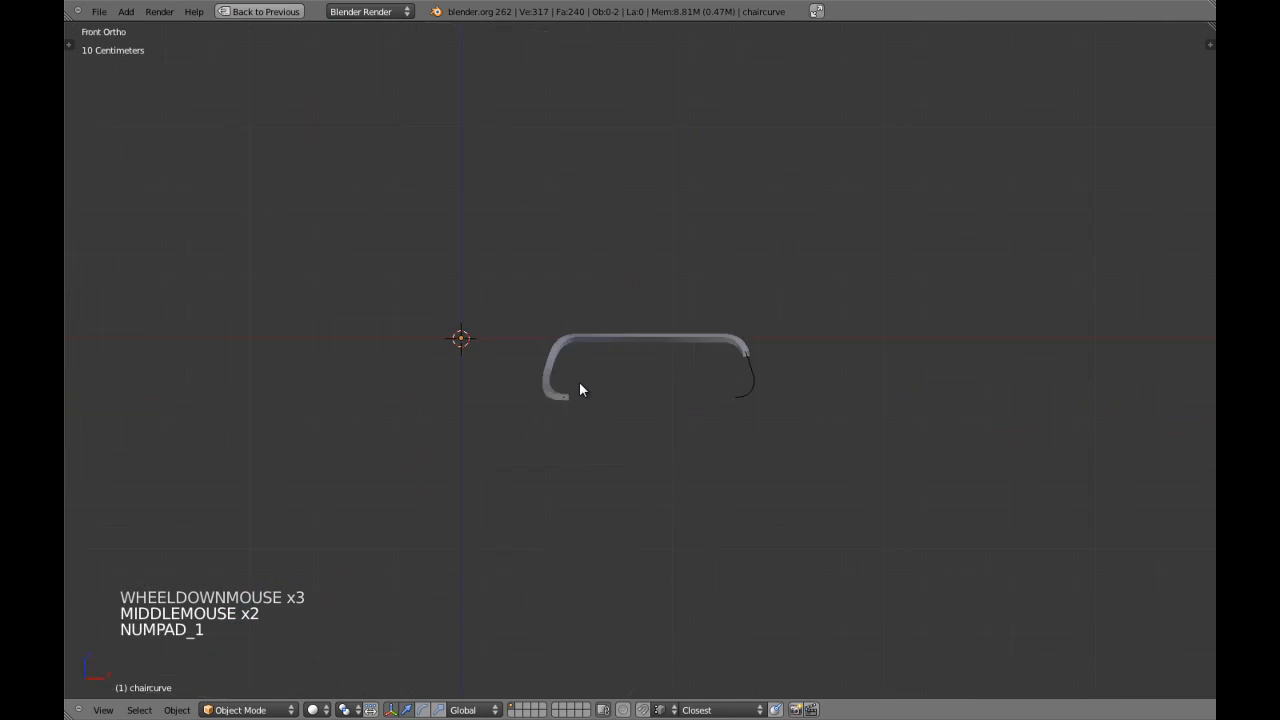
pyautogui.scroll(3, 514, 380)
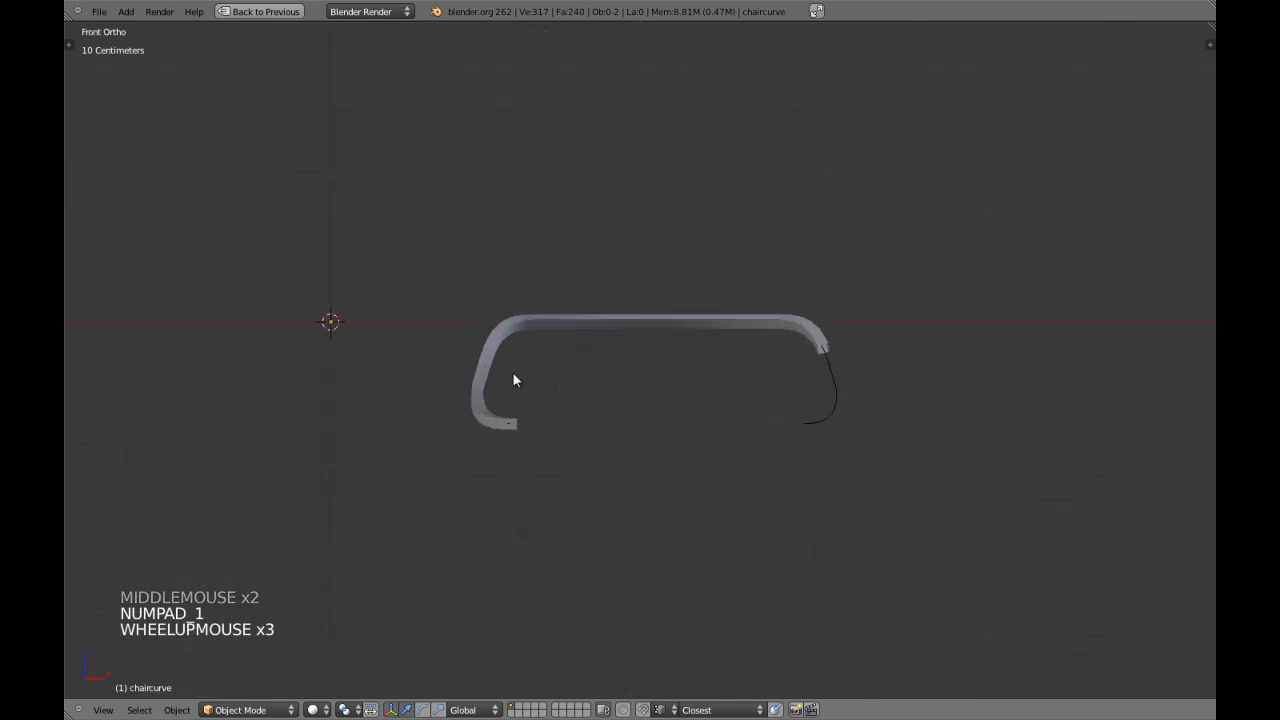
pyautogui.rightClick(839, 389)
pyautogui.scroll(3, 766, 426)
pyautogui.press('Tab')
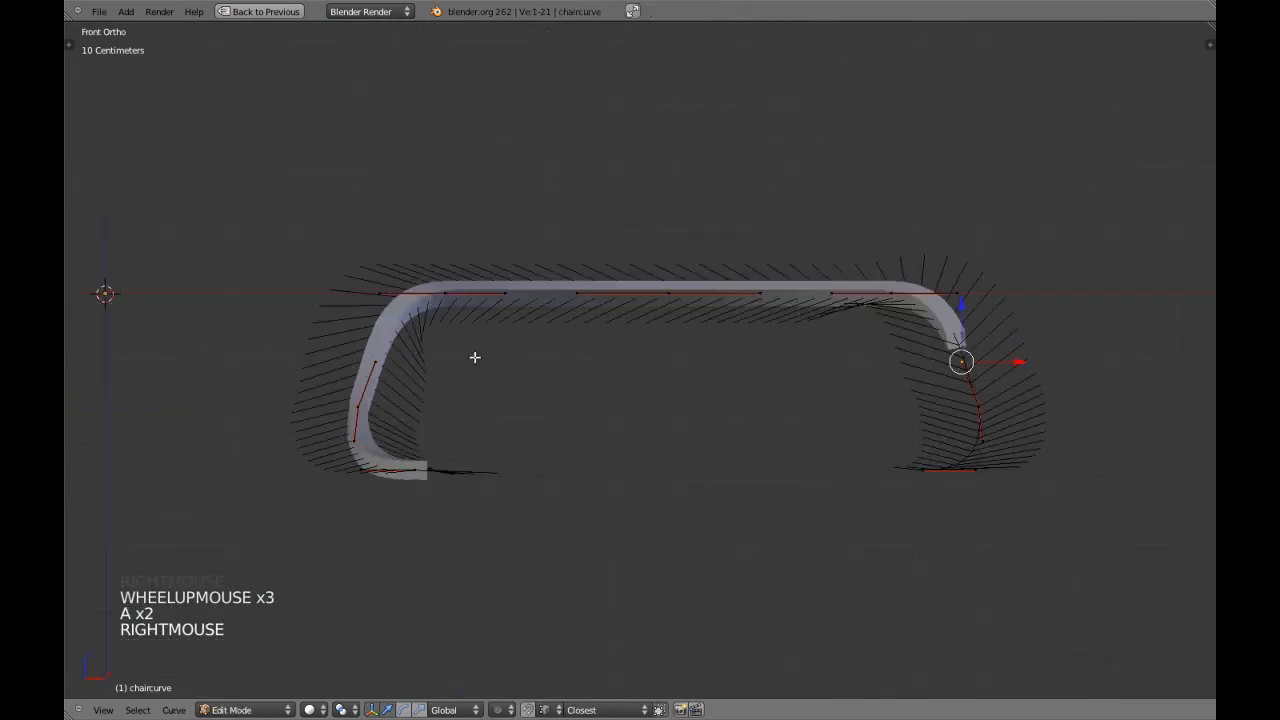
pyautogui.keyDown('shift'); pyautogui.rightClick(395, 357); pyautogui.keyUp('shift')
pyautogui.press('s')
pyautogui.press('x')
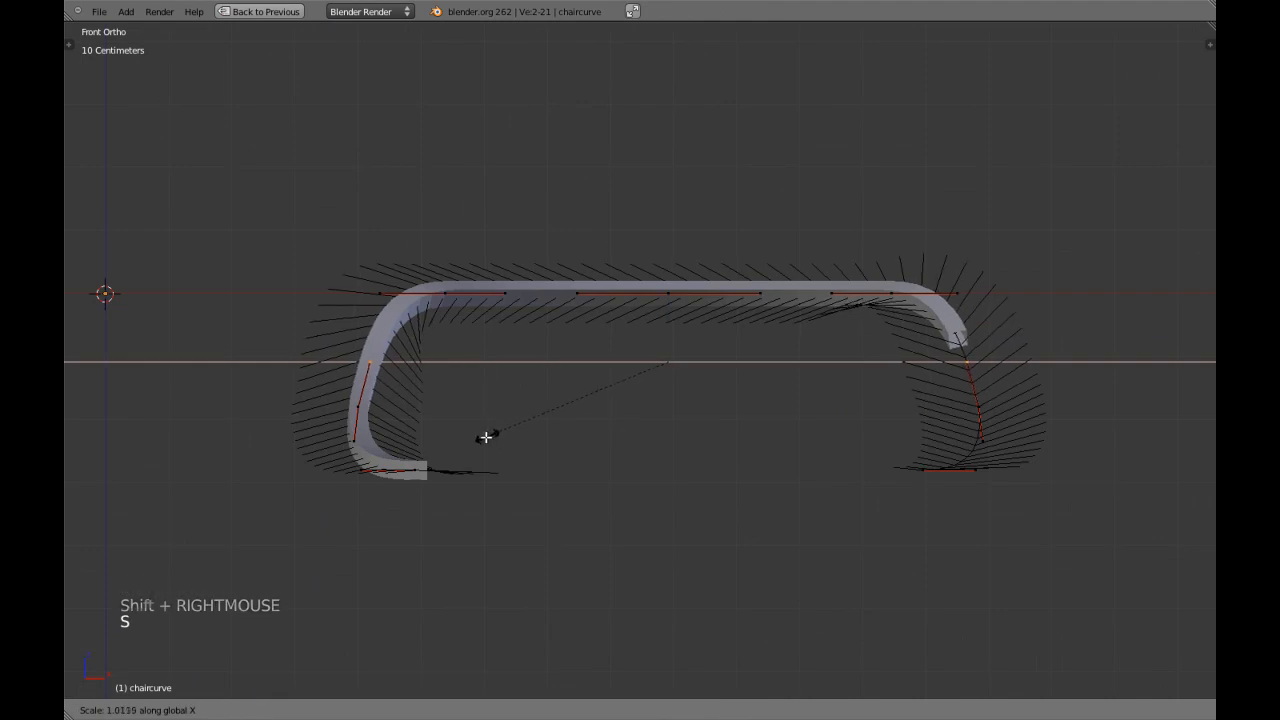
pyautogui.keyDown('shift'); pyautogui.click(474, 437); pyautogui.keyUp('shift')
pyautogui.press('Tab')
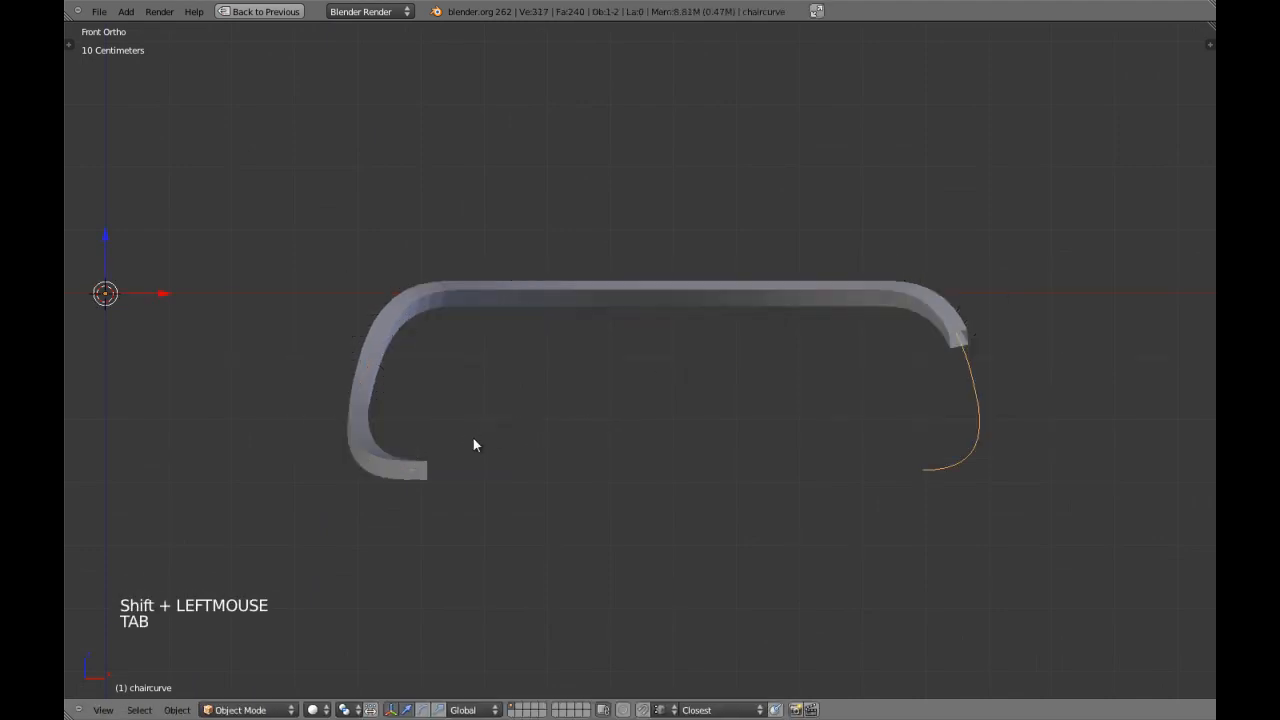
# Examine the frame from the top, front and side, and deselect everything.
pyautogui.press('KP_7')
pyautogui.scroll(-2, 562, 448)
pyautogui.scroll(-1, 575, 445)
pyautogui.press('KP_1')
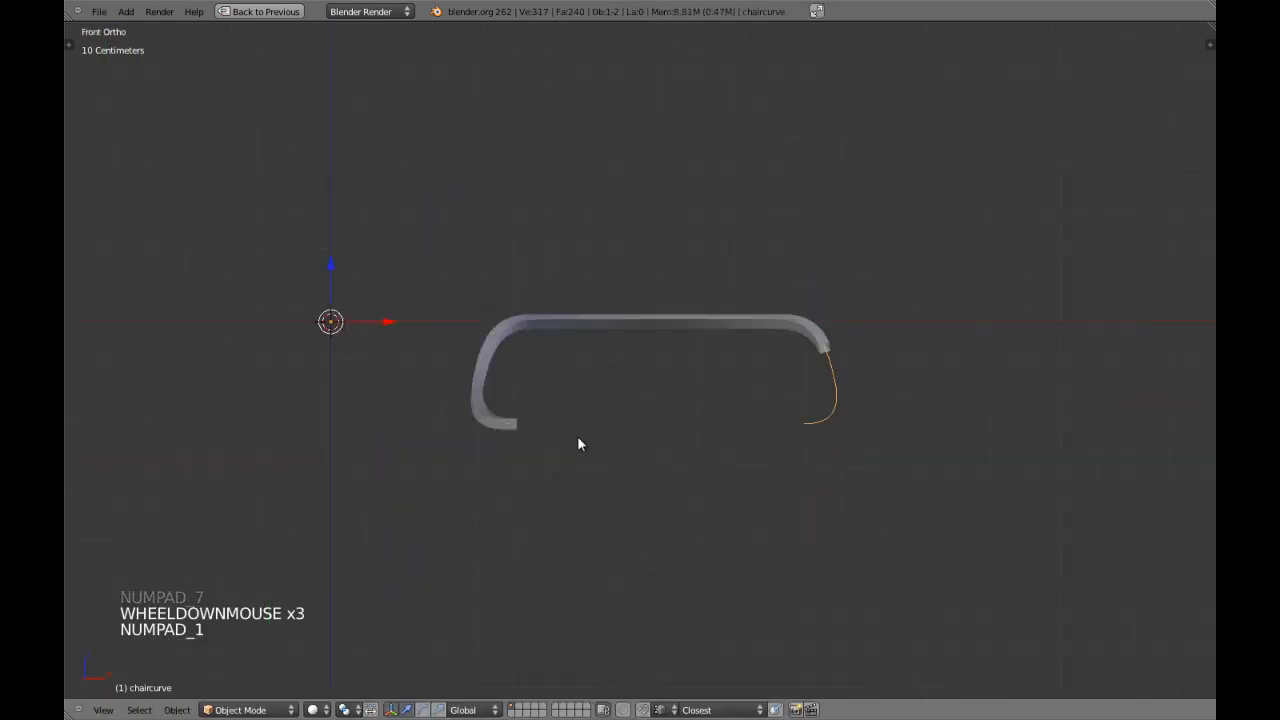
pyautogui.press('KP_3')
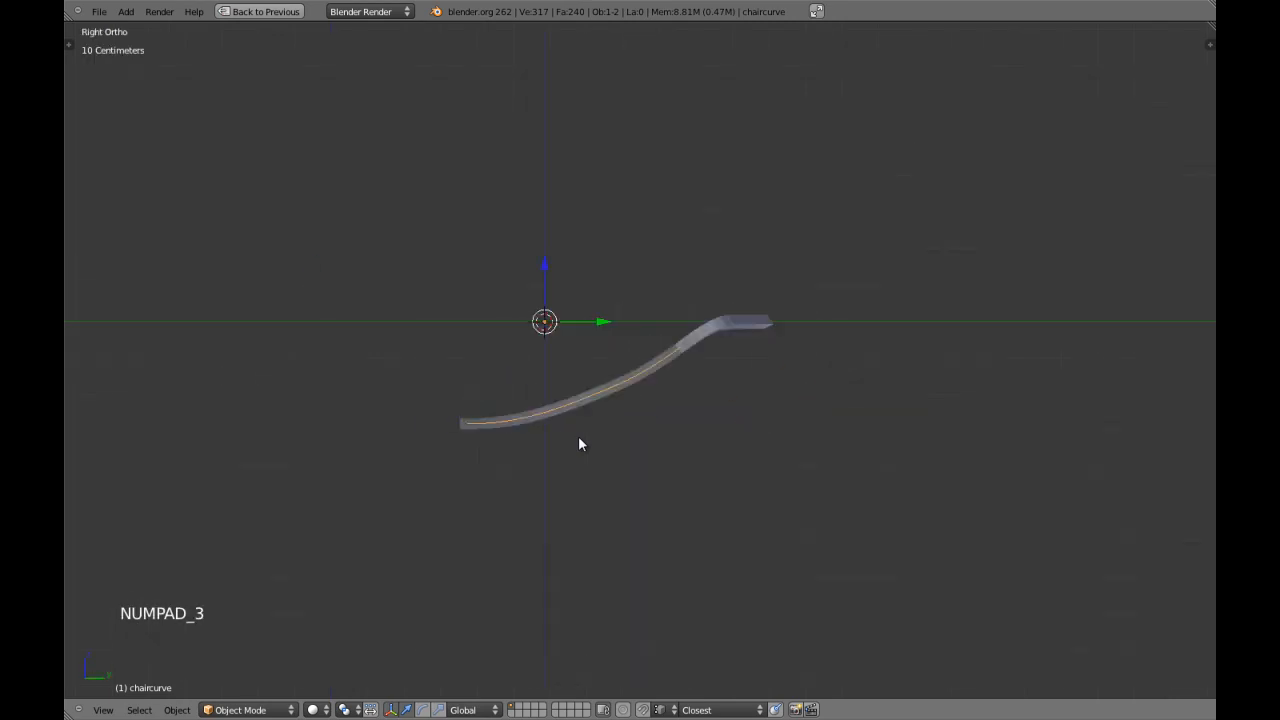
pyautogui.scroll(4, 645, 440)
pyautogui.scroll(-3, 645, 440)
pyautogui.press('a')
pyautogui.moveTo(645, 440); pyautogui.dragTo(591, 424, button='middle')
pyautogui.press('KP_3')
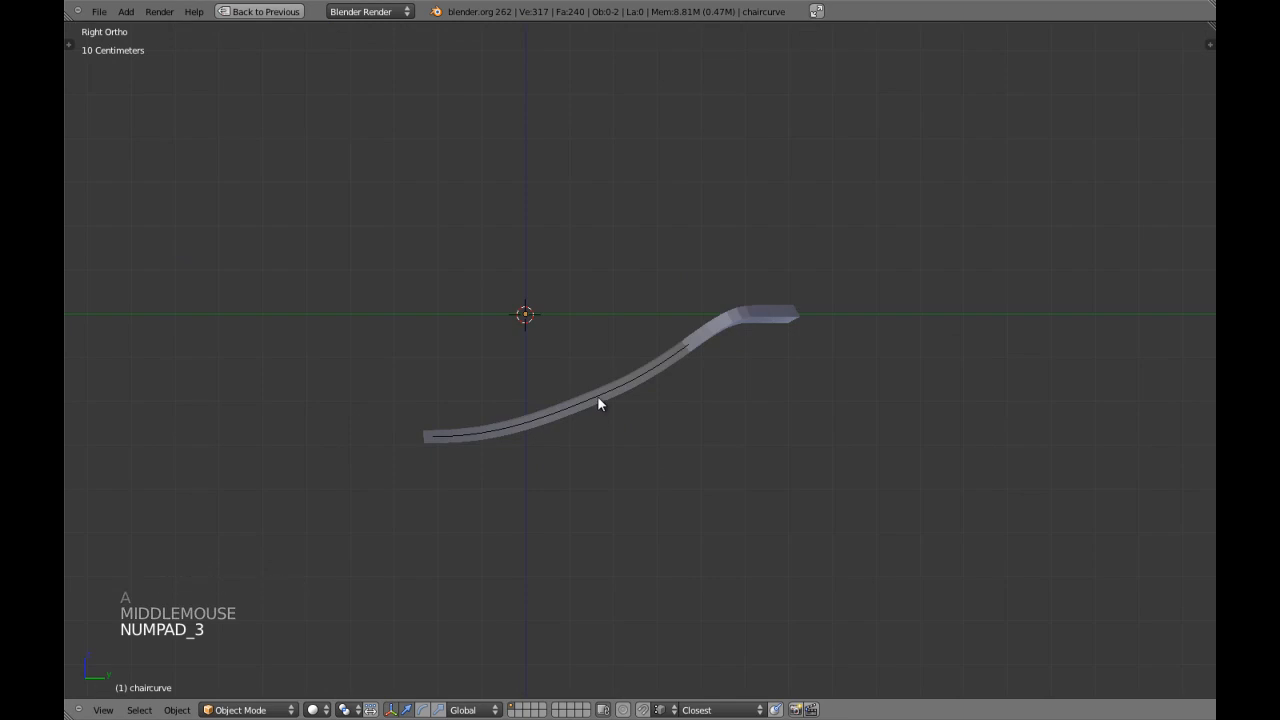
# Select chaircurve, open it for point editing, clear the point selection and view it at a slight angle.
pyautogui.rightClick(595, 404)
pyautogui.press('Tab')
pyautogui.press('a')
pyautogui.press('a')
pyautogui.press('a')
pyautogui.moveTo(609, 429); pyautogui.dragTo(604, 458, button='middle')
pyautogui.press('a')
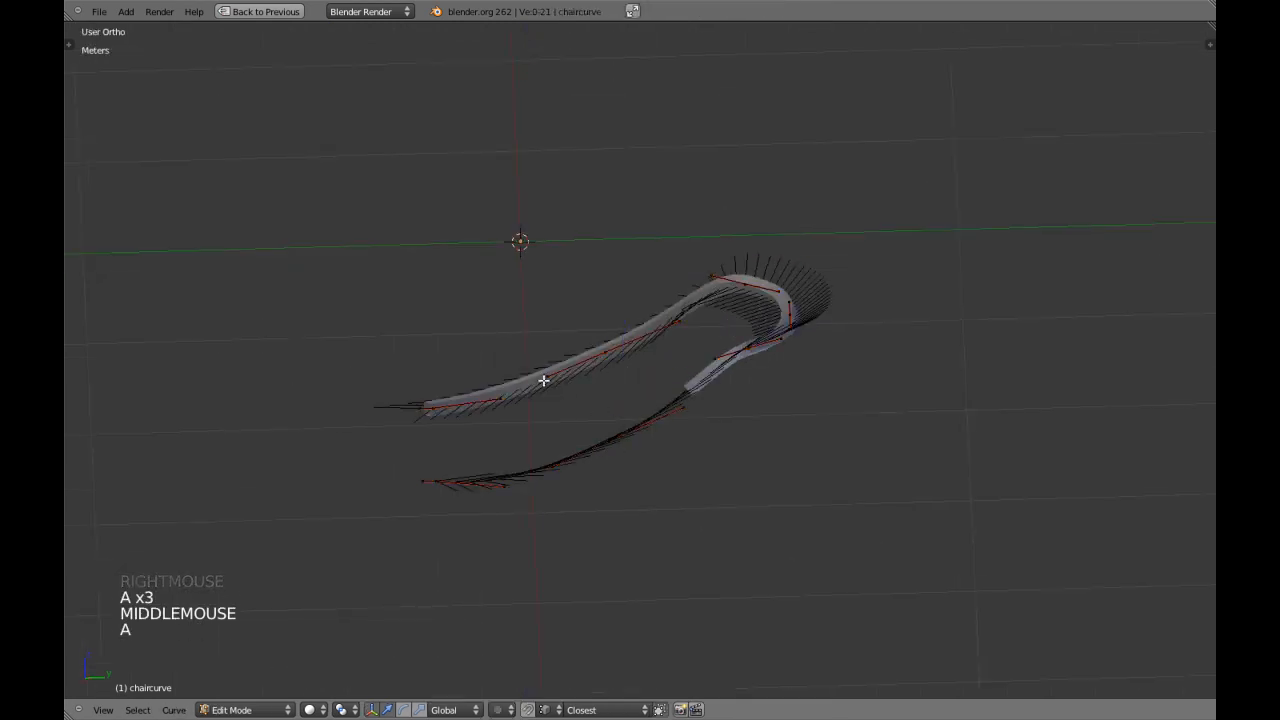
pyautogui.keyDown('shift'); pyautogui.rightClick(561, 480); pyautogui.keyUp('shift')
pyautogui.keyDown('shift'); pyautogui.rightClick(679, 402); pyautogui.keyUp('shift')
pyautogui.keyDown('shift'); pyautogui.rightClick(681, 345); pyautogui.keyUp('shift')
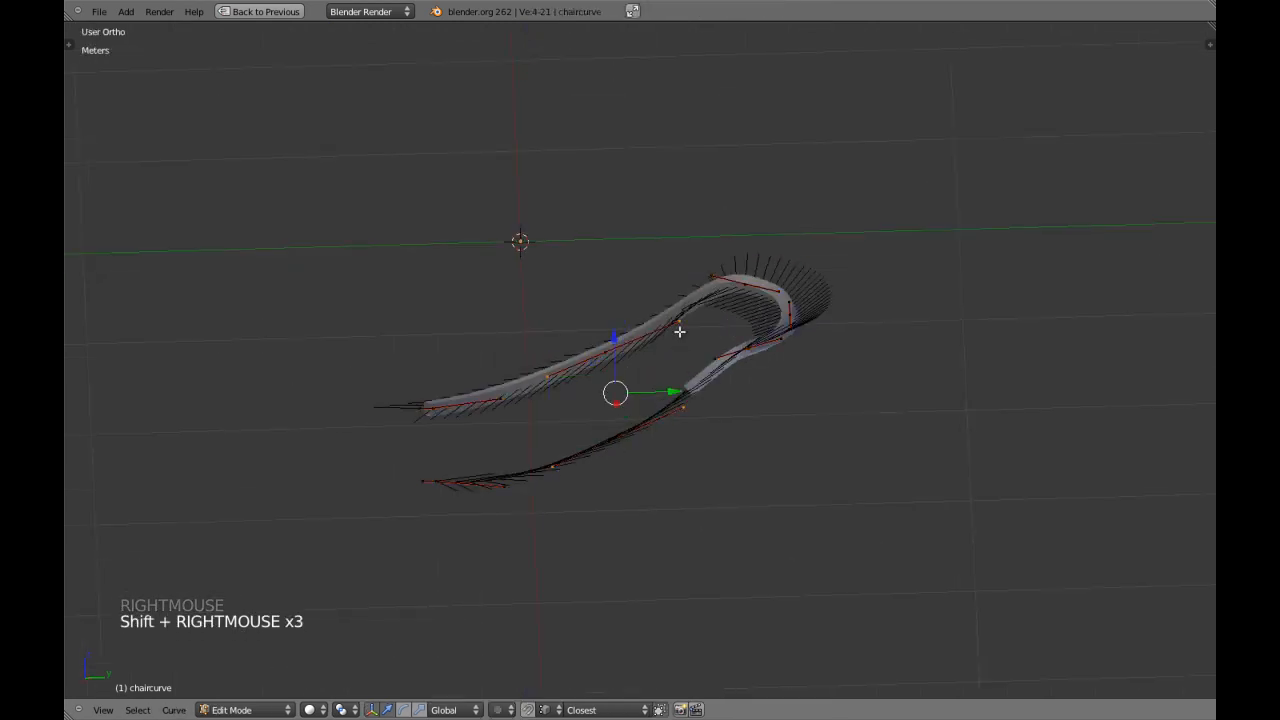
pyautogui.press('KP_3')
pyautogui.scroll(4, 640, 360)
pyautogui.keyDown('shift'); pyautogui.moveTo(637, 366); pyautogui.dragTo(660, 343, button='middle'); pyautogui.keyUp('shift')
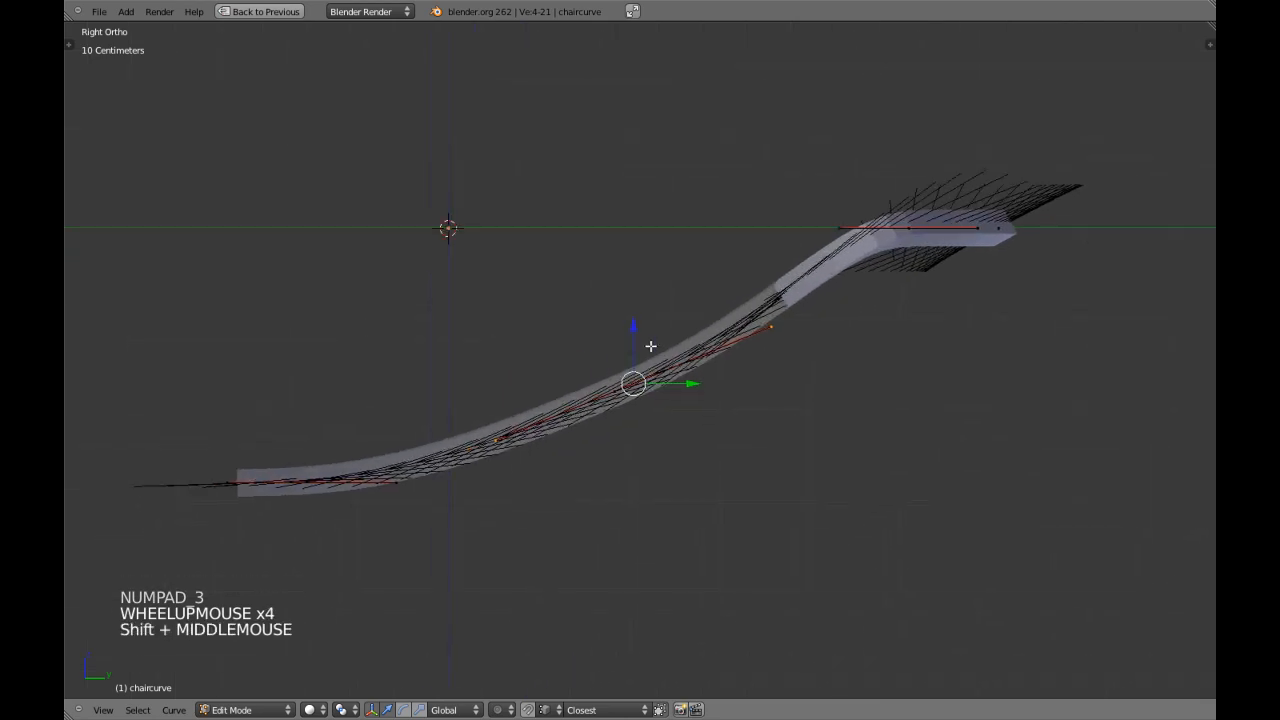
pyautogui.press('g')
pyautogui.press('z')
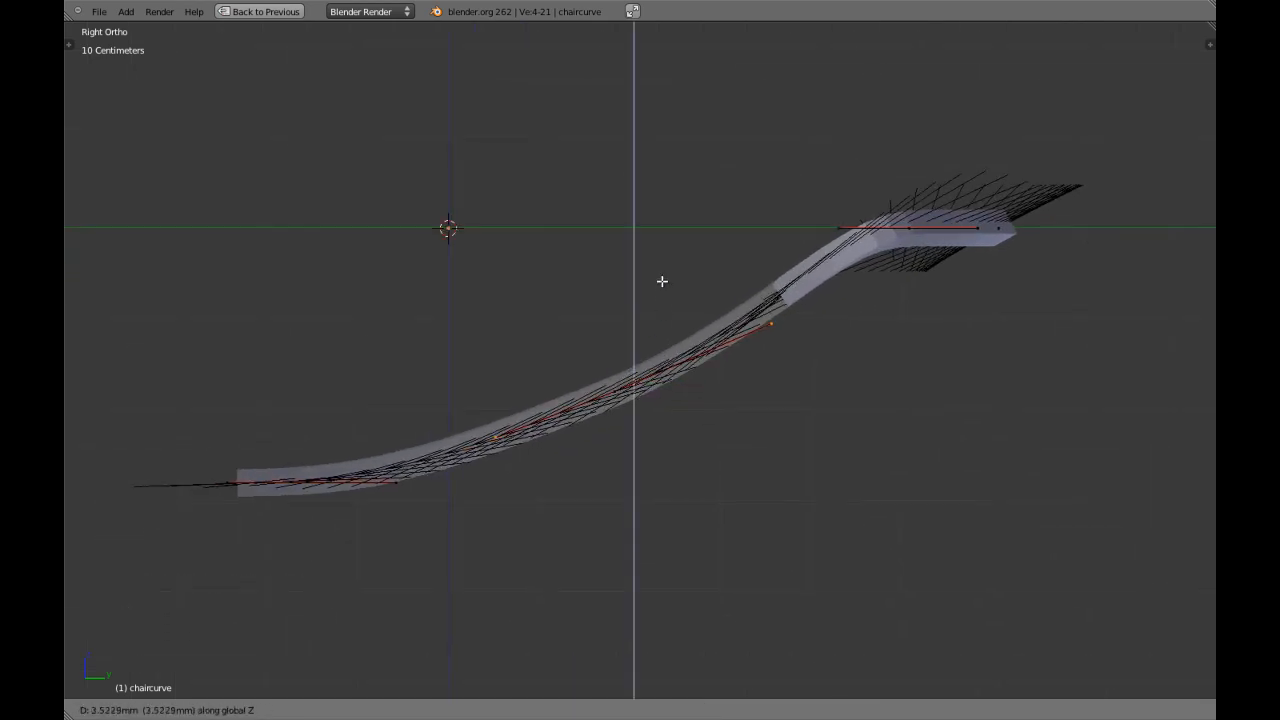
pyautogui.keyDown('shift'); pyautogui.rightClick(662, 281); pyautogui.keyUp('shift')
pyautogui.press('Tab')
pyautogui.press('Tab')
# Select chaircurve's two side points with their handles and rotate them very slightly in the side view.
pyautogui.moveTo(628, 382); pyautogui.dragTo(626, 420, button='middle')
pyautogui.press('a')
pyautogui.rightClick(614, 418)
pyautogui.keyDown('shift'); pyautogui.rightClick(613, 364); pyautogui.keyUp('shift')
pyautogui.press('KP_3')
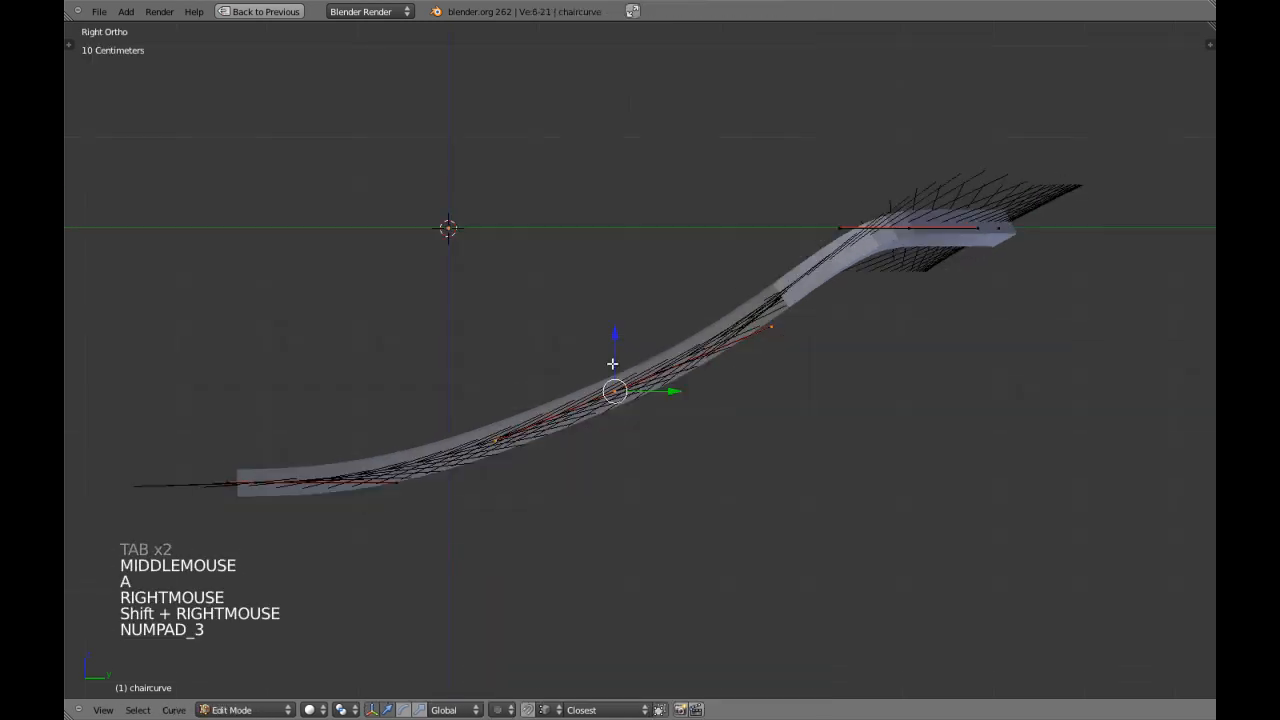
pyautogui.press('r')
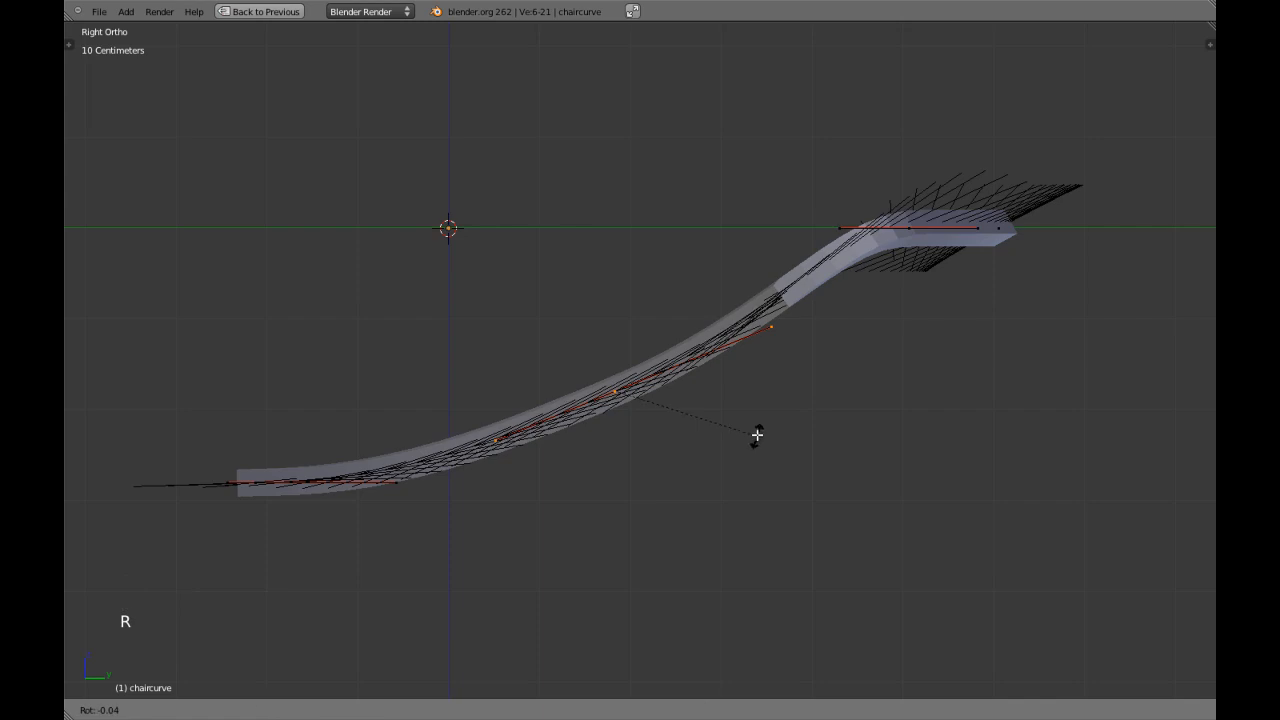
pyautogui.keyDown('shift'); pyautogui.click(777, 389); pyautogui.keyUp('shift')
# Try to lower the upper handles of both side points along Z in the side view.
pyautogui.press('a')
pyautogui.press('c')
pyautogui.rightClick(784, 345)
pyautogui.moveTo(784, 345); pyautogui.dragTo(778, 343, button='middle')
pyautogui.rightClick(777, 343)
pyautogui.keyDown('shift'); pyautogui.rightClick(771, 323); pyautogui.keyUp('shift')
pyautogui.press('KP_3')
pyautogui.moveTo(771, 270); pyautogui.dragTo(776, 291)
# Select the front handles of chaircurve's two back corner points, lower them slightly along Z, and leave curve editing.
pyautogui.moveTo(815, 245); pyautogui.dragTo(832, 232, button='middle')
pyautogui.rightClick(836, 228)
pyautogui.keyDown('shift'); pyautogui.rightClick(836, 244); pyautogui.keyUp('shift')
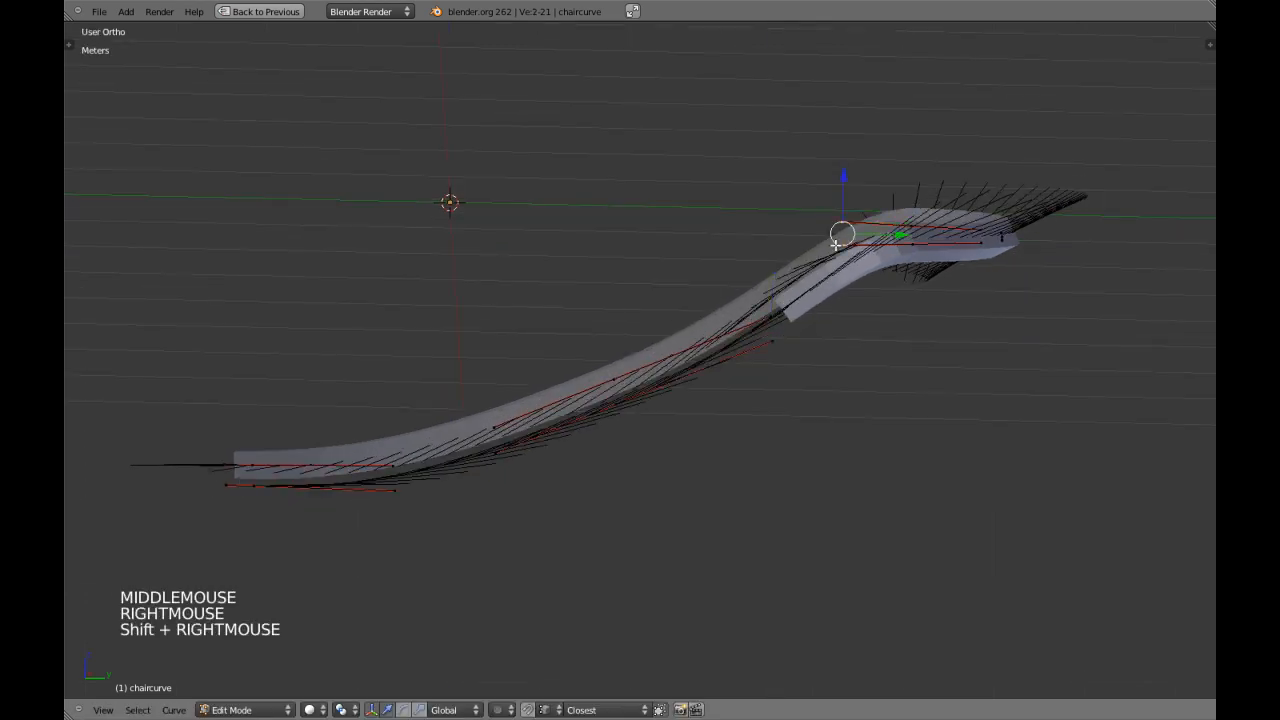
pyautogui.press('KP_3')
pyautogui.moveTo(838, 178); pyautogui.dragTo(840, 191)
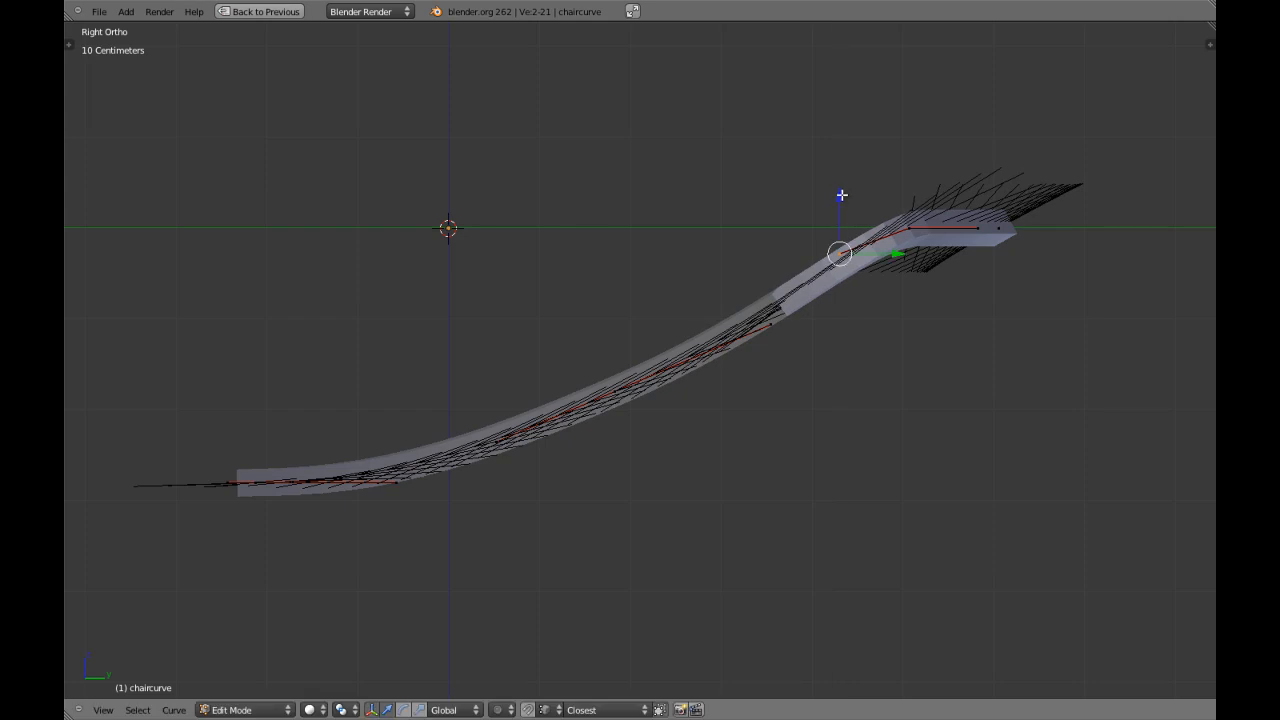
pyautogui.scroll(-4, 719, 371)
pyautogui.press('Tab')
# Deselect everything and examine the frame at an angle and from the top, briefly switching to wireframe.
pyautogui.scroll(-3, 662, 378)
pyautogui.moveTo(662, 378); pyautogui.dragTo(684, 456, button='middle')
pyautogui.press('a')
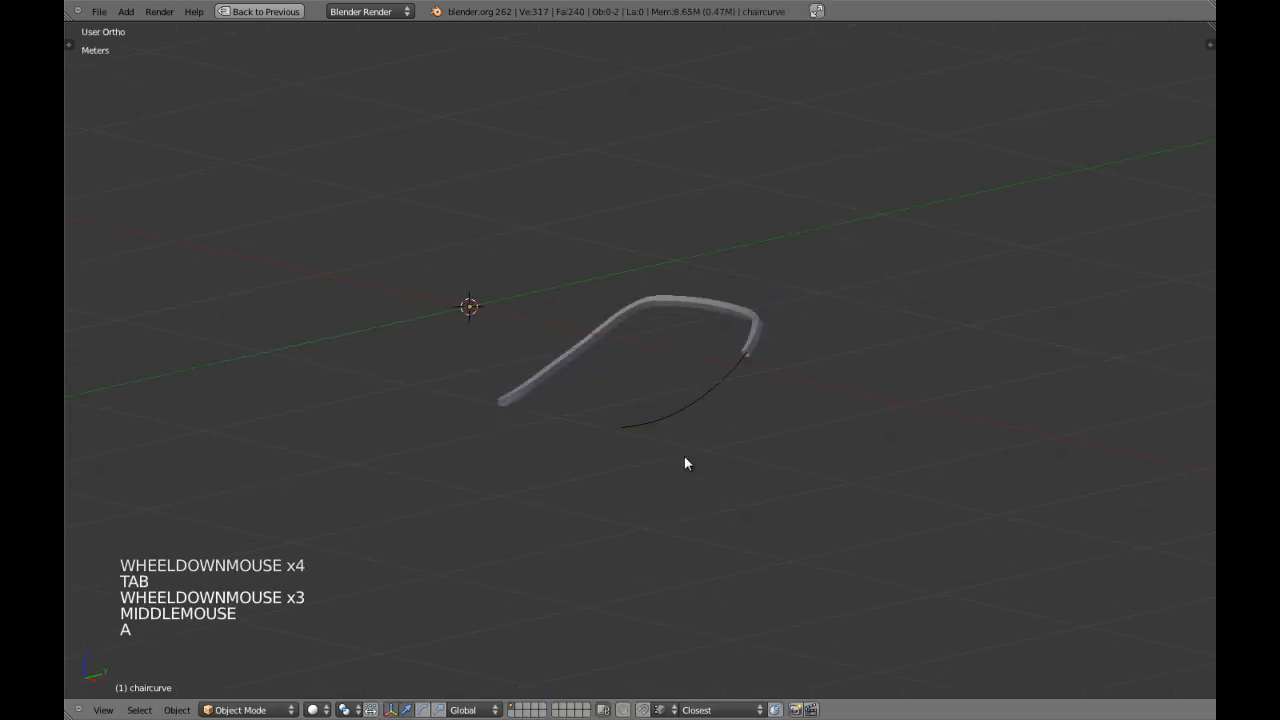
pyautogui.press('KP_7')
pyautogui.scroll(2, 684, 460)
pyautogui.press('z')
pyautogui.press('z')
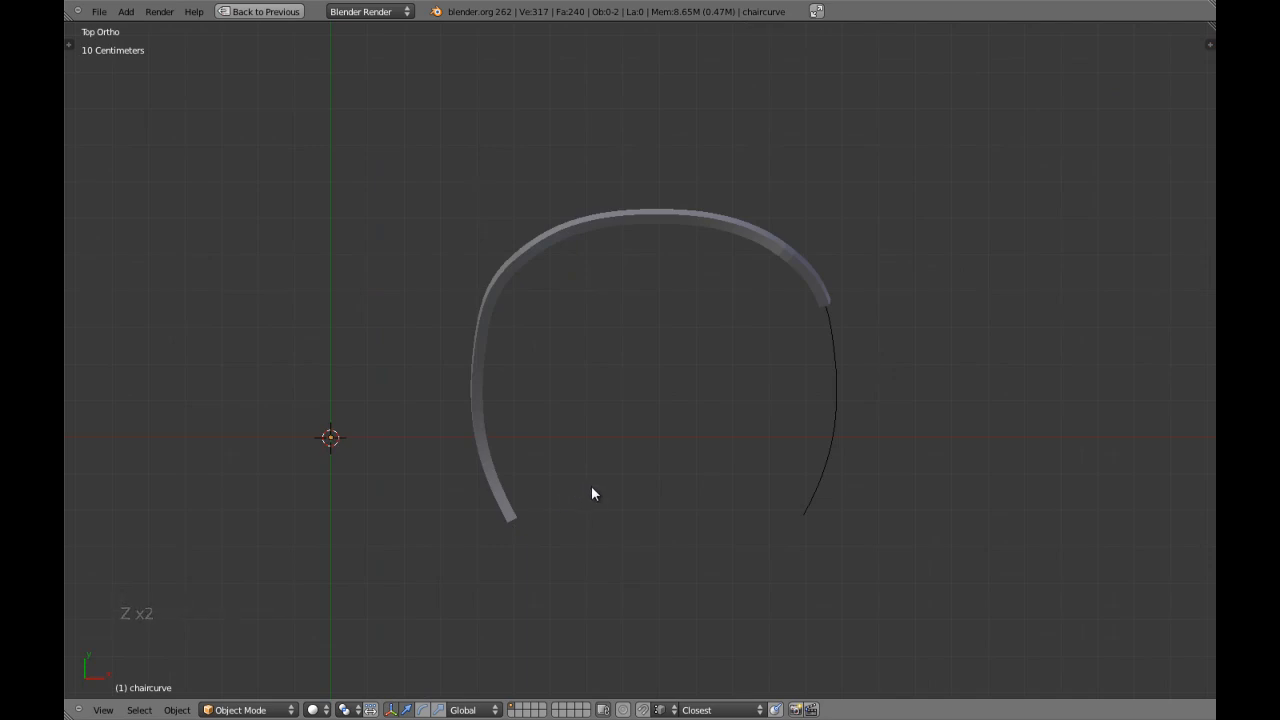
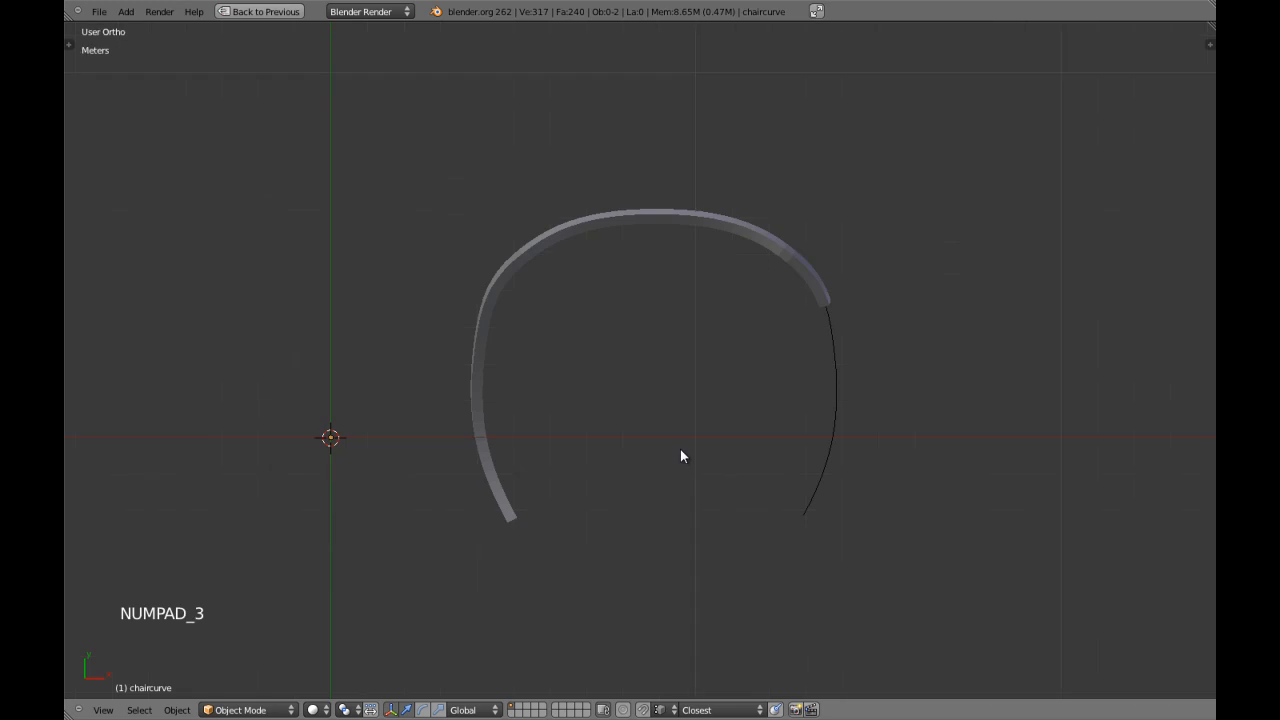
# In the side view, draw a straight vertical Grease Pencil guide line spanning the frame's height near its back bend.
pyautogui.press('KP_3')
pyautogui.scroll(1, 681, 451)
pyautogui.keyDown('shift'); pyautogui.scroll(1, 681, 451); pyautogui.keyUp('shift')
pyautogui.keyDown('shift'); pyautogui.moveTo(681, 451); pyautogui.dragTo(659, 458, button='middle'); pyautogui.keyUp('shift')
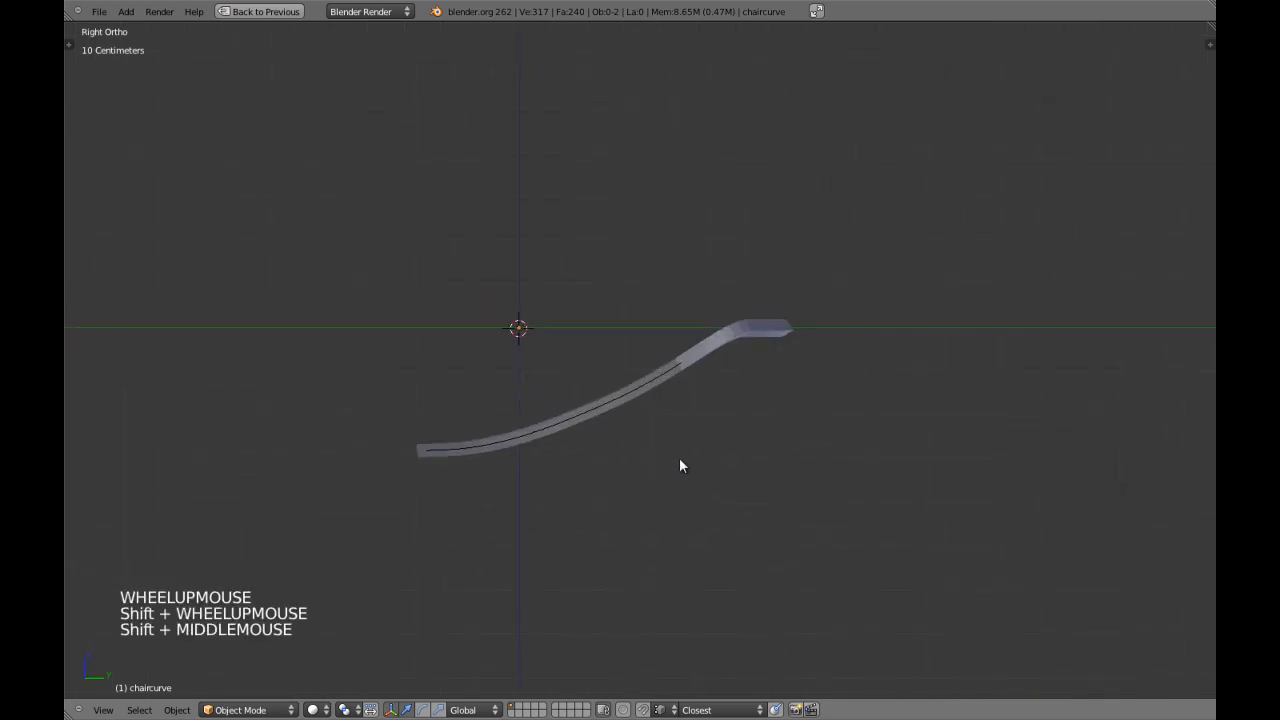
pyautogui.hotkey('ctrl', 'd')
pyautogui.keyDown('ctrl'); pyautogui.moveTo(702, 456); pyautogui.dragTo(703, 419); pyautogui.keyUp('ctrl')
pyautogui.keyDown('ctrl'); pyautogui.moveTo(708, 354); pyautogui.dragTo(712, 324); pyautogui.keyUp('ctrl')
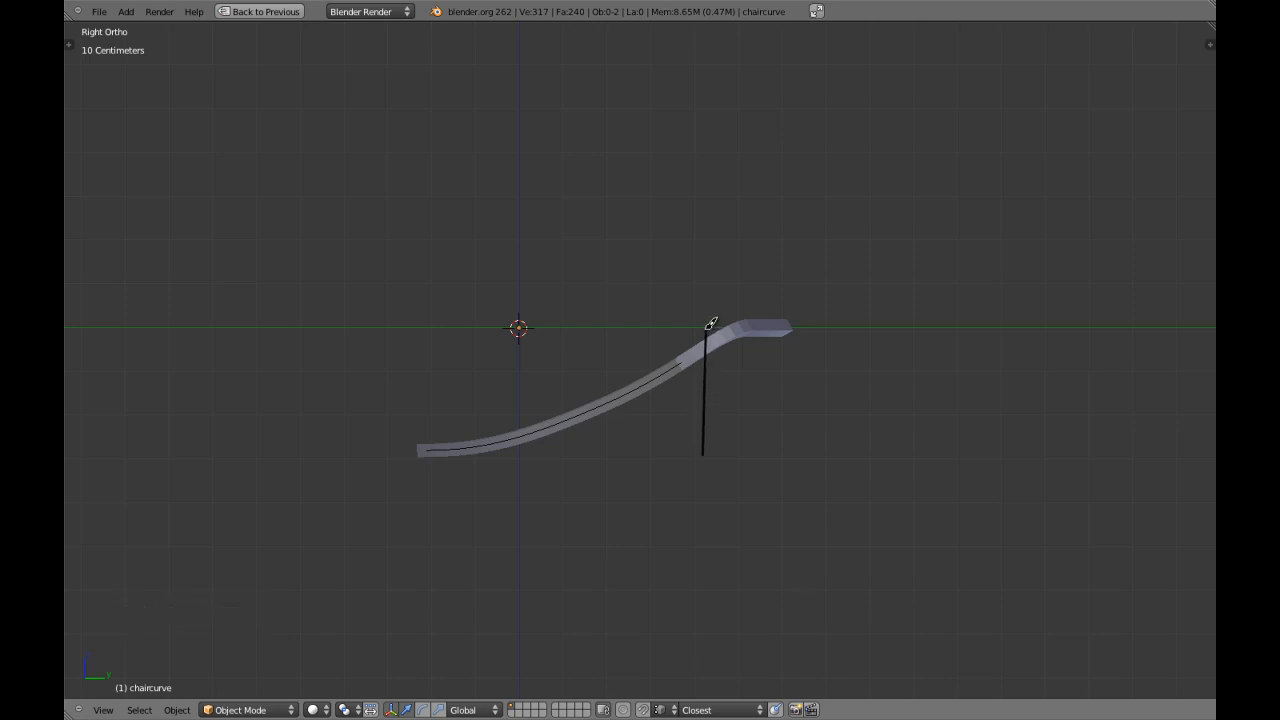
pyautogui.hotkey('ctrl', 'd')
pyautogui.hotkey('ctrl', 'd')
# Examine the frame and the vertical guide line in the side and front views.
pyautogui.scroll(-1, 757, 466)
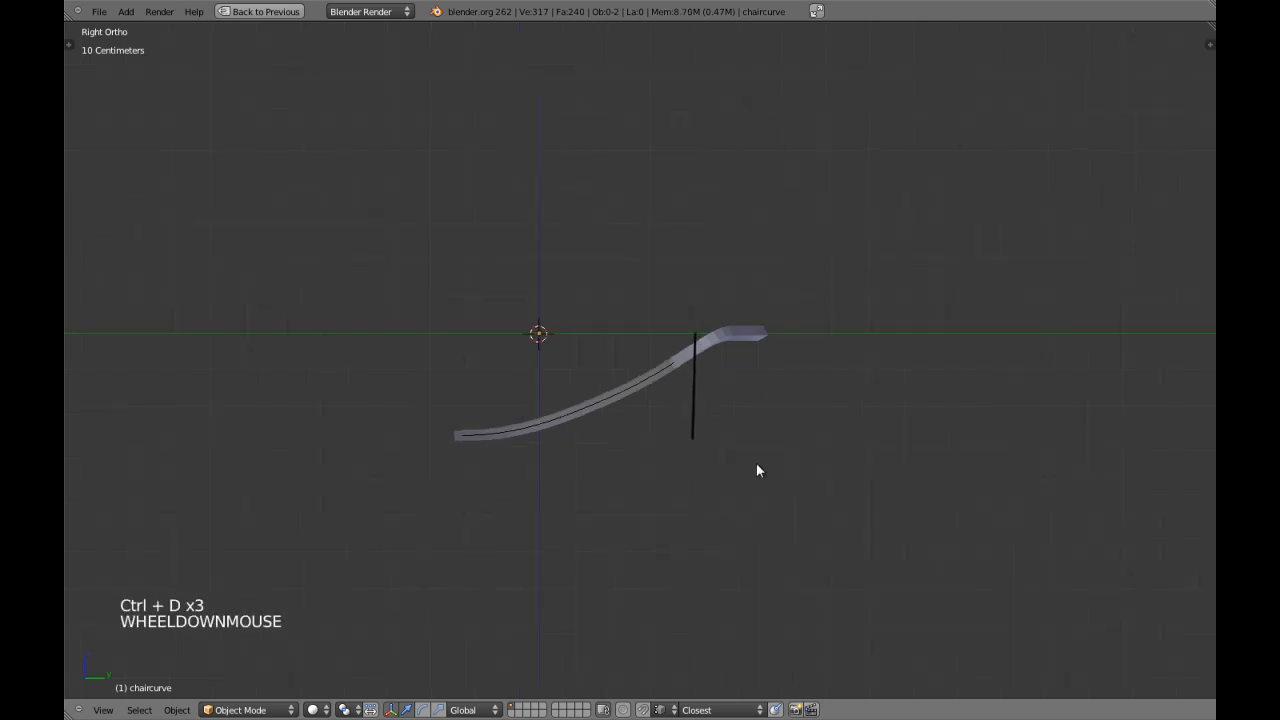
pyautogui.scroll(3, 752, 472)
pyautogui.keyDown('shift'); pyautogui.moveTo(751, 471); pyautogui.dragTo(607, 438, button='middle'); pyautogui.keyUp('shift')
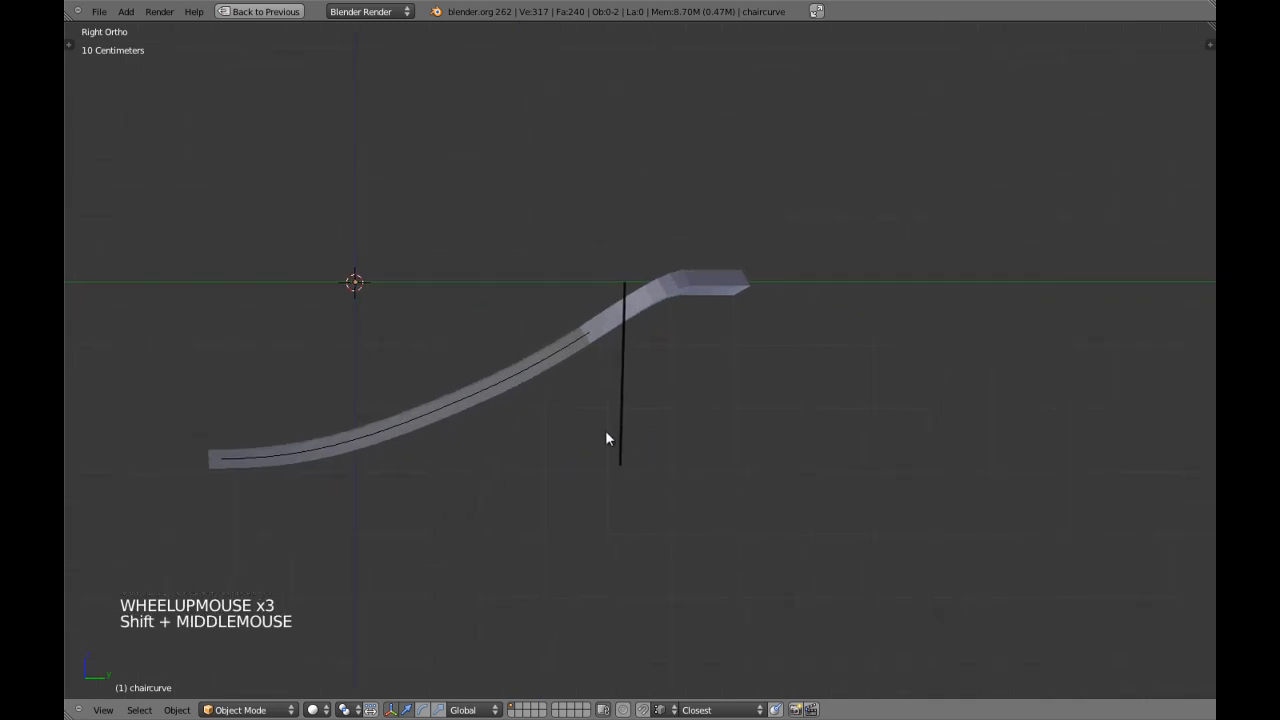
pyautogui.press('KP_1')
pyautogui.scroll(-5, 657, 428)
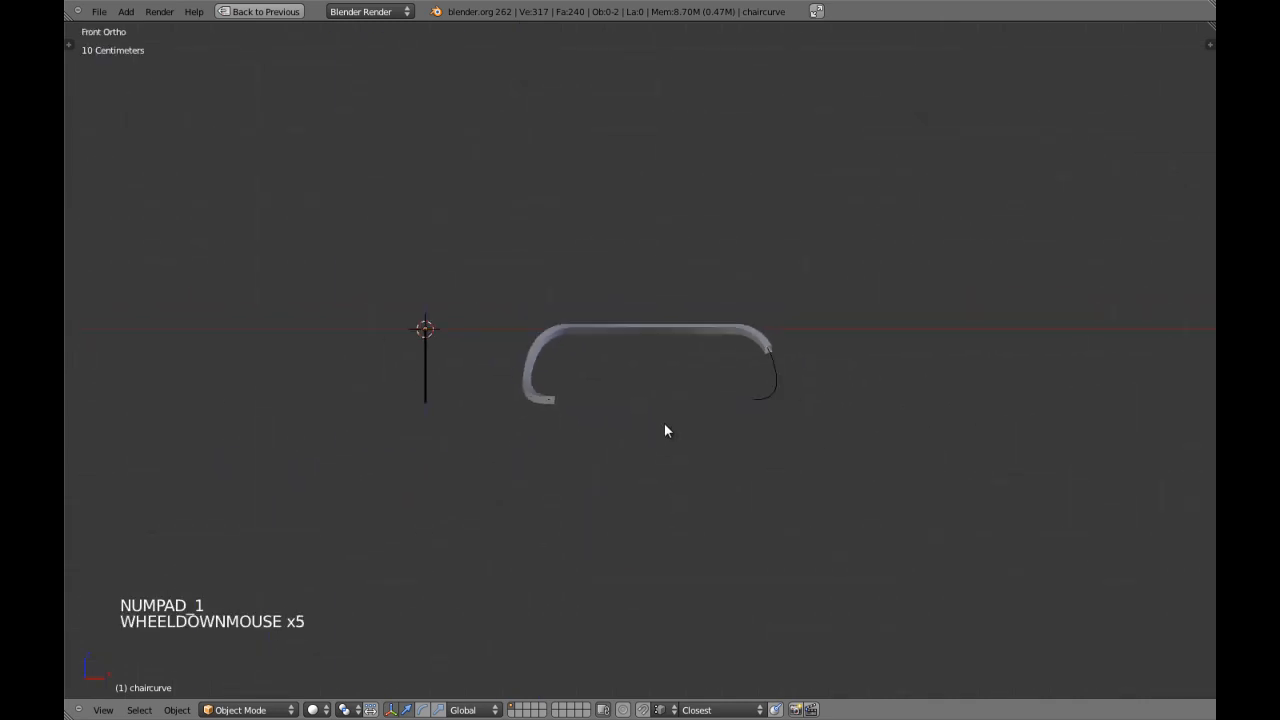
pyautogui.hotkey('shift', 'space')
pyautogui.scroll(7, 674, 406)
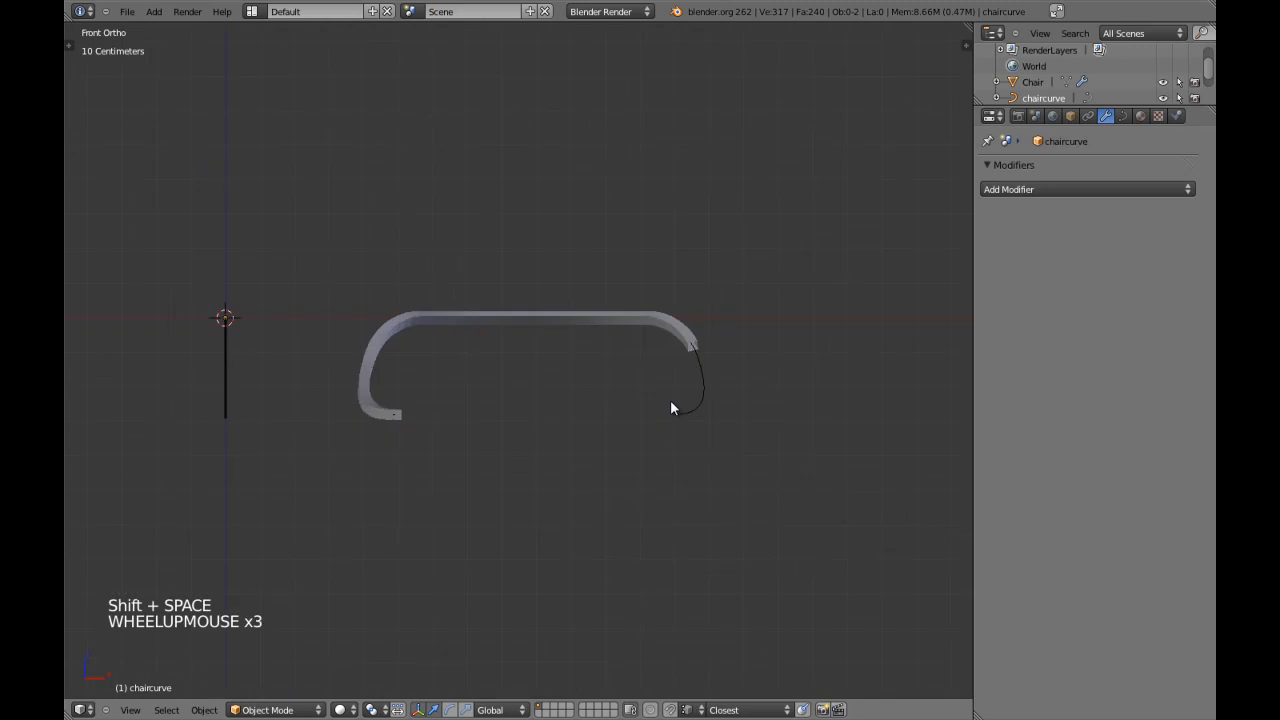
pyautogui.keyDown('shift'); pyautogui.moveTo(513, 410); pyautogui.dragTo(560, 409, button='middle'); pyautogui.keyUp('shift')
pyautogui.scroll(-3, 560, 409)
pyautogui.hotkey('shift', 'space')
pyautogui.scroll(-2, 611, 420)
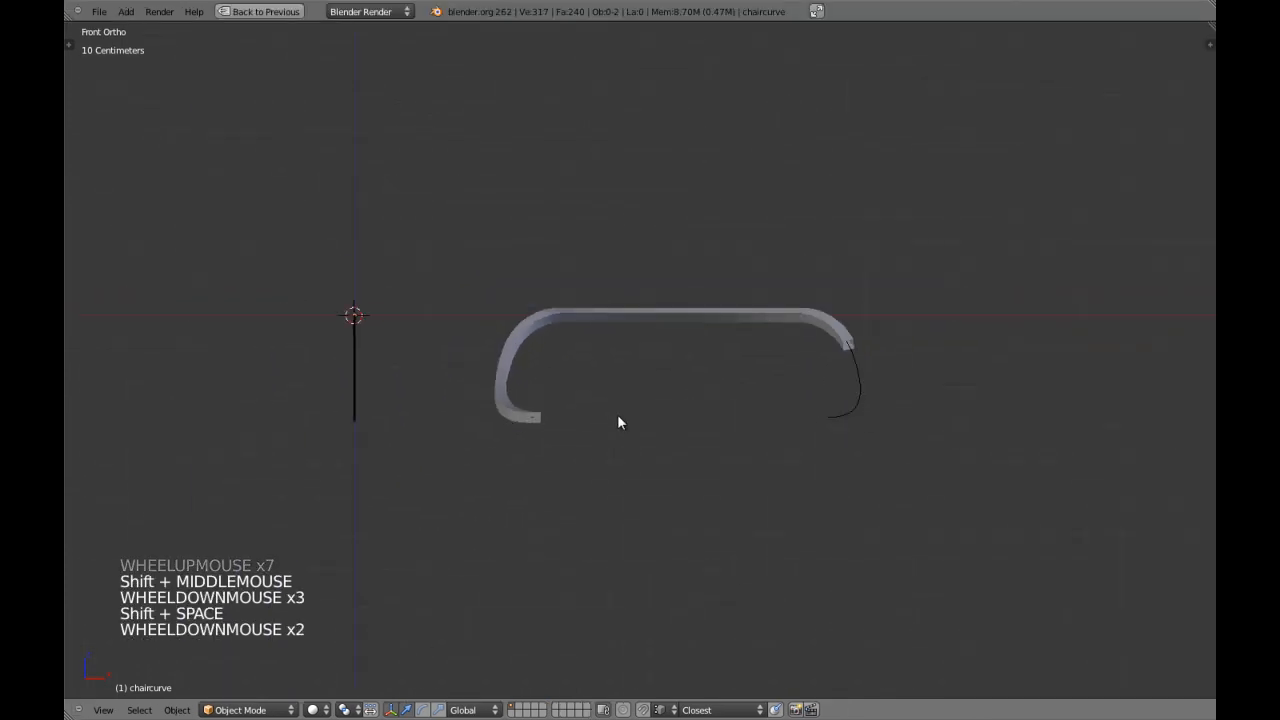
pyautogui.scroll(1, 622, 422)
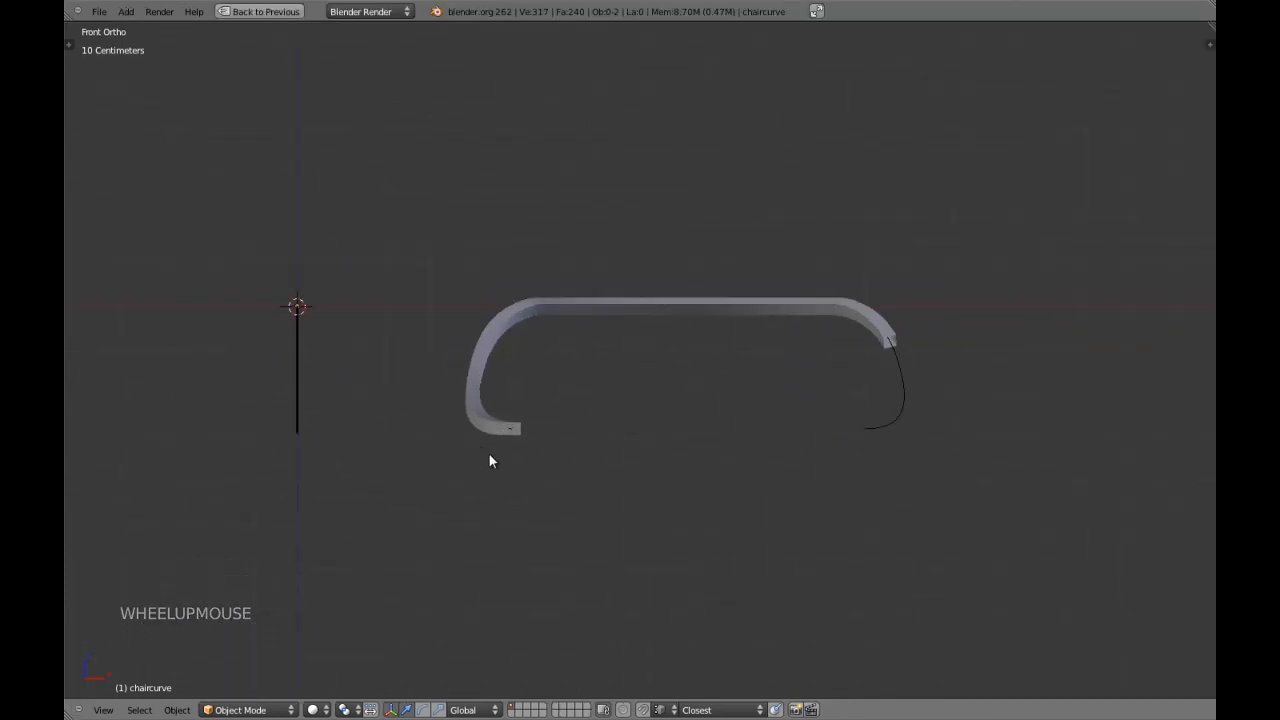
# Handwrite 30 beside the vertical guide line with Grease Pencil in the front view.
pyautogui.press('d')
pyautogui.press('d')
pyautogui.press('d')
pyautogui.moveTo(200, 353)
pyautogui.mouseDown()
pyautogui.moveTo(214, 371)
pyautogui.moveTo(197, 372)
pyautogui.moveTo(230, 346)
pyautogui.mouseUp()
pyautogui.press('d')
pyautogui.press('d')
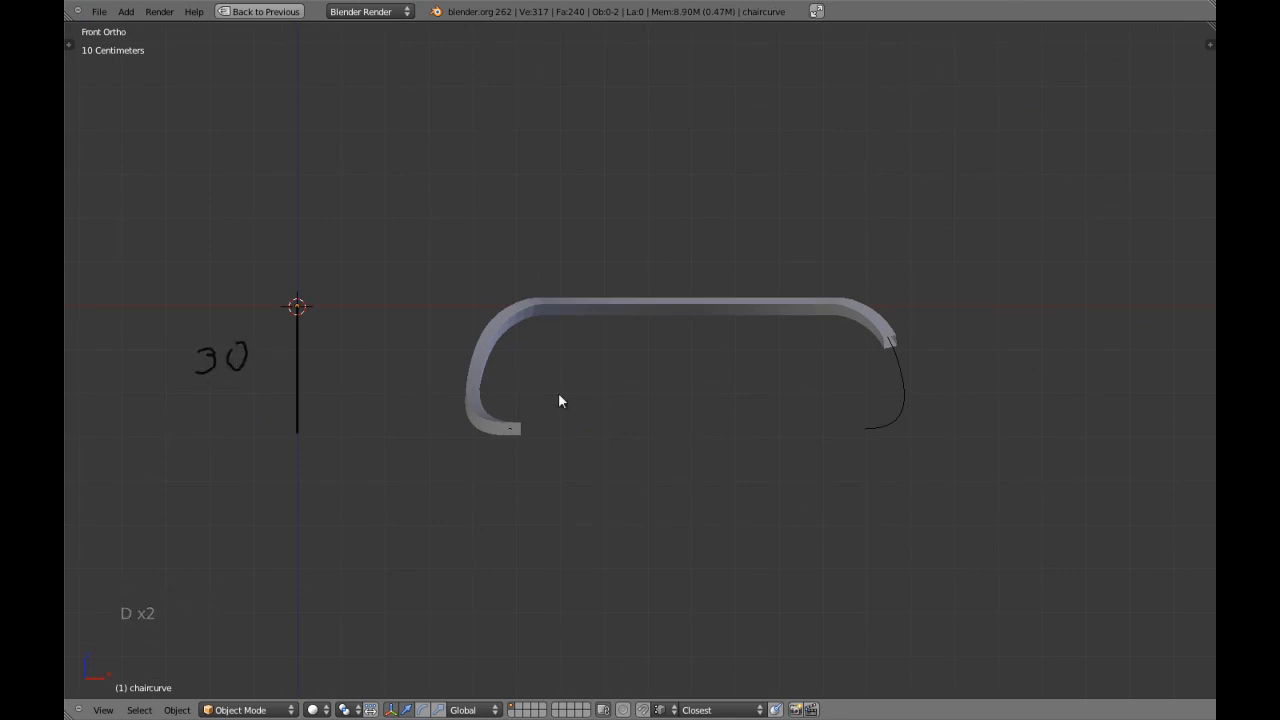
pyautogui.press('a')
pyautogui.press('g')
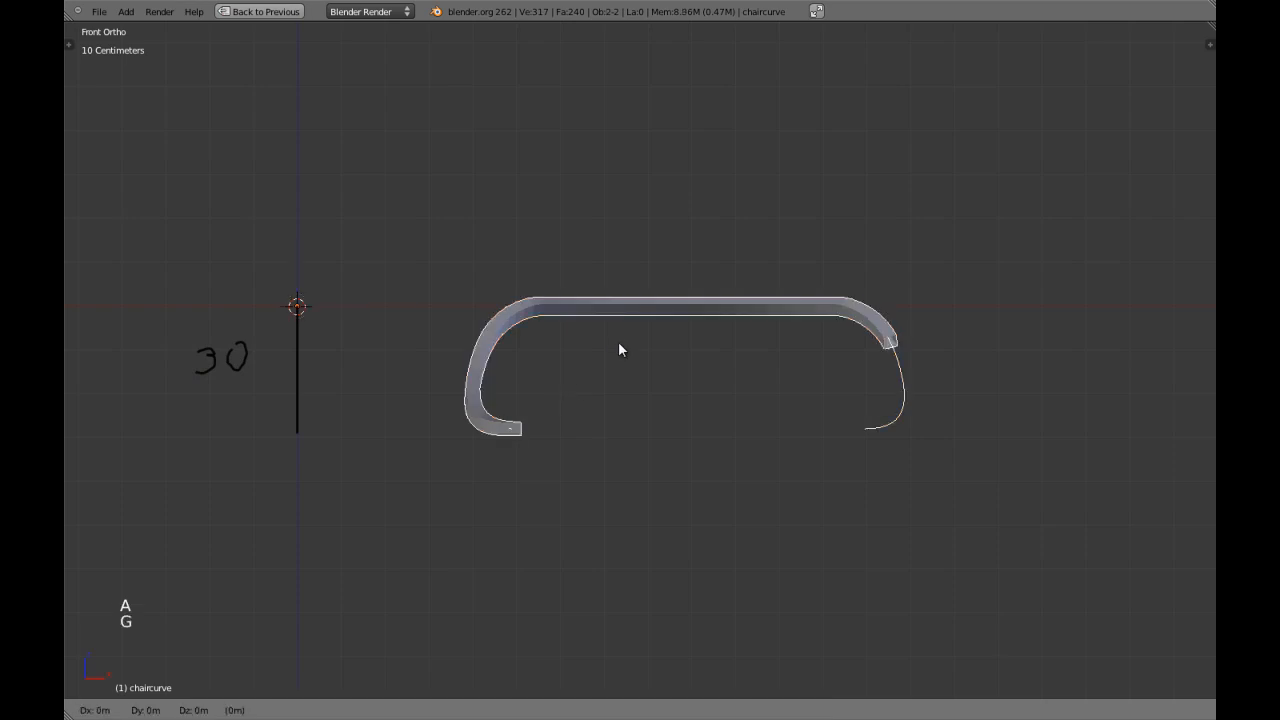
pyautogui.keyDown('shift'); pyautogui.click(499, 352); pyautogui.keyUp('shift')
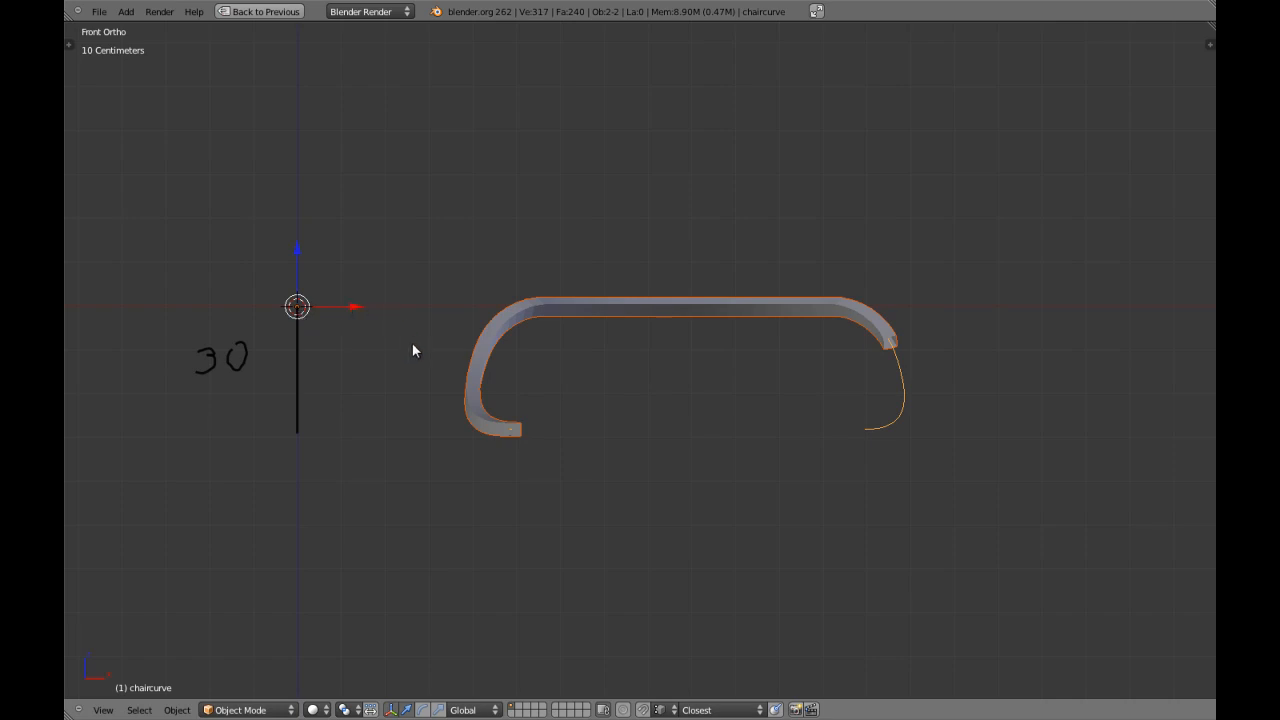
# Select the Chair bar, toggle its Curve modifier's viewport display off and back on, and reselect chaircurve.
pyautogui.hotkey('shift', 'space')
pyautogui.press('z')
pyautogui.rightClick(668, 344)
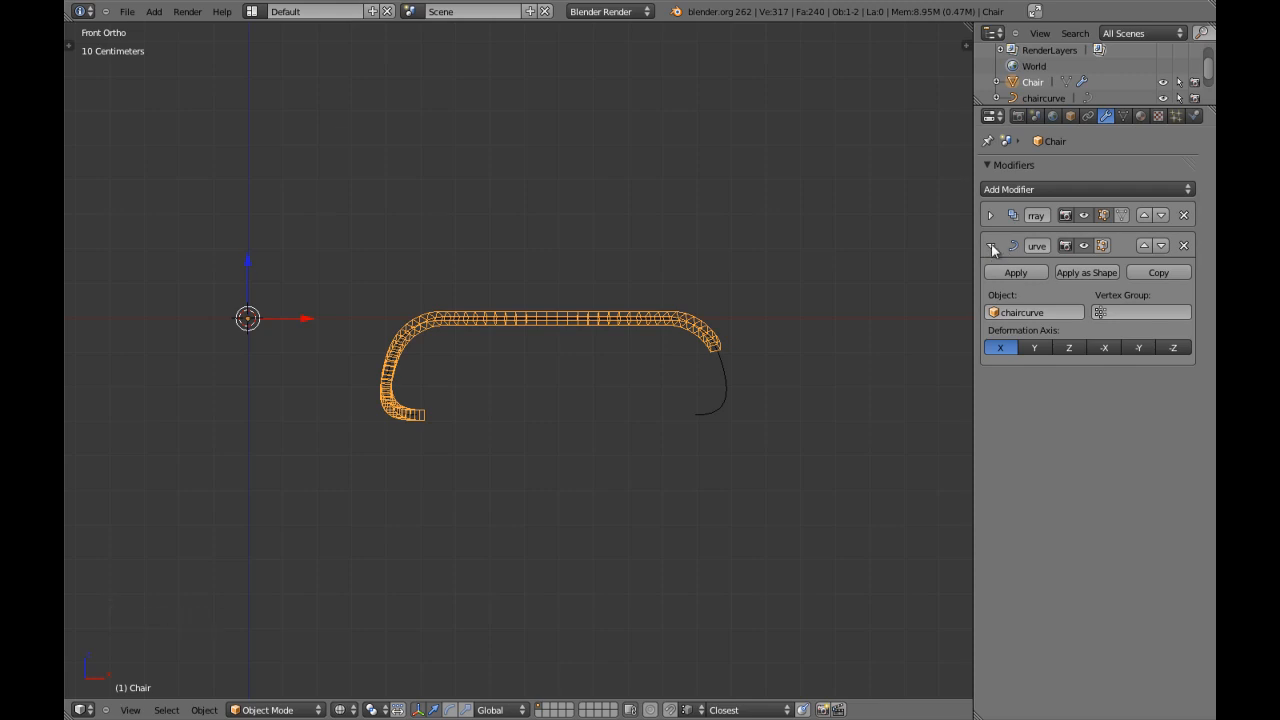
pyautogui.click(1084, 247)
pyautogui.click(1084, 247)
pyautogui.press('z')
pyautogui.rightClick(715, 372)
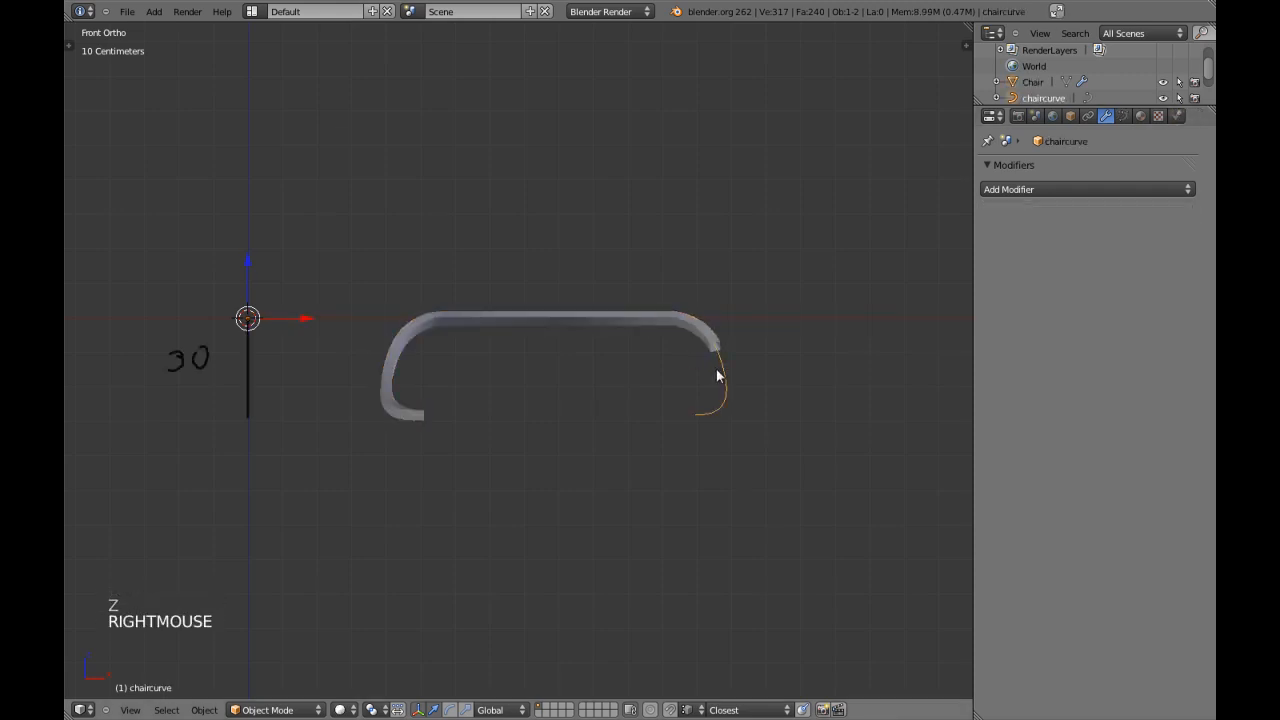
# Examine the frame and guide line from the top, front, side and at an angle, and check chaircurve's transform properties.
pyautogui.press('KP_7')
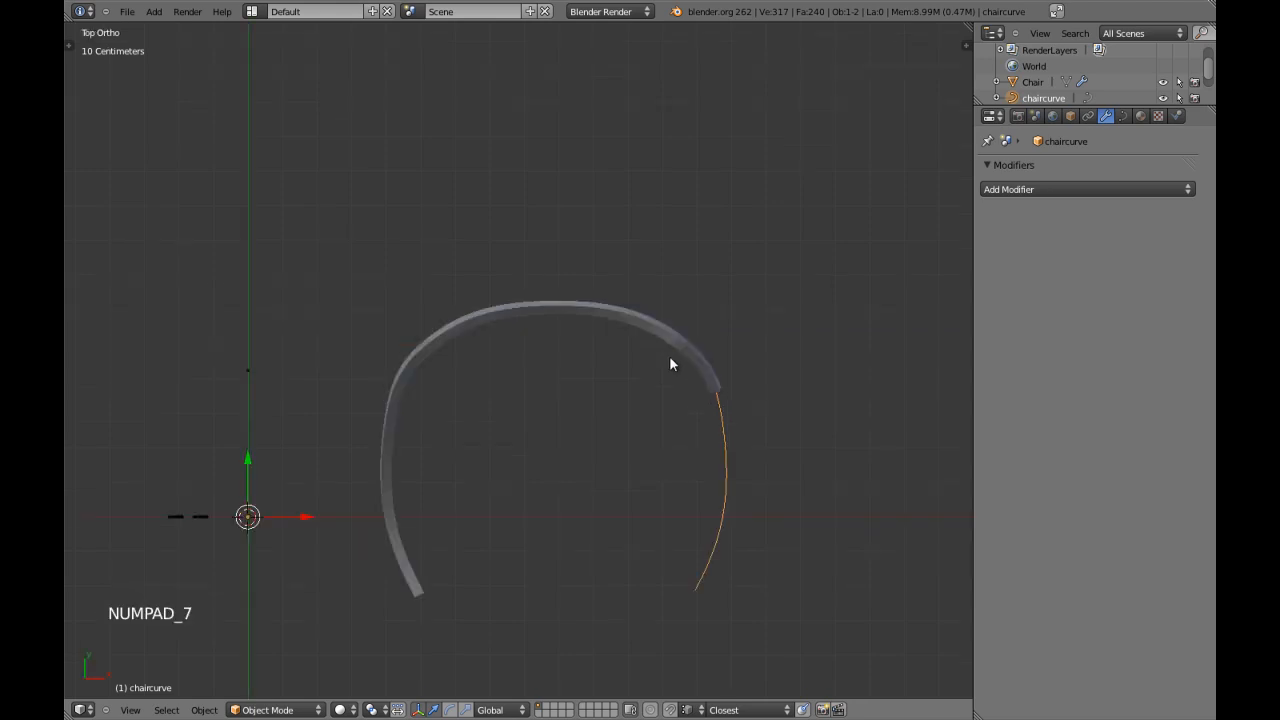
pyautogui.keyDown('shift'); pyautogui.moveTo(568, 530); pyautogui.dragTo(575, 488, button='middle'); pyautogui.keyUp('shift')
pyautogui.press('KP_1')
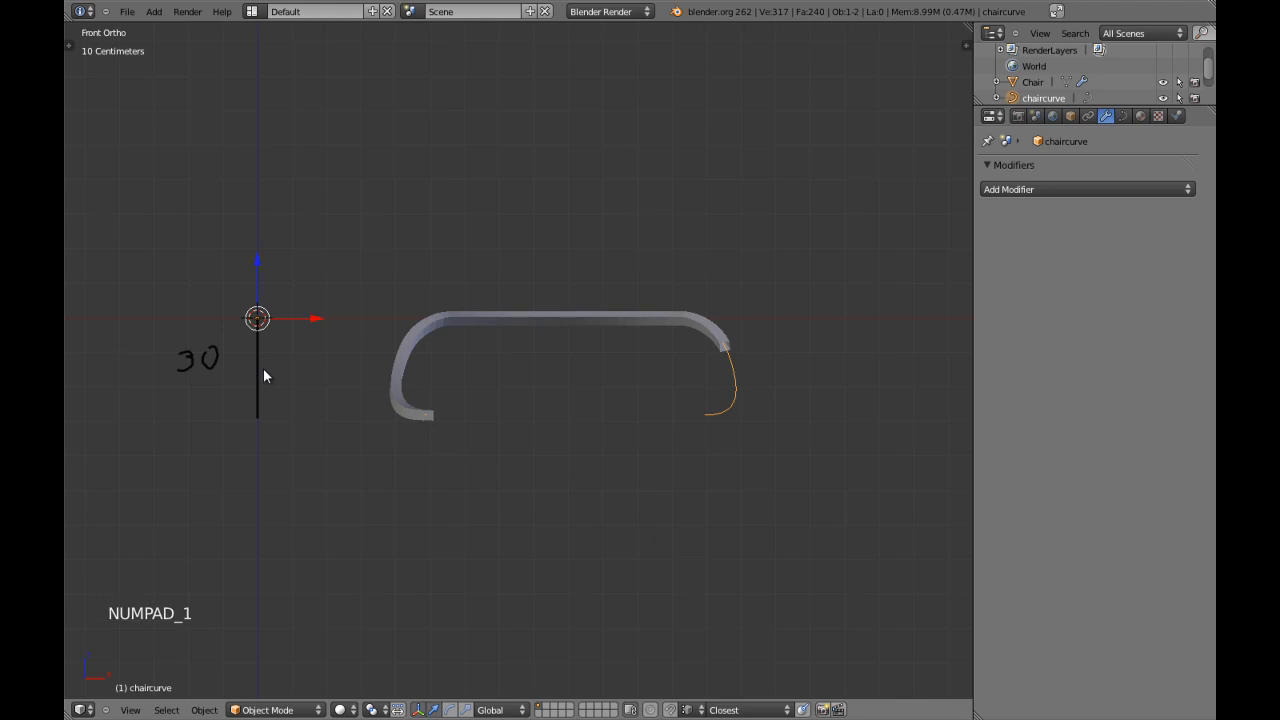
pyautogui.press('KP_3')
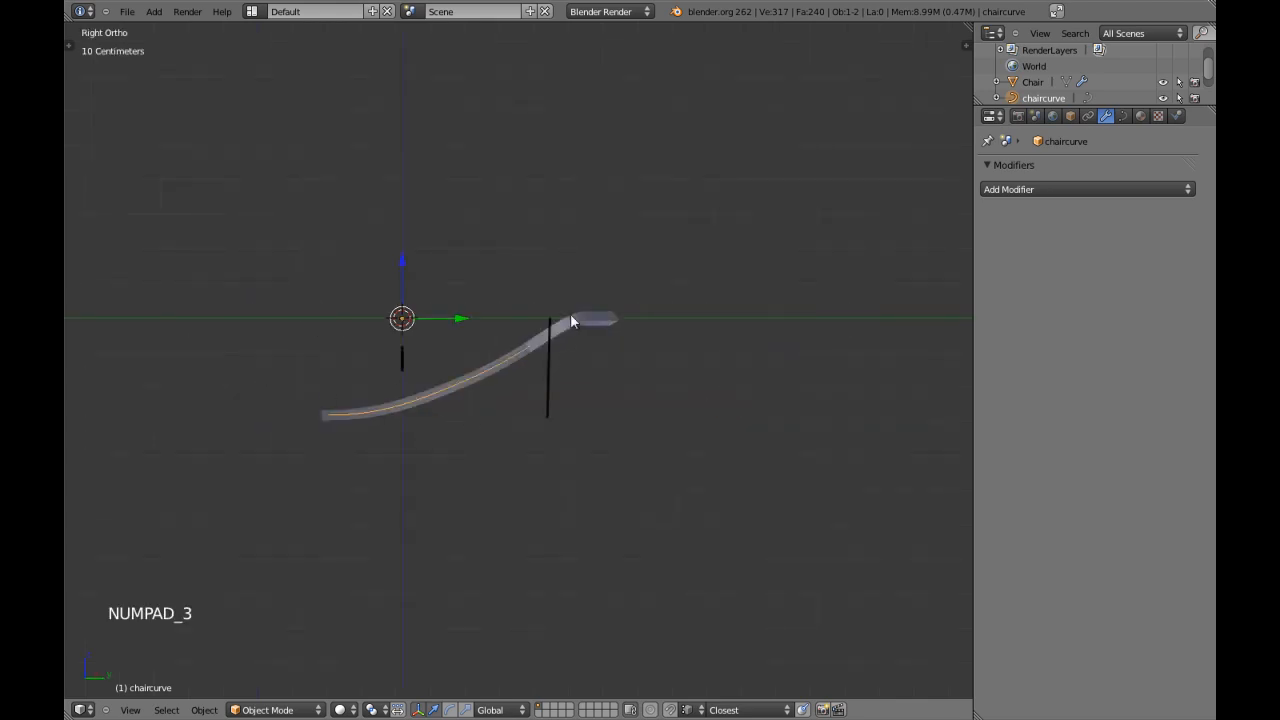
pyautogui.moveTo(492, 396); pyautogui.dragTo(549, 393, button='middle')
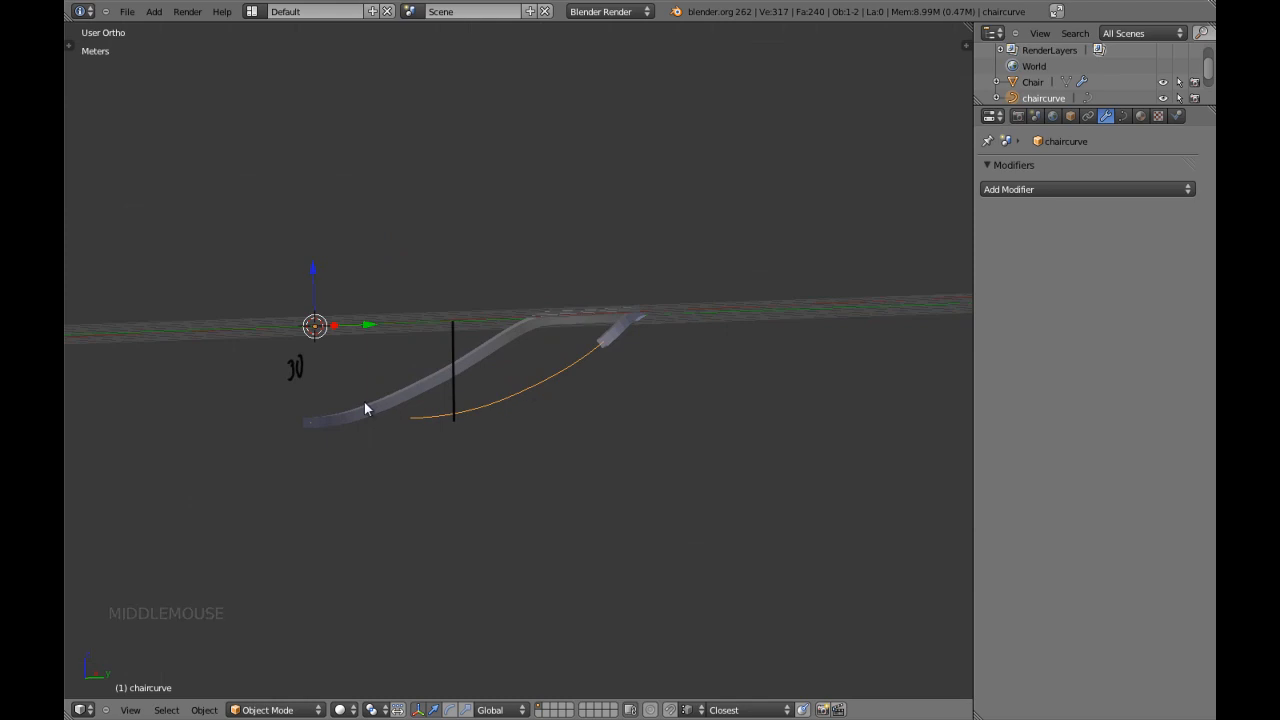
pyautogui.keyDown('shift'); pyautogui.moveTo(366, 405); pyautogui.dragTo(392, 394, button='middle'); pyautogui.keyUp('shift')
pyautogui.moveTo(320, 360); pyautogui.dragTo(365, 360, button='middle')
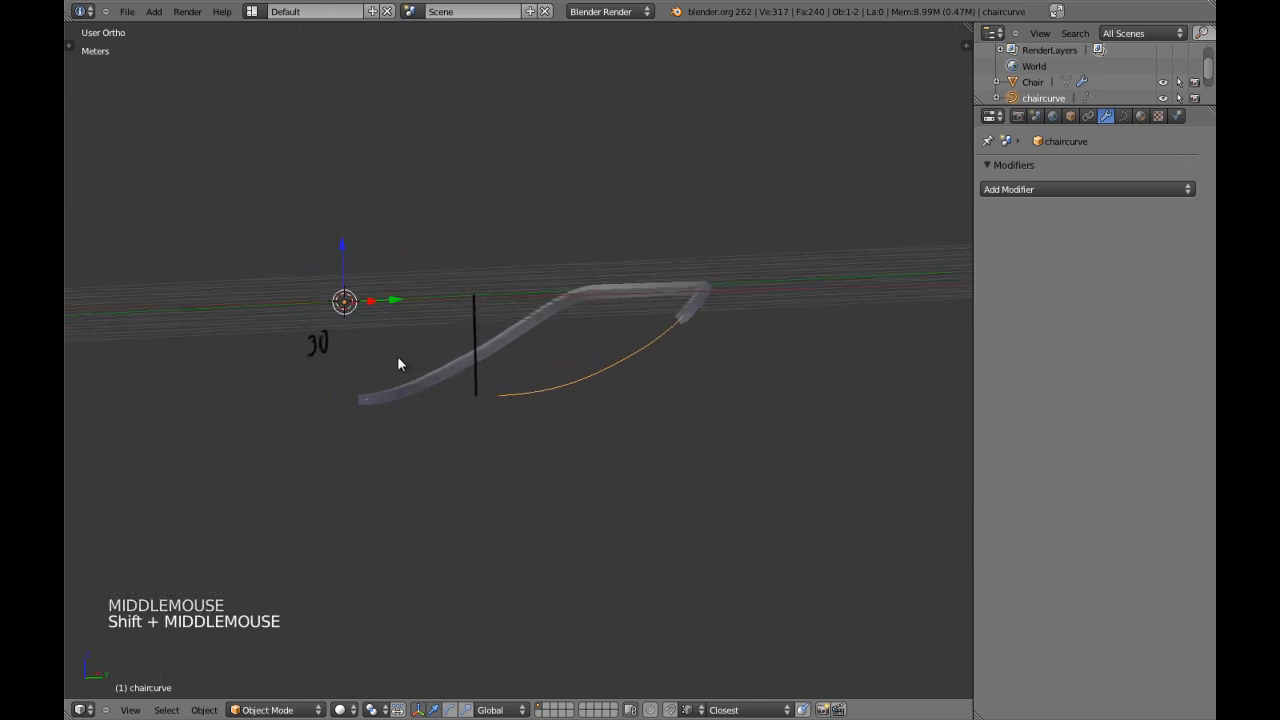
pyautogui.press('n')
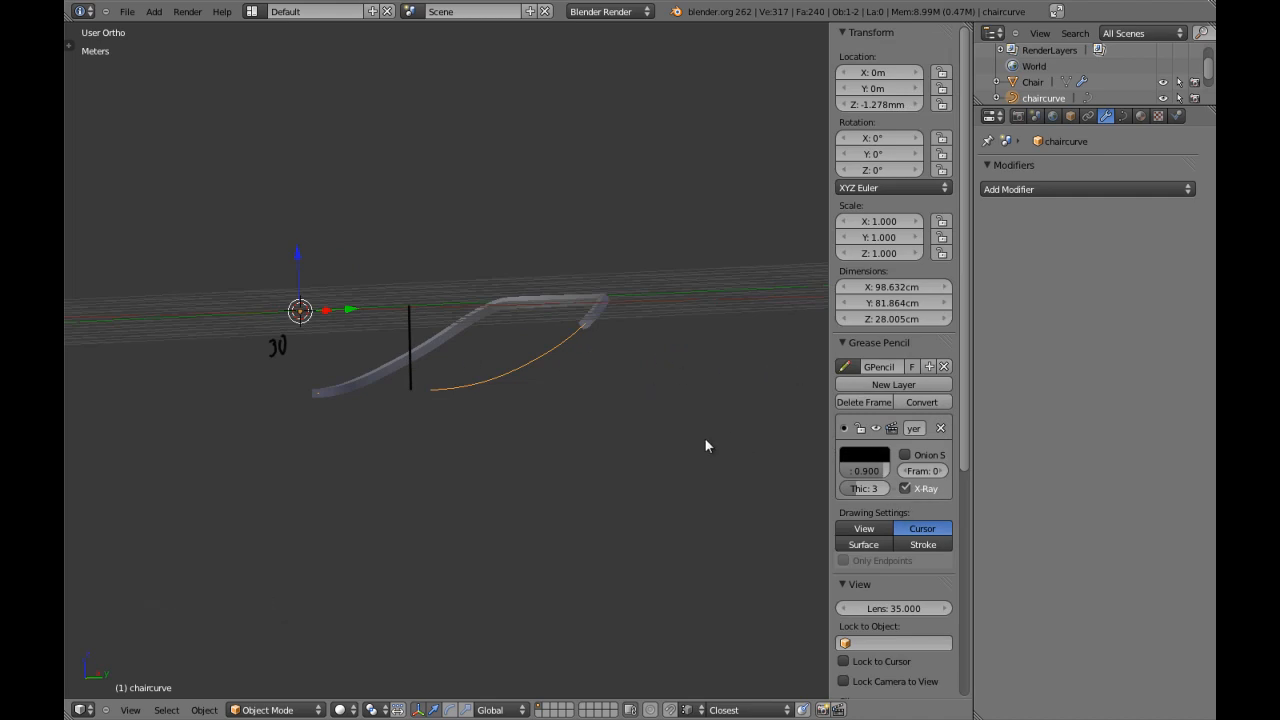
pyautogui.press('n')
# Erase the handwritten 30 with the Grease Pencil eraser.
pyautogui.press('t')
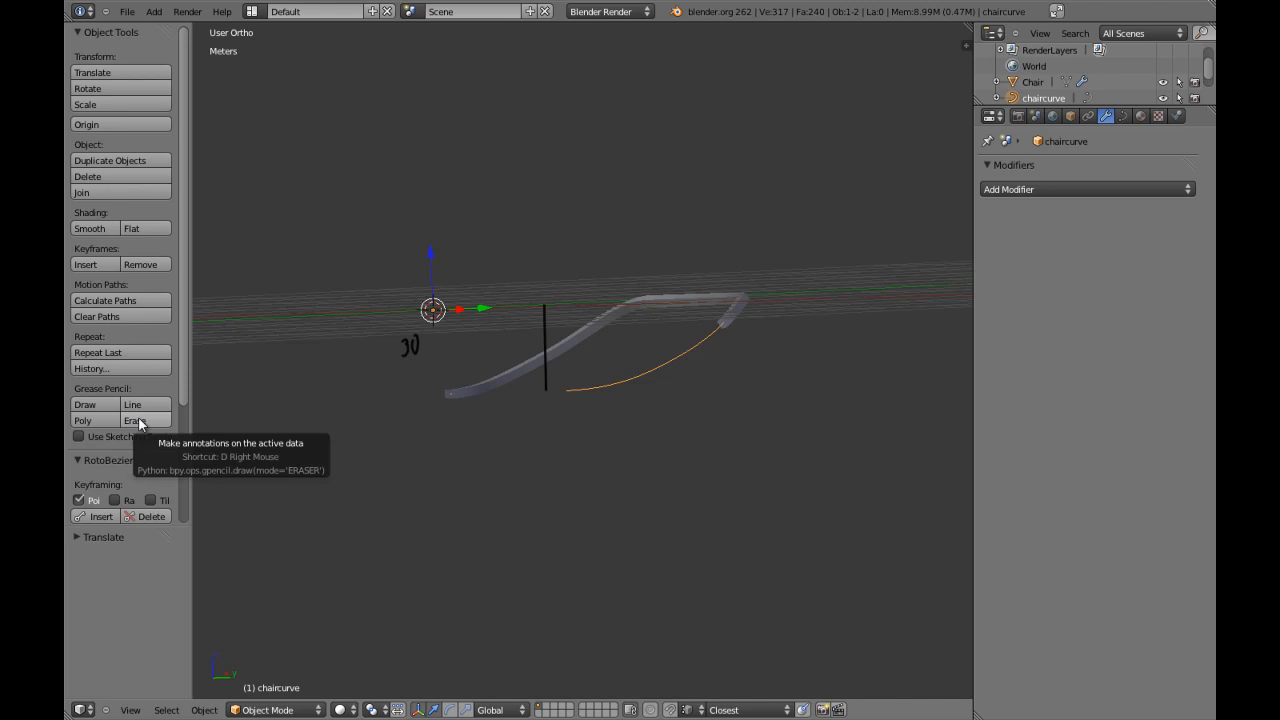
pyautogui.moveTo(427, 340); pyautogui.dragTo(389, 354, button='right')
pyautogui.press('d')
# Handwrite 30 beside the vertical guide line with Grease Pencil in the side view.
pyautogui.press('KP_3')
pyautogui.scroll(2, 820, 352)
pyautogui.press('t')
pyautogui.keyDown('shift'); pyautogui.moveTo(751, 337); pyautogui.dragTo(681, 370, button='middle'); pyautogui.keyUp('shift')
pyautogui.press('d')
pyautogui.moveTo(660, 343)
pyautogui.mouseDown()
pyautogui.moveTo(700, 354)
pyautogui.moveTo(684, 372)
pyautogui.mouseUp()
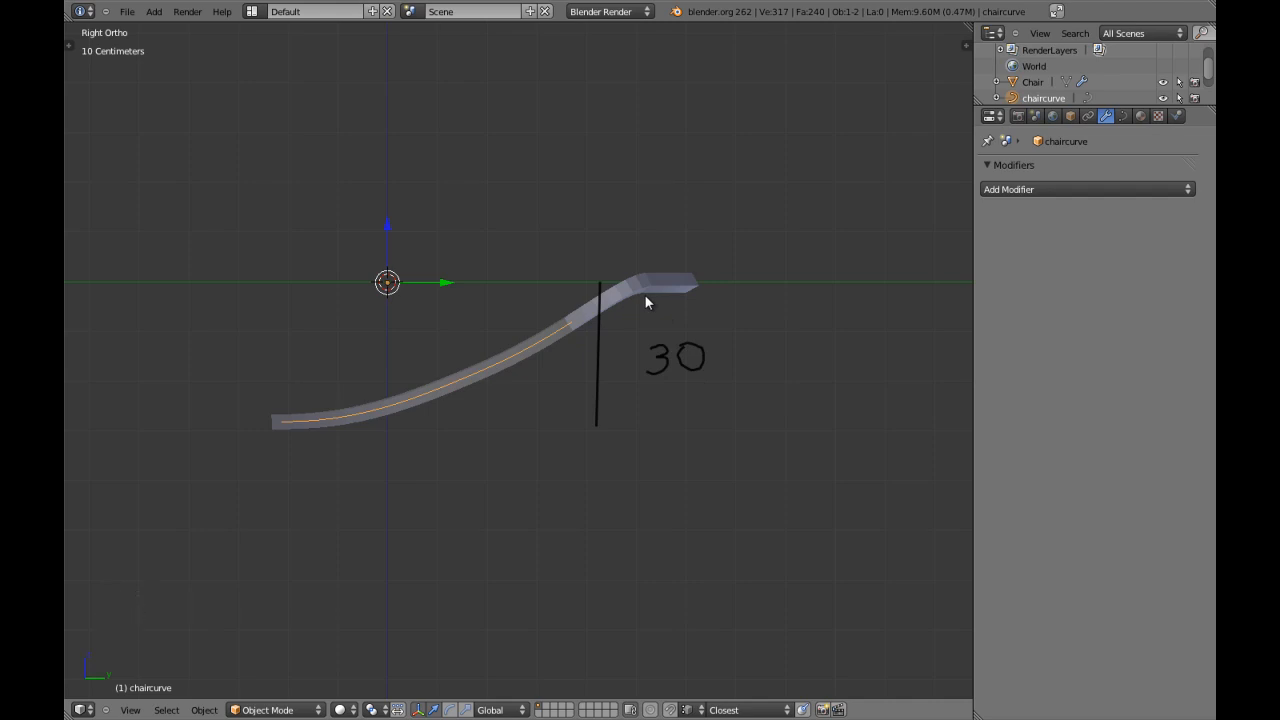
# Try a long horizontal Grease Pencil line above the frame from its back end, and erase it.
pyautogui.hotkey('ctrl', 'd')
pyautogui.keyDown('ctrl'); pyautogui.moveTo(695, 262); pyautogui.dragTo(341, 256); pyautogui.keyUp('ctrl')
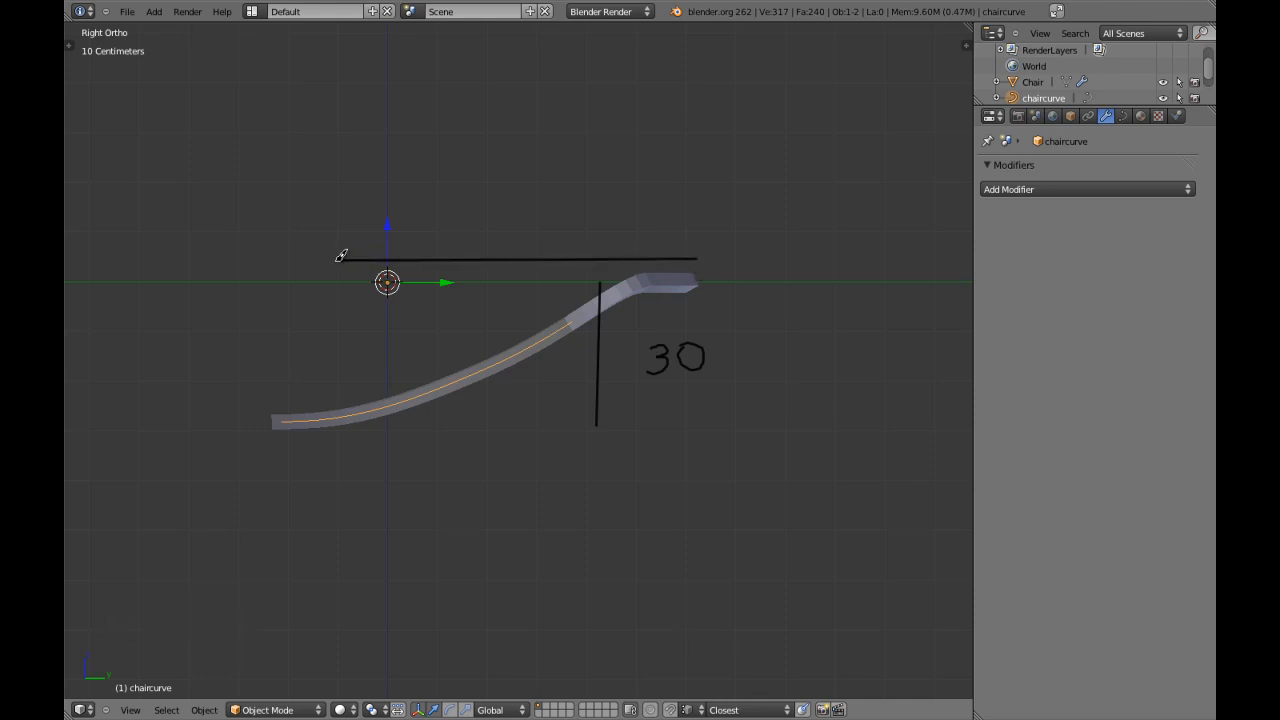
pyautogui.hotkey('ctrl', 'd')
pyautogui.press('d')
pyautogui.moveTo(366, 258); pyautogui.dragTo(322, 267, button='right')
pyautogui.press('d')
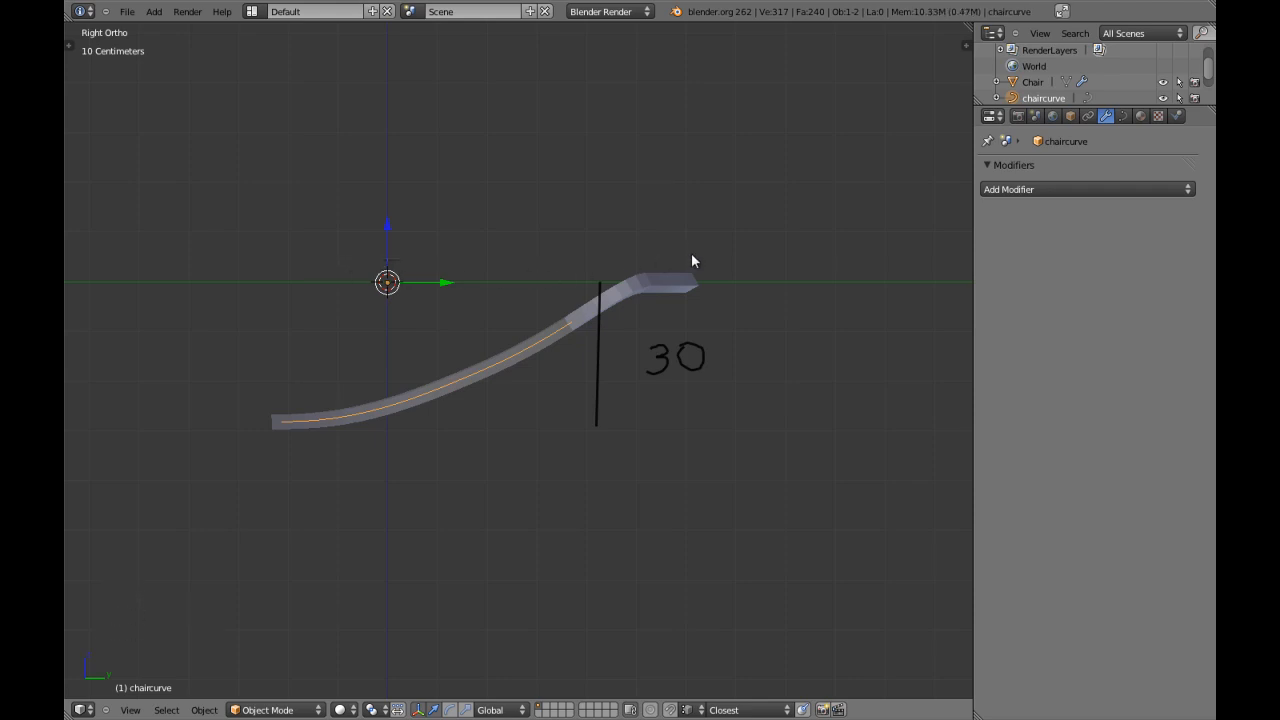
# Draw a shorter straight horizontal guide line above the frame, starting over its back end, to mark the 50 cm depth.
pyautogui.hotkey('ctrl', 'd')
pyautogui.keyDown('ctrl'); pyautogui.moveTo(695, 253); pyautogui.dragTo(436, 252); pyautogui.keyUp('ctrl')
pyautogui.hotkey('ctrl', 'd')
pyautogui.hotkey('ctrl', 'd')
# Handwrite 50 above the horizontal guide line with Grease Pencil.
pyautogui.scroll(4, 622, 318)
pyautogui.keyDown('shift'); pyautogui.moveTo(718, 274); pyautogui.dragTo(698, 312, button='middle'); pyautogui.keyUp('shift')
pyautogui.scroll(-3, 698, 316)
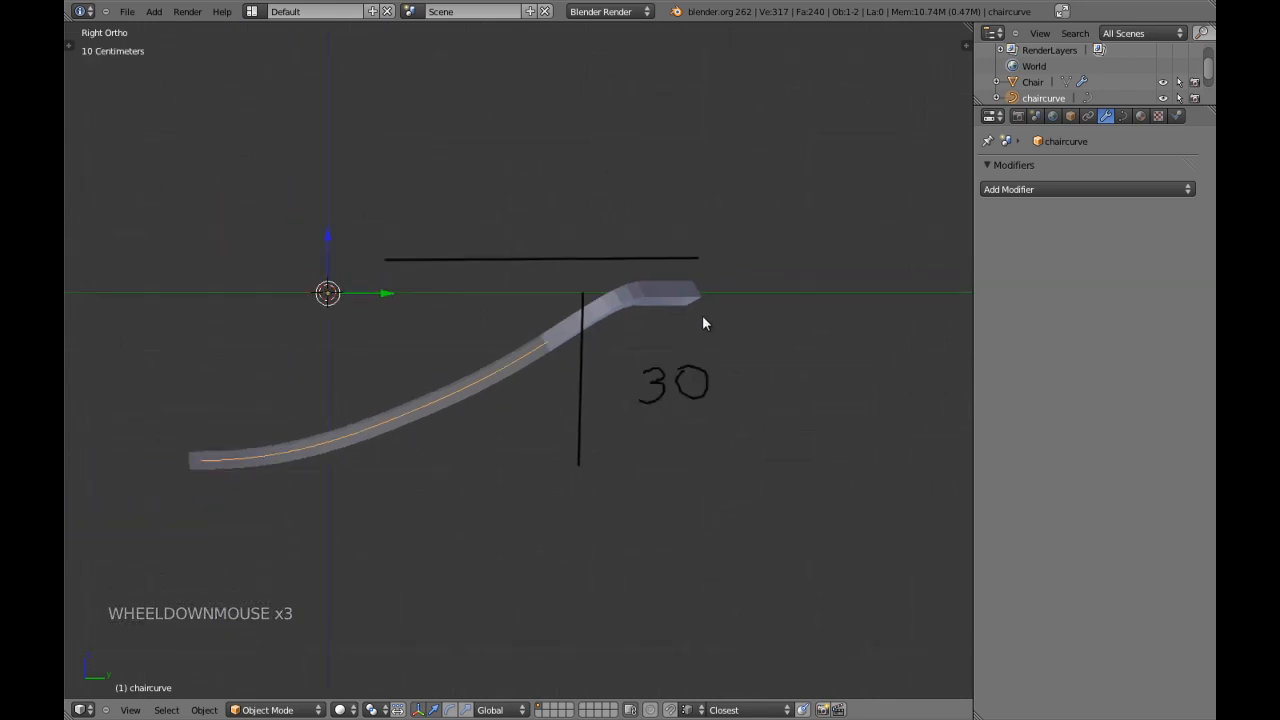
pyautogui.keyDown('shift'); pyautogui.moveTo(721, 327); pyautogui.dragTo(633, 366, button='middle'); pyautogui.keyUp('shift')
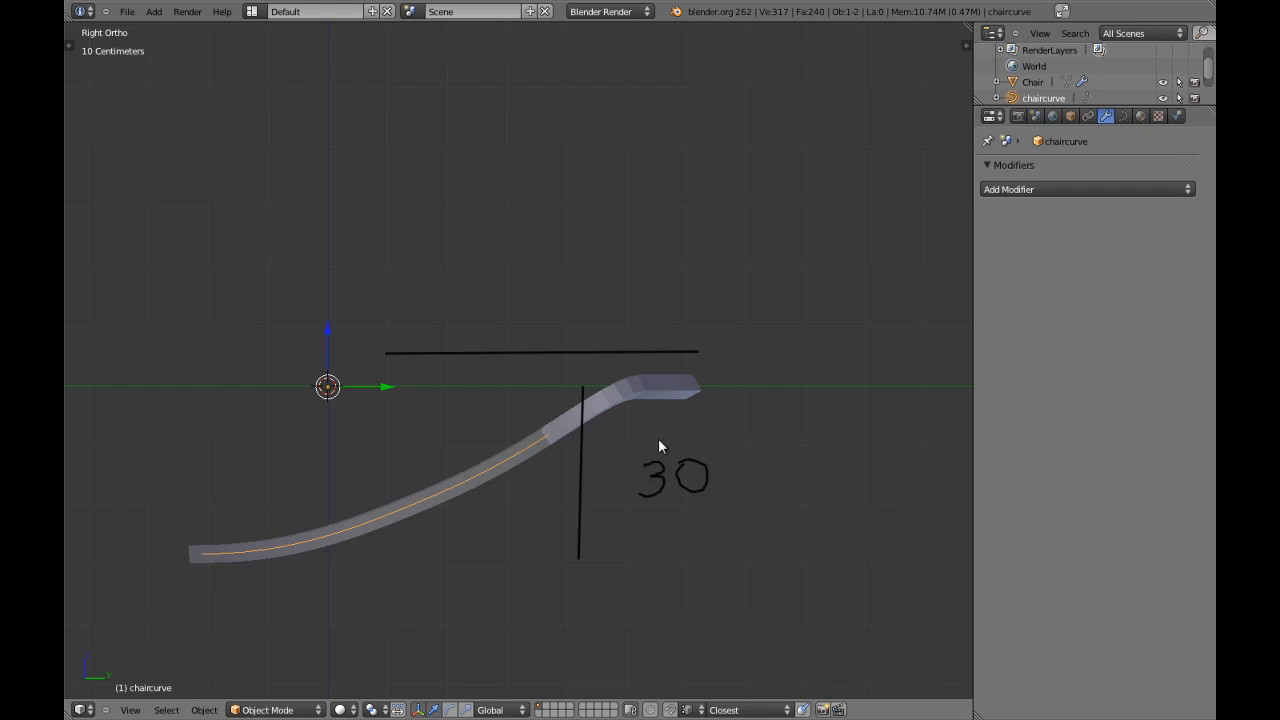
pyautogui.moveTo(498, 254)
pyautogui.mouseDown()
pyautogui.moveTo(514, 253)
pyautogui.moveTo(498, 281)
pyautogui.moveTo(486, 274)
pyautogui.moveTo(560, 266)
pyautogui.moveTo(541, 254)
pyautogui.mouseUp()
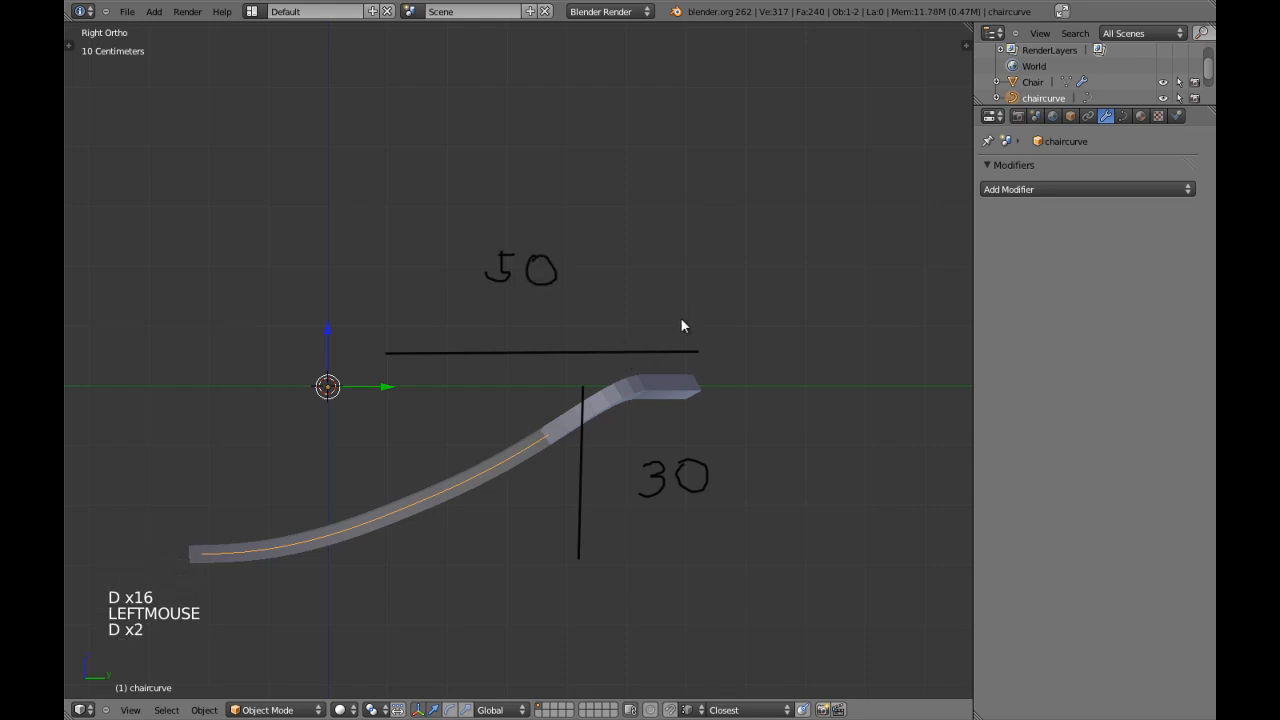
# Examine the grid floor lines, scale and subdivisions in the view's display settings.
pyautogui.scroll(-4, 681, 322)
pyautogui.press('n')
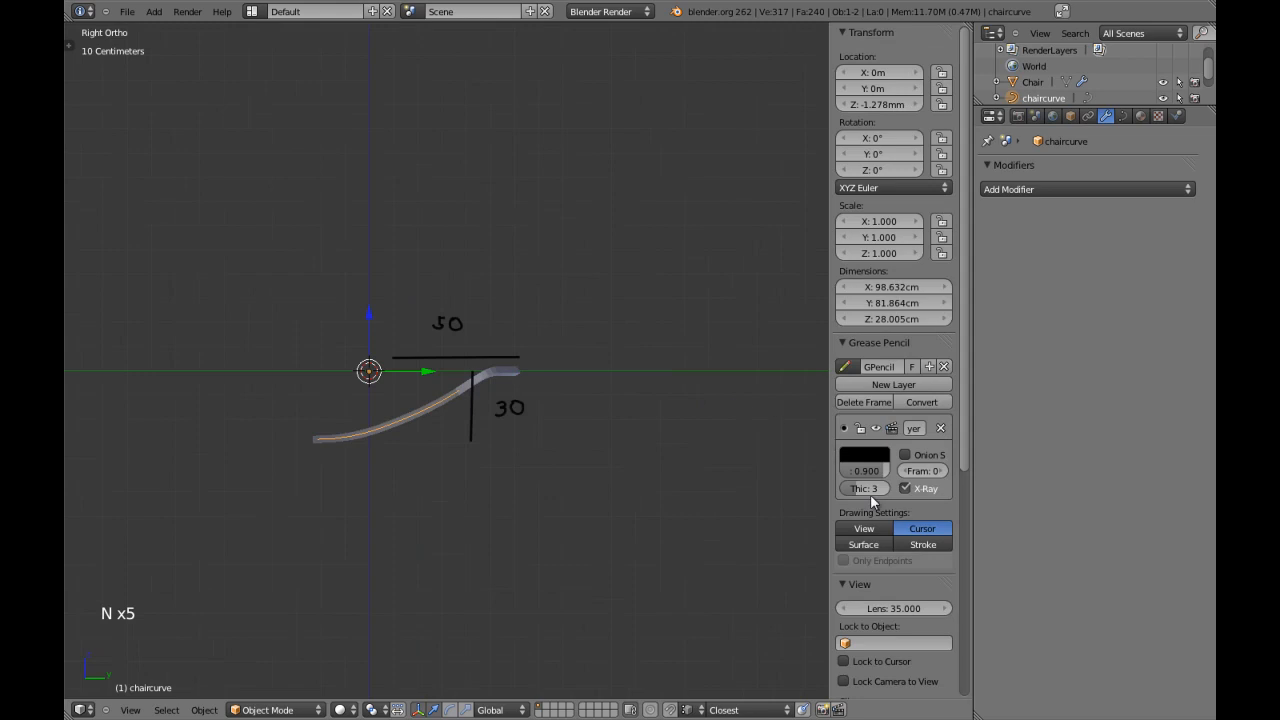
pyautogui.scroll(-10, 870, 504)
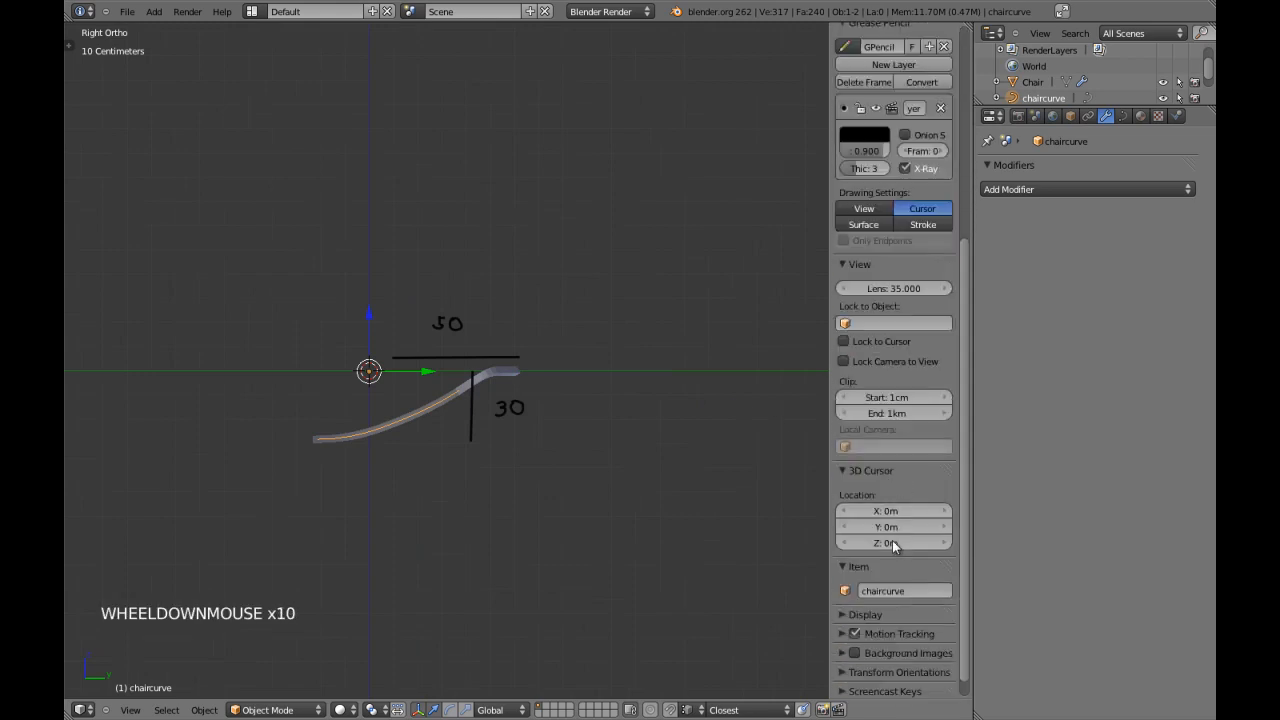
pyautogui.scroll(-4, 892, 540)
pyautogui.click(864, 594)
pyautogui.scroll(-4, 894, 585)
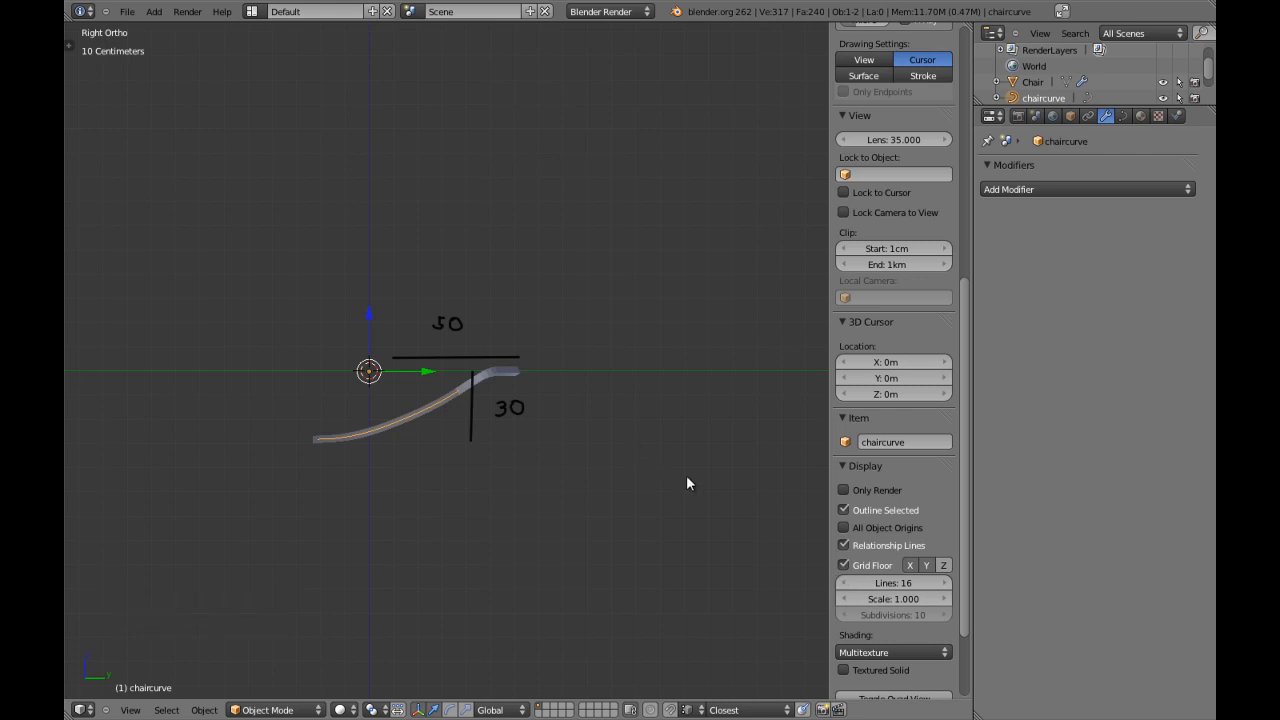
pyautogui.moveTo(503, 368); pyautogui.dragTo(520, 397, button='middle')
pyautogui.scroll(4, 520, 397)
pyautogui.press('KP_3')
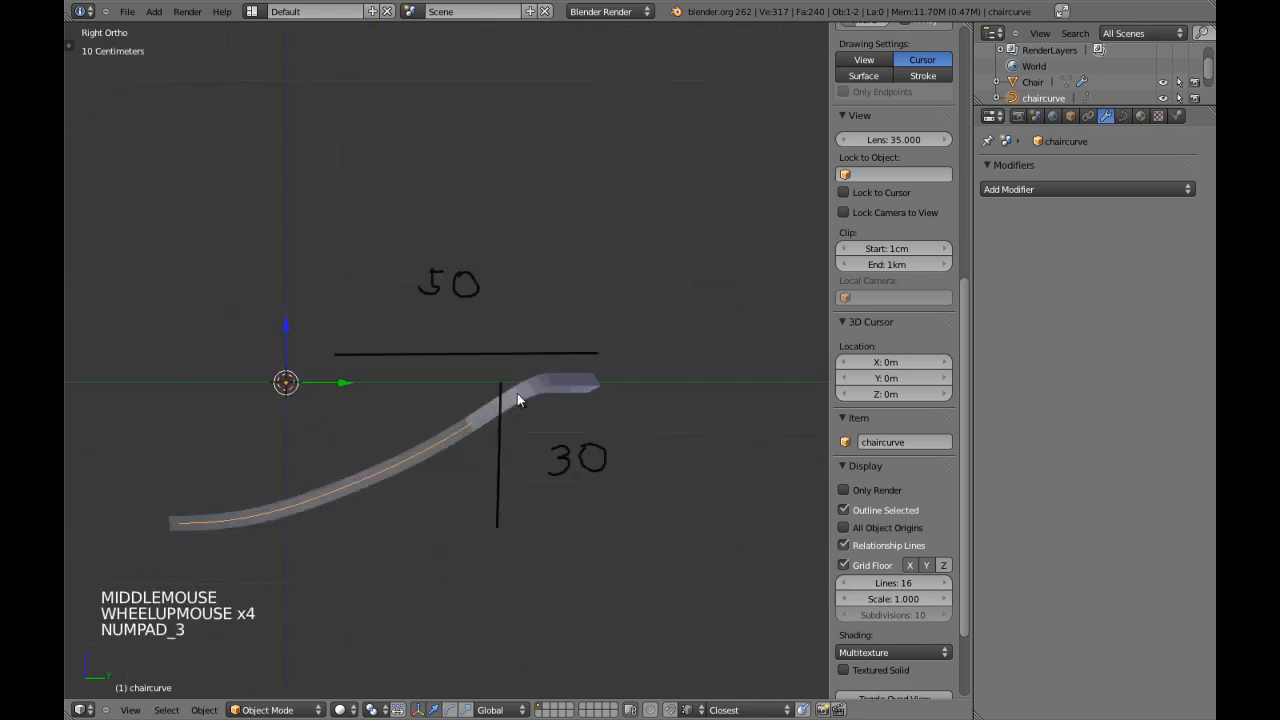
pyautogui.press('n')
# Switch to wireframe in the side view and place the 3D cursor just above the frame's back end.
pyautogui.scroll(4, 613, 384)
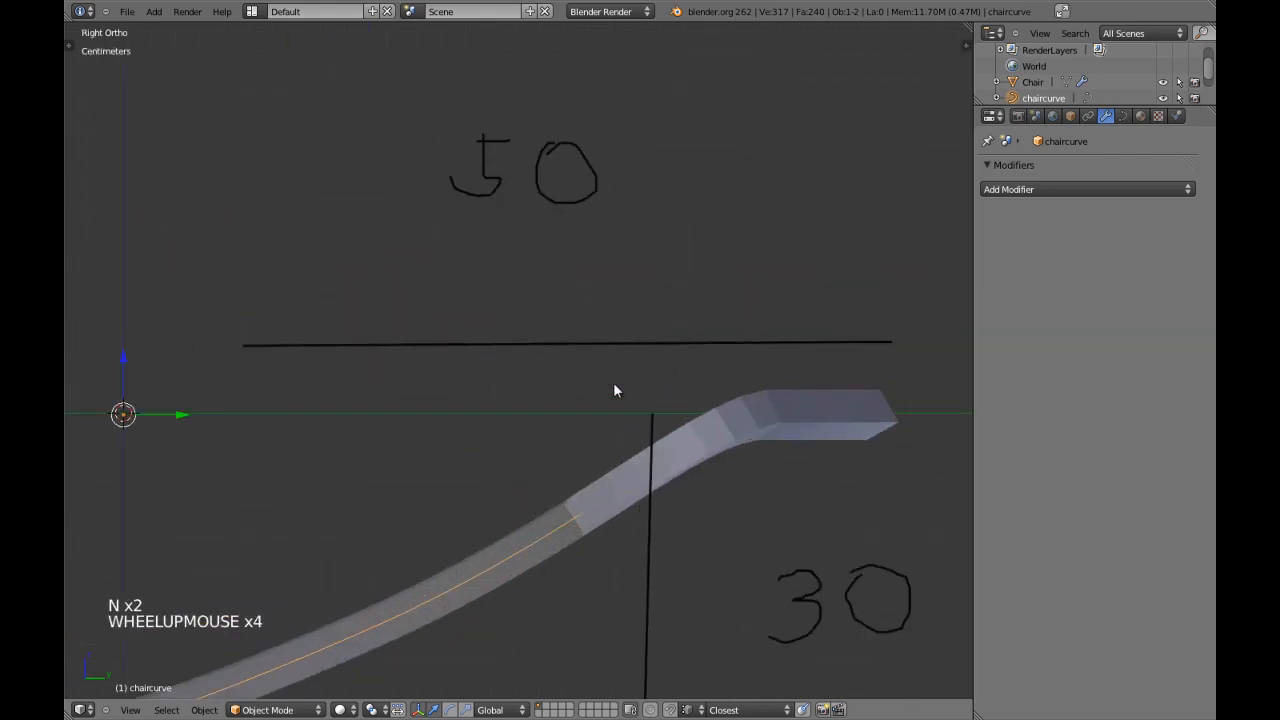
pyautogui.scroll(-2, 614, 388)
pyautogui.keyDown('shift'); pyautogui.moveTo(625, 381); pyautogui.dragTo(624, 384, button='middle'); pyautogui.keyUp('shift')
pyautogui.press('z')
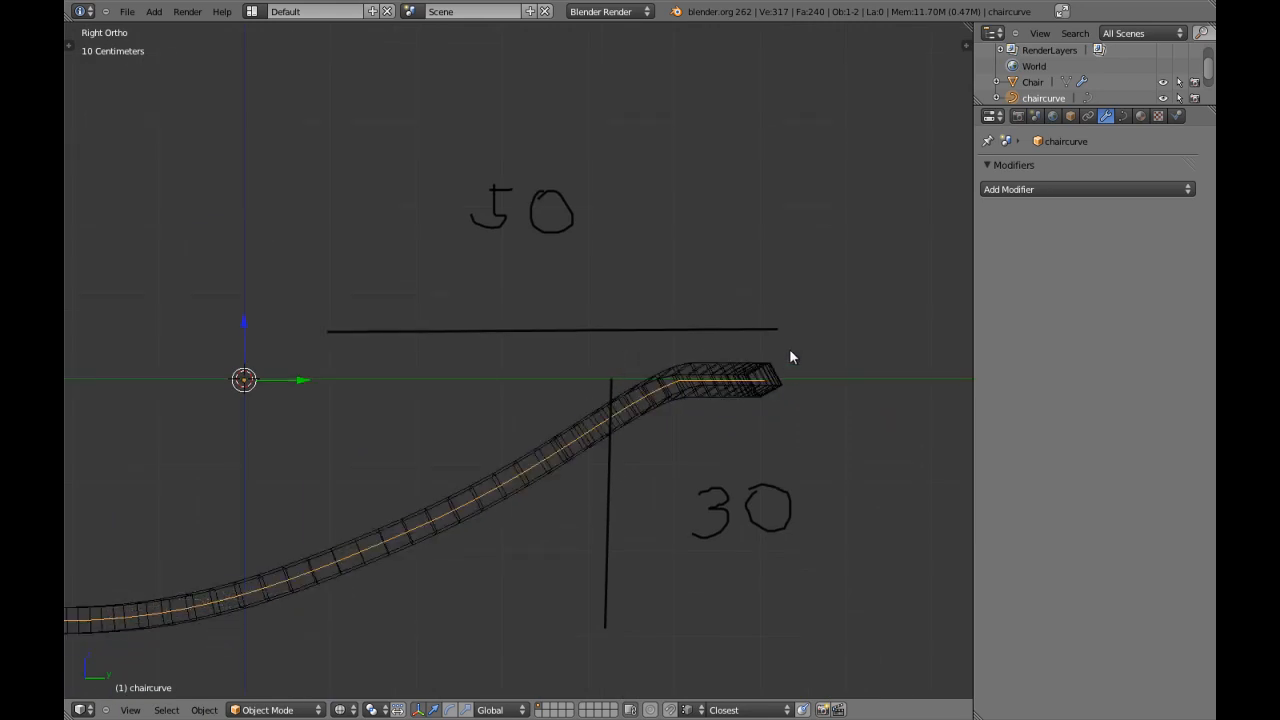
pyautogui.click(788, 344)
# Enter curve editing, select all of chaircurve's points, set the pivot to the 3D cursor, and return to solid shading.
pyautogui.press('Tab')
pyautogui.press('a')
pyautogui.press('a')
pyautogui.press('a')
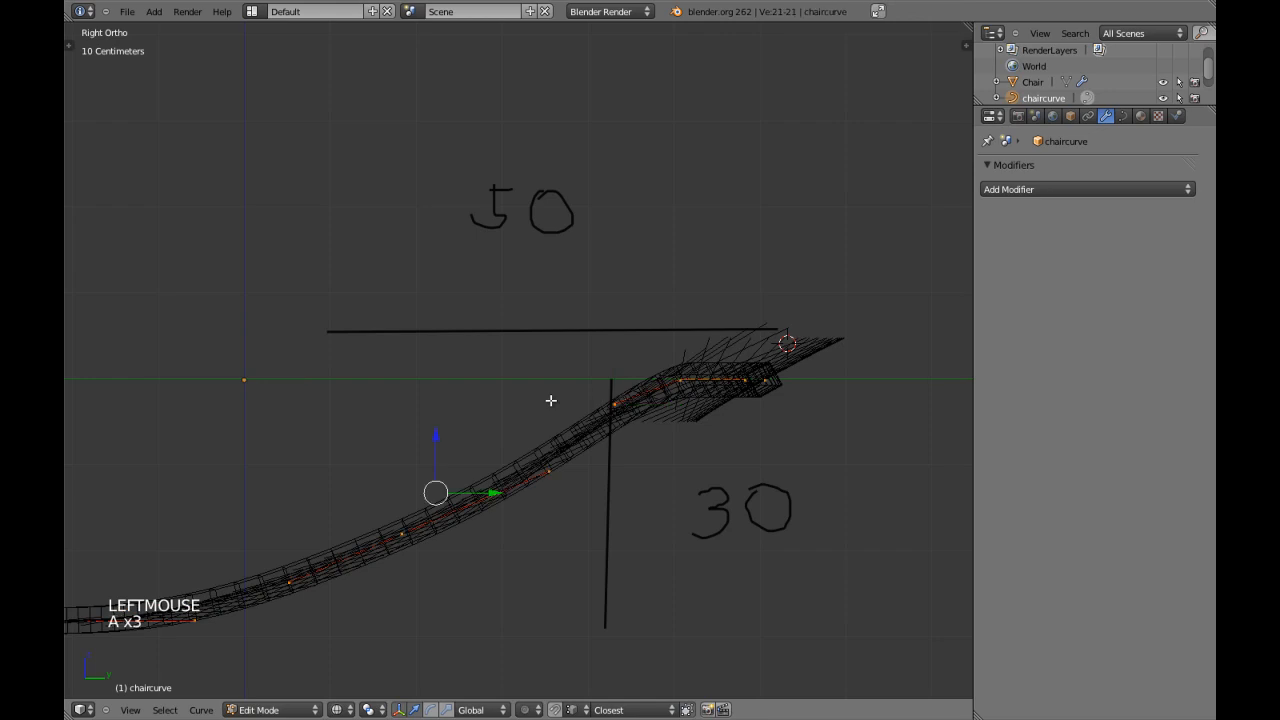
pyautogui.scroll(-5, 551, 400)
pyautogui.press('.')
pyautogui.press('z')
# Scale chaircurve's points along Y to about 0.6 to fit the 50 guide line's length, and leave curve editing.
pyautogui.keyDown('shift'); pyautogui.moveTo(546, 402); pyautogui.dragTo(500, 434, button='middle'); pyautogui.keyUp('shift')
pyautogui.scroll(1, 491, 440)
pyautogui.scroll(1, 294, 363)
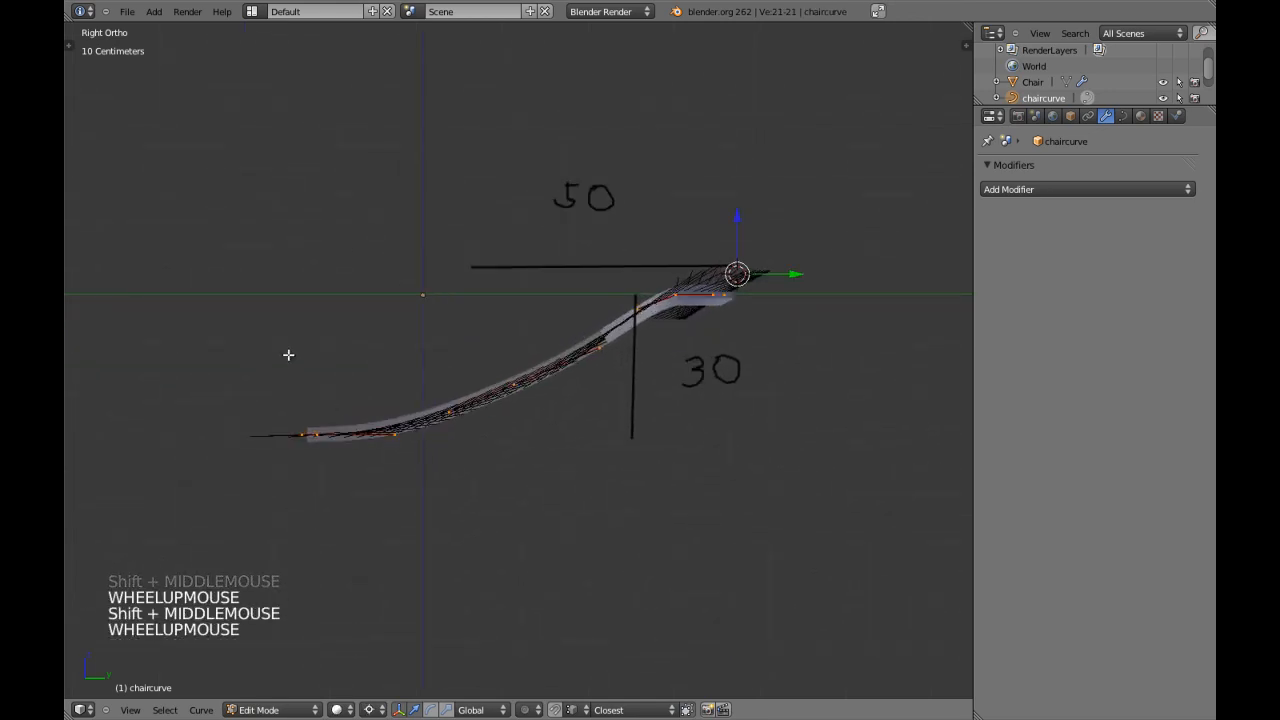
pyautogui.press('s')
pyautogui.press('s')
pyautogui.press('y')
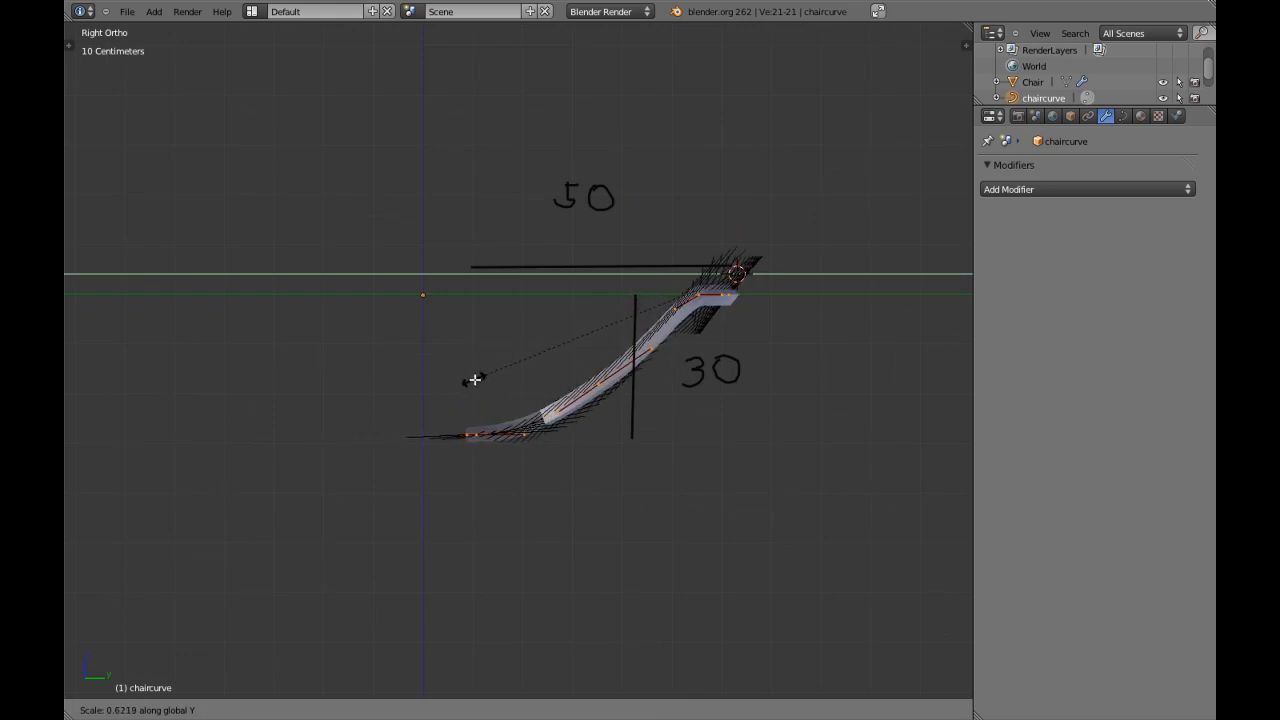
pyautogui.click(483, 382)
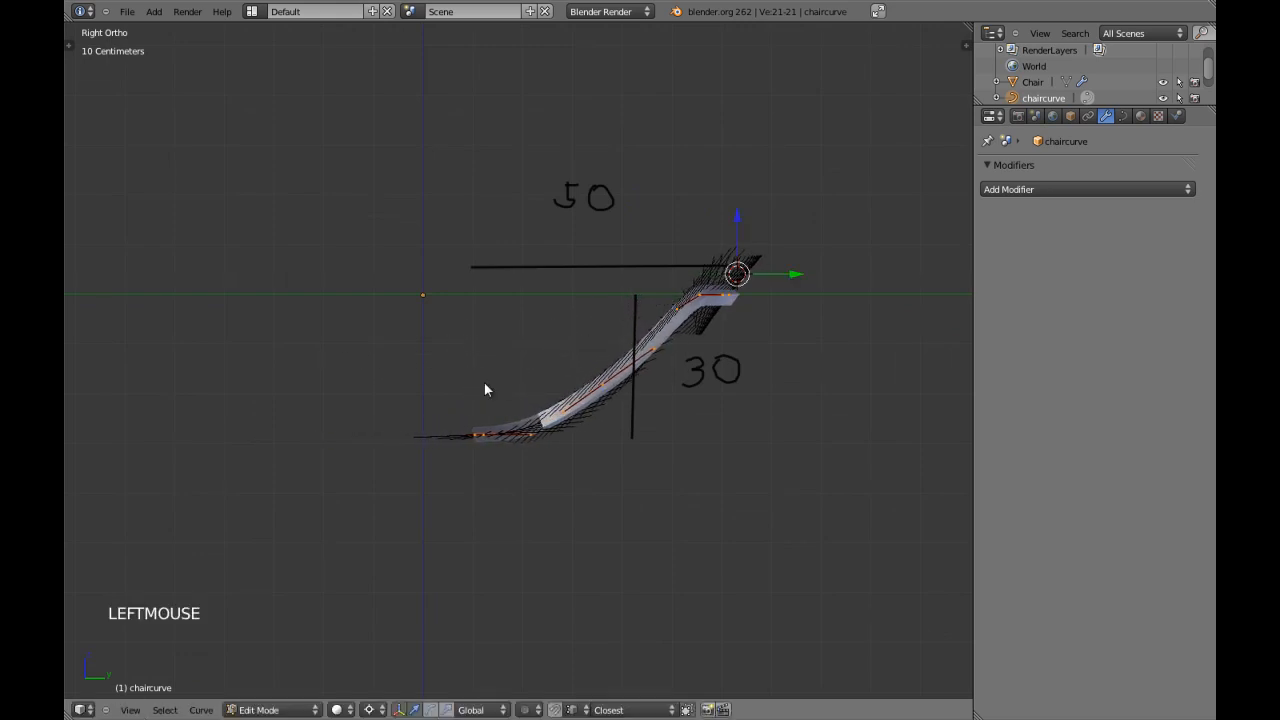
pyautogui.press('Tab')
# Examine the shortened frame's depth and outline from orbited, side and top views.
pyautogui.scroll(-2, 486, 382)
pyautogui.moveTo(540, 374); pyautogui.dragTo(613, 399, button='middle')
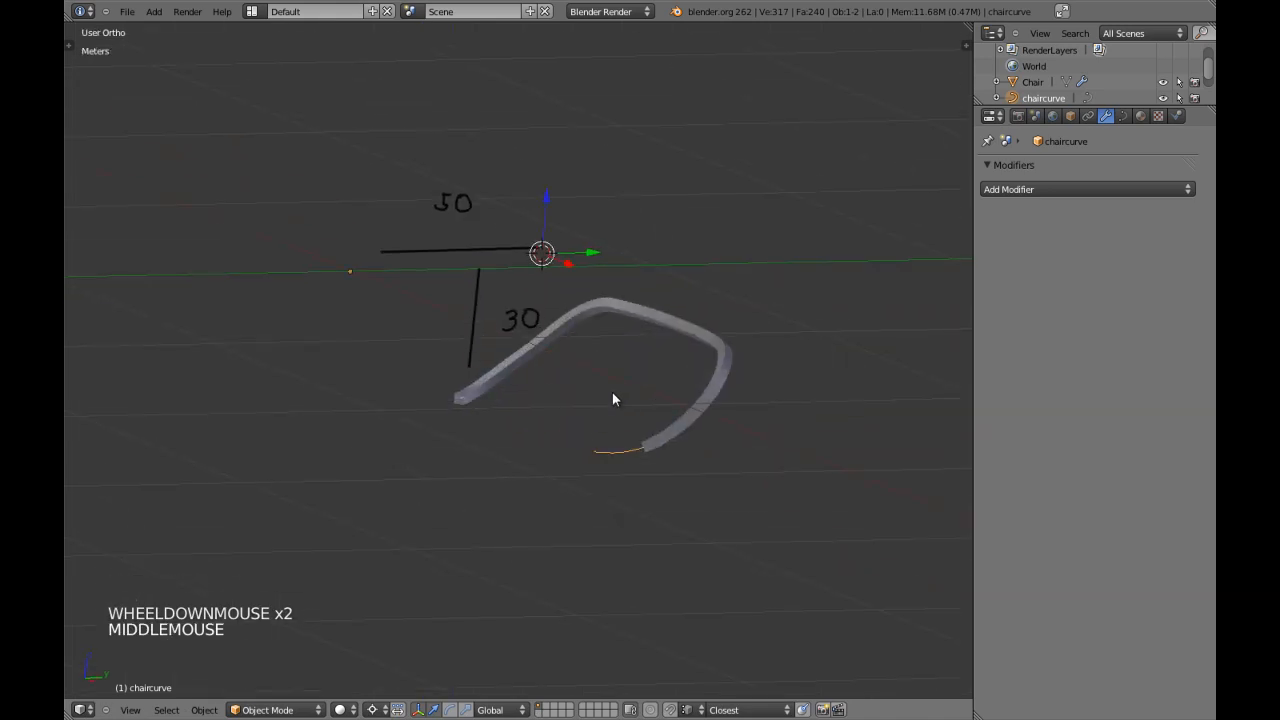
pyautogui.press('KP_3')
pyautogui.scroll(3, 542, 405)
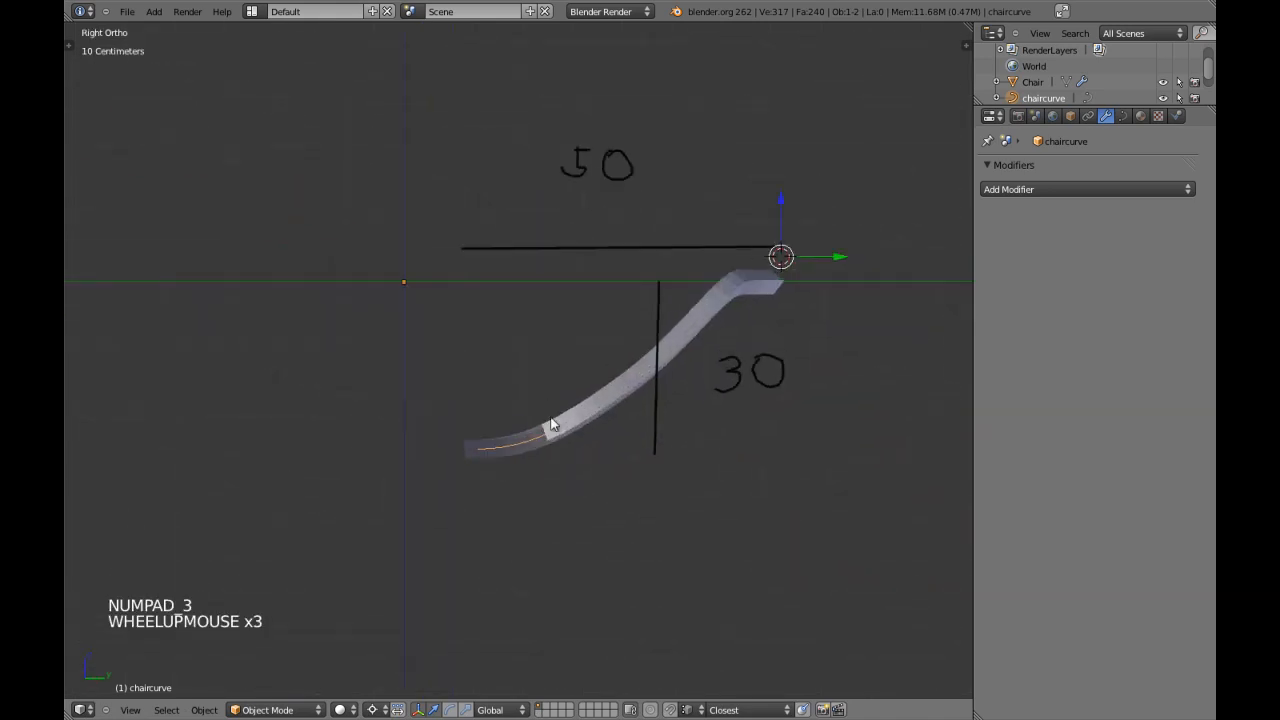
pyautogui.moveTo(542, 405); pyautogui.dragTo(700, 505, button='middle')
pyautogui.press('KP_7')
pyautogui.keyDown('shift'); pyautogui.moveTo(857, 420); pyautogui.dragTo(730, 465, button='middle'); pyautogui.keyUp('shift')
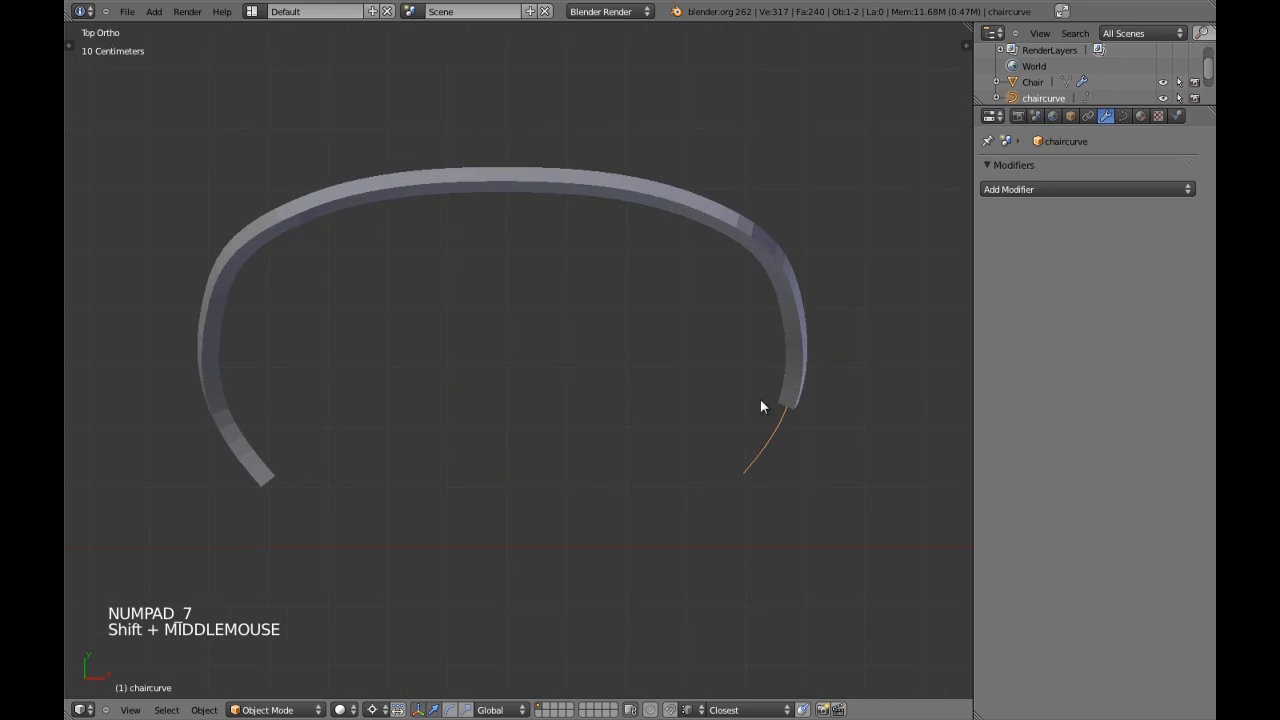
pyautogui.scroll(-4, 798, 357)
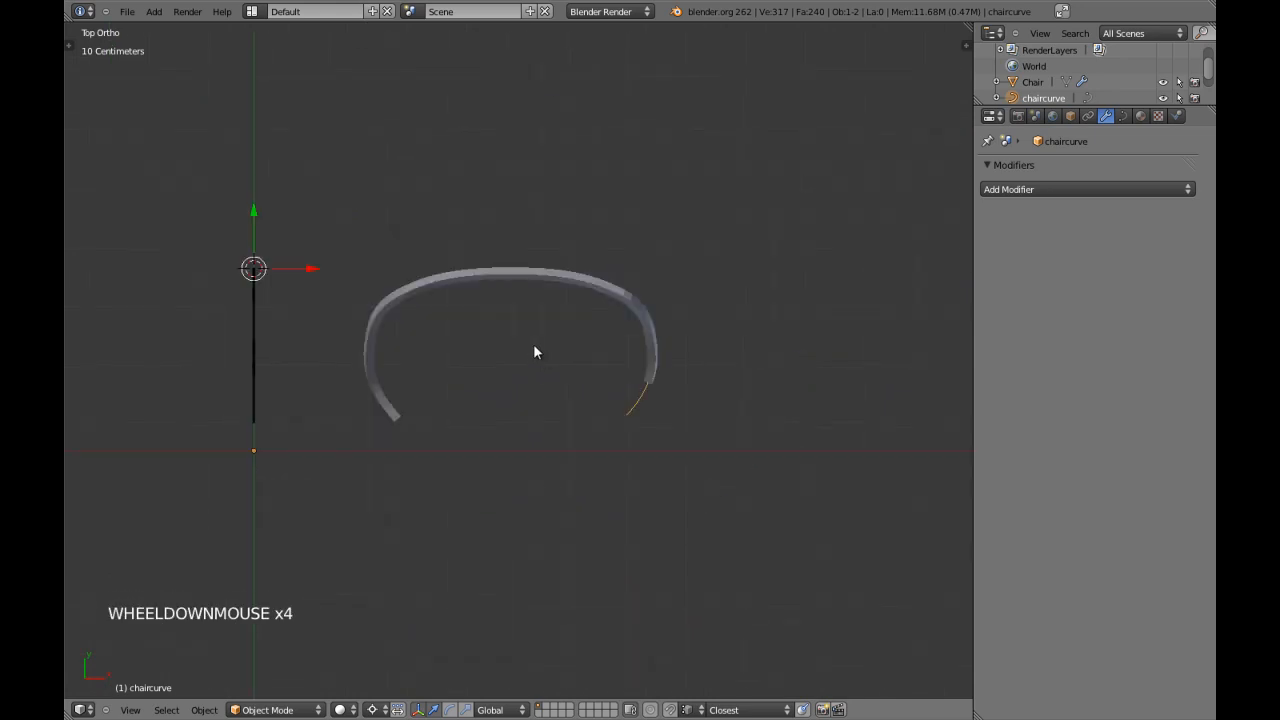
pyautogui.press('KP_3')
pyautogui.scroll(2, 523, 371)
pyautogui.press('KP_7')
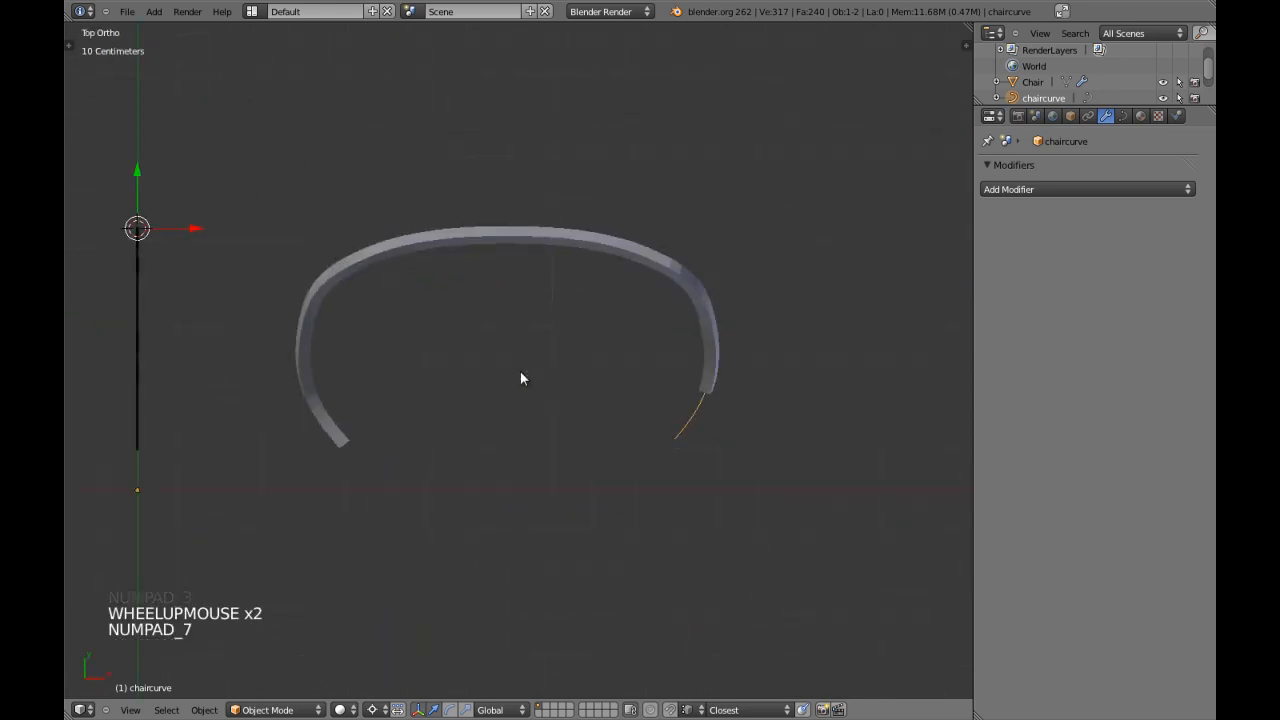
pyautogui.scroll(-4, 548, 352)
# Undo chaircurve's depth scaling in wireframe for comparison, and redo it.
pyautogui.press('z')
pyautogui.hotkey('ctrl', 'z')
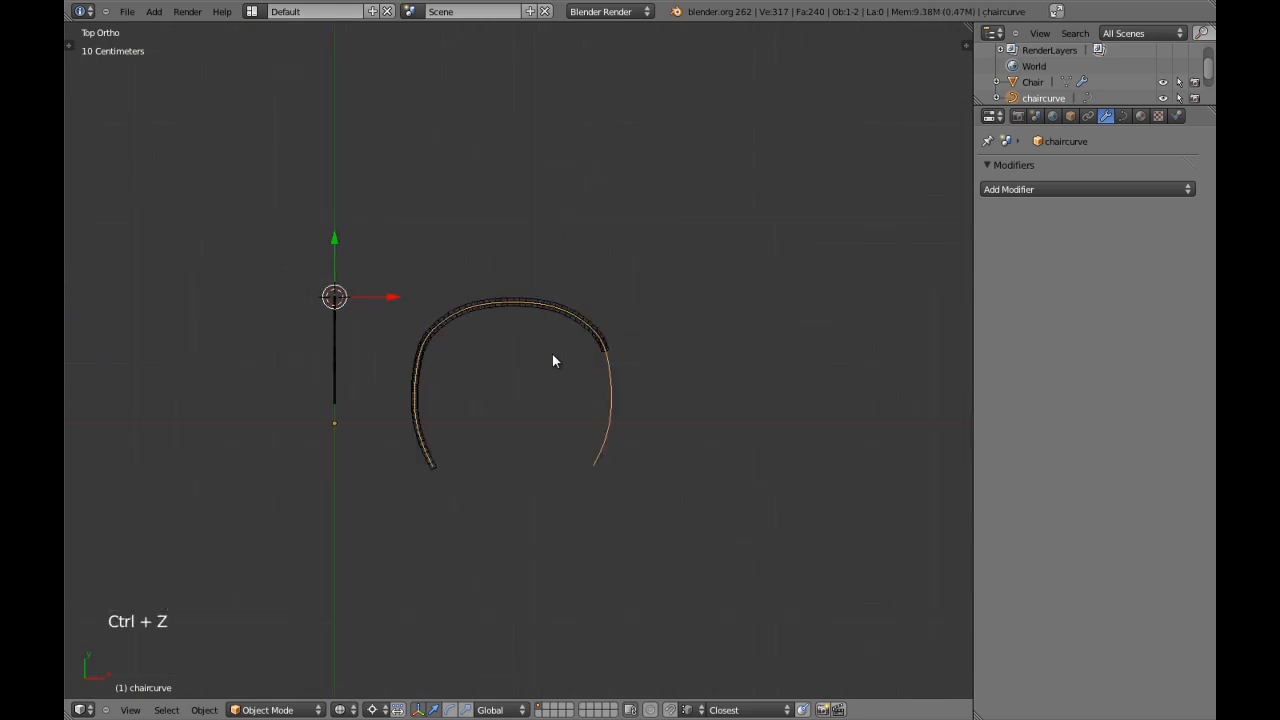
pyautogui.hotkey('ctrl', 'w')
pyautogui.hotkey('ctrl', 'shift', 'z')
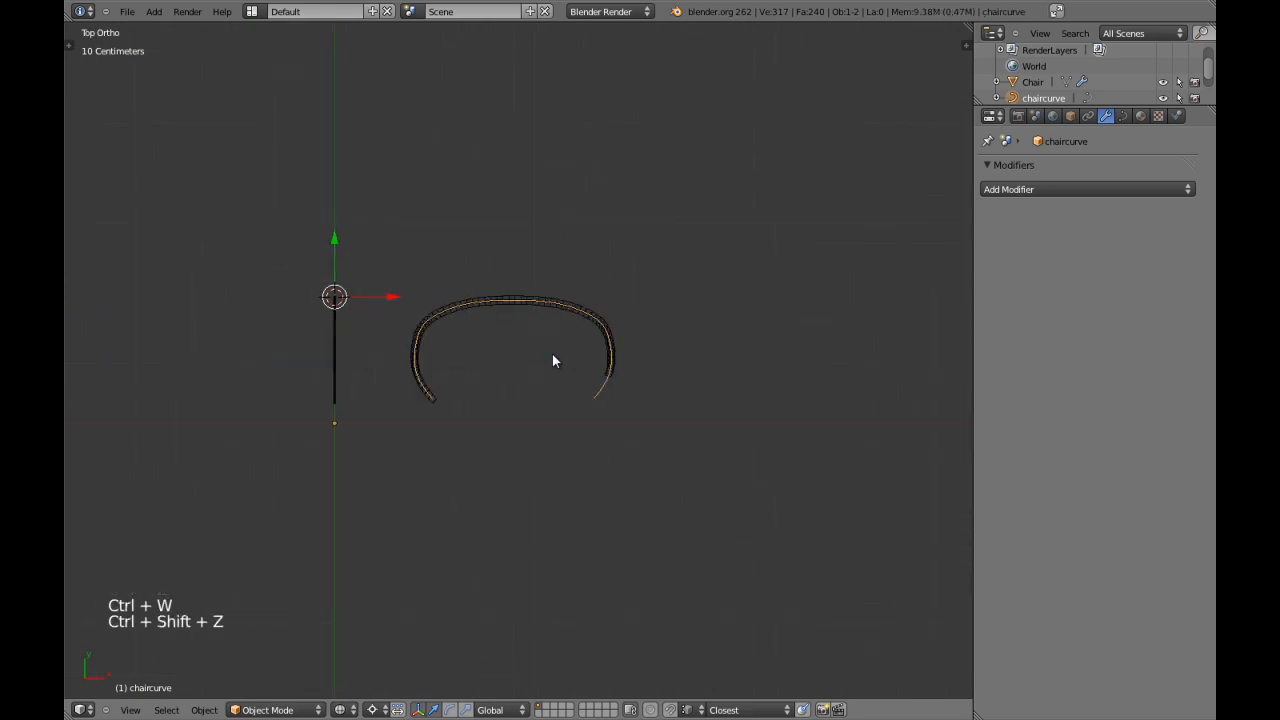
pyautogui.press('z')
# Deselect everything and draw a horizontal Grease Pencil guide line about 60 cm long above the frame in the top view.
pyautogui.scroll(2, 552, 353)
pyautogui.moveTo(552, 353)
pyautogui.keyDown('shift'); pyautogui.mouseDown(button='middle')
pyautogui.moveTo(513, 343)
pyautogui.moveTo(516, 360)
pyautogui.moveTo(463, 384)
pyautogui.mouseUp(button='middle'); pyautogui.keyUp('shift')
pyautogui.press('a')
pyautogui.press('a')
pyautogui.moveTo(340, 351); pyautogui.dragTo(402, 350)
pyautogui.press('a')
pyautogui.keyDown('shift'); pyautogui.moveTo(415, 360); pyautogui.dragTo(417, 371, button='middle'); pyautogui.keyUp('shift')
pyautogui.scroll(3, 374, 357)
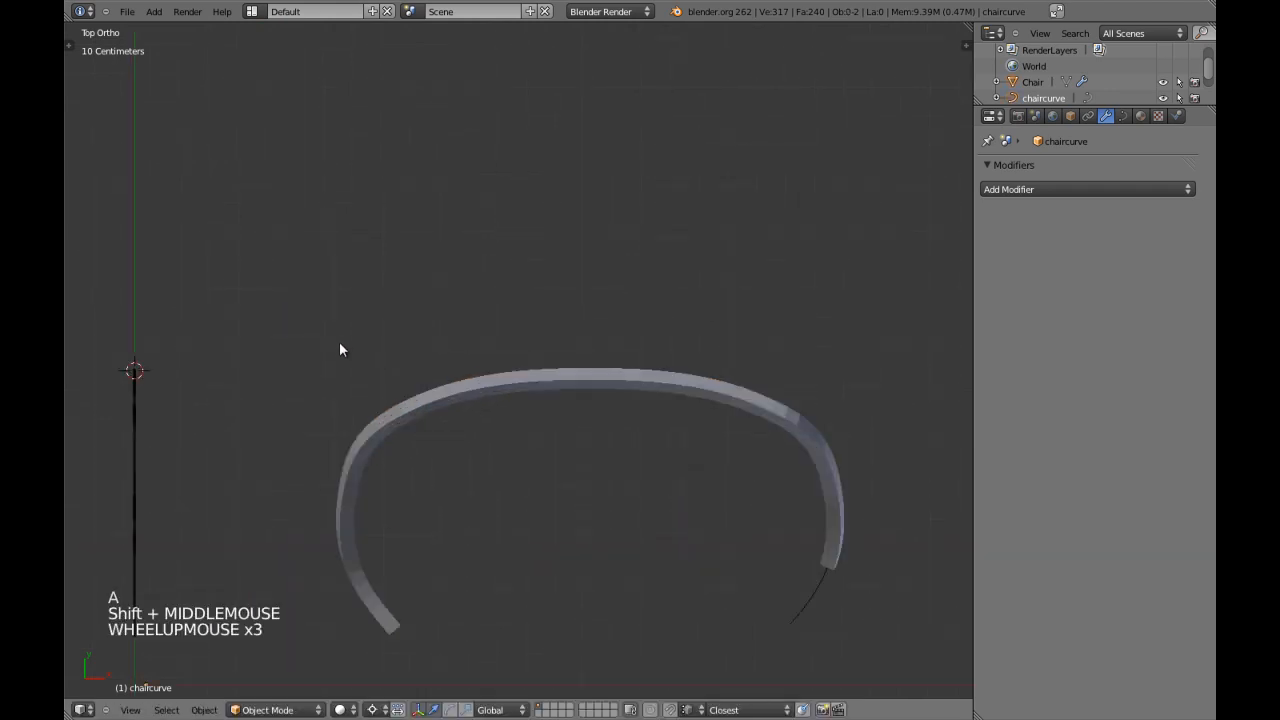
pyautogui.scroll(-2, 373, 361)
pyautogui.scroll(-5, 372, 361)
pyautogui.scroll(5, 464, 367)
pyautogui.keyDown('shift'); pyautogui.moveTo(466, 374); pyautogui.dragTo(409, 363, button='middle'); pyautogui.keyUp('shift')
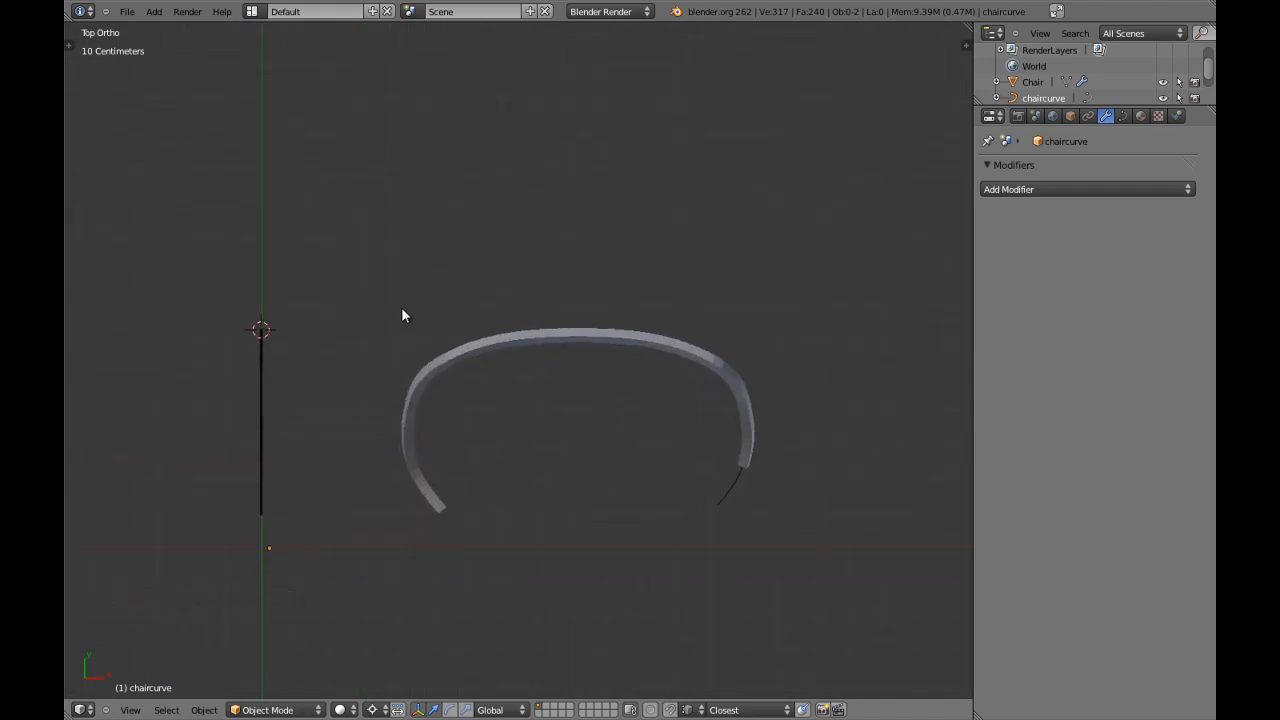
pyautogui.hotkey('ctrl', 'd')
pyautogui.keyDown('ctrl'); pyautogui.moveTo(401, 307); pyautogui.dragTo(606, 306); pyautogui.keyUp('ctrl')
pyautogui.hotkey('ctrl', 'd')
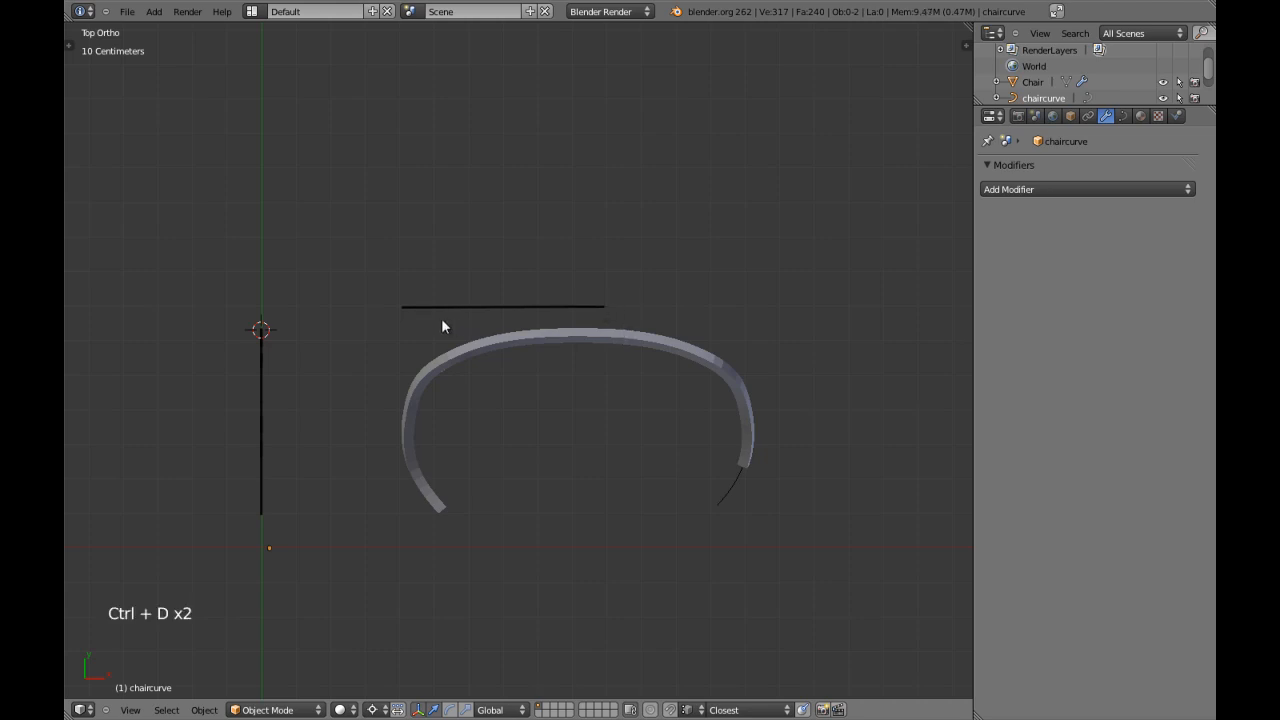
# Place the 3D cursor at the left end of the new guide line and handwrite 60 above the line.
pyautogui.click(399, 307)
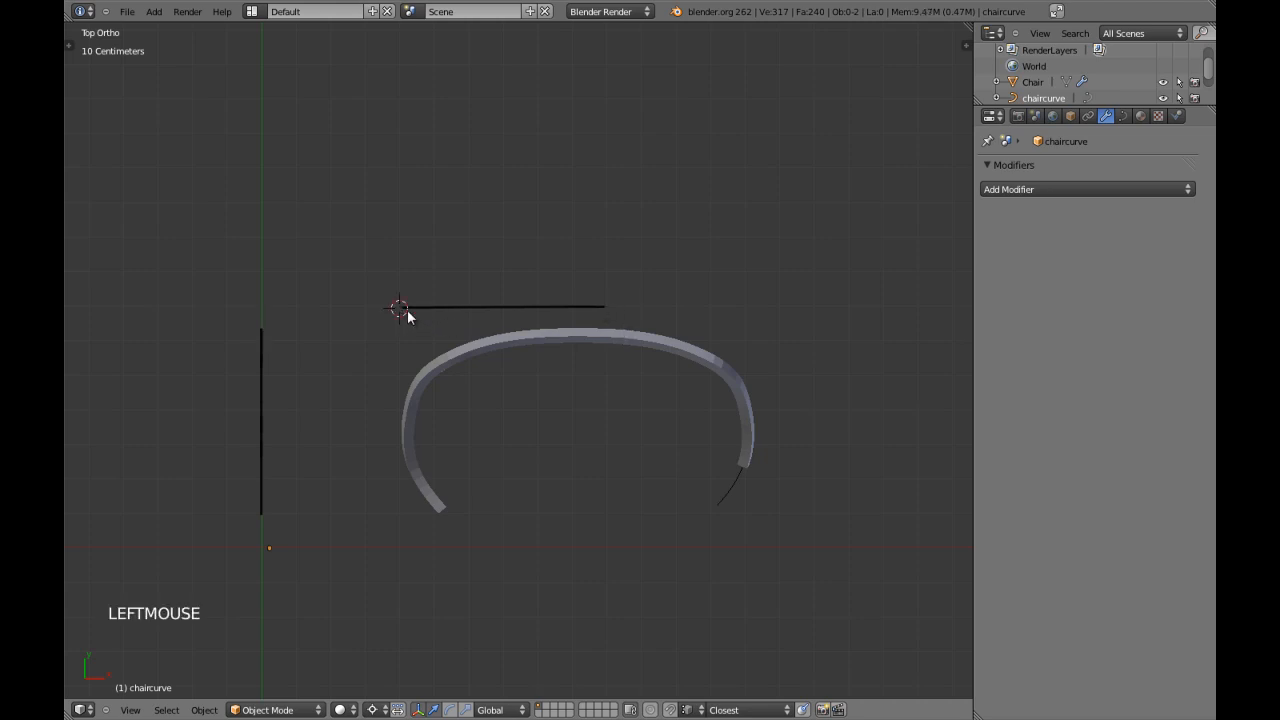
pyautogui.rightClick(725, 497)
pyautogui.press('z')
pyautogui.press('z')
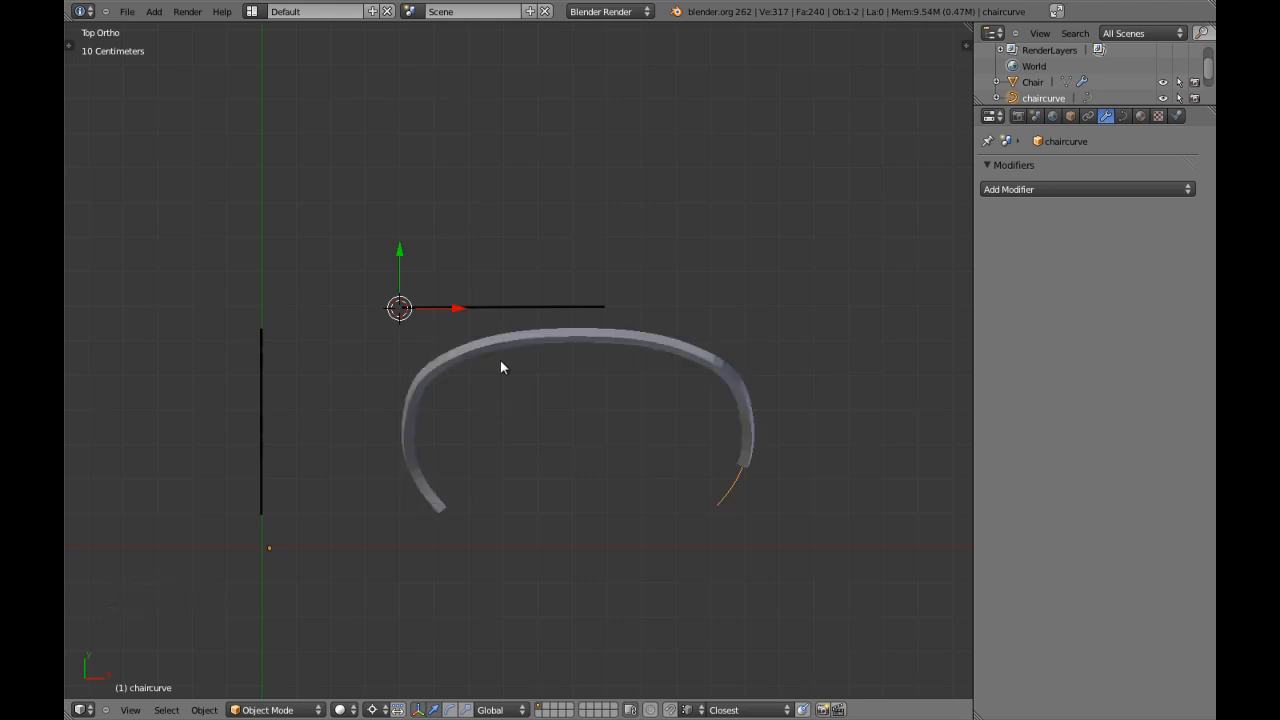
pyautogui.moveTo(505, 172)
pyautogui.mouseDown()
pyautogui.moveTo(497, 205)
pyautogui.moveTo(519, 203)
pyautogui.moveTo(532, 175)
pyautogui.mouseUp()
pyautogui.press('d')
# Scale chaircurve along X from the 3D cursor until its width matches the 60 guide line.
pyautogui.rightClick(725, 500)
pyautogui.press('z')
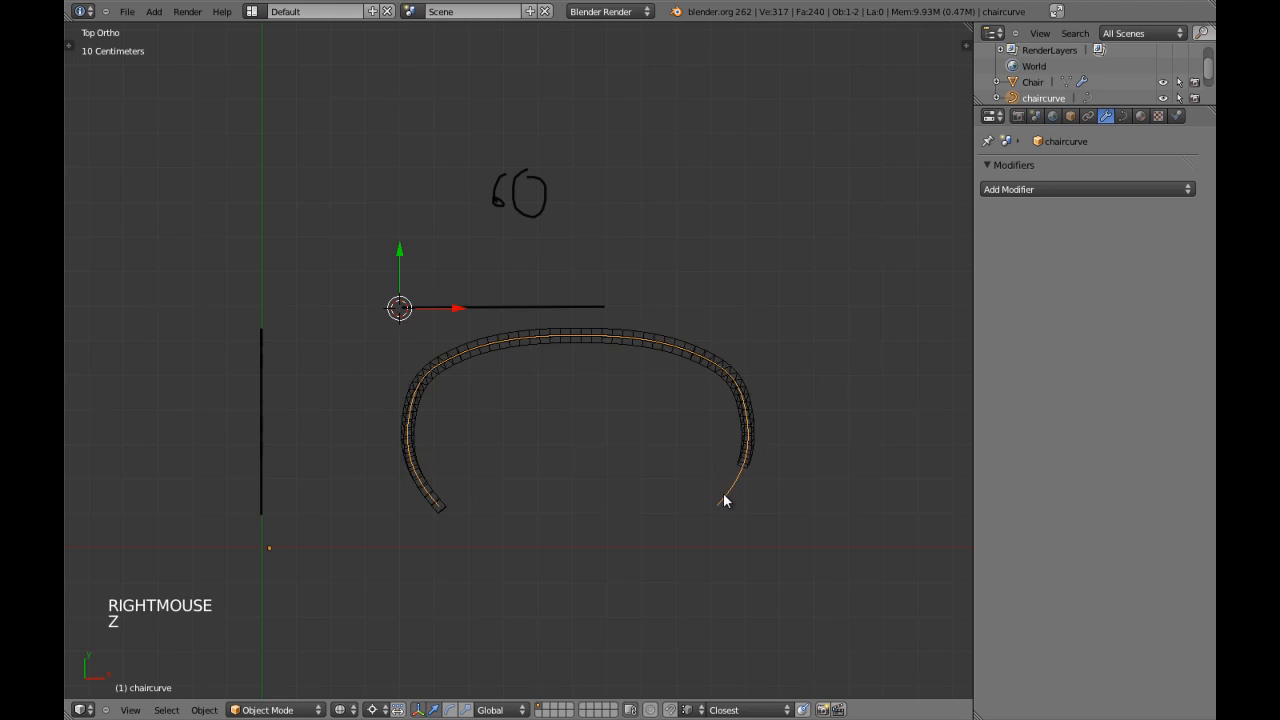
pyautogui.press('z')
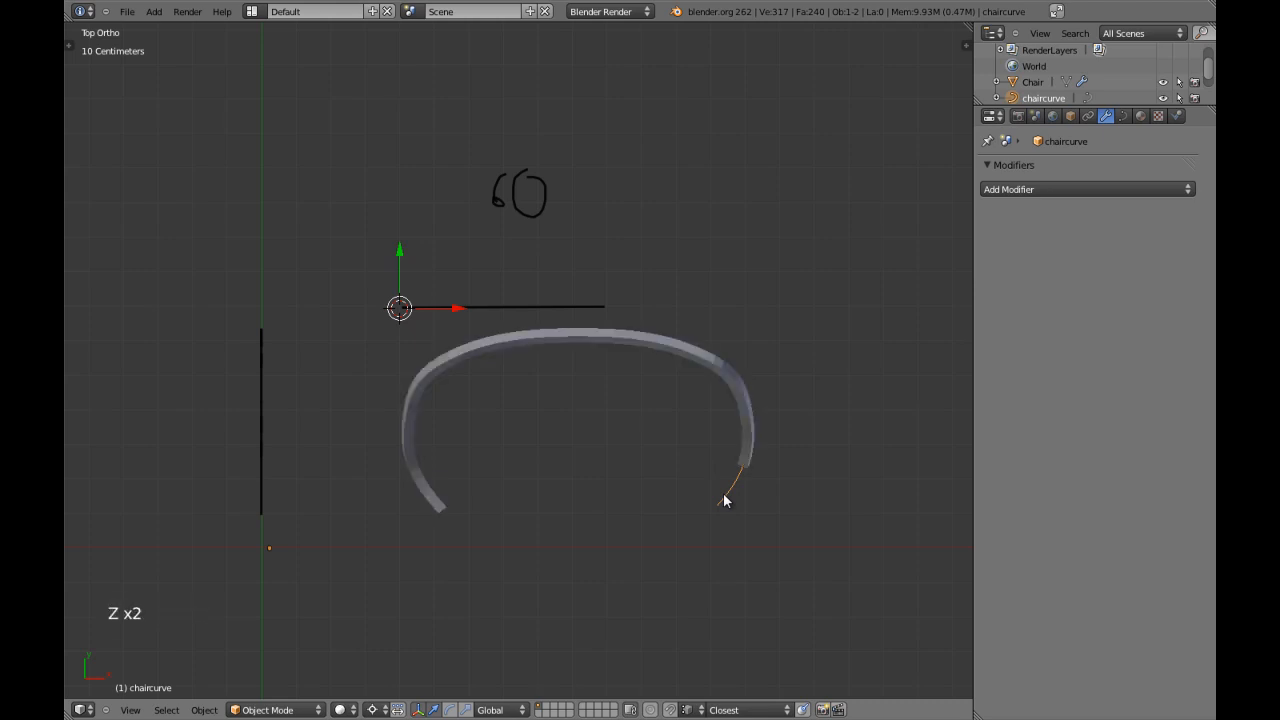
pyautogui.scroll(2, 725, 497)
pyautogui.press('s')
pyautogui.press('x')
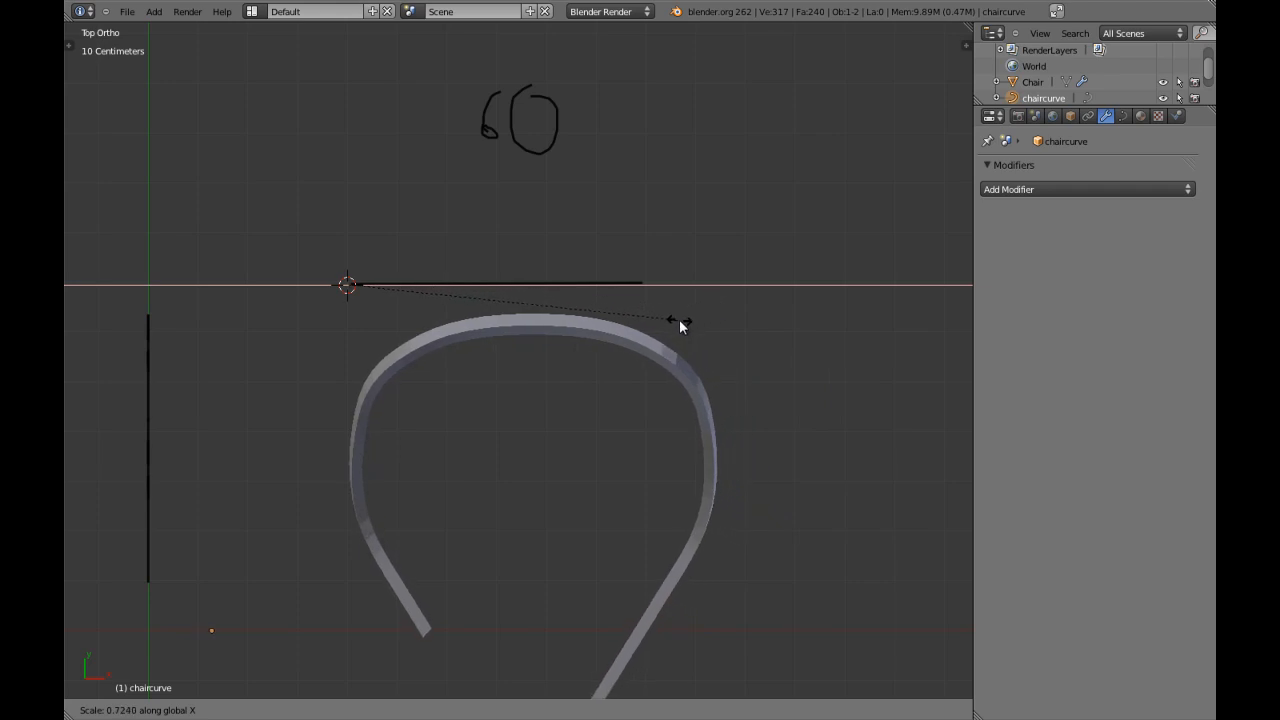
pyautogui.click(613, 337)
# Undo the selection of the Chair mesh and chaircurve's width scaling.
pyautogui.scroll(-3, 530, 465)
pyautogui.press('z')
pyautogui.rightClick(476, 533)
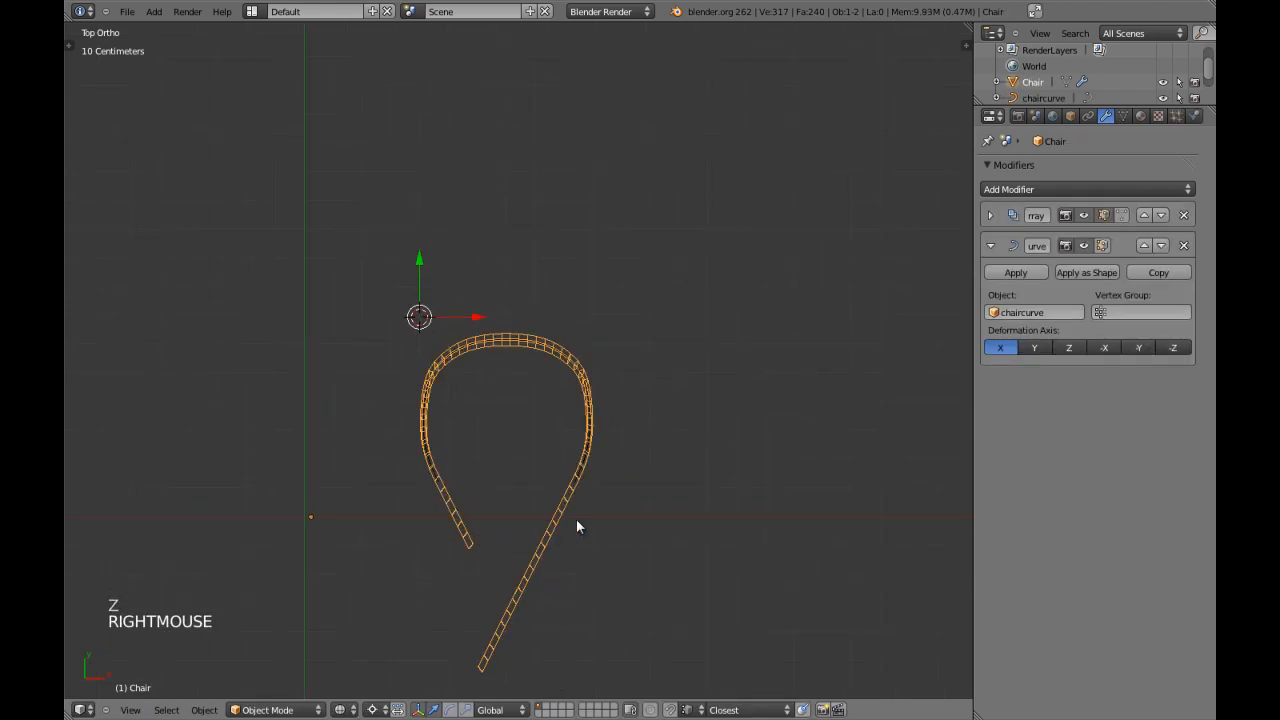
pyautogui.hotkey('ctrl', 'z')
pyautogui.hotkey('ctrl', 'z')
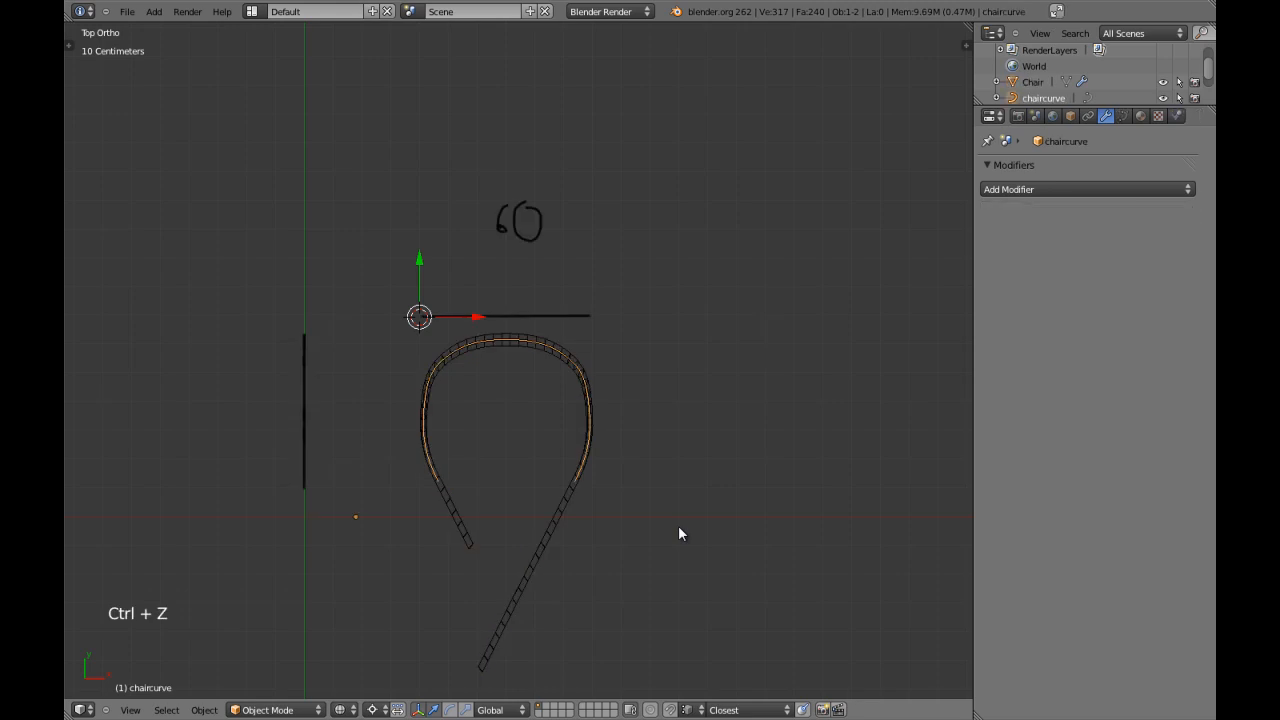
# Examine the frame against the 60 guide line in orbited and top views, comparing solid and wireframe shading.
pyautogui.press('z')
pyautogui.press('a')
pyautogui.moveTo(572, 520); pyautogui.dragTo(494, 391, button='middle')
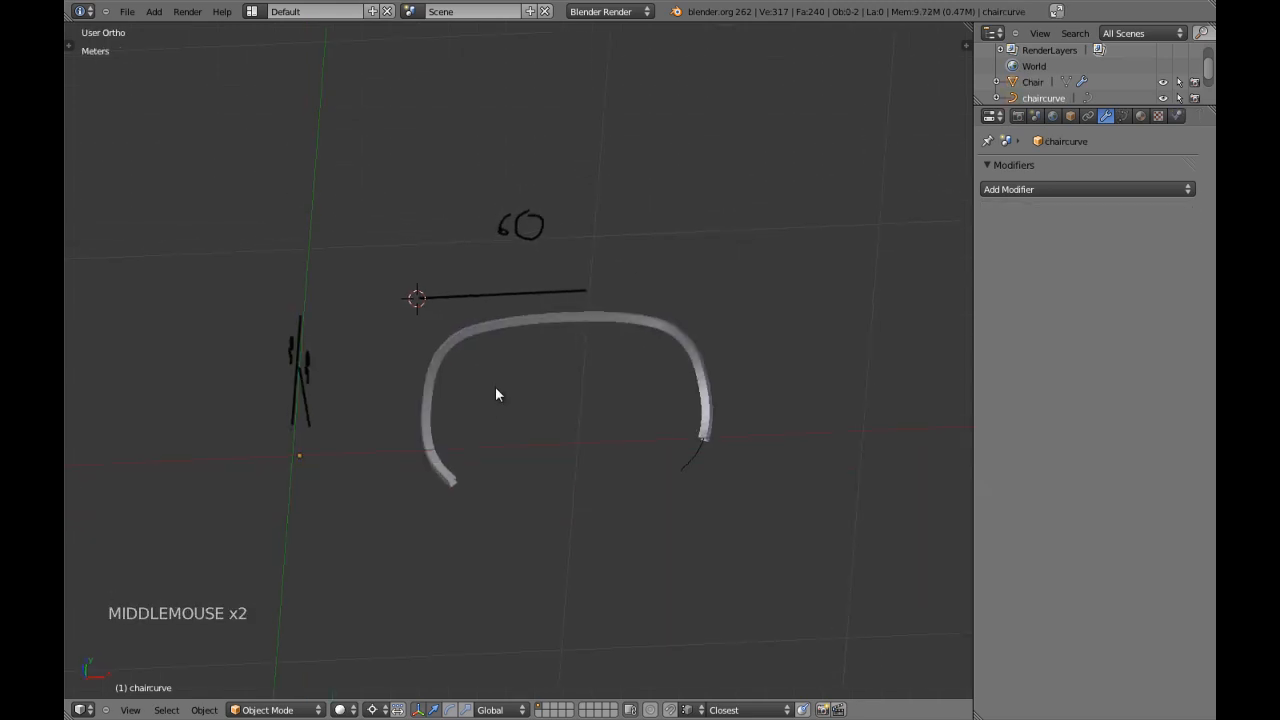
pyautogui.press('z')
pyautogui.press('KP_7')
pyautogui.scroll(2, 561, 431)
pyautogui.scroll(-2, 561, 431)
pyautogui.press('z')
pyautogui.press('z')
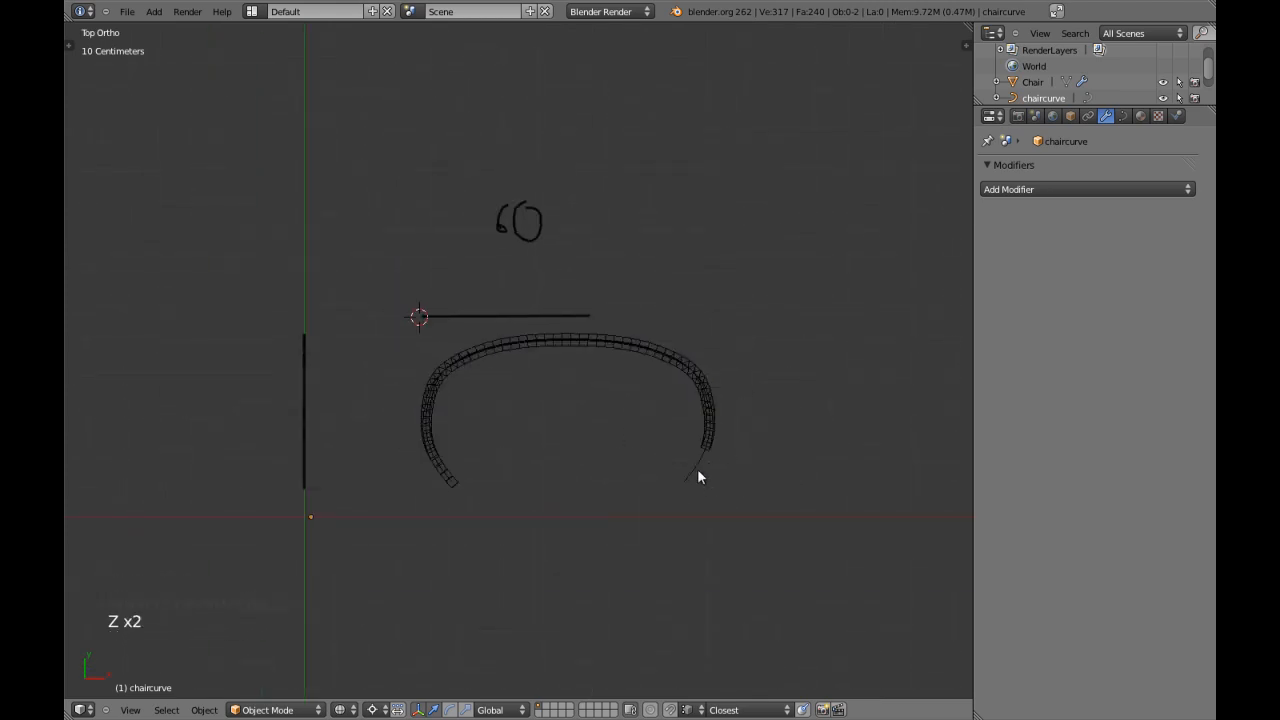
# Undo the 60 label, its guide line and chaircurve's depth scaling.
pyautogui.hotkey('ctrl', 'z')
pyautogui.hotkey('ctrl', 'z')
pyautogui.hotkey('ctrl', 'z')
pyautogui.hotkey('ctrl', 'z')
pyautogui.hotkey('ctrl', 'z')
pyautogui.hotkey('ctrl', 'z')
pyautogui.hotkey('ctrl', 'z')
pyautogui.hotkey('ctrl', 'z')
pyautogui.hotkey('ctrl', 'z')
pyautogui.hotkey('ctrl', 'z')
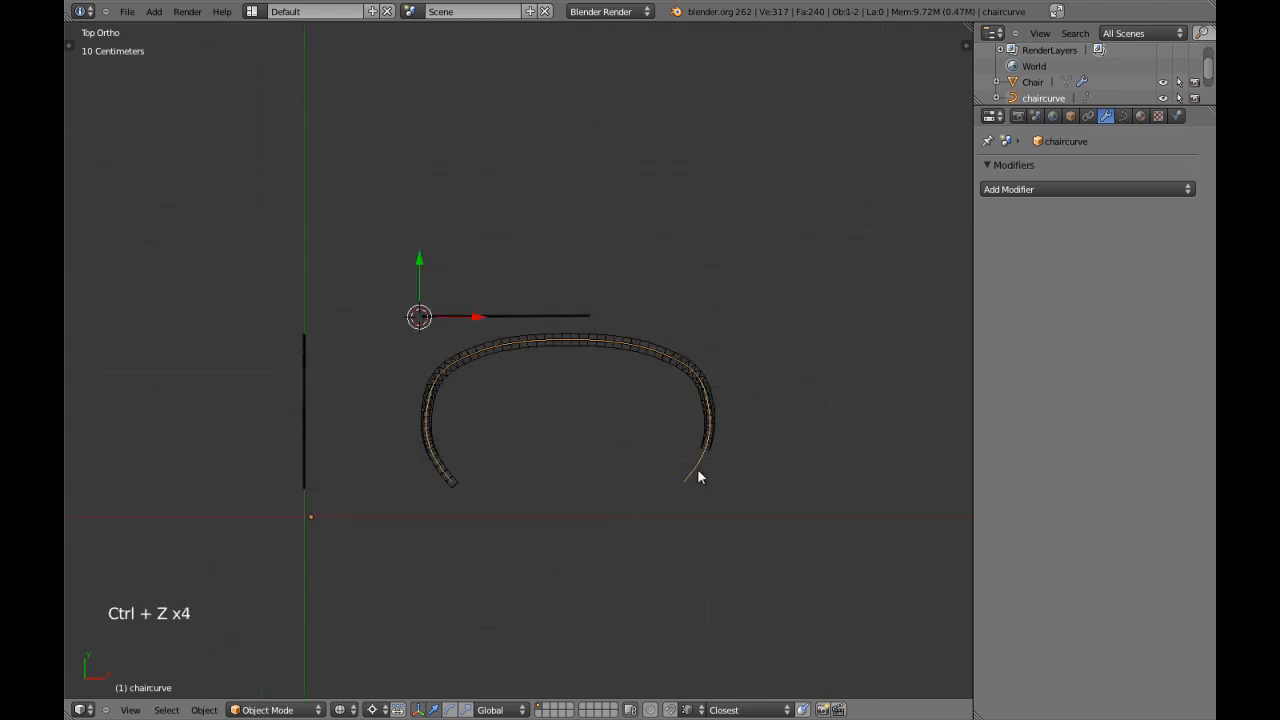
pyautogui.hotkey('ctrl', 'z')
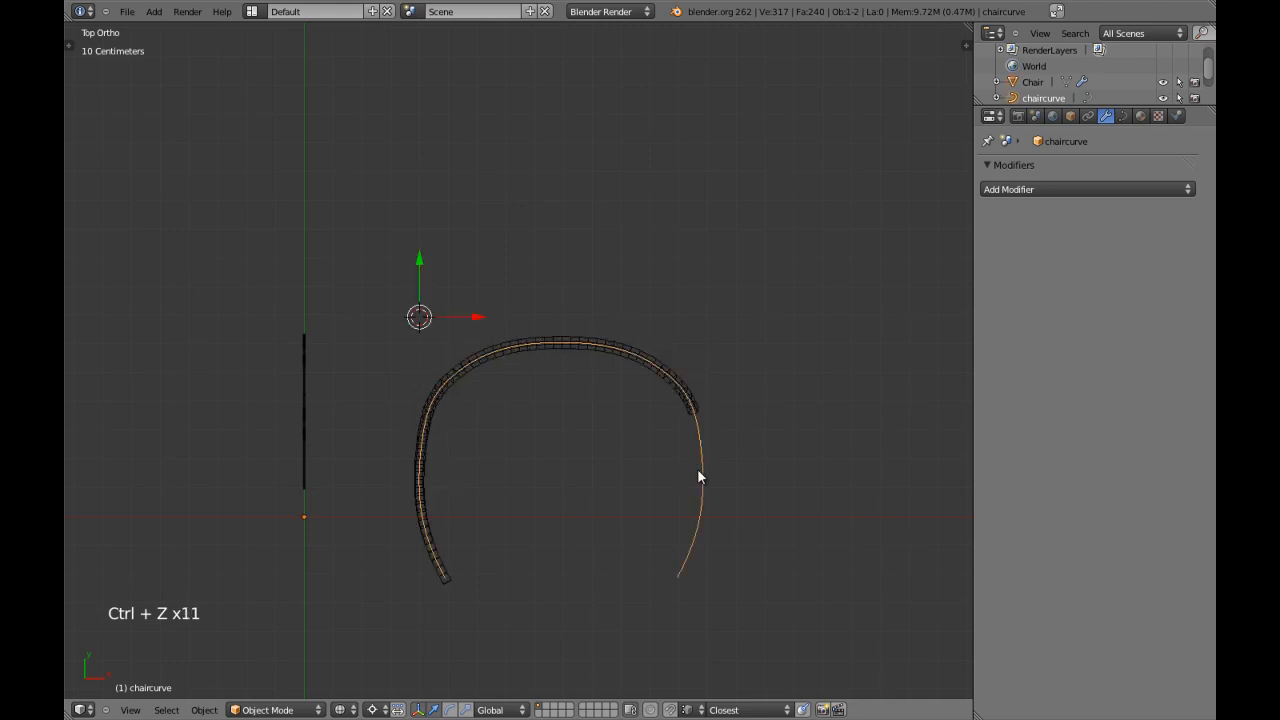
# Examine the frame beside the 50 and 30 guides in side, orbited and top views, and reselect chaircurve.
pyautogui.press('z')
pyautogui.press('KP_3')
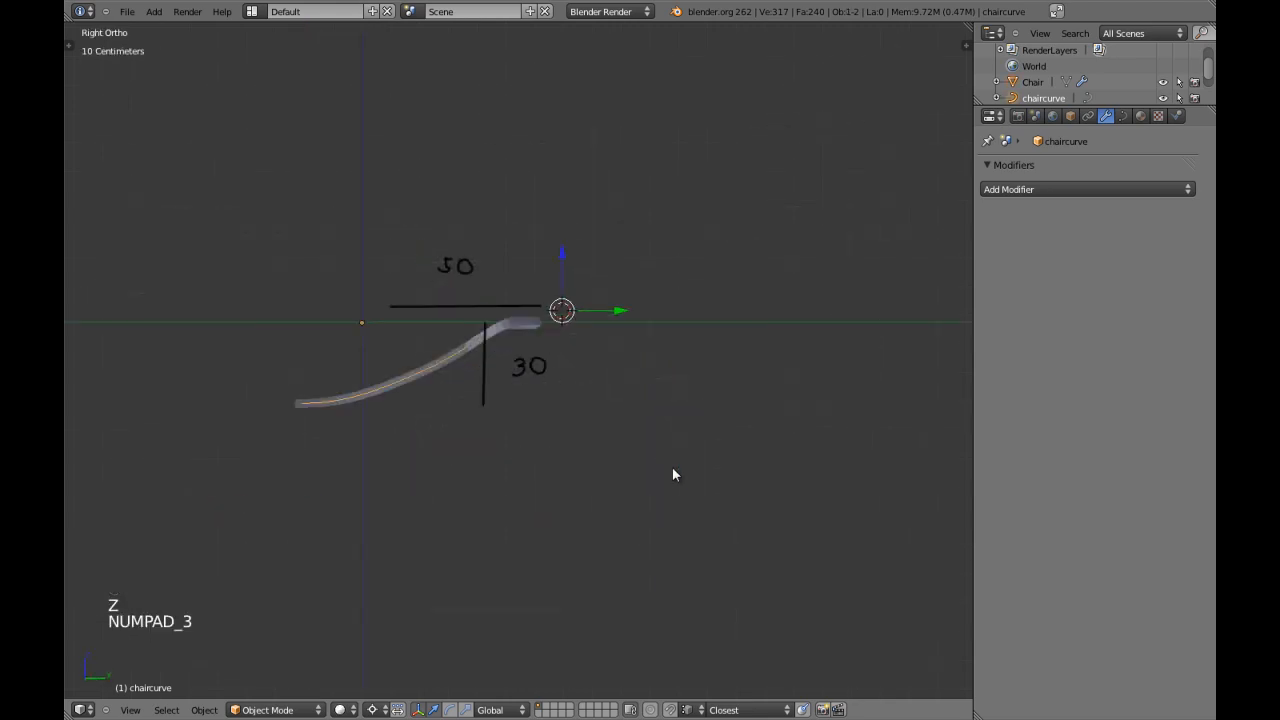
pyautogui.moveTo(519, 410); pyautogui.dragTo(534, 477, button='middle')
pyautogui.press('a')
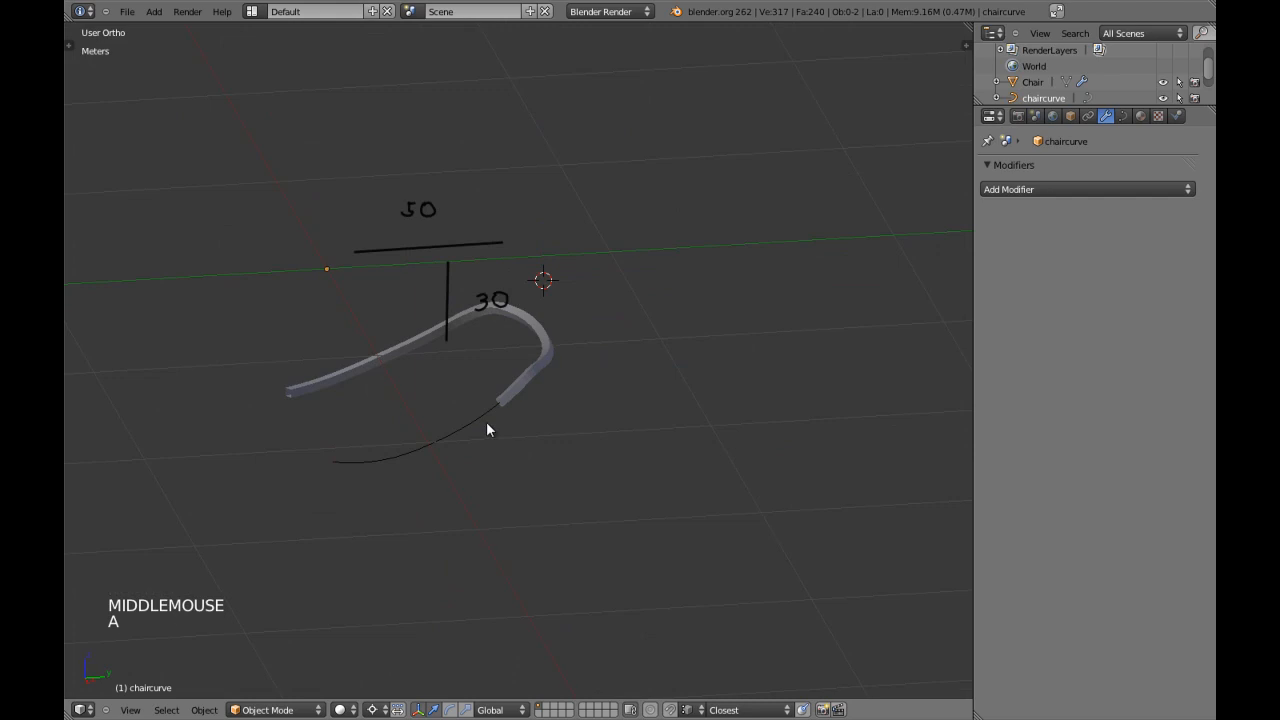
pyautogui.press('KP_7')
pyautogui.rightClick(701, 464)
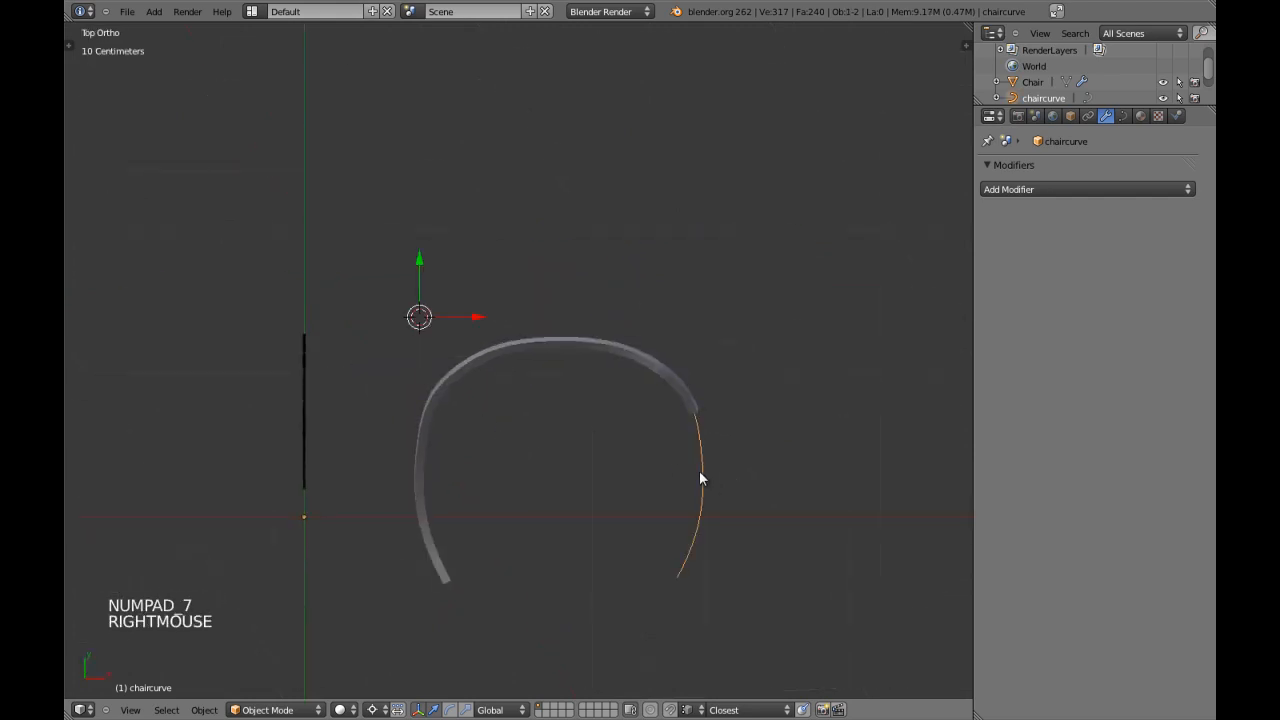
pyautogui.scroll(1, 759, 462)
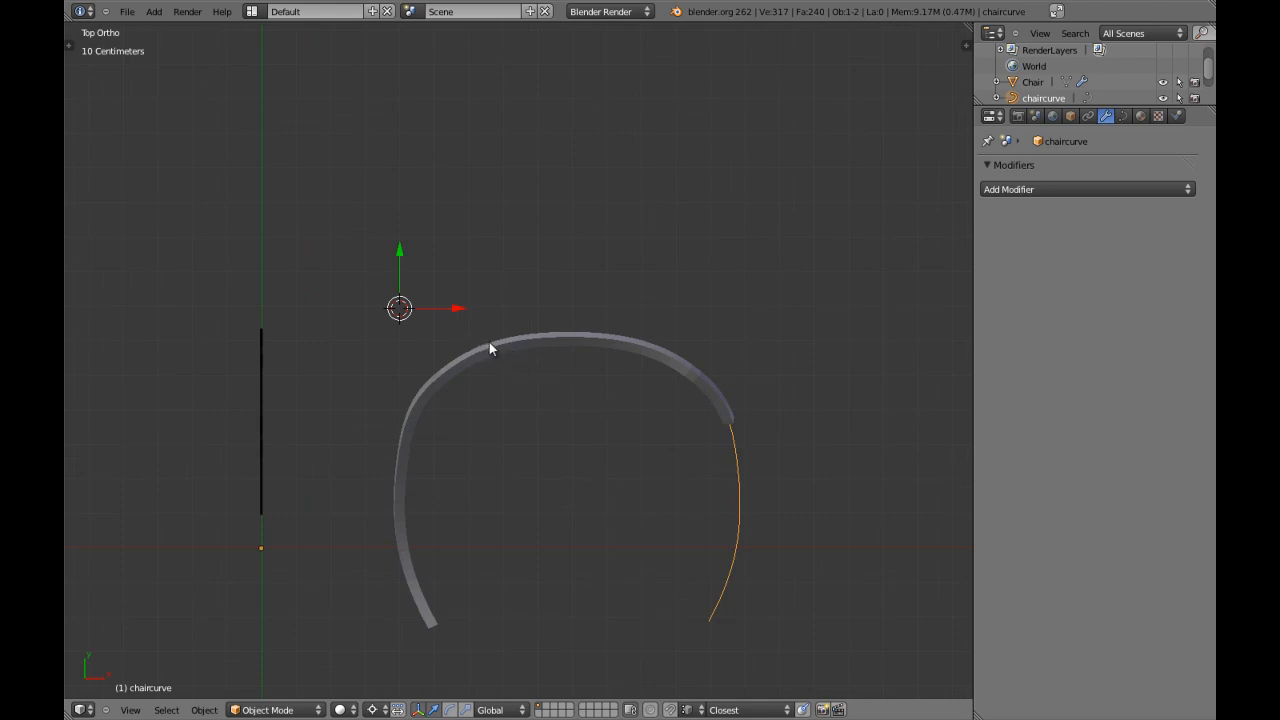
pyautogui.press('KP_3')
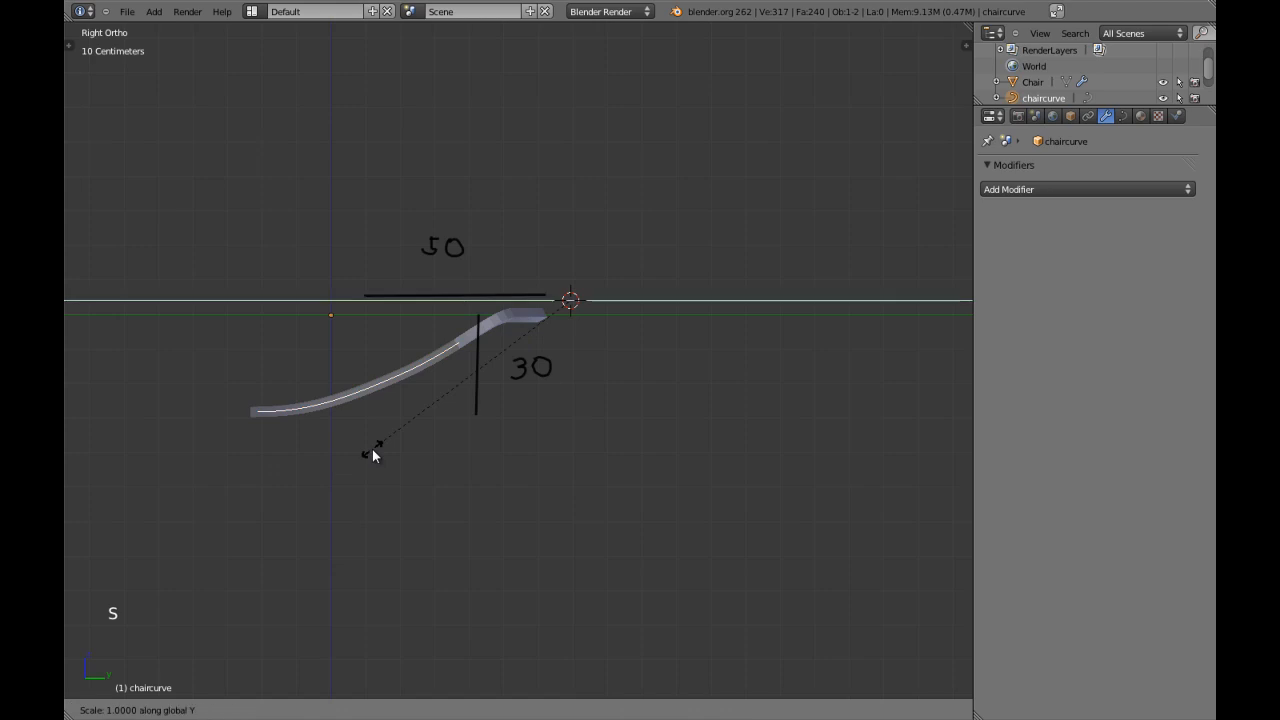
pyautogui.rightClick(401, 443)
pyautogui.press('.')
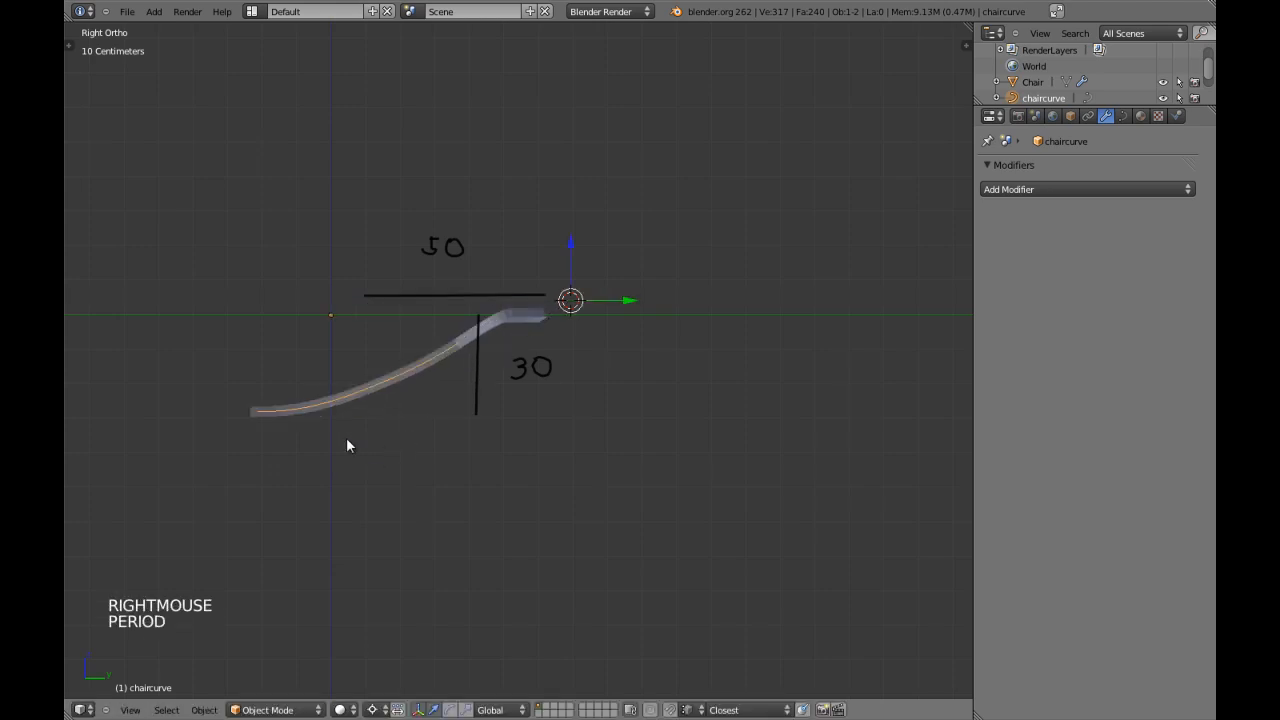
pyautogui.press('s')
pyautogui.press('y')
pyautogui.rightClick(380, 436)
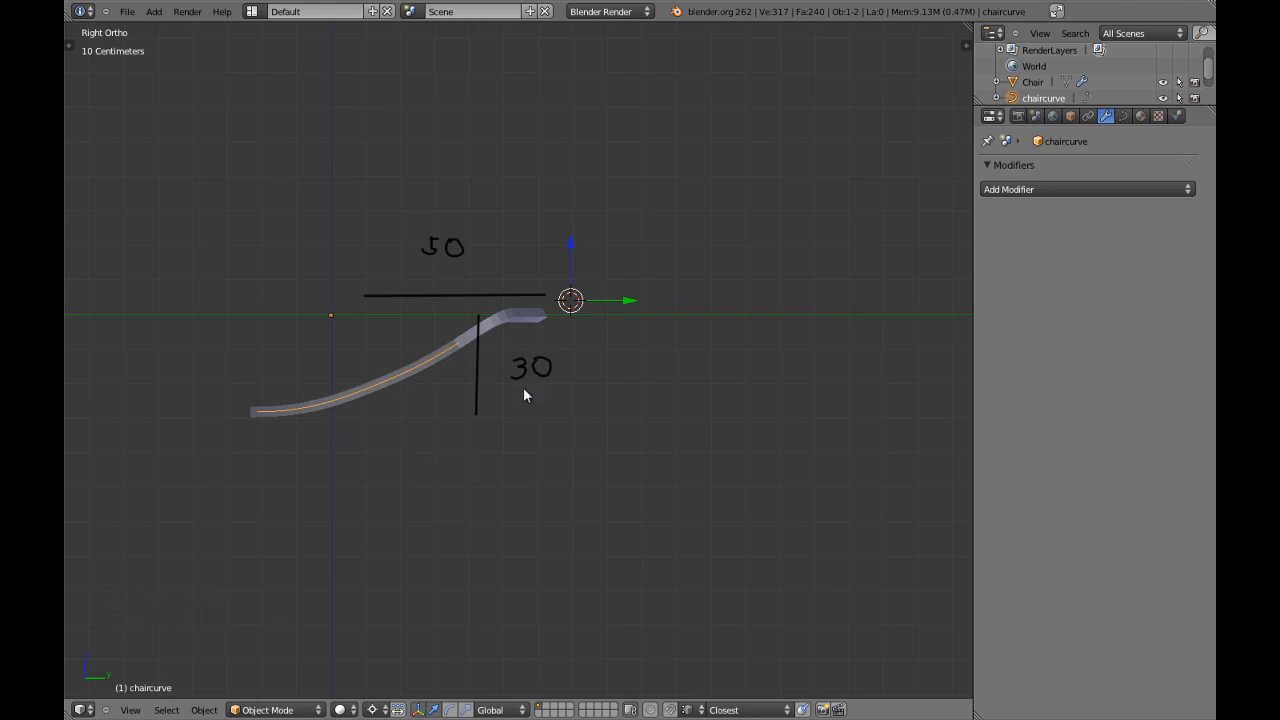
pyautogui.hotkey('ctrl', 'shift', 'z')
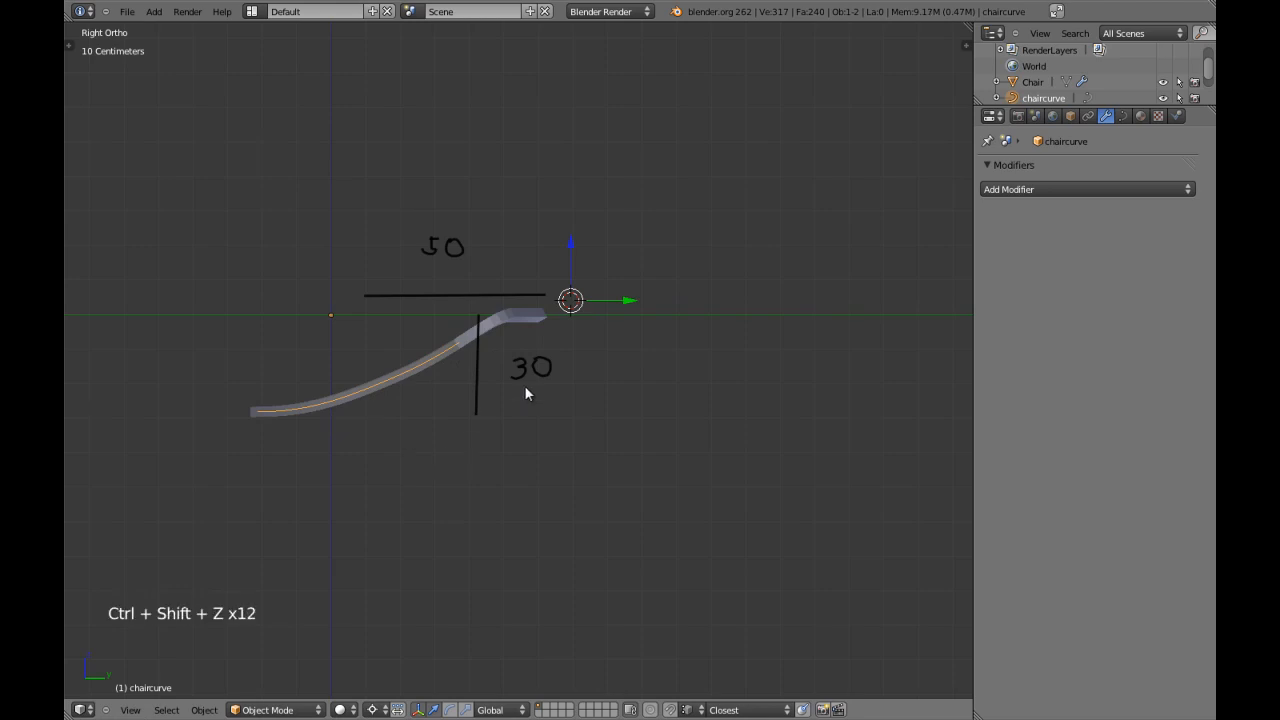
pyautogui.press('KP_7')
pyautogui.press('z')
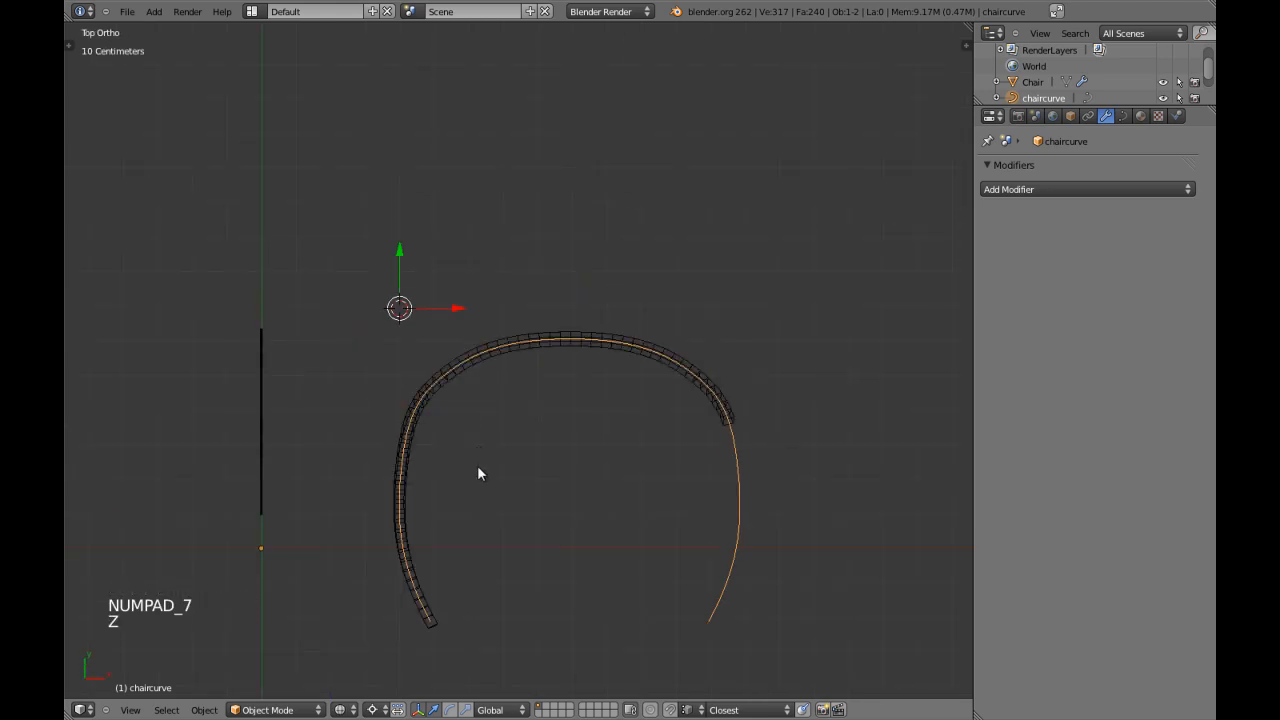
pyautogui.rightClick(740, 507)
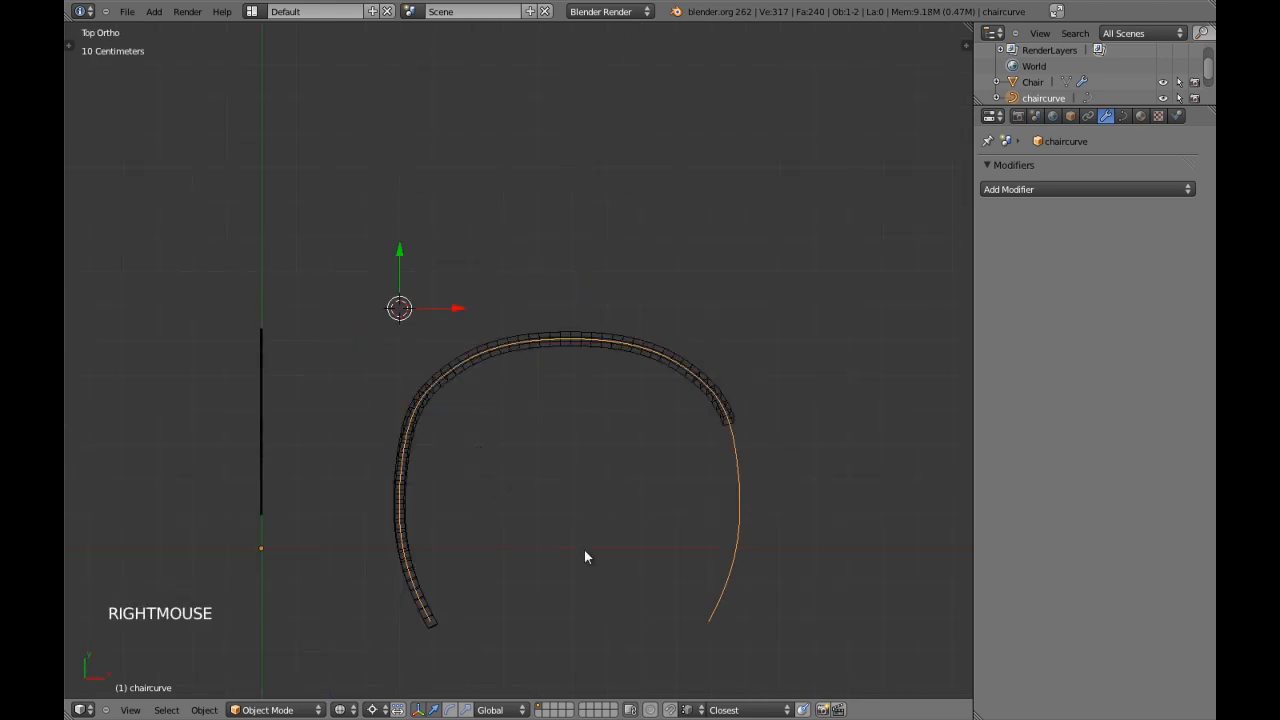
pyautogui.press('s')
pyautogui.press('y')
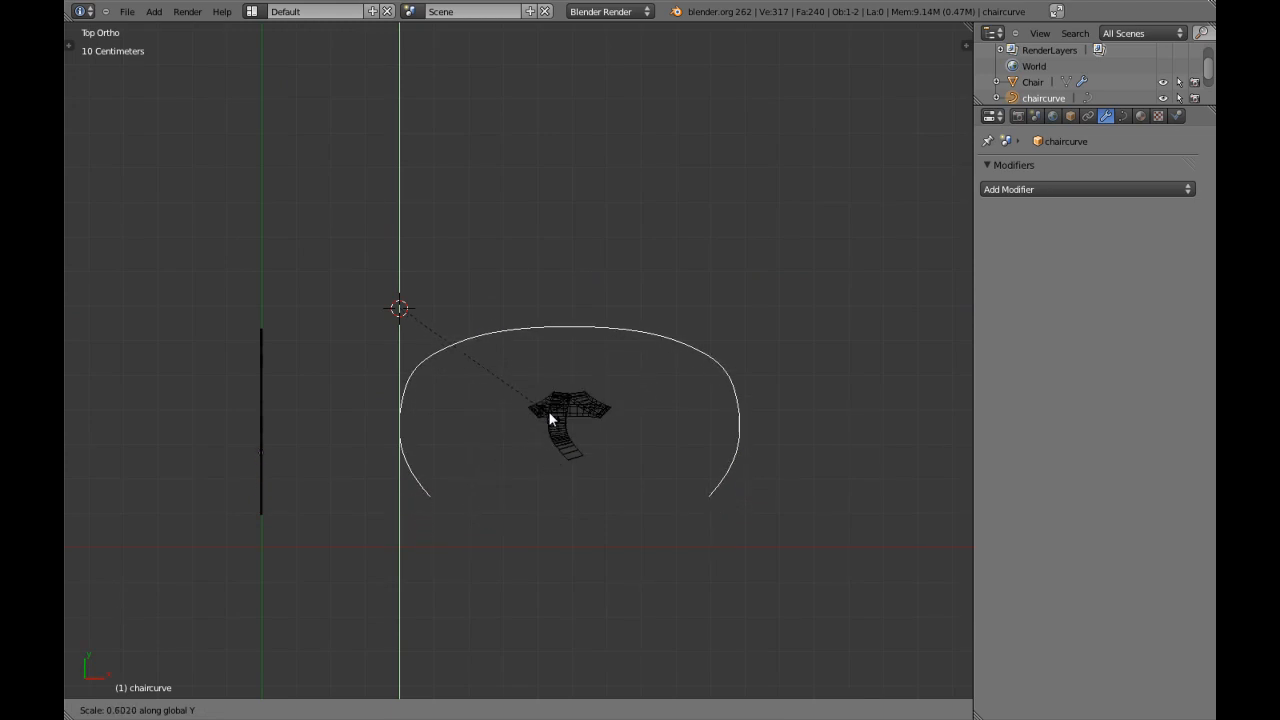
pyautogui.rightClick(549, 396)
pyautogui.press('KP_3')
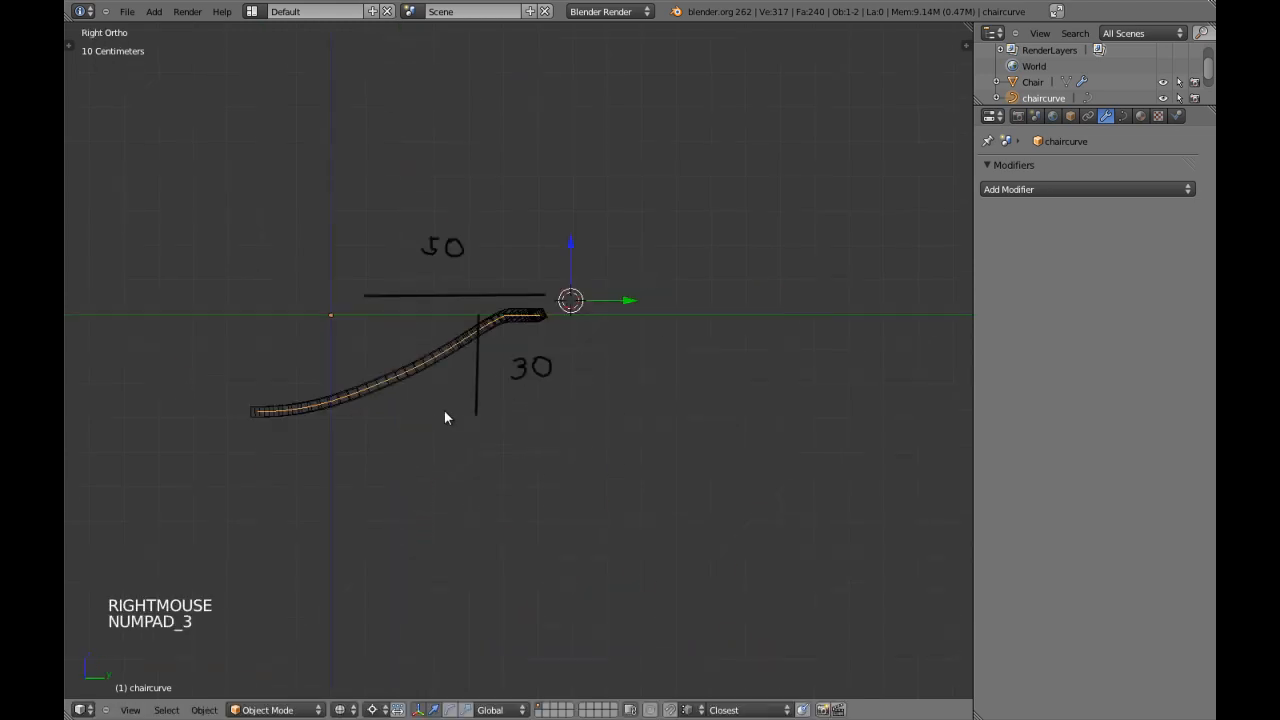
pyautogui.press('s')
pyautogui.press('y')
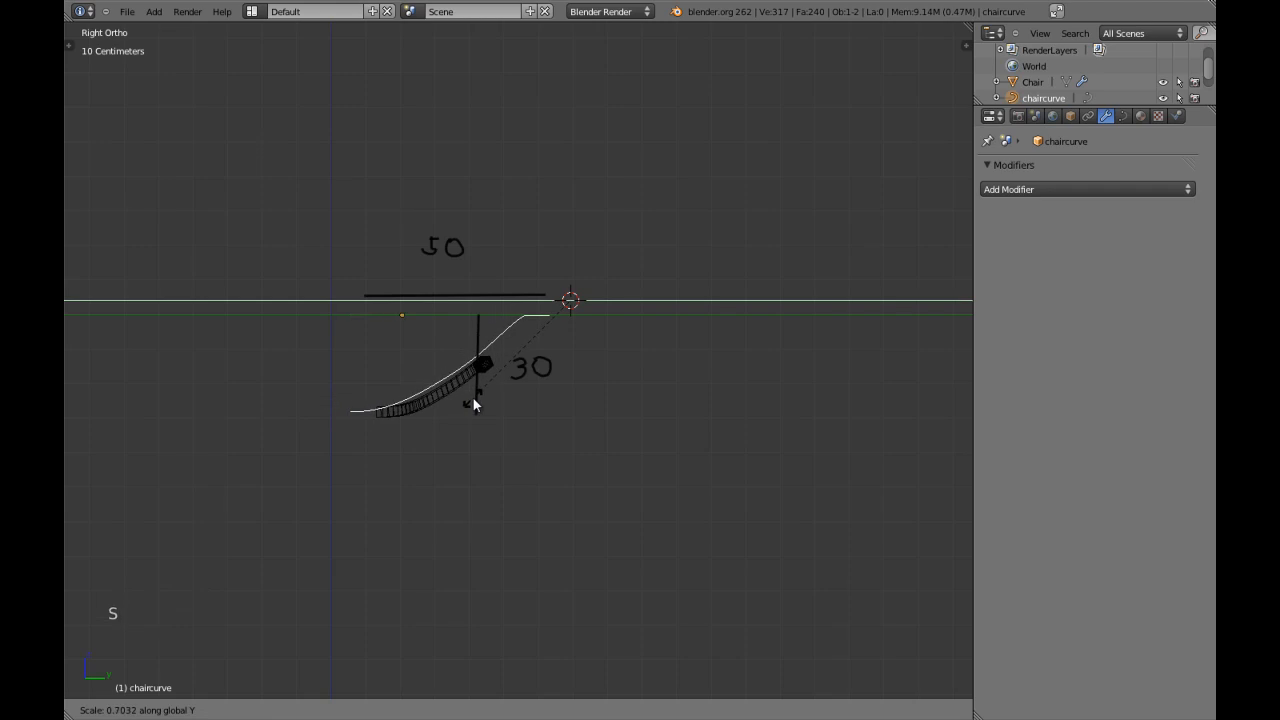
pyautogui.rightClick(473, 398)
pyautogui.rightClick(449, 362)
pyautogui.press('z')
pyautogui.moveTo(493, 392); pyautogui.dragTo(545, 415, button='middle')
pyautogui.press('s')
pyautogui.press('y')
pyautogui.rightClick(460, 427)
pyautogui.press('KP_1')
pyautogui.press('a')
pyautogui.press('a')
pyautogui.moveTo(561, 401); pyautogui.dragTo(423, 443, button='middle')
pyautogui.press('KP_3')
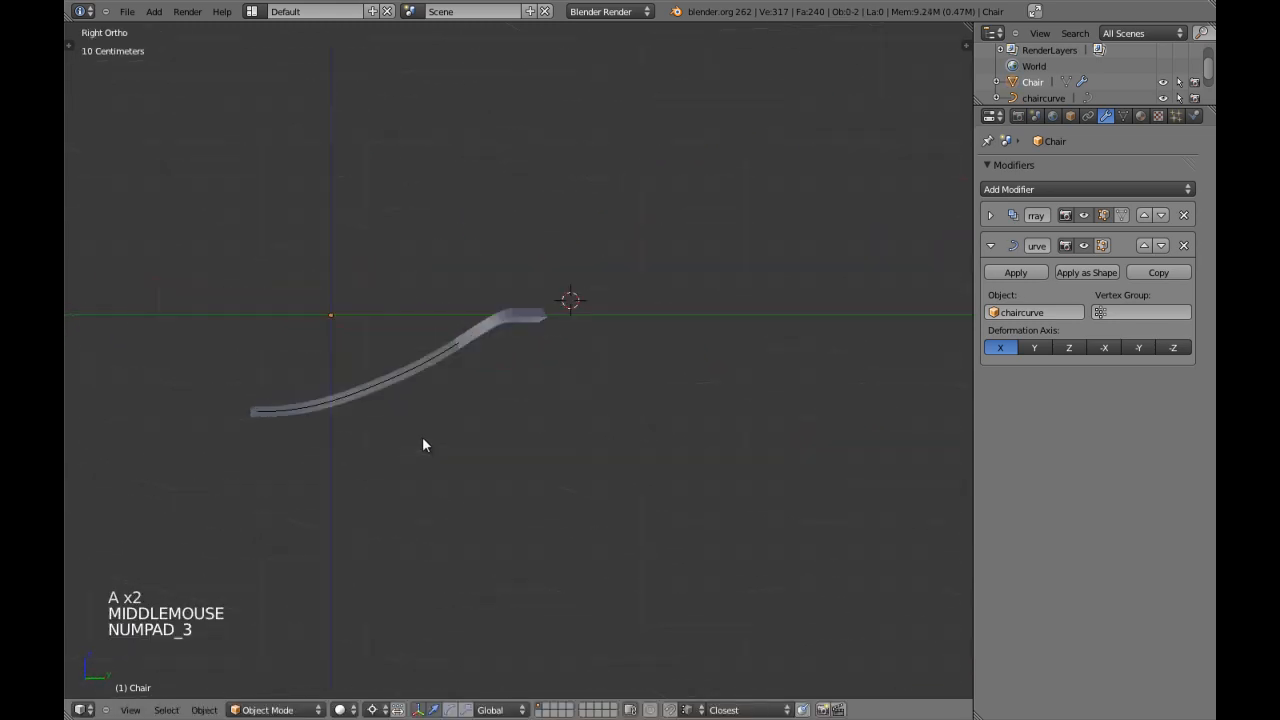
# Select chaircurve and scale all its control points along Y in Edit Mode so the frame's depth matches the 50 guide line.
pyautogui.rightClick(438, 360)
pyautogui.rightClick(429, 353)
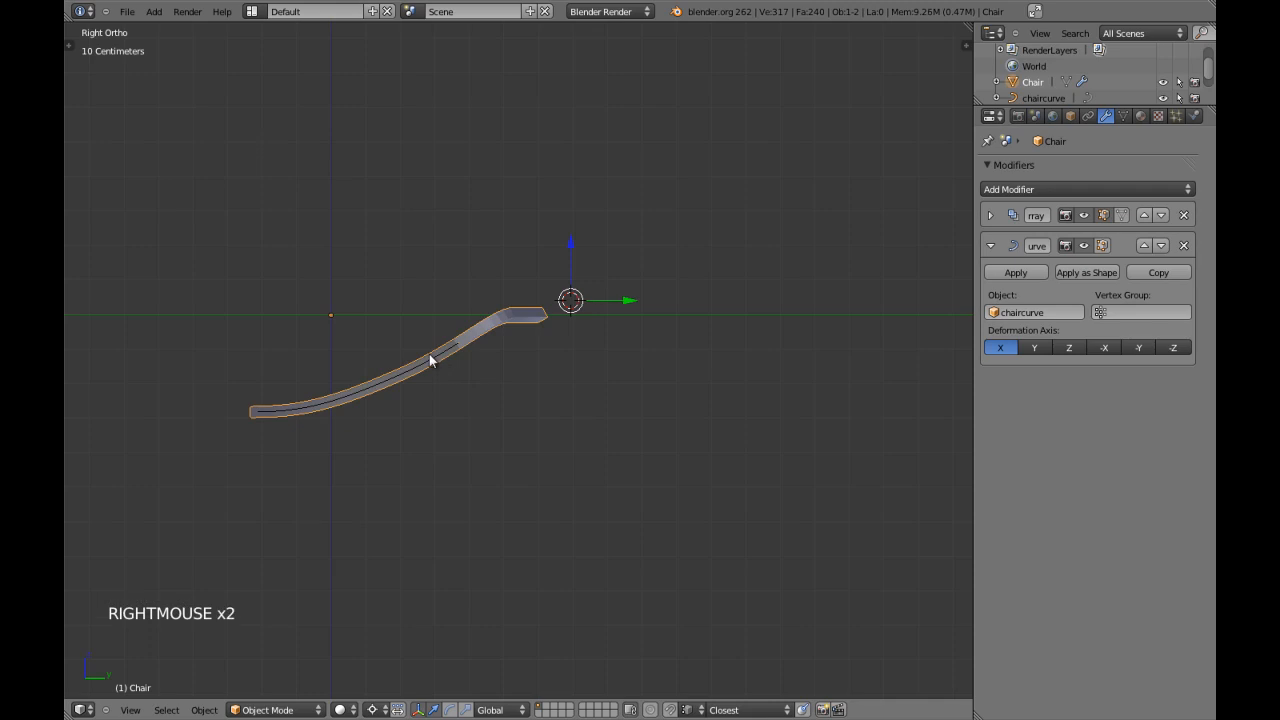
pyautogui.rightClick(429, 353)
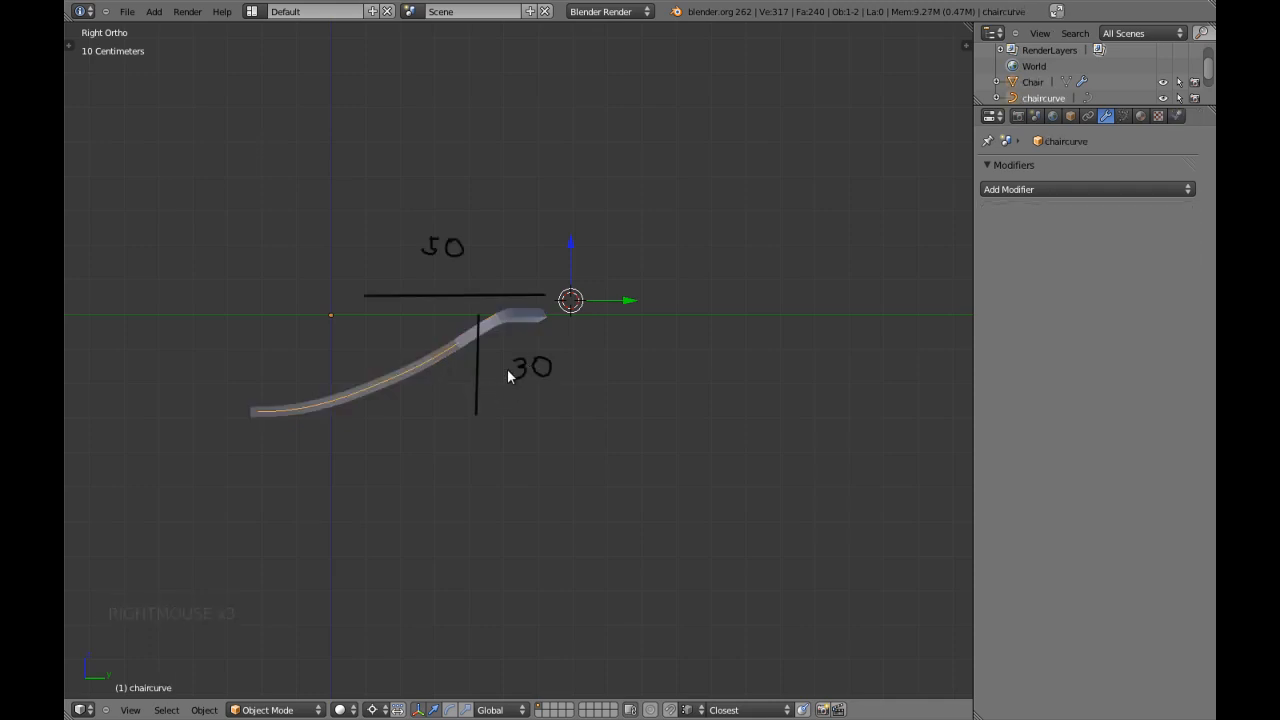
pyautogui.press('Tab')
pyautogui.press('a')
pyautogui.press('a')
pyautogui.press('a')
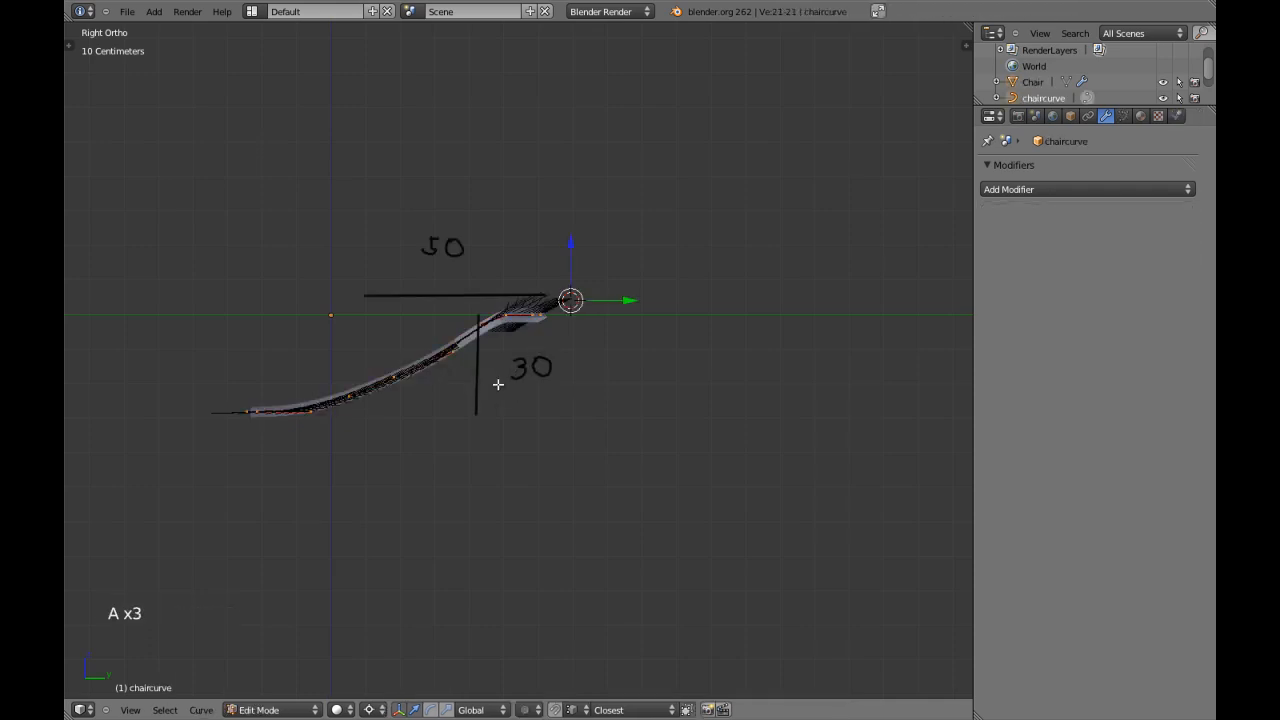
pyautogui.press('s')
pyautogui.press('y')
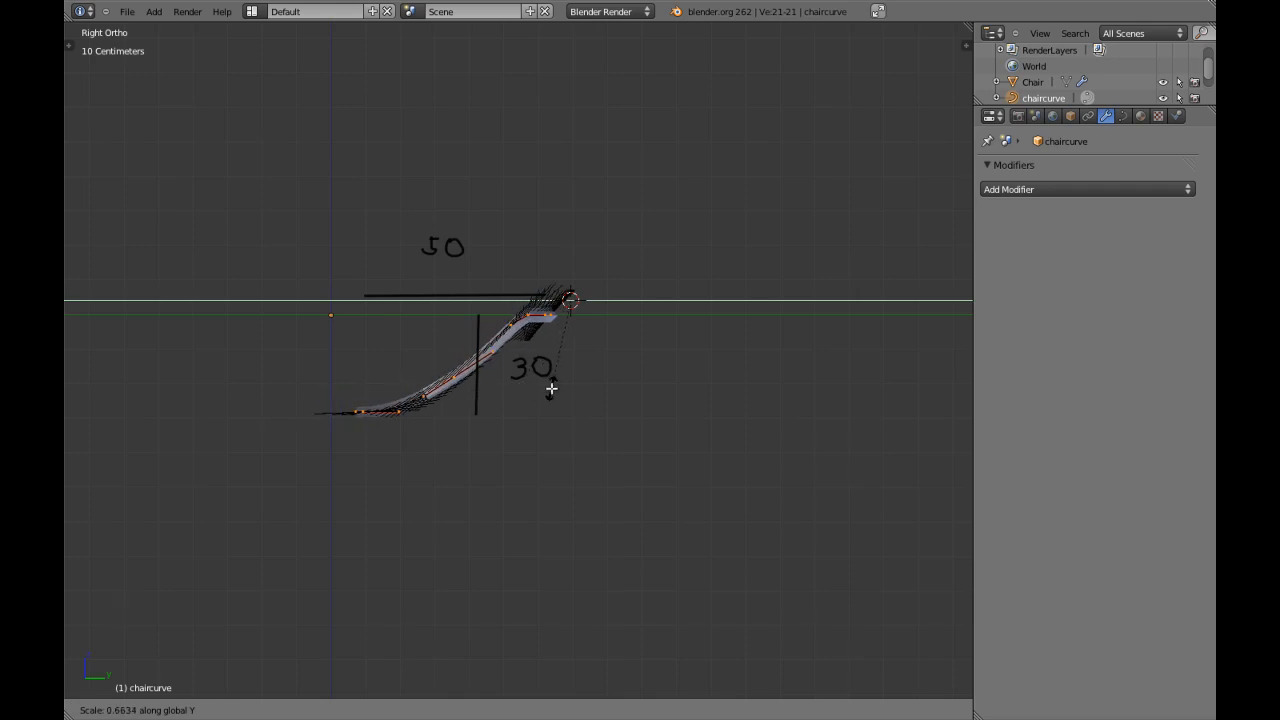
pyautogui.keyDown('shift'); pyautogui.click(560, 386); pyautogui.keyUp('shift')
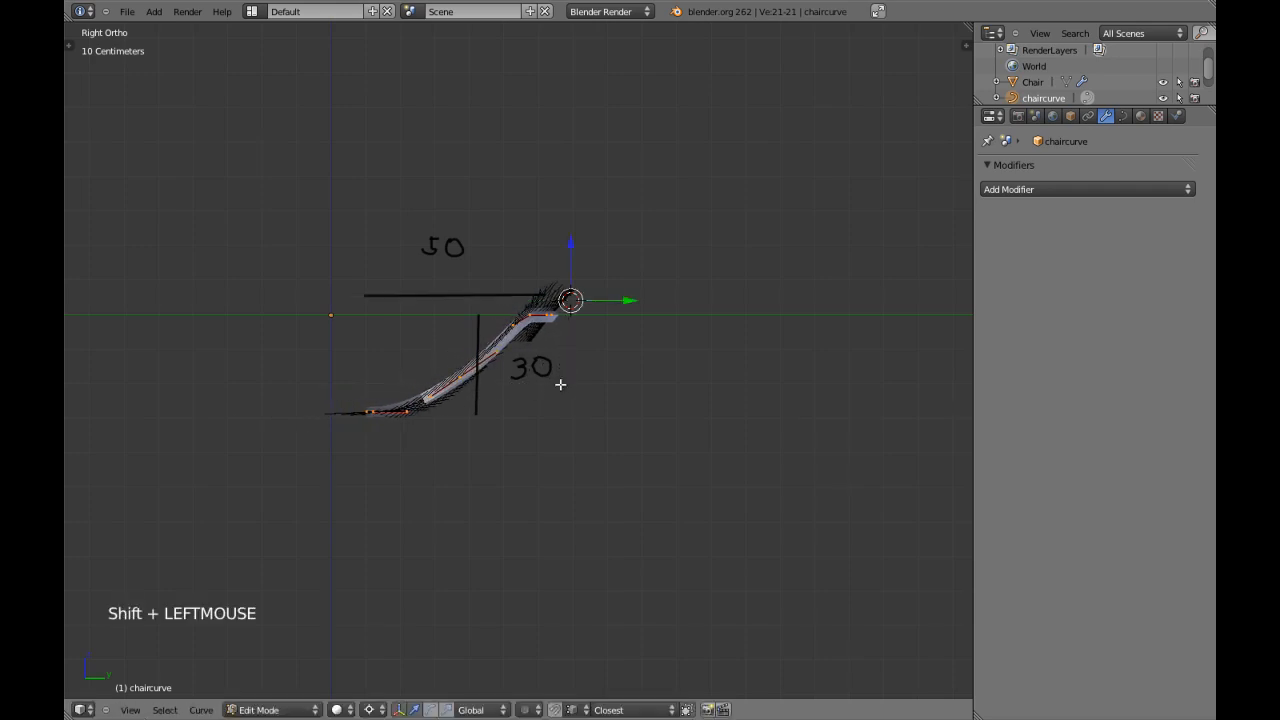
# Return to Object Mode and draw a straight horizontal guide line about 60 cm long behind the frame in top view.
pyautogui.press('KP_7')
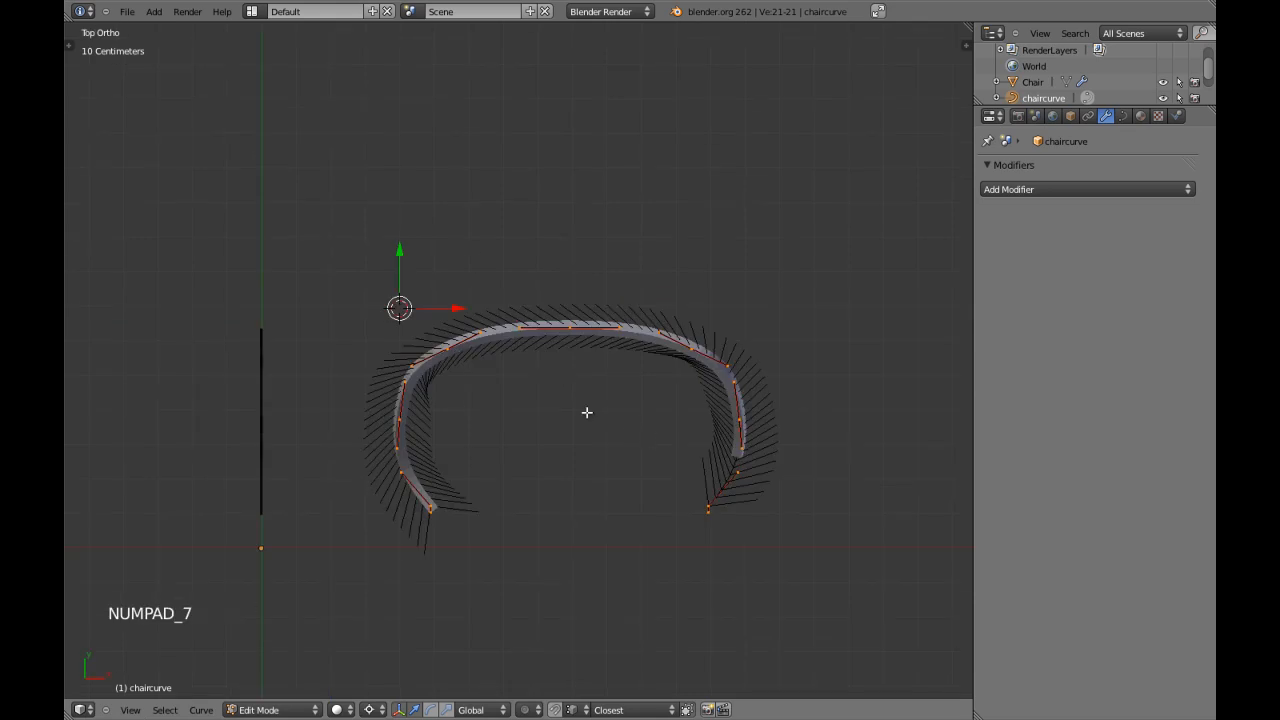
pyautogui.press('Tab')
pyautogui.hotkey('ctrl', 'd')
pyautogui.hotkey('ctrl', 'd')
pyautogui.keyDown('ctrl'); pyautogui.click(430, 300); pyautogui.keyUp('ctrl')
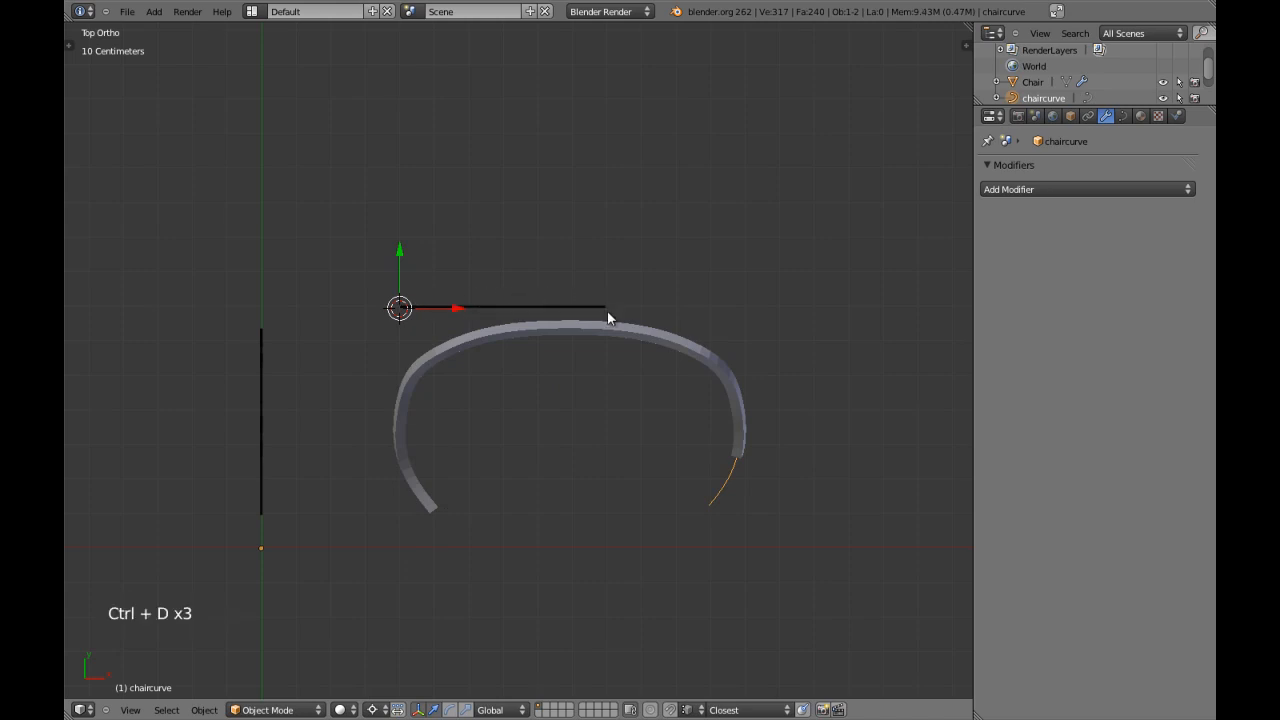
# Scale all of chaircurve's control points along X to about 0.59 in Edit Mode to match the 60 cm guide line.
pyautogui.press('Tab')
pyautogui.press('a')
pyautogui.press('a')
pyautogui.press('a')
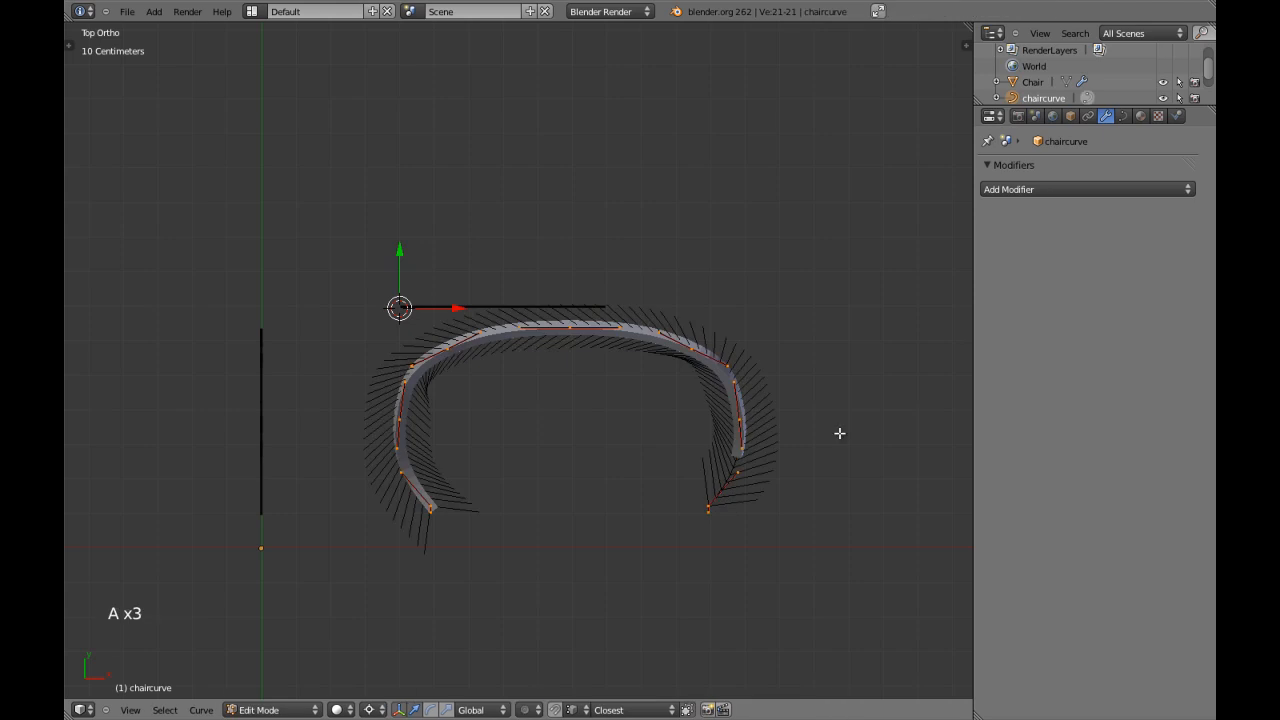
pyautogui.press('s')
pyautogui.press('x')
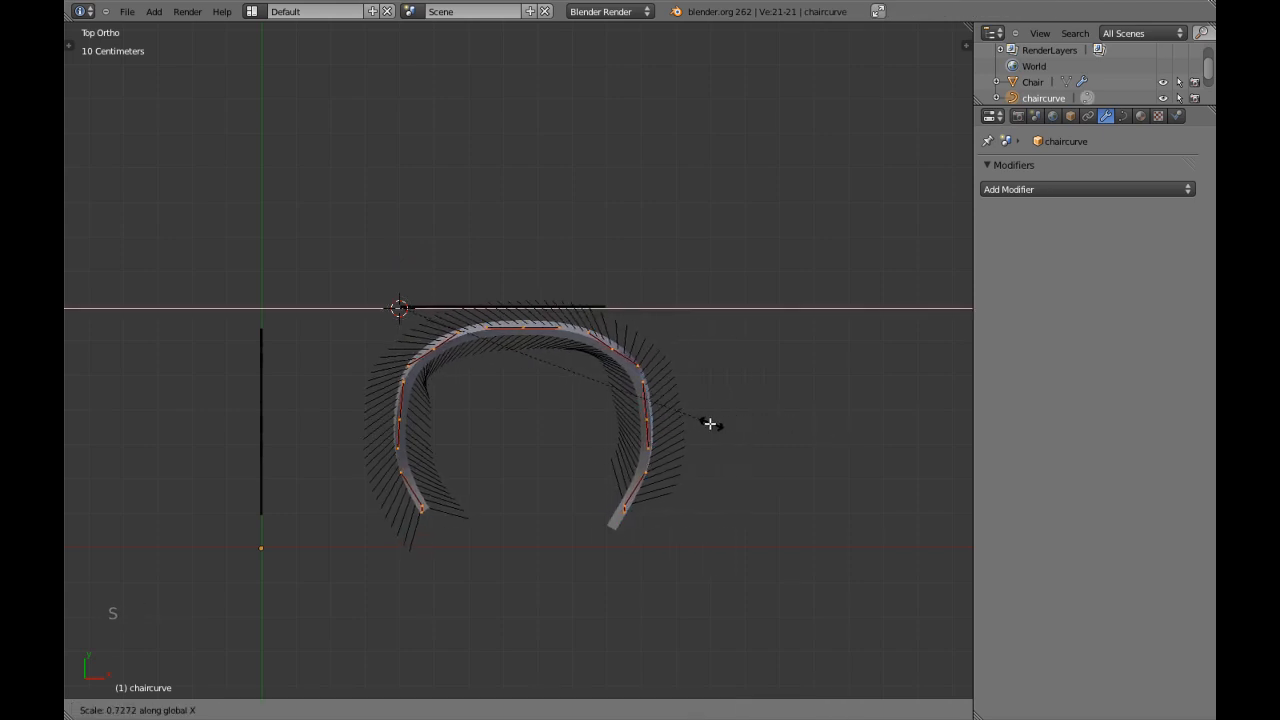
pyautogui.click(643, 423)
pyautogui.press('Tab')
# Select the Chair mesh and examine its fit along the curve in front and top views, comparing solid and wireframe shading.
pyautogui.rightClick(546, 558)
pyautogui.press('z')
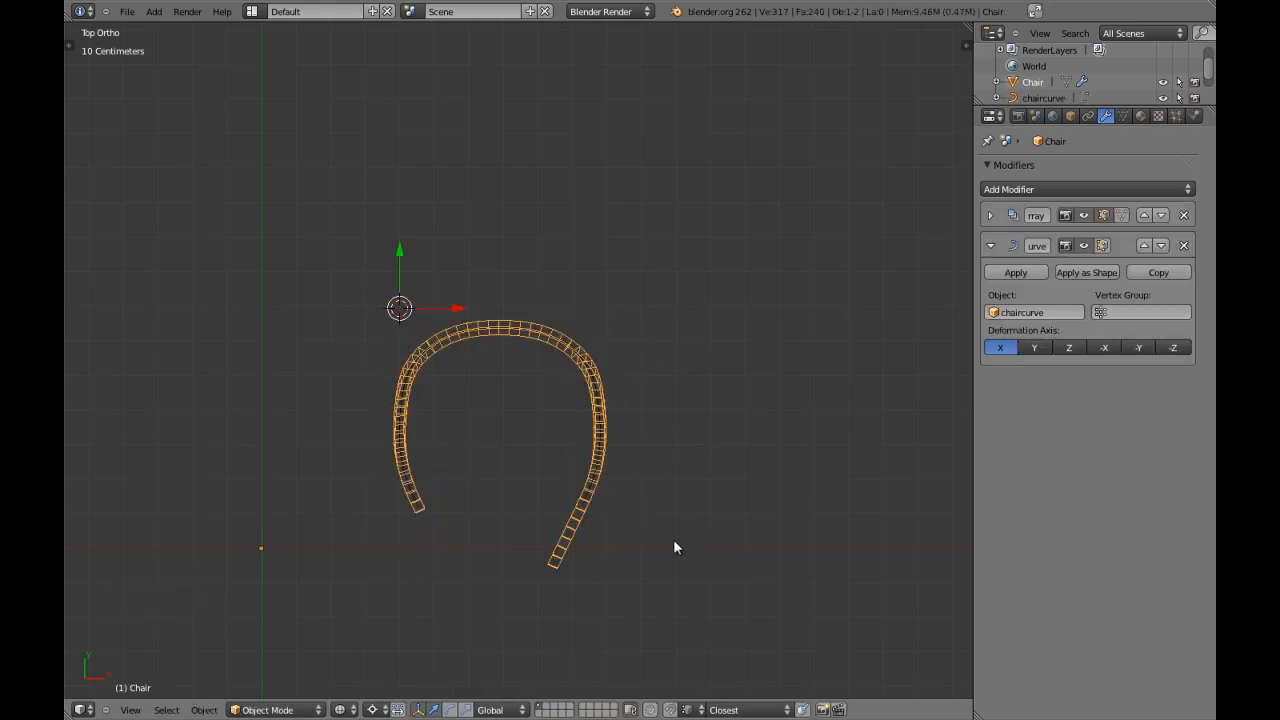
pyautogui.press('z')
pyautogui.press('KP_1')
pyautogui.scroll(1, 665, 544)
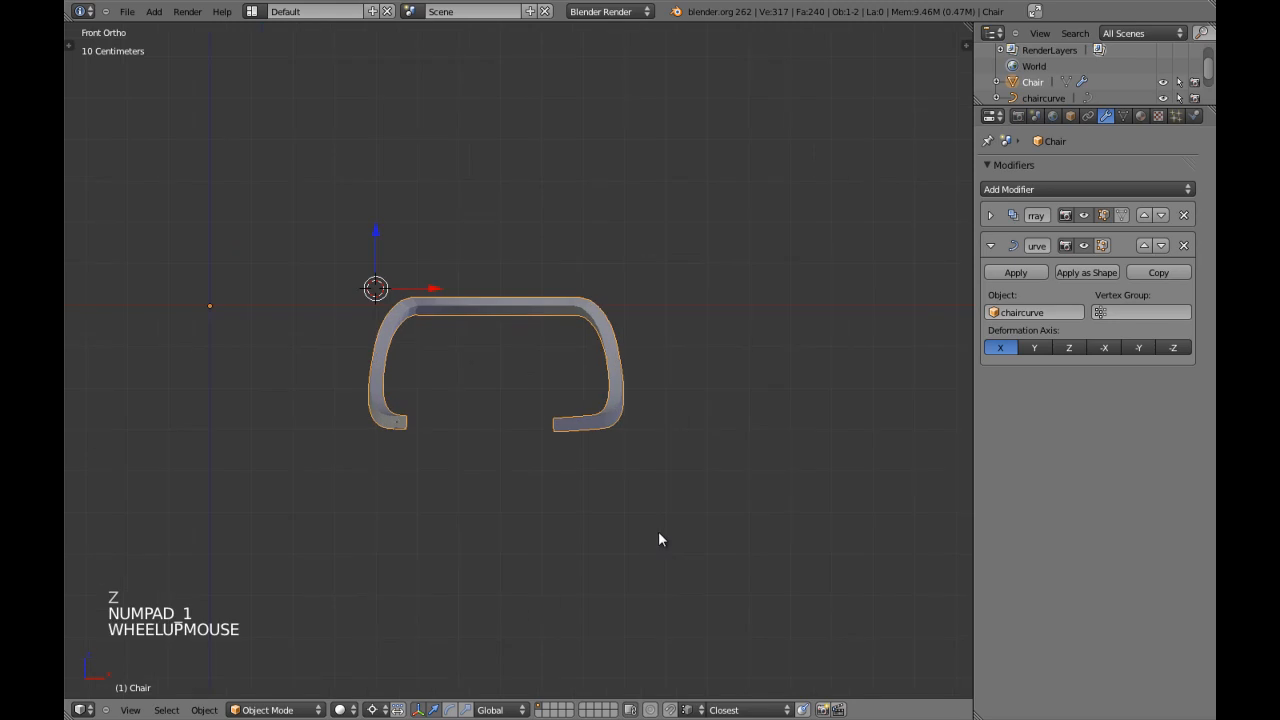
pyautogui.press('z')
pyautogui.press('KP_7')
pyautogui.press('z')
pyautogui.press('z')
pyautogui.keyDown('shift'); pyautogui.moveTo(620, 545); pyautogui.dragTo(612, 521, button='middle'); pyautogui.keyUp('shift')
pyautogui.scroll(2, 612, 521)
pyautogui.press('s')
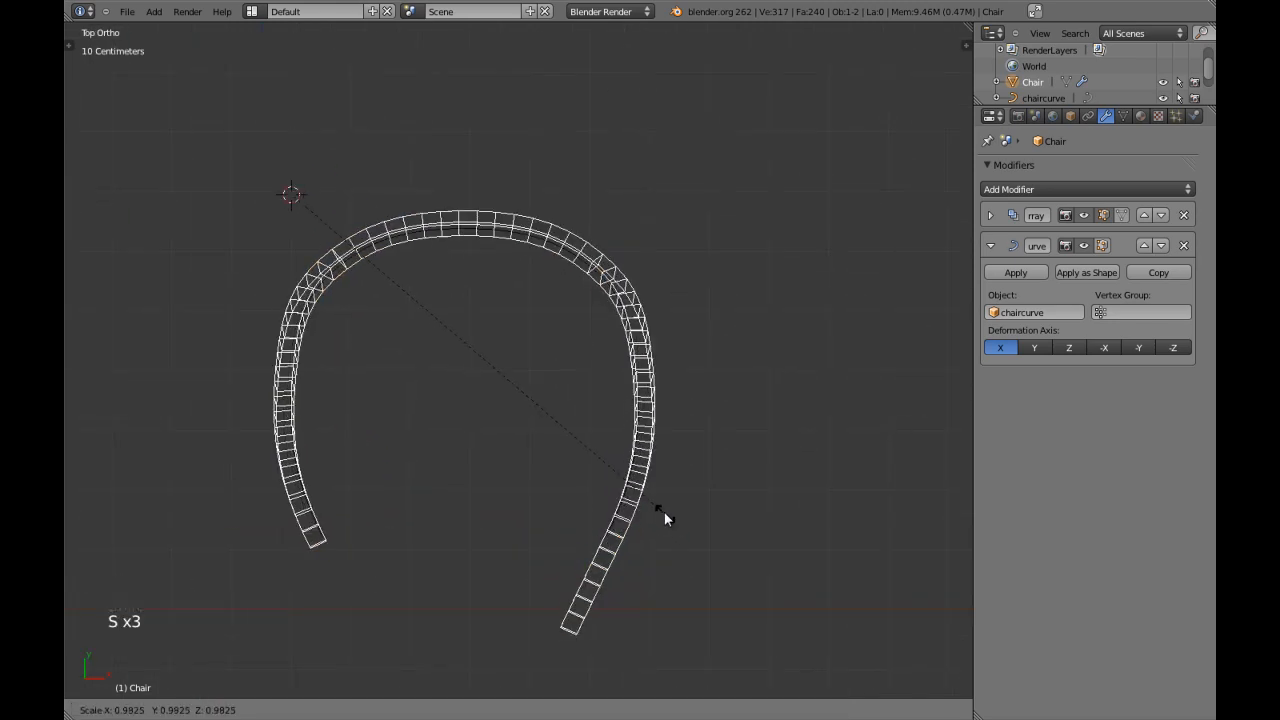
pyautogui.rightClick(659, 503)
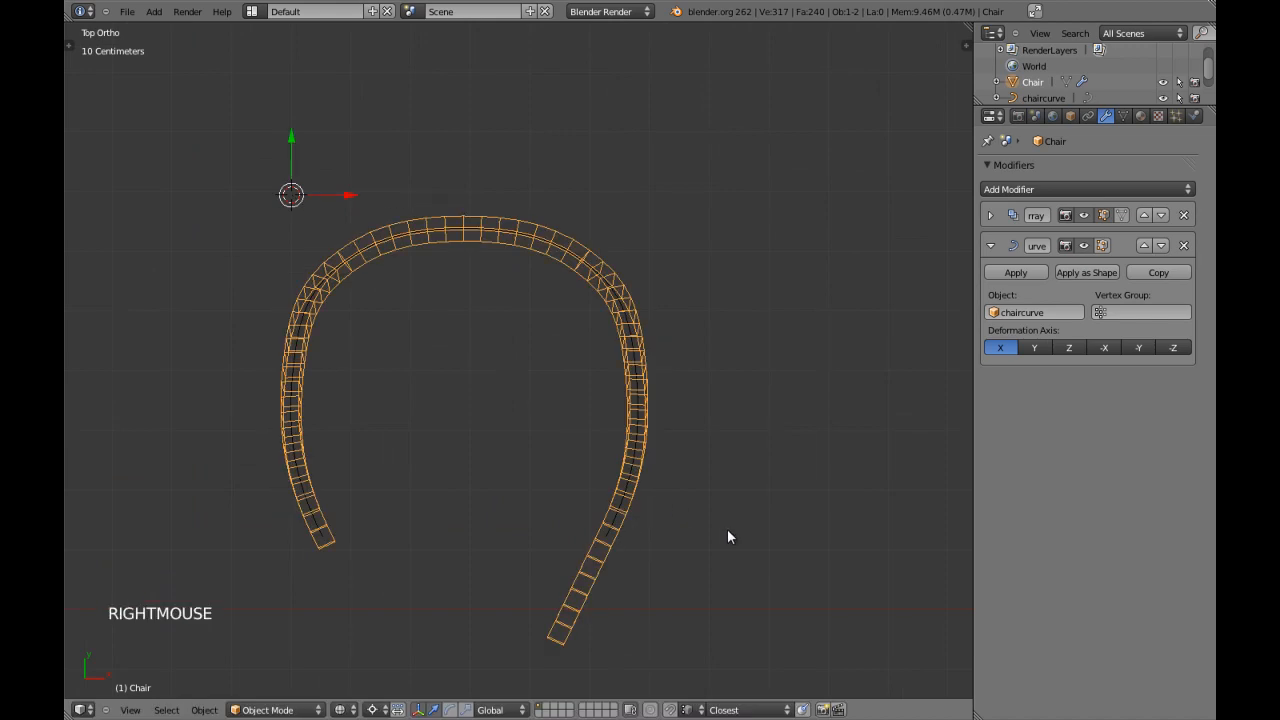
pyautogui.press('Tab')
pyautogui.scroll(-3, 684, 518)
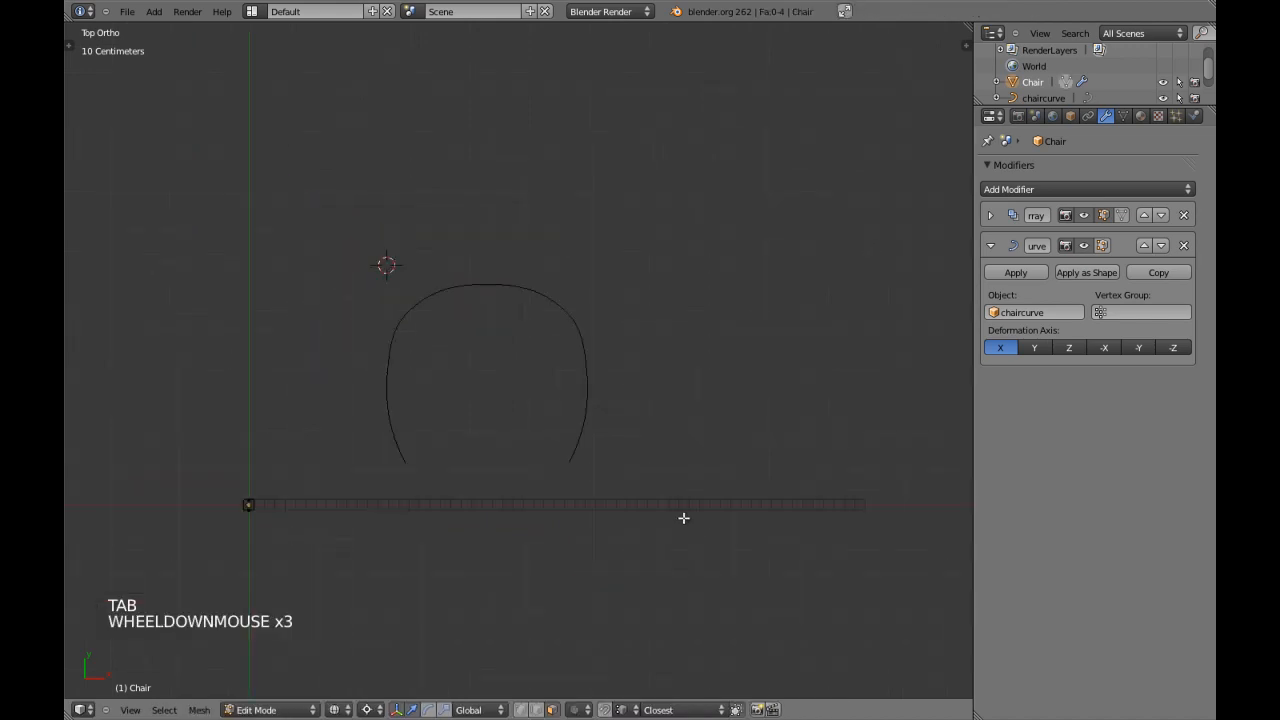
pyautogui.press('Tab')
pyautogui.scroll(3, 632, 499)
pyautogui.press('z')
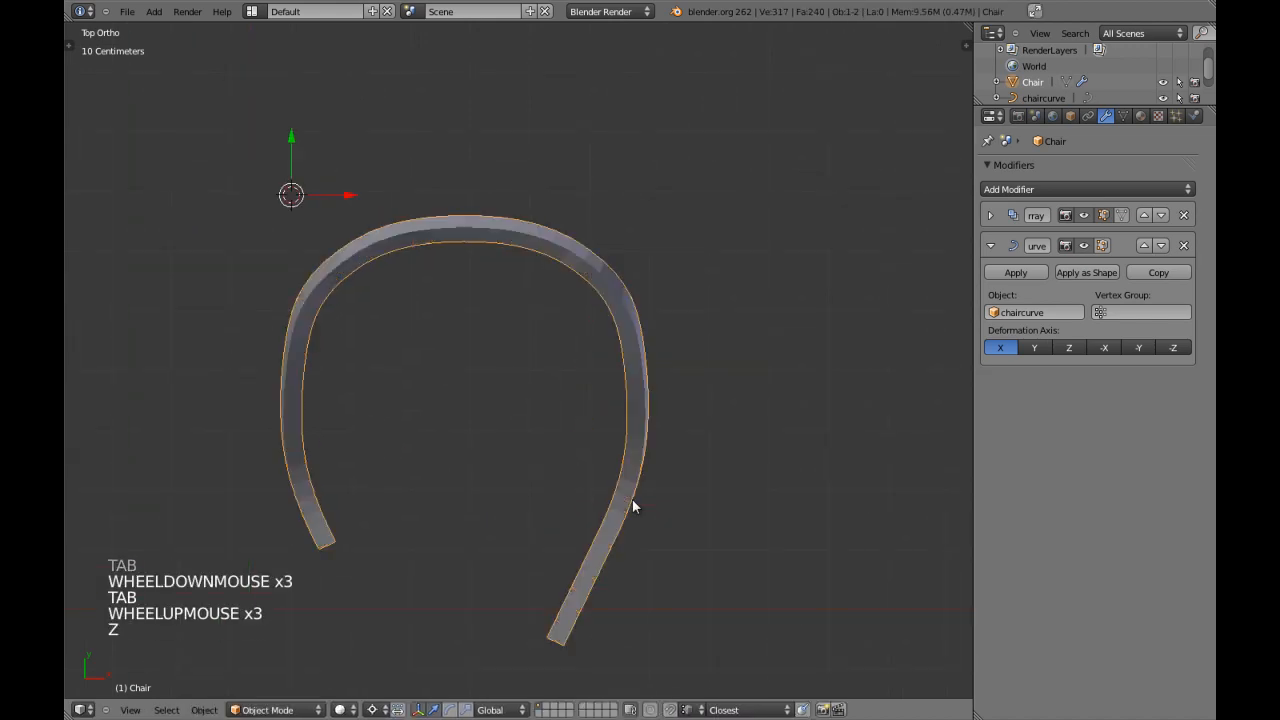
# Try placing Chair's Curve modifier above its Array modifier.
pyautogui.click(991, 245)
pyautogui.click(1143, 246)
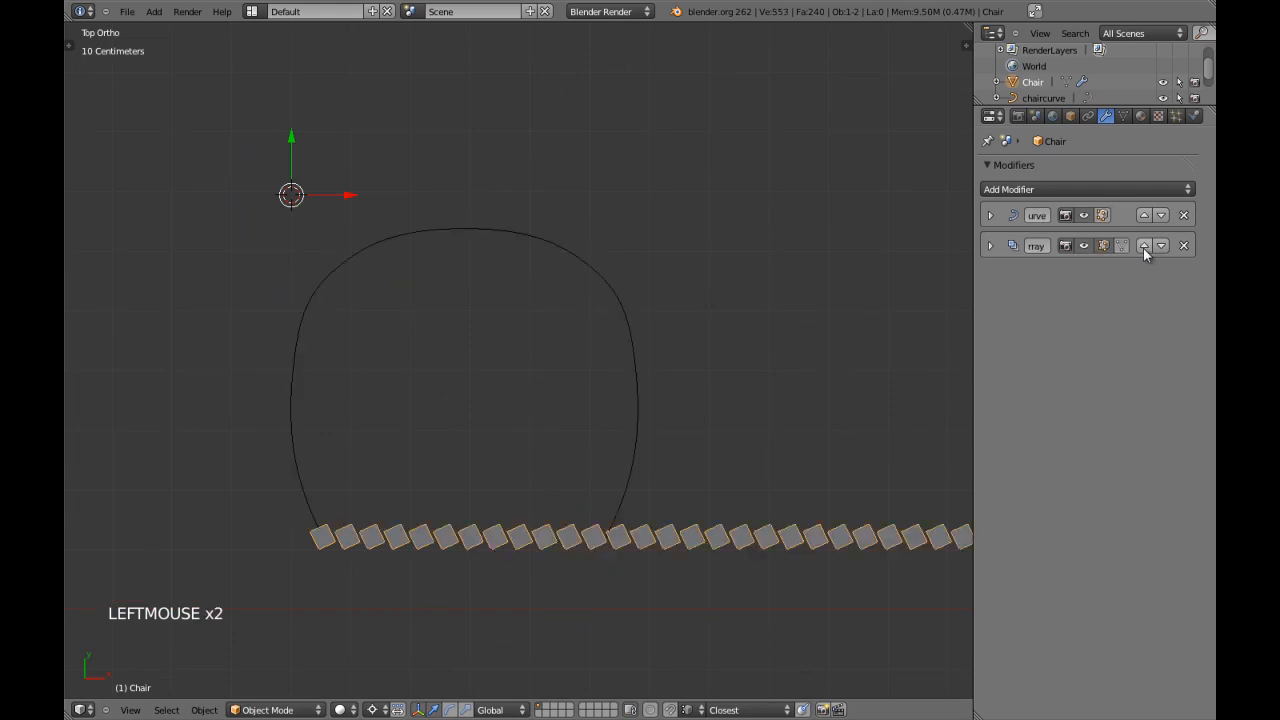
pyautogui.click(1143, 246)
# Examine the frame in orbited and front views and reselect the Chair mesh.
pyautogui.press('z')
pyautogui.scroll(-2, 516, 447)
pyautogui.press('z')
pyautogui.moveTo(517, 446)
pyautogui.mouseDown(button='middle')
pyautogui.moveTo(477, 394)
pyautogui.moveTo(509, 443)
pyautogui.moveTo(491, 424)
pyautogui.moveTo(551, 303)
pyautogui.mouseUp(button='middle')
pyautogui.press('a')
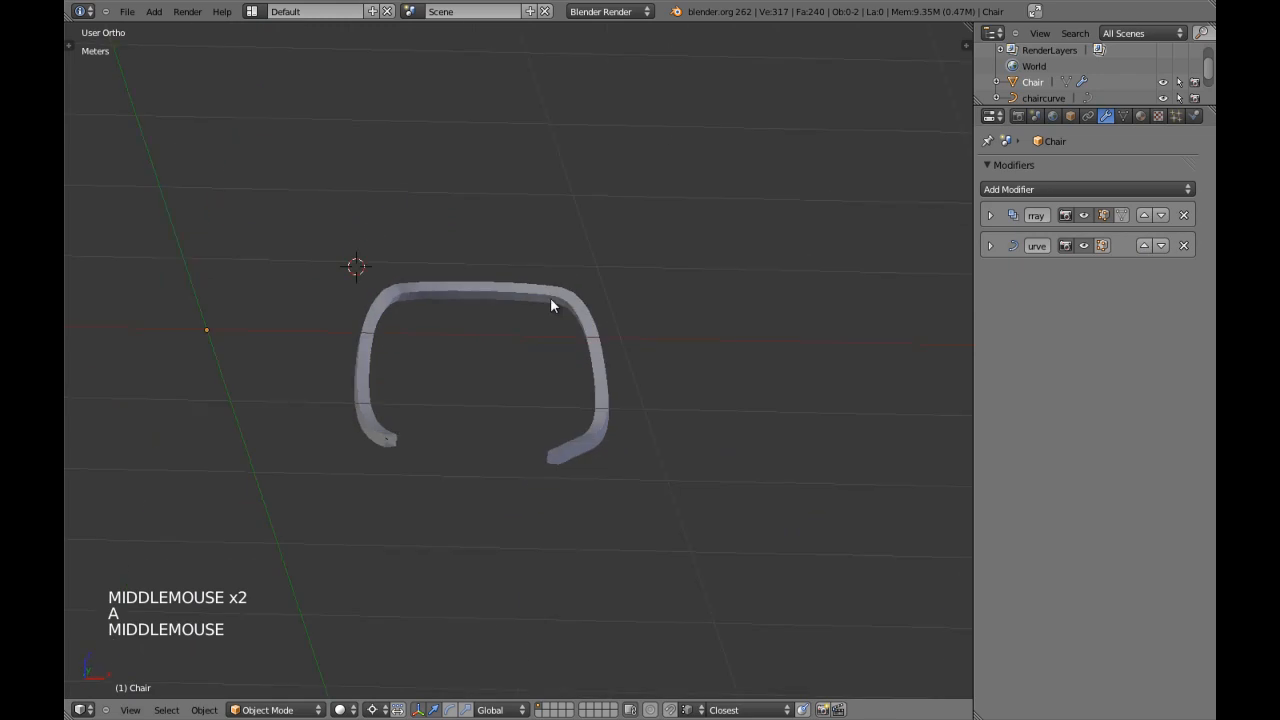
pyautogui.press('KP_1')
pyautogui.rightClick(531, 415)
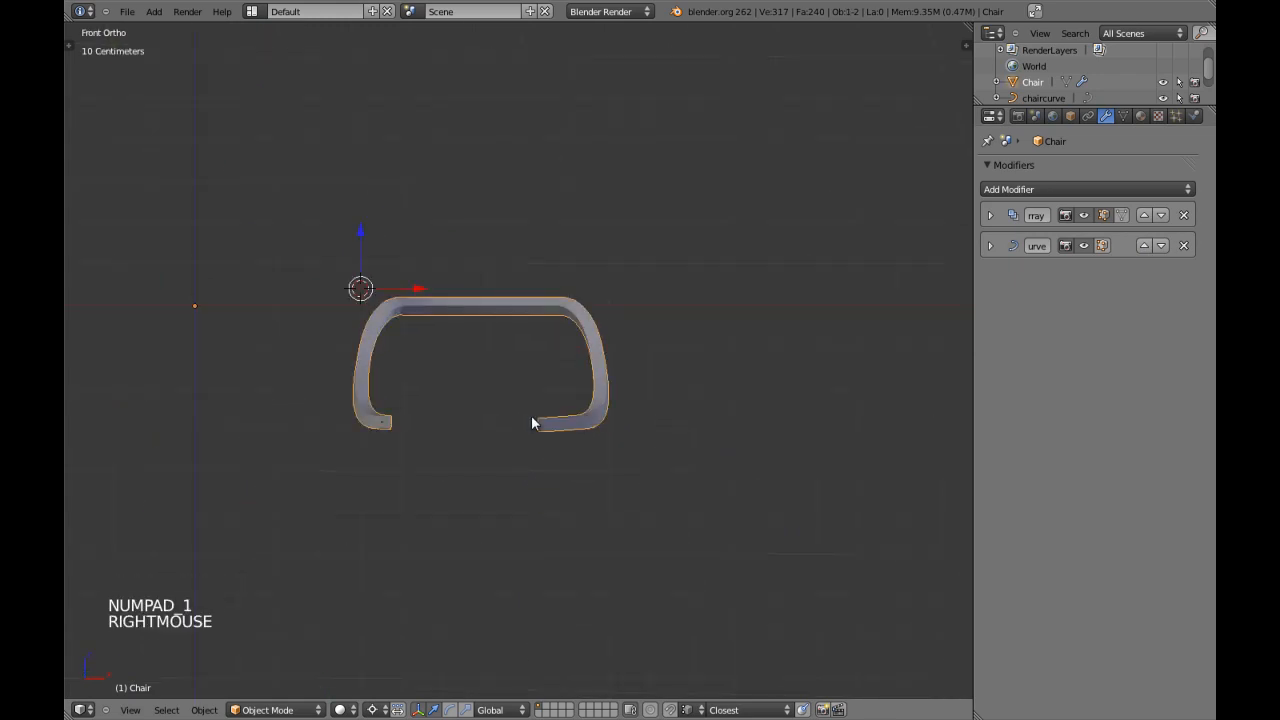
pyautogui.press('KP_7')
pyautogui.press('s')
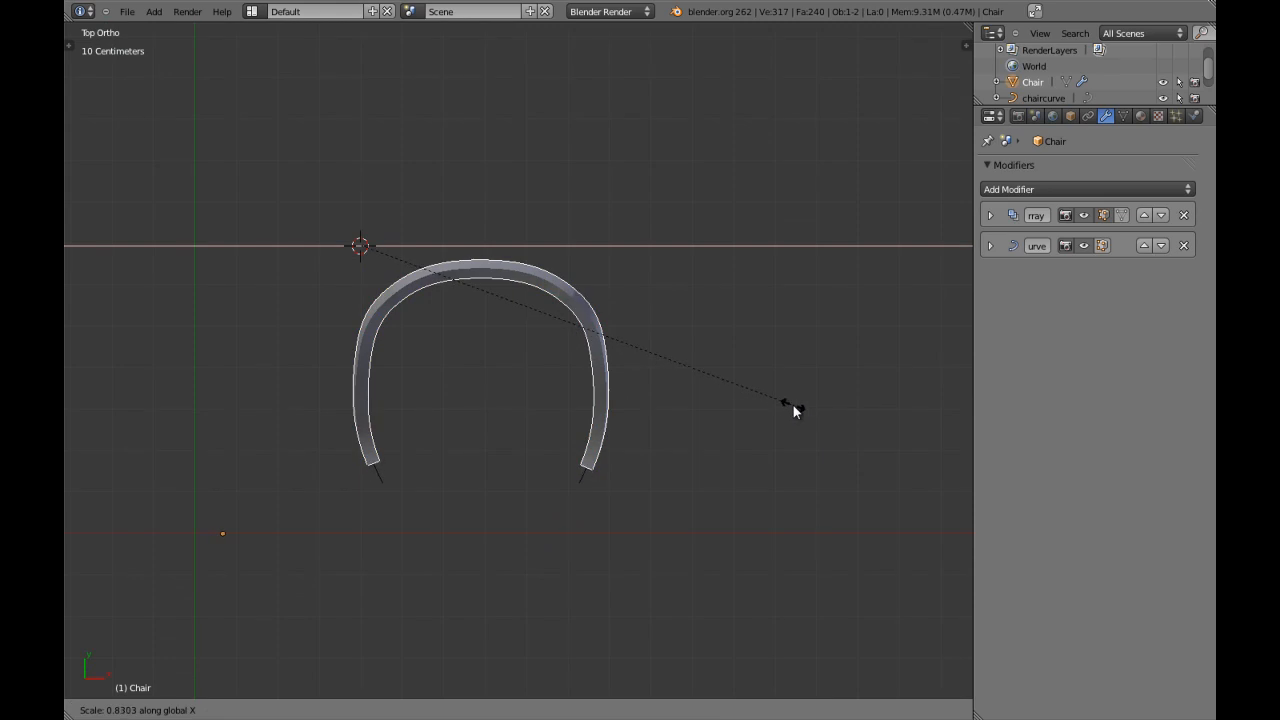
pyautogui.rightClick(793, 405)
# Set the pivot to Median Point and scale the Chair mesh along X to about 0.89 in side view.
pyautogui.hotkey('ctrl', ',')
pyautogui.scroll(1, 724, 420)
pyautogui.scroll(1, 754, 445)
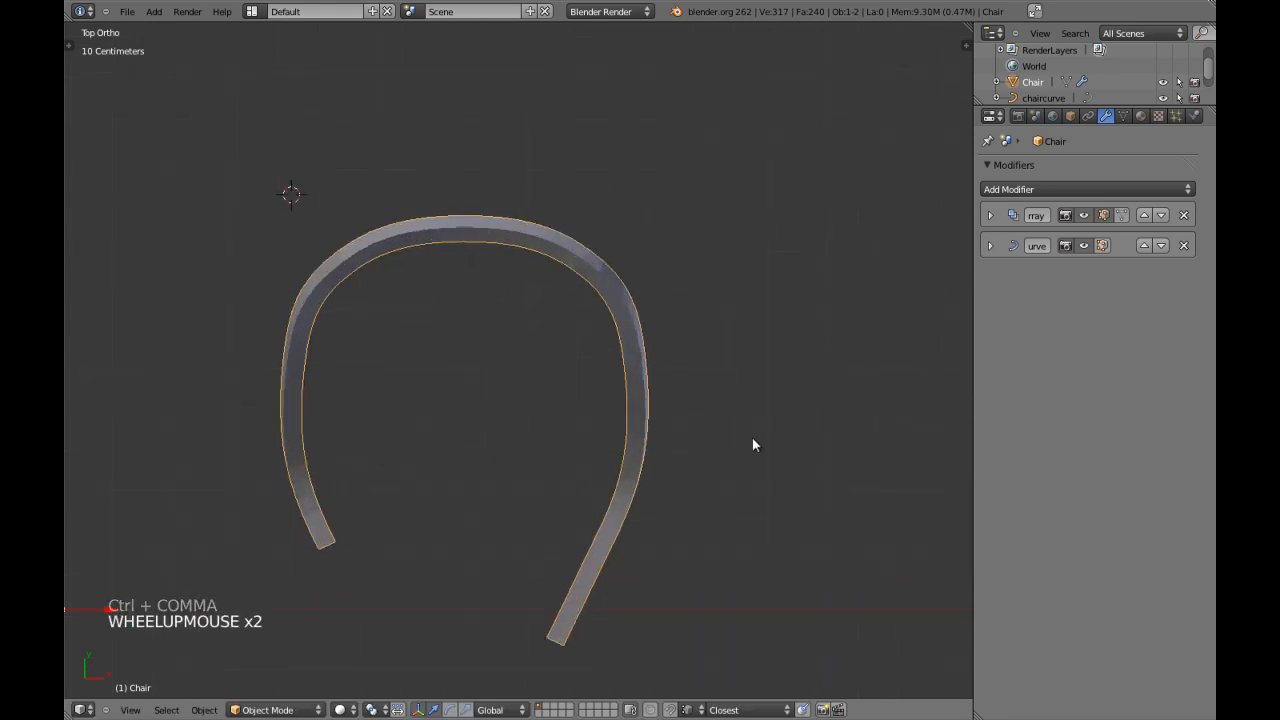
pyautogui.press('z')
pyautogui.press('KP_3')
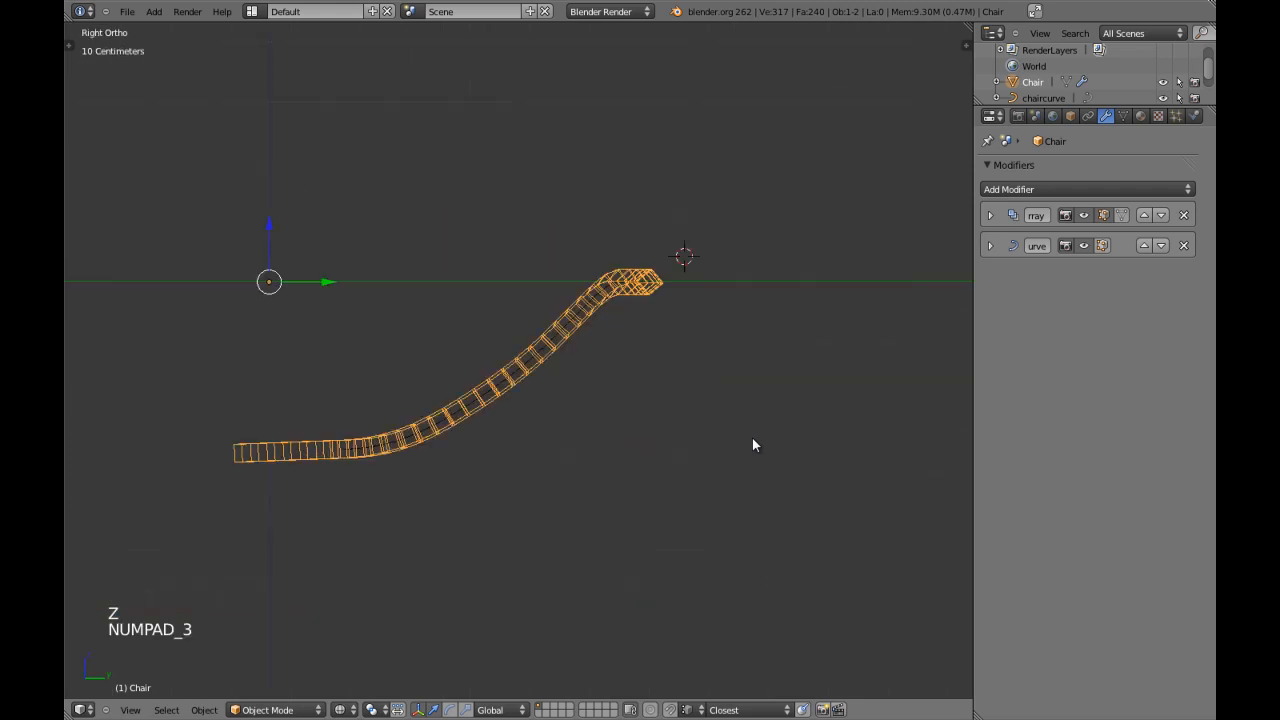
pyautogui.press('z')
pyautogui.keyDown('shift'); pyautogui.moveTo(571, 520); pyautogui.dragTo(608, 476, button='middle'); pyautogui.keyUp('shift')
pyautogui.press('s')
pyautogui.press('x')
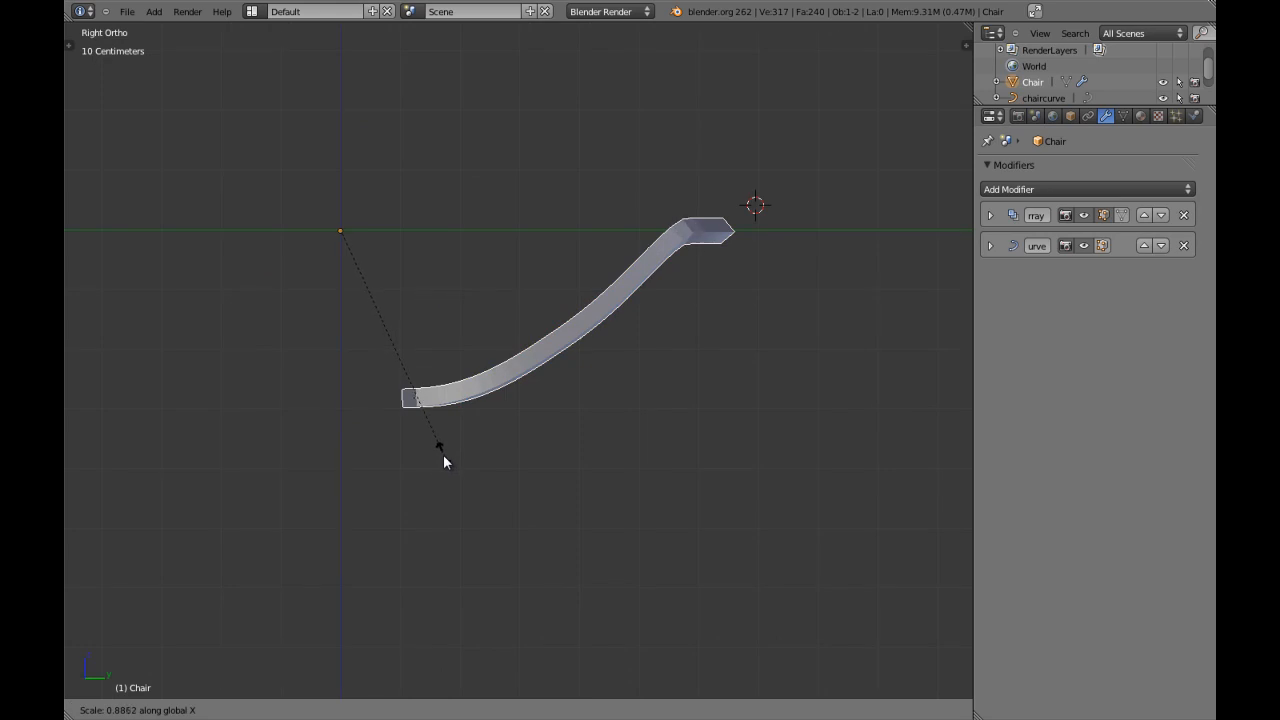
pyautogui.keyDown('shift'); pyautogui.click(443, 457); pyautogui.keyUp('shift')
# Fine-tune the Chair mesh's X scale so its far end meets the end of chaircurve, using a close wireframe side view.
pyautogui.scroll(3, 443, 457)
pyautogui.keyDown('shift'); pyautogui.moveTo(443, 457); pyautogui.dragTo(551, 403, button='middle'); pyautogui.keyUp('shift')
pyautogui.press('z')
pyautogui.scroll(3, 426, 437)
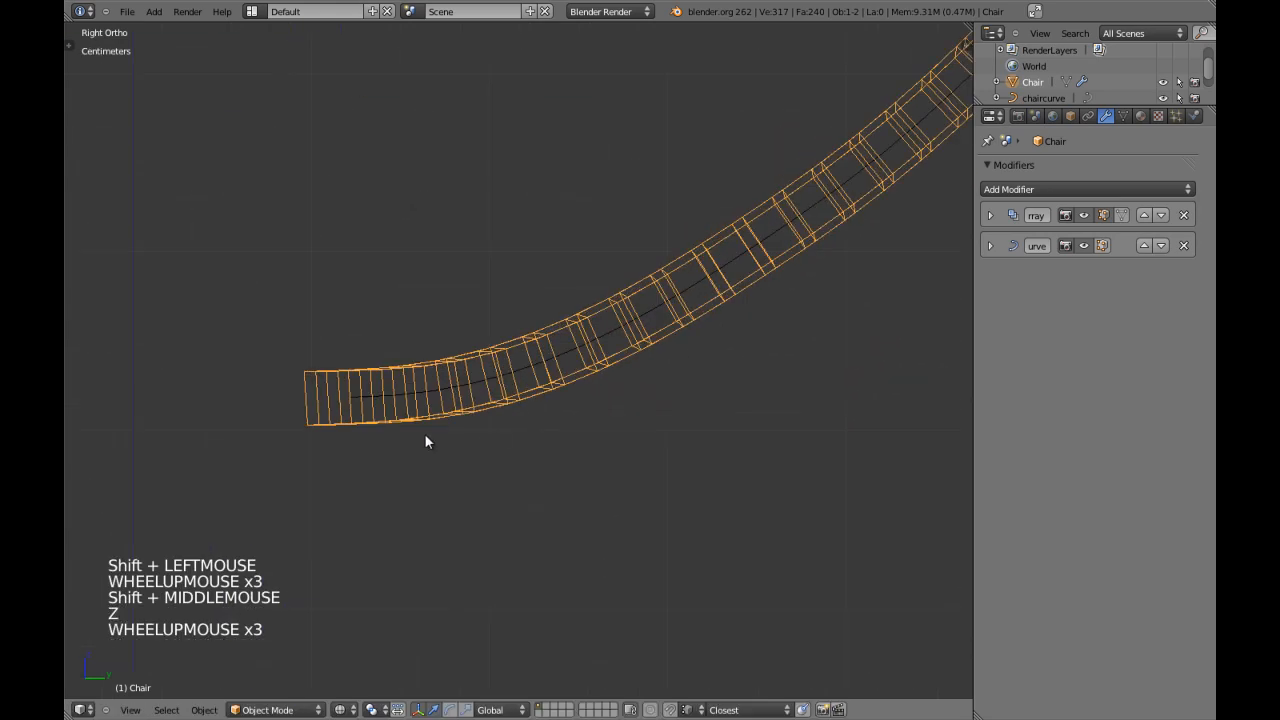
pyautogui.keyDown('shift'); pyautogui.moveTo(426, 437); pyautogui.dragTo(456, 397, button='middle'); pyautogui.keyUp('shift')
pyautogui.press('s')
pyautogui.press('s')
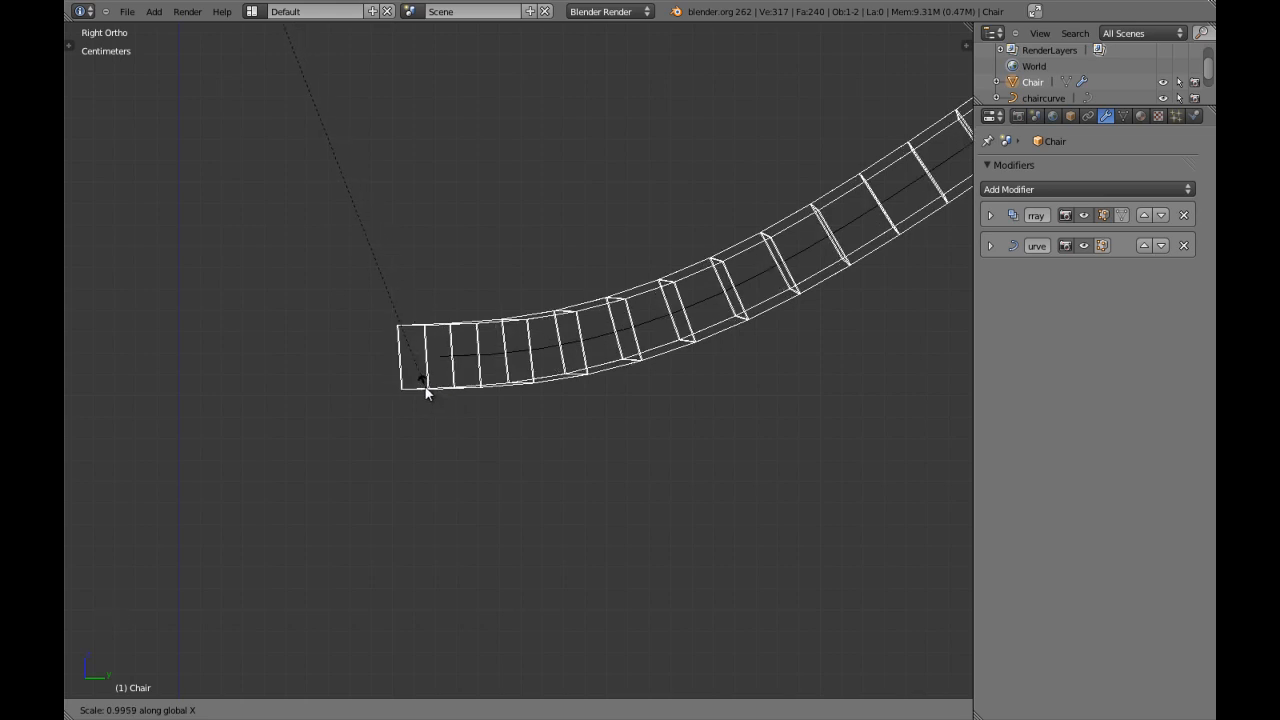
pyautogui.keyDown('shift'); pyautogui.click(486, 391); pyautogui.keyUp('shift')
# Examine the resized frame and its two open ends in solid shading from orbited, front and top views.
pyautogui.press('z')
pyautogui.scroll(-5, 487, 390)
pyautogui.press('a')
pyautogui.moveTo(546, 397); pyautogui.dragTo(651, 383, button='middle')
pyautogui.scroll(-5, 580, 392)
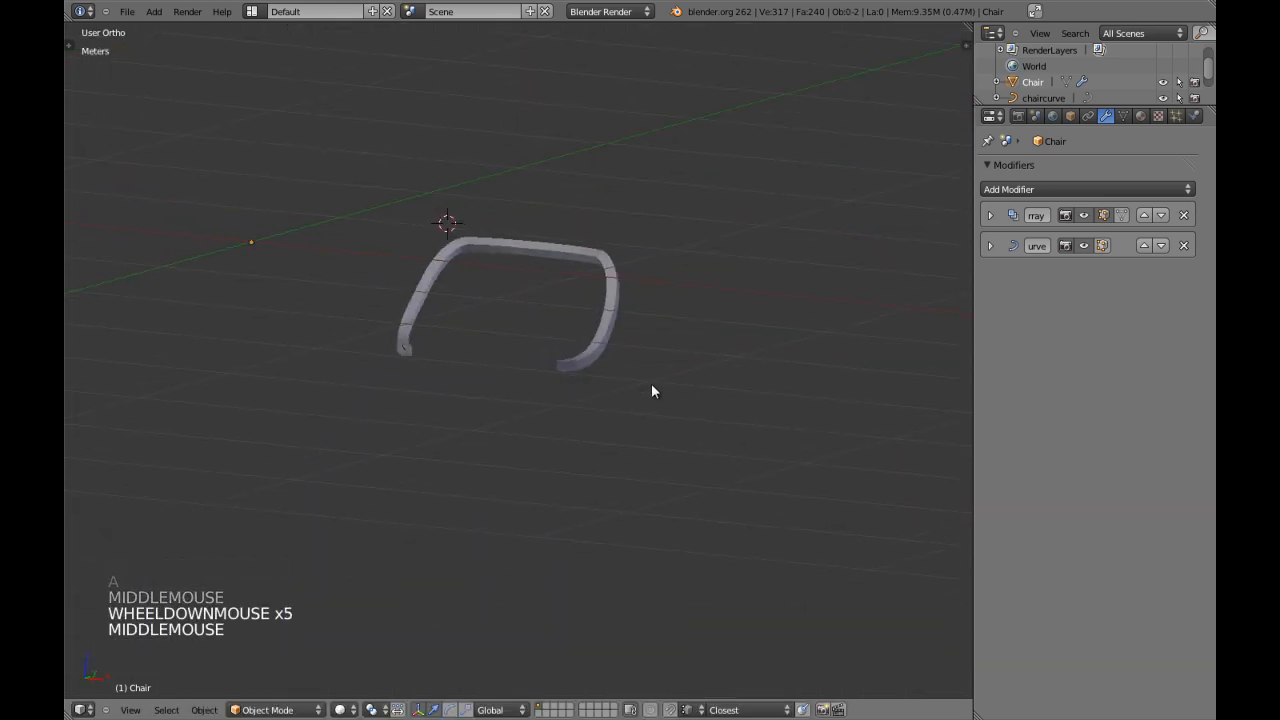
pyautogui.press('KP_1')
pyautogui.scroll(3, 585, 360)
pyautogui.moveTo(577, 331); pyautogui.dragTo(537, 431, button='middle')
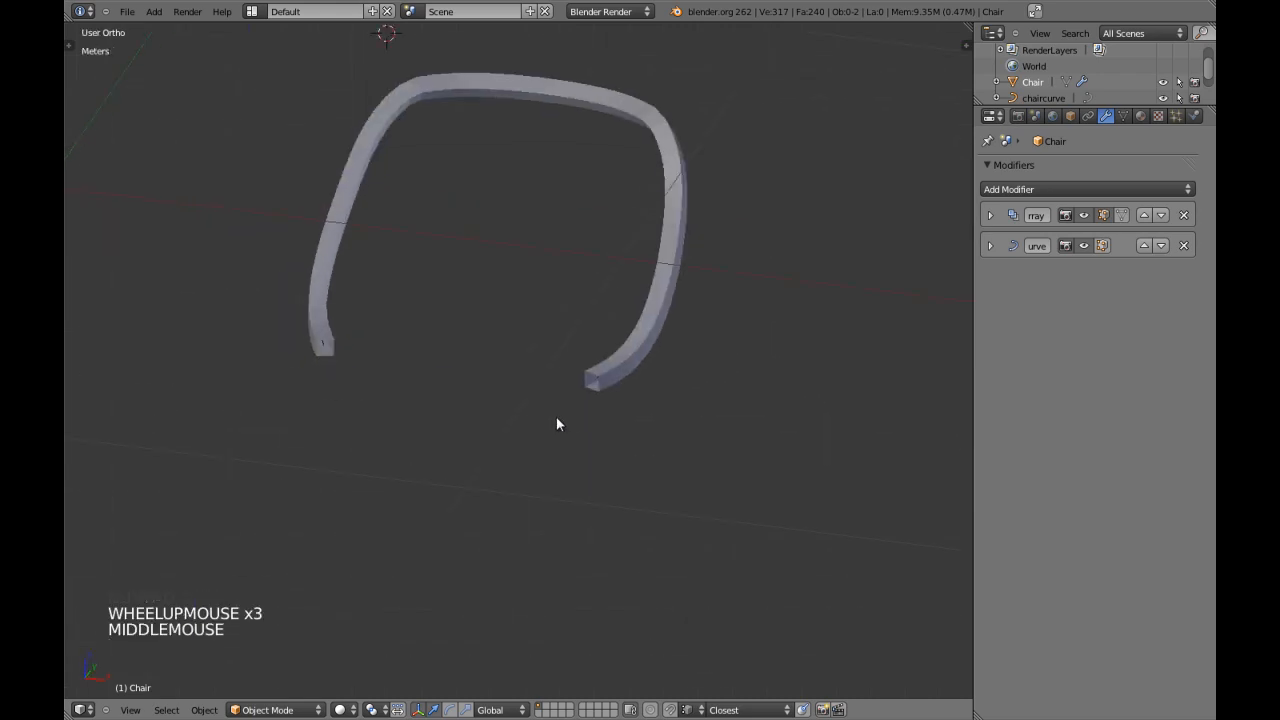
pyautogui.scroll(-4, 560, 420)
pyautogui.press('a')
pyautogui.press('KP_5')
pyautogui.press('KP_7')
pyautogui.press('a')
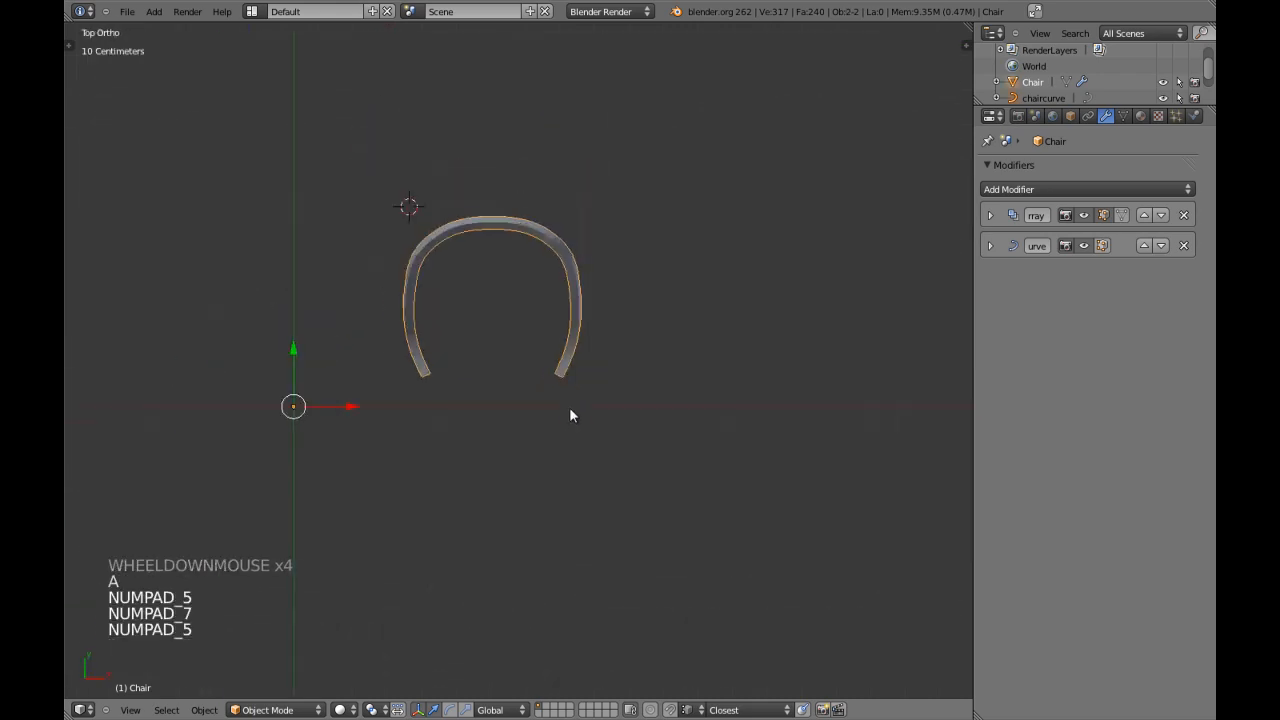
# Deselect the Chair mesh and examine the frame's proportions in orbited, side and front views, finishing in wireframe.
pyautogui.press('a')
pyautogui.keyDown('shift'); pyautogui.moveTo(558, 394); pyautogui.dragTo(506, 543, button='middle'); pyautogui.keyUp('shift')
pyautogui.scroll(2, 559, 422)
pyautogui.scroll(-3, 555, 428)
pyautogui.press('KP_3')
pyautogui.scroll(2, 534, 477)
pyautogui.keyDown('shift'); pyautogui.moveTo(534, 477); pyautogui.dragTo(535, 430, button='middle'); pyautogui.keyUp('shift')
pyautogui.press('KP_1')
pyautogui.scroll(3, 520, 440)
pyautogui.moveTo(535, 430)
pyautogui.mouseDown(button='middle')
pyautogui.moveTo(547, 416)
pyautogui.moveTo(516, 430)
pyautogui.moveTo(541, 432)
pyautogui.mouseUp(button='middle')
pyautogui.press('KP_1')
pyautogui.press('z')
pyautogui.scroll(-5, 541, 433)
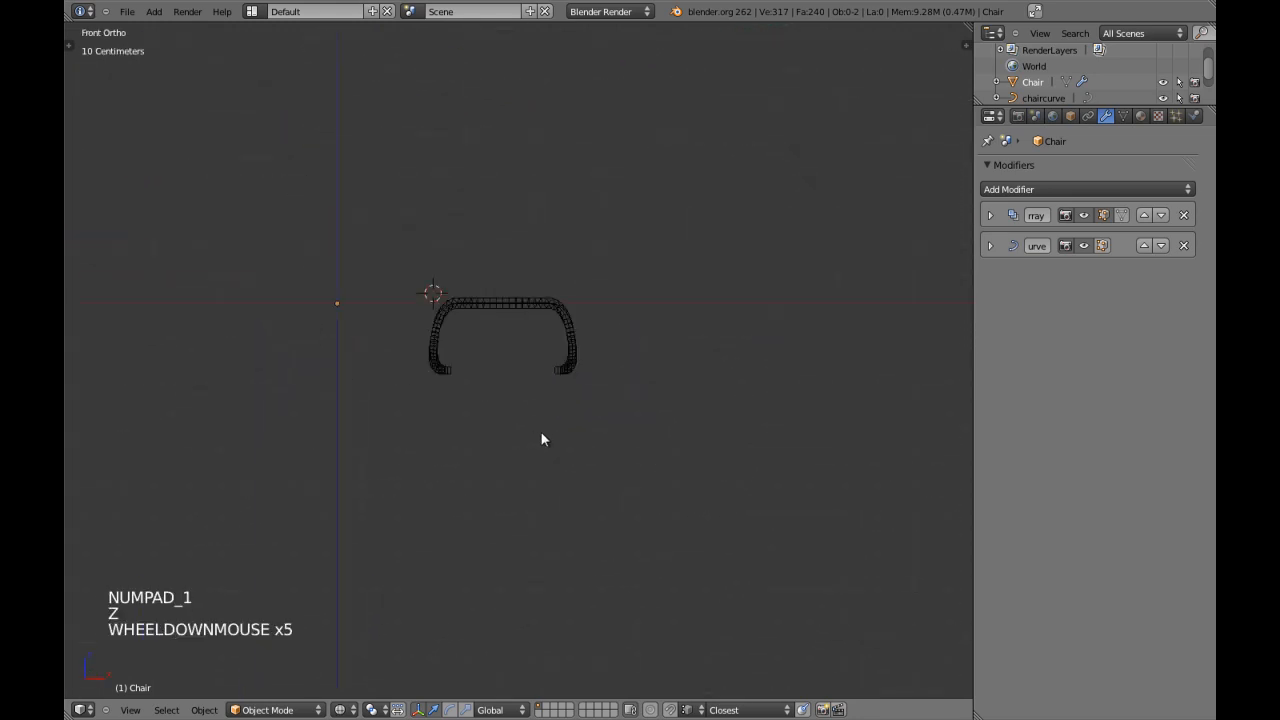
pyautogui.scroll(2, 541, 433)
pyautogui.press('a')
# Duplicate the Chair mesh in place and move the copy to layer 11 as a backup.
pyautogui.press('a')
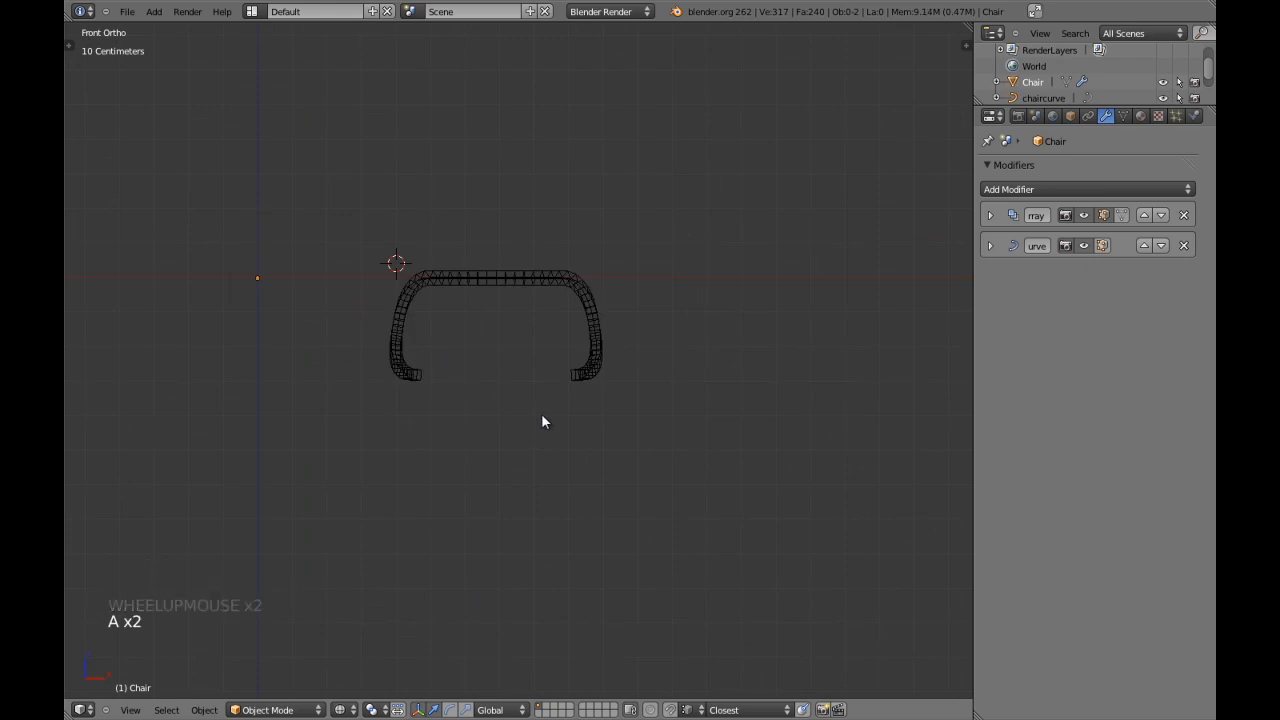
pyautogui.press('a')
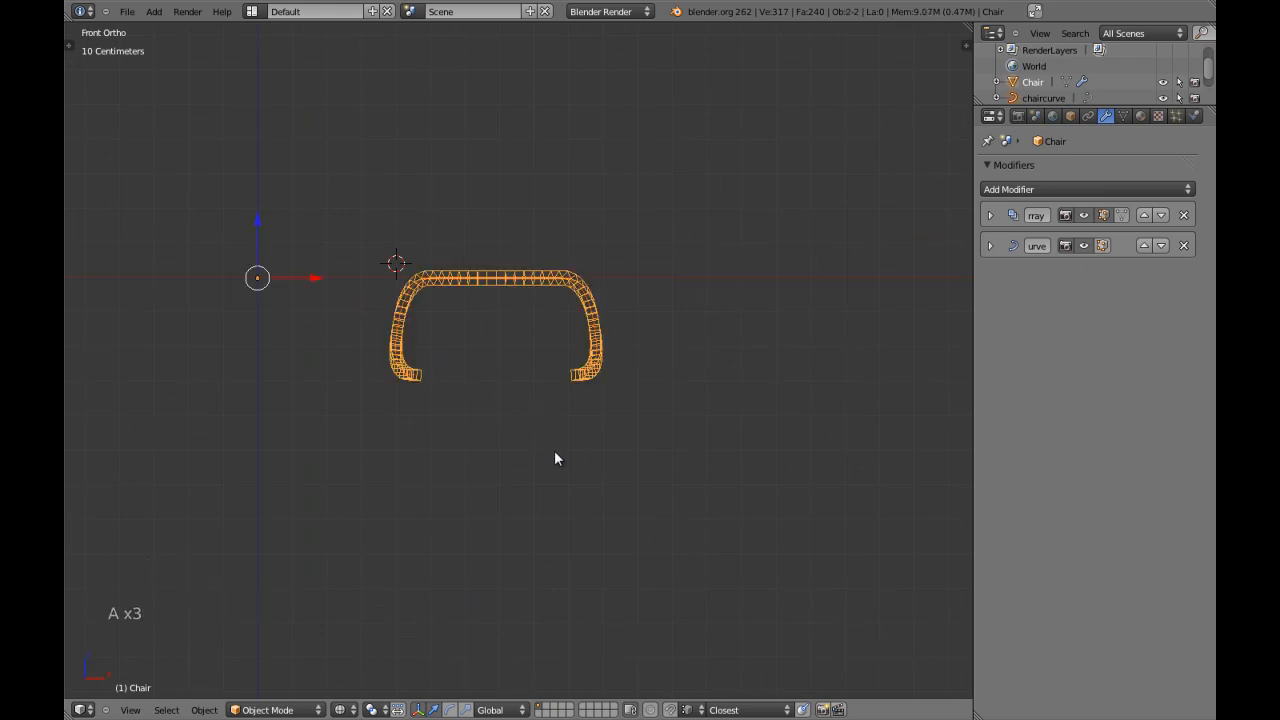
pyautogui.hotkey('shift', 'd')
pyautogui.rightClick(579, 372)
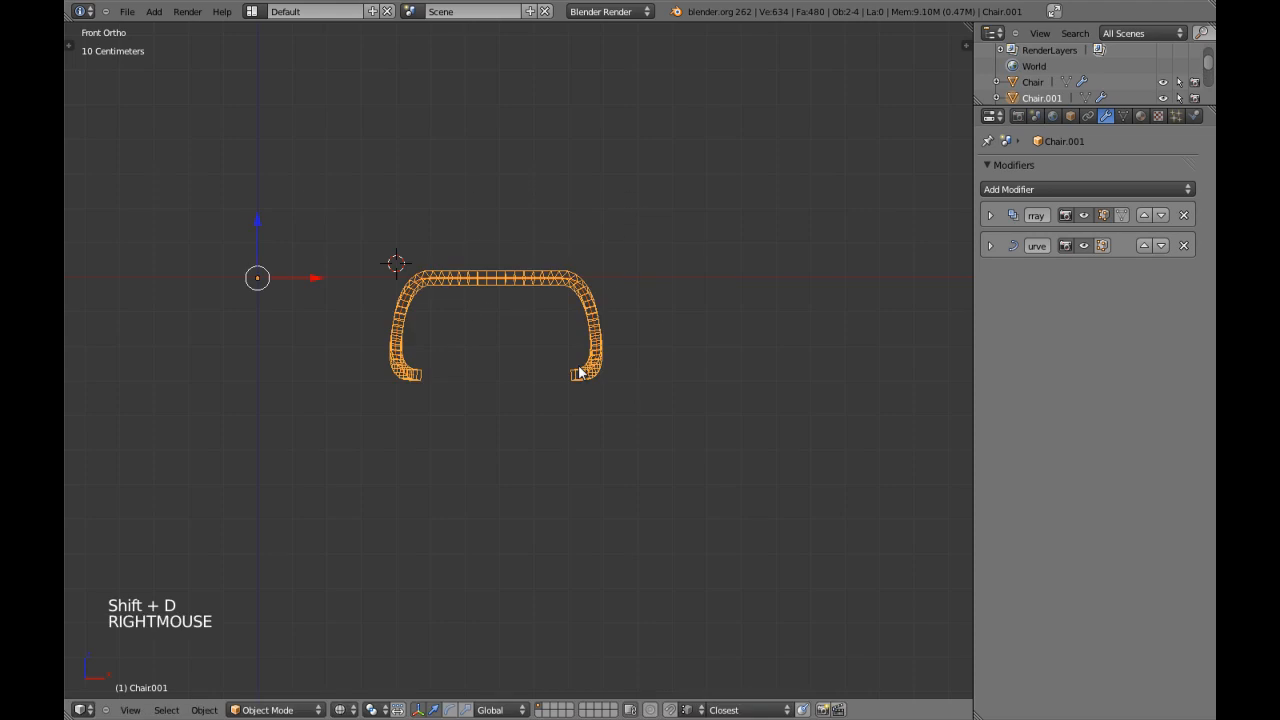
pyautogui.press('m')
pyautogui.press('m')
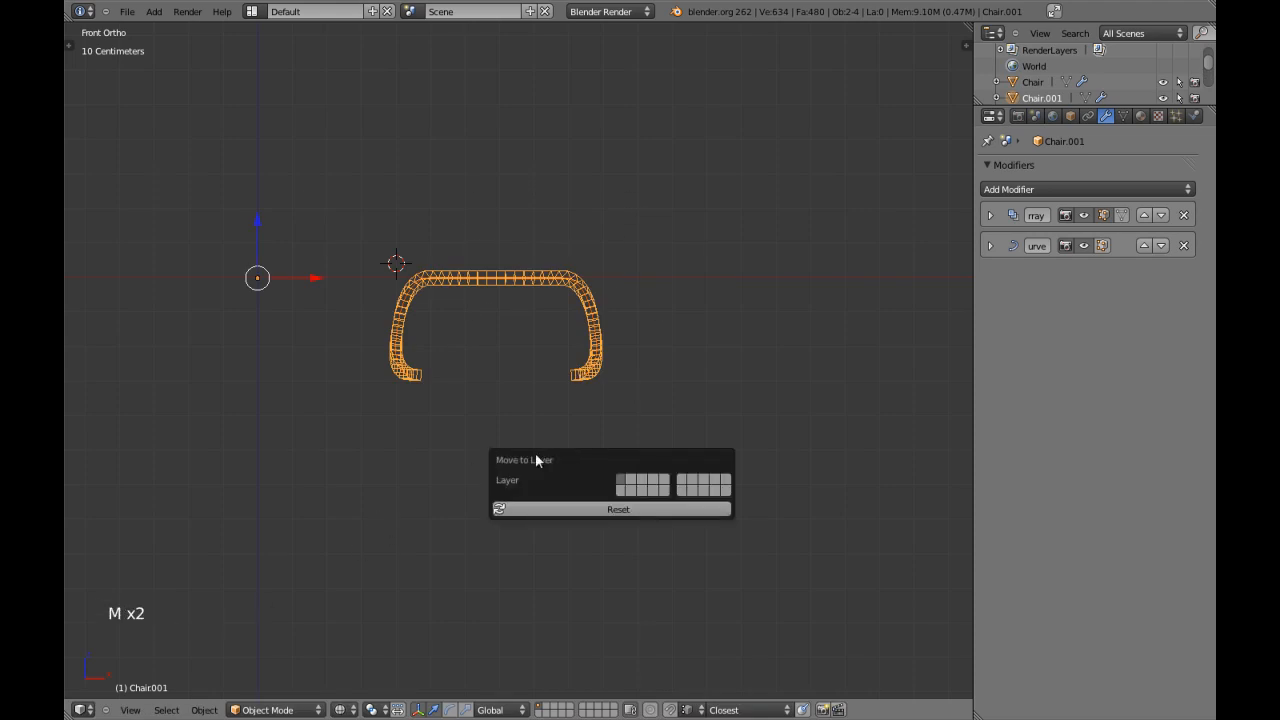
pyautogui.click(622, 491)
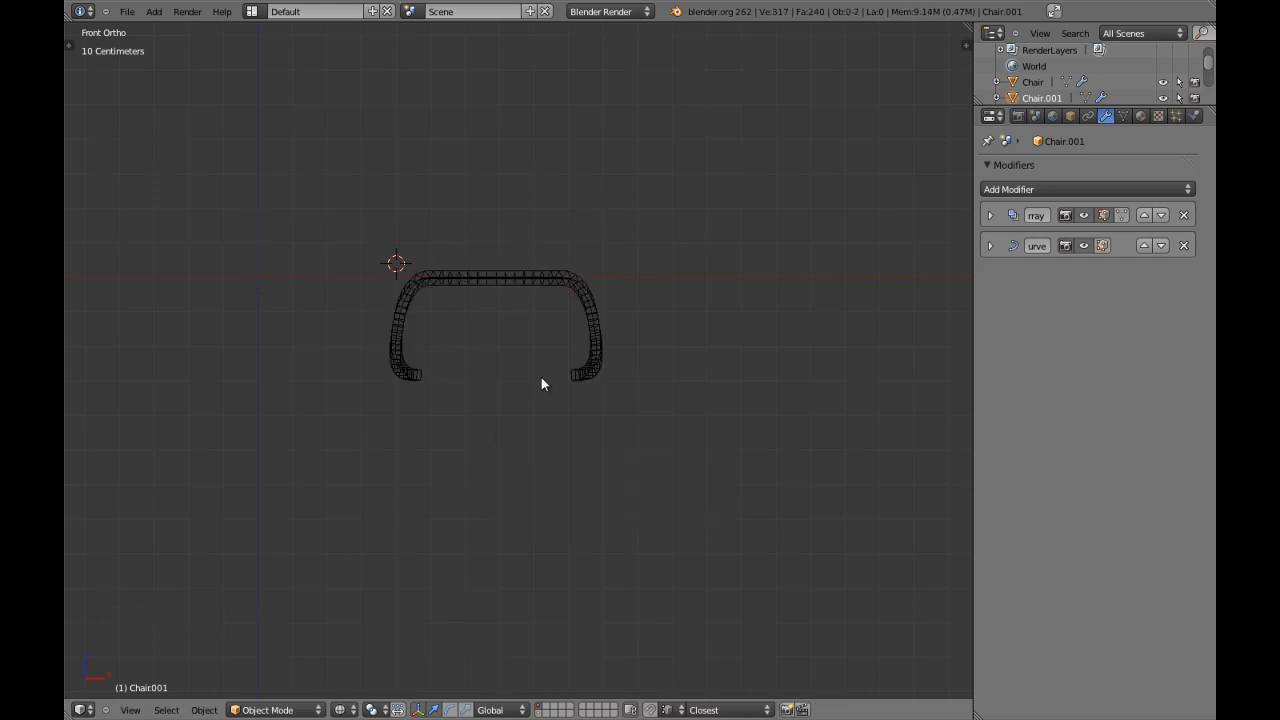
# Check the frame in solid shading from orbited and front views and save the file.
pyautogui.press('z')
pyautogui.scroll(5, 569, 410)
pyautogui.scroll(-4, 569, 410)
pyautogui.moveTo(586, 349); pyautogui.dragTo(509, 360, button='middle')
pyautogui.press('KP_1')
pyautogui.hotkey('ctrl', 'w')
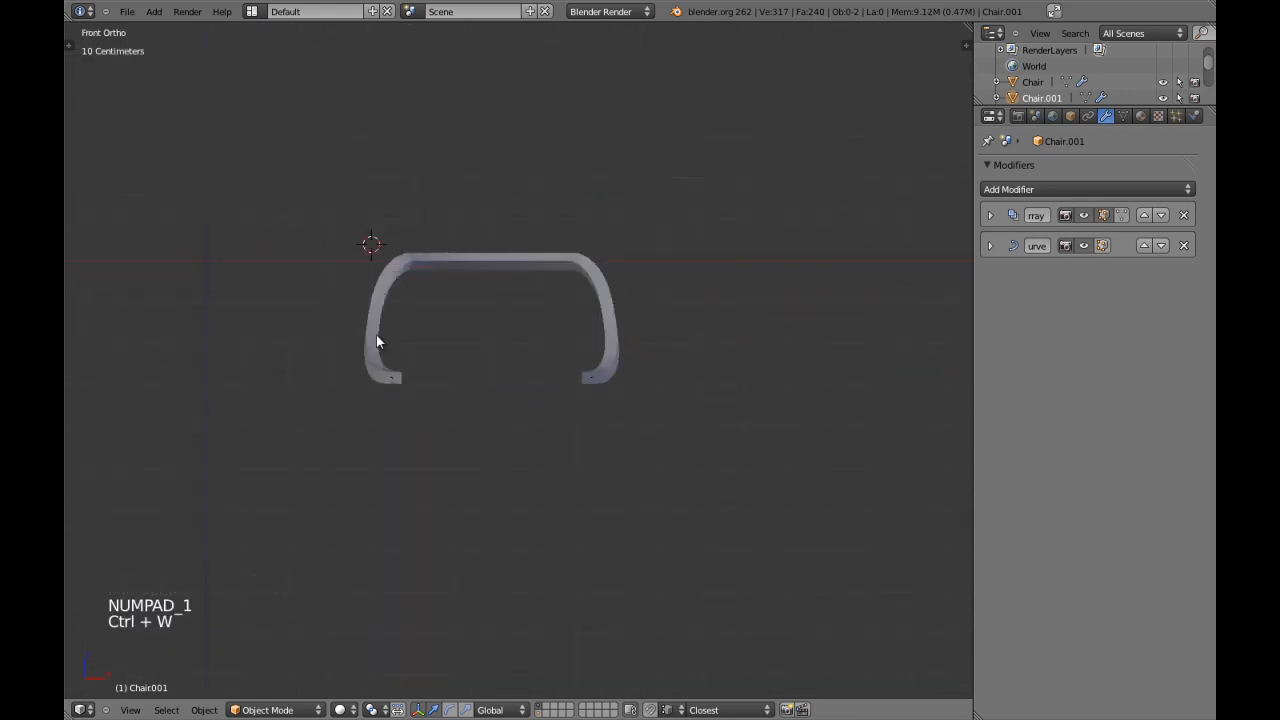
# Select chaircurve inside the frame and bring up its dimension annotations in the right side view.
pyautogui.scroll(1, 400, 382)
pyautogui.press('z')
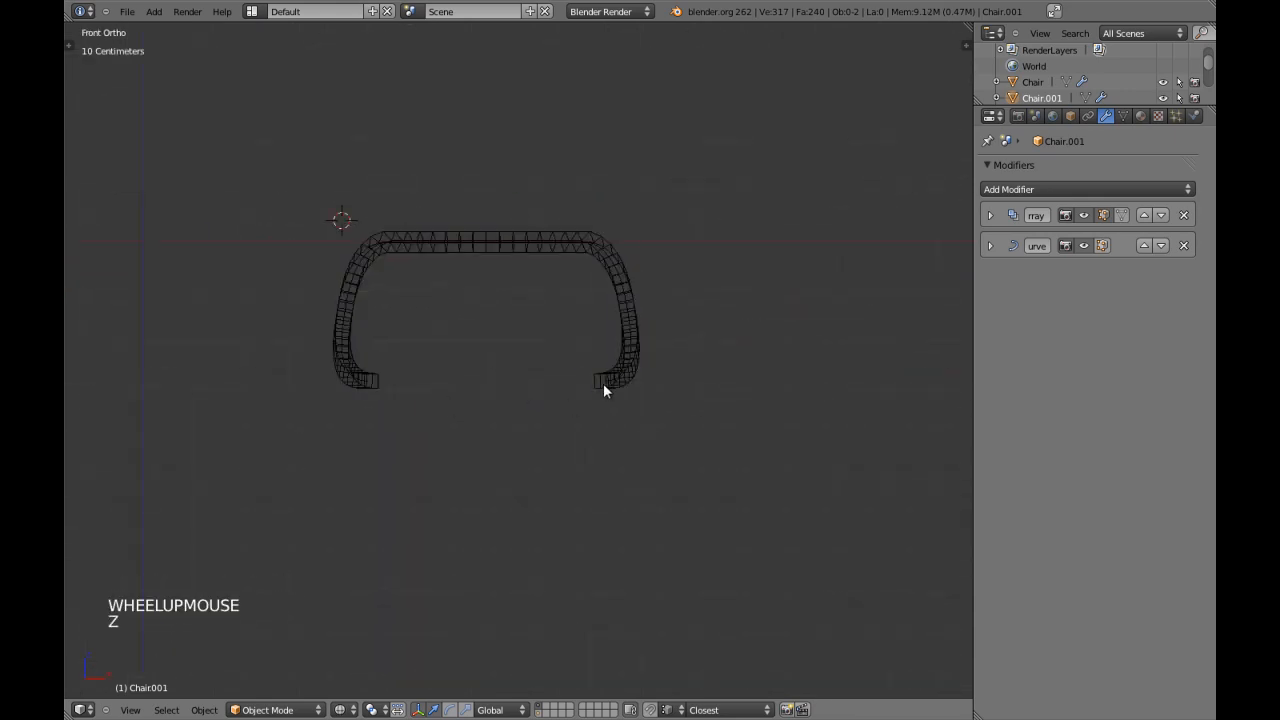
pyautogui.rightClick(608, 384)
pyautogui.press('z')
pyautogui.press('KP_7')
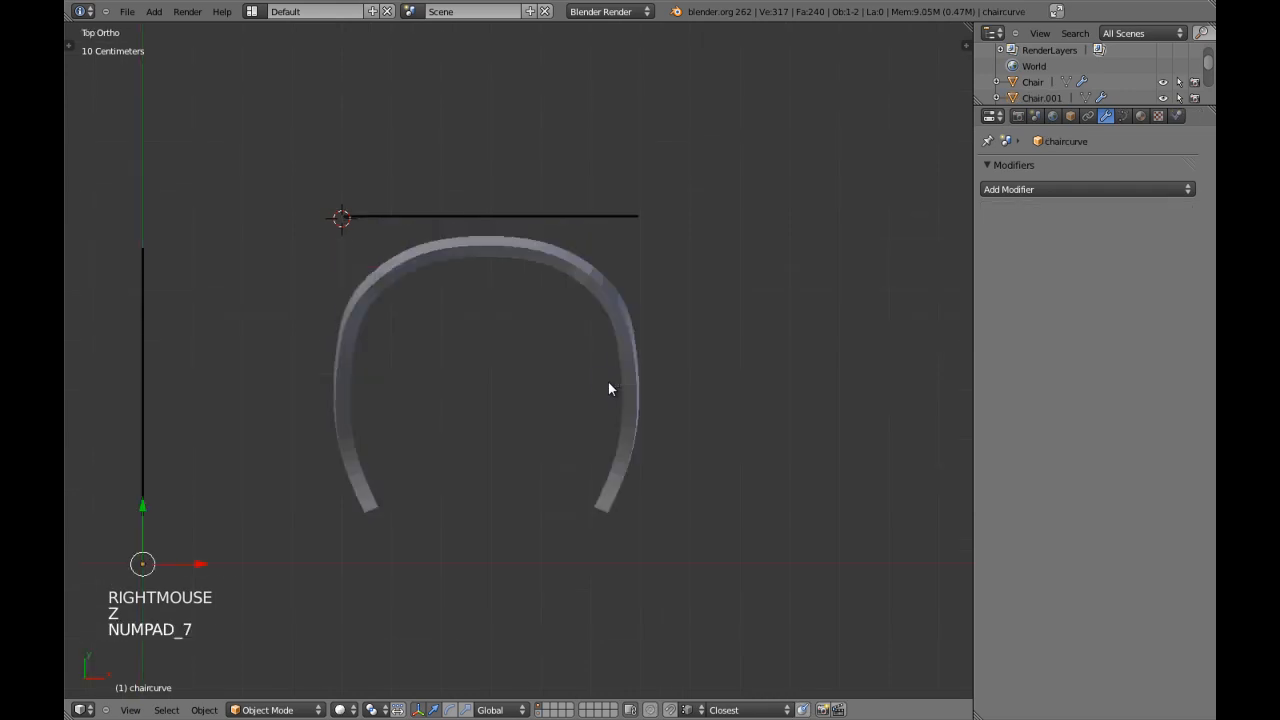
pyautogui.press('n')
pyautogui.press('n')
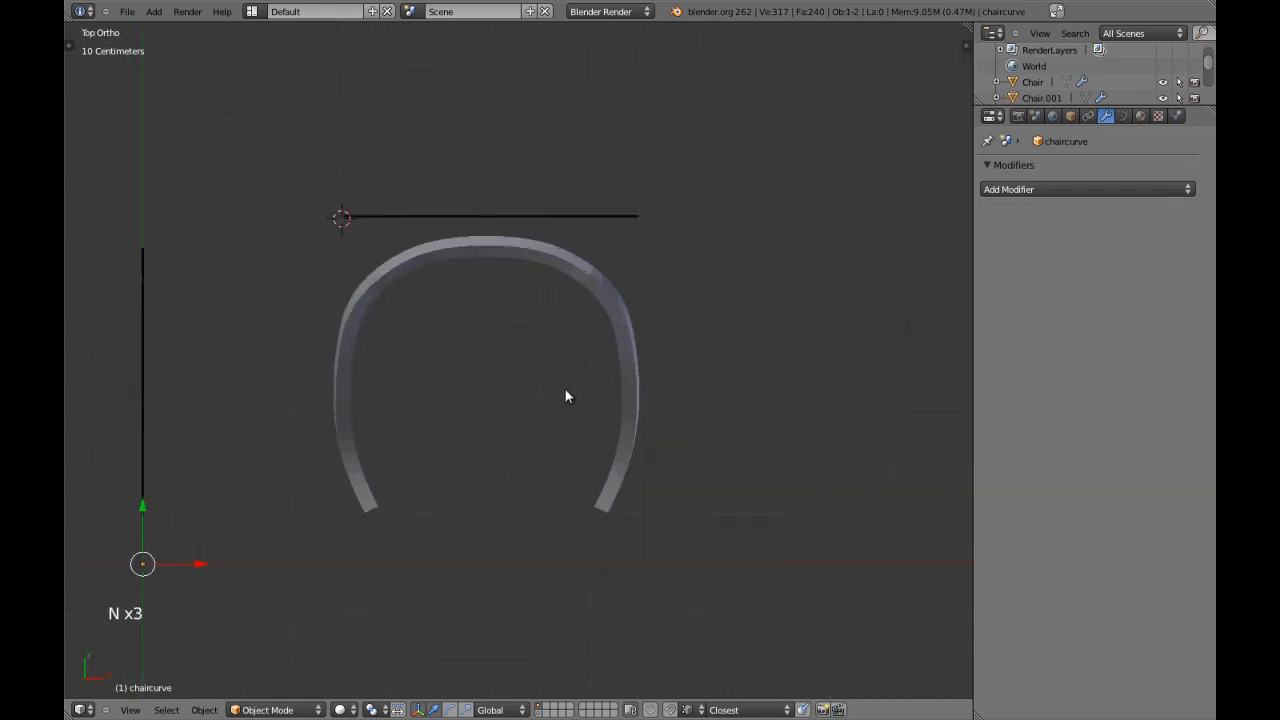
pyautogui.press('KP_3')
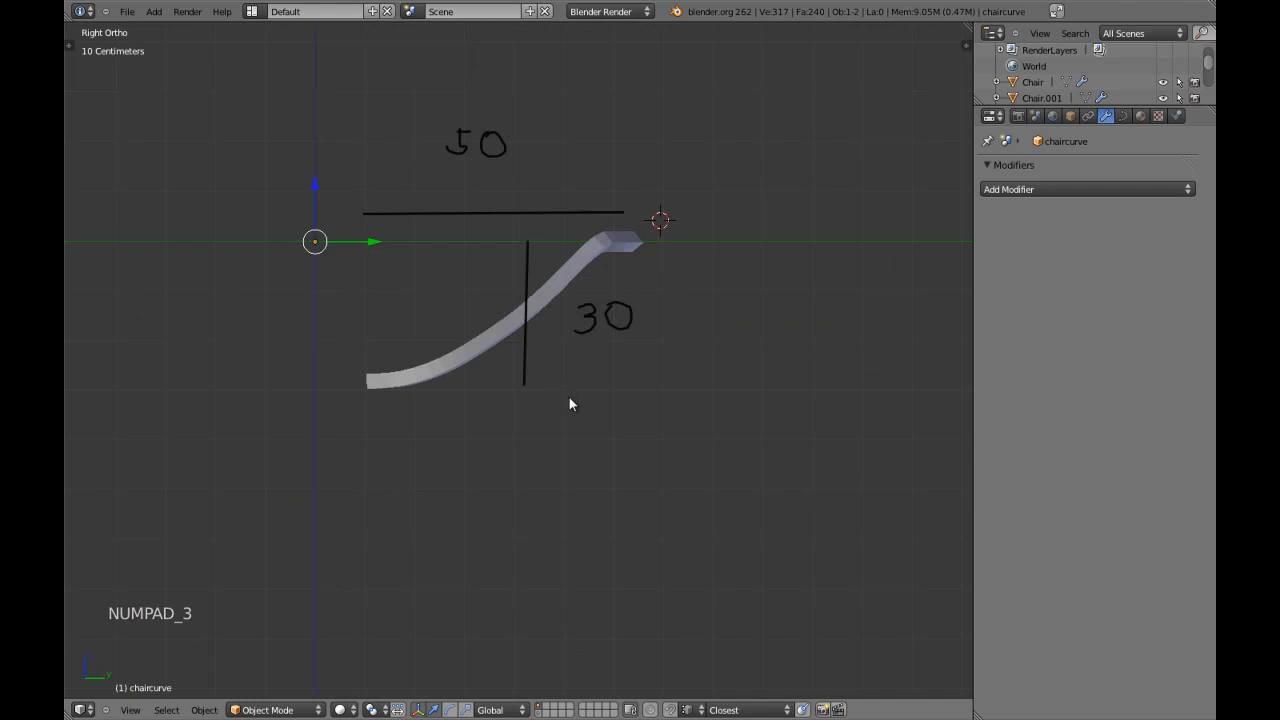
# Sketch a vertical Grease Pencil line below the frame in side view and label it 40.
pyautogui.hotkey('ctrl', 'd')
pyautogui.keyDown('ctrl'); pyautogui.moveTo(578, 390); pyautogui.dragTo(584, 580); pyautogui.keyUp('ctrl')
pyautogui.hotkey('ctrl', 'd')
pyautogui.press('d')
pyautogui.moveTo(665, 460)
pyautogui.mouseDown()
pyautogui.moveTo(665, 496)
pyautogui.moveTo(655, 462)
pyautogui.moveTo(676, 486)
pyautogui.mouseUp()
pyautogui.moveTo(692, 460)
pyautogui.mouseDown()
pyautogui.moveTo(687, 496)
pyautogui.moveTo(700, 462)
pyautogui.mouseUp()
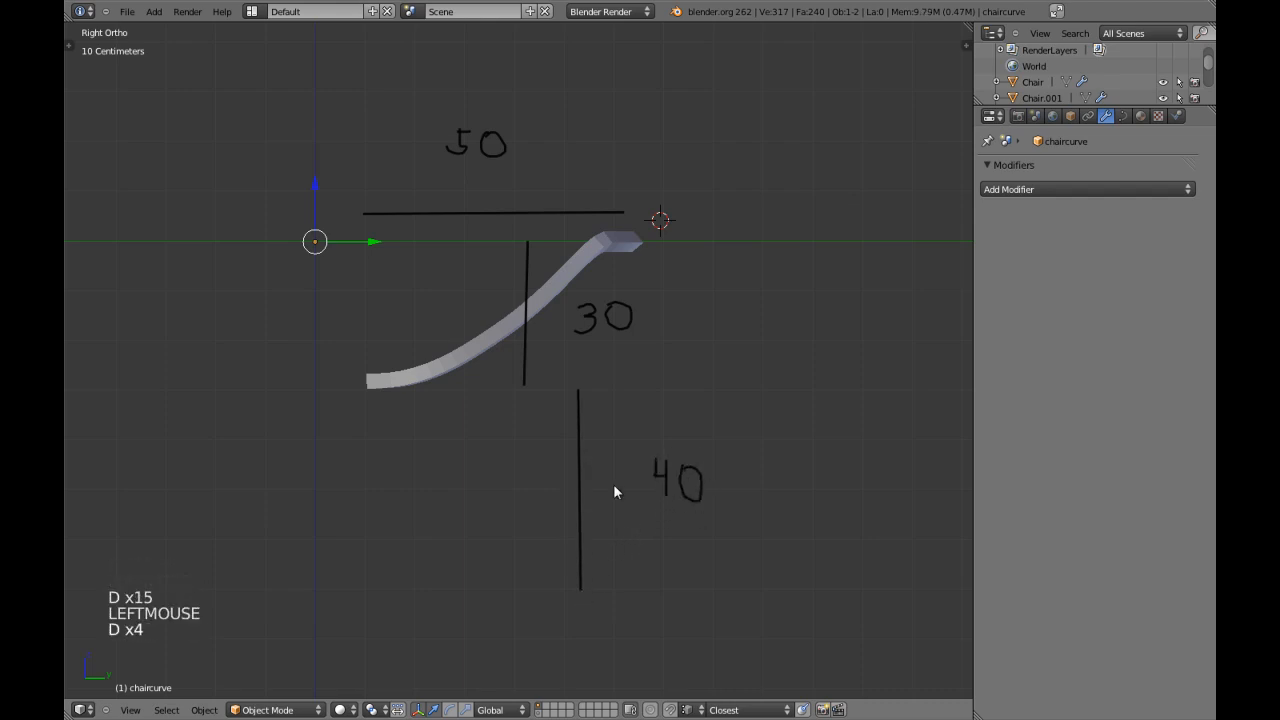
# Write the Grease Pencil label 60 above the frame's width line in top view.
pyautogui.press('KP_1')
pyautogui.press('KP_7')
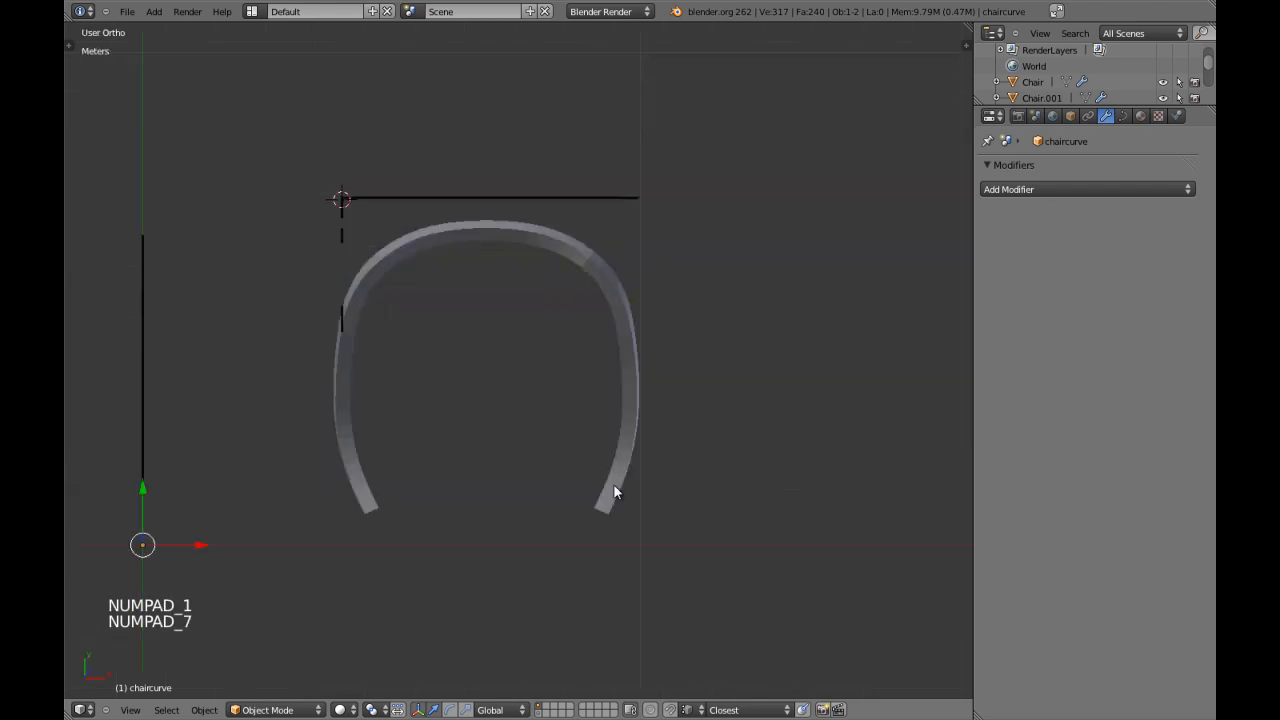
pyautogui.moveTo(427, 110)
pyautogui.mouseDown()
pyautogui.moveTo(411, 129)
pyautogui.moveTo(420, 157)
pyautogui.moveTo(463, 112)
pyautogui.moveTo(461, 160)
pyautogui.moveTo(460, 114)
pyautogui.mouseUp()
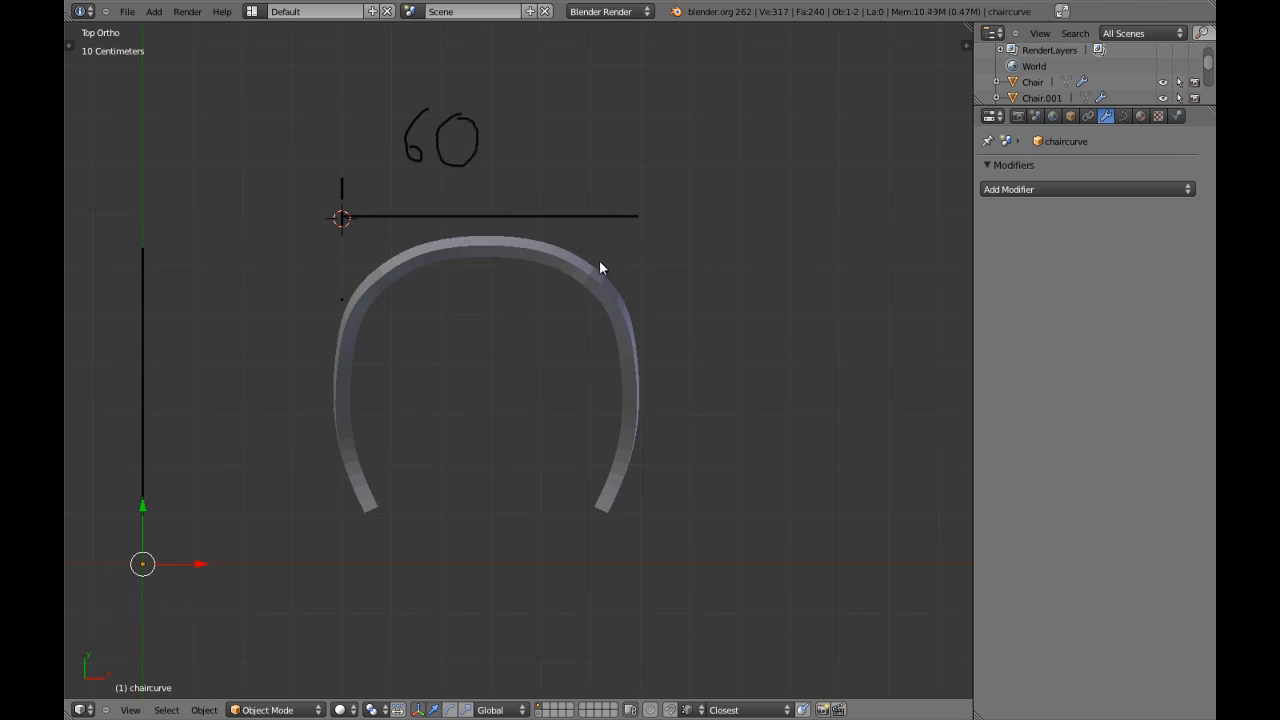
# Select the Chair mesh and examine the frame's thickness in side and front views, in wireframe and solid shading.
pyautogui.scroll(-1, 605, 290)
pyautogui.moveTo(597, 333); pyautogui.dragTo(541, 283, button='middle')
pyautogui.press('KP_1')
pyautogui.press('KP_3')
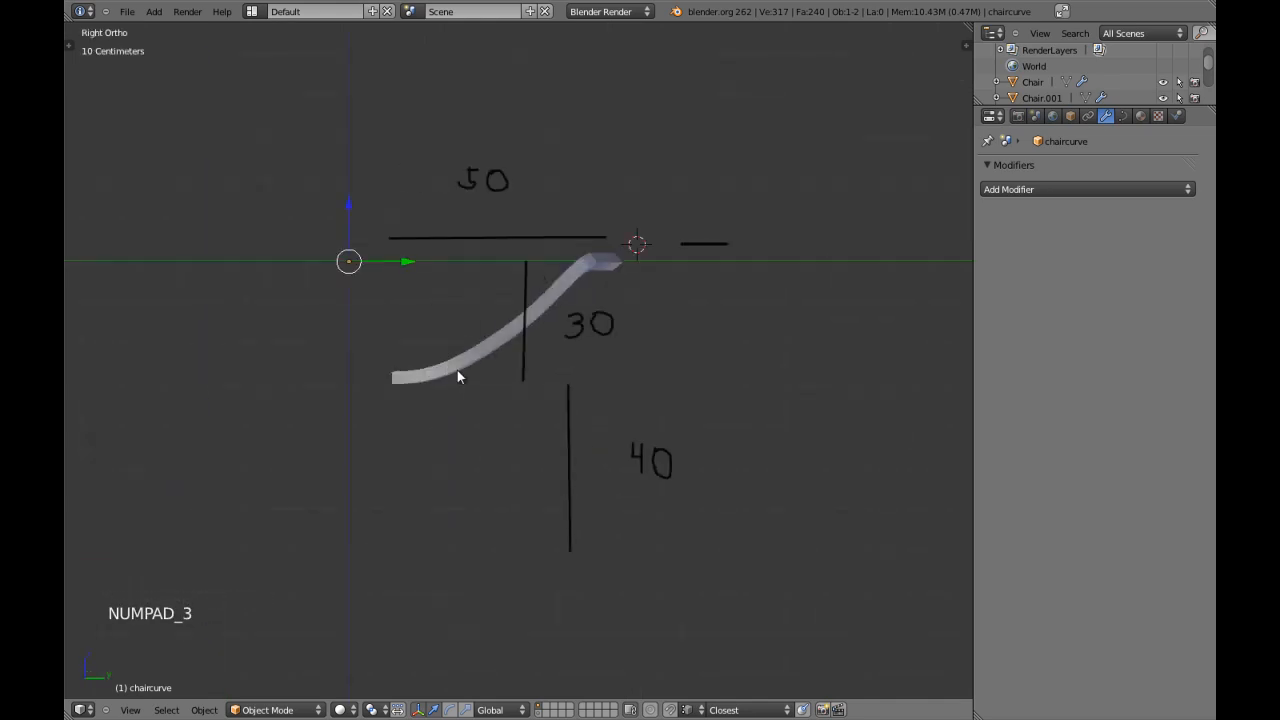
pyautogui.rightClick(465, 373)
pyautogui.scroll(1, 474, 385)
pyautogui.scroll(-2, 474, 385)
pyautogui.press('z')
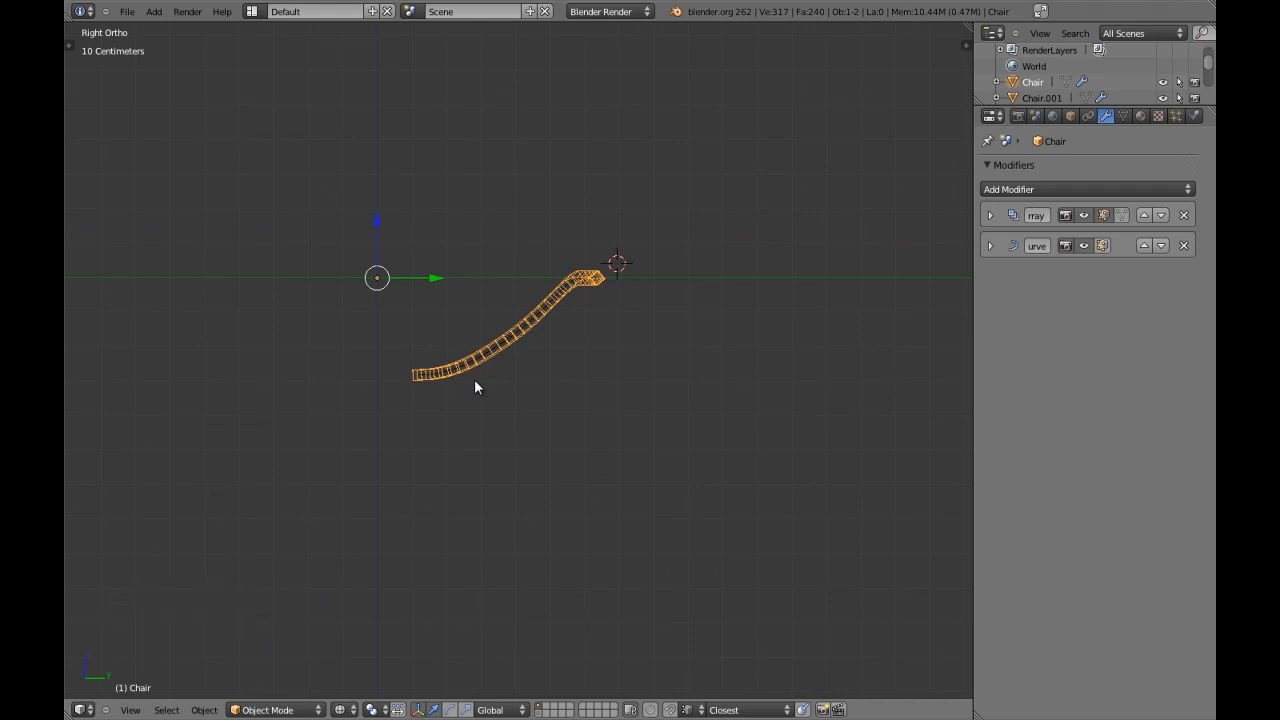
pyautogui.press('KP_1')
pyautogui.press('z')
pyautogui.scroll(4, 475, 381)
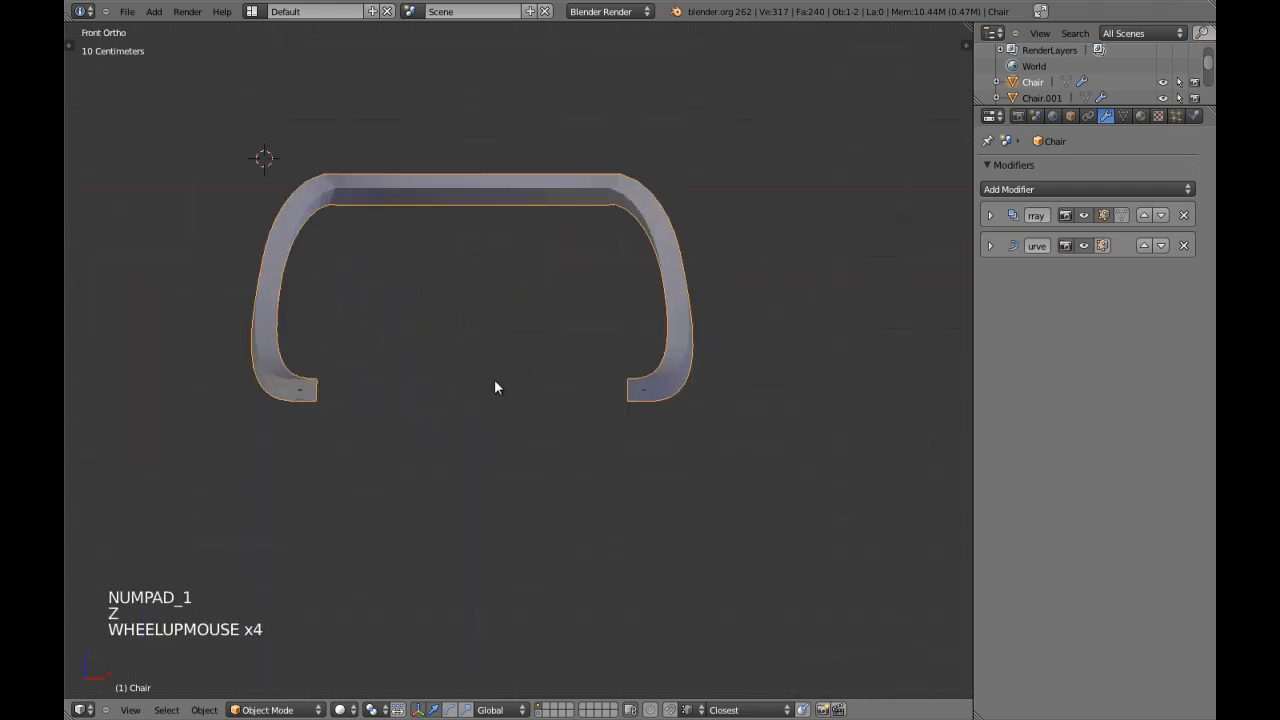
pyautogui.scroll(2, 494, 381)
pyautogui.press('z')
pyautogui.press('z')
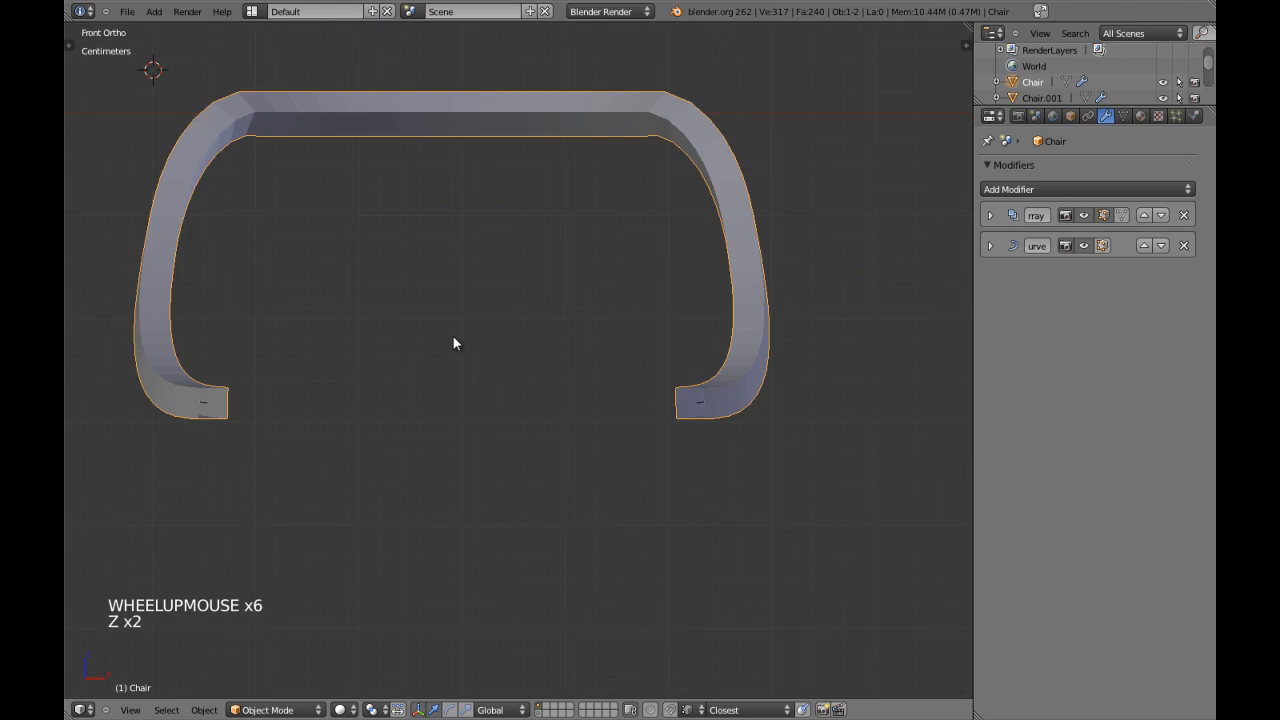
pyautogui.press('s')
pyautogui.hotkey('shift', 'x')
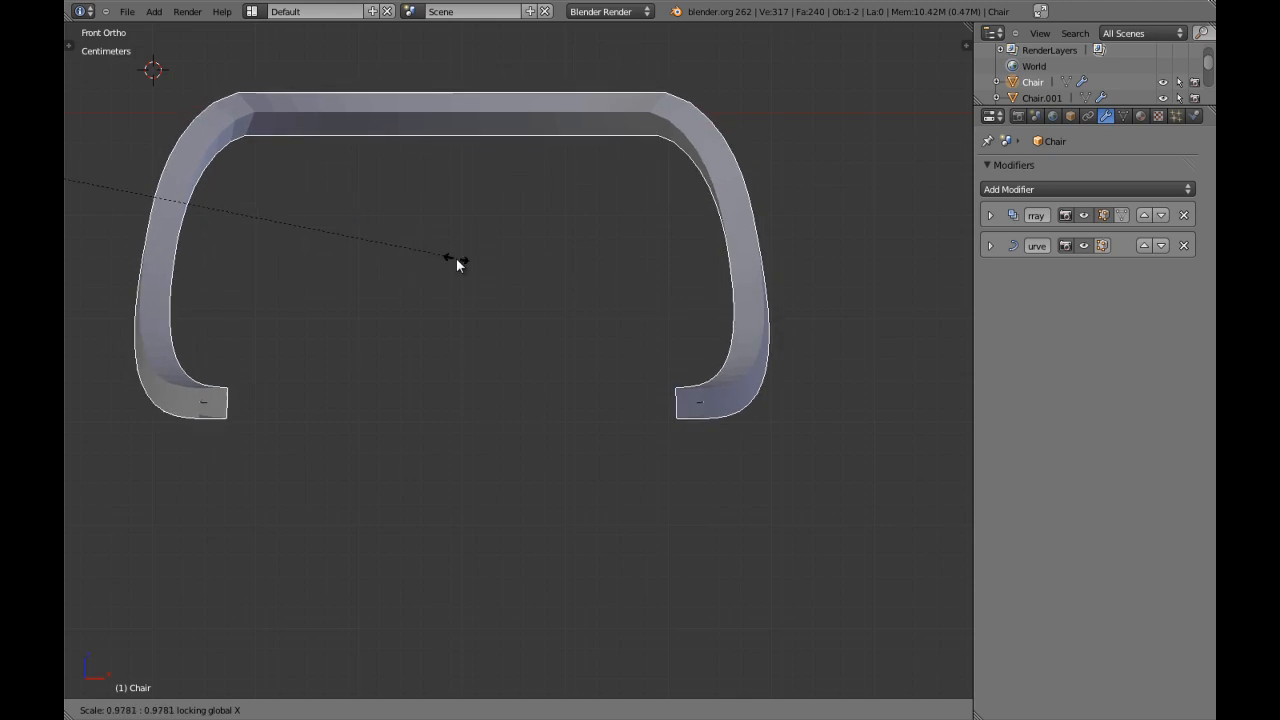
pyautogui.rightClick(530, 328)
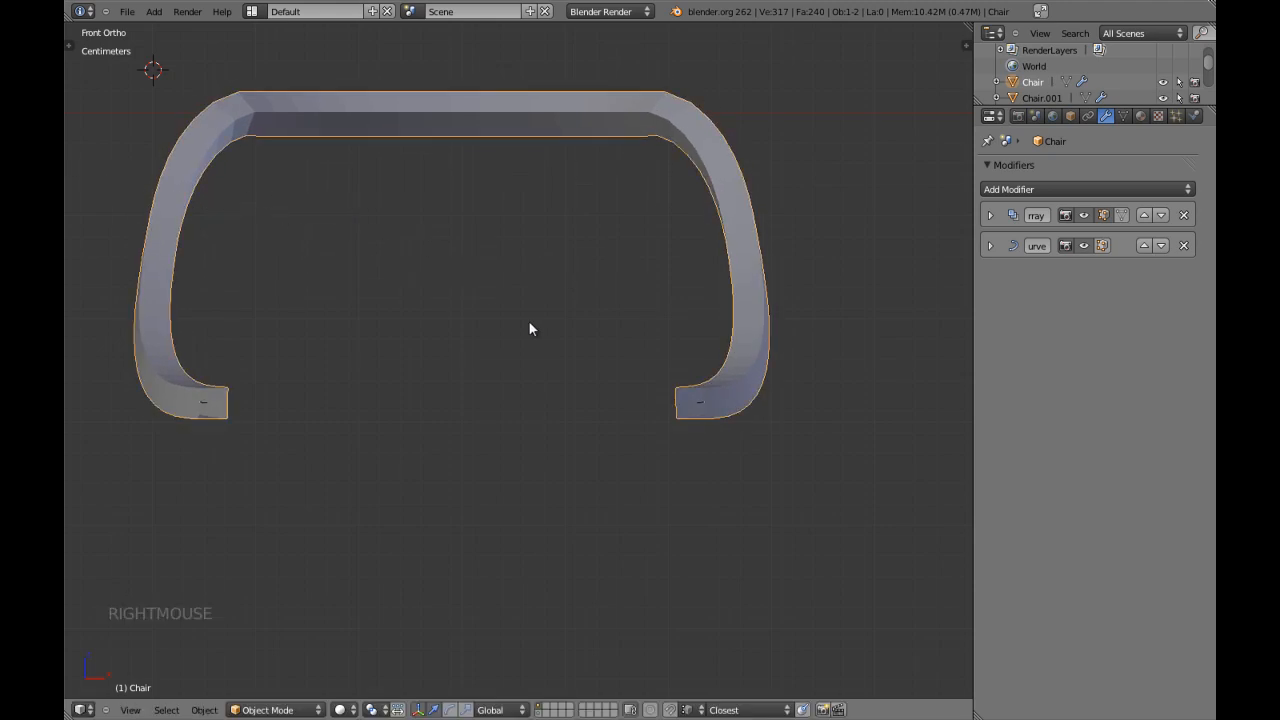
# Thicken the Chair mesh slightly by scaling it on every axis except X, and deselect it.
pyautogui.press('s')
pyautogui.press('x')
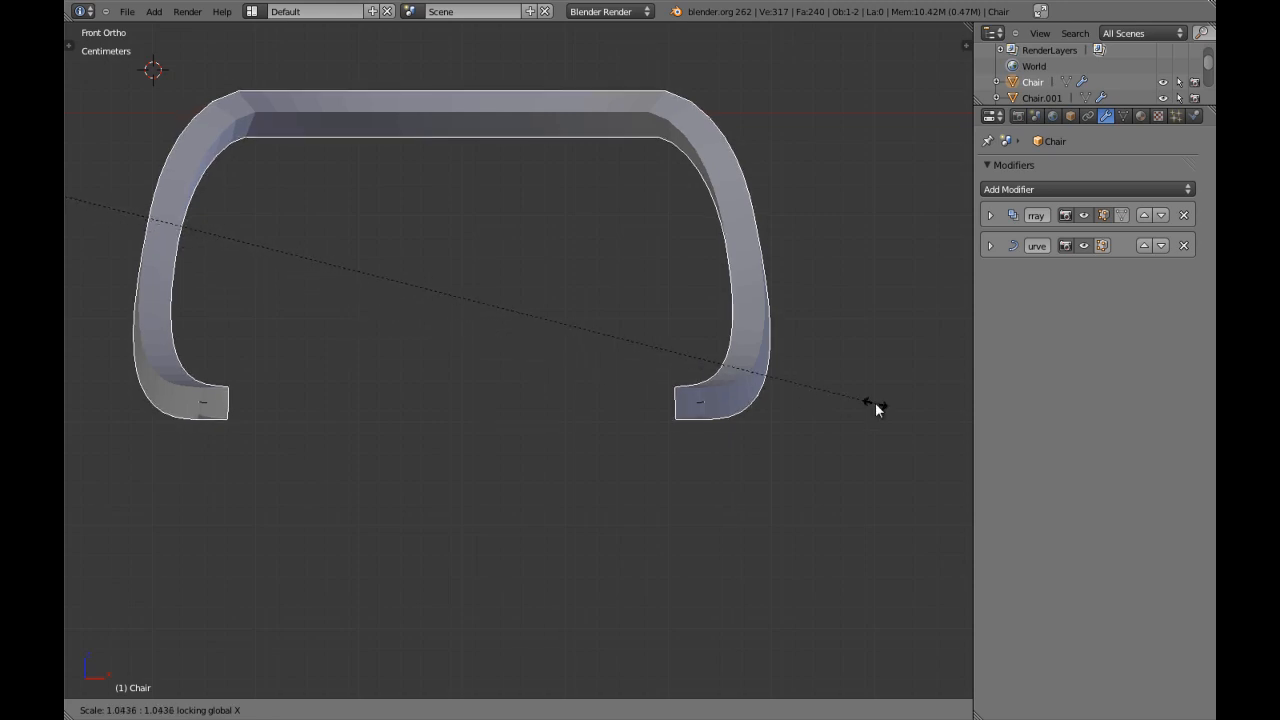
pyautogui.click(71, 415)
pyautogui.scroll(-5, 594, 316)
pyautogui.press('a')
pyautogui.moveTo(620, 320); pyautogui.dragTo(580, 369, button='middle')
pyautogui.scroll(-4, 460, 406)
pyautogui.scroll(2, 531, 372)
pyautogui.scroll(3, 522, 368)
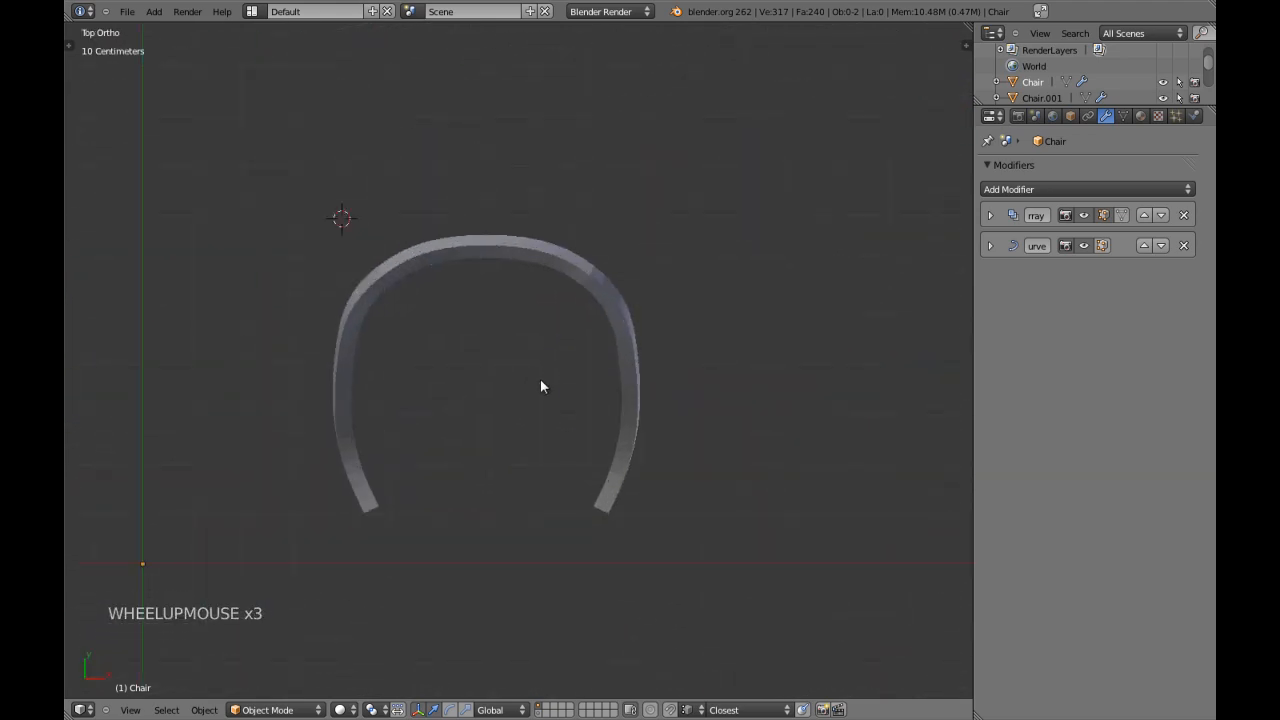
# Select chaircurve beneath the mesh in top view, enter Edit Mode and clear the point selection.
pyautogui.rightClick(465, 246)
pyautogui.press('Tab')
pyautogui.press('Tab')
pyautogui.press('z')
pyautogui.rightClick(585, 286)
pyautogui.press('z')
pyautogui.press('z')
pyautogui.rightClick(587, 284)
pyautogui.press('z')
pyautogui.press('Tab')
pyautogui.press('a')
pyautogui.press('a')
pyautogui.press('a')
pyautogui.keyDown('shift'); pyautogui.moveTo(530, 294); pyautogui.dragTo(432, 320, button='middle'); pyautogui.keyUp('shift')
pyautogui.scroll(2, 523, 311)
pyautogui.press('a')
# Lower the inner handles of both shoulder points and the curve's rear centre point slightly along Y.
pyautogui.rightClick(594, 250)
pyautogui.keyDown('shift'); pyautogui.rightClick(391, 245); pyautogui.keyUp('shift')
pyautogui.scroll(3, 480, 274)
pyautogui.keyDown('shift'); pyautogui.moveTo(474, 173); pyautogui.dragTo(471, 225, button='middle'); pyautogui.keyUp('shift')
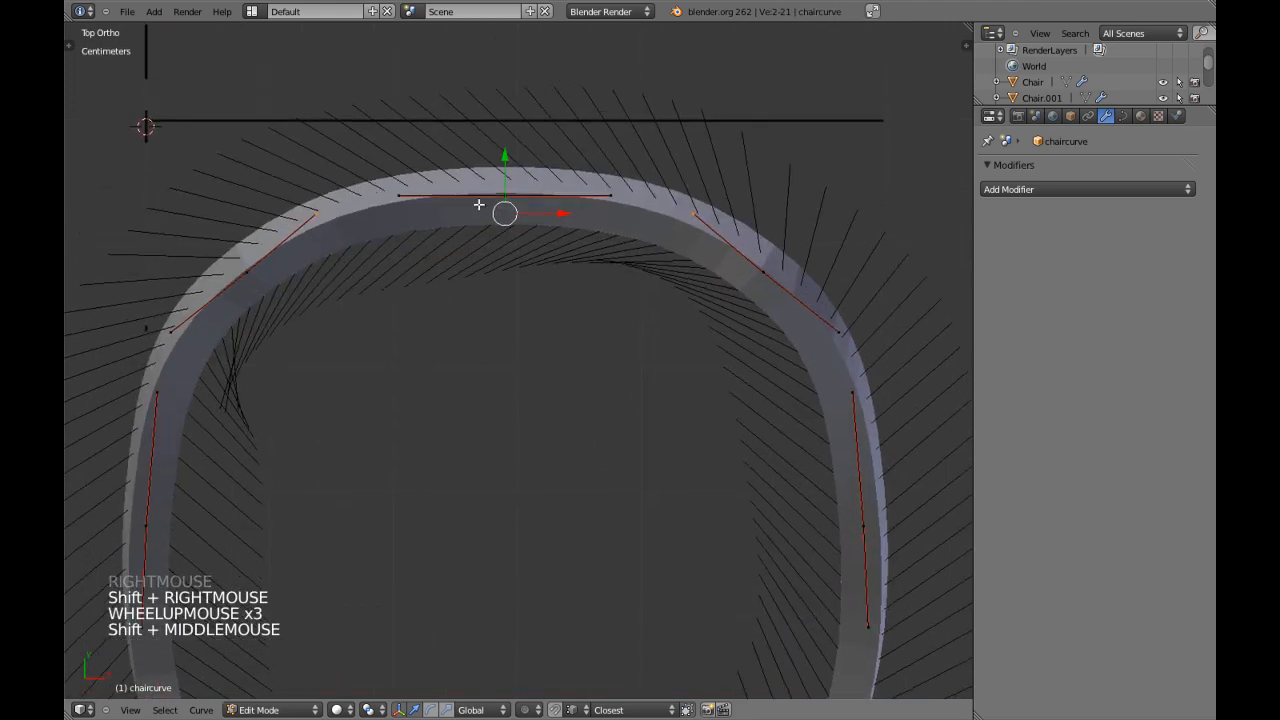
pyautogui.moveTo(502, 151)
pyautogui.mouseDown()
pyautogui.moveTo(509, 172)
pyautogui.moveTo(506, 155)
pyautogui.mouseUp()
pyautogui.rightClick(505, 196)
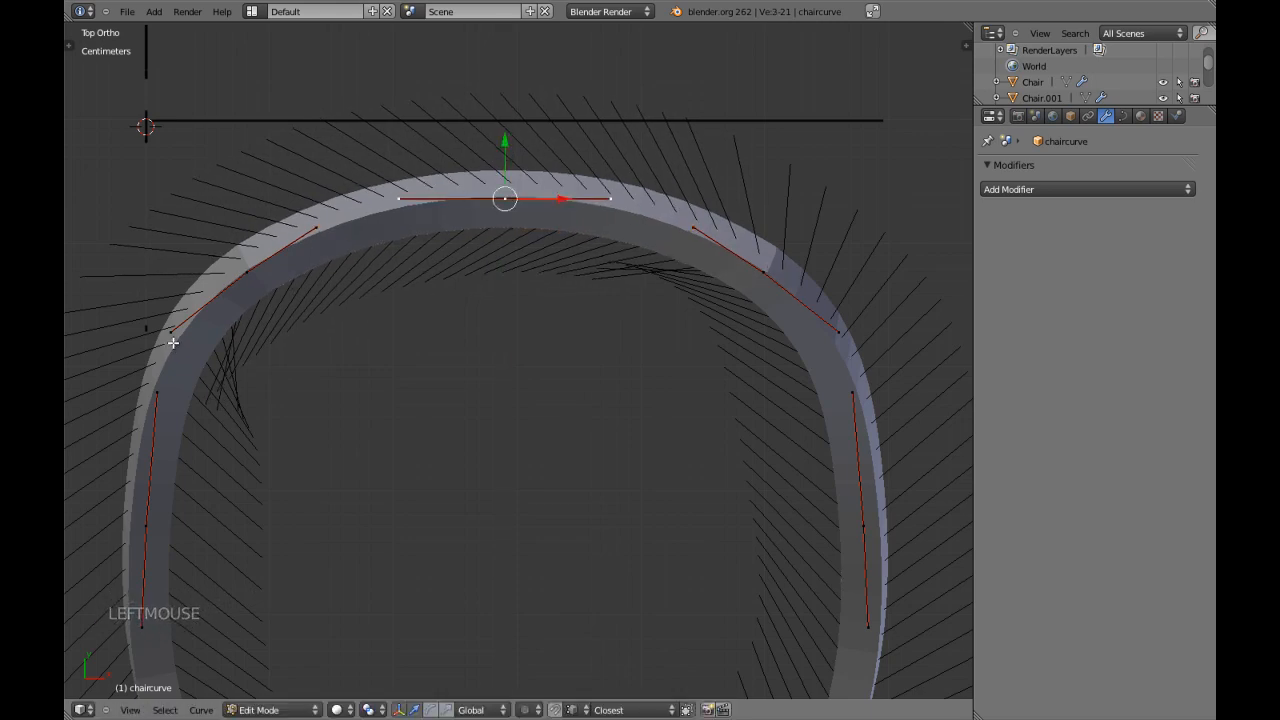
# Select both shoulder points of chaircurve and move them about 2.79 mm along Y.
pyautogui.press('Tab')
pyautogui.scroll(-4, 317, 391)
pyautogui.scroll(2, 330, 398)
pyautogui.press('Tab')
pyautogui.rightClick(329, 296)
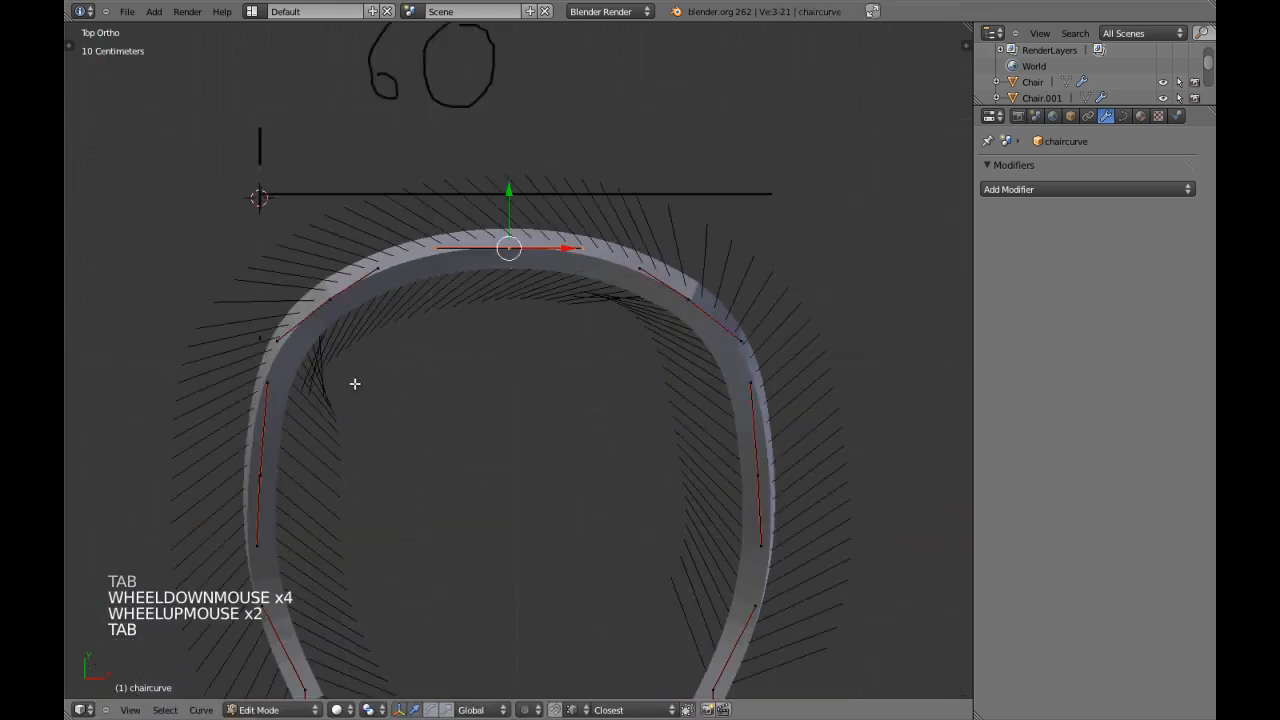
pyautogui.keyDown('shift'); pyautogui.rightClick(671, 309); pyautogui.keyUp('shift')
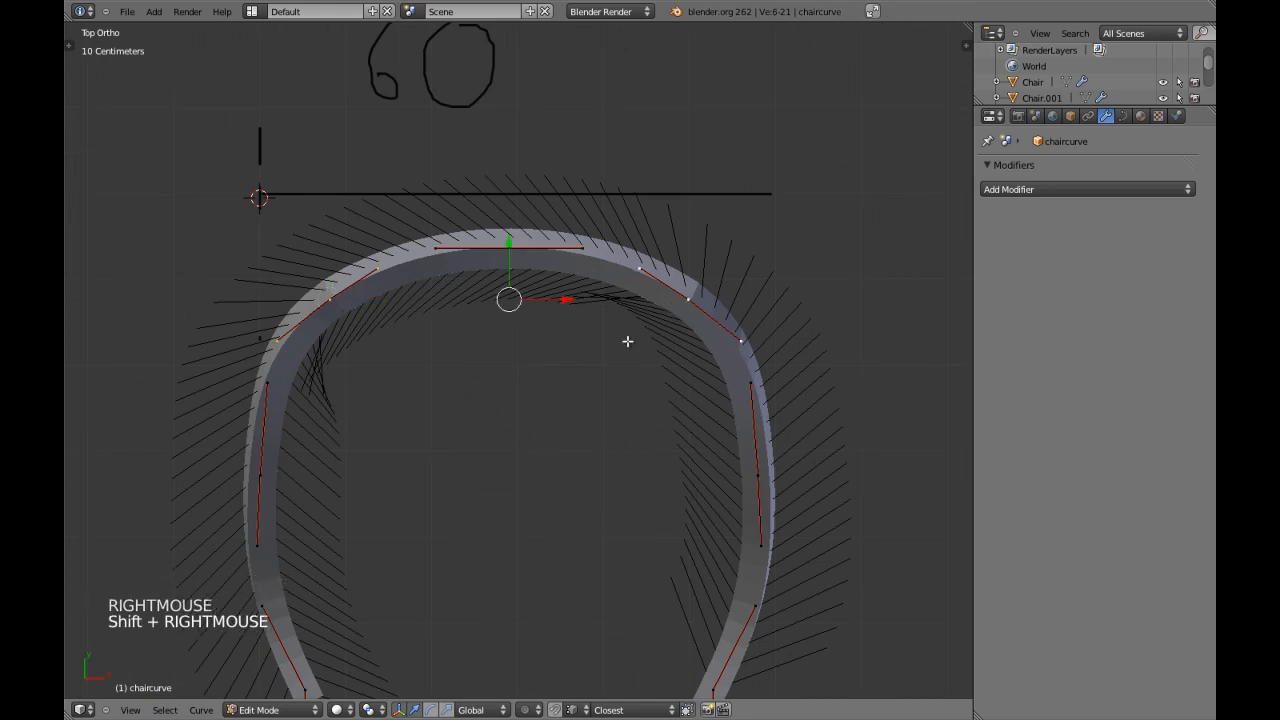
pyautogui.press('g')
pyautogui.press('y')
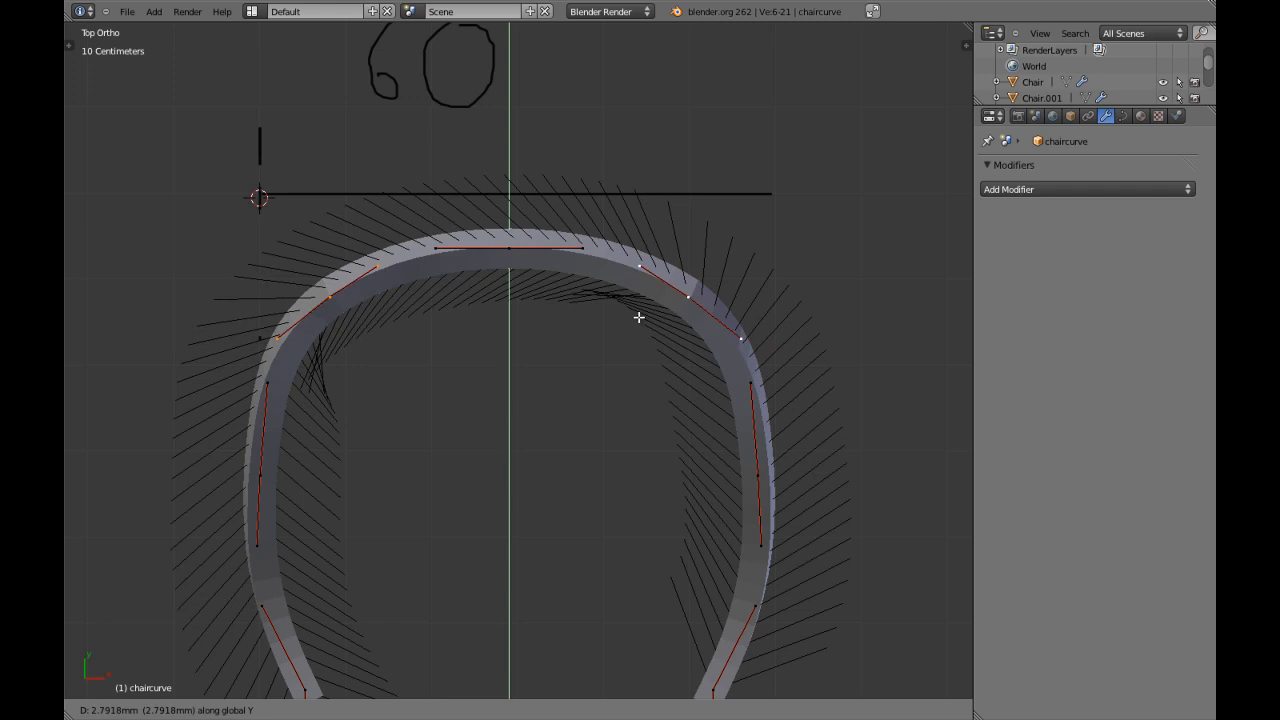
pyautogui.keyDown('shift'); pyautogui.click(639, 317); pyautogui.keyUp('shift')
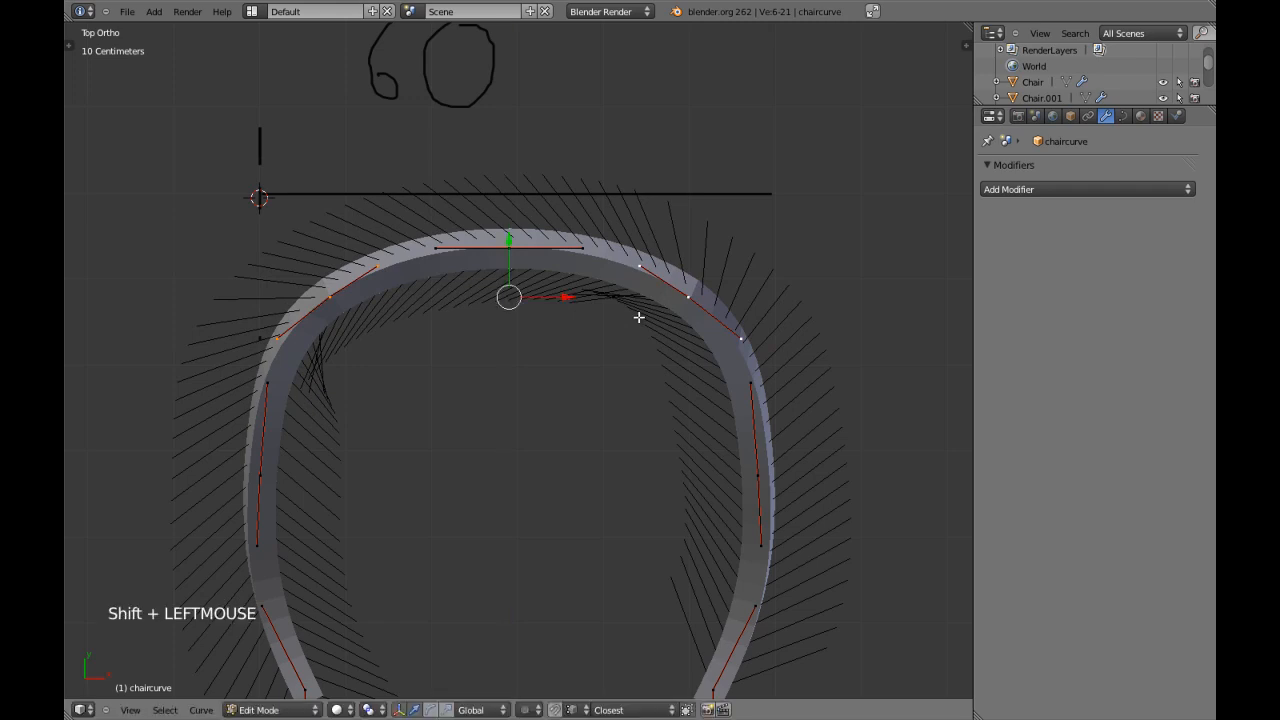
# Examine the reshaped rear bend around the curve's centre point and return to Object Mode.
pyautogui.scroll(-3, 508, 427)
pyautogui.scroll(3, 508, 427)
pyautogui.keyDown('shift'); pyautogui.moveTo(497, 403); pyautogui.dragTo(507, 444, button='middle'); pyautogui.keyUp('shift')
pyautogui.press('a')
pyautogui.rightClick(507, 286)
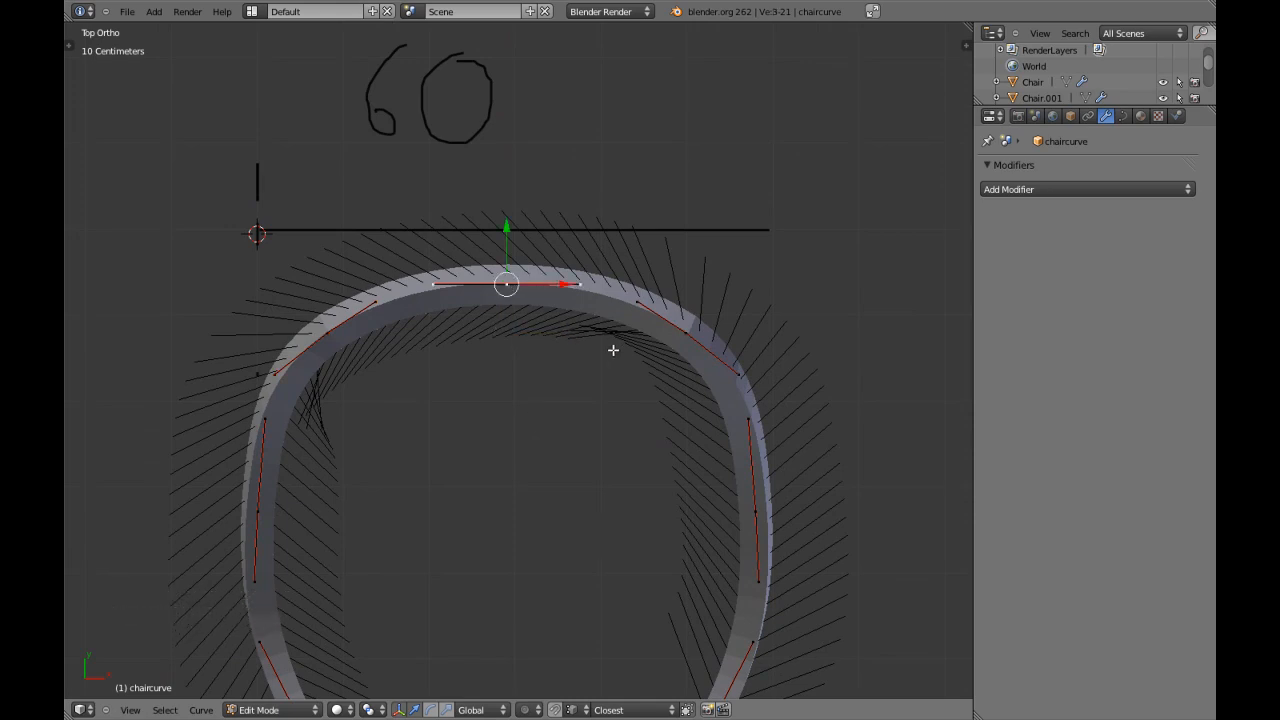
pyautogui.press('Tab')
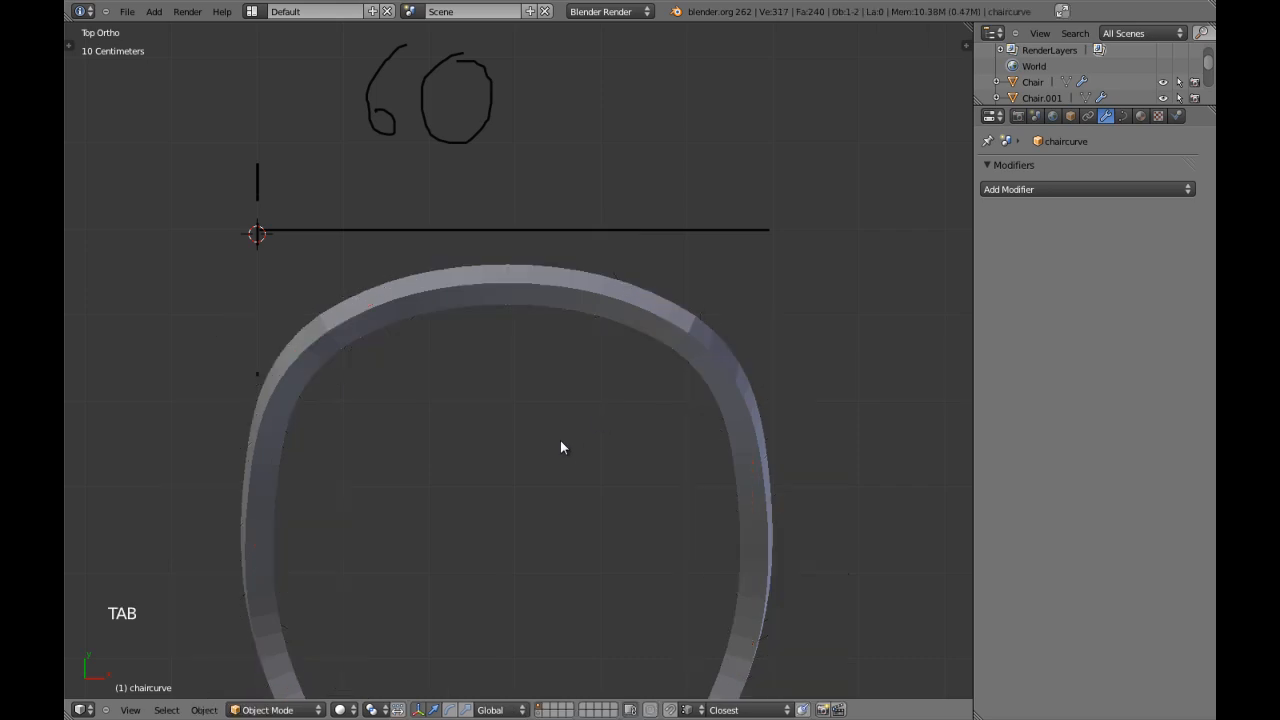
pyautogui.scroll(-2, 561, 443)
pyautogui.keyDown('shift'); pyautogui.moveTo(561, 443); pyautogui.dragTo(572, 413, button='middle'); pyautogui.keyUp('shift')
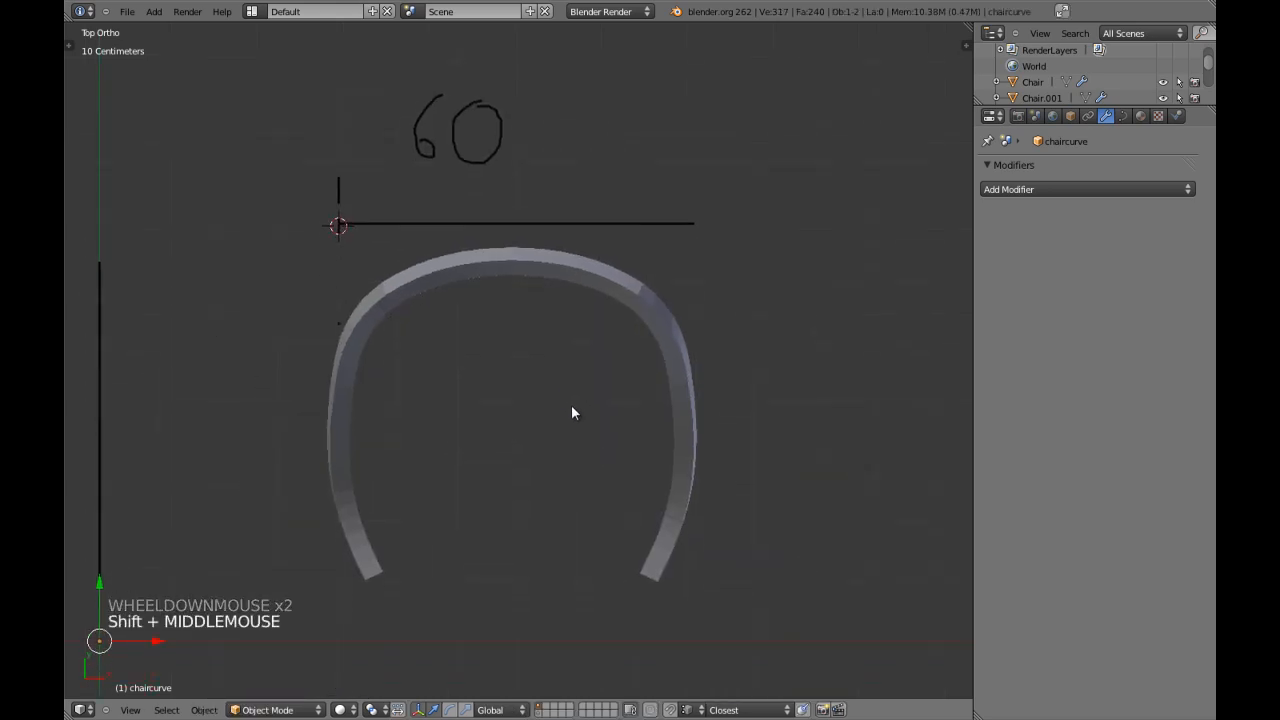
# Compare the frame with the annotated dimension lines in front, top and side views, in wireframe and solid shading.
pyautogui.press('z')
pyautogui.press('KP_1')
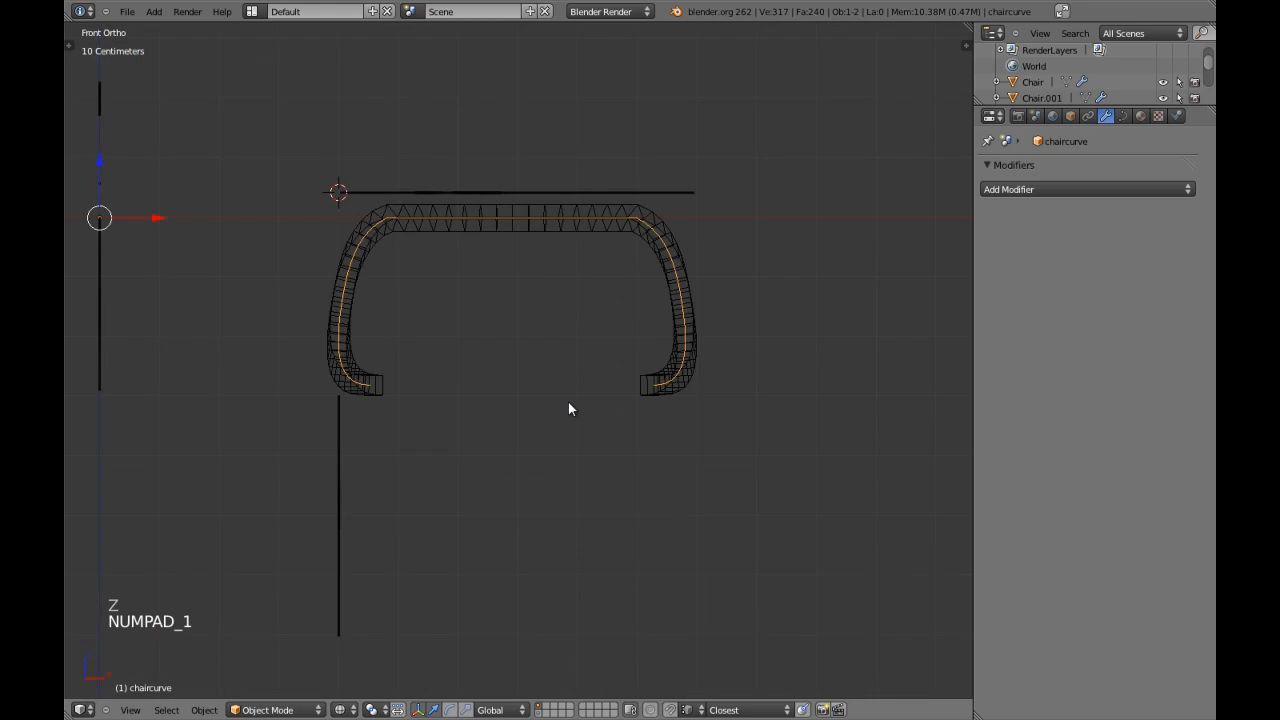
pyautogui.press('z')
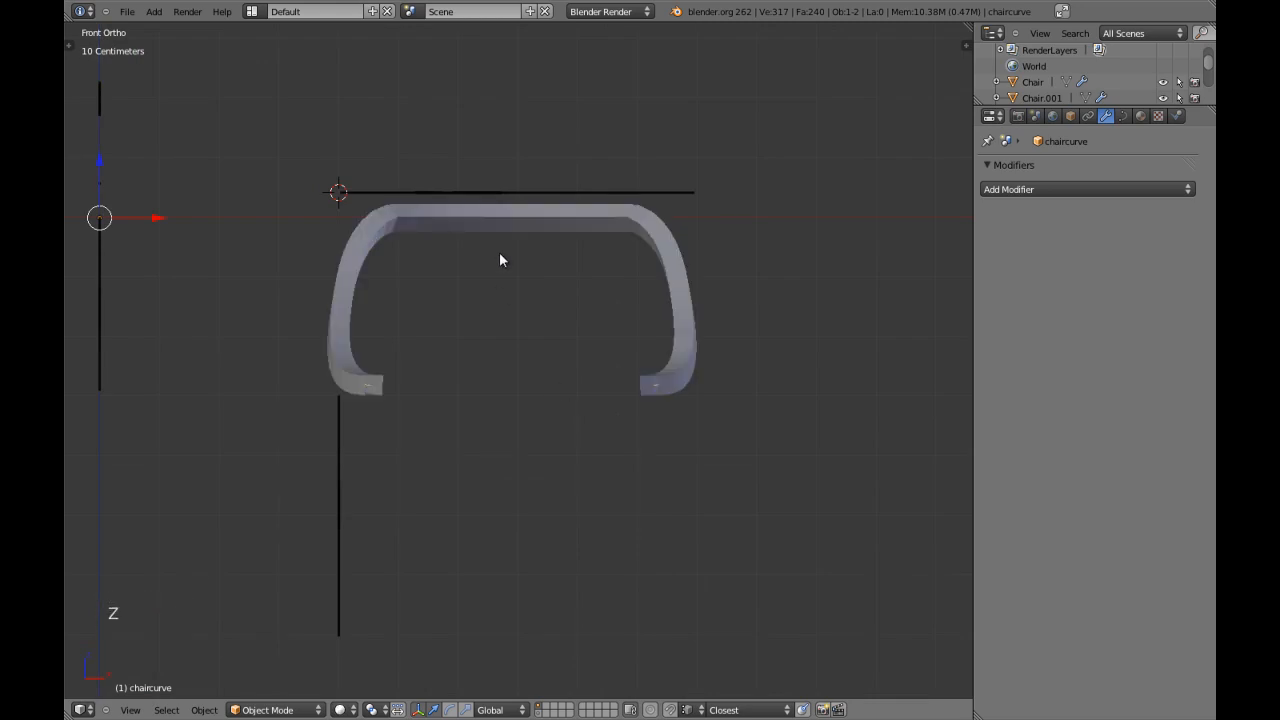
pyautogui.press('KP_3')
pyautogui.press('KP_1')
pyautogui.moveTo(409, 388); pyautogui.dragTo(437, 432, button='middle')
pyautogui.press('z')
pyautogui.press('z')
pyautogui.press('z')
pyautogui.press('KP_7')
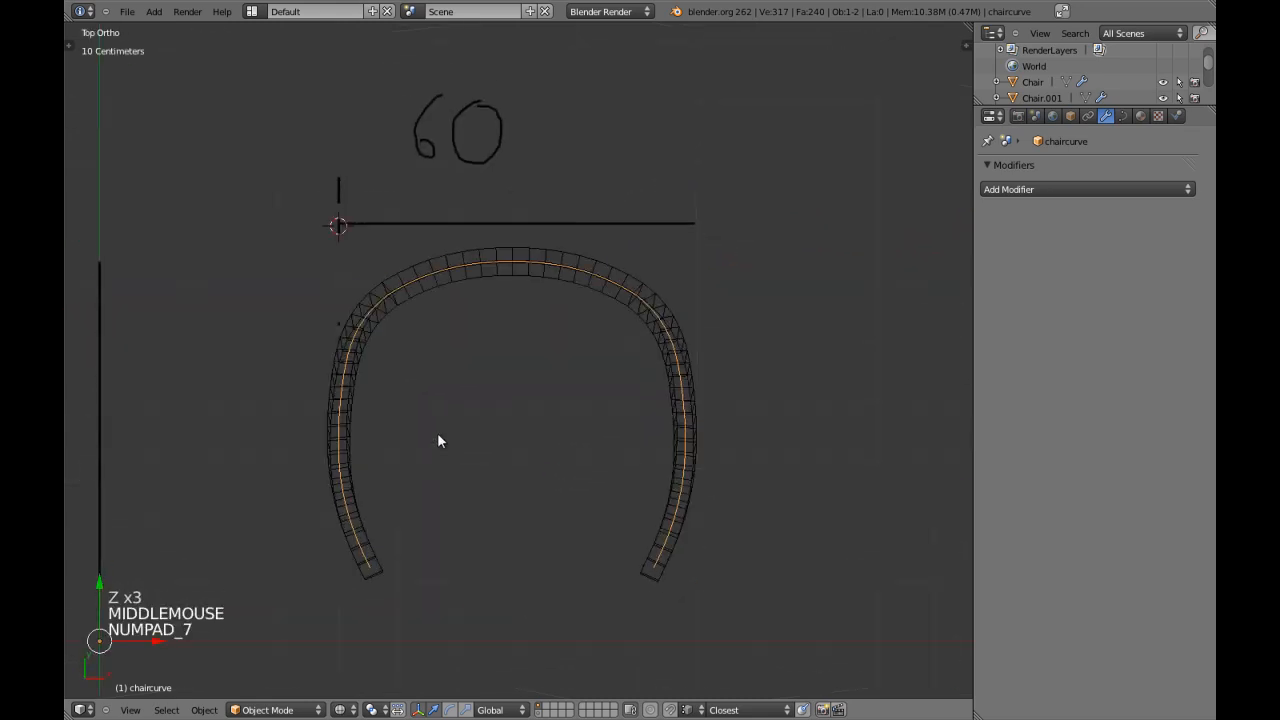
pyautogui.scroll(-3, 437, 432)
pyautogui.moveTo(603, 322); pyautogui.dragTo(391, 391, button='middle')
pyautogui.press('KP_3')
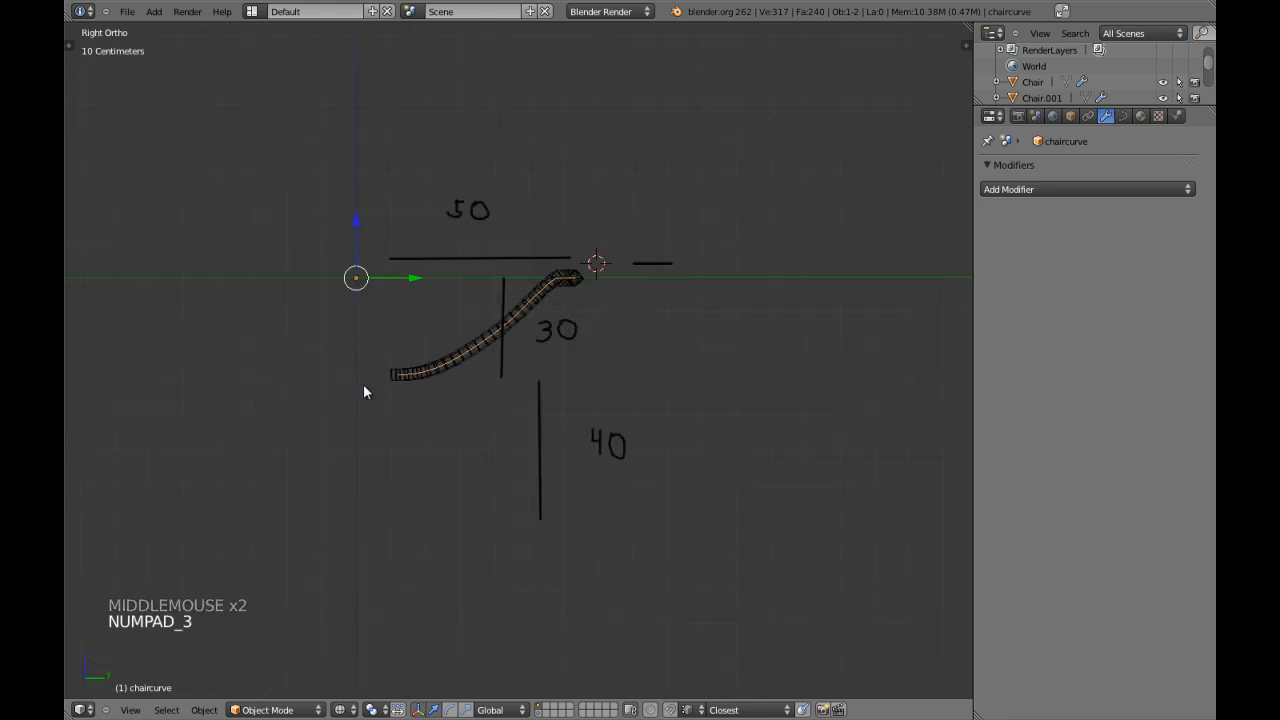
# Hide and reveal chaircurve, clear the selection, and select chaircurve again in side view.
pyautogui.press('h')
pyautogui.hotkey('alt', 'h')
pyautogui.press('a')
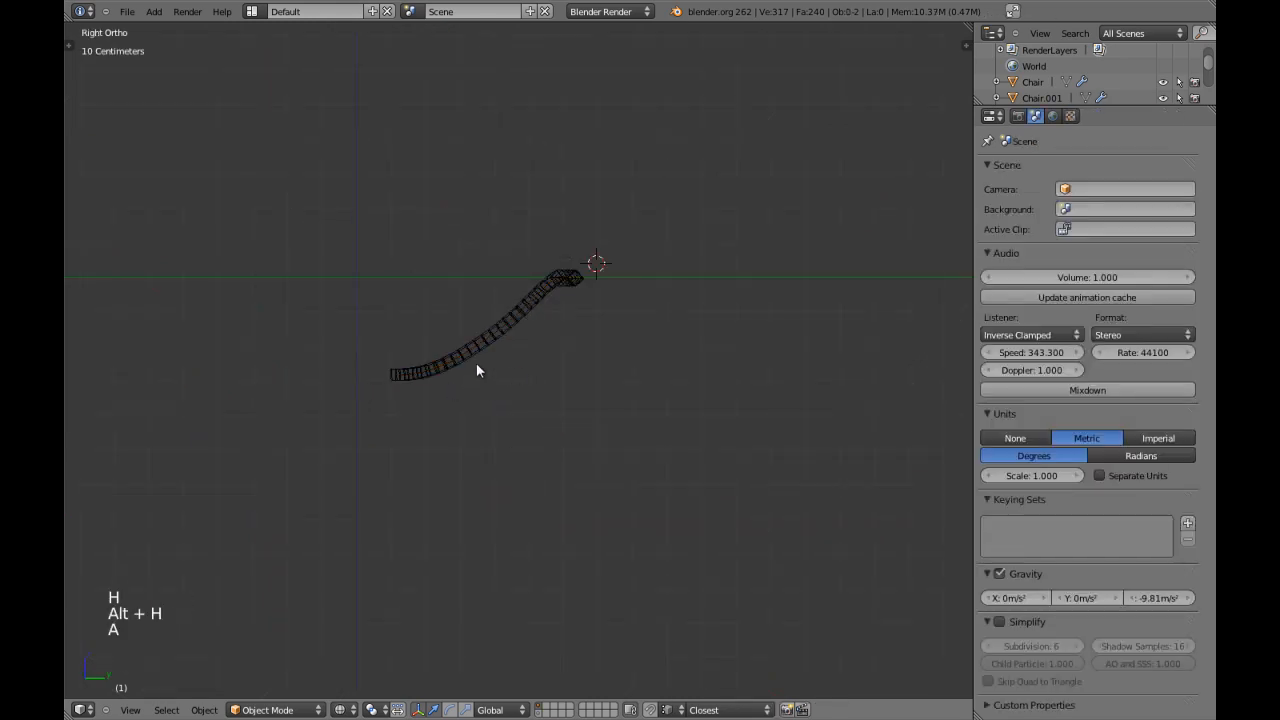
pyautogui.rightClick(476, 350)
pyautogui.rightClick(475, 345)
pyautogui.rightClick(475, 345)
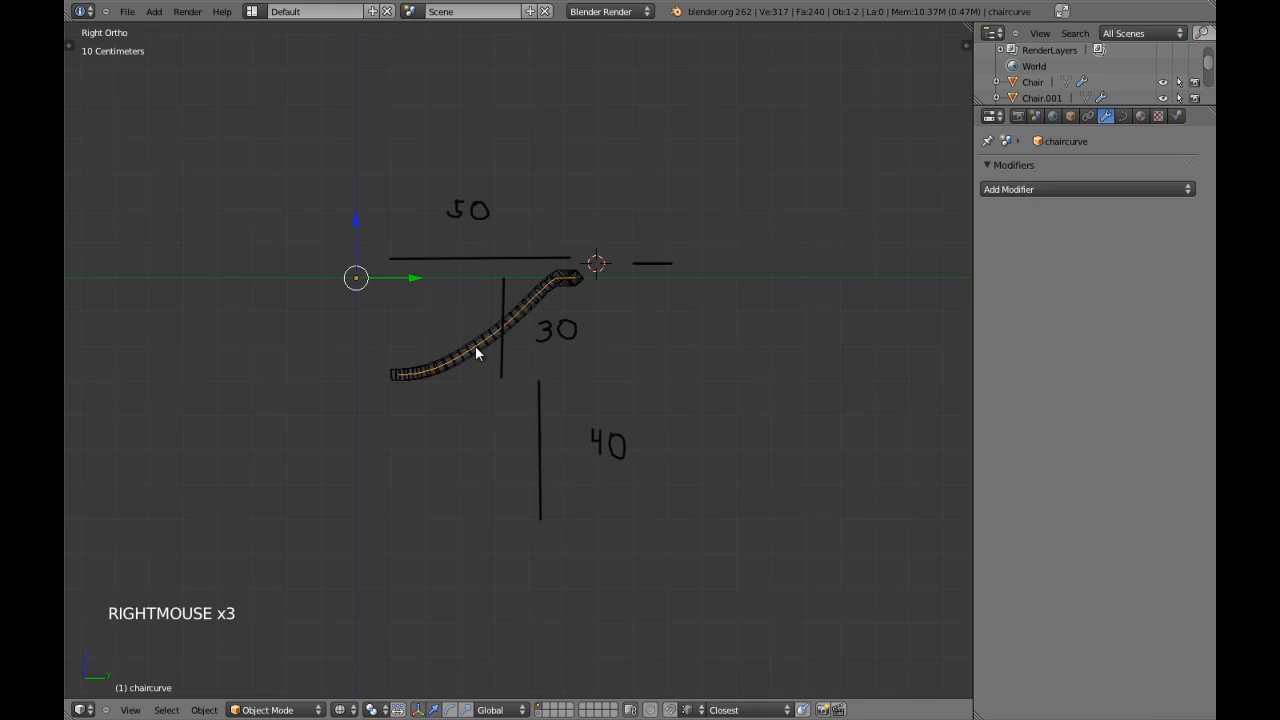
# Select the Chair frame mesh and apply its Array and Curve modifiers.
pyautogui.press('KP_7')
pyautogui.press('z')
pyautogui.moveTo(534, 362)
pyautogui.mouseDown(button='middle')
pyautogui.moveTo(349, 409)
pyautogui.moveTo(375, 326)
pyautogui.moveTo(429, 423)
pyautogui.moveTo(277, 423)
pyautogui.moveTo(283, 455)
pyautogui.moveTo(341, 449)
pyautogui.mouseUp(button='middle')
pyautogui.press('KP_1')
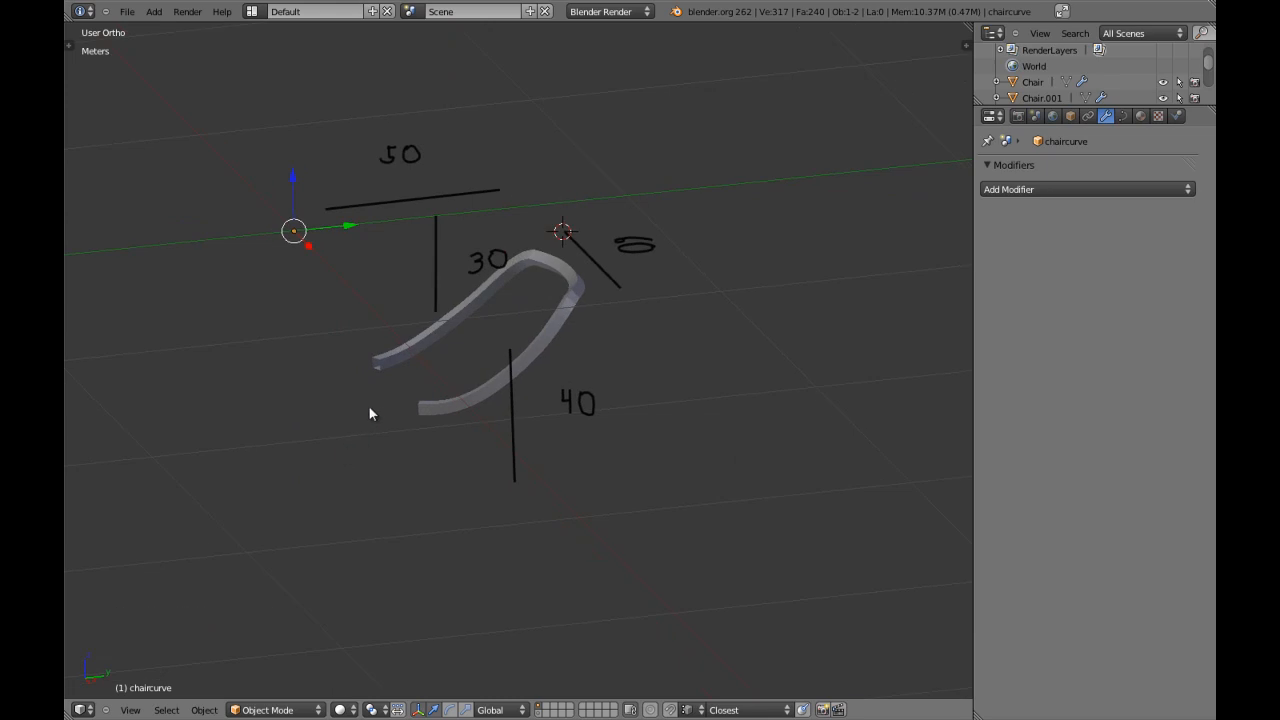
pyautogui.rightClick(383, 371)
pyautogui.press('KP_1')
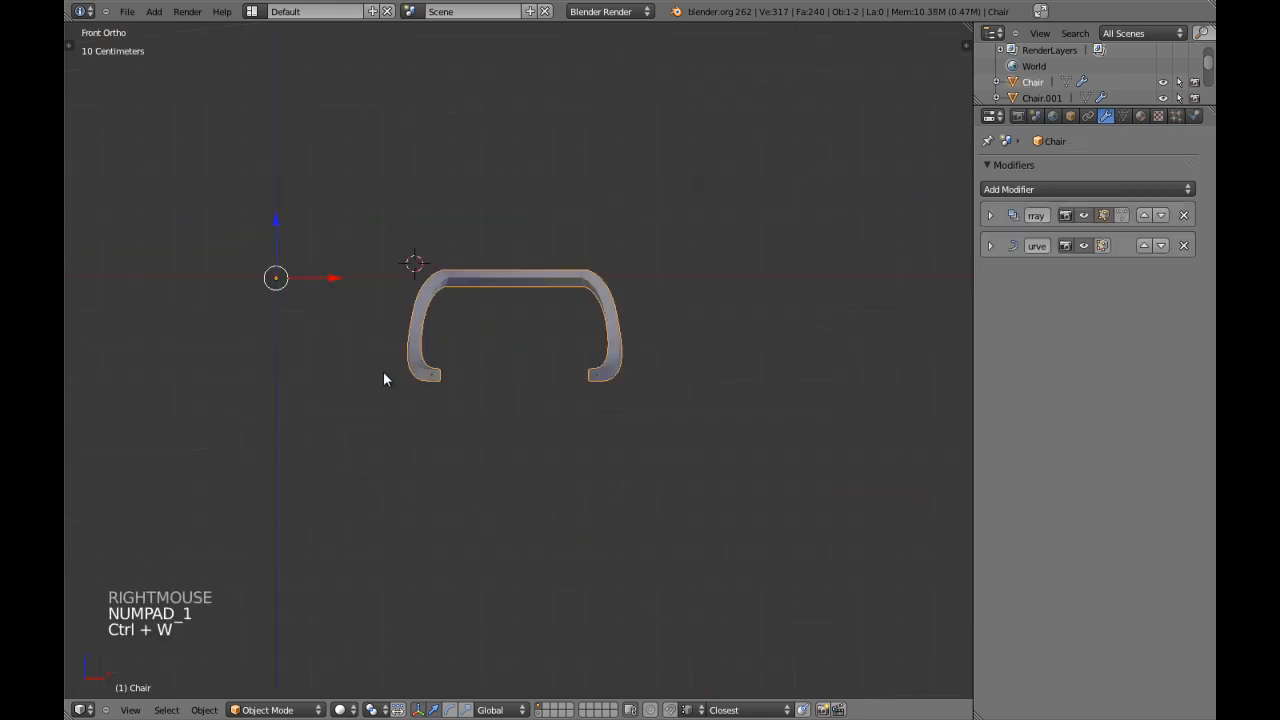
pyautogui.click(991, 222)
pyautogui.click(991, 216)
pyautogui.click(1002, 240)
pyautogui.click(987, 213)
pyautogui.click(1005, 240)
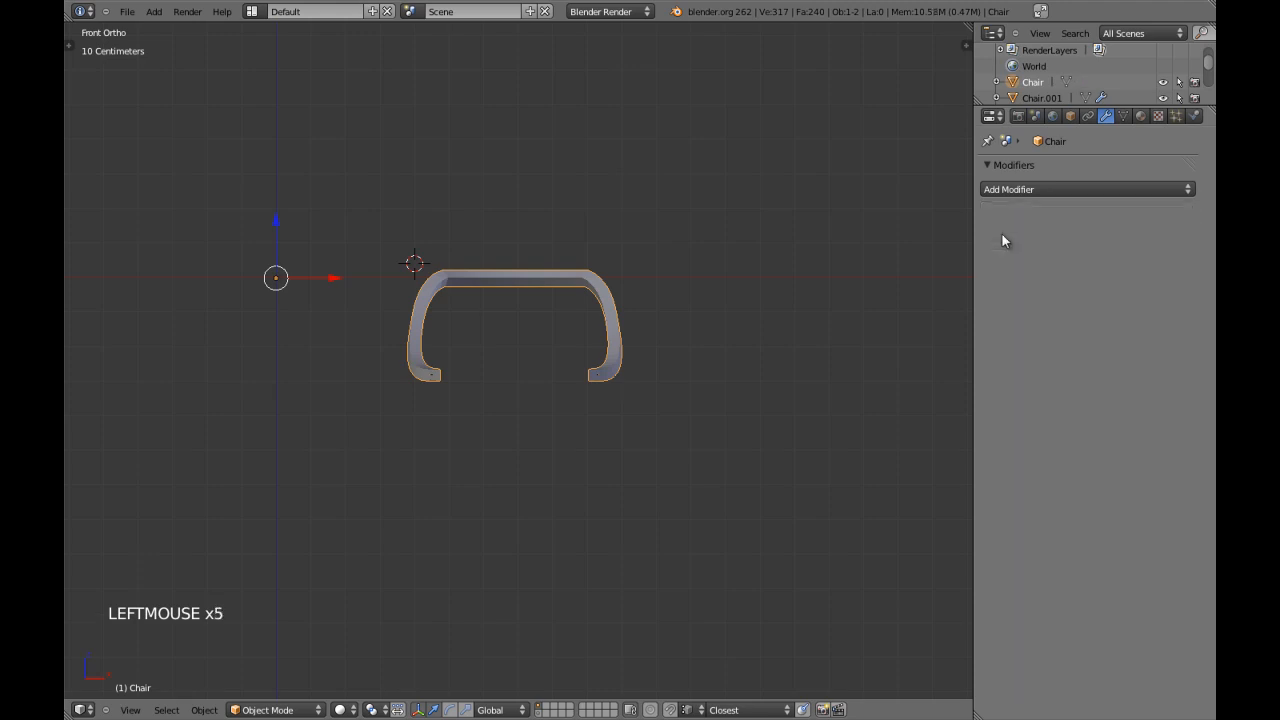
# Edit the Chair mesh with edge selection and fill the open end of one arm with a face.
pyautogui.scroll(2, 405, 280)
pyautogui.press('Tab')
pyautogui.press('a')
pyautogui.press('a')
pyautogui.keyDown('shift'); pyautogui.moveTo(460, 372); pyautogui.dragTo(517, 334, button='middle'); pyautogui.keyUp('shift')
pyautogui.press('a')
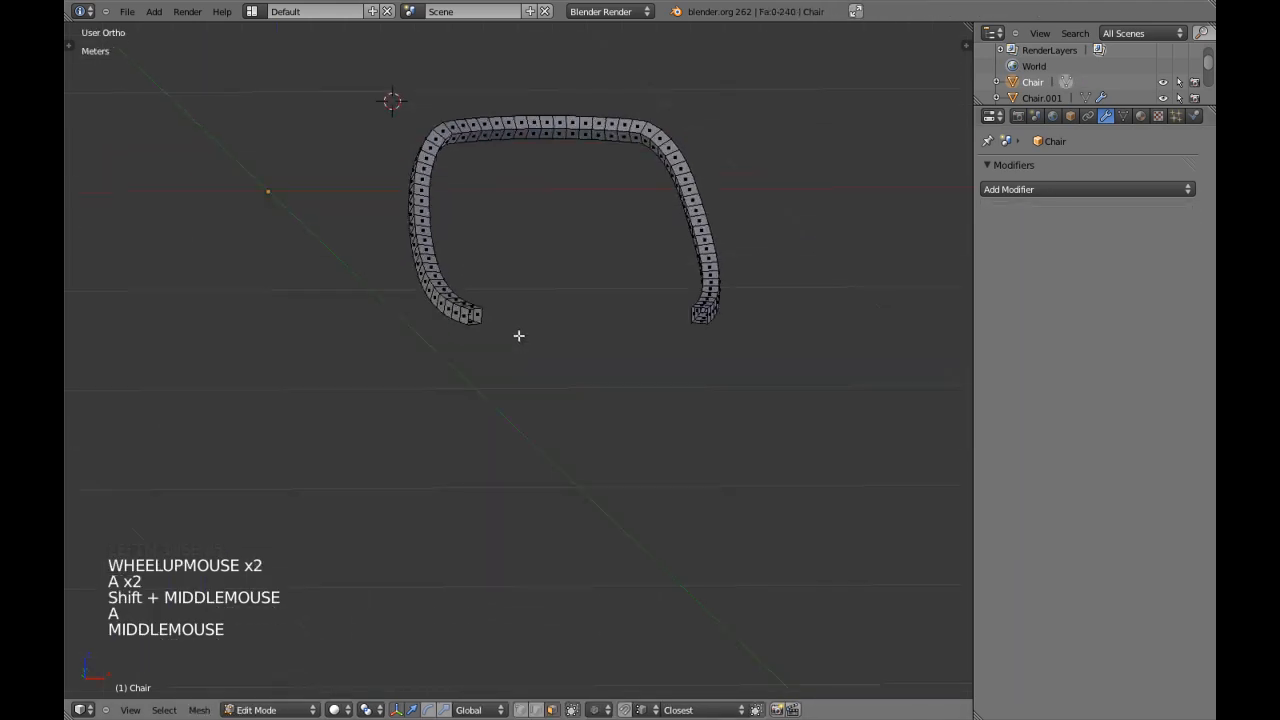
pyautogui.scroll(3, 510, 330)
pyautogui.hotkey('ctrl', 'Tab')
pyautogui.click(497, 320)
pyautogui.rightClick(433, 283)
pyautogui.keyDown('shift'); pyautogui.rightClick(837, 279); pyautogui.keyUp('shift')
pyautogui.press('f')
# Select two opposite edges at the other arm's open end and fill it with a face.
pyautogui.press('a')
pyautogui.press('KP_Decimal')
pyautogui.scroll(-8, 771, 320)
pyautogui.moveTo(771, 320); pyautogui.dragTo(613, 366, button='middle')
pyautogui.keyDown('shift'); pyautogui.rightClick(613, 366); pyautogui.keyUp('shift')
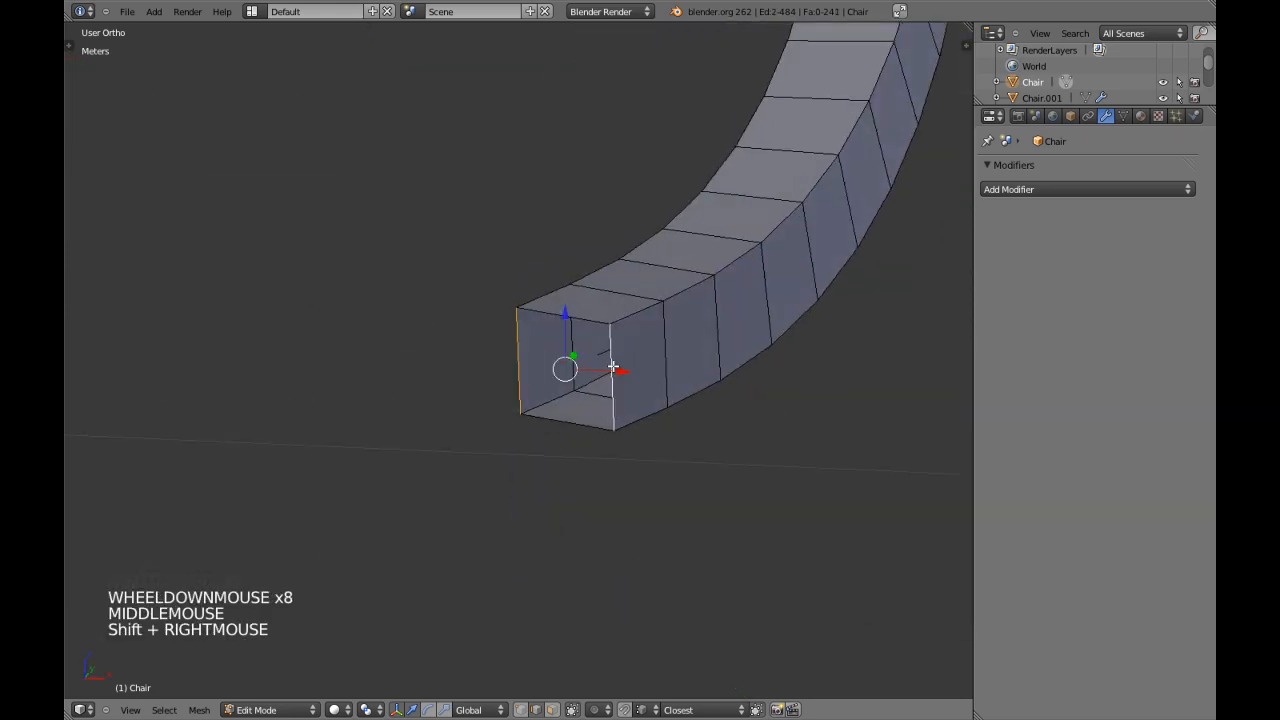
pyautogui.press('f')
# Return to Object Mode, select chaircurve through the wireframe, and compare the capped frame with the annotated dimensions.
pyautogui.press('Tab')
pyautogui.scroll(-7, 572, 413)
pyautogui.press('a')
pyautogui.scroll(-5, 572, 413)
pyautogui.moveTo(572, 413); pyautogui.dragTo(508, 410, button='middle')
pyautogui.scroll(4, 574, 403)
pyautogui.press('z')
pyautogui.rightClick(655, 275)
pyautogui.rightClick(657, 268)
pyautogui.scroll(-1, 657, 266)
pyautogui.press('z')
pyautogui.moveTo(563, 437); pyautogui.dragTo(501, 414, button='middle')
pyautogui.scroll(-4, 501, 414)
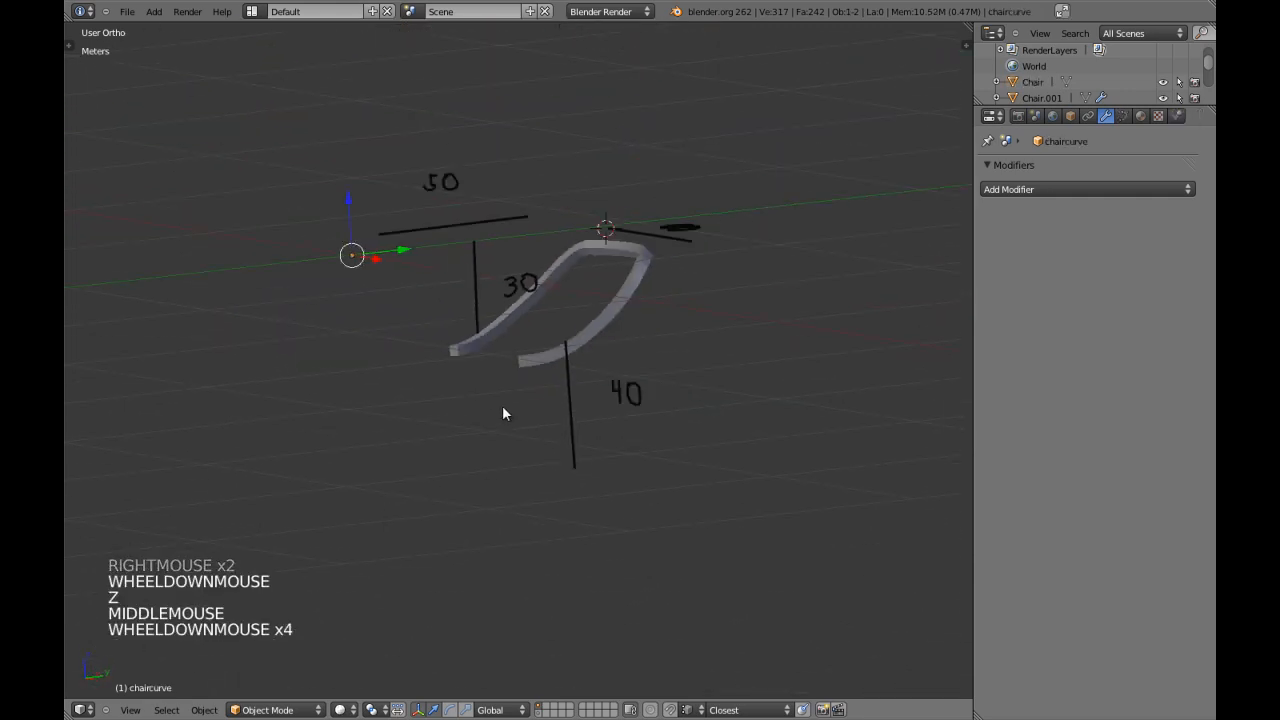
# Select the Chair mesh again and enter Edit Mode in front view.
pyautogui.press('z')
pyautogui.rightClick(529, 363)
pyautogui.press('z')
pyautogui.press('KP_1')
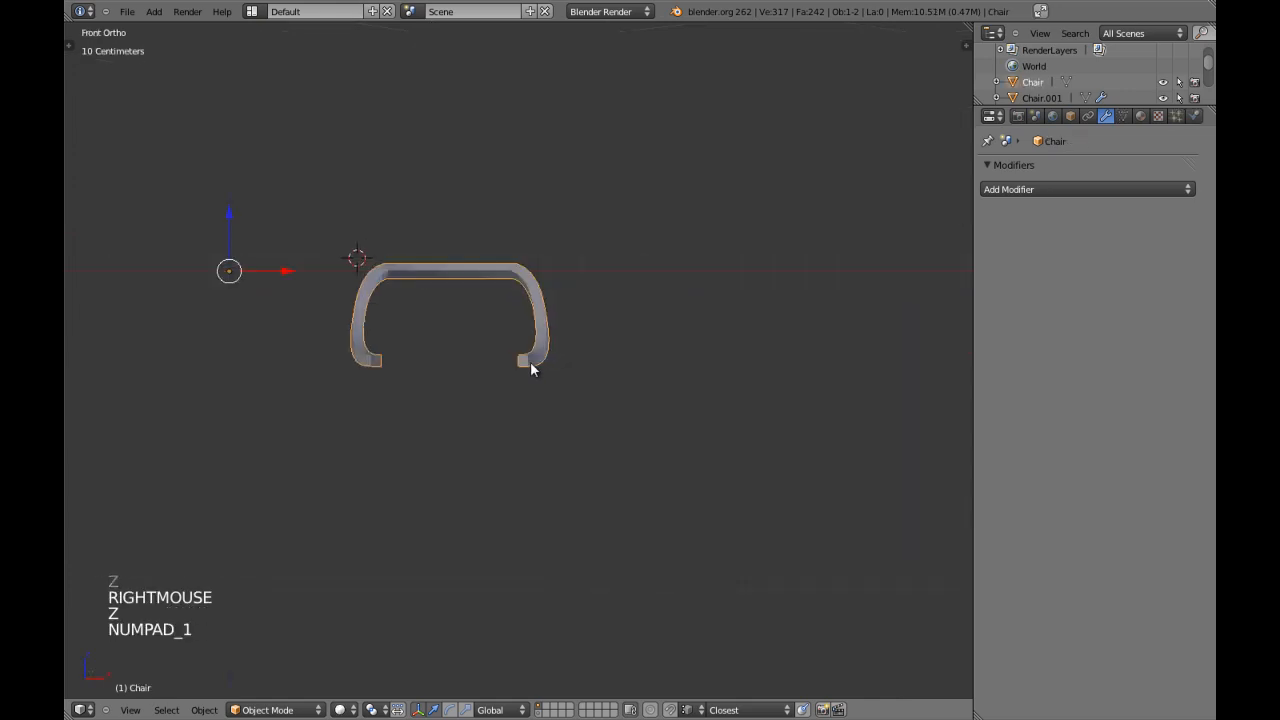
pyautogui.scroll(3, 515, 365)
pyautogui.press('a')
pyautogui.keyDown('shift'); pyautogui.moveTo(451, 320); pyautogui.dragTo(500, 338, button='middle'); pyautogui.keyUp('shift')
pyautogui.rightClick(500, 333)
pyautogui.press('Tab')
# Switch to face selection and select the two face loops at the middle of the top rail.
pyautogui.scroll(4, 500, 331)
pyautogui.press('a')
pyautogui.press('a')
pyautogui.press('a')
pyautogui.keyDown('shift'); pyautogui.moveTo(417, 311); pyautogui.dragTo(492, 367, button='middle'); pyautogui.keyUp('shift')
pyautogui.hotkey('ctrl', 'Tab')
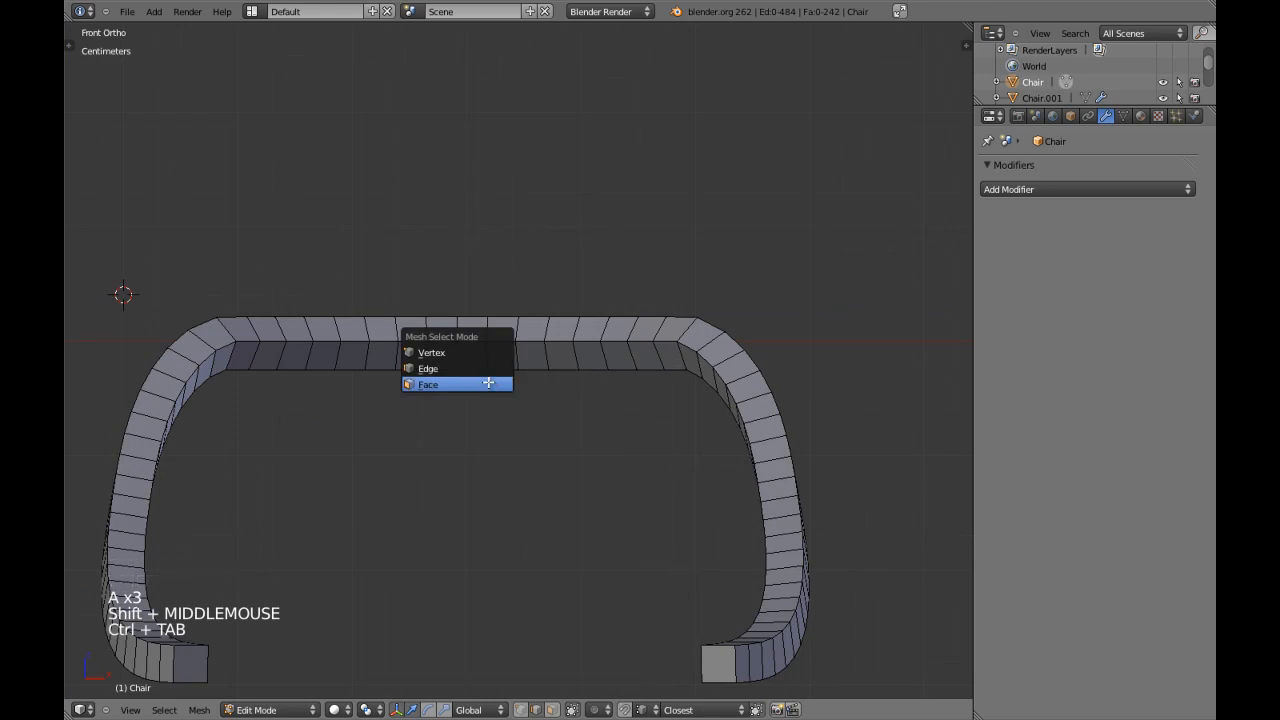
pyautogui.click(474, 380)
pyautogui.keyDown('alt'); pyautogui.keyDown('shift'); pyautogui.rightClick(444, 336); pyautogui.keyUp('shift'); pyautogui.keyUp('alt')
pyautogui.keyDown('alt'); pyautogui.keyDown('shift'); pyautogui.rightClick(468, 341); pyautogui.keyUp('shift'); pyautogui.keyUp('alt')
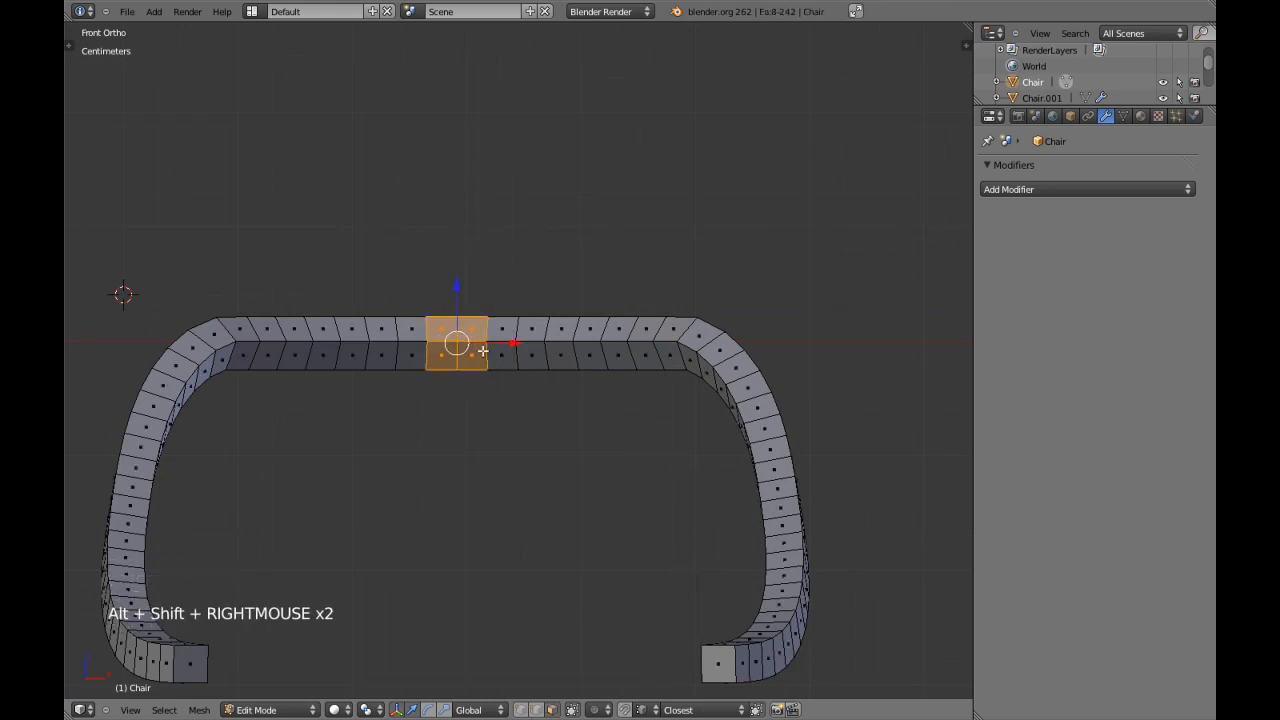
pyautogui.scroll(-1, 522, 400)
pyautogui.scroll(-1, 516, 399)
pyautogui.press('a')
pyautogui.press('z')
pyautogui.press('b')
pyautogui.moveTo(213, 224)
pyautogui.mouseDown()
pyautogui.moveTo(426, 620)
pyautogui.moveTo(463, 657)
pyautogui.moveTo(485, 652)
pyautogui.moveTo(460, 651)
pyautogui.mouseUp()
pyautogui.press('z')
pyautogui.scroll(3, 432, 540)
pyautogui.press('ctrl+KP_Add')
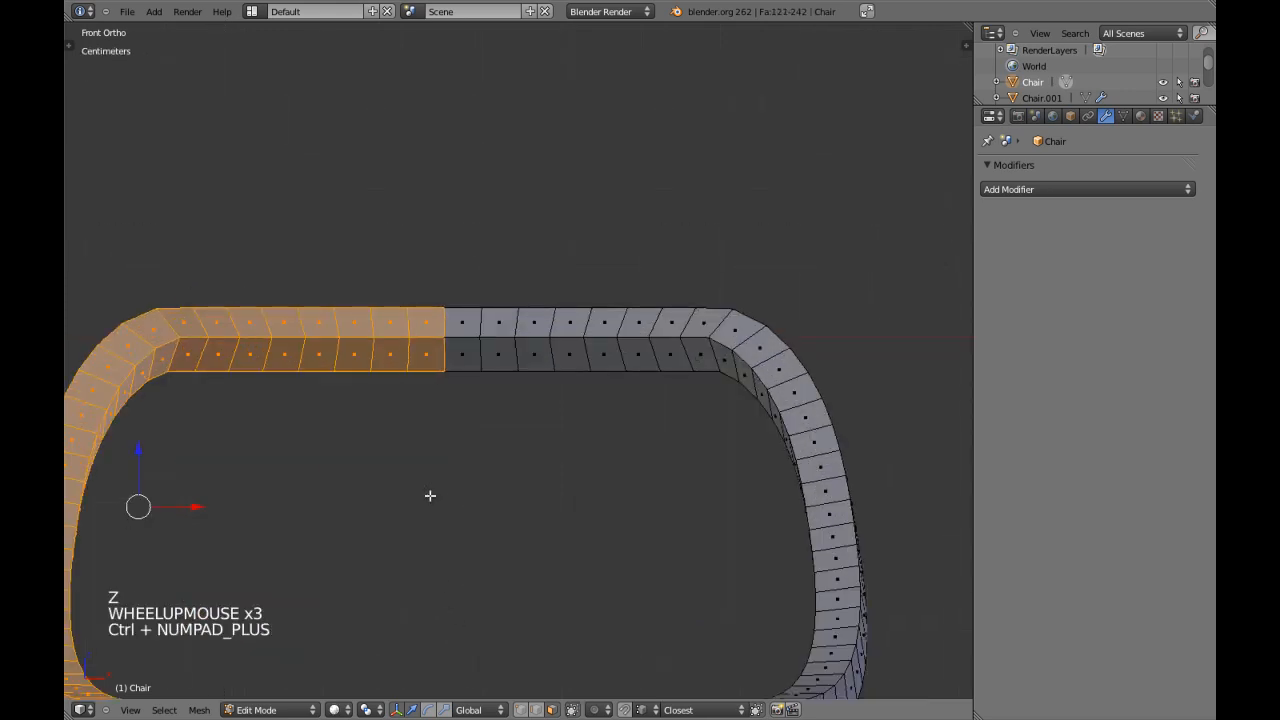
pyautogui.press('x')
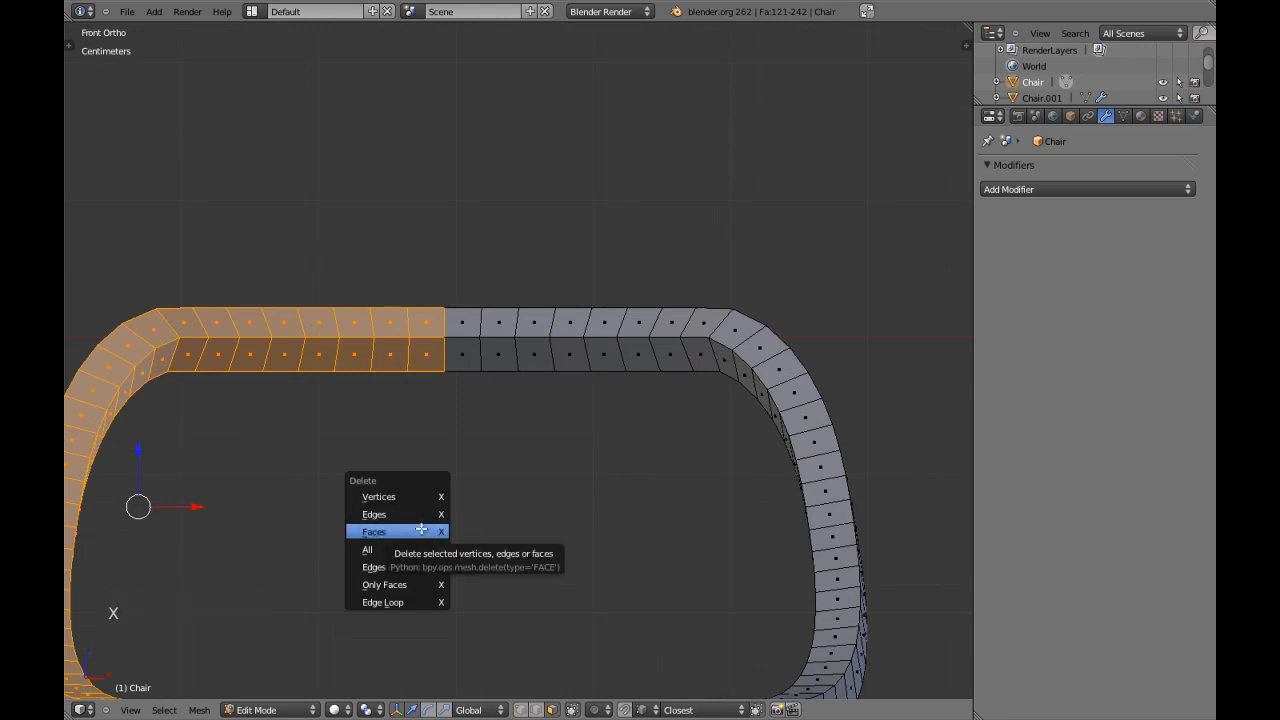
pyautogui.press('Escape')
pyautogui.scroll(-2, 434, 480)
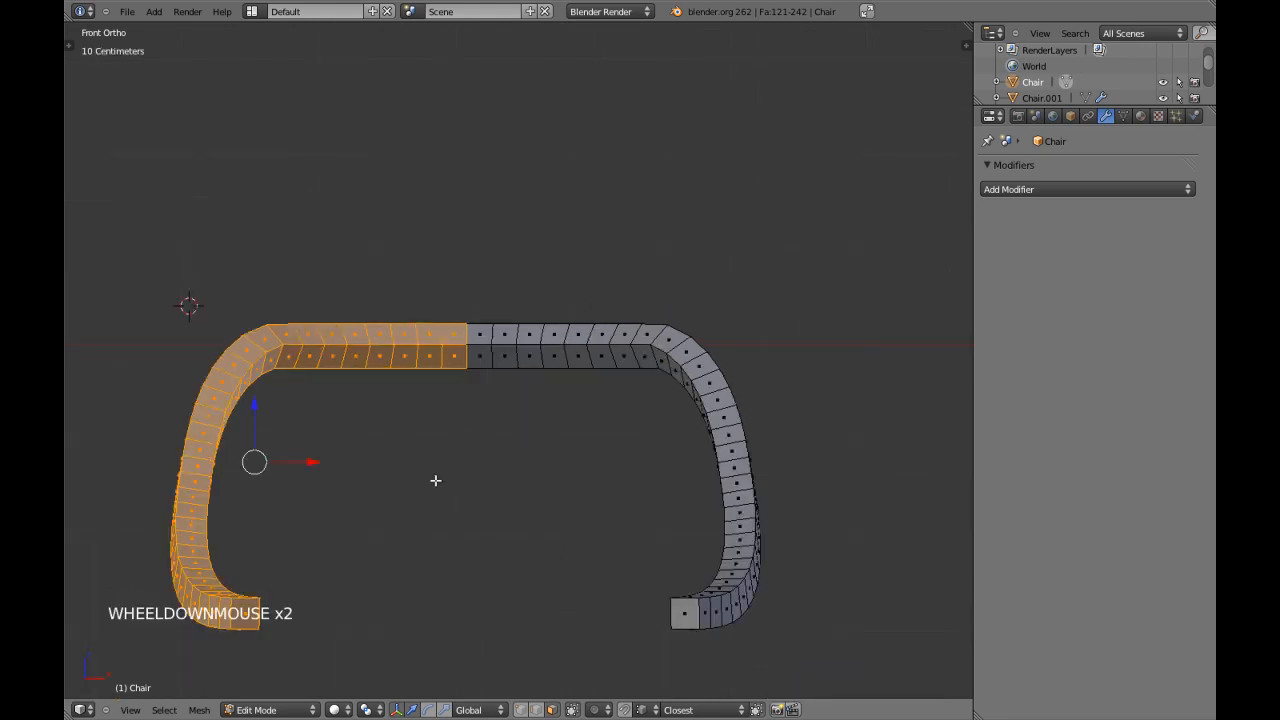
pyautogui.press('a')
# Reselect the two middle face loops, grow the selection along the straight part of the top rail, and save the file.
pyautogui.keyDown('alt'); pyautogui.keyDown('shift'); pyautogui.rightClick(457, 343); pyautogui.keyUp('shift'); pyautogui.keyUp('alt')
pyautogui.keyDown('alt'); pyautogui.keyDown('shift'); pyautogui.rightClick(467, 342); pyautogui.keyUp('shift'); pyautogui.keyUp('alt')
pyautogui.press('ctrl+KP_Add')
pyautogui.press('ctrl+KP_Add')
pyautogui.press('ctrl+KP_Add')
pyautogui.press('ctrl+KP_Add')
pyautogui.press('ctrl+KP_Add')
pyautogui.press('ctrl+KP_Add')
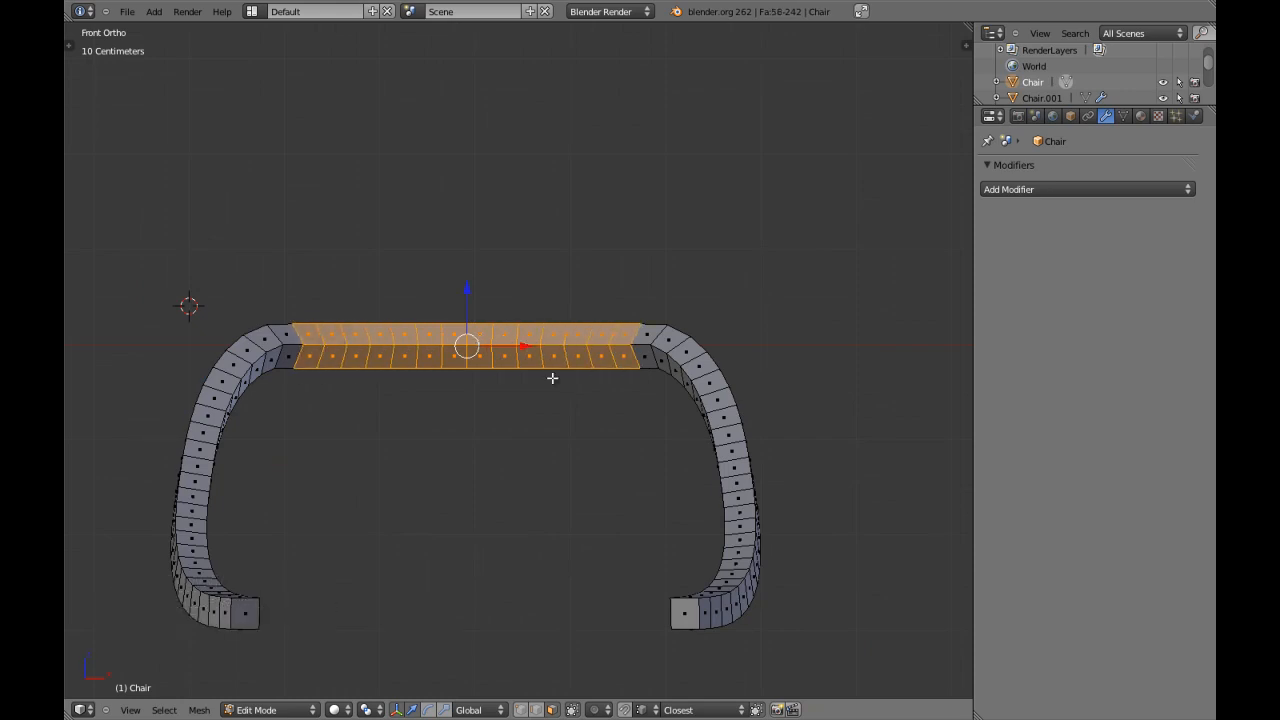
pyautogui.scroll(1, 552, 378)
pyautogui.keyDown('shift'); pyautogui.moveTo(560, 403); pyautogui.dragTo(569, 382, button='middle'); pyautogui.keyUp('shift')
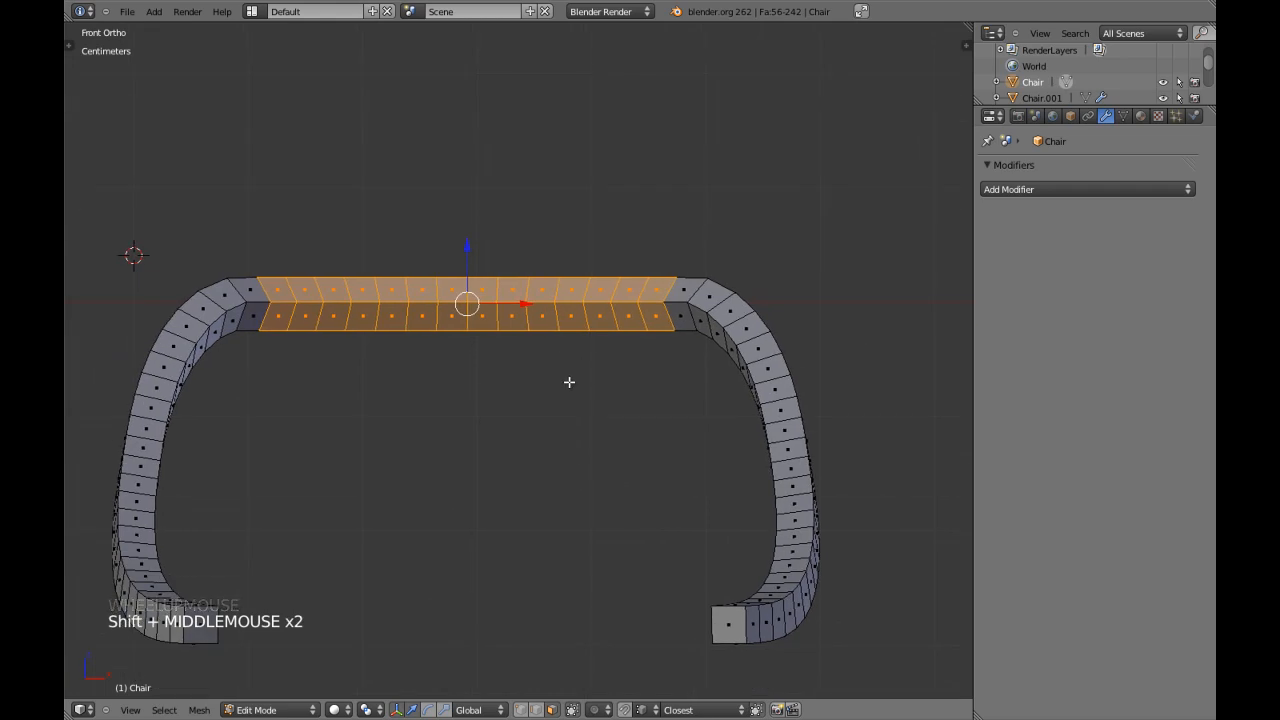
pyautogui.press('Tab')
pyautogui.hotkey('ctrl', 'w')
pyautogui.press('Tab')
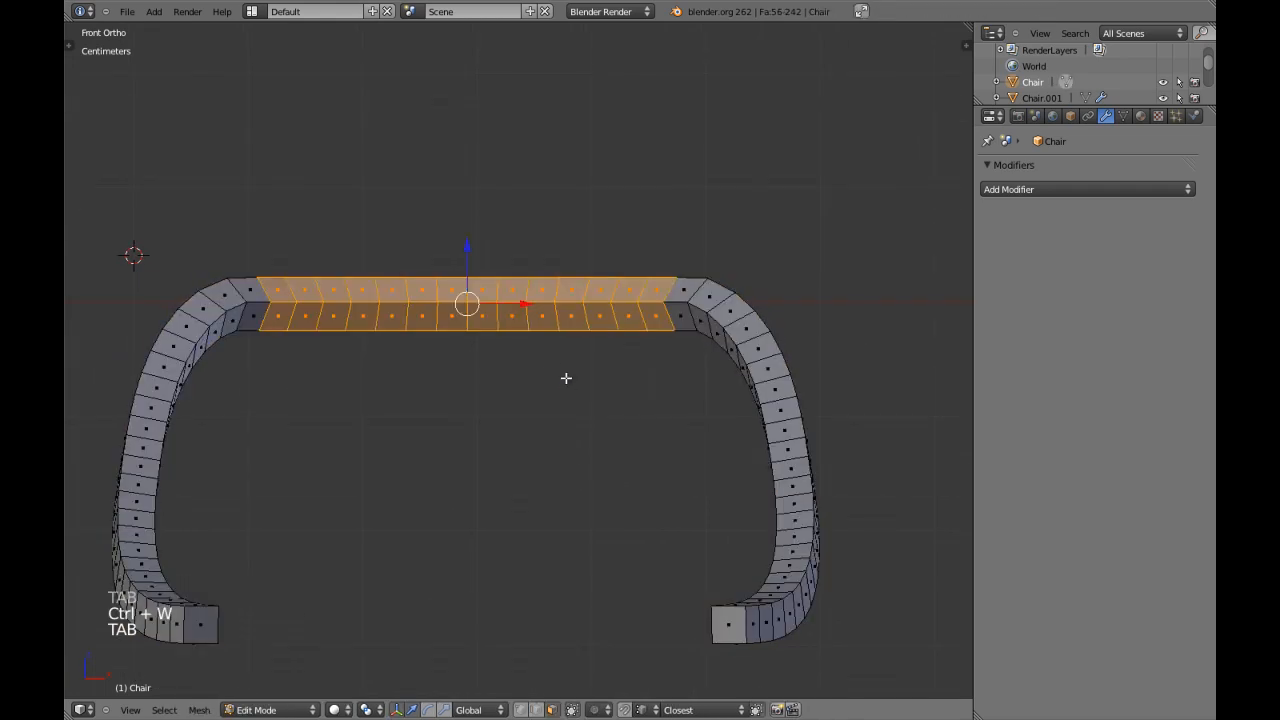
# Reduce the selection to the row of faces on the underside of the straight top rail.
pyautogui.keyDown('alt'); pyautogui.keyDown('shift'); pyautogui.rightClick(438, 311); pyautogui.keyUp('shift'); pyautogui.keyUp('alt')
pyautogui.moveTo(438, 311); pyautogui.dragTo(594, 506, button='middle')
pyautogui.press('KP_1')
pyautogui.press('c')
pyautogui.moveTo(193, 341); pyautogui.dragTo(466, 348, button='middle')
pyautogui.rightClick(466, 348)
pyautogui.press('z')
pyautogui.keyDown('shift'); pyautogui.moveTo(529, 433); pyautogui.dragTo(483, 291, button='middle'); pyautogui.keyUp('shift')
pyautogui.press('z')
pyautogui.press('KP_5')
pyautogui.press('KP_Decimal')
pyautogui.press('KP_1')
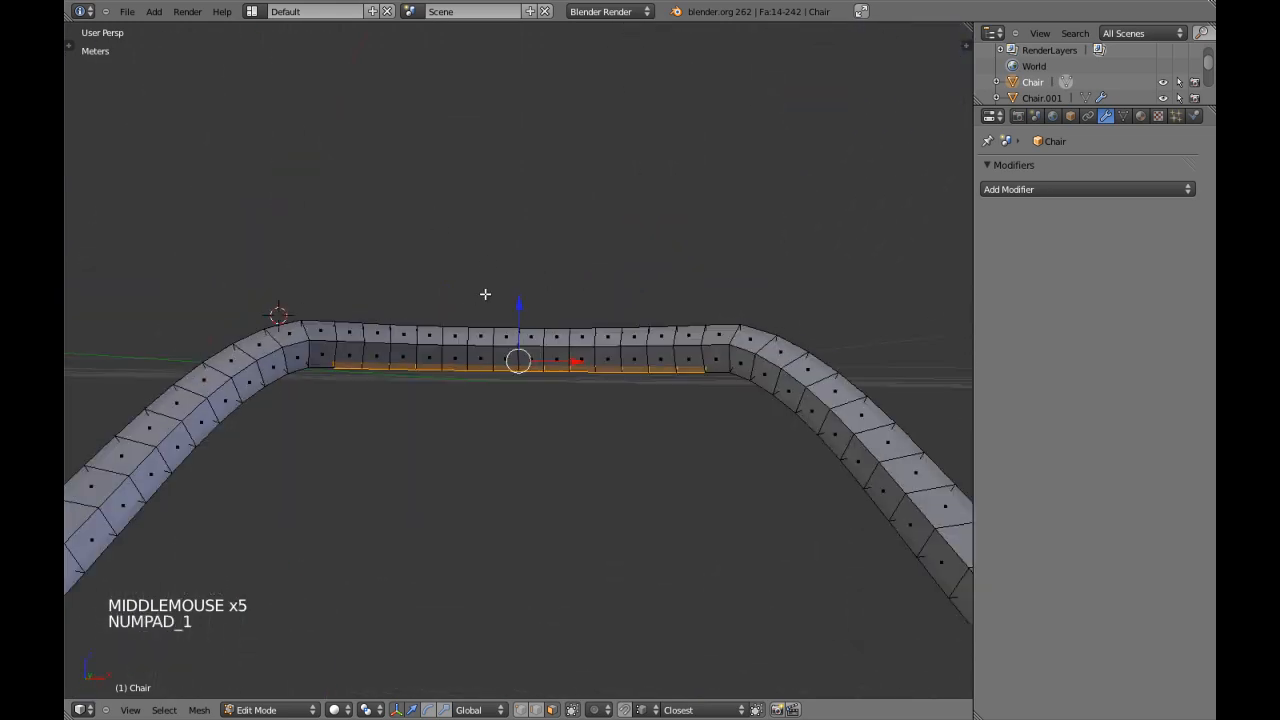
pyautogui.press('KP_5')
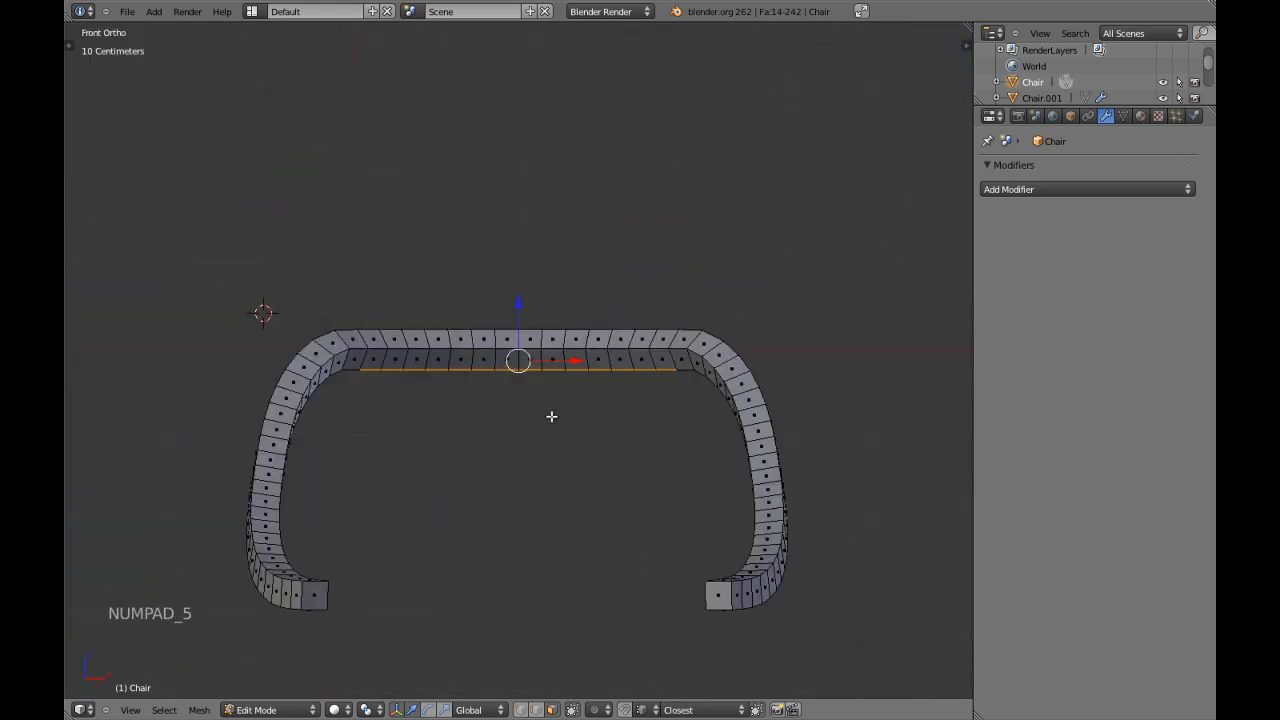
# Extrude the underside faces about 26.6 cm downward along Z and flatten the new bottom edge to one level.
pyautogui.scroll(2, 533, 429)
pyautogui.scroll(-2, 533, 429)
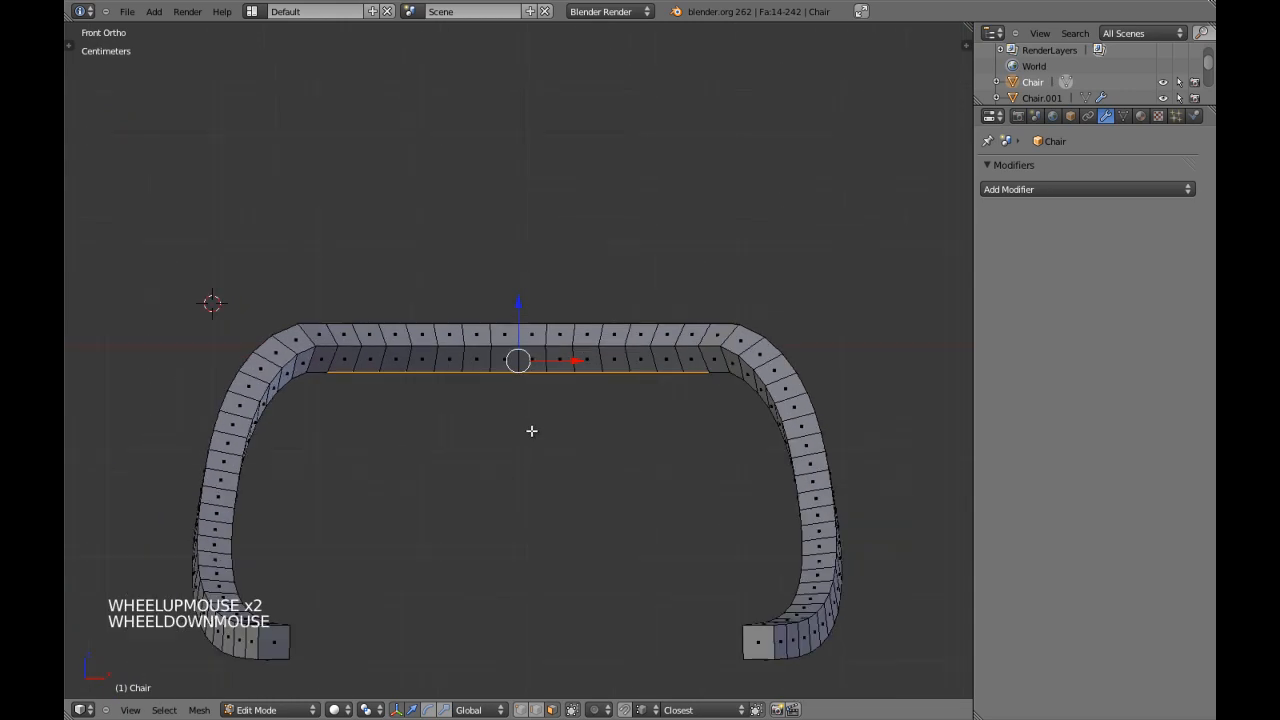
pyautogui.keyDown('shift'); pyautogui.moveTo(533, 429); pyautogui.dragTo(543, 380, button='middle'); pyautogui.keyUp('shift')
pyautogui.press('e')
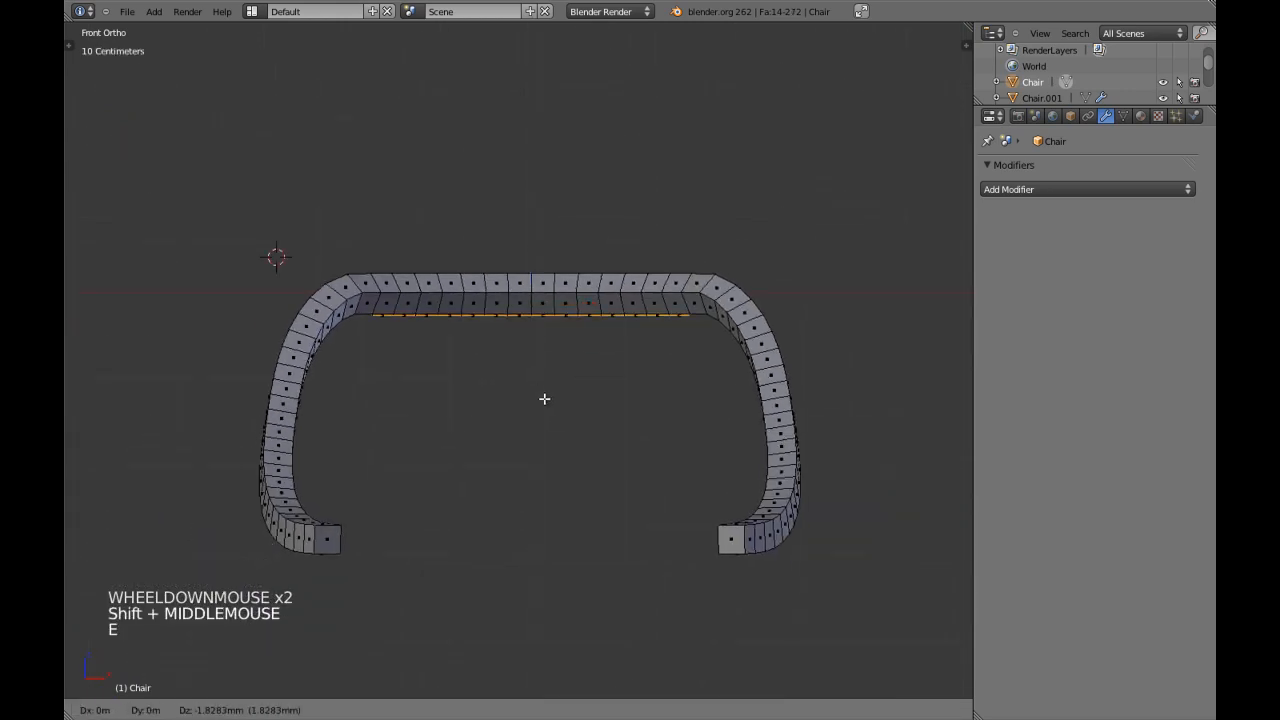
pyautogui.click(554, 621)
pyautogui.press('s')
pyautogui.press('s')
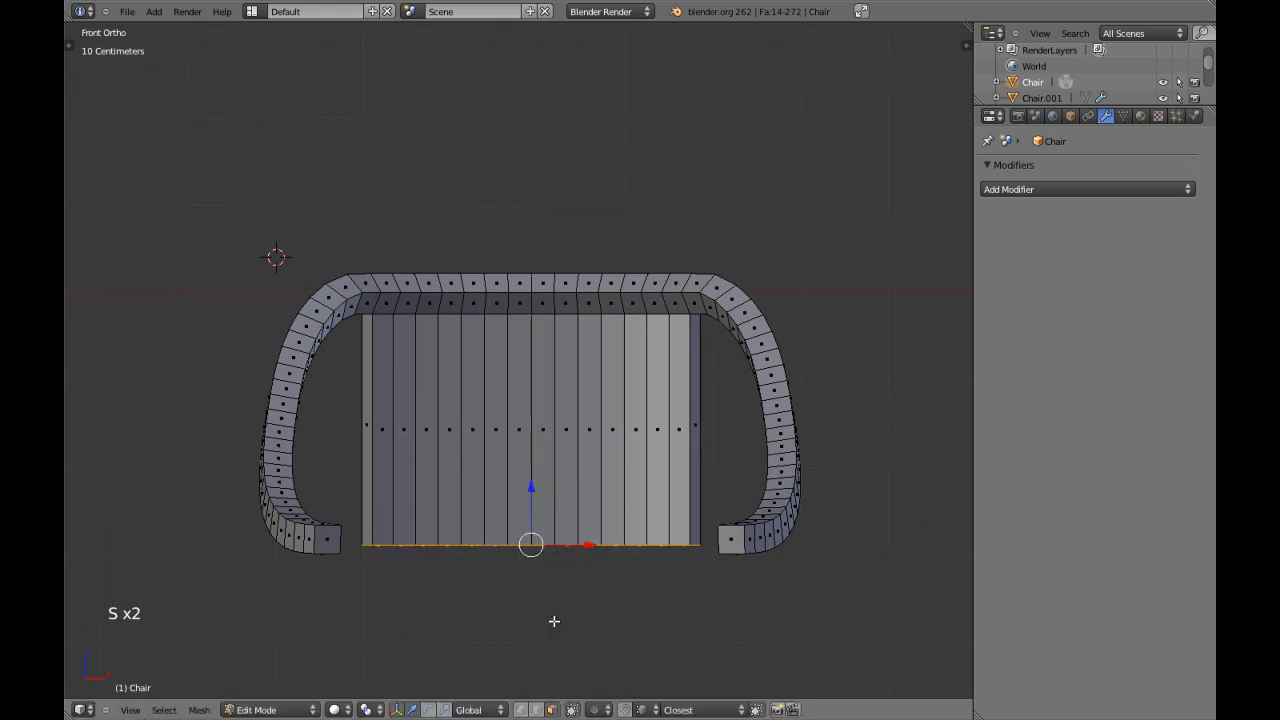
# Lower the bottom faces of the extruded backrest block along Z in side view, below the level of the arm ends.
pyautogui.keyDown('shift'); pyautogui.scroll(-2, 552, 621); pyautogui.keyUp('shift')
pyautogui.keyDown('shift'); pyautogui.moveTo(551, 623); pyautogui.dragTo(638, 567, button='middle'); pyautogui.keyUp('shift')
pyautogui.scroll(-1, 556, 531)
pyautogui.press('KP_3')
pyautogui.scroll(1, 557, 529)
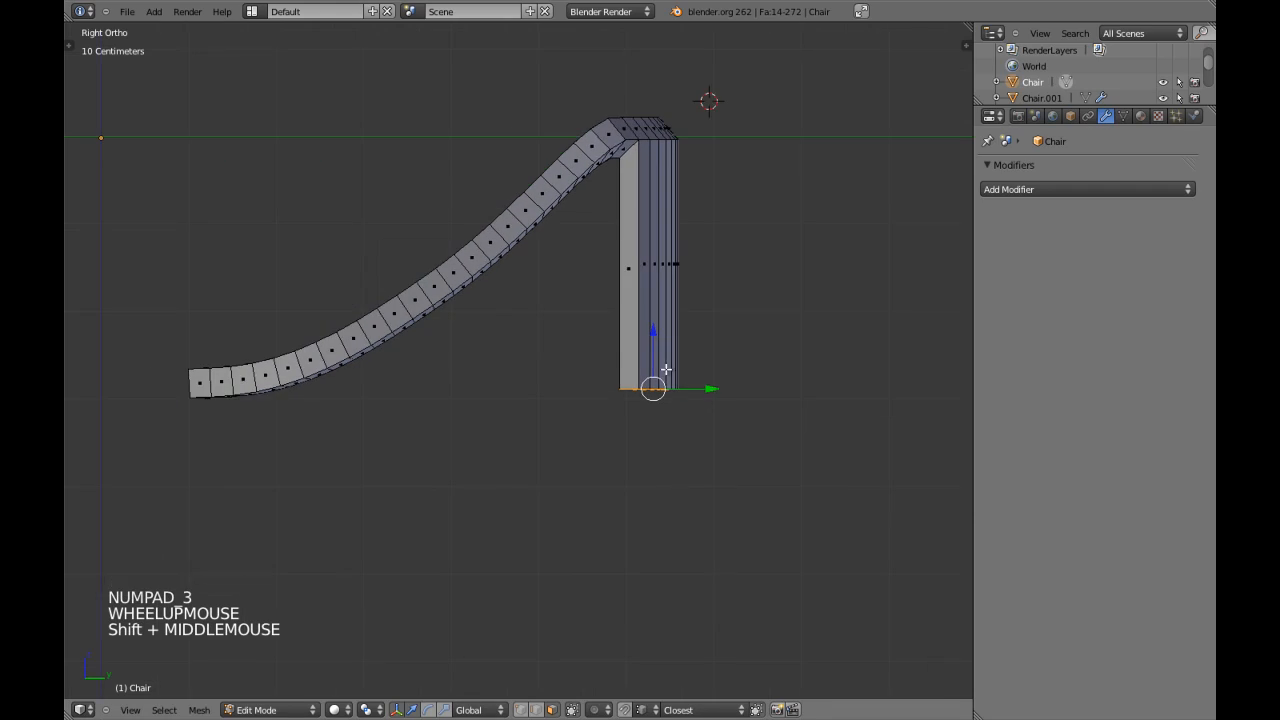
pyautogui.moveTo(657, 339); pyautogui.dragTo(662, 432)
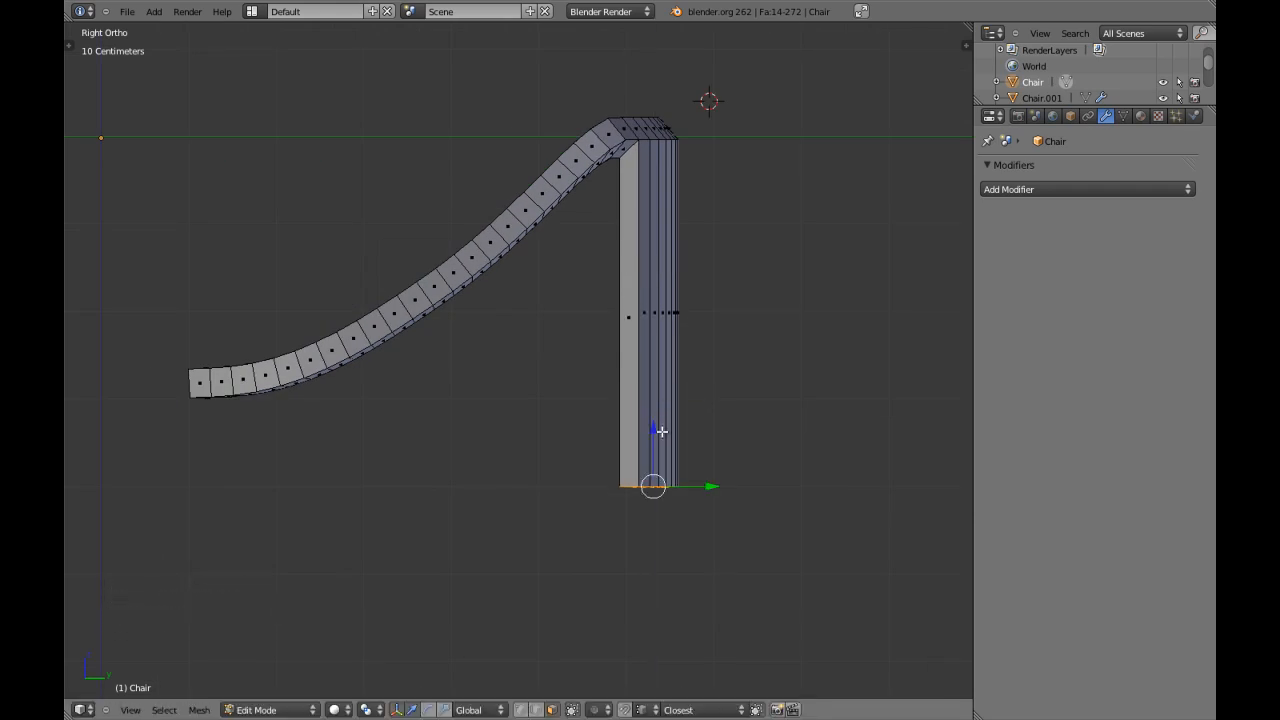
pyautogui.scroll(-4, 662, 430)
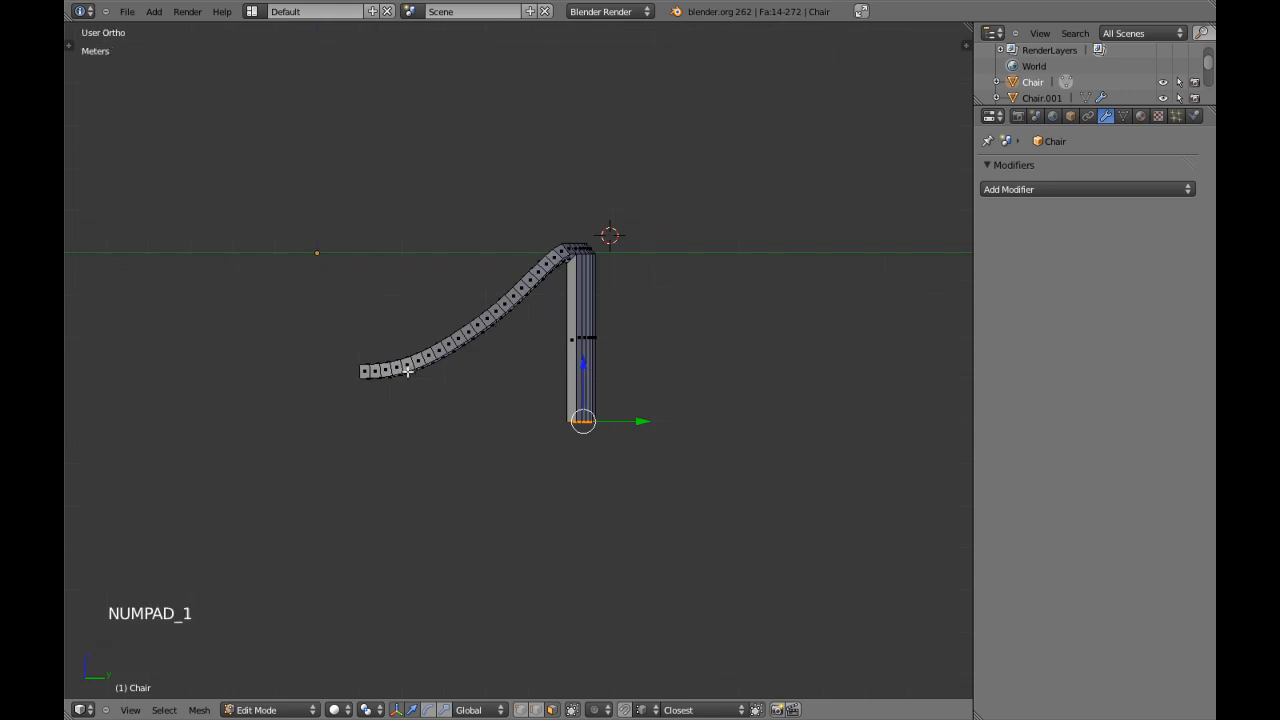
# Clear the bottom face selection and show the Chair mesh in front view in Edit Mode.
pyautogui.press('KP_1')
pyautogui.scroll(3, 648, 372)
pyautogui.scroll(-2, 630, 371)
pyautogui.press('Tab')
pyautogui.press('Tab')
pyautogui.scroll(2, 590, 355)
pyautogui.press('a')
pyautogui.keyDown('shift'); pyautogui.moveTo(574, 349); pyautogui.dragTo(594, 358, button='middle'); pyautogui.keyUp('shift')
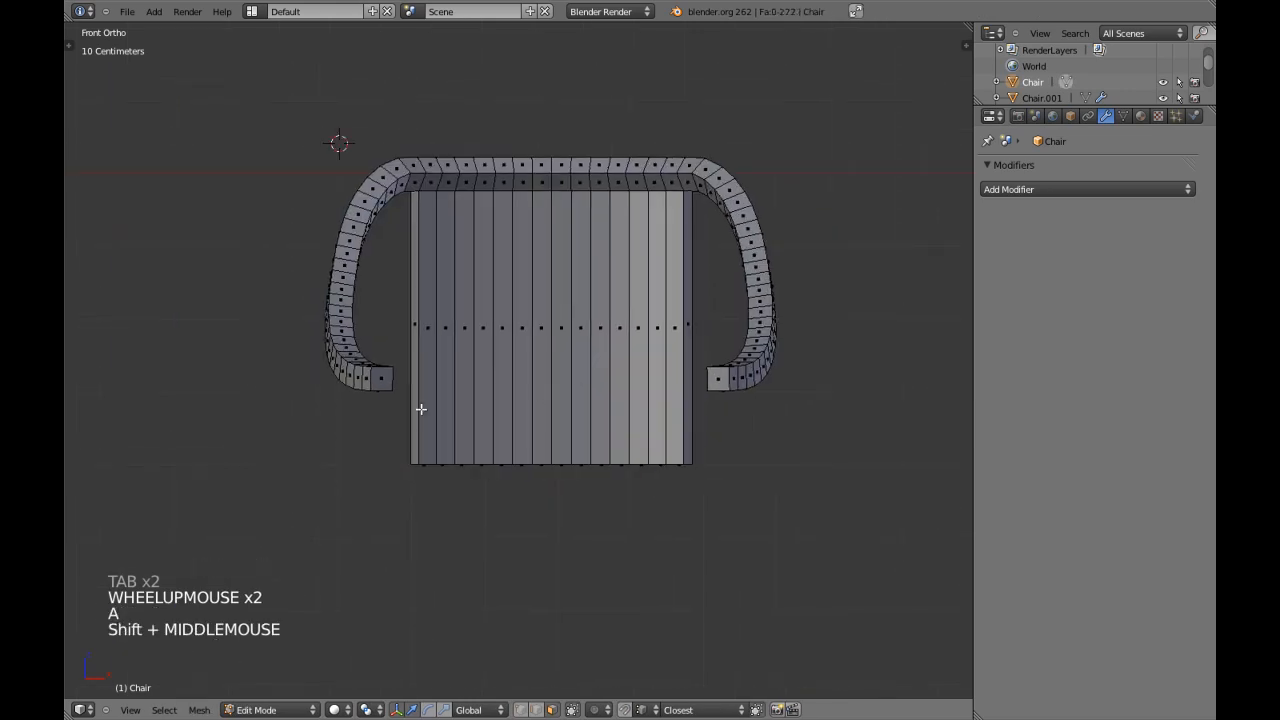
pyautogui.scroll(1, 424, 449)
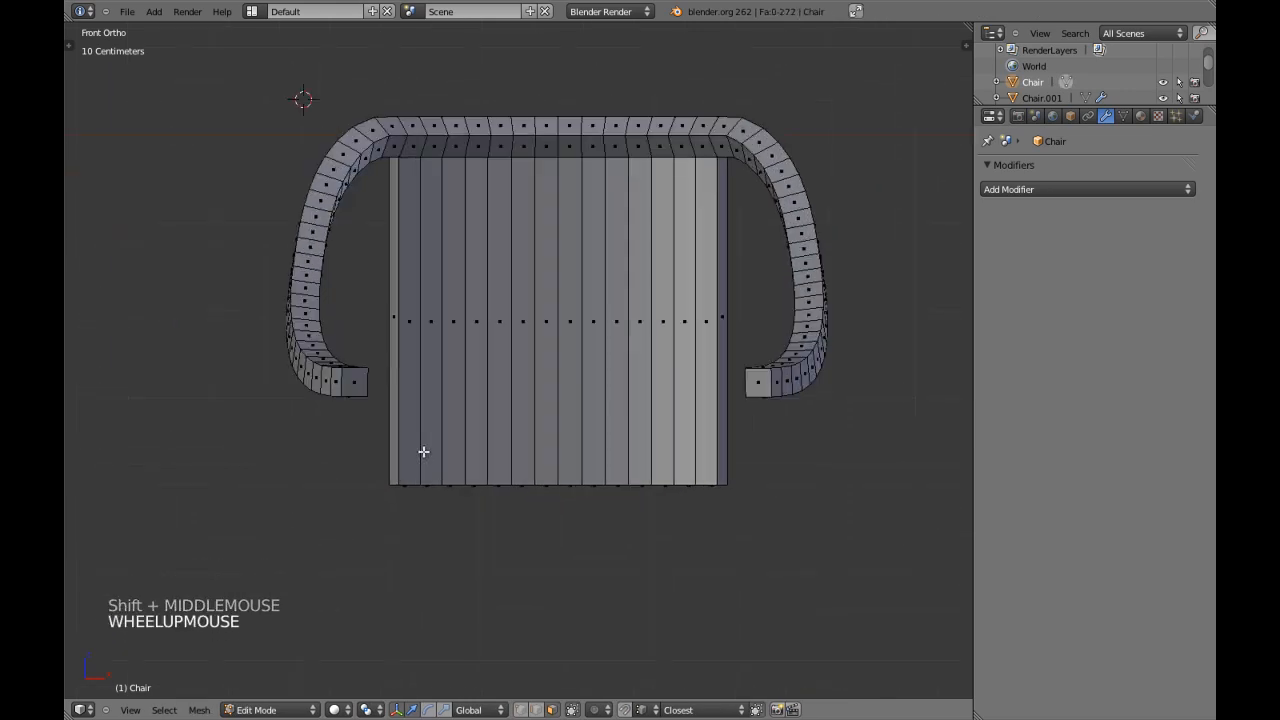
pyautogui.rightClick(409, 314)
pyautogui.keyDown('shift'); pyautogui.rightClick(436, 303); pyautogui.keyUp('shift')
pyautogui.press('a')
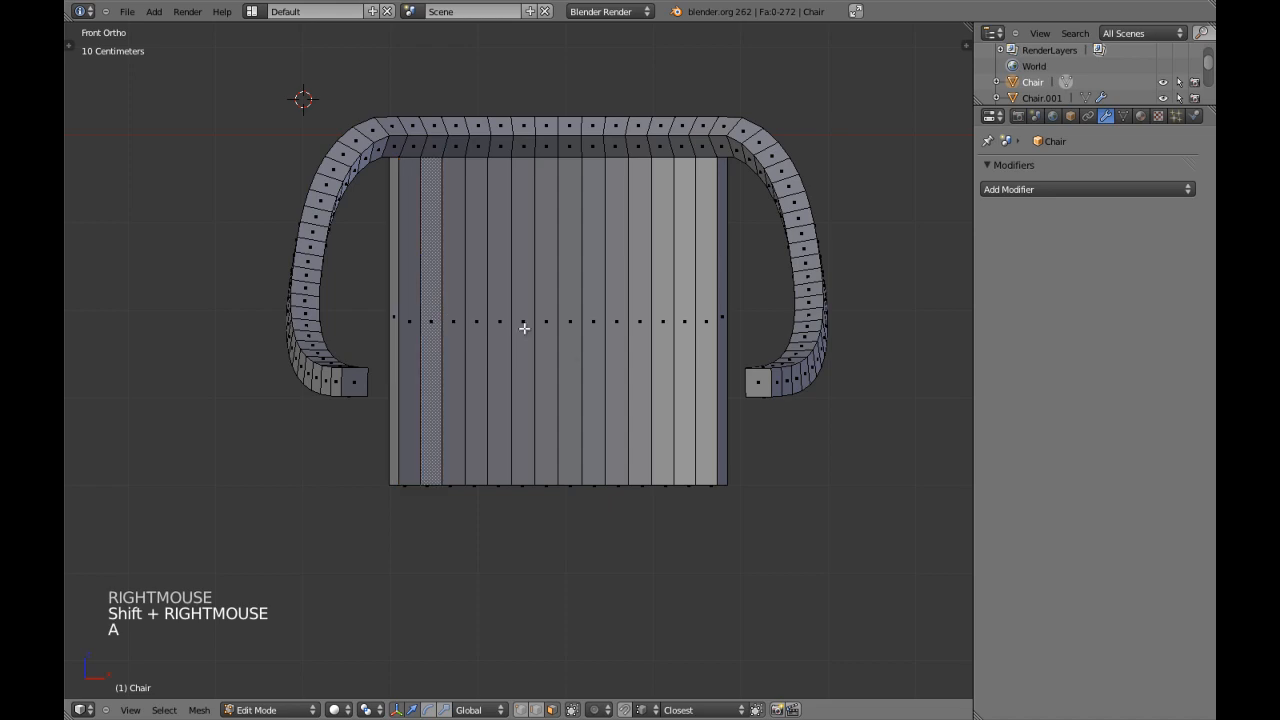
pyautogui.keyDown('shift'); pyautogui.rightClick(707, 331); pyautogui.keyUp('shift')
pyautogui.keyDown('shift'); pyautogui.rightClick(404, 323); pyautogui.keyUp('shift')
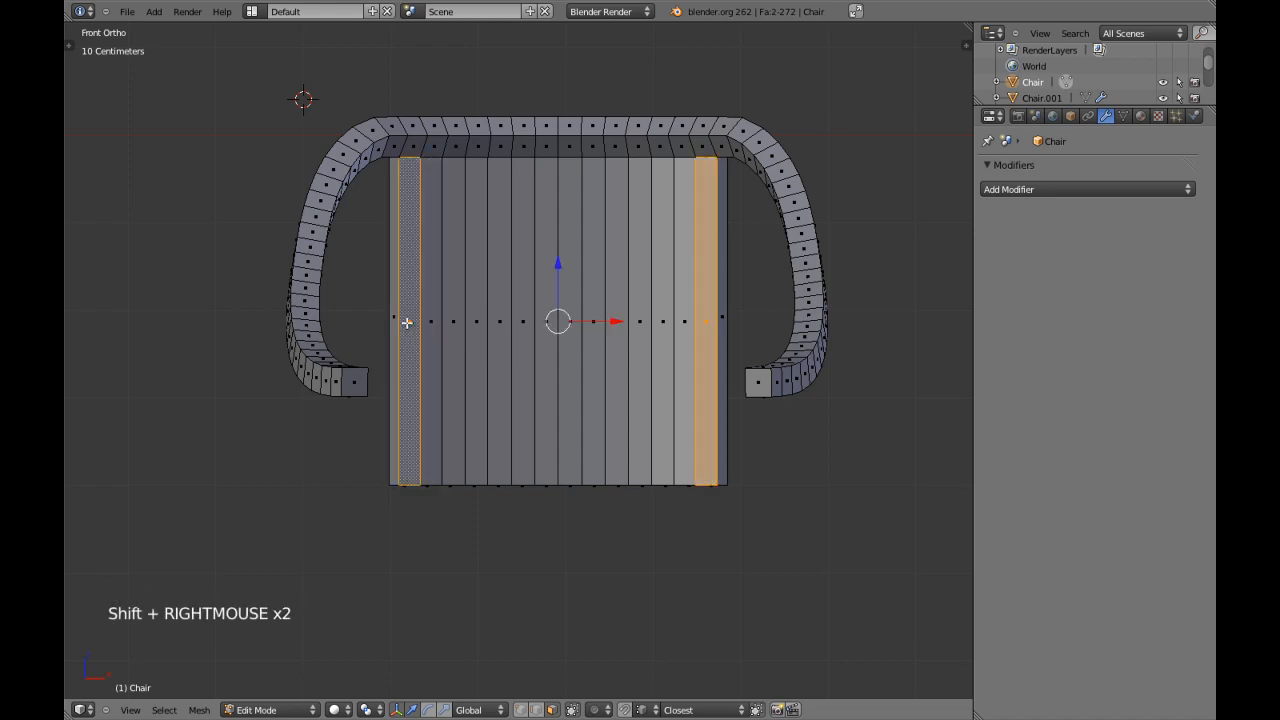
# Select five front faces on each side of the backrest block, leaving out the two central strips and the outer ones.
pyautogui.rightClick(430, 321)
pyautogui.keyDown('shift'); pyautogui.rightClick(453, 319); pyautogui.keyUp('shift')
pyautogui.keyDown('shift'); pyautogui.rightClick(476, 310); pyautogui.keyUp('shift')
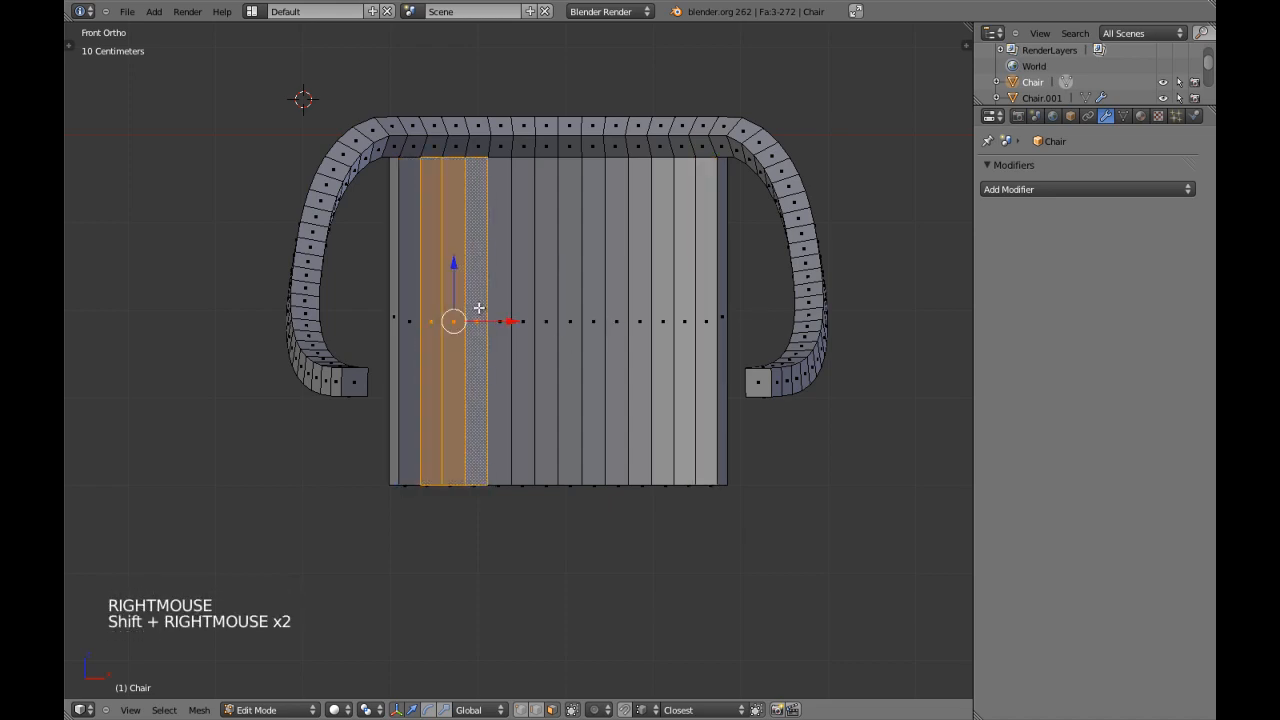
pyautogui.keyDown('shift'); pyautogui.rightClick(500, 304); pyautogui.keyUp('shift')
pyautogui.keyDown('shift'); pyautogui.rightClick(686, 300); pyautogui.keyUp('shift')
pyautogui.keyDown('shift'); pyautogui.rightClick(664, 303); pyautogui.keyUp('shift')
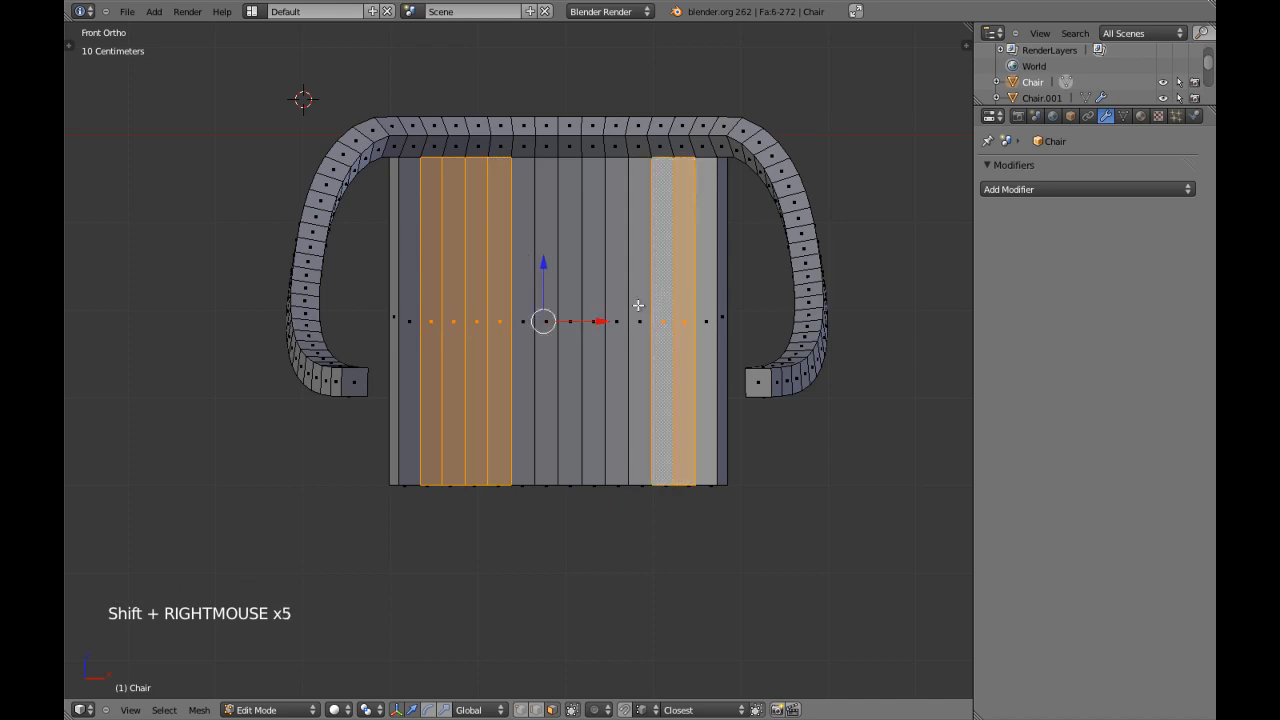
pyautogui.keyDown('shift'); pyautogui.rightClick(642, 306); pyautogui.keyUp('shift')
pyautogui.keyDown('shift'); pyautogui.rightClick(613, 308); pyautogui.keyUp('shift')
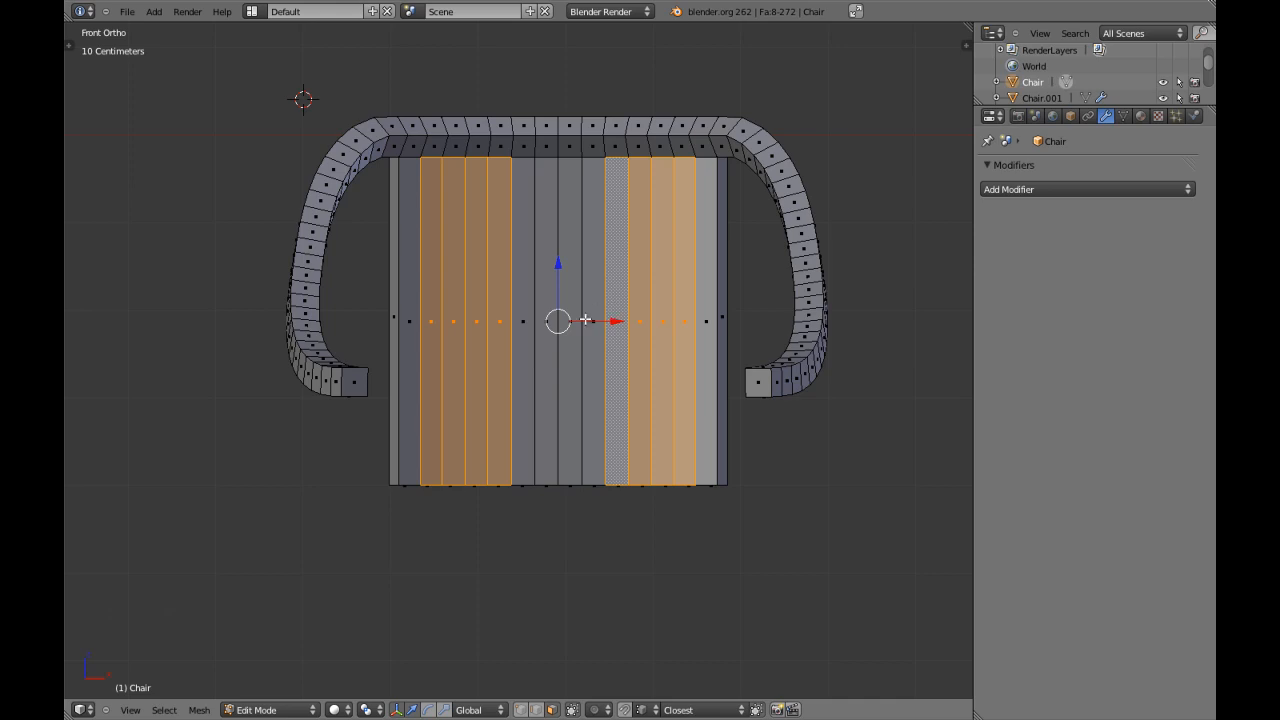
pyautogui.keyDown('shift'); pyautogui.rightClick(592, 320); pyautogui.keyUp('shift')
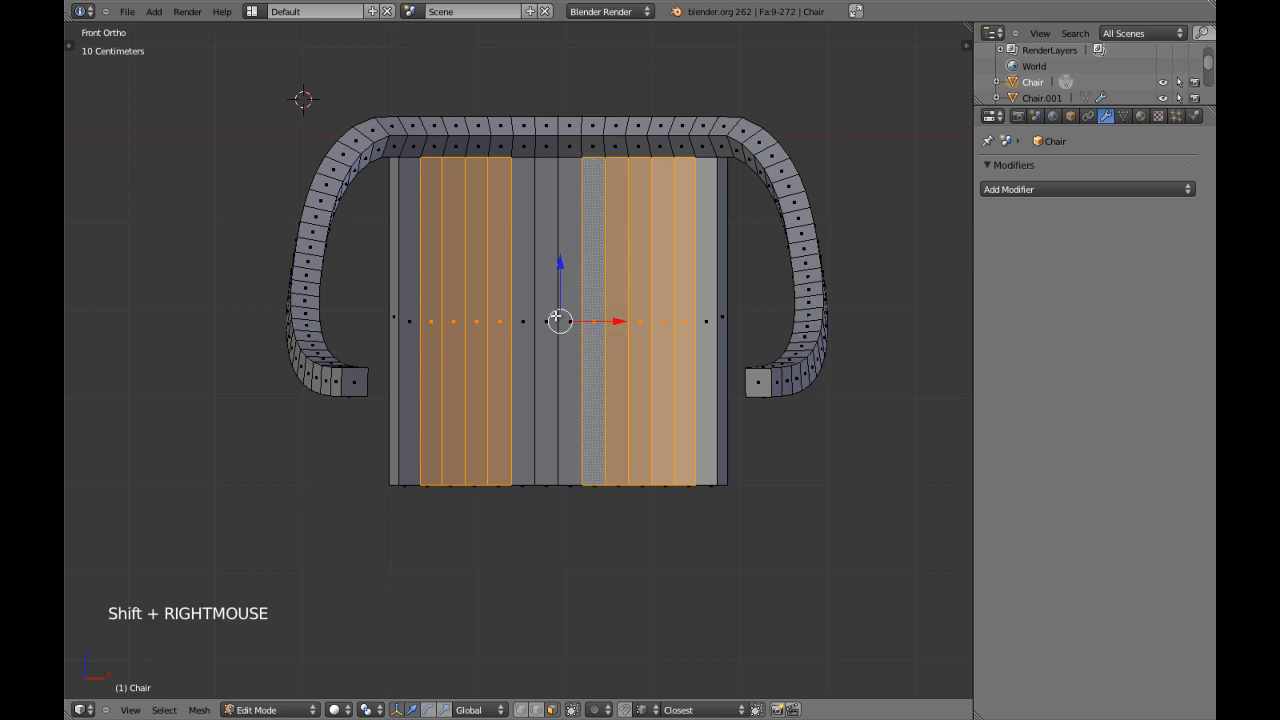
pyautogui.keyDown('shift'); pyautogui.rightClick(524, 313); pyautogui.keyUp('shift')
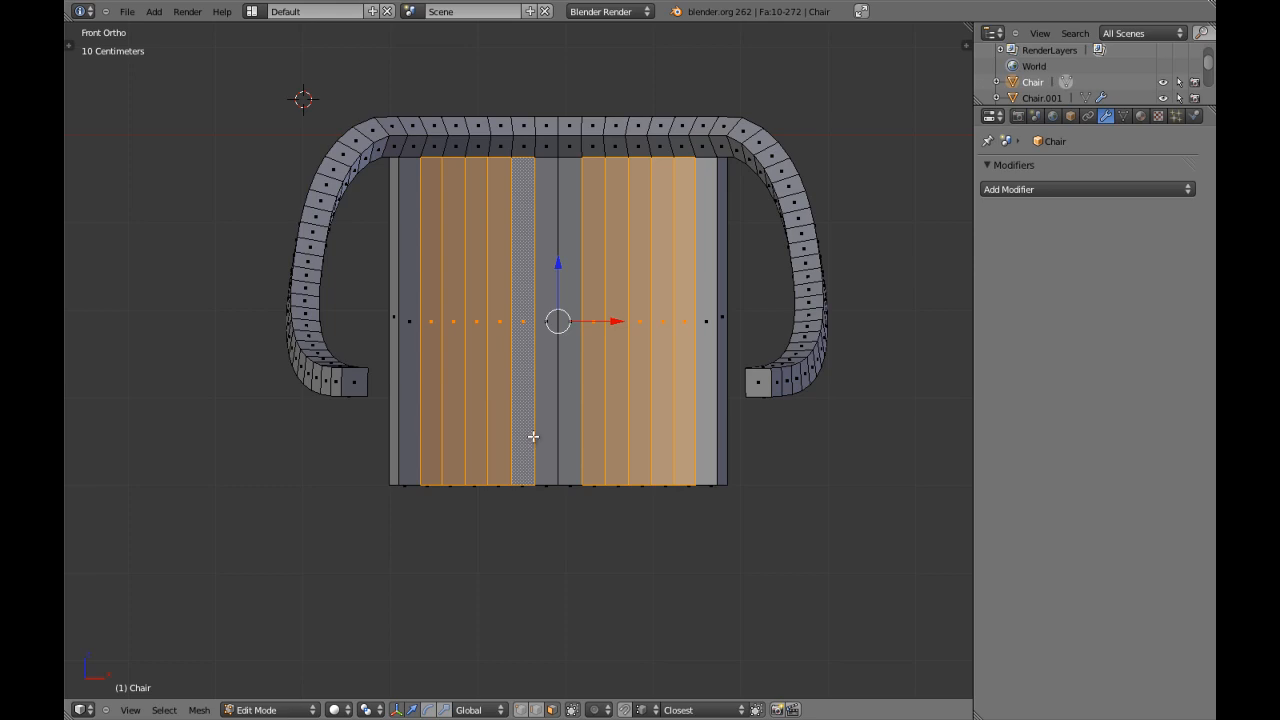
# Examine the selected backrest strips in front view and in wireframe.
pyautogui.moveTo(588, 436); pyautogui.dragTo(594, 371, button='middle')
pyautogui.press('KP_1')
pyautogui.scroll(3, 595, 371)
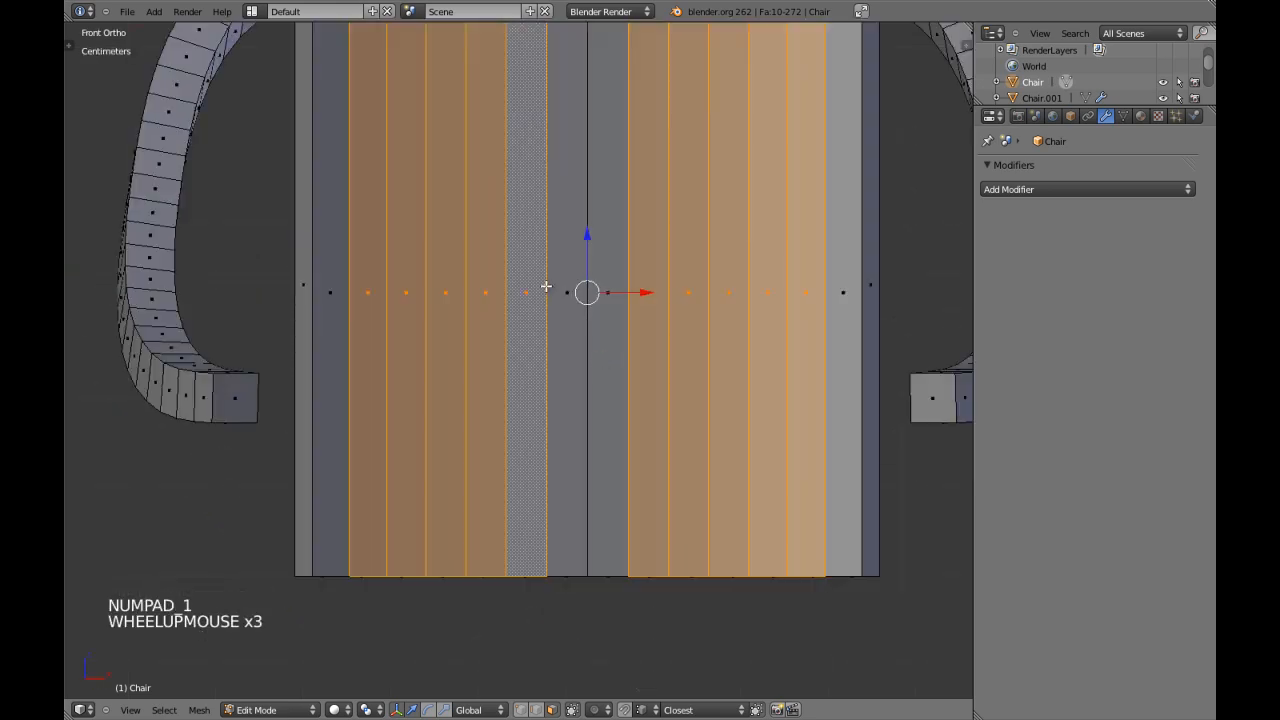
pyautogui.scroll(-2, 545, 290)
pyautogui.keyDown('shift'); pyautogui.moveTo(545, 290); pyautogui.dragTo(566, 357, button='middle'); pyautogui.keyUp('shift')
pyautogui.press('z')
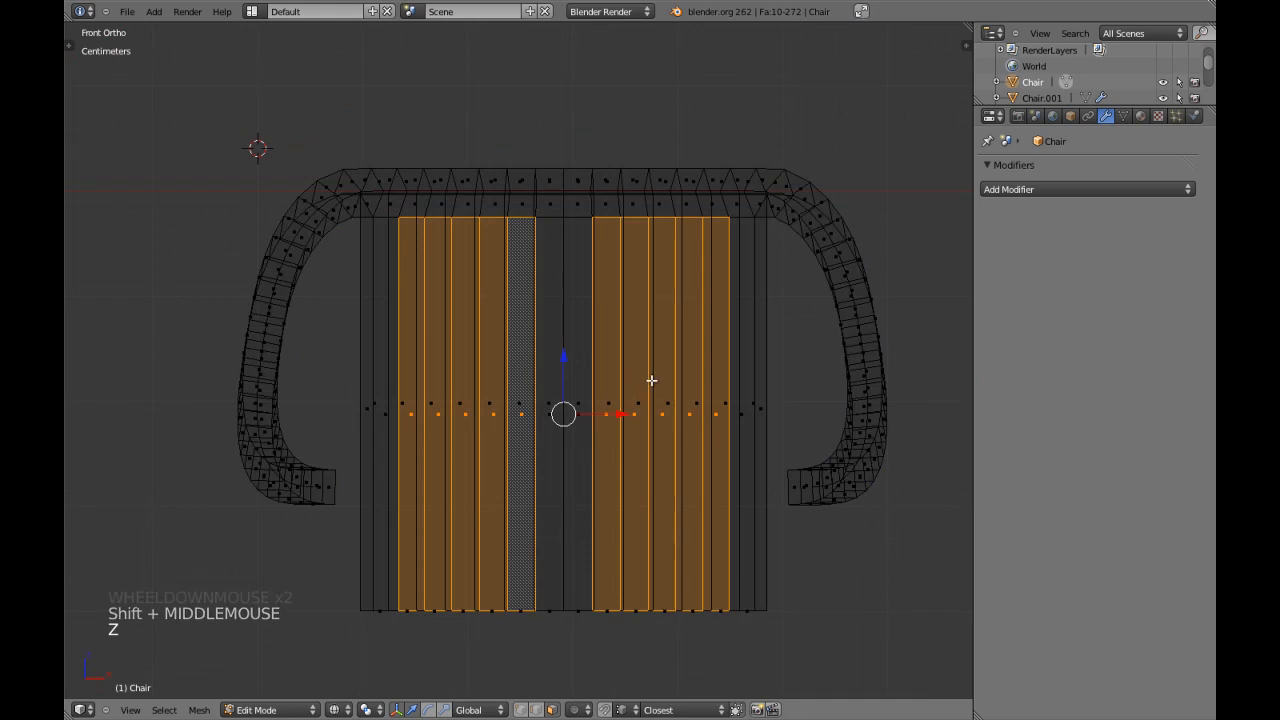
pyautogui.scroll(-3, 651, 378)
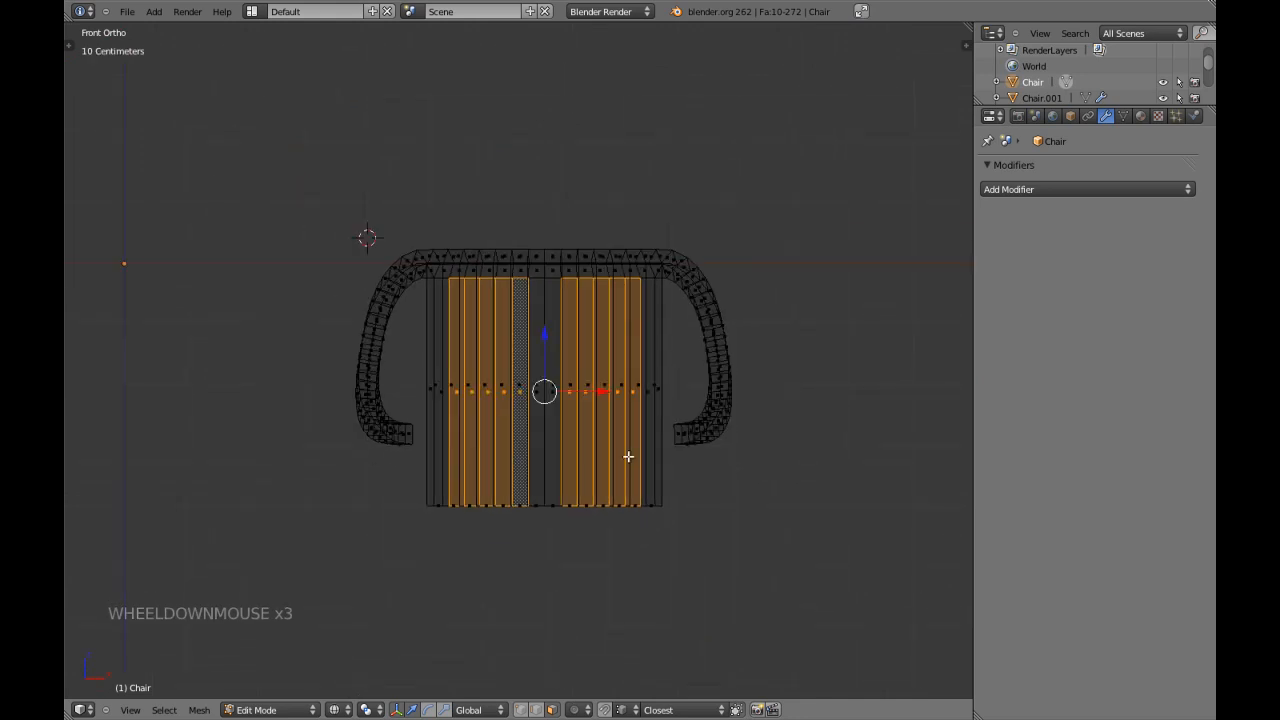
# Inspect the selected front strips of the backrest in solid shading, from an angle and in close-up front view.
pyautogui.scroll(3, 629, 413)
pyautogui.press('z')
pyautogui.scroll(-3, 614, 406)
pyautogui.keyDown('shift'); pyautogui.moveTo(614, 406); pyautogui.dragTo(505, 440, button='middle'); pyautogui.keyUp('shift')
pyautogui.press('KP_1')
pyautogui.scroll(2, 505, 440)
pyautogui.keyDown('shift'); pyautogui.moveTo(500, 330); pyautogui.dragTo(505, 388, button='middle'); pyautogui.keyUp('shift')
pyautogui.scroll(2, 508, 360)
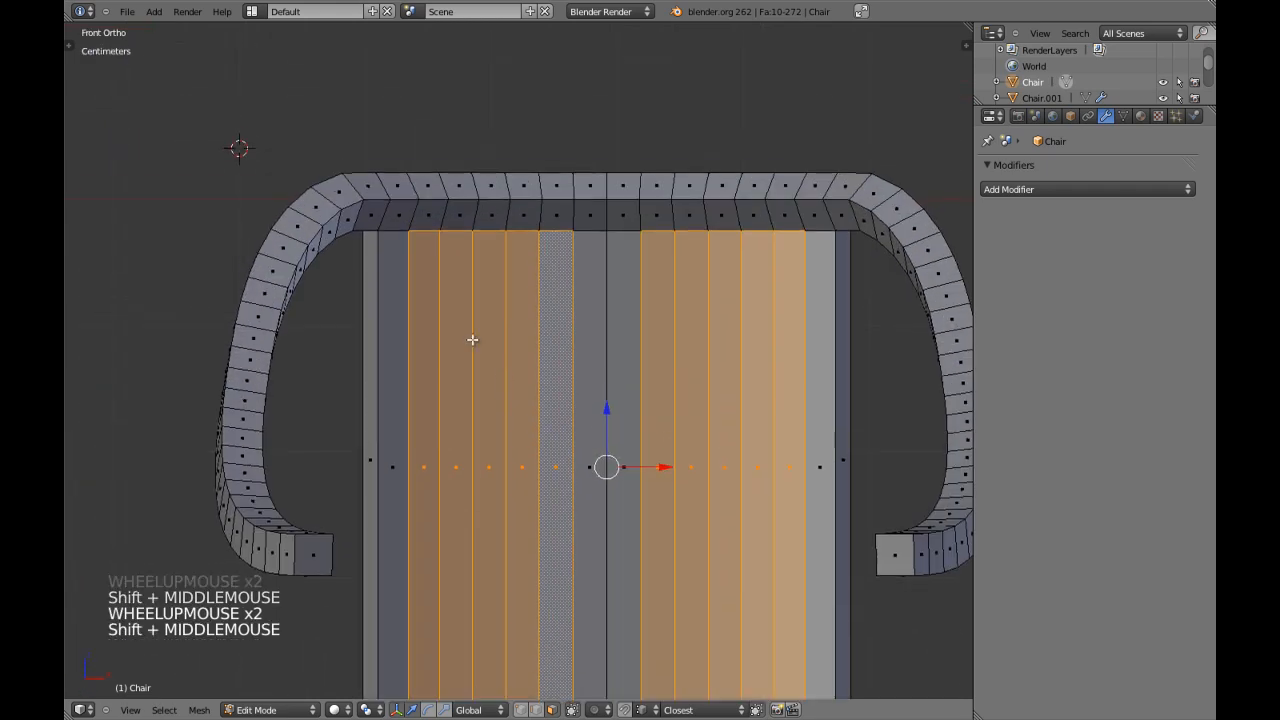
pyautogui.keyDown('shift'); pyautogui.moveTo(719, 324); pyautogui.dragTo(688, 288, button='middle'); pyautogui.keyUp('shift')
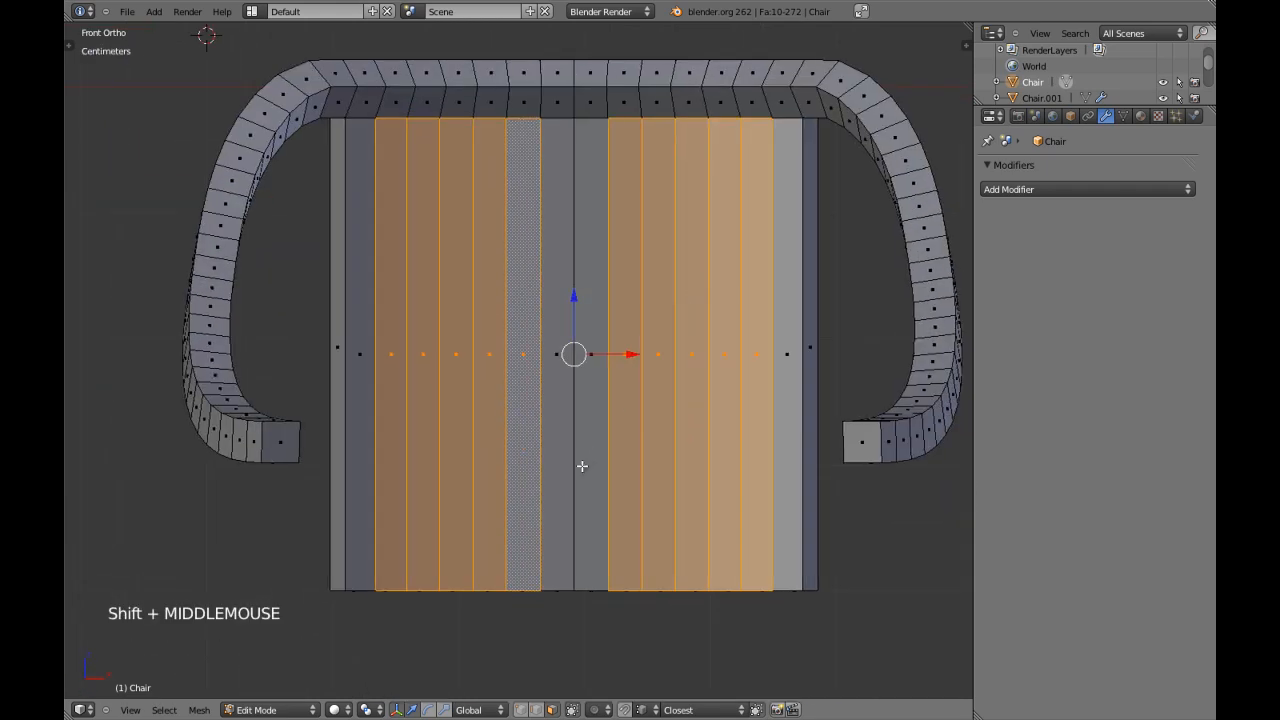
# Add the ten bottom faces beneath the selected front strips to the selection.
pyautogui.moveTo(518, 511); pyautogui.dragTo(528, 485, button='middle')
pyautogui.keyDown('shift'); pyautogui.moveTo(528, 485); pyautogui.dragTo(557, 403, button='middle'); pyautogui.keyUp('shift')
pyautogui.moveTo(434, 466); pyautogui.dragTo(543, 476)
pyautogui.moveTo(652, 474); pyautogui.dragTo(732, 469)
pyautogui.moveTo(699, 327); pyautogui.dragTo(454, 268, button='middle')
pyautogui.press('KP_1')
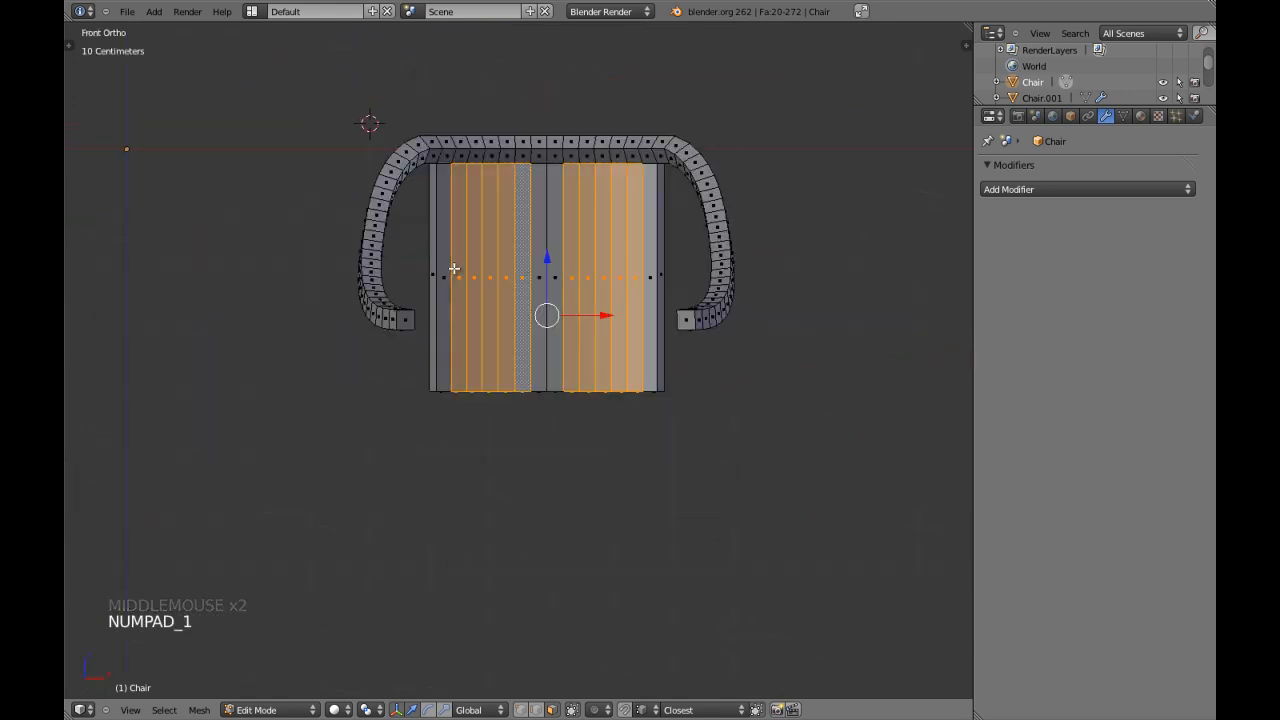
# Add the ten rear faces behind the selected front strips to the selection and return to front view.
pyautogui.keyDown('shift'); pyautogui.moveTo(573, 262); pyautogui.dragTo(580, 274, button='middle'); pyautogui.keyUp('shift')
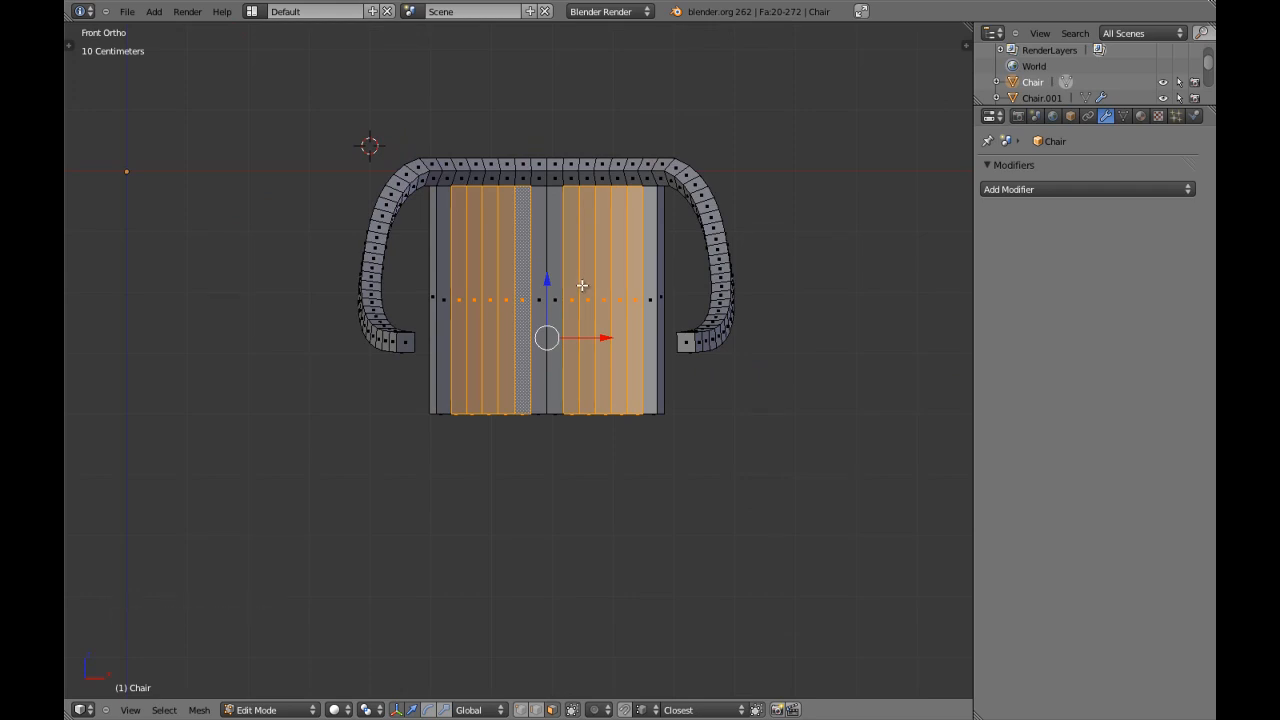
pyautogui.scroll(5, 582, 286)
pyautogui.scroll(-4, 582, 286)
pyautogui.moveTo(582, 286)
pyautogui.mouseDown(button='middle')
pyautogui.moveTo(329, 308)
pyautogui.moveTo(417, 320)
pyautogui.mouseUp(button='middle')
pyautogui.scroll(1, 417, 320)
pyautogui.press('c')
pyautogui.moveTo(385, 318); pyautogui.dragTo(597, 306)
pyautogui.rightClick(600, 306)
pyautogui.press('KP_1')
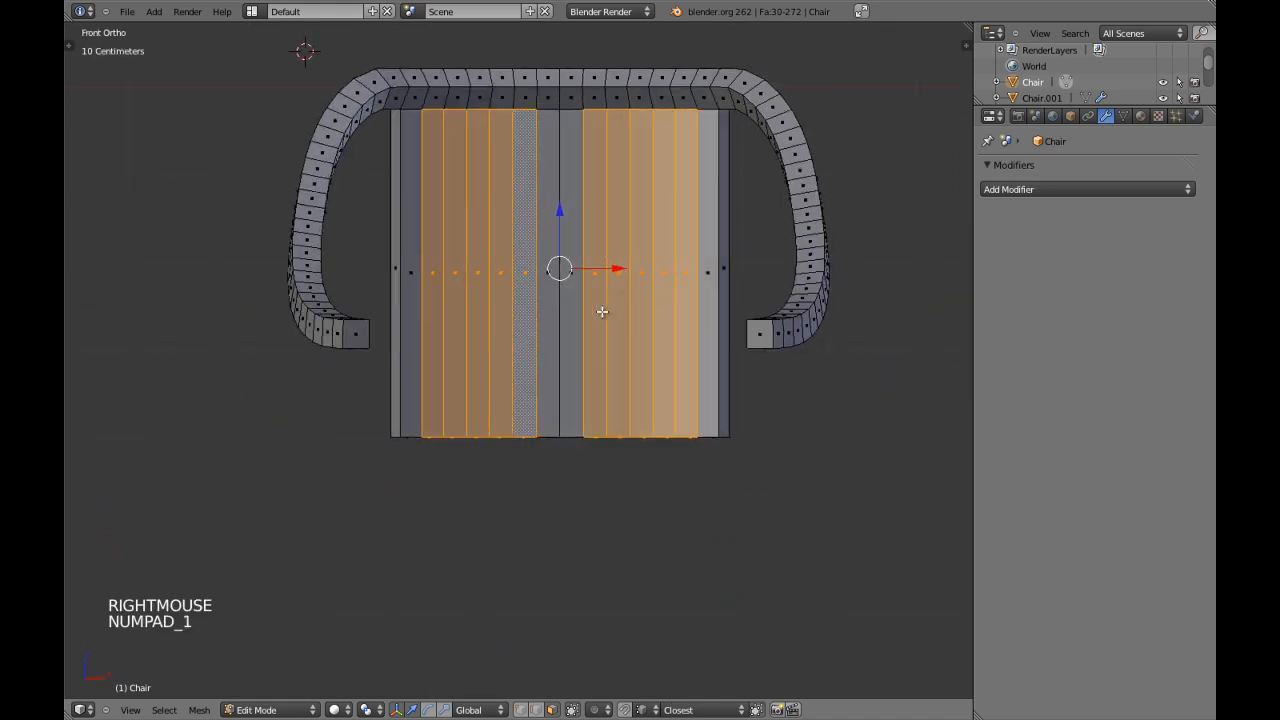
# Clear the face selection and cut one horizontal edge loop around the middle of the backrest block.
pyautogui.press('z')
pyautogui.press('z')
pyautogui.press('a')
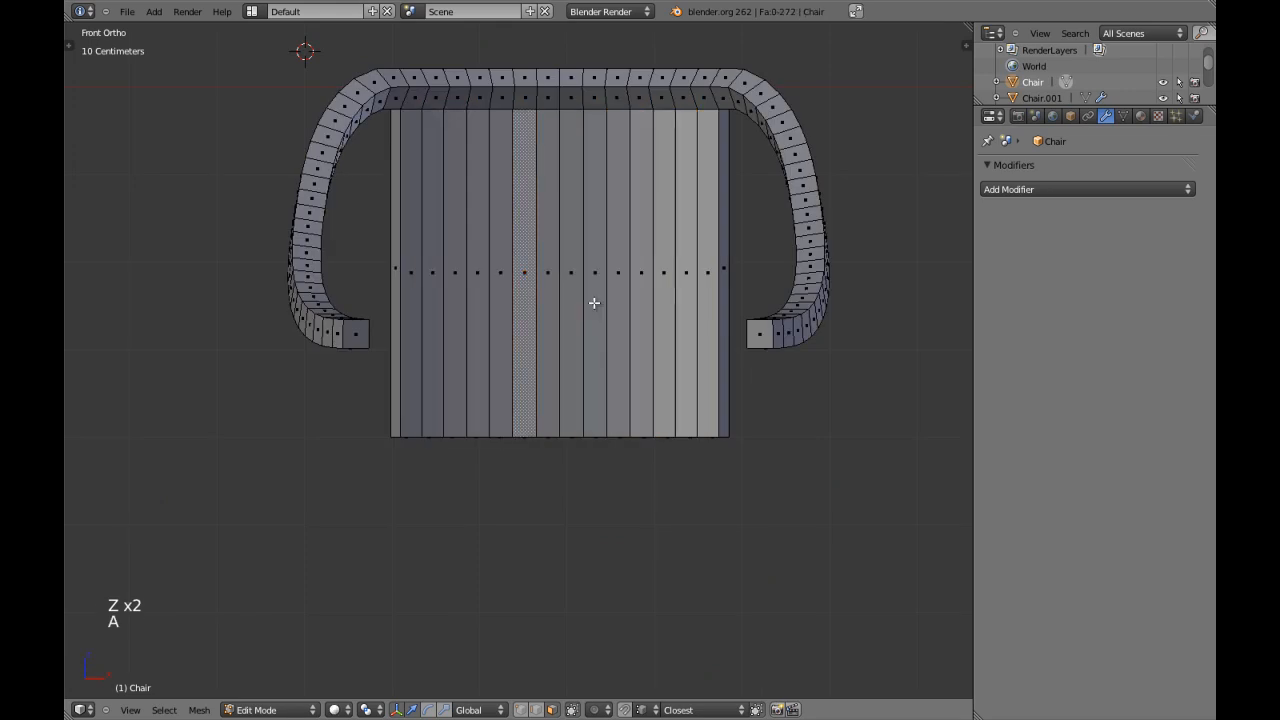
pyautogui.hotkey('ctrl', 'r')
pyautogui.click(580, 288)
pyautogui.rightClick(580, 288)
pyautogui.press('z')
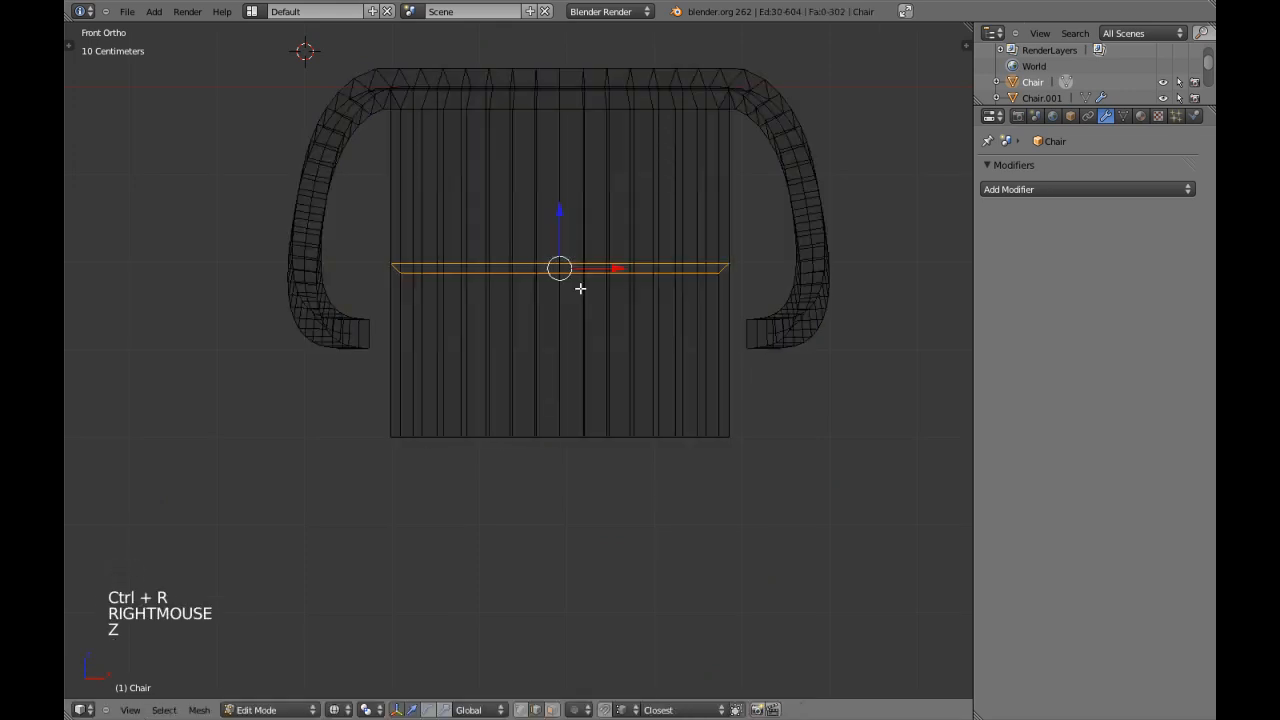
pyautogui.press('z')
pyautogui.keyDown('shift'); pyautogui.moveTo(580, 287); pyautogui.dragTo(574, 391, button='middle'); pyautogui.keyUp('shift')
pyautogui.scroll(2, 572, 353)
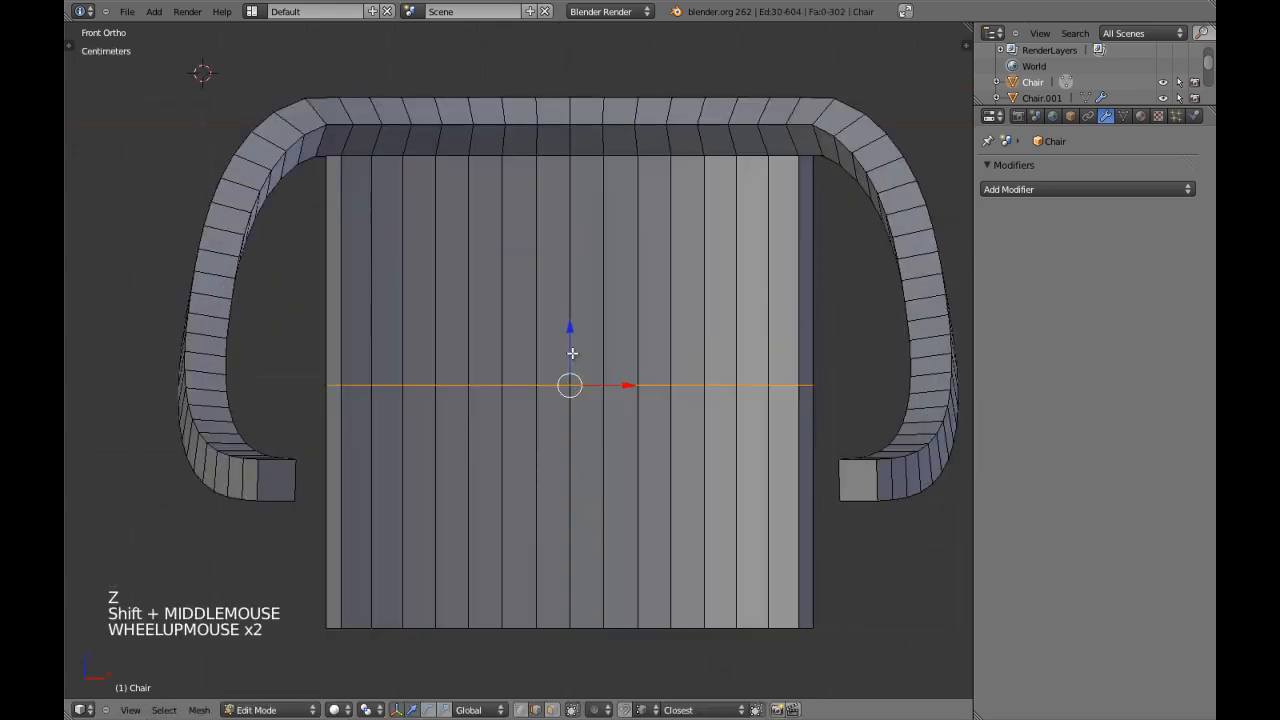
# Raise the new edge loop along Z to roughly the upper third of the backrest block and deselect it.
pyautogui.scroll(-2, 572, 353)
pyautogui.press('z')
pyautogui.moveTo(555, 327); pyautogui.dragTo(580, 234)
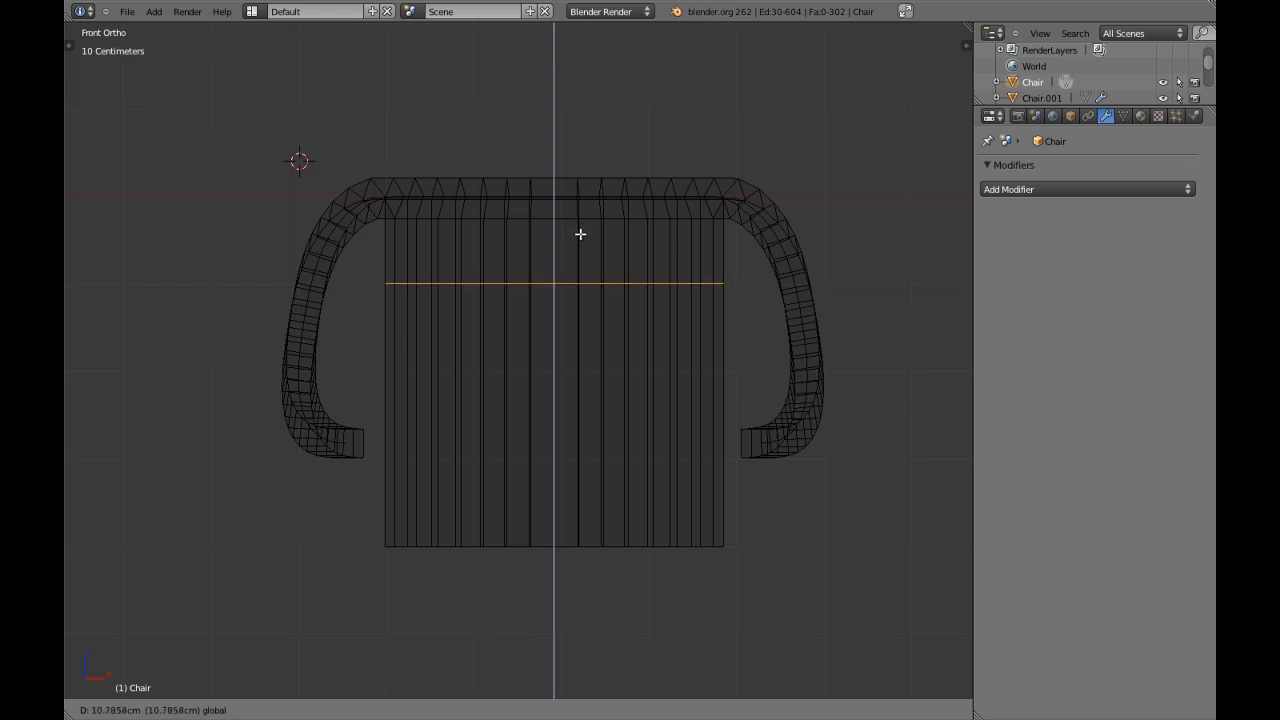
pyautogui.moveTo(580, 234); pyautogui.dragTo(610, 637)
pyautogui.press('z')
pyautogui.press('a')
pyautogui.hotkey('ctrl', 'Tab')
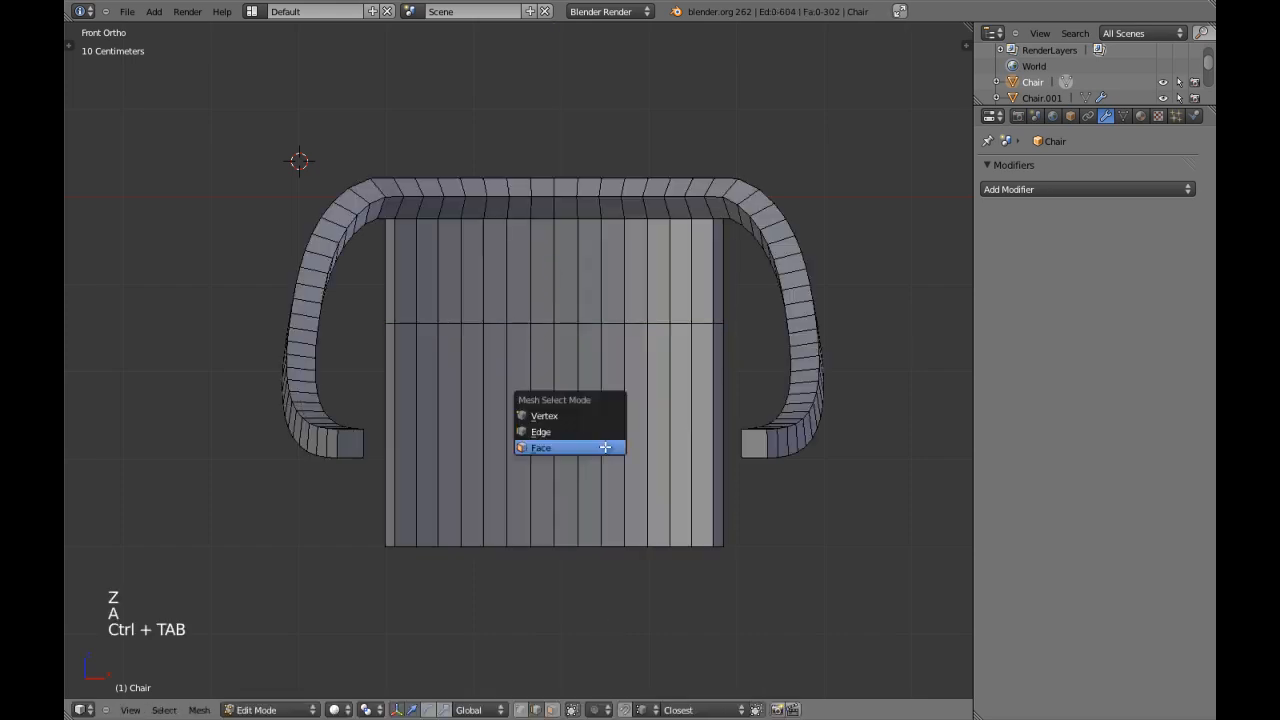
pyautogui.click(600, 448)
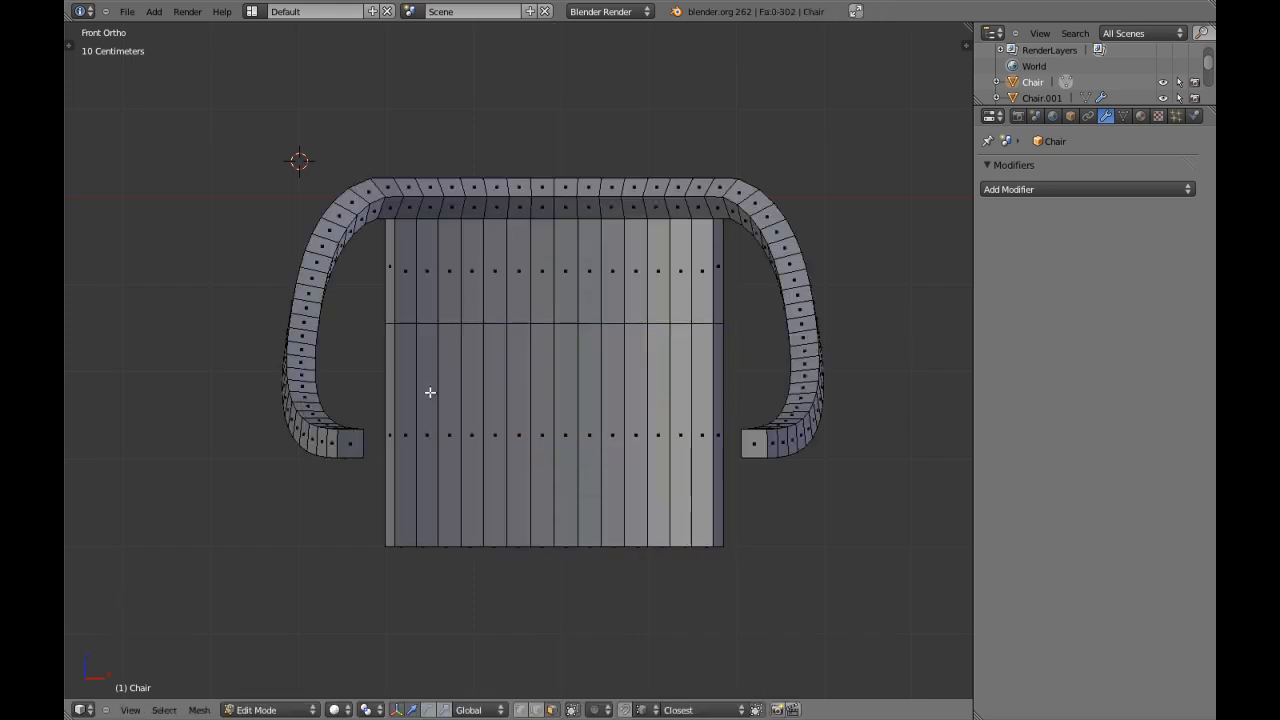
pyautogui.rightClick(430, 392)
pyautogui.keyDown('shift'); pyautogui.rightClick(452, 390); pyautogui.keyUp('shift')
pyautogui.keyDown('shift'); pyautogui.rightClick(474, 388); pyautogui.keyUp('shift')
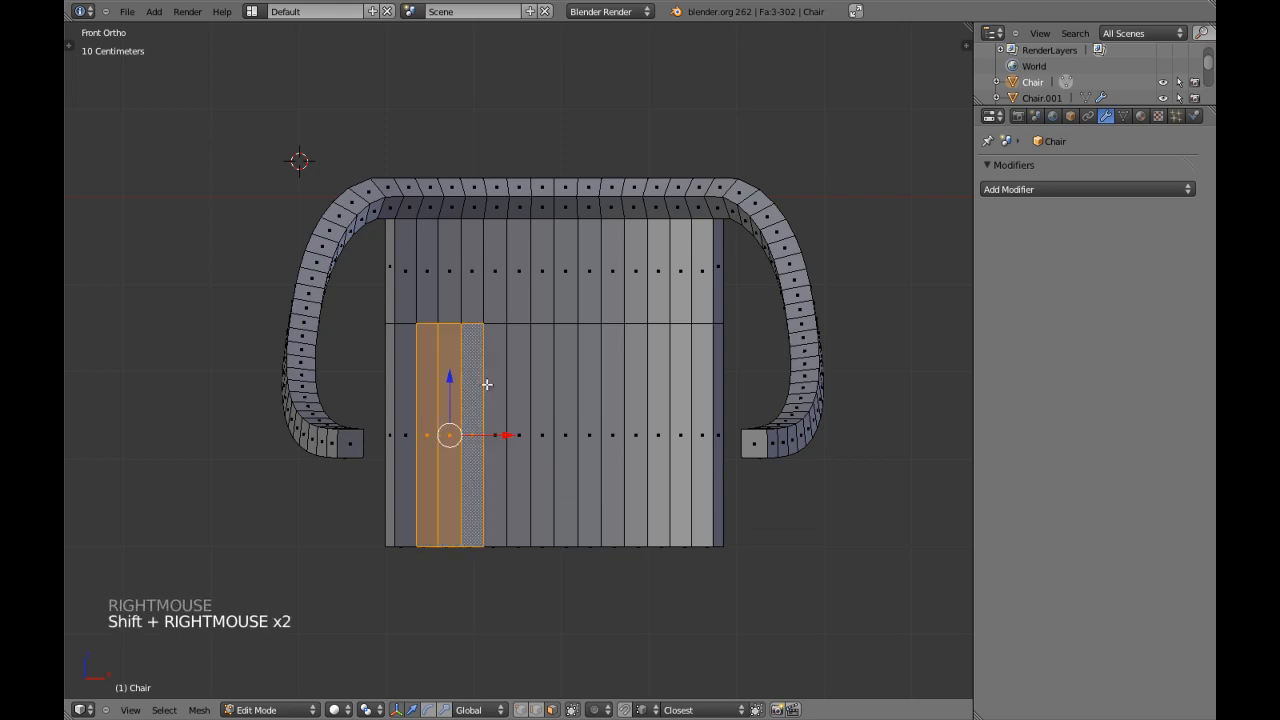
pyautogui.press('a')
pyautogui.hotkey('ctrl', 'Tab')
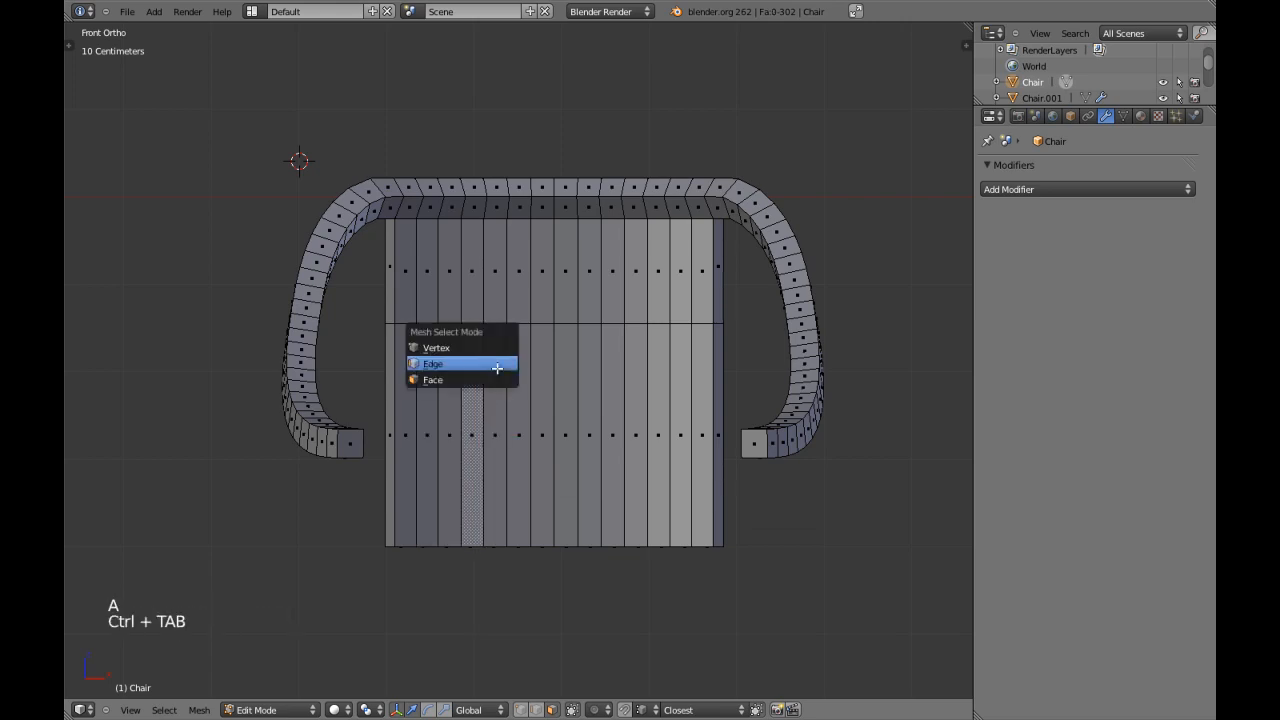
pyautogui.click(496, 363)
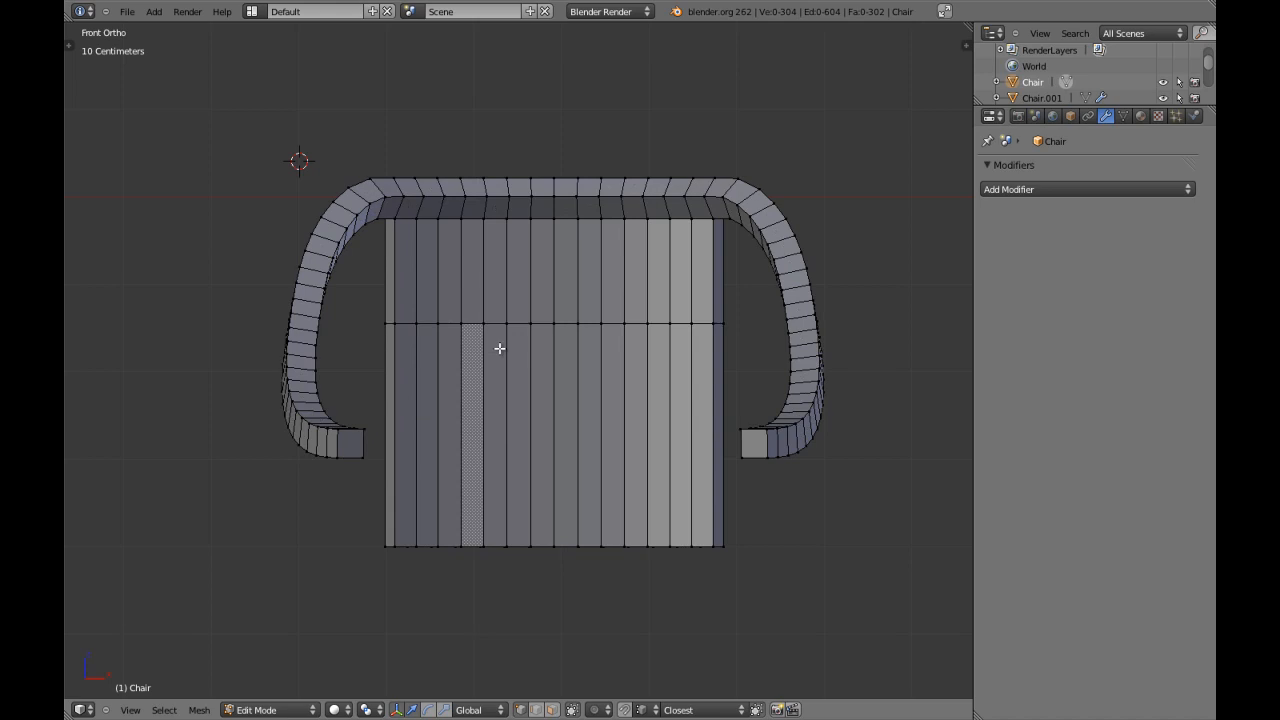
# In face select mode, select four lower front faces on each side of the two central backrest strips.
pyautogui.hotkey('ctrl', 'Tab')
pyautogui.click(433, 376)
pyautogui.rightClick(427, 400)
pyautogui.keyDown('shift'); pyautogui.rightClick(449, 372); pyautogui.keyUp('shift')
pyautogui.keyDown('shift'); pyautogui.rightClick(467, 367); pyautogui.keyUp('shift')
pyautogui.keyDown('shift'); pyautogui.rightClick(495, 372); pyautogui.keyUp('shift')
pyautogui.keyDown('shift'); pyautogui.rightClick(680, 358); pyautogui.keyUp('shift')
pyautogui.keyDown('shift'); pyautogui.rightClick(657, 348); pyautogui.keyUp('shift')
pyautogui.keyDown('shift'); pyautogui.rightClick(635, 352); pyautogui.keyUp('shift')
pyautogui.keyDown('shift'); pyautogui.rightClick(614, 356); pyautogui.keyUp('shift')
pyautogui.keyDown('shift'); pyautogui.rightClick(592, 359); pyautogui.keyUp('shift')
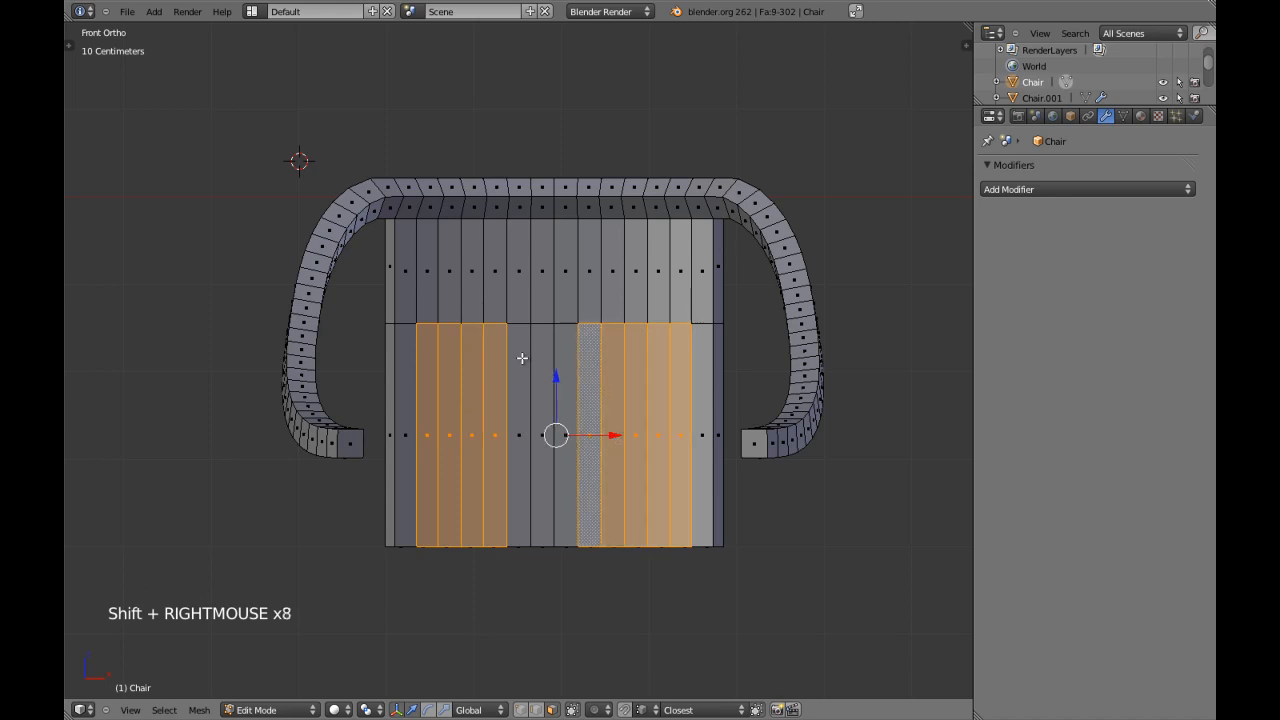
pyautogui.keyDown('shift'); pyautogui.rightClick(517, 360); pyautogui.keyUp('shift')
pyautogui.keyDown('shift'); pyautogui.rightClick(431, 354); pyautogui.keyUp('shift')
pyautogui.keyDown('shift'); pyautogui.rightClick(688, 368); pyautogui.keyUp('shift')
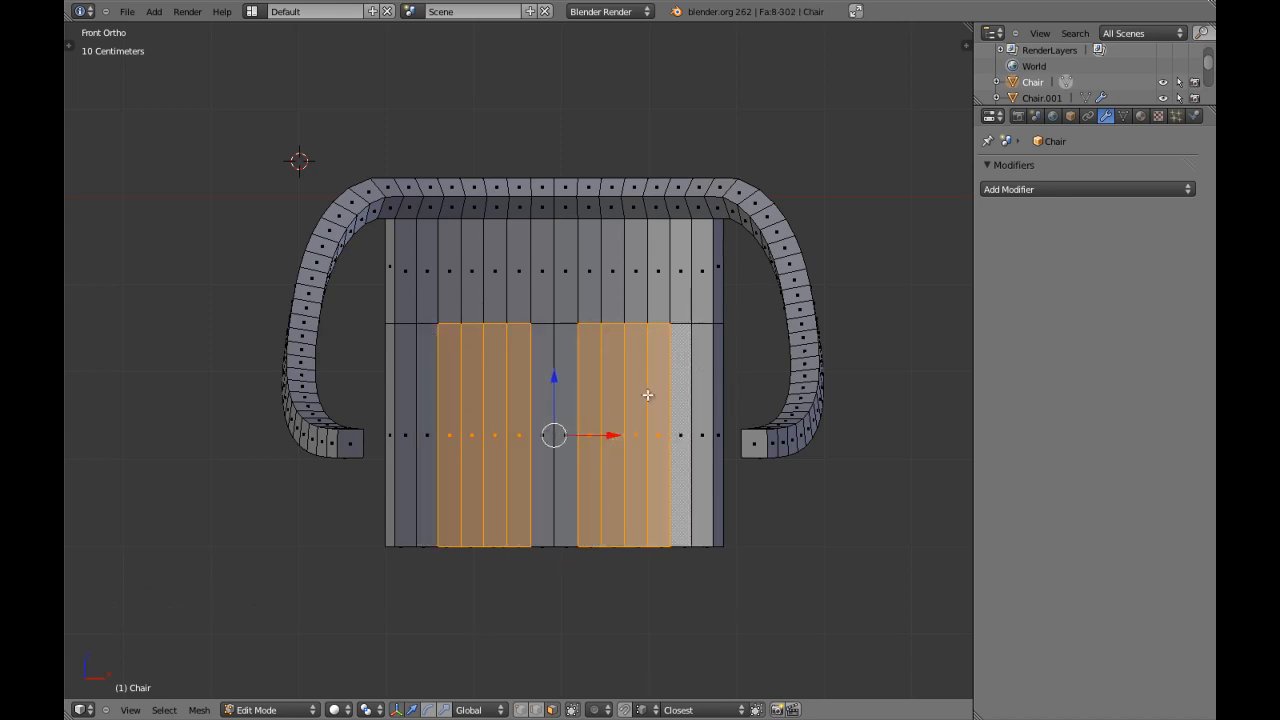
# Examine the selected lower backrest faces from several angles and return to front orthographic view.
pyautogui.moveTo(570, 441)
pyautogui.mouseDown(button='middle')
pyautogui.moveTo(590, 446)
pyautogui.moveTo(572, 456)
pyautogui.mouseUp(button='middle')
pyautogui.scroll(-2, 580, 450)
pyautogui.press('KP_5')
pyautogui.press('KP_Decimal')
pyautogui.scroll(-5, 575, 394)
pyautogui.moveTo(575, 394); pyautogui.dragTo(568, 340, button='middle')
pyautogui.press('KP_1')
pyautogui.press('KP_5')
pyautogui.scroll(3, 506, 335)
pyautogui.scroll(3, 448, 341)
pyautogui.scroll(-2, 448, 341)
pyautogui.press('KP_1')
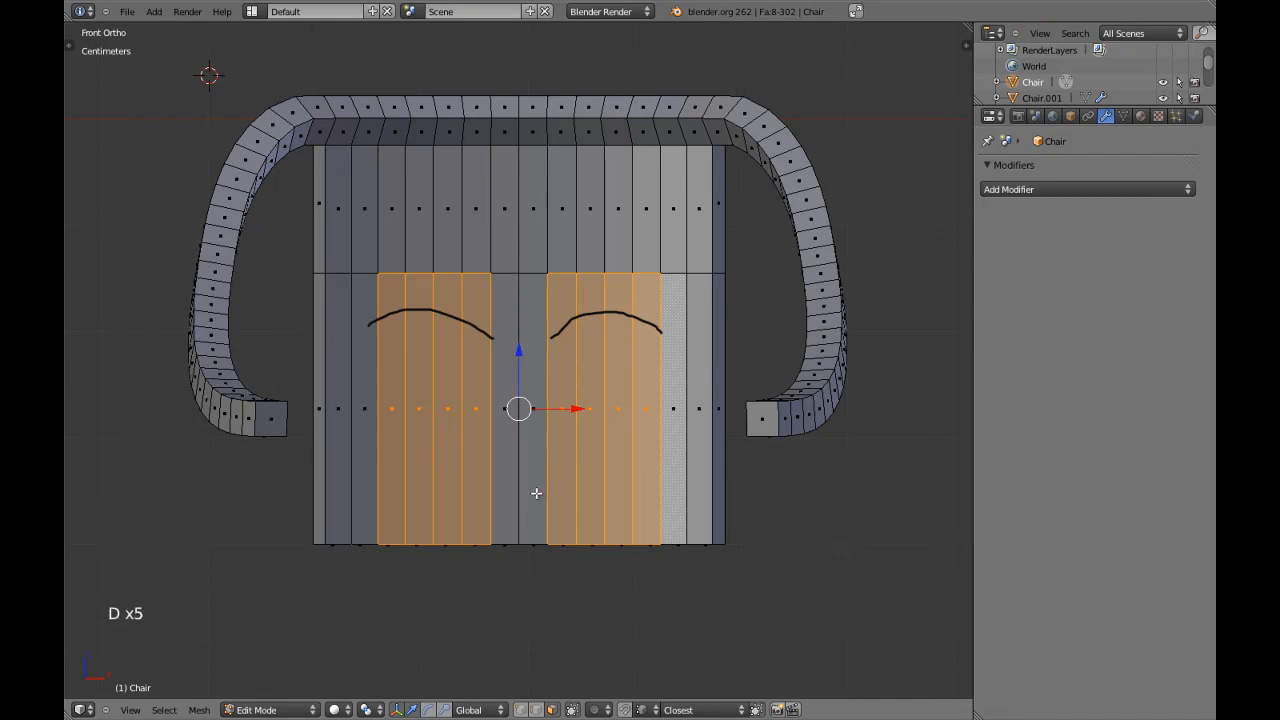
# Delete the grease pencil layer holding the curves sketched over the backrest.
pyautogui.press('n')
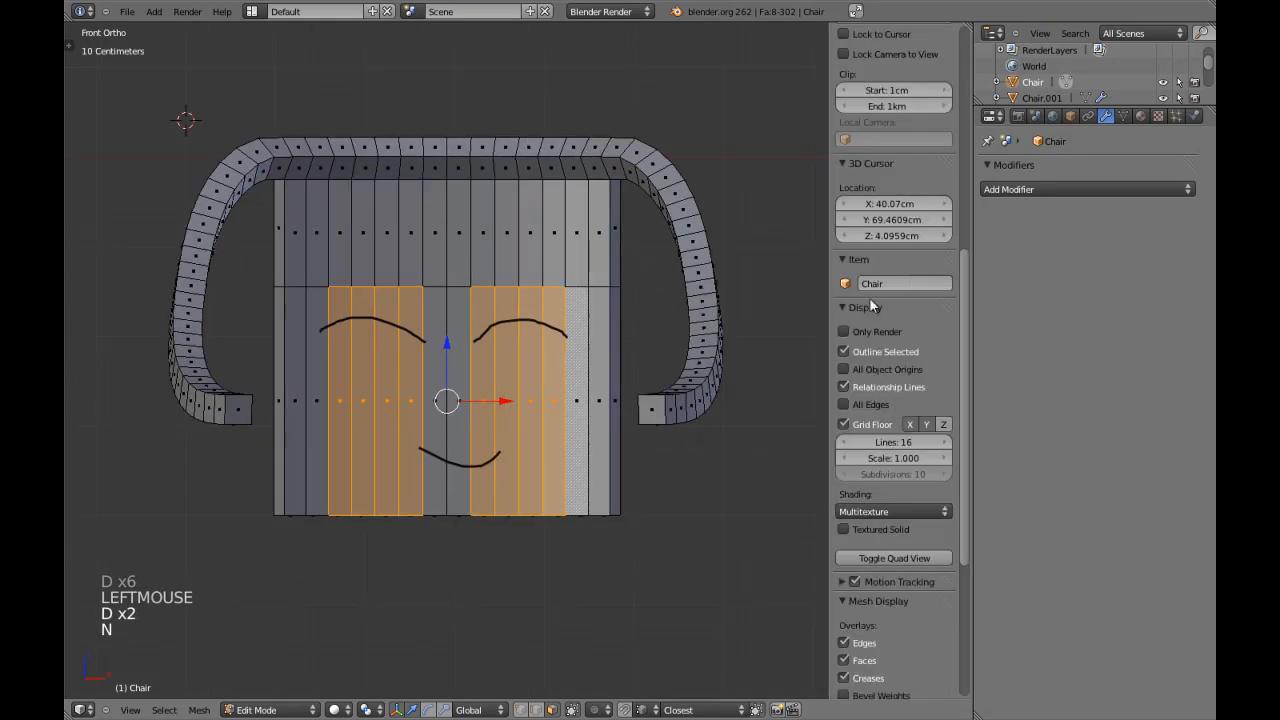
pyautogui.scroll(3, 907, 402)
pyautogui.scroll(-11, 907, 402)
pyautogui.scroll(4, 919, 436)
pyautogui.scroll(13, 914, 433)
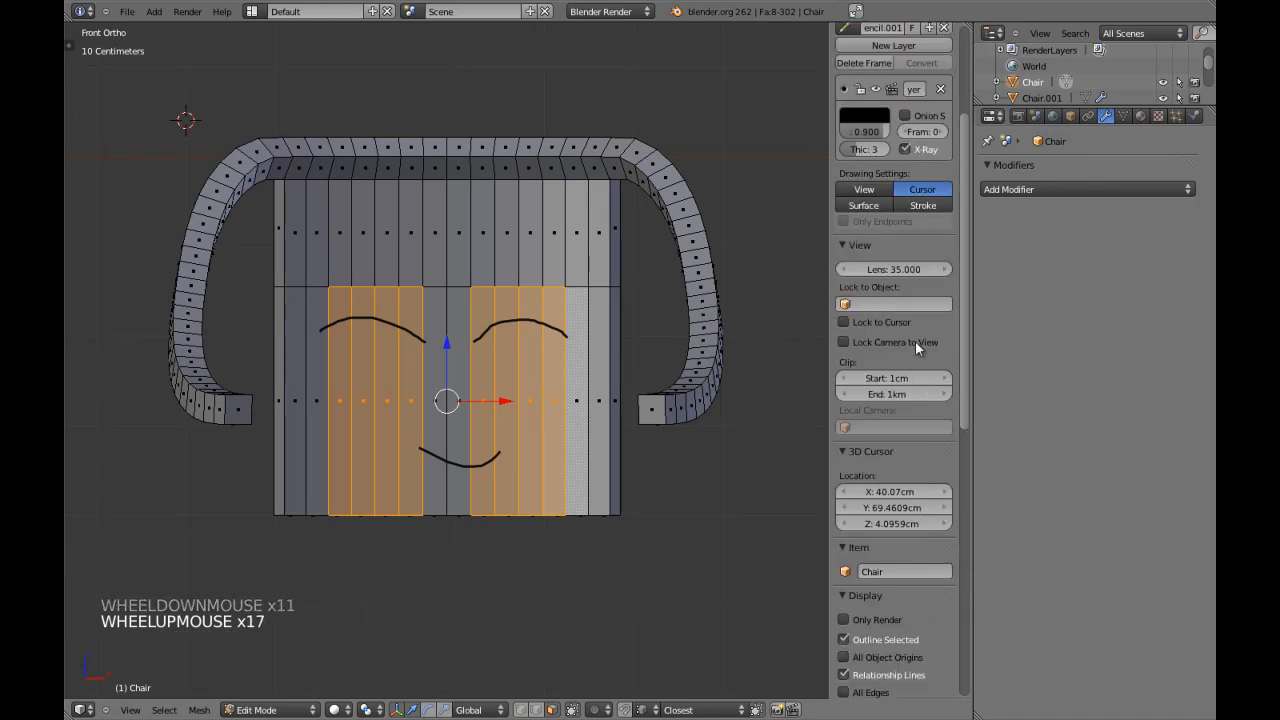
pyautogui.click(940, 90)
pyautogui.press('n')
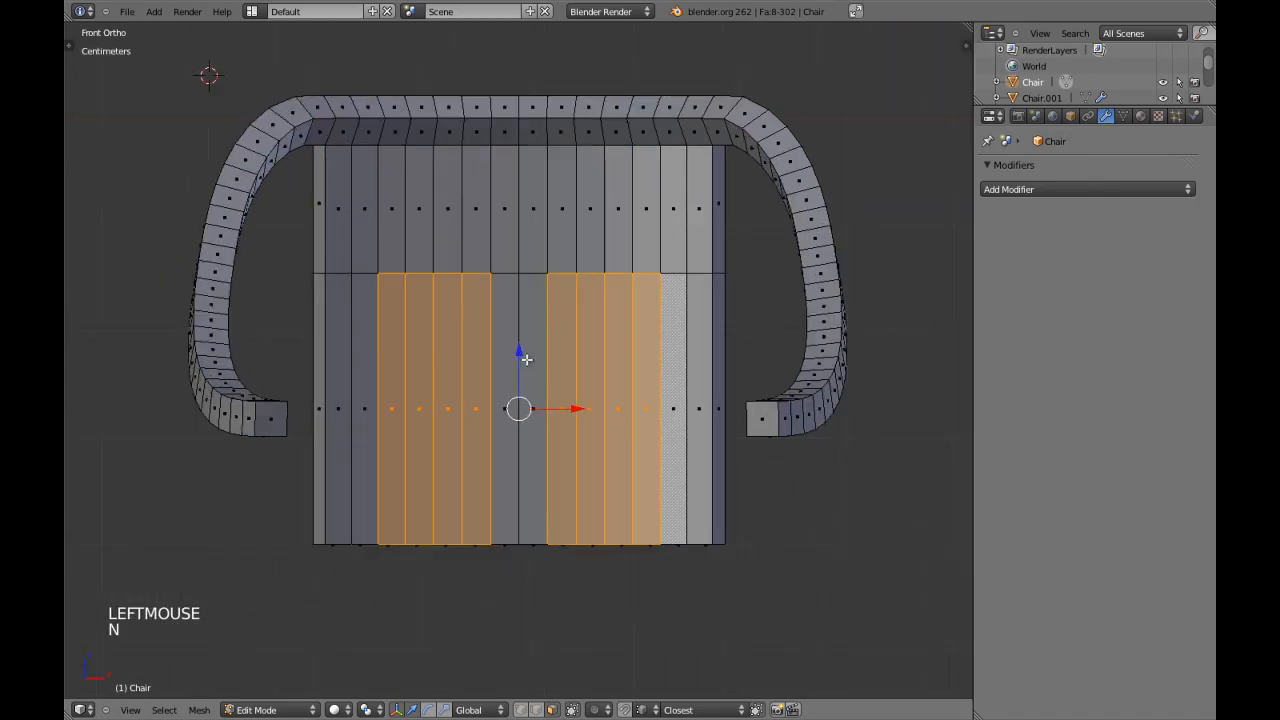
# Try deleting only the selected front faces of the lower backrest, and undo the deletion.
pyautogui.press('x')
pyautogui.click(520, 392)
pyautogui.moveTo(463, 372); pyautogui.dragTo(506, 325, button='middle')
pyautogui.hotkey('ctrl', 'z')
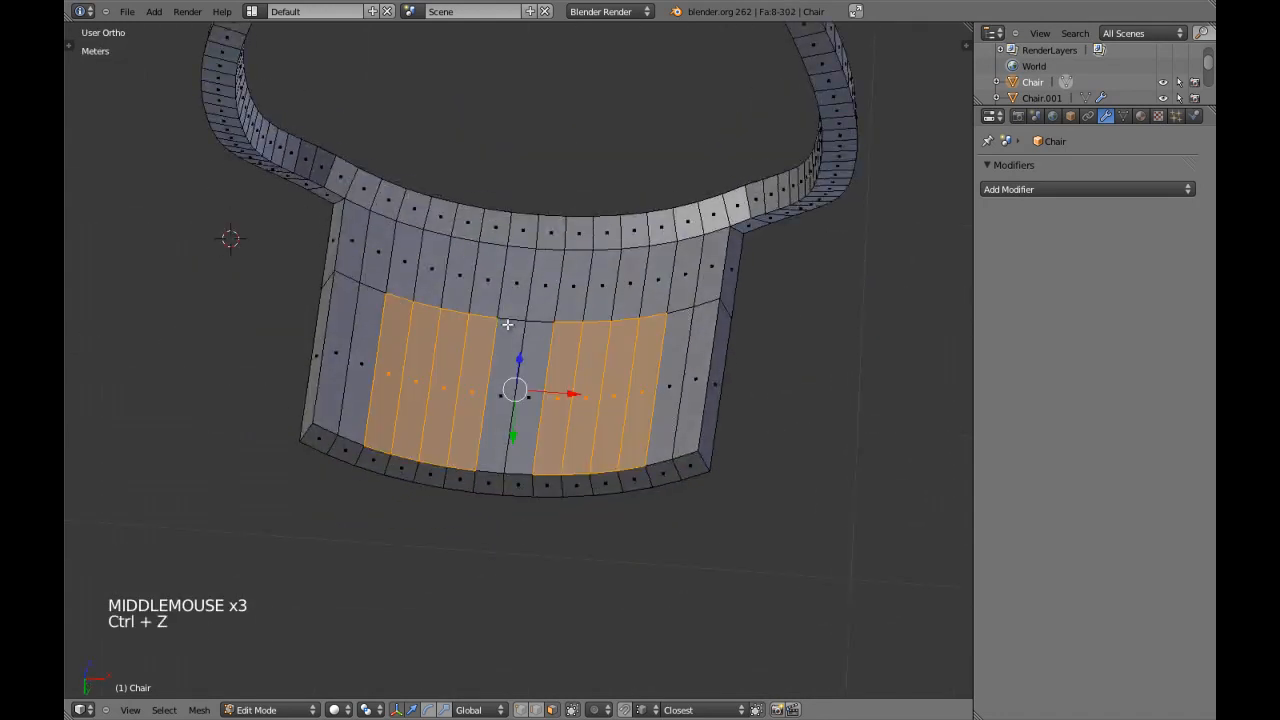
# Add the eight bottom faces beneath the selected front faces to the selection.
pyautogui.scroll(2, 463, 434)
pyautogui.moveTo(349, 507); pyautogui.dragTo(457, 529)
pyautogui.moveTo(545, 530); pyautogui.dragTo(656, 531)
pyautogui.rightClick(656, 531)
pyautogui.scroll(-2, 656, 531)
# Add the eight matching rear faces to the selection and delete all selected faces, opening two gaps in the lower backrest.
pyautogui.moveTo(656, 531); pyautogui.dragTo(545, 360, button='middle')
pyautogui.press('c')
pyautogui.moveTo(545, 360); pyautogui.dragTo(574, 318)
pyautogui.rightClick(378, 415)
pyautogui.moveTo(378, 415); pyautogui.dragTo(439, 340, button='middle')
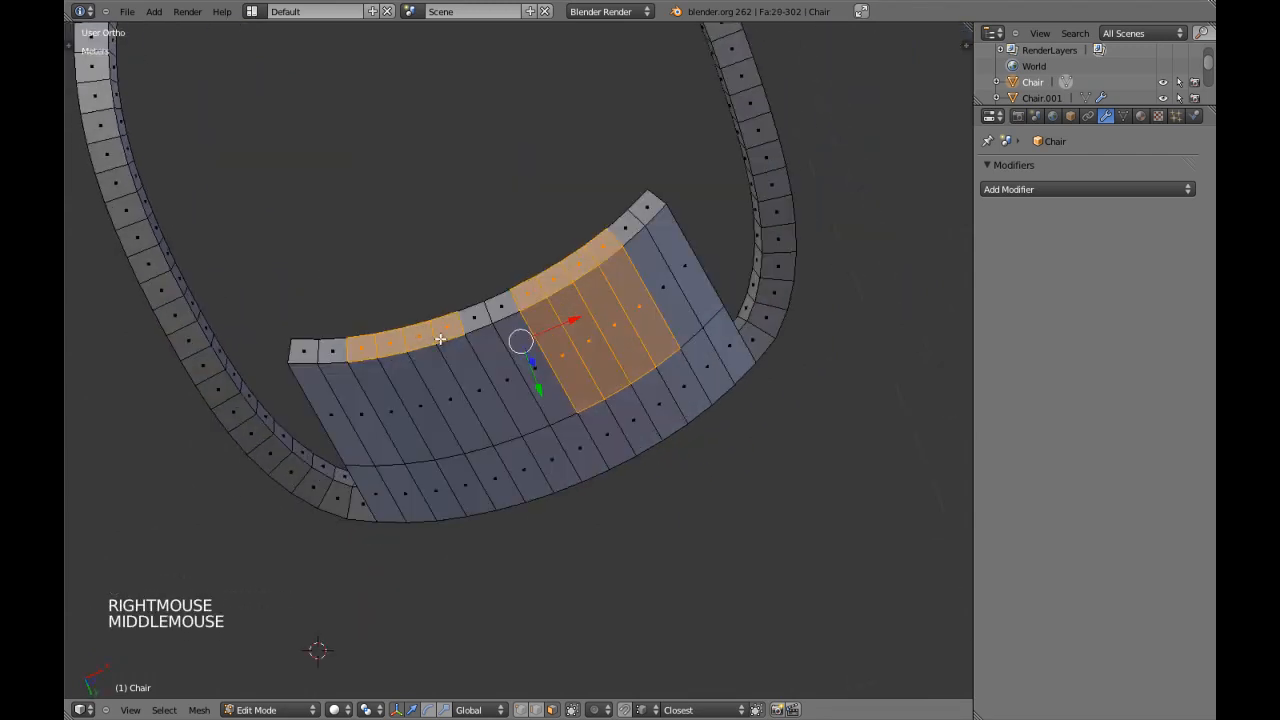
pyautogui.moveTo(381, 347); pyautogui.dragTo(426, 359)
pyautogui.rightClick(428, 358)
pyautogui.press('x')
pyautogui.click(428, 357)
pyautogui.moveTo(428, 357); pyautogui.dragTo(557, 351, button='middle')
pyautogui.press('KP_1')
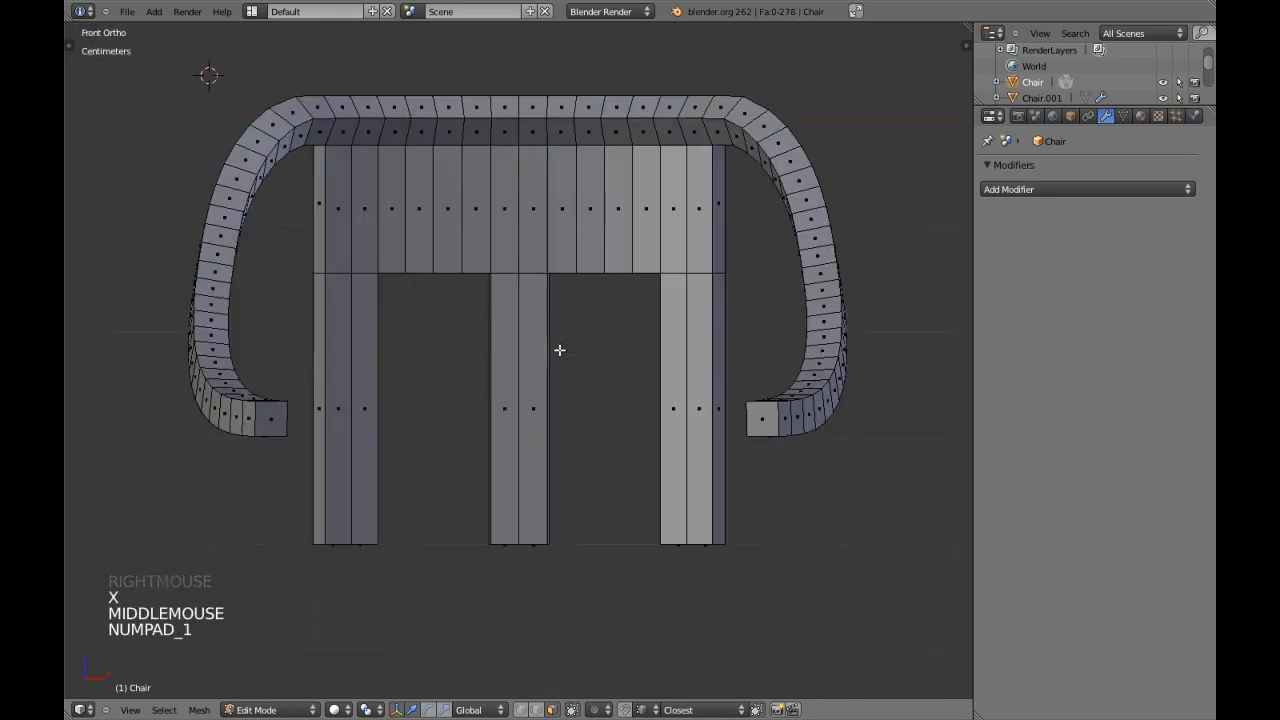
# Review the cut-out chair shape in Object Mode and return to Edit Mode with nothing selected.
pyautogui.press('Tab')
pyautogui.scroll(-8, 563, 350)
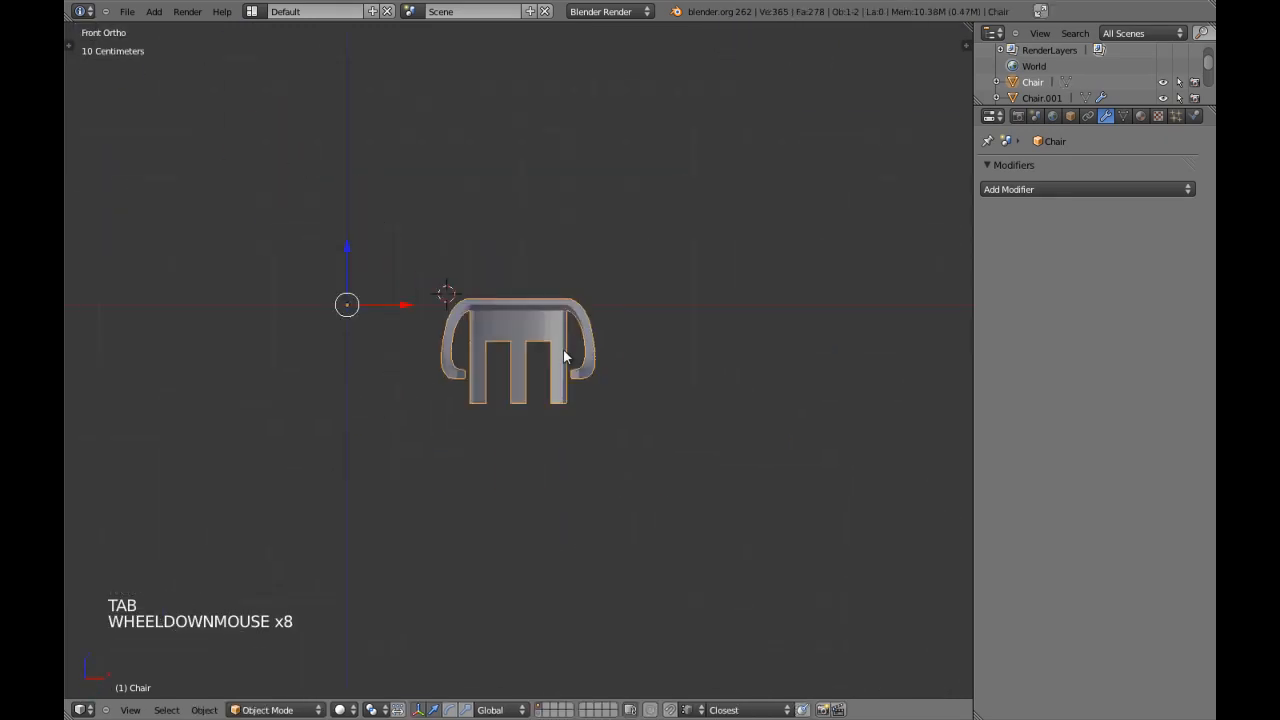
pyautogui.scroll(7, 610, 387)
pyautogui.press('Tab')
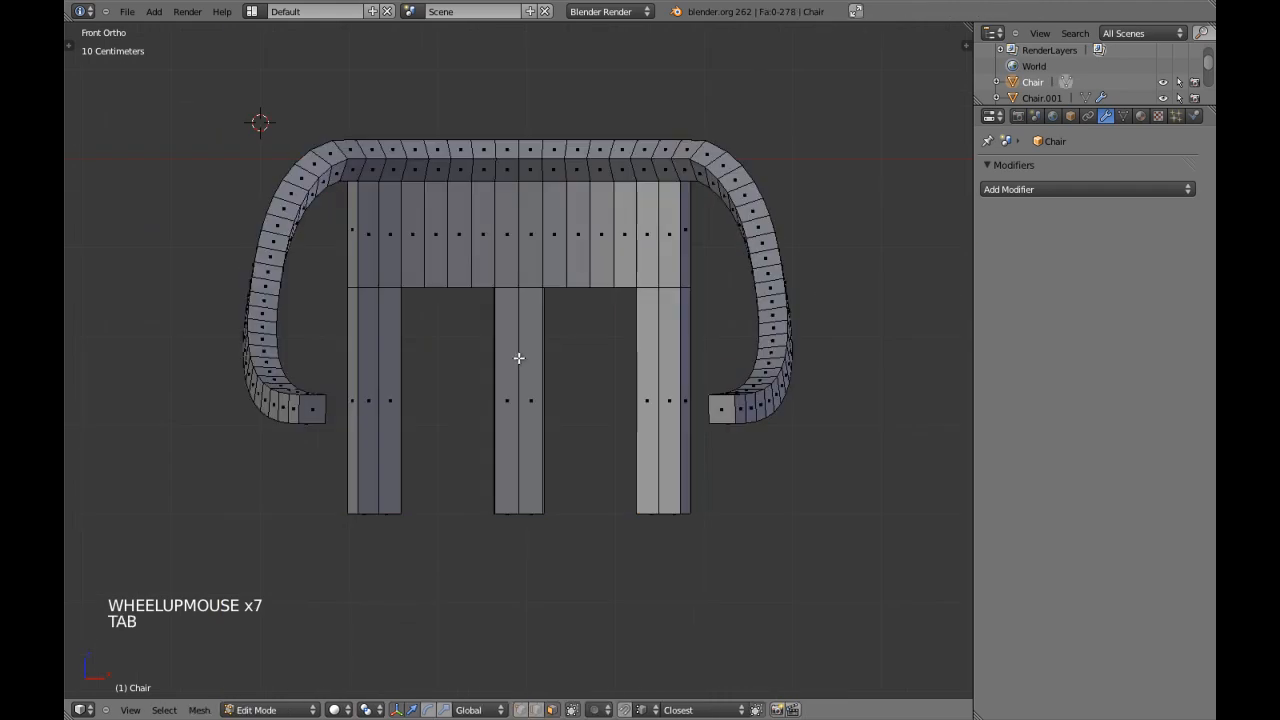
pyautogui.press('a')
pyautogui.press('a')
pyautogui.press('a')
pyautogui.keyDown('shift'); pyautogui.moveTo(517, 288); pyautogui.dragTo(551, 346, button='middle'); pyautogui.keyUp('shift')
pyautogui.scroll(1, 516, 349)
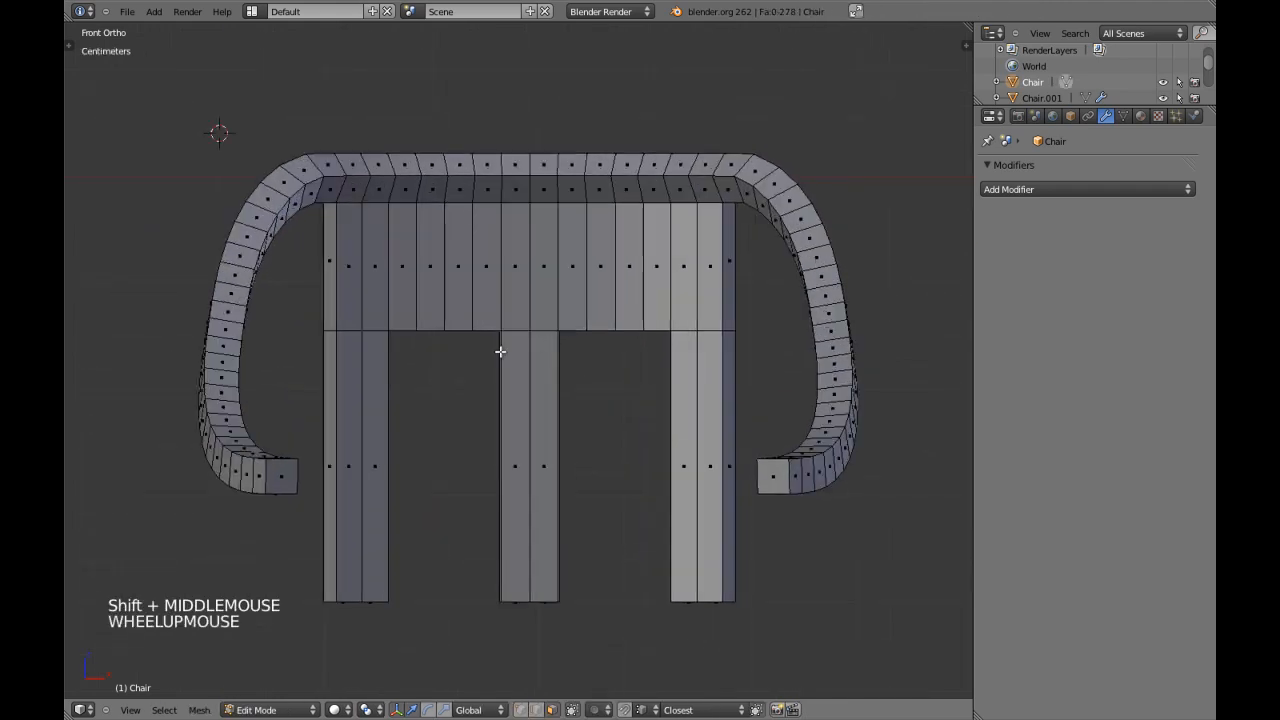
# Add centred vertical edge loops through both strips of the middle leg and the inner strip of each outer leg.
pyautogui.hotkey('ctrl', 'r')
pyautogui.click(373, 337)
pyautogui.rightClick(429, 347)
pyautogui.hotkey('ctrl', 'r')
pyautogui.click(514, 330)
pyautogui.rightClick(520, 330)
pyautogui.hotkey('ctrl', 'r')
pyautogui.click(545, 335)
pyautogui.rightClick(640, 347)
pyautogui.hotkey('ctrl', 'r')
pyautogui.click(684, 330)
pyautogui.rightClick(684, 331)
pyautogui.press('a')
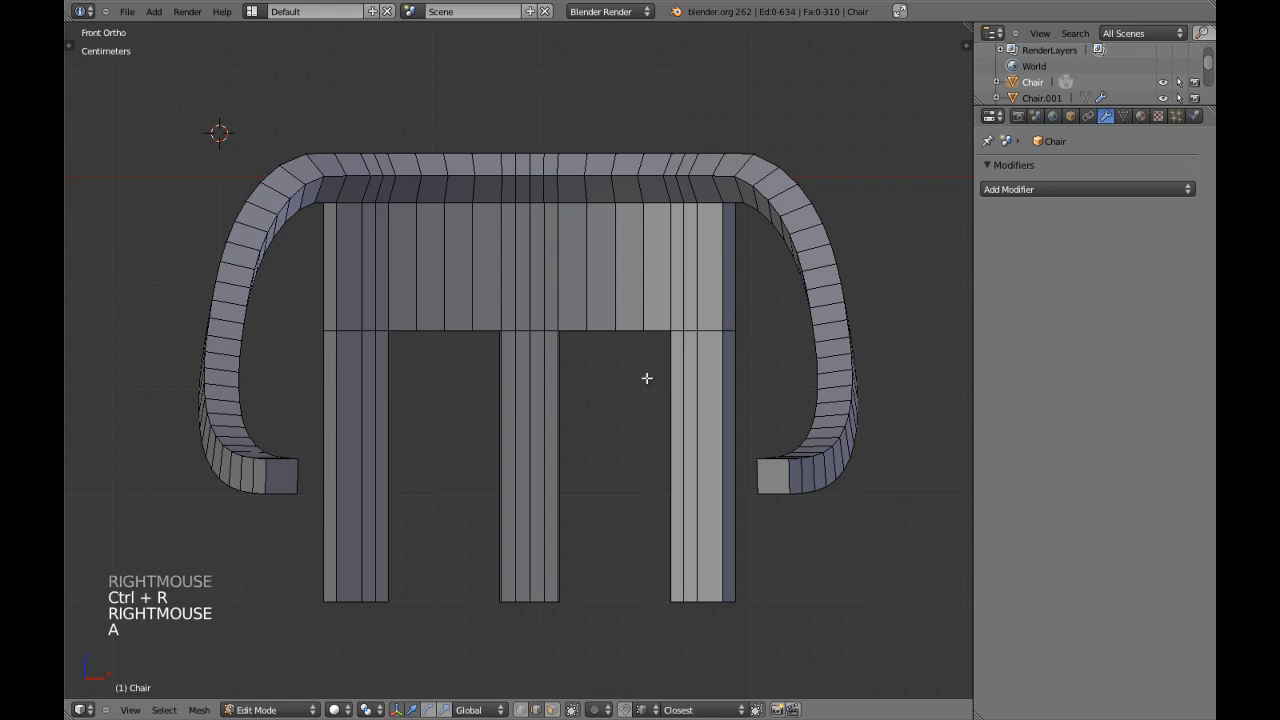
# Box-select all faces of the chair's left half in wireframe front view and delete them.
pyautogui.hotkey('ctrl', 'Tab')
pyautogui.click(561, 366)
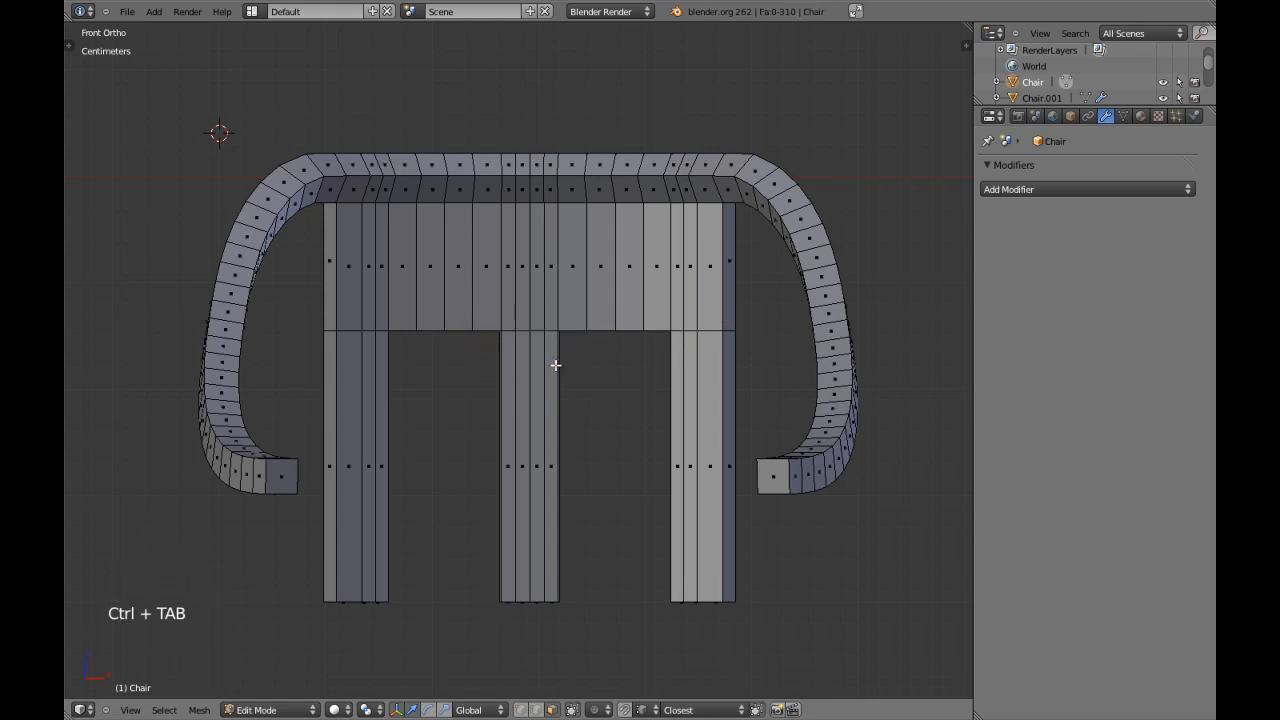
pyautogui.scroll(-2, 556, 364)
pyautogui.scroll(2, 556, 364)
pyautogui.press('z')
pyautogui.press('a')
pyautogui.press('a')
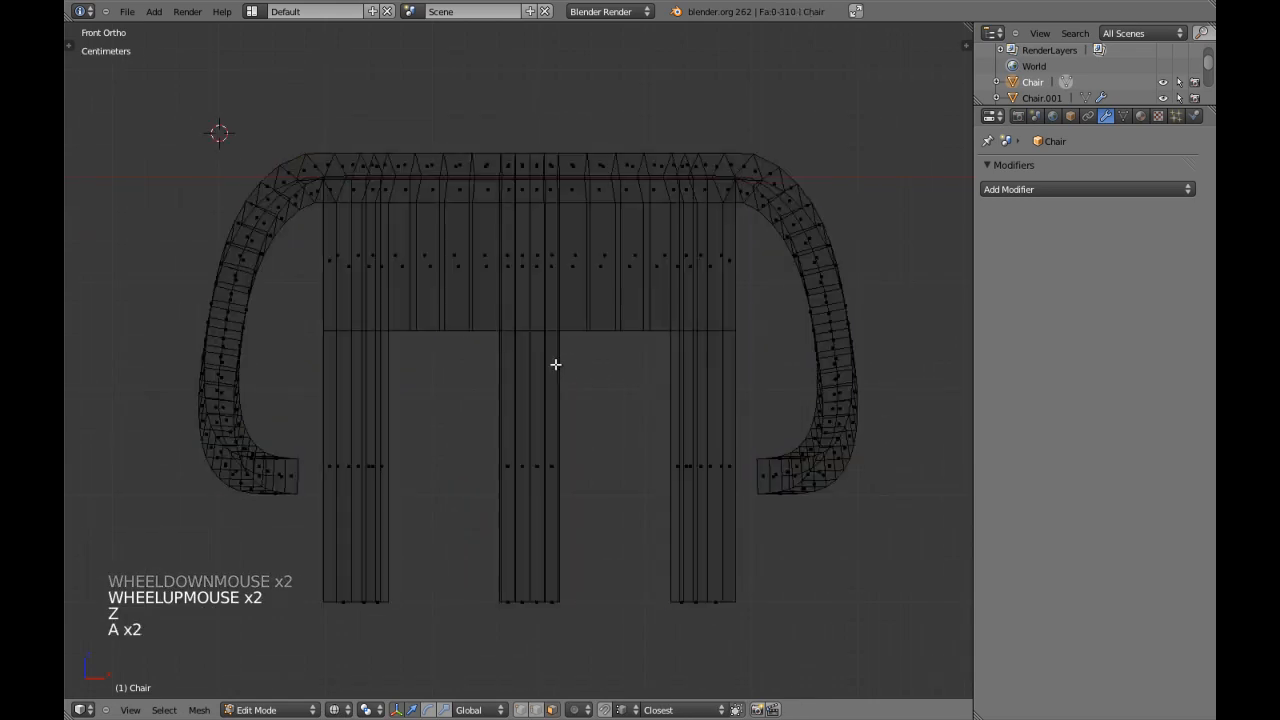
pyautogui.scroll(-1, 363, 209)
pyautogui.press('b')
pyautogui.moveTo(243, 126); pyautogui.dragTo(527, 575)
pyautogui.press('z')
pyautogui.press('x')
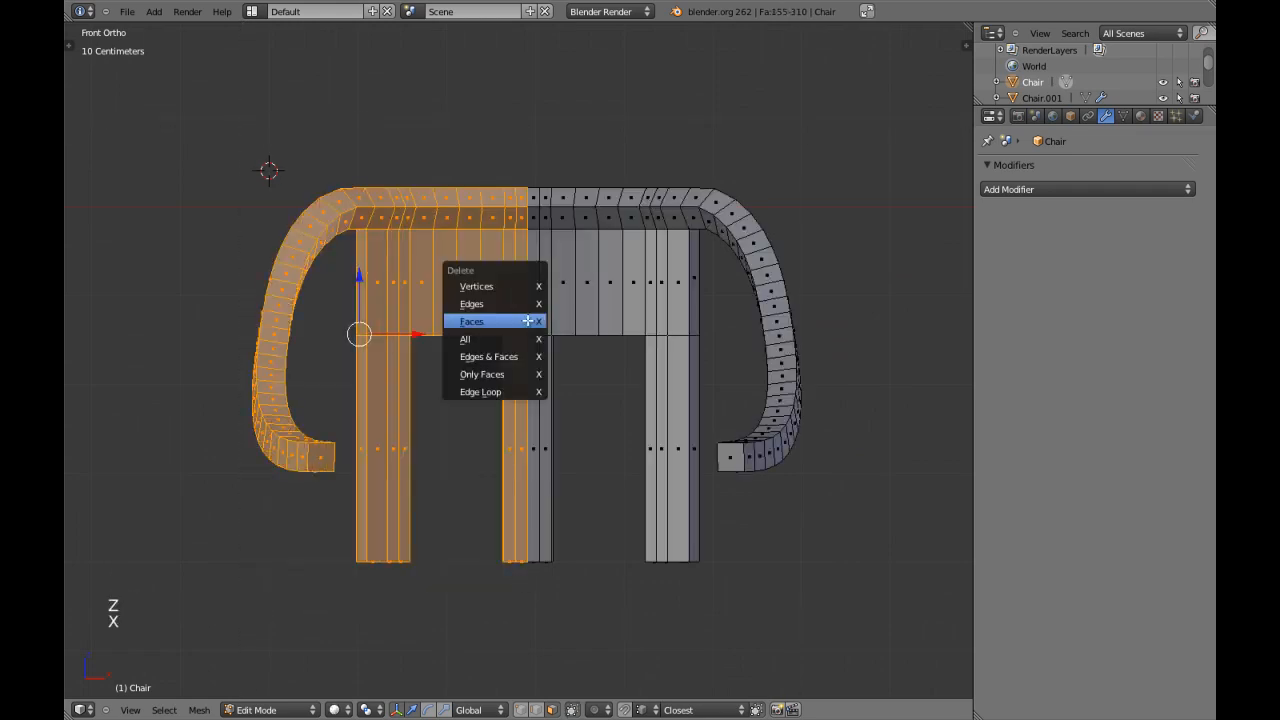
pyautogui.click(486, 320)
# Add a Mirror modifier to the Chair in Object Mode, with only the X axis enabled and Clipping off.
pyautogui.press('Tab')
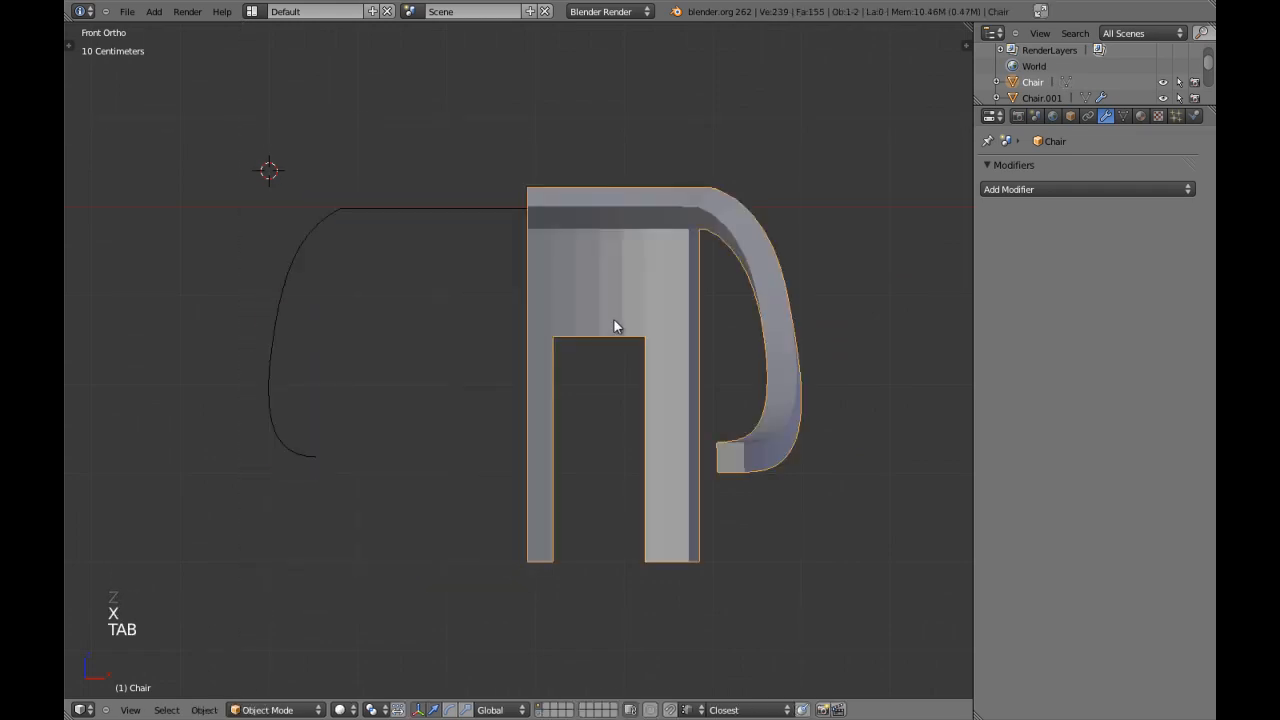
pyautogui.click(1025, 189)
pyautogui.click(860, 349)
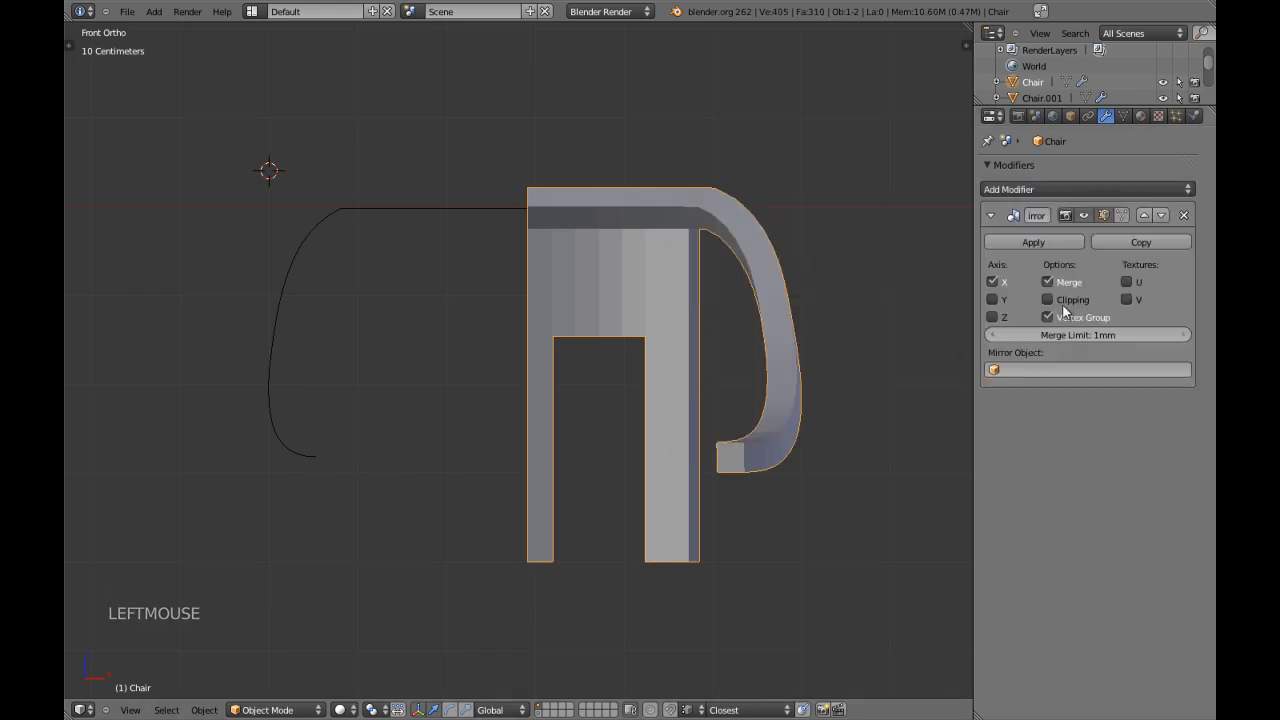
pyautogui.click(1006, 299)
pyautogui.click(1006, 299)
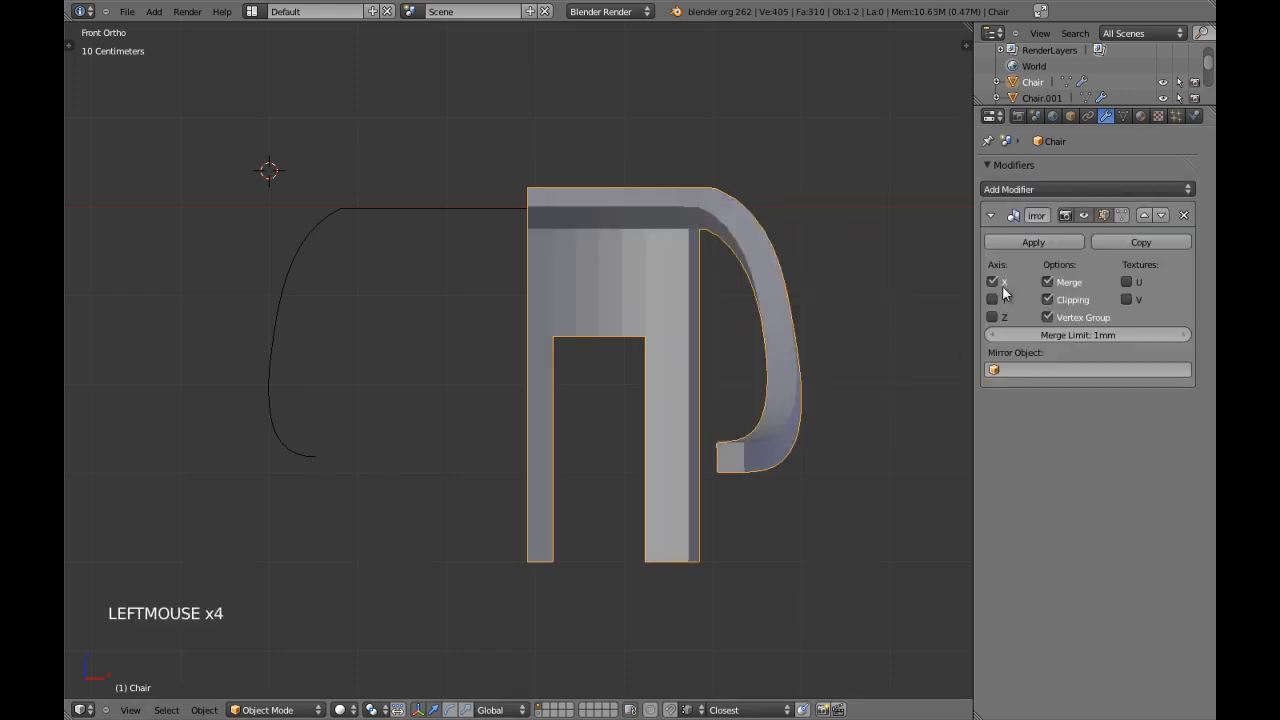
pyautogui.click(1049, 300)
# Box-select the vertices along the chair's open centre edge in wireframe with vertex select mode.
pyautogui.press('Tab')
pyautogui.press('a')
pyautogui.press('a')
pyautogui.press('a')
pyautogui.hotkey('ctrl', 'Tab')
pyautogui.press('z')
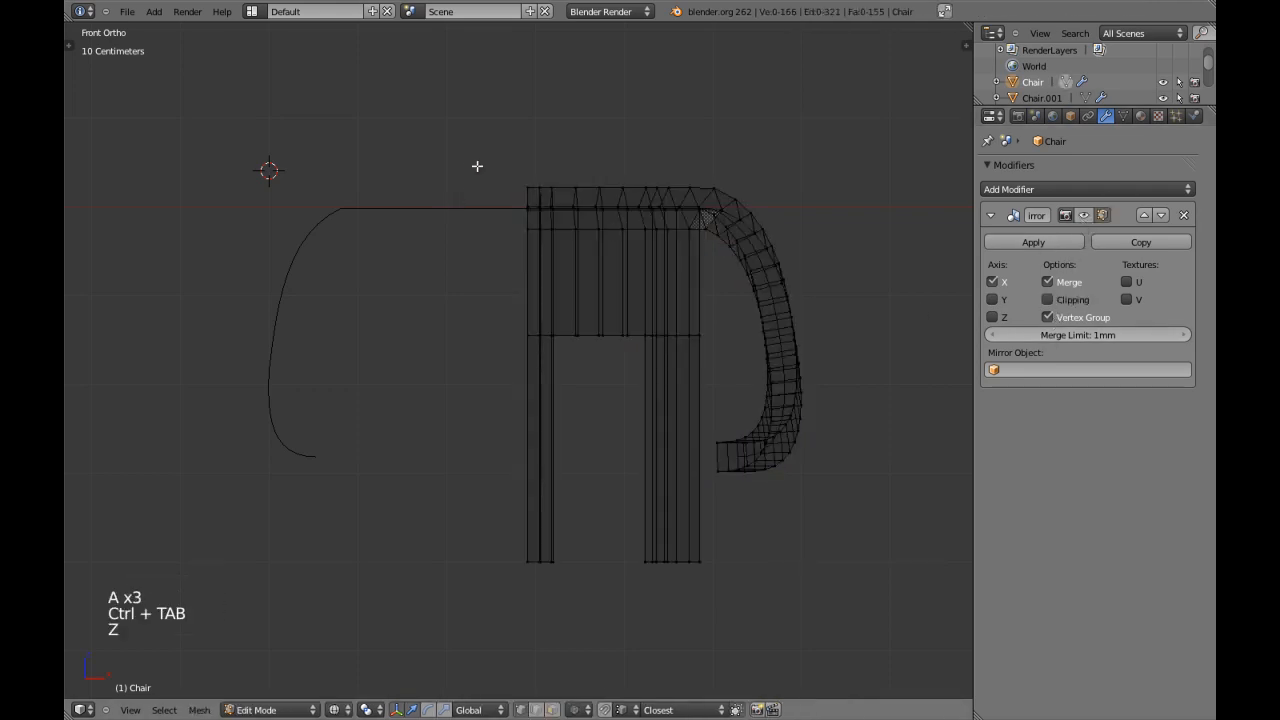
pyautogui.press('b')
pyautogui.moveTo(466, 103); pyautogui.dragTo(540, 610)
pyautogui.hotkey('shift', 's')
pyautogui.click(588, 467)
pyautogui.hotkey('ctrl', 'z')
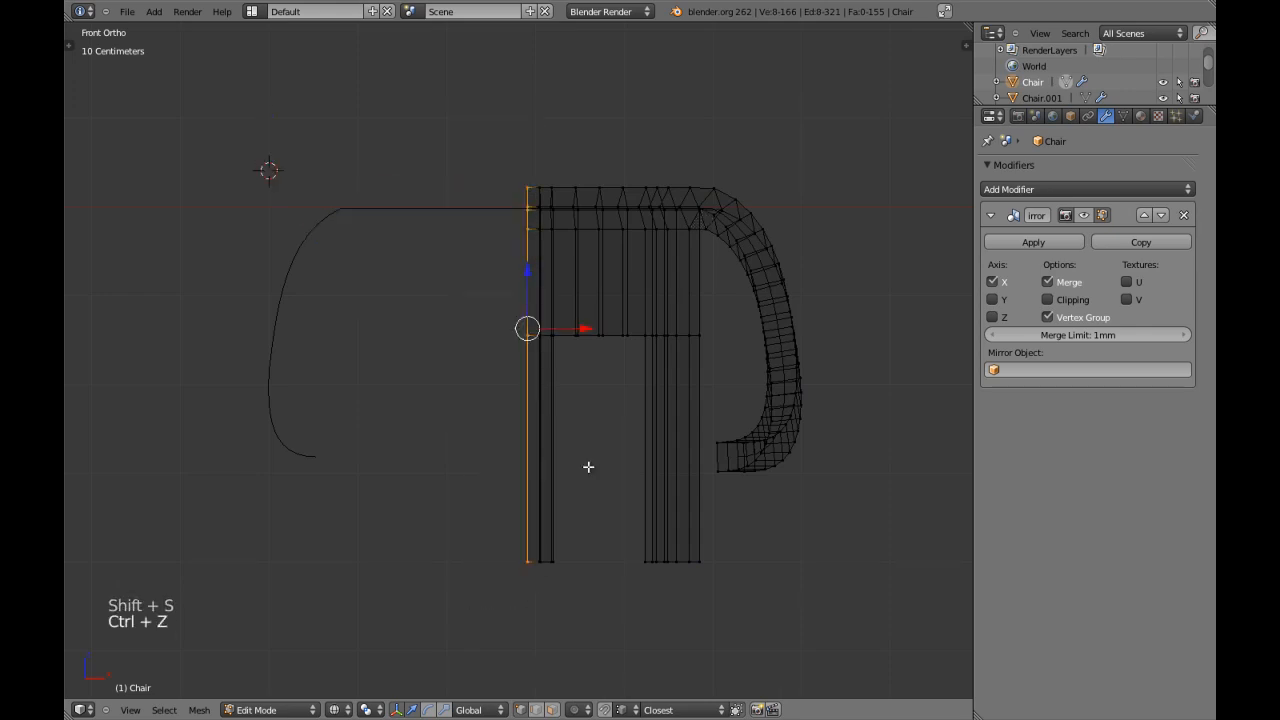
# Snap the 3D cursor to the selected centre-edge vertices and return to solid-shaded Object Mode.
pyautogui.hotkey('shift', 's')
pyautogui.click(590, 486)
pyautogui.press('Tab')
pyautogui.press('z')
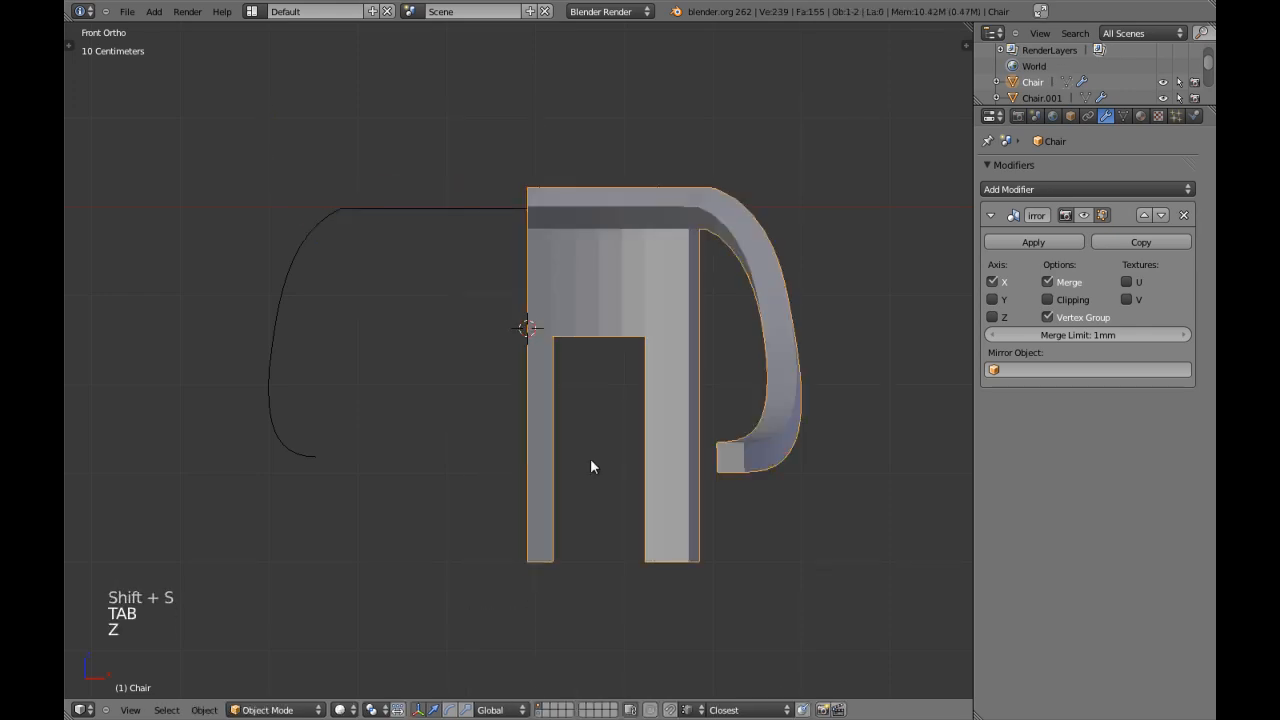
# Set the chair's origin to the 3D cursor on its centre edge and view it from the front.
pyautogui.hotkey('ctrl', 'alt', 'shift', 'c')
pyautogui.press('Down')
pyautogui.press('Down')
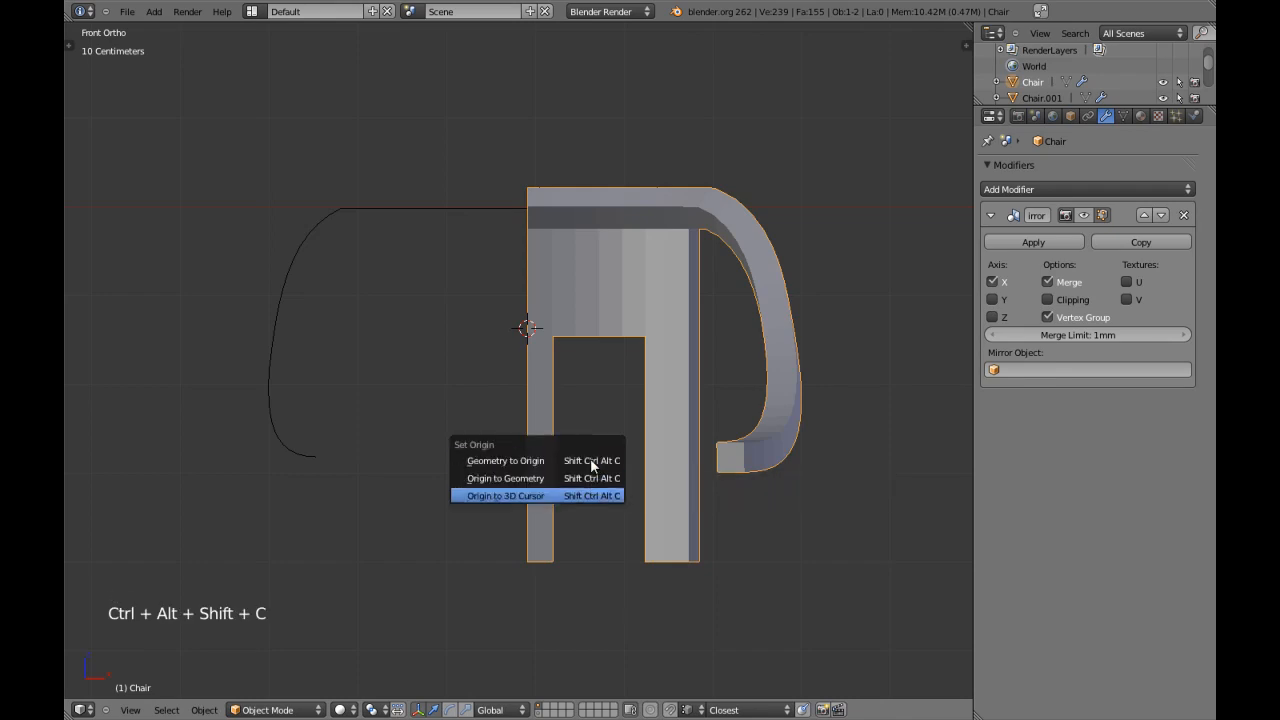
pyautogui.press('Return')
pyautogui.moveTo(557, 364); pyautogui.dragTo(588, 374, button='middle')
pyautogui.press('KP_1')
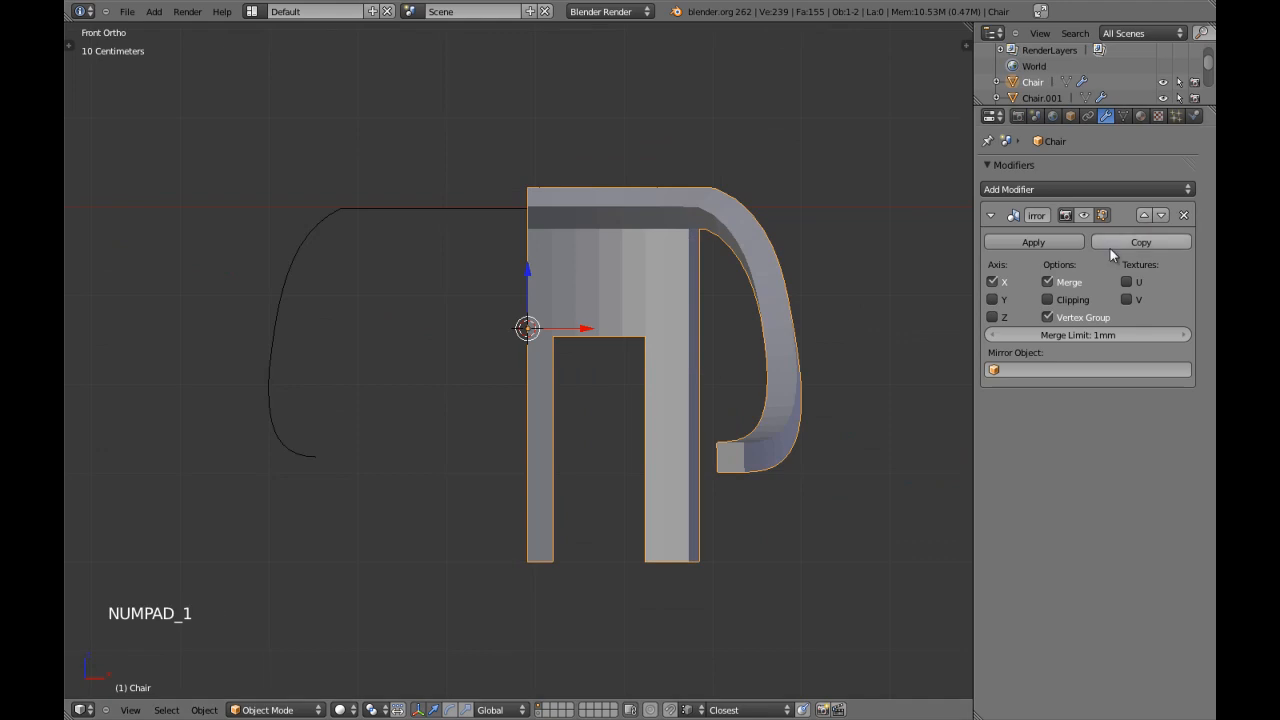
# Enable Clipping on the Mirror modifier and switch its X axis off and back on.
pyautogui.click(1068, 300)
pyautogui.click(993, 282)
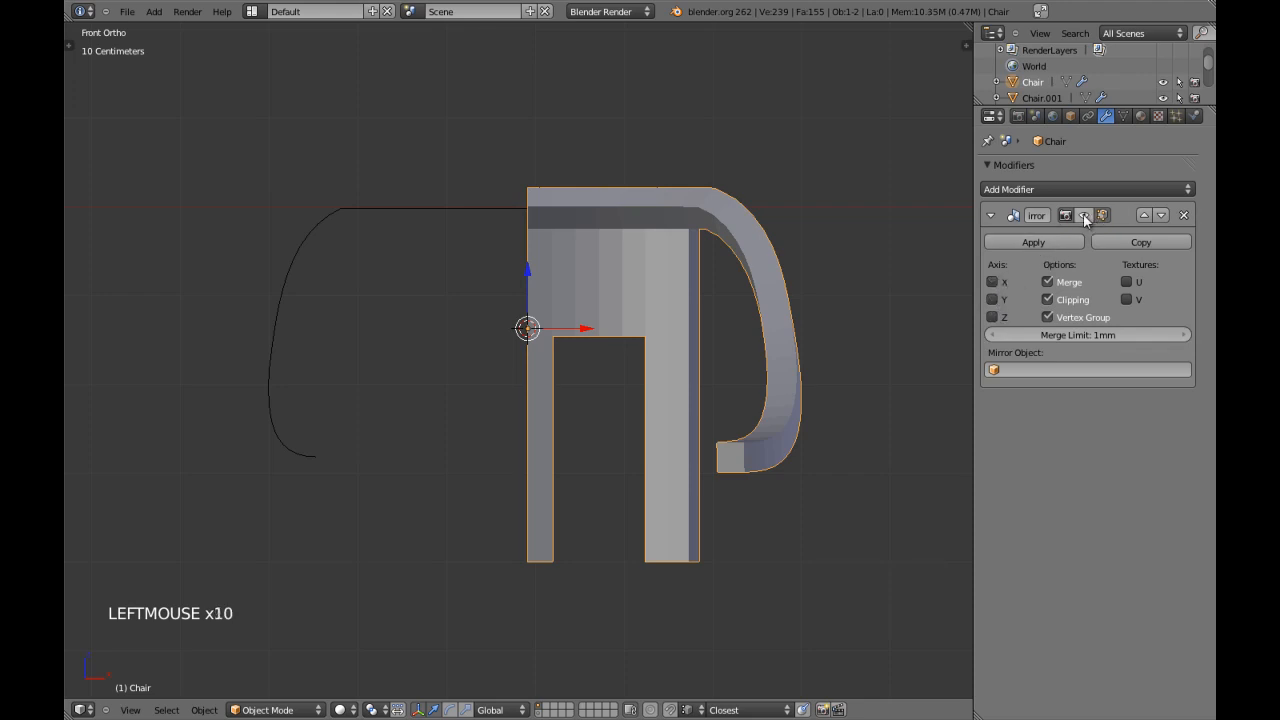
pyautogui.click(993, 282)
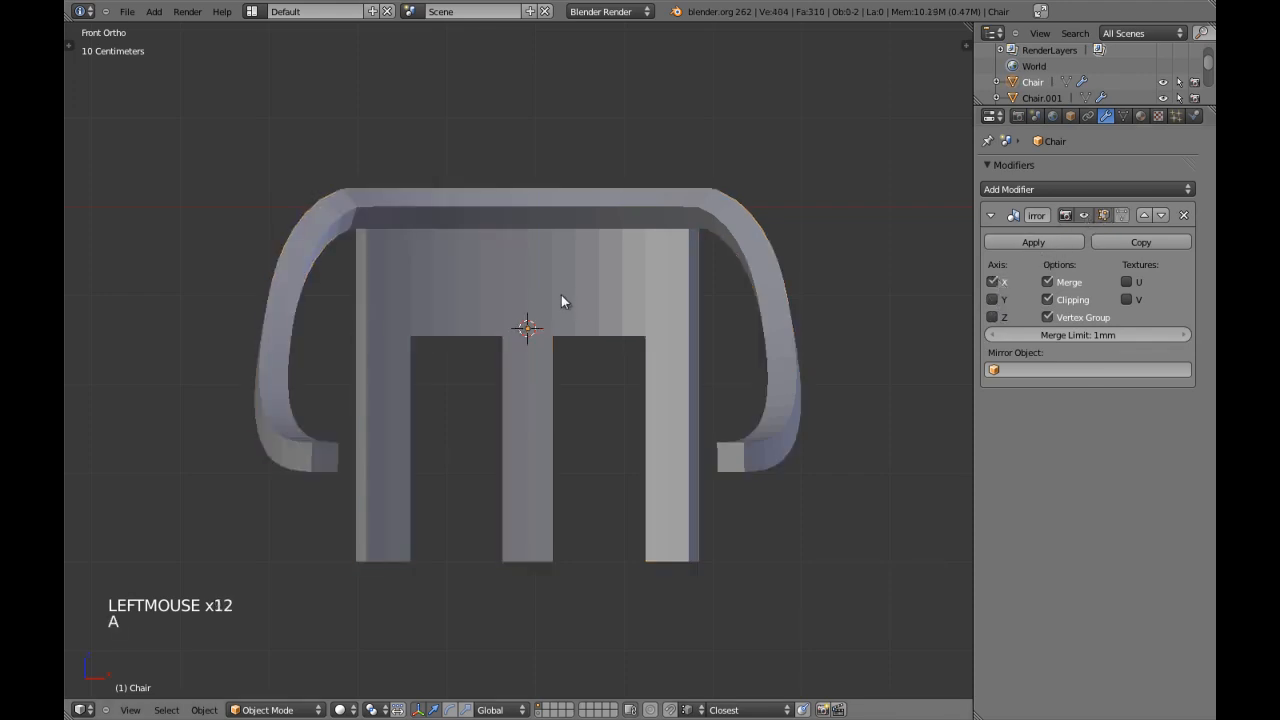
# Open the chair mesh in Edit Mode with face selection active and nothing selected.
pyautogui.press('a')
pyautogui.scroll(-3, 611, 311)
pyautogui.rightClick(620, 337)
pyautogui.press('Tab')
pyautogui.scroll(2, 583, 391)
pyautogui.press('a')
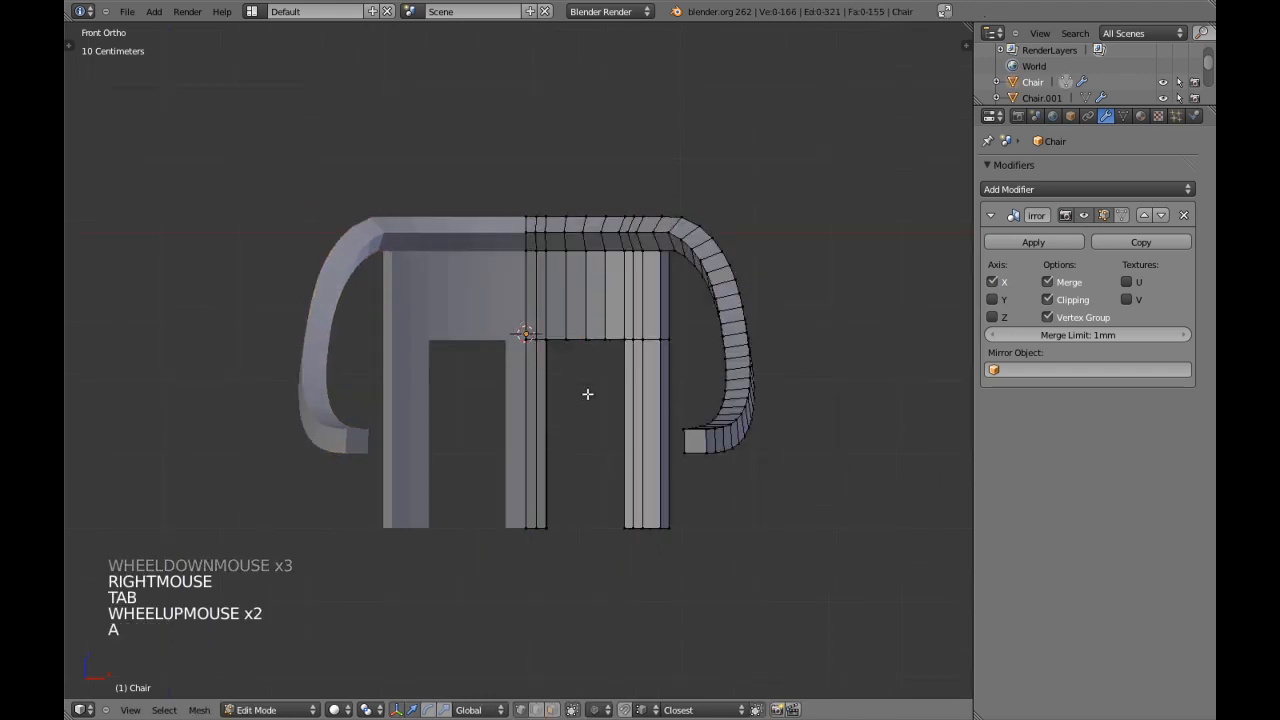
pyautogui.scroll(2, 594, 394)
pyautogui.keyDown('shift'); pyautogui.moveTo(594, 394); pyautogui.dragTo(562, 364, button='middle'); pyautogui.keyUp('shift')
pyautogui.scroll(2, 546, 366)
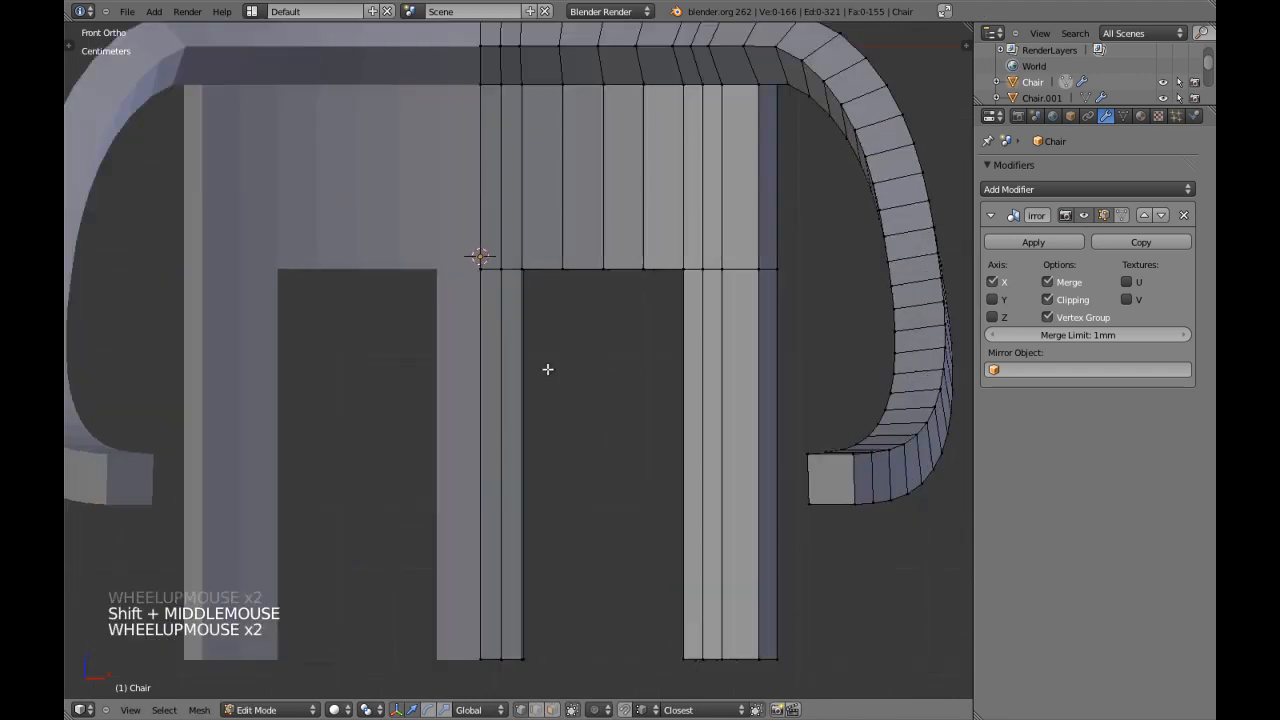
pyautogui.hotkey('ctrl', 'Tab')
pyautogui.click(515, 423)
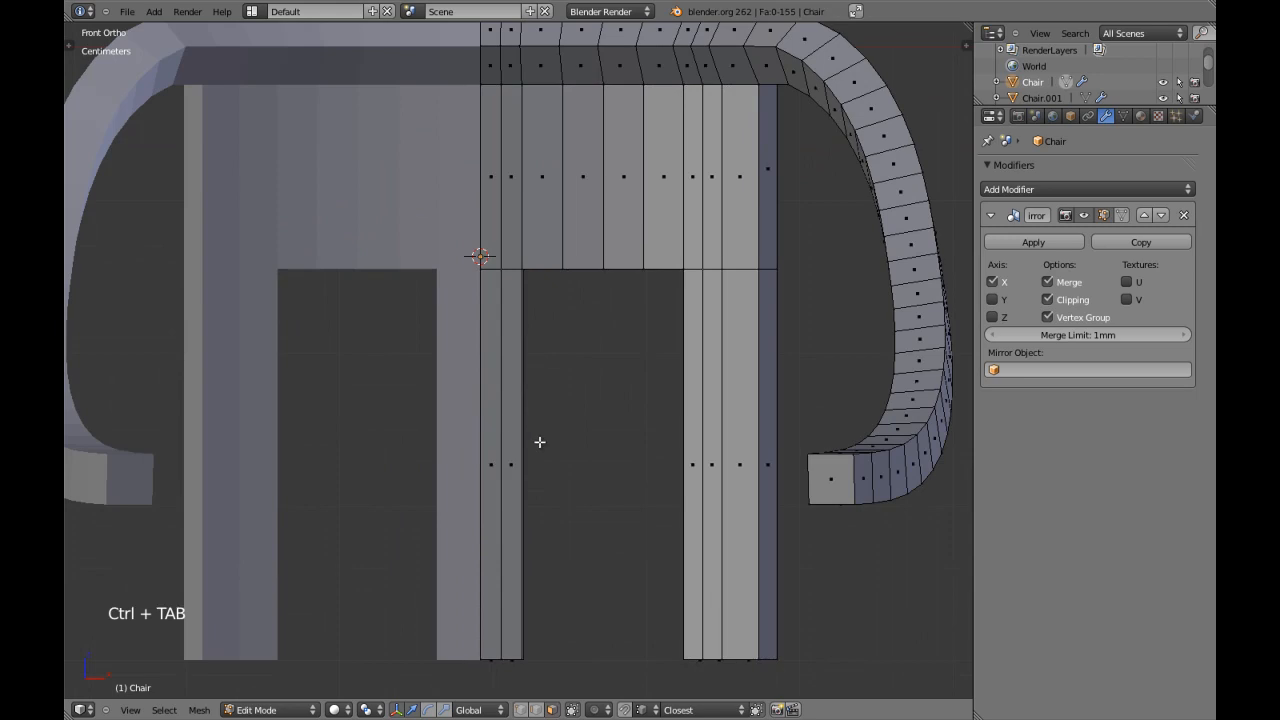
# Box-select the outer strip of faces on the middle leg in wireframe and delete them.
pyautogui.keyDown('shift'); pyautogui.moveTo(531, 434); pyautogui.dragTo(533, 404, button='middle'); pyautogui.keyUp('shift')
pyautogui.press('z')
pyautogui.press('b')
pyautogui.moveTo(571, 628)
pyautogui.mouseDown()
pyautogui.moveTo(569, 586)
pyautogui.moveTo(486, 389)
pyautogui.mouseUp()
pyautogui.press('z')
pyautogui.press('x')
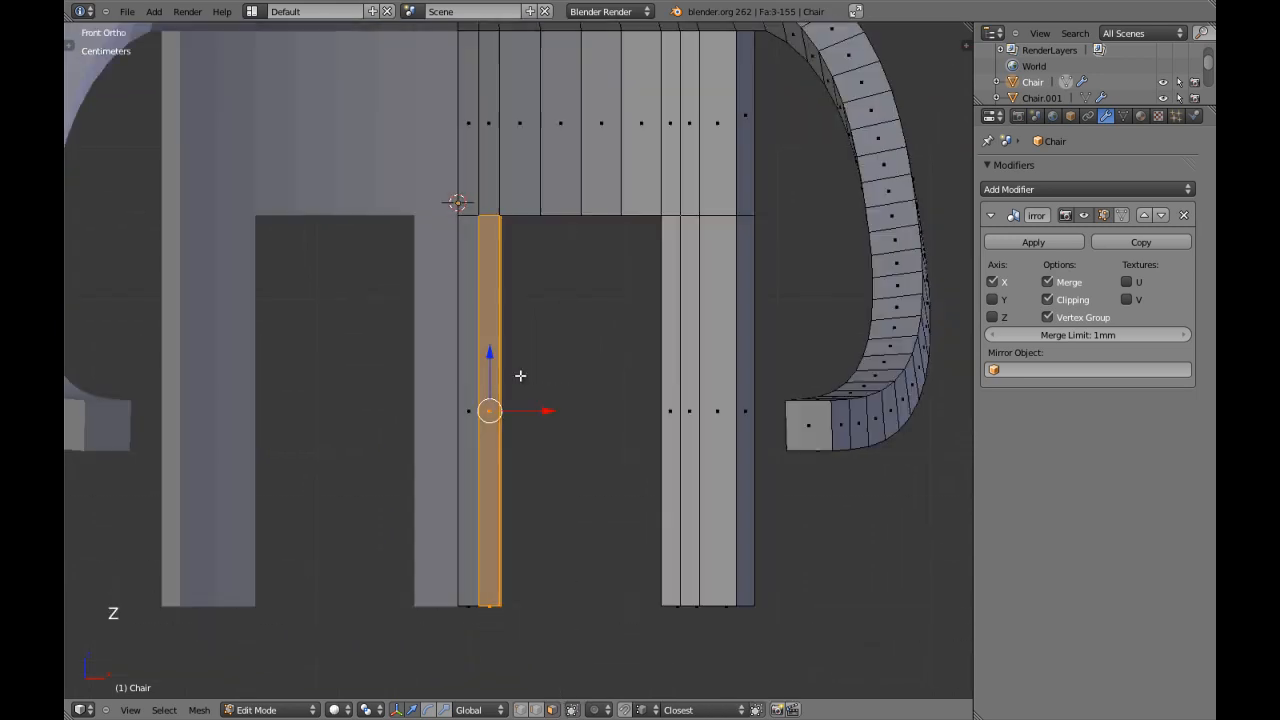
pyautogui.click(480, 374)
# Select the front, bottom and back faces of the outer leg's inner strip and delete them.
pyautogui.press('z')
pyautogui.moveTo(551, 365)
pyautogui.keyDown('shift'); pyautogui.mouseDown(button='middle')
pyautogui.moveTo(566, 380)
pyautogui.moveTo(563, 329)
pyautogui.moveTo(620, 420)
pyautogui.moveTo(654, 334)
pyautogui.mouseUp(button='middle'); pyautogui.keyUp('shift')
pyautogui.press('z')
pyautogui.rightClick(633, 341)
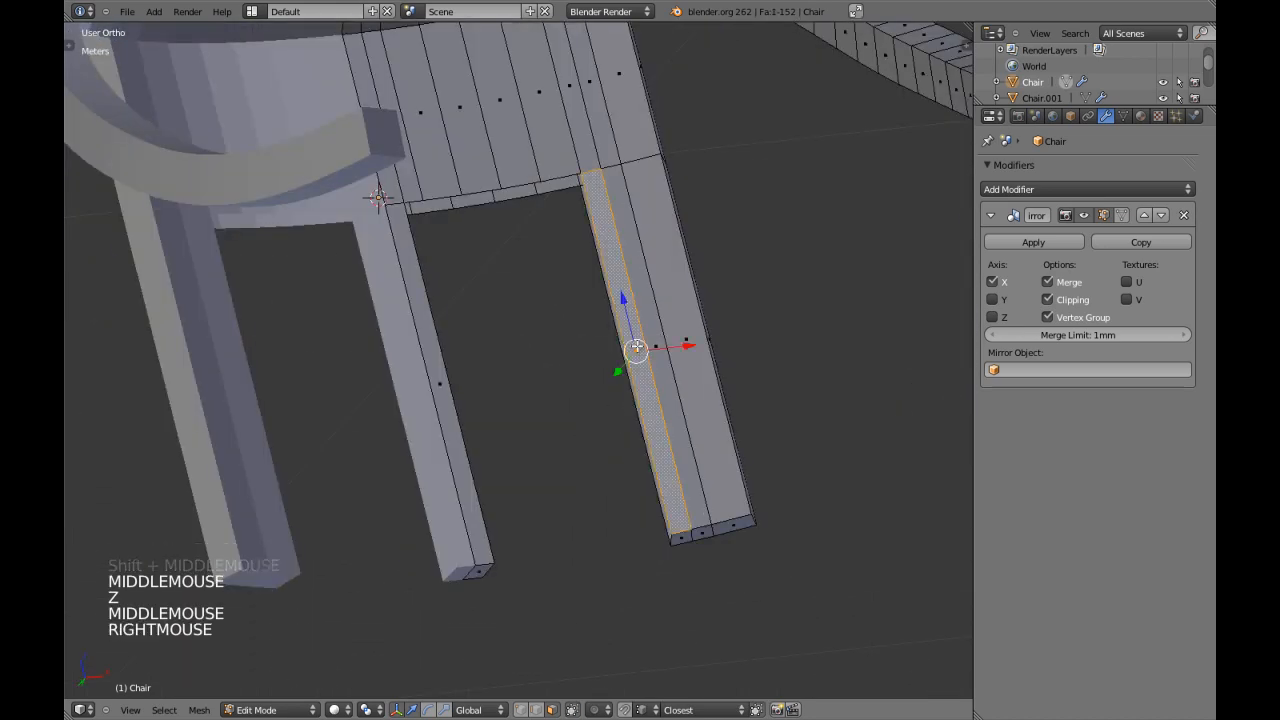
pyautogui.keyDown('shift'); pyautogui.rightClick(683, 537); pyautogui.keyUp('shift')
pyautogui.moveTo(683, 537); pyautogui.dragTo(640, 290, button='middle')
pyautogui.keyDown('shift'); pyautogui.rightClick(635, 311); pyautogui.keyUp('shift')
pyautogui.press('x')
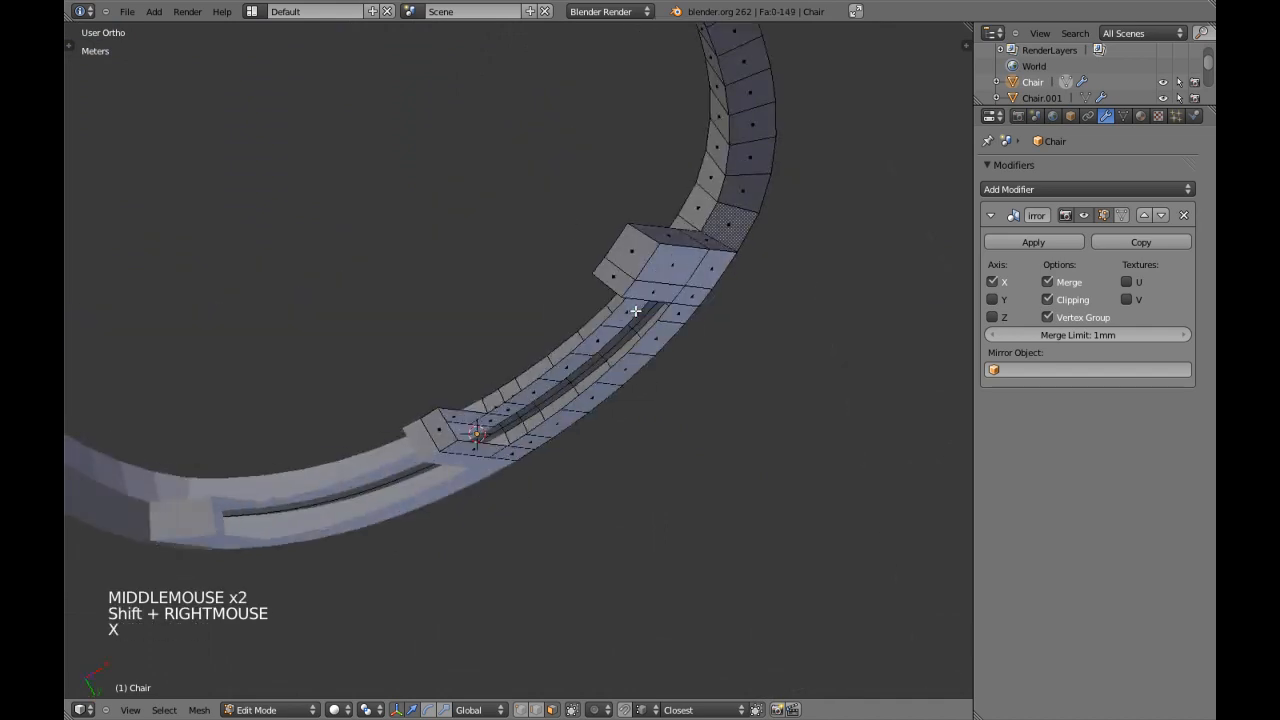
# Examine the mirrored chair's narrowed legs from the front in Object Mode, then reopen the mesh for editing.
pyautogui.press('KP_1')
pyautogui.scroll(-2, 630, 316)
pyautogui.press('Tab')
pyautogui.scroll(-5, 628, 318)
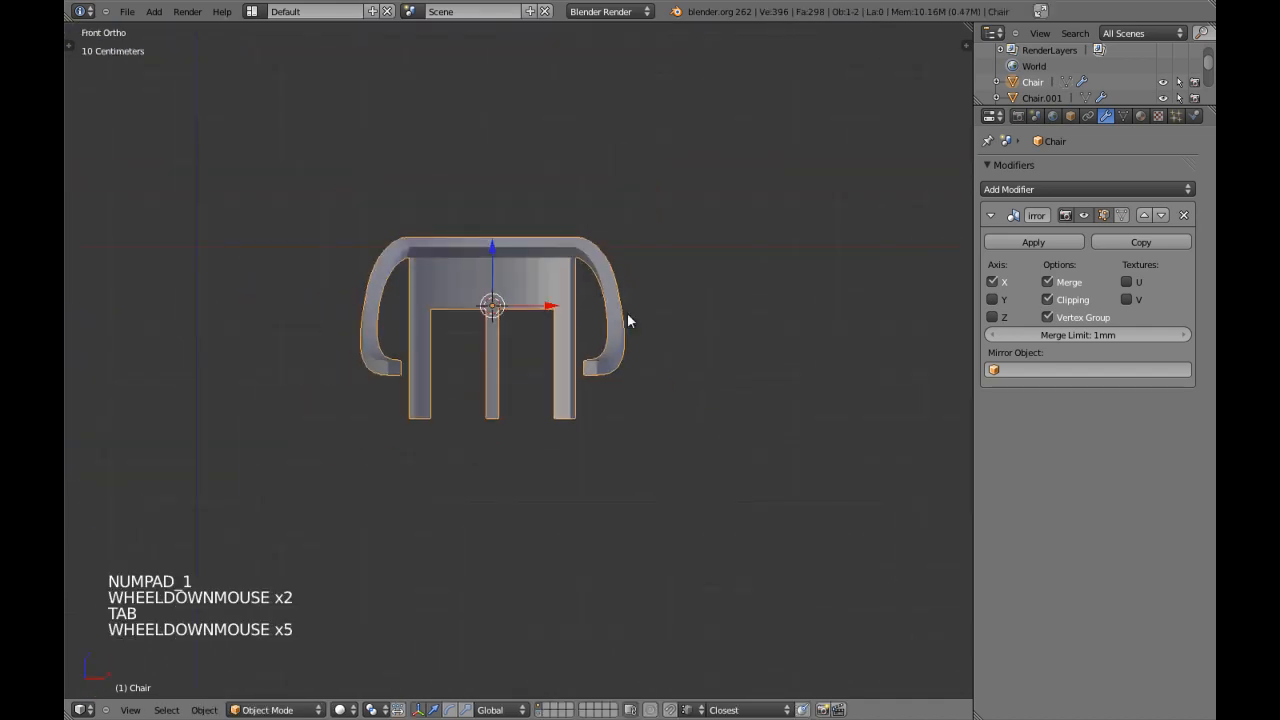
pyautogui.press('a')
pyautogui.scroll(1, 574, 307)
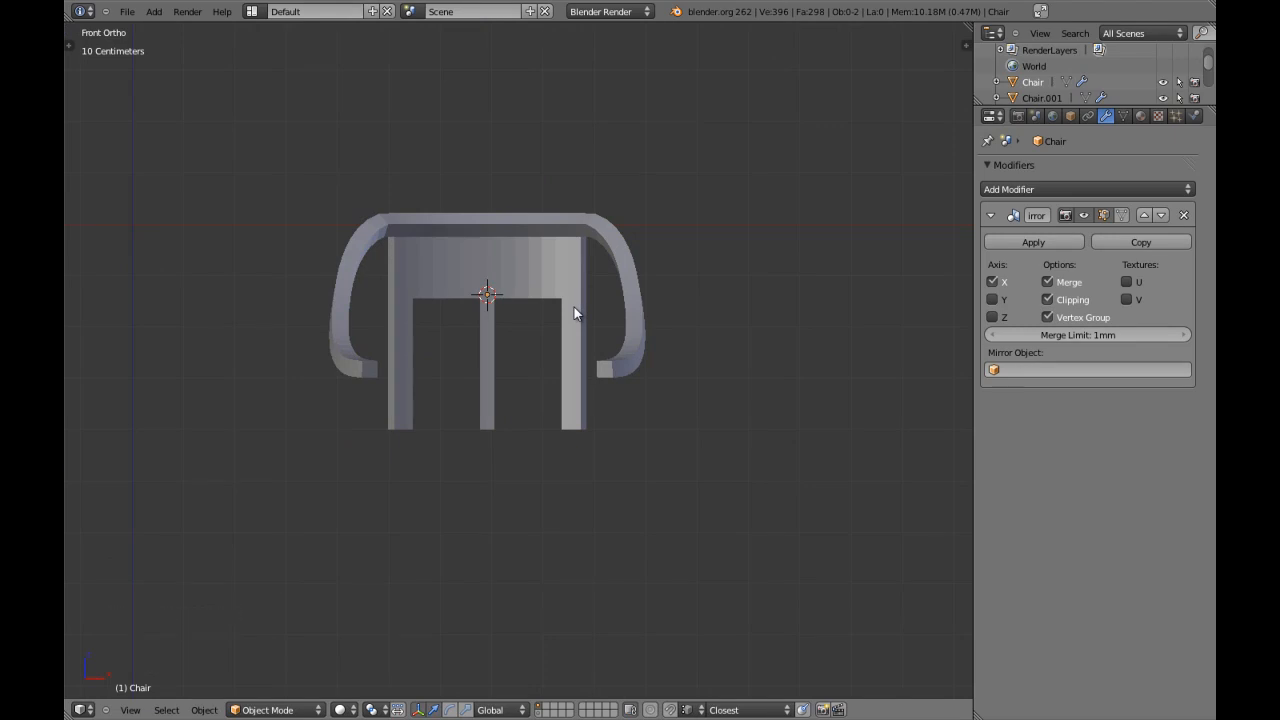
pyautogui.rightClick(574, 307)
pyautogui.press('Tab')
pyautogui.scroll(3, 574, 307)
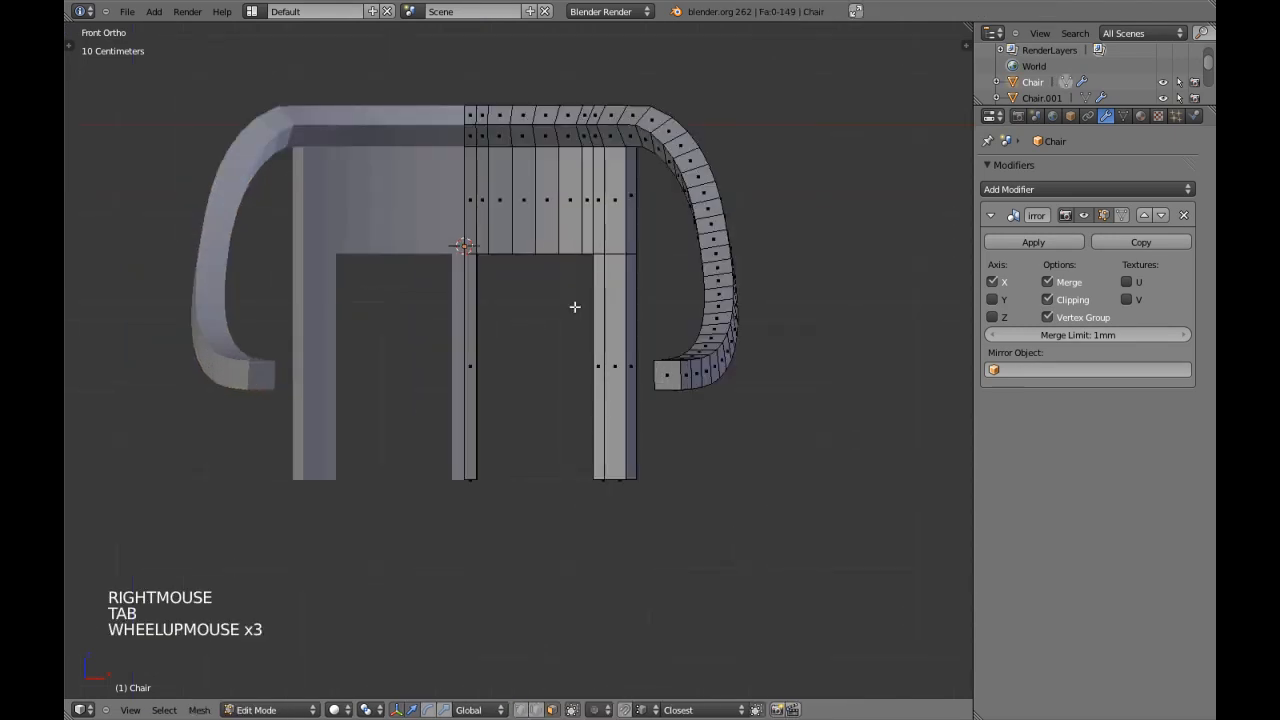
# Select the front and back edges around the opening between middle and outer leg and close the gap between them with faces.
pyautogui.press('a')
pyautogui.press('a')
pyautogui.moveTo(559, 350)
pyautogui.keyDown('shift'); pyautogui.mouseDown(button='middle')
pyautogui.moveTo(556, 213)
pyautogui.moveTo(500, 190)
pyautogui.moveTo(460, 206)
pyautogui.moveTo(537, 257)
pyautogui.moveTo(466, 434)
pyautogui.moveTo(515, 478)
pyautogui.moveTo(499, 463)
pyautogui.mouseUp(button='middle'); pyautogui.keyUp('shift')
pyautogui.scroll(2, 556, 213)
pyautogui.hotkey('ctrl', 'Tab')
pyautogui.click(537, 206)
pyautogui.keyDown('alt'); pyautogui.keyDown('shift'); pyautogui.rightClick(515, 177); pyautogui.keyUp('shift'); pyautogui.keyUp('alt')
pyautogui.press('z')
pyautogui.press('z')
pyautogui.scroll(3, 537, 257)
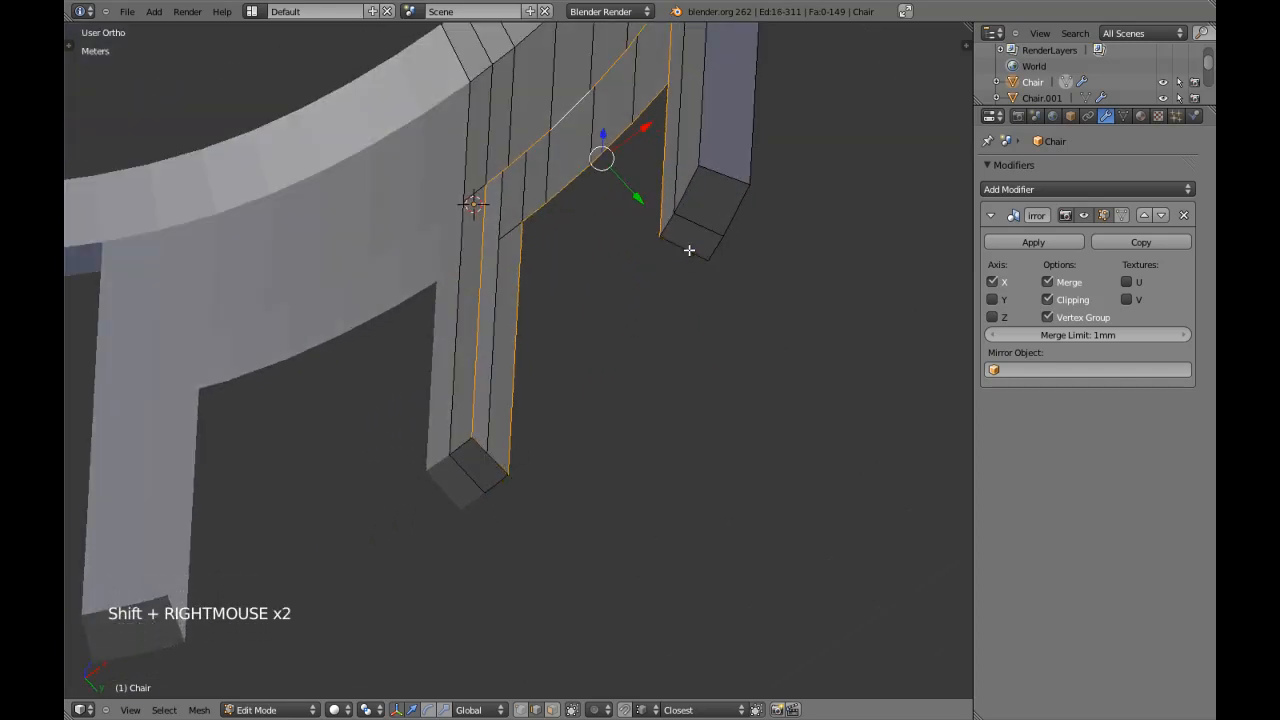
pyautogui.hotkey('ctrl', 'alt', 'b')
pyautogui.scroll(-2, 675, 258)
pyautogui.moveTo(583, 251); pyautogui.dragTo(617, 307, button='middle')
pyautogui.scroll(-4, 626, 331)
pyautogui.moveTo(575, 391); pyautogui.dragTo(607, 237, button='middle')
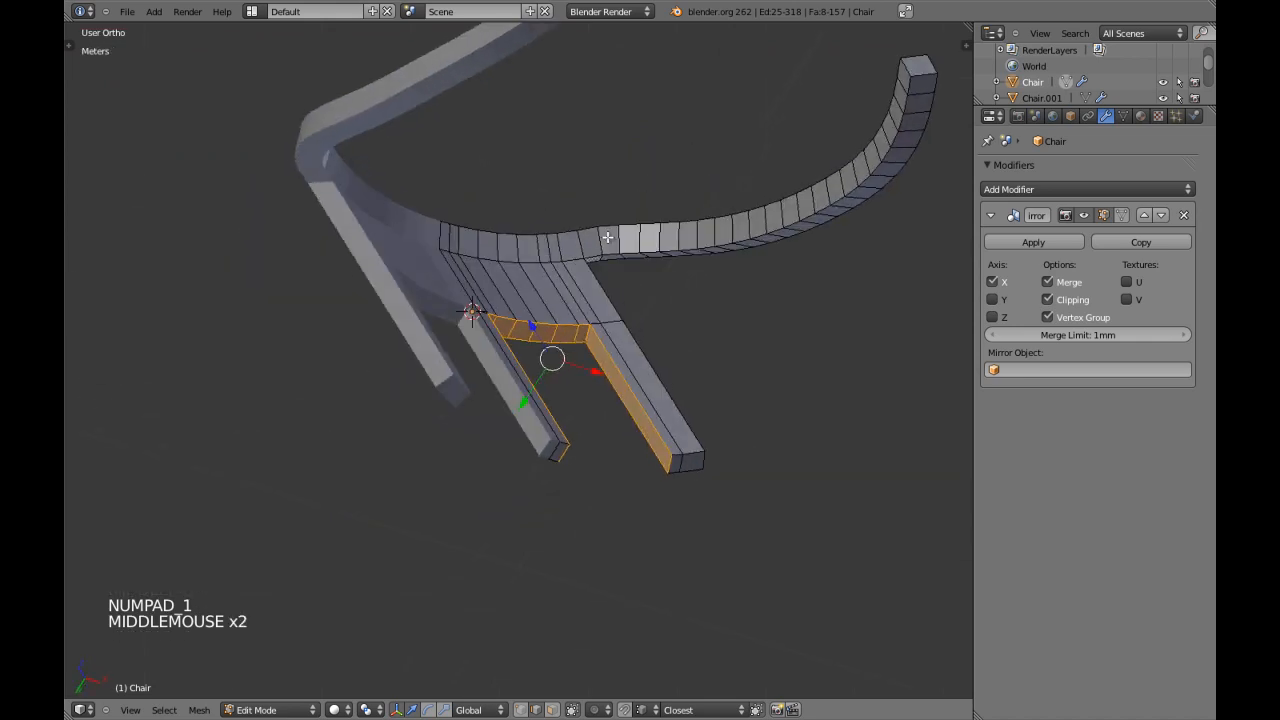
# Add two horizontal edge loops across the backrest panel between the top rail and the legs.
pyautogui.press('KP_1')
pyautogui.press('a')
pyautogui.press('a')
pyautogui.rightClick(594, 238)
pyautogui.press('a')
pyautogui.press('a')
pyautogui.press('a')
pyautogui.press('a')
pyautogui.keyDown('shift'); pyautogui.moveTo(606, 238); pyautogui.dragTo(591, 289, button='middle'); pyautogui.keyUp('shift')
pyautogui.hotkey('ctrl', 'r')
pyautogui.click(616, 290)
# Select each new horizontal backrest loop in edge select mode and scale it separately.
pyautogui.press('a')
pyautogui.scroll(2, 594, 294)
pyautogui.hotkey('ctrl', 'Tab')
pyautogui.click(594, 289)
pyautogui.keyDown('alt'); pyautogui.keyDown('shift'); pyautogui.rightClick(571, 229); pyautogui.keyUp('shift'); pyautogui.keyUp('alt')
pyautogui.press('s')
pyautogui.click(571, 227)
# Select both horizontal backrest loops together and spread them apart by scaling along the Z axis.
pyautogui.press('a')
pyautogui.keyDown('alt'); pyautogui.keyDown('shift'); pyautogui.rightClick(575, 287); pyautogui.keyUp('shift'); pyautogui.keyUp('alt')
pyautogui.press('s')
pyautogui.click(573, 287)
pyautogui.press('a')
pyautogui.keyDown('alt'); pyautogui.keyDown('shift'); pyautogui.rightClick(585, 288); pyautogui.keyUp('shift'); pyautogui.keyUp('alt')
pyautogui.keyDown('alt'); pyautogui.keyDown('shift'); pyautogui.rightClick(593, 240); pyautogui.keyUp('shift'); pyautogui.keyUp('alt')
pyautogui.press('z')
pyautogui.press('z')
pyautogui.press('s')
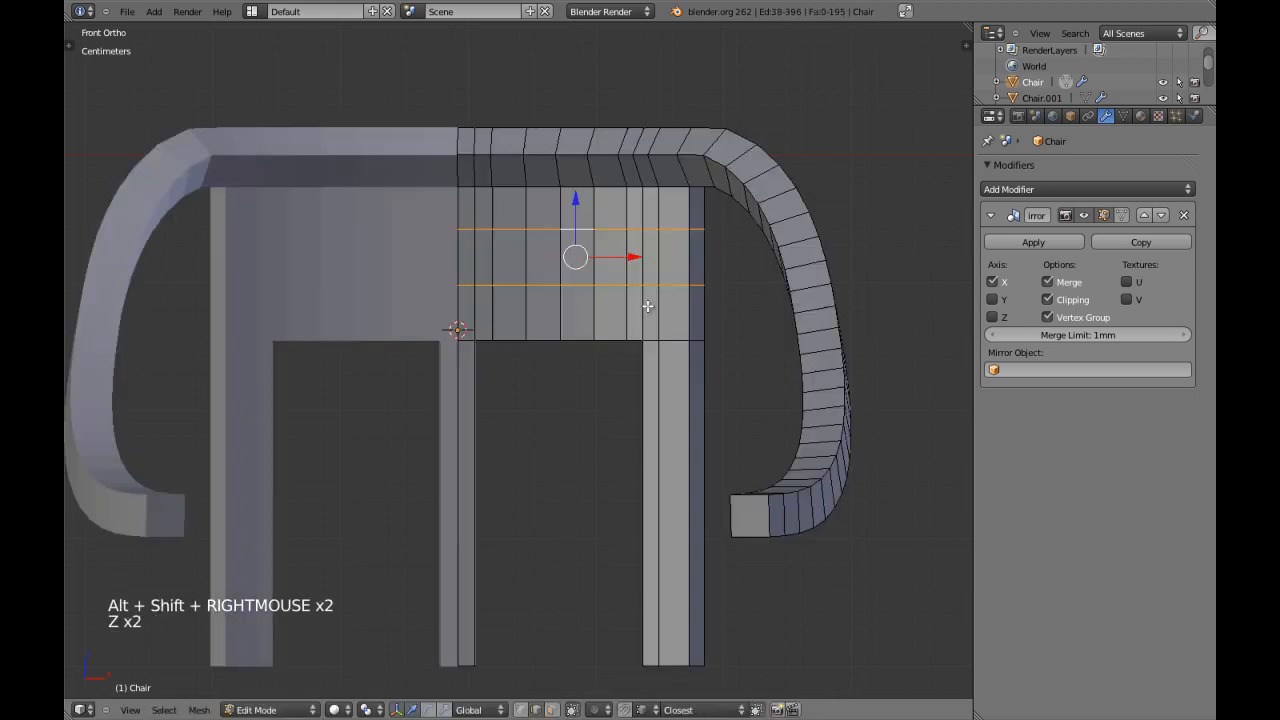
pyautogui.press('z')
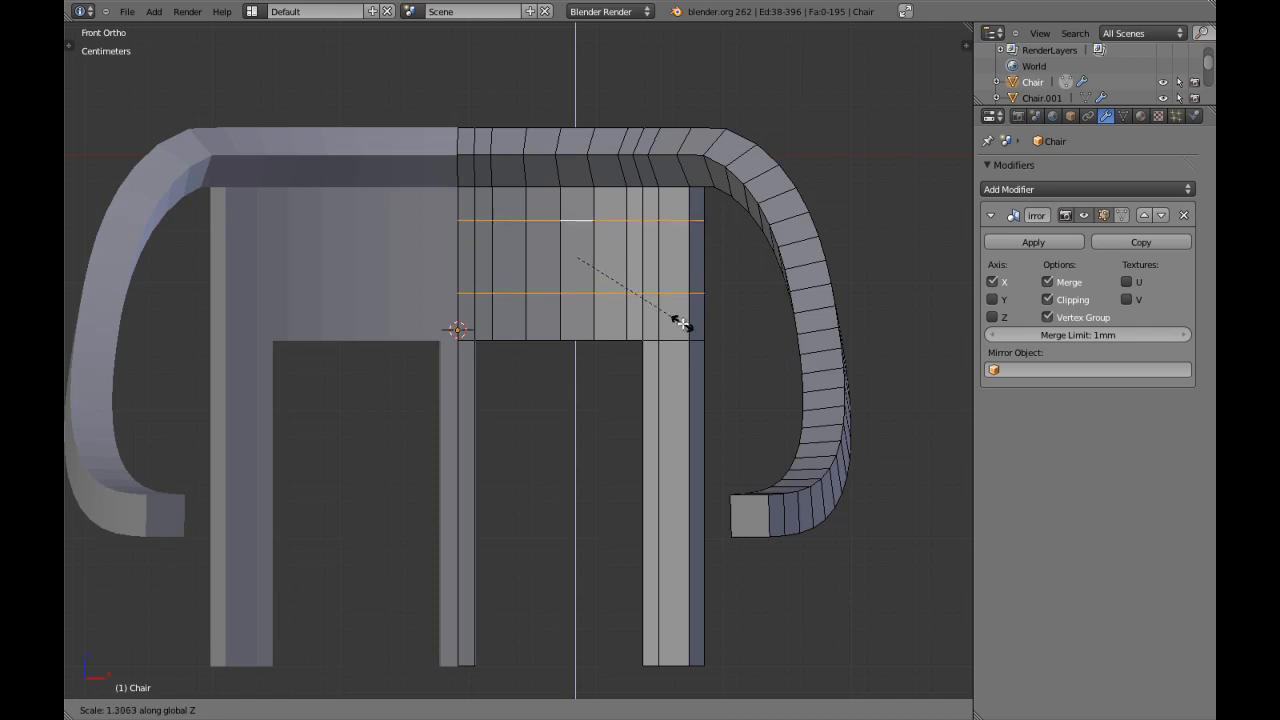
# Delete the front and back faces between the two horizontal backrest loops, keeping the faces on the outer leg.
pyautogui.keyDown('shift'); pyautogui.click(680, 321); pyautogui.keyUp('shift')
pyautogui.press('a')
pyautogui.hotkey('ctrl', 'Tab')
pyautogui.click(645, 330)
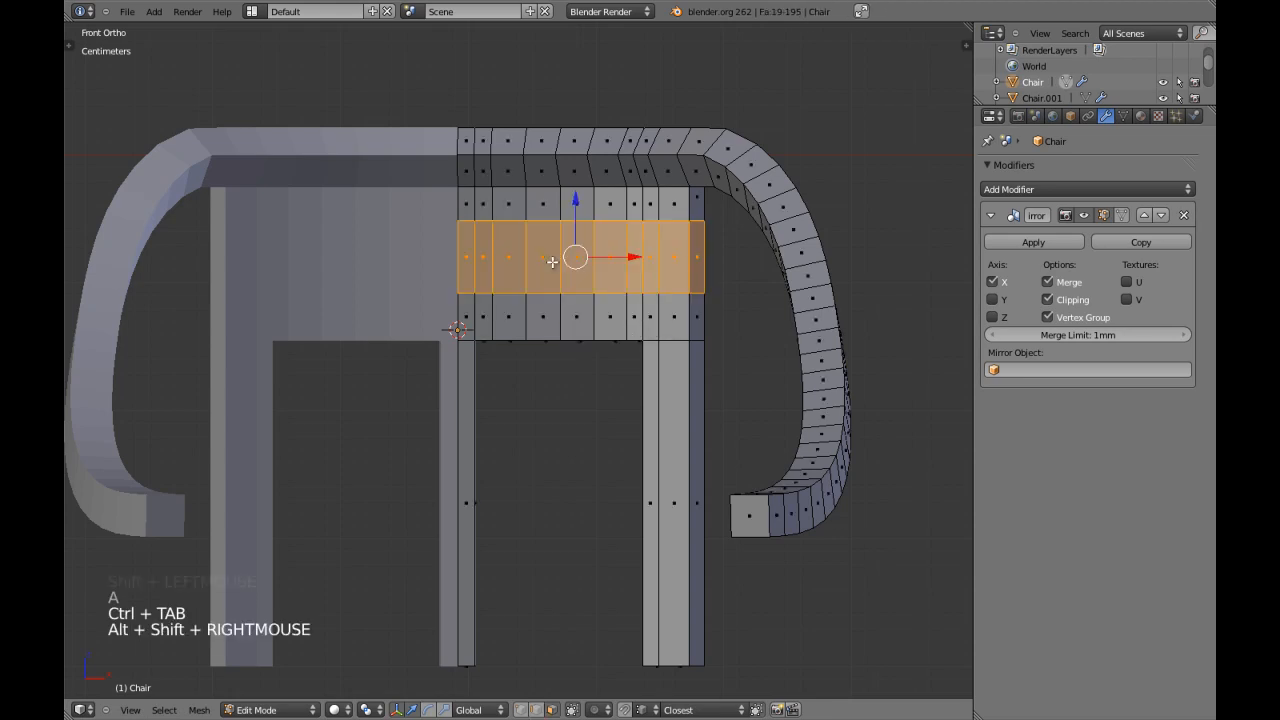
pyautogui.keyDown('alt'); pyautogui.keyDown('shift'); pyautogui.rightClick(552, 262); pyautogui.keyUp('shift'); pyautogui.keyUp('alt')
pyautogui.keyDown('shift'); pyautogui.moveTo(552, 262); pyautogui.dragTo(534, 264, button='middle'); pyautogui.keyUp('shift')
pyautogui.scroll(1, 614, 256)
pyautogui.keyDown('shift'); pyautogui.rightClick(628, 250); pyautogui.keyUp('shift')
pyautogui.moveTo(628, 250); pyautogui.dragTo(474, 297, button='middle')
pyautogui.moveTo(470, 299); pyautogui.dragTo(448, 308, button='middle')
pyautogui.keyDown('shift'); pyautogui.rightClick(455, 291); pyautogui.keyUp('shift')
pyautogui.press('z')
pyautogui.press('x')
pyautogui.moveTo(538, 267); pyautogui.dragTo(556, 300, button='middle')
pyautogui.press('z')
pyautogui.press('x')
pyautogui.click(490, 322)
pyautogui.press('KP_1')
pyautogui.scroll(-3, 560, 292)
pyautogui.press('Tab')
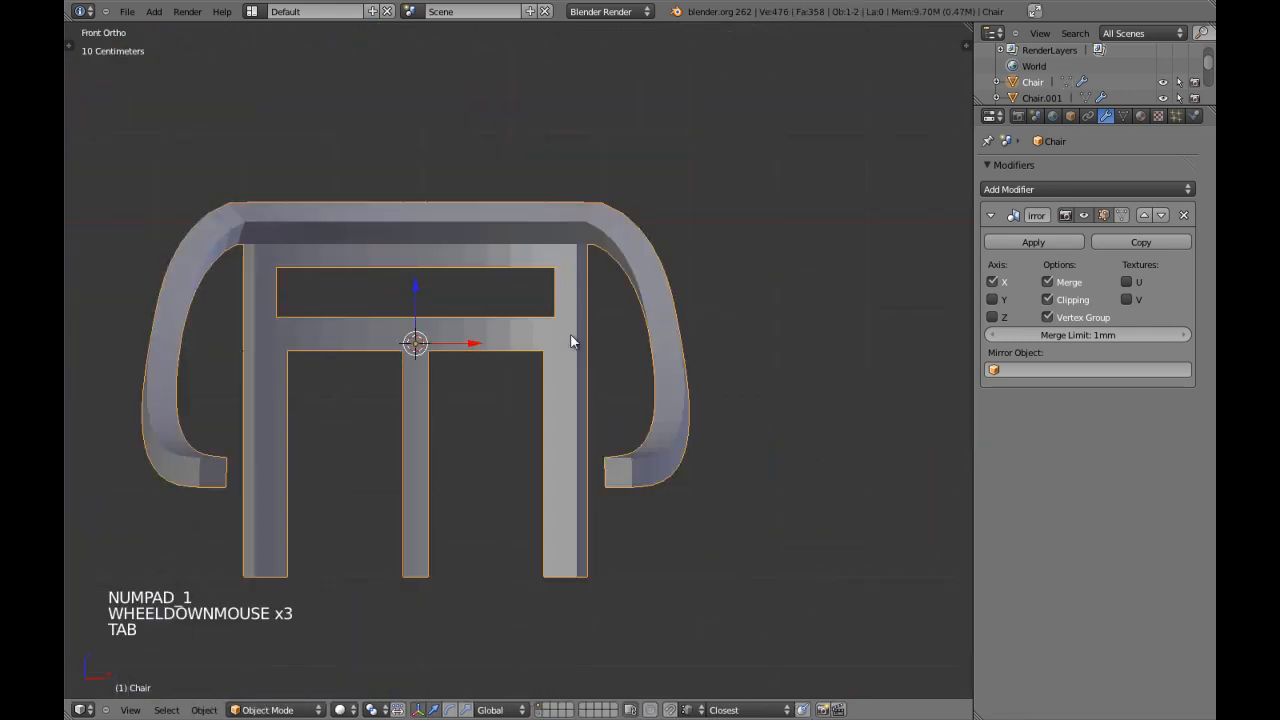
# Select the front and back edge loops around the new backrest opening and bridge them with faces.
pyautogui.scroll(-3, 569, 342)
pyautogui.scroll(2, 555, 345)
pyautogui.press('Tab')
pyautogui.scroll(4, 534, 340)
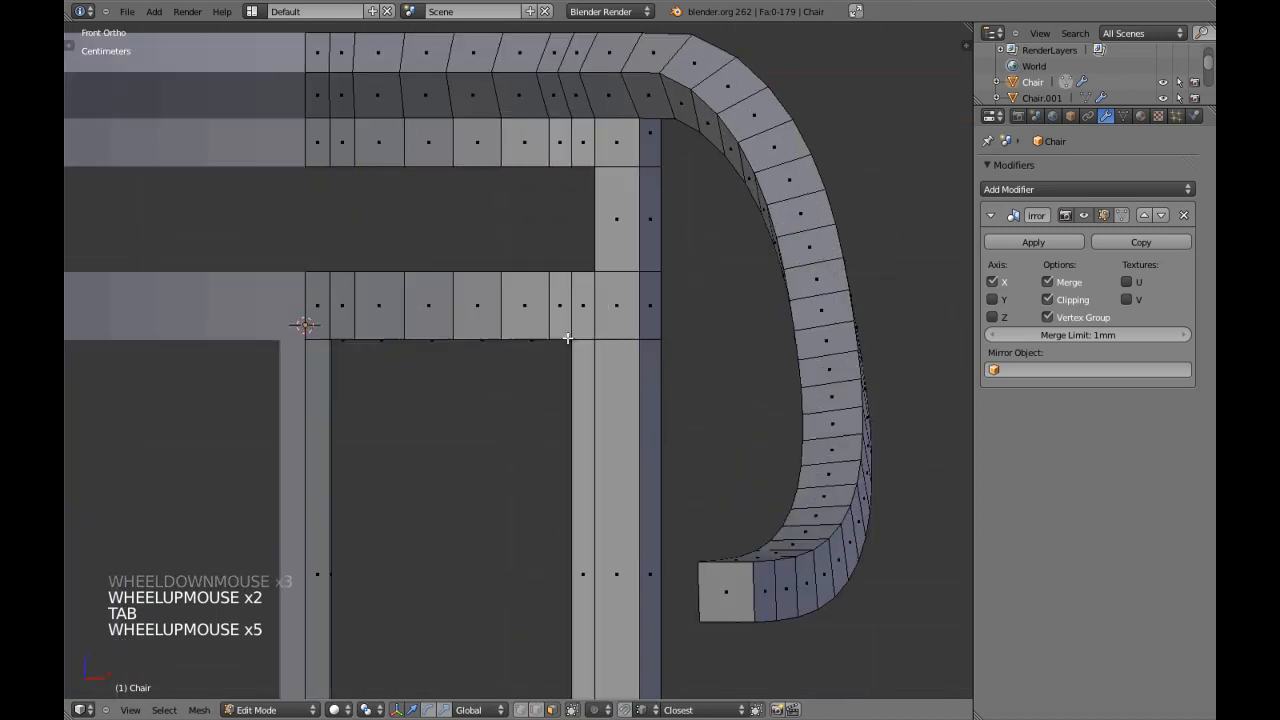
pyautogui.scroll(-3, 564, 340)
pyautogui.press('a')
pyautogui.press('a')
pyautogui.scroll(5, 560, 345)
pyautogui.keyDown('shift'); pyautogui.moveTo(566, 338); pyautogui.dragTo(549, 446, button='middle'); pyautogui.keyUp('shift')
pyautogui.hotkey('ctrl', 'Tab')
pyautogui.click(542, 432)
pyautogui.keyDown('alt'); pyautogui.keyDown('shift'); pyautogui.rightClick(563, 374); pyautogui.keyUp('shift'); pyautogui.keyUp('alt')
pyautogui.moveTo(563, 374); pyautogui.dragTo(598, 343, button='middle')
pyautogui.keyDown('alt'); pyautogui.keyDown('shift'); pyautogui.rightClick(554, 349); pyautogui.keyUp('shift'); pyautogui.keyUp('alt')
pyautogui.hotkey('ctrl', 'alt', 'b')
pyautogui.press('a')
pyautogui.scroll(-3, 592, 353)
# Save the chair scene over its existing file.
pyautogui.press('Tab')
pyautogui.hotkey('ctrl', 'w')
pyautogui.press('Tab')
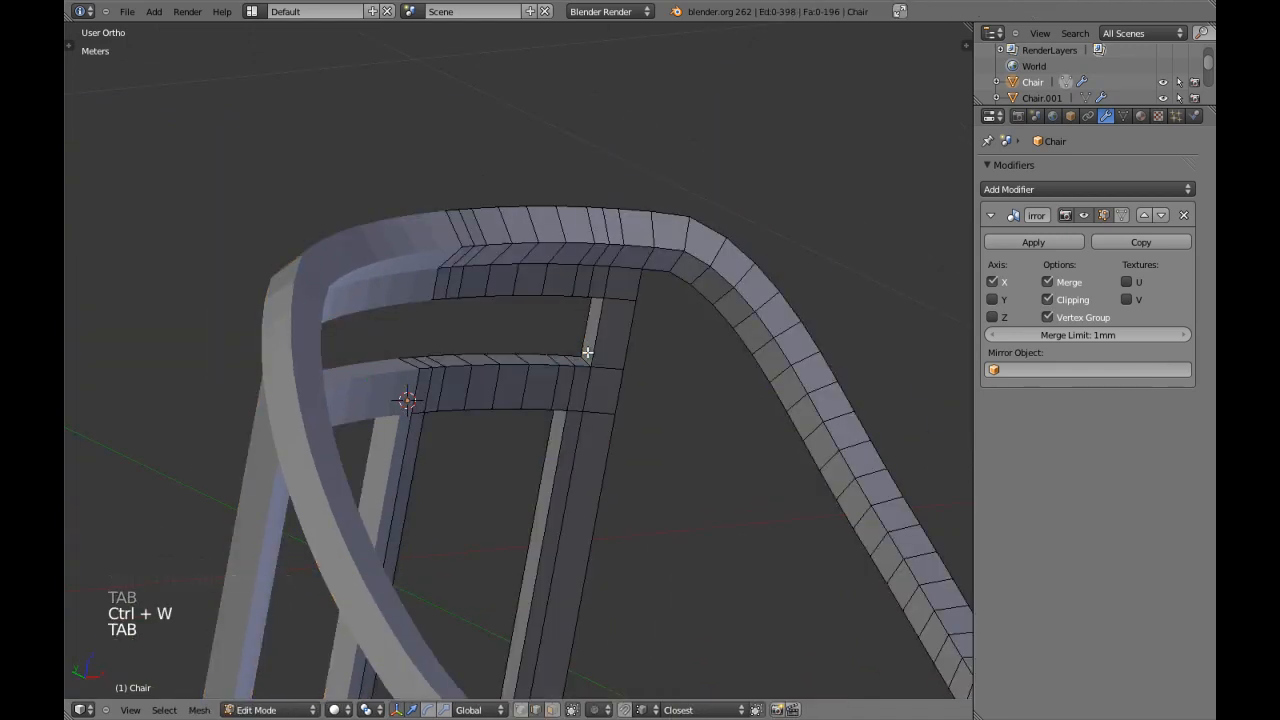
# Extrude the underside face of the armrest's front end downward to form a short front leg.
pyautogui.press('KP_1')
pyautogui.keyDown('shift'); pyautogui.moveTo(651, 419); pyautogui.dragTo(571, 381, button='middle'); pyautogui.keyUp('shift')
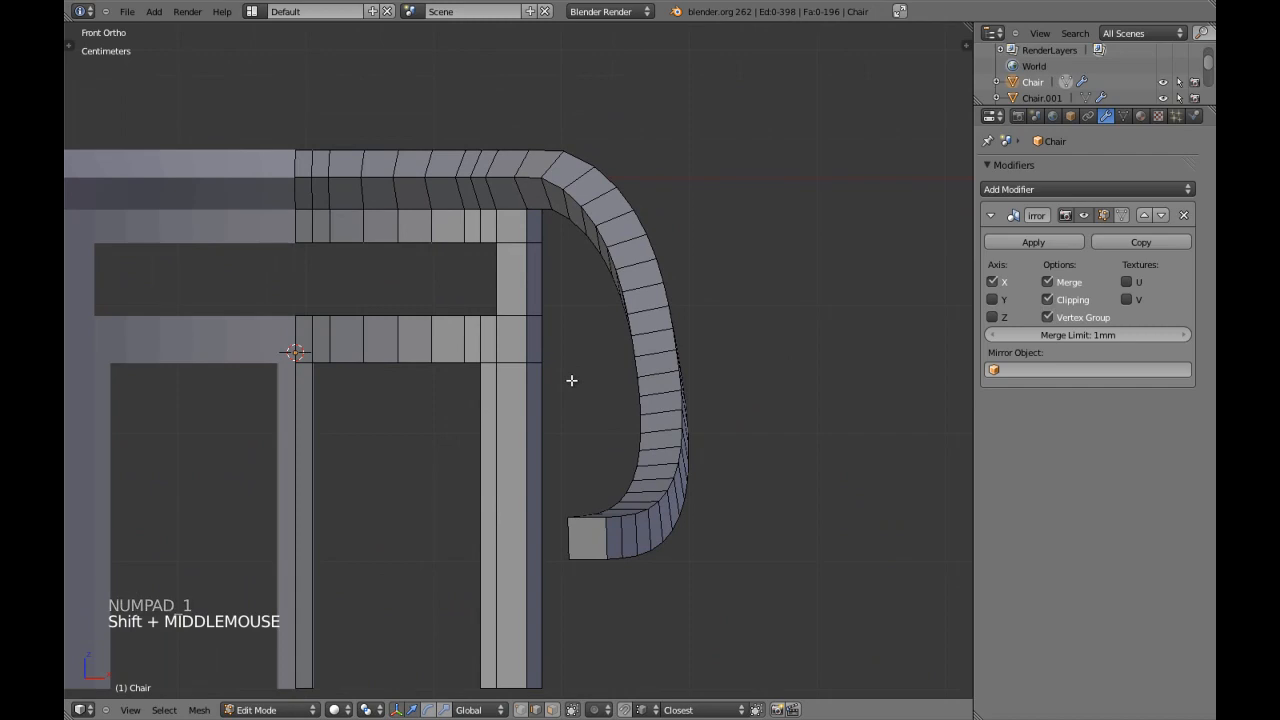
pyautogui.scroll(-4, 571, 381)
pyautogui.press('Tab')
pyautogui.press('Tab')
pyautogui.moveTo(580, 443); pyautogui.dragTo(517, 334, button='middle')
pyautogui.hotkey('ctrl', 'Tab')
pyautogui.click(515, 349)
pyautogui.press('KP_3')
pyautogui.keyDown('shift'); pyautogui.moveTo(300, 450); pyautogui.dragTo(460, 313, button='middle'); pyautogui.keyUp('shift')
pyautogui.press('e')
pyautogui.press('z')
pyautogui.press('z')
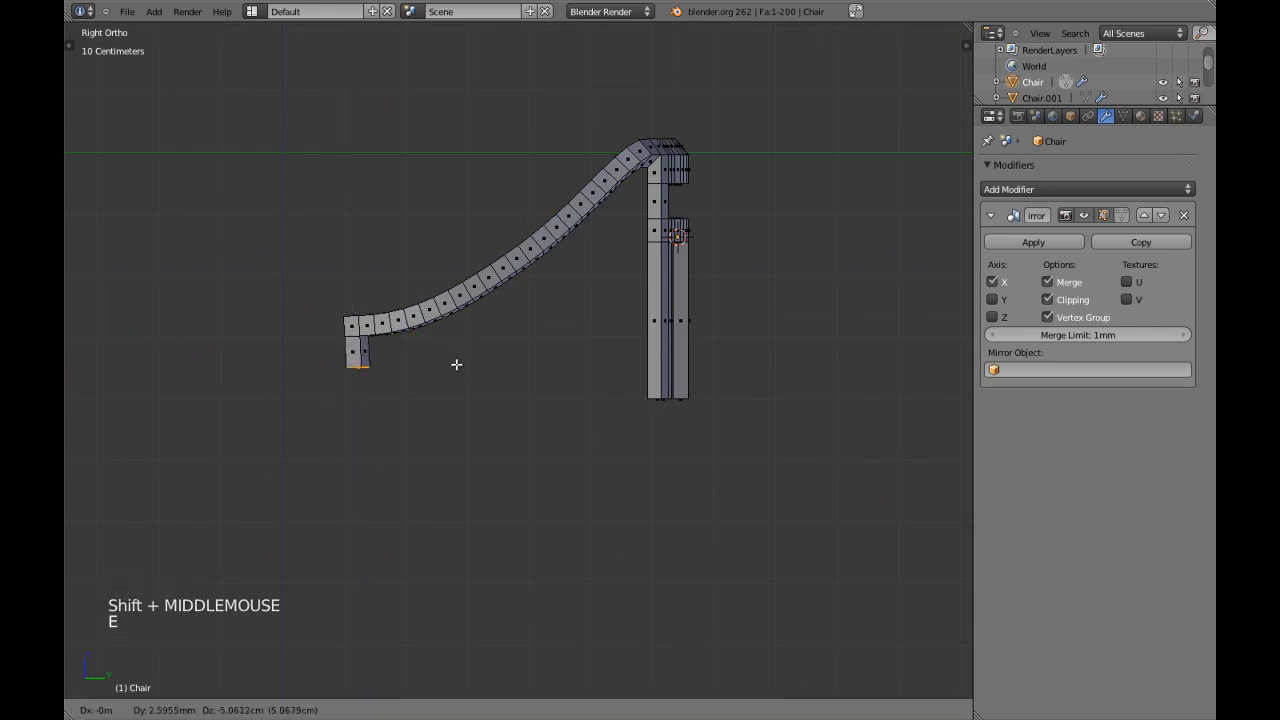
pyautogui.click(450, 386)
# Flatten the front leg's bottom face along Z and move it down level with the ends of the back legs.
pyautogui.press('s')
pyautogui.press('s')
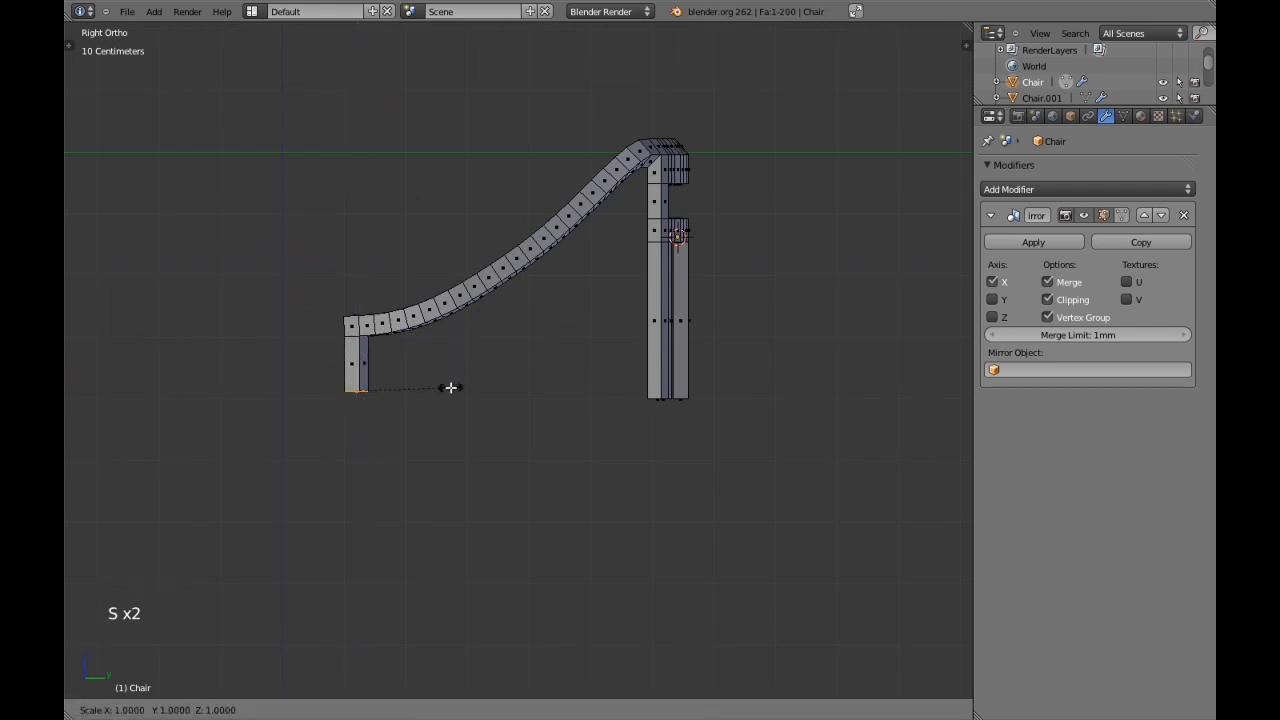
pyautogui.press('z')
pyautogui.press('g')
pyautogui.press('z')
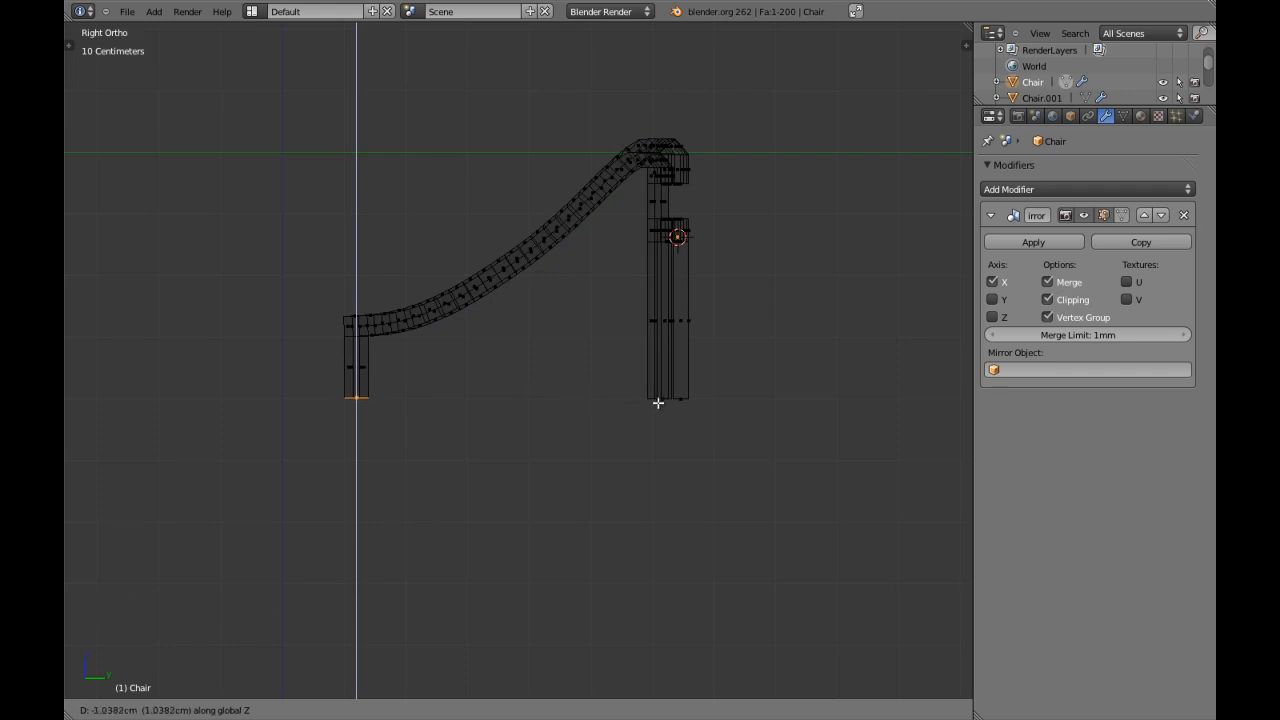
pyautogui.keyDown('ctrl'); pyautogui.click(655, 396); pyautogui.keyUp('ctrl')
pyautogui.press('z')
pyautogui.scroll(-1, 635, 396)
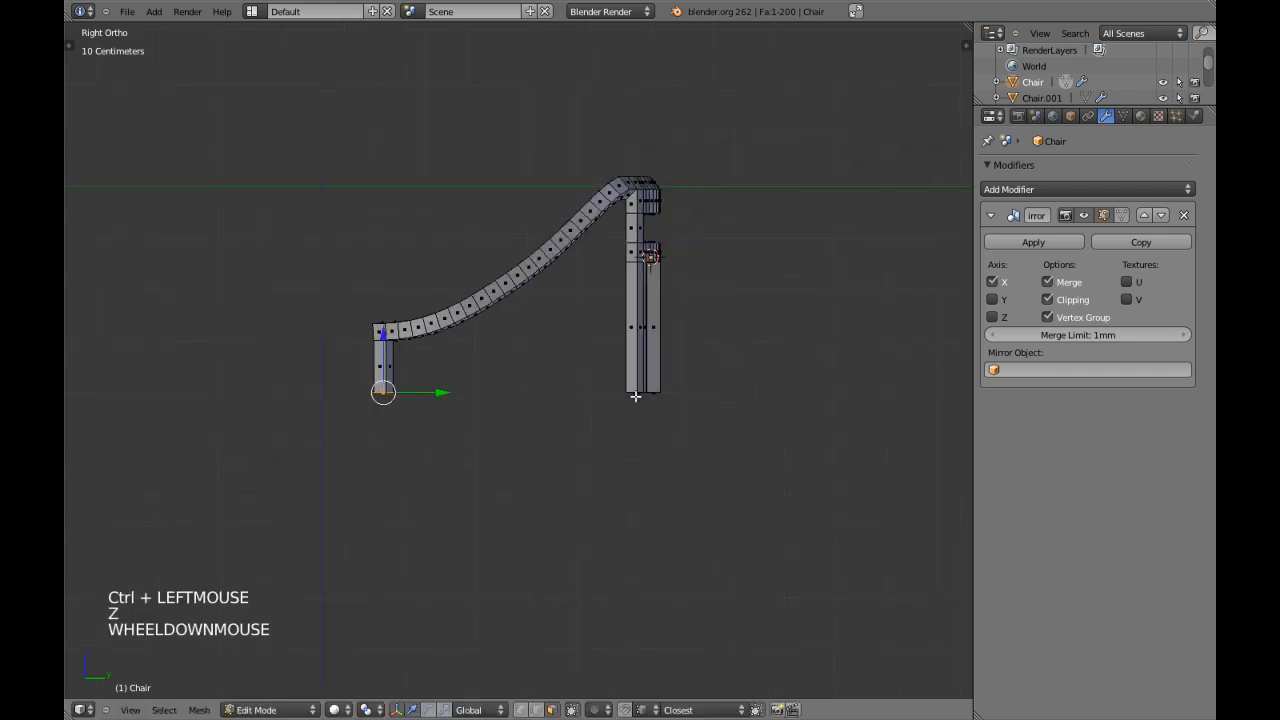
# Save over Chair.blend with the new front leg and maximize the 3D viewport.
pyautogui.press('Tab')
pyautogui.press('a')
pyautogui.press('a')
pyautogui.hotkey('ctrl', 'w')
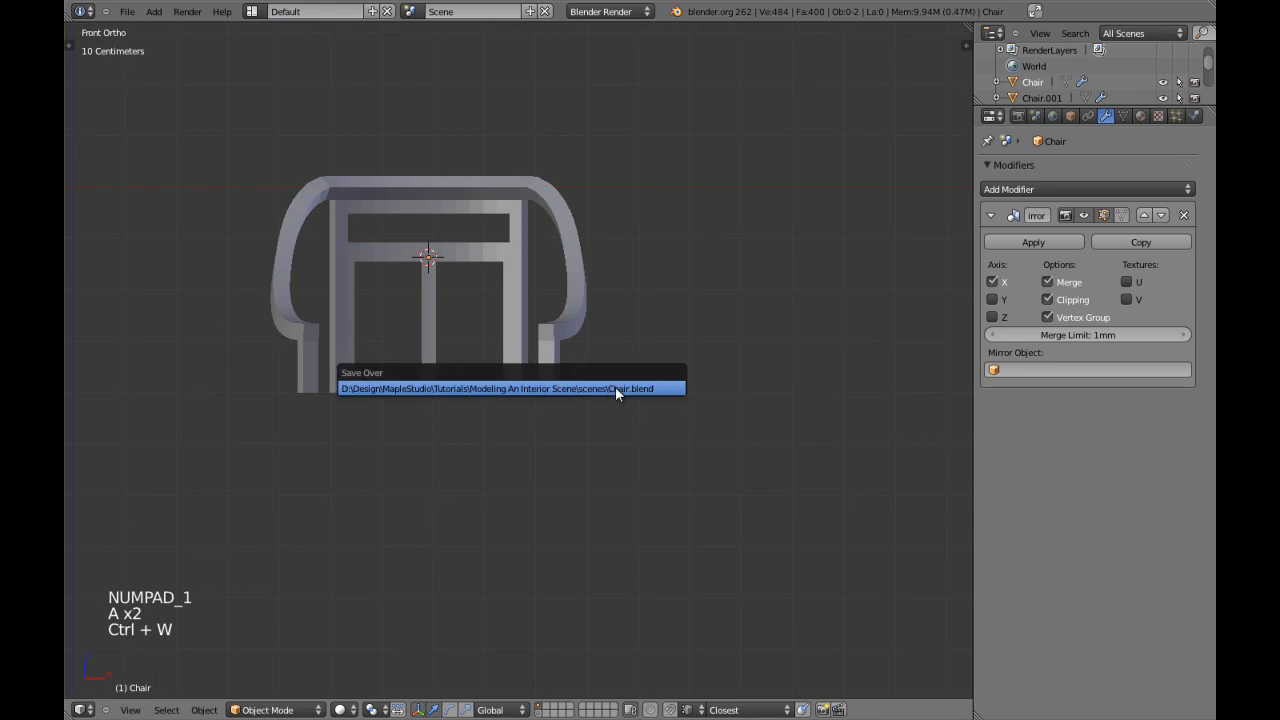
pyautogui.hotkey('shift', 'space')
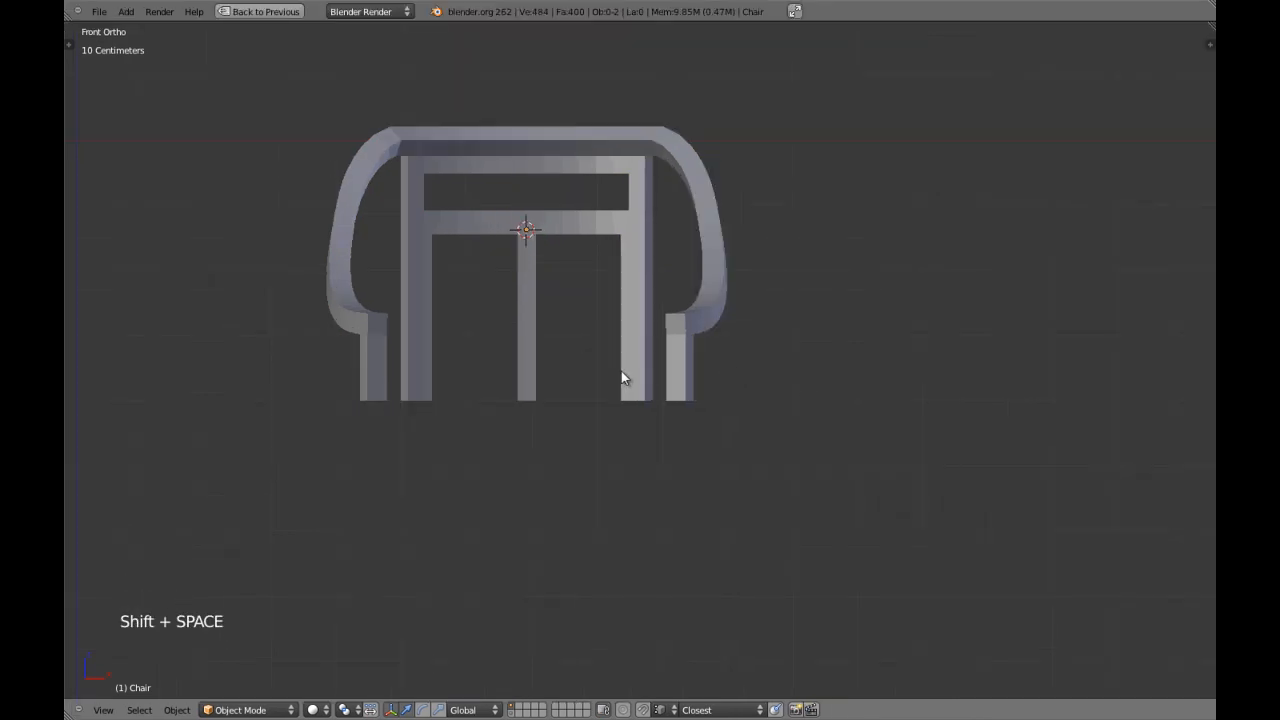
pyautogui.scroll(-4, 630, 313)
pyautogui.moveTo(630, 313); pyautogui.dragTo(468, 322, button='middle')
pyautogui.press('KP_3')
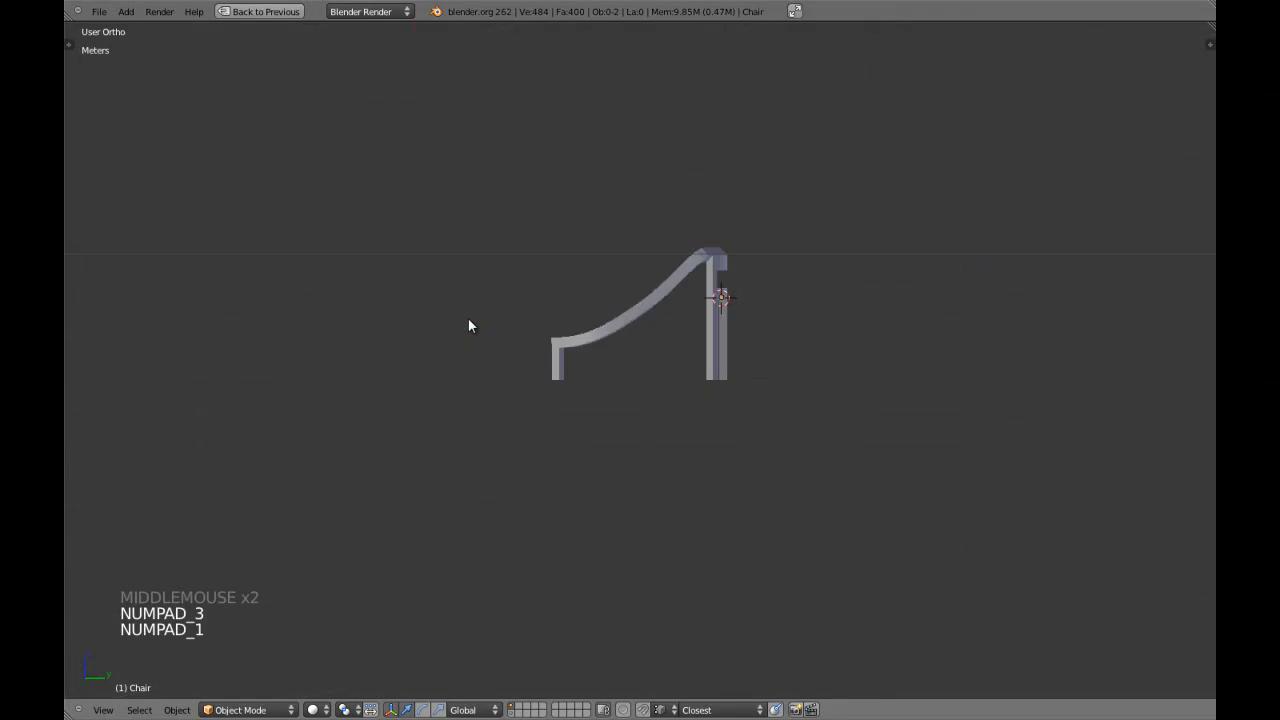
pyautogui.press('KP_1')
pyautogui.scroll(4, 646, 322)
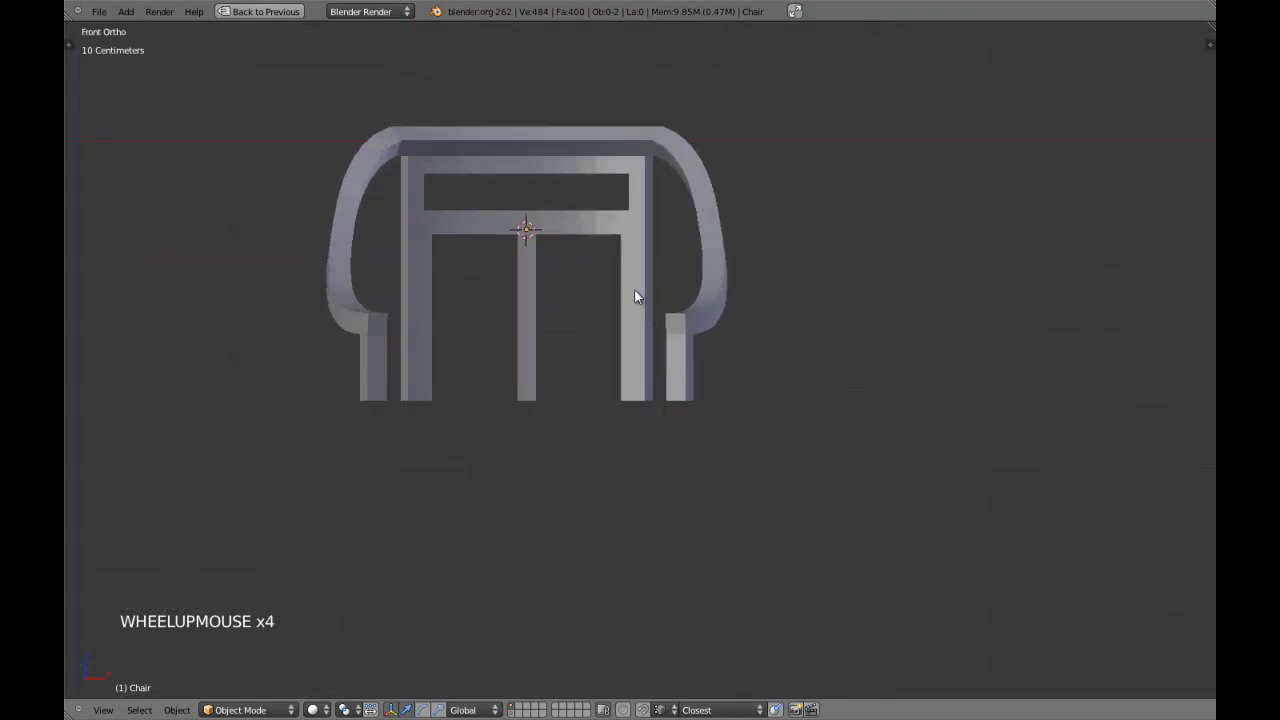
# Box-select all vertices around the backrest opening in wireframe and scale them slightly apart along the Z axis.
pyautogui.rightClick(604, 250)
pyautogui.scroll(3, 645, 378)
pyautogui.keyDown('shift'); pyautogui.moveTo(604, 255); pyautogui.dragTo(663, 430, button='middle'); pyautogui.keyUp('shift')
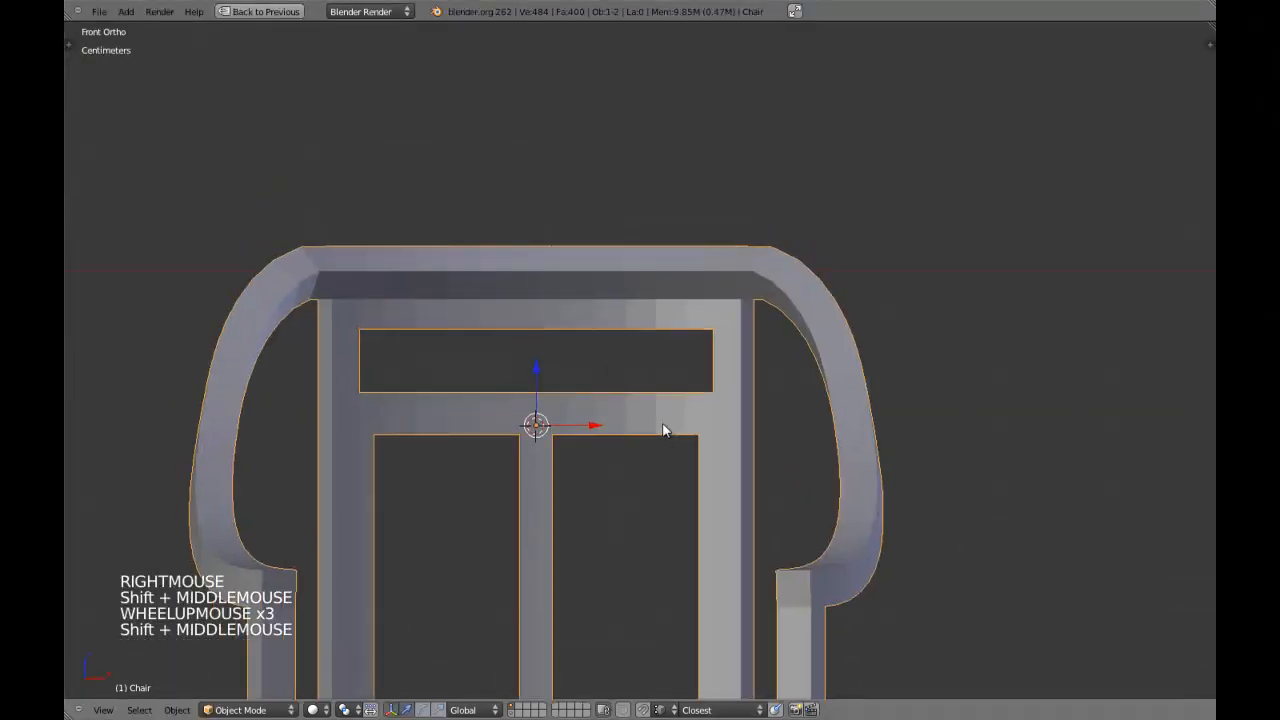
pyautogui.press('Tab')
pyautogui.press('a')
pyautogui.press('a')
pyautogui.press('a')
pyautogui.press('a')
pyautogui.hotkey('ctrl', 'Tab')
pyautogui.click(635, 381)
pyautogui.press('z')
pyautogui.keyDown('shift'); pyautogui.moveTo(634, 380); pyautogui.dragTo(606, 397, button='middle'); pyautogui.keyUp('shift')
pyautogui.scroll(3, 600, 395)
pyautogui.press('b')
pyautogui.moveTo(346, 314)
pyautogui.mouseDown()
pyautogui.moveTo(763, 463)
pyautogui.moveTo(789, 452)
pyautogui.mouseUp()
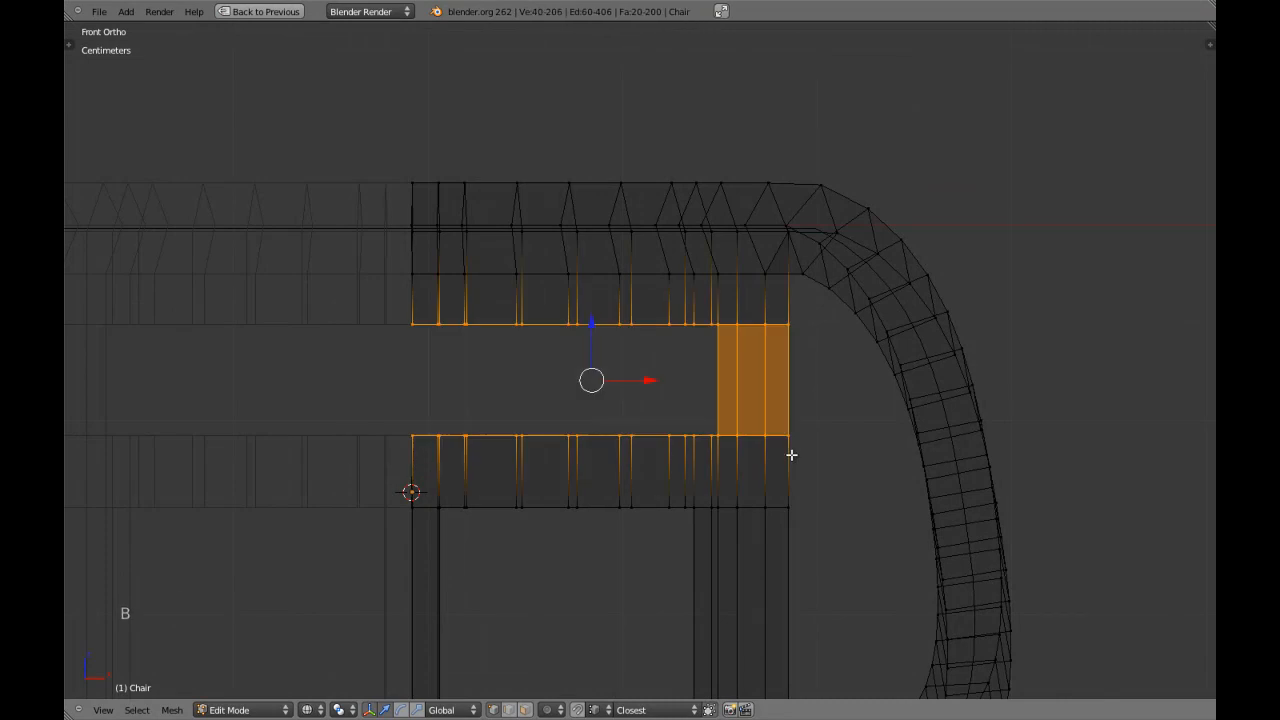
pyautogui.press('z')
pyautogui.keyDown('shift'); pyautogui.moveTo(604, 474); pyautogui.dragTo(634, 463, button='middle'); pyautogui.keyUp('shift')
pyautogui.press('s')
pyautogui.press('z')
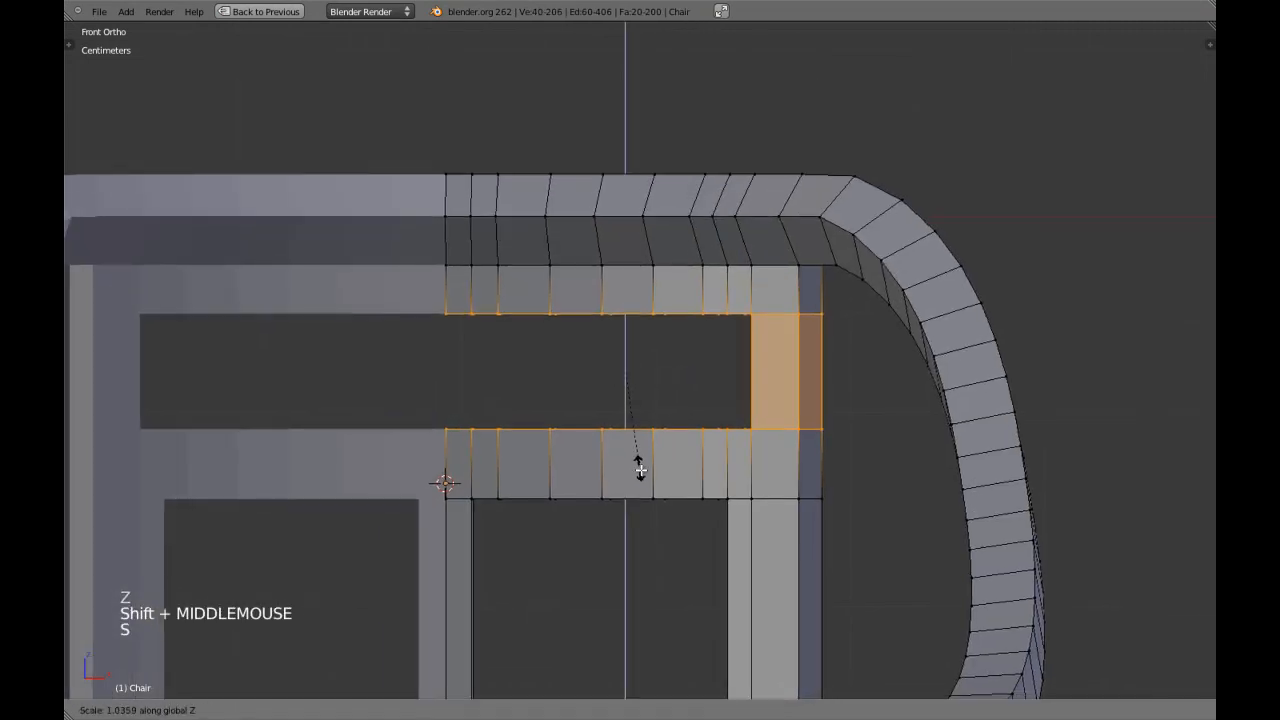
pyautogui.click(644, 478)
# Examine the backrest opening and the lower rail near the mirror seam from several angles in perspective.
pyautogui.scroll(-3, 700, 466)
pyautogui.keyDown('shift'); pyautogui.moveTo(700, 466); pyautogui.dragTo(677, 429, button='middle'); pyautogui.keyUp('shift')
pyautogui.press('KP_Decimal')
pyautogui.press('KP_5')
pyautogui.press('a')
pyautogui.press('a')
pyautogui.scroll(-2, 755, 427)
pyautogui.press('Tab')
pyautogui.moveTo(752, 418); pyautogui.dragTo(686, 509, button='middle')
pyautogui.press('a')
pyautogui.rightClick(757, 400)
pyautogui.scroll(3, 755, 399)
pyautogui.scroll(1, 755, 399)
pyautogui.press('Tab')
pyautogui.press('a')
pyautogui.press('a')
pyautogui.hotkey('ctrl', 'Tab')
pyautogui.click(699, 535)
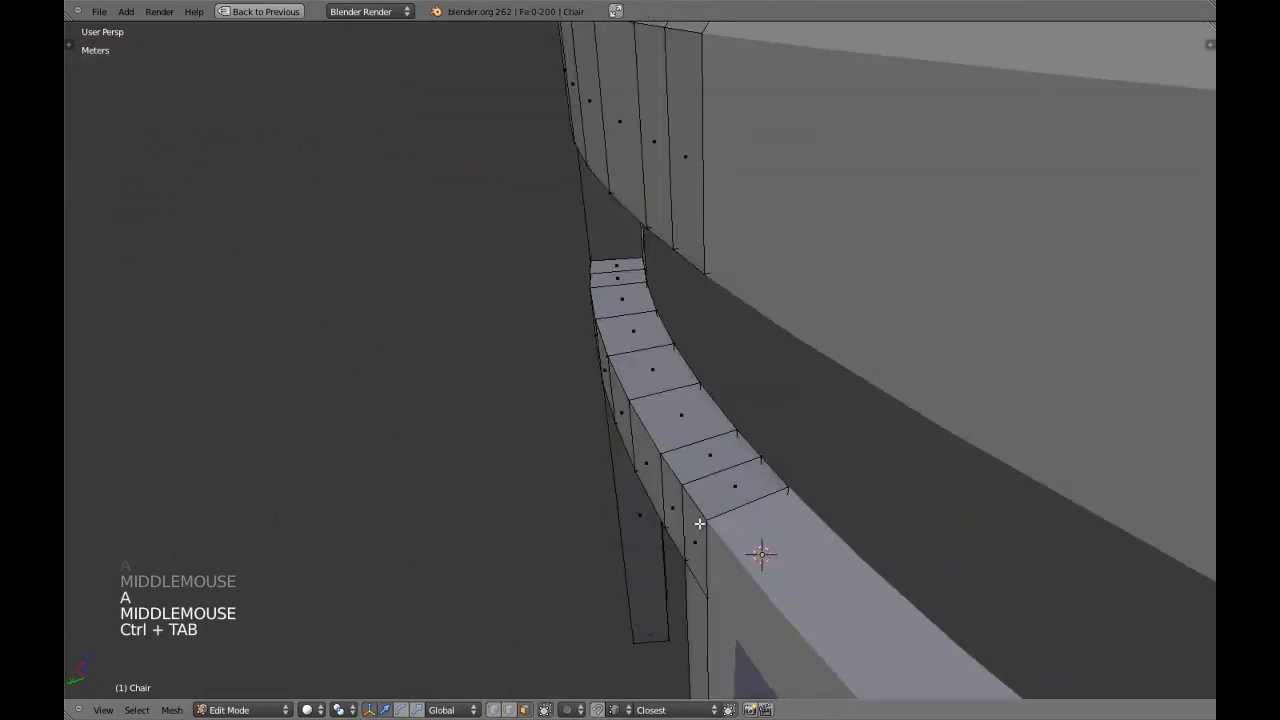
# Box-select the vertices along the chair's mirror seam from the top view in vertex select mode.
pyautogui.scroll(-2, 705, 519)
pyautogui.press('KP_7')
pyautogui.press('KP_5')
pyautogui.press('z')
pyautogui.press('a')
pyautogui.press('a')
pyautogui.hotkey('ctrl', 'Tab')
pyautogui.click(688, 488)
pyautogui.keyDown('shift'); pyautogui.moveTo(497, 471); pyautogui.dragTo(623, 491, button='middle'); pyautogui.keyUp('shift')
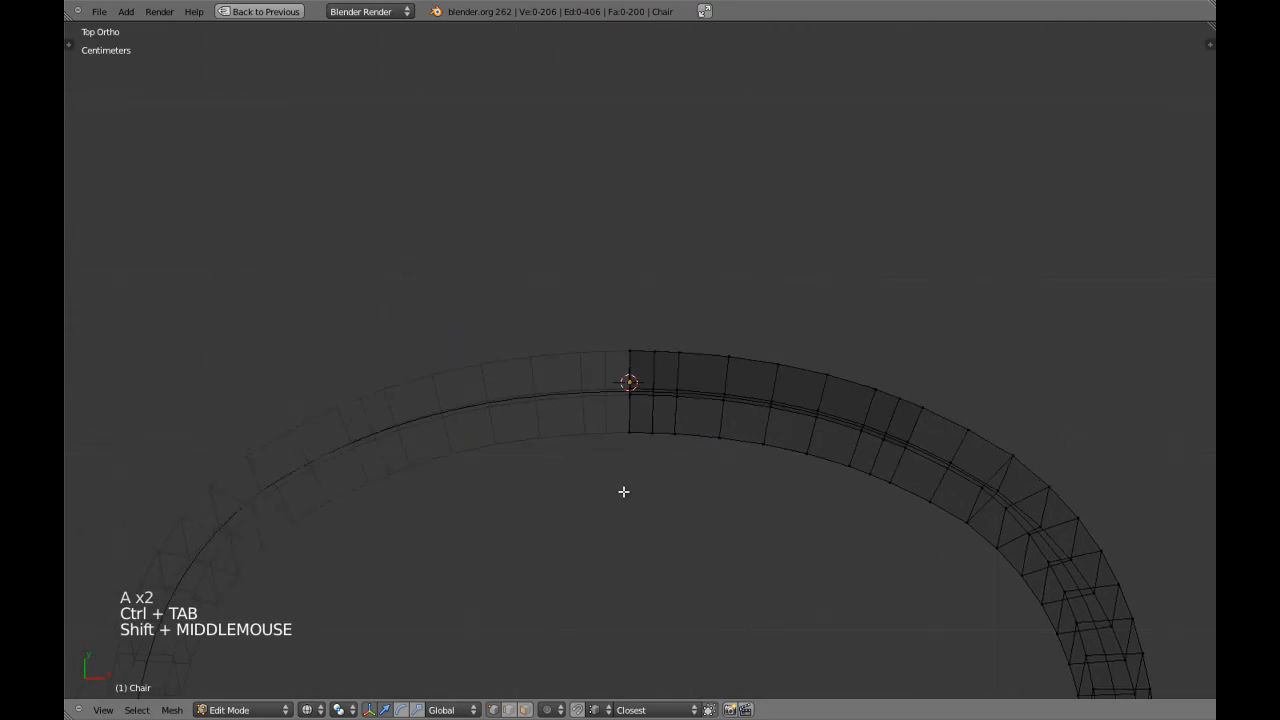
pyautogui.scroll(5, 626, 492)
pyautogui.press('z')
pyautogui.press('z')
pyautogui.press('a')
pyautogui.press('a')
pyautogui.press('b')
pyautogui.moveTo(528, 280); pyautogui.dragTo(628, 606)
pyautogui.moveTo(660, 418)
pyautogui.mouseDown()
pyautogui.moveTo(634, 414)
pyautogui.moveTo(679, 414)
pyautogui.moveTo(621, 402)
pyautogui.moveTo(697, 402)
pyautogui.mouseUp()
pyautogui.rightClick(697, 402)
# Restore the regular screen layout, then circle-select individual mirror-seam vertices in wireframe and nudge them along X toward the mirror plane.
pyautogui.press('z')
pyautogui.hotkey('shift', 'space')
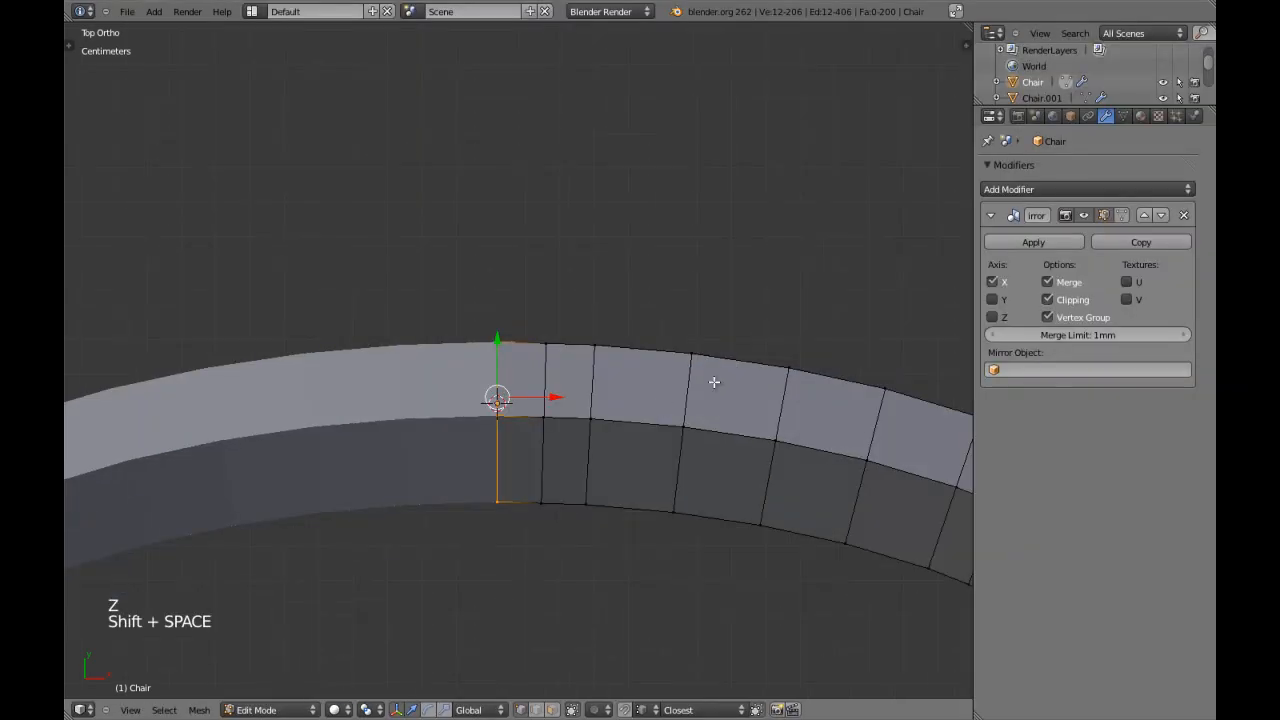
pyautogui.scroll(2, 532, 324)
pyautogui.press('z')
pyautogui.press('a')
pyautogui.press('c')
pyautogui.click(486, 330)
pyautogui.rightClick(486, 331)
pyautogui.moveTo(538, 333)
pyautogui.mouseDown()
pyautogui.moveTo(473, 326)
pyautogui.moveTo(522, 328)
pyautogui.mouseUp()
pyautogui.press('a')
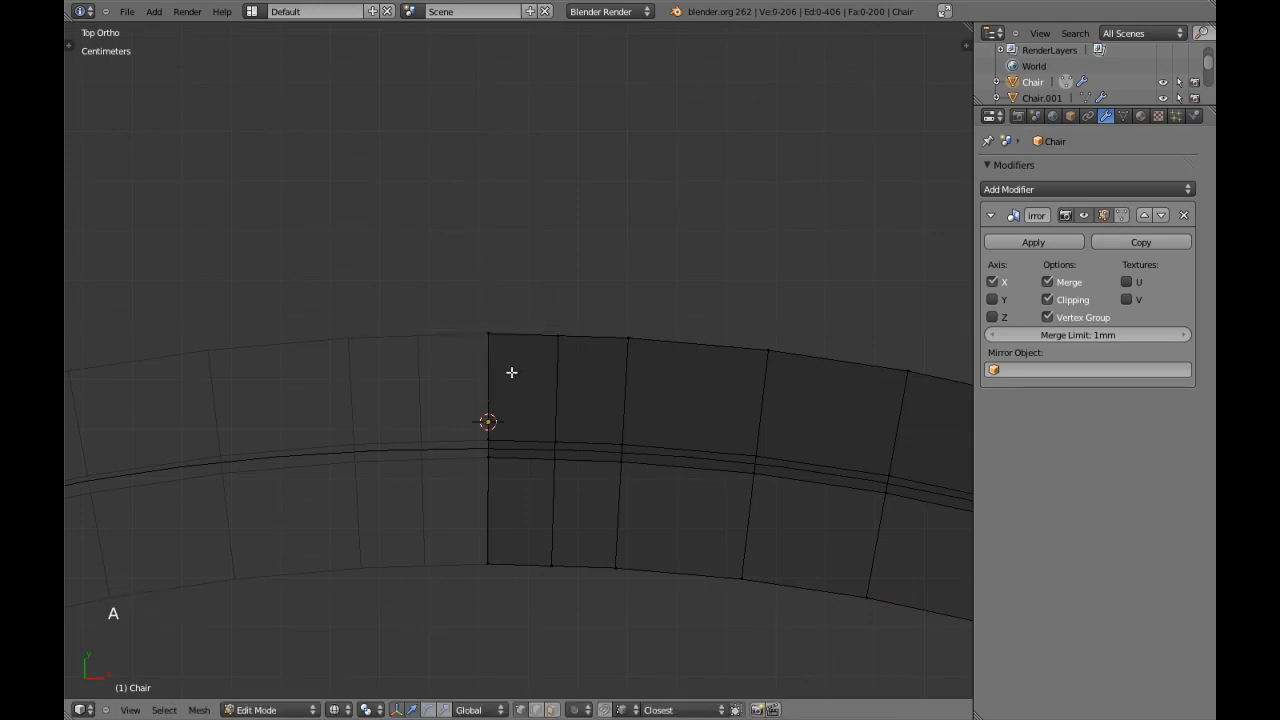
pyautogui.moveTo(544, 455)
pyautogui.mouseDown()
pyautogui.moveTo(527, 456)
pyautogui.moveTo(543, 454)
pyautogui.mouseUp()
# Box-select the seam vertices of the lower rail and centre post in front wireframe view and move them along X against the mirror plane.
pyautogui.press('KP_1')
pyautogui.press('a')
pyautogui.press('a')
pyautogui.scroll(-7, 545, 459)
pyautogui.press('z')
pyautogui.keyDown('shift'); pyautogui.moveTo(539, 463); pyautogui.dragTo(542, 301, button='middle'); pyautogui.keyUp('shift')
pyautogui.press('z')
pyautogui.press('b')
pyautogui.moveTo(486, 166); pyautogui.dragTo(534, 632)
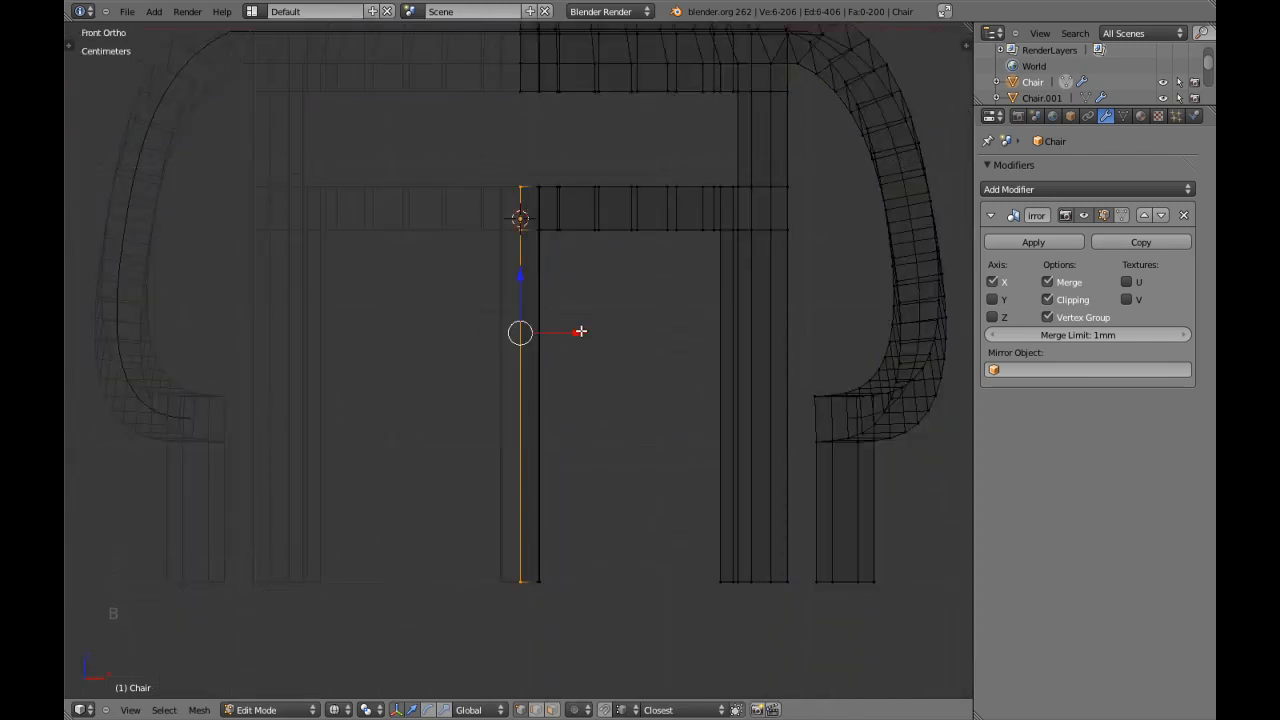
pyautogui.moveTo(585, 333); pyautogui.dragTo(567, 334)
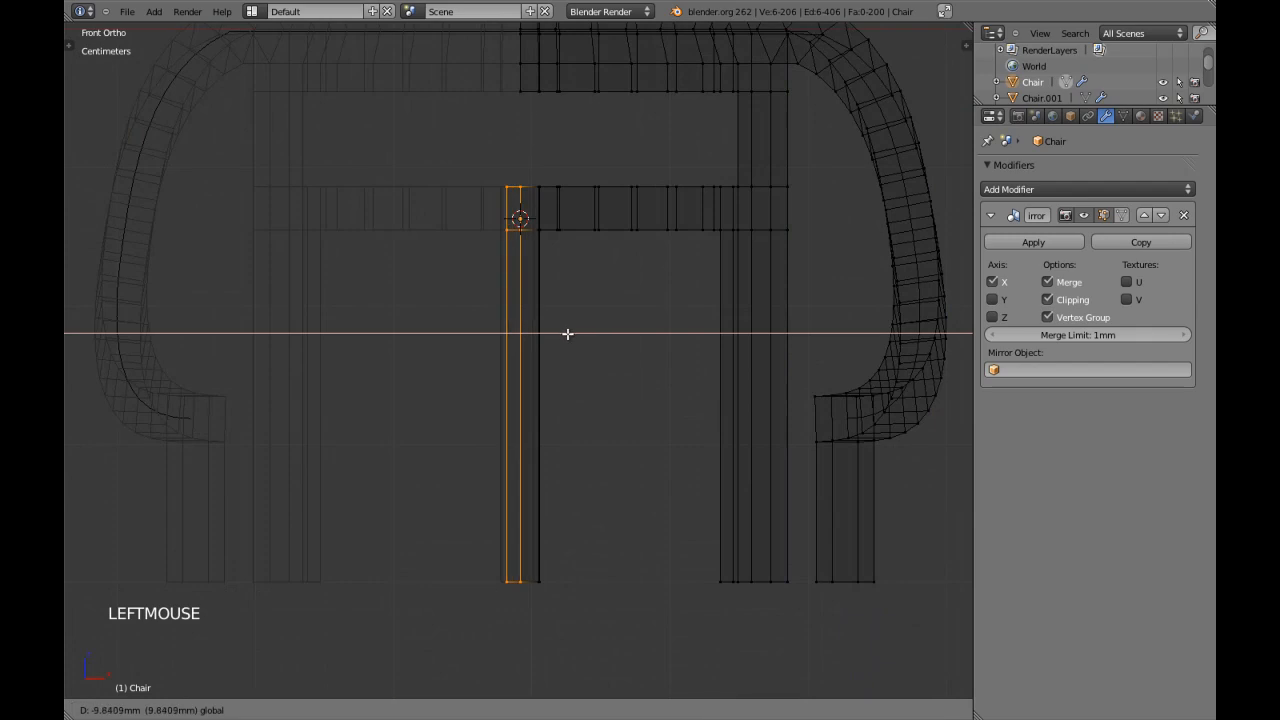
pyautogui.click(652, 337)
# Select all centre seam vertices of the upper rail, lower rail and centre post and scale them to 0 along X.
pyautogui.scroll(2, 574, 254)
pyautogui.press('z')
pyautogui.keyDown('shift'); pyautogui.moveTo(560, 85); pyautogui.dragTo(617, 449, button='middle'); pyautogui.keyUp('shift')
pyautogui.press('z')
pyautogui.scroll(4, 614, 383)
pyautogui.press('a')
pyautogui.press('b')
pyautogui.moveTo(626, 156); pyautogui.dragTo(650, 516)
pyautogui.scroll(-4, 660, 520)
pyautogui.scroll(-4, 660, 520)
pyautogui.keyDown('shift'); pyautogui.moveTo(660, 520); pyautogui.dragTo(656, 346, button='middle'); pyautogui.keyUp('shift')
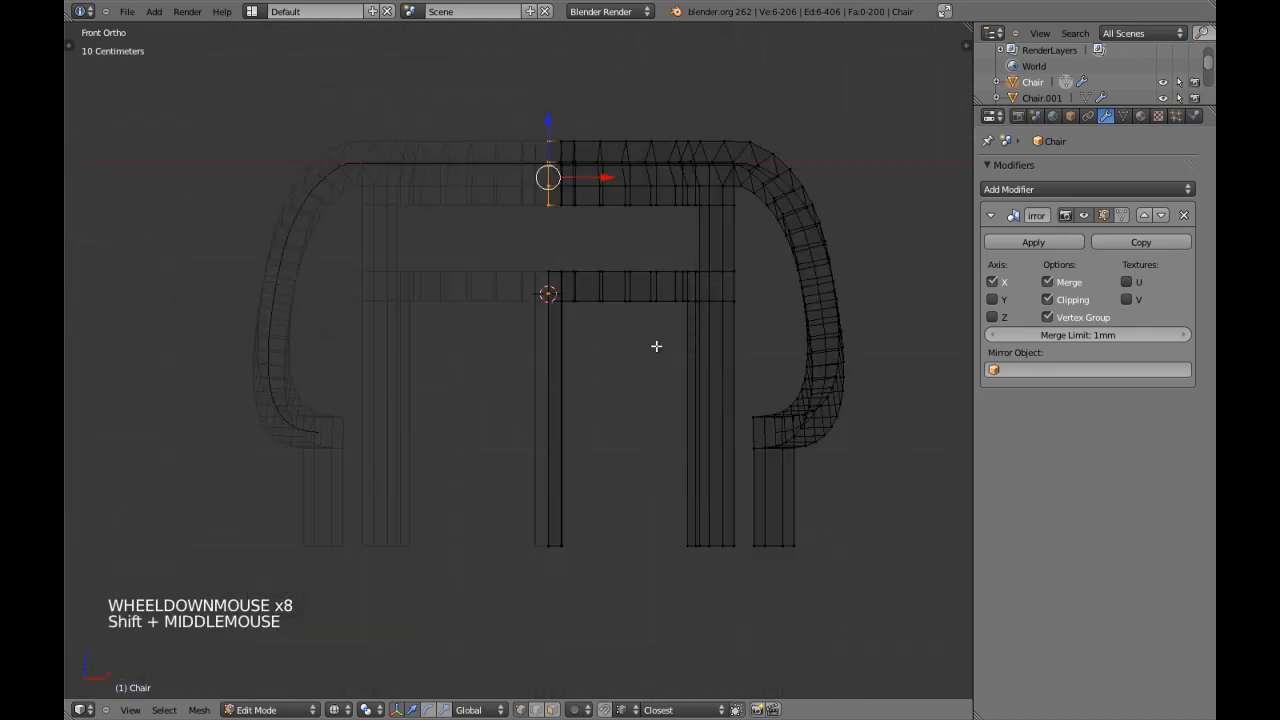
pyautogui.press('b')
pyautogui.moveTo(522, 244); pyautogui.dragTo(560, 636)
pyautogui.press('s')
pyautogui.press('x')
pyautogui.press('0')
pyautogui.press('Return')
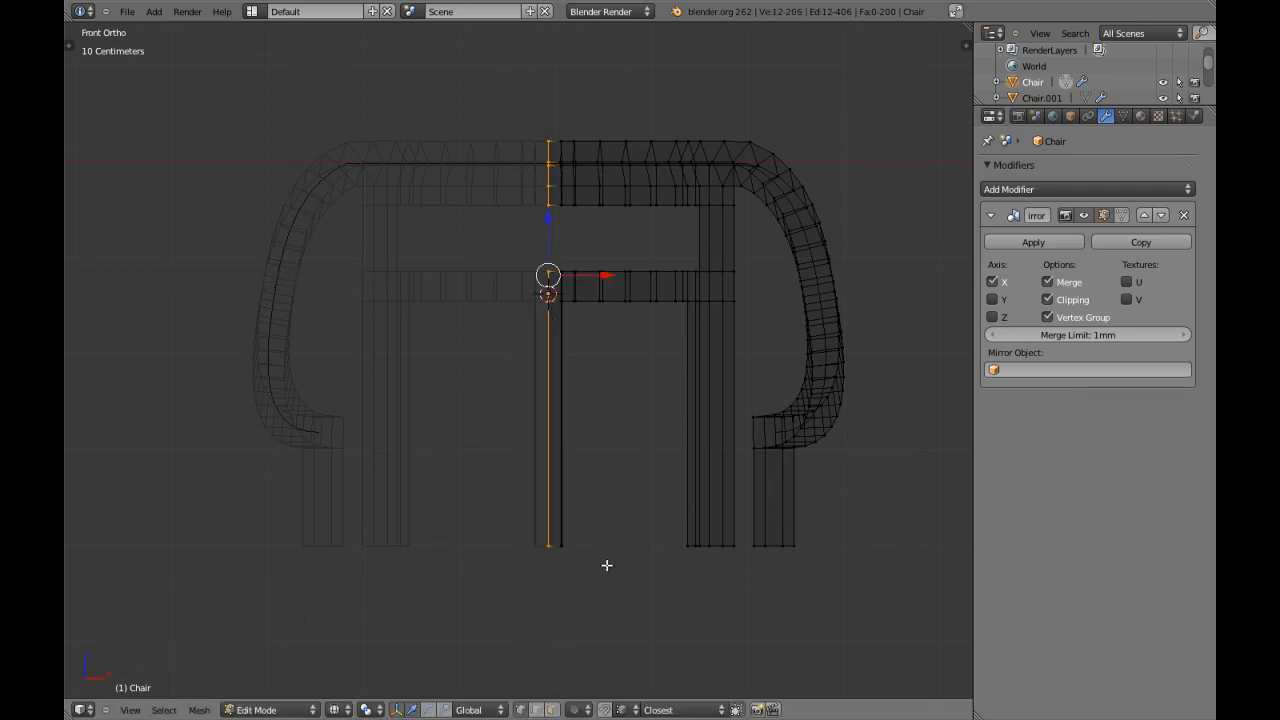
# Check the upper seam, then reselect the lower rail and centre post seam vertices and pull them along X toward the mirror plane.
pyautogui.scroll(4, 583, 437)
pyautogui.scroll(-3, 580, 423)
pyautogui.press('a')
pyautogui.keyDown('shift'); pyautogui.moveTo(580, 423); pyautogui.dragTo(577, 311, button='middle'); pyautogui.keyUp('shift')
pyautogui.scroll(2, 575, 404)
pyautogui.press('b')
pyautogui.moveTo(544, 193); pyautogui.dragTo(585, 388)
pyautogui.scroll(3, 583, 386)
pyautogui.moveTo(651, 292)
pyautogui.mouseDown()
pyautogui.moveTo(663, 287)
pyautogui.moveTo(652, 293)
pyautogui.mouseUp()
pyautogui.scroll(-2, 640, 420)
pyautogui.press('a')
pyautogui.keyDown('shift'); pyautogui.moveTo(623, 489); pyautogui.dragTo(600, 297, button='middle'); pyautogui.keyUp('shift')
pyautogui.scroll(-3, 600, 297)
pyautogui.press('b')
pyautogui.moveTo(472, 272); pyautogui.dragTo(558, 694)
pyautogui.moveTo(597, 433); pyautogui.dragTo(557, 440)
pyautogui.press('a')
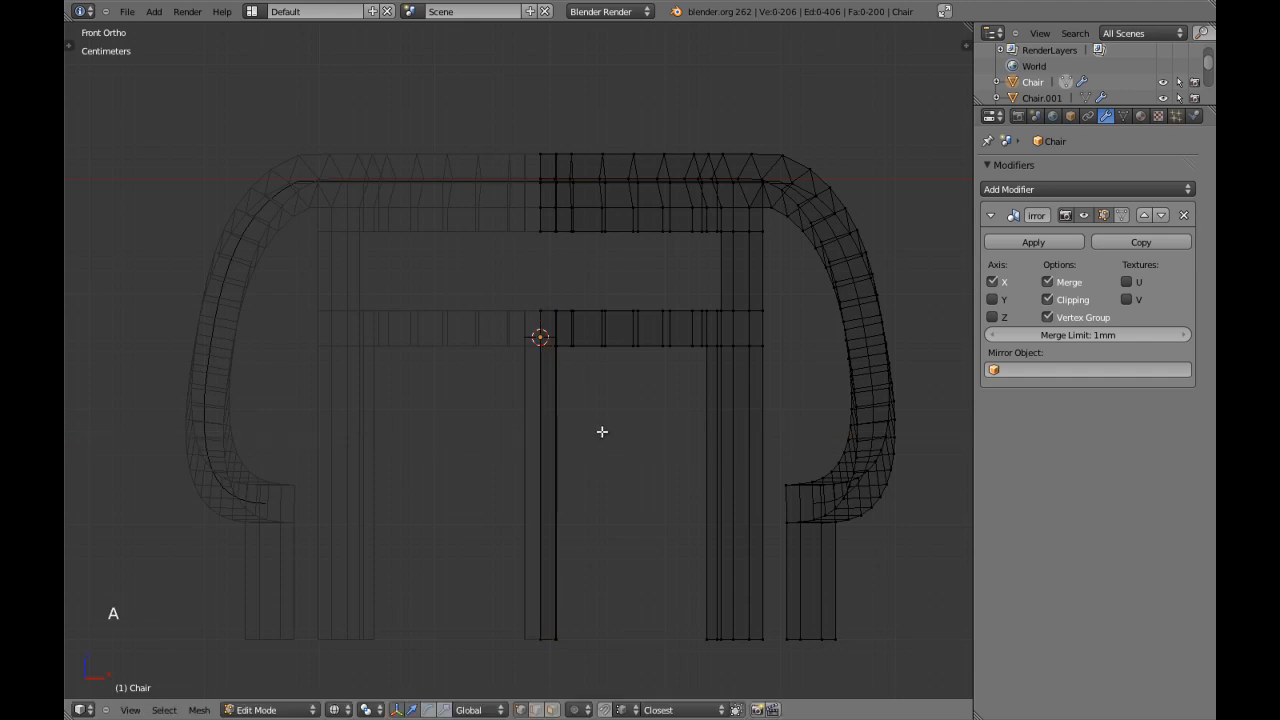
# Return to solid shading in Object Mode and save the file over the existing one.
pyautogui.press('z')
pyautogui.scroll(-5, 591, 443)
pyautogui.moveTo(591, 443); pyautogui.dragTo(446, 406, button='middle')
pyautogui.press('Tab')
pyautogui.scroll(1, 570, 410)
pyautogui.press('a')
pyautogui.press('KP_3')
pyautogui.hotkey('ctrl', 'w')
pyautogui.click(414, 387)
pyautogui.scroll(3, 366, 403)
pyautogui.scroll(-2, 446, 407)
pyautogui.press('KP_1')
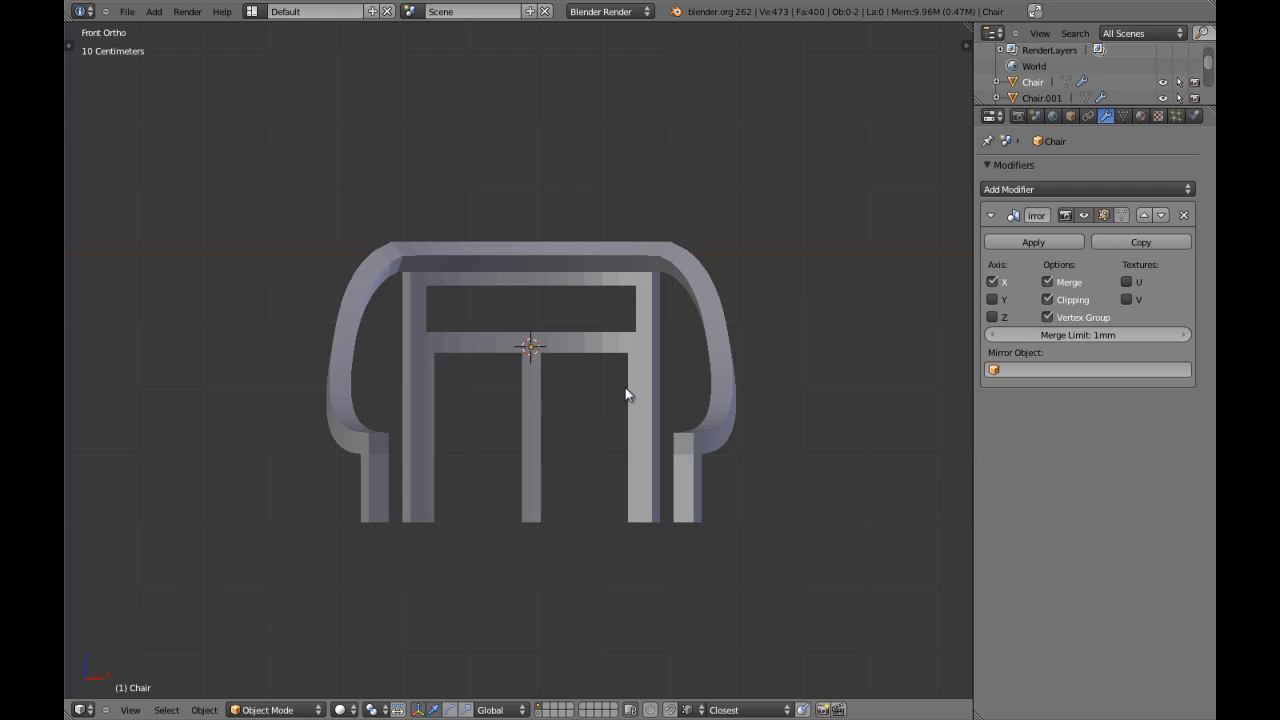
# Reopen the chair mesh in Edit Mode and maximize the front view, framed on the rear leg and armrest.
pyautogui.press('z')
pyautogui.scroll(1, 643, 366)
pyautogui.press('z')
pyautogui.rightClick(666, 352)
pyautogui.press('Tab')
pyautogui.press('a')
pyautogui.scroll(2, 623, 334)
pyautogui.keyDown('shift'); pyautogui.moveTo(666, 352); pyautogui.dragTo(545, 392, button='middle'); pyautogui.keyUp('shift')
pyautogui.press('a')
pyautogui.scroll(2, 584, 374)
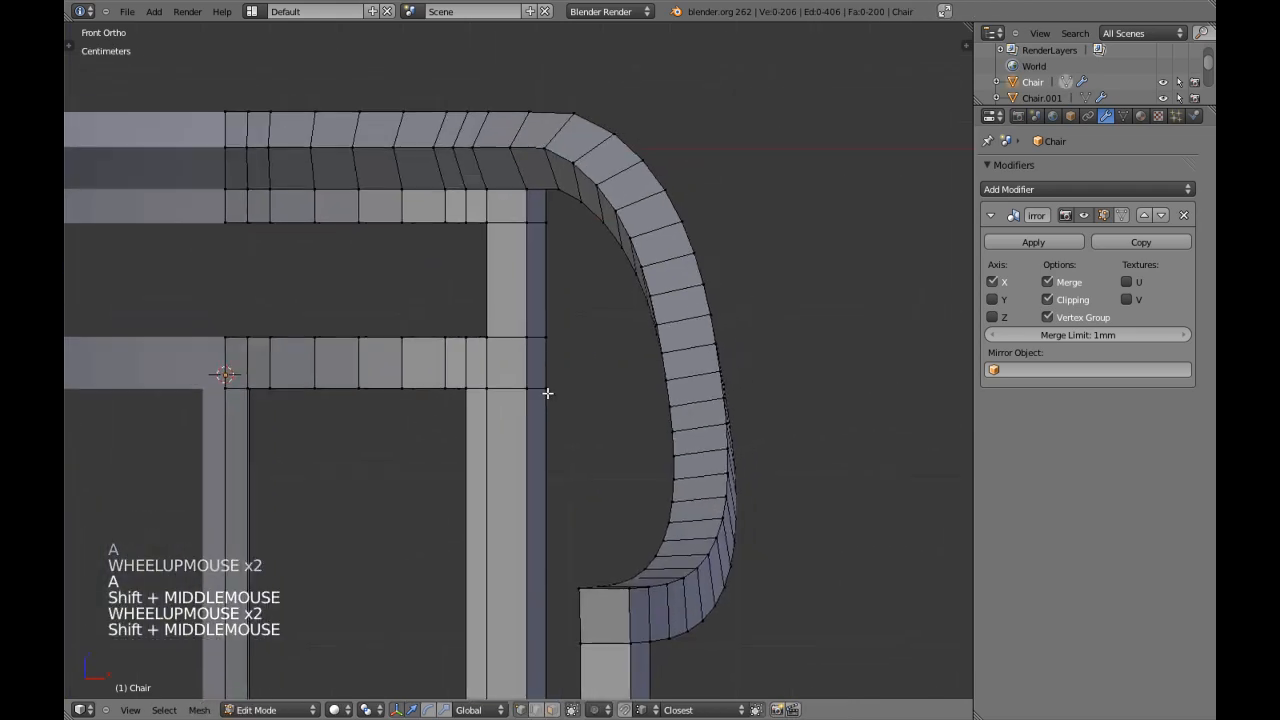
pyautogui.hotkey('shift', 'space')
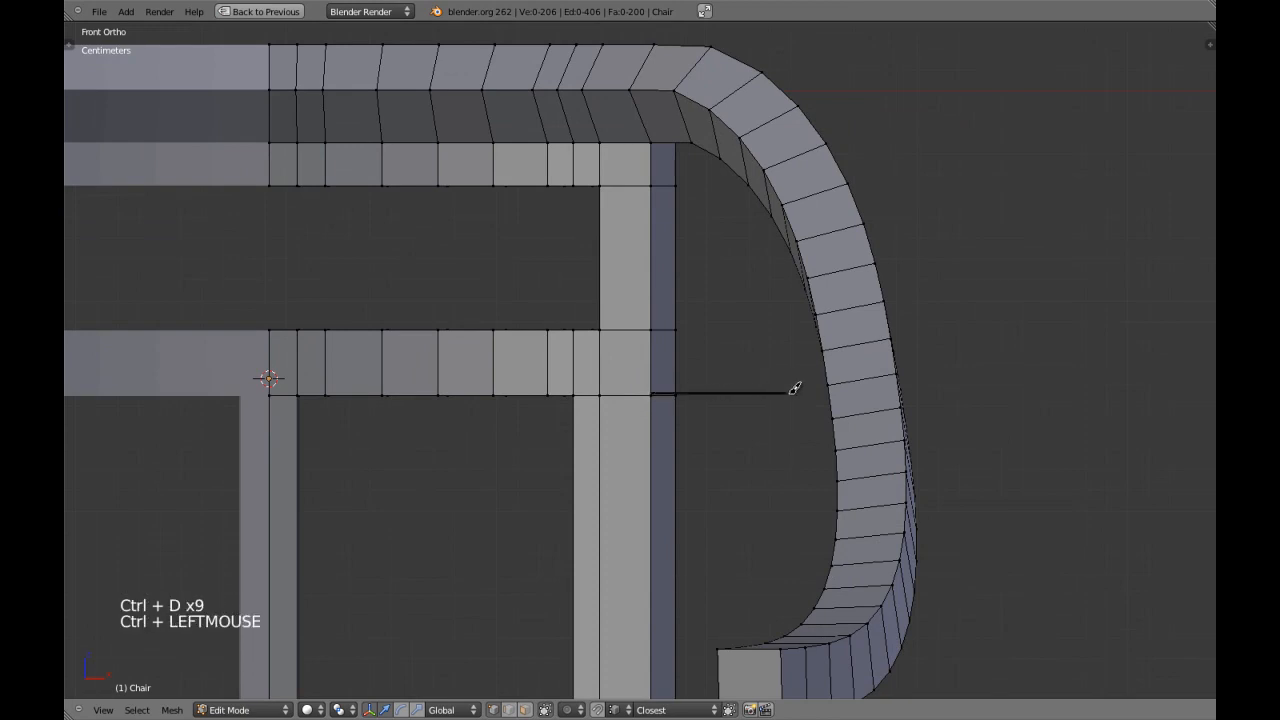
# In face select mode, select the rear leg's outer side face at lower rail height plus an armrest face at the same height.
pyautogui.press('a')
pyautogui.hotkey('ctrl', 'Tab')
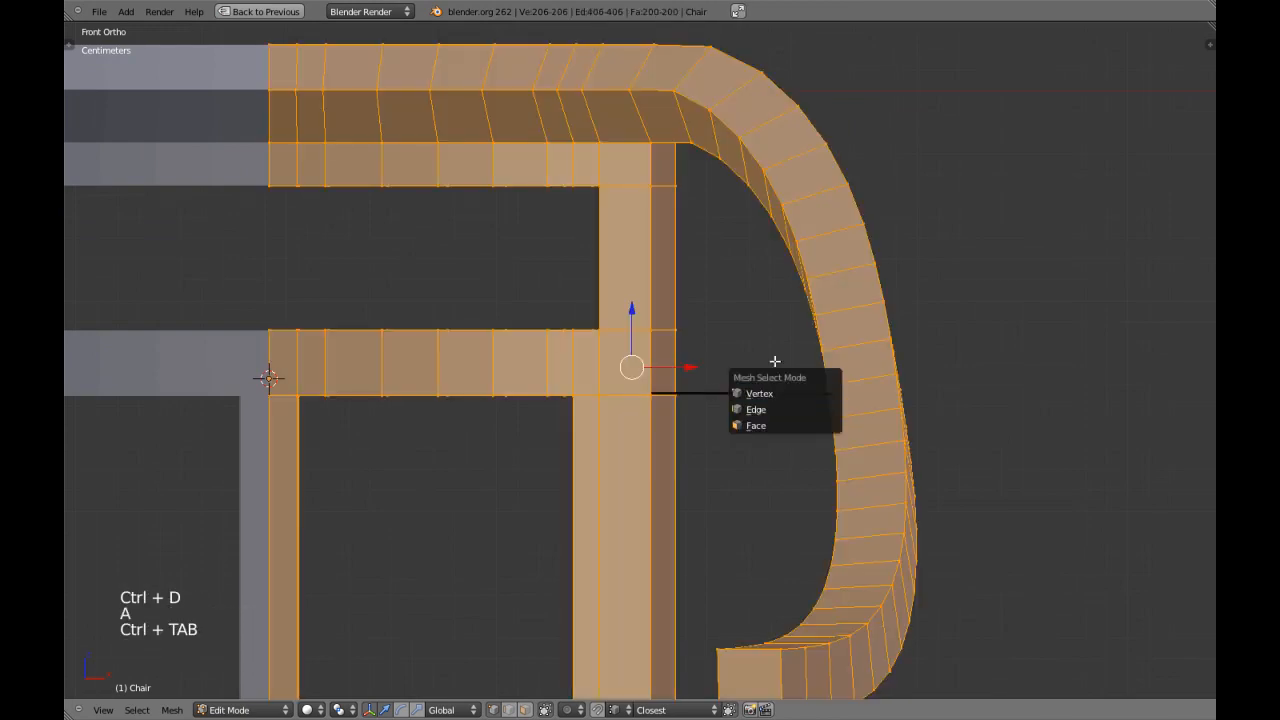
pyautogui.click(770, 424)
pyautogui.rightClick(668, 383)
pyautogui.moveTo(717, 375); pyautogui.dragTo(747, 378, button='middle')
pyautogui.press('KP_1')
pyautogui.keyDown('shift'); pyautogui.rightClick(836, 376); pyautogui.keyUp('shift')
pyautogui.moveTo(836, 378)
pyautogui.mouseDown(button='middle')
pyautogui.moveTo(837, 394)
pyautogui.moveTo(824, 386)
pyautogui.mouseUp(button='middle')
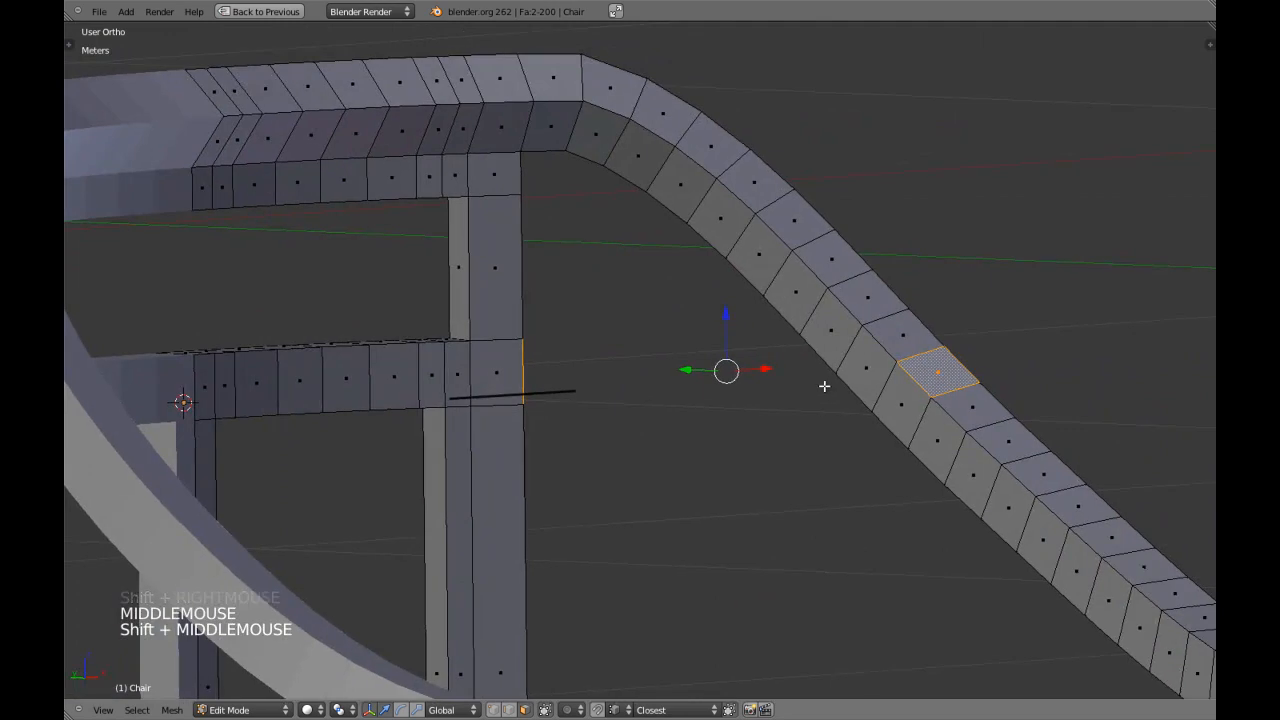
pyautogui.press('KP_1')
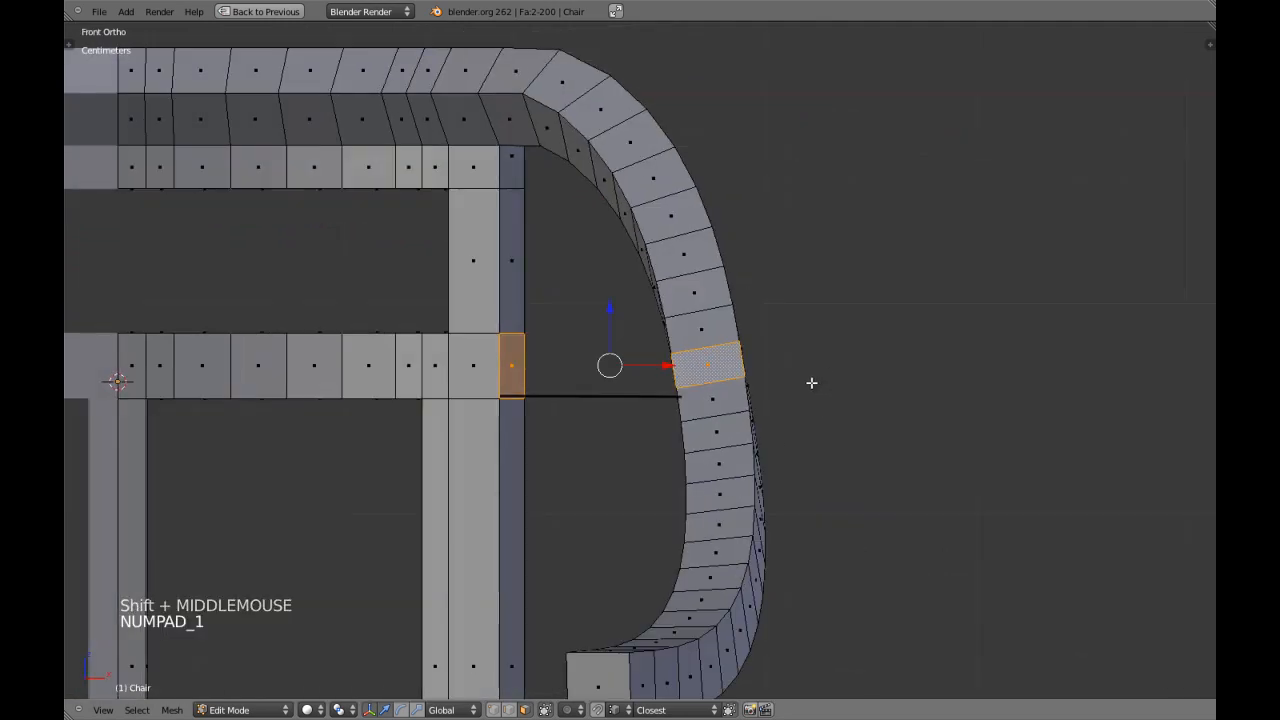
# Replace the armrest selection with the adjacent inner face and bridge it to the selected rear leg face.
pyautogui.keyDown('shift'); pyautogui.rightClick(693, 342); pyautogui.keyUp('shift')
pyautogui.moveTo(693, 342); pyautogui.dragTo(765, 421, button='middle')
pyautogui.press('KP_5')
pyautogui.press('KP_Decimal')
pyautogui.press('z')
pyautogui.rightClick(827, 376)
pyautogui.press('z')
pyautogui.moveTo(827, 376); pyautogui.dragTo(462, 290, button='middle')
pyautogui.press('z')
pyautogui.scroll(-4, 462, 290)
pyautogui.press('KP_1')
pyautogui.press('KP_5')
pyautogui.press('z')
pyautogui.press('KP_3')
pyautogui.scroll(1, 492, 306)
pyautogui.keyDown('shift'); pyautogui.moveTo(492, 306); pyautogui.dragTo(681, 375, button='middle'); pyautogui.keyUp('shift')
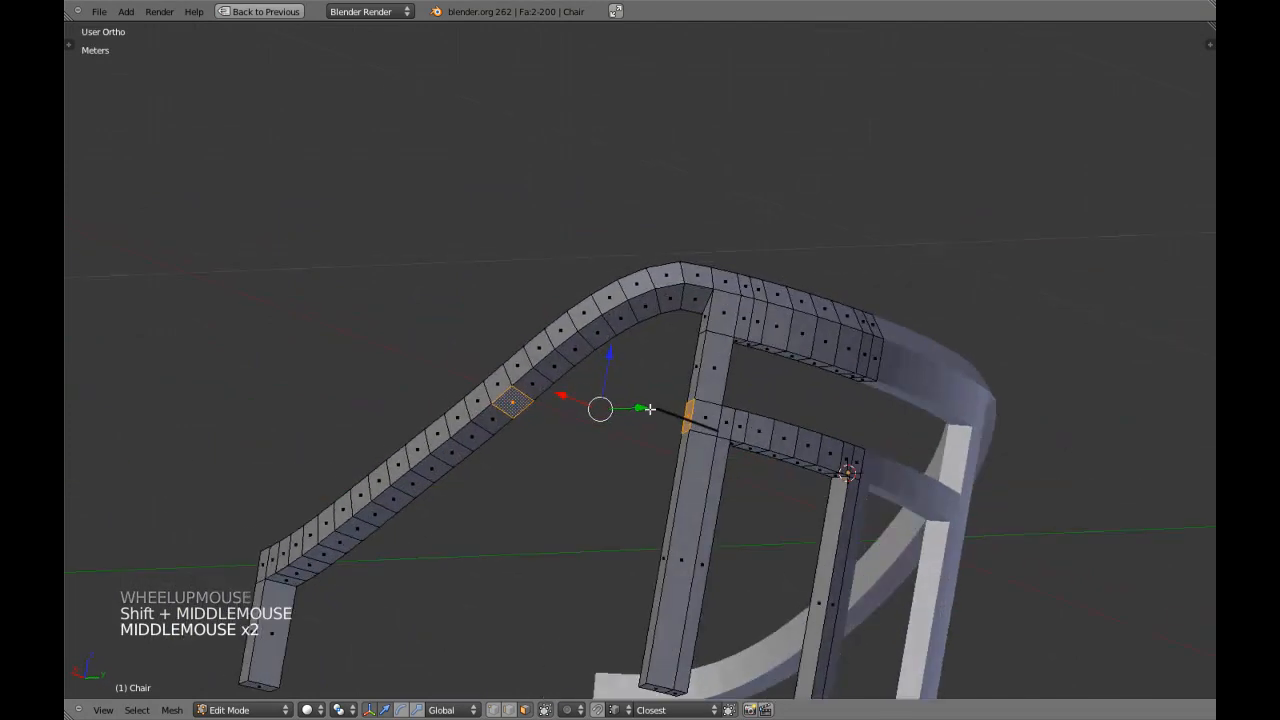
pyautogui.hotkey('ctrl', 'alt', 'b')
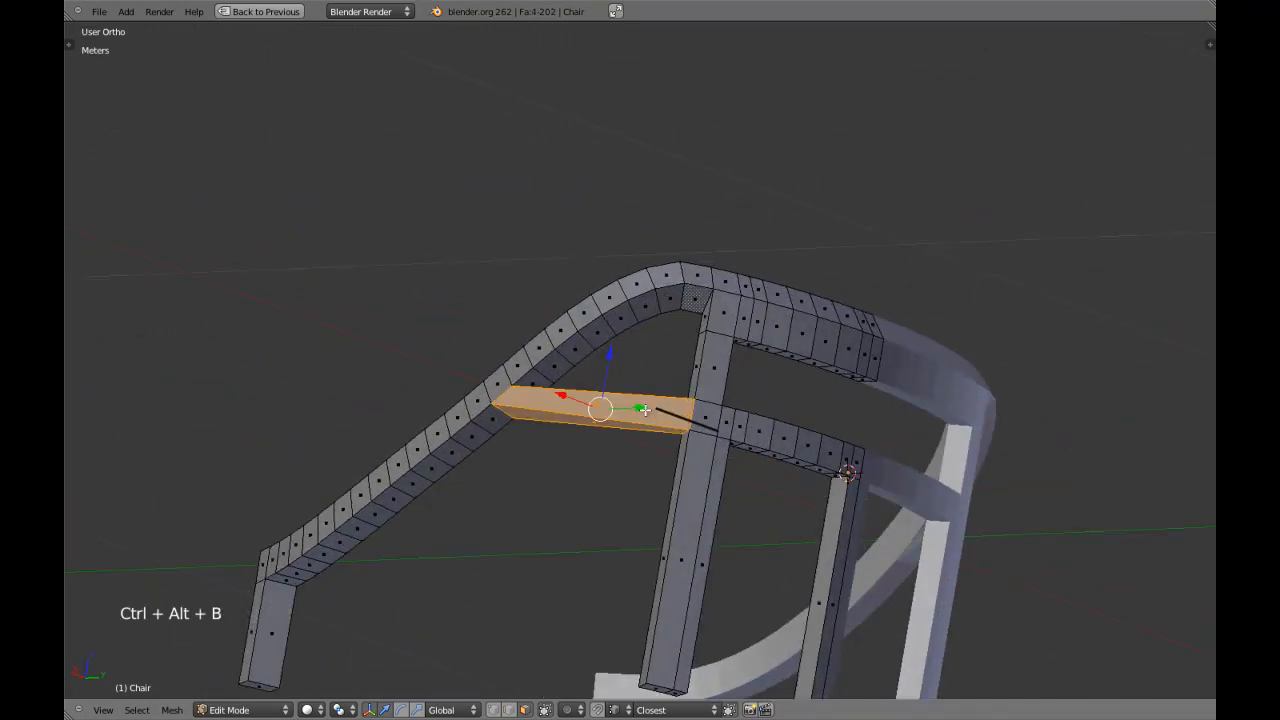
# Delete three of the four bridge faces, keeping only the underside strip between the rear leg and the armrest.
pyautogui.scroll(3, 666, 410)
pyautogui.keyDown('shift'); pyautogui.moveTo(666, 410); pyautogui.dragTo(629, 400, button='middle'); pyautogui.keyUp('shift')
pyautogui.press('a')
pyautogui.rightClick(626, 401)
pyautogui.press('x')
pyautogui.click(626, 403)
pyautogui.rightClick(605, 397)
pyautogui.press('x')
pyautogui.click(615, 377)
pyautogui.rightClick(583, 371)
pyautogui.press('x')
pyautogui.click(580, 368)
pyautogui.moveTo(580, 368); pyautogui.dragTo(658, 383, button='middle')
pyautogui.scroll(4, 511, 400)
pyautogui.scroll(-2, 547, 397)
pyautogui.moveTo(658, 383); pyautogui.dragTo(706, 394, button='middle')
pyautogui.moveTo(789, 294); pyautogui.dragTo(826, 256, button='middle')
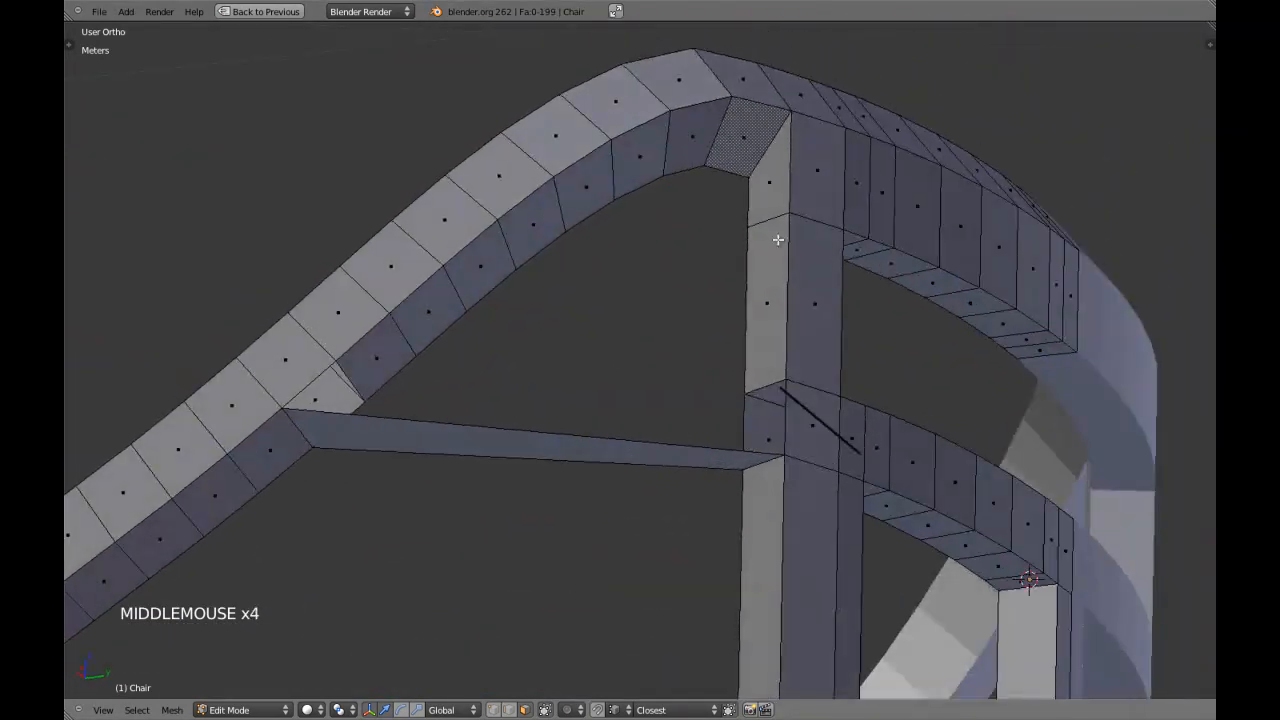
# Delete the inner armrest faces and the rear leg's side faces that border the gap above the bridge strip.
pyautogui.keyDown('alt'); pyautogui.keyDown('shift'); pyautogui.rightClick(759, 209); pyautogui.keyUp('shift'); pyautogui.keyUp('alt')
pyautogui.press('x')
pyautogui.click(729, 297)
pyautogui.scroll(-2, 643, 294)
pyautogui.moveTo(643, 294); pyautogui.dragTo(613, 411, button='middle')
# Switch to edge select mode and delete the grease pencil layer holding the guide line.
pyautogui.hotkey('ctrl', 'Tab')
pyautogui.moveTo(609, 436); pyautogui.dragTo(680, 414, button='middle')
pyautogui.scroll(-3, 591, 411)
pyautogui.scroll(3, 563, 366)
pyautogui.keyDown('shift'); pyautogui.moveTo(563, 366); pyautogui.dragTo(590, 380, button='middle'); pyautogui.keyUp('shift')
pyautogui.moveTo(590, 380); pyautogui.dragTo(637, 420, button='middle')
pyautogui.scroll(2, 580, 434)
pyautogui.scroll(1, 637, 420)
pyautogui.scroll(-1, 619, 432)
pyautogui.press('n')
pyautogui.scroll(5, 1162, 169)
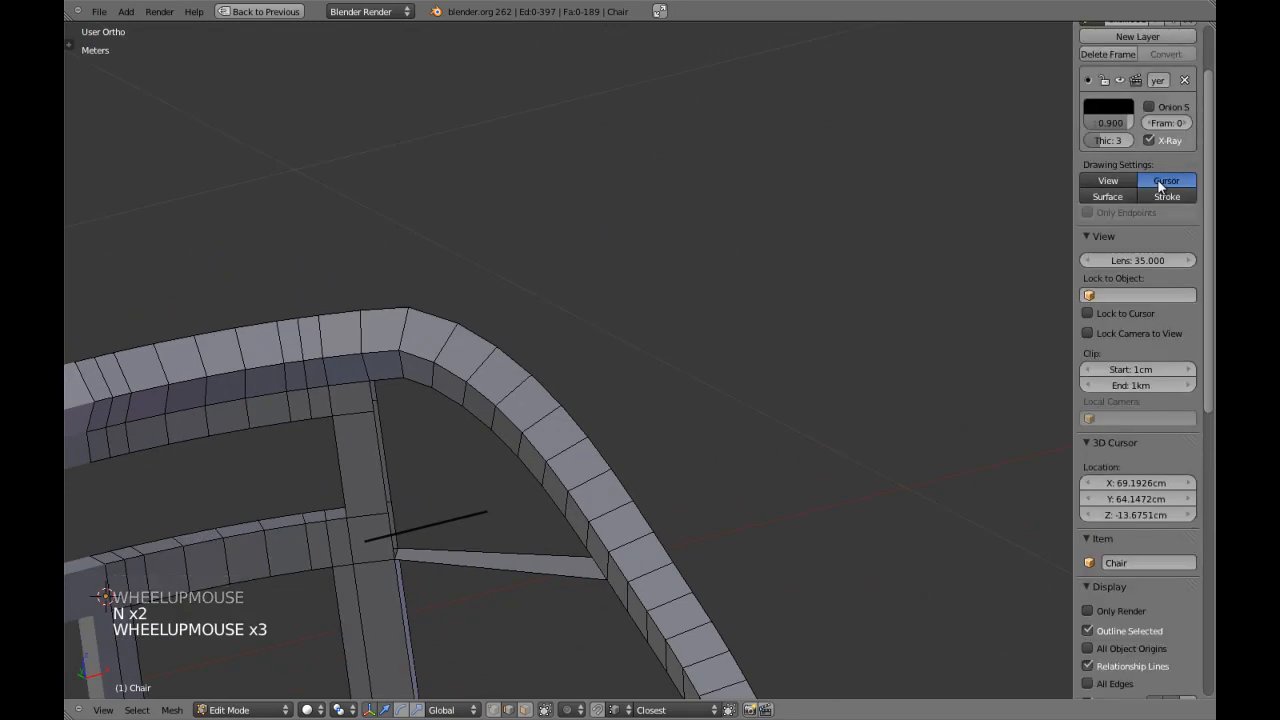
pyautogui.click(1185, 145)
pyautogui.press('n')
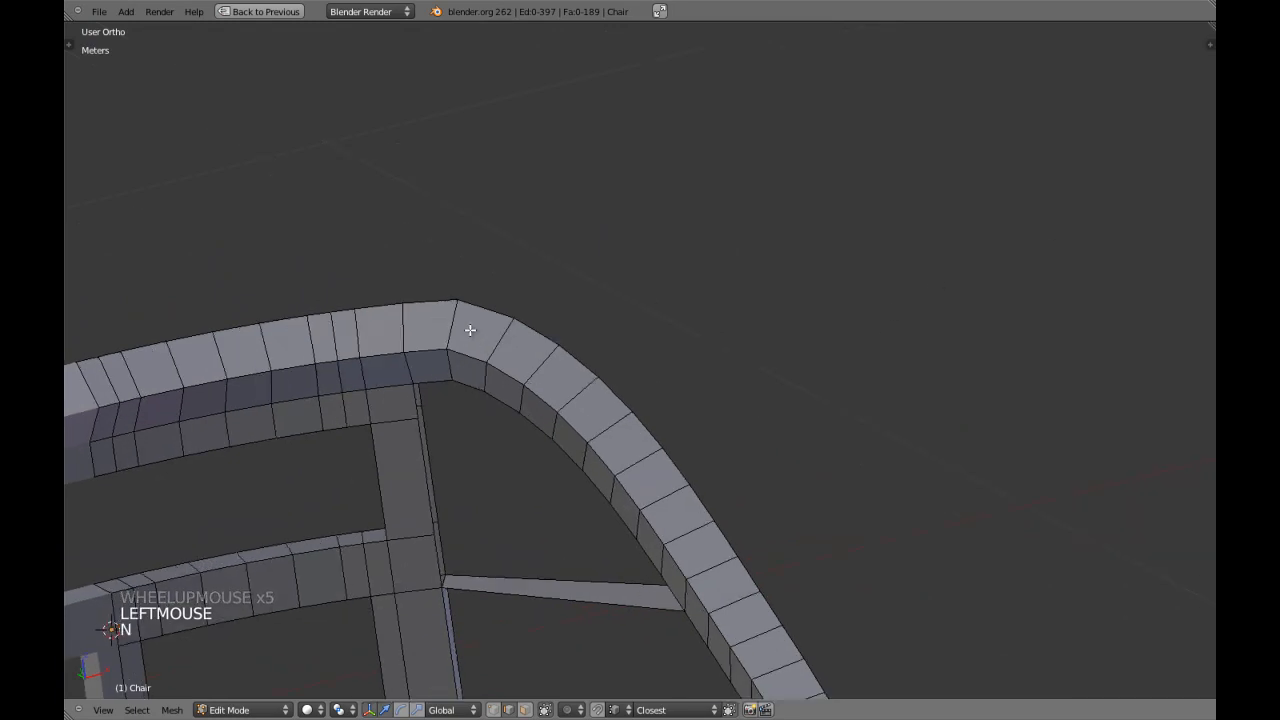
# Count the armrest segments between the rear leg and the bridge strip by selecting their edges one by one.
pyautogui.press('a')
pyautogui.press('a')
pyautogui.keyDown('alt'); pyautogui.keyDown('shift'); pyautogui.rightClick(508, 346); pyautogui.keyUp('shift'); pyautogui.keyUp('alt')
pyautogui.keyDown('alt'); pyautogui.keyDown('shift'); pyautogui.rightClick(540, 361); pyautogui.keyUp('shift'); pyautogui.keyUp('alt')
pyautogui.keyDown('alt'); pyautogui.keyDown('shift'); pyautogui.rightClick(595, 402); pyautogui.keyUp('shift'); pyautogui.keyUp('alt')
pyautogui.keyDown('alt'); pyautogui.keyDown('shift'); pyautogui.rightClick(612, 425); pyautogui.keyUp('shift'); pyautogui.keyUp('alt')
pyautogui.keyDown('alt'); pyautogui.keyDown('shift'); pyautogui.rightClick(632, 465); pyautogui.keyUp('shift'); pyautogui.keyUp('alt')
pyautogui.keyDown('alt'); pyautogui.keyDown('shift'); pyautogui.rightClick(660, 500); pyautogui.keyUp('shift'); pyautogui.keyUp('alt')
pyautogui.keyDown('alt'); pyautogui.keyDown('shift'); pyautogui.rightClick(680, 535); pyautogui.keyUp('shift'); pyautogui.keyUp('alt')
pyautogui.moveTo(680, 540); pyautogui.dragTo(700, 463, button='middle')
pyautogui.press('KP_5')
pyautogui.press('KP_Decimal')
pyautogui.scroll(-3, 787, 434)
pyautogui.press('a')
# Add eight evenly spaced loop cuts across the bridge strip between the rear leg and the armrest.
pyautogui.scroll(1, 617, 489)
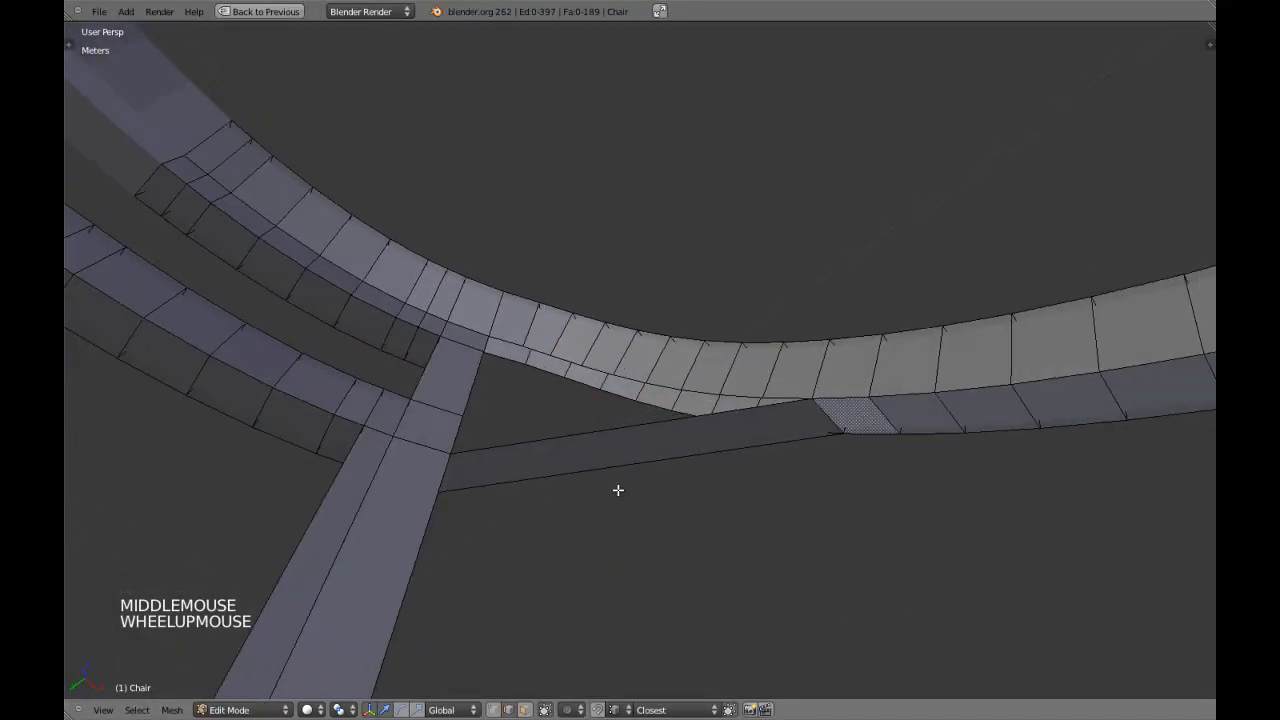
pyautogui.hotkey('ctrl', 'r')
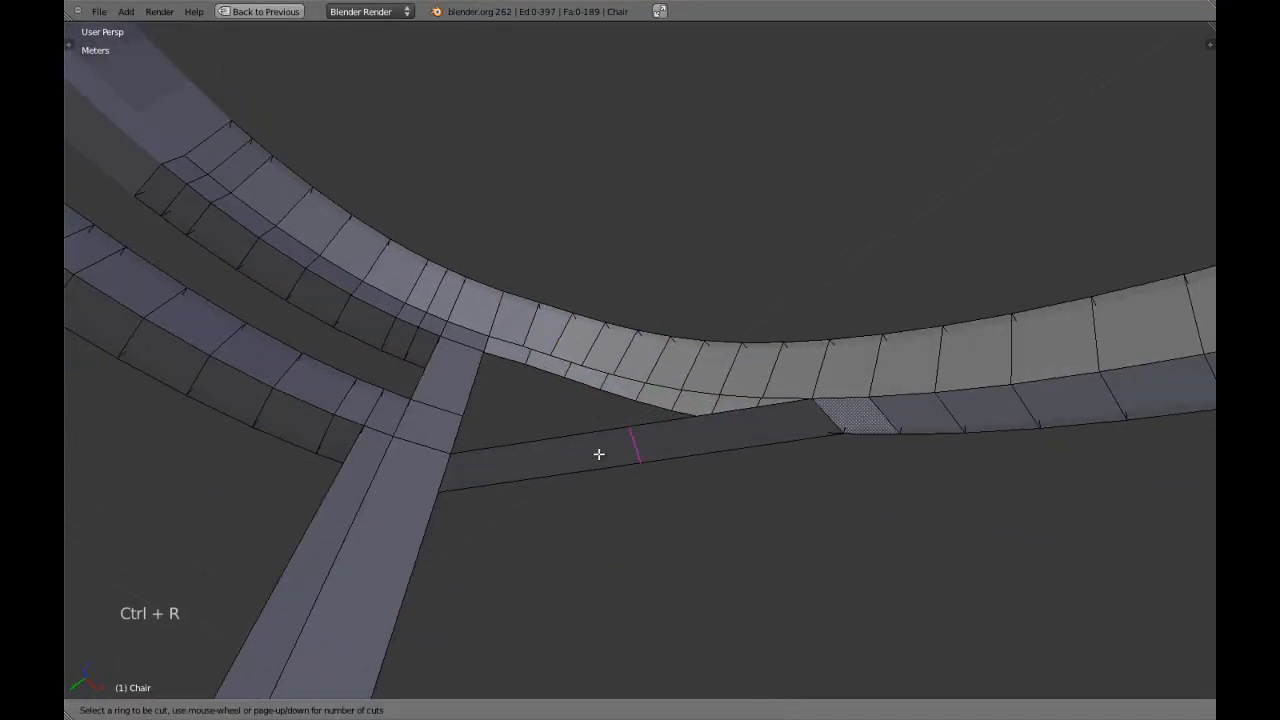
pyautogui.click(598, 454)
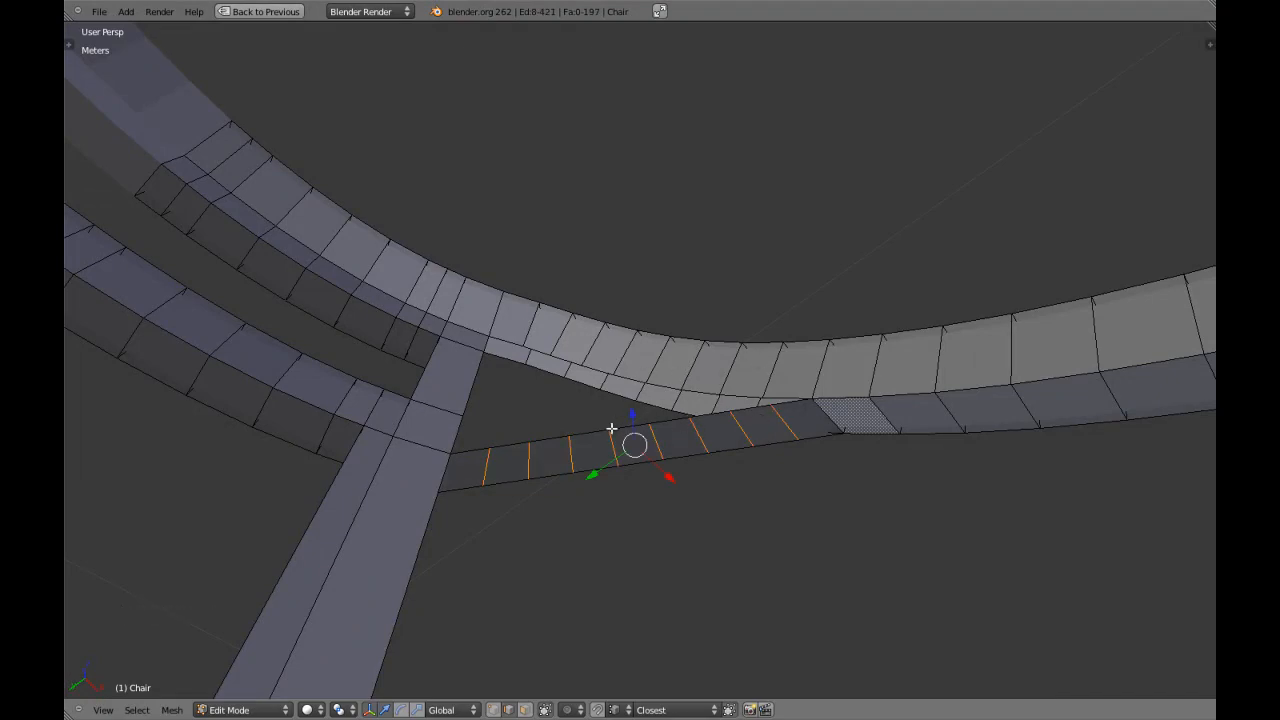
pyautogui.scroll(-1, 565, 490)
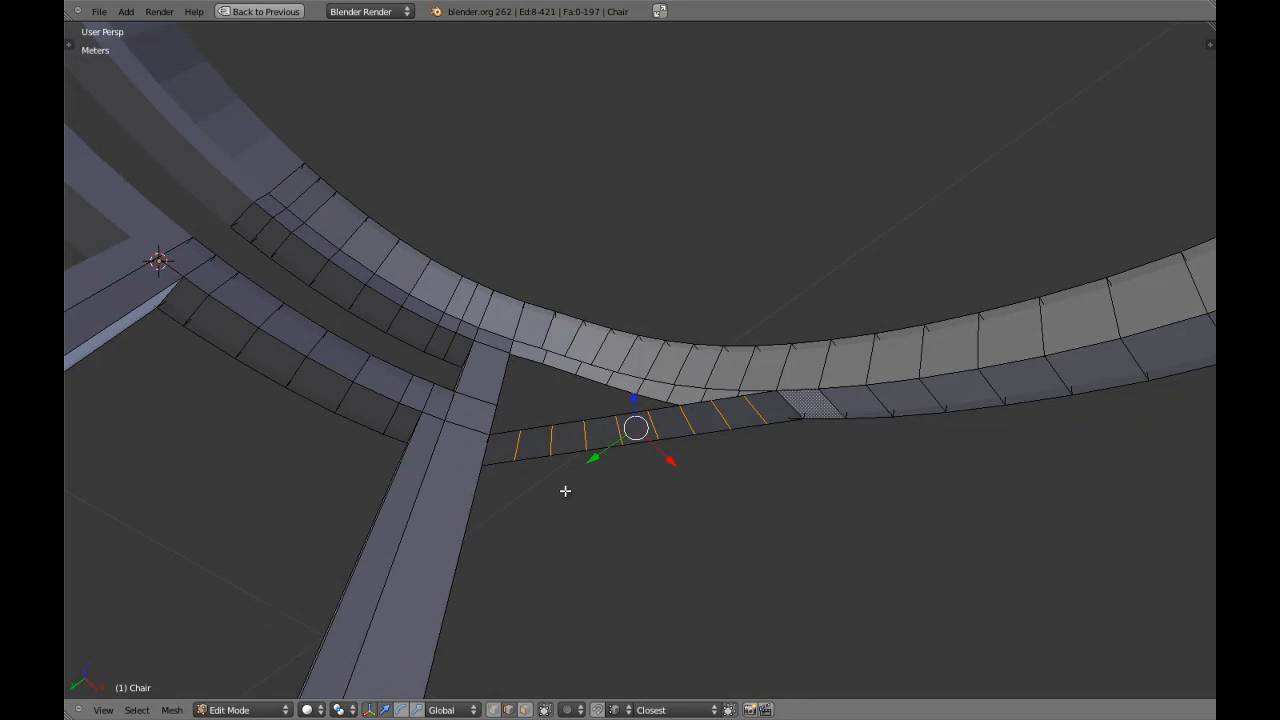
# Deselect everything and switch to vertex select mode in an orthographic view from below.
pyautogui.press('ctrl+KP_7')
pyautogui.press('KP_5')
pyautogui.scroll(2, 568, 491)
pyautogui.press('a')
pyautogui.keyDown('shift'); pyautogui.moveTo(608, 480); pyautogui.dragTo(600, 443, button='middle'); pyautogui.keyUp('shift')
pyautogui.scroll(2, 729, 163)
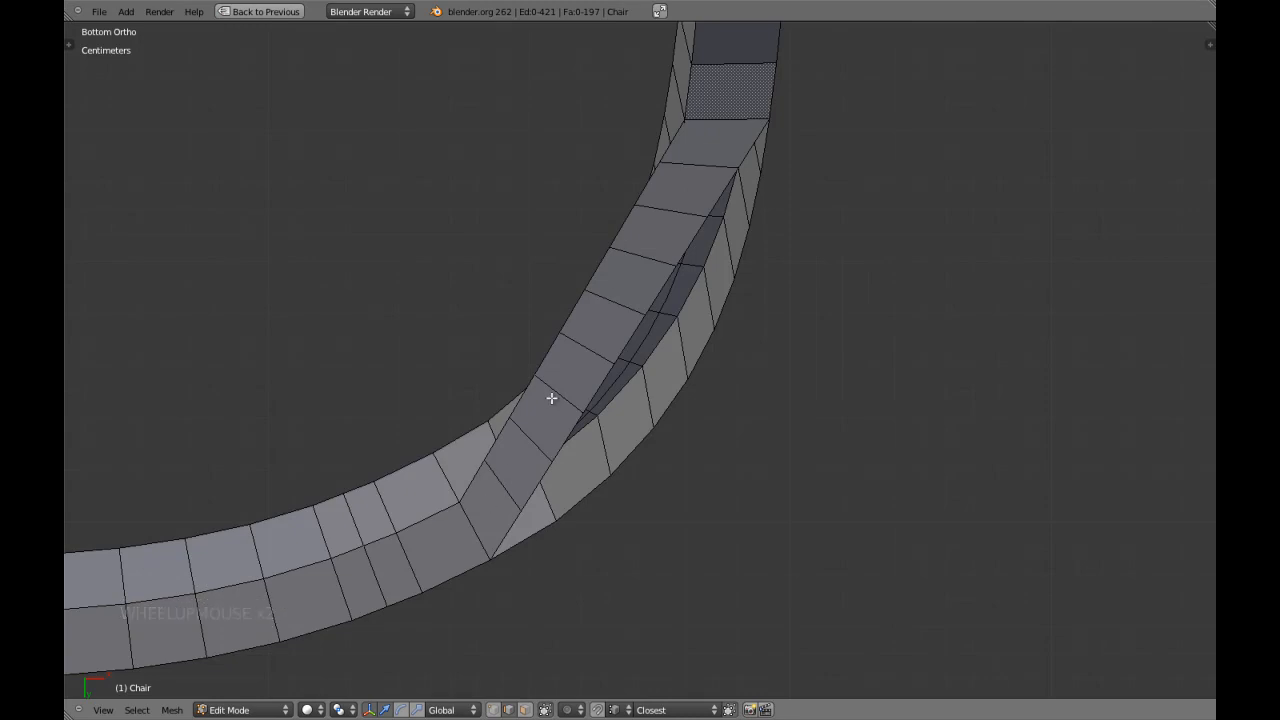
pyautogui.hotkey('ctrl', 'Tab')
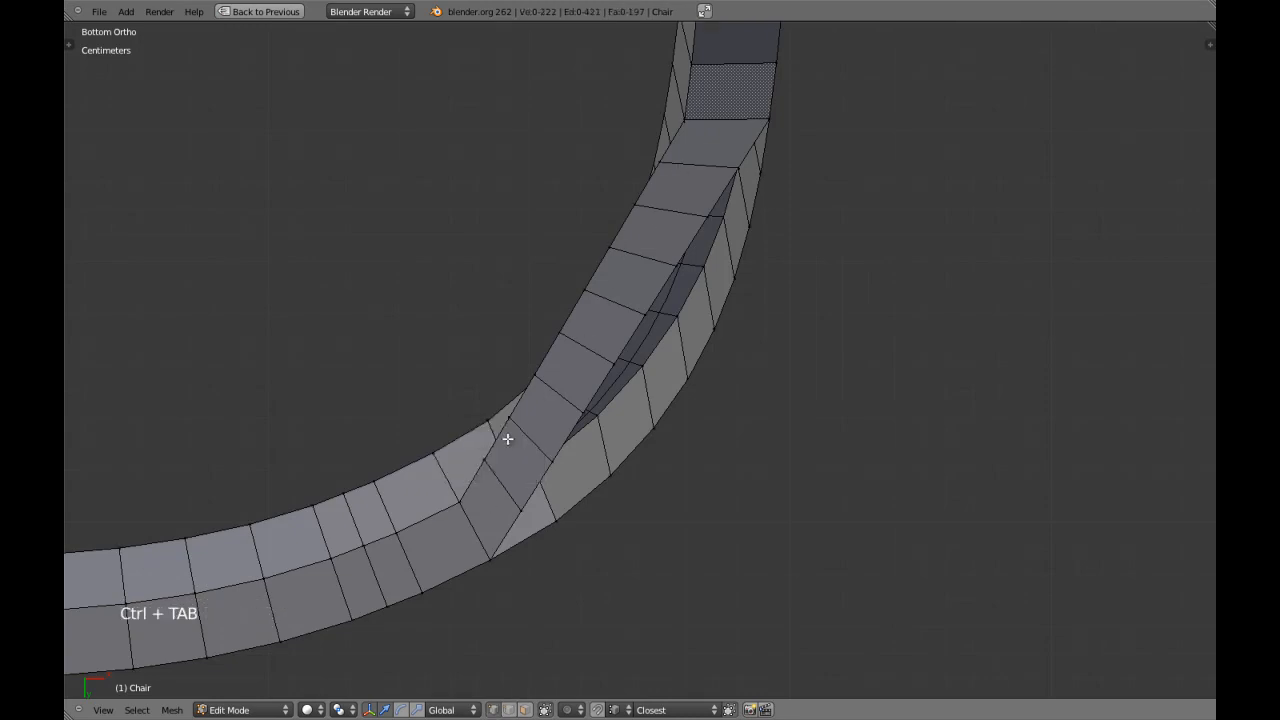
pyautogui.click(508, 440)
# Turn on snapping and move the bridge strip's first outer vertex beside the rear leg onto the curve's outer corner, locking Z.
pyautogui.keyDown('shift'); pyautogui.moveTo(508, 440); pyautogui.dragTo(563, 409, button='middle'); pyautogui.keyUp('shift')
pyautogui.scroll(3, 622, 551)
pyautogui.moveTo(485, 502); pyautogui.dragTo(544, 517, button='right')
pyautogui.rightClick(547, 517)
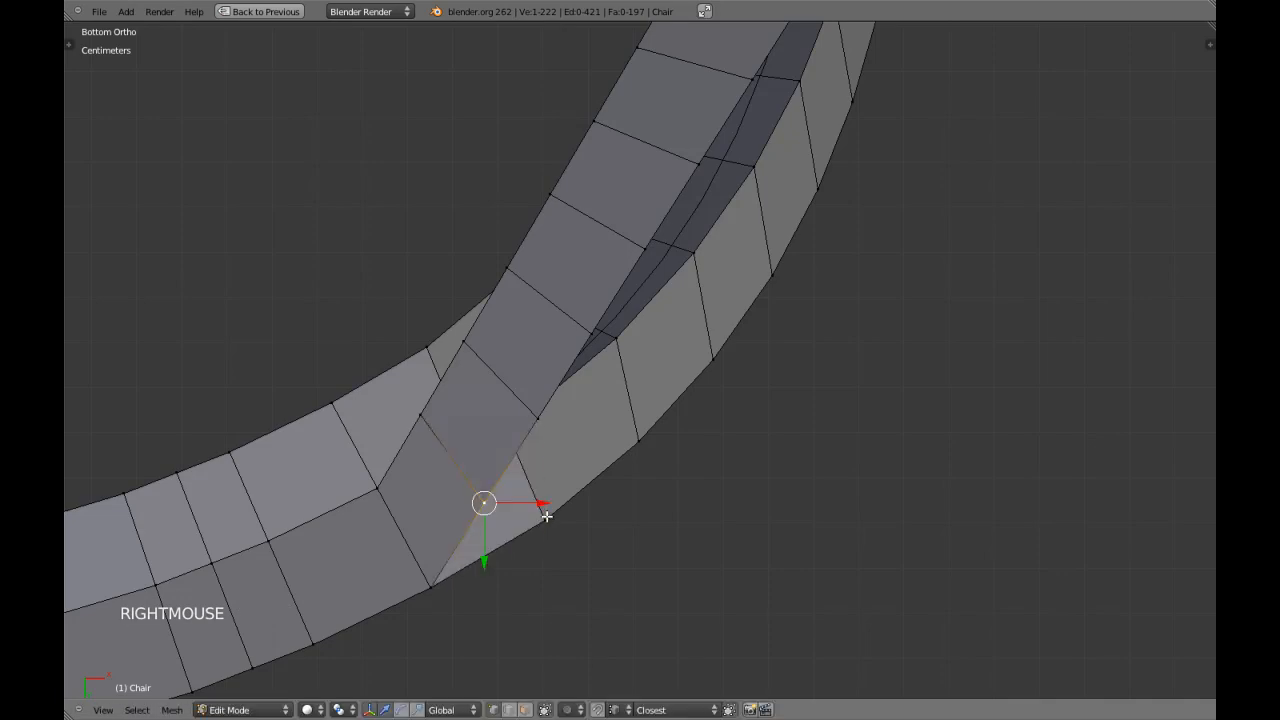
pyautogui.scroll(2, 542, 521)
pyautogui.keyDown('shift'); pyautogui.moveTo(540, 525); pyautogui.dragTo(559, 476, button='middle'); pyautogui.keyUp('shift')
pyautogui.press('z')
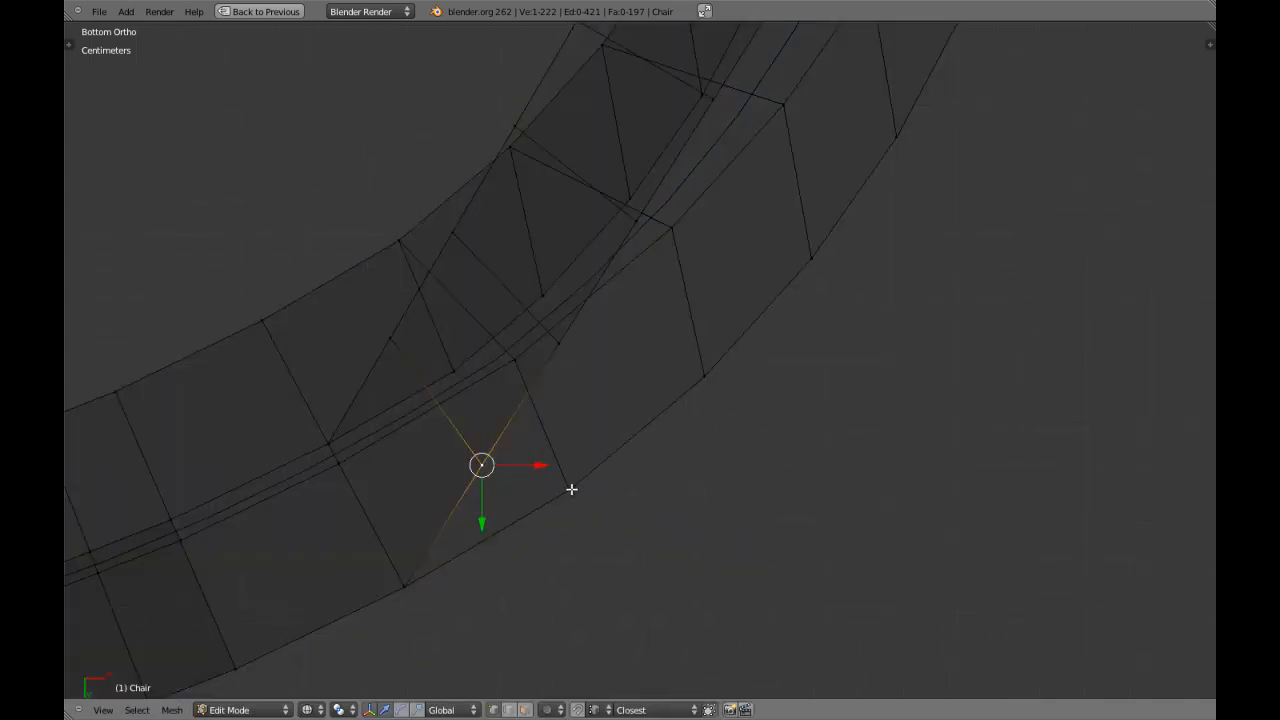
pyautogui.press('z')
pyautogui.scroll(-3, 591, 410)
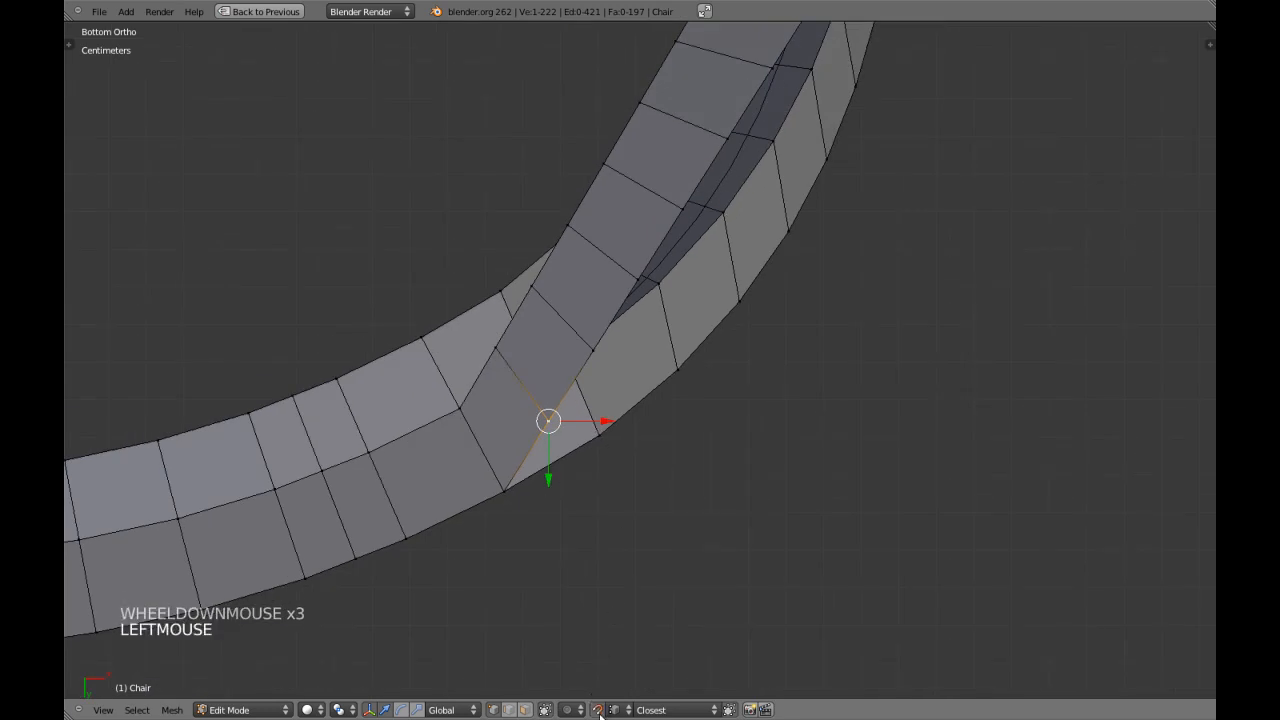
pyautogui.scroll(2, 595, 503)
pyautogui.press('g')
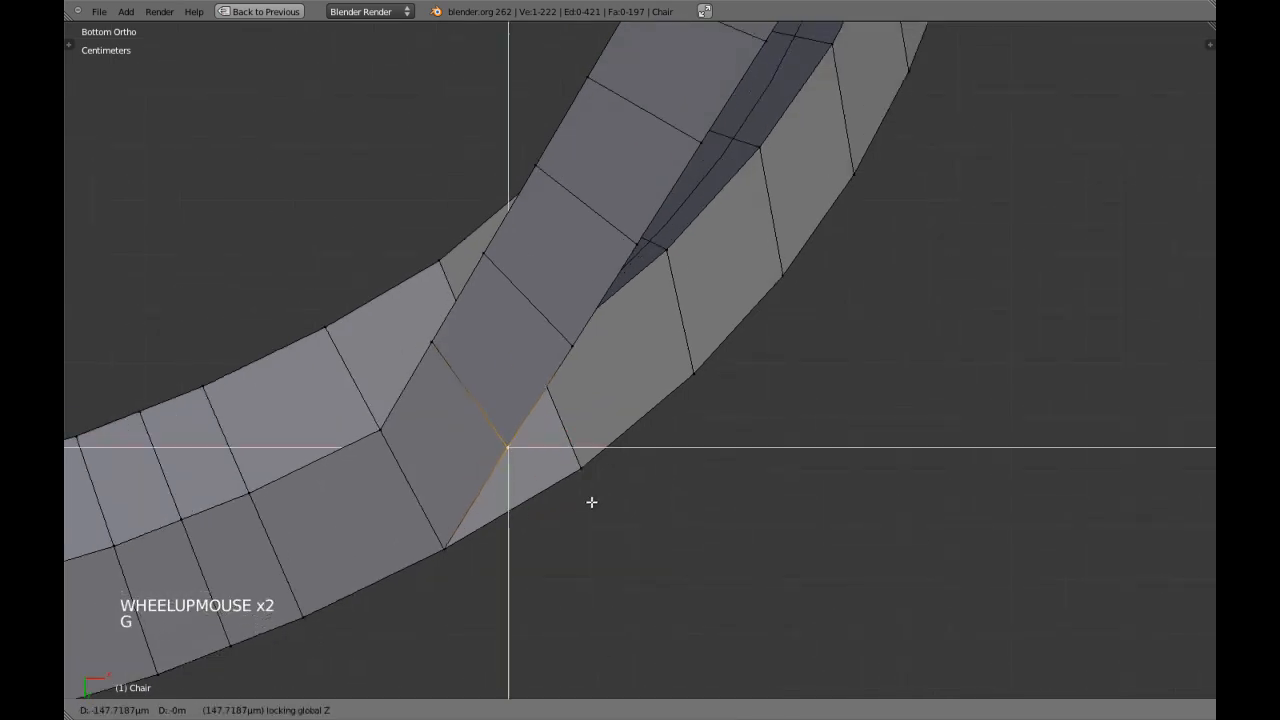
pyautogui.click(580, 466)
# Snap the strip's second and third outer vertices onto the next outer corners of the armrest curve, and select the fourth.
pyautogui.rightClick(576, 348)
pyautogui.press('g')
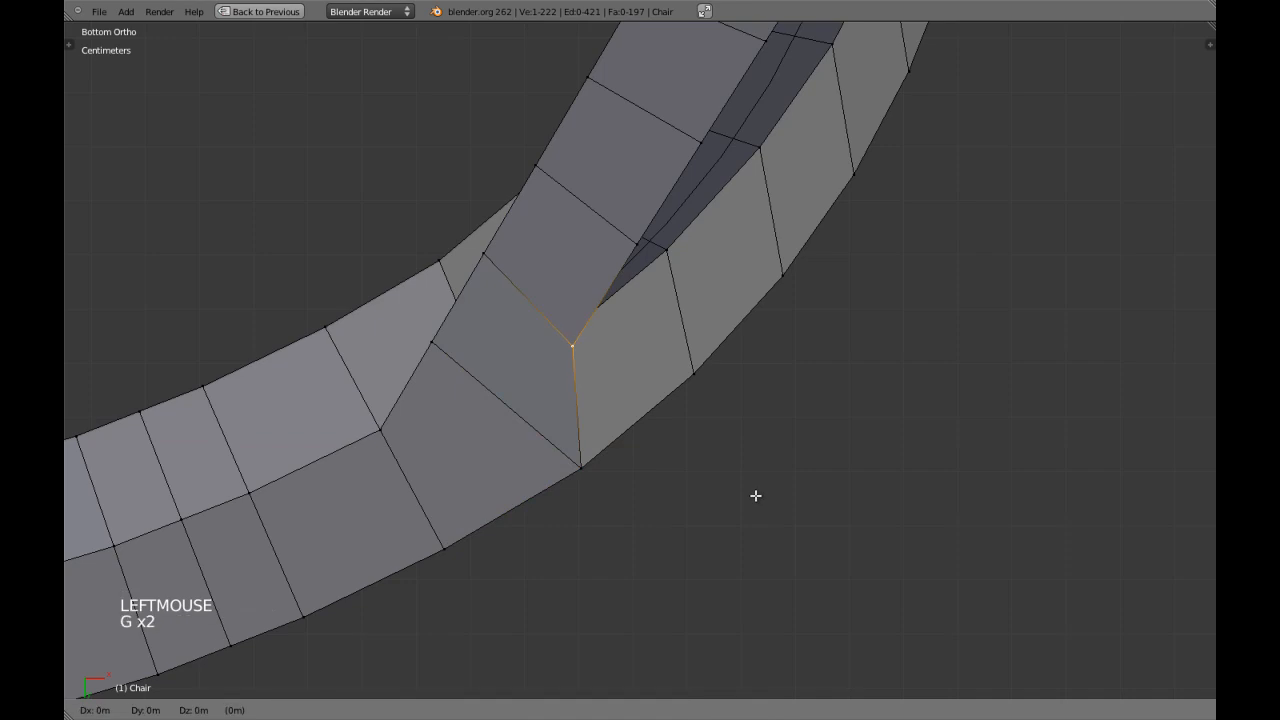
pyautogui.click(692, 372)
pyautogui.rightClick(638, 246)
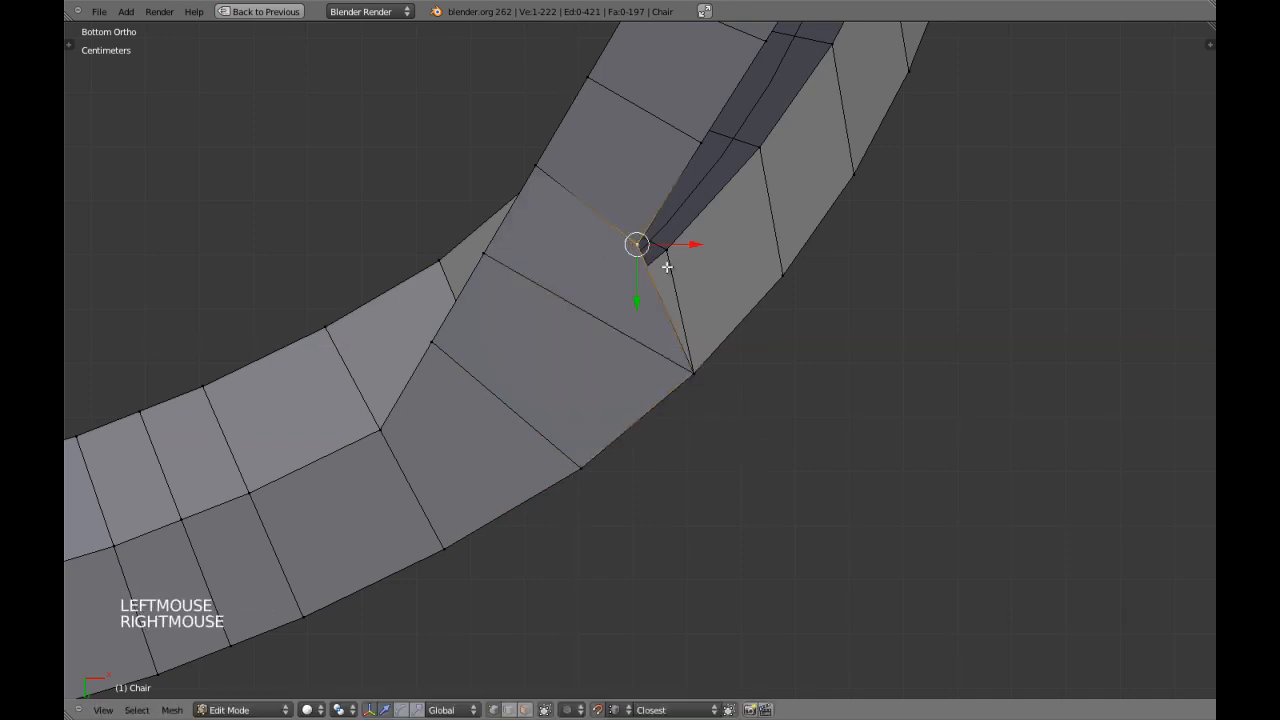
pyautogui.keyDown('shift'); pyautogui.moveTo(813, 348); pyautogui.dragTo(693, 428, button='middle'); pyautogui.keyUp('shift')
pyautogui.press('g')
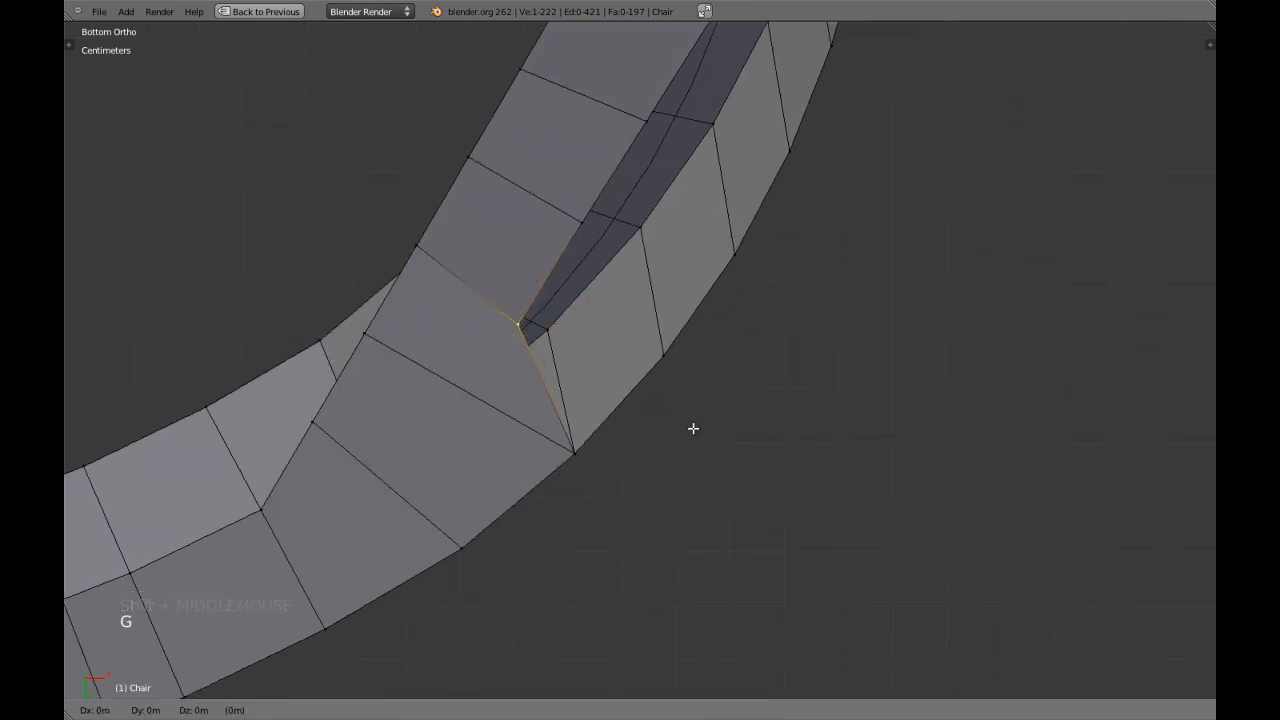
pyautogui.click(663, 354)
pyautogui.keyDown('shift'); pyautogui.moveTo(600, 265); pyautogui.dragTo(594, 360, button='middle'); pyautogui.keyUp('shift')
pyautogui.rightClick(585, 322)
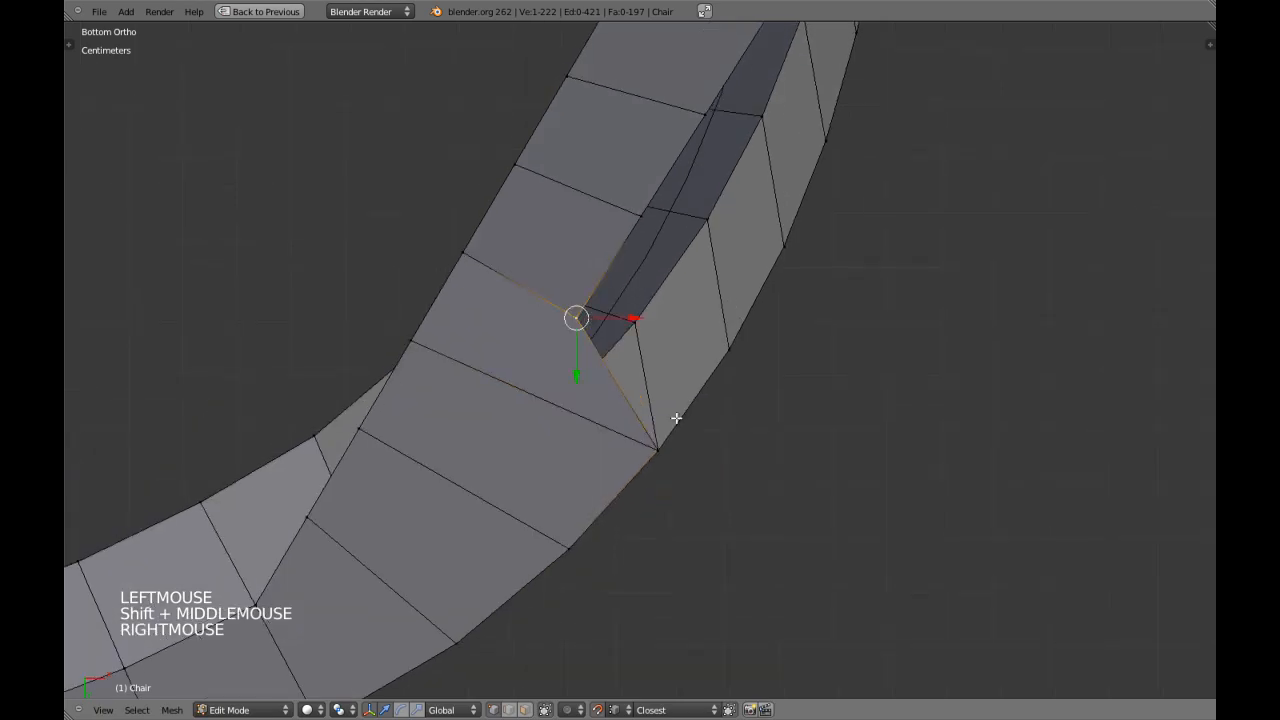
pyautogui.press('g')
pyautogui.press('g')
pyautogui.click(711, 336)
pyautogui.scroll(-3, 710, 333)
pyautogui.moveTo(710, 333); pyautogui.dragTo(486, 451, button='middle')
pyautogui.hotkey('ctrl', 'z')
# Snap the strip's fourth and fifth outer vertices onto the matching outer corners of the armrest in the view from below, locking Z.
pyautogui.press('ctrl+KP_7')
pyautogui.scroll(2, 675, 439)
pyautogui.keyDown('shift'); pyautogui.moveTo(675, 439); pyautogui.dragTo(663, 434, button='middle'); pyautogui.keyUp('shift')
pyautogui.press('g')
pyautogui.click(704, 358)
pyautogui.keyDown('shift'); pyautogui.moveTo(667, 307); pyautogui.dragTo(634, 343, button='middle'); pyautogui.keyUp('shift')
pyautogui.rightClick(610, 290)
pyautogui.press('g')
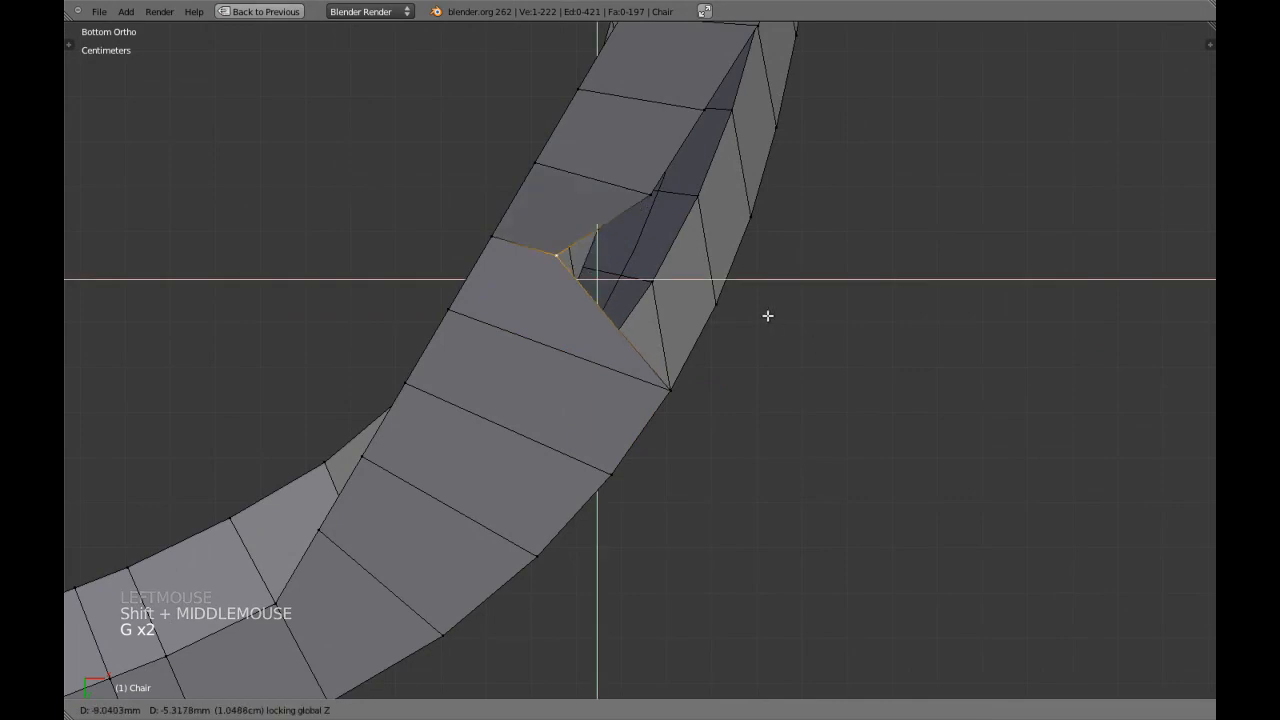
pyautogui.click(718, 303)
# Snap the strip's sixth and seventh outer vertices onto the matching outer corners of the armrest.
pyautogui.keyDown('shift'); pyautogui.moveTo(717, 303); pyautogui.dragTo(667, 407, button='middle'); pyautogui.keyUp('shift')
pyautogui.rightClick(604, 302)
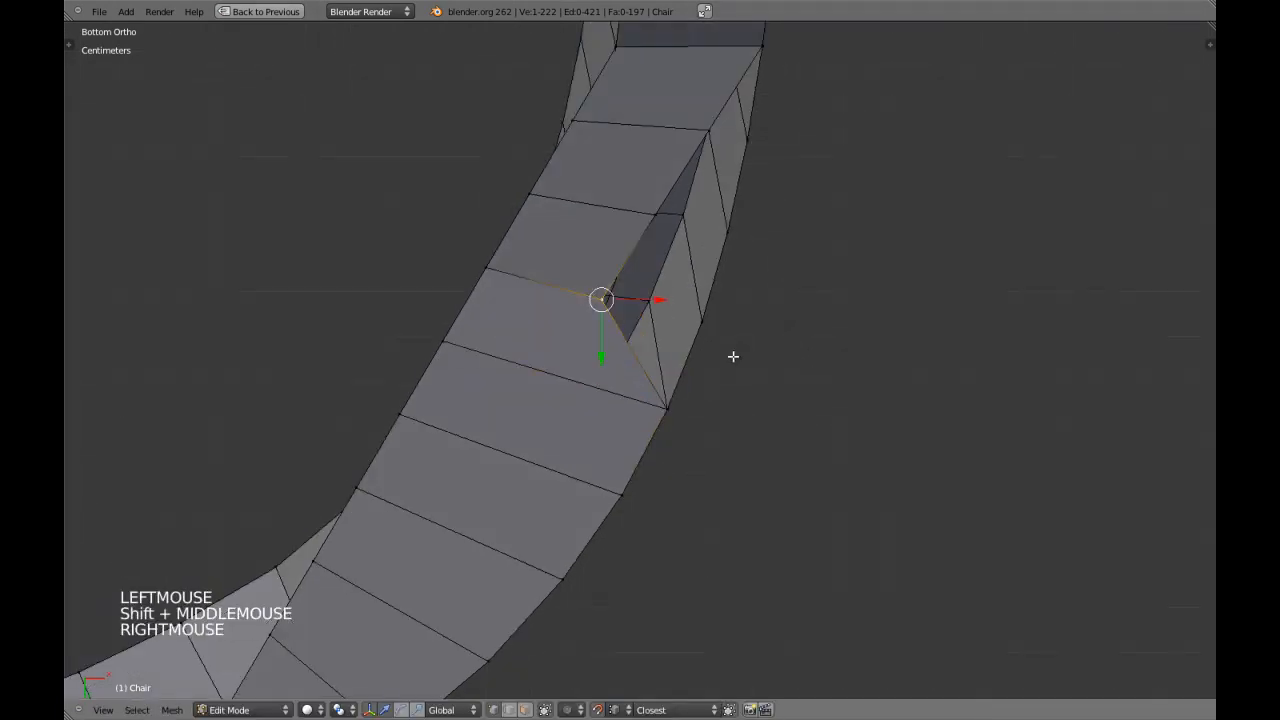
pyautogui.press('g')
pyautogui.press('g')
pyautogui.click(697, 320)
pyautogui.keyDown('shift'); pyautogui.moveTo(697, 320); pyautogui.dragTo(669, 429, button='middle'); pyautogui.keyUp('shift')
pyautogui.rightClick(624, 324)
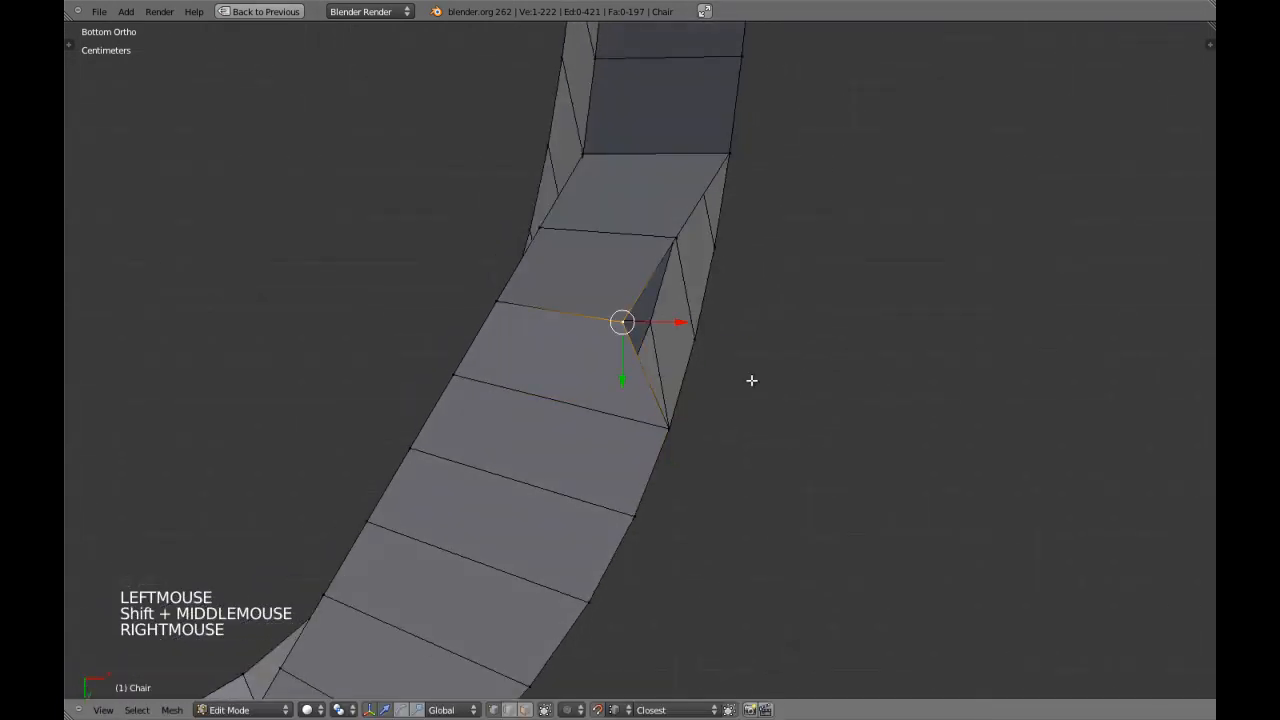
pyautogui.press('g')
pyautogui.press('g')
pyautogui.click(700, 343)
# Snap the strip's eighth outer vertex onto the last armrest corner and clear the selection.
pyautogui.keyDown('shift'); pyautogui.moveTo(700, 343); pyautogui.dragTo(694, 423, button='middle'); pyautogui.keyUp('shift')
pyautogui.rightClick(671, 328)
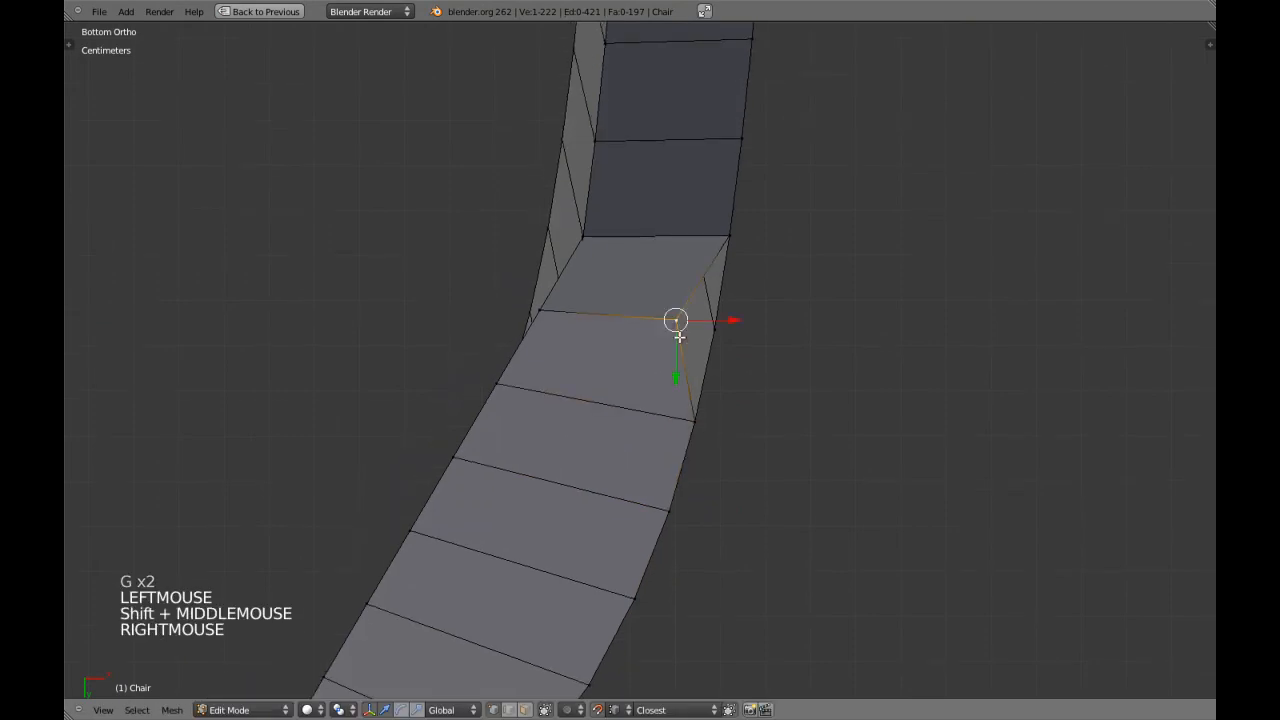
pyautogui.press('g')
pyautogui.press('g')
pyautogui.click(730, 337)
pyautogui.press('a')
# In wireframe from below, snap the strip's first inner vertex beside the rear leg onto the armrest vertex above it.
pyautogui.moveTo(735, 381); pyautogui.dragTo(626, 420, button='middle')
pyautogui.scroll(-7, 771, 422)
pyautogui.press('KP_7')
pyautogui.press('ctrl+KP_7')
pyautogui.scroll(2, 537, 449)
pyautogui.scroll(2, 472, 525)
pyautogui.press('z')
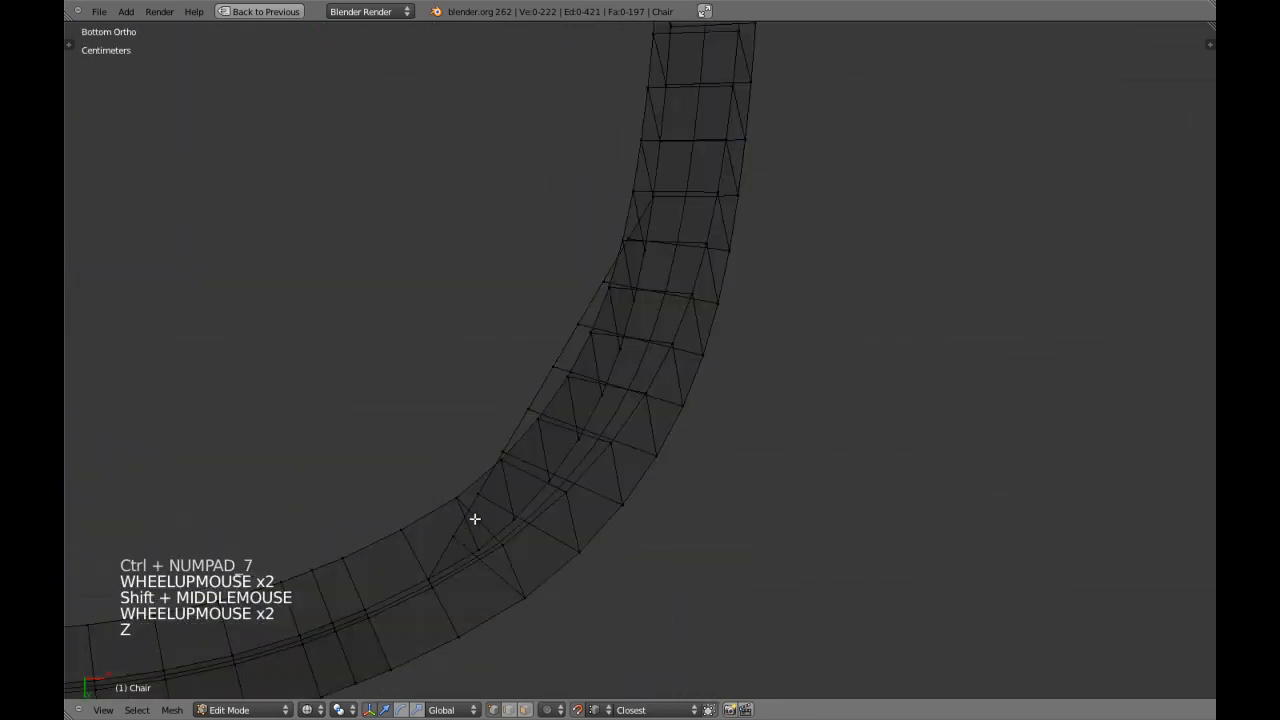
pyautogui.rightClick(457, 534)
pyautogui.keyDown('shift'); pyautogui.moveTo(457, 534); pyautogui.dragTo(540, 391, button='middle'); pyautogui.keyUp('shift')
pyautogui.press('z')
pyautogui.scroll(3, 563, 420)
pyautogui.press('z')
pyautogui.press('g')
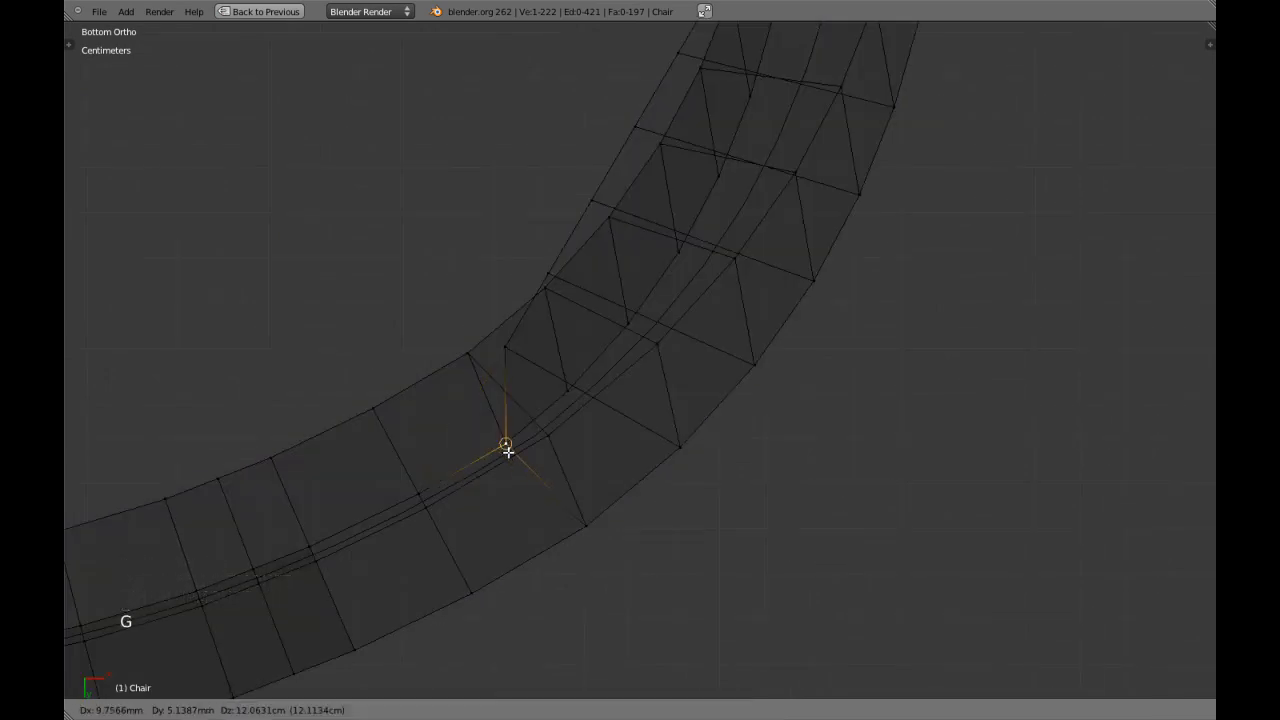
pyautogui.click(507, 451)
# Snap the strip's second and third inner vertices onto the armrest's matching inner vertices.
pyautogui.rightClick(506, 355)
pyautogui.press('g')
pyautogui.press('g')
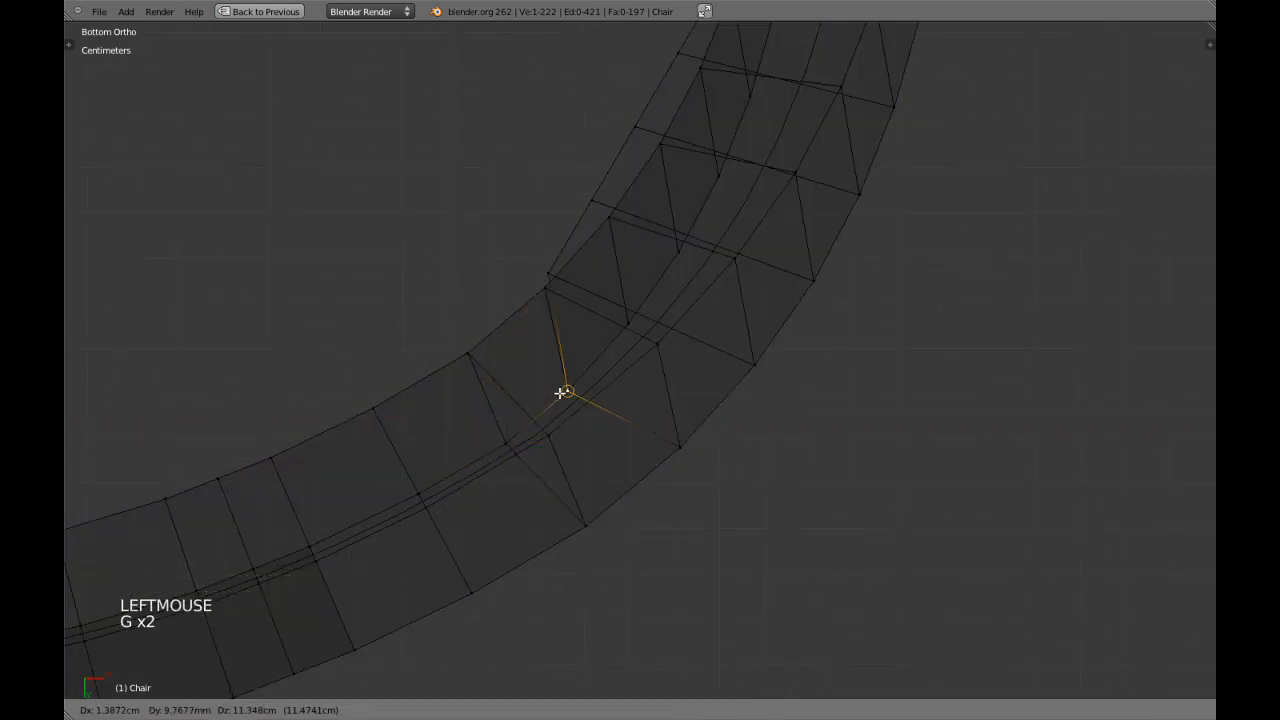
pyautogui.click(566, 391)
pyautogui.rightClick(533, 267)
pyautogui.press('g')
pyautogui.press('g')
pyautogui.click(624, 320)
# Snap the strip's fourth and fifth inner vertices onto the armrest's matching inner vertices.
pyautogui.rightClick(574, 201)
pyautogui.keyDown('shift'); pyautogui.moveTo(599, 258); pyautogui.dragTo(571, 290, button='middle'); pyautogui.keyUp('shift')
pyautogui.press('g')
pyautogui.click(640, 284)
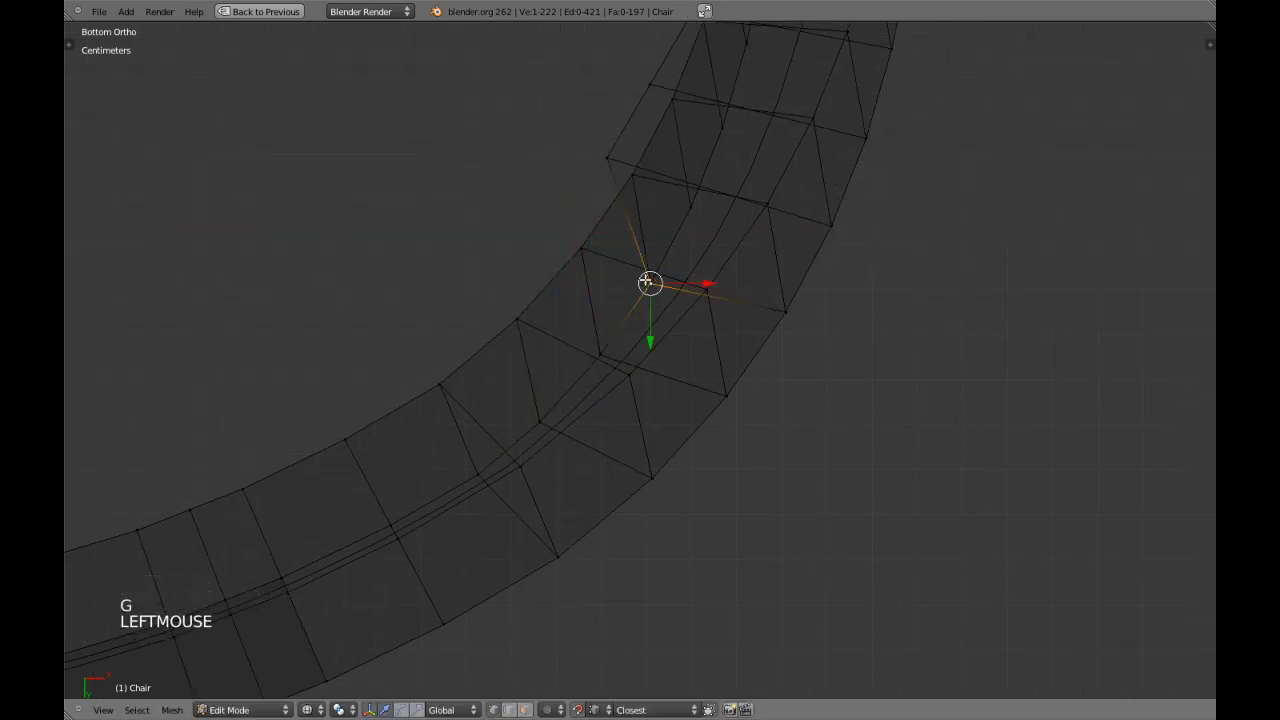
pyautogui.keyDown('shift'); pyautogui.moveTo(649, 283); pyautogui.dragTo(602, 337, button='middle'); pyautogui.keyUp('shift')
pyautogui.rightClick(577, 245)
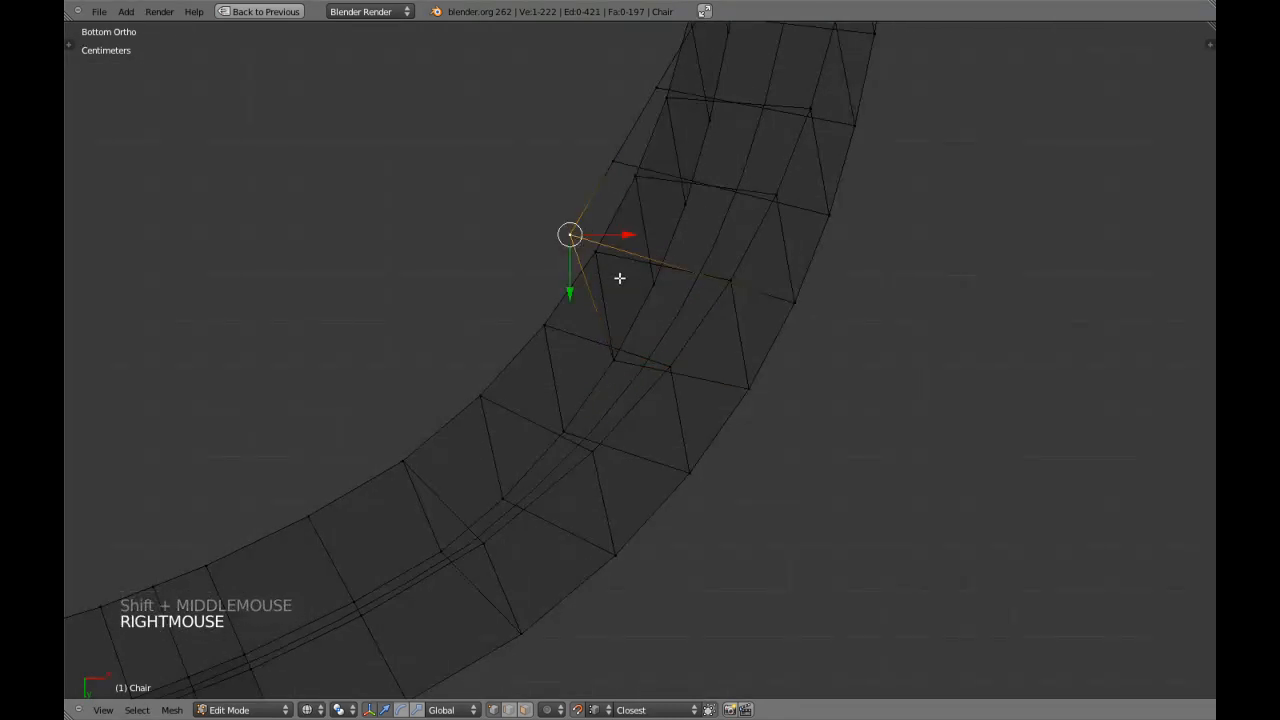
pyautogui.press('g')
pyautogui.press('g')
pyautogui.click(651, 285)
# Snap the strip's sixth and seventh inner vertices onto the armrest's inner vertices, using wireframe shading to reach the targets.
pyautogui.press('z')
pyautogui.keyDown('shift'); pyautogui.moveTo(651, 285); pyautogui.dragTo(604, 376, button='middle'); pyautogui.keyUp('shift')
pyautogui.rightClick(566, 258)
pyautogui.press('z')
pyautogui.press('g')
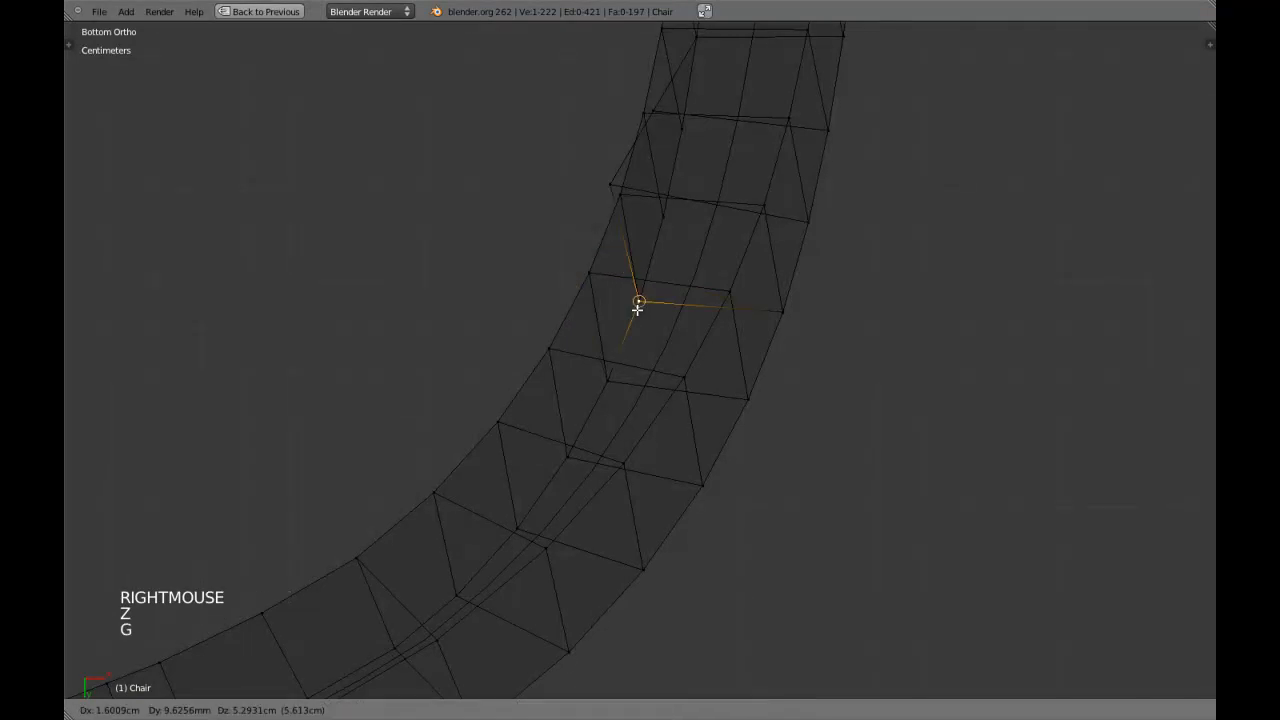
pyautogui.click(636, 292)
pyautogui.press('z')
pyautogui.keyDown('shift'); pyautogui.moveTo(622, 239); pyautogui.dragTo(576, 334, button='middle'); pyautogui.keyUp('shift')
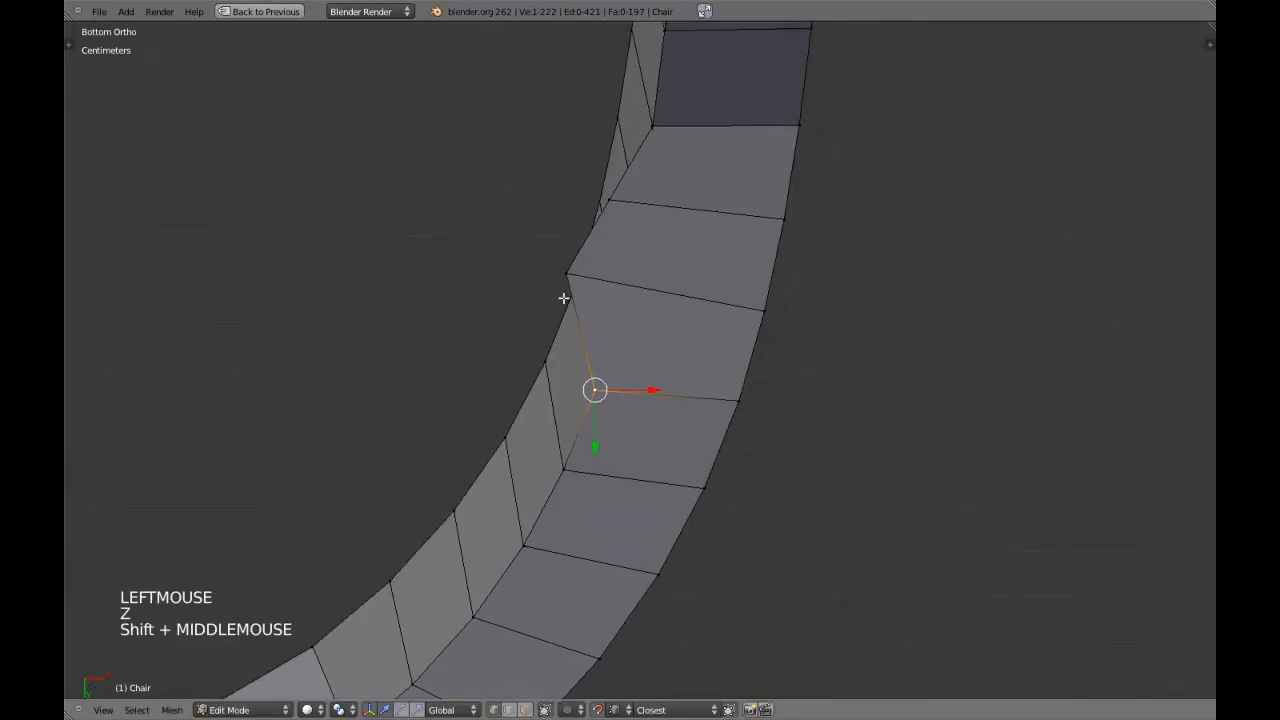
pyautogui.rightClick(595, 295)
pyautogui.press('z')
pyautogui.press('g')
pyautogui.click(612, 321)
# Snap the strip's eighth inner vertex onto the last matching armrest vertex and return to solid shading.
pyautogui.press('z')
pyautogui.press('z')
pyautogui.rightClick(614, 200)
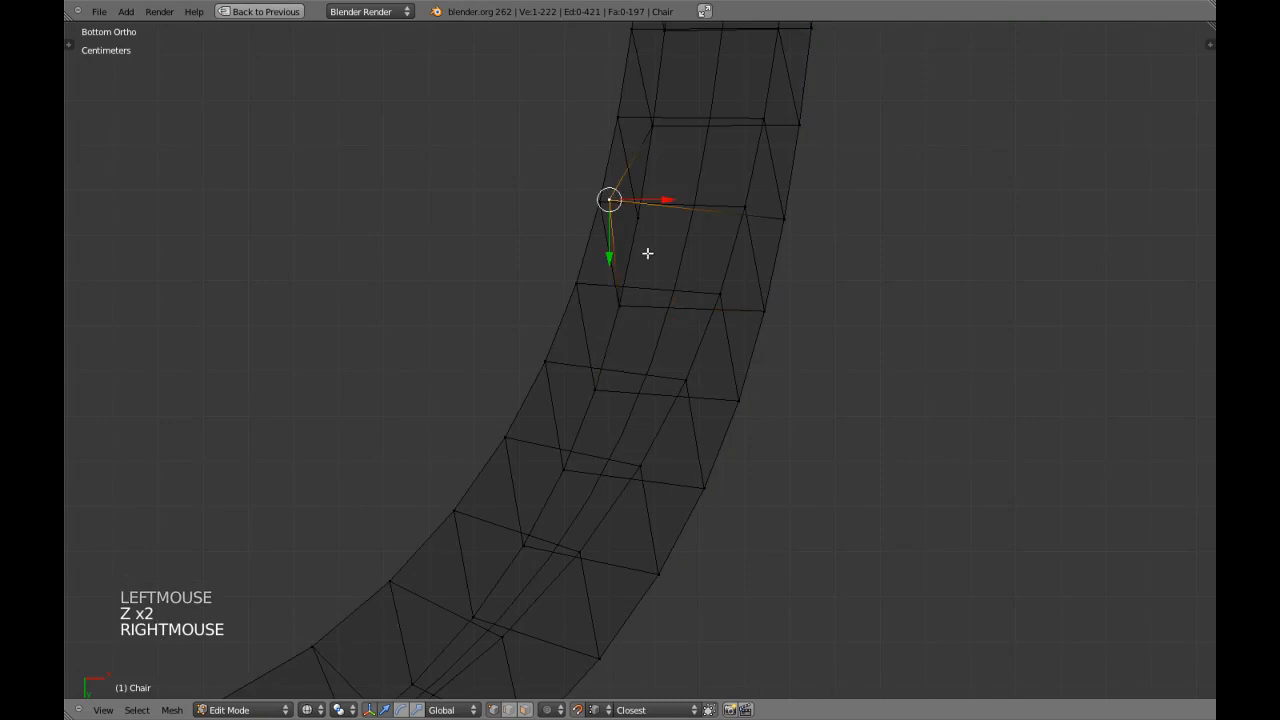
pyautogui.press('g')
pyautogui.press('g')
pyautogui.click(634, 220)
pyautogui.press('z')
# Examine the curved brace on the whole chair in object mode, and return to edit mode with nothing selected.
pyautogui.scroll(-6, 652, 333)
pyautogui.scroll(-3, 652, 333)
pyautogui.moveTo(652, 333); pyautogui.dragTo(531, 357, button='middle')
pyautogui.press('a')
pyautogui.press('Tab')
pyautogui.scroll(-2, 658, 490)
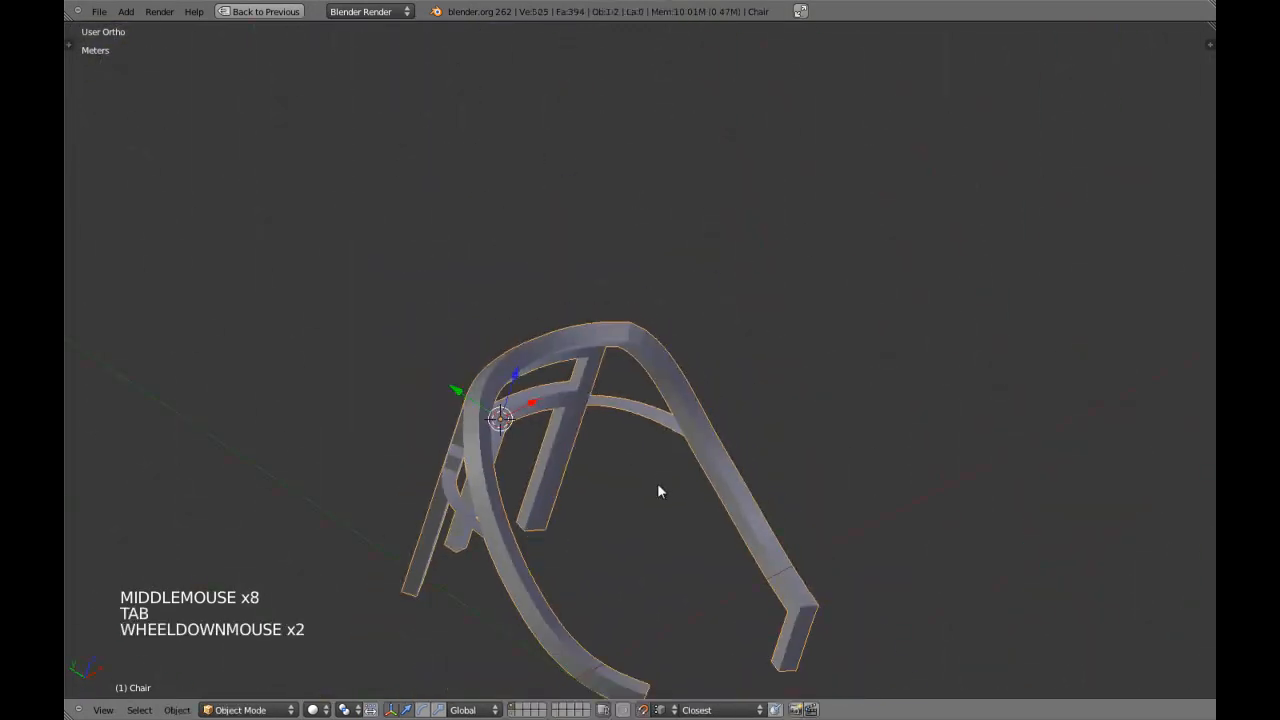
pyautogui.moveTo(658, 490); pyautogui.dragTo(631, 417, button='middle')
pyautogui.scroll(4, 606, 423)
pyautogui.press('Tab')
pyautogui.scroll(4, 603, 434)
pyautogui.press('a')
pyautogui.press('a')
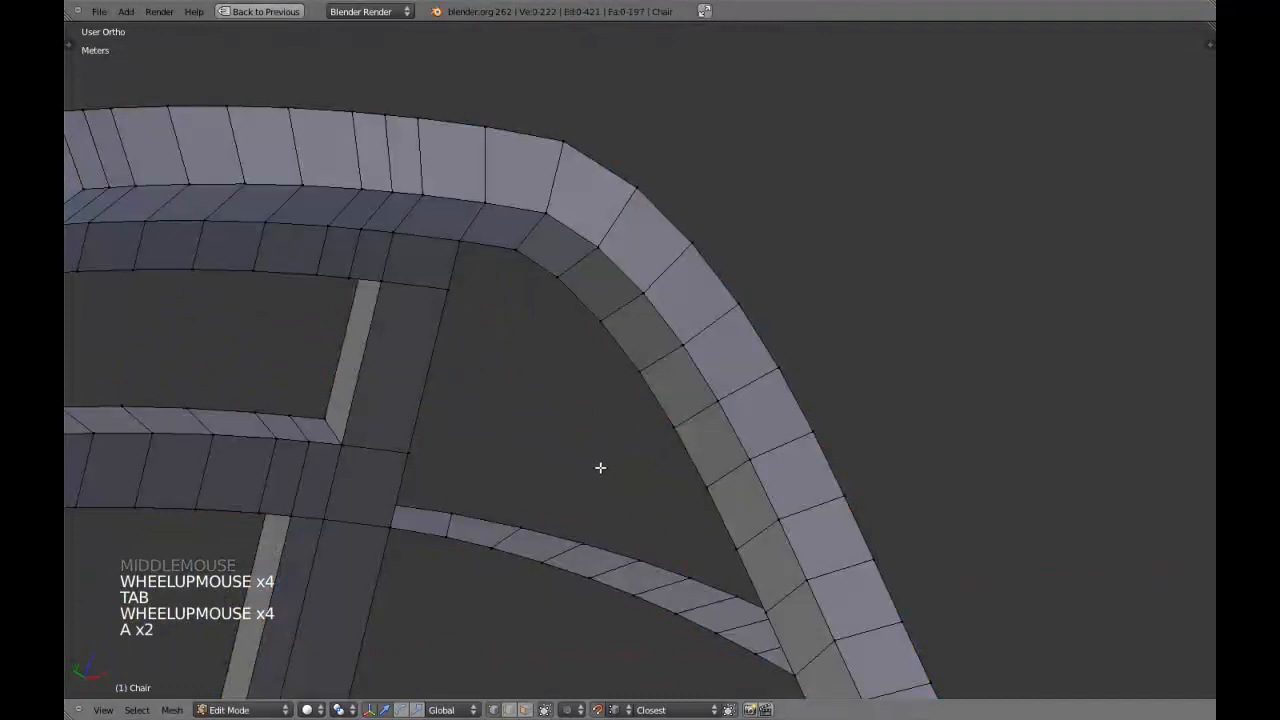
# In vertex select mode and wireframe, select the vertices along both long edges of the brace between the rear leg and armrest.
pyautogui.hotkey('ctrl', 'Tab')
pyautogui.click(577, 488)
pyautogui.scroll(-1, 551, 520)
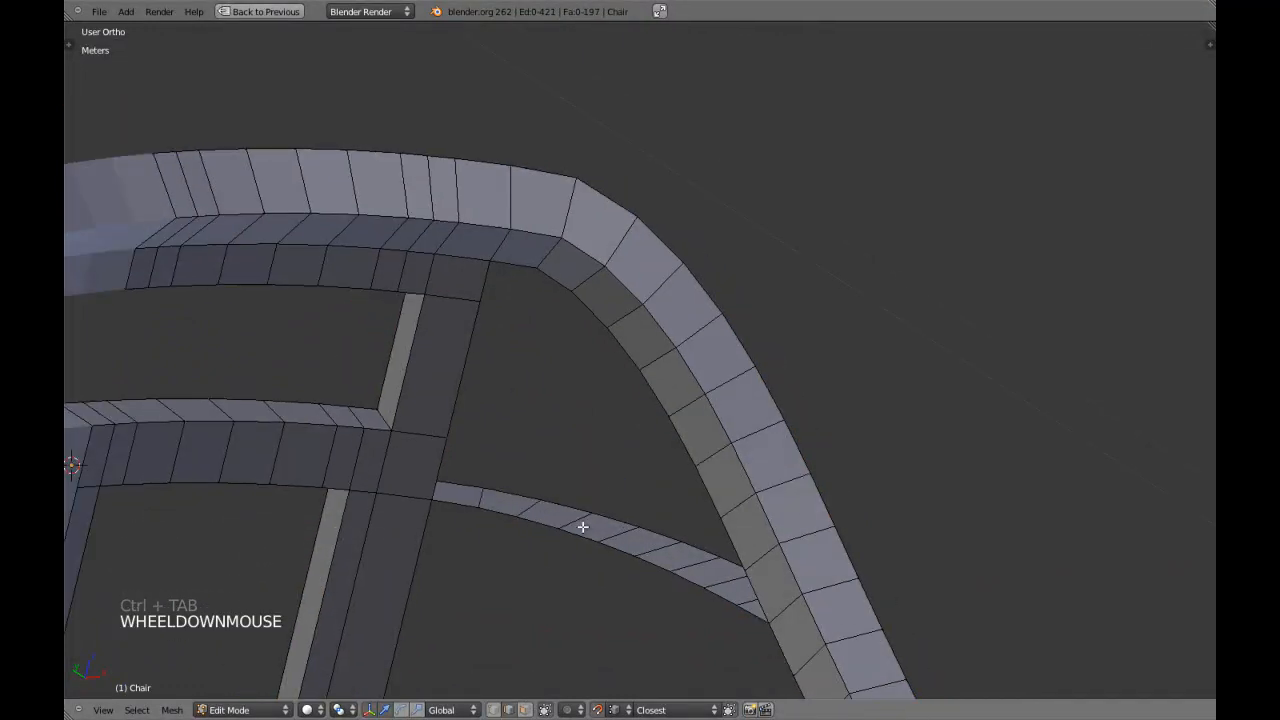
pyautogui.hotkey('ctrl', 'Tab')
pyautogui.click(503, 506)
pyautogui.press('z')
pyautogui.rightClick(483, 490)
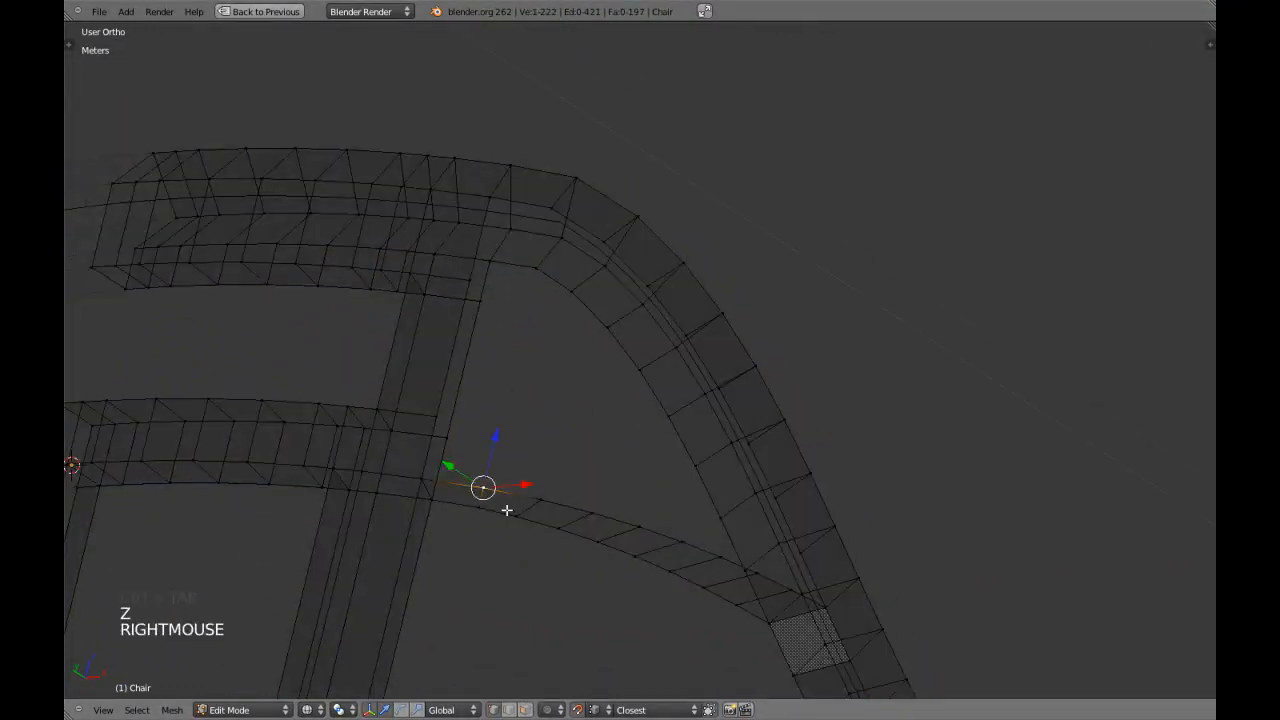
pyautogui.moveTo(503, 503)
pyautogui.mouseDown()
pyautogui.moveTo(591, 543)
pyautogui.moveTo(659, 552)
pyautogui.mouseUp()
pyautogui.rightClick(659, 552)
pyautogui.keyDown('shift'); pyautogui.moveTo(659, 552); pyautogui.dragTo(600, 500, button='middle'); pyautogui.keyUp('shift')
pyautogui.moveTo(600, 500); pyautogui.dragTo(640, 468, button='middle')
pyautogui.keyDown('alt'); pyautogui.keyDown('shift'); pyautogui.rightClick(637, 459); pyautogui.keyUp('shift'); pyautogui.keyUp('alt')
pyautogui.keyDown('alt'); pyautogui.keyDown('shift'); pyautogui.rightClick(631, 465); pyautogui.keyUp('shift'); pyautogui.keyUp('alt')
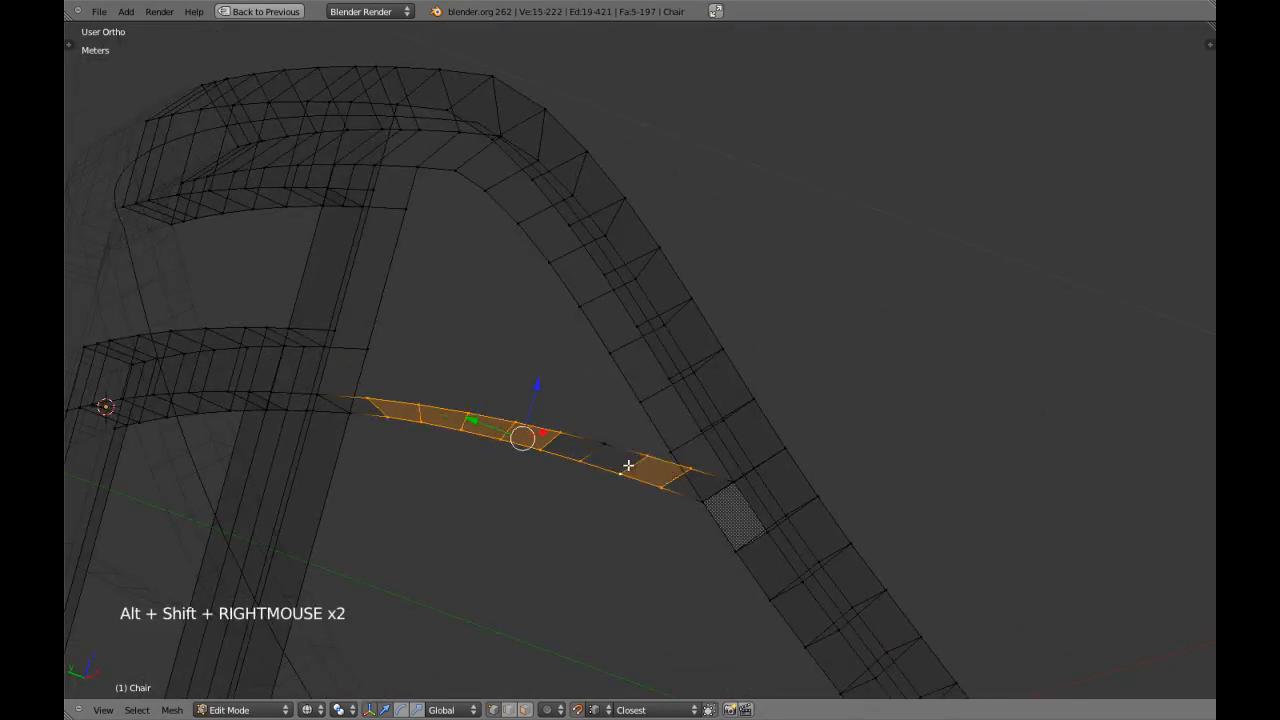
pyautogui.keyDown('shift'); pyautogui.rightClick(605, 447); pyautogui.keyUp('shift')
# Return to solid shading and examine the selected brace faces for flatness from the front and at an angle.
pyautogui.scroll(-3, 581, 469)
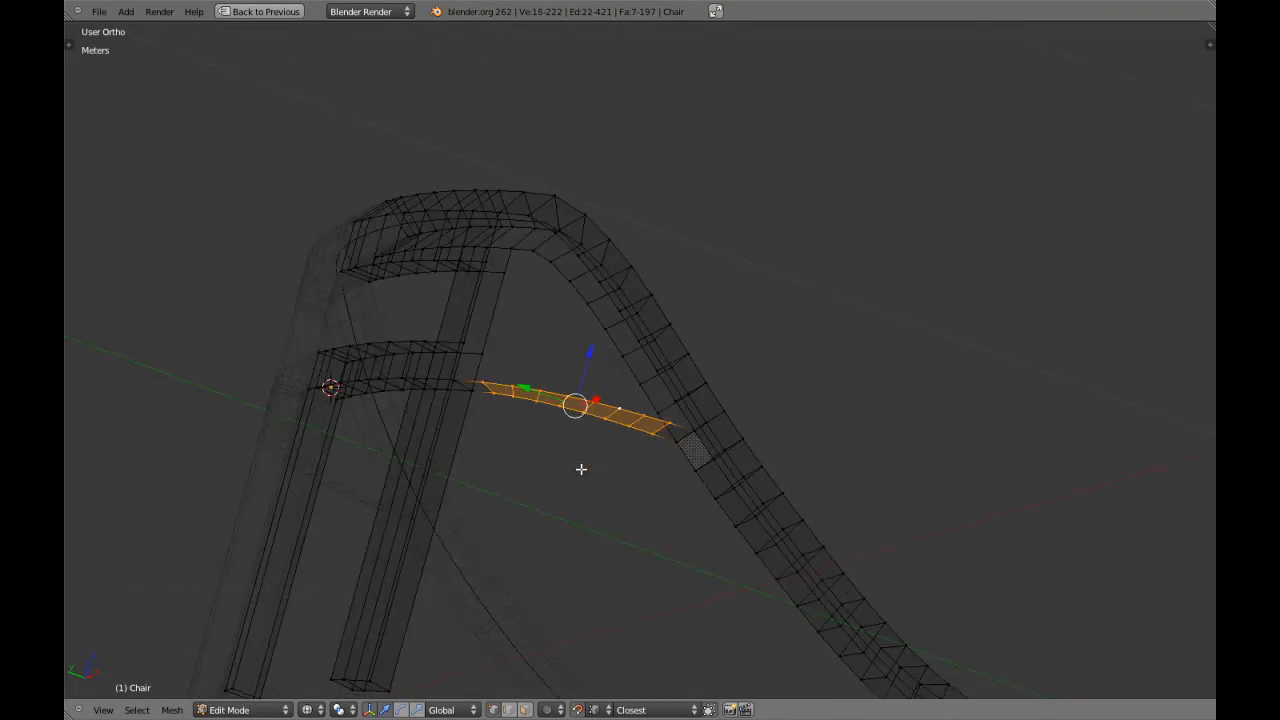
pyautogui.press('z')
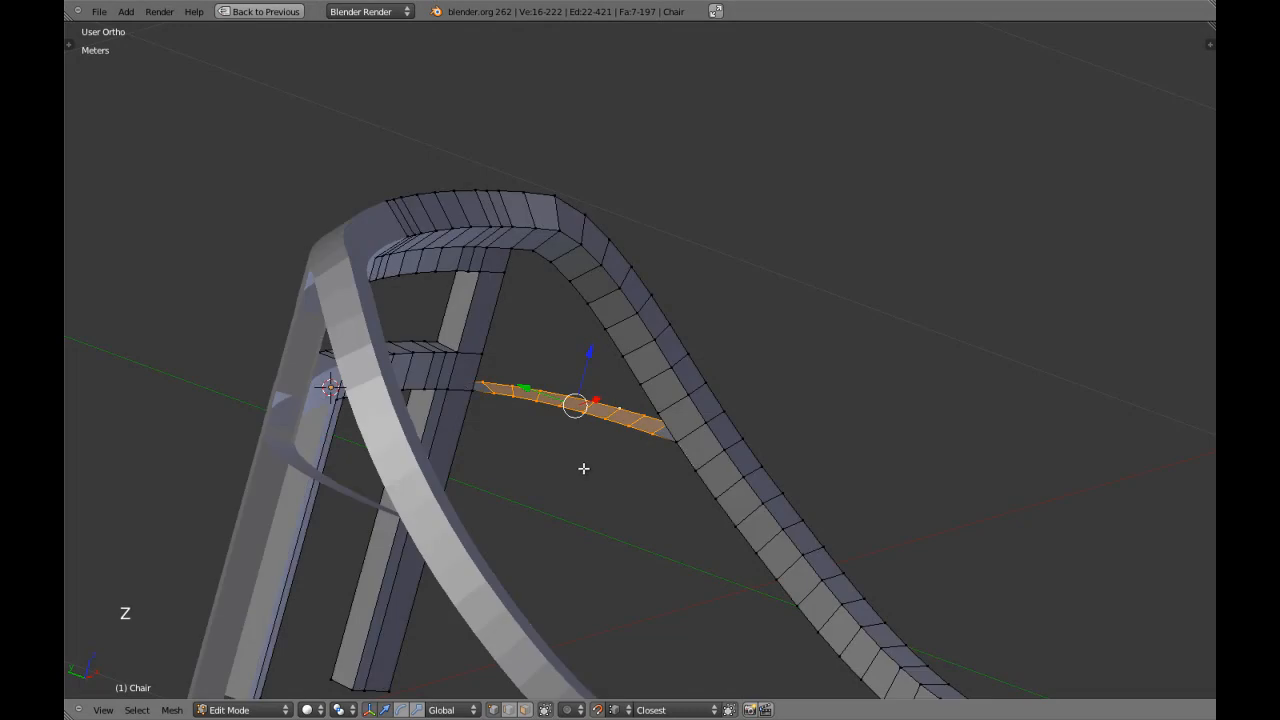
pyautogui.scroll(2, 603, 463)
pyautogui.moveTo(603, 463); pyautogui.dragTo(490, 484, button='middle')
pyautogui.scroll(3, 517, 491)
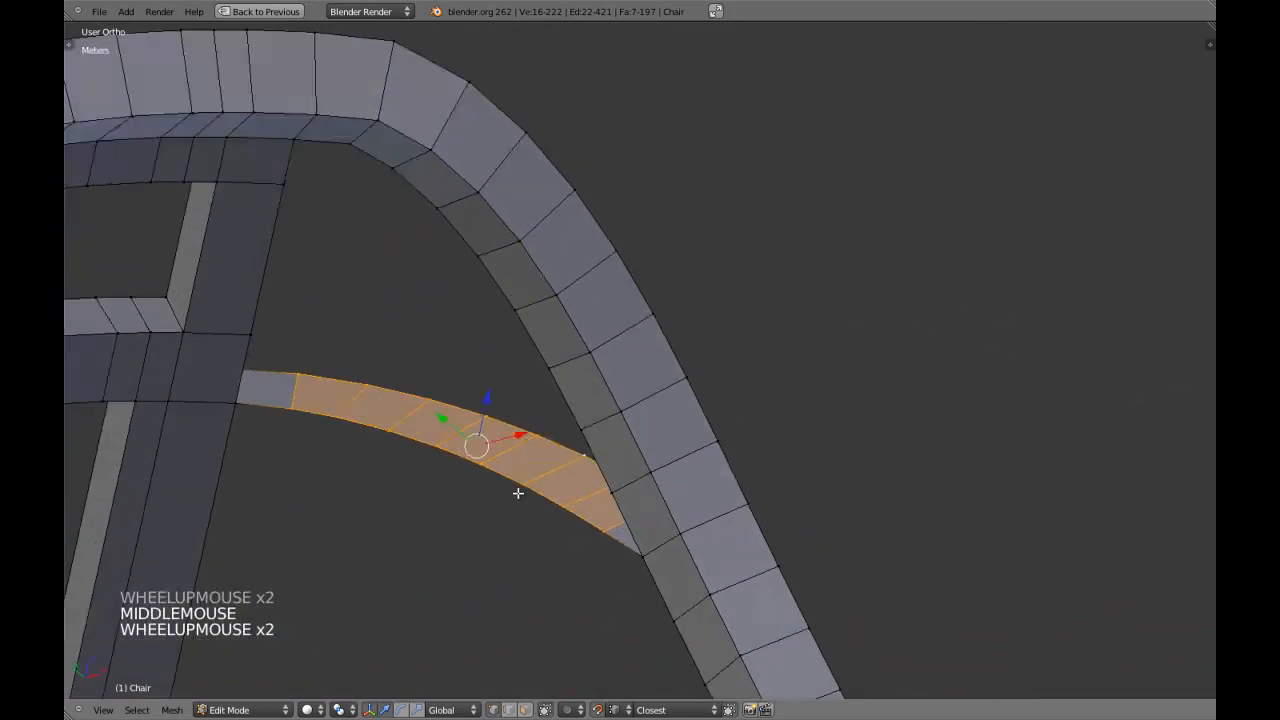
pyautogui.press('KP_1')
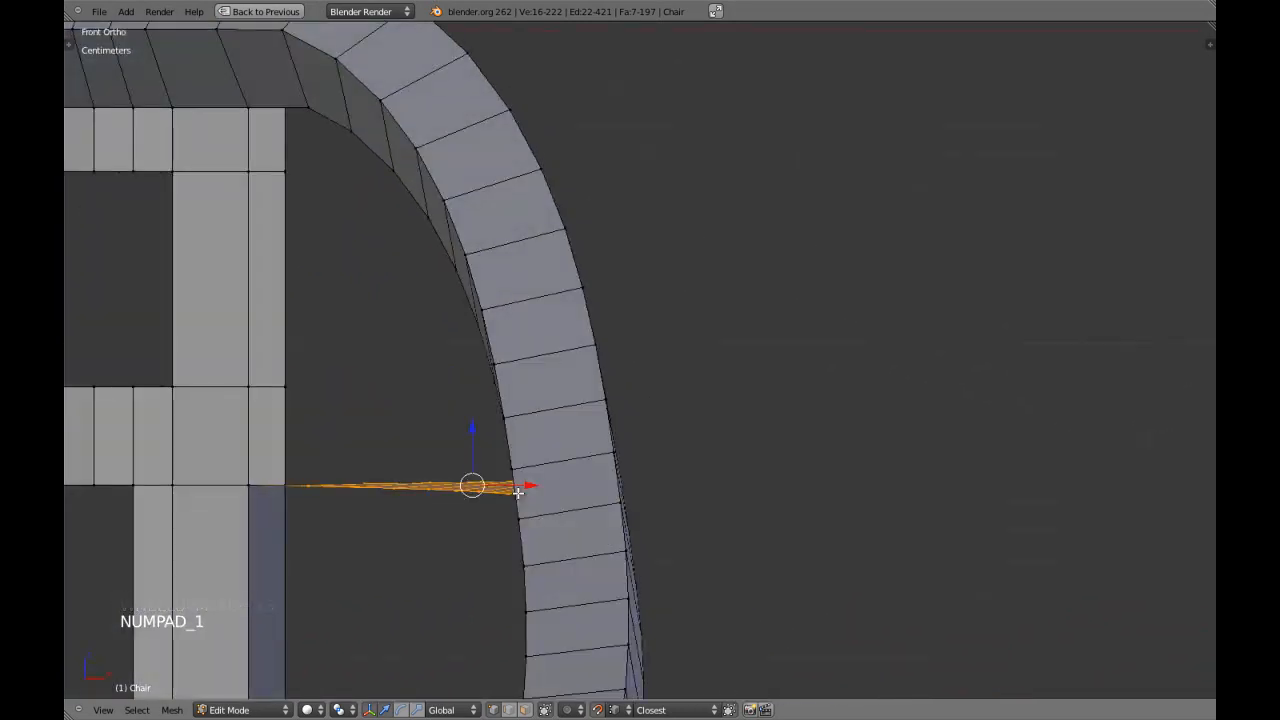
pyautogui.press('KP_4')
pyautogui.keyDown('shift'); pyautogui.moveTo(505, 492); pyautogui.dragTo(561, 420, button='middle'); pyautogui.keyUp('shift')
pyautogui.moveTo(561, 420); pyautogui.dragTo(533, 432, button='middle')
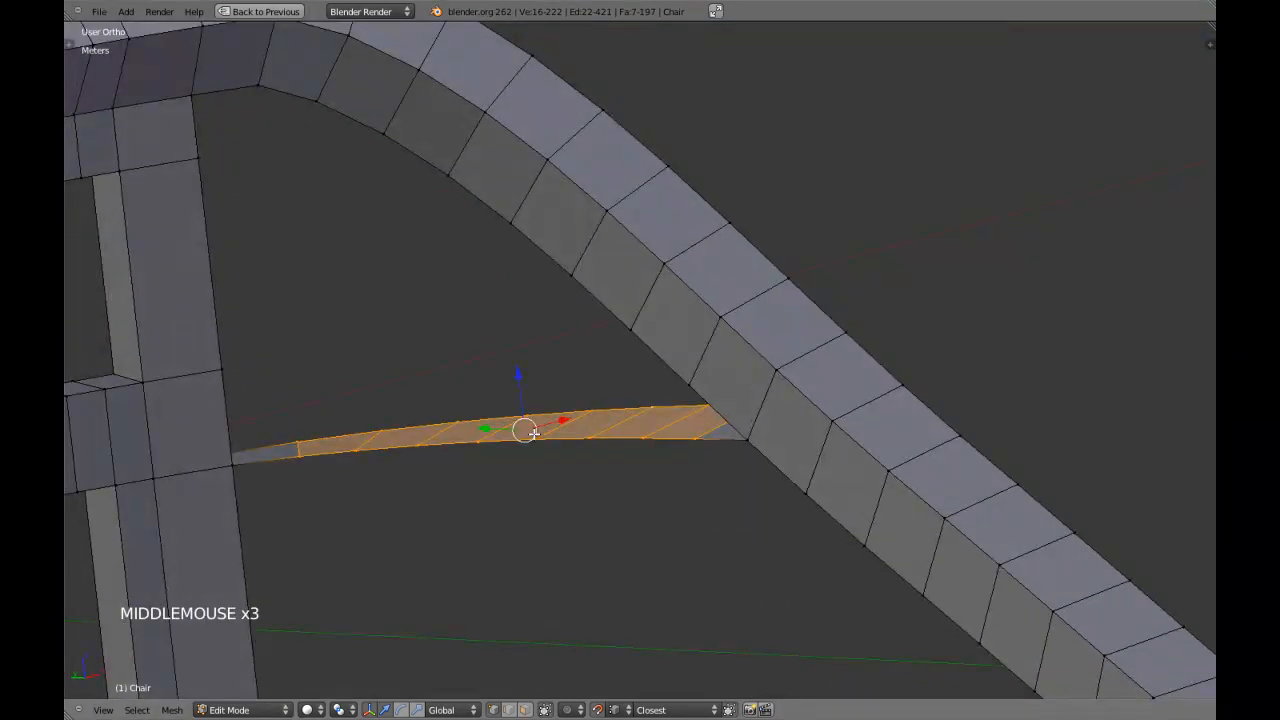
# Select the inner long edge of the brace between the rear leg and the armrest.
pyautogui.keyDown('alt'); pyautogui.keyDown('shift'); pyautogui.rightClick(413, 427); pyautogui.keyUp('shift'); pyautogui.keyUp('alt')
pyautogui.press('KP_1')
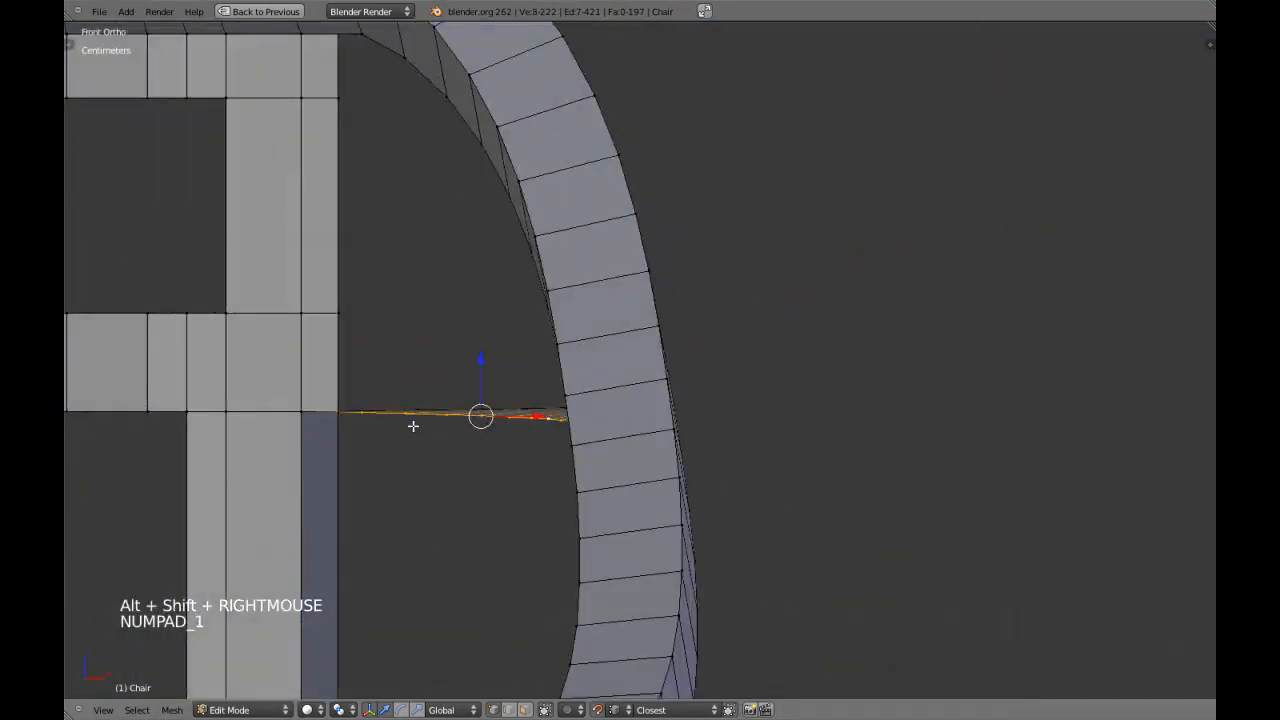
# Try raising the brace's inner long edge slightly along Z and check it from the front and at an angle.
pyautogui.keyDown('shift'); pyautogui.moveTo(441, 428); pyautogui.dragTo(520, 349, button='middle'); pyautogui.keyUp('shift')
pyautogui.moveTo(520, 349)
pyautogui.mouseDown()
pyautogui.moveTo(523, 337)
pyautogui.moveTo(537, 343)
pyautogui.mouseUp()
pyautogui.moveTo(537, 343); pyautogui.dragTo(589, 381, button='middle')
pyautogui.press('KP_1')
pyautogui.press('KP_4')
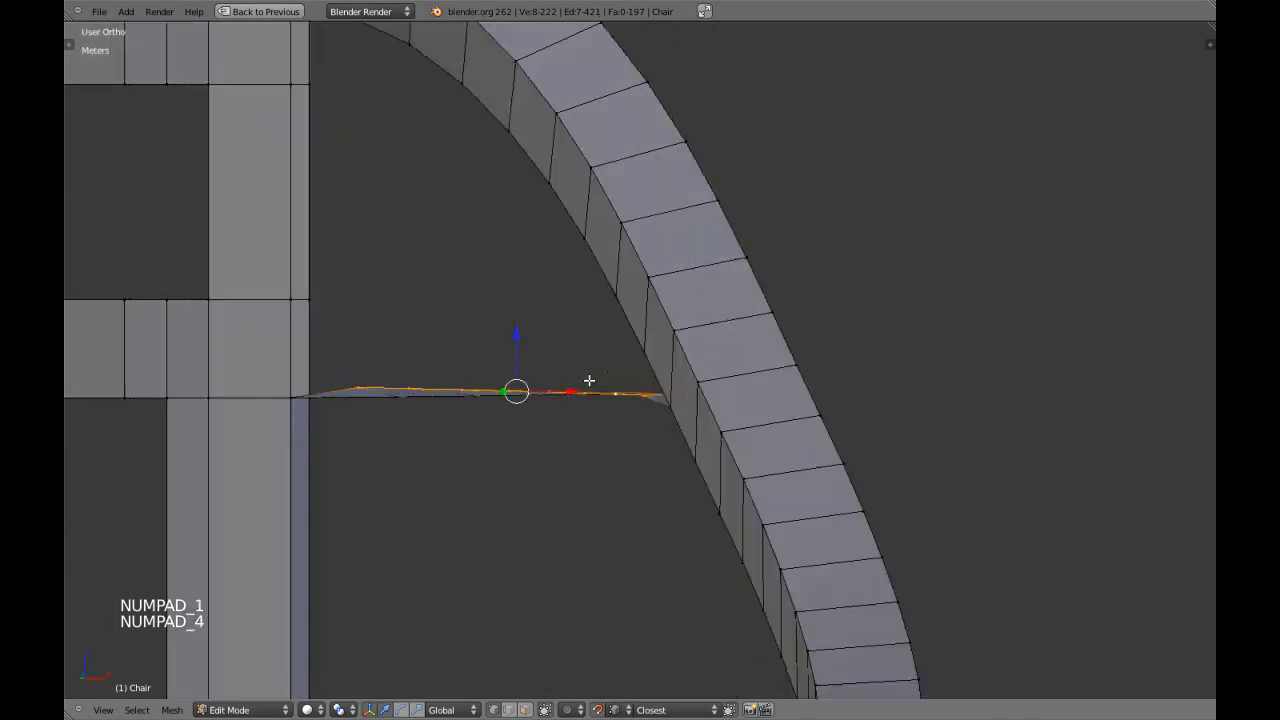
pyautogui.moveTo(594, 384); pyautogui.dragTo(639, 420, button='middle')
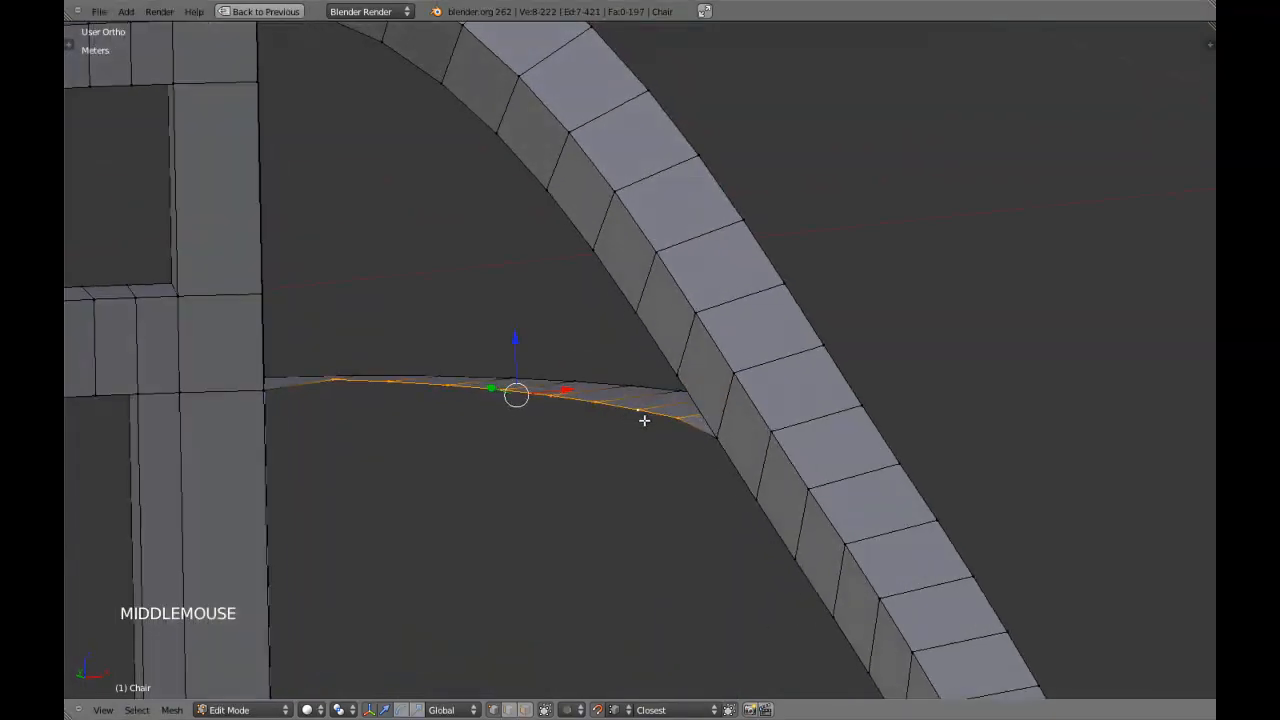
# Try raising only the six middle vertices of the brace's inner edge, and undo both height changes.
pyautogui.keyDown('shift'); pyautogui.rightClick(335, 394); pyautogui.keyUp('shift')
pyautogui.moveTo(335, 394); pyautogui.dragTo(491, 358, button='middle')
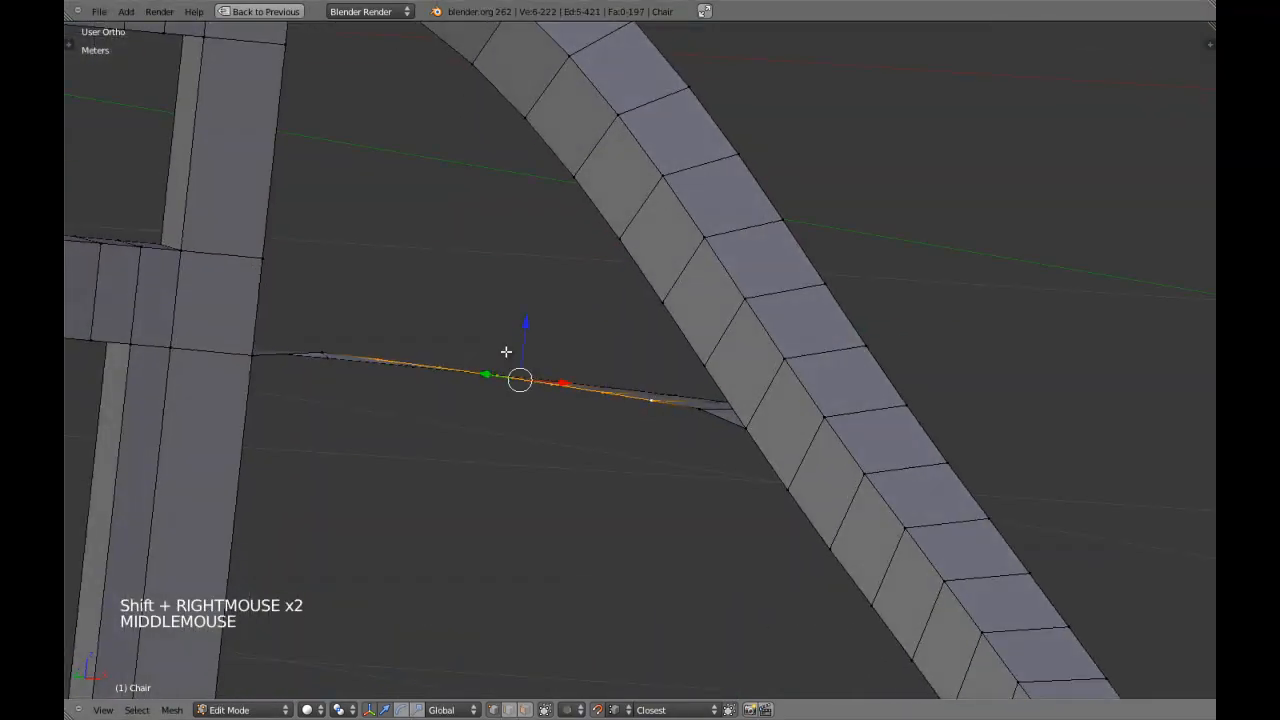
pyautogui.moveTo(523, 327); pyautogui.dragTo(520, 323)
pyautogui.moveTo(520, 323); pyautogui.dragTo(601, 298, button='middle')
pyautogui.press('KP_1')
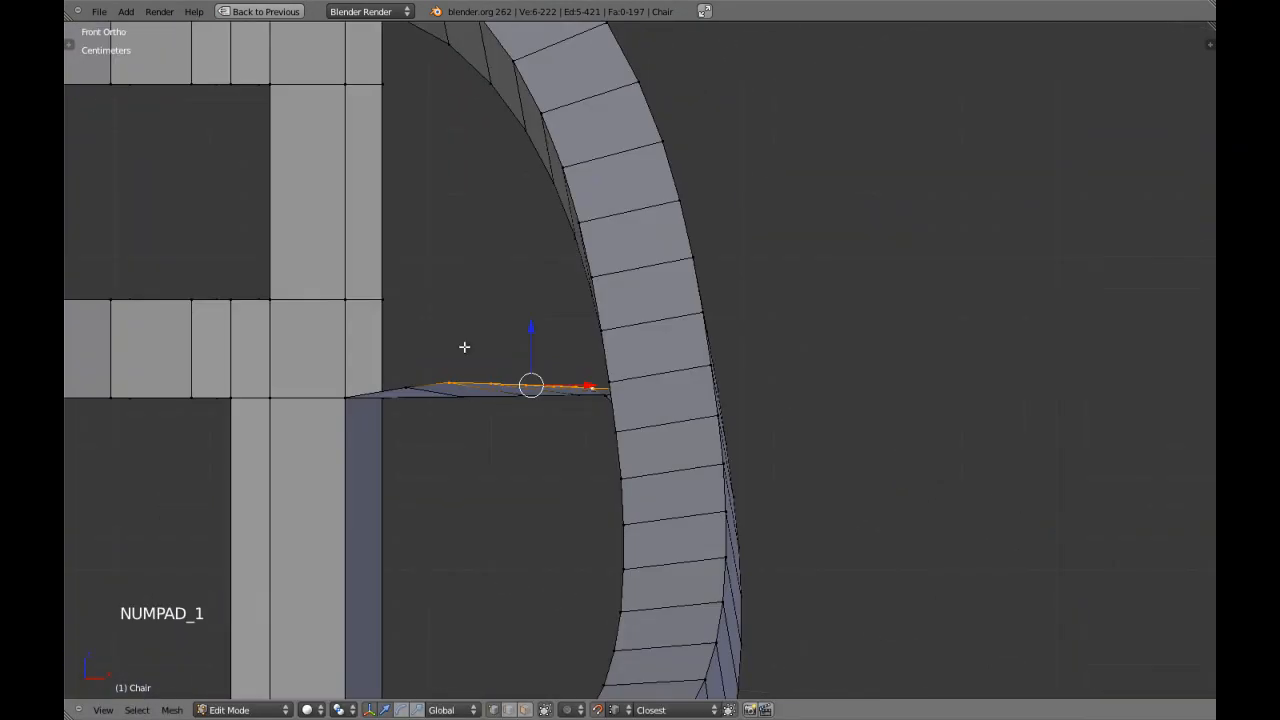
pyautogui.scroll(-1, 460, 364)
pyautogui.hotkey('ctrl', 'z')
pyautogui.hotkey('ctrl', 'z')
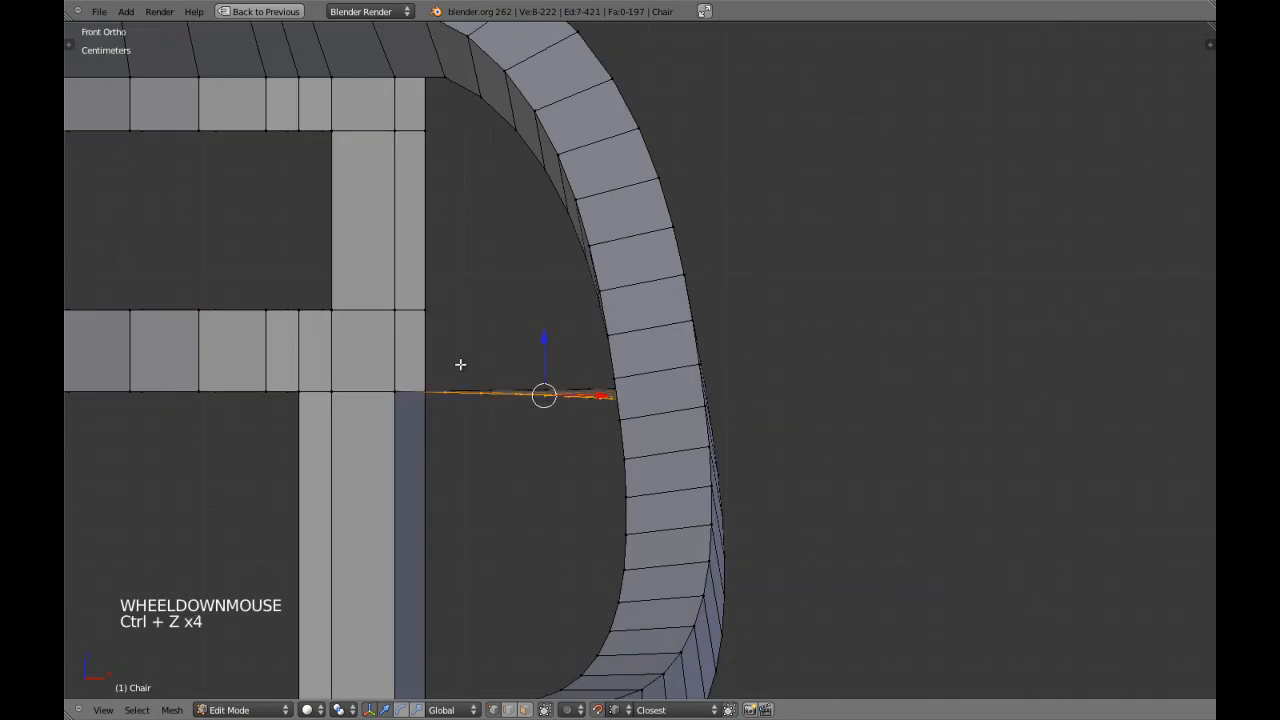
# In object mode, clip the view to the chair's rear corner around one brace and return to solid shading.
pyautogui.press('Tab')
pyautogui.press('KP_7')
pyautogui.press('z')
pyautogui.scroll(-3, 446, 368)
pyautogui.scroll(-2, 445, 363)
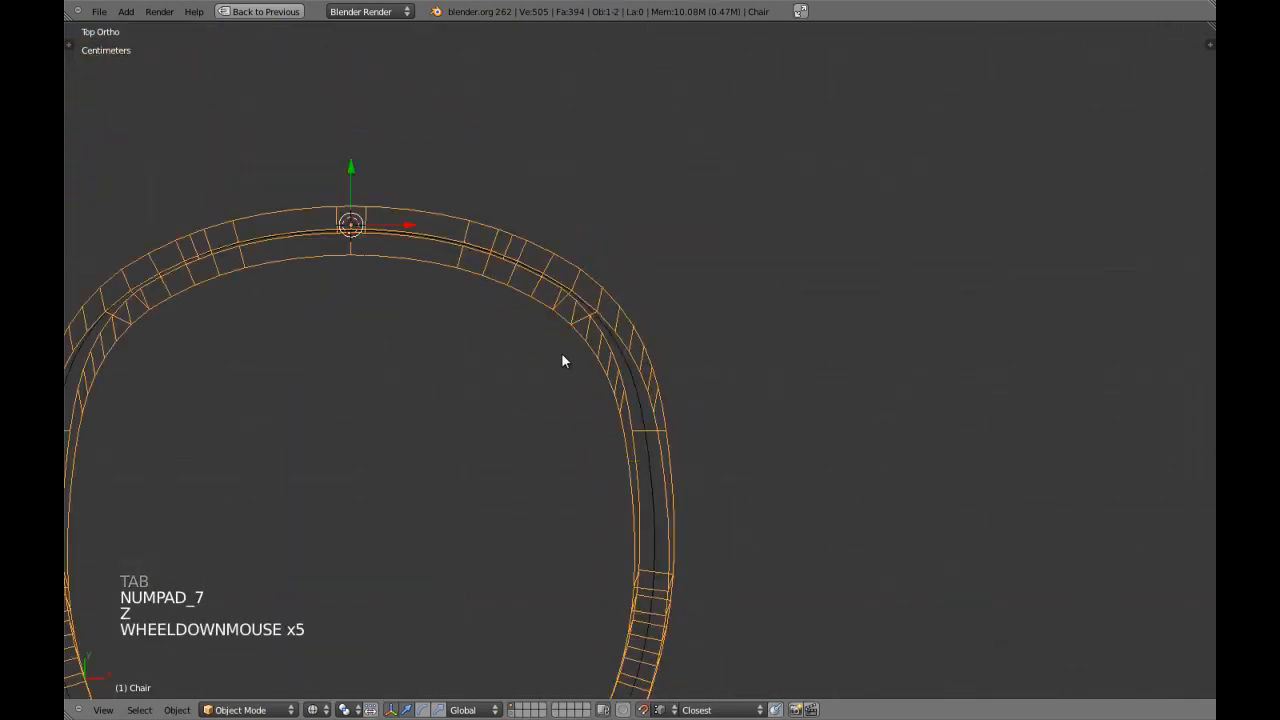
pyautogui.press('a')
pyautogui.hotkey('alt', 'b')
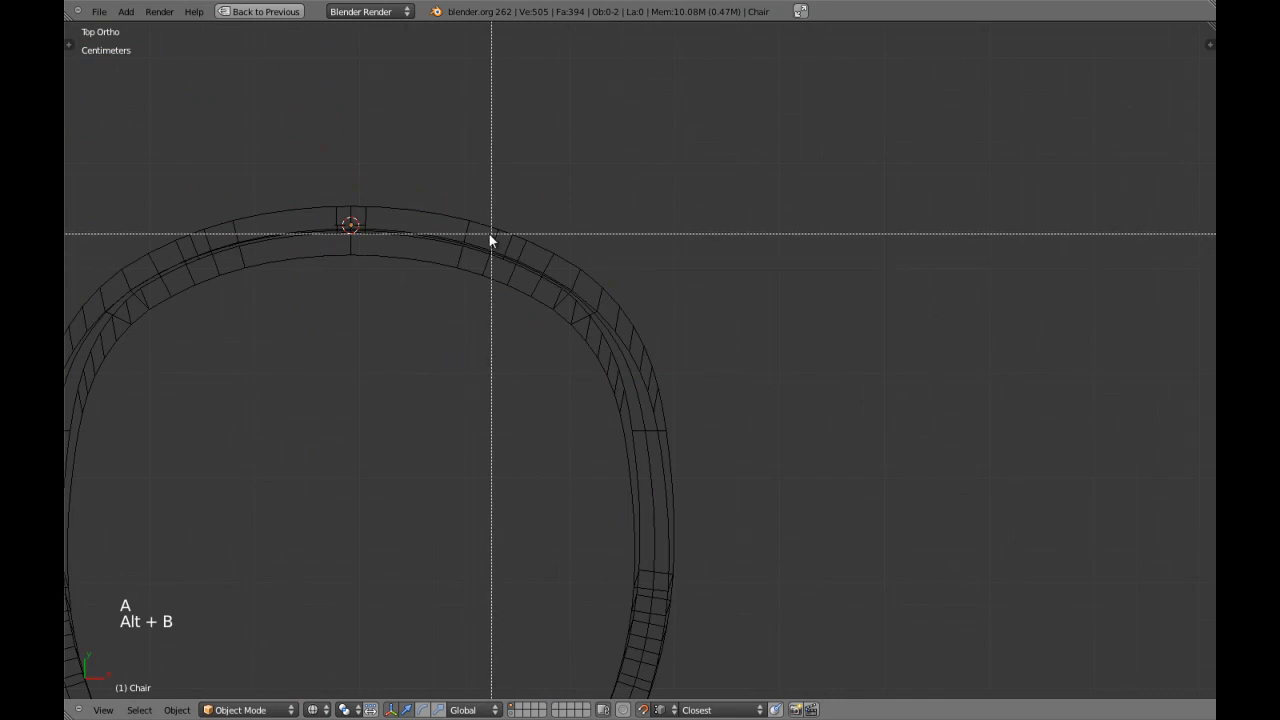
pyautogui.moveTo(447, 192)
pyautogui.mouseDown()
pyautogui.moveTo(623, 428)
pyautogui.moveTo(725, 515)
pyautogui.mouseUp()
pyautogui.press('a')
pyautogui.press('a')
pyautogui.press('z')
pyautogui.press('KP_1')
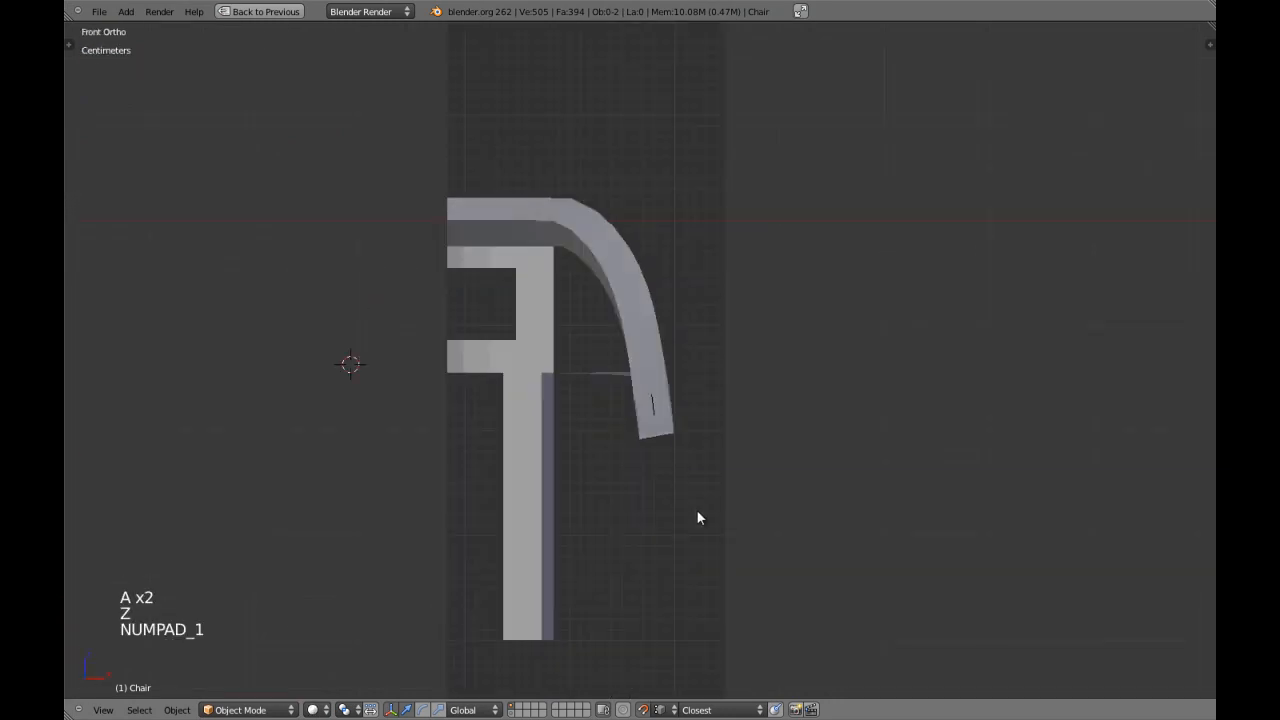
# Enter edit mode on the chair and restore the selection of the brace's inner long edge, viewed level from the side.
pyautogui.press('KP_4')
pyautogui.press('KP_4')
pyautogui.press('KP_4')
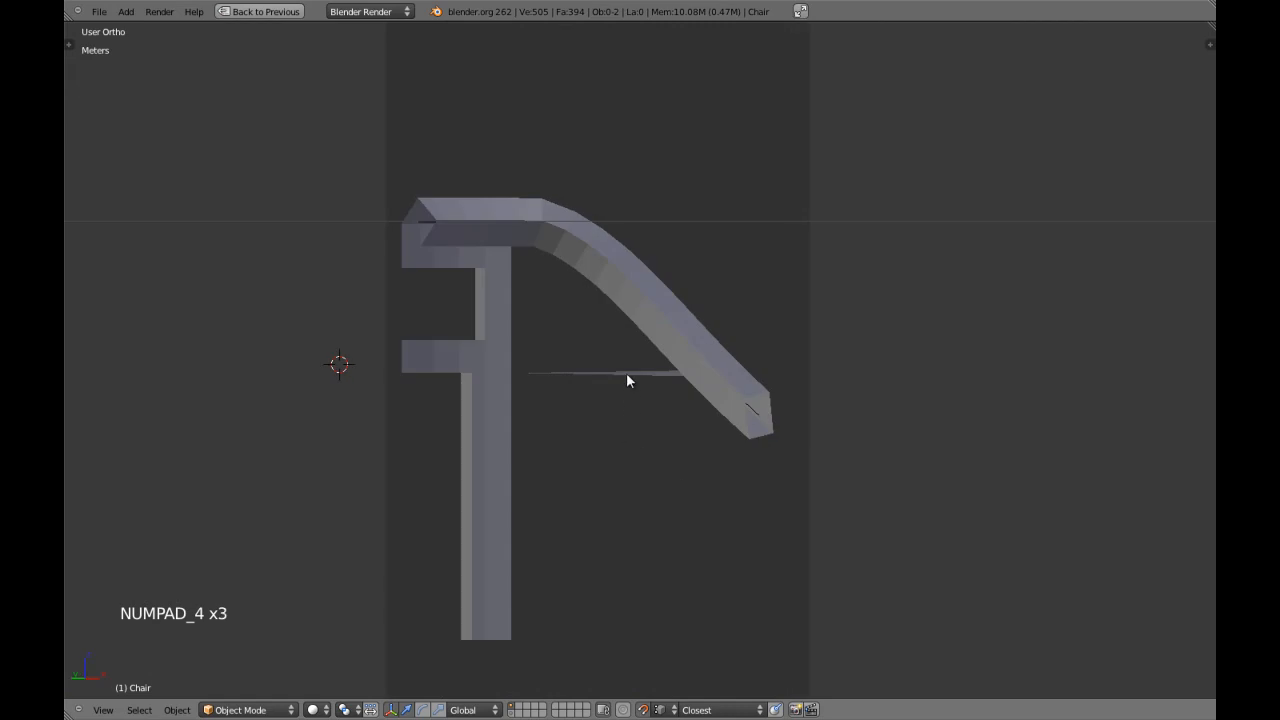
pyautogui.rightClick(626, 372)
pyautogui.press('Tab')
pyautogui.scroll(3, 626, 372)
pyautogui.press('a')
pyautogui.moveTo(626, 374); pyautogui.dragTo(620, 423, button='middle')
pyautogui.hotkey('ctrl', 'z')
pyautogui.hotkey('ctrl', 'z')
pyautogui.press('KP_1')
pyautogui.press('KP_4')
pyautogui.press('KP_4')
pyautogui.press('KP_4')
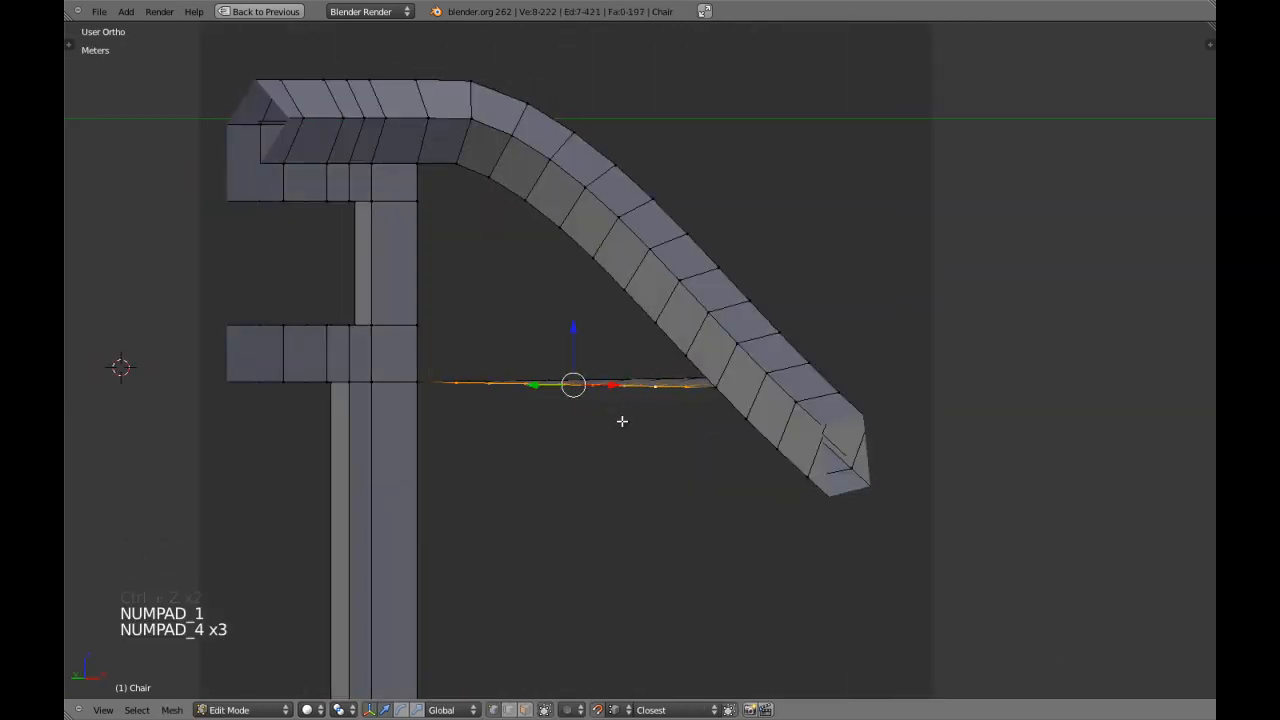
# Turn snapping off and raise the eight selected vertices of the brace's inner edge slightly along Z.
pyautogui.scroll(1, 622, 421)
pyautogui.press('g')
pyautogui.press('z')
pyautogui.keyDown('shift'); pyautogui.rightClick(624, 404); pyautogui.keyUp('shift')
pyautogui.hotkey('shift', 'Tab')
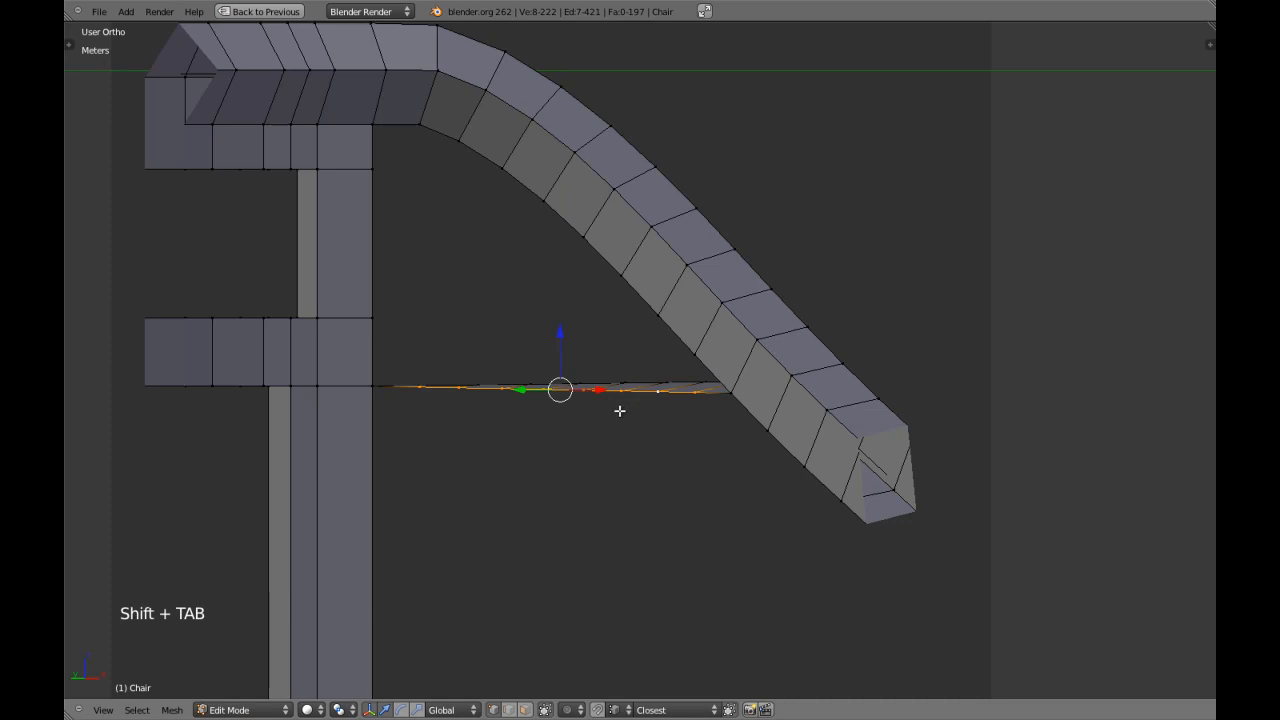
pyautogui.press('g')
pyautogui.press('z')
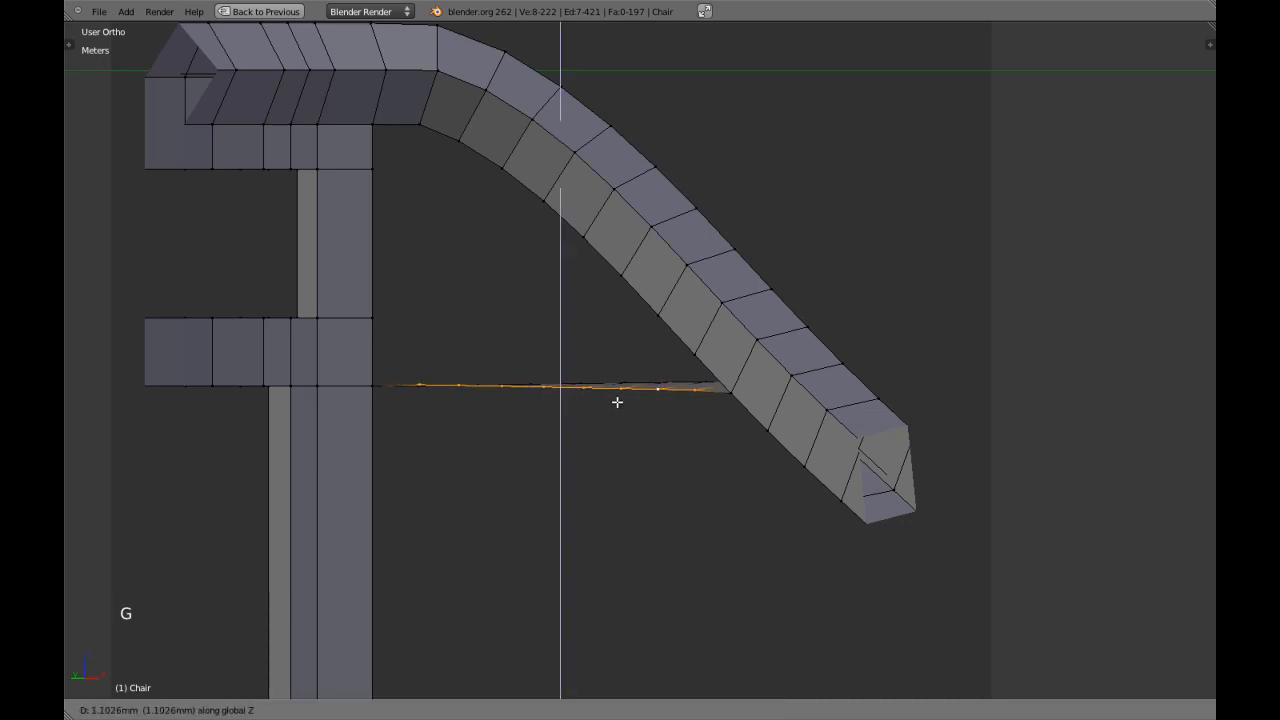
pyautogui.keyDown('shift'); pyautogui.click(623, 391); pyautogui.keyUp('shift')
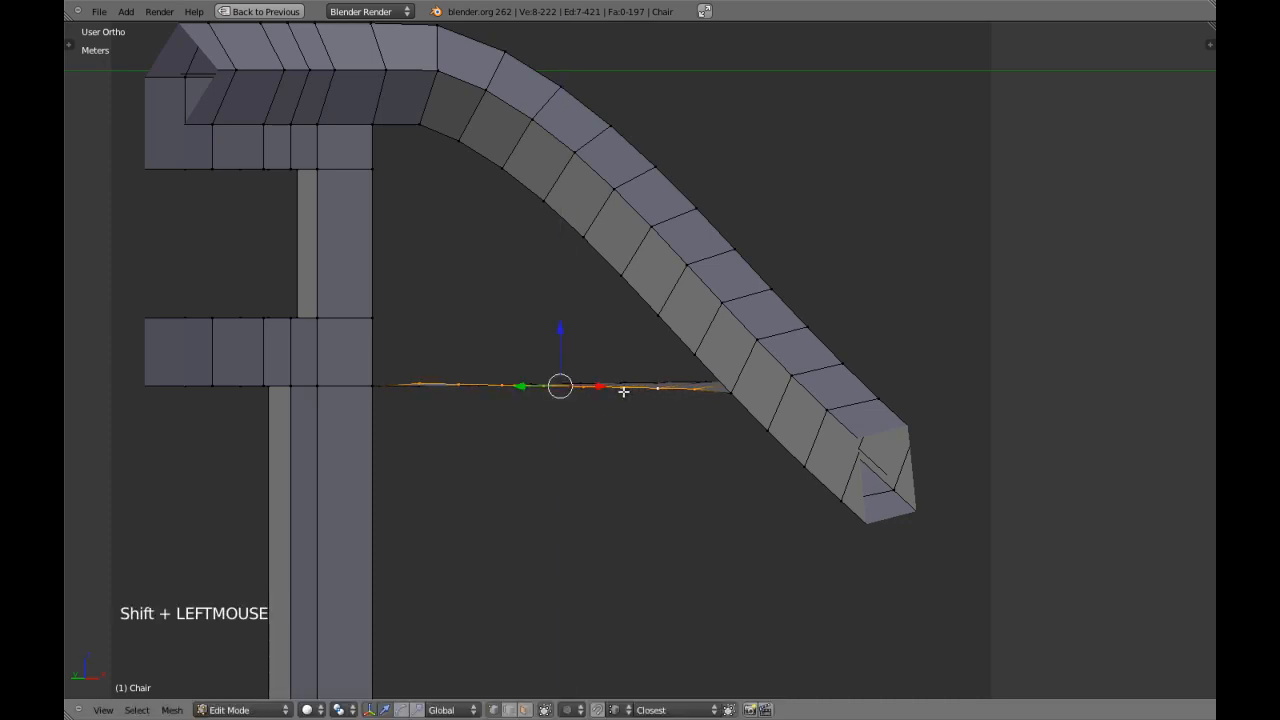
# Deselect the two end vertices of the brace's inner edge and raise the remaining six slightly along Z.
pyautogui.moveTo(541, 391); pyautogui.dragTo(457, 429, button='middle')
pyautogui.keyDown('shift'); pyautogui.rightClick(410, 400); pyautogui.keyUp('shift')
pyautogui.hotkey('ctrl', 'z')
pyautogui.keyDown('shift'); pyautogui.rightClick(424, 406); pyautogui.keyUp('shift')
pyautogui.keyDown('shift'); pyautogui.rightClick(691, 408); pyautogui.keyUp('shift')
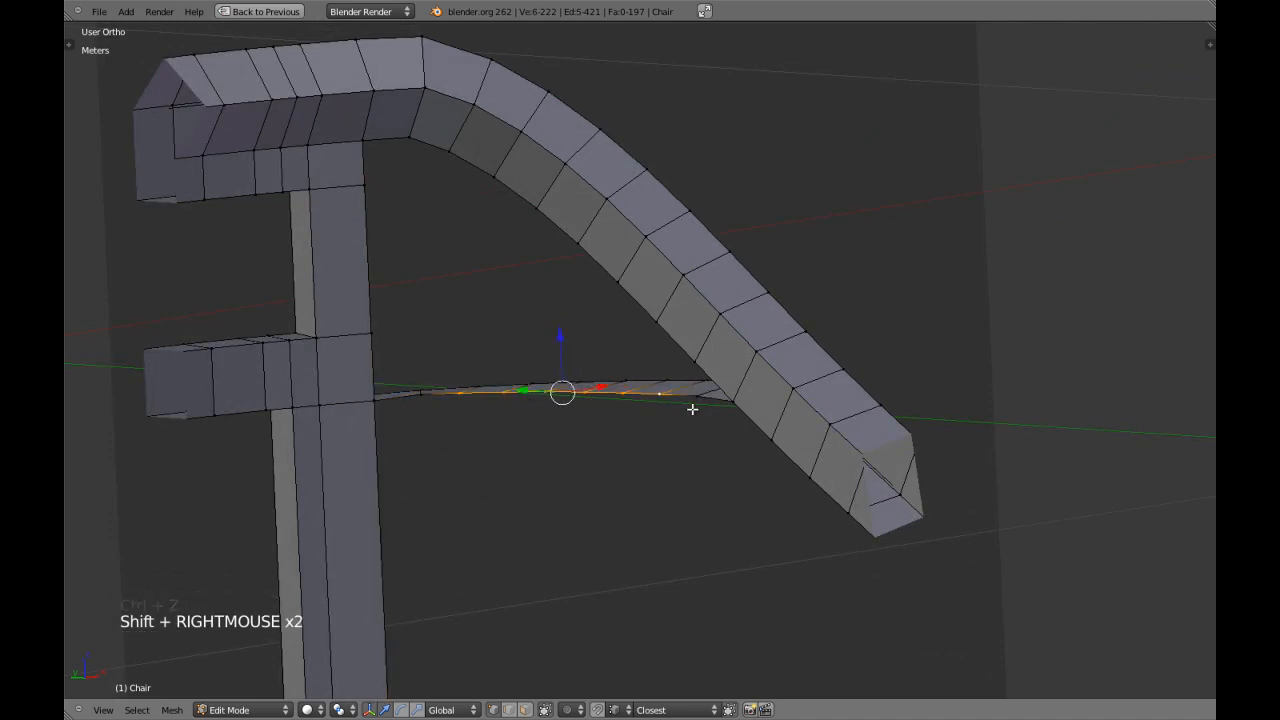
pyautogui.press('KP_1')
pyautogui.press('KP_4')
pyautogui.press('KP_4')
pyautogui.press('g')
pyautogui.press('z')
pyautogui.keyDown('shift'); pyautogui.click(702, 387); pyautogui.keyUp('shift')
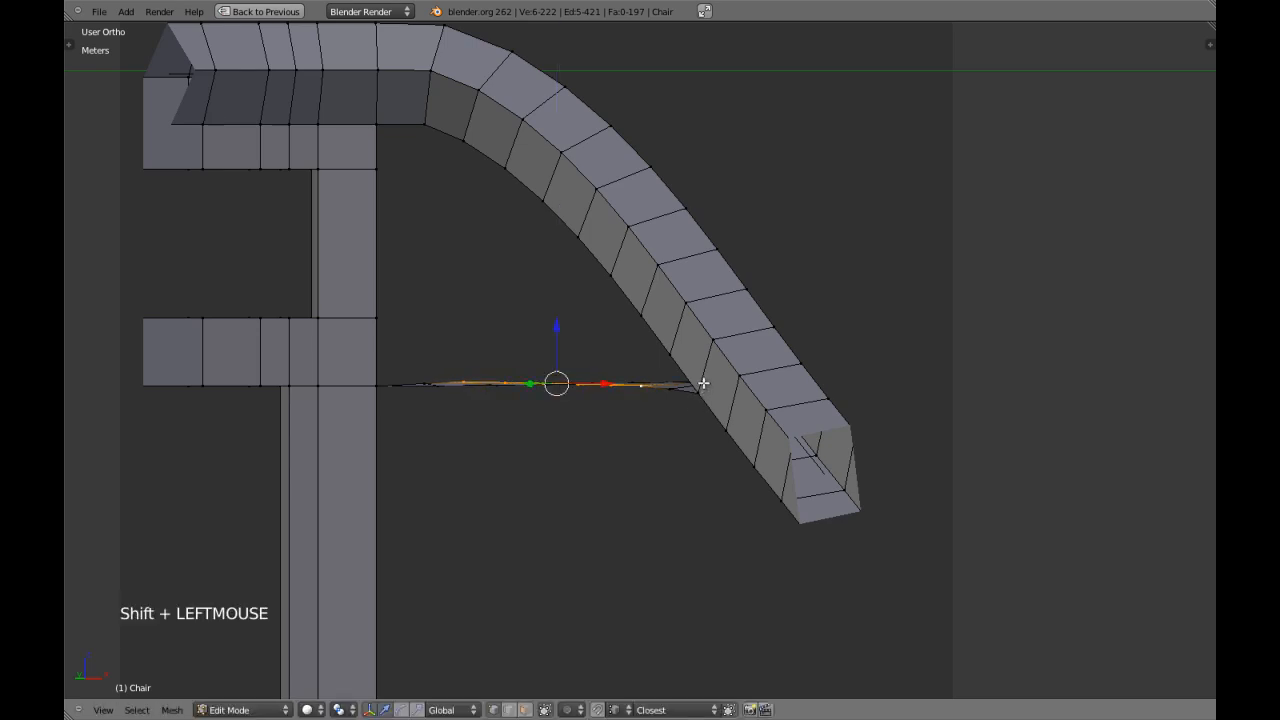
# Reduce the selection to the four middle vertices of the brace's inner edge and raise them slightly along Z.
pyautogui.press('z')
pyautogui.press('z')
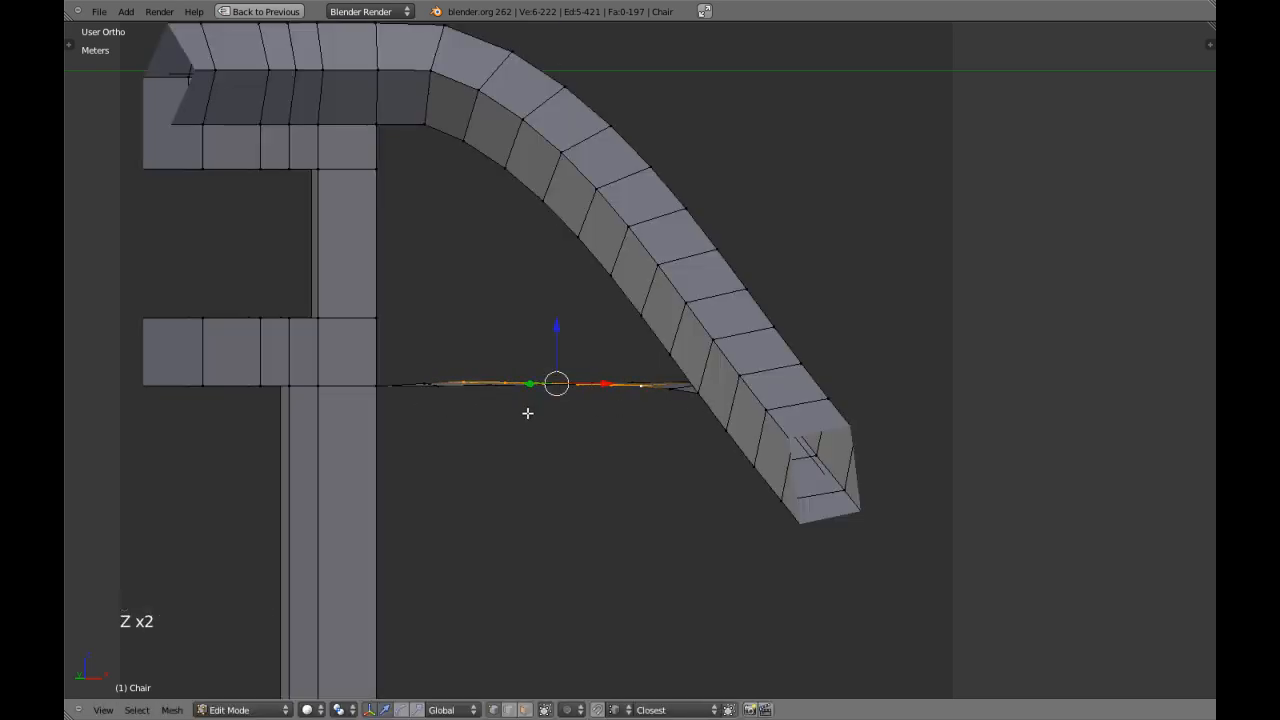
pyautogui.moveTo(470, 399)
pyautogui.mouseDown(button='middle')
pyautogui.moveTo(497, 460)
pyautogui.moveTo(471, 413)
pyautogui.mouseUp(button='middle')
pyautogui.keyDown('shift'); pyautogui.rightClick(471, 413); pyautogui.keyUp('shift')
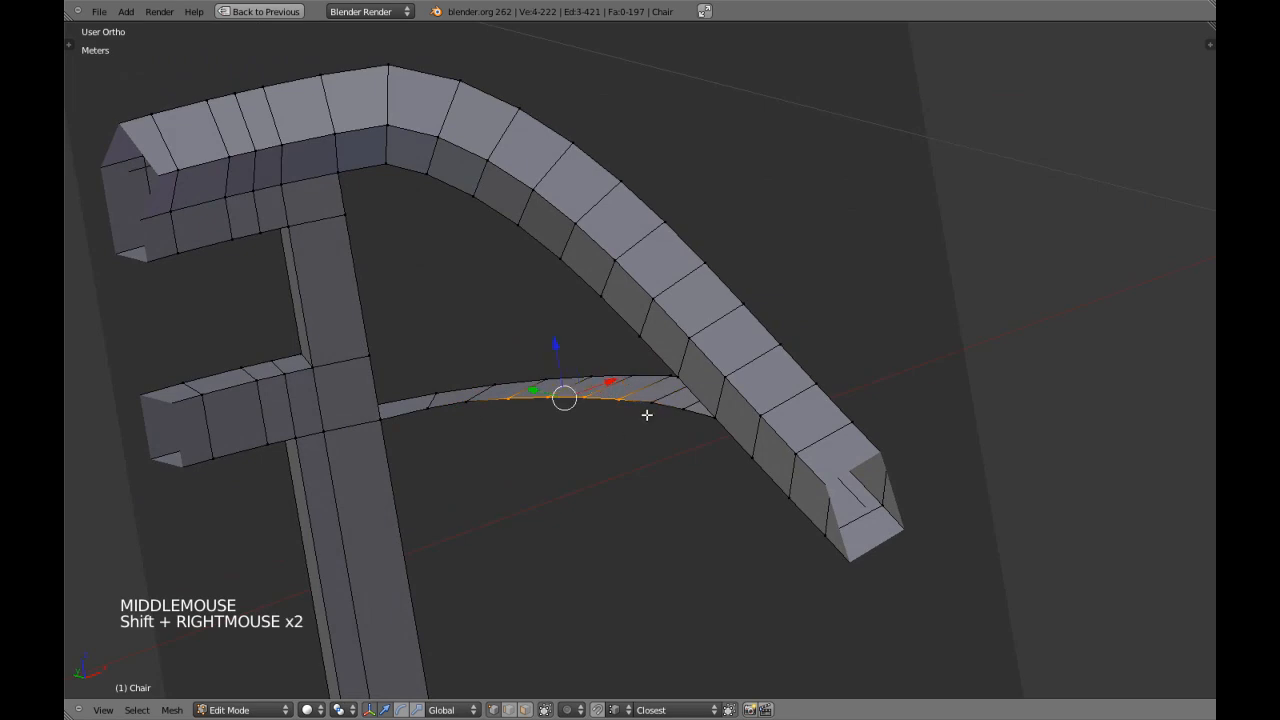
pyautogui.press('KP_1')
pyautogui.press('KP_4')
pyautogui.press('KP_4')
pyautogui.press('g')
pyautogui.press('z')
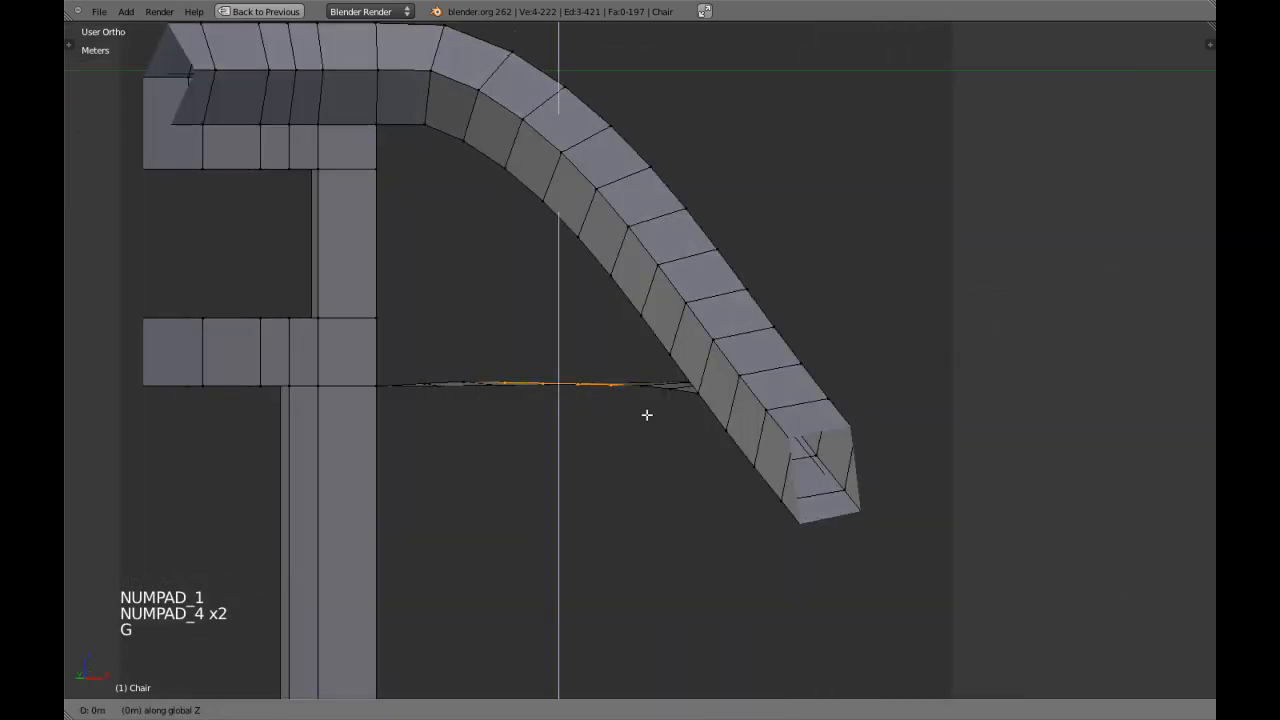
pyautogui.keyDown('shift'); pyautogui.click(655, 401); pyautogui.keyUp('shift')
# Keep only the two centre vertices of the brace's inner edge selected and raise them about 0.44 mm along Z.
pyautogui.moveTo(654, 399); pyautogui.dragTo(637, 443, button='middle')
pyautogui.keyDown('shift'); pyautogui.rightClick(619, 407); pyautogui.keyUp('shift')
pyautogui.keyDown('shift'); pyautogui.rightClick(525, 395); pyautogui.keyUp('shift')
pyautogui.press('KP_1')
pyautogui.press('KP_4')
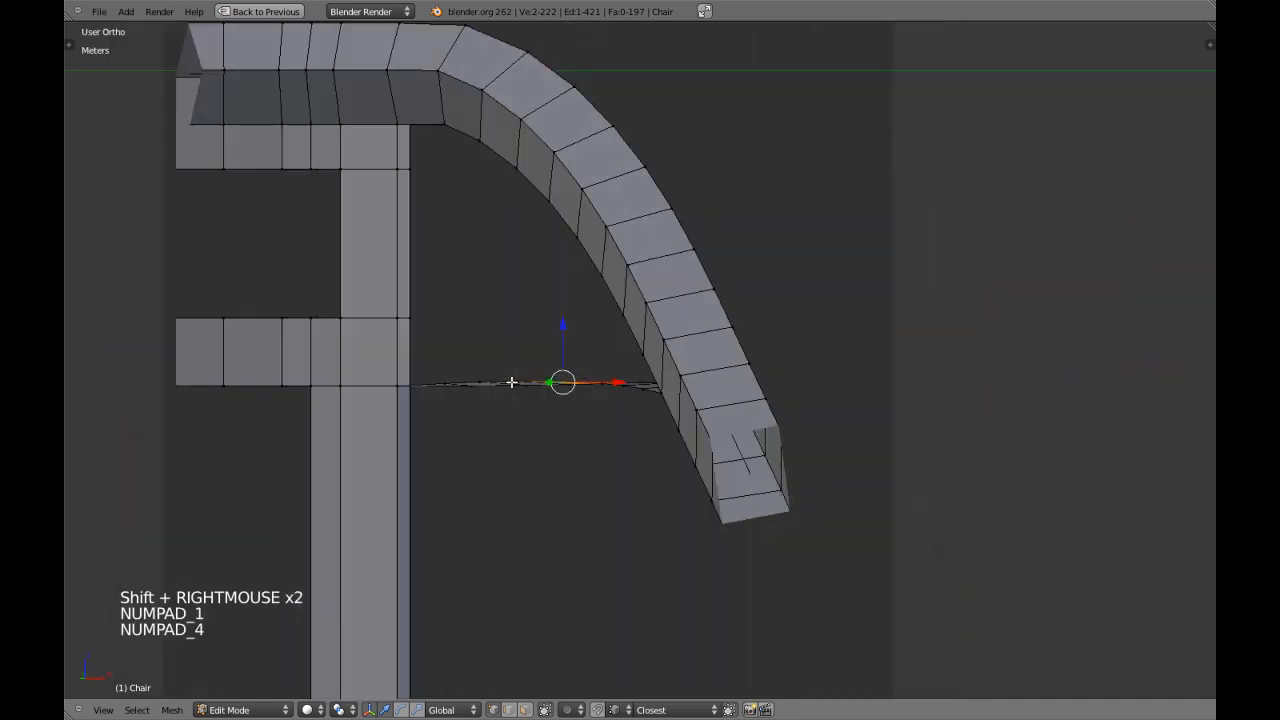
pyautogui.press('KP_4')
pyautogui.press('g')
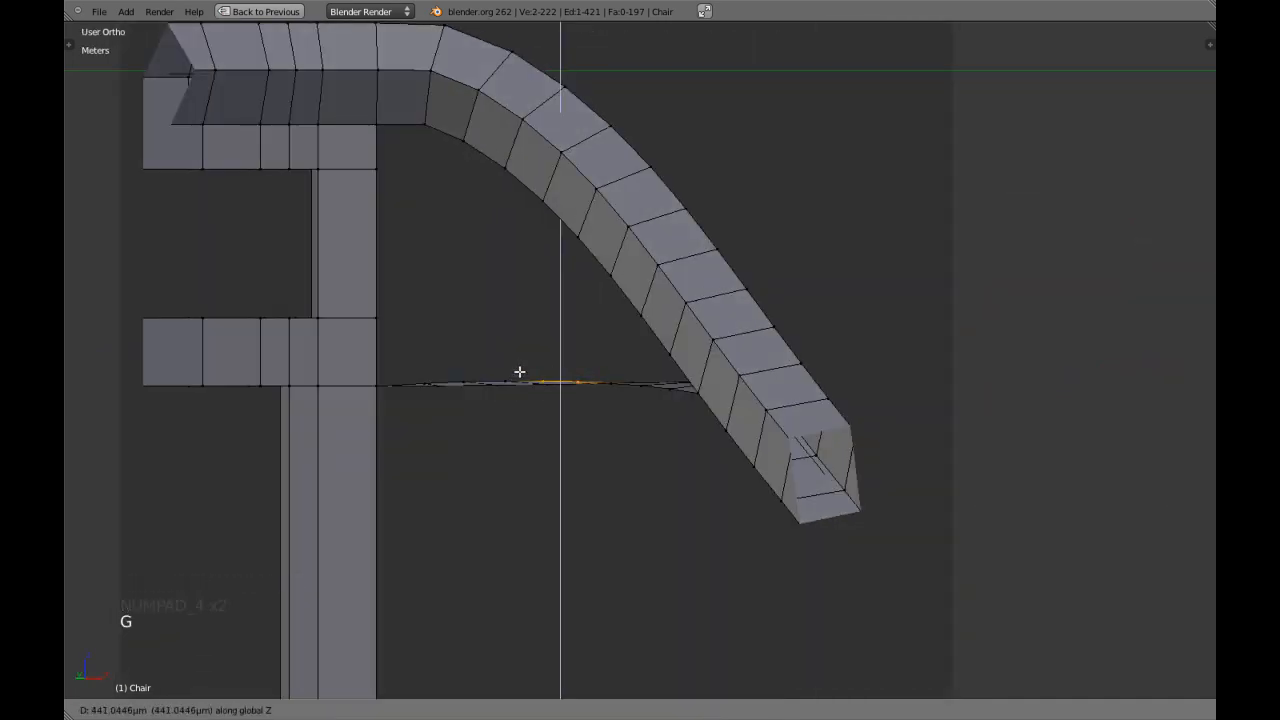
pyautogui.keyDown('shift'); pyautogui.click(519, 370); pyautogui.keyUp('shift')
# Check the brace in object mode, return to edit mode and select its outer long edge without the end vertices on leg and armrest.
pyautogui.press('Tab')
pyautogui.scroll(-3, 659, 387)
pyautogui.press('a')
pyautogui.moveTo(659, 387); pyautogui.dragTo(620, 450, button='middle')
pyautogui.moveTo(620, 450); pyautogui.dragTo(581, 475, button='middle')
pyautogui.press('Tab')
pyautogui.press('a')
pyautogui.keyDown('alt'); pyautogui.keyDown('shift'); pyautogui.rightClick(602, 393); pyautogui.keyUp('shift'); pyautogui.keyUp('alt')
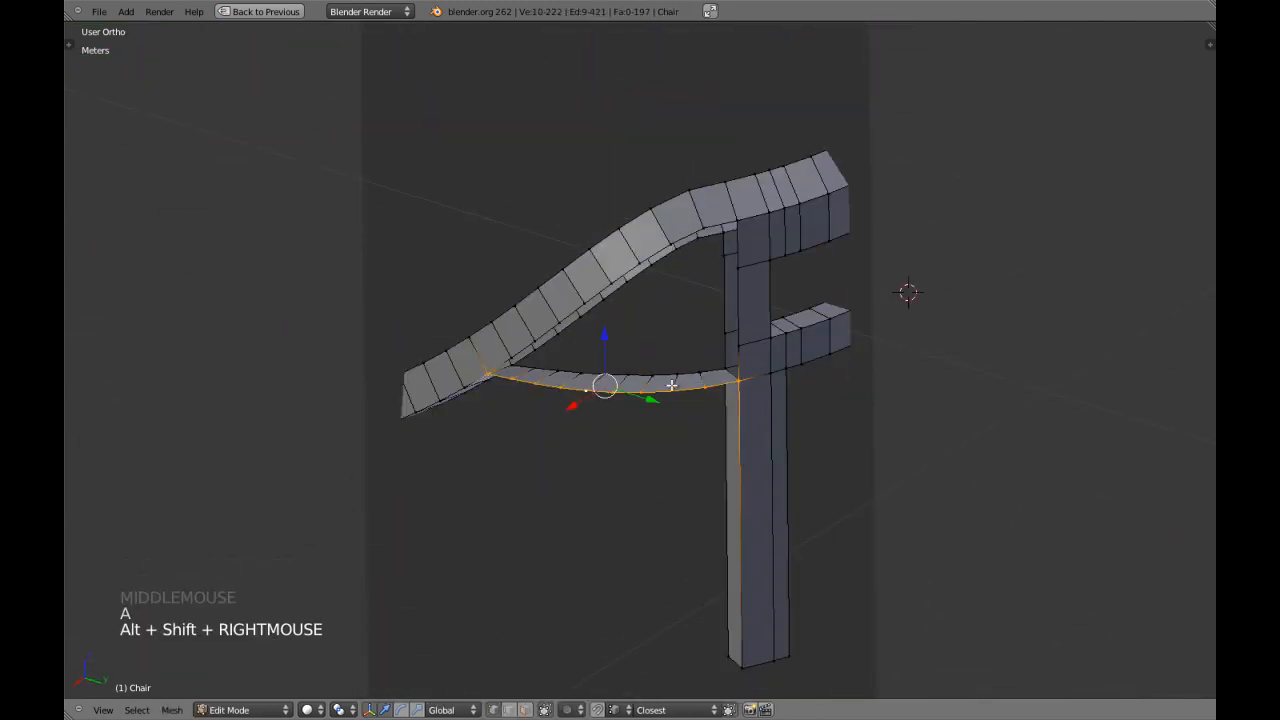
pyautogui.keyDown('shift'); pyautogui.rightClick(734, 388); pyautogui.keyUp('shift')
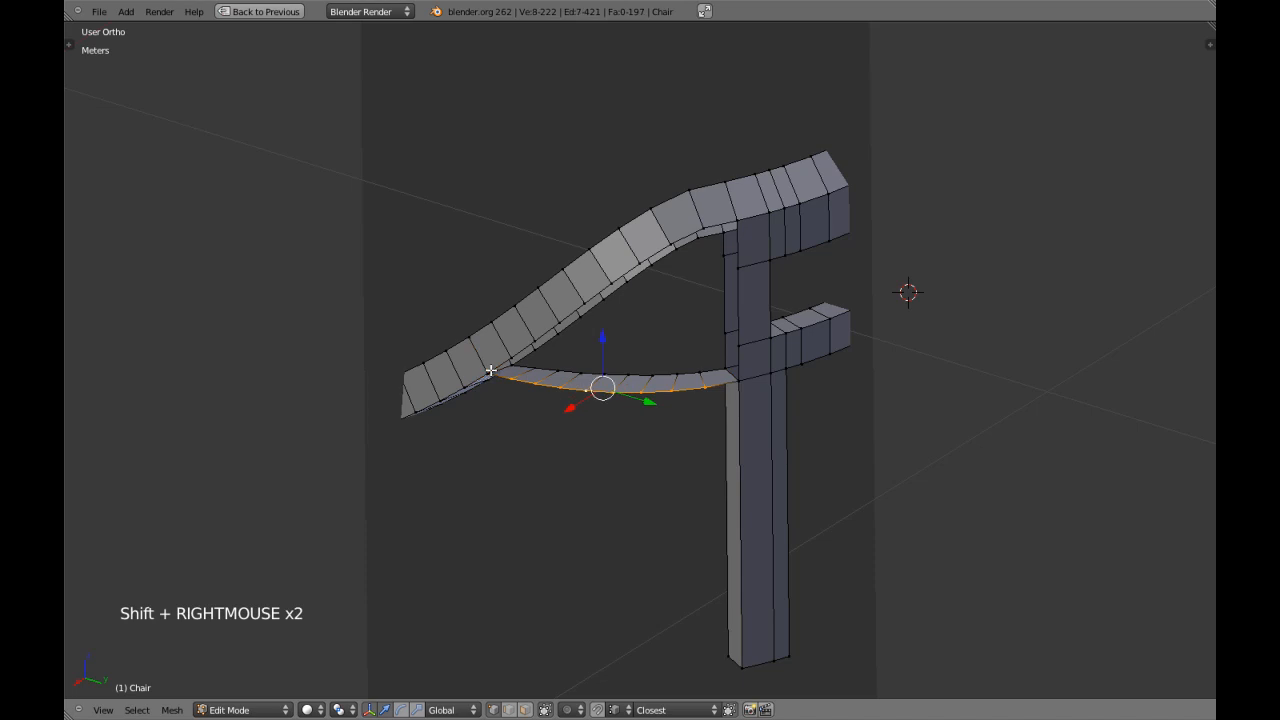
# From an angled rear view, raise the eight selected vertices of the brace's outer edge slightly along Z.
pyautogui.press('KP_1')
pyautogui.press('ctrl+KP_1')
pyautogui.scroll(1, 489, 369)
pyautogui.keyDown('shift'); pyautogui.moveTo(560, 383); pyautogui.dragTo(637, 440, button='middle'); pyautogui.keyUp('shift')
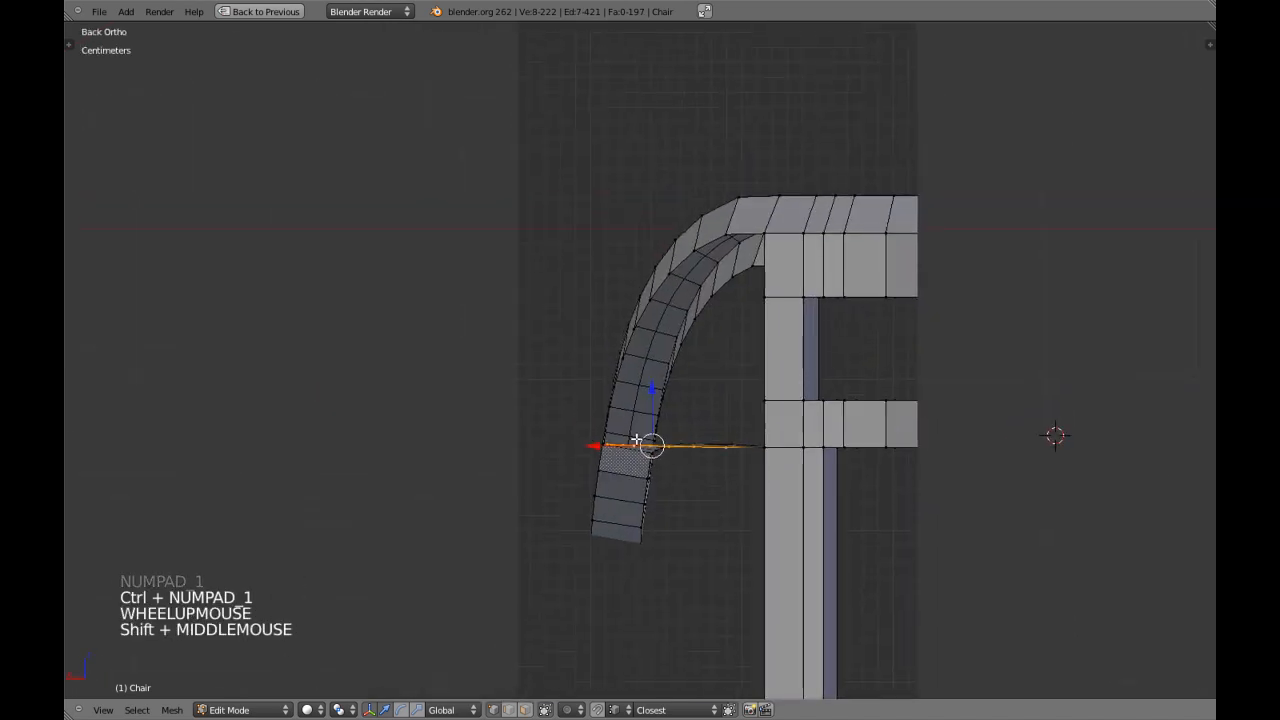
pyautogui.press('KP_4')
pyautogui.press('KP_4')
pyautogui.press('KP_8')
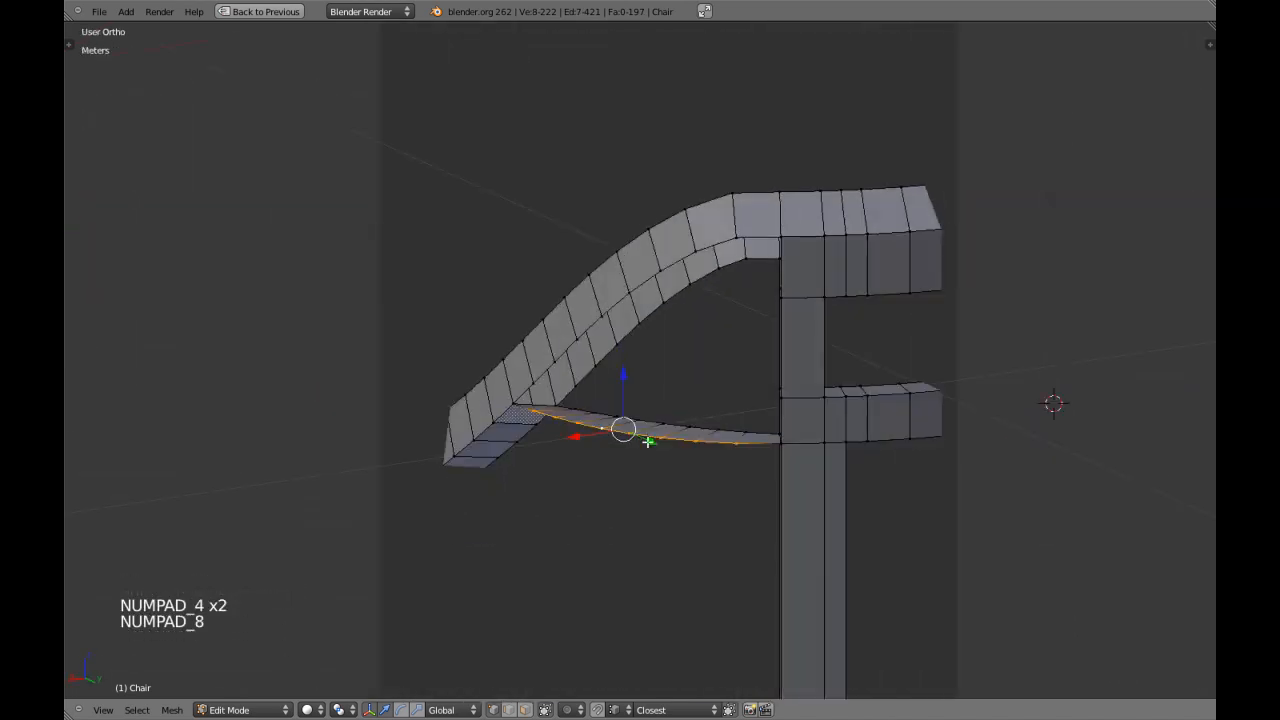
pyautogui.press('g')
pyautogui.press('z')
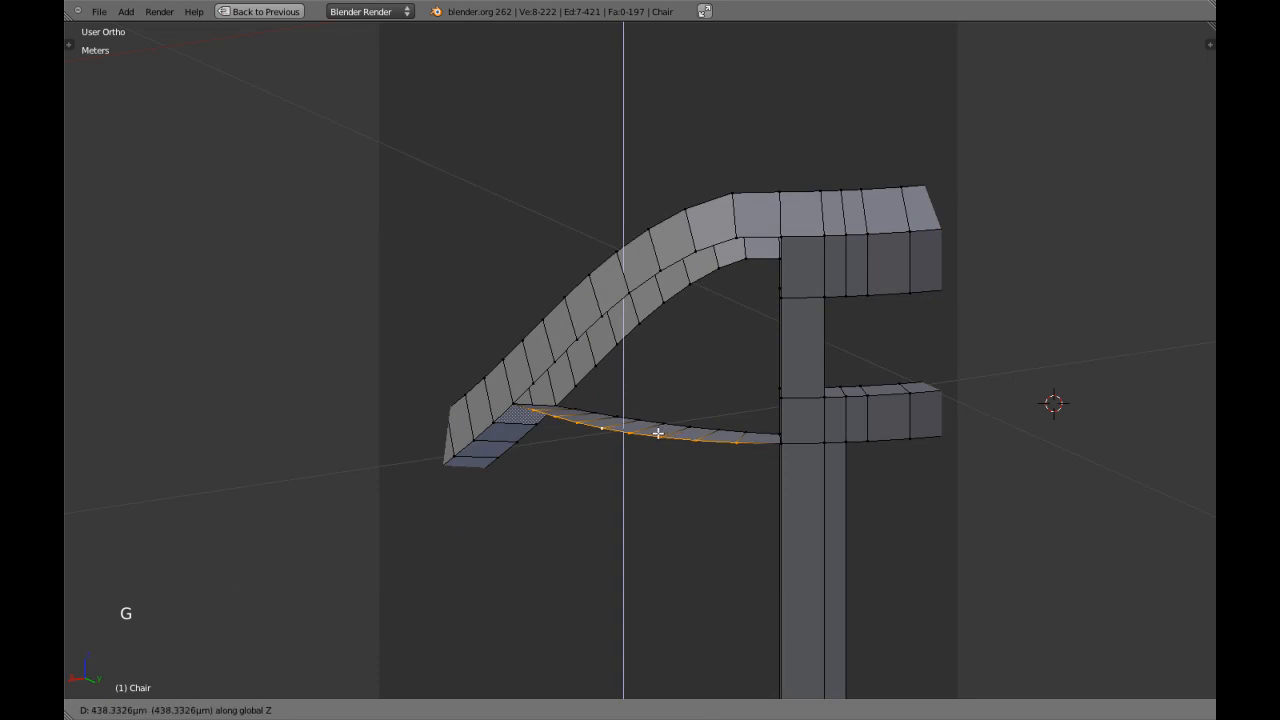
pyautogui.keyDown('shift'); pyautogui.click(662, 427); pyautogui.keyUp('shift')
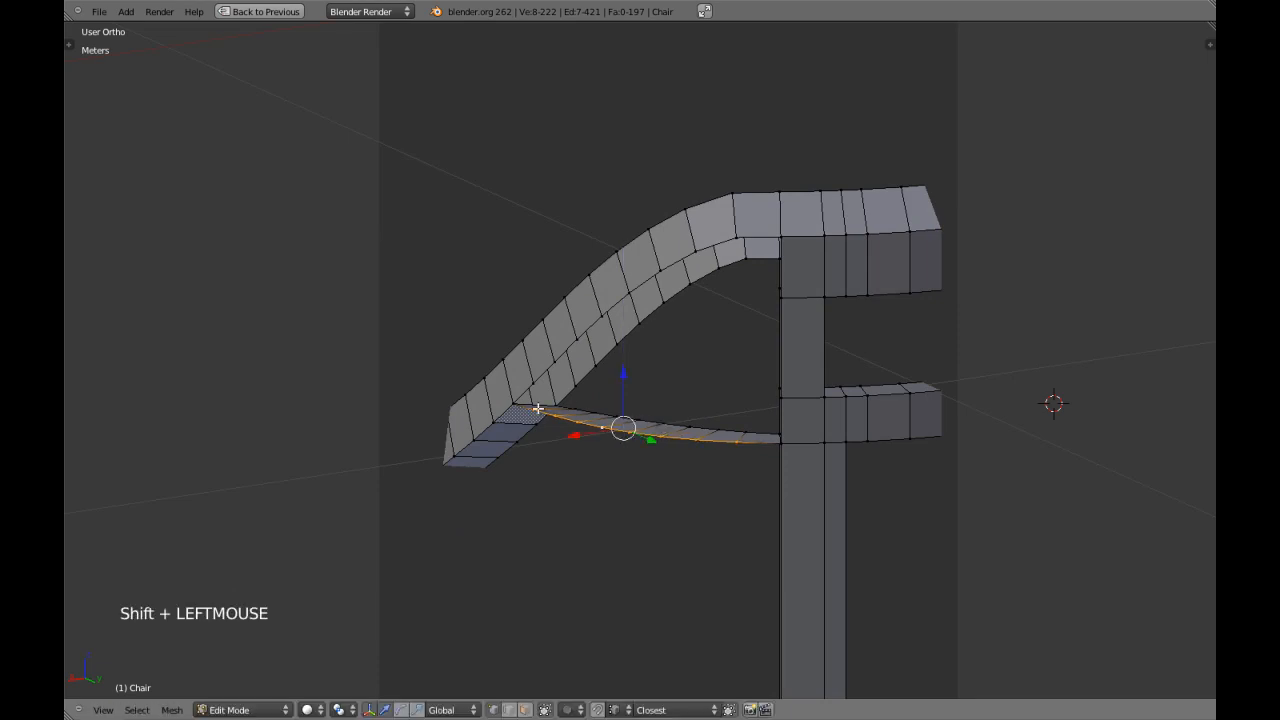
# Raise the six middle vertices of the brace's outer edge slightly along Z, and raise the middle four a little more.
pyautogui.press('g')
pyautogui.press('z')
pyautogui.keyDown('shift'); pyautogui.click(736, 441); pyautogui.keyUp('shift')
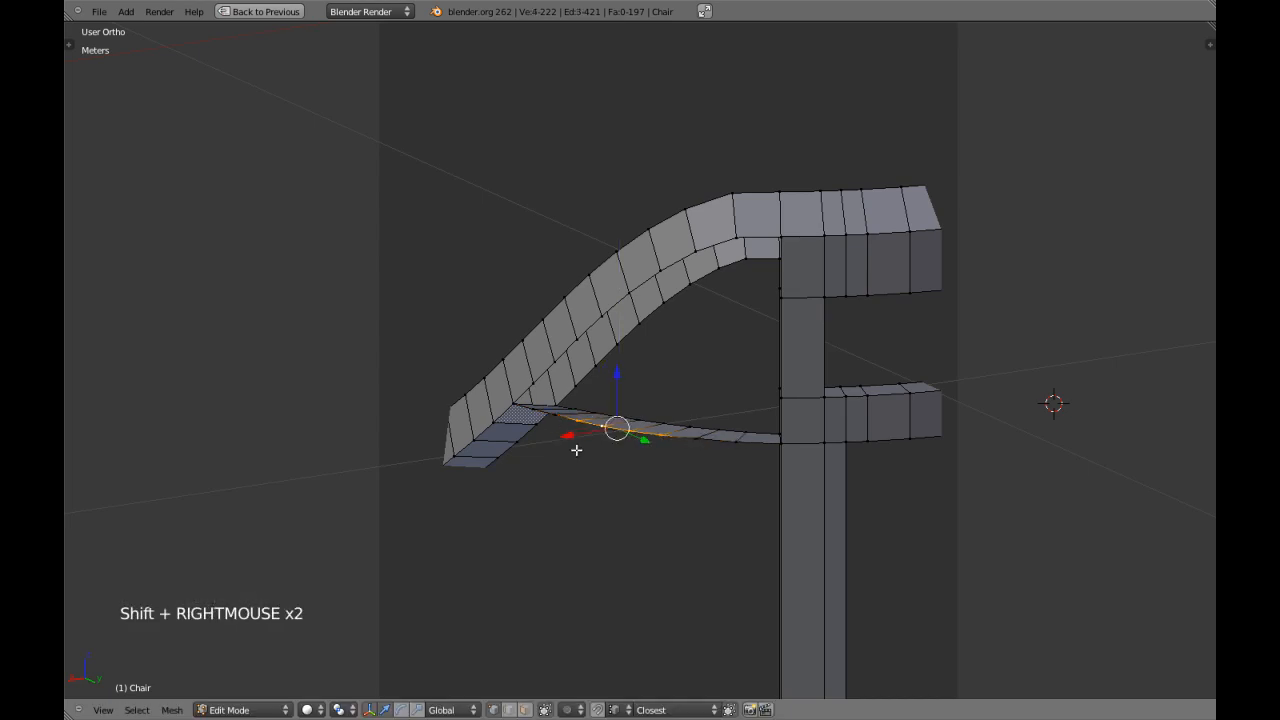
pyautogui.press('g')
pyautogui.press('z')
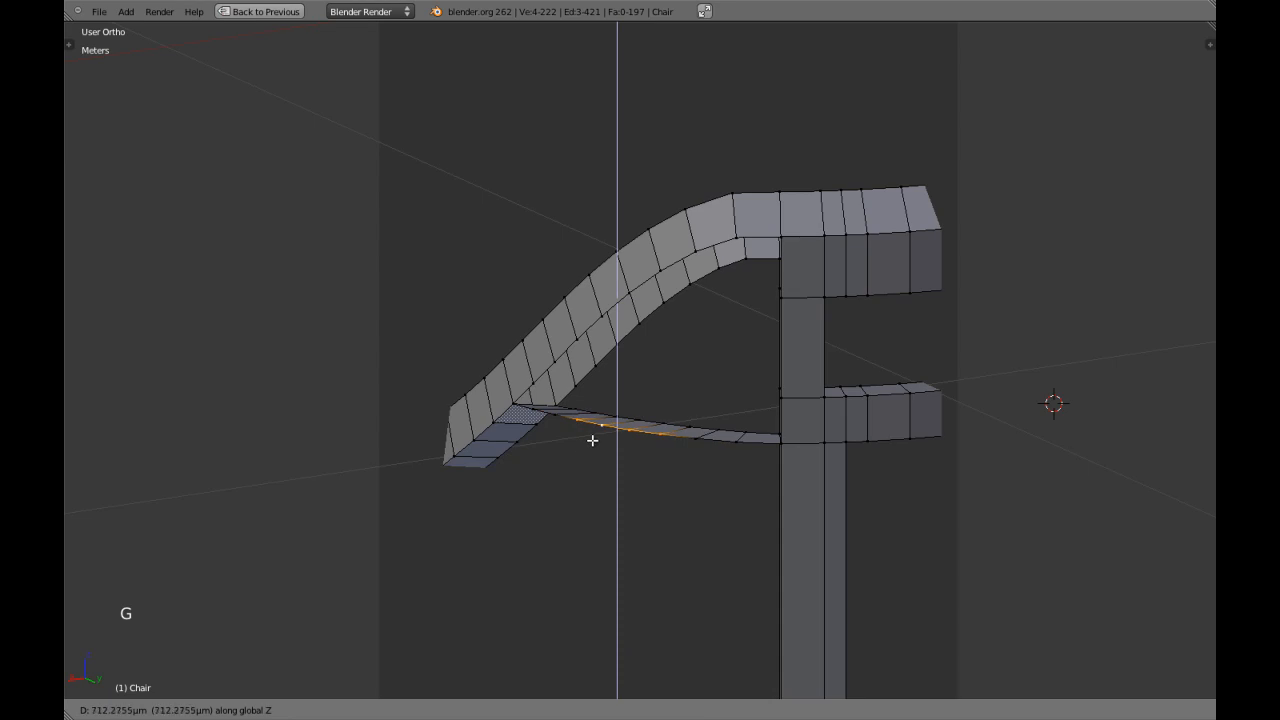
pyautogui.click(605, 430)
# Reduce the selection to the two centre vertices of the brace's outer edge and raise them slightly along Z.
pyautogui.keyDown('shift'); pyautogui.rightClick(578, 421); pyautogui.keyUp('shift')
pyautogui.press('g')
pyautogui.press('z')
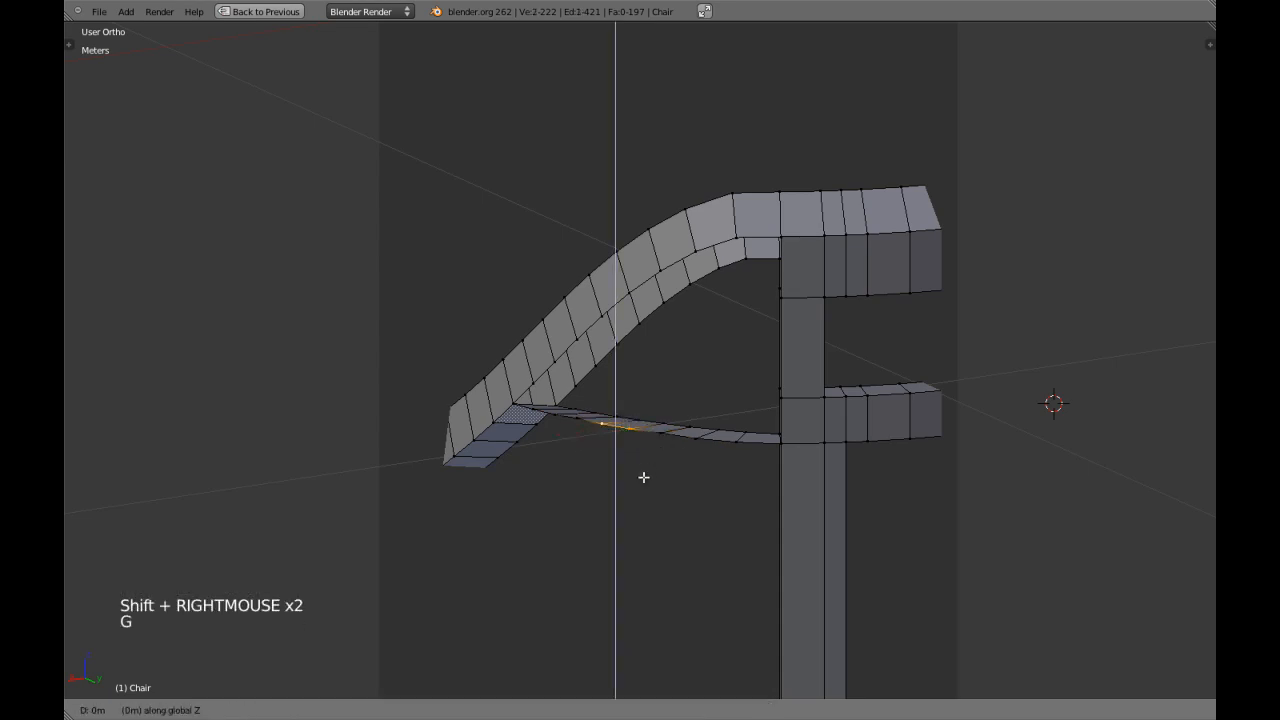
pyautogui.keyDown('shift'); pyautogui.click(660, 467); pyautogui.keyUp('shift')
# Remove the view clipping in object mode, and re-enter edit mode on the chair with the view centred on a brace vertex.
pyautogui.press('Tab')
pyautogui.scroll(-6, 672, 467)
pyautogui.moveTo(688, 469); pyautogui.dragTo(683, 428, button='middle')
pyautogui.hotkey('alt', 'b')
pyautogui.rightClick(628, 402)
pyautogui.press('Tab')
pyautogui.press('KP_Decimal')
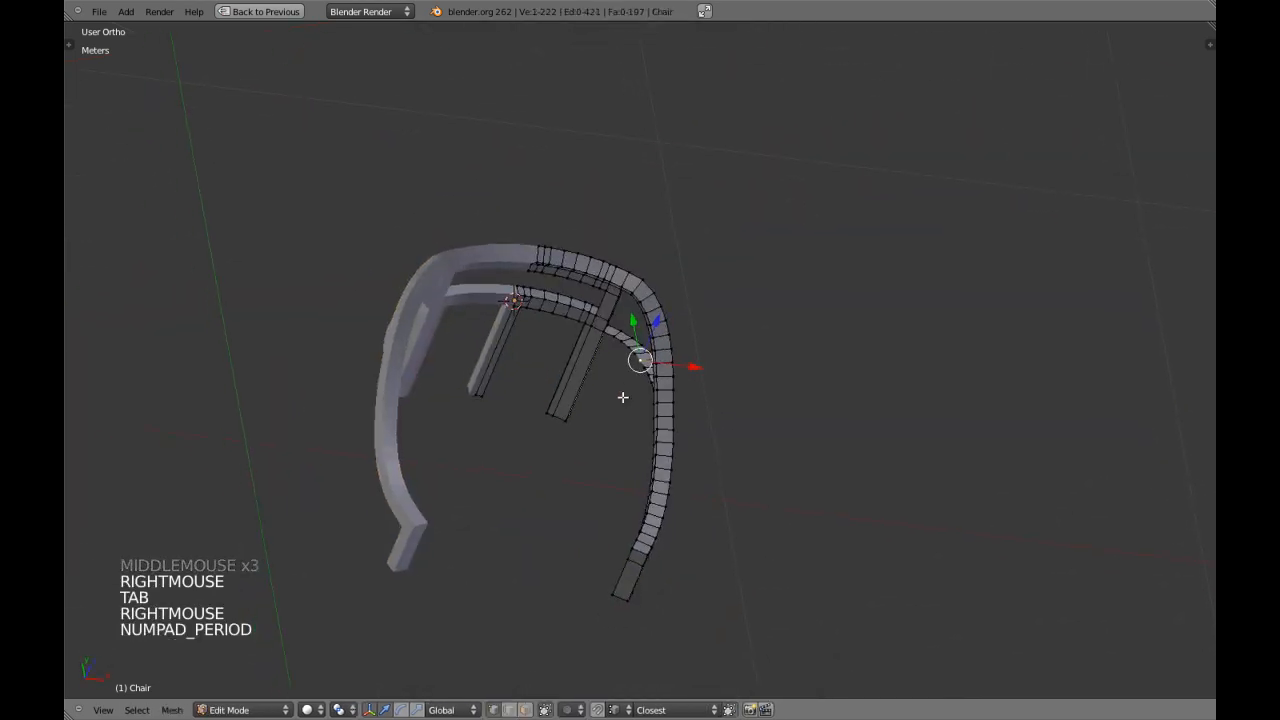
# Switch to perspective around the brace, clear the selection and change to edge select mode.
pyautogui.press('KP_5')
pyautogui.press('KP_Decimal')
pyautogui.scroll(-14, 654, 449)
pyautogui.moveTo(654, 449); pyautogui.dragTo(767, 385, button='middle')
pyautogui.press('a')
pyautogui.keyDown('shift'); pyautogui.moveTo(699, 464); pyautogui.dragTo(703, 483, button='middle'); pyautogui.keyUp('shift')
pyautogui.hotkey('ctrl', 'Tab')
pyautogui.click(684, 498)
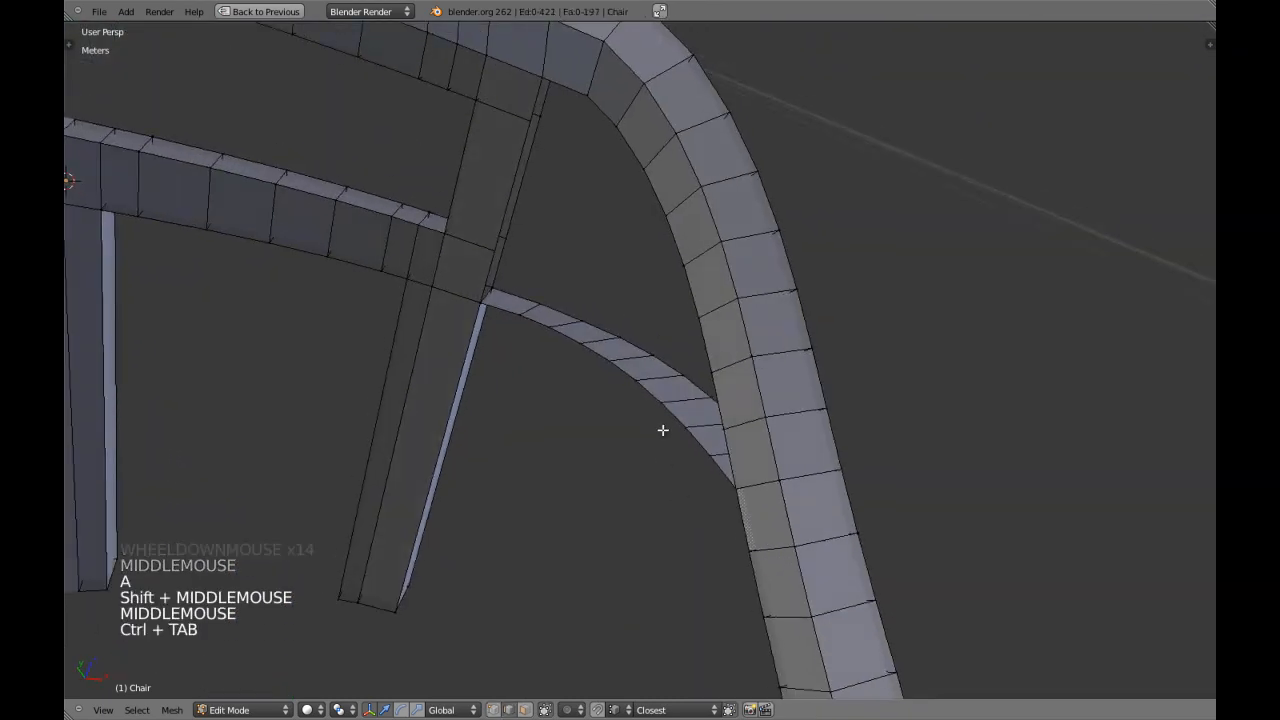
# Select the armrest's lower inner edges and the brace's inner edges, removing surplus edges from the selection in wireframe.
pyautogui.keyDown('alt'); pyautogui.keyDown('shift'); pyautogui.rightClick(682, 234); pyautogui.keyUp('shift'); pyautogui.keyUp('alt')
pyautogui.moveTo(543, 209)
pyautogui.keyDown('shift'); pyautogui.mouseDown(button='middle')
pyautogui.moveTo(529, 271)
pyautogui.moveTo(543, 286)
pyautogui.moveTo(517, 240)
pyautogui.moveTo(540, 186)
pyautogui.mouseUp(button='middle'); pyautogui.keyUp('shift')
pyautogui.press('z')
pyautogui.press('c')
pyautogui.rightClick(540, 186)
pyautogui.press('z')
# Return to solid shading and fill the area between the brace's inner edge and the armrest with a row of faces.
pyautogui.press('z')
pyautogui.moveTo(622, 436)
pyautogui.keyDown('shift'); pyautogui.mouseDown(button='middle')
pyautogui.moveTo(509, 353)
pyautogui.moveTo(580, 411)
pyautogui.moveTo(686, 429)
pyautogui.moveTo(600, 360)
pyautogui.mouseUp(button='middle'); pyautogui.keyUp('shift')
pyautogui.press('c')
pyautogui.middleClick(630, 414)
pyautogui.rightClick(632, 414)
pyautogui.press('z')
pyautogui.scroll(-3, 632, 414)
pyautogui.scroll(3, 680, 415)
pyautogui.keyDown('shift'); pyautogui.moveTo(717, 502); pyautogui.dragTo(757, 486, button='middle'); pyautogui.keyUp('shift')
pyautogui.hotkey('ctrl', 'alt', 'b')
# Close the remaining gap at the inner panel's armrest end with a face, clear the selection and inspect the panel from outside.
pyautogui.press('a')
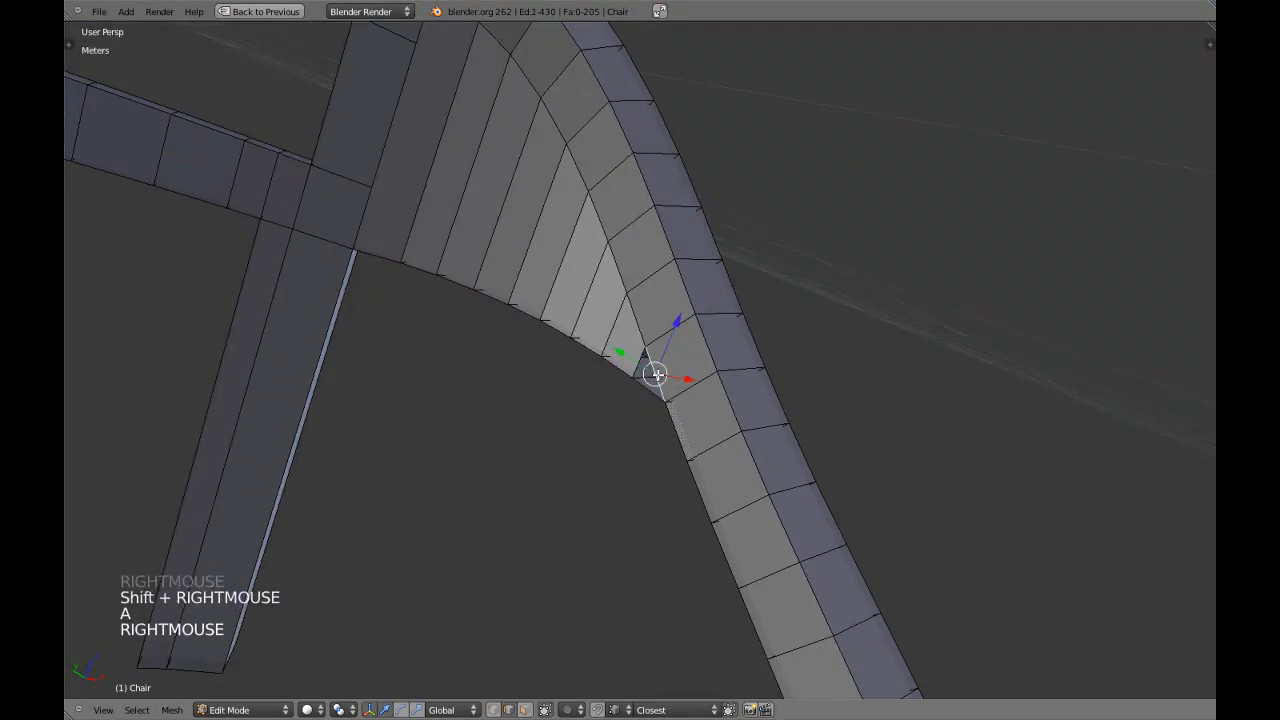
pyautogui.scroll(-3, 700, 405)
pyautogui.press('a')
pyautogui.moveTo(751, 417); pyautogui.dragTo(600, 495, button='middle')
pyautogui.moveTo(600, 495); pyautogui.dragTo(570, 418, button='middle')
pyautogui.scroll(3, 531, 517)
pyautogui.press('a')
pyautogui.press('a')
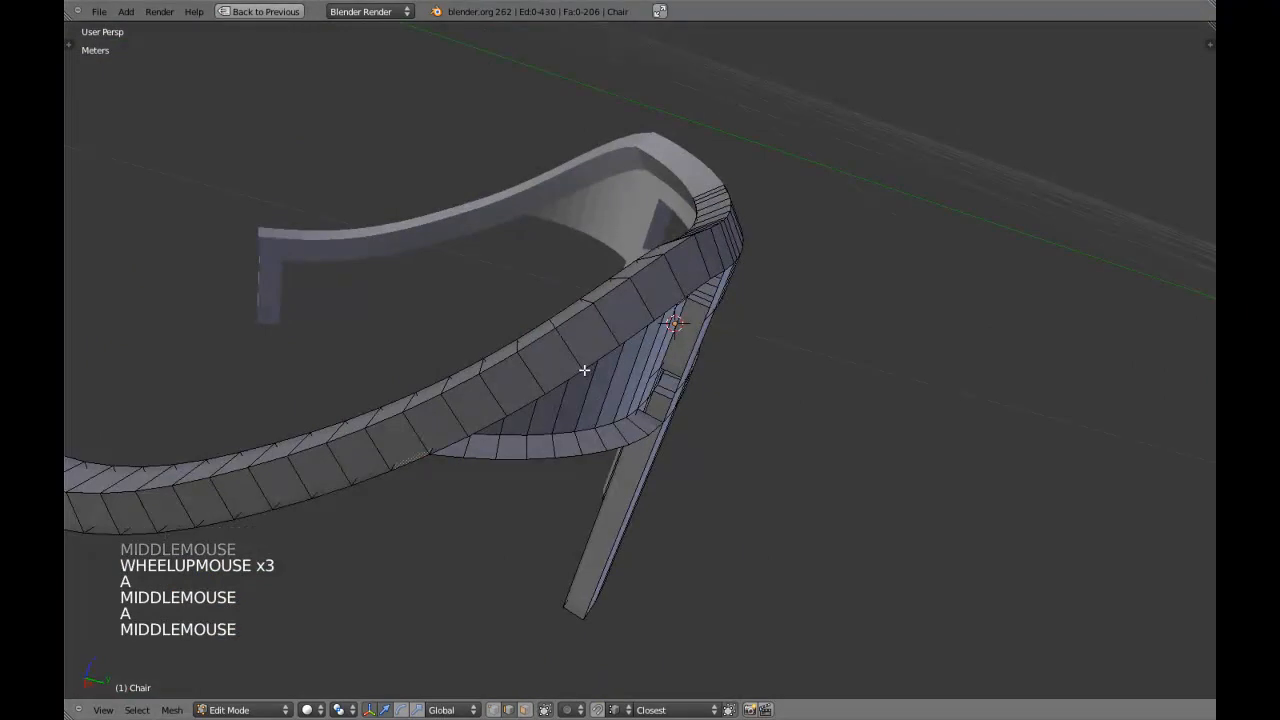
# Select the armrest's lower outer edges and the brace's outer edges, removing the surplus edges at the armrest end from the selection.
pyautogui.keyDown('alt'); pyautogui.keyDown('shift'); pyautogui.rightClick(636, 370); pyautogui.keyUp('shift'); pyautogui.keyUp('alt')
pyautogui.scroll(-2, 660, 407)
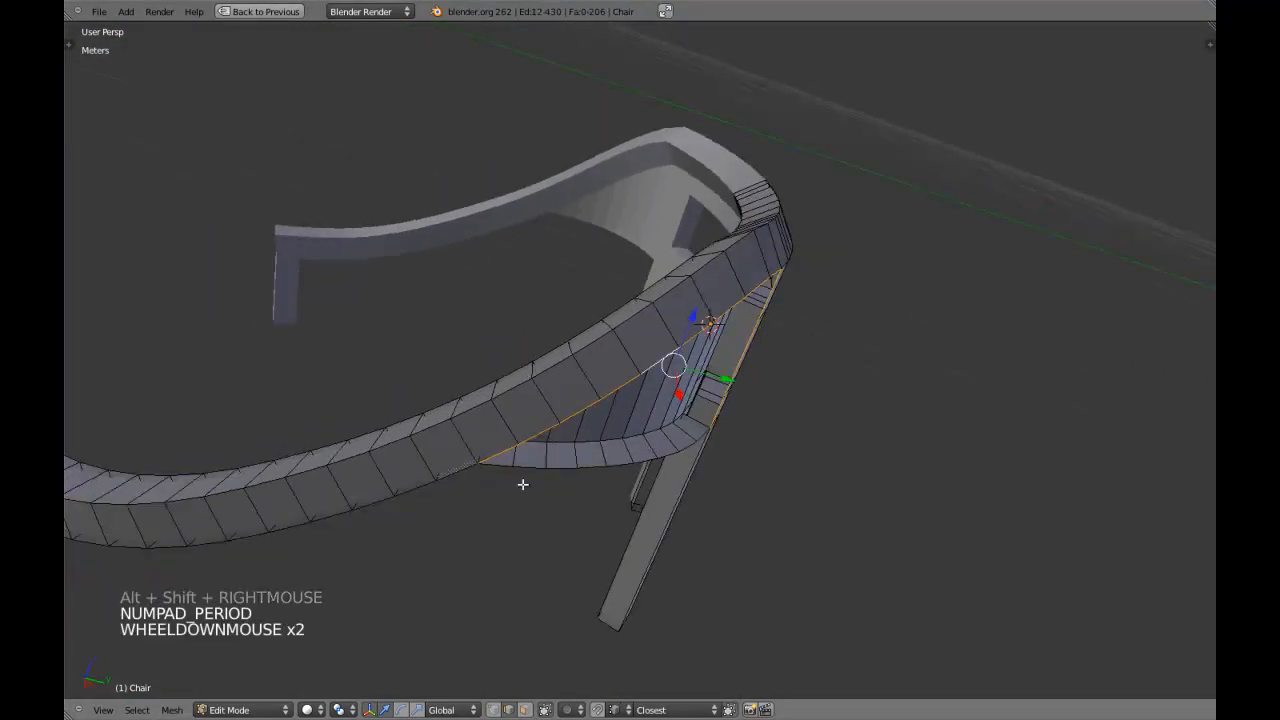
pyautogui.keyDown('alt'); pyautogui.keyDown('shift'); pyautogui.rightClick(559, 460); pyautogui.keyUp('shift'); pyautogui.keyUp('alt')
pyautogui.moveTo(559, 460)
pyautogui.mouseDown(button='middle')
pyautogui.moveTo(640, 410)
pyautogui.moveTo(627, 389)
pyautogui.moveTo(674, 434)
pyautogui.moveTo(694, 374)
pyautogui.moveTo(629, 359)
pyautogui.mouseUp(button='middle')
pyautogui.press('z')
pyautogui.press('c')
pyautogui.rightClick(696, 366)
pyautogui.press('z')
pyautogui.scroll(1, 484, 367)
pyautogui.moveTo(440, 430); pyautogui.dragTo(638, 351, button='middle')
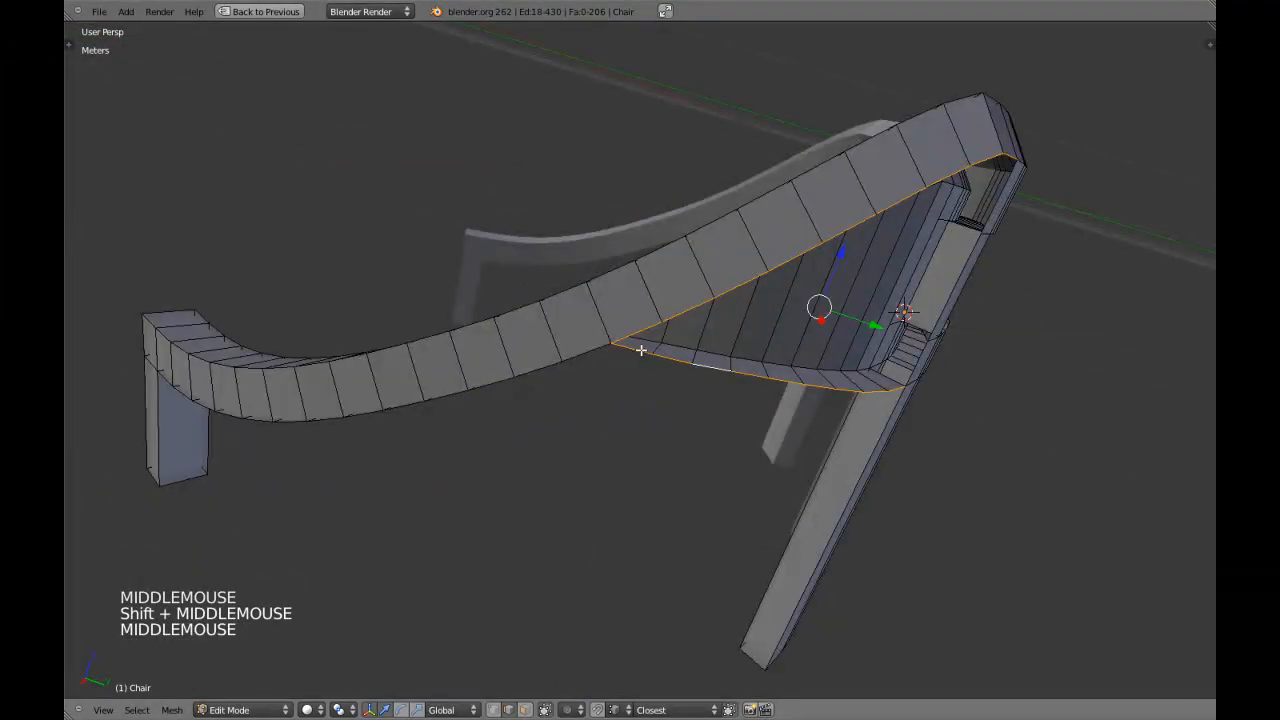
pyautogui.rightClick(636, 351)
pyautogui.keyDown('shift'); pyautogui.rightClick(636, 351); pyautogui.keyUp('shift')
pyautogui.hotkey('ctrl', 'z')
pyautogui.keyDown('shift'); pyautogui.rightClick(640, 352); pyautogui.keyUp('shift')
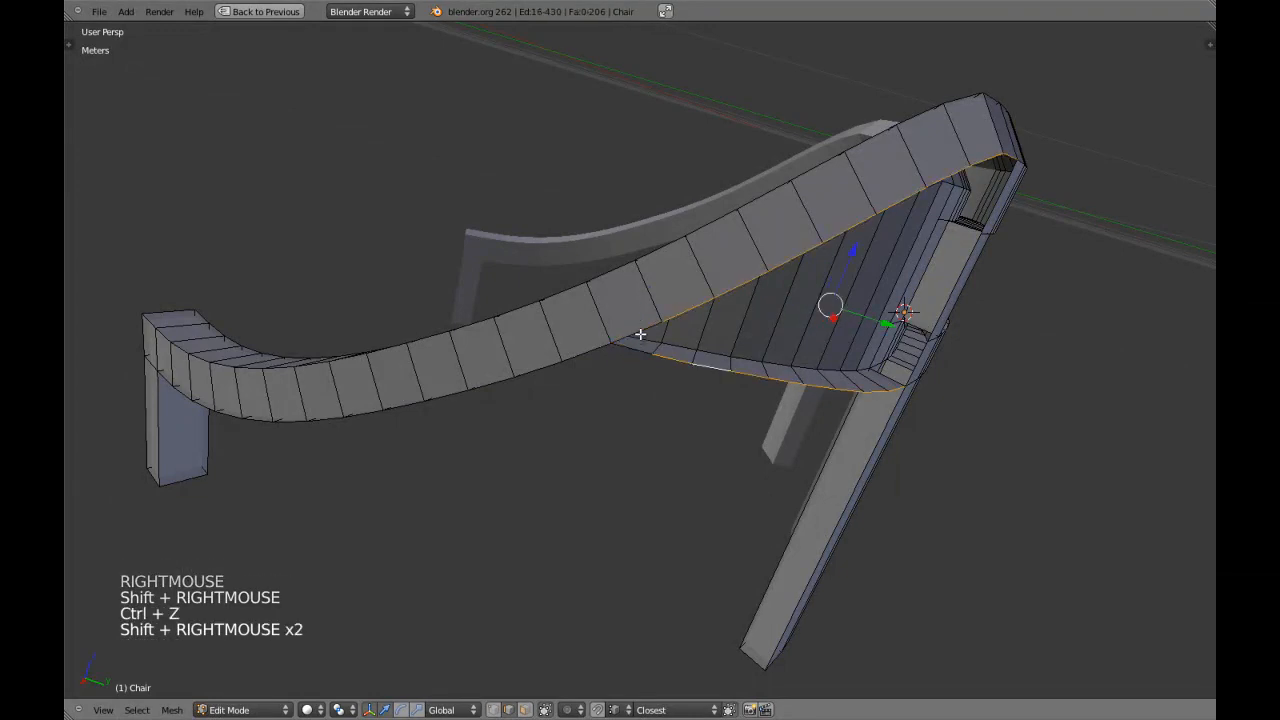
# Fill the area between the brace's outer edge and the armrest with a row of faces and clear the selection.
pyautogui.moveTo(744, 373); pyautogui.dragTo(700, 367, button='middle')
pyautogui.hotkey('ctrl', 'alt', 'b')
pyautogui.scroll(-1, 700, 367)
pyautogui.press('a')
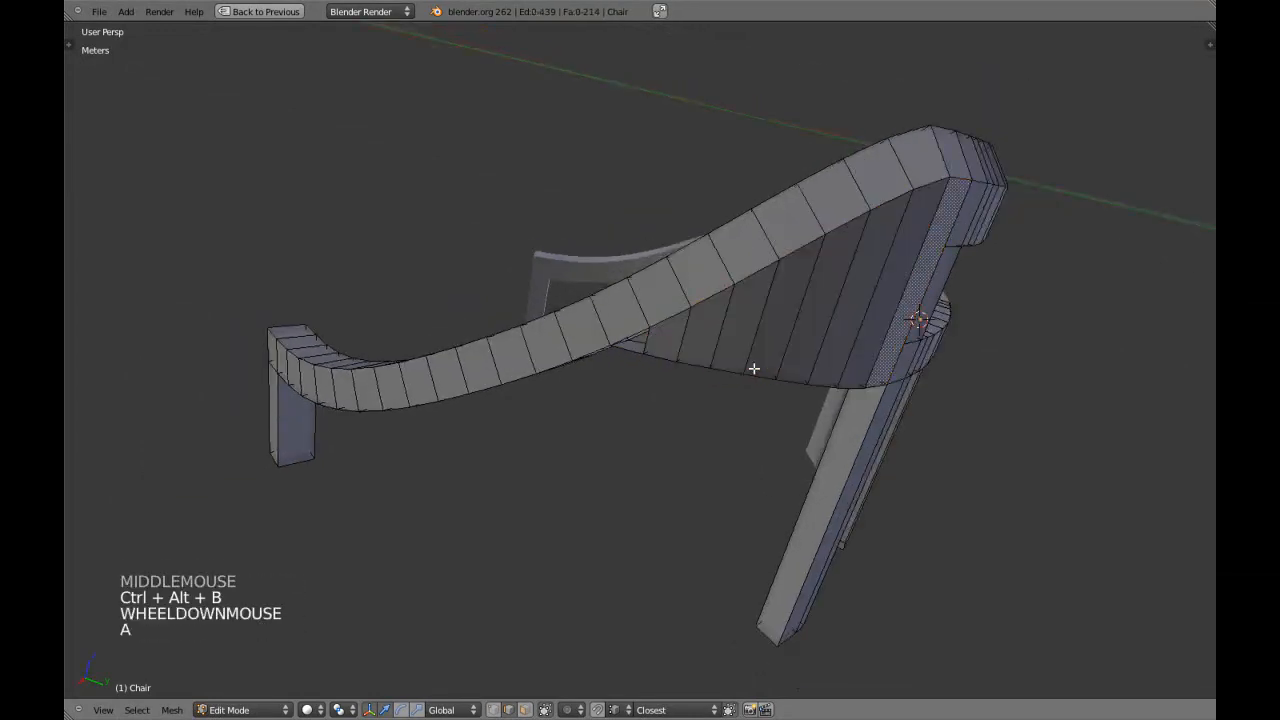
# Close the remaining triangular gap at the outer panel's armrest end with a face and clear the selection.
pyautogui.scroll(3, 637, 366)
pyautogui.keyDown('shift'); pyautogui.rightClick(626, 314); pyautogui.keyUp('shift')
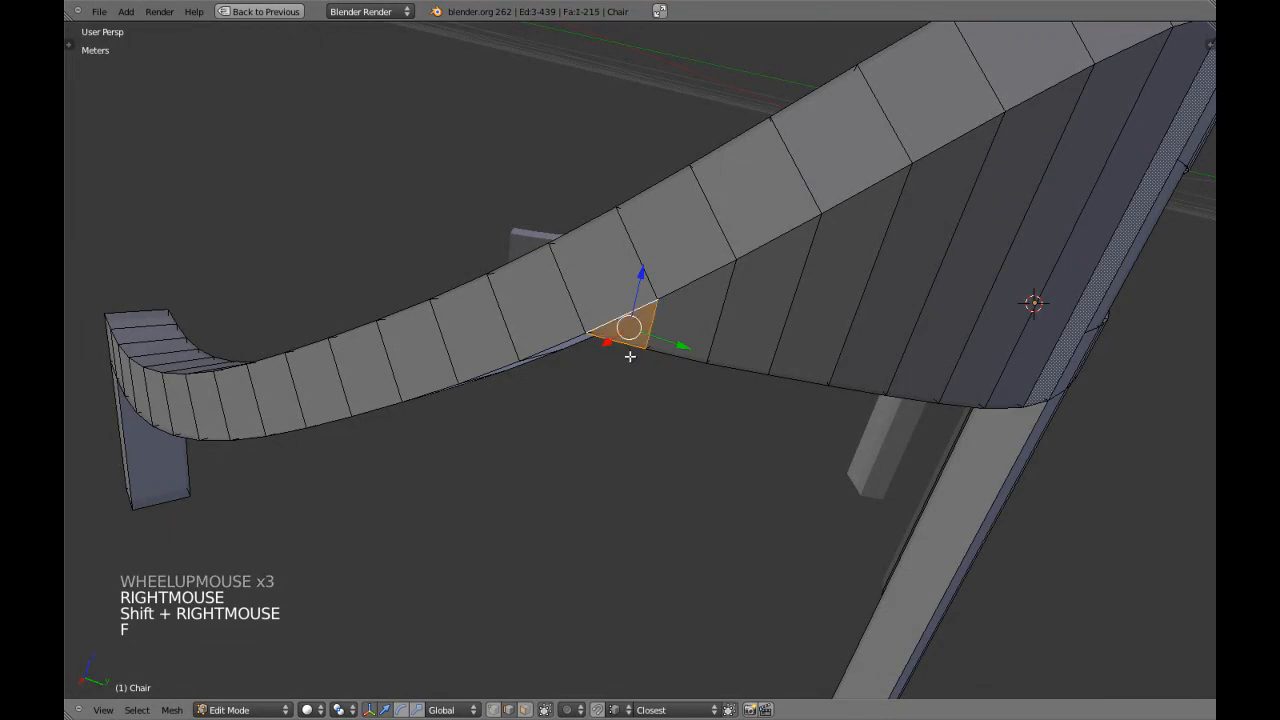
pyautogui.press('f')
pyautogui.scroll(-4, 700, 355)
pyautogui.press('a')
pyautogui.moveTo(771, 351); pyautogui.dragTo(740, 348, button='middle')
pyautogui.keyDown('shift'); pyautogui.moveTo(740, 348); pyautogui.dragTo(587, 425, button='middle'); pyautogui.keyUp('shift')
# Leave Edit Mode and examine the filled panels between the brace and the armrest.
pyautogui.press('Tab')
pyautogui.scroll(-2, 731, 347)
pyautogui.scroll(4, 583, 423)
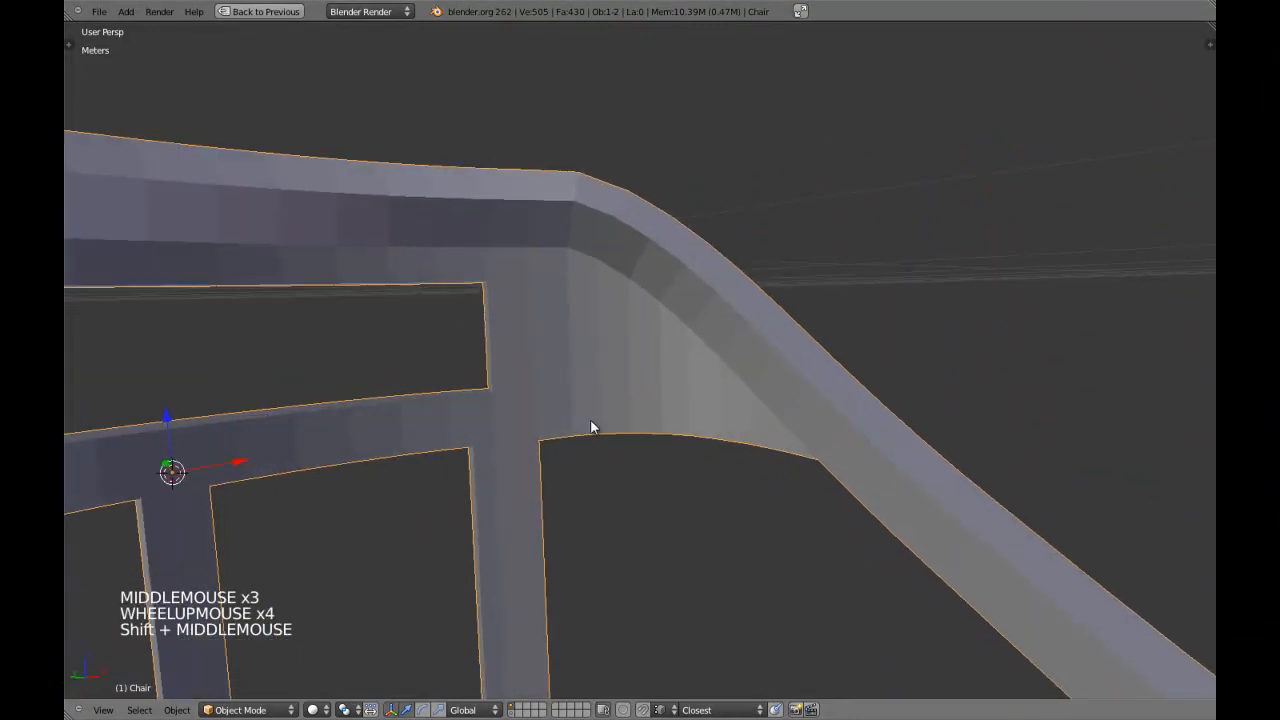
pyautogui.scroll(5, 588, 426)
pyautogui.scroll(-4, 591, 426)
pyautogui.scroll(2, 600, 435)
# Return to Edit Mode in vertex selection, focus on the vertex where the lower rail meets the inner panel, and clear the selection.
pyautogui.press('Tab')
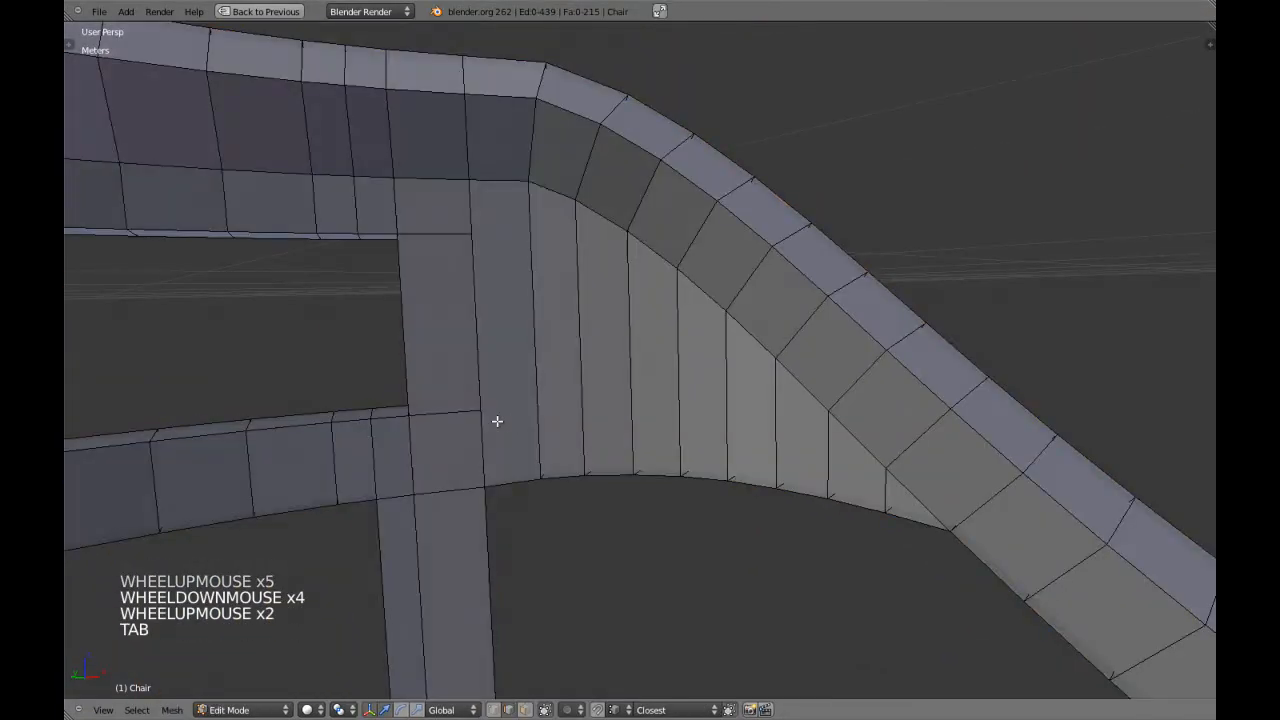
pyautogui.hotkey('ctrl', 'Tab')
pyautogui.rightClick(478, 412)
pyautogui.press('KP_Decimal')
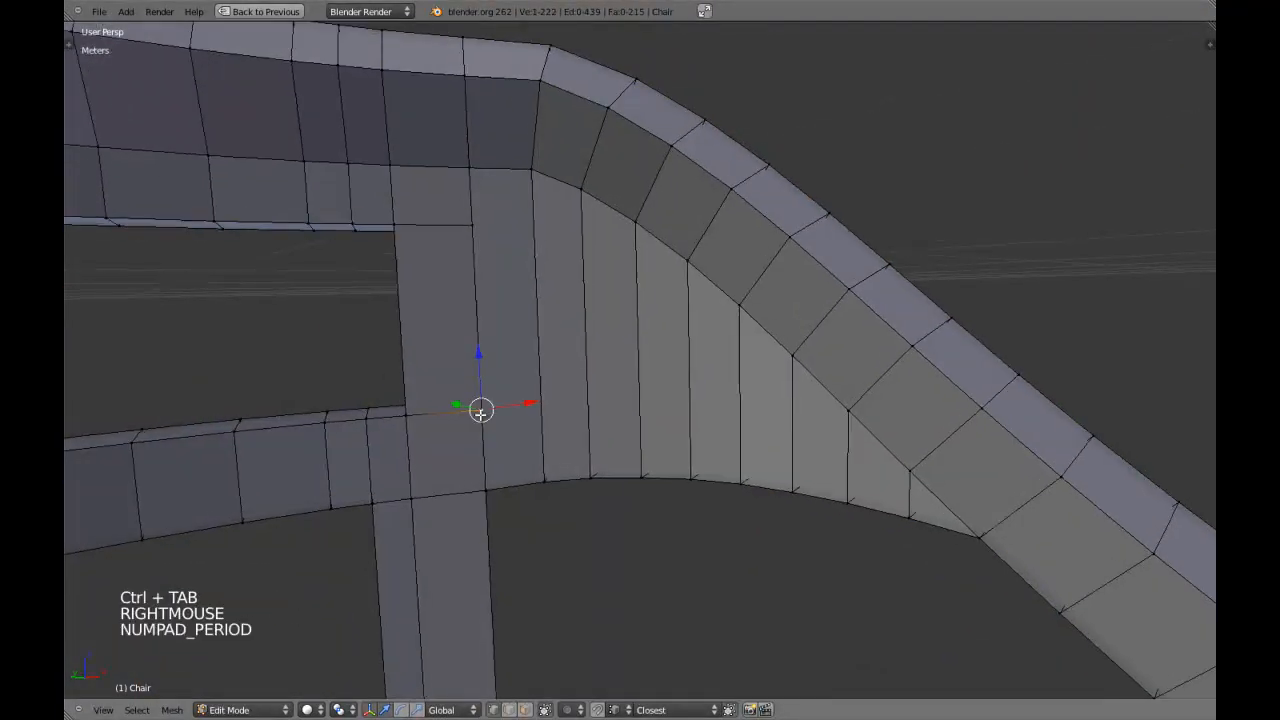
pyautogui.scroll(-9, 480, 417)
pyautogui.click(608, 366)
pyautogui.press('a')
pyautogui.scroll(-4, 703, 383)
pyautogui.keyDown('shift'); pyautogui.moveTo(786, 400); pyautogui.dragTo(703, 394, button='middle'); pyautogui.keyUp('shift')
pyautogui.press('z')
pyautogui.press('z')
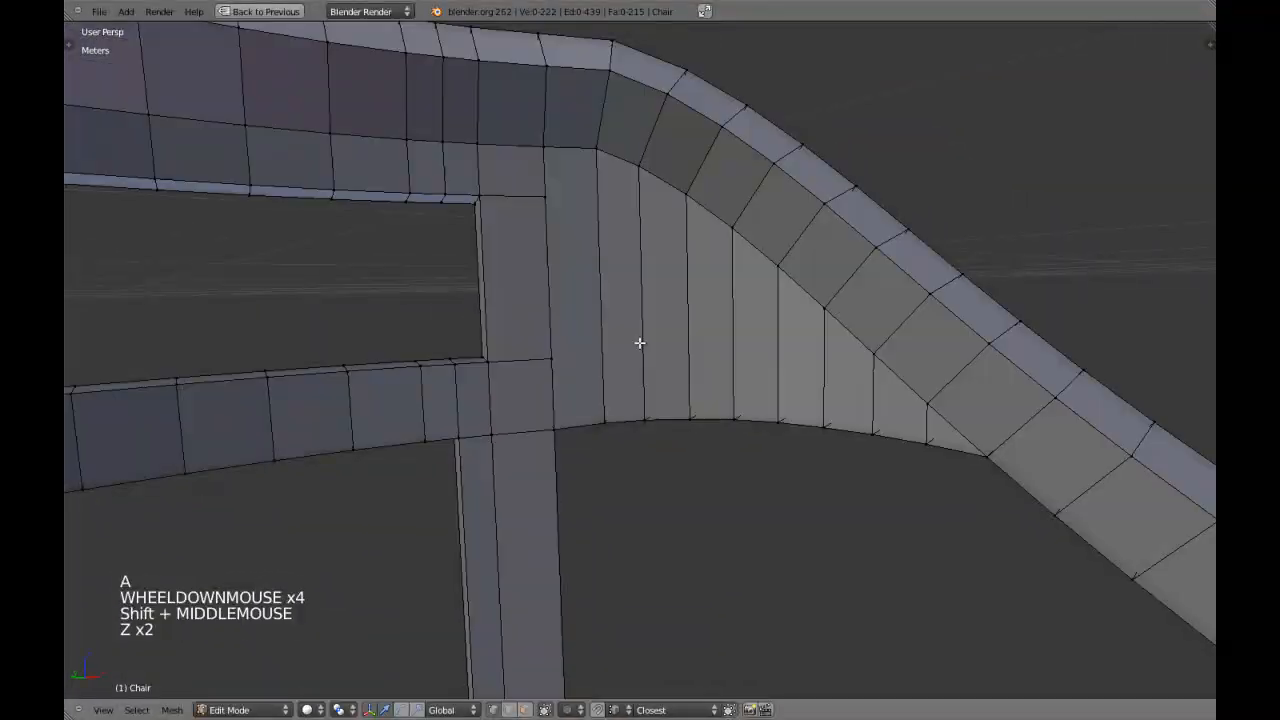
pyautogui.press('a')
pyautogui.press('a')
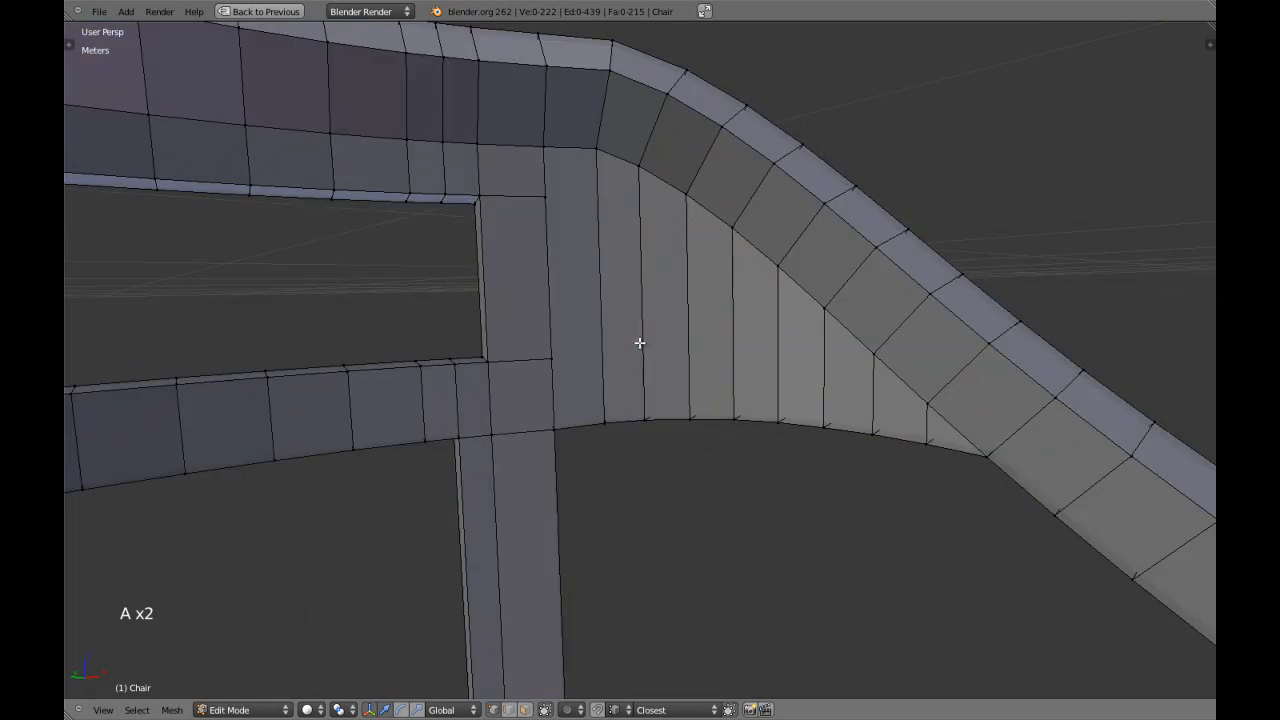
# Add an edge loop across the inner panel and slide it up level with the upper rail's lower edge.
pyautogui.hotkey('ctrl', 'r')
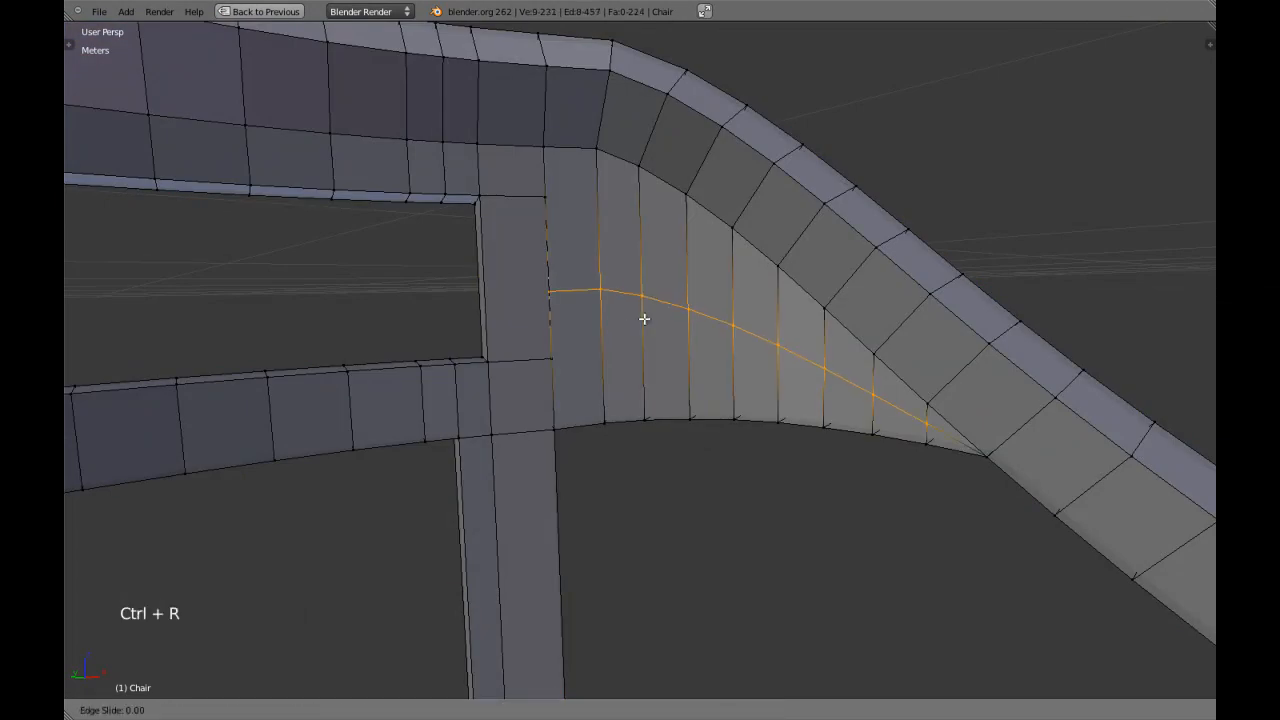
pyautogui.click(650, 288)
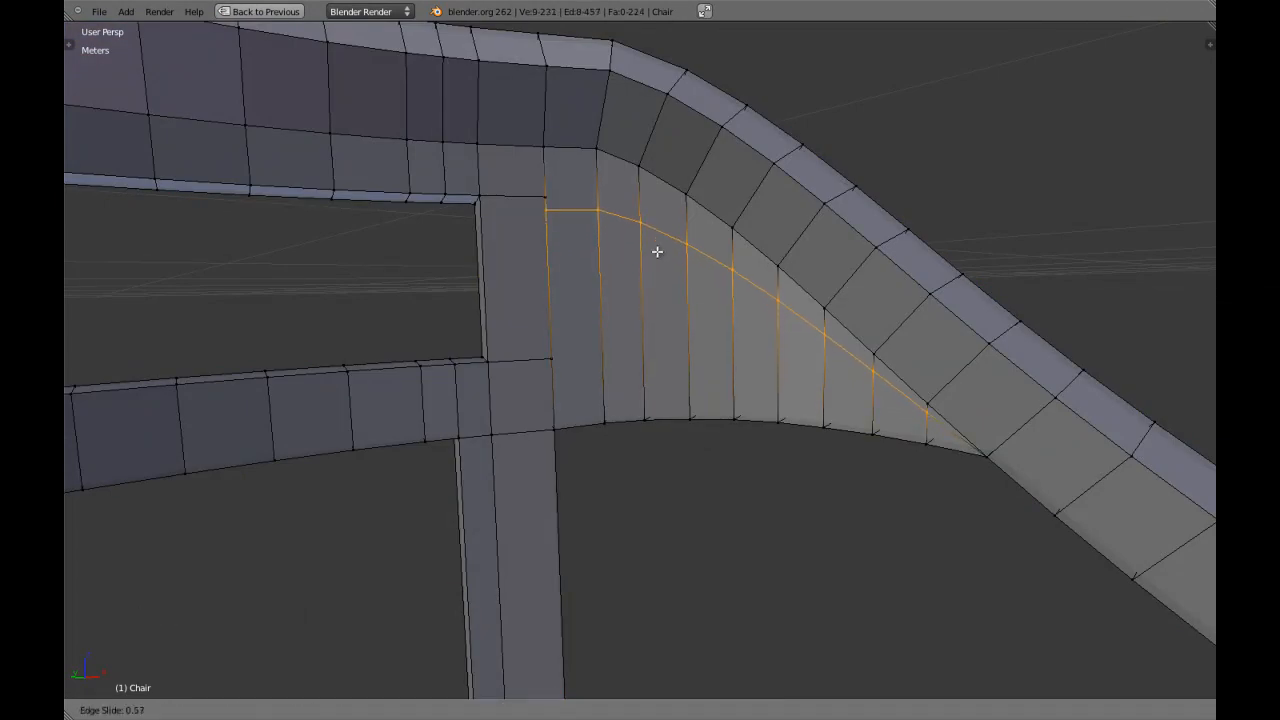
pyautogui.keyDown('shift'); pyautogui.click(694, 179); pyautogui.keyUp('shift')
pyautogui.press('a')
# Add a second edge loop across the inner panel and slide it level with the lower rail's upper edge.
pyautogui.hotkey('ctrl', 'r')
pyautogui.click(628, 270)
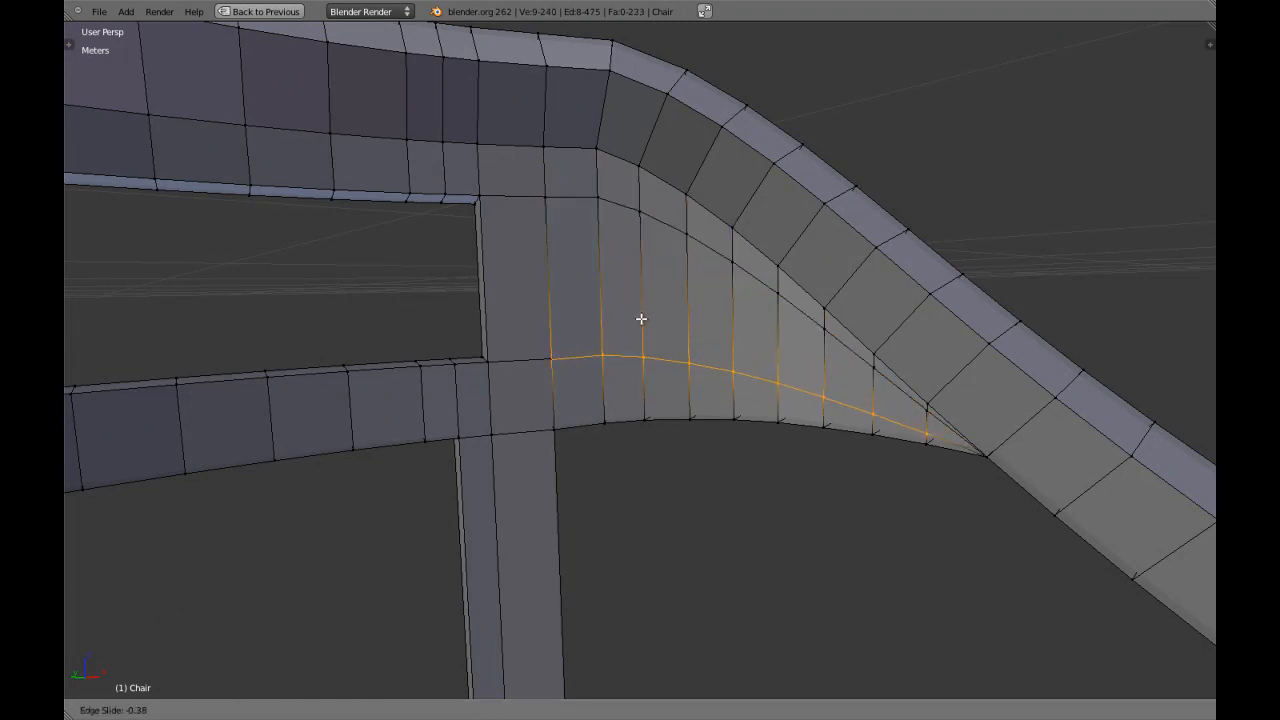
pyautogui.keyDown('shift'); pyautogui.click(646, 316); pyautogui.keyUp('shift')
pyautogui.scroll(4, 629, 346)
pyautogui.keyDown('shift'); pyautogui.moveTo(610, 349); pyautogui.dragTo(557, 354, button='middle'); pyautogui.keyUp('shift')
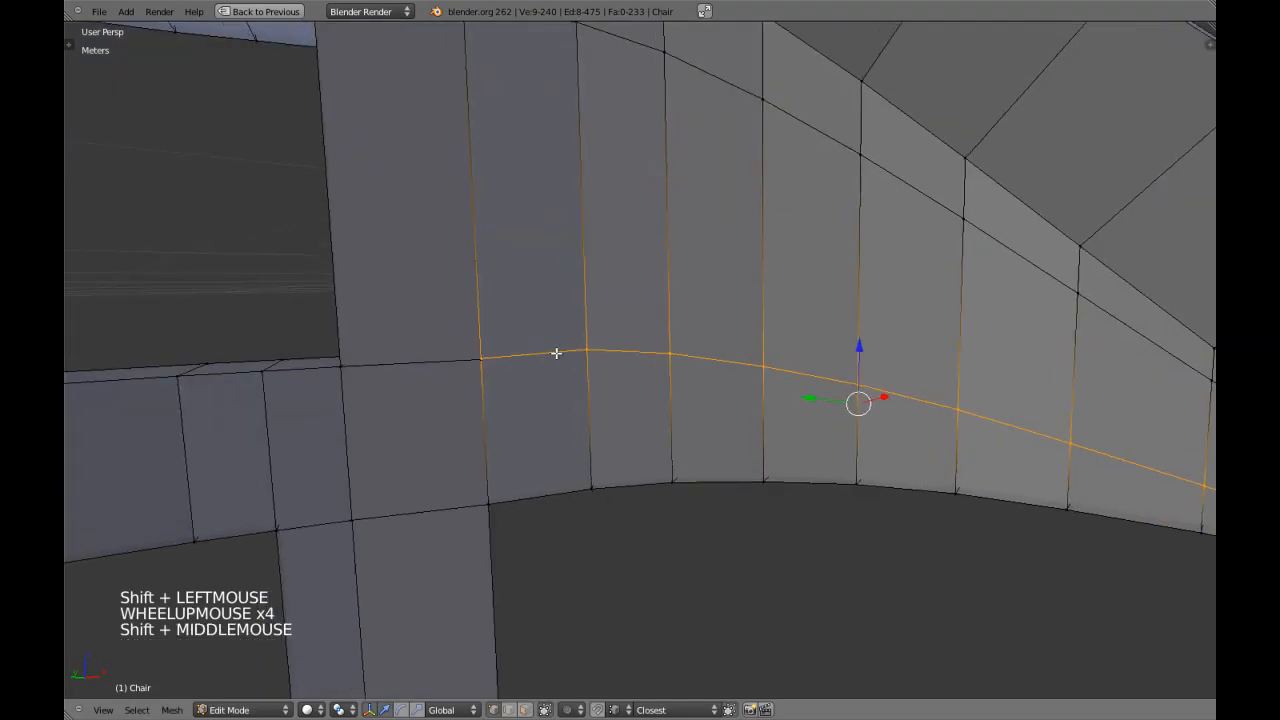
pyautogui.hotkey('ctrl', 'e')
pyautogui.click(548, 497)
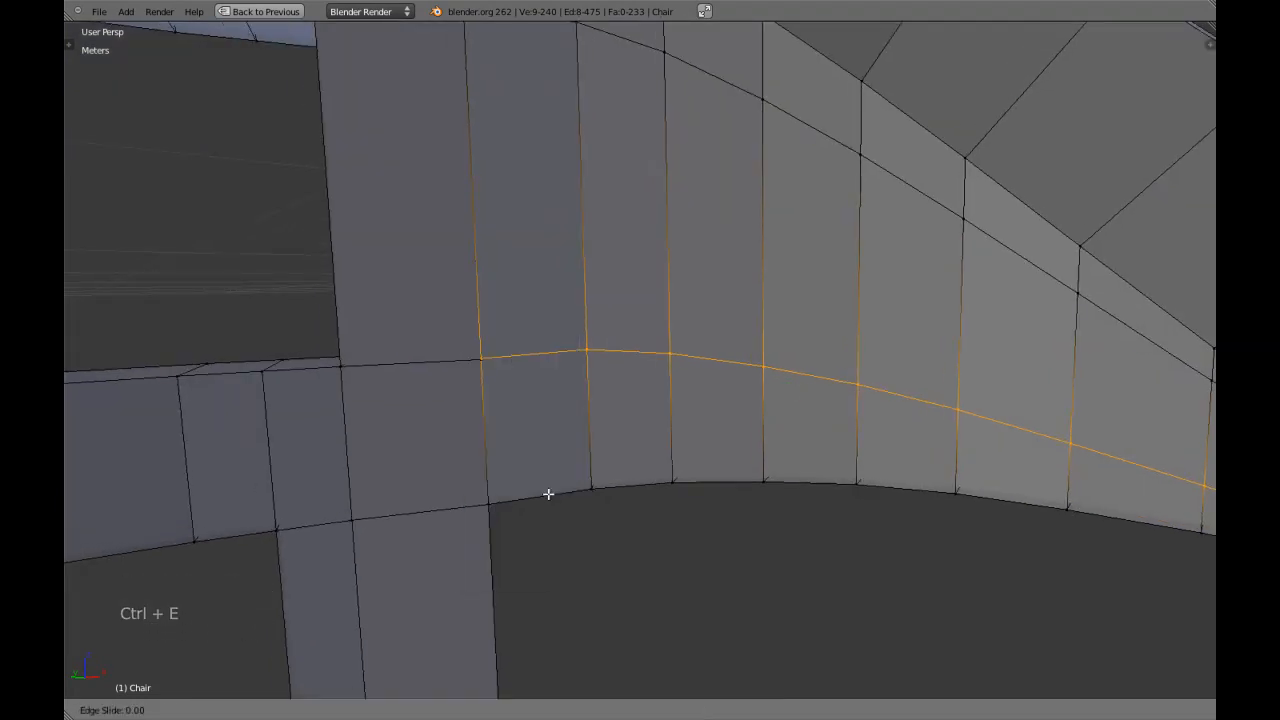
pyautogui.keyDown('shift'); pyautogui.click(551, 507); pyautogui.keyUp('shift')
pyautogui.scroll(-6, 589, 480)
pyautogui.press('a')
# Add two edge loops across the outer panel, sliding them level with the backrest's lower and upper rail edges.
pyautogui.moveTo(589, 480); pyautogui.dragTo(643, 289, button='middle')
pyautogui.scroll(2, 660, 398)
pyautogui.hotkey('ctrl', 'r')
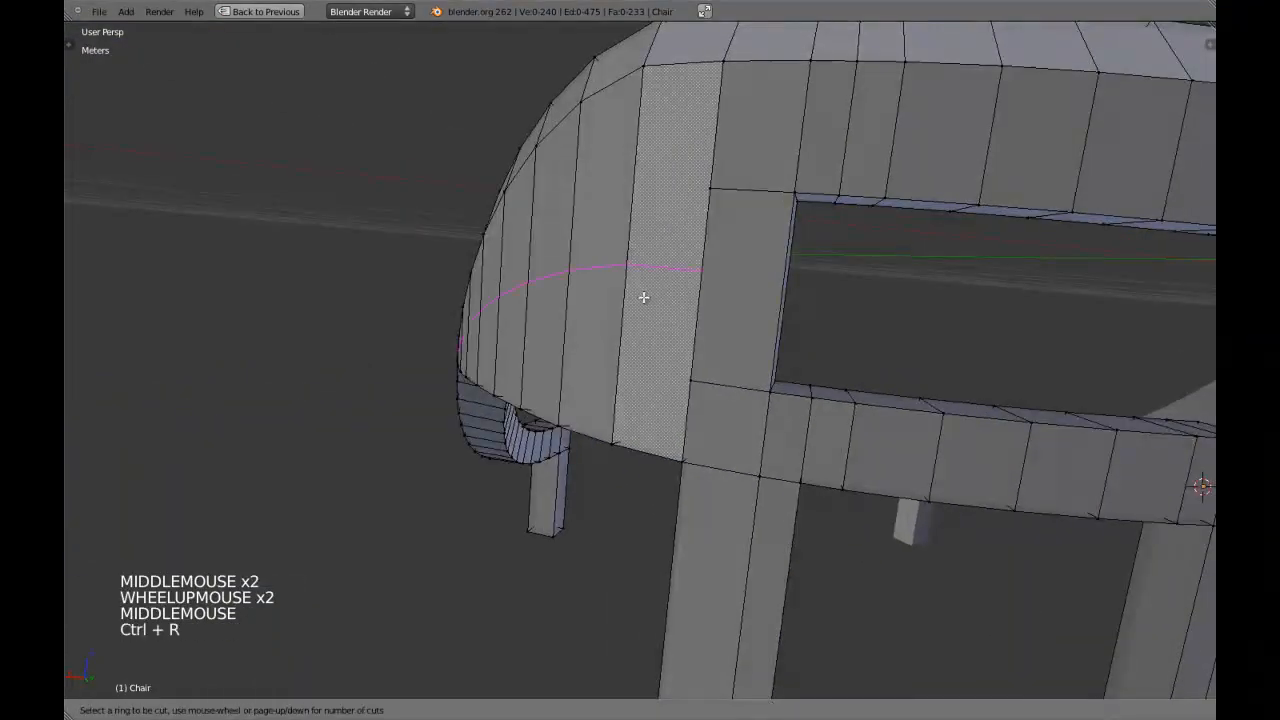
pyautogui.click(640, 312)
pyautogui.keyDown('shift'); pyautogui.click(643, 347); pyautogui.keyUp('shift')
pyautogui.press('a')
pyautogui.moveTo(631, 309)
pyautogui.keyDown('shift'); pyautogui.mouseDown(button='middle')
pyautogui.moveTo(611, 346)
pyautogui.moveTo(621, 329)
pyautogui.mouseUp(button='middle'); pyautogui.keyUp('shift')
pyautogui.hotkey('ctrl', 'r')
pyautogui.click(617, 303)
pyautogui.keyDown('shift'); pyautogui.click(616, 323); pyautogui.keyUp('shift')
pyautogui.press('a')
# Run Remove Doubles on the entire half mesh and clear the selection.
pyautogui.keyDown('shift'); pyautogui.moveTo(683, 303); pyautogui.dragTo(643, 400, button='middle'); pyautogui.keyUp('shift')
pyautogui.press('a')
pyautogui.press('w')
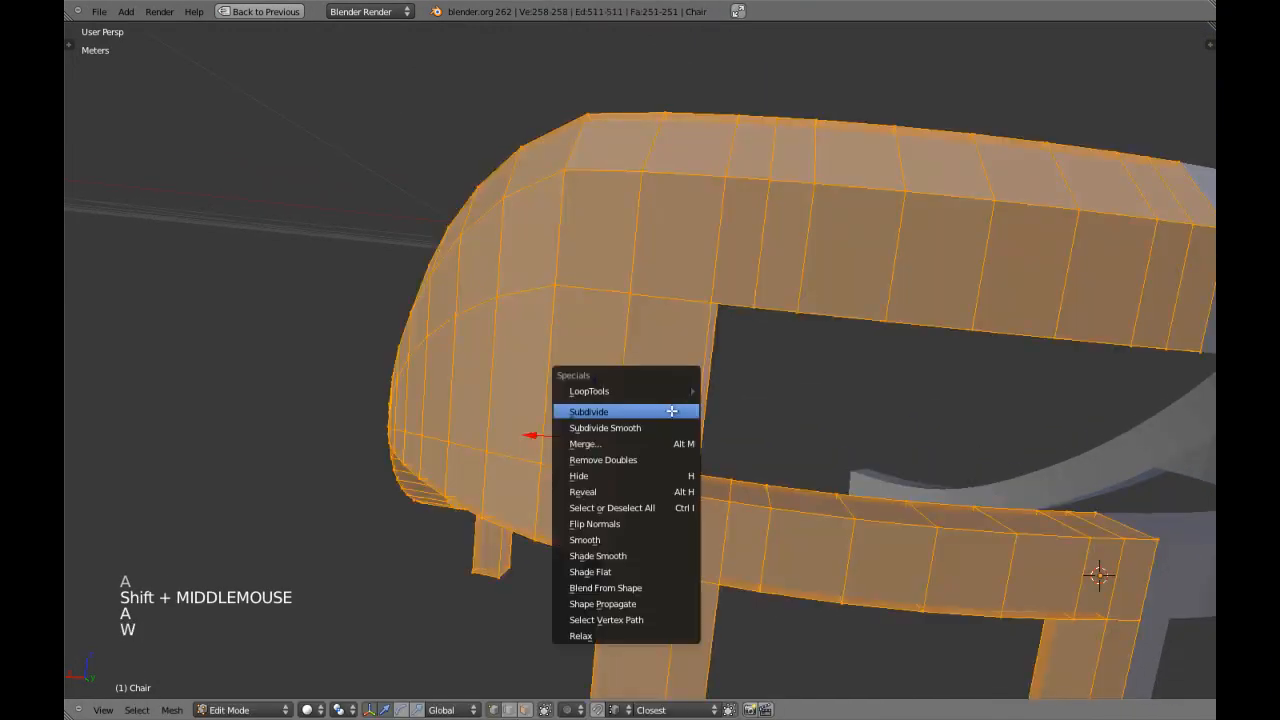
pyautogui.click(660, 450)
pyautogui.scroll(4, 622, 372)
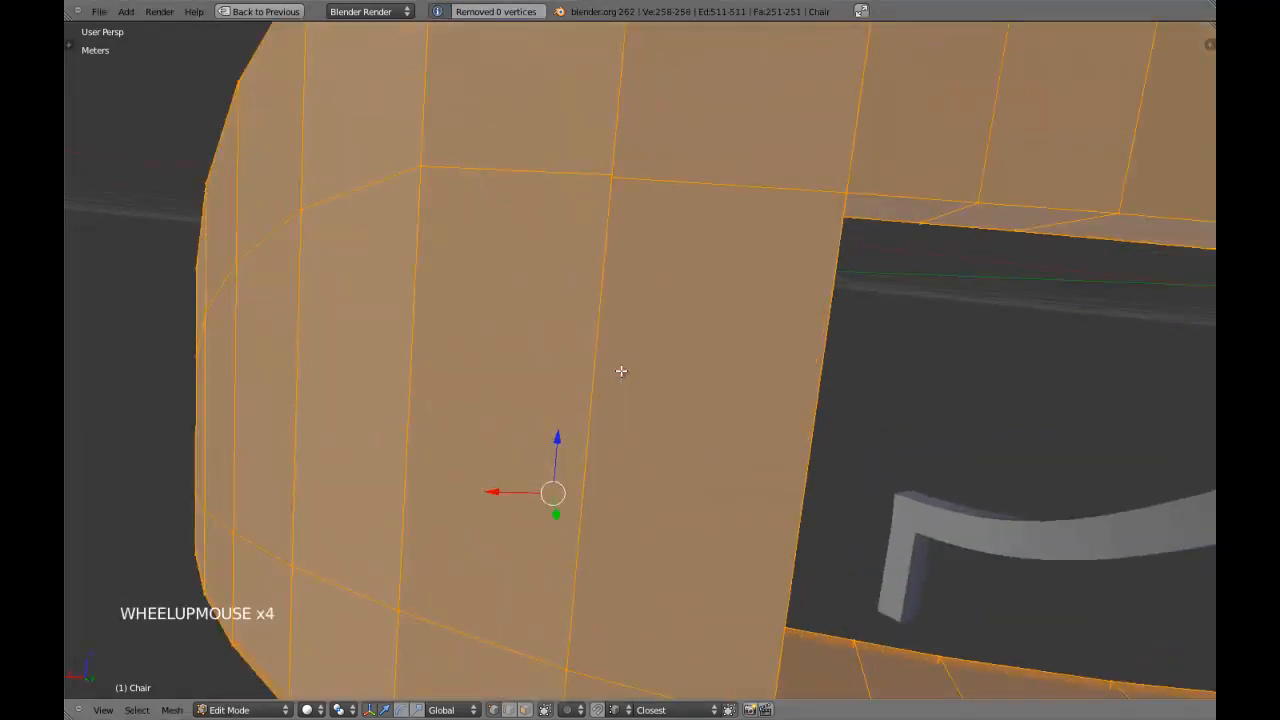
pyautogui.press('a')
# Merge the two overlapping vertices where the outer panel's upper loop meets the backrest post.
pyautogui.moveTo(620, 369)
pyautogui.keyDown('shift'); pyautogui.mouseDown(button='middle')
pyautogui.moveTo(623, 349)
pyautogui.moveTo(616, 366)
pyautogui.mouseUp(button='middle'); pyautogui.keyUp('shift')
pyautogui.hotkey('ctrl', 'Tab')
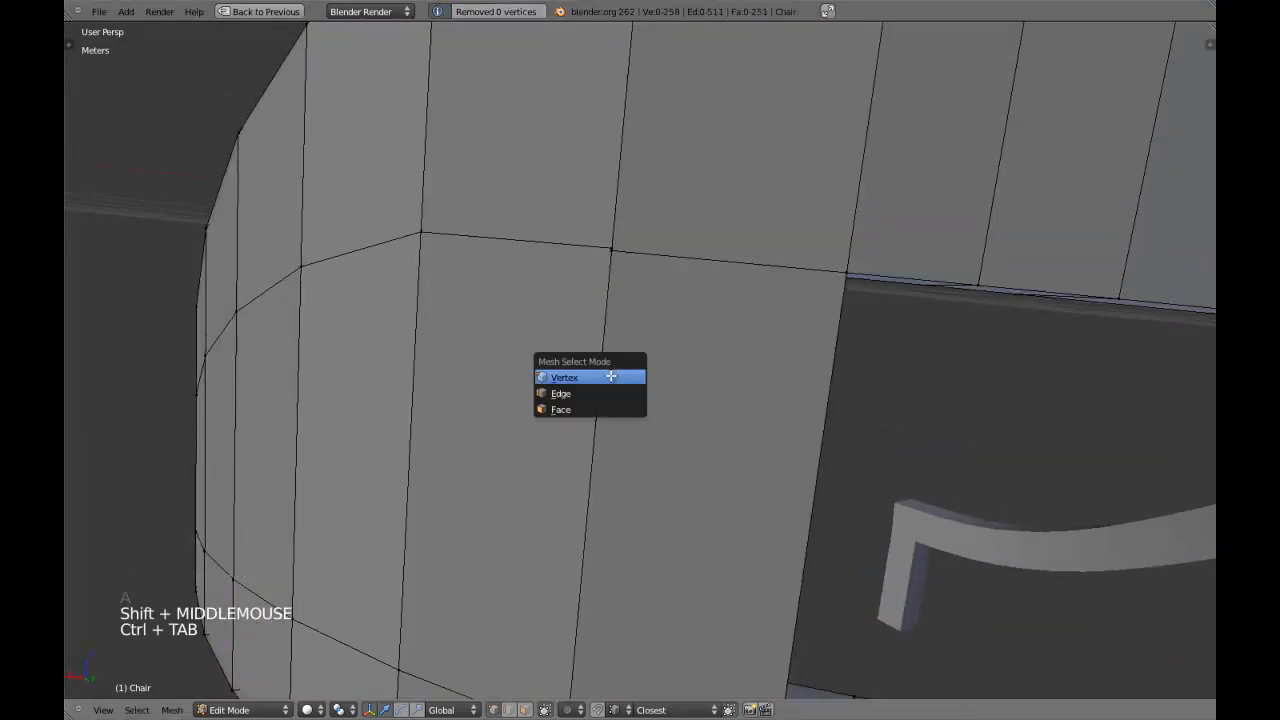
pyautogui.press('z')
pyautogui.rightClick(611, 248)
pyautogui.press('z')
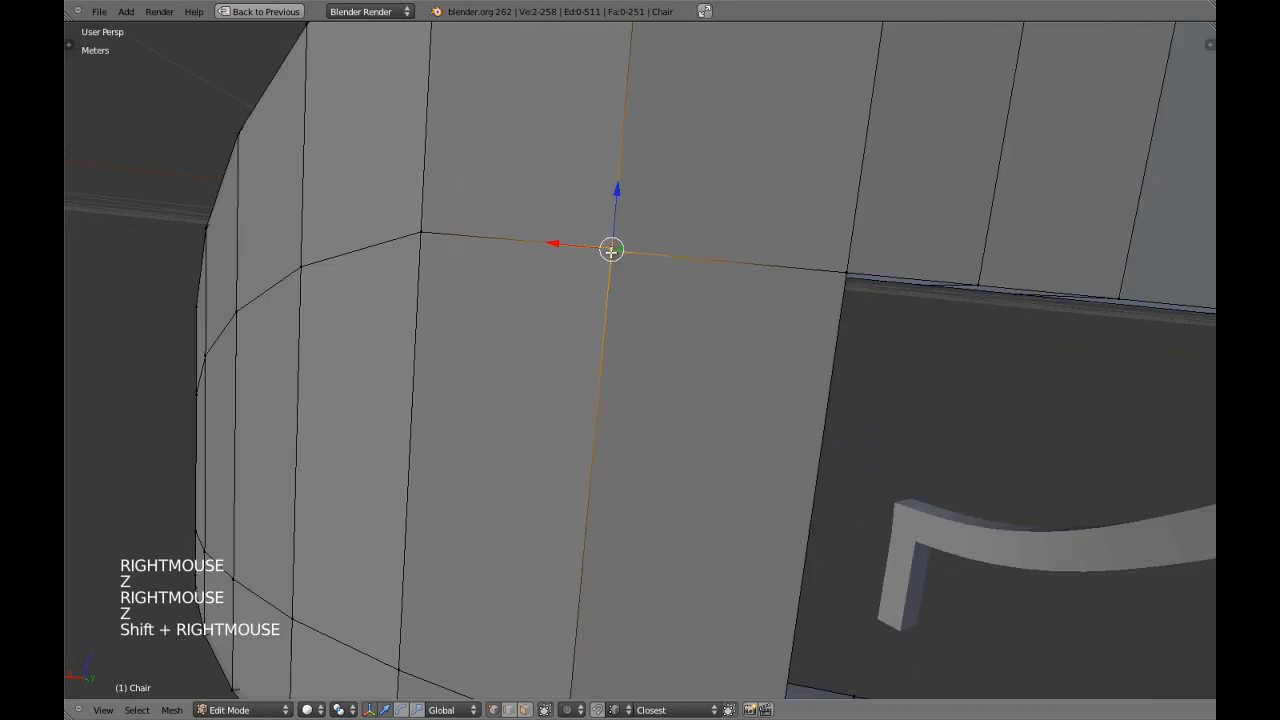
pyautogui.hotkey('alt', 'm')
pyautogui.click(611, 254)
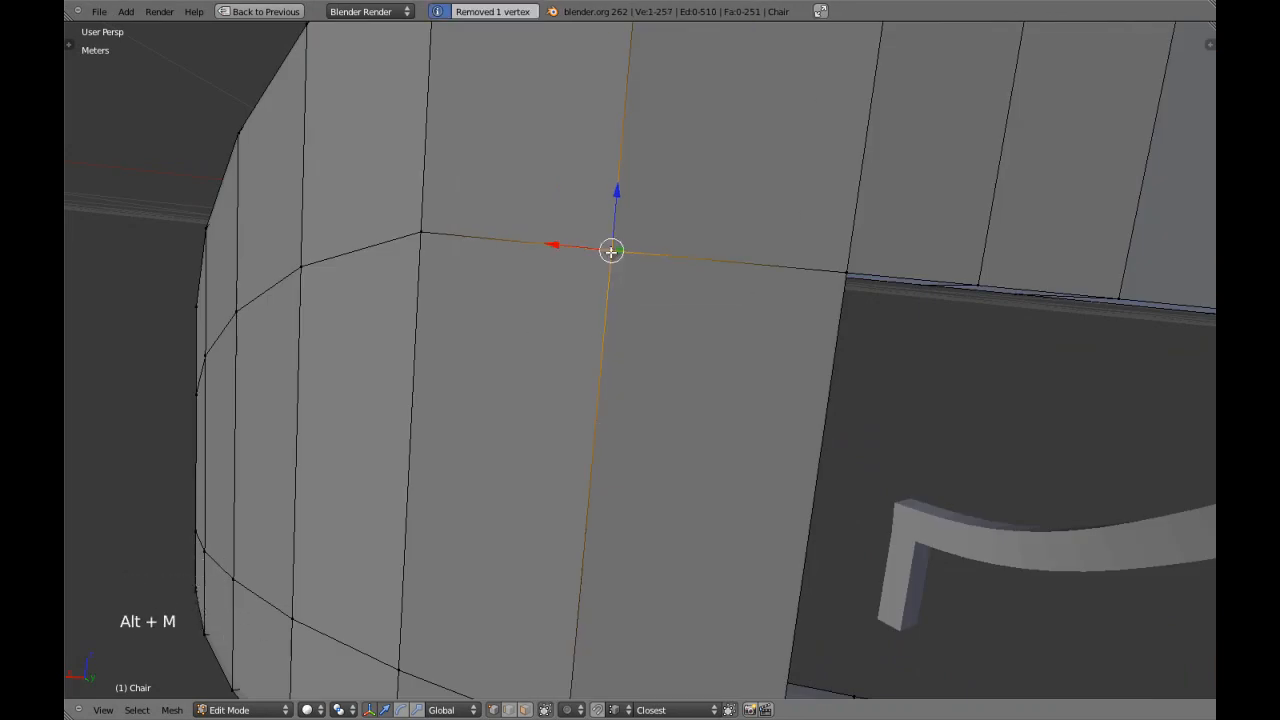
# Merge the other pair of overlapping vertices along the outer panel's joint with the backrest post and clear the selection.
pyautogui.scroll(-3, 642, 294)
pyautogui.scroll(-1, 642, 294)
pyautogui.keyDown('shift'); pyautogui.moveTo(642, 294); pyautogui.dragTo(676, 250, button='middle'); pyautogui.keyUp('shift')
pyautogui.scroll(1, 663, 286)
pyautogui.rightClick(657, 300)
pyautogui.scroll(1, 679, 276)
pyautogui.press('z')
pyautogui.keyDown('shift'); pyautogui.rightClick(677, 247); pyautogui.keyUp('shift')
pyautogui.press('z')
pyautogui.hotkey('alt', 'm')
pyautogui.click(679, 239)
pyautogui.scroll(-3, 700, 255)
pyautogui.press('a')
# Merge the overlapping vertices where the inner panel's lower loop meets the lower rail and clear the selection.
pyautogui.moveTo(857, 374); pyautogui.dragTo(600, 400, button='middle')
pyautogui.moveTo(600, 400); pyautogui.dragTo(594, 373, button='middle')
pyautogui.scroll(1, 594, 373)
pyautogui.press('z')
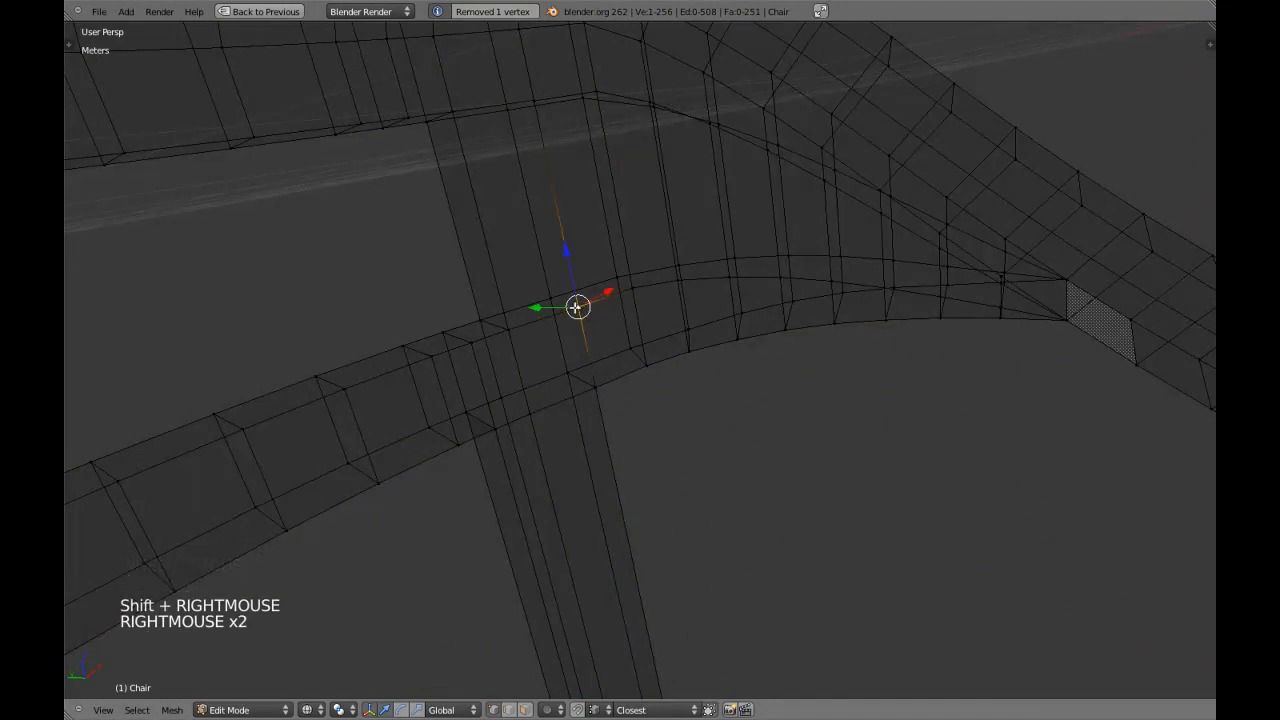
pyautogui.keyDown('shift'); pyautogui.rightClick(576, 307); pyautogui.keyUp('shift')
pyautogui.press('z')
pyautogui.hotkey('alt', 'm')
pyautogui.click(574, 307)
pyautogui.press('a')
# Merge the overlapping vertices where the inner panel's upper loop meets the upper rail and return to solid shading.
pyautogui.keyDown('shift'); pyautogui.scroll(1, 478, 346); pyautogui.keyUp('shift')
pyautogui.moveTo(478, 346)
pyautogui.keyDown('shift'); pyautogui.mouseDown(button='middle')
pyautogui.moveTo(510, 516)
pyautogui.moveTo(556, 624)
pyautogui.mouseUp(button='middle'); pyautogui.keyUp('shift')
pyautogui.press('z')
pyautogui.keyDown('shift'); pyautogui.rightClick(619, 423); pyautogui.keyUp('shift')
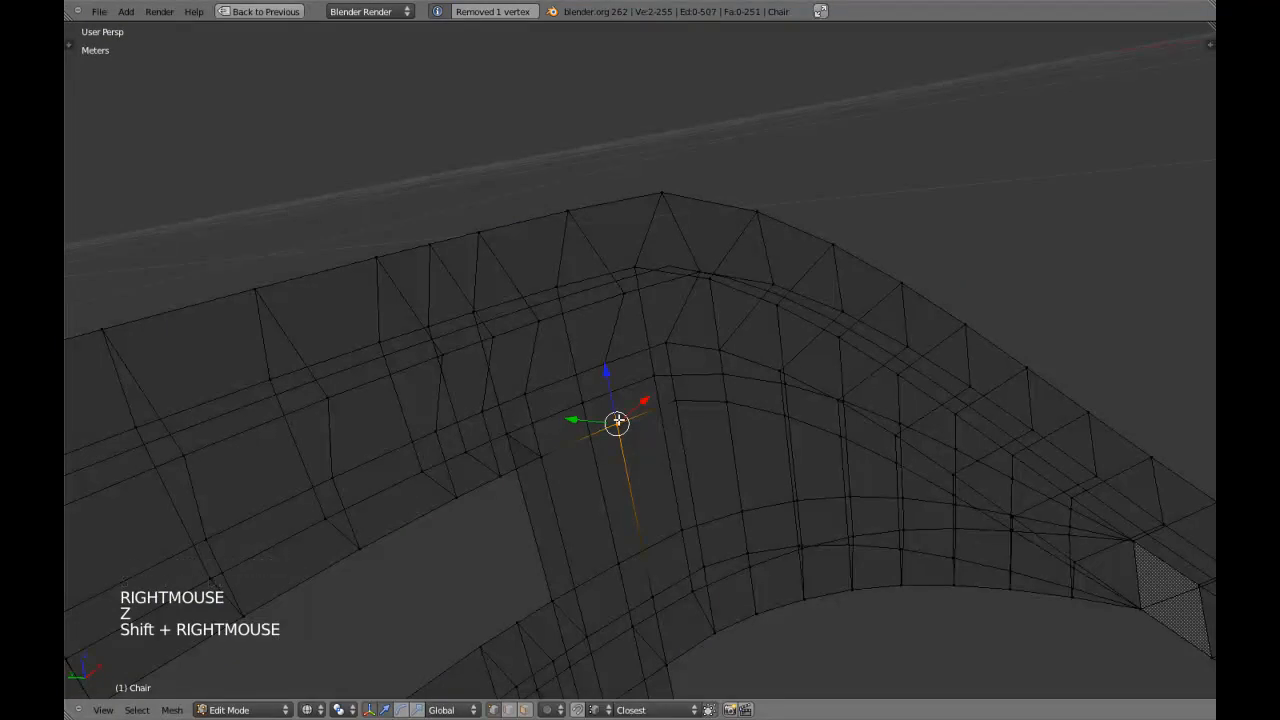
pyautogui.hotkey('alt', 'm')
pyautogui.click(619, 422)
pyautogui.press('z')
# Apply smooth shading to the chair in Object Mode, seen from the front in orthographic view.
pyautogui.press('Tab')
pyautogui.scroll(-11, 660, 468)
pyautogui.moveTo(668, 470)
pyautogui.mouseDown(button='middle')
pyautogui.moveTo(509, 480)
pyautogui.moveTo(420, 429)
pyautogui.moveTo(494, 423)
pyautogui.mouseUp(button='middle')
pyautogui.scroll(2, 538, 417)
pyautogui.press('KP_1')
pyautogui.press('KP_5')
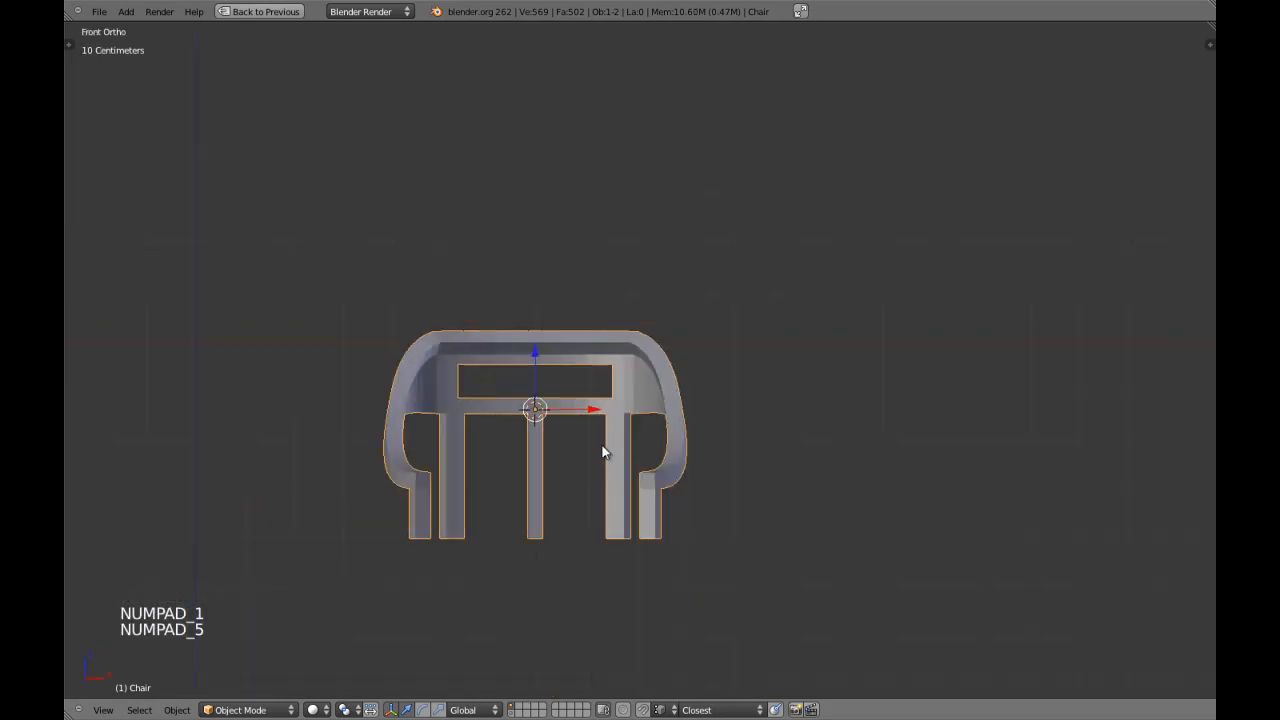
pyautogui.press('t')
pyautogui.click(91, 229)
pyautogui.click(99, 230)
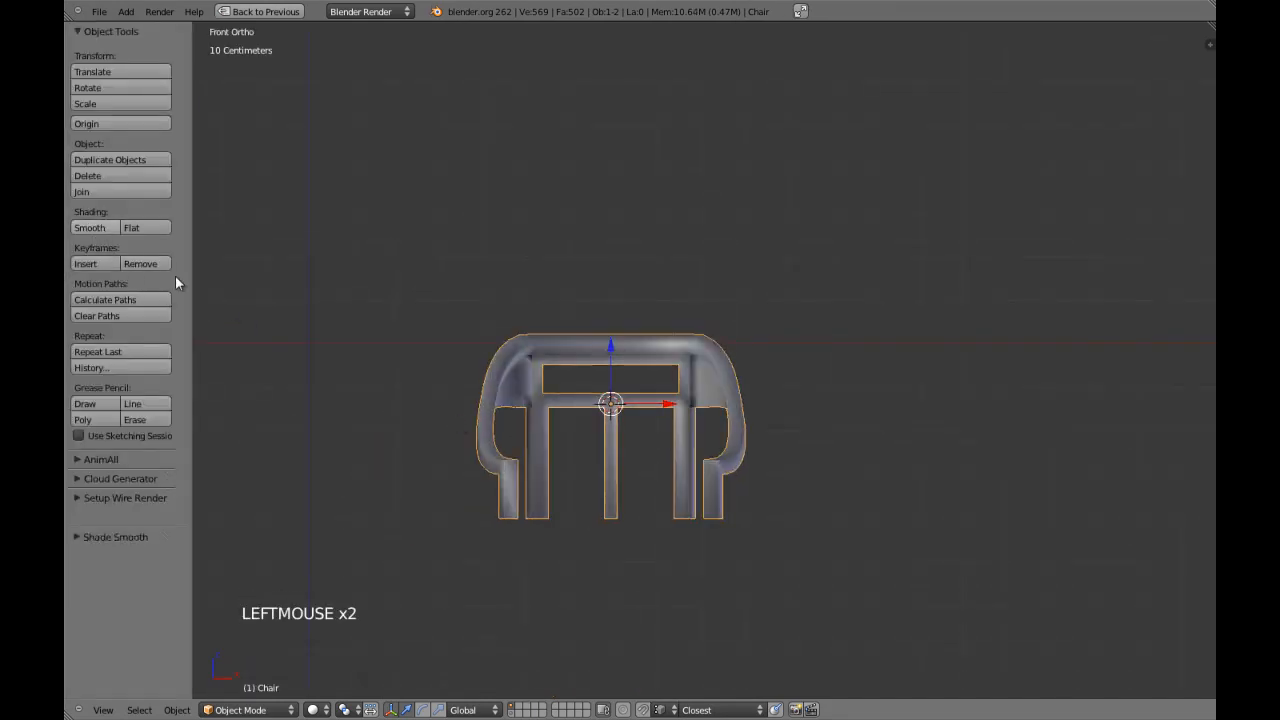
pyautogui.press('t')
# Recalculate the normals of the entire chair mesh and return to Object Mode.
pyautogui.press('Tab')
pyautogui.press('a')
pyautogui.press('a')
pyautogui.press('a')
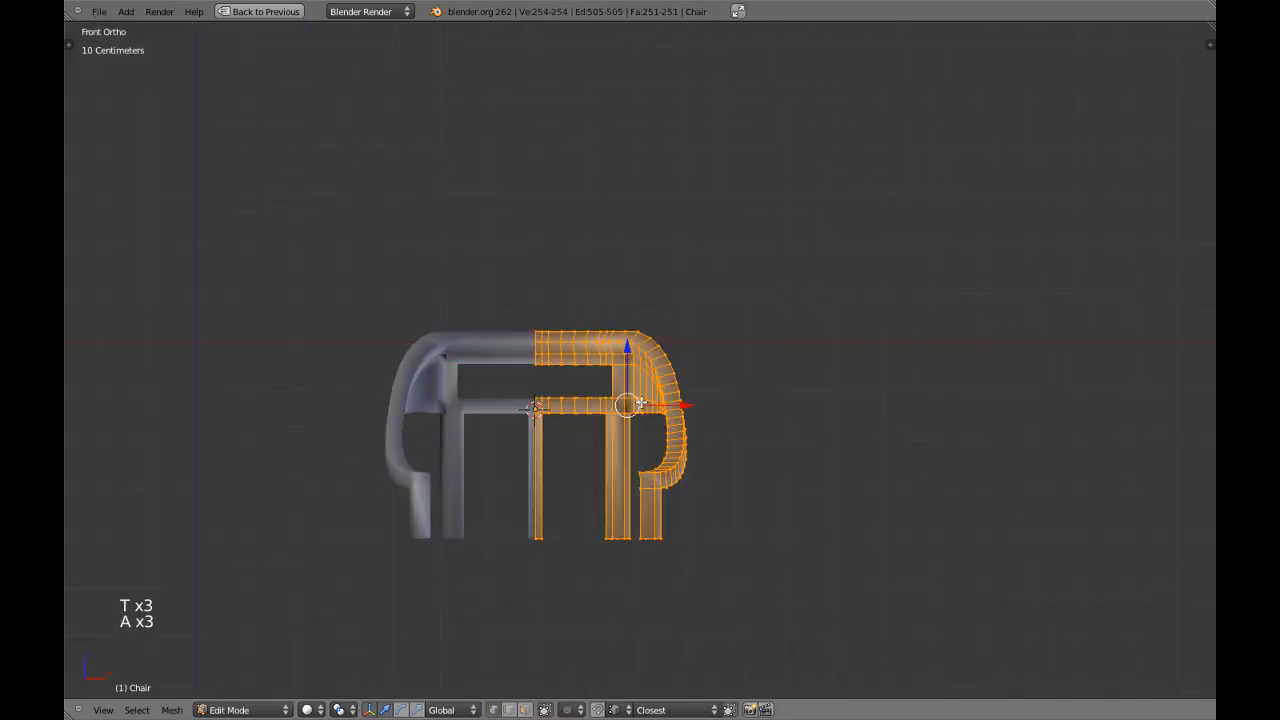
pyautogui.hotkey('ctrl', 'n')
pyautogui.press('Tab')
# Add an Edge Split modifier below the chair's Mirror modifier and deselect the chair.
pyautogui.hotkey('shift', 'space')
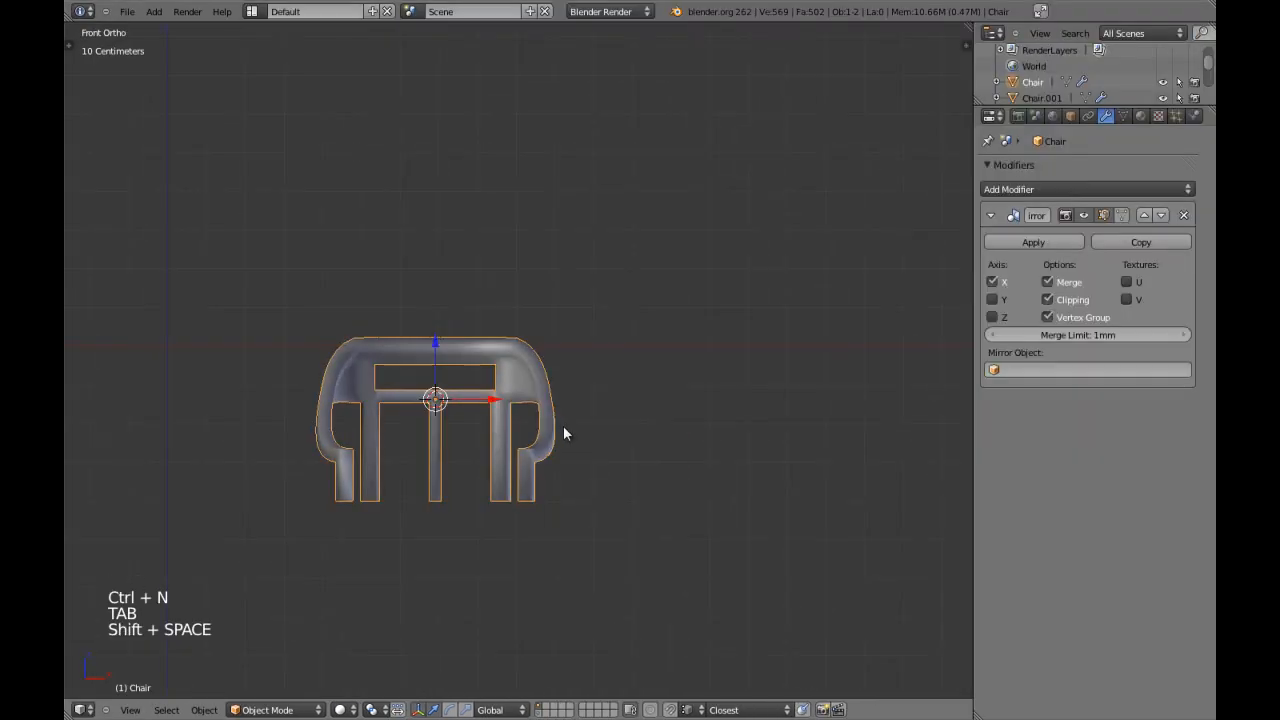
pyautogui.click(998, 214)
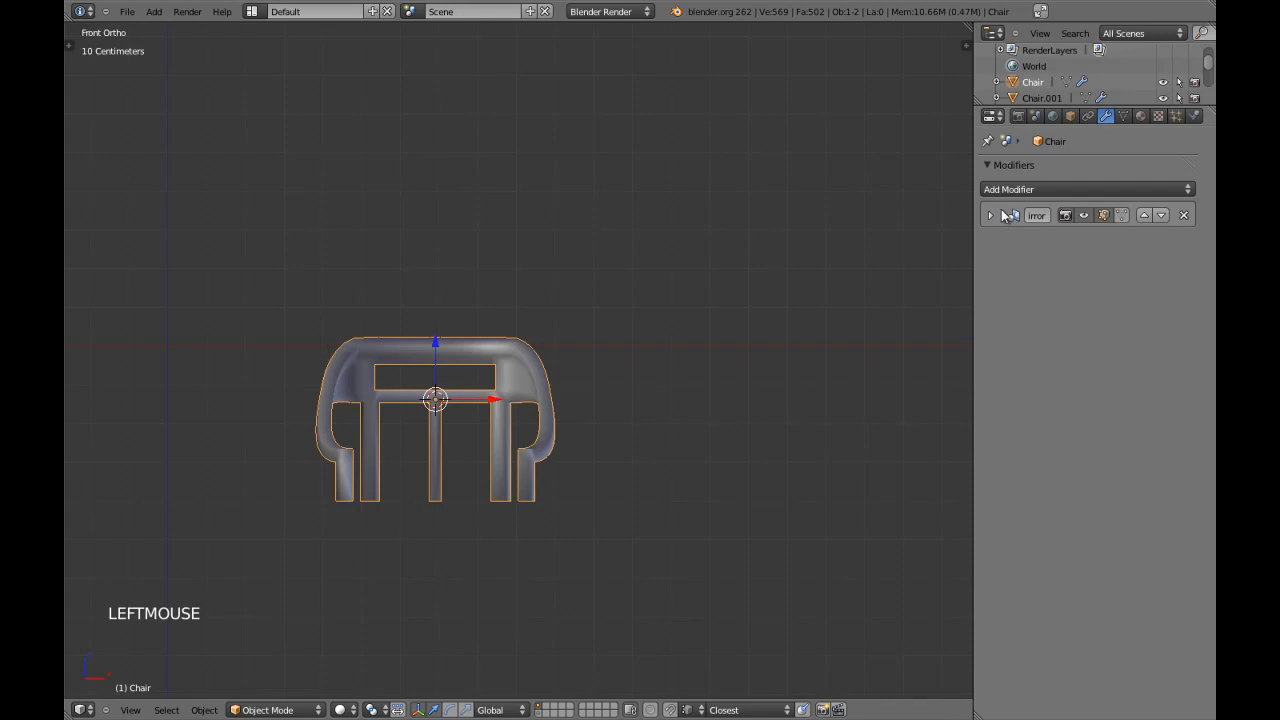
pyautogui.click(1019, 190)
pyautogui.click(905, 313)
pyautogui.press('a')
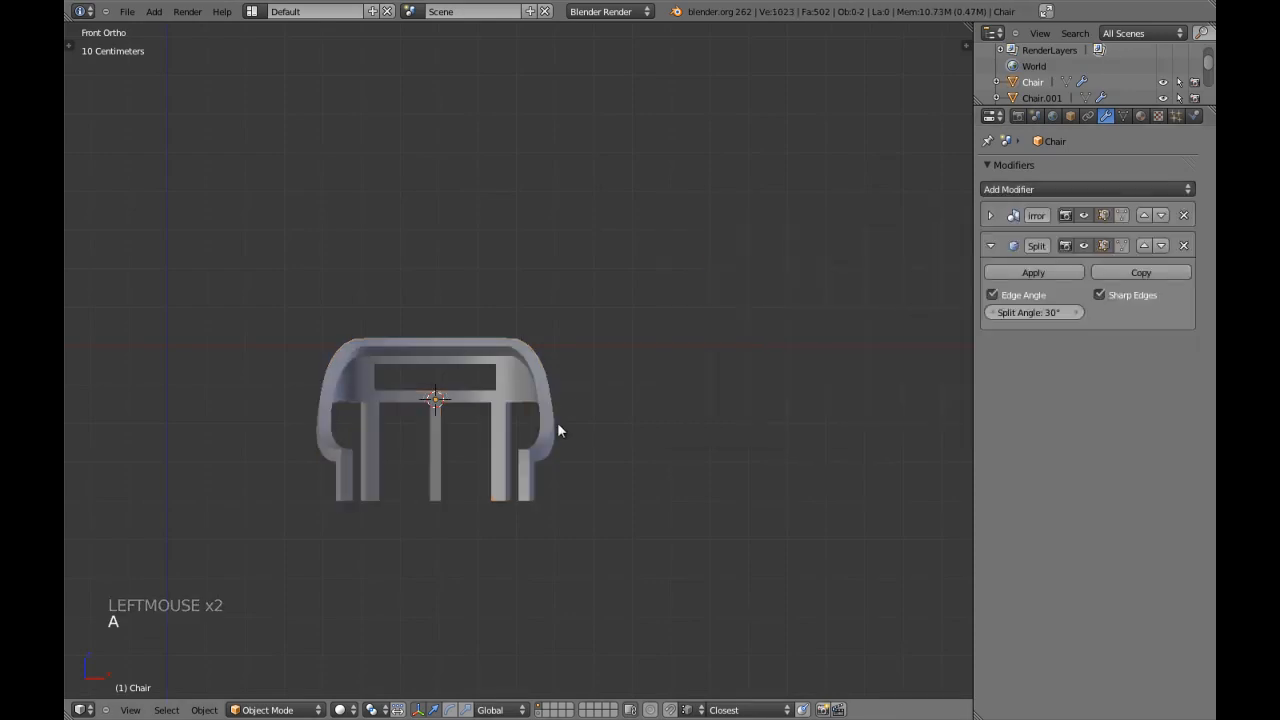
# Collapse the Edge Split settings and save the scene over Chair.blend.
pyautogui.click(996, 248)
pyautogui.hotkey('ctrl', 'w')
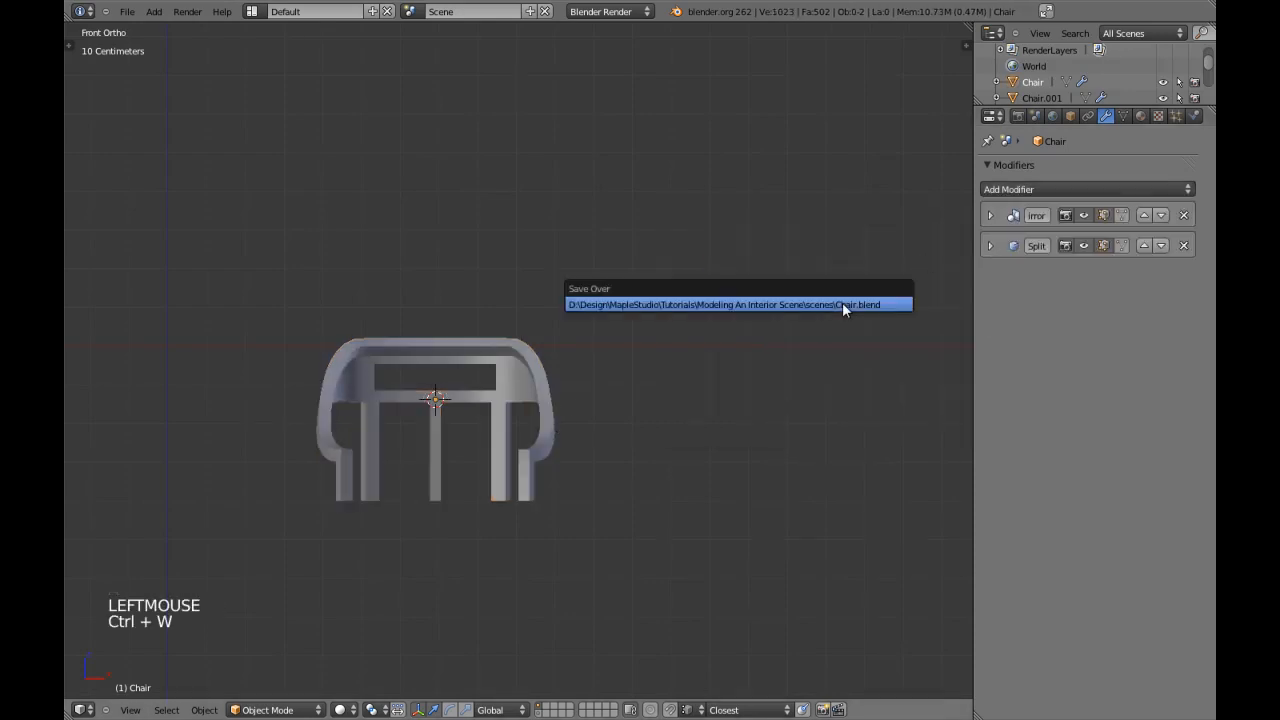
pyautogui.hotkey('shift', 'space')
# Examine the chair's shading and wireframe from the front and from the side.
pyautogui.scroll(3, 601, 416)
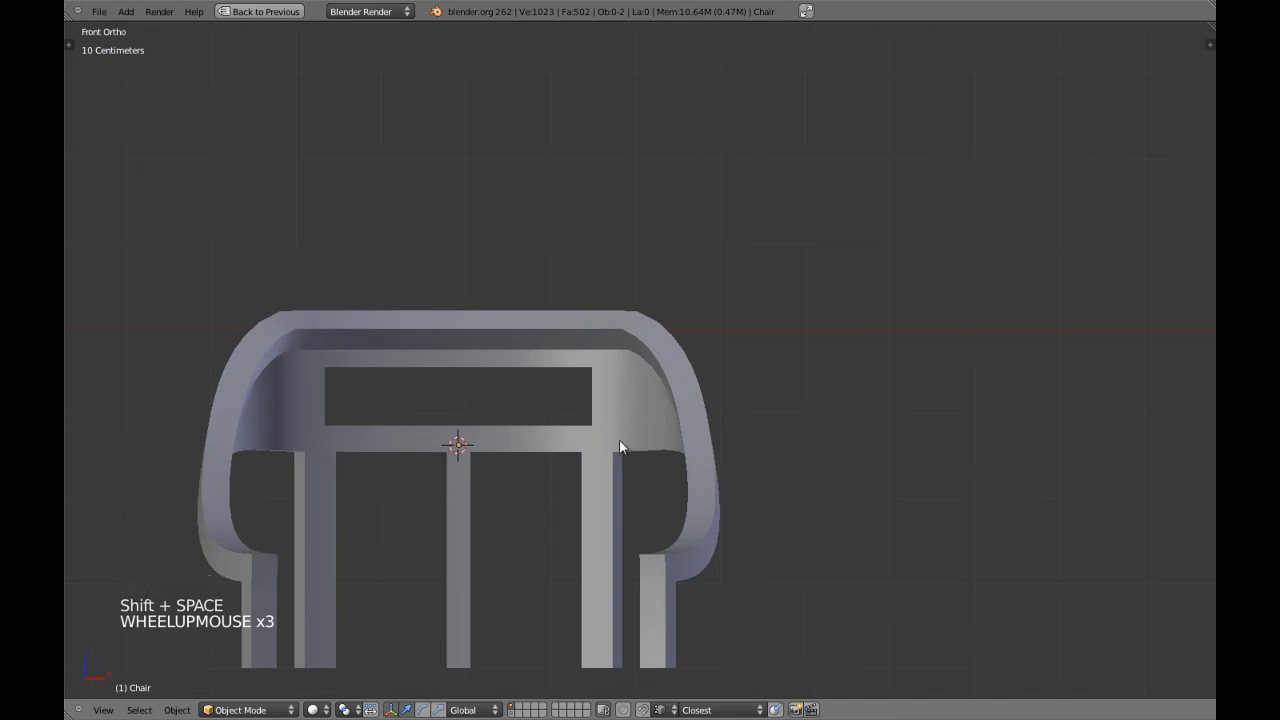
pyautogui.scroll(1, 619, 439)
pyautogui.keyDown('shift'); pyautogui.moveTo(623, 465); pyautogui.dragTo(708, 381, button='middle'); pyautogui.keyUp('shift')
pyautogui.scroll(-3, 708, 381)
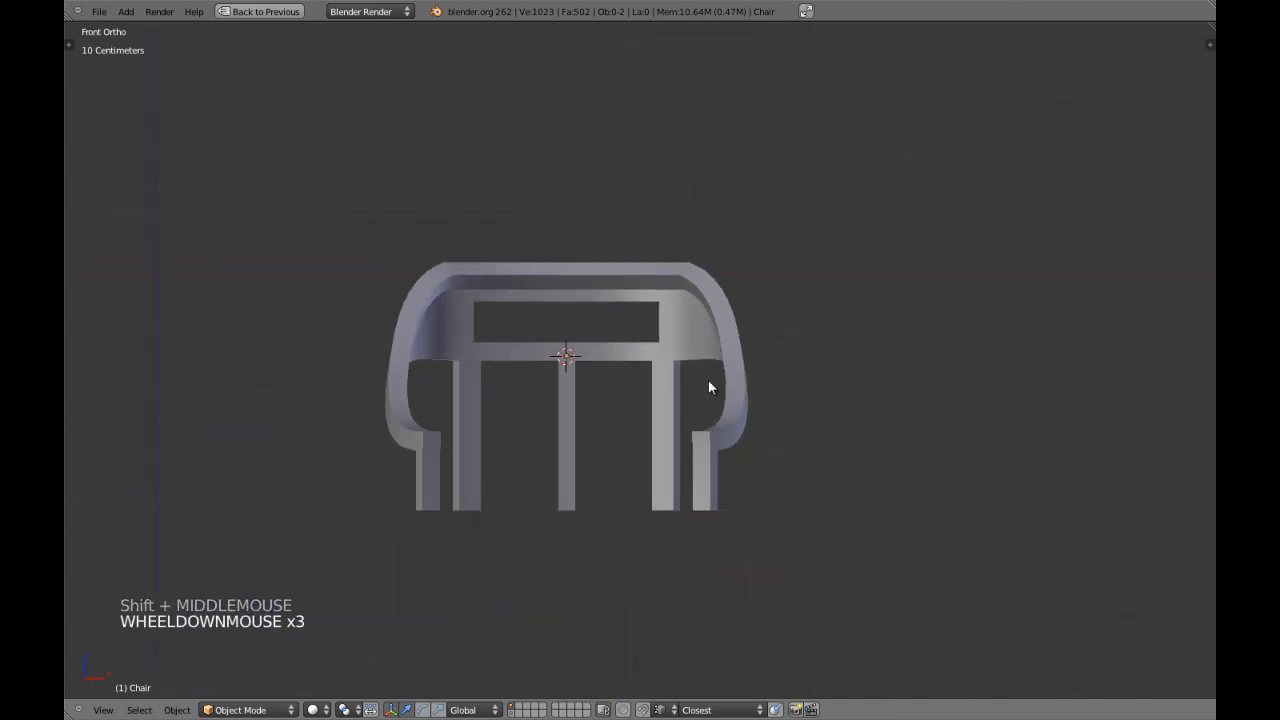
pyautogui.press('z')
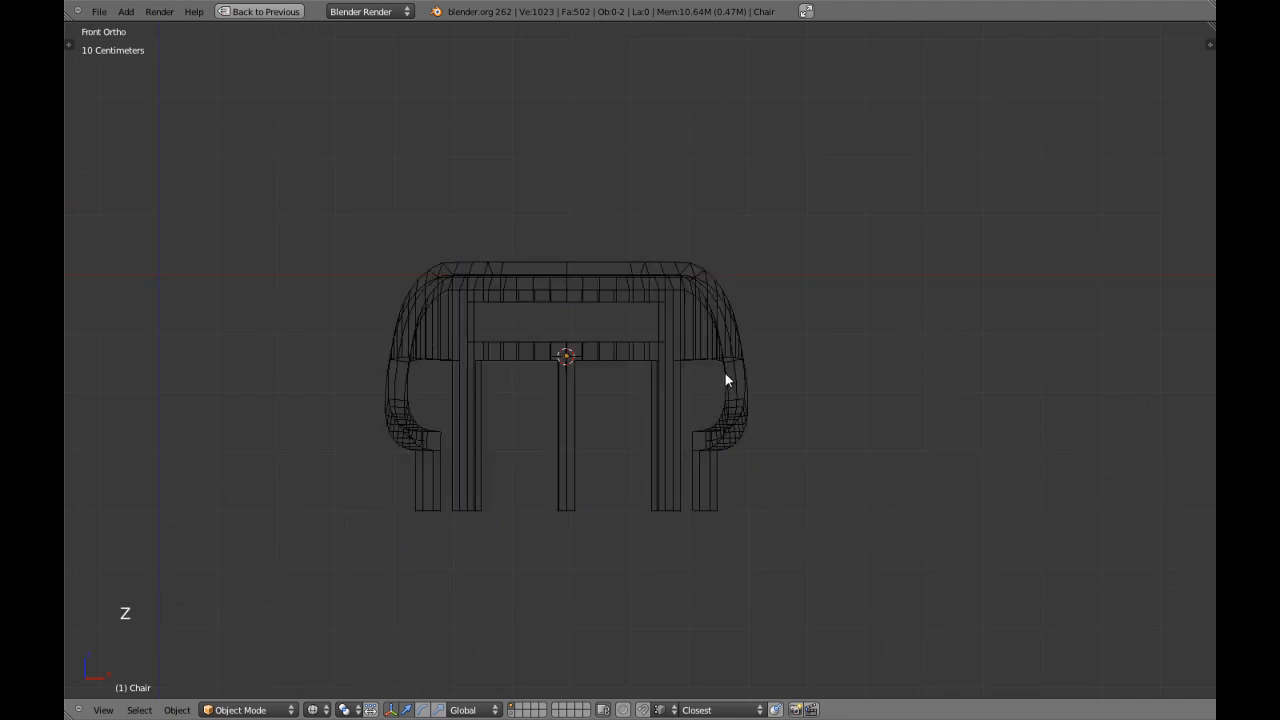
pyautogui.press('z')
pyautogui.scroll(-3, 712, 374)
pyautogui.moveTo(712, 374)
pyautogui.mouseDown(button='middle')
pyautogui.moveTo(552, 380)
pyautogui.moveTo(595, 372)
pyautogui.moveTo(648, 330)
pyautogui.moveTo(605, 345)
pyautogui.moveTo(587, 378)
pyautogui.mouseUp(button='middle')
pyautogui.press('KP_3')
pyautogui.scroll(2, 595, 373)
pyautogui.scroll(2, 633, 374)
# Select the chair and set its Edge Split modifier's split angle to 25°.
pyautogui.rightClick(589, 341)
pyautogui.scroll(3, 589, 341)
pyautogui.press('Tab')
pyautogui.press('Tab')
pyautogui.scroll(4, 586, 372)
pyautogui.hotkey('shift', 'space')
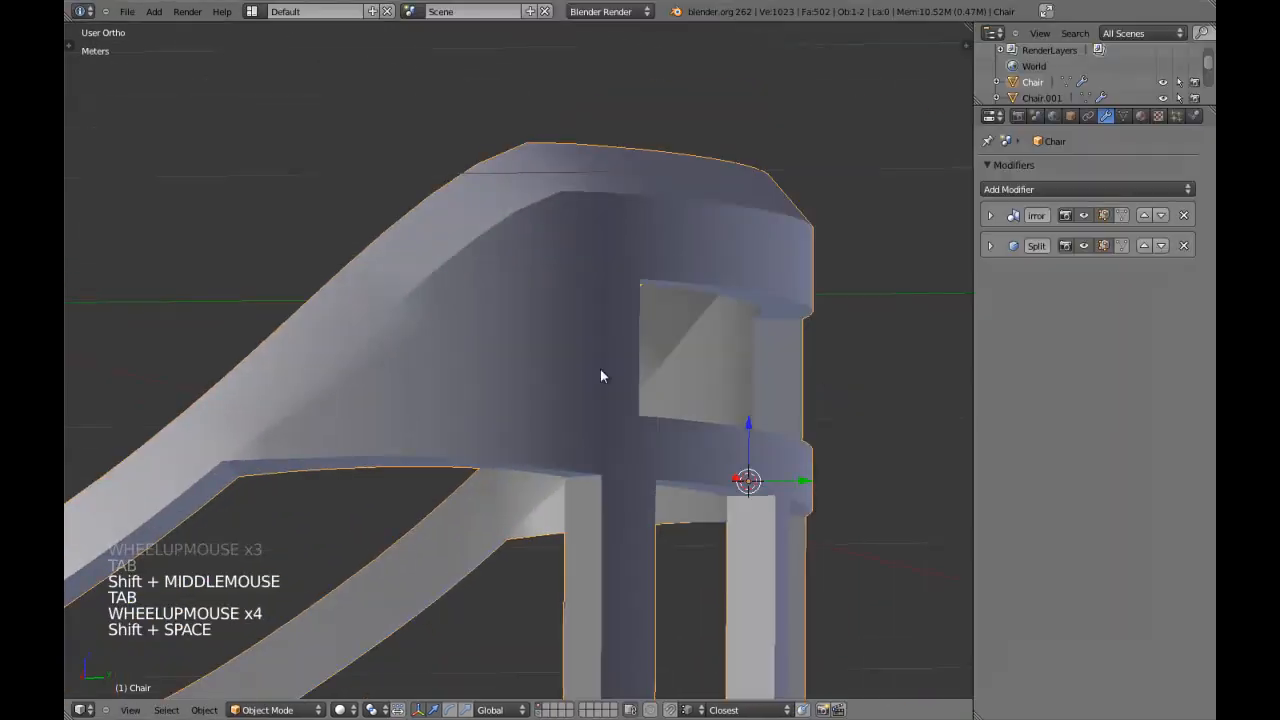
pyautogui.click(991, 247)
pyautogui.click(993, 313)
# Lower the Edge Split modifier's split angle to 16° and deselect the chair.
pyautogui.click(993, 313)
pyautogui.click(993, 313)
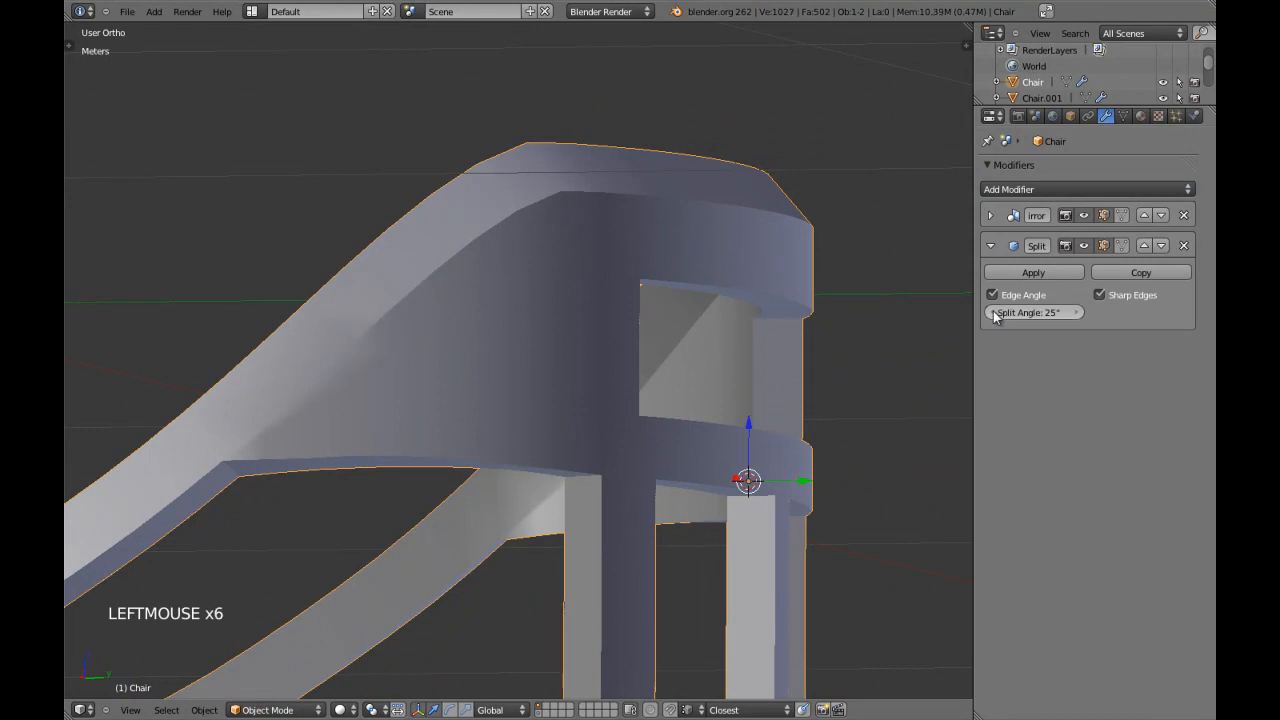
pyautogui.click(993, 313)
pyautogui.click(993, 313)
pyautogui.click(993, 313)
pyautogui.click(993, 313)
pyautogui.click(993, 313)
pyautogui.click(993, 313)
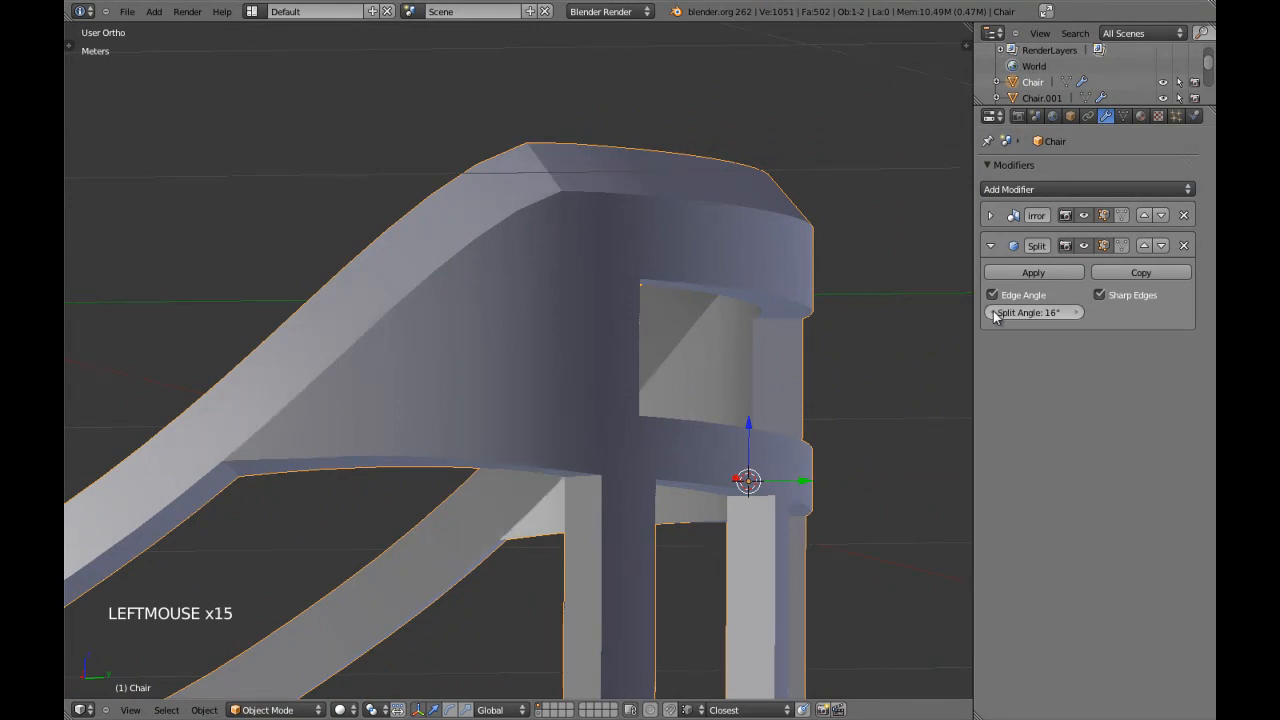
pyautogui.scroll(-3, 546, 360)
pyautogui.press('a')
# Show the chair in front view in a maximized 3D view and save the scene.
pyautogui.scroll(-3, 546, 358)
pyautogui.moveTo(546, 358)
pyautogui.mouseDown(button='middle')
pyautogui.moveTo(426, 354)
pyautogui.moveTo(504, 387)
pyautogui.moveTo(552, 379)
pyautogui.mouseUp(button='middle')
pyautogui.press('KP_1')
pyautogui.hotkey('shift', 'space')
pyautogui.hotkey('ctrl', 'w')
# Examine the curved brace panel's lower edge from the front, comparing its object shading with its mesh edges.
pyautogui.rightClick(529, 404)
pyautogui.keyDown('shift'); pyautogui.moveTo(593, 402); pyautogui.dragTo(620, 431, button='middle'); pyautogui.keyUp('shift')
pyautogui.scroll(2, 618, 366)
pyautogui.rightClick(669, 371)
pyautogui.press('Tab')
pyautogui.scroll(3, 674, 371)
pyautogui.press('a')
pyautogui.press('KP_1')
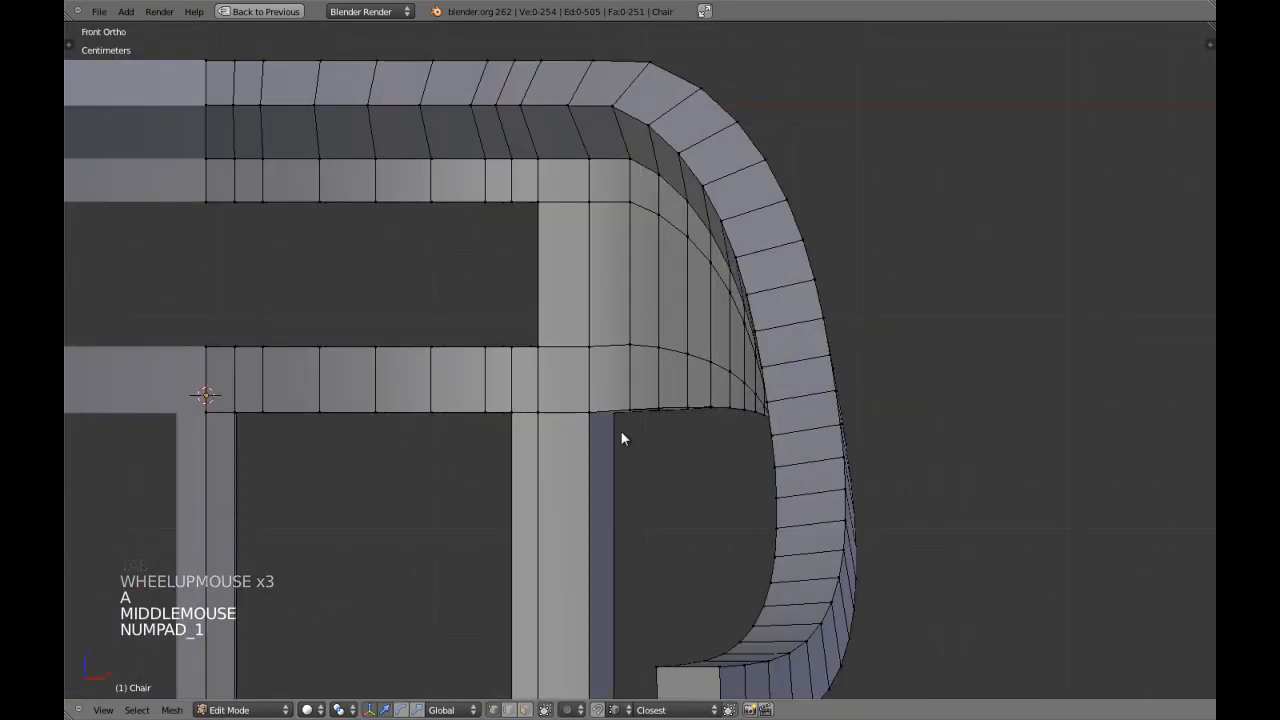
pyautogui.press('Tab')
pyautogui.scroll(-4, 618, 434)
pyautogui.scroll(5, 656, 408)
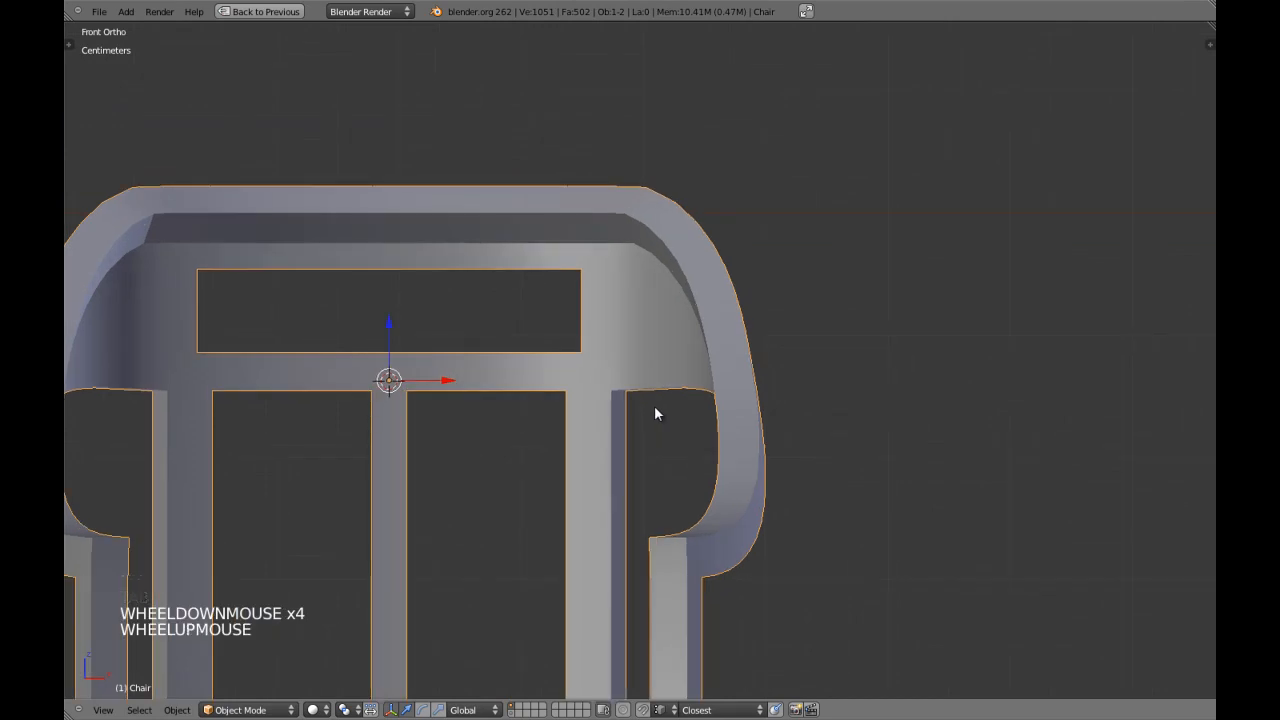
pyautogui.scroll(-3, 653, 407)
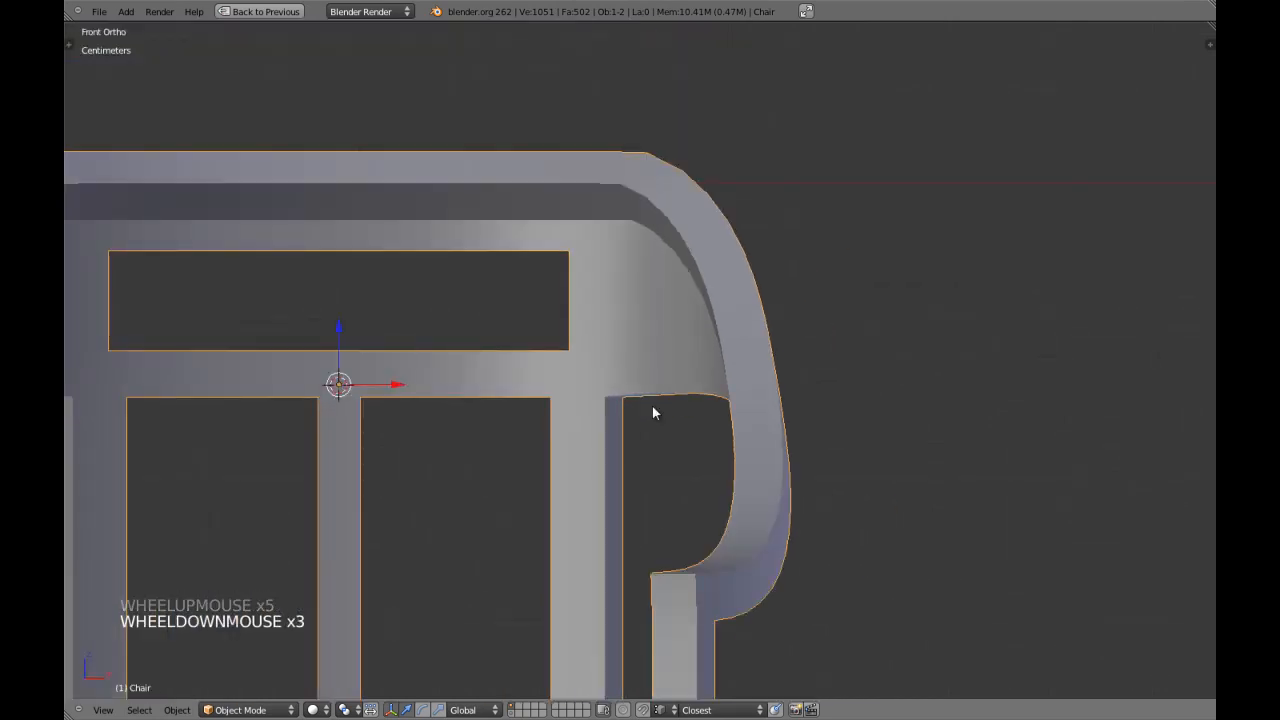
pyautogui.scroll(2, 652, 412)
pyautogui.press('Tab')
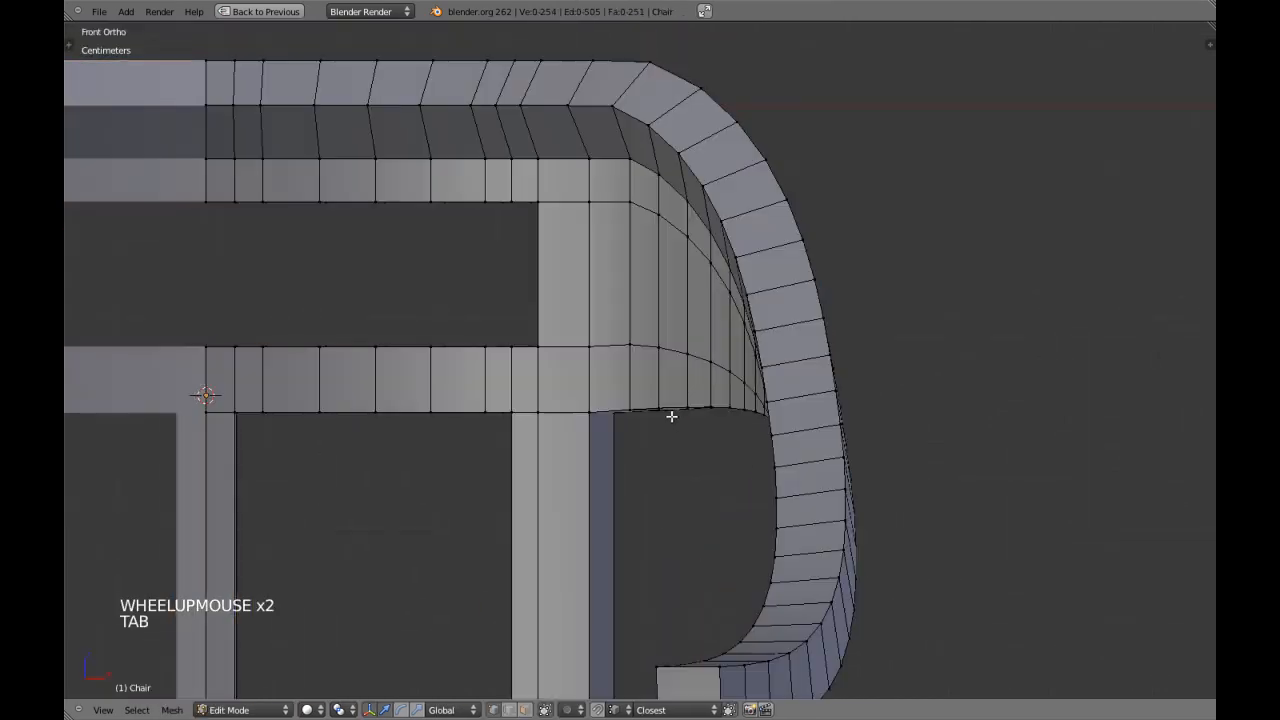
# Raise the front and back vertices of the third edge out from the back leg, on the brace's underside, about 1.2 mm along Z.
pyautogui.scroll(2, 686, 416)
pyautogui.press('z')
pyautogui.press('z')
pyautogui.moveTo(734, 431)
pyautogui.keyDown('shift'); pyautogui.mouseDown(button='middle')
pyautogui.moveTo(734, 399)
pyautogui.moveTo(731, 425)
pyautogui.mouseUp(button='middle'); pyautogui.keyUp('shift')
pyautogui.scroll(1, 740, 440)
pyautogui.rightClick(731, 433)
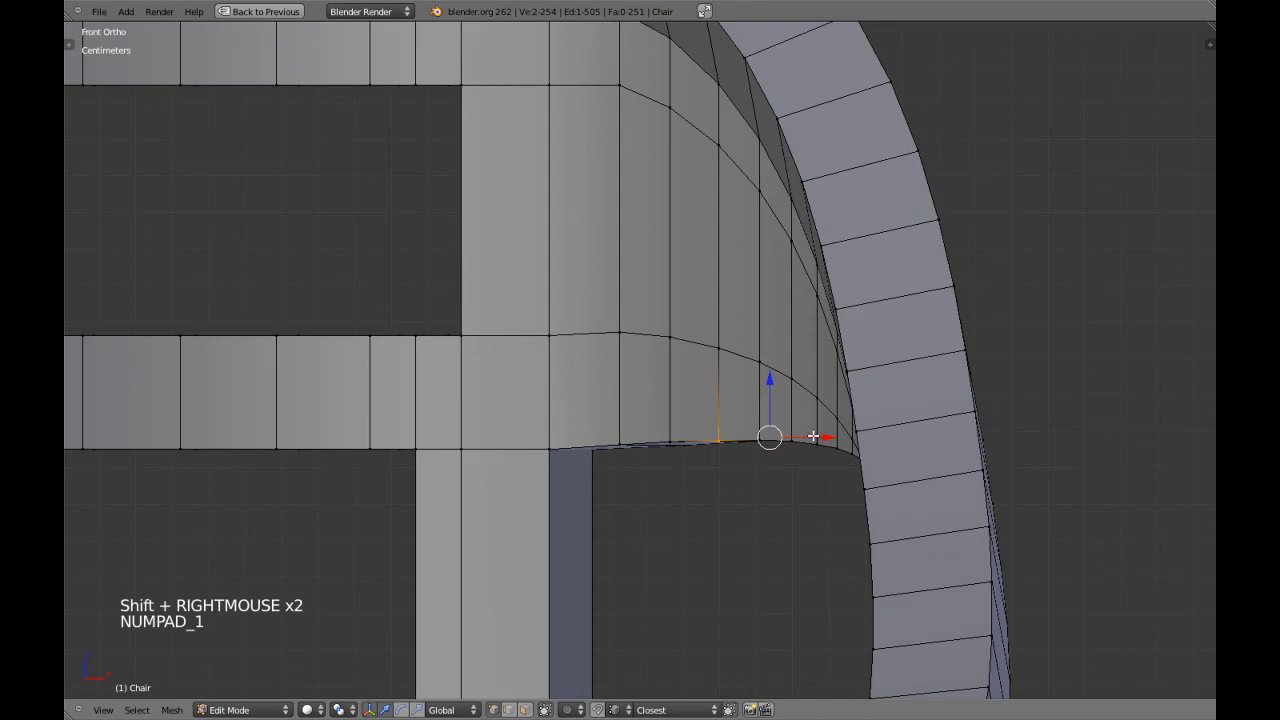
pyautogui.press('g')
pyautogui.press('z')
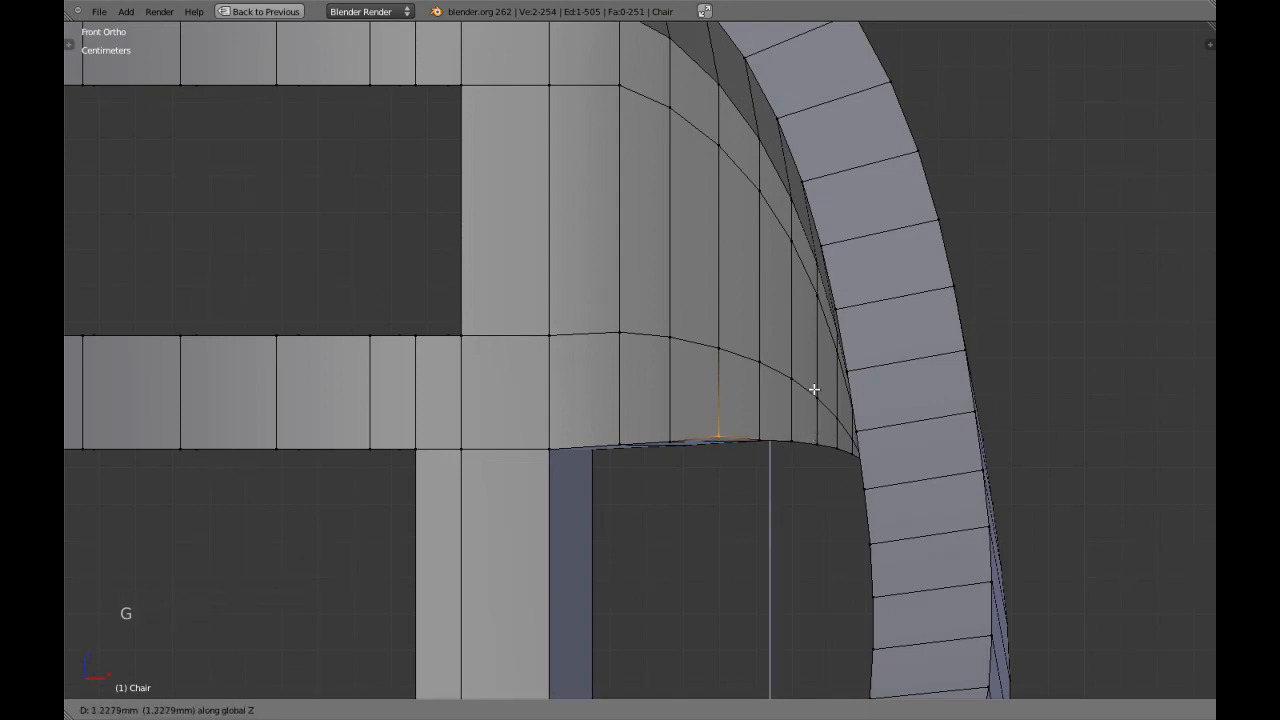
pyautogui.keyDown('shift'); pyautogui.click(814, 393); pyautogui.keyUp('shift')
# Raise the front and back vertices of the brace underside's fourth edge from the leg about 1.6 mm along Z.
pyautogui.moveTo(811, 382); pyautogui.dragTo(840, 410, button='middle')
pyautogui.rightClick(843, 415)
pyautogui.keyDown('shift'); pyautogui.rightClick(878, 405); pyautogui.keyUp('shift')
pyautogui.press('KP_1')
pyautogui.press('g')
pyautogui.press('z')
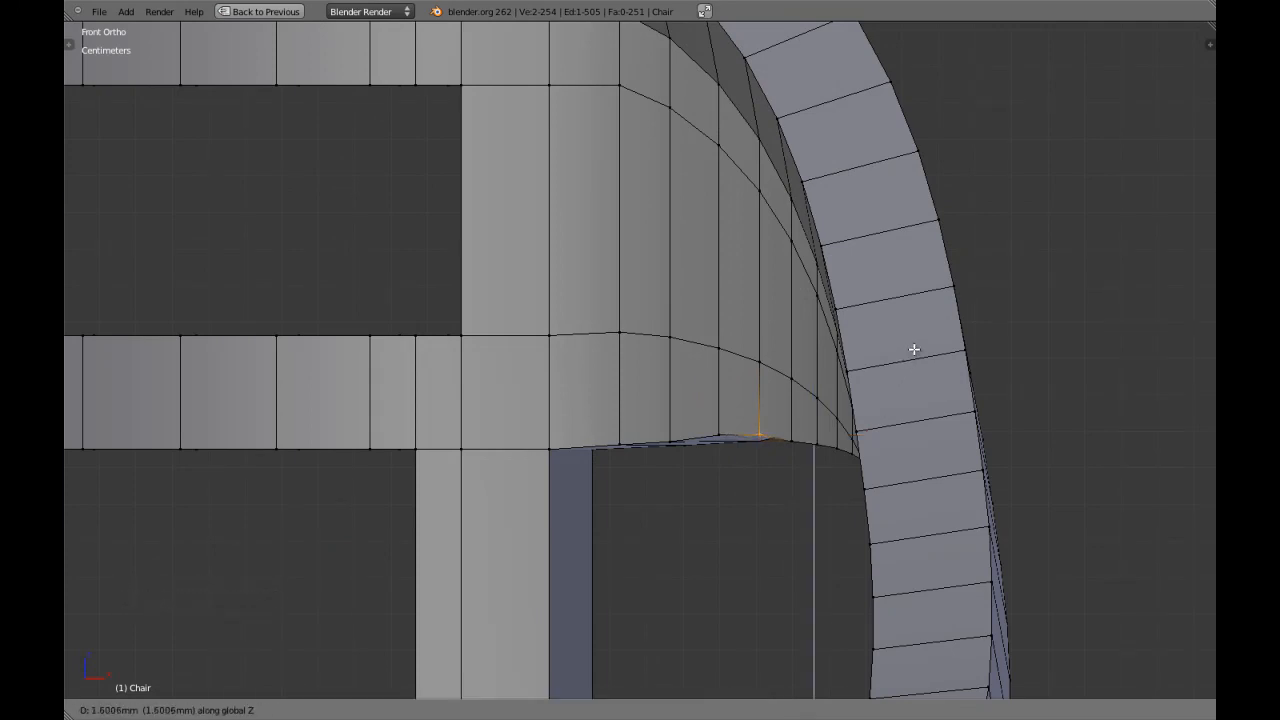
pyautogui.keyDown('shift'); pyautogui.click(842, 401); pyautogui.keyUp('shift')
# Raise the front and back vertices of the brace underside's fifth edge from the leg about 1.1 mm along Z.
pyautogui.rightClick(791, 437)
pyautogui.moveTo(791, 437); pyautogui.dragTo(868, 366, button='middle')
pyautogui.keyDown('shift'); pyautogui.rightClick(919, 330); pyautogui.keyUp('shift')
pyautogui.press('KP_1')
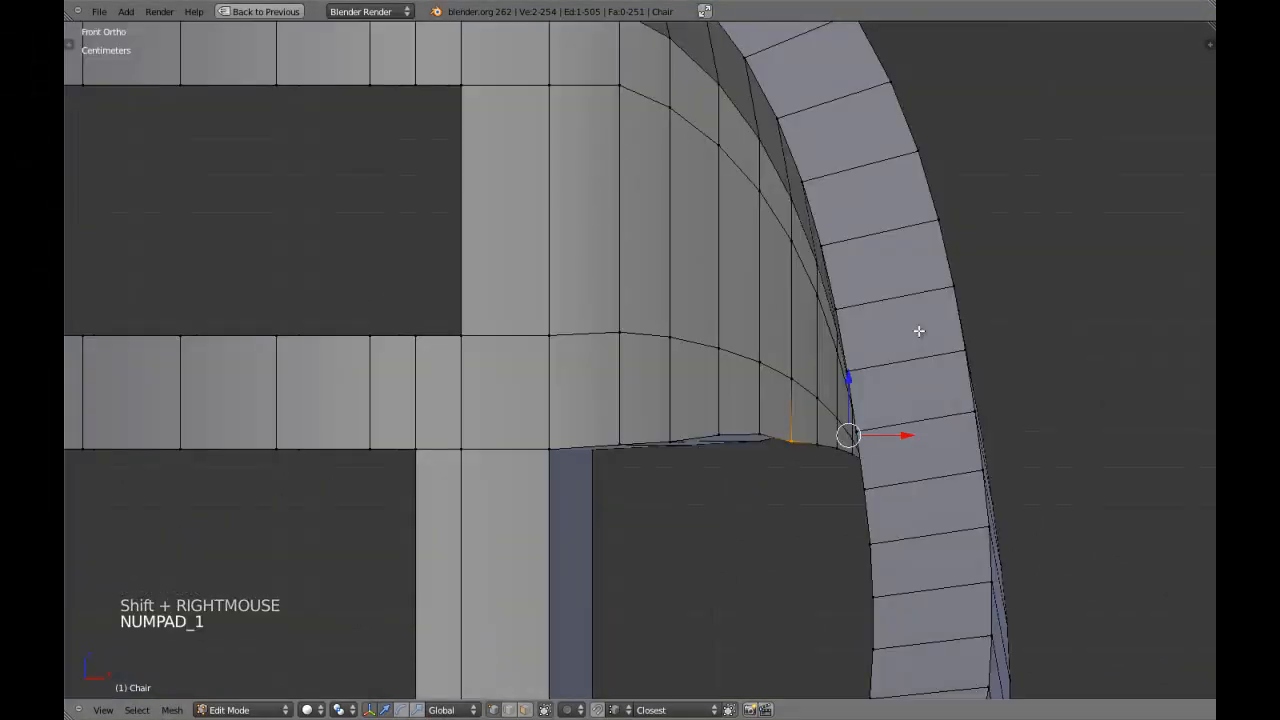
pyautogui.press('g')
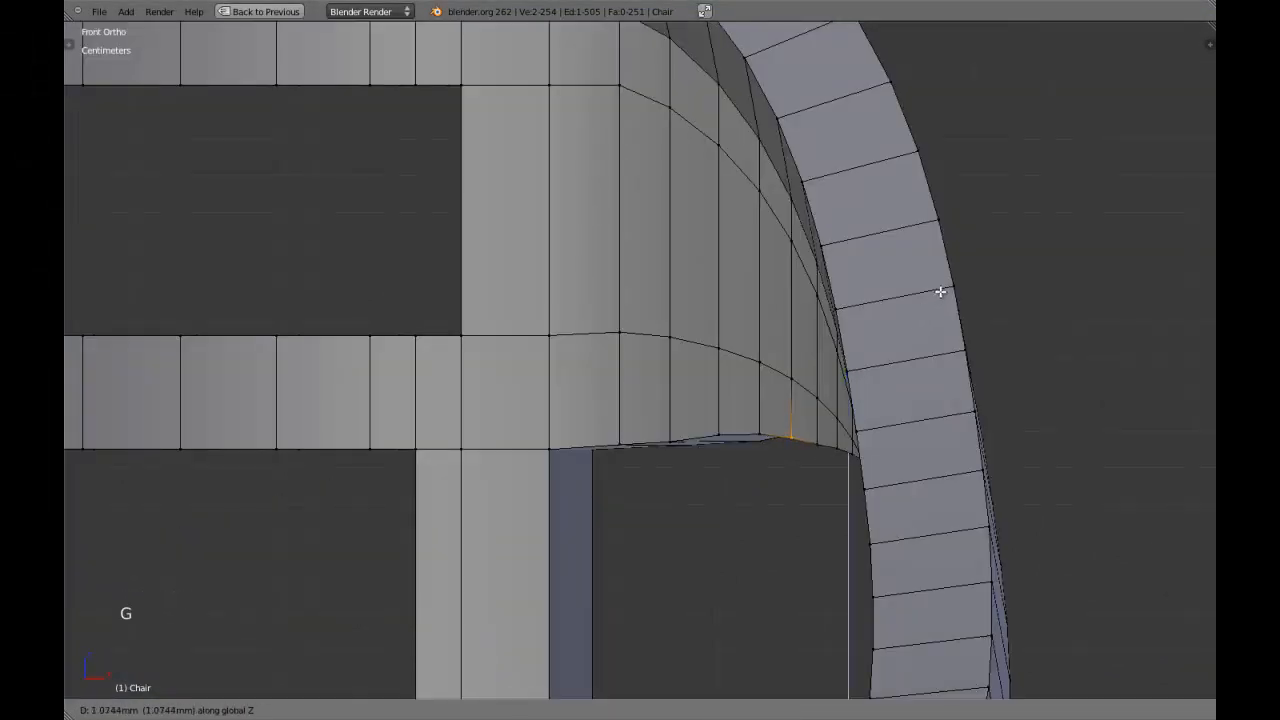
pyautogui.keyDown('shift'); pyautogui.click(948, 284); pyautogui.keyUp('shift')
# Raise the front and back vertices of the brace underside's sixth edge from the leg about 1 mm along Z.
pyautogui.rightClick(811, 431)
pyautogui.moveTo(811, 431); pyautogui.dragTo(786, 153, button='middle')
pyautogui.keyDown('shift'); pyautogui.rightClick(806, 140); pyautogui.keyUp('shift')
pyautogui.press('KP_1')
pyautogui.scroll(1, 794, 228)
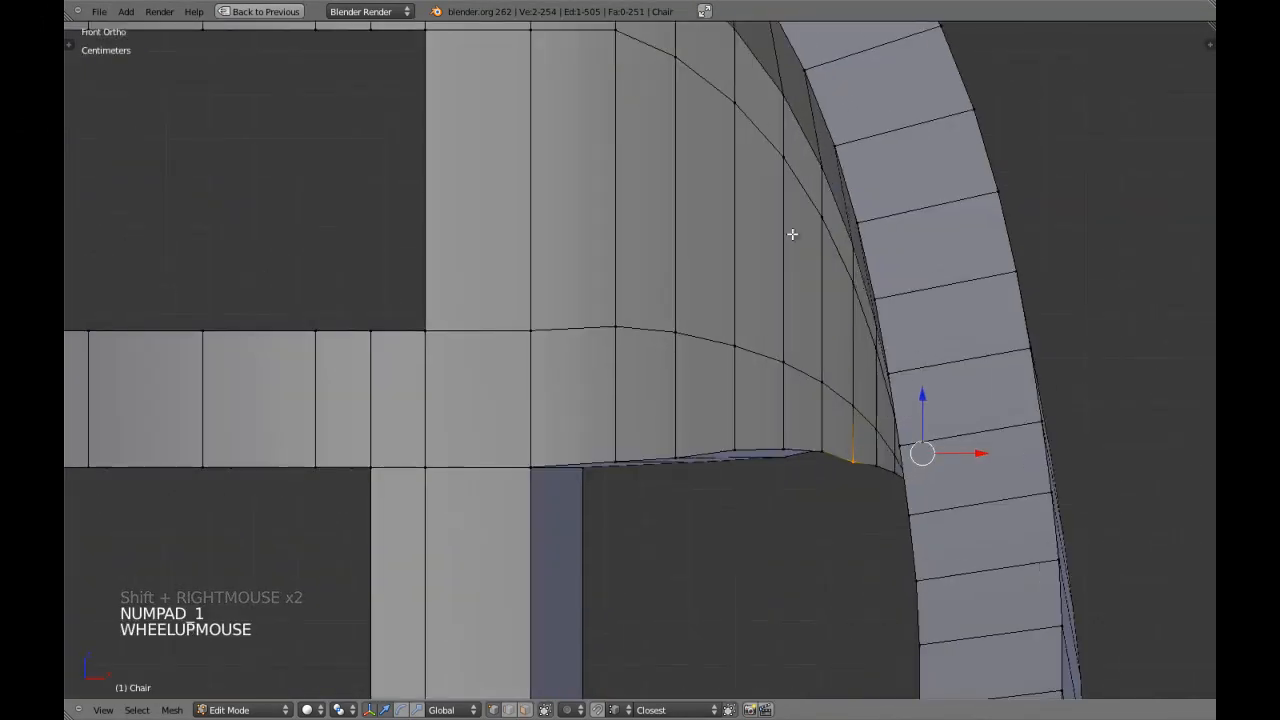
pyautogui.press('g')
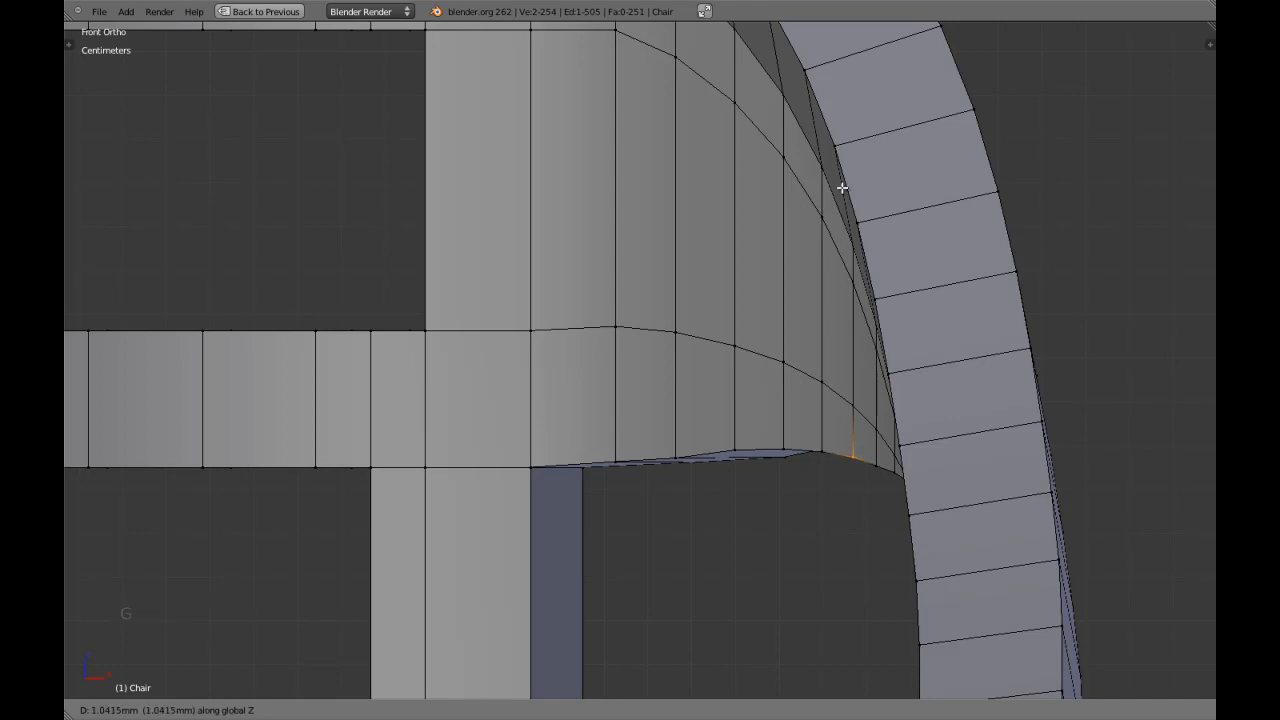
pyautogui.keyDown('shift'); pyautogui.click(840, 187); pyautogui.keyUp('shift')
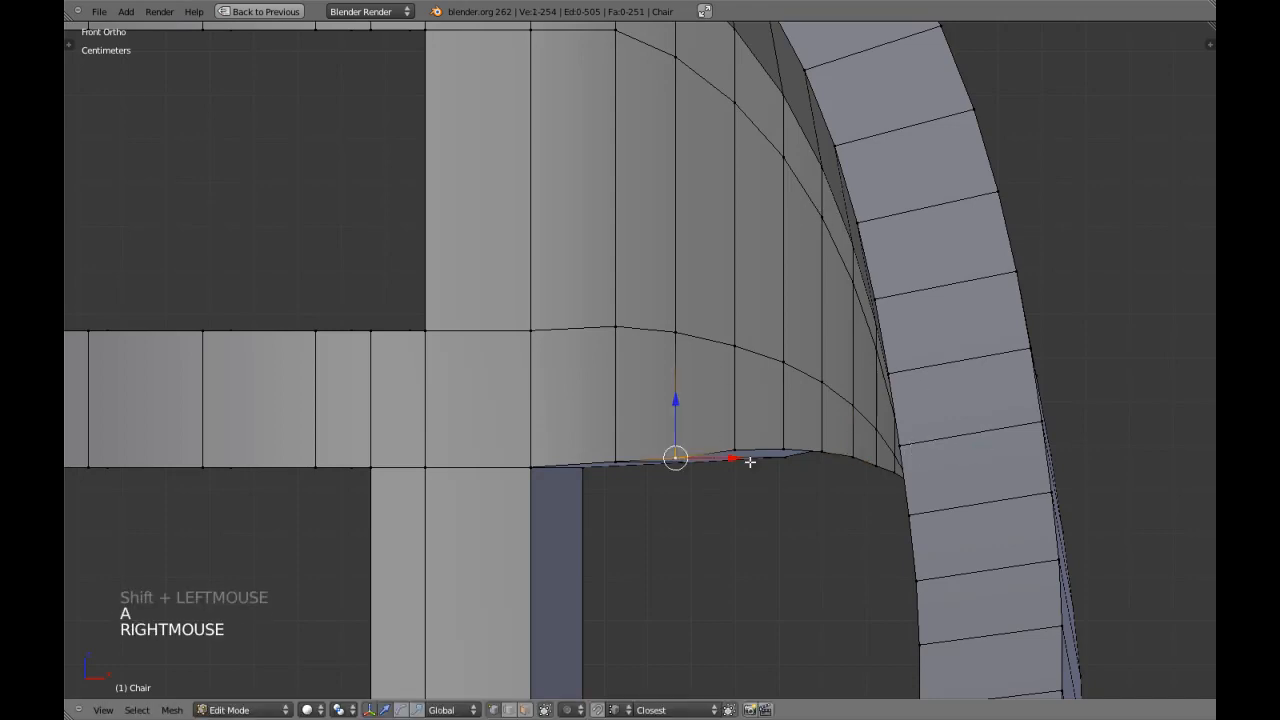
# Raise the front and back vertices of the brace underside's second edge from the leg slightly along Z.
pyautogui.keyDown('shift'); pyautogui.rightClick(788, 463); pyautogui.keyUp('shift')
pyautogui.press('g')
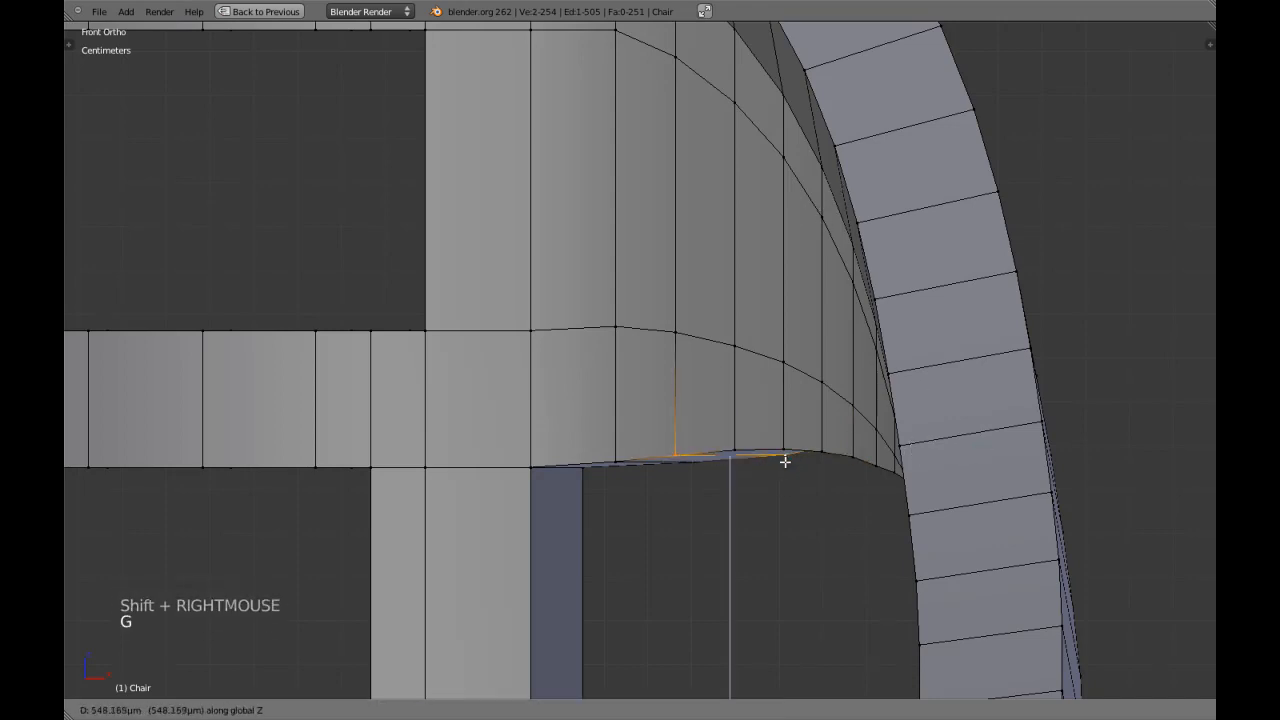
pyautogui.keyDown('shift'); pyautogui.click(795, 433); pyautogui.keyUp('shift')
pyautogui.press('a')
# Raise the front and back vertices of the brace underside's edge nearest the leg slightly along Z.
pyautogui.rightClick(617, 458)
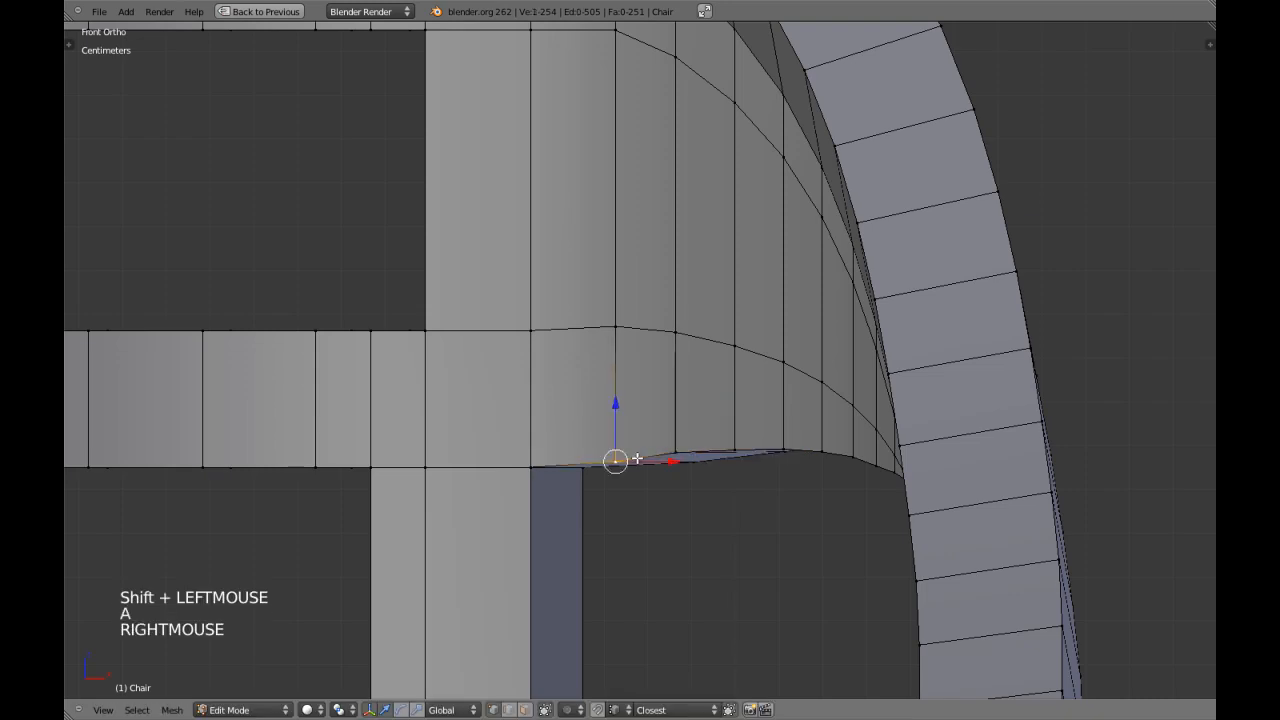
pyautogui.moveTo(617, 458); pyautogui.dragTo(735, 430, button='middle')
pyautogui.keyDown('shift'); pyautogui.rightClick(711, 497); pyautogui.keyUp('shift')
pyautogui.press('KP_1')
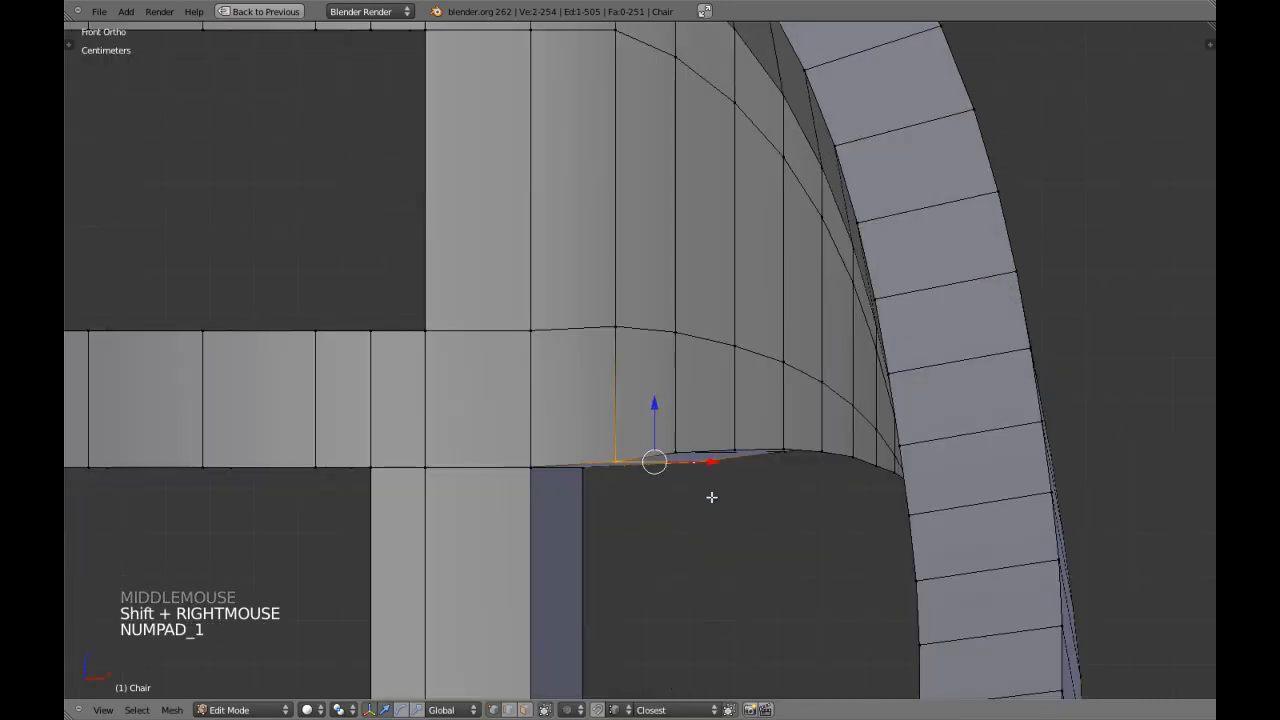
pyautogui.press('g')
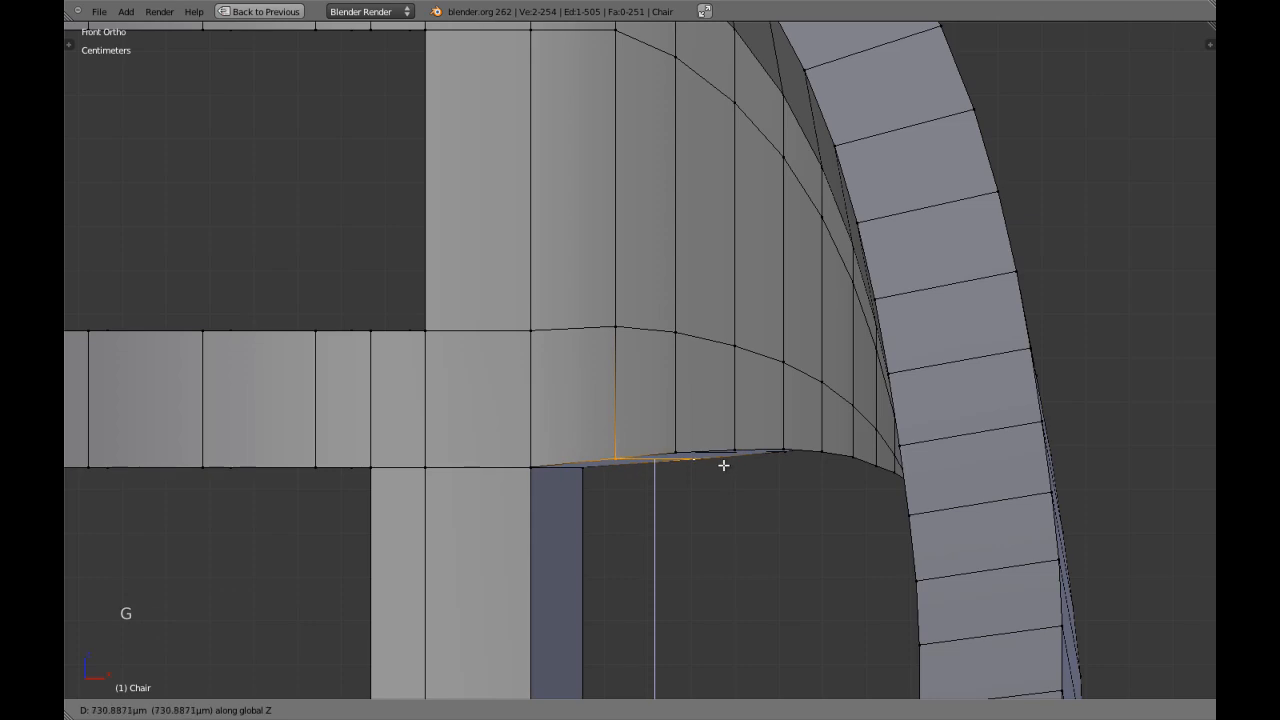
pyautogui.keyDown('shift'); pyautogui.click(728, 457); pyautogui.keyUp('shift')
# Return to Object Mode, deselect the chair and save the scene.
pyautogui.press('Tab')
pyautogui.scroll(-7, 728, 451)
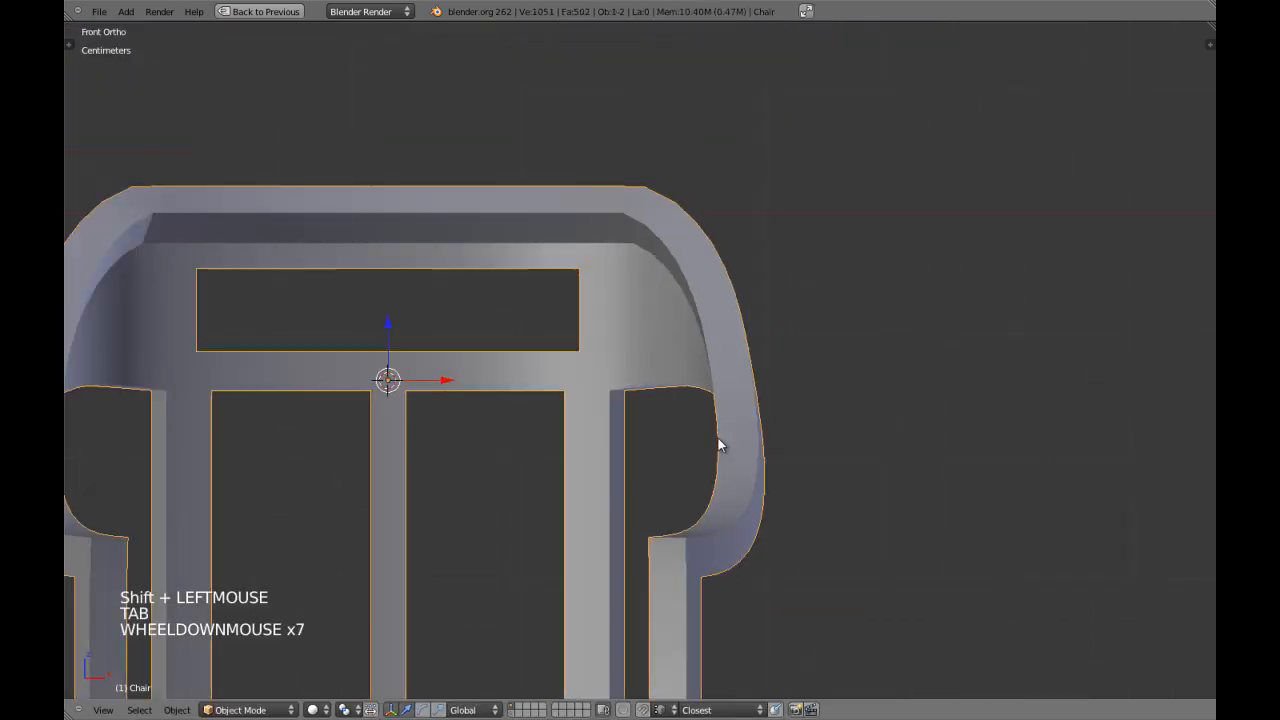
pyautogui.scroll(1, 722, 446)
pyautogui.press('a')
pyautogui.scroll(-1, 716, 441)
pyautogui.keyDown('shift'); pyautogui.moveTo(640, 418); pyautogui.dragTo(684, 443, button='middle'); pyautogui.keyUp('shift')
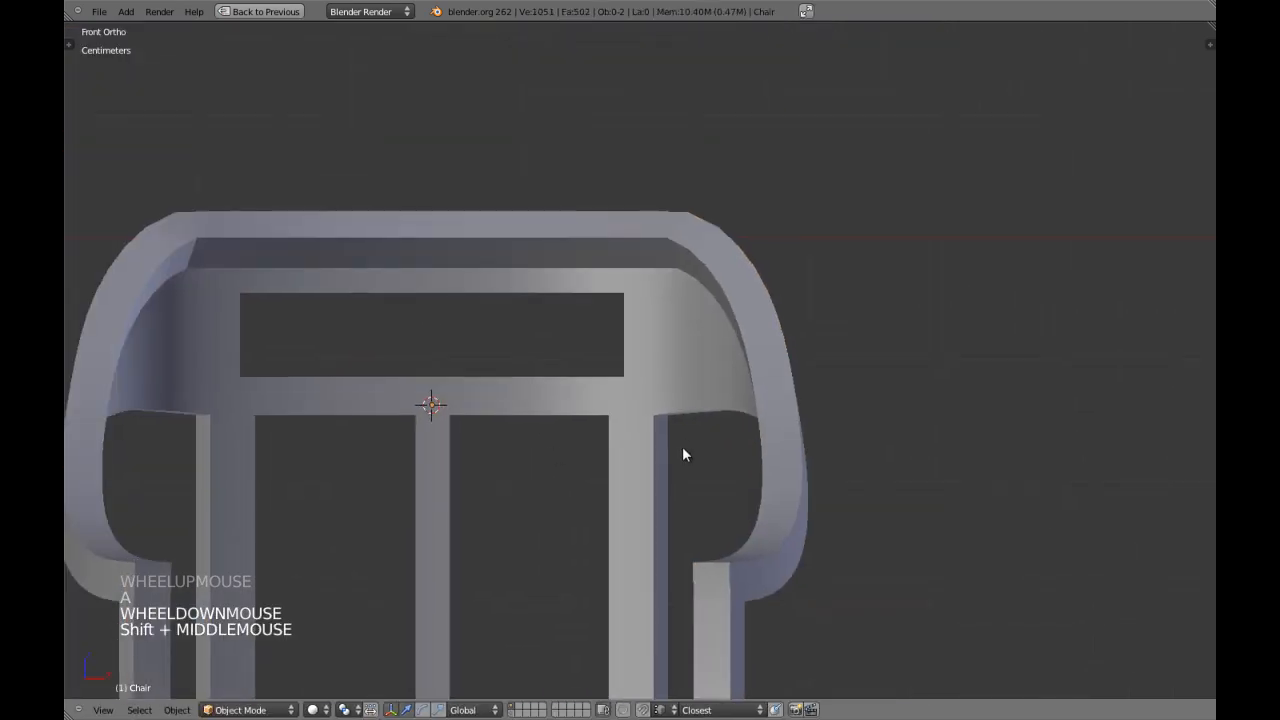
pyautogui.hotkey('ctrl', 'w')
# Examine the reshaped brace underside in both the edit mesh and the shaded front view of the whole chair.
pyautogui.scroll(2, 682, 448)
pyautogui.rightClick(733, 434)
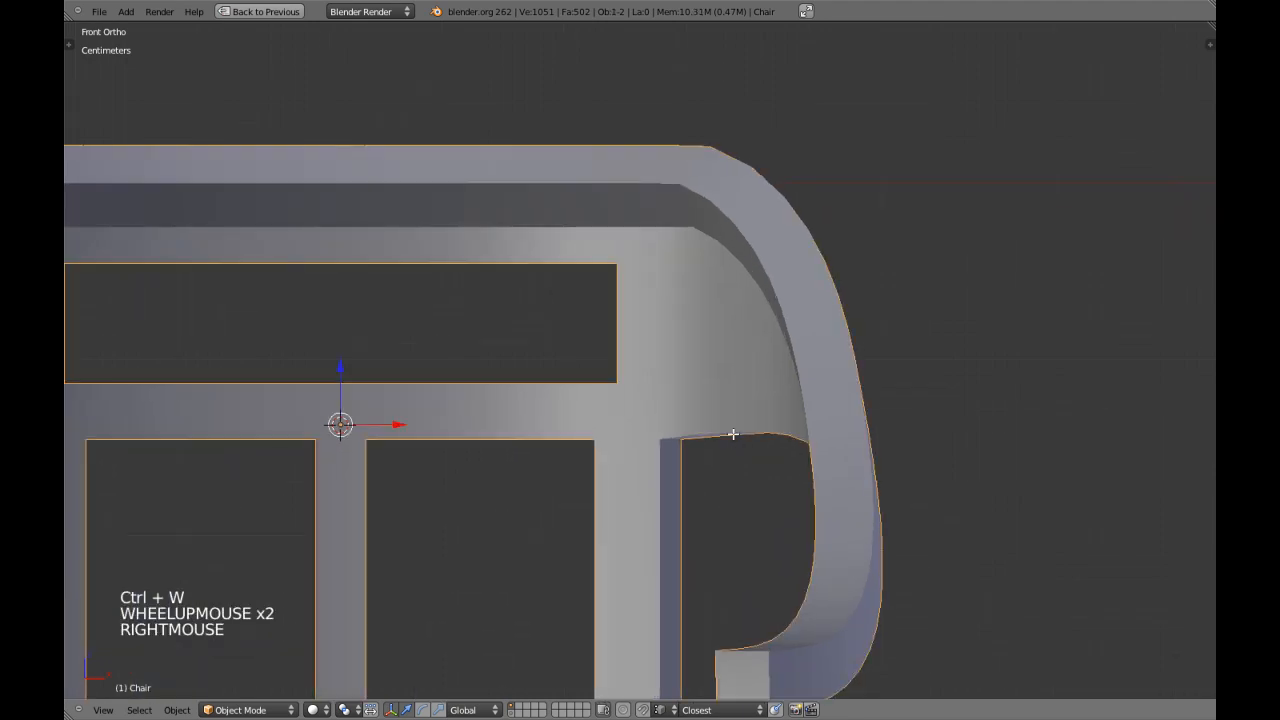
pyautogui.press('Tab')
pyautogui.scroll(1, 733, 434)
pyautogui.press('a')
pyautogui.keyDown('shift'); pyautogui.moveTo(755, 459); pyautogui.dragTo(731, 437, button='middle'); pyautogui.keyUp('shift')
pyautogui.scroll(2, 709, 451)
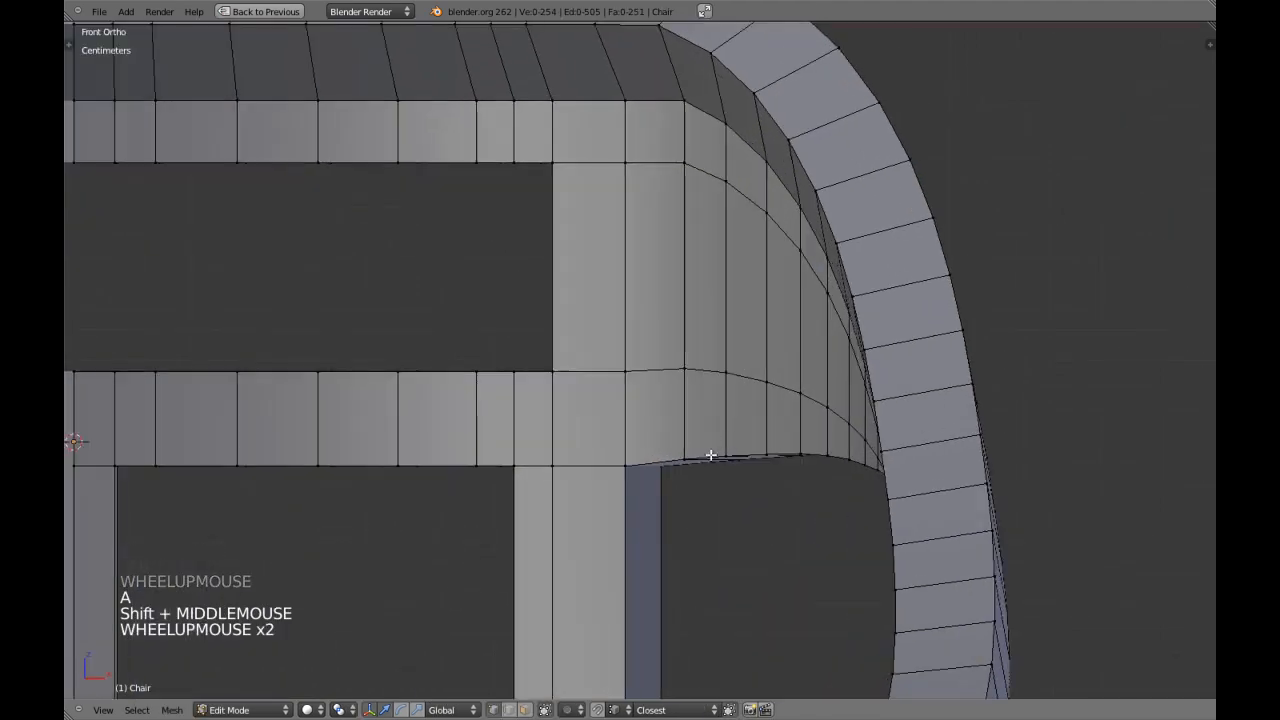
pyautogui.scroll(-1, 710, 453)
pyautogui.press('Tab')
pyautogui.scroll(-5, 710, 453)
pyautogui.press('a')
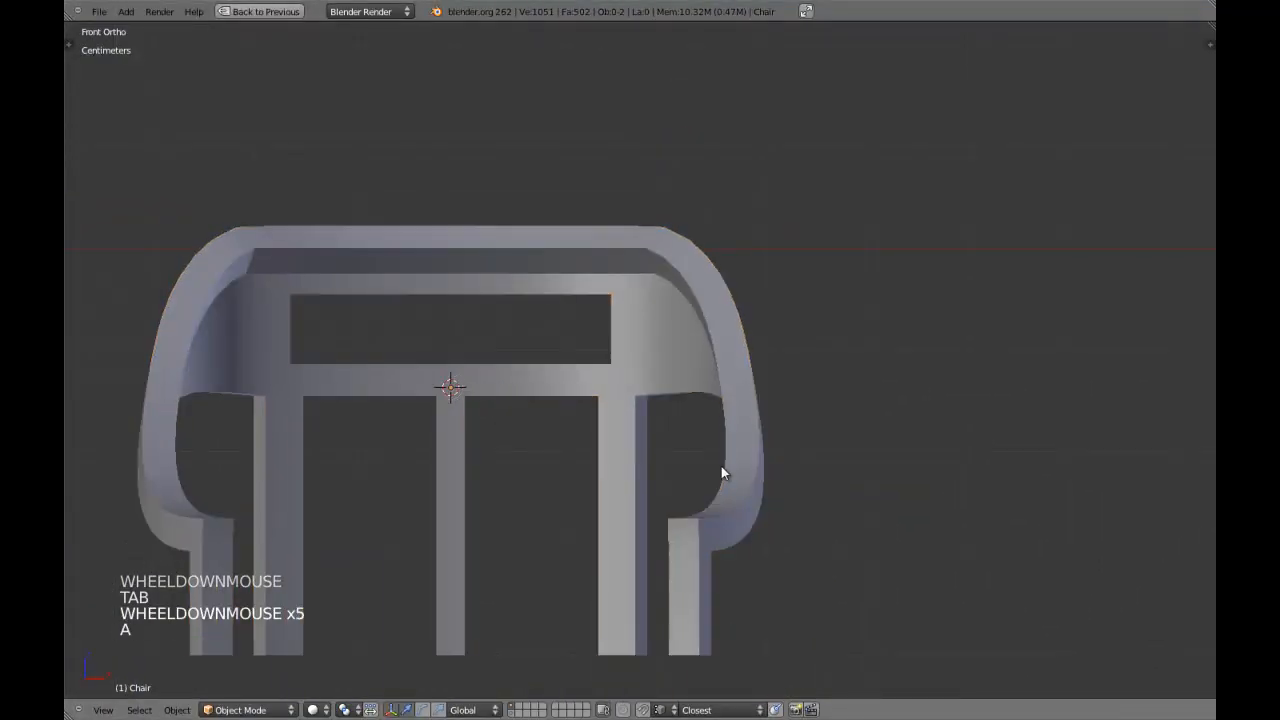
pyautogui.keyDown('shift'); pyautogui.moveTo(718, 463); pyautogui.dragTo(728, 344, button='middle'); pyautogui.keyUp('shift')
pyautogui.scroll(-4, 740, 315)
pyautogui.scroll(2, 557, 400)
# Edit the chair mesh and cut one edge loop across the back leg and one across the centre post.
pyautogui.rightClick(537, 331)
pyautogui.press('Tab')
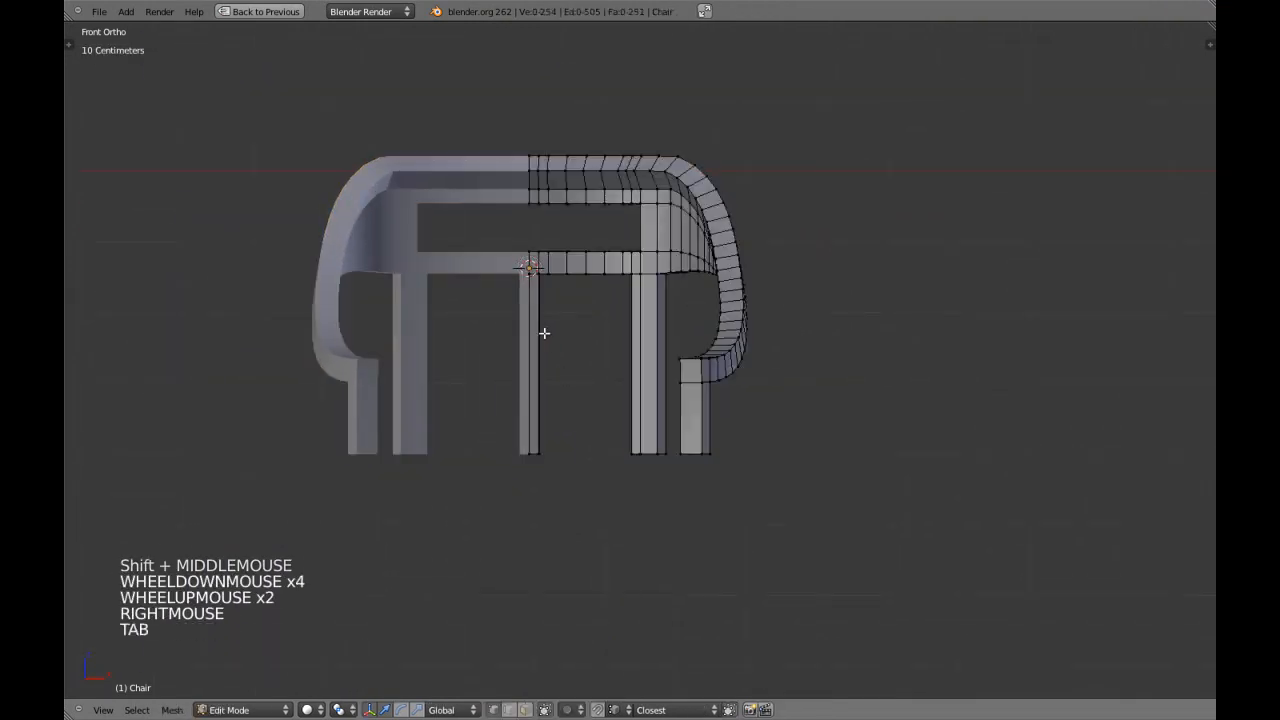
pyautogui.scroll(4, 591, 311)
pyautogui.press('a')
pyautogui.press('a')
pyautogui.moveTo(591, 311); pyautogui.dragTo(666, 280, button='middle')
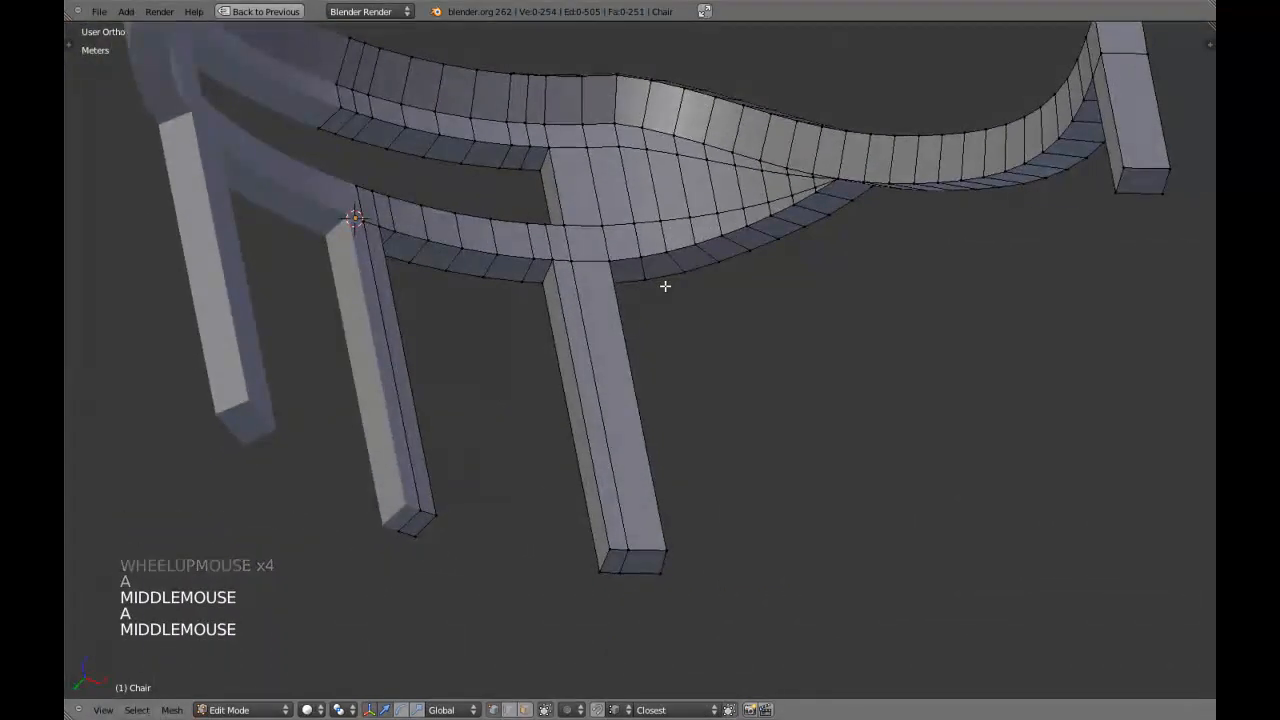
pyautogui.press('KP_1')
pyautogui.hotkey('ctrl', 'r')
pyautogui.rightClick(636, 305)
pyautogui.hotkey('ctrl', 'r')
# Move the new edge loops on the back leg and centre post up toward the lower rail, and return to Object Mode.
pyautogui.rightClick(436, 375)
pyautogui.keyDown('shift'); pyautogui.moveTo(458, 377); pyautogui.dragTo(606, 435, button='middle'); pyautogui.keyUp('shift')
pyautogui.keyDown('alt'); pyautogui.keyDown('shift'); pyautogui.rightClick(612, 410); pyautogui.keyUp('shift'); pyautogui.keyUp('alt')
pyautogui.moveTo(566, 389); pyautogui.dragTo(586, 263)
pyautogui.press('a')
pyautogui.scroll(-1, 586, 274)
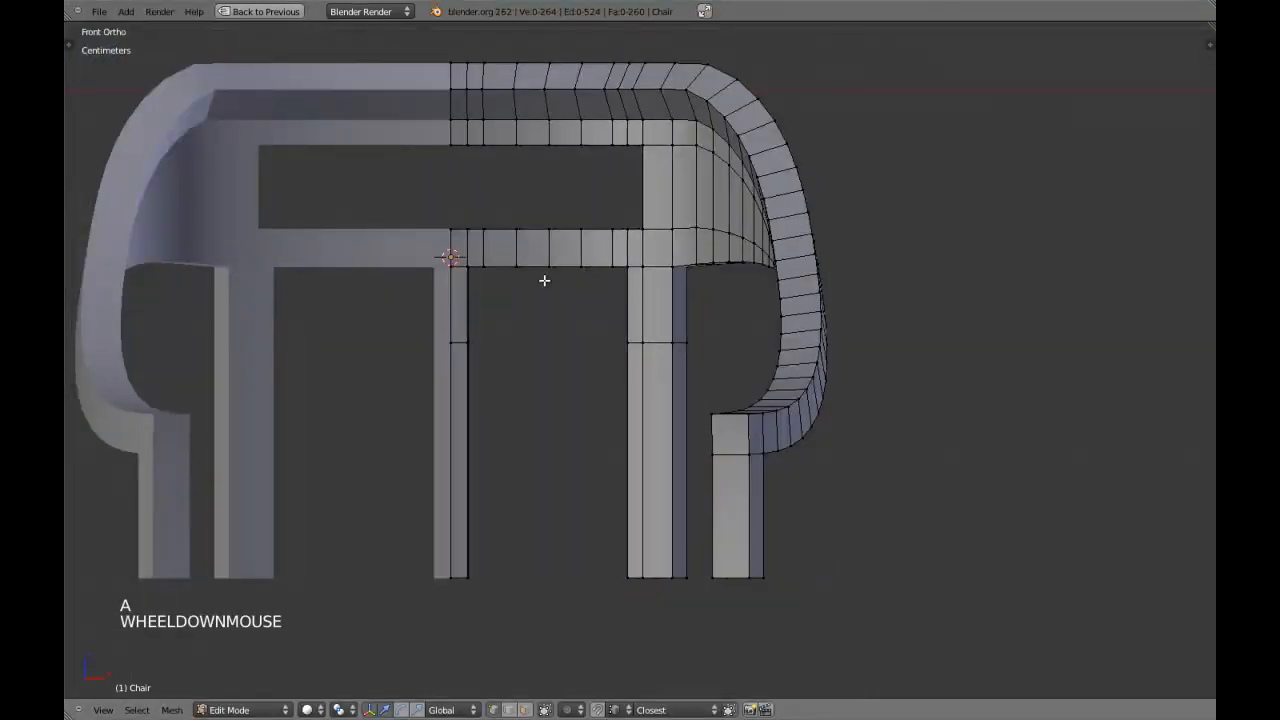
pyautogui.press('z')
pyautogui.press('a')
pyautogui.press('z')
pyautogui.press('Tab')
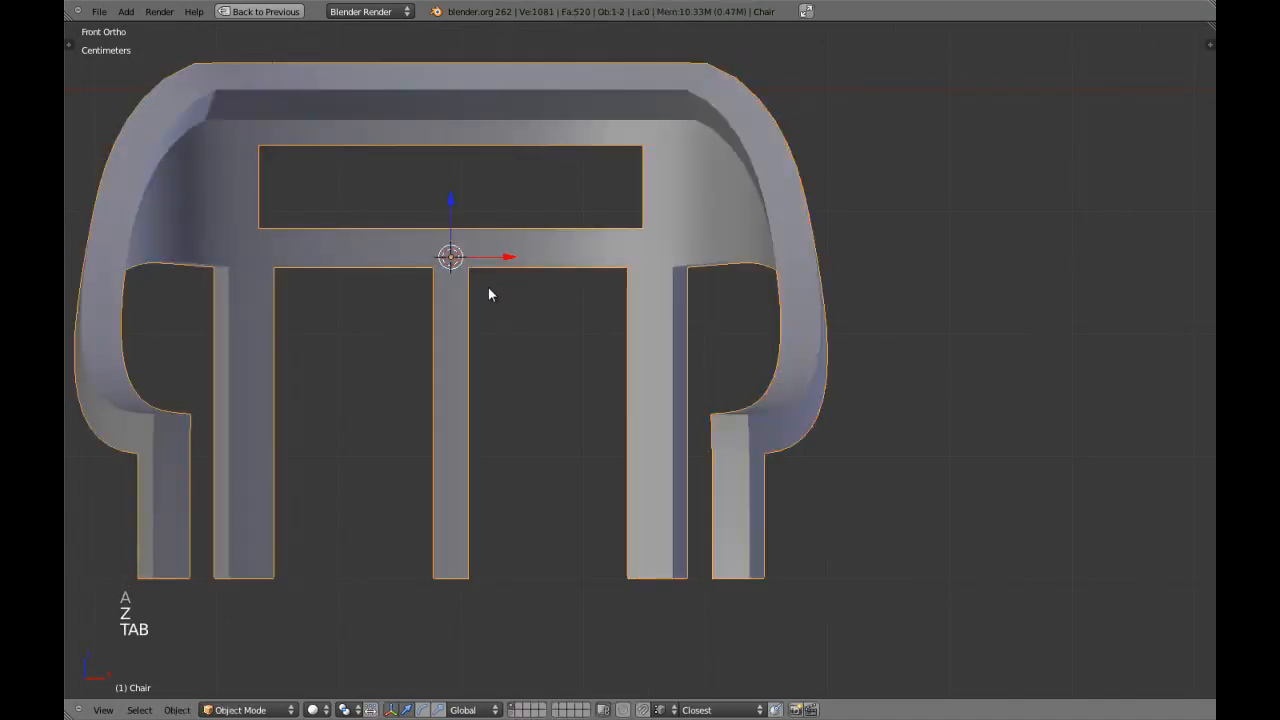
# Box-select the vertices along the lower rail's bottom edge, including the post and leg tops, and move them down slightly.
pyautogui.press('Tab')
pyautogui.press('a')
pyautogui.press('a')
pyautogui.press('a')
pyautogui.press('z')
pyautogui.press('b')
pyautogui.moveTo(430, 258); pyautogui.dragTo(689, 295)
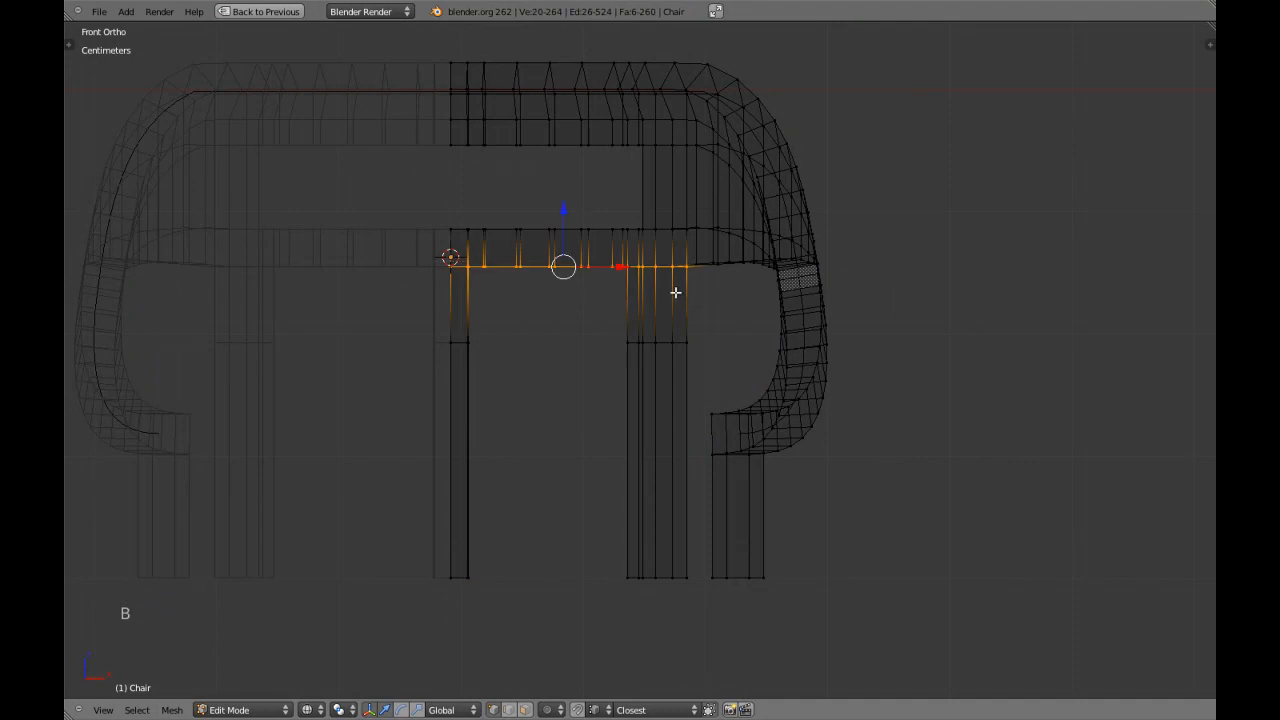
pyautogui.press('z')
pyautogui.moveTo(563, 213); pyautogui.dragTo(568, 226)
pyautogui.press('Tab')
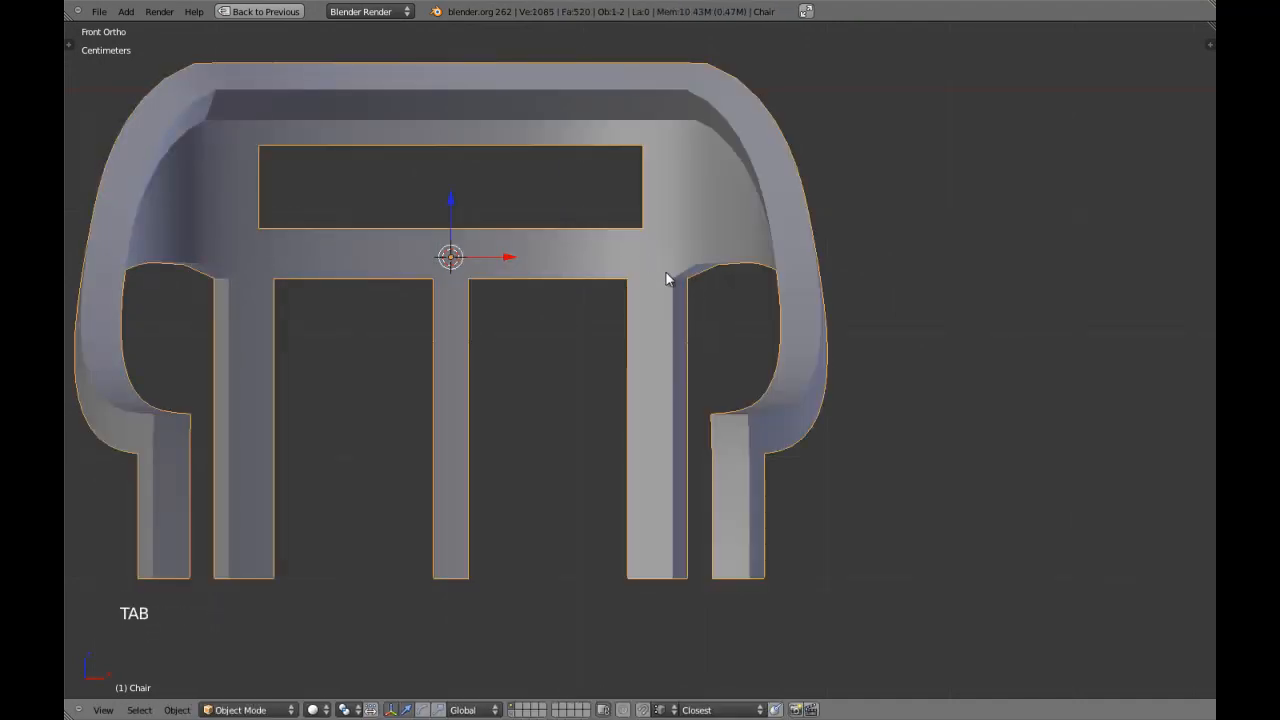
pyautogui.scroll(-3, 652, 263)
pyautogui.press('a')
# Raise the front and back vertices of the brace underside's second edge from the leg along Z to round the arch.
pyautogui.scroll(3, 678, 312)
pyautogui.keyDown('shift'); pyautogui.moveTo(686, 317); pyautogui.dragTo(687, 347, button='middle'); pyautogui.keyUp('shift')
pyautogui.scroll(3, 688, 340)
pyautogui.press('Tab')
pyautogui.scroll(1, 740, 306)
pyautogui.press('a')
pyautogui.rightClick(740, 276)
pyautogui.moveTo(740, 276); pyautogui.dragTo(751, 347, button='middle')
pyautogui.keyDown('shift'); pyautogui.rightClick(766, 286); pyautogui.keyUp('shift')
pyautogui.press('KP_1')
pyautogui.press('g')
pyautogui.press('z')
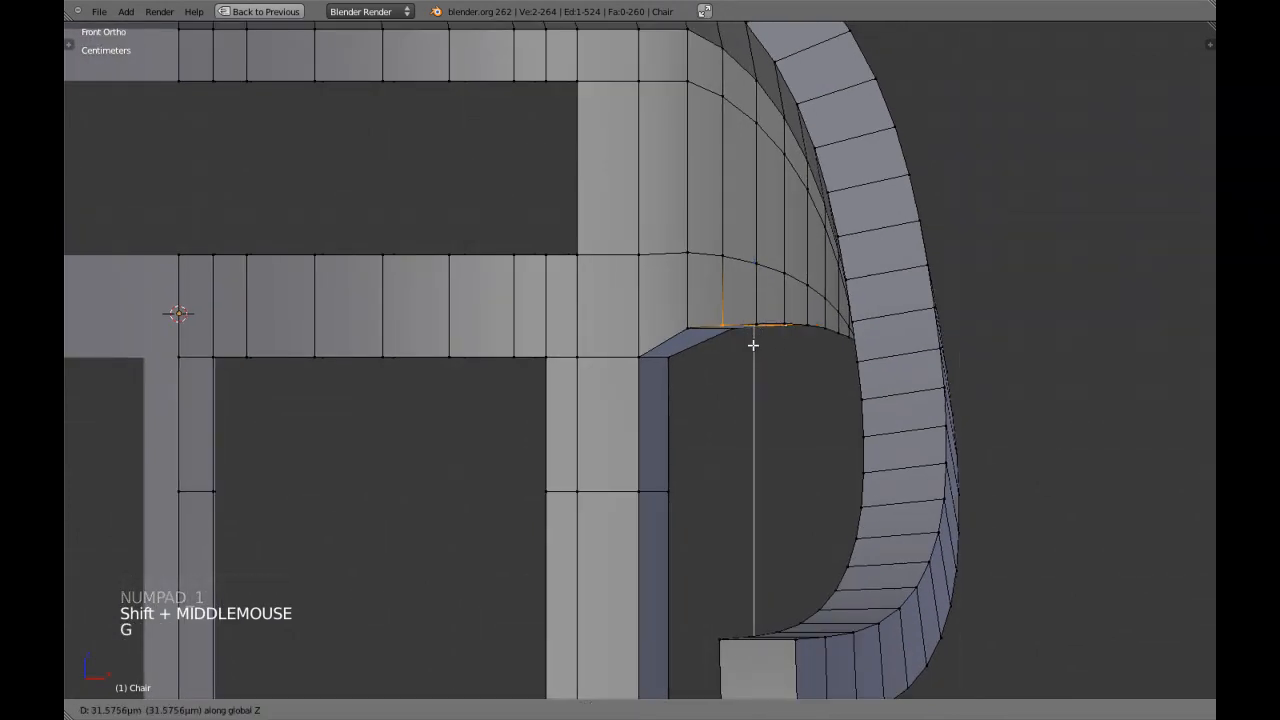
pyautogui.keyDown('shift'); pyautogui.click(762, 312); pyautogui.keyUp('shift')
# Raise the front and back vertices of the brace underside's third edge from the leg about 1.5 mm along Z.
pyautogui.rightClick(756, 324)
pyautogui.moveTo(756, 324); pyautogui.dragTo(790, 318, button='middle')
pyautogui.keyDown('shift'); pyautogui.rightClick(811, 321); pyautogui.keyUp('shift')
pyautogui.press('KP_1')
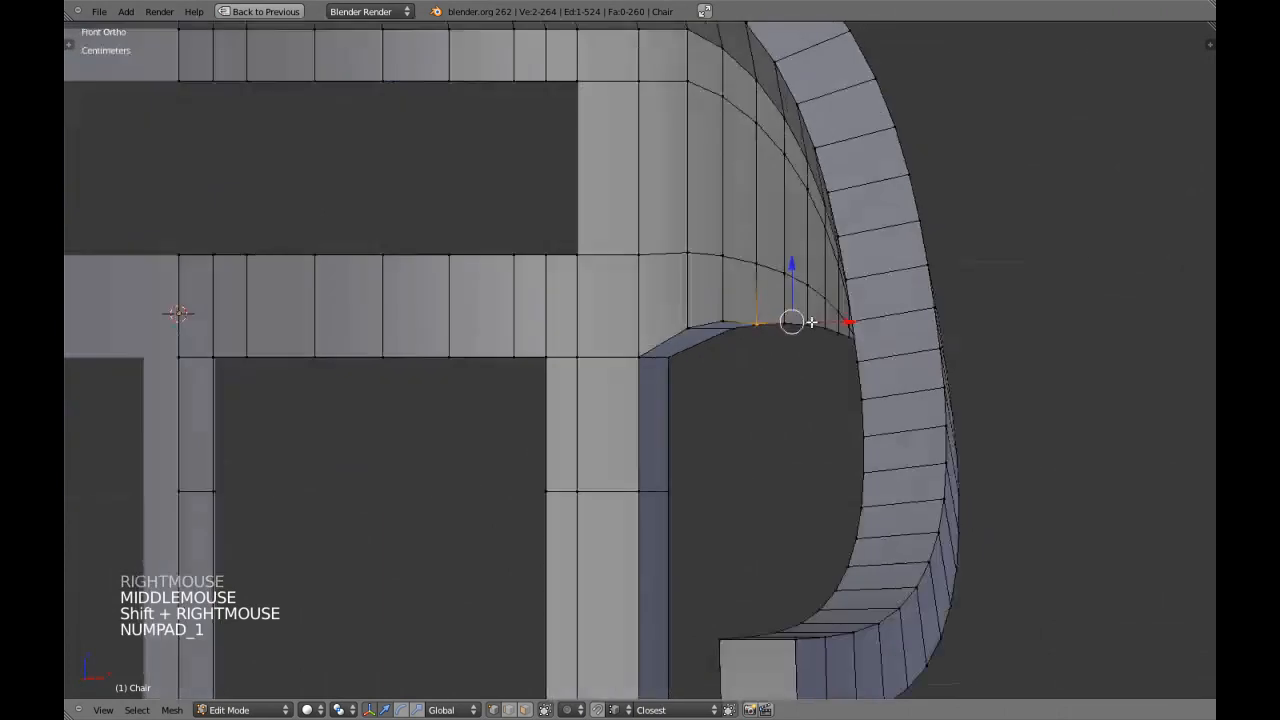
pyautogui.press('g')
pyautogui.press('z')
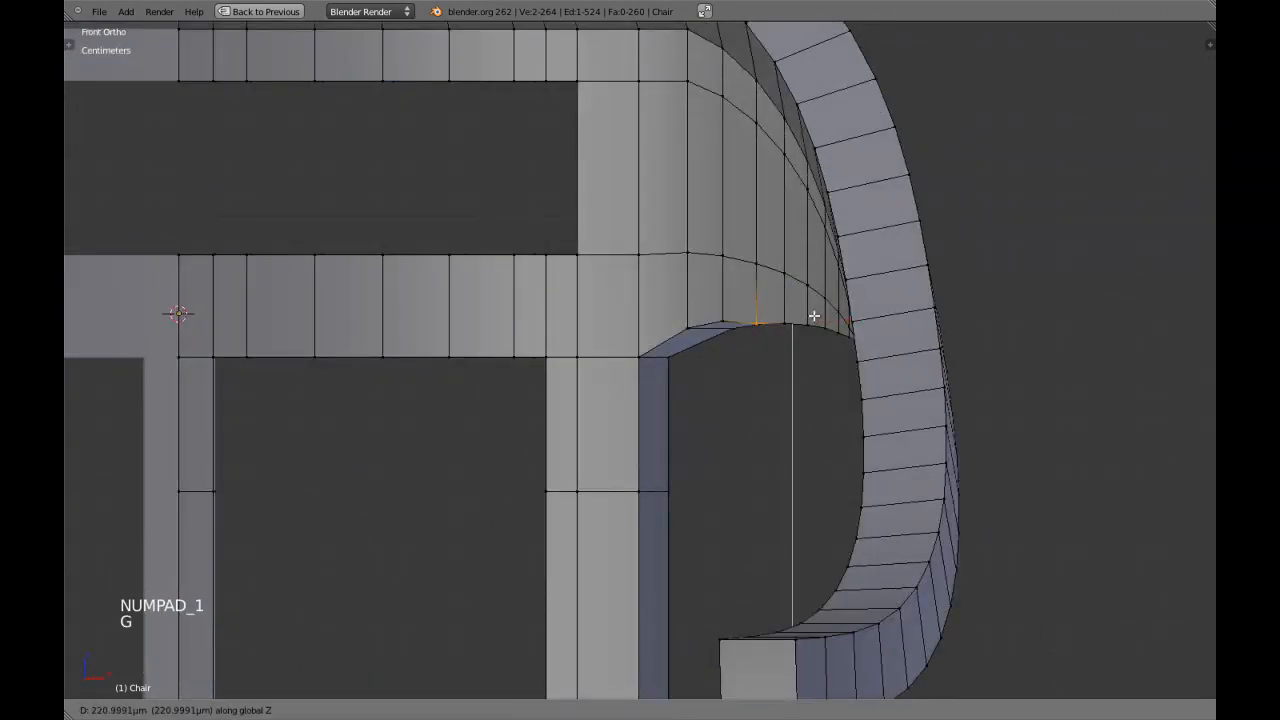
pyautogui.keyDown('shift'); pyautogui.click(838, 271); pyautogui.keyUp('shift')
# Raise the front and back vertices of the brace underside's fourth edge from the leg slightly along Z.
pyautogui.rightClick(786, 328)
pyautogui.moveTo(786, 328); pyautogui.dragTo(820, 296, button='middle')
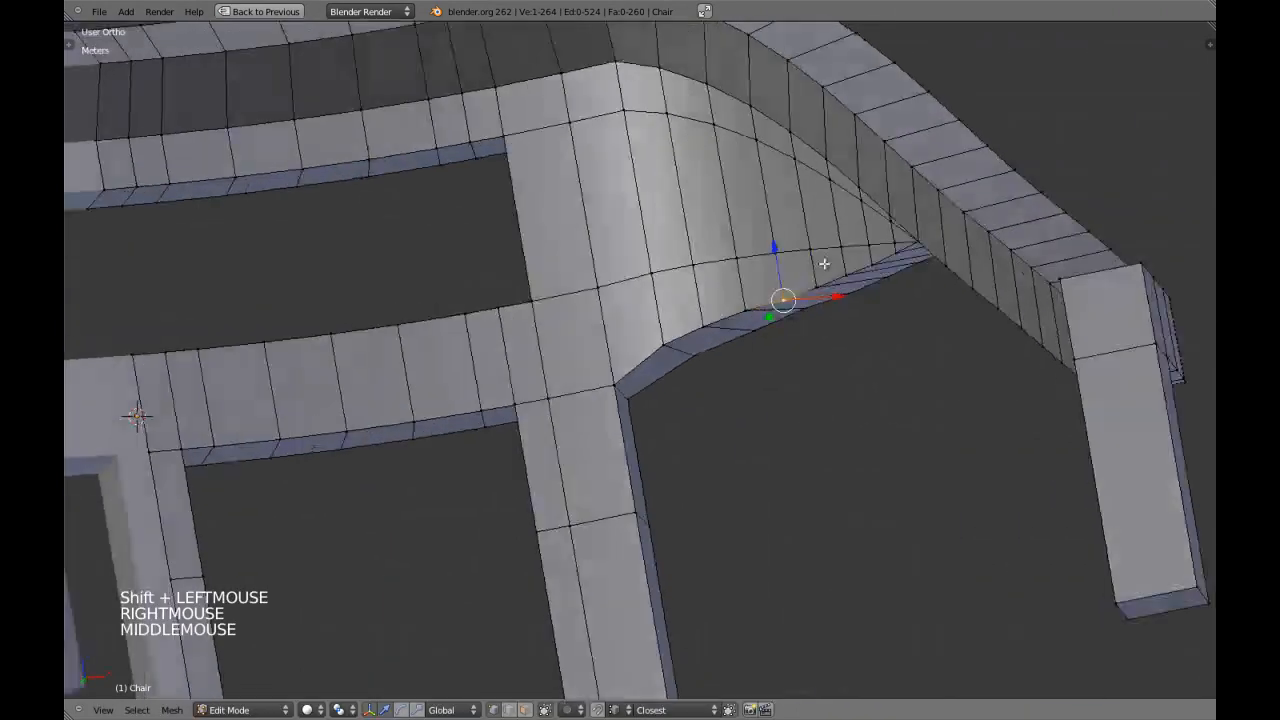
pyautogui.keyDown('shift'); pyautogui.rightClick(843, 300); pyautogui.keyUp('shift')
pyautogui.press('KP_1')
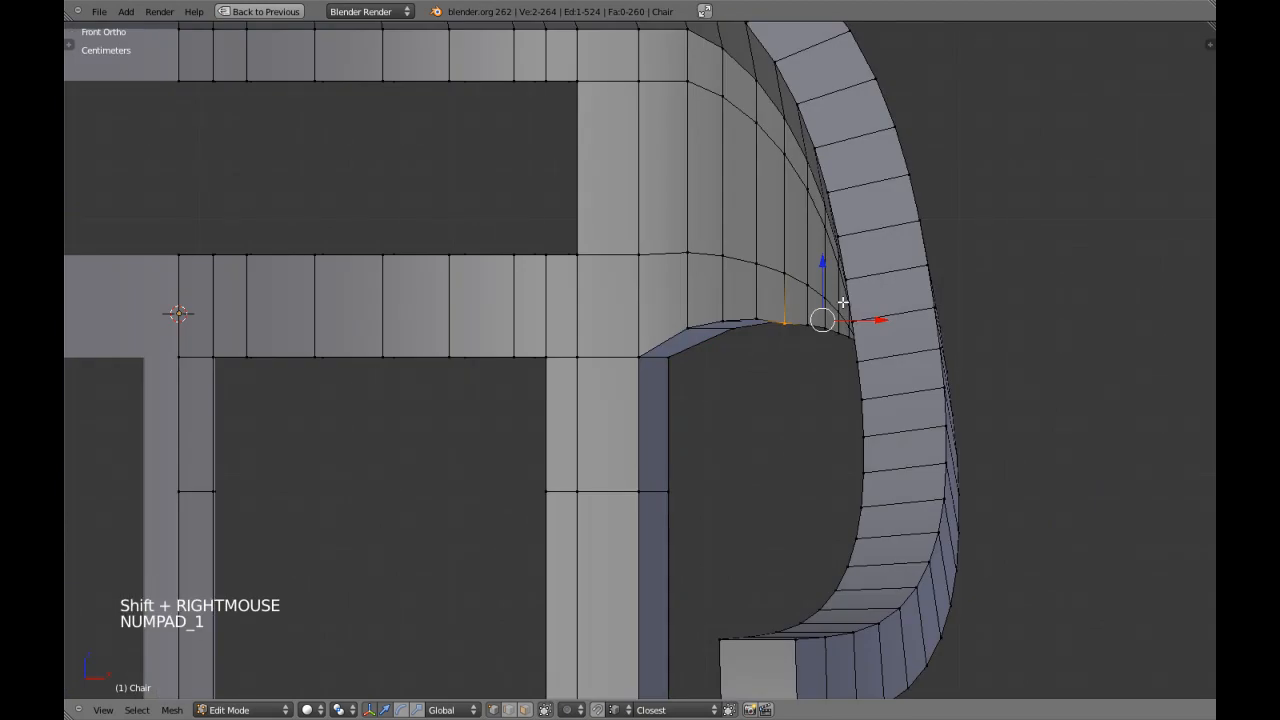
pyautogui.press('g')
pyautogui.keyDown('shift'); pyautogui.click(861, 268); pyautogui.keyUp('shift')
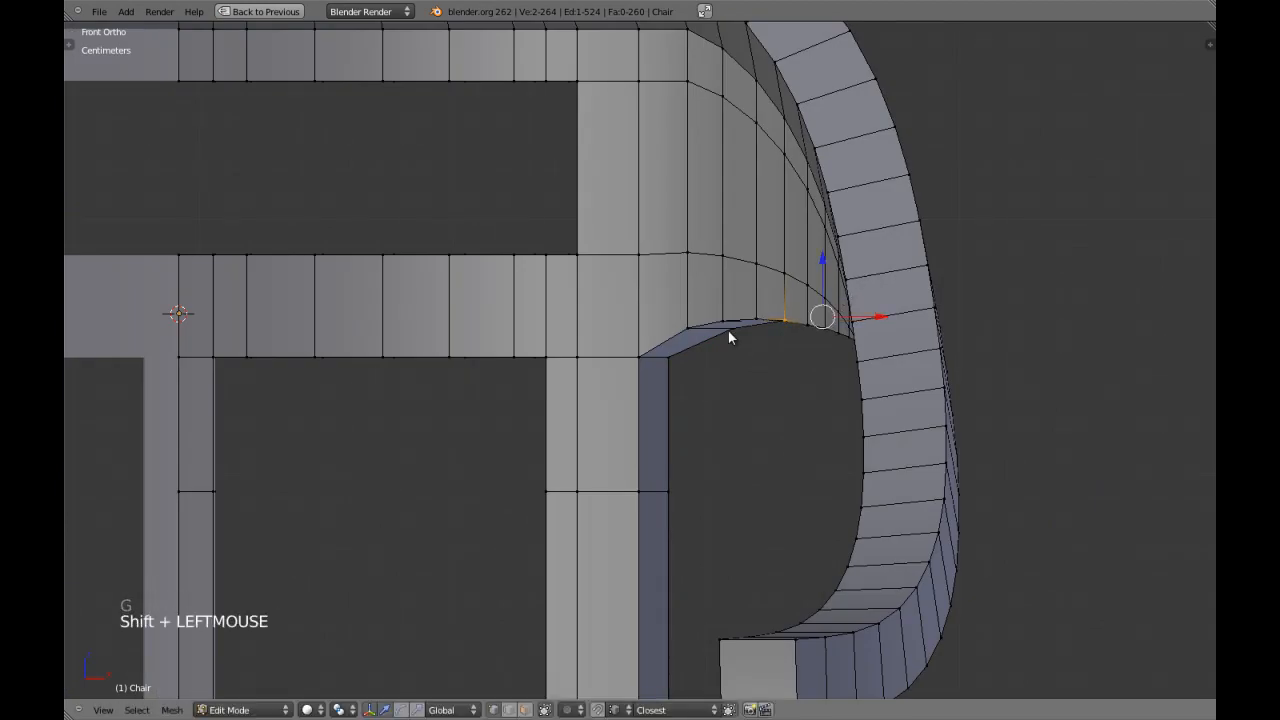
# Return to Object Mode and deselect the chair to check the arched brace.
pyautogui.press('Tab')
pyautogui.scroll(-7, 620, 396)
pyautogui.press('a')
pyautogui.press('a')
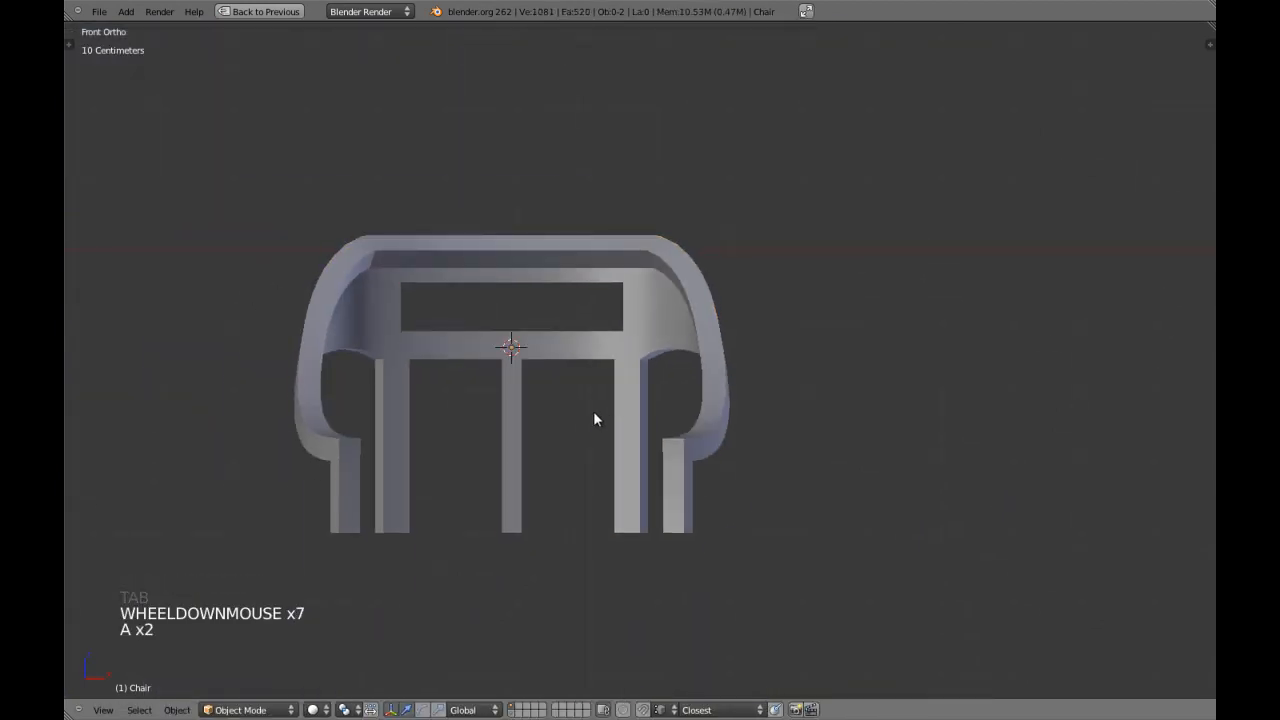
# Save the chair file over the existing one and enter Edit Mode on the chair.
pyautogui.hotkey('ctrl', 'w')
pyautogui.click(593, 411)
pyautogui.rightClick(606, 353)
pyautogui.scroll(2, 606, 353)
pyautogui.press('Tab')
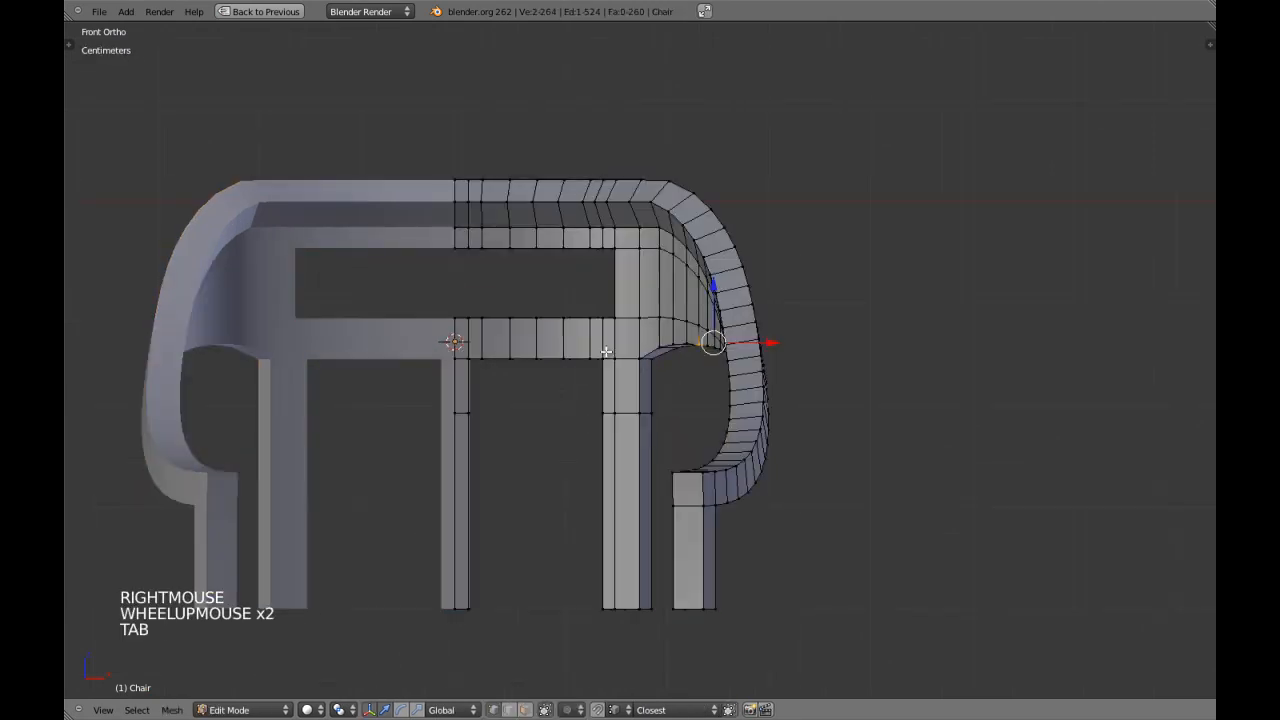
# Select the four facing vertices on the centre slat and back leg at the horizontal edge loop below the backrest's lower rail.
pyautogui.press('a')
pyautogui.press('a')
pyautogui.scroll(4, 480, 435)
pyautogui.keyDown('shift'); pyautogui.moveTo(494, 437); pyautogui.dragTo(426, 366, button='middle'); pyautogui.keyUp('shift')
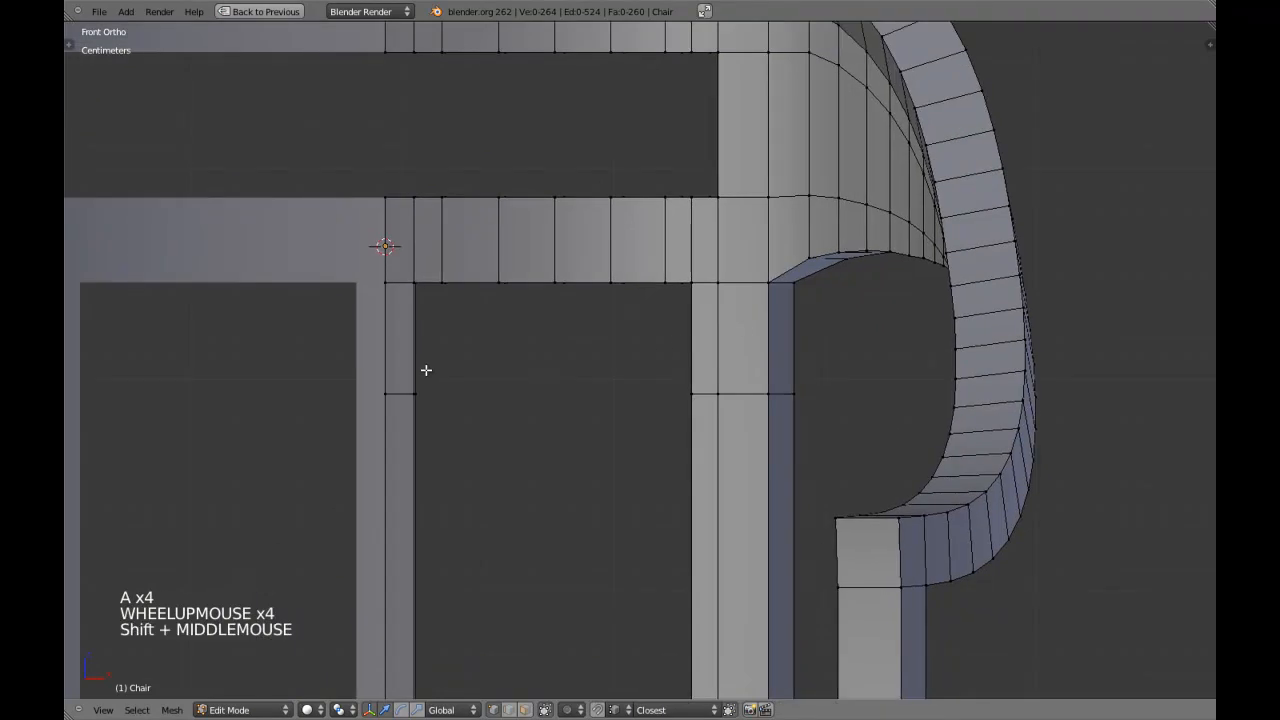
pyautogui.press('z')
pyautogui.press('c')
pyautogui.click(443, 400)
pyautogui.rightClick(509, 412)
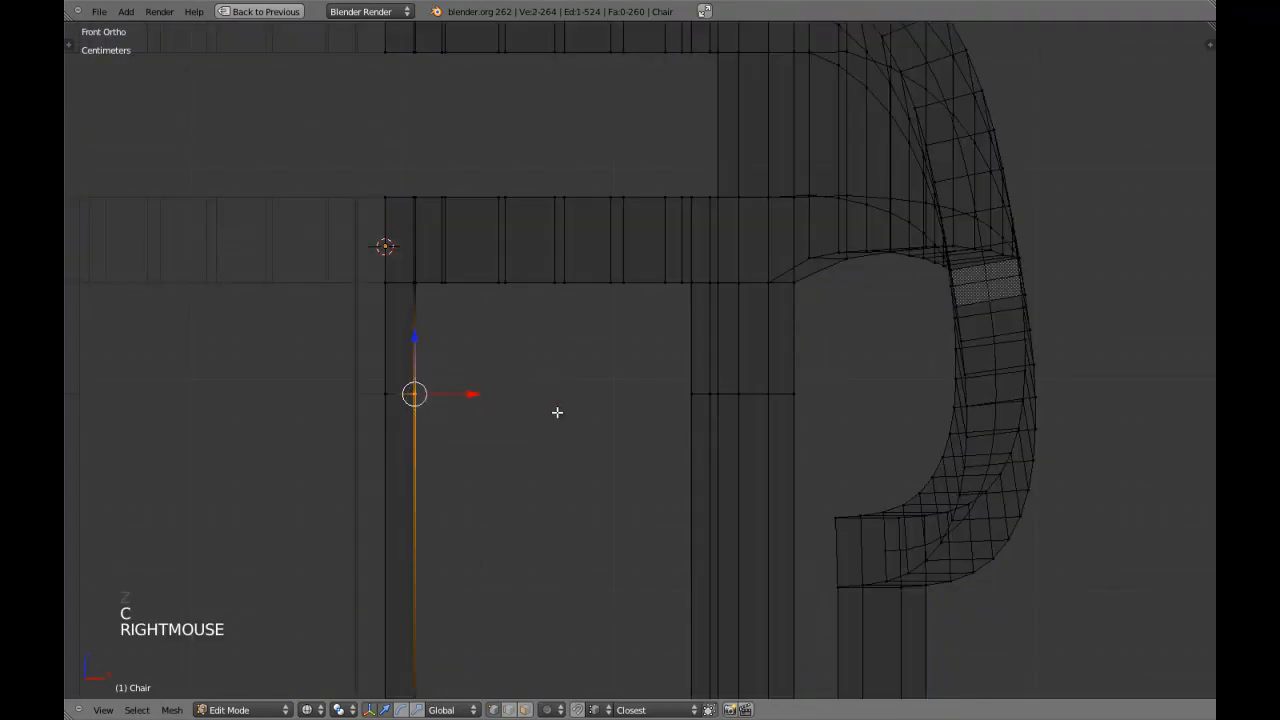
pyautogui.press('c')
pyautogui.click(665, 392)
pyautogui.rightClick(560, 440)
pyautogui.press('z')
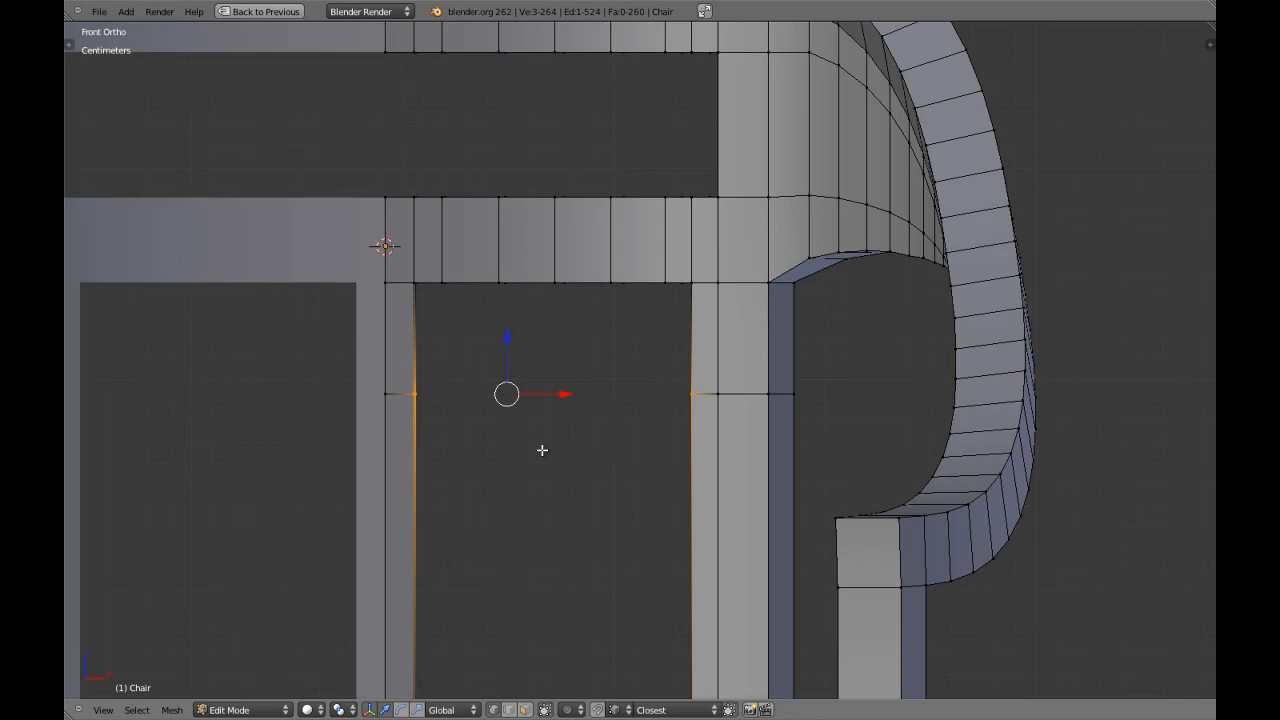
pyautogui.scroll(1, 542, 450)
pyautogui.moveTo(542, 450); pyautogui.dragTo(688, 463, button='middle')
pyautogui.keyDown('shift'); pyautogui.rightClick(614, 405); pyautogui.keyUp('shift')
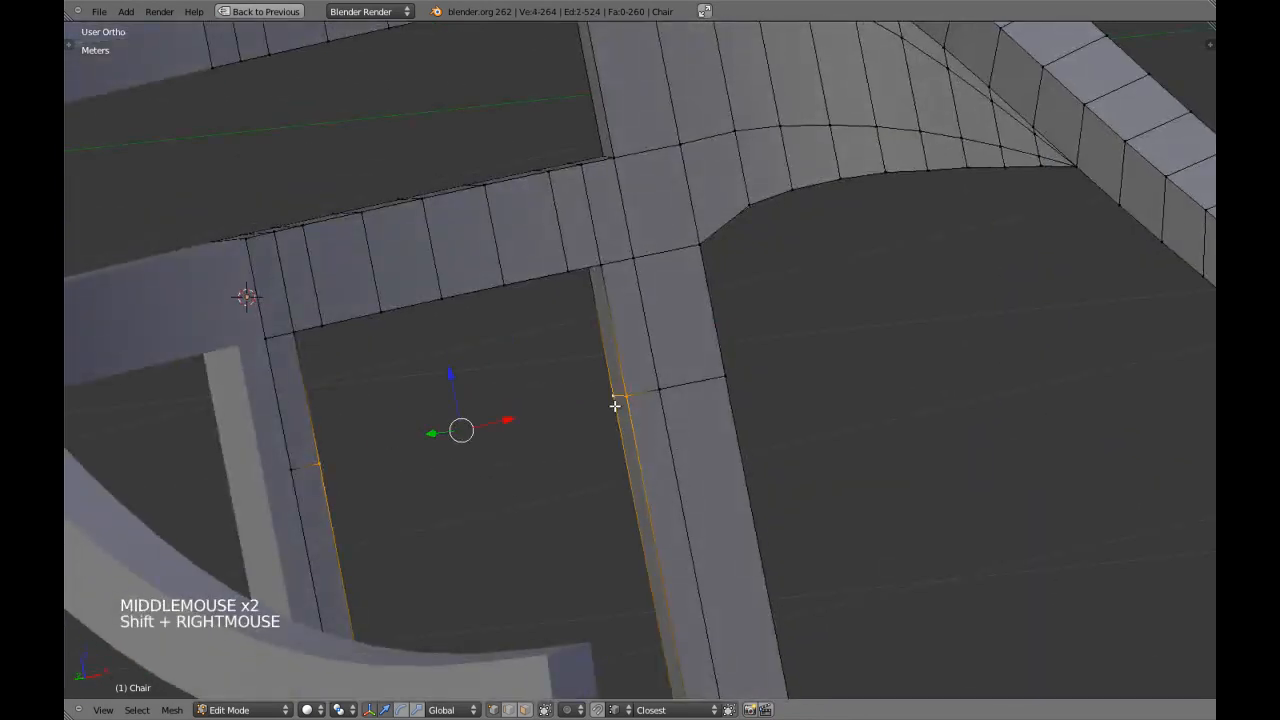
# Snap the 3D cursor to the centre of the four selected vertices.
pyautogui.hotkey('shift', 's')
pyautogui.hotkey('shift', 's')
pyautogui.press('KP_1')
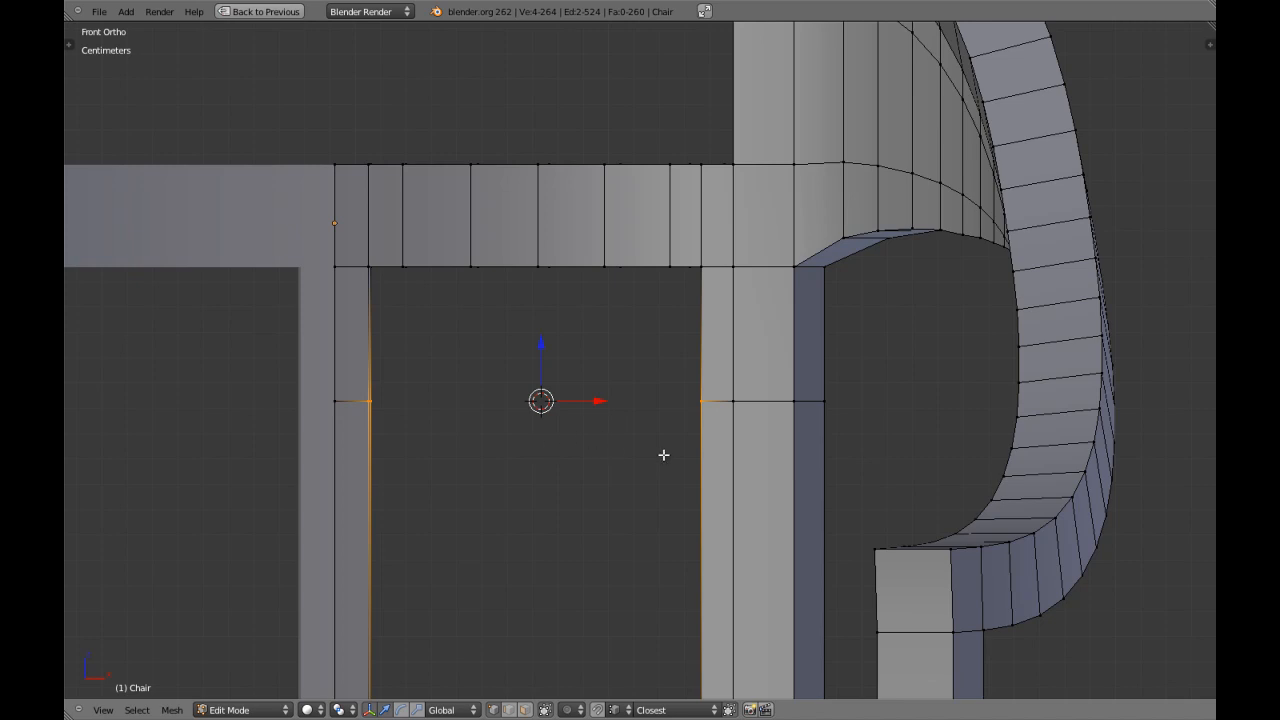
pyautogui.scroll(-4, 663, 455)
pyautogui.press('Tab')
pyautogui.scroll(4, 651, 437)
pyautogui.press('Tab')
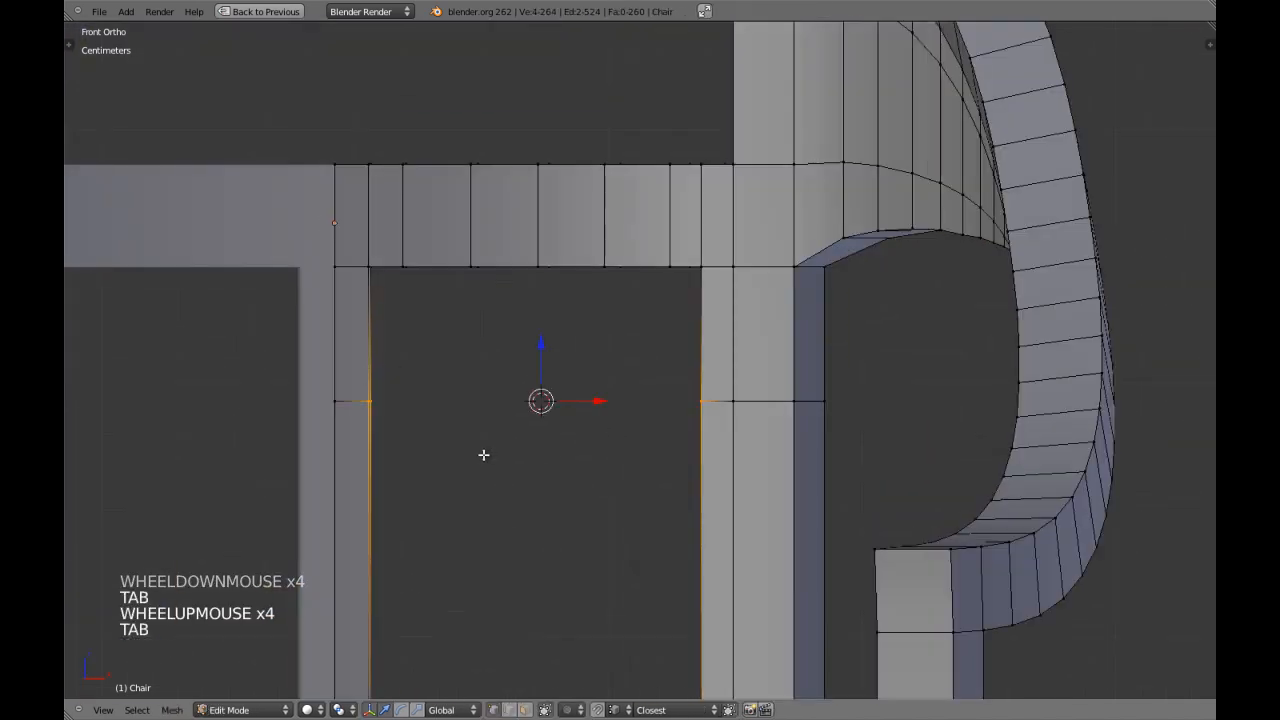
# Fill a face between the four selected vertices to bridge the centre slat and back leg, and deselect everything.
pyautogui.press('f')
pyautogui.press('z')
pyautogui.moveTo(545, 417); pyautogui.dragTo(554, 440, button='middle')
pyautogui.press('z')
pyautogui.press('a')
# Try loop cutting the new bridging strip, and undo the attempt.
pyautogui.hotkey('ctrl', 'r')
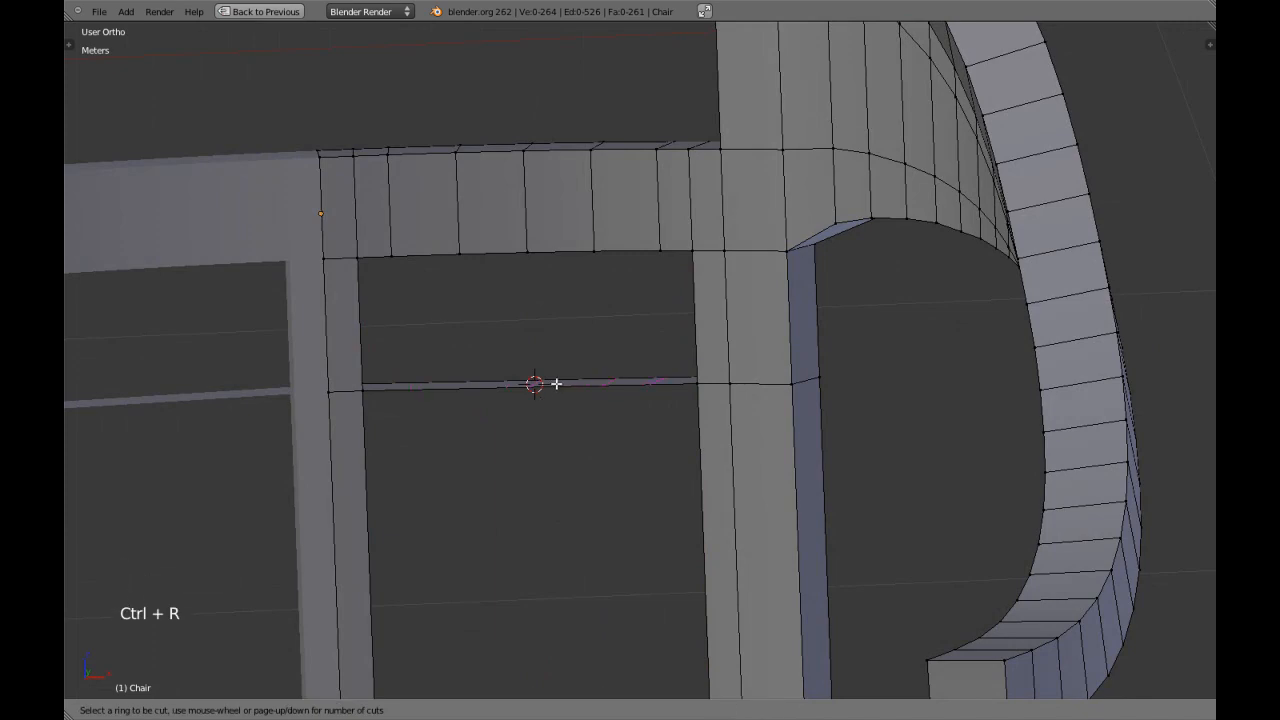
pyautogui.click(556, 383)
pyautogui.moveTo(556, 383); pyautogui.dragTo(629, 357, button='middle')
pyautogui.scroll(2, 546, 411)
pyautogui.hotkey('ctrl', 'z')
pyautogui.hotkey('ctrl', 'z')
# Delete the two inner side faces above the bridging strip, one on the leg and one on the centre slat.
pyautogui.press('a')
pyautogui.hotkey('ctrl', 'Tab')
pyautogui.click(577, 351)
pyautogui.rightClick(566, 247)
pyautogui.moveTo(566, 247); pyautogui.dragTo(588, 391, button='middle')
pyautogui.keyDown('shift'); pyautogui.rightClick(400, 368); pyautogui.keyUp('shift')
pyautogui.press('x')
pyautogui.click(400, 368)
# Try deleting the lower rail's underside faces above the opening, and undo the deletion.
pyautogui.keyDown('alt'); pyautogui.keyDown('shift'); pyautogui.rightClick(612, 451); pyautogui.keyUp('shift'); pyautogui.keyUp('alt')
pyautogui.press('x')
pyautogui.click(612, 451)
pyautogui.hotkey('ctrl', 'z')
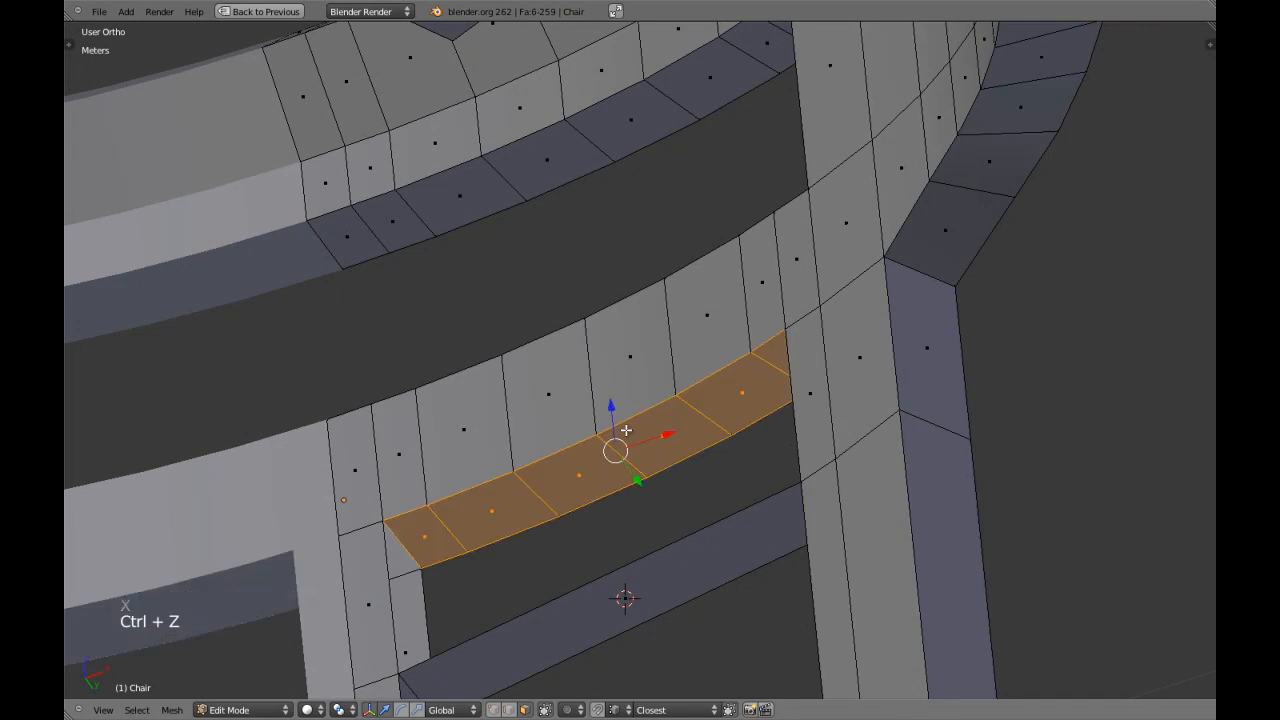
# Cut nine evenly spaced edge loops across the bridging strip and switch to vertex selection.
pyautogui.scroll(-4, 628, 431)
pyautogui.press('a')
pyautogui.moveTo(628, 431); pyautogui.dragTo(574, 466, button='middle')
pyautogui.press('a')
pyautogui.press('a')
pyautogui.scroll(1, 699, 421)
pyautogui.hotkey('ctrl', 'r')
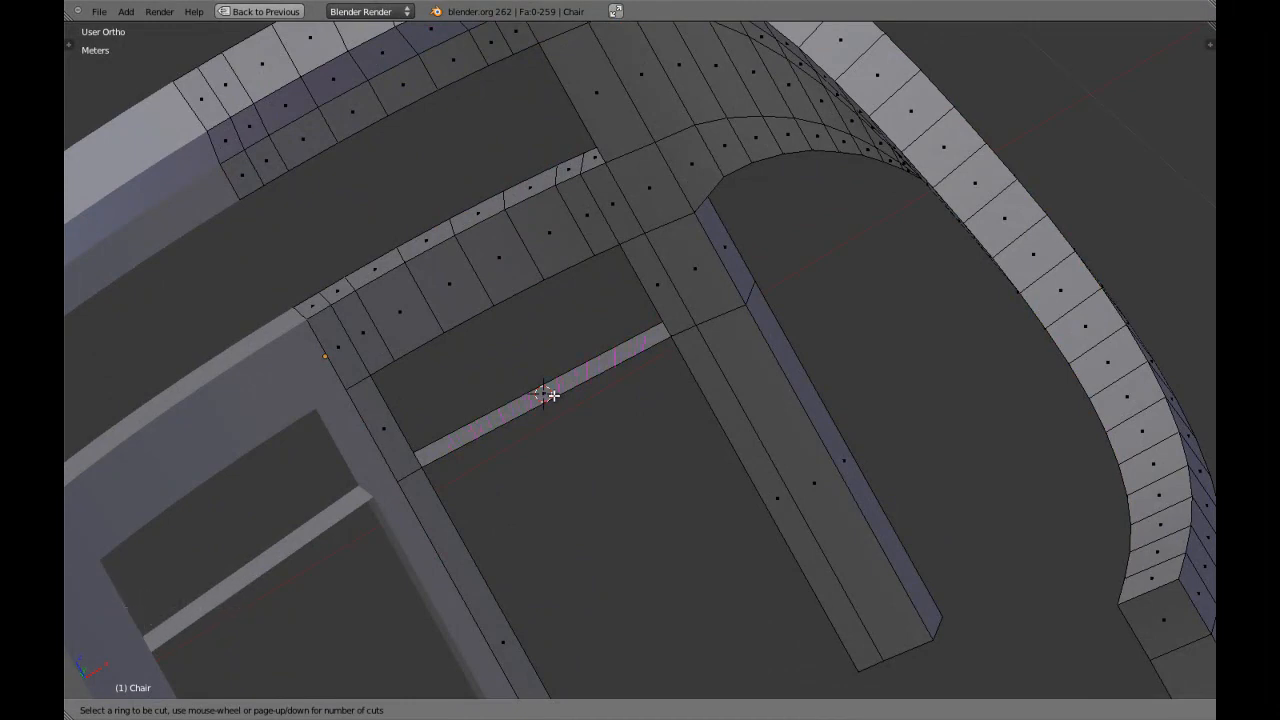
pyautogui.click(553, 395)
pyautogui.hotkey('ctrl', 'Tab')
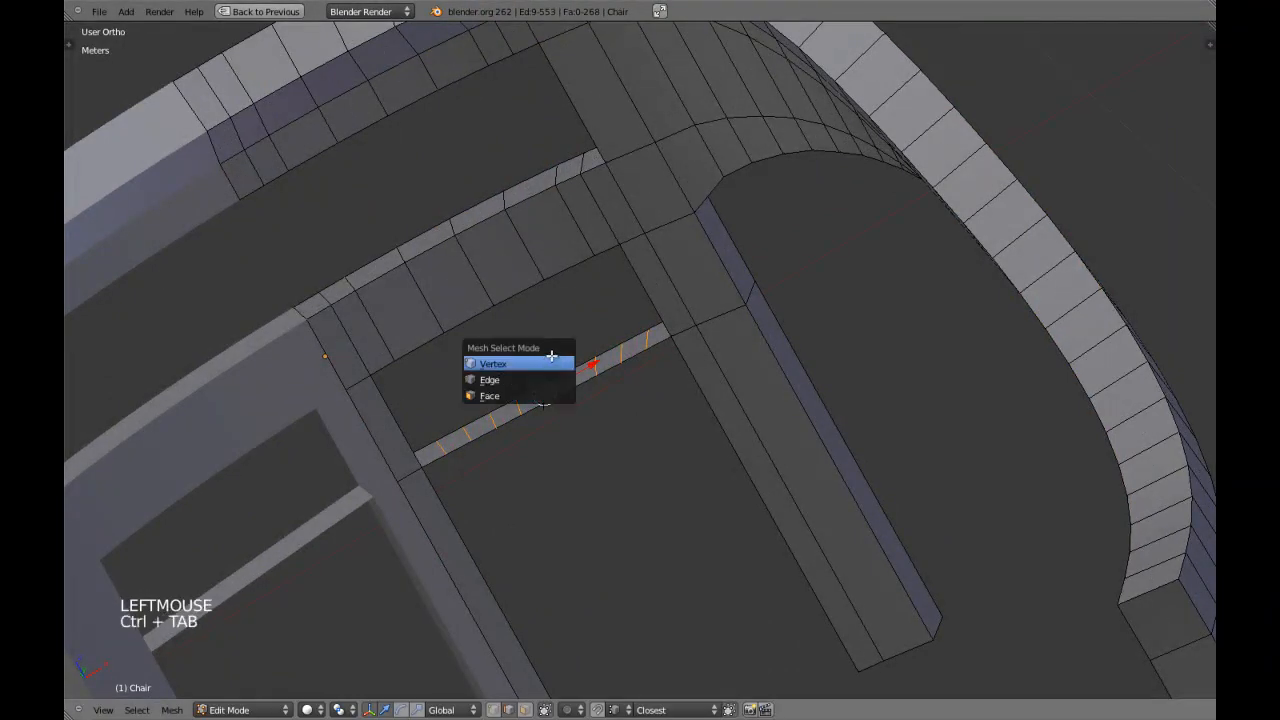
pyautogui.click(551, 358)
# Raise all nine new edges of the bridging strip slightly along Z in the front view to begin an arch.
pyautogui.press('KP_1')
pyautogui.scroll(4, 551, 356)
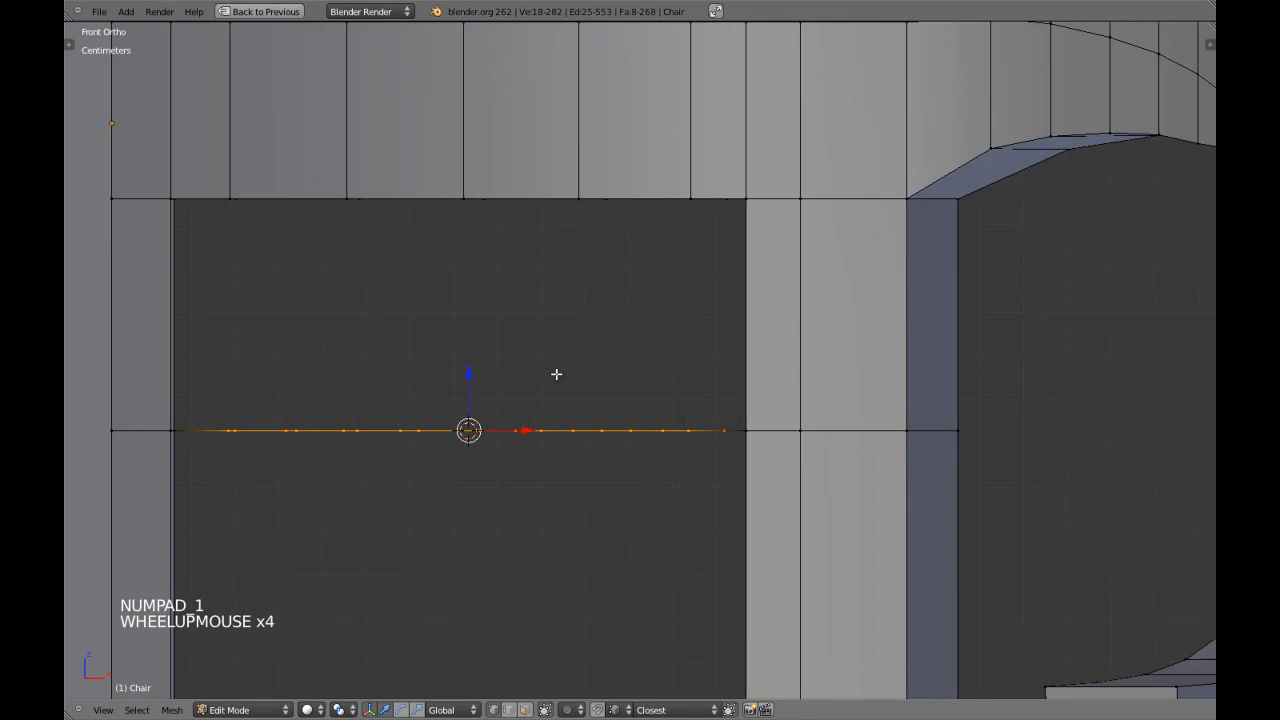
pyautogui.press('g')
pyautogui.press('z')
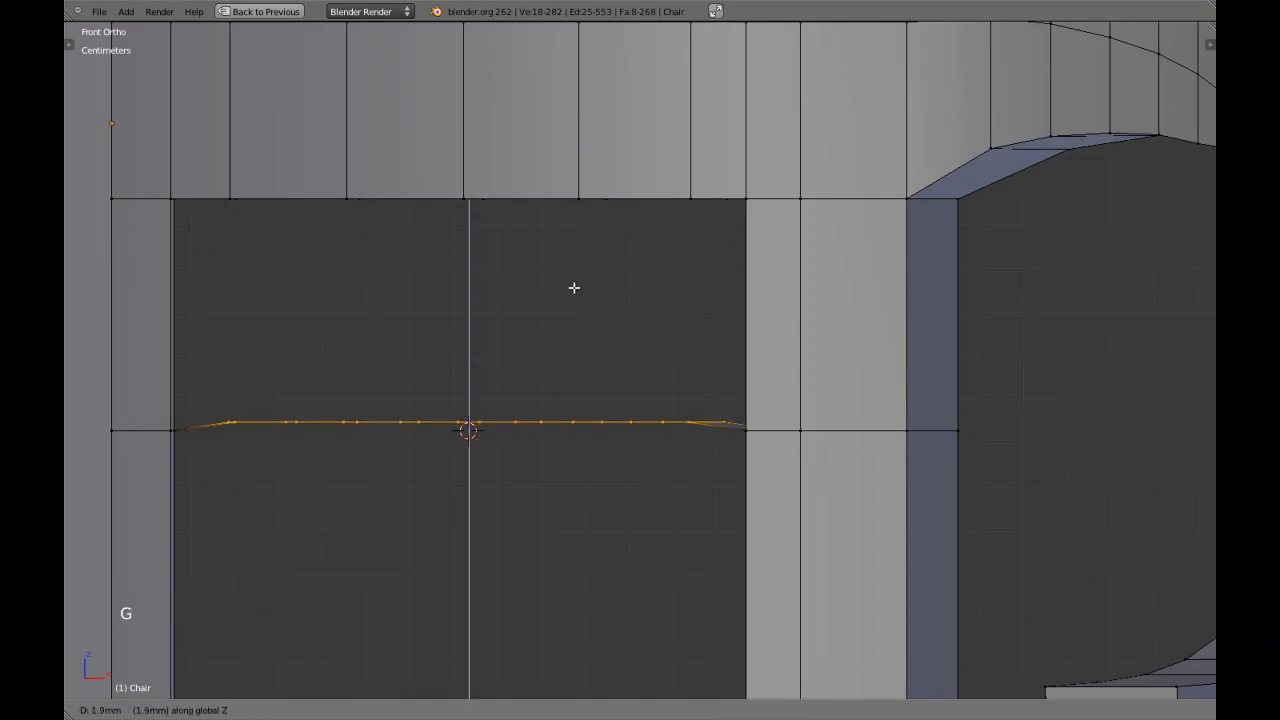
pyautogui.keyDown('shift'); pyautogui.click(595, 238); pyautogui.keyUp('shift')
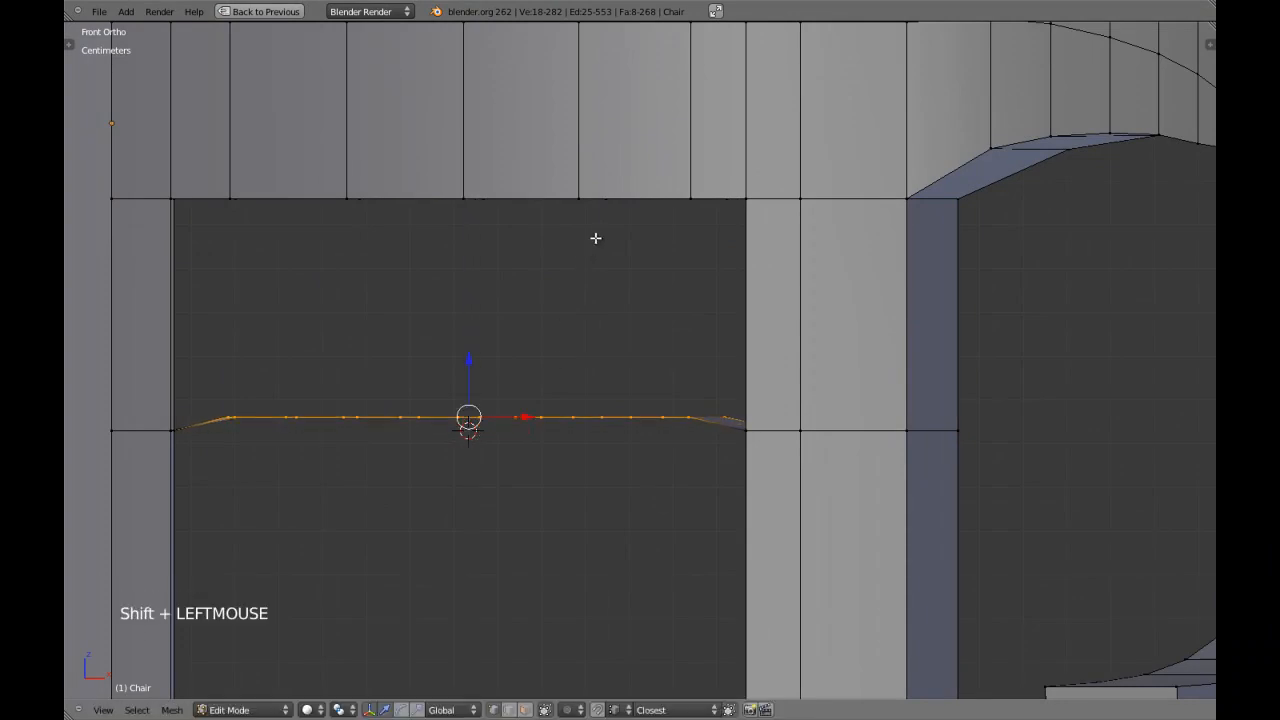
# Raise the strip's seven middle edges about 1.5 mm along Z, and its five middle edges about 0.6 mm further.
pyautogui.press('g')
pyautogui.press('z')
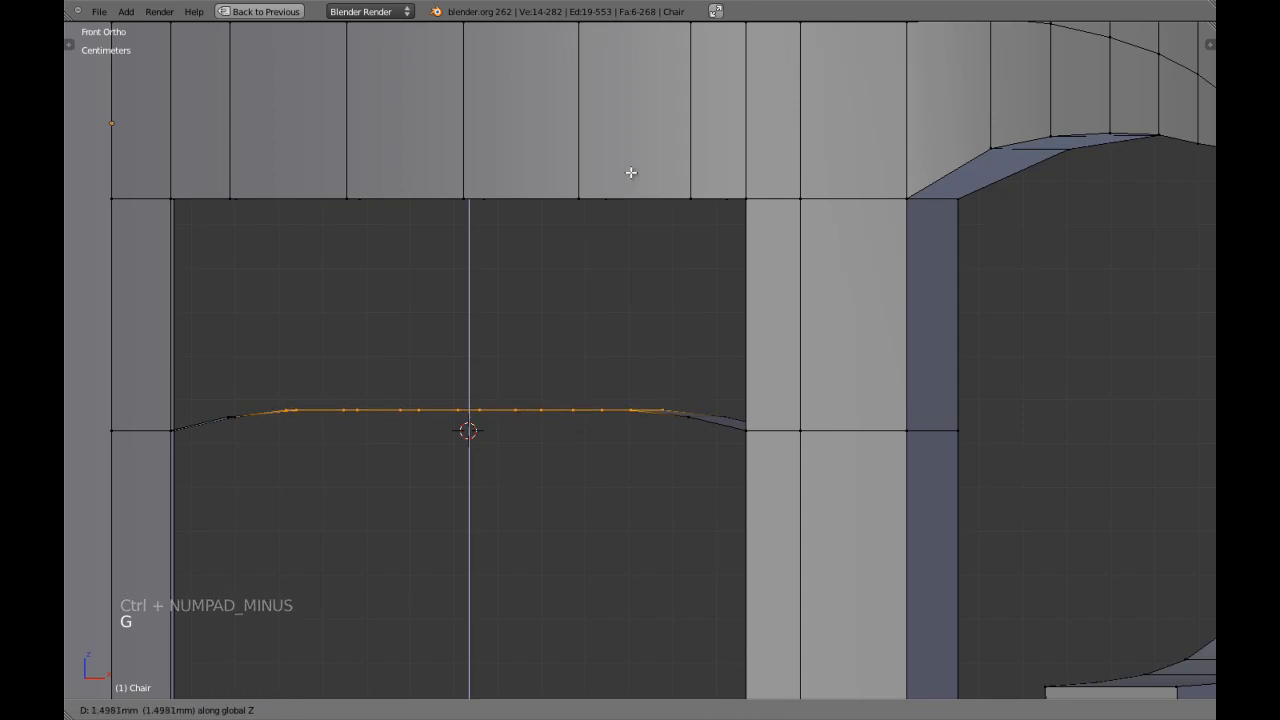
pyautogui.keyDown('shift'); pyautogui.click(646, 154); pyautogui.keyUp('shift')
pyautogui.press('ctrl+KP_Subtract')
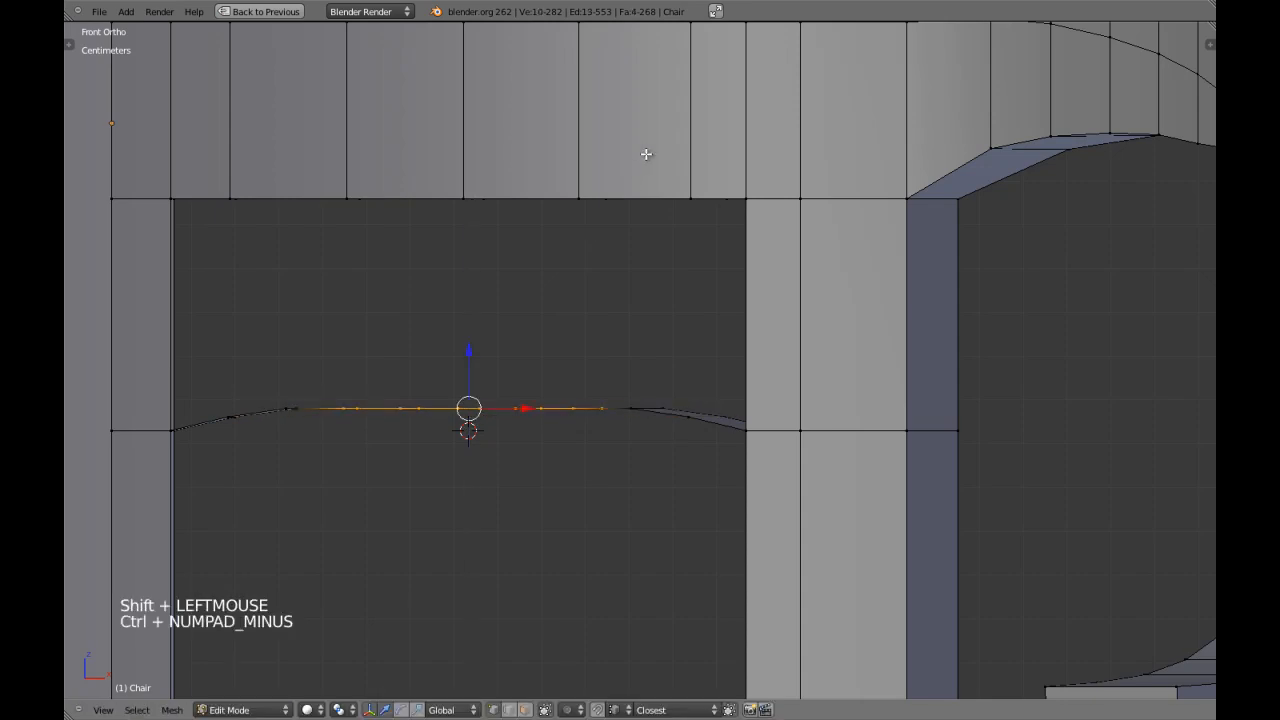
pyautogui.press('g')
pyautogui.press('z')
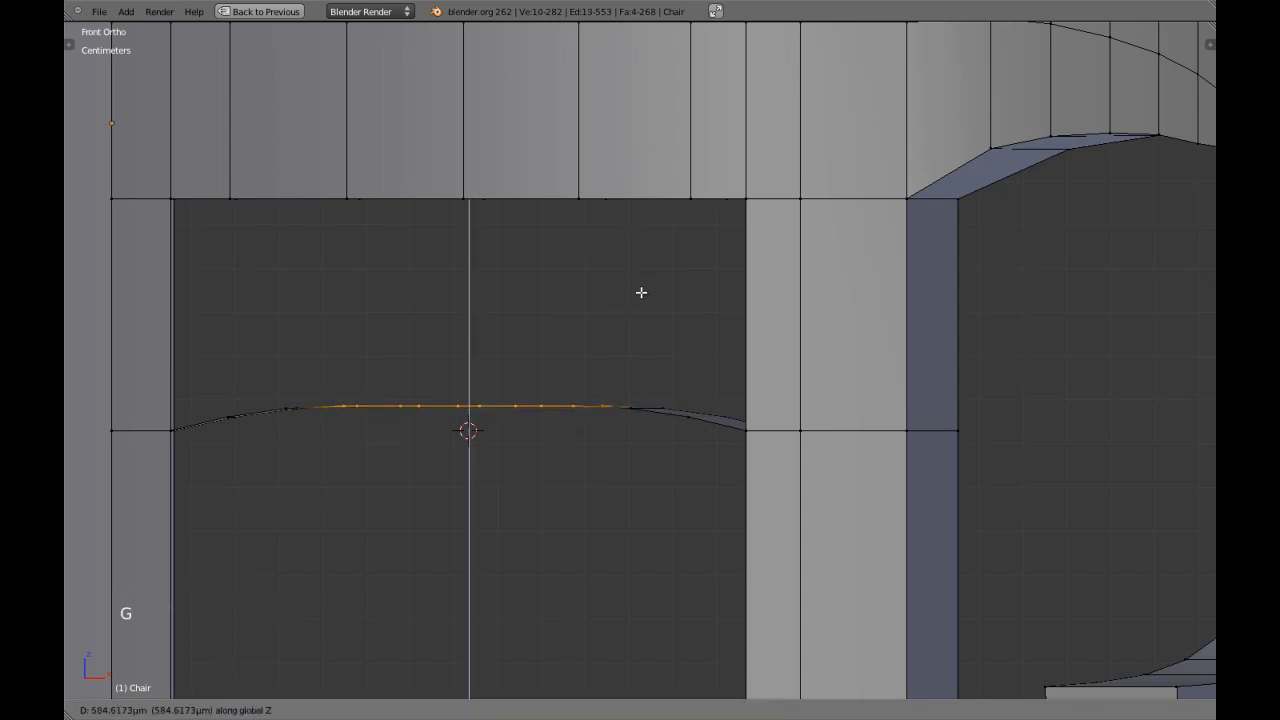
pyautogui.keyDown('shift'); pyautogui.click(617, 293); pyautogui.keyUp('shift')
# Raise the strip's three middle edges about 0.6 mm along Z, and its single centre edge slightly further.
pyautogui.scroll(-2, 614, 292)
pyautogui.moveTo(614, 292); pyautogui.dragTo(600, 386, button='middle')
pyautogui.press('z')
pyautogui.press('KP_7')
pyautogui.scroll(-3, 584, 337)
pyautogui.press('z')
pyautogui.keyDown('shift'); pyautogui.moveTo(584, 337); pyautogui.dragTo(594, 369, button='middle'); pyautogui.keyUp('shift')
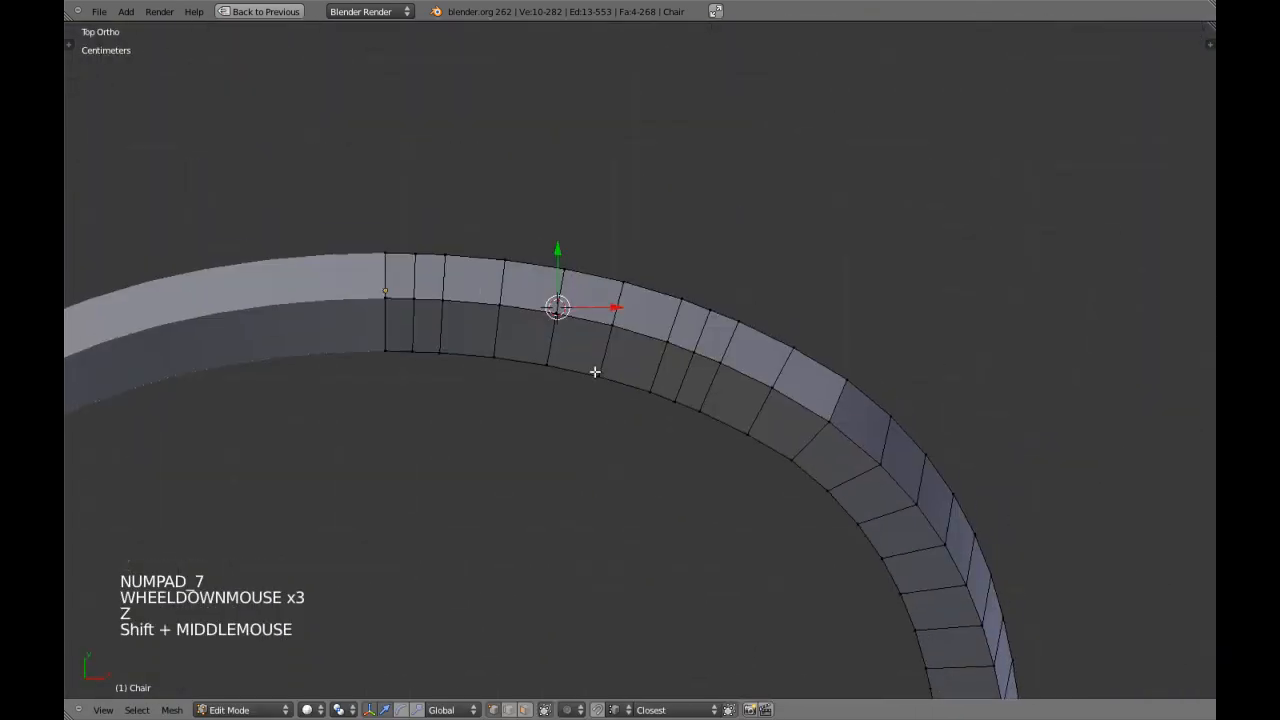
pyautogui.press('KP_1')
pyautogui.scroll(3, 594, 372)
pyautogui.press('ctrl+KP_Subtract')
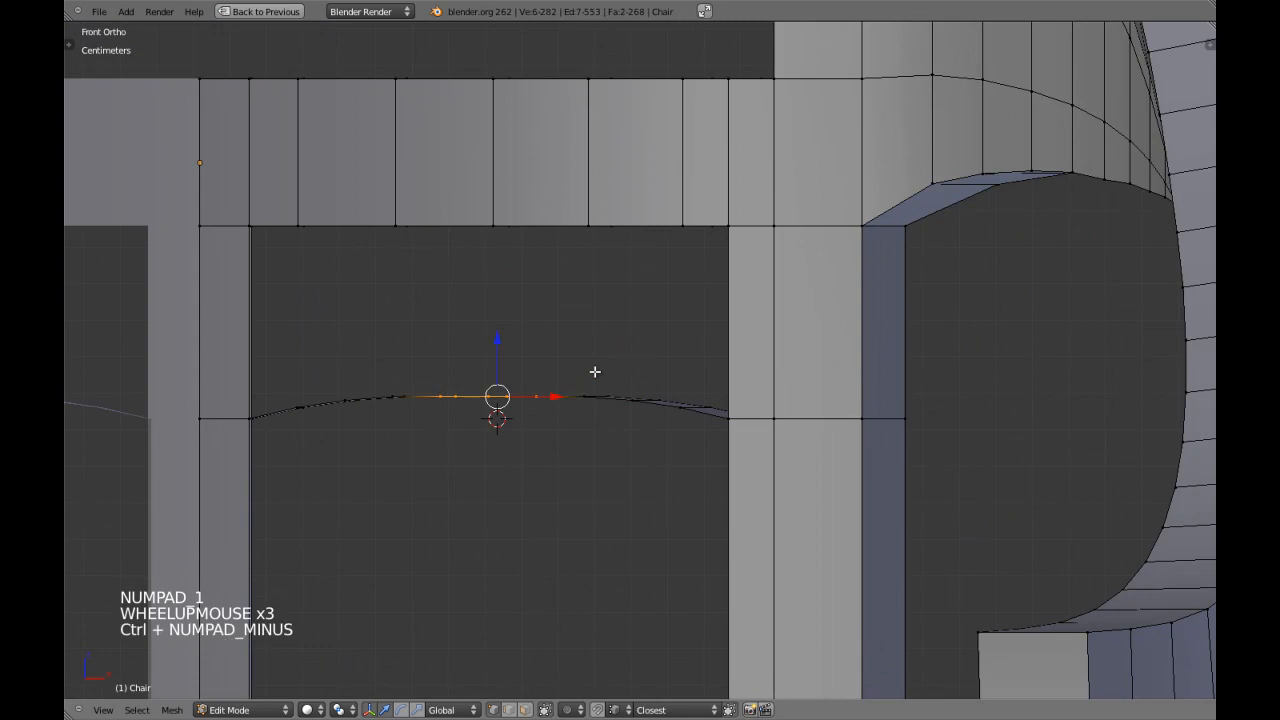
pyautogui.press('g')
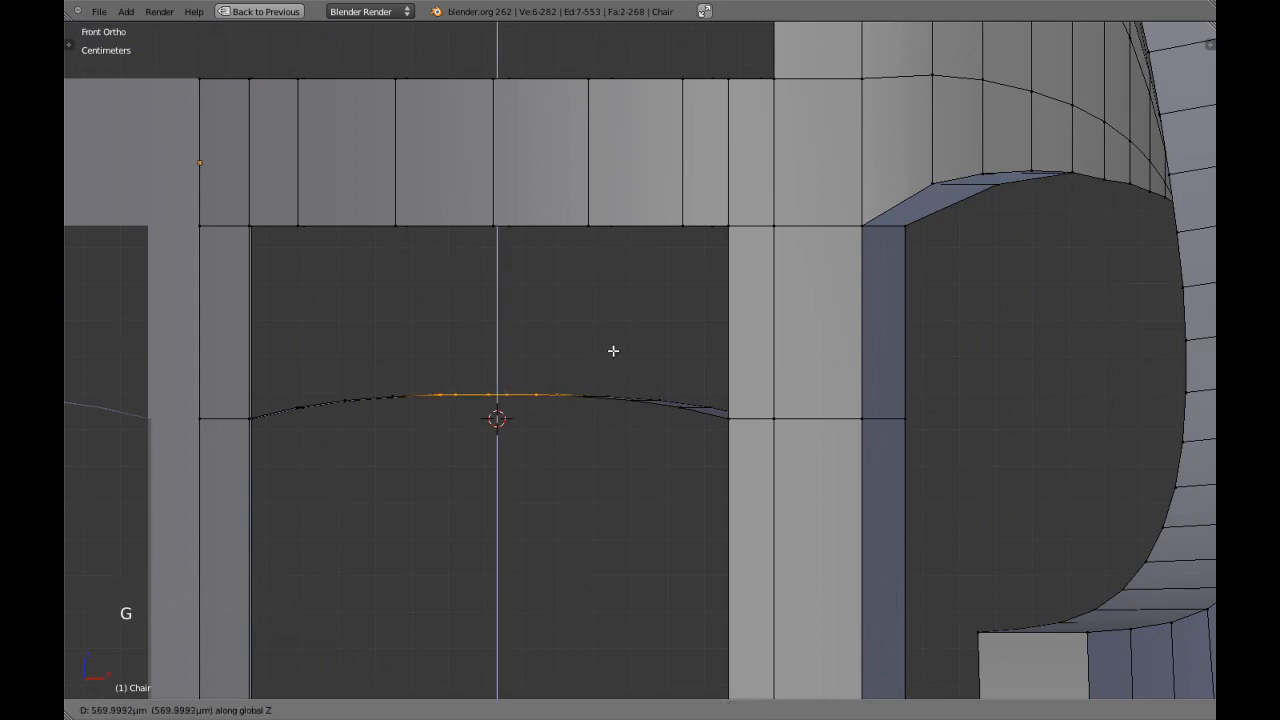
pyautogui.click(613, 351)
pyautogui.keyDown('shift'); pyautogui.click(613, 351); pyautogui.keyUp('shift')
pyautogui.press('ctrl+KP_Subtract')
pyautogui.press('g')
pyautogui.press('z')
pyautogui.keyDown('shift'); pyautogui.click(613, 350); pyautogui.keyUp('shift')
# Select all ten faces of the curved strip in face selection mode.
pyautogui.press('a')
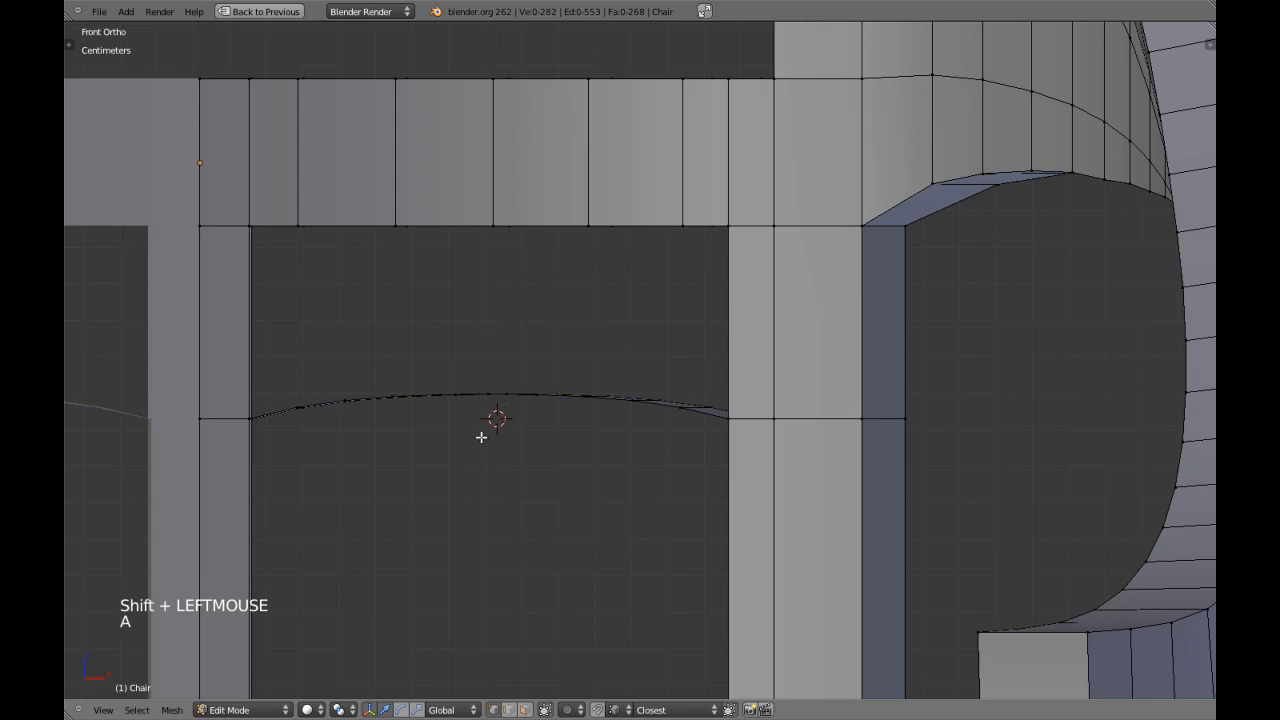
pyautogui.press('z')
pyautogui.press('c')
pyautogui.moveTo(350, 412)
pyautogui.mouseDown()
pyautogui.moveTo(329, 400)
pyautogui.moveTo(626, 417)
pyautogui.moveTo(674, 404)
pyautogui.mouseUp()
pyautogui.rightClick(674, 404)
pyautogui.hotkey('ctrl', 'Tab')
pyautogui.click(662, 433)
pyautogui.press('ctrl+KP_Add')
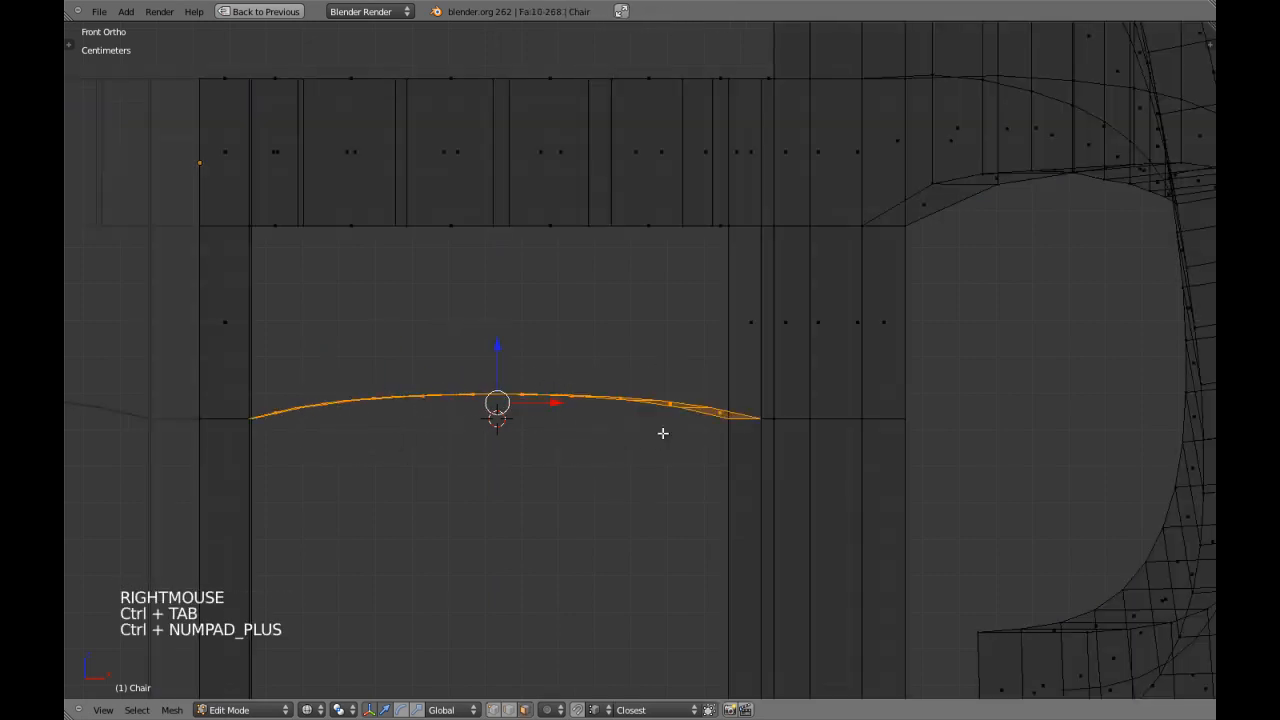
# Scale the strip's faces along Z around the 3D cursor to more than triple the arch's height.
pyautogui.press('z')
pyautogui.press('s')
pyautogui.press('z')
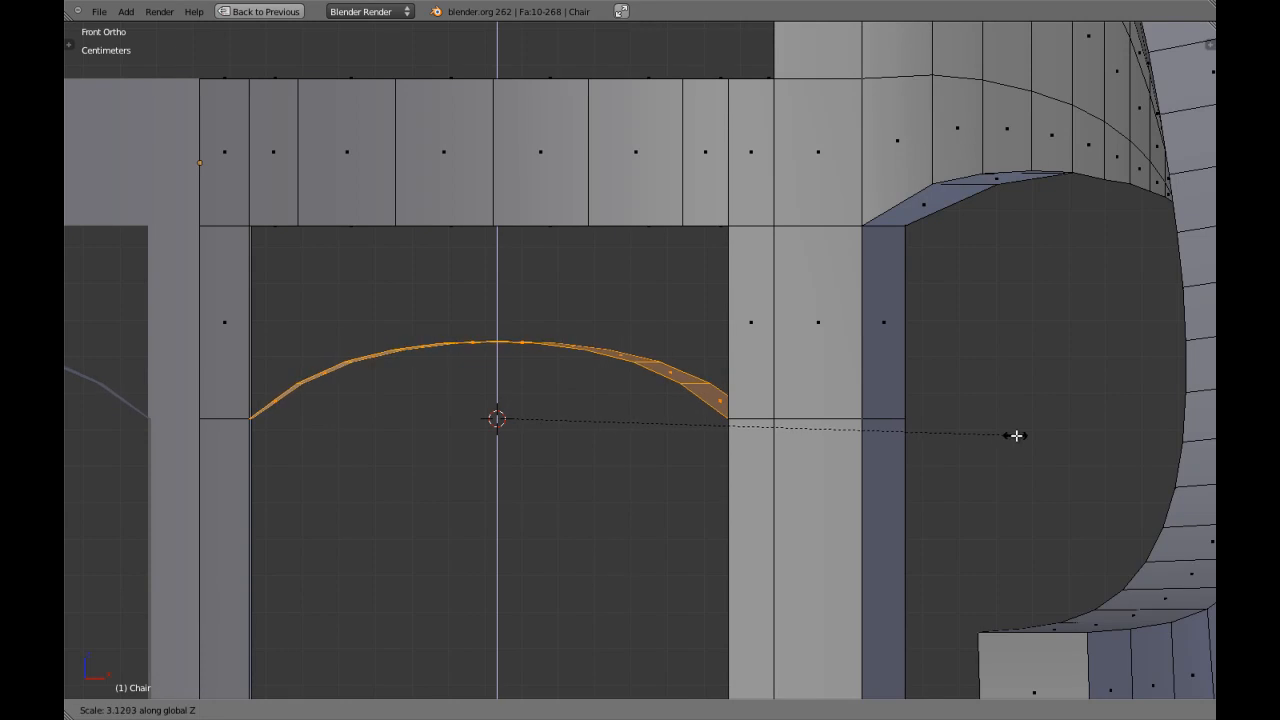
pyautogui.click(1090, 429)
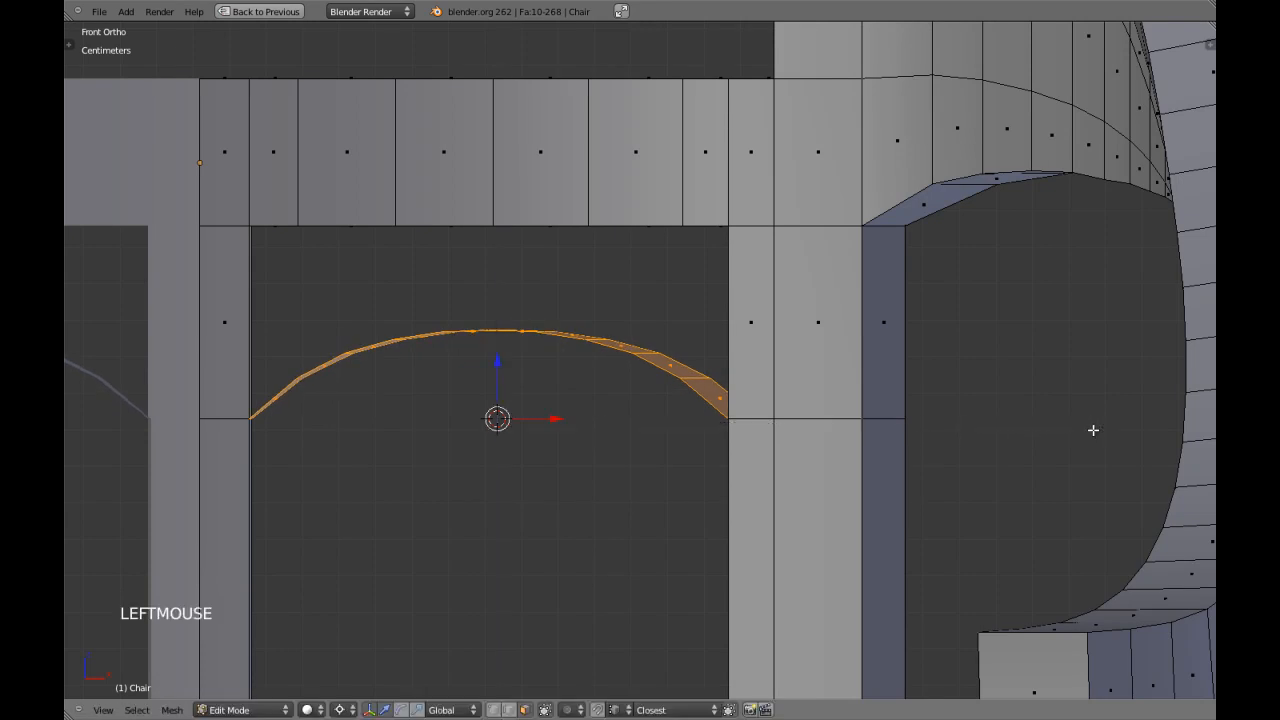
# Scale the arched strip by about 1.23 along Z around the 3D cursor after checking its shape in Object Mode.
pyautogui.scroll(-4, 714, 429)
pyautogui.press('Tab')
pyautogui.scroll(4, 634, 405)
pyautogui.scroll(-7, 648, 394)
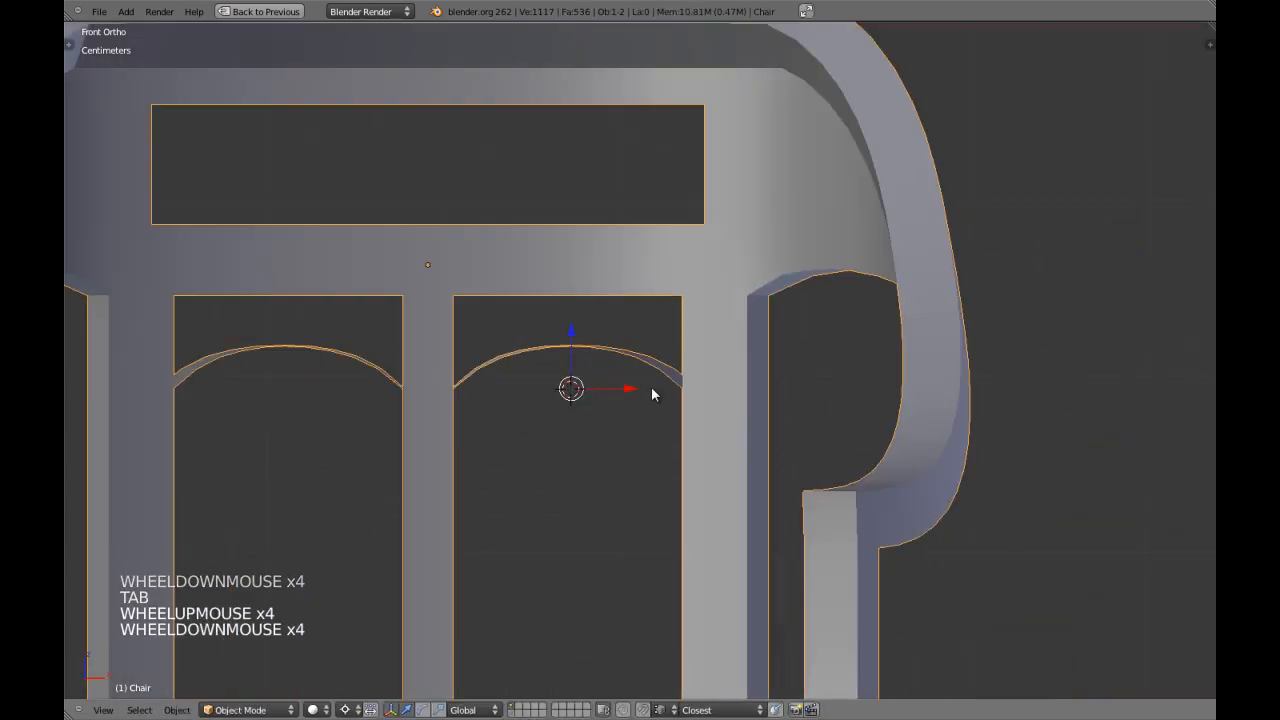
pyautogui.scroll(3, 642, 391)
pyautogui.scroll(-4, 642, 388)
pyautogui.scroll(4, 643, 382)
pyautogui.press('Tab')
pyautogui.scroll(4, 643, 383)
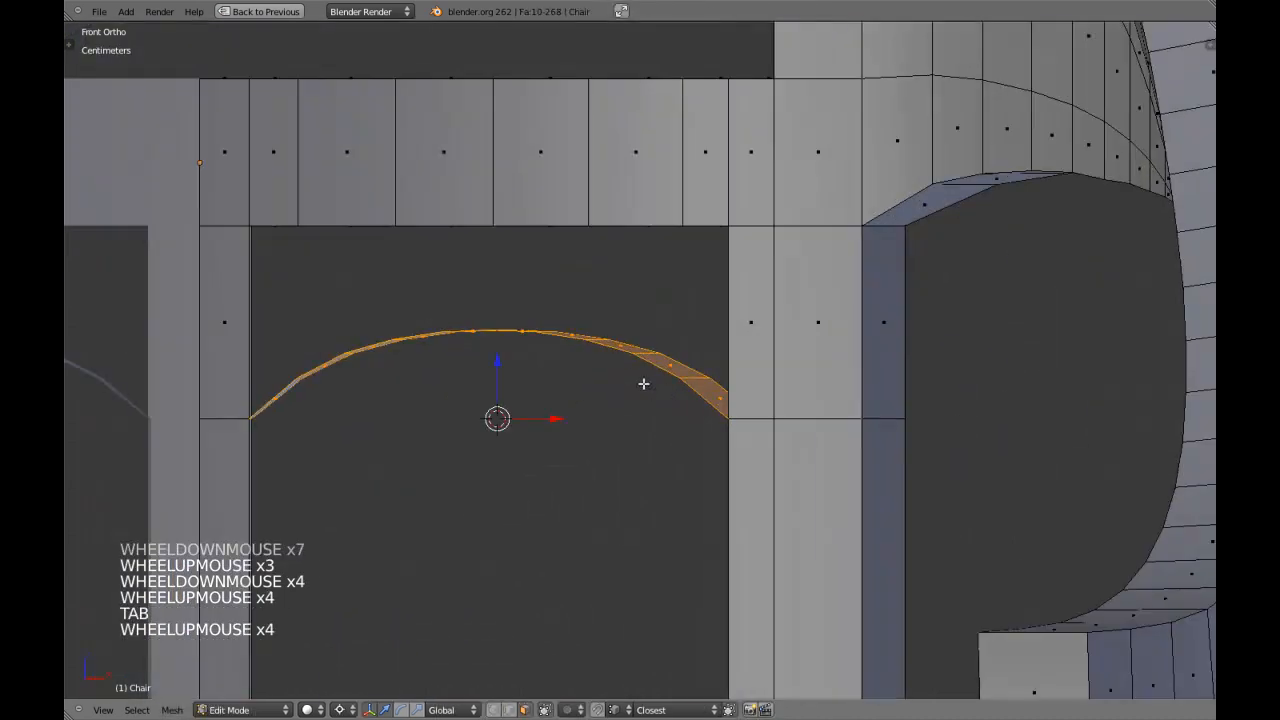
pyautogui.press('s')
pyautogui.press('z')
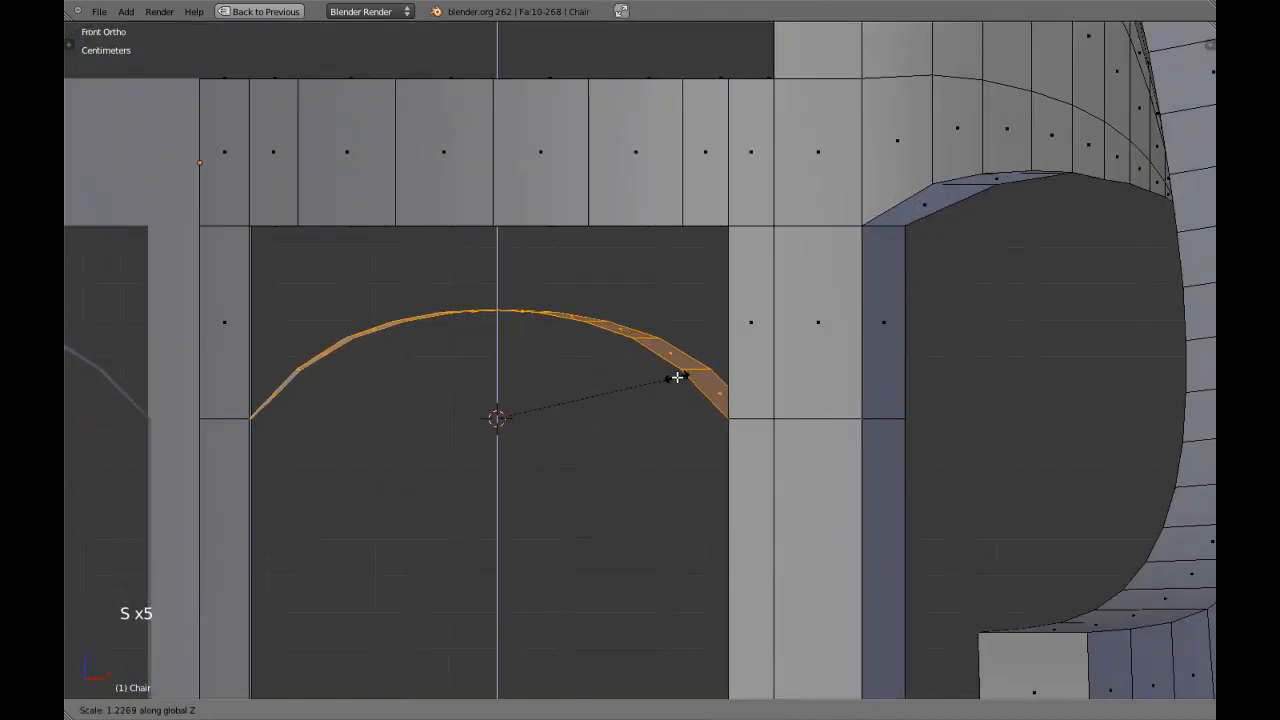
pyautogui.click(678, 376)
# Examine the mirrored arches from several angles and from the front in Object Mode with the chair deselected.
pyautogui.scroll(-2, 708, 448)
pyautogui.moveTo(670, 407); pyautogui.dragTo(510, 424, button='middle')
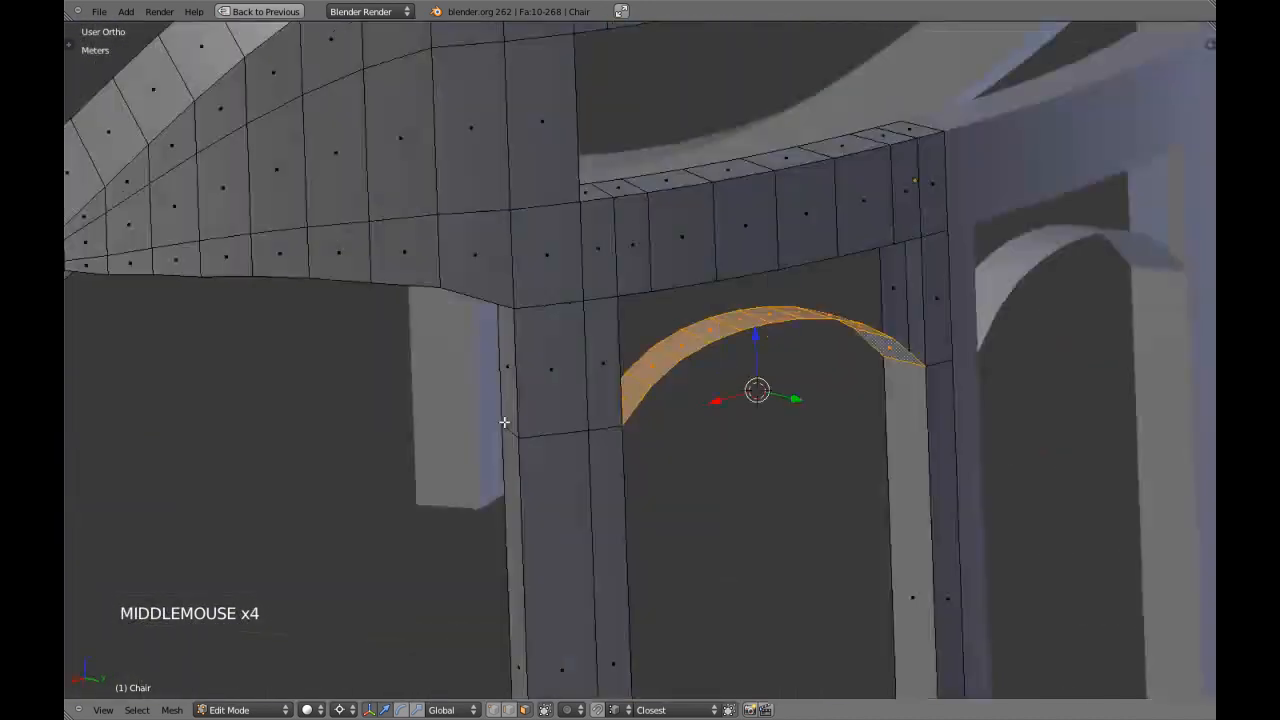
pyautogui.scroll(-2, 822, 428)
pyautogui.moveTo(822, 428); pyautogui.dragTo(702, 436, button='middle')
pyautogui.moveTo(597, 408); pyautogui.dragTo(720, 437, button='middle')
pyautogui.scroll(-3, 734, 417)
pyautogui.press('Tab')
pyautogui.press('KP_1')
pyautogui.scroll(4, 720, 432)
pyautogui.press('a')
pyautogui.press('z')
pyautogui.press('z')
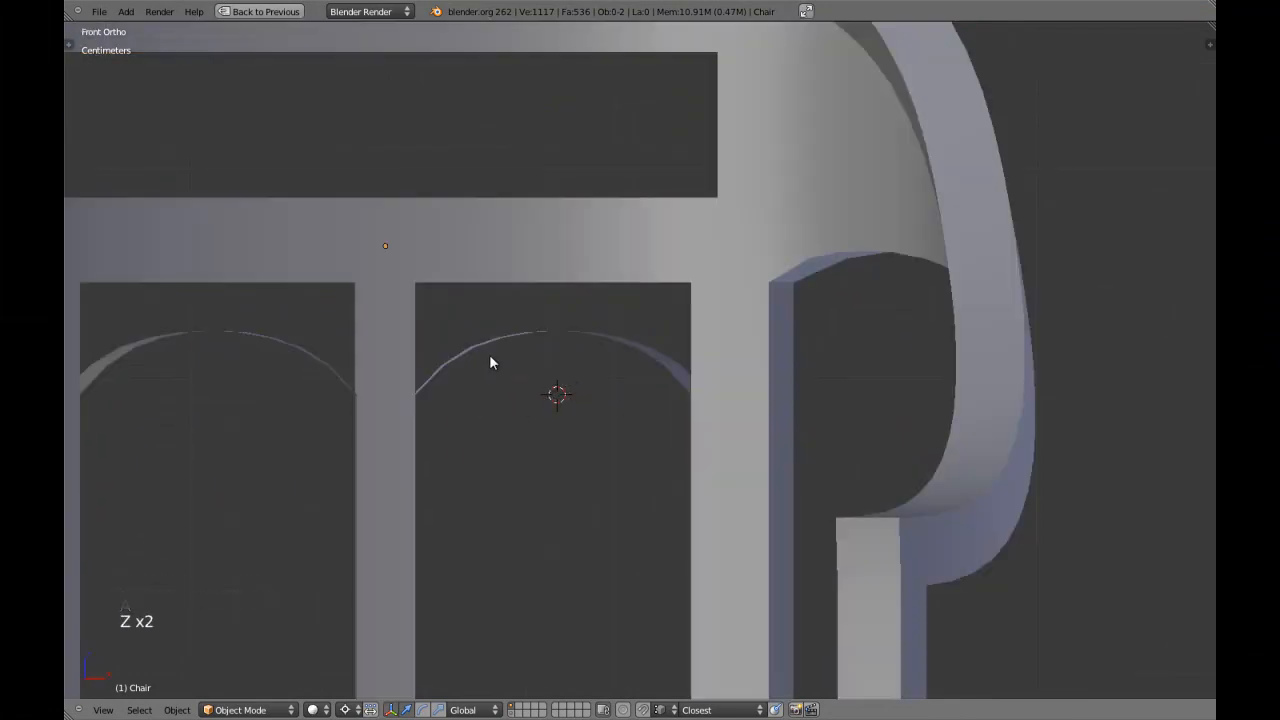
# Reselect the chair, return to Edit Mode and scale the arched strip very slightly along Z.
pyautogui.rightClick(489, 355)
pyautogui.press('Tab')
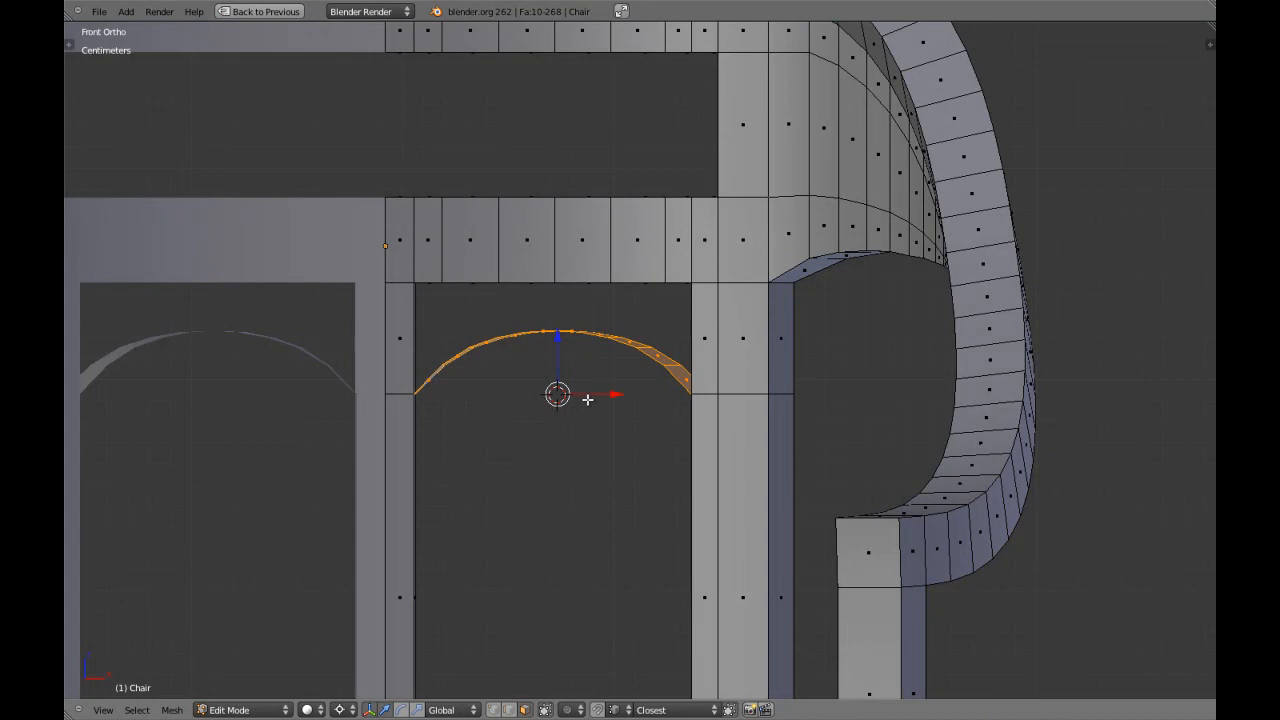
pyautogui.press('s')
pyautogui.press('z')
pyautogui.keyDown('shift'); pyautogui.click(591, 398); pyautogui.keyUp('shift')
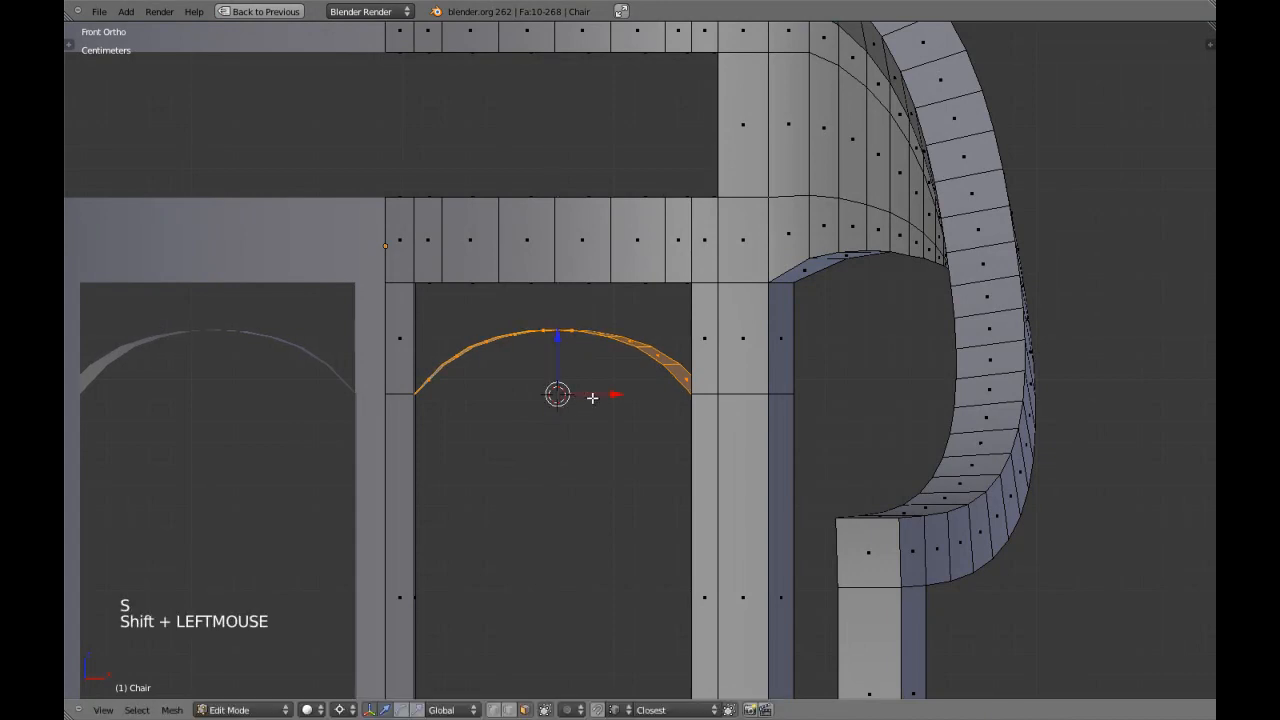
# Scale the arched strip by about 1.6 along Z so its crown sits just below the lower rail.
pyautogui.press('Tab')
pyautogui.scroll(-4, 653, 410)
pyautogui.scroll(3, 654, 411)
pyautogui.press('Tab')
pyautogui.press('s')
pyautogui.press('z')
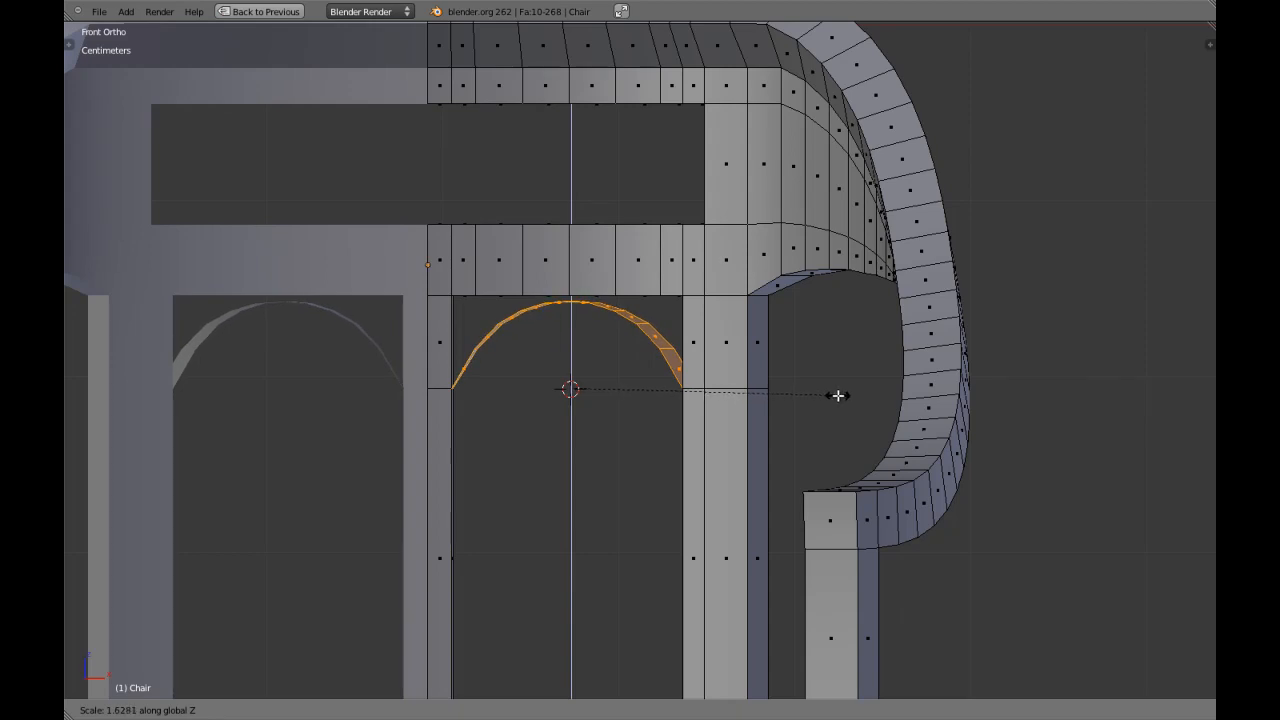
pyautogui.keyDown('shift'); pyautogui.click(809, 389); pyautogui.keyUp('shift')
pyautogui.scroll(3, 700, 367)
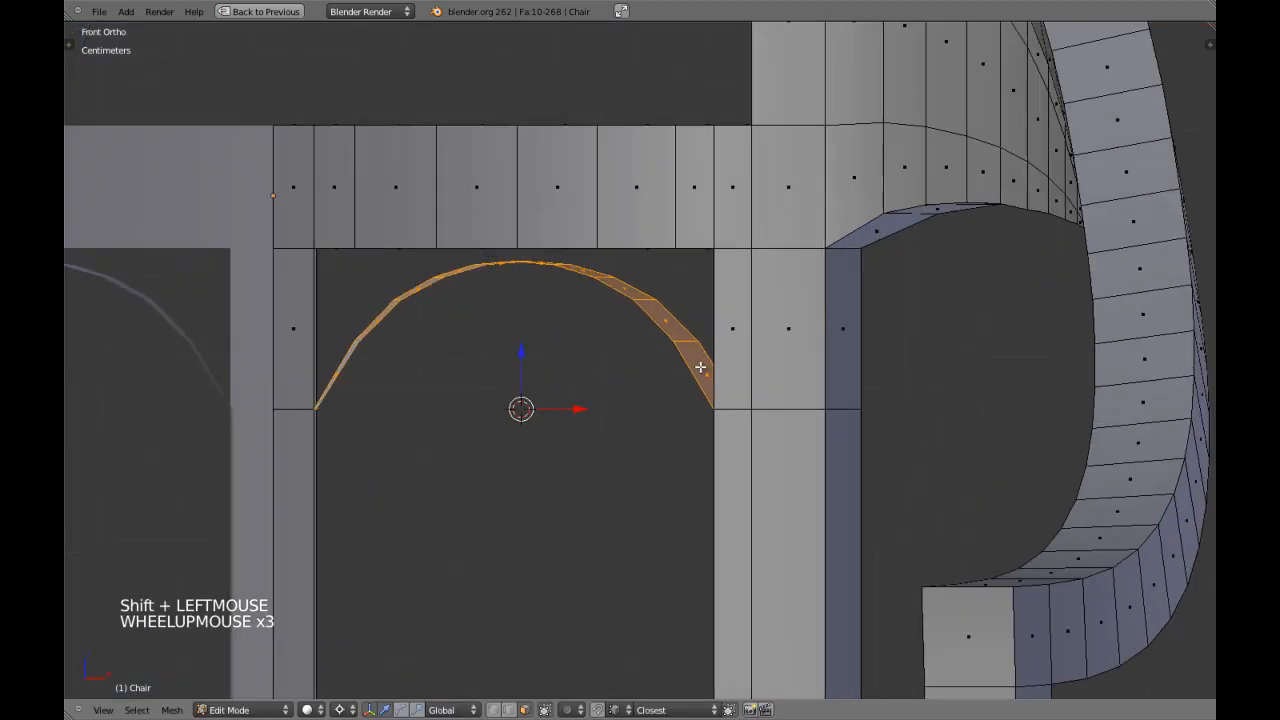
pyautogui.scroll(-3, 607, 288)
pyautogui.moveTo(607, 290); pyautogui.dragTo(586, 322, button='middle')
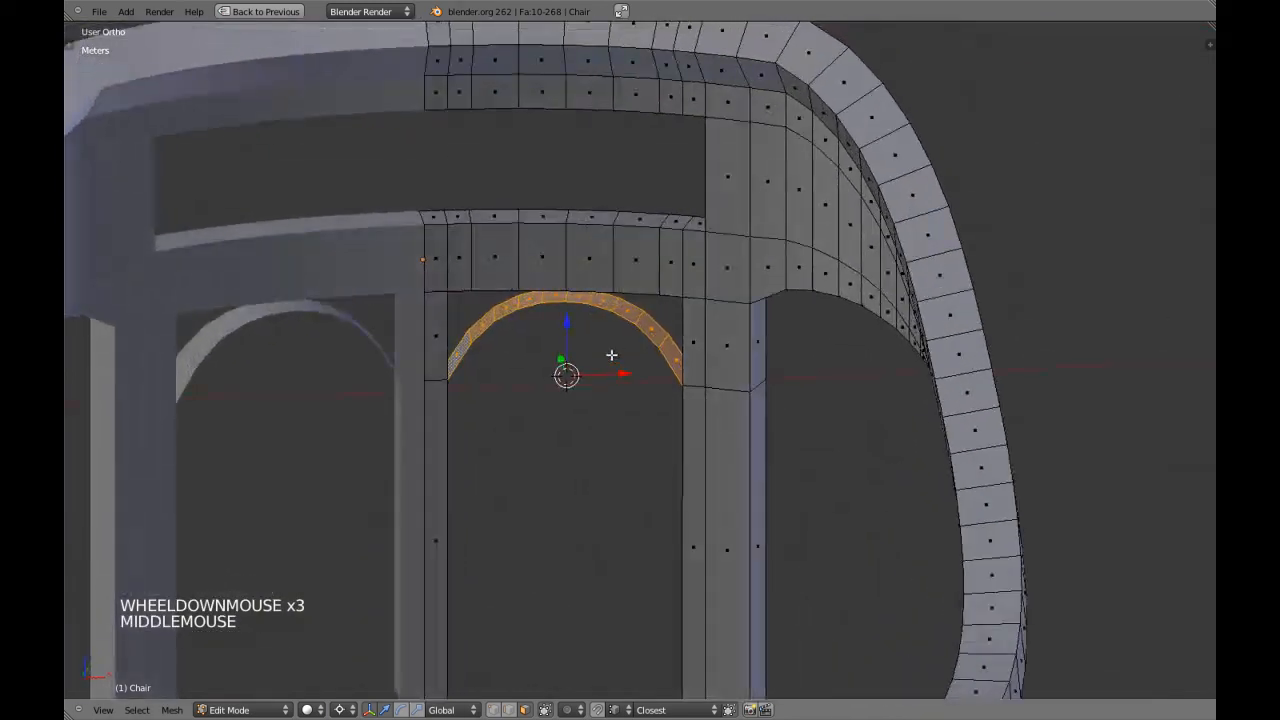
pyautogui.scroll(2, 586, 322)
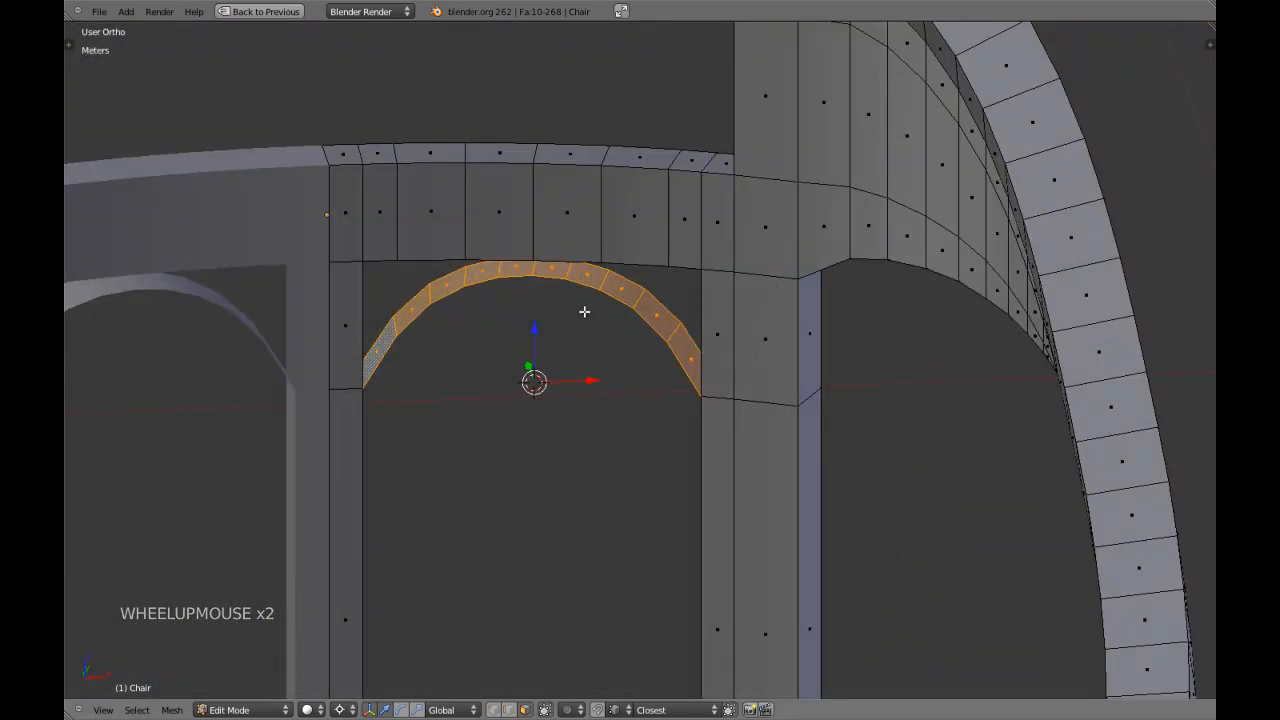
# Clip the front view to the region holding the slat, arched strip, leg and lower rail on the editable half.
pyautogui.scroll(-3, 584, 311)
pyautogui.press('KP_1')
pyautogui.press('a')
pyautogui.press('a')
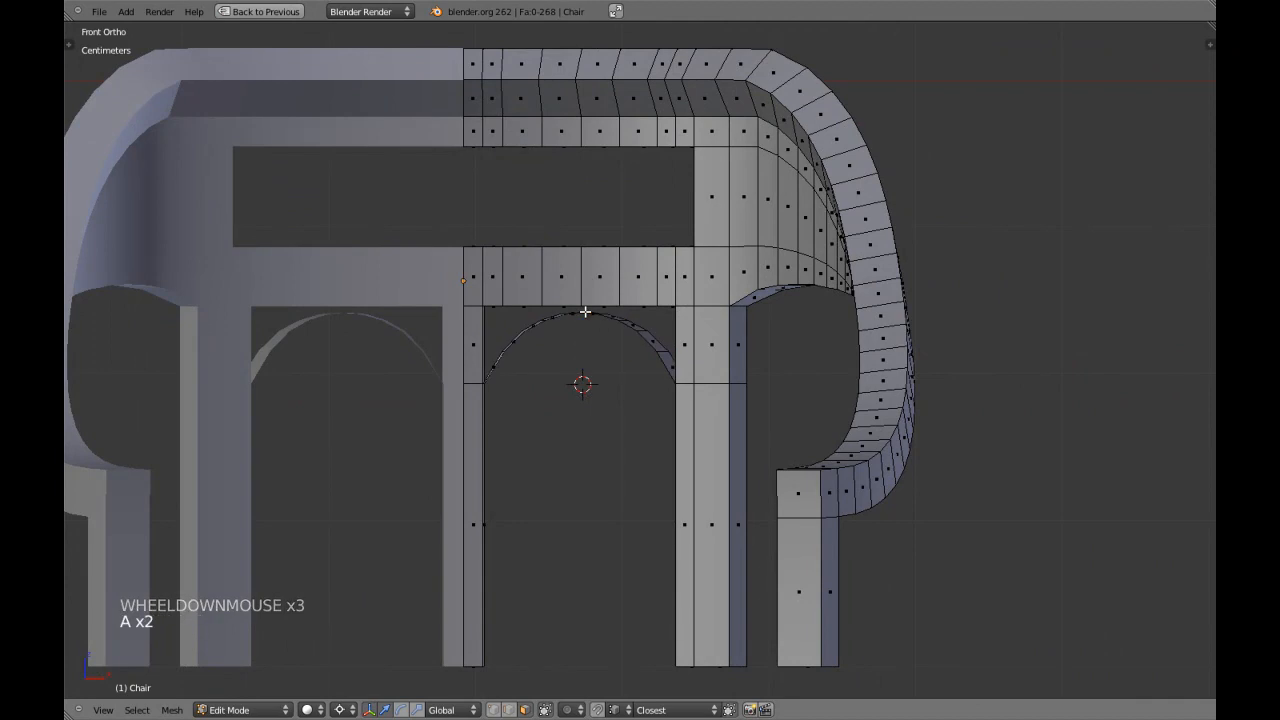
pyautogui.press('z')
pyautogui.hotkey('alt', 'b')
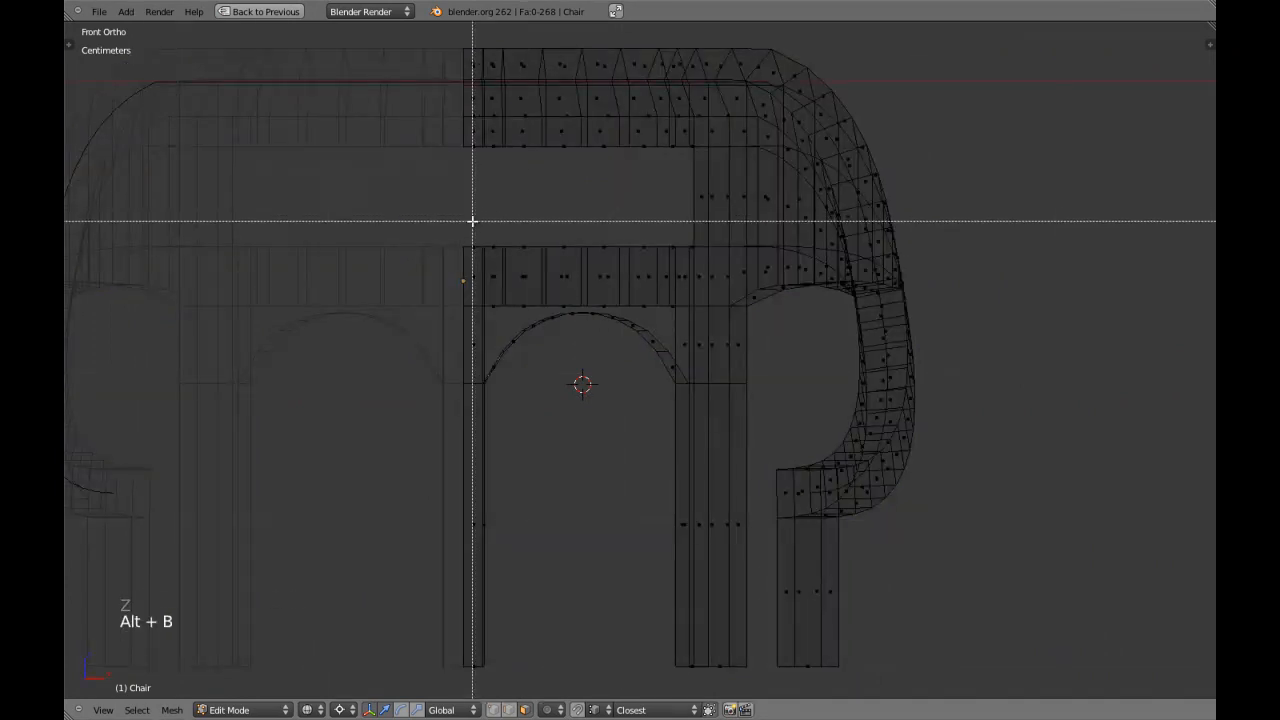
pyautogui.moveTo(459, 215); pyautogui.dragTo(727, 668)
pyautogui.press('z')
pyautogui.moveTo(595, 435); pyautogui.dragTo(670, 347, button='middle')
pyautogui.press('a')
pyautogui.press('a')
# Examine from above and at an angle how the arched strip deviates from the lower rail's curve.
pyautogui.press('KP_7')
pyautogui.scroll(6, 575, 305)
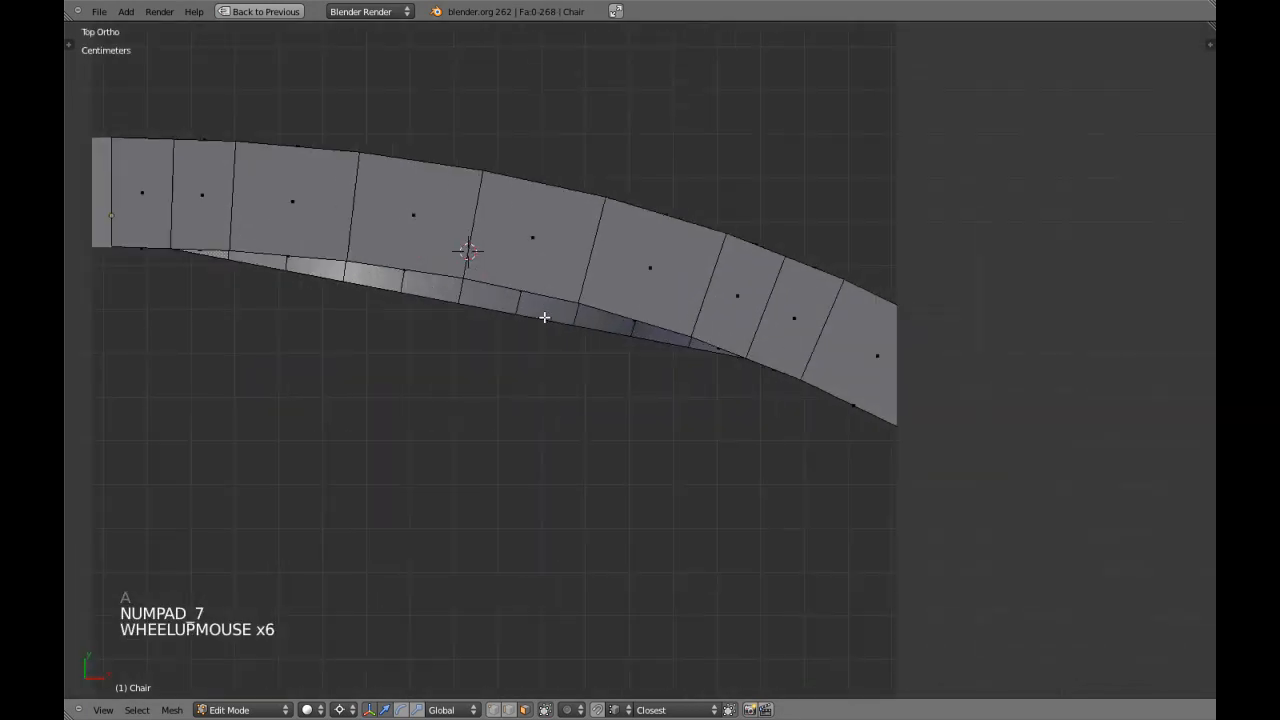
pyautogui.keyDown('shift'); pyautogui.moveTo(563, 314); pyautogui.dragTo(549, 374, button='middle'); pyautogui.keyUp('shift')
pyautogui.scroll(3, 504, 330)
pyautogui.press('z')
pyautogui.press('z')
pyautogui.keyDown('shift'); pyautogui.moveTo(517, 317); pyautogui.dragTo(571, 340, button='middle'); pyautogui.keyUp('shift')
pyautogui.scroll(-3, 546, 420)
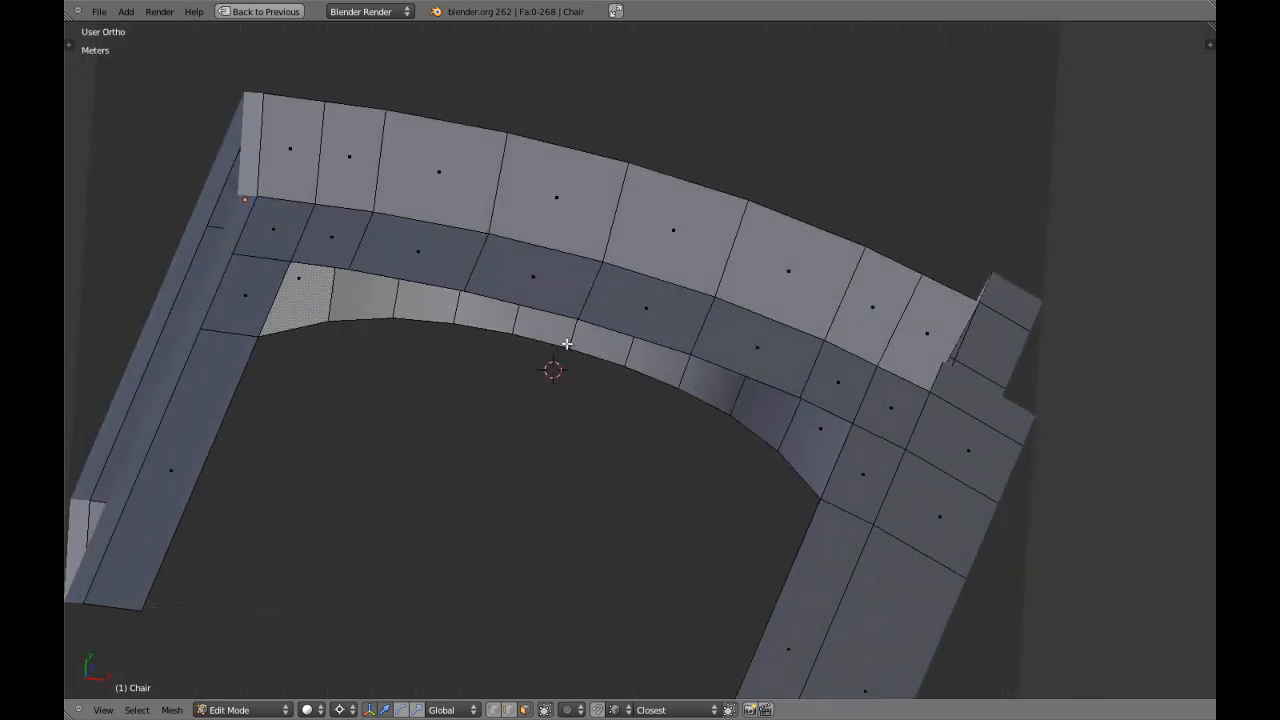
pyautogui.hotkey('ctrl', 'Tab')
pyautogui.click(560, 329)
pyautogui.rightClick(326, 307)
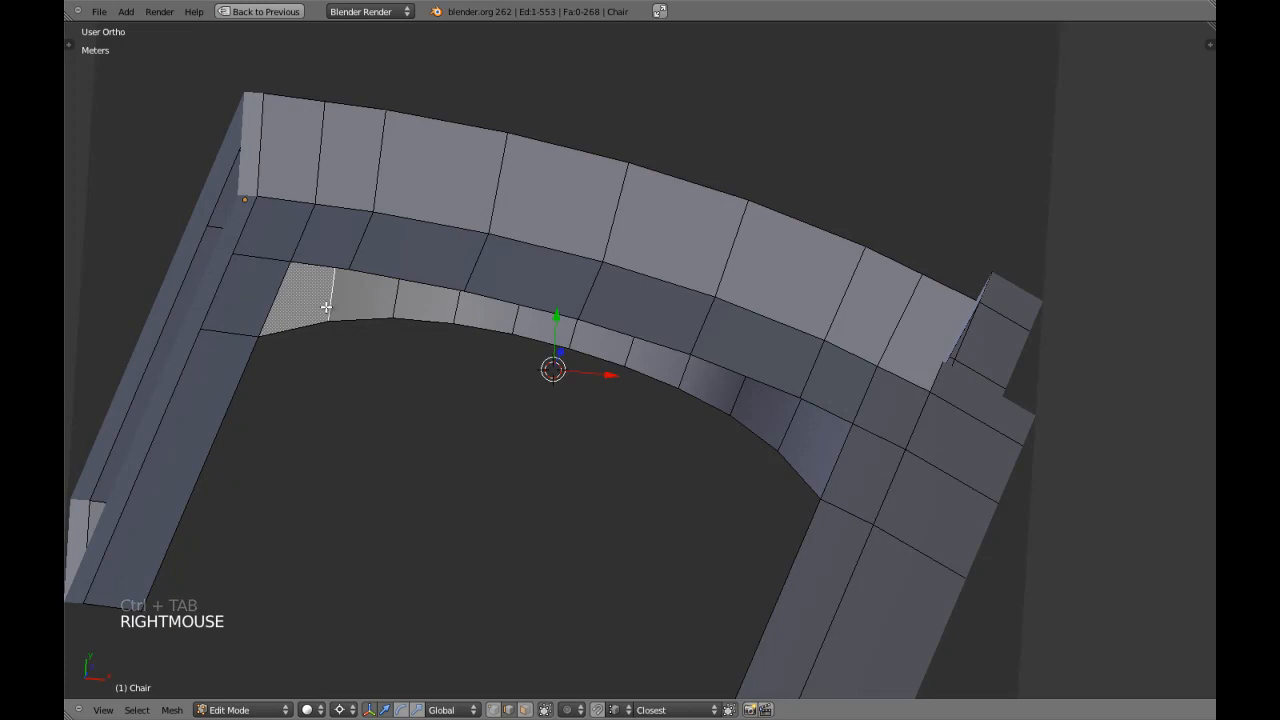
pyautogui.press('KP_7')
pyautogui.press('z')
pyautogui.press('z')
pyautogui.moveTo(407, 318)
pyautogui.mouseDown(button='middle')
pyautogui.moveTo(565, 362)
pyautogui.moveTo(571, 338)
pyautogui.mouseUp(button='middle')
# Select all faces of the arched strip and shrink the selection to leave out the face at each end.
pyautogui.press('a')
pyautogui.hotkey('ctrl', 'Tab')
pyautogui.click(570, 377)
pyautogui.keyDown('shift'); pyautogui.rightClick(571, 338); pyautogui.keyUp('shift')
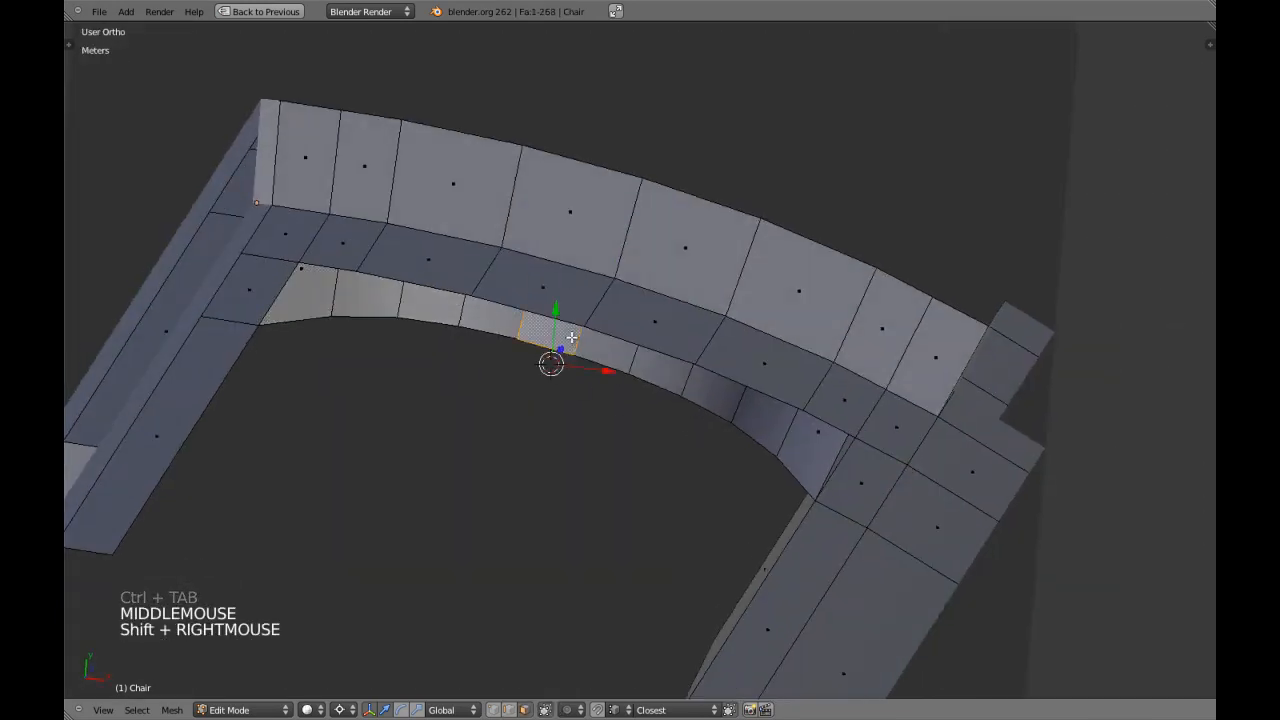
pyautogui.keyDown('shift'); pyautogui.rightClick(612, 354); pyautogui.keyUp('shift')
pyautogui.press('ctrl+KP_Add')
pyautogui.press('ctrl+KP_Add')
pyautogui.press('ctrl+KP_Add')
pyautogui.press('ctrl+KP_Add')
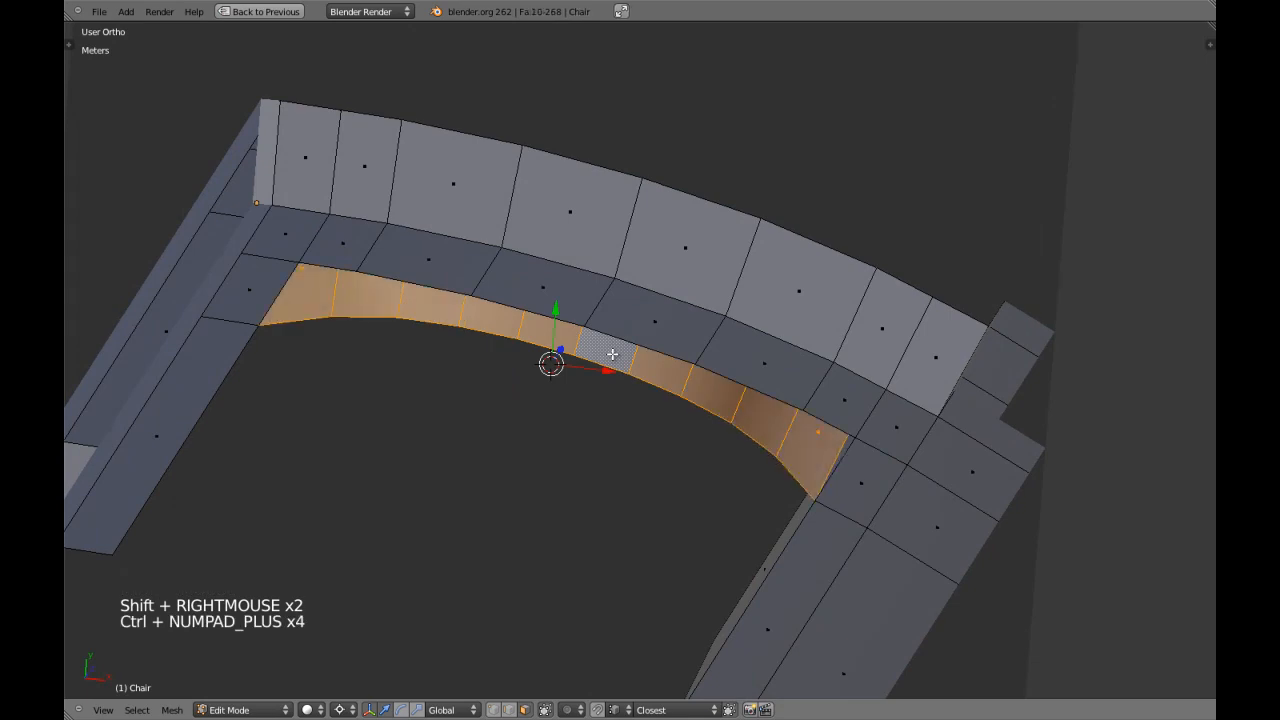
pyautogui.hotkey('ctrl', 'Tab')
pyautogui.click(608, 325)
pyautogui.press('ctrl+KP_Subtract')
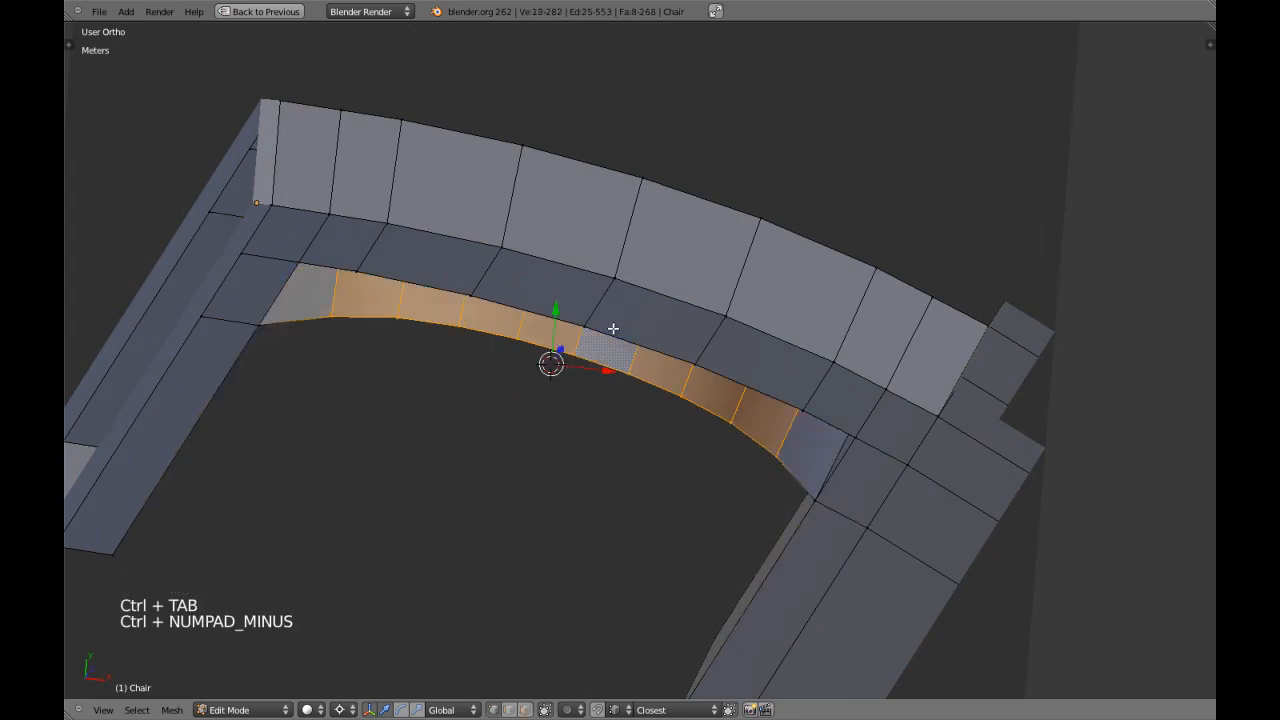
# Set the transform orientation to Normal and, seen from above, move the selected strip faces until their outer edges meet the rail's curve.
pyautogui.press('KP_7')
pyautogui.press('z')
pyautogui.keyDown('shift'); pyautogui.moveTo(592, 339); pyautogui.dragTo(591, 378, button='middle'); pyautogui.keyUp('shift')
pyautogui.scroll(2, 591, 378)
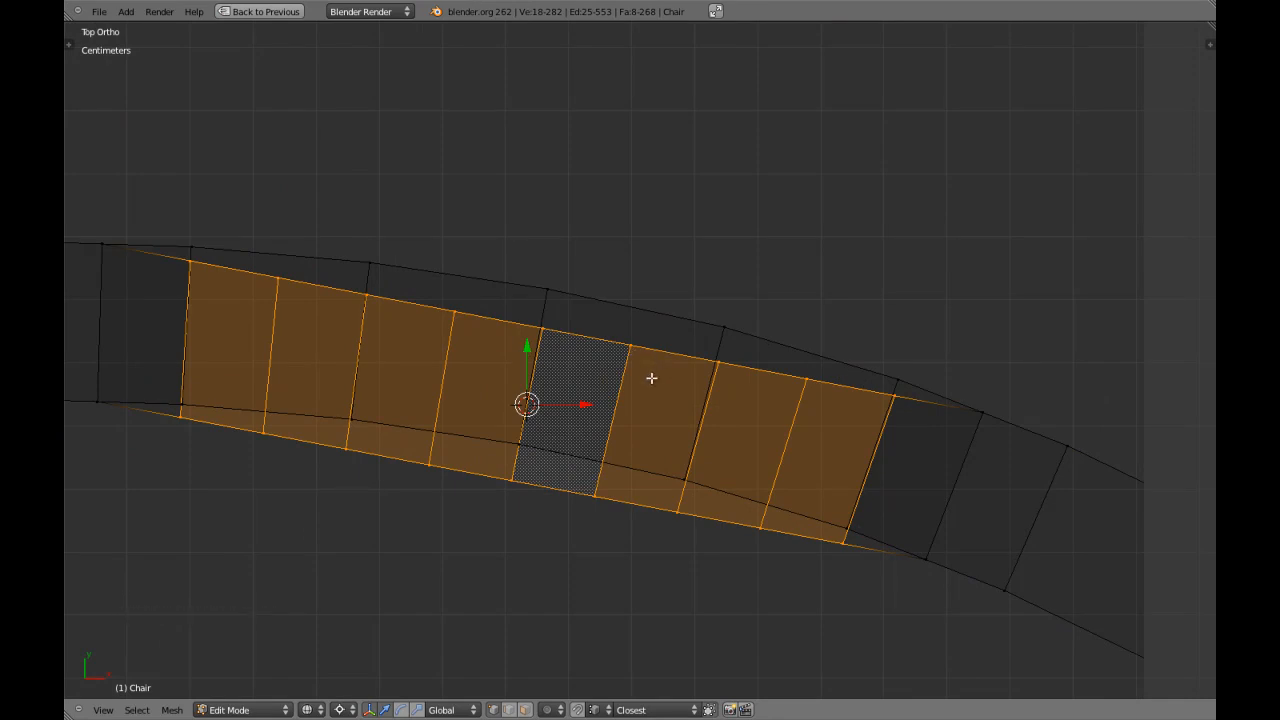
pyautogui.click(452, 710)
pyautogui.click(462, 655)
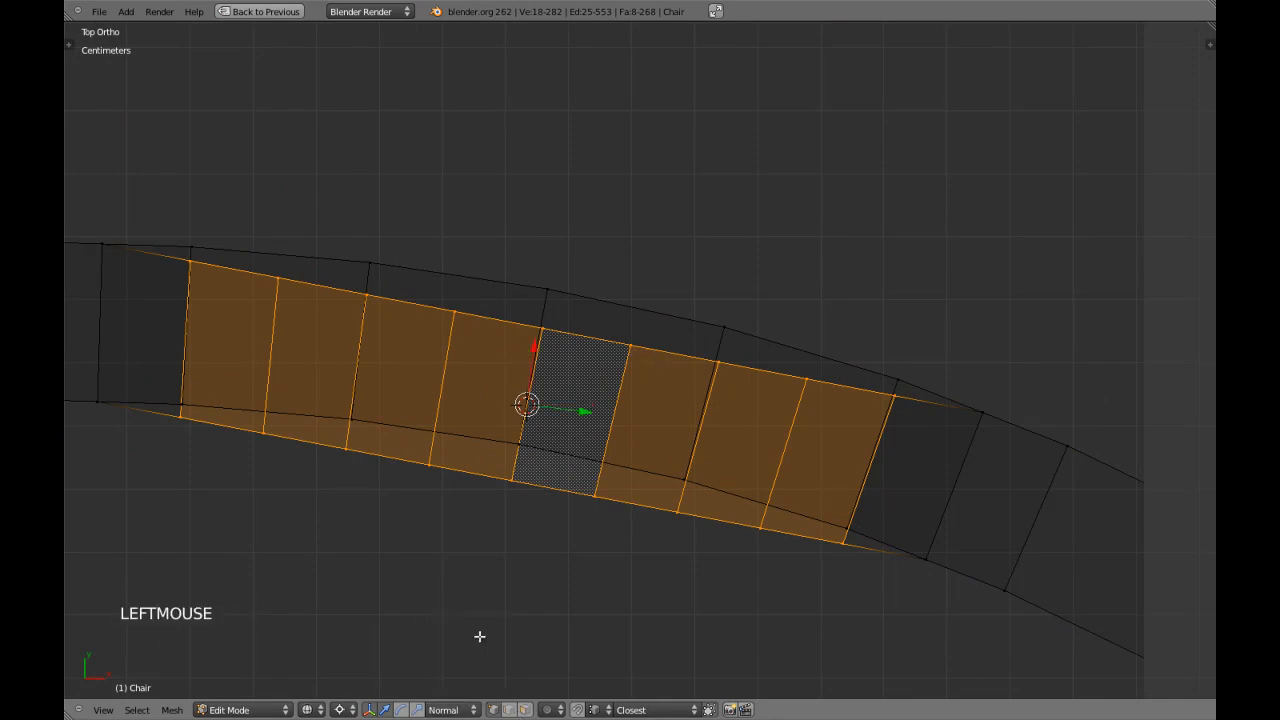
pyautogui.keyDown('shift'); pyautogui.moveTo(559, 372); pyautogui.dragTo(557, 382, button='middle'); pyautogui.keyUp('shift')
pyautogui.moveTo(534, 354); pyautogui.dragTo(566, 336)
# Deselect the outermost vertices at the slat end, then at the leg end, moving the remaining strip toward the rail's curve each time.
pyautogui.press('c')
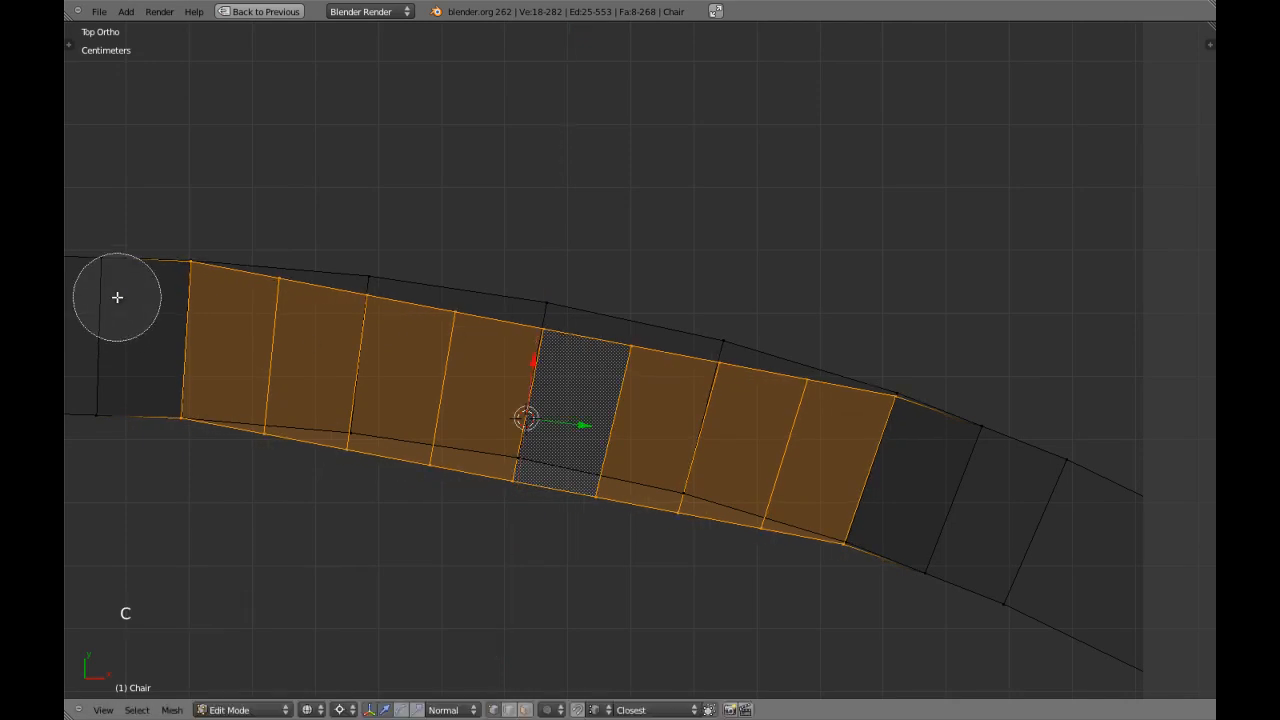
pyautogui.moveTo(114, 294); pyautogui.dragTo(174, 286, button='middle')
pyautogui.rightClick(175, 418)
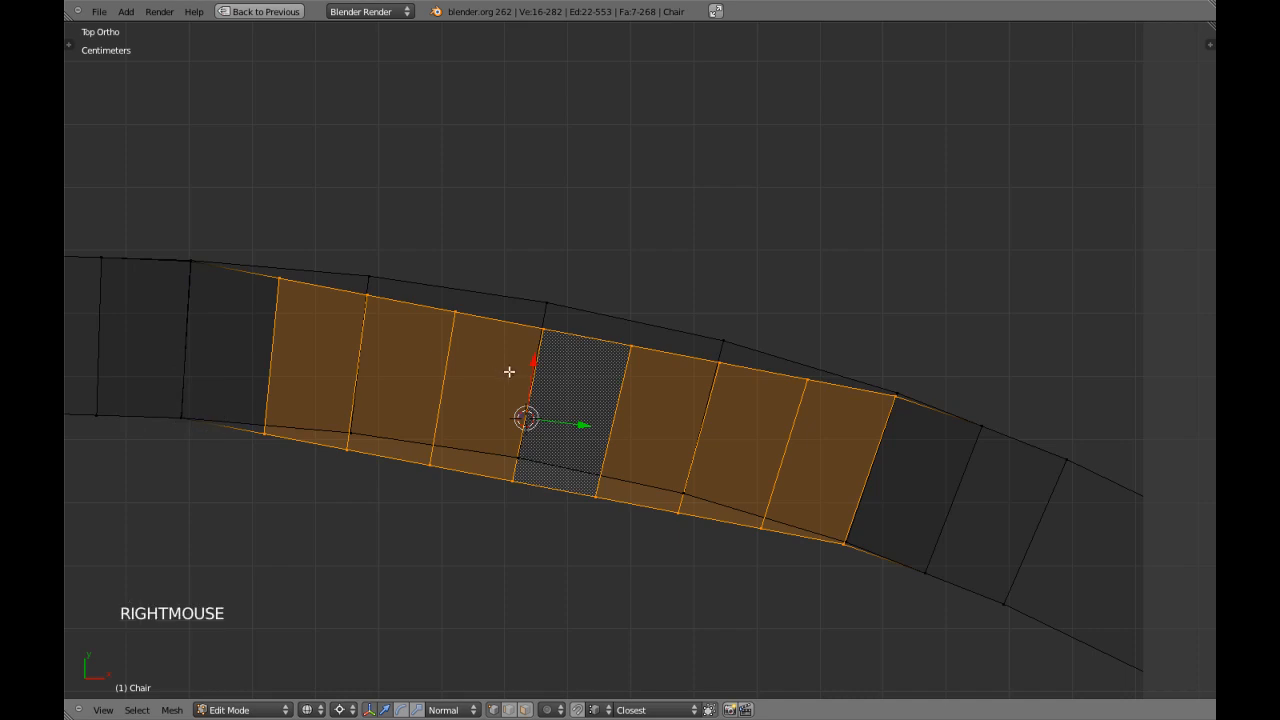
pyautogui.moveTo(535, 358)
pyautogui.mouseDown()
pyautogui.moveTo(554, 340)
pyautogui.moveTo(548, 350)
pyautogui.mouseUp()
pyautogui.press('c')
pyautogui.moveTo(871, 541); pyautogui.dragTo(922, 403, button='middle')
pyautogui.rightClick(921, 404)
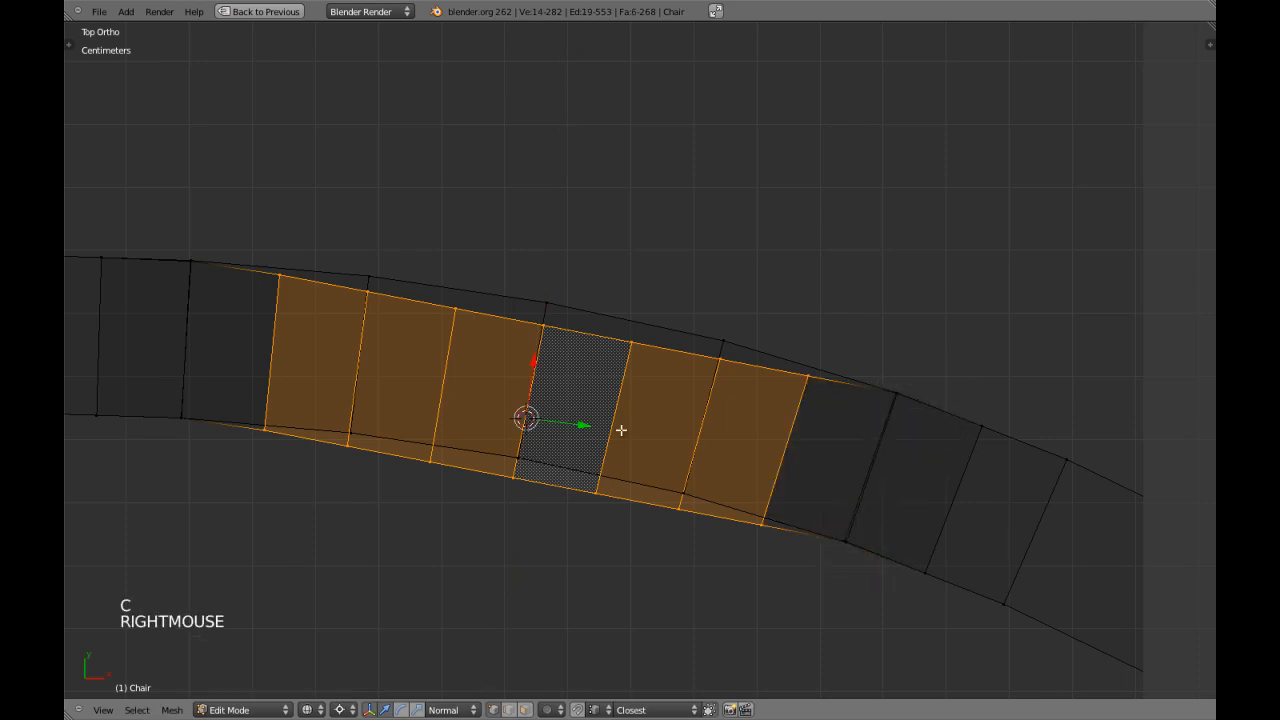
pyautogui.moveTo(539, 357); pyautogui.dragTo(556, 322)
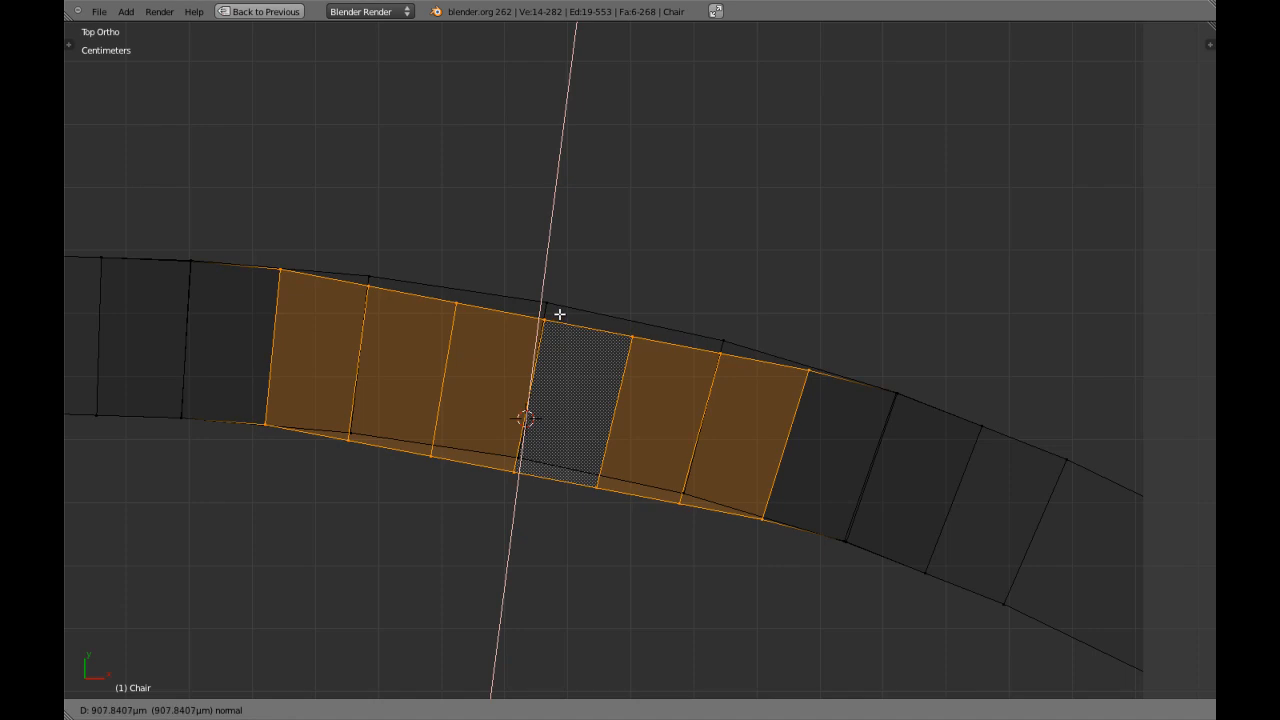
pyautogui.moveTo(561, 312); pyautogui.dragTo(561, 312)
# Deselect the next vertex pair at each end of the strip, shifting the remaining faces along the normal onto the rail's curve each time.
pyautogui.press('c')
pyautogui.moveTo(243, 343); pyautogui.dragTo(270, 307, button='middle')
pyautogui.rightClick(258, 387)
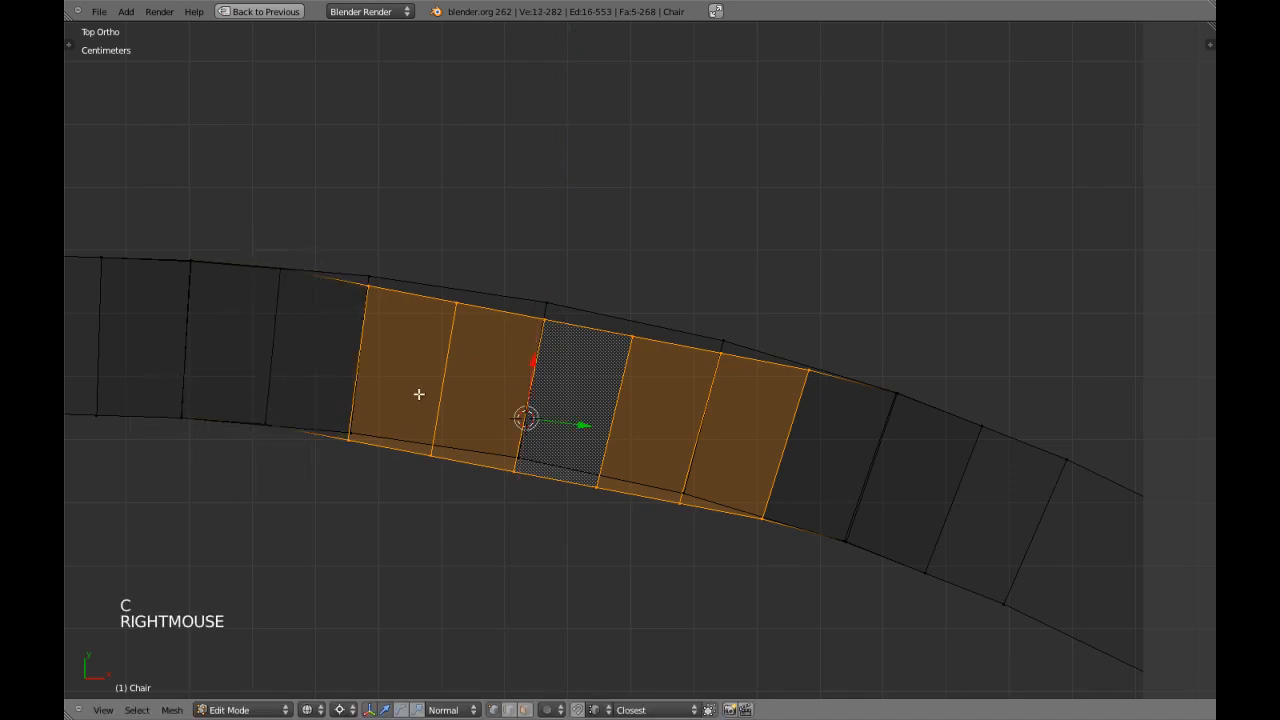
pyautogui.moveTo(529, 362); pyautogui.dragTo(543, 351)
pyautogui.press('c')
pyautogui.moveTo(903, 357); pyautogui.dragTo(761, 559, button='middle')
pyautogui.rightClick(556, 446)
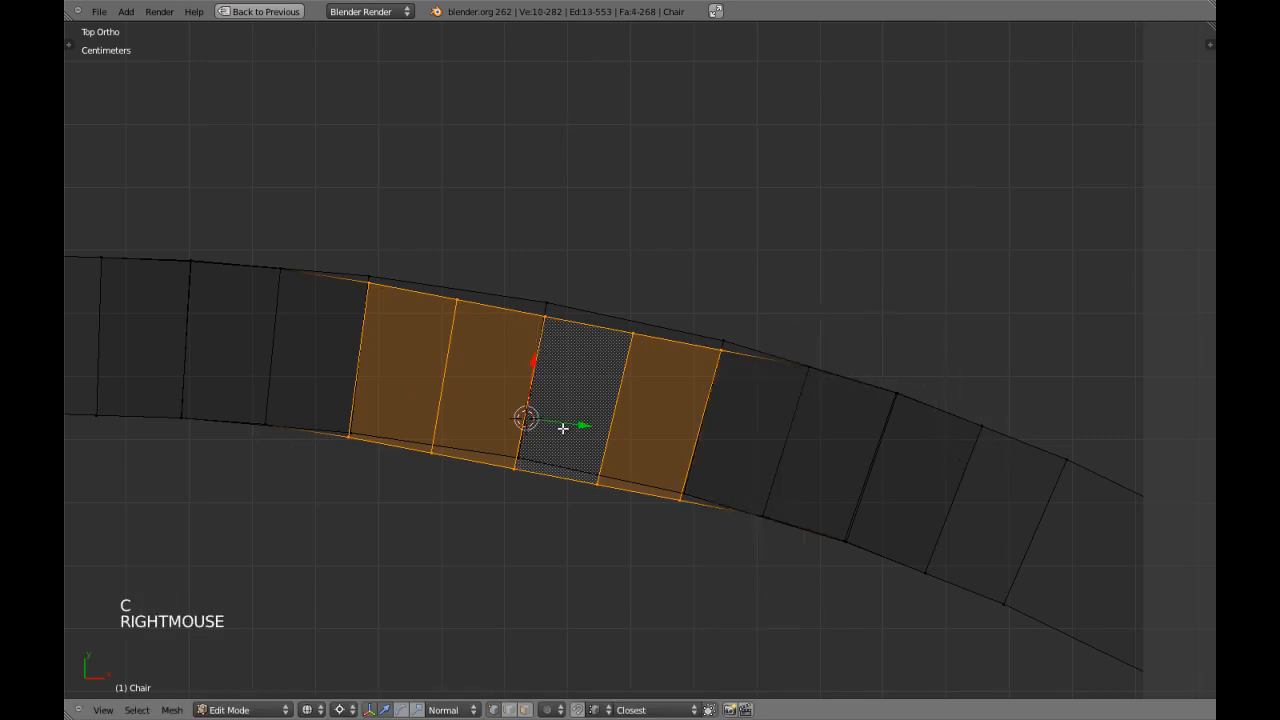
pyautogui.moveTo(533, 364); pyautogui.dragTo(566, 320)
# Reduce the strip selection to its two middle faces, aligning the remaining vertices with the rail's curve after each pair is deselected.
pyautogui.press('c')
pyautogui.moveTo(360, 294); pyautogui.dragTo(309, 409, button='middle')
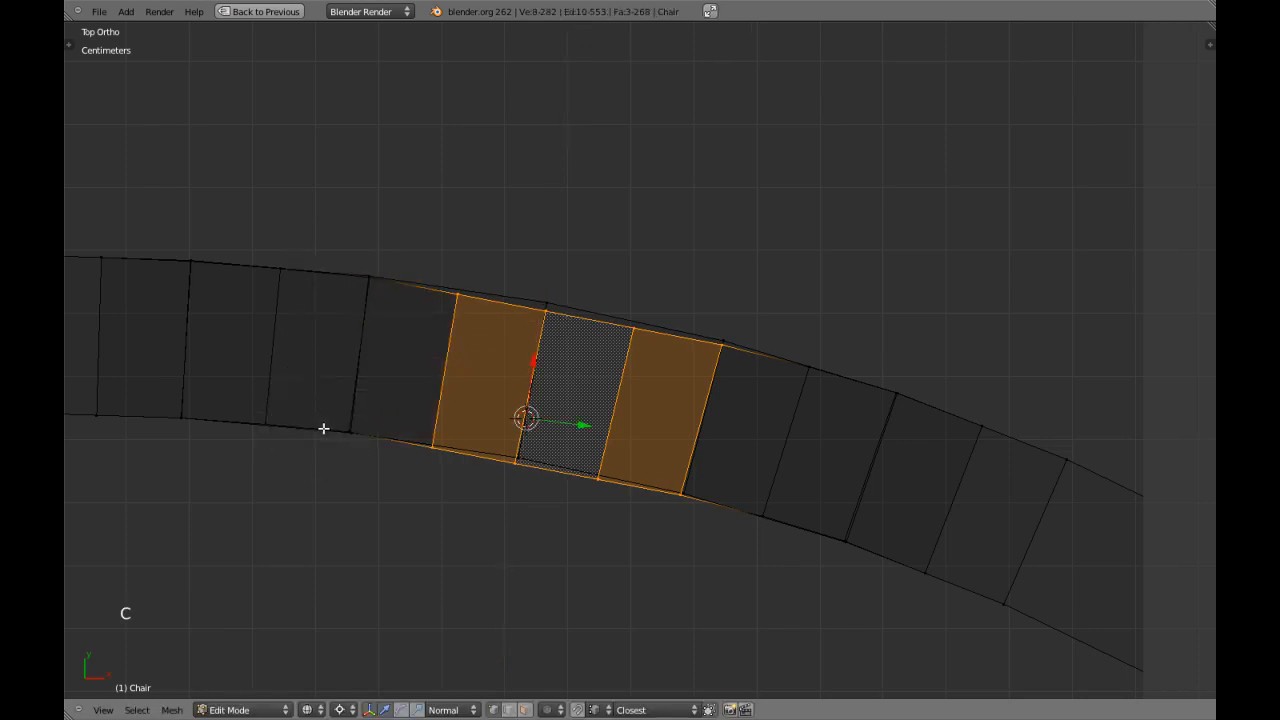
pyautogui.rightClick(323, 428)
pyautogui.moveTo(531, 368); pyautogui.dragTo(563, 347)
pyautogui.press('c')
pyautogui.moveTo(698, 486); pyautogui.dragTo(735, 337, button='middle')
pyautogui.rightClick(735, 337)
pyautogui.moveTo(533, 365); pyautogui.dragTo(552, 353)
# Align the crown's last vertex pairs with the rail's curve one after another and clear the selection.
pyautogui.press('c')
pyautogui.moveTo(497, 331); pyautogui.dragTo(449, 286, button='middle')
pyautogui.moveTo(380, 520); pyautogui.dragTo(575, 522, button='middle')
pyautogui.rightClick(564, 476)
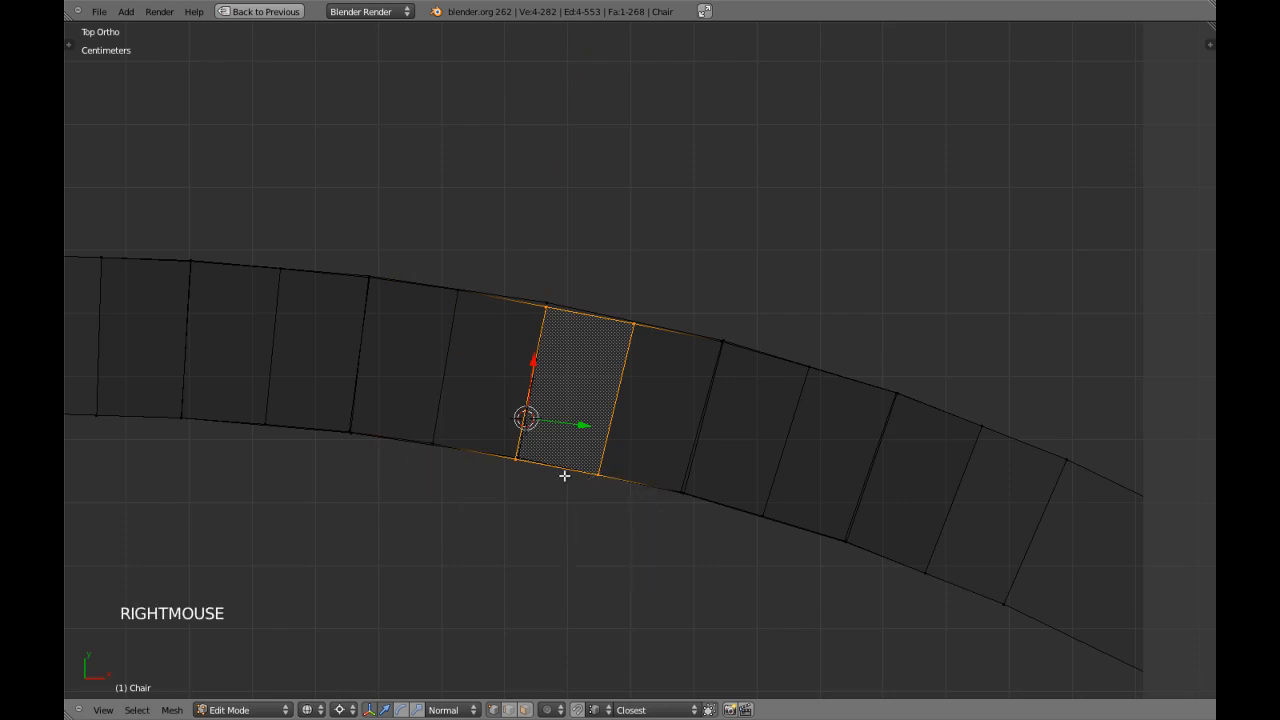
pyautogui.keyDown('shift'); pyautogui.click(535, 363); pyautogui.keyUp('shift')
pyautogui.moveTo(533, 362); pyautogui.dragTo(540, 357)
pyautogui.press('c')
pyautogui.moveTo(694, 334); pyautogui.dragTo(610, 529, button='middle')
pyautogui.rightClick(610, 529)
pyautogui.moveTo(538, 367); pyautogui.dragTo(550, 352)
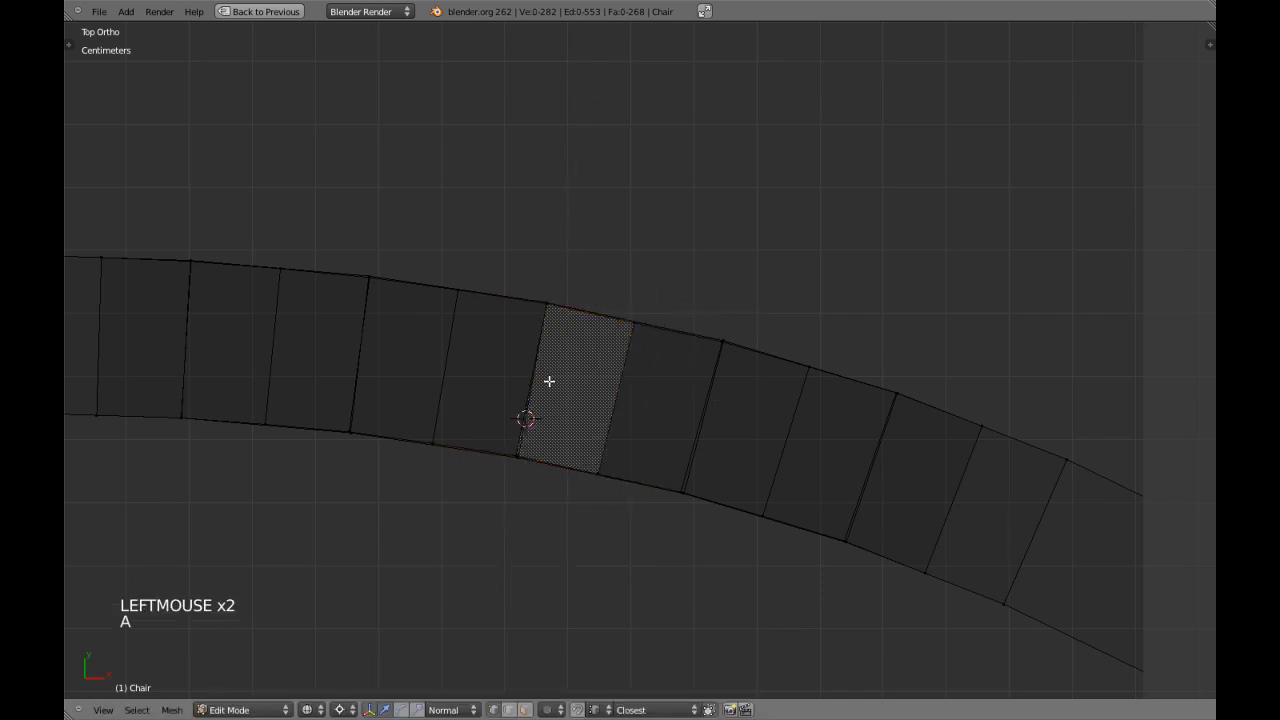
pyautogui.press('a')
# Remove the view clipping and check the curved arches at an angle and from the front in Object Mode.
pyautogui.scroll(-4, 571, 406)
pyautogui.press('z')
pyautogui.scroll(-4, 571, 406)
pyautogui.moveTo(571, 406); pyautogui.dragTo(635, 310, button='middle')
pyautogui.moveTo(635, 310)
pyautogui.mouseDown(button='middle')
pyautogui.moveTo(638, 290)
pyautogui.moveTo(600, 385)
pyautogui.moveTo(583, 383)
pyautogui.moveTo(558, 332)
pyautogui.mouseUp(button='middle')
pyautogui.scroll(3, 638, 290)
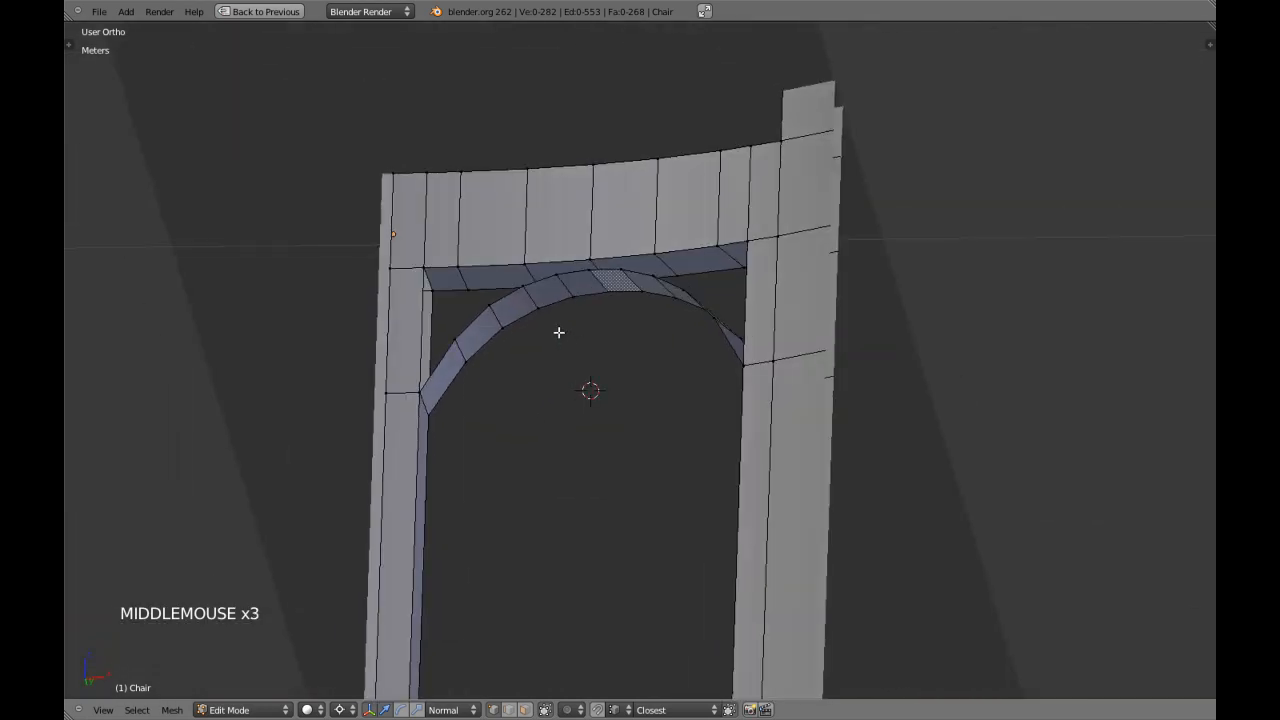
pyautogui.hotkey('alt', 'b')
pyautogui.scroll(-3, 558, 332)
pyautogui.press('Tab')
pyautogui.scroll(-2, 591, 334)
pyautogui.press('KP_1')
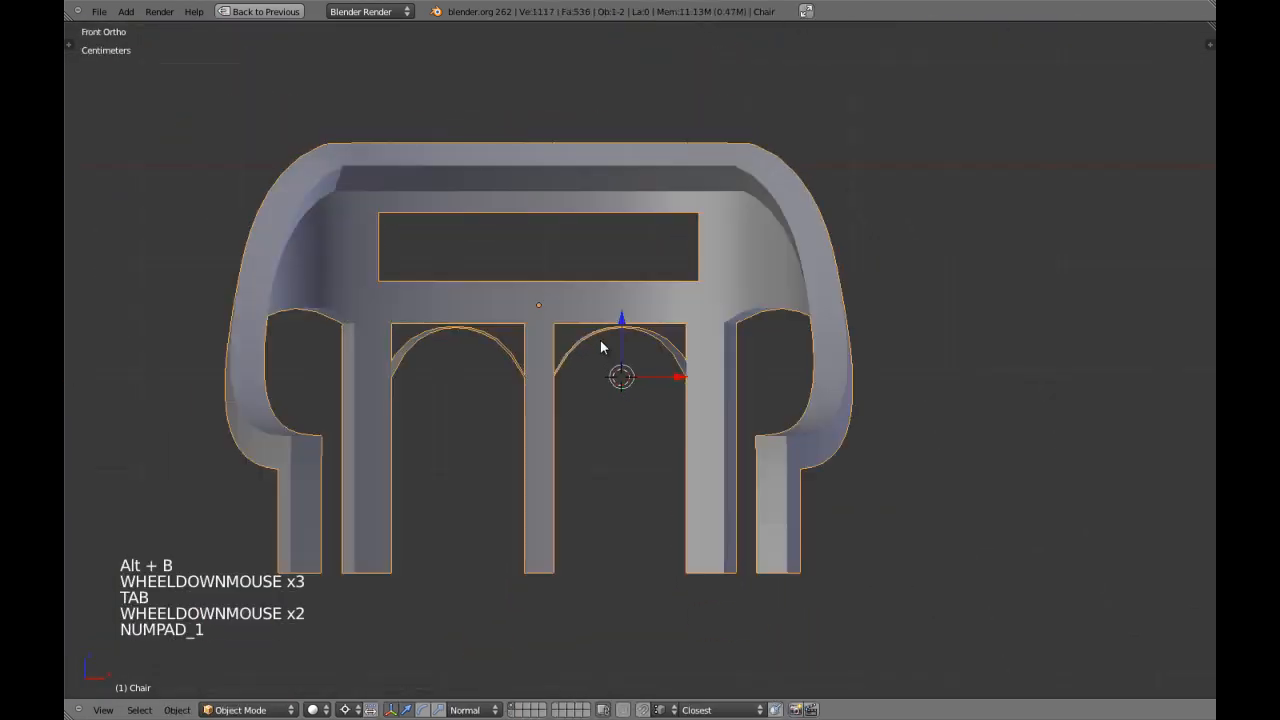
pyautogui.scroll(3, 725, 408)
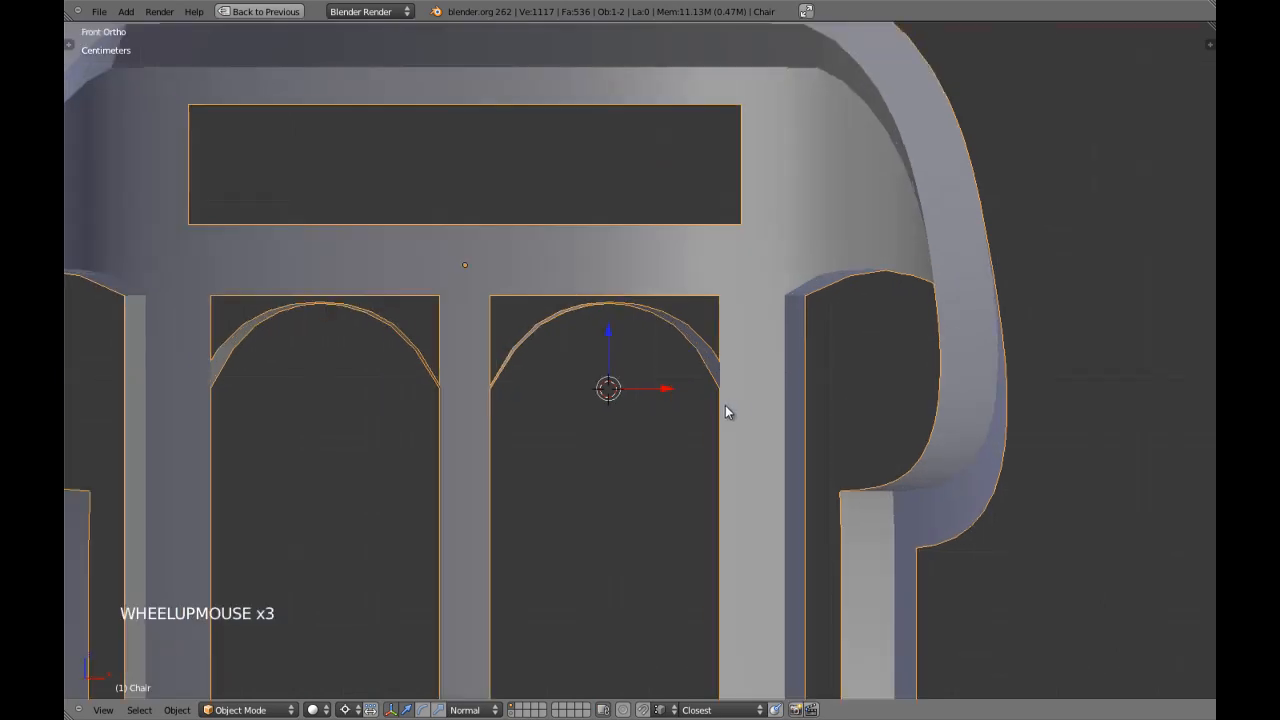
# Return to Edit Mode and inspect individual vertices of the arch and lower rail up close, leaving everything deselected.
pyautogui.press('Tab')
pyautogui.scroll(2, 618, 334)
pyautogui.scroll(-1, 618, 334)
pyautogui.press('a')
pyautogui.scroll(-5, 614, 334)
pyautogui.press('a')
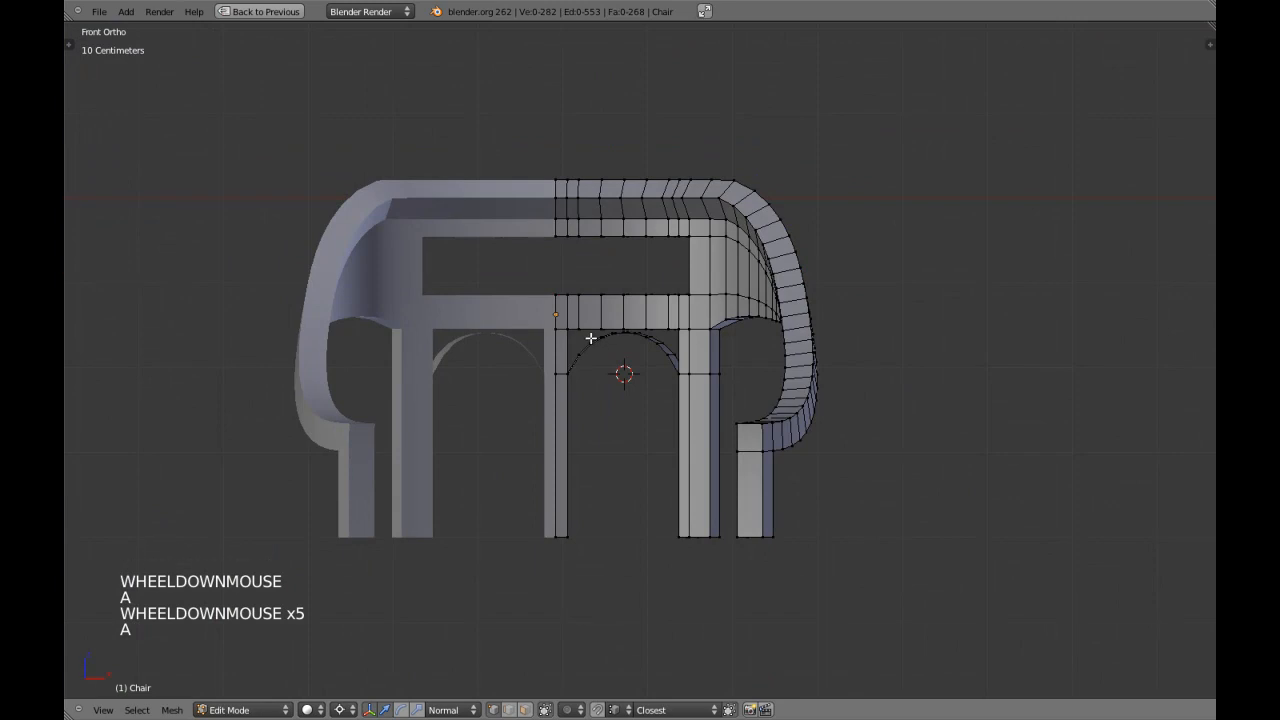
pyautogui.scroll(1, 609, 342)
pyautogui.moveTo(615, 305); pyautogui.dragTo(769, 373, button='middle')
pyautogui.scroll(3, 623, 329)
pyautogui.scroll(4, 617, 363)
pyautogui.keyDown('alt'); pyautogui.keyDown('shift'); pyautogui.rightClick(752, 388); pyautogui.keyUp('shift'); pyautogui.keyUp('alt')
pyautogui.keyDown('alt'); pyautogui.keyDown('shift'); pyautogui.rightClick(774, 402); pyautogui.keyUp('shift'); pyautogui.keyUp('alt')
pyautogui.press('a')
pyautogui.keyDown('alt'); pyautogui.keyDown('shift'); pyautogui.rightClick(672, 333); pyautogui.keyUp('shift'); pyautogui.keyUp('alt')
pyautogui.keyDown('alt'); pyautogui.keyDown('shift'); pyautogui.rightClick(621, 313); pyautogui.keyUp('shift'); pyautogui.keyUp('alt')
pyautogui.press('a')
pyautogui.keyDown('alt'); pyautogui.keyDown('shift'); pyautogui.rightClick(625, 318); pyautogui.keyUp('shift'); pyautogui.keyUp('alt')
pyautogui.press('a')
pyautogui.keyDown('alt'); pyautogui.keyDown('shift'); pyautogui.rightClick(491, 326); pyautogui.keyUp('shift'); pyautogui.keyUp('alt')
pyautogui.keyDown('alt'); pyautogui.keyDown('shift'); pyautogui.rightClick(477, 331); pyautogui.keyUp('shift'); pyautogui.keyUp('alt')
pyautogui.press('a')
pyautogui.keyDown('alt'); pyautogui.keyDown('shift'); pyautogui.rightClick(483, 332); pyautogui.keyUp('shift'); pyautogui.keyUp('alt')
pyautogui.press('a')
pyautogui.press('a')
pyautogui.press('a')
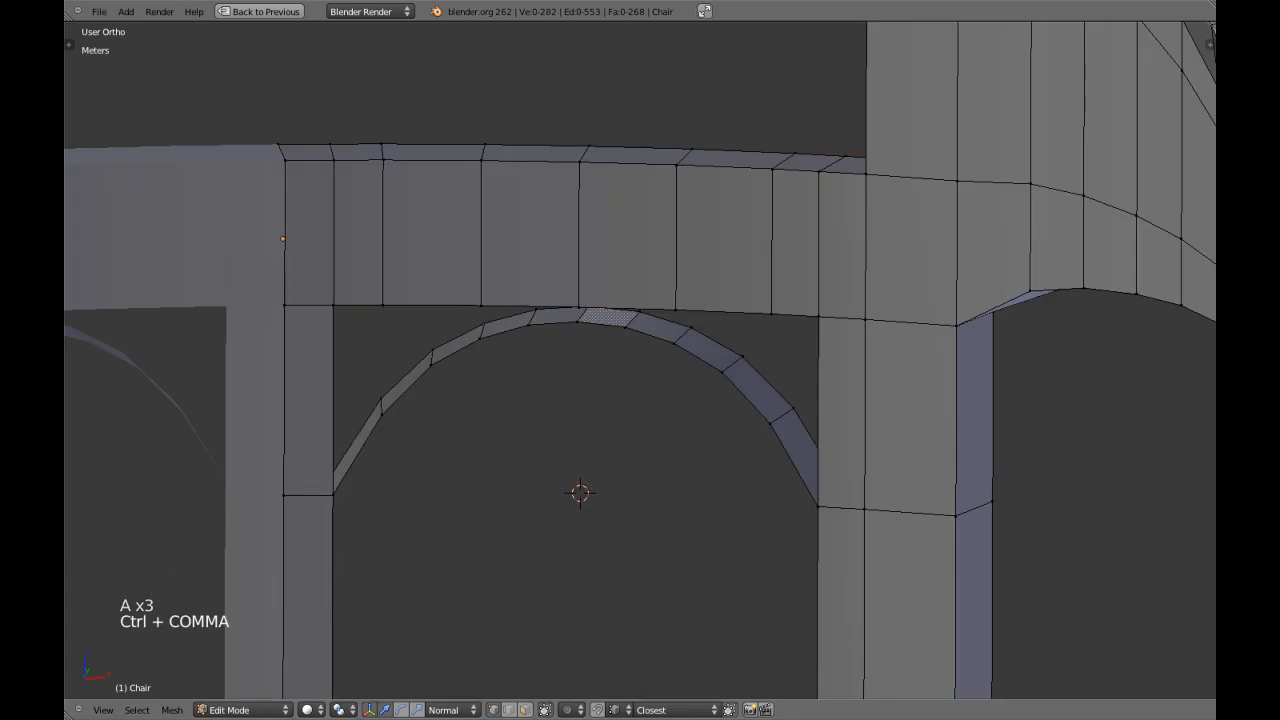
# Set the transform orientation back to Global.
pyautogui.click(432, 712)
pyautogui.click(445, 695)
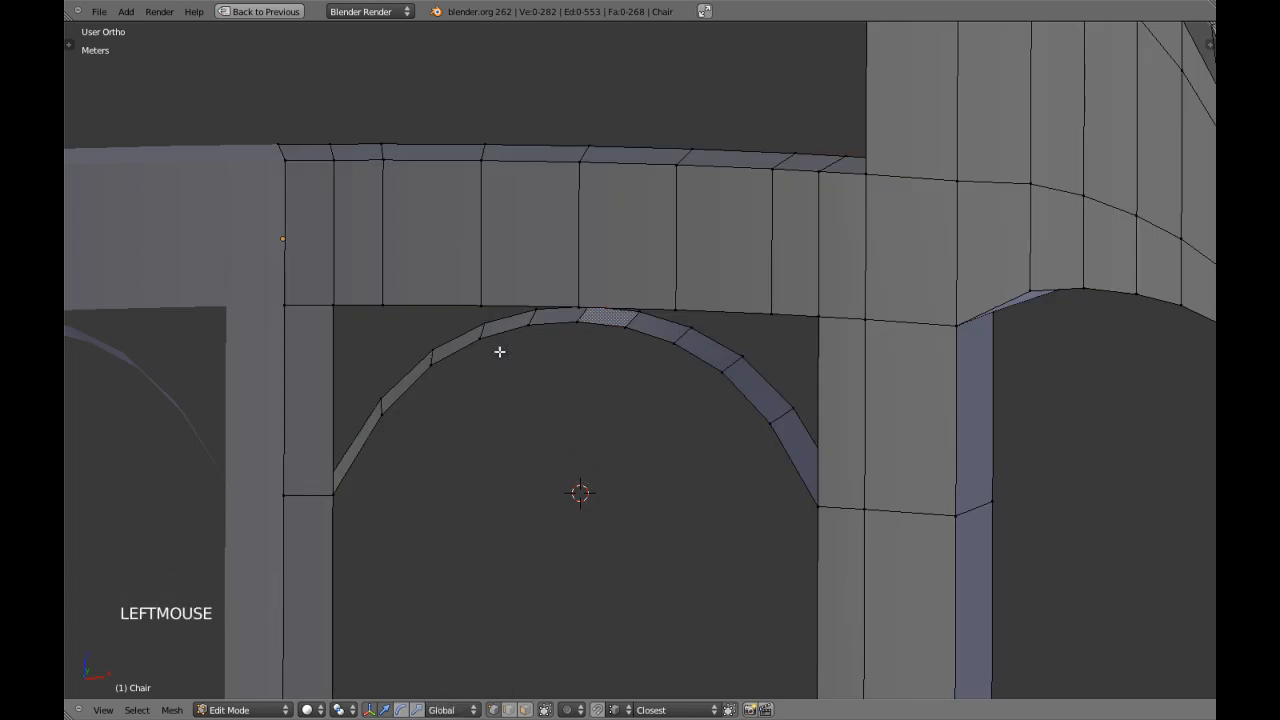
pyautogui.keyDown('shift'); pyautogui.moveTo(418, 338); pyautogui.dragTo(458, 366, button='middle'); pyautogui.keyUp('shift')
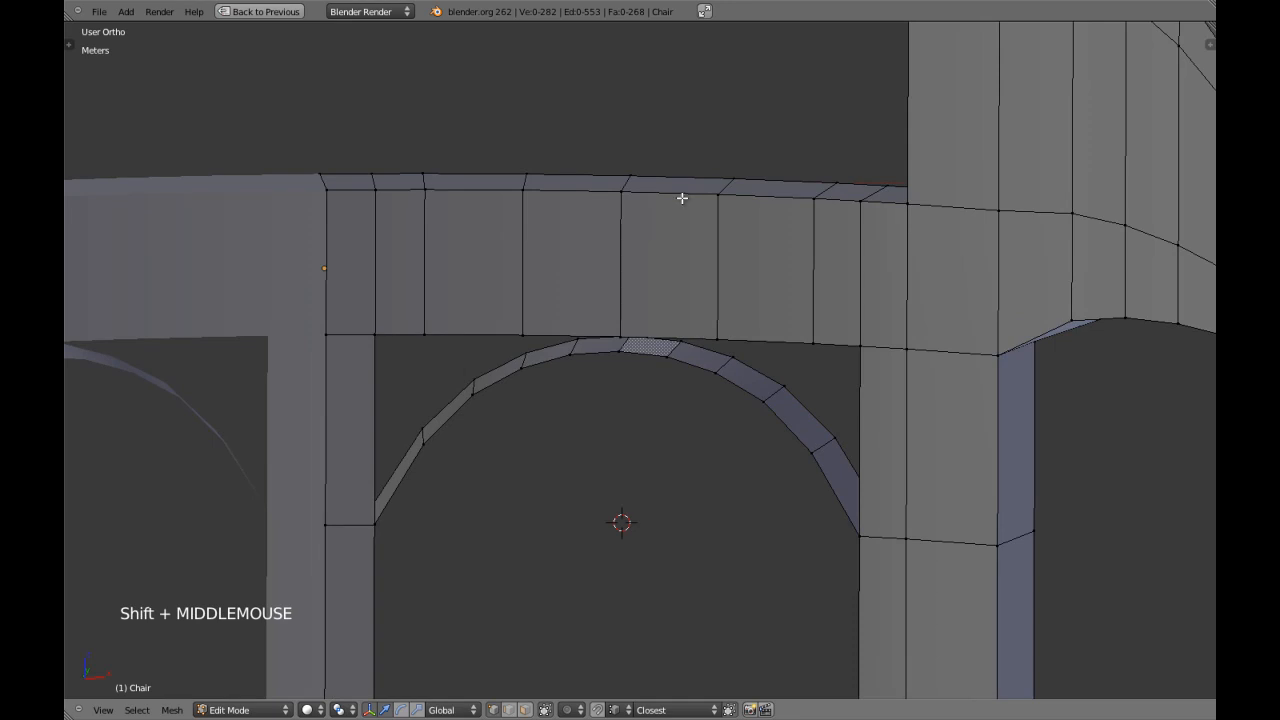
# Compare the arched strip's divisions with those of the lower rail from close up and at different angles.
pyautogui.scroll(-4, 640, 320)
pyautogui.scroll(1, 646, 332)
pyautogui.moveTo(646, 333); pyautogui.dragTo(660, 343, button='middle')
pyautogui.scroll(4, 662, 341)
pyautogui.scroll(1, 663, 340)
pyautogui.scroll(-7, 663, 340)
pyautogui.scroll(5, 663, 409)
pyautogui.scroll(-1, 663, 409)
pyautogui.moveTo(663, 409); pyautogui.dragTo(672, 371, button='middle')
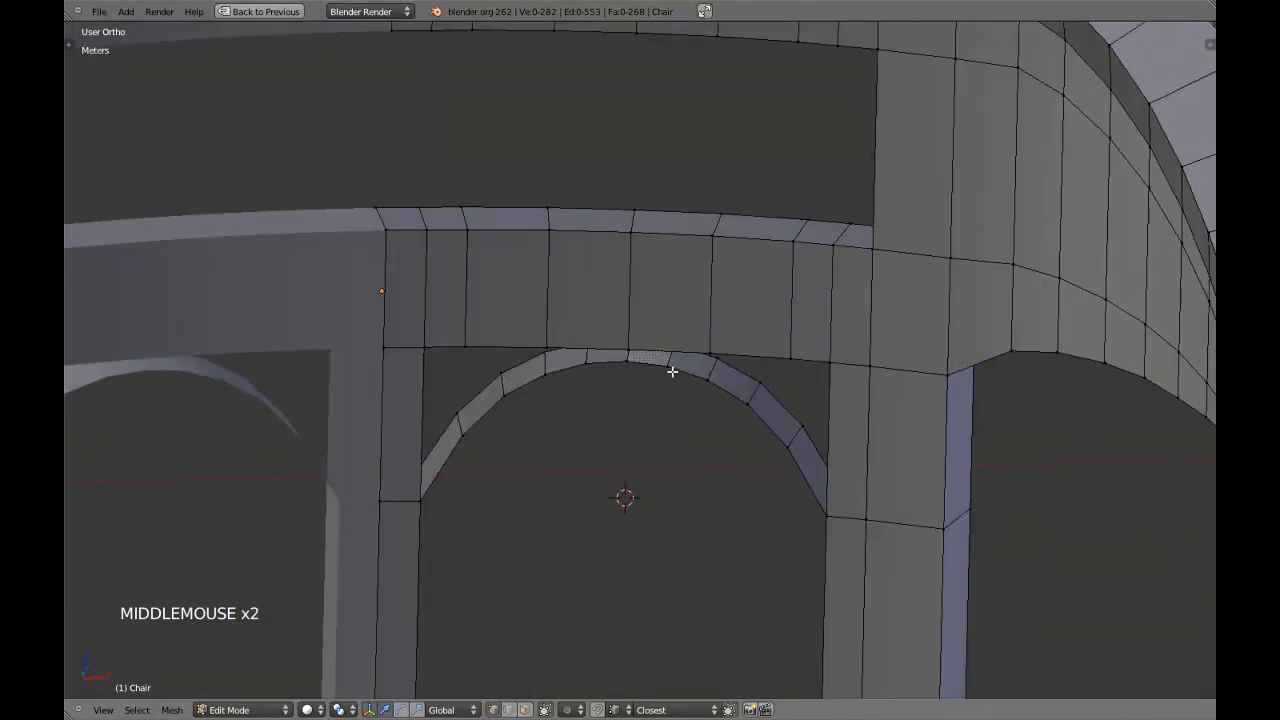
# Clip the front view again to the slat, arch, leg and lower rail, and bring the rail's underside into sight.
pyautogui.scroll(-3, 691, 349)
pyautogui.press('KP_1')
pyautogui.press('z')
pyautogui.scroll(-4, 694, 347)
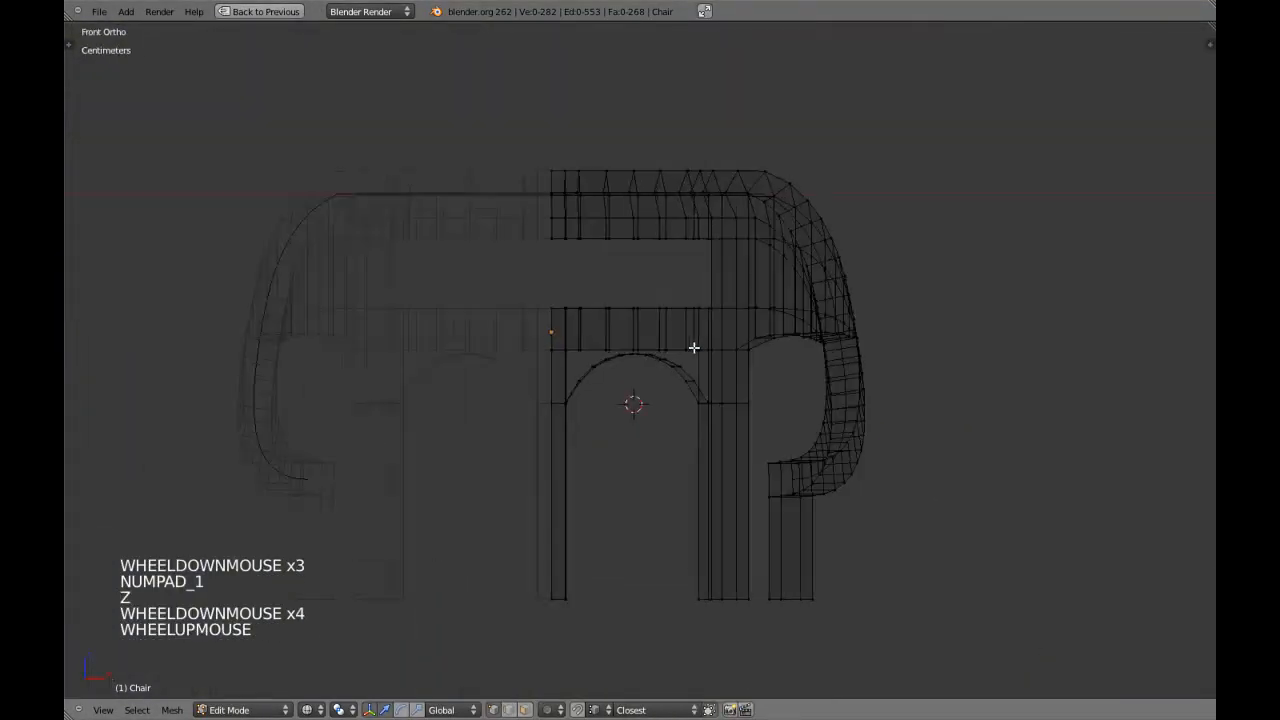
pyautogui.scroll(2, 694, 347)
pyautogui.hotkey('alt', 'b')
pyautogui.moveTo(532, 294)
pyautogui.mouseDown()
pyautogui.moveTo(657, 600)
pyautogui.moveTo(749, 651)
pyautogui.mouseUp()
pyautogui.press('KP_7')
pyautogui.press('z')
pyautogui.scroll(5, 694, 491)
pyautogui.press('a')
pyautogui.scroll(3, 655, 446)
pyautogui.press('a')
pyautogui.moveTo(655, 446); pyautogui.dragTo(565, 508, button='middle')
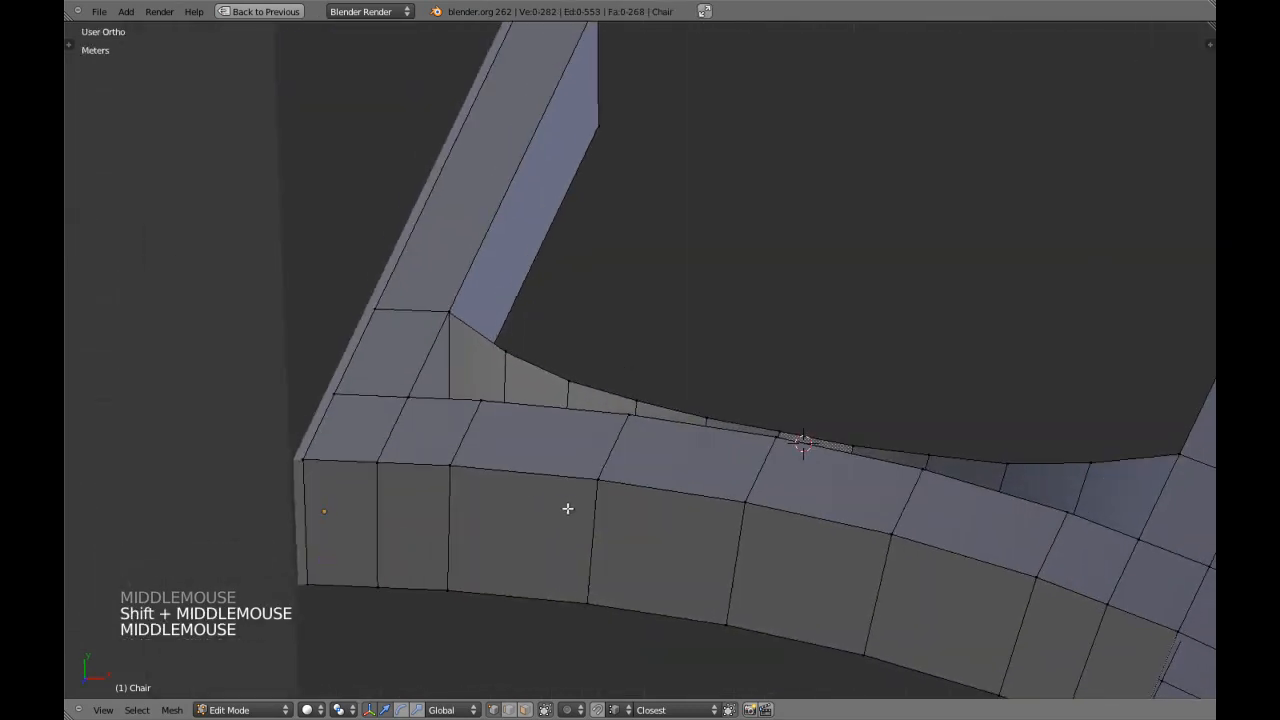
# Switch to edge selection and add a centered loop cut through the lower rail's first wide segment beside the slat.
pyautogui.hotkey('ctrl', 'Tab')
pyautogui.click(505, 499)
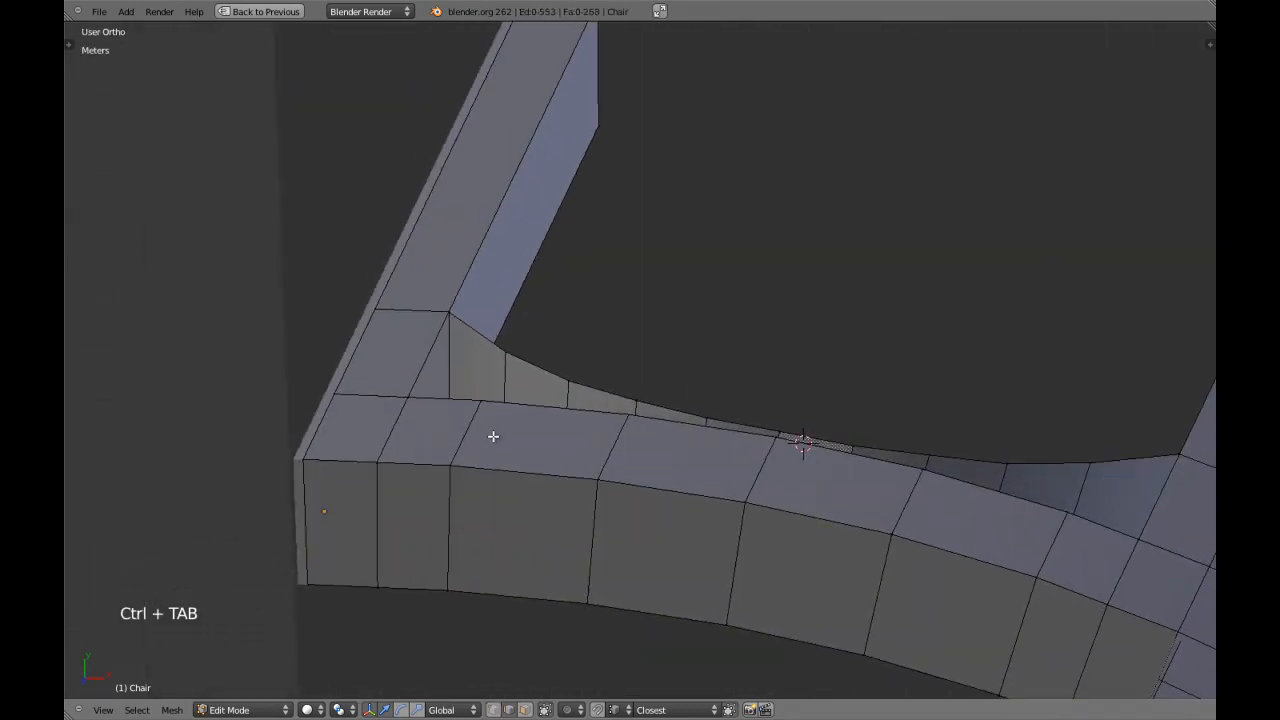
pyautogui.press('KP_7')
pyautogui.press('z')
pyautogui.scroll(2, 569, 443)
pyautogui.press('z')
pyautogui.hotkey('ctrl', 'r')
pyautogui.click(555, 401)
pyautogui.rightClick(556, 404)
pyautogui.press('z')
pyautogui.scroll(1, 606, 449)
pyautogui.moveTo(577, 466)
pyautogui.keyDown('shift'); pyautogui.mouseDown(button='middle')
pyautogui.moveTo(629, 426)
pyautogui.moveTo(621, 480)
pyautogui.mouseUp(button='middle'); pyautogui.keyUp('shift')
pyautogui.press('z')
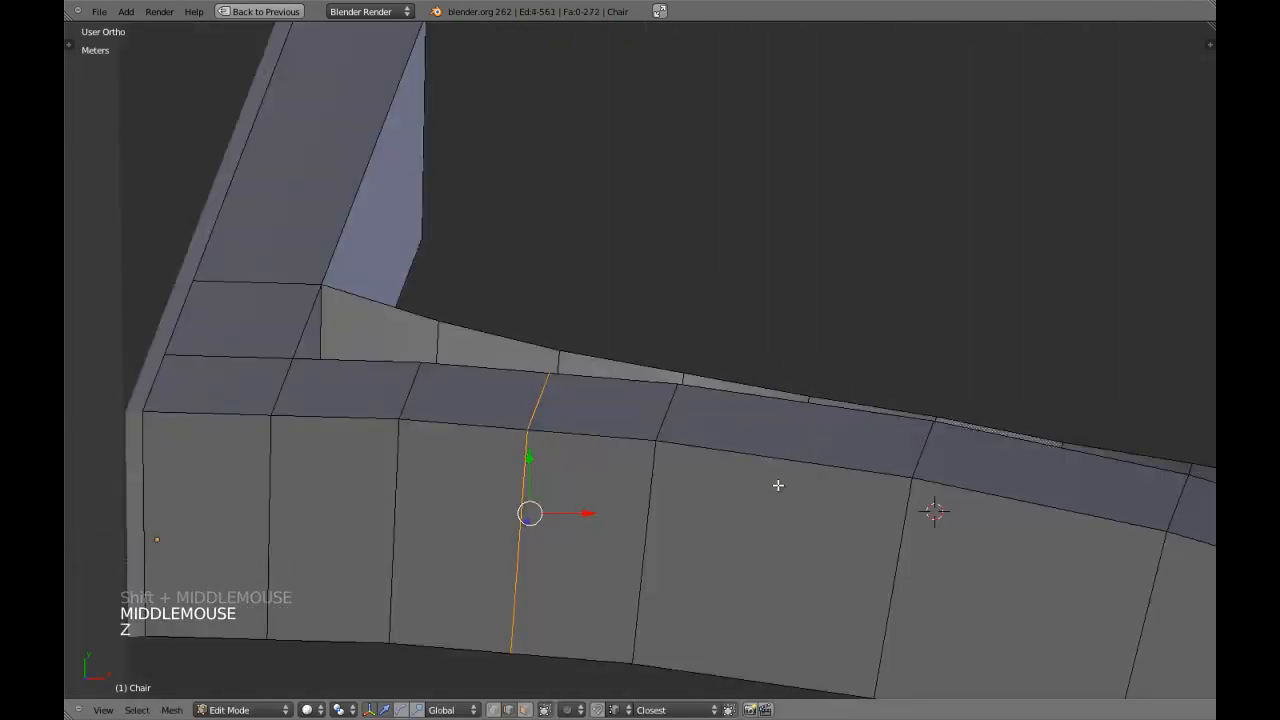
# Add a centered loop cut through the lower rail's next wide segment and deselect it.
pyautogui.hotkey('ctrl', 'r')
pyautogui.click(812, 462)
pyautogui.rightClick(814, 458)
pyautogui.keyDown('shift'); pyautogui.moveTo(1040, 521); pyautogui.dragTo(793, 440, button='middle'); pyautogui.keyUp('shift')
pyautogui.press('a')
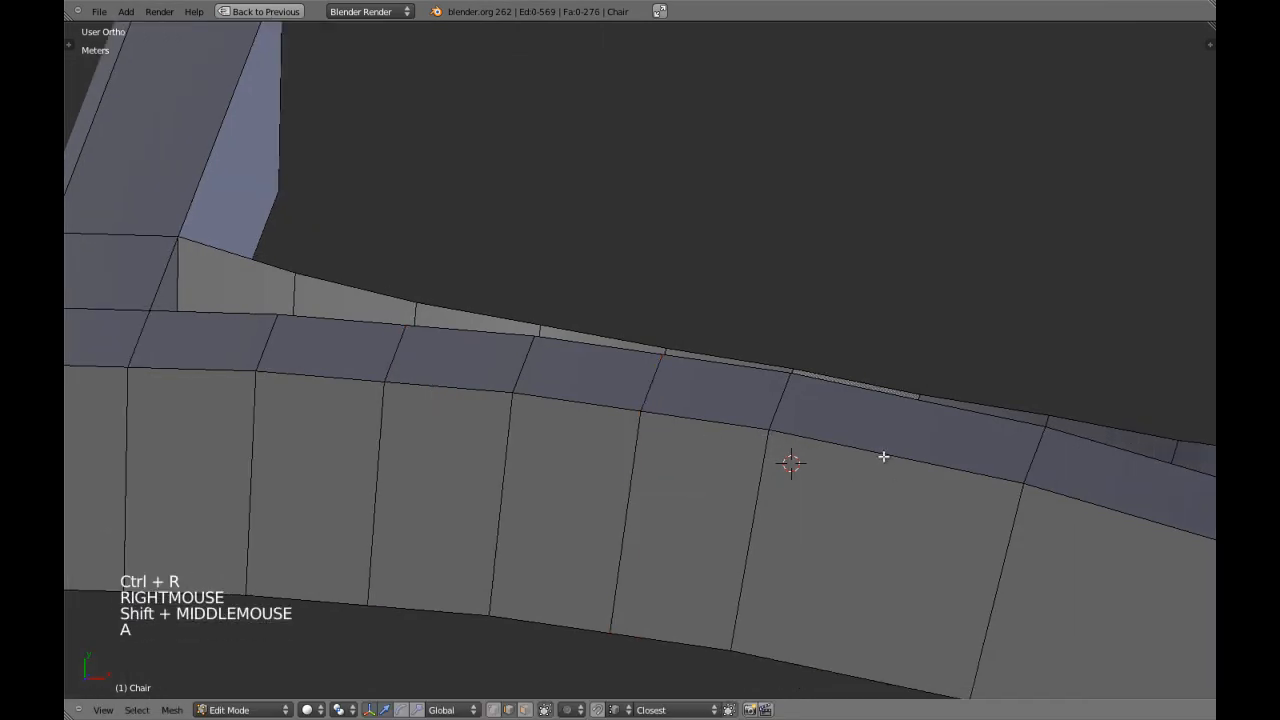
# Add a centered loop cut through each of the lower rail's next two wide segments and deselect the new edges.
pyautogui.hotkey('ctrl', 'r')
pyautogui.click(923, 449)
pyautogui.rightClick(924, 450)
pyautogui.keyDown('shift'); pyautogui.moveTo(1004, 487); pyautogui.dragTo(667, 328, button='middle'); pyautogui.keyUp('shift')
pyautogui.press('a')
pyautogui.hotkey('ctrl', 'r')
pyautogui.click(819, 361)
pyautogui.rightClick(819, 361)
pyautogui.scroll(-4, 819, 361)
pyautogui.moveTo(629, 423); pyautogui.dragTo(660, 405, button='middle')
pyautogui.press('a')
# Compare the arched strip's divisions with those of the rail's underside in perspective view from several angles.
pyautogui.moveTo(660, 405); pyautogui.dragTo(591, 358, button='middle')
pyautogui.hotkey('ctrl', 'Tab')
pyautogui.click(701, 431)
pyautogui.scroll(-4, 647, 409)
pyautogui.scroll(3, 614, 377)
pyautogui.press('KP_5')
pyautogui.press('a')
pyautogui.press('a')
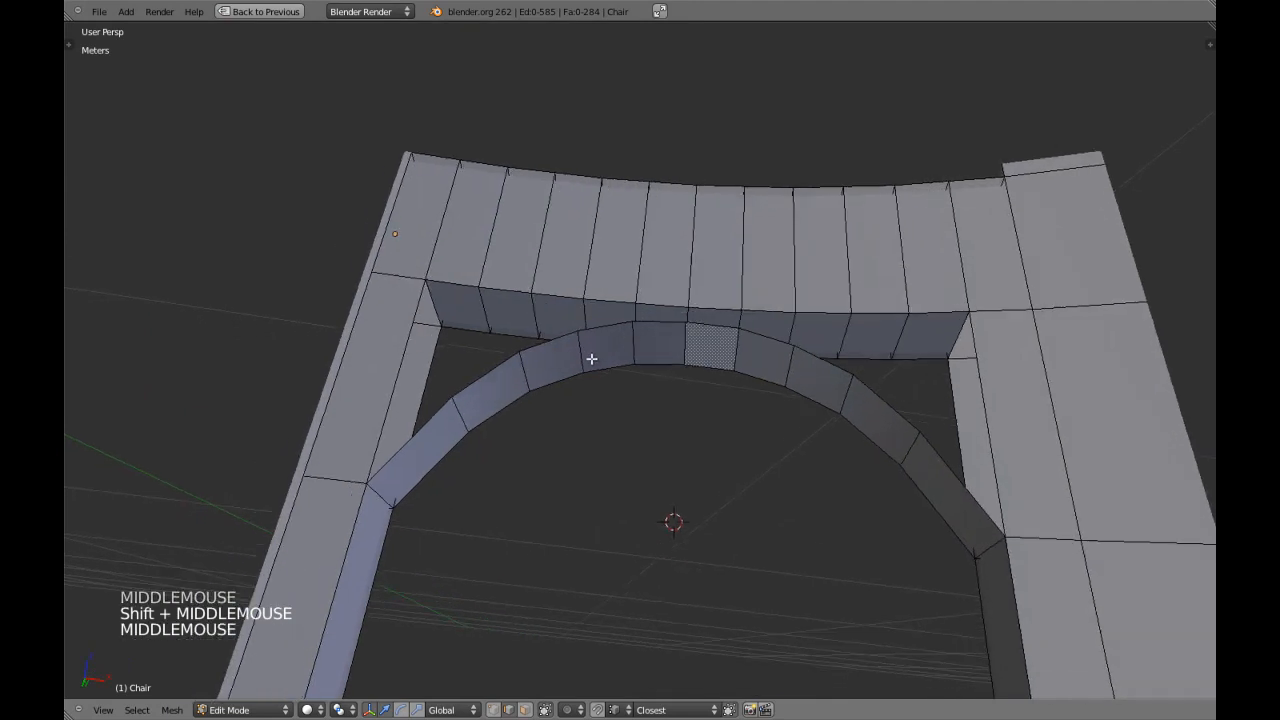
pyautogui.hotkey('ctrl', 'Tab')
pyautogui.click(495, 314)
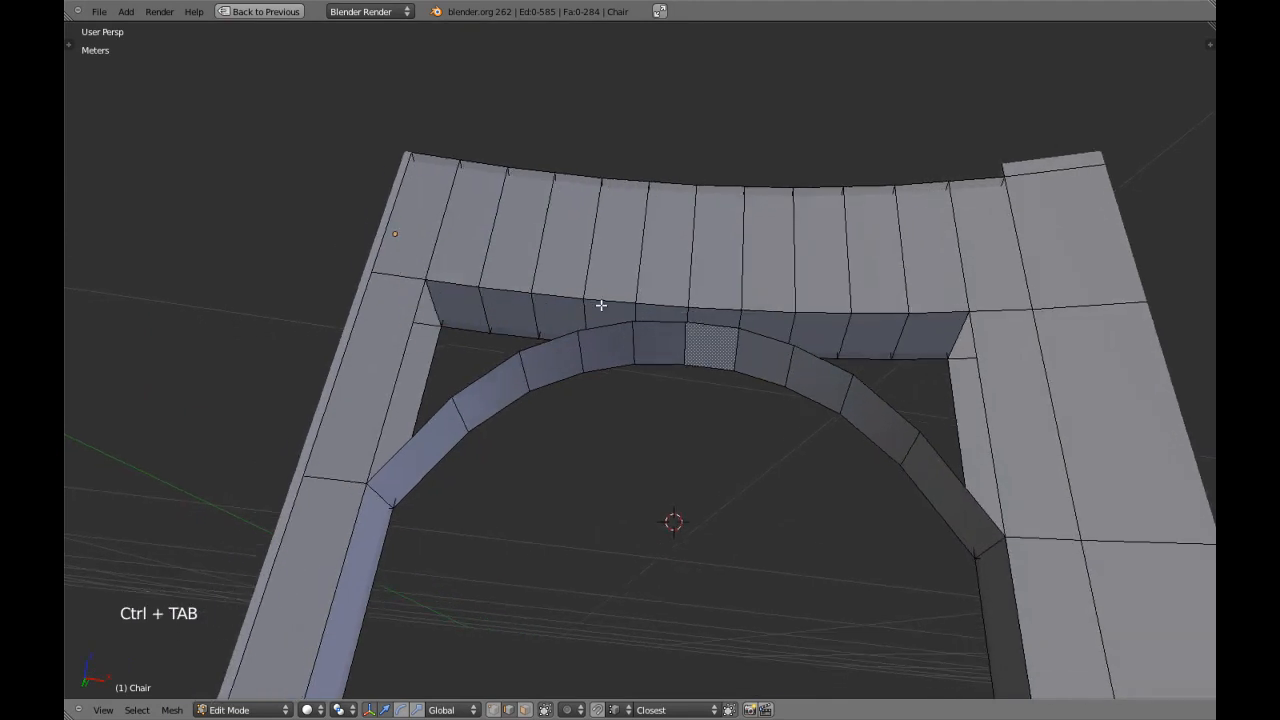
pyautogui.moveTo(771, 305); pyautogui.dragTo(686, 352, button='middle')
pyautogui.scroll(-2, 706, 417)
# Select the arched strip's cross edges one after another to count its divisions, and clear the selection.
pyautogui.hotkey('ctrl', 'Tab')
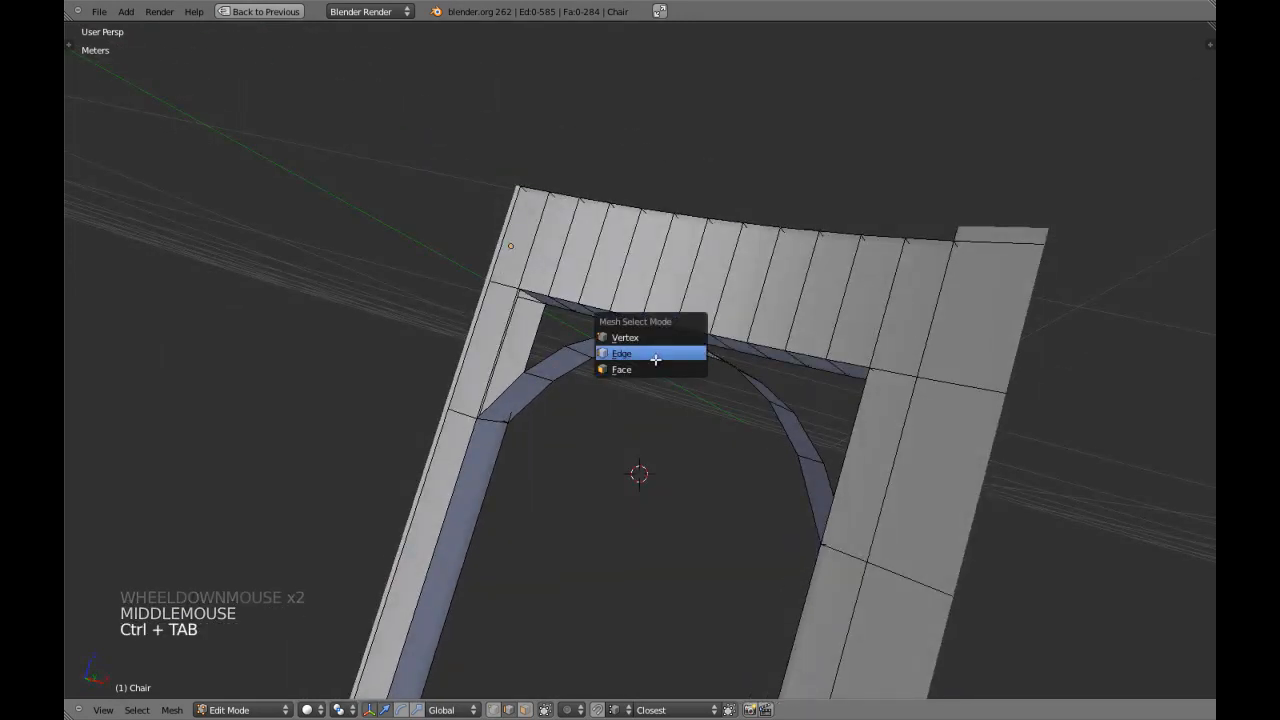
pyautogui.click(655, 368)
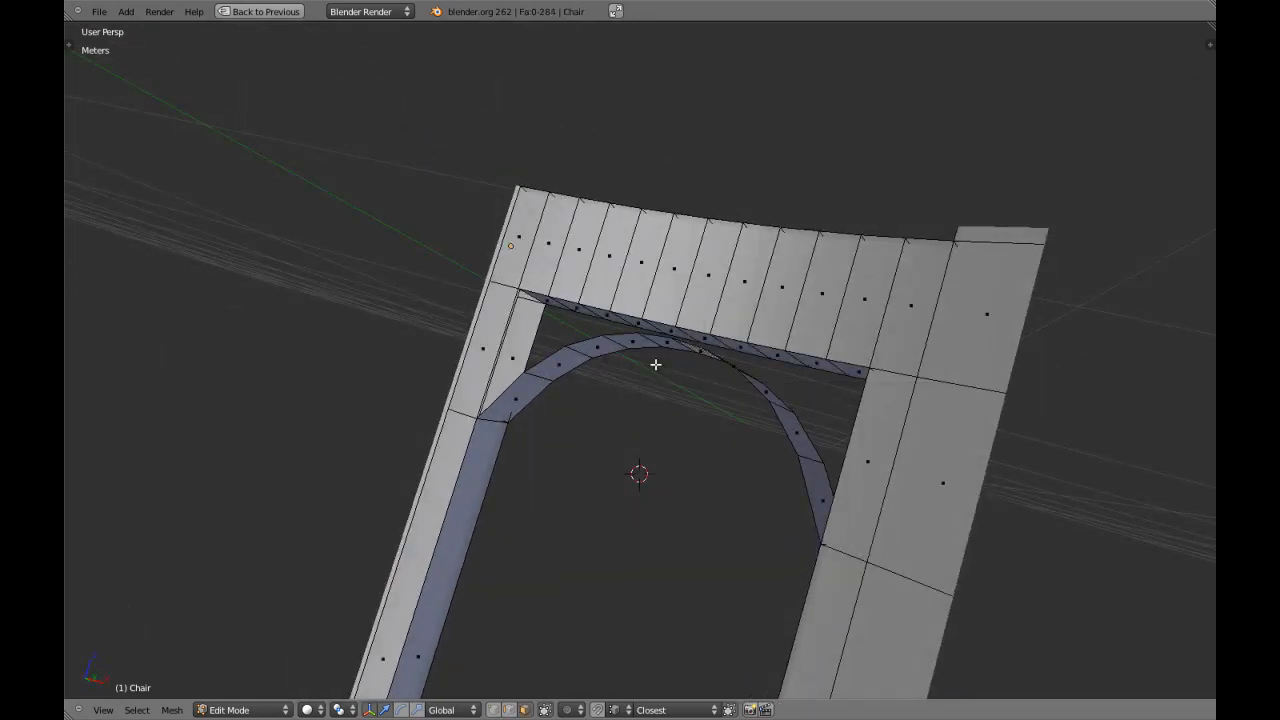
pyautogui.click(638, 346)
pyautogui.moveTo(638, 346); pyautogui.dragTo(496, 382, button='middle')
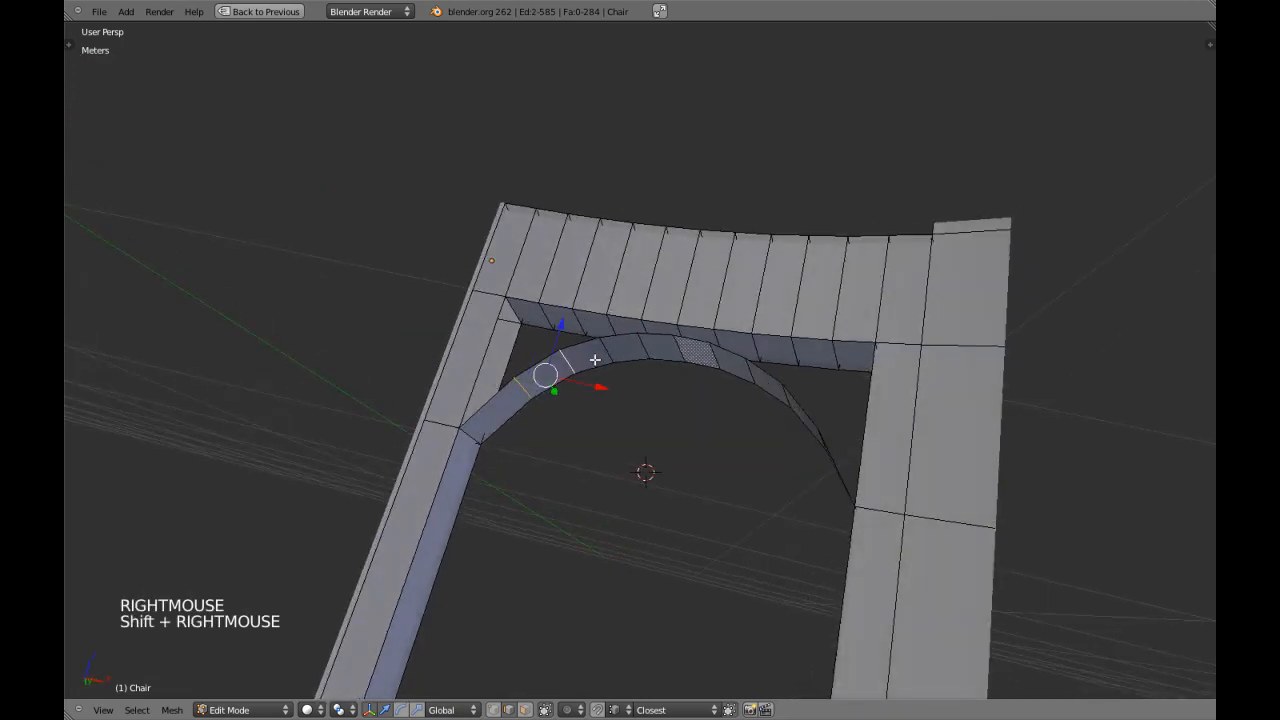
pyautogui.moveTo(682, 349); pyautogui.dragTo(792, 331, button='middle')
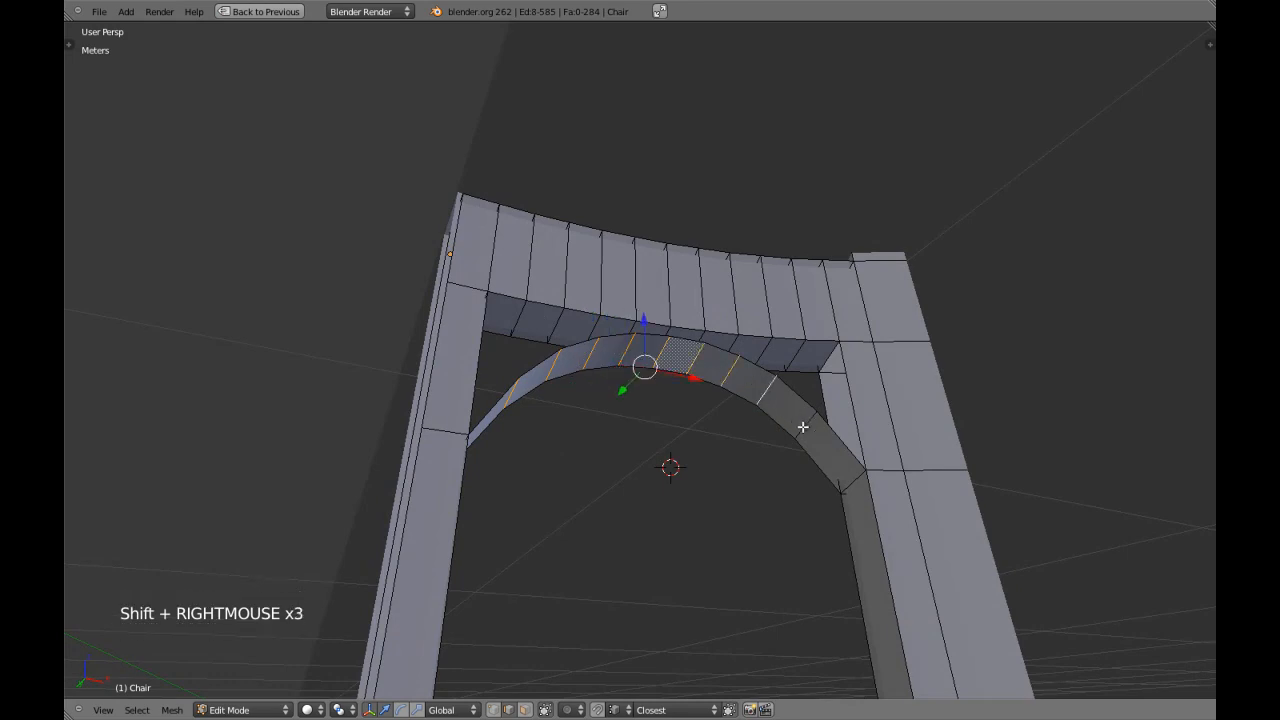
pyautogui.scroll(-4, 753, 402)
pyautogui.press('a')
# Switch to face selection and delete the row of faces along the lower rail's underside above the arch.
pyautogui.moveTo(753, 402); pyautogui.dragTo(631, 443, button='middle')
pyautogui.scroll(2, 674, 380)
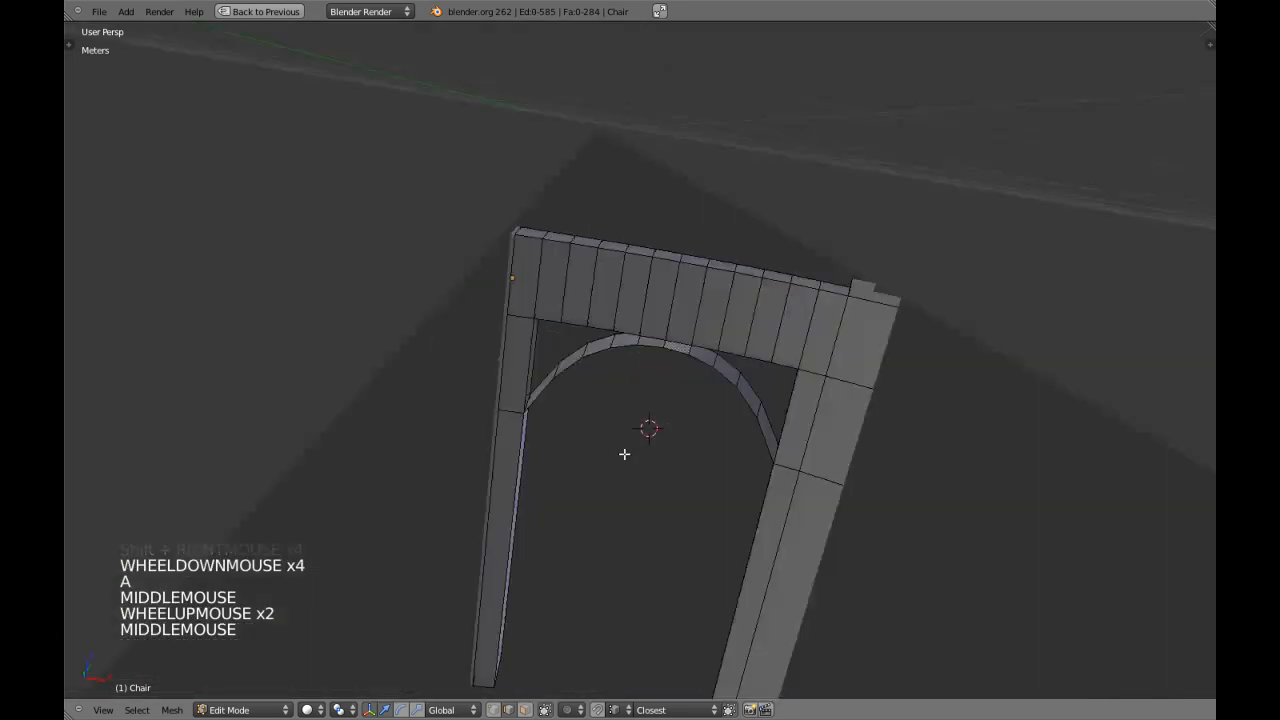
pyautogui.scroll(4, 646, 388)
pyautogui.keyDown('shift'); pyautogui.moveTo(646, 388); pyautogui.dragTo(629, 365, button='middle'); pyautogui.keyUp('shift')
pyautogui.hotkey('ctrl', 'Tab')
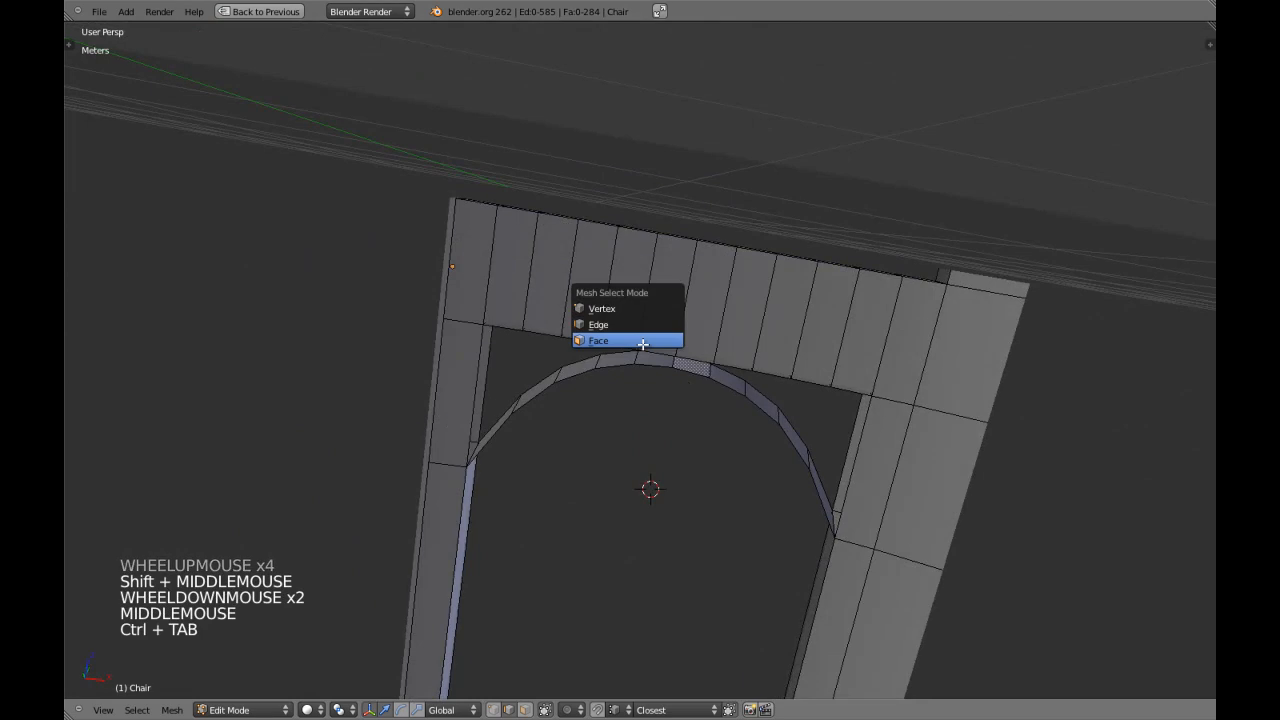
pyautogui.click(640, 339)
pyautogui.moveTo(640, 339); pyautogui.dragTo(600, 335, button='middle')
pyautogui.press('a')
pyautogui.scroll(3, 580, 334)
pyautogui.press('a')
pyautogui.keyDown('alt'); pyautogui.keyDown('shift'); pyautogui.rightClick(571, 334); pyautogui.keyUp('shift'); pyautogui.keyUp('alt')
pyautogui.press('a')
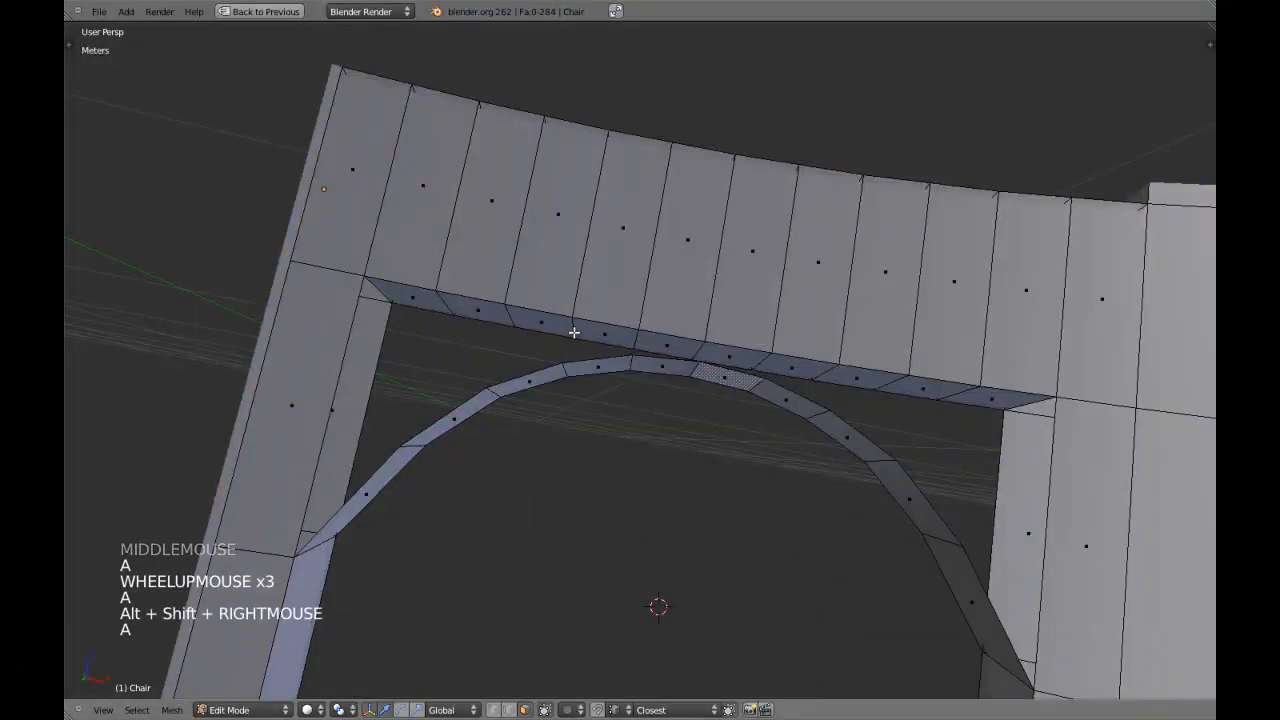
pyautogui.keyDown('alt'); pyautogui.keyDown('shift'); pyautogui.rightClick(572, 333); pyautogui.keyUp('shift'); pyautogui.keyUp('alt')
pyautogui.press('x')
pyautogui.click(572, 328)
# Clear the view clipping in Object Mode and save the scene over the existing Chair.blend.
pyautogui.press('Tab')
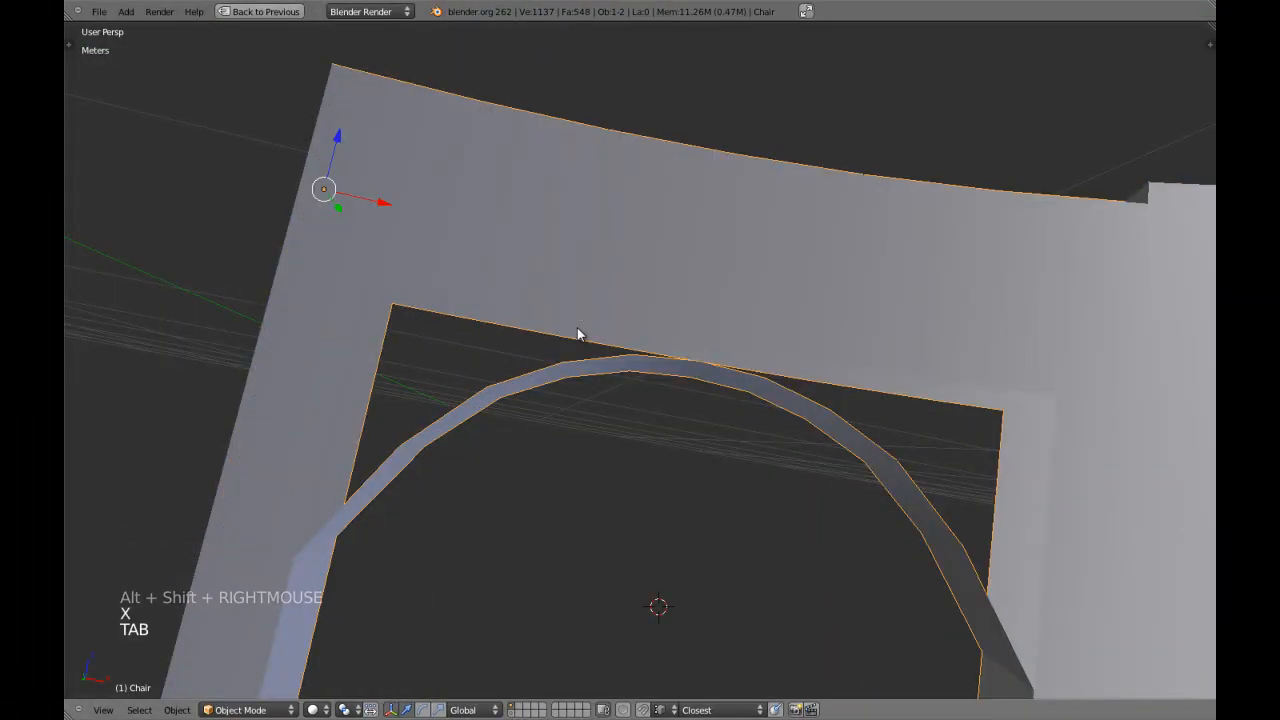
pyautogui.hotkey('alt', 'b')
pyautogui.scroll(-5, 577, 334)
pyautogui.hotkey('ctrl', 'w')
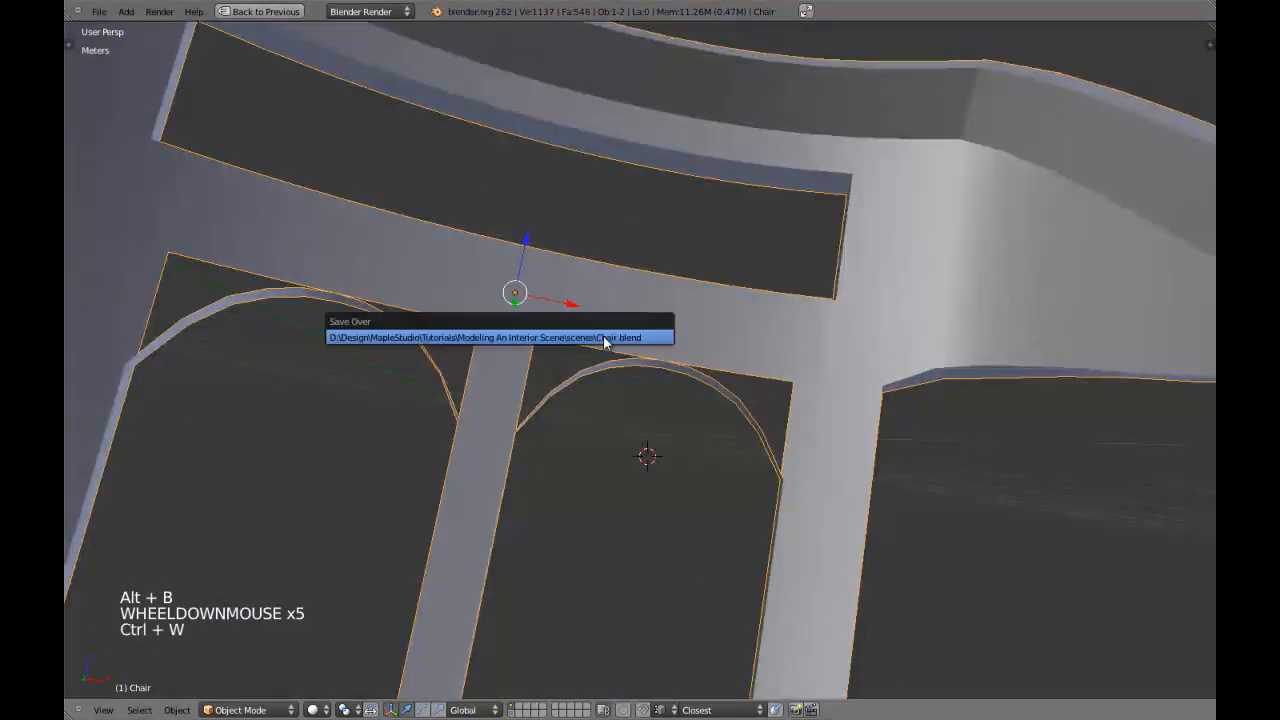
pyautogui.click(603, 338)
# Select the rail's lower front edges and the arch's front edges without the leg's edge, and bridge them with faces.
pyautogui.press('Tab')
pyautogui.scroll(4, 600, 337)
pyautogui.press('a')
pyautogui.press('a')
pyautogui.hotkey('ctrl', 'Tab')
pyautogui.click(591, 319)
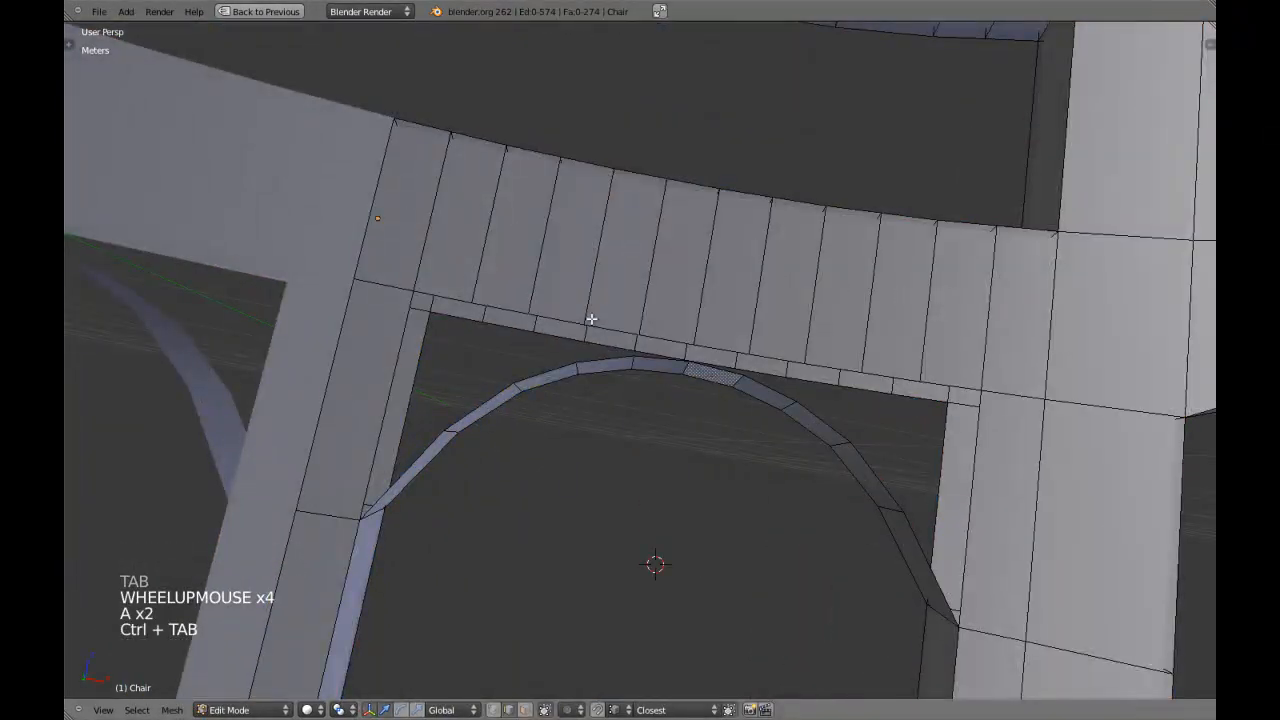
pyautogui.scroll(-2, 591, 319)
pyautogui.moveTo(591, 319); pyautogui.dragTo(590, 358, button='middle')
pyautogui.keyDown('alt'); pyautogui.keyDown('shift'); pyautogui.rightClick(585, 328); pyautogui.keyUp('shift'); pyautogui.keyUp('alt')
pyautogui.press('z')
pyautogui.press('z')
pyautogui.keyDown('shift'); pyautogui.rightClick(465, 386); pyautogui.keyUp('shift')
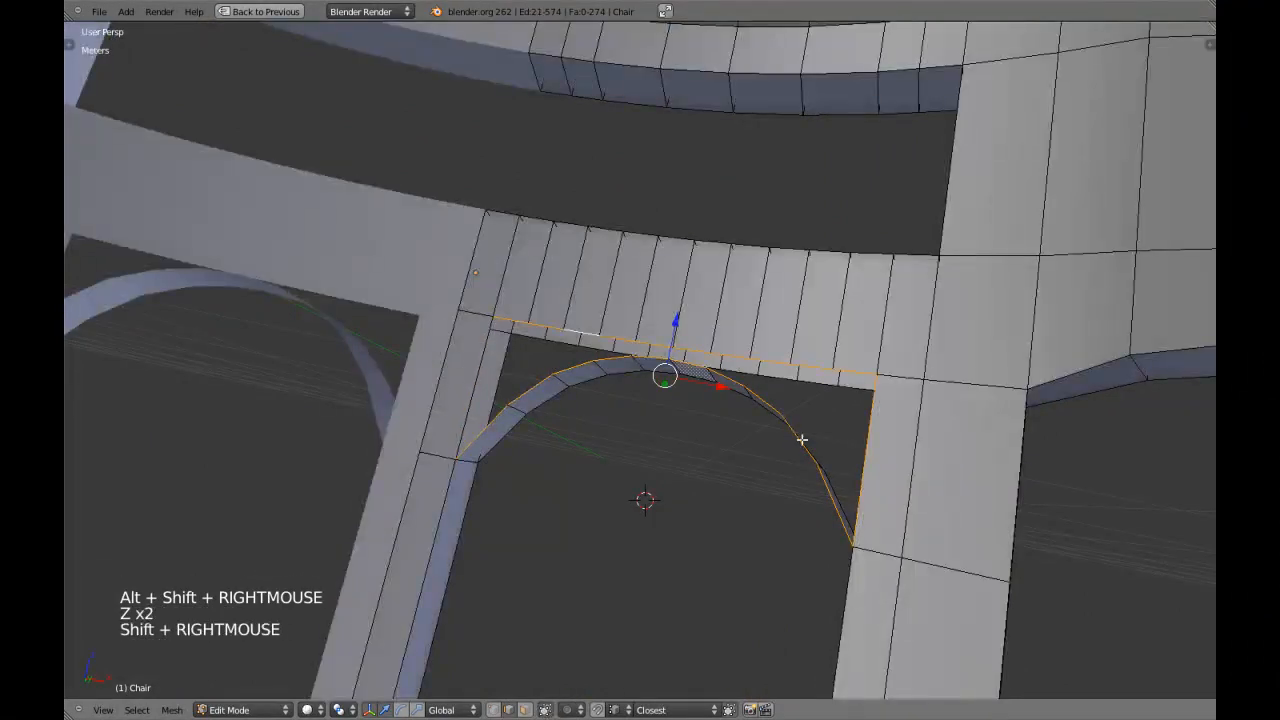
pyautogui.moveTo(862, 447); pyautogui.dragTo(823, 451, button='middle')
pyautogui.press('z')
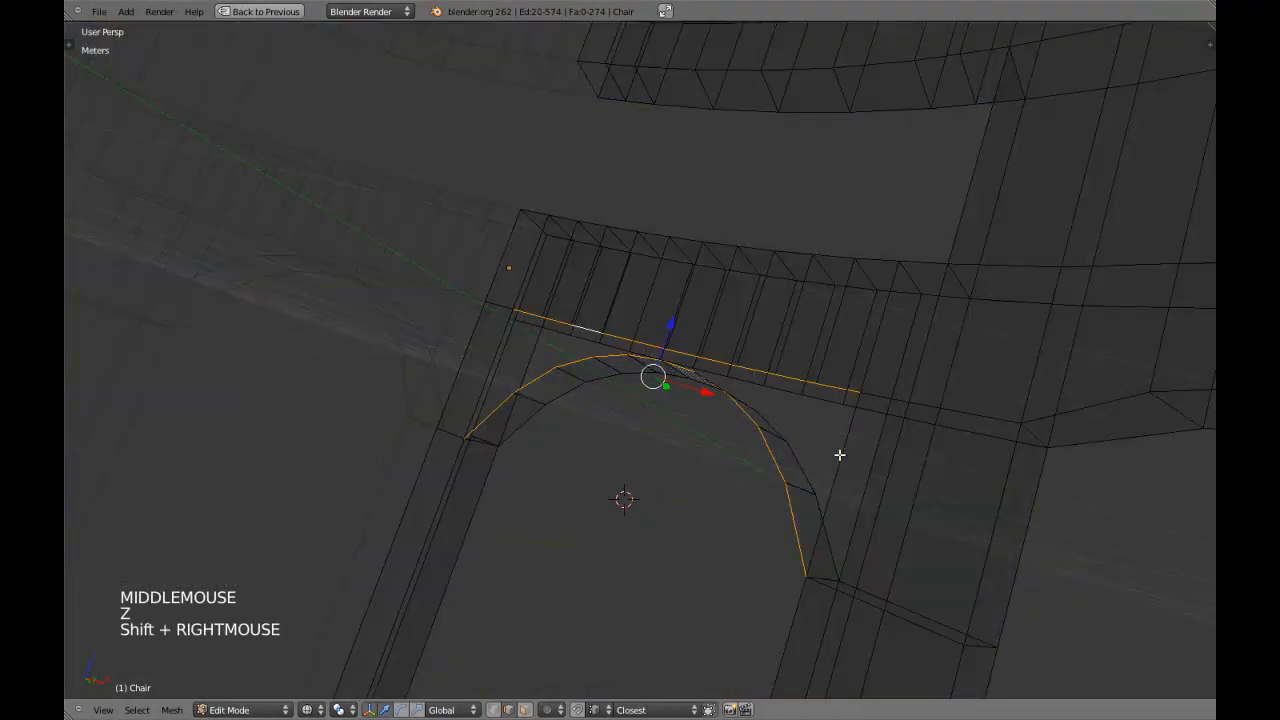
pyautogui.press('z')
pyautogui.hotkey('ctrl', 'alt', 'b')
pyautogui.press('a')
# Select the rail's lower rear edges and the arch's rear edges without the leg's edge, and bridge them with faces.
pyautogui.scroll(-2, 722, 407)
pyautogui.moveTo(722, 407); pyautogui.dragTo(585, 391, button='middle')
pyautogui.scroll(2, 600, 440)
pyautogui.keyDown('alt'); pyautogui.keyDown('shift'); pyautogui.rightClick(606, 430); pyautogui.keyUp('shift'); pyautogui.keyUp('alt')
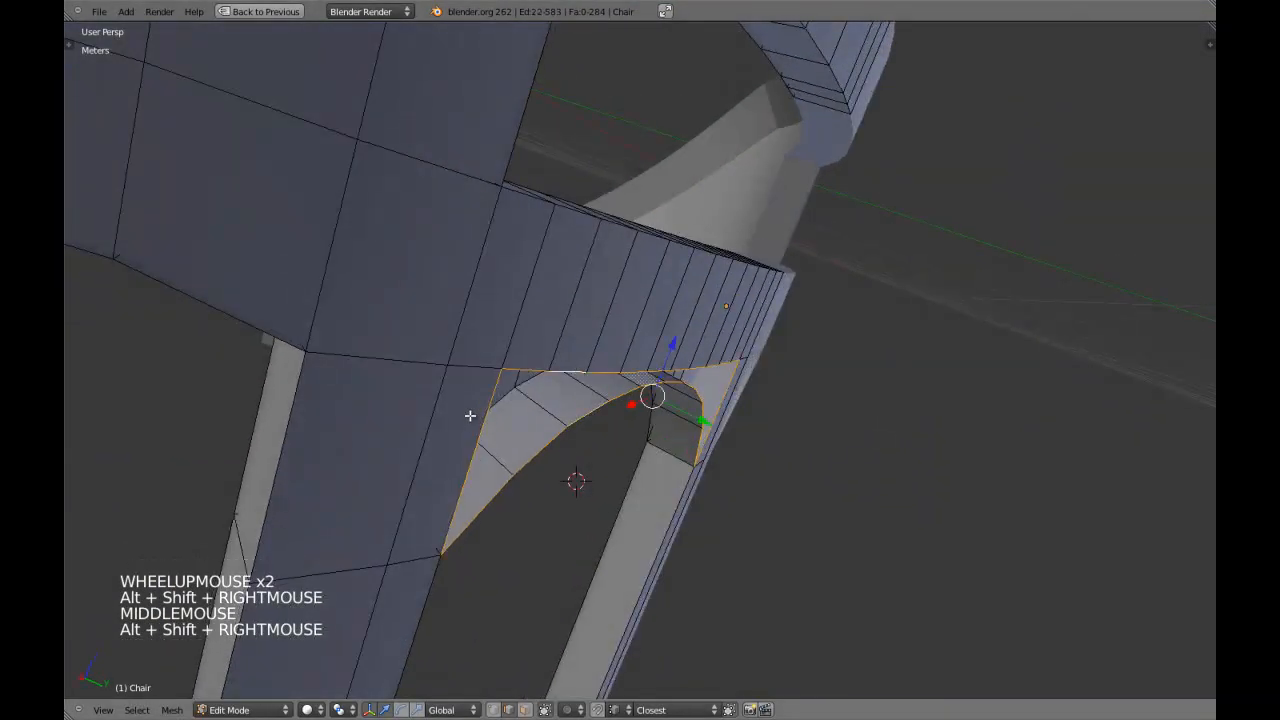
pyautogui.press('z')
pyautogui.keyDown('shift'); pyautogui.rightClick(517, 434); pyautogui.keyUp('shift')
pyautogui.moveTo(486, 424); pyautogui.dragTo(690, 505, button='middle')
pyautogui.press('z')
pyautogui.scroll(-4, 677, 449)
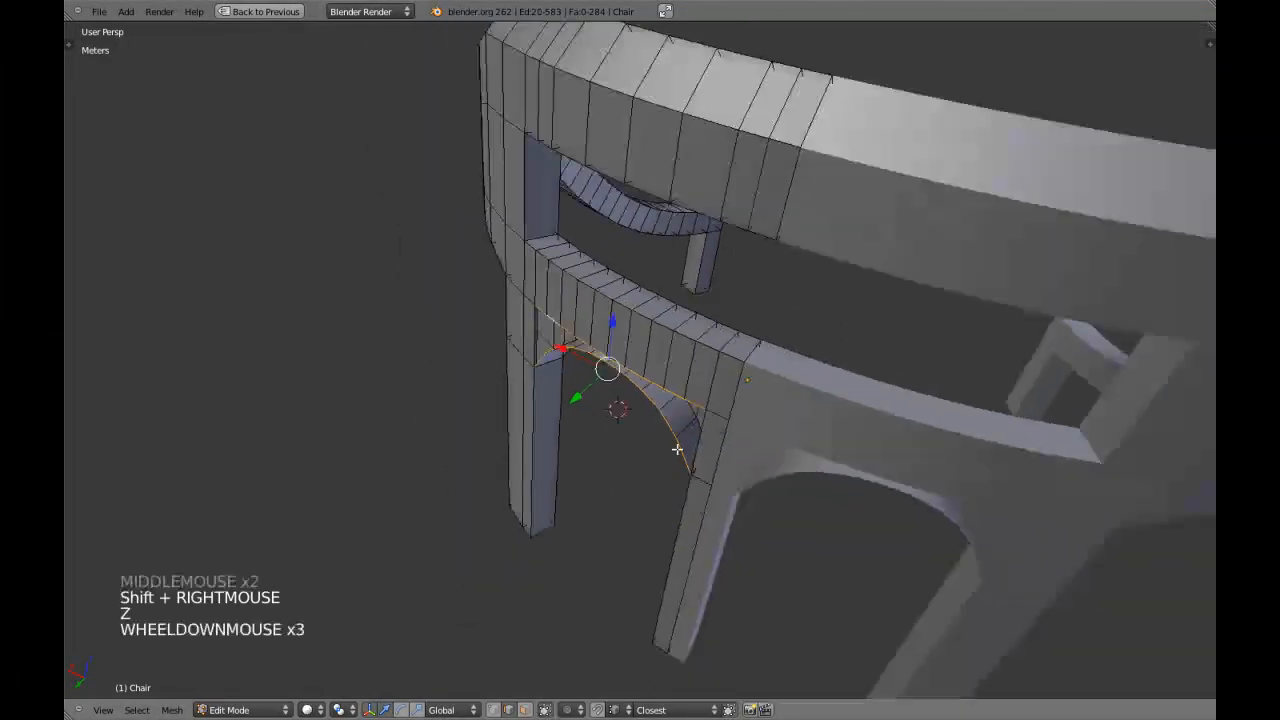
pyautogui.hotkey('ctrl', 'alt', 'b')
pyautogui.press('a')
# Examine the whole chair with its arched openings in Object Mode from the orthographic front view.
pyautogui.moveTo(609, 366)
pyautogui.mouseDown(button='middle')
pyautogui.moveTo(731, 339)
pyautogui.moveTo(680, 420)
pyautogui.moveTo(637, 409)
pyautogui.moveTo(797, 390)
pyautogui.mouseUp(button='middle')
pyautogui.press('Tab')
pyautogui.press('KP_1')
pyautogui.press('KP_5')
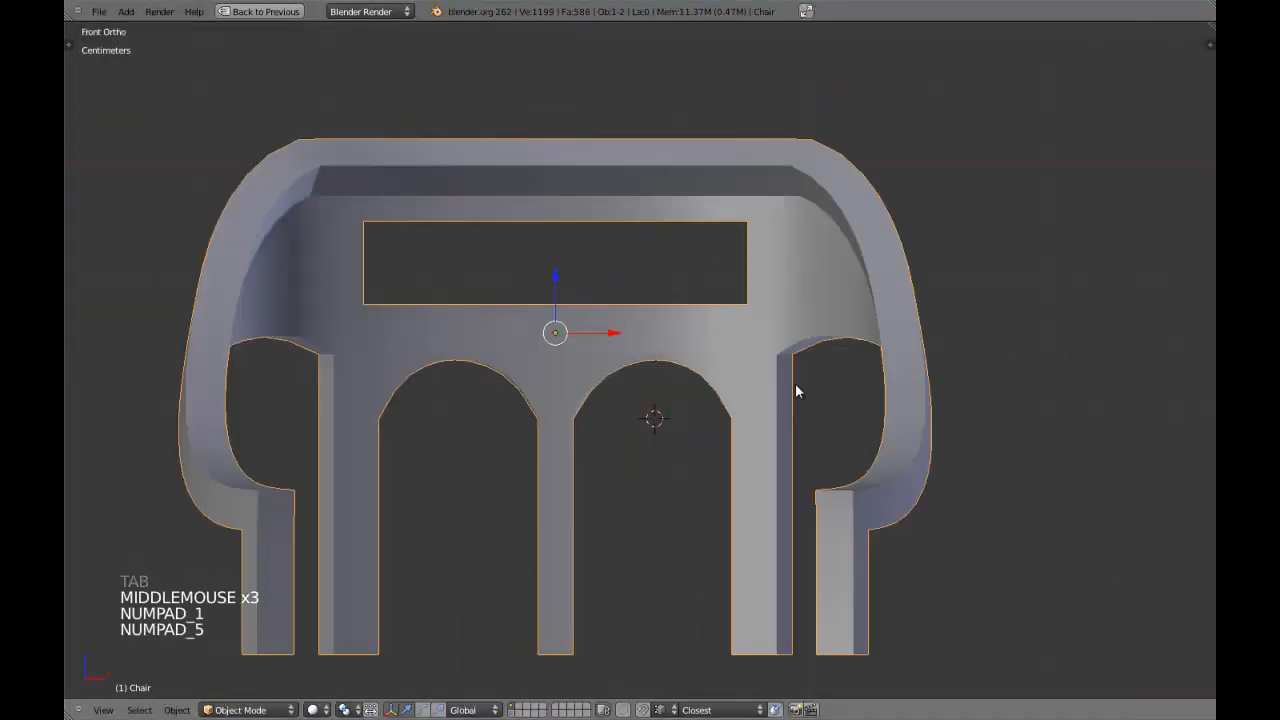
pyautogui.scroll(-4, 795, 384)
pyautogui.press('a')
pyautogui.scroll(-2, 790, 392)
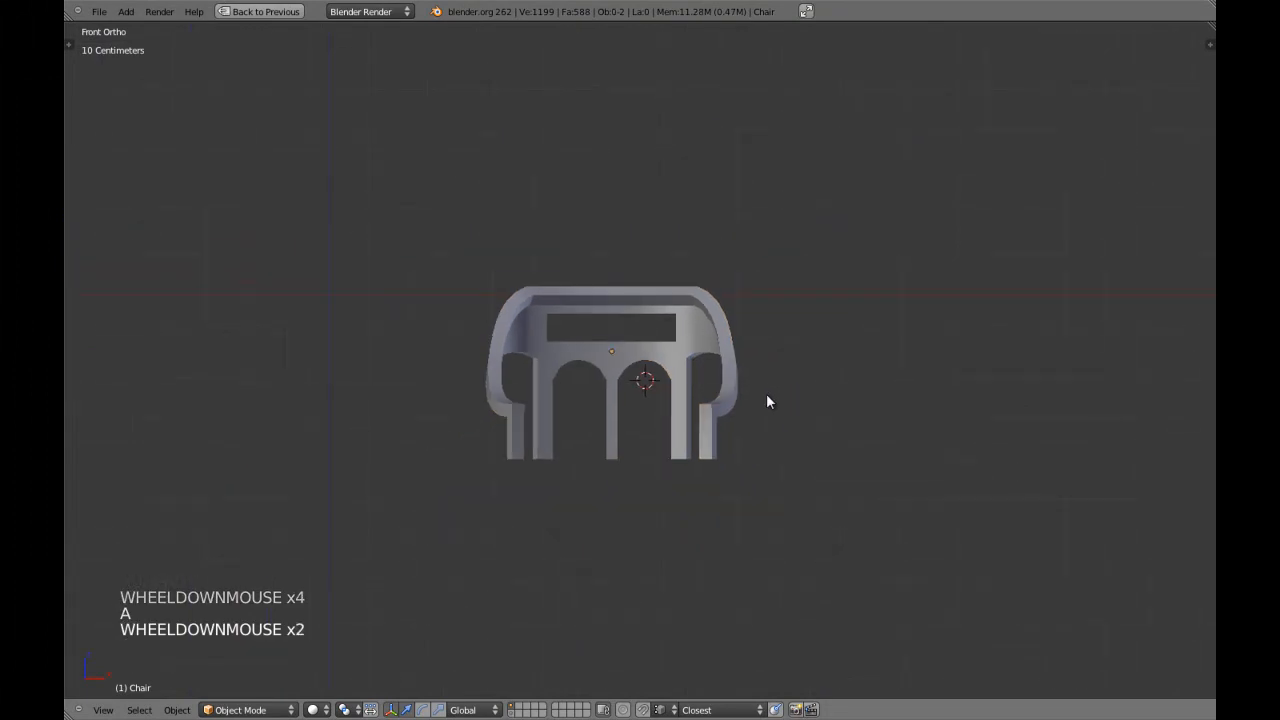
pyautogui.scroll(10, 767, 400)
# Box-select the arch's vertices through the mesh in vertex mode and scale them about 0.9 along Z from the 3D cursor.
pyautogui.press('Tab')
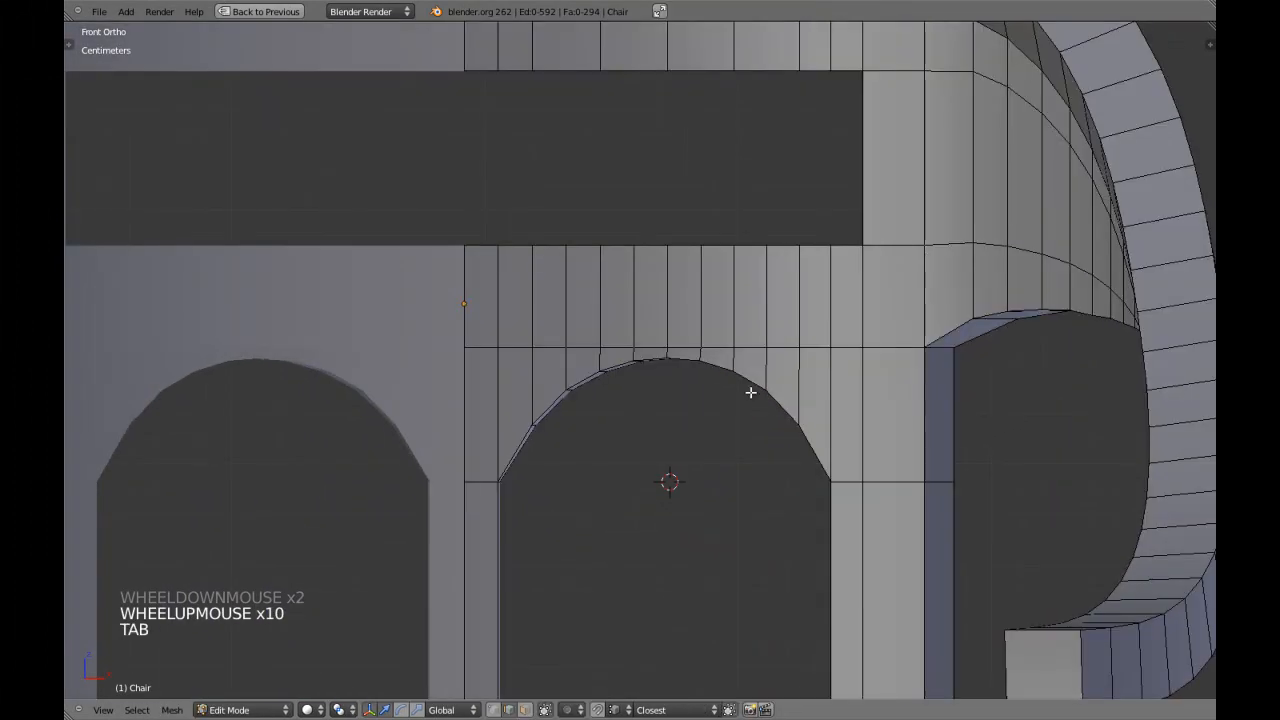
pyautogui.hotkey('ctrl', 'Tab')
pyautogui.click(700, 382)
pyautogui.press('z')
pyautogui.press('b')
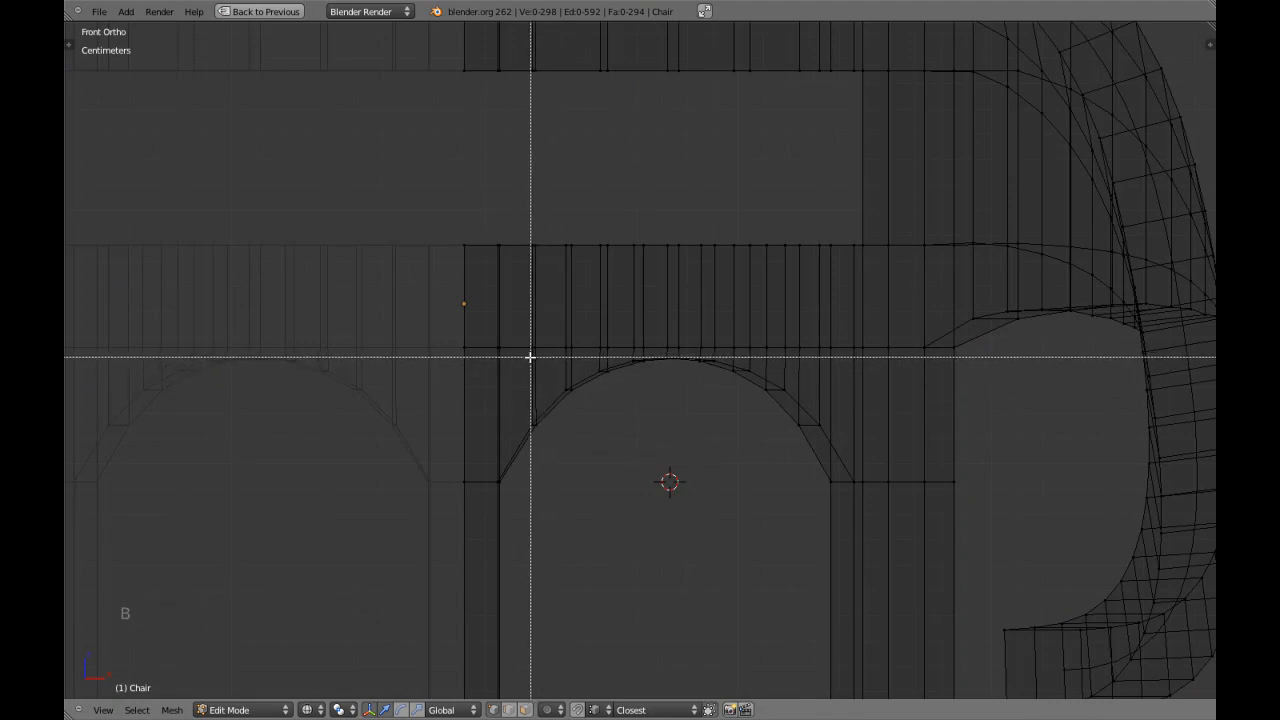
pyautogui.moveTo(526, 353)
pyautogui.mouseDown()
pyautogui.moveTo(623, 449)
pyautogui.moveTo(822, 476)
pyautogui.mouseUp()
pyautogui.press('z')
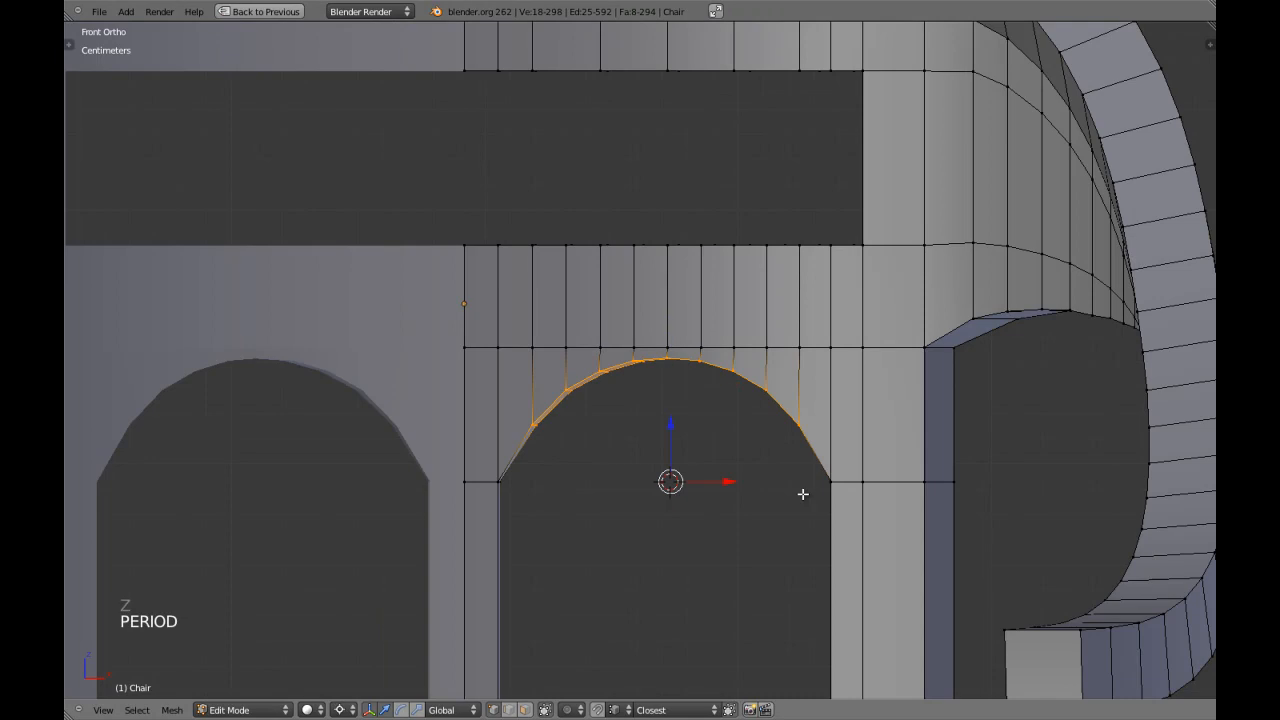
pyautogui.press('s')
pyautogui.press('z')
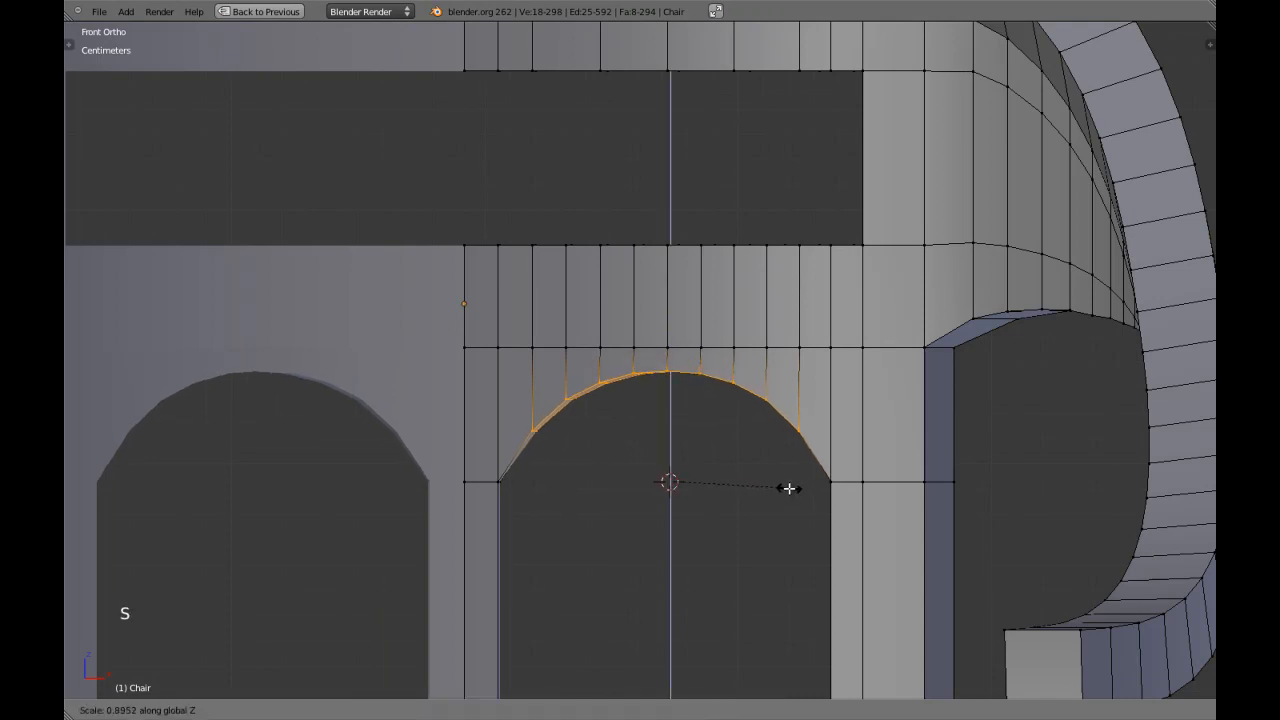
pyautogui.click(785, 487)
# Check the flattened arches on the whole chair and scale the selected arch vertices slightly wider along X.
pyautogui.scroll(-4, 785, 488)
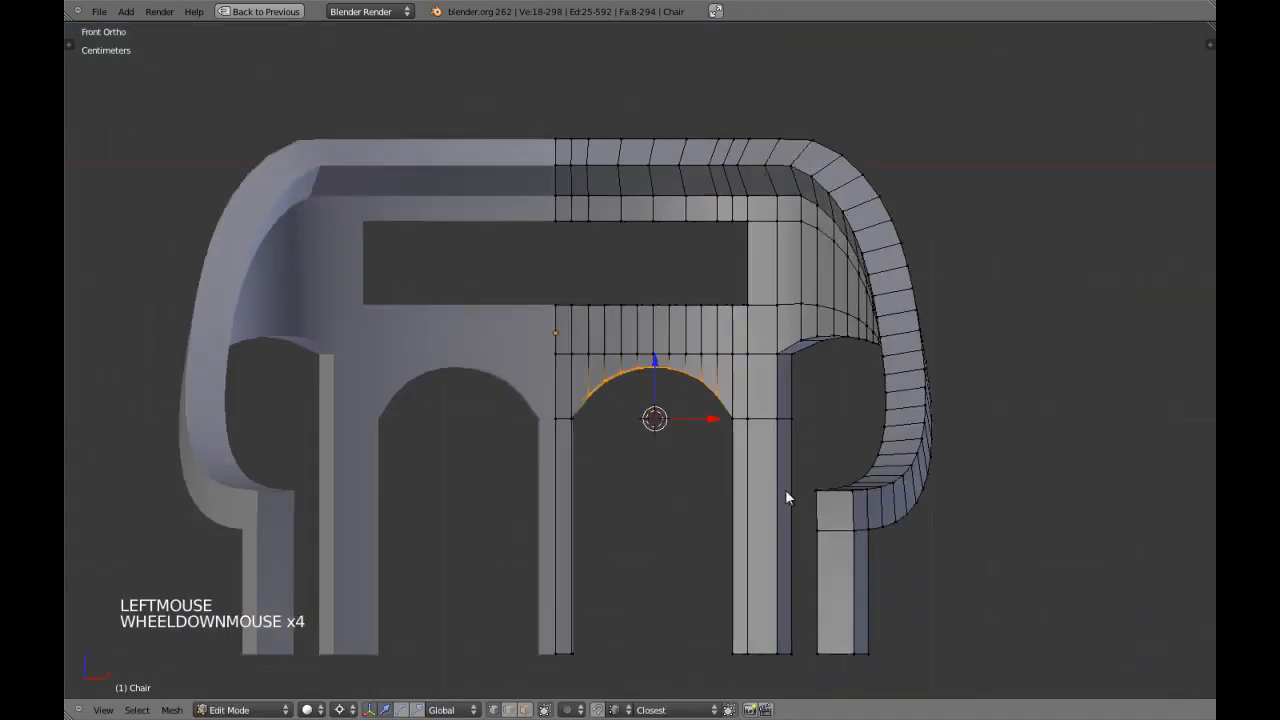
pyautogui.press('Tab')
pyautogui.scroll(-3, 785, 495)
pyautogui.scroll(2, 785, 497)
pyautogui.press('Tab')
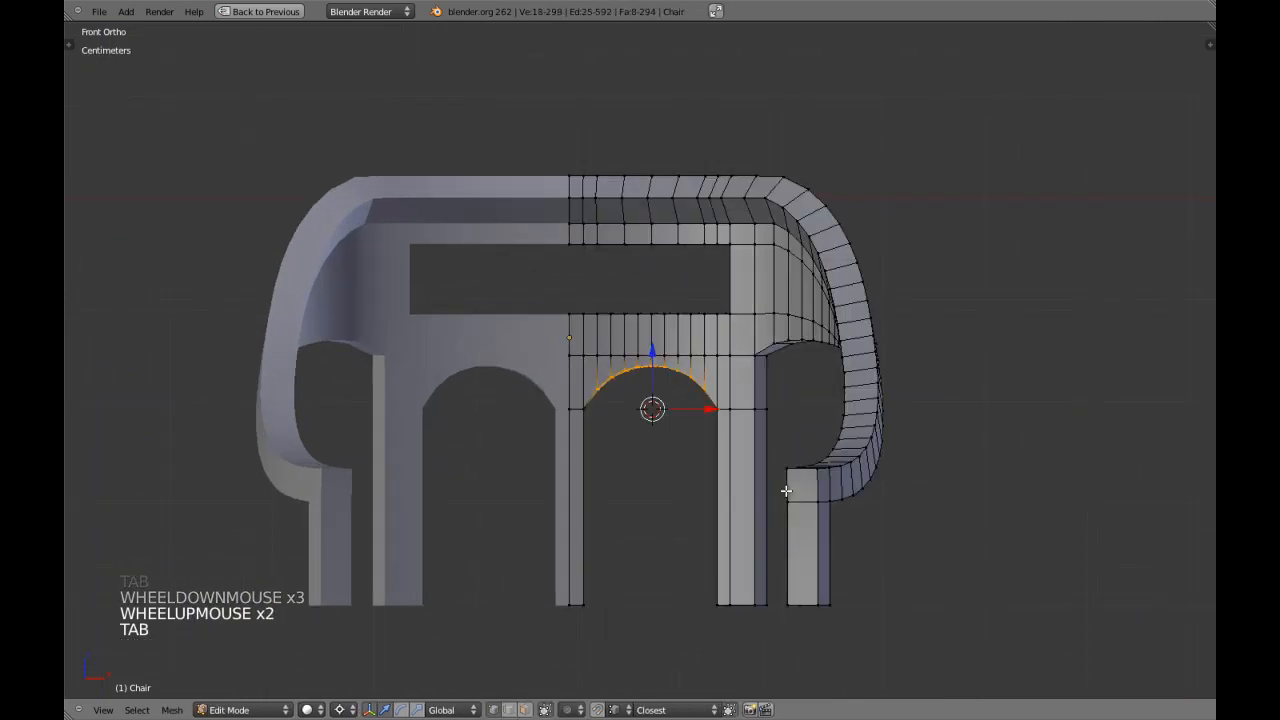
pyautogui.press('s')
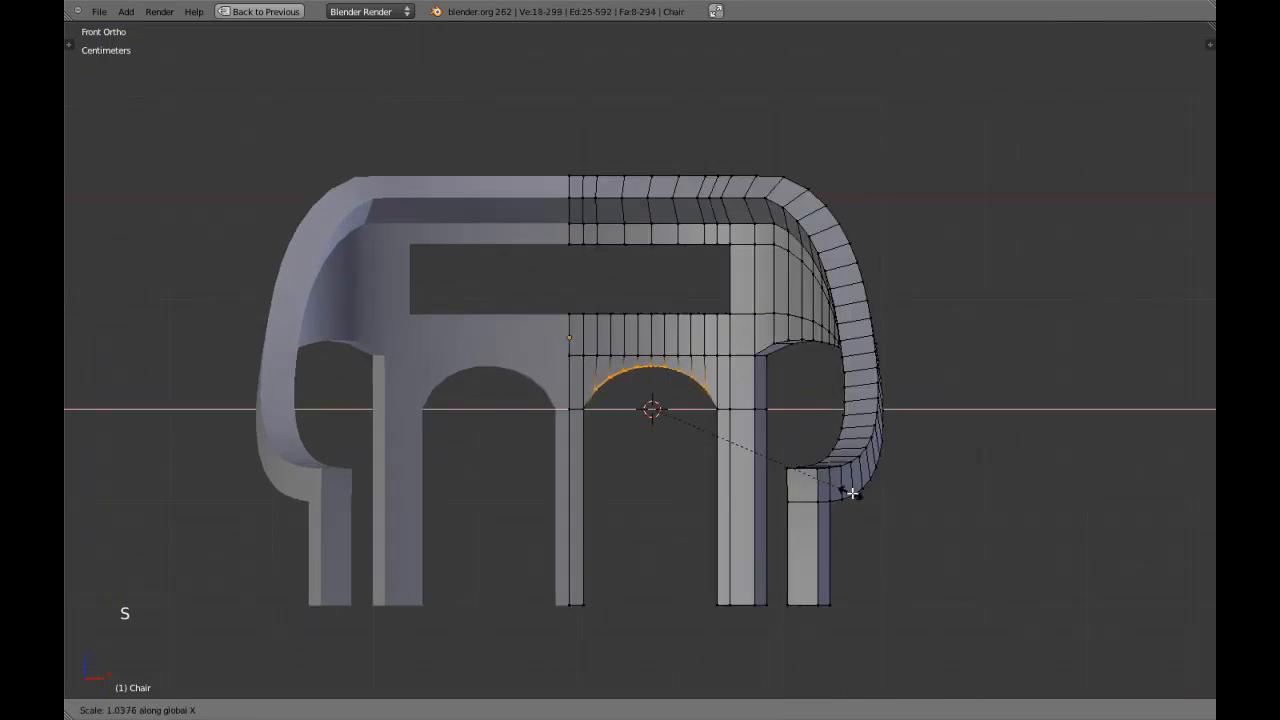
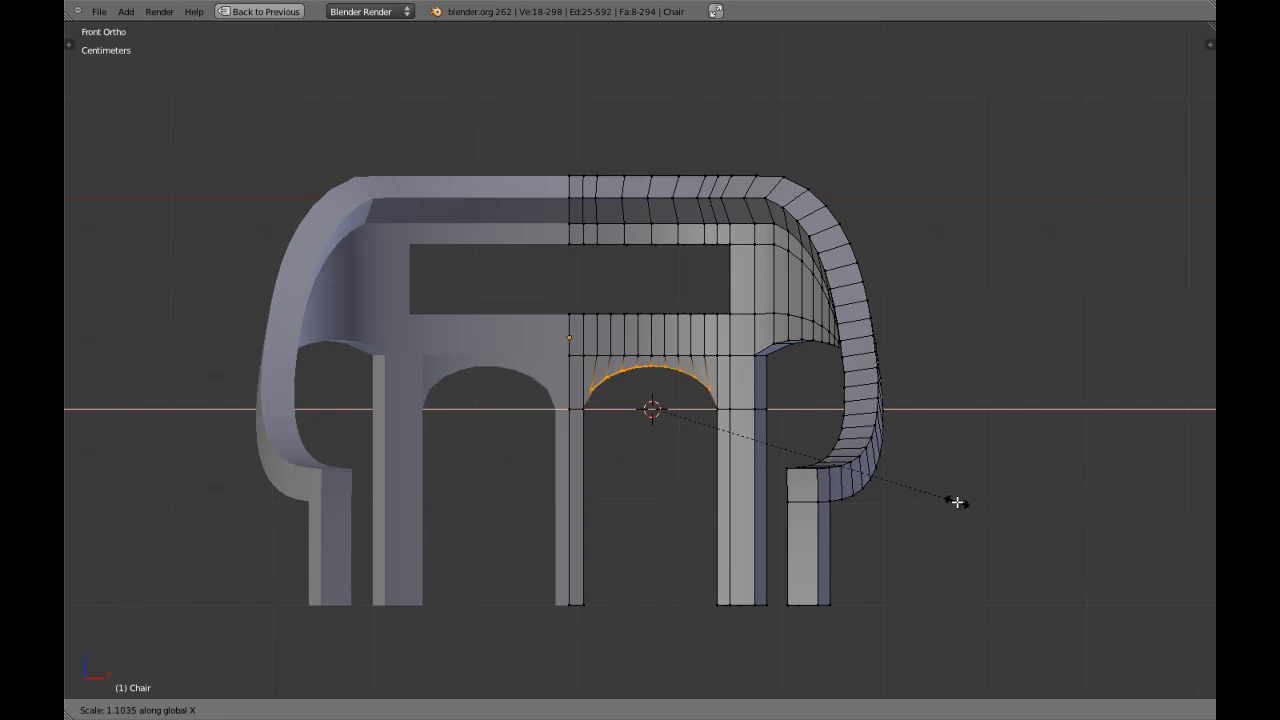
# Set the transform orientation to Normal and try scaling the arch's selected edges along normal Y in the top view.
pyautogui.keyDown('shift'); pyautogui.rightClick(957, 502); pyautogui.keyUp('shift')
pyautogui.press('KP_7')
pyautogui.press('z')
pyautogui.scroll(5, 930, 504)
pyautogui.keyDown('shift'); pyautogui.moveTo(602, 578); pyautogui.dragTo(565, 583, button='middle'); pyautogui.keyUp('shift')
pyautogui.click(455, 710)
pyautogui.click(466, 652)
pyautogui.press('s')
pyautogui.press('y')
pyautogui.press('y')
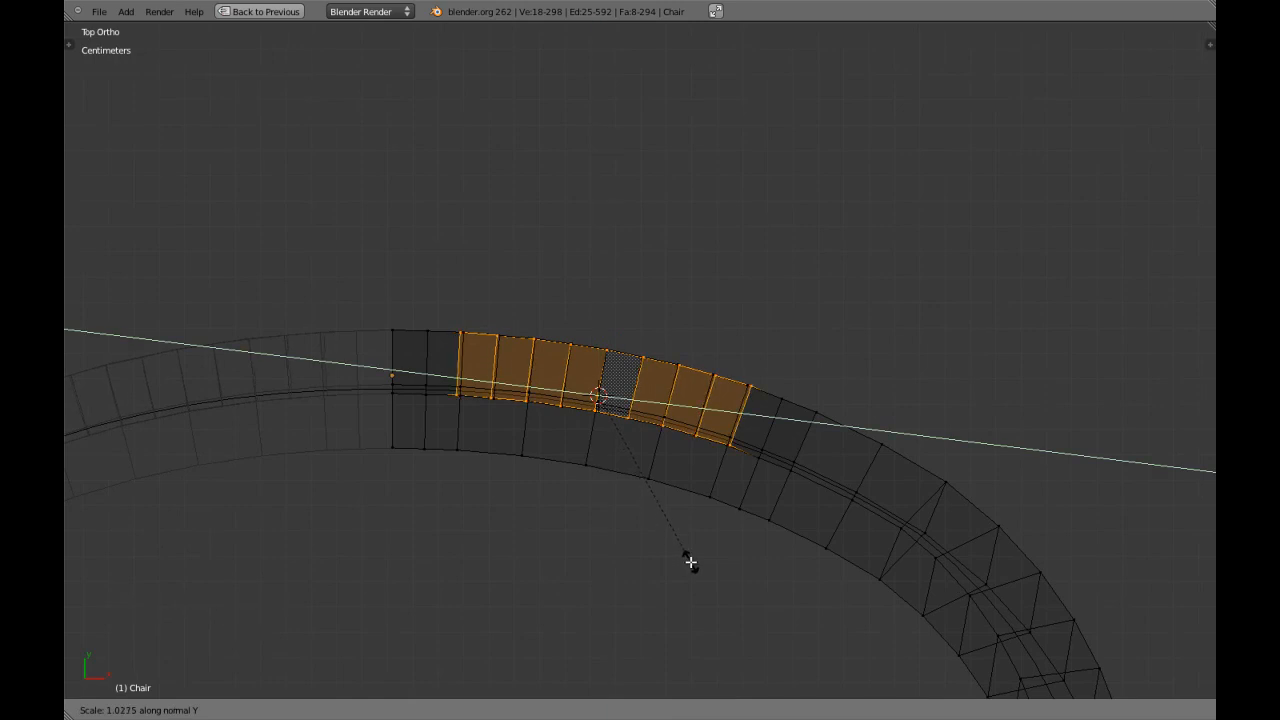
pyautogui.rightClick(693, 562)
# Widen the arch by scaling it about 1.12 along normal Y and check the chair in Object Mode.
pyautogui.press('KP_1')
pyautogui.press('z')
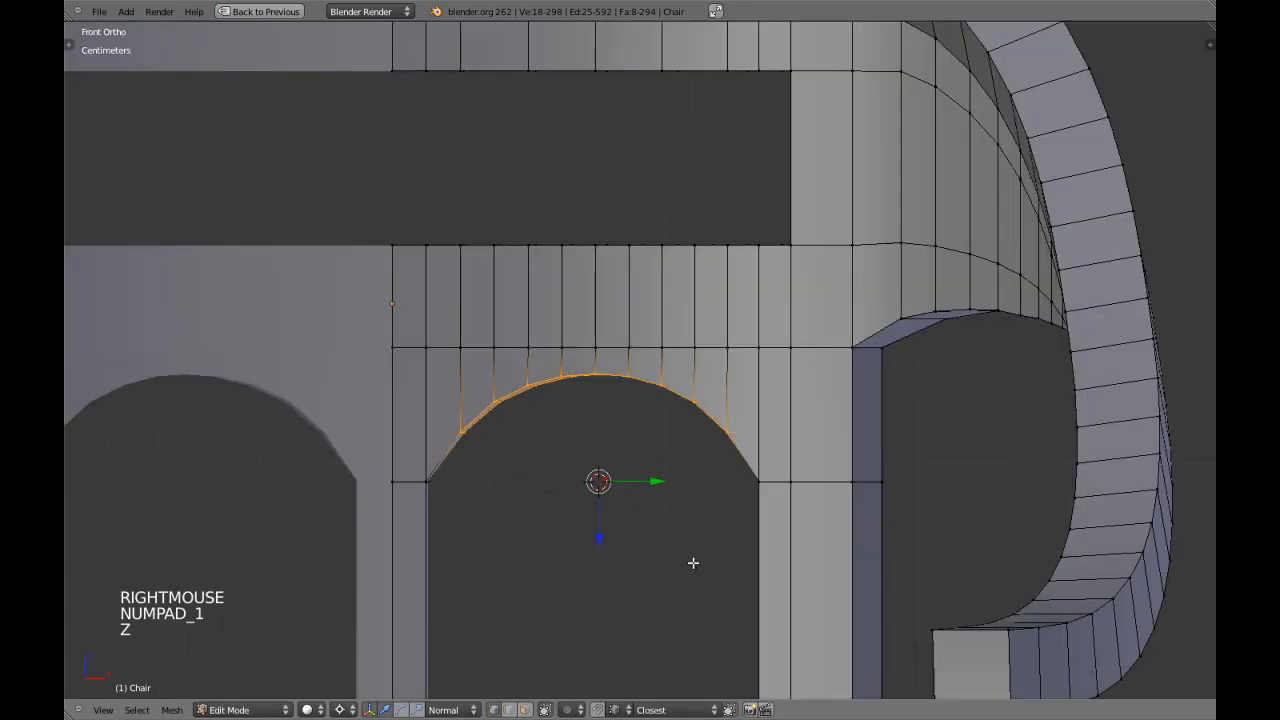
pyautogui.press('s')
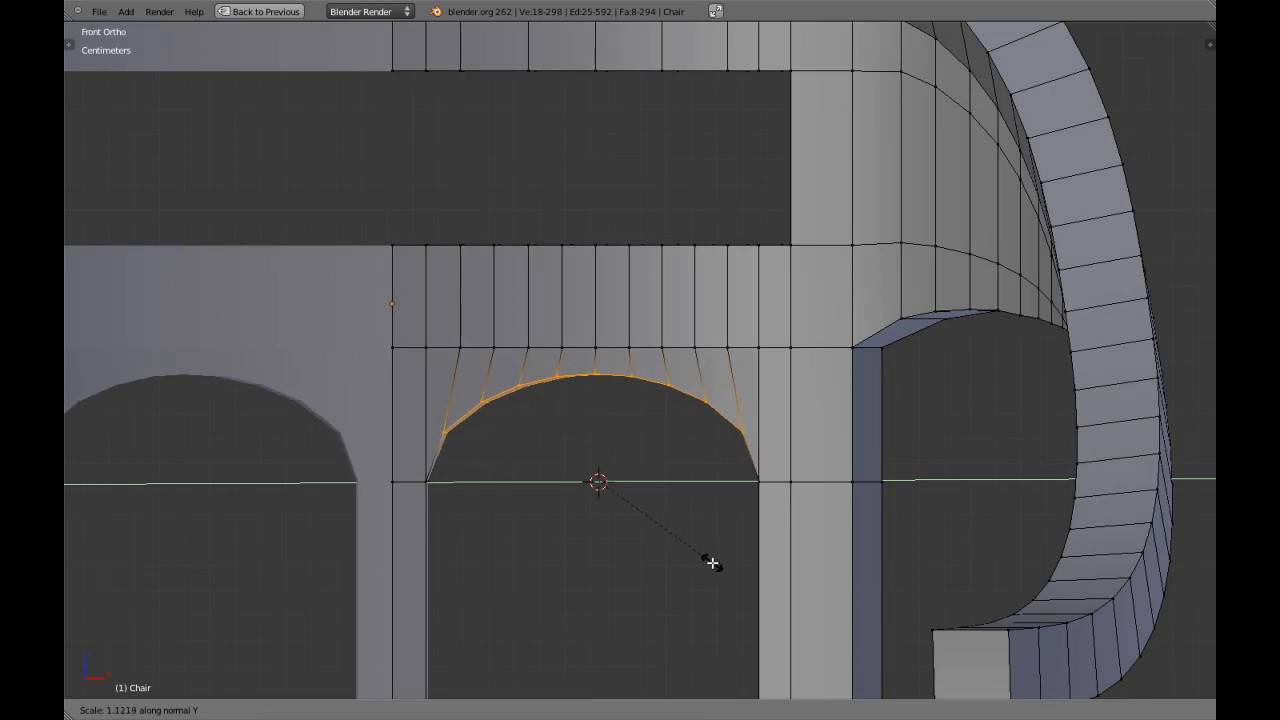
pyautogui.click(711, 563)
pyautogui.press('Tab')
pyautogui.scroll(-6, 651, 540)
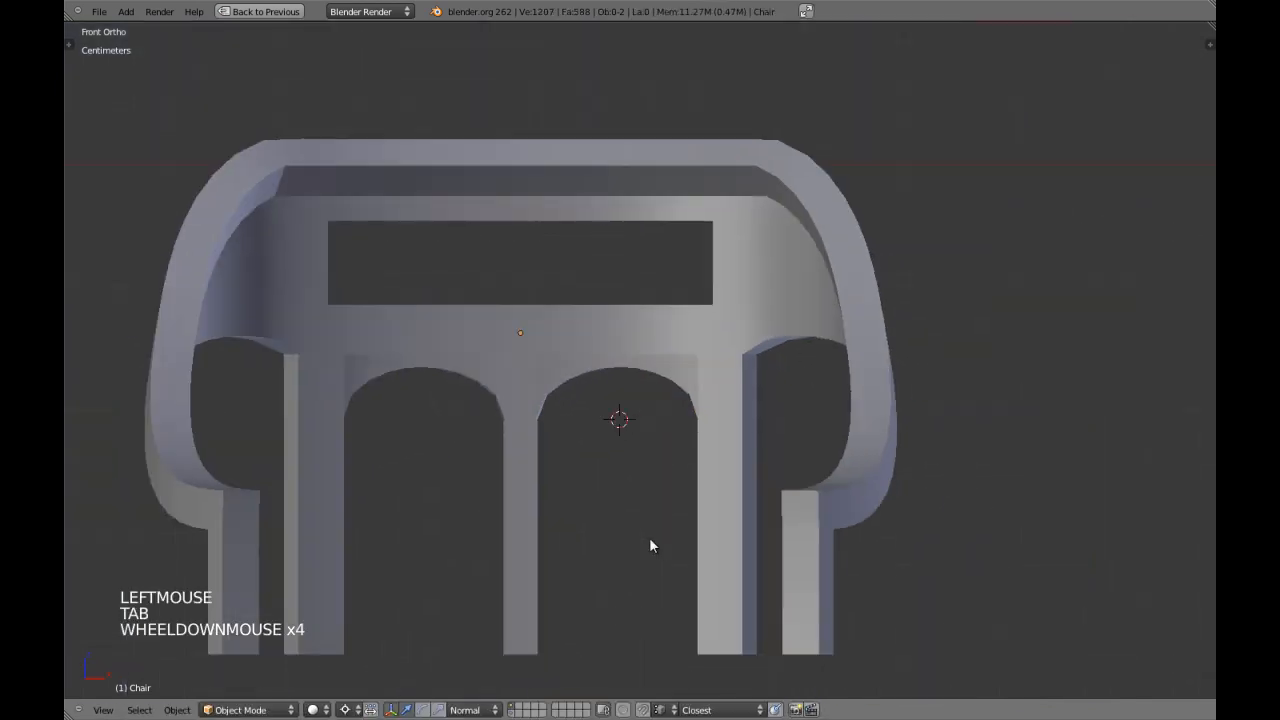
pyautogui.moveTo(656, 477); pyautogui.dragTo(625, 320, button='middle')
pyautogui.moveTo(625, 320); pyautogui.dragTo(666, 229, button='middle')
pyautogui.scroll(2, 634, 376)
pyautogui.scroll(4, 657, 434)
# Undo the last arch scaling and set the transform orientation to Global.
pyautogui.press('Tab')
pyautogui.press('KP_1')
pyautogui.scroll(-4, 646, 320)
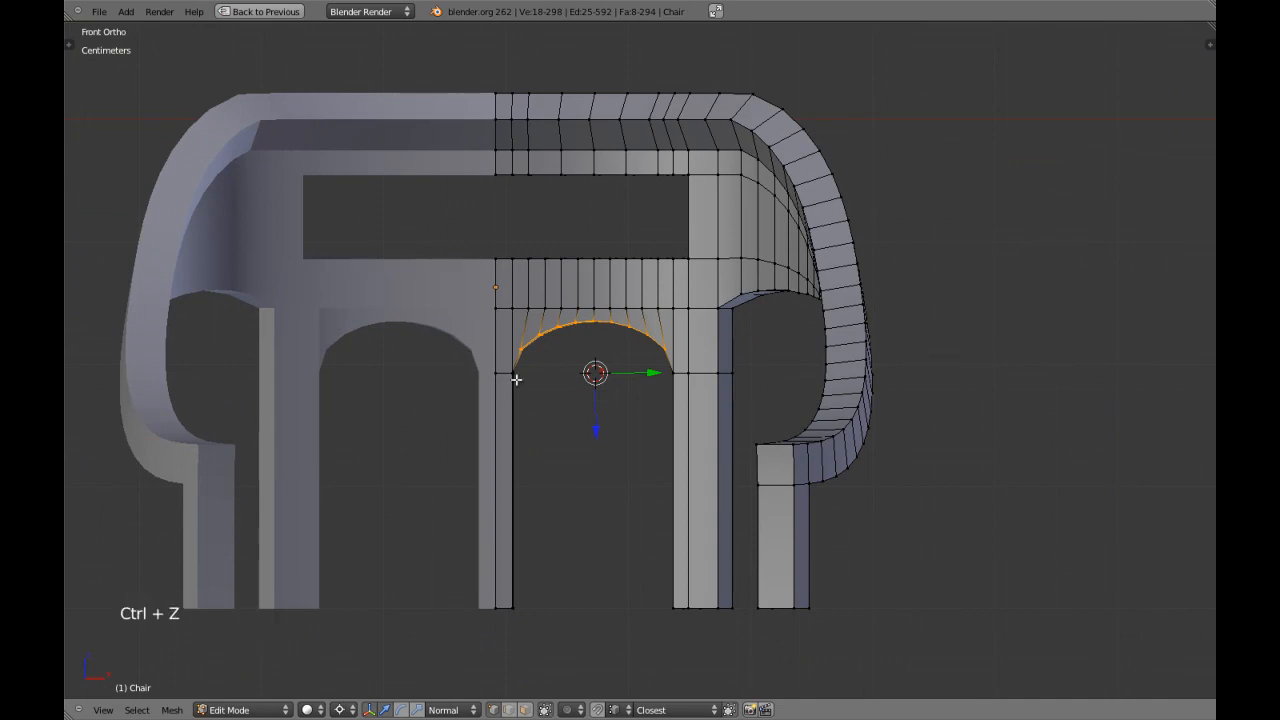
pyautogui.hotkey('ctrl', 'z')
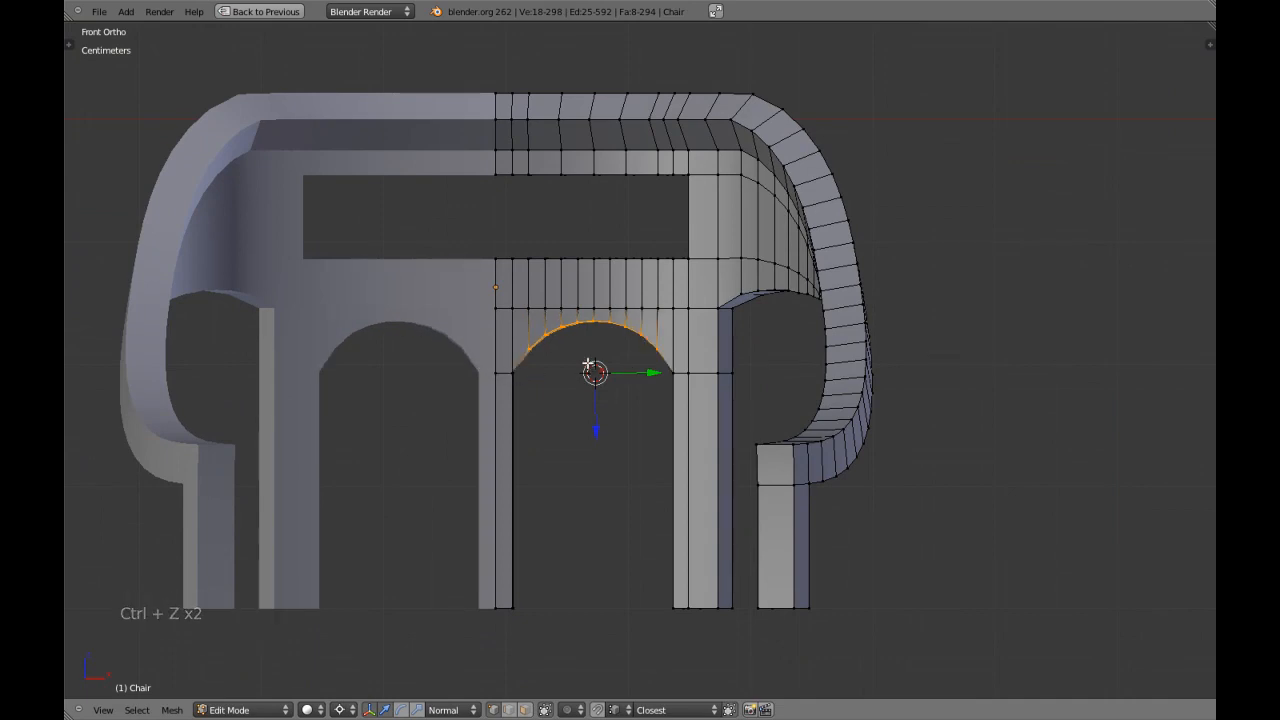
pyautogui.scroll(2, 589, 365)
pyautogui.scroll(-2, 592, 368)
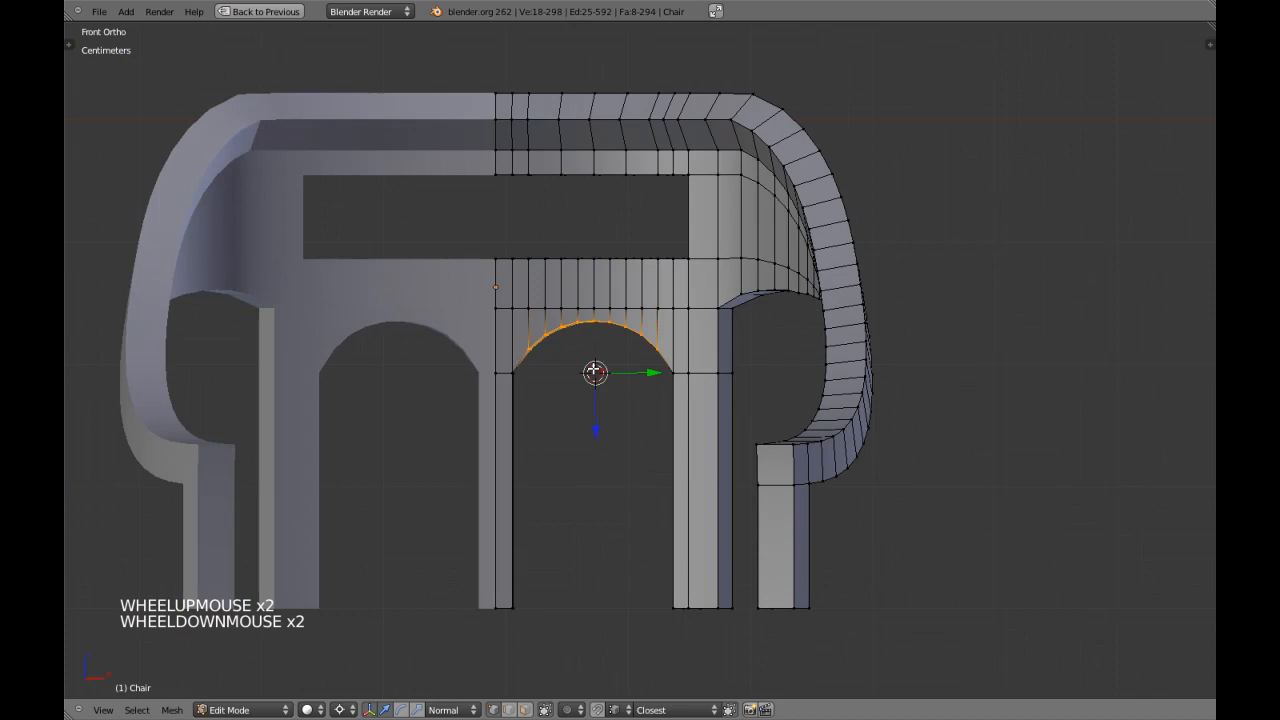
pyautogui.click(465, 710)
pyautogui.click(445, 691)
# Switch to face selection and select the ring of inner faces around the rectangular back opening.
pyautogui.scroll(2, 586, 514)
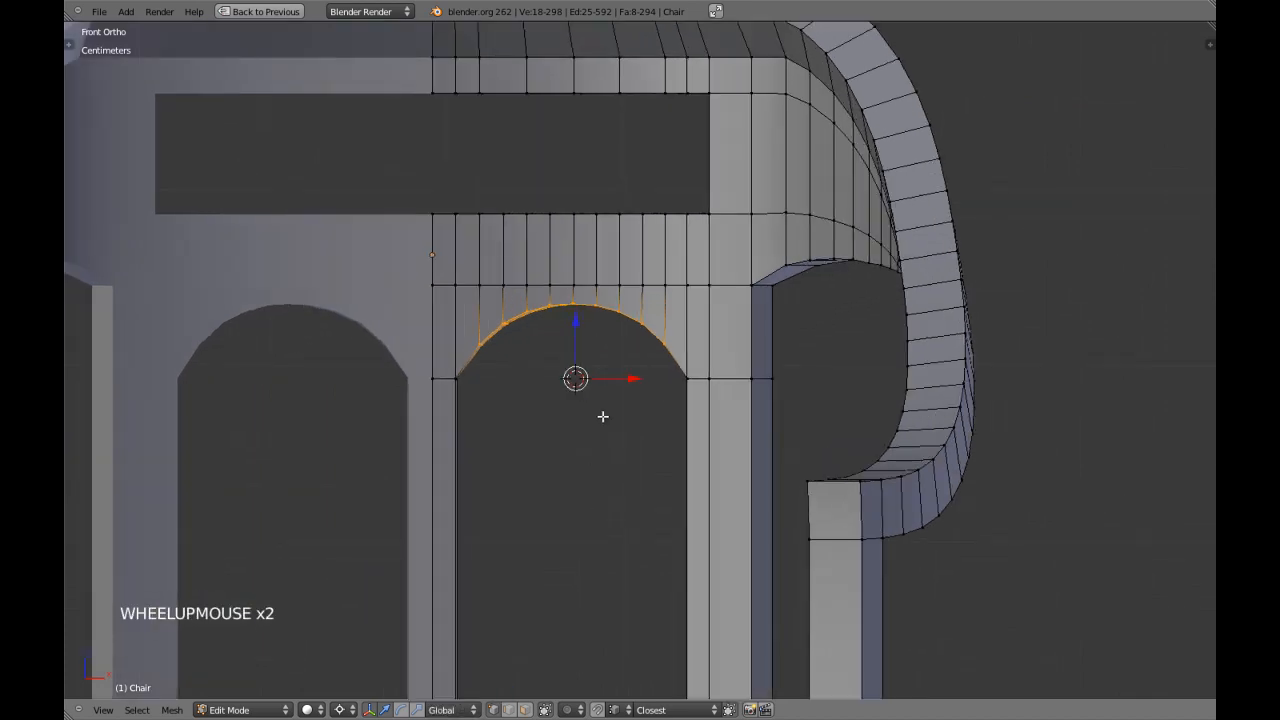
pyautogui.scroll(4, 620, 434)
pyautogui.keyDown('shift'); pyautogui.moveTo(582, 426); pyautogui.dragTo(634, 420, button='middle'); pyautogui.keyUp('shift')
pyautogui.scroll(-3, 620, 434)
pyautogui.press('a')
pyautogui.press('Tab')
pyautogui.press('Tab')
pyautogui.press('a')
pyautogui.press('a')
pyautogui.press('a')
pyautogui.press('a')
pyautogui.hotkey('ctrl', 'Tab')
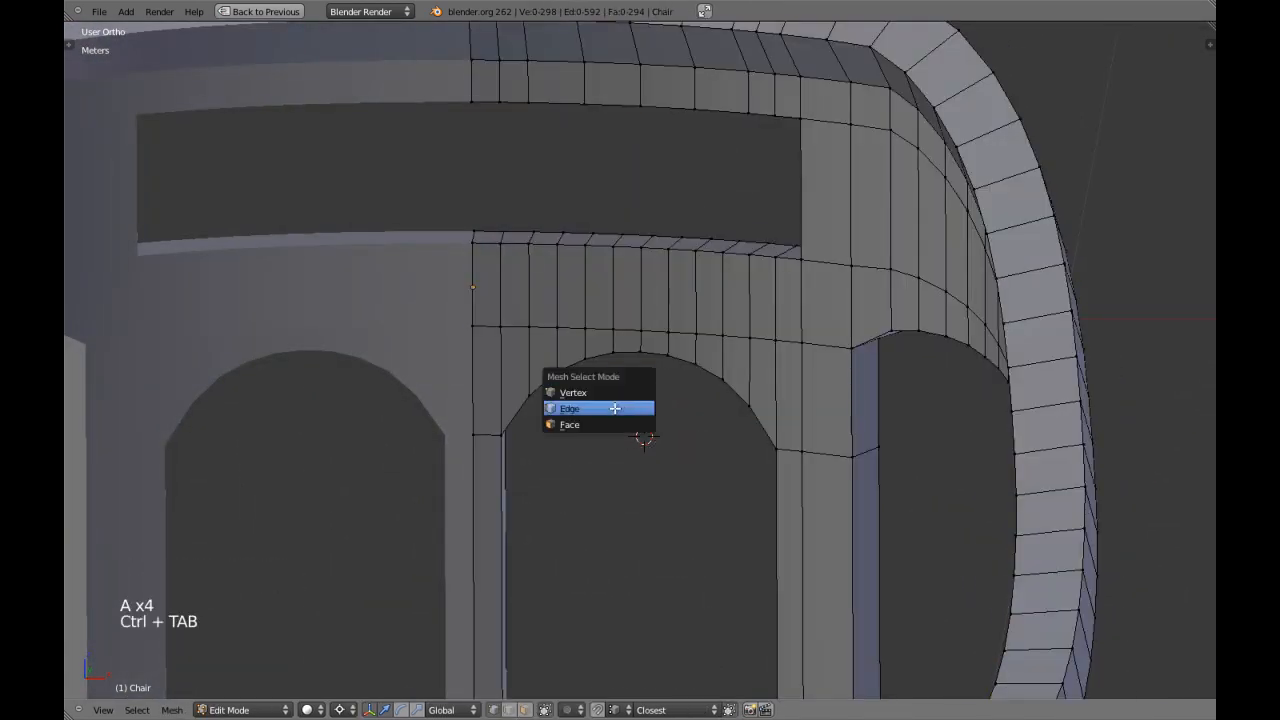
pyautogui.click(615, 421)
pyautogui.keyDown('alt'); pyautogui.keyDown('shift'); pyautogui.rightClick(696, 246); pyautogui.keyUp('shift'); pyautogui.keyUp('alt')
pyautogui.press('KP_5')
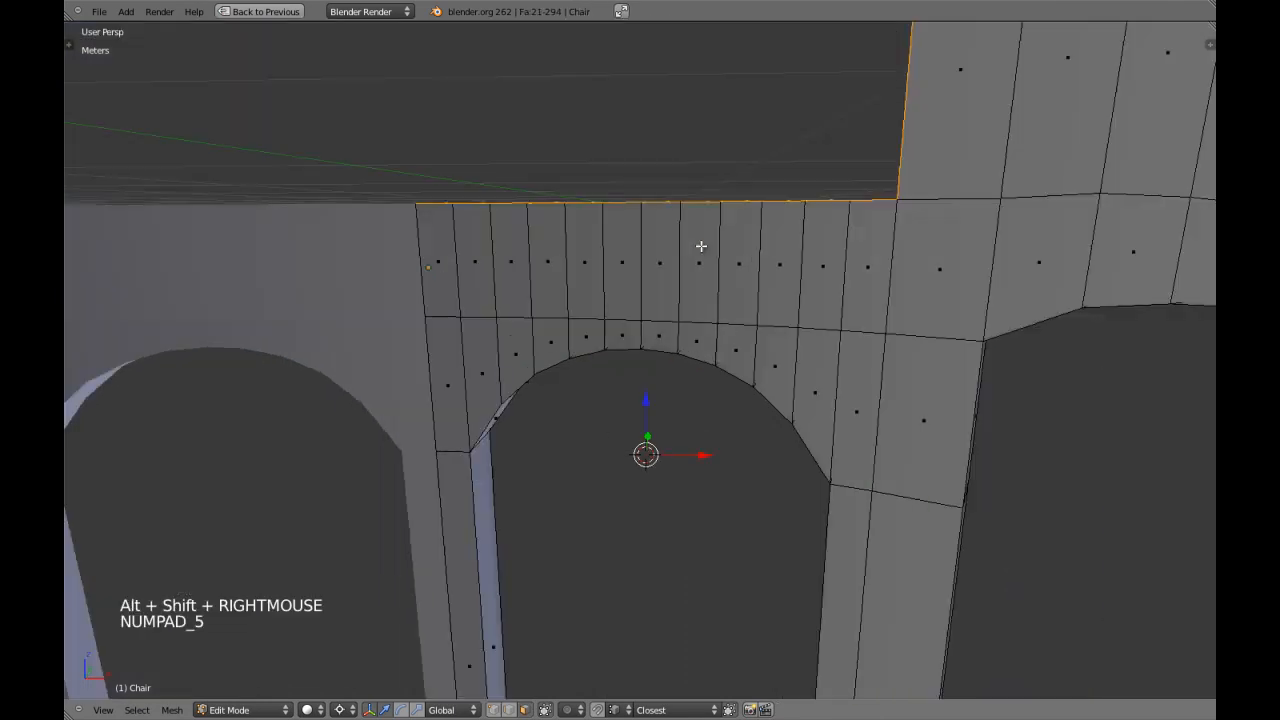
pyautogui.press('KP_Decimal')
pyautogui.scroll(2, 733, 376)
pyautogui.moveTo(733, 376); pyautogui.dragTo(656, 341, button='middle')
pyautogui.scroll(3, 629, 423)
# Recalculate the normals of the whole mesh and reselect the rectangular opening's inner faces.
pyautogui.press('a')
pyautogui.keyDown('alt'); pyautogui.keyDown('shift'); pyautogui.rightClick(656, 341); pyautogui.keyUp('shift'); pyautogui.keyUp('alt')
pyautogui.press('a')
pyautogui.press('a')
pyautogui.hotkey('ctrl', 'n')
pyautogui.press('a')
pyautogui.keyDown('alt'); pyautogui.keyDown('shift'); pyautogui.rightClick(656, 341); pyautogui.keyUp('shift'); pyautogui.keyUp('alt')
pyautogui.press('KP_Decimal')
pyautogui.keyDown('shift'); pyautogui.moveTo(656, 341); pyautogui.dragTo(638, 404, button='middle'); pyautogui.keyUp('shift')
pyautogui.scroll(4, 709, 437)
pyautogui.scroll(5, 638, 404)
pyautogui.scroll(2, 587, 386)
pyautogui.press('KP_5')
pyautogui.keyDown('shift'); pyautogui.moveTo(383, 271); pyautogui.dragTo(417, 312, button='middle'); pyautogui.keyUp('shift')
pyautogui.moveTo(417, 312); pyautogui.dragTo(451, 354, button='middle')
pyautogui.scroll(-2, 534, 380)
pyautogui.moveTo(534, 380); pyautogui.dragTo(588, 391, button='middle')
# Try to inset the selected inner faces of the rectangular opening.
pyautogui.press('i')
pyautogui.press('i')
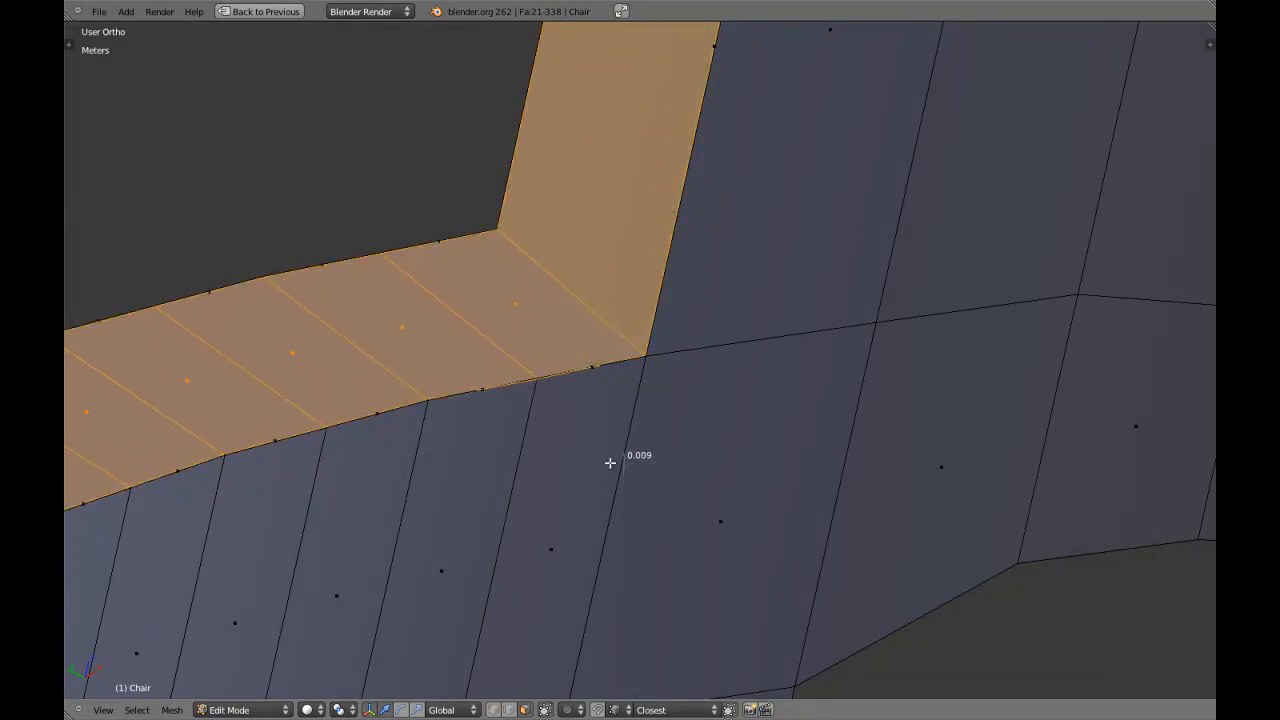
pyautogui.rightClick(646, 503)
pyautogui.hotkey('ctrl', 'z')
pyautogui.hotkey('ctrl', 'z')
# Examine the opening's lower corner in wireframe and solid shading, and the whole chair in Object Mode.
pyautogui.press('a')
pyautogui.press('z')
pyautogui.scroll(-4, 600, 442)
pyautogui.moveTo(606, 446); pyautogui.dragTo(554, 426, button='middle')
pyautogui.press('z')
pyautogui.keyDown('shift'); pyautogui.moveTo(754, 517); pyautogui.dragTo(663, 416, button='middle'); pyautogui.keyUp('shift')
pyautogui.rightClick(663, 416)
pyautogui.rightClick(627, 415)
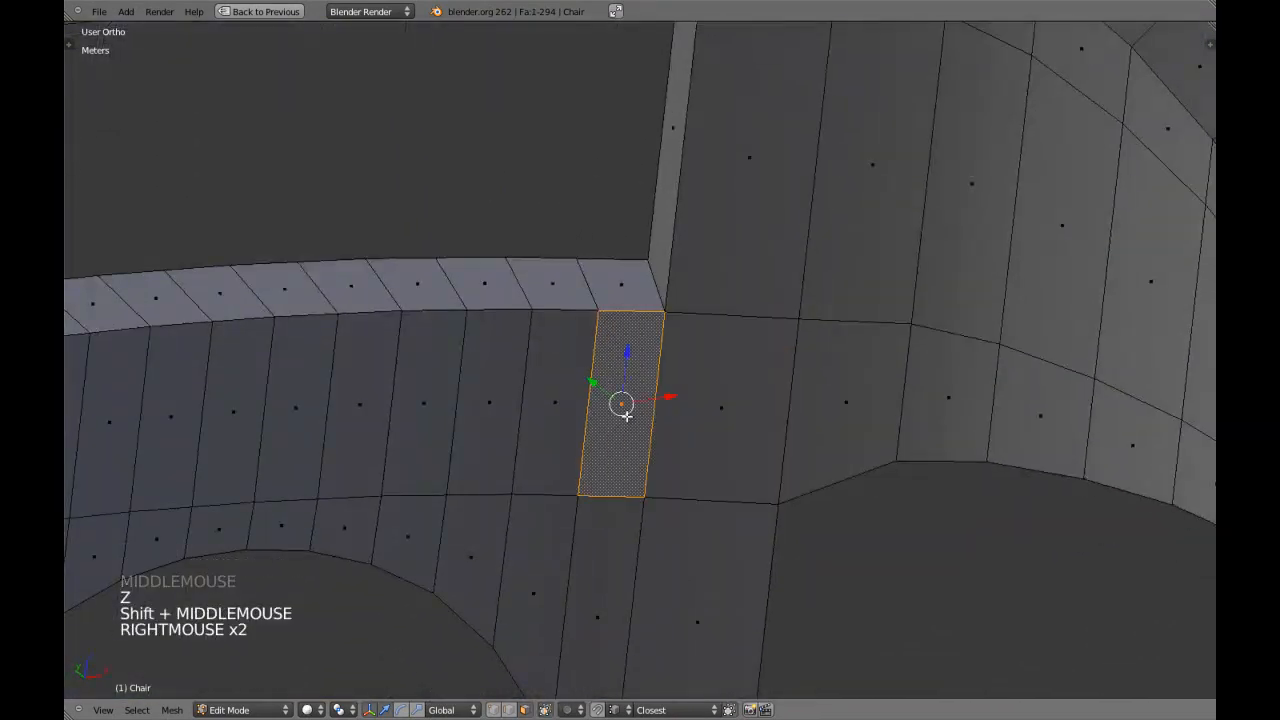
pyautogui.press('KP_Decimal')
pyautogui.scroll(-4, 628, 420)
pyautogui.press('a')
pyautogui.scroll(-4, 628, 424)
pyautogui.press('Tab')
pyautogui.scroll(-2, 628, 426)
pyautogui.scroll(-2, 627, 425)
pyautogui.rightClick(627, 425)
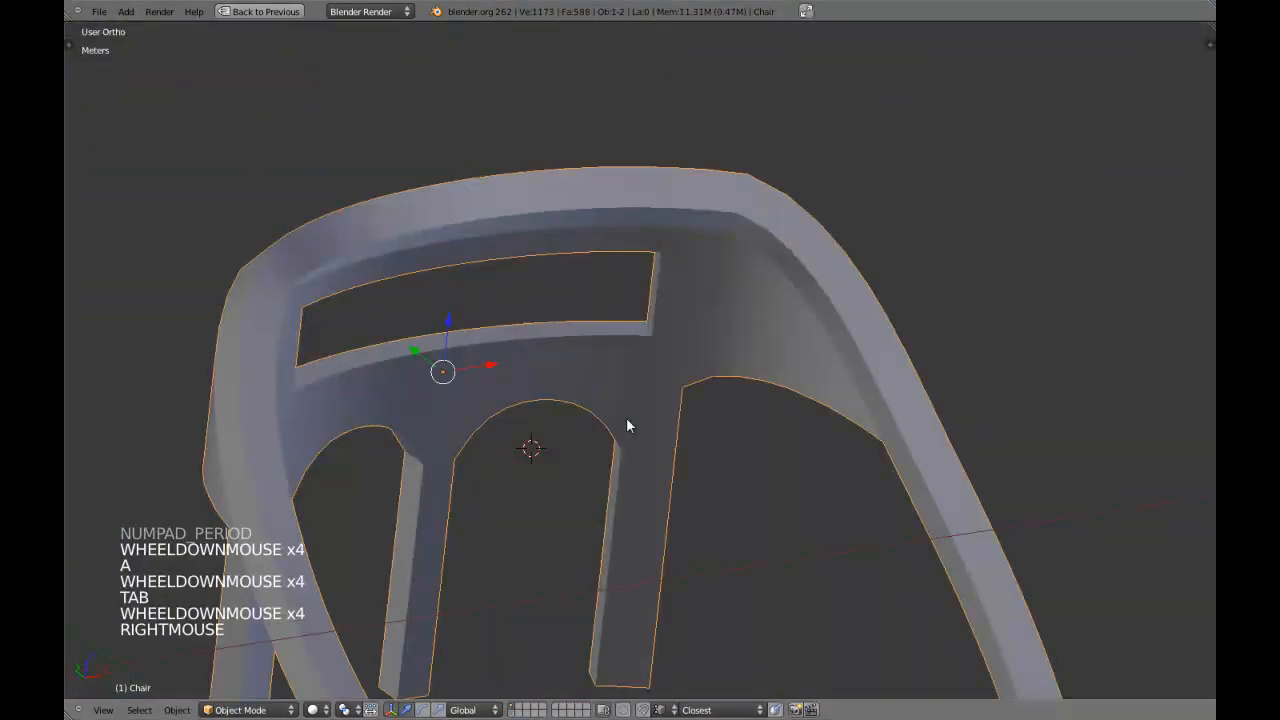
# Recalculate the normals of all the chair's faces in Edit Mode and return to Object Mode.
pyautogui.press('Tab')
pyautogui.press('a')
pyautogui.press('a')
pyautogui.hotkey('ctrl', 'n')
pyautogui.press('Tab')
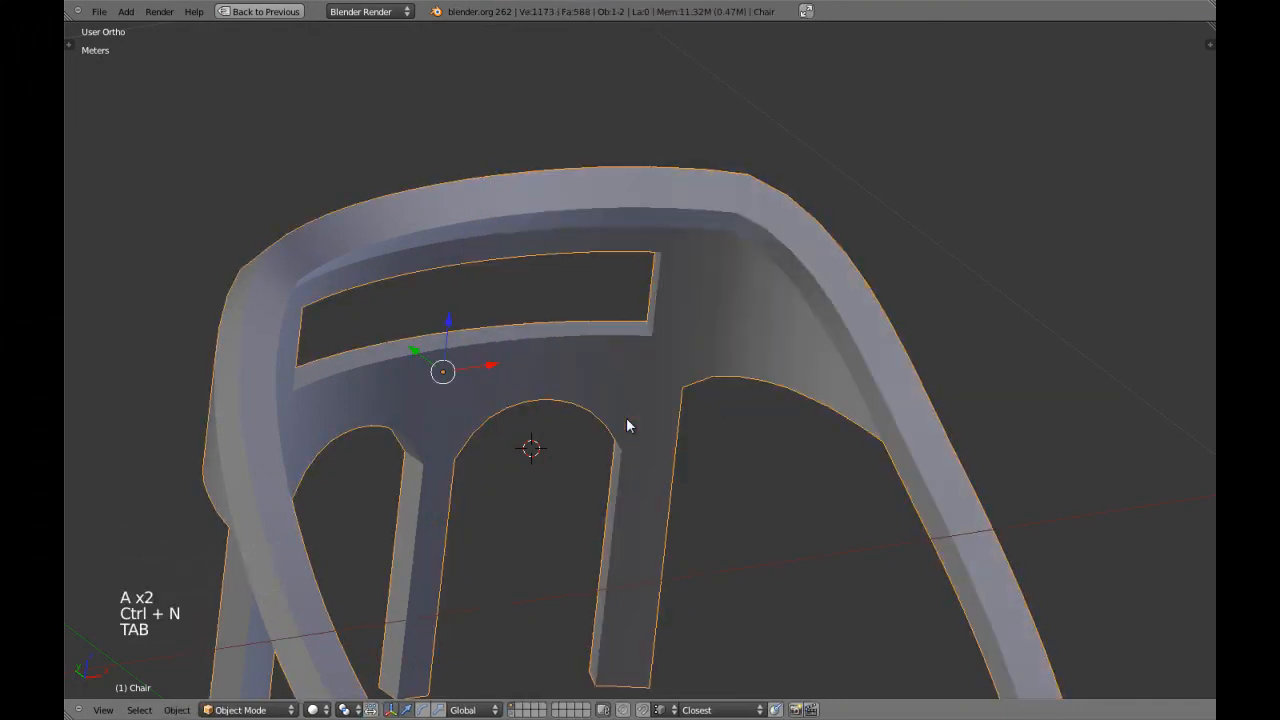
# Turn off the Edge Split modifier's viewport display for the chair.
pyautogui.hotkey('shift', 'space')
pyautogui.click(1082, 245)
pyautogui.hotkey('shift', 'space')
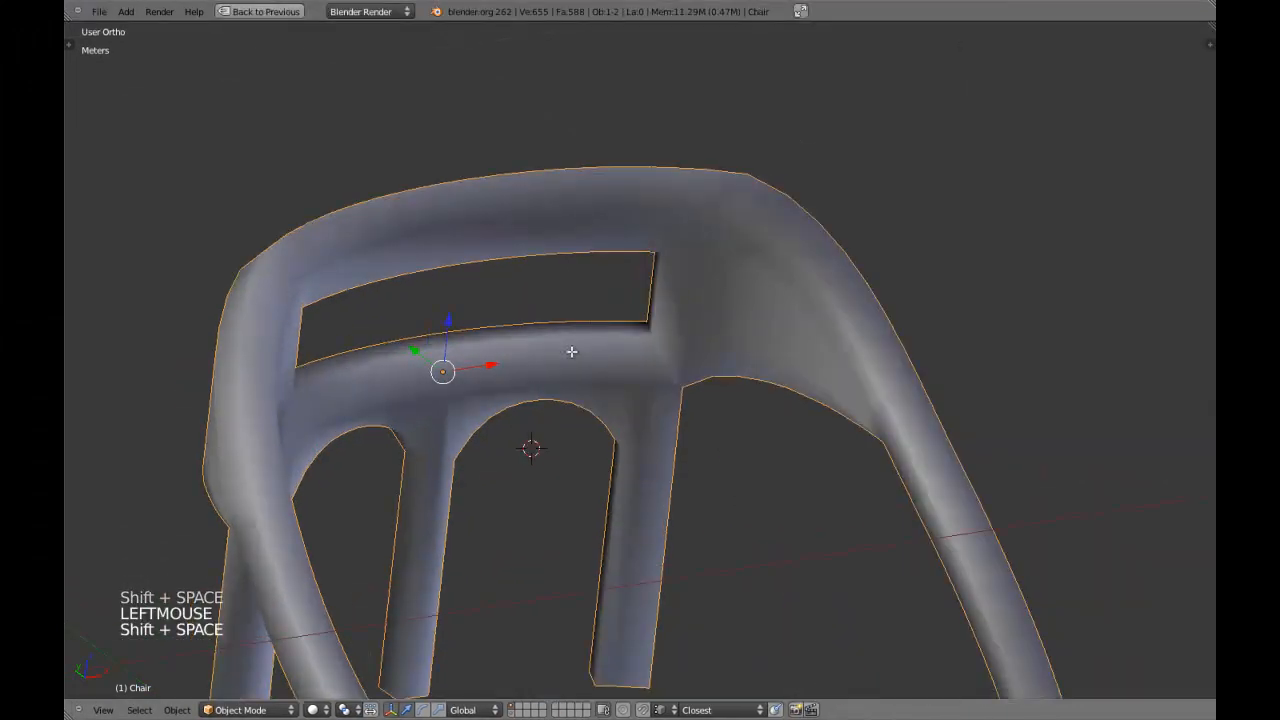
# Select the ring of inner faces around the rectangular opening and inset them by about 0.33.
pyautogui.press('Tab')
pyautogui.scroll(4, 594, 311)
pyautogui.press('a')
pyautogui.keyDown('alt'); pyautogui.keyDown('shift'); pyautogui.rightClick(610, 295); pyautogui.keyUp('shift'); pyautogui.keyUp('alt')
pyautogui.press('KP_5')
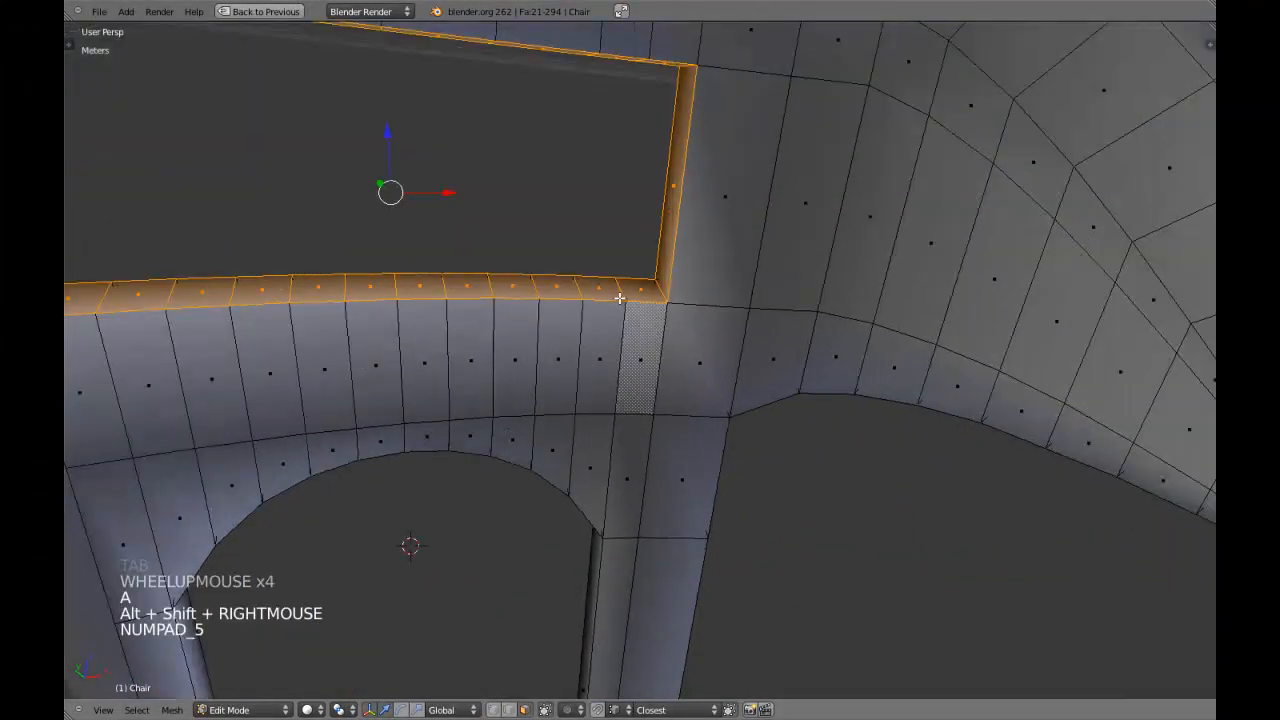
pyautogui.press('KP_Decimal')
pyautogui.scroll(4, 620, 298)
pyautogui.keyDown('shift'); pyautogui.moveTo(723, 449); pyautogui.dragTo(680, 400, button='middle'); pyautogui.keyUp('shift')
pyautogui.moveTo(680, 400); pyautogui.dragTo(626, 351, button='middle')
pyautogui.scroll(3, 708, 393)
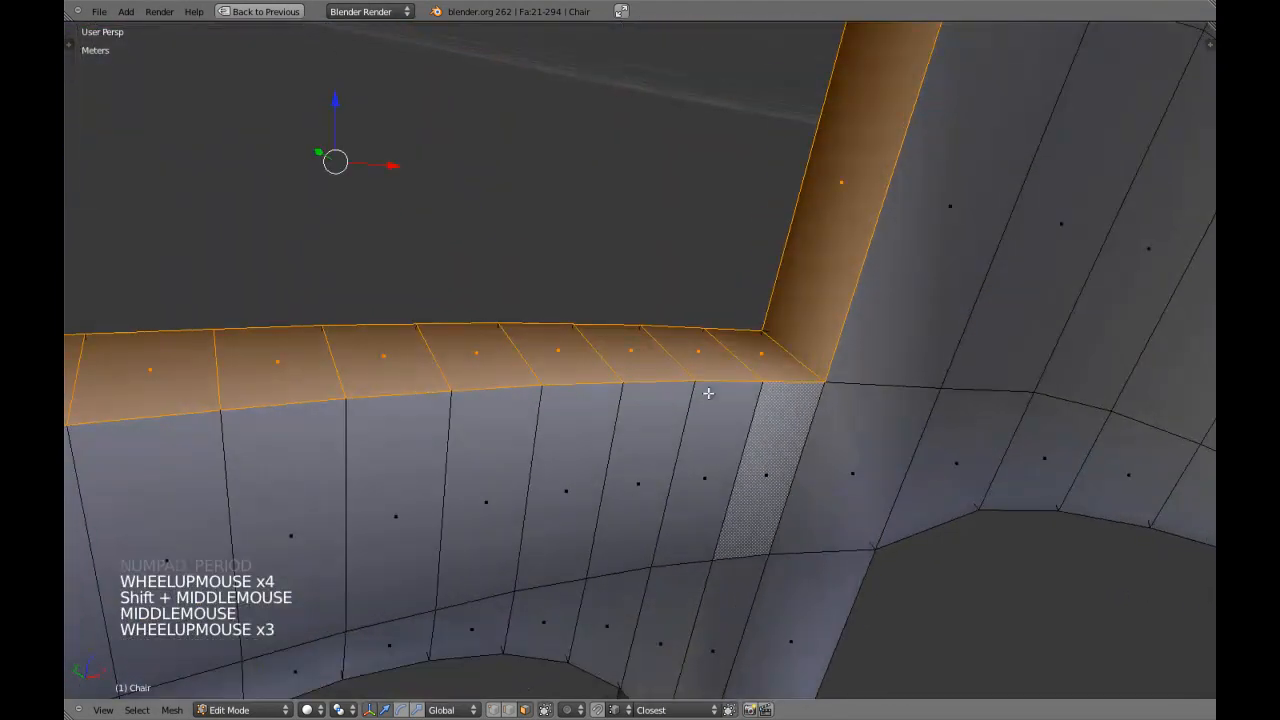
pyautogui.press('i')
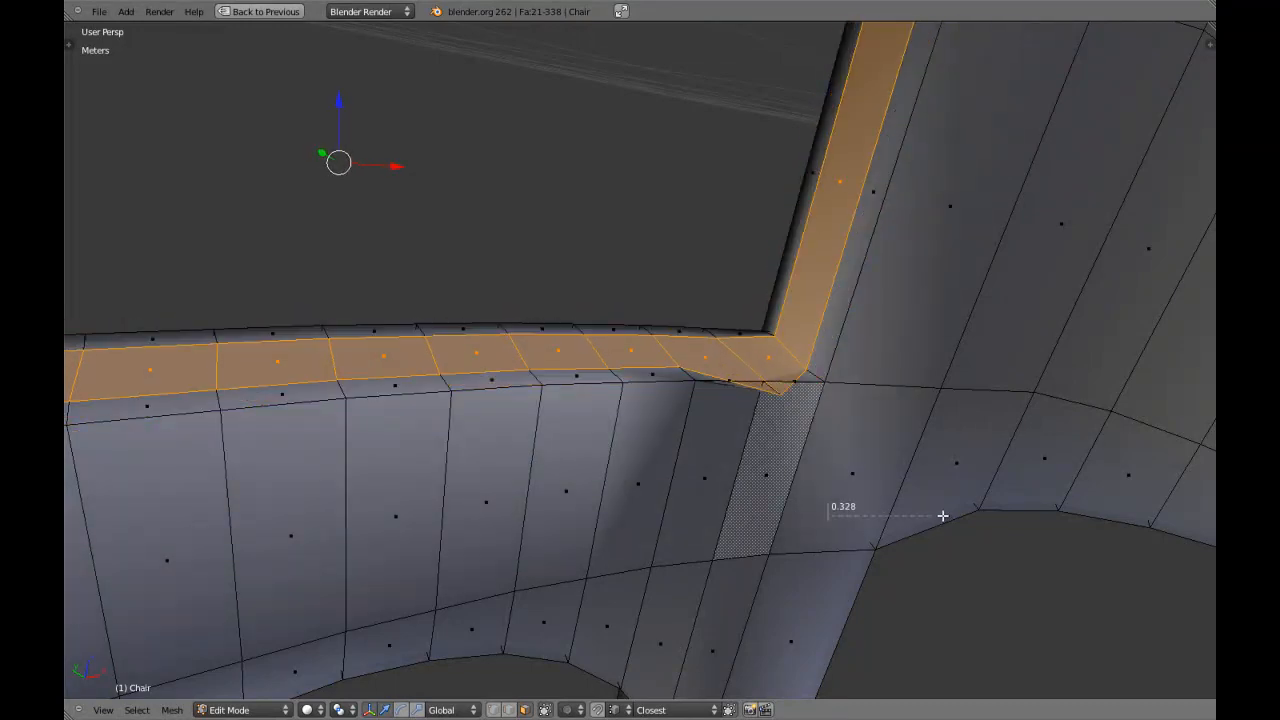
# Inspect the inset around the opening's lower corner and undo it along with the face selection.
pyautogui.scroll(3, 728, 420)
pyautogui.moveTo(728, 420)
pyautogui.keyDown('shift'); pyautogui.mouseDown(button='middle')
pyautogui.moveTo(710, 440)
pyautogui.moveTo(666, 206)
pyautogui.moveTo(663, 252)
pyautogui.moveTo(640, 256)
pyautogui.moveTo(660, 483)
pyautogui.moveTo(643, 409)
pyautogui.moveTo(652, 421)
pyautogui.moveTo(534, 434)
pyautogui.moveTo(583, 349)
pyautogui.moveTo(577, 337)
pyautogui.mouseUp(button='middle'); pyautogui.keyUp('shift')
pyautogui.scroll(2, 706, 443)
pyautogui.scroll(-9, 714, 434)
pyautogui.scroll(-1, 716, 439)
pyautogui.scroll(2, 660, 483)
pyautogui.scroll(-2, 583, 419)
pyautogui.press('z')
pyautogui.press('z')
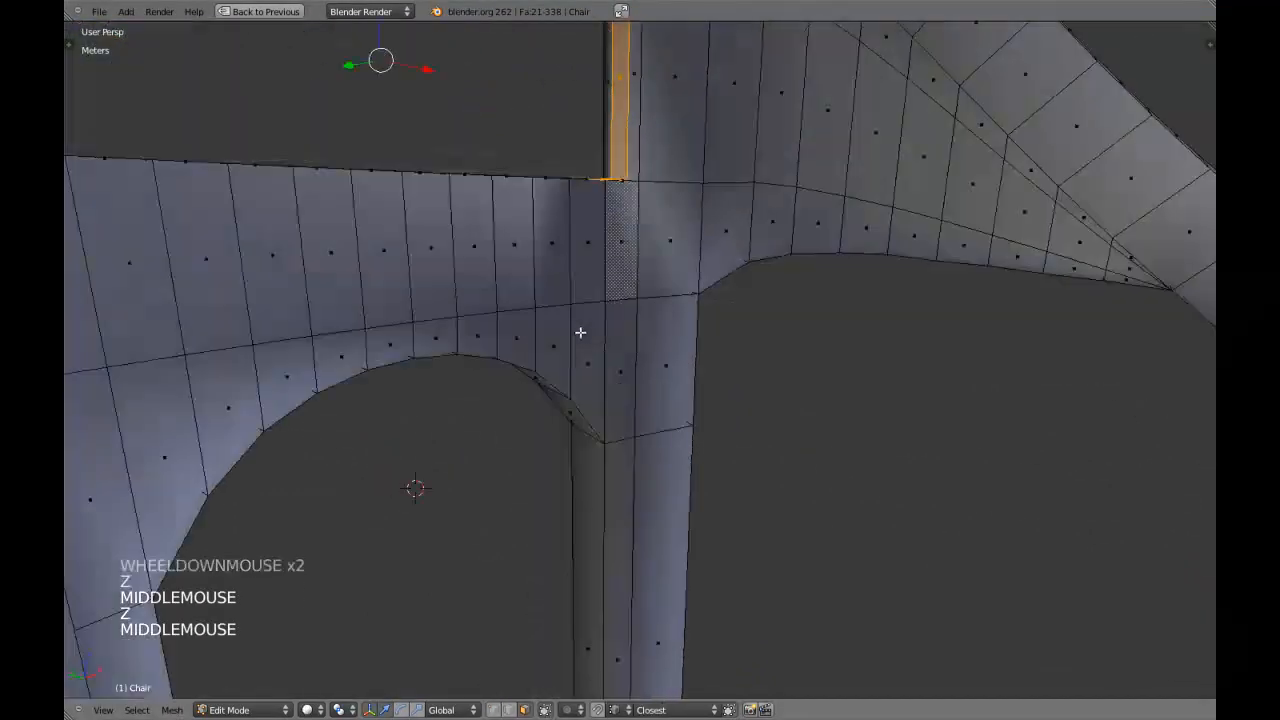
pyautogui.hotkey('ctrl', 'z')
pyautogui.hotkey('ctrl', 'z')
# Turn the Edge Split modifier's viewport display back on, collapse its settings and save the file.
pyautogui.keyDown('shift'); pyautogui.moveTo(594, 236); pyautogui.dragTo(600, 343, button='middle'); pyautogui.keyUp('shift')
pyautogui.hotkey('shift', 'space')
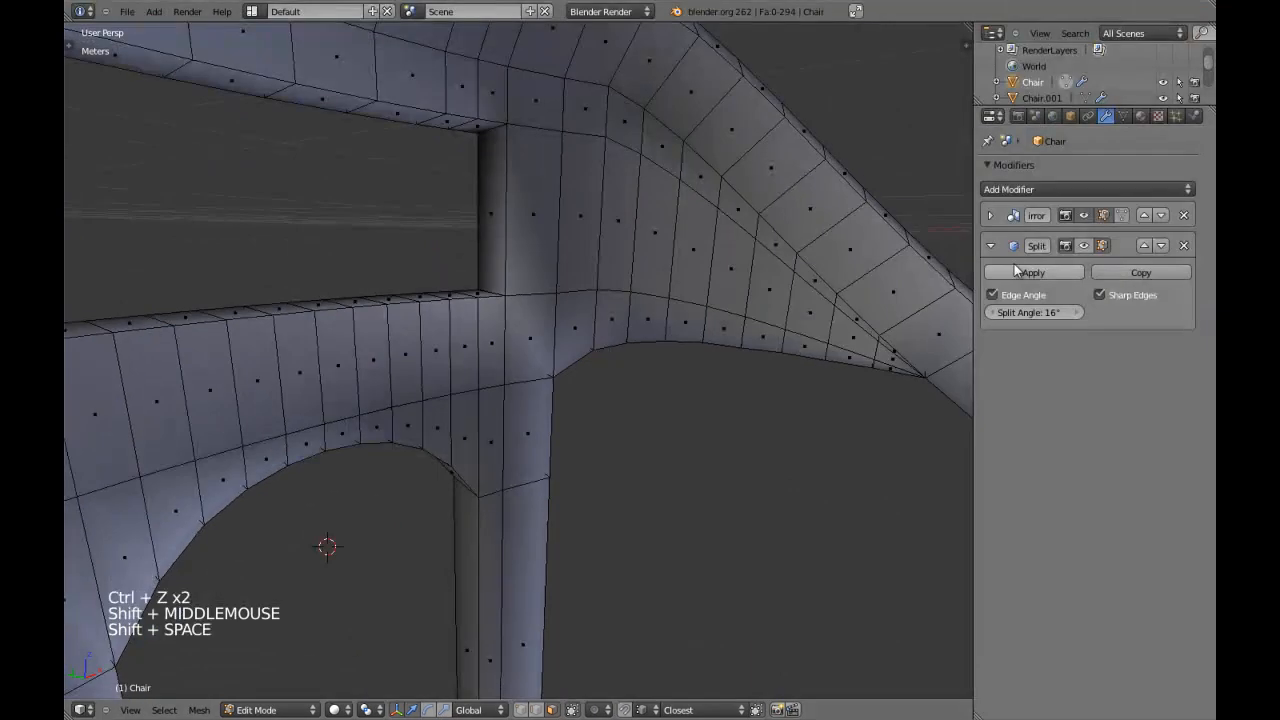
pyautogui.click(1067, 254)
pyautogui.click(990, 245)
pyautogui.hotkey('shift', 'space')
pyautogui.press('Tab')
pyautogui.hotkey('ctrl', 'w')
pyautogui.press('Tab')
# Switch to vertex selection, pick the opening's lower corner vertex and examine the mesh around it.
pyautogui.hotkey('ctrl', 'Tab')
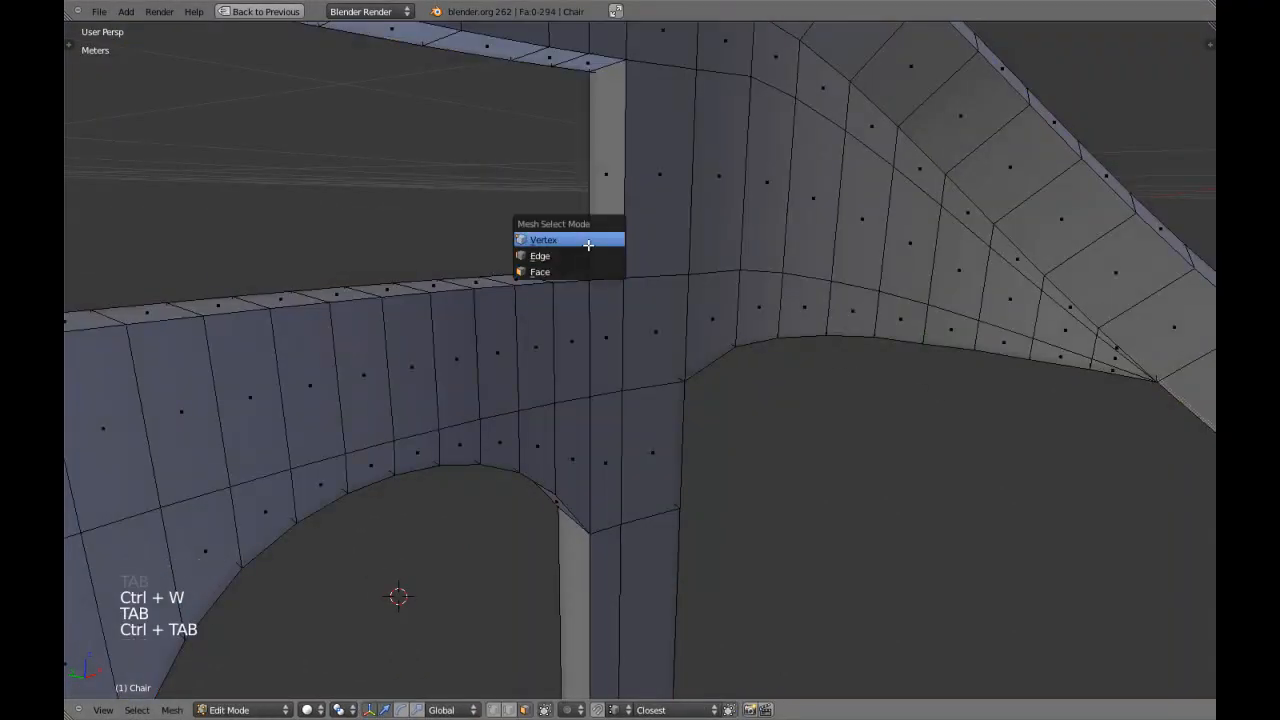
pyautogui.click(591, 277)
pyautogui.press('KP_Decimal')
pyautogui.press('z')
pyautogui.moveTo(590, 278); pyautogui.dragTo(630, 219, button='middle')
pyautogui.scroll(-2, 630, 219)
pyautogui.press('z')
pyautogui.scroll(-3, 610, 350)
pyautogui.moveTo(600, 440); pyautogui.dragTo(660, 365, button='middle')
pyautogui.scroll(-2, 617, 409)
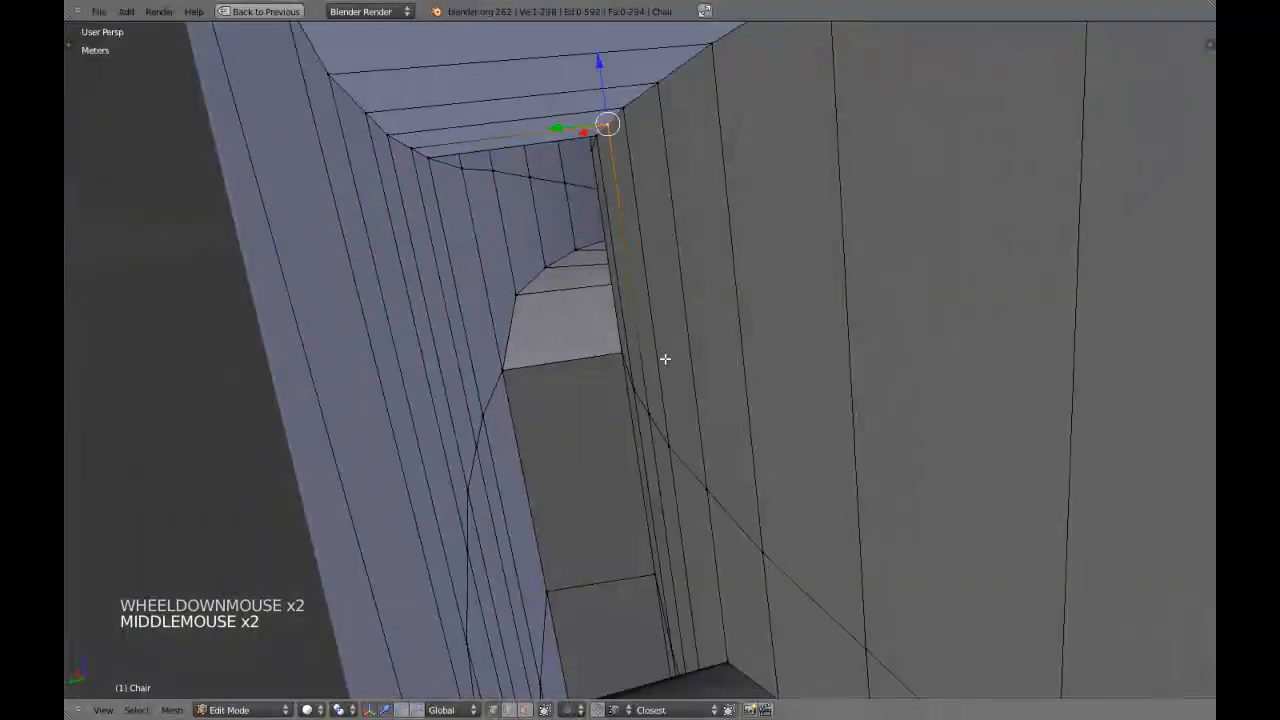
# Clear the selection and add two loop cuts around the inner faces of the rectangular opening.
pyautogui.press('a')
pyautogui.press('a')
pyautogui.moveTo(638, 200); pyautogui.dragTo(497, 251, button='middle')
pyautogui.rightClick(510, 248)
pyautogui.scroll(-4, 517, 260)
pyautogui.press('a')
pyautogui.scroll(2, 526, 277)
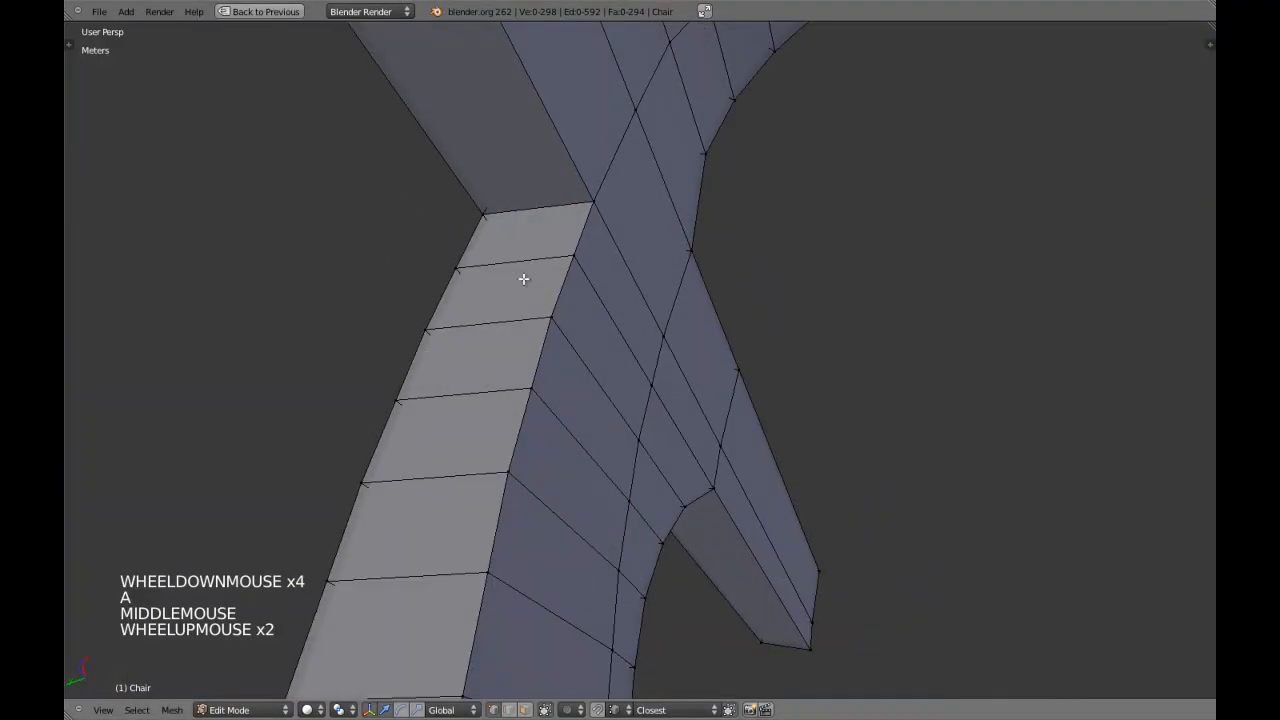
pyautogui.hotkey('ctrl', 'r')
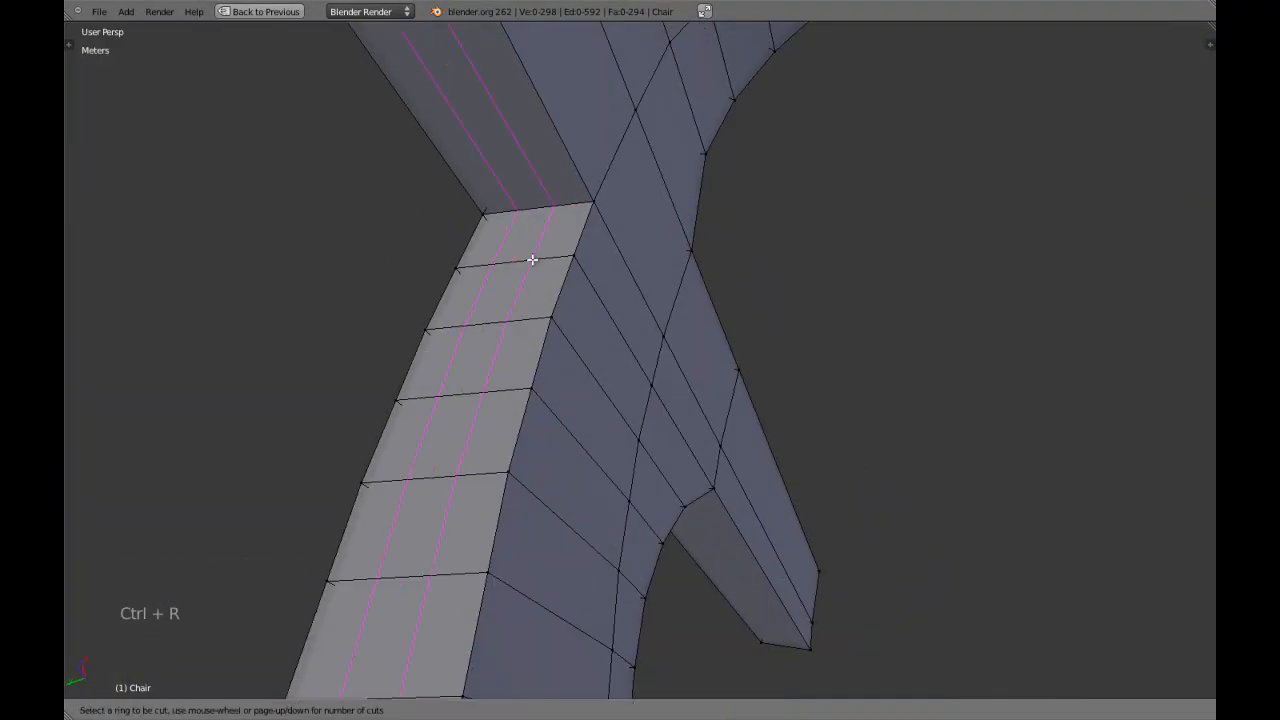
pyautogui.click(532, 259)
# Select one of the new edge loops in the opening and slide it 0.75 toward its nearest rim edge.
pyautogui.press('a')
pyautogui.keyDown('alt'); pyautogui.keyDown('shift'); pyautogui.rightClick(516, 282); pyautogui.keyUp('shift'); pyautogui.keyUp('alt')
pyautogui.scroll(1, 516, 282)
pyautogui.moveTo(516, 282); pyautogui.dragTo(546, 290, button='middle')
pyautogui.hotkey('ctrl', 'e')
pyautogui.click(555, 289)
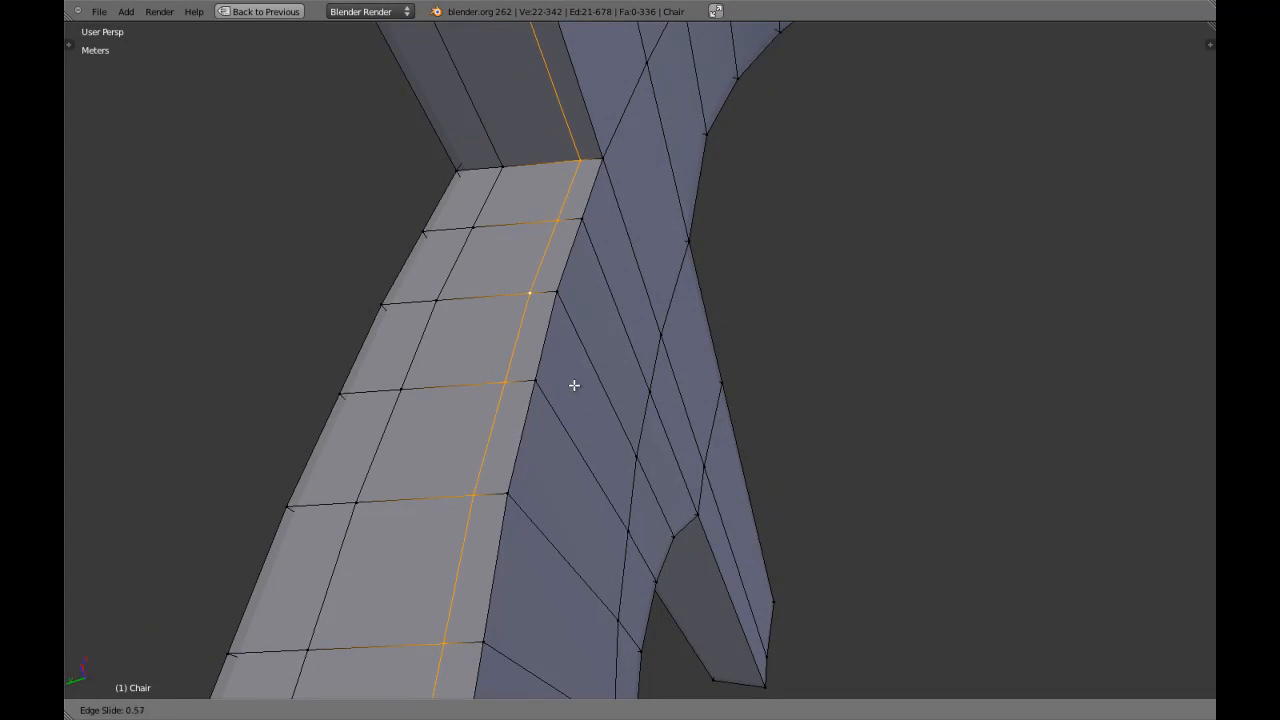
pyautogui.write('0.')
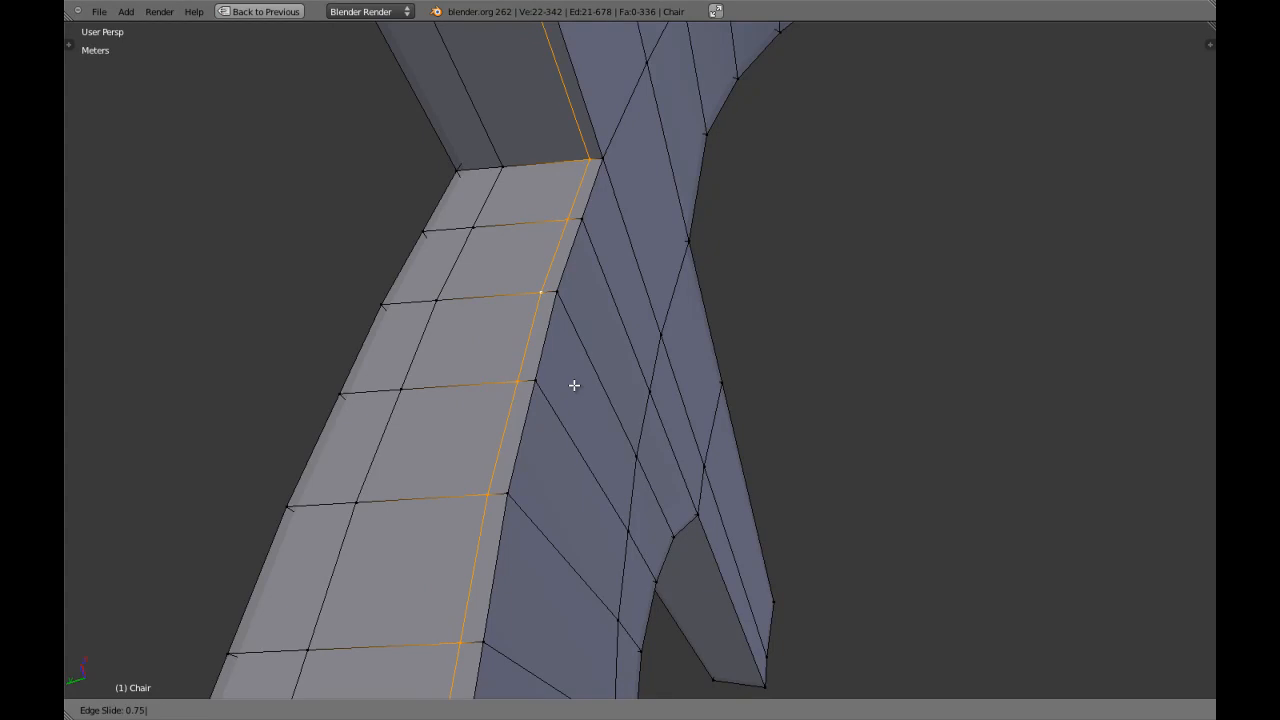
pyautogui.press('Return')
# Select the other new edge loop inside the rectangular opening, edge-slide it by 0.75 and clear the selection.
pyautogui.press('a')
pyautogui.keyDown('alt'); pyautogui.keyDown('shift'); pyautogui.rightClick(414, 350); pyautogui.keyUp('shift'); pyautogui.keyUp('alt')
pyautogui.hotkey('ctrl', 'e')
pyautogui.click(414, 350)
pyautogui.write('0.75')
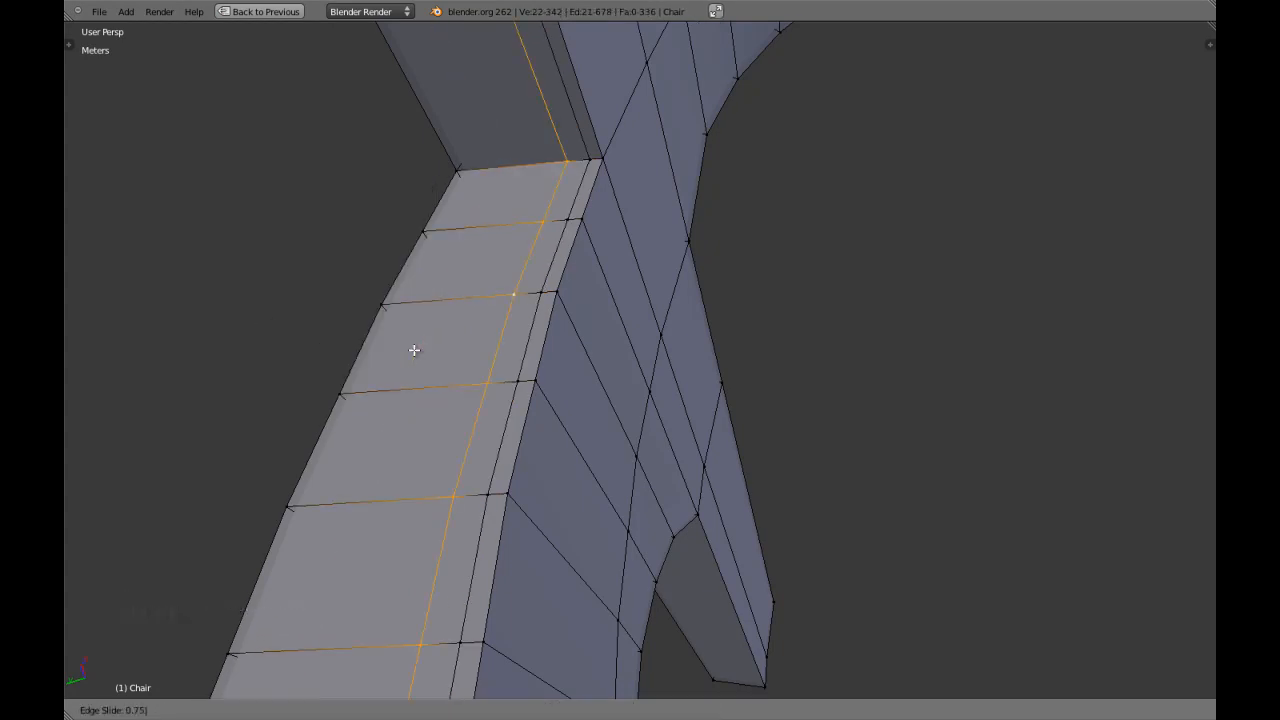
pyautogui.press('Return')
pyautogui.press('a')
# Examine the edge loops inside the backrest opening from several angles, in both object and edit mode.
pyautogui.scroll(-4, 479, 411)
pyautogui.scroll(-2, 479, 411)
pyautogui.moveTo(479, 411); pyautogui.dragTo(594, 531, button='middle')
pyautogui.press('Tab')
pyautogui.scroll(-3, 614, 457)
pyautogui.press('Tab')
pyautogui.moveTo(614, 457); pyautogui.dragTo(640, 386, button='middle')
pyautogui.scroll(3, 565, 358)
pyautogui.press('a')
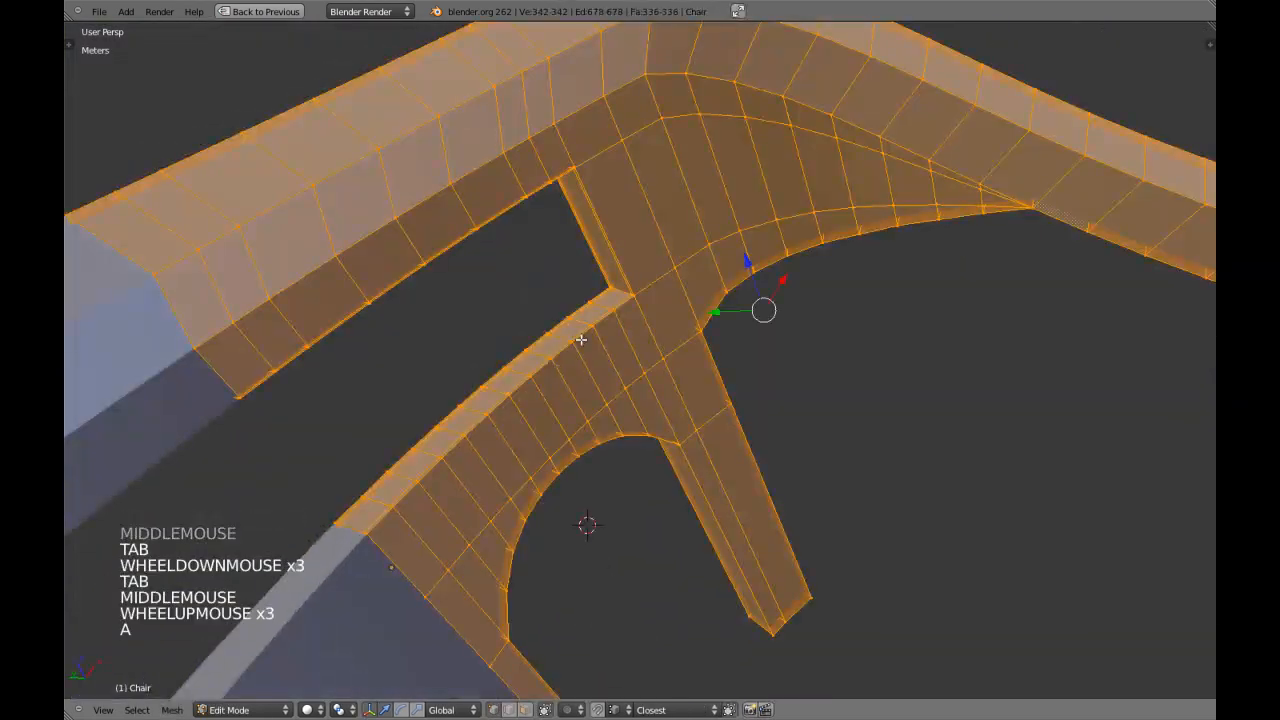
pyautogui.scroll(5, 565, 358)
# Switch to face selection, select the face loop along the inside of the opening and save the file.
pyautogui.press('a')
pyautogui.hotkey('ctrl', 'Tab')
pyautogui.click(514, 371)
pyautogui.keyDown('alt'); pyautogui.keyDown('shift'); pyautogui.rightClick(543, 221); pyautogui.keyUp('shift'); pyautogui.keyUp('alt')
pyautogui.keyDown('shift'); pyautogui.moveTo(543, 221); pyautogui.dragTo(500, 330, button='middle'); pyautogui.keyUp('shift')
pyautogui.press('Tab')
pyautogui.hotkey('ctrl', 'w')
pyautogui.press('Tab')
# Inset the selected face loop inside the opening by about 0.169.
pyautogui.moveTo(500, 330); pyautogui.dragTo(539, 370, button='middle')
pyautogui.press('i')
pyautogui.press('i')
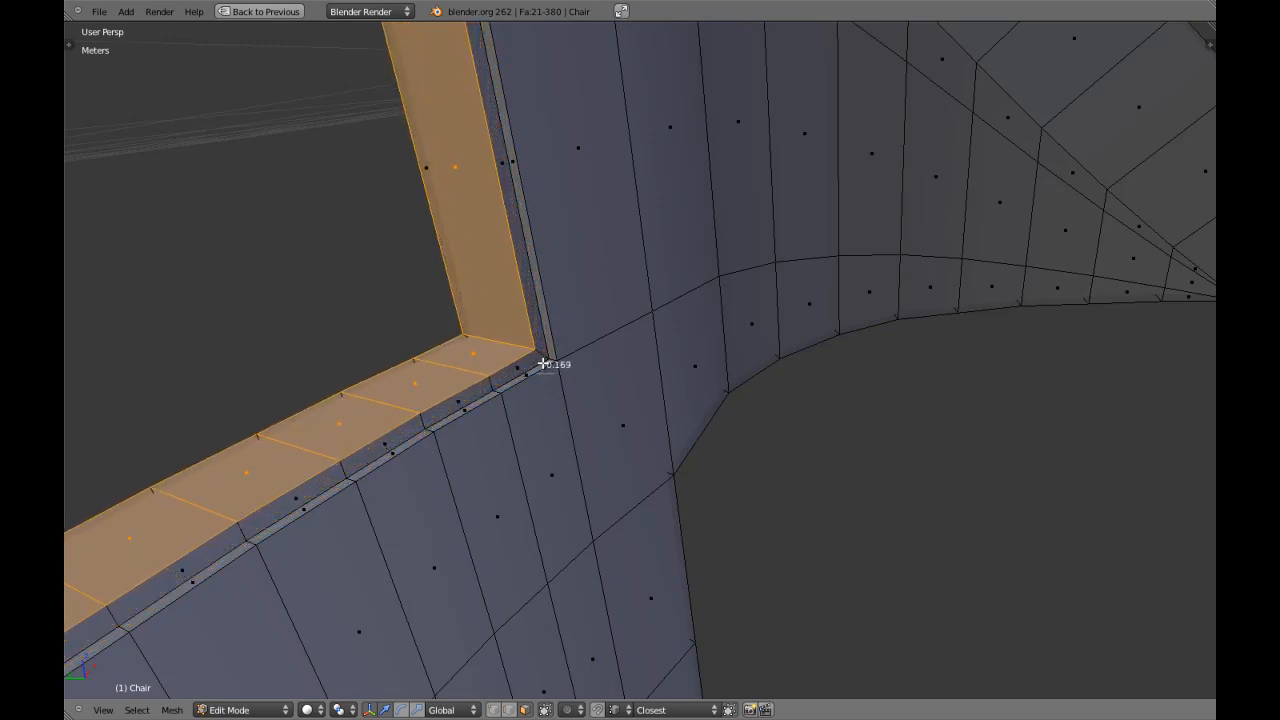
# Examine the inset faces around the opening in solid and wireframe display, including where they meet the mirror line.
pyautogui.scroll(-4, 544, 363)
pyautogui.keyDown('shift'); pyautogui.moveTo(552, 400); pyautogui.dragTo(437, 479, button='middle'); pyautogui.keyUp('shift')
pyautogui.moveTo(454, 456); pyautogui.dragTo(486, 417, button='middle')
pyautogui.press('Tab')
pyautogui.scroll(-2, 409, 423)
pyautogui.press('z')
pyautogui.scroll(2, 400, 415)
# In front orthographic wireframe, box-select the stray face on the mirror line at the opening's lower rim and delete it.
pyautogui.press('z')
pyautogui.keyDown('shift'); pyautogui.moveTo(272, 414); pyautogui.dragTo(608, 455, button='middle'); pyautogui.keyUp('shift')
pyautogui.press('Tab')
pyautogui.scroll(5, 443, 429)
pyautogui.press('z')
pyautogui.press('KP_1')
pyautogui.press('KP_5')
pyautogui.press('KP_1')
pyautogui.press('a')
pyautogui.press('a')
pyautogui.scroll(3, 608, 455)
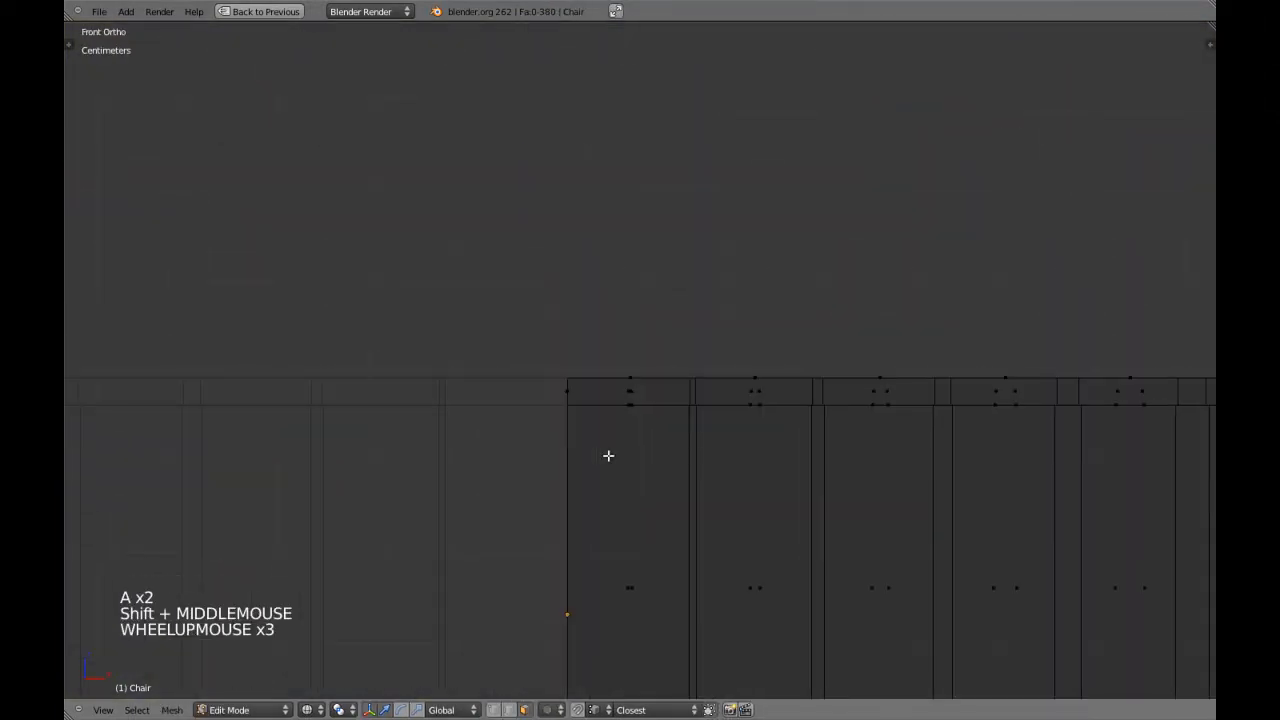
pyautogui.press('b')
pyautogui.moveTo(552, 356); pyautogui.dragTo(578, 418)
pyautogui.press('x')
pyautogui.click(579, 414)
# Box-select the stray face on the mirror line at the opening's upper rim, delete it and return to solid shading.
pyautogui.scroll(-7, 580, 414)
pyautogui.keyDown('shift'); pyautogui.moveTo(580, 414); pyautogui.dragTo(611, 374, button='middle'); pyautogui.keyUp('shift')
pyautogui.scroll(5, 634, 397)
pyautogui.press('b')
pyautogui.moveTo(591, 314); pyautogui.dragTo(602, 389)
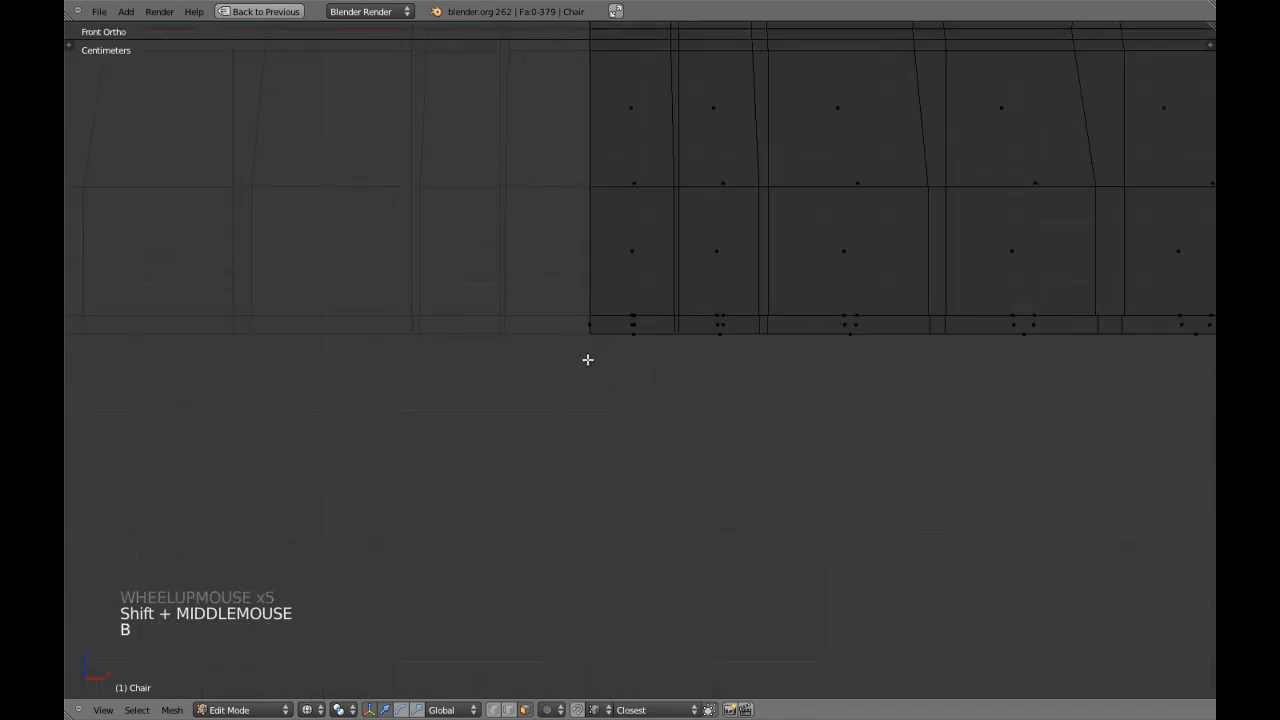
pyautogui.press('b')
pyautogui.moveTo(577, 306); pyautogui.dragTo(629, 389)
pyautogui.press('x')
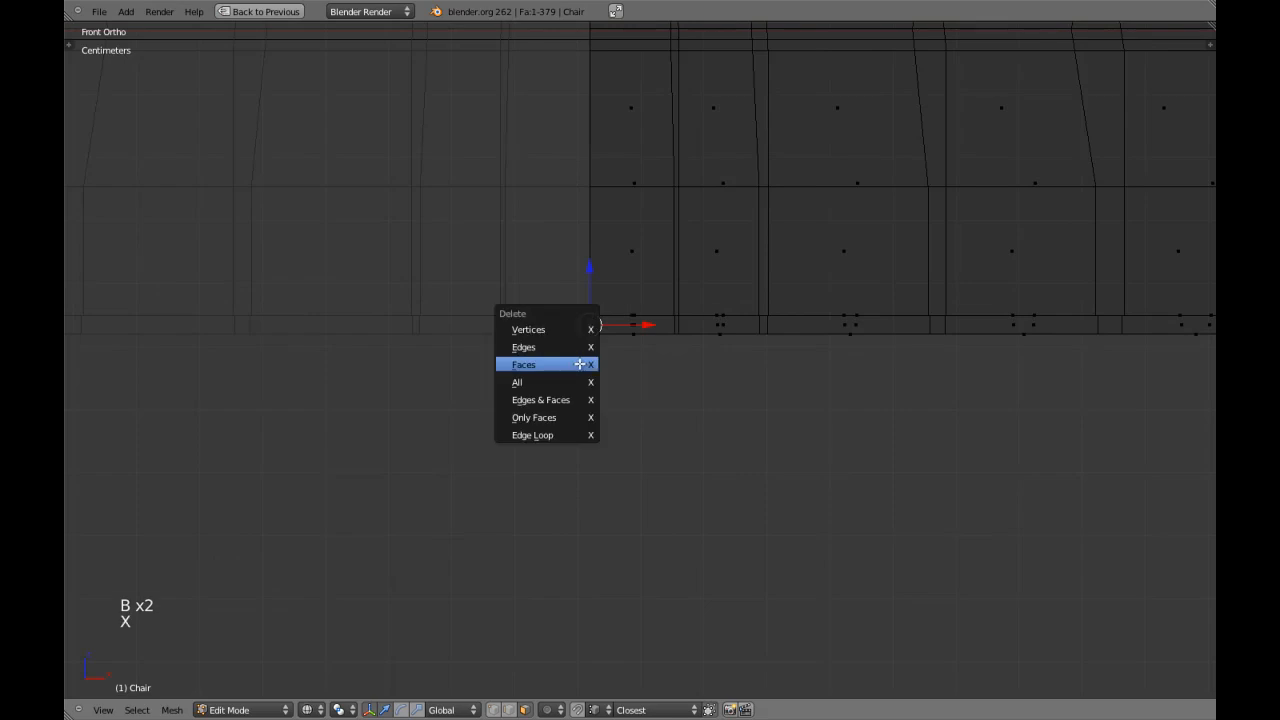
pyautogui.click(580, 364)
pyautogui.press('z')
# Examine the opening and the mirrored back of the chair from the front, in solid and wireframe display.
pyautogui.scroll(-7, 608, 366)
pyautogui.keyDown('shift'); pyautogui.moveTo(608, 366); pyautogui.dragTo(630, 410, button='middle'); pyautogui.keyUp('shift')
pyautogui.moveTo(630, 410); pyautogui.dragTo(649, 446, button='middle')
pyautogui.scroll(2, 661, 460)
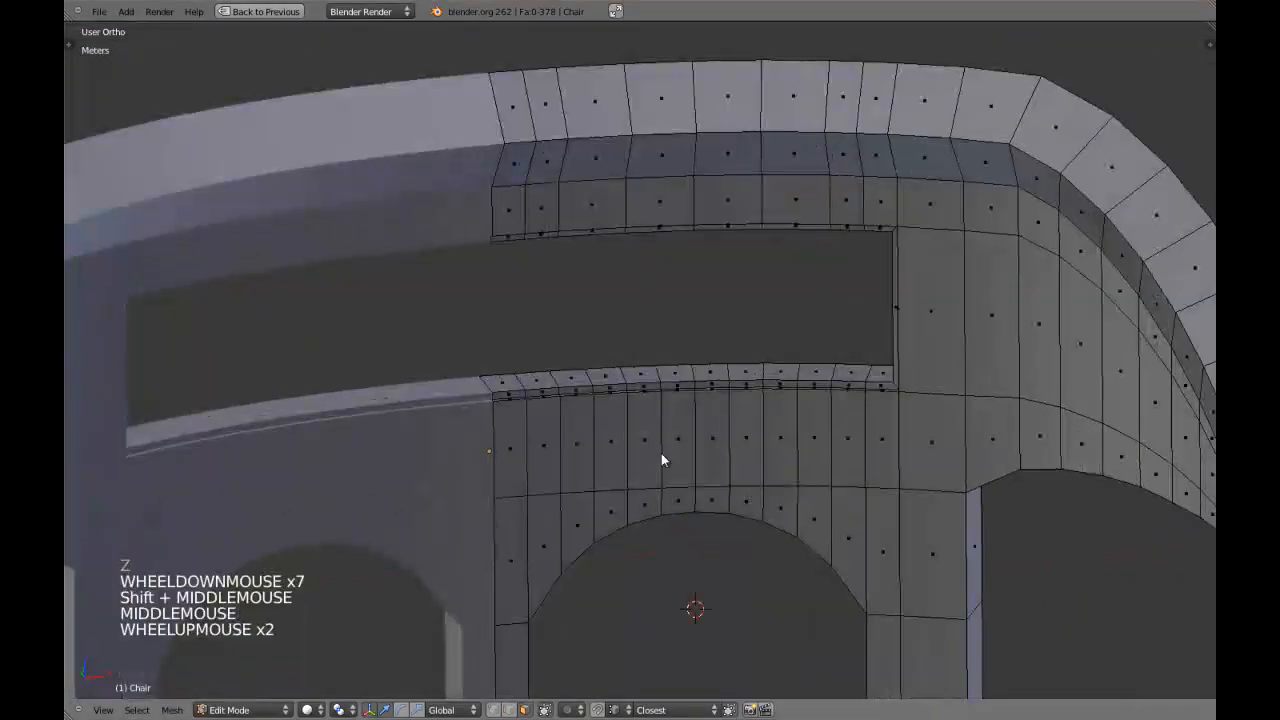
pyautogui.press('Tab')
pyautogui.scroll(-2, 661, 460)
pyautogui.keyDown('shift'); pyautogui.moveTo(800, 474); pyautogui.dragTo(720, 450, button='middle'); pyautogui.keyUp('shift')
pyautogui.moveTo(720, 450); pyautogui.dragTo(489, 449, button='middle')
pyautogui.press('KP_1')
pyautogui.scroll(3, 625, 427)
pyautogui.press('z')
pyautogui.scroll(-3, 485, 433)
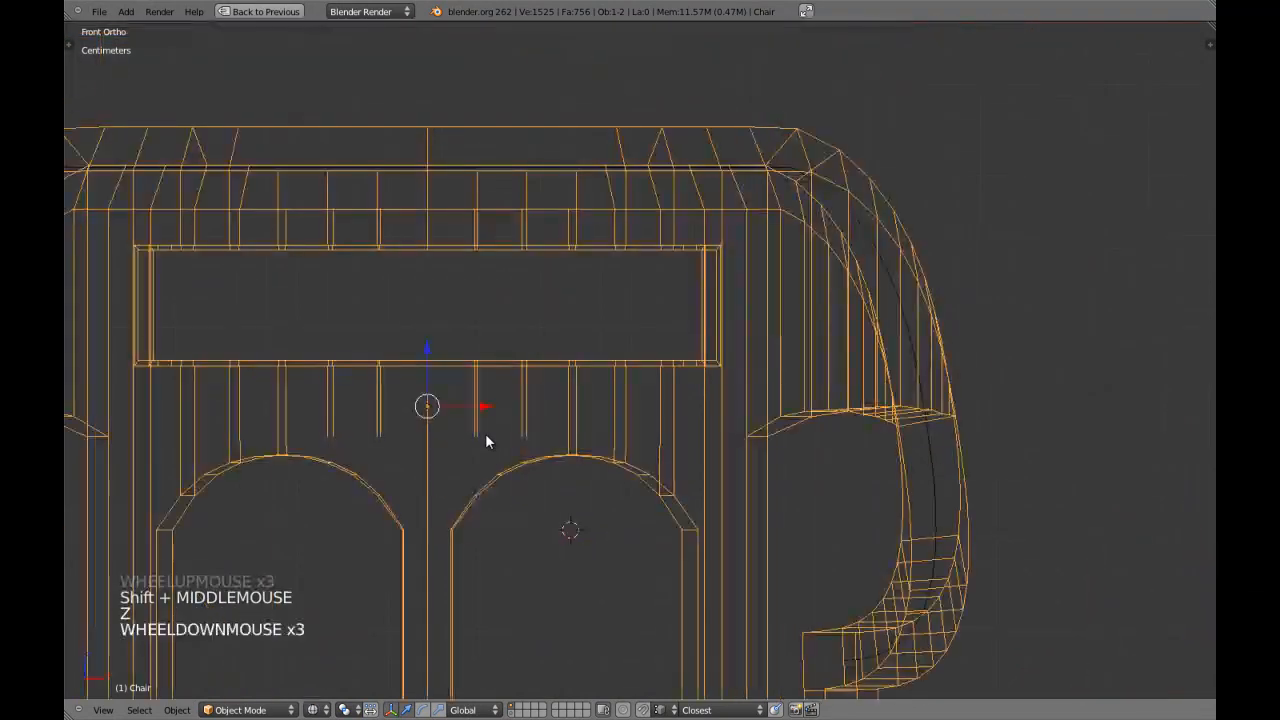
pyautogui.press('z')
pyautogui.scroll(-4, 485, 420)
pyautogui.press('KP_5')
pyautogui.press('KP_Decimal')
# Select the chair object and snap the 3D cursor to its origin on the mirror line.
pyautogui.press('a')
pyautogui.press('a')
pyautogui.scroll(4, 757, 329)
pyautogui.moveTo(614, 327); pyautogui.dragTo(615, 286, button='middle')
pyautogui.press('Tab')
# Enter edit mode, select a face on the back panel beside the opening and focus the view on it.
pyautogui.press('Tab')
pyautogui.rightClick(616, 282)
pyautogui.hotkey('shift', 's')
pyautogui.click(616, 282)
pyautogui.press('a')
pyautogui.press('a')
pyautogui.scroll(3, 695, 305)
pyautogui.keyDown('shift'); pyautogui.moveTo(695, 305); pyautogui.dragTo(665, 347, button='middle'); pyautogui.keyUp('shift')
pyautogui.scroll(3, 663, 380)
pyautogui.press('Tab')
pyautogui.scroll(1, 667, 369)
pyautogui.scroll(4, 665, 347)
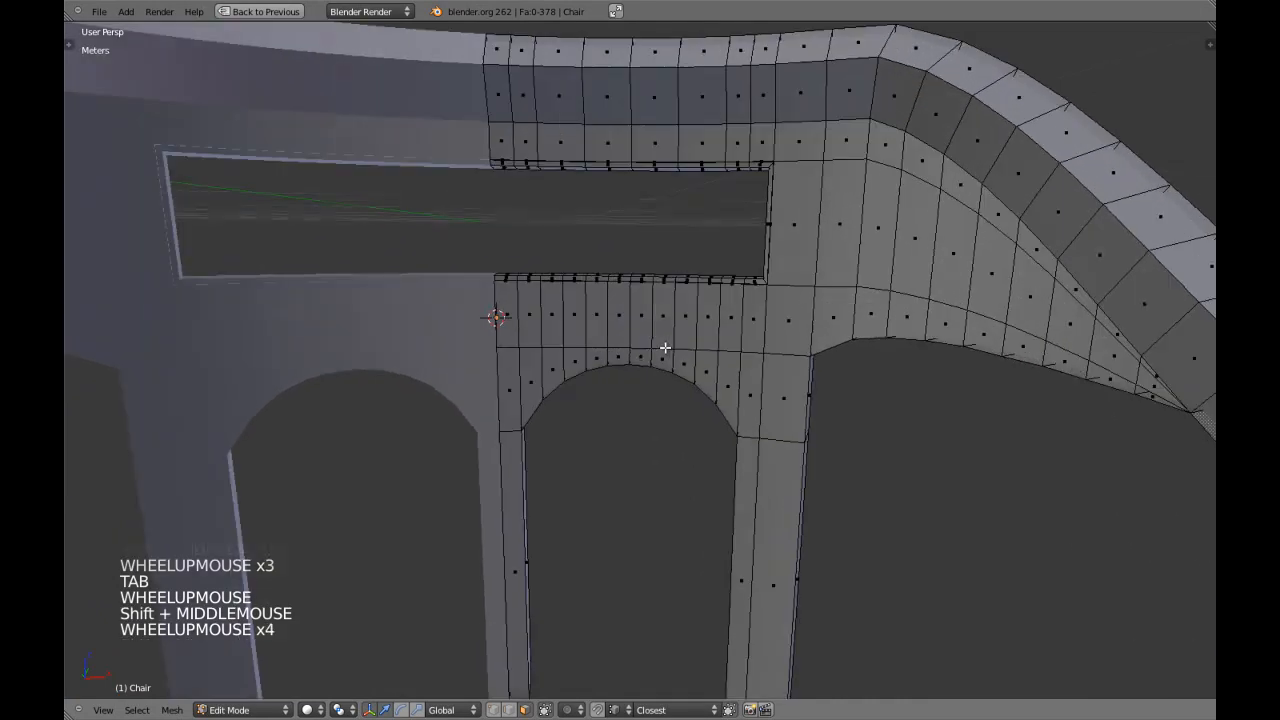
pyautogui.rightClick(828, 270)
pyautogui.press('KP_Decimal')
pyautogui.scroll(-3, 843, 320)
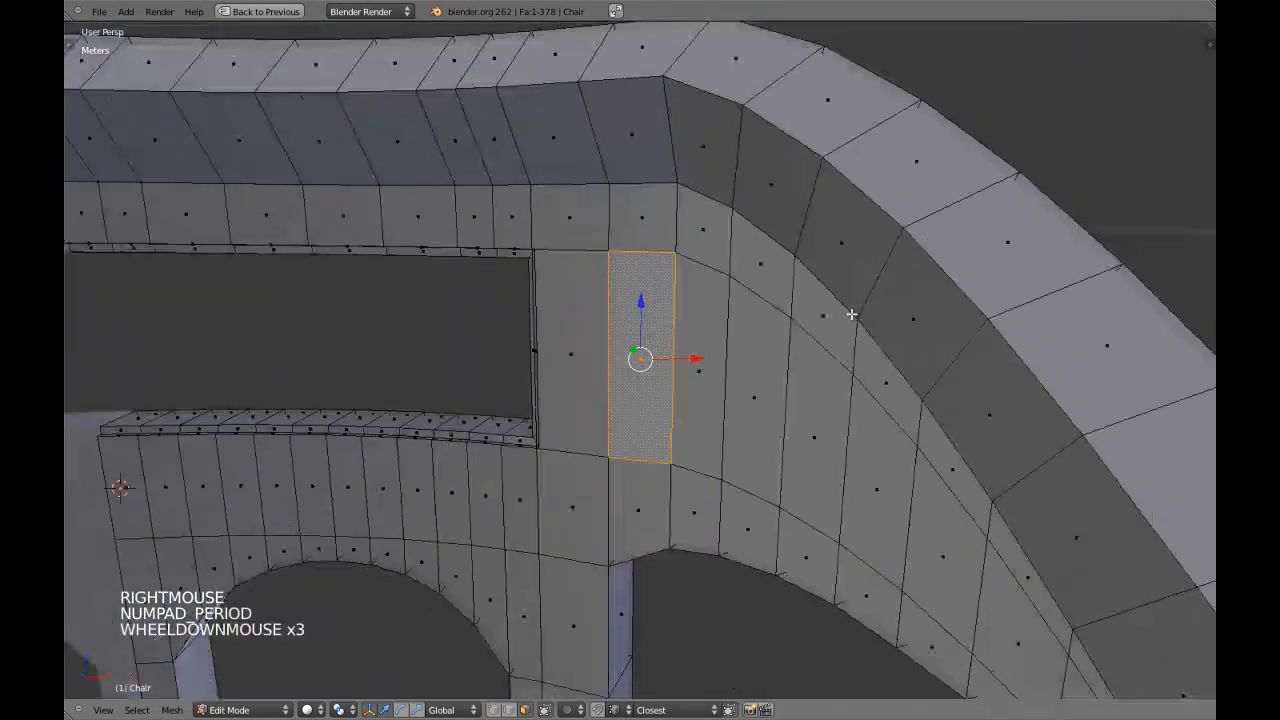
# Return to object mode, examine the whole chair and select it in the front orthographic view.
pyautogui.press('Tab')
pyautogui.scroll(-5, 843, 320)
pyautogui.scroll(-3, 843, 327)
pyautogui.press('a')
pyautogui.moveTo(843, 327); pyautogui.dragTo(553, 372, button='middle')
pyautogui.scroll(-3, 700, 337)
pyautogui.press('a')
pyautogui.moveTo(700, 337); pyautogui.dragTo(667, 342, button='middle')
pyautogui.moveTo(667, 342); pyautogui.dragTo(489, 343, button='middle')
pyautogui.press('KP_1')
pyautogui.press('KP_5')
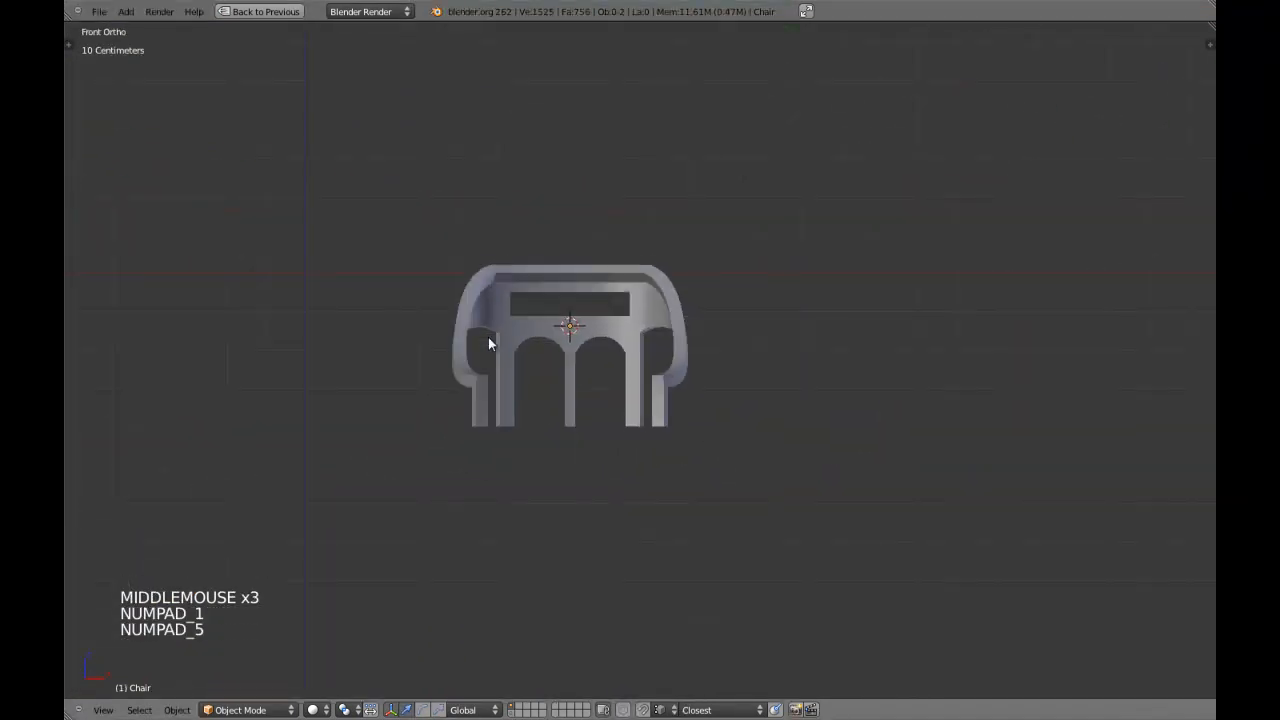
pyautogui.scroll(2, 568, 343)
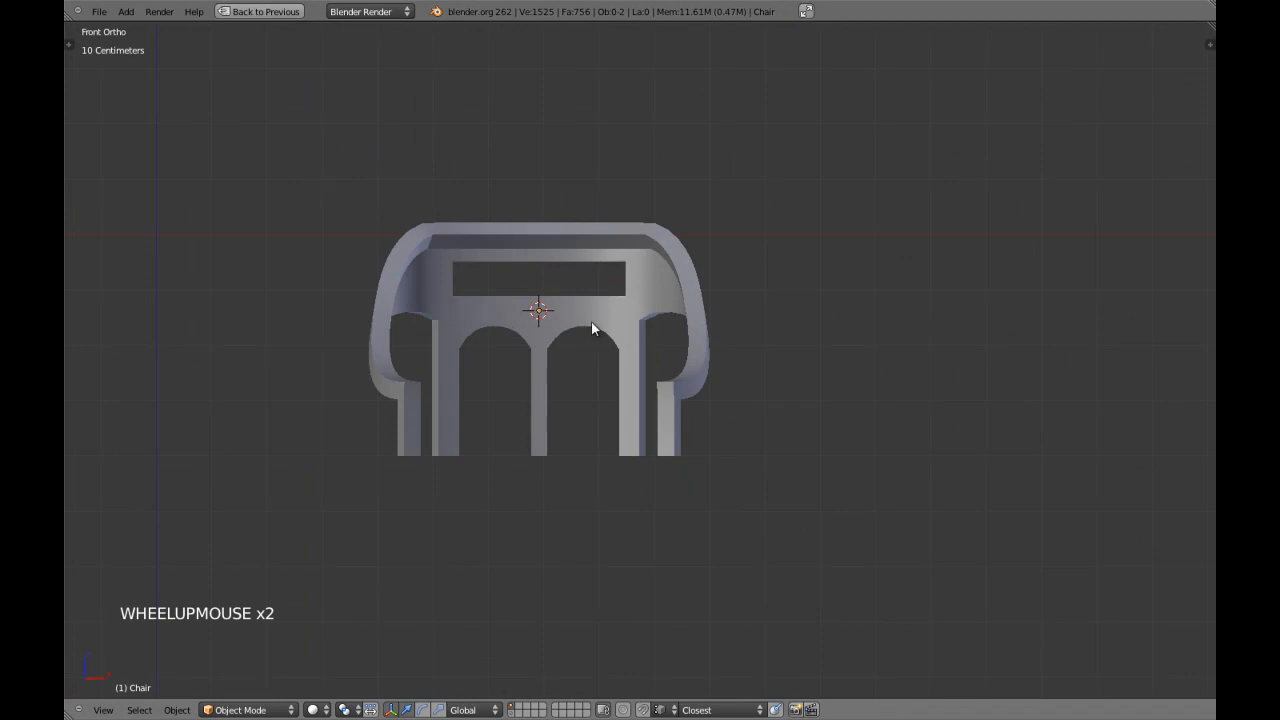
pyautogui.rightClick(613, 325)
pyautogui.press('z')
pyautogui.press('z')
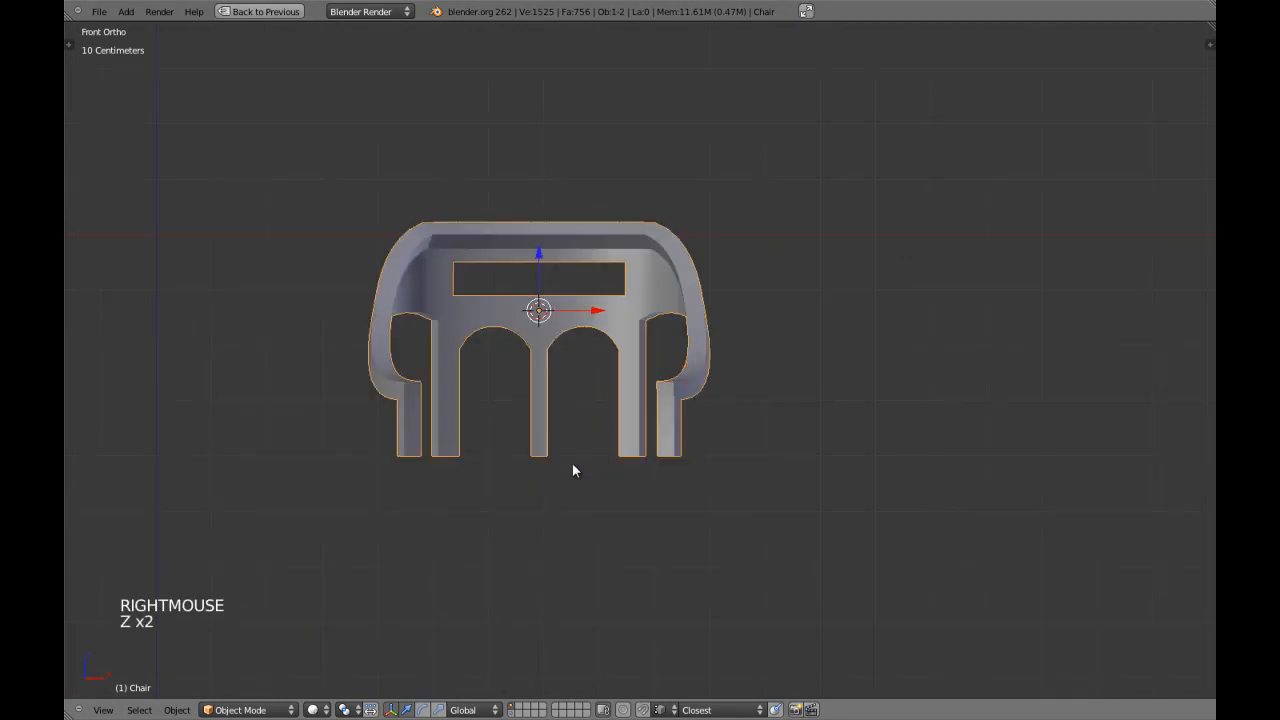
pyautogui.scroll(4, 595, 430)
pyautogui.scroll(2, 593, 376)
pyautogui.press('Tab')
pyautogui.scroll(-2, 628, 360)
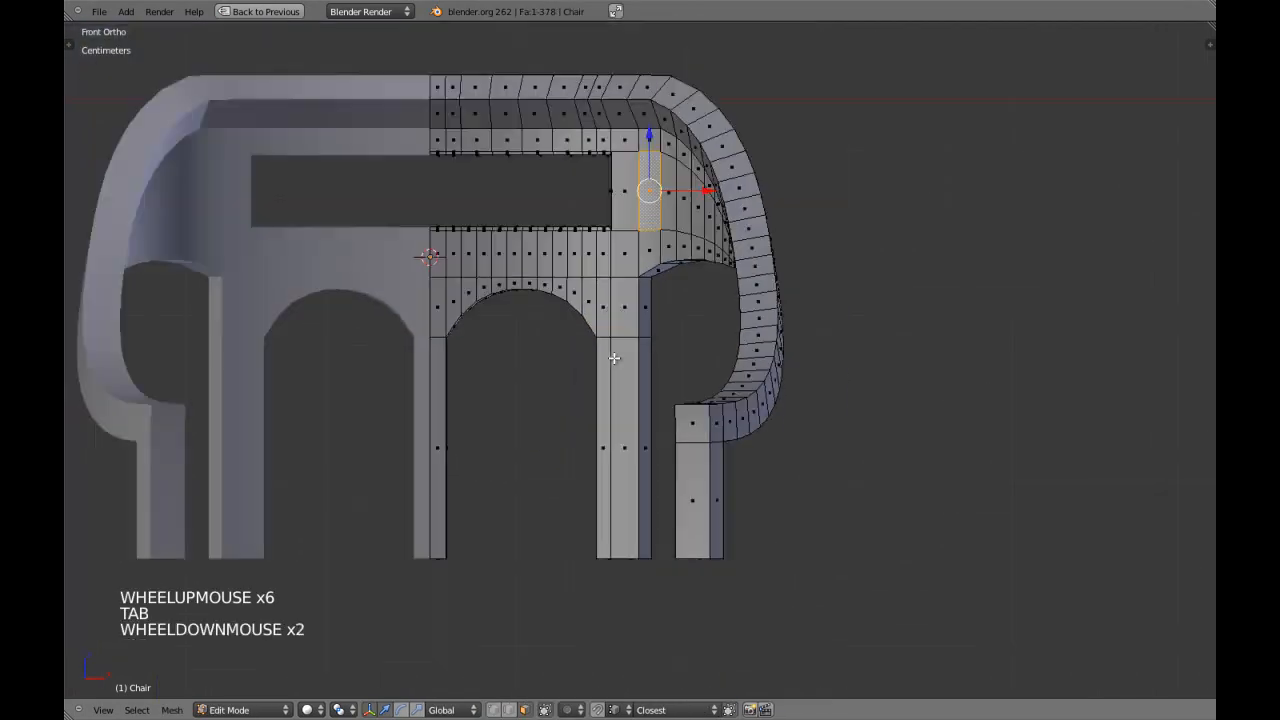
pyautogui.rightClick(645, 318)
pyautogui.keyDown('shift'); pyautogui.rightClick(645, 396); pyautogui.keyUp('shift')
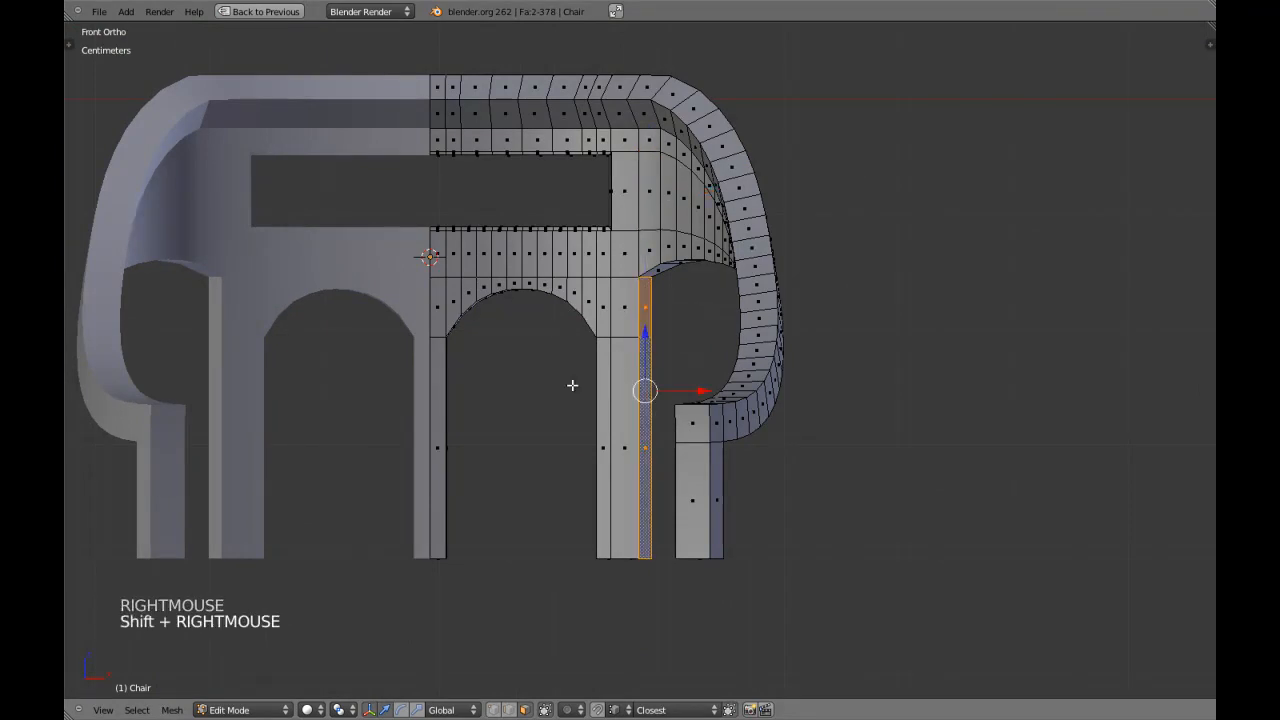
pyautogui.press('a')
pyautogui.scroll(-3, 585, 405)
pyautogui.keyDown('shift'); pyautogui.moveTo(591, 420); pyautogui.dragTo(594, 377, button='middle'); pyautogui.keyUp('shift')
pyautogui.hotkey('ctrl', 'Tab')
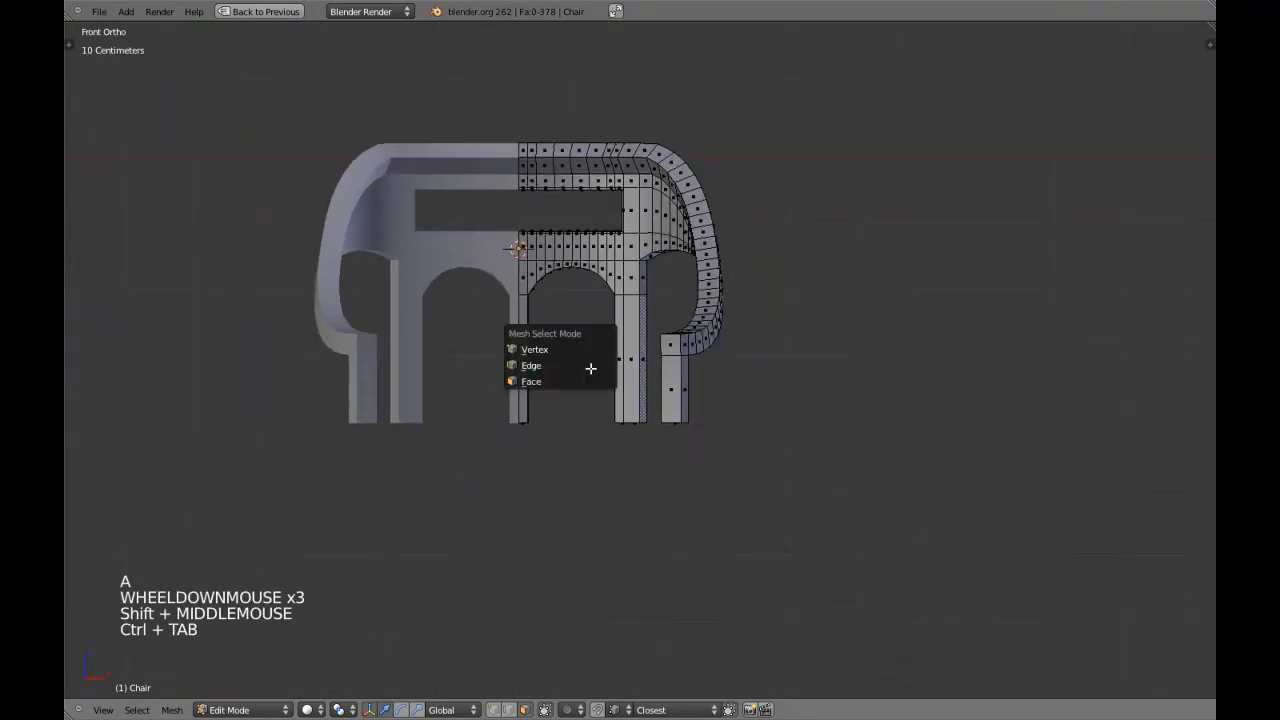
pyautogui.scroll(-2, 736, 396)
pyautogui.scroll(-2, 736, 396)
pyautogui.press('Tab')
# Select the chaircurve object and compare the chair's legs with the sketched dimension guides in the right-side wireframe view.
pyautogui.scroll(3, 669, 409)
pyautogui.press('z')
pyautogui.rightClick(697, 323)
pyautogui.press('z')
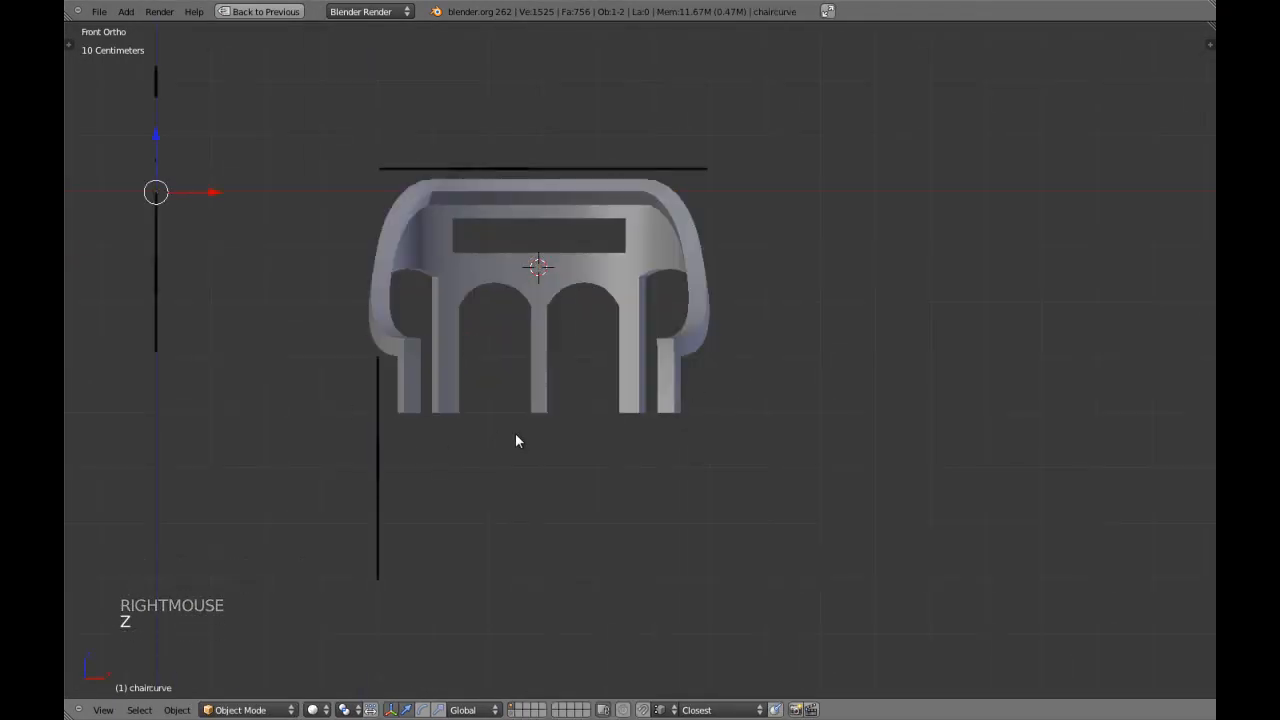
pyautogui.press('KP_3')
pyautogui.press('z')
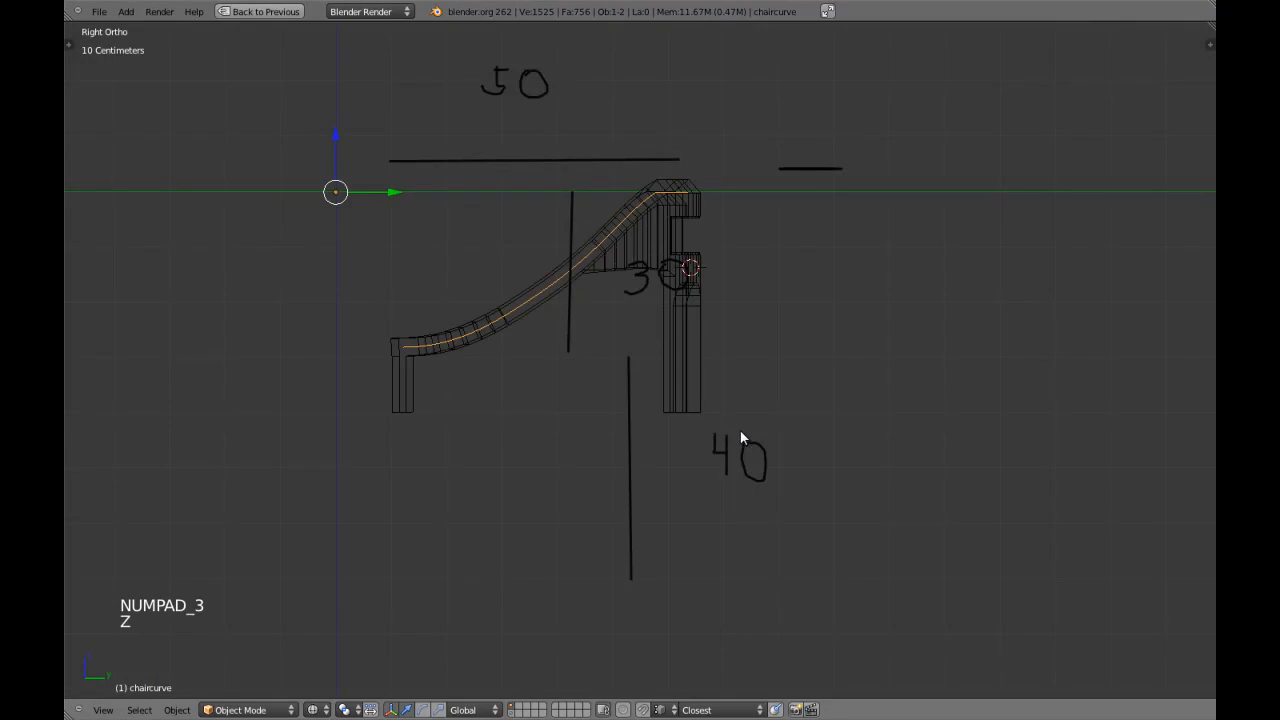
pyautogui.keyDown('shift'); pyautogui.moveTo(627, 356); pyautogui.dragTo(589, 327, button='middle'); pyautogui.keyUp('shift')
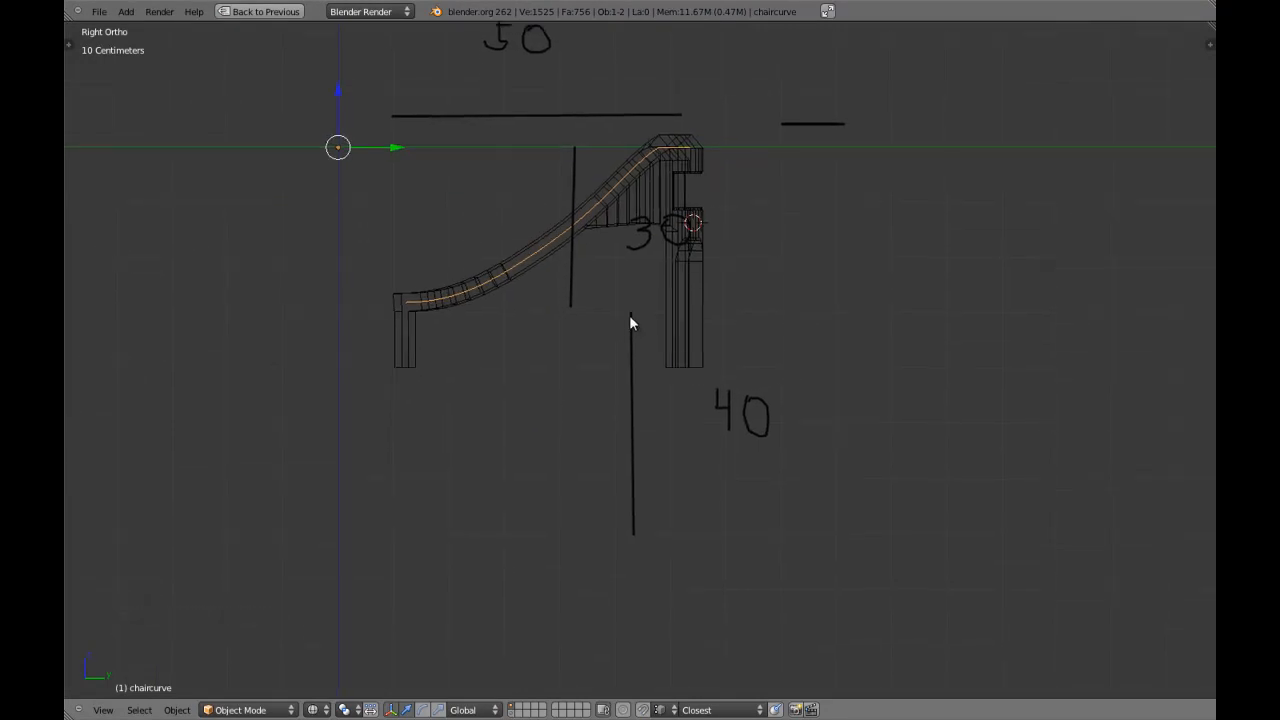
pyautogui.rightClick(686, 363)
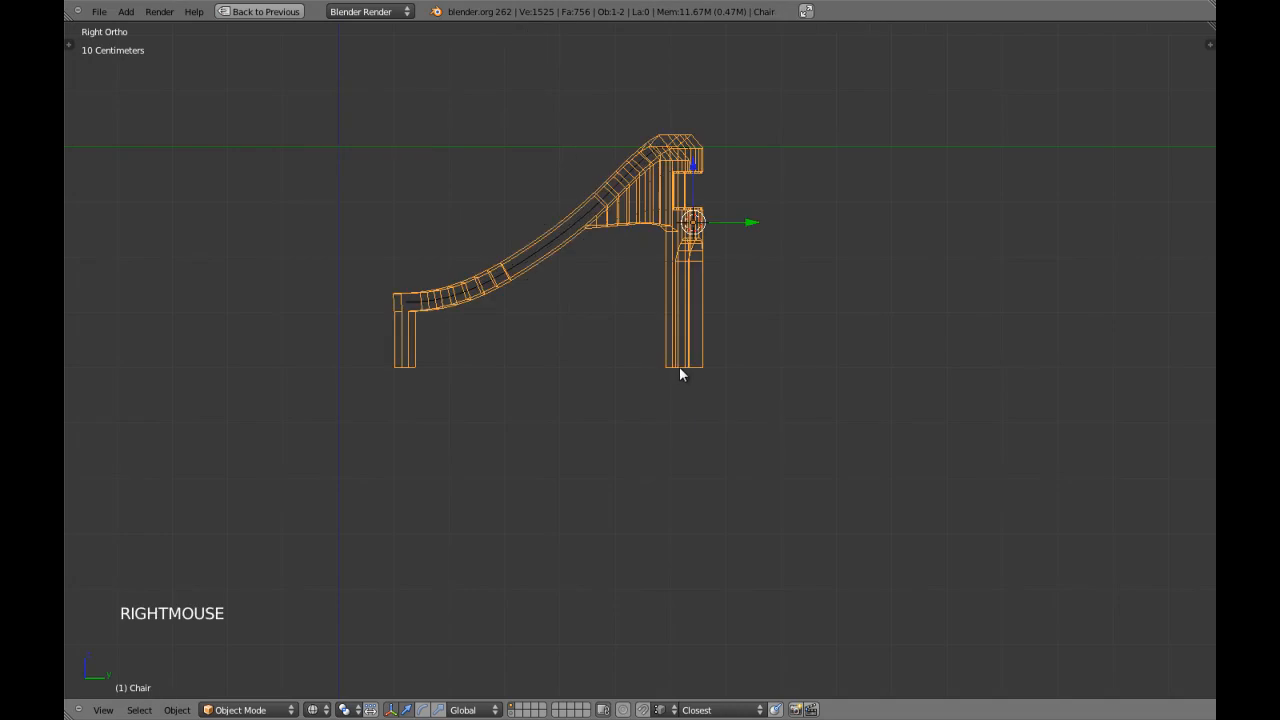
pyautogui.rightClick(555, 242)
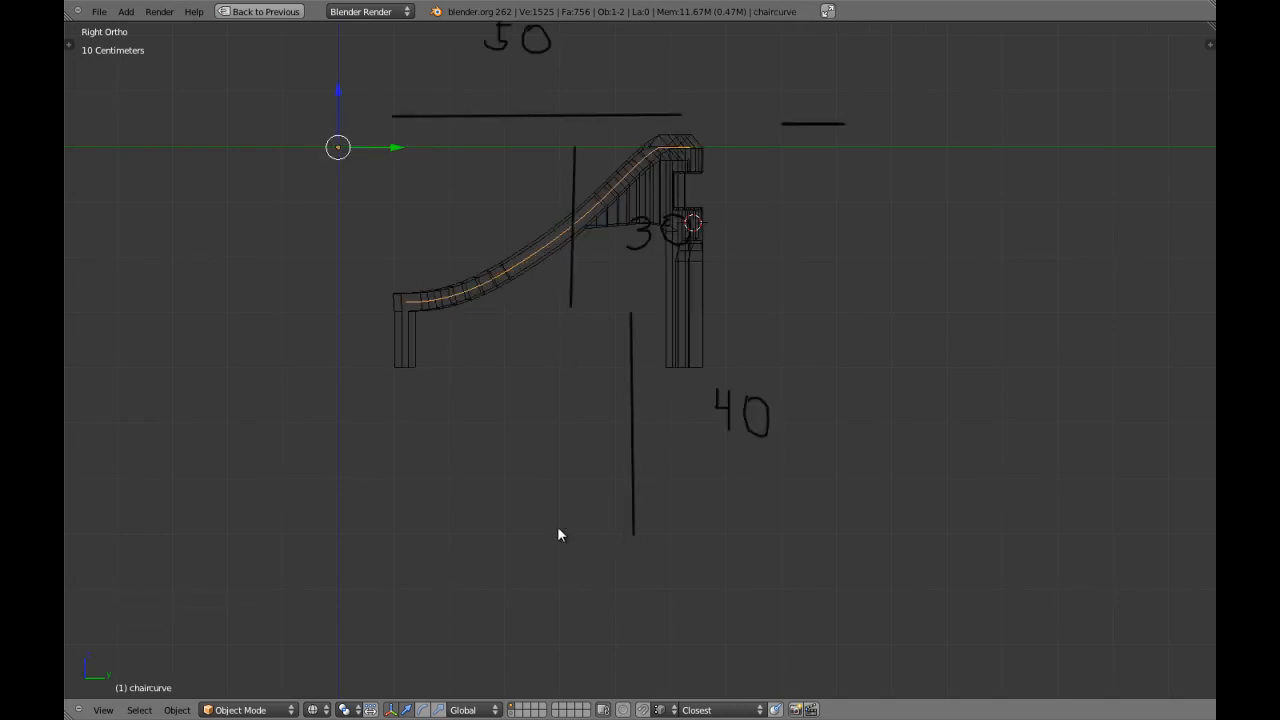
pyautogui.scroll(-2, 538, 411)
# Return to the solid front view, select the chair and enter edit mode with face selection and nothing selected.
pyautogui.press('KP_1')
pyautogui.press('a')
pyautogui.press('a')
pyautogui.press('z')
pyautogui.rightClick(631, 352)
pyautogui.scroll(3, 631, 352)
pyautogui.press('Tab')
pyautogui.press('a')
pyautogui.press('a')
pyautogui.press('a')
pyautogui.hotkey('ctrl', 'Tab')
pyautogui.click(631, 352)
# Select the bottom end faces of the mirrored half's outer back leg and front leg from below.
pyautogui.scroll(4, 631, 352)
pyautogui.keyDown('shift'); pyautogui.moveTo(631, 352); pyautogui.dragTo(625, 390, button='middle'); pyautogui.keyUp('shift')
pyautogui.keyDown('shift'); pyautogui.moveTo(610, 250); pyautogui.dragTo(609, 289, button='middle'); pyautogui.keyUp('shift')
pyautogui.moveTo(606, 400); pyautogui.dragTo(621, 418, button='middle')
pyautogui.scroll(-3, 634, 366)
pyautogui.moveTo(619, 313); pyautogui.dragTo(613, 422, button='middle')
pyautogui.press('ctrl+KP_7')
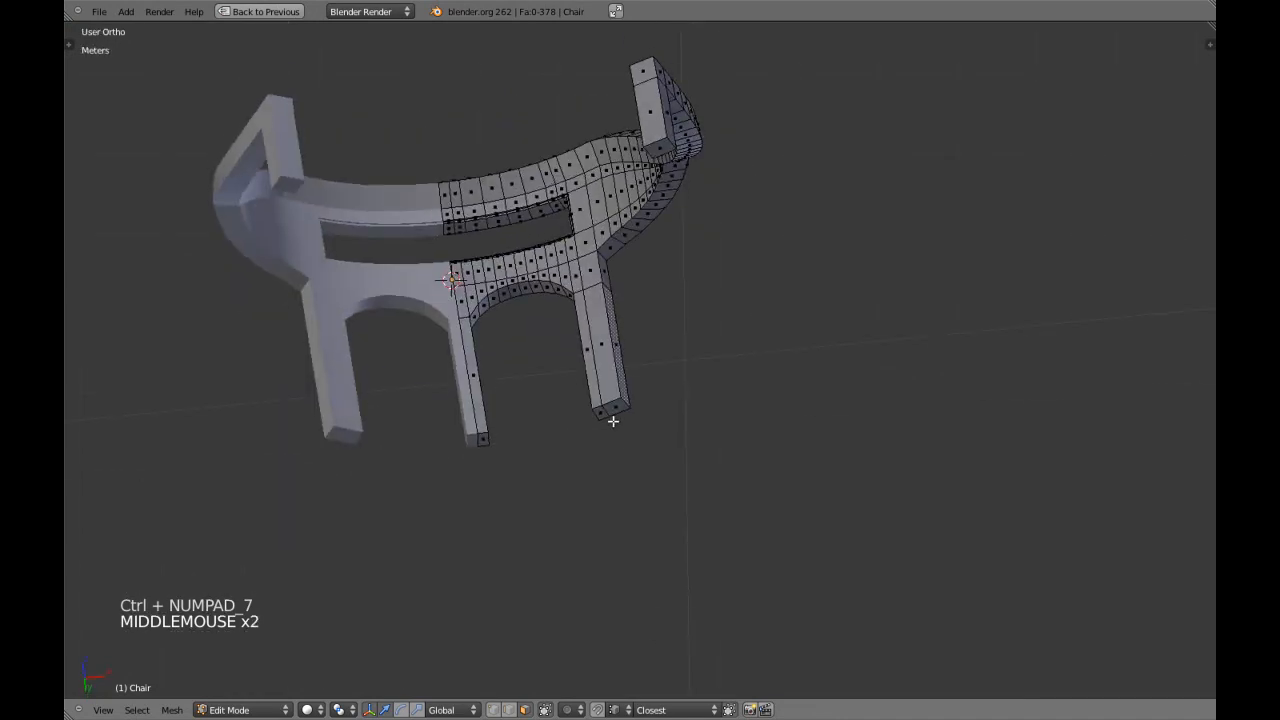
pyautogui.keyDown('shift'); pyautogui.moveTo(641, 216); pyautogui.dragTo(642, 238, button='middle'); pyautogui.keyUp('shift')
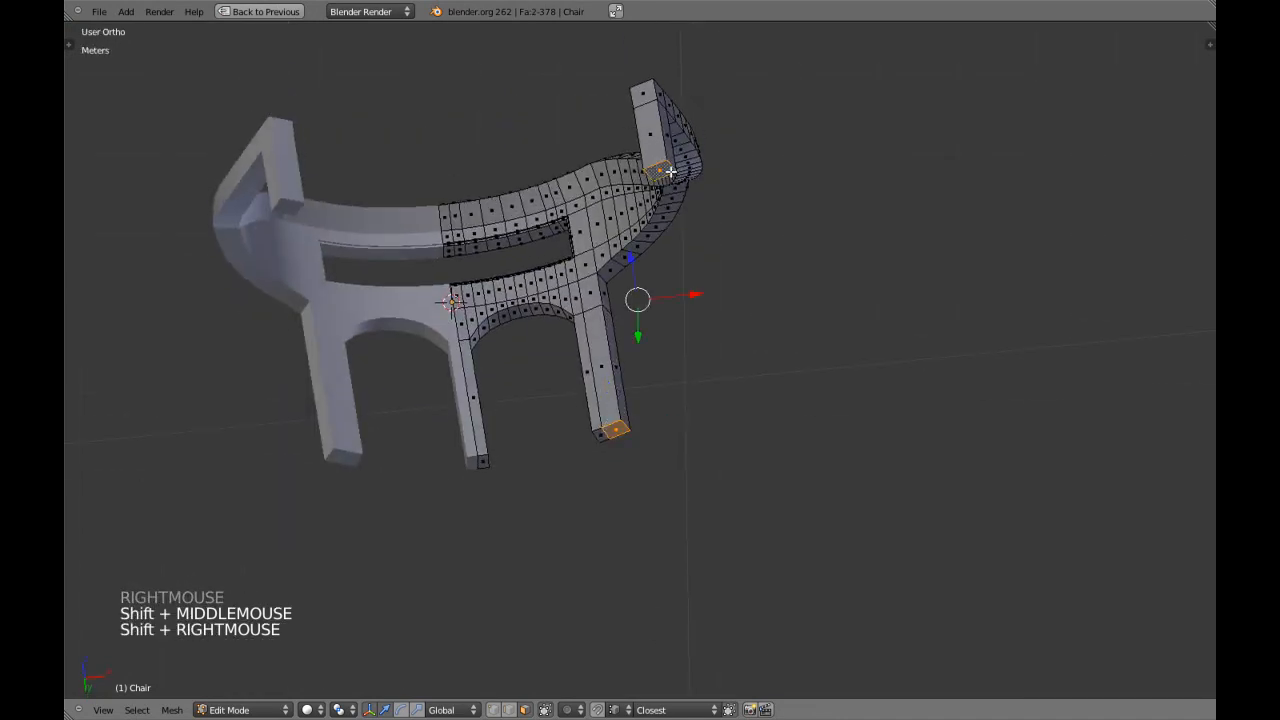
pyautogui.press('ctrl+KP_7')
pyautogui.scroll(-2, 672, 171)
pyautogui.moveTo(672, 171); pyautogui.dragTo(669, 386, button='middle')
pyautogui.scroll(3, 620, 449)
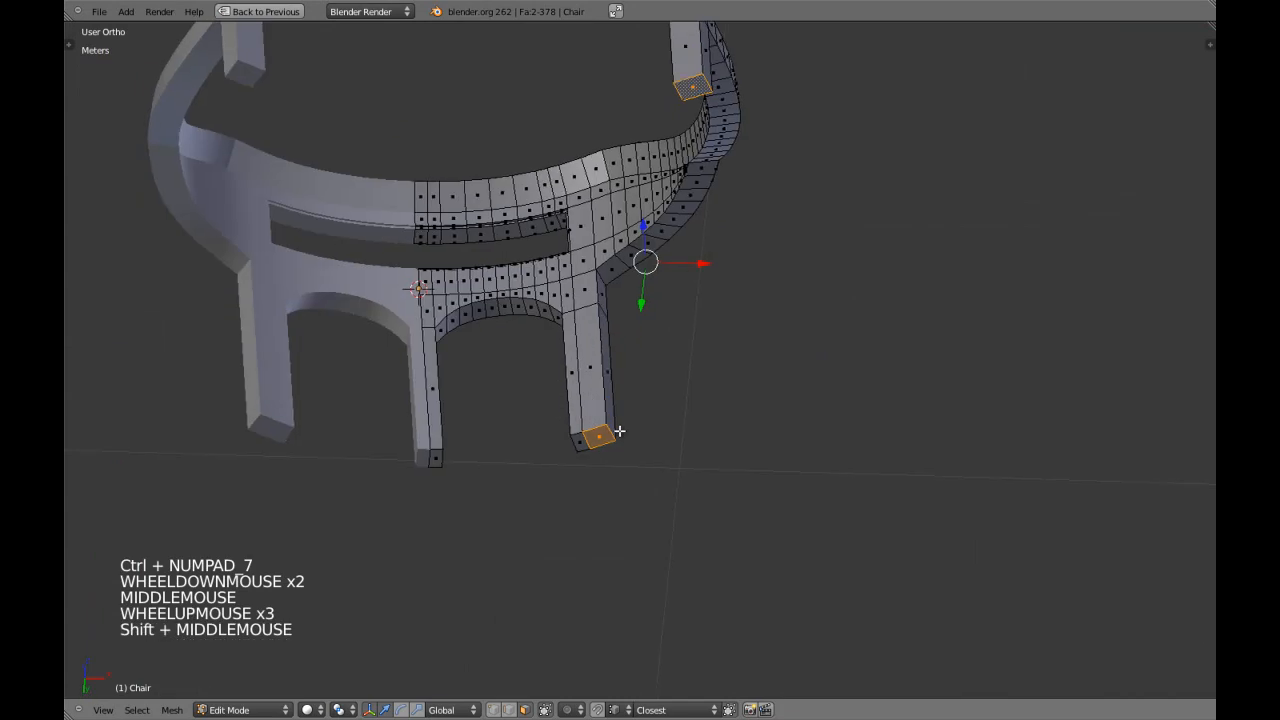
pyautogui.keyDown('shift'); pyautogui.moveTo(620, 449); pyautogui.dragTo(573, 427, button='middle'); pyautogui.keyUp('shift')
pyautogui.scroll(3, 573, 427)
pyautogui.scroll(-4, 559, 370)
pyautogui.moveTo(559, 370); pyautogui.dragTo(649, 347, button='middle')
# Return to the front orthographic view in edit mode and clear the face selection.
pyautogui.press('Tab')
pyautogui.scroll(-2, 595, 252)
pyautogui.press('KP_1')
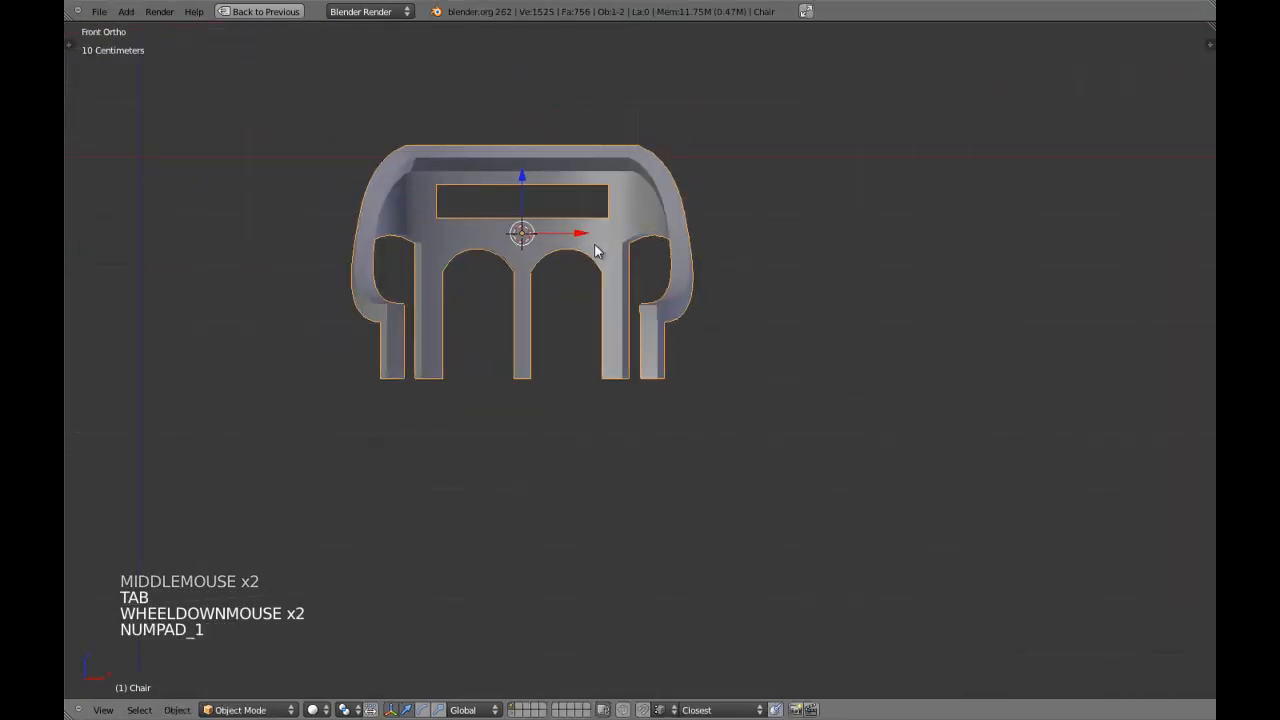
pyautogui.scroll(3, 588, 257)
pyautogui.press('Tab')
pyautogui.keyDown('shift'); pyautogui.moveTo(586, 231); pyautogui.dragTo(575, 264, button='middle'); pyautogui.keyUp('shift')
pyautogui.press('a')
pyautogui.scroll(1, 589, 212)
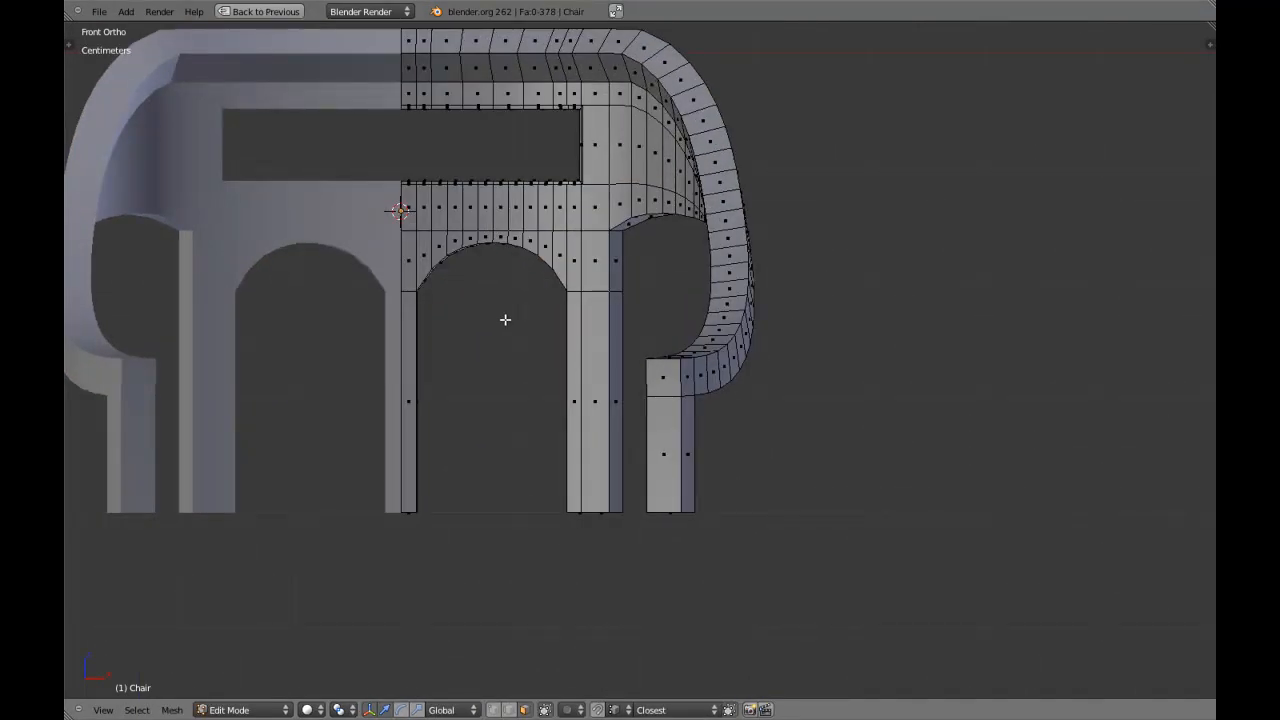
# Pick the end face of the outer back leg in wireframe and add the front leg's end face to the selection.
pyautogui.press('z')
pyautogui.rightClick(600, 520)
pyautogui.press('z')
pyautogui.keyDown('shift'); pyautogui.rightClick(616, 536); pyautogui.keyUp('shift')
pyautogui.press('z')
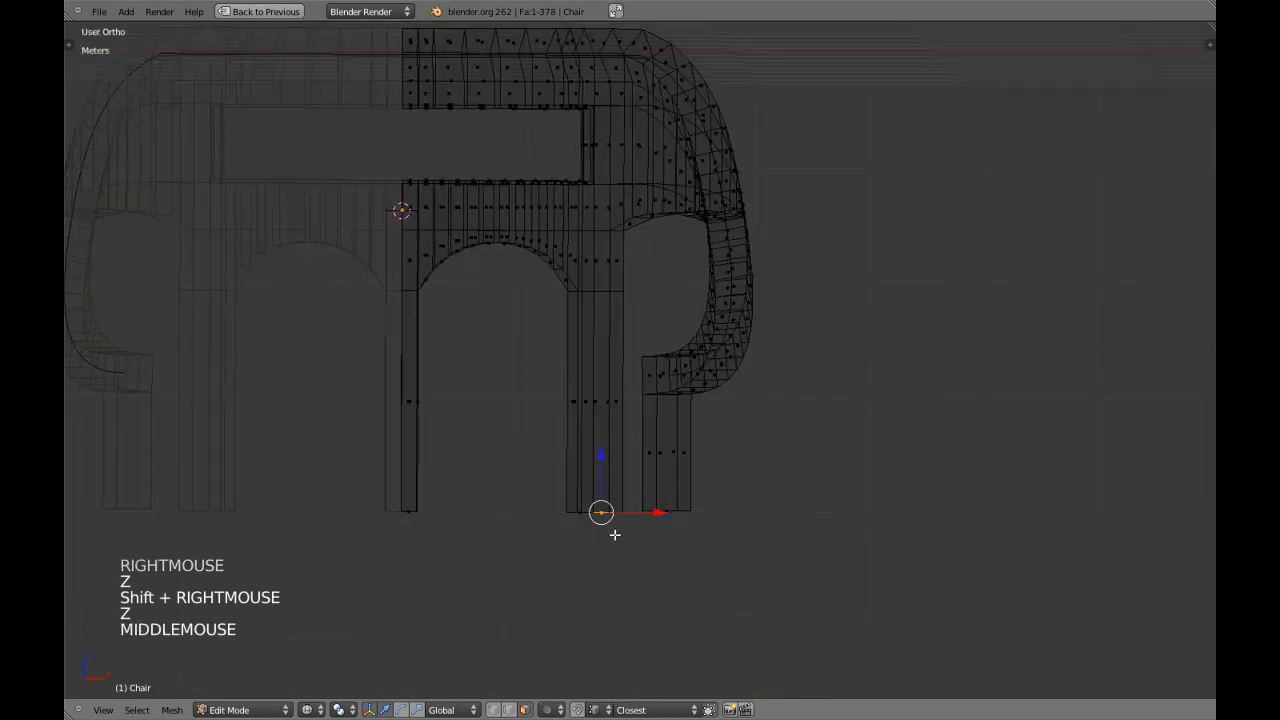
pyautogui.moveTo(616, 536); pyautogui.dragTo(632, 447, button='middle')
pyautogui.press('z')
pyautogui.press('ctrl+KP_7')
pyautogui.keyDown('shift'); pyautogui.moveTo(654, 397); pyautogui.dragTo(662, 445, button='middle'); pyautogui.keyUp('shift')
pyautogui.keyDown('shift'); pyautogui.rightClick(611, 166); pyautogui.keyUp('shift')
pyautogui.hotkey('ctrl', 'z')
pyautogui.keyDown('shift'); pyautogui.rightClick(609, 166); pyautogui.keyUp('shift')
# Check the selected leg ends in the front wireframe and solid views, and deselect everything.
pyautogui.moveTo(609, 166); pyautogui.dragTo(529, 272, button='middle')
pyautogui.scroll(-1, 529, 272)
pyautogui.press('z')
pyautogui.scroll(-4, 509, 289)
pyautogui.press('z')
pyautogui.press('KP_1')
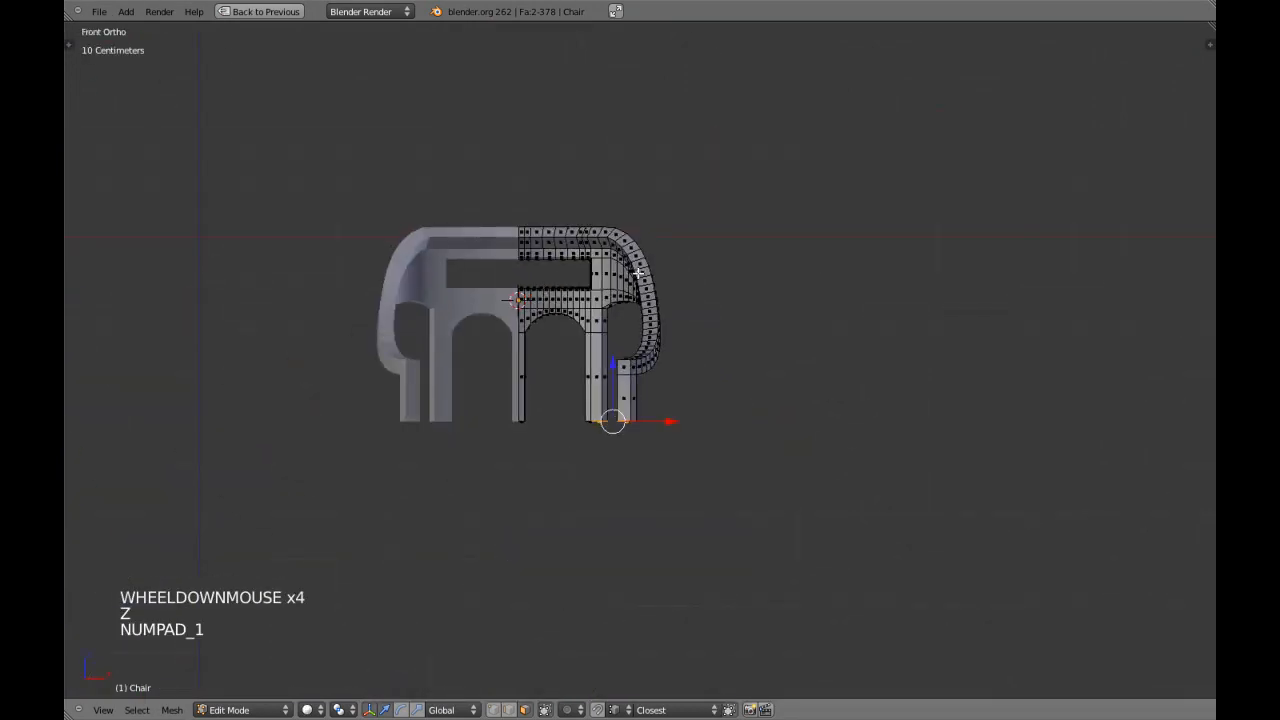
pyautogui.scroll(6, 640, 399)
pyautogui.scroll(1, 640, 399)
pyautogui.press('z')
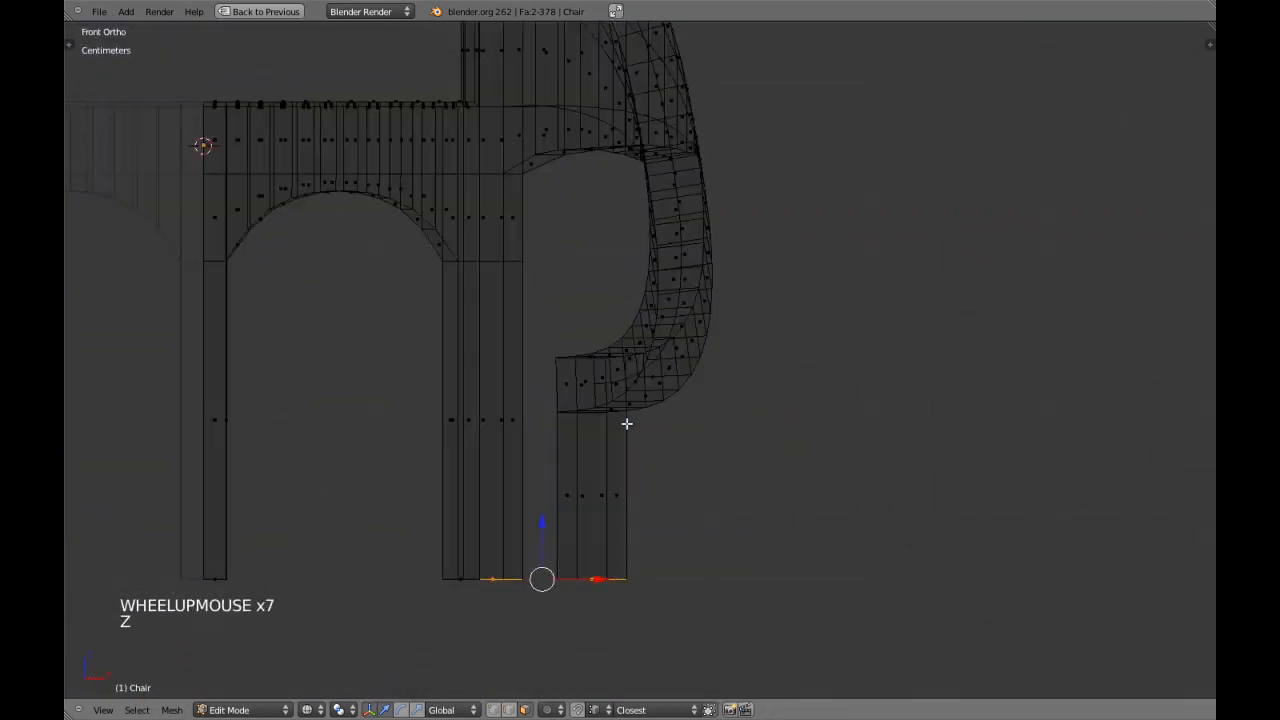
pyautogui.press('z')
pyautogui.scroll(-4, 623, 457)
pyautogui.press('a')
# Select the bottom vertices of all the legs in wireframe and flatten them by scaling to 0 along Z.
pyautogui.hotkey('ctrl', 'Tab')
pyautogui.press('z')
pyautogui.press('a')
pyautogui.press('a')
pyautogui.press('b')
pyautogui.moveTo(403, 437); pyautogui.dragTo(769, 535)
pyautogui.press('s')
pyautogui.press('z')
pyautogui.press('0')
pyautogui.press('Return')
# Check the leg ends in solid object mode, and return to edit mode with face selection and nothing selected.
pyautogui.press('z')
pyautogui.scroll(4, 663, 505)
pyautogui.scroll(-3, 663, 505)
pyautogui.press('Tab')
pyautogui.keyDown('shift'); pyautogui.moveTo(621, 438); pyautogui.dragTo(562, 410, button='middle'); pyautogui.keyUp('shift')
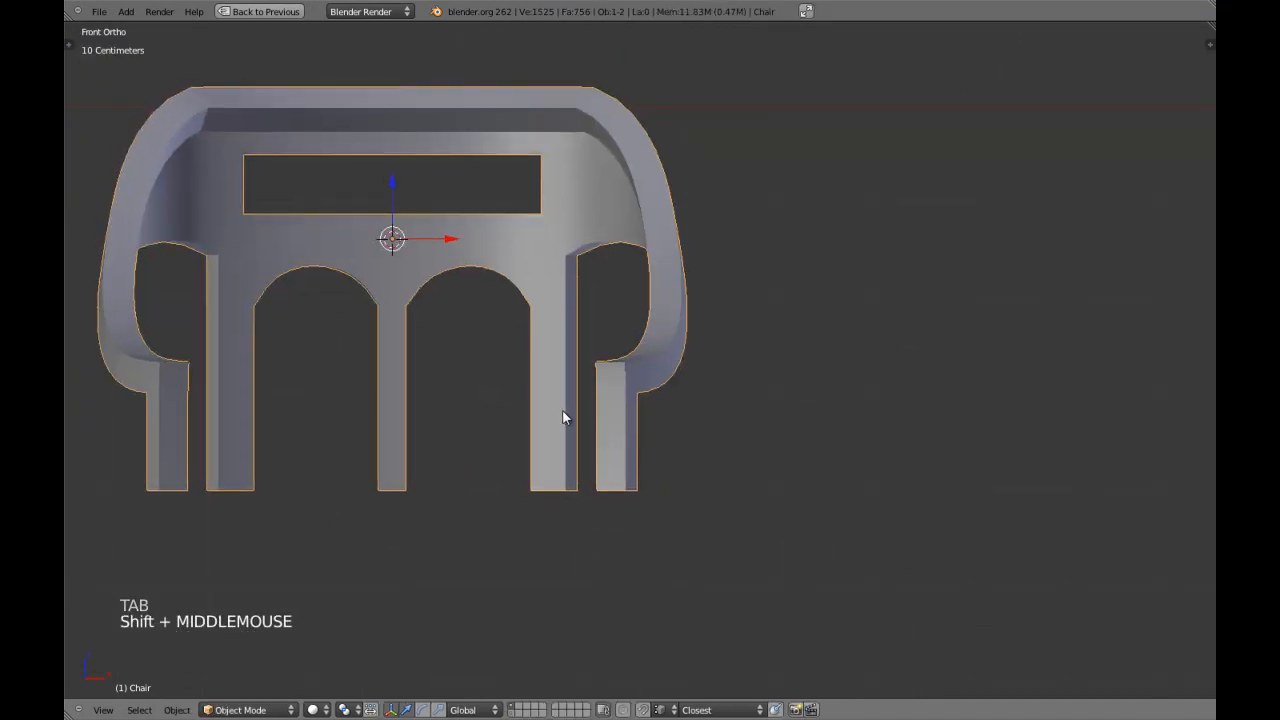
pyautogui.scroll(3, 563, 410)
pyautogui.press('Tab')
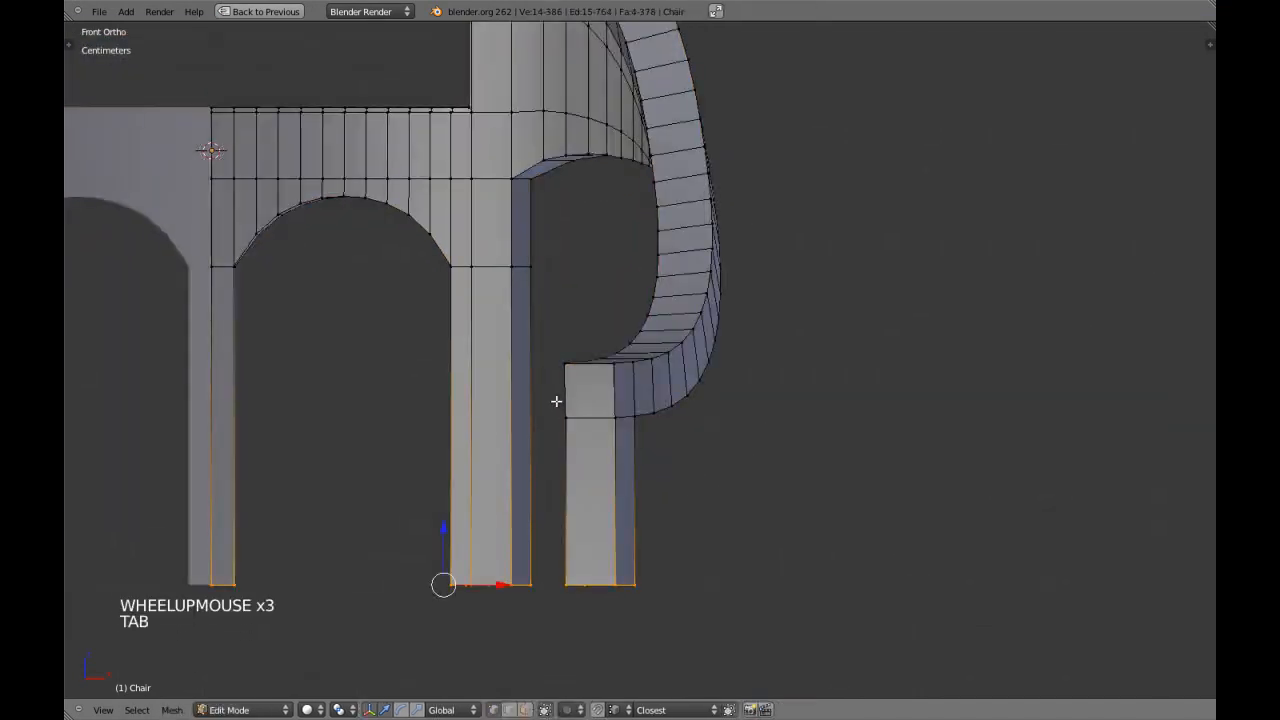
pyautogui.scroll(-2, 551, 380)
pyautogui.press('a')
pyautogui.keyDown('shift'); pyautogui.moveTo(535, 390); pyautogui.dragTo(551, 396, button='middle'); pyautogui.keyUp('shift')
pyautogui.hotkey('ctrl', 'Tab')
pyautogui.click(551, 396)
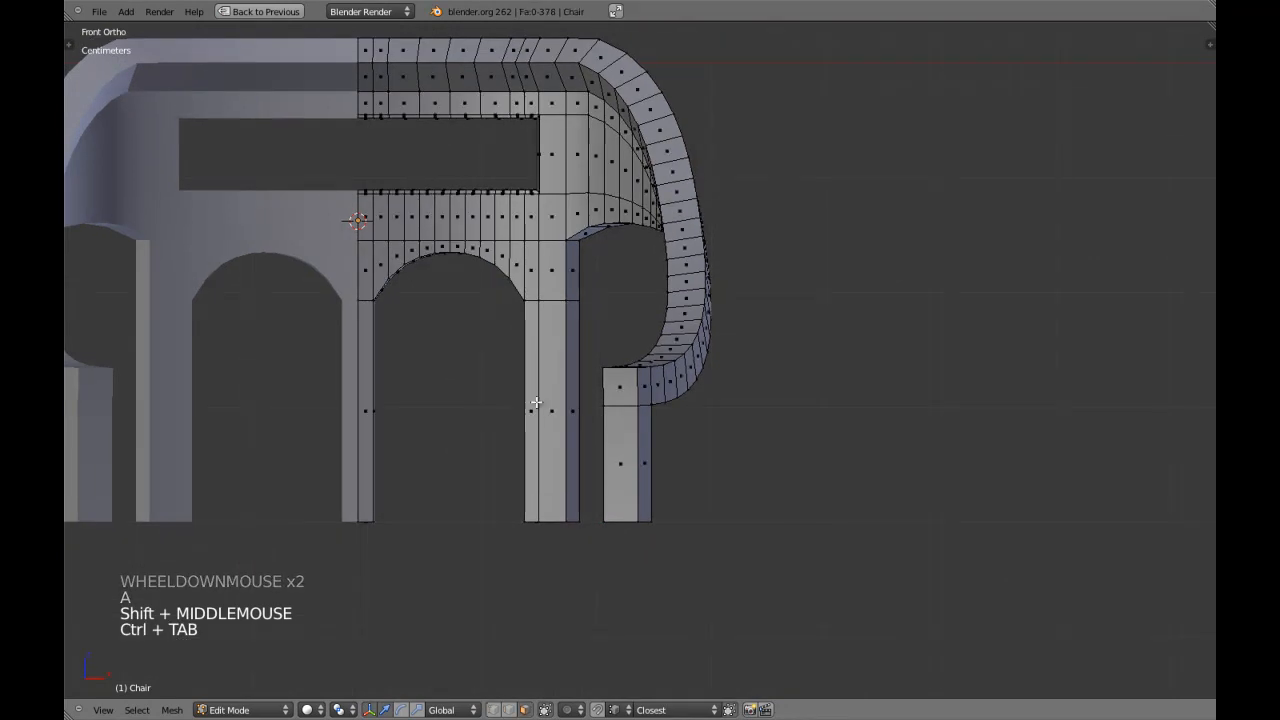
# Delete the narrow strip of faces along the inner side of the outer back leg, below the arch.
pyautogui.rightClick(529, 388)
pyautogui.press('KP_5')
pyautogui.press('KP_Decimal')
pyautogui.moveTo(529, 386); pyautogui.dragTo(702, 395, button='middle')
pyautogui.keyDown('shift'); pyautogui.rightClick(625, 348); pyautogui.keyUp('shift')
pyautogui.keyDown('shift'); pyautogui.rightClick(680, 505); pyautogui.keyUp('shift')
pyautogui.keyDown('shift'); pyautogui.rightClick(650, 402); pyautogui.keyUp('shift')
pyautogui.press('x')
pyautogui.click(640, 403)
# Examine the back leg and arch after the face deletion from several angles and in the front orthographic view.
pyautogui.scroll(-2, 560, 294)
pyautogui.moveTo(560, 294); pyautogui.dragTo(540, 350, button='middle')
pyautogui.press('Tab')
pyautogui.scroll(2, 669, 414)
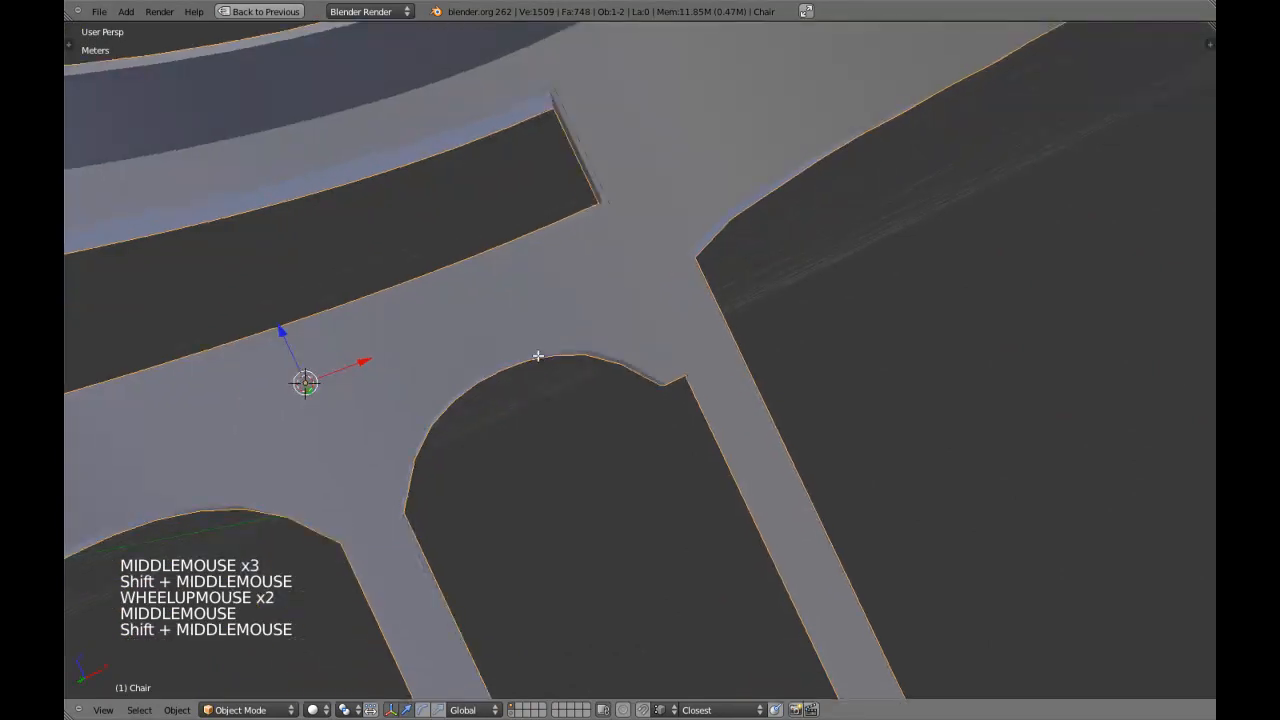
pyautogui.press('Tab')
pyautogui.scroll(-4, 688, 369)
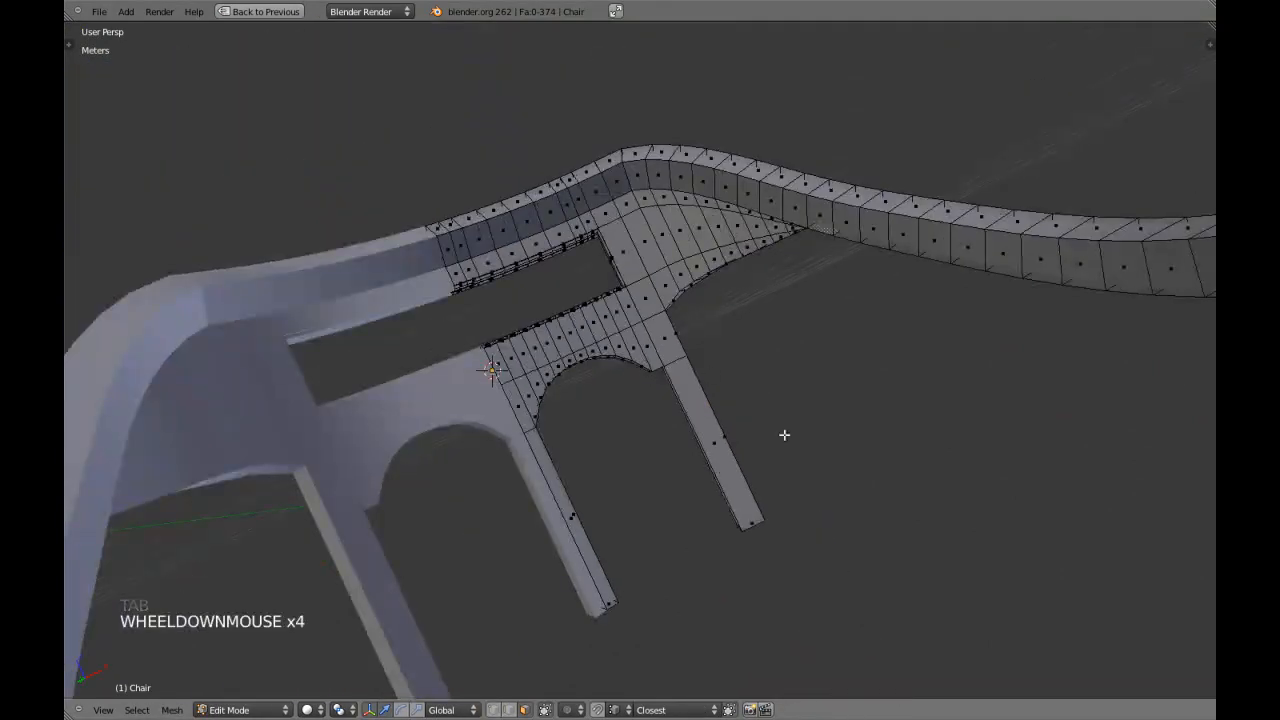
pyautogui.moveTo(711, 371); pyautogui.dragTo(737, 503, button='middle')
pyautogui.keyDown('shift'); pyautogui.moveTo(626, 528); pyautogui.dragTo(625, 479, button='middle'); pyautogui.keyUp('shift')
pyautogui.moveTo(733, 367); pyautogui.dragTo(506, 313, button='middle')
pyautogui.press('KP_1')
pyautogui.press('KP_5')
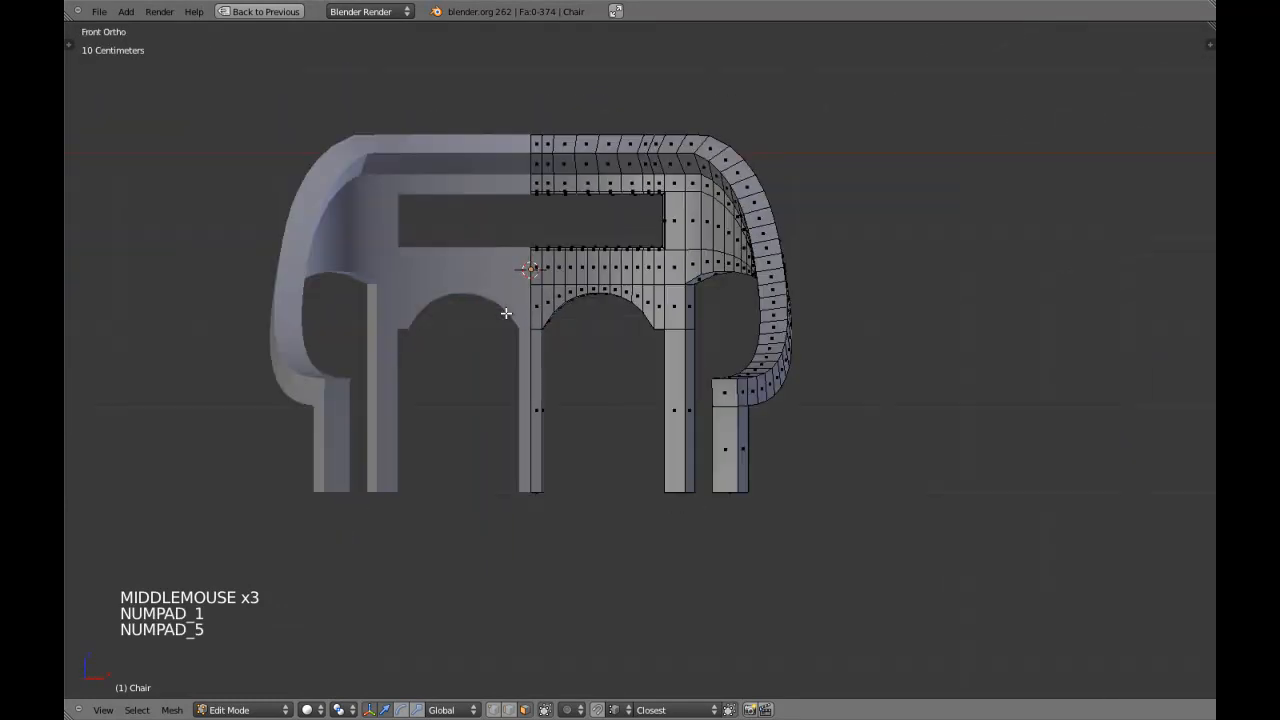
# Inspect the arch corner beside the back leg in the front view and save the file from object mode.
pyautogui.scroll(-2, 510, 315)
pyautogui.hotkey('ctrl', 'w')
pyautogui.press('Tab')
pyautogui.hotkey('ctrl', 'w')
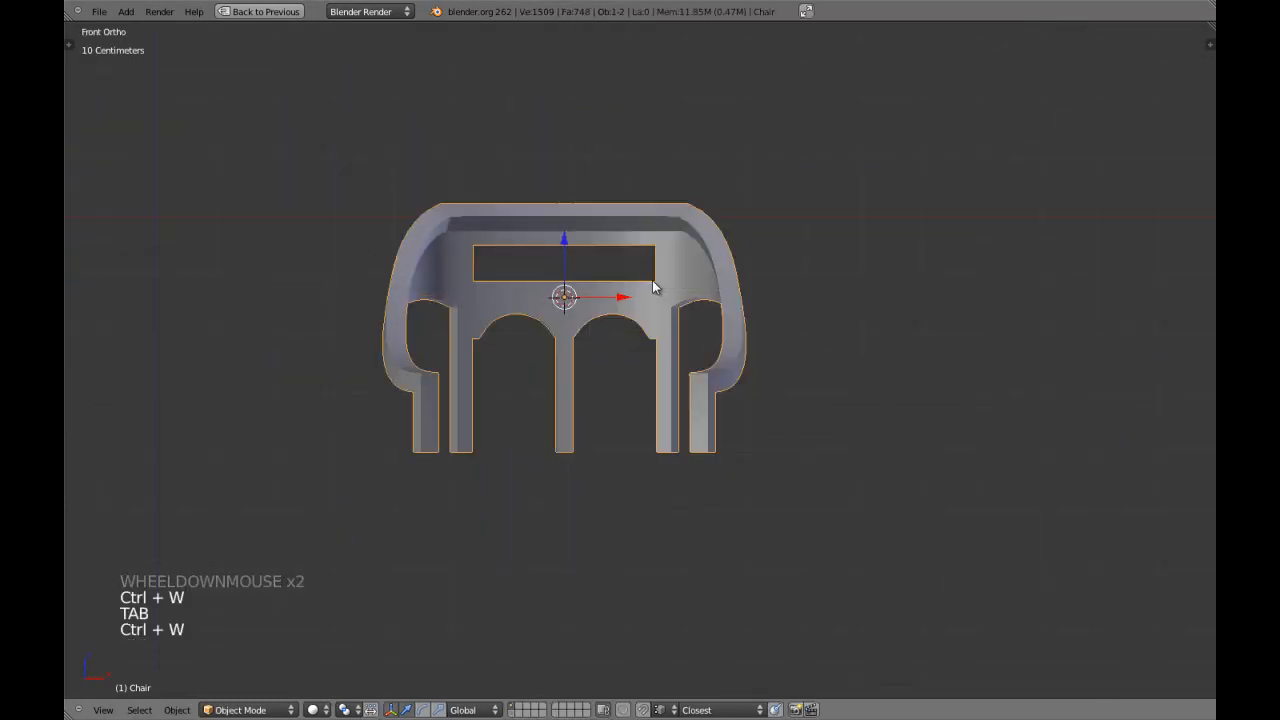
pyautogui.scroll(2, 700, 326)
pyautogui.keyDown('shift'); pyautogui.moveTo(700, 326); pyautogui.dragTo(684, 382, button='middle'); pyautogui.keyUp('shift')
pyautogui.scroll(3, 684, 382)
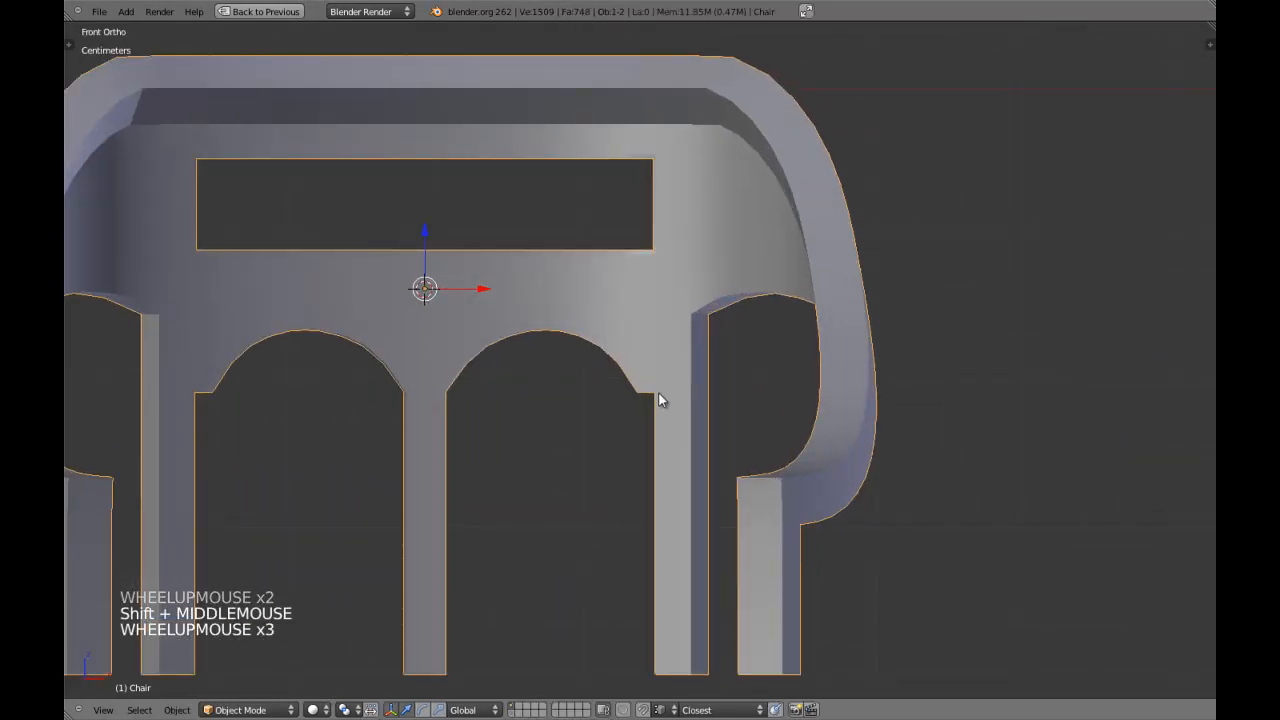
pyautogui.press('Tab')
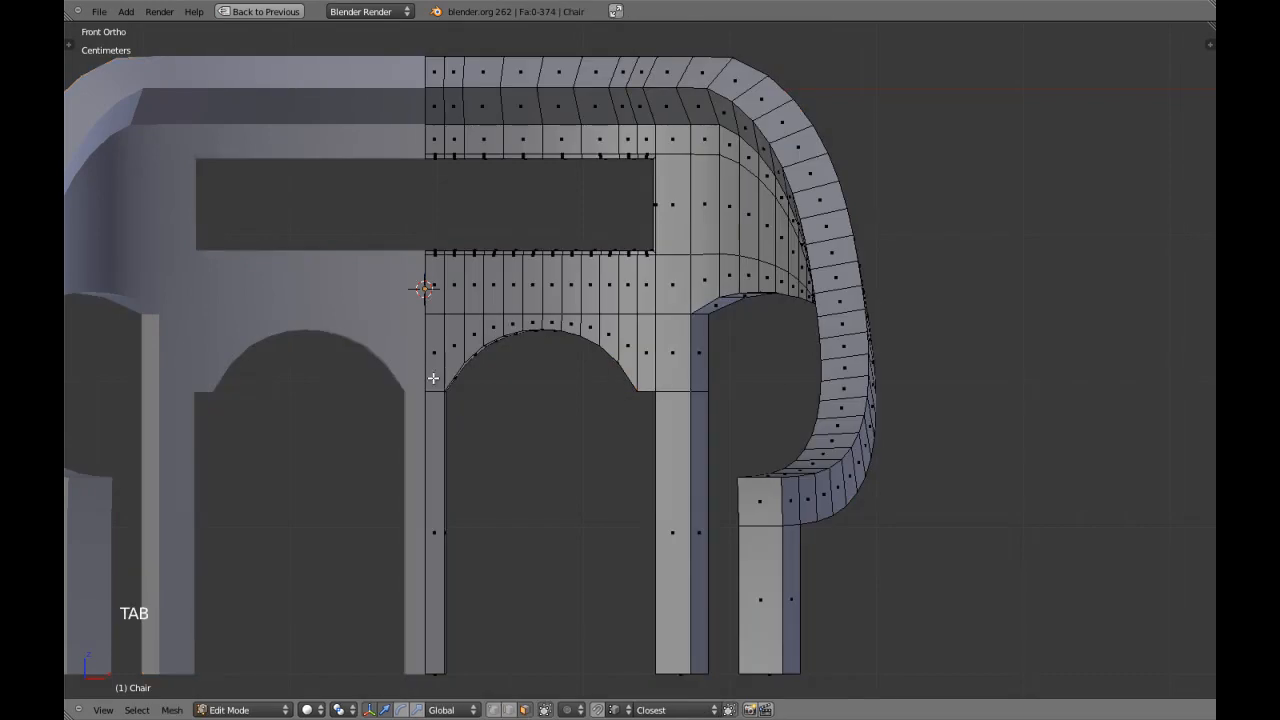
pyautogui.scroll(-1, 475, 416)
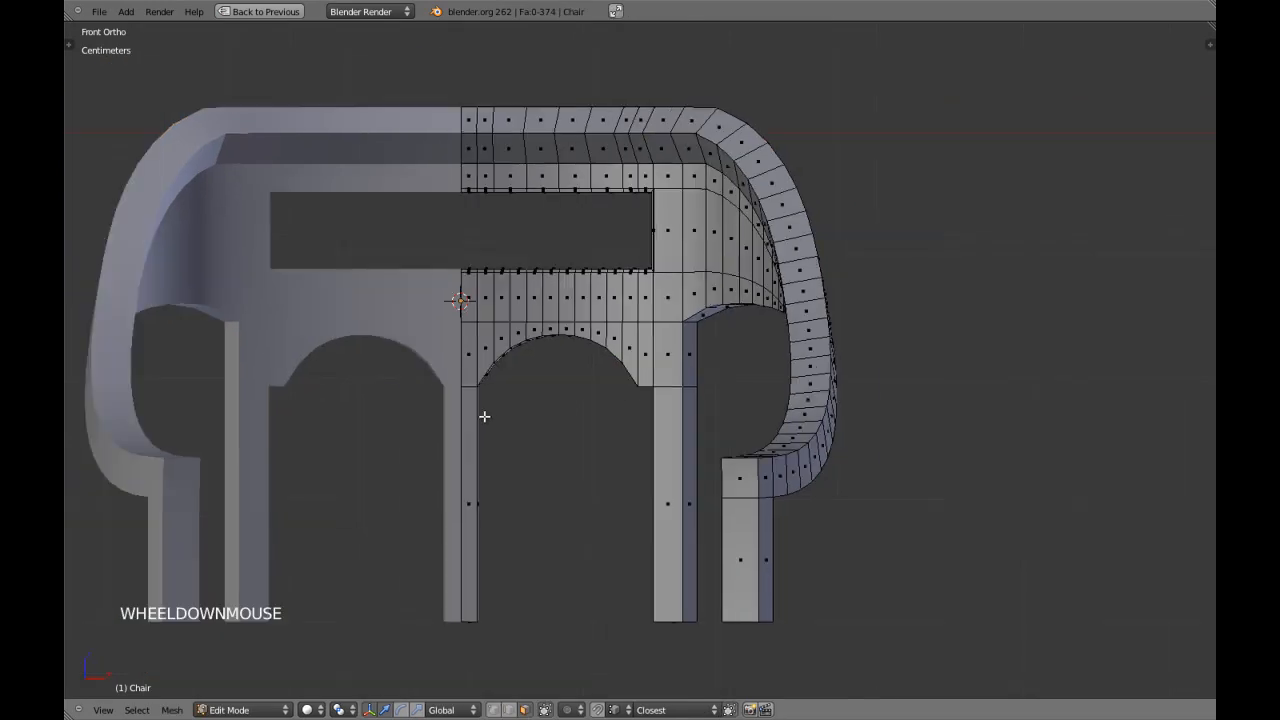
pyautogui.keyDown('shift'); pyautogui.moveTo(491, 415); pyautogui.dragTo(525, 381, button='middle'); pyautogui.keyUp('shift')
pyautogui.press('Tab')
pyautogui.hotkey('ctrl', 'w')
pyautogui.click(591, 434)
# Select the chair, enter edit mode with vertex selection and show the mesh as wireframe.
pyautogui.rightClick(755, 460)
pyautogui.press('Tab')
pyautogui.keyDown('shift'); pyautogui.moveTo(760, 457); pyautogui.dragTo(680, 386, button='middle'); pyautogui.keyUp('shift')
pyautogui.hotkey('ctrl', 'Tab')
pyautogui.click(674, 371)
pyautogui.press('z')
pyautogui.scroll(-3, 665, 402)
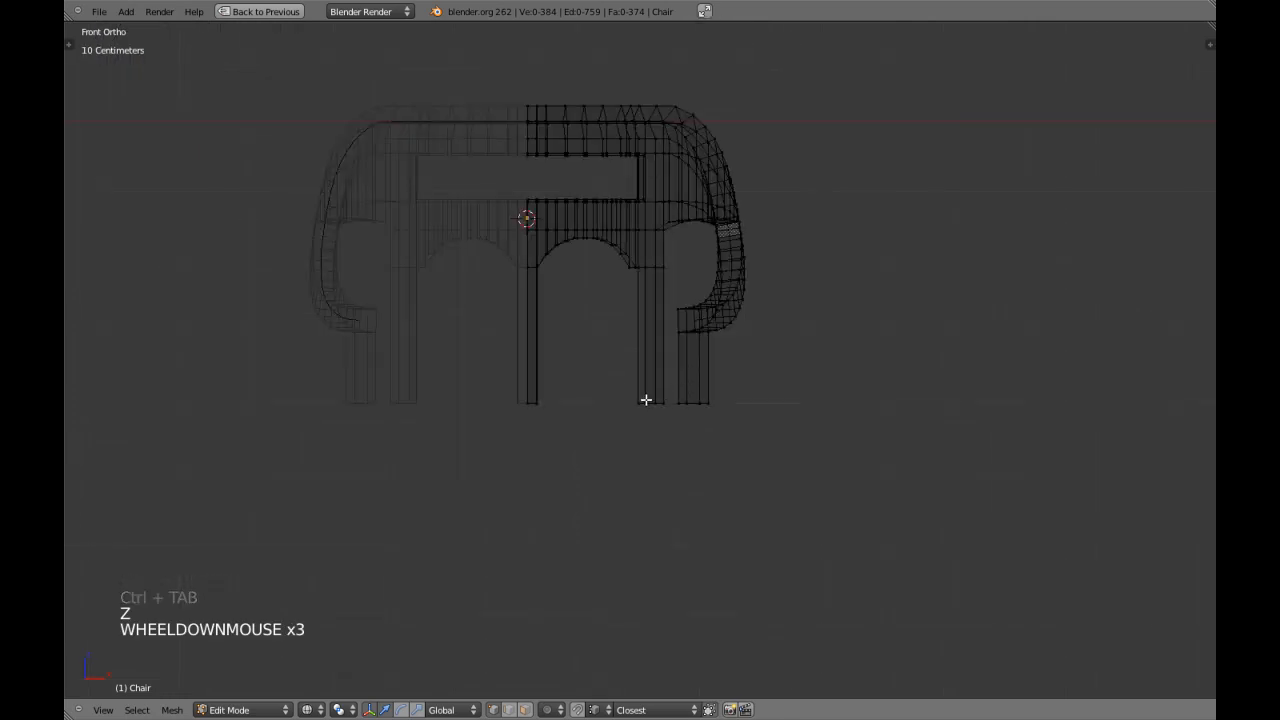
# Box-select the end vertices of the outer back and front legs, clear the selection and inspect the legs from the side.
pyautogui.press('b')
pyautogui.moveTo(609, 380); pyautogui.dragTo(771, 480)
pyautogui.press('z')
pyautogui.middleClick(641, 427)
pyautogui.scroll(2, 577, 363)
pyautogui.press('a')
pyautogui.moveTo(641, 427); pyautogui.dragTo(651, 363, button='middle')
pyautogui.hotkey('ctrl', 'Tab')
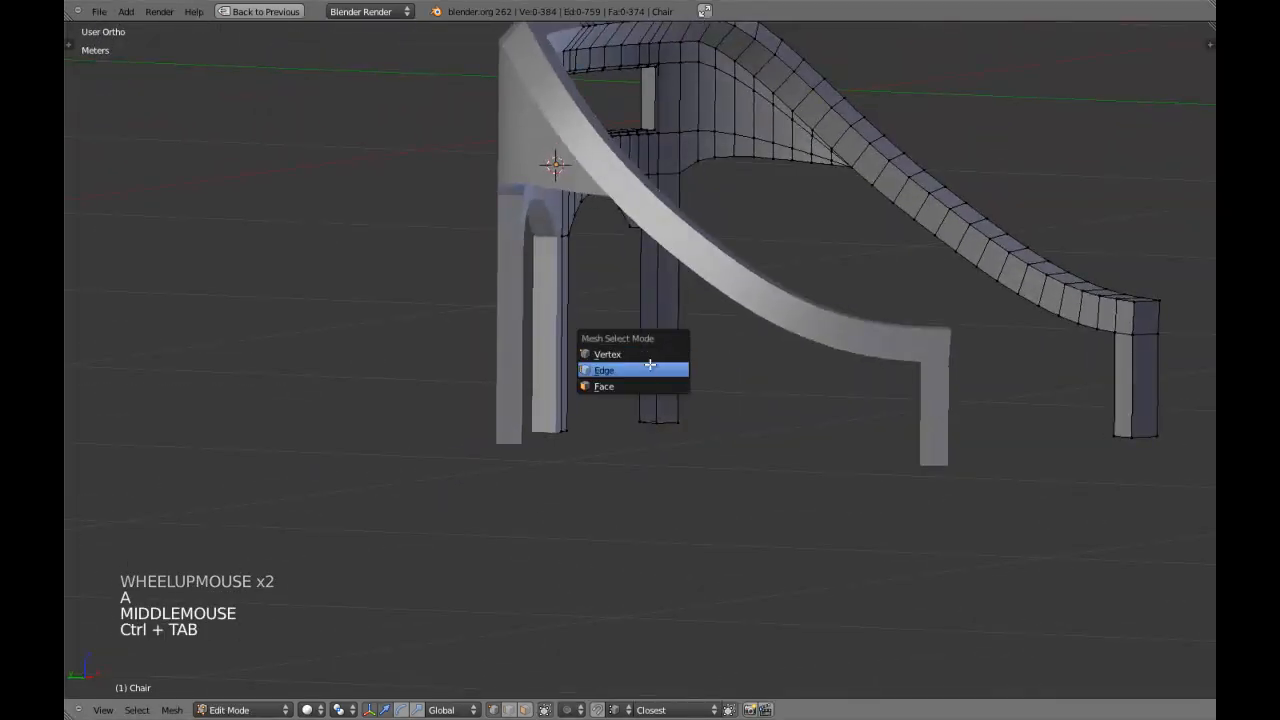
pyautogui.scroll(-3, 834, 366)
pyautogui.press('KP_1')
# Select the end vertices of the outer back and front legs and extrude them about 30 cm downward along Z.
pyautogui.hotkey('ctrl', 'Tab')
pyautogui.press('z')
pyautogui.press('b')
pyautogui.moveTo(583, 360); pyautogui.dragTo(763, 484)
pyautogui.press('z')
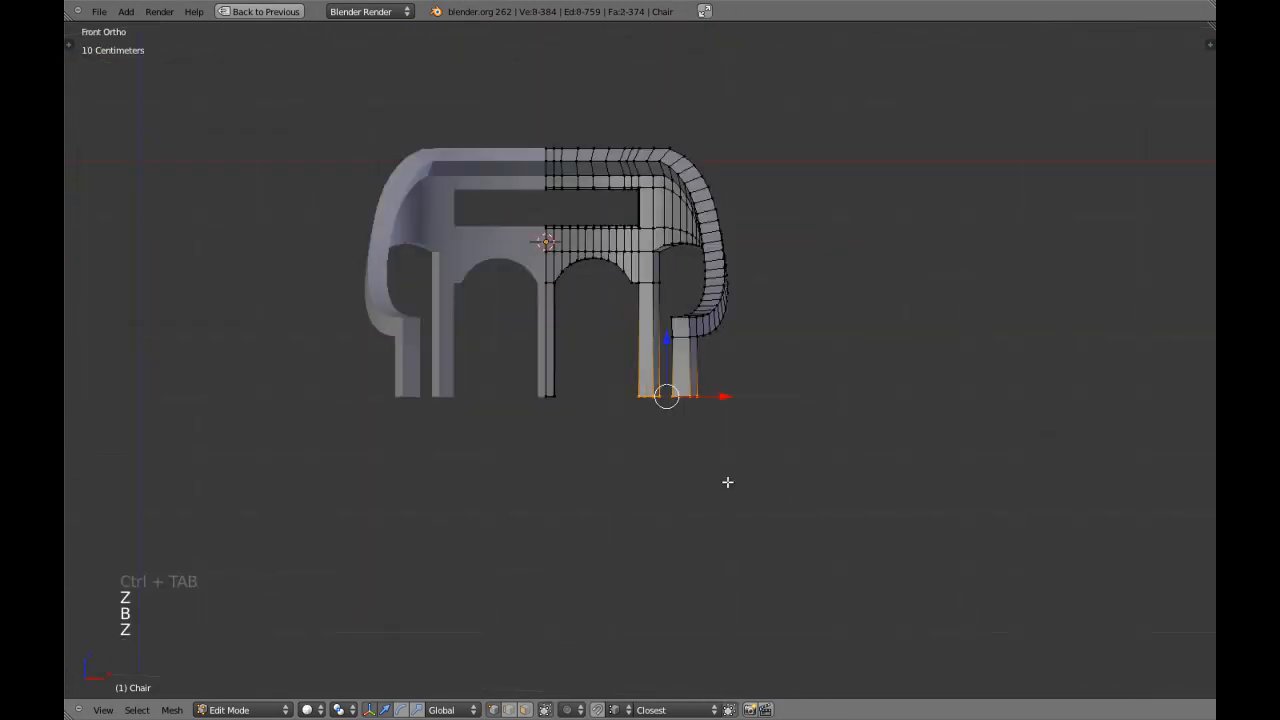
pyautogui.keyDown('shift'); pyautogui.moveTo(763, 484); pyautogui.dragTo(706, 389, button='middle'); pyautogui.keyUp('shift')
pyautogui.press('e')
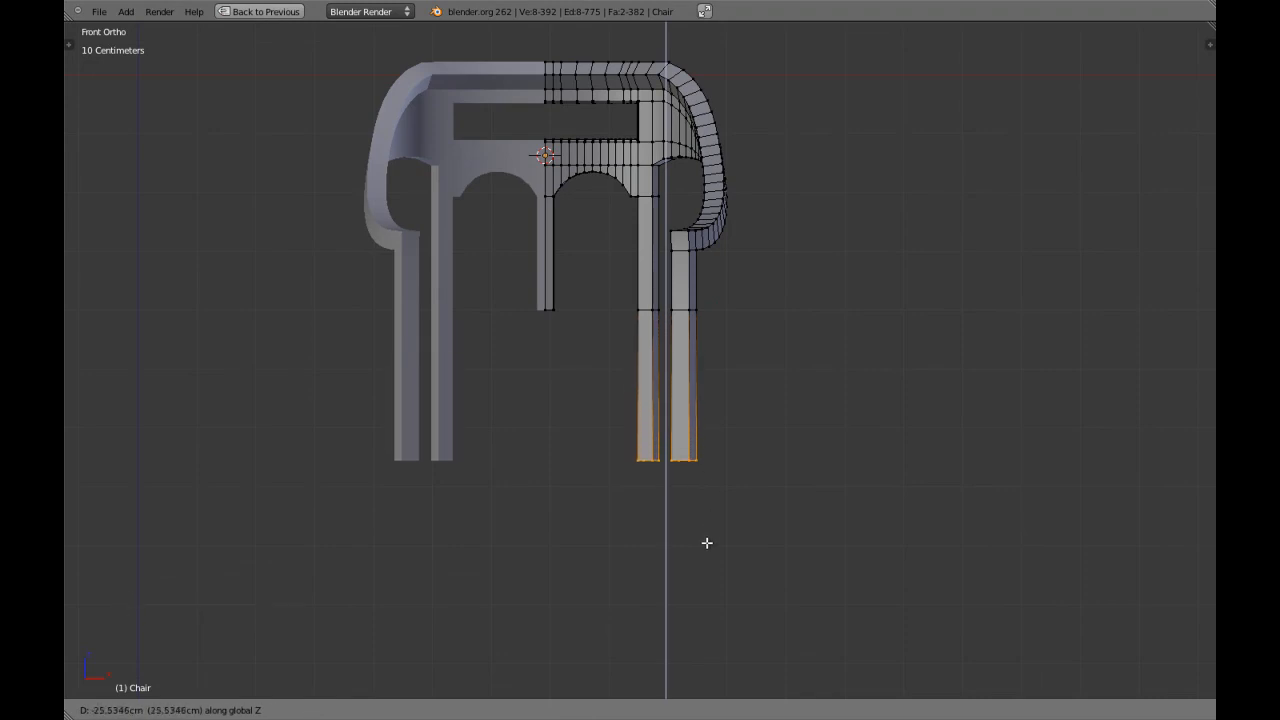
pyautogui.keyDown('shift'); pyautogui.click(706, 594); pyautogui.keyUp('shift')
# Return to object mode, view the lengthened legs, save the file and deselect the chair.
pyautogui.press('a')
pyautogui.press('Tab')
pyautogui.moveTo(686, 466); pyautogui.dragTo(686, 422, button='middle')
pyautogui.scroll(-4, 652, 349)
pyautogui.hotkey('ctrl', 'w')
pyautogui.click(634, 383)
pyautogui.press('a')
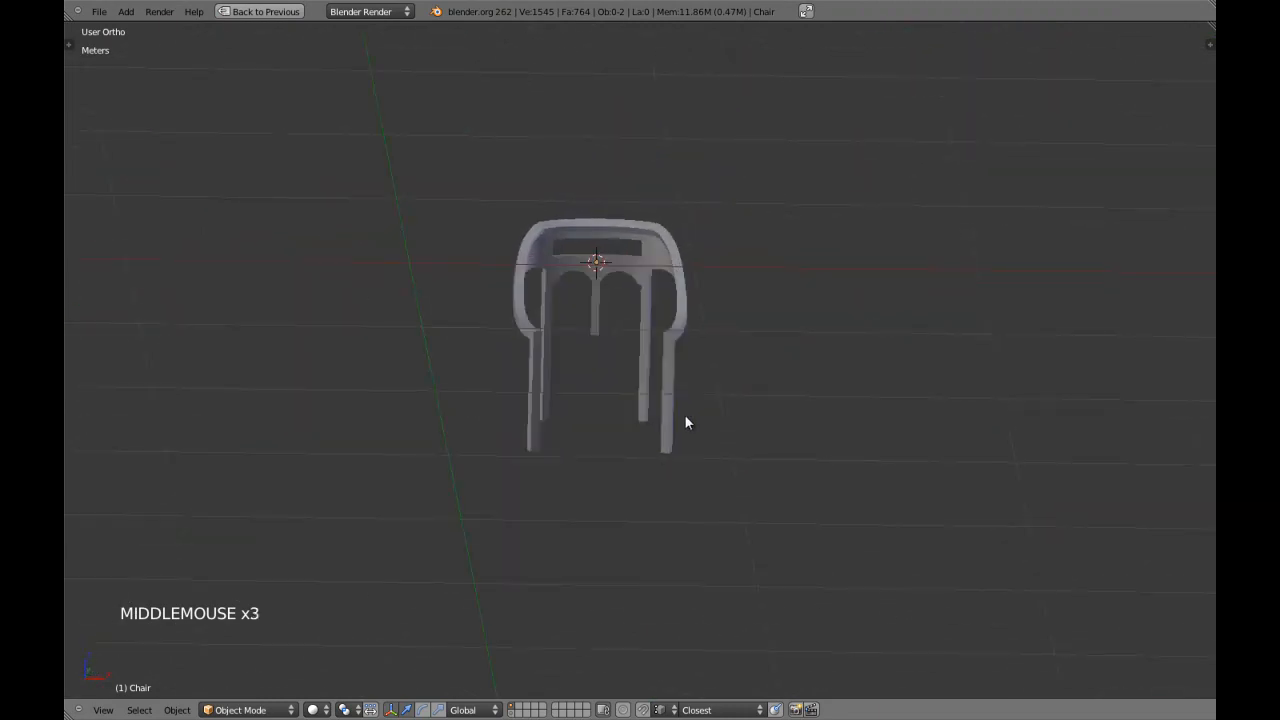
# Select the chair and enter edit mode in the front view, with nothing selected and the legs' extrusion seams in close view.
pyautogui.rightClick(675, 422)
pyautogui.press('KP_1')
pyautogui.press('Tab')
pyautogui.scroll(3, 680, 412)
pyautogui.press('a')
pyautogui.keyDown('shift'); pyautogui.moveTo(680, 410); pyautogui.dragTo(646, 389, button='middle'); pyautogui.keyUp('shift')
pyautogui.press('a')
pyautogui.scroll(3, 631, 466)
pyautogui.scroll(3, 683, 360)
pyautogui.scroll(-3, 653, 387)
pyautogui.scroll(3, 646, 386)
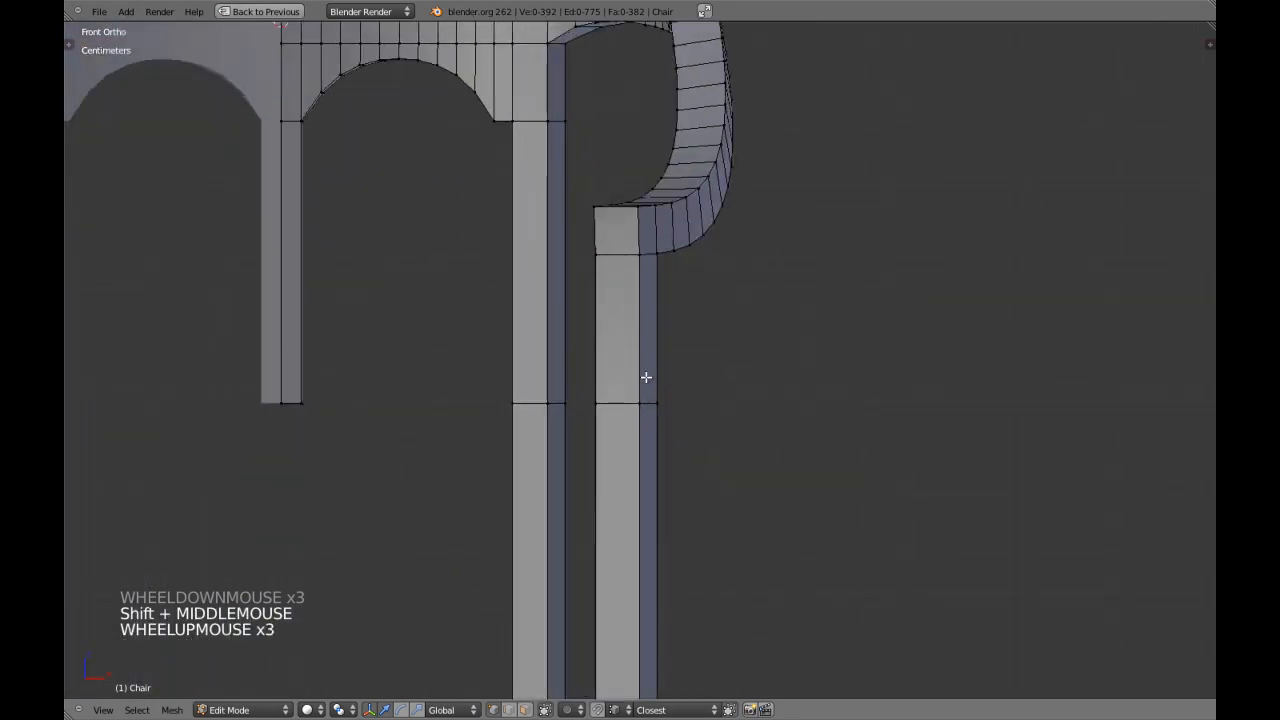
# Cut an edge loop around the outer front leg and slide it up to just below the armrest joint.
pyautogui.hotkey('ctrl', 'r')
pyautogui.click(638, 358)
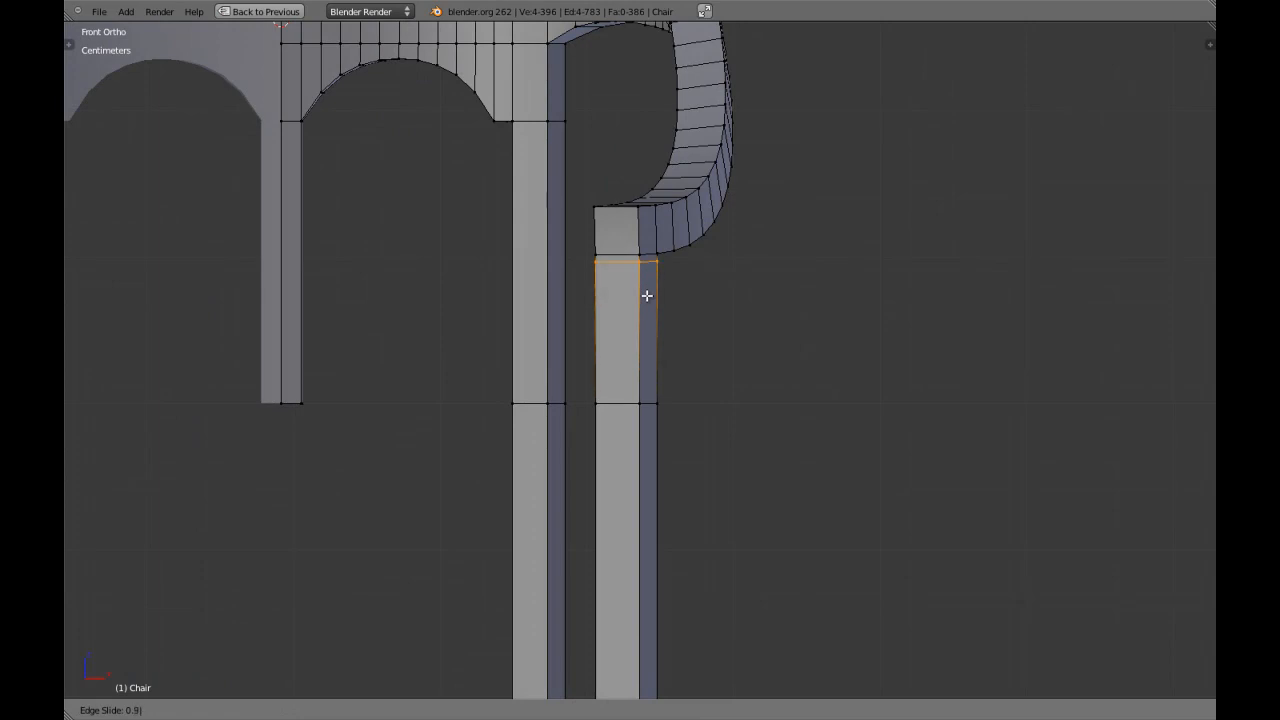
pyautogui.click(647, 296)
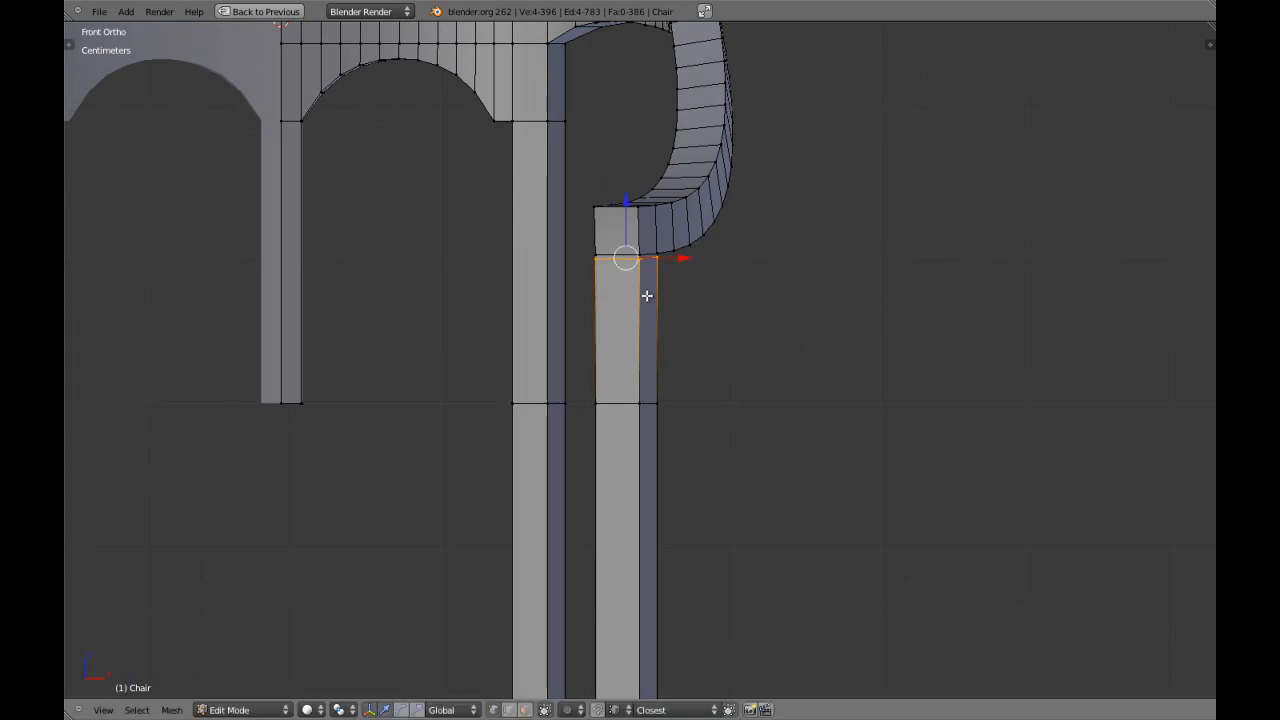
pyautogui.hotkey('ctrl', 'r')
pyautogui.click(643, 309)
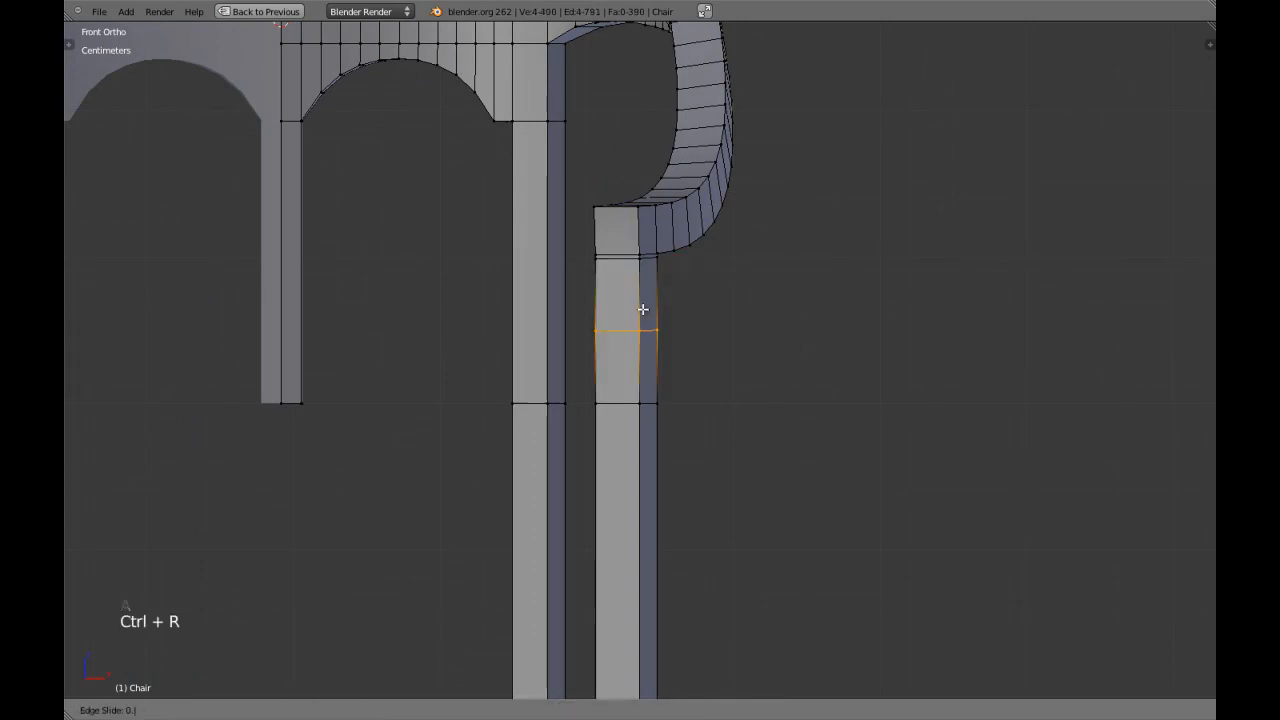
pyautogui.rightClick(643, 309)
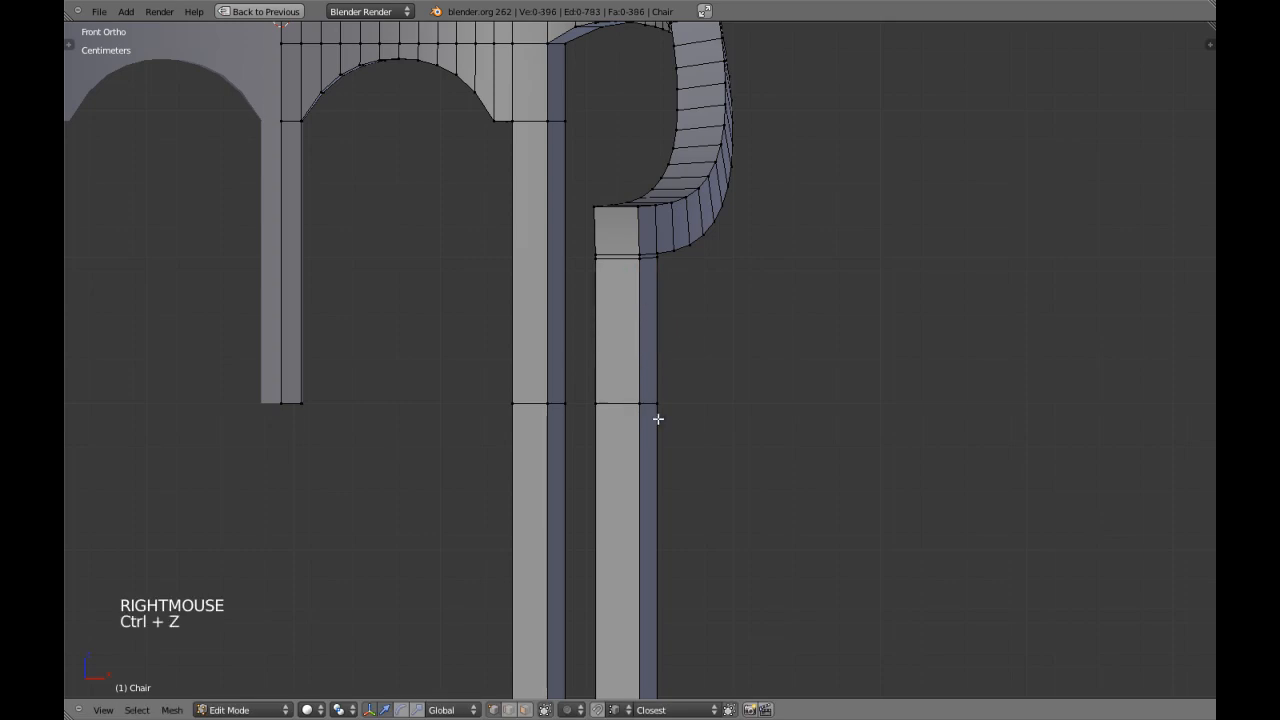
# Sketch two grease pencil lines across the outer legs, above and below their extrusion seams, and delete the sketch.
pyautogui.scroll(-3, 655, 418)
pyautogui.scroll(1, 637, 431)
pyautogui.keyDown('shift'); pyautogui.moveTo(637, 431); pyautogui.dragTo(634, 409, button='middle'); pyautogui.keyUp('shift')
pyautogui.scroll(2, 632, 428)
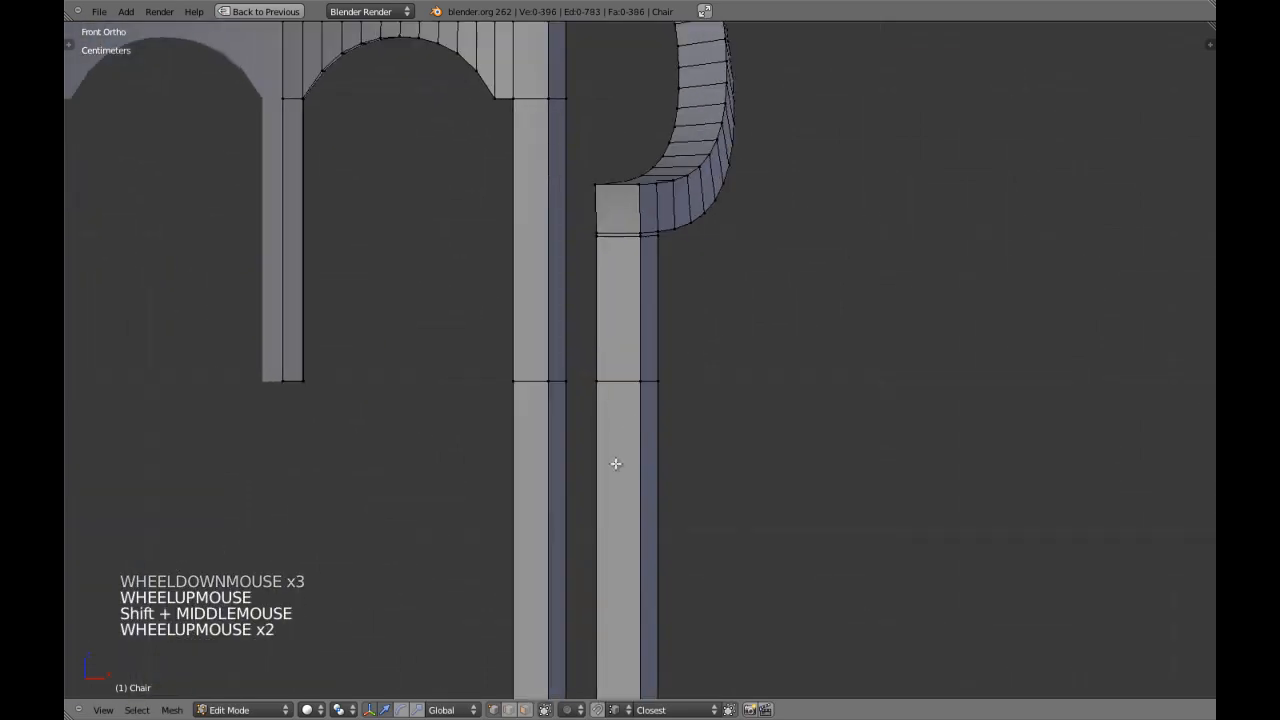
pyautogui.scroll(-3, 632, 428)
pyautogui.scroll(2, 569, 383)
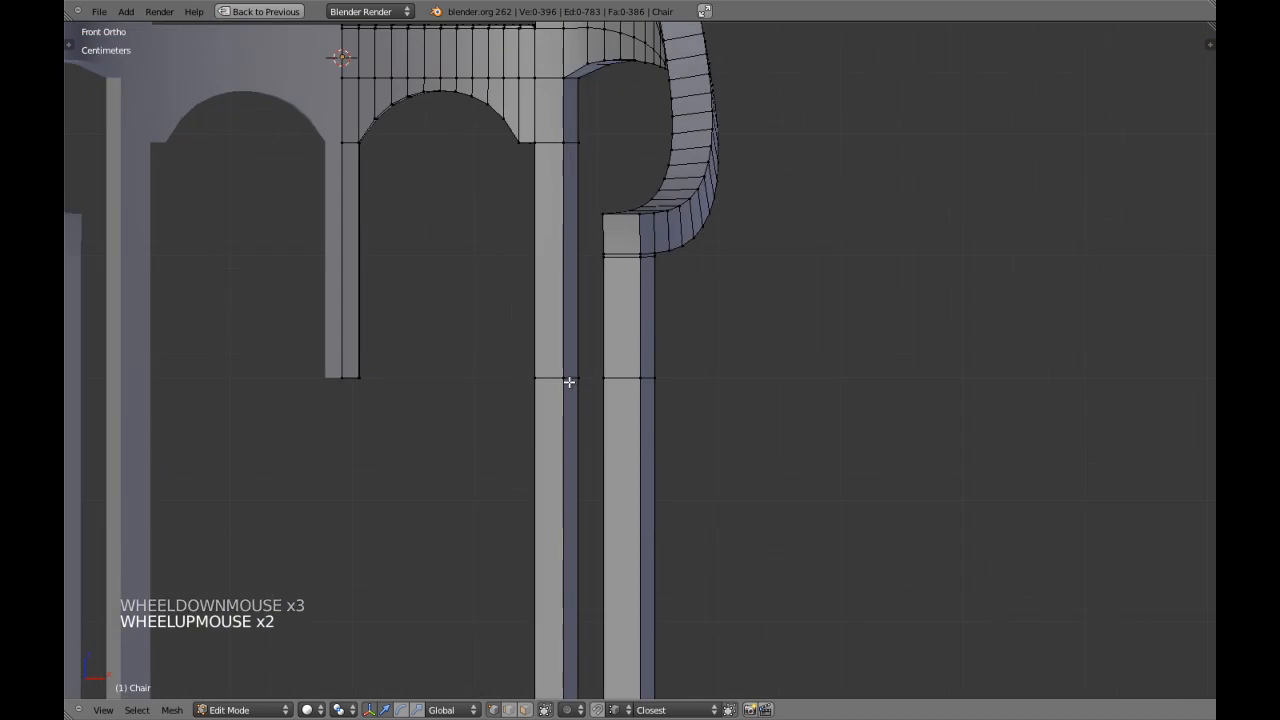
pyautogui.moveTo(539, 351); pyautogui.dragTo(752, 358)
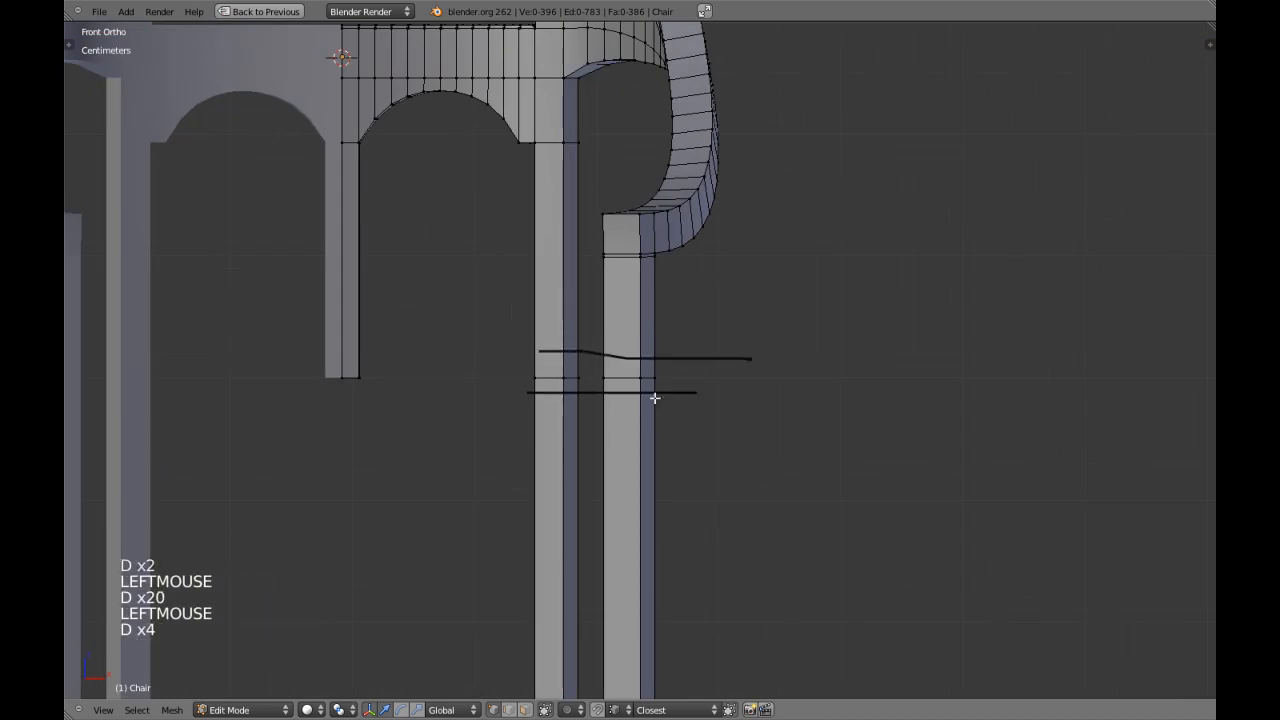
pyautogui.scroll(-2, 609, 408)
pyautogui.moveTo(609, 409)
pyautogui.mouseDown(button='middle')
pyautogui.moveTo(674, 409)
pyautogui.moveTo(609, 409)
pyautogui.mouseUp(button='middle')
pyautogui.press('KP_1')
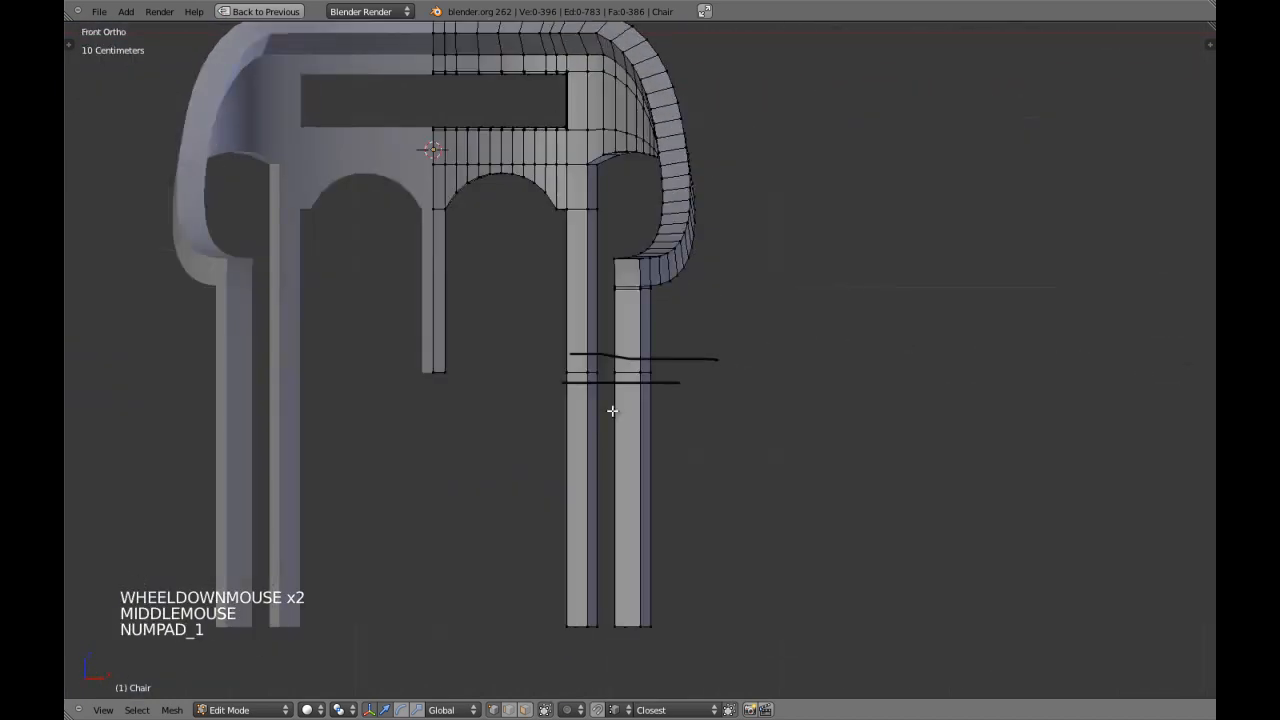
pyautogui.press('n')
pyautogui.click(1185, 141)
pyautogui.press('n')
# Cut a centred edge loop around the section just above the extrusion seam on both the outer front and back legs.
pyautogui.scroll(2, 602, 345)
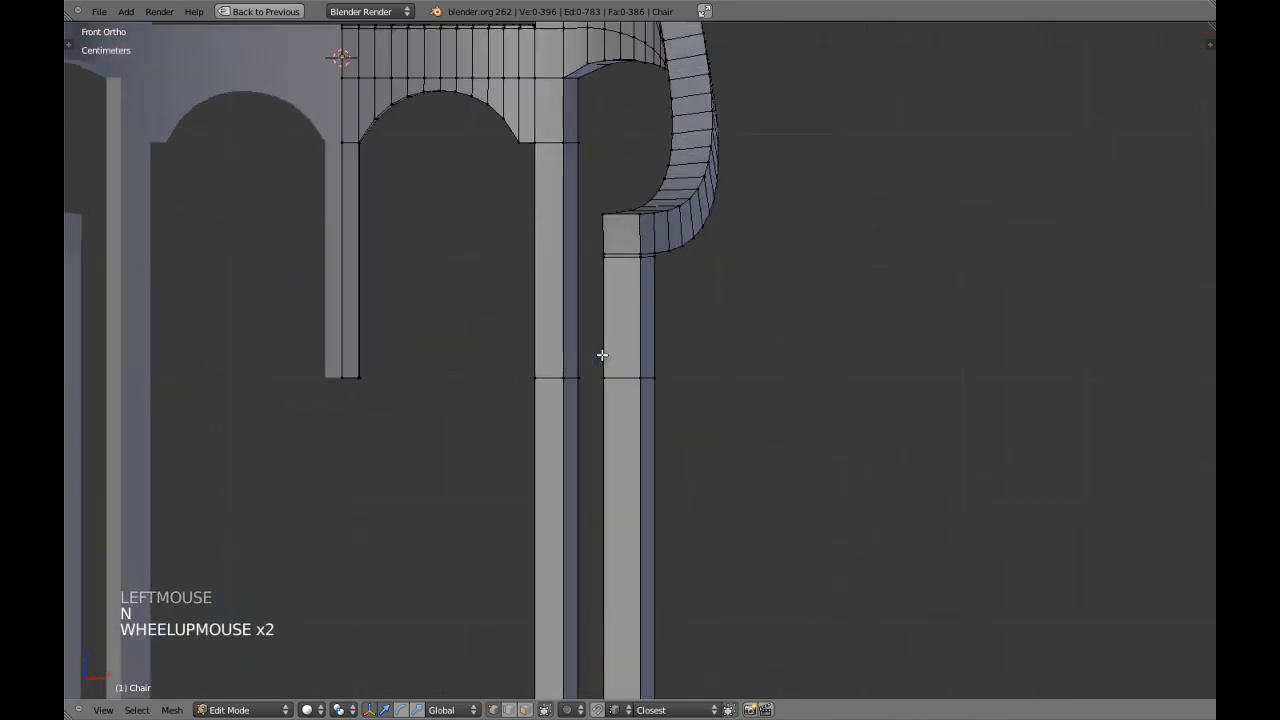
pyautogui.hotkey('ctrl', 'r')
pyautogui.click(640, 325)
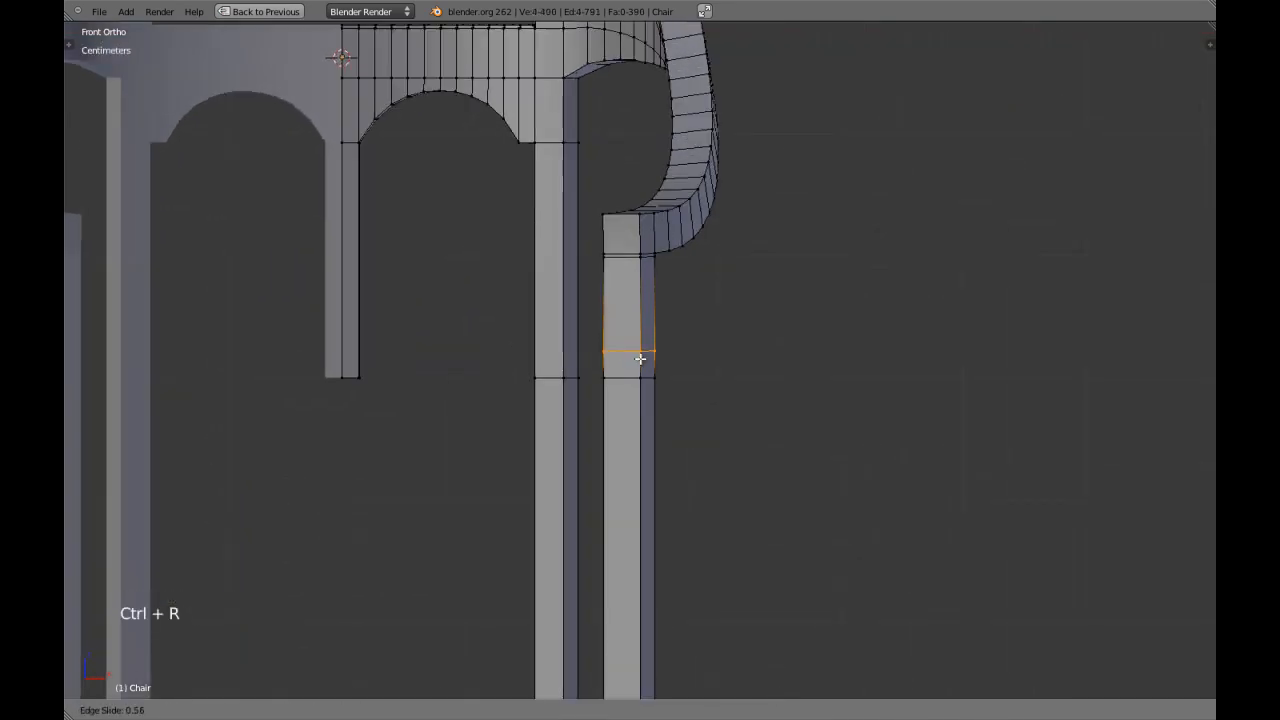
pyautogui.rightClick(640, 358)
pyautogui.hotkey('ctrl', 'r')
pyautogui.click(548, 334)
pyautogui.rightClick(553, 332)
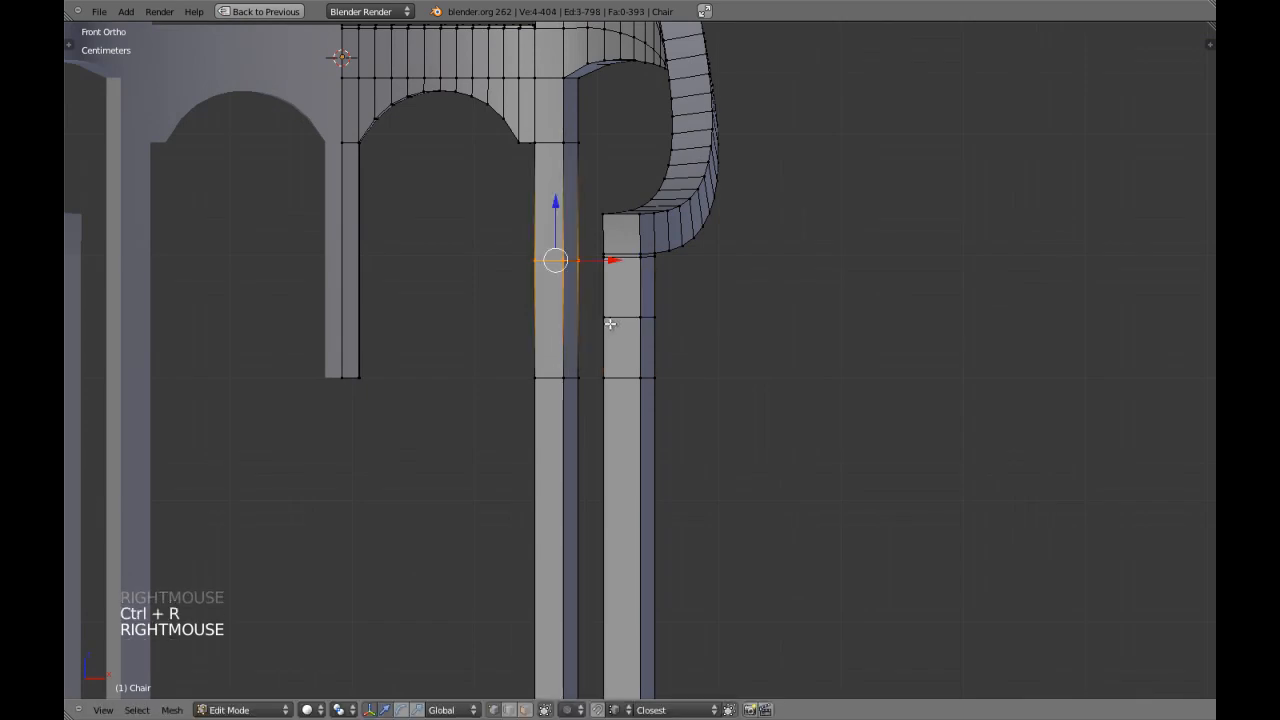
# Select both new loops, flatten them to one height and move them about 6 cm down along Z to just above the seams.
pyautogui.keyDown('alt'); pyautogui.keyDown('shift'); pyautogui.rightClick(620, 315); pyautogui.keyUp('shift'); pyautogui.keyUp('alt')
pyautogui.press('s')
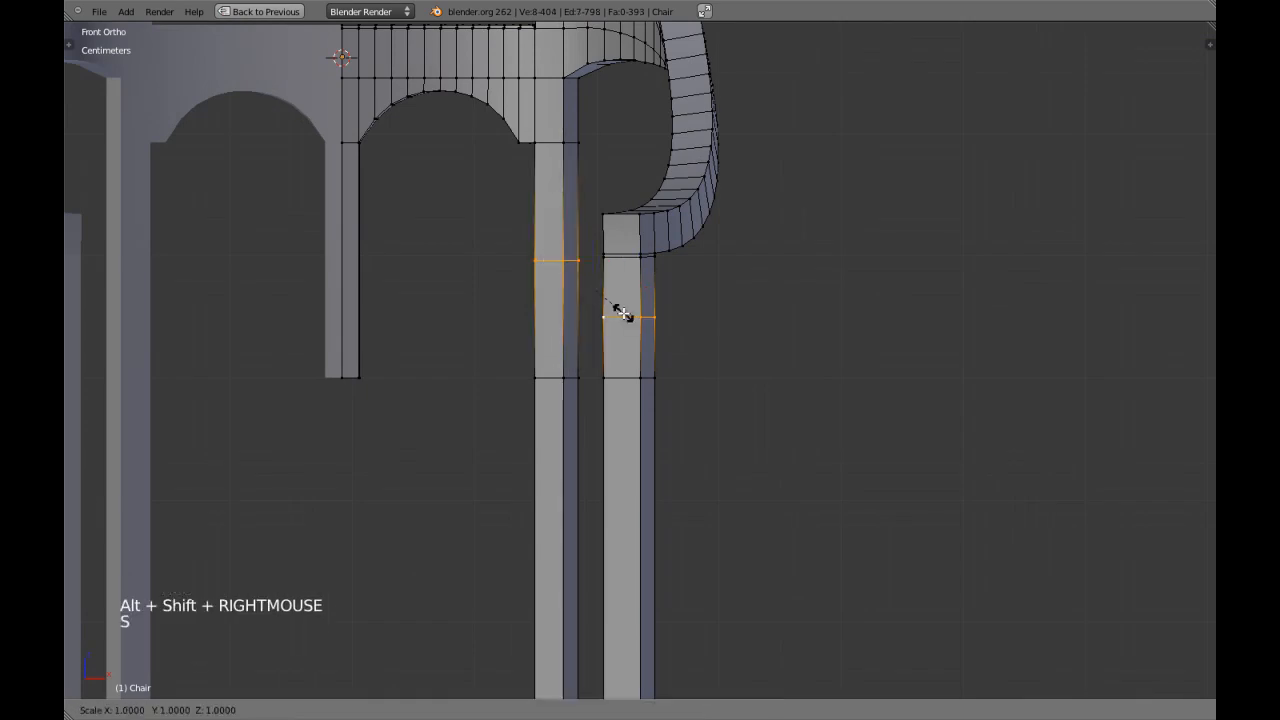
pyautogui.moveTo(595, 233); pyautogui.dragTo(597, 276)
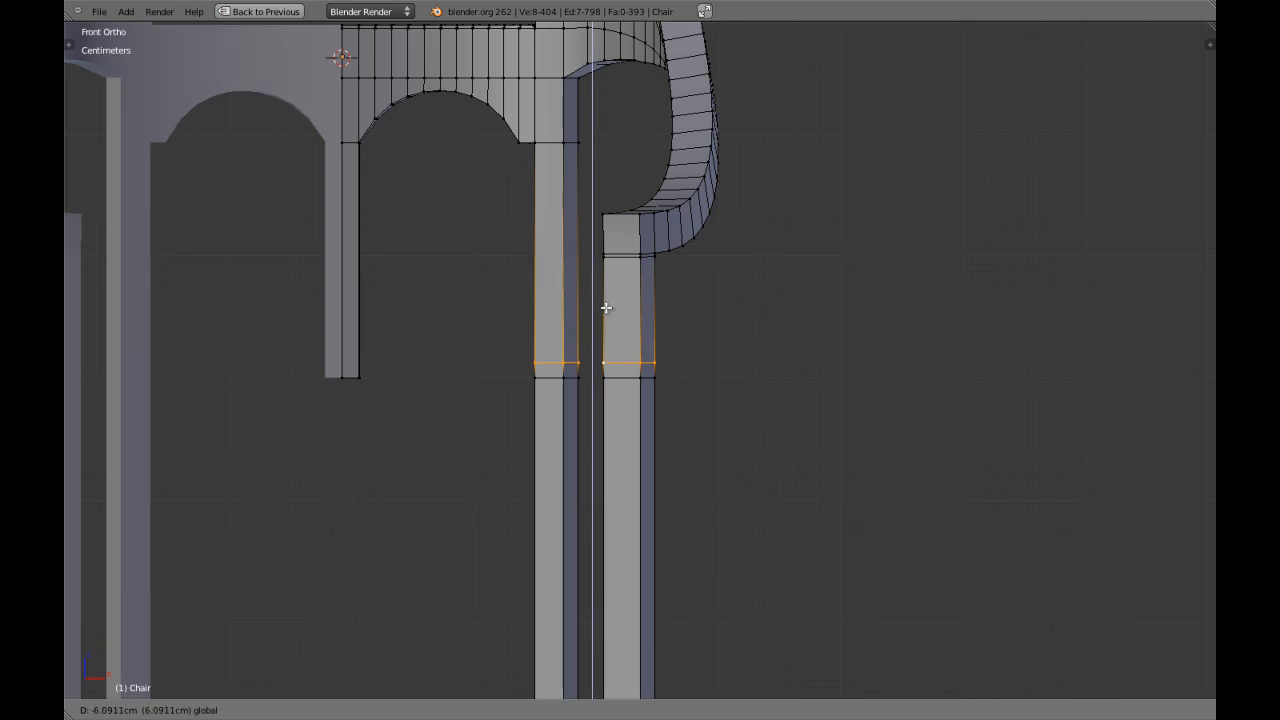
pyautogui.moveTo(606, 307); pyautogui.dragTo(606, 310)
pyautogui.scroll(-4, 606, 310)
pyautogui.press('a')
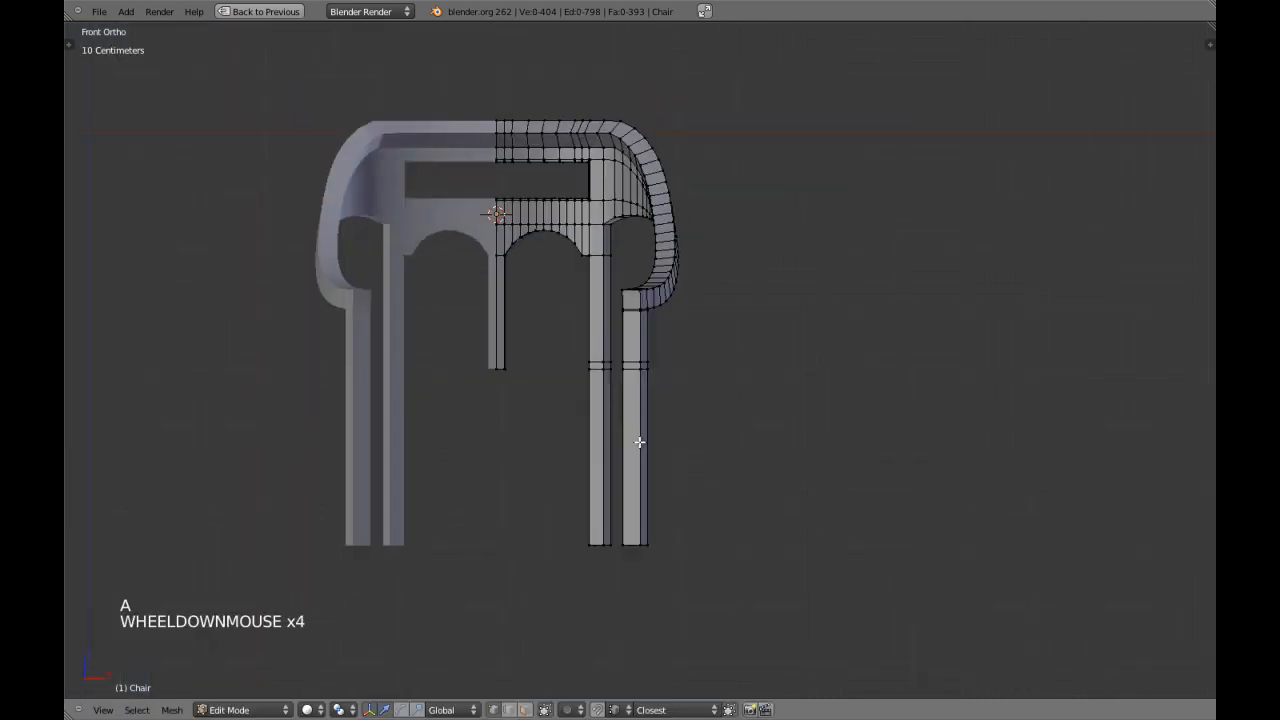
# Cut an edge loop around the lower section of both outer legs, select both loops and raise them towards the seams.
pyautogui.hotkey('ctrl', 'r')
pyautogui.rightClick(634, 446)
pyautogui.hotkey('ctrl', 'r')
pyautogui.rightClick(607, 449)
pyautogui.keyDown('alt'); pyautogui.keyDown('shift'); pyautogui.rightClick(634, 455); pyautogui.keyUp('shift'); pyautogui.keyUp('alt')
pyautogui.moveTo(615, 437); pyautogui.dragTo(612, 325)
pyautogui.press('KP_Decimal')
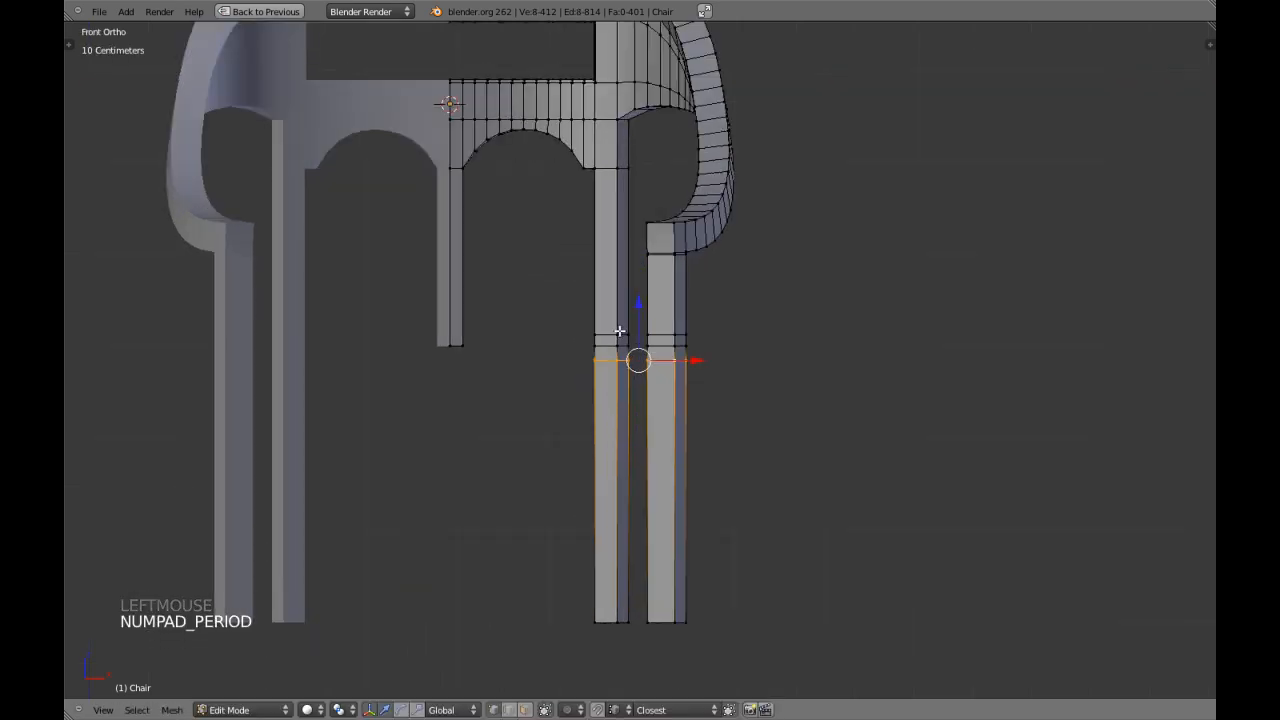
# Raise the lower loops until they sit as far below the seams as the upper loops sit above, and clear the selection.
pyautogui.scroll(2, 625, 350)
pyautogui.keyDown('shift'); pyautogui.moveTo(625, 350); pyautogui.dragTo(612, 396, button='middle'); pyautogui.keyUp('shift')
pyautogui.scroll(2, 612, 396)
pyautogui.moveTo(589, 398); pyautogui.dragTo(590, 364)
pyautogui.press('a')
pyautogui.keyDown('alt'); pyautogui.keyDown('shift'); pyautogui.rightClick(617, 402); pyautogui.keyUp('shift'); pyautogui.keyUp('alt')
pyautogui.keyDown('alt'); pyautogui.keyDown('shift'); pyautogui.rightClick(563, 403); pyautogui.keyUp('shift'); pyautogui.keyUp('alt')
pyautogui.press('a')
pyautogui.scroll(-2, 649, 397)
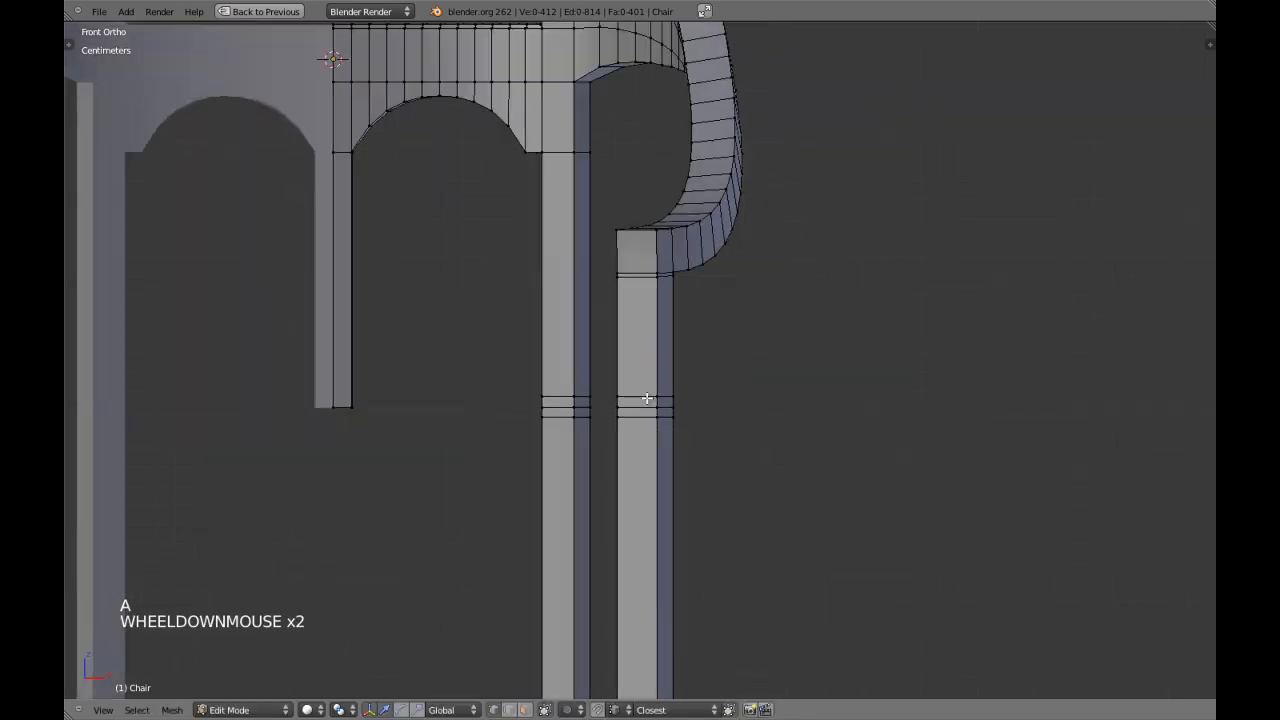
pyautogui.keyDown('alt'); pyautogui.keyDown('shift'); pyautogui.rightClick(637, 277); pyautogui.keyUp('shift'); pyautogui.keyUp('alt')
pyautogui.press('s')
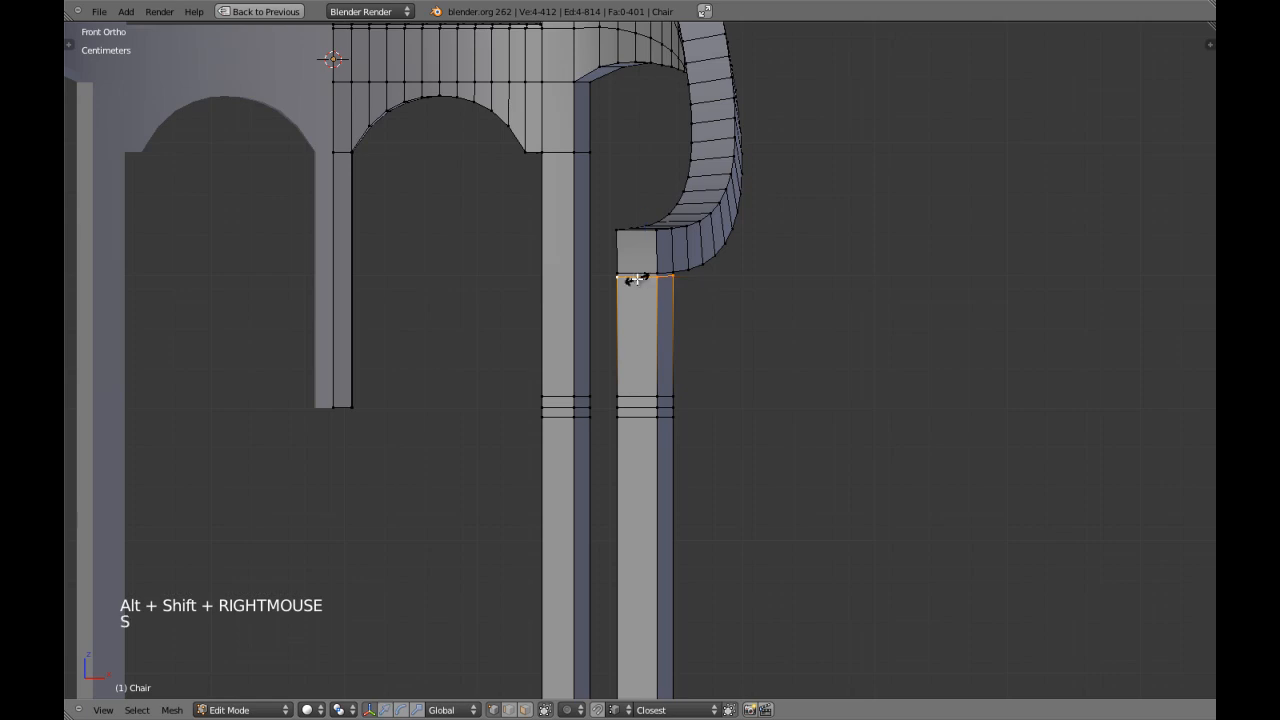
pyautogui.press('a')
# Cut an edge loop in the front leg's upper section, slide it down by 0.95 to just above the seam loops, and deselect.
pyautogui.hotkey('ctrl', 'r')
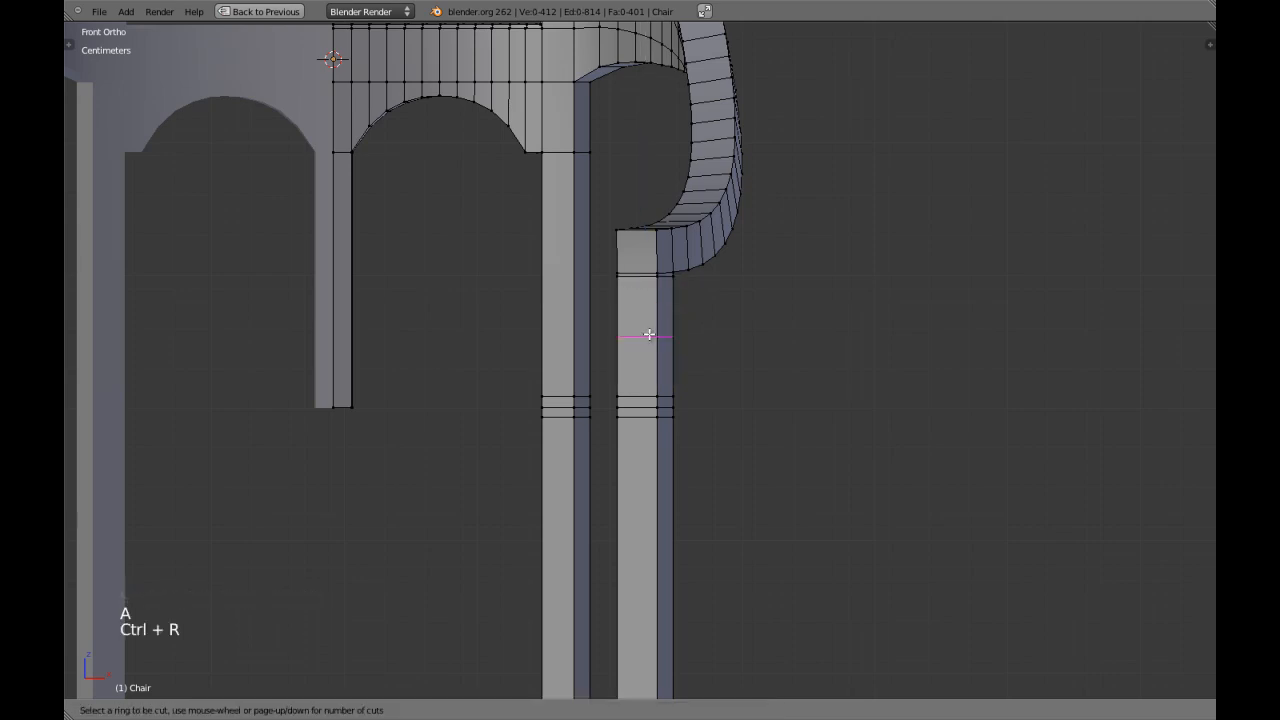
pyautogui.rightClick(648, 335)
pyautogui.hotkey('ctrl', 'e')
pyautogui.click(648, 335)
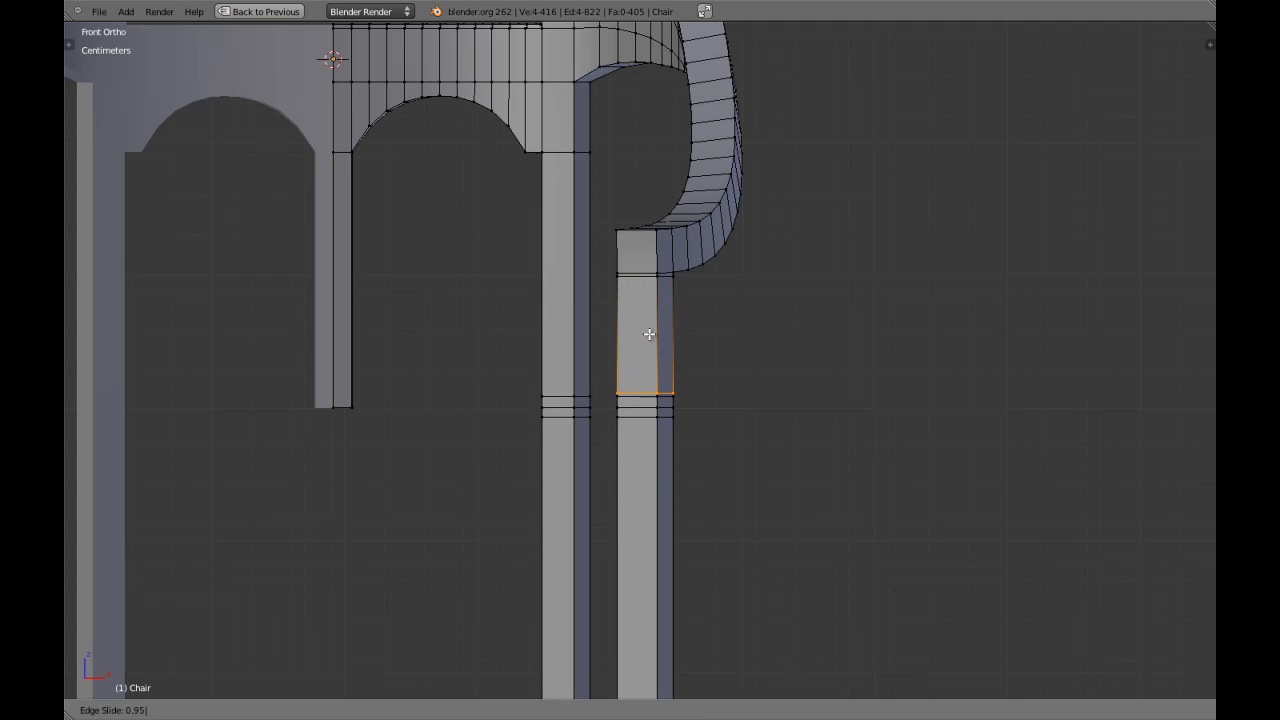
pyautogui.click(649, 335)
pyautogui.scroll(2, 683, 352)
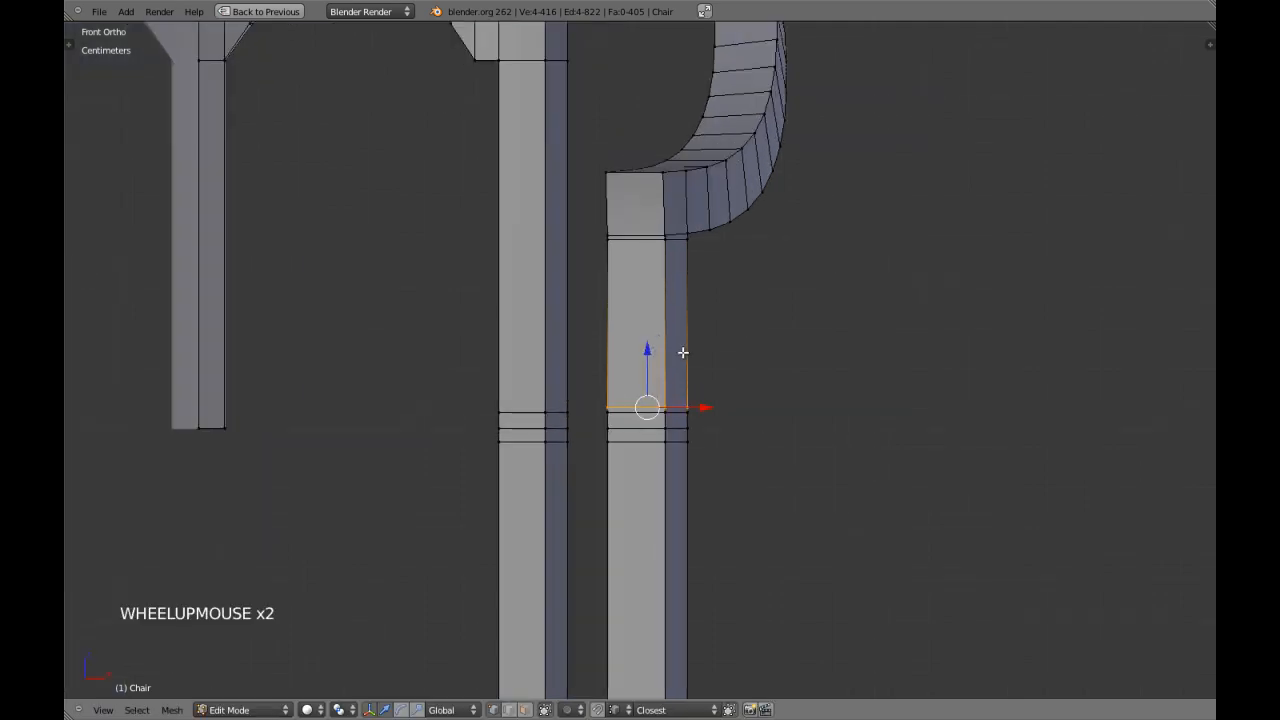
pyautogui.scroll(-5, 683, 351)
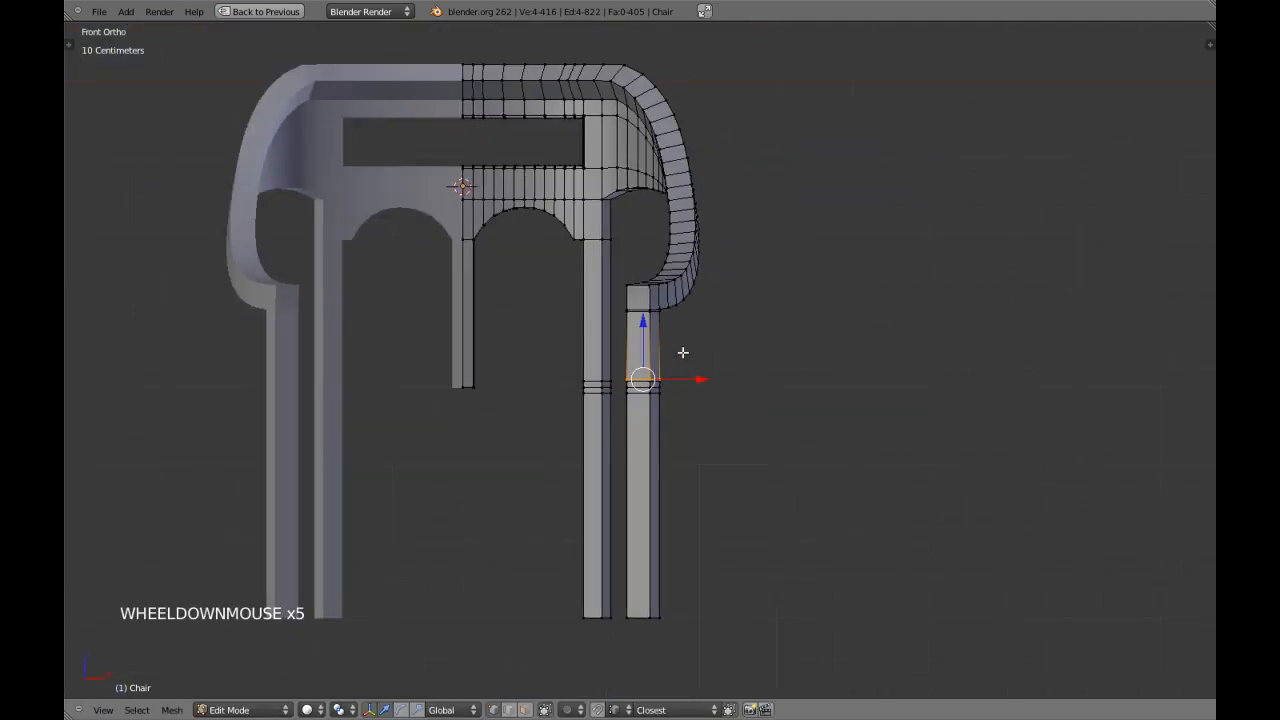
pyautogui.press('a')
# Switch to face selection in the front view and select the ring of four tall faces on the front leg's upper section.
pyautogui.moveTo(683, 351); pyautogui.dragTo(620, 371, button='middle')
pyautogui.scroll(2, 588, 369)
pyautogui.press('KP_1')
pyautogui.hotkey('ctrl', 'Tab')
pyautogui.click(615, 409)
pyautogui.press('a')
pyautogui.press('a')
pyautogui.keyDown('alt'); pyautogui.keyDown('shift'); pyautogui.rightClick(654, 352); pyautogui.keyUp('shift'); pyautogui.keyUp('alt')
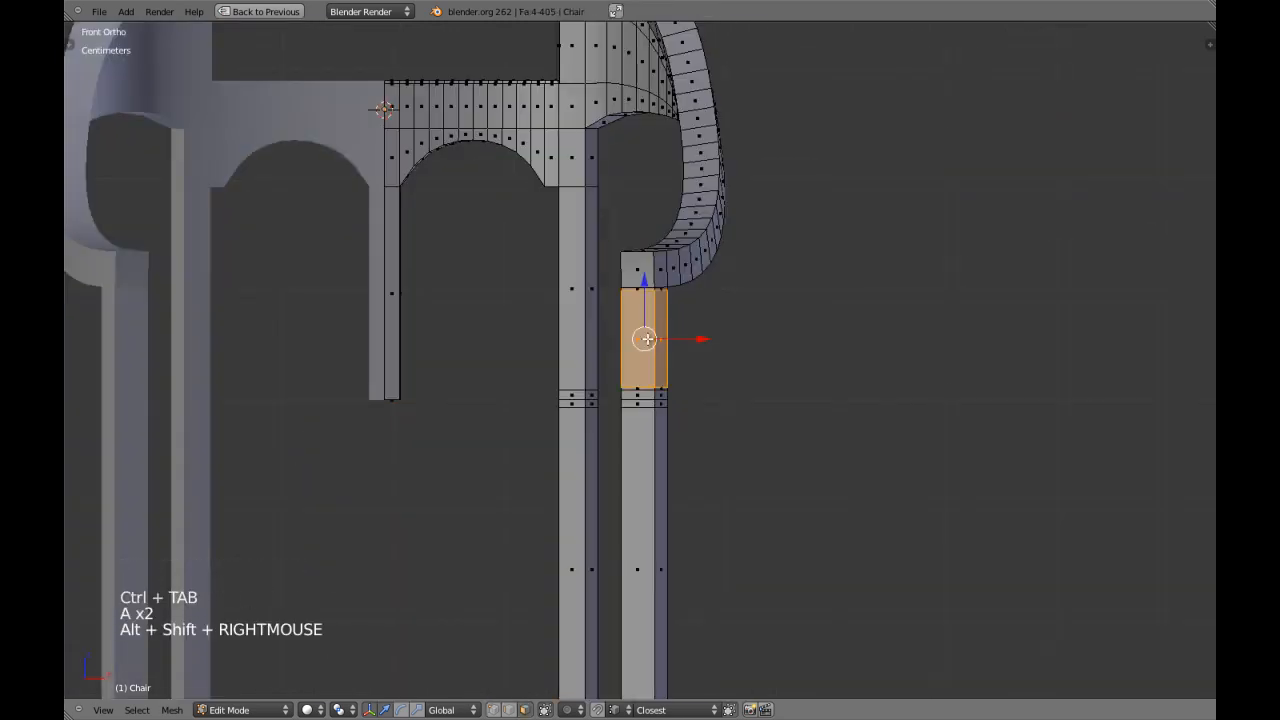
# Extrude the selected leg faces in place and scale them outward in X and Y only to form a thicker block.
pyautogui.press('e')
pyautogui.rightClick(665, 351)
pyautogui.scroll(4, 676, 350)
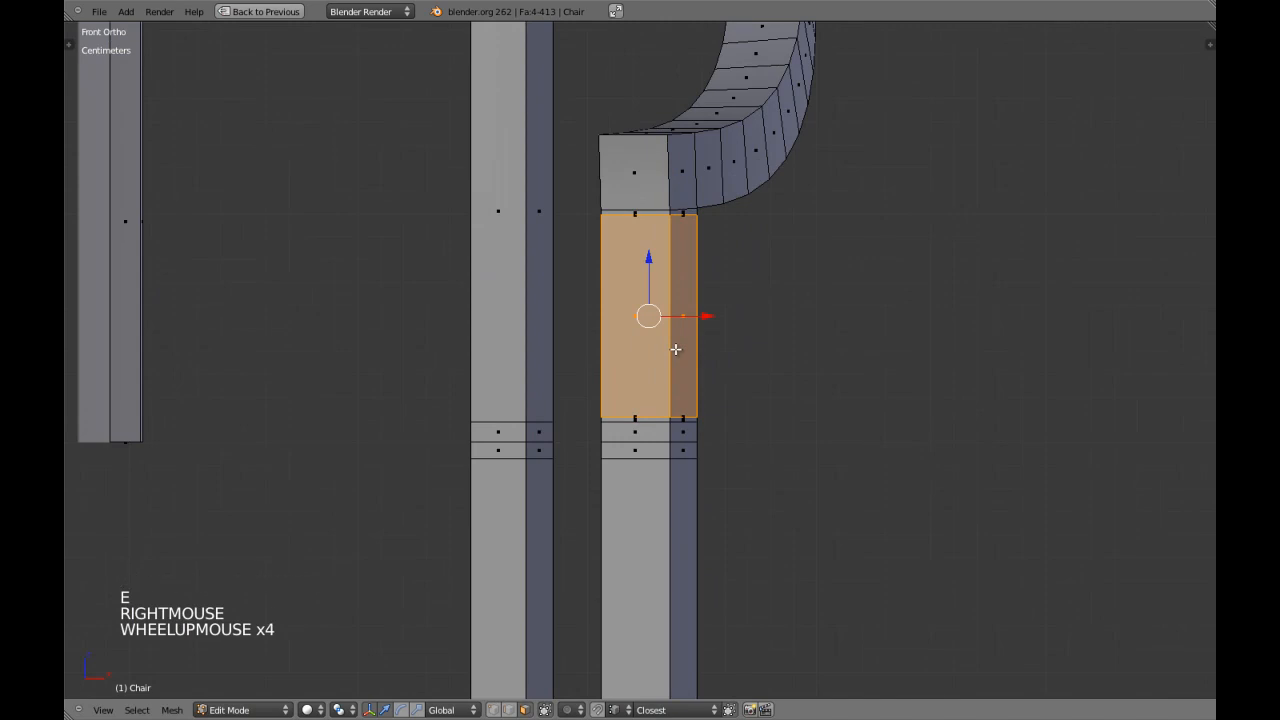
pyautogui.press('KP_5')
pyautogui.press('KP_Decimal')
pyautogui.scroll(-1, 675, 349)
pyautogui.moveTo(675, 349); pyautogui.dragTo(626, 448, button='middle')
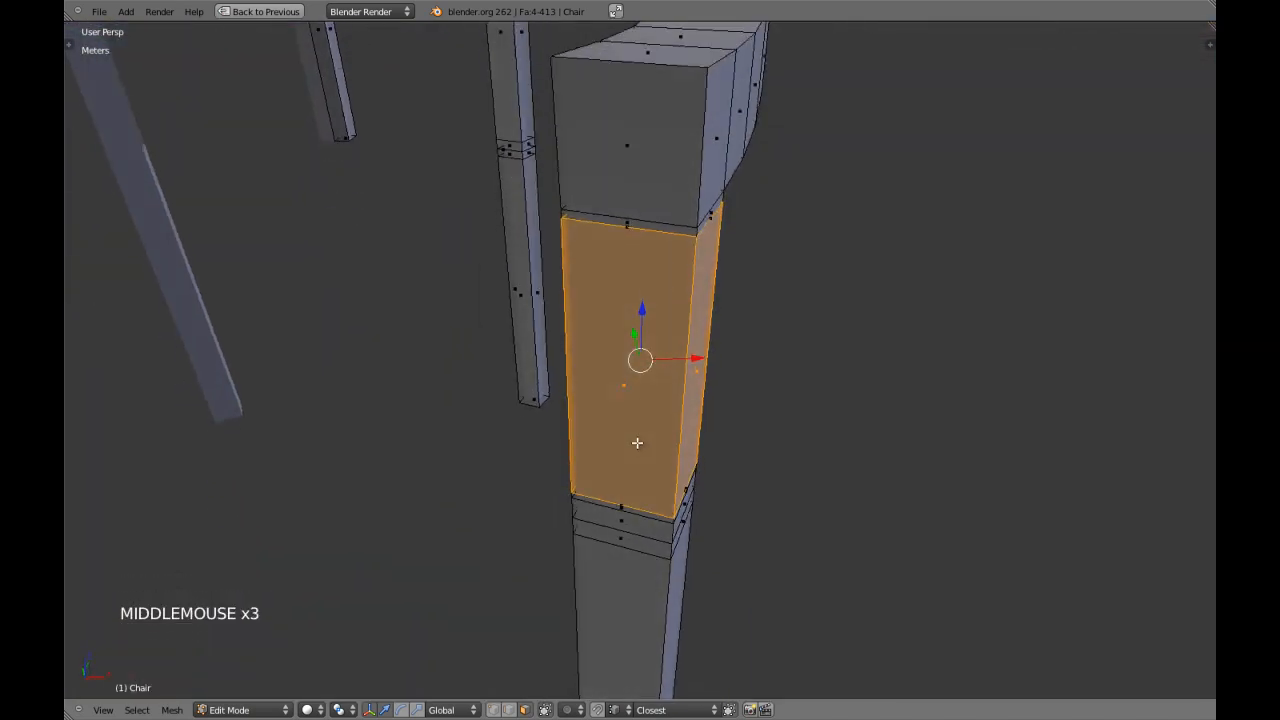
pyautogui.press('s')
pyautogui.press('z')
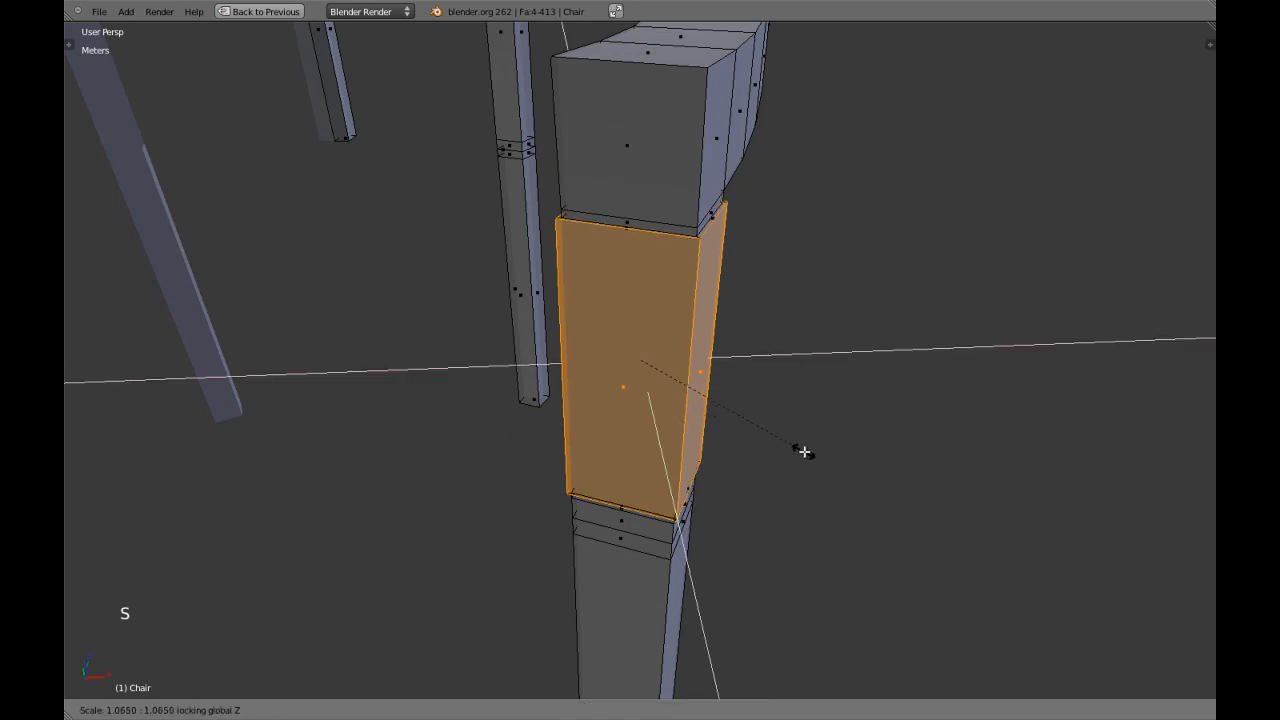
pyautogui.click(821, 472)
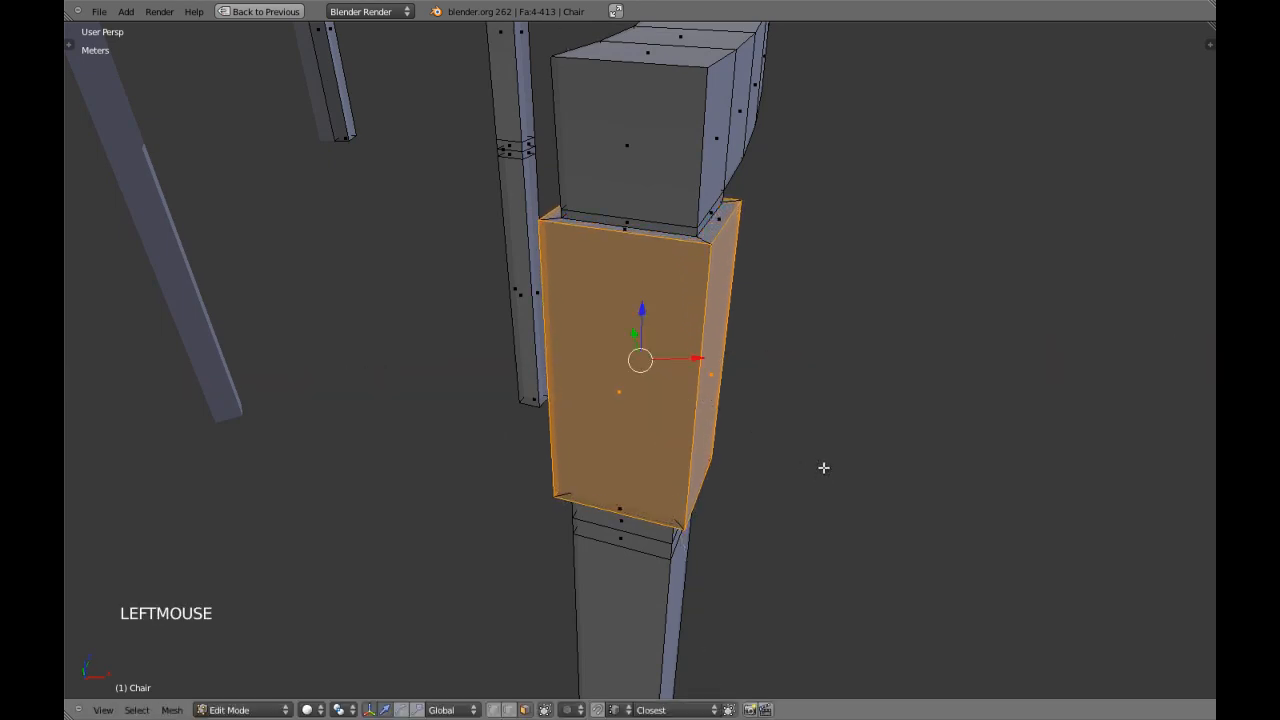
# Return to object mode and examine the chair with the thickened front-leg blocks from several angles.
pyautogui.scroll(-4, 823, 470)
pyautogui.press('Tab')
pyautogui.moveTo(823, 451); pyautogui.dragTo(616, 517, button='middle')
pyautogui.scroll(-3, 600, 480)
pyautogui.moveTo(589, 466); pyautogui.dragTo(616, 408, button='middle')
pyautogui.scroll(-2, 640, 512)
pyautogui.scroll(1, 636, 493)
pyautogui.scroll(-4, 636, 493)
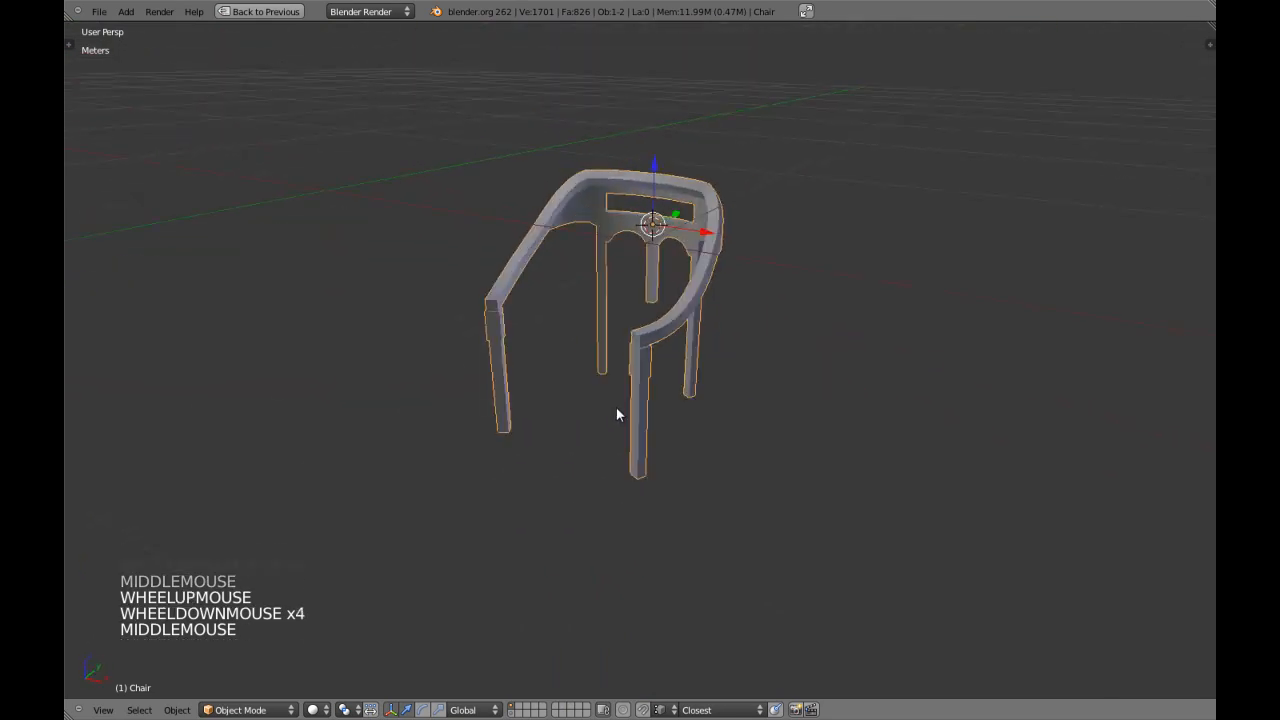
# Enter edit mode and rescale the front-leg block's faces in X and Y only.
pyautogui.press('Tab')
pyautogui.scroll(6, 616, 408)
pyautogui.scroll(3, 648, 386)
pyautogui.press('s')
pyautogui.hotkey('shift', 'z')
pyautogui.keyDown('shift'); pyautogui.click(728, 441); pyautogui.keyUp('shift')
# In the front view, clear the selection and cut two evenly spaced edge loops around each outer leg's lower section.
pyautogui.press('KP_1')
pyautogui.press('KP_5')
pyautogui.scroll(-2, 720, 449)
pyautogui.press('a')
pyautogui.moveTo(720, 449)
pyautogui.keyDown('shift'); pyautogui.mouseDown(button='middle')
pyautogui.moveTo(699, 471)
pyautogui.moveTo(714, 437)
pyautogui.mouseUp(button='middle'); pyautogui.keyUp('shift')
pyautogui.press('a')
pyautogui.press('a')
pyautogui.hotkey('ctrl', 'r')
pyautogui.click(740, 469)
pyautogui.hotkey('ctrl', 'r')
pyautogui.click(631, 404)
# In face selection, pick the front leg's block and the three face rings of its lower section, and clear the selection.
pyautogui.hotkey('ctrl', 'Tab')
pyautogui.click(692, 403)
pyautogui.keyDown('alt'); pyautogui.keyDown('shift'); pyautogui.rightClick(743, 189); pyautogui.keyUp('shift'); pyautogui.keyUp('alt')
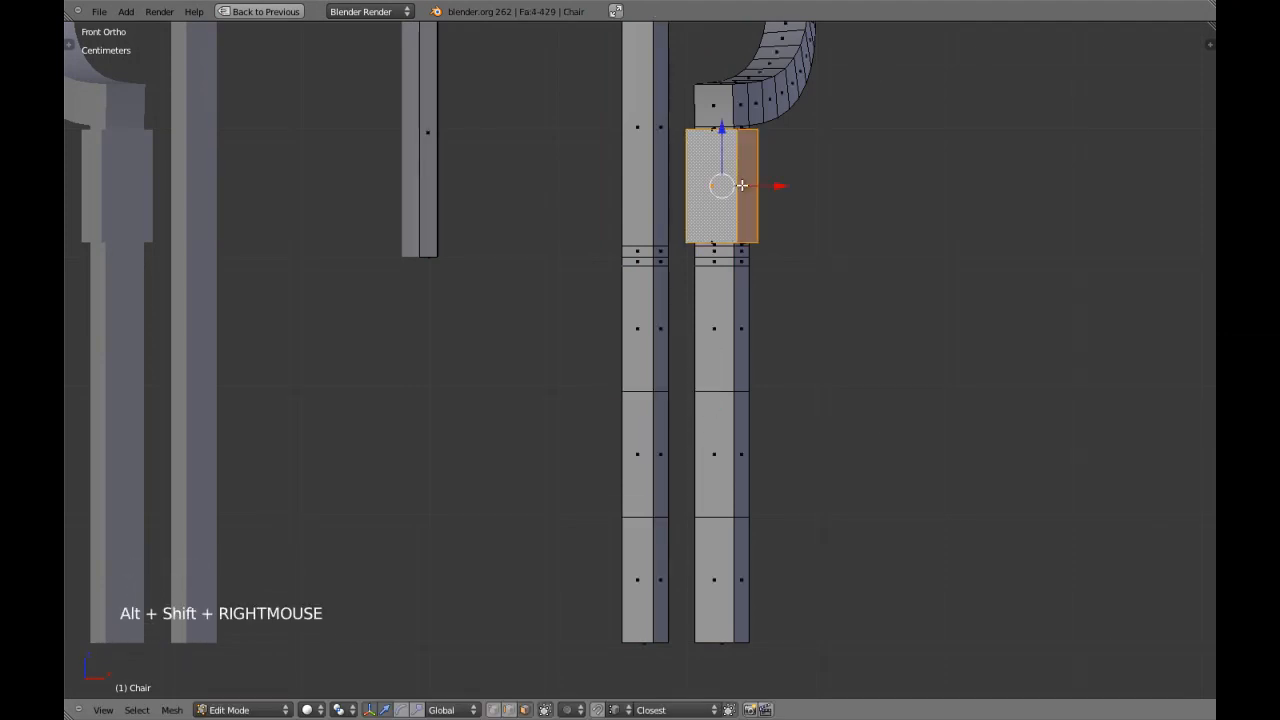
pyautogui.press('a')
pyautogui.keyDown('alt'); pyautogui.keyDown('shift'); pyautogui.rightClick(733, 335); pyautogui.keyUp('shift'); pyautogui.keyUp('alt')
pyautogui.keyDown('alt'); pyautogui.keyDown('shift'); pyautogui.rightClick(732, 425); pyautogui.keyUp('shift'); pyautogui.keyUp('alt')
pyautogui.keyDown('alt'); pyautogui.keyDown('shift'); pyautogui.rightClick(731, 578); pyautogui.keyUp('shift'); pyautogui.keyUp('alt')
pyautogui.press('a')
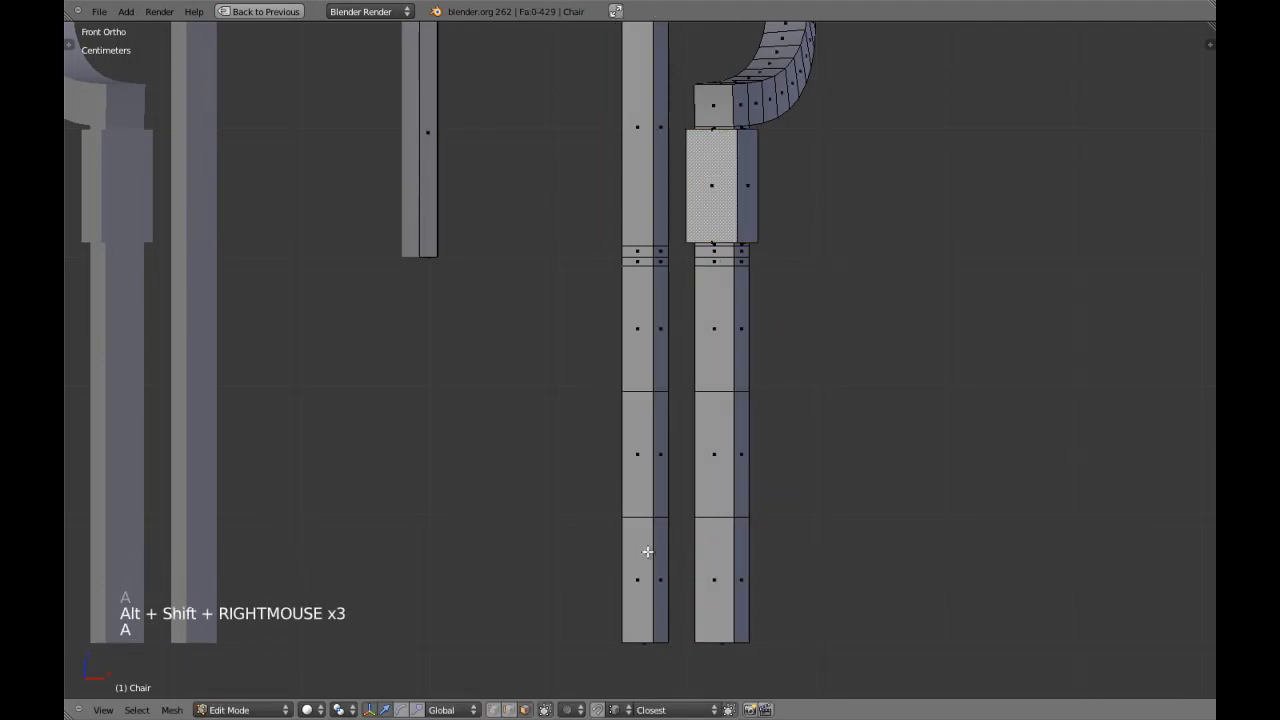
# Select the three face rings of the back leg's lower section, clear the selection and return to object mode.
pyautogui.keyDown('alt'); pyautogui.keyDown('shift'); pyautogui.rightClick(640, 580); pyautogui.keyUp('shift'); pyautogui.keyUp('alt')
pyautogui.keyDown('alt'); pyautogui.keyDown('shift'); pyautogui.rightClick(640, 455); pyautogui.keyUp('shift'); pyautogui.keyUp('alt')
pyautogui.keyDown('alt'); pyautogui.keyDown('shift'); pyautogui.rightClick(640, 328); pyautogui.keyUp('shift'); pyautogui.keyUp('alt')
pyautogui.press('a')
pyautogui.scroll(-2, 683, 379)
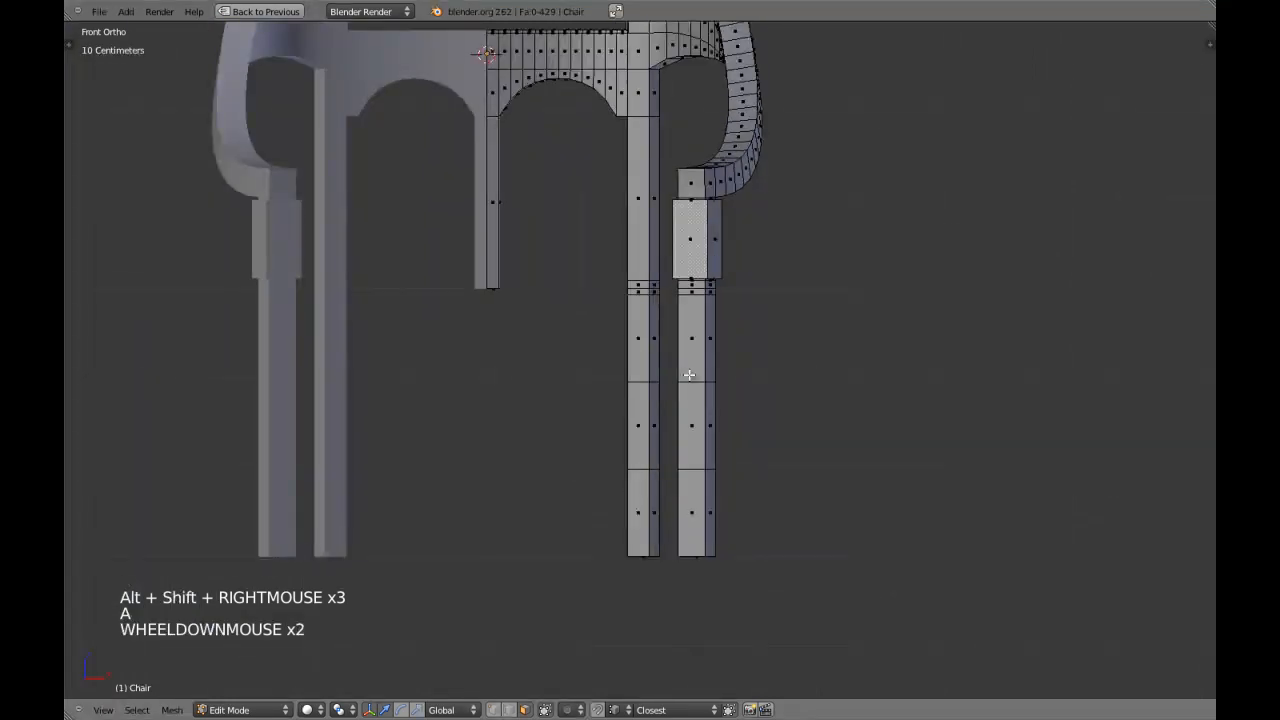
pyautogui.press('a')
# Enter edit mode, select the front-leg block's ring of faces and scale it slightly inward in X and Y only.
pyautogui.press('a')
pyautogui.press('Tab')
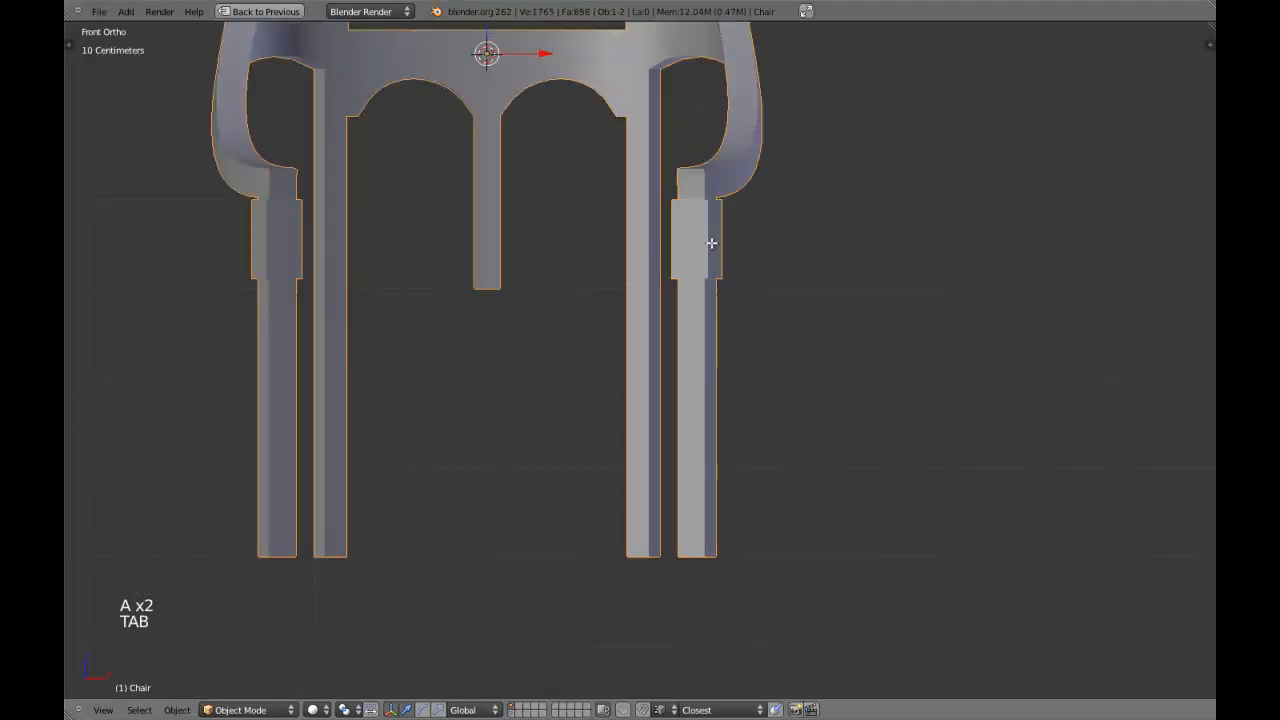
pyautogui.press('Tab')
pyautogui.scroll(3, 711, 243)
pyautogui.press('a')
pyautogui.press('a')
pyautogui.keyDown('alt'); pyautogui.keyDown('shift'); pyautogui.rightClick(748, 157); pyautogui.keyUp('shift'); pyautogui.keyUp('alt')
pyautogui.press('s')
pyautogui.hotkey('shift', 'z')
pyautogui.rightClick(936, 288)
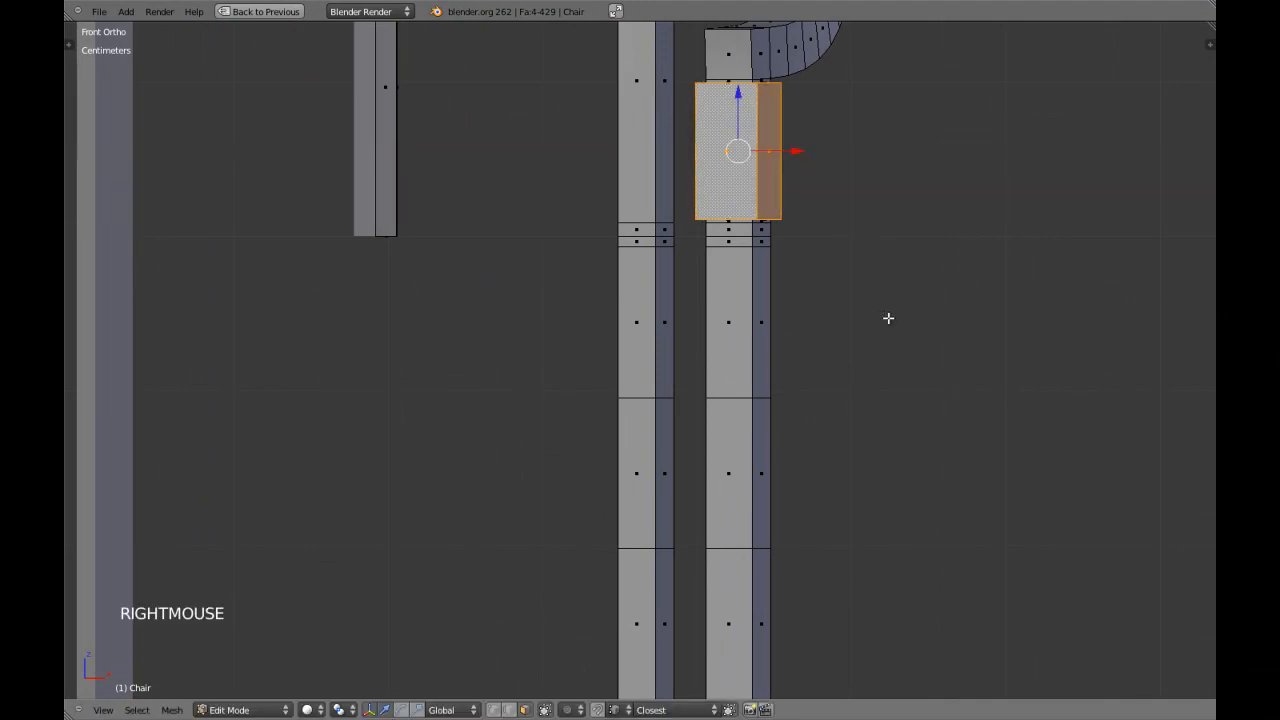
pyautogui.press('s')
pyautogui.hotkey('shift', 'z')
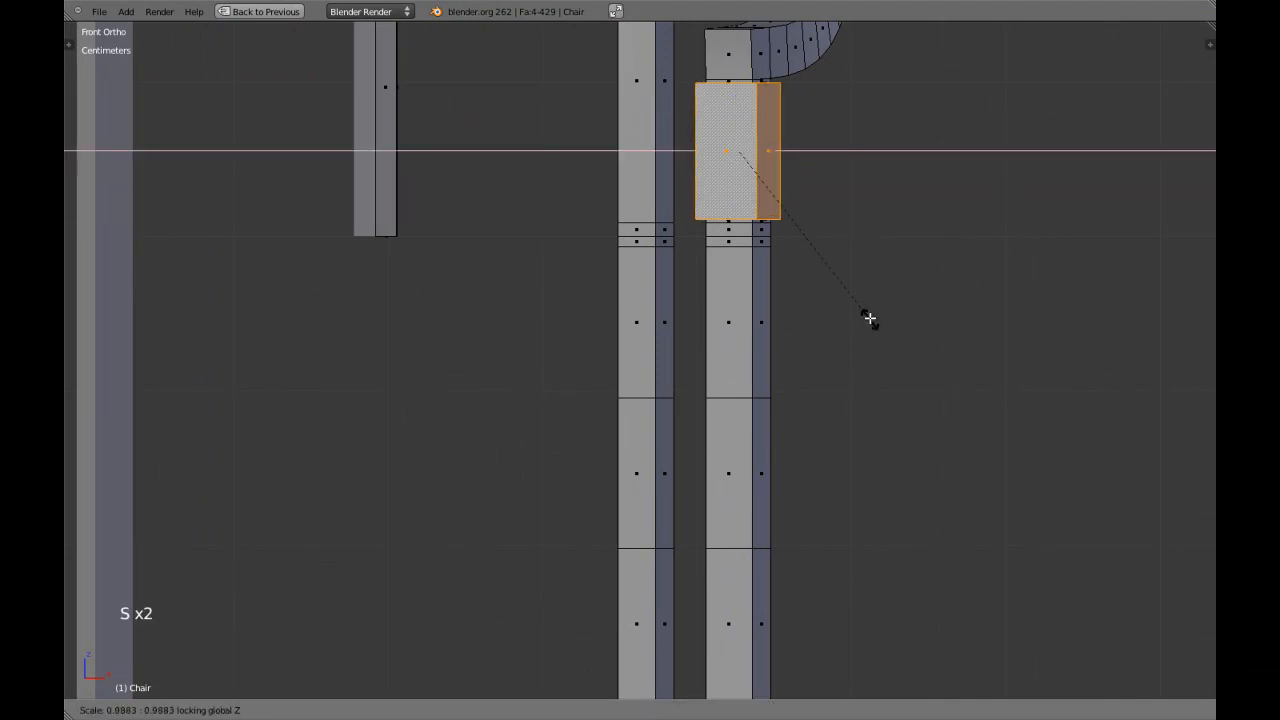
pyautogui.click(852, 335)
# Switch to edge selection and delete the two evenly spaced edge loops from the front leg's lower section.
pyautogui.scroll(-3, 757, 443)
pyautogui.press('a')
pyautogui.press('a')
pyautogui.press('a')
pyautogui.hotkey('ctrl', 'Tab')
pyautogui.click(738, 418)
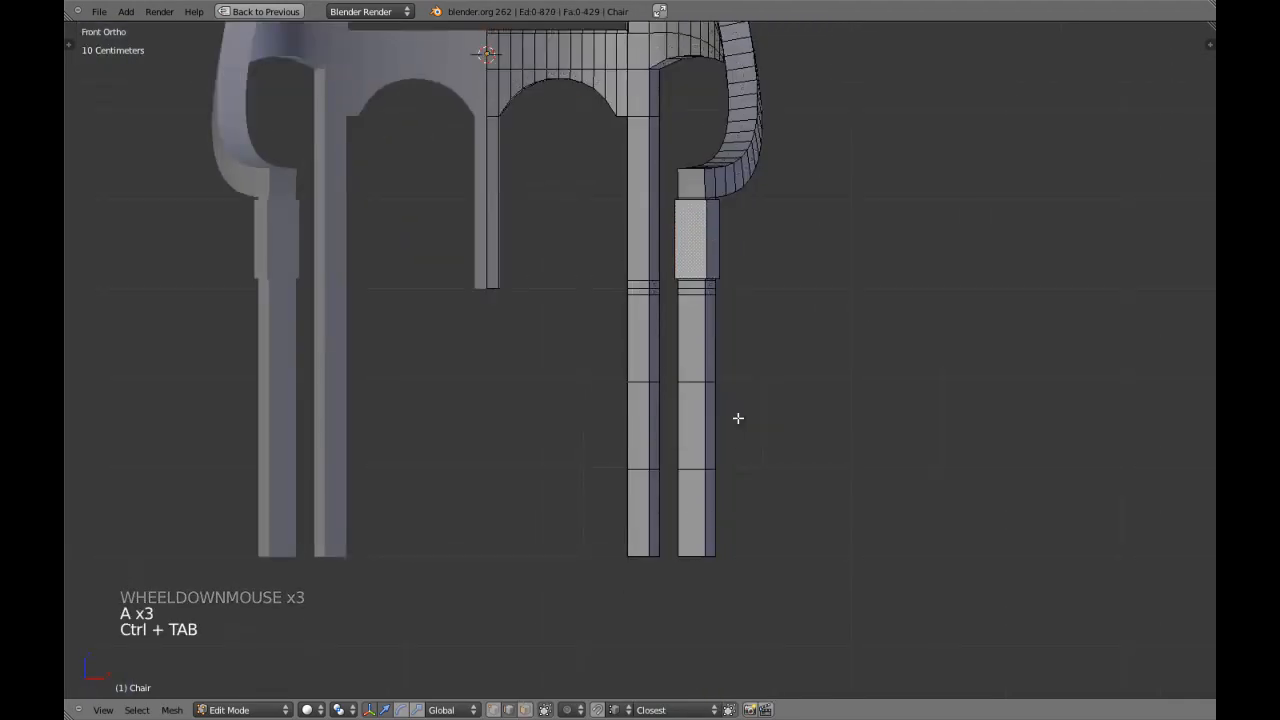
pyautogui.keyDown('alt'); pyautogui.keyDown('shift'); pyautogui.rightClick(694, 379); pyautogui.keyUp('shift'); pyautogui.keyUp('alt')
pyautogui.press('x')
pyautogui.click(665, 447)
pyautogui.press('a')
pyautogui.keyDown('alt'); pyautogui.keyDown('shift'); pyautogui.rightClick(685, 469); pyautogui.keyUp('shift'); pyautogui.keyUp('alt')
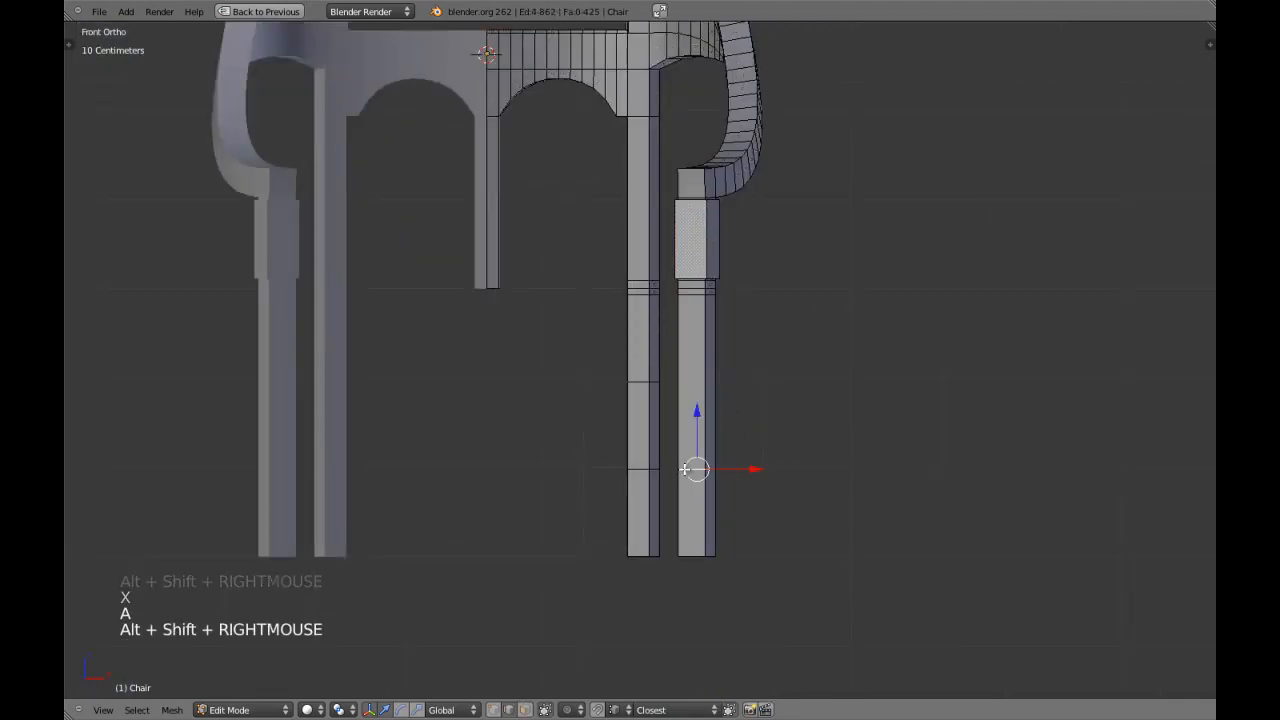
pyautogui.press('x')
pyautogui.click(660, 467)
pyautogui.press('a')
# Delete the two evenly spaced edge loops from the back leg's lower section and clear the selection.
pyautogui.keyDown('alt'); pyautogui.keyDown('shift'); pyautogui.rightClick(634, 468); pyautogui.keyUp('shift'); pyautogui.keyUp('alt')
pyautogui.press('x')
pyautogui.click(630, 466)
pyautogui.press('a')
pyautogui.keyDown('alt'); pyautogui.keyDown('shift'); pyautogui.rightClick(632, 382); pyautogui.keyUp('shift'); pyautogui.keyUp('alt')
pyautogui.press('x')
pyautogui.click(632, 382)
pyautogui.press('a')
# Switch to vertex selection, scale the front leg's bottom vertices to 0.4 to taper the leg, and return to object mode.
pyautogui.hotkey('ctrl', 'Tab')
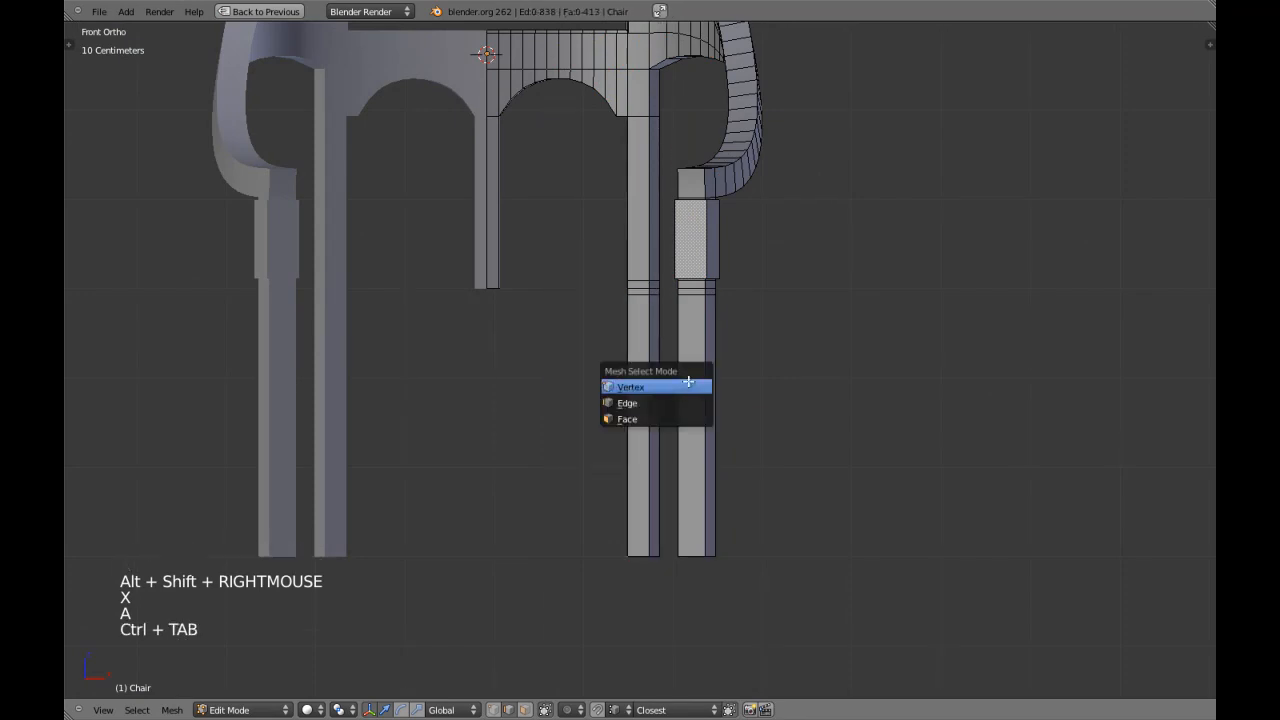
pyautogui.click(688, 386)
pyautogui.press('z')
pyautogui.press('b')
pyautogui.moveTo(674, 546); pyautogui.dragTo(743, 589)
pyautogui.press('z')
pyautogui.keyDown('shift'); pyautogui.moveTo(699, 559); pyautogui.dragTo(751, 446, button='middle'); pyautogui.keyUp('shift')
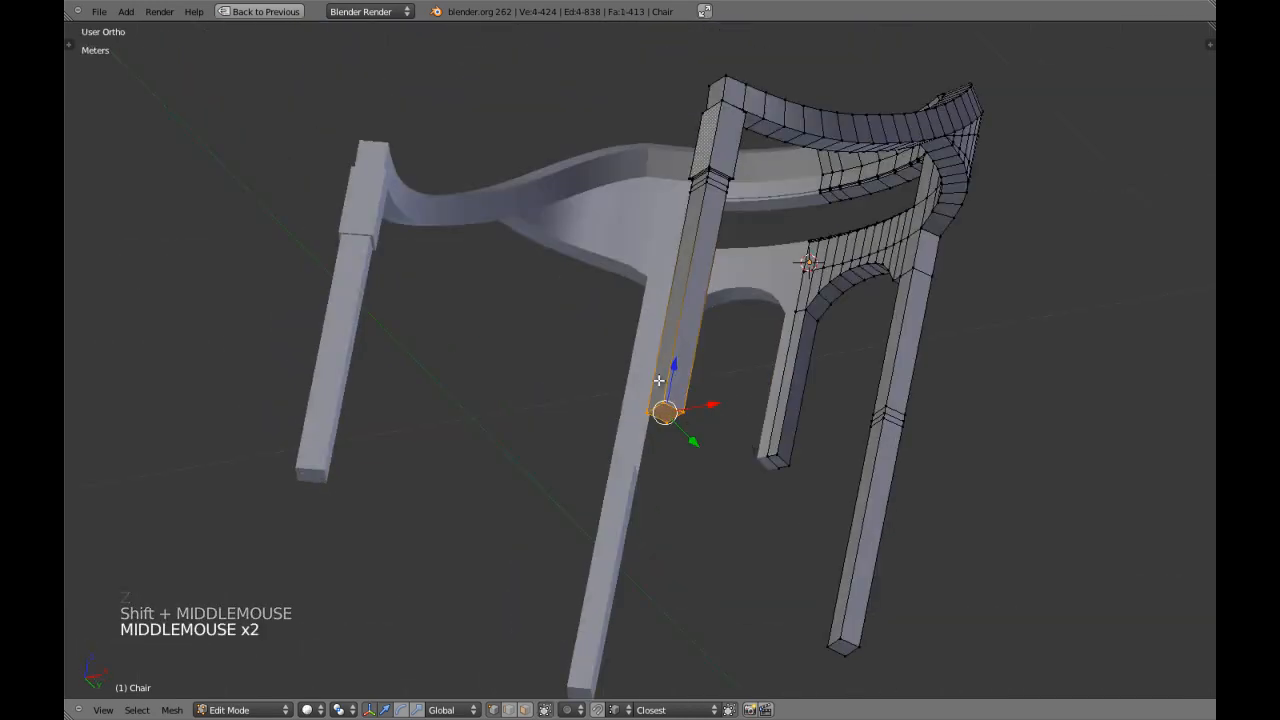
pyautogui.press('KP_1')
pyautogui.press('z')
pyautogui.press('z')
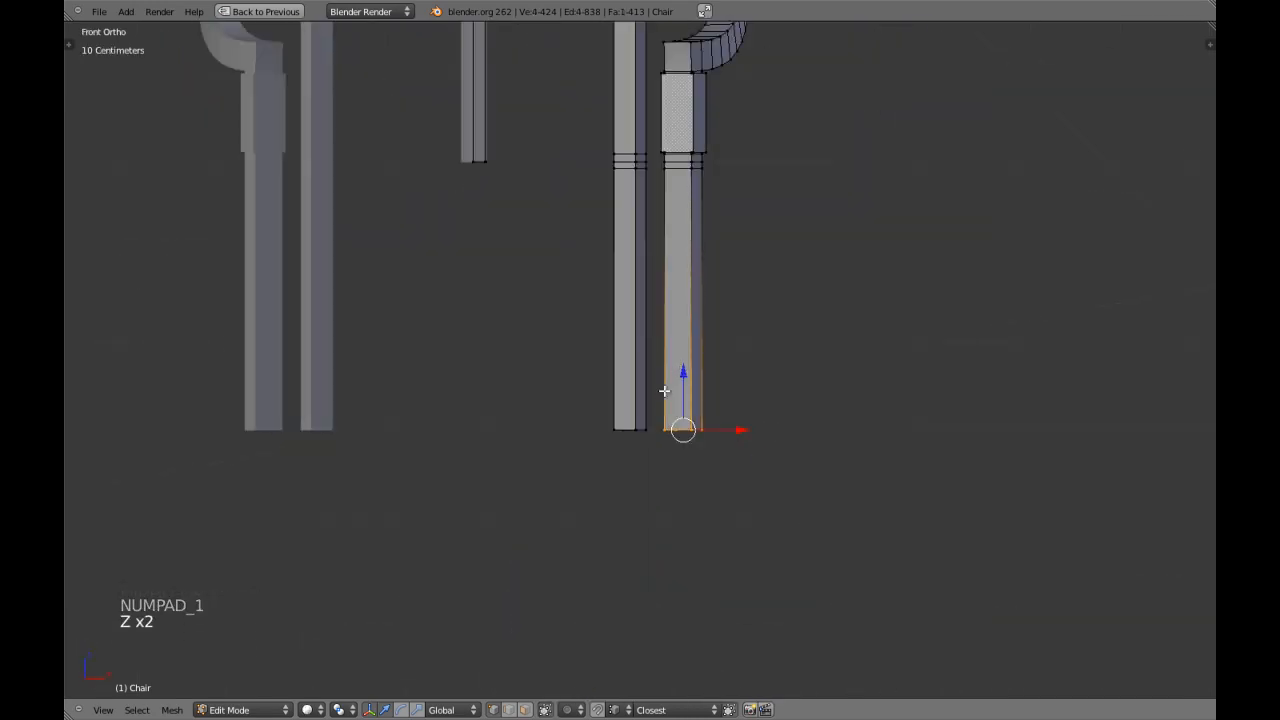
pyautogui.keyDown('shift'); pyautogui.moveTo(662, 396); pyautogui.dragTo(674, 453, button='middle'); pyautogui.keyUp('shift')
pyautogui.write('s')
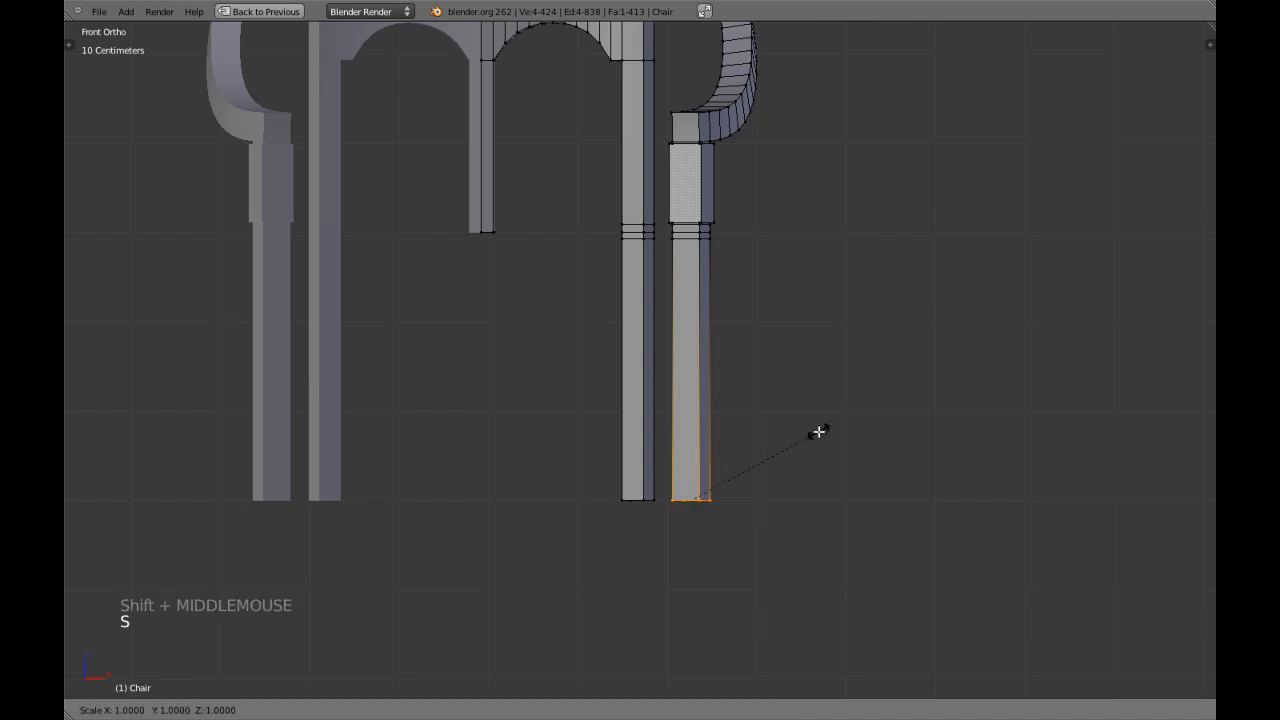
pyautogui.write('0.4')
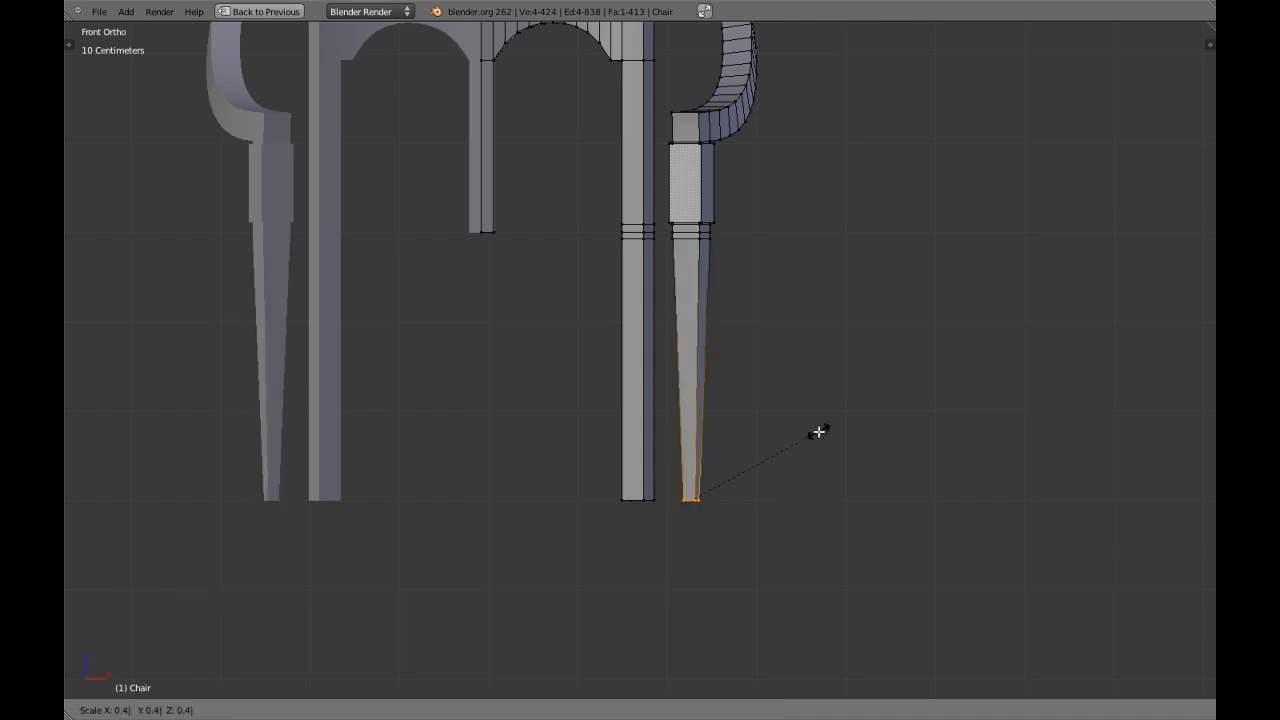
pyautogui.click(753, 449)
pyautogui.press('Tab')
pyautogui.press('z')
# Taper the back leg the same way by scaling its bottom vertices to 0.4, and return to object mode.
pyautogui.press('z')
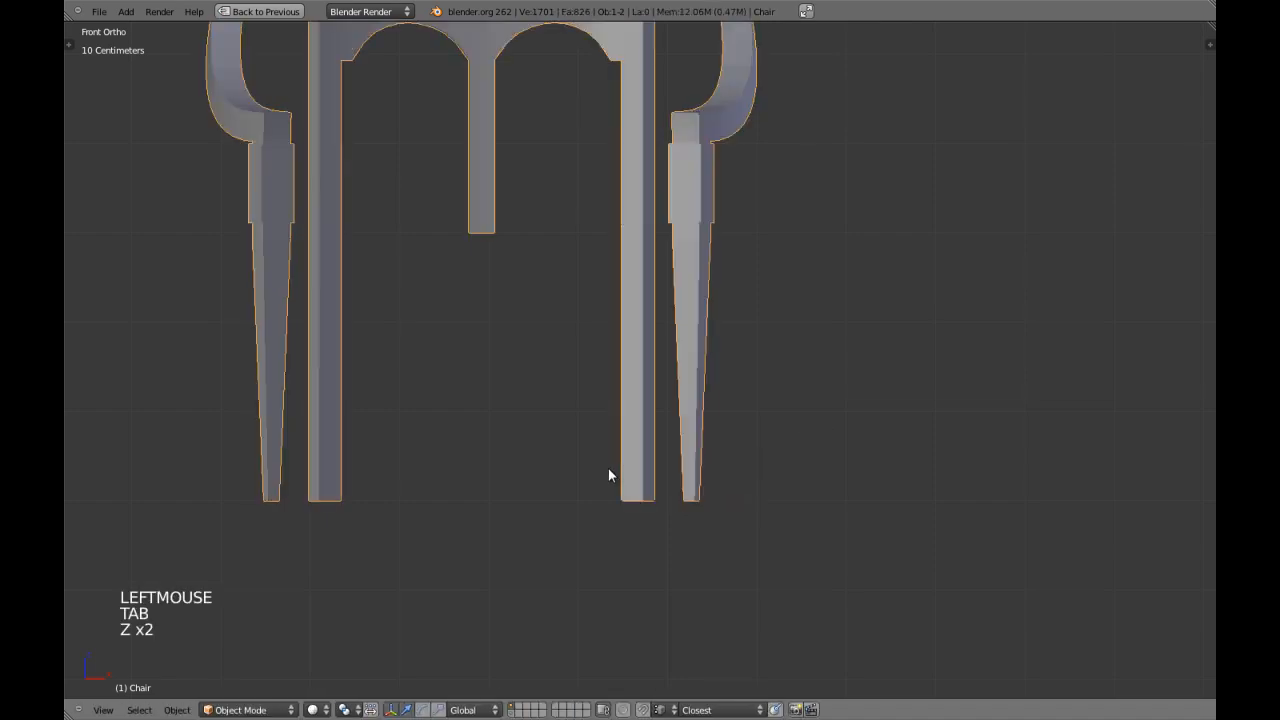
pyautogui.press('Tab')
pyautogui.press('a')
pyautogui.press('a')
pyautogui.press('z')
pyautogui.moveTo(594, 457); pyautogui.dragTo(666, 526)
pyautogui.write('s0.4')
pyautogui.click(665, 527)
pyautogui.press('z')
pyautogui.press('Tab')
# Deselect the chair and save over the existing Chair.blend file.
pyautogui.scroll(-3, 674, 313)
pyautogui.press('a')
pyautogui.hotkey('ctrl', 'w')
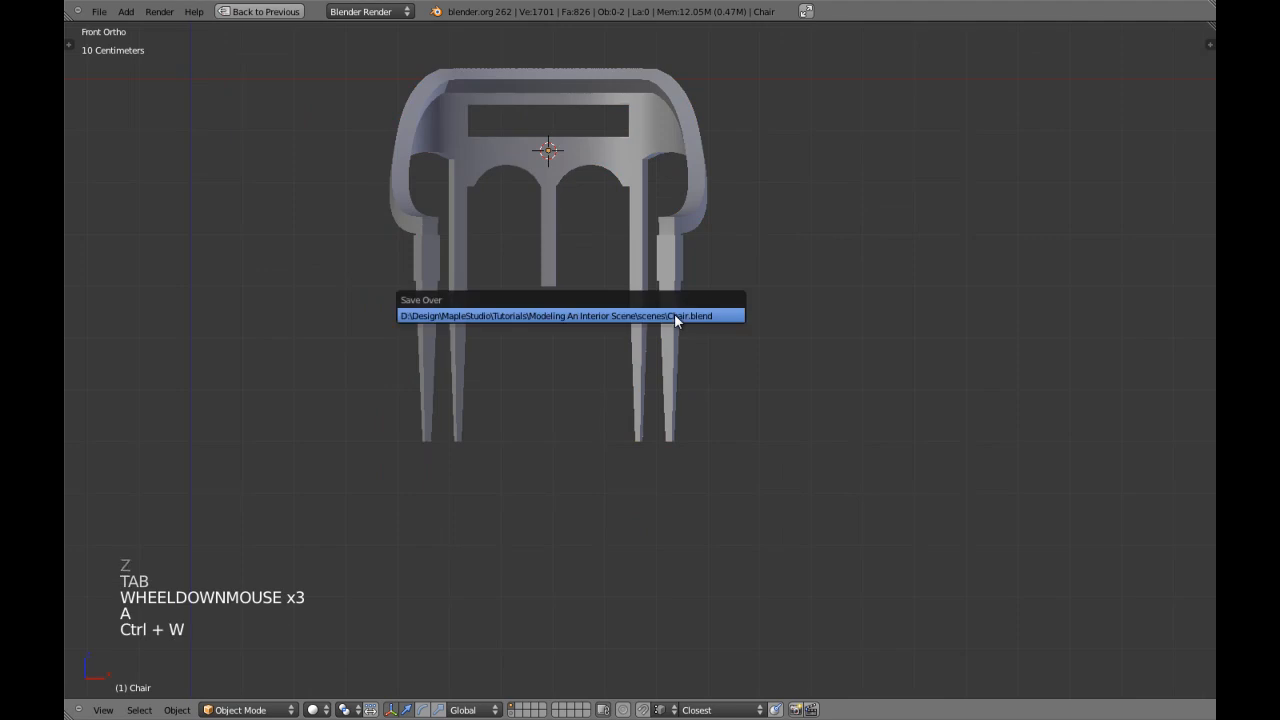
pyautogui.click(674, 313)
# Enter edit mode on the chair and add two evenly spaced edge loops to the tapered section of both the back and front legs.
pyautogui.scroll(1, 675, 320)
pyautogui.keyDown('shift'); pyautogui.moveTo(661, 298); pyautogui.dragTo(660, 363, button='middle'); pyautogui.keyUp('shift')
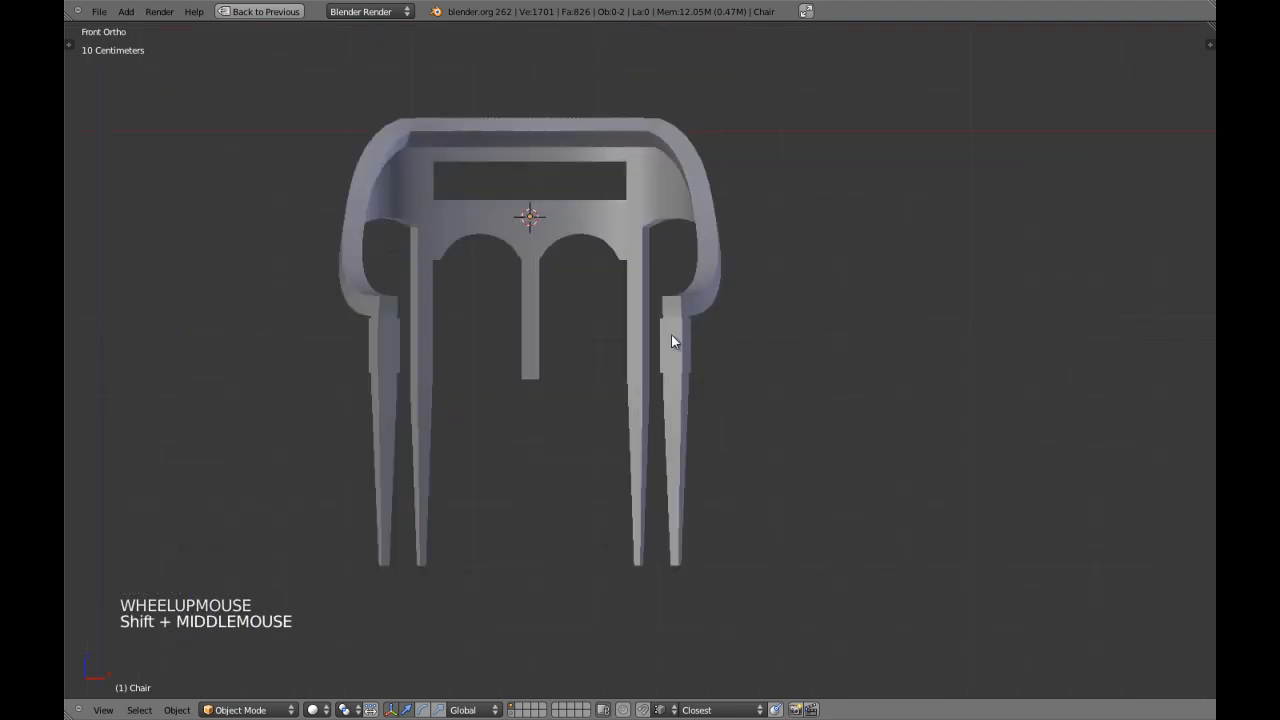
pyautogui.rightClick(673, 337)
pyautogui.press('Tab')
pyautogui.scroll(3, 663, 411)
pyautogui.press('a')
pyautogui.keyDown('shift'); pyautogui.moveTo(663, 411); pyautogui.dragTo(676, 283, button='middle'); pyautogui.keyUp('shift')
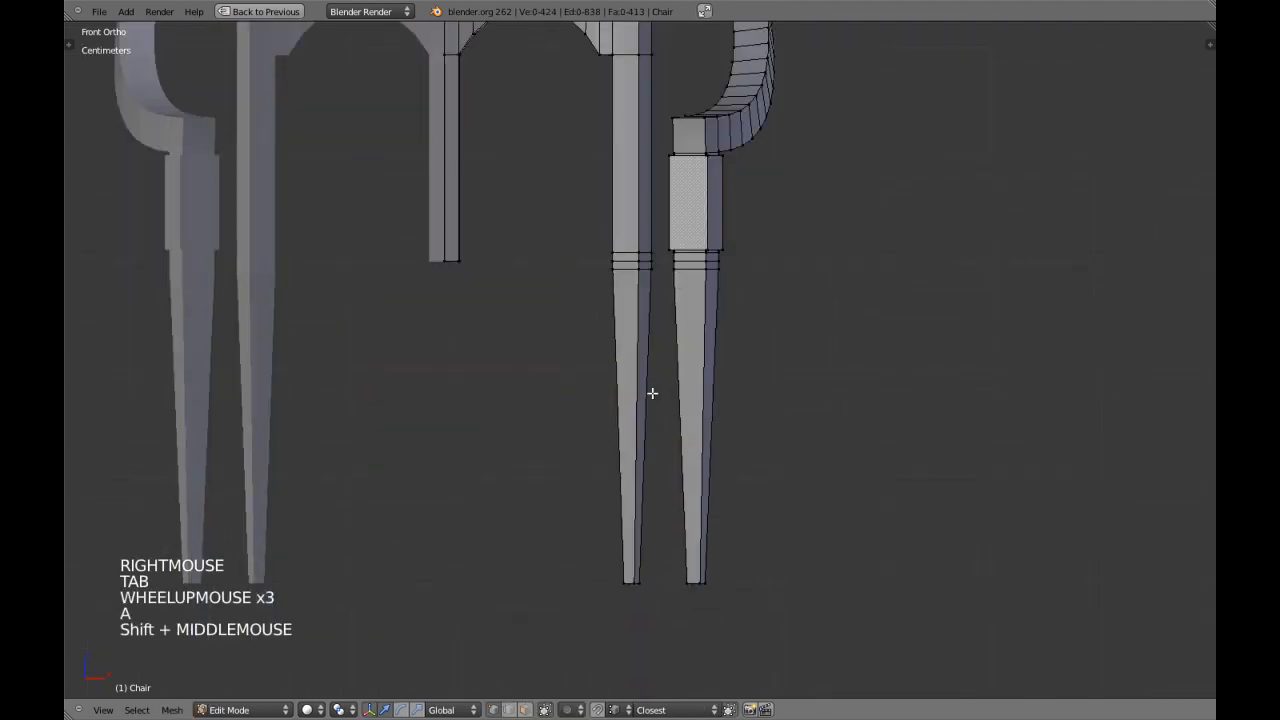
pyautogui.hotkey('ctrl', 'r')
pyautogui.click(631, 416)
pyautogui.hotkey('ctrl', 'r')
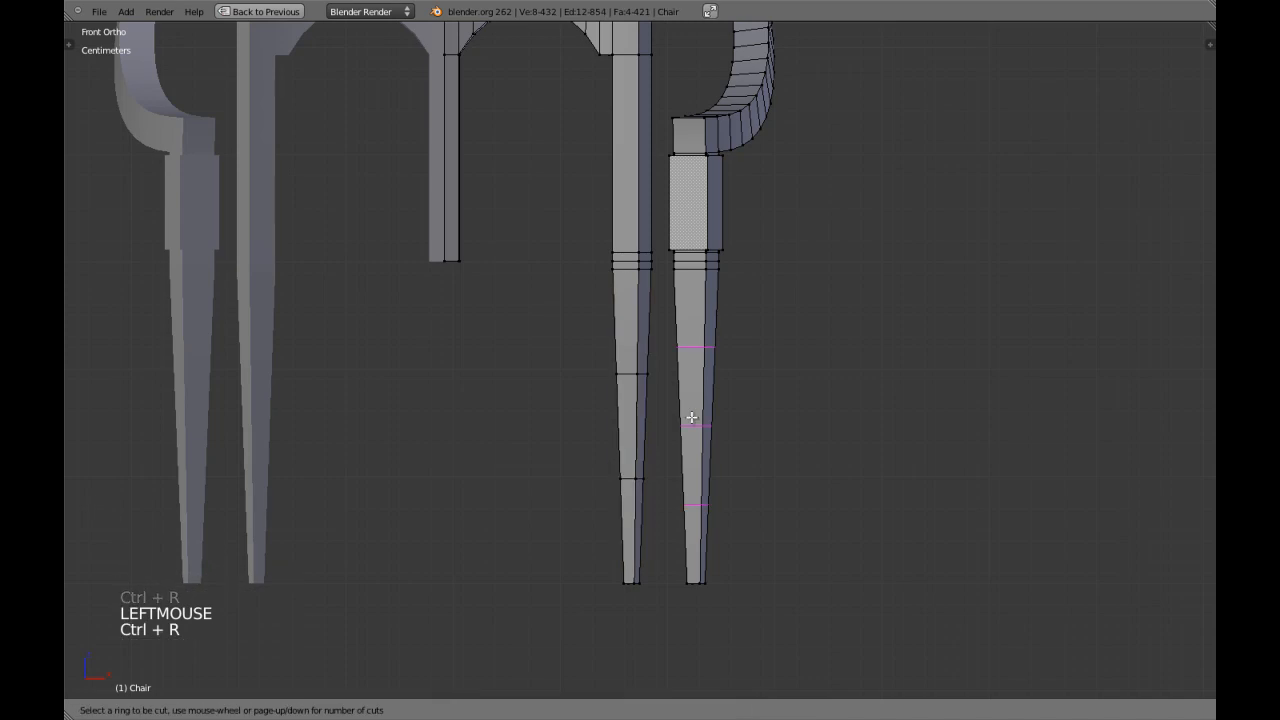
pyautogui.click(691, 417)
pyautogui.press('a')
# Add two edge loops to the front leg's upper tapered section, one slid close to its upper end and one by 0.95 to its lower end.
pyautogui.hotkey('ctrl', 'Tab')
pyautogui.scroll(1, 629, 366)
pyautogui.keyDown('shift'); pyautogui.moveTo(659, 371); pyautogui.dragTo(635, 387, button='middle'); pyautogui.keyUp('shift')
pyautogui.scroll(2, 635, 387)
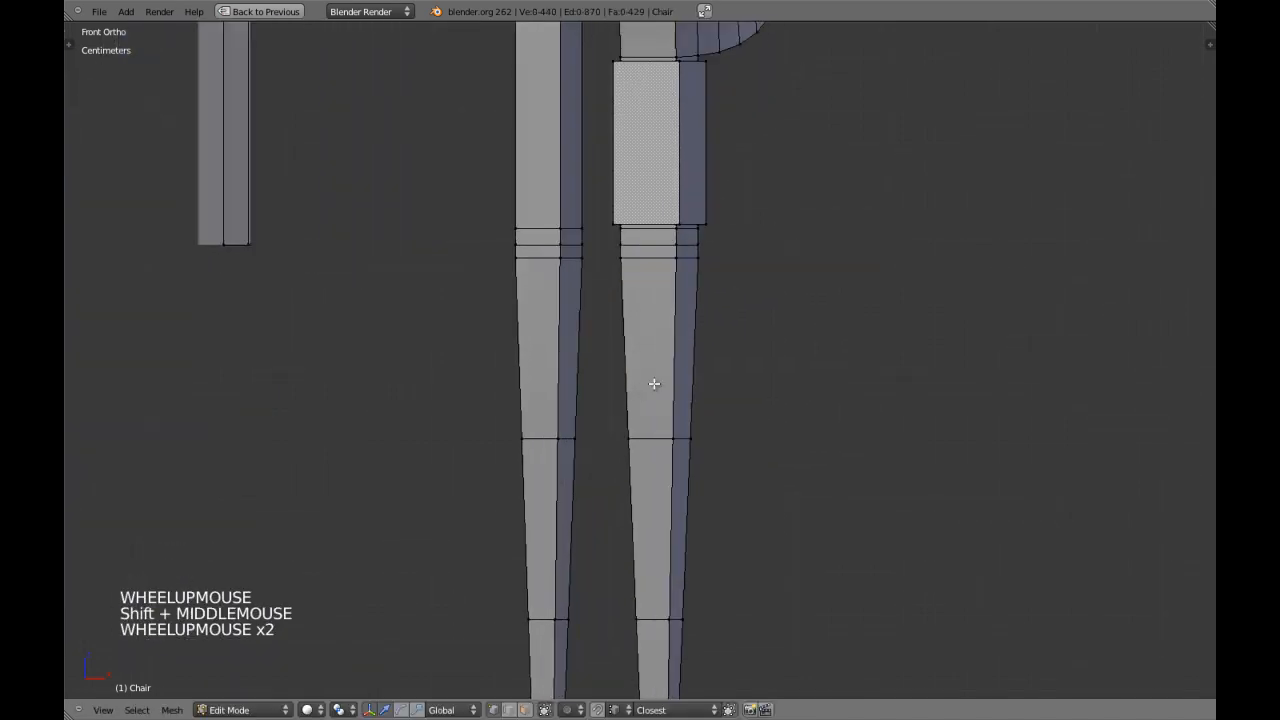
pyautogui.hotkey('ctrl', 'r')
pyautogui.click(675, 363)
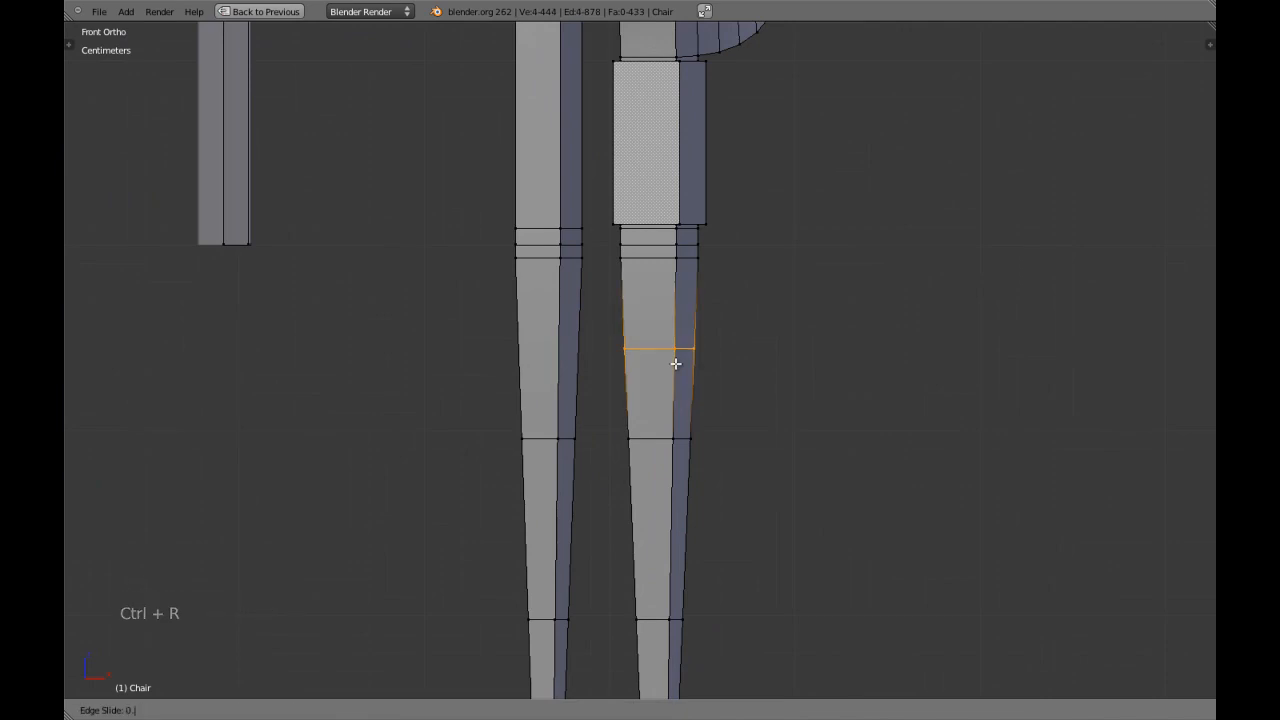
pyautogui.click(675, 363)
pyautogui.press('a')
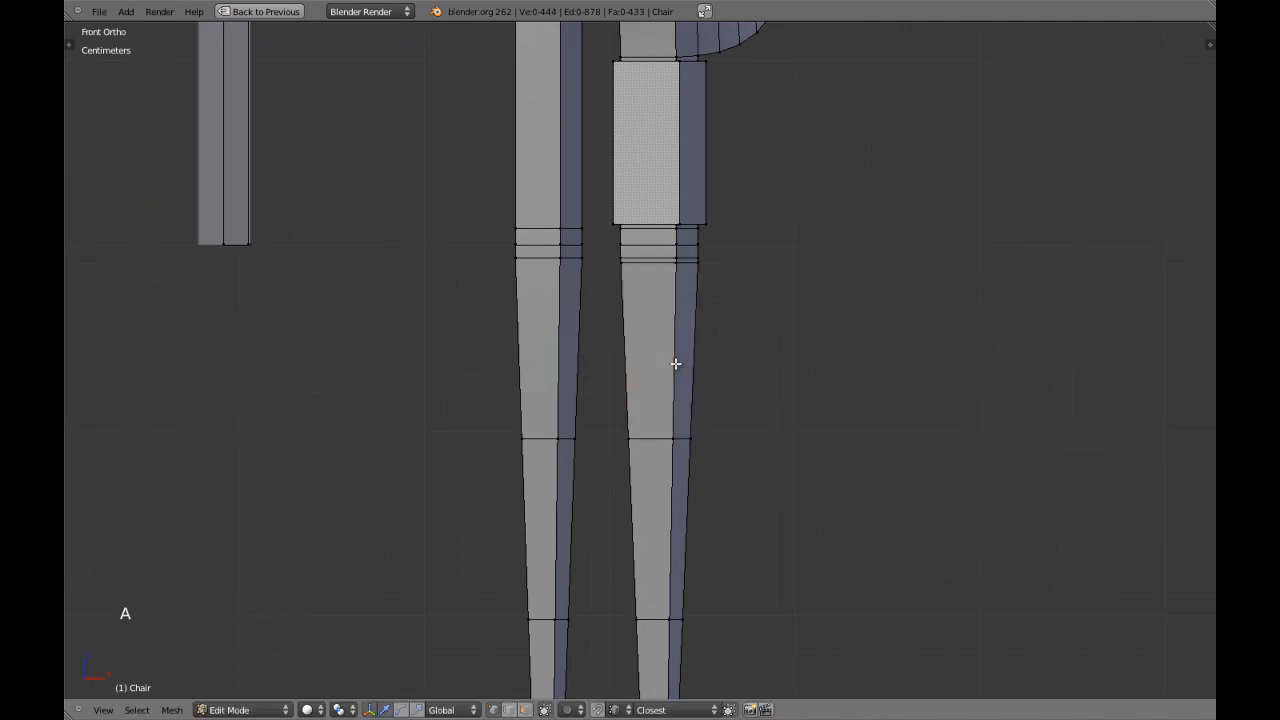
pyautogui.hotkey('ctrl', 'r')
pyautogui.click(675, 365)
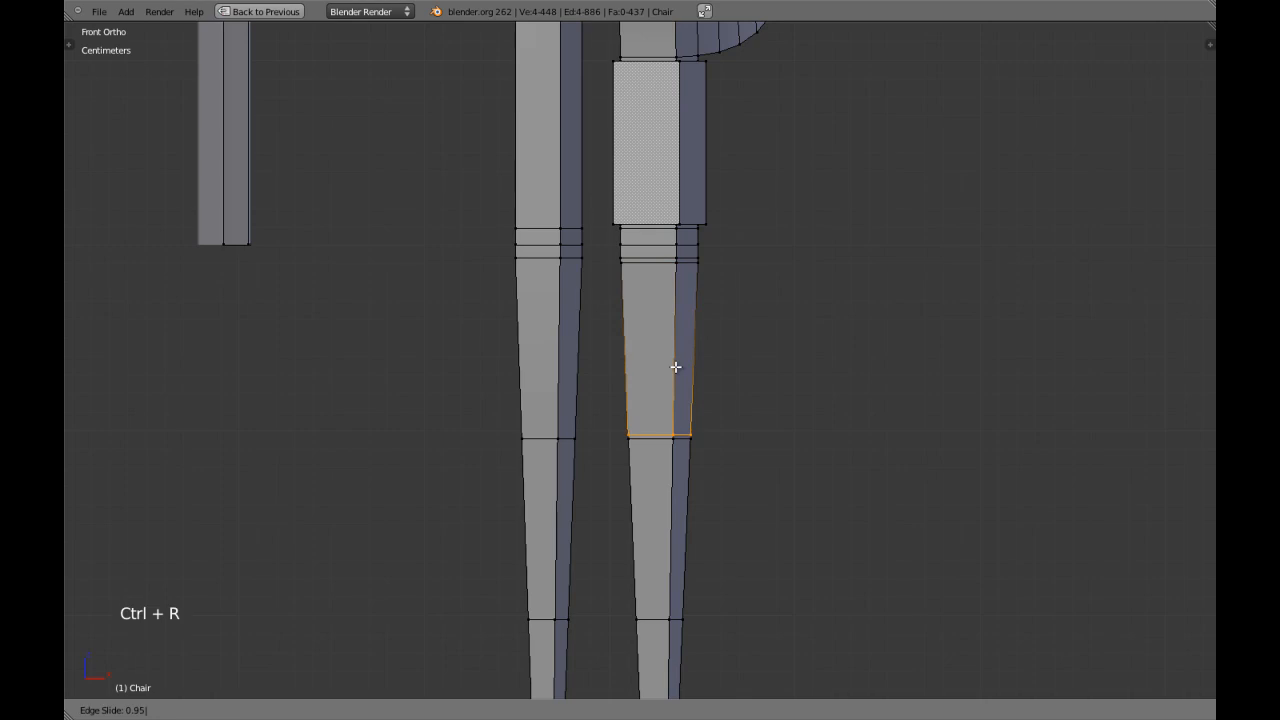
pyautogui.click(675, 367)
pyautogui.press('a')
# Add two edge loops to the back leg's upper tapered section, one slid close to its upper end and one close to its lower end.
pyautogui.keyDown('shift'); pyautogui.moveTo(674, 366); pyautogui.dragTo(646, 371, button='middle'); pyautogui.keyUp('shift')
pyautogui.hotkey('ctrl', 'r')
pyautogui.click(606, 350)
pyautogui.click(606, 350)
pyautogui.press('a')
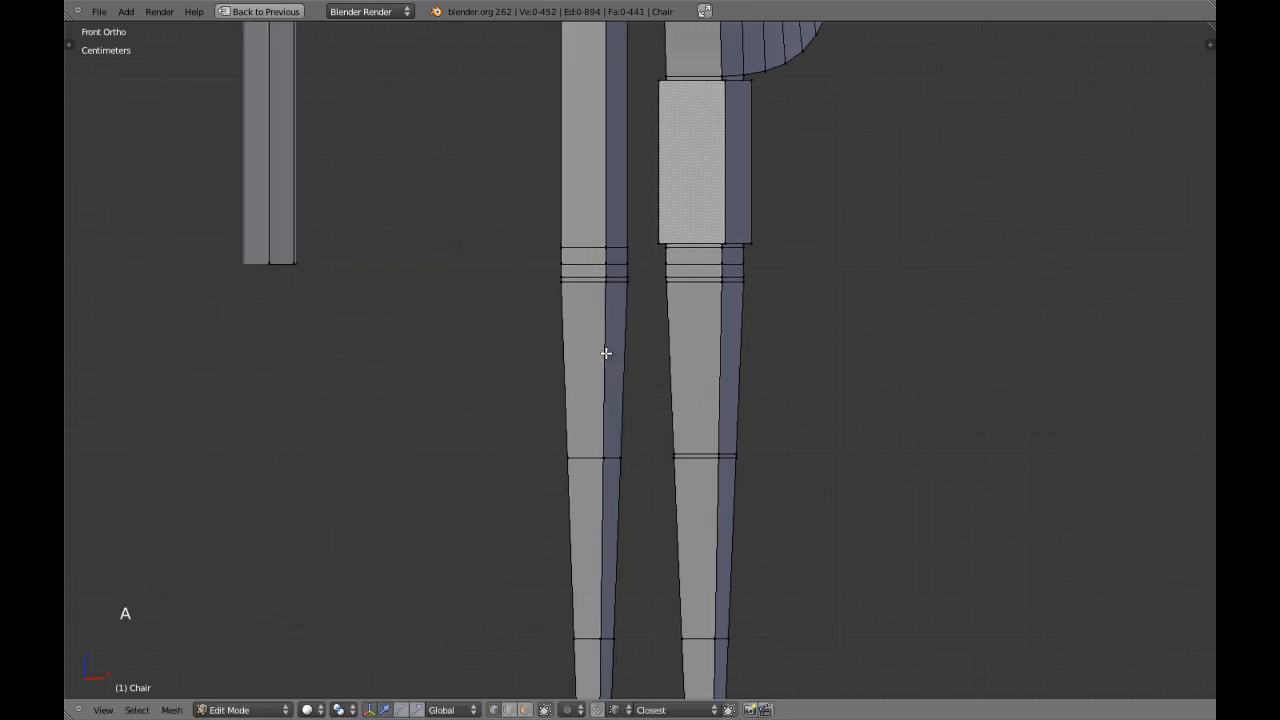
pyautogui.hotkey('ctrl', 'r')
pyautogui.click(606, 352)
pyautogui.click(606, 352)
pyautogui.press('a')
# Add an edge loop just below the upper evenly spaced loop on both the front and back legs.
pyautogui.keyDown('shift'); pyautogui.moveTo(683, 503); pyautogui.dragTo(671, 366, button='middle'); pyautogui.keyUp('shift')
pyautogui.keyDown('shift'); pyautogui.moveTo(696, 425); pyautogui.dragTo(696, 391, button='middle'); pyautogui.keyUp('shift')
pyautogui.hotkey('ctrl', 'r')
pyautogui.click(715, 375)
pyautogui.click(716, 375)
pyautogui.press('a')
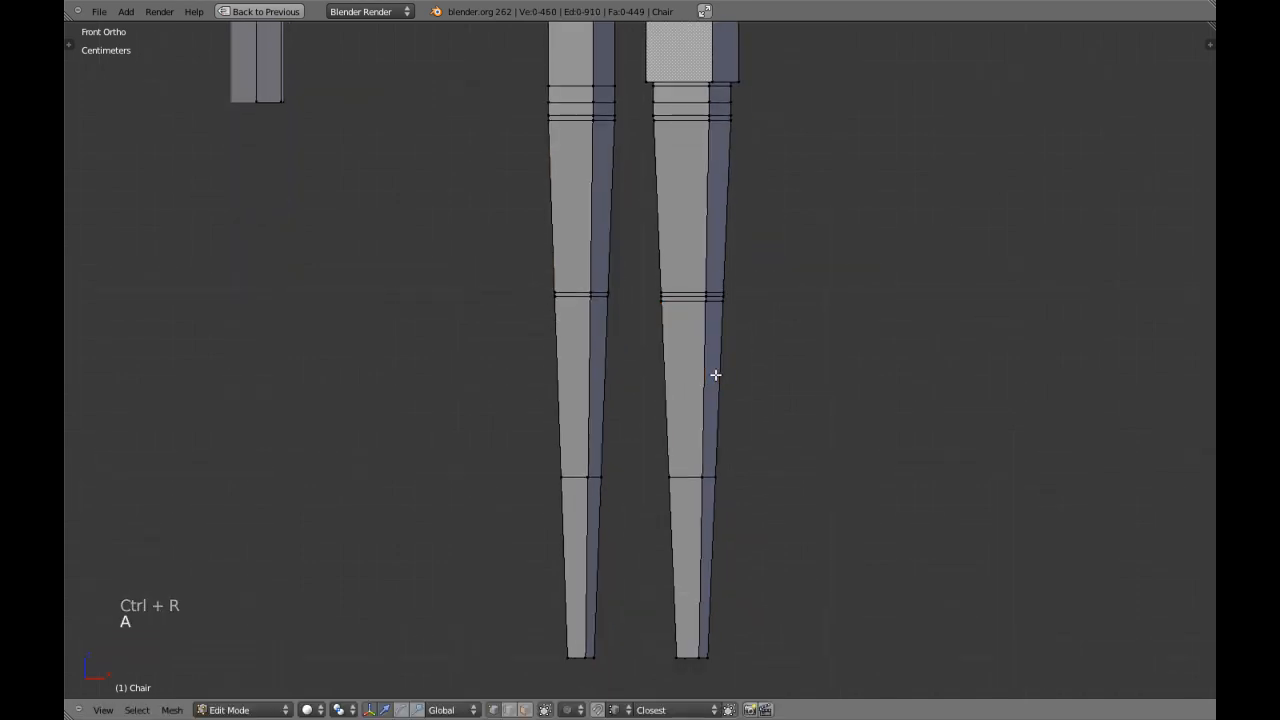
pyautogui.hotkey('ctrl', 'r')
pyautogui.click(577, 369)
pyautogui.click(577, 369)
pyautogui.press('a')
# Add an edge loop just above the lower evenly spaced loop on both legs, using an edge slide of -0.95 on the back leg.
pyautogui.hotkey('ctrl', 'r')
pyautogui.click(590, 380)
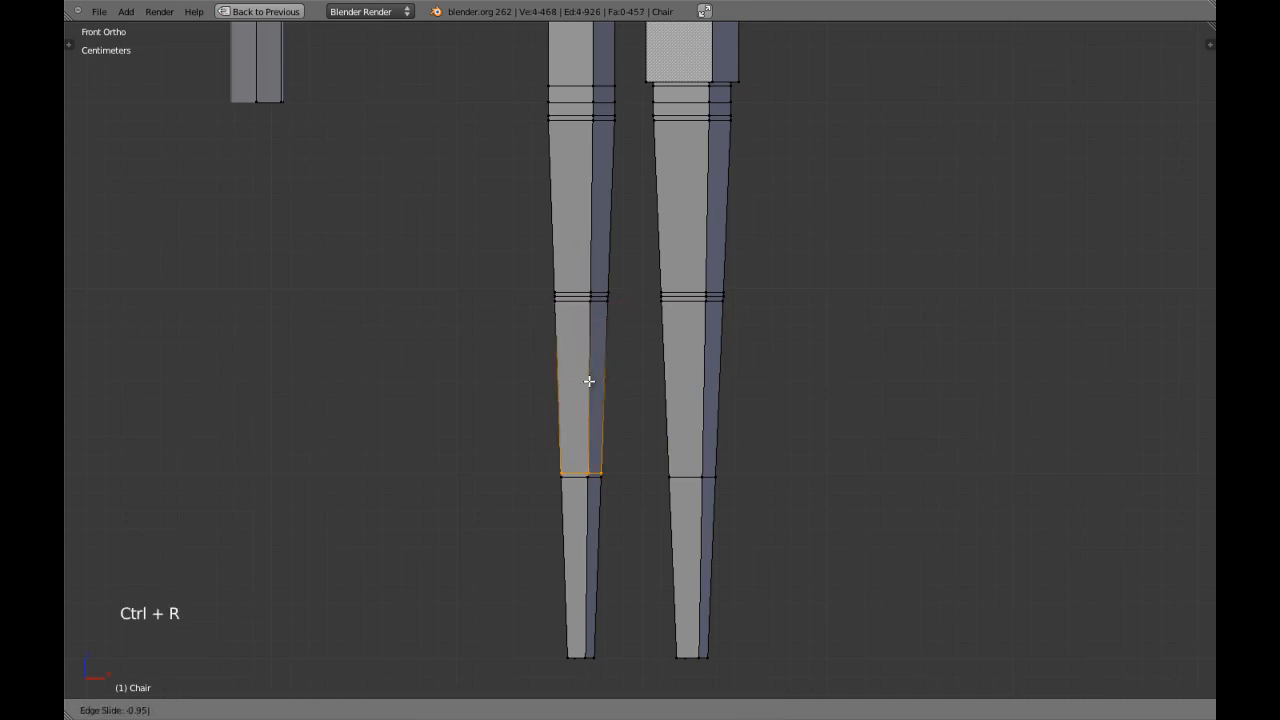
pyautogui.click(589, 381)
pyautogui.press('a')
pyautogui.hotkey('ctrl', 'r')
pyautogui.click(699, 389)
pyautogui.click(700, 389)
pyautogui.press('a')
# Try scaling the middle edge loop of a close-set trio on the front leg slightly inward to form a groove.
pyautogui.keyDown('shift'); pyautogui.moveTo(700, 389); pyautogui.dragTo(661, 415, button='middle'); pyautogui.keyUp('shift')
pyautogui.scroll(3, 669, 454)
pyautogui.keyDown('shift'); pyautogui.moveTo(675, 341); pyautogui.dragTo(677, 379, button='middle'); pyautogui.keyUp('shift')
pyautogui.press('a')
pyautogui.press('a')
pyautogui.keyDown('alt'); pyautogui.keyDown('shift'); pyautogui.rightClick(673, 431); pyautogui.keyUp('shift'); pyautogui.keyUp('alt')
pyautogui.press('a')
pyautogui.keyDown('alt'); pyautogui.keyDown('shift'); pyautogui.rightClick(673, 431); pyautogui.keyUp('shift'); pyautogui.keyUp('alt')
pyautogui.keyDown('shift'); pyautogui.moveTo(673, 431); pyautogui.dragTo(668, 431, button='middle'); pyautogui.keyUp('shift')
pyautogui.scroll(6, 666, 406)
pyautogui.press('s')
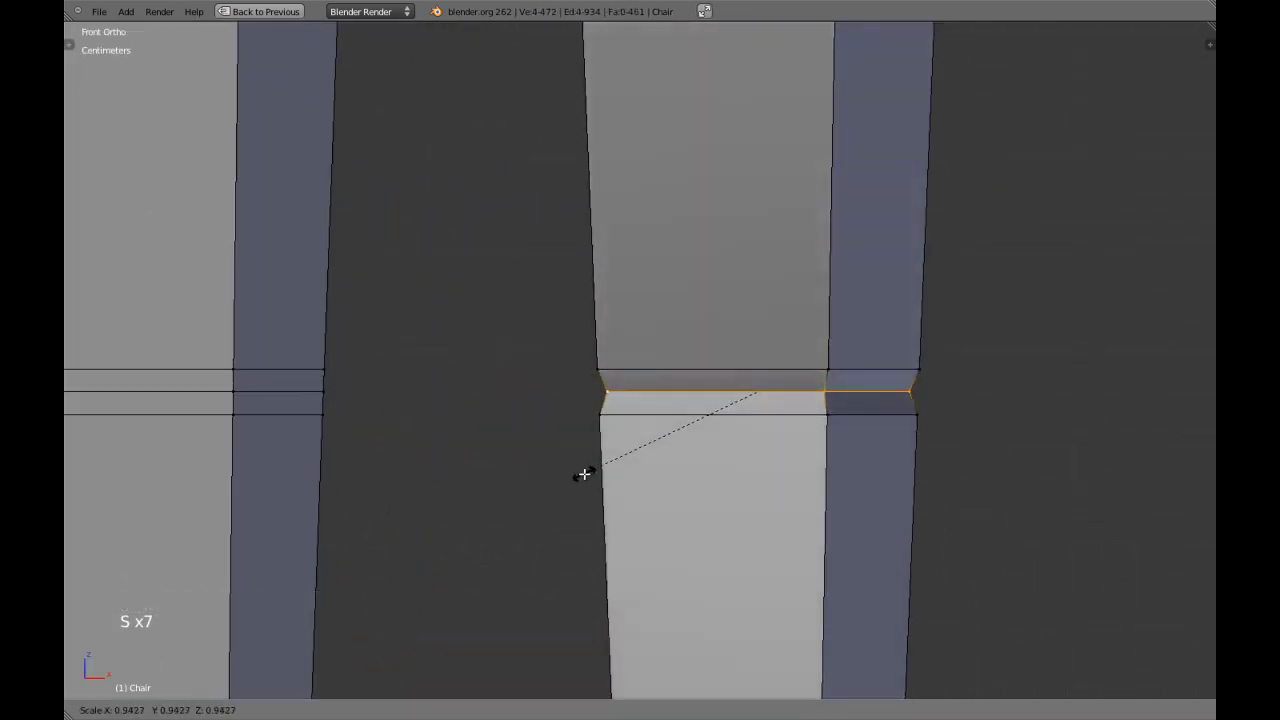
pyautogui.rightClick(588, 472)
# Try scaling the matching middle edge loop on the back leg slightly inward, undo it and clear the selection.
pyautogui.press('a')
pyautogui.keyDown('alt'); pyautogui.keyDown('shift'); pyautogui.rightClick(275, 377); pyautogui.keyUp('shift'); pyautogui.keyUp('alt')
pyautogui.press('s')
pyautogui.click(538, 392)
pyautogui.scroll(-2, 539, 393)
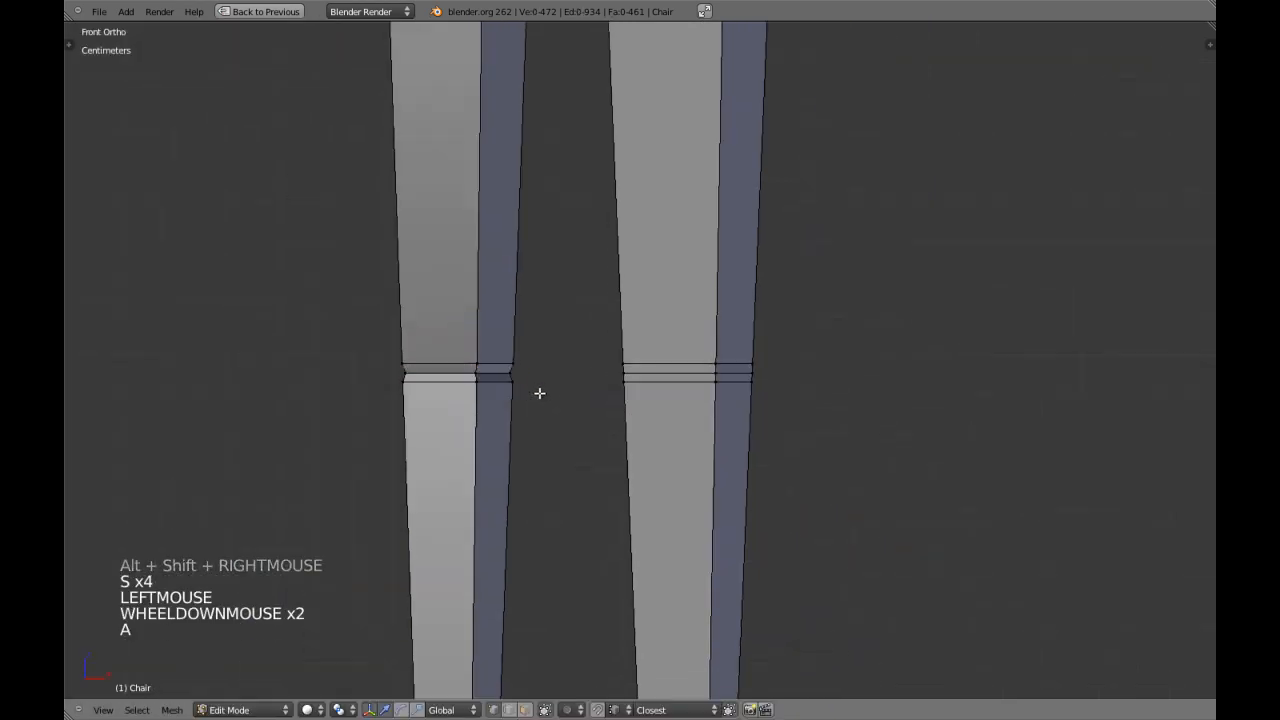
pyautogui.press('a')
pyautogui.scroll(-2, 545, 398)
pyautogui.hotkey('ctrl', 'z')
pyautogui.hotkey('ctrl', 'z')
pyautogui.press('a')
# Add an edge loop just below the lower evenly spaced loop on both legs, using an edge slide of -0.95 on the back leg.
pyautogui.keyDown('shift'); pyautogui.moveTo(614, 197); pyautogui.dragTo(663, 148, button='middle'); pyautogui.keyUp('shift')
pyautogui.scroll(-3, 703, 283)
pyautogui.scroll(2, 685, 310)
pyautogui.hotkey('ctrl', 'r')
pyautogui.click(687, 355)
pyautogui.click(689, 354)
pyautogui.press('a')
pyautogui.hotkey('ctrl', 'r')
pyautogui.click(555, 349)
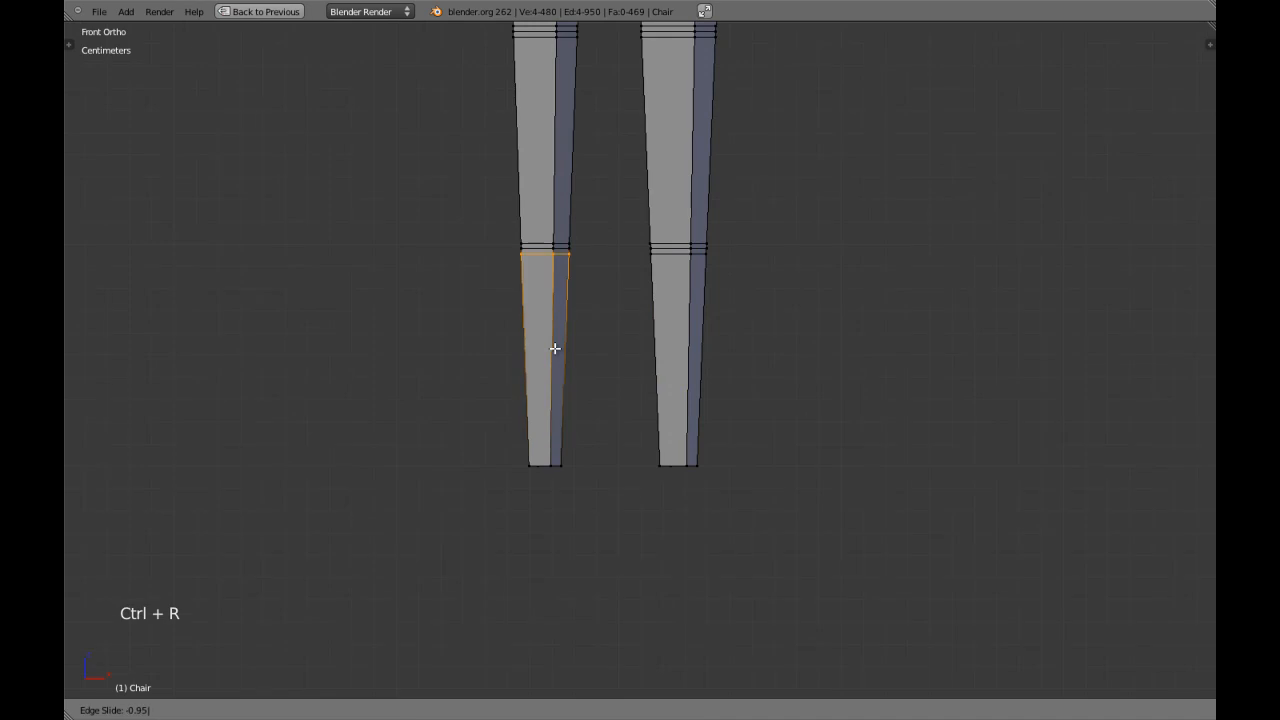
pyautogui.click(553, 349)
pyautogui.press('a')
# Add an edge loop to the front leg's lowest section and slide it down to just above the foot.
pyautogui.scroll(3, 677, 403)
pyautogui.keyDown('shift'); pyautogui.moveTo(677, 403); pyautogui.dragTo(643, 391, button='middle'); pyautogui.keyUp('shift')
pyautogui.hotkey('ctrl', 'r')
pyautogui.click(698, 382)
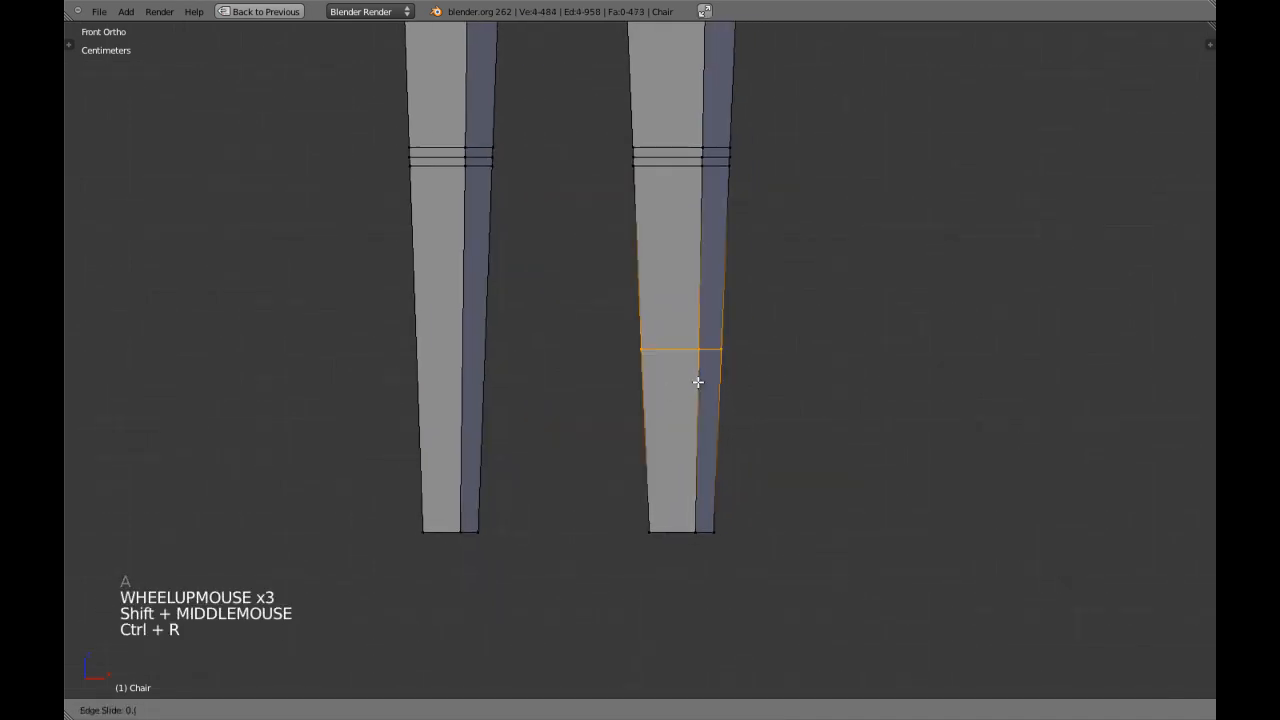
pyautogui.click(697, 380)
pyautogui.press('a')
# Add an edge loop to the back leg's lowest section, edge-slide it by -0.95 to just above the foot and clear the selection.
pyautogui.hotkey('ctrl', 'r')
pyautogui.click(439, 395)
pyautogui.write('-0.5')
pyautogui.rightClick(449, 391)
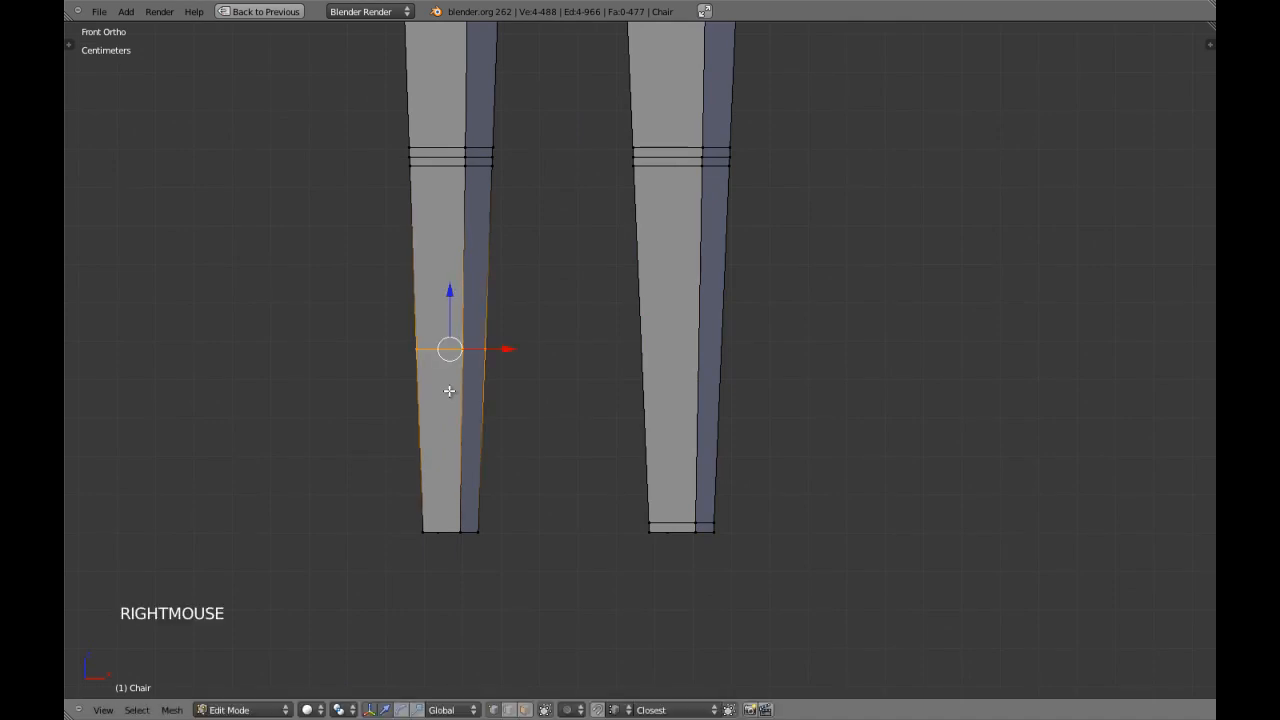
pyautogui.hotkey('ctrl', 'e')
pyautogui.click(449, 391)
pyautogui.write('-1')
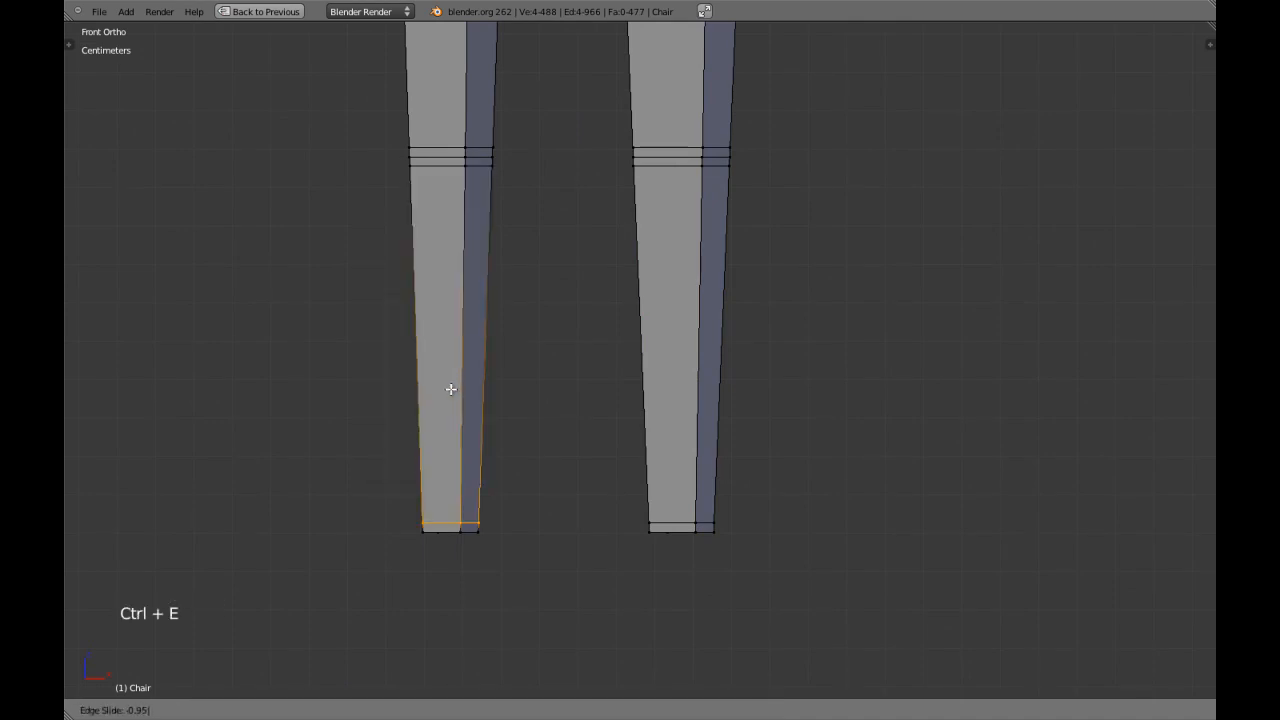
pyautogui.press('Return')
pyautogui.press('a')
# Return to object mode and save over the chair file.
pyautogui.scroll(-7, 691, 280)
pyautogui.keyDown('shift'); pyautogui.moveTo(691, 280); pyautogui.dragTo(646, 349, button='middle'); pyautogui.keyUp('shift')
pyautogui.press('Tab')
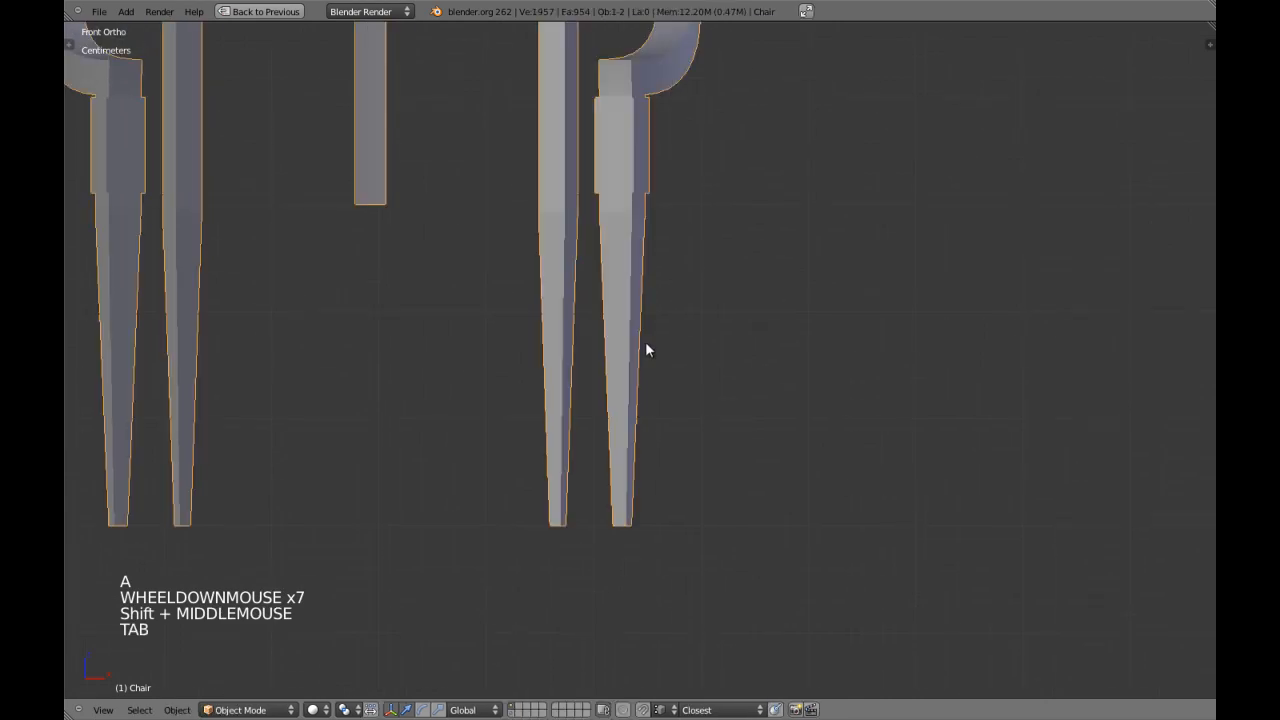
pyautogui.hotkey('ctrl', 'w')
# Switch to face selection in edit mode and extrude the face ring of the front leg's uppermost tapered section in place.
pyautogui.press('Tab')
pyautogui.scroll(1, 626, 266)
pyautogui.press('a')
pyautogui.press('a')
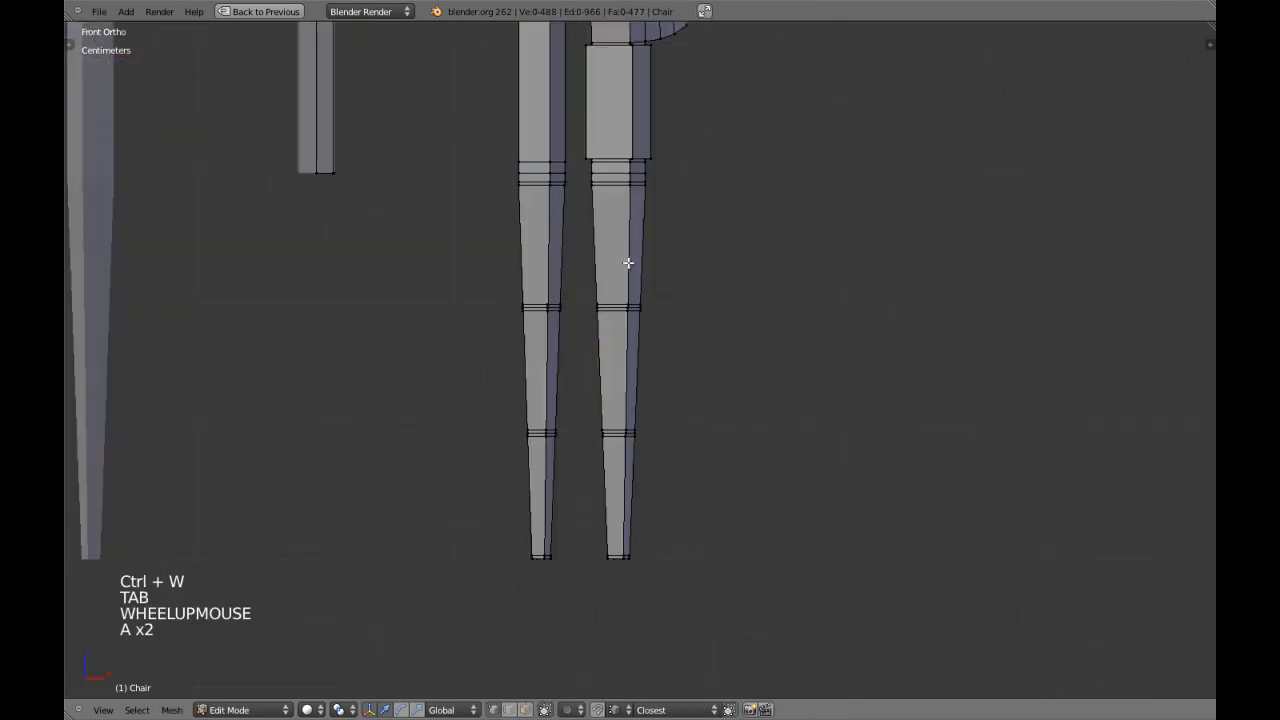
pyautogui.hotkey('ctrl', 'Tab')
pyautogui.click(622, 296)
pyautogui.keyDown('alt'); pyautogui.keyDown('shift'); pyautogui.rightClick(618, 245); pyautogui.keyUp('shift'); pyautogui.keyUp('alt')
pyautogui.keyDown('shift'); pyautogui.moveTo(618, 245); pyautogui.dragTo(615, 296, button='middle'); pyautogui.keyUp('shift')
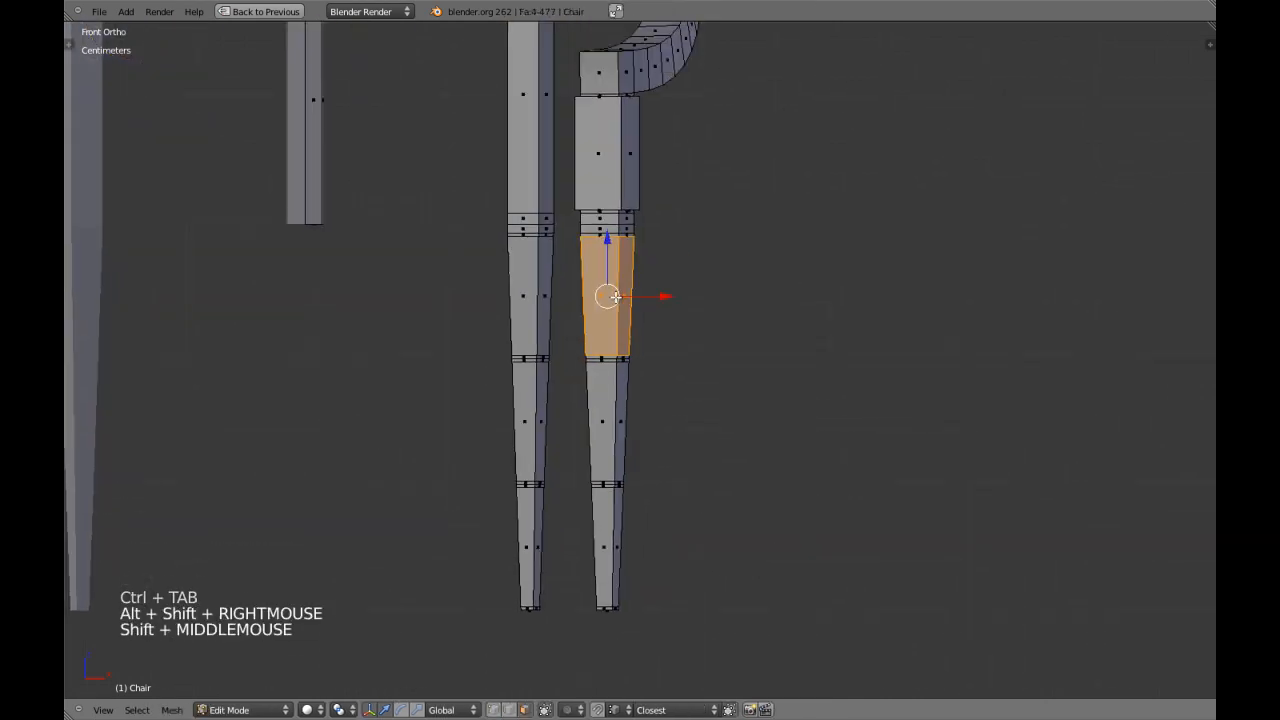
pyautogui.scroll(3, 615, 296)
pyautogui.press('e')
pyautogui.press('e')
pyautogui.press('e')
pyautogui.press('e')
pyautogui.rightClick(615, 296)
pyautogui.keyDown('shift'); pyautogui.moveTo(615, 262); pyautogui.dragTo(613, 291, button='middle'); pyautogui.keyUp('shift')
pyautogui.press('s')
pyautogui.hotkey('shift', 'z')
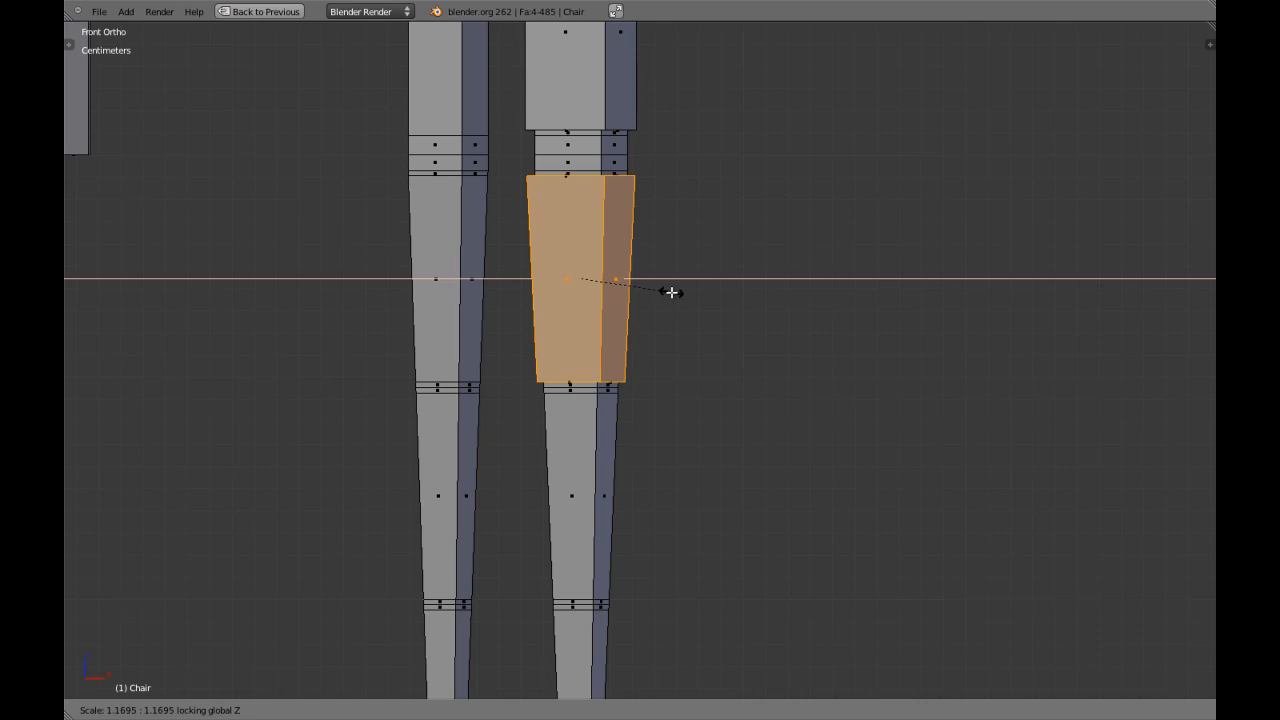
pyautogui.keyDown('shift'); pyautogui.rightClick(676, 292); pyautogui.keyUp('shift')
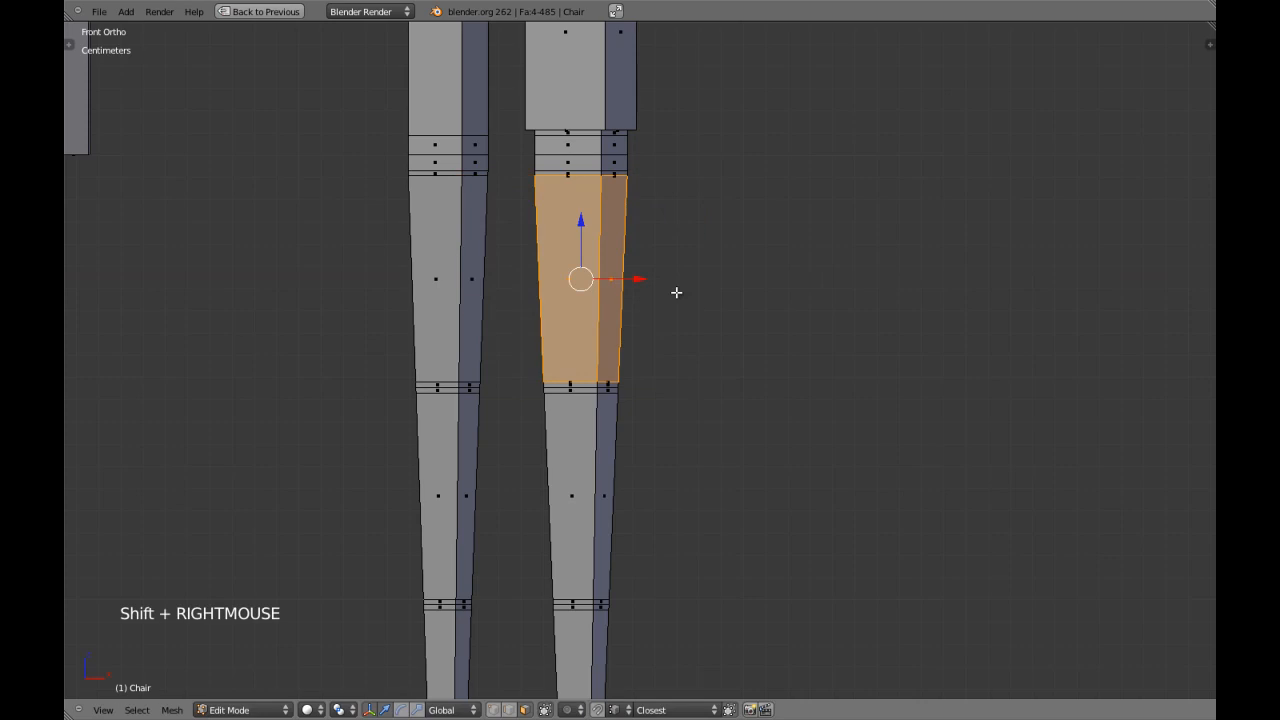
# Scale the front leg's extruded upper ring by 1.2 with global Z locked and clear the selection.
pyautogui.press('s')
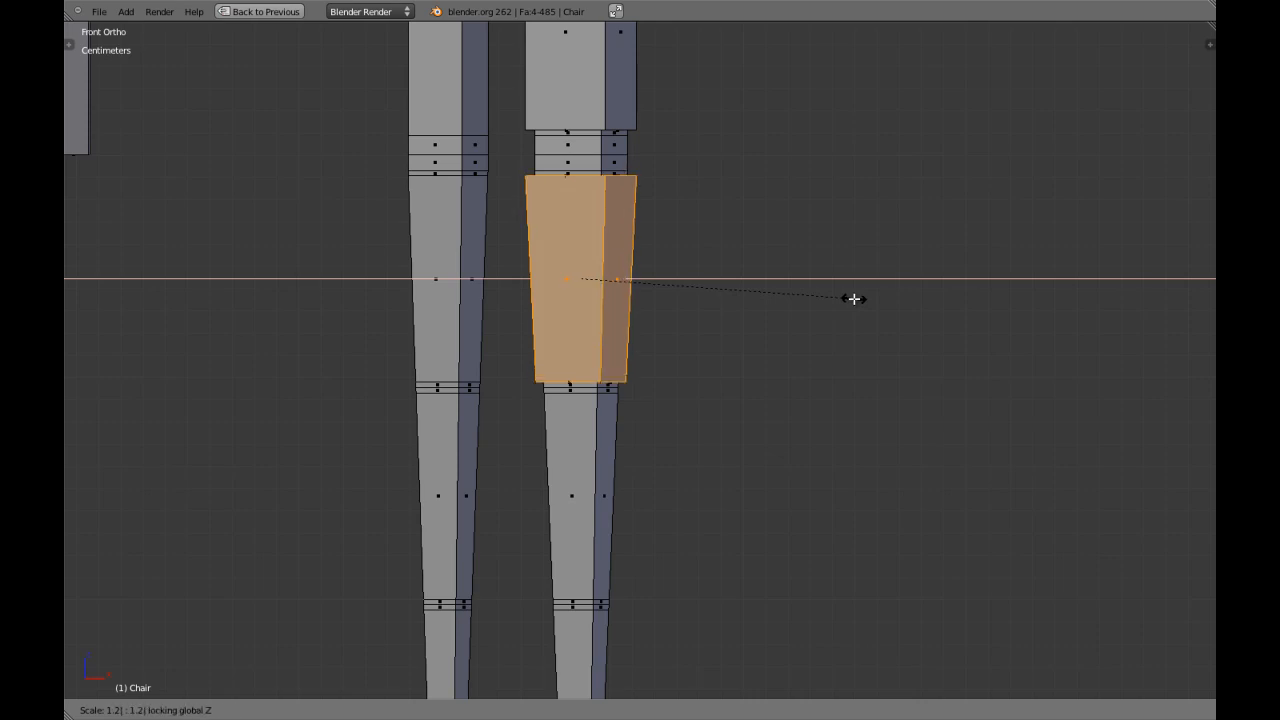
pyautogui.click(854, 298)
pyautogui.press('a')
# Extrude the face ring of the front leg's middle tapered section in place and scale it by 1.2 with global Z locked.
pyautogui.keyDown('shift'); pyautogui.moveTo(599, 429); pyautogui.dragTo(599, 381, button='middle'); pyautogui.keyUp('shift')
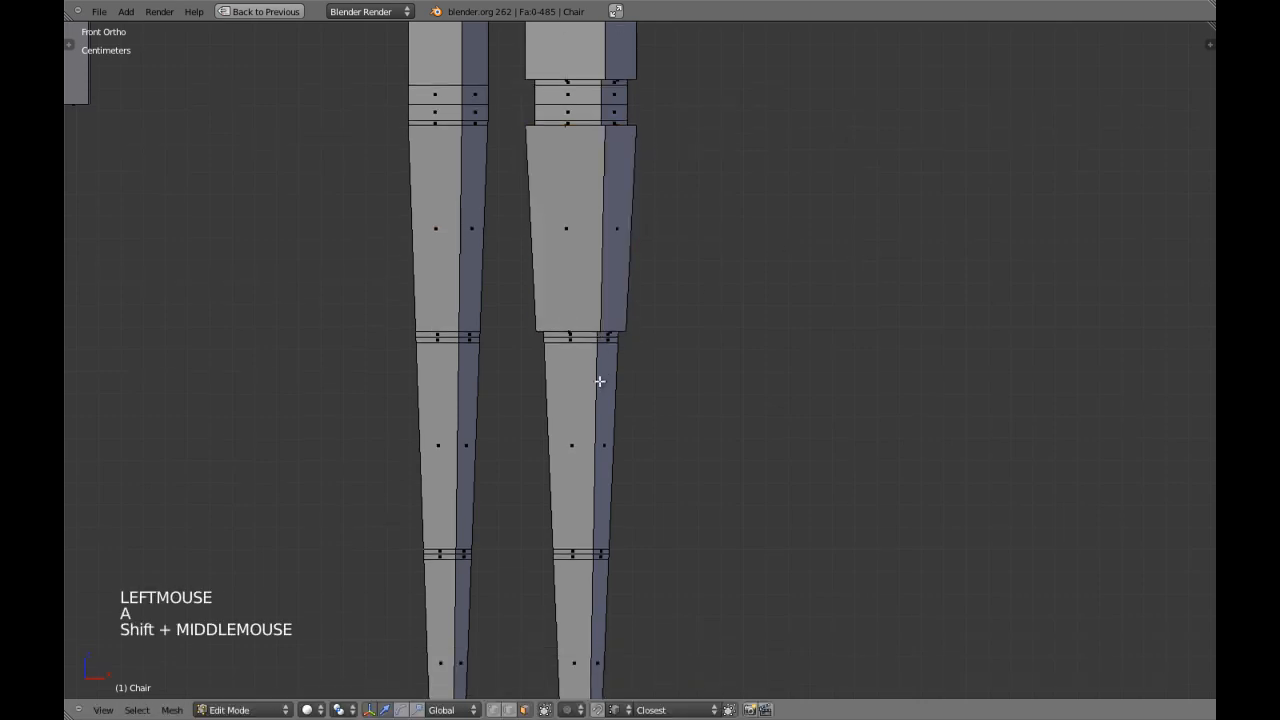
pyautogui.press('a')
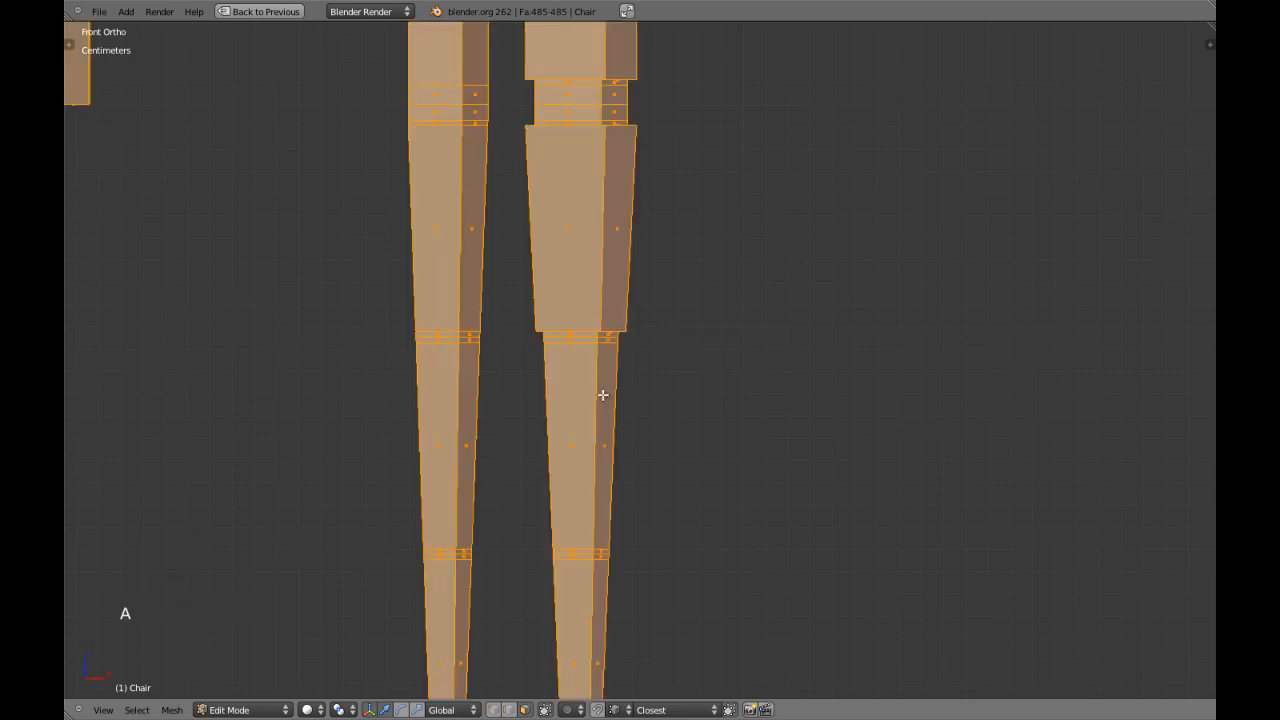
pyautogui.press('a')
pyautogui.keyDown('alt'); pyautogui.keyDown('shift'); pyautogui.rightClick(602, 395); pyautogui.keyUp('shift'); pyautogui.keyUp('alt')
pyautogui.press('e')
pyautogui.rightClick(654, 416)
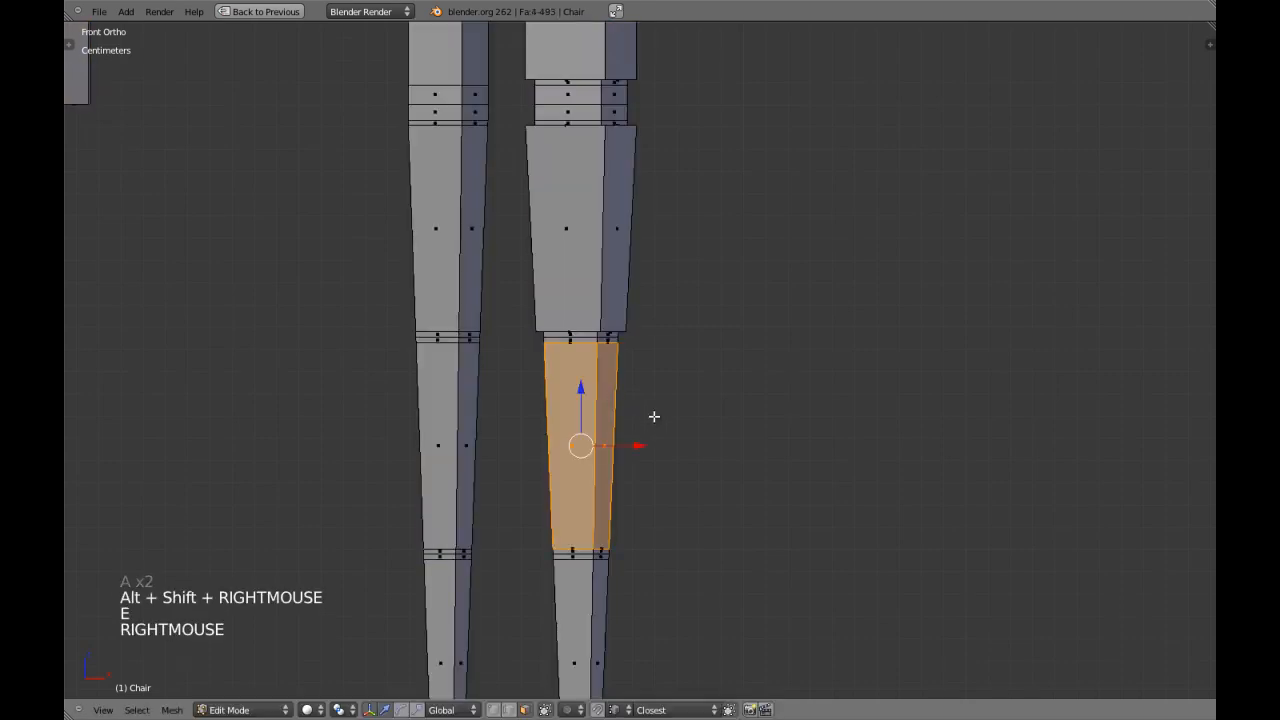
pyautogui.press('s')
pyautogui.hotkey('shift', 'z')
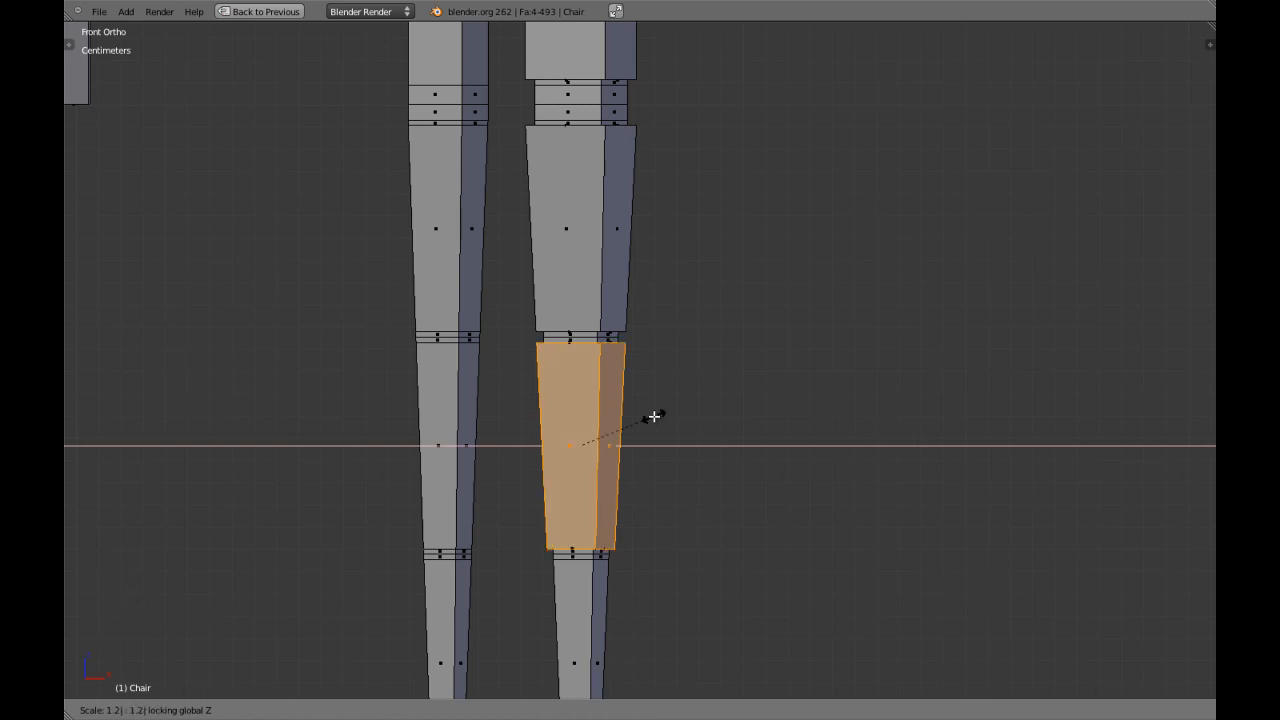
pyautogui.click(654, 416)
pyautogui.press('a')
# Extrude the face ring of the front leg's lowest section in place, scale it outward with global Z locked, and return to object mode.
pyautogui.keyDown('shift'); pyautogui.moveTo(654, 417); pyautogui.dragTo(626, 458, button='middle'); pyautogui.keyUp('shift')
pyautogui.keyDown('alt'); pyautogui.keyDown('shift'); pyautogui.rightClick(626, 458); pyautogui.keyUp('shift'); pyautogui.keyUp('alt')
pyautogui.press('e')
pyautogui.rightClick(771, 463)
pyautogui.press('s')
pyautogui.hotkey('shift', 'z')
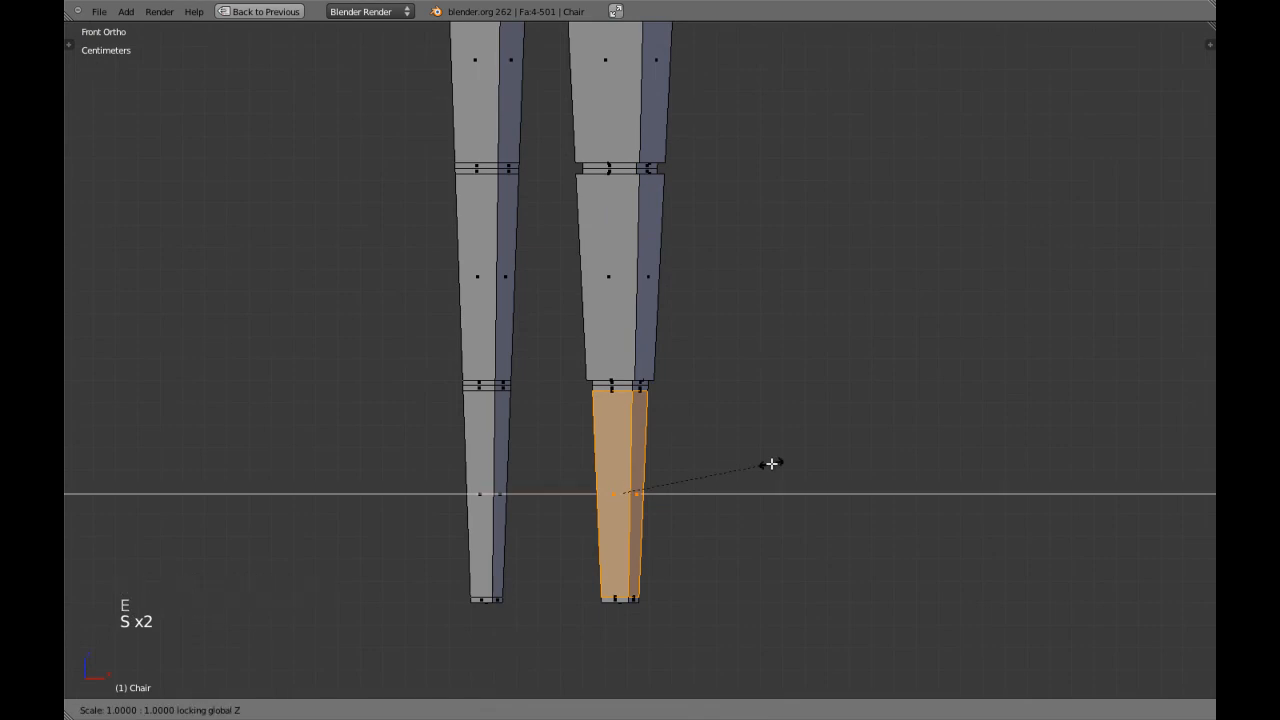
pyautogui.click(771, 463)
pyautogui.press('a')
pyautogui.scroll(-3, 641, 337)
pyautogui.press('Tab')
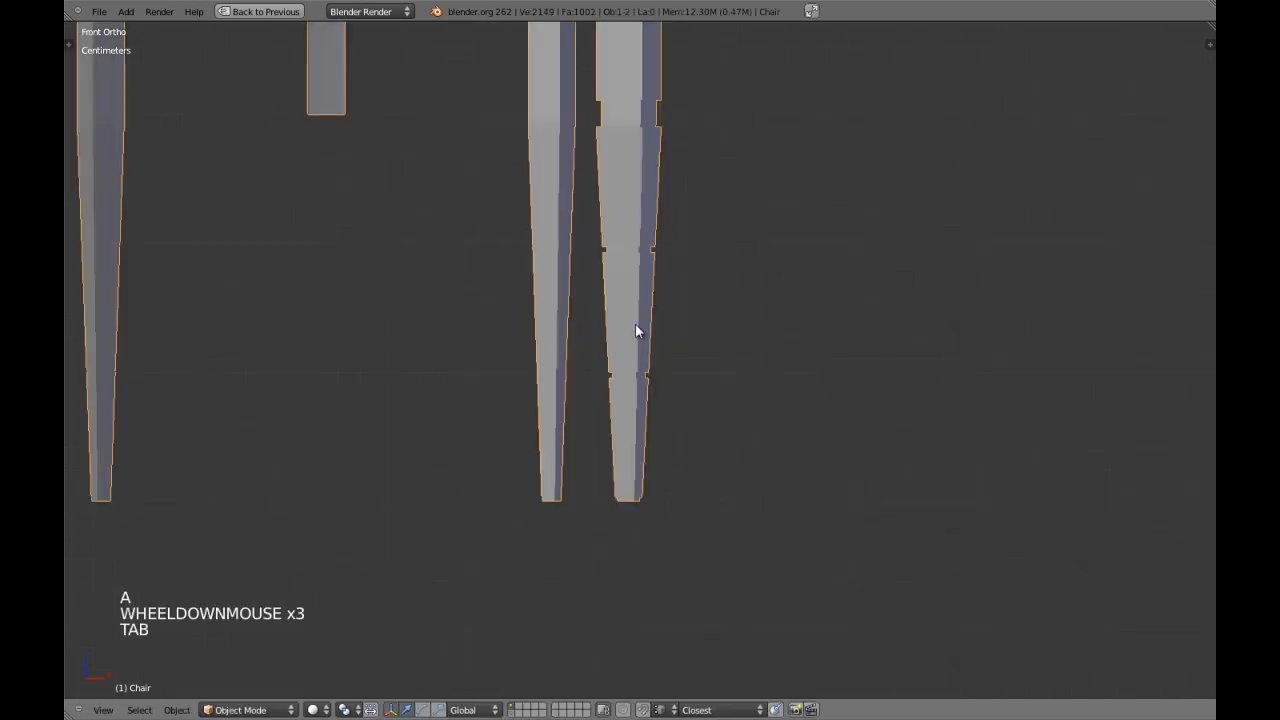
# Re-enter edit mode and extrude the face ring of the back leg's uppermost tapered section in place.
pyautogui.keyDown('shift'); pyautogui.moveTo(641, 337); pyautogui.dragTo(621, 420, button='middle'); pyautogui.keyUp('shift')
pyautogui.rightClick(566, 292)
pyautogui.press('Tab')
pyautogui.scroll(2, 570, 300)
pyautogui.press('a')
pyautogui.press('a')
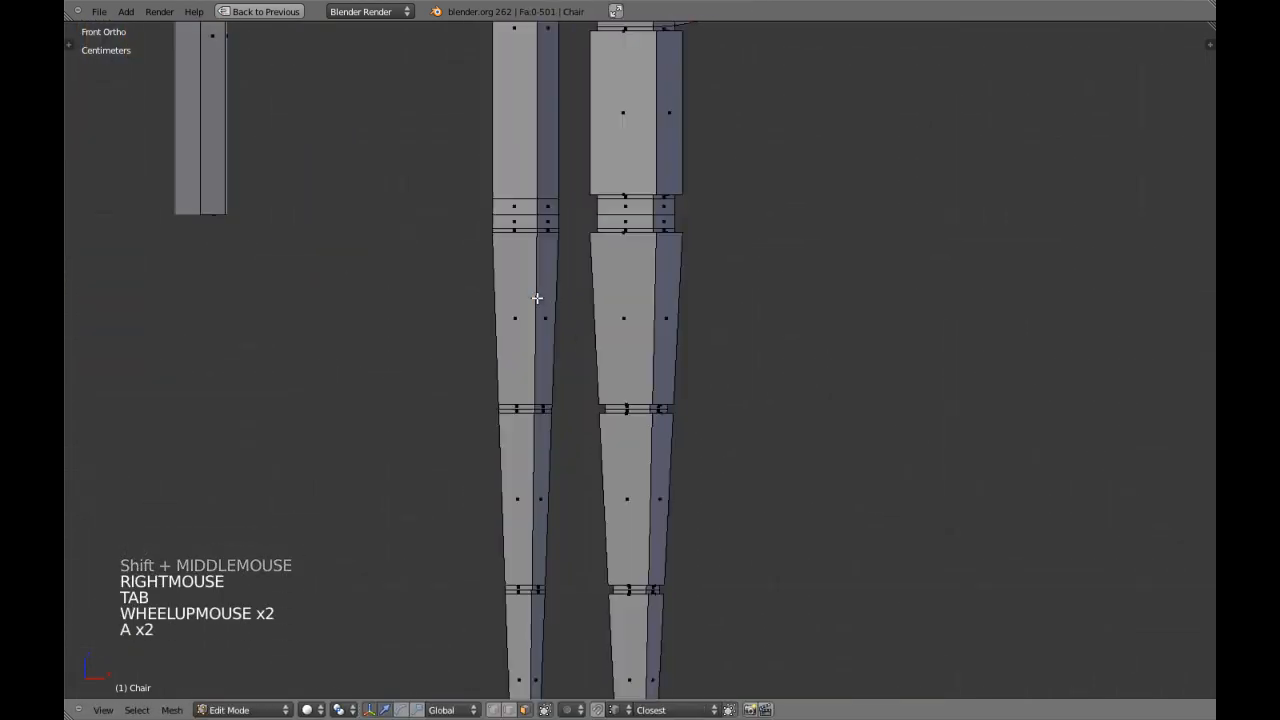
pyautogui.keyDown('alt'); pyautogui.keyDown('shift'); pyautogui.rightClick(540, 300); pyautogui.keyUp('shift'); pyautogui.keyUp('alt')
pyautogui.keyDown('shift'); pyautogui.moveTo(603, 324); pyautogui.dragTo(626, 343, button='middle'); pyautogui.keyUp('shift')
pyautogui.scroll(3, 628, 343)
pyautogui.press('e')
pyautogui.rightClick(627, 344)
# Scale the back leg's extruded upper ring by 1.2 with global Z locked and clear the selection.
pyautogui.press('s')
pyautogui.hotkey('shift', 'z')
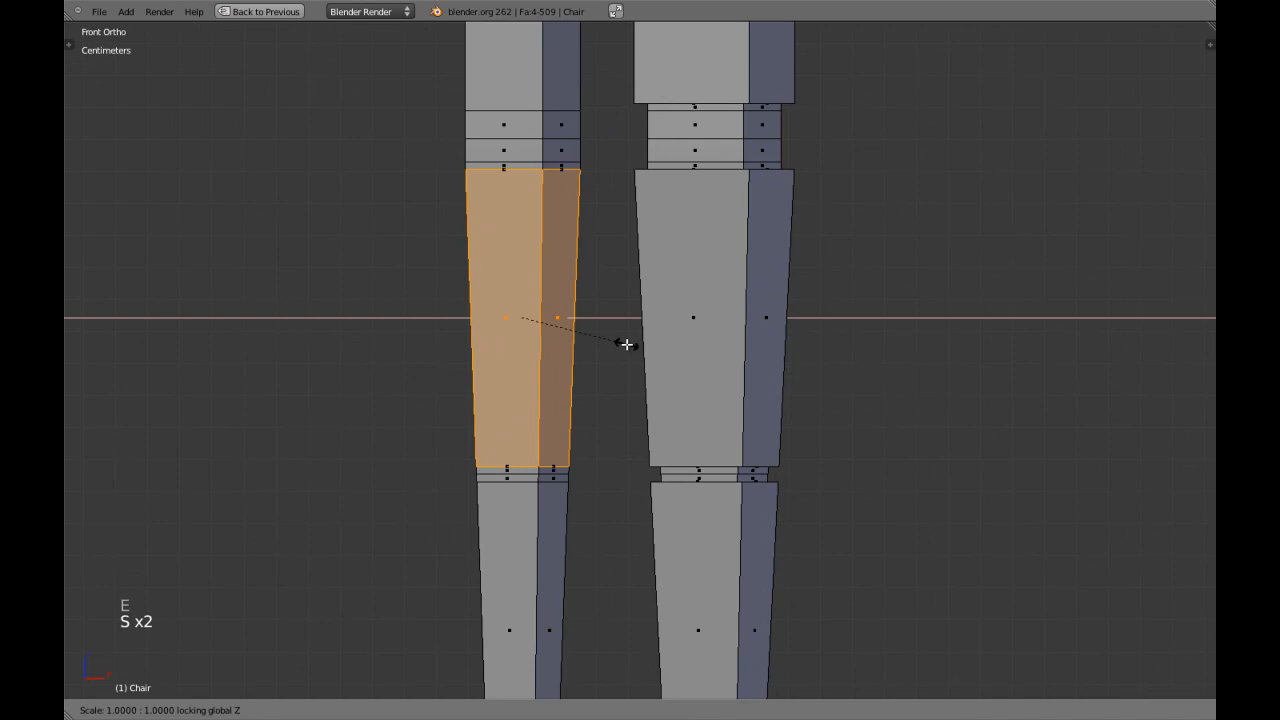
pyautogui.write('1.2')
pyautogui.press('Return')
pyautogui.press('a')
pyautogui.keyDown('shift'); pyautogui.moveTo(560, 480); pyautogui.dragTo(534, 391, button='middle'); pyautogui.keyUp('shift')
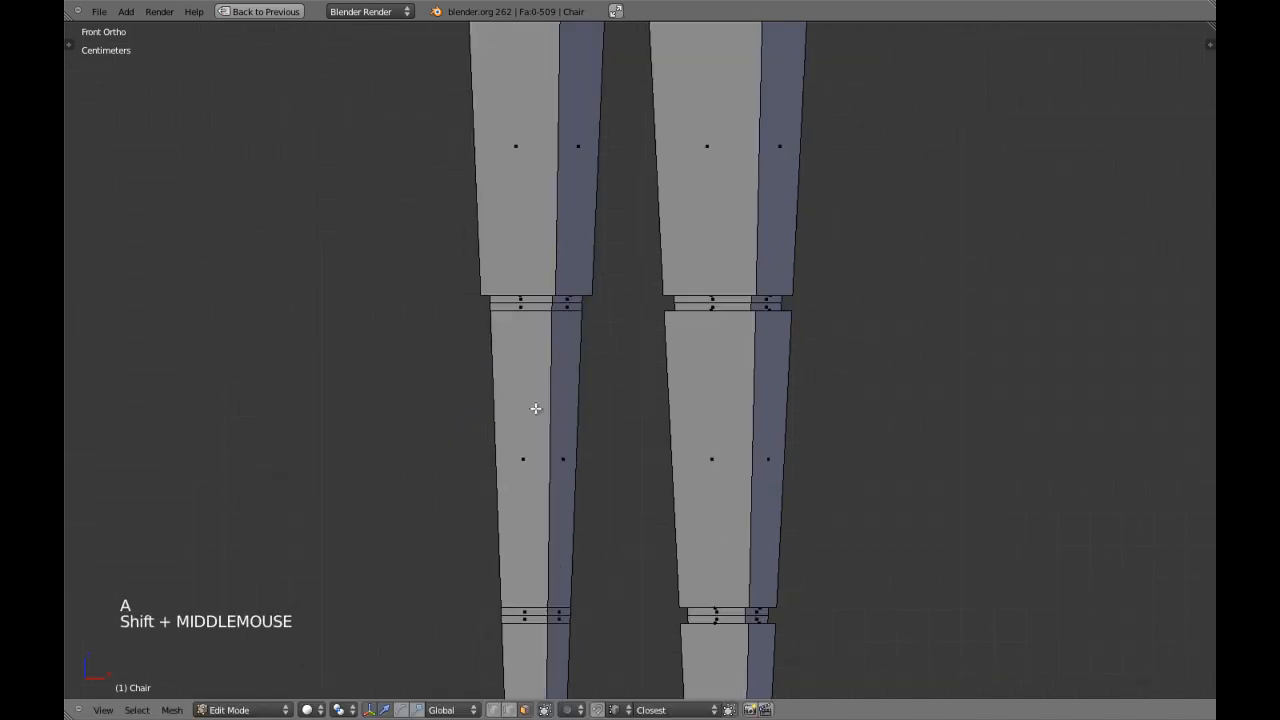
pyautogui.press('a')
pyautogui.press('a')
pyautogui.keyDown('alt'); pyautogui.keyDown('shift'); pyautogui.rightClick(538, 404); pyautogui.keyUp('shift'); pyautogui.keyUp('alt')
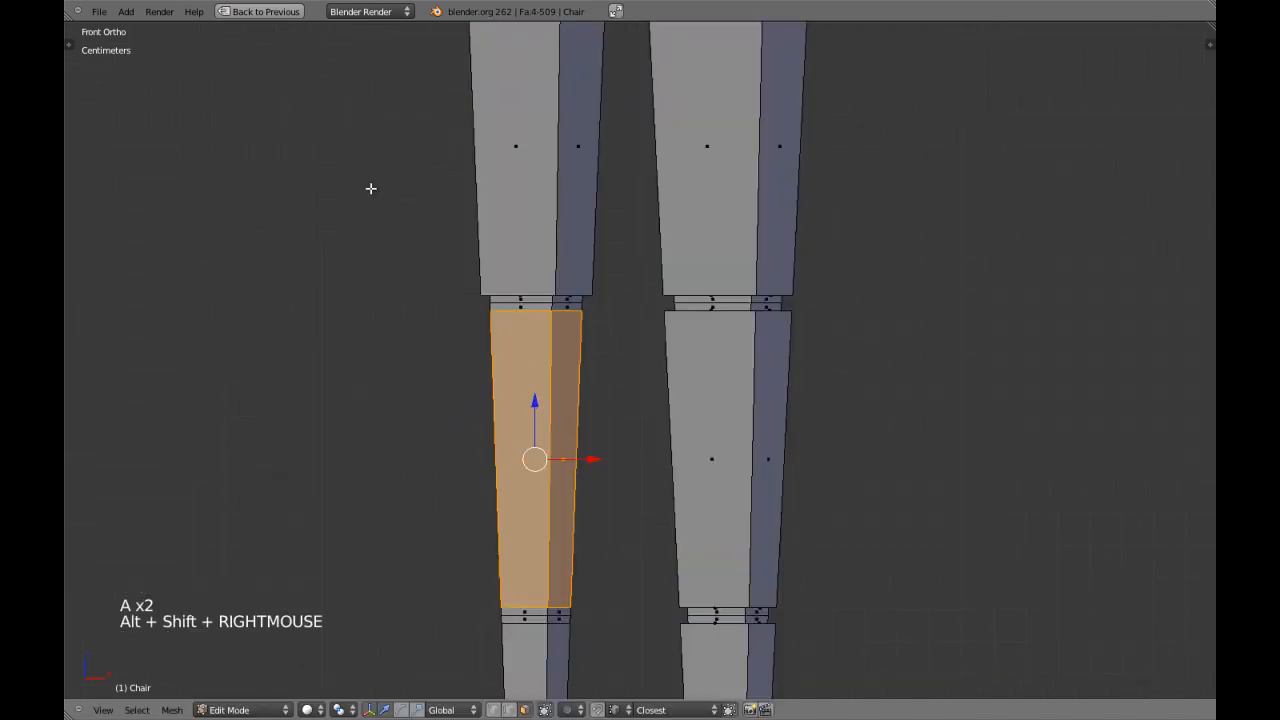
pyautogui.keyDown('shift'); pyautogui.moveTo(628, 438); pyautogui.dragTo(634, 351, button='middle'); pyautogui.keyUp('shift')
pyautogui.press('e')
pyautogui.rightClick(635, 352)
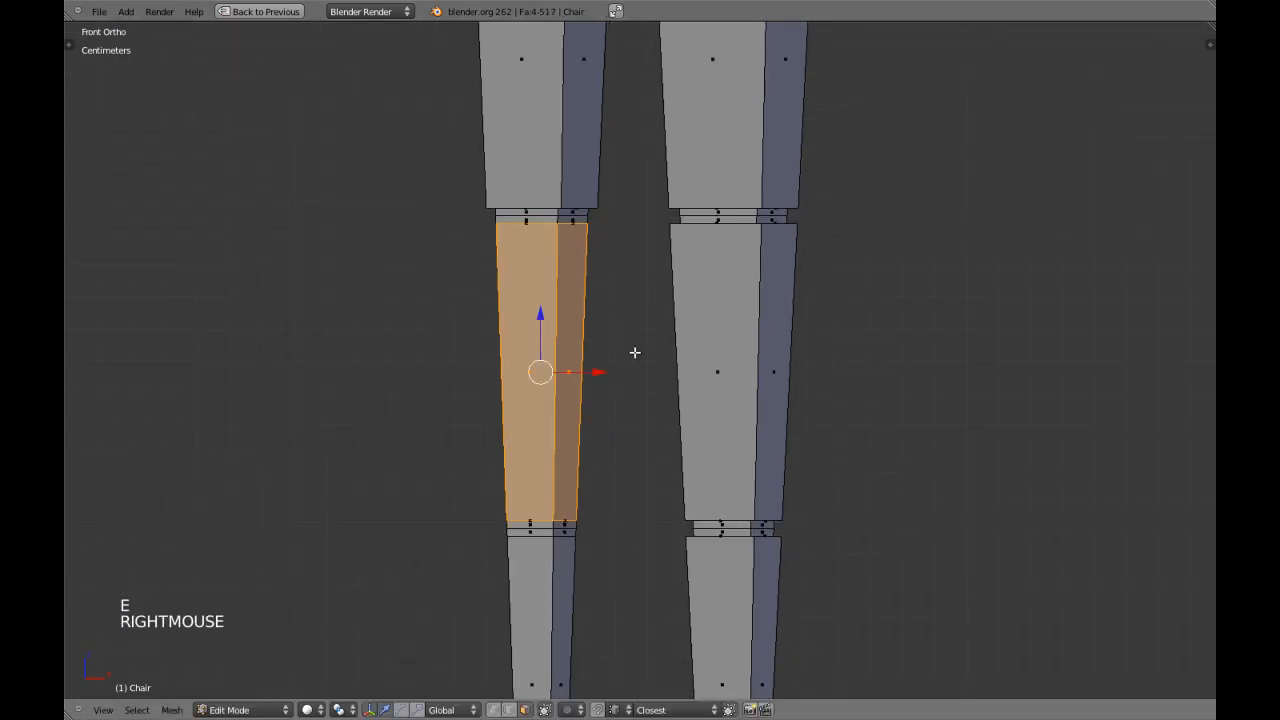
# Extrude the face ring of the back leg's middle tapered section in place and scale it outward with global Z locked.
pyautogui.press('a')
pyautogui.keyDown('alt'); pyautogui.keyDown('shift'); pyautogui.rightClick(600, 337); pyautogui.keyUp('shift'); pyautogui.keyUp('alt')
pyautogui.press('e')
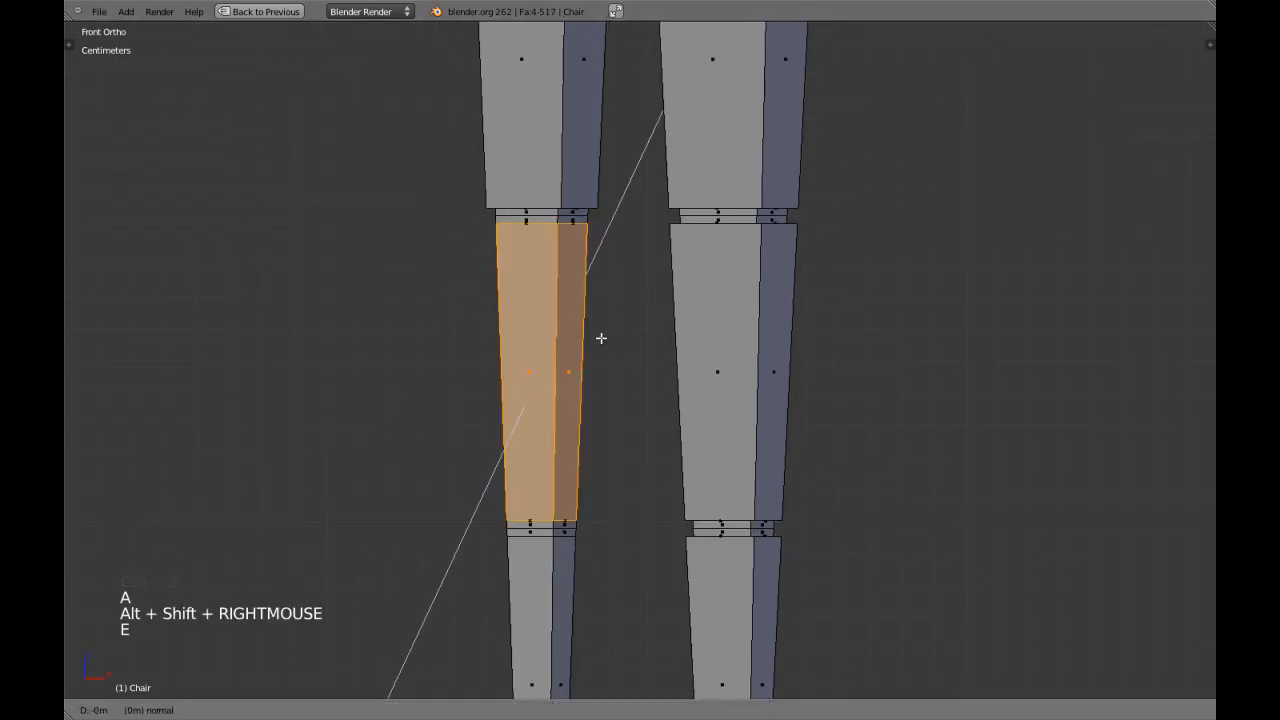
pyautogui.rightClick(600, 338)
pyautogui.press('s')
pyautogui.press('s')
pyautogui.hotkey('shift', 'z')
pyautogui.rightClick(600, 338)
pyautogui.press('a')
# Extrude the face ring of the back leg's lowest section in place, scale it outward with global Z locked, and leave edit mode.
pyautogui.scroll(-2, 600, 337)
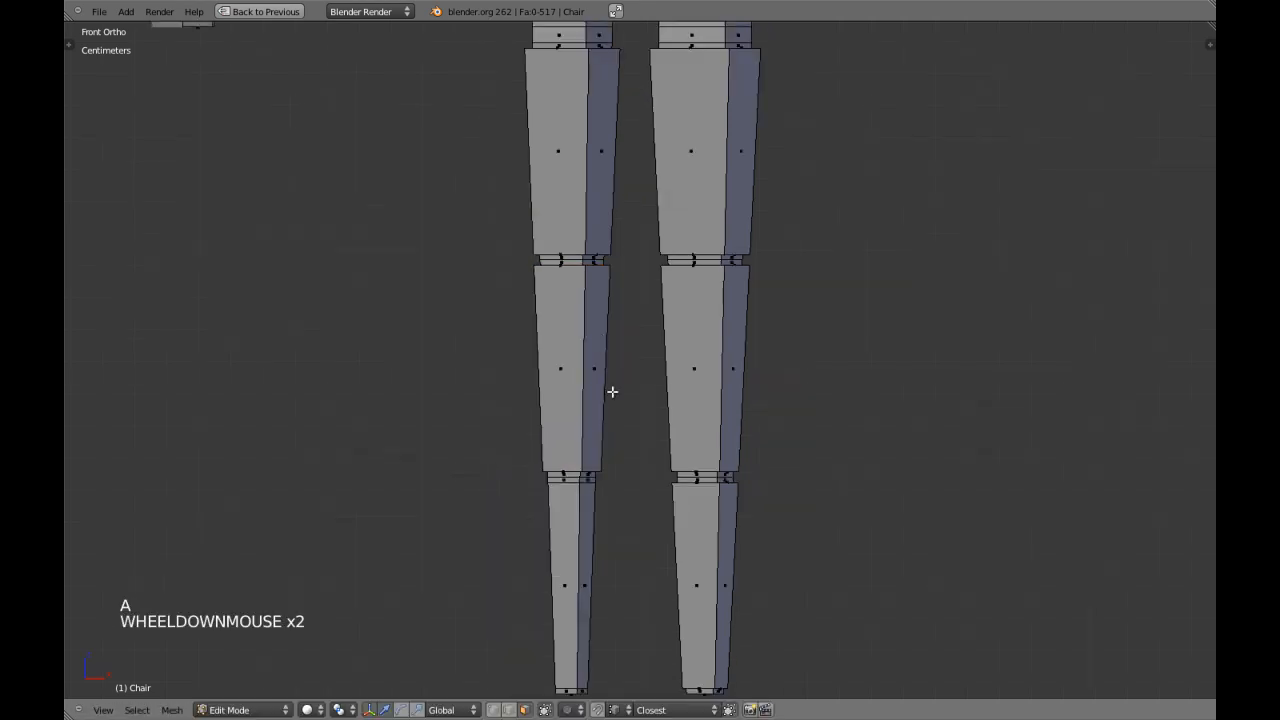
pyautogui.keyDown('shift'); pyautogui.moveTo(600, 337); pyautogui.dragTo(597, 466, button='middle'); pyautogui.keyUp('shift')
pyautogui.press('a')
pyautogui.press('a')
pyautogui.keyDown('alt'); pyautogui.keyDown('shift'); pyautogui.rightClick(595, 462); pyautogui.keyUp('shift'); pyautogui.keyUp('alt')
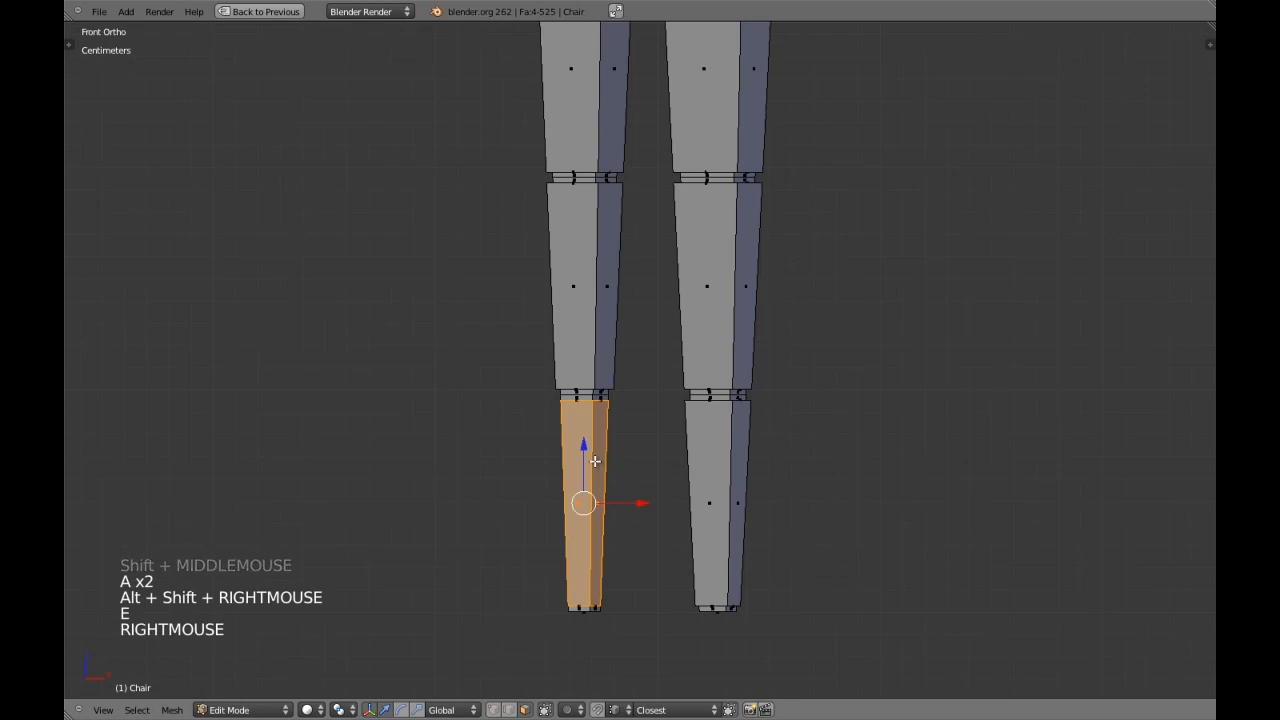
pyautogui.press('s')
pyautogui.press('s')
pyautogui.hotkey('shift', 'z')
pyautogui.click(598, 456)
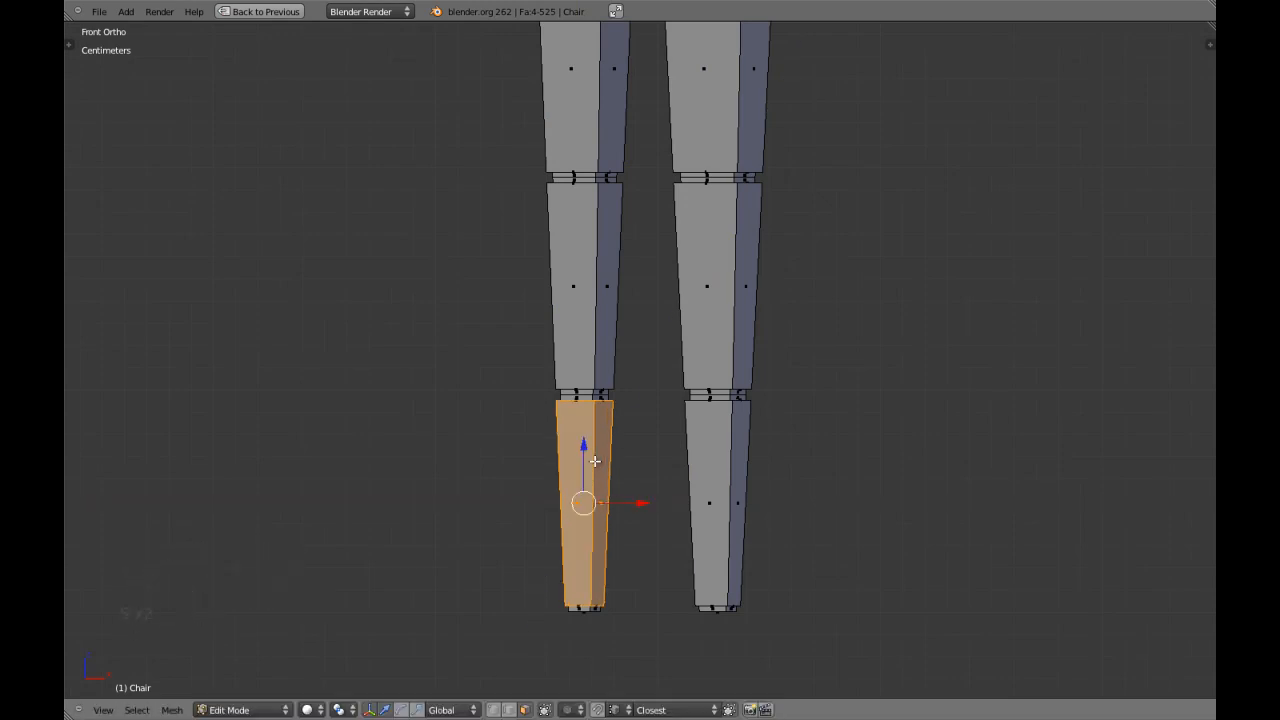
pyautogui.press('Tab')
pyautogui.scroll(-4, 721, 361)
pyautogui.press('a')
# Examine the front end of the armrest above the front leg, including its top face seen from above.
pyautogui.scroll(-3, 727, 340)
pyautogui.moveTo(727, 340); pyautogui.dragTo(779, 407, button='middle')
pyautogui.scroll(-1, 708, 352)
pyautogui.scroll(-1, 708, 352)
pyautogui.rightClick(646, 370)
pyautogui.press('KP_5')
pyautogui.press('KP_Decimal')
pyautogui.scroll(2, 787, 412)
pyautogui.press('Tab')
pyautogui.scroll(1, 820, 380)
pyautogui.rightClick(862, 342)
pyautogui.press('Tab')
pyautogui.scroll(-3, 758, 420)
pyautogui.press('a')
pyautogui.keyDown('shift'); pyautogui.moveTo(757, 400); pyautogui.dragTo(693, 472, button='middle'); pyautogui.keyUp('shift')
pyautogui.press('Tab')
pyautogui.press('KP_Decimal')
pyautogui.scroll(-5, 660, 397)
pyautogui.press('KP_7')
pyautogui.press('KP_5')
pyautogui.scroll(3, 696, 476)
pyautogui.scroll(1, 693, 472)
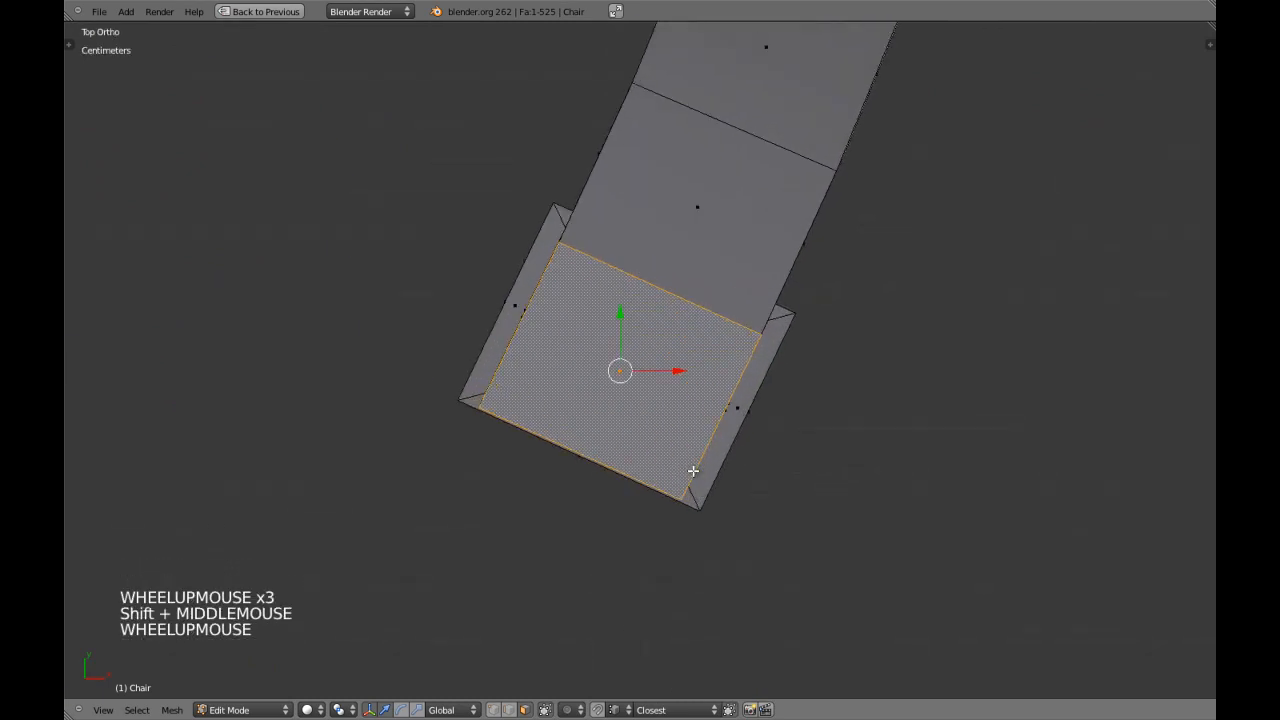
# Select the top face at the armrest's front end and extrude it in place.
pyautogui.scroll(-2, 693, 471)
pyautogui.scroll(-4, 684, 451)
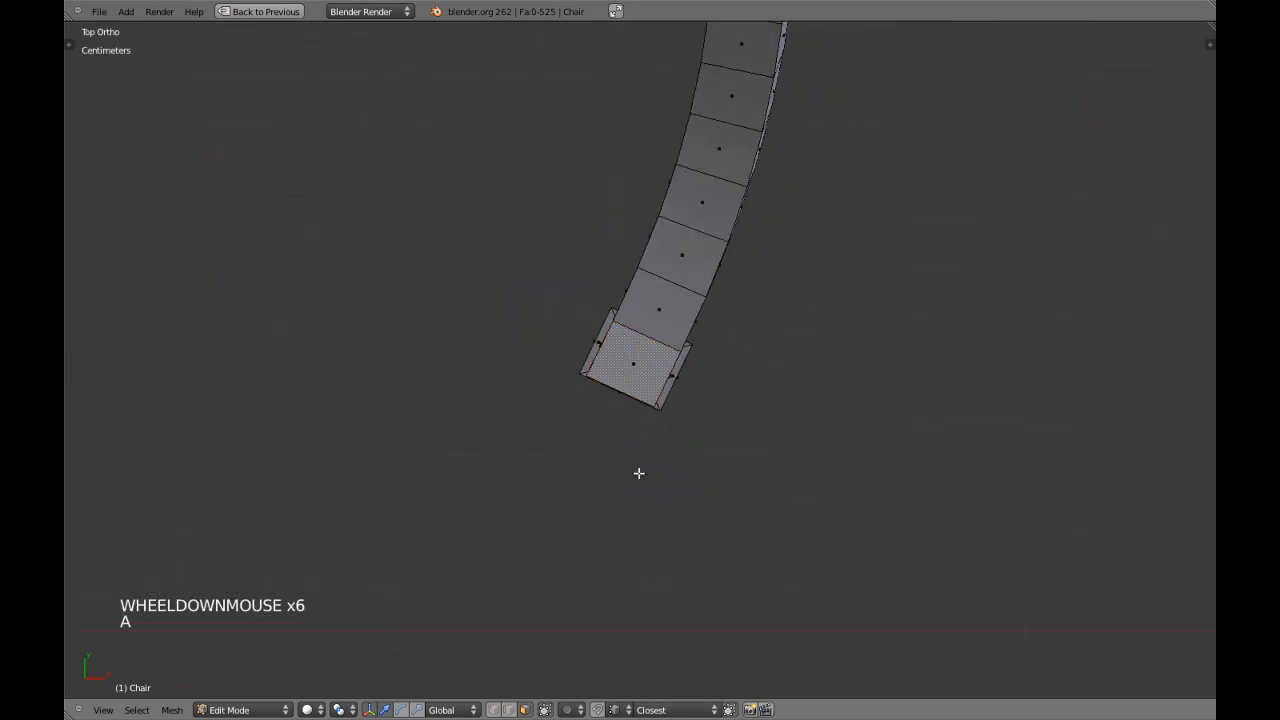
pyautogui.press('a')
pyautogui.moveTo(666, 451); pyautogui.dragTo(573, 391, button='middle')
pyautogui.rightClick(617, 373)
pyautogui.press('KP_7')
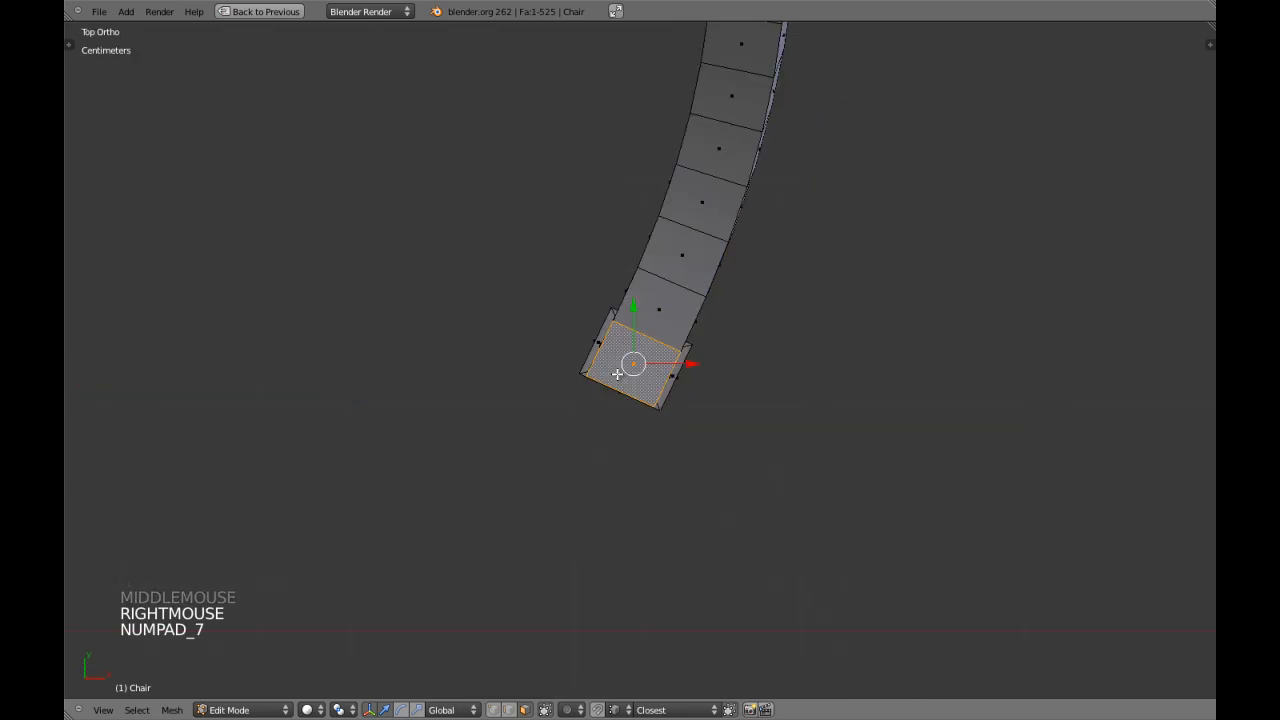
pyautogui.scroll(3, 617, 373)
pyautogui.press('e')
pyautogui.rightClick(618, 372)
# Scale the extruded top face inward to about 0.89 to leave a narrow border around it.
pyautogui.scroll(3, 618, 372)
pyautogui.press('s')
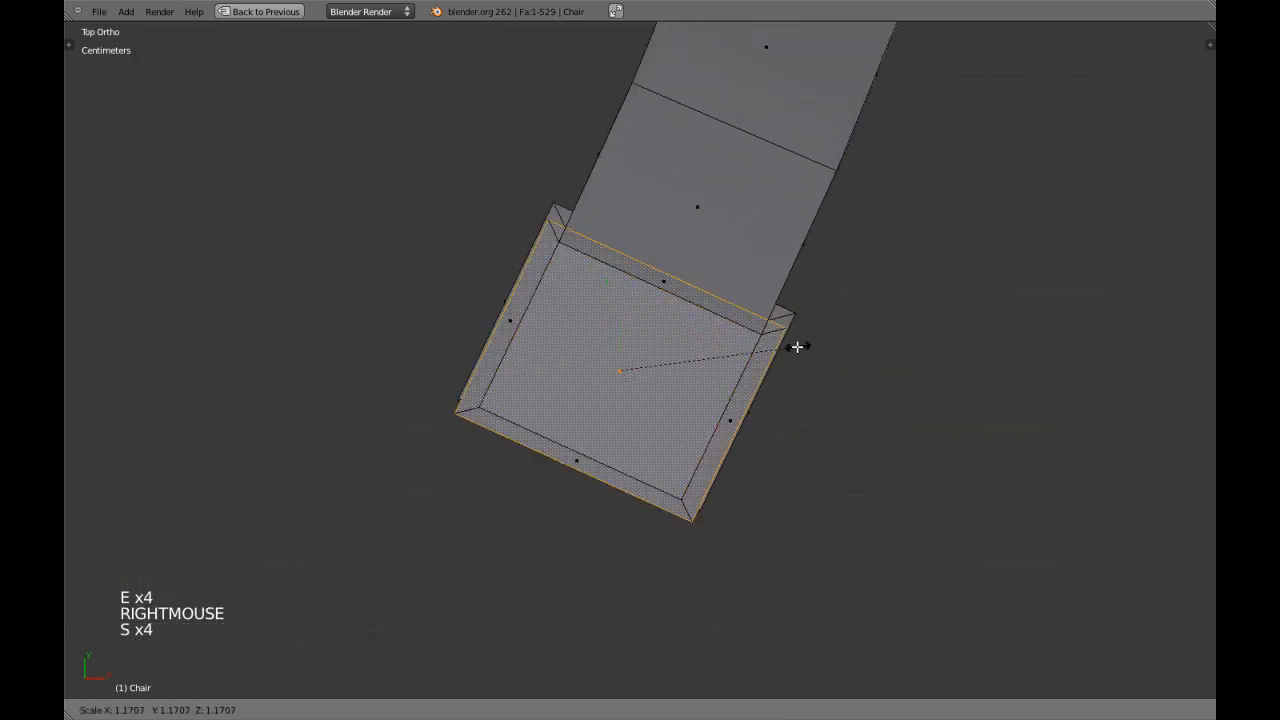
pyautogui.rightClick(843, 334)
pyautogui.press('s')
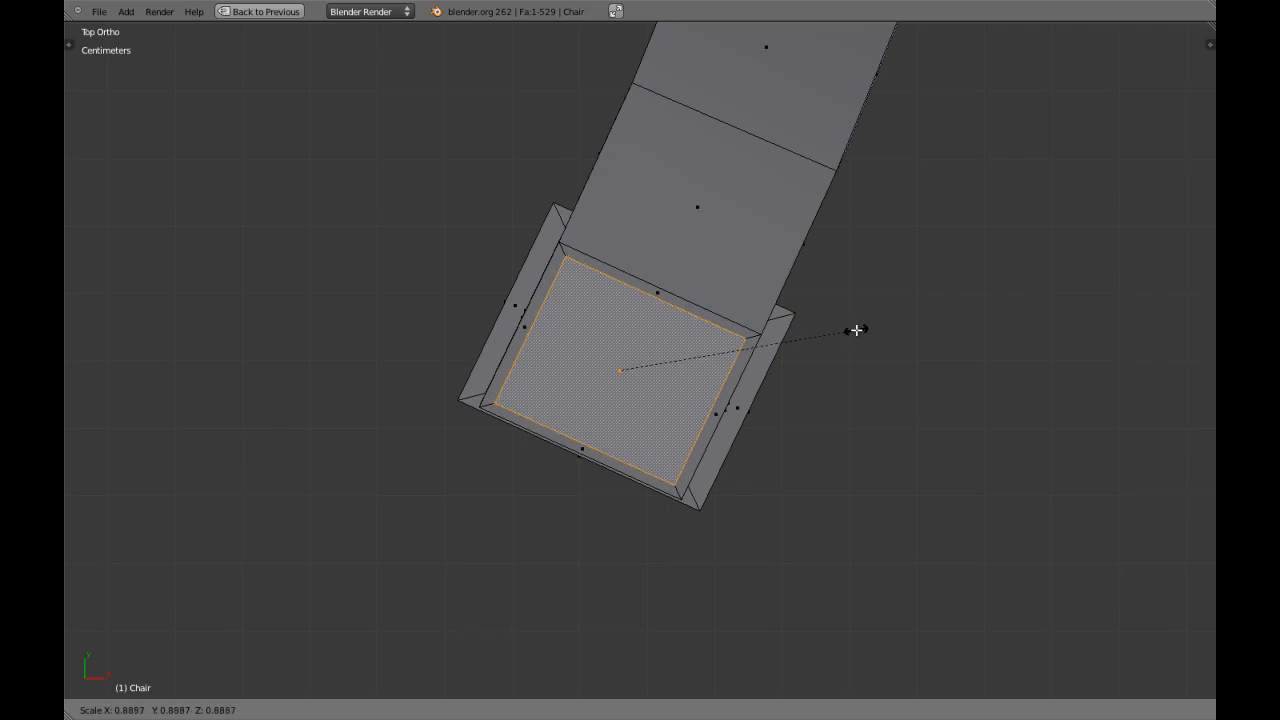
pyautogui.click(855, 330)
# Extrude the inset face upward along its normal to form a raised block on the armrest's front end.
pyautogui.scroll(-2, 707, 394)
pyautogui.moveTo(707, 394); pyautogui.dragTo(680, 365, button='middle')
pyautogui.moveTo(680, 365); pyautogui.dragTo(600, 268, button='middle')
pyautogui.scroll(1, 650, 300)
pyautogui.scroll(1, 650, 299)
pyautogui.scroll(1, 608, 294)
pyautogui.moveTo(600, 268); pyautogui.dragTo(600, 258)
pyautogui.moveTo(683, 337); pyautogui.dragTo(690, 330, button='middle')
pyautogui.press('e')
pyautogui.press('e')
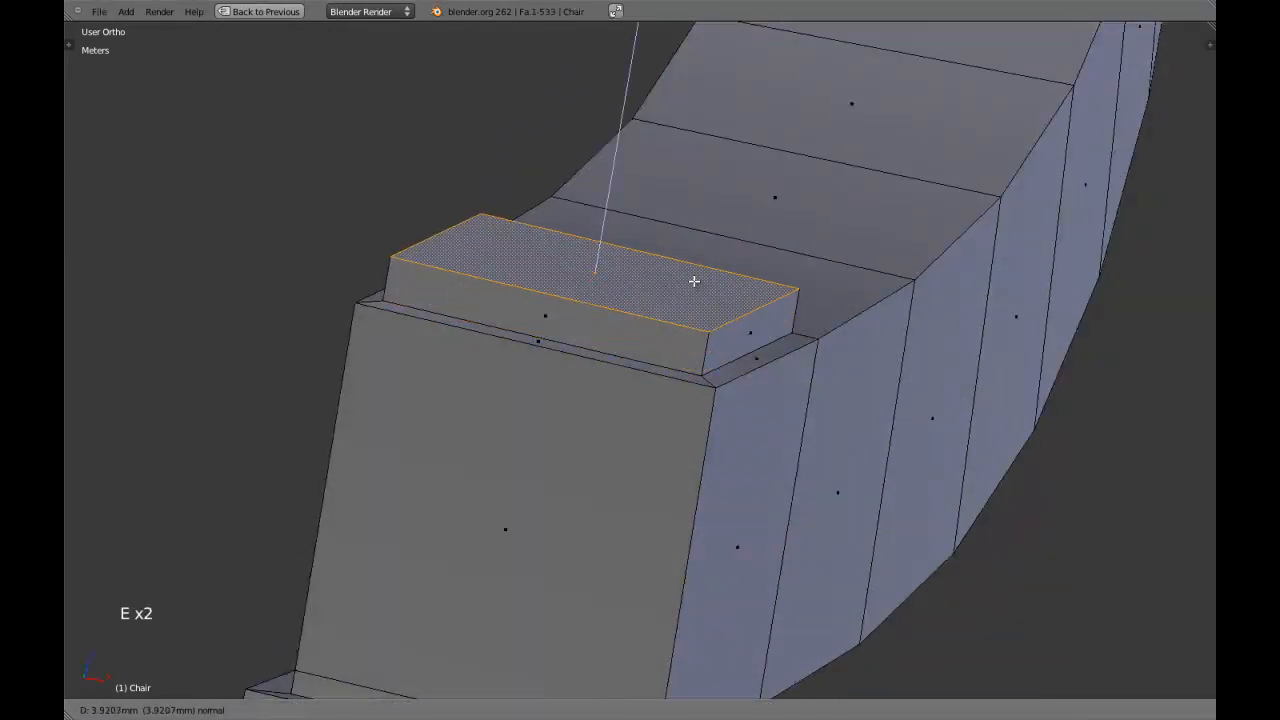
pyautogui.click(707, 235)
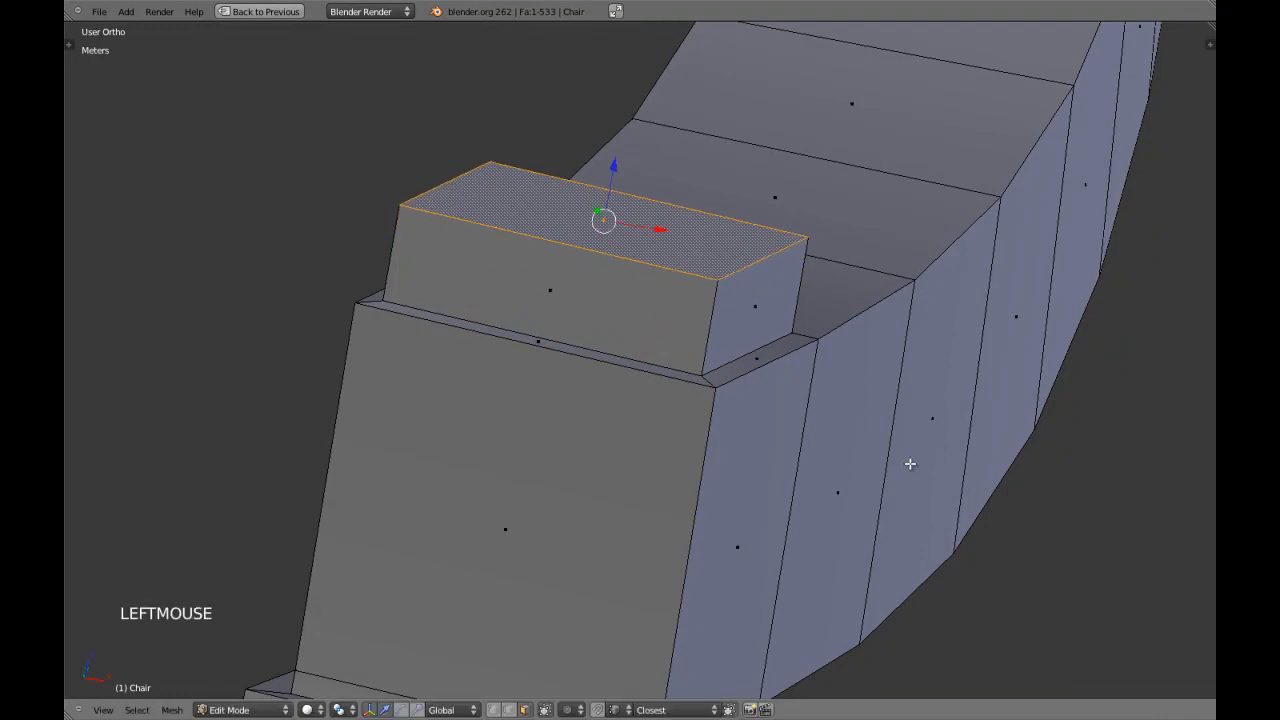
# Scale the raised block's top face down to about 0.65 to taper it into a cap, and leave edit mode.
pyautogui.press('s')
pyautogui.press('s')
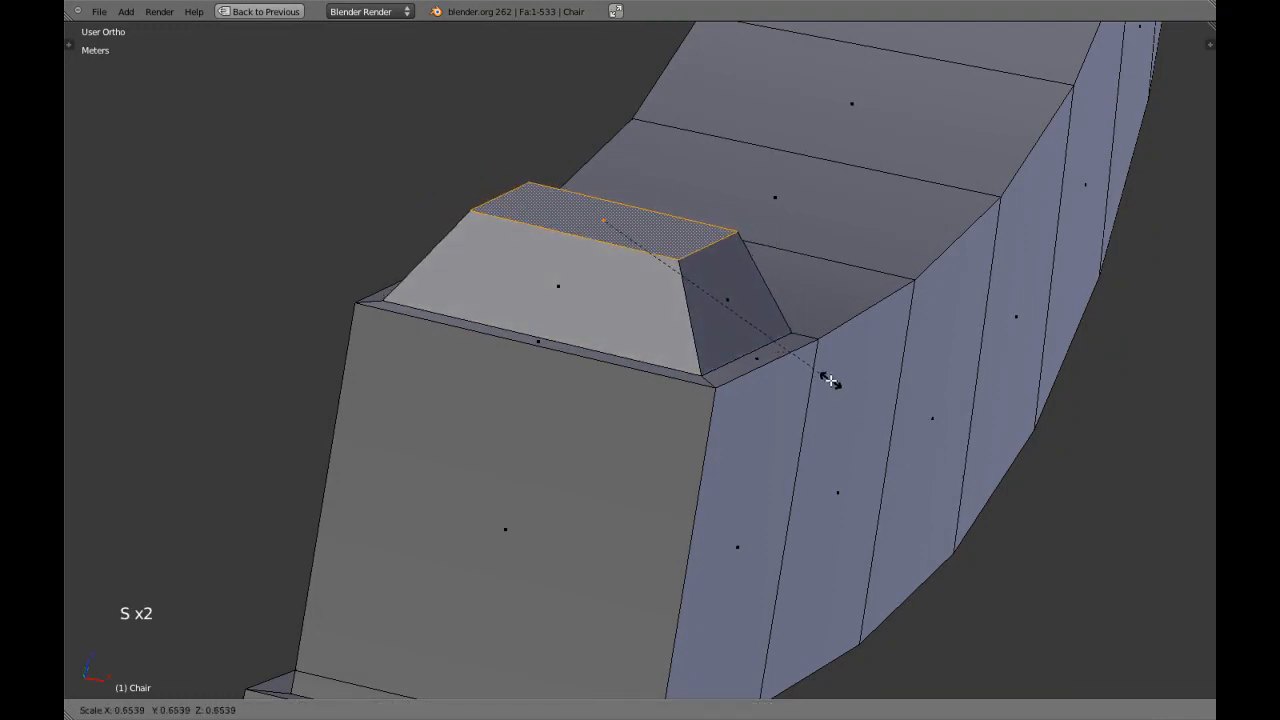
pyautogui.click(830, 380)
pyautogui.press('Tab')
pyautogui.scroll(-11, 816, 443)
pyautogui.moveTo(816, 443); pyautogui.dragTo(645, 417, button='middle')
pyautogui.scroll(-2, 640, 435)
# Switch to edge selection in edit mode and edge-slide the border edge behind the cap by about 0.16 along the armrest.
pyautogui.scroll(3, 648, 402)
pyautogui.press('Tab')
pyautogui.scroll(7, 645, 417)
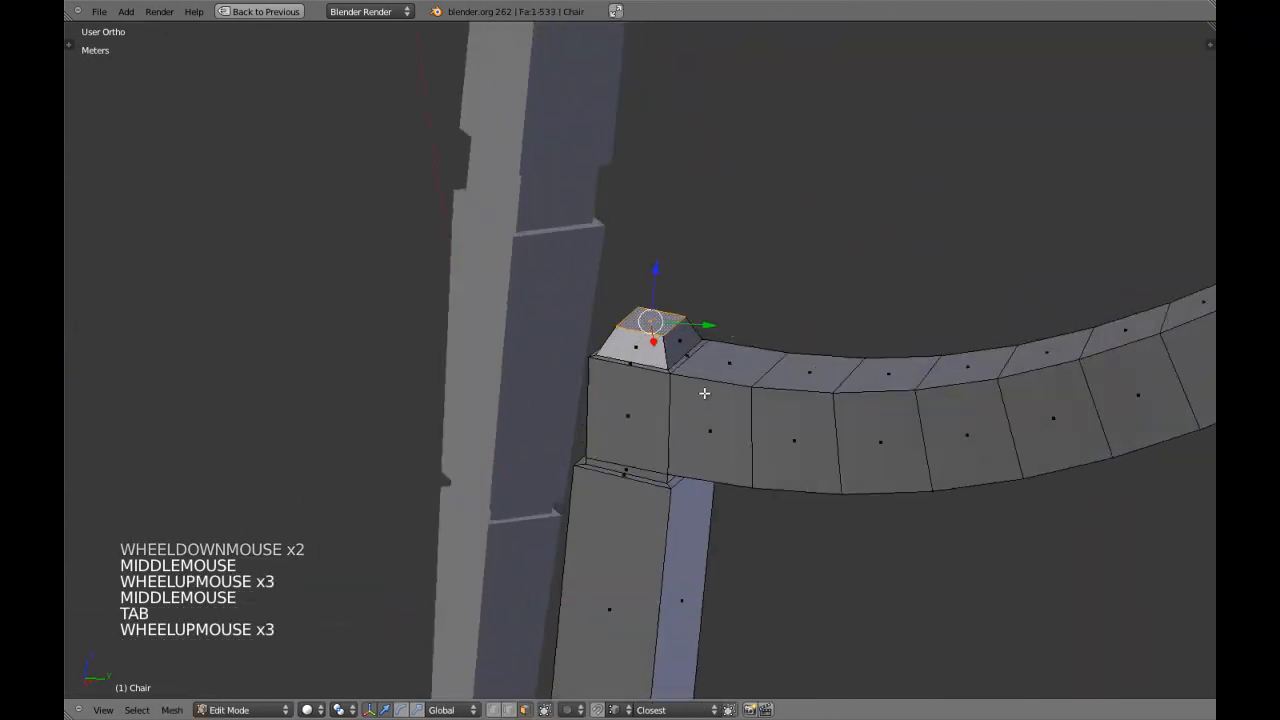
pyautogui.press('a')
pyautogui.hotkey('ctrl', 'Tab')
pyautogui.click(694, 377)
pyautogui.rightClick(735, 357)
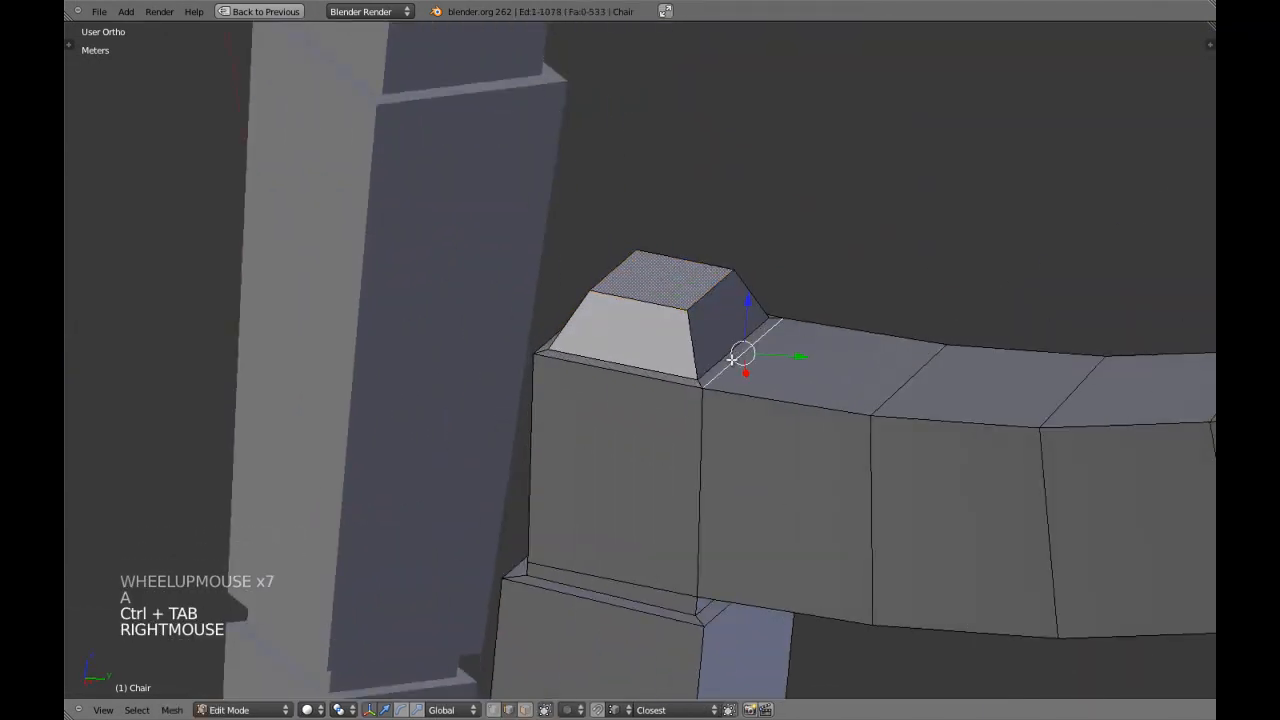
pyautogui.hotkey('ctrl', 'e')
pyautogui.click(759, 366)
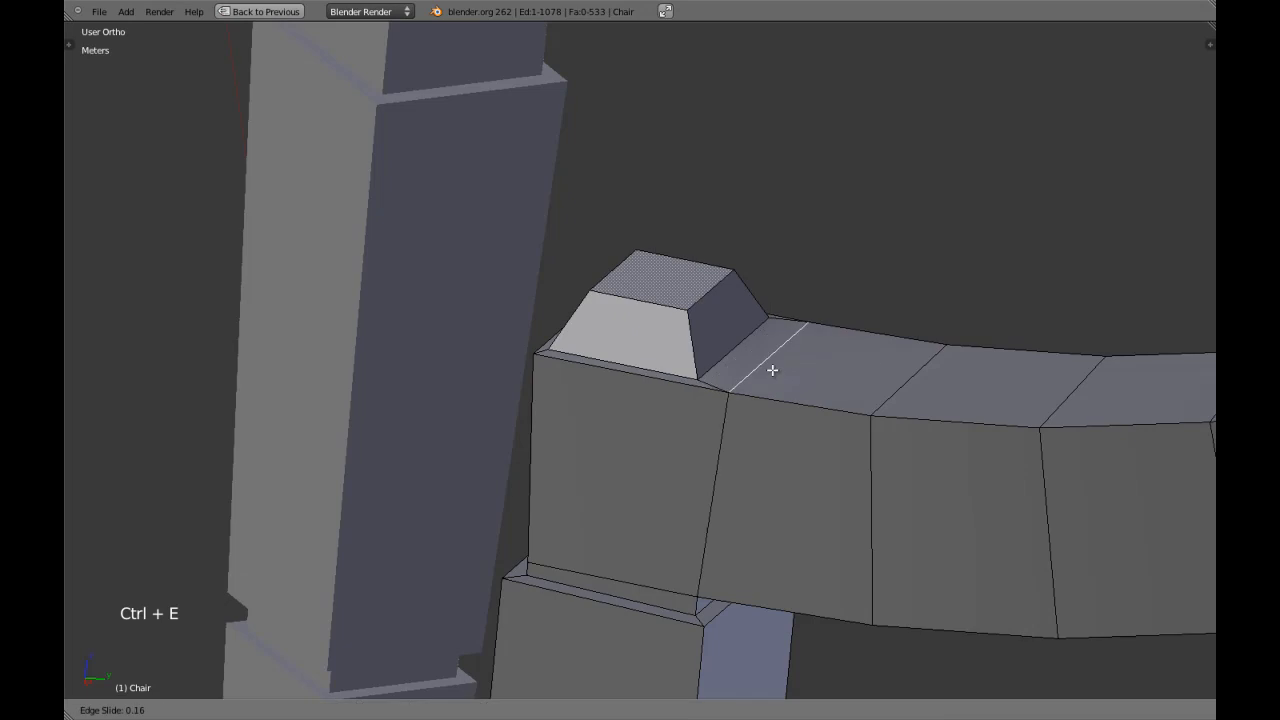
# Edge-slide the cap's rear base edge by about 0.72 toward the moved border edge.
pyautogui.rightClick(731, 349)
pyautogui.hotkey('ctrl', 'e')
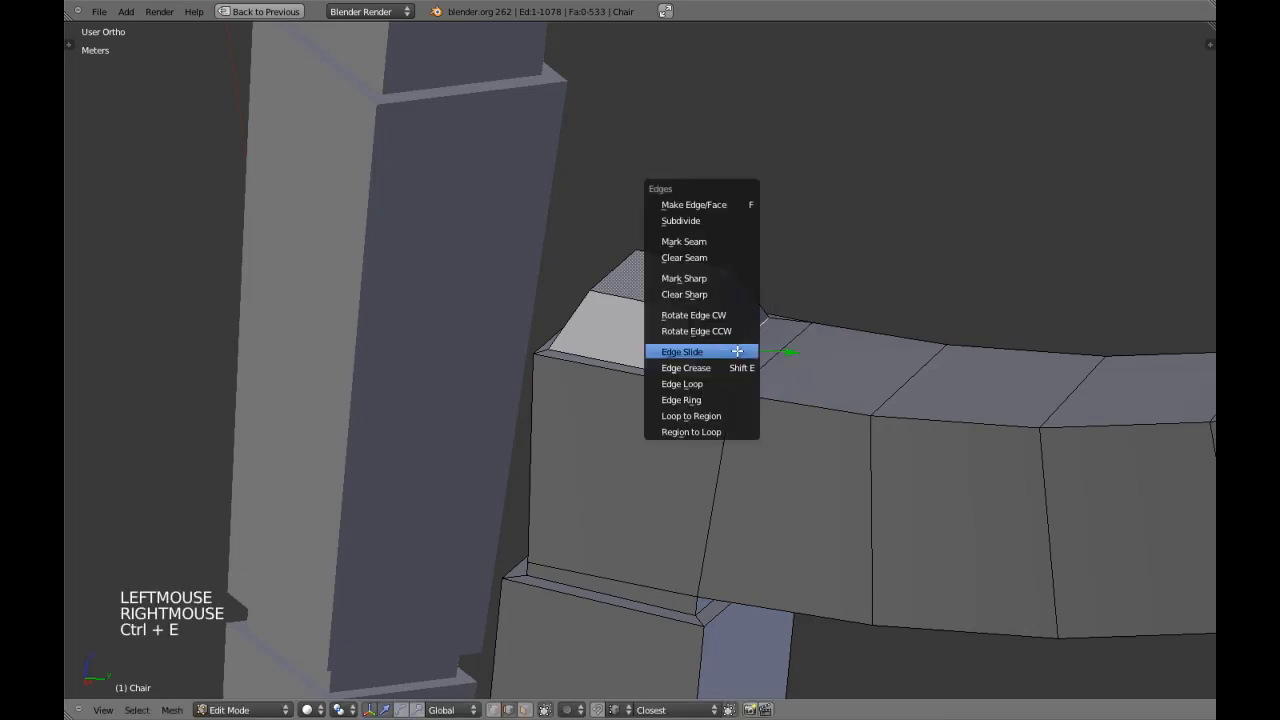
pyautogui.click(735, 351)
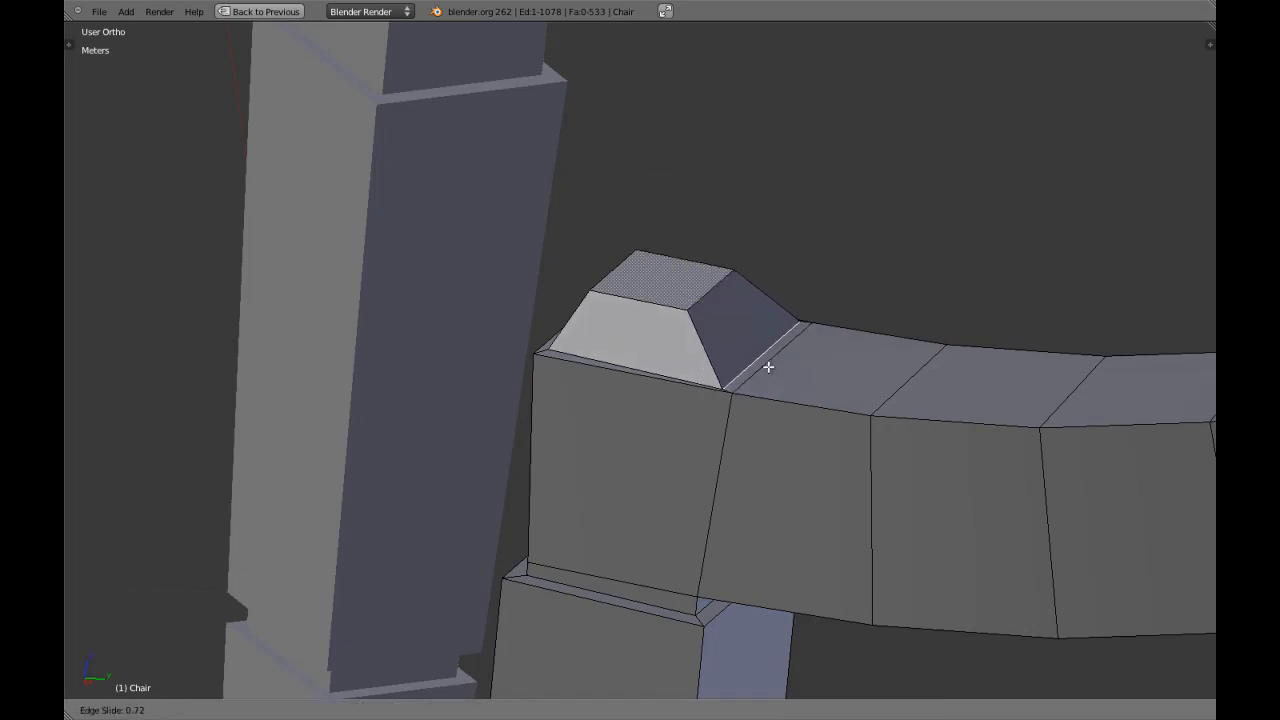
pyautogui.click(770, 371)
# Select the cap's rear top edge and set the transform orientation to Normal, then clear the selection and leave edit mode.
pyautogui.moveTo(729, 400); pyautogui.dragTo(674, 509, button='middle')
pyautogui.scroll(3, 706, 501)
pyautogui.rightClick(732, 347)
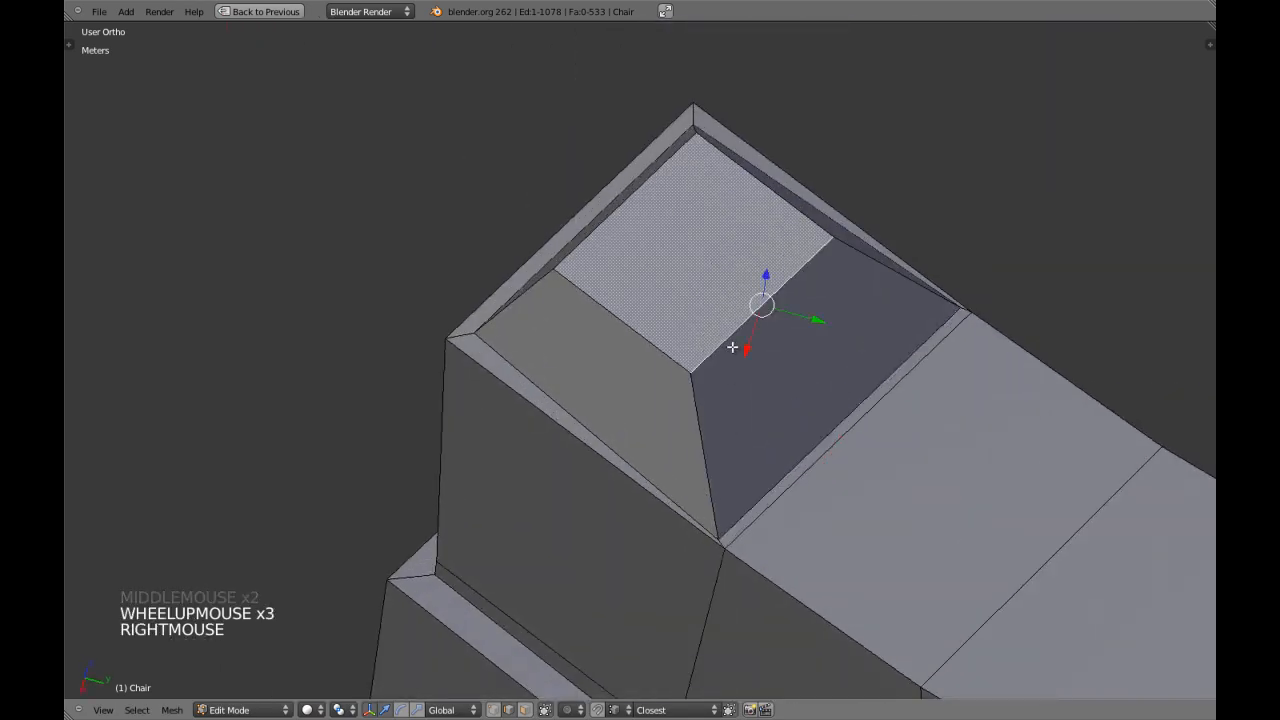
pyautogui.press('KP_7')
pyautogui.keyDown('shift'); pyautogui.moveTo(632, 289); pyautogui.dragTo(572, 421, button='middle'); pyautogui.keyUp('shift')
pyautogui.scroll(2, 572, 421)
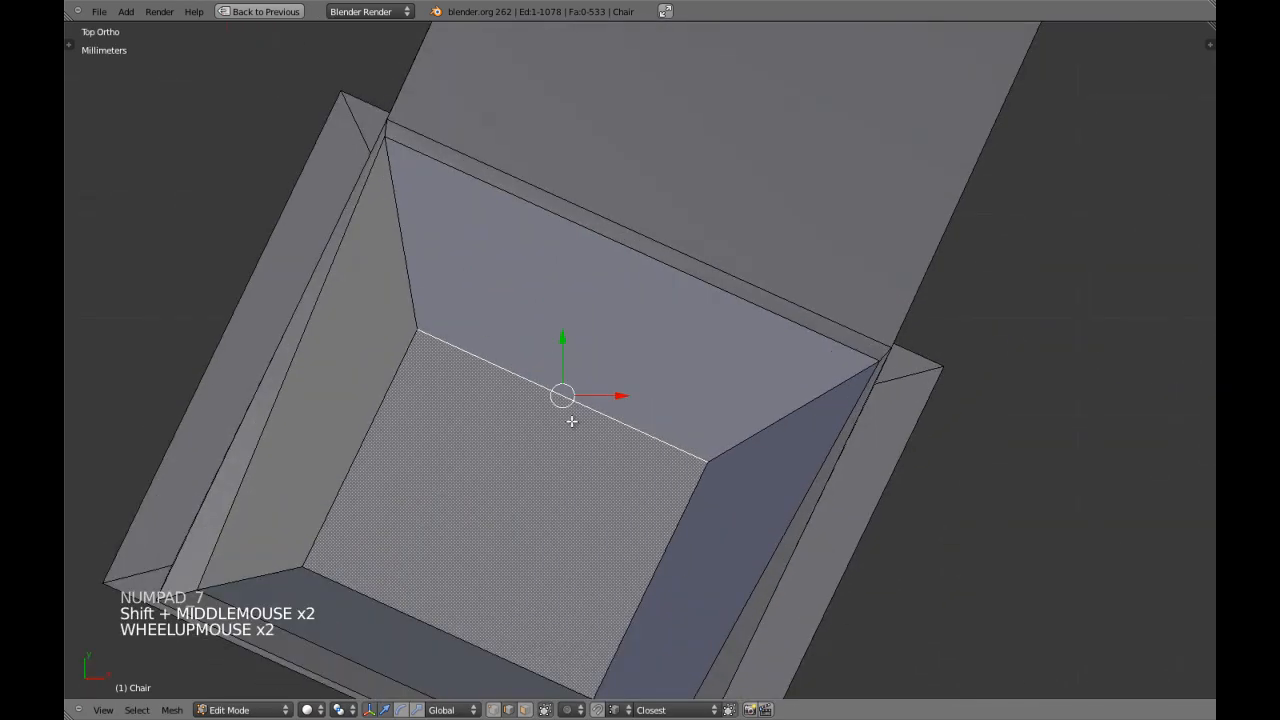
pyautogui.click(452, 710)
pyautogui.click(467, 641)
pyautogui.moveTo(587, 347); pyautogui.dragTo(630, 268)
pyautogui.press('a')
pyautogui.scroll(-6, 589, 377)
pyautogui.press('Tab')
# In vertex selection mode, scale the two rear corner vertices of the cap's base together to about 0.93, excluding the Z axis.
pyautogui.scroll(-4, 591, 383)
pyautogui.moveTo(595, 400); pyautogui.dragTo(710, 520, button='middle')
pyautogui.moveTo(710, 520); pyautogui.dragTo(634, 540, button='middle')
pyautogui.scroll(1, 674, 506)
pyautogui.press('KP_7')
pyautogui.press('Tab')
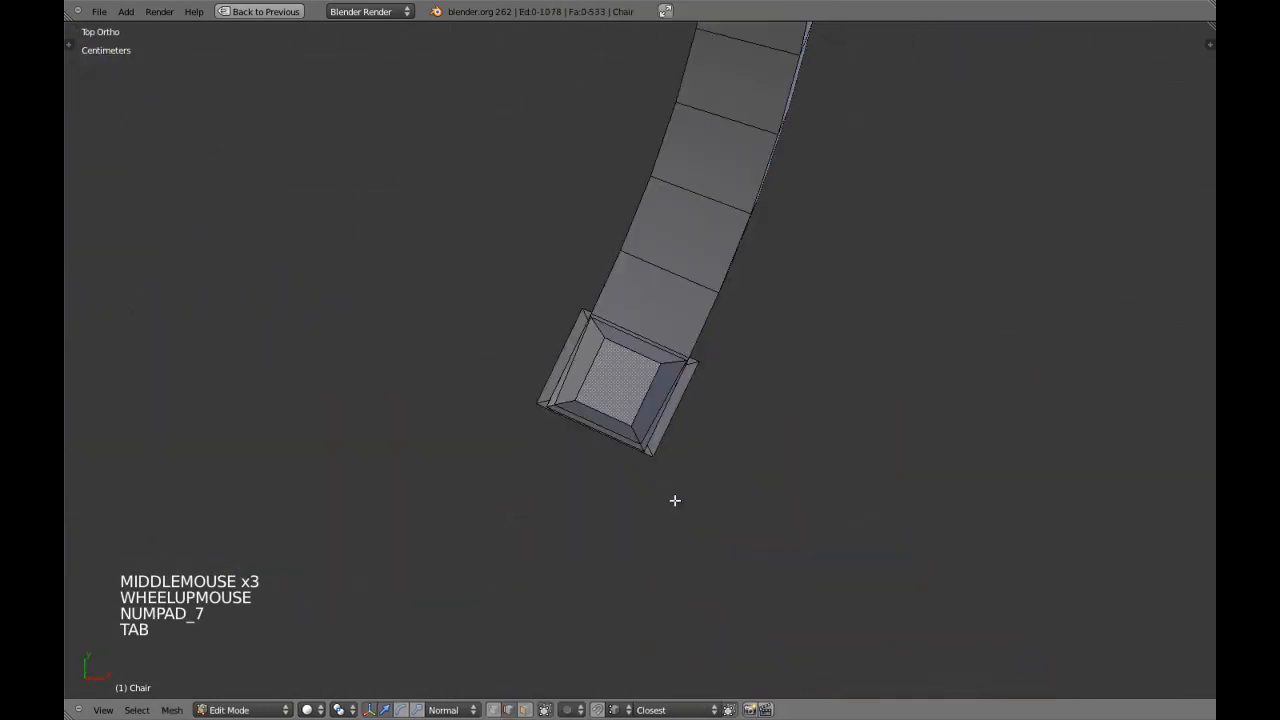
pyautogui.scroll(3, 635, 439)
pyautogui.scroll(3, 610, 405)
pyautogui.keyDown('shift'); pyautogui.moveTo(583, 369); pyautogui.dragTo(523, 331, button='middle'); pyautogui.keyUp('shift')
pyautogui.scroll(4, 523, 331)
pyautogui.hotkey('ctrl', 'Tab')
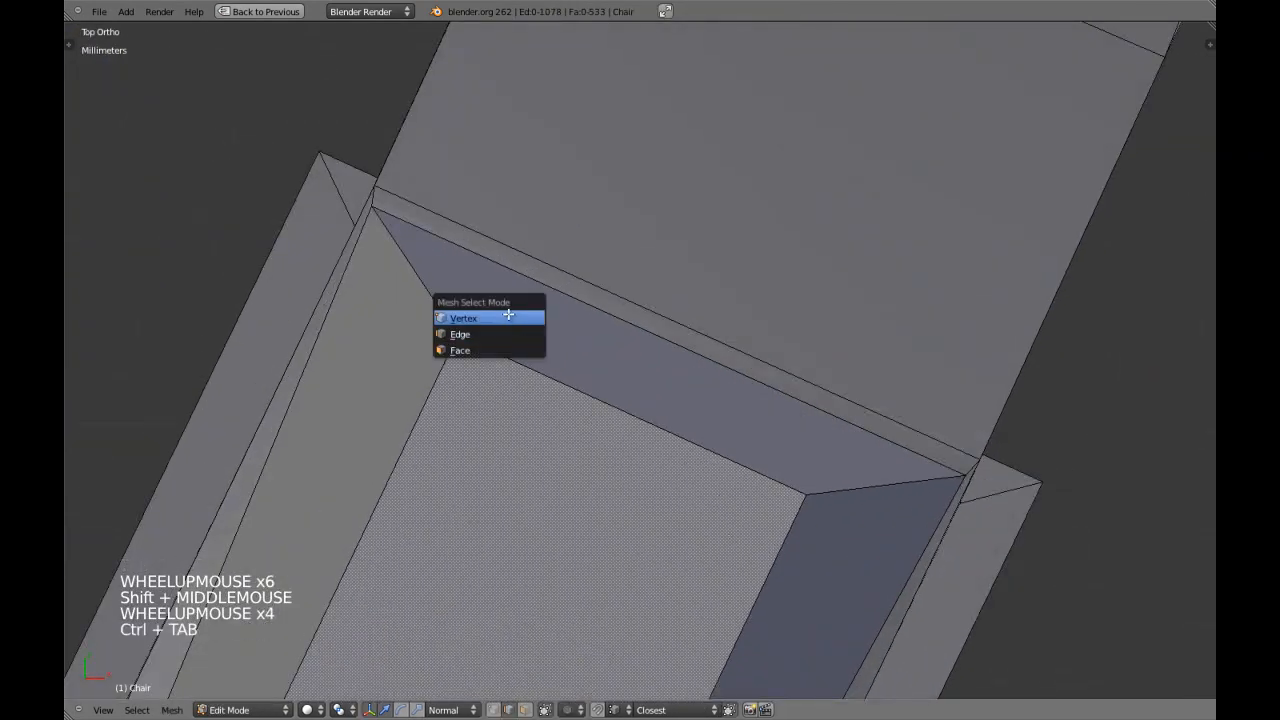
pyautogui.rightClick(380, 208)
pyautogui.keyDown('shift'); pyautogui.rightClick(955, 474); pyautogui.keyUp('shift')
pyautogui.rightClick(959, 471)
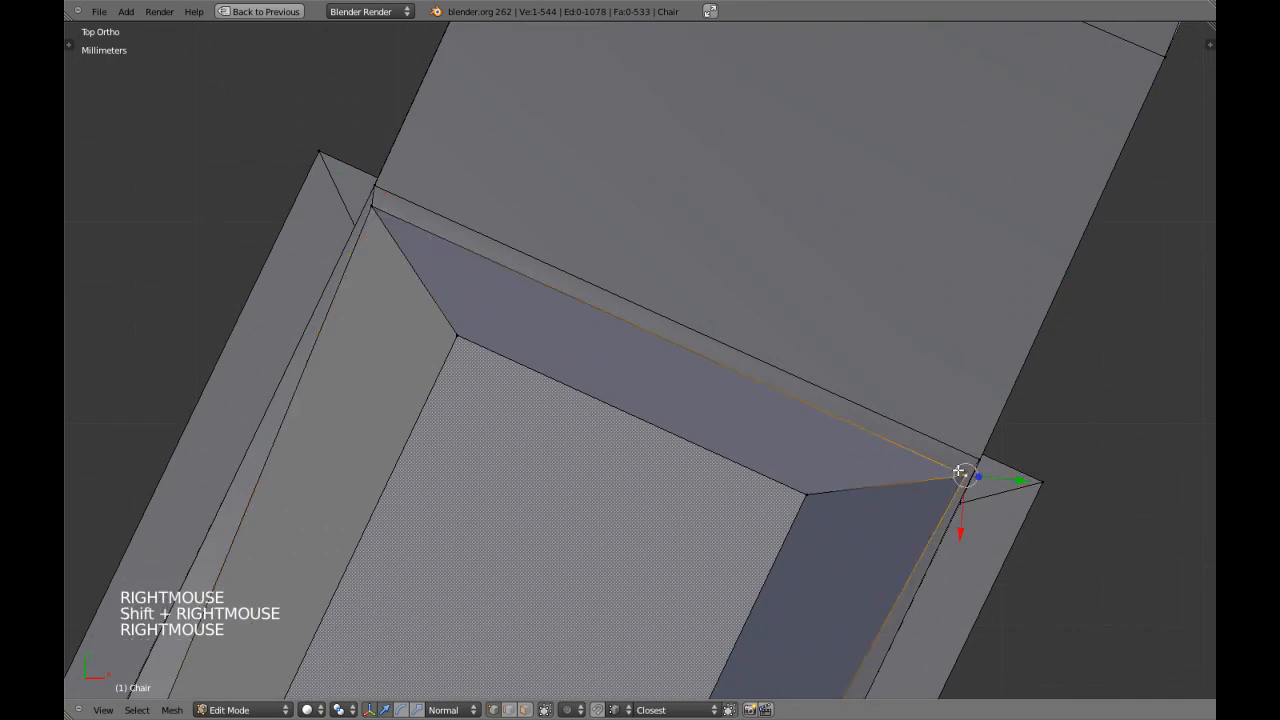
pyautogui.keyDown('shift'); pyautogui.rightClick(402, 228); pyautogui.keyUp('shift')
pyautogui.press('s')
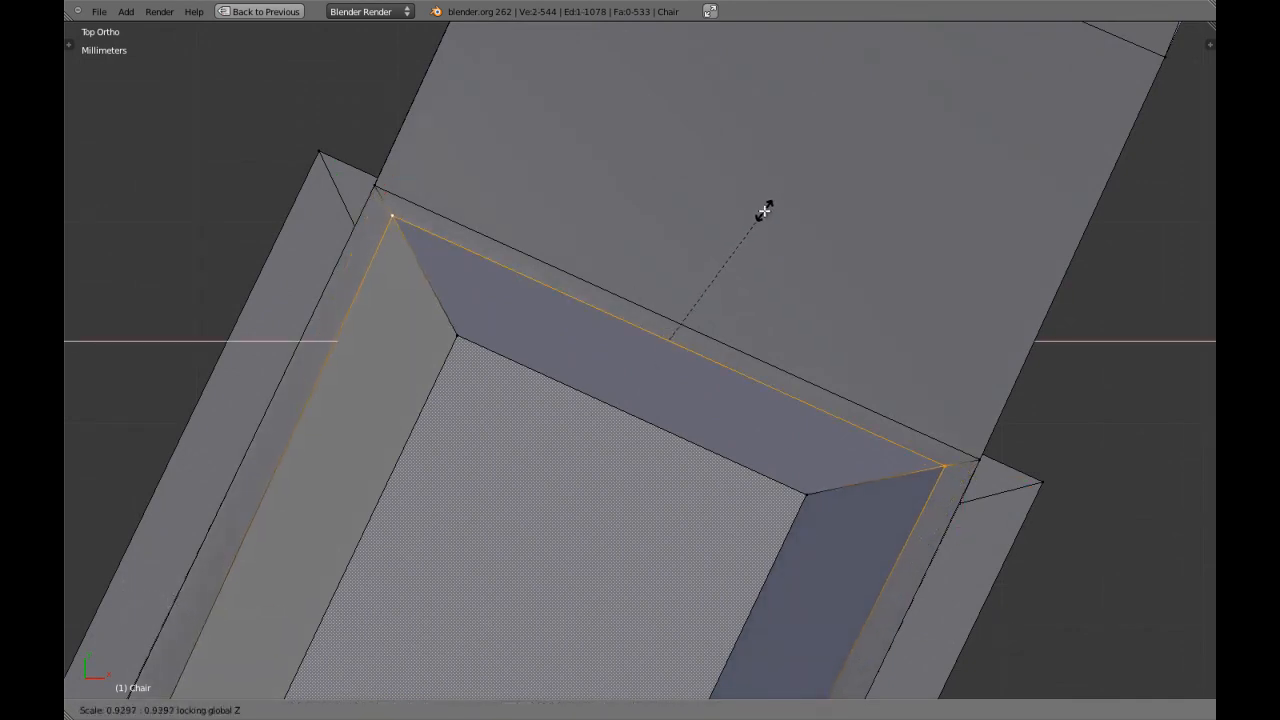
pyautogui.click(764, 210)
pyautogui.scroll(-2, 760, 263)
pyautogui.keyDown('shift'); pyautogui.moveTo(760, 263); pyautogui.dragTo(678, 263, button='middle'); pyautogui.keyUp('shift')
pyautogui.press('a')
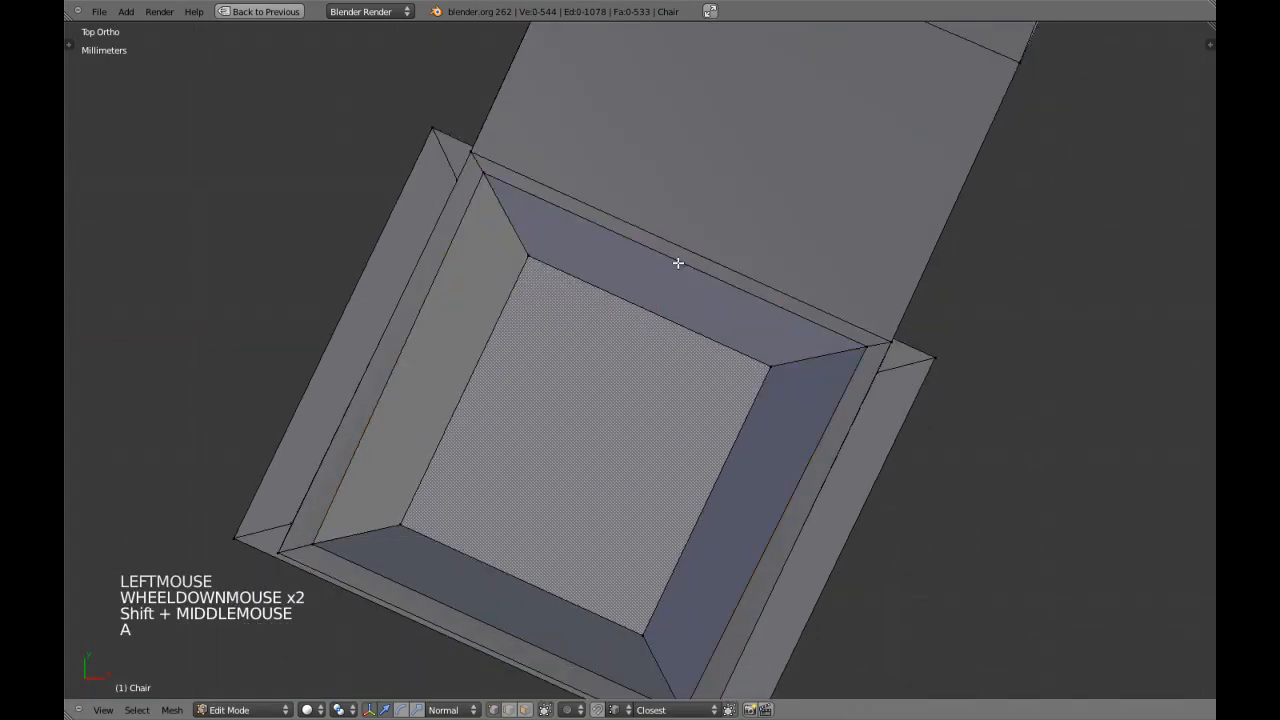
# Flatten the cap's top by scaling it to 0 along the Z axis in side view, and leave edit mode.
pyautogui.hotkey('ctrl', 'Tab')
pyautogui.click(669, 280)
pyautogui.rightClick(675, 266)
pyautogui.moveTo(655, 297); pyautogui.dragTo(667, 278)
pyautogui.rightClick(643, 320)
pyautogui.scroll(-3, 667, 278)
pyautogui.moveTo(667, 278); pyautogui.dragTo(509, 331, button='middle')
pyautogui.press('KP_3')
pyautogui.hotkey('ctrl', 'Tab')
pyautogui.click(560, 338)
pyautogui.press('z')
pyautogui.rightClick(580, 277)
pyautogui.press('z')
pyautogui.press('s')
pyautogui.press('z')
pyautogui.press('0')
pyautogui.press('Return')
pyautogui.click(590, 230)
pyautogui.scroll(-1, 598, 255)
pyautogui.scroll(3, 603, 297)
pyautogui.scroll(-4, 612, 310)
pyautogui.press('Tab')
# Check the whole chair from several angles and save it over Chair.blend.
pyautogui.scroll(-2, 621, 323)
pyautogui.scroll(-4, 621, 323)
pyautogui.moveTo(621, 323); pyautogui.dragTo(623, 509, button='middle')
pyautogui.scroll(-4, 623, 509)
pyautogui.hotkey('ctrl', 'w')
pyautogui.scroll(-5, 613, 398)
pyautogui.moveTo(612, 397); pyautogui.dragTo(541, 436, button='middle')
pyautogui.scroll(2, 629, 394)
pyautogui.scroll(4, 689, 374)
pyautogui.scroll(-3, 700, 390)
# Review the chair's outline in front view and save over Chair.blend again.
pyautogui.scroll(-1, 708, 390)
pyautogui.hotkey('ctrl', 'w')
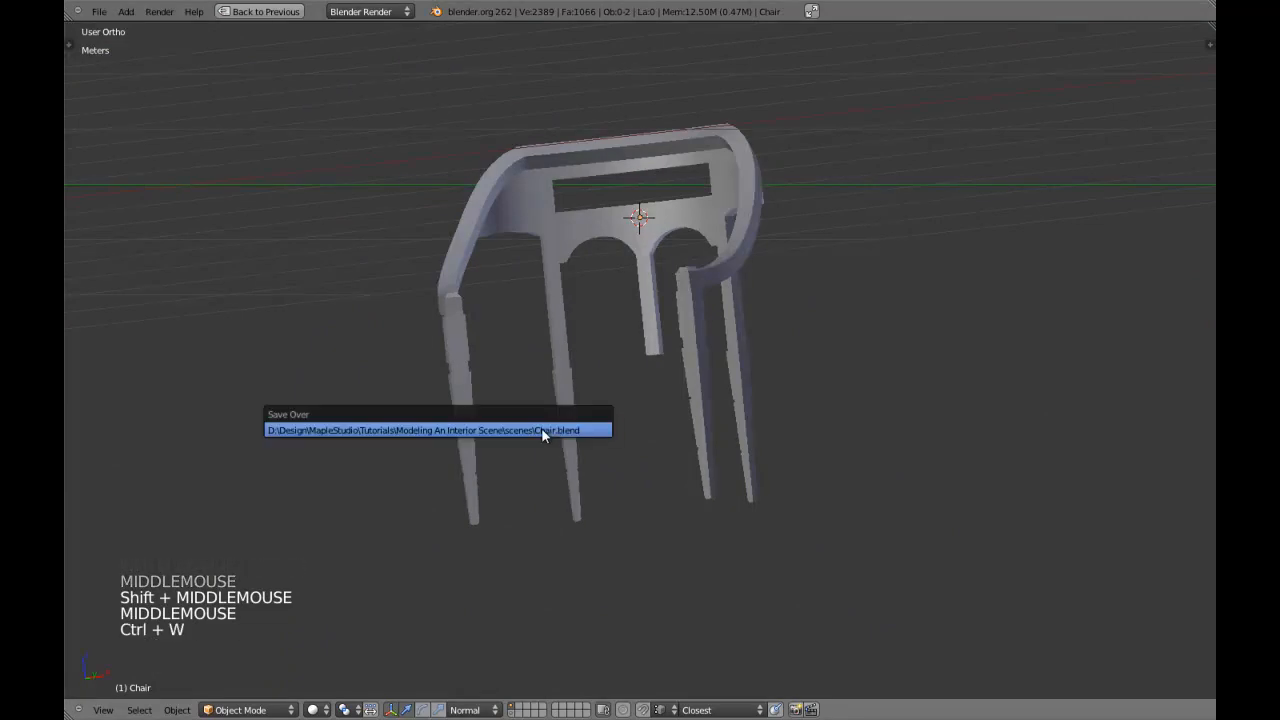
pyautogui.scroll(4, 635, 364)
pyautogui.press('KP_1')
pyautogui.scroll(-3, 657, 346)
pyautogui.keyDown('shift'); pyautogui.moveTo(657, 346); pyautogui.dragTo(663, 384, button='middle'); pyautogui.keyUp('shift')
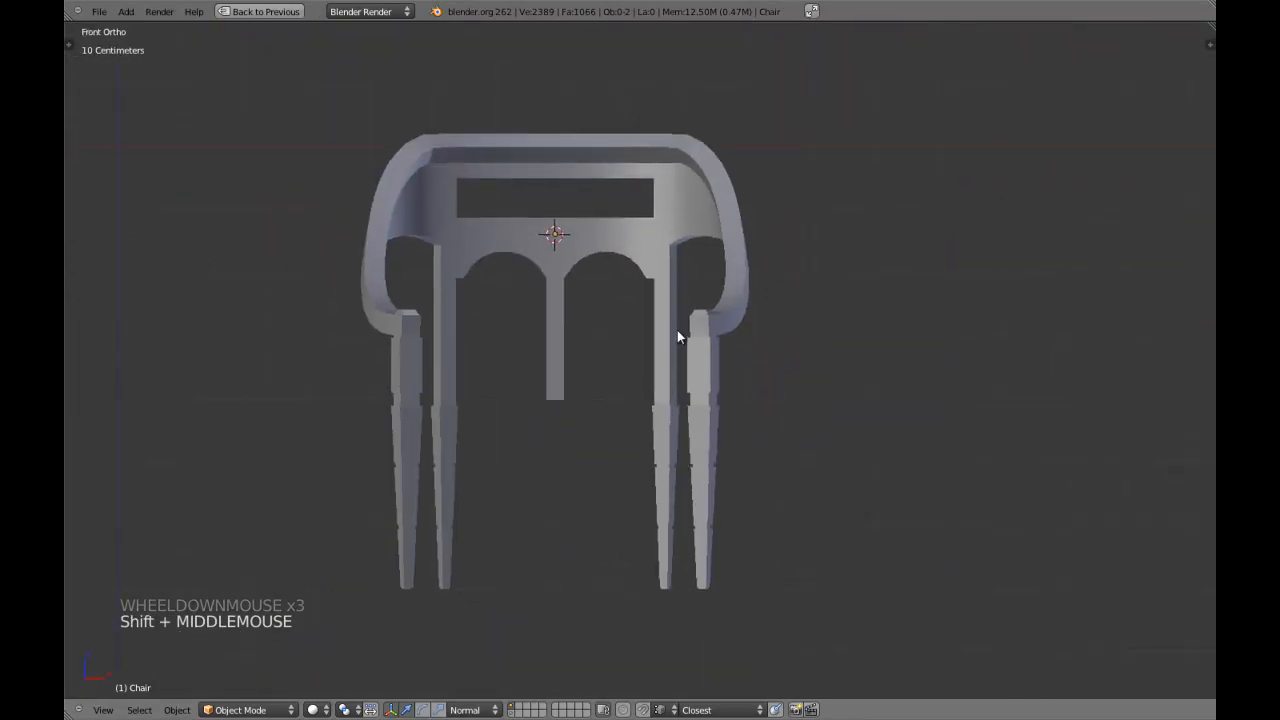
pyautogui.scroll(3, 677, 337)
pyautogui.keyDown('shift'); pyautogui.moveTo(682, 317); pyautogui.dragTo(684, 349, button='middle'); pyautogui.keyUp('shift')
pyautogui.keyDown('shift'); pyautogui.moveTo(694, 262); pyautogui.dragTo(692, 340, button='middle'); pyautogui.keyUp('shift')
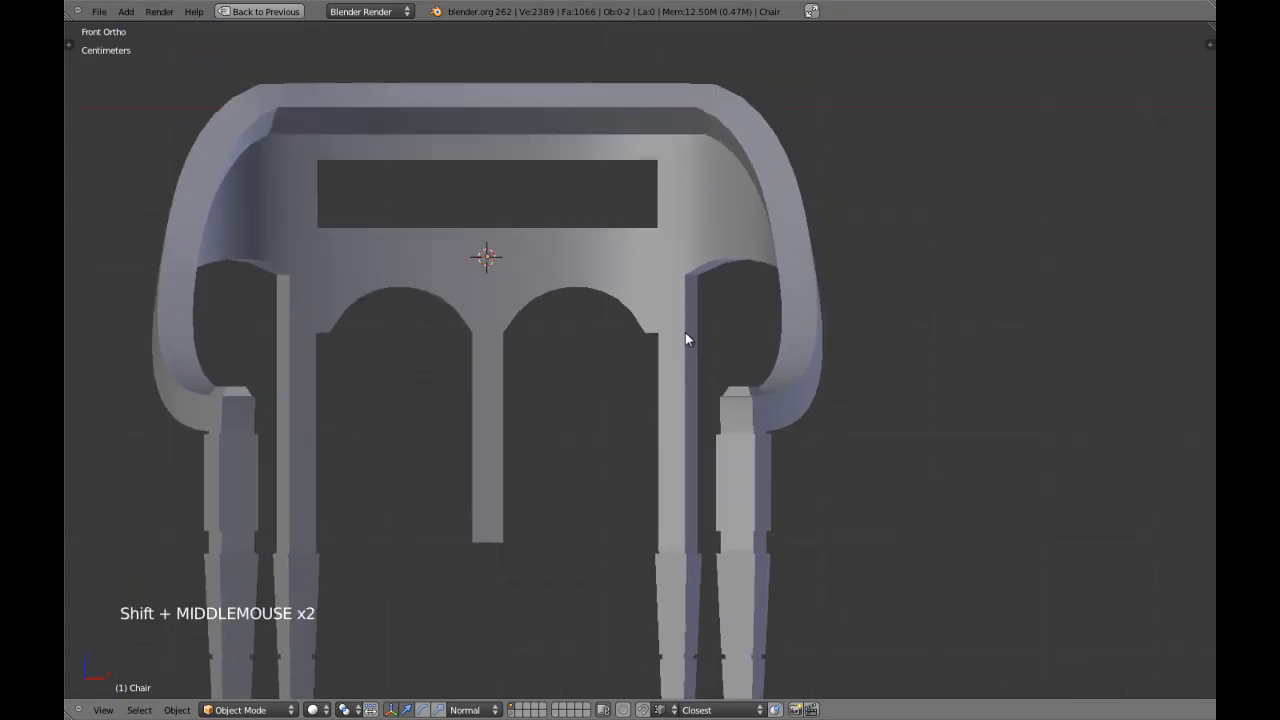
pyautogui.scroll(-2, 711, 417)
pyautogui.hotkey('ctrl', 'w')
pyautogui.click(719, 424)
# Examine the backrest arches and legs from the front in wireframe, solid shading and edit mode.
pyautogui.keyDown('shift'); pyautogui.moveTo(719, 423); pyautogui.dragTo(641, 400, button='middle'); pyautogui.keyUp('shift')
pyautogui.scroll(1, 672, 396)
pyautogui.press('KP_1')
pyautogui.keyDown('shift'); pyautogui.moveTo(595, 353); pyautogui.dragTo(637, 415, button='middle'); pyautogui.keyUp('shift')
pyautogui.press('z')
pyautogui.scroll(2, 650, 398)
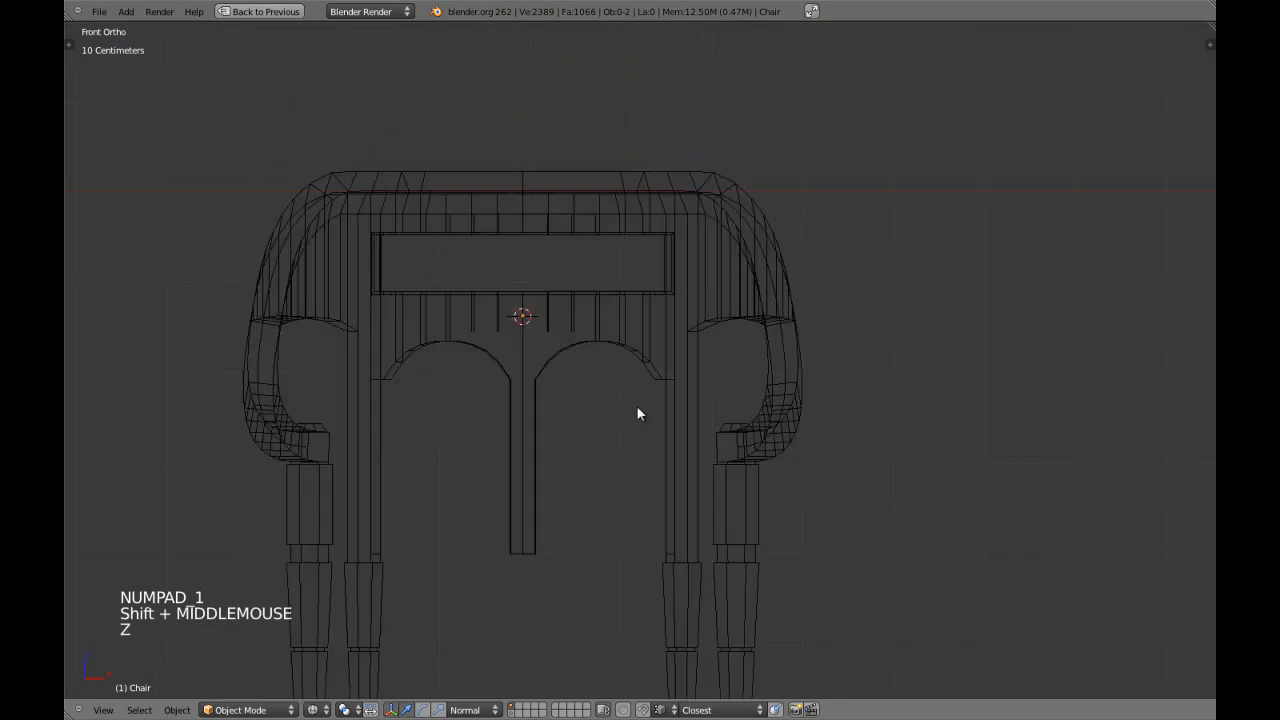
pyautogui.press('z')
pyautogui.press('z')
pyautogui.rightClick(670, 377)
pyautogui.press('z')
pyautogui.press('Tab')
pyautogui.scroll(3, 660, 379)
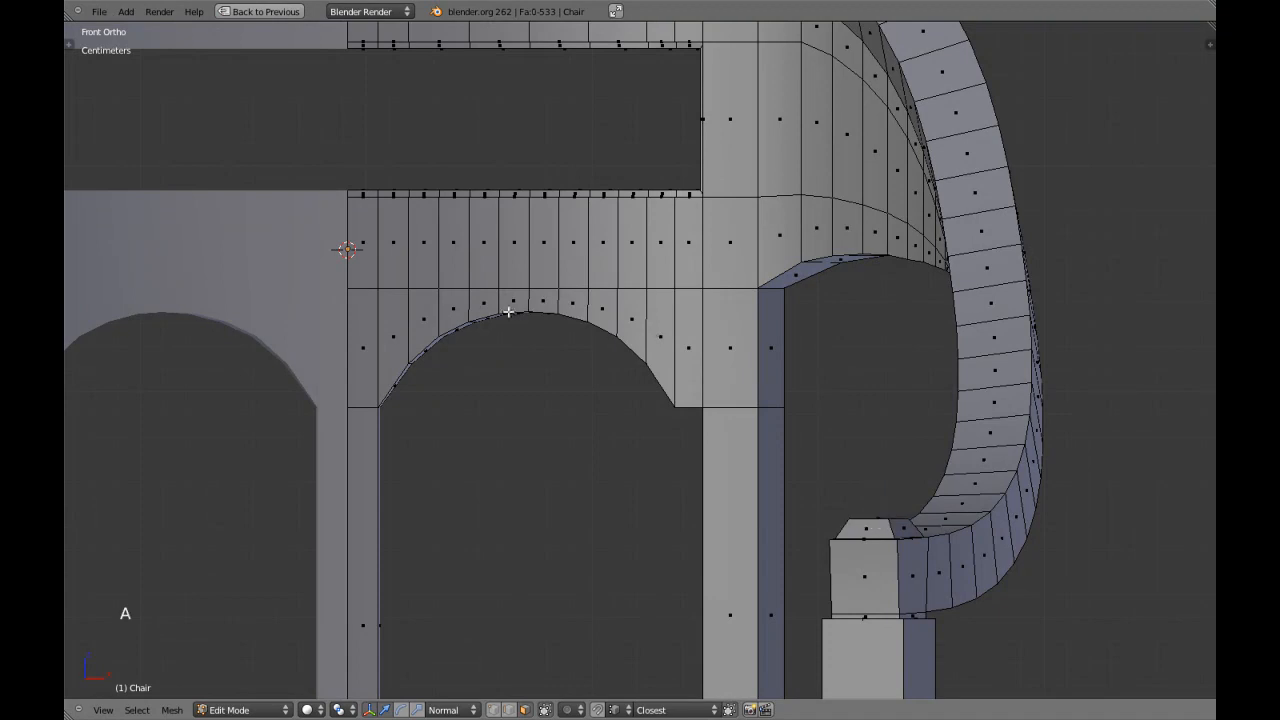
pyautogui.scroll(-4, 508, 311)
pyautogui.press('Tab')
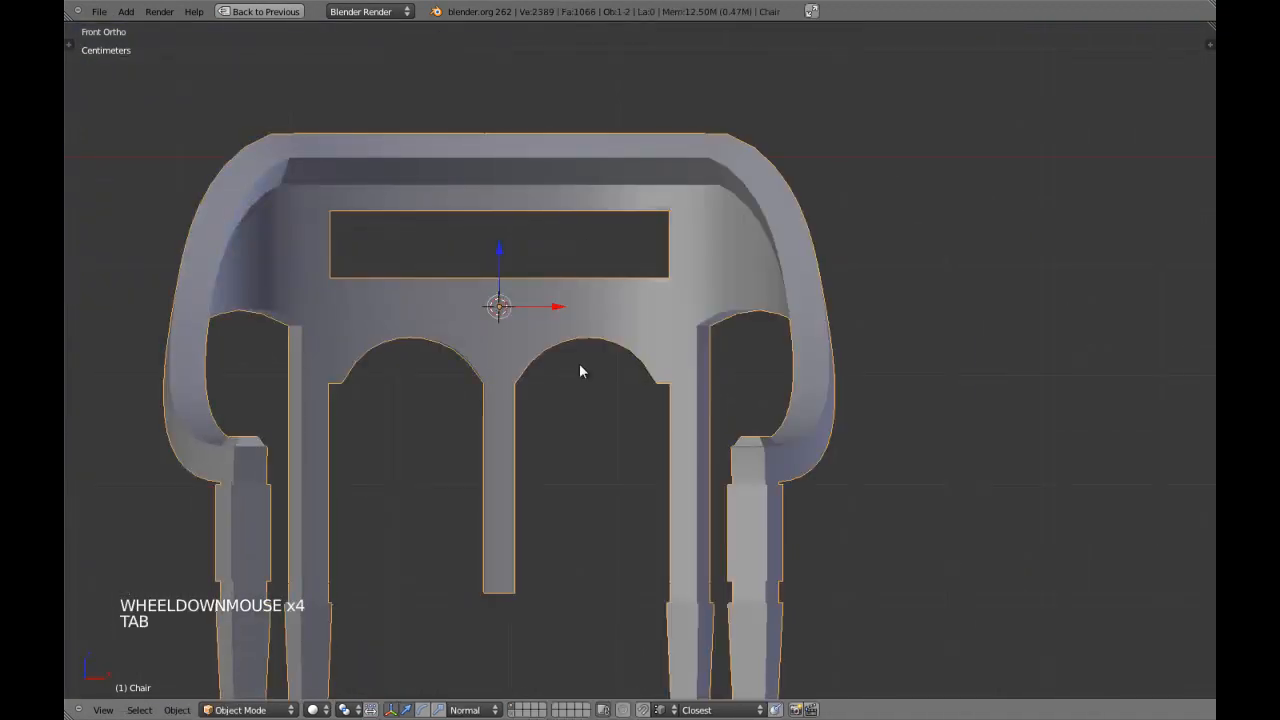
# Frame the full chair in front view and save over the existing Chair.blend file once more.
pyautogui.scroll(-2, 579, 364)
pyautogui.keyDown('shift'); pyautogui.moveTo(579, 364); pyautogui.dragTo(654, 271, button='middle'); pyautogui.keyUp('shift')
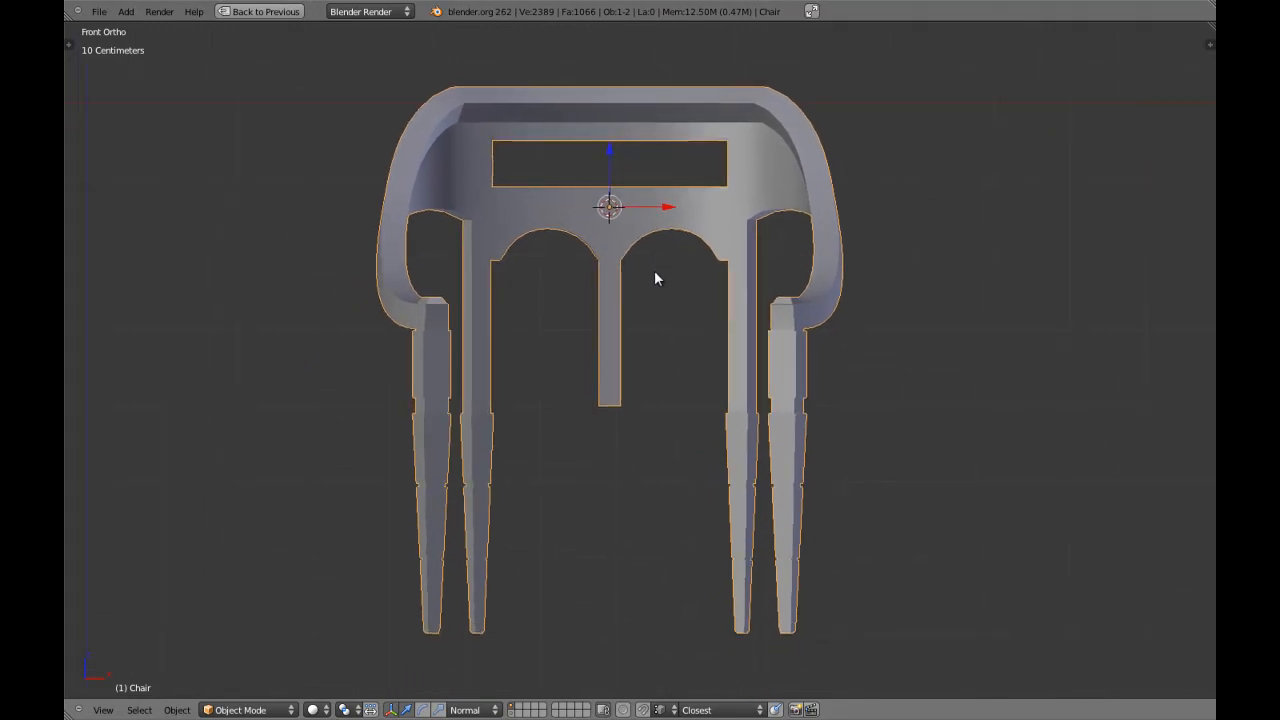
pyautogui.scroll(1, 655, 278)
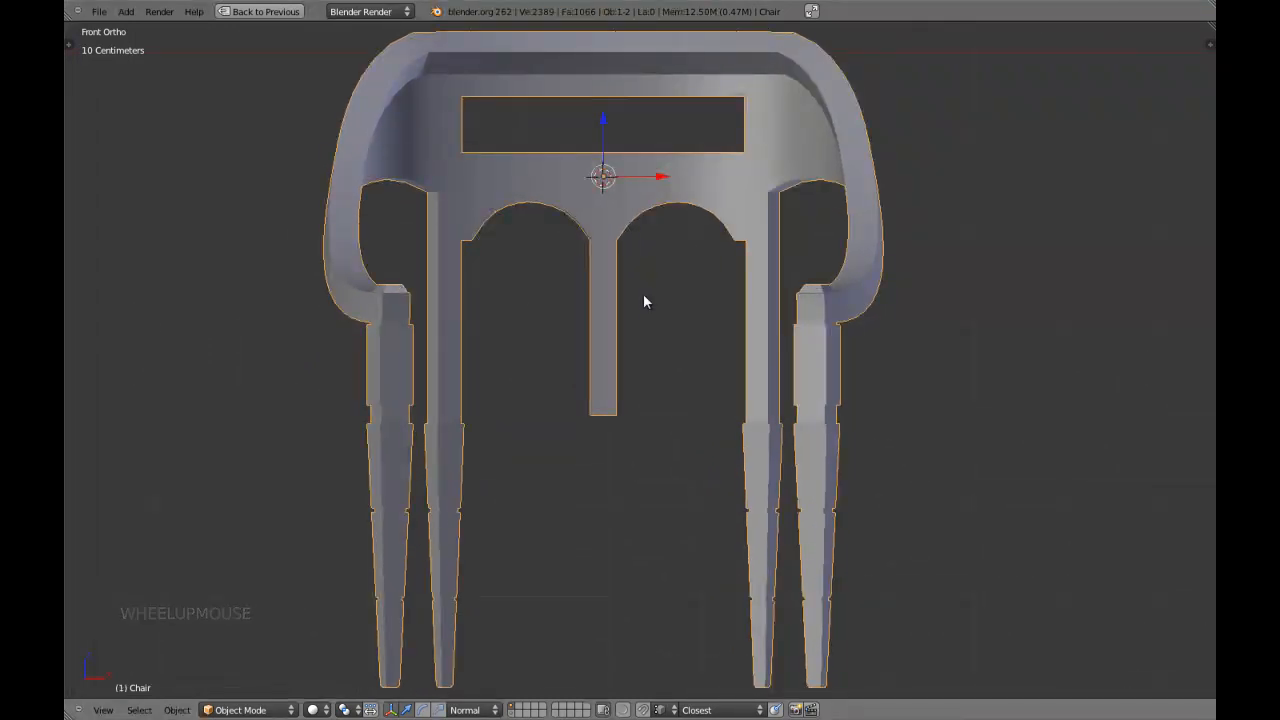
pyautogui.hotkey('ctrl', 'w')
pyautogui.click(643, 296)
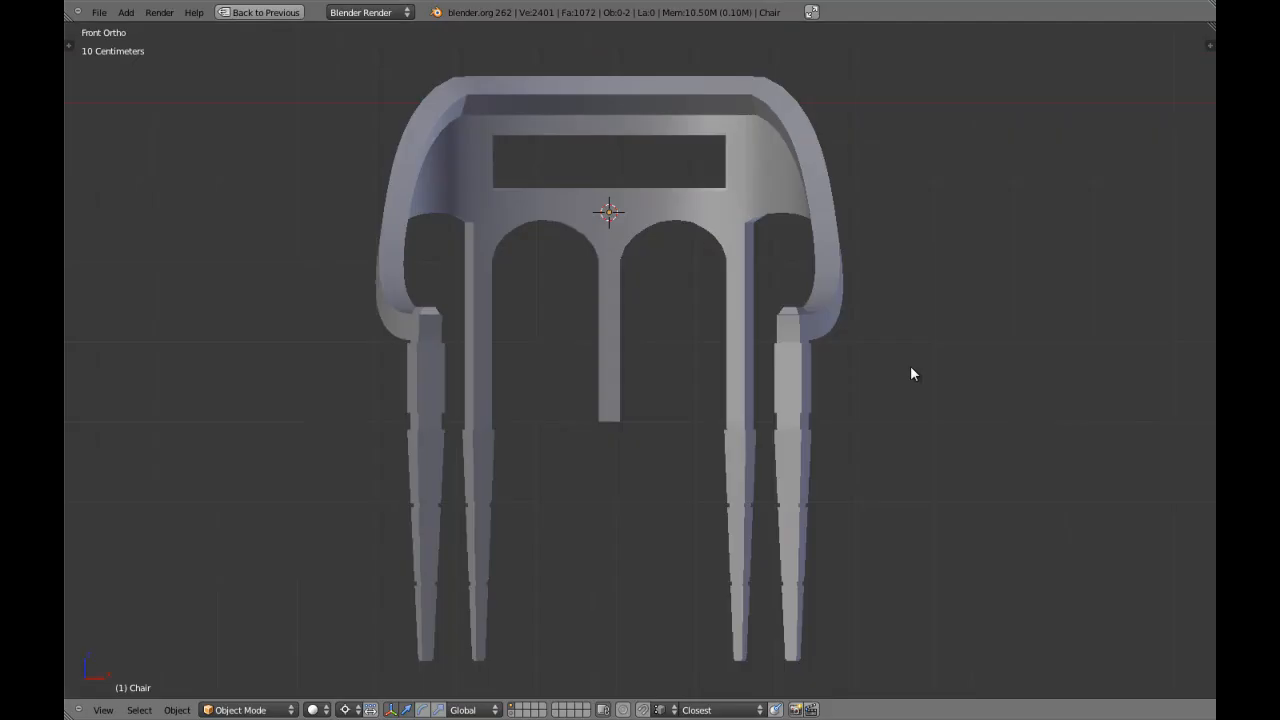
# Select the chair in front view and enter edit mode on its half mesh.
pyautogui.moveTo(684, 372); pyautogui.dragTo(693, 362, button='middle')
pyautogui.press('KP_1')
pyautogui.keyDown('shift'); pyautogui.moveTo(630, 337); pyautogui.dragTo(699, 357, button='middle'); pyautogui.keyUp('shift')
pyautogui.rightClick(791, 303)
pyautogui.press('z')
pyautogui.press('z')
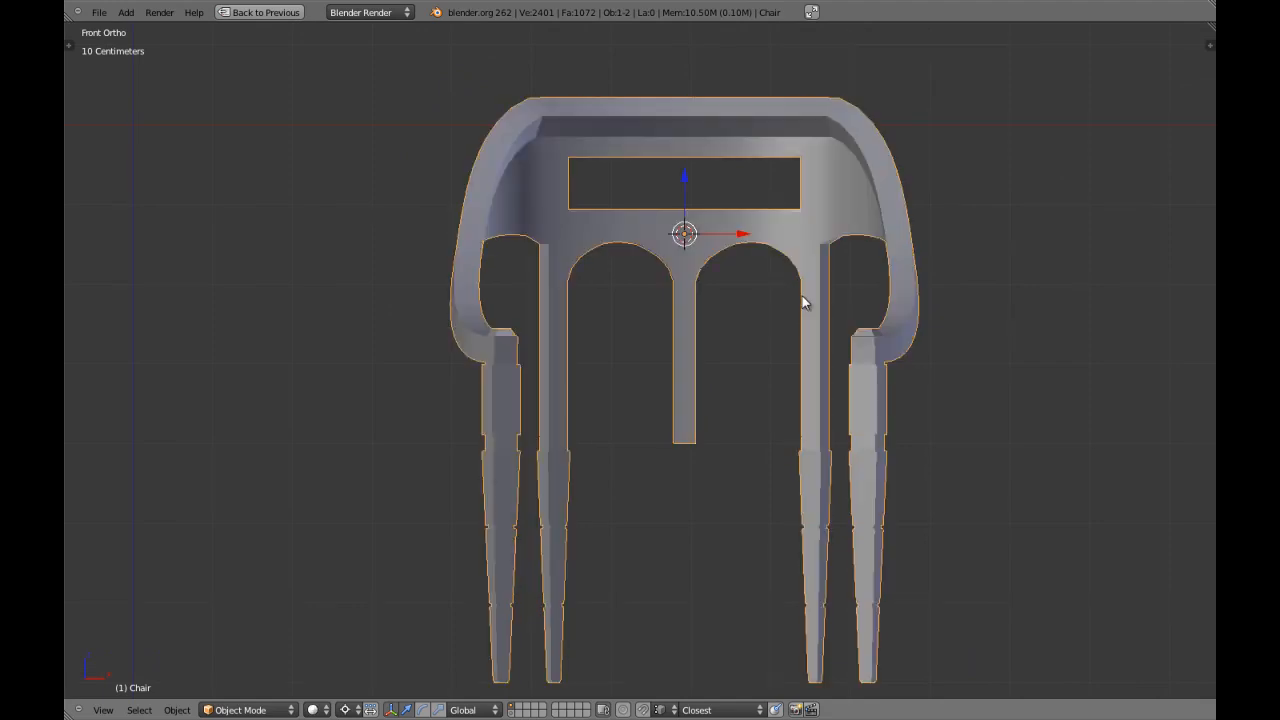
pyautogui.scroll(2, 802, 296)
pyautogui.scroll(-4, 802, 296)
pyautogui.press('Tab')
# Clear the mesh selection and switch to face selection mode in front view.
pyautogui.moveTo(802, 296); pyautogui.dragTo(672, 327, button='middle')
pyautogui.press('a')
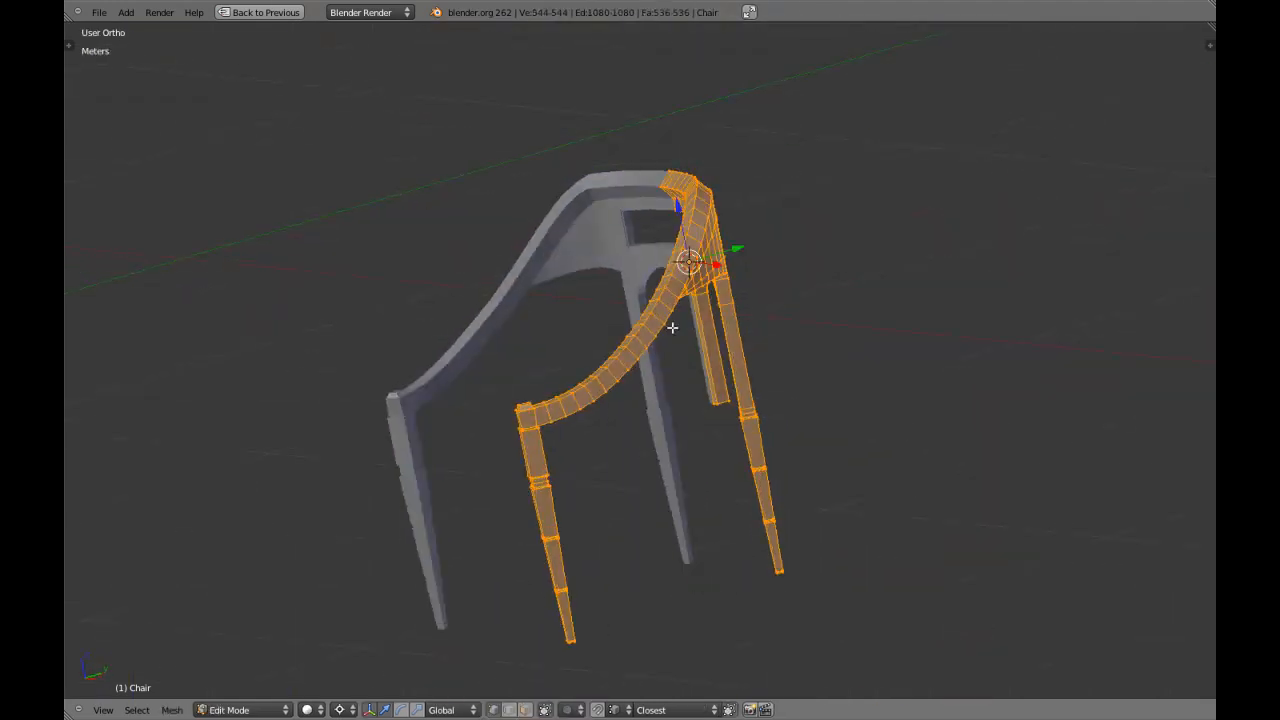
pyautogui.press('KP_3')
pyautogui.press('a')
pyautogui.scroll(6, 653, 256)
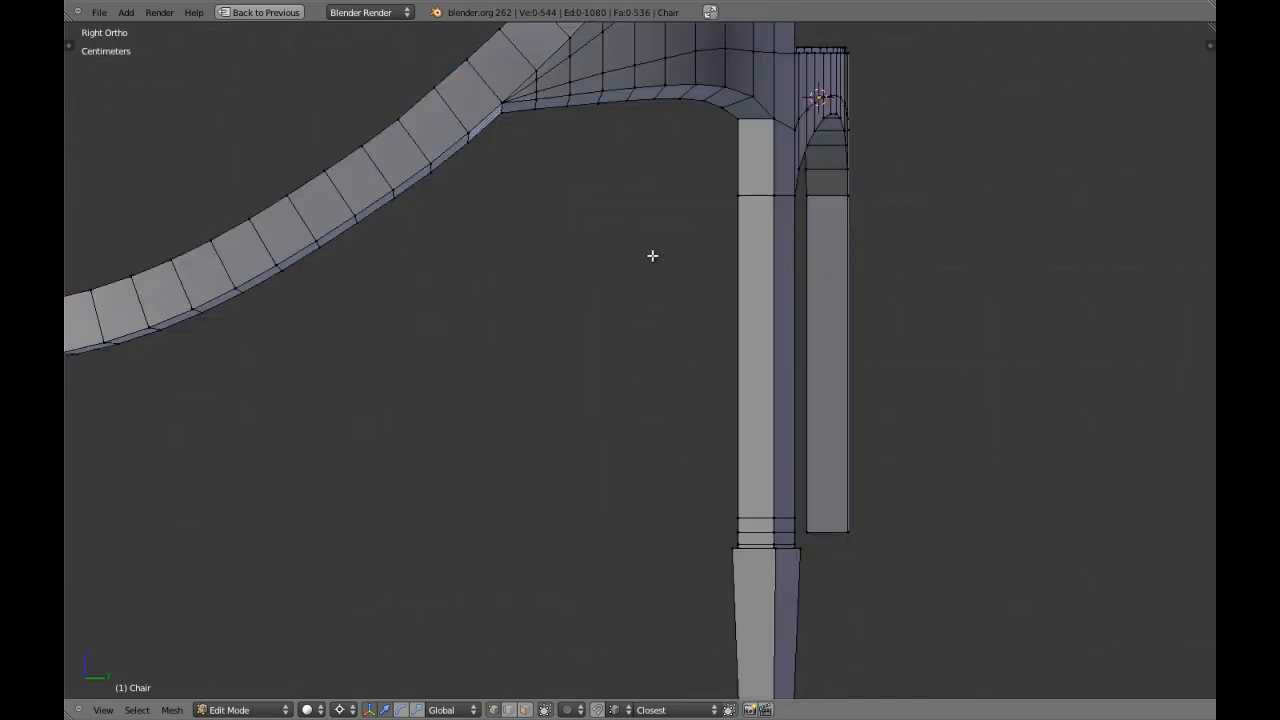
pyautogui.press('KP_1')
pyautogui.scroll(3, 737, 263)
pyautogui.hotkey('ctrl', 'Tab')
pyautogui.click(717, 274)
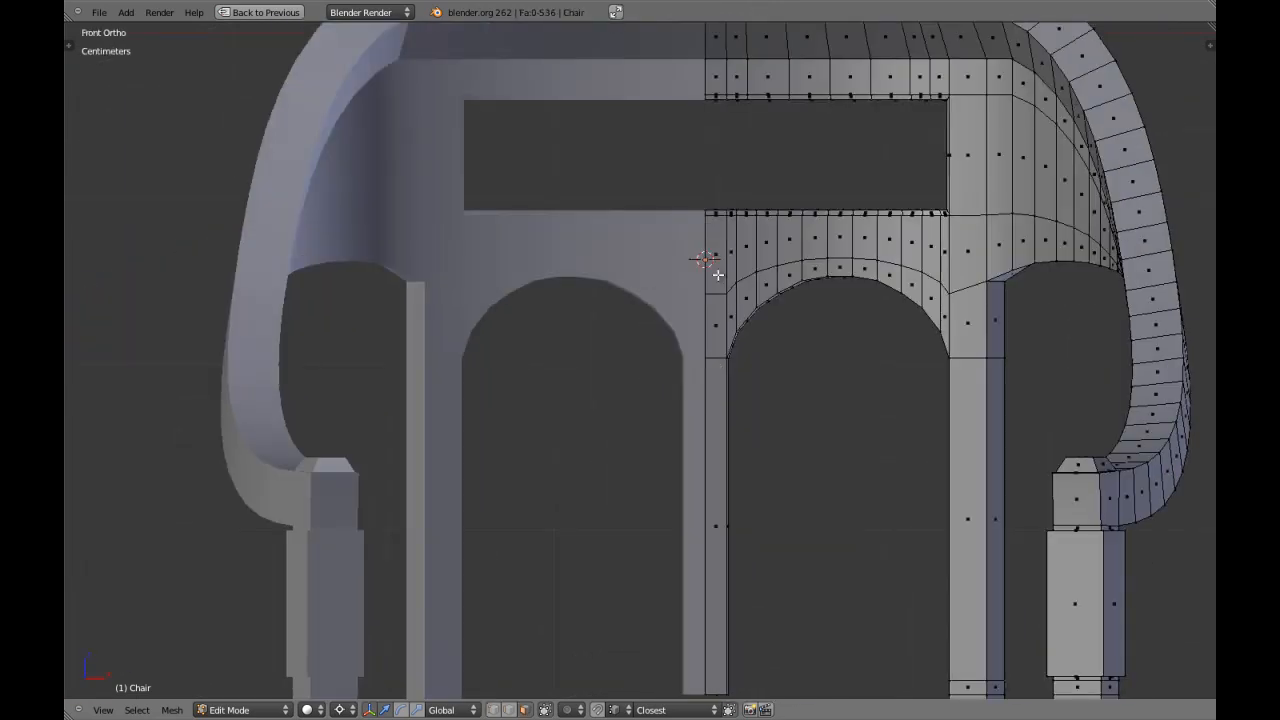
# Select the three front faces of the central slat from its lower end up to the backrest slot.
pyautogui.rightClick(716, 290)
pyautogui.moveTo(716, 290); pyautogui.dragTo(698, 392, button='middle')
pyautogui.rightClick(708, 384)
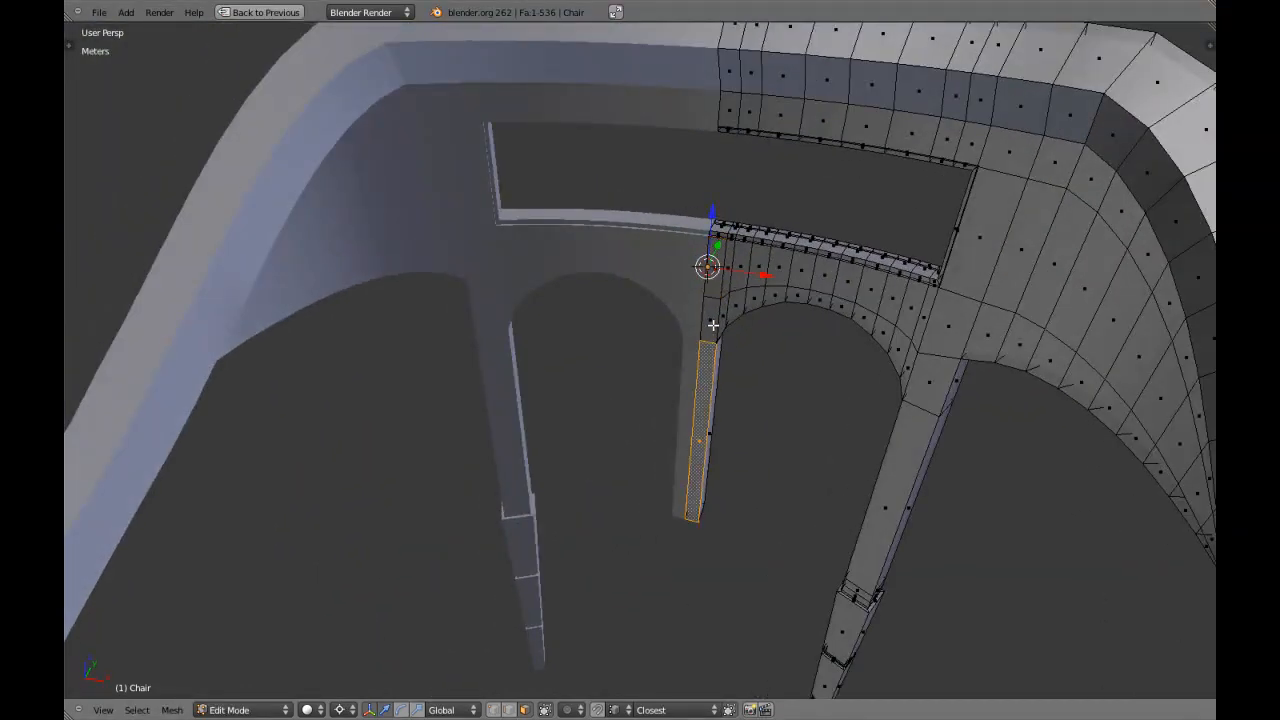
pyautogui.press('KP_Decimal')
pyautogui.keyDown('shift'); pyautogui.moveTo(729, 277); pyautogui.dragTo(727, 488, button='middle'); pyautogui.keyUp('shift')
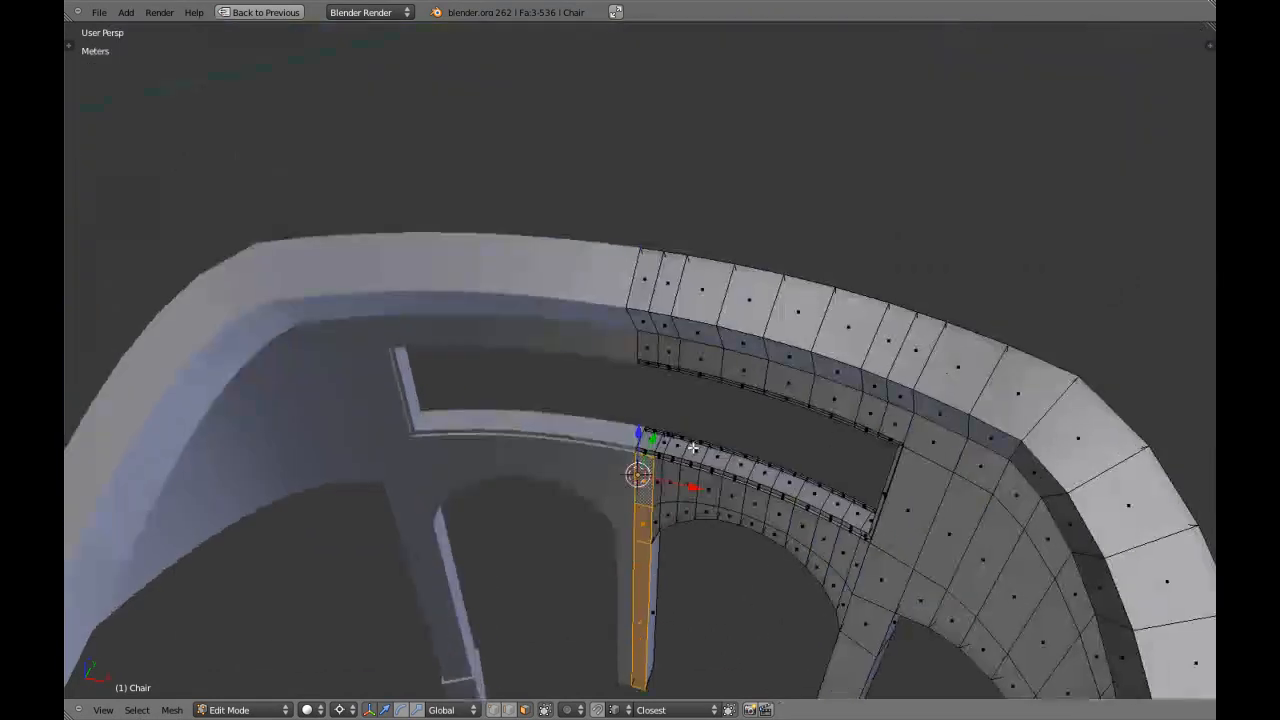
pyautogui.scroll(5, 661, 484)
pyautogui.press('a')
# Extend the selection to the central ledges and rear slat faces, and deselect the slot's central bottom face.
pyautogui.keyDown('shift'); pyautogui.moveTo(671, 551); pyautogui.dragTo(616, 406, button='middle'); pyautogui.keyUp('shift')
pyautogui.keyDown('alt'); pyautogui.rightClick(710, 382); pyautogui.keyUp('alt')
pyautogui.scroll(3, 616, 406)
pyautogui.keyDown('shift'); pyautogui.rightClick(712, 412); pyautogui.keyUp('shift')
pyautogui.moveTo(800, 409); pyautogui.dragTo(687, 430, button='middle')
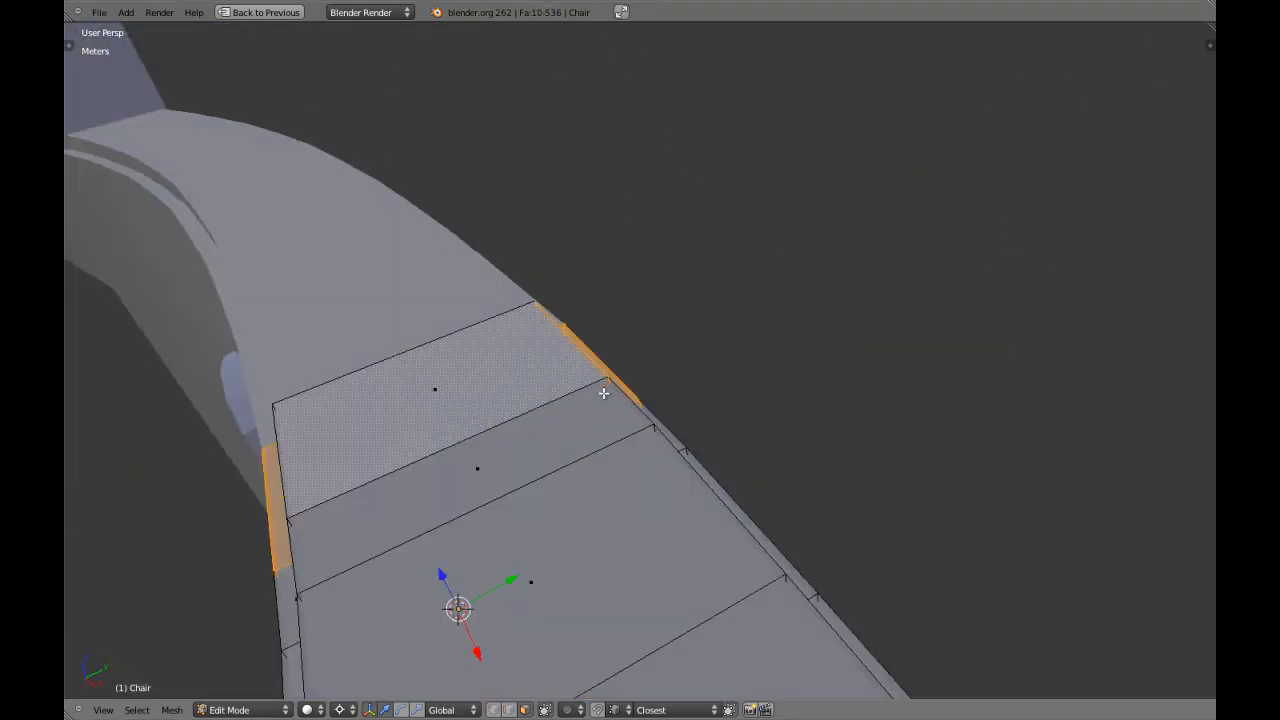
pyautogui.moveTo(597, 407); pyautogui.dragTo(380, 415, button='middle')
pyautogui.keyDown('shift'); pyautogui.rightClick(431, 391); pyautogui.keyUp('shift')
pyautogui.press('z')
pyautogui.moveTo(431, 400)
pyautogui.mouseDown(button='middle')
pyautogui.moveTo(600, 371)
pyautogui.moveTo(687, 379)
pyautogui.moveTo(781, 346)
pyautogui.mouseUp(button='middle')
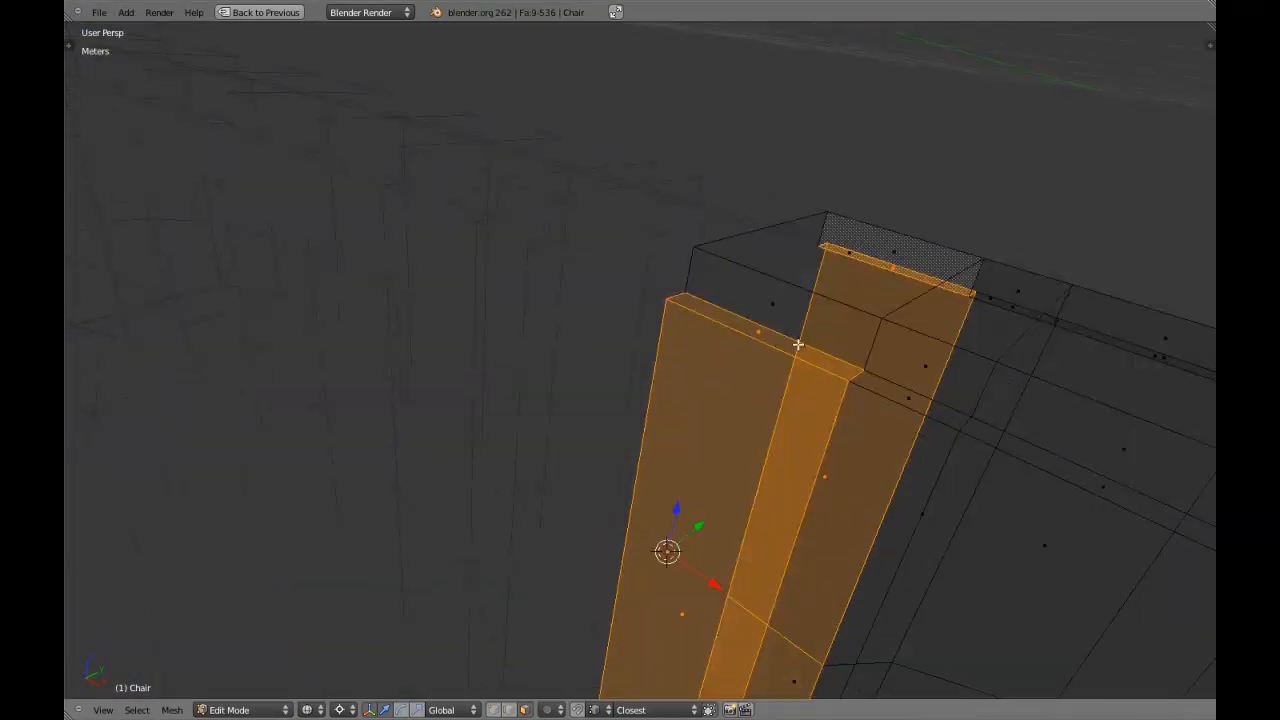
pyautogui.press('z')
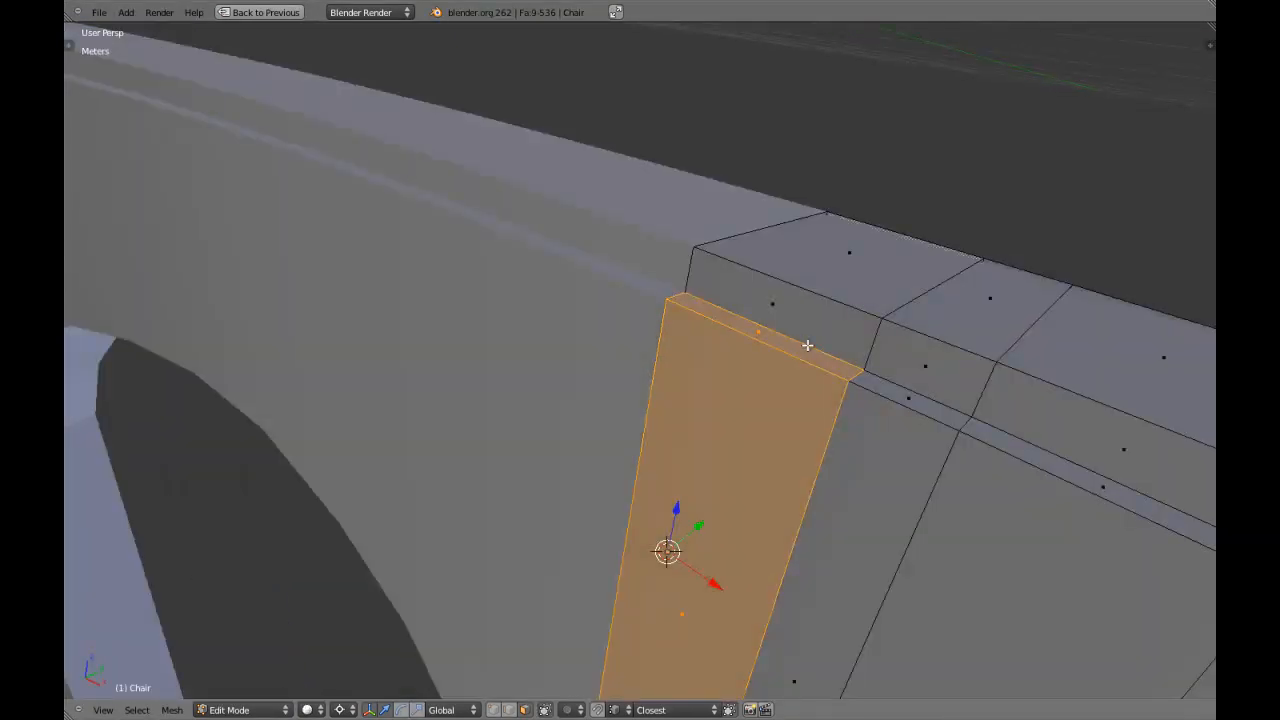
pyautogui.scroll(-4, 827, 345)
pyautogui.scroll(4, 768, 352)
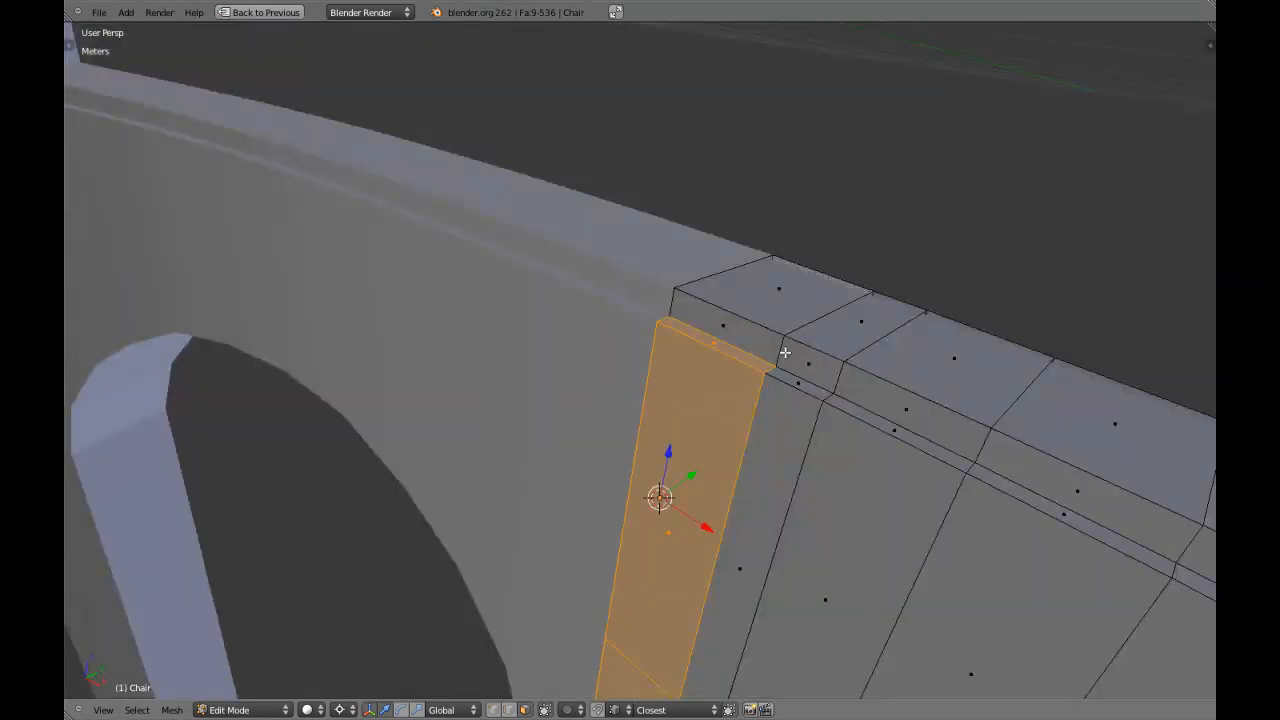
# Delete the two small upright faces beside the front and rear ledges at the slot's center.
pyautogui.rightClick(768, 347)
pyautogui.moveTo(768, 347); pyautogui.dragTo(849, 451, button='middle')
pyautogui.keyDown('shift'); pyautogui.rightClick(830, 389); pyautogui.keyUp('shift')
pyautogui.moveTo(830, 389)
pyautogui.mouseDown(button='middle')
pyautogui.moveTo(780, 437)
pyautogui.moveTo(876, 449)
pyautogui.moveTo(746, 389)
pyautogui.mouseUp(button='middle')
pyautogui.press('x')
pyautogui.click(760, 472)
pyautogui.press('z')
# Reselect the central slat's front and rear faces with their ledges, checking them in wireframe and perspective view.
pyautogui.press('z')
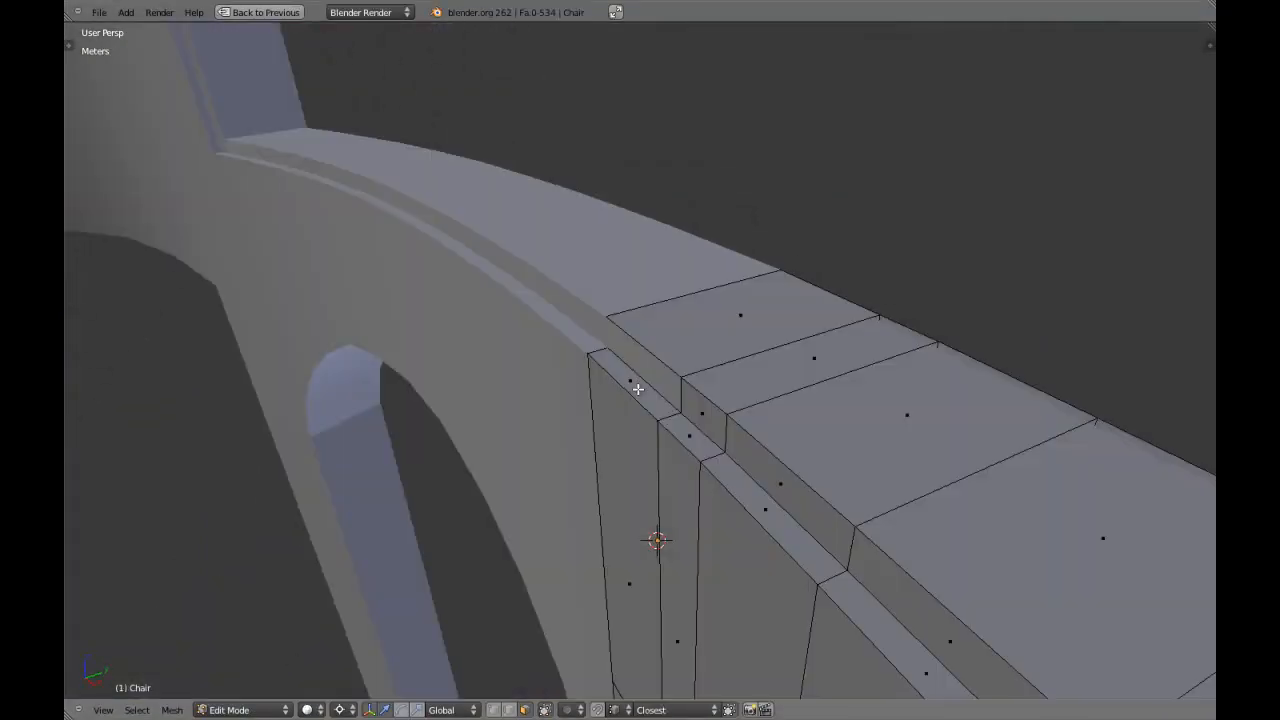
pyautogui.press('l')
pyautogui.press('z')
pyautogui.moveTo(631, 393)
pyautogui.mouseDown(button='middle')
pyautogui.moveTo(811, 409)
pyautogui.moveTo(754, 485)
pyautogui.moveTo(500, 457)
pyautogui.moveTo(571, 466)
pyautogui.moveTo(634, 434)
pyautogui.mouseUp(button='middle')
pyautogui.press('z')
pyautogui.press('z')
pyautogui.press('KP_1')
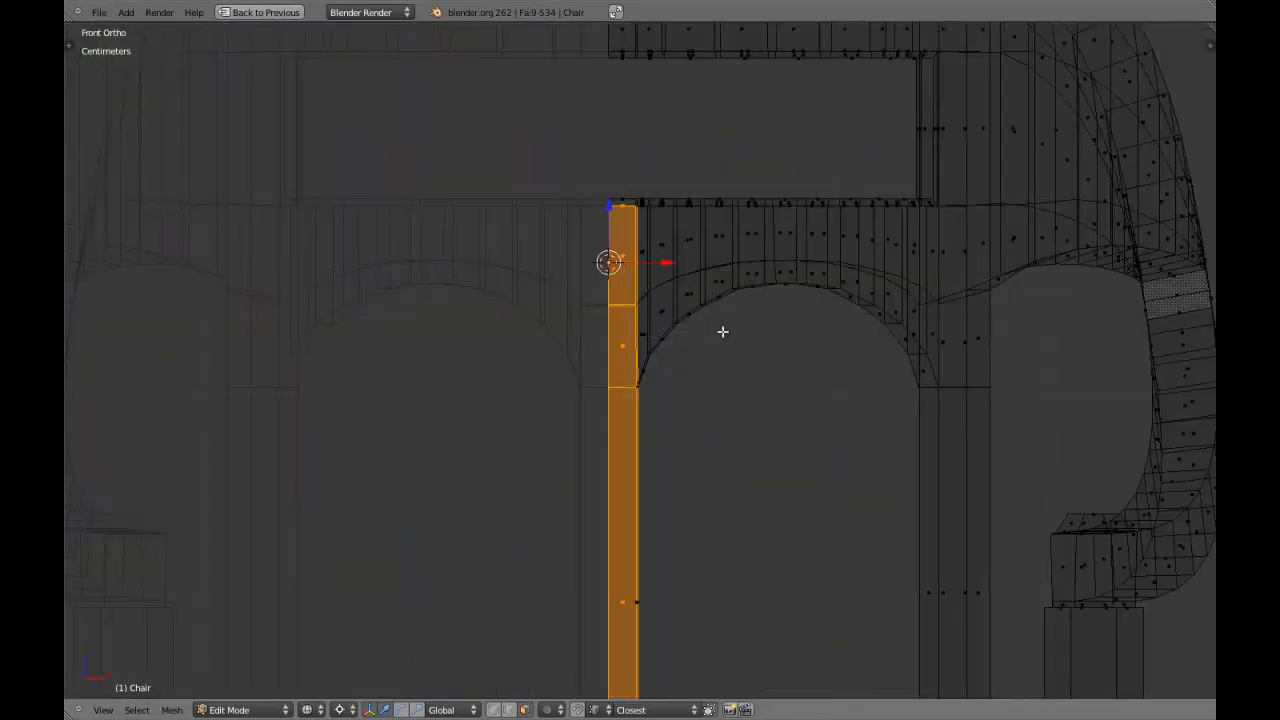
pyautogui.keyDown('shift'); pyautogui.moveTo(710, 330); pyautogui.dragTo(706, 154, button='middle'); pyautogui.keyUp('shift')
pyautogui.keyDown('shift'); pyautogui.moveTo(667, 485); pyautogui.dragTo(694, 358, button='middle'); pyautogui.keyUp('shift')
pyautogui.press('z')
pyautogui.moveTo(669, 280)
pyautogui.mouseDown(button='middle')
pyautogui.moveTo(667, 300)
pyautogui.moveTo(700, 234)
pyautogui.moveTo(687, 487)
pyautogui.mouseUp(button='middle')
pyautogui.press('KP_5')
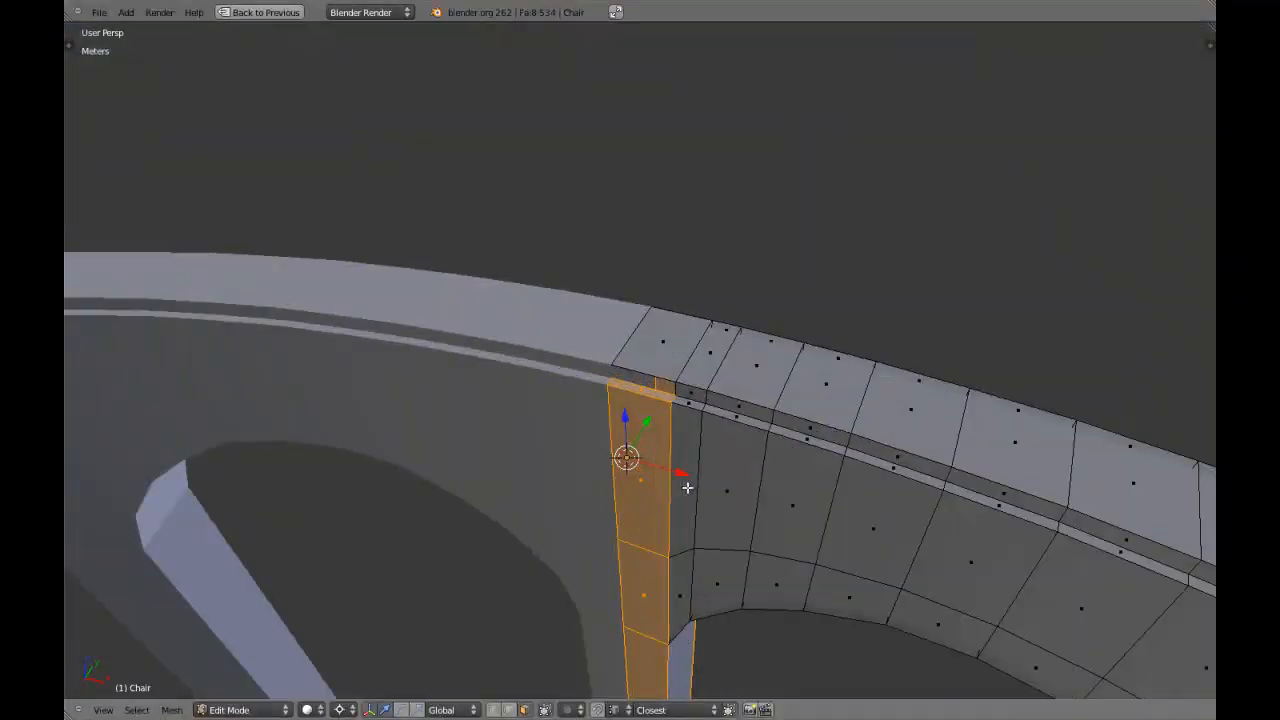
pyautogui.scroll(4, 686, 487)
pyautogui.moveTo(661, 557); pyautogui.dragTo(681, 485, button='middle')
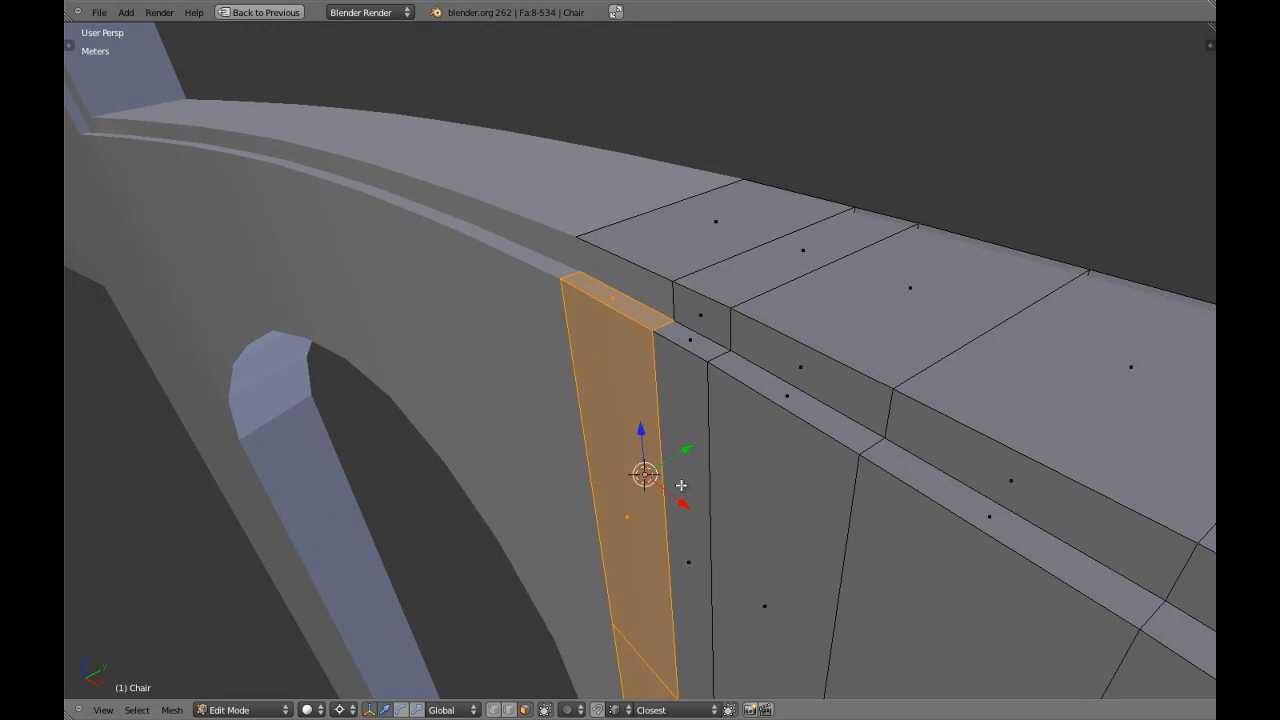
# Extrude the front and rear ledge faces at the central slat upward flush with the backrest slot's edge, and remove doubles across the mesh.
pyautogui.press('a')
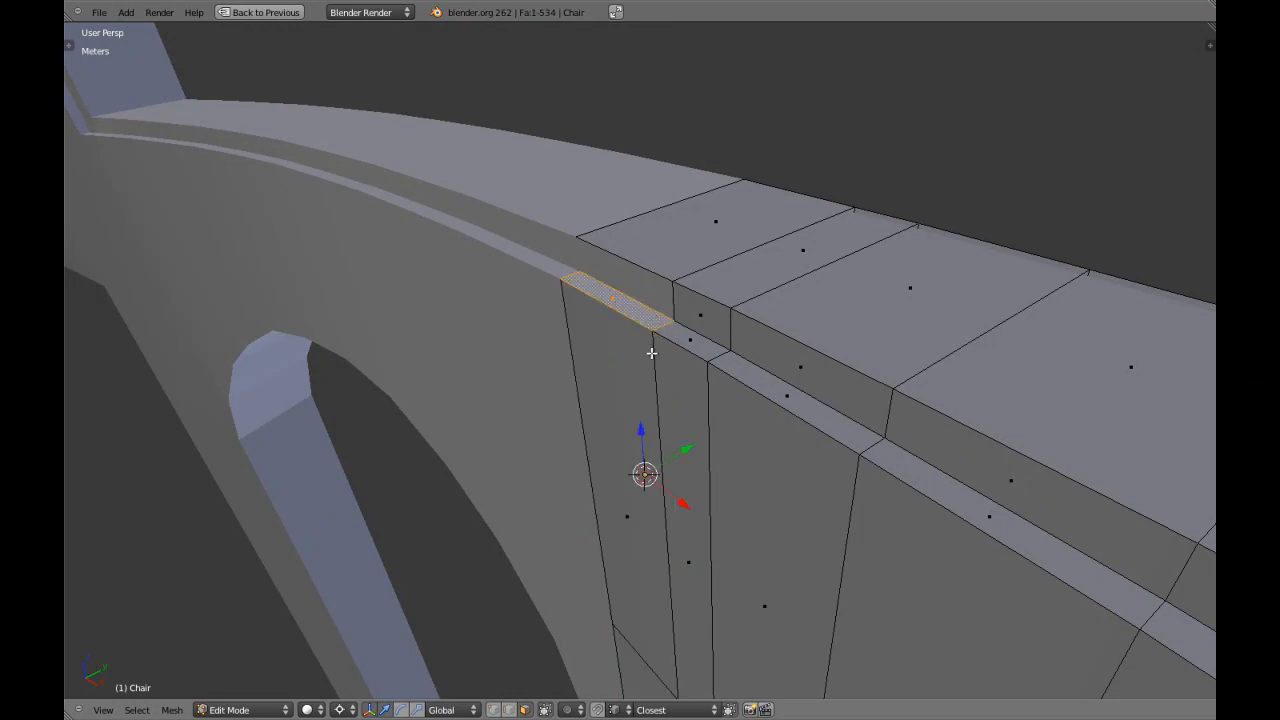
pyautogui.moveTo(651, 353)
pyautogui.mouseDown(button='middle')
pyautogui.moveTo(640, 349)
pyautogui.moveTo(650, 325)
pyautogui.moveTo(934, 351)
pyautogui.moveTo(863, 426)
pyautogui.moveTo(646, 335)
pyautogui.moveTo(634, 349)
pyautogui.mouseUp(button='middle')
pyautogui.press('e')
pyautogui.click(700, 303)
pyautogui.press('a')
pyautogui.press('e')
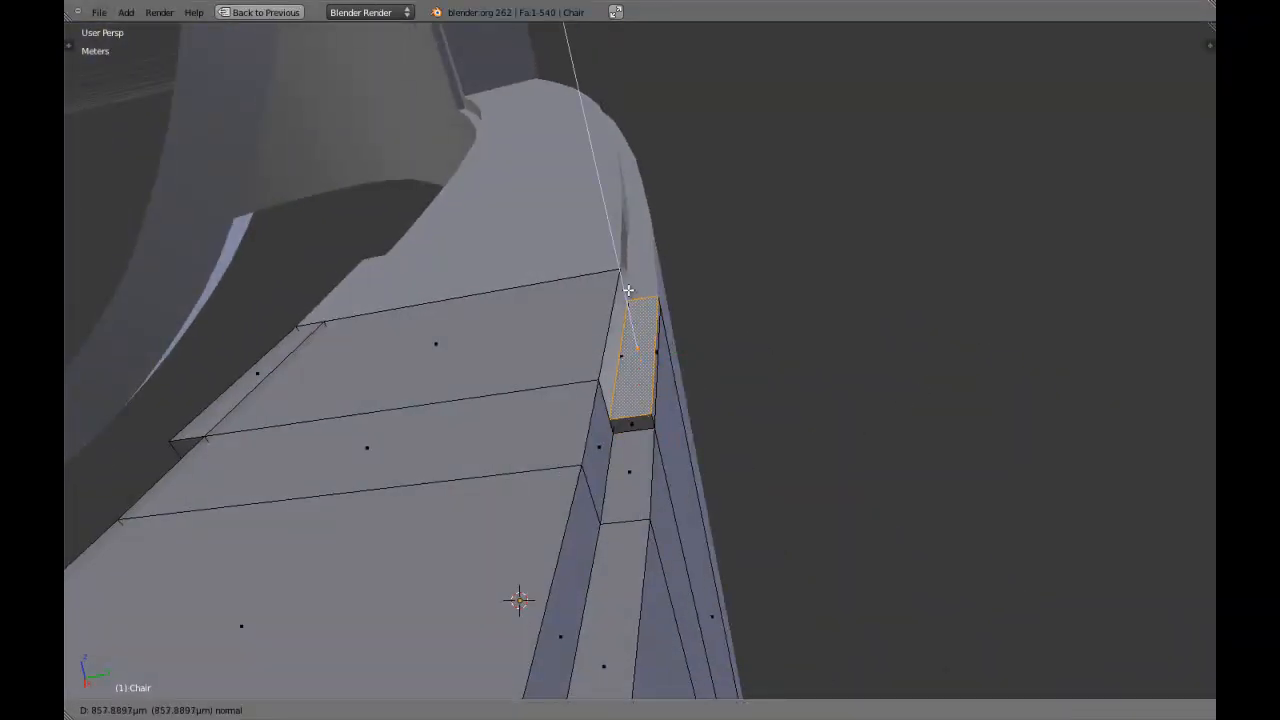
pyautogui.click(625, 281)
pyautogui.moveTo(625, 281); pyautogui.dragTo(605, 429, button='middle')
pyautogui.press('a')
pyautogui.press('a')
pyautogui.press('w')
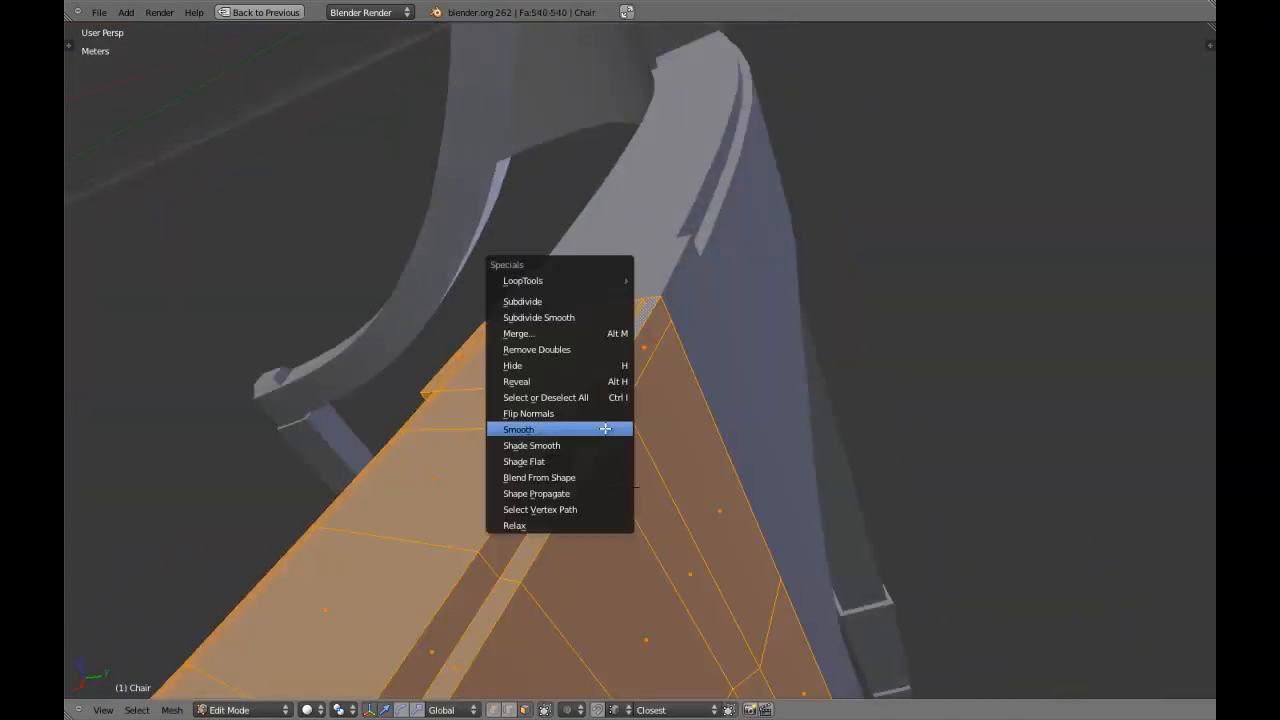
pyautogui.click(576, 349)
# Delete the leftover inner faces behind the central slat's raised front and rear ledges.
pyautogui.moveTo(576, 349)
pyautogui.mouseDown(button='middle')
pyautogui.moveTo(560, 517)
pyautogui.moveTo(554, 437)
pyautogui.moveTo(654, 431)
pyautogui.moveTo(619, 363)
pyautogui.moveTo(617, 411)
pyautogui.moveTo(594, 432)
pyautogui.moveTo(560, 420)
pyautogui.moveTo(574, 378)
pyautogui.mouseUp(button='middle')
pyautogui.press('a')
pyautogui.press('a')
pyautogui.press('a')
pyautogui.keyDown('alt'); pyautogui.rightClick(629, 364); pyautogui.keyUp('alt')
pyautogui.press('z')
pyautogui.press('z')
pyautogui.press('z')
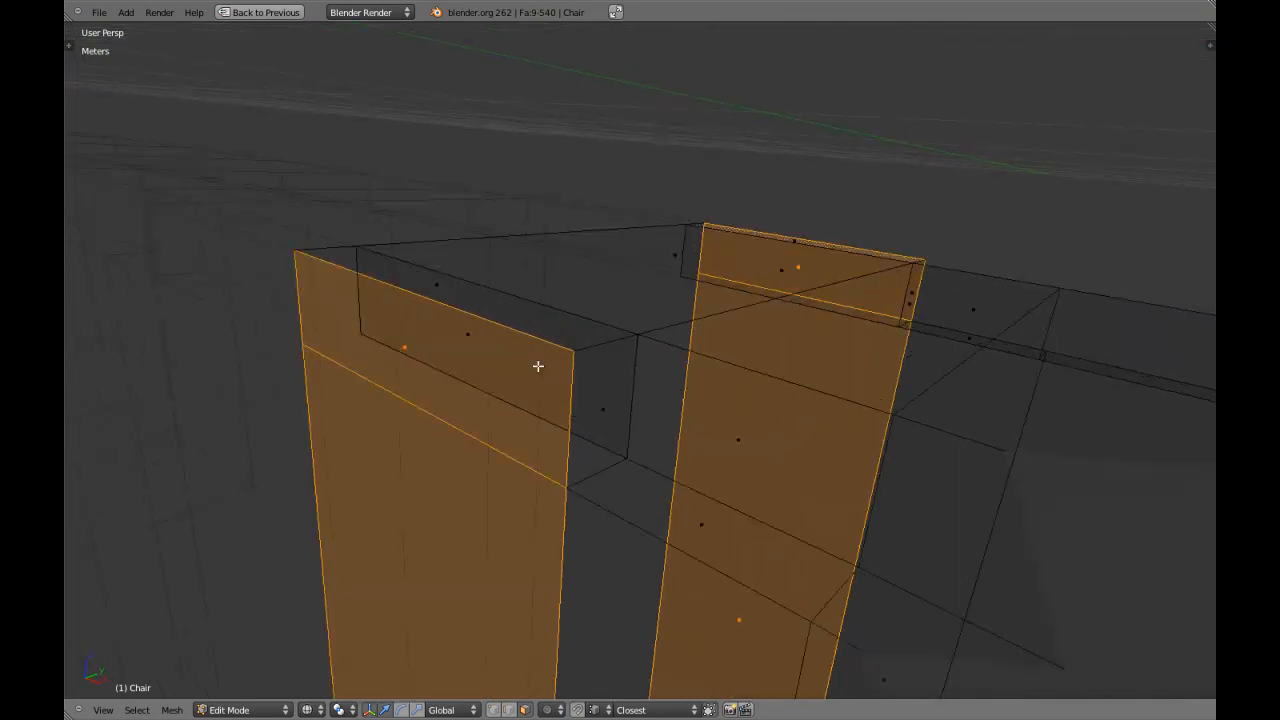
pyautogui.rightClick(493, 357)
pyautogui.press('x')
pyautogui.click(601, 424)
pyautogui.moveTo(601, 424); pyautogui.dragTo(771, 280, button='middle')
pyautogui.rightClick(766, 276)
pyautogui.press('x')
pyautogui.click(769, 271)
pyautogui.press('z')
# Select the face loop running around the central slat, keeping only its front and rear faces and excluding the top and bottom ones.
pyautogui.press('z')
pyautogui.moveTo(826, 397)
pyautogui.mouseDown(button='middle')
pyautogui.moveTo(694, 465)
pyautogui.moveTo(714, 444)
pyautogui.mouseUp(button='middle')
pyautogui.press('z')
pyautogui.press('a')
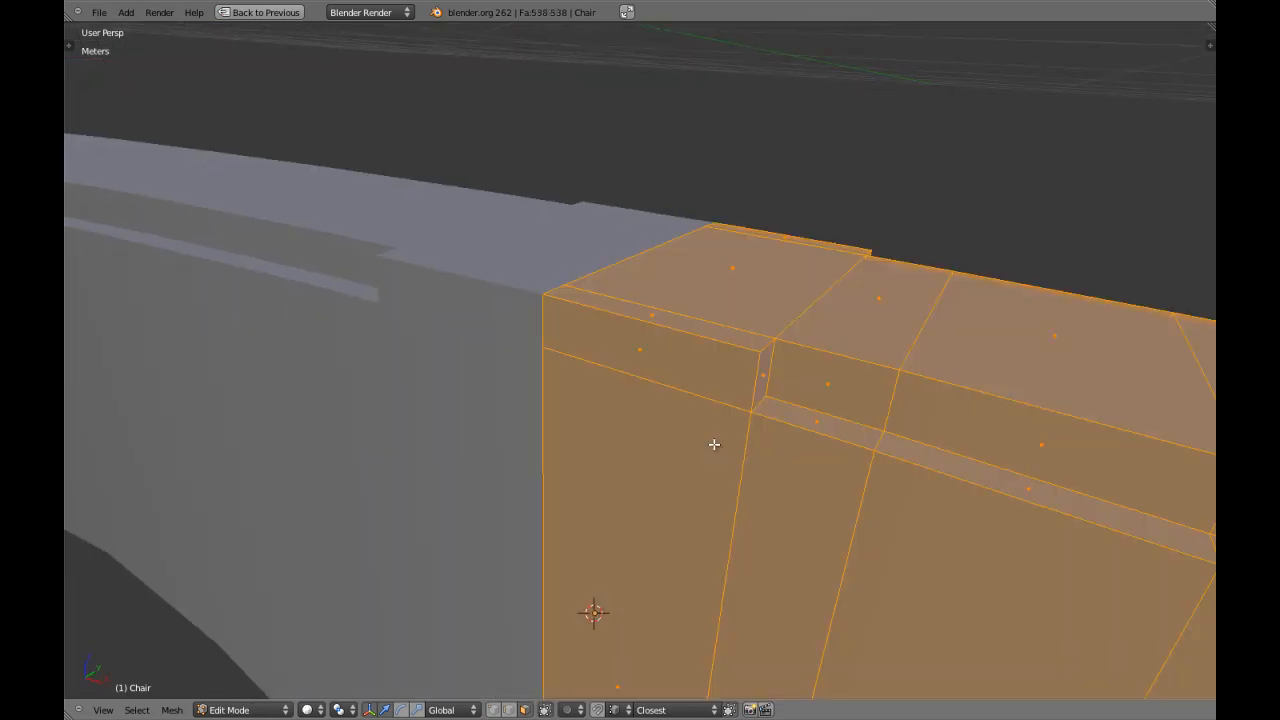
pyautogui.press('a')
pyautogui.hotkey('ctrl', 'Tab')
pyautogui.click(706, 428)
pyautogui.keyDown('alt'); pyautogui.rightClick(702, 400); pyautogui.keyUp('alt')
pyautogui.press('z')
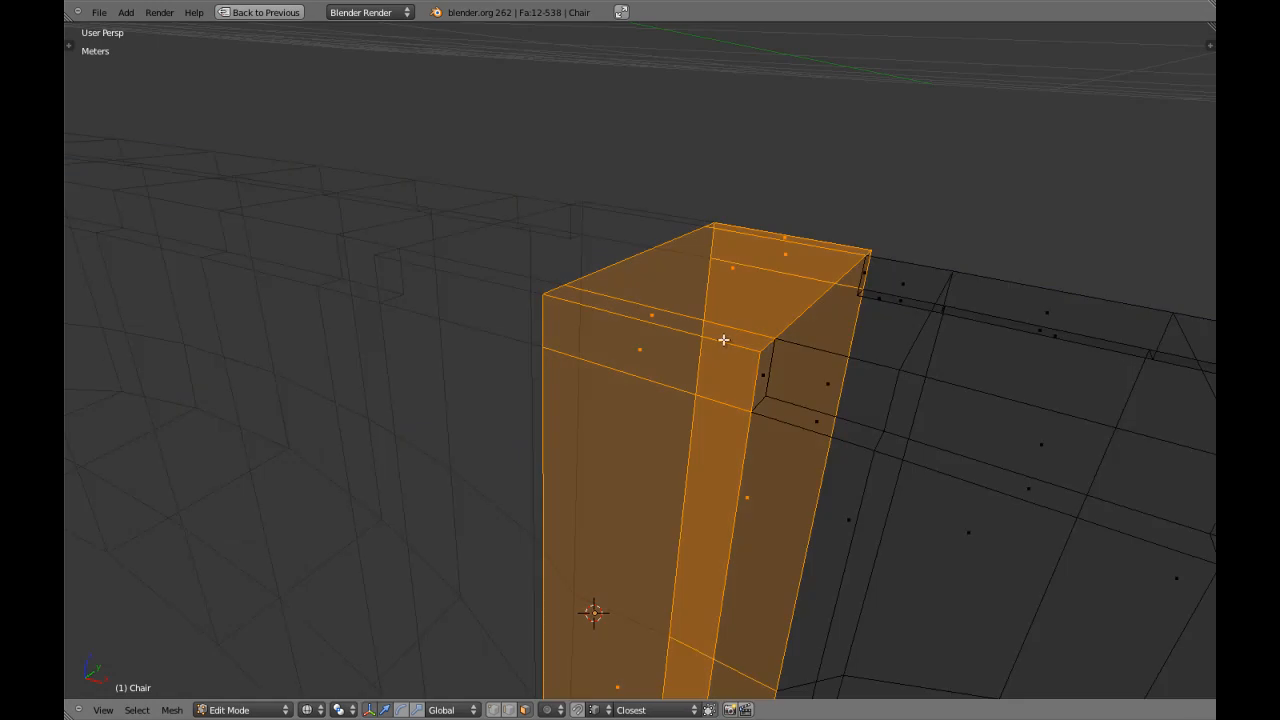
pyautogui.press('KP_1')
pyautogui.press('c')
pyautogui.middleClick(733, 188)
pyautogui.rightClick(733, 188)
pyautogui.scroll(-4, 733, 188)
pyautogui.keyDown('shift'); pyautogui.moveTo(732, 476); pyautogui.dragTo(726, 149, button='middle'); pyautogui.keyUp('shift')
pyautogui.keyDown('shift'); pyautogui.moveTo(591, 665); pyautogui.dragTo(618, 50, button='middle'); pyautogui.keyUp('shift')
pyautogui.keyDown('shift'); pyautogui.moveTo(630, 680); pyautogui.dragTo(666, 237, button='middle'); pyautogui.keyUp('shift')
pyautogui.moveTo(747, 391); pyautogui.dragTo(924, 507, button='middle')
# Extrude the central slat's front and rear faces and scale them outward along Y by about 1.12.
pyautogui.press('z')
pyautogui.scroll(-2, 711, 220)
pyautogui.moveTo(711, 220); pyautogui.dragTo(663, 485, button='middle')
pyautogui.moveTo(711, 266)
pyautogui.keyDown('shift'); pyautogui.mouseDown(button='middle')
pyautogui.moveTo(719, 540)
pyautogui.moveTo(695, 522)
pyautogui.moveTo(689, 531)
pyautogui.mouseUp(button='middle'); pyautogui.keyUp('shift')
pyautogui.scroll(5, 718, 448)
pyautogui.scroll(-6, 718, 448)
pyautogui.scroll(5, 719, 540)
pyautogui.press('e')
pyautogui.rightClick(718, 540)
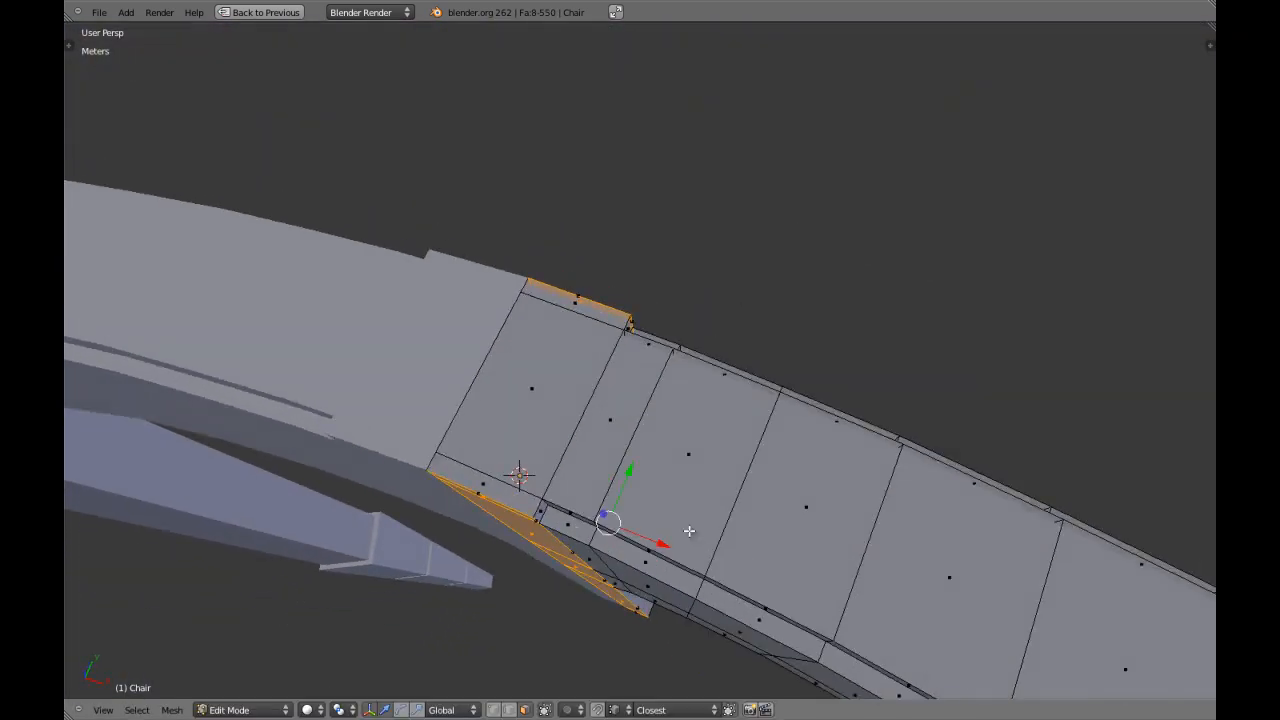
pyautogui.press('s')
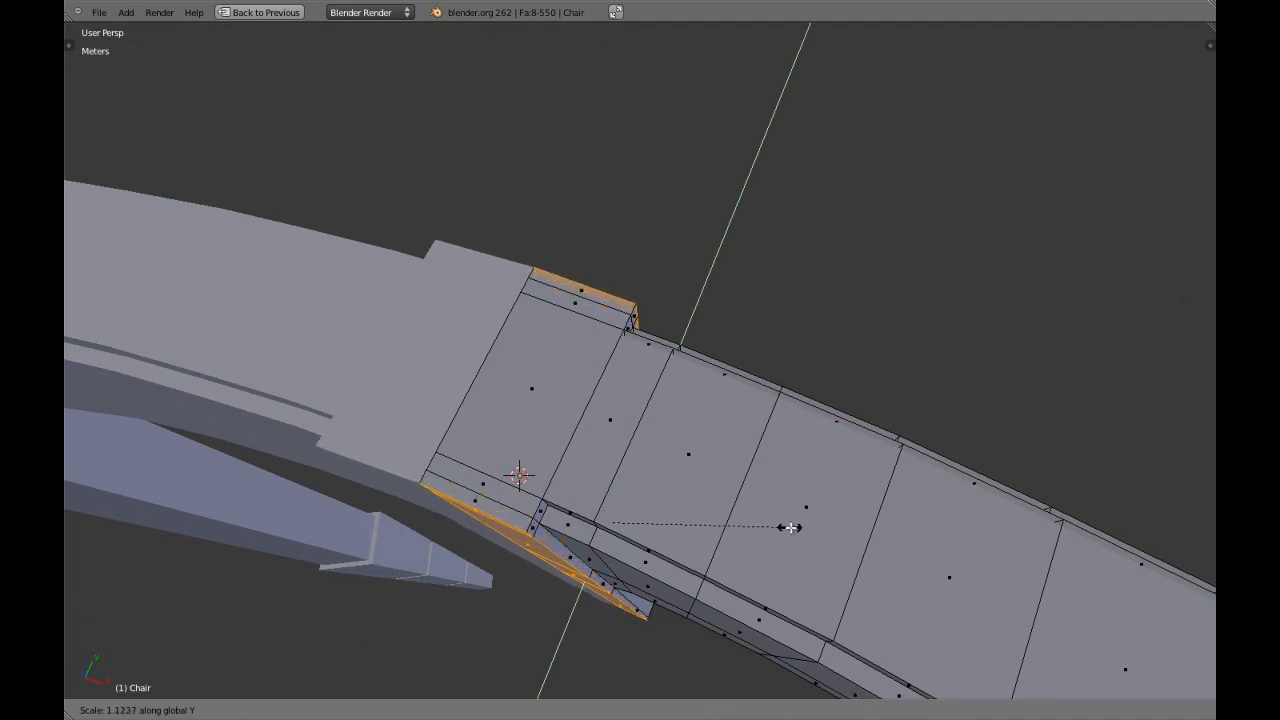
pyautogui.click(793, 527)
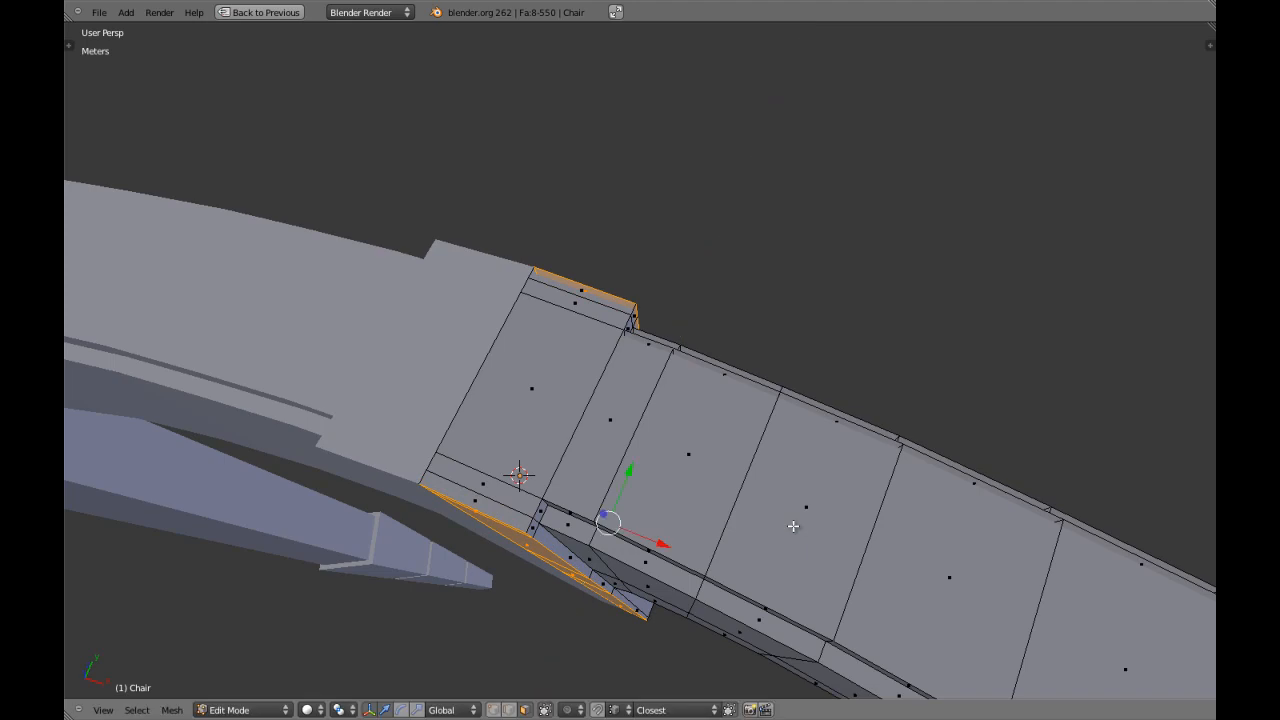
# Check the corner vertices at the top of the raised slat for duplicates by test-moving them and cancelling each move.
pyautogui.scroll(-8, 767, 540)
pyautogui.moveTo(767, 540); pyautogui.dragTo(623, 434, button='middle')
pyautogui.scroll(6, 656, 469)
pyautogui.scroll(5, 640, 470)
pyautogui.press('a')
pyautogui.hotkey('ctrl', 'Tab')
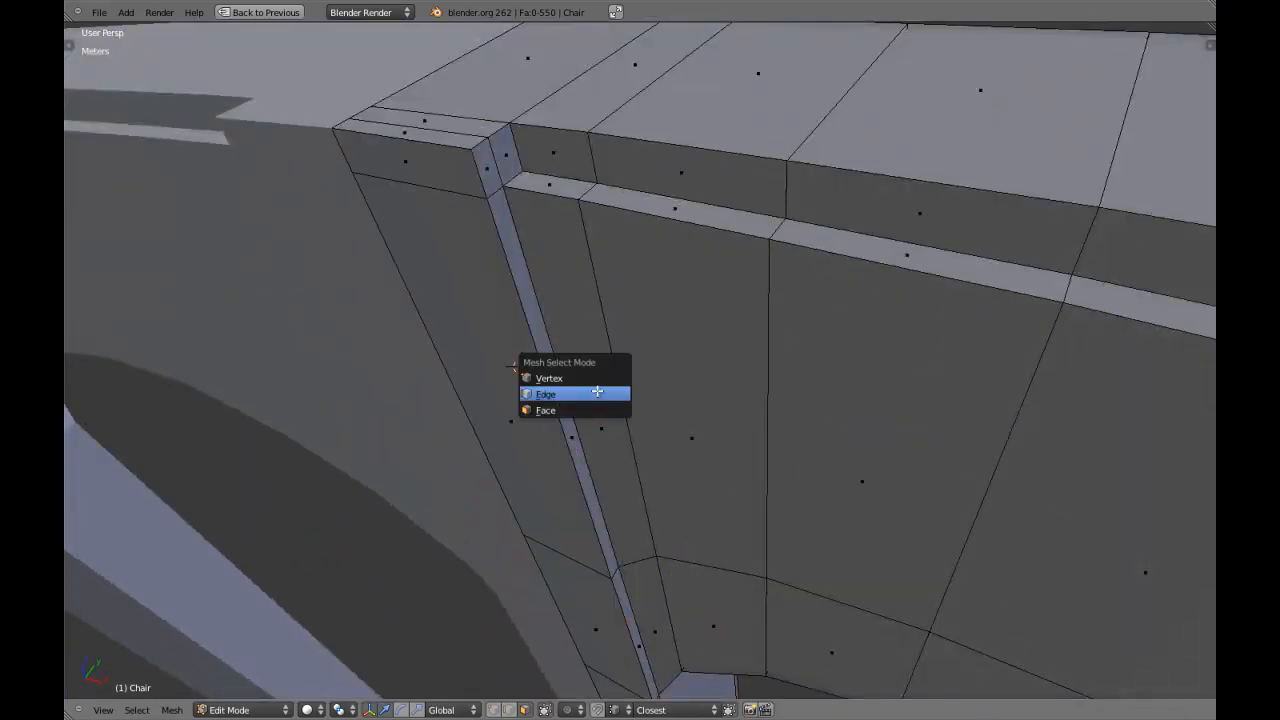
pyautogui.click(597, 378)
pyautogui.moveTo(597, 383); pyautogui.dragTo(598, 427, button='middle')
pyautogui.rightClick(632, 391)
pyautogui.press('g')
pyautogui.rightClick(629, 367)
pyautogui.rightClick(624, 355)
pyautogui.press('g')
pyautogui.rightClick(622, 339)
pyautogui.rightClick(477, 311)
pyautogui.press('g')
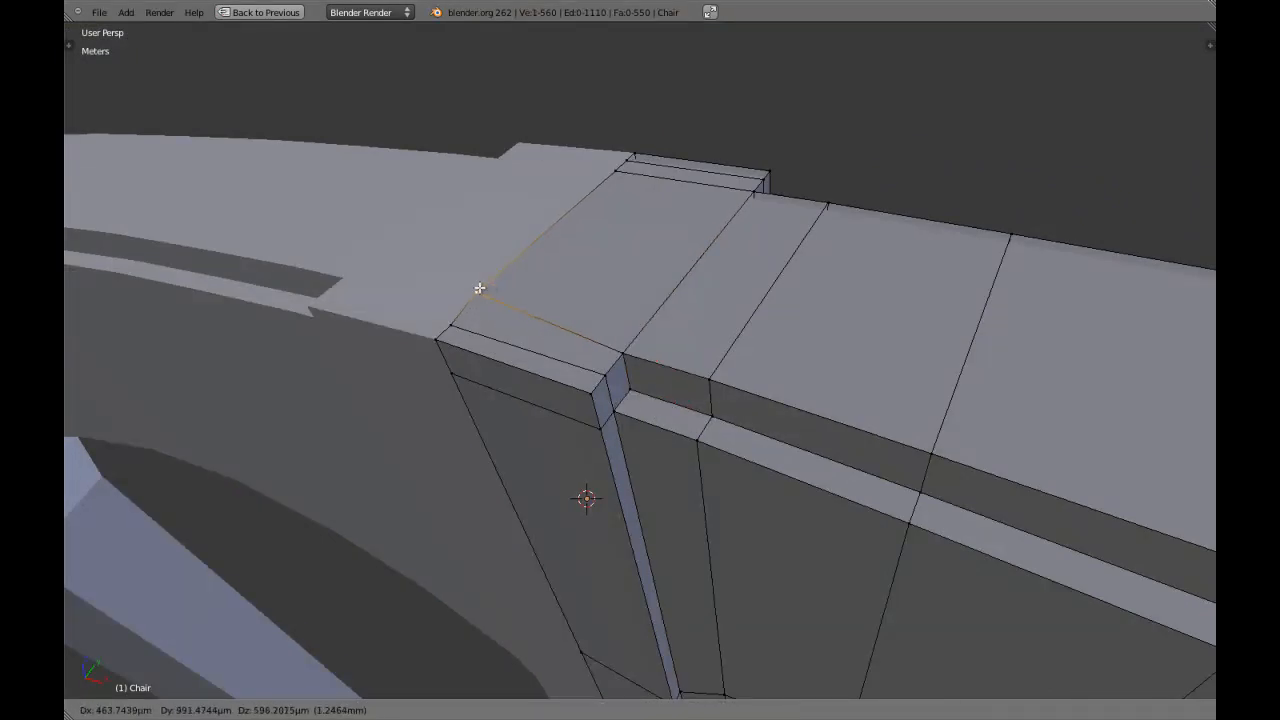
pyautogui.rightClick(487, 288)
pyautogui.press('z')
pyautogui.moveTo(523, 297); pyautogui.dragTo(817, 386, button='middle')
pyautogui.press('z')
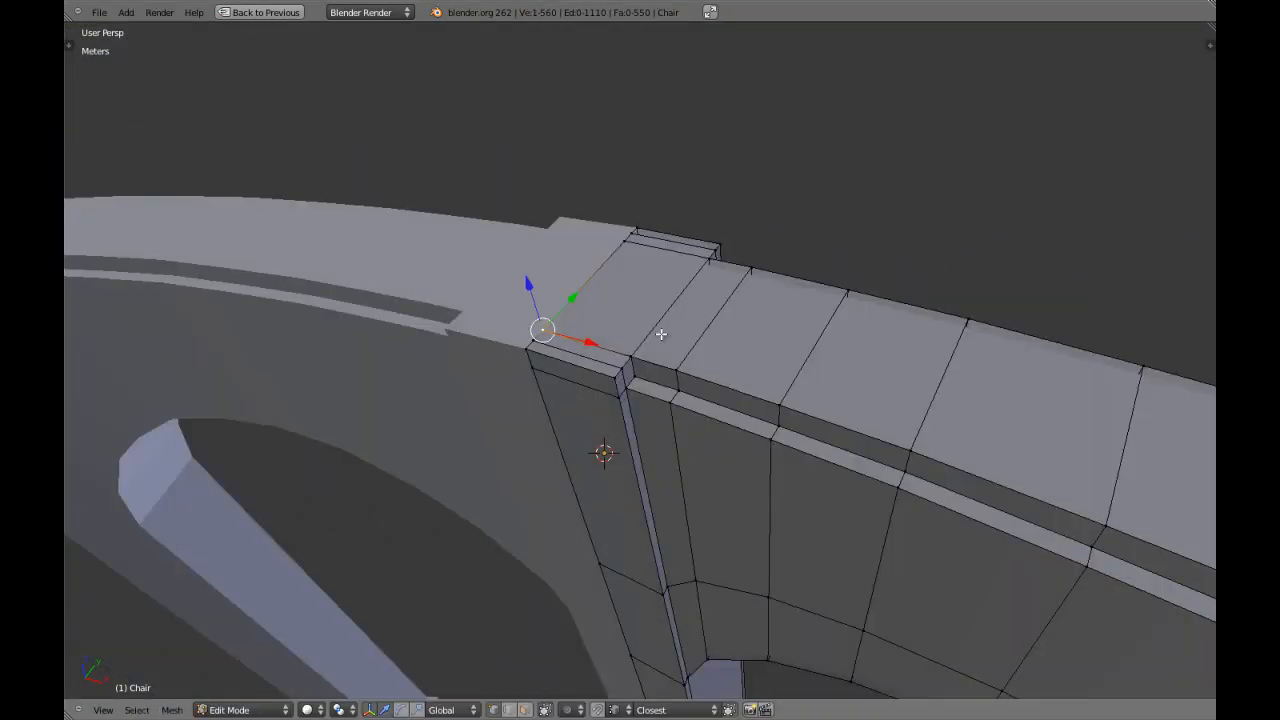
# Inspect the slat's upper corner in wireframe and remove doubles from the entire chair mesh.
pyautogui.rightClick(607, 373)
pyautogui.press('z')
pyautogui.press('KP_Decimal')
pyautogui.press('z')
pyautogui.press('z')
pyautogui.press('a')
pyautogui.press('w')
pyautogui.press('Escape')
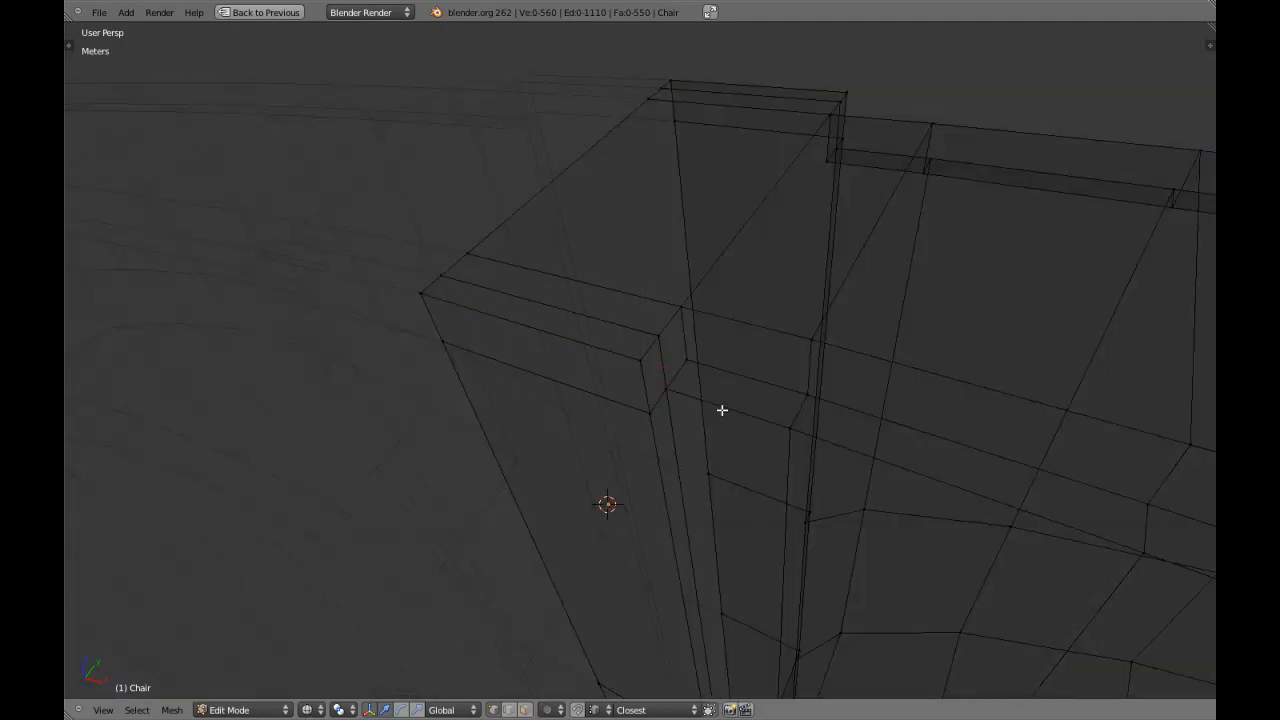
pyautogui.press('a')
pyautogui.press('w')
pyautogui.click(704, 316)
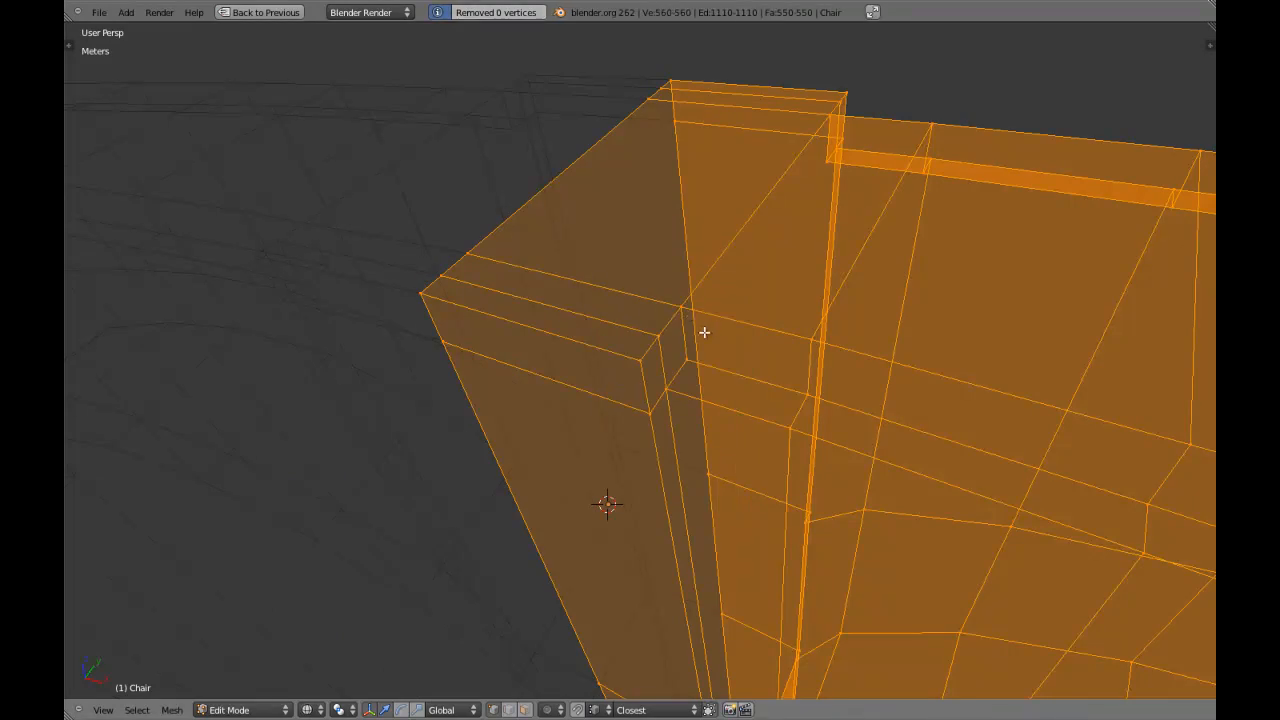
pyautogui.press('z')
pyautogui.moveTo(720, 353); pyautogui.dragTo(770, 285, button='middle')
# Leave mesh editing, check the whole chair and save over Chair.blend.
pyautogui.press('a')
pyautogui.press('Tab')
pyautogui.scroll(-7, 693, 490)
pyautogui.press('a')
pyautogui.scroll(-6, 680, 454)
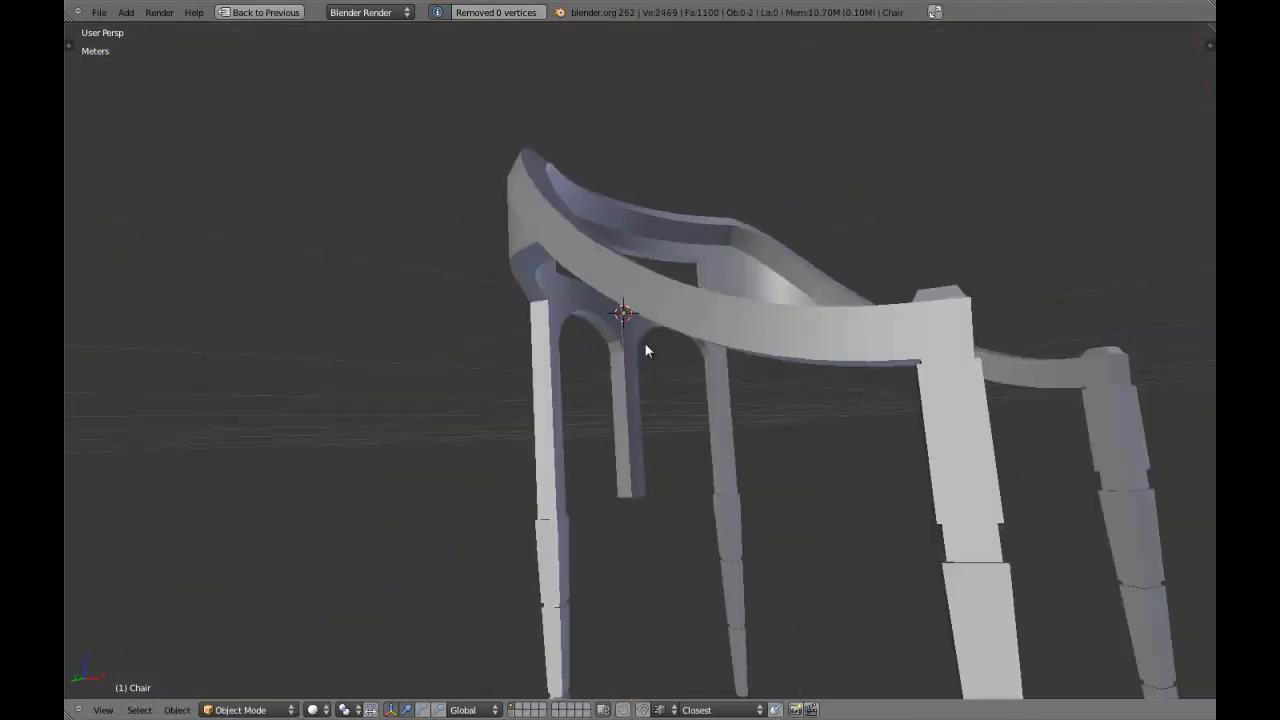
pyautogui.scroll(4, 770, 285)
pyautogui.moveTo(617, 401); pyautogui.dragTo(740, 419, button='middle')
pyautogui.press('z')
pyautogui.press('z')
pyautogui.scroll(-4, 678, 388)
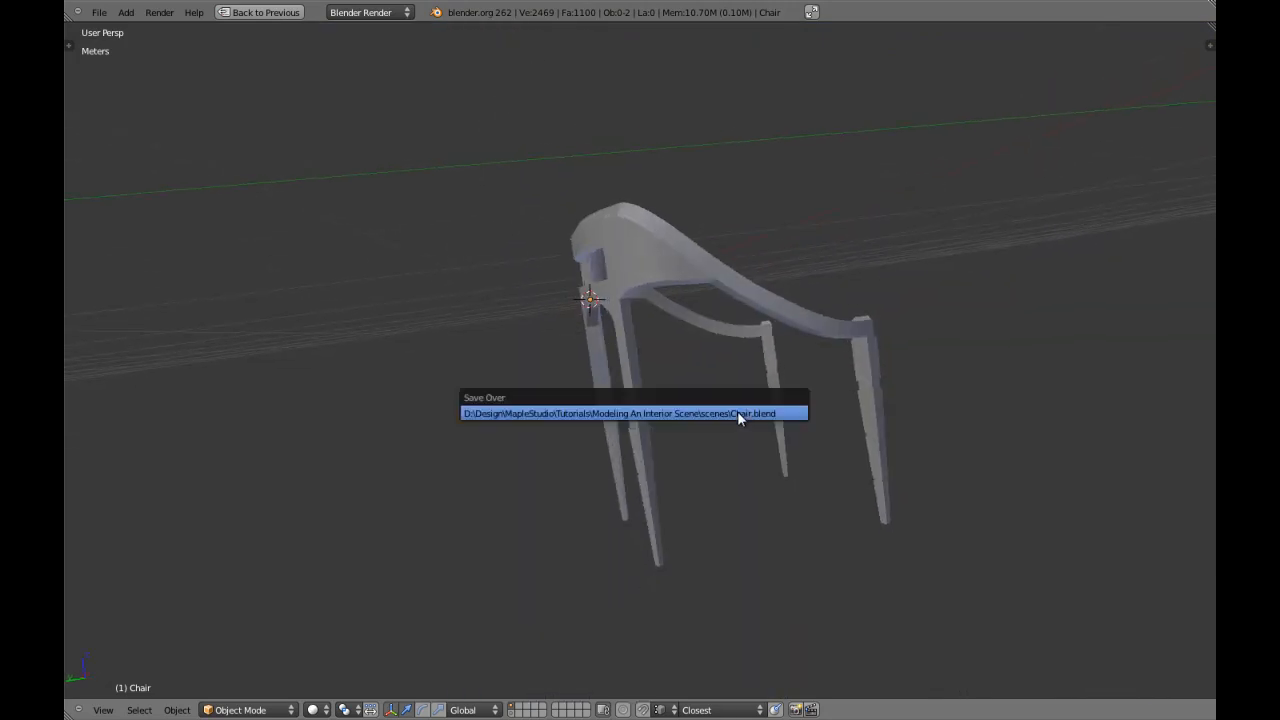
# Examine the chair from the front, comparing it with the separate armrest rail on layer 2.
pyautogui.press('KP_3')
pyautogui.press('KP_1')
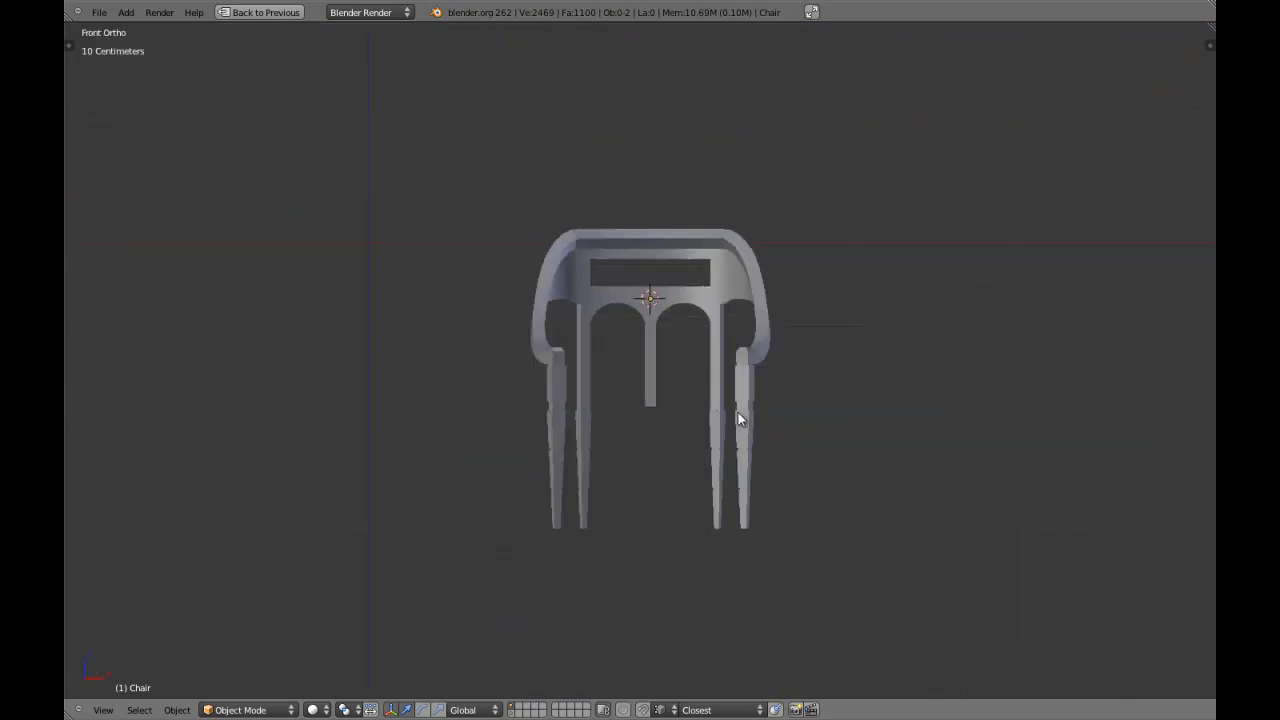
pyautogui.scroll(3, 738, 413)
pyautogui.keyDown('shift'); pyautogui.moveTo(753, 320); pyautogui.dragTo(722, 367, button='middle'); pyautogui.keyUp('shift')
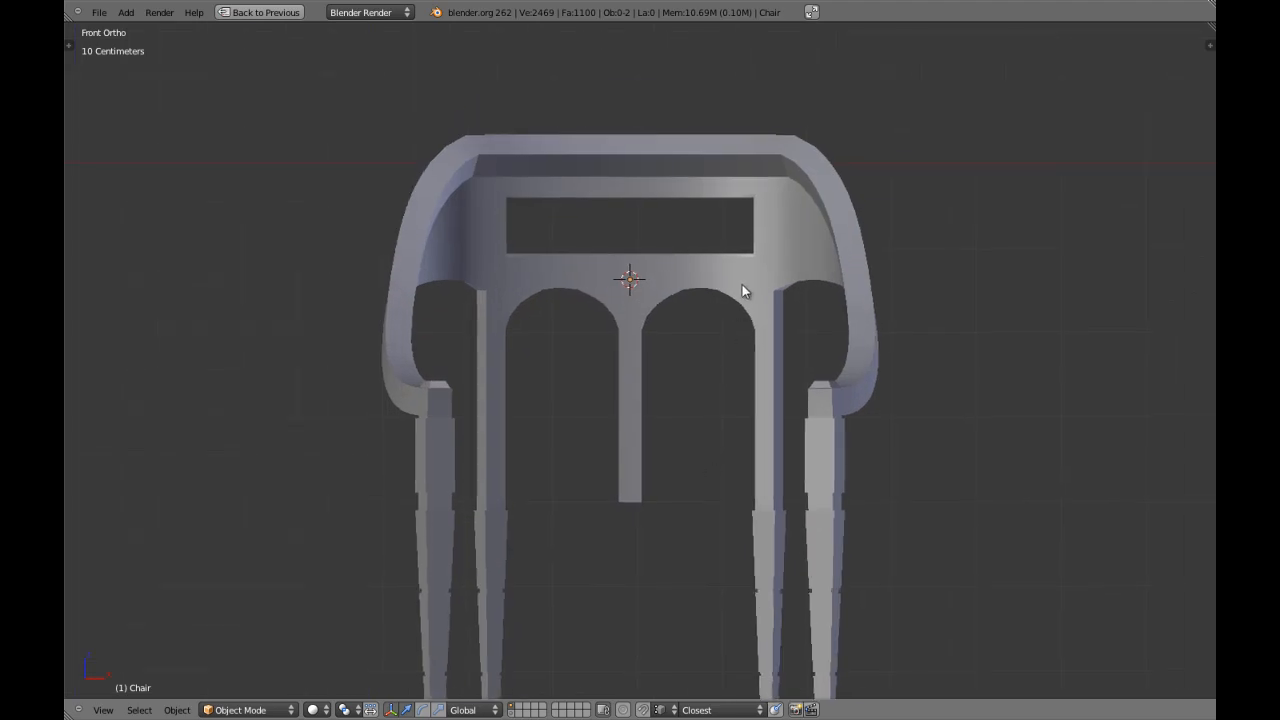
pyautogui.scroll(-2, 740, 323)
pyautogui.press('2')
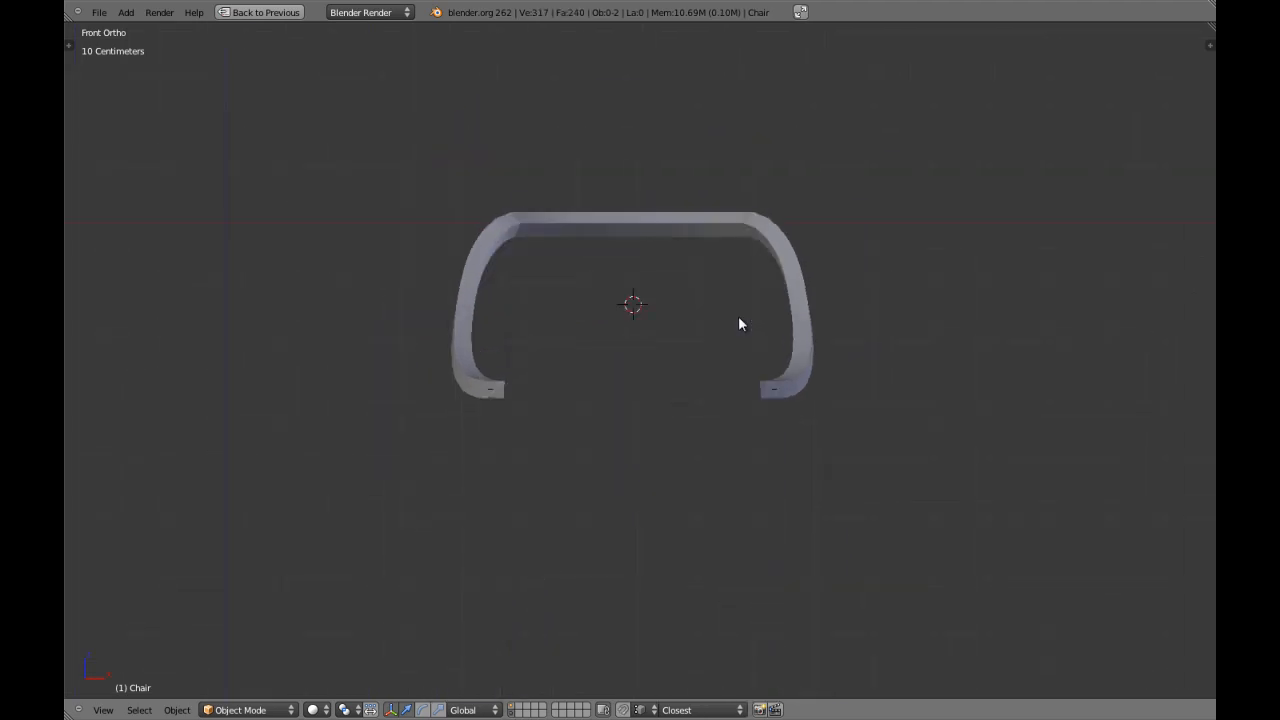
pyautogui.press('3')
pyautogui.press('2')
pyautogui.press('1')
pyautogui.press('2')
pyautogui.press('1')
pyautogui.press('2')
pyautogui.press('1')
# Inspect the chair at an angle and the layer 2 rail's wireframe structure.
pyautogui.scroll(3, 735, 319)
pyautogui.press('z')
pyautogui.press('z')
pyautogui.moveTo(732, 318); pyautogui.dragTo(704, 317, button='middle')
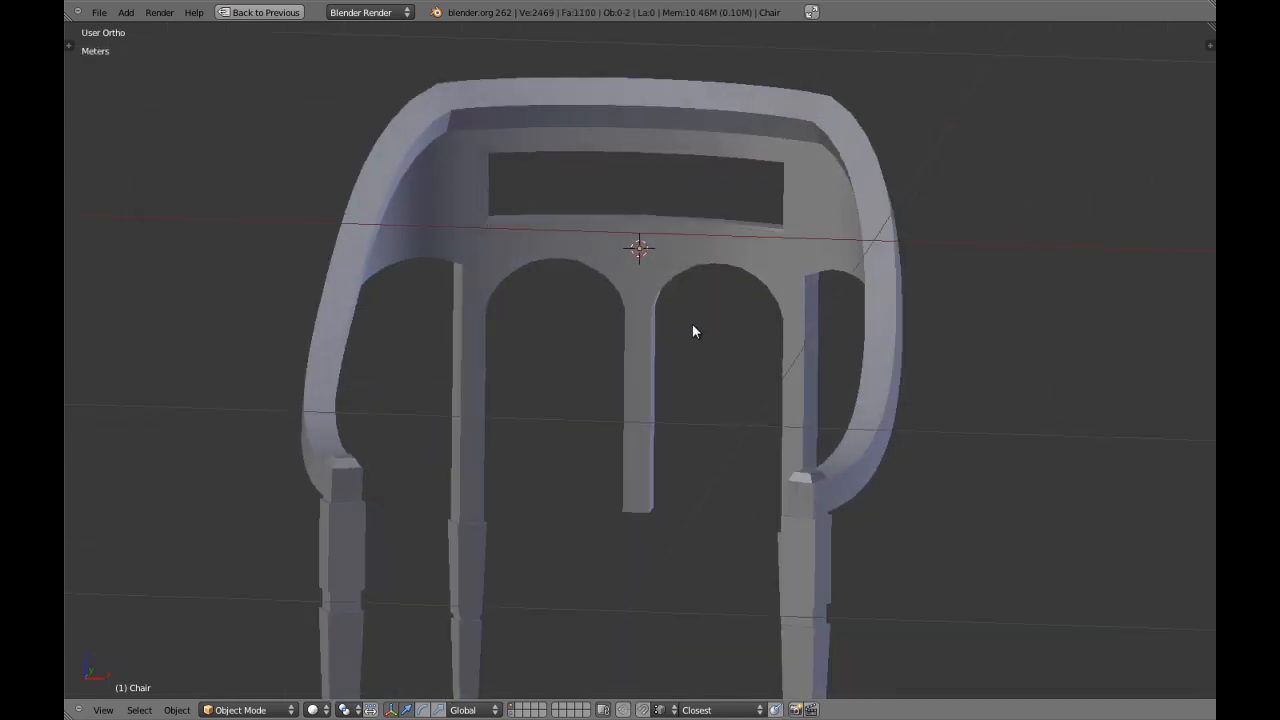
pyautogui.press('z')
pyautogui.press('z')
pyautogui.press('2')
pyautogui.press('z')
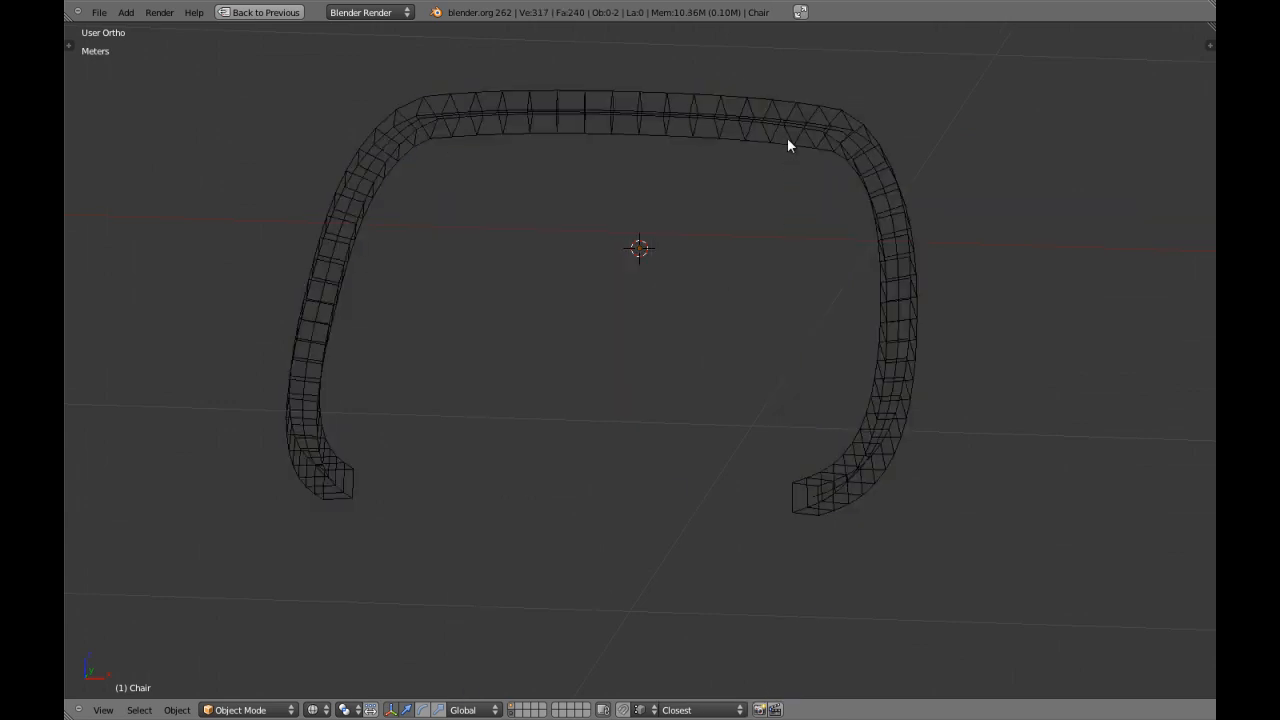
pyautogui.press('z')
pyautogui.press('1')
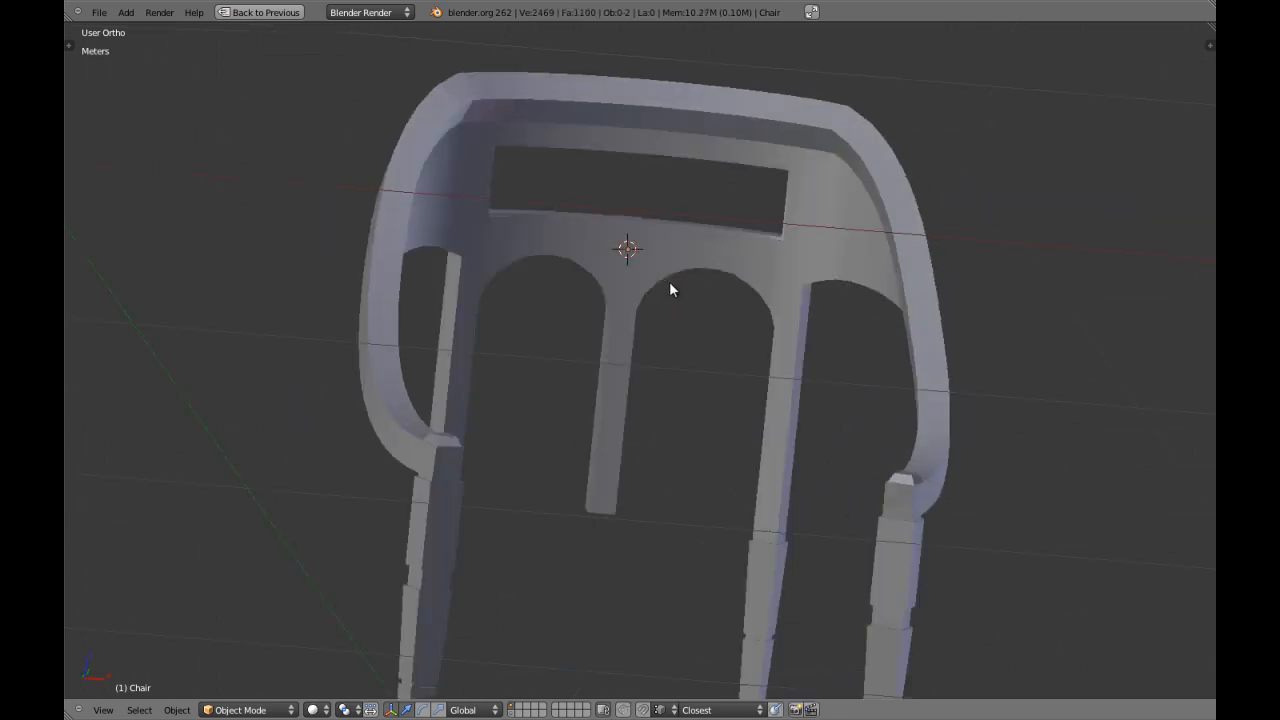
# Review the chair's proportions from the front and the raised slat from an angled view.
pyautogui.press('KP_1')
pyautogui.scroll(-4, 685, 296)
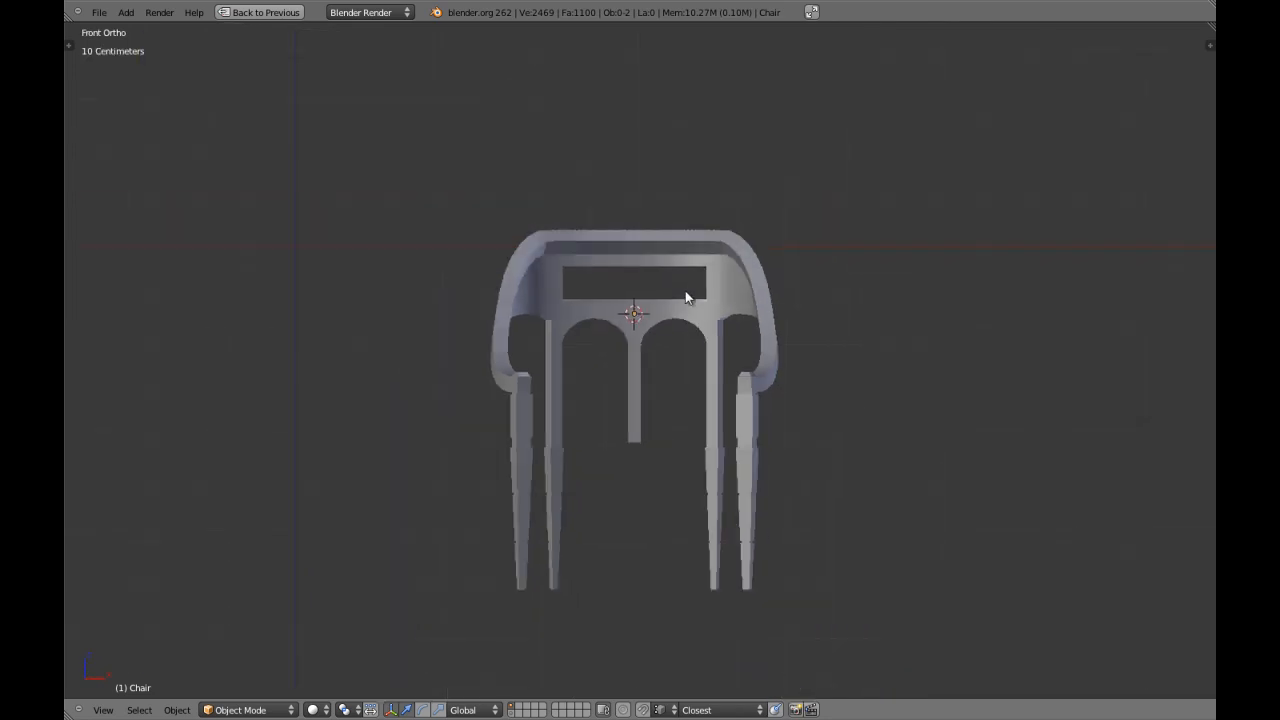
pyautogui.scroll(3, 703, 332)
pyautogui.press('2')
pyautogui.press('1')
pyautogui.press('z')
pyautogui.press('z')
pyautogui.moveTo(640, 349)
pyautogui.mouseDown(button='middle')
pyautogui.moveTo(737, 351)
pyautogui.moveTo(511, 286)
pyautogui.mouseUp(button='middle')
pyautogui.scroll(4, 555, 325)
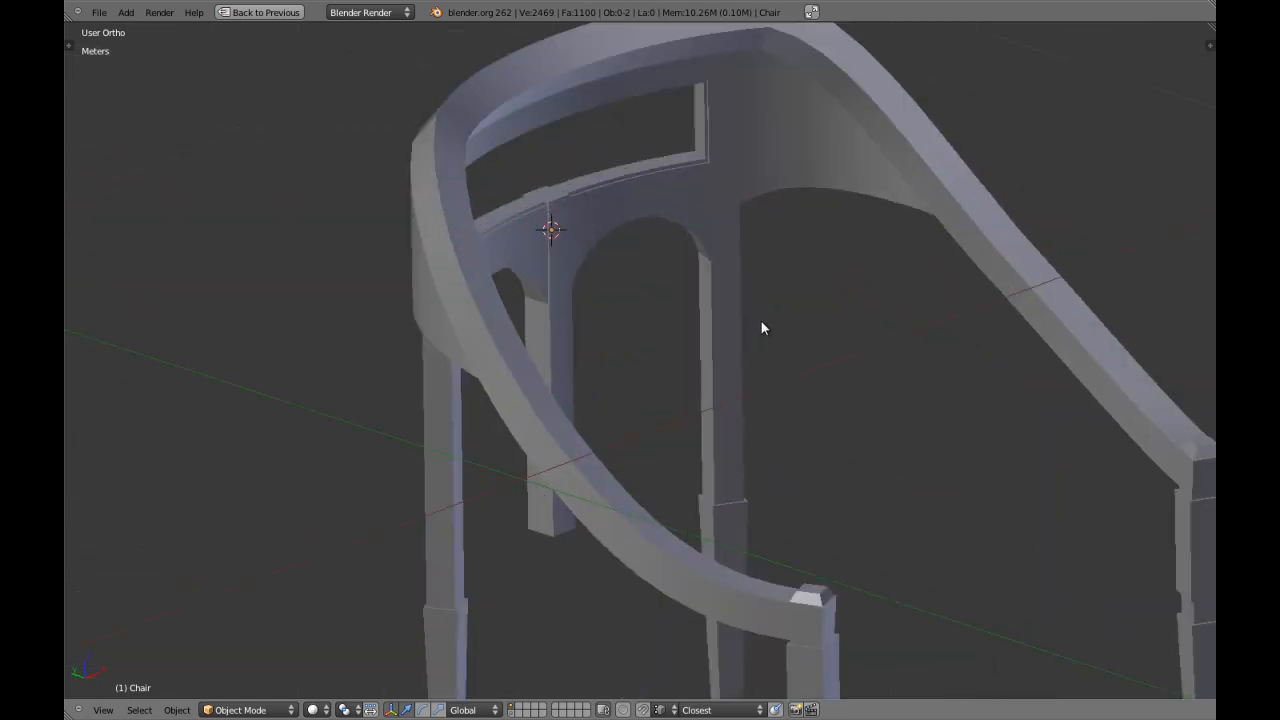
# Select the chair, bring back the full editor layout and remove its Edge Split modifier.
pyautogui.scroll(-2, 761, 321)
pyautogui.moveTo(672, 345); pyautogui.dragTo(904, 410, button='middle')
pyautogui.rightClick(890, 405)
pyautogui.hotkey('ctrl', 'Up')
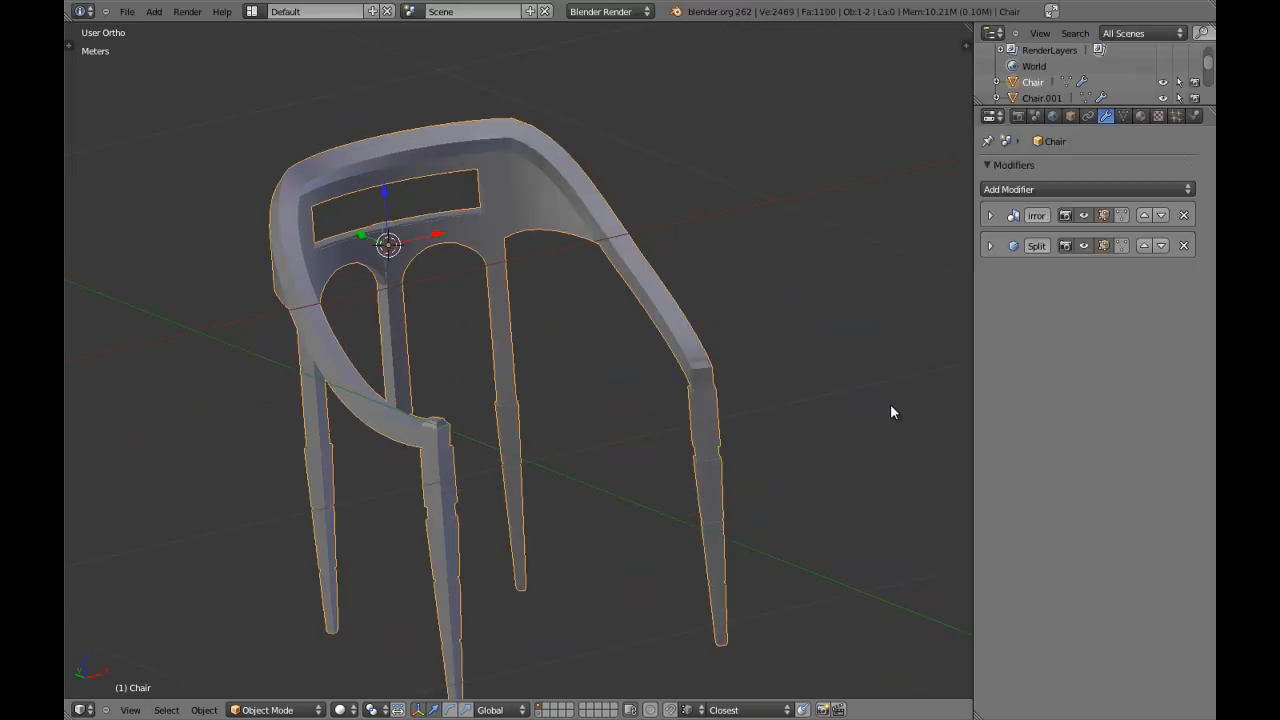
pyautogui.click(1183, 245)
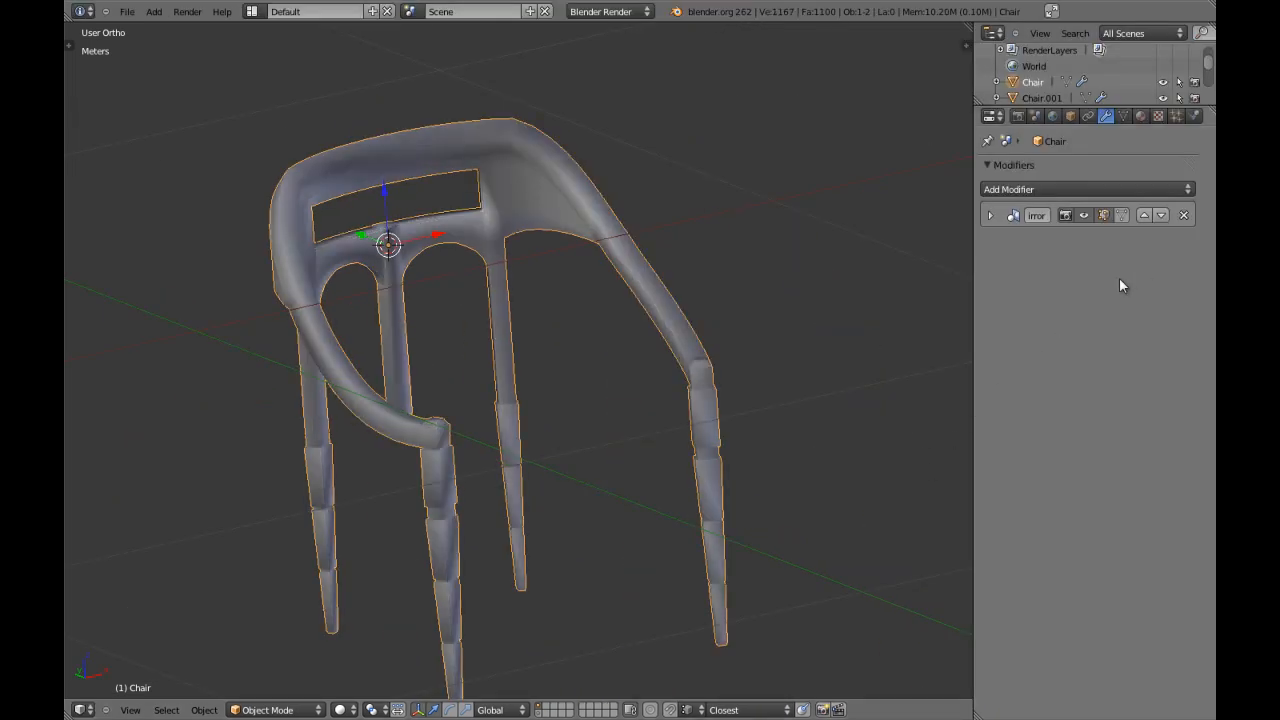
# Remove doubles from all vertices of the chair mesh and return to Object Mode.
pyautogui.press('Tab')
pyautogui.press('w')
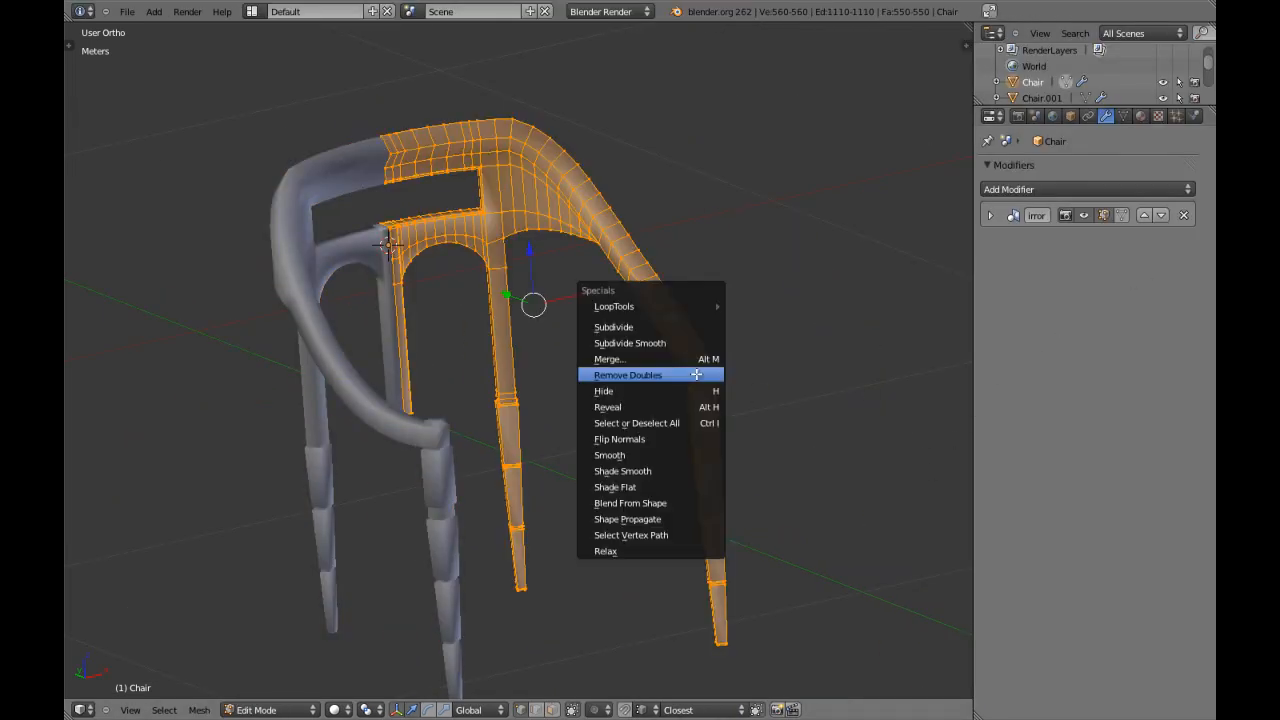
pyautogui.click(680, 374)
pyautogui.press('Tab')
# Add a level 2 Subdivision Surface modifier to the chair and enable Optimal Display.
pyautogui.moveTo(733, 374); pyautogui.dragTo(522, 427, button='middle')
pyautogui.hotkey('ctrl', '2')
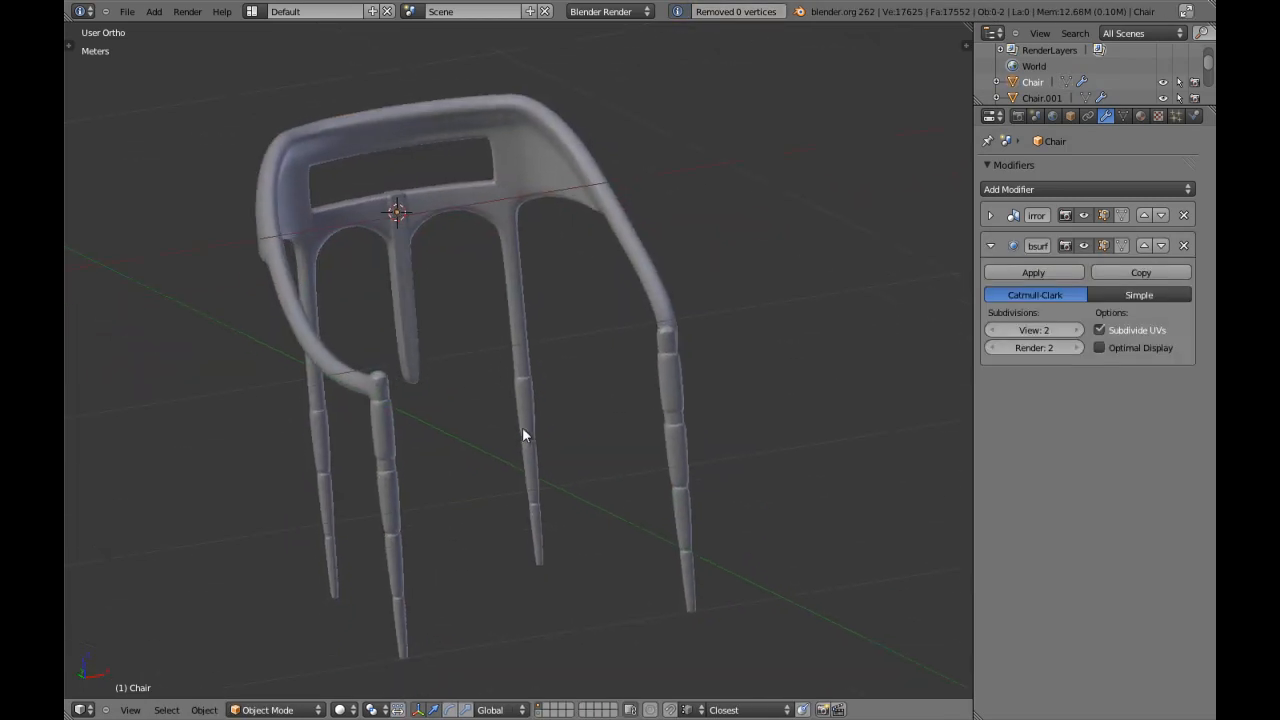
pyautogui.press('KP_1')
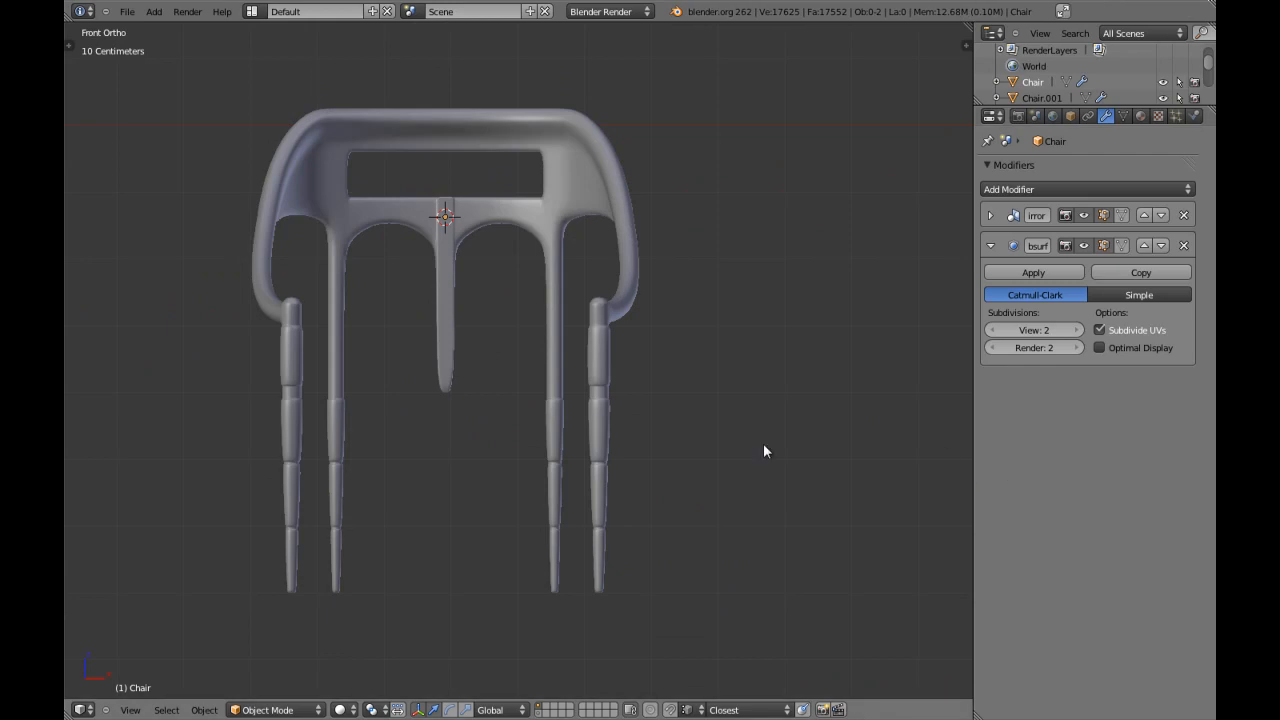
pyautogui.keyDown('shift'); pyautogui.moveTo(566, 372); pyautogui.dragTo(586, 398, button='middle'); pyautogui.keyUp('shift')
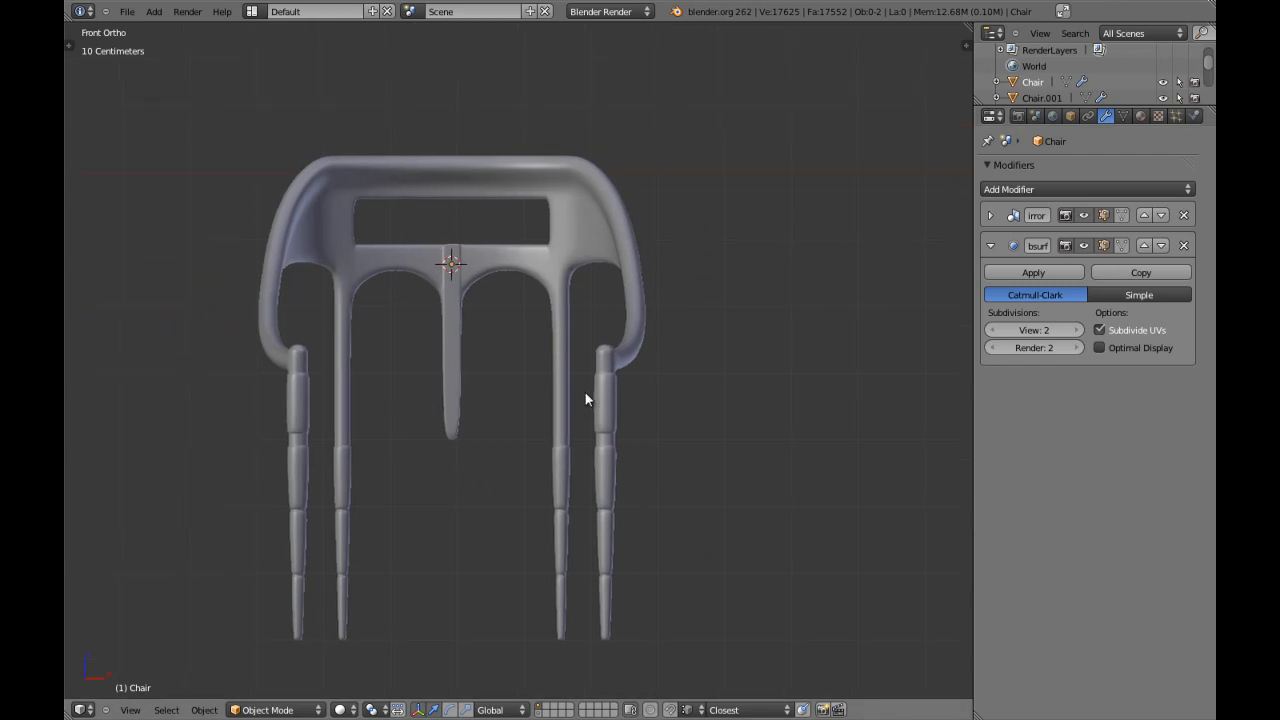
pyautogui.click(1033, 272)
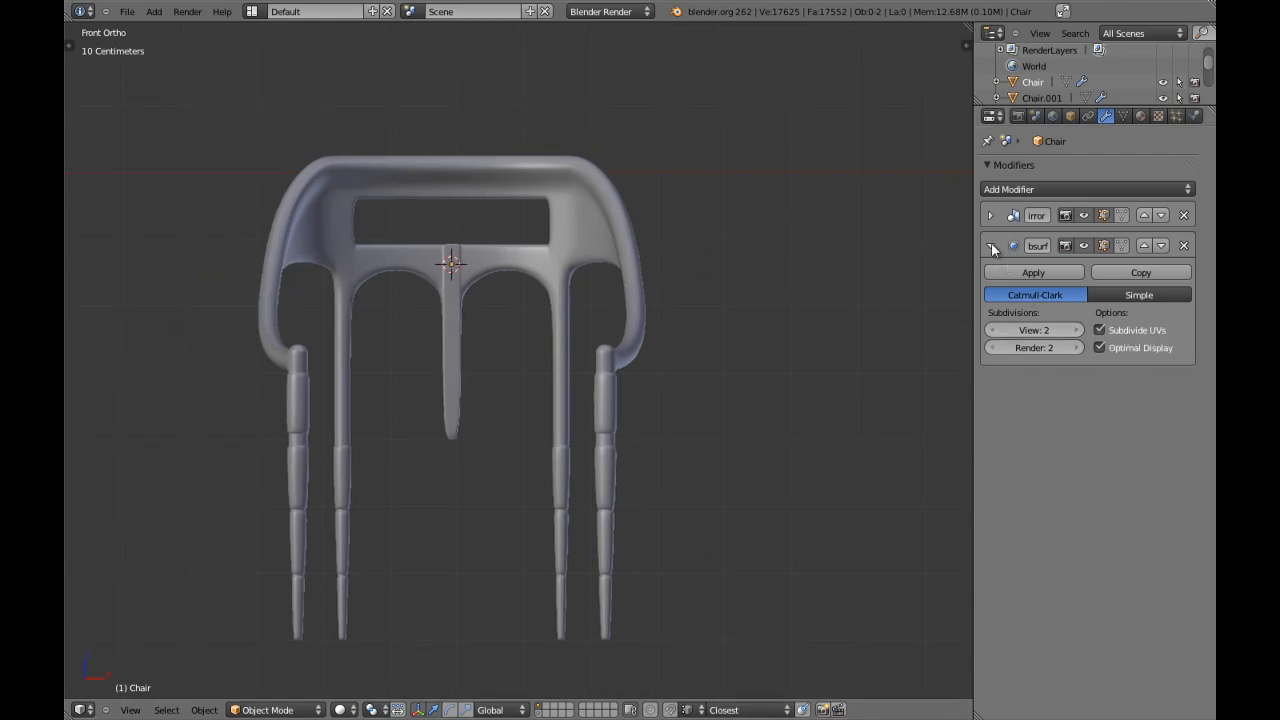
# Maximize the viewport, open the chair mesh for editing and examine the smoothed tapered cap at the armrest's front end.
pyautogui.hotkey('ctrl', 'Up')
pyautogui.press('Tab')
pyautogui.press('a')
pyautogui.scroll(1, 756, 328)
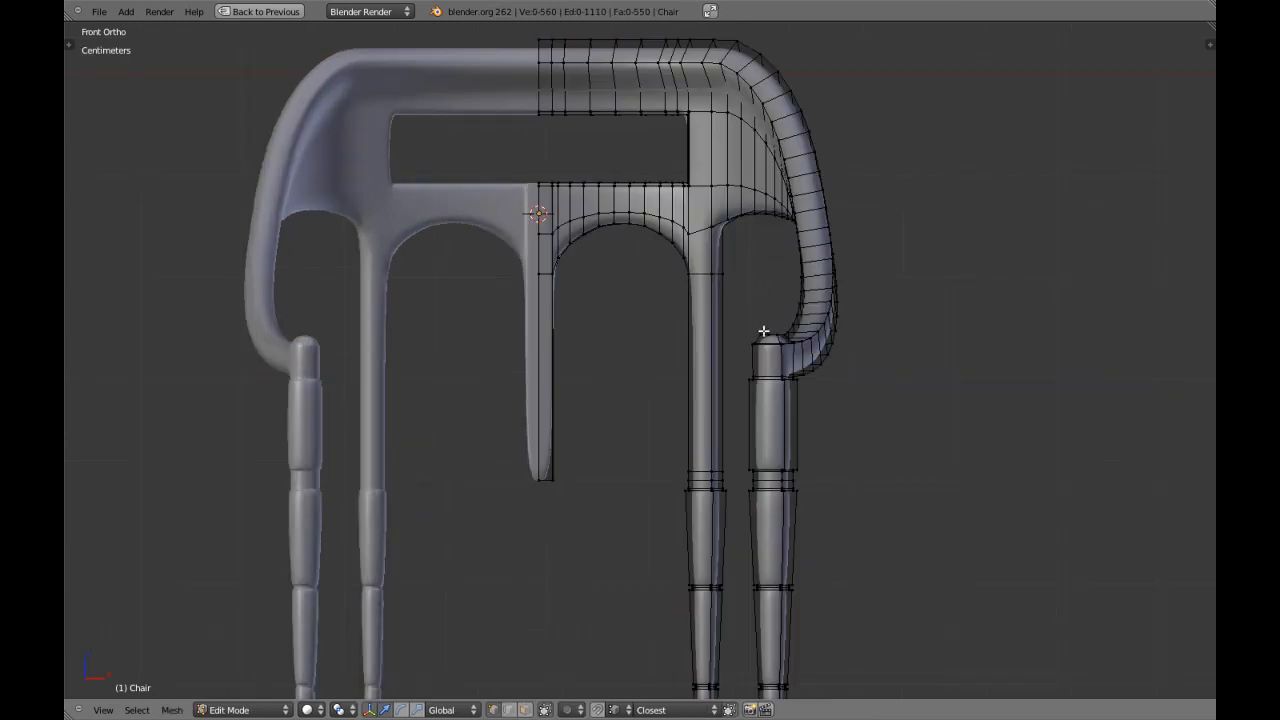
pyautogui.press('KP_Decimal')
pyautogui.scroll(7, 660, 431)
pyautogui.moveTo(672, 343); pyautogui.dragTo(574, 429, button='middle')
pyautogui.press('a')
pyautogui.scroll(4, 660, 432)
pyautogui.press('a')
pyautogui.press('a')
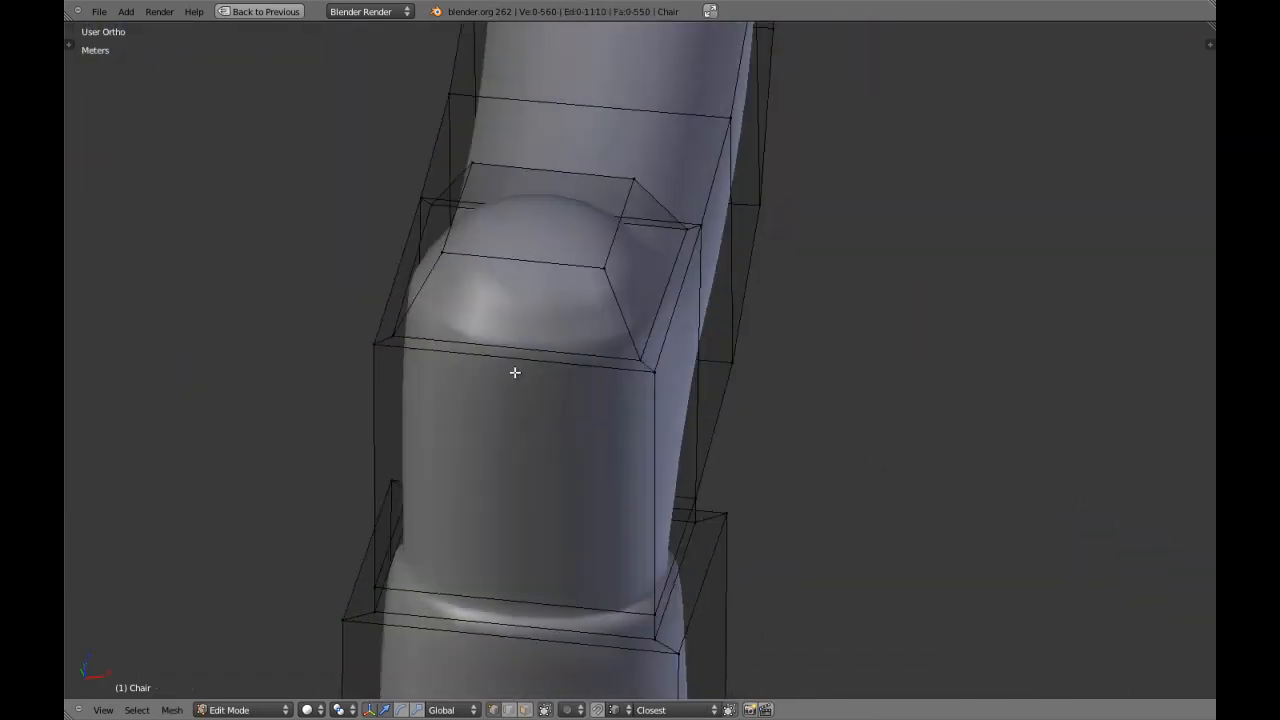
# Add two lengthwise edge loops through the armrest's front cap, sliding one close to each side edge to tighten the smoothed corners.
pyautogui.keyDown('shift'); pyautogui.moveTo(529, 371); pyautogui.dragTo(543, 437, button='middle'); pyautogui.keyUp('shift')
pyautogui.scroll(3, 545, 439)
pyautogui.hotkey('ctrl', 'r')
pyautogui.click(560, 262)
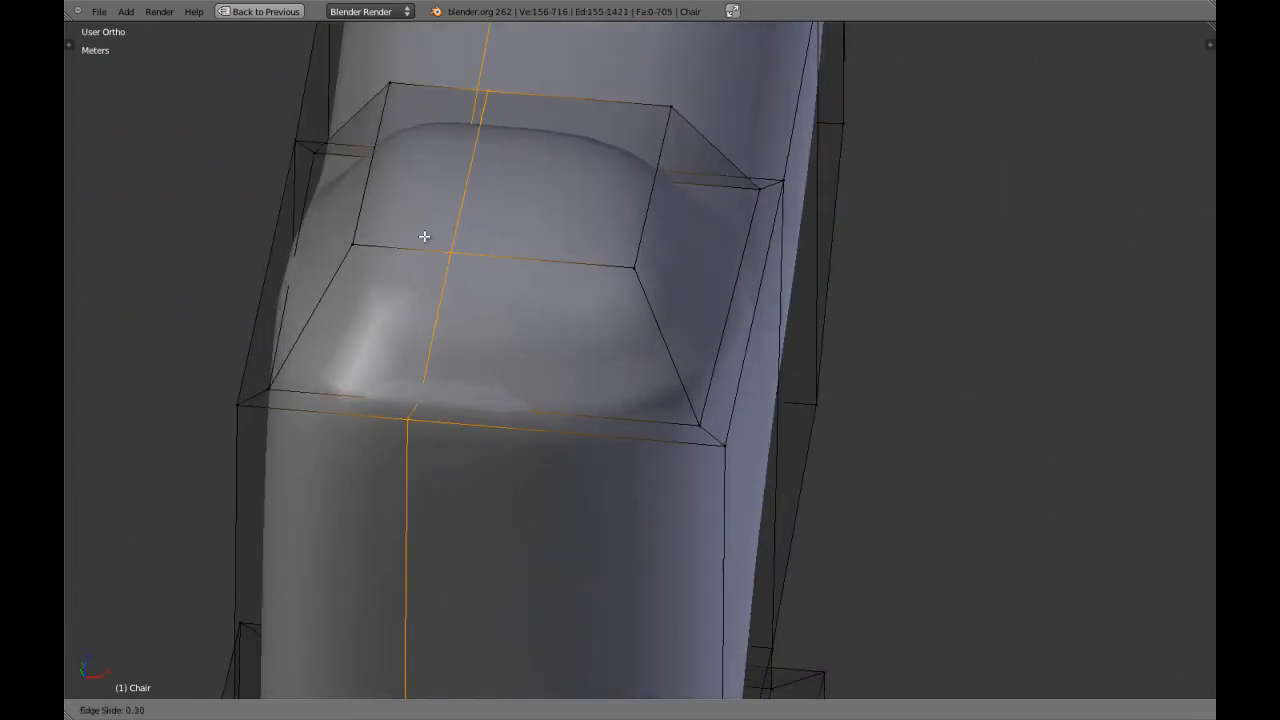
pyautogui.click(426, 238)
pyautogui.press('a')
pyautogui.hotkey('ctrl', 'r')
pyautogui.click(500, 265)
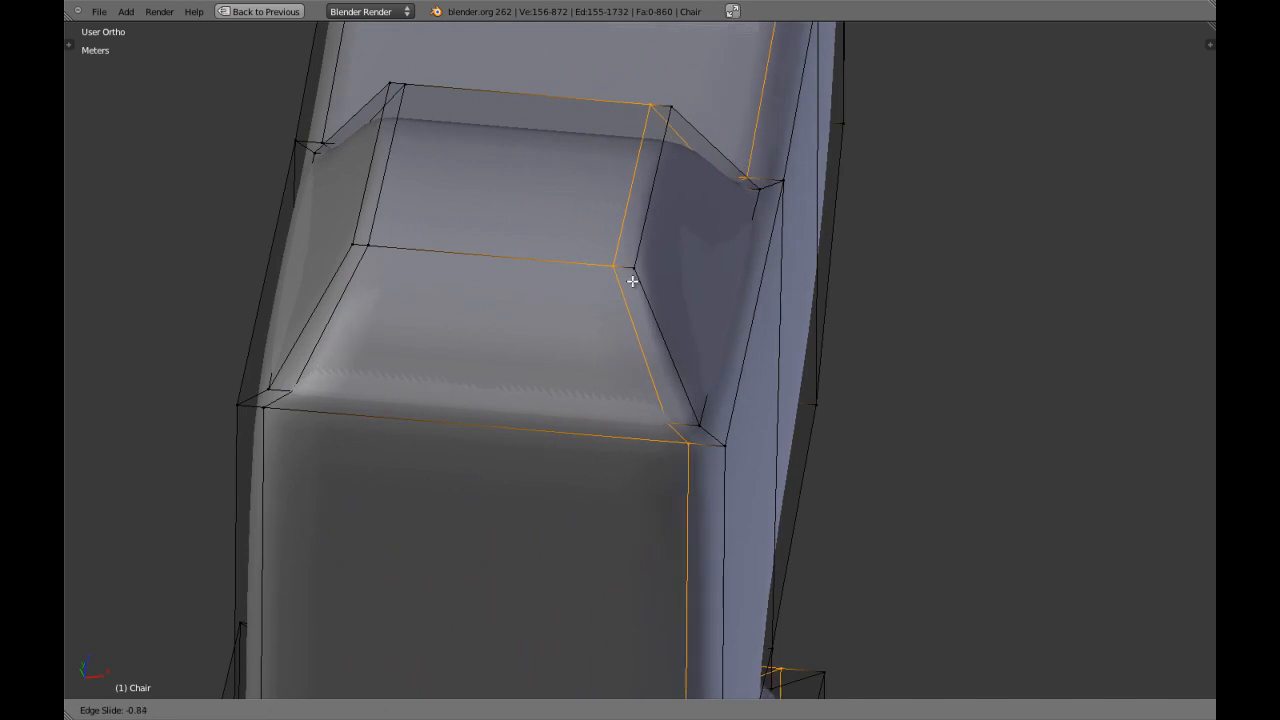
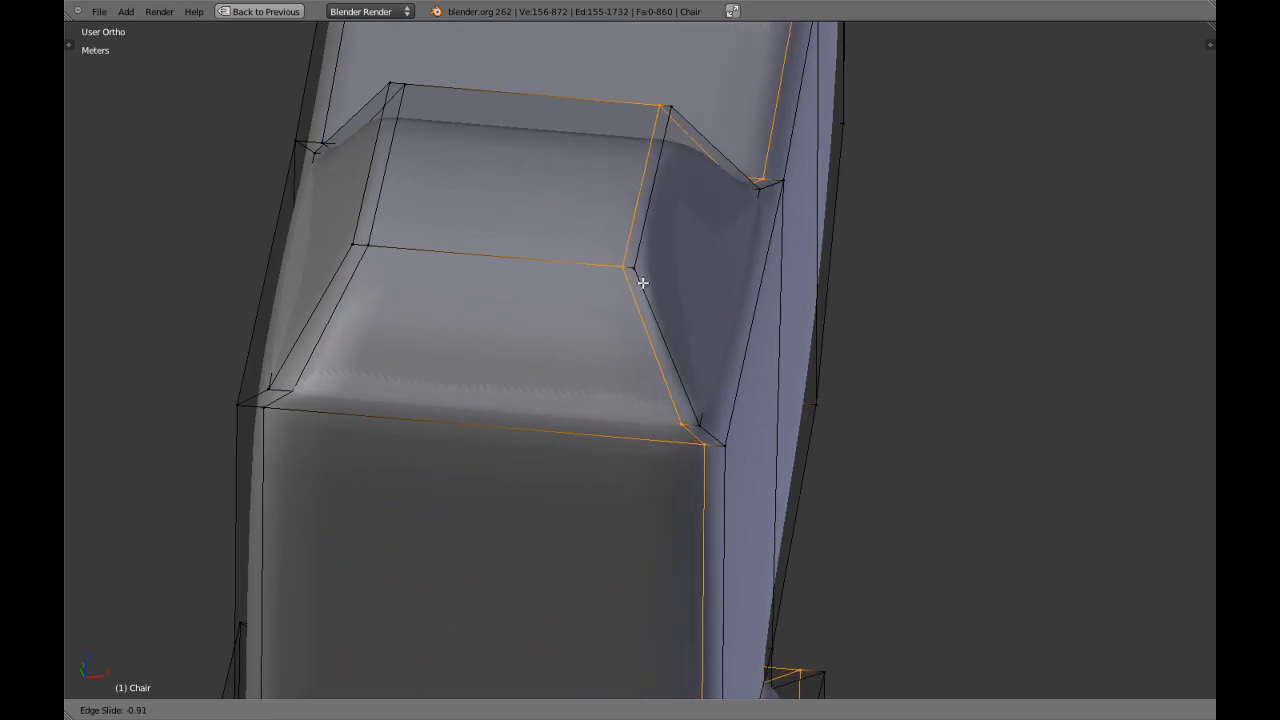
# Slide the side edge loop to about -0.91 on the post cap and add an edge loop along the inner edge of the cap's surrounding rim.
pyautogui.click(642, 283)
pyautogui.press('a')
pyautogui.keyDown('shift'); pyautogui.moveTo(751, 451); pyautogui.dragTo(747, 431, button='middle'); pyautogui.keyUp('shift')
pyautogui.scroll(2, 738, 436)
pyautogui.hotkey('ctrl', 'r')
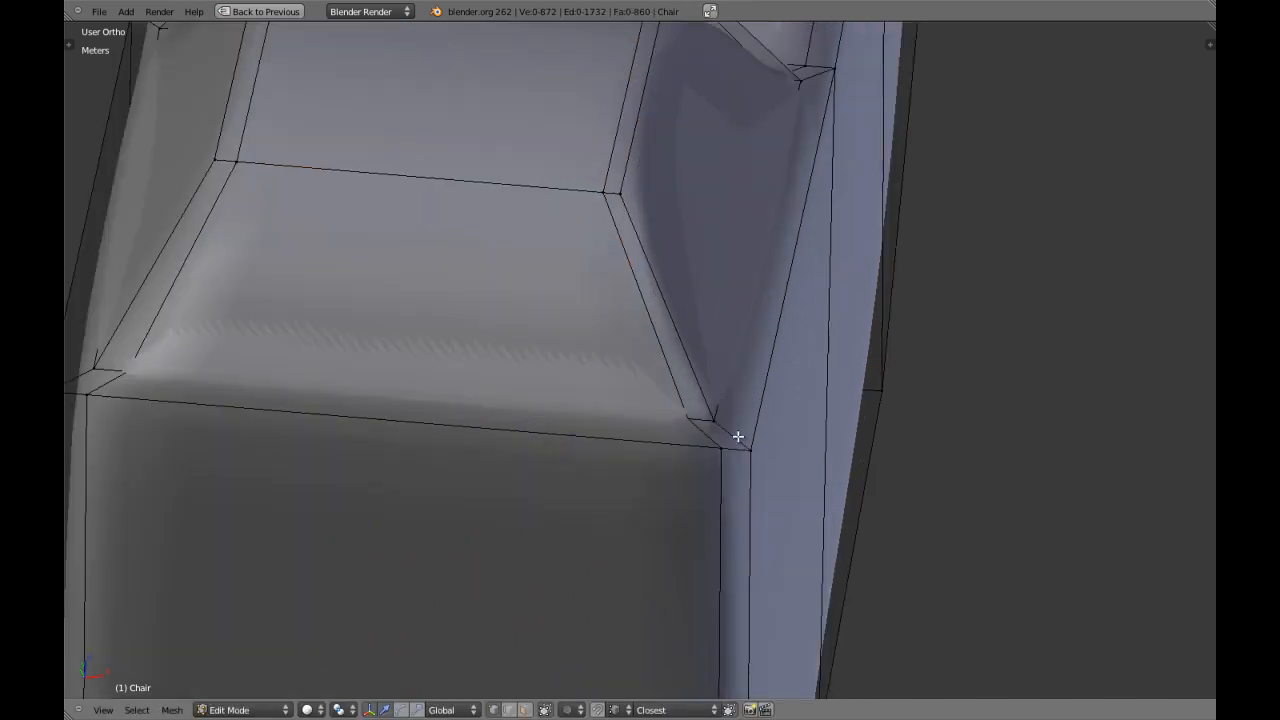
pyautogui.click(737, 434)
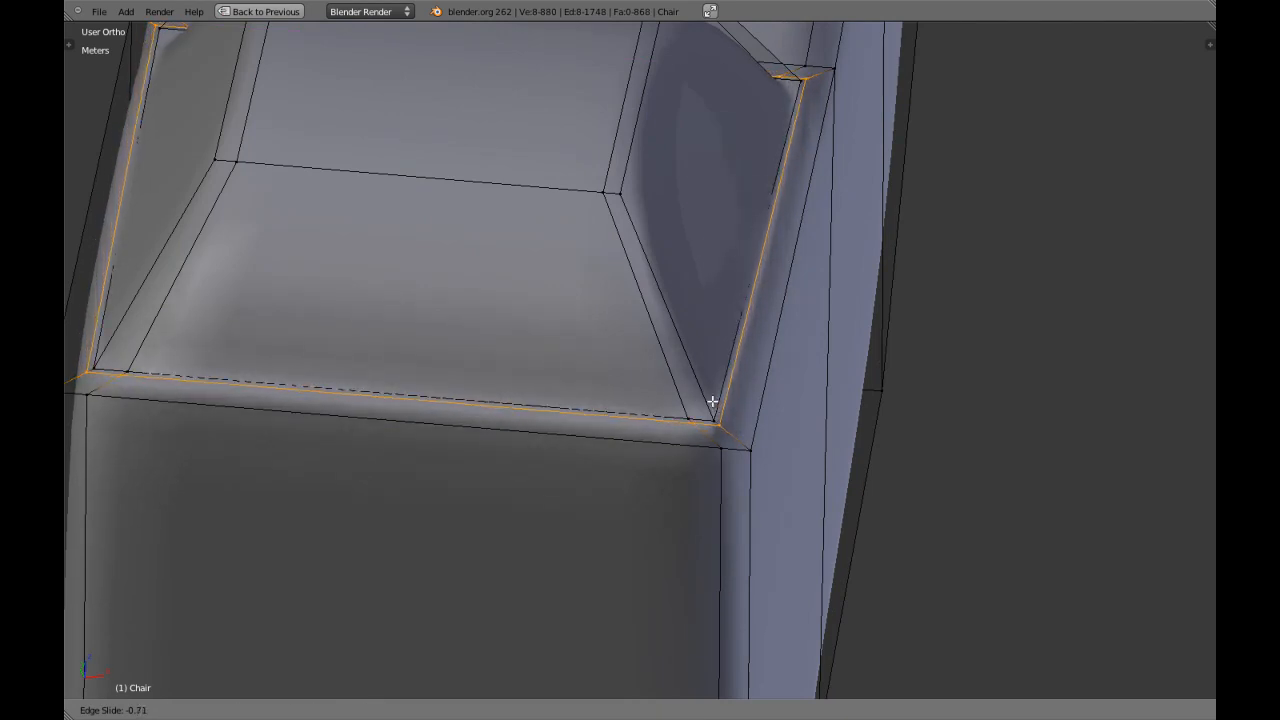
pyautogui.click(721, 425)
pyautogui.press('a')
# Add a second edge loop around the cap's rim, slid close to the post's outer edge.
pyautogui.hotkey('ctrl', 'r')
pyautogui.click(738, 432)
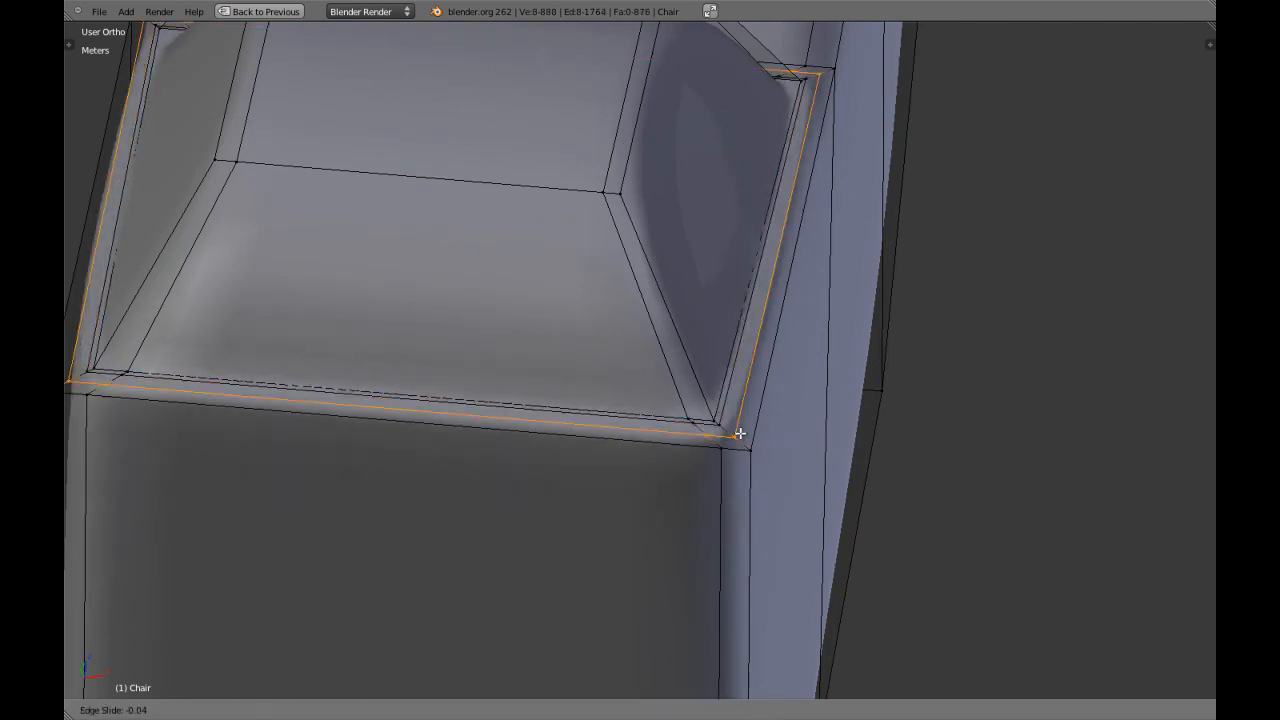
pyautogui.click(775, 475)
pyautogui.press('a')
# Examine the smoothed post cap and its surroundings with and without the editing mesh.
pyautogui.scroll(-8, 774, 476)
pyautogui.press('Tab')
pyautogui.moveTo(761, 471); pyautogui.dragTo(657, 434, button='middle')
pyautogui.scroll(3, 691, 437)
pyautogui.press('Tab')
pyautogui.press('a')
pyautogui.press('a')
pyautogui.scroll(-8, 690, 440)
pyautogui.press('Tab')
pyautogui.scroll(8, 641, 391)
pyautogui.press('Tab')
pyautogui.press('a')
pyautogui.press('a')
pyautogui.rightClick(646, 383)
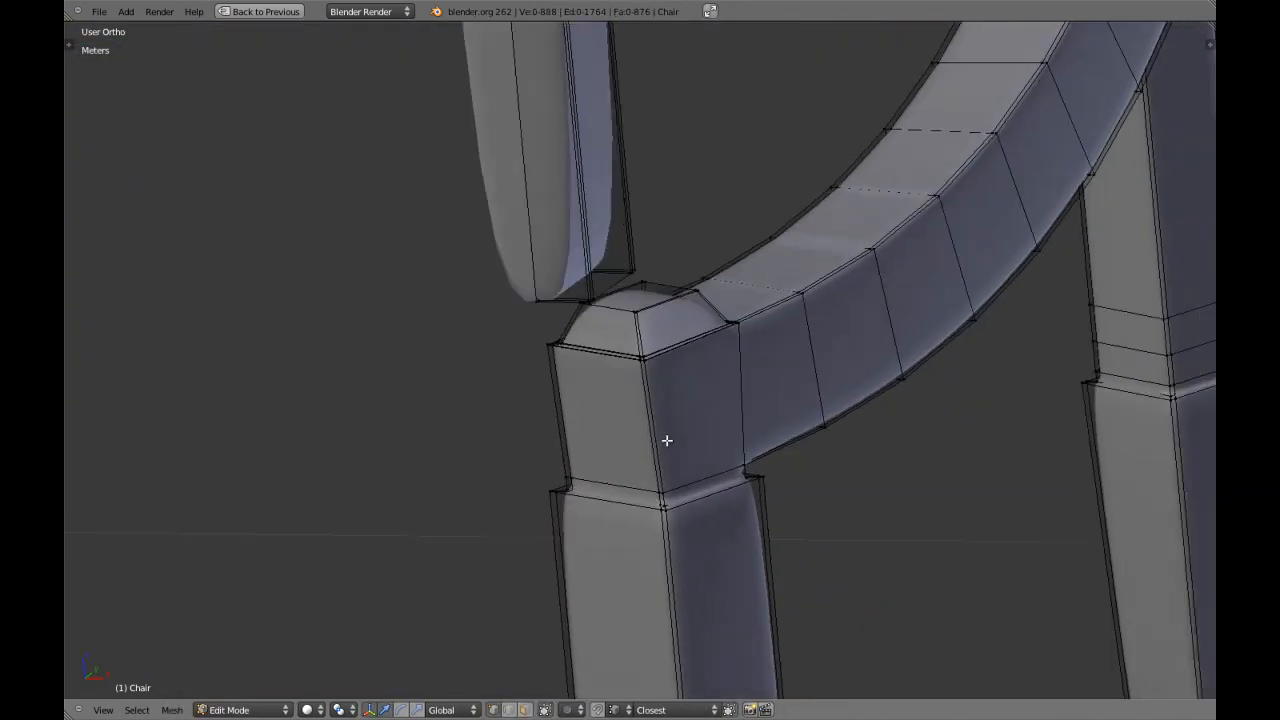
# Add an edge loop around the post and armrest just below their top edge, with an edge slide of about 0.94.
pyautogui.press('a')
pyautogui.scroll(6, 640, 425)
pyautogui.press('a')
pyautogui.moveTo(656, 483); pyautogui.dragTo(643, 471, button='middle')
pyautogui.press('KP_3')
pyautogui.scroll(4, 651, 471)
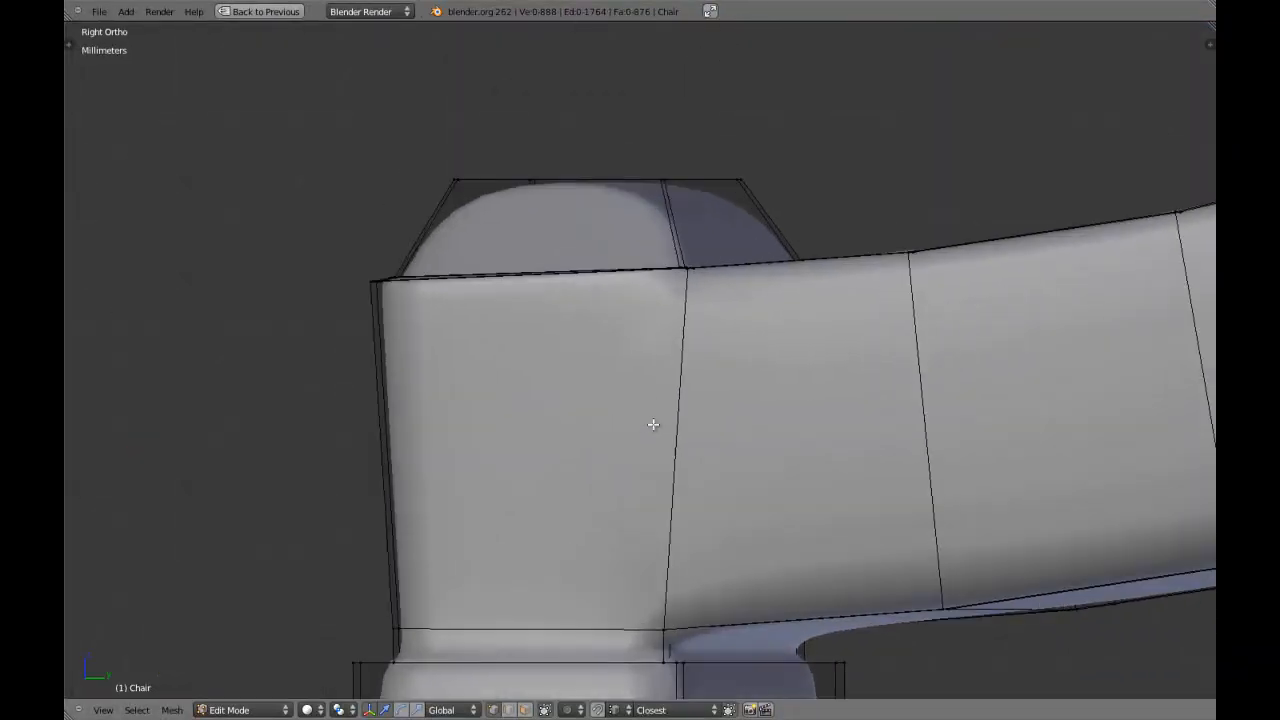
pyautogui.hotkey('ctrl', 'r')
pyautogui.click(687, 428)
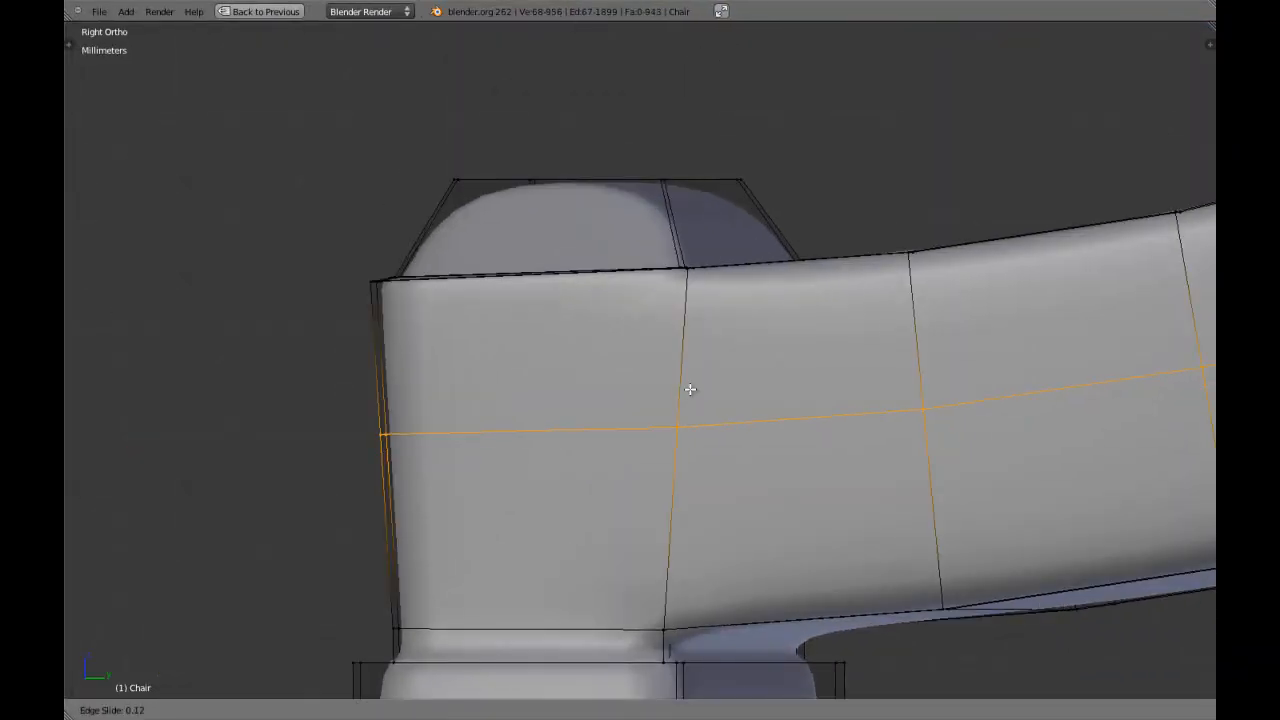
pyautogui.click(726, 209)
pyautogui.moveTo(577, 426); pyautogui.dragTo(614, 522, button='middle')
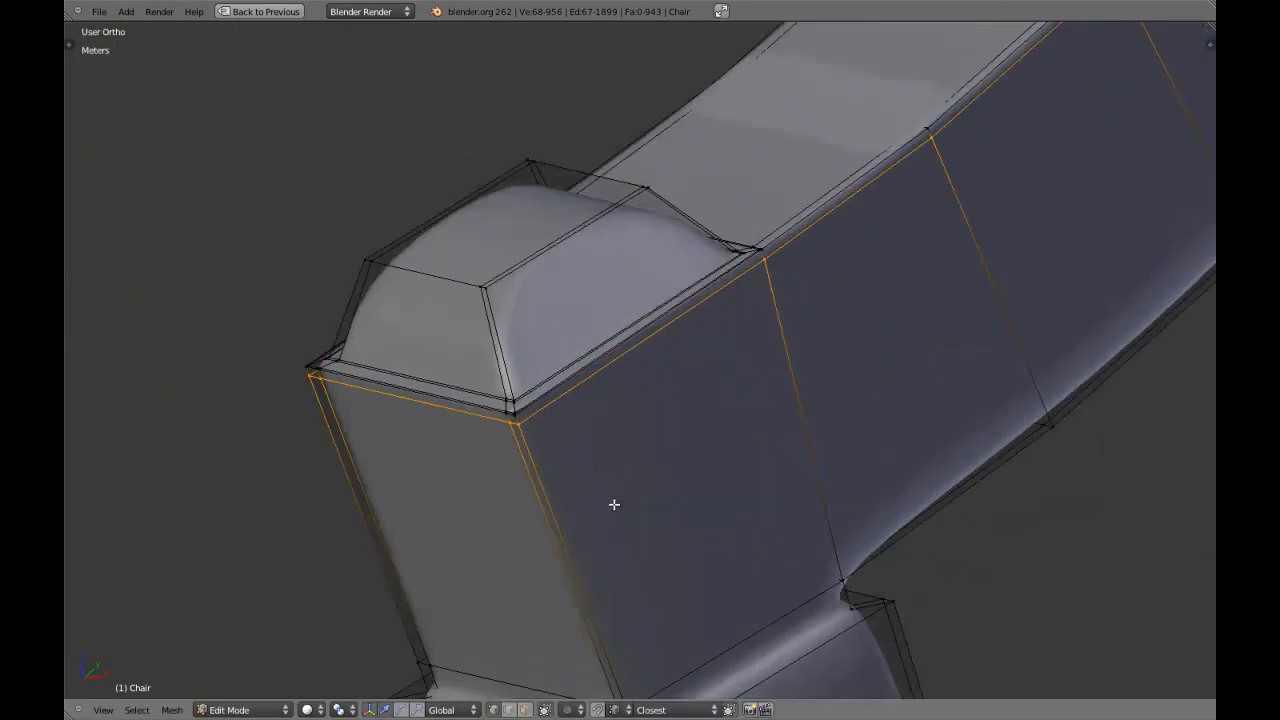
pyautogui.rightClick(516, 429)
pyautogui.keyDown('shift'); pyautogui.moveTo(402, 498); pyautogui.dragTo(520, 437, button='middle'); pyautogui.keyUp('shift')
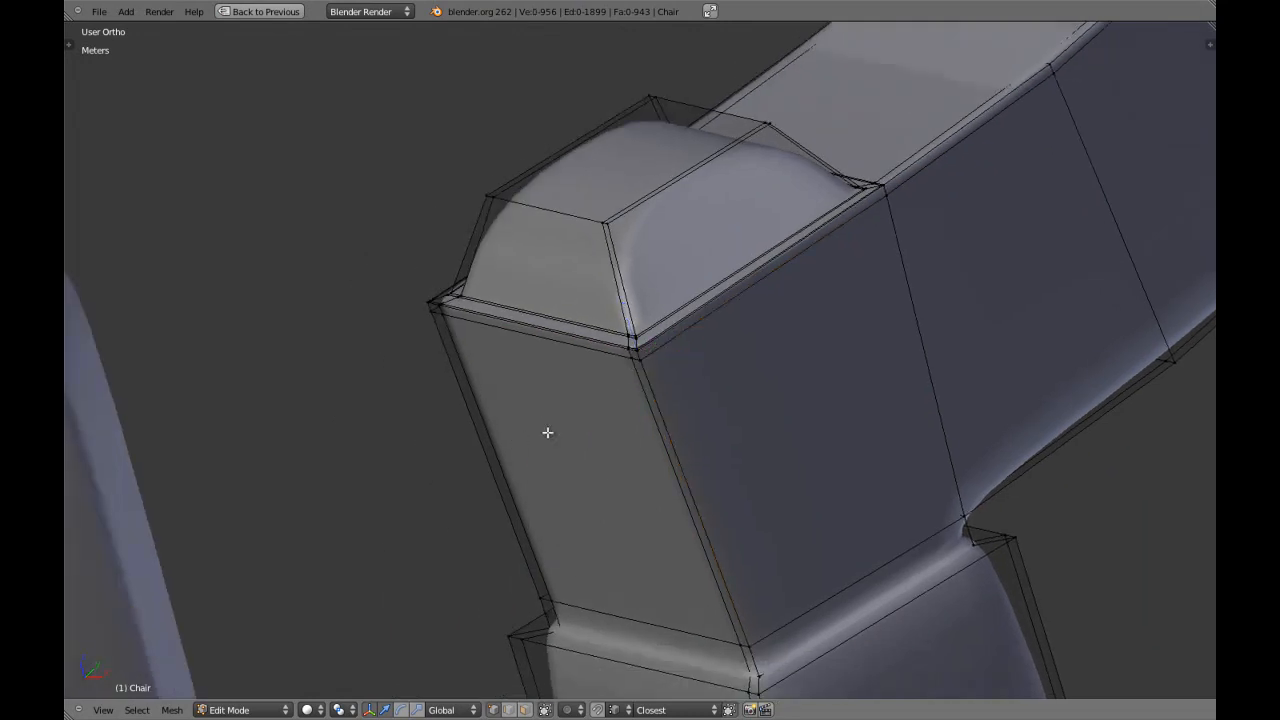
pyautogui.press('a')
# Add an edge loop around the post and armrest just above their bottom edge, with an edge slide of about -0.95.
pyautogui.moveTo(645, 436); pyautogui.dragTo(680, 434, button='middle')
pyautogui.keyDown('shift'); pyautogui.moveTo(721, 578); pyautogui.dragTo(751, 457, button='middle'); pyautogui.keyUp('shift')
pyautogui.hotkey('ctrl', 'r')
pyautogui.click(734, 408)
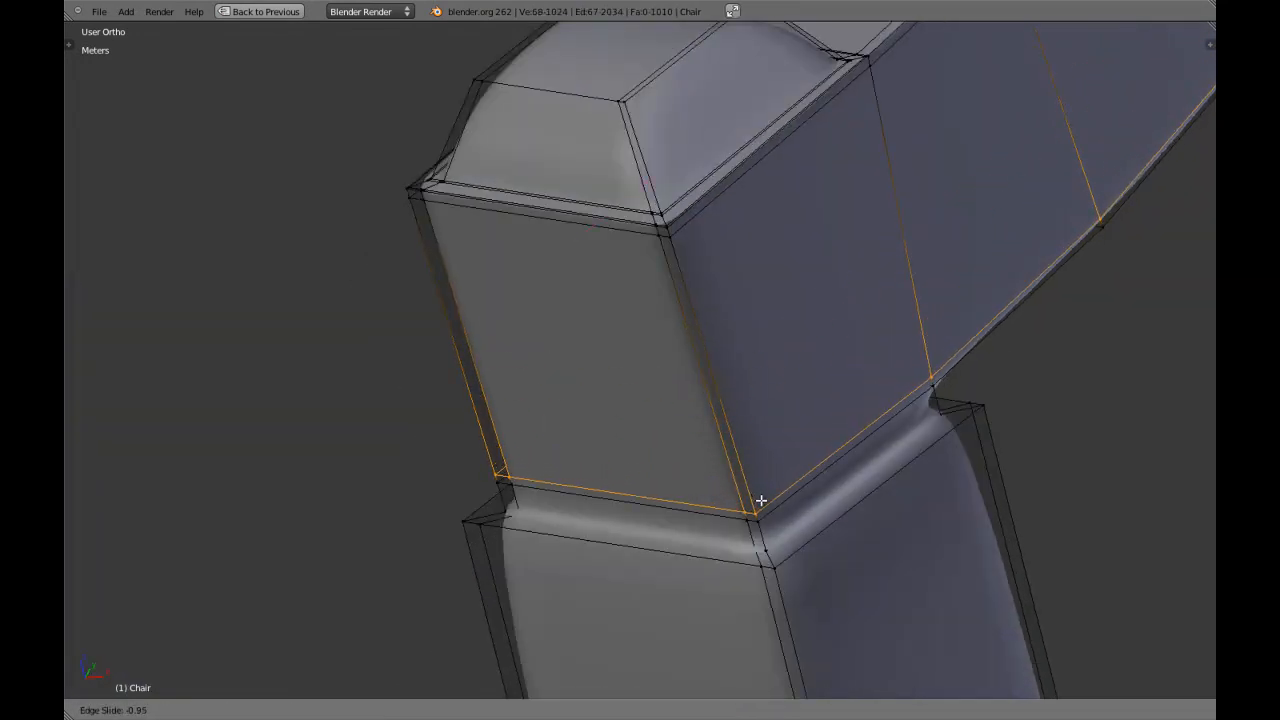
pyautogui.click(760, 502)
pyautogui.press('a')
# Examine the smoothed chair frame at an angle and the armrest post in front view.
pyautogui.scroll(-6, 757, 491)
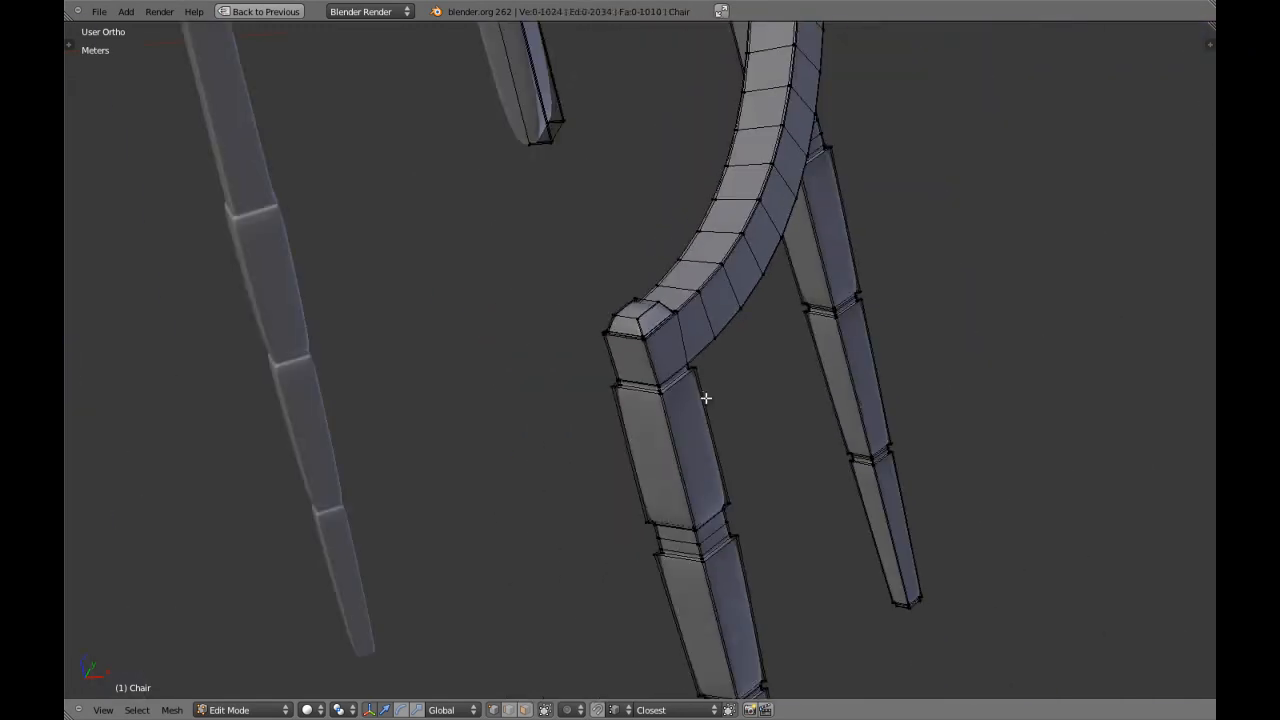
pyautogui.press('Tab')
pyautogui.scroll(-3, 705, 390)
pyautogui.keyDown('shift'); pyautogui.moveTo(727, 347); pyautogui.dragTo(603, 367, button='middle'); pyautogui.keyUp('shift')
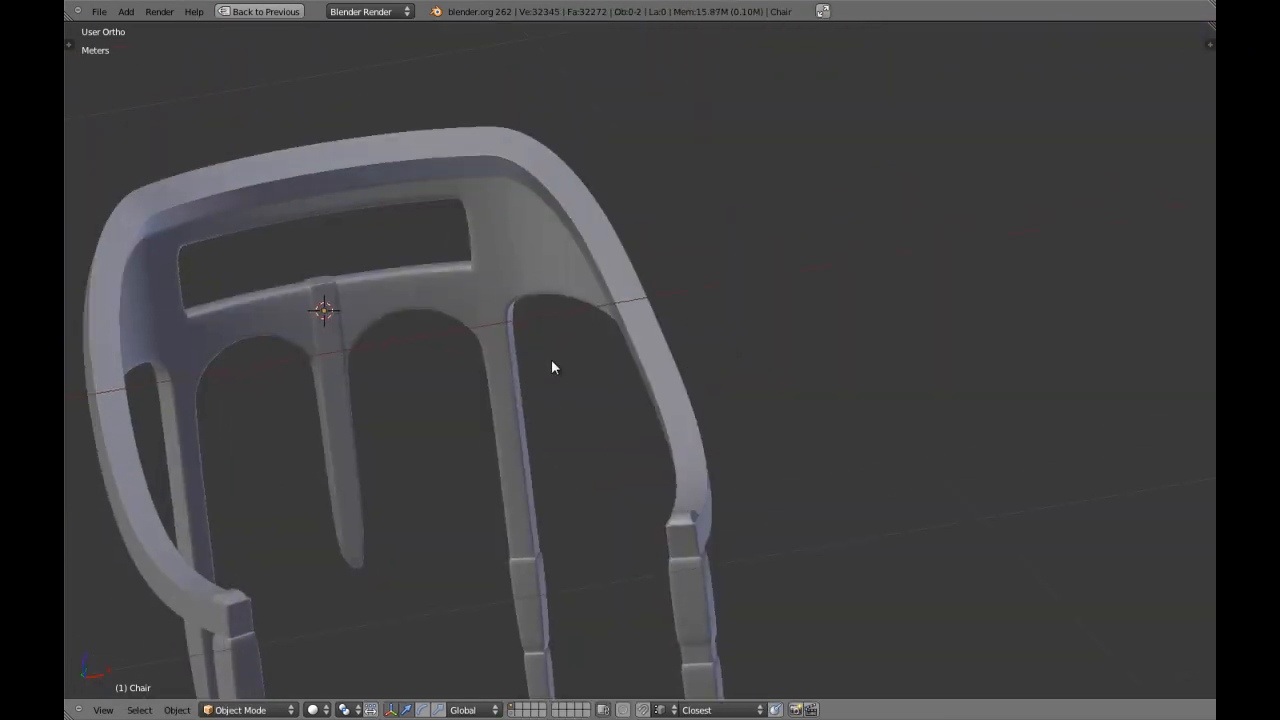
pyautogui.keyDown('shift'); pyautogui.moveTo(509, 434); pyautogui.dragTo(446, 263, button='middle'); pyautogui.keyUp('shift')
pyautogui.press('Tab')
pyautogui.keyDown('shift'); pyautogui.moveTo(625, 408); pyautogui.dragTo(627, 347, button='middle'); pyautogui.keyUp('shift')
pyautogui.press('KP_1')
pyautogui.press('Tab')
pyautogui.scroll(5, 857, 356)
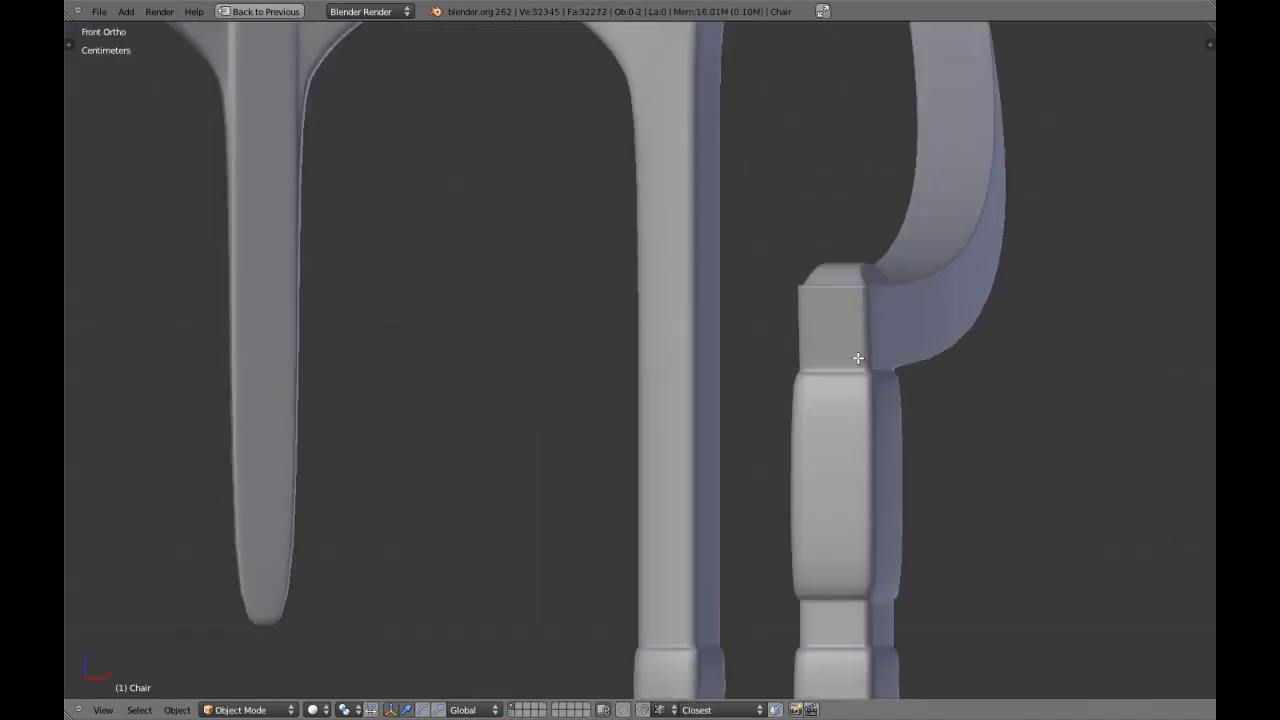
# Add an edge loop to the narrow neck under the armrest post, slid close to the top edge of the leg block below.
pyautogui.press('Tab')
pyautogui.press('a')
pyautogui.scroll(6, 824, 366)
pyautogui.press('a')
pyautogui.press('a')
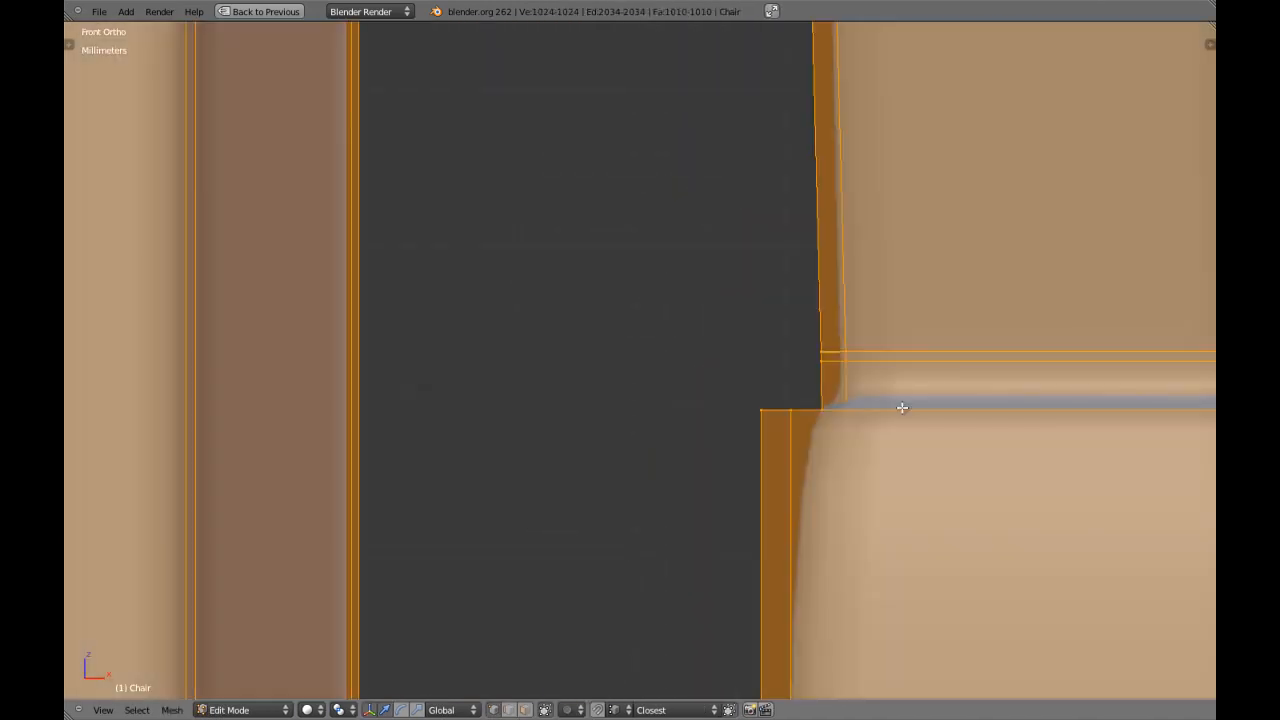
pyautogui.press('a')
pyautogui.keyDown('shift'); pyautogui.moveTo(926, 404); pyautogui.dragTo(708, 393, button='middle'); pyautogui.keyUp('shift')
pyautogui.press('a')
pyautogui.press('a')
pyautogui.keyDown('shift'); pyautogui.moveTo(997, 403); pyautogui.dragTo(698, 415, button='middle'); pyautogui.keyUp('shift')
pyautogui.scroll(3, 824, 419)
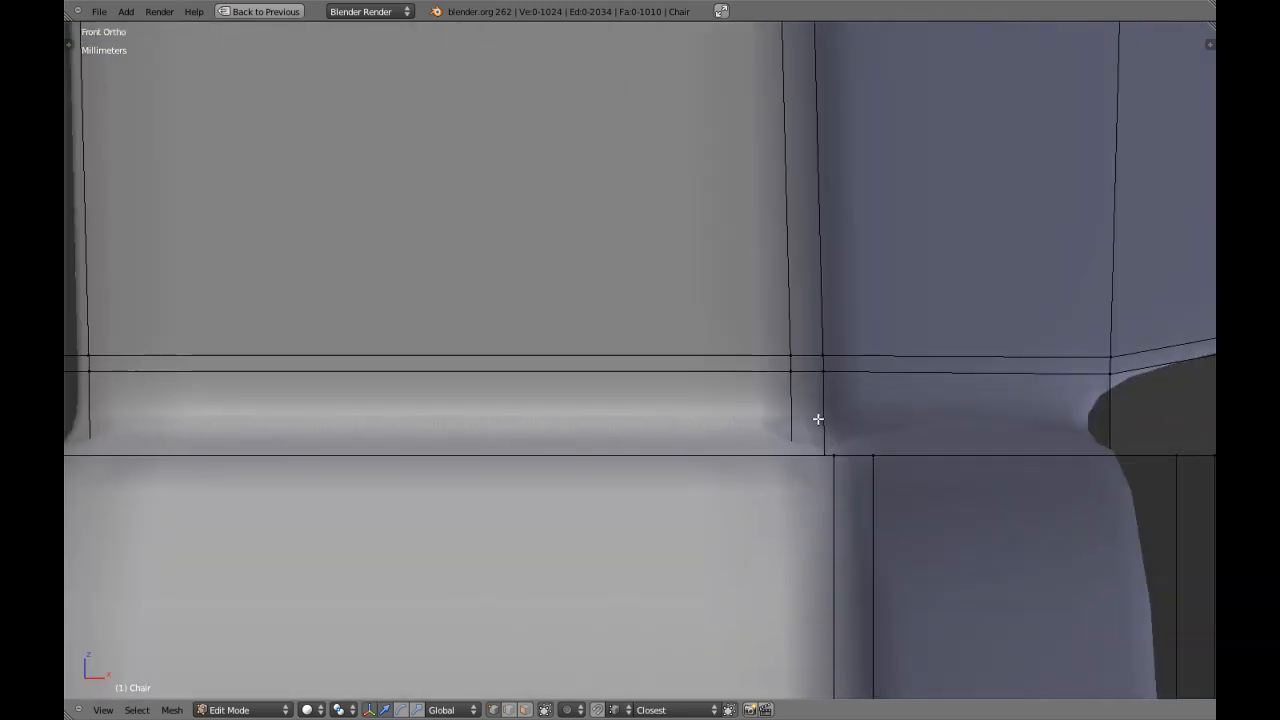
pyautogui.press('z')
pyautogui.keyDown('shift'); pyautogui.moveTo(819, 419); pyautogui.dragTo(715, 404, button='middle'); pyautogui.keyUp('shift')
pyautogui.hotkey('ctrl', 'r')
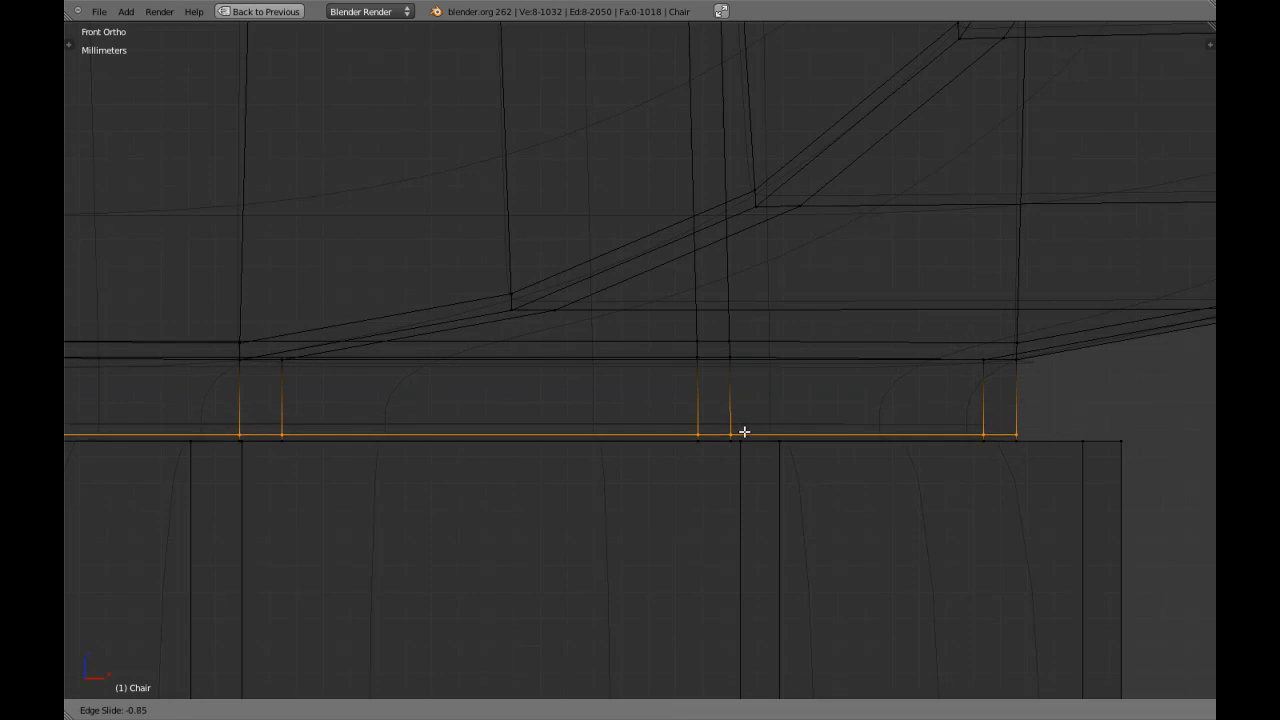
pyautogui.press('z')
pyautogui.scroll(-12, 769, 448)
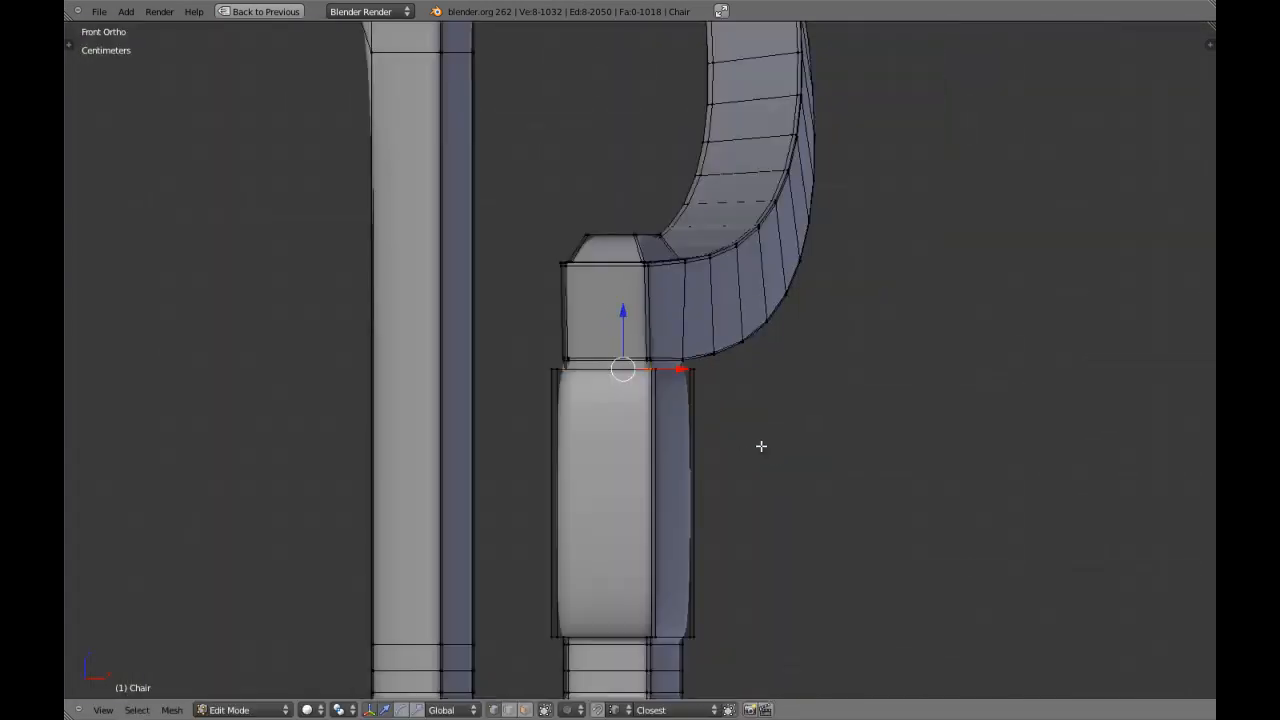
# Try an additional edge loop on the neck under the armrest post and delete it again.
pyautogui.scroll(6, 767, 448)
pyautogui.press('Tab')
pyautogui.scroll(4, 760, 450)
pyautogui.press('Tab')
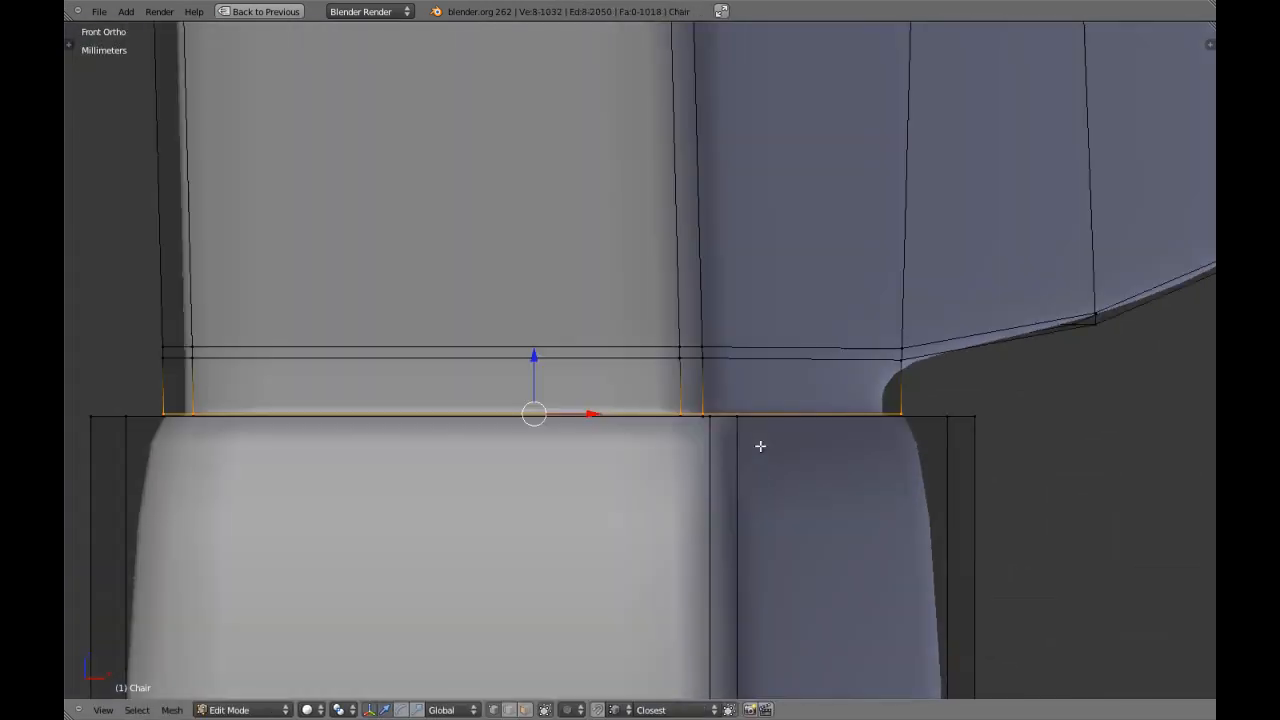
pyautogui.hotkey('ctrl', 'r')
pyautogui.click(725, 391)
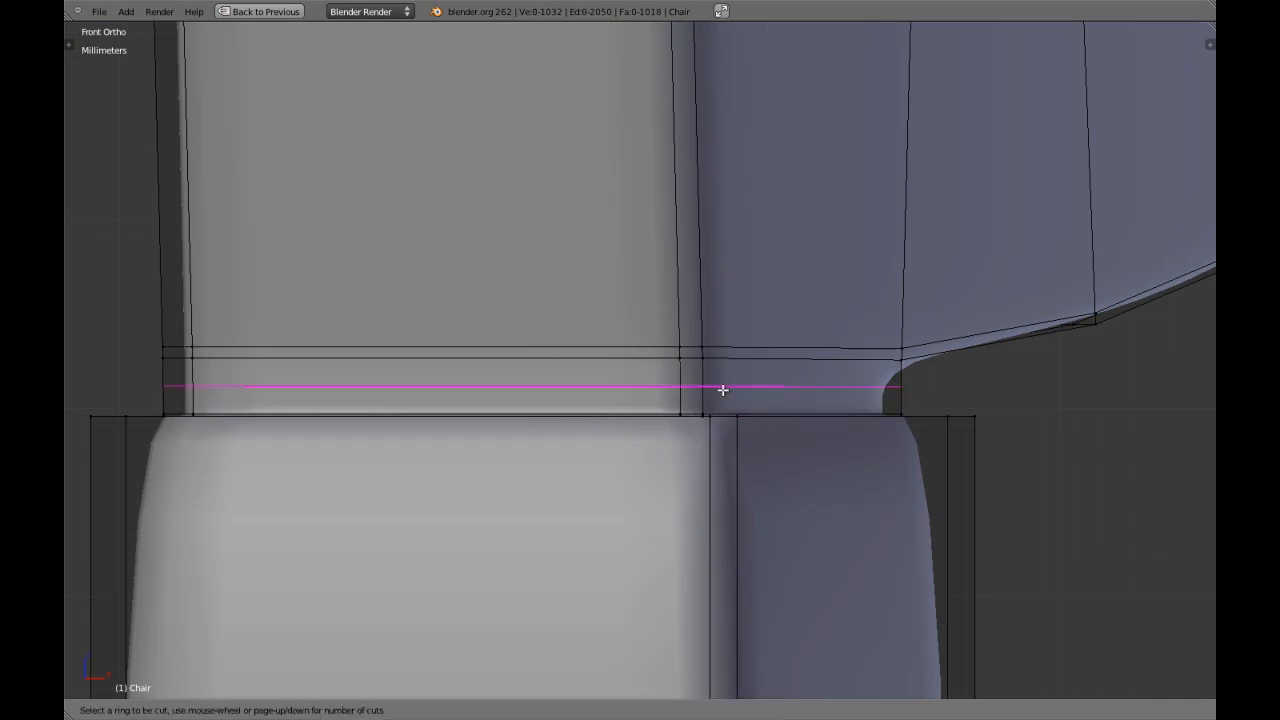
pyautogui.click(709, 369)
pyautogui.press('Tab')
pyautogui.scroll(-5, 709, 366)
pyautogui.scroll(2, 698, 355)
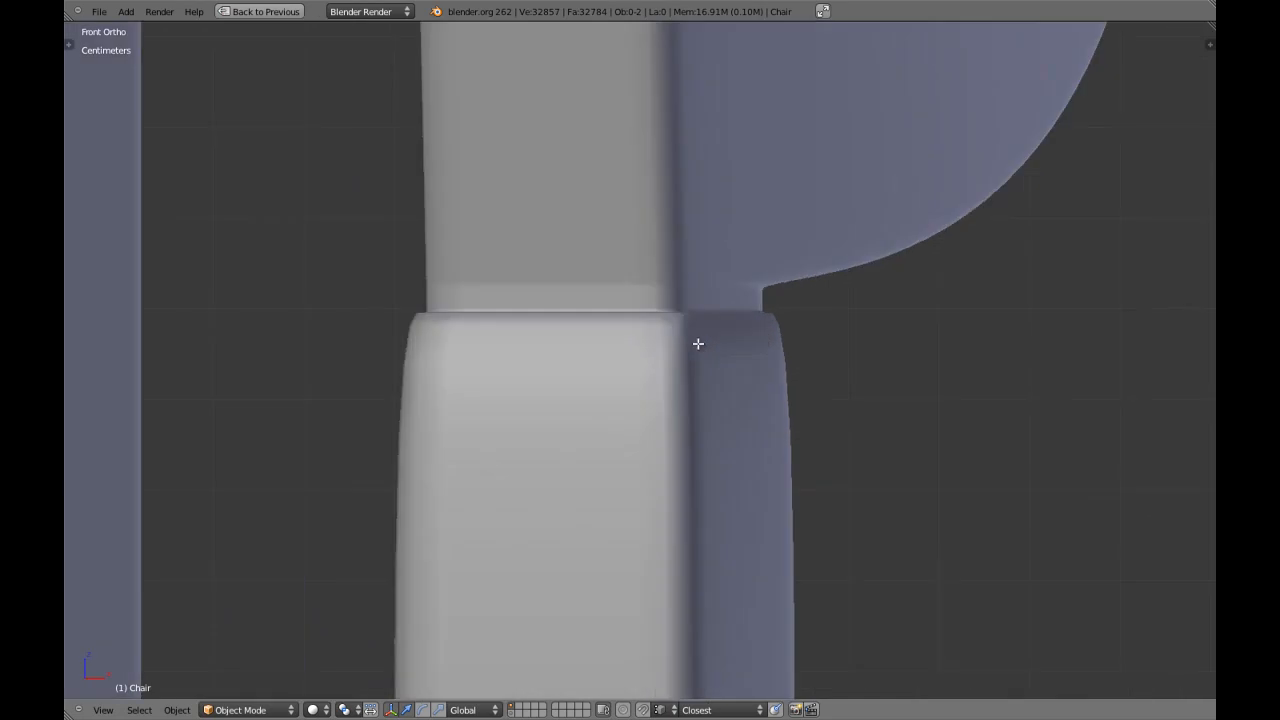
pyautogui.press('Tab')
pyautogui.press('x')
pyautogui.click(685, 406)
# Examine the smoothed armrest post and upper leg at an angle, then the leg's next neck in front view.
pyautogui.press('Tab')
pyautogui.scroll(-4, 684, 404)
pyautogui.keyDown('shift'); pyautogui.moveTo(682, 405); pyautogui.dragTo(653, 481, button='middle'); pyautogui.keyUp('shift')
pyautogui.press('Tab')
pyautogui.press('Tab')
pyautogui.moveTo(648, 431); pyautogui.dragTo(671, 466, button='middle')
pyautogui.press('KP_1')
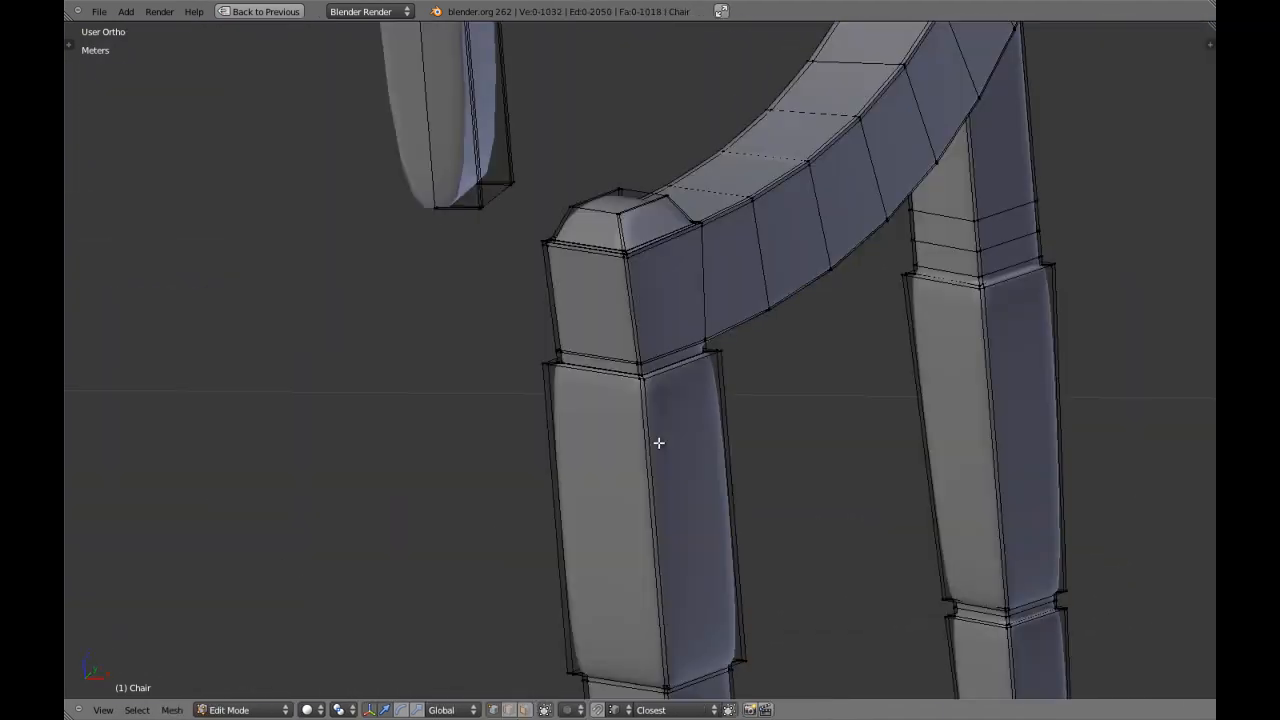
pyautogui.keyDown('shift'); pyautogui.moveTo(614, 662); pyautogui.dragTo(632, 324, button='middle'); pyautogui.keyUp('shift')
pyautogui.press('Tab')
# Try scaling the middle edge loop of the neck between the two upper leg blocks inward.
pyautogui.scroll(5, 640, 326)
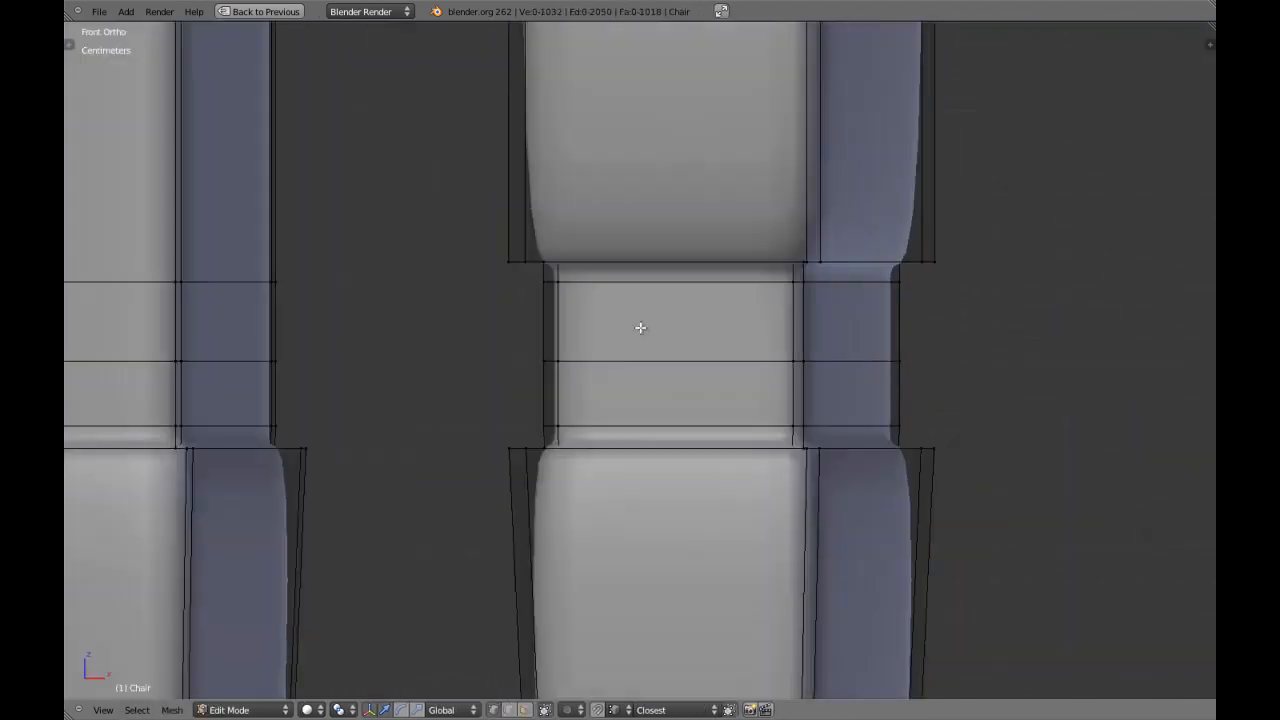
pyautogui.keyDown('shift'); pyautogui.moveTo(812, 325); pyautogui.dragTo(715, 341, button='middle'); pyautogui.keyUp('shift')
pyautogui.scroll(3, 715, 341)
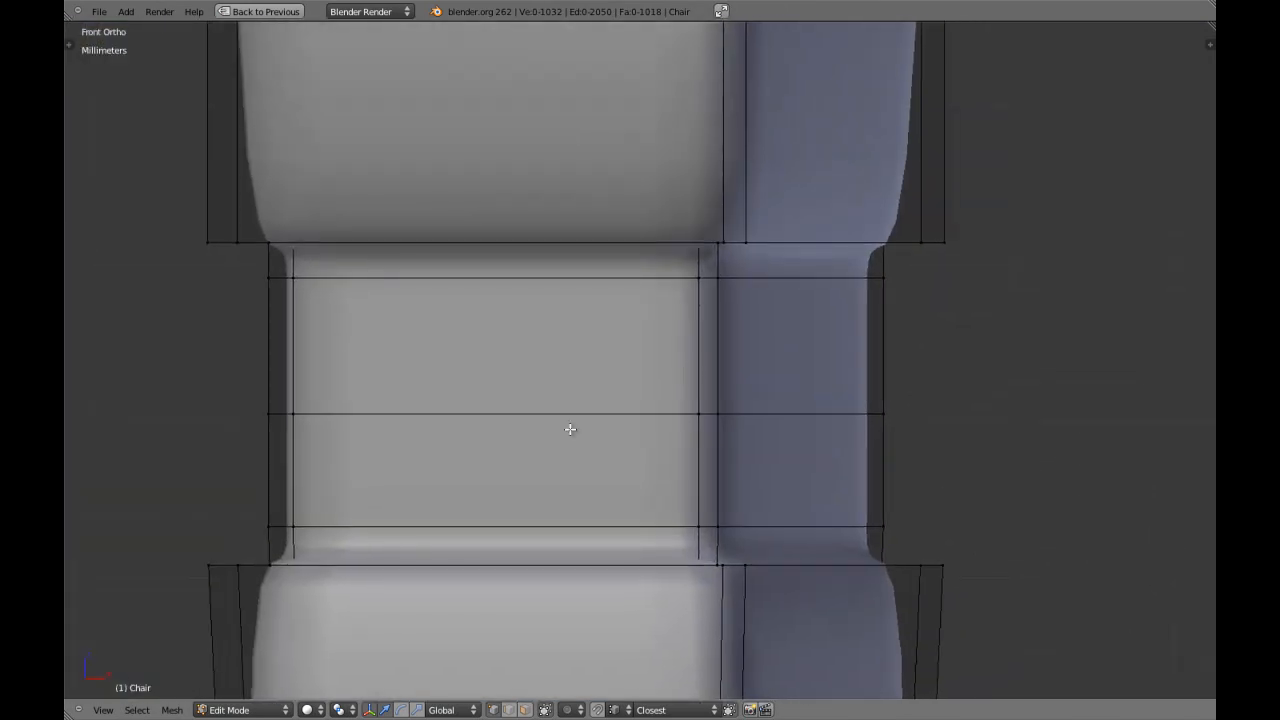
pyautogui.press('s')
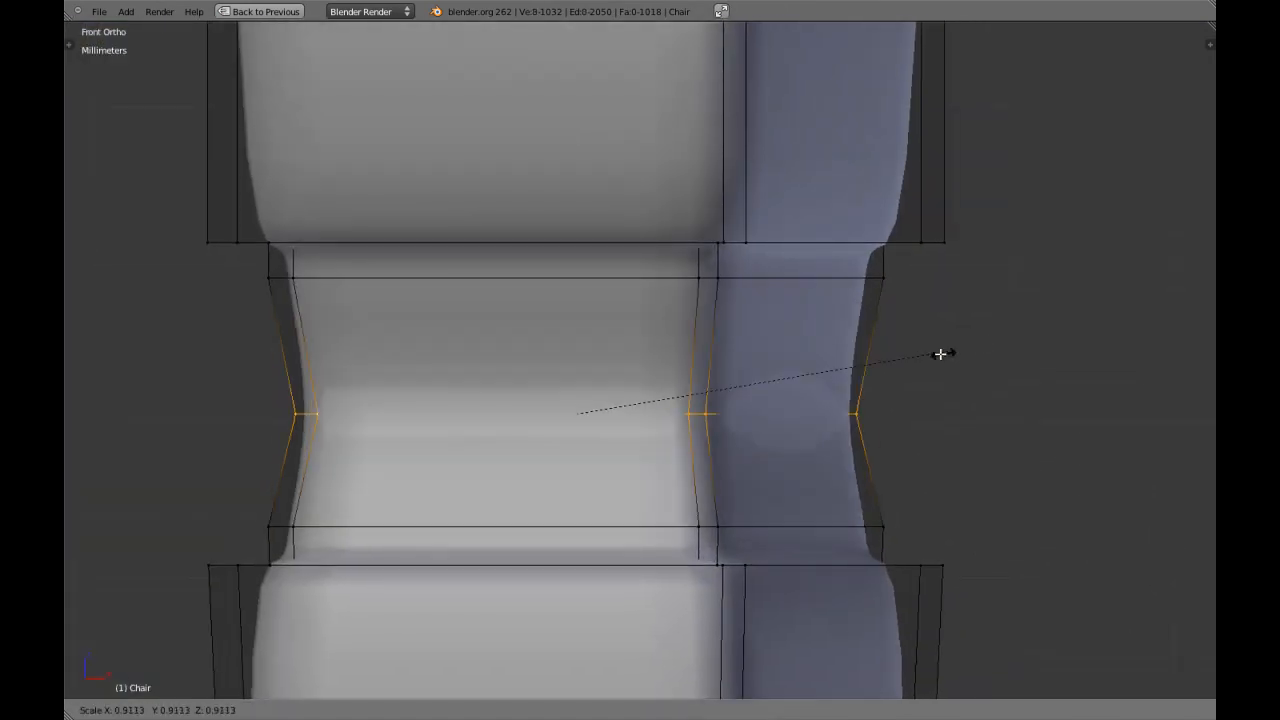
pyautogui.rightClick(902, 361)
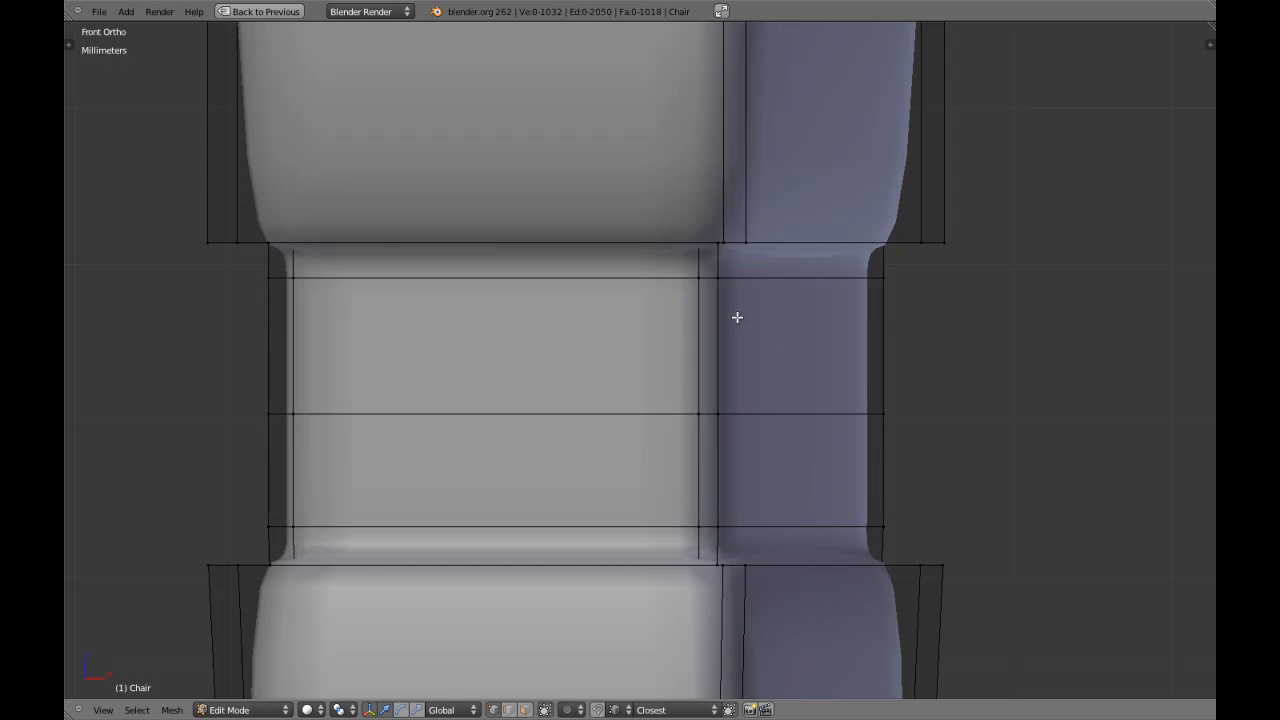
# Add an edge loop at the top of the neck between the two upper leg blocks, close to the upper block.
pyautogui.keyDown('shift'); pyautogui.moveTo(737, 306); pyautogui.dragTo(740, 431, button='middle'); pyautogui.keyUp('shift')
pyautogui.scroll(3, 740, 431)
pyautogui.press('z')
pyautogui.press('z')
pyautogui.click(762, 411)
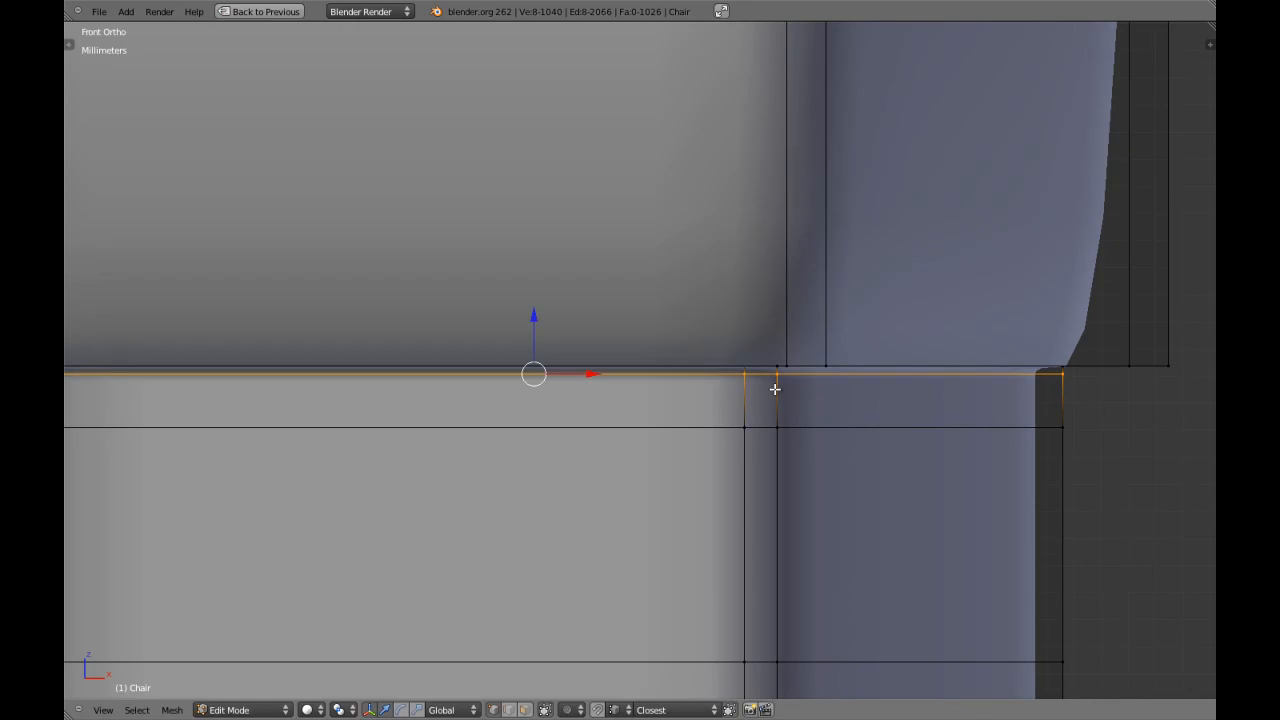
pyautogui.click(775, 389)
pyautogui.scroll(-5, 771, 414)
pyautogui.press('a')
# Add an edge loop at the bottom of the same neck, slid close to the leg block below.
pyautogui.scroll(4, 737, 349)
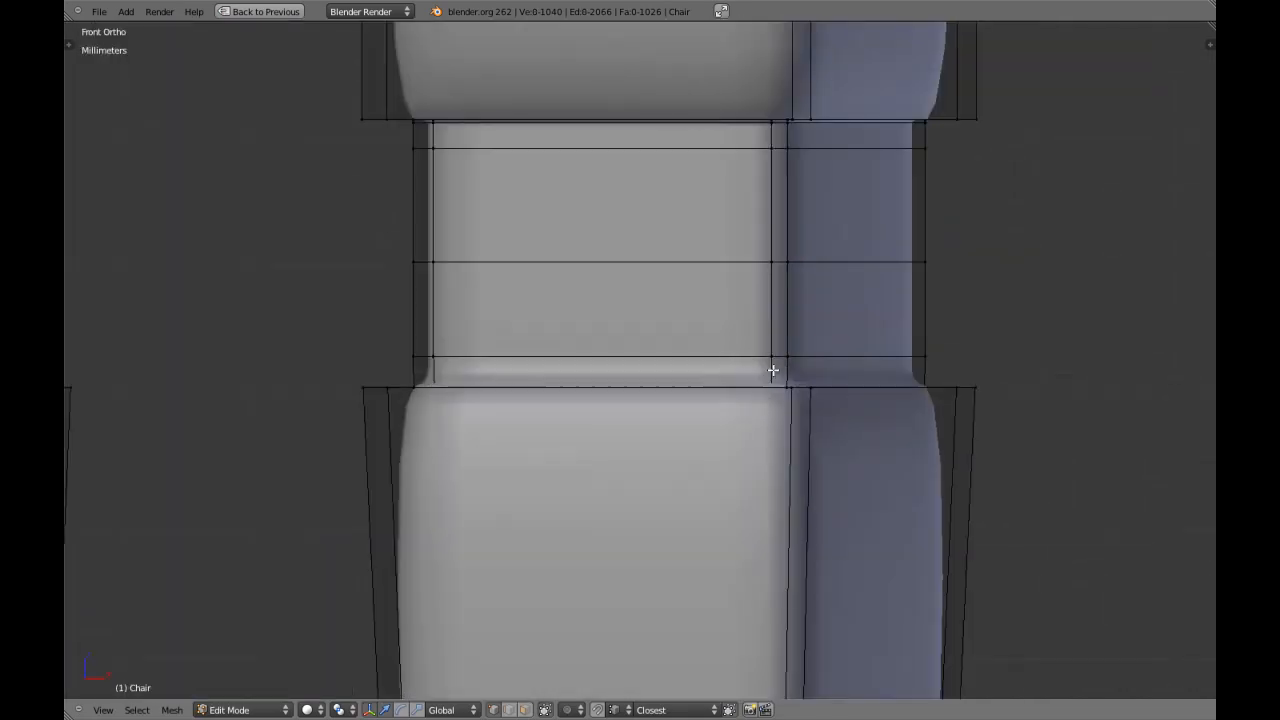
pyautogui.scroll(6, 680, 357)
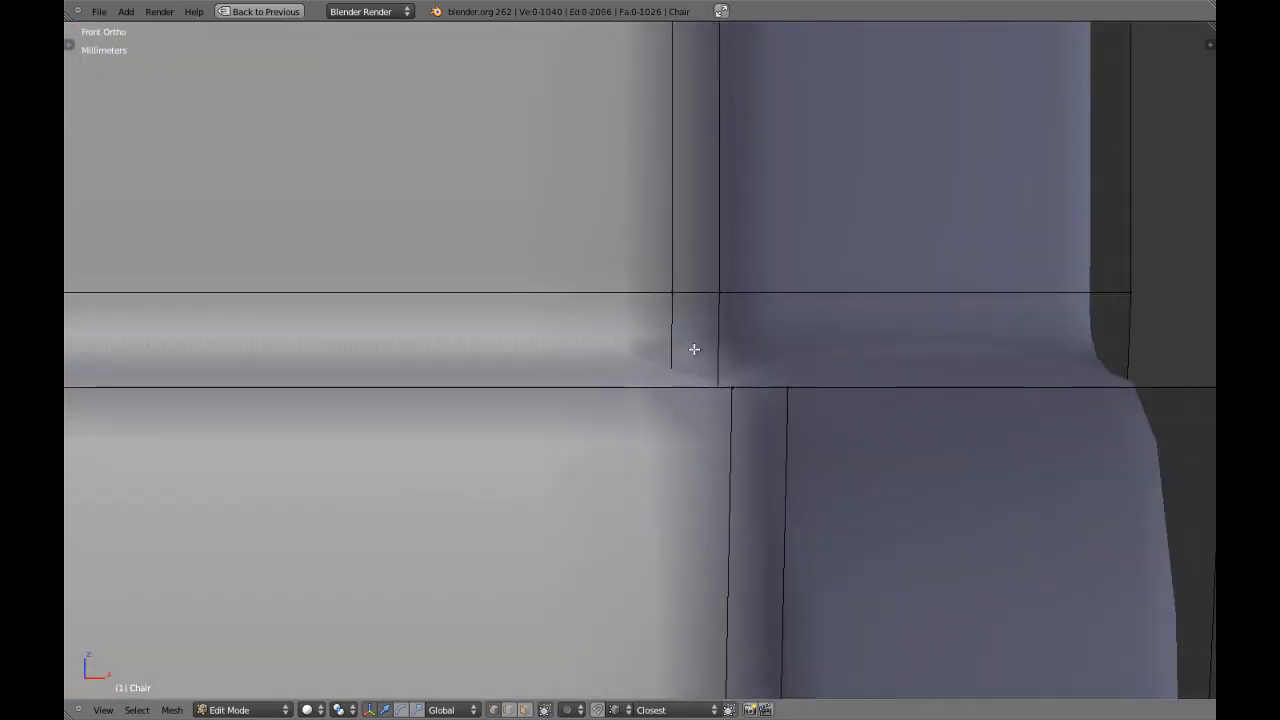
pyautogui.hotkey('ctrl', 'r')
pyautogui.click(711, 342)
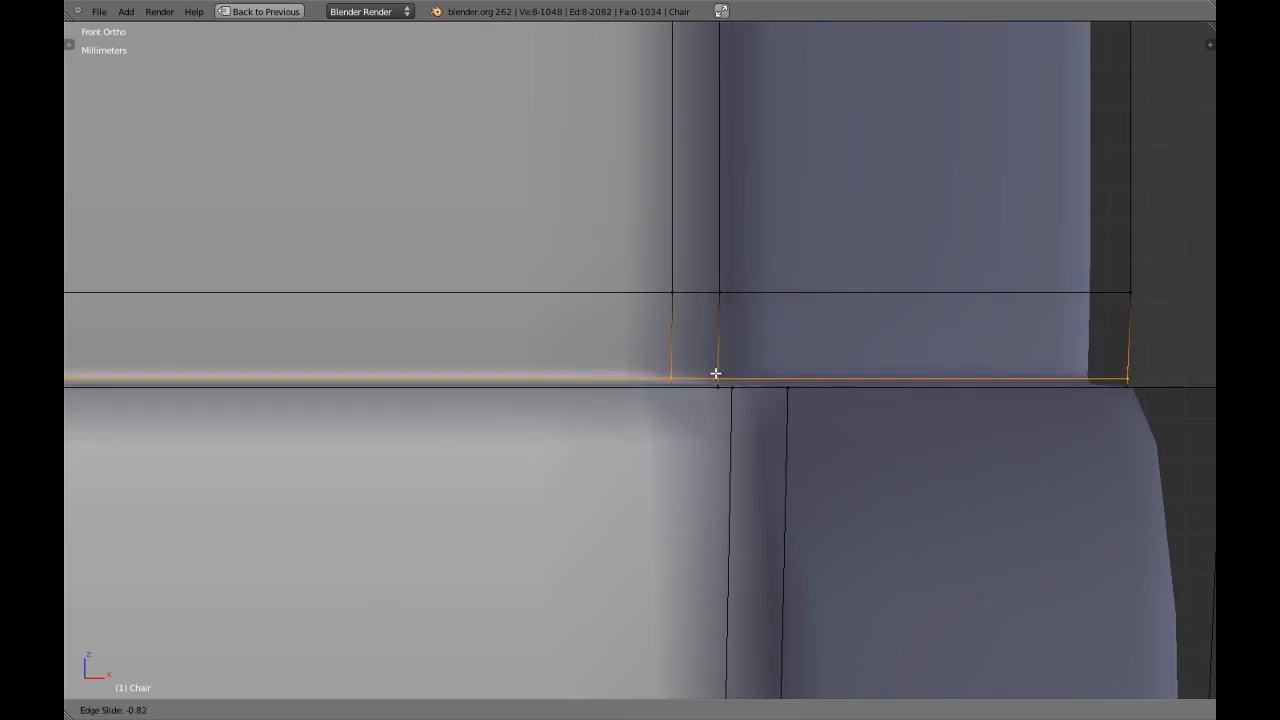
pyautogui.click(717, 375)
pyautogui.scroll(-4, 743, 383)
pyautogui.press('a')
# Add an edge loop at the top of the next, shorter neck down the leg, close to the block above.
pyautogui.scroll(2, 654, 474)
pyautogui.press('a')
pyautogui.scroll(3, 679, 368)
pyautogui.press('a')
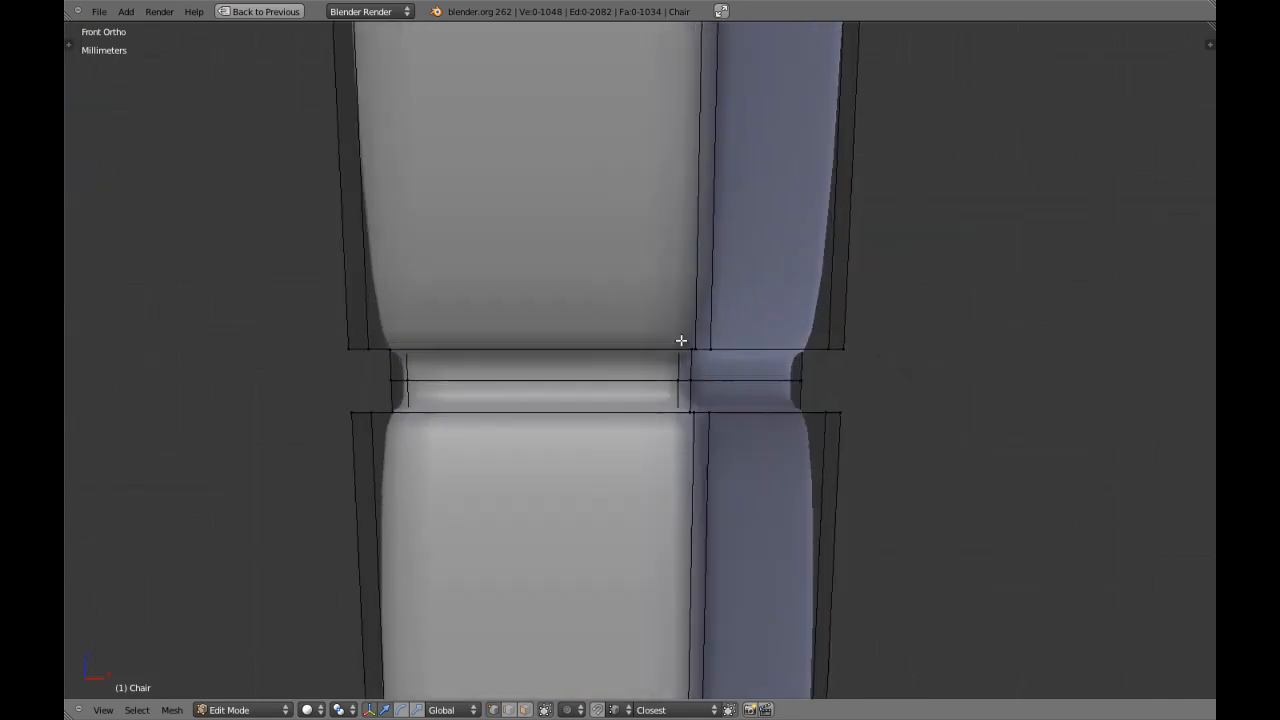
pyautogui.scroll(6, 685, 400)
pyautogui.scroll(3, 674, 354)
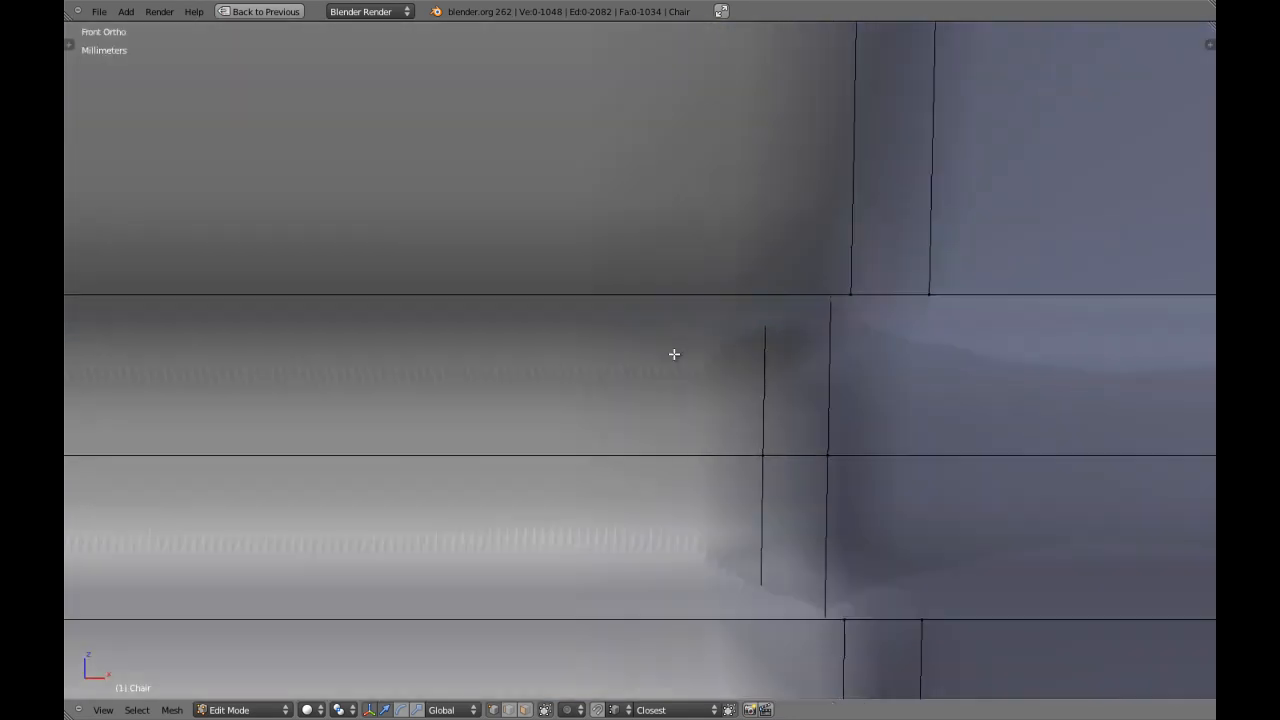
pyautogui.hotkey('ctrl', 'r')
pyautogui.click(822, 415)
pyautogui.click(850, 340)
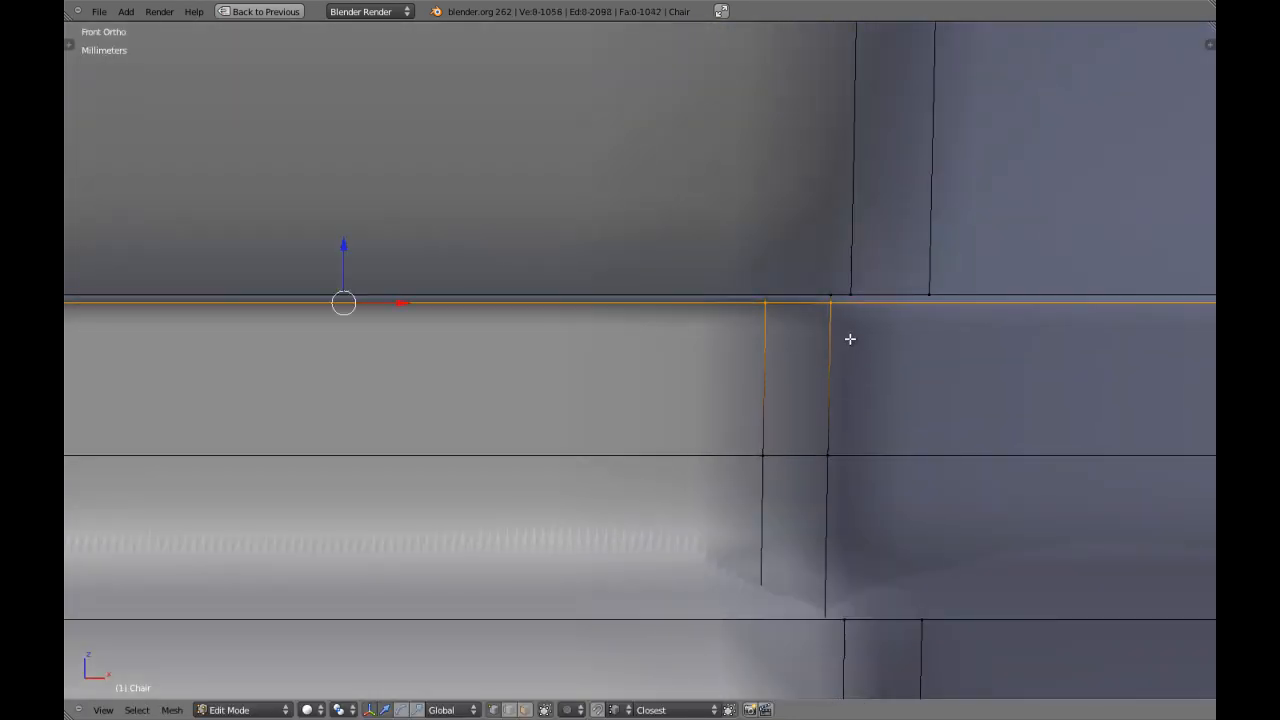
pyautogui.press('a')
# Add an edge loop at the bottom of the shorter neck, slid close to the block beneath it.
pyautogui.scroll(-4, 850, 338)
pyautogui.keyDown('shift'); pyautogui.moveTo(786, 420); pyautogui.dragTo(737, 302, button='middle'); pyautogui.keyUp('shift')
pyautogui.scroll(3, 736, 303)
pyautogui.hotkey('ctrl', 'r')
pyautogui.click(720, 325)
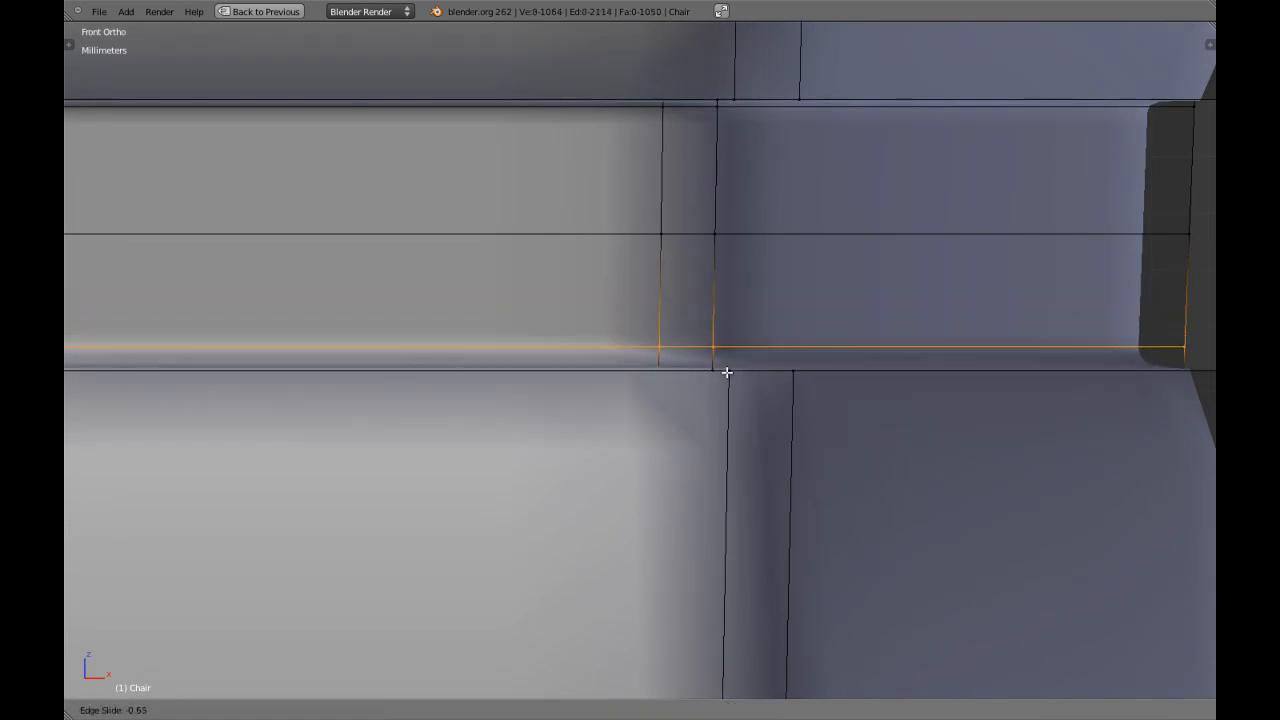
pyautogui.click(730, 383)
pyautogui.scroll(-5, 730, 385)
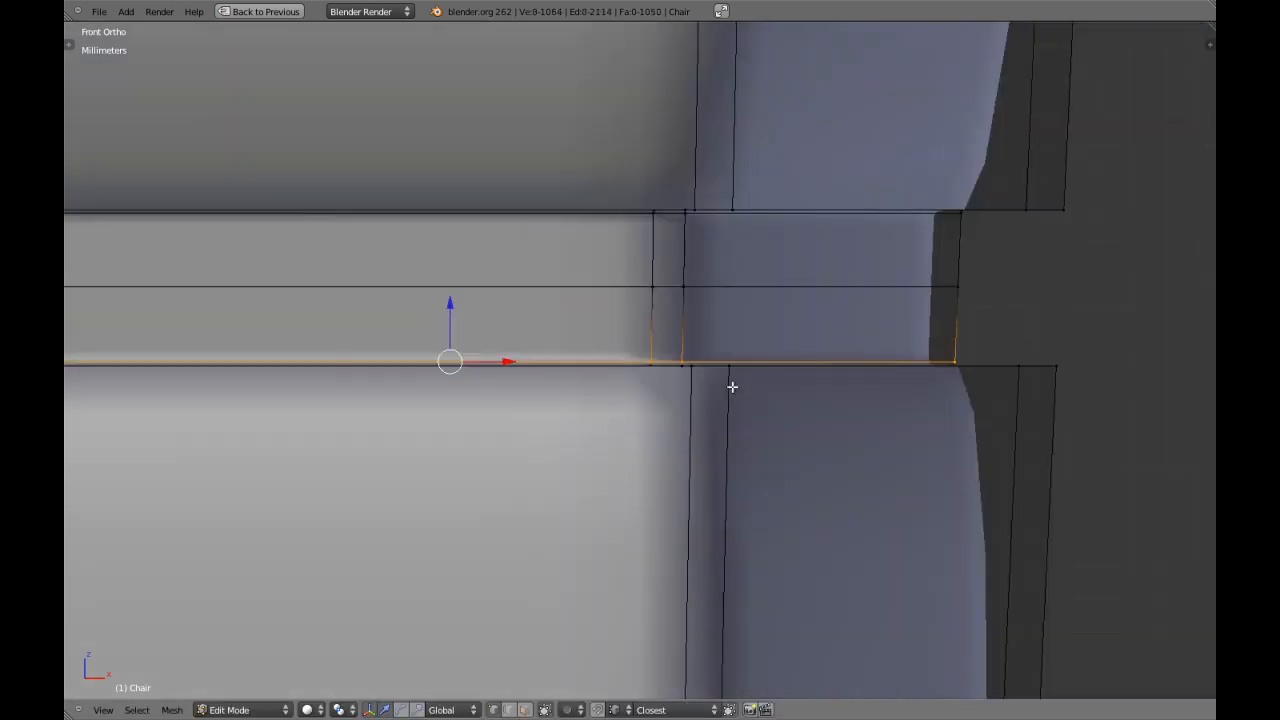
# Add edge loops at the top and bottom of the outer leg's lowest neck, each slid close to the adjoining block.
pyautogui.scroll(10, 586, 343)
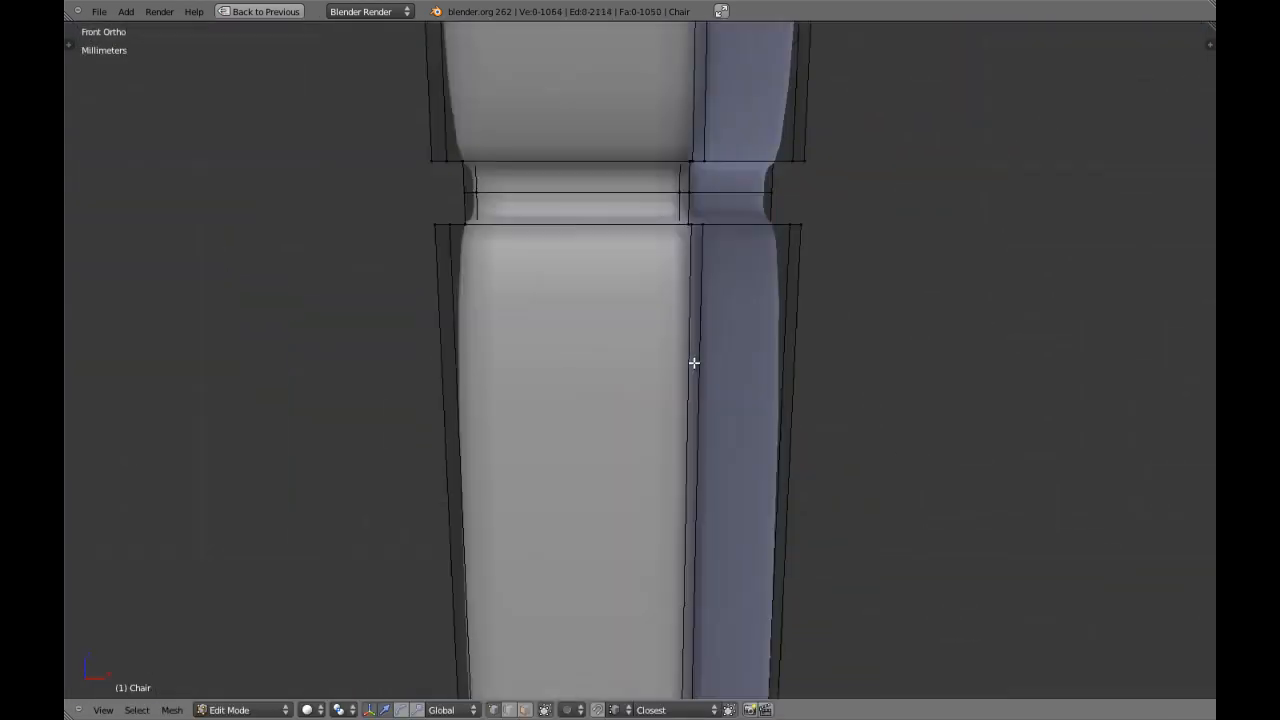
pyautogui.scroll(3, 724, 328)
pyautogui.hotkey('ctrl', 'r')
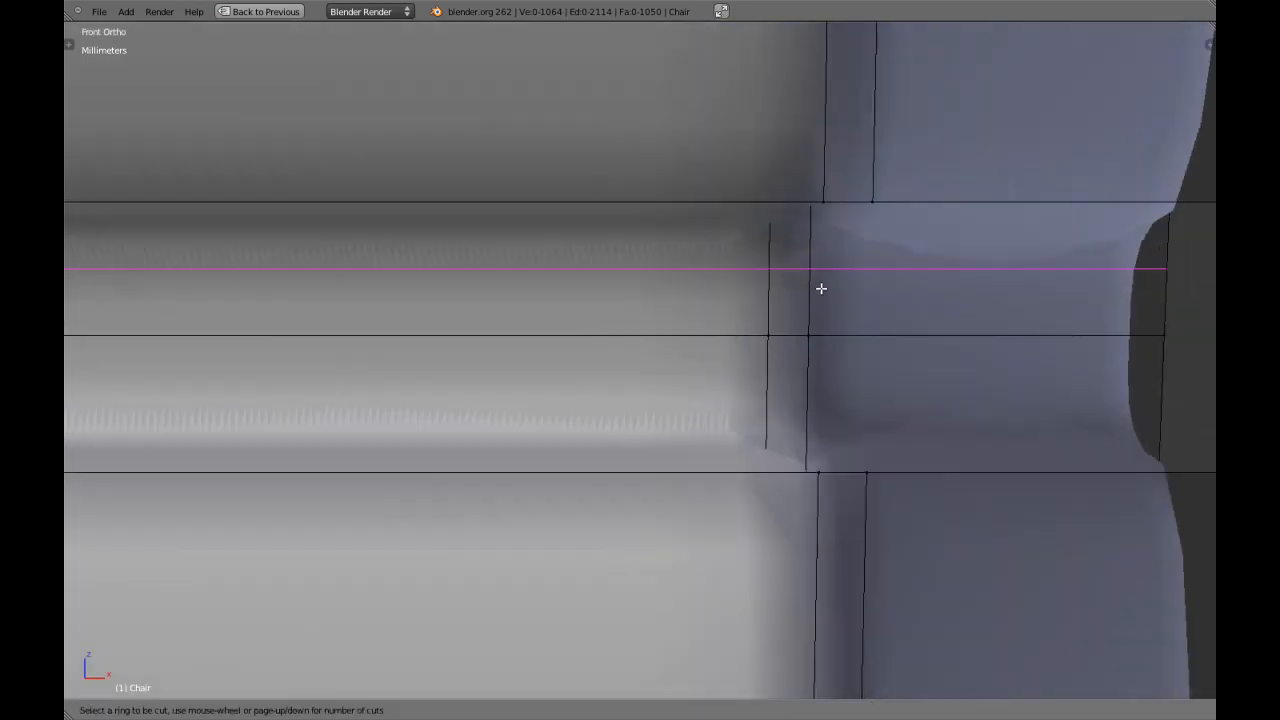
pyautogui.click(824, 280)
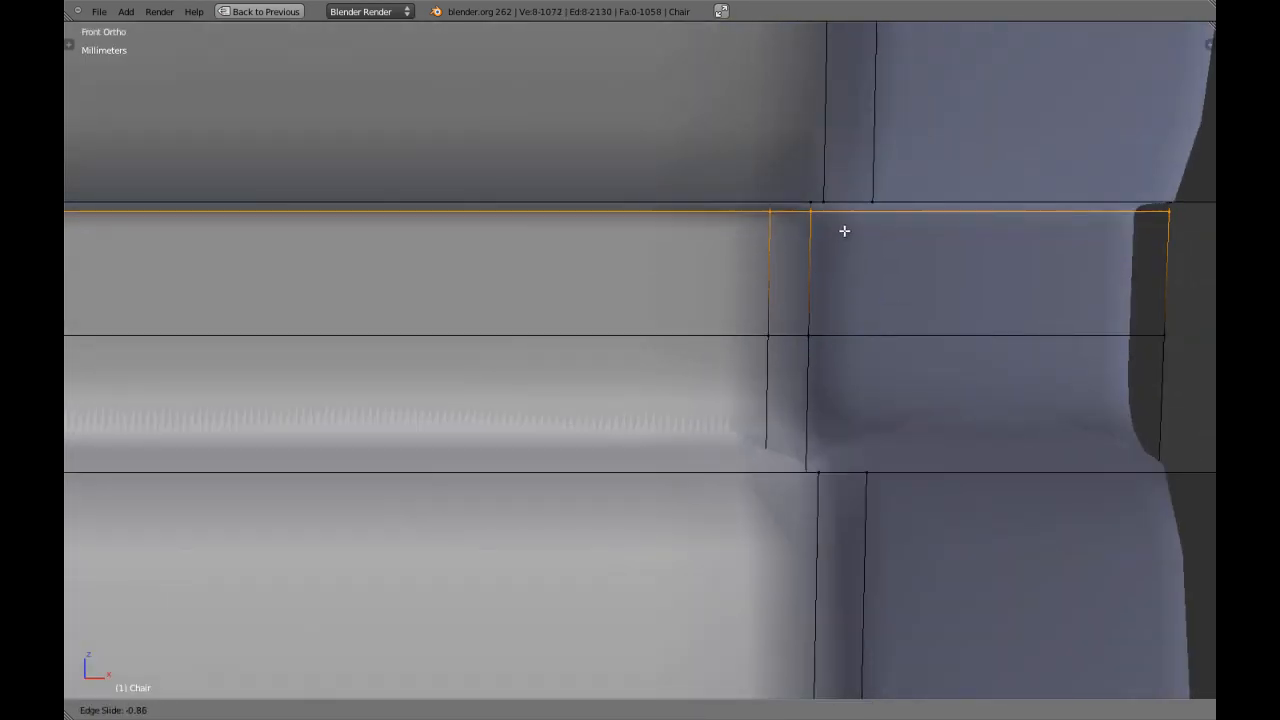
pyautogui.click(843, 231)
pyautogui.press('a')
pyautogui.hotkey('ctrl', 'r')
pyautogui.click(816, 412)
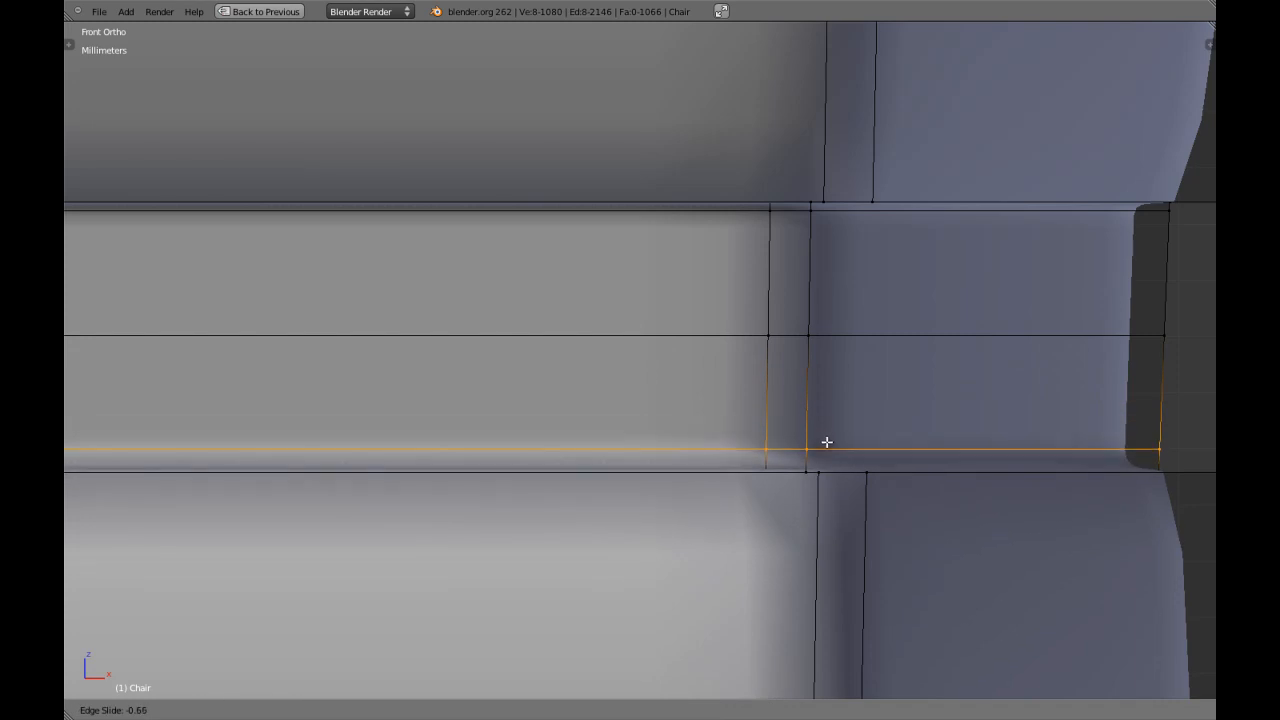
pyautogui.click(831, 455)
pyautogui.press('a')
# Add an edge loop at the top of the outer leg's foot, slid close to the block above it.
pyautogui.scroll(-7, 832, 457)
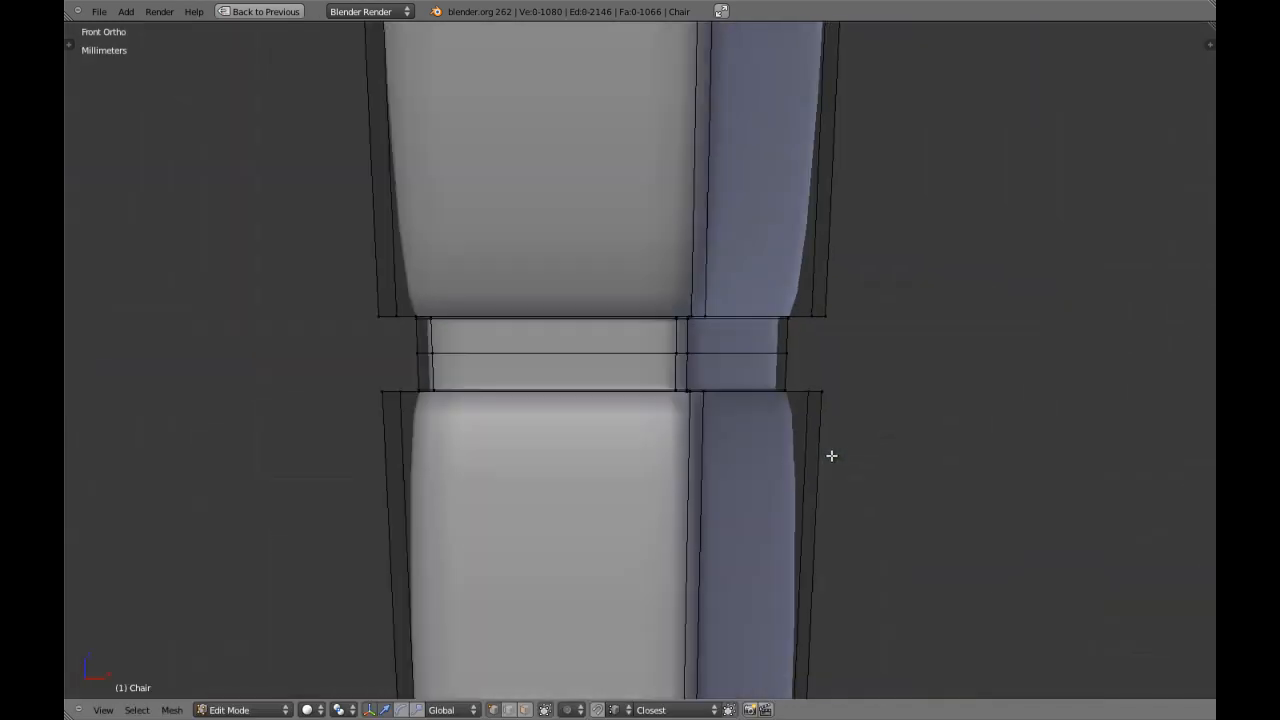
pyautogui.scroll(10, 700, 371)
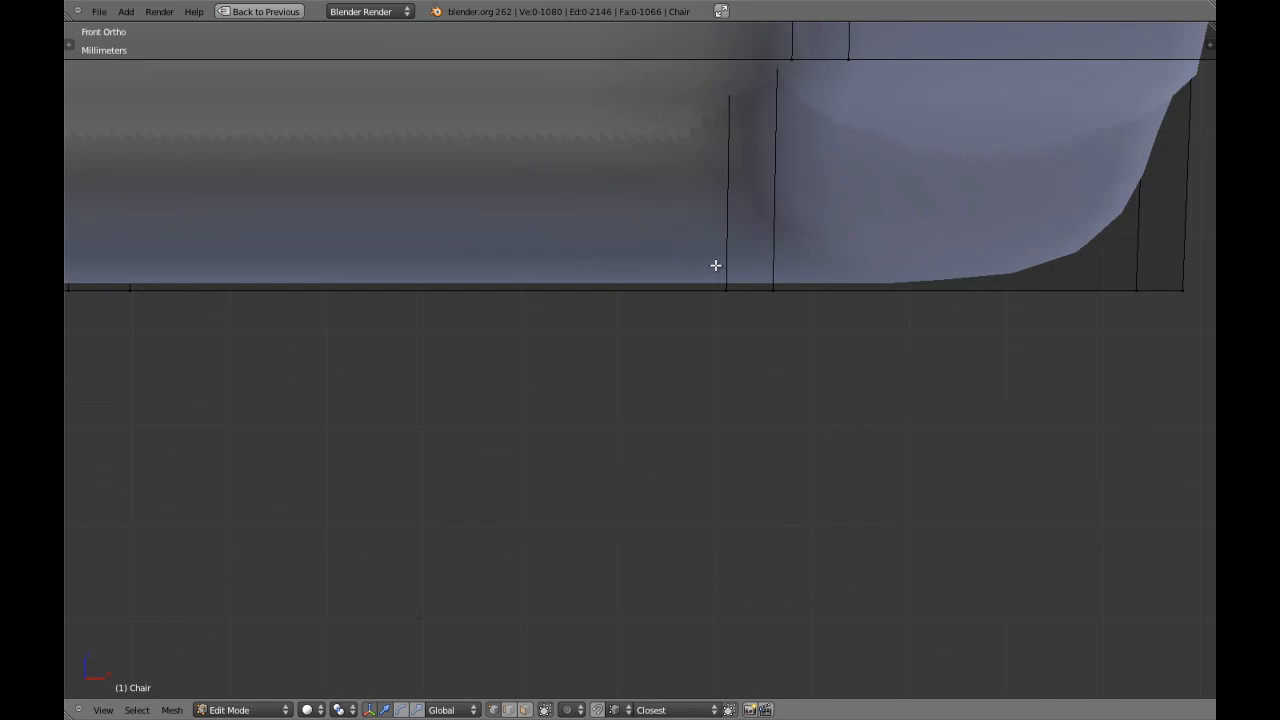
pyautogui.hotkey('ctrl', 'r')
pyautogui.click(725, 250)
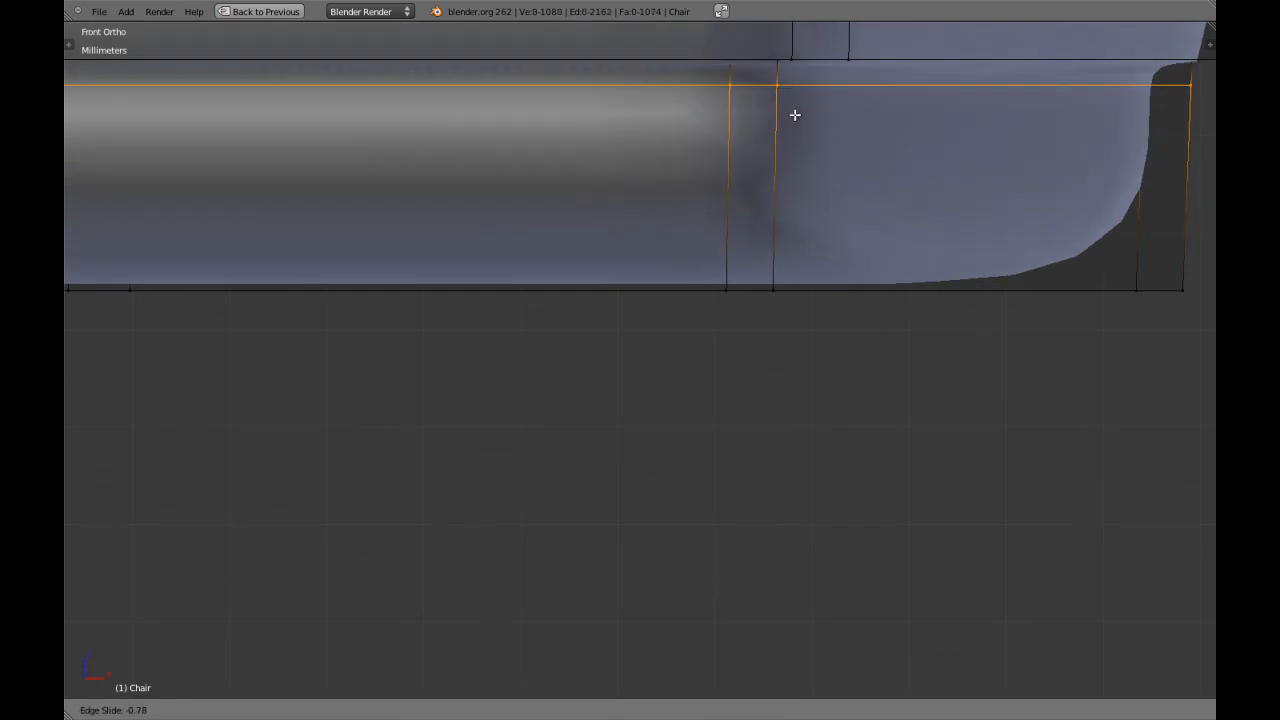
pyautogui.click(800, 100)
# Add an edge loop near the bottom edge of the outer leg's foot and leave mesh editing.
pyautogui.hotkey('ctrl', 'r')
pyautogui.click(780, 170)
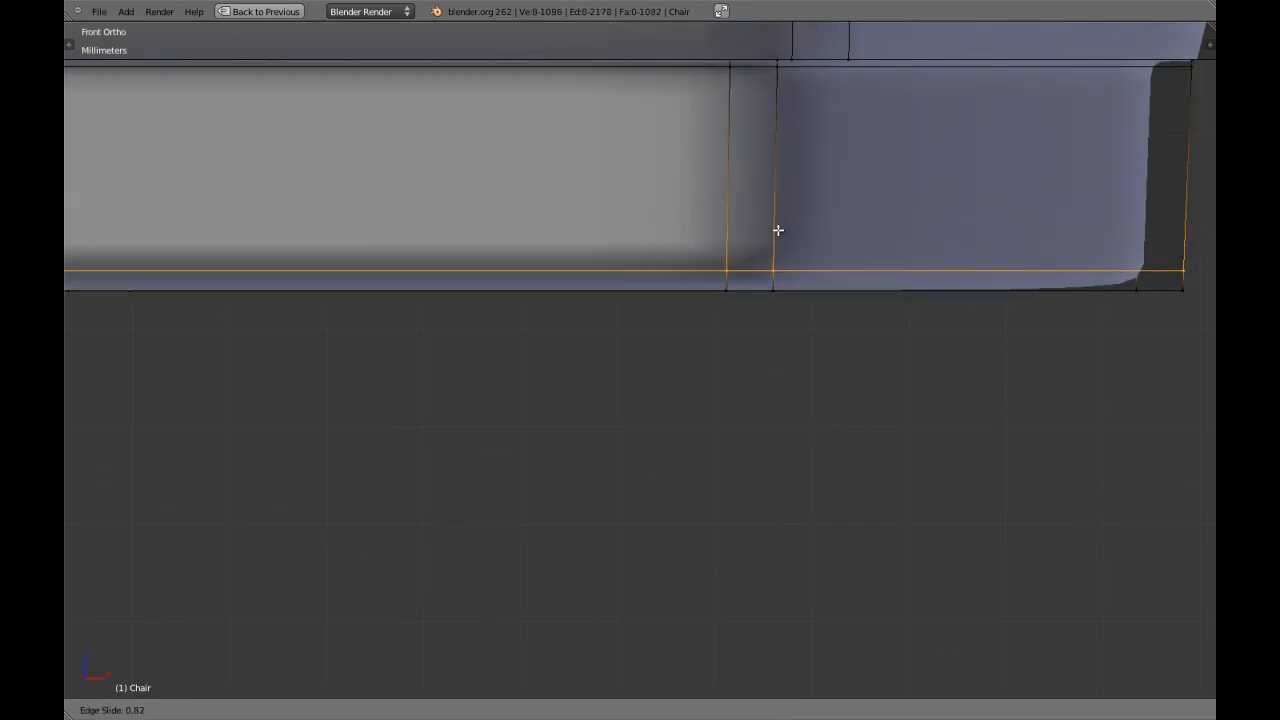
pyautogui.click(779, 243)
pyautogui.scroll(-8, 779, 243)
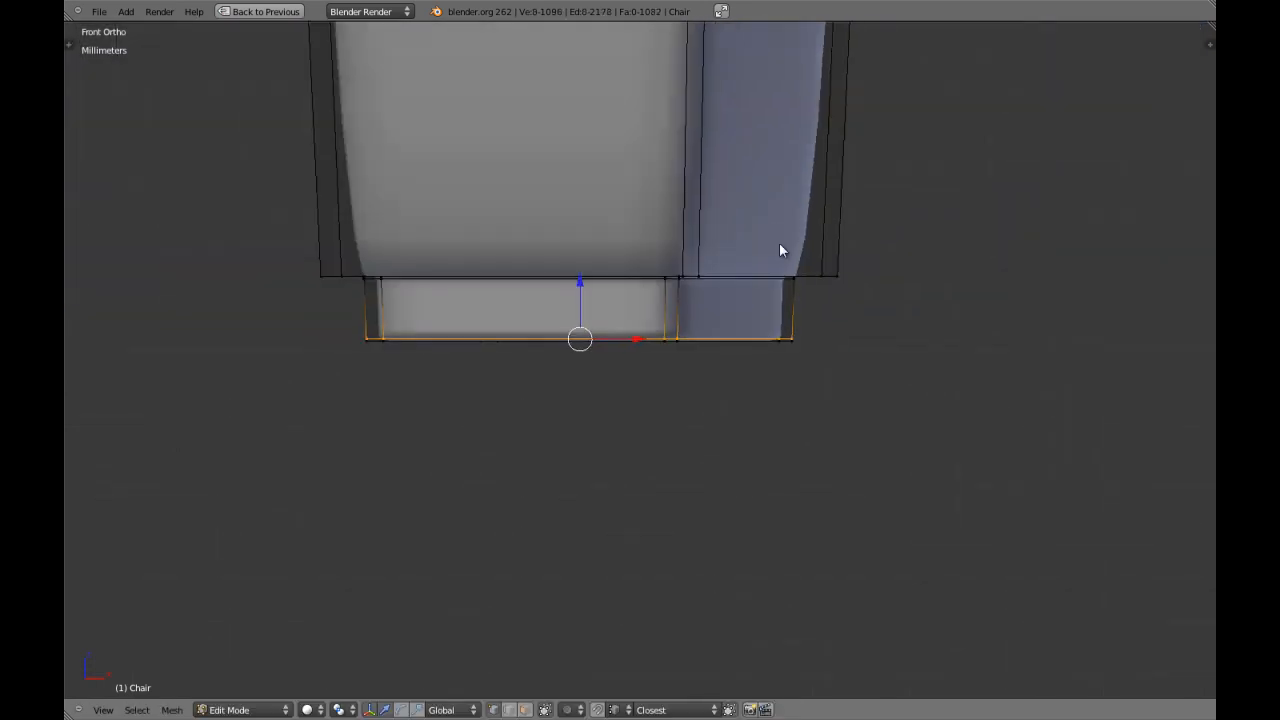
pyautogui.press('Tab')
pyautogui.scroll(-4, 779, 242)
# Add an edge loop at the lower end of the inner leg's straight upper section, slid close to the first block.
pyautogui.keyDown('shift'); pyautogui.moveTo(742, 249); pyautogui.dragTo(742, 560, button='middle'); pyautogui.keyUp('shift')
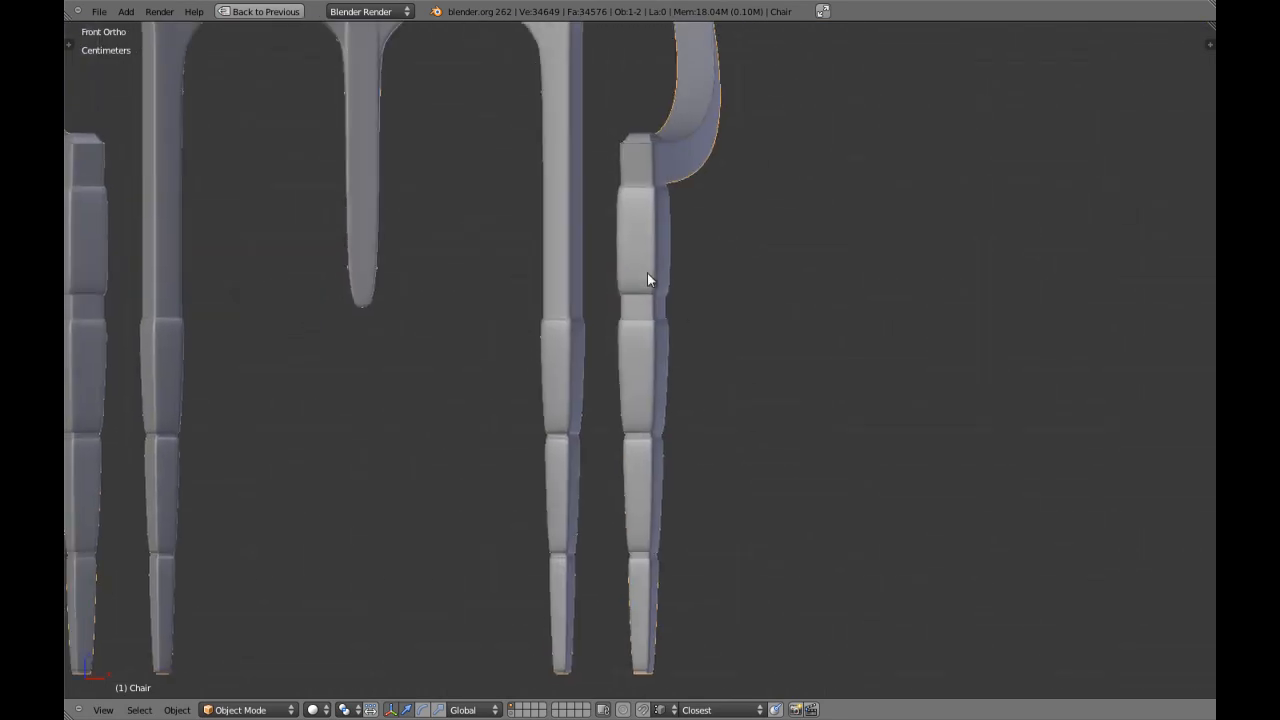
pyautogui.keyDown('shift'); pyautogui.moveTo(643, 271); pyautogui.dragTo(722, 264, button='middle'); pyautogui.keyUp('shift')
pyautogui.scroll(4, 704, 294)
pyautogui.press('Tab')
pyautogui.scroll(5, 642, 270)
pyautogui.press('a')
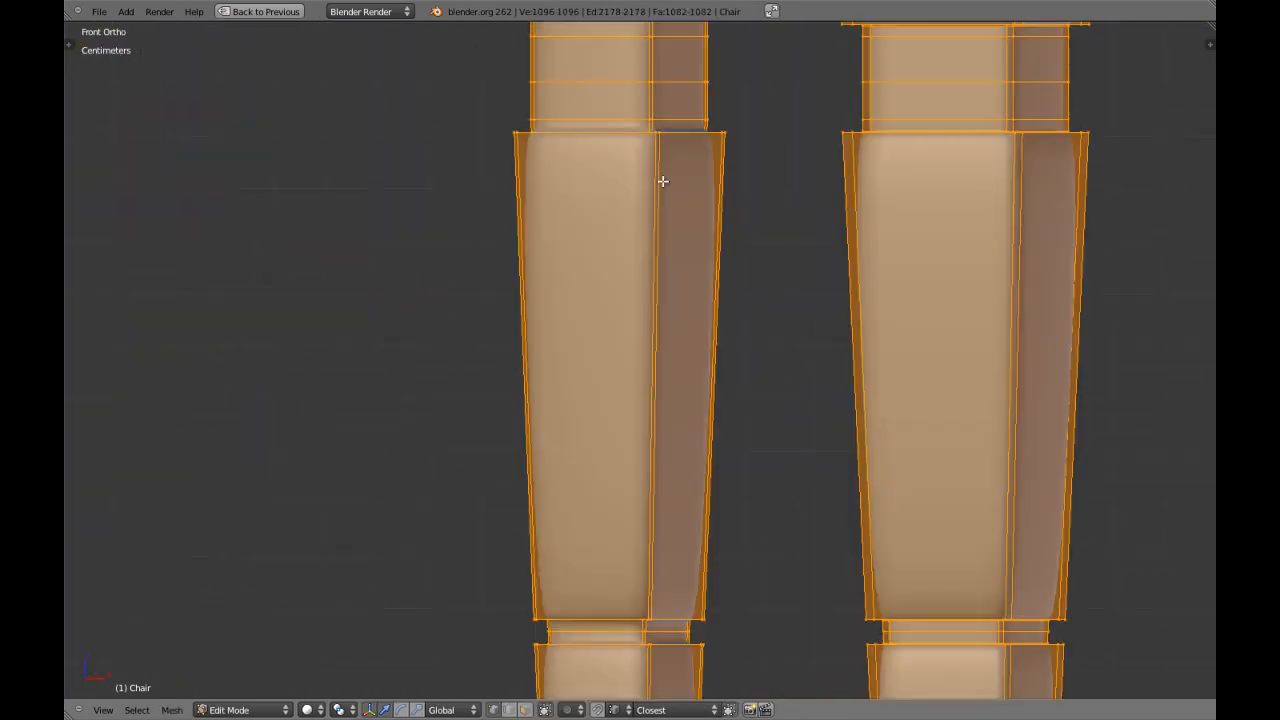
pyautogui.press('a')
pyautogui.scroll(4, 642, 266)
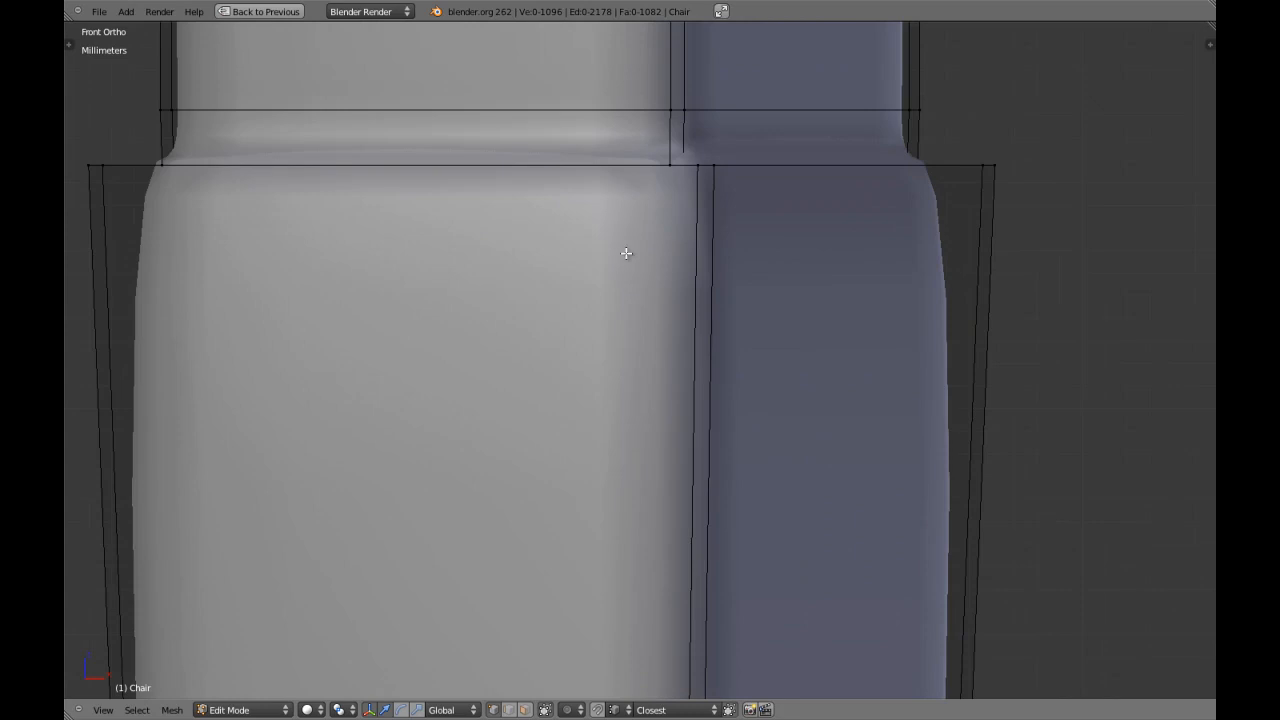
pyautogui.scroll(2, 630, 260)
pyautogui.hotkey('ctrl', 'r')
pyautogui.click(672, 148)
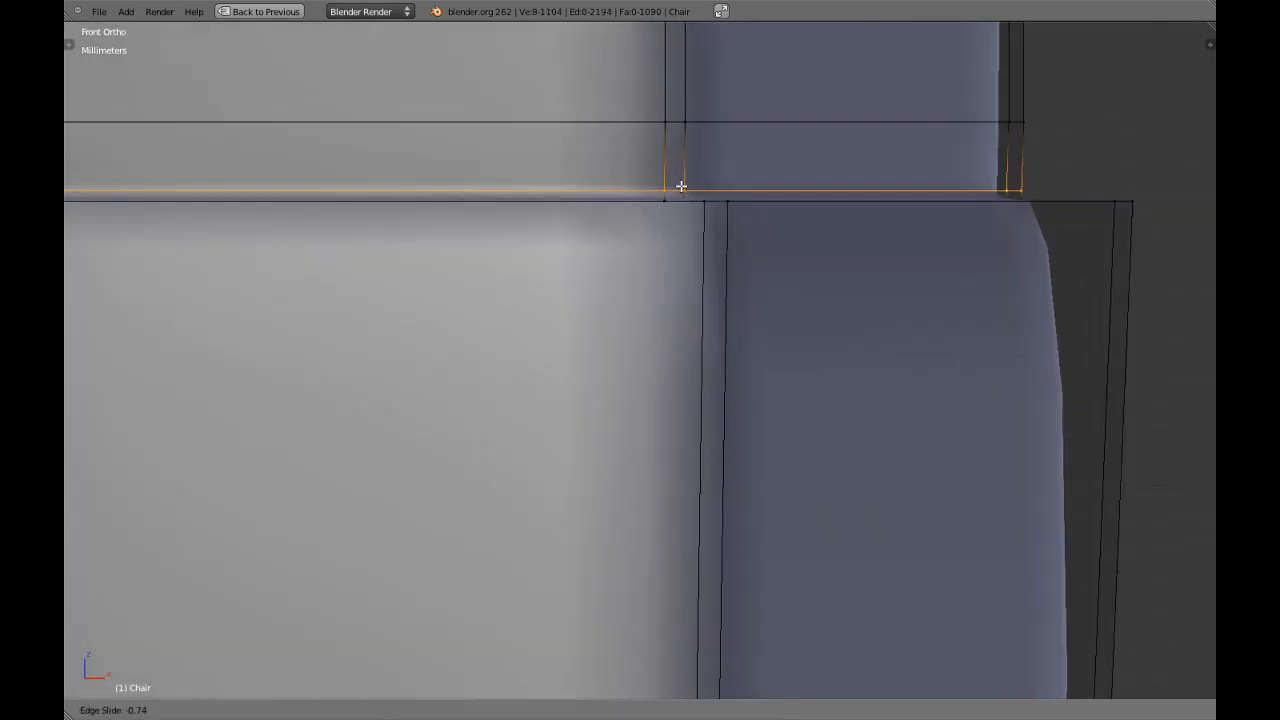
pyautogui.click(681, 187)
# Add edge loops at the top and bottom of the inner leg's first short neck, each close to the adjoining block.
pyautogui.scroll(-5, 689, 206)
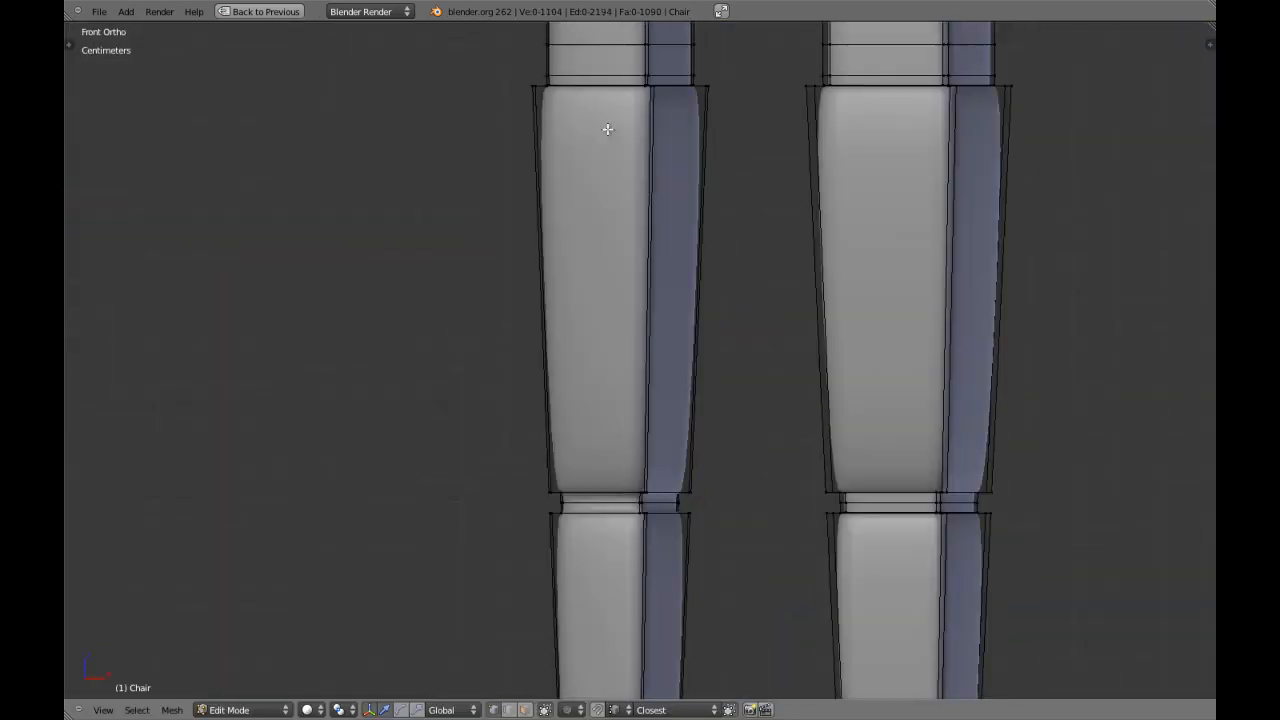
pyautogui.scroll(10, 642, 258)
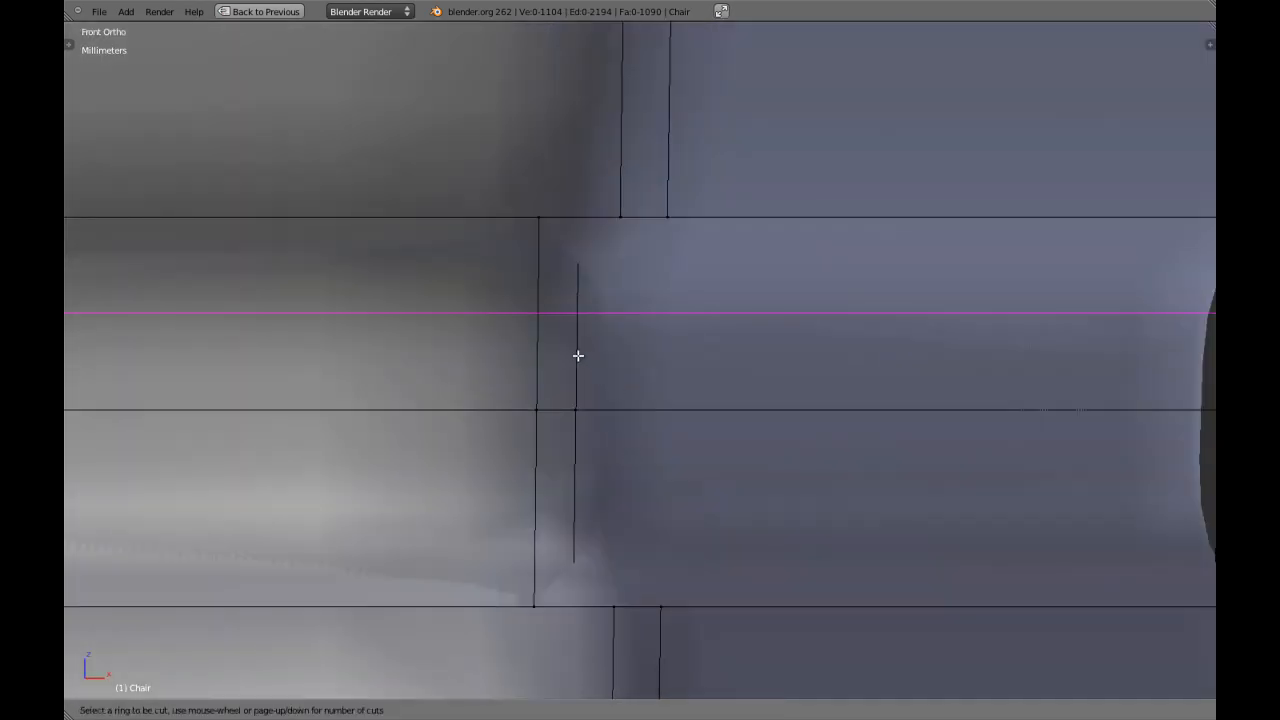
pyautogui.click(578, 355)
pyautogui.click(574, 306)
pyautogui.hotkey('ctrl', 'r')
pyautogui.click(555, 459)
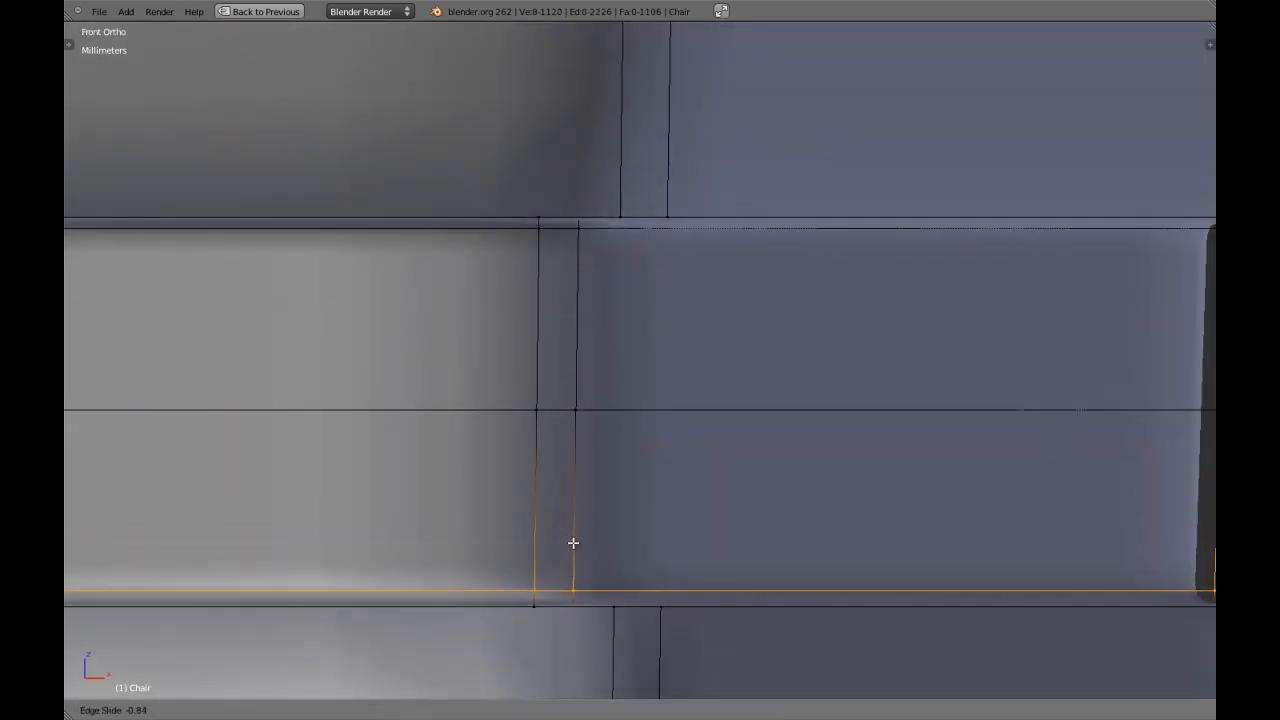
pyautogui.click(573, 545)
# Add edge loops at the top and bottom of the inner leg's lowest neck, each slid close to the adjoining block.
pyautogui.scroll(-8, 570, 550)
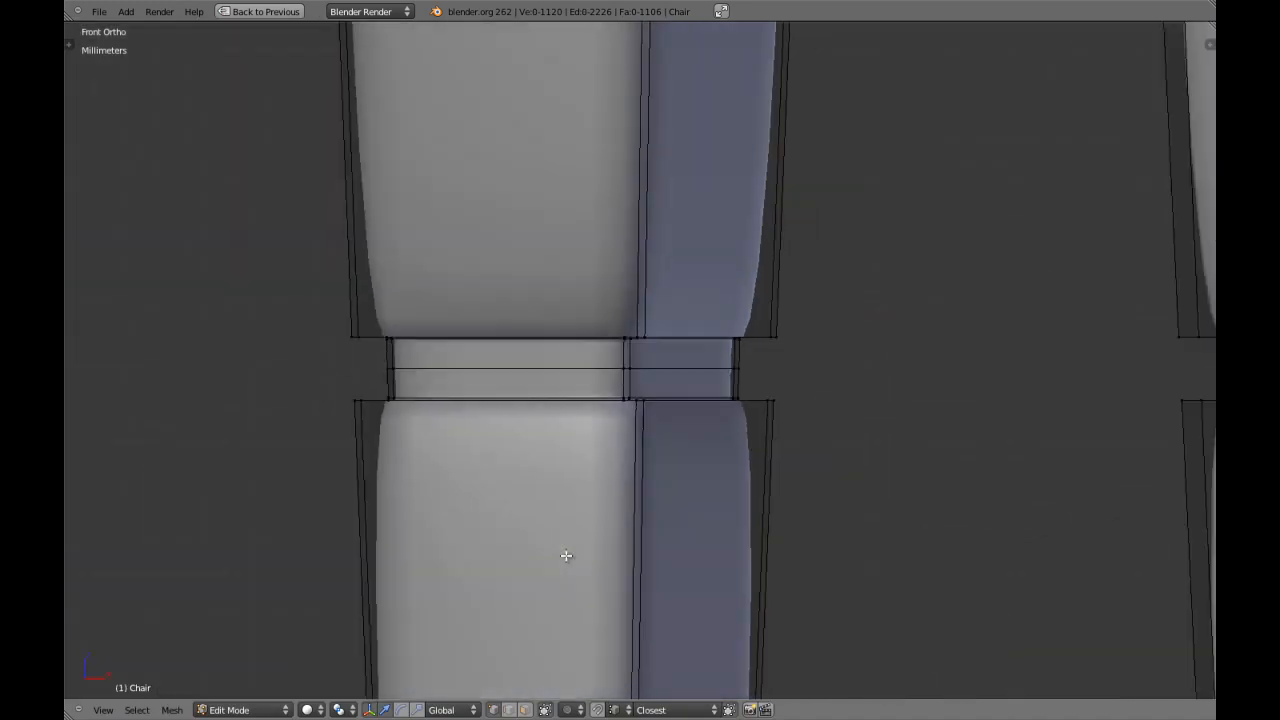
pyautogui.scroll(-2, 600, 269)
pyautogui.scroll(8, 665, 400)
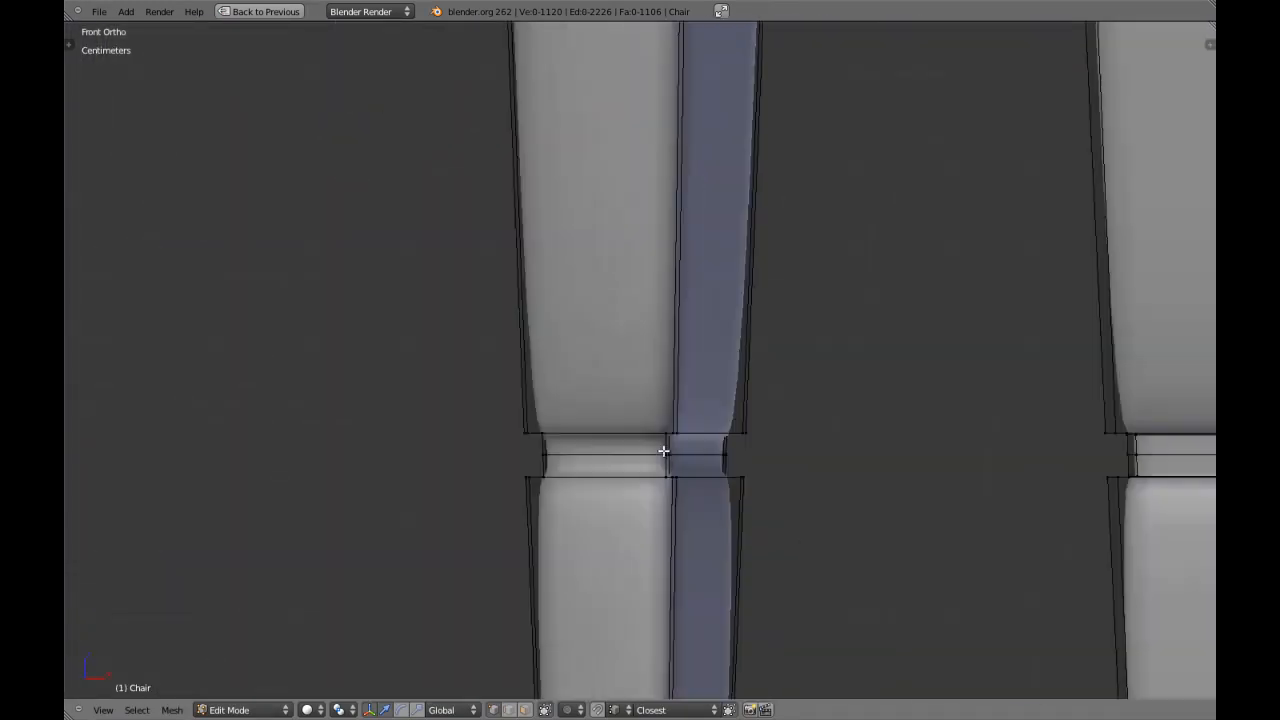
pyautogui.scroll(5, 663, 451)
pyautogui.press('z')
pyautogui.press('z')
pyautogui.keyDown('shift'); pyautogui.moveTo(729, 431); pyautogui.dragTo(660, 337, button='middle'); pyautogui.keyUp('shift')
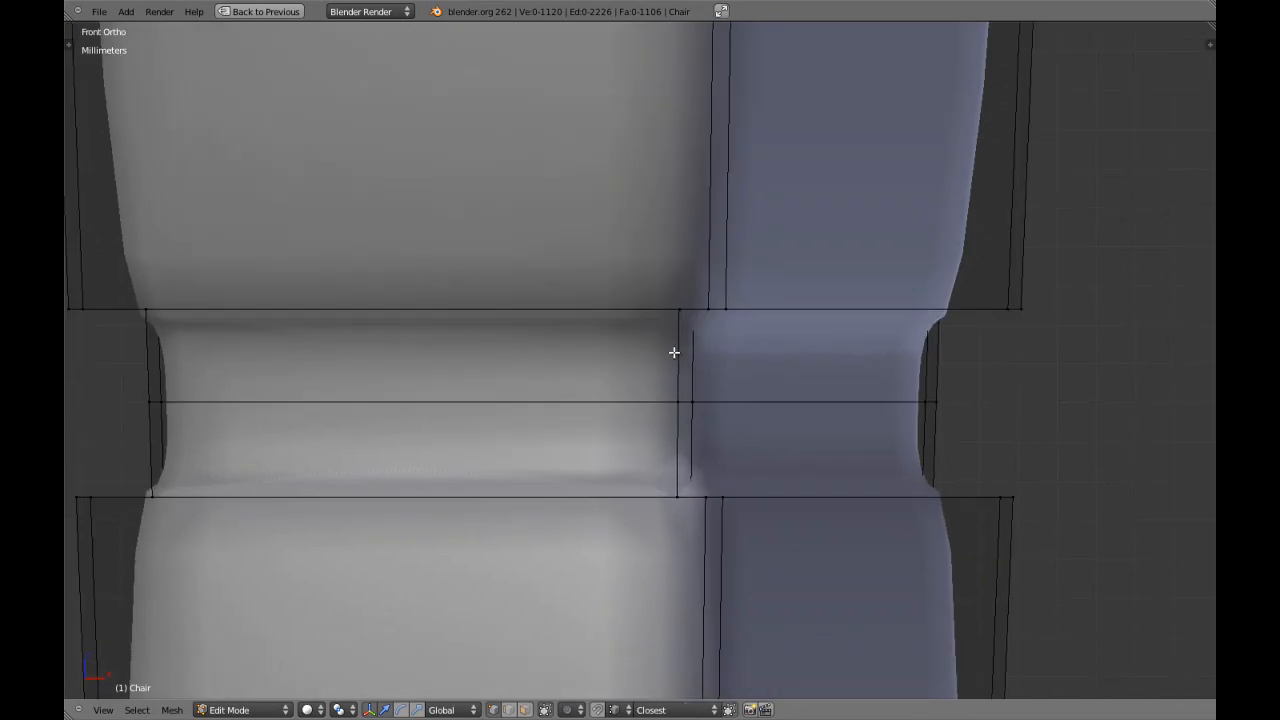
pyautogui.scroll(1, 702, 351)
pyautogui.hotkey('ctrl', 'r')
pyautogui.click(698, 349)
pyautogui.click(716, 308)
pyautogui.hotkey('ctrl', 'r')
pyautogui.click(676, 455)
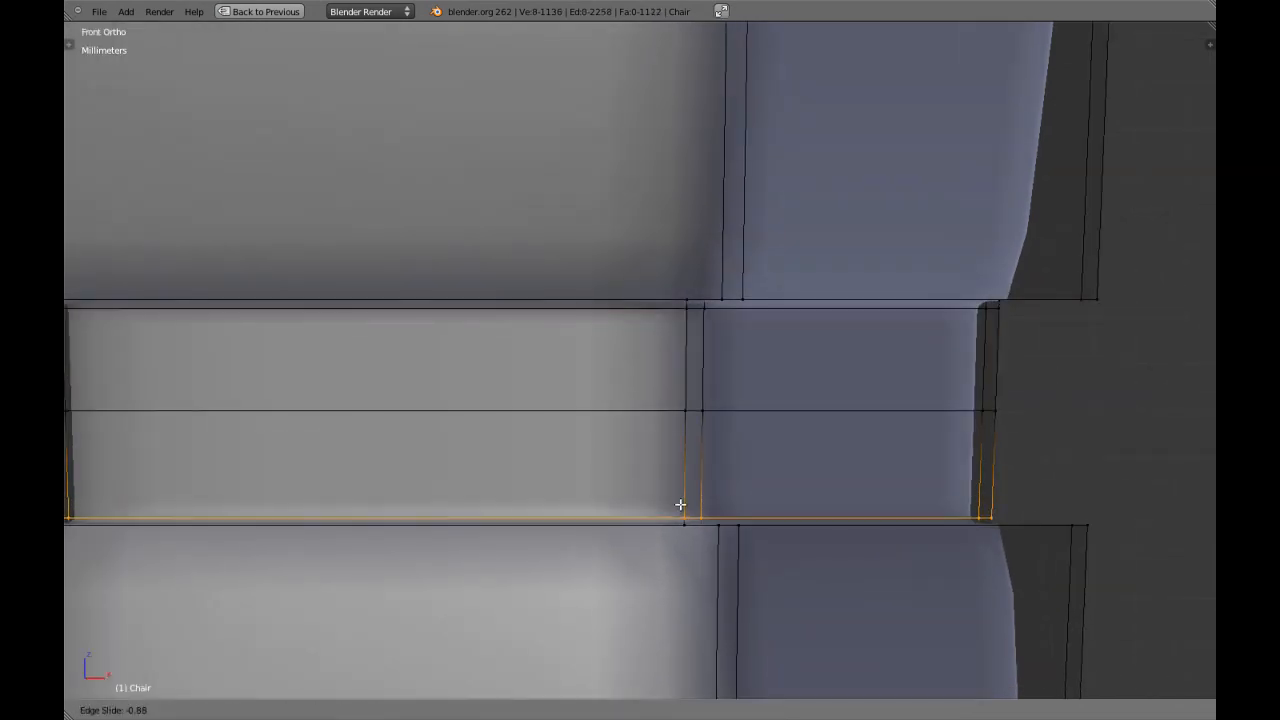
pyautogui.click(680, 505)
# Add an edge loop at the top of the inner leg's foot, slid close to the block above it.
pyautogui.scroll(-7, 683, 504)
pyautogui.scroll(6, 695, 240)
pyautogui.press('a')
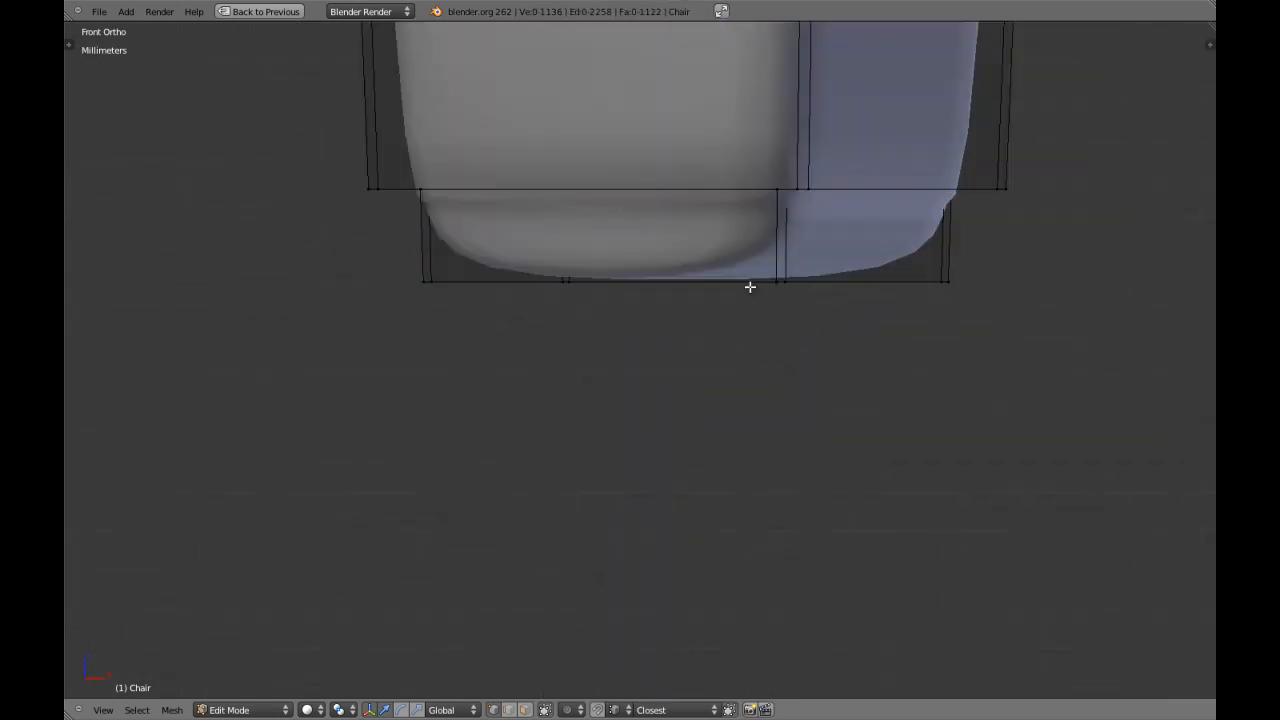
pyautogui.press('a')
pyautogui.keyDown('shift'); pyautogui.moveTo(740, 294); pyautogui.dragTo(674, 374, button='middle'); pyautogui.keyUp('shift')
pyautogui.scroll(2, 674, 374)
pyautogui.hotkey('ctrl', 'r')
pyautogui.click(745, 296)
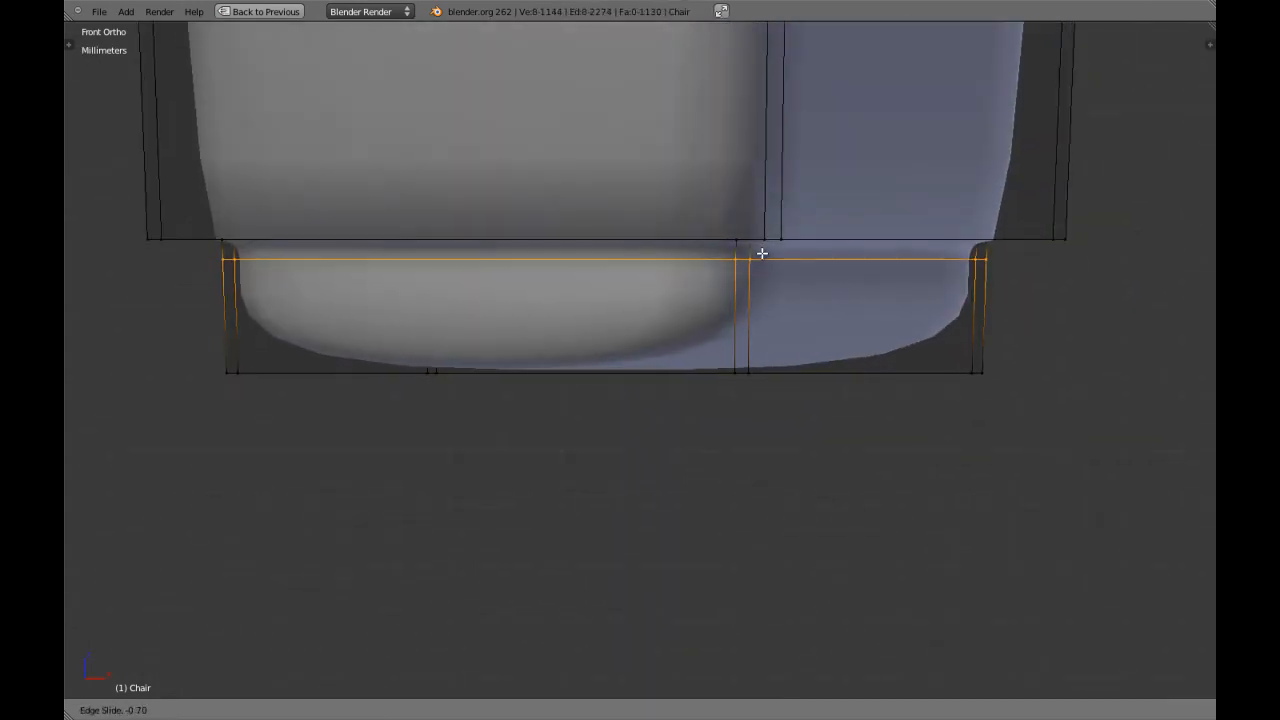
pyautogui.click(765, 243)
# Add an edge loop near the bottom edge of the inner leg's foot and leave mesh editing.
pyautogui.hotkey('ctrl', 'r')
pyautogui.click(751, 300)
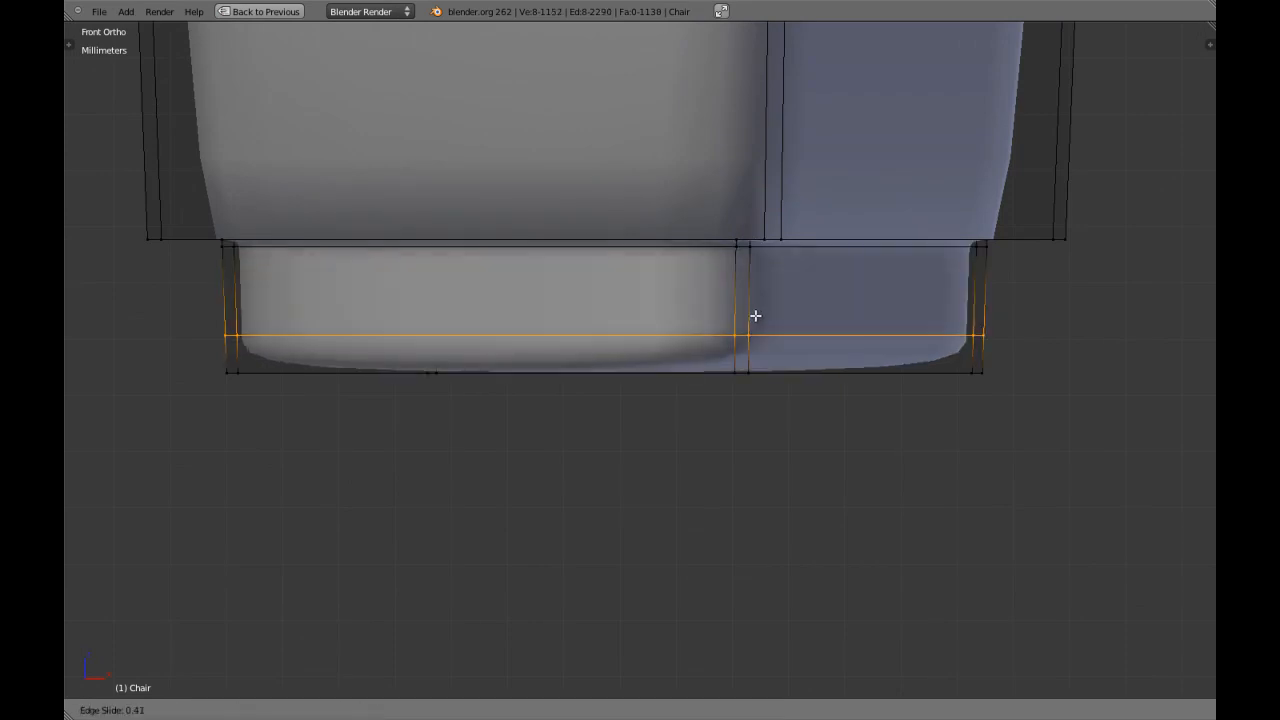
pyautogui.click(755, 342)
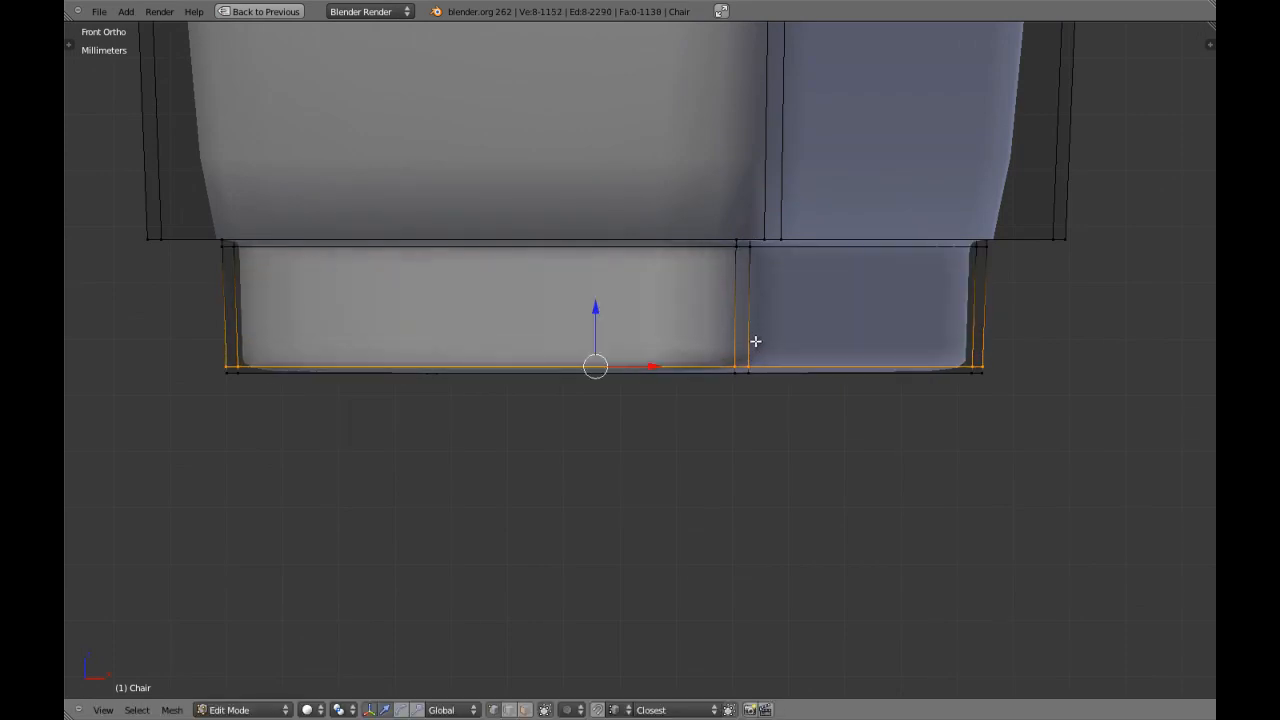
pyautogui.press('Tab')
pyautogui.scroll(-6, 755, 345)
pyautogui.scroll(-10, 755, 340)
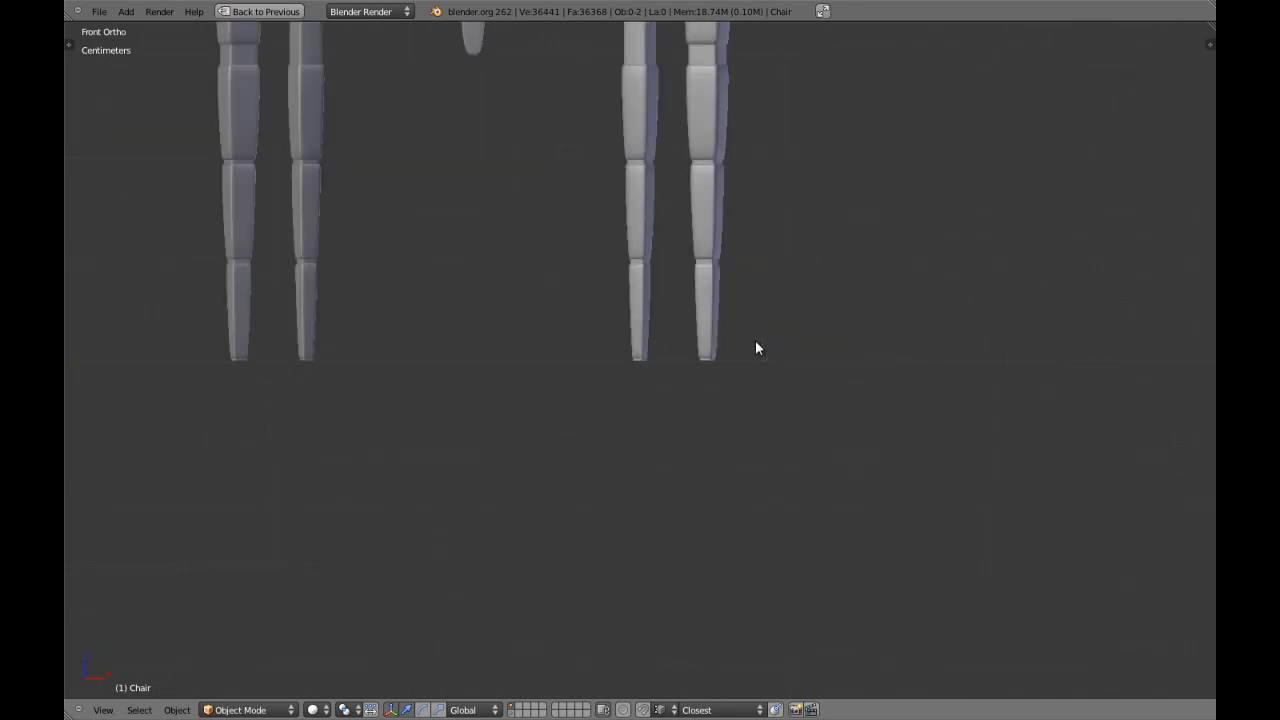
# Select the faces closing the bottom end of the chair back's central slat and delete them.
pyautogui.keyDown('shift'); pyautogui.moveTo(743, 290); pyautogui.dragTo(740, 400, button='middle'); pyautogui.keyUp('shift')
pyautogui.keyDown('shift'); pyautogui.moveTo(700, 206); pyautogui.dragTo(698, 370, button='middle'); pyautogui.keyUp('shift')
pyautogui.keyDown('shift'); pyautogui.moveTo(465, 167); pyautogui.dragTo(556, 270, button='middle'); pyautogui.keyUp('shift')
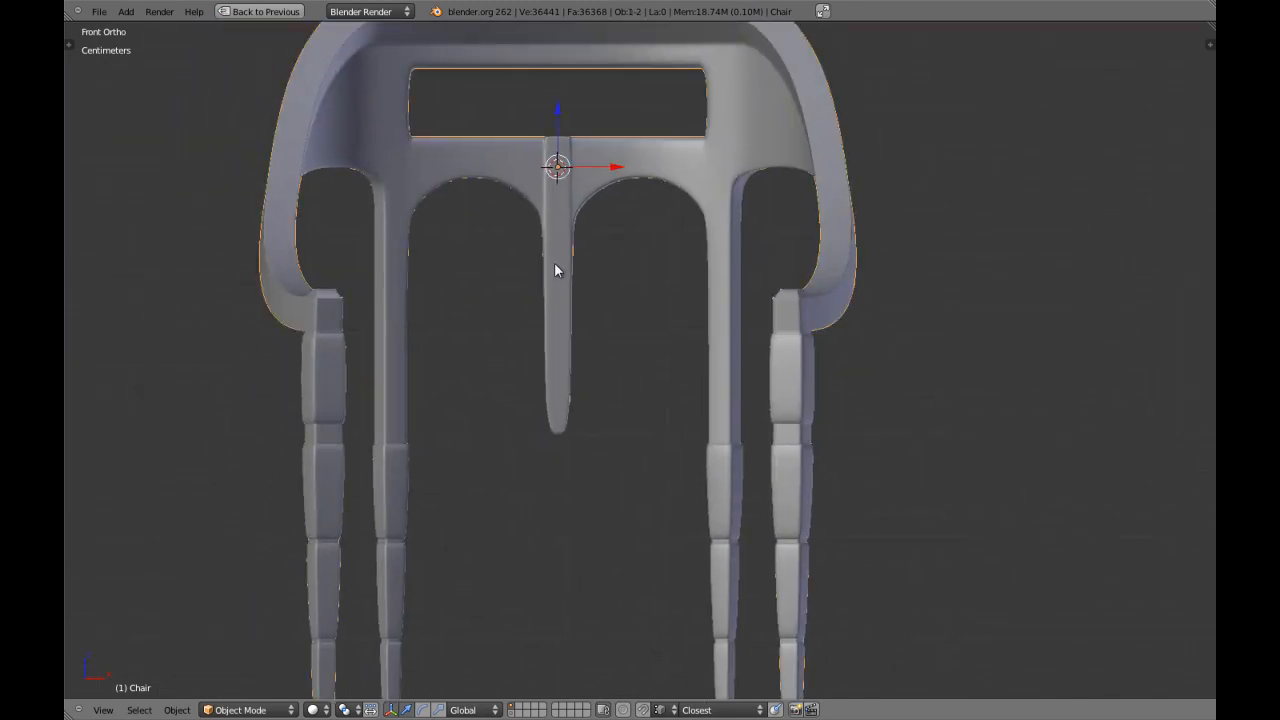
pyautogui.scroll(5, 555, 266)
pyautogui.press('Tab')
pyautogui.press('a')
pyautogui.keyDown('shift'); pyautogui.moveTo(511, 340); pyautogui.dragTo(688, 354, button='middle'); pyautogui.keyUp('shift')
pyautogui.press('z')
pyautogui.scroll(3, 686, 391)
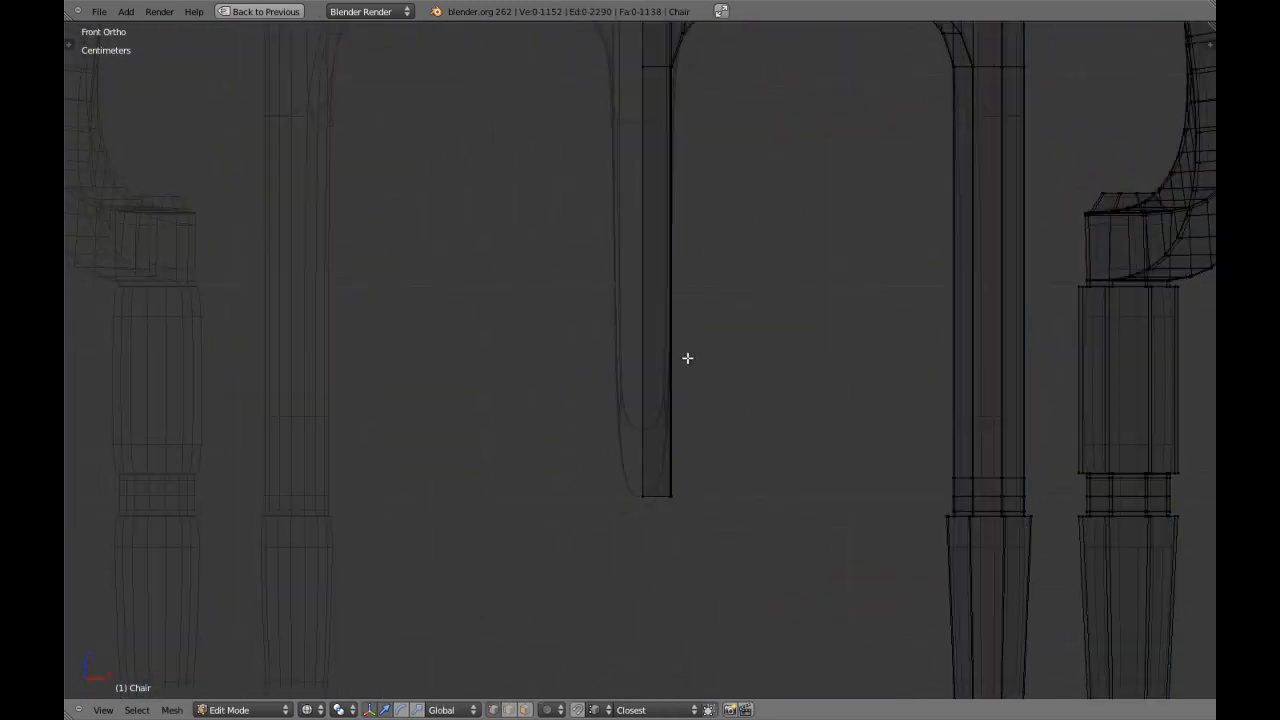
pyautogui.press('z')
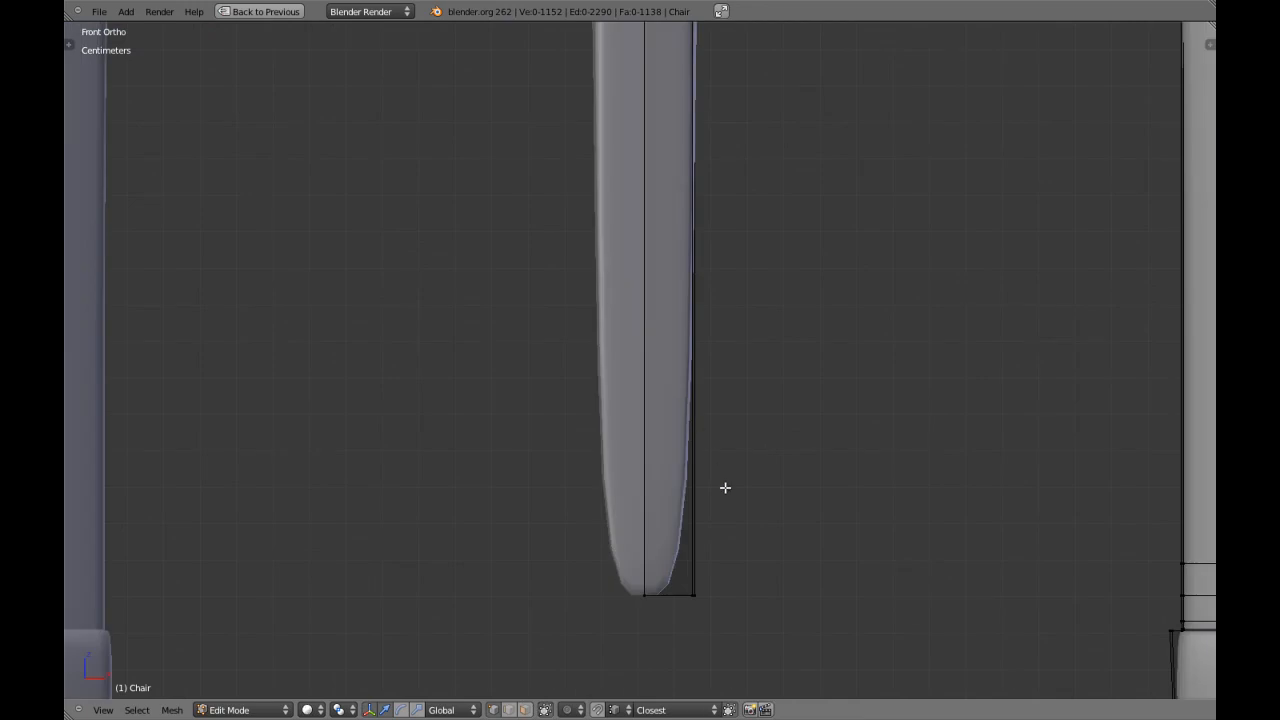
pyautogui.keyDown('shift'); pyautogui.moveTo(725, 487); pyautogui.dragTo(758, 297, button='middle'); pyautogui.keyUp('shift')
pyautogui.click(737, 328)
pyautogui.press('z')
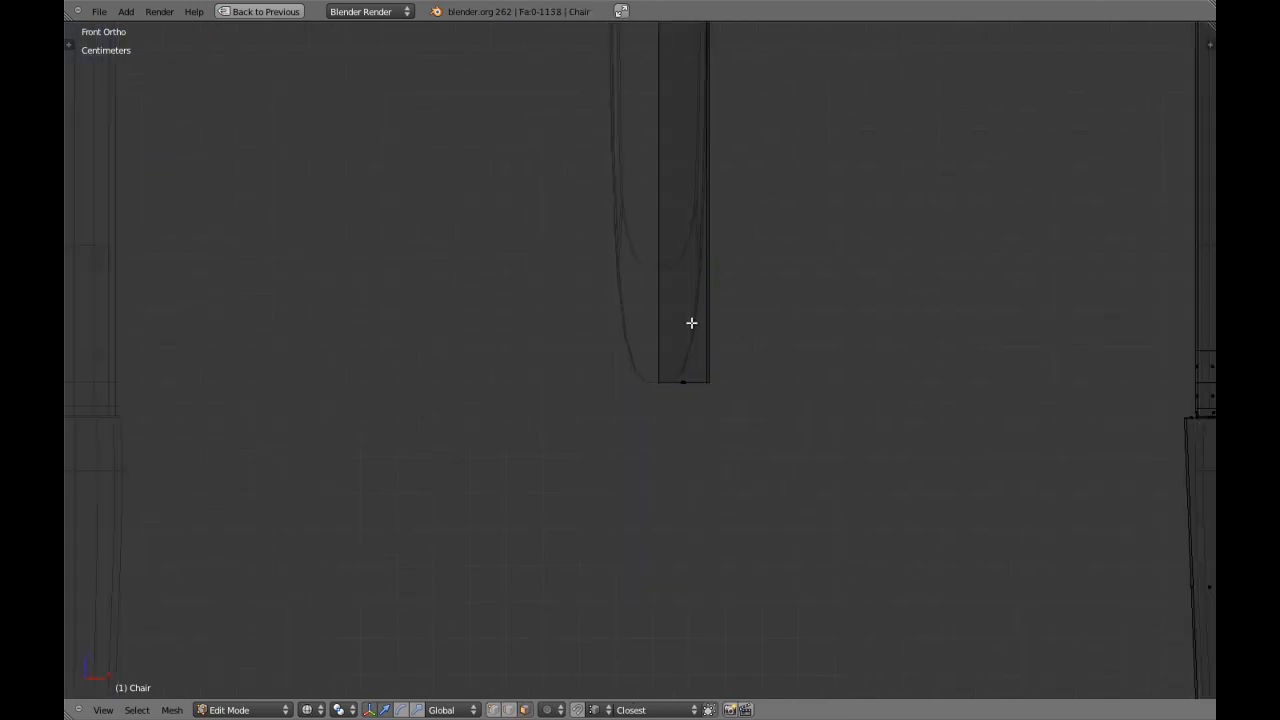
pyautogui.press('c')
pyautogui.rightClick(708, 404)
pyautogui.press('z')
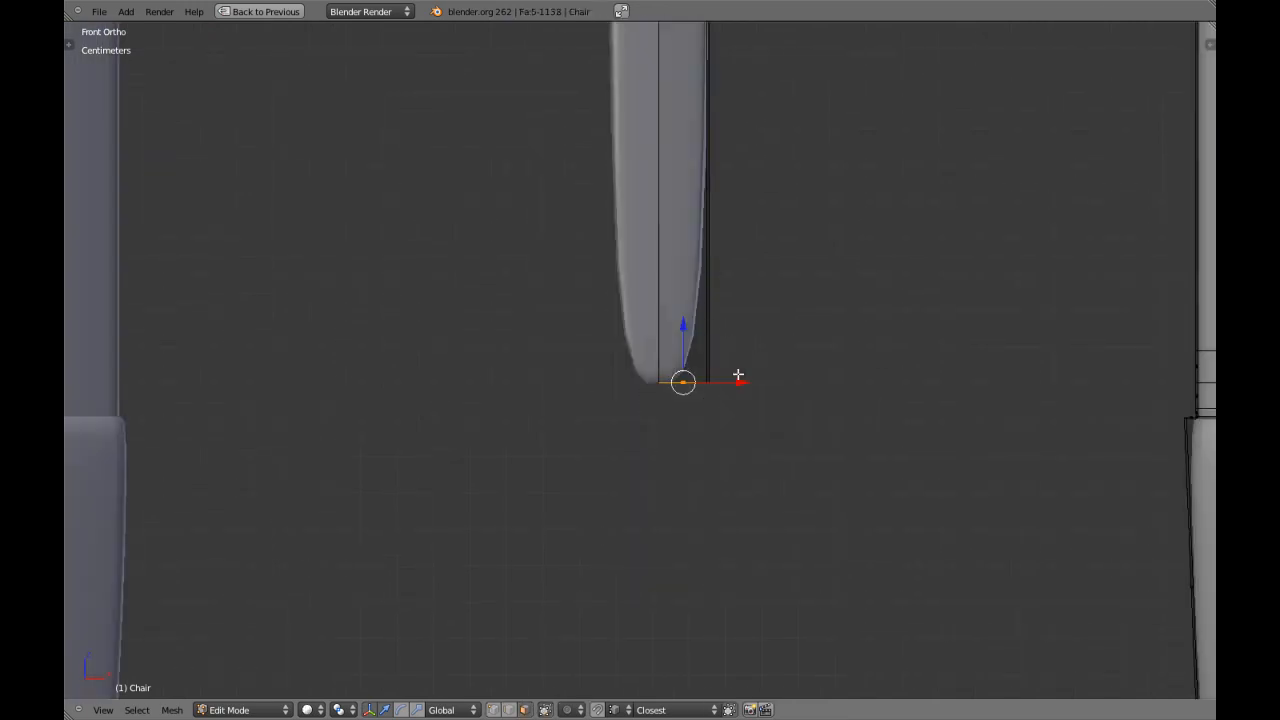
pyautogui.press('KP_5')
pyautogui.press('KP_Decimal')
pyautogui.moveTo(737, 371)
pyautogui.mouseDown(button='middle')
pyautogui.moveTo(609, 234)
pyautogui.moveTo(703, 234)
pyautogui.moveTo(654, 163)
pyautogui.moveTo(657, 198)
pyautogui.moveTo(638, 225)
pyautogui.moveTo(655, 312)
pyautogui.mouseUp(button='middle')
pyautogui.press('x')
pyautogui.click(657, 194)
# Examine the central slat's lower end and the whole chair in perspective outside mesh editing.
pyautogui.scroll(-8, 638, 225)
pyautogui.press('Tab')
pyautogui.press('Tab')
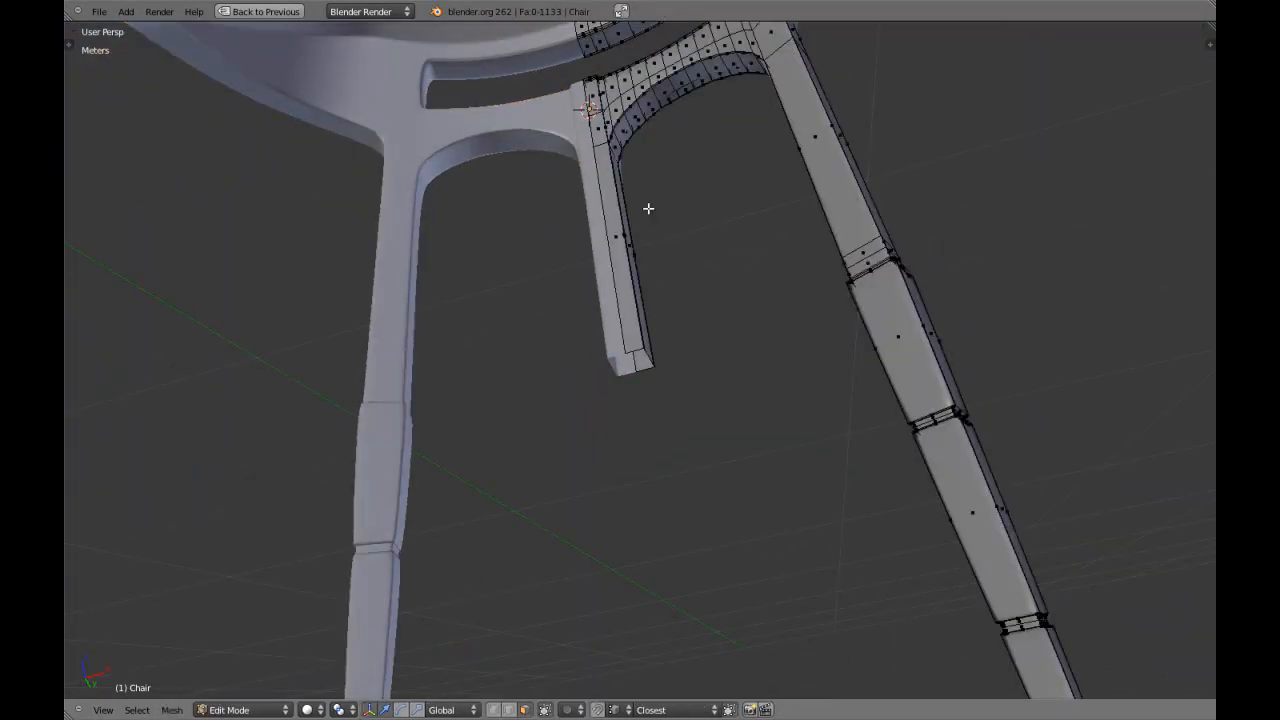
pyautogui.press('KP_Decimal')
pyautogui.scroll(-7, 610, 146)
pyautogui.moveTo(610, 146); pyautogui.dragTo(613, 389, button='middle')
# Add two evenly spaced edge loops across the armrest post's upper block in front view.
pyautogui.press('Tab')
pyautogui.scroll(-2, 588, 345)
pyautogui.scroll(4, 632, 350)
pyautogui.scroll(-8, 613, 389)
pyautogui.press('KP_1')
pyautogui.scroll(3, 708, 440)
pyautogui.keyDown('shift'); pyautogui.moveTo(790, 625); pyautogui.dragTo(712, 319, button='middle'); pyautogui.keyUp('shift')
pyautogui.press('Tab')
pyautogui.scroll(3, 774, 243)
pyautogui.press('a')
pyautogui.press('a')
pyautogui.keyDown('shift'); pyautogui.moveTo(803, 243); pyautogui.dragTo(657, 399, button='middle'); pyautogui.keyUp('shift')
pyautogui.scroll(2, 714, 362)
pyautogui.keyDown('shift'); pyautogui.moveTo(714, 362); pyautogui.dragTo(631, 371, button='middle'); pyautogui.keyUp('shift')
pyautogui.scroll(3, 631, 375)
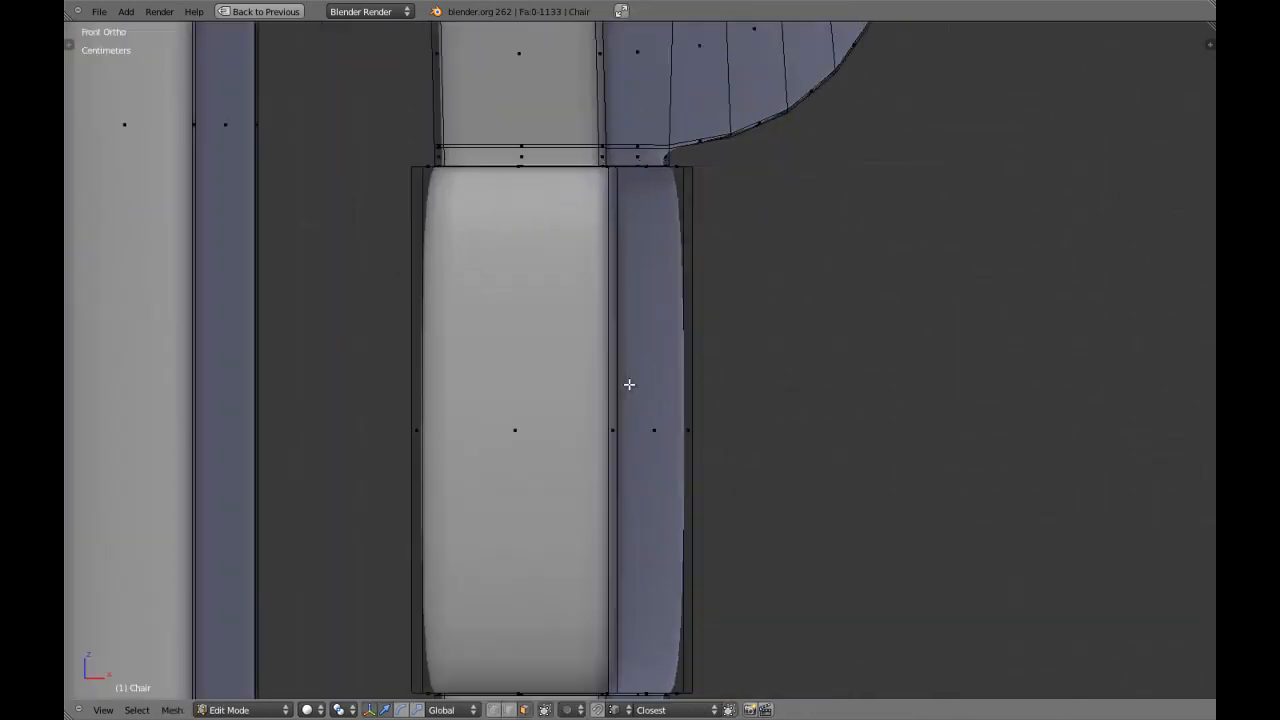
pyautogui.keyDown('shift'); pyautogui.moveTo(588, 471); pyautogui.dragTo(670, 399, button='middle'); pyautogui.keyUp('shift')
pyautogui.hotkey('ctrl', 'r')
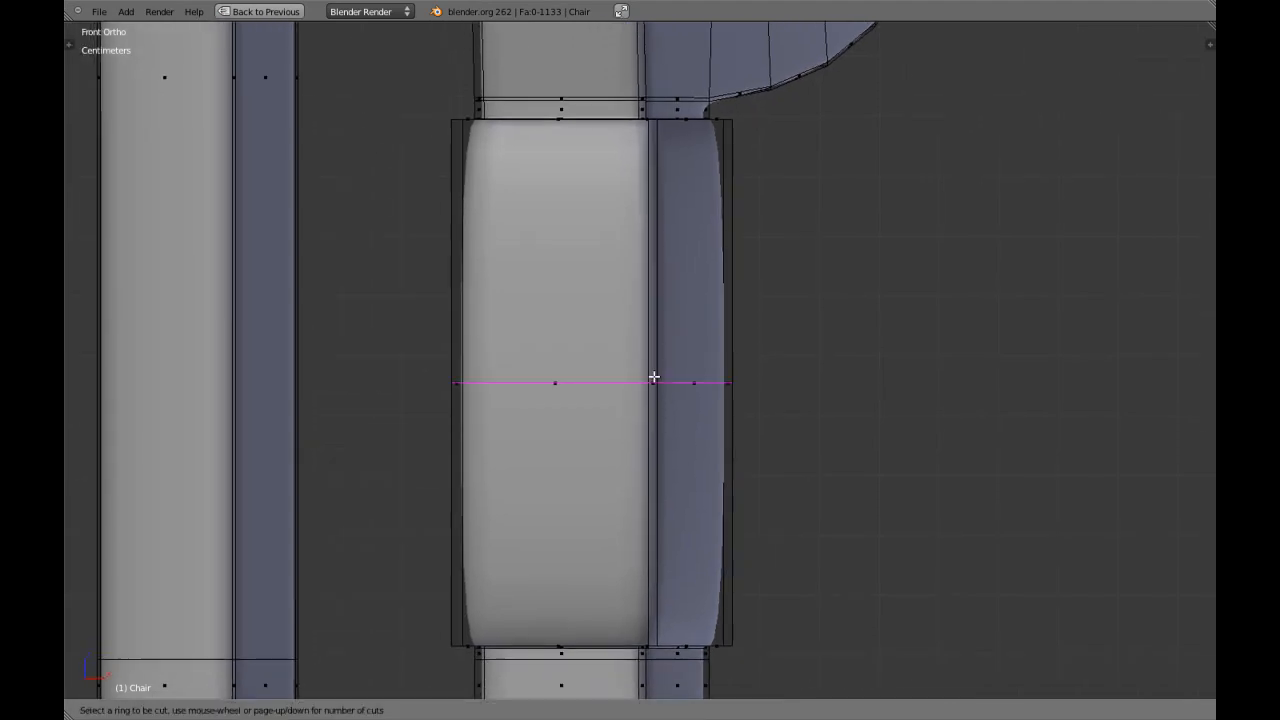
pyautogui.click(653, 376)
pyautogui.scroll(-8, 684, 420)
pyautogui.keyDown('shift'); pyautogui.moveTo(644, 485); pyautogui.dragTo(708, 332, button='middle'); pyautogui.keyUp('shift')
pyautogui.scroll(2, 702, 340)
pyautogui.keyDown('shift'); pyautogui.moveTo(727, 277); pyautogui.dragTo(713, 395, button='middle'); pyautogui.keyUp('shift')
pyautogui.scroll(-2, 713, 396)
pyautogui.press('a')
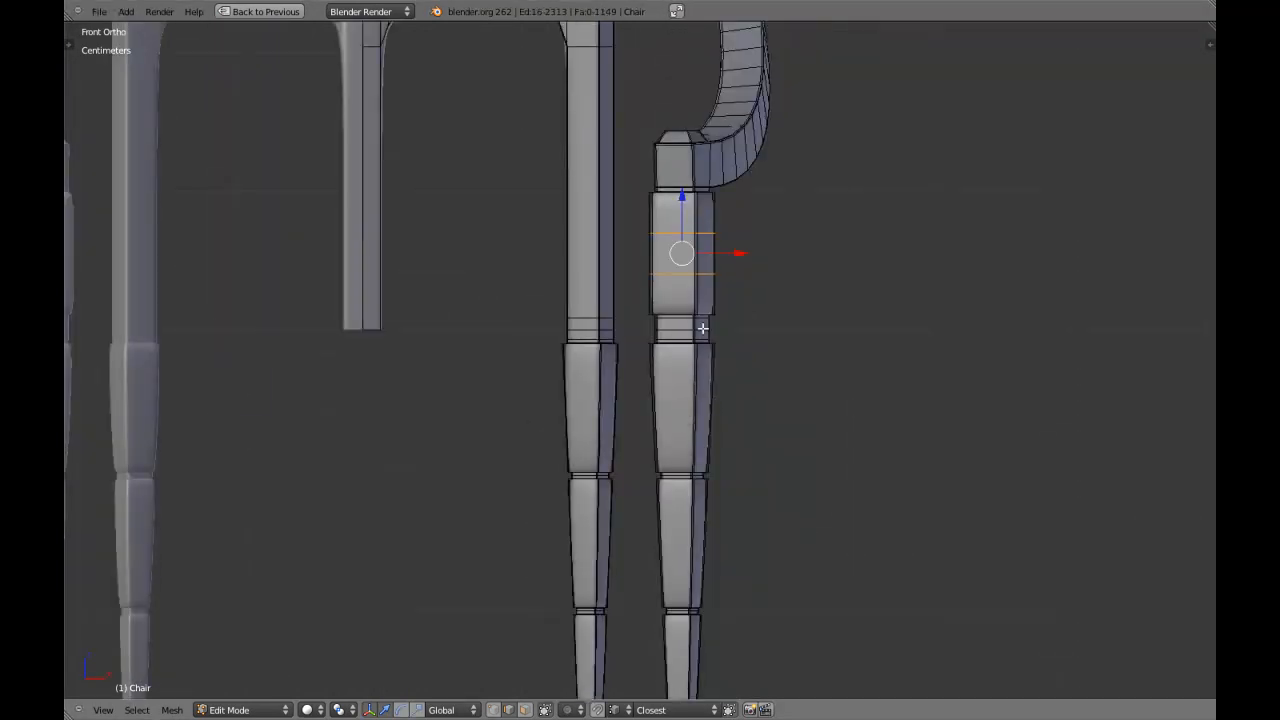
pyautogui.press('KP_Decimal')
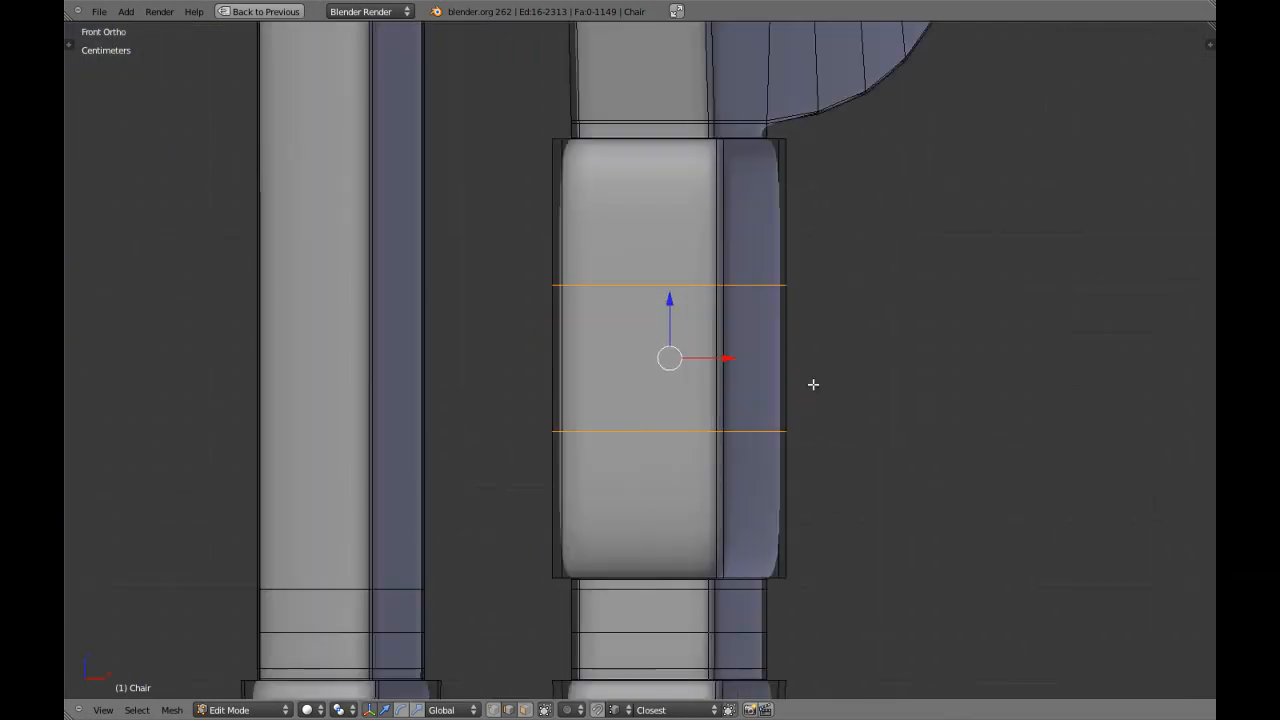
# Scale the two edge loops about 2.9 times vertically toward the upper block's ends, checking the result outside mesh editing.
pyautogui.press('s')
pyautogui.press('z')
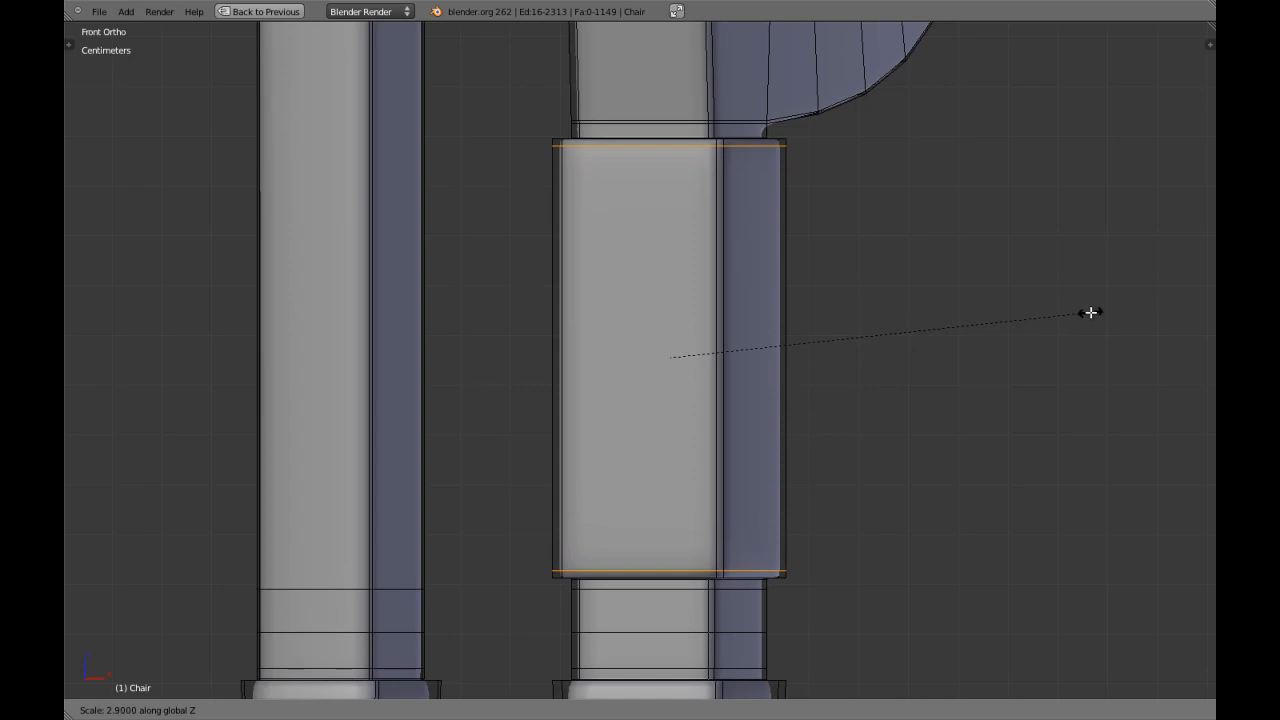
pyautogui.click(1094, 313)
pyautogui.press('Tab')
pyautogui.scroll(-5, 723, 497)
pyautogui.scroll(-2, 700, 499)
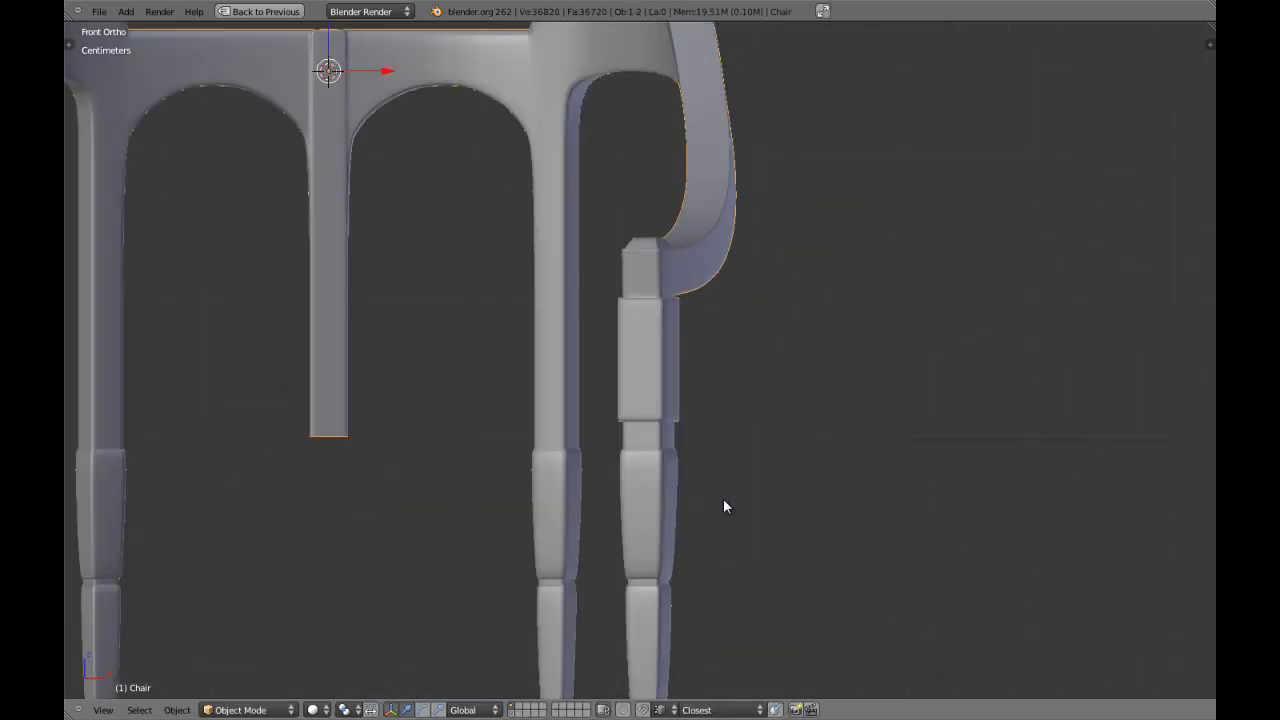
pyautogui.press('Tab')
pyautogui.press('KP_Decimal')
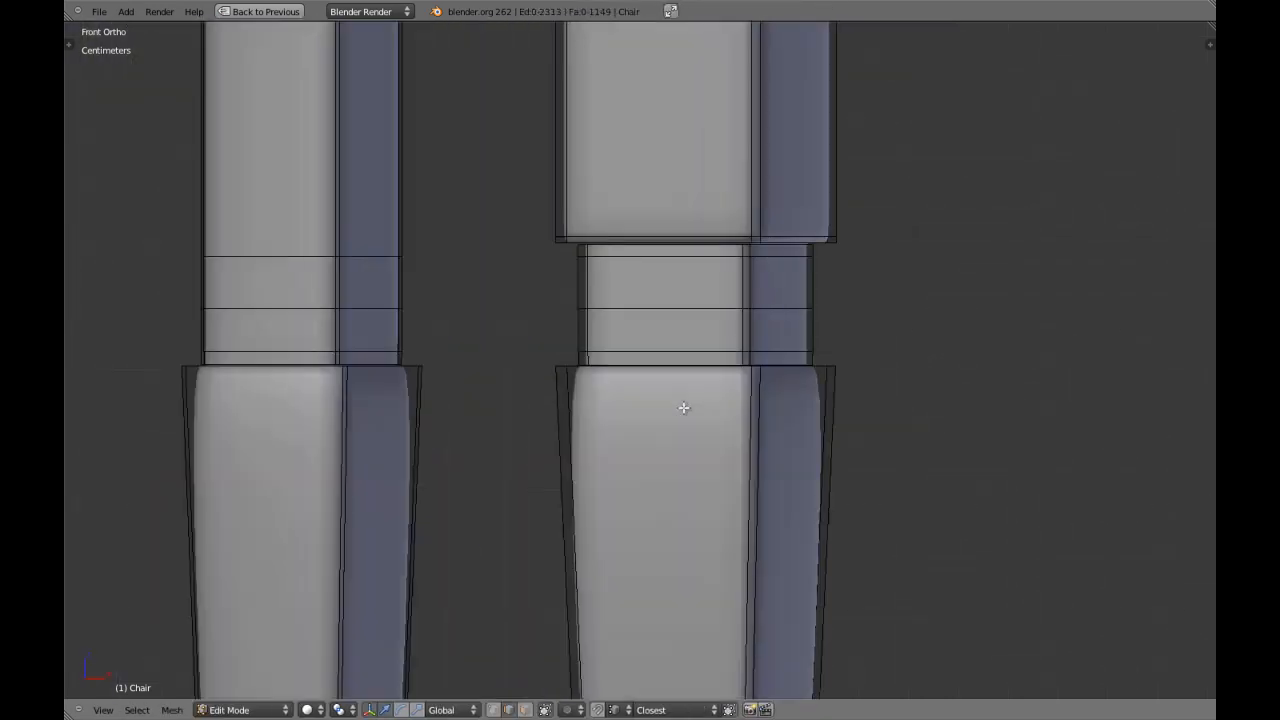
pyautogui.scroll(-5, 686, 400)
pyautogui.scroll(4, 697, 343)
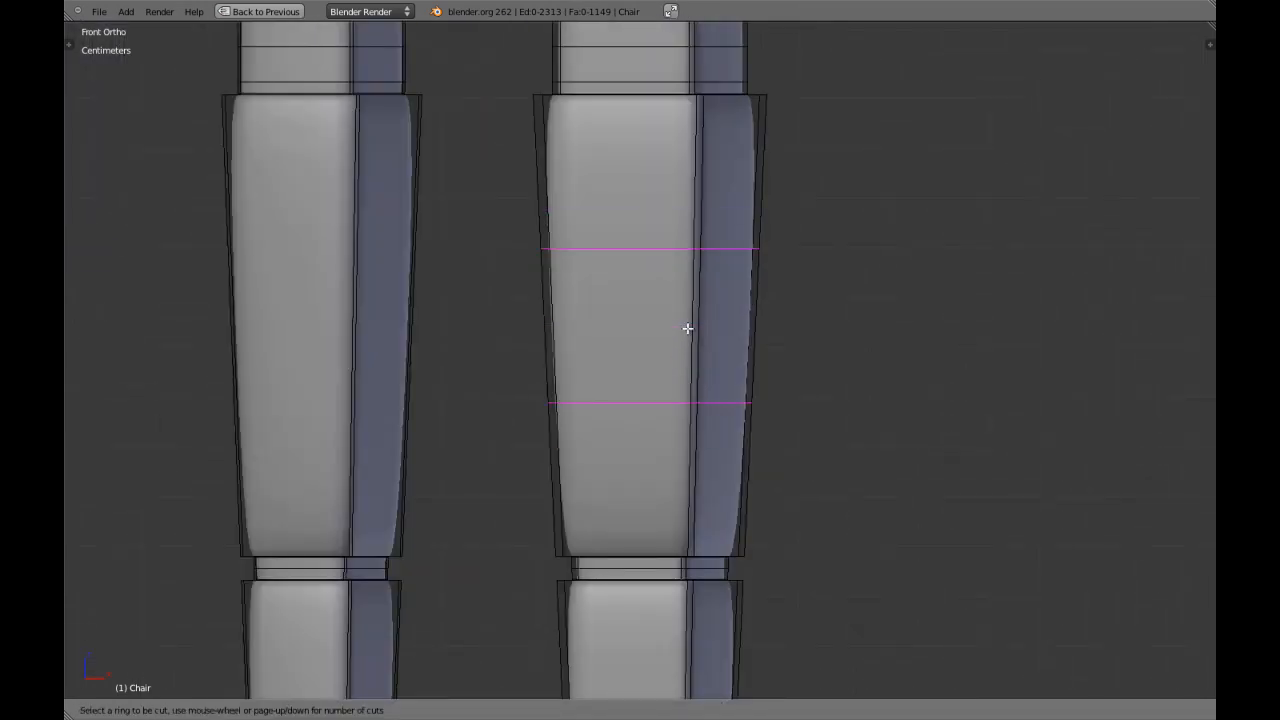
# Try to place two edge loops near the ends of the armrest post's upper tapered block by scaling them apart vertically.
pyautogui.click(687, 328)
pyautogui.rightClick(875, 341)
pyautogui.press('s')
pyautogui.press('z')
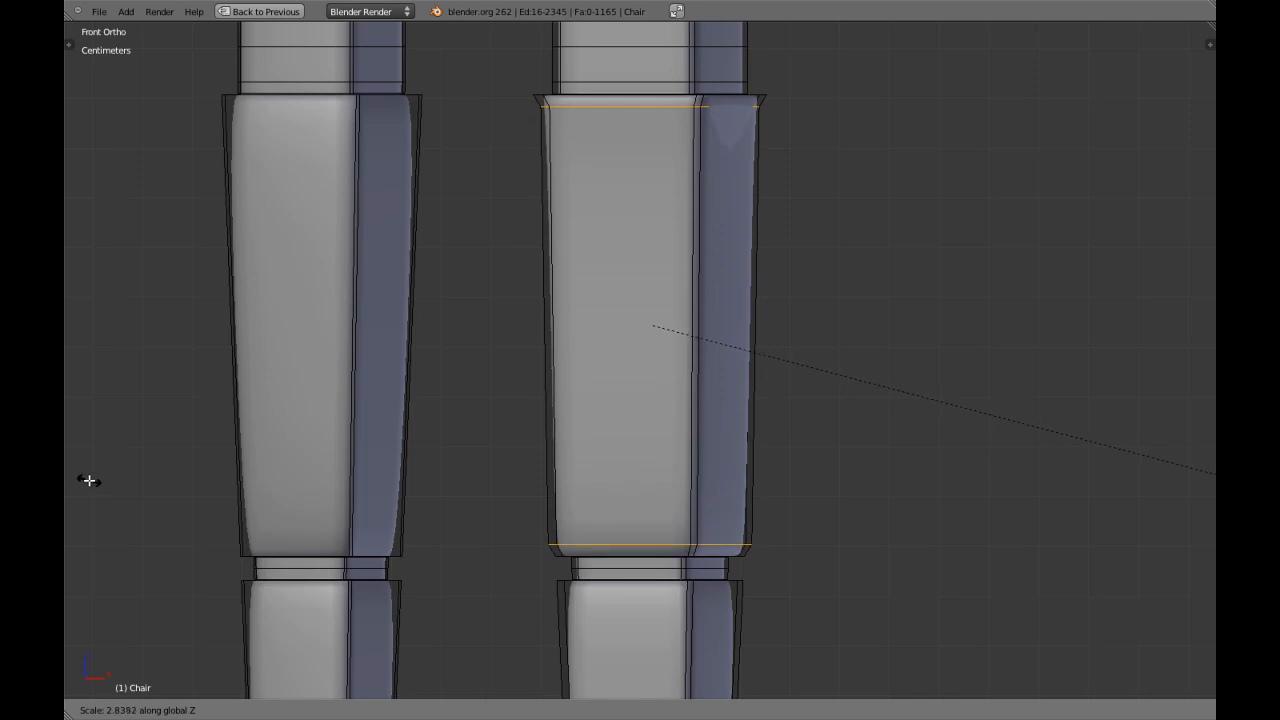
pyautogui.press('Escape')
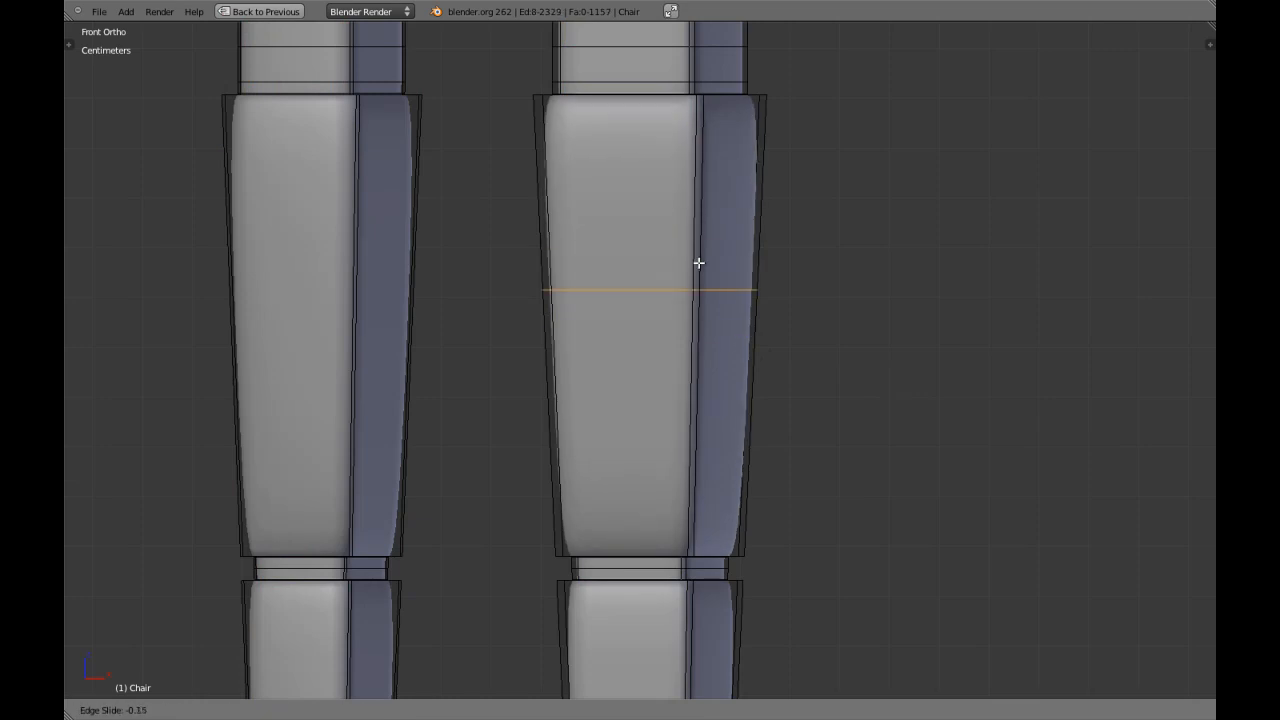
# Add one edge loop near the top and one near the bottom of the armrest post's upper tapered block.
pyautogui.click(705, 97)
pyautogui.press('a')
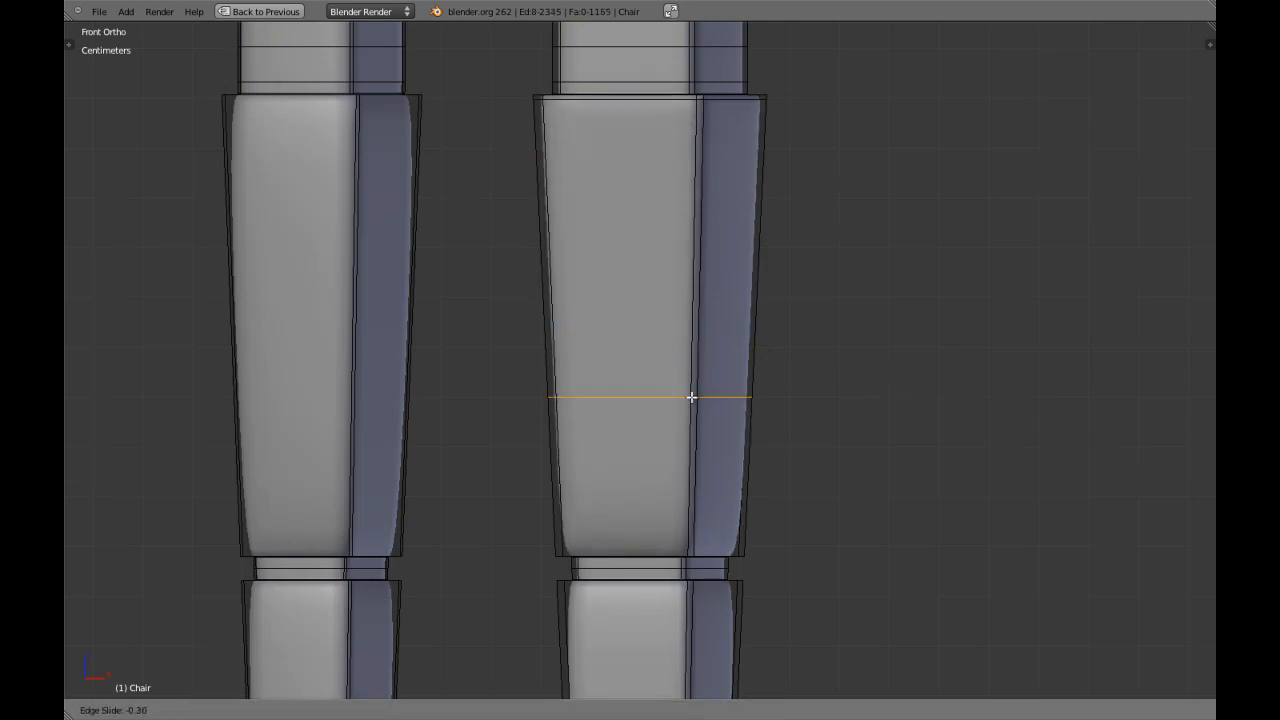
pyautogui.click(705, 535)
# Add an edge loop close to the top edge of the armrest post's middle tapered block.
pyautogui.scroll(-5, 694, 434)
pyautogui.scroll(3, 700, 400)
pyautogui.press('a')
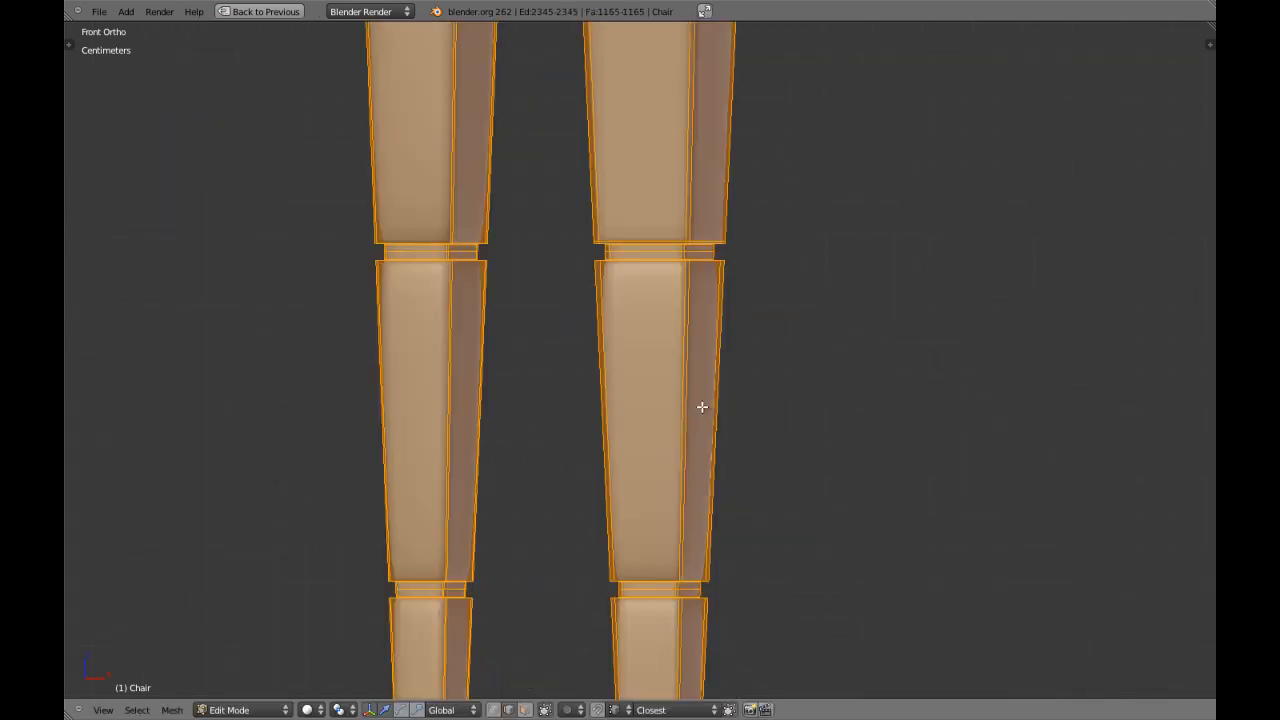
pyautogui.press('a')
pyautogui.scroll(1, 719, 360)
pyautogui.press('a')
pyautogui.scroll(2, 717, 354)
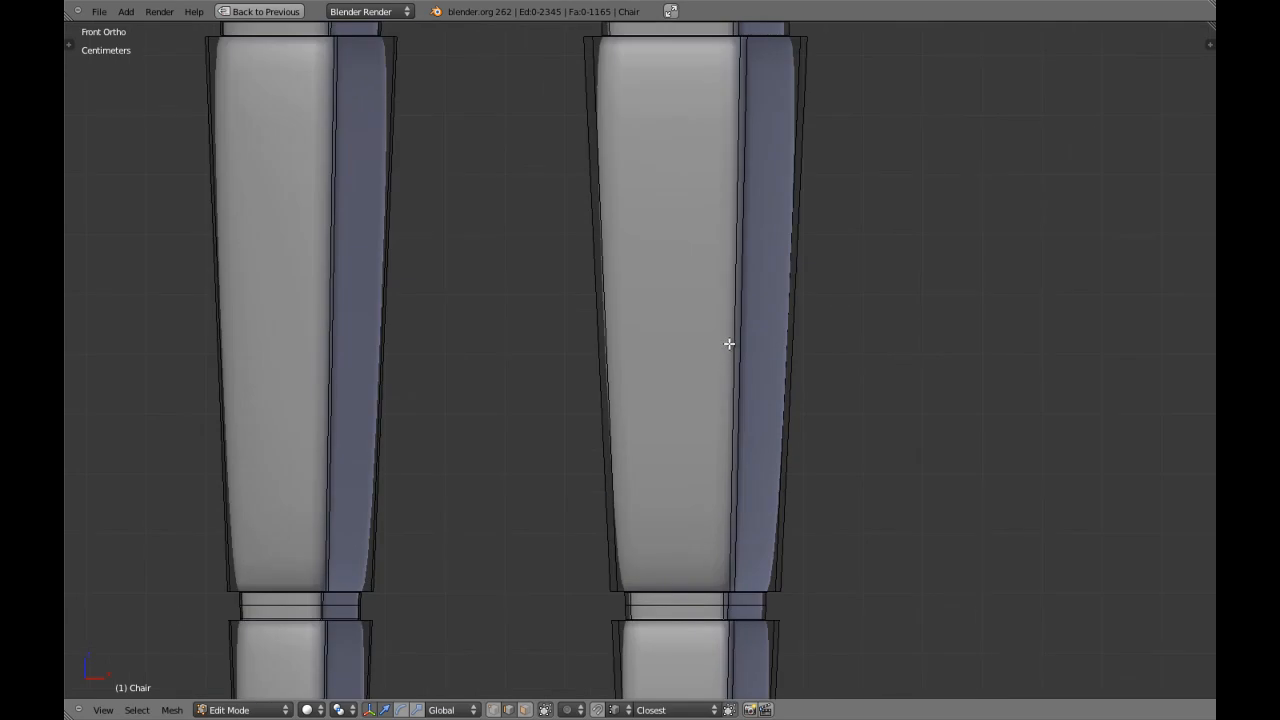
pyautogui.hotkey('ctrl', 'r')
pyautogui.click(738, 343)
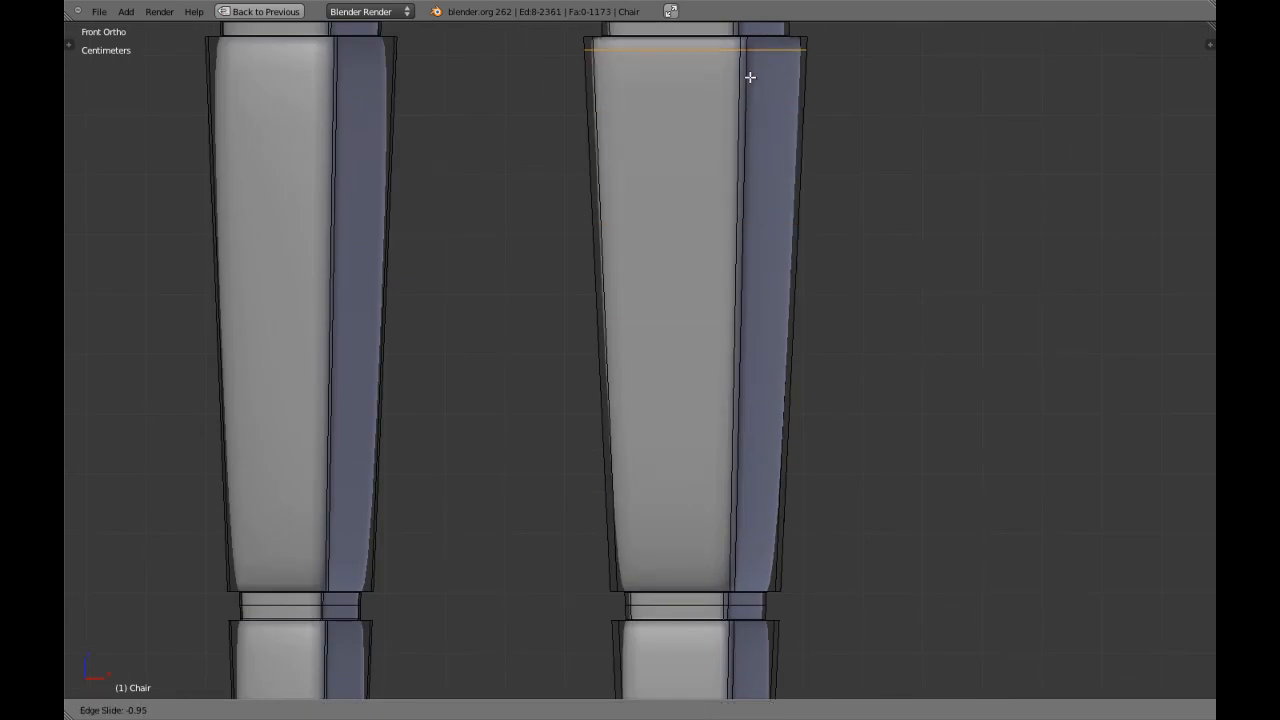
pyautogui.click(787, 42)
# Add an edge loop close to the bottom edge of the armrest post's middle tapered block.
pyautogui.keyDown('shift'); pyautogui.moveTo(770, 360); pyautogui.dragTo(762, 345, button='middle'); pyautogui.keyUp('shift')
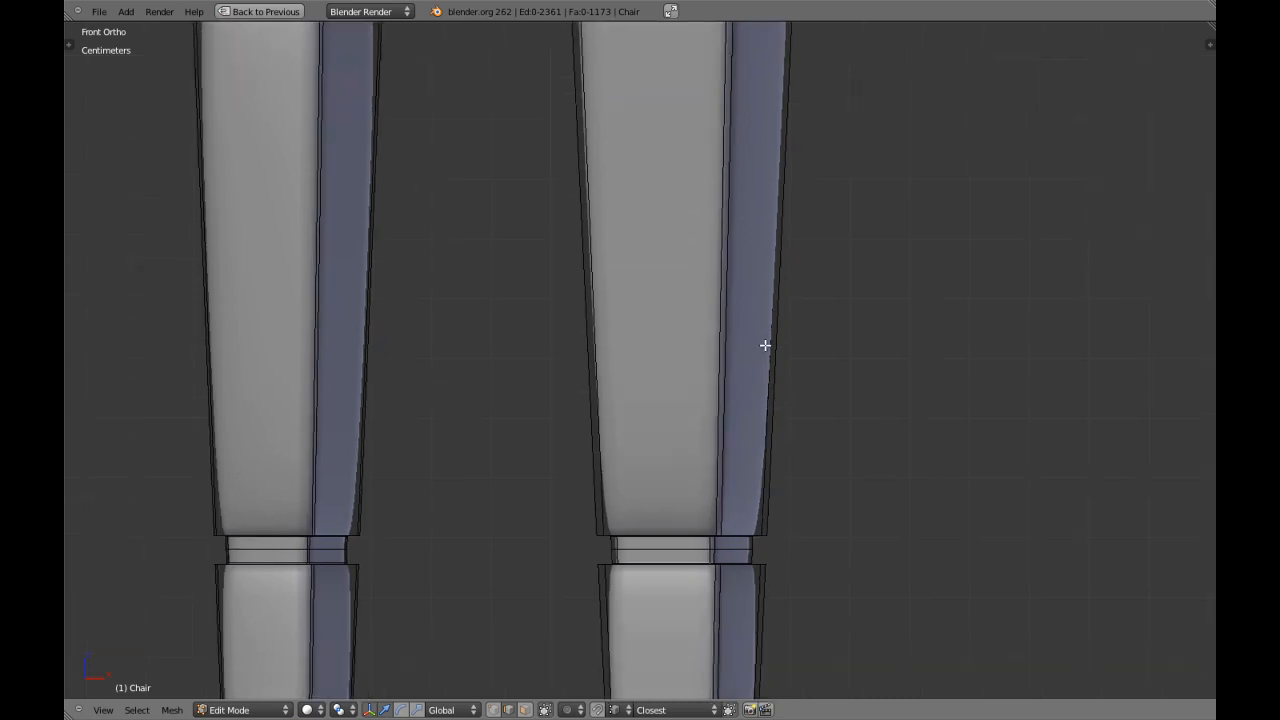
pyautogui.hotkey('ctrl', 'r')
pyautogui.click(723, 297)
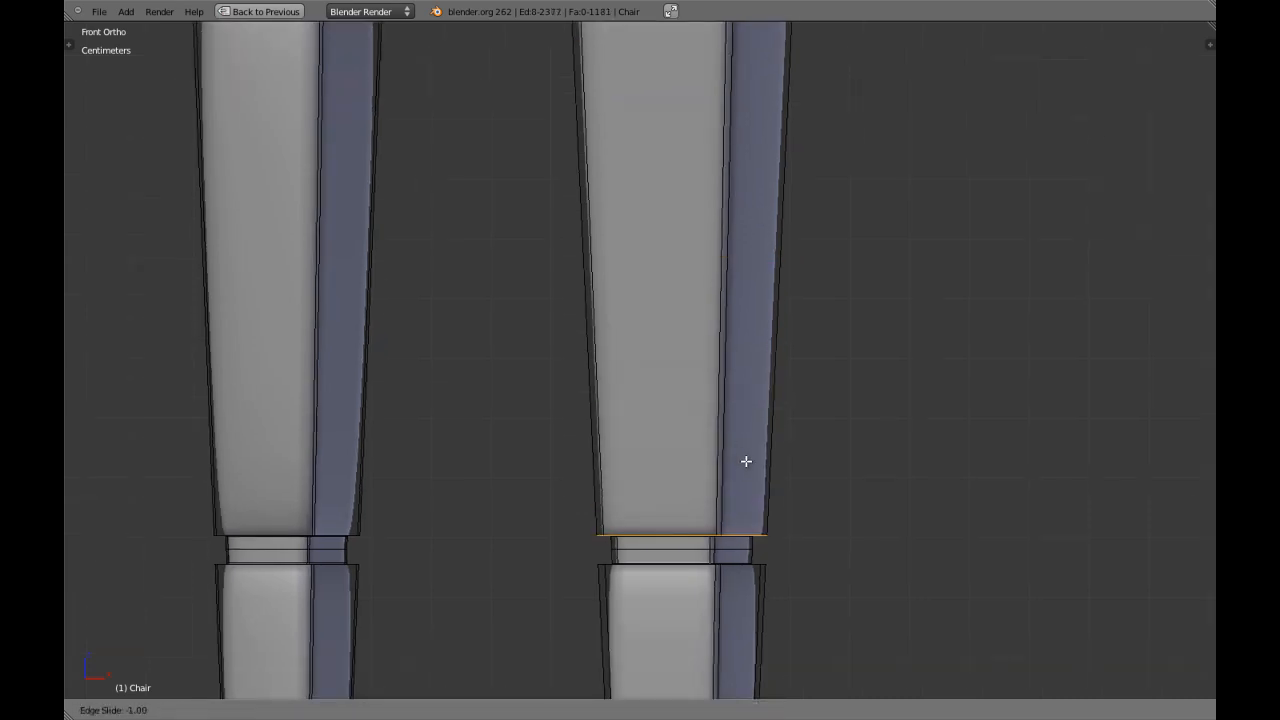
pyautogui.click(747, 460)
# Add an edge loop close to the top edge of the armrest post's lowest tapered block and deselect it.
pyautogui.keyDown('shift'); pyautogui.moveTo(755, 580); pyautogui.dragTo(786, 314, button='middle'); pyautogui.keyUp('shift')
pyautogui.scroll(-3, 786, 329)
pyautogui.press('a')
pyautogui.press('a')
pyautogui.scroll(2, 715, 339)
pyautogui.press('a')
pyautogui.press('a')
pyautogui.keyDown('shift'); pyautogui.moveTo(711, 343); pyautogui.dragTo(720, 309, button='middle'); pyautogui.keyUp('shift')
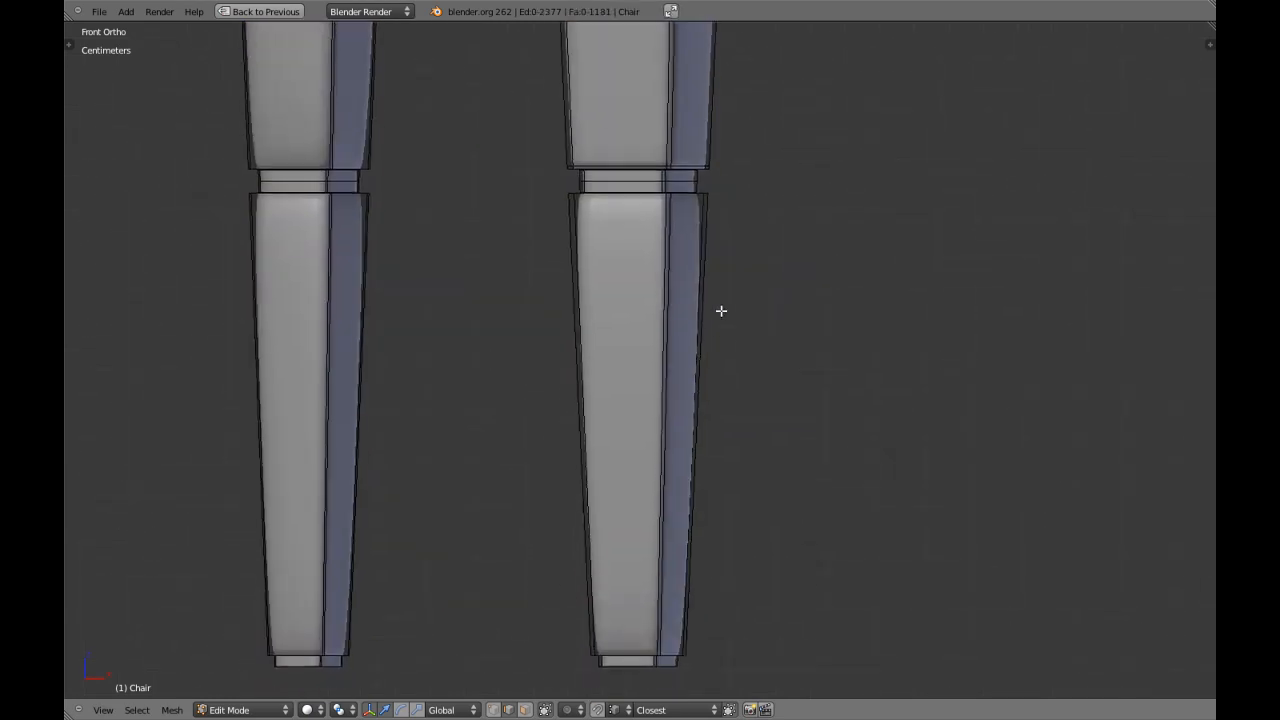
pyautogui.hotkey('ctrl', 'r')
pyautogui.click(680, 374)
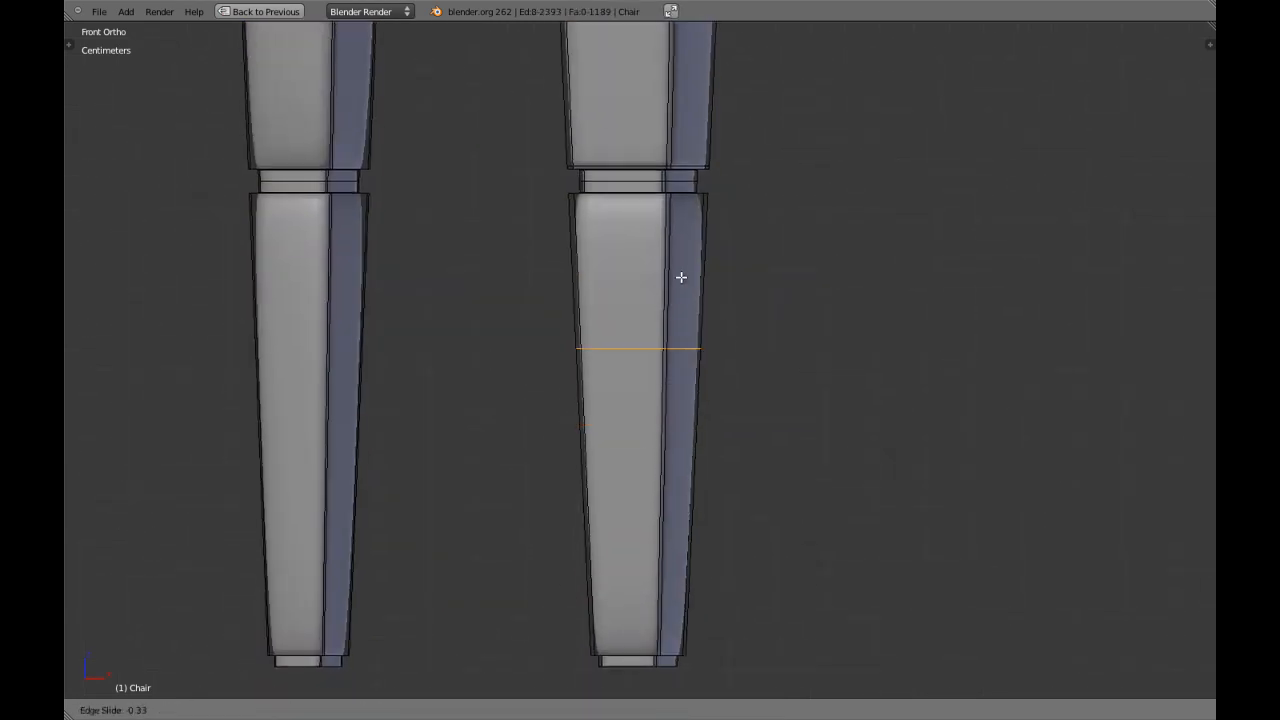
pyautogui.click(717, 155)
pyautogui.press('a')
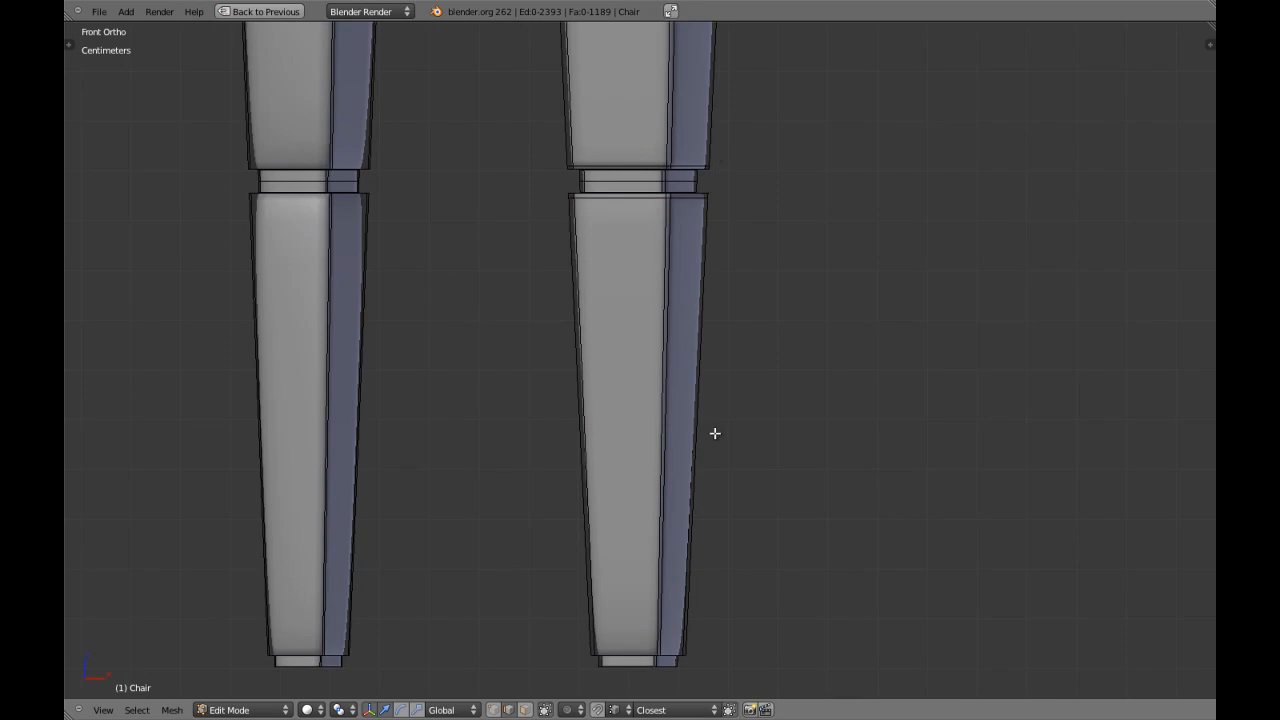
# Add an edge loop near the bottom edge of the armrest post's lowest tapered block, just above the foot.
pyautogui.keyDown('shift'); pyautogui.moveTo(714, 431); pyautogui.dragTo(726, 331, button='middle'); pyautogui.keyUp('shift')
pyautogui.press('a')
pyautogui.press('a')
pyautogui.hotkey('ctrl', 'r')
pyautogui.click(688, 332)
pyautogui.click(692, 519)
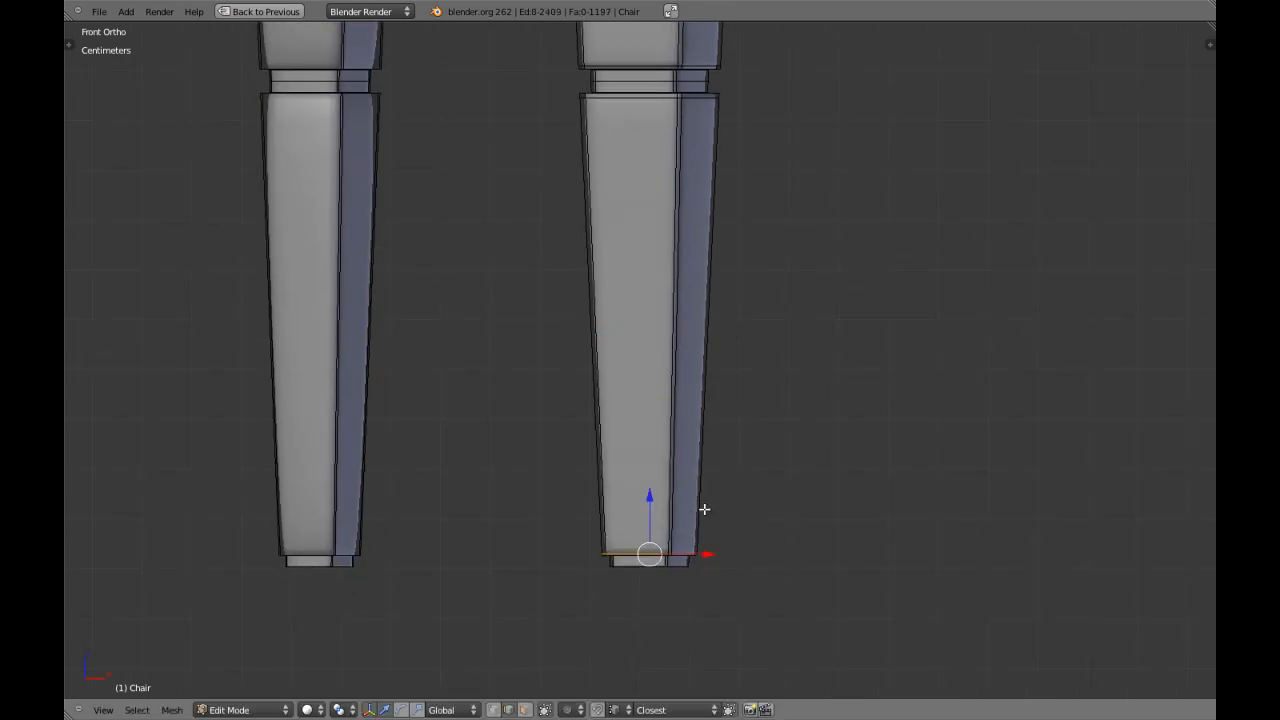
# Slide the new edge loop closer to the lowest block's bottom edge, leave mesh editing and deselect the chair.
pyautogui.scroll(4, 706, 507)
pyautogui.press('KP_Decimal')
pyautogui.hotkey('ctrl', 'e')
pyautogui.click(706, 505)
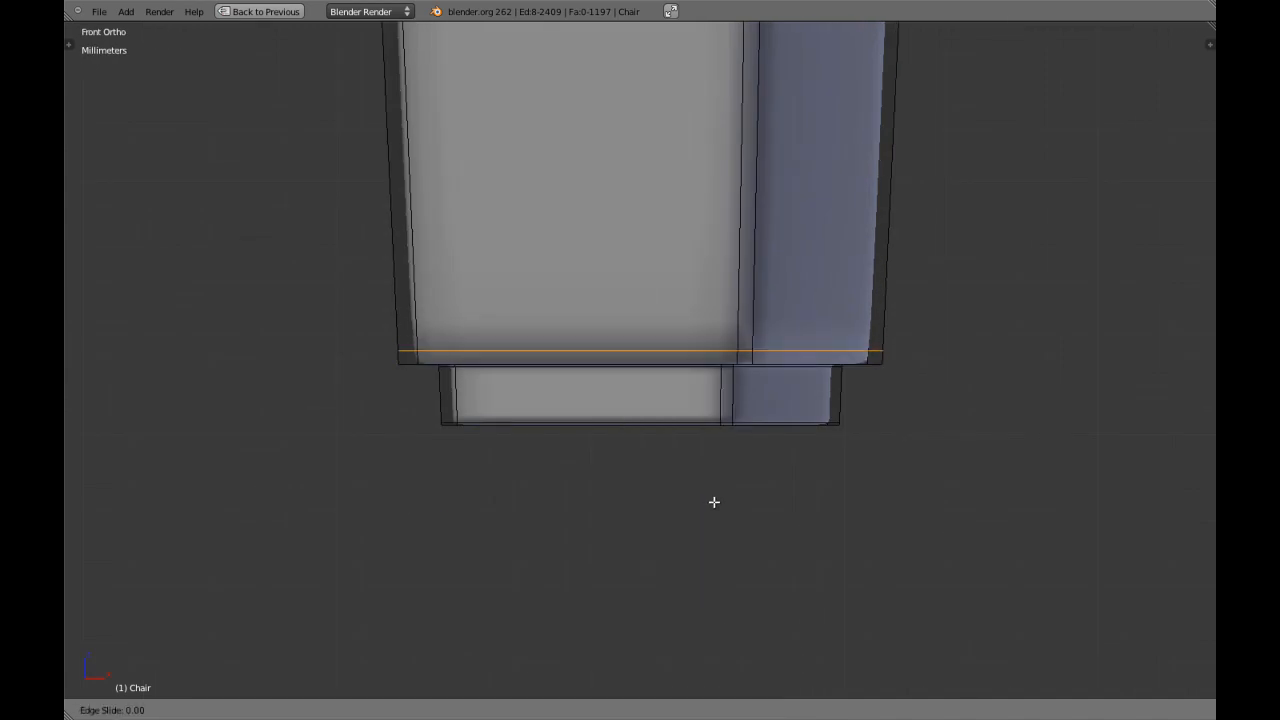
pyautogui.click(715, 505)
pyautogui.scroll(-8, 748, 446)
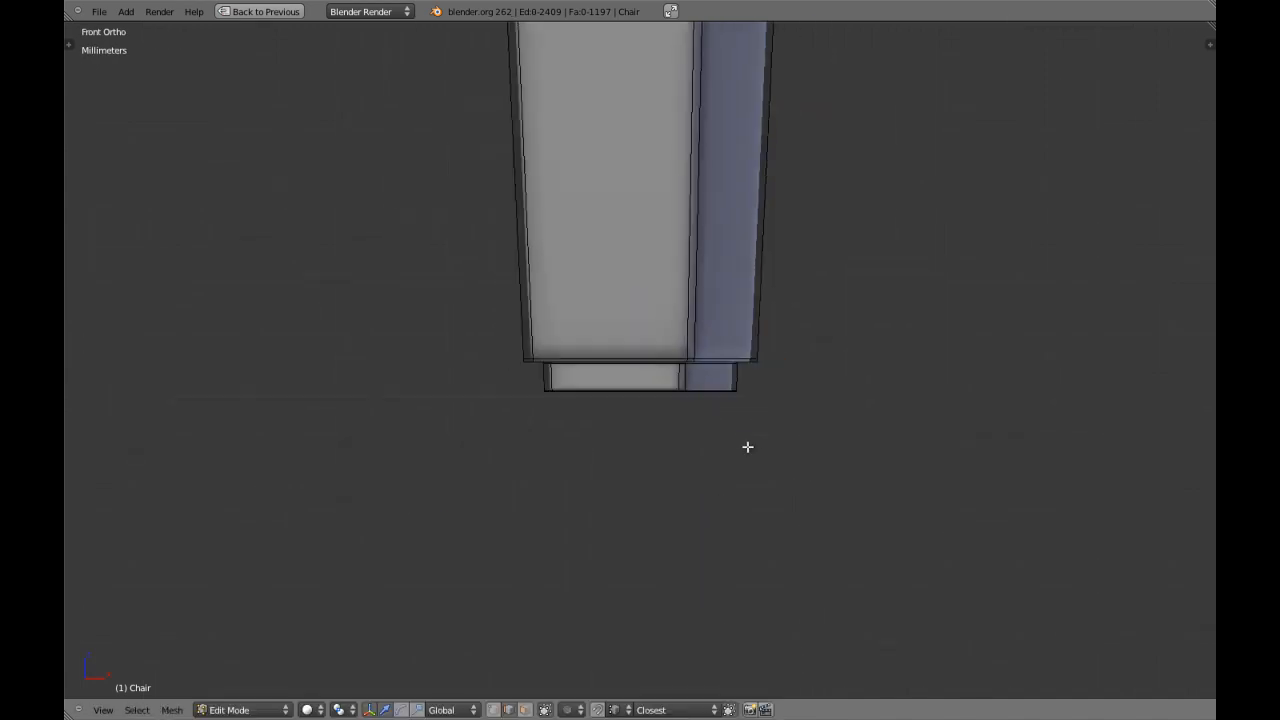
pyautogui.press('Tab')
pyautogui.scroll(-4, 680, 380)
pyautogui.press('a')
# Re-enter mesh editing and add an edge loop close to the top edge of the inner leg's upper tapered block.
pyautogui.keyDown('shift'); pyautogui.moveTo(669, 235); pyautogui.dragTo(627, 337, button='middle'); pyautogui.keyUp('shift')
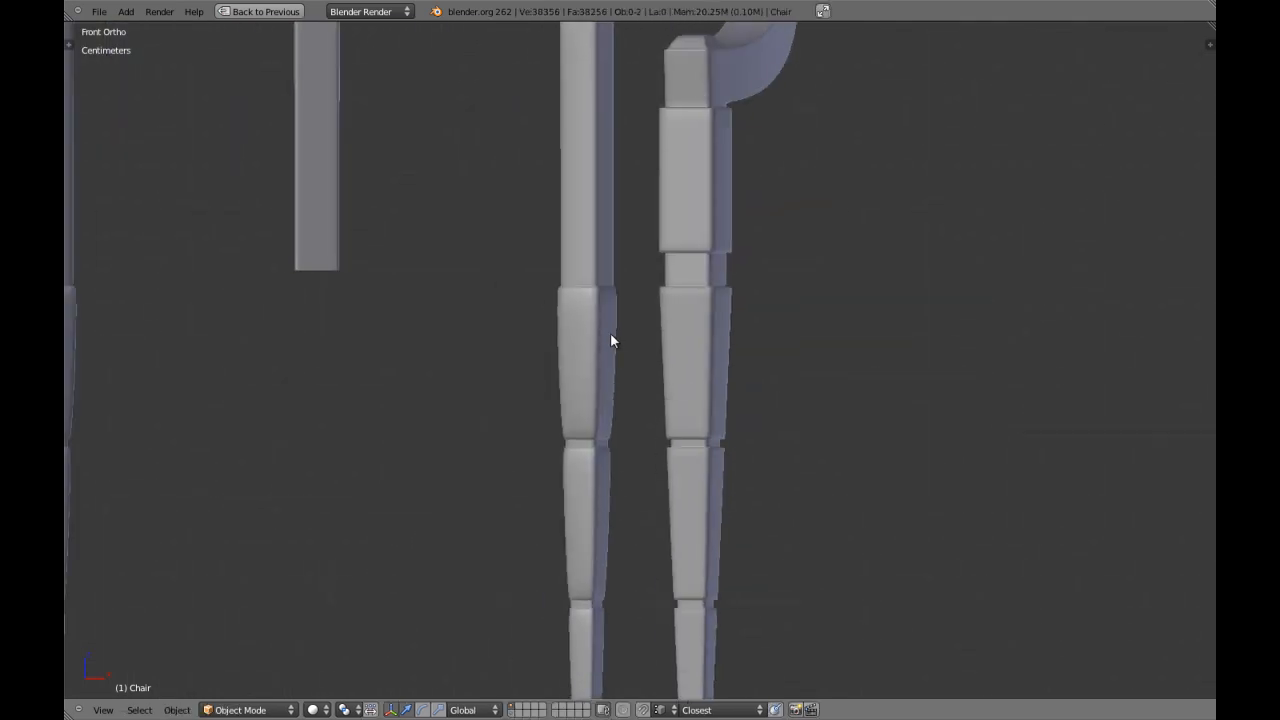
pyautogui.press('Tab')
pyautogui.scroll(4, 608, 336)
pyautogui.keyDown('shift'); pyautogui.moveTo(566, 338); pyautogui.dragTo(691, 378, button='middle'); pyautogui.keyUp('shift')
pyautogui.press('a')
pyautogui.press('a')
pyautogui.scroll(2, 688, 392)
pyautogui.hotkey('ctrl', 'r')
pyautogui.click(674, 411)
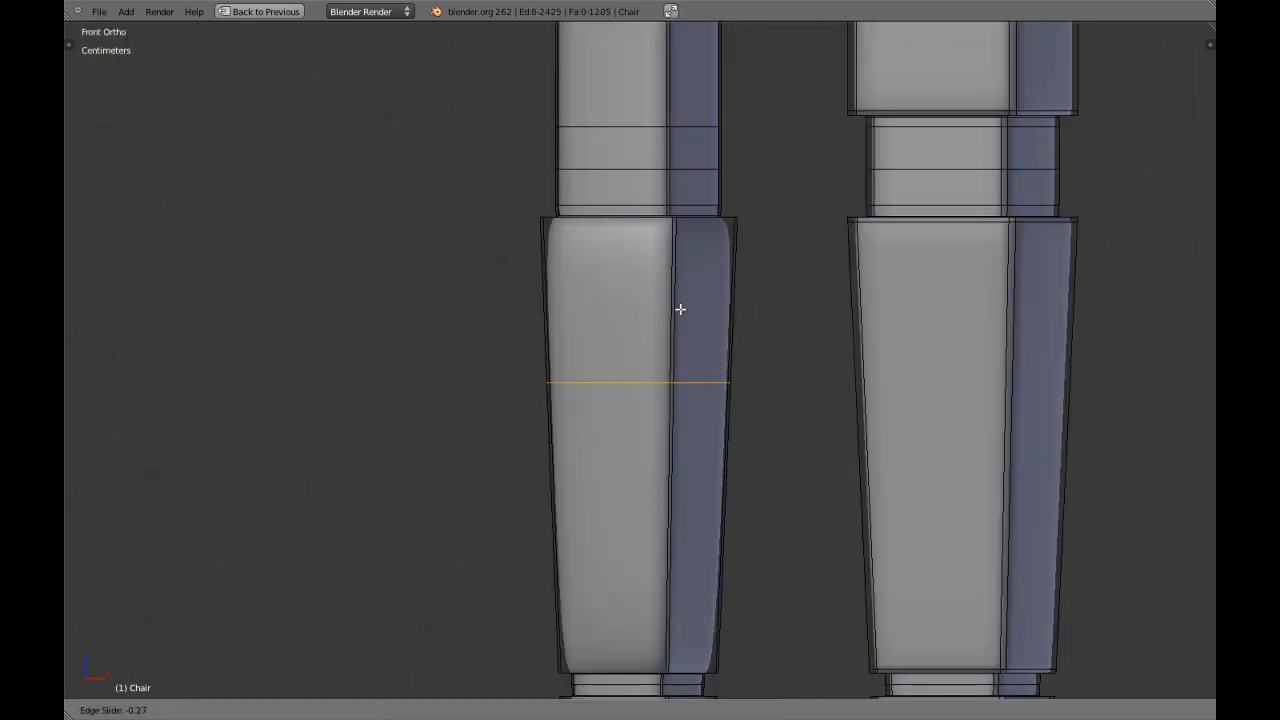
pyautogui.click(718, 177)
# Add an edge loop close to the bottom edge of the inner leg's upper tapered block.
pyautogui.keyDown('shift'); pyautogui.moveTo(722, 434); pyautogui.dragTo(760, 318, button='middle'); pyautogui.keyUp('shift')
pyautogui.click(720, 293)
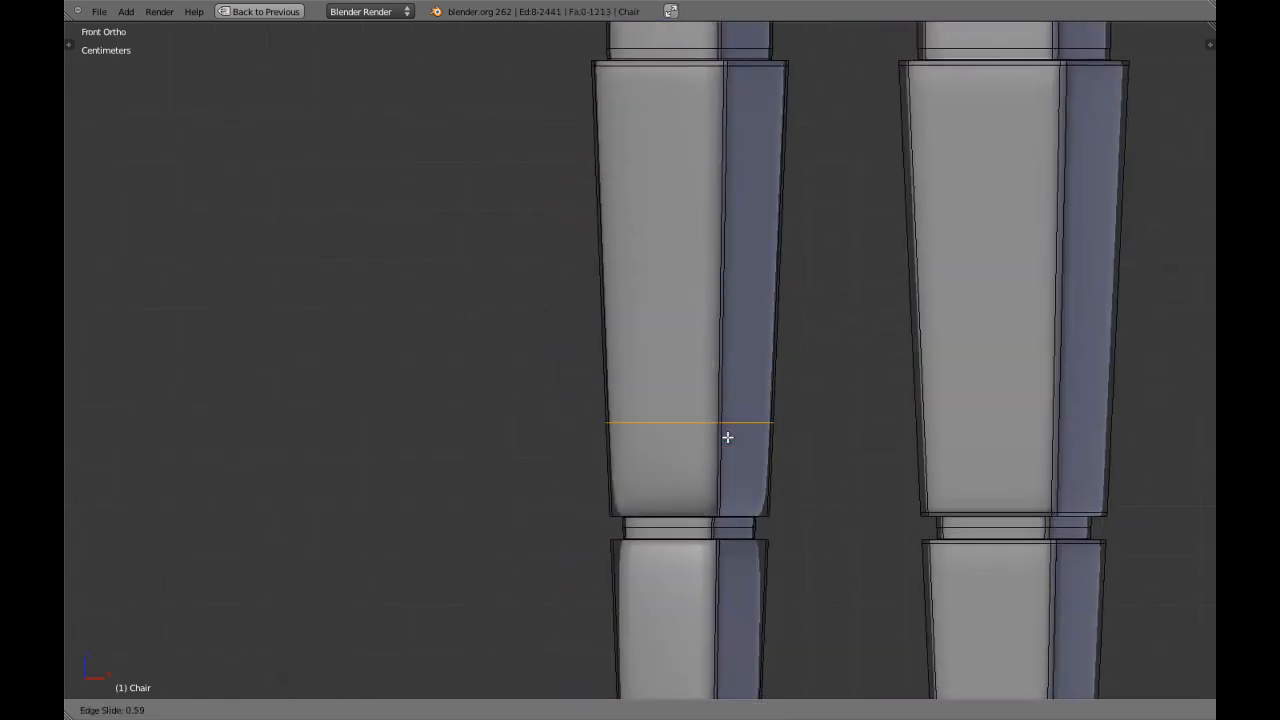
pyautogui.click(739, 490)
# Add one edge loop near the top and one near the bottom of the inner leg's middle tapered block.
pyautogui.keyDown('shift'); pyautogui.moveTo(761, 512); pyautogui.dragTo(808, 220, button='middle'); pyautogui.keyUp('shift')
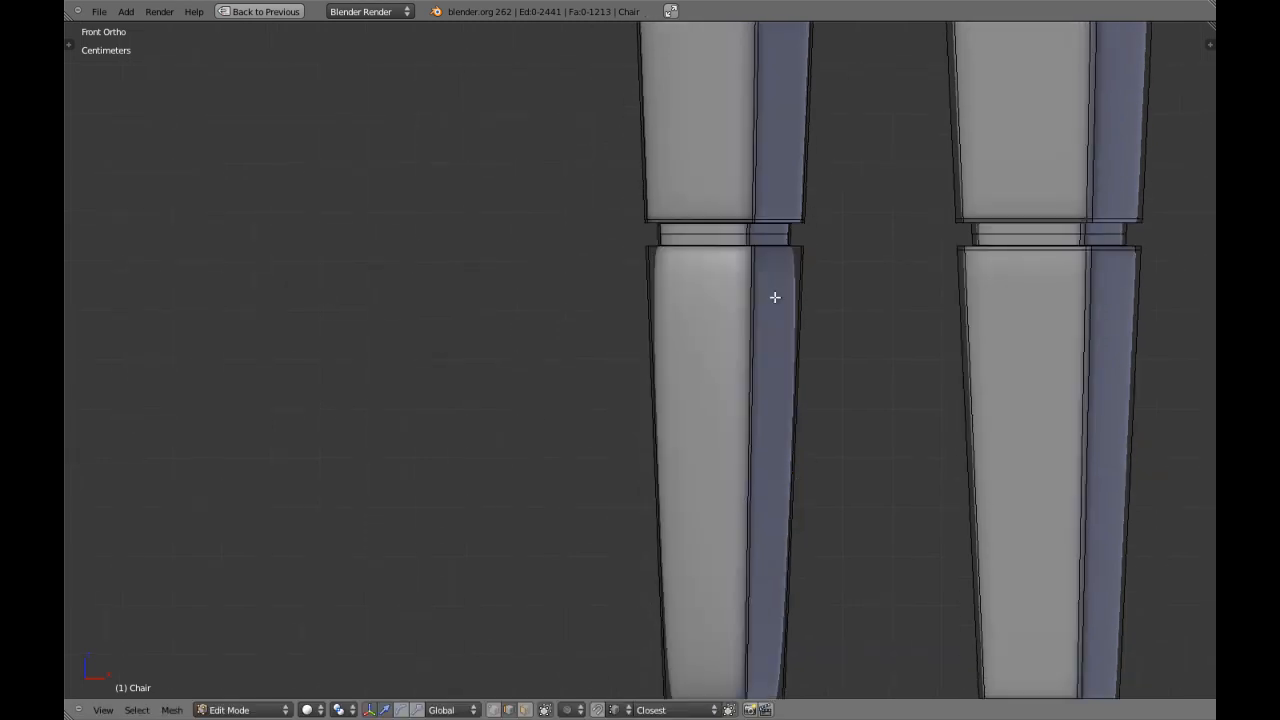
pyautogui.keyDown('shift'); pyautogui.moveTo(760, 443); pyautogui.dragTo(749, 329, button='middle'); pyautogui.keyUp('shift')
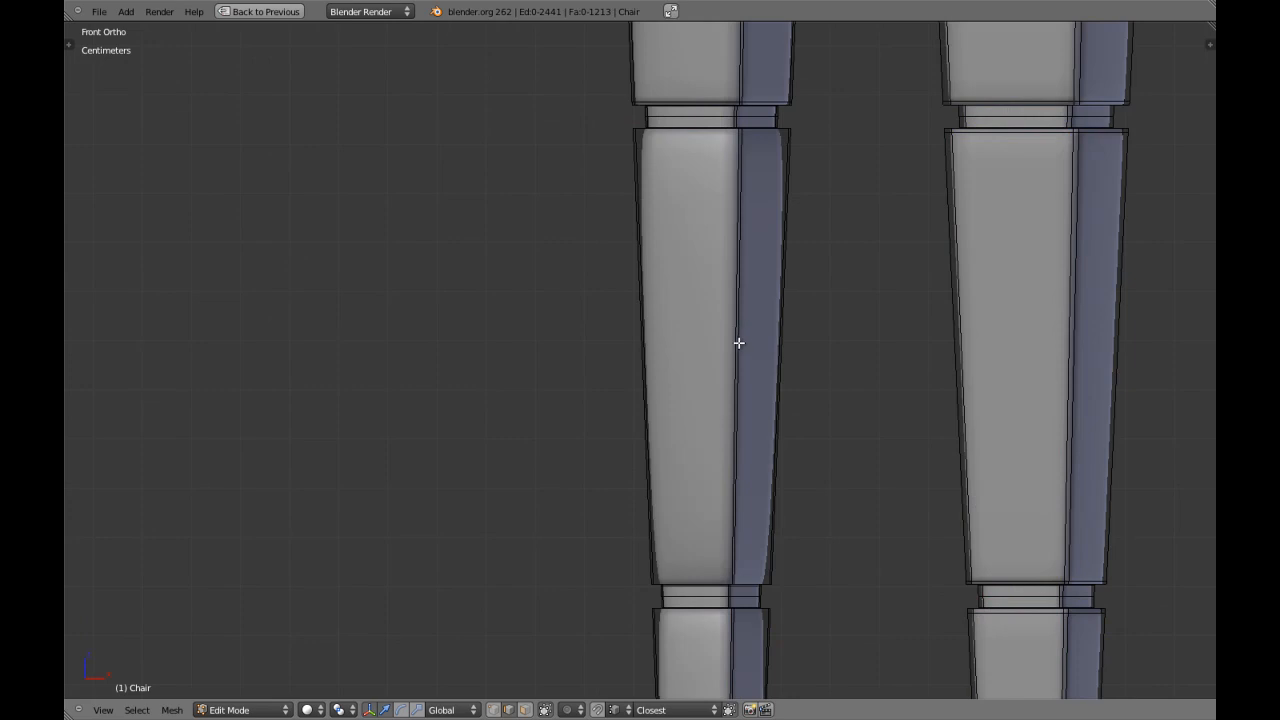
pyautogui.hotkey('ctrl', 'r')
pyautogui.click(728, 354)
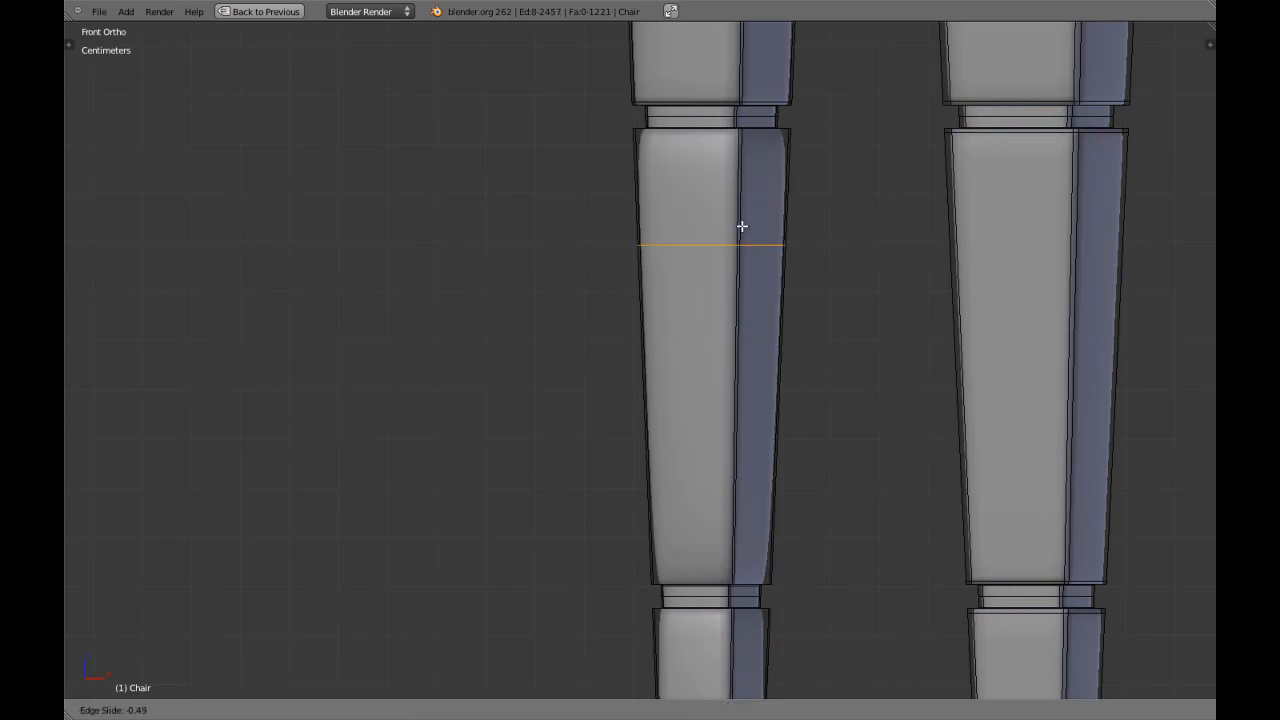
pyautogui.click(770, 124)
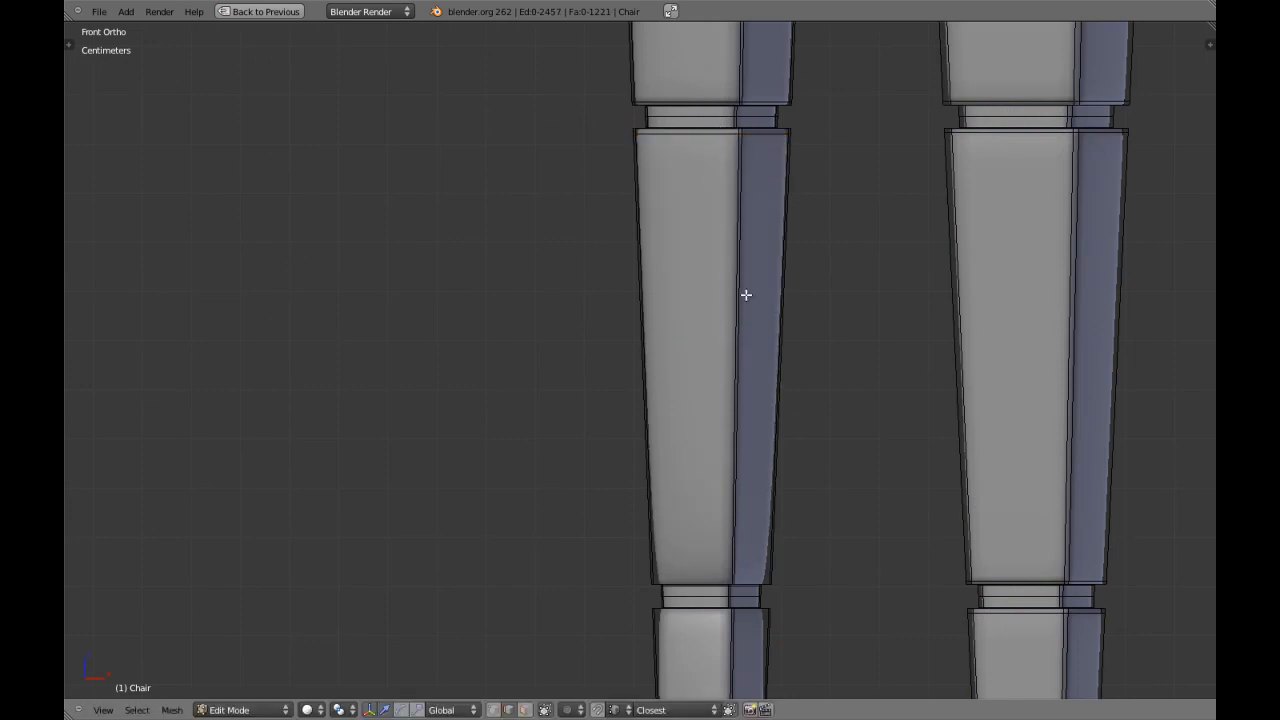
pyautogui.keyDown('shift'); pyautogui.moveTo(749, 301); pyautogui.dragTo(748, 263, button='middle'); pyautogui.keyUp('shift')
pyautogui.hotkey('ctrl', 'r')
pyautogui.click(744, 288)
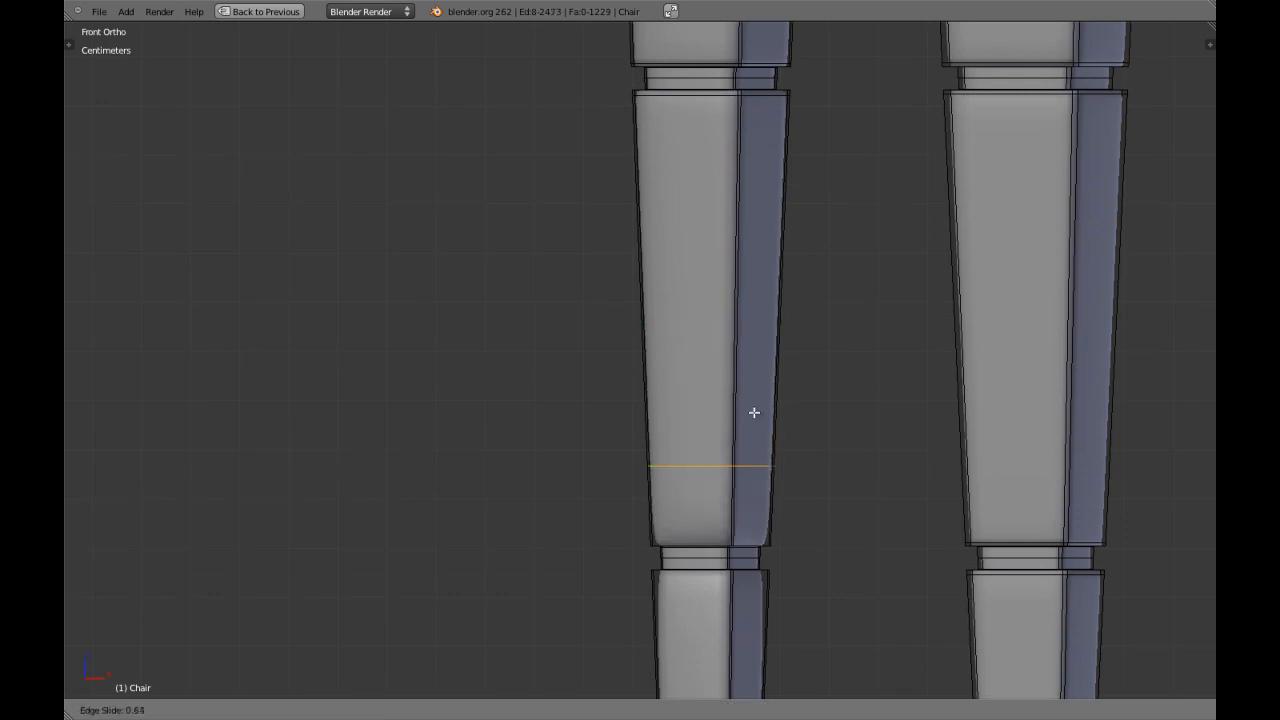
pyautogui.click(751, 485)
# Add an edge loop close to the top edge of the inner leg's lowest tapered block and deselect it.
pyautogui.scroll(5, 758, 486)
pyautogui.scroll(-4, 757, 486)
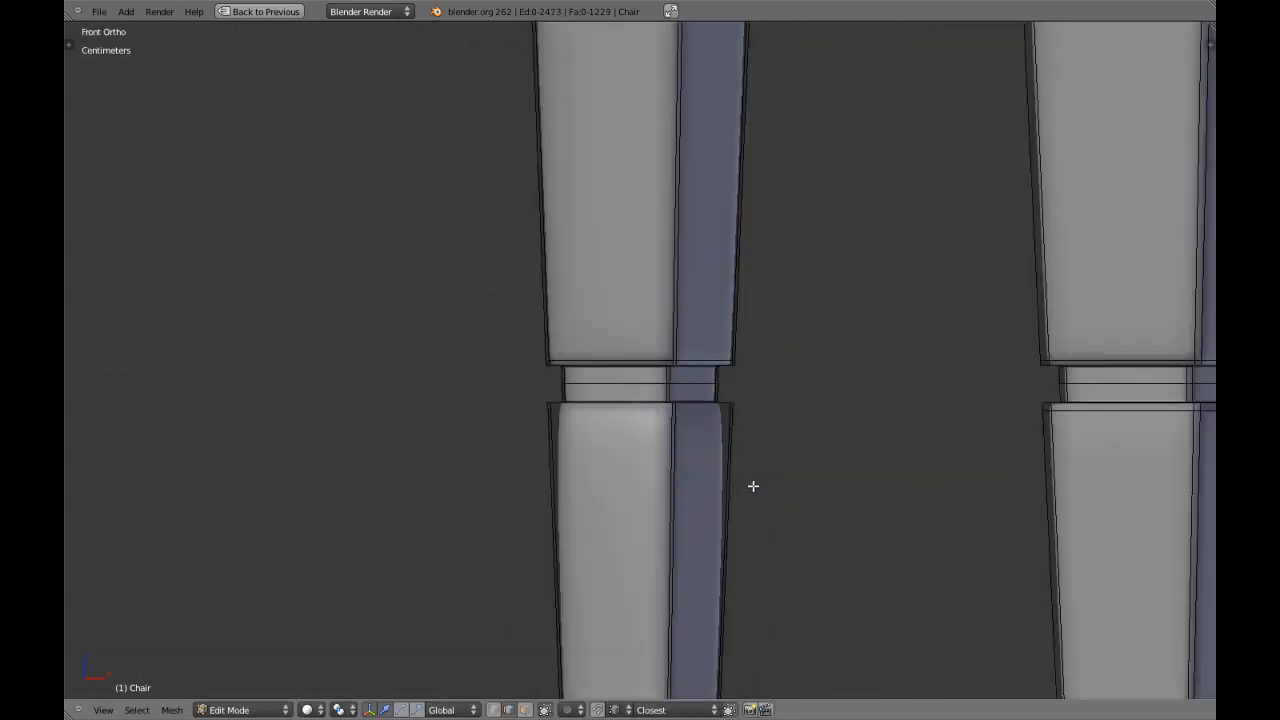
pyautogui.keyDown('shift'); pyautogui.moveTo(757, 486); pyautogui.dragTo(857, 277, button='middle'); pyautogui.keyUp('shift')
pyautogui.scroll(-3, 808, 347)
pyautogui.press('a')
pyautogui.moveTo(808, 347)
pyautogui.keyDown('shift'); pyautogui.mouseDown(button='middle')
pyautogui.moveTo(817, 280)
pyautogui.moveTo(794, 337)
pyautogui.mouseUp(button='middle'); pyautogui.keyUp('shift')
pyautogui.scroll(1, 817, 280)
pyautogui.hotkey('ctrl', 'r')
pyautogui.click(694, 447)
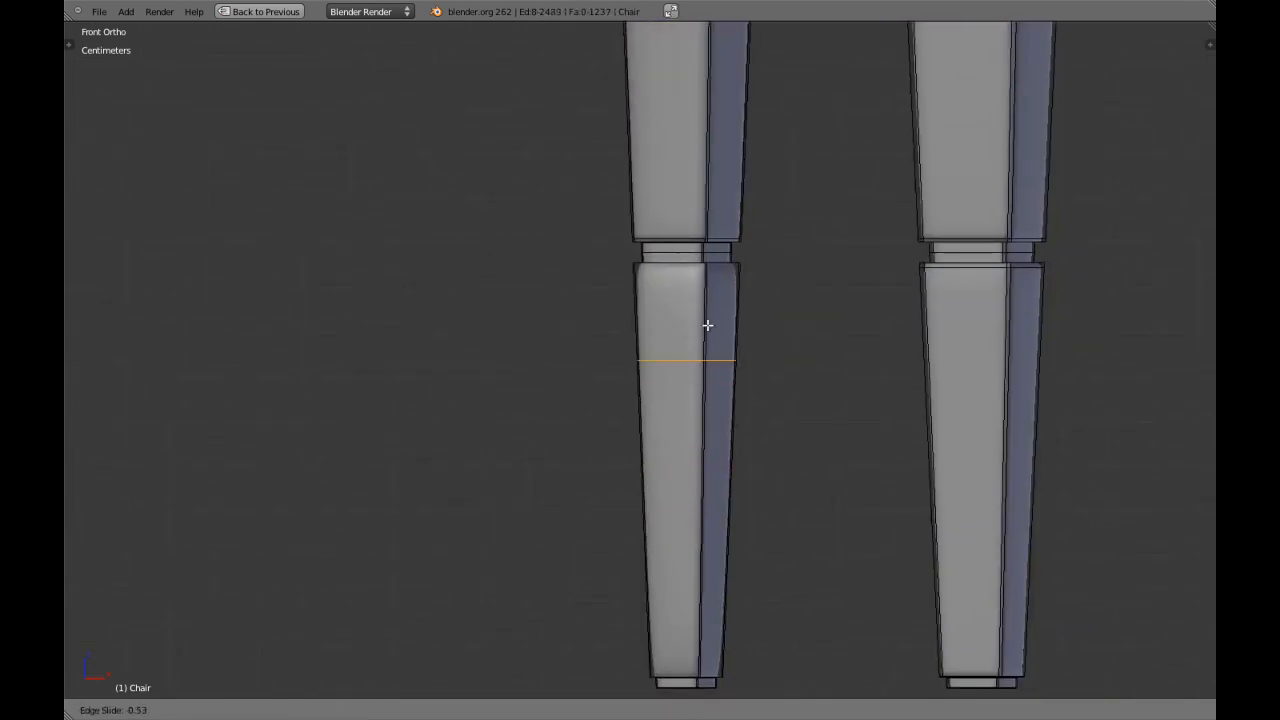
pyautogui.click(724, 243)
pyautogui.press('a')
# Add an edge loop close to the bottom edge of the inner leg's lowest tapered block and leave mesh editing.
pyautogui.keyDown('shift'); pyautogui.moveTo(716, 376); pyautogui.dragTo(730, 248, button='middle'); pyautogui.keyUp('shift')
pyautogui.press('a')
pyautogui.press('a')
pyautogui.scroll(2, 730, 248)
pyautogui.hotkey('ctrl', 'r')
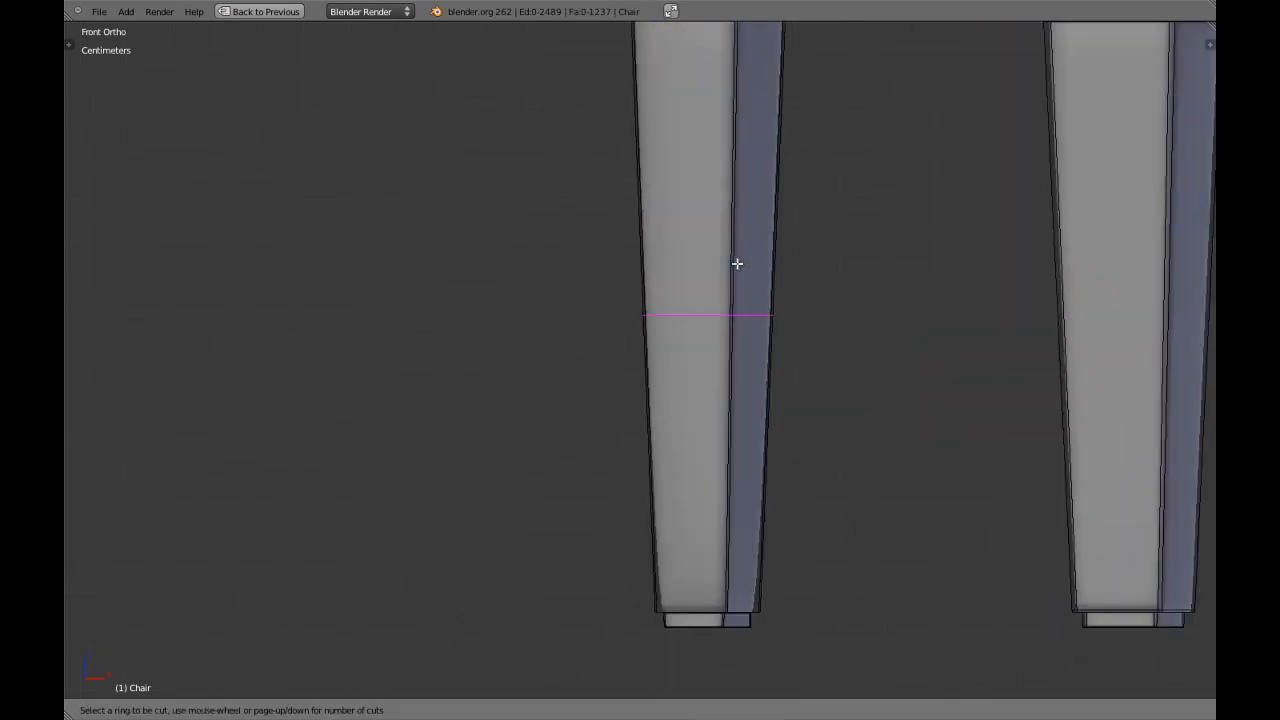
pyautogui.click(727, 282)
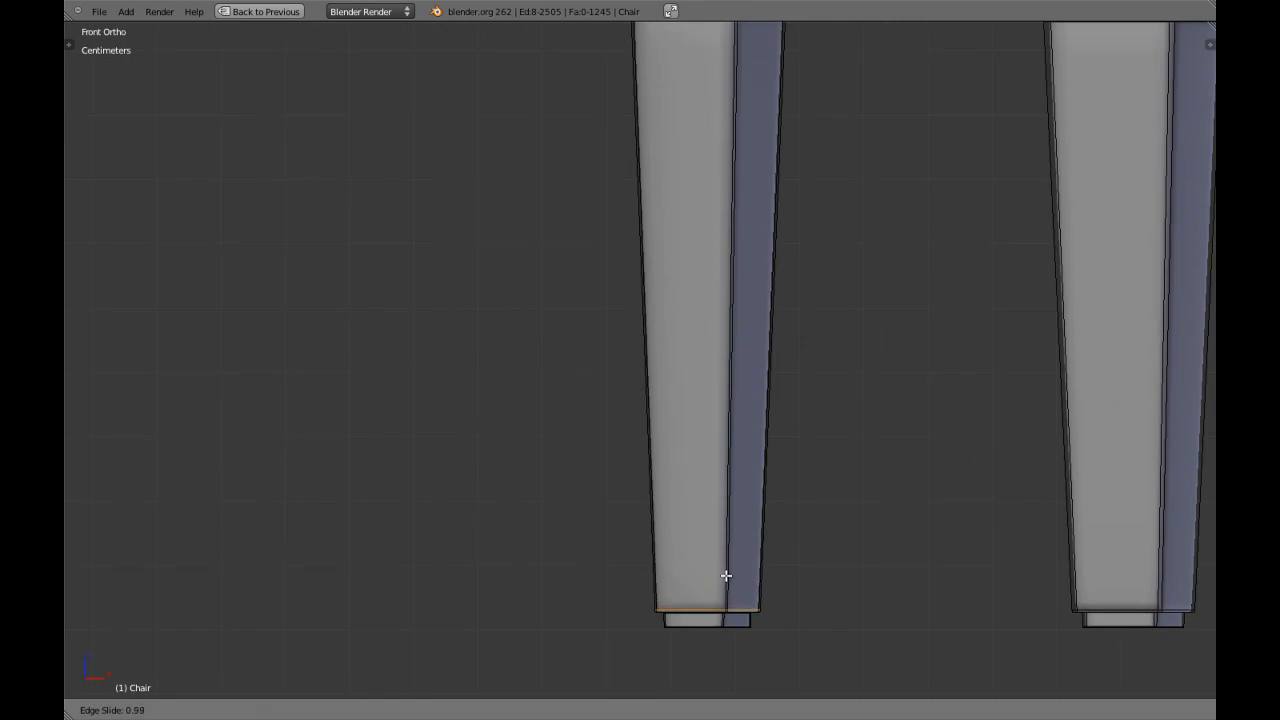
pyautogui.click(726, 576)
pyautogui.scroll(-3, 734, 510)
pyautogui.press('Tab')
# In mesh editing, switch to vertex selection and select a corner vertex atop the inner leg's upper tapered block, using wireframe display.
pyautogui.scroll(1, 734, 338)
pyautogui.scroll(-4, 734, 338)
pyautogui.moveTo(723, 408); pyautogui.dragTo(711, 469, button='middle')
pyautogui.scroll(4, 711, 469)
pyautogui.press('Tab')
pyautogui.rightClick(662, 411)
pyautogui.hotkey('ctrl', 'Tab')
pyautogui.click(661, 381)
pyautogui.press('z')
pyautogui.rightClick(663, 408)
pyautogui.press('z')
pyautogui.press('z')
# Examine the chair's subdivision surface modifier settings in the full layout, and return to the maximized solid view of the leg.
pyautogui.hotkey('ctrl', 'Up')
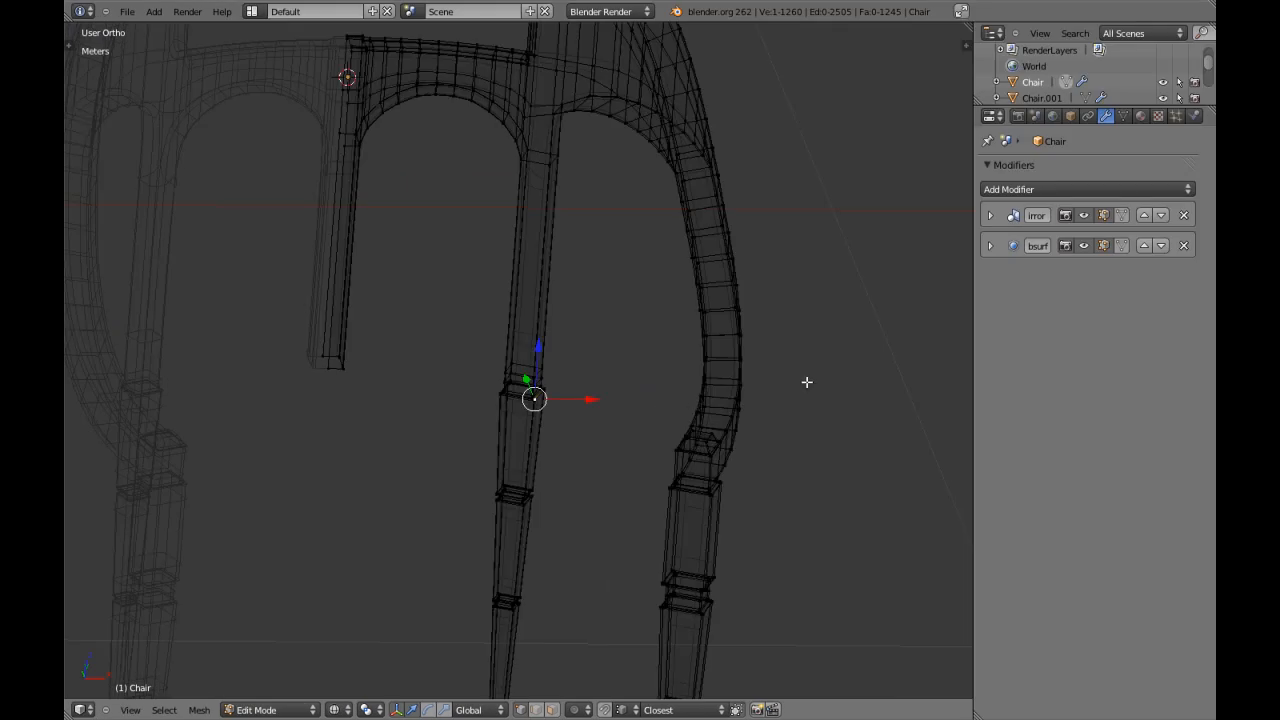
pyautogui.click(990, 245)
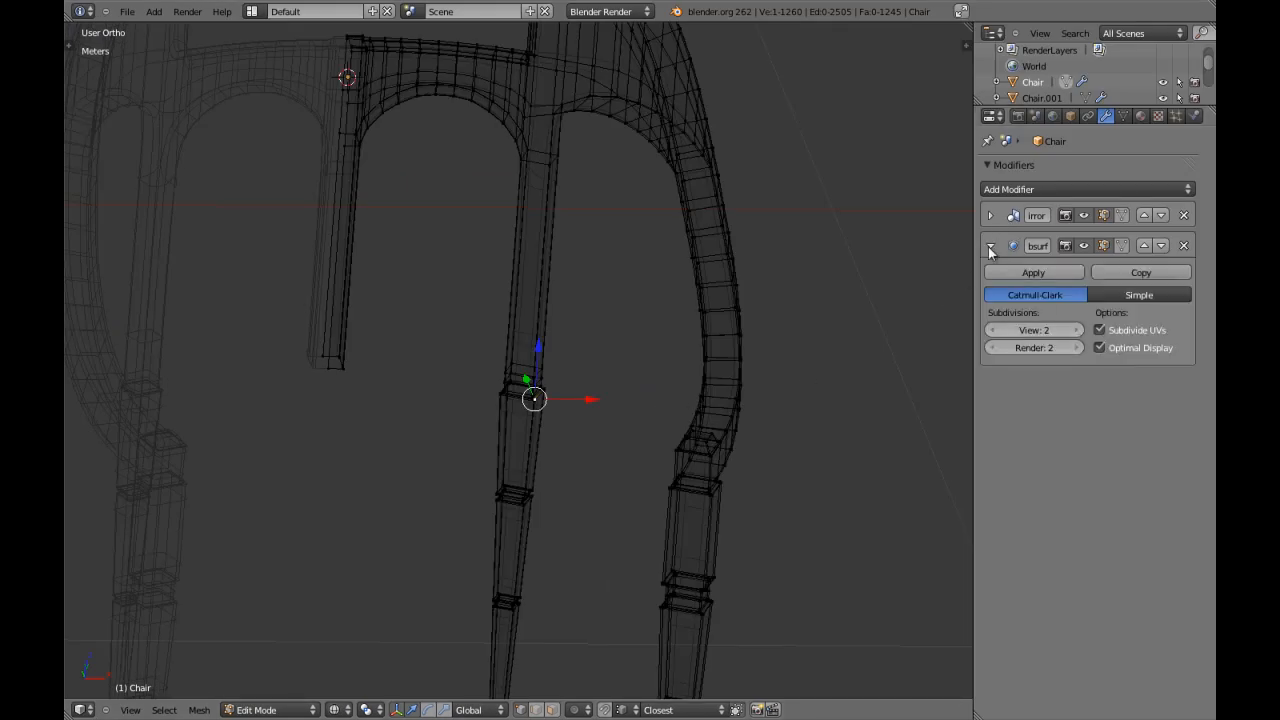
pyautogui.click(990, 245)
pyautogui.press('z')
pyautogui.scroll(4, 670, 280)
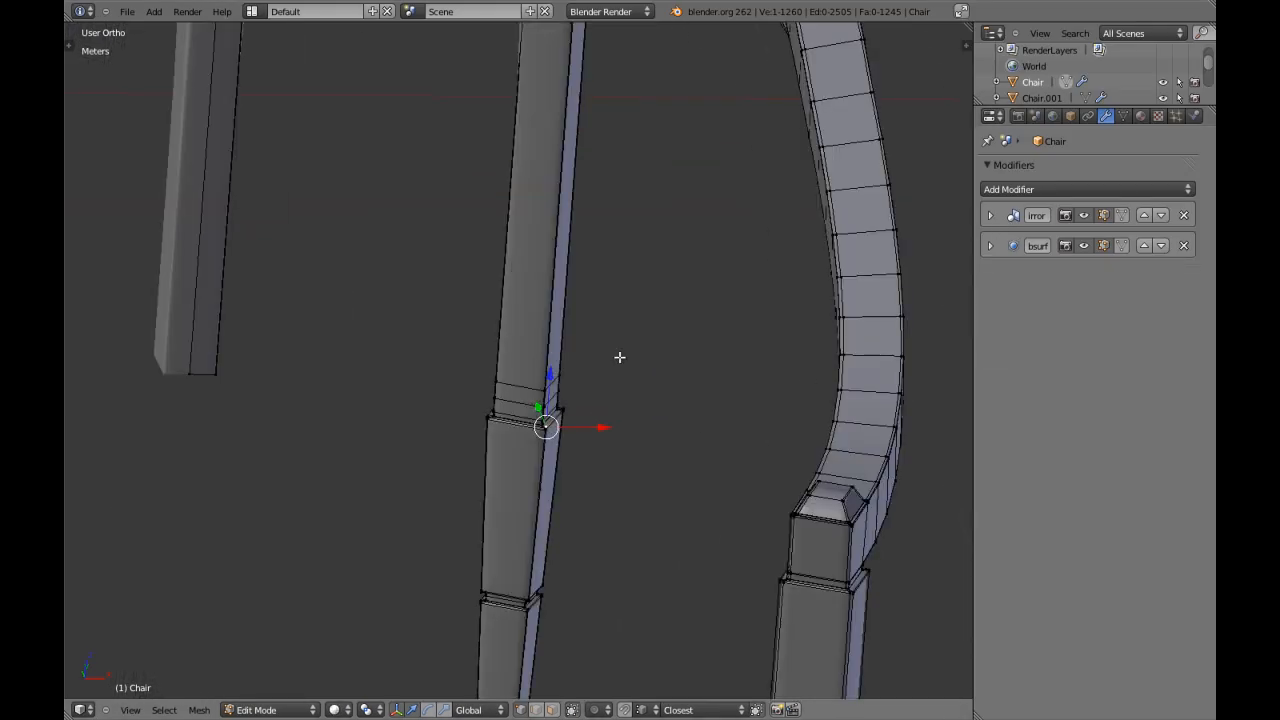
pyautogui.scroll(1, 619, 357)
pyautogui.hotkey('ctrl', 'Up')
# Add edge loops close to the outer and inner edges of the ledge atop the inner leg's upper tapered block, and leave mesh editing.
pyautogui.scroll(4, 620, 357)
pyautogui.press('a')
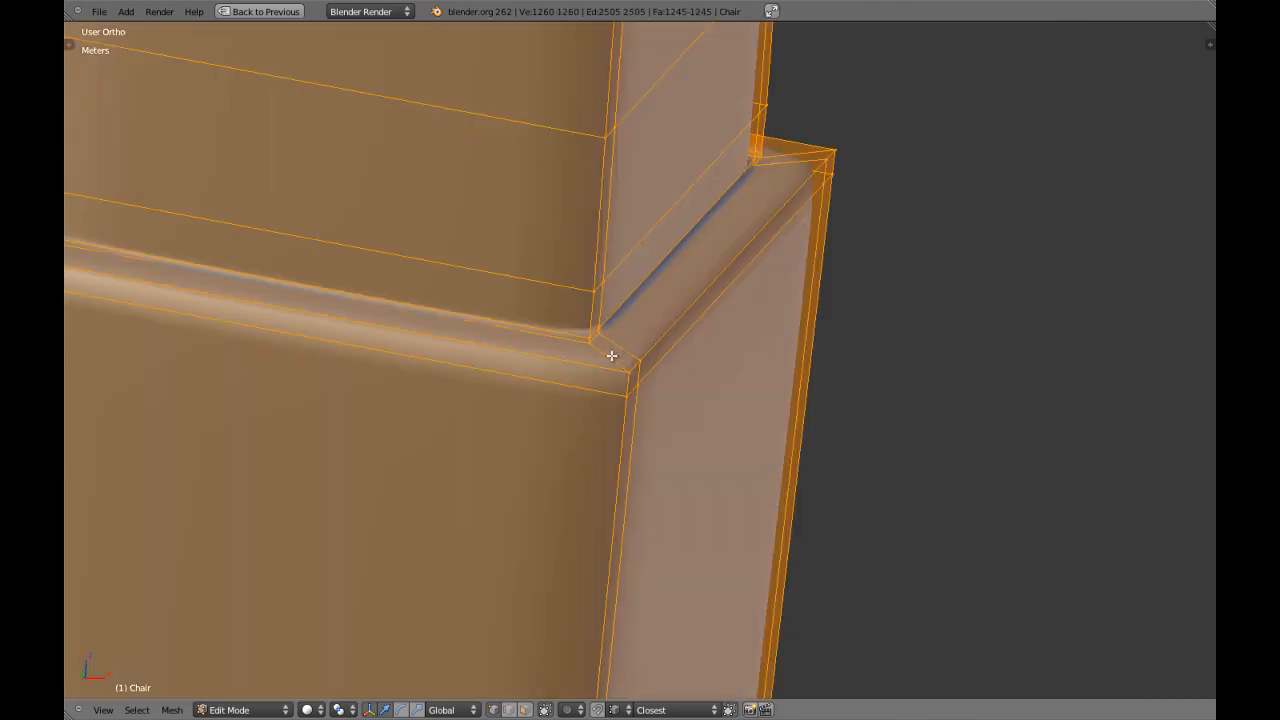
pyautogui.press('a')
pyautogui.scroll(2, 605, 353)
pyautogui.hotkey('ctrl', 'r')
pyautogui.click(582, 352)
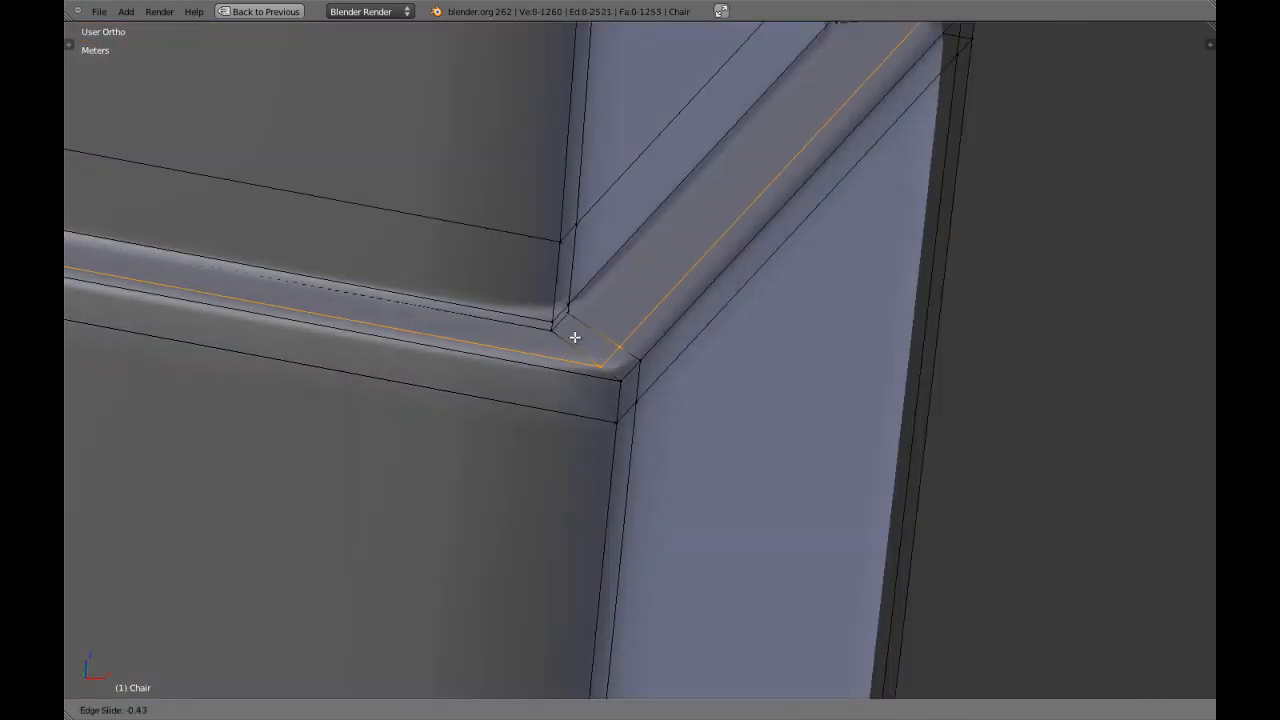
pyautogui.click(563, 326)
pyautogui.hotkey('ctrl', 'r')
pyautogui.click(576, 350)
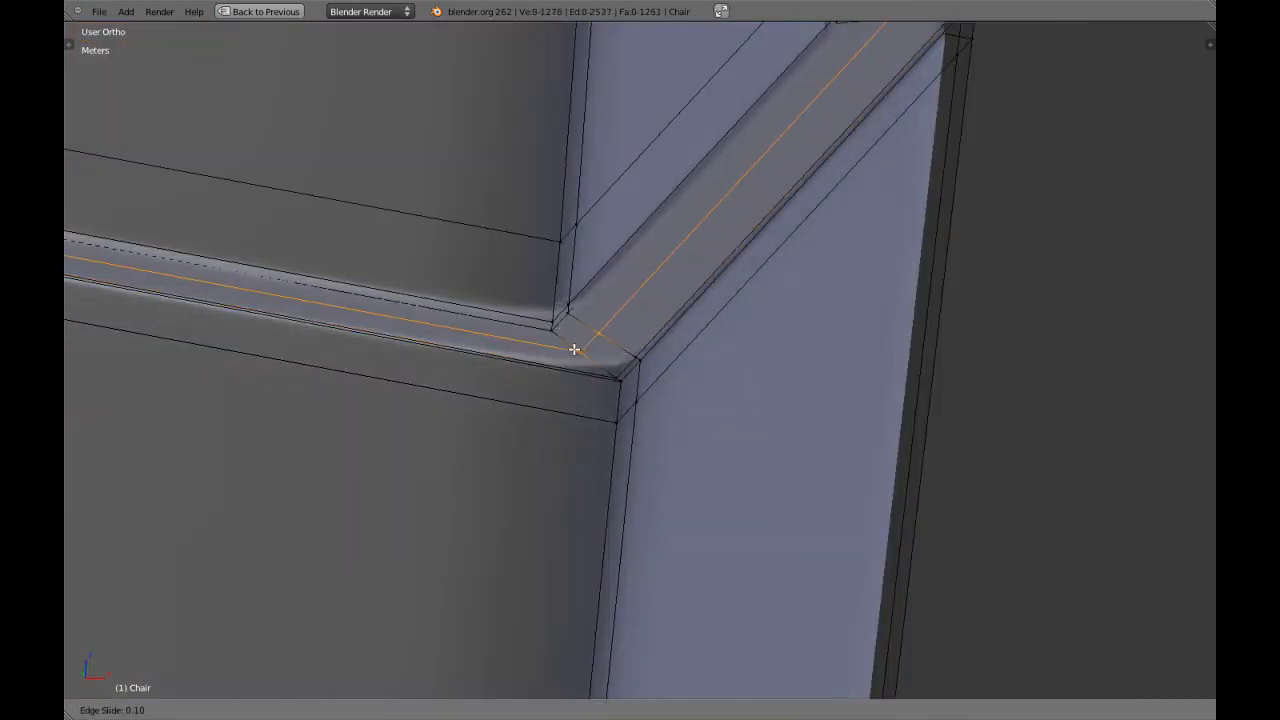
pyautogui.click(597, 403)
pyautogui.scroll(-3, 605, 404)
pyautogui.press('Tab')
pyautogui.scroll(-12, 641, 395)
pyautogui.moveTo(648, 430); pyautogui.dragTo(703, 374, button='middle')
pyautogui.scroll(10, 704, 381)
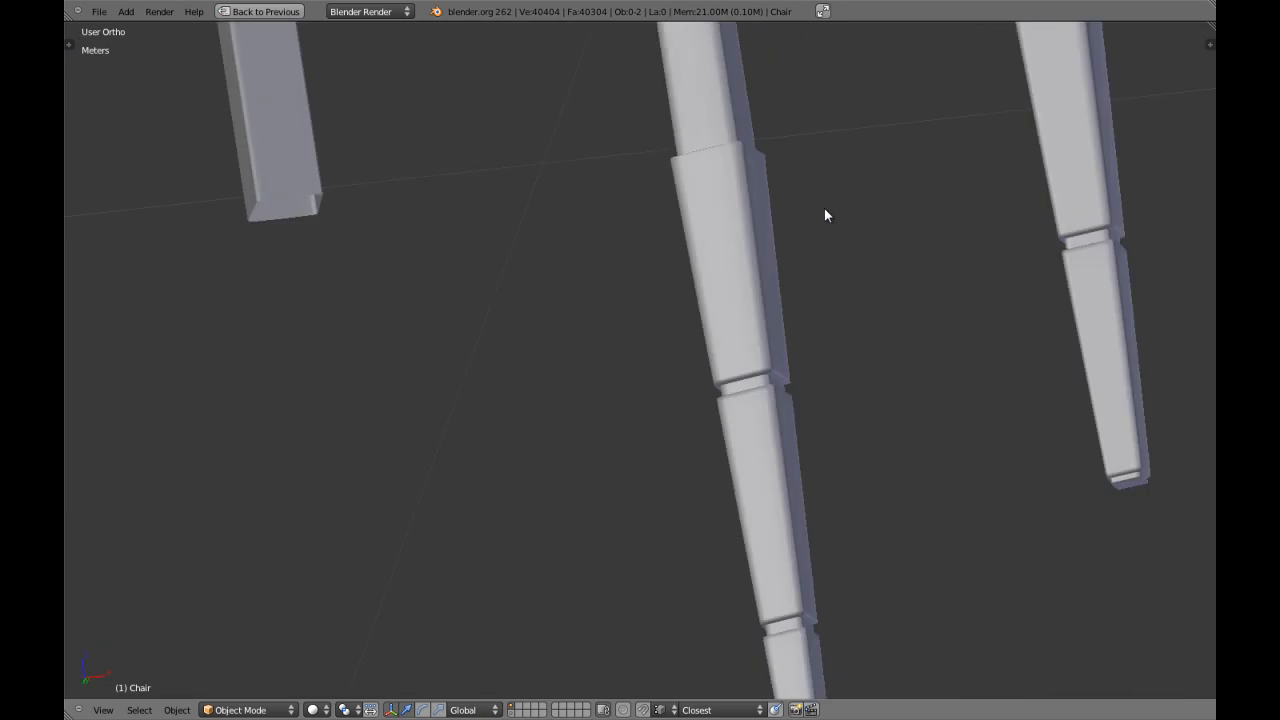
# In mesh editing, add edge loops close to the outer and inner edges of the underside ledge of the inner leg's upper tapered block.
pyautogui.press('Tab')
pyautogui.scroll(5, 637, 286)
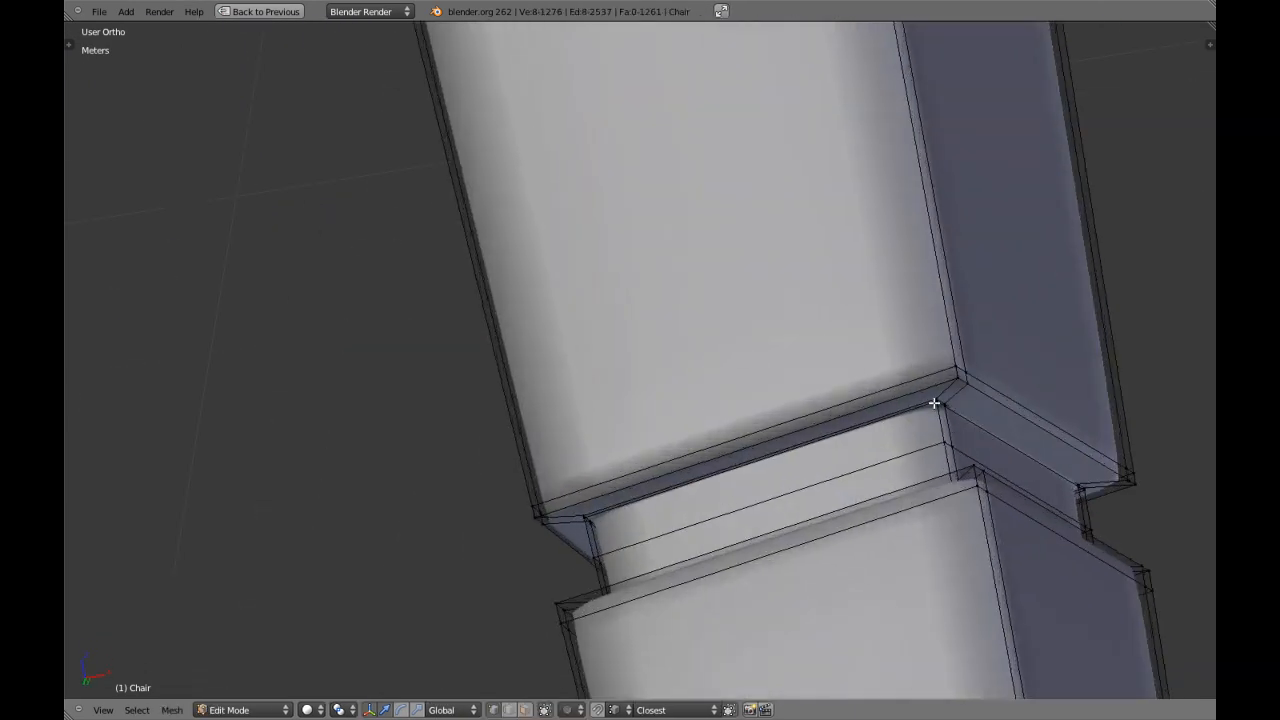
pyautogui.press('KP_Decimal')
pyautogui.press('a')
pyautogui.moveTo(677, 378); pyautogui.dragTo(674, 352, button='middle')
pyautogui.scroll(4, 674, 352)
pyautogui.press('a')
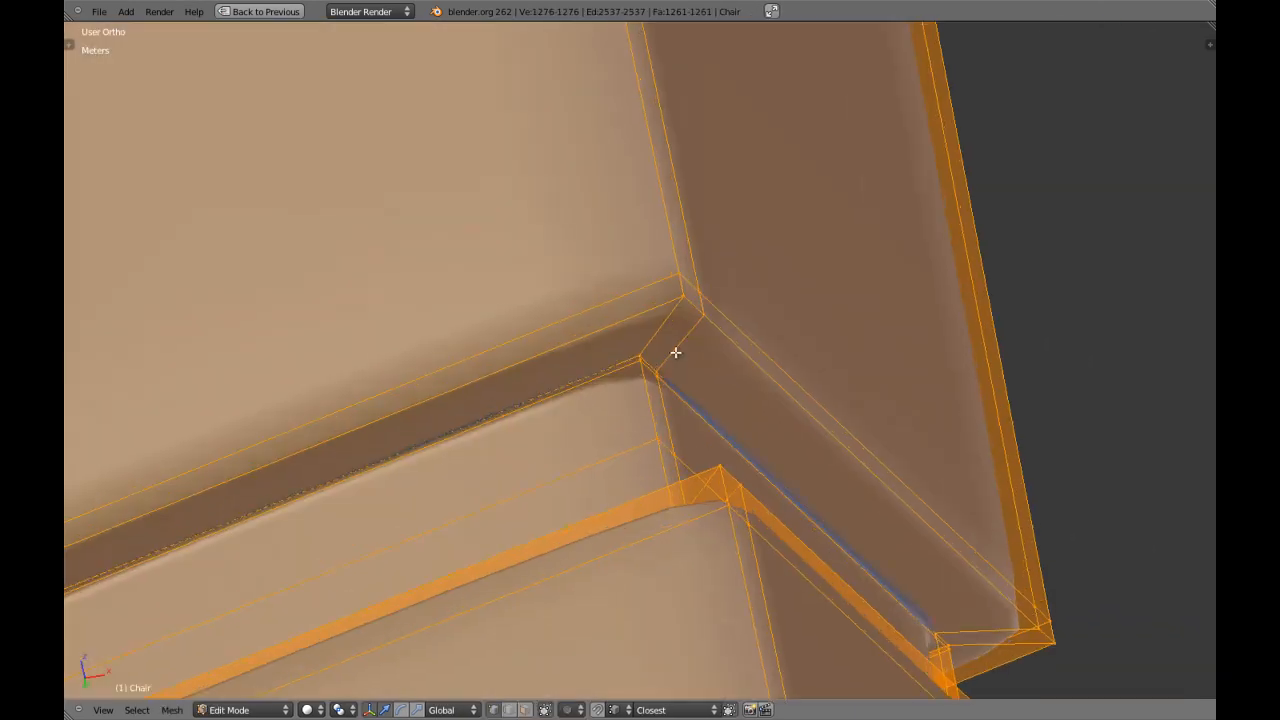
pyautogui.press('a')
pyautogui.scroll(1, 674, 353)
pyautogui.hotkey('ctrl', 'r')
pyautogui.click(660, 332)
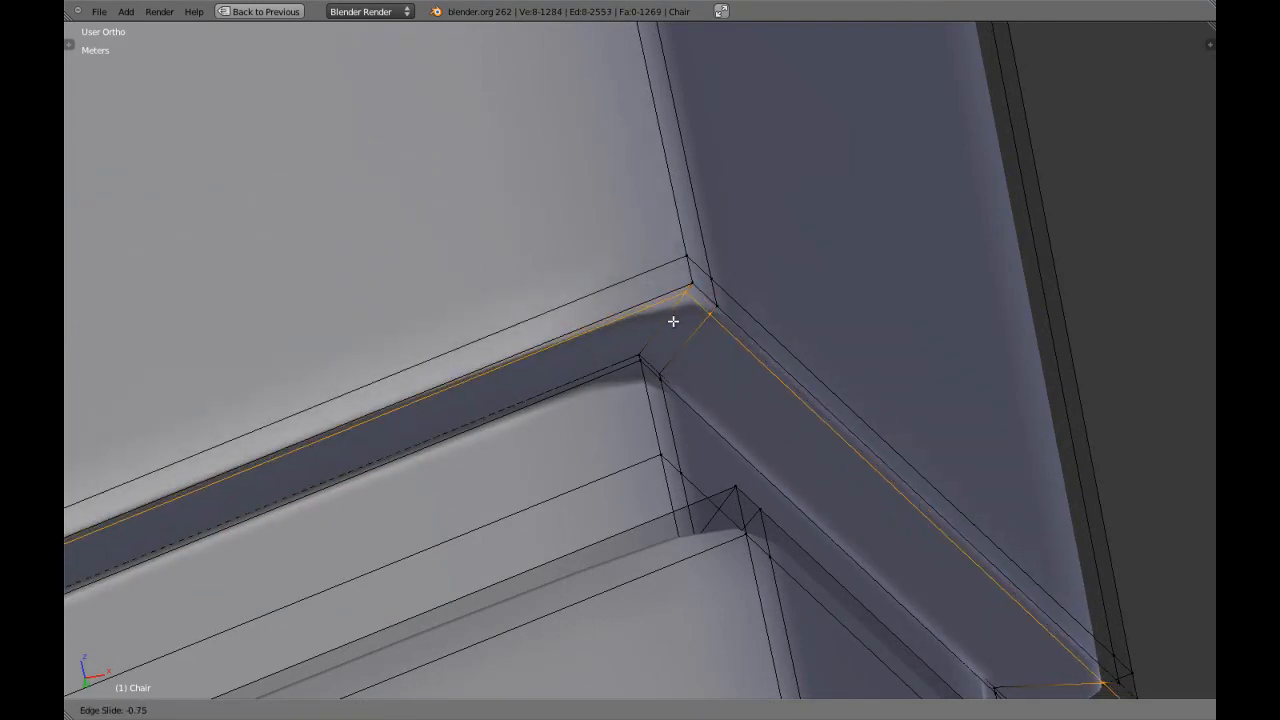
pyautogui.click(668, 322)
pyautogui.hotkey('ctrl', 'r')
pyautogui.click(660, 331)
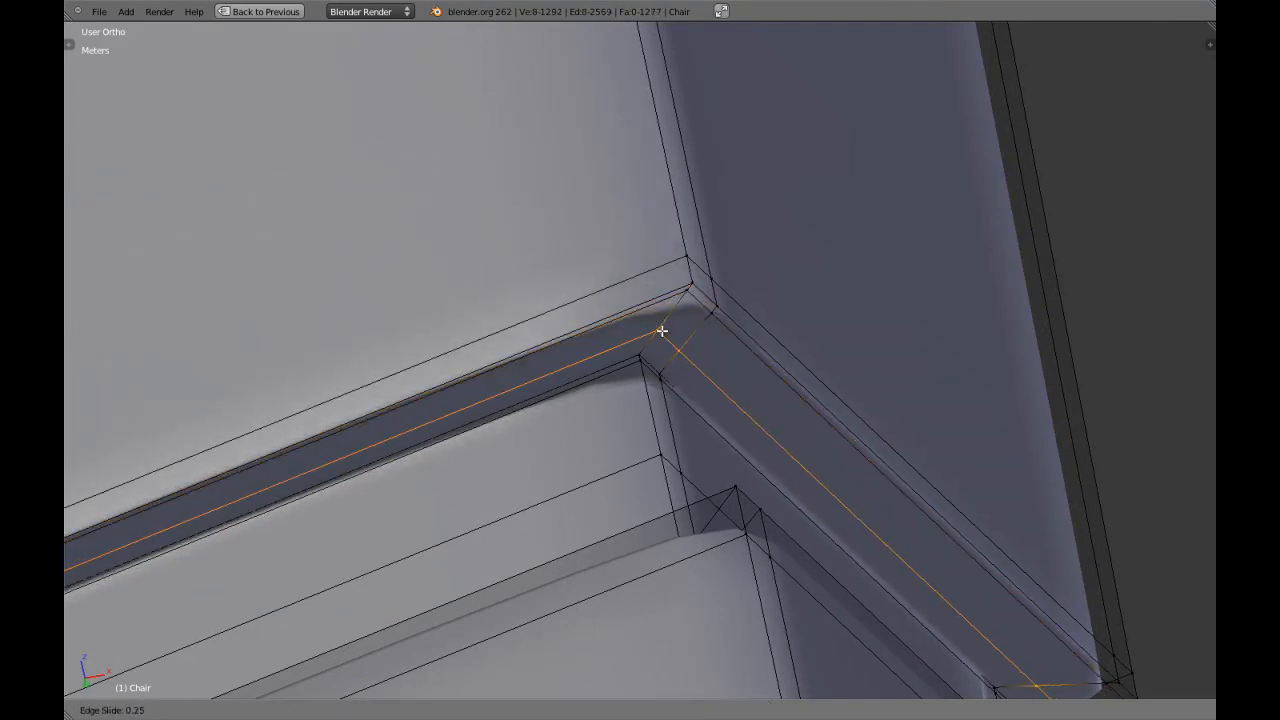
pyautogui.click(655, 346)
# Add edge loops close to the outer and inner edges of the ledge atop the inner leg's middle tapered block.
pyautogui.rightClick(660, 456)
pyautogui.press('KP_Decimal')
pyautogui.moveTo(663, 463); pyautogui.dragTo(737, 497, button='middle')
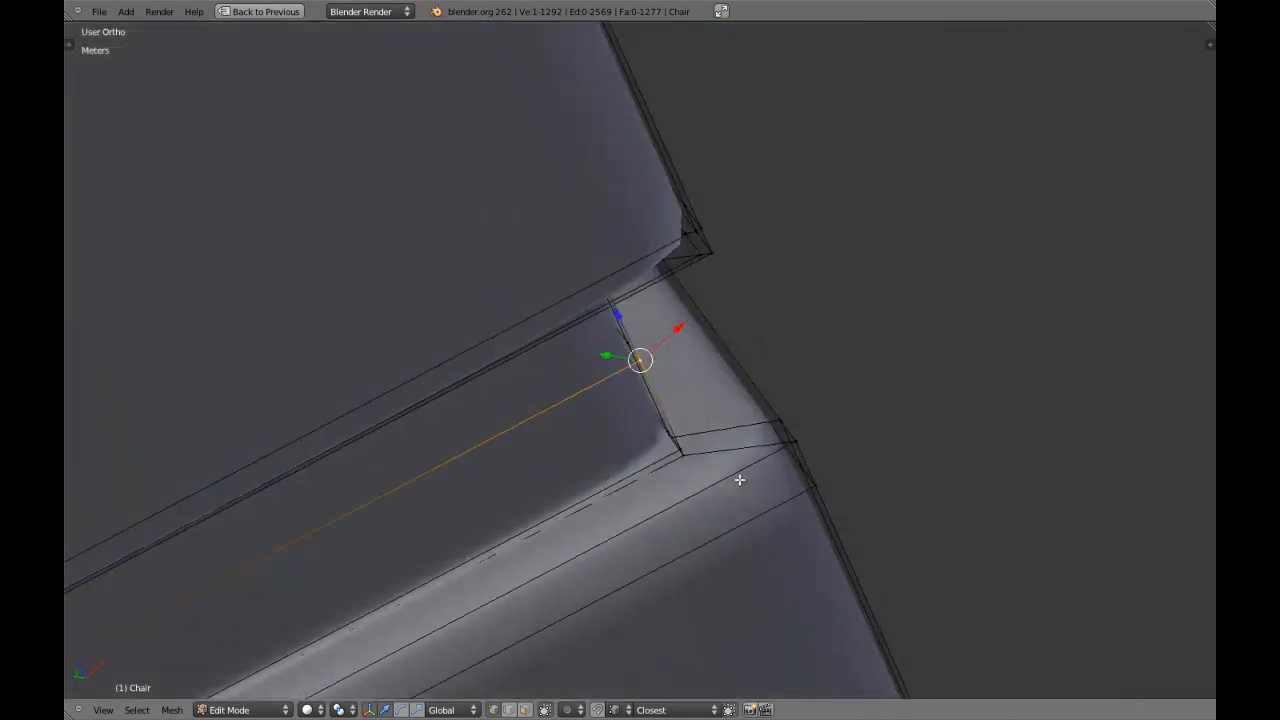
pyautogui.hotkey('ctrl', 'r')
pyautogui.click(730, 447)
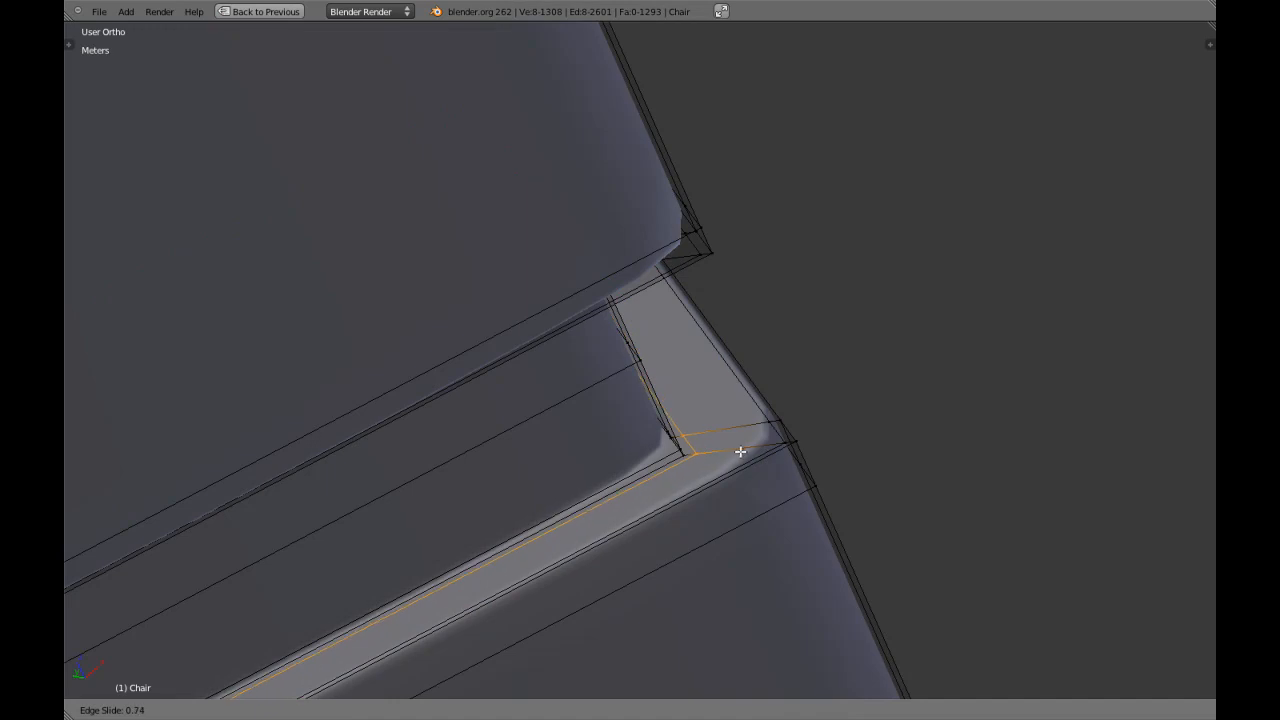
pyautogui.click(740, 451)
# Add edge loops close to the inner and outer edges of the ledge atop the inner leg's lowest tapered block.
pyautogui.scroll(-3, 740, 453)
pyautogui.scroll(-5, 740, 453)
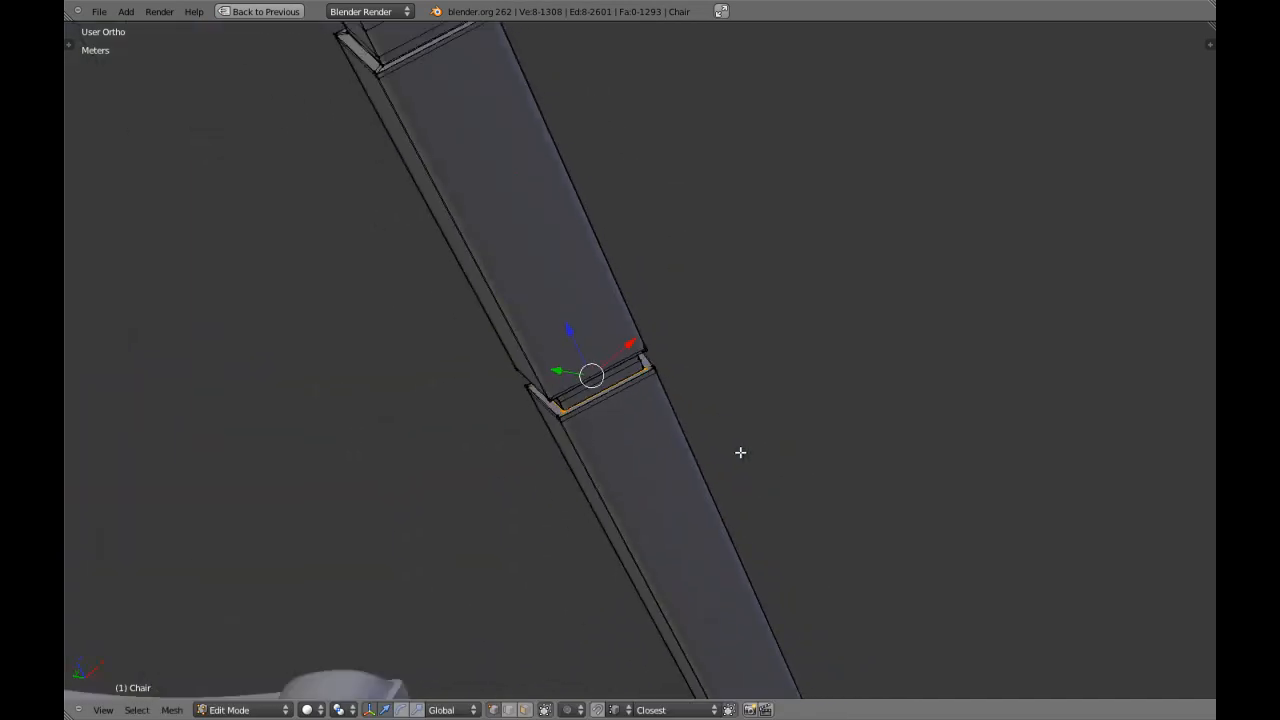
pyautogui.keyDown('shift'); pyautogui.moveTo(688, 510); pyautogui.dragTo(603, 362, button='middle'); pyautogui.keyUp('shift')
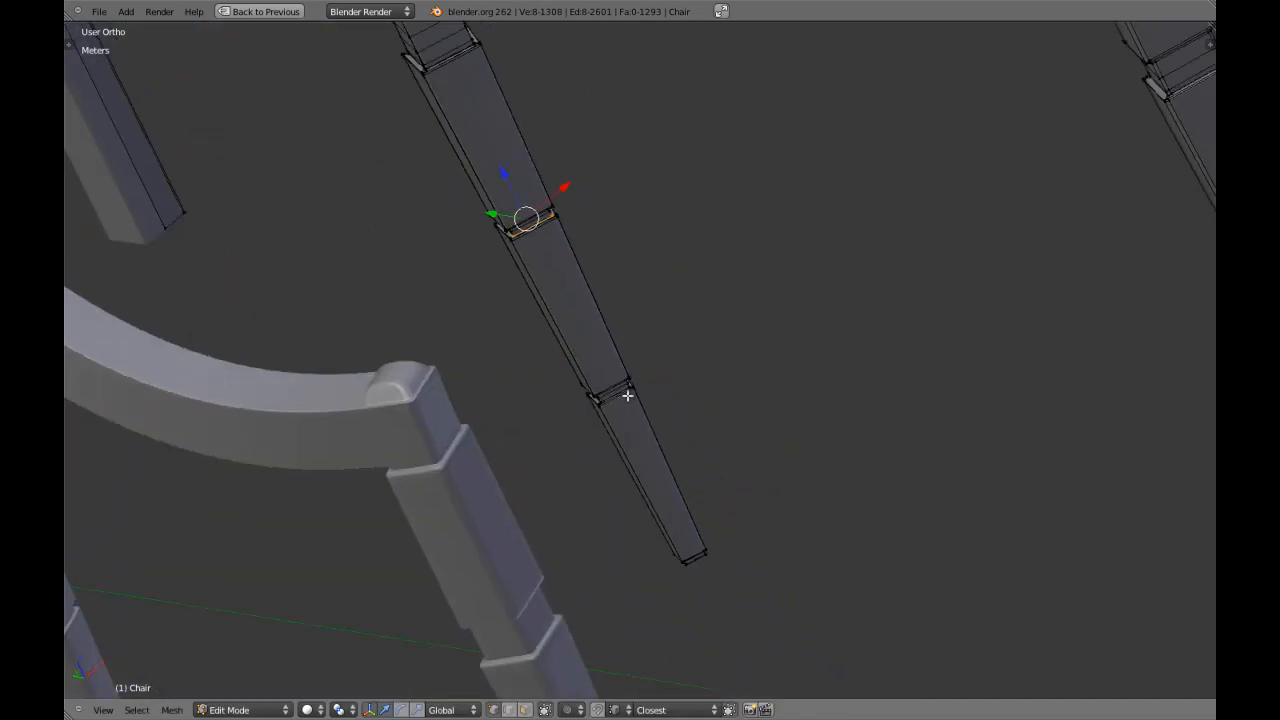
pyautogui.scroll(4, 618, 380)
pyautogui.press('z')
pyautogui.rightClick(630, 417)
pyautogui.keyDown('shift'); pyautogui.moveTo(630, 436); pyautogui.dragTo(635, 418, button='middle'); pyautogui.keyUp('shift')
pyautogui.press('z')
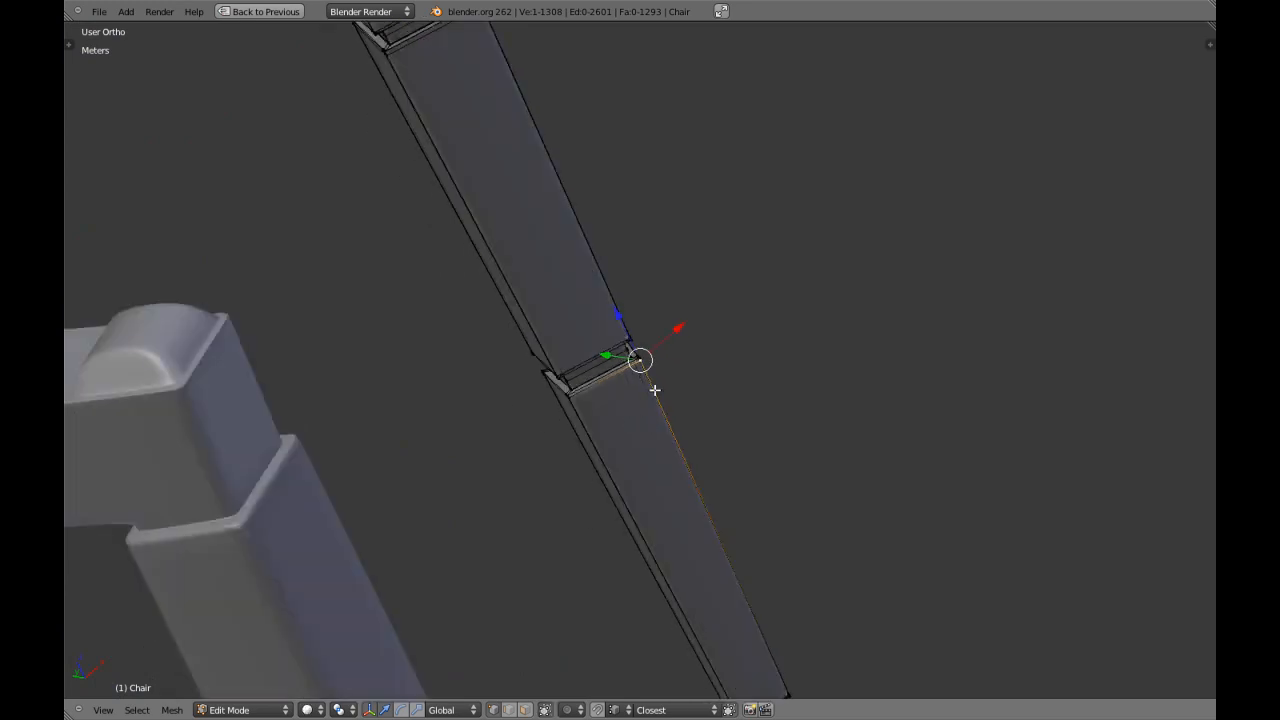
pyautogui.scroll(8, 640, 395)
pyautogui.moveTo(607, 354); pyautogui.dragTo(608, 340, button='middle')
pyautogui.hotkey('ctrl', 'r')
pyautogui.click(603, 303)
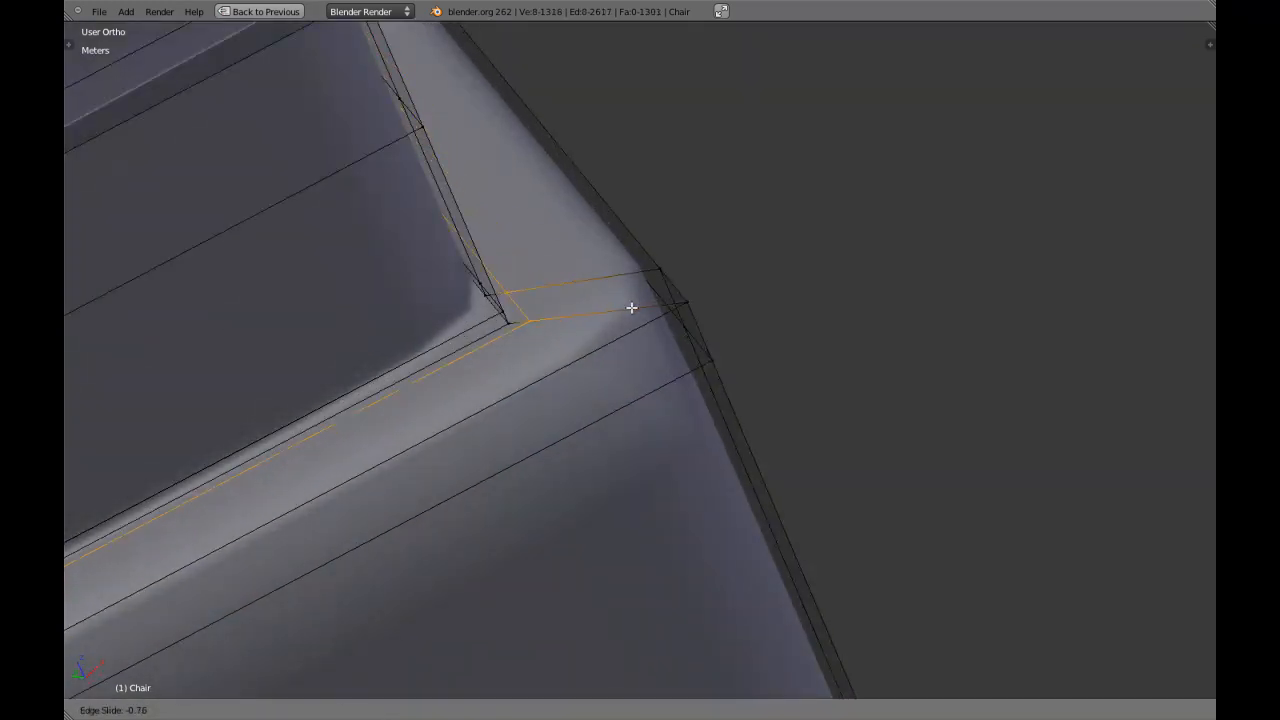
pyautogui.click(632, 308)
pyautogui.hotkey('ctrl', 'r')
pyautogui.click(612, 304)
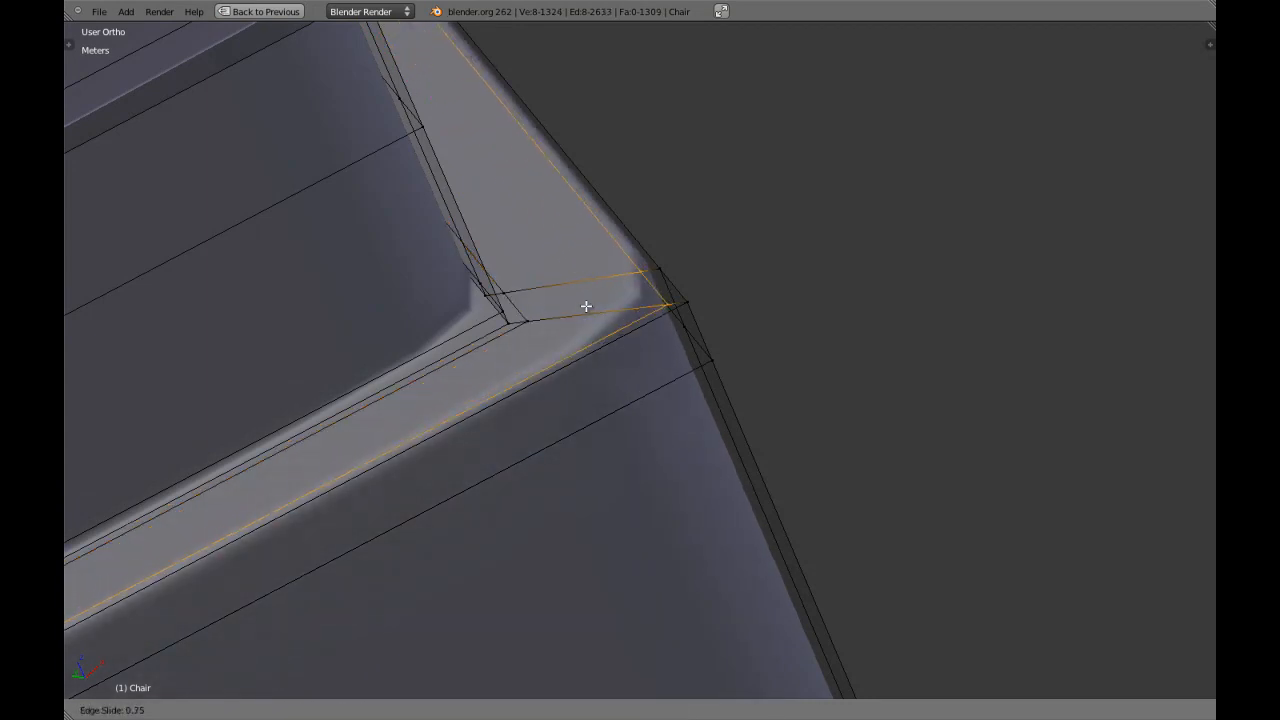
pyautogui.click(583, 306)
# Add edge loops close to the inner and outer edges of the underside ledge of the inner leg's middle tapered block.
pyautogui.moveTo(583, 303); pyautogui.dragTo(664, 272, button='middle')
pyautogui.scroll(3, 664, 273)
pyautogui.press('a')
pyautogui.press('a')
pyautogui.press('a')
pyautogui.keyDown('shift'); pyautogui.moveTo(549, 209); pyautogui.dragTo(674, 344, button='middle'); pyautogui.keyUp('shift')
pyautogui.scroll(2, 686, 348)
pyautogui.press('a')
pyautogui.press('a')
pyautogui.hotkey('ctrl', 'r')
pyautogui.click(694, 305)
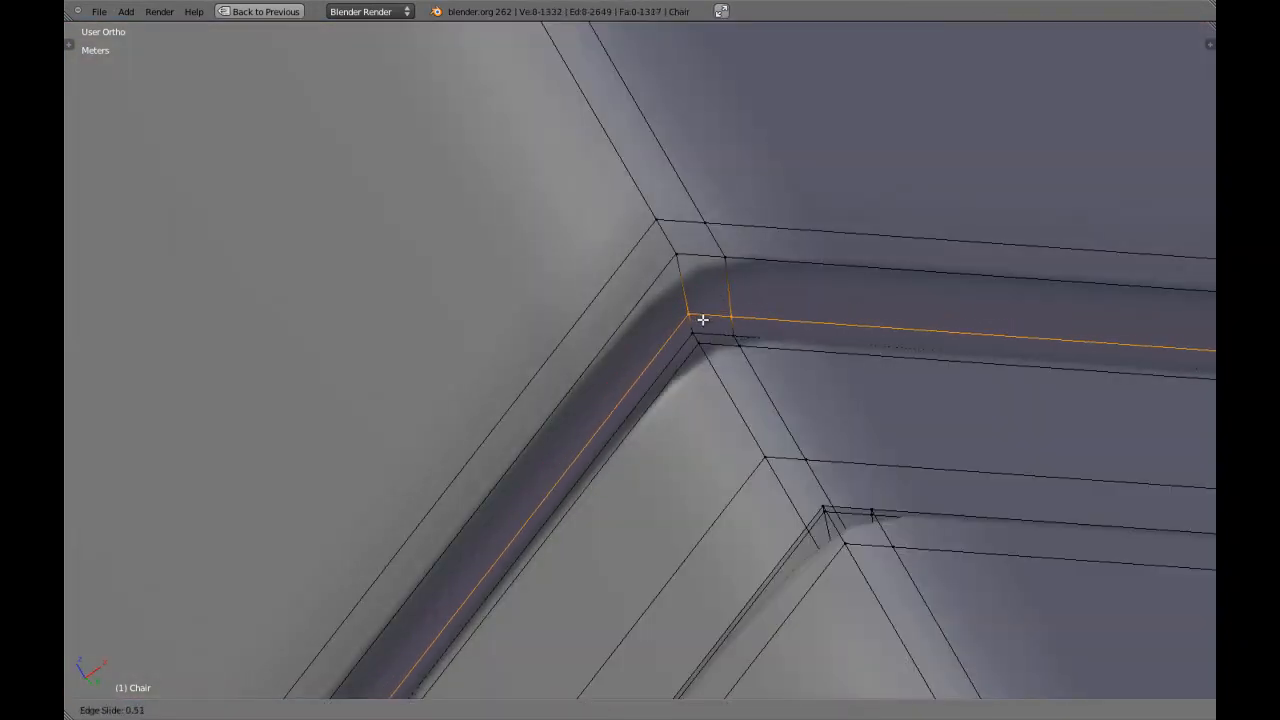
pyautogui.click(707, 325)
pyautogui.hotkey('ctrl', 'r')
pyautogui.click(688, 292)
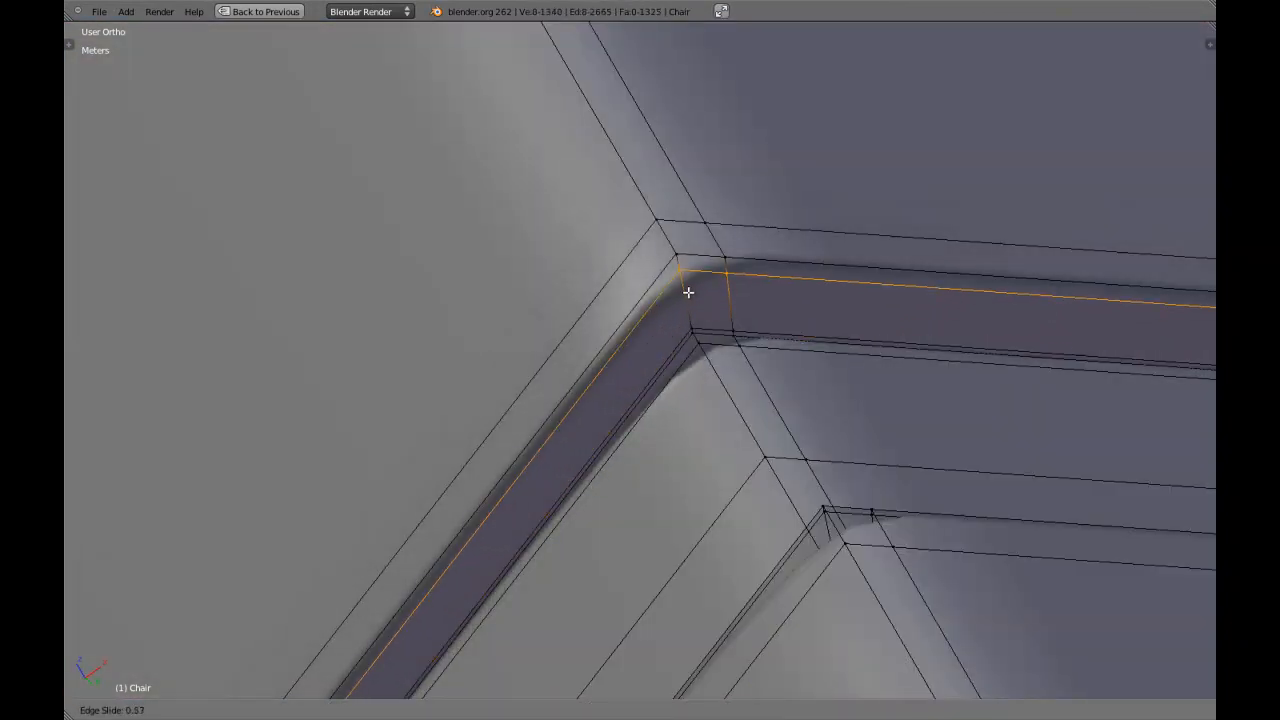
pyautogui.click(688, 287)
# Add edge loops close to both edges of the lowest block's underside ledge above the inner leg's foot, and leave mesh editing.
pyautogui.scroll(-17, 688, 287)
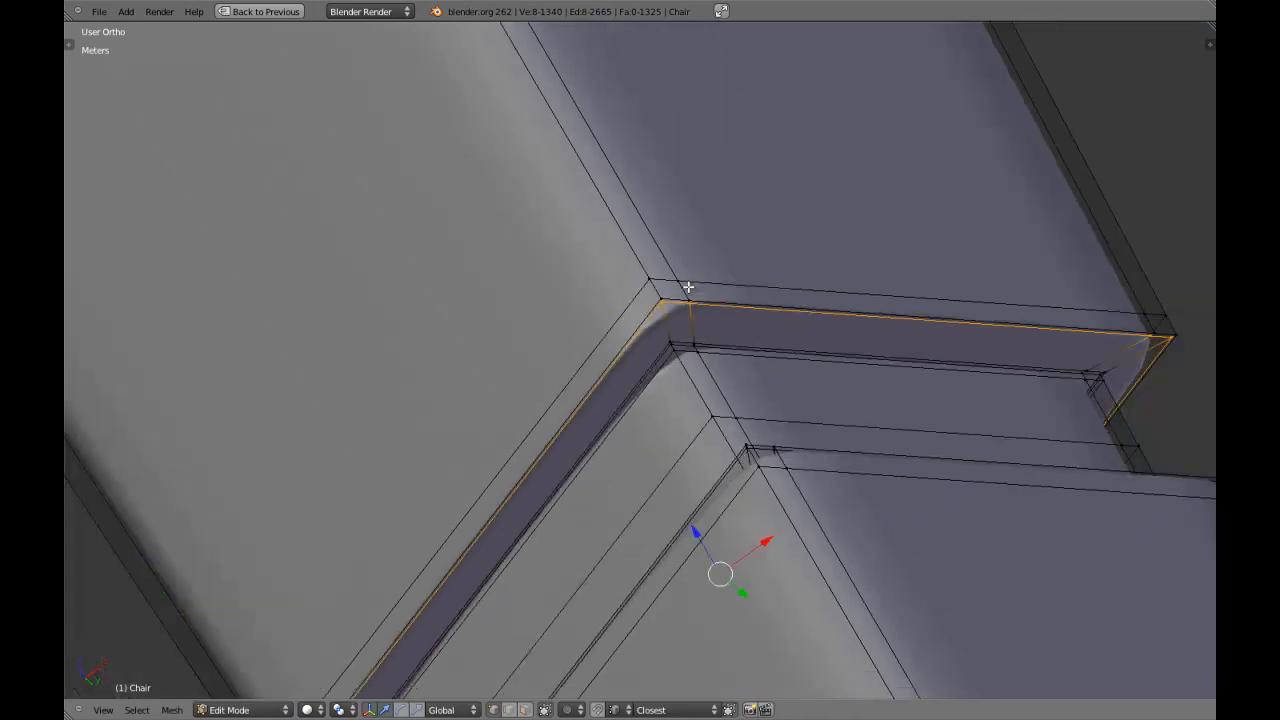
pyautogui.keyDown('shift'); pyautogui.moveTo(643, 327); pyautogui.dragTo(572, 182, button='middle'); pyautogui.keyUp('shift')
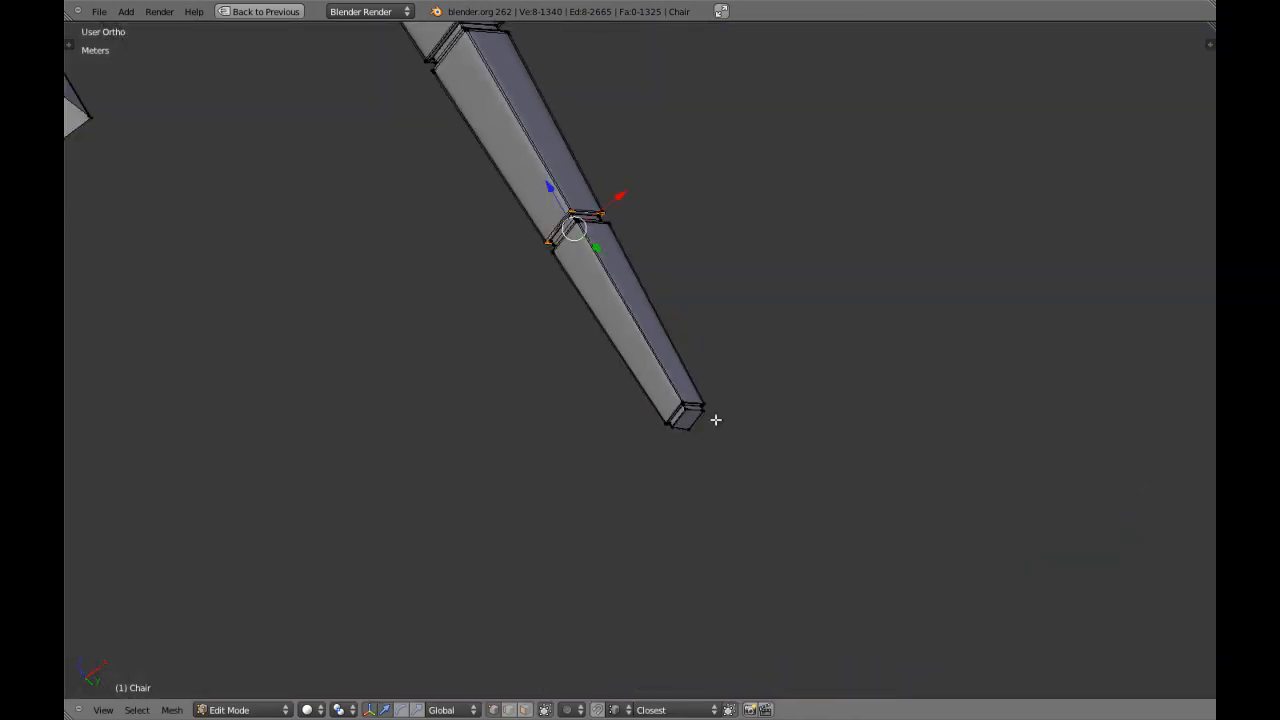
pyautogui.press('z')
pyautogui.press('KP_Decimal')
pyautogui.press('z')
pyautogui.scroll(11, 675, 407)
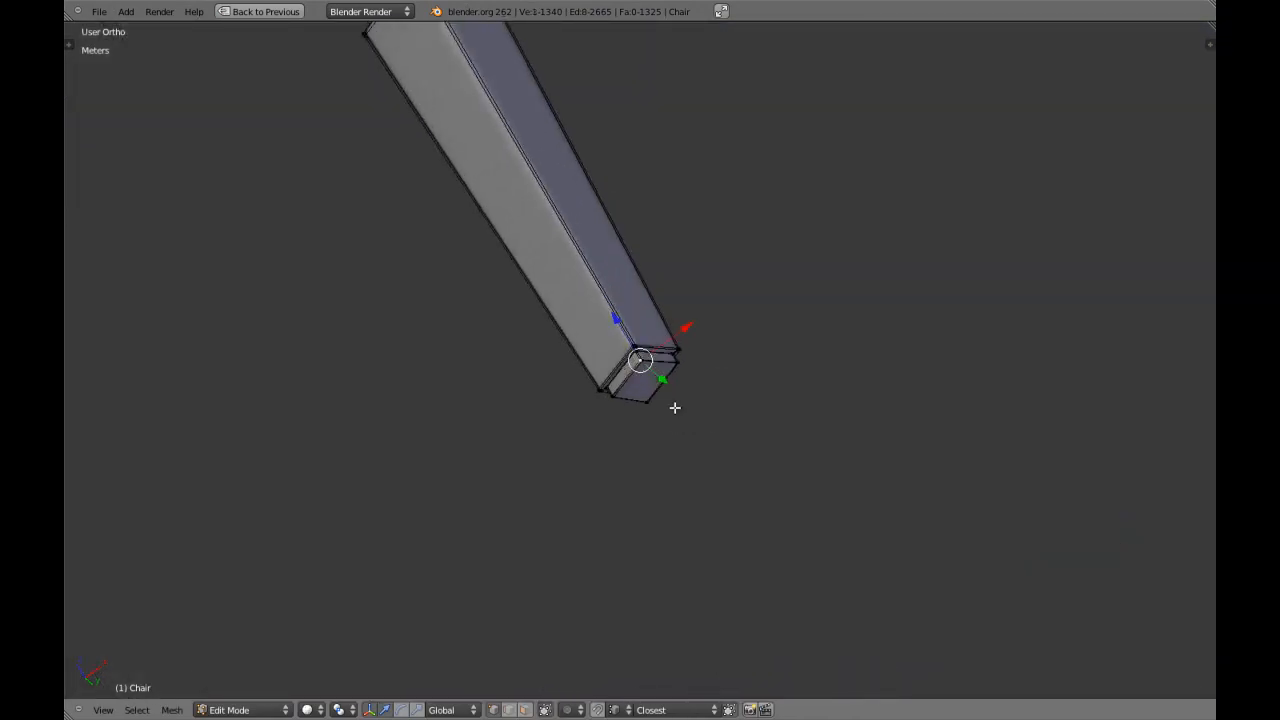
pyautogui.press('a')
pyautogui.scroll(5, 670, 403)
pyautogui.press('a')
pyautogui.scroll(3, 646, 350)
pyautogui.hotkey('ctrl', 'r')
pyautogui.click(627, 321)
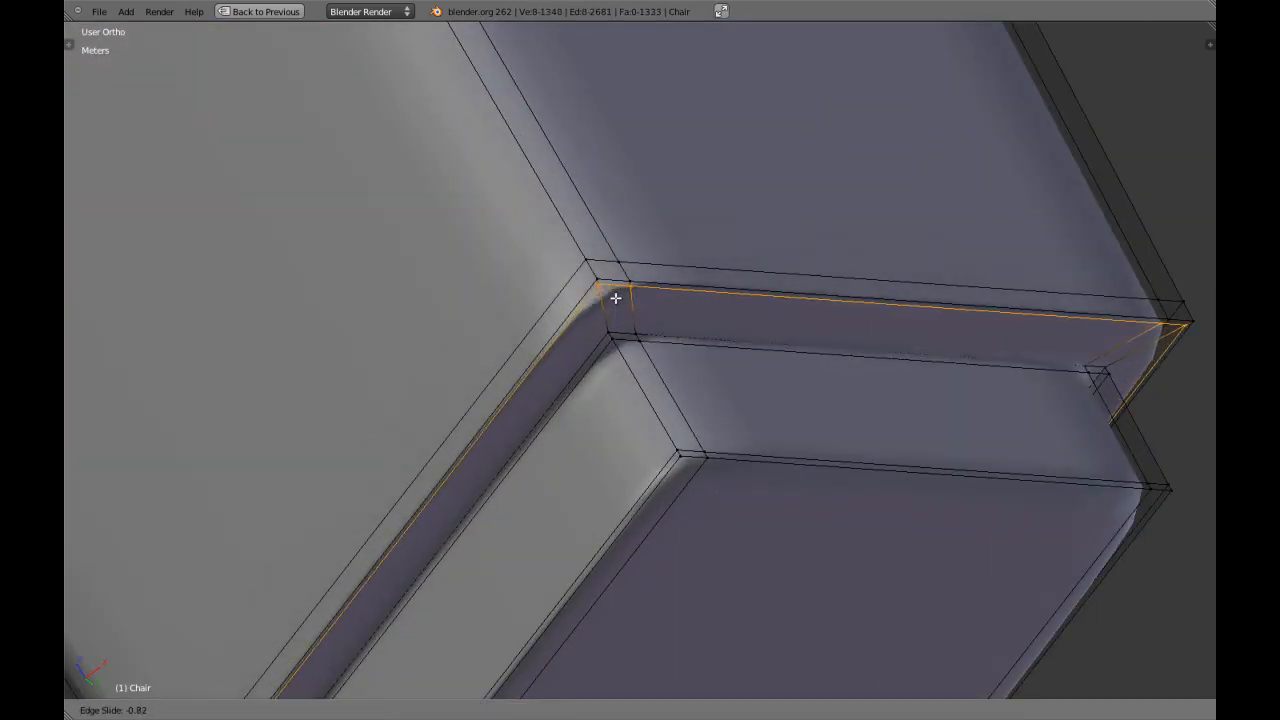
pyautogui.click(615, 298)
pyautogui.hotkey('ctrl', 'r')
pyautogui.click(610, 290)
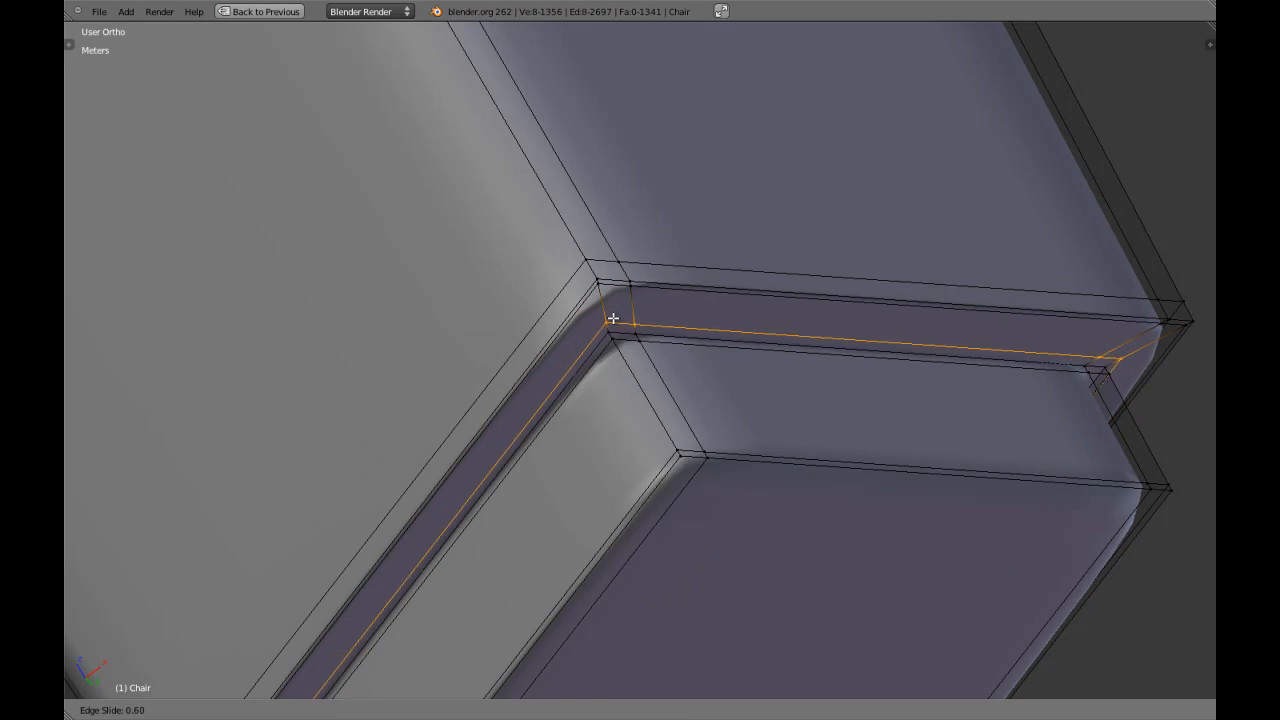
pyautogui.click(621, 326)
pyautogui.scroll(-3, 623, 330)
pyautogui.press('Tab')
# Restore the full layout and enable Simplify in the scene settings with a subdivision level of 1.
pyautogui.scroll(-4, 624, 331)
pyautogui.hotkey('shift', 'space')
pyautogui.scroll(-6, 624, 331)
pyautogui.scroll(-2, 622, 332)
pyautogui.click(1037, 116)
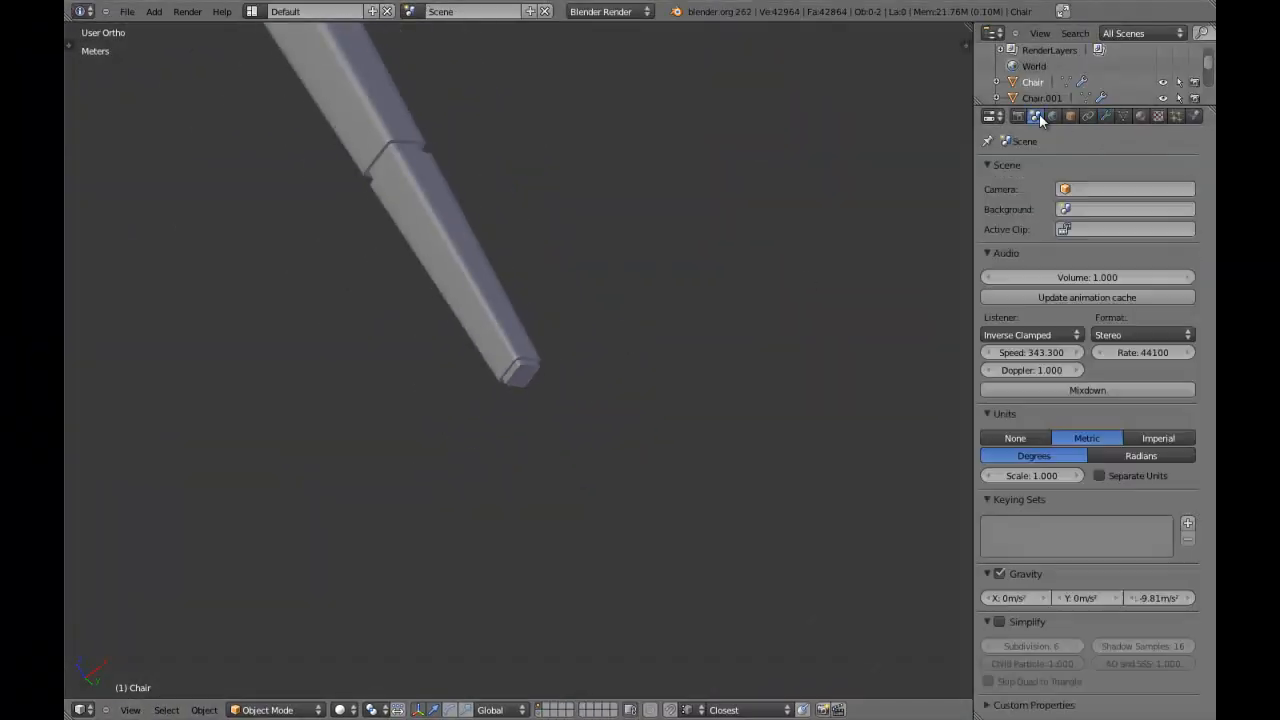
pyautogui.click(989, 645)
pyautogui.click(989, 645)
pyautogui.click(989, 645)
pyautogui.click(989, 645)
pyautogui.click(990, 645)
pyautogui.click(1009, 622)
pyautogui.click(990, 622)
pyautogui.scroll(-4, 663, 400)
pyautogui.click(1000, 622)
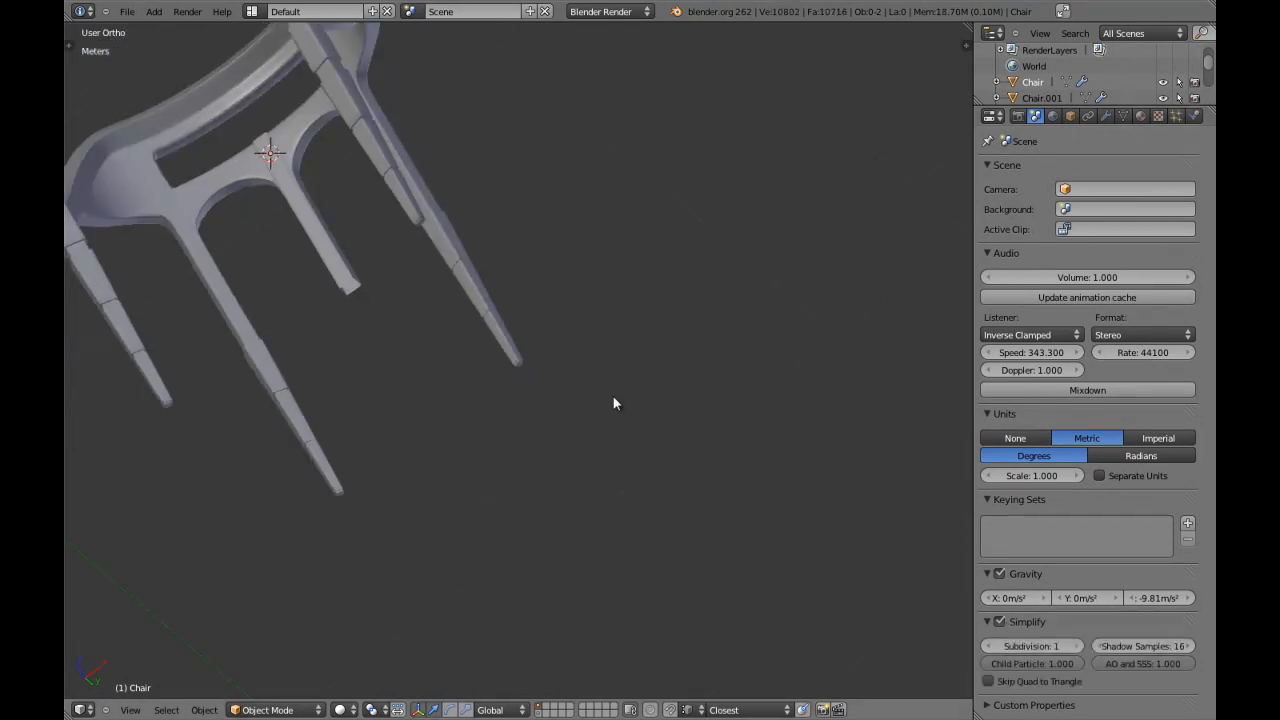
# In front view, select the chair, enter mesh editing and focus on the corner vertex atop the armrest post's long straight block.
pyautogui.scroll(-4, 586, 373)
pyautogui.press('KP_1')
pyautogui.scroll(3, 568, 318)
pyautogui.keyDown('shift'); pyautogui.moveTo(551, 238); pyautogui.dragTo(551, 452, button='middle'); pyautogui.keyUp('shift')
pyautogui.scroll(5, 551, 452)
pyautogui.rightClick(583, 395)
pyautogui.press('a')
pyautogui.keyDown('shift'); pyautogui.moveTo(613, 323); pyautogui.dragTo(606, 349, button='middle'); pyautogui.keyUp('shift')
pyautogui.rightClick(606, 349)
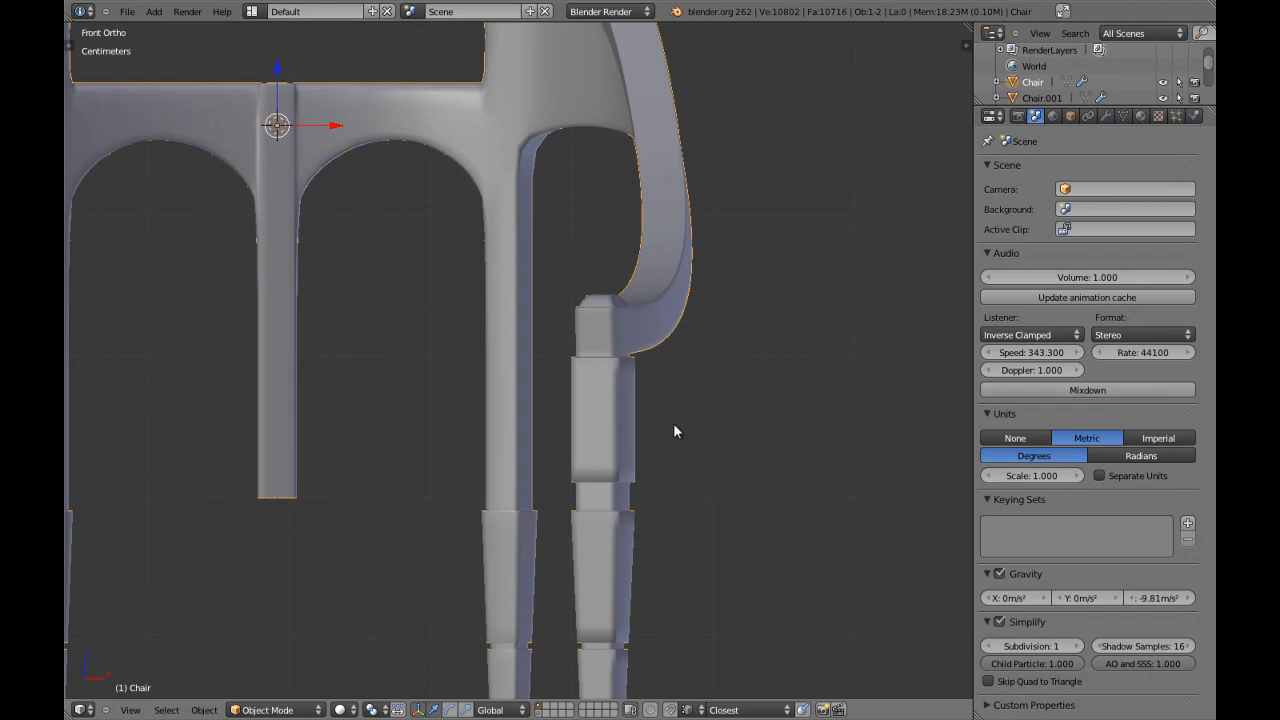
pyautogui.keyDown('shift'); pyautogui.moveTo(673, 431); pyautogui.dragTo(649, 337, button='middle'); pyautogui.keyUp('shift')
pyautogui.press('Tab')
pyautogui.scroll(3, 680, 270)
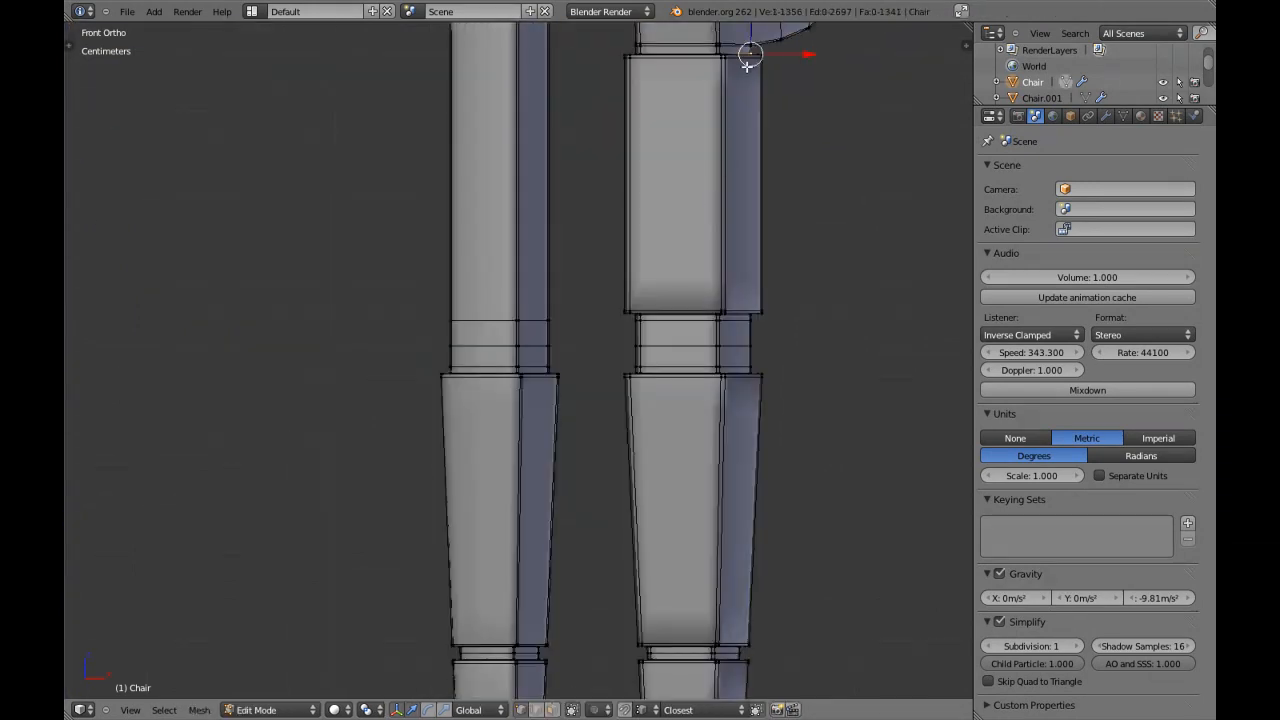
pyautogui.press('KP_Decimal')
# Add edge loops close to the outer and inner edges of the ledge atop the armrest post's straight block, and turn off Simplify.
pyautogui.scroll(2, 551, 233)
pyautogui.moveTo(551, 233); pyautogui.dragTo(558, 200, button='middle')
pyautogui.scroll(2, 500, 327)
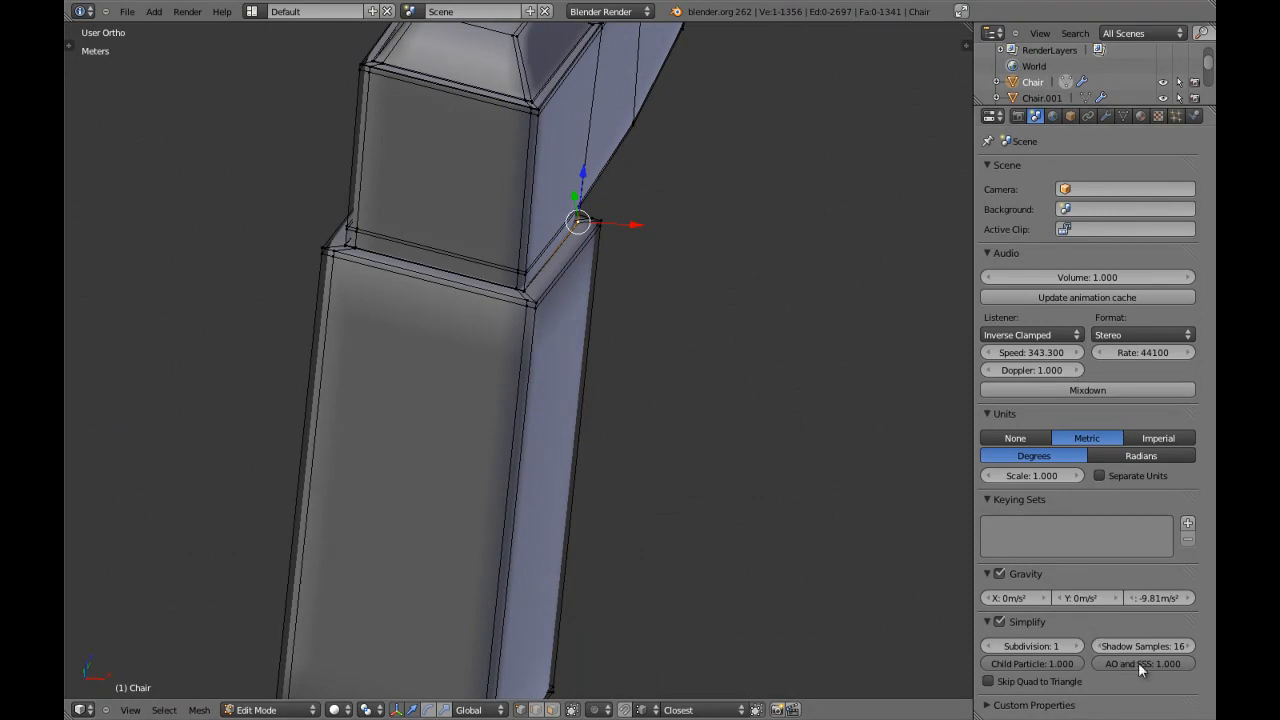
pyautogui.scroll(3, 600, 351)
pyautogui.moveTo(284, 397); pyautogui.dragTo(296, 430, button='middle')
pyautogui.scroll(4, 523, 353)
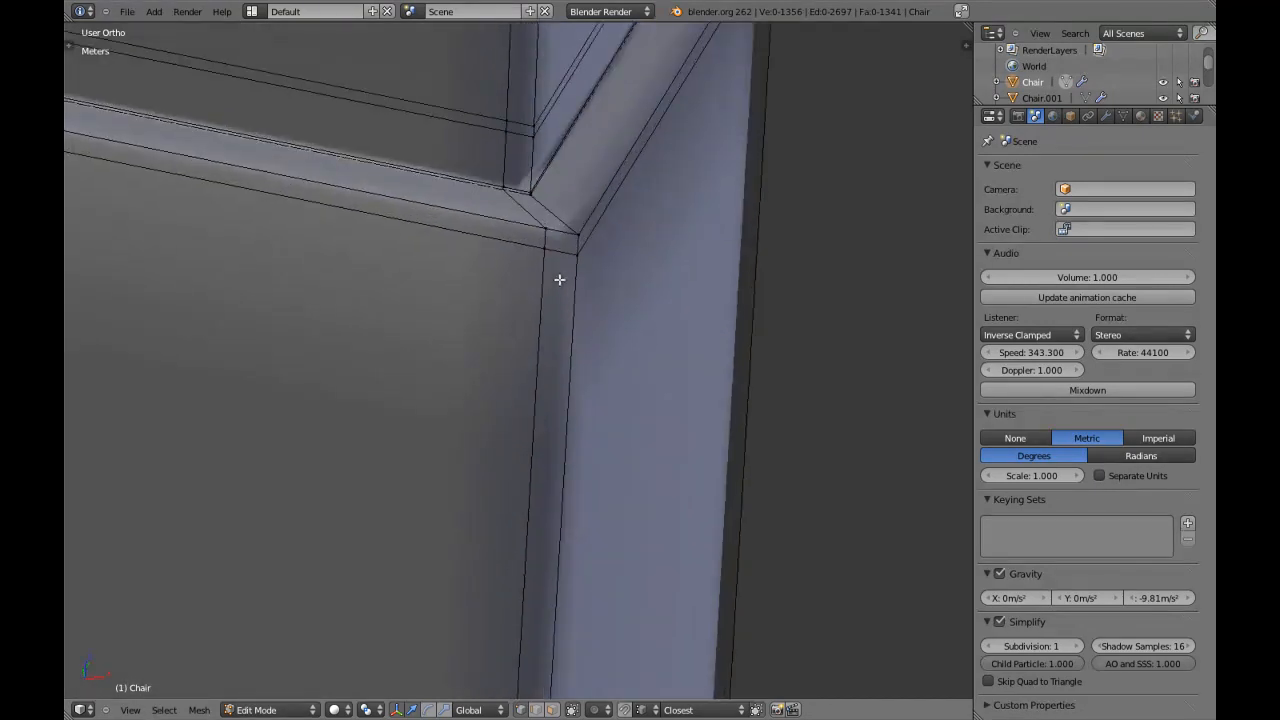
pyautogui.press('a')
pyautogui.moveTo(560, 254); pyautogui.dragTo(554, 309, button='middle')
pyautogui.press('a')
pyautogui.hotkey('ctrl', 'r')
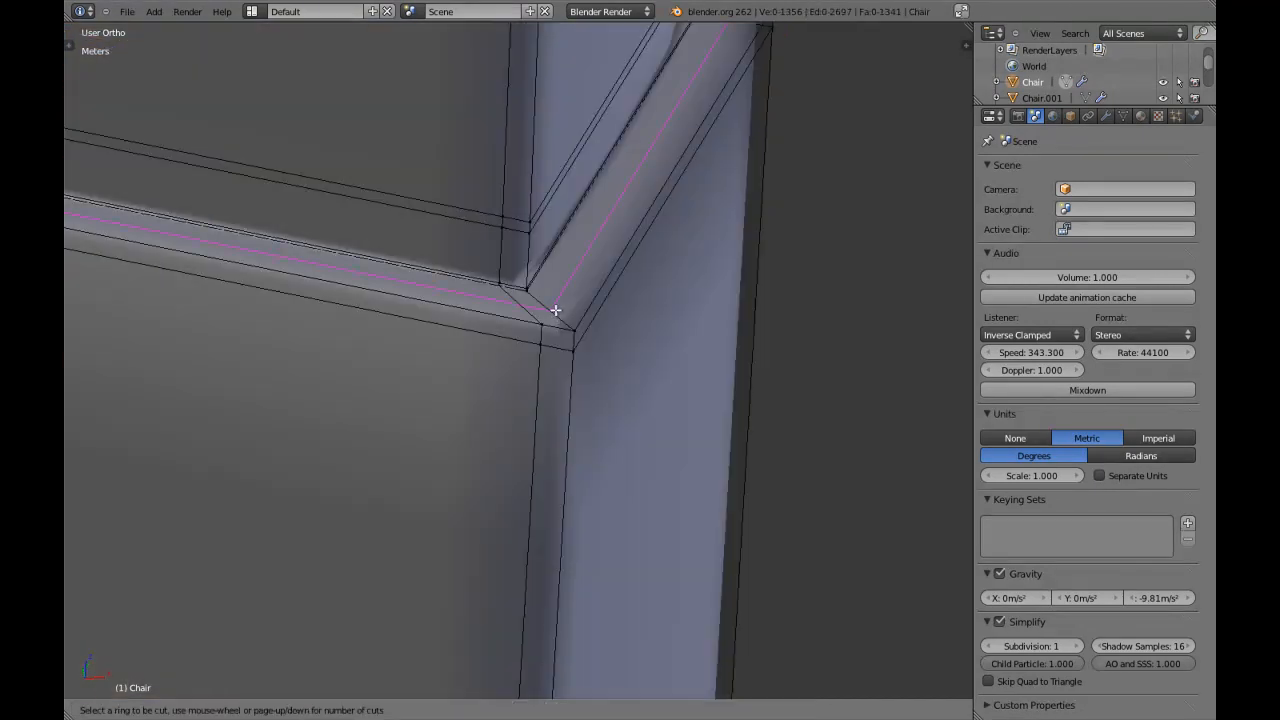
pyautogui.click(555, 310)
pyautogui.click(549, 289)
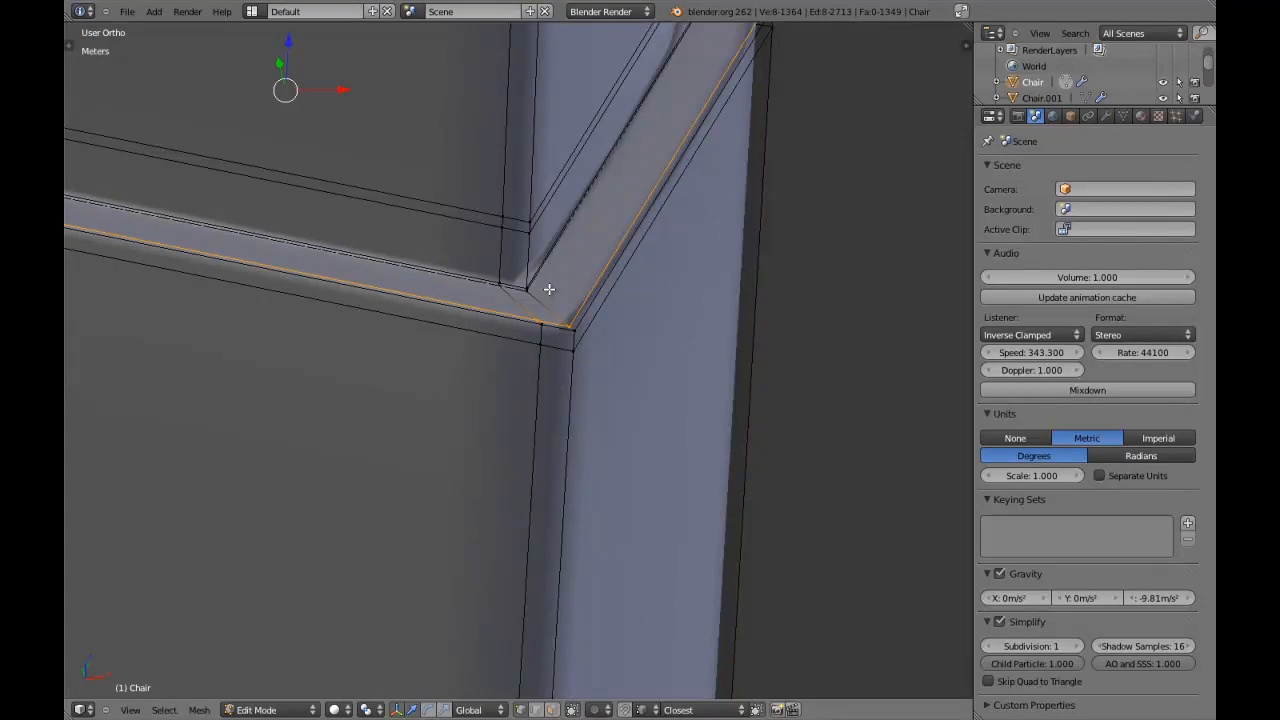
pyautogui.hotkey('ctrl', 'r')
pyautogui.click(544, 310)
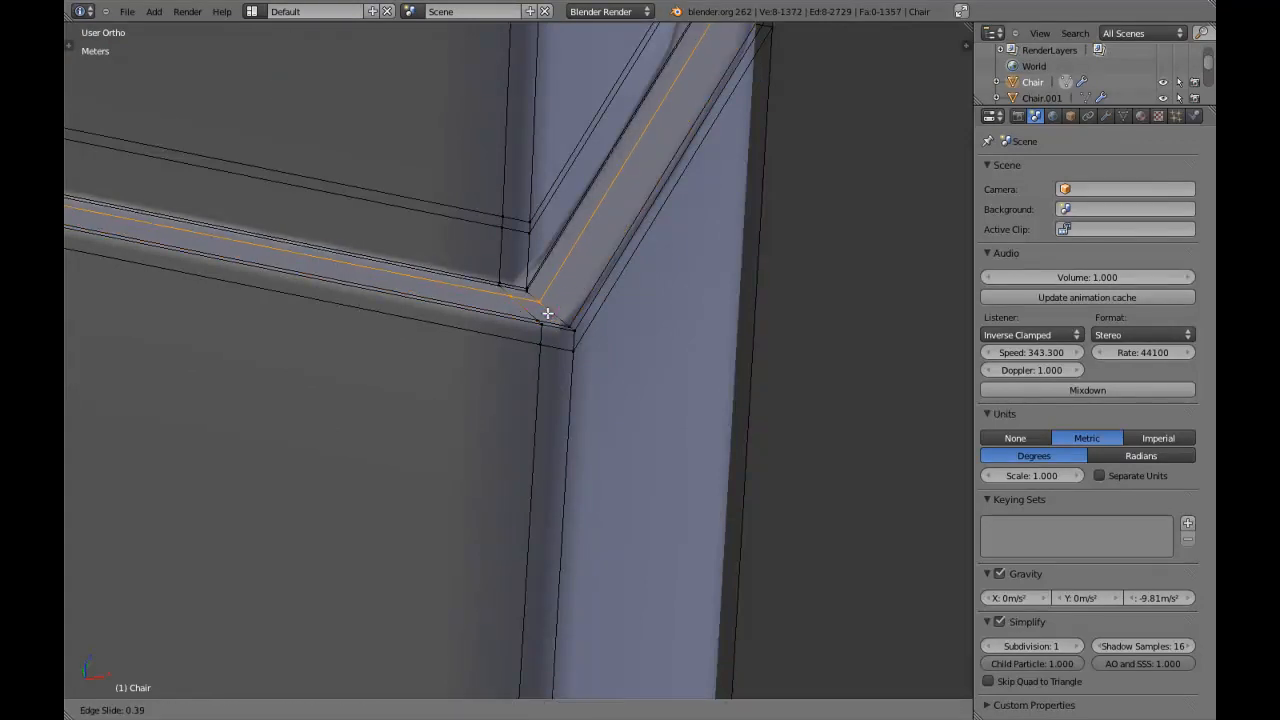
pyautogui.click(555, 322)
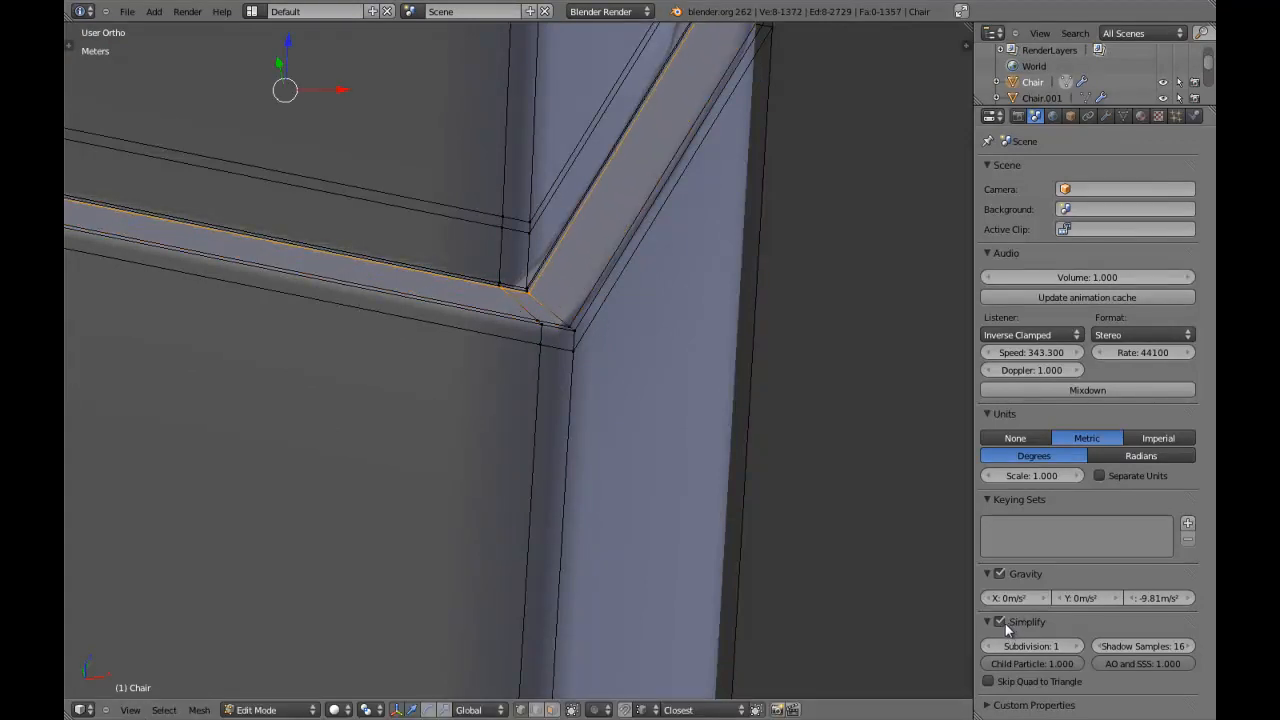
pyautogui.click(1001, 622)
# Add edge loops close to the outer and inner edges of the ledge below the neck under the armrest post's long straight block.
pyautogui.scroll(-10, 626, 462)
pyautogui.press('a')
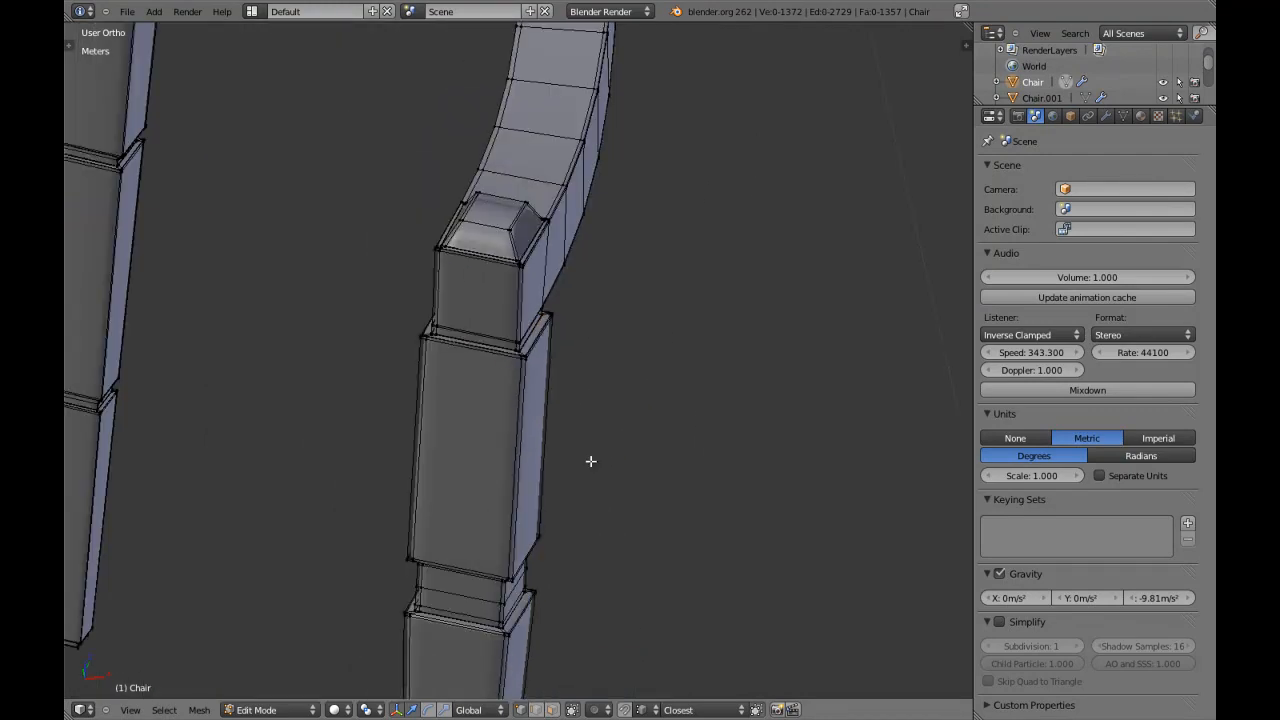
pyautogui.scroll(4, 714, 377)
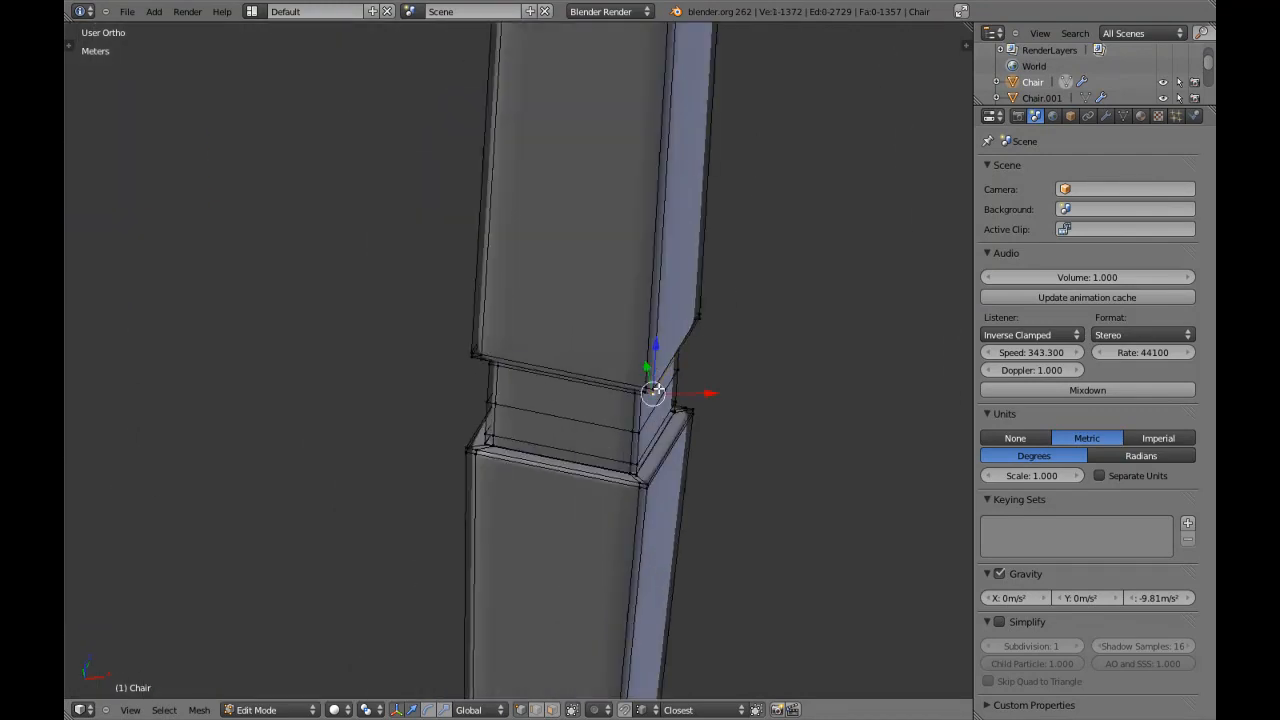
pyautogui.press('KP_Decimal')
pyautogui.moveTo(657, 387); pyautogui.dragTo(611, 261, button='middle')
pyautogui.press('a')
pyautogui.scroll(5, 580, 351)
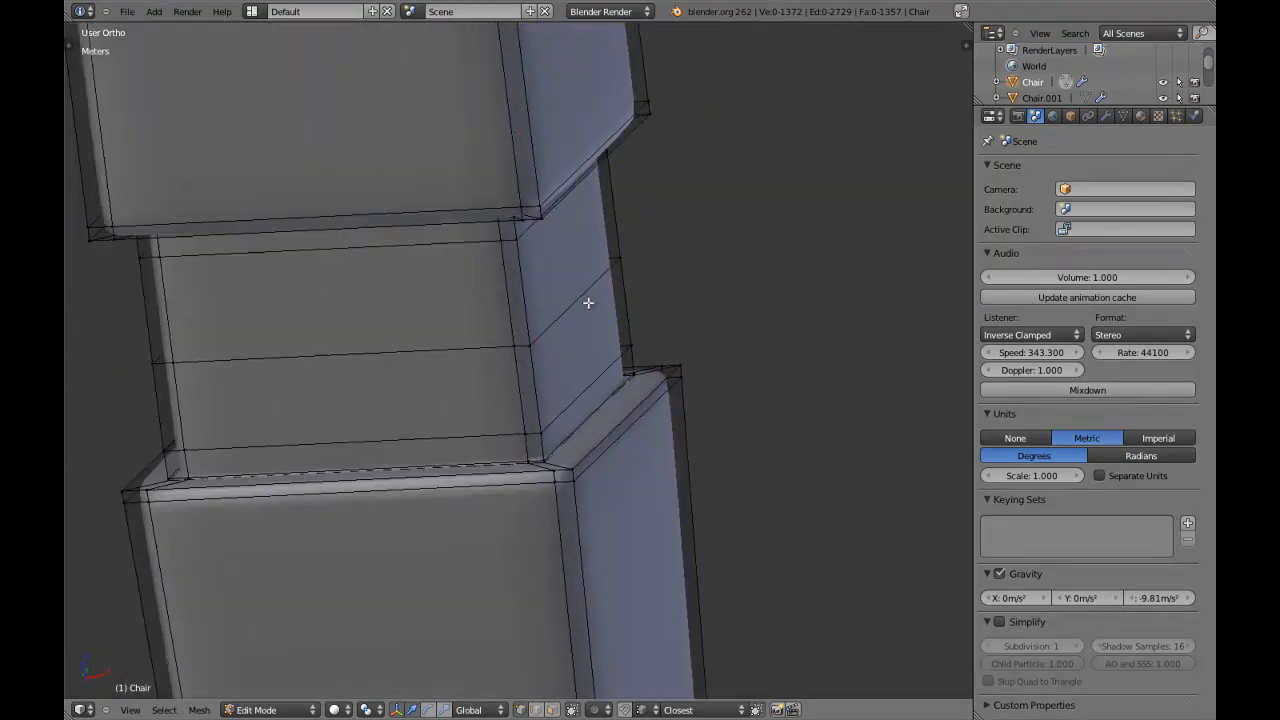
pyautogui.moveTo(559, 384); pyautogui.dragTo(591, 426, button='middle')
pyautogui.scroll(3, 590, 427)
pyautogui.press('a')
pyautogui.press('a')
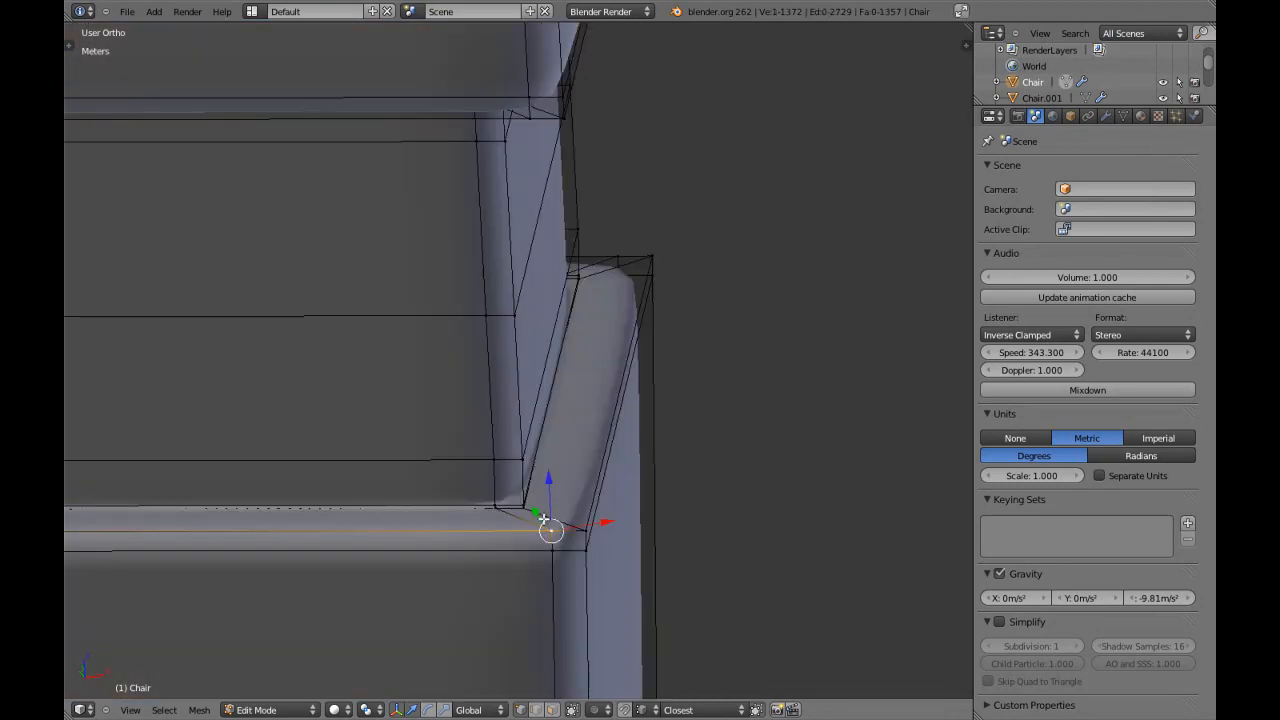
pyautogui.press('KP_Decimal')
pyautogui.press('a')
pyautogui.scroll(2, 514, 414)
pyautogui.moveTo(474, 377); pyautogui.dragTo(515, 382, button='middle')
pyautogui.press('a')
pyautogui.press('a')
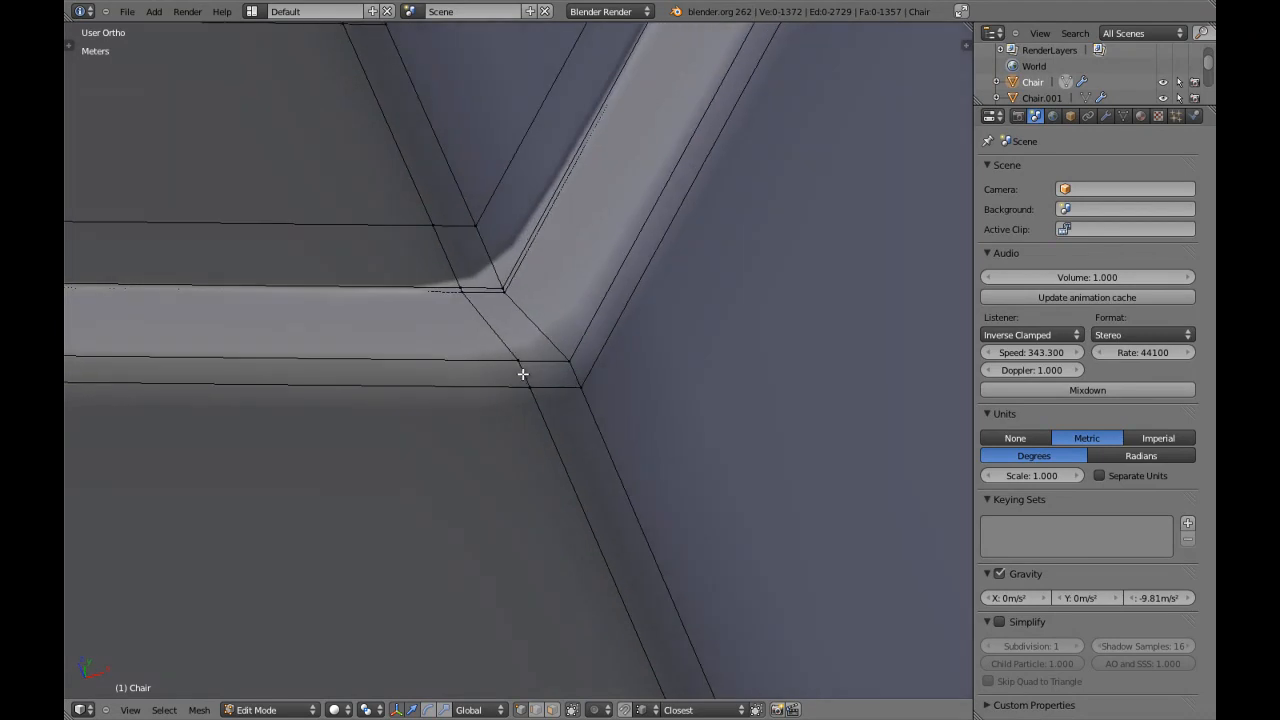
pyautogui.hotkey('ctrl', 'r')
pyautogui.click(514, 303)
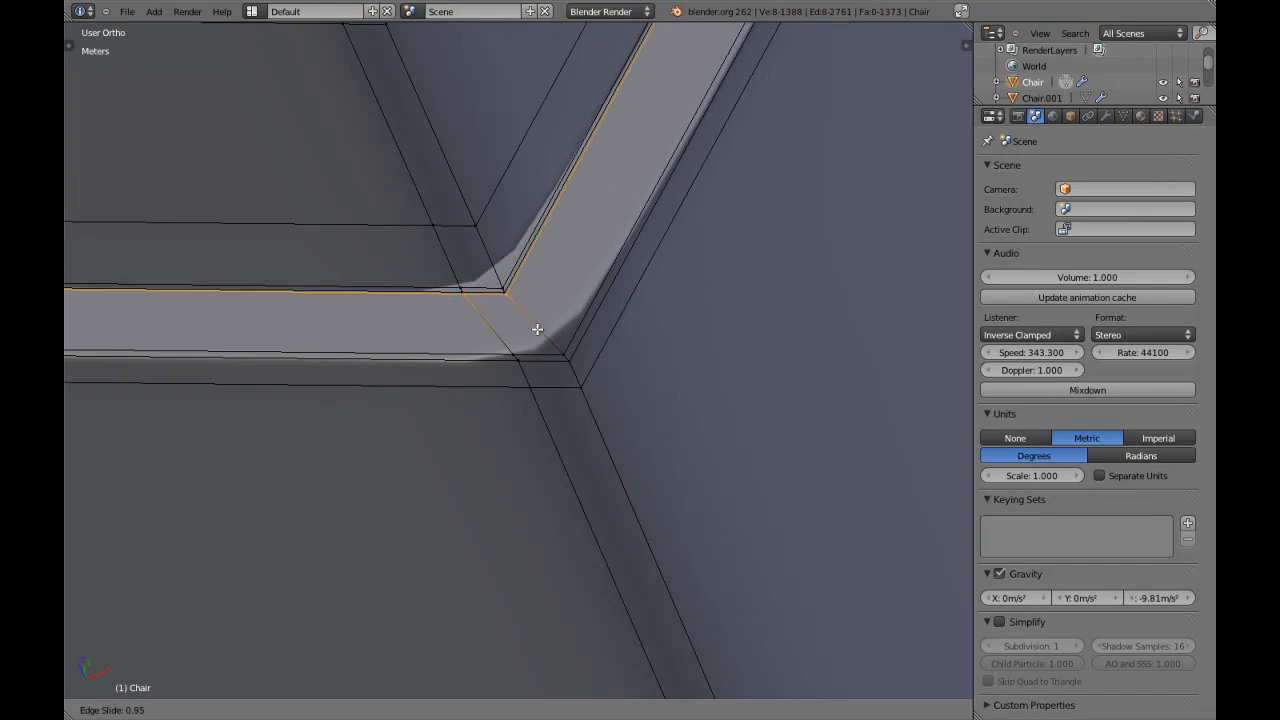
pyautogui.click(535, 325)
# Add edge loops close to the inner and outer edges of the long straight block's underside ledge, above the neck.
pyautogui.scroll(-3, 529, 322)
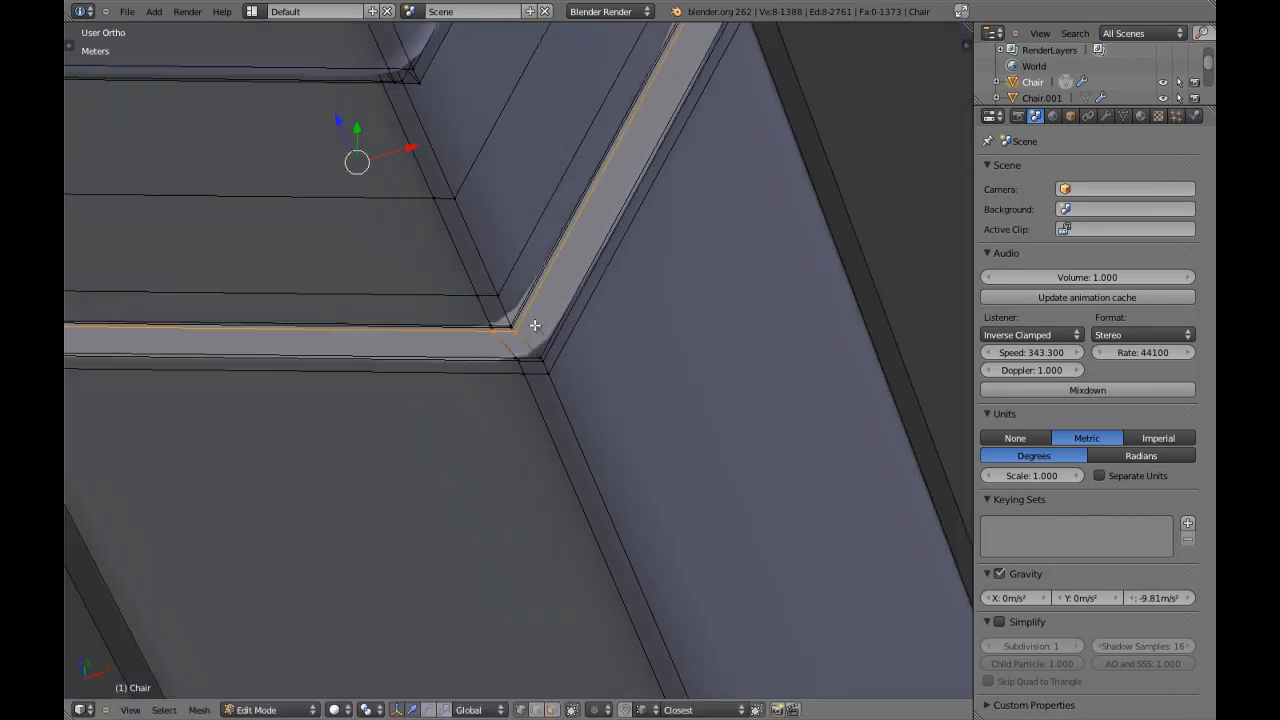
pyautogui.scroll(2, 510, 357)
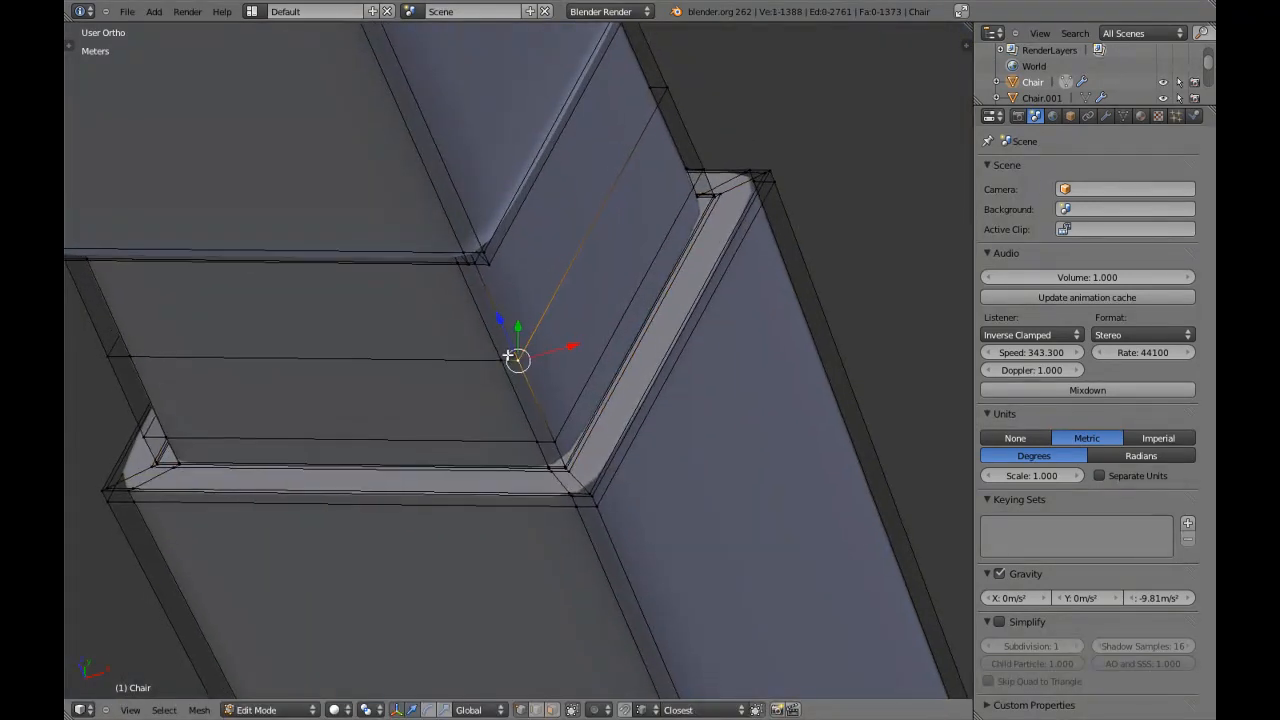
pyautogui.keyDown('shift'); pyautogui.moveTo(510, 357); pyautogui.dragTo(506, 263, button='middle'); pyautogui.keyUp('shift')
pyautogui.scroll(4, 463, 223)
pyautogui.press('a')
pyautogui.moveTo(596, 428); pyautogui.dragTo(577, 389, button='middle')
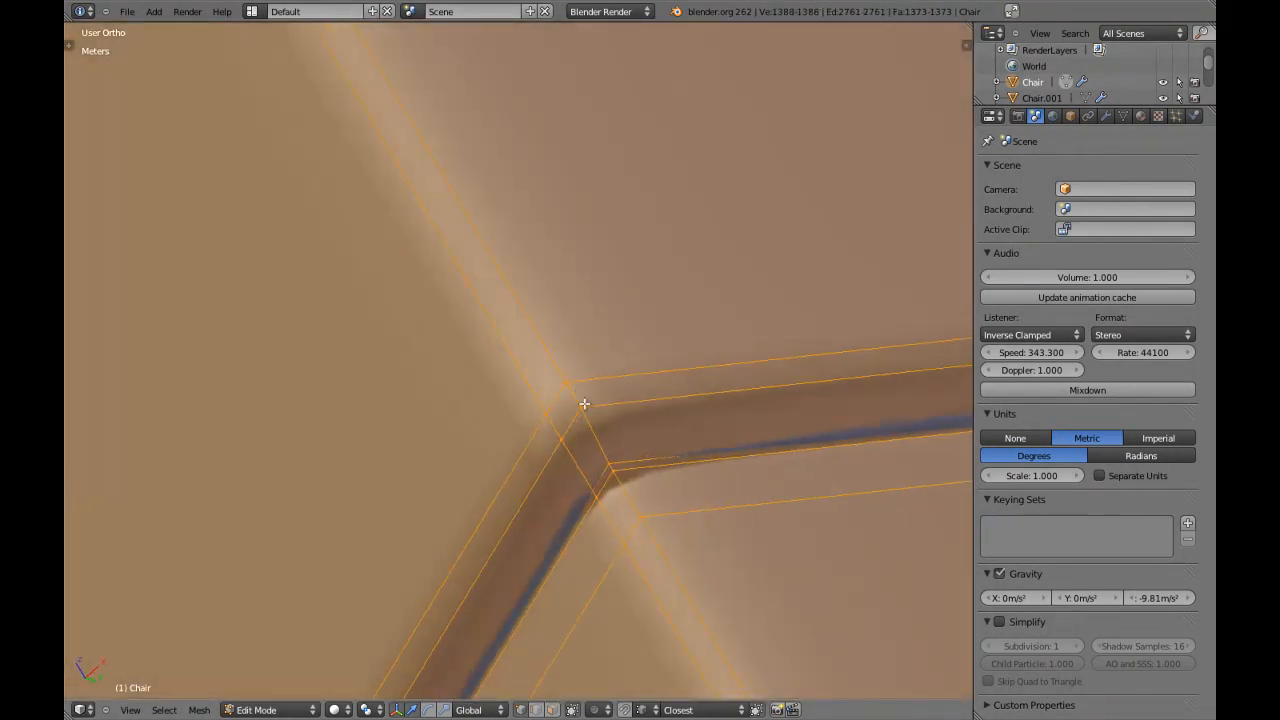
pyautogui.press('a')
pyautogui.hotkey('ctrl', 'r')
pyautogui.click(624, 466)
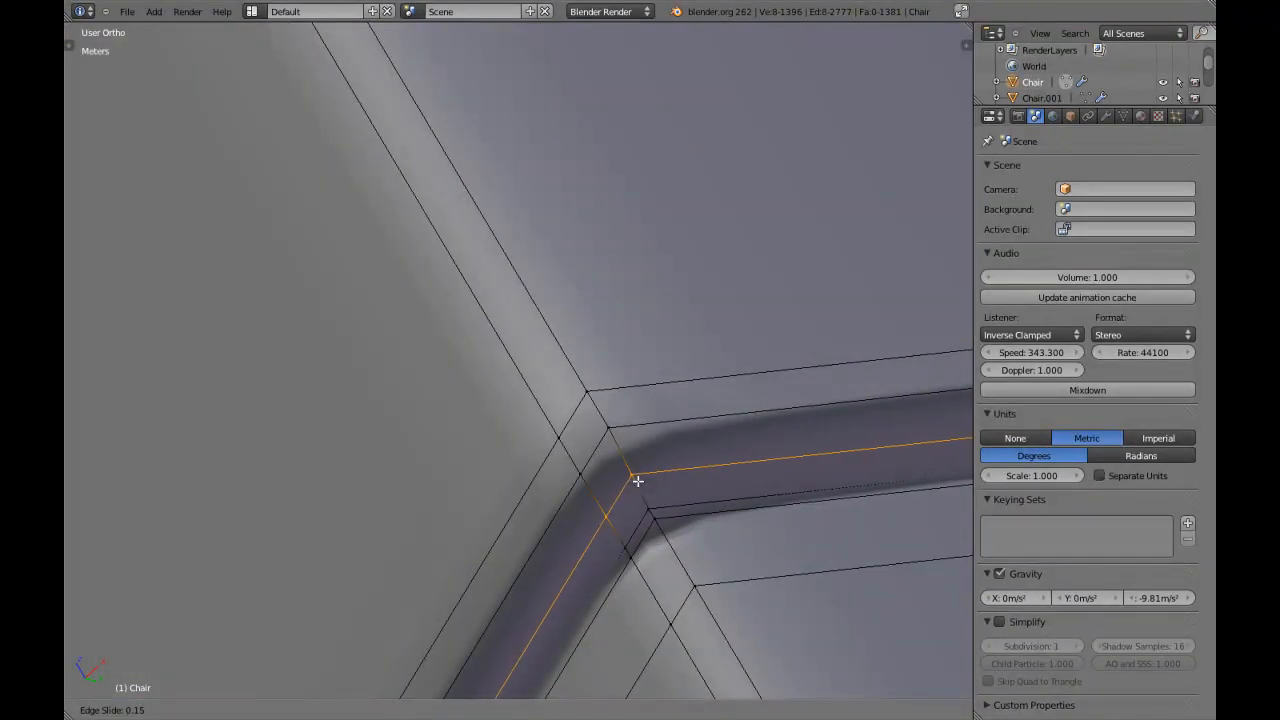
pyautogui.click(693, 543)
pyautogui.hotkey('ctrl', 'r')
pyautogui.click(642, 490)
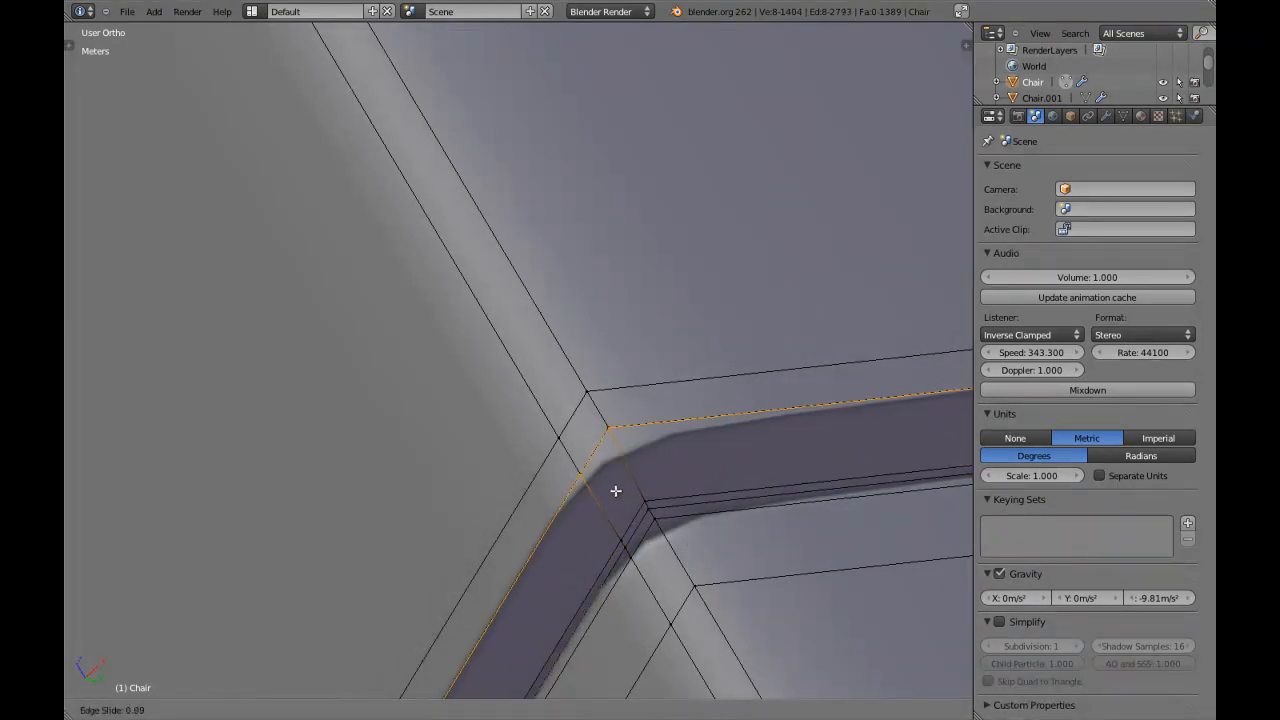
pyautogui.click(666, 491)
# Add edge loops close to the outer and inner edges of the upward-facing ledge at the first narrow groove below the neck.
pyautogui.moveTo(666, 491); pyautogui.dragTo(660, 409, button='middle')
pyautogui.scroll(5, 640, 403)
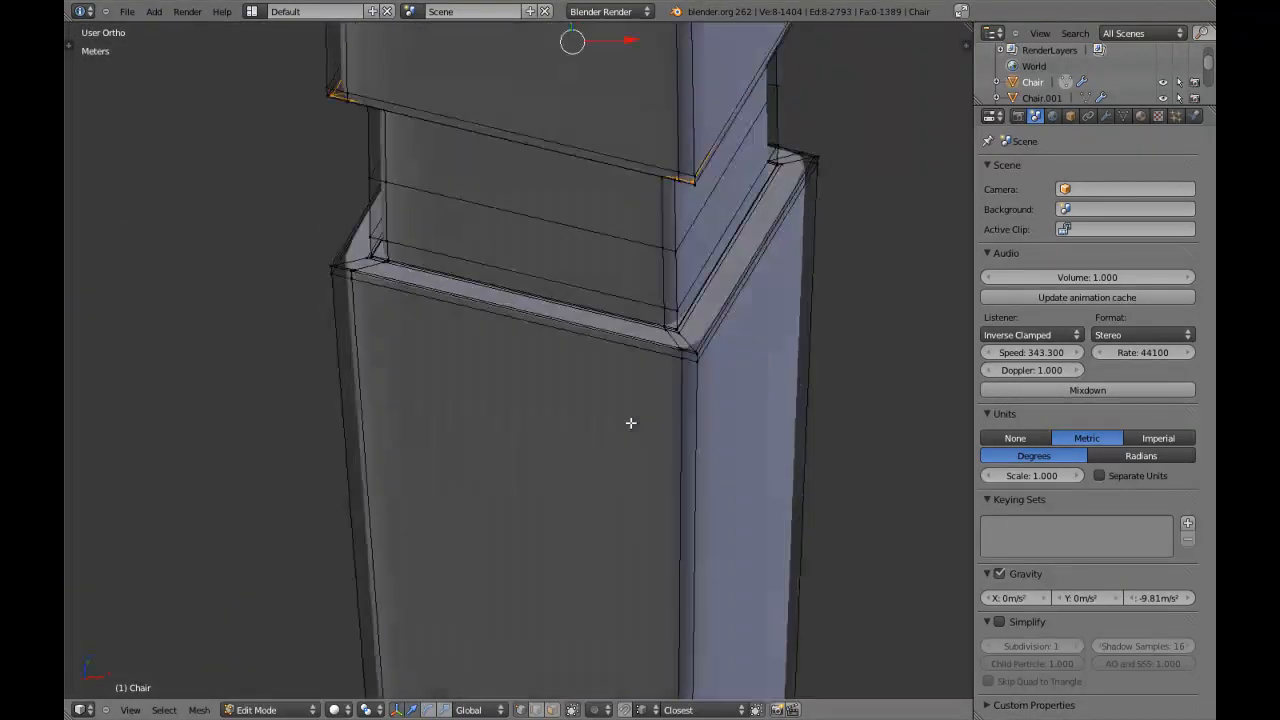
pyautogui.press('a')
pyautogui.press('a')
pyautogui.scroll(-8, 735, 415)
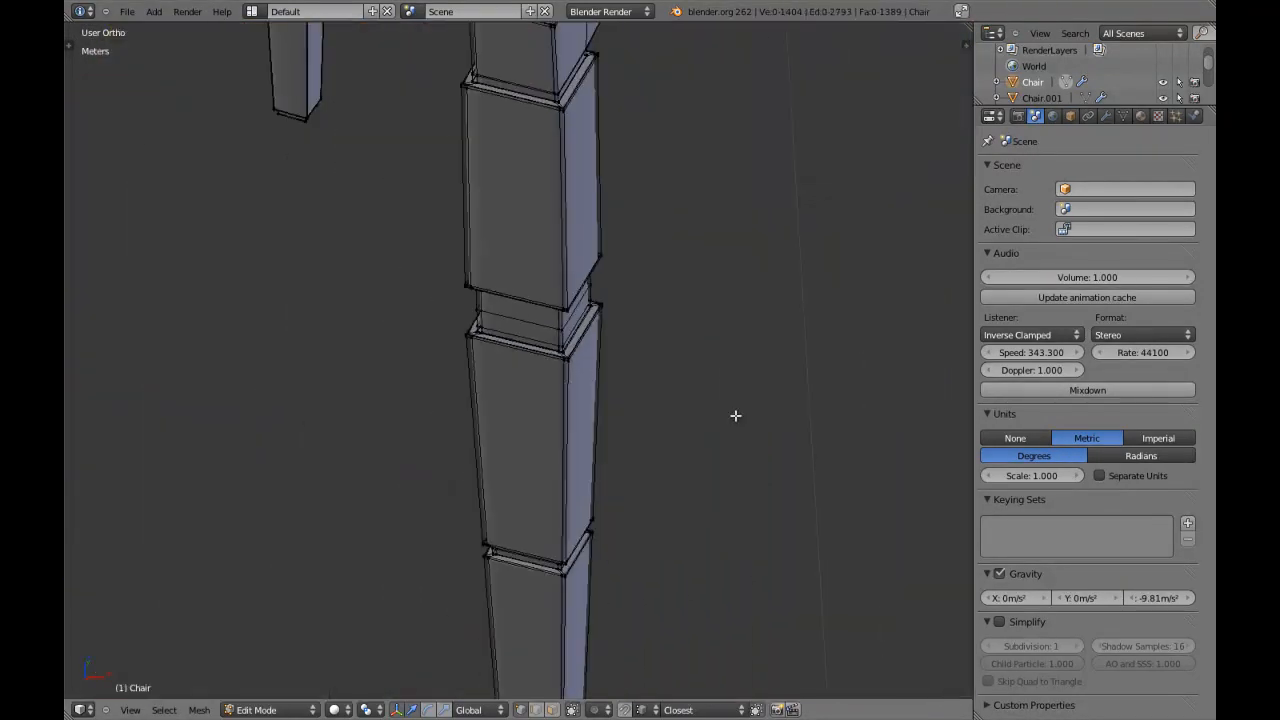
pyautogui.moveTo(663, 466); pyautogui.dragTo(667, 373, button='middle')
pyautogui.scroll(6, 611, 410)
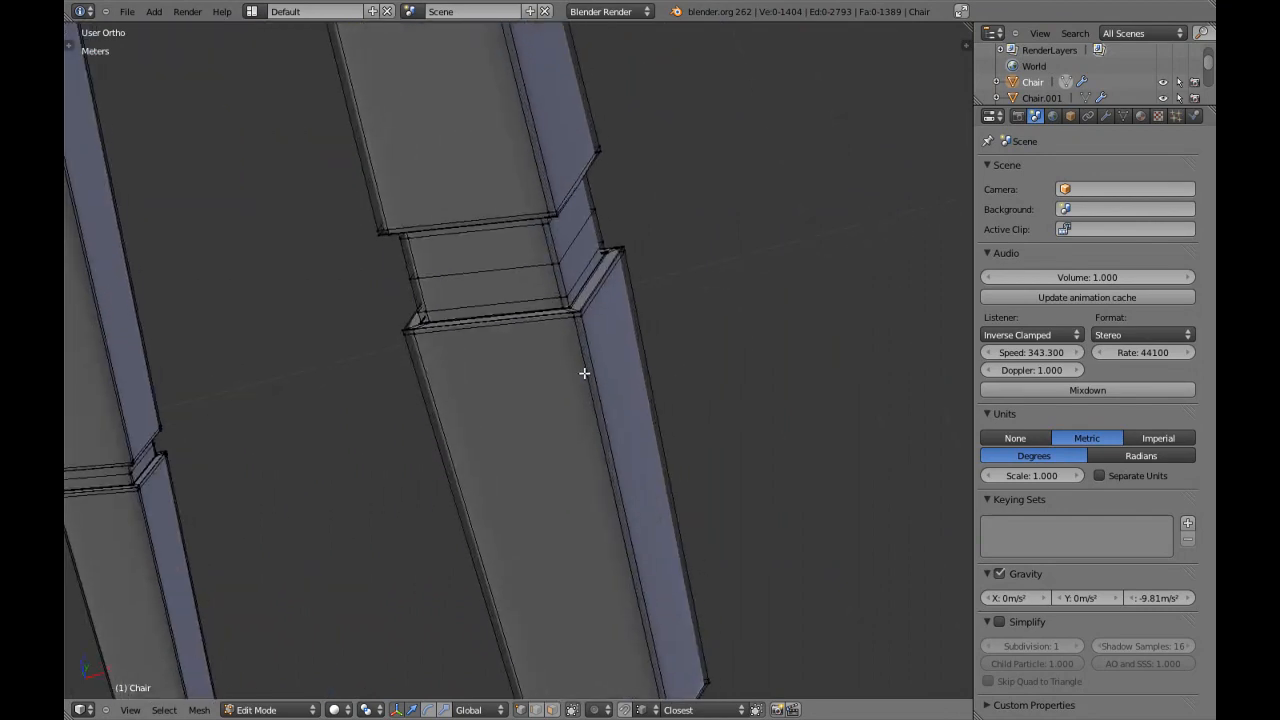
pyautogui.scroll(3, 630, 414)
pyautogui.scroll(-3, 638, 410)
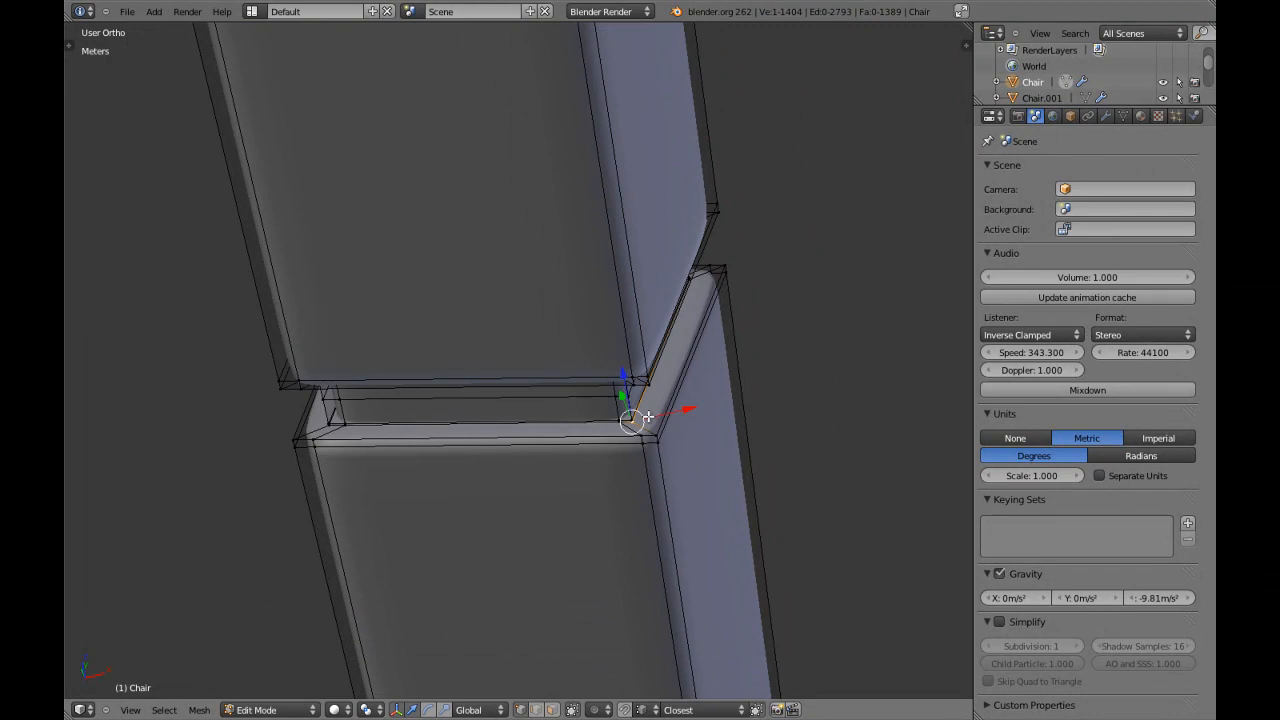
pyautogui.scroll(4, 648, 416)
pyautogui.press('a')
pyautogui.press('a')
pyautogui.hotkey('ctrl', 'r')
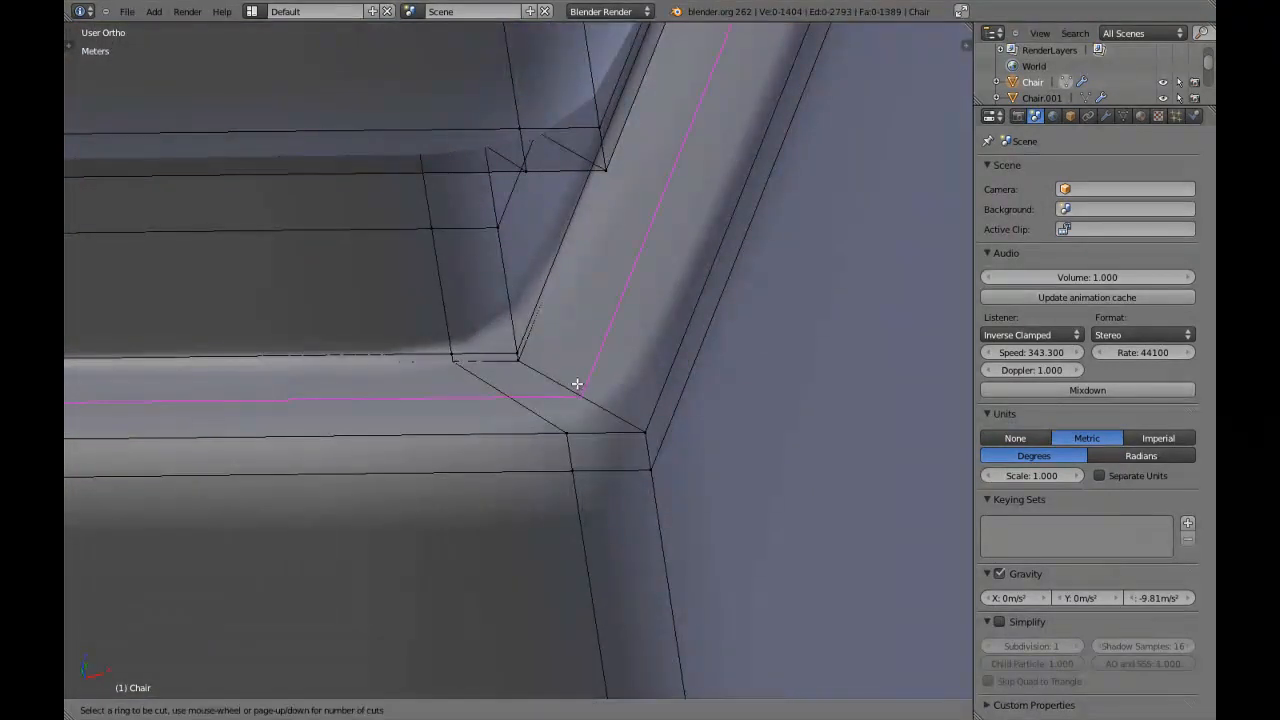
pyautogui.click(577, 384)
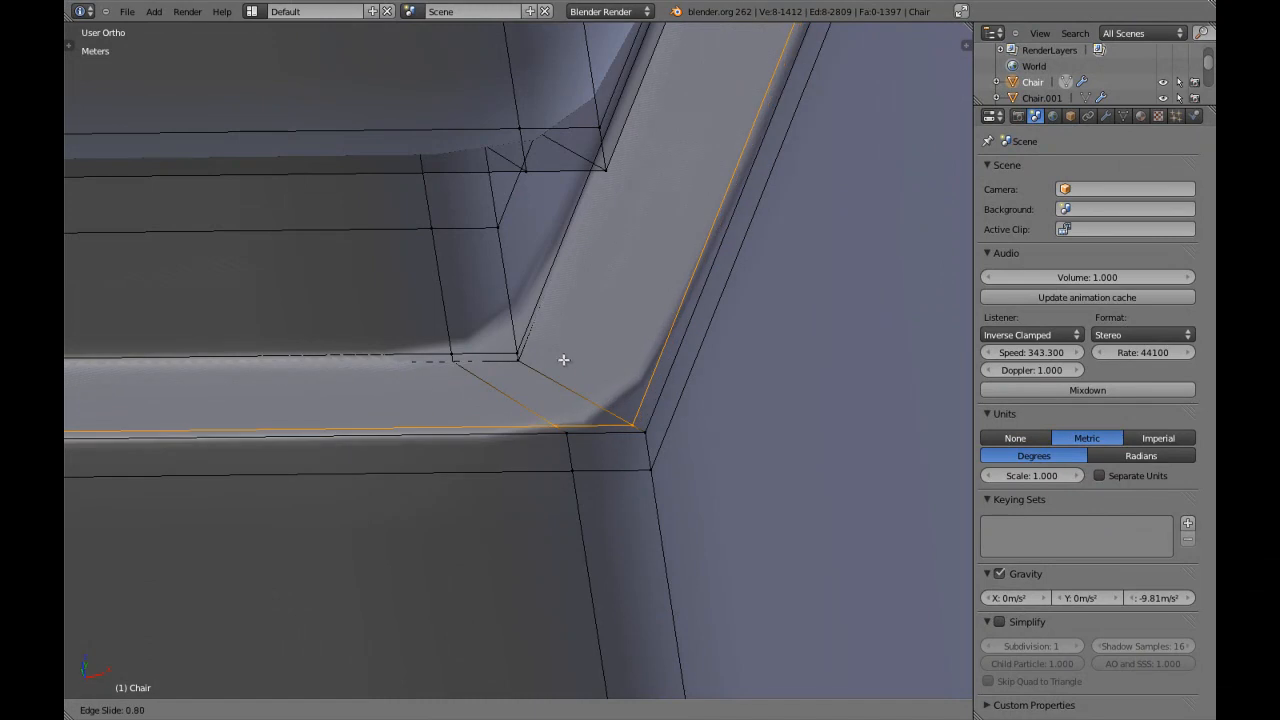
pyautogui.click(535, 372)
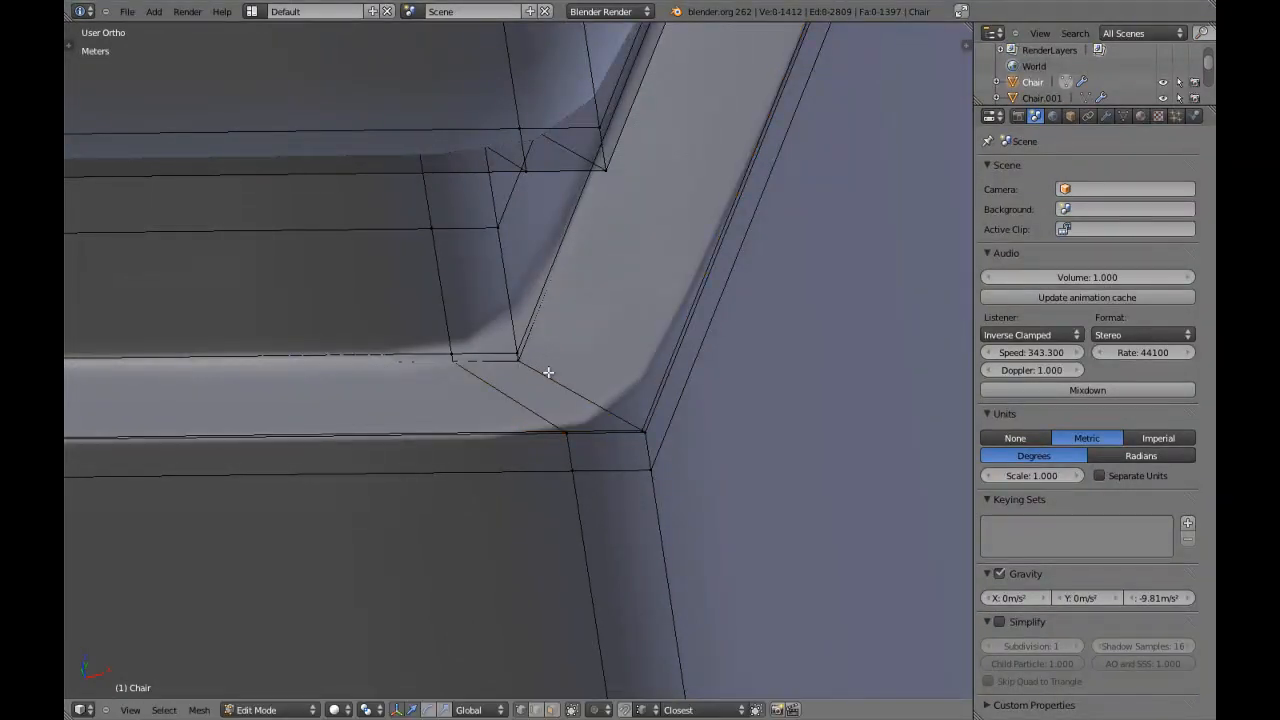
pyautogui.hotkey('ctrl', 'r')
pyautogui.click(561, 373)
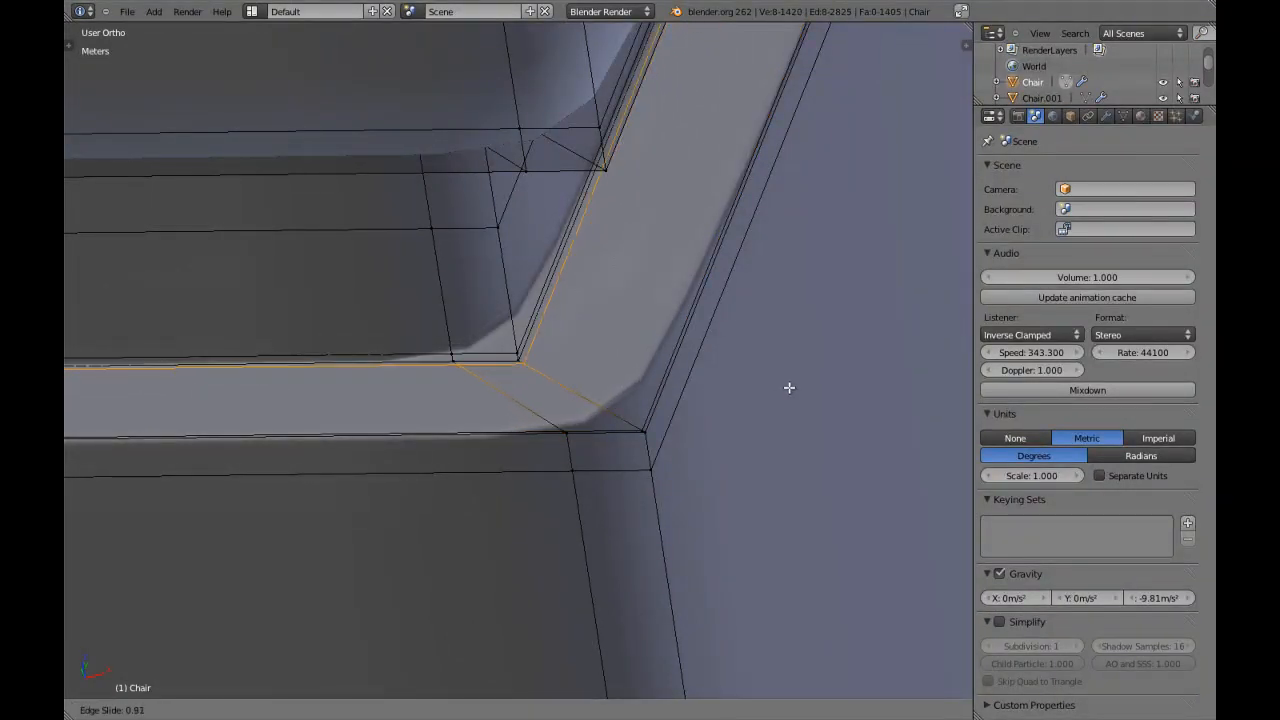
pyautogui.click(789, 386)
# Add edge loops close to both edges of the tapered block's underside ledge above the first narrow groove.
pyautogui.moveTo(472, 380); pyautogui.dragTo(489, 347, button='middle')
pyautogui.moveTo(508, 286); pyautogui.dragTo(422, 126, button='middle')
pyautogui.moveTo(515, 279); pyautogui.dragTo(529, 329, button='middle')
pyautogui.hotkey('ctrl', 'r')
pyautogui.click(503, 257)
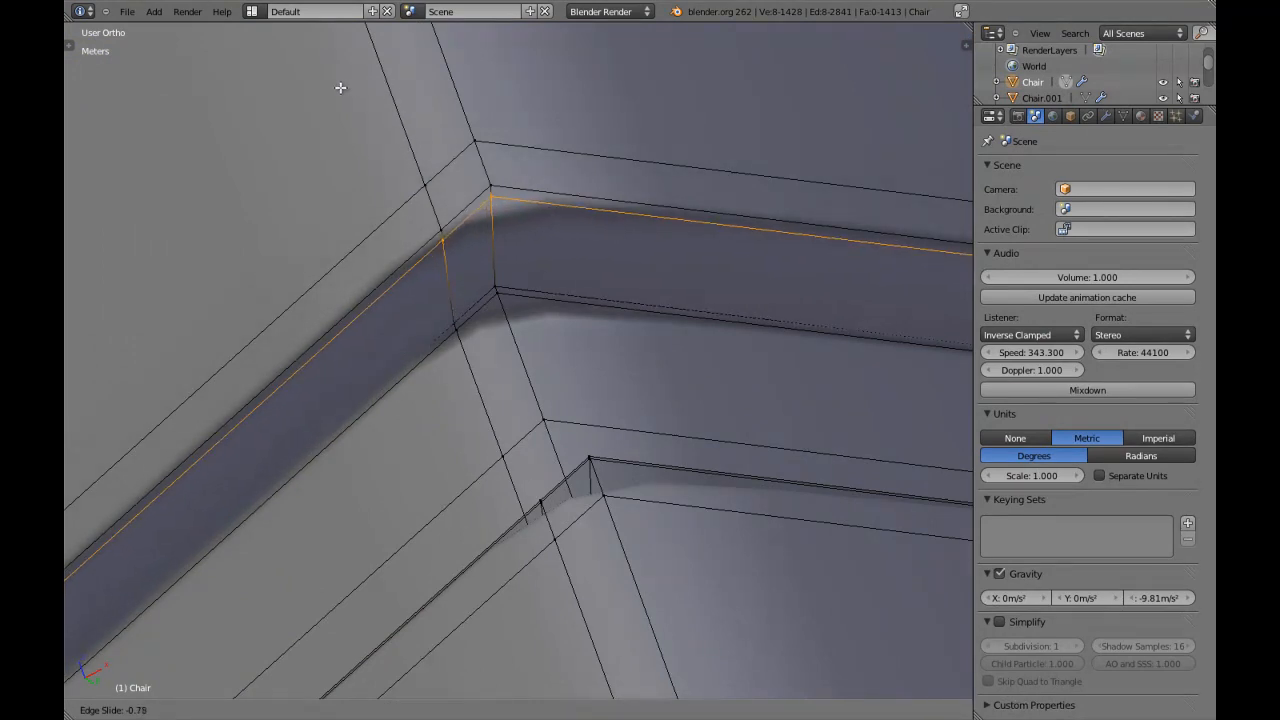
pyautogui.click(487, 240)
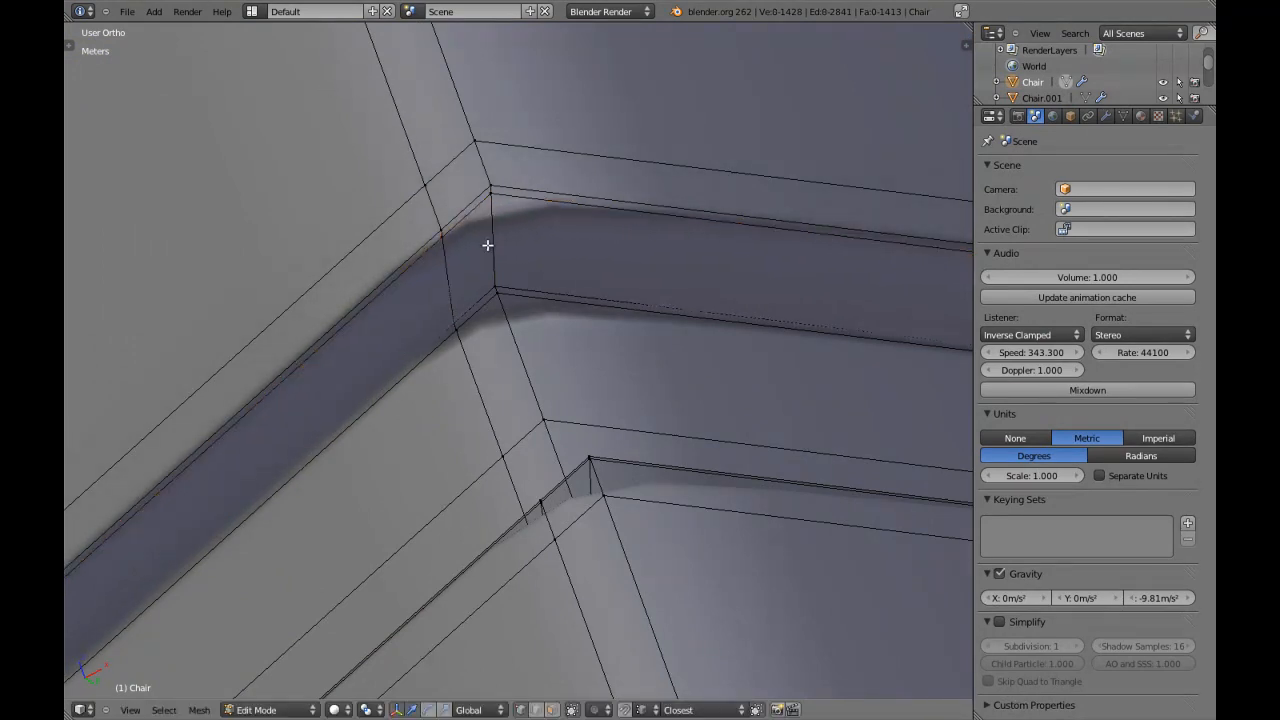
pyautogui.hotkey('ctrl', 'r')
pyautogui.click(487, 245)
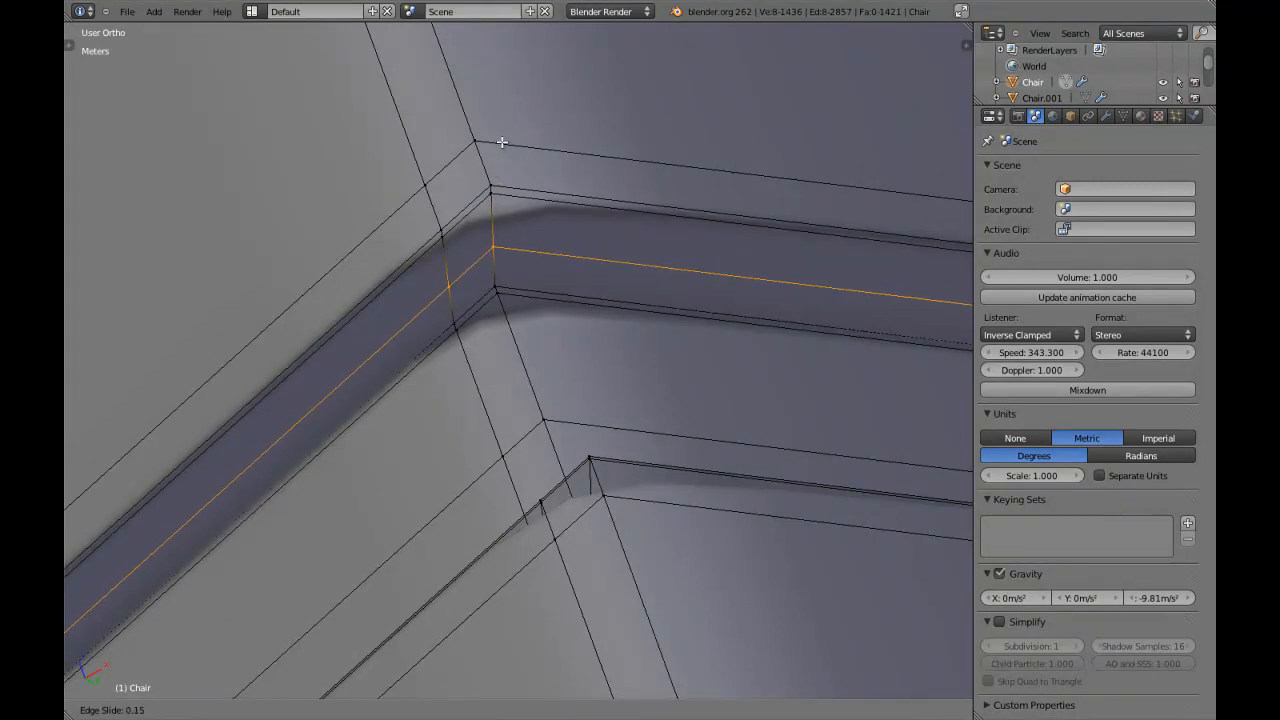
pyautogui.click(736, 270)
# Add edge loops close to the inner and outer edges of the upward-facing ledge at the next narrow groove down the post.
pyautogui.moveTo(737, 271); pyautogui.dragTo(626, 378, button='middle')
pyautogui.scroll(6, 669, 531)
pyautogui.press('a')
pyautogui.press('a')
pyautogui.press('a')
pyautogui.scroll(-4, 680, 530)
pyautogui.scroll(-7, 579, 332)
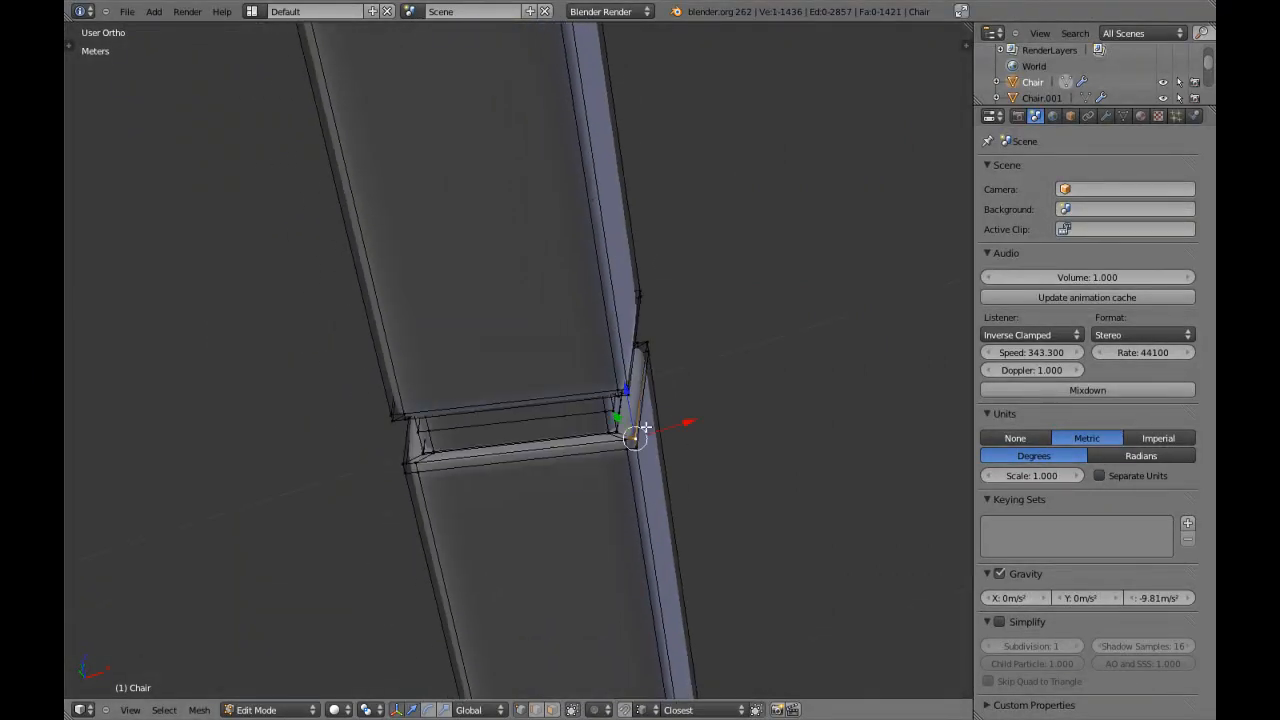
pyautogui.press('KP_Decimal')
pyautogui.scroll(12, 480, 367)
pyautogui.press('a')
pyautogui.press('a')
pyautogui.press('a')
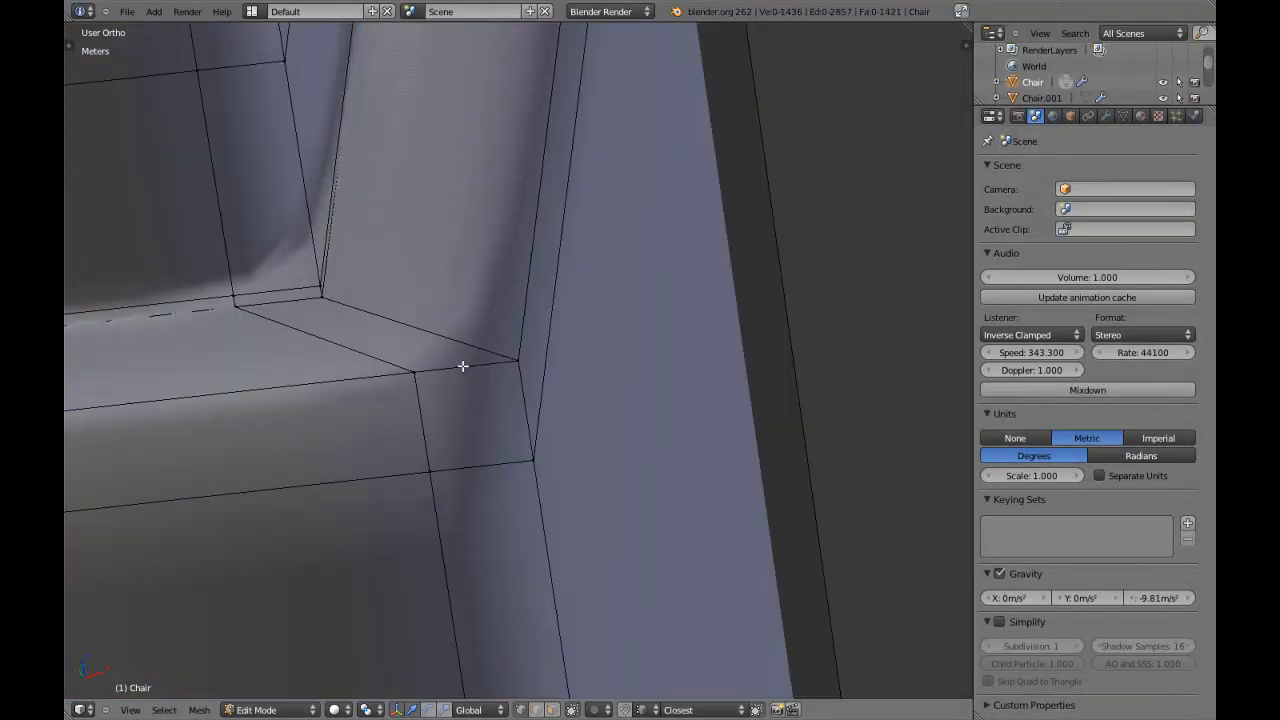
pyautogui.hotkey('ctrl', 'r')
pyautogui.click(454, 322)
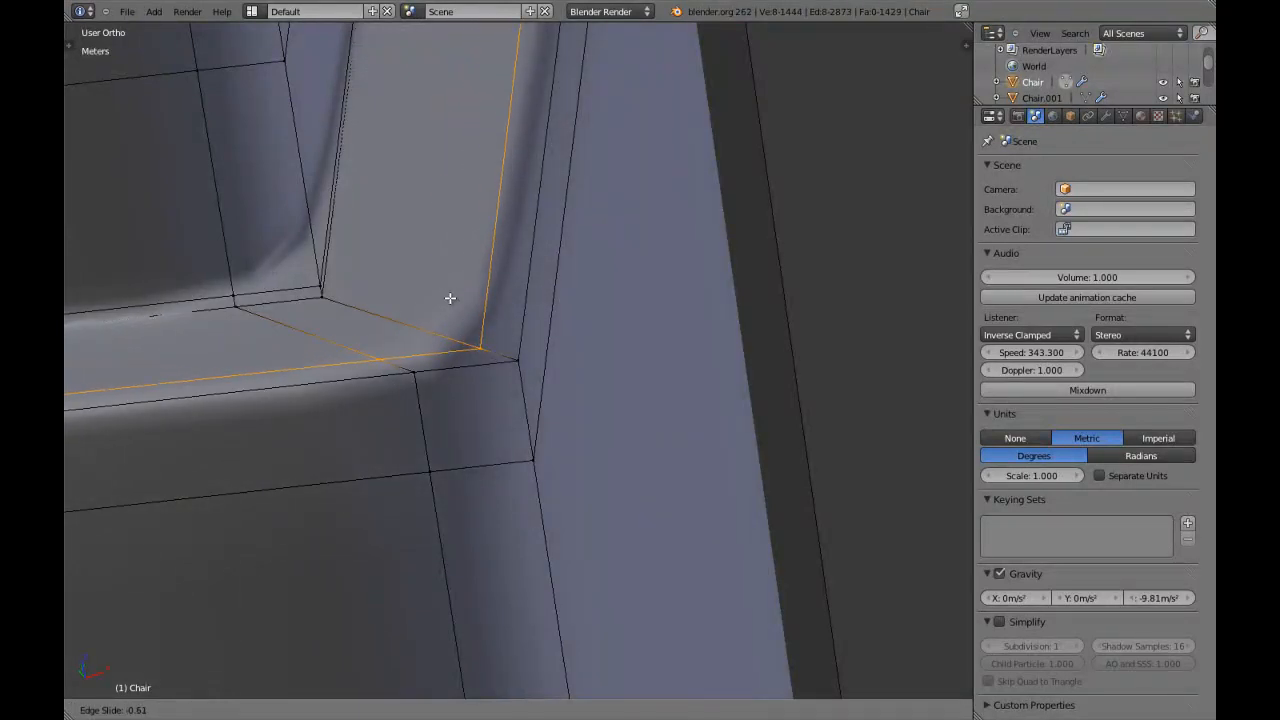
pyautogui.click(470, 368)
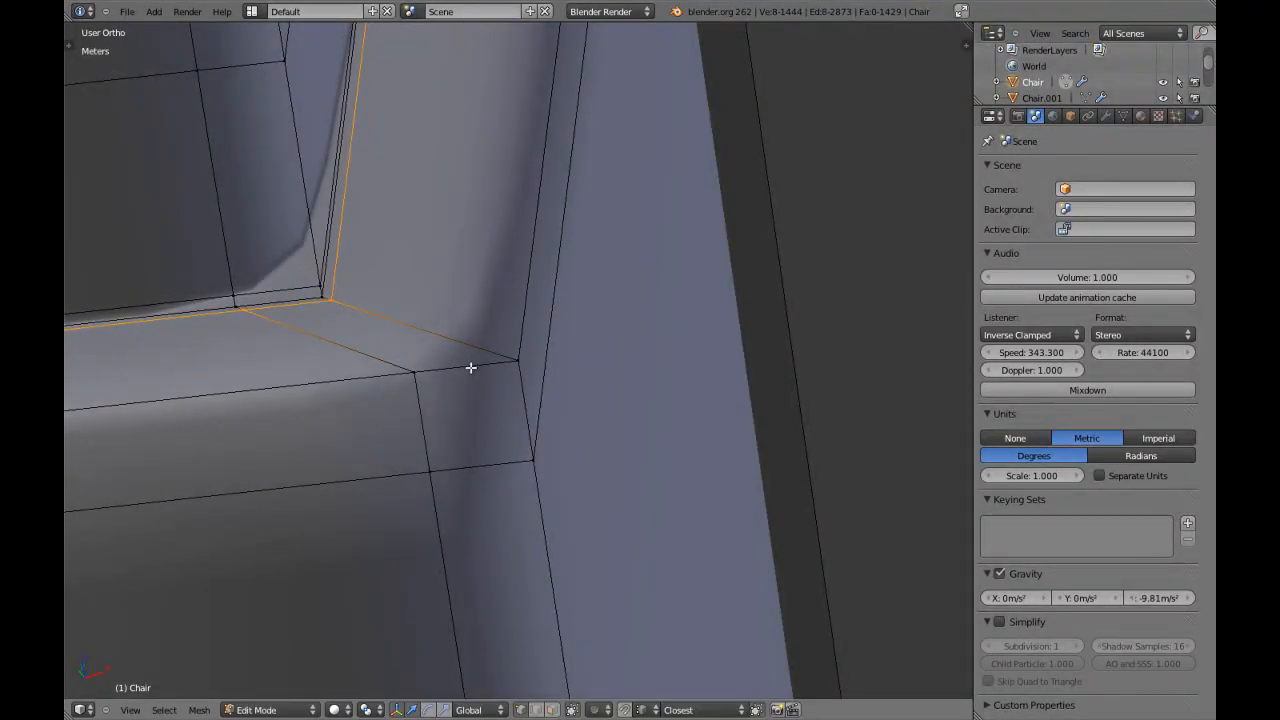
pyautogui.hotkey('ctrl', 'r')
pyautogui.click(430, 318)
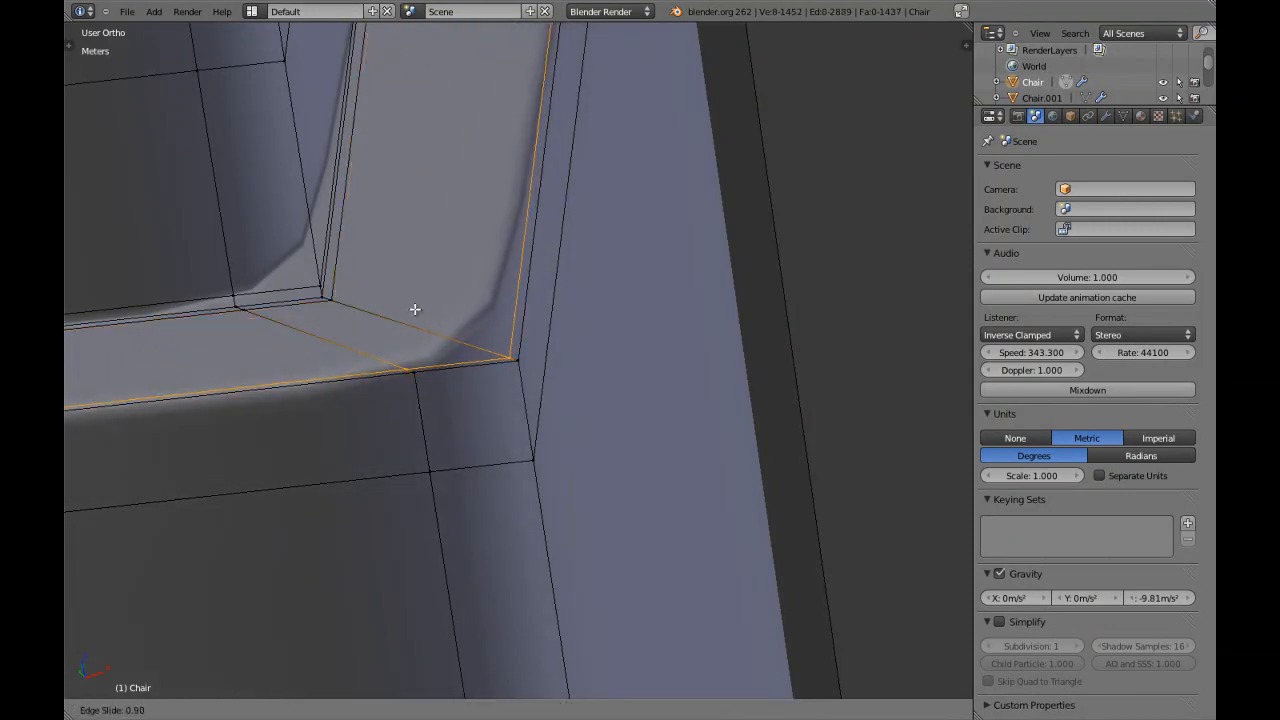
pyautogui.click(417, 311)
# Add edge loops close to the inner and outer edges of the underside ledge of the block above the second narrow groove.
pyautogui.scroll(-5, 418, 311)
pyautogui.keyDown('shift'); pyautogui.moveTo(418, 311); pyautogui.dragTo(463, 281, button='middle'); pyautogui.keyUp('shift')
pyautogui.rightClick(463, 281)
pyautogui.press('KP_Decimal')
pyautogui.moveTo(538, 304); pyautogui.dragTo(431, 170, button='middle')
pyautogui.scroll(2, 431, 170)
pyautogui.press('a')
pyautogui.press('a')
pyautogui.press('a')
pyautogui.keyDown('shift'); pyautogui.moveTo(490, 243); pyautogui.dragTo(551, 317, button='middle'); pyautogui.keyUp('shift')
pyautogui.scroll(4, 552, 318)
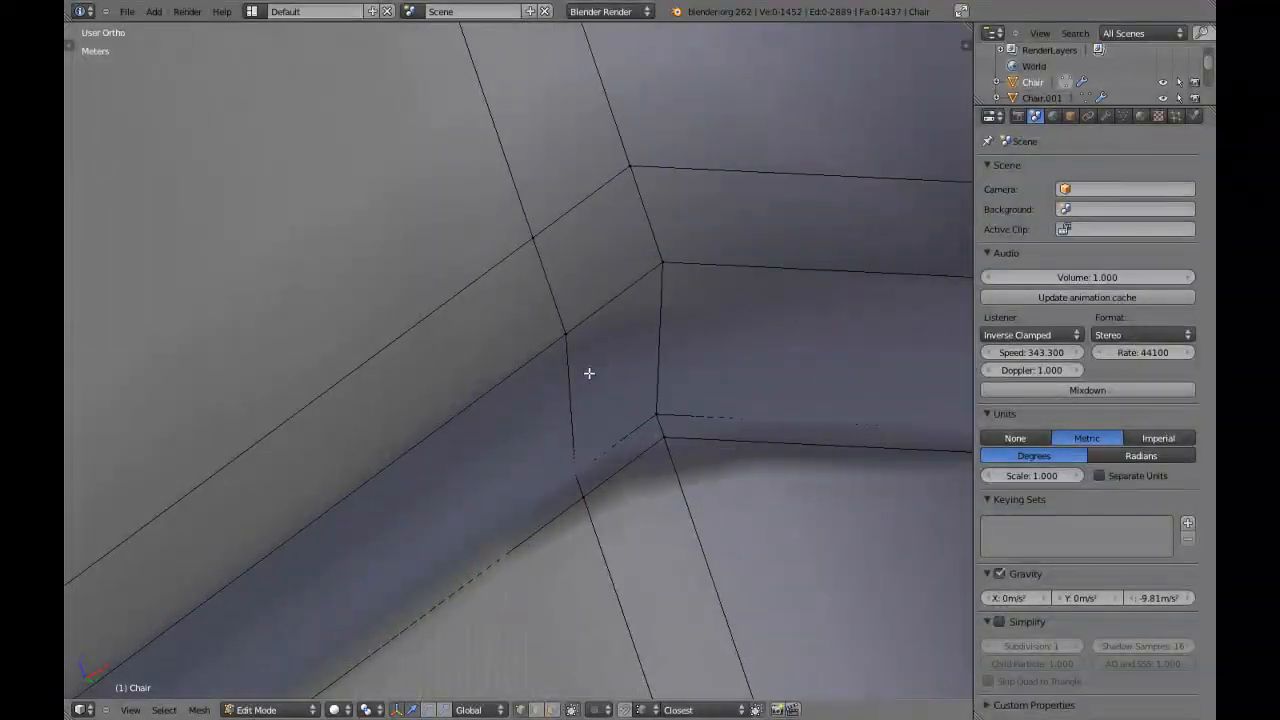
pyautogui.hotkey('ctrl', 'r')
pyautogui.click(666, 334)
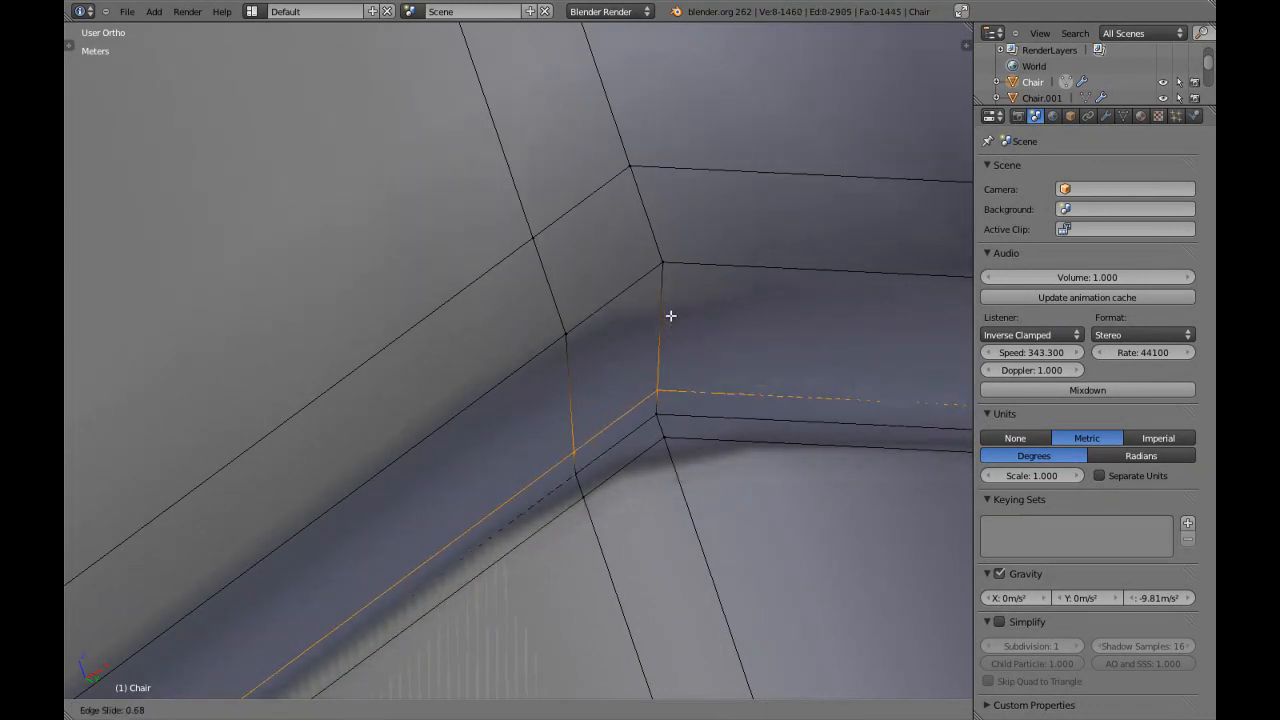
pyautogui.click(673, 314)
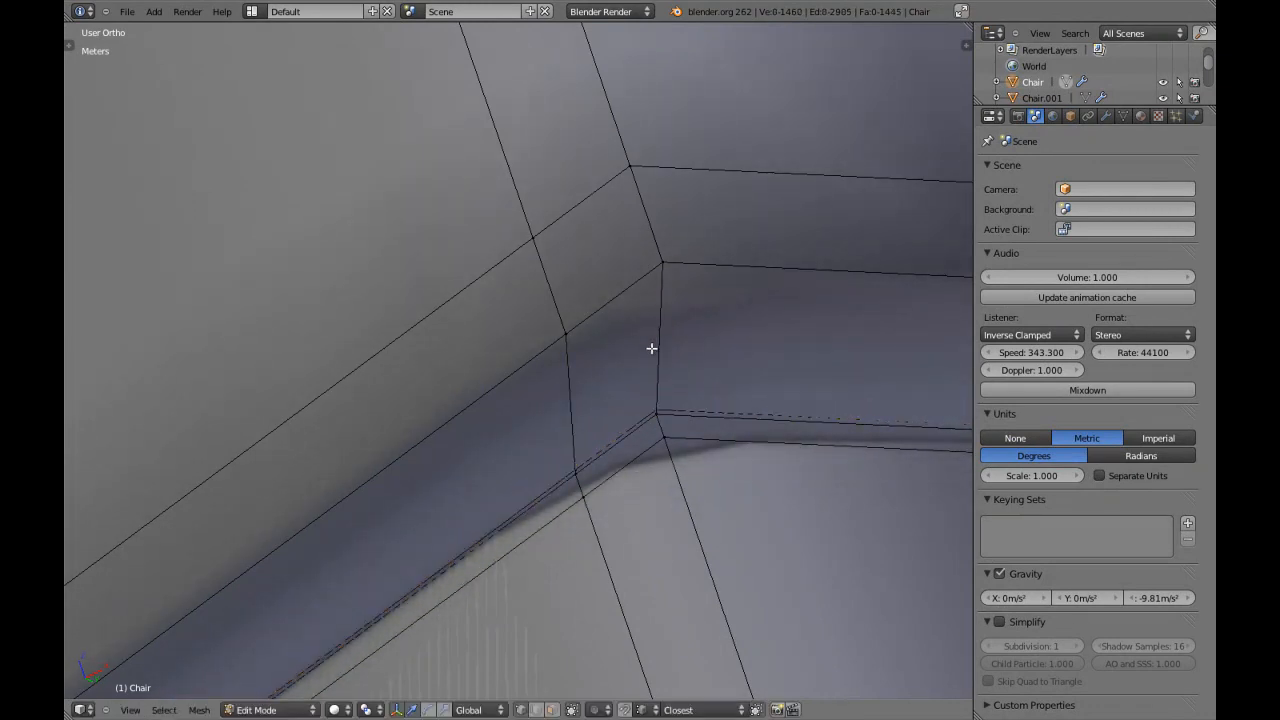
pyautogui.hotkey('ctrl', 'r')
pyautogui.click(655, 350)
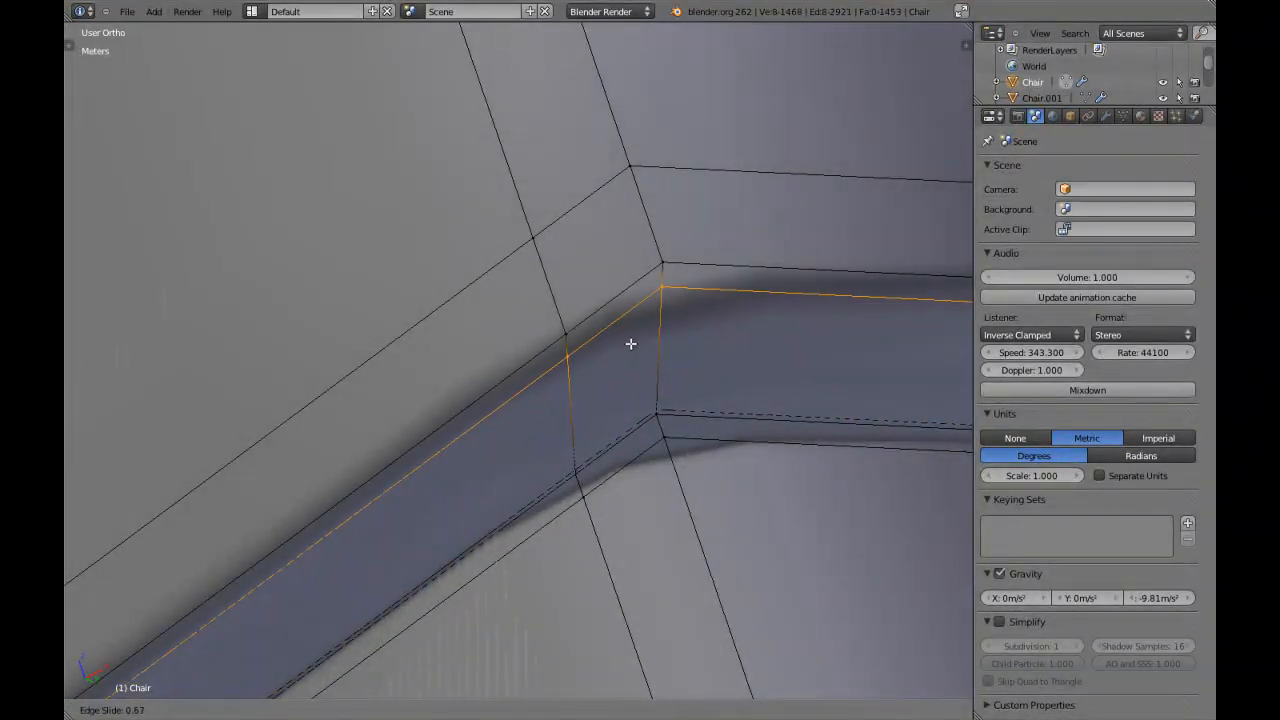
pyautogui.click(623, 349)
# Add edge loops close to the inner and outer edges of the underside ledge around the armrest post's small foot.
pyautogui.scroll(-6, 625, 355)
pyautogui.moveTo(626, 358)
pyautogui.mouseDown(button='middle')
pyautogui.moveTo(583, 411)
pyautogui.moveTo(662, 555)
pyautogui.moveTo(565, 231)
pyautogui.moveTo(588, 397)
pyautogui.moveTo(555, 353)
pyautogui.mouseUp(button='middle')
pyautogui.press('a')
pyautogui.scroll(4, 661, 555)
pyautogui.scroll(-13, 661, 555)
pyautogui.press('KP_Decimal')
pyautogui.press('a')
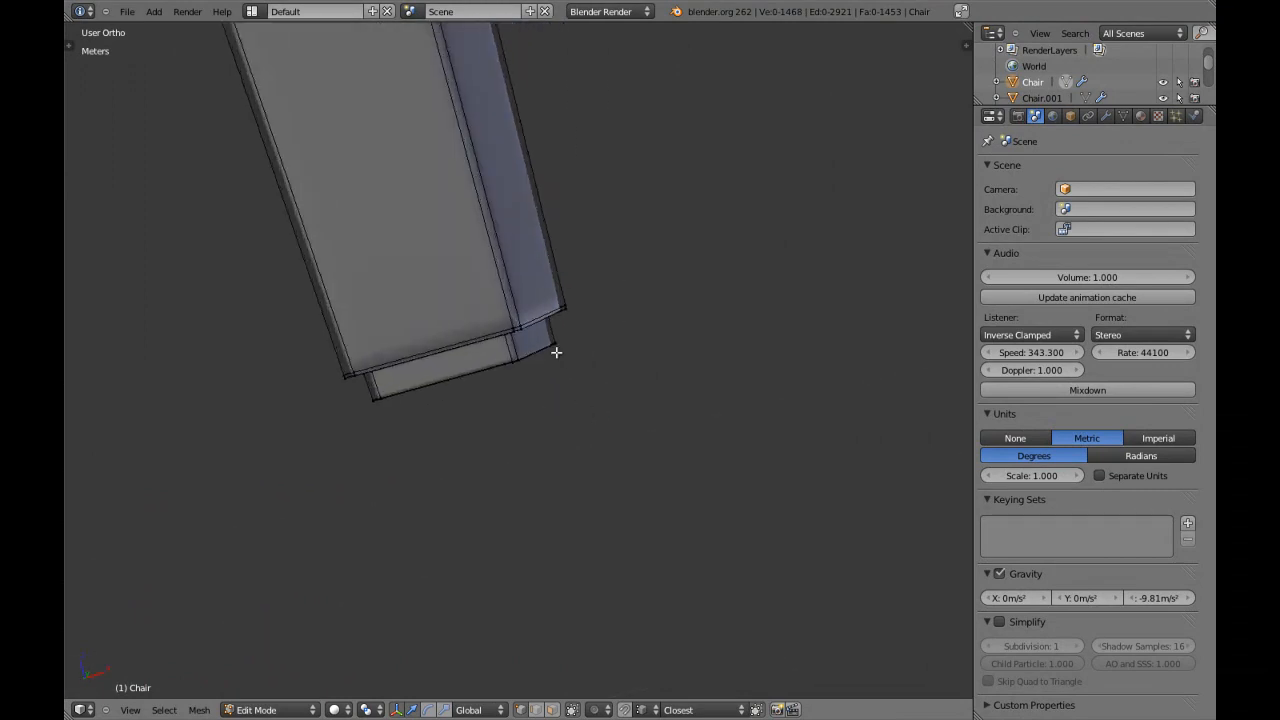
pyautogui.scroll(8, 553, 344)
pyautogui.keyDown('shift'); pyautogui.moveTo(526, 287); pyautogui.dragTo(563, 354, button='middle'); pyautogui.keyUp('shift')
pyautogui.scroll(6, 571, 362)
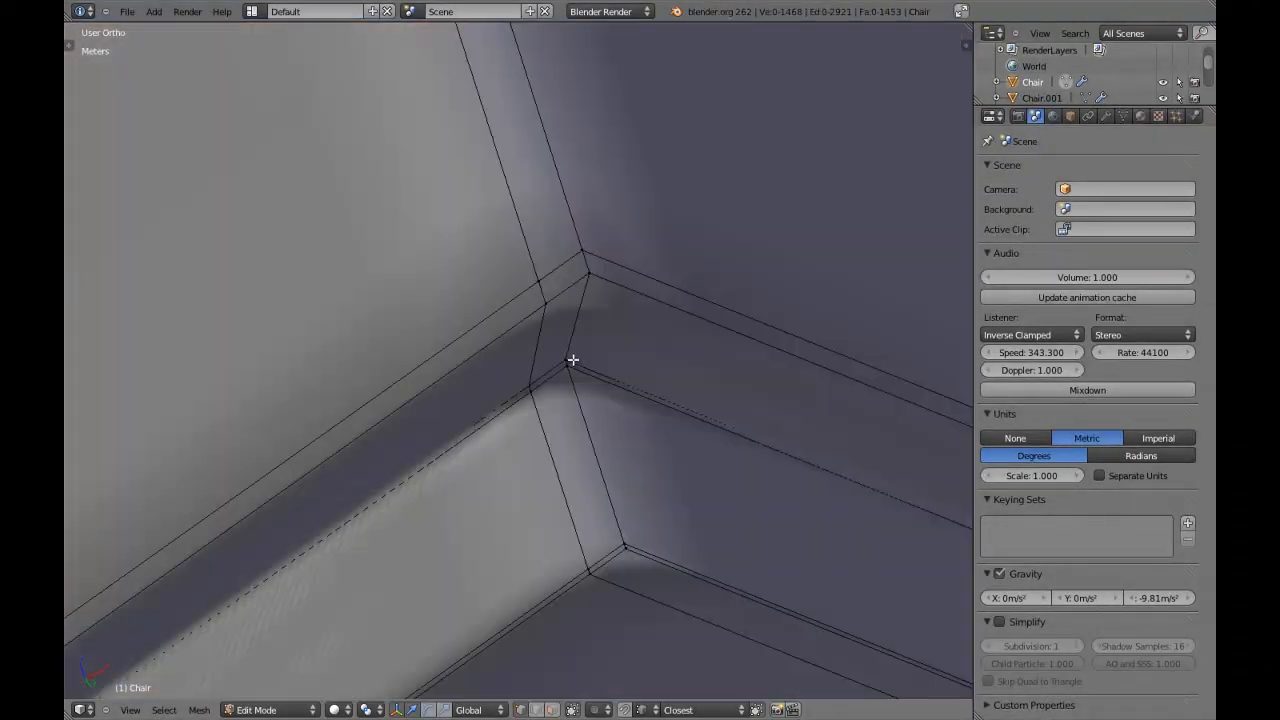
pyautogui.hotkey('ctrl', 'r')
pyautogui.click(600, 330)
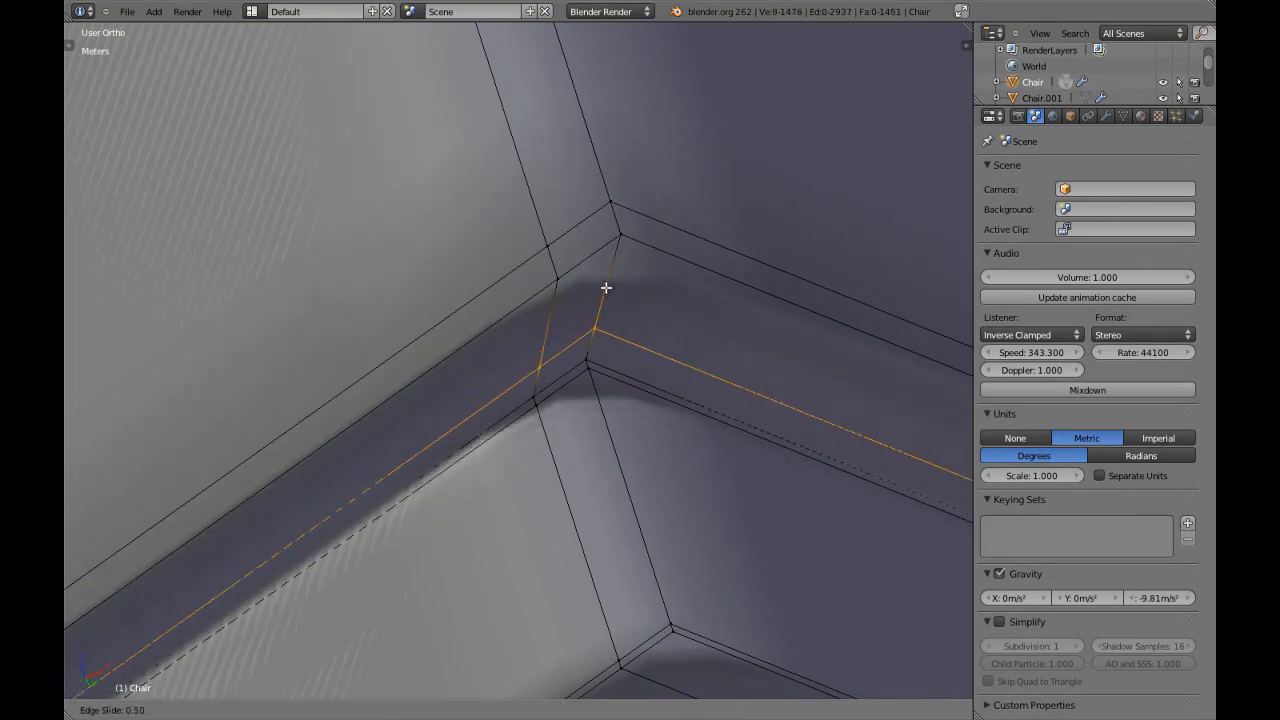
pyautogui.click(612, 274)
pyautogui.hotkey('ctrl', 'r')
pyautogui.click(615, 291)
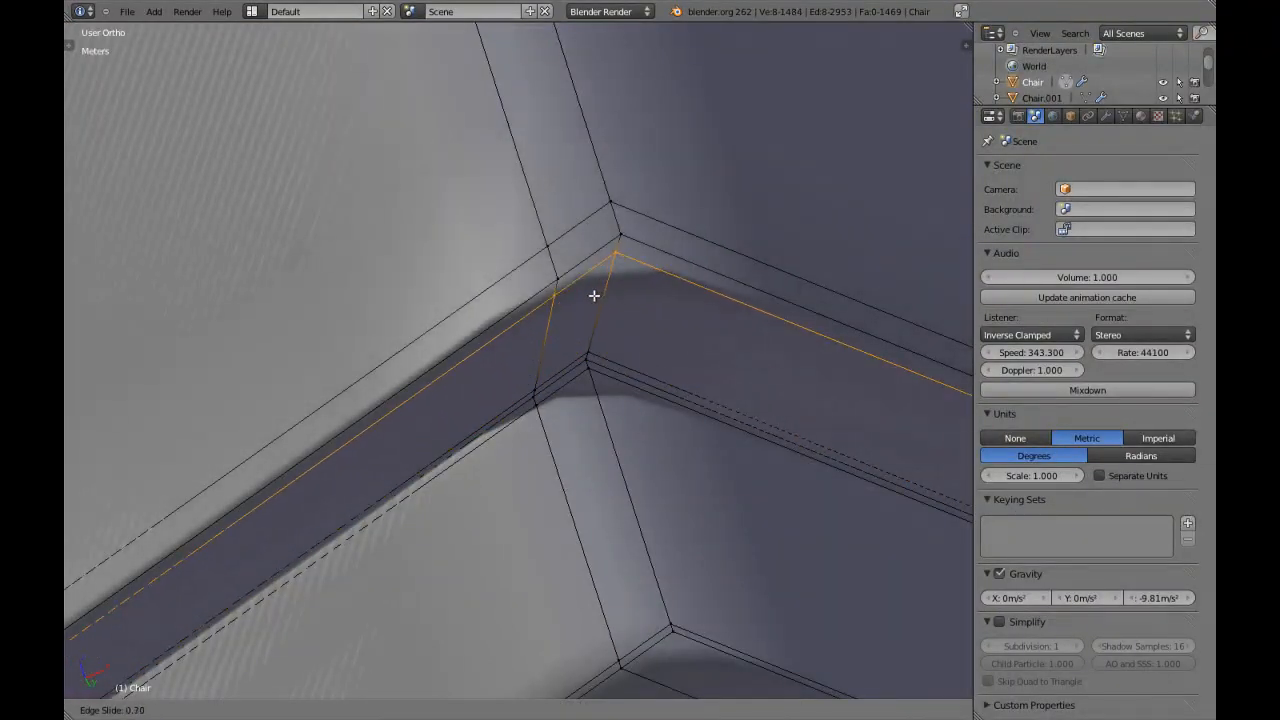
pyautogui.click(589, 294)
pyautogui.scroll(-10, 589, 295)
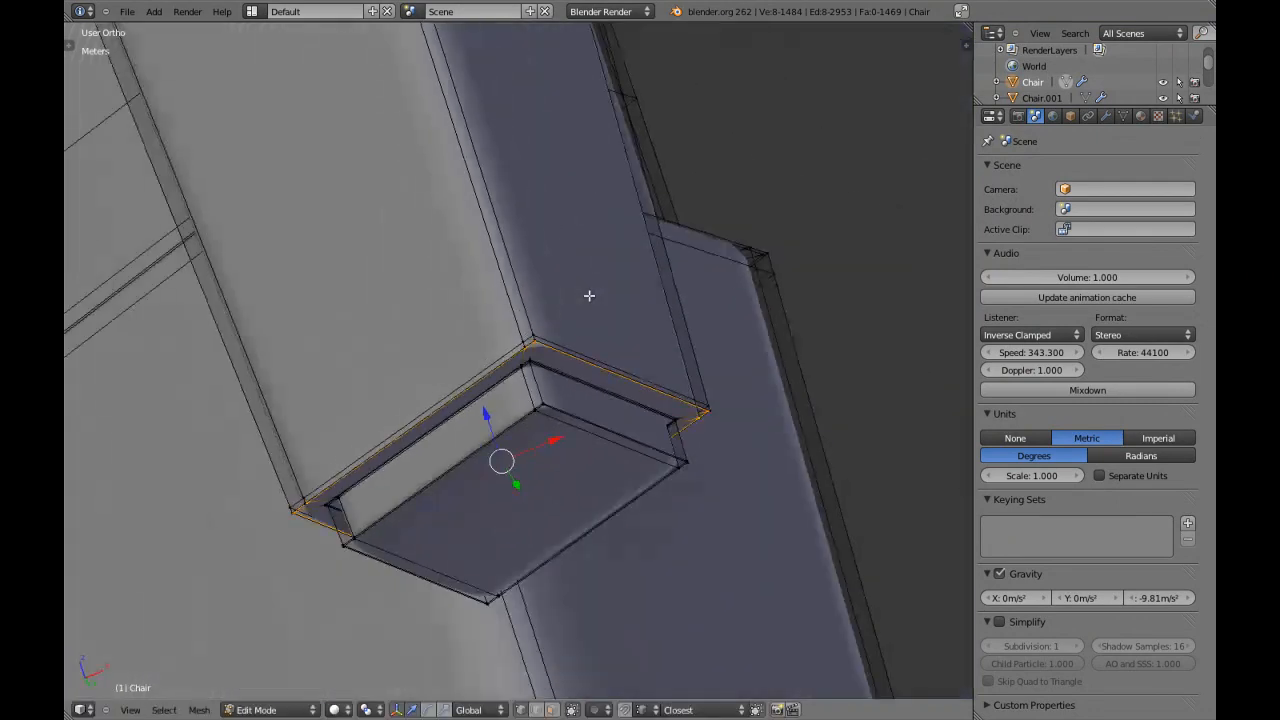
# Review the smoothed legs and armrest post from the front in Object Mode, up to the post's cap.
pyautogui.press('KP_1')
pyautogui.scroll(-6, 589, 296)
pyautogui.press('Tab')
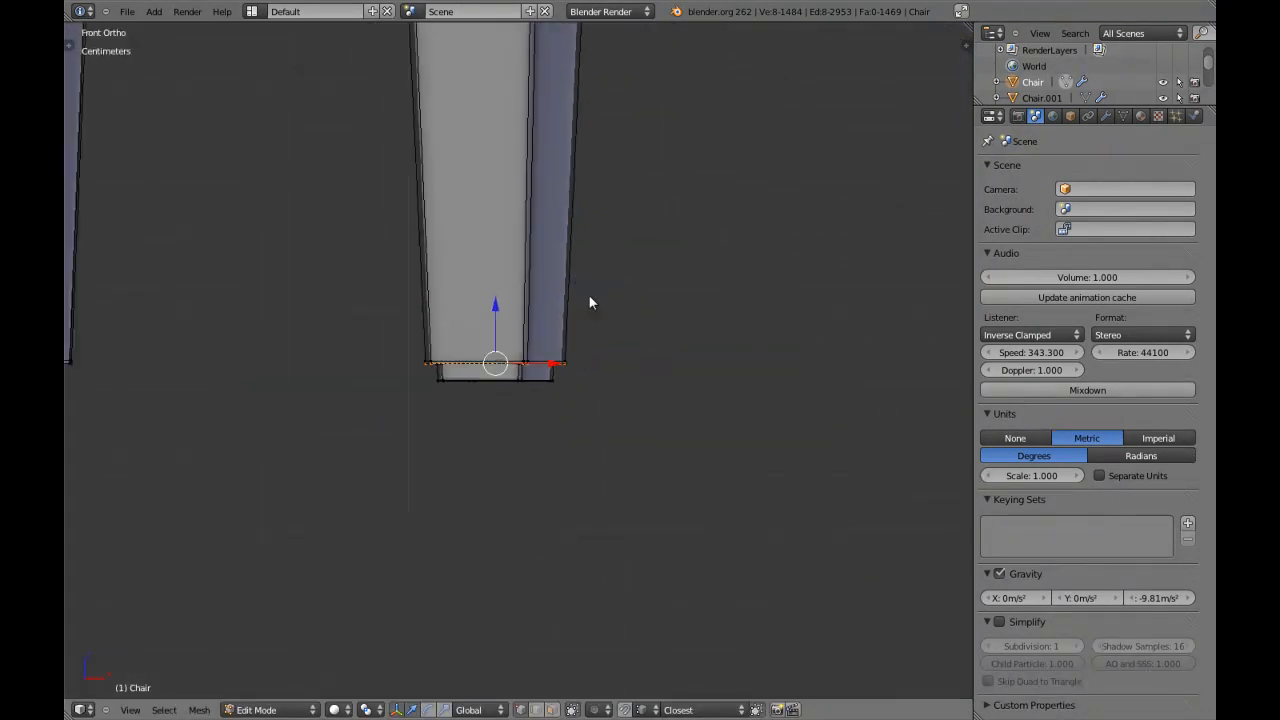
pyautogui.scroll(-5, 588, 294)
pyautogui.keyDown('shift'); pyautogui.moveTo(549, 136); pyautogui.dragTo(543, 357, button='middle'); pyautogui.keyUp('shift')
pyautogui.scroll(-7, 533, 303)
pyautogui.scroll(3, 543, 350)
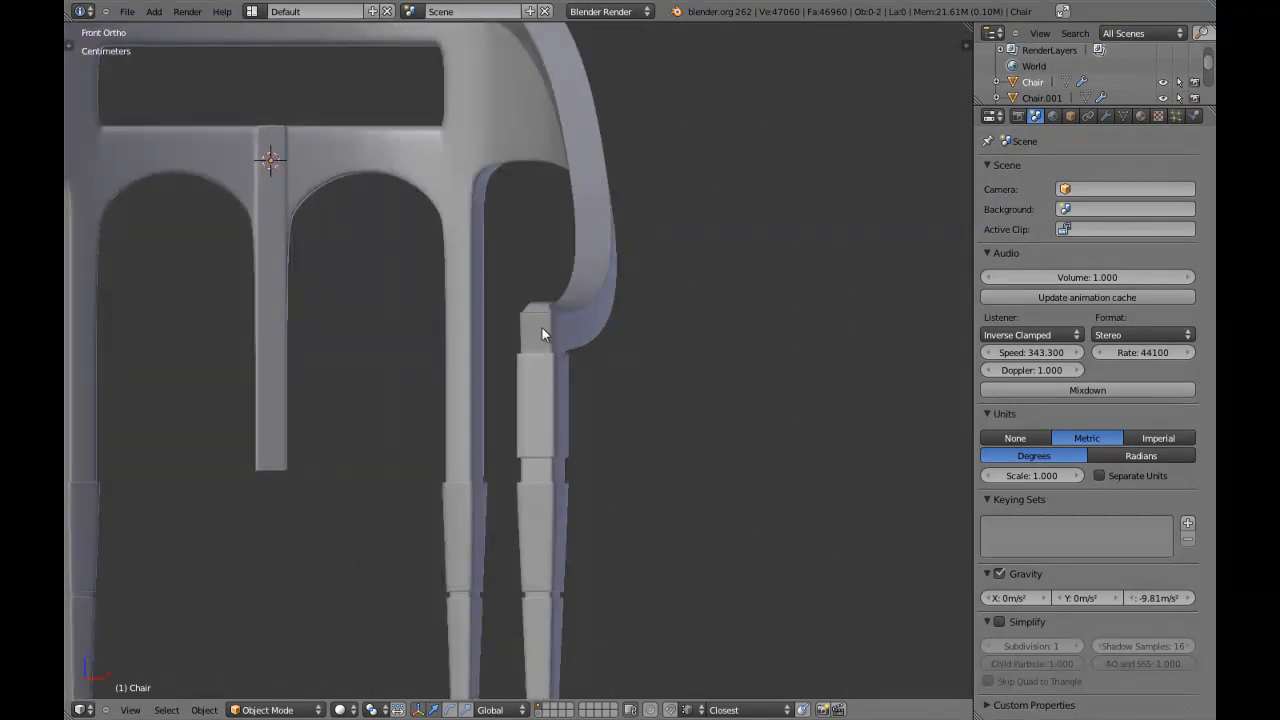
pyautogui.keyDown('shift'); pyautogui.moveTo(505, 252); pyautogui.dragTo(513, 304, button='middle'); pyautogui.keyUp('shift')
# Add an edge loop across the armrest post's tapered cap, close to the front edge of its flat top.
pyautogui.press('Tab')
pyautogui.scroll(1, 550, 373)
pyautogui.rightClick(561, 370)
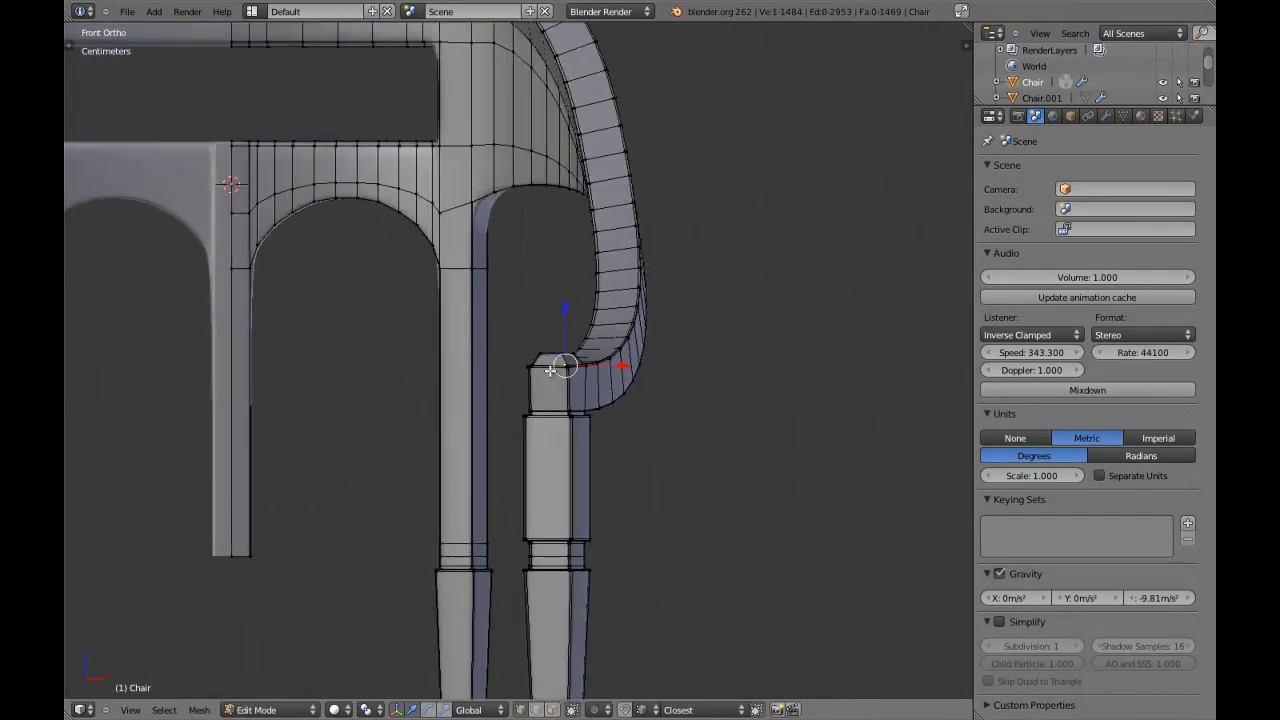
pyautogui.press('KP_Decimal')
pyautogui.press('a')
pyautogui.moveTo(477, 378); pyautogui.dragTo(506, 506, button='middle')
pyautogui.scroll(8, 566, 400)
pyautogui.press('a')
pyautogui.press('a')
pyautogui.scroll(3, 506, 506)
pyautogui.moveTo(575, 450); pyautogui.dragTo(546, 491, button='middle')
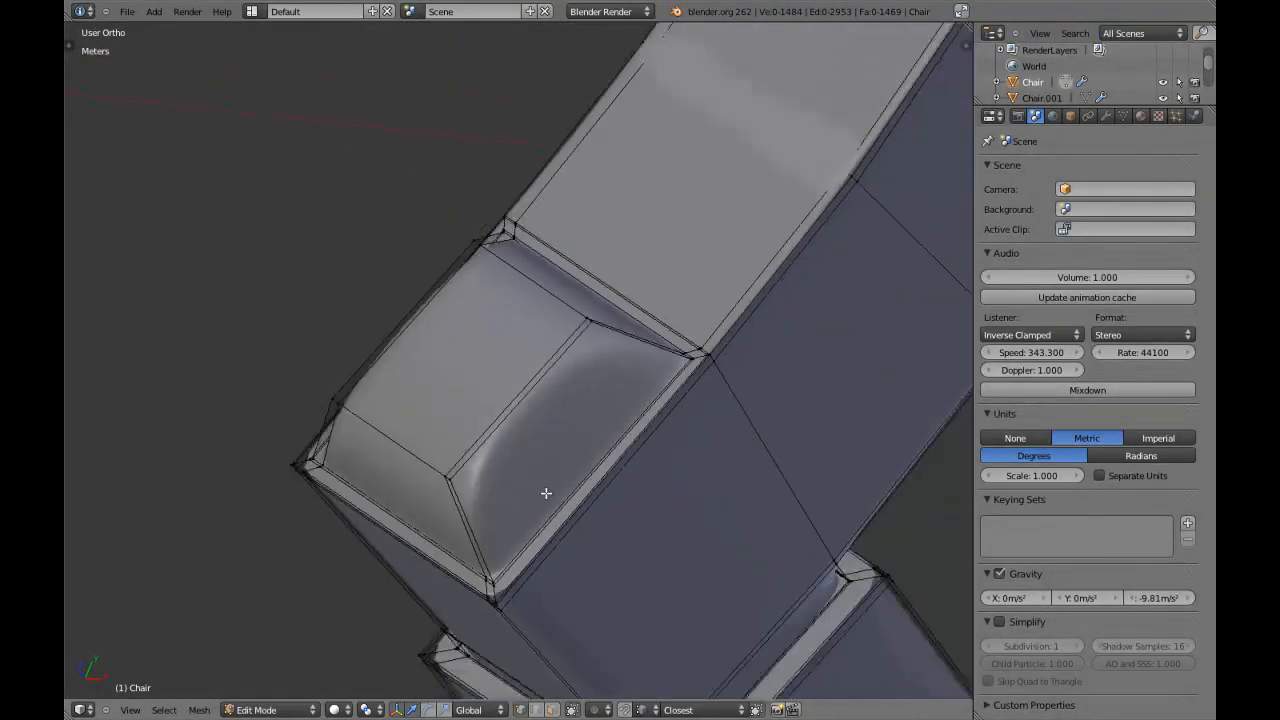
pyautogui.hotkey('ctrl', 'r')
pyautogui.click(519, 423)
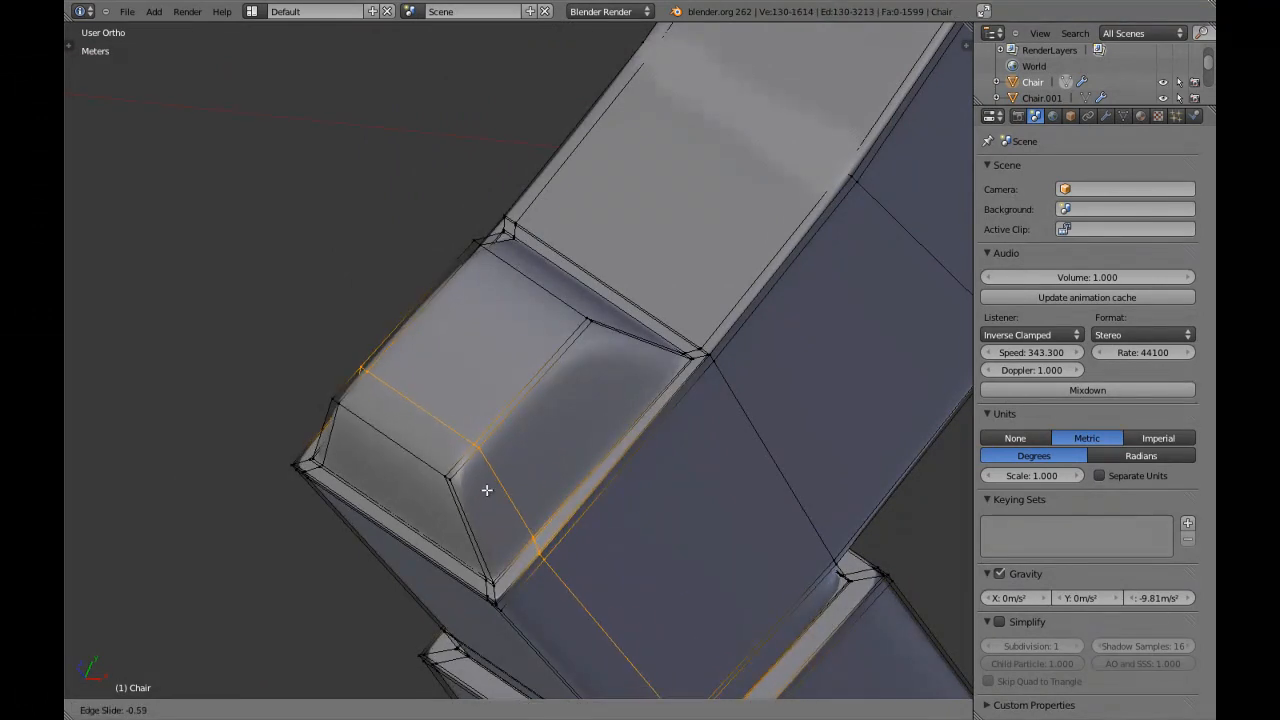
pyautogui.click(456, 539)
pyautogui.press('a')
# Add an edge loop across the tapered cap, close to the rear edge of its flat top.
pyautogui.moveTo(520, 486); pyautogui.dragTo(655, 250, button='middle')
pyautogui.scroll(2, 515, 488)
pyautogui.scroll(6, 636, 308)
pyautogui.keyDown('shift'); pyautogui.moveTo(622, 334); pyautogui.dragTo(548, 428, button='middle'); pyautogui.keyUp('shift')
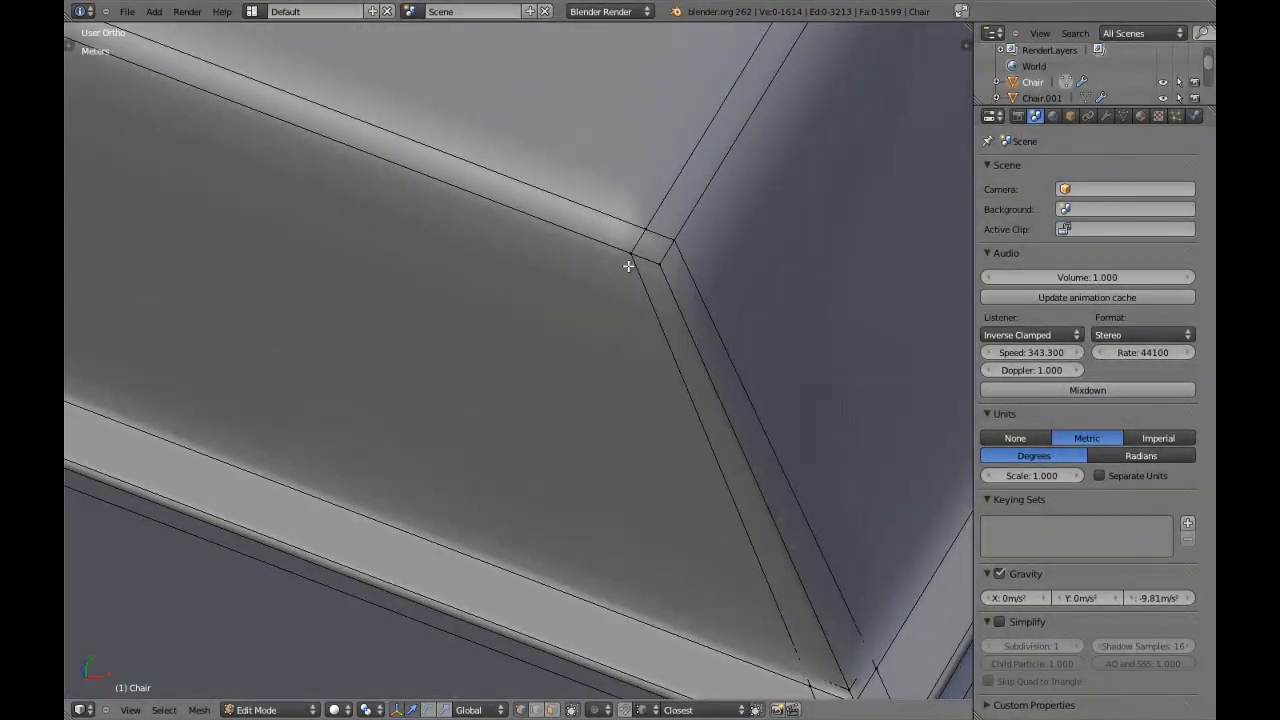
pyautogui.scroll(-7, 640, 266)
pyautogui.press('a')
pyautogui.press('a')
pyautogui.moveTo(640, 266); pyautogui.dragTo(571, 400, button='middle')
pyautogui.scroll(2, 580, 371)
pyautogui.hotkey('ctrl', 'r')
pyautogui.click(561, 343)
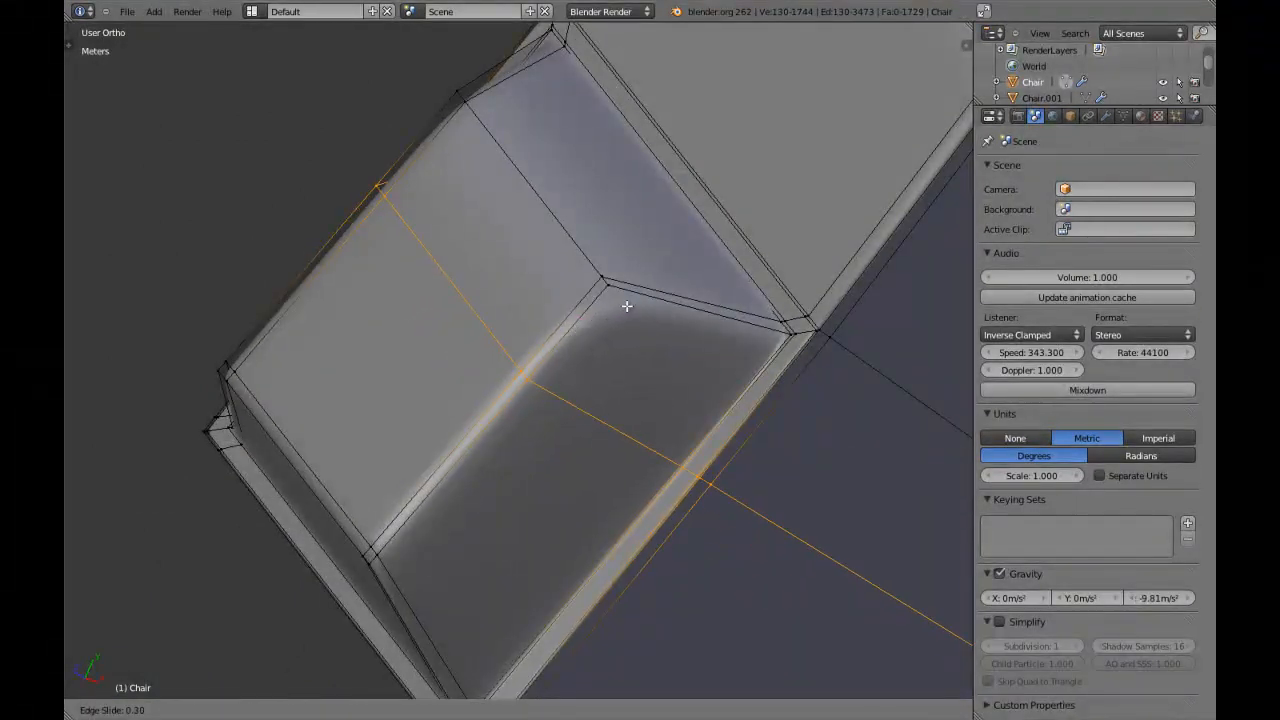
pyautogui.click(727, 243)
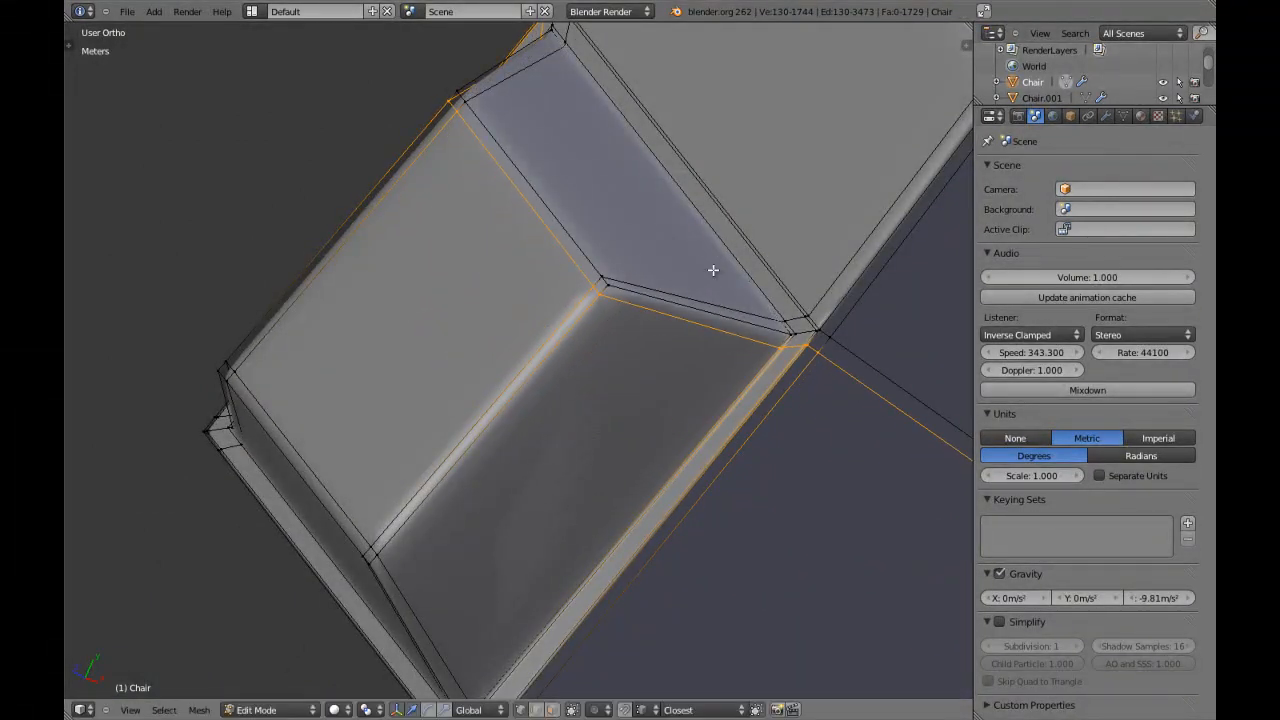
# Run Remove Doubles on the entire chair mesh to merge any duplicate vertices.
pyautogui.moveTo(723, 240); pyautogui.dragTo(574, 374, button='middle')
pyautogui.scroll(2, 578, 366)
pyautogui.press('a')
pyautogui.press('w')
pyautogui.click(585, 361)
pyautogui.press('z')
pyautogui.press('z')
pyautogui.press('a')
# Flatten the cap's top by selecting its upper vertices in the right view and scaling them to 0 along Z.
pyautogui.hotkey('ctrl', 'Tab')
pyautogui.click(551, 385)
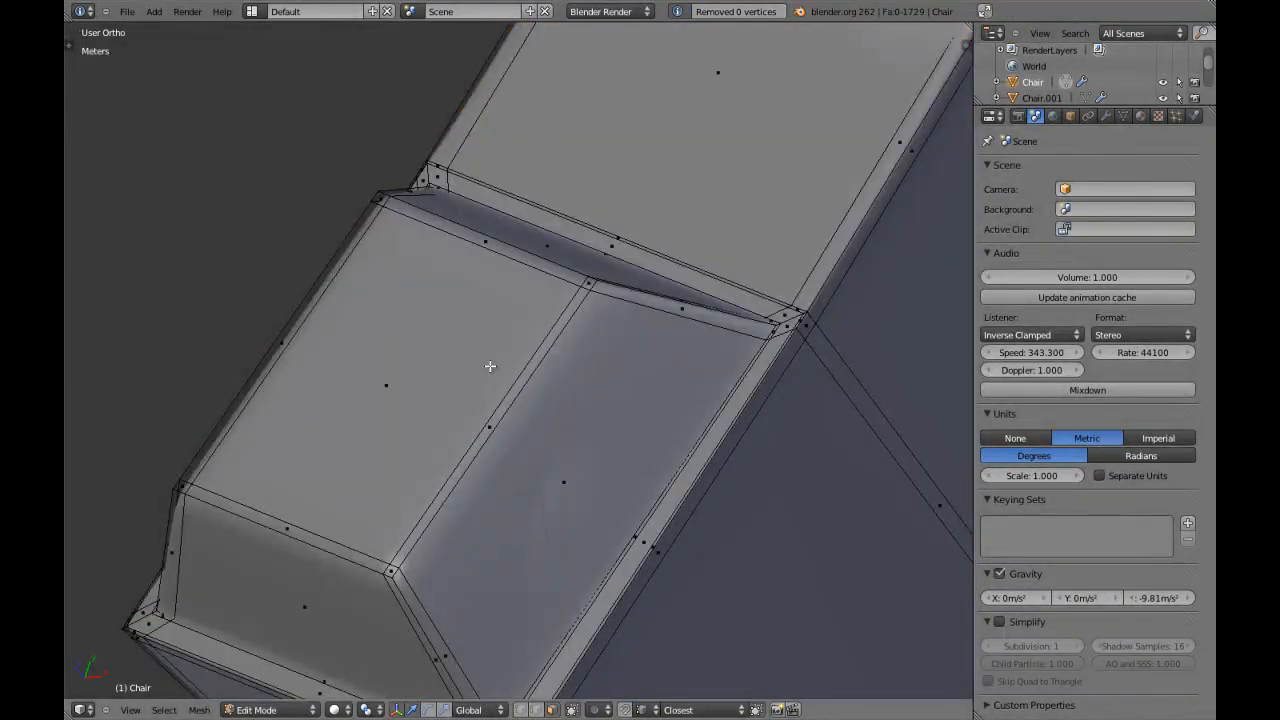
pyautogui.rightClick(480, 365)
pyautogui.press('KP_3')
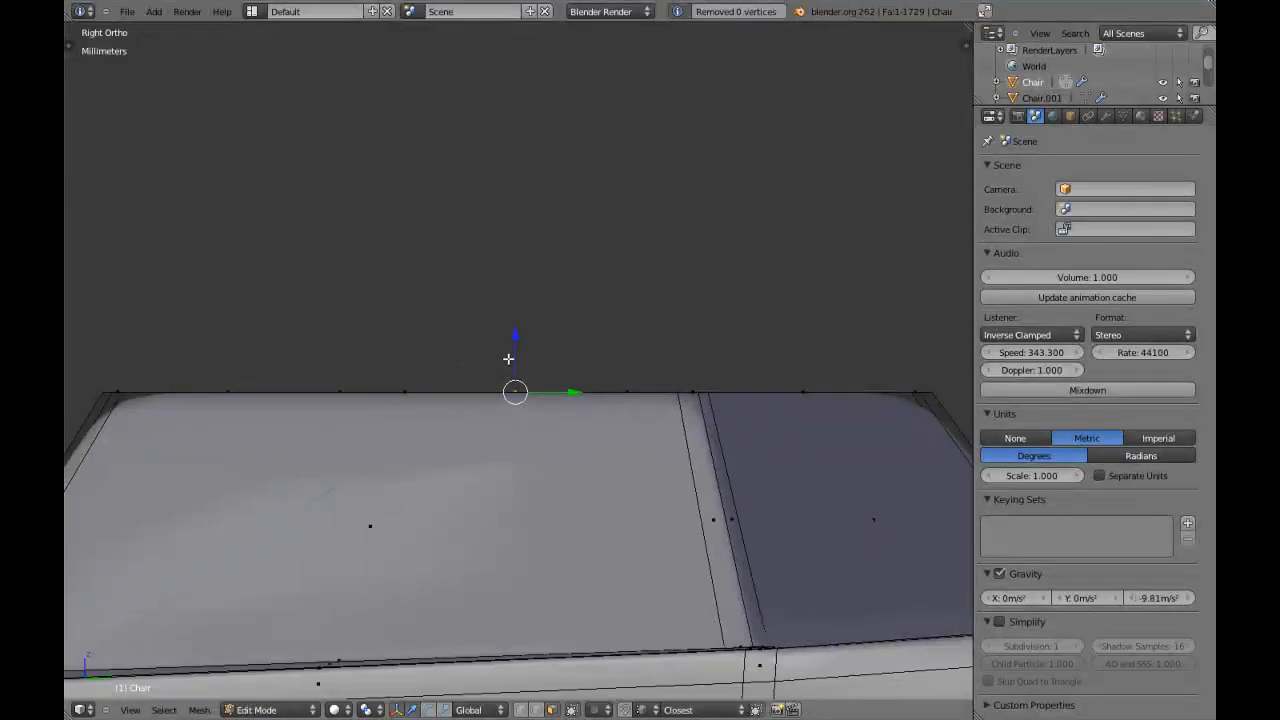
pyautogui.press('z')
pyautogui.hotkey('ctrl', 'Tab')
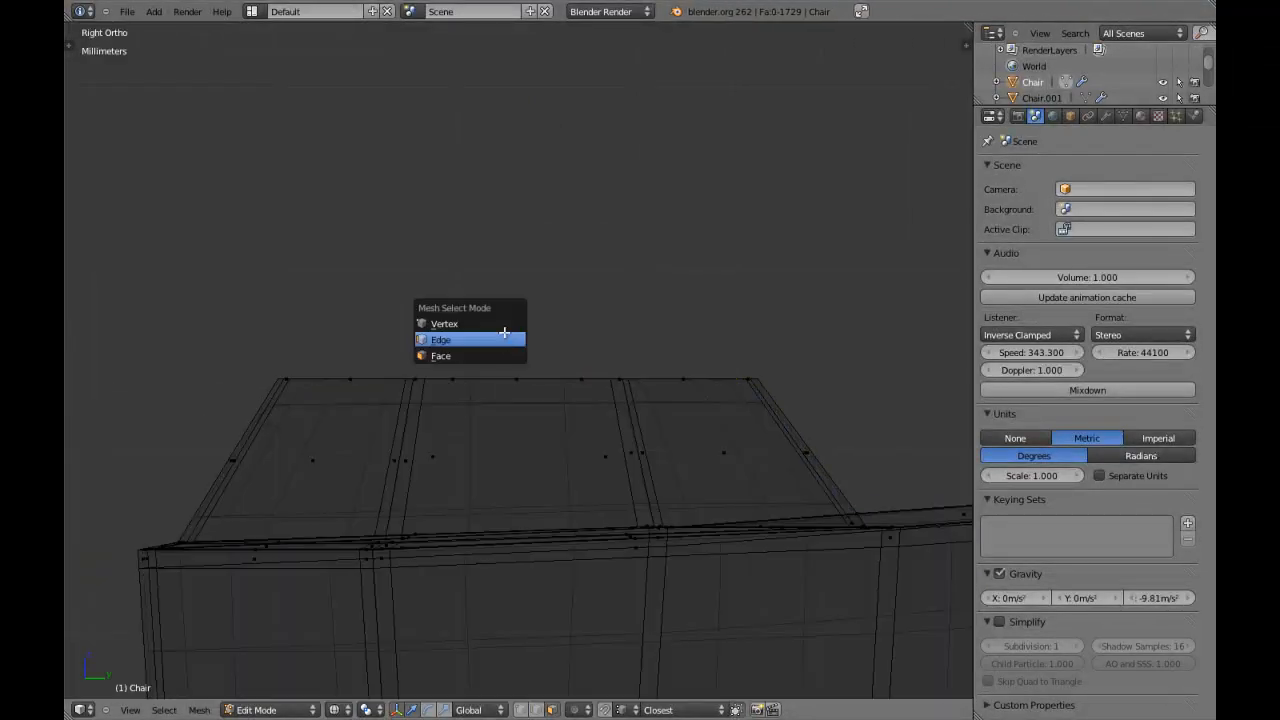
pyautogui.click(503, 324)
pyautogui.moveTo(211, 252); pyautogui.dragTo(857, 397)
pyautogui.press('s')
pyautogui.press('z')
pyautogui.press('0')
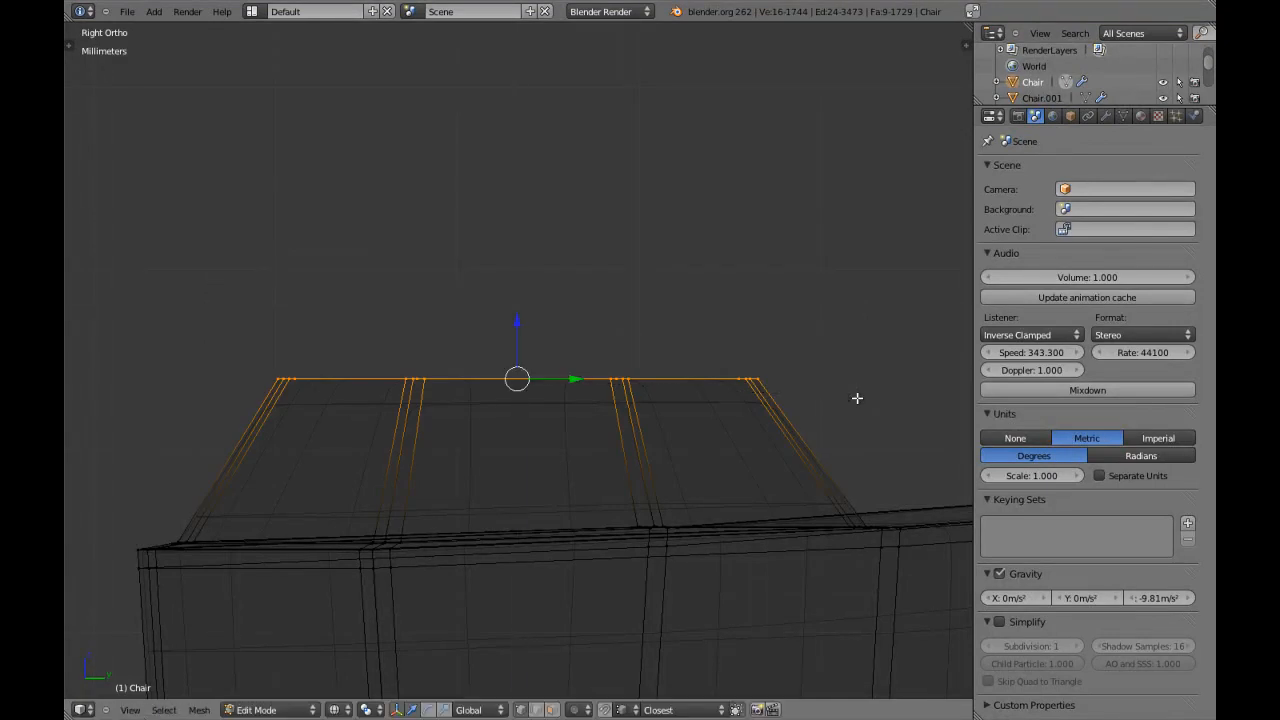
pyautogui.press('Return')
pyautogui.press('z')
pyautogui.press('a')
# Switch to face selection and rescale the cap's flat top face.
pyautogui.moveTo(650, 385)
pyautogui.mouseDown(button='middle')
pyautogui.moveTo(537, 374)
pyautogui.moveTo(526, 403)
pyautogui.mouseUp(button='middle')
pyautogui.hotkey('ctrl', 'Tab')
pyautogui.click(527, 436)
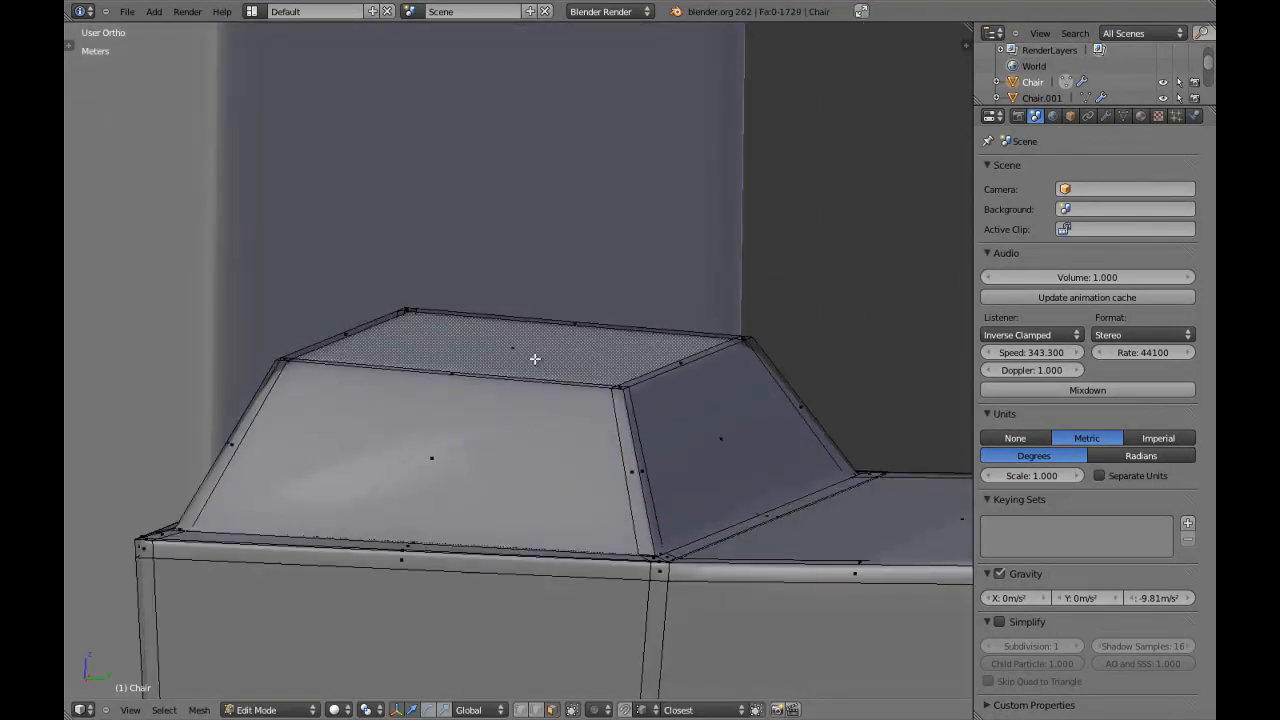
pyautogui.press('KP_3')
pyautogui.moveTo(524, 323); pyautogui.dragTo(520, 297)
pyautogui.press('s')
pyautogui.click(608, 451)
# Inspect the smoothed chair in Object Mode and the mesh around the armrest post's tapered cap.
pyautogui.press('Tab')
pyautogui.scroll(-3, 608, 451)
pyautogui.moveTo(608, 451); pyautogui.dragTo(567, 480, button='middle')
pyautogui.scroll(-3, 554, 512)
pyautogui.scroll(-4, 567, 474)
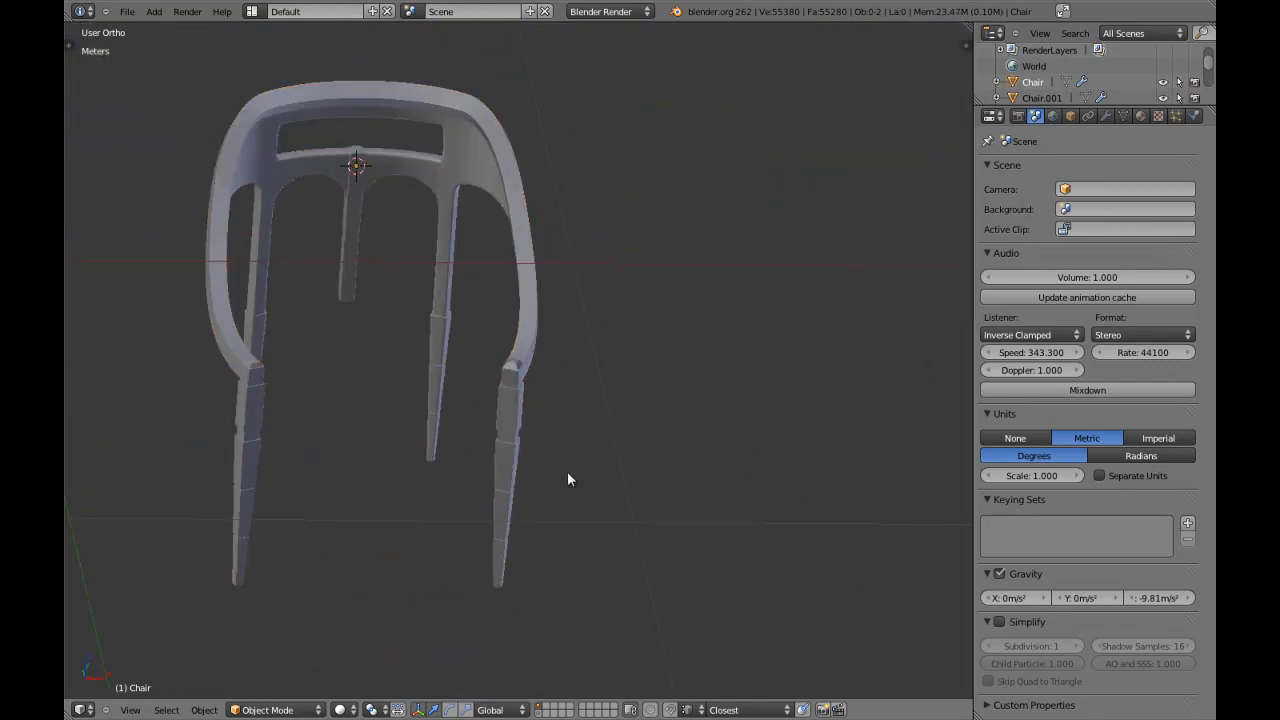
pyautogui.scroll(5, 564, 474)
pyautogui.press('Tab')
pyautogui.scroll(3, 492, 423)
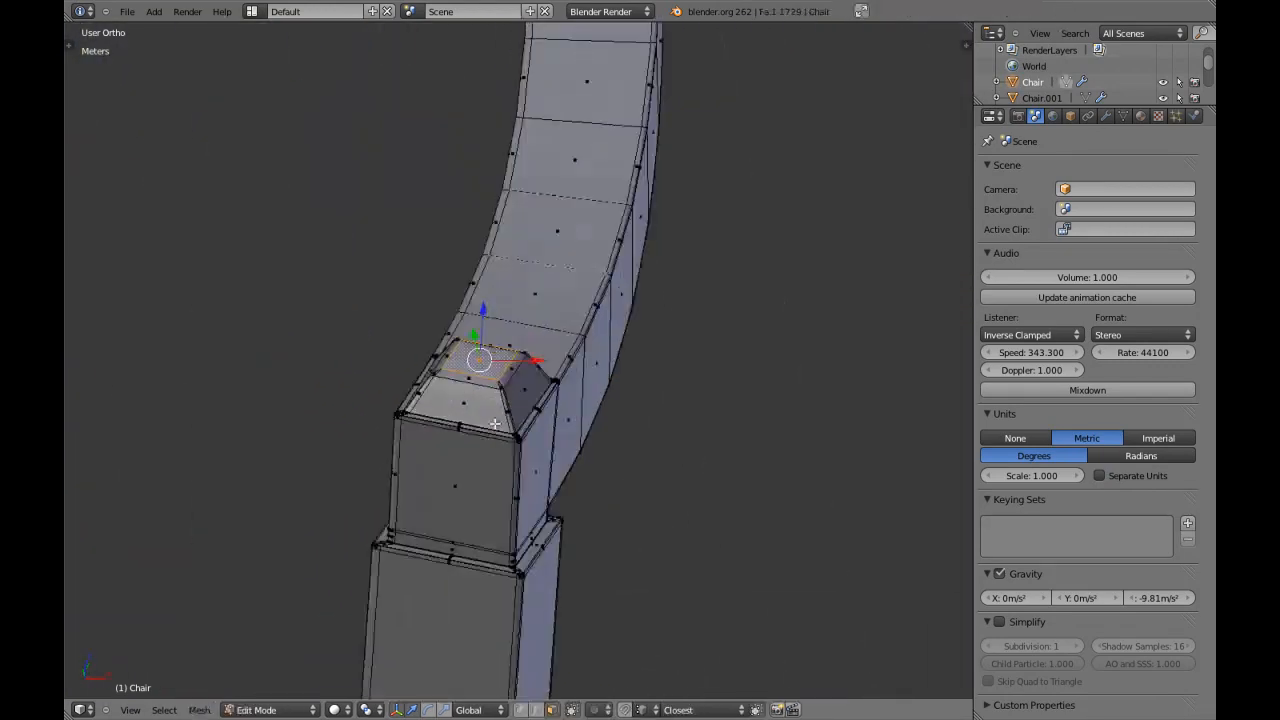
pyautogui.scroll(-2, 494, 424)
pyautogui.scroll(3, 494, 424)
pyautogui.scroll(-8, 494, 424)
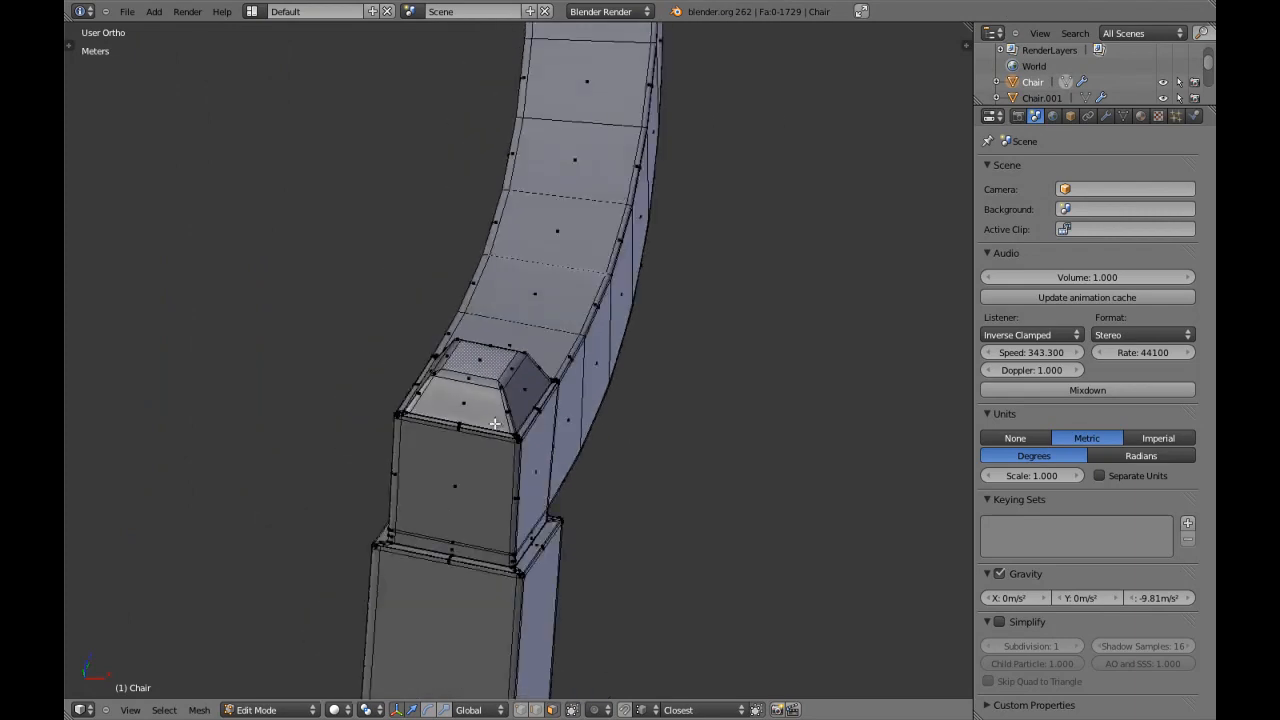
# Examine the topology and smoothing at the lower outer corner of the backrest opening, in solid and wireframe display.
pyautogui.keyDown('shift'); pyautogui.moveTo(515, 310); pyautogui.dragTo(516, 525, button='middle'); pyautogui.keyUp('shift')
pyautogui.keyDown('shift'); pyautogui.moveTo(389, 397); pyautogui.dragTo(557, 390, button='middle'); pyautogui.keyUp('shift')
pyautogui.keyDown('shift'); pyautogui.moveTo(429, 300); pyautogui.dragTo(538, 571, button='middle'); pyautogui.keyUp('shift')
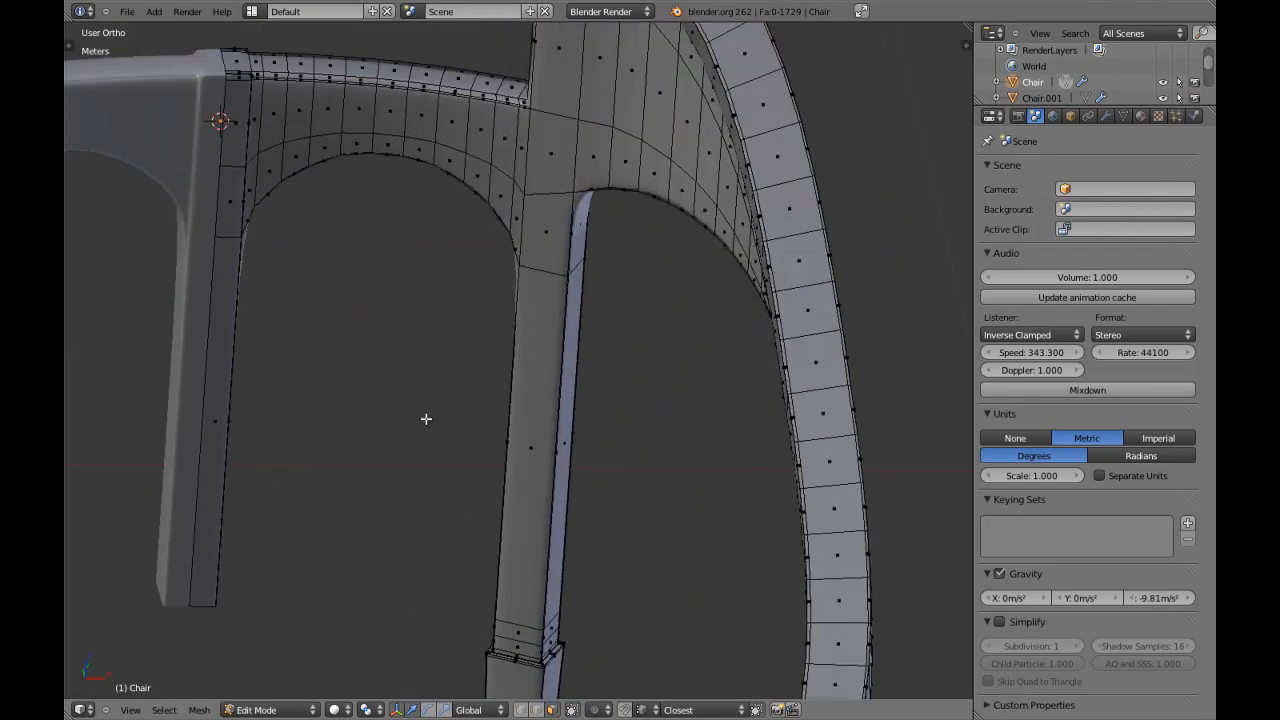
pyautogui.keyDown('shift'); pyautogui.moveTo(429, 420); pyautogui.dragTo(577, 515, button='middle'); pyautogui.keyUp('shift')
pyautogui.keyDown('shift'); pyautogui.moveTo(525, 426); pyautogui.dragTo(533, 567, button='middle'); pyautogui.keyUp('shift')
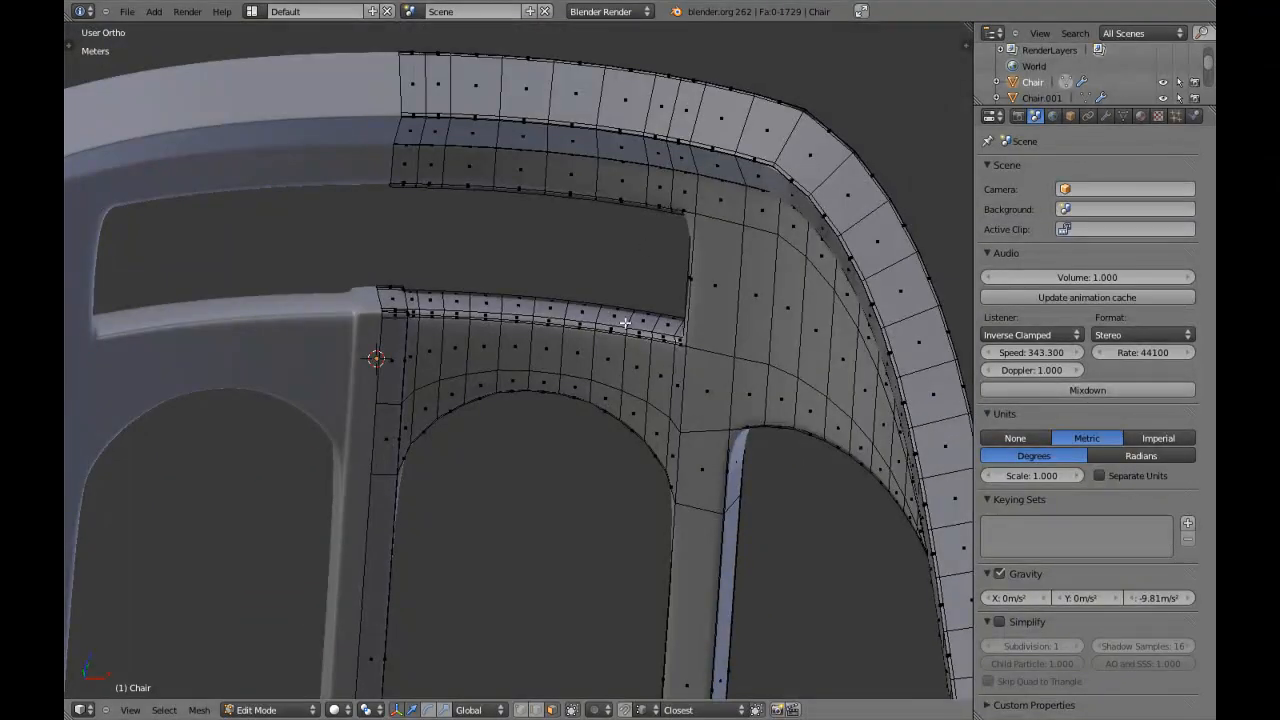
pyautogui.press('KP_Decimal')
pyautogui.moveTo(624, 322); pyautogui.dragTo(689, 411, button='middle')
pyautogui.scroll(-4, 676, 405)
pyautogui.moveTo(550, 403); pyautogui.dragTo(557, 457, button='middle')
pyautogui.press('a')
pyautogui.scroll(2, 580, 459)
pyautogui.press('a')
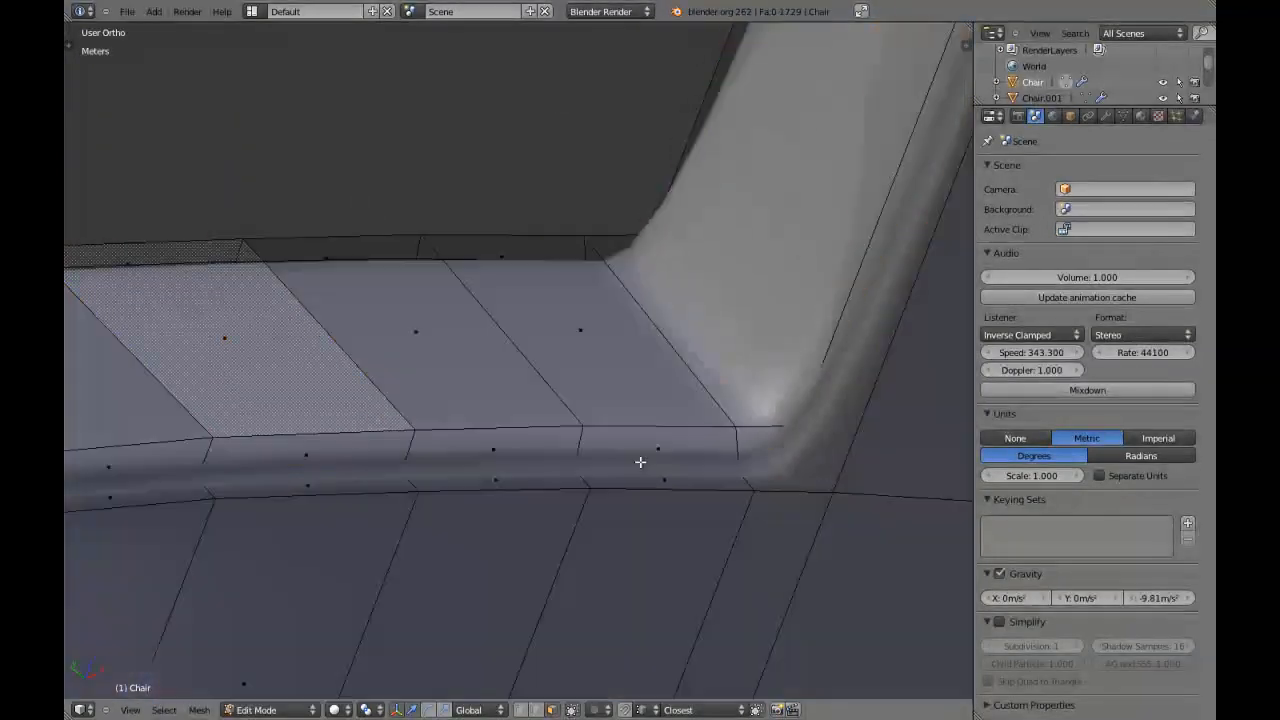
pyautogui.press('a')
pyautogui.keyDown('shift'); pyautogui.moveTo(697, 480); pyautogui.dragTo(552, 397, button='middle'); pyautogui.keyUp('shift')
pyautogui.scroll(4, 624, 437)
pyautogui.press('z')
pyautogui.press('z')
pyautogui.keyDown('shift'); pyautogui.moveTo(667, 447); pyautogui.dragTo(557, 337, button='middle'); pyautogui.keyUp('shift')
pyautogui.press('z')
pyautogui.press('z')
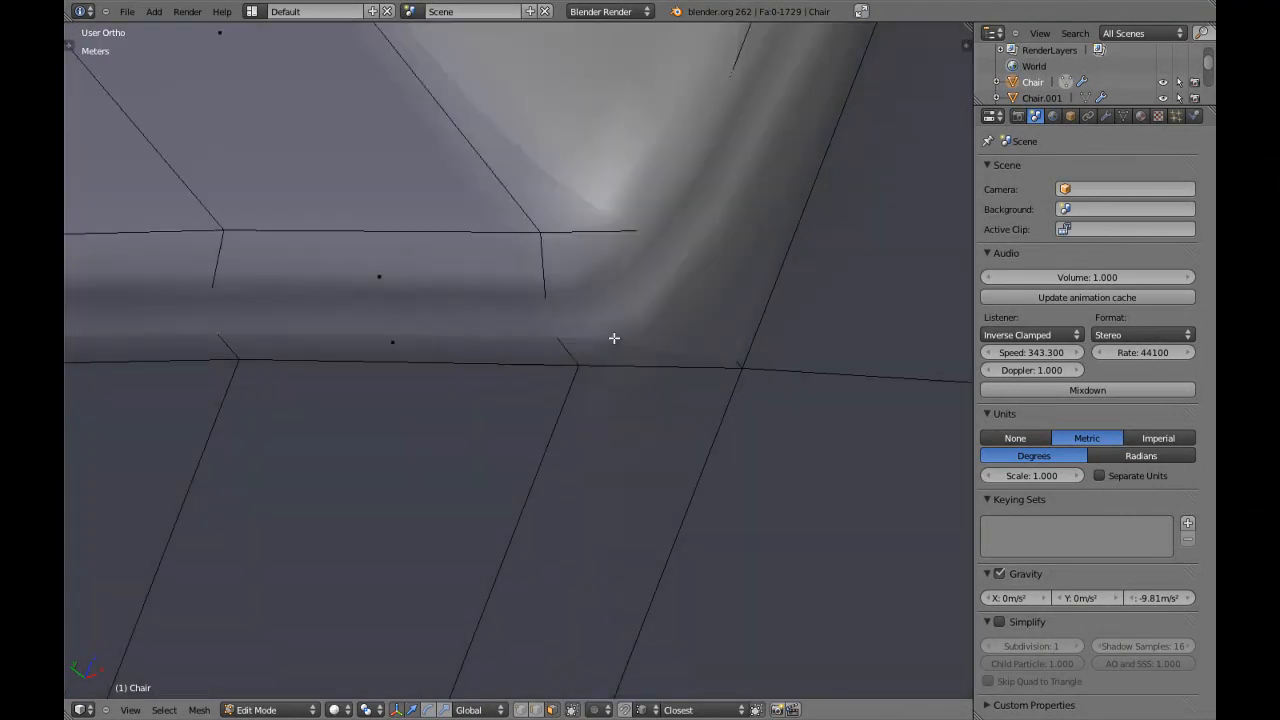
# Turn off the Subsurf modifier's viewport display to work on the unsmoothed mesh.
pyautogui.click(1105, 116)
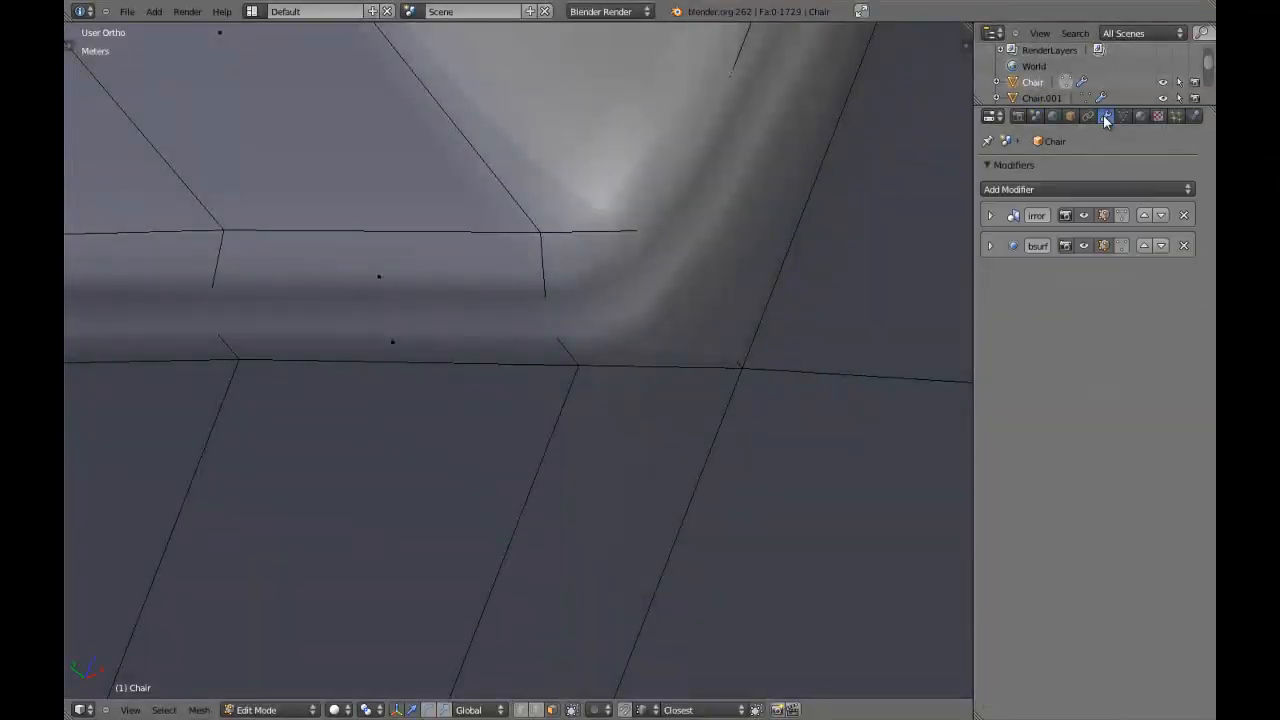
pyautogui.click(1081, 247)
pyautogui.press('a')
pyautogui.moveTo(376, 345); pyautogui.dragTo(423, 403, button='middle')
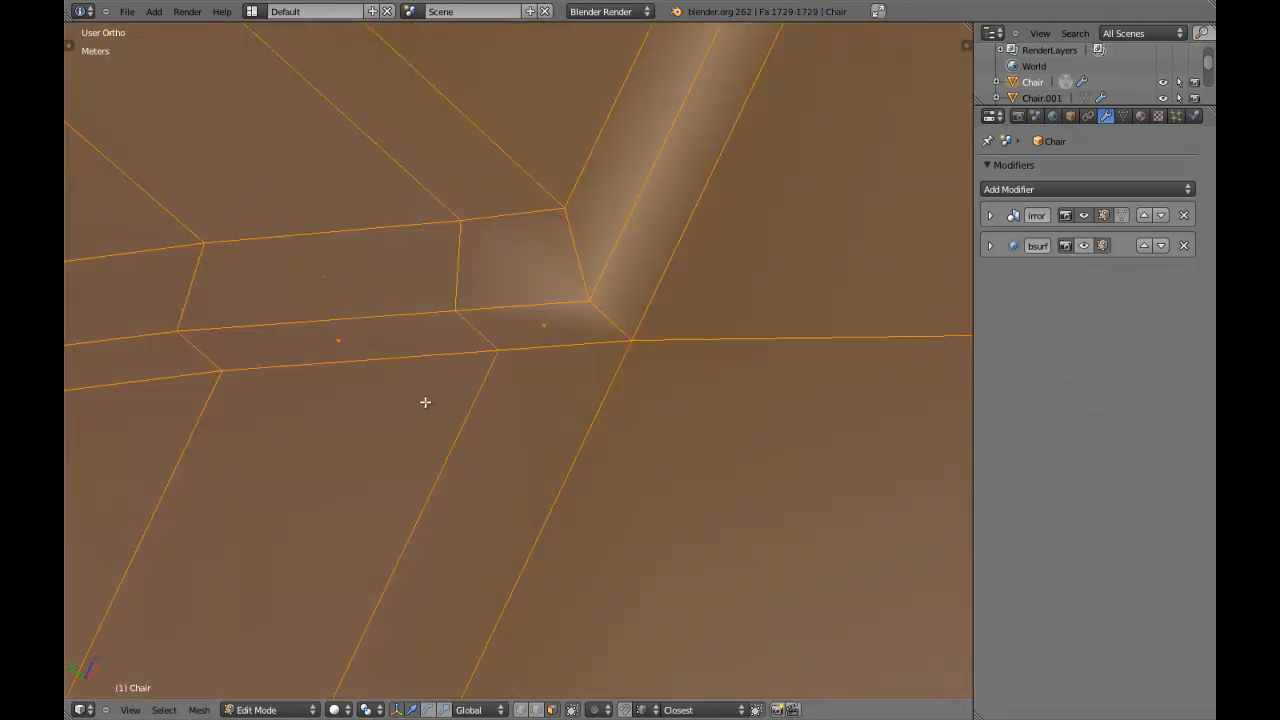
pyautogui.press('a')
# Add edge loops close to both edges of the narrow outer strip bordering the backrest opening.
pyautogui.hotkey('ctrl', 'r')
pyautogui.click(486, 337)
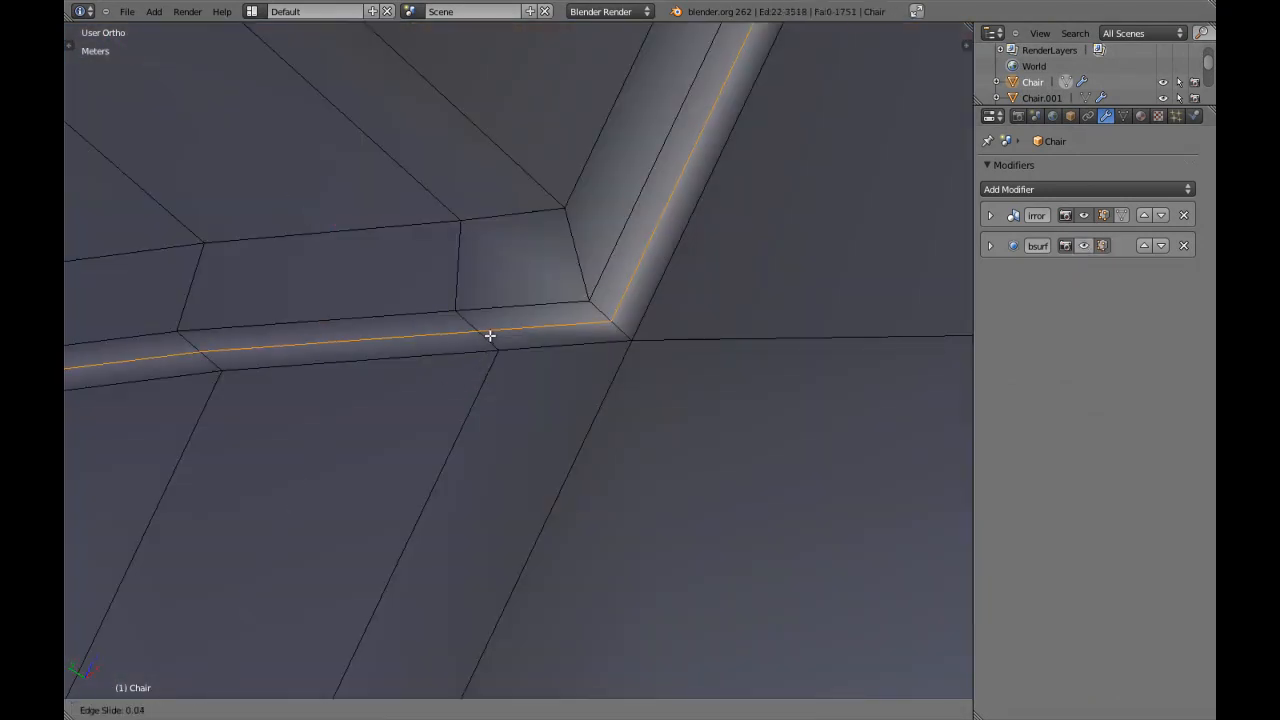
pyautogui.click(504, 357)
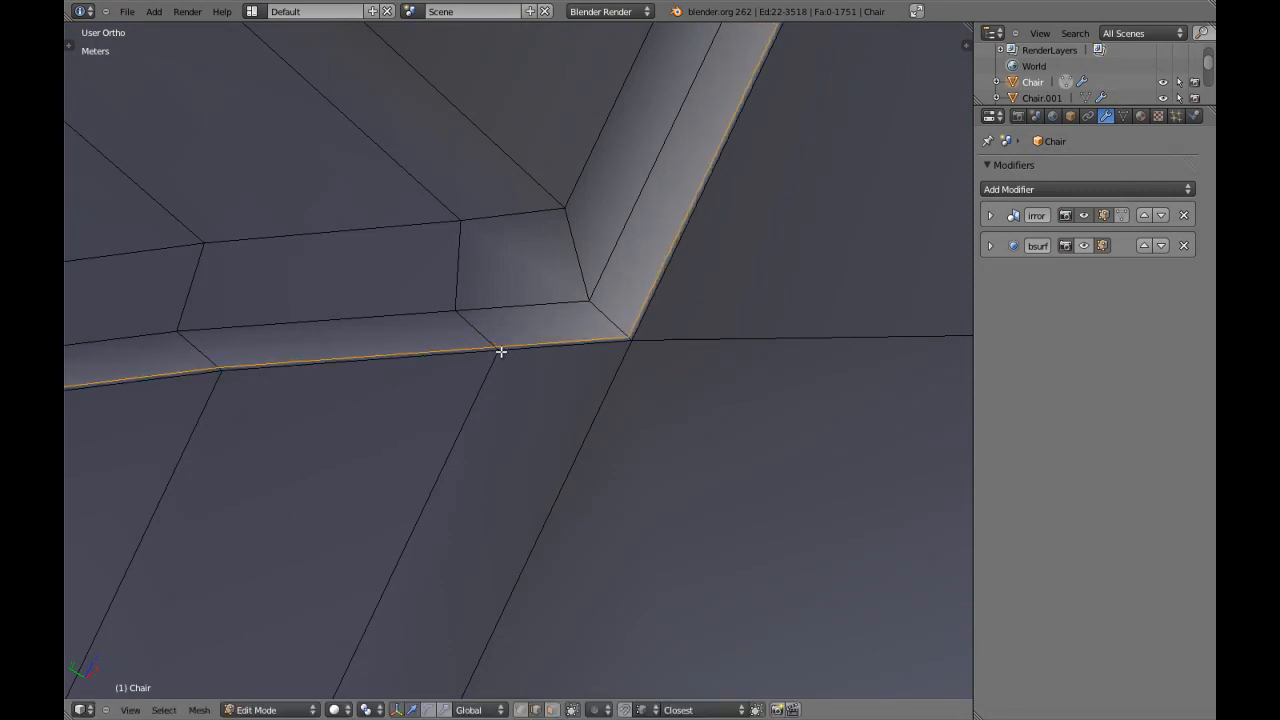
pyautogui.hotkey('ctrl', 'r')
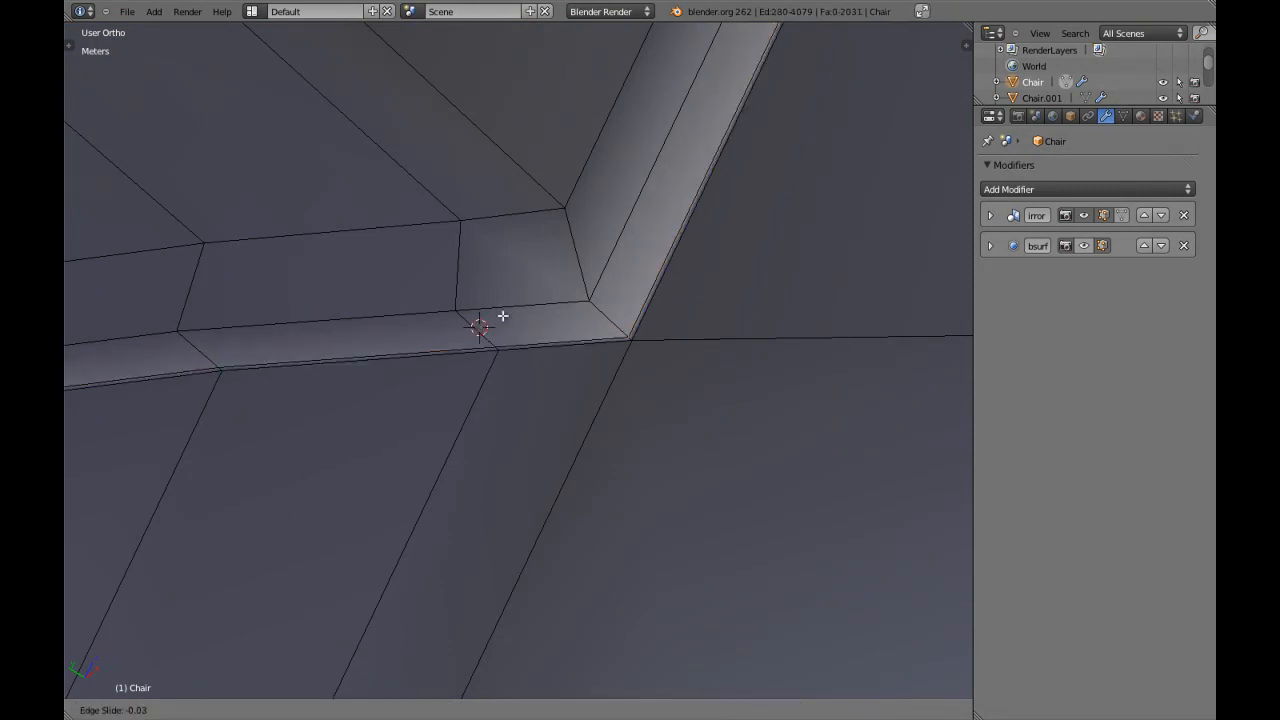
pyautogui.click(537, 308)
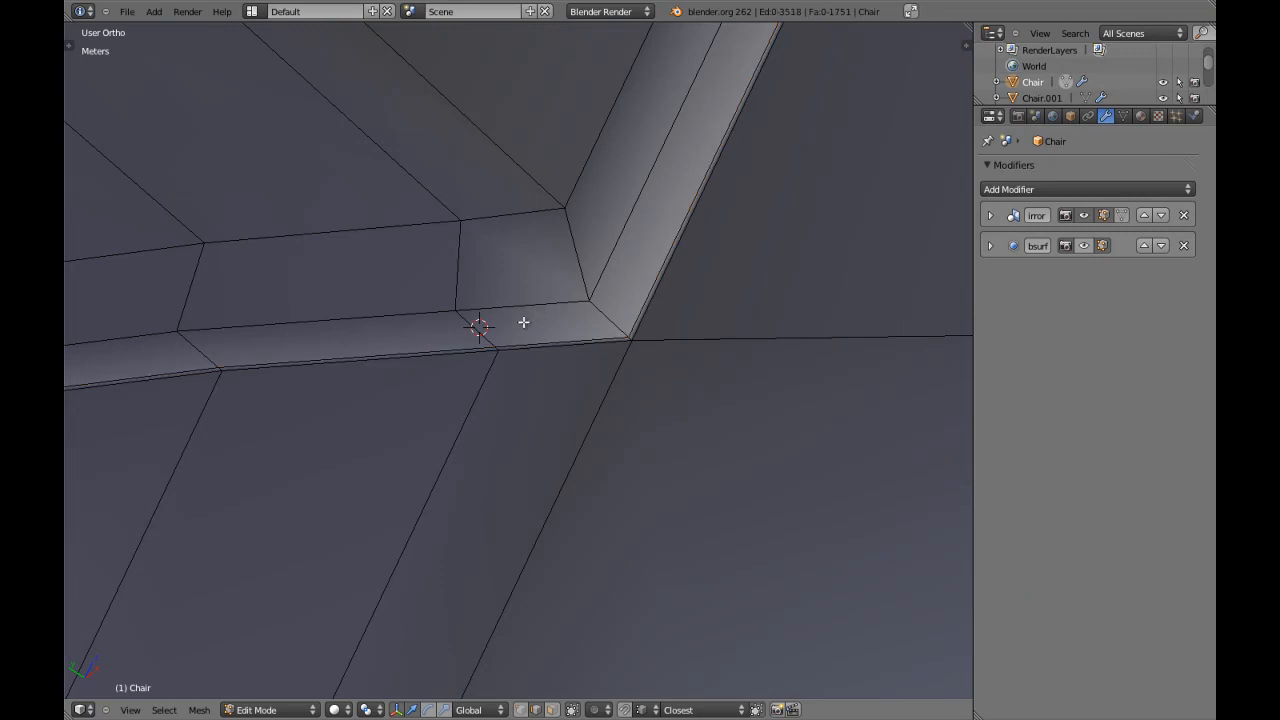
pyautogui.hotkey('ctrl', 'r')
pyautogui.click(486, 326)
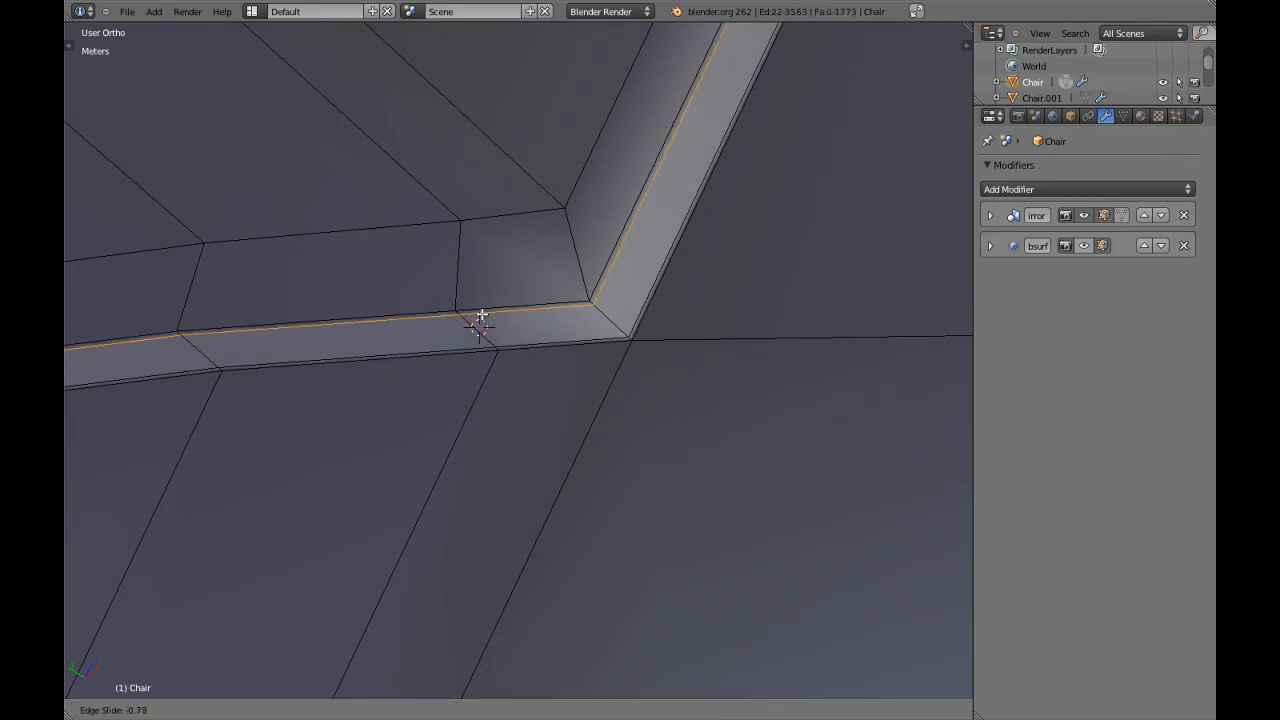
pyautogui.click(480, 314)
# Add edge loops close to both edges of the adjoining inner strip around the backrest opening.
pyautogui.hotkey('ctrl', 'r')
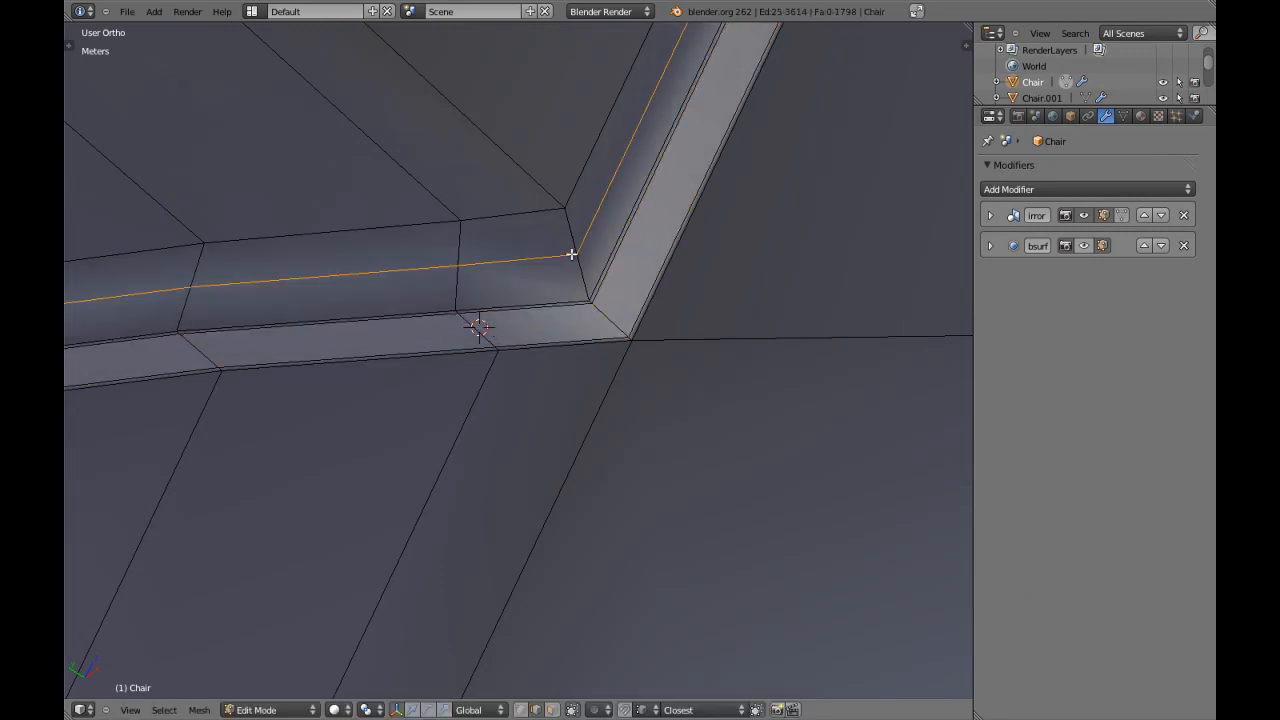
pyautogui.click(571, 272)
pyautogui.click(576, 269)
pyautogui.hotkey('ctrl', 'r')
pyautogui.click(575, 266)
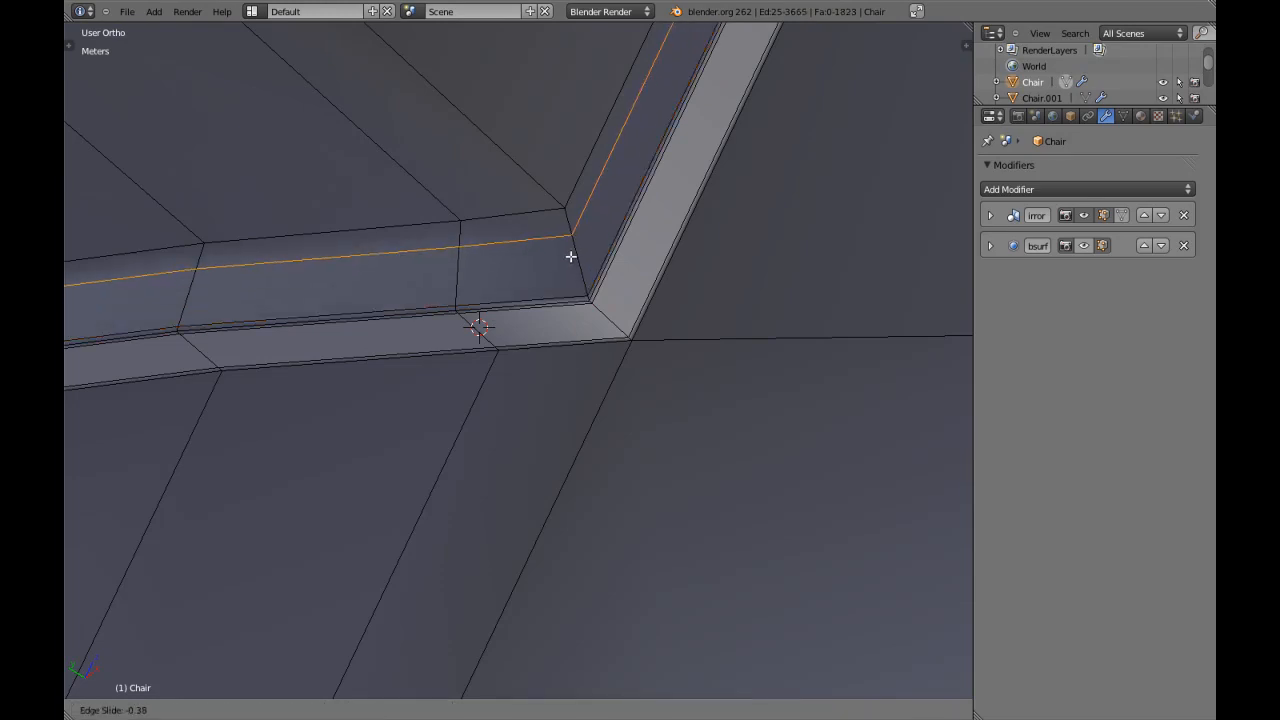
pyautogui.click(571, 245)
pyautogui.scroll(-7, 452, 276)
pyautogui.press('a')
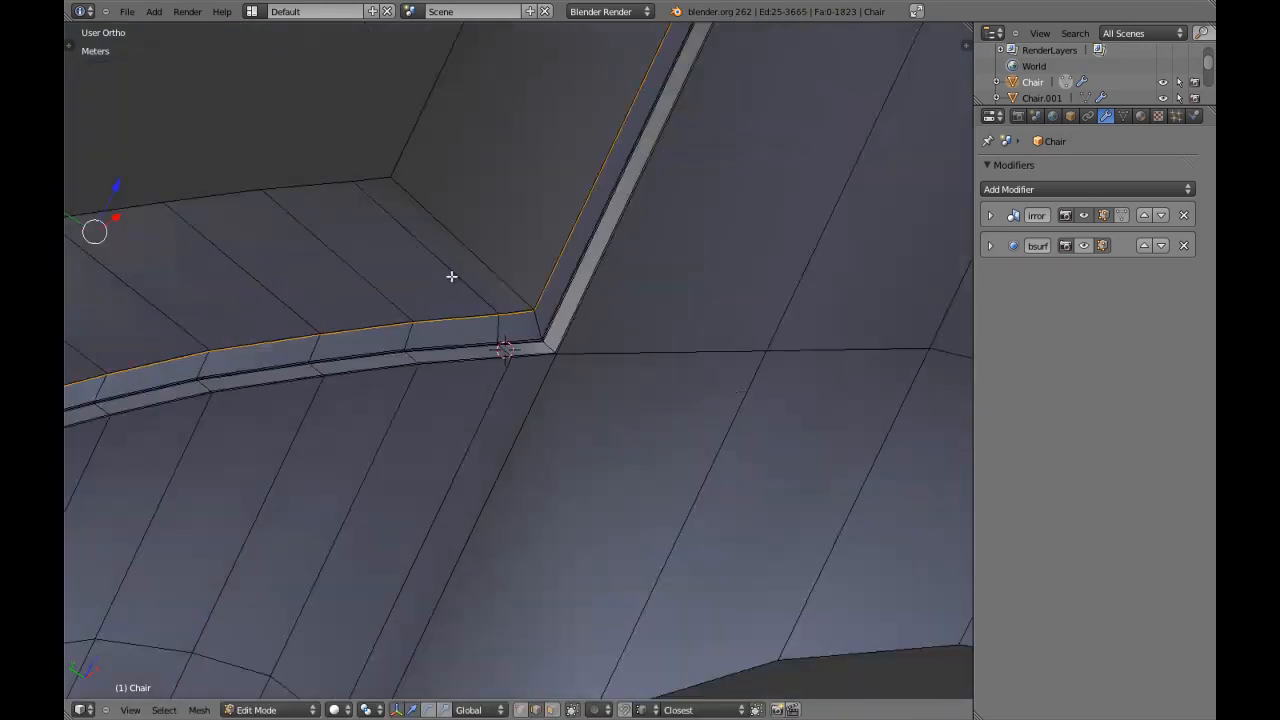
# Add edge loops close to both edges of the wide inner wall of the backrest opening.
pyautogui.scroll(3, 460, 272)
pyautogui.moveTo(448, 270); pyautogui.dragTo(370, 386, button='middle')
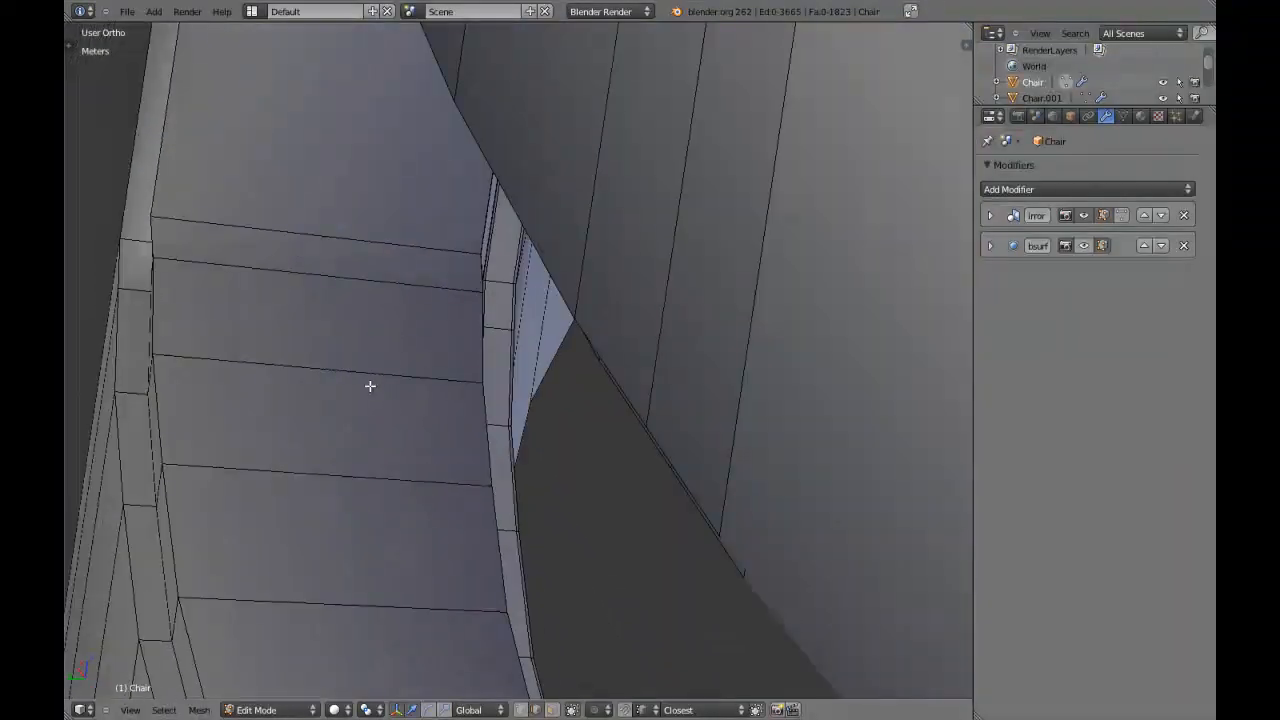
pyautogui.hotkey('ctrl', 'r')
pyautogui.click(370, 255)
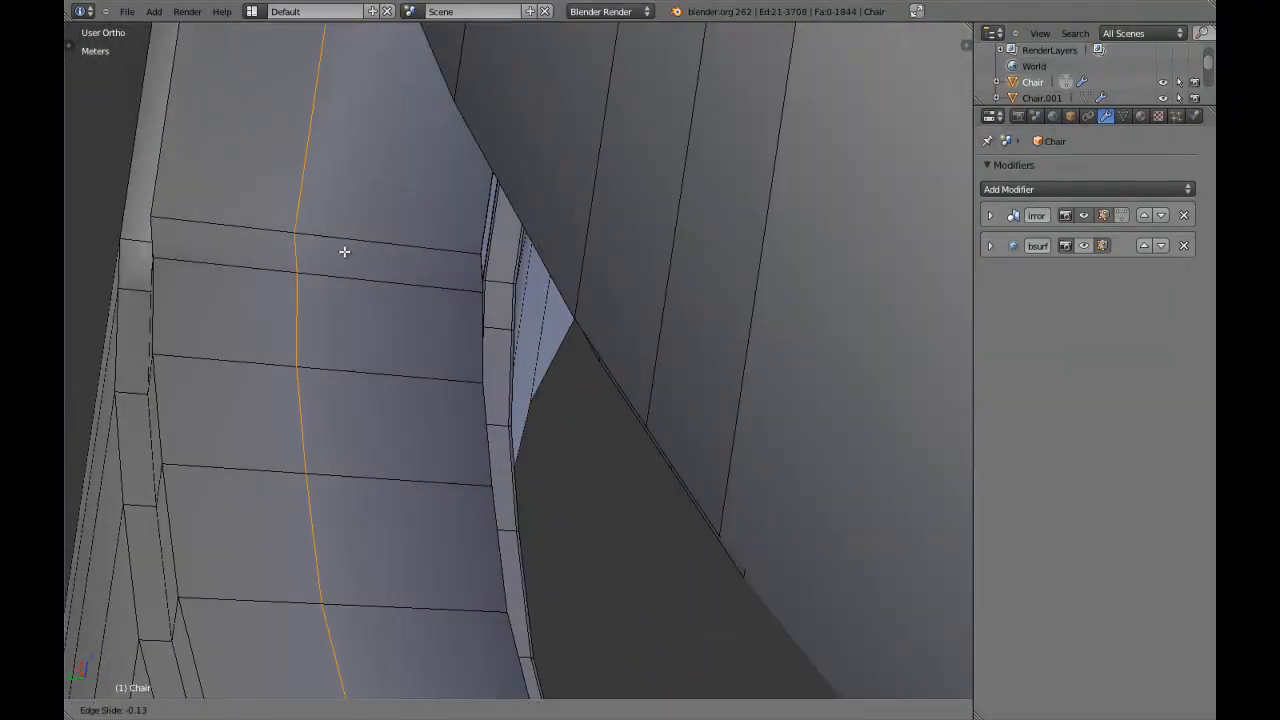
pyautogui.click(218, 251)
pyautogui.moveTo(214, 251); pyautogui.dragTo(376, 303, button='middle')
pyautogui.press('a')
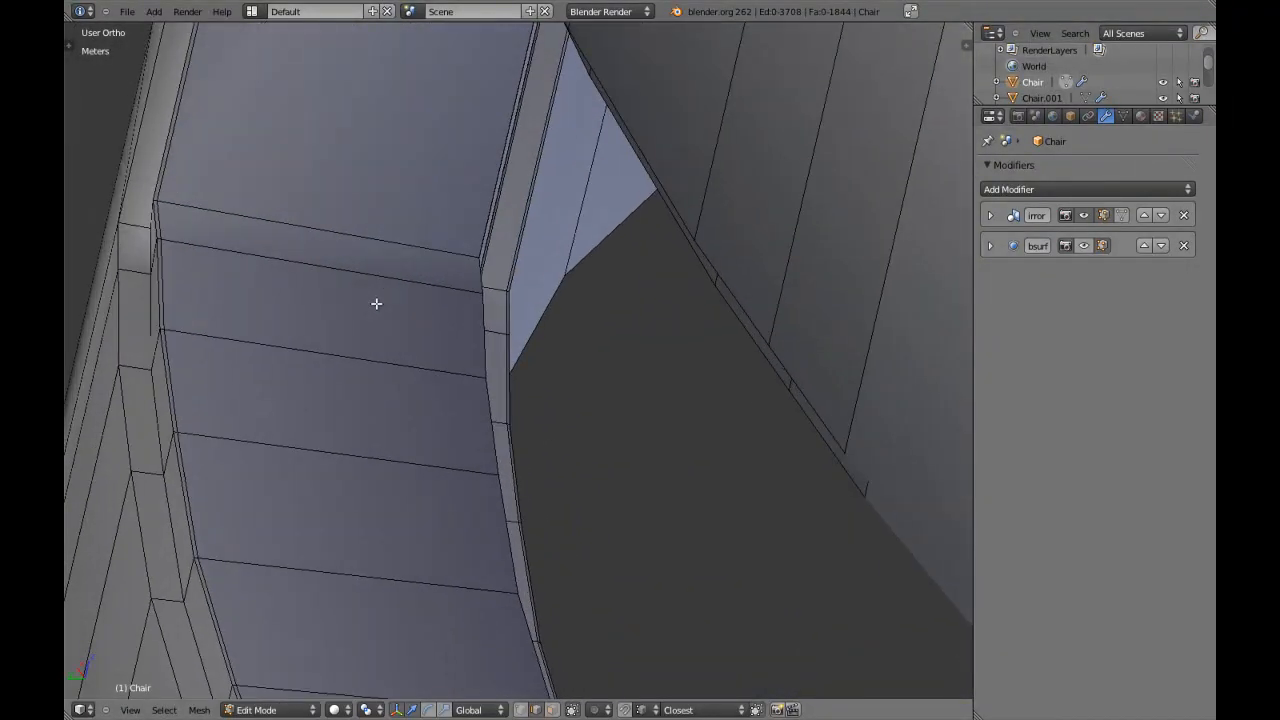
pyautogui.hotkey('ctrl', 'r')
pyautogui.click(410, 252)
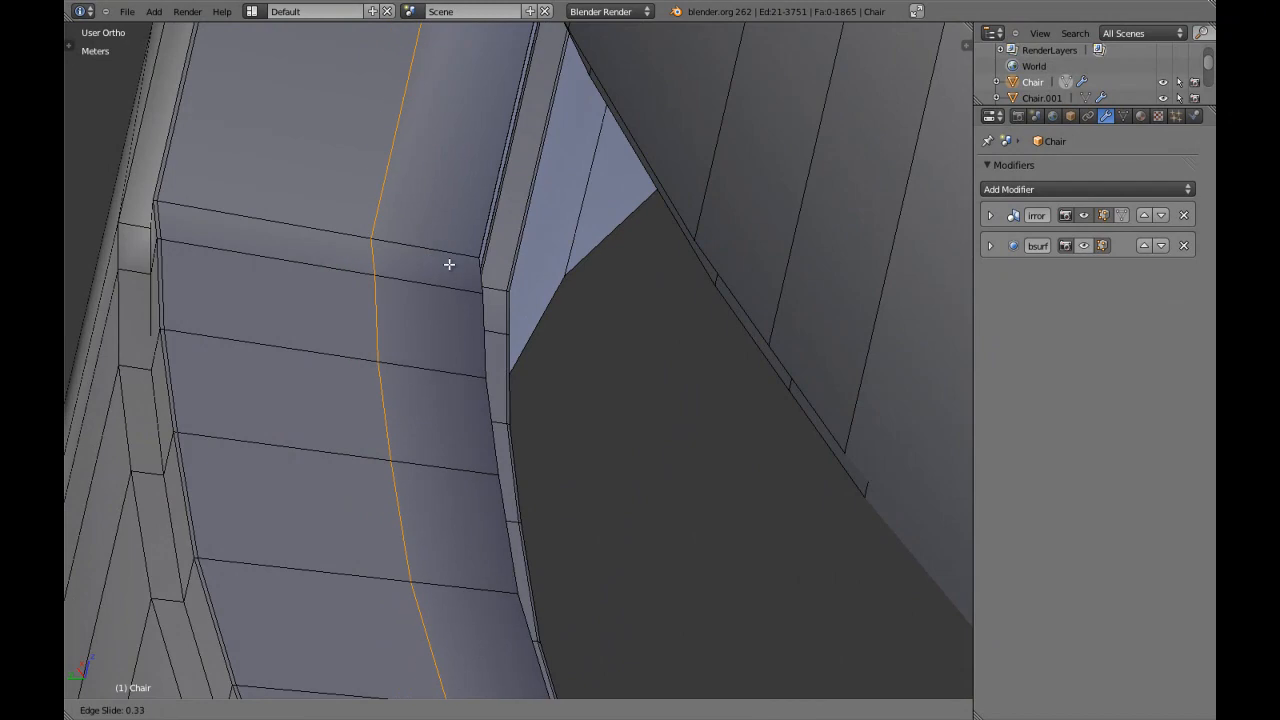
pyautogui.click(543, 307)
# Add edge loops close to both edges of the narrow strip at the recessed ledge's end beside the centre slat.
pyautogui.moveTo(543, 307); pyautogui.dragTo(543, 397, button='middle')
pyautogui.press('Tab')
pyautogui.press('Tab')
pyautogui.scroll(4, 339, 299)
pyautogui.press('KP_5')
pyautogui.scroll(5, 360, 276)
pyautogui.moveTo(365, 276); pyautogui.dragTo(671, 409, button='middle')
pyautogui.press('KP_5')
pyautogui.scroll(3, 746, 351)
pyautogui.scroll(1, 580, 411)
pyautogui.press('a')
pyautogui.press('a')
pyautogui.hotkey('ctrl', 'r')
pyautogui.click(690, 358)
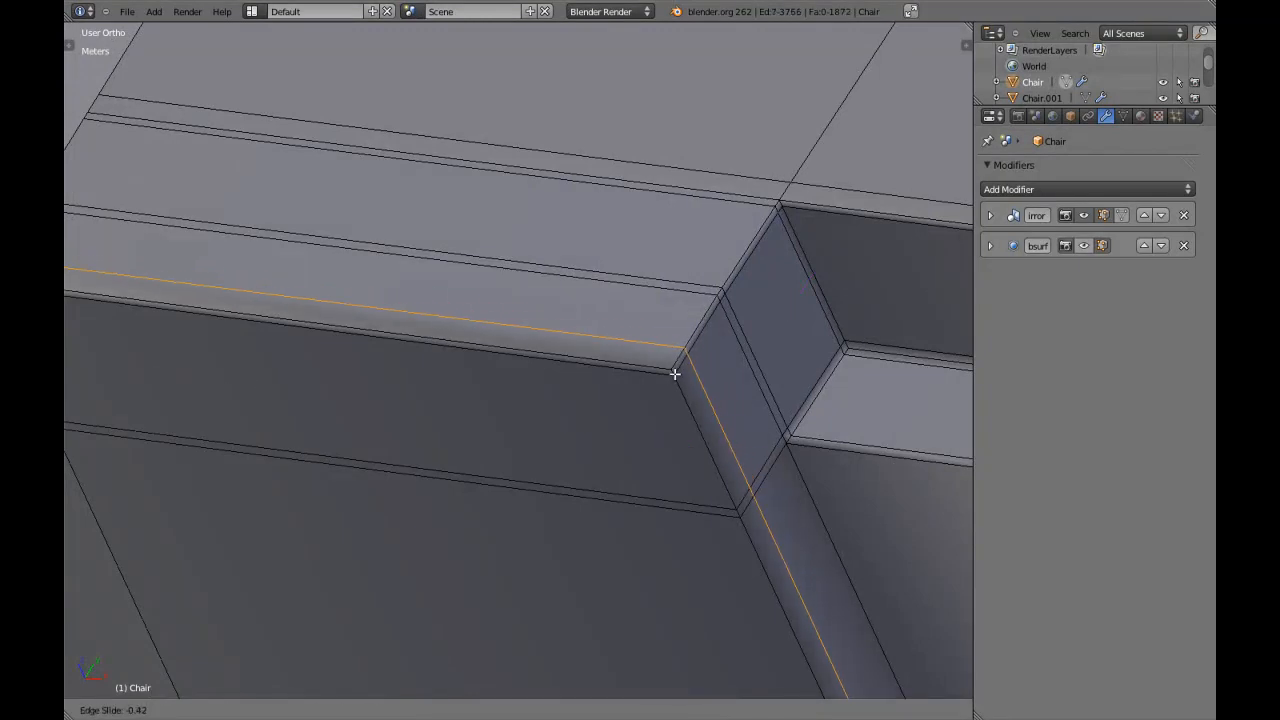
pyautogui.click(674, 388)
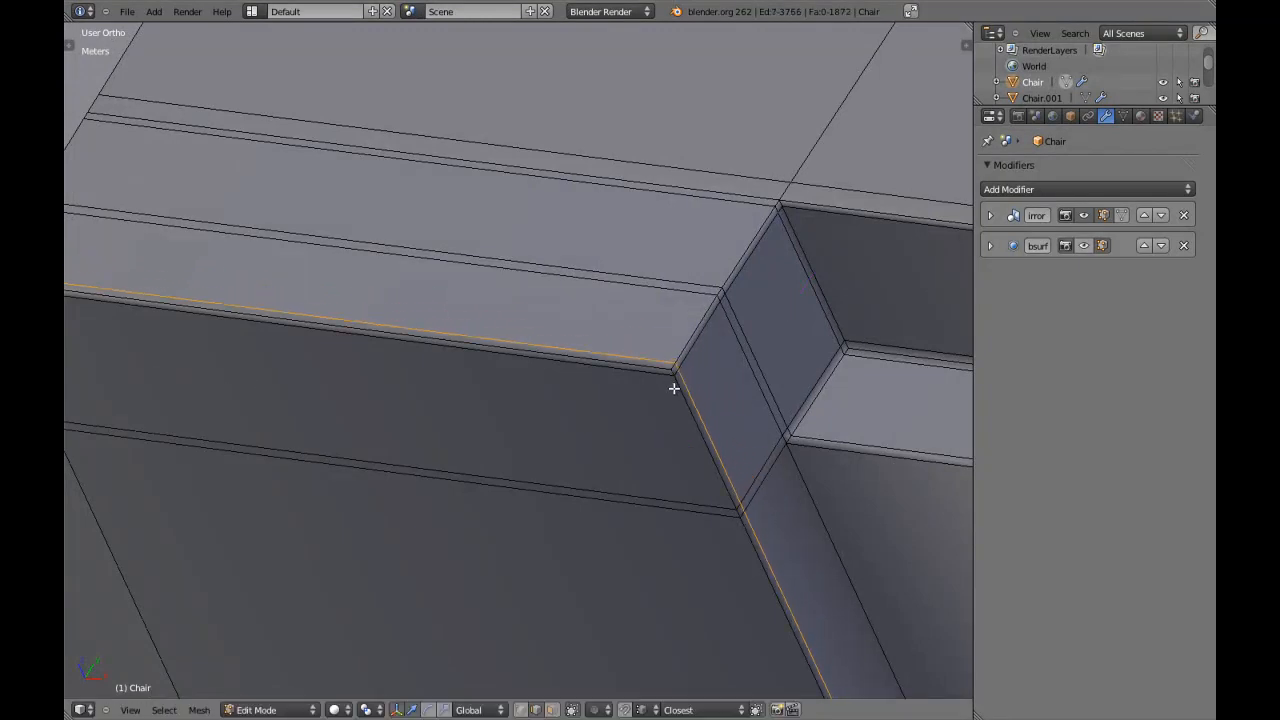
pyautogui.hotkey('ctrl', 'r')
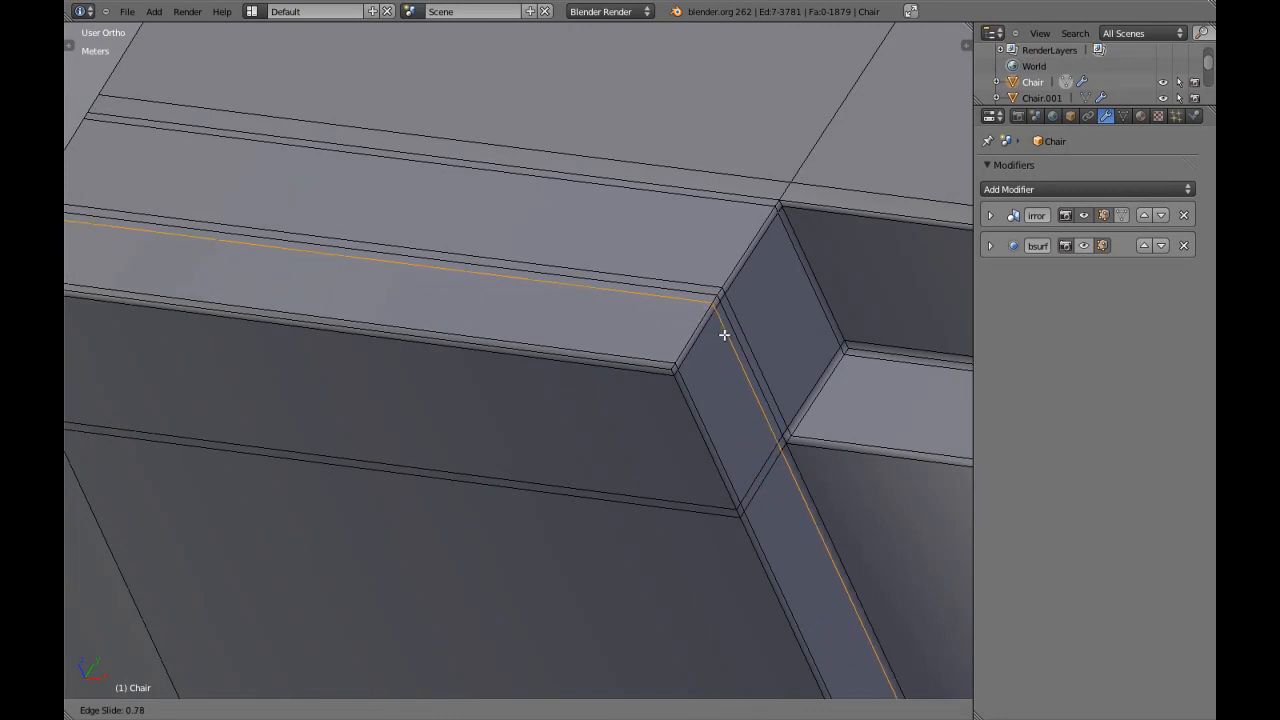
pyautogui.click(725, 331)
# Add an edge loop on the centre slat's face, close to its corner with the recessed ledge.
pyautogui.moveTo(723, 329); pyautogui.dragTo(649, 397, button='middle')
pyautogui.press('a')
pyautogui.press('a')
pyautogui.press('z')
pyautogui.moveTo(538, 380)
pyautogui.mouseDown(button='middle')
pyautogui.moveTo(577, 377)
pyautogui.moveTo(537, 374)
pyautogui.moveTo(546, 397)
pyautogui.moveTo(487, 393)
pyautogui.mouseUp(button='middle')
pyautogui.scroll(3, 569, 382)
pyautogui.scroll(-3, 569, 382)
pyautogui.press('z')
pyautogui.scroll(2, 543, 383)
pyautogui.press('a')
pyautogui.press('a')
pyautogui.hotkey('ctrl', 'r')
pyautogui.click(580, 351)
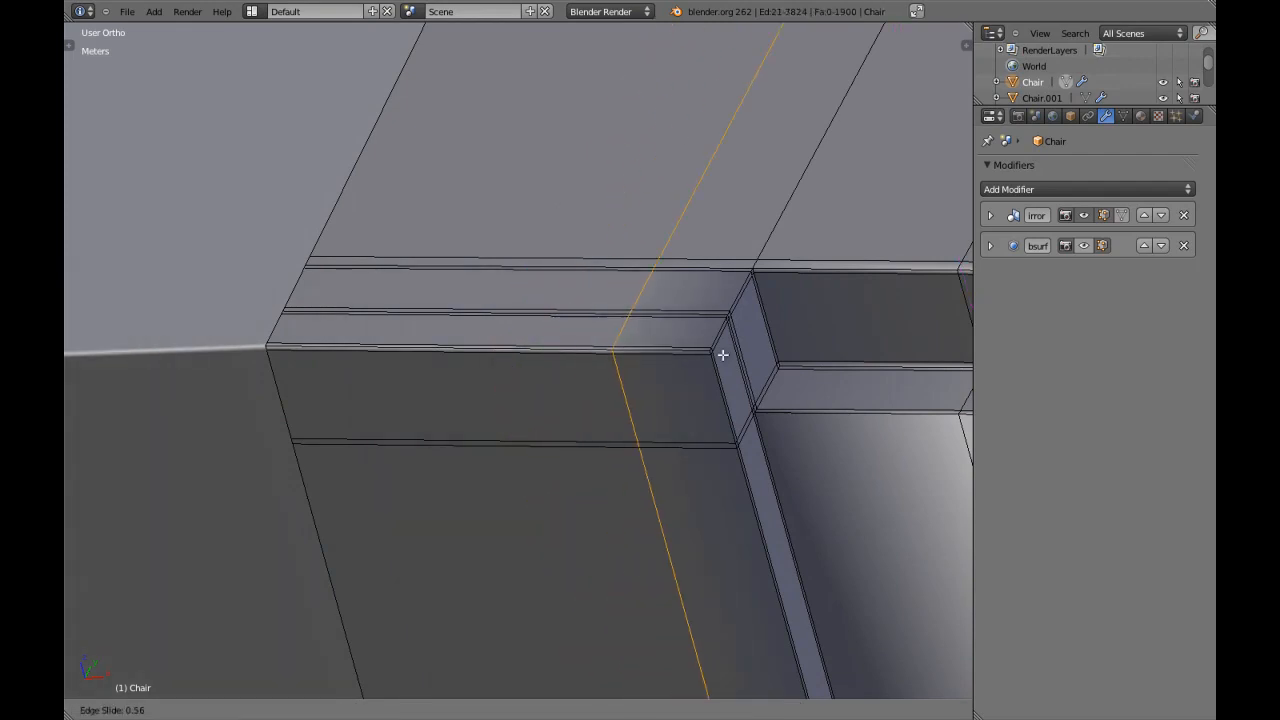
pyautogui.click(804, 357)
pyautogui.scroll(3, 754, 359)
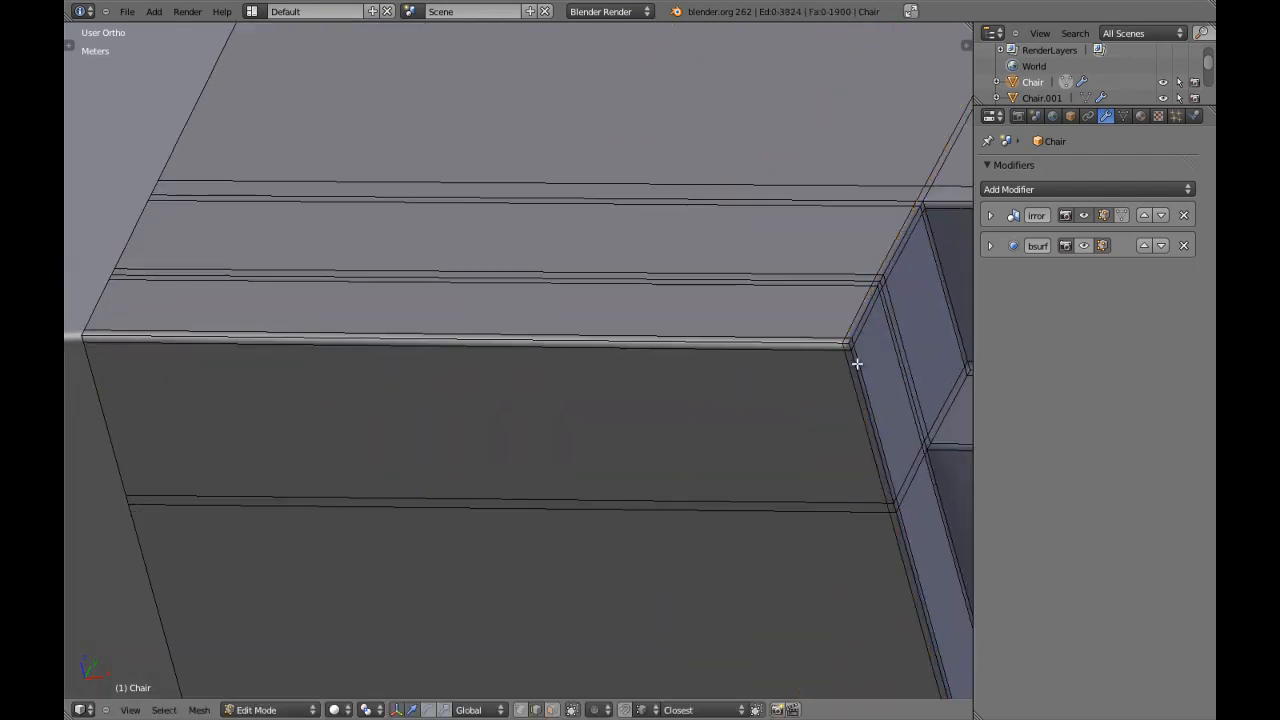
pyautogui.scroll(-5, 848, 328)
pyautogui.press('KP_Decimal')
pyautogui.press('a')
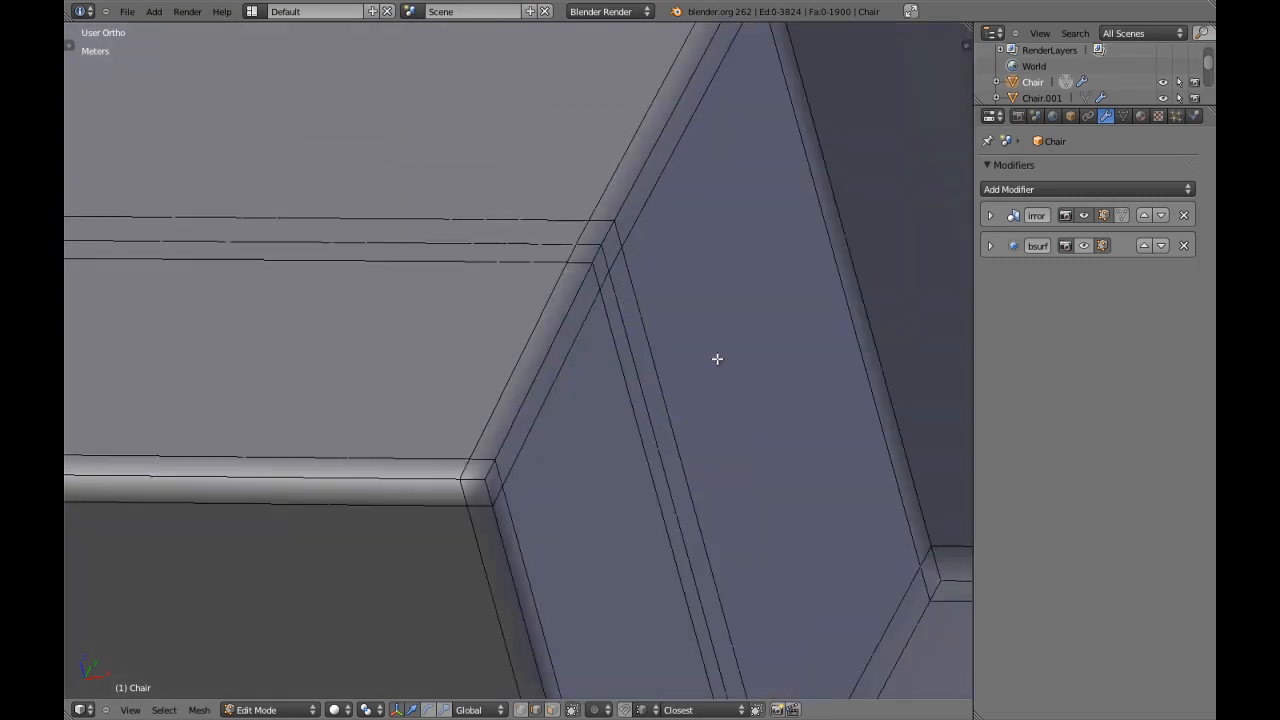
# Return to Object Mode and turn the Subsurf modifier's viewport display back on for the chair.
pyautogui.scroll(-11, 735, 345)
pyautogui.press('Tab')
pyautogui.scroll(-15, 717, 358)
pyautogui.moveTo(481, 429); pyautogui.dragTo(505, 327, button='middle')
pyautogui.scroll(-4, 485, 388)
pyautogui.click(1083, 248)
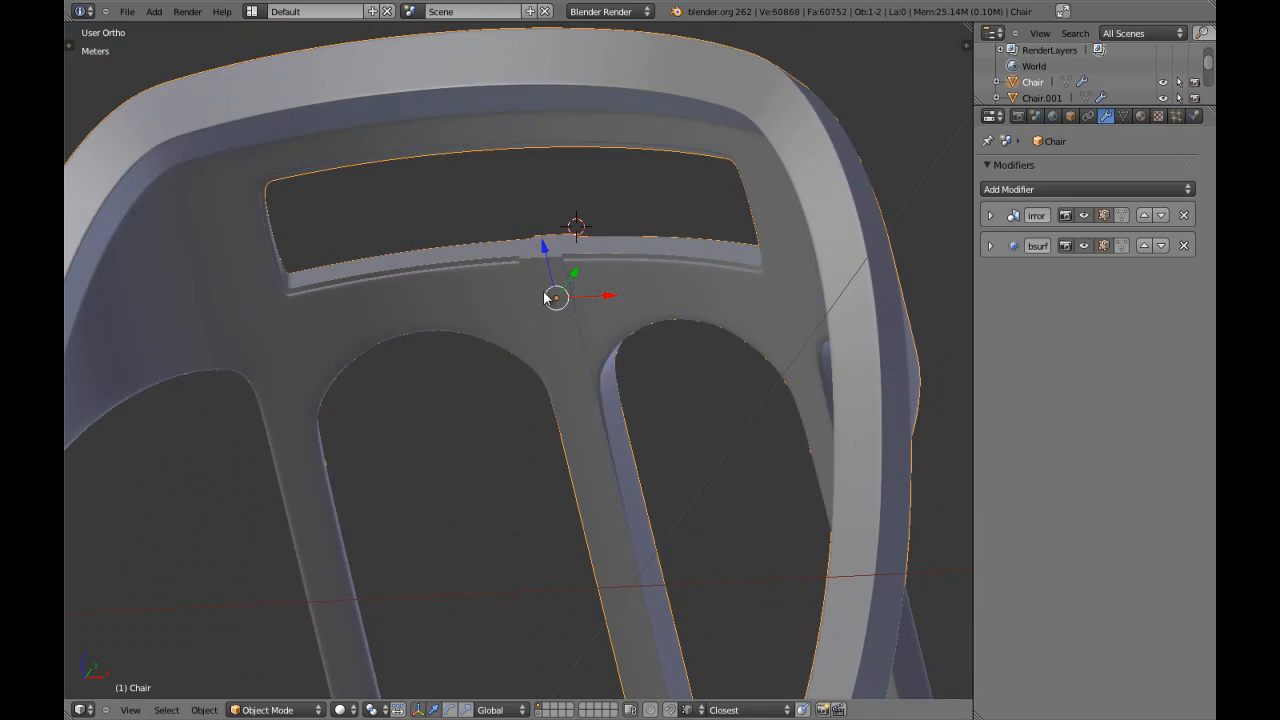
# Examine the smoothed ledge below the backrest opening where it meets the centre slat, comparing the shape with its topology.
pyautogui.press('a')
pyautogui.scroll(2, 572, 281)
pyautogui.moveTo(573, 279); pyautogui.dragTo(513, 294, button='middle')
pyautogui.scroll(-4, 513, 294)
pyautogui.moveTo(537, 400); pyautogui.dragTo(557, 446, button='middle')
pyautogui.scroll(3, 609, 409)
pyautogui.rightClick(592, 434)
pyautogui.press('Tab')
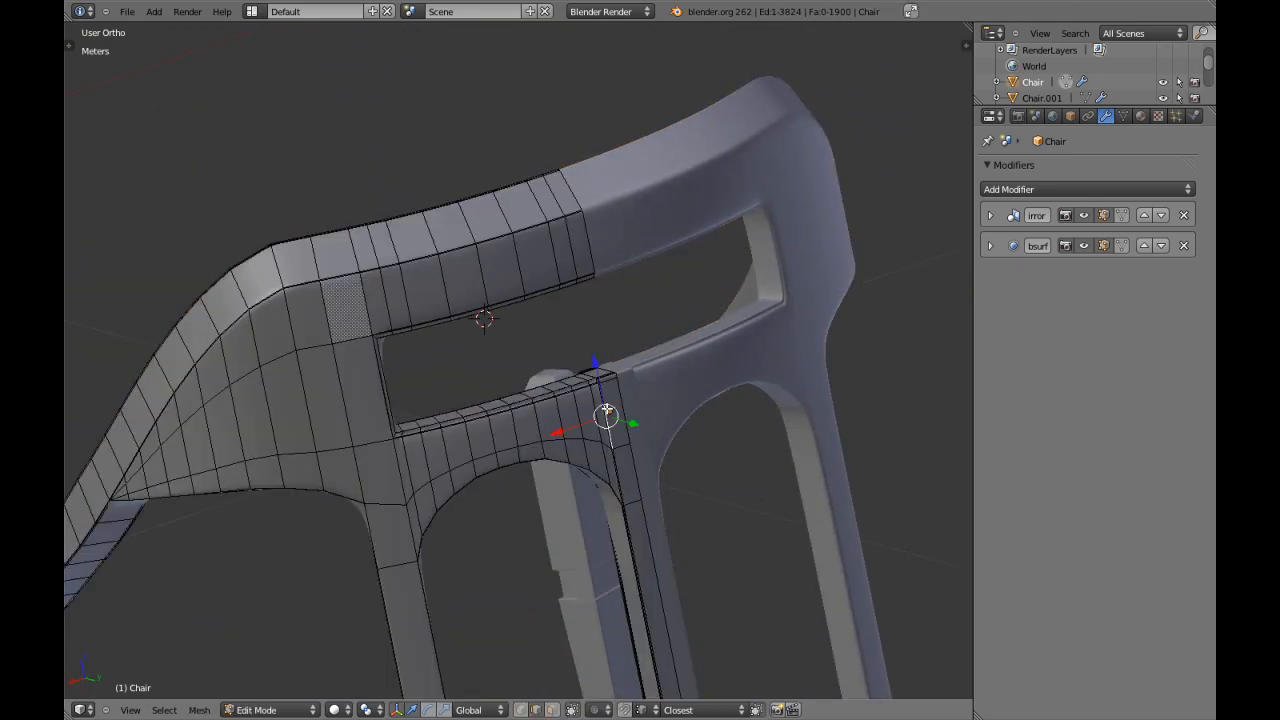
pyautogui.press('KP_Decimal')
pyautogui.scroll(-3, 530, 397)
pyautogui.moveTo(523, 394); pyautogui.dragTo(472, 398, button='middle')
pyautogui.press('Tab')
pyautogui.scroll(2, 576, 400)
pyautogui.scroll(2, 440, 290)
pyautogui.press('Tab')
pyautogui.press('a')
pyautogui.press('a')
pyautogui.press('a')
pyautogui.keyDown('shift'); pyautogui.moveTo(434, 235); pyautogui.dragTo(477, 337, button='middle'); pyautogui.keyUp('shift')
pyautogui.press('a')
pyautogui.scroll(4, 460, 310)
# Add an edge loop on the ledge side of the centre slat's step, close to the corner.
pyautogui.press('a')
pyautogui.scroll(-1, 595, 446)
pyautogui.keyDown('shift'); pyautogui.moveTo(443, 280); pyautogui.dragTo(546, 417, button='middle'); pyautogui.keyUp('shift')
pyautogui.scroll(-1, 595, 446)
pyautogui.scroll(3, 574, 406)
pyautogui.hotkey('ctrl', 'r')
pyautogui.press('Escape')
pyautogui.moveTo(443, 368); pyautogui.dragTo(469, 366, button='middle')
pyautogui.press('a')
pyautogui.press('a')
pyautogui.hotkey('ctrl', 'r')
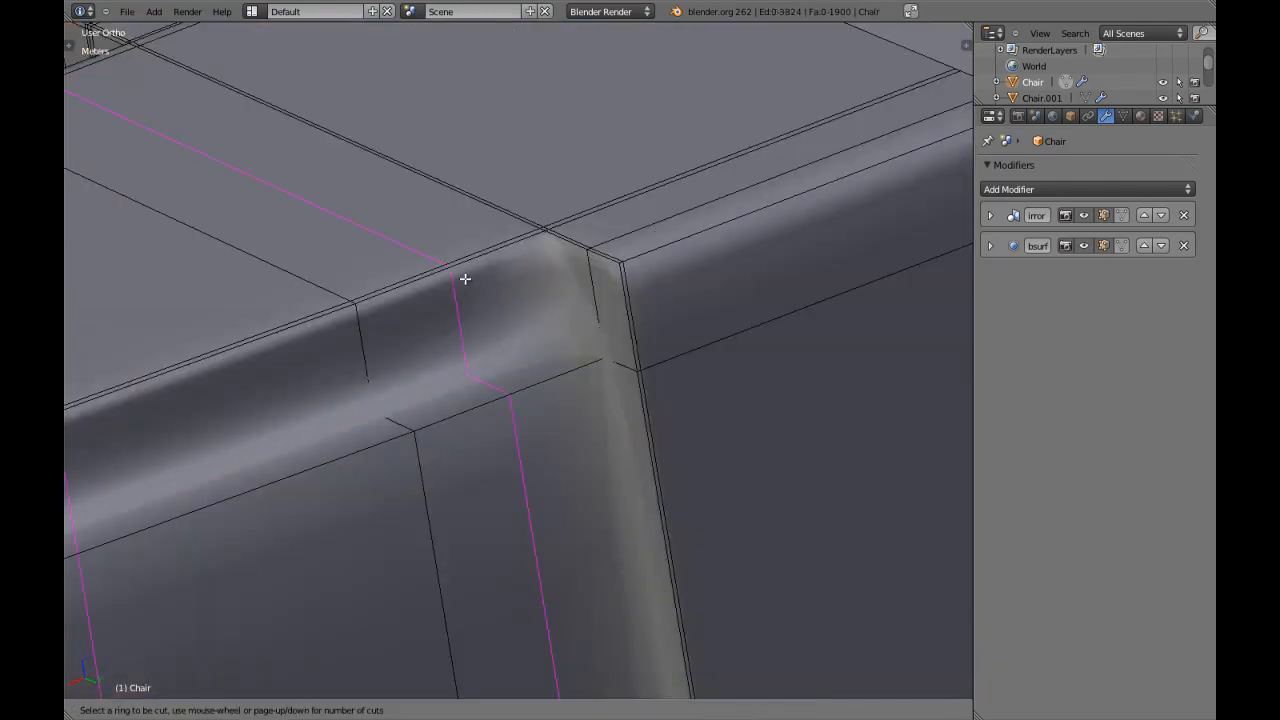
pyautogui.click(470, 277)
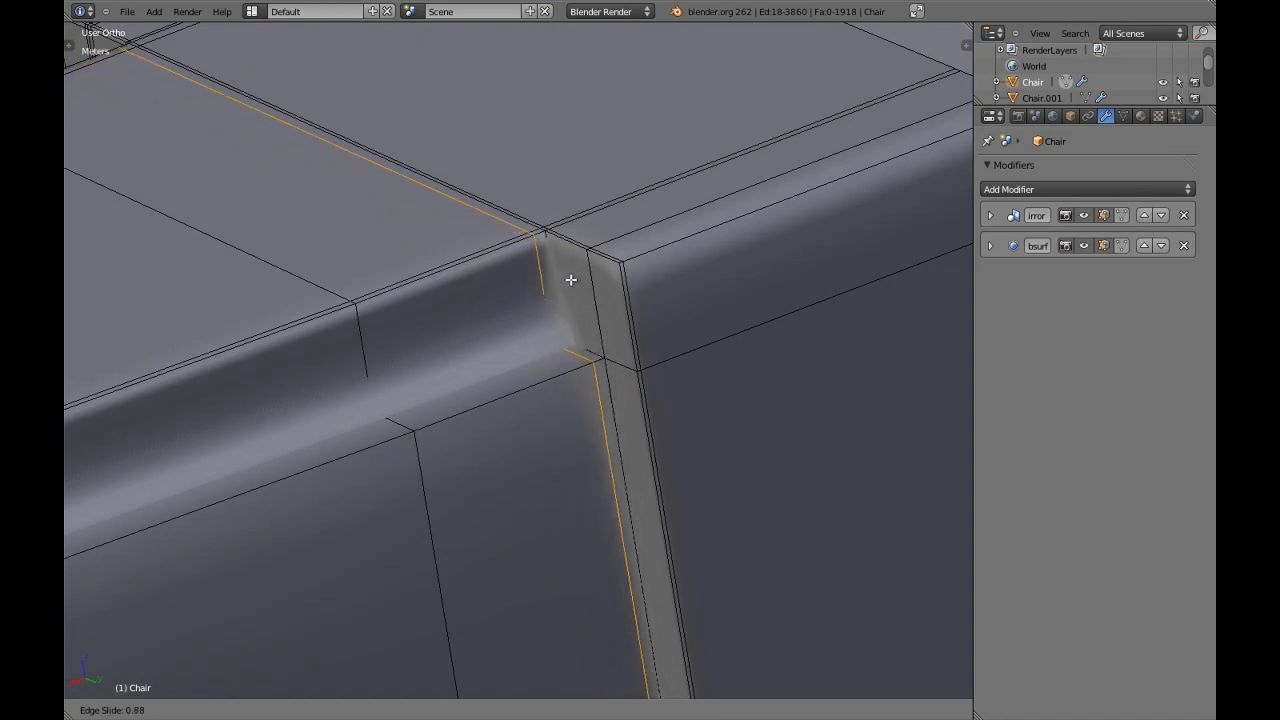
pyautogui.click(567, 286)
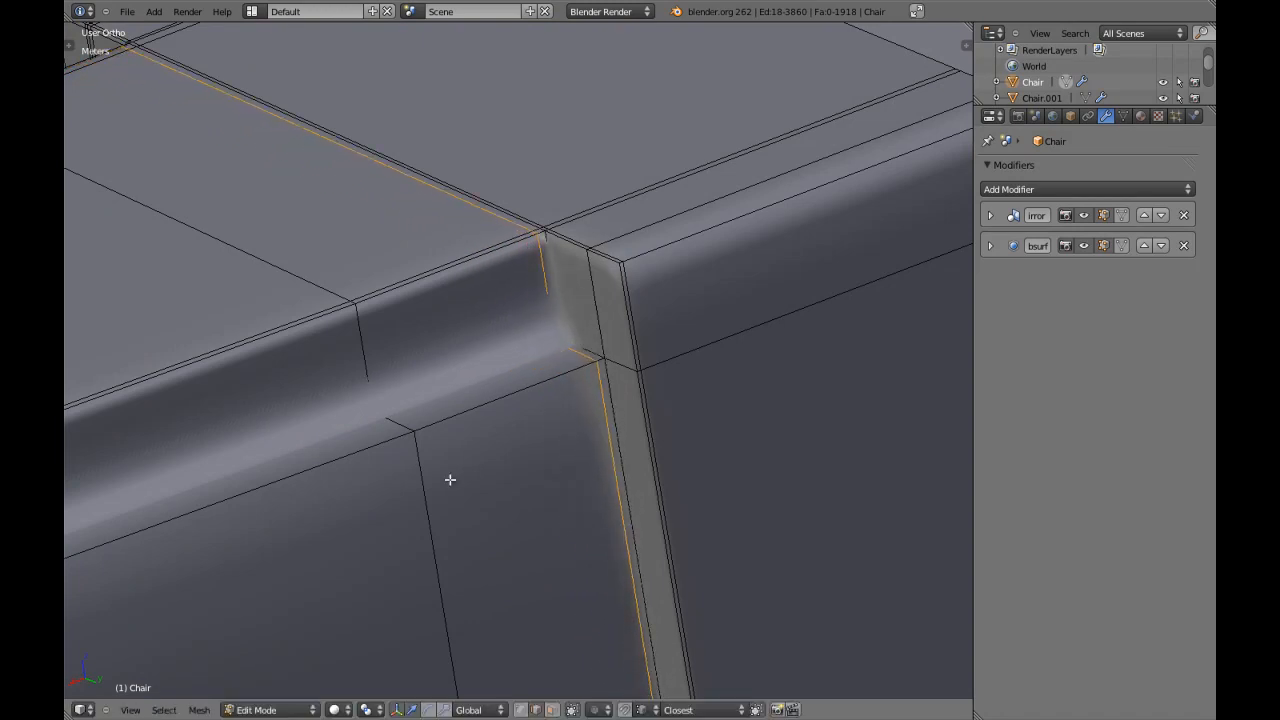
pyautogui.scroll(-10, 446, 489)
pyautogui.press('a')
# Examine the smoothed centre slat and ledge from the front and at an angle in Object Mode.
pyautogui.moveTo(446, 491); pyautogui.dragTo(447, 491, button='middle')
pyautogui.press('KP_1')
pyautogui.press('Tab')
pyautogui.press('Tab')
pyautogui.scroll(4, 517, 412)
pyautogui.press('Tab')
pyautogui.scroll(-4, 517, 408)
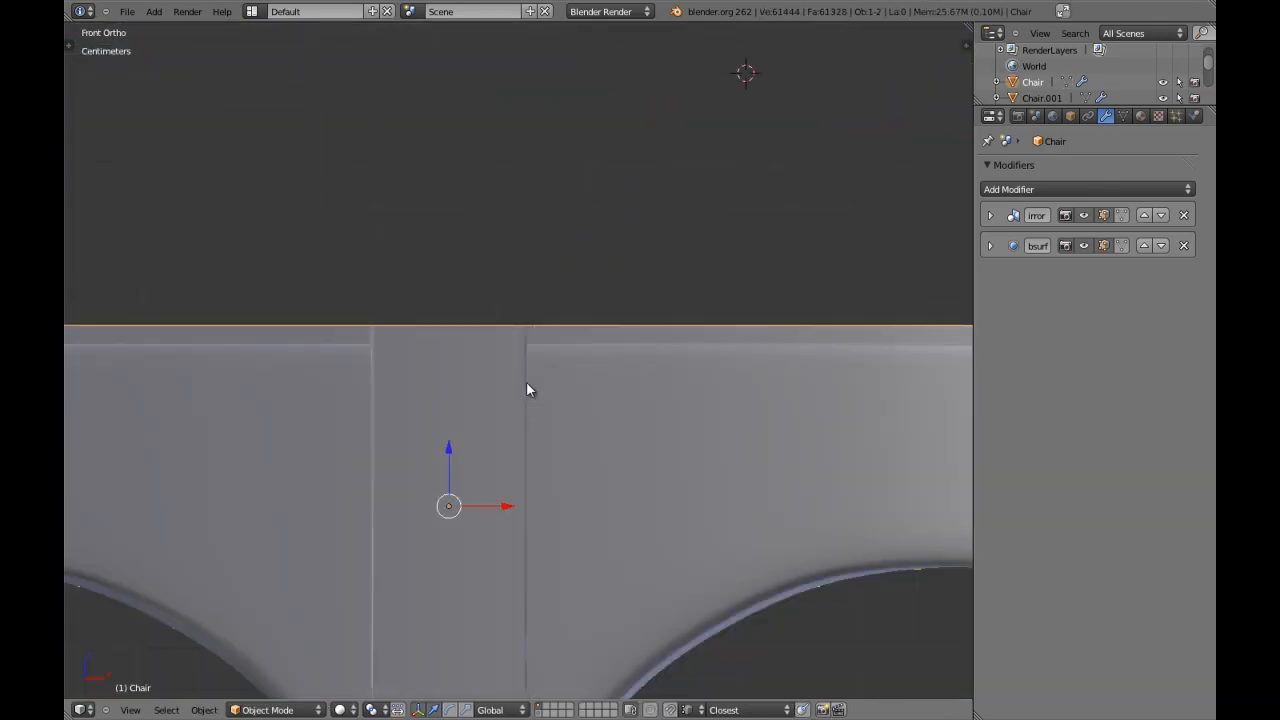
pyautogui.moveTo(525, 391); pyautogui.dragTo(475, 405, button='middle')
pyautogui.scroll(4, 470, 407)
pyautogui.press('Tab')
pyautogui.press('Tab')
pyautogui.scroll(-8, 468, 407)
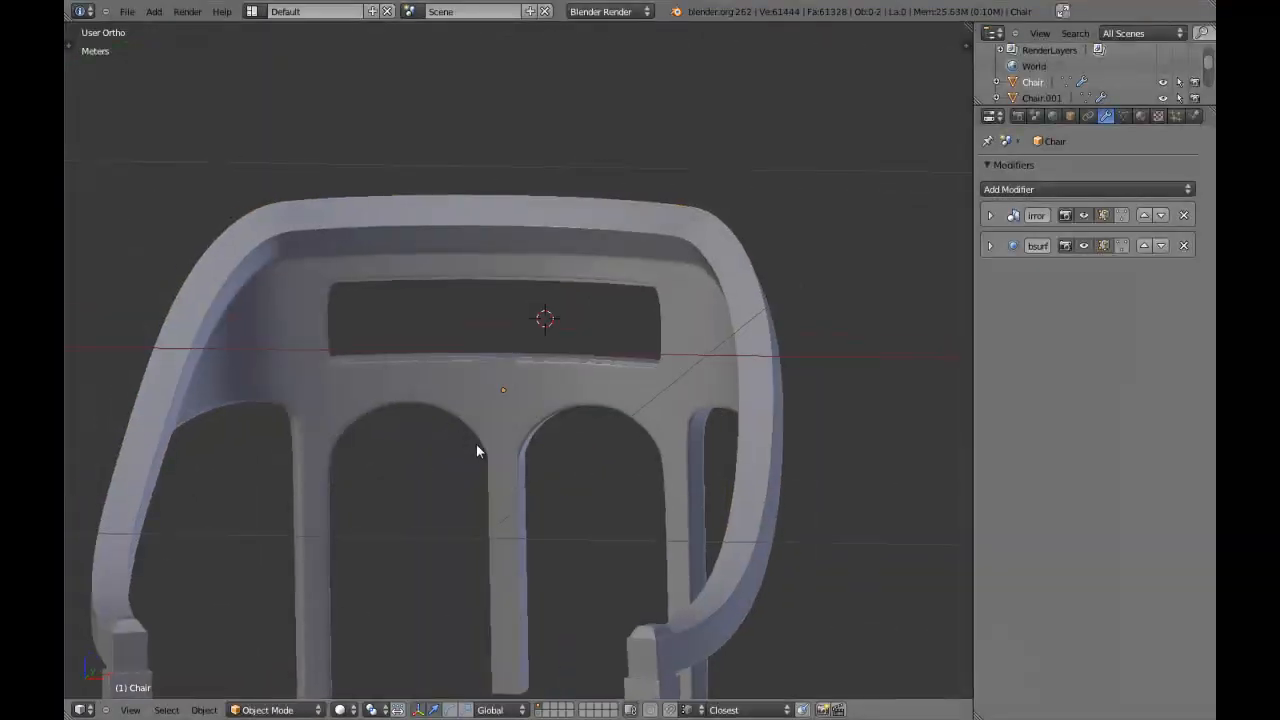
pyautogui.moveTo(476, 444); pyautogui.dragTo(572, 362, button='middle')
pyautogui.scroll(-4, 620, 340)
pyautogui.scroll(3, 572, 362)
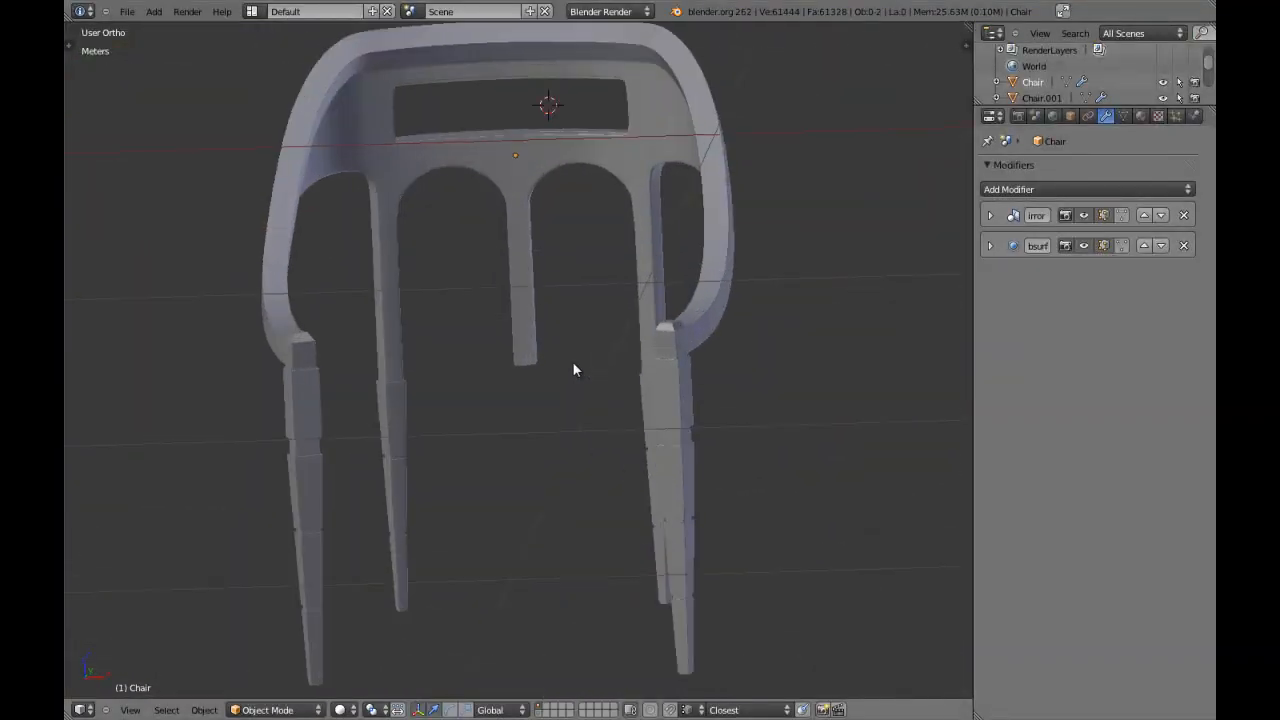
# Save the scene over the existing Chair.blend file.
pyautogui.press('KP_5')
pyautogui.scroll(-4, 599, 291)
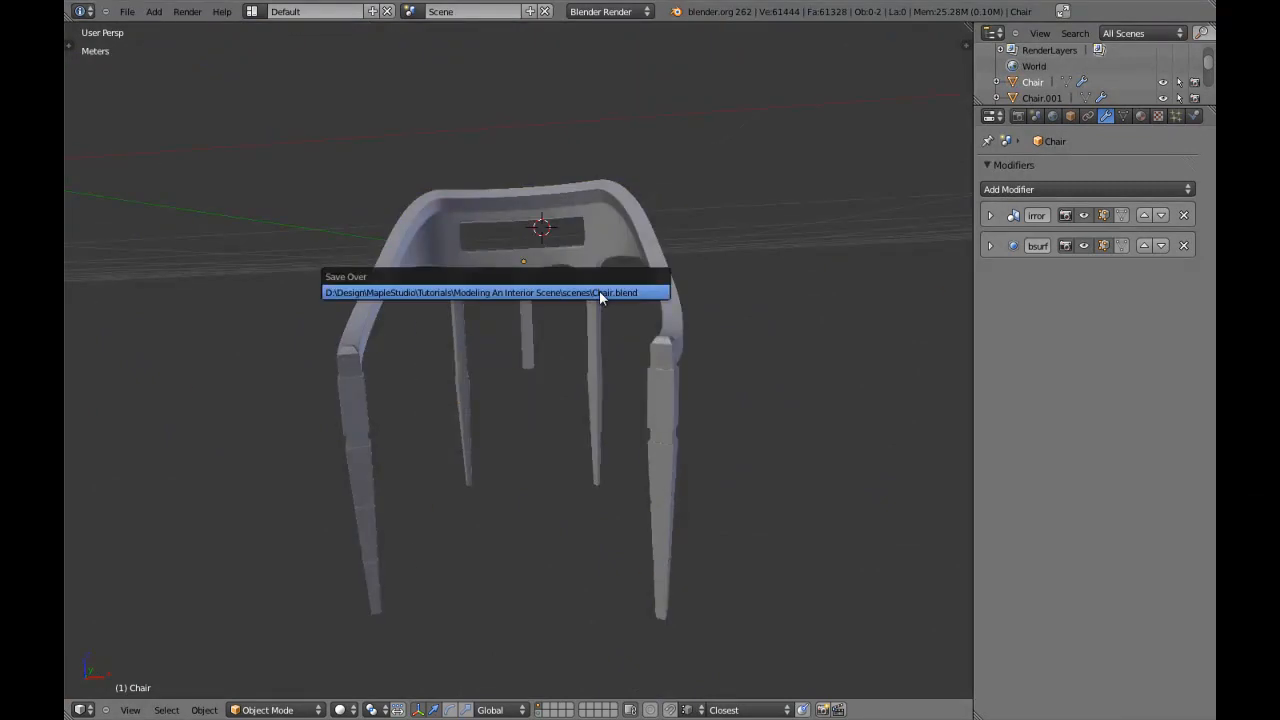
pyautogui.moveTo(575, 335); pyautogui.dragTo(534, 380, button='middle')
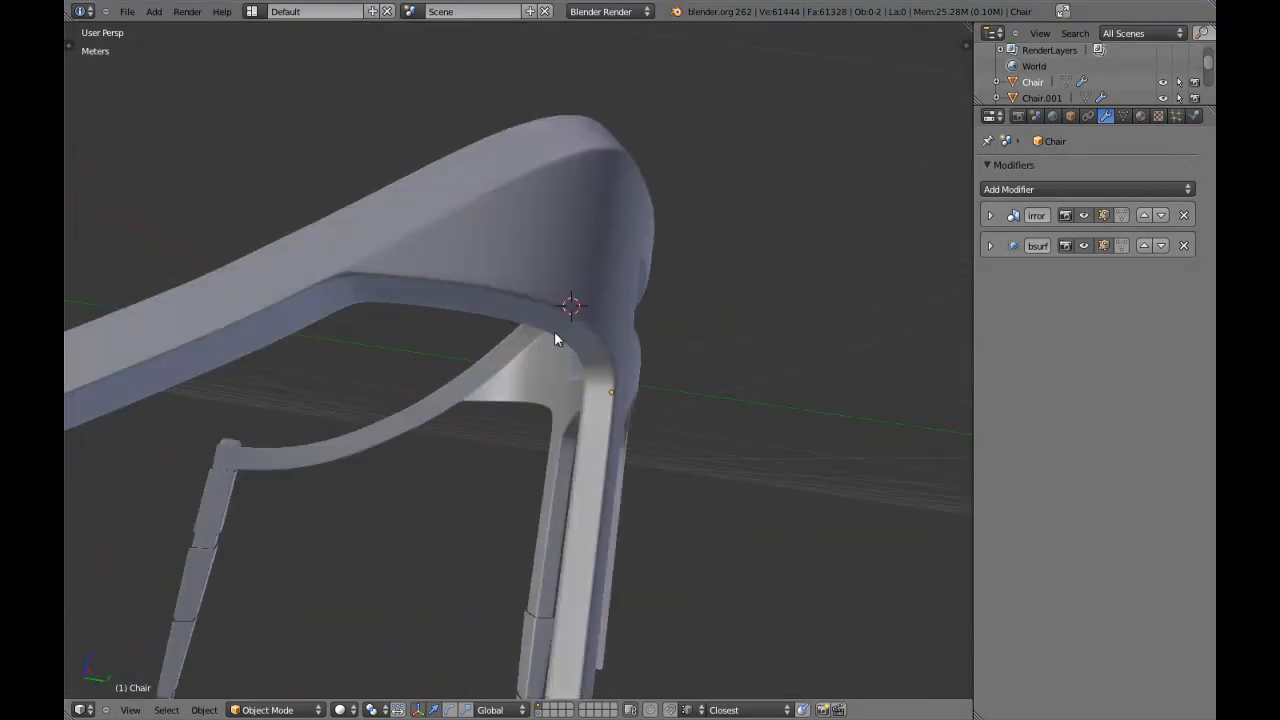
# Add an edge loop around the back leg just below the base of the backrest arch.
pyautogui.press('Tab')
pyautogui.press('a')
pyautogui.press('a')
pyautogui.moveTo(570, 303); pyautogui.dragTo(589, 377, button='middle')
pyautogui.scroll(2, 589, 377)
pyautogui.press('a')
pyautogui.scroll(1, 589, 378)
pyautogui.press('a')
pyautogui.press('KP_1')
pyautogui.press('a')
pyautogui.press('a')
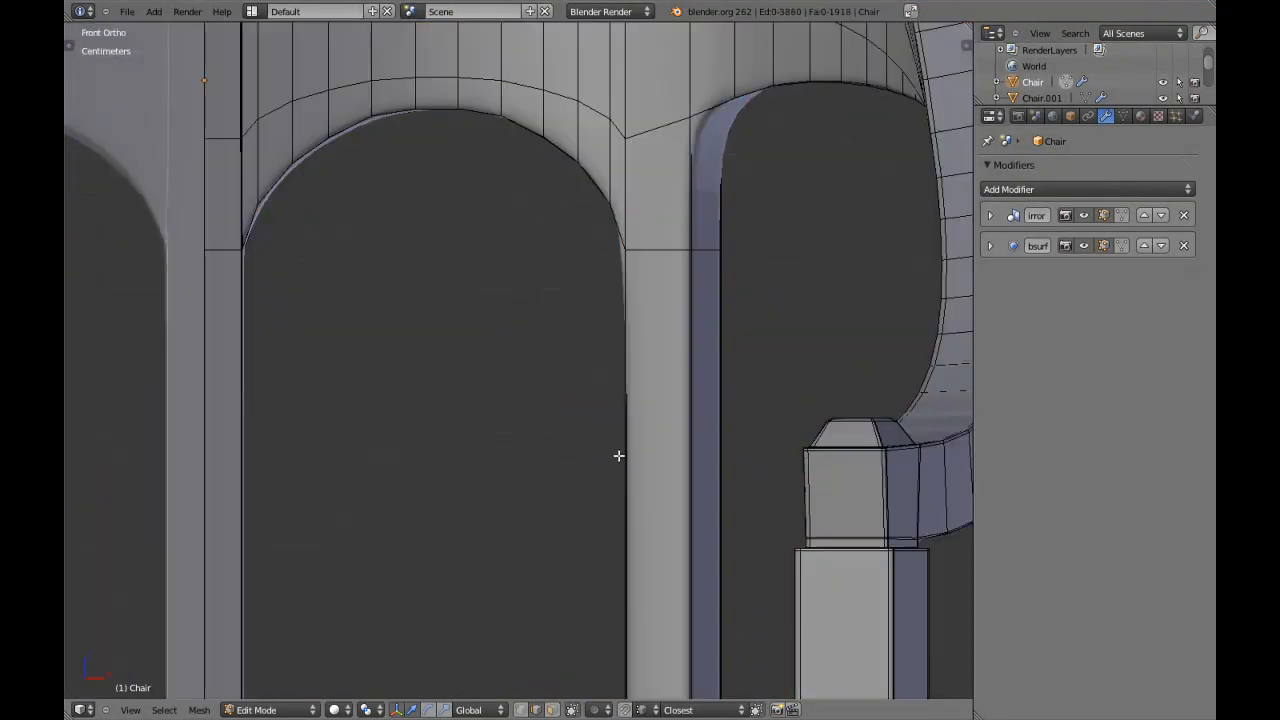
pyautogui.keyDown('shift'); pyautogui.moveTo(603, 440); pyautogui.dragTo(533, 405, button='middle'); pyautogui.keyUp('shift')
pyautogui.scroll(-2, 597, 497)
pyautogui.hotkey('ctrl', 'r')
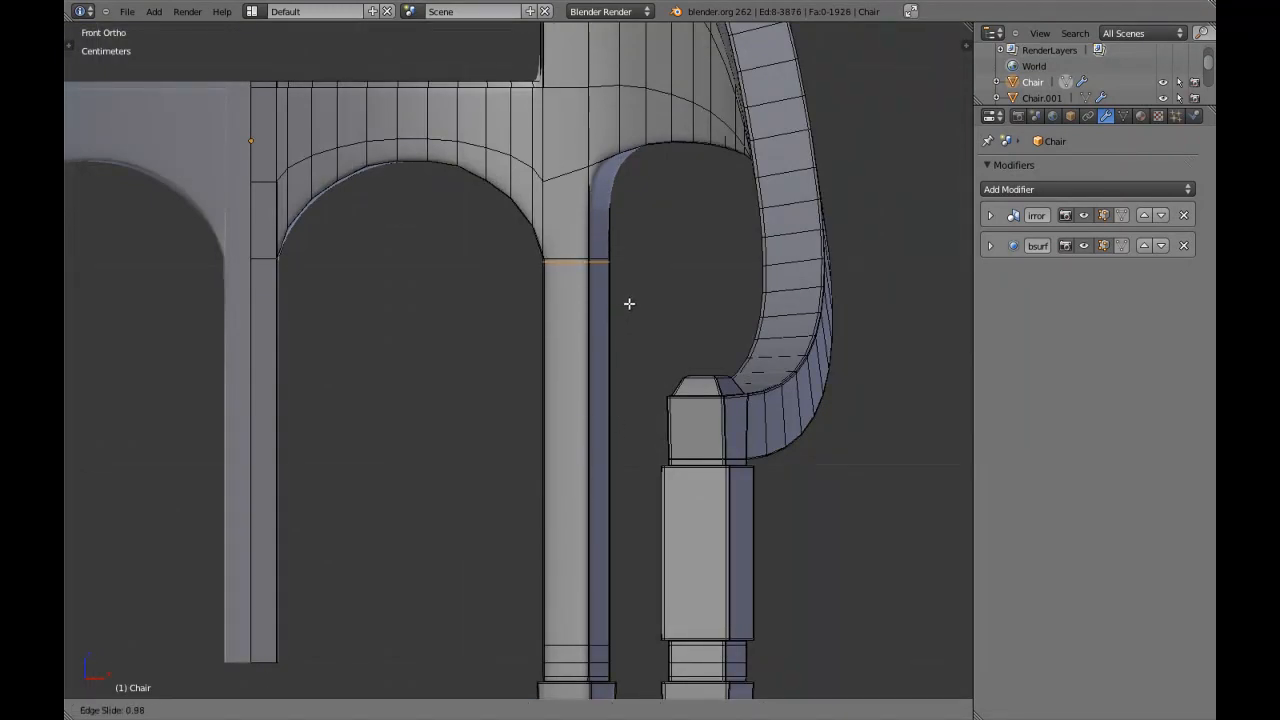
pyautogui.click(629, 304)
pyautogui.press('Tab')
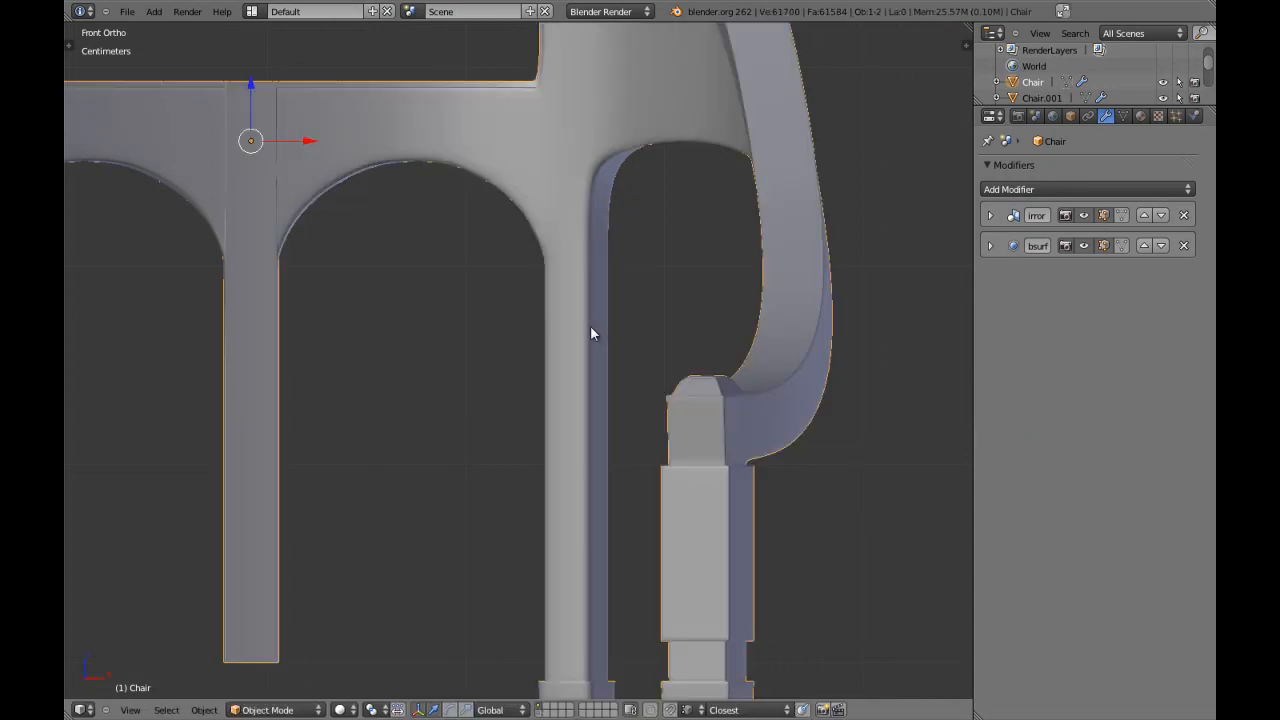
# Try adding an edge loop that follows the backrest arch close to its rim and crosses the top of the back leg.
pyautogui.press('a')
pyautogui.keyDown('shift'); pyautogui.moveTo(501, 371); pyautogui.dragTo(549, 445, button='middle'); pyautogui.keyUp('shift')
pyautogui.press('Tab')
pyautogui.scroll(1, 680, 323)
pyautogui.press('a')
pyautogui.press('a')
pyautogui.press('a')
pyautogui.scroll(2, 682, 328)
pyautogui.hotkey('ctrl', 'r')
pyautogui.click(752, 292)
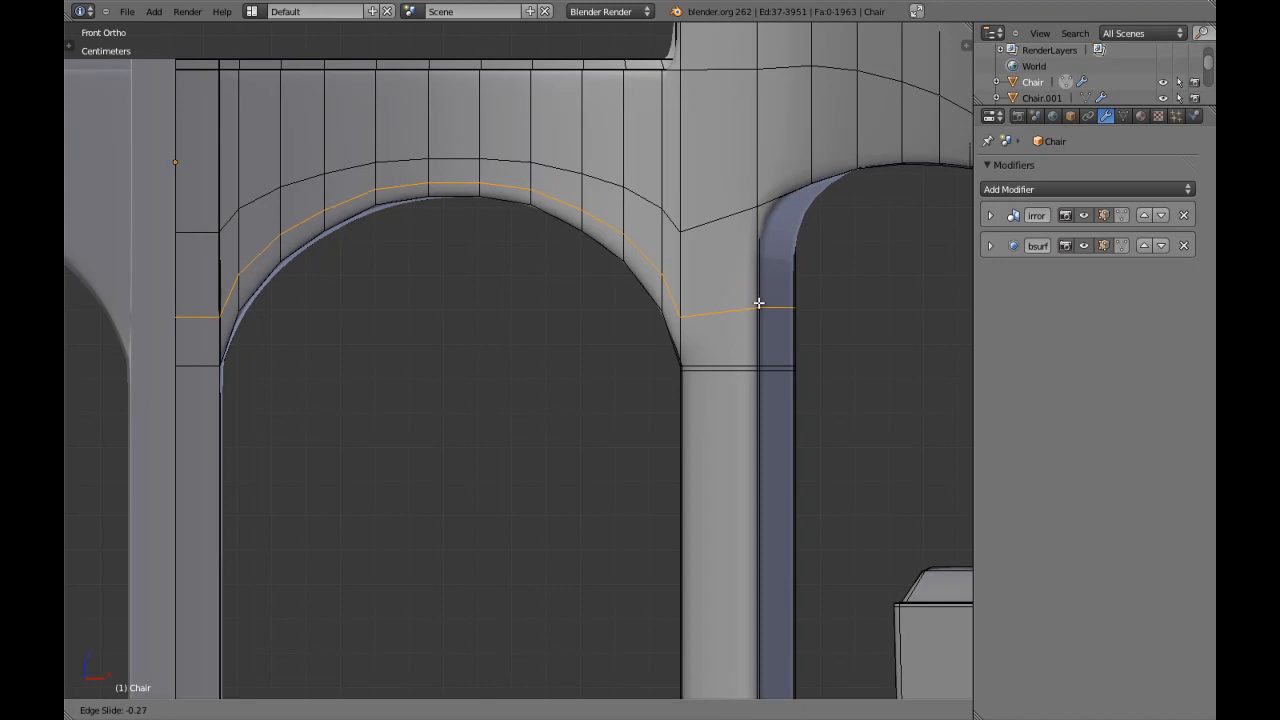
pyautogui.click(754, 326)
pyautogui.press('Tab')
pyautogui.scroll(-3, 703, 333)
pyautogui.moveTo(703, 333); pyautogui.dragTo(460, 326, button='middle')
# Try adding an edge loop through the face row above the backrest arches, and undo it.
pyautogui.press('Tab')
pyautogui.moveTo(626, 340); pyautogui.dragTo(603, 325, button='middle')
pyautogui.scroll(-2, 603, 325)
pyautogui.press('a')
pyautogui.press('a')
pyautogui.press('a')
pyautogui.keyDown('shift'); pyautogui.moveTo(425, 350); pyautogui.dragTo(536, 361, button='middle'); pyautogui.keyUp('shift')
pyautogui.scroll(3, 536, 361)
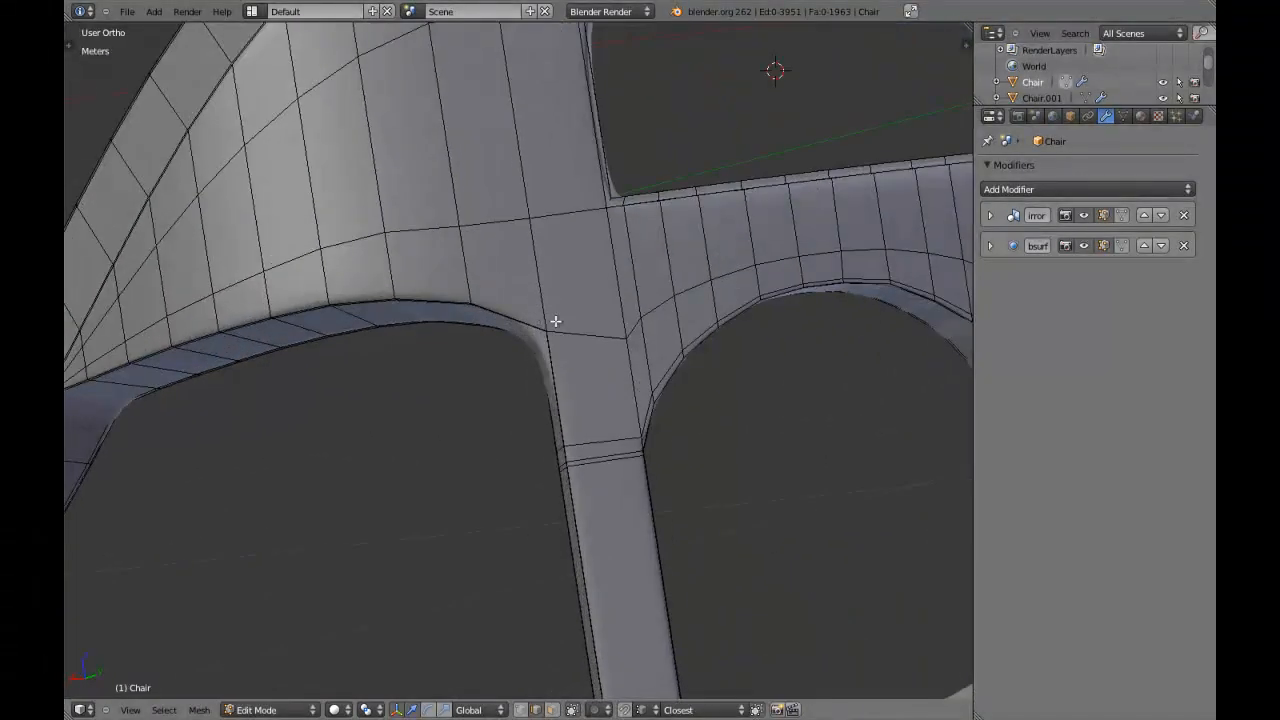
pyautogui.hotkey('ctrl', 'r')
pyautogui.click(544, 268)
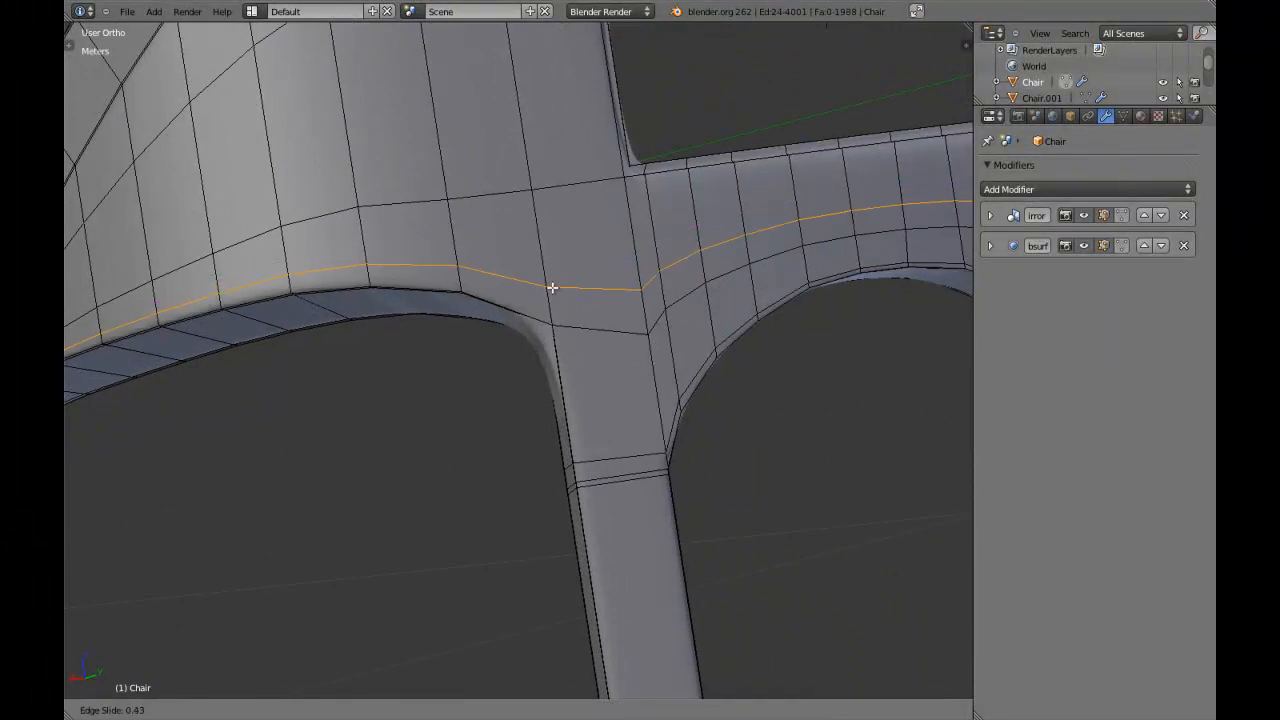
pyautogui.click(553, 288)
pyautogui.hotkey('ctrl', 'z')
# Delete the edge loop following the rim of the backrest arch and check the smoothed result.
pyautogui.scroll(-8, 553, 295)
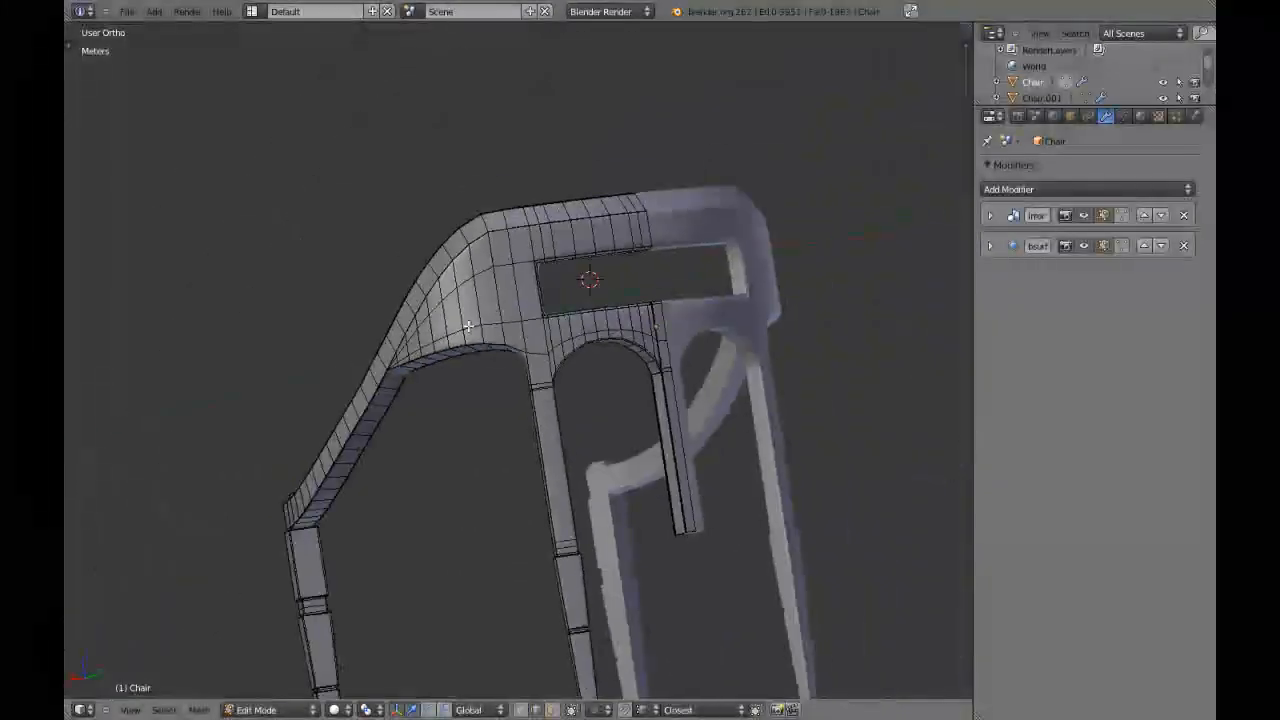
pyautogui.moveTo(551, 297); pyautogui.dragTo(608, 354, button='middle')
pyautogui.moveTo(405, 366); pyautogui.dragTo(474, 378, button='middle')
pyautogui.press('Tab')
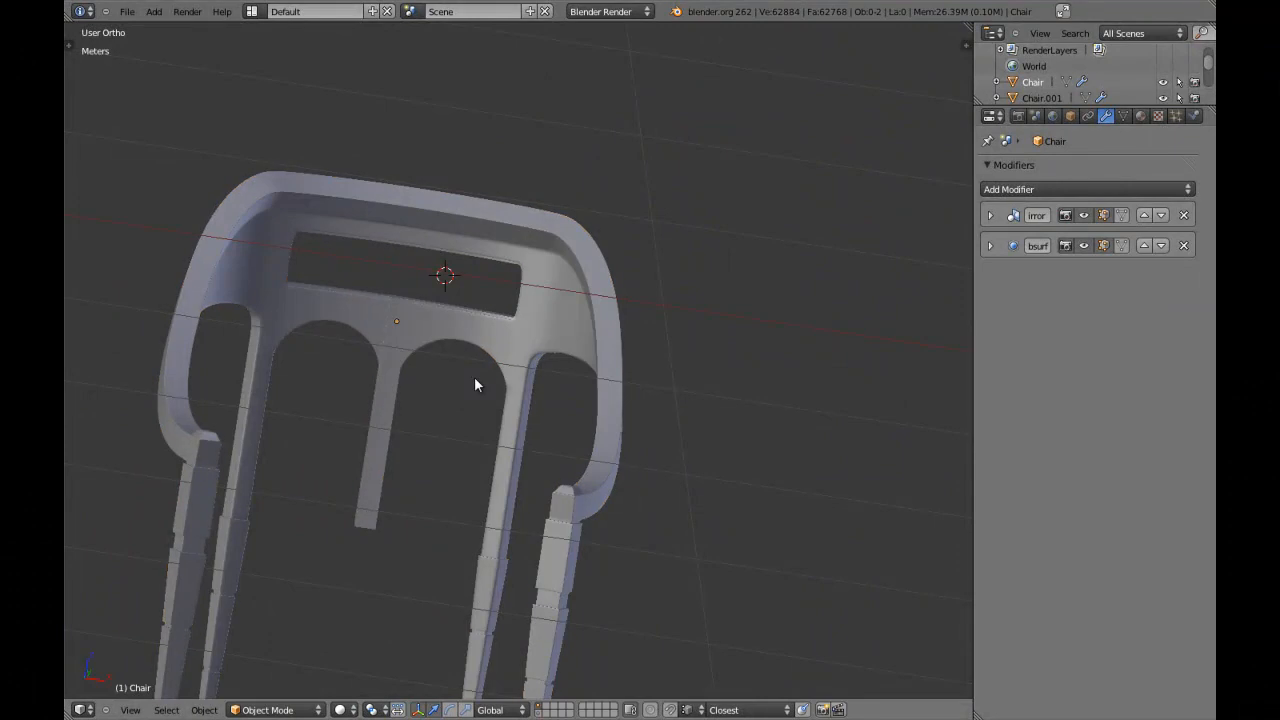
pyautogui.press('KP_1')
pyautogui.scroll(5, 474, 378)
pyautogui.scroll(4, 475, 386)
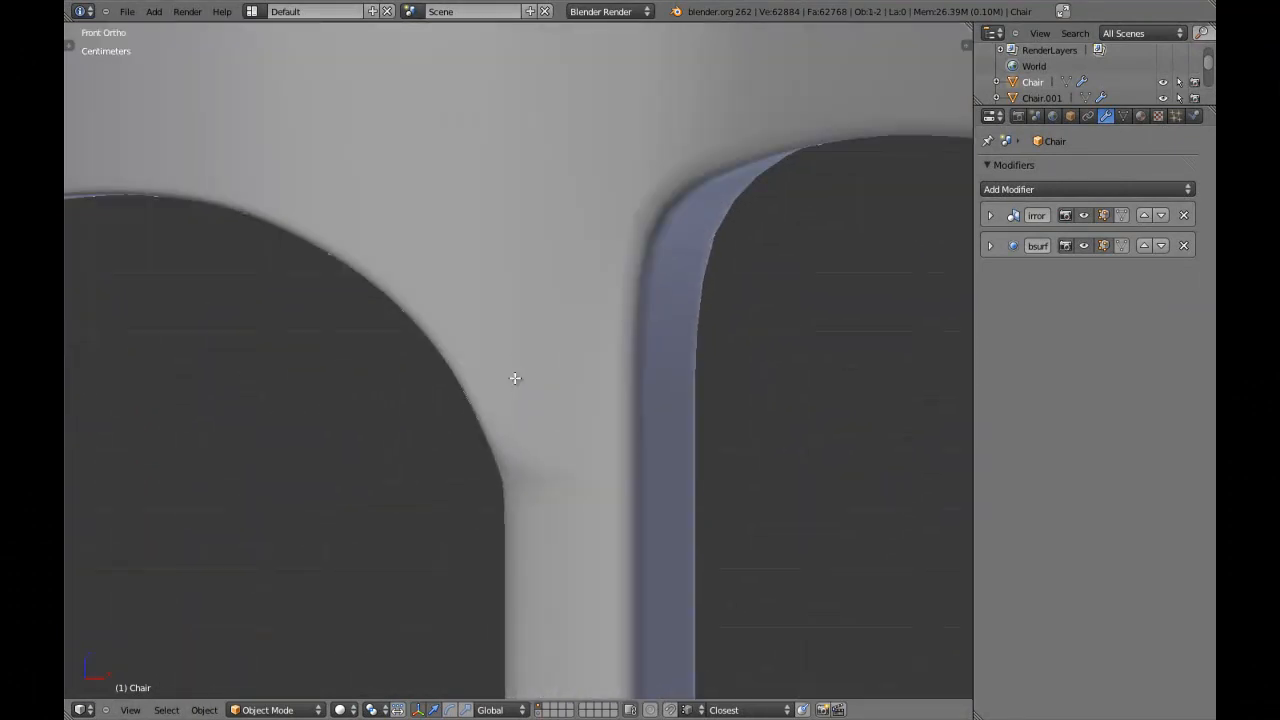
pyautogui.press('Tab')
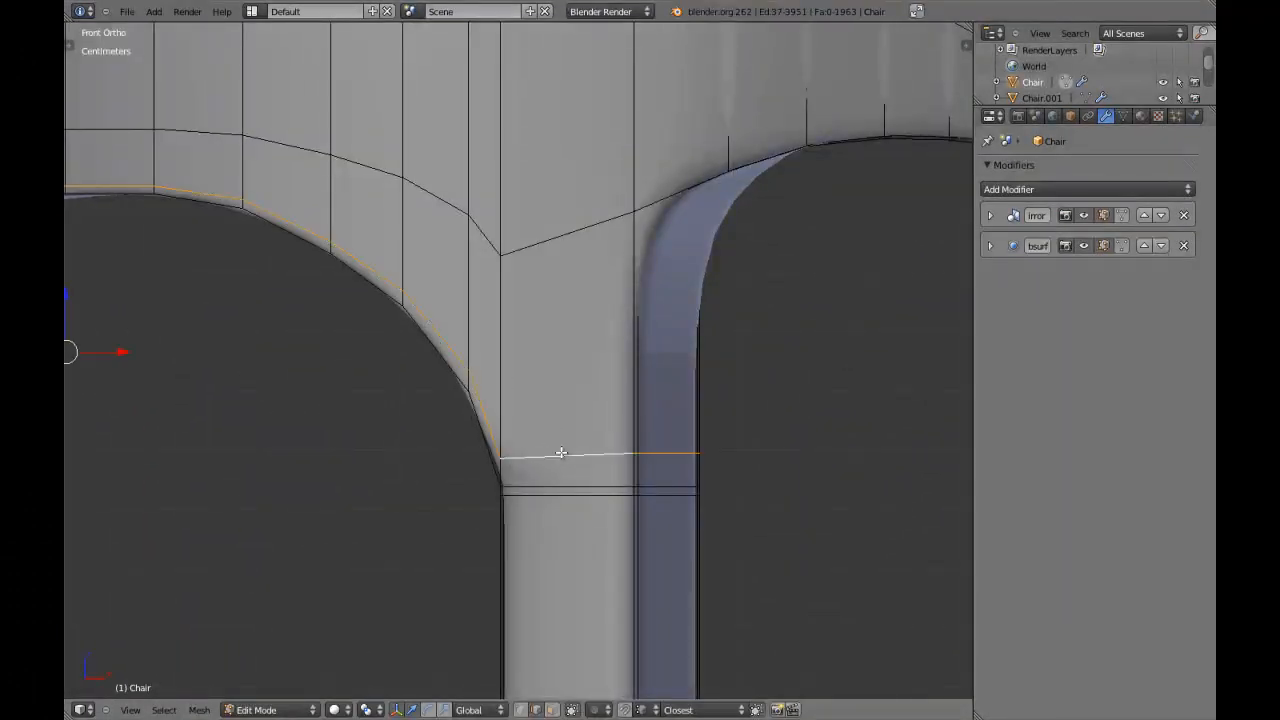
pyautogui.press('x')
pyautogui.click(540, 524)
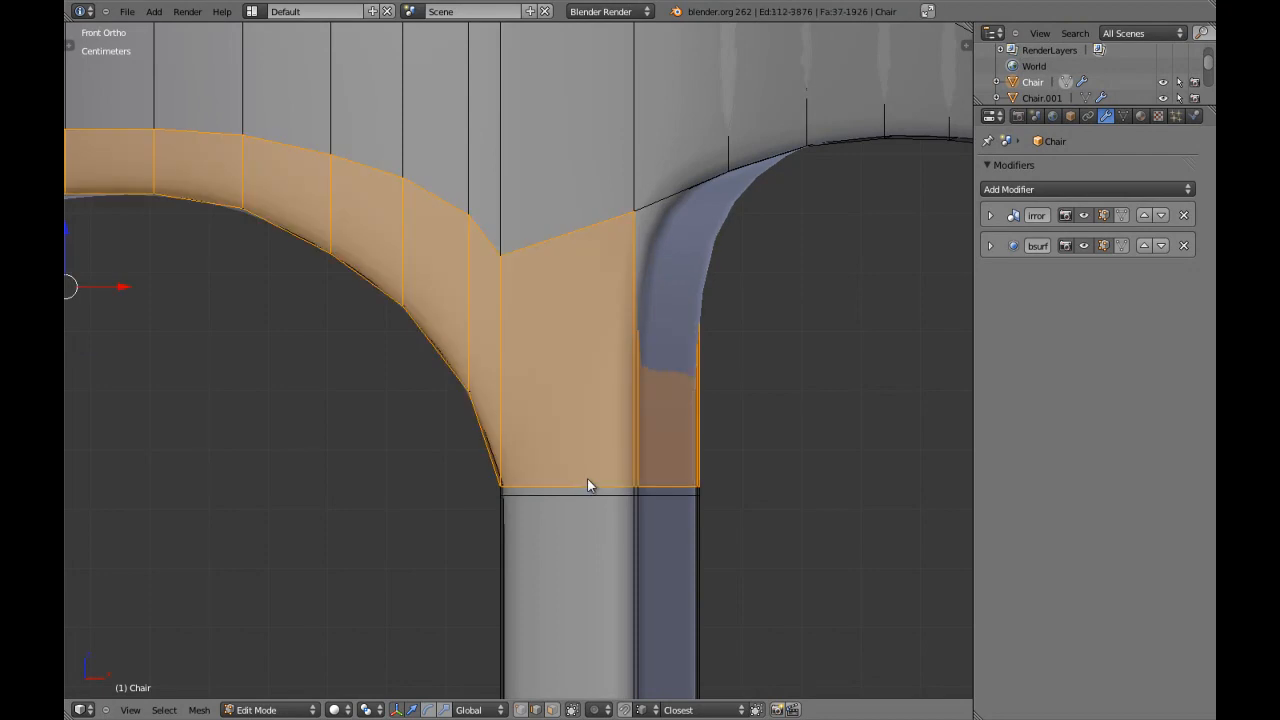
pyautogui.press('Tab')
pyautogui.scroll(-3, 589, 480)
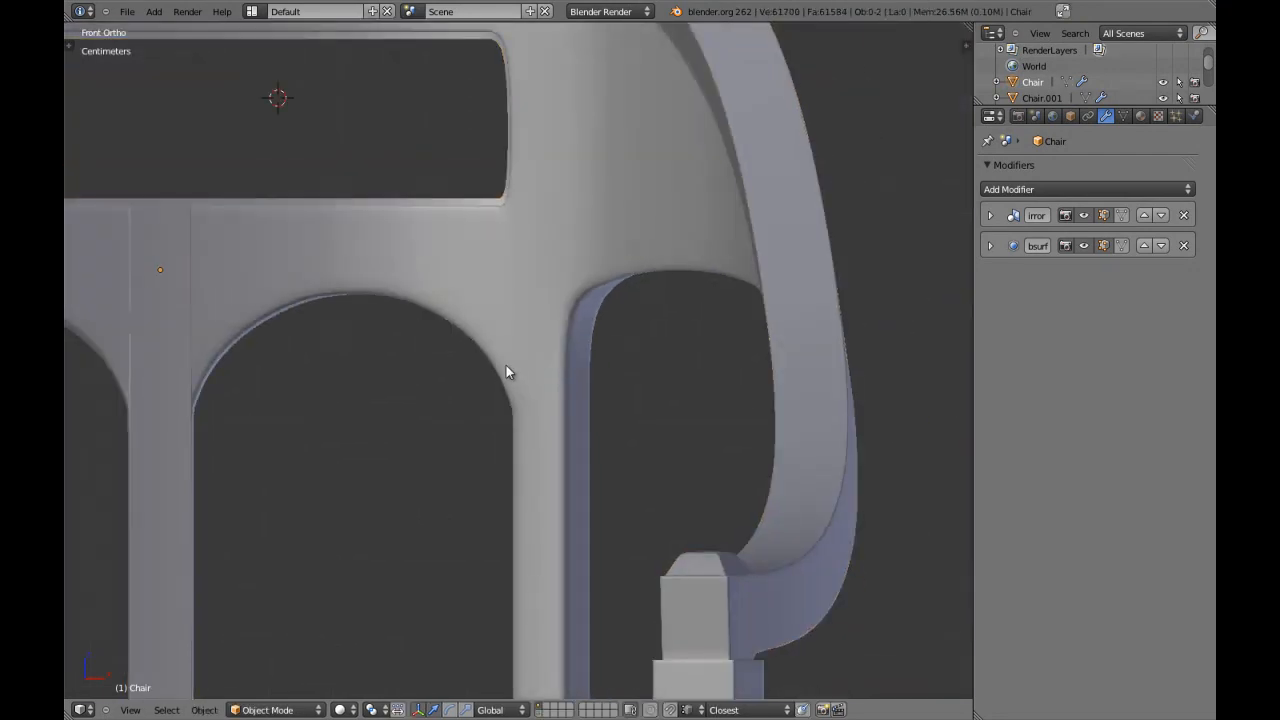
# Examine the junction of the back leg and backrest arch up close, in both the mesh cage and the smoothed result.
pyautogui.scroll(-2, 560, 270)
pyautogui.moveTo(603, 177); pyautogui.dragTo(443, 257, button='middle')
pyautogui.press('Tab')
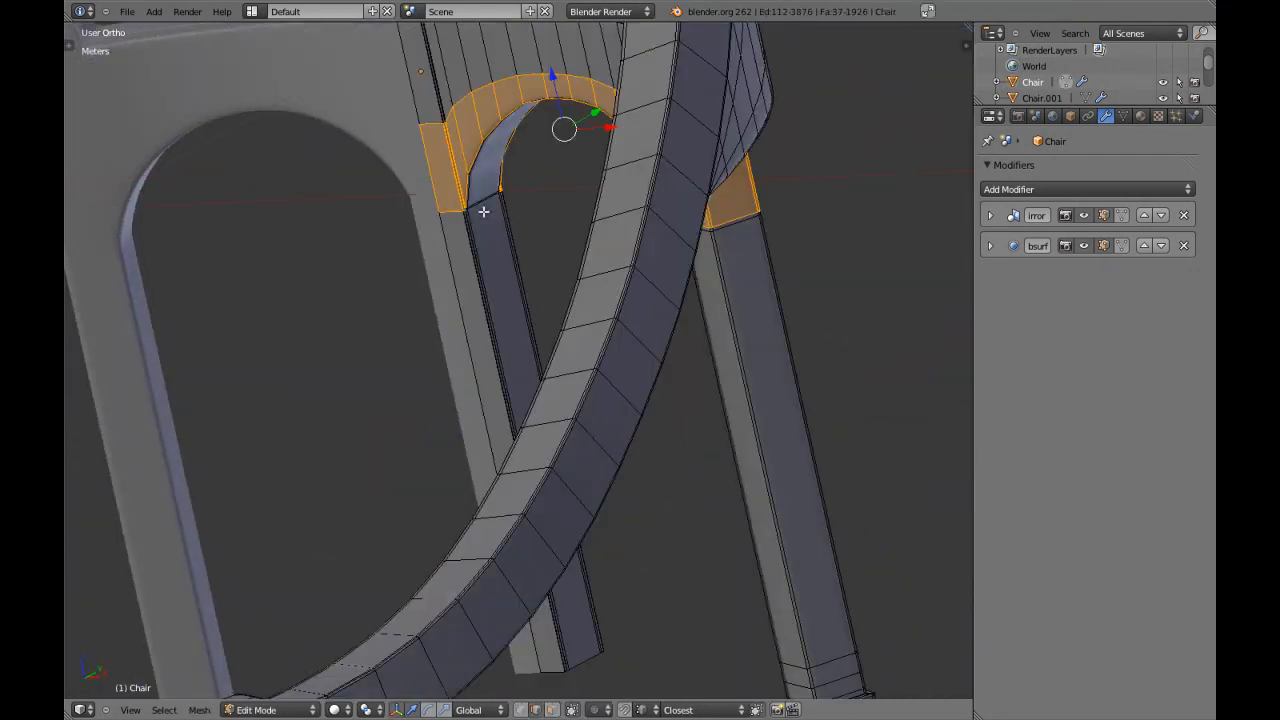
pyautogui.rightClick(478, 217)
pyautogui.press('KP_Decimal')
pyautogui.press('KP_5')
pyautogui.moveTo(458, 364); pyautogui.dragTo(509, 314, button='middle')
pyautogui.press('Tab')
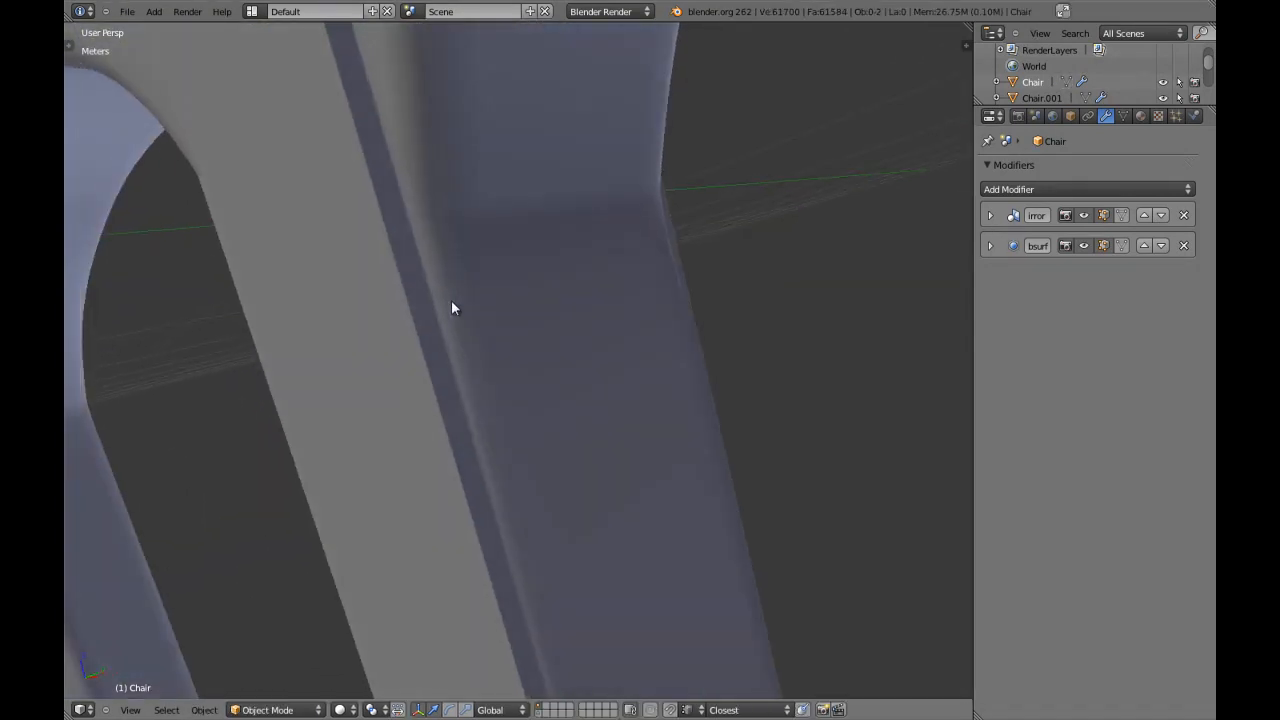
# Review the whole smoothed chair from the front and select all of its mesh in Edit Mode.
pyautogui.scroll(-10, 451, 302)
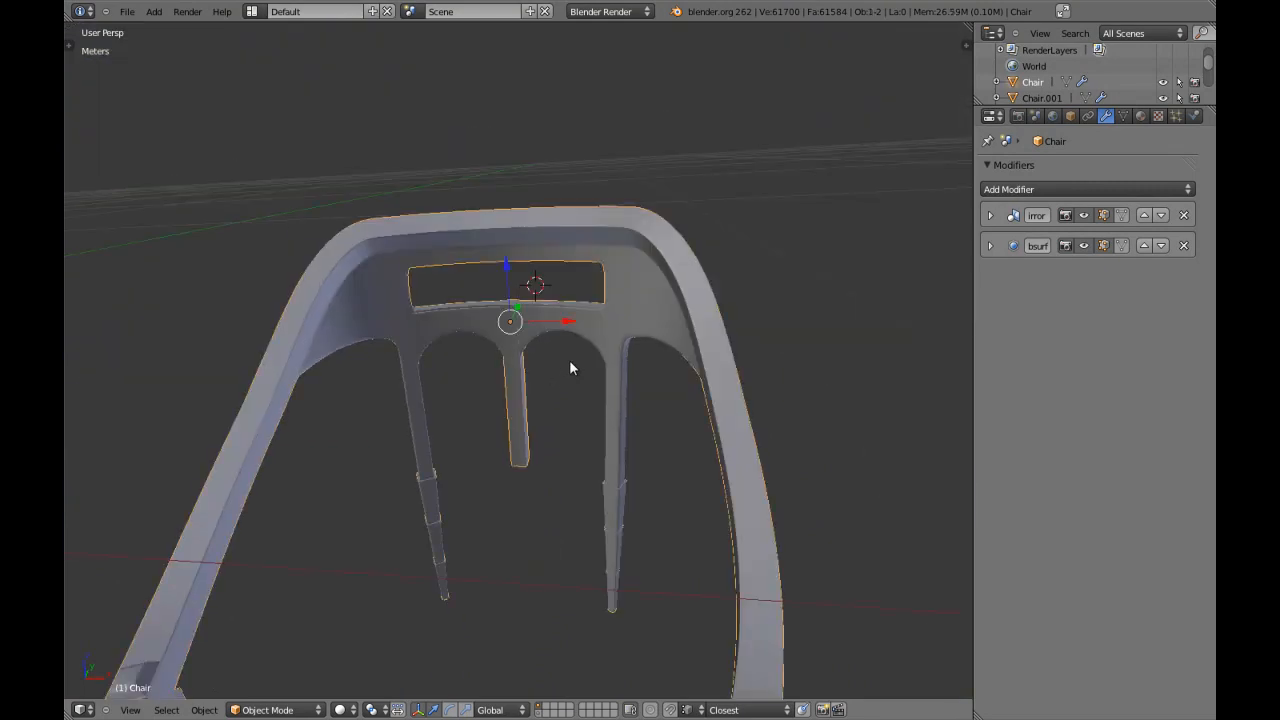
pyautogui.press('KP_1')
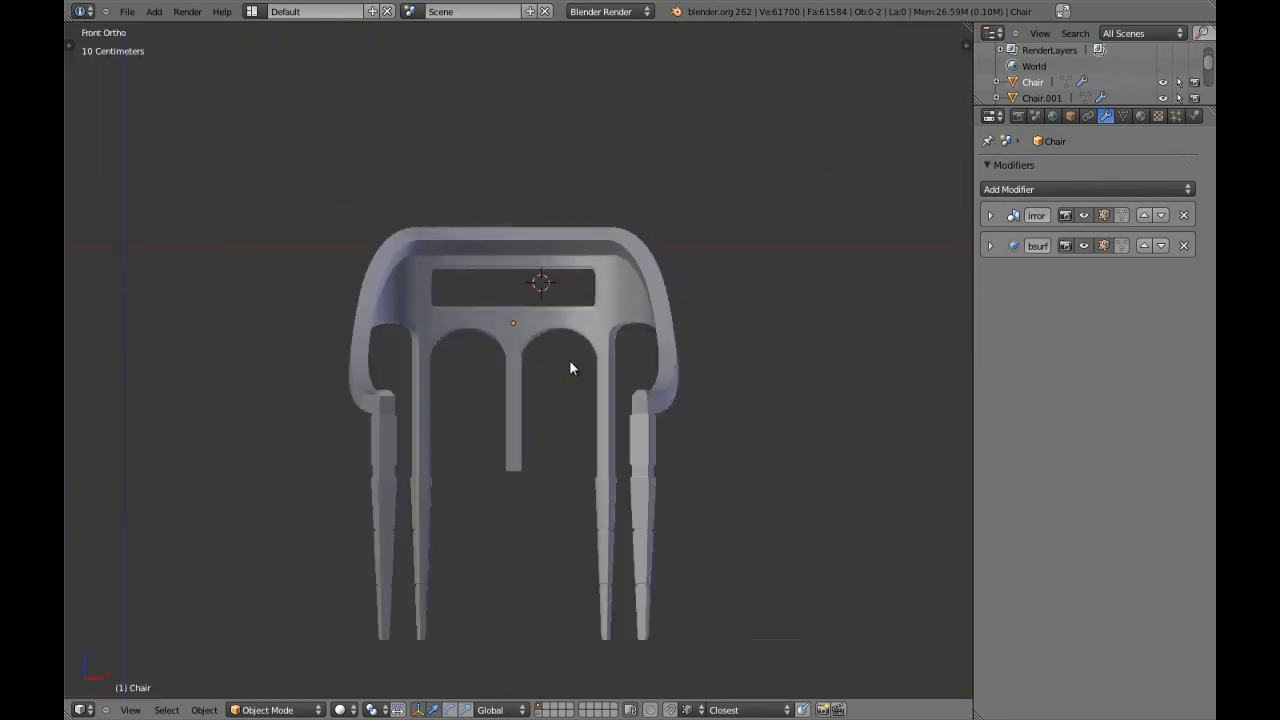
pyautogui.scroll(3, 605, 398)
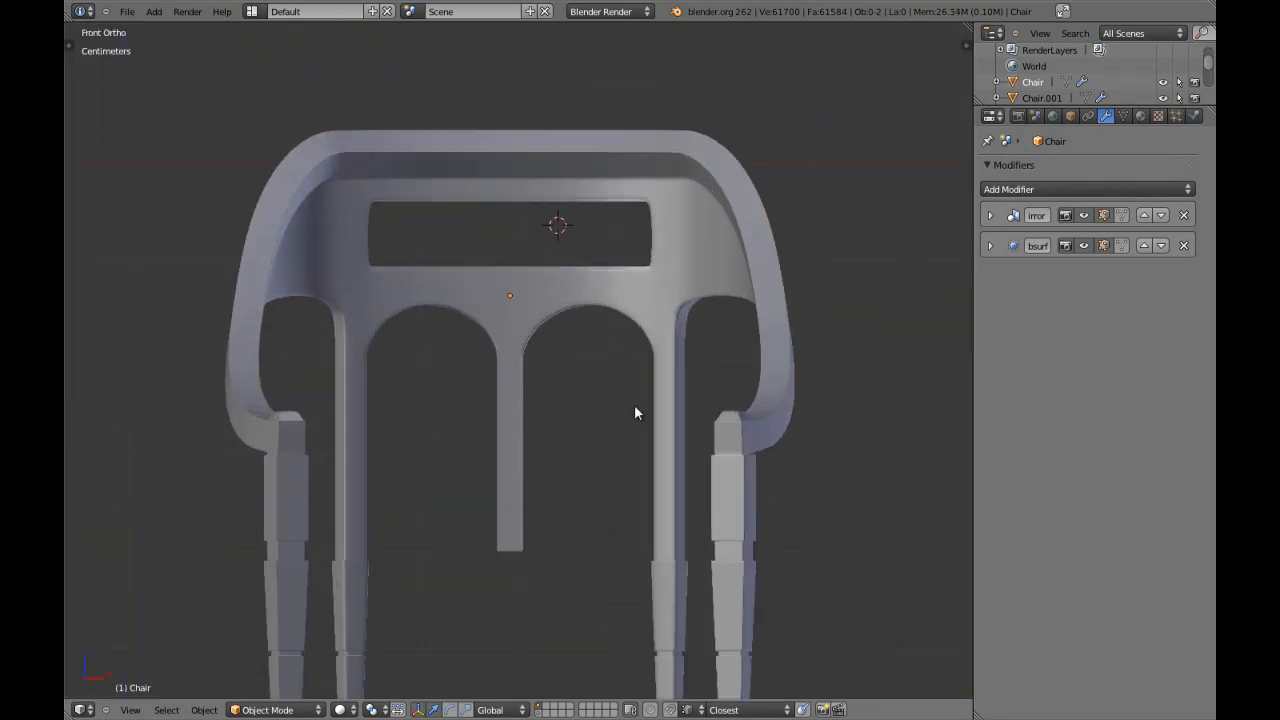
pyautogui.keyDown('shift'); pyautogui.moveTo(605, 403); pyautogui.dragTo(543, 351, button='middle'); pyautogui.keyUp('shift')
pyautogui.rightClick(567, 343)
pyautogui.scroll(-2, 576, 362)
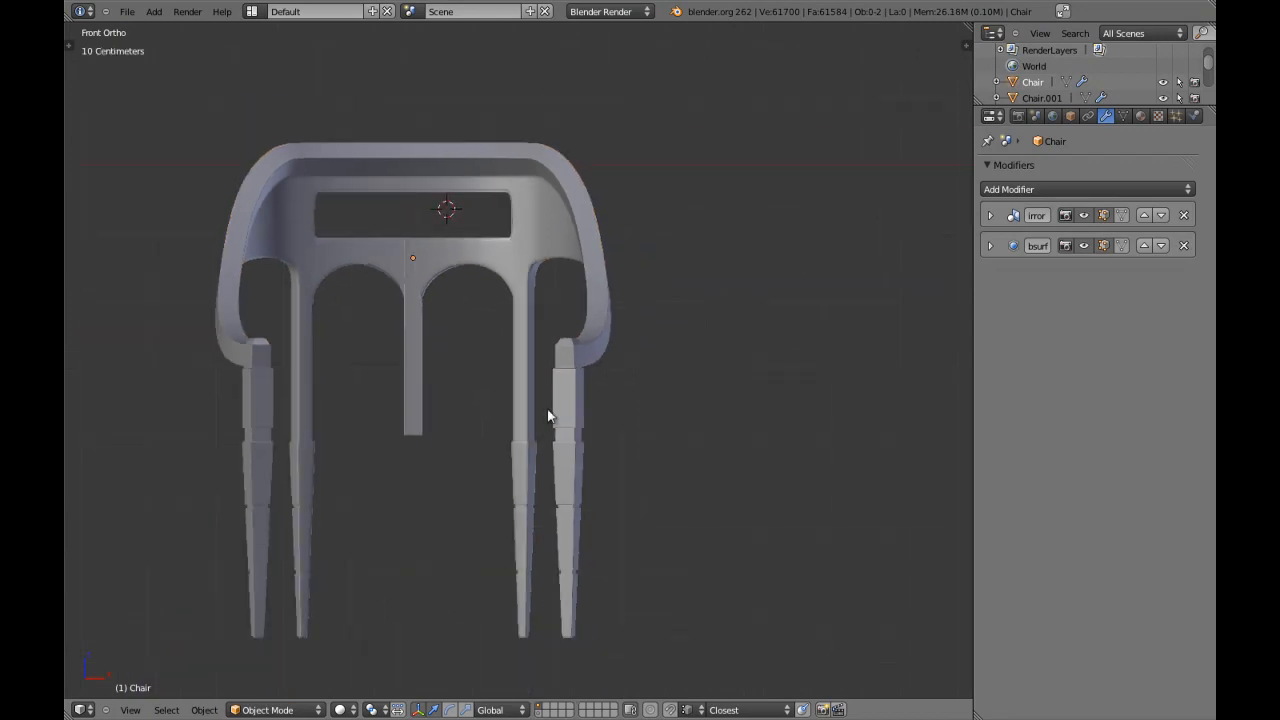
pyautogui.press('Tab')
pyautogui.press('a')
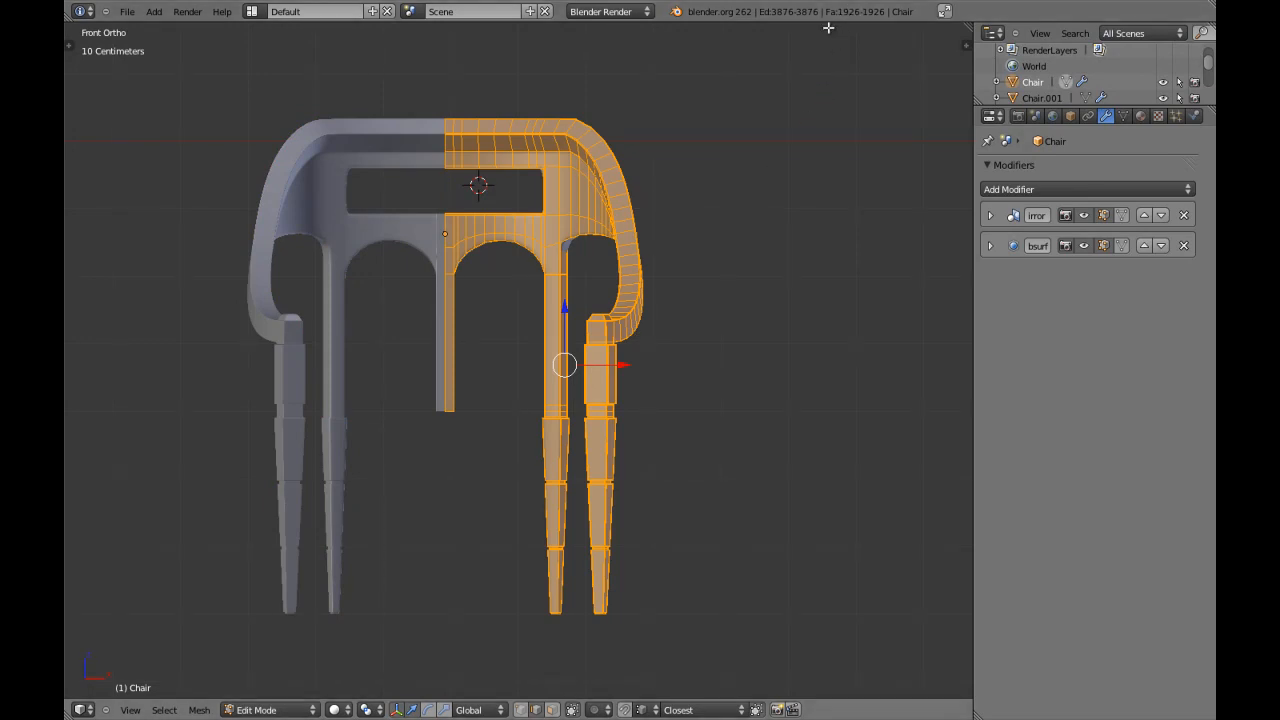
# Return to Object Mode, snap the 3D cursor to the chair's origin and deselect everything.
pyautogui.press('Tab')
pyautogui.hotkey('shift', 's')
pyautogui.click(554, 263)
pyautogui.press('a')
pyautogui.press('a')
pyautogui.press('a')
pyautogui.keyDown('shift'); pyautogui.moveTo(537, 308); pyautogui.dragTo(562, 296, button='middle'); pyautogui.keyUp('shift')
# Save the Blender file, overwriting the existing version, and check the chair from the right and front.
pyautogui.hotkey('ctrl', 's')
pyautogui.click(549, 298)
pyautogui.press('KP_3')
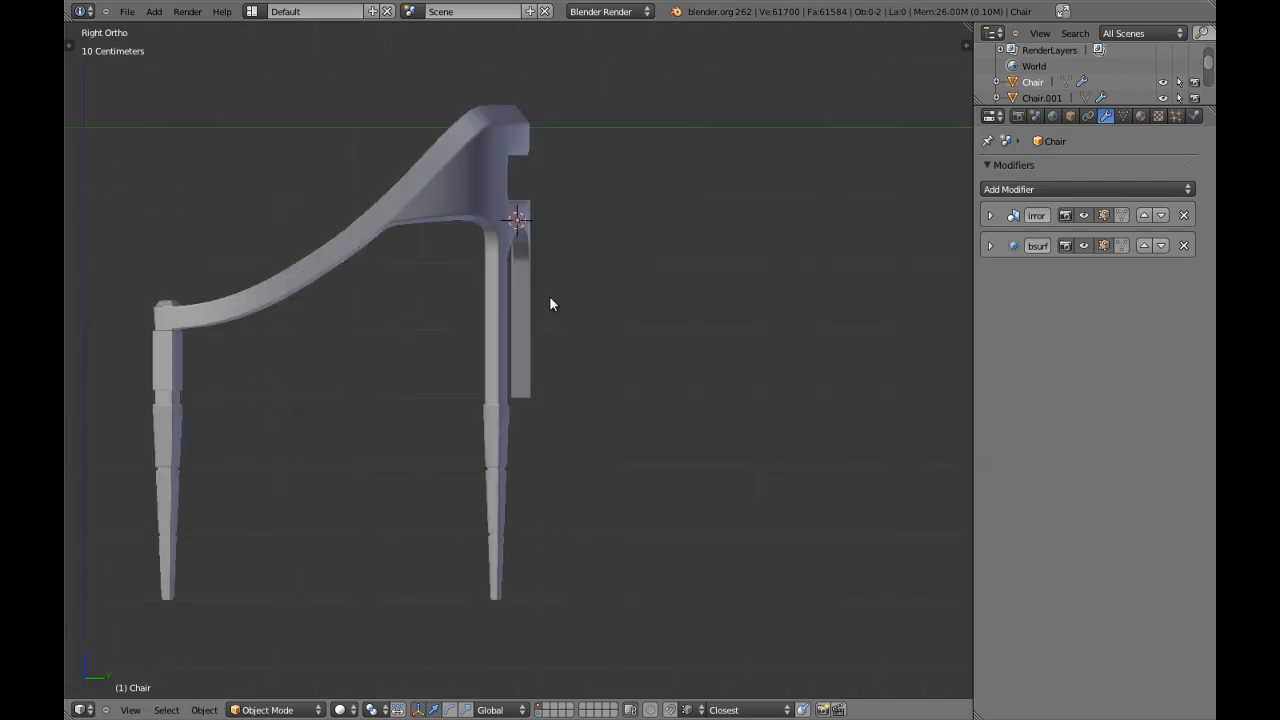
pyautogui.press('KP_1')
pyautogui.hotkey('ctrl', 's')
pyautogui.click(549, 300)
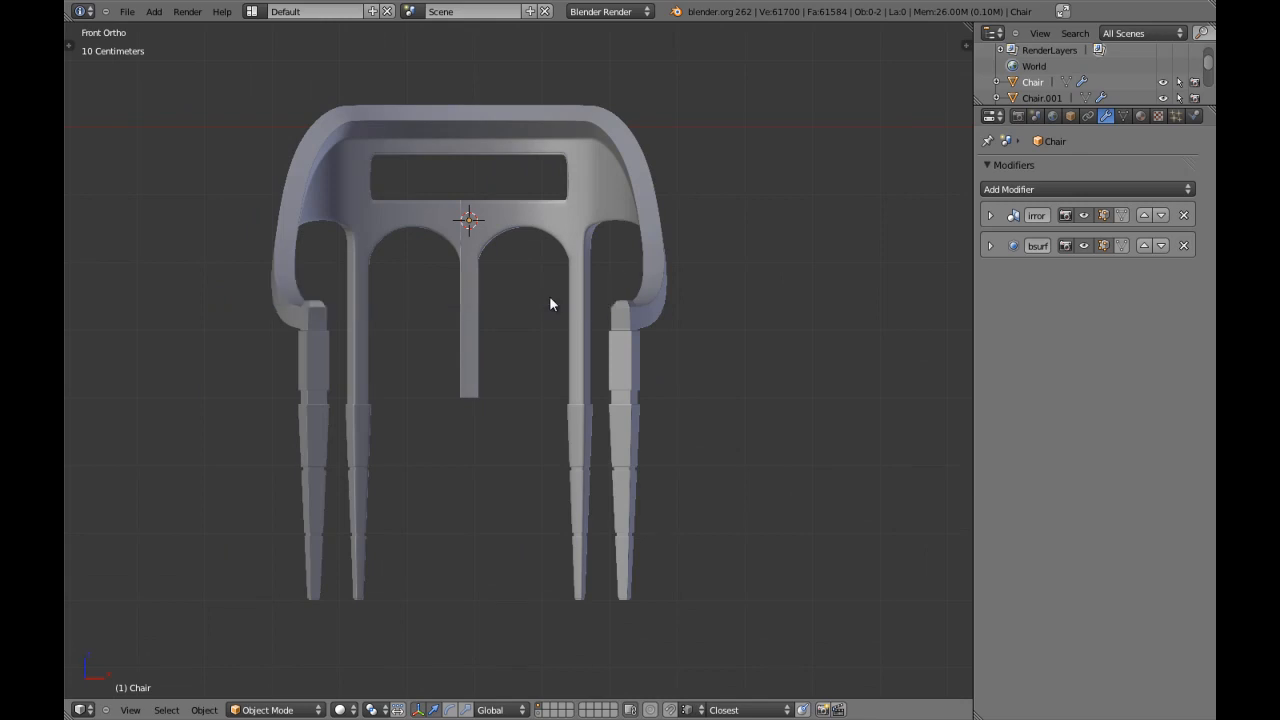
# Add a Bezier circle at the 3D cursor with the chair shown in wireframe from the top.
pyautogui.press('z')
pyautogui.press('z')
pyautogui.press('KP_7')
pyautogui.keyDown('shift'); pyautogui.moveTo(506, 460); pyautogui.dragTo(569, 281, button='middle'); pyautogui.keyUp('shift')
pyautogui.press('z')
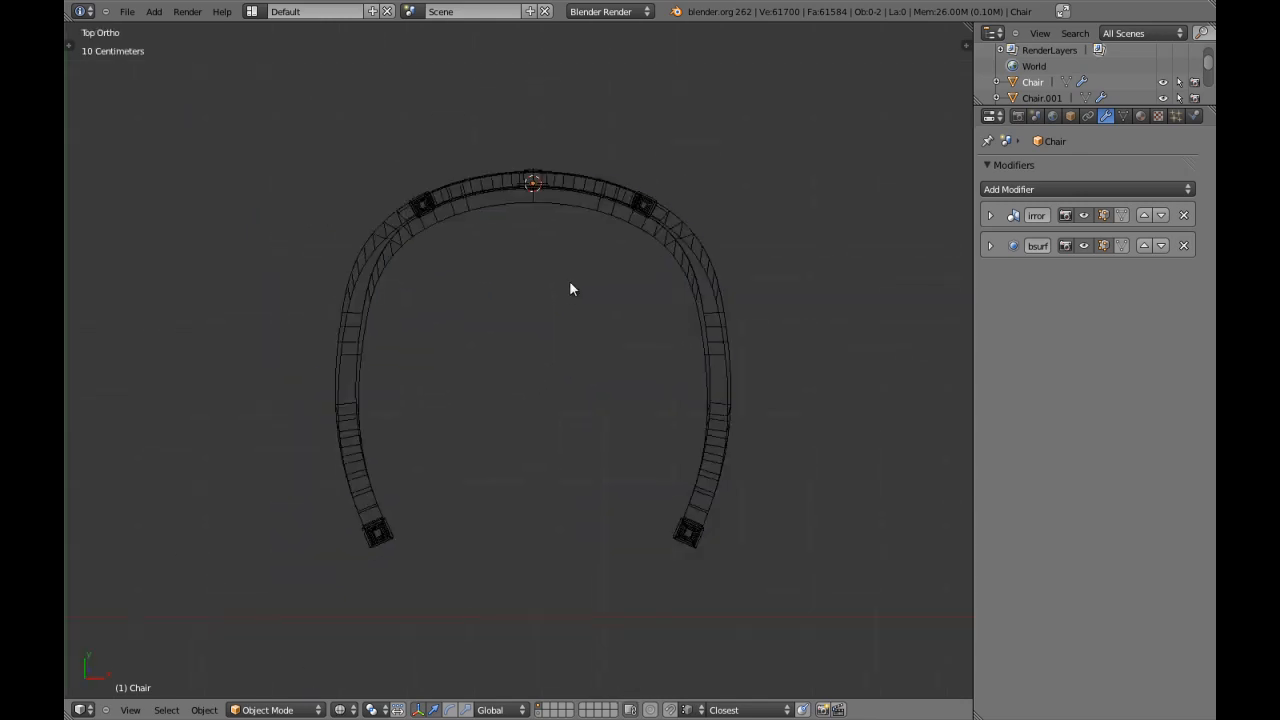
pyautogui.hotkey('shift', 'a')
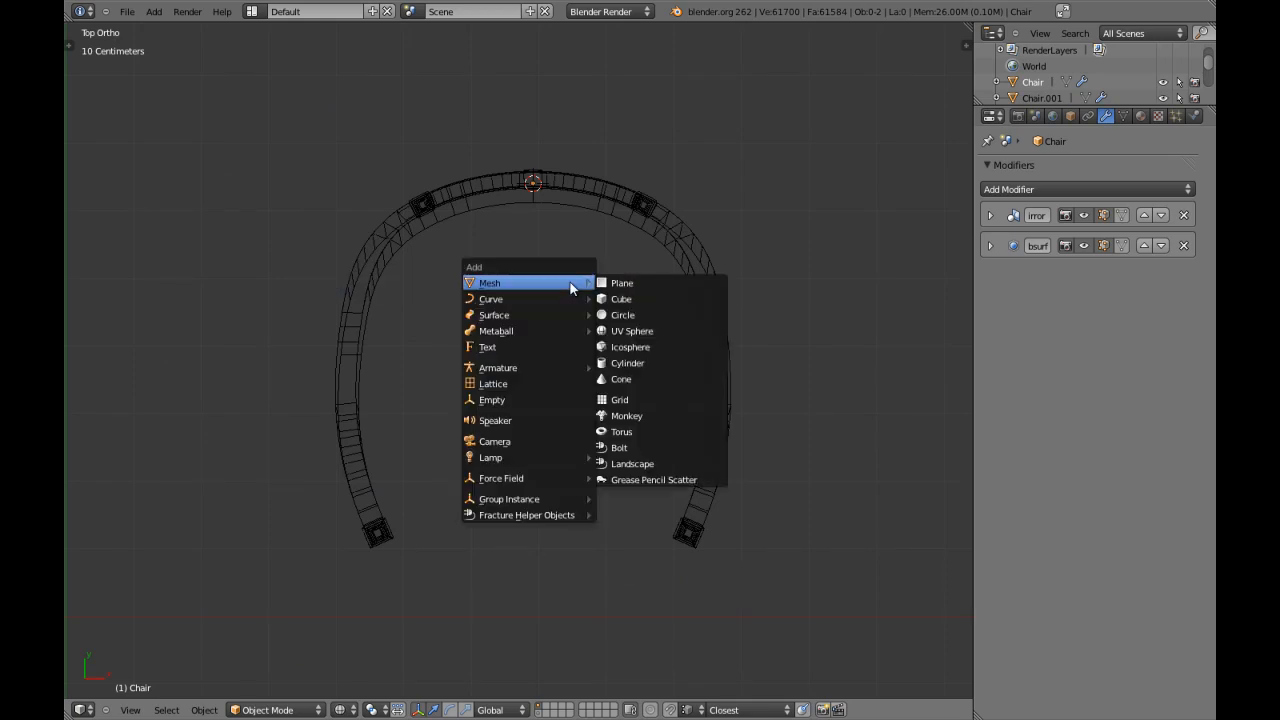
pyautogui.moveTo(560, 298)
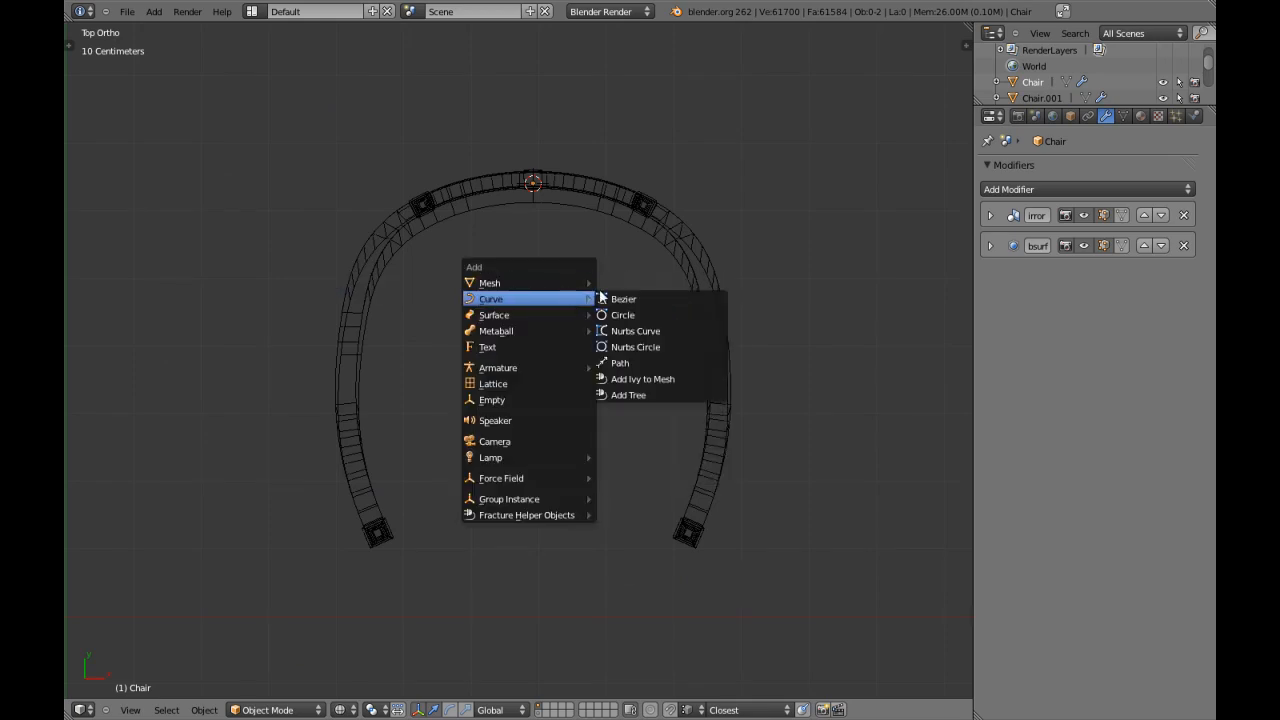
pyautogui.click(622, 314)
pyautogui.scroll(-4, 620, 314)
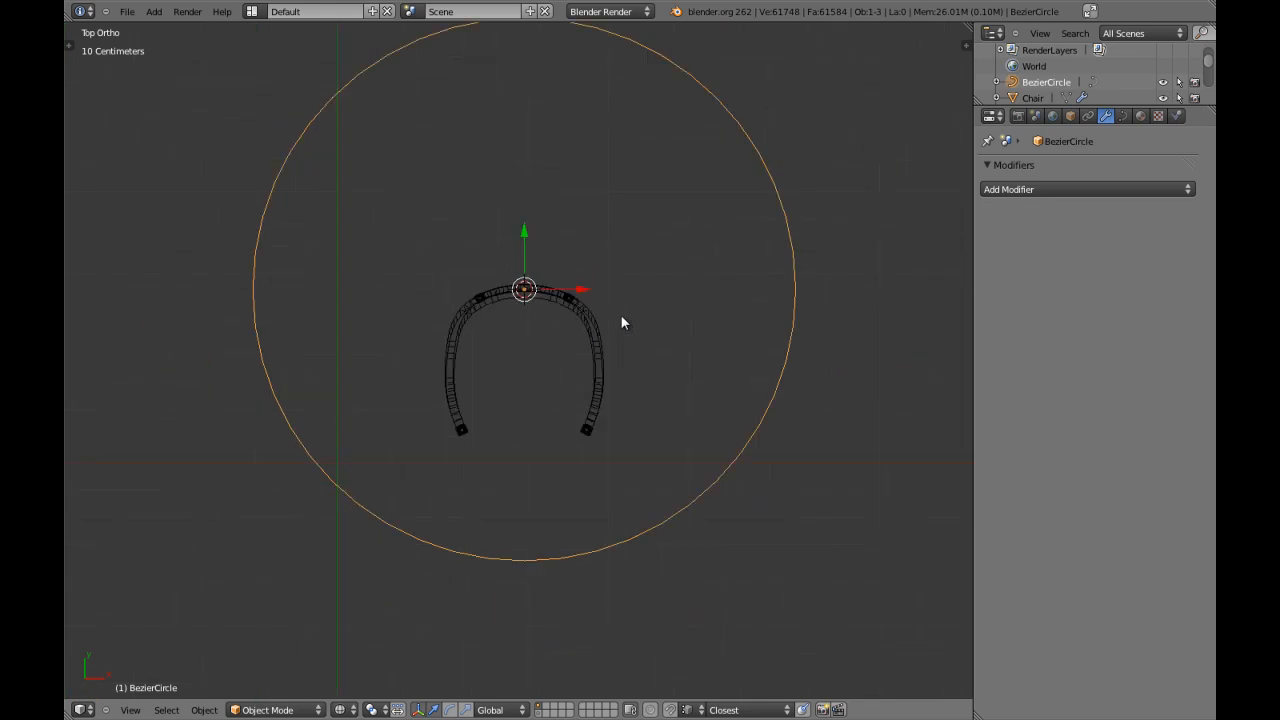
pyautogui.scroll(1, 621, 316)
# Move the Bezier circle forward along Y inside the chair's footprint and scale it to about 0.33 around the four legs.
pyautogui.moveTo(534, 210); pyautogui.dragTo(524, 322)
pyautogui.press('s')
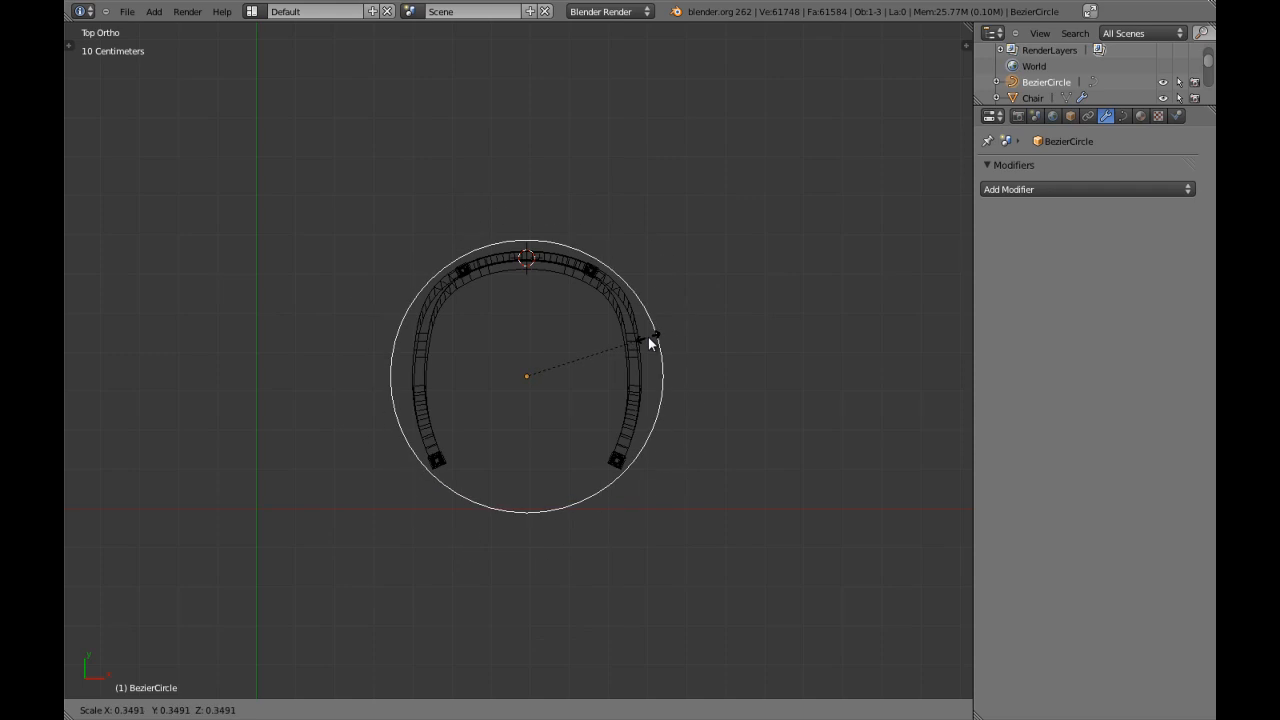
pyautogui.click(644, 337)
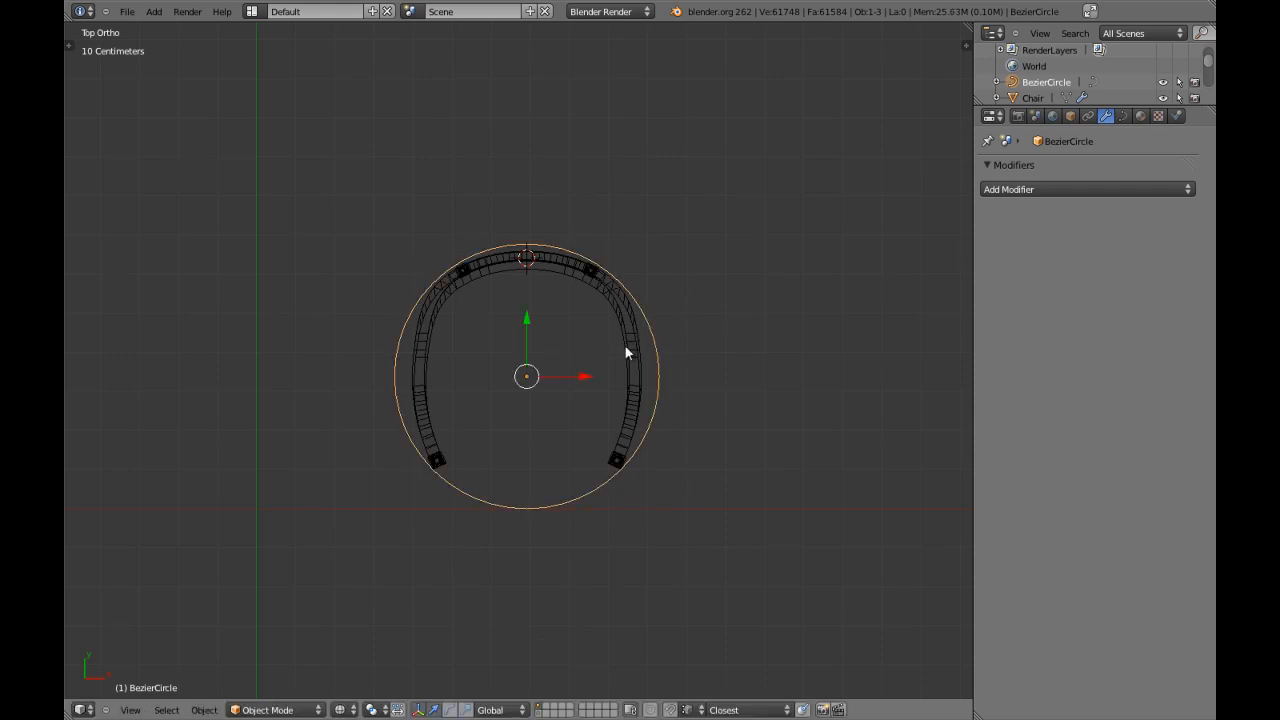
pyautogui.press('z')
pyautogui.scroll(2, 625, 346)
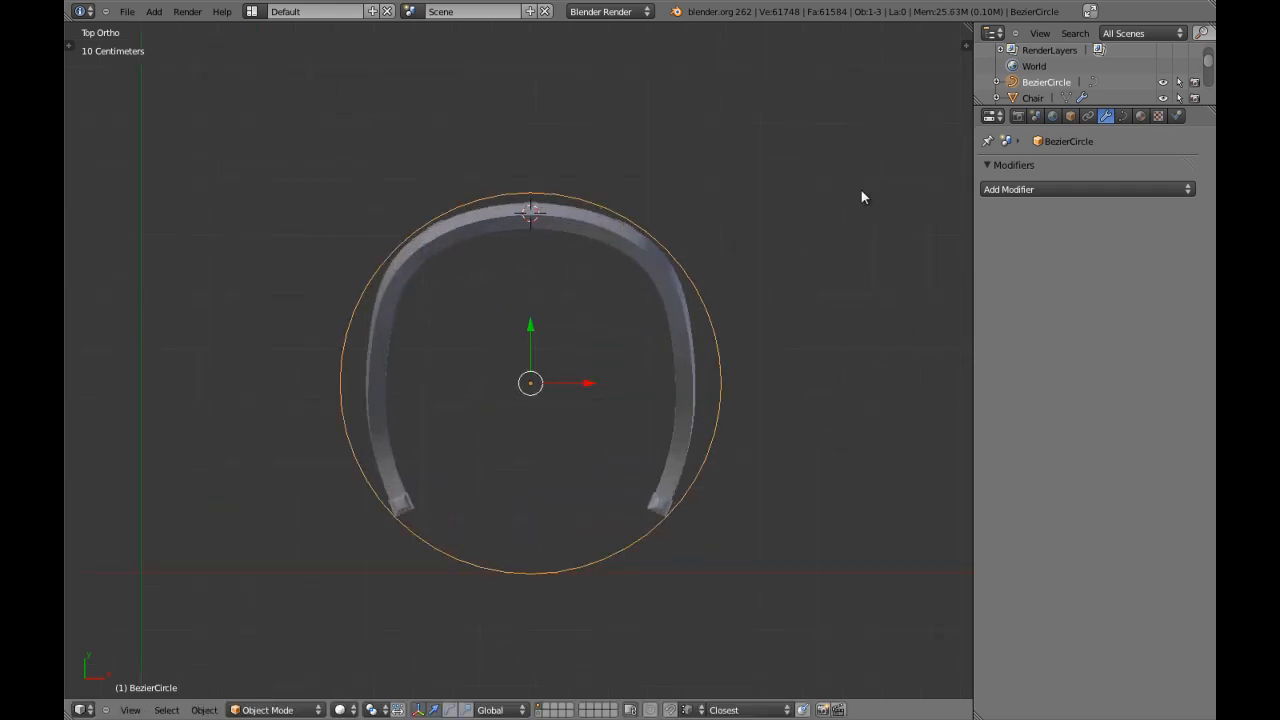
pyautogui.press('s')
pyautogui.click(853, 193)
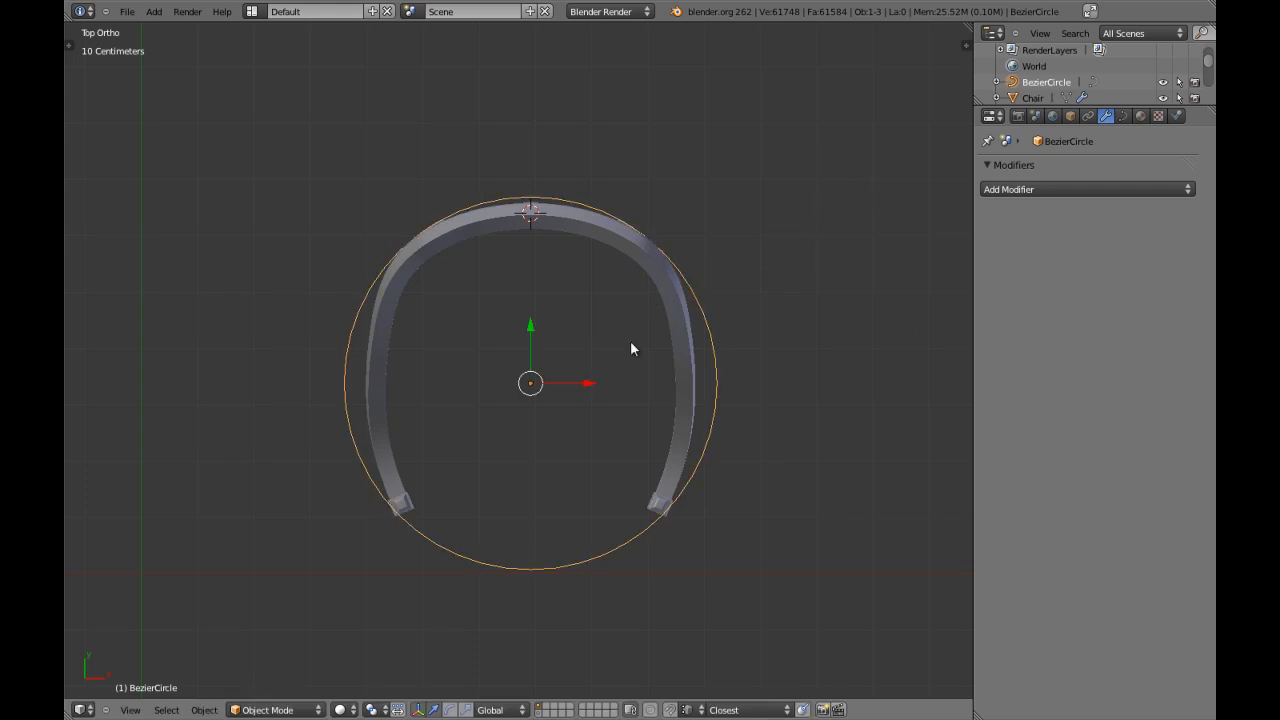
# Lower the circle along Z to the narrow collar between the front leg's upper block and its tapered section.
pyautogui.press('KP_3')
pyautogui.scroll(3, 625, 340)
pyautogui.moveTo(473, 62); pyautogui.dragTo(473, 200)
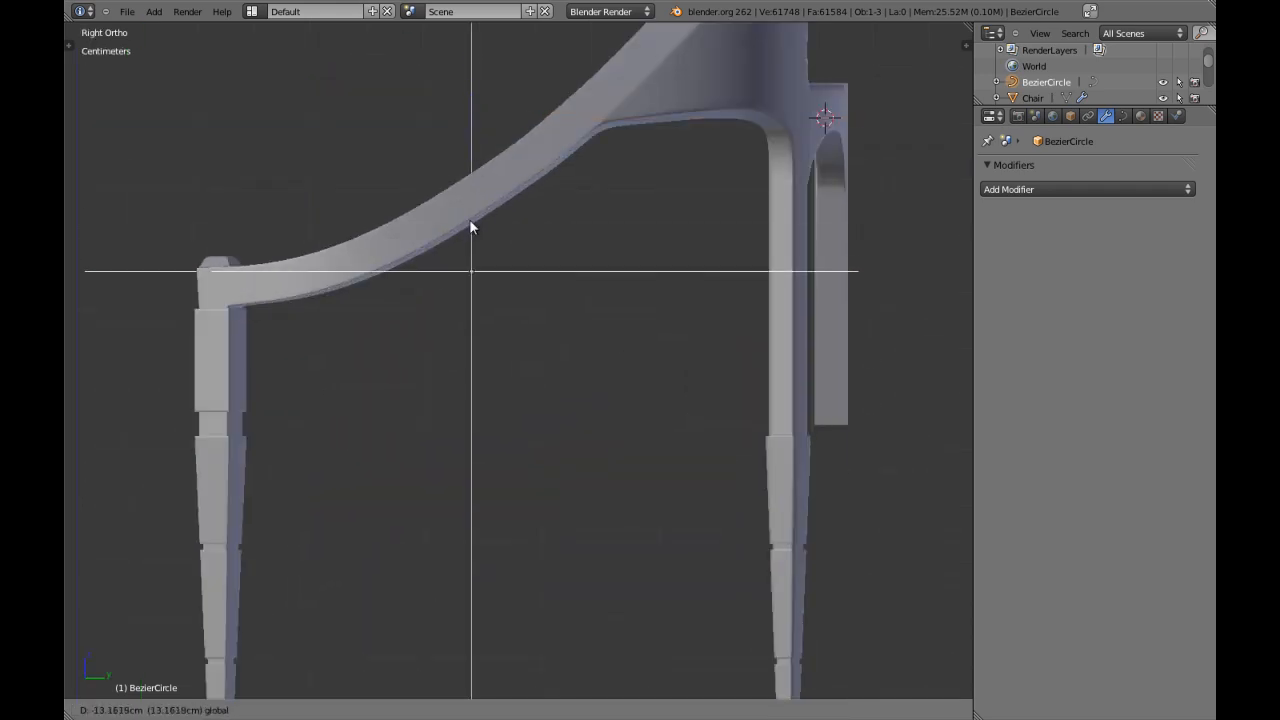
pyautogui.moveTo(464, 301); pyautogui.dragTo(448, 369)
pyautogui.keyDown('shift'); pyautogui.moveTo(447, 375); pyautogui.dragTo(647, 308, button='middle'); pyautogui.keyUp('shift')
pyautogui.scroll(4, 640, 309)
pyautogui.keyDown('shift'); pyautogui.moveTo(285, 318); pyautogui.dragTo(426, 318, button='middle'); pyautogui.keyUp('shift')
pyautogui.scroll(2, 426, 318)
pyautogui.scroll(1, 426, 318)
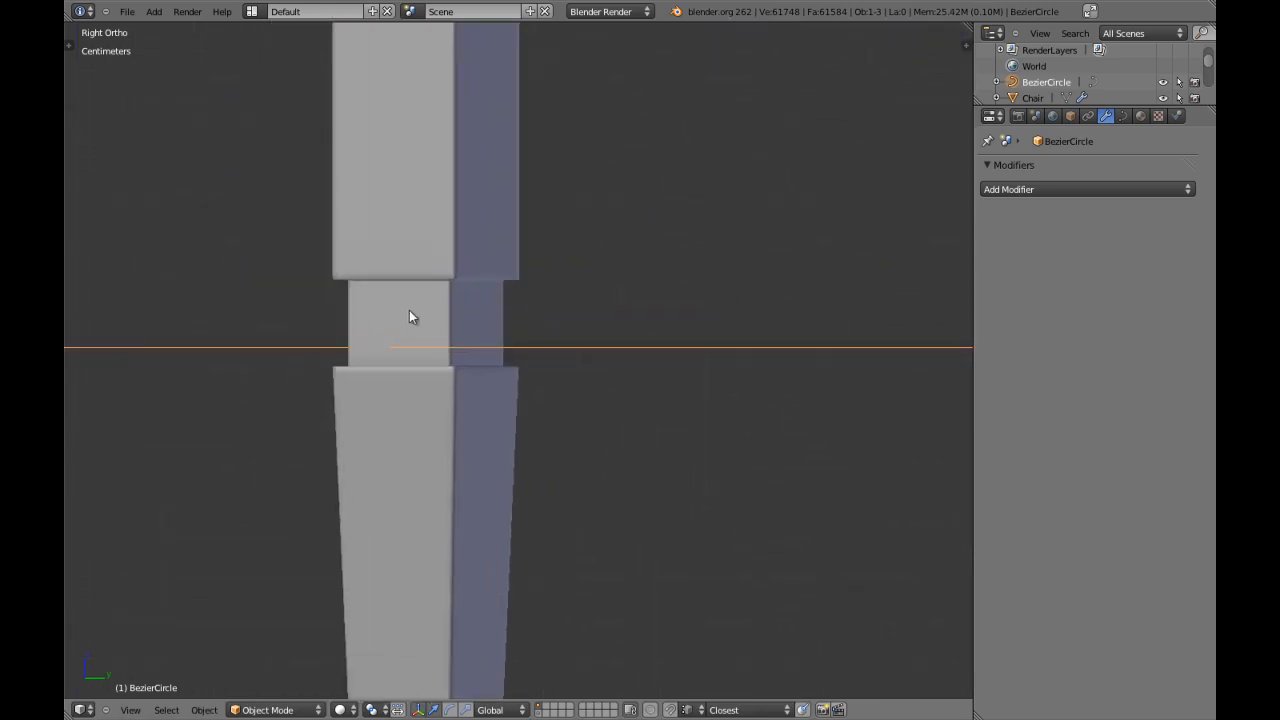
pyautogui.press('z')
pyautogui.scroll(-3, 436, 300)
pyautogui.press('z')
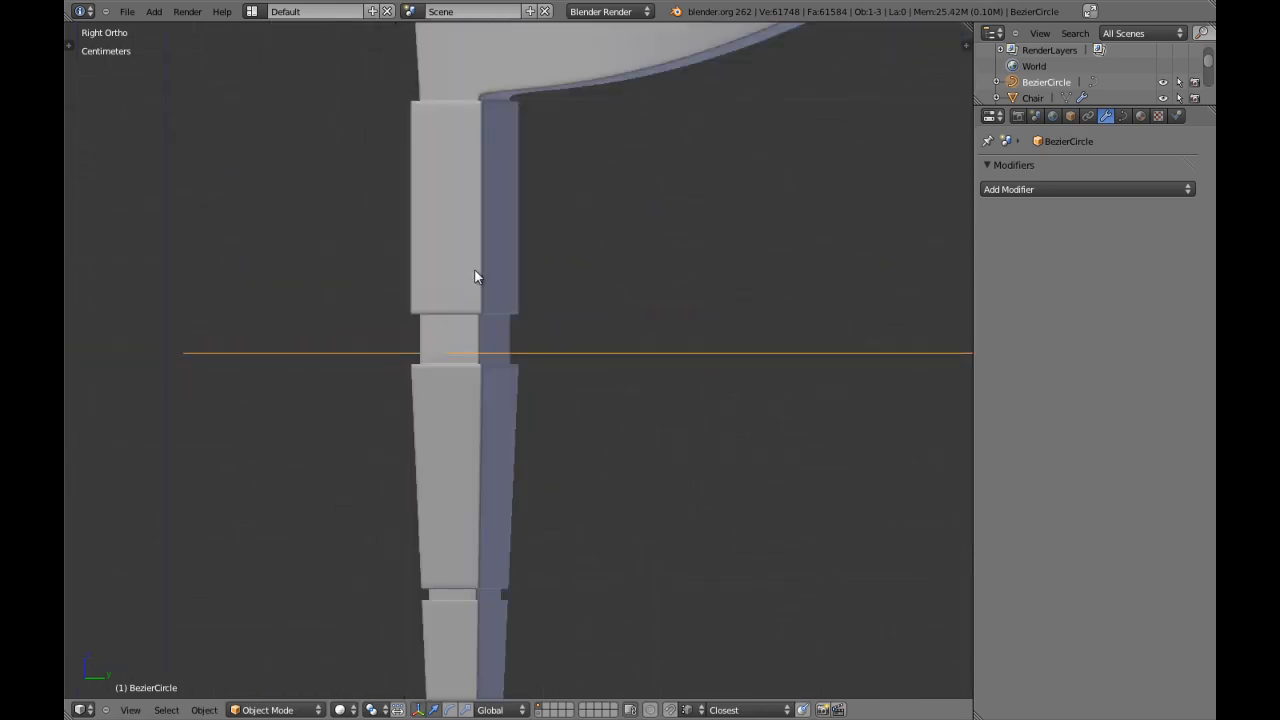
pyautogui.keyDown('shift'); pyautogui.moveTo(836, 395); pyautogui.dragTo(712, 366, button='middle'); pyautogui.keyUp('shift')
pyautogui.keyDown('shift'); pyautogui.moveTo(240, 340); pyautogui.dragTo(626, 334, button='middle'); pyautogui.keyUp('shift')
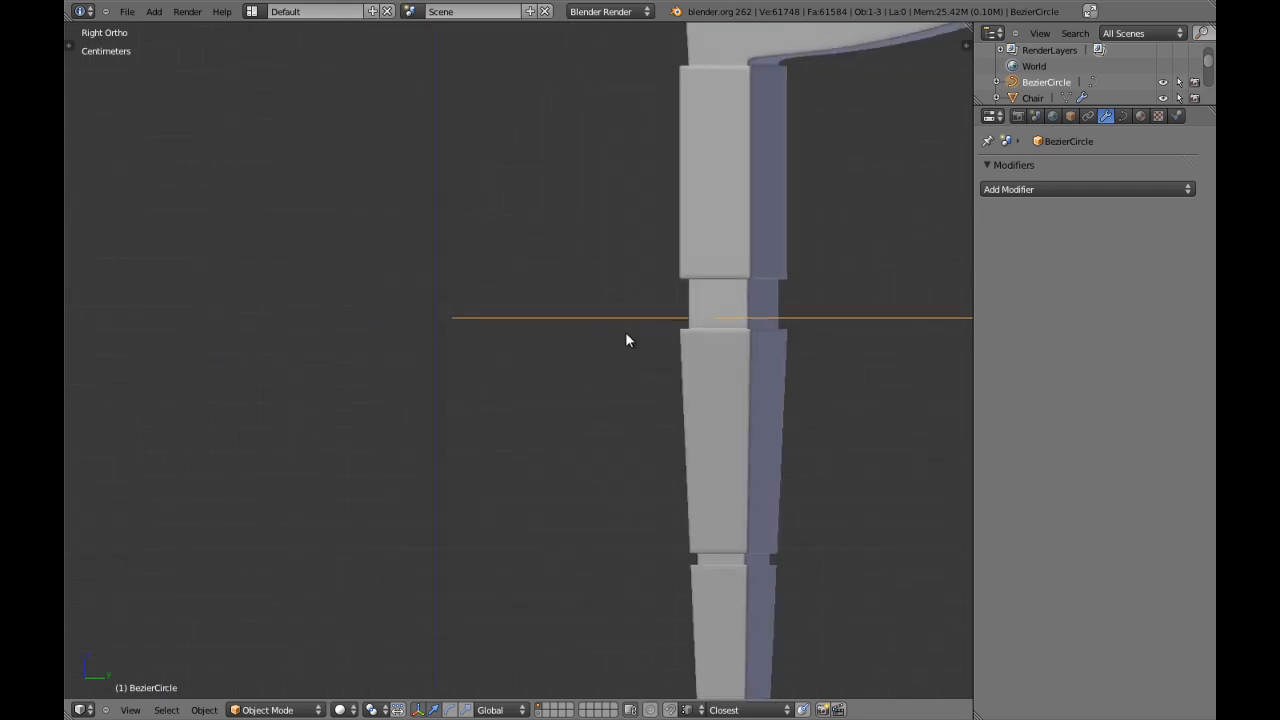
# Maximize the 3D viewport and adjust the circle's height along Z at the front leg's collar.
pyautogui.hotkey('shift', 'space')
pyautogui.press('g')
pyautogui.press('z')
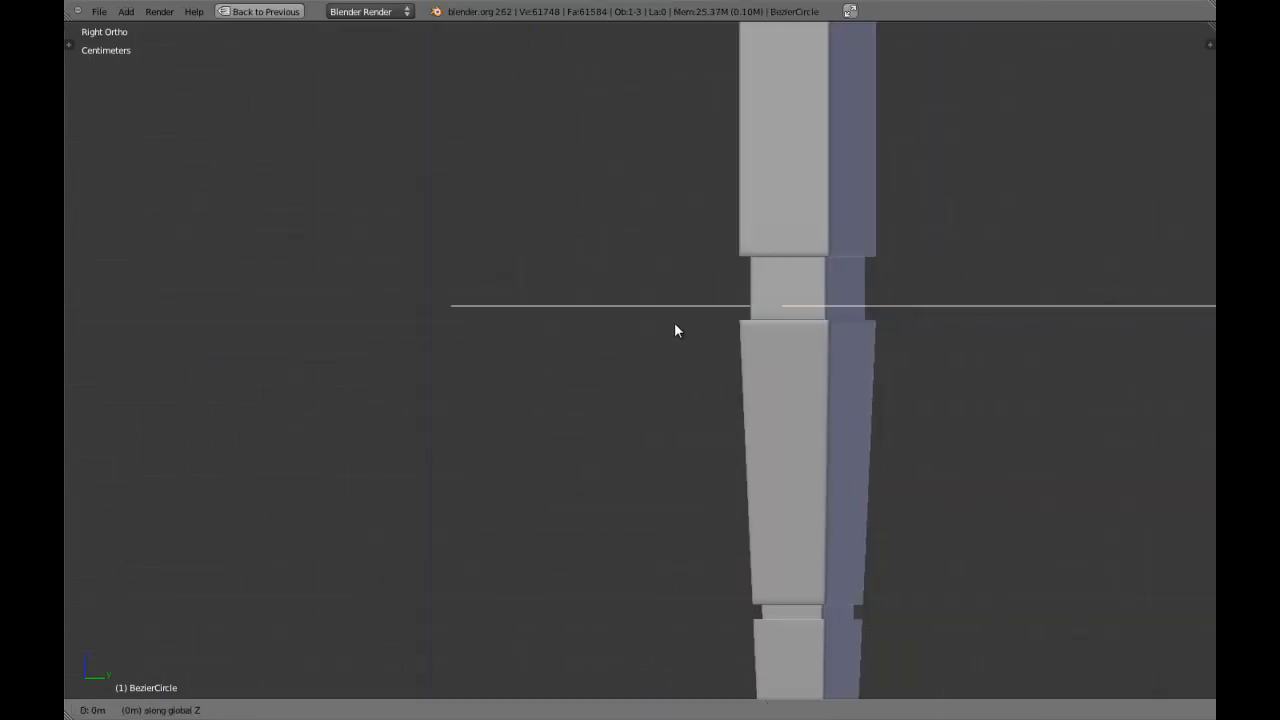
pyautogui.click(678, 441)
# Examine the circle's height and fit around the chair legs from several angles, in solid and wireframe shading.
pyautogui.scroll(-5, 800, 397)
pyautogui.moveTo(800, 397); pyautogui.dragTo(603, 300, button='middle')
pyautogui.scroll(4, 752, 390)
pyautogui.scroll(2, 714, 377)
pyautogui.keyDown('shift'); pyautogui.moveTo(714, 377); pyautogui.dragTo(594, 397, button='middle'); pyautogui.keyUp('shift')
pyautogui.press('z')
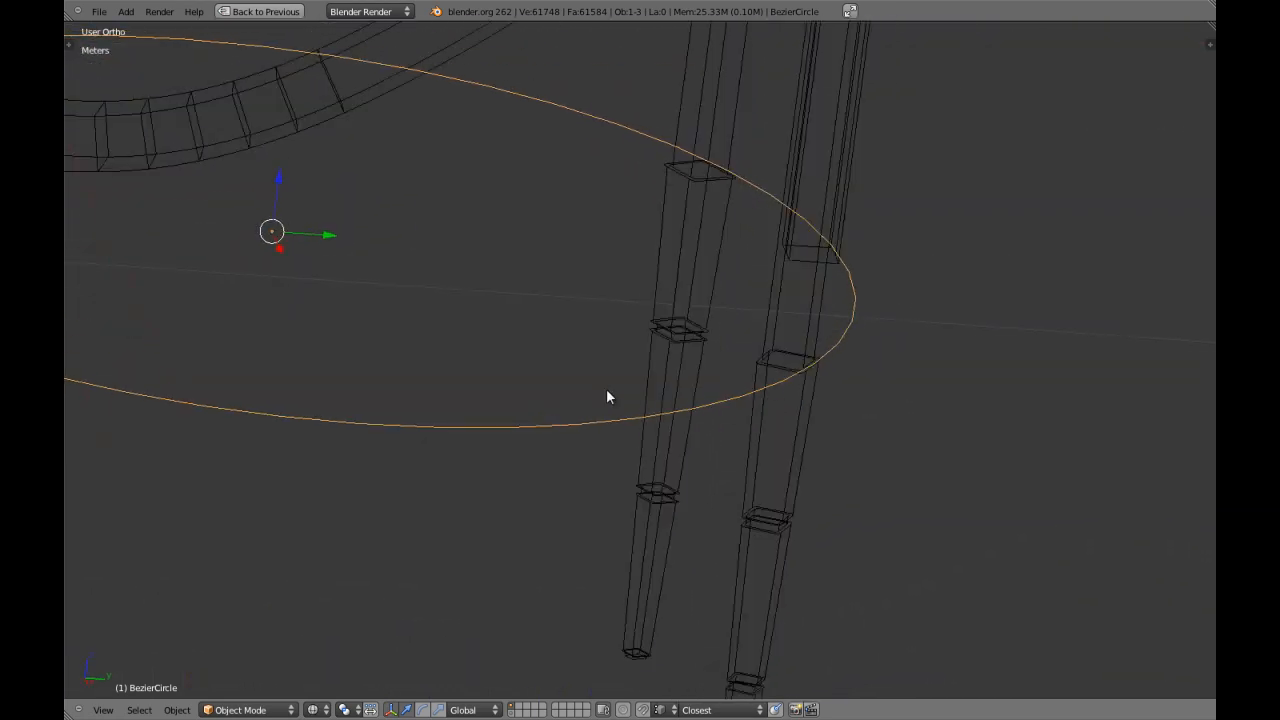
pyautogui.press('KP_3')
pyautogui.scroll(3, 606, 388)
pyautogui.moveTo(586, 320)
pyautogui.mouseDown(button='middle')
pyautogui.moveTo(611, 389)
pyautogui.moveTo(534, 391)
pyautogui.moveTo(594, 423)
pyautogui.moveTo(446, 415)
pyautogui.moveTo(554, 440)
pyautogui.mouseUp(button='middle')
pyautogui.press('z')
pyautogui.scroll(3, 562, 434)
pyautogui.scroll(-7, 568, 428)
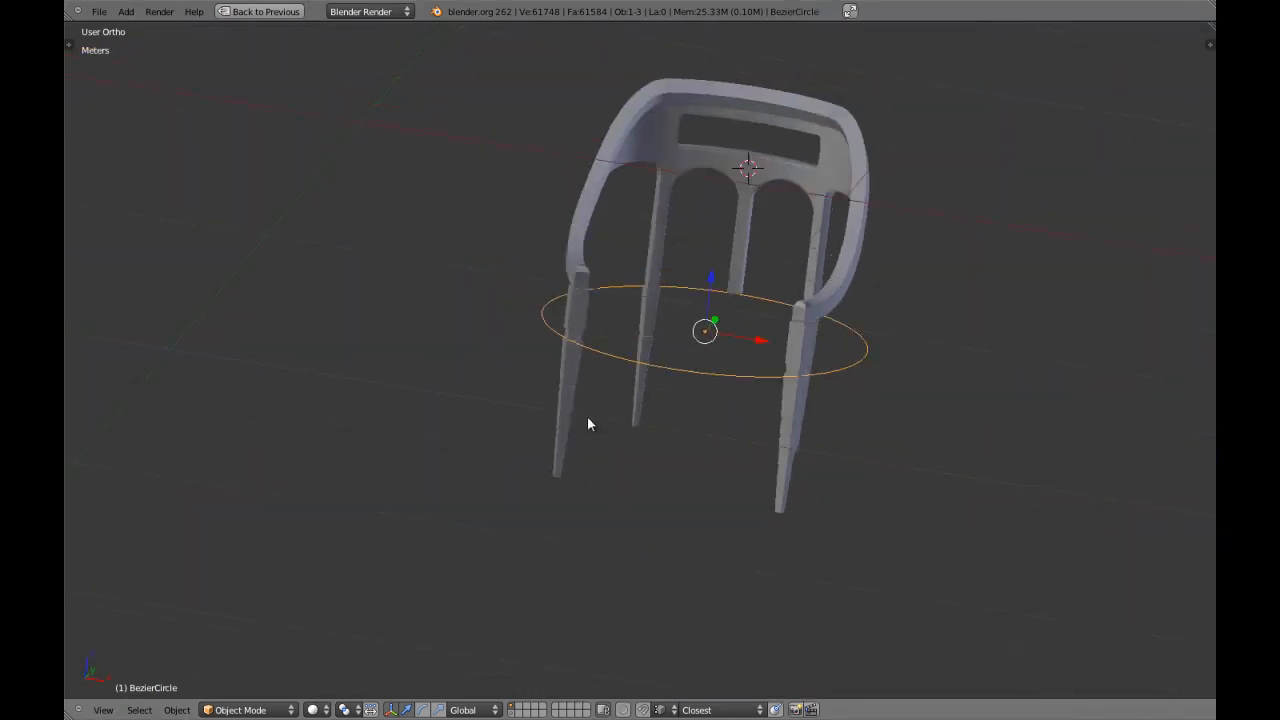
# Change the handle type of all the Bezier circle's control points from the top view.
pyautogui.press('KP_7')
pyautogui.press('Tab')
pyautogui.scroll(1, 752, 241)
pyautogui.press('Tab')
pyautogui.press('Tab')
pyautogui.rightClick(718, 590)
pyautogui.press('a')
pyautogui.press('a')
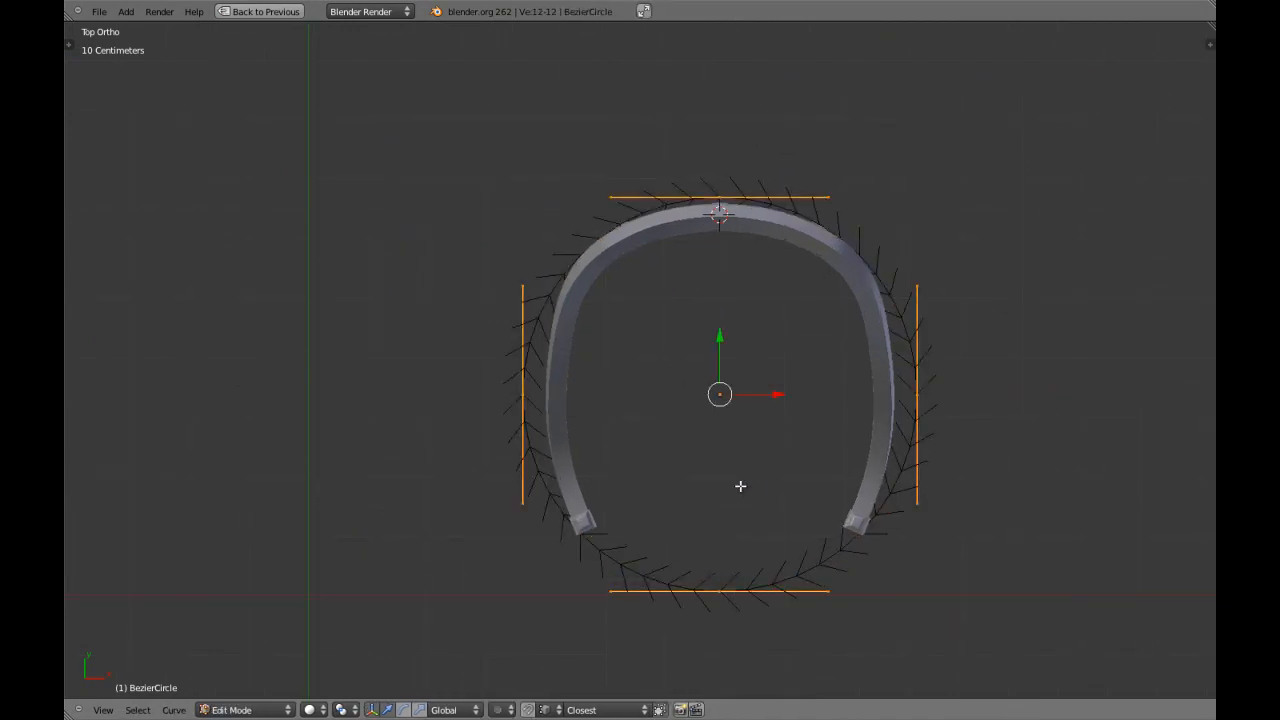
pyautogui.press('v')
pyautogui.click(710, 532)
pyautogui.press('a')
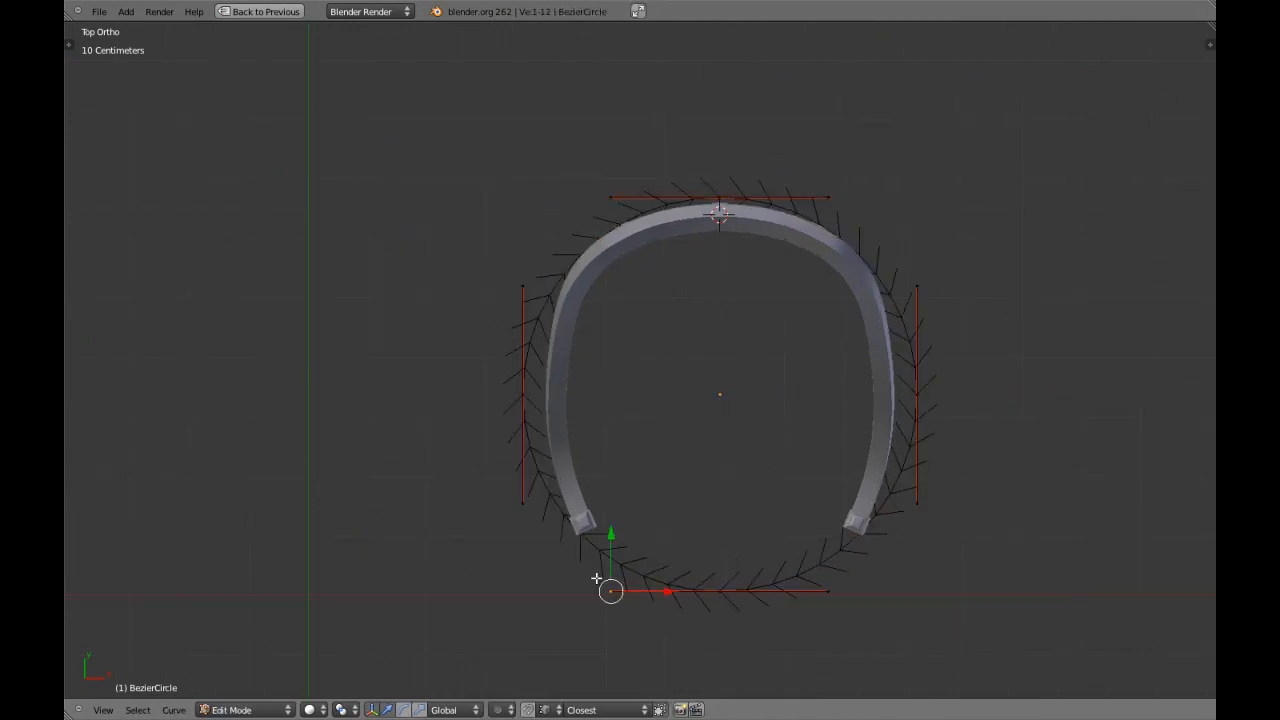
# Examine up close in perspective where the circle passes the chair's front legs, in solid and wireframe shading.
pyautogui.press('KP_5')
pyautogui.press('KP_Decimal')
pyautogui.keyDown('shift'); pyautogui.moveTo(603, 312); pyautogui.dragTo(600, 423, button='middle'); pyautogui.keyUp('shift')
pyautogui.scroll(-5, 600, 423)
pyautogui.moveTo(702, 124); pyautogui.dragTo(586, 302, button='middle')
pyautogui.press('Tab')
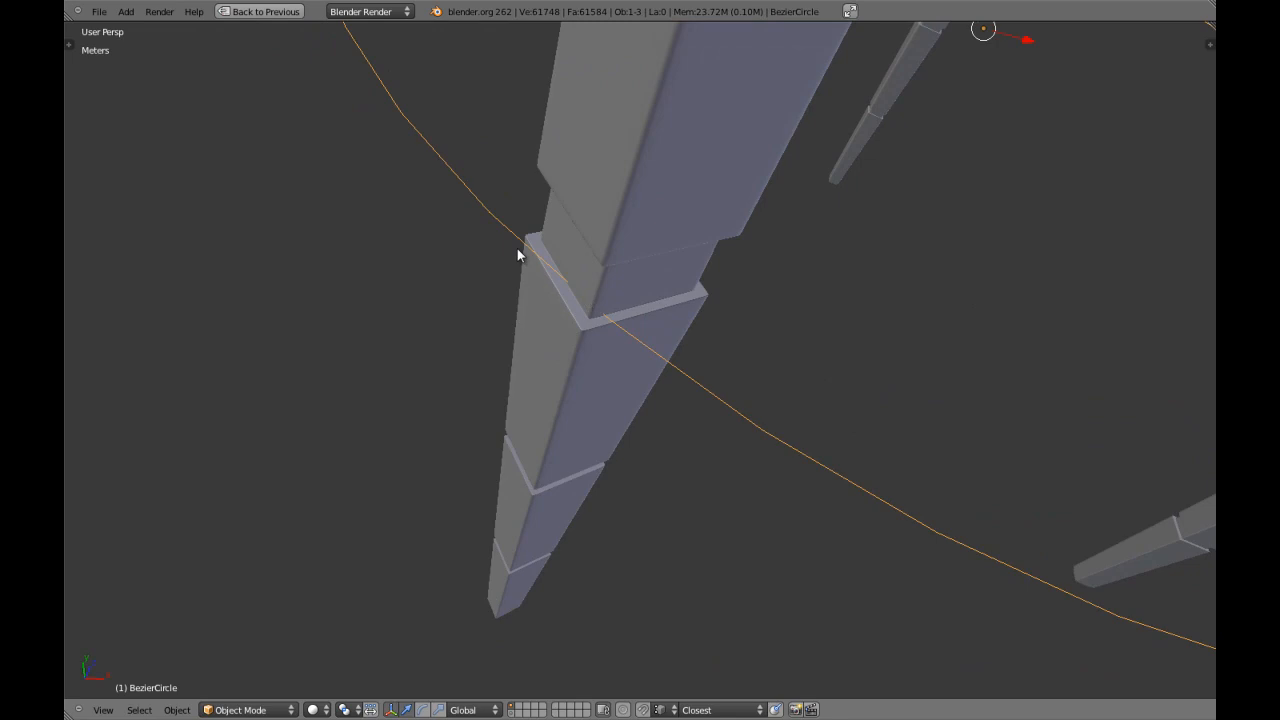
pyautogui.press('z')
pyautogui.scroll(-8, 656, 350)
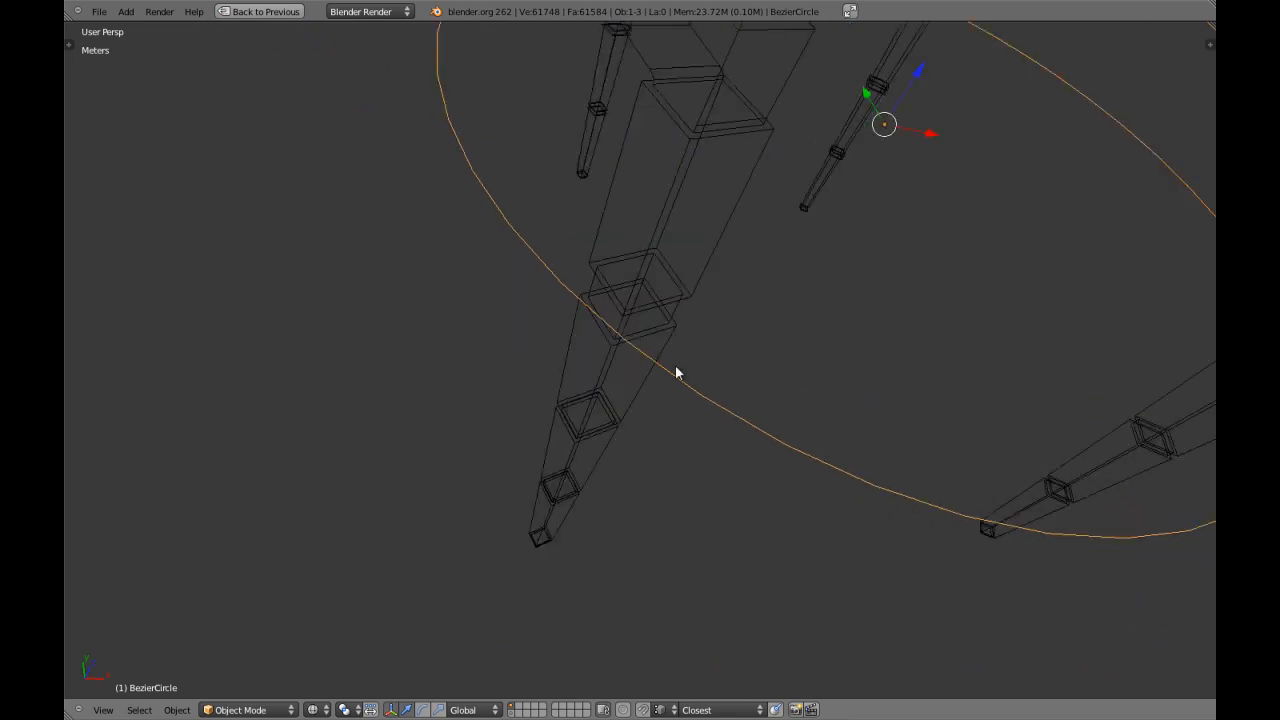
pyautogui.moveTo(714, 364)
pyautogui.mouseDown(button='middle')
pyautogui.moveTo(666, 352)
pyautogui.moveTo(620, 391)
pyautogui.mouseUp(button='middle')
pyautogui.press('z')
pyautogui.scroll(3, 664, 358)
pyautogui.scroll(6, 641, 380)
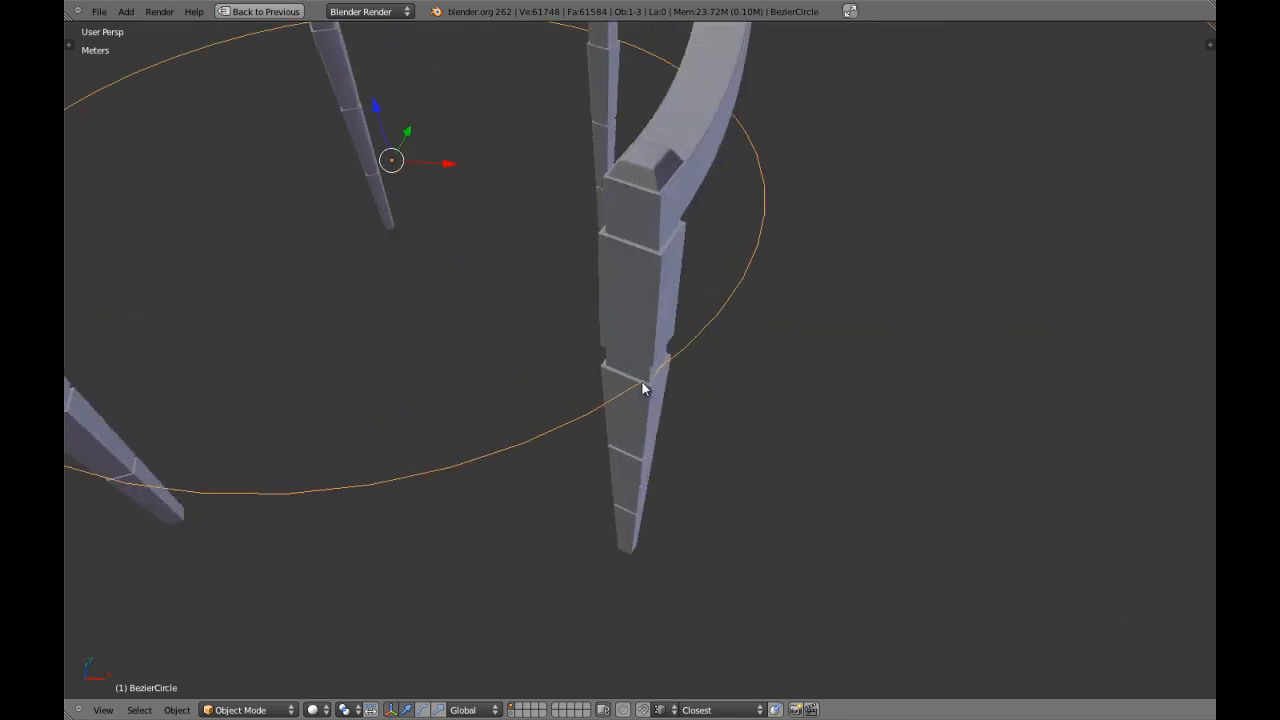
pyautogui.scroll(-6, 697, 372)
pyautogui.moveTo(686, 371); pyautogui.dragTo(489, 354, button='middle')
pyautogui.scroll(2, 617, 445)
pyautogui.press('z')
# Compare the circle with the backrest curve and back legs in the orthographic top view.
pyautogui.press('z')
pyautogui.press('z')
pyautogui.moveTo(618, 440)
pyautogui.mouseDown(button='middle')
pyautogui.moveTo(610, 455)
pyautogui.moveTo(649, 483)
pyautogui.mouseUp(button='middle')
pyautogui.press('KP_7')
pyautogui.press('KP_6')
pyautogui.press('KP_5')
pyautogui.press('KP_7')
pyautogui.scroll(-4, 642, 484)
pyautogui.press('z')
pyautogui.keyDown('shift'); pyautogui.moveTo(543, 314); pyautogui.dragTo(573, 362, button='middle'); pyautogui.keyUp('shift')
pyautogui.press('z')
pyautogui.scroll(3, 580, 330)
pyautogui.keyDown('shift'); pyautogui.moveTo(583, 309); pyautogui.dragTo(657, 429, button='middle'); pyautogui.keyUp('shift')
pyautogui.scroll(5, 665, 415)
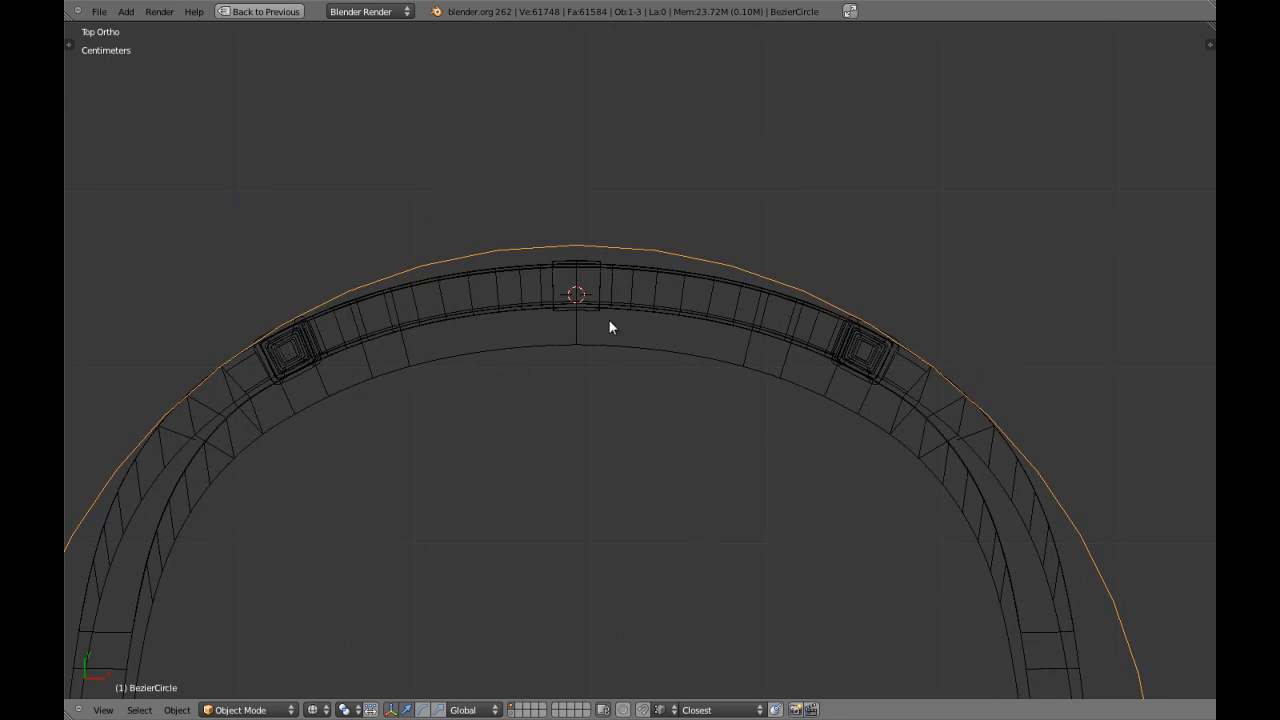
# Sketch the seat's two sides and front edge between the legs with freehand Grease Pencil strokes.
pyautogui.scroll(-3, 606, 313)
pyautogui.keyDown('shift'); pyautogui.moveTo(557, 391); pyautogui.dragTo(600, 253, button='middle'); pyautogui.keyUp('shift')
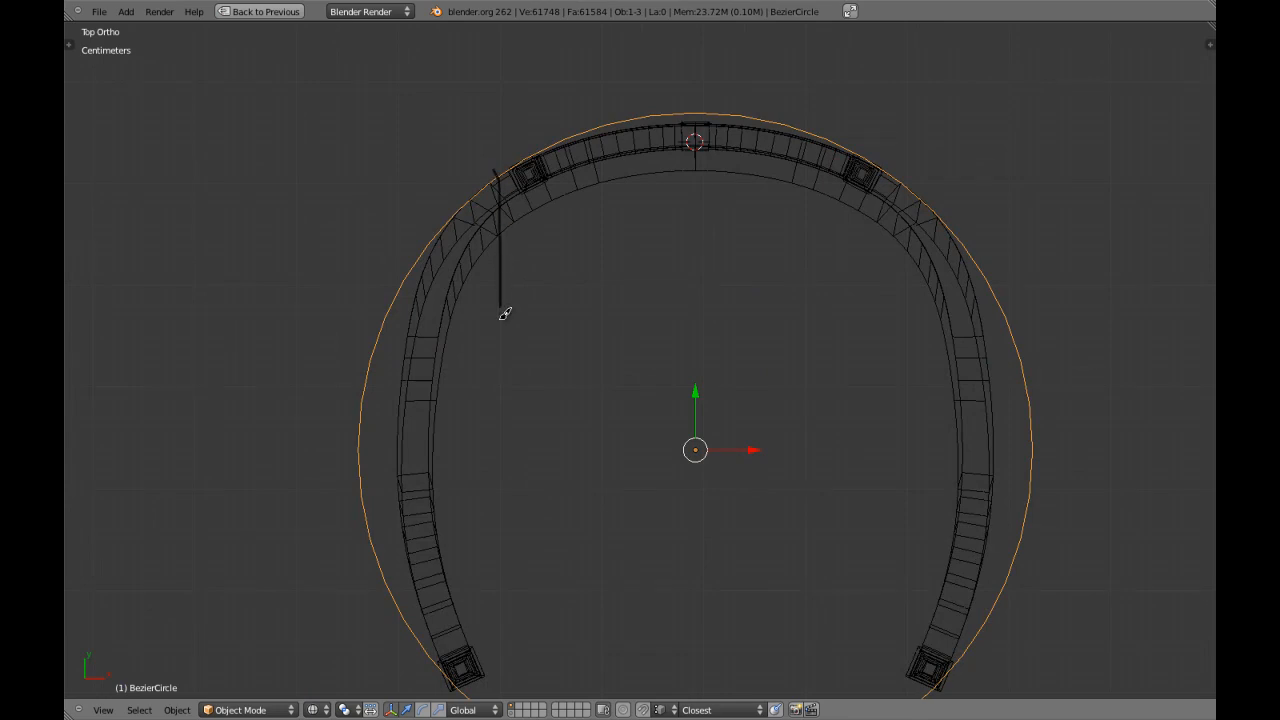
pyautogui.moveTo(489, 508); pyautogui.dragTo(415, 648)
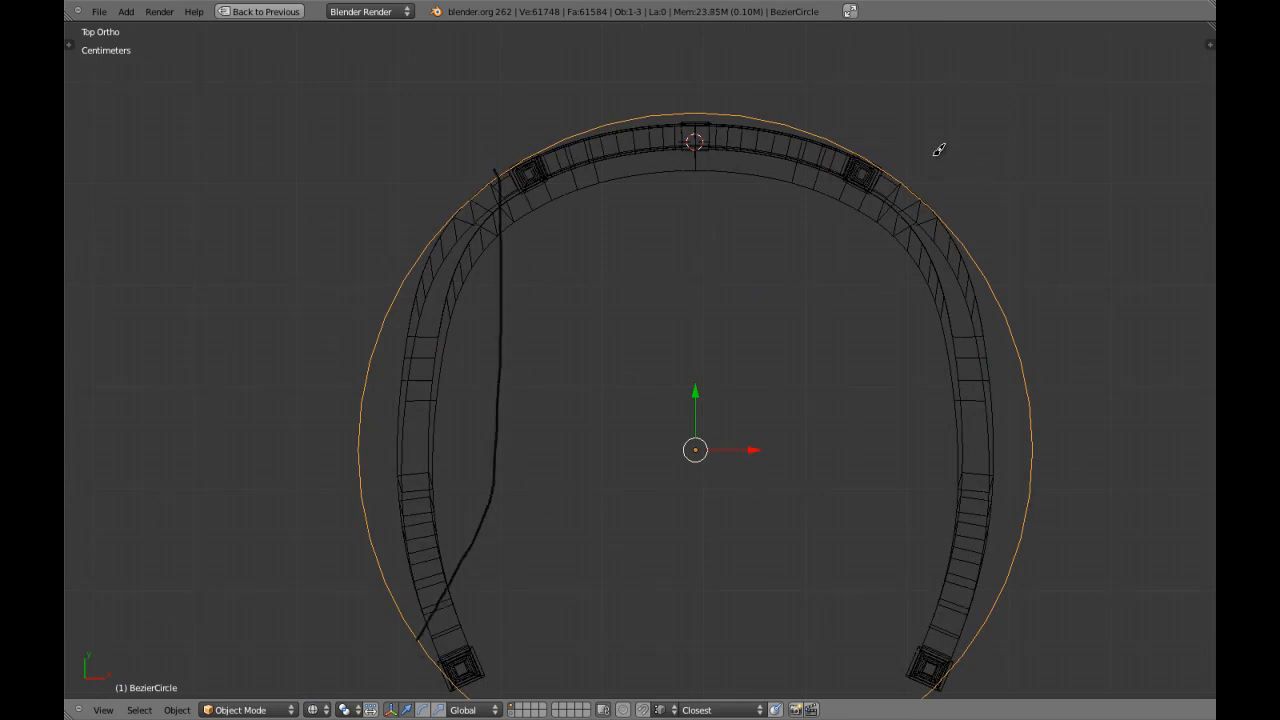
pyautogui.moveTo(958, 576); pyautogui.dragTo(962, 615)
pyautogui.keyDown('shift'); pyautogui.moveTo(897, 506); pyautogui.dragTo(862, 303, button='middle'); pyautogui.keyUp('shift')
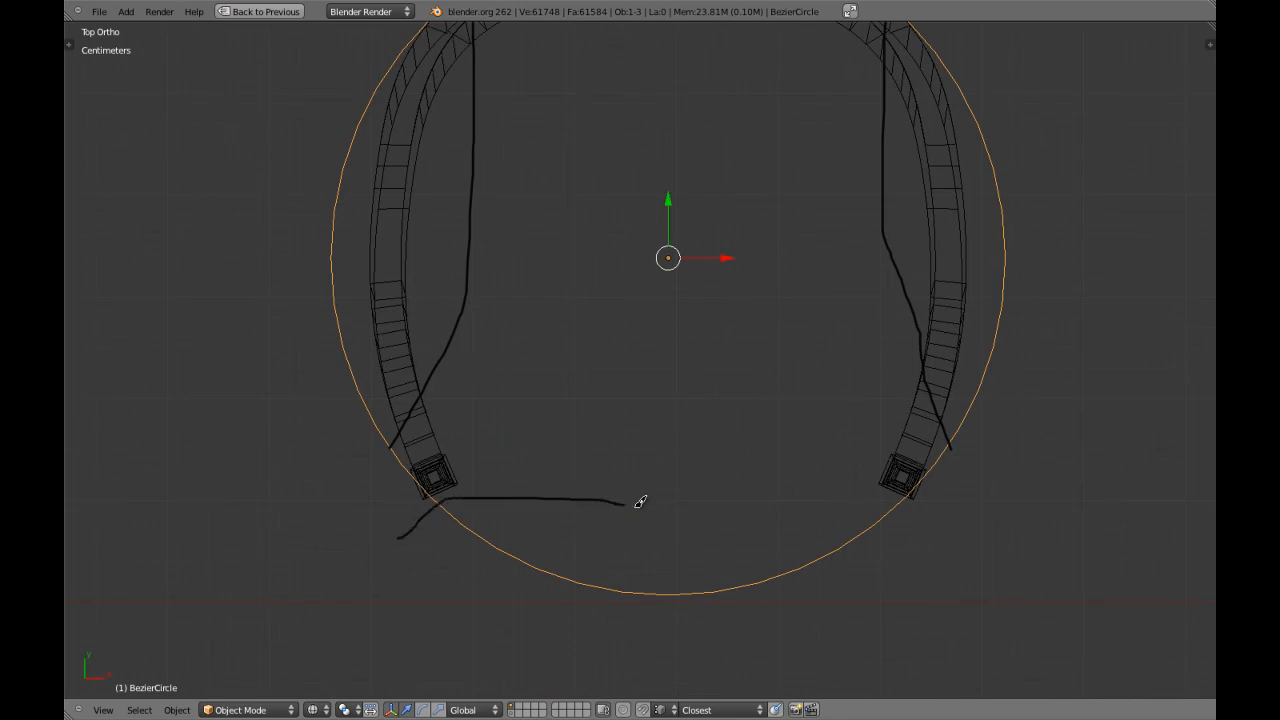
pyautogui.moveTo(785, 508); pyautogui.dragTo(862, 537)
# Remove the Grease Pencil sketch from the scene.
pyautogui.scroll(-5, 801, 520)
pyautogui.press('n')
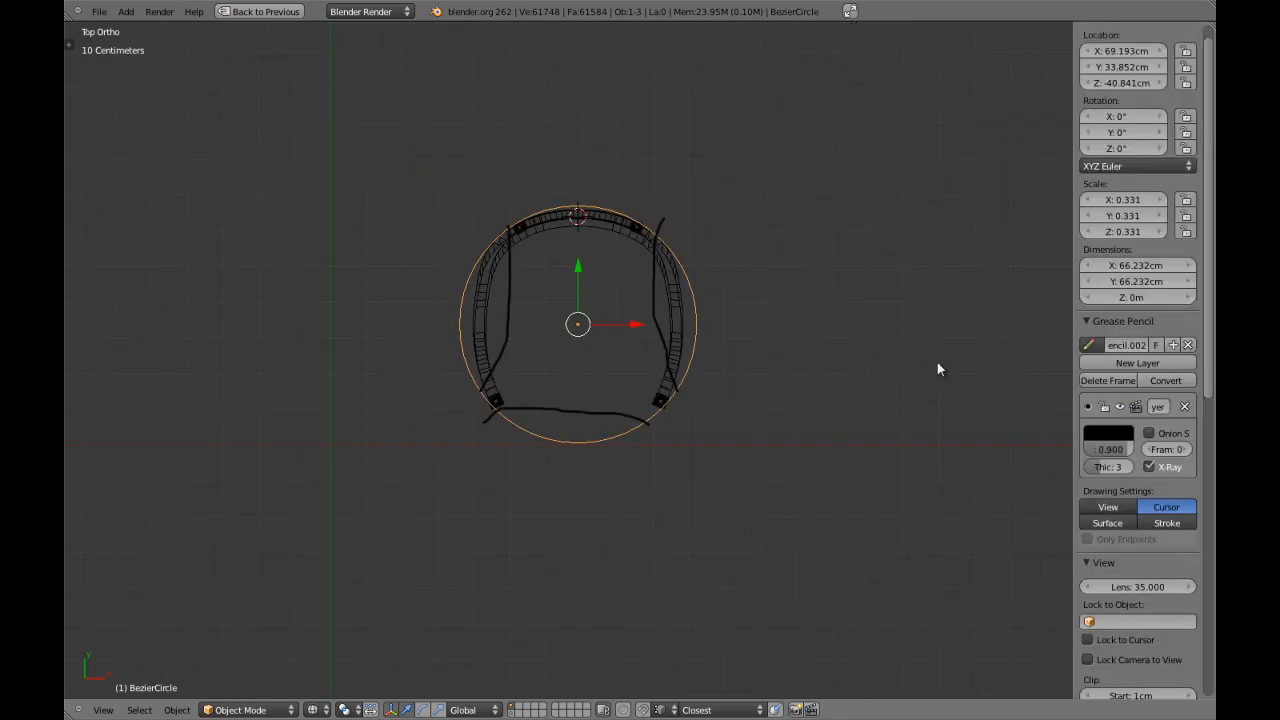
pyautogui.click(1183, 346)
pyautogui.press('n')
pyautogui.scroll(4, 673, 355)
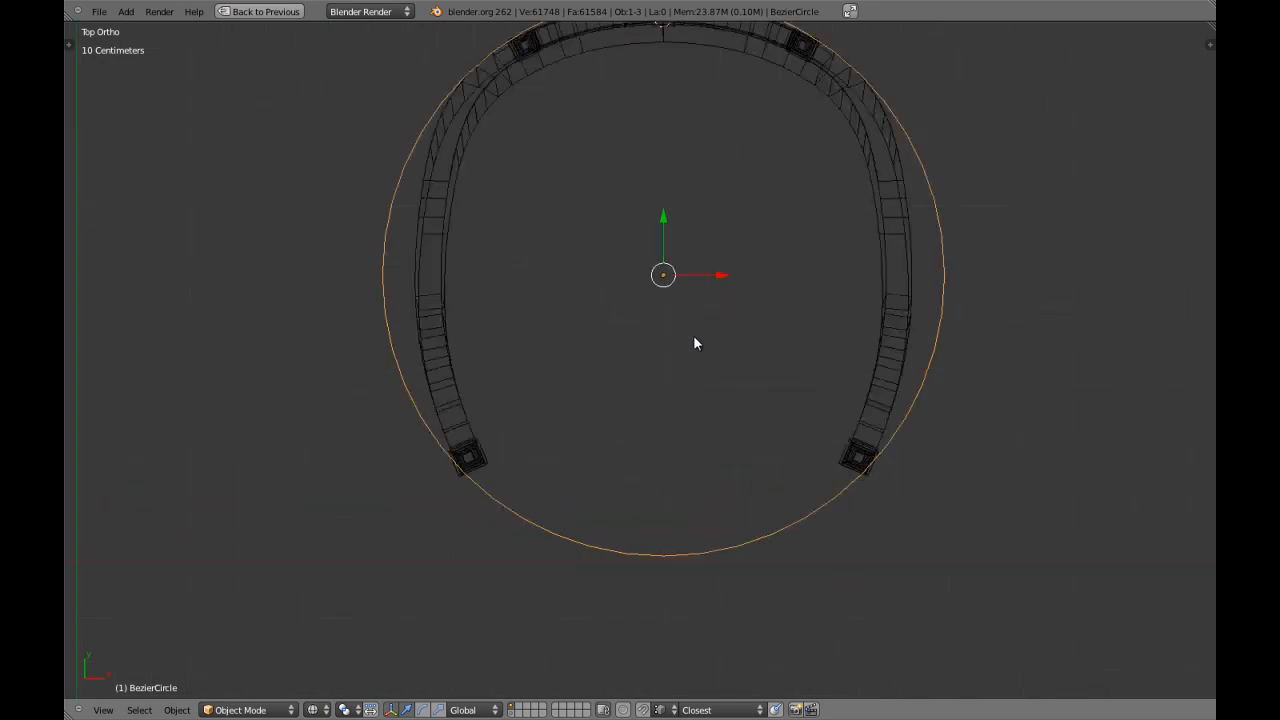
# Select the circle's two side control points in Edit Mode and scale them inward along X to the chair's outer width.
pyautogui.press('Tab')
pyautogui.scroll(-4, 678, 336)
pyautogui.scroll(3, 678, 336)
pyautogui.press('z')
pyautogui.press('z')
pyautogui.rightClick(427, 291)
pyautogui.press('z')
pyautogui.keyDown('shift'); pyautogui.rightClick(906, 283); pyautogui.keyUp('shift')
pyautogui.keyDown('shift'); pyautogui.scroll(3, 828, 310); pyautogui.keyUp('shift')
pyautogui.press('z')
pyautogui.press('s')
pyautogui.press('x')
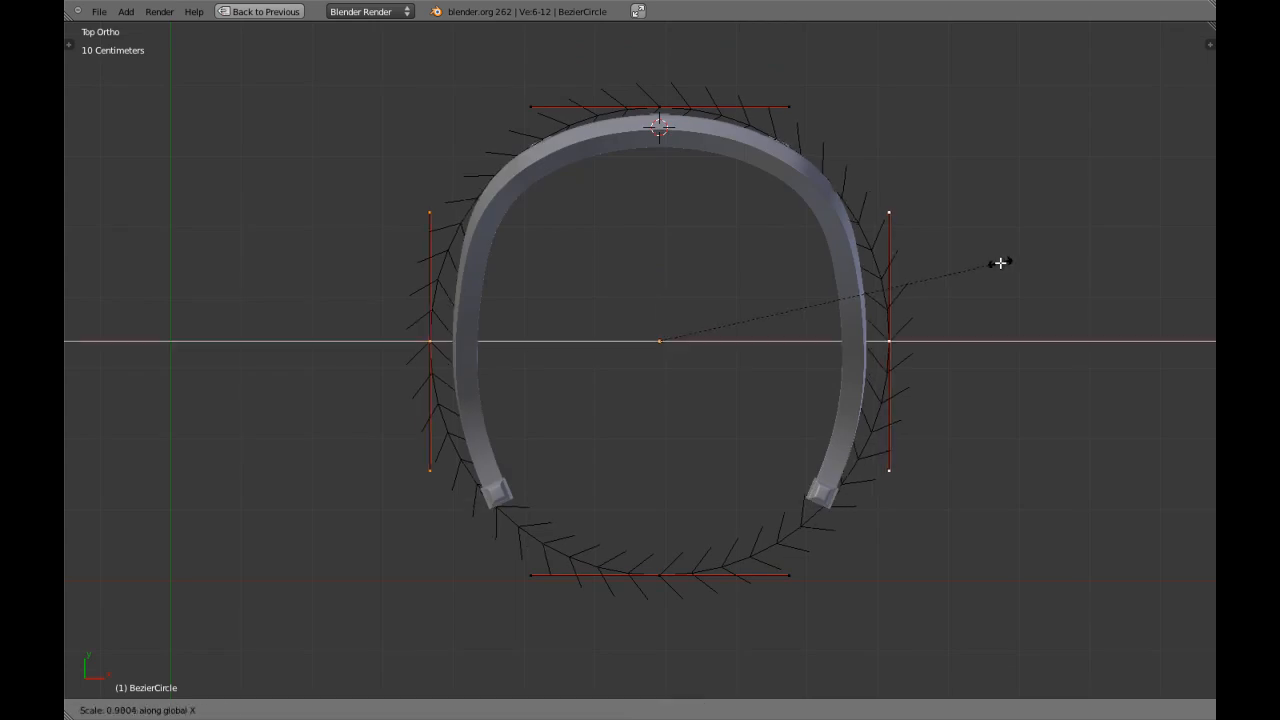
pyautogui.click(971, 268)
pyautogui.press('z')
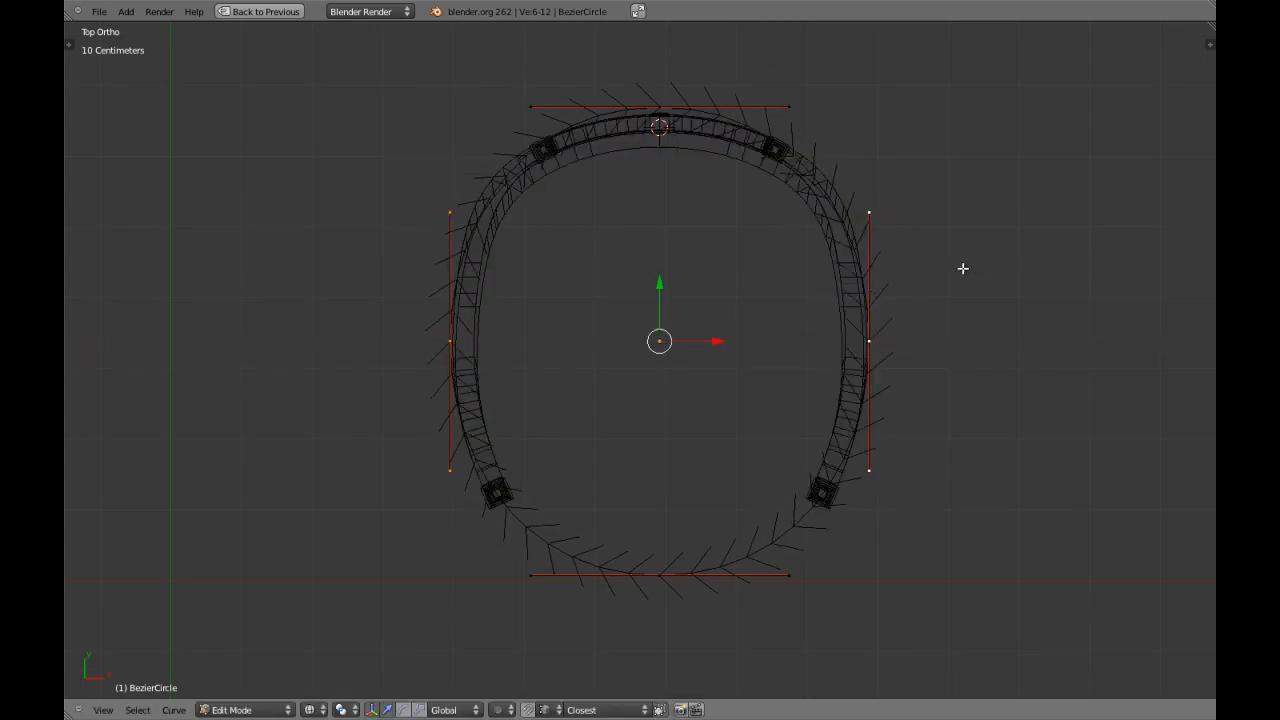
# Scale the two side control points further inward along X so the curve runs within the armrests.
pyautogui.keyDown('shift'); pyautogui.scroll(2, 1014, 306); pyautogui.keyUp('shift')
pyautogui.press('s')
pyautogui.press('x')
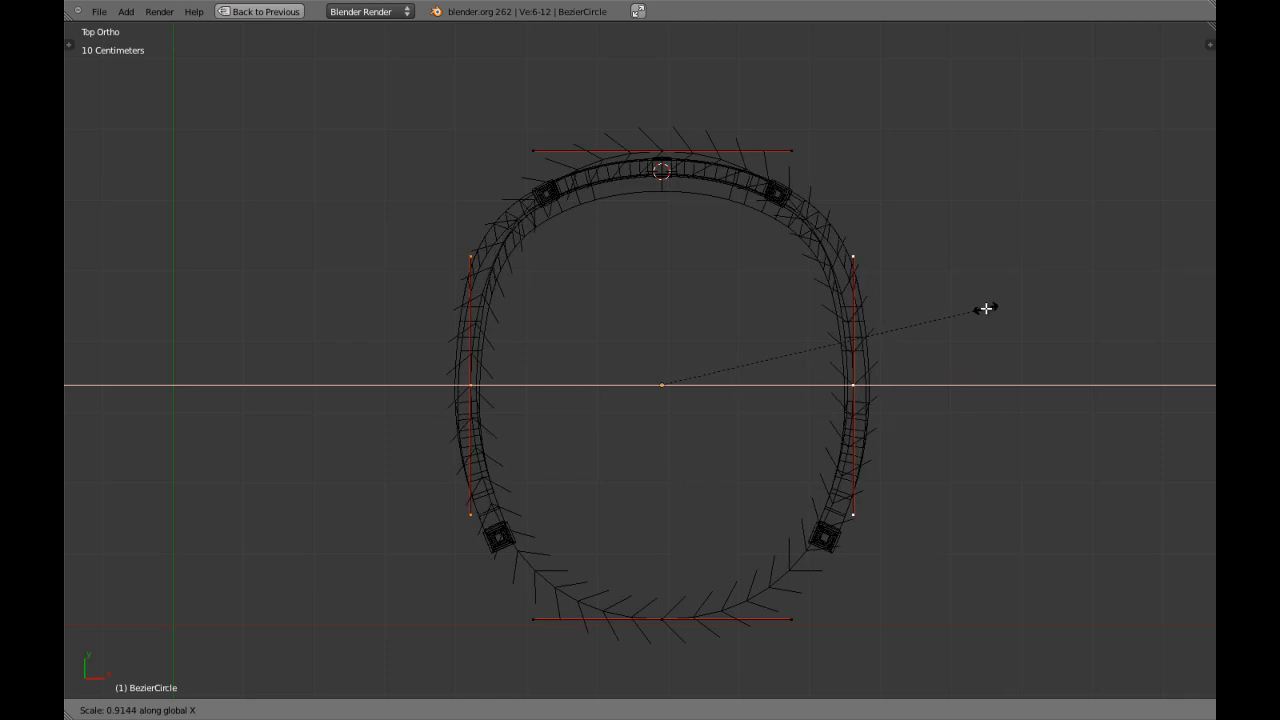
pyautogui.click(991, 307)
pyautogui.press('z')
# Move the circle's rear control point slightly forward along Y towards the backrest's outer edge.
pyautogui.rightClick(662, 151)
pyautogui.press('z')
pyautogui.scroll(4, 668, 119)
pyautogui.moveTo(723, 135); pyautogui.dragTo(727, 153)
pyautogui.scroll(-4, 699, 381)
# Move the circle's front control point slightly back along Y towards the front legs.
pyautogui.scroll(-5, 699, 381)
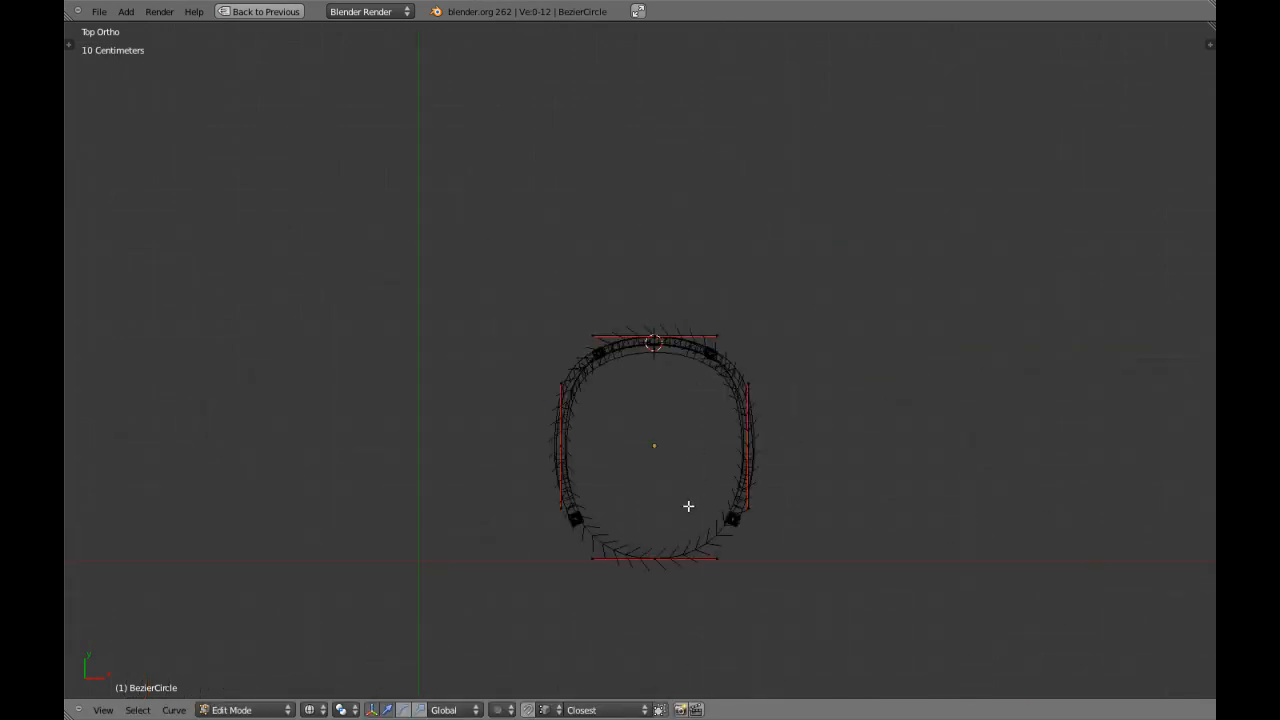
pyautogui.press('KP_Decimal')
pyautogui.keyDown('shift'); pyautogui.moveTo(597, 406); pyautogui.dragTo(606, 517, button='middle'); pyautogui.keyUp('shift')
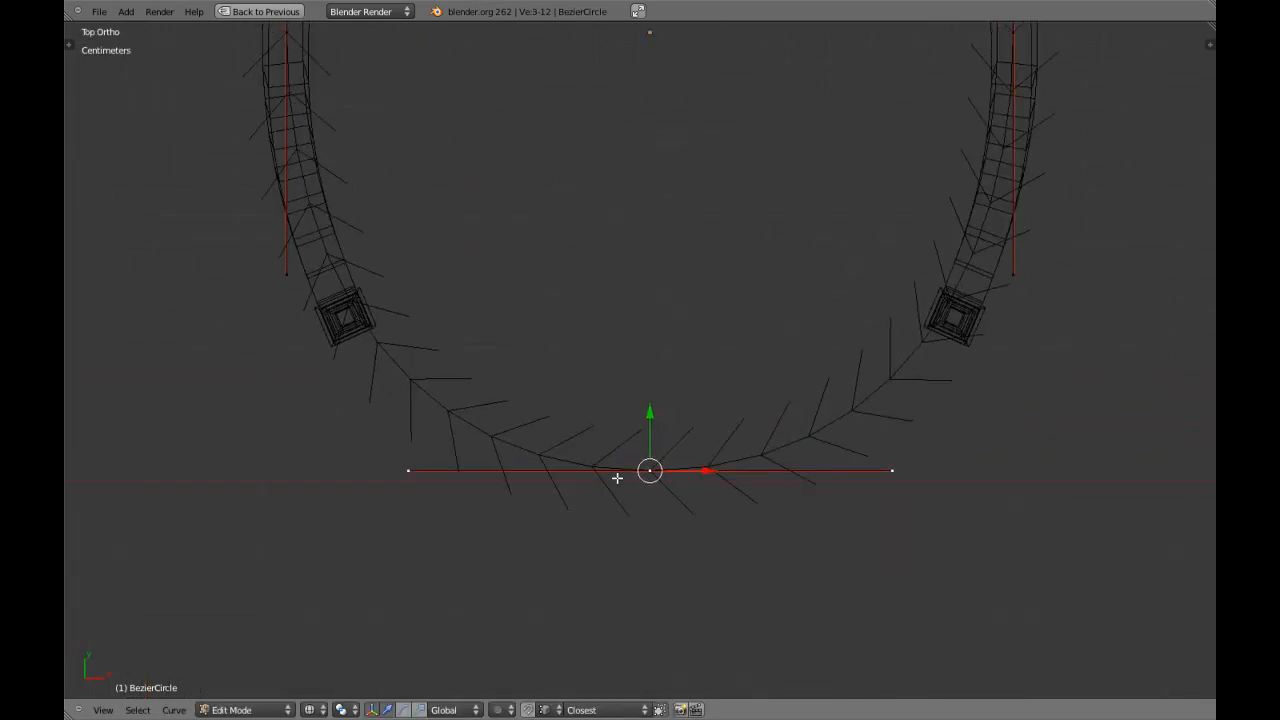
pyautogui.moveTo(651, 420); pyautogui.dragTo(654, 403)
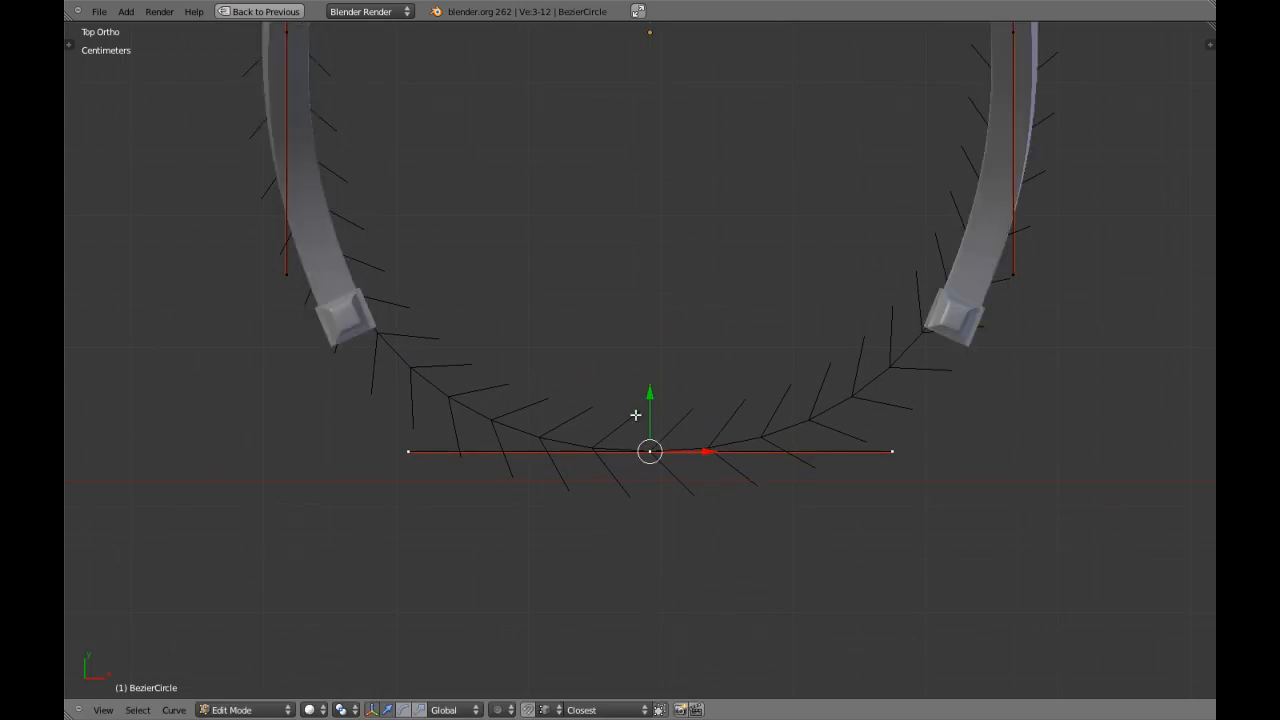
# Scale the front control point's handles outward along X by about 1.57 to flatten the front edge.
pyautogui.press('s')
pyautogui.press('x')
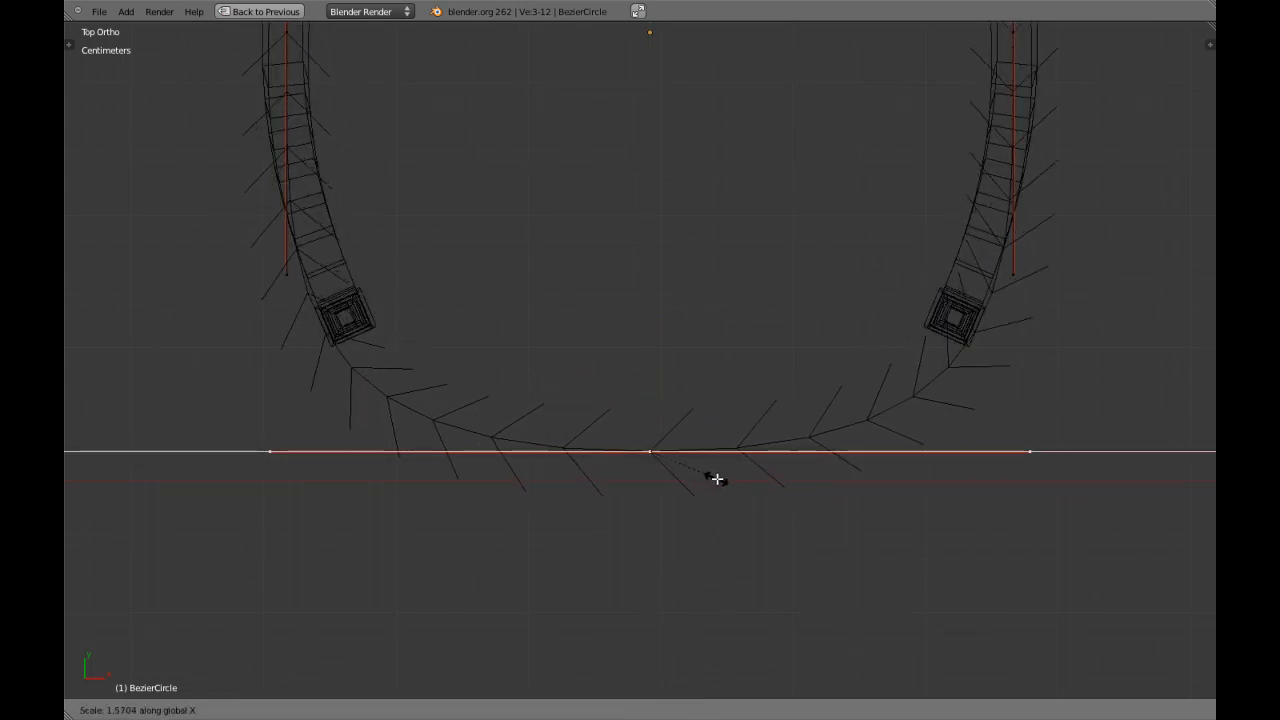
pyautogui.click(717, 480)
pyautogui.press('z')
pyautogui.moveTo(717, 480)
pyautogui.mouseDown(button='middle')
pyautogui.moveTo(688, 468)
pyautogui.moveTo(647, 409)
pyautogui.mouseUp(button='middle')
pyautogui.press('KP_7')
pyautogui.press('z')
pyautogui.scroll(-3, 647, 409)
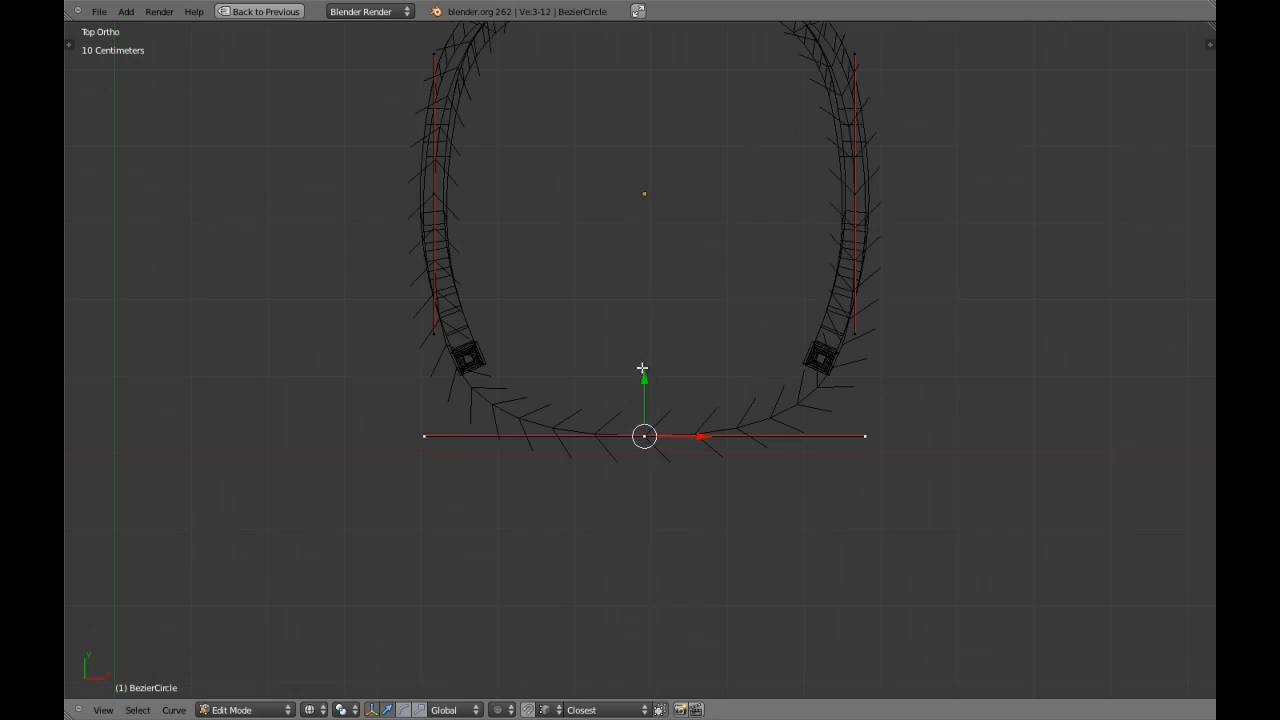
# Move the front control point further back along Y and scale its handles inward along X to about 0.8.
pyautogui.keyDown('shift'); pyautogui.moveTo(642, 369); pyautogui.dragTo(641, 394, button='middle'); pyautogui.keyUp('shift')
pyautogui.press('g')
pyautogui.press('y')
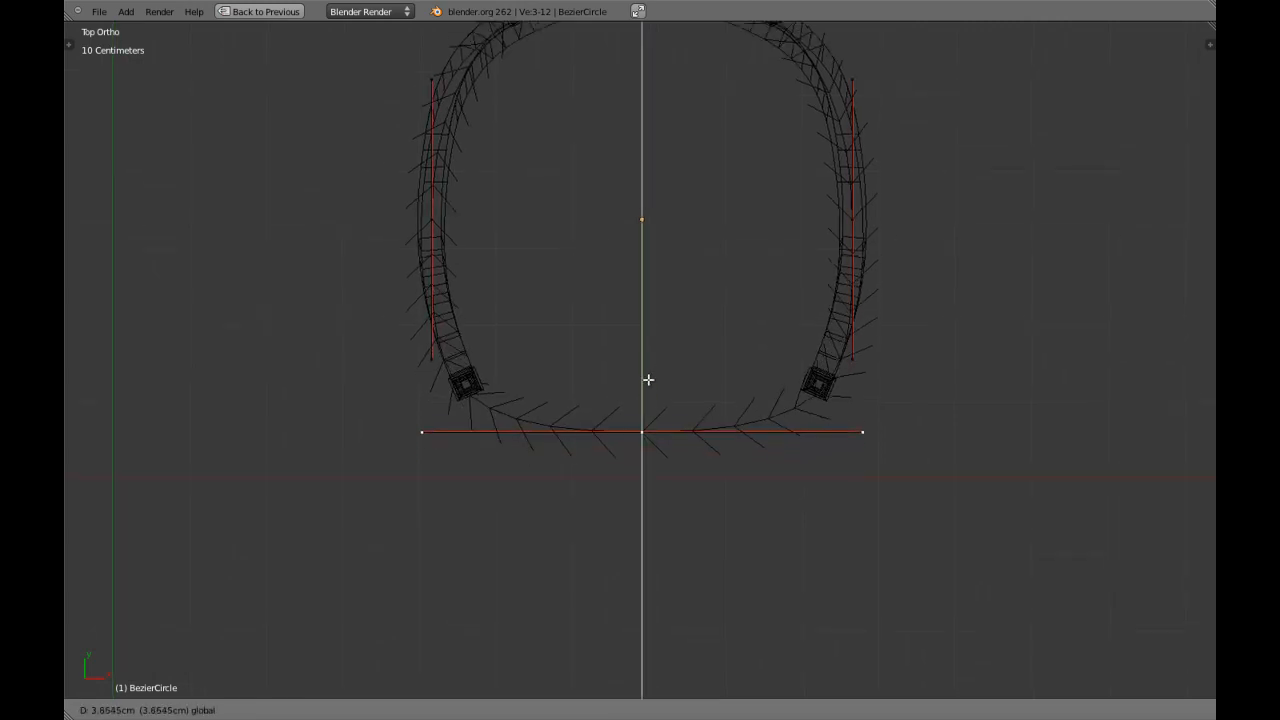
pyautogui.click(653, 369)
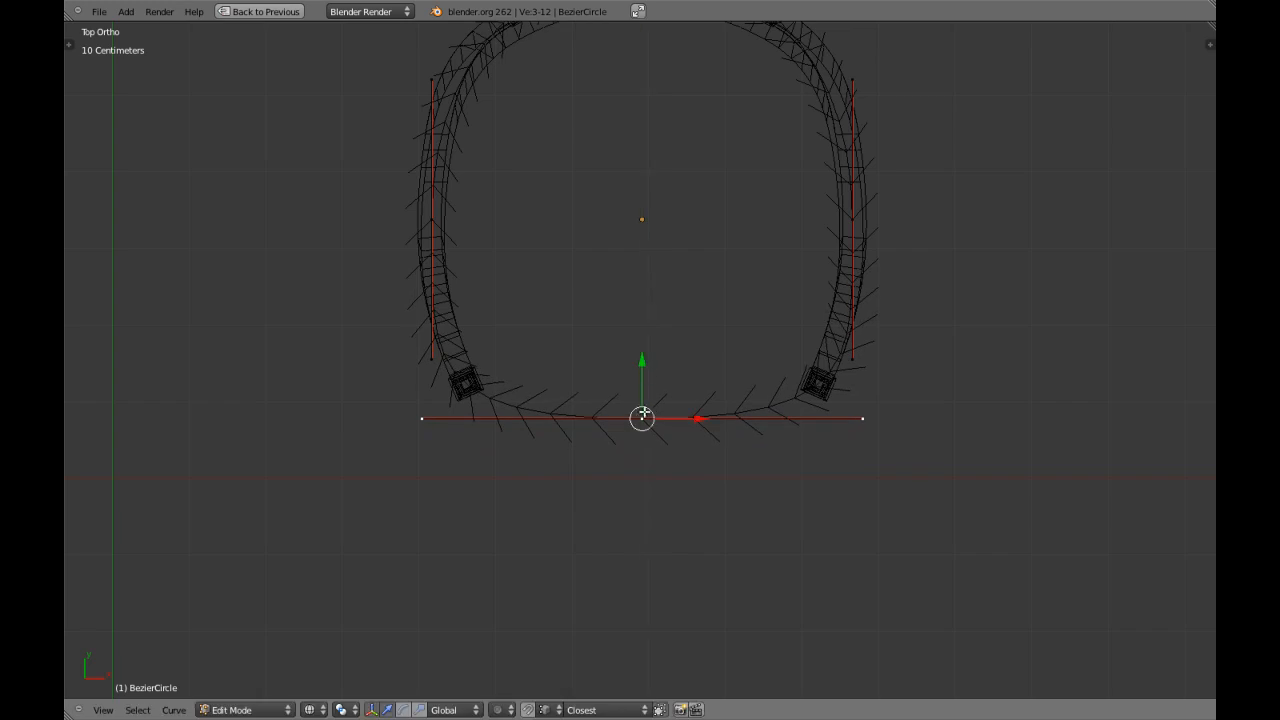
pyautogui.press('s')
pyautogui.press('x')
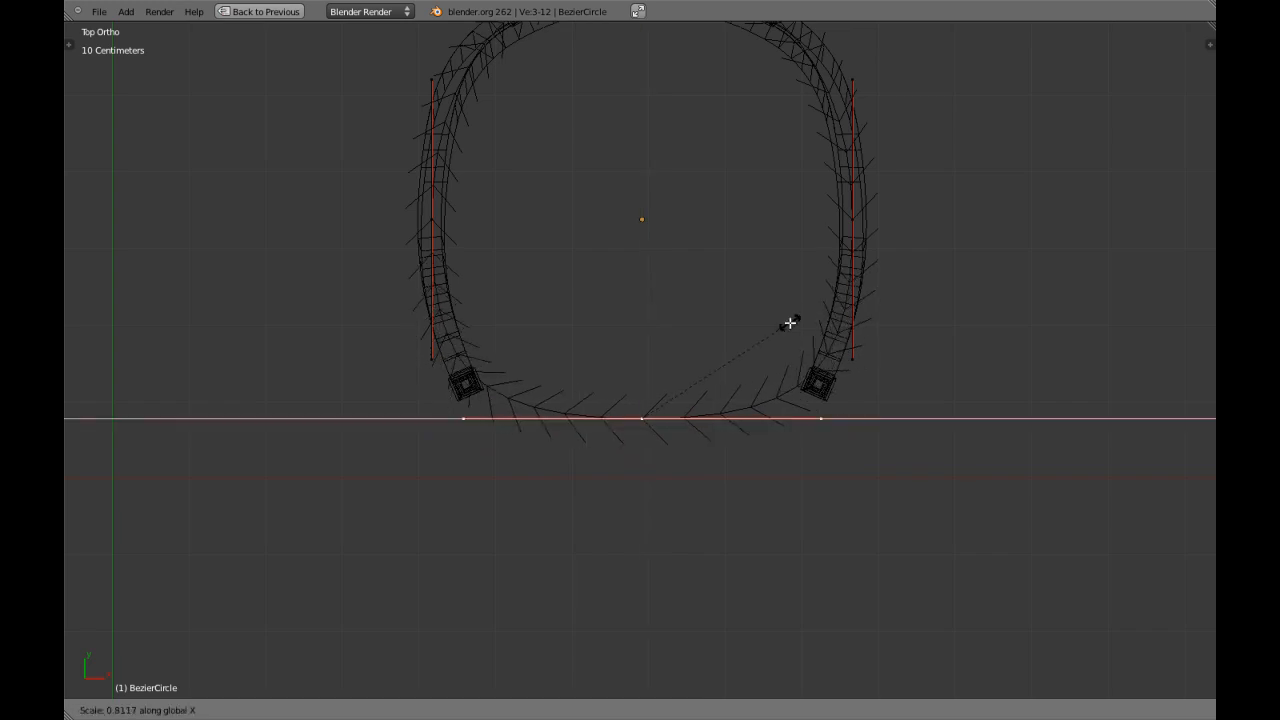
pyautogui.click(773, 322)
# Select the front handles of the two side control points and move them slightly forward along Y.
pyautogui.rightClick(430, 356)
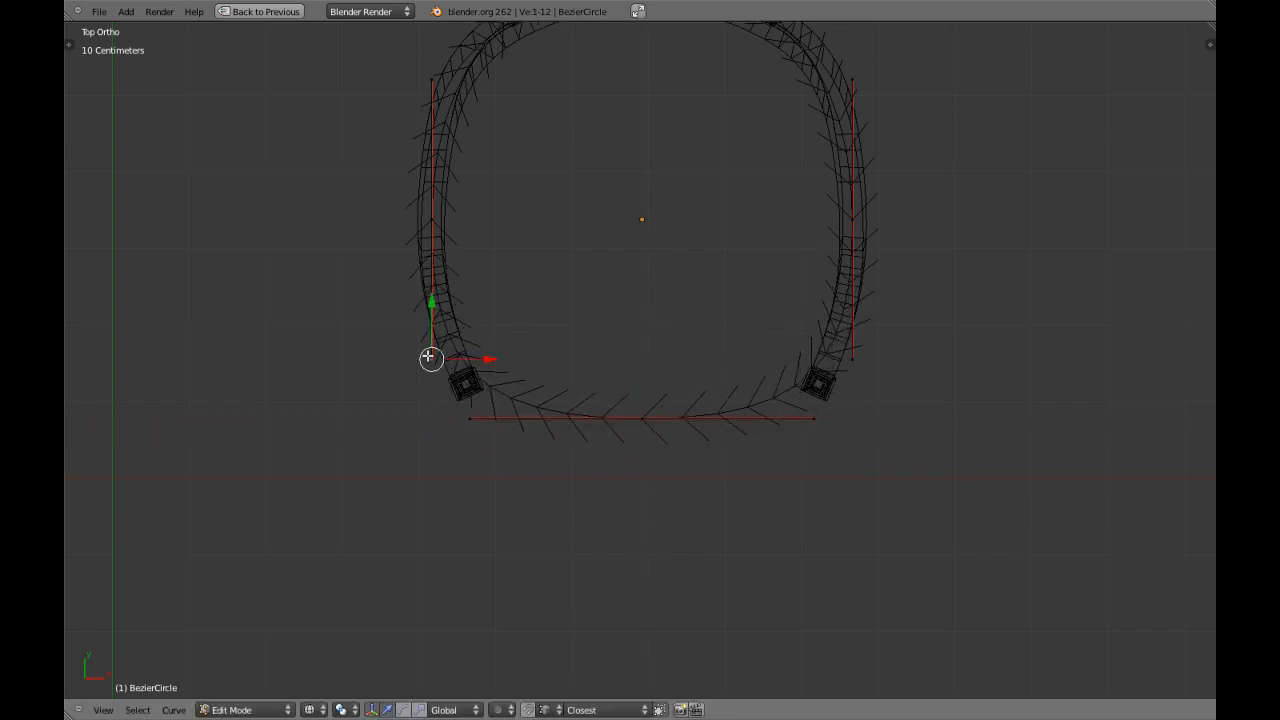
pyautogui.keyDown('shift'); pyautogui.rightClick(827, 363); pyautogui.keyUp('shift')
pyautogui.moveTo(641, 303); pyautogui.dragTo(648, 321)
pyautogui.click(649, 321)
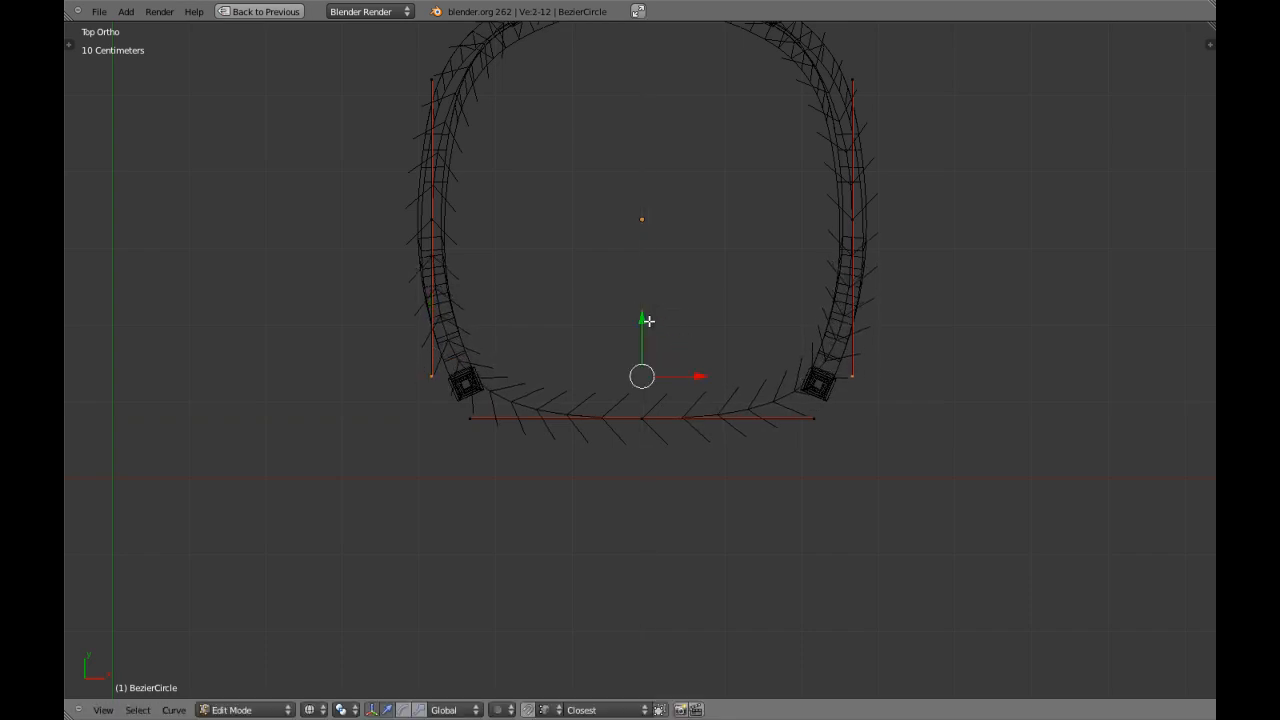
# Reposition the front control point along Y and scale its handles outward along X to round the front corners outside the legs.
pyautogui.rightClick(640, 419)
pyautogui.press('g')
pyautogui.press('y')
pyautogui.click(684, 408)
pyautogui.press('s')
pyautogui.press('x')
pyautogui.click(763, 408)
# Fine-tune the width of the front control point's handles along X so the curve wraps around the front legs.
pyautogui.press('z')
pyautogui.moveTo(744, 378); pyautogui.dragTo(759, 328, button='middle')
pyautogui.keyDown('shift'); pyautogui.moveTo(756, 377); pyautogui.dragTo(797, 397, button='middle'); pyautogui.keyUp('shift')
pyautogui.scroll(1, 797, 397)
pyautogui.moveTo(701, 425); pyautogui.dragTo(788, 263, button='middle')
pyautogui.scroll(2, 729, 380)
pyautogui.scroll(3, 788, 263)
pyautogui.moveTo(726, 337); pyautogui.dragTo(748, 273, button='middle')
pyautogui.scroll(-1, 641, 342)
pyautogui.scroll(-3, 641, 342)
pyautogui.scroll(-4, 509, 224)
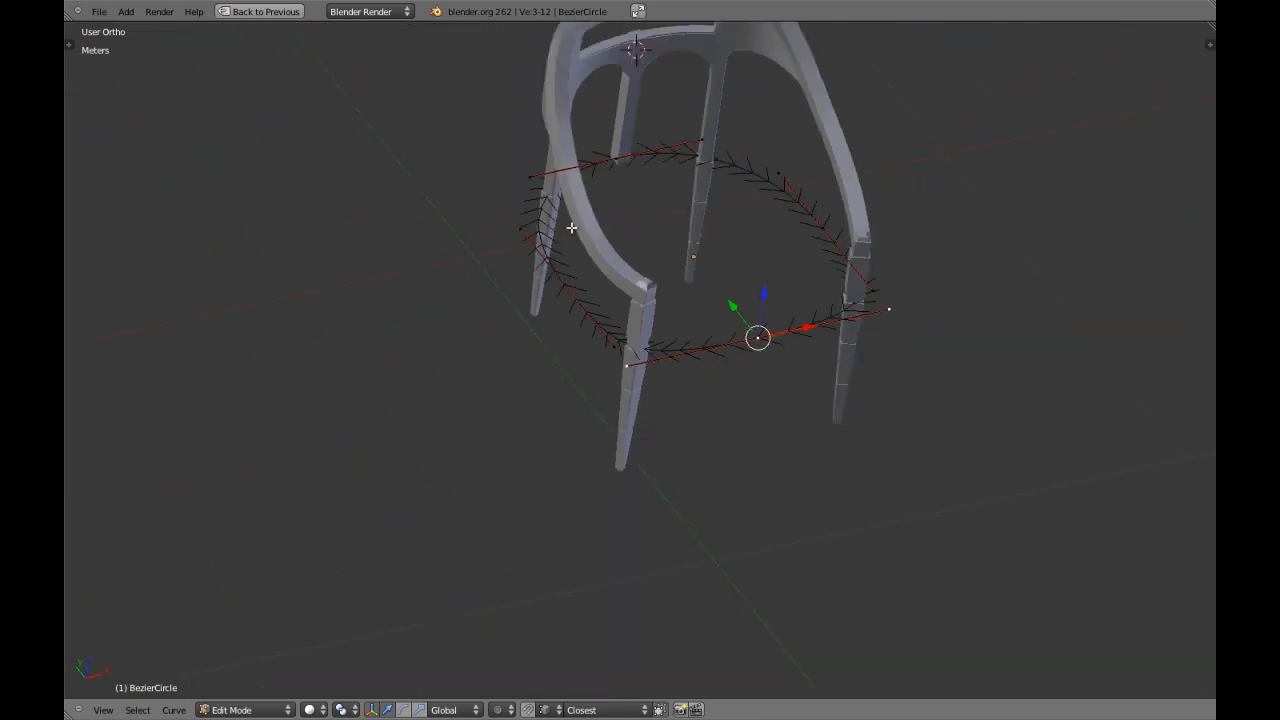
pyautogui.moveTo(551, 223); pyautogui.dragTo(623, 234, button='middle')
pyautogui.scroll(3, 620, 249)
pyautogui.moveTo(713, 302); pyautogui.dragTo(678, 324, button='middle')
pyautogui.scroll(2, 678, 324)
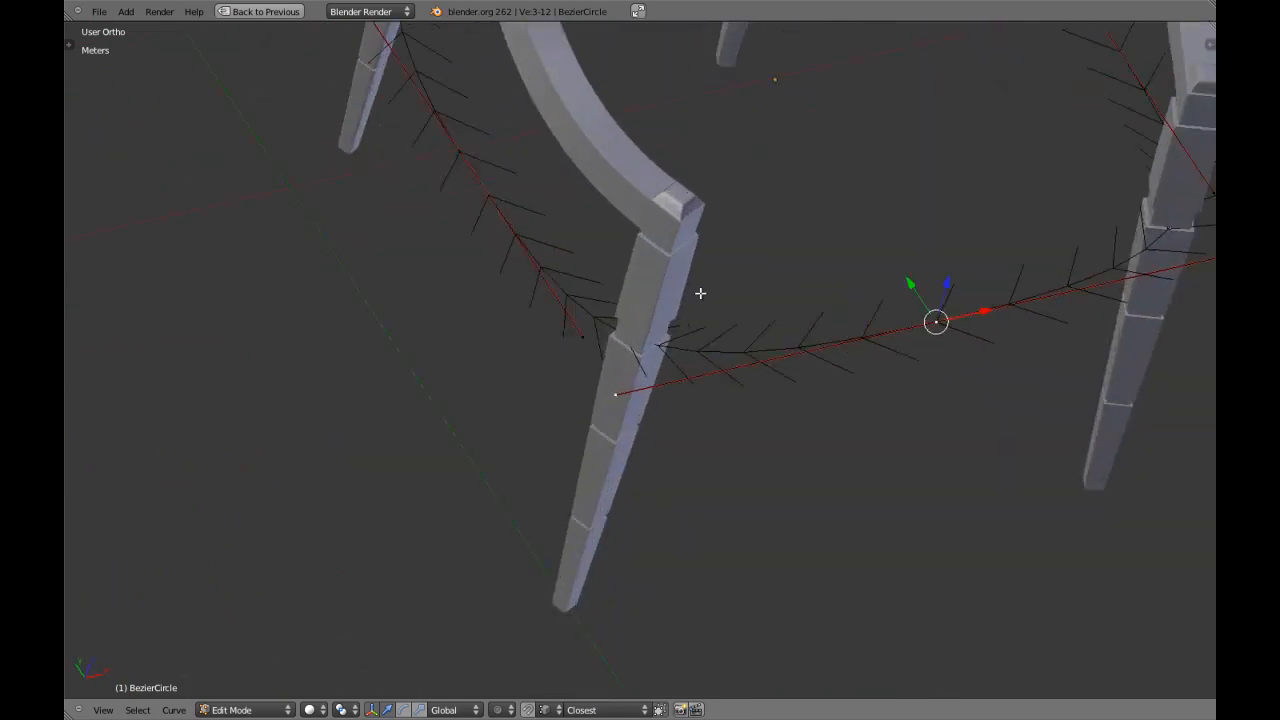
pyautogui.press('s')
pyautogui.press('x')
pyautogui.click(679, 296)
# Move the side control points' front handles further forward along Y to tighten the front corners, and leave Edit Mode.
pyautogui.rightClick(569, 336)
pyautogui.scroll(-2, 655, 336)
pyautogui.keyDown('shift'); pyautogui.rightClick(1028, 253); pyautogui.keyUp('shift')
pyautogui.scroll(4, 629, 417)
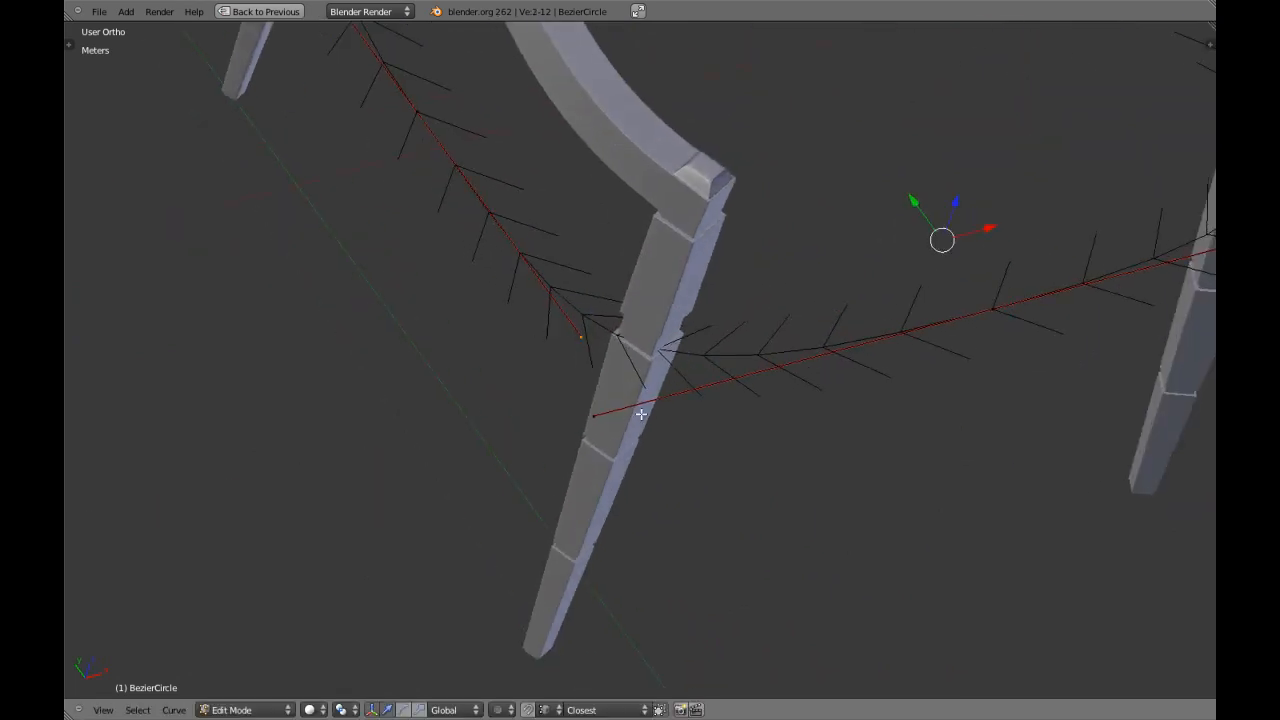
pyautogui.press('g')
pyautogui.press('y')
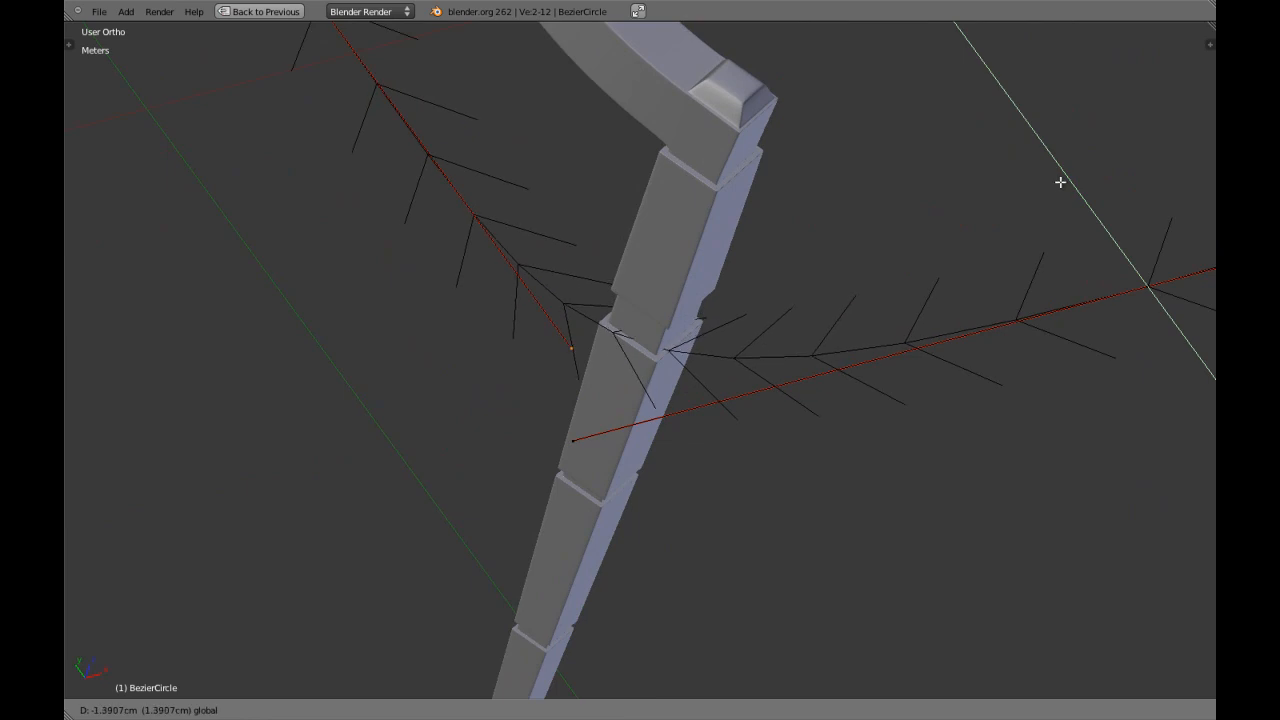
pyautogui.click(1080, 219)
pyautogui.press('Tab')
pyautogui.scroll(-8, 1080, 221)
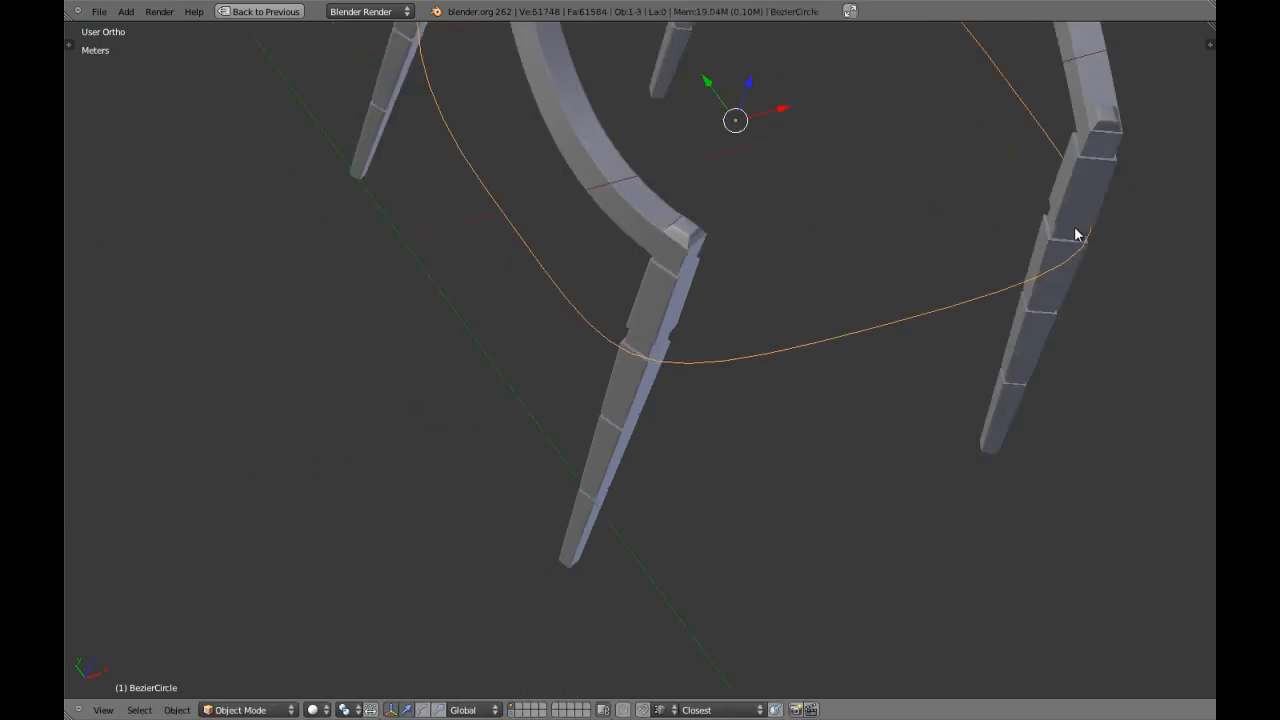
# View the chair from below and set the Bezier circle's curve shape to 2D to fill the seat outline.
pyautogui.press('z')
pyautogui.moveTo(779, 386); pyautogui.dragTo(726, 387, button='middle')
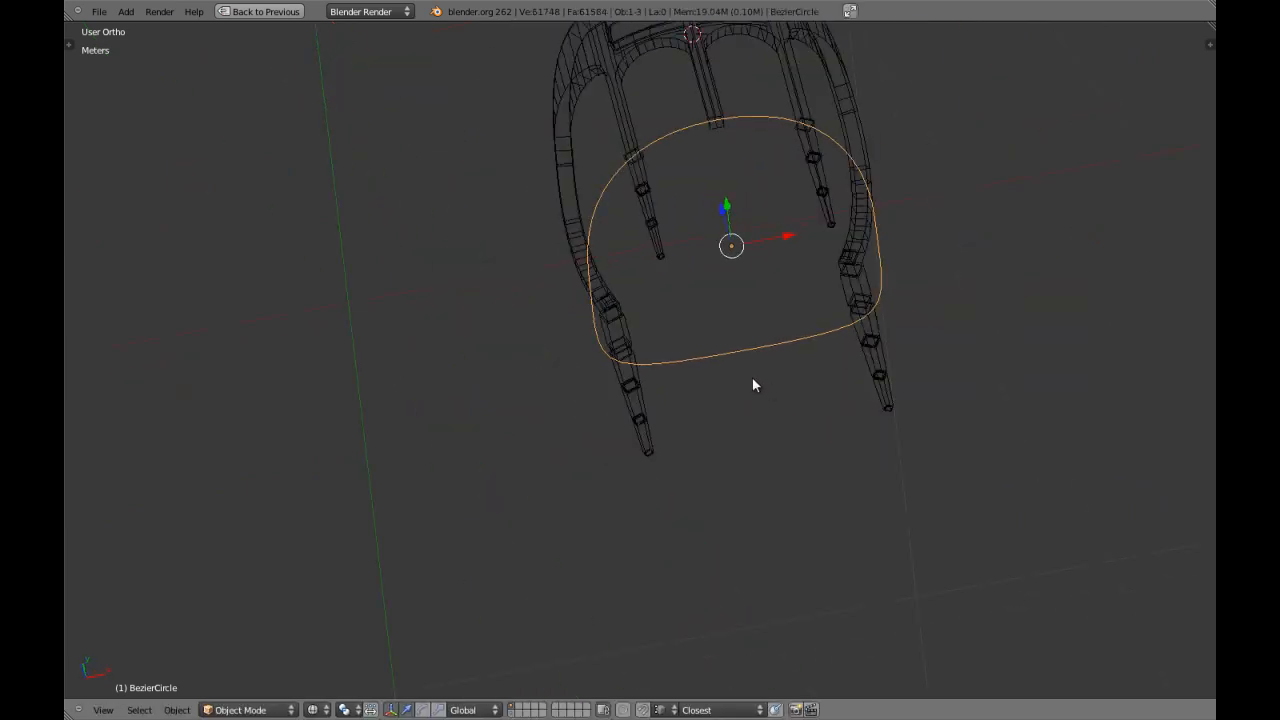
pyautogui.press('z')
pyautogui.press('ctrl+KP_7')
pyautogui.hotkey('ctrl', 'Up')
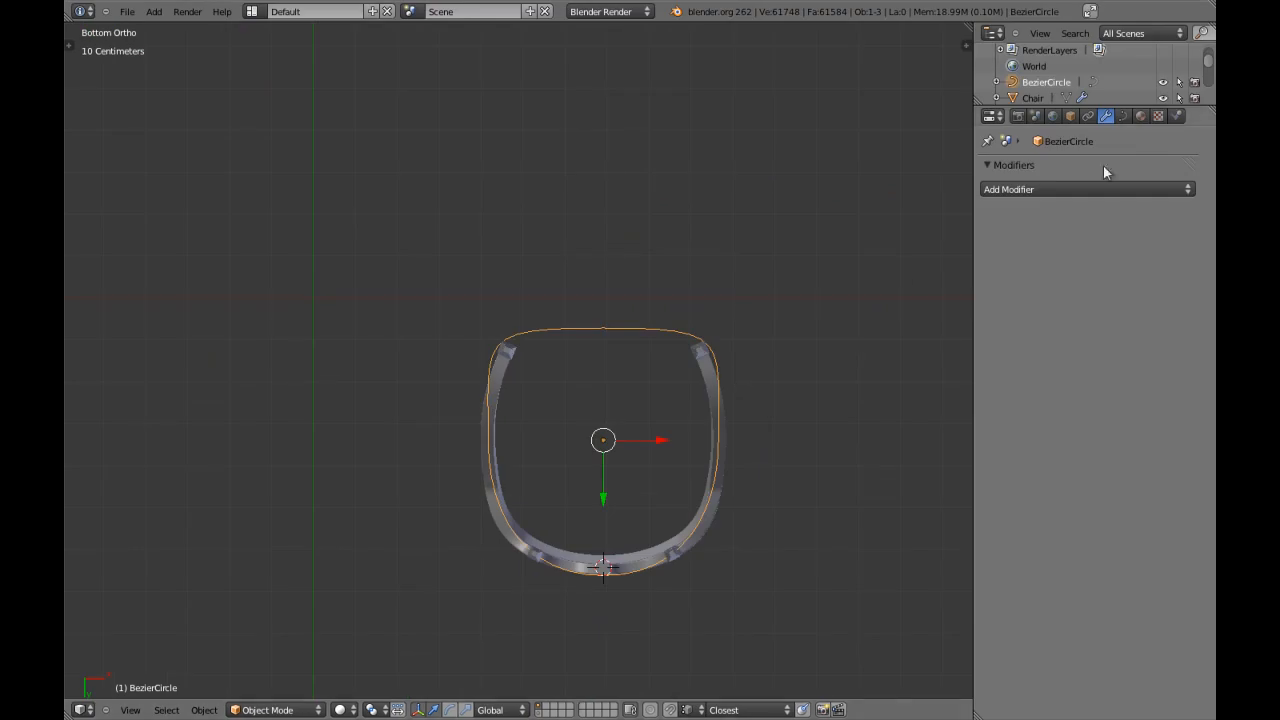
pyautogui.click(1124, 116)
pyautogui.click(1065, 215)
pyautogui.scroll(2, 600, 313)
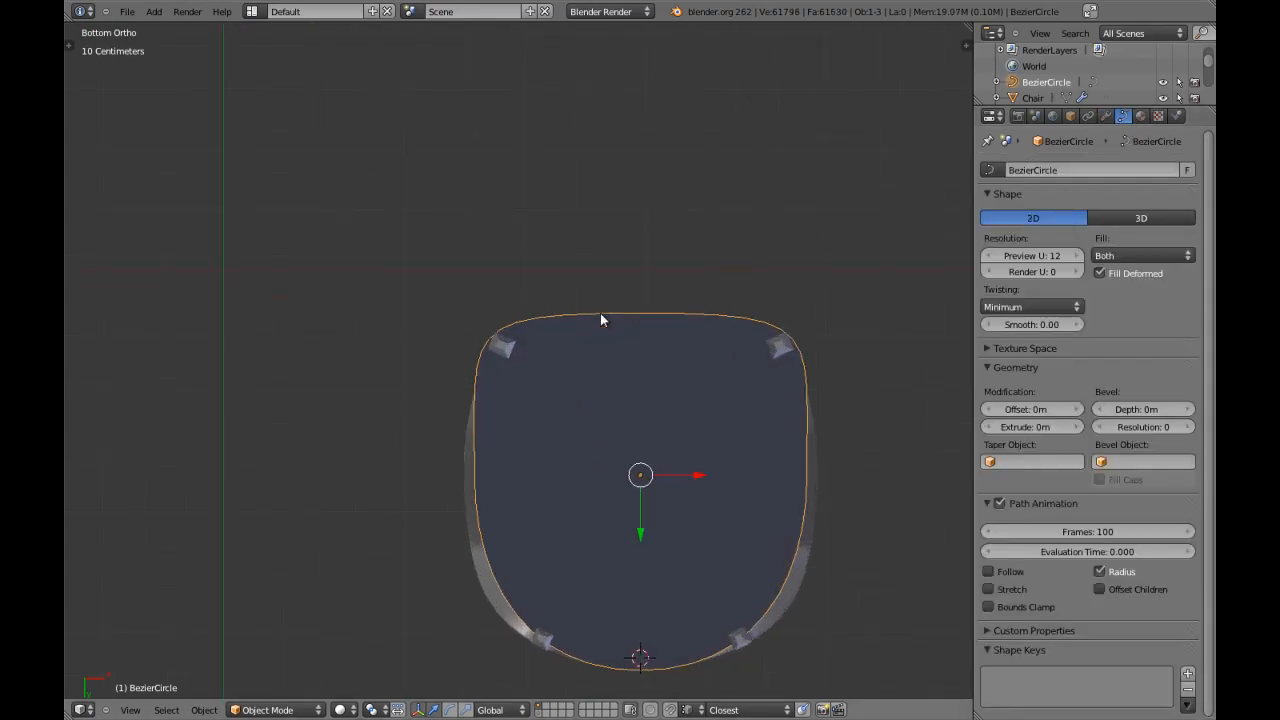
# In Edit Mode, move the rear handles of the two side control points about 7 cm towards the backrest along Y.
pyautogui.hotkey('ctrl', 'Up')
pyautogui.press('z')
pyautogui.press('z')
pyautogui.press('Tab')
pyautogui.keyDown('shift'); pyautogui.moveTo(718, 398); pyautogui.dragTo(679, 293, button='middle'); pyautogui.keyUp('shift')
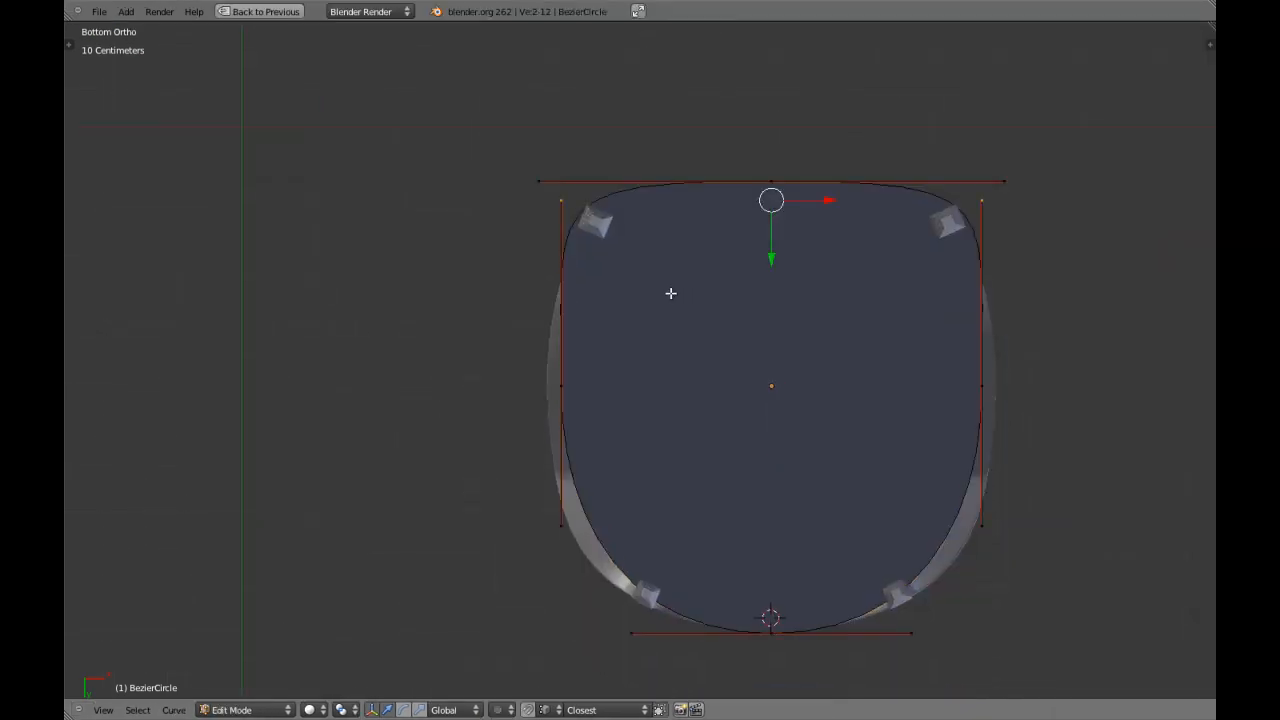
pyautogui.keyDown('shift'); pyautogui.moveTo(612, 414); pyautogui.dragTo(646, 395, button='middle'); pyautogui.keyUp('shift')
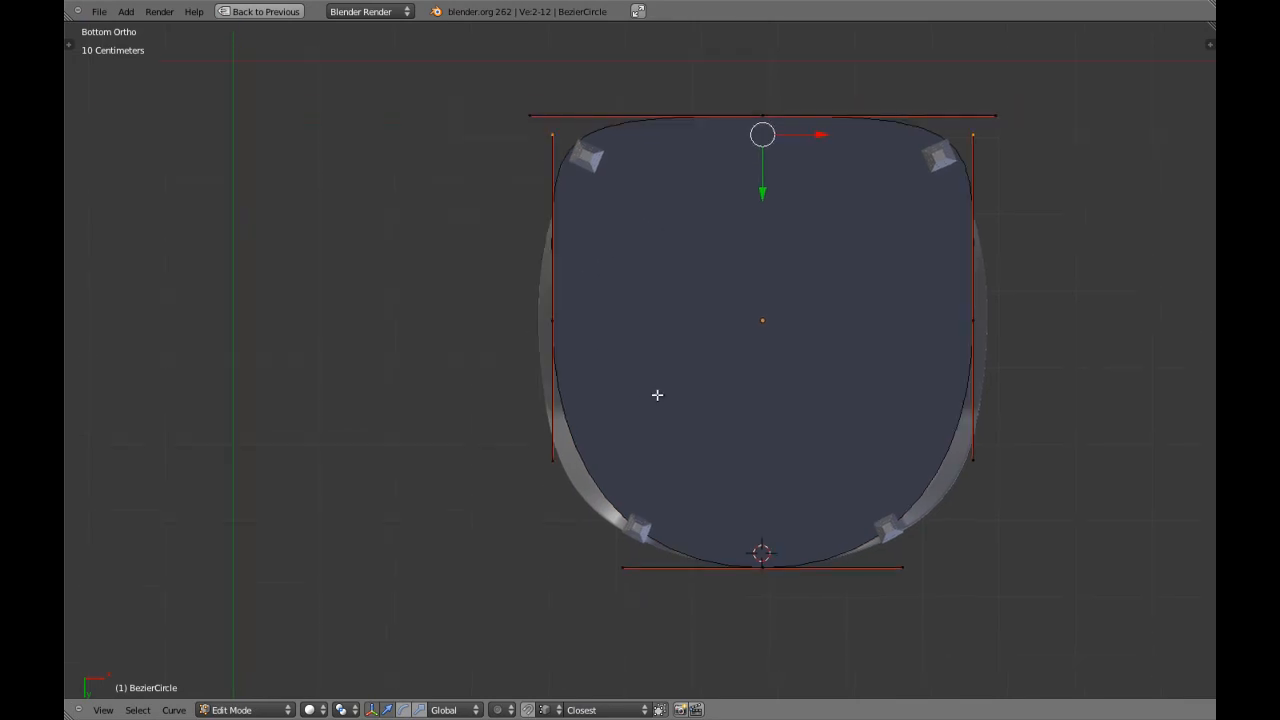
pyautogui.keyDown('shift'); pyautogui.moveTo(703, 443); pyautogui.dragTo(677, 434, button='middle'); pyautogui.keyUp('shift')
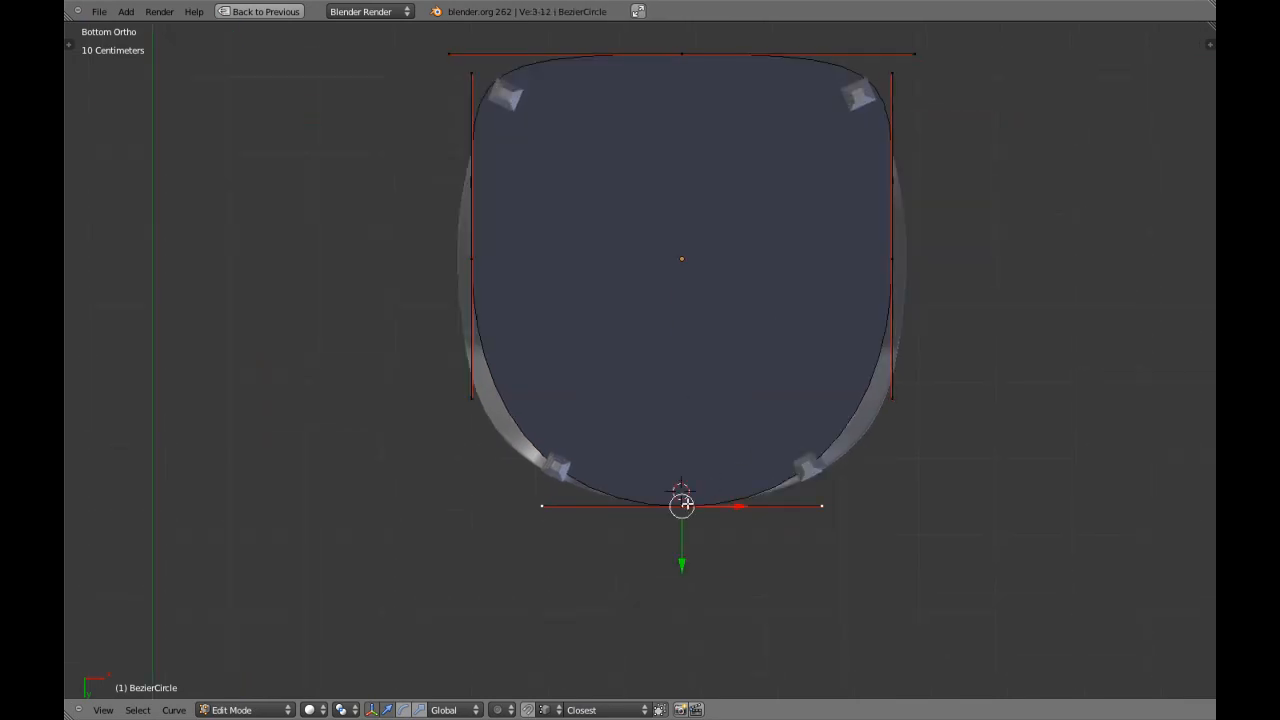
pyautogui.rightClick(474, 404)
pyautogui.keyDown('shift'); pyautogui.rightClick(892, 382); pyautogui.keyUp('shift')
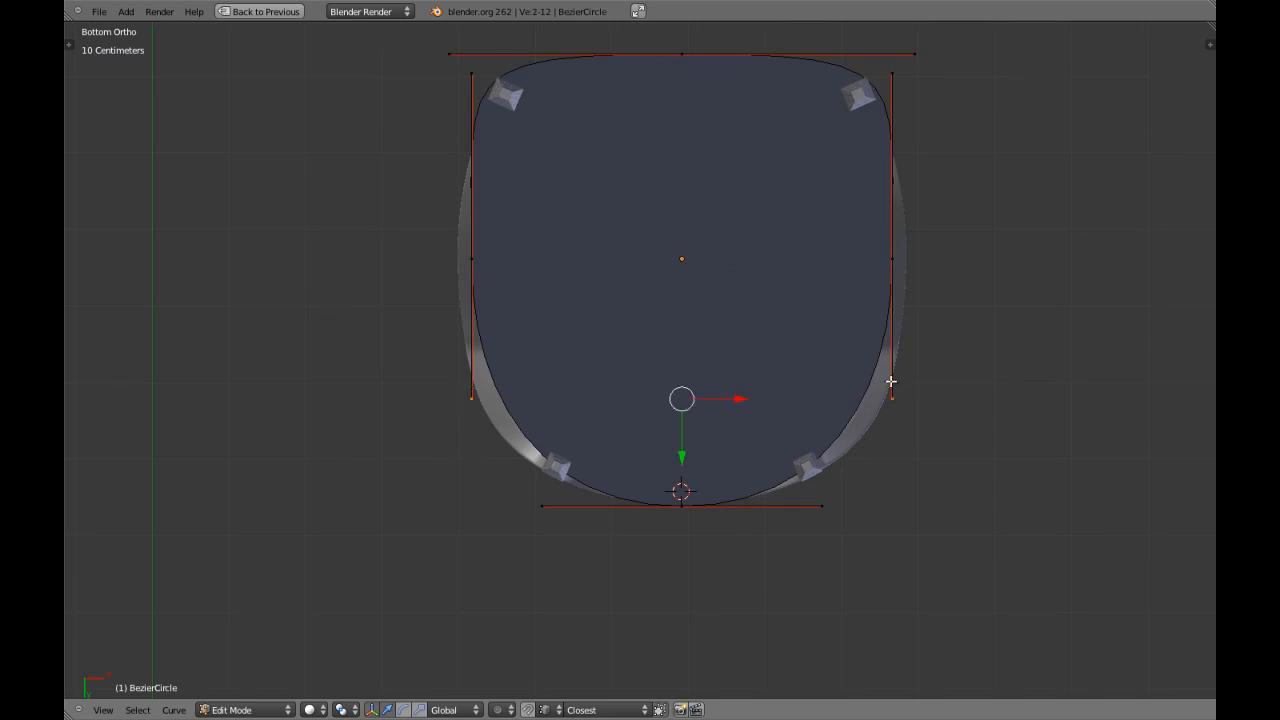
pyautogui.press('g')
pyautogui.press('y')
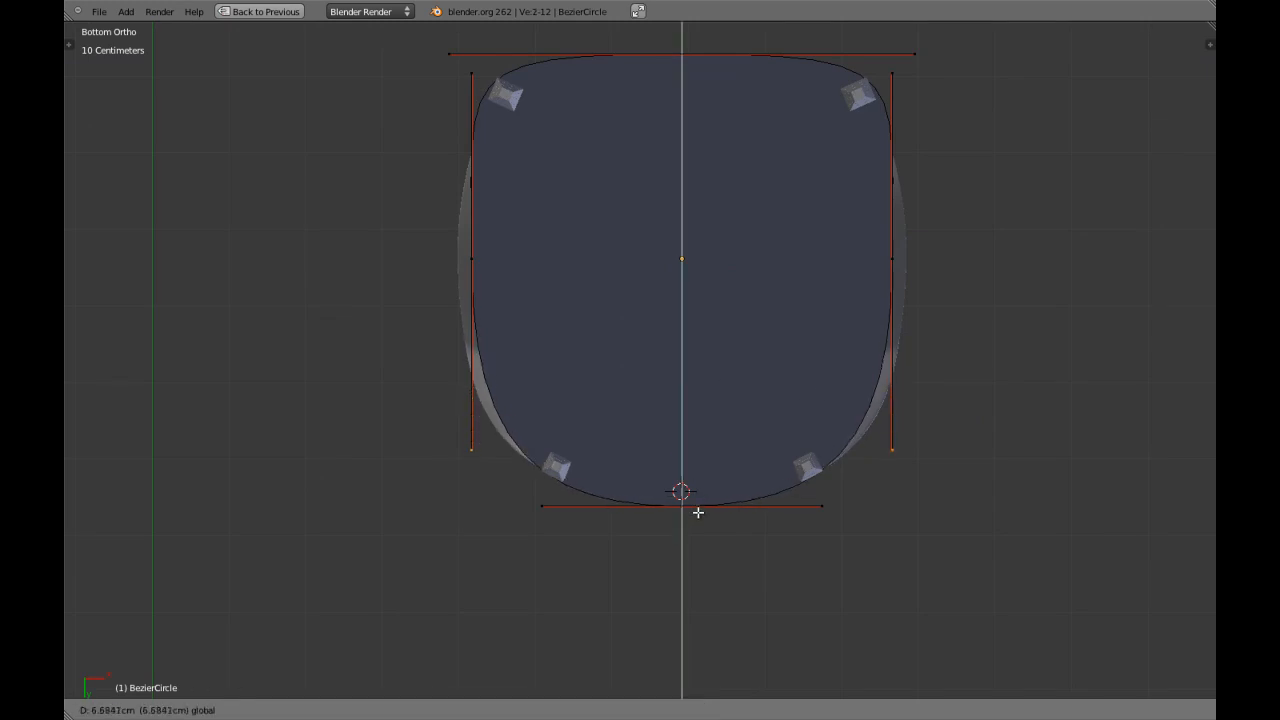
pyautogui.click(698, 518)
# Examine from several angles how the filled seat outline meets the legs and backrest.
pyautogui.press('Tab')
pyautogui.scroll(-3, 660, 370)
pyautogui.moveTo(625, 290); pyautogui.dragTo(791, 426, button='middle')
pyautogui.scroll(4, 718, 388)
pyautogui.press('z')
pyautogui.press('z')
pyautogui.moveTo(743, 303)
pyautogui.mouseDown(button='middle')
pyautogui.moveTo(671, 266)
pyautogui.moveTo(726, 291)
pyautogui.moveTo(759, 331)
pyautogui.moveTo(717, 357)
pyautogui.moveTo(737, 406)
pyautogui.moveTo(725, 455)
pyautogui.moveTo(754, 477)
pyautogui.moveTo(634, 486)
pyautogui.moveTo(737, 471)
pyautogui.moveTo(420, 446)
pyautogui.moveTo(517, 394)
pyautogui.moveTo(354, 351)
pyautogui.moveTo(409, 403)
pyautogui.moveTo(480, 383)
pyautogui.mouseUp(button='middle')
pyautogui.press('z')
pyautogui.press('z')
pyautogui.press('z')
pyautogui.scroll(-5, 480, 383)
pyautogui.press('z')
pyautogui.rightClick(496, 279)
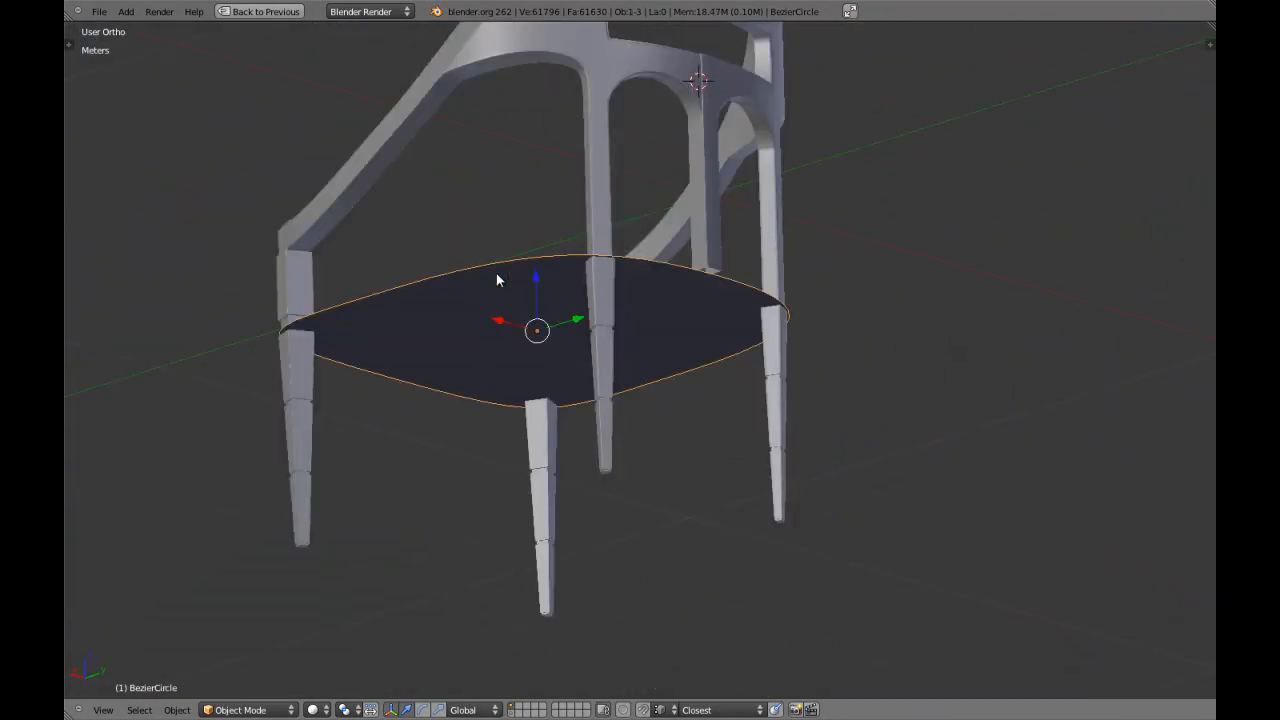
# Select all control points of the seat curve from the bottom view and subdivide the curve once.
pyautogui.press('ctrl+KP_7')
pyautogui.press('Tab')
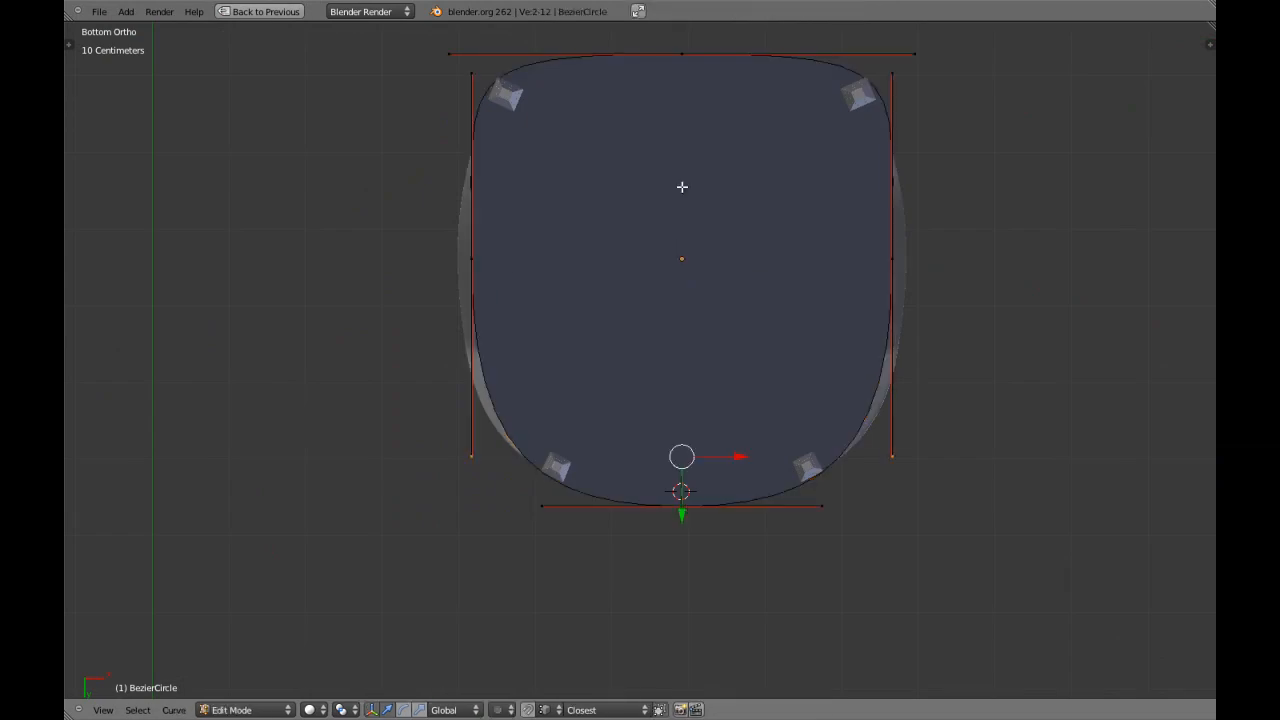
pyautogui.press('a')
pyautogui.press('Tab')
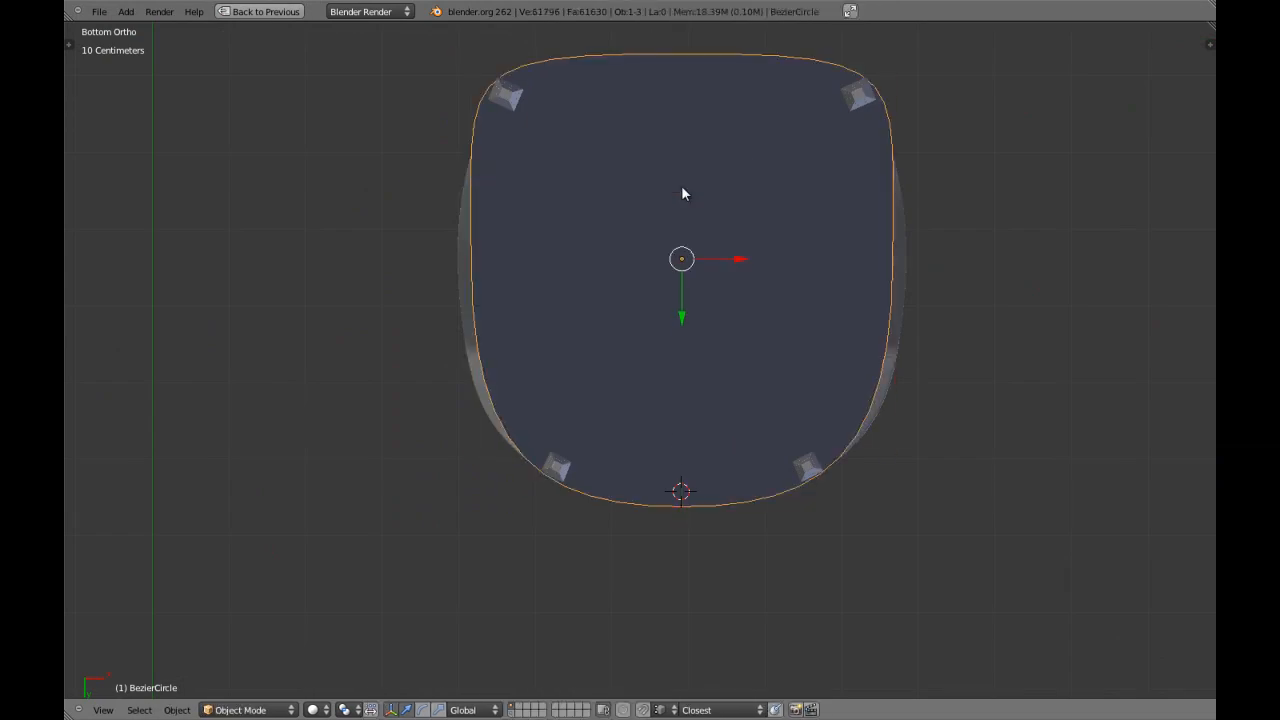
pyautogui.press('Tab')
pyautogui.press('w')
pyautogui.click(680, 188)
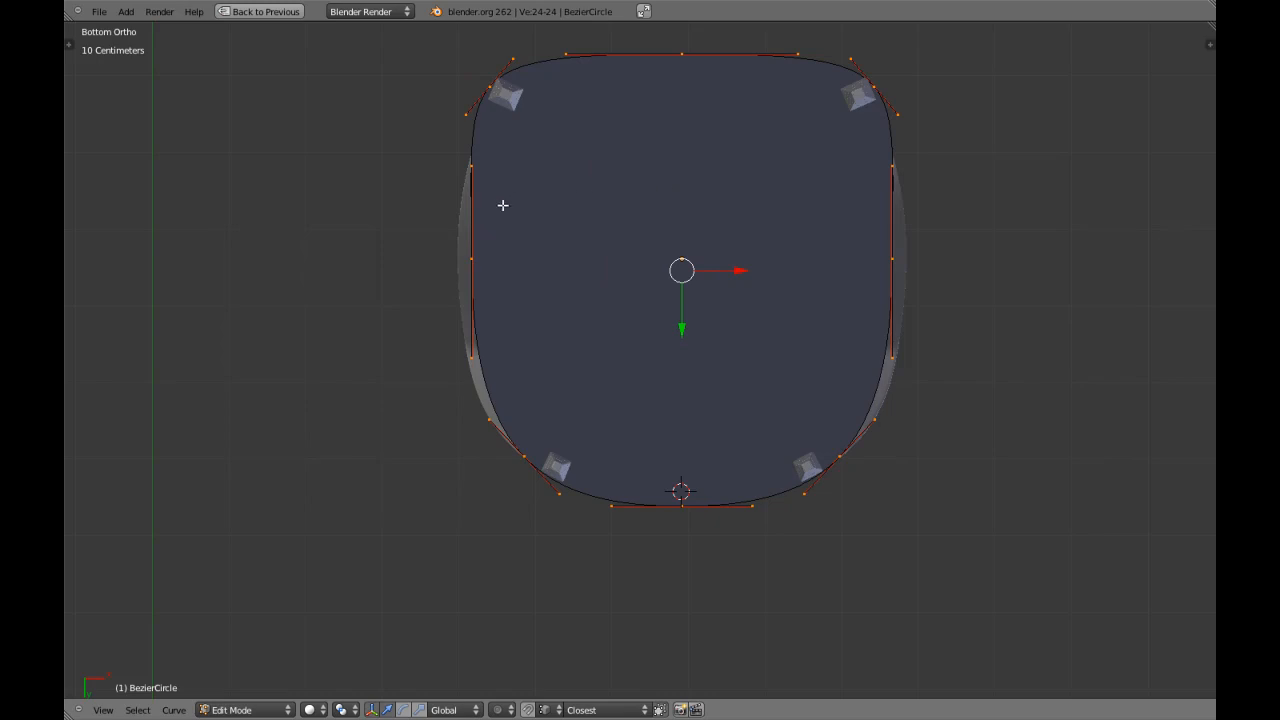
# Select the two middle side control points and scale them inward along X to about 0.9.
pyautogui.keyDown('shift'); pyautogui.moveTo(540, 200); pyautogui.dragTo(539, 290, button='middle'); pyautogui.keyUp('shift')
pyautogui.press('a')
pyautogui.keyDown('shift'); pyautogui.moveTo(653, 335); pyautogui.dragTo(651, 274, button='middle'); pyautogui.keyUp('shift')
pyautogui.keyDown('shift'); pyautogui.moveTo(763, 324); pyautogui.dragTo(731, 372, button='middle'); pyautogui.keyUp('shift')
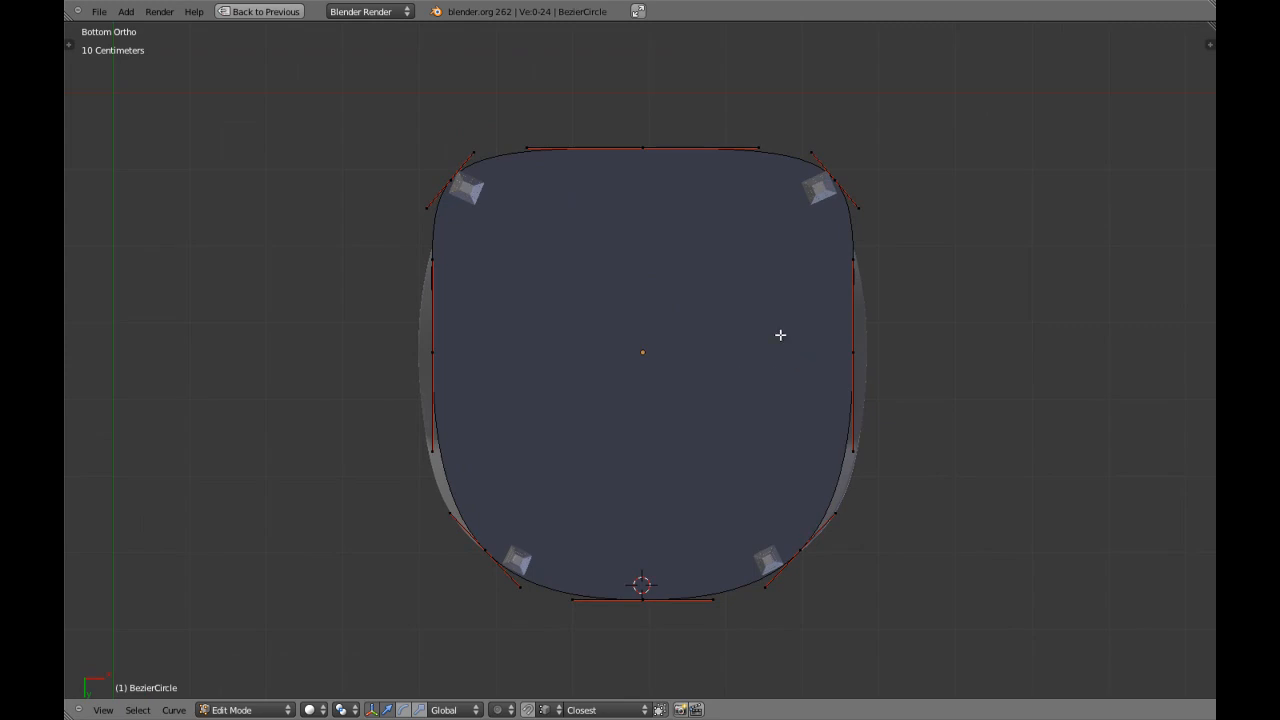
pyautogui.keyDown('shift'); pyautogui.moveTo(865, 336); pyautogui.dragTo(867, 402, button='middle'); pyautogui.keyUp('shift')
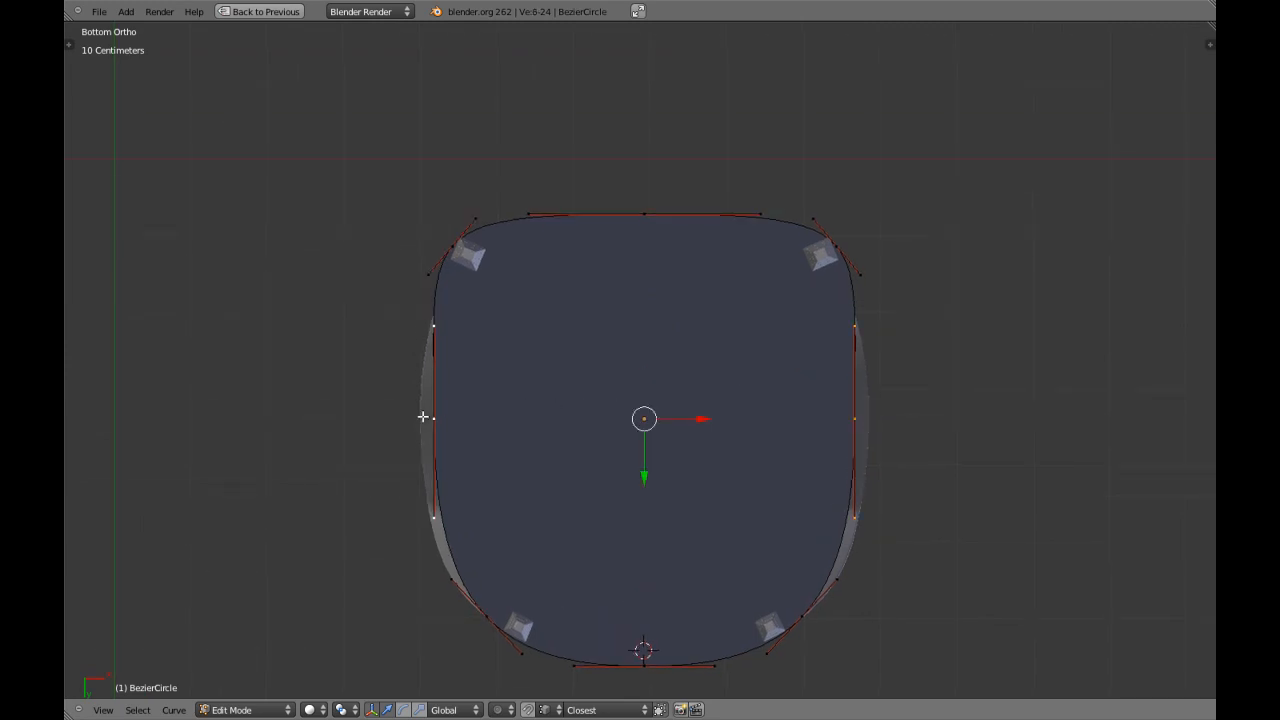
pyautogui.press('s')
pyautogui.press('x')
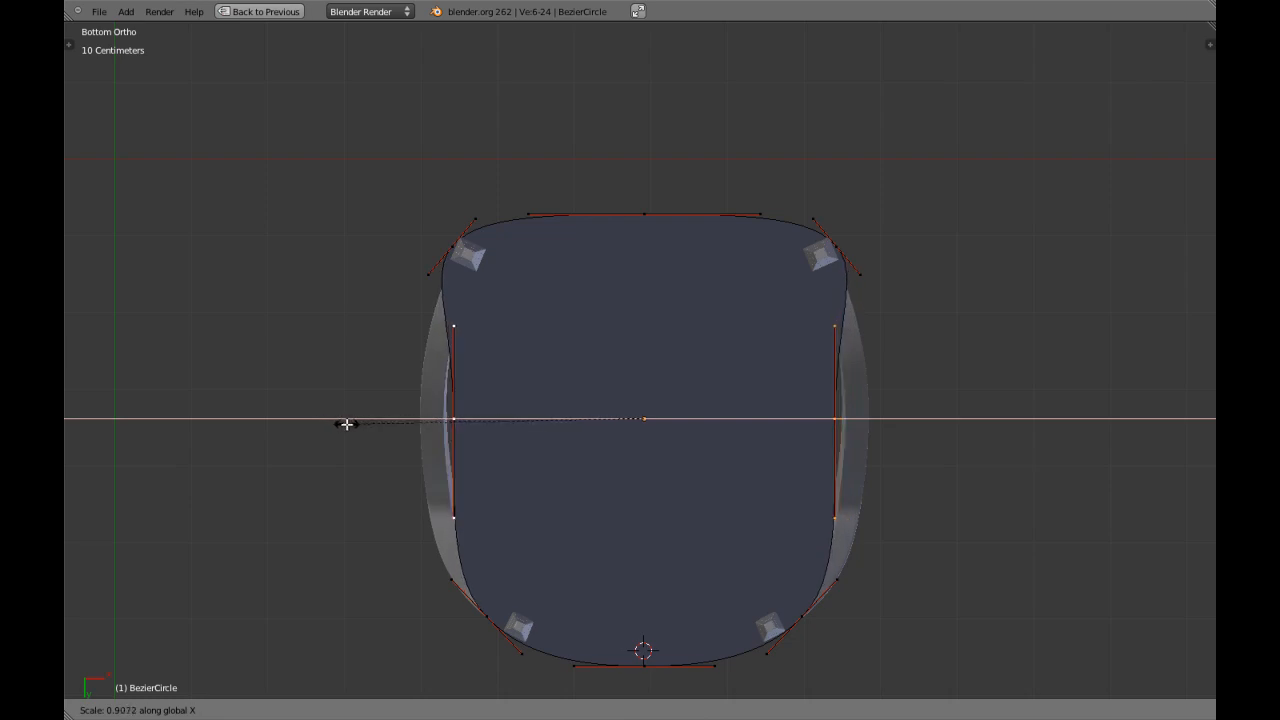
pyautogui.click(348, 425)
# Scale the front-facing handles of the two rear corner points inward along X to smooth the seat's sides.
pyautogui.rightClick(839, 579)
pyautogui.press('s')
pyautogui.press('x')
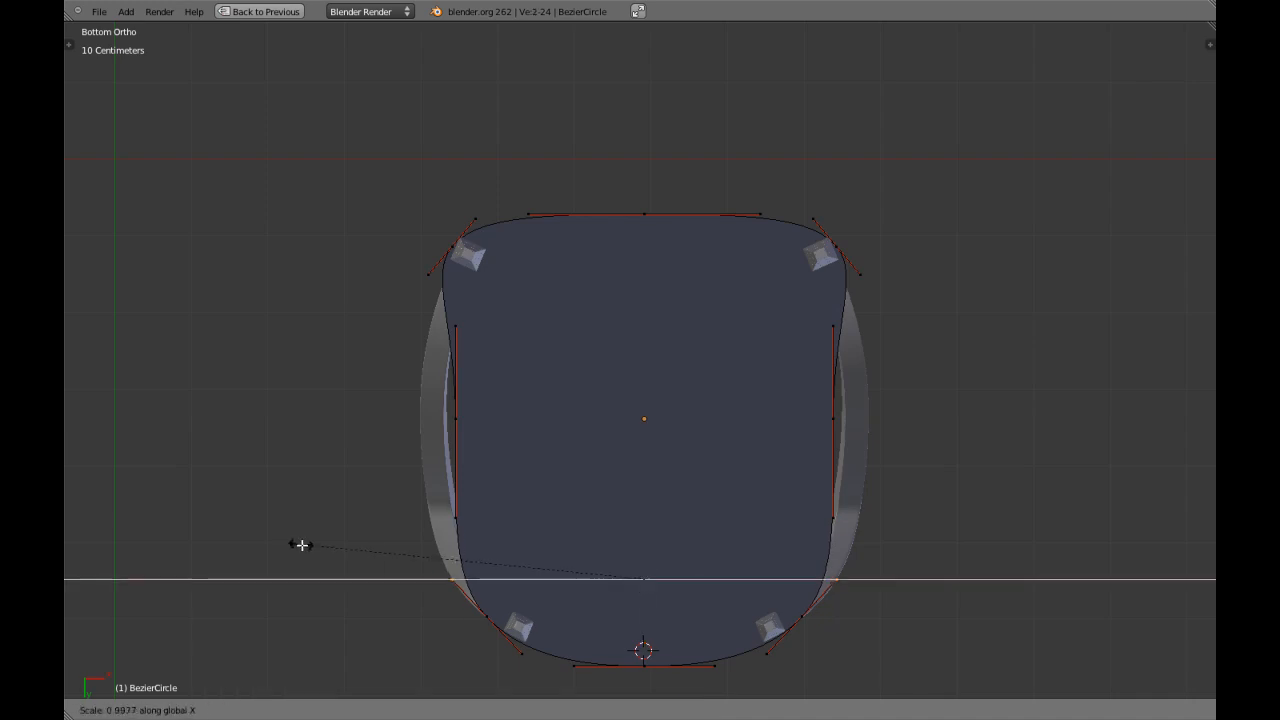
pyautogui.click(318, 549)
pyautogui.press('Tab')
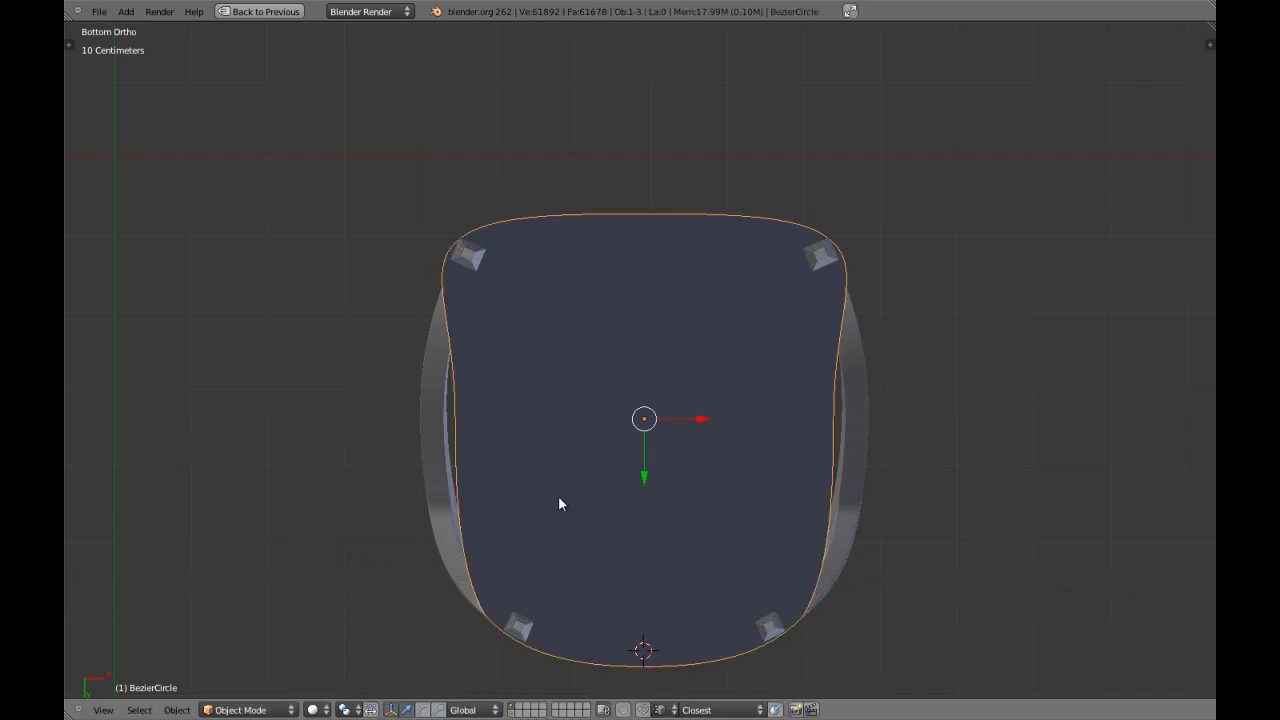
# Move the seat curve's front middle point slightly inward along Y and scale its handles along X to about 1.4.
pyautogui.press('Tab')
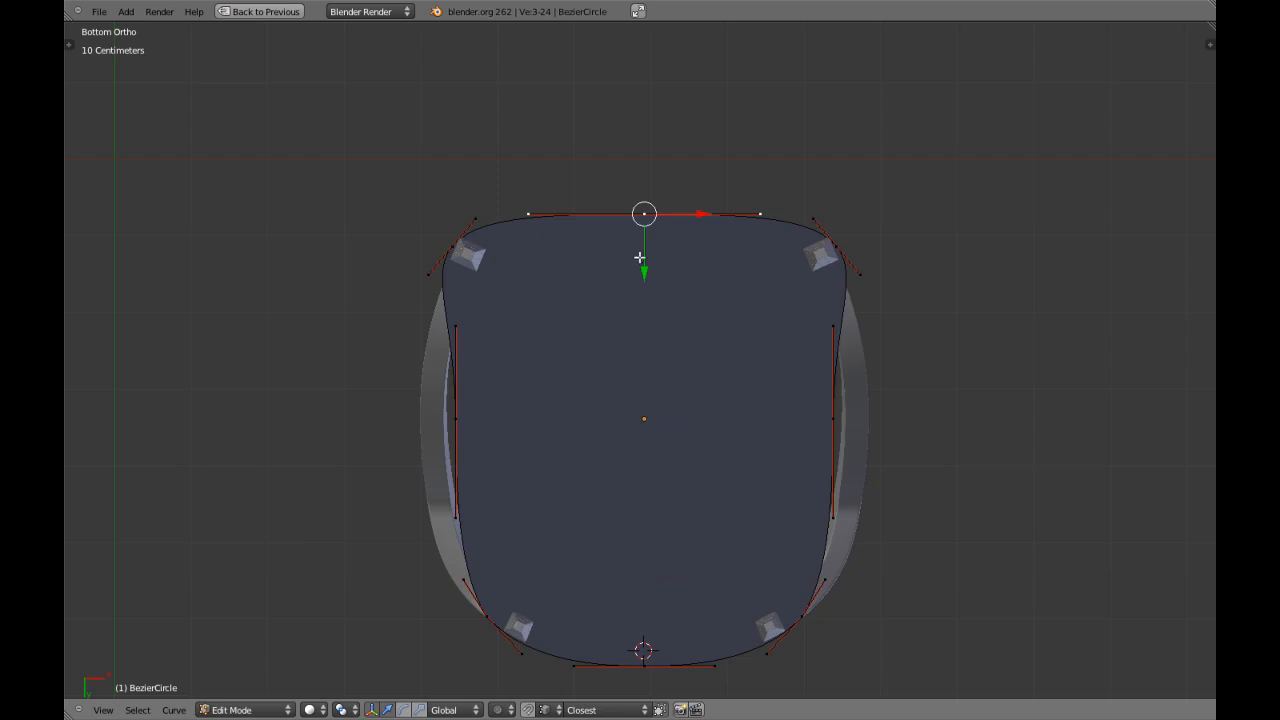
pyautogui.press('g')
pyautogui.press('y')
pyautogui.click(668, 280)
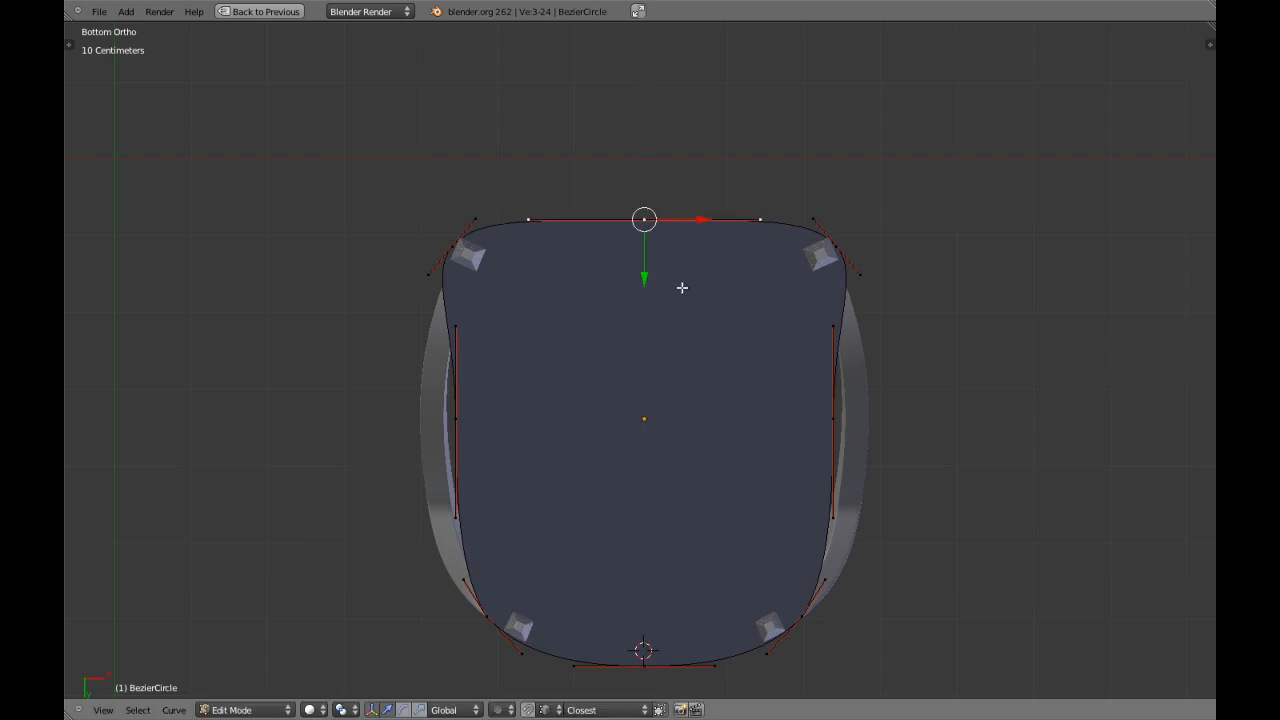
pyautogui.press('s')
pyautogui.press('x')
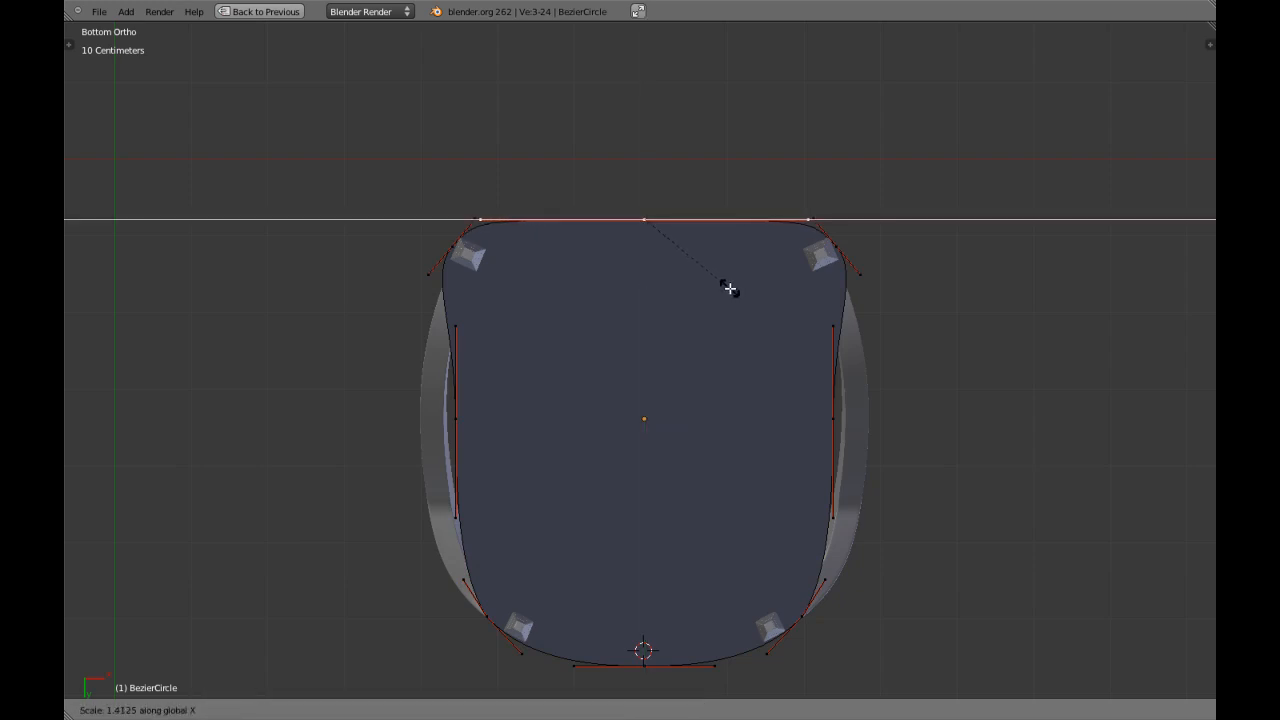
pyautogui.click(733, 289)
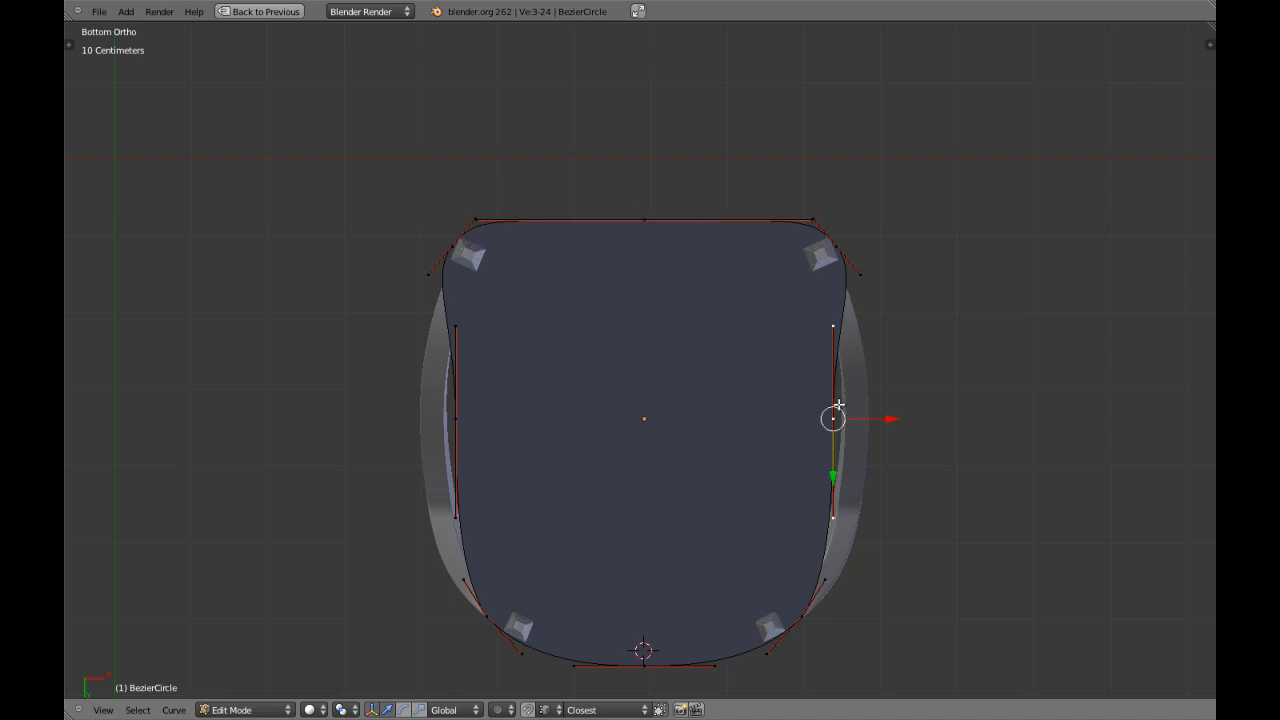
# Try scaling the front-facing handles of the two middle side points outward along X, and undo it.
pyautogui.keyDown('shift'); pyautogui.rightClick(474, 411); pyautogui.keyUp('shift')
pyautogui.keyDown('shift'); pyautogui.rightClick(845, 337); pyautogui.keyUp('shift')
pyautogui.press('s')
pyautogui.press('x')
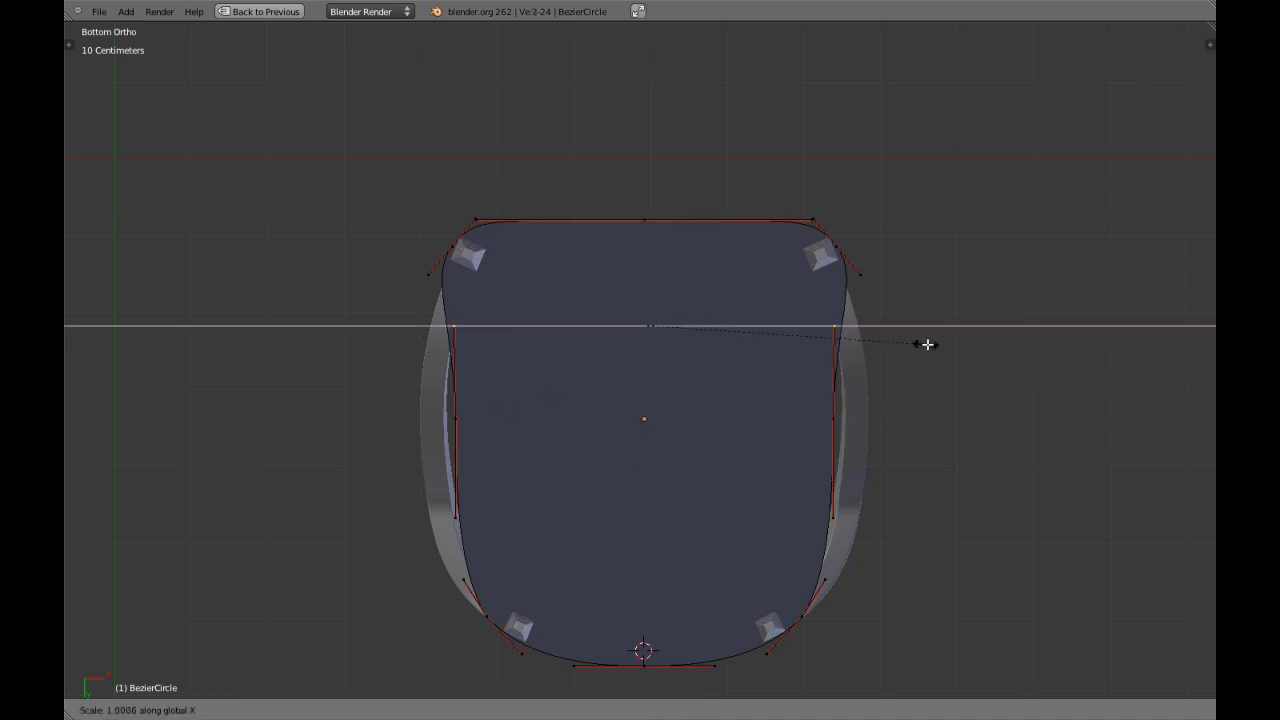
pyautogui.click(937, 344)
pyautogui.press('Tab')
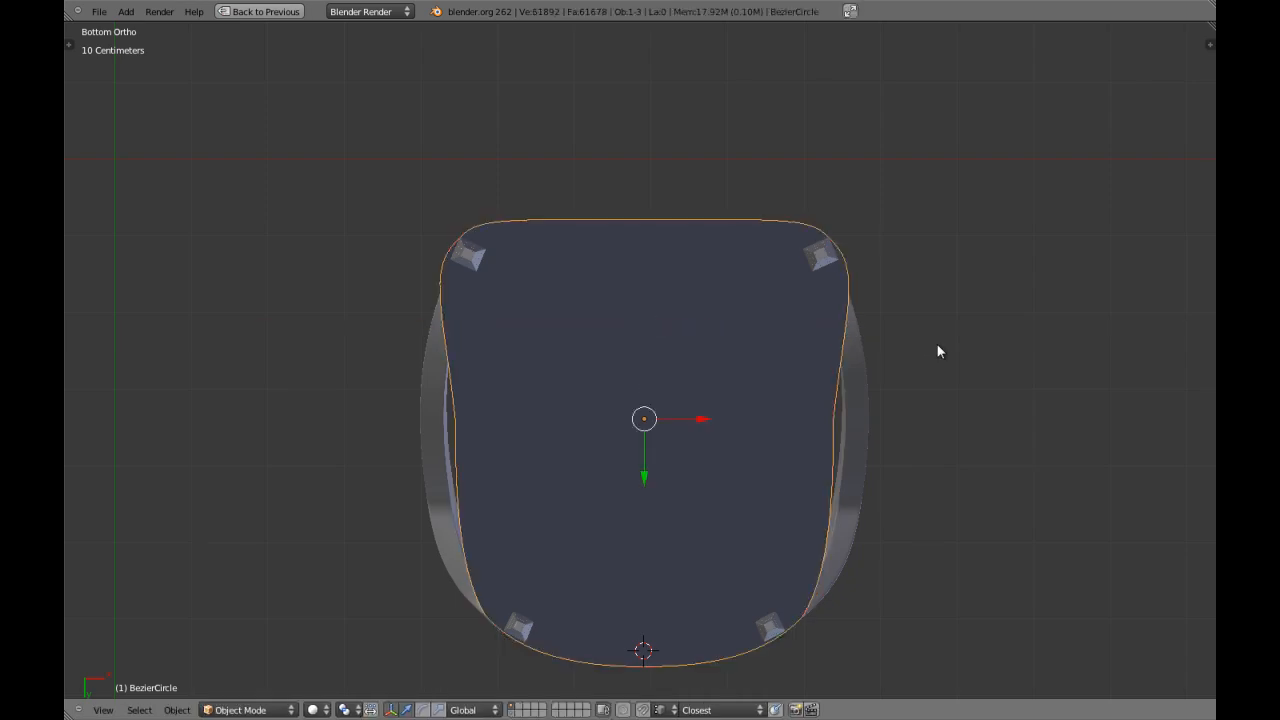
pyautogui.press('Tab')
pyautogui.hotkey('ctrl', 'z')
pyautogui.hotkey('ctrl', 'z')
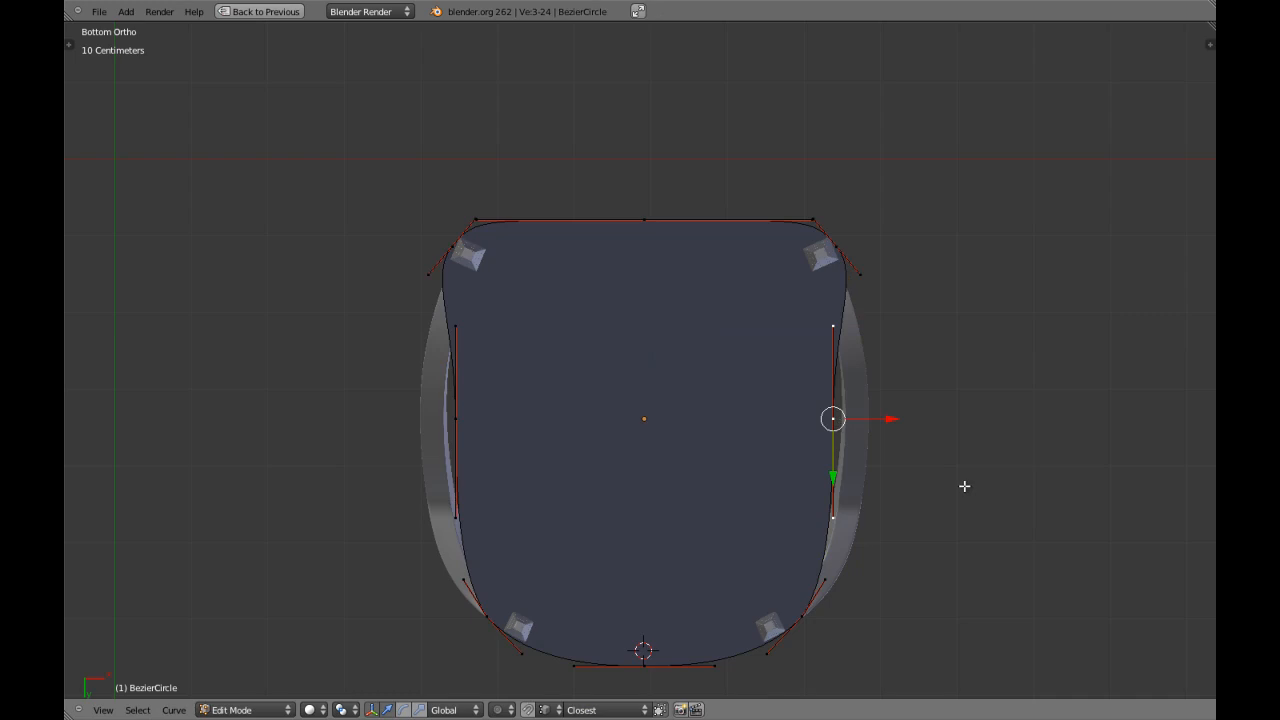
pyautogui.press('r')
pyautogui.press('Escape')
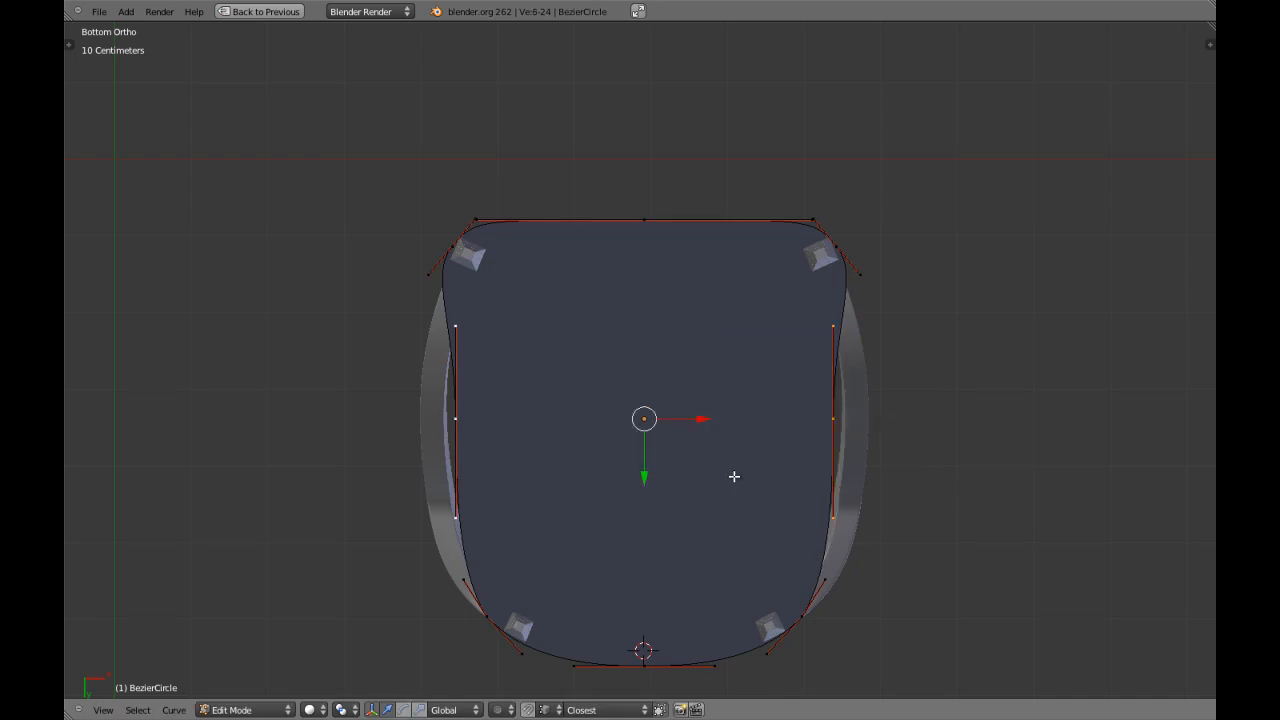
# Scale the two middle side points with their handles outward along X to about 1.05.
pyautogui.press('s')
pyautogui.press('x')
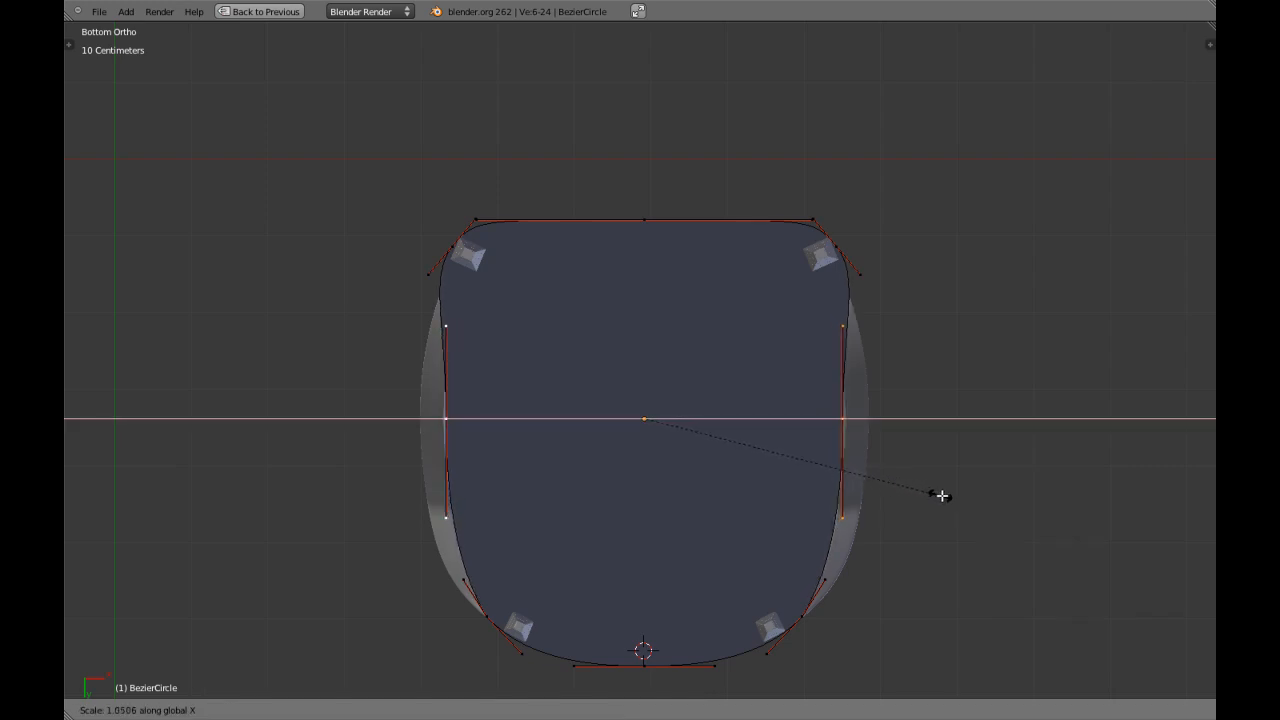
pyautogui.click(949, 495)
pyautogui.press('Tab')
# Examine from the front, the side and oblique angles how the flat seat meets the legs and backrest.
pyautogui.scroll(-2, 777, 429)
pyautogui.moveTo(777, 429)
pyautogui.mouseDown(button='middle')
pyautogui.moveTo(663, 420)
pyautogui.moveTo(670, 353)
pyautogui.moveTo(643, 427)
pyautogui.moveTo(543, 483)
pyautogui.moveTo(638, 470)
pyautogui.moveTo(699, 432)
pyautogui.moveTo(600, 371)
pyautogui.moveTo(640, 329)
pyautogui.moveTo(889, 426)
pyautogui.moveTo(663, 349)
pyautogui.moveTo(471, 391)
pyautogui.moveTo(648, 381)
pyautogui.moveTo(569, 446)
pyautogui.moveTo(749, 394)
pyautogui.moveTo(694, 400)
pyautogui.moveTo(669, 349)
pyautogui.mouseUp(button='middle')
pyautogui.rightClick(699, 432)
pyautogui.press('KP_3')
pyautogui.press('z')
pyautogui.rightClick(657, 342)
pyautogui.press('z')
pyautogui.scroll(3, 569, 440)
pyautogui.press('z')
pyautogui.press('z')
pyautogui.press('KP_1')
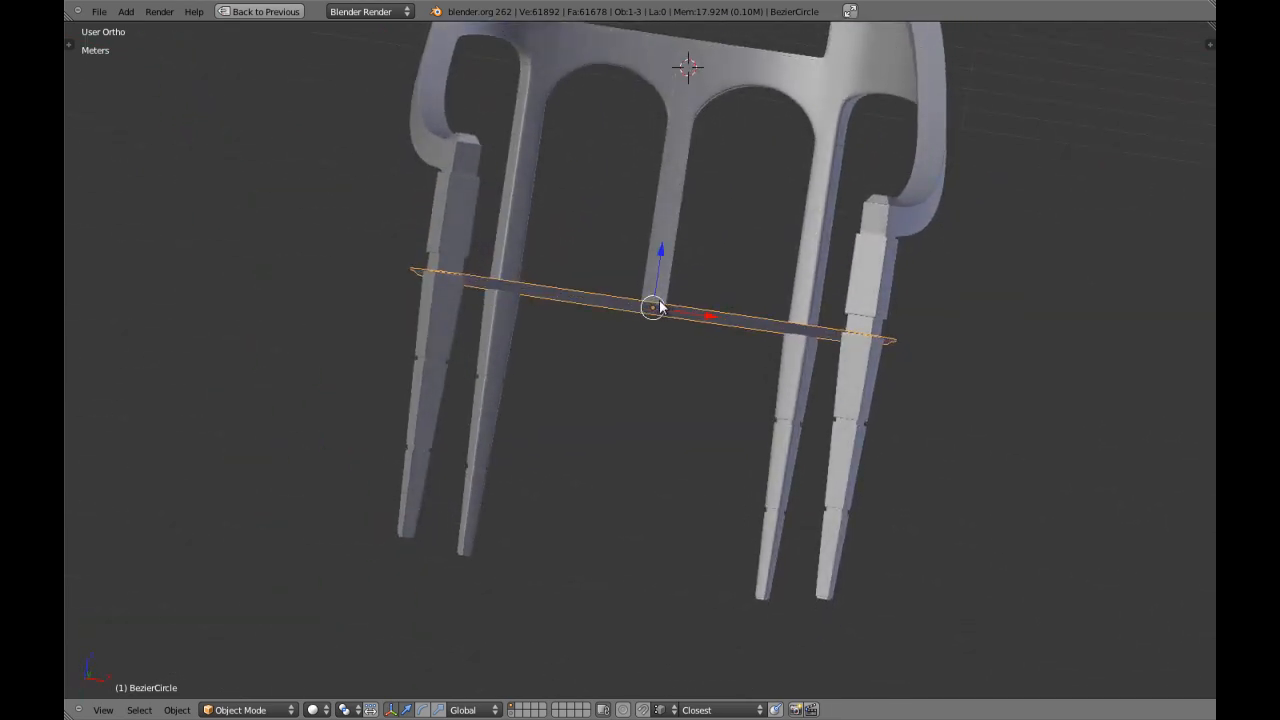
pyautogui.scroll(1, 660, 307)
pyautogui.keyDown('shift'); pyautogui.moveTo(640, 191); pyautogui.dragTo(638, 334, button='middle'); pyautogui.keyUp('shift')
pyautogui.scroll(1, 638, 334)
# Restore the full layout with the curve properties and inspect the seat outline from below in solid and wireframe display.
pyautogui.hotkey('shift', 'space')
pyautogui.scroll(-4, 638, 334)
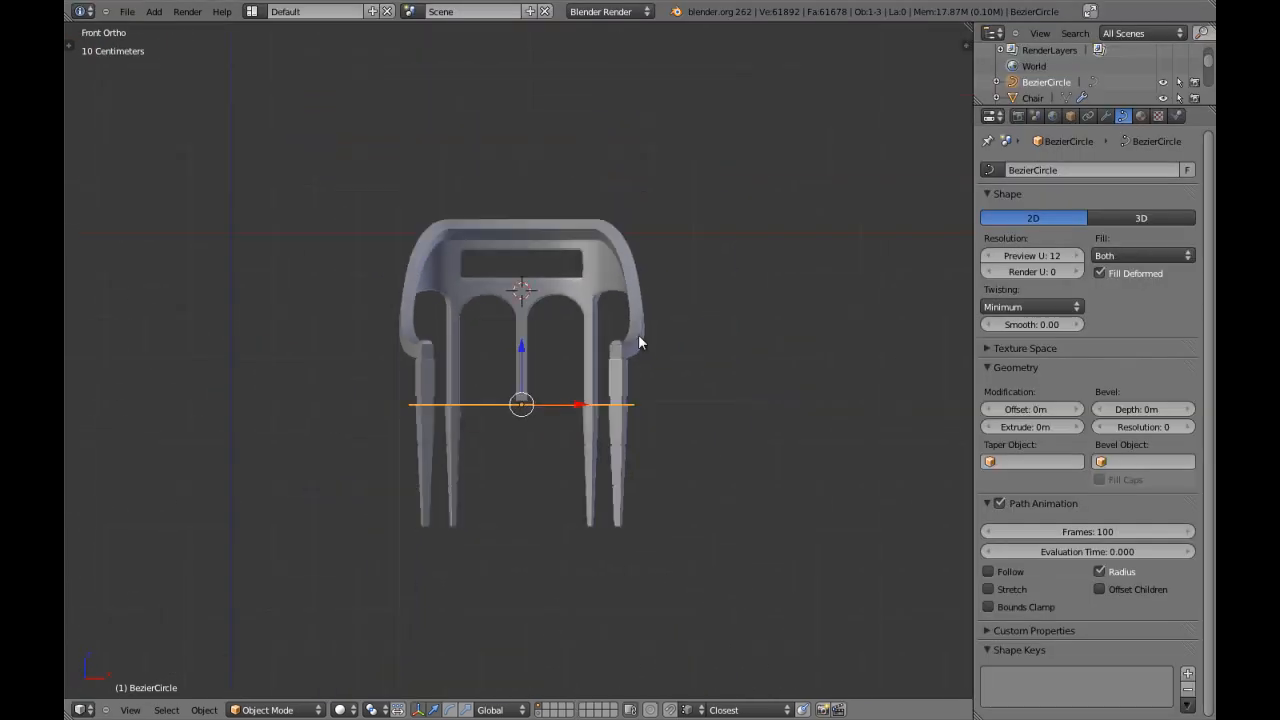
pyautogui.scroll(1, 569, 337)
pyautogui.moveTo(551, 349); pyautogui.dragTo(580, 257, button='middle')
pyautogui.scroll(4, 575, 250)
pyautogui.scroll(-6, 564, 226)
pyautogui.moveTo(713, 276); pyautogui.dragTo(594, 240, button='middle')
pyautogui.press('ctrl+KP_7')
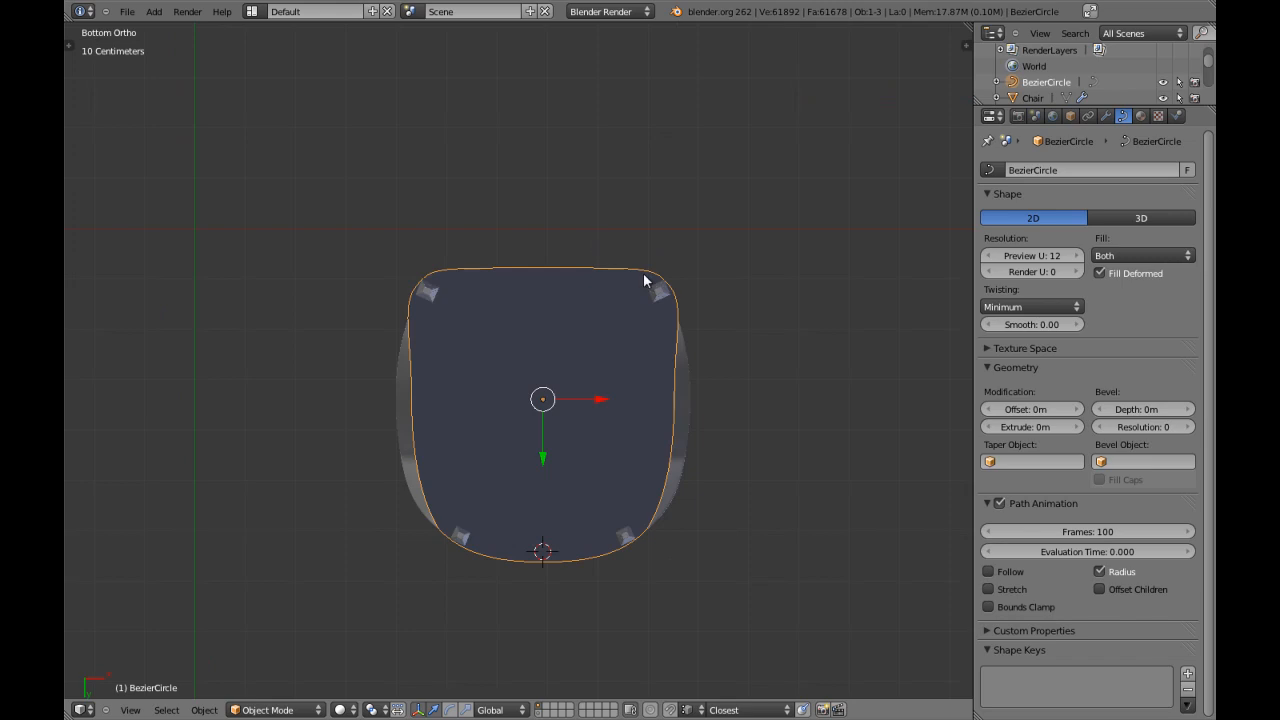
pyautogui.scroll(3, 646, 278)
pyautogui.press('z')
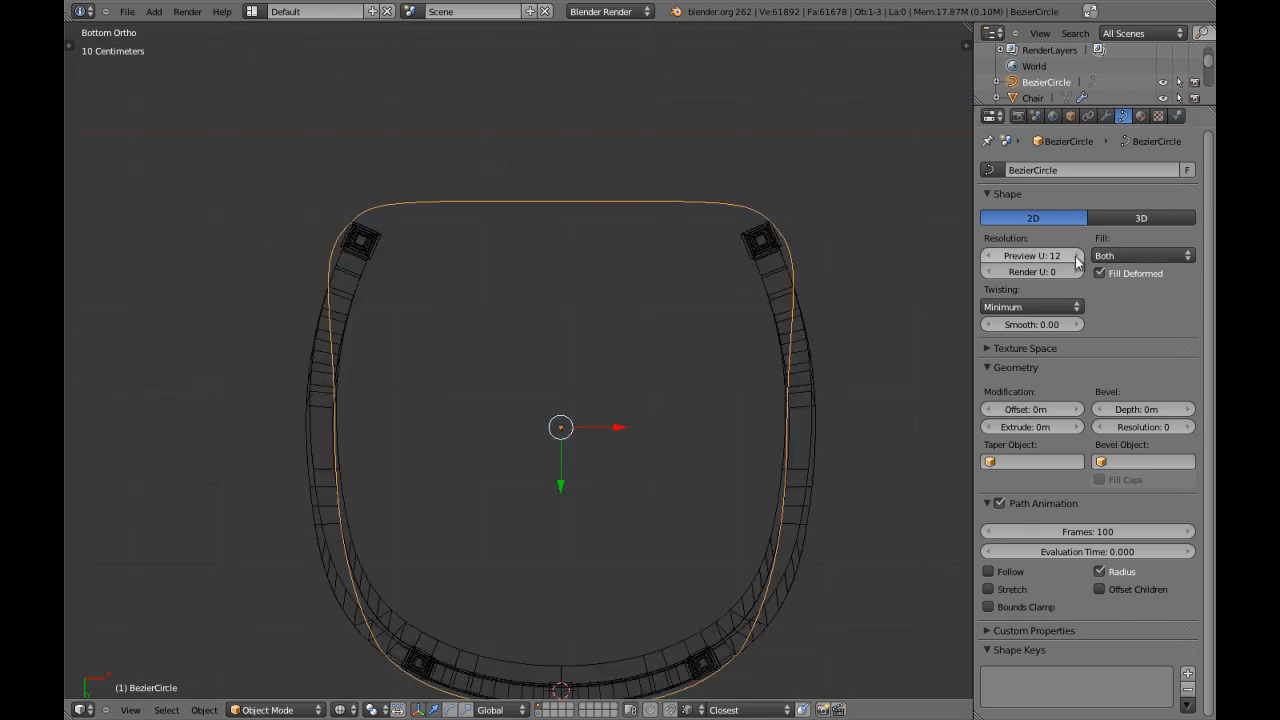
pyautogui.press('z')
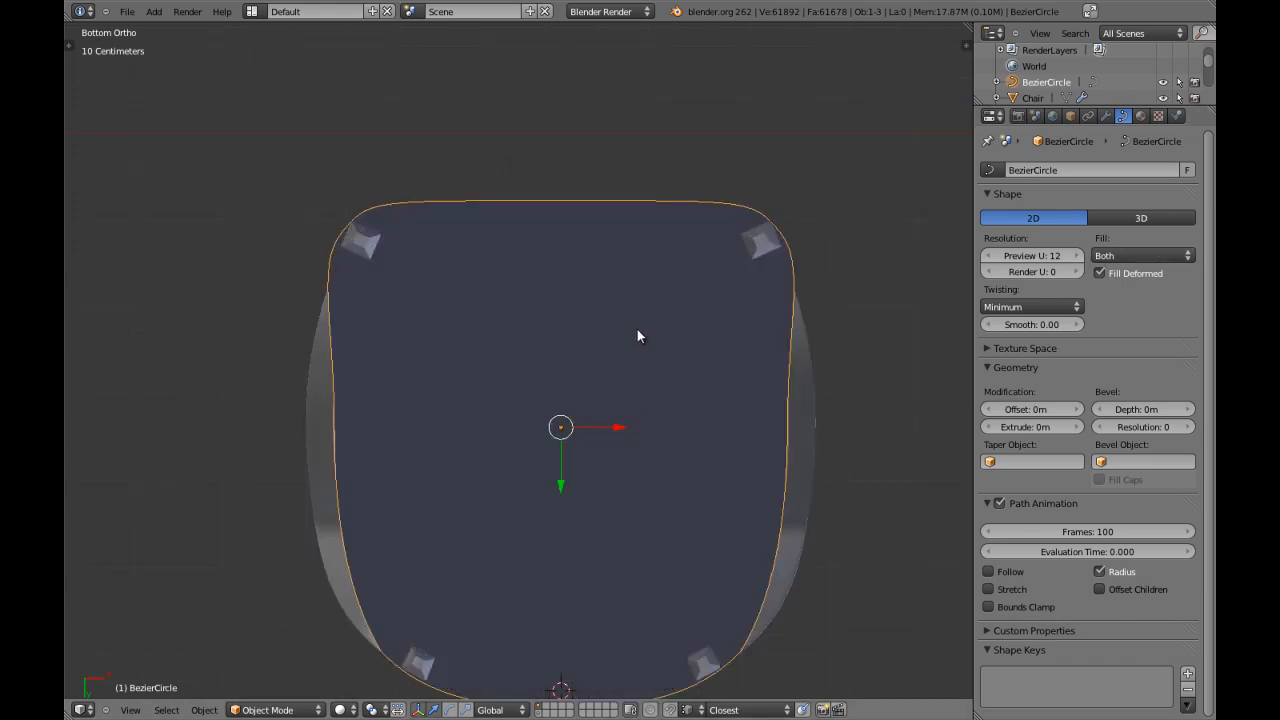
pyautogui.press('z')
pyautogui.moveTo(612, 285); pyautogui.dragTo(616, 366, button='middle')
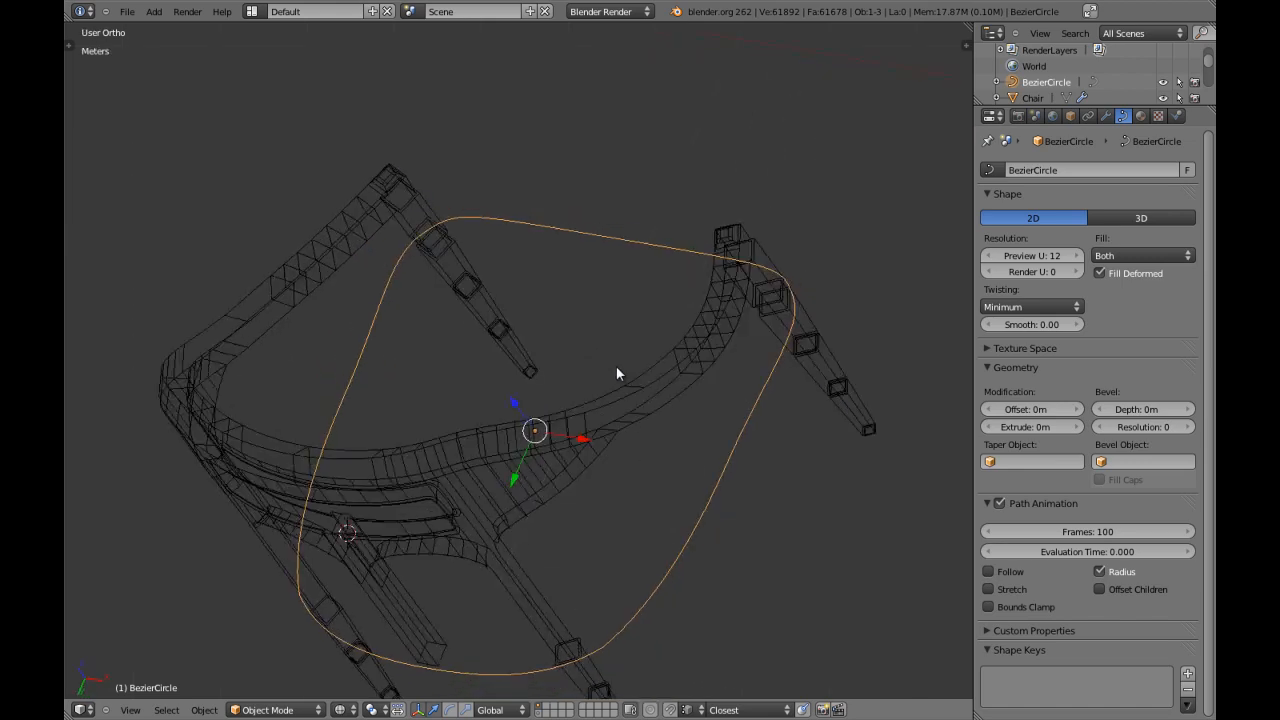
# Set the seat curve's preview U resolution to 4 while viewing the chair in perspective.
pyautogui.hotkey('alt', 'c')
pyautogui.press('z')
pyautogui.moveTo(617, 273)
pyautogui.mouseDown(button='middle')
pyautogui.moveTo(606, 349)
pyautogui.moveTo(633, 364)
pyautogui.moveTo(581, 389)
pyautogui.mouseUp(button='middle')
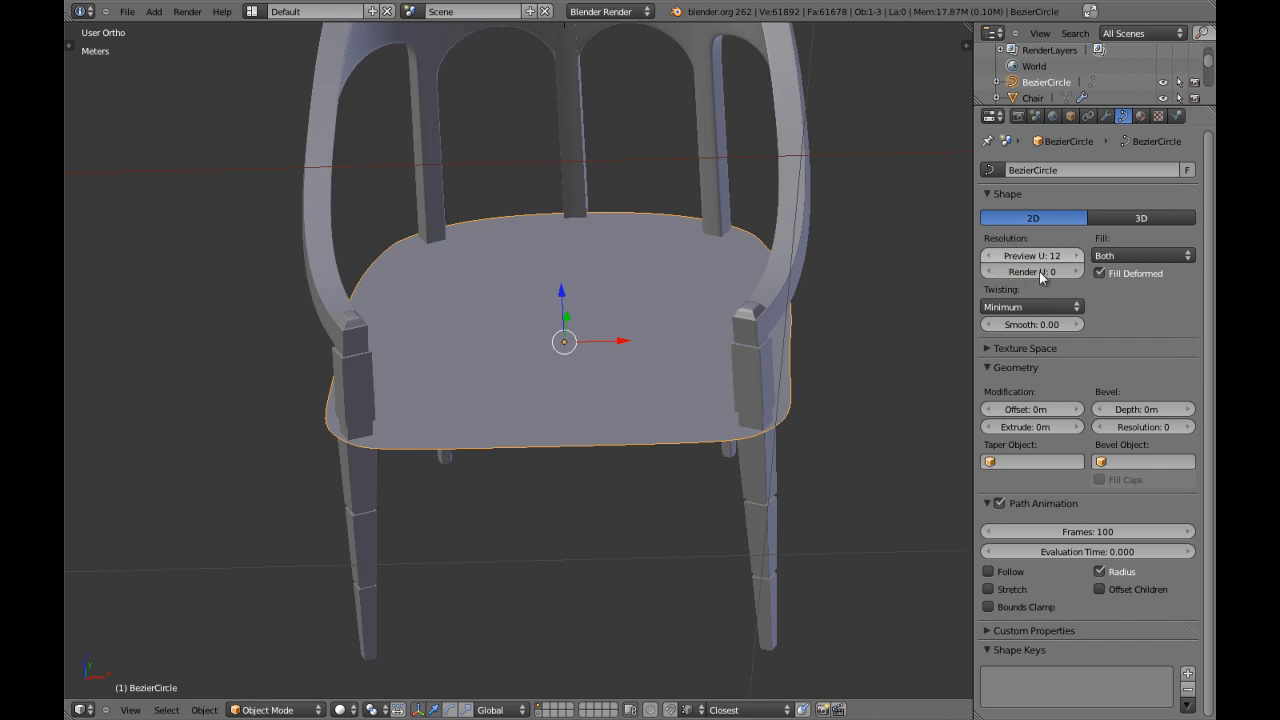
pyautogui.scroll(-4, 718, 344)
pyautogui.moveTo(718, 344); pyautogui.dragTo(837, 388, button='middle')
pyautogui.press('KP_5')
pyautogui.scroll(3, 704, 314)
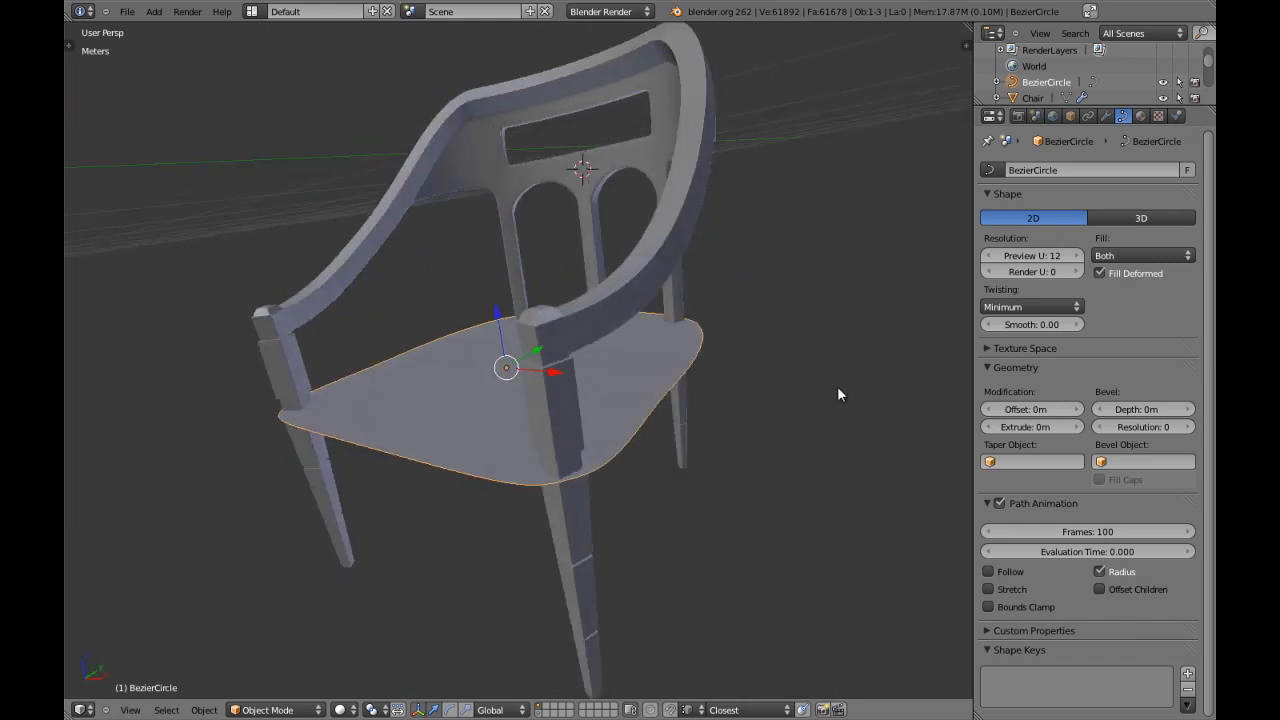
pyautogui.click(993, 258)
pyautogui.moveTo(461, 393); pyautogui.dragTo(750, 470, button='middle')
pyautogui.scroll(2, 573, 432)
pyautogui.click(1077, 258)
pyautogui.click(1078, 259)
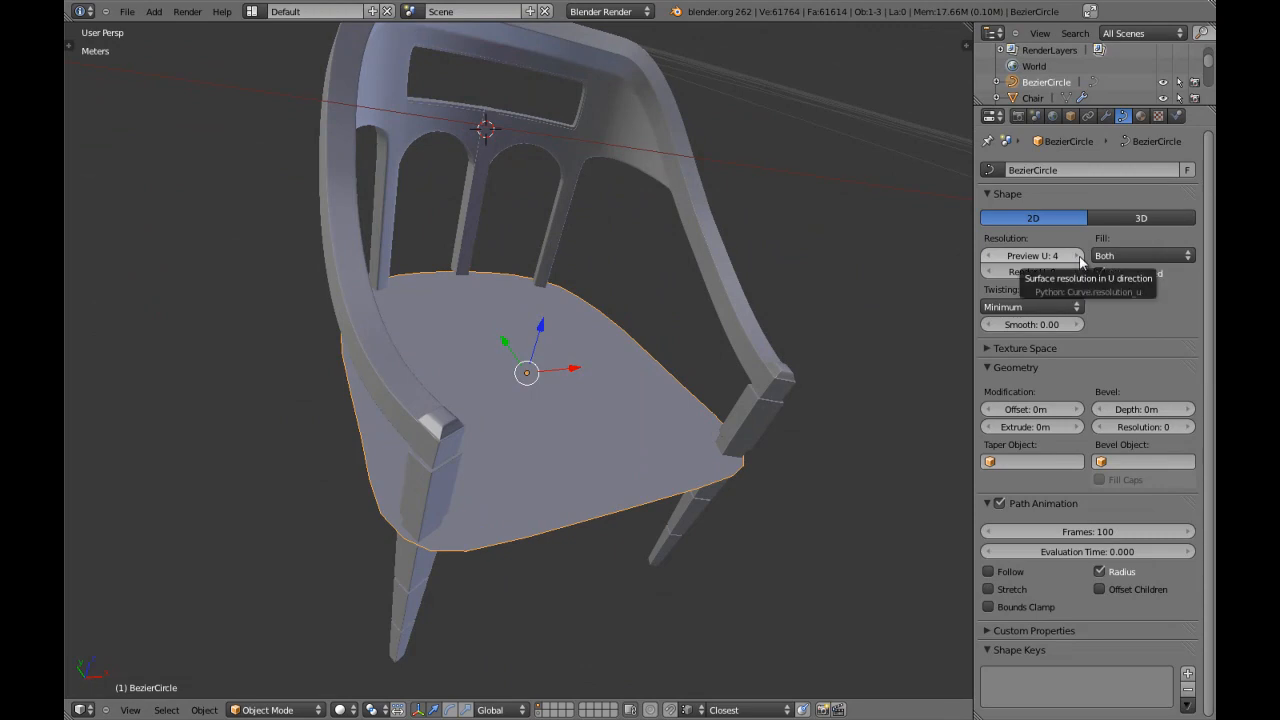
# Check the seat outline from below and above, including at a preview U resolution of 6.
pyautogui.scroll(-3, 590, 398)
pyautogui.moveTo(590, 398); pyautogui.dragTo(508, 237, button='middle')
pyautogui.scroll(3, 628, 325)
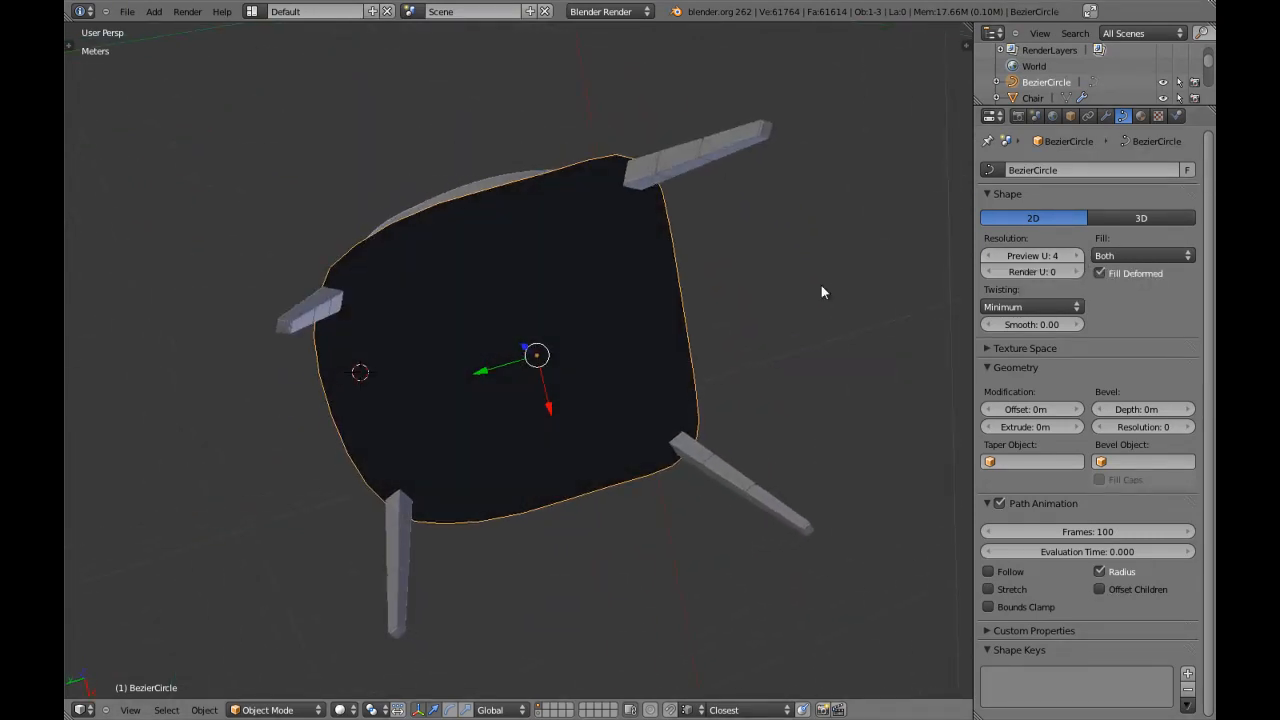
pyautogui.moveTo(889, 289); pyautogui.dragTo(597, 292, button='middle')
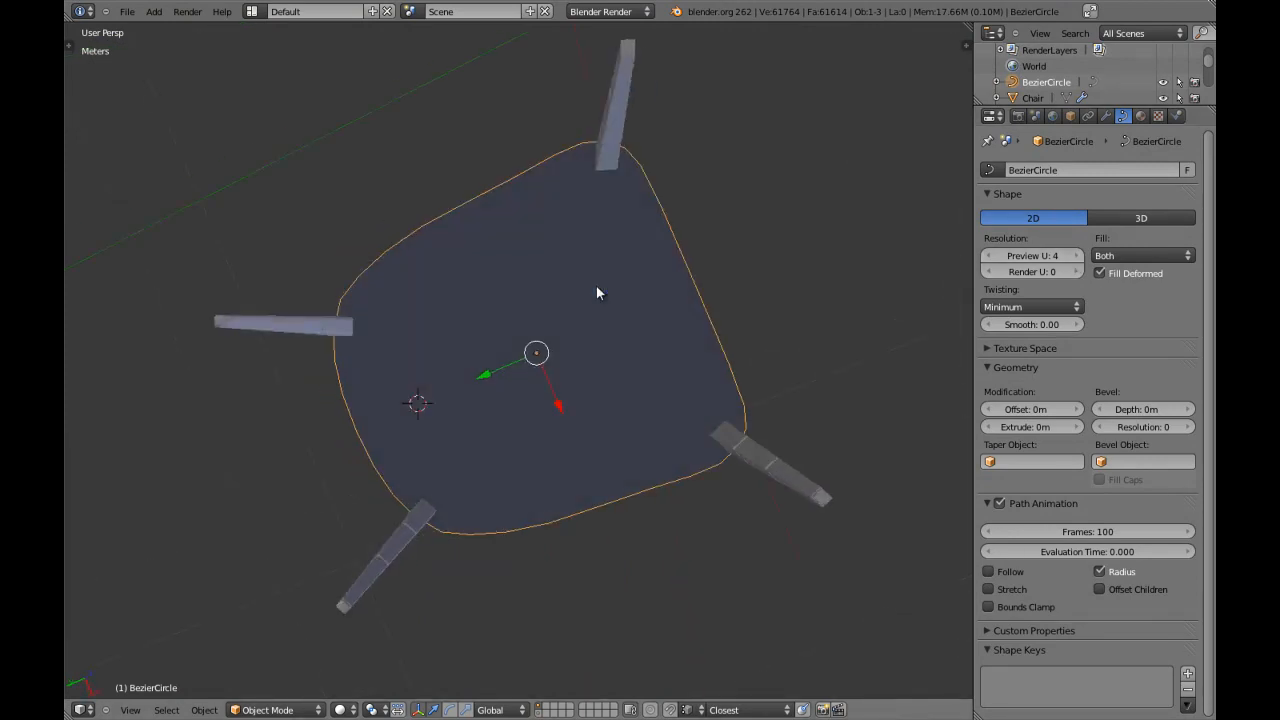
pyautogui.moveTo(539, 259); pyautogui.dragTo(630, 345, button='middle')
pyautogui.moveTo(640, 420); pyautogui.dragTo(596, 490, button='middle')
pyautogui.press('z')
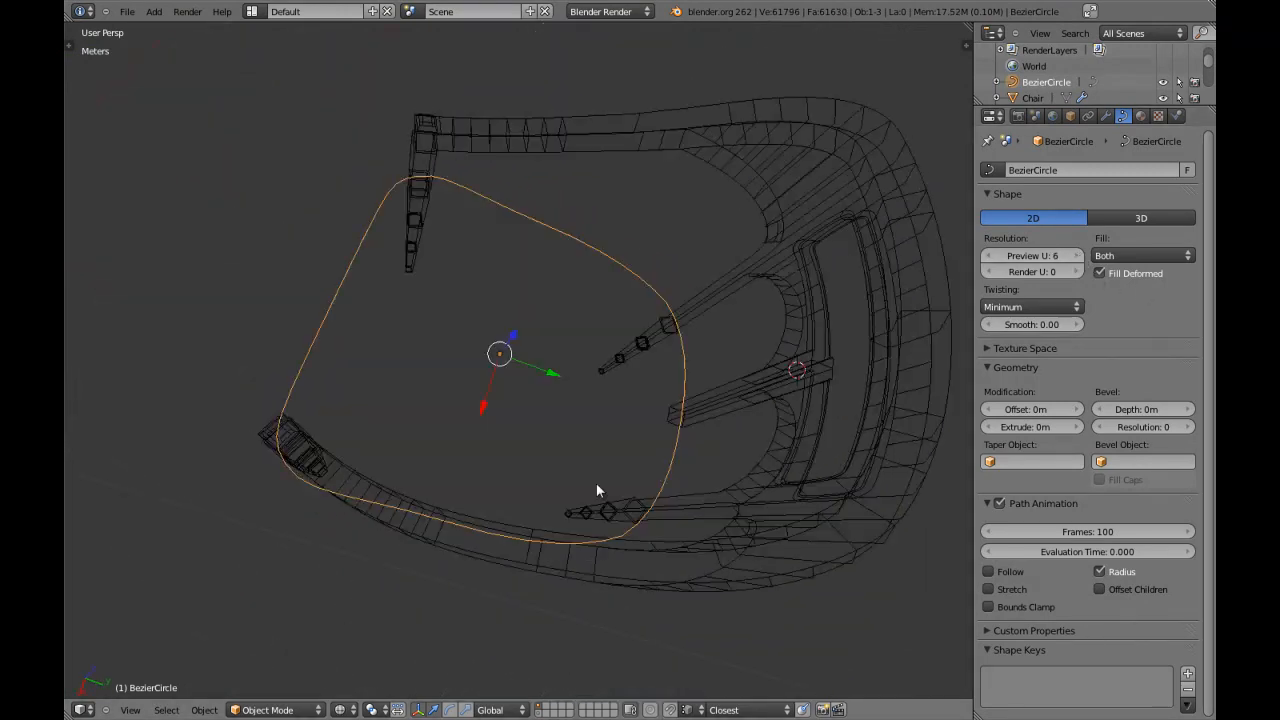
pyautogui.press('KP_7')
pyautogui.press('z')
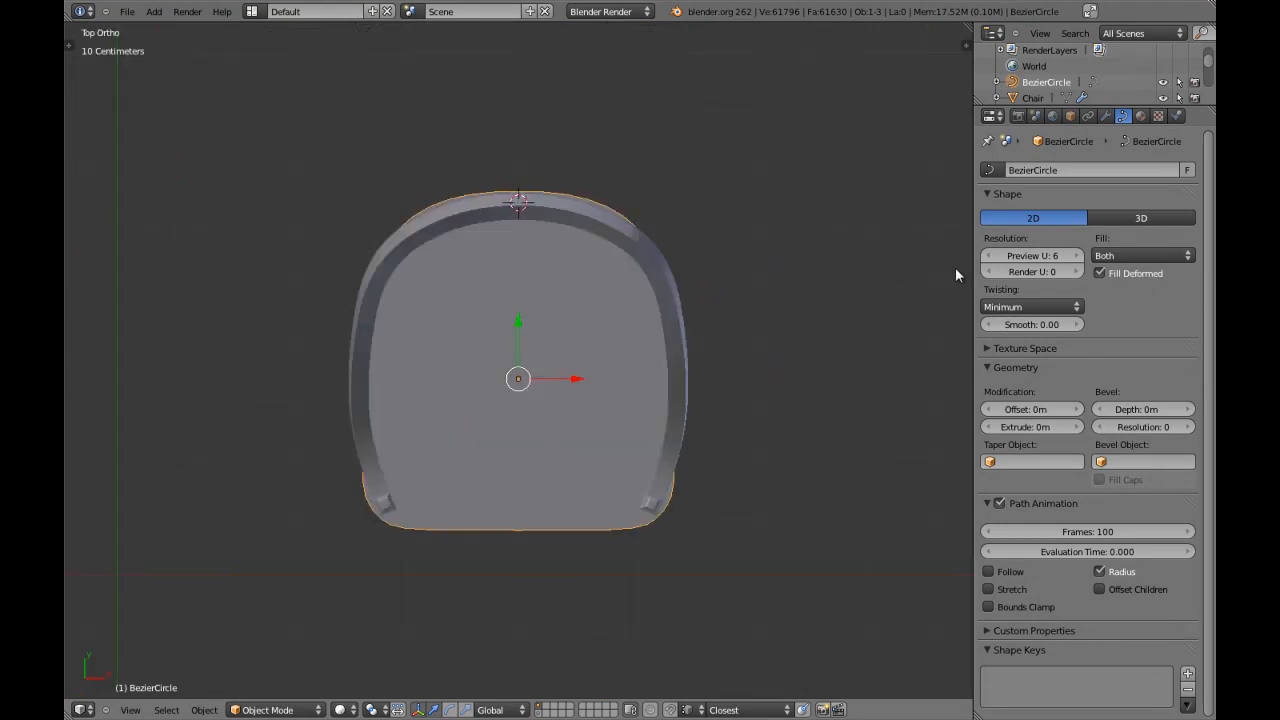
# Set the seat curve's preview U resolution to 4 and save the file, overwriting the existing version.
pyautogui.click(988, 255)
pyautogui.click(988, 255)
pyautogui.hotkey('ctrl', 's')
pyautogui.click(669, 331)
# Duplicate the seat curve in place, move the copy to layer 2 and select the original curve.
pyautogui.press('z')
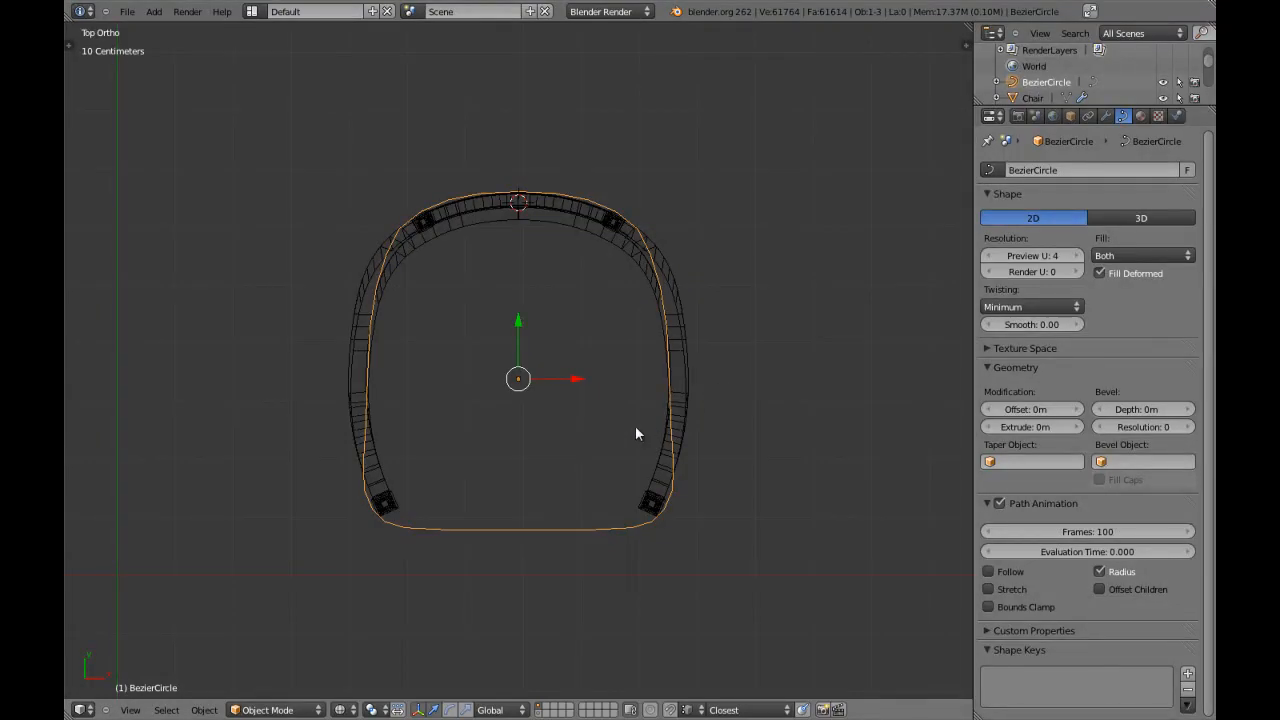
pyautogui.hotkey('shift', 'd')
pyautogui.press('Escape')
pyautogui.press('m')
pyautogui.press('2')
pyautogui.press('z')
pyautogui.press('z')
pyautogui.rightClick(487, 531)
pyautogui.press('z')
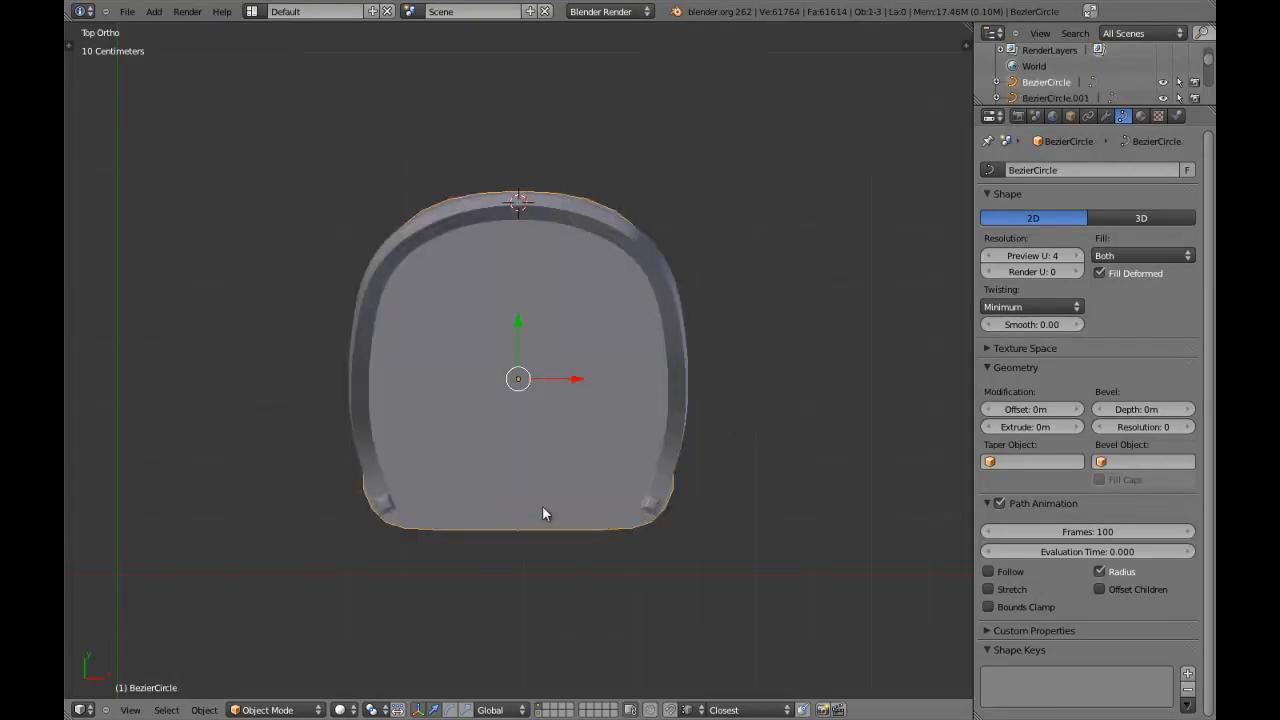
# Change the seat curve to 3D, convert it to a mesh and set mesh editing to vertex selection.
pyautogui.click(1141, 218)
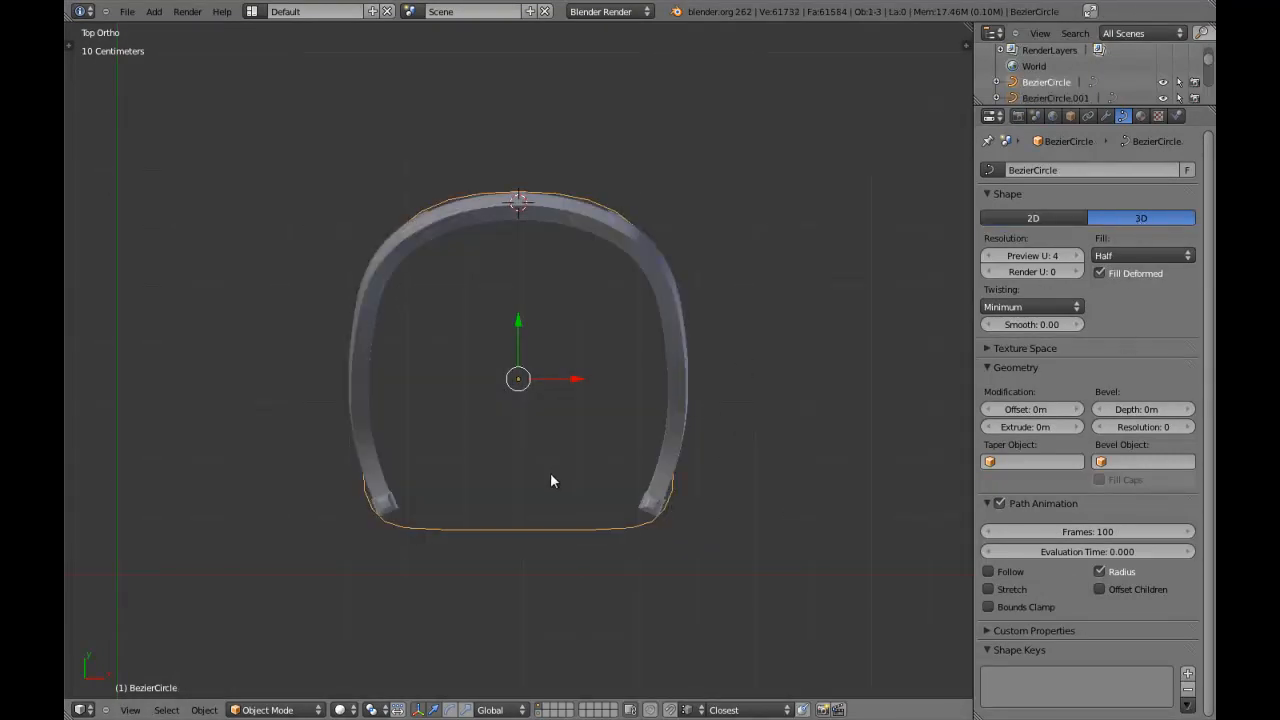
pyautogui.hotkey('alt', 'c')
pyautogui.click(532, 493)
pyautogui.press('Tab')
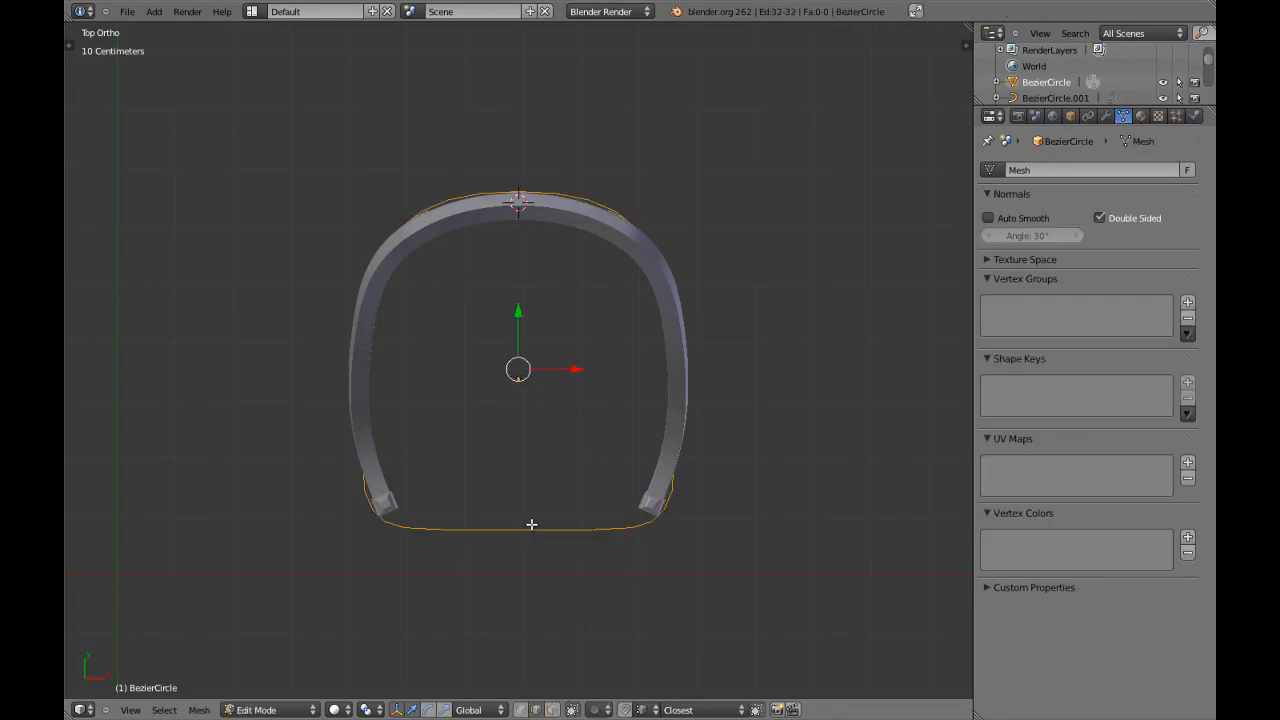
pyautogui.hotkey('ctrl', 'Tab')
pyautogui.click(531, 495)
pyautogui.moveTo(534, 494); pyautogui.dragTo(557, 434, button='middle')
pyautogui.press('Tab')
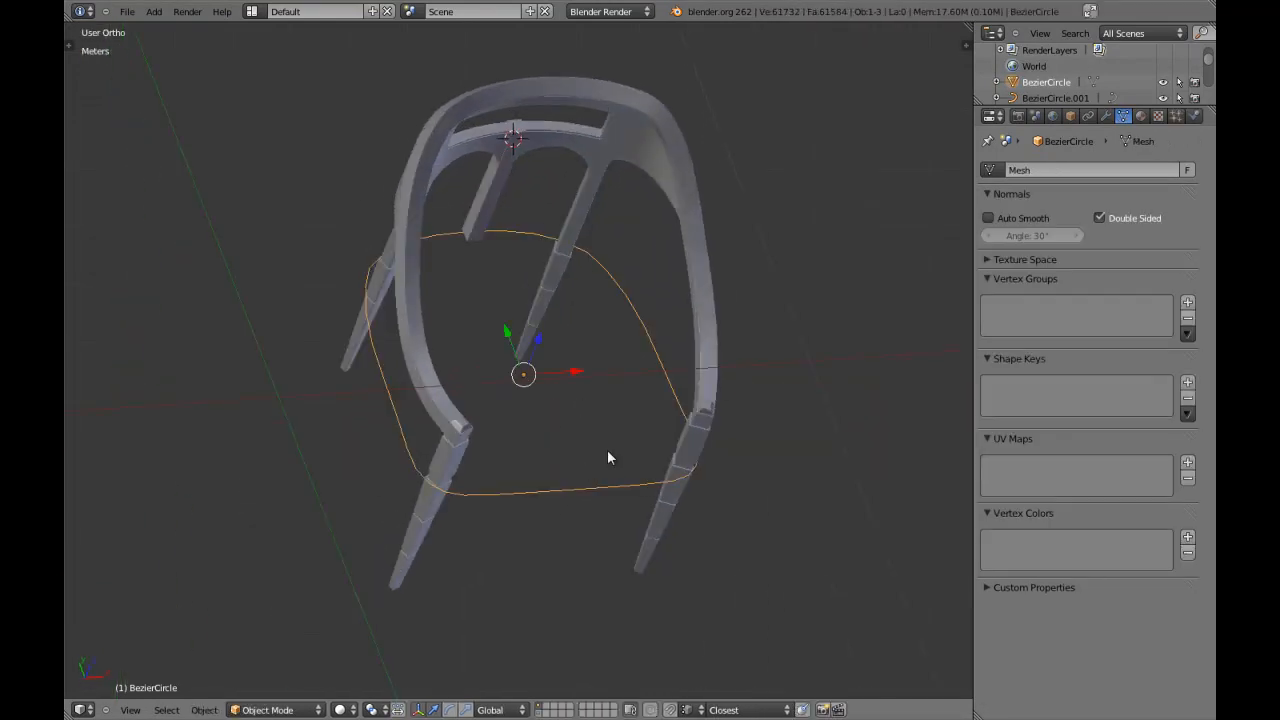
# Box-select the chair's leg collar vertices at seat height in front wireframe view and move them slightly down along Z.
pyautogui.press('KP_1')
pyautogui.press('Tab')
pyautogui.press('z')
pyautogui.scroll(3, 650, 449)
pyautogui.moveTo(740, 438)
pyautogui.keyDown('shift'); pyautogui.mouseDown(button='middle')
pyautogui.moveTo(751, 437)
pyautogui.moveTo(442, 426)
pyautogui.mouseUp(button='middle'); pyautogui.keyUp('shift')
pyautogui.scroll(6, 617, 431)
pyautogui.press('z')
pyautogui.press('z')
pyautogui.press('Tab')
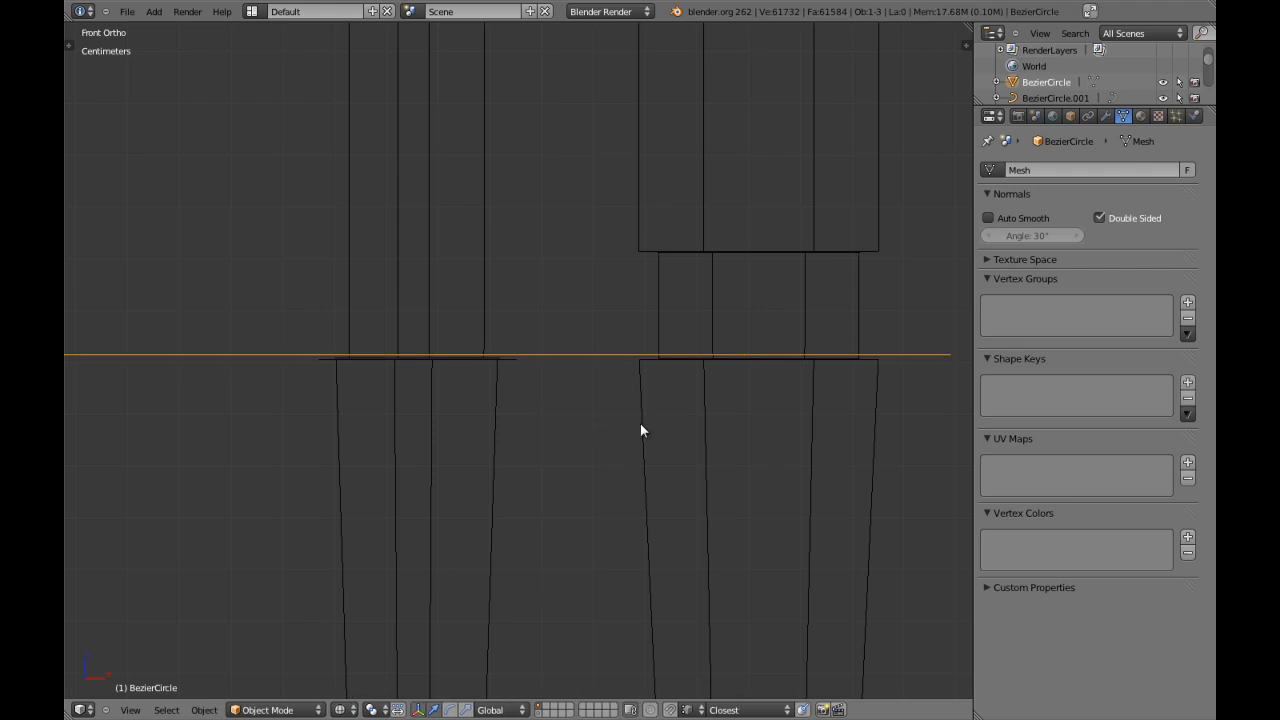
pyautogui.rightClick(647, 420)
pyautogui.press('Tab')
pyautogui.press('a')
pyautogui.press('a')
pyautogui.press('b')
pyautogui.moveTo(286, 332)
pyautogui.mouseDown()
pyautogui.moveTo(617, 409)
pyautogui.moveTo(894, 407)
pyautogui.mouseUp()
pyautogui.press('z')
pyautogui.press('g')
pyautogui.press('z')
pyautogui.click(631, 329)
pyautogui.press('Tab')
# Move the seat outline mesh down along Z by about 5 mm so it rests on the leg collars.
pyautogui.rightClick(606, 352)
pyautogui.press('z')
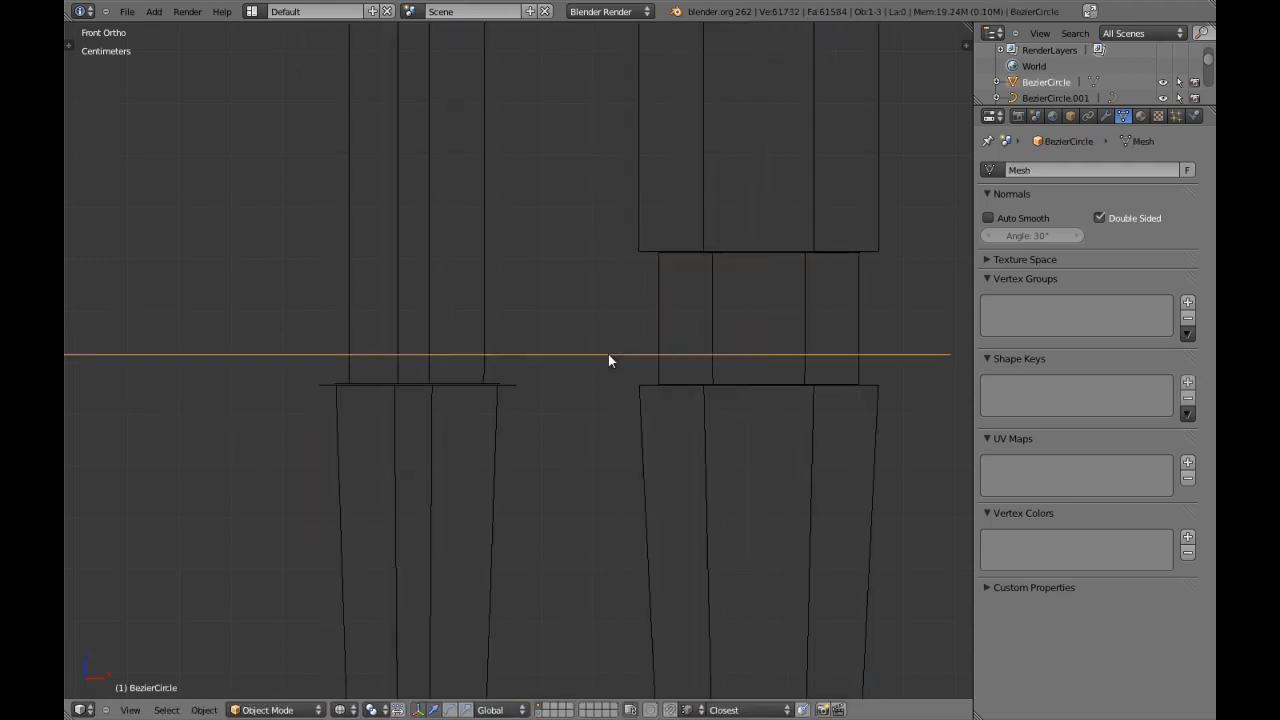
pyautogui.press('g')
pyautogui.press('z')
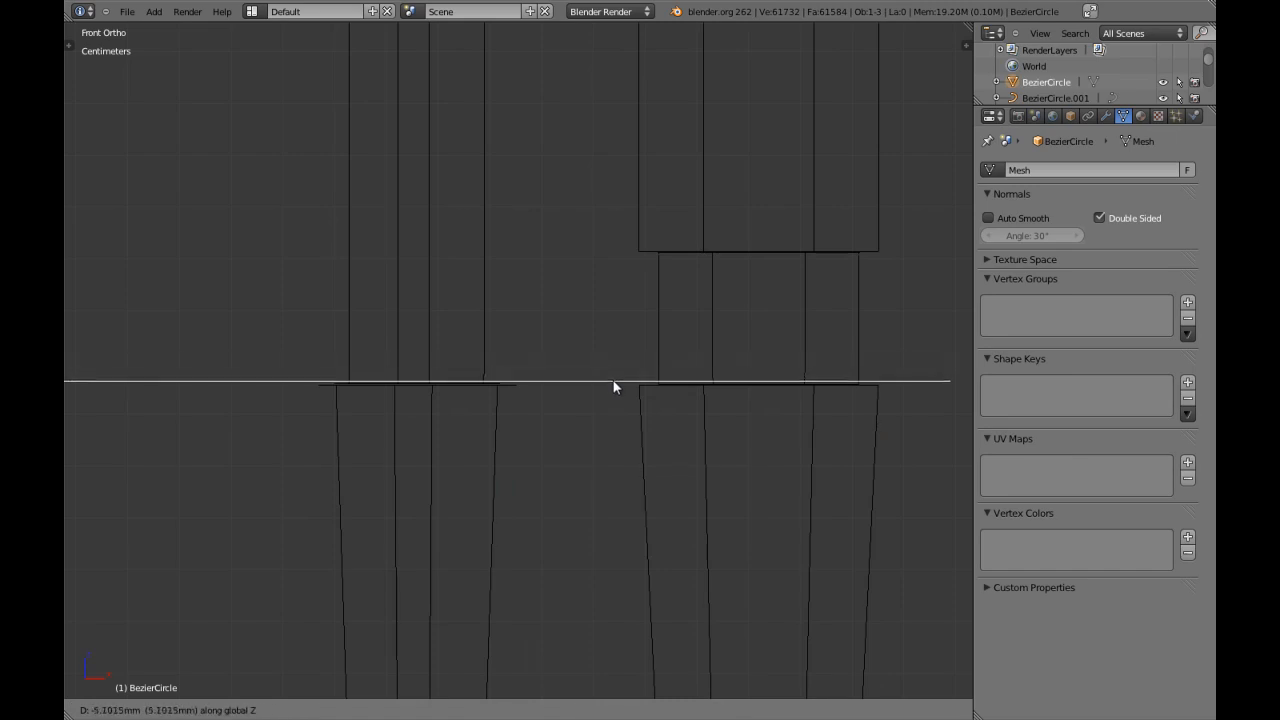
pyautogui.click(614, 381)
pyautogui.press('z')
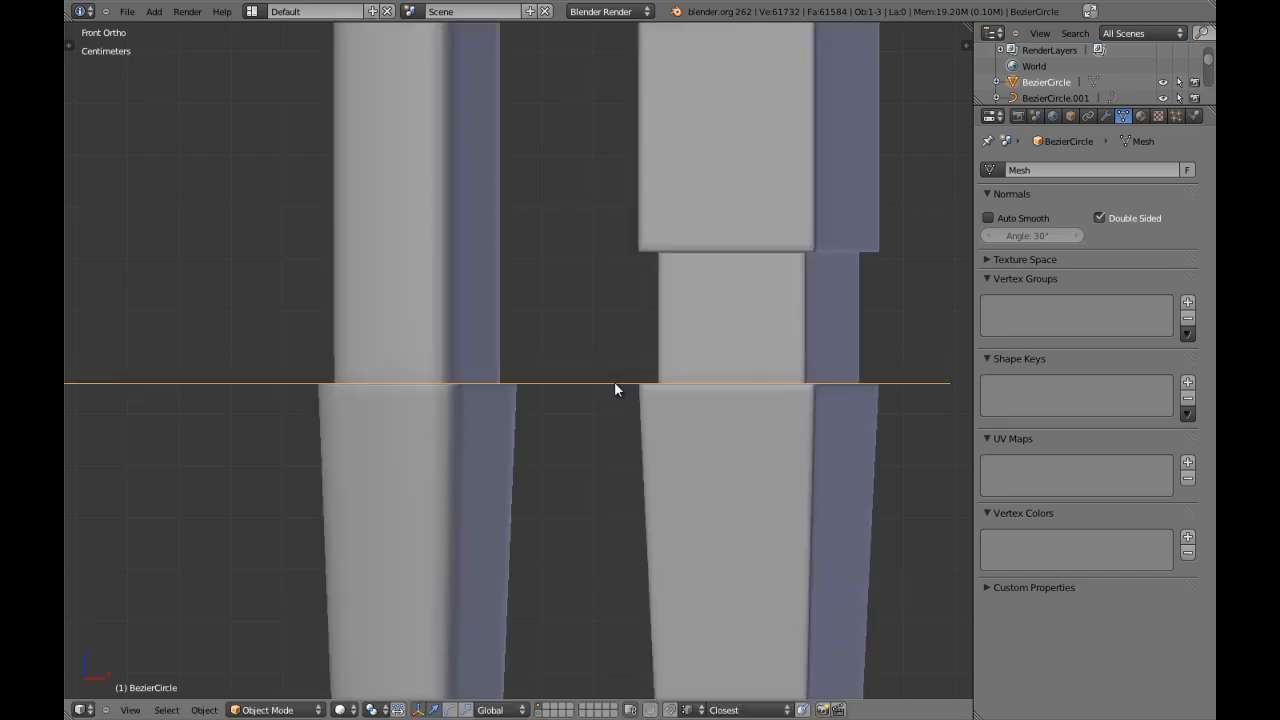
# Select all vertices of the seat outline and extrude them up along Z by a little over 2 cm.
pyautogui.scroll(-5, 614, 381)
pyautogui.moveTo(612, 388); pyautogui.dragTo(503, 414, button='middle')
pyautogui.press('Tab')
pyautogui.press('a')
pyautogui.press('a')
pyautogui.press('z')
pyautogui.press('KP_1')
pyautogui.scroll(5, 503, 414)
pyautogui.press('g')
pyautogui.press('z')
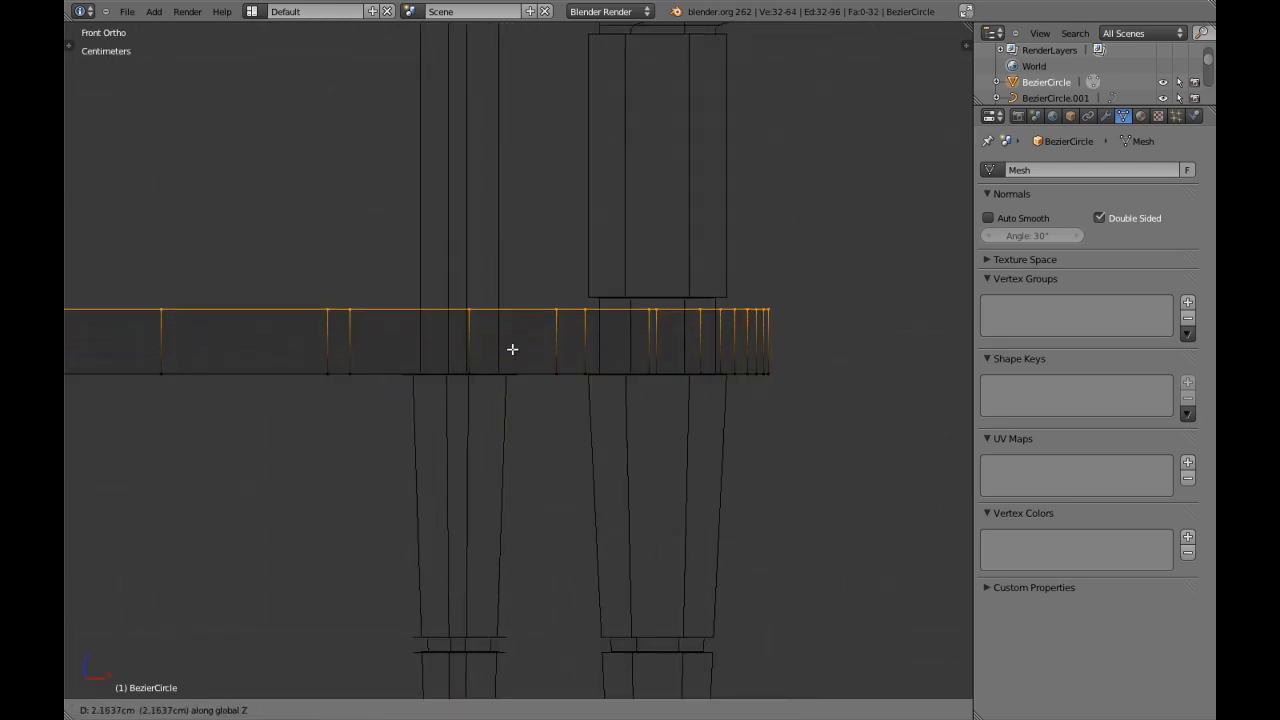
pyautogui.click(515, 340)
pyautogui.press('z')
# Select the lower edge loop of the seat rim, extrude it and scale it inward to about 0.89.
pyautogui.scroll(-4, 514, 343)
pyautogui.moveTo(443, 357)
pyautogui.mouseDown(button='middle')
pyautogui.moveTo(457, 414)
pyautogui.moveTo(421, 420)
pyautogui.mouseUp(button='middle')
pyautogui.keyDown('alt'); pyautogui.rightClick(421, 420); pyautogui.keyUp('alt')
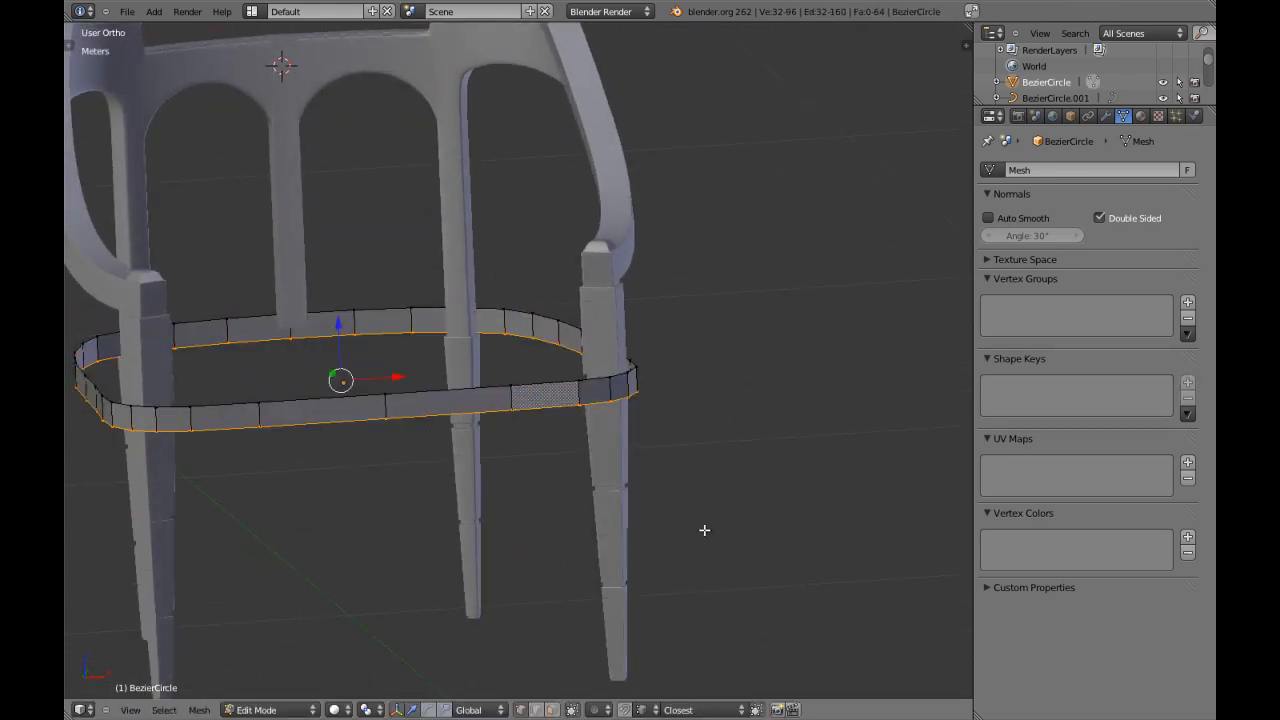
pyautogui.press('s')
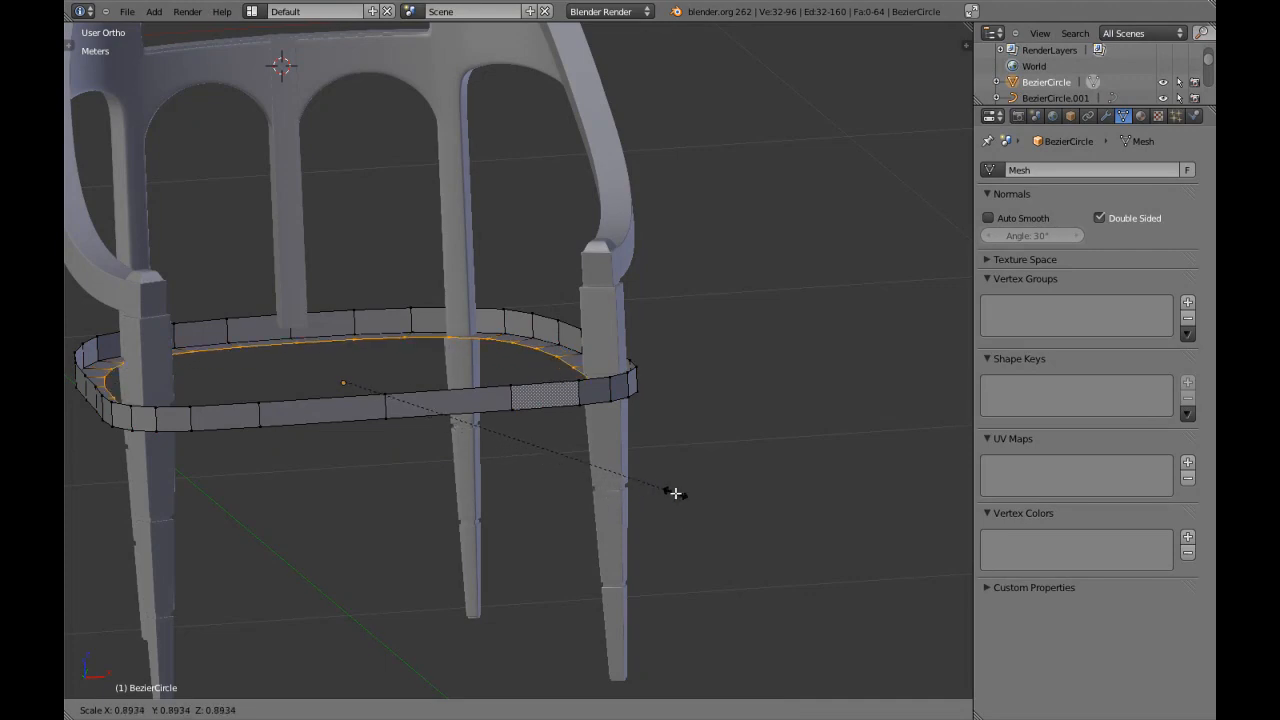
pyautogui.click(675, 493)
# Scale the seat rim's lower inner edge loop outward by about 1.07, checking it against the legs in top wireframe view.
pyautogui.press('KP_7')
pyautogui.scroll(3, 675, 493)
pyautogui.press('z')
pyautogui.keyDown('shift'); pyautogui.moveTo(628, 528); pyautogui.dragTo(662, 406, button='middle'); pyautogui.keyUp('shift')
pyautogui.scroll(2, 704, 494)
pyautogui.press('s')
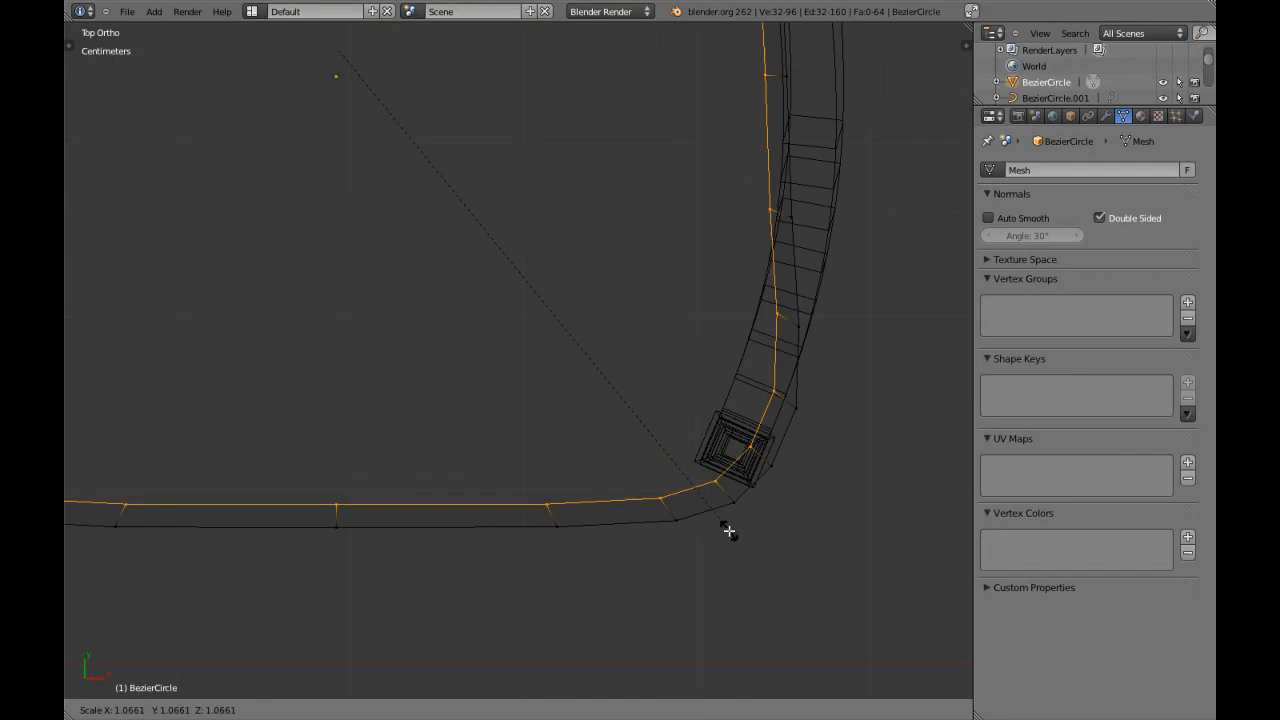
pyautogui.click(726, 528)
# Extrude the lower inner edge loop and scale it to 0 to close the seat base at its center.
pyautogui.scroll(-3, 734, 534)
pyautogui.press('z')
pyautogui.press('e')
pyautogui.press('s')
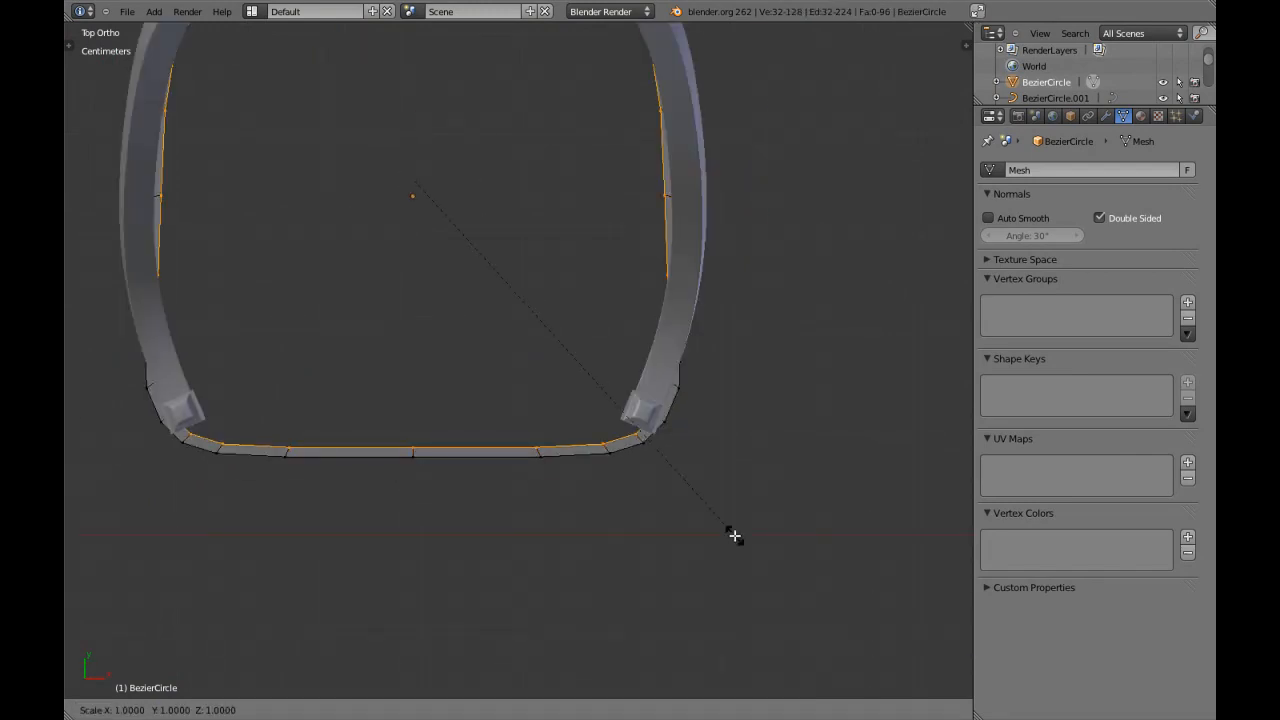
pyautogui.press('0')
pyautogui.press('Return')
# Select the whole seat mesh and remove its doubled vertices.
pyautogui.scroll(-5, 691, 508)
pyautogui.press('a')
pyautogui.moveTo(574, 402); pyautogui.dragTo(541, 361, button='middle')
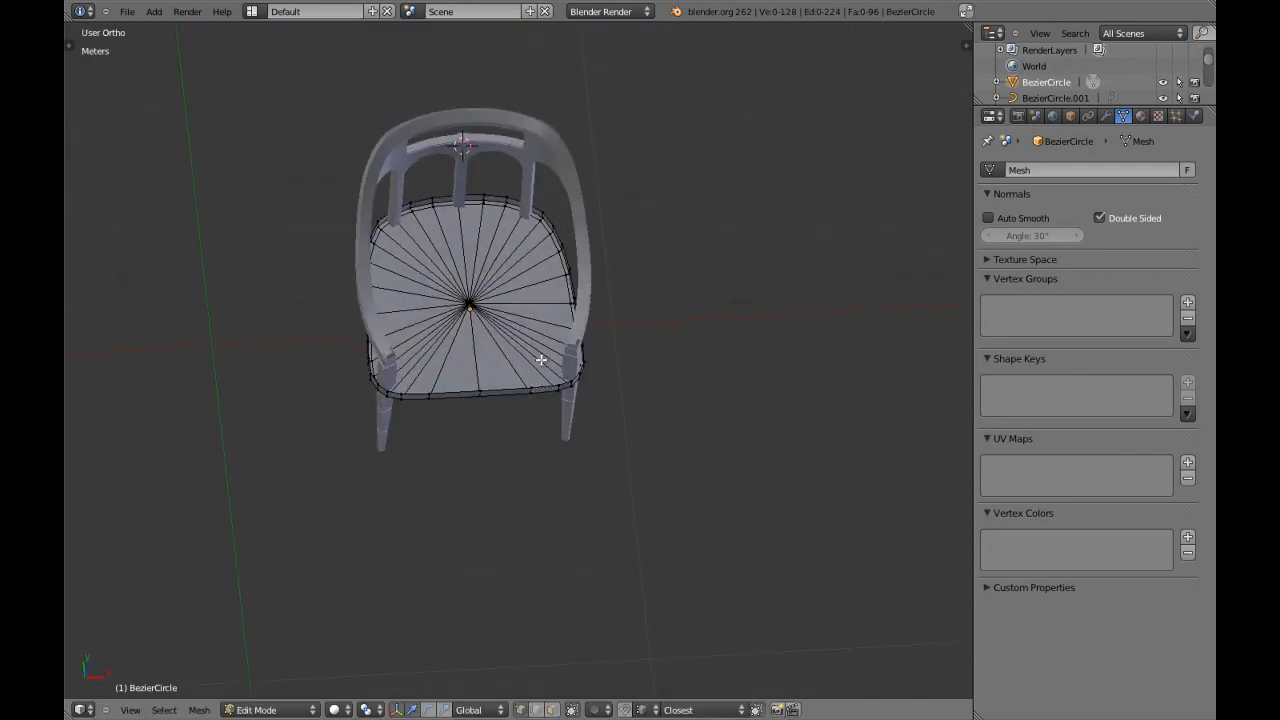
pyautogui.press('a')
pyautogui.press('w')
pyautogui.click(534, 392)
pyautogui.click(528, 414)
pyautogui.press('a')
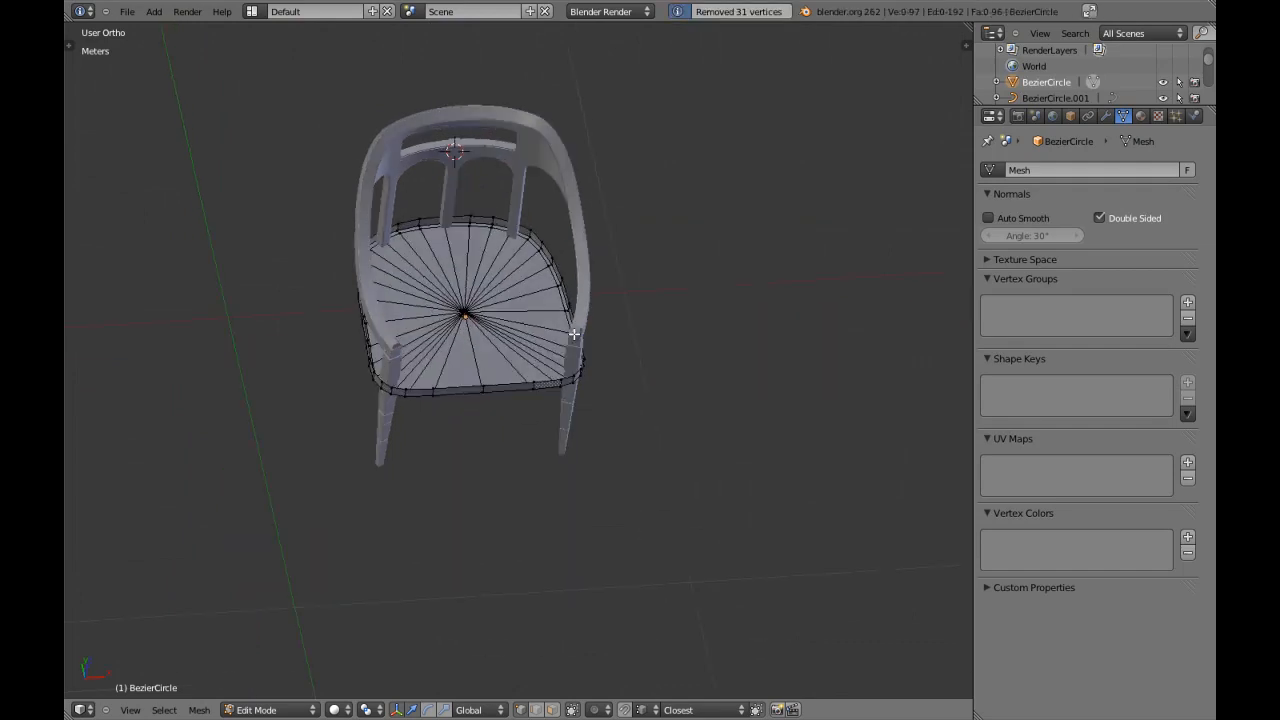
# Extrude the rim's upper edge loop inward at a scale of about 0.87, with a further slight reduction of about 0.99.
pyautogui.scroll(5, 571, 349)
pyautogui.moveTo(569, 350); pyautogui.dragTo(561, 305, button='middle')
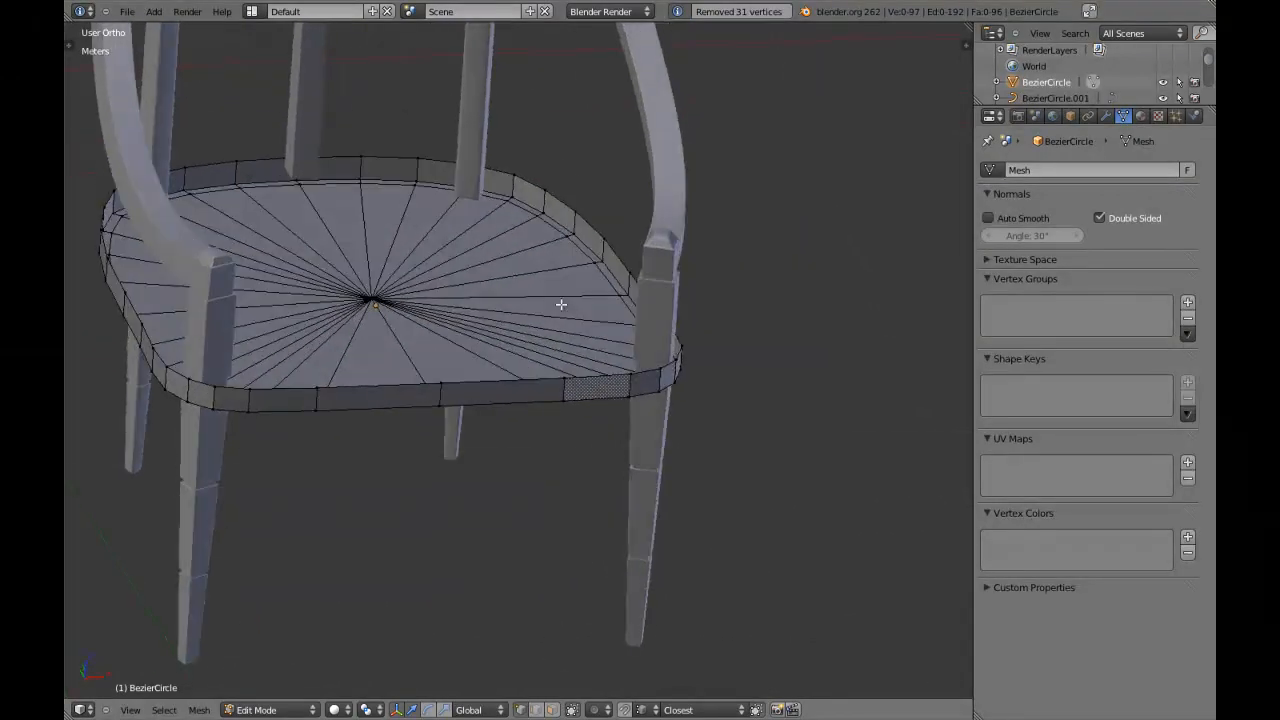
pyautogui.keyDown('alt'); pyautogui.rightClick(523, 380); pyautogui.keyUp('alt')
pyautogui.scroll(3, 563, 409)
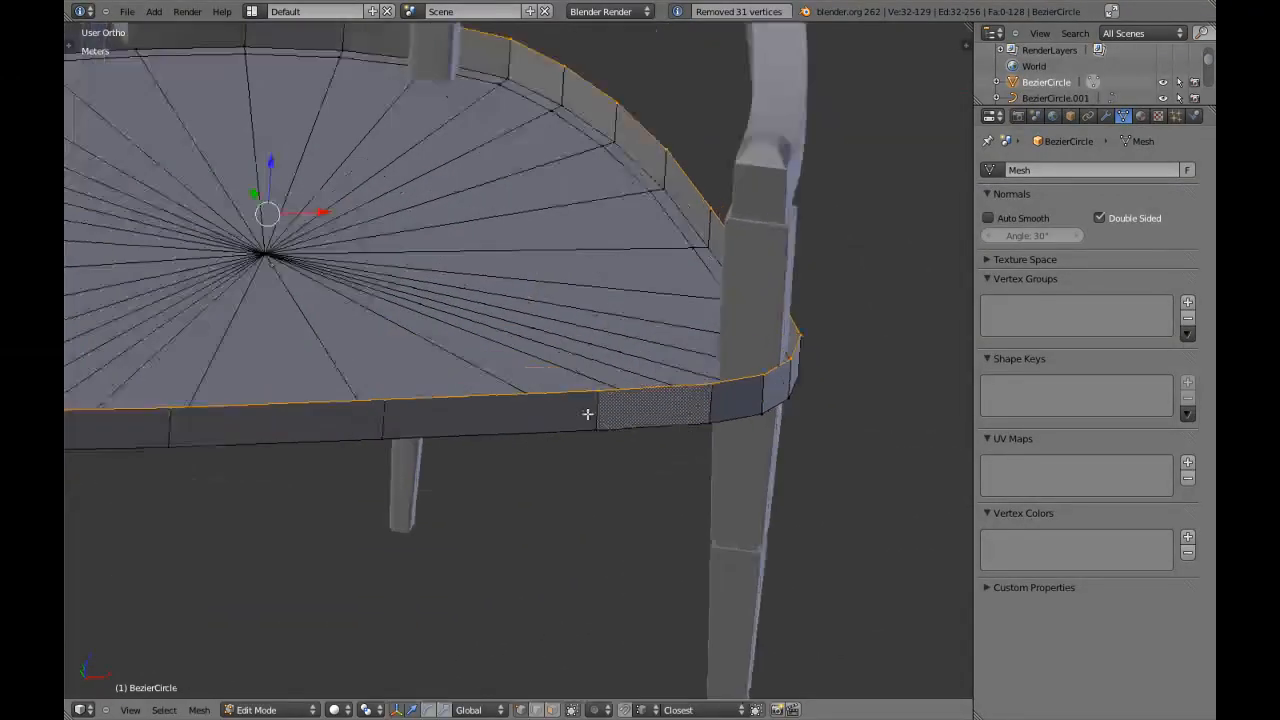
pyautogui.press('s')
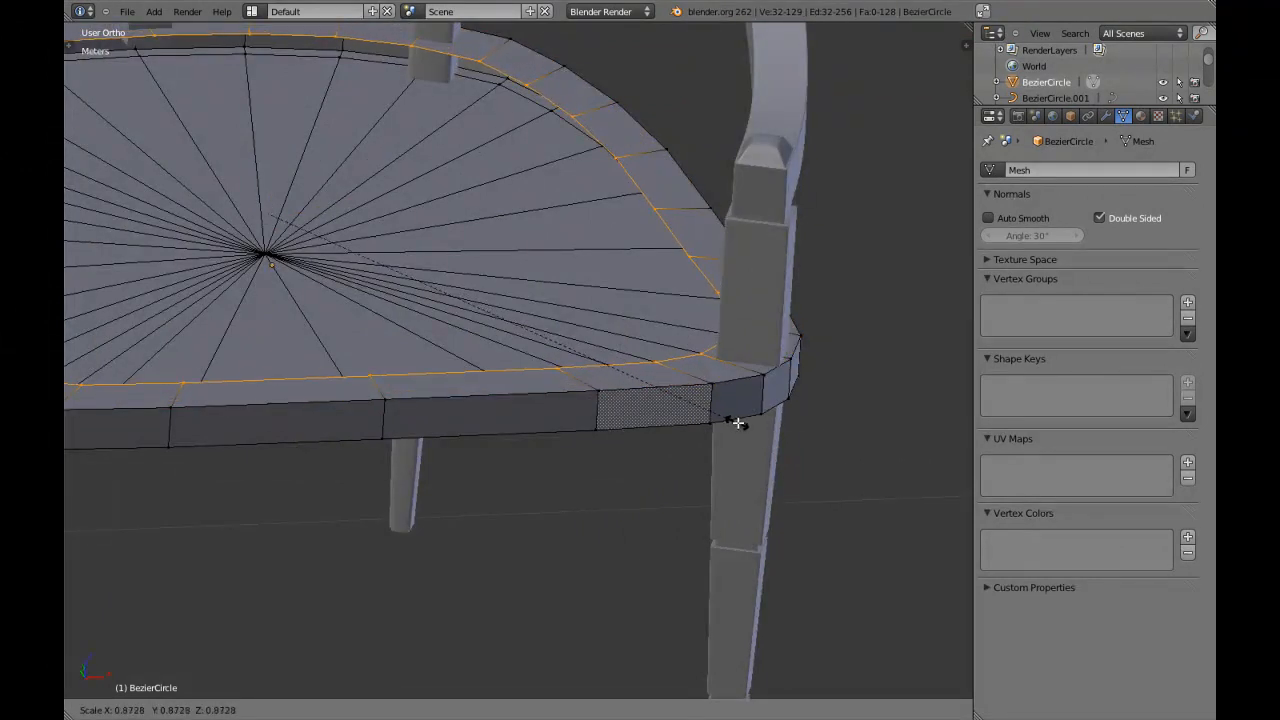
pyautogui.click(747, 423)
pyautogui.moveTo(607, 452)
pyautogui.mouseDown(button='middle')
pyautogui.moveTo(671, 483)
pyautogui.moveTo(667, 438)
pyautogui.moveTo(720, 434)
pyautogui.moveTo(560, 491)
pyautogui.moveTo(596, 457)
pyautogui.mouseUp(button='middle')
pyautogui.scroll(3, 671, 483)
pyautogui.press('s')
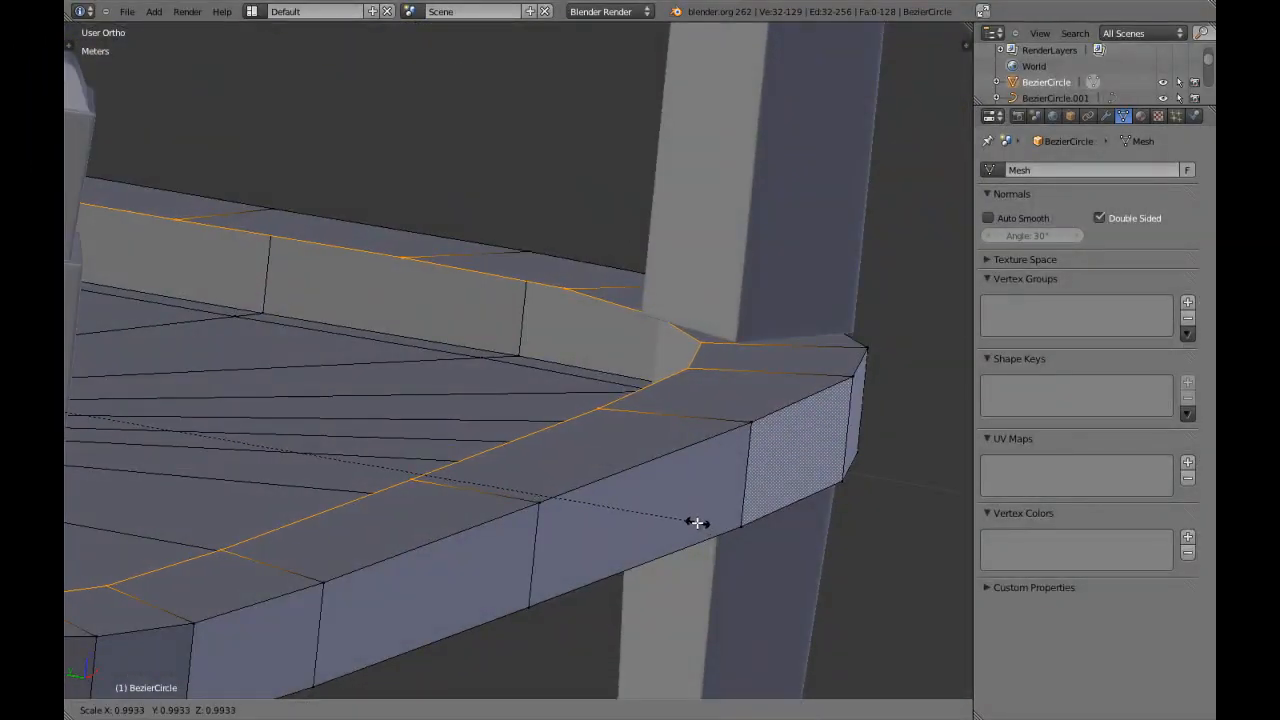
pyautogui.click(696, 523)
# In front wireframe view, extrude the upper inner loop down along Z by about 1.8 cm to form the rim's inner wall.
pyautogui.scroll(-2, 692, 524)
pyautogui.press('KP_1')
pyautogui.press('z')
pyautogui.keyDown('shift'); pyautogui.moveTo(557, 482); pyautogui.dragTo(743, 456, button='middle'); pyautogui.keyUp('shift')
pyautogui.hotkey('shift', 'space')
pyautogui.keyDown('shift'); pyautogui.moveTo(481, 452); pyautogui.dragTo(769, 462, button='middle'); pyautogui.keyUp('shift')
pyautogui.press('e')
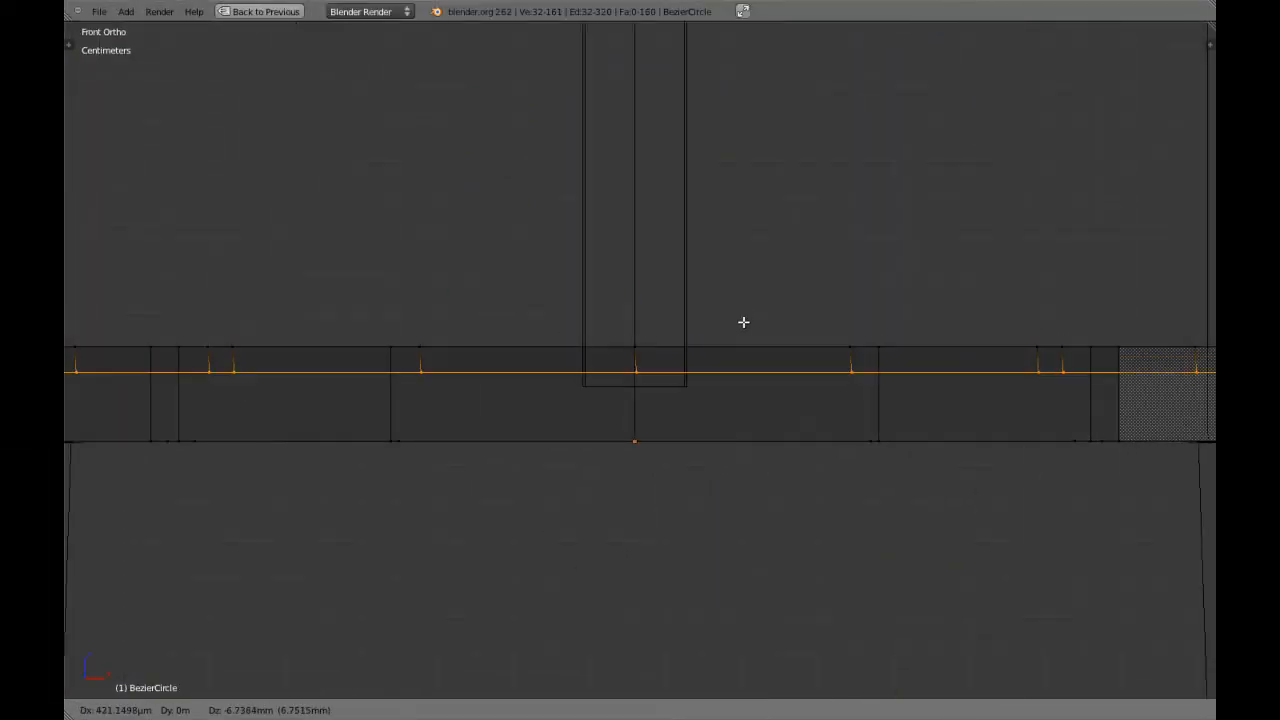
pyautogui.press('z')
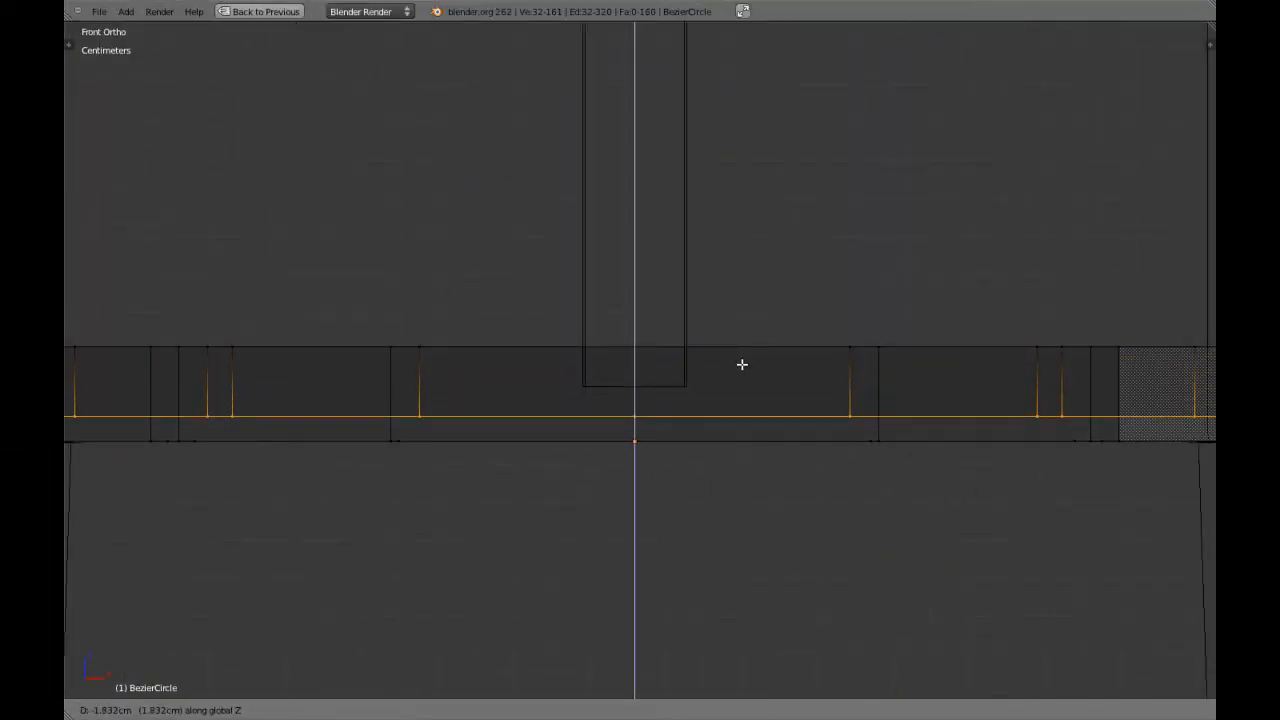
pyautogui.click(742, 362)
# Extrude the inner wall's lower loop, scale it to 0 at the seat center and remove the doubled vertices.
pyautogui.press('z')
pyautogui.moveTo(689, 382); pyautogui.dragTo(638, 415, button='middle')
pyautogui.press('a')
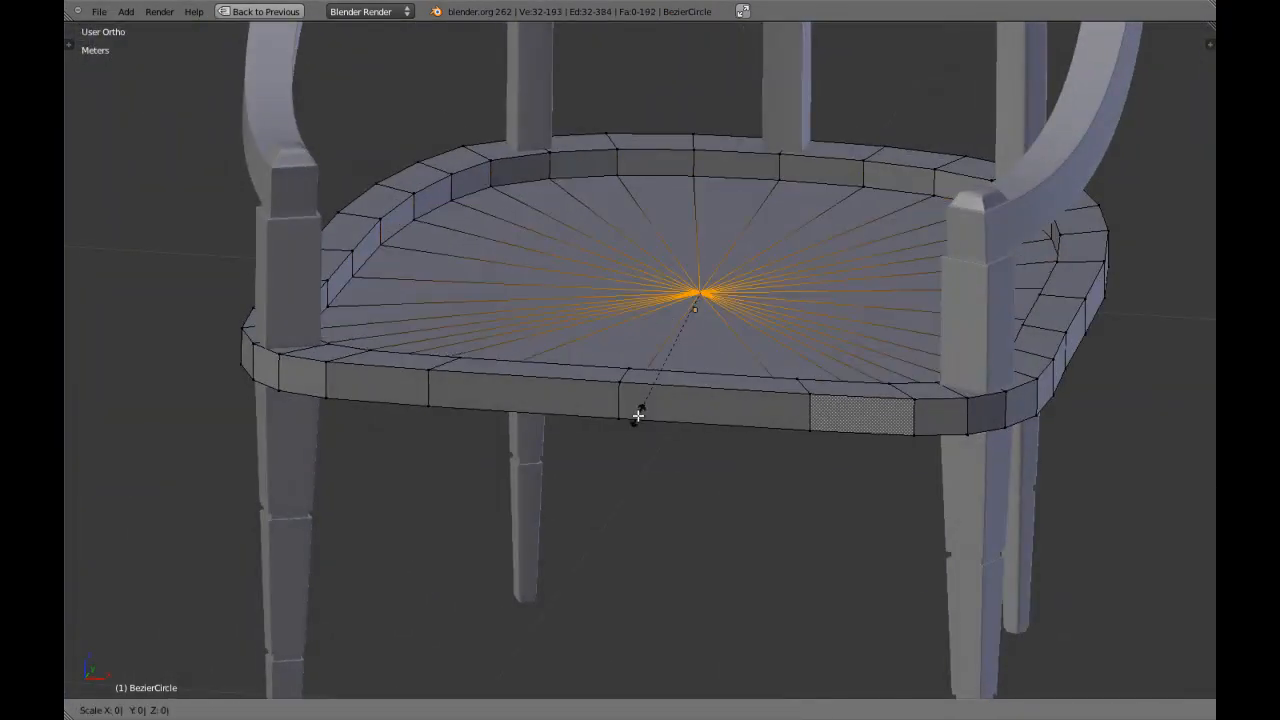
pyautogui.press('a')
pyautogui.press('w')
pyautogui.click(638, 415)
# Leave mesh editing, select the seat object and add a Subdivision Surface modifier with view level 2.
pyautogui.press('Tab')
pyautogui.scroll(-4, 637, 414)
pyautogui.moveTo(637, 414); pyautogui.dragTo(589, 411, button='middle')
pyautogui.rightClick(588, 346)
pyautogui.scroll(3, 566, 367)
pyautogui.hotkey('ctrl', 'Up')
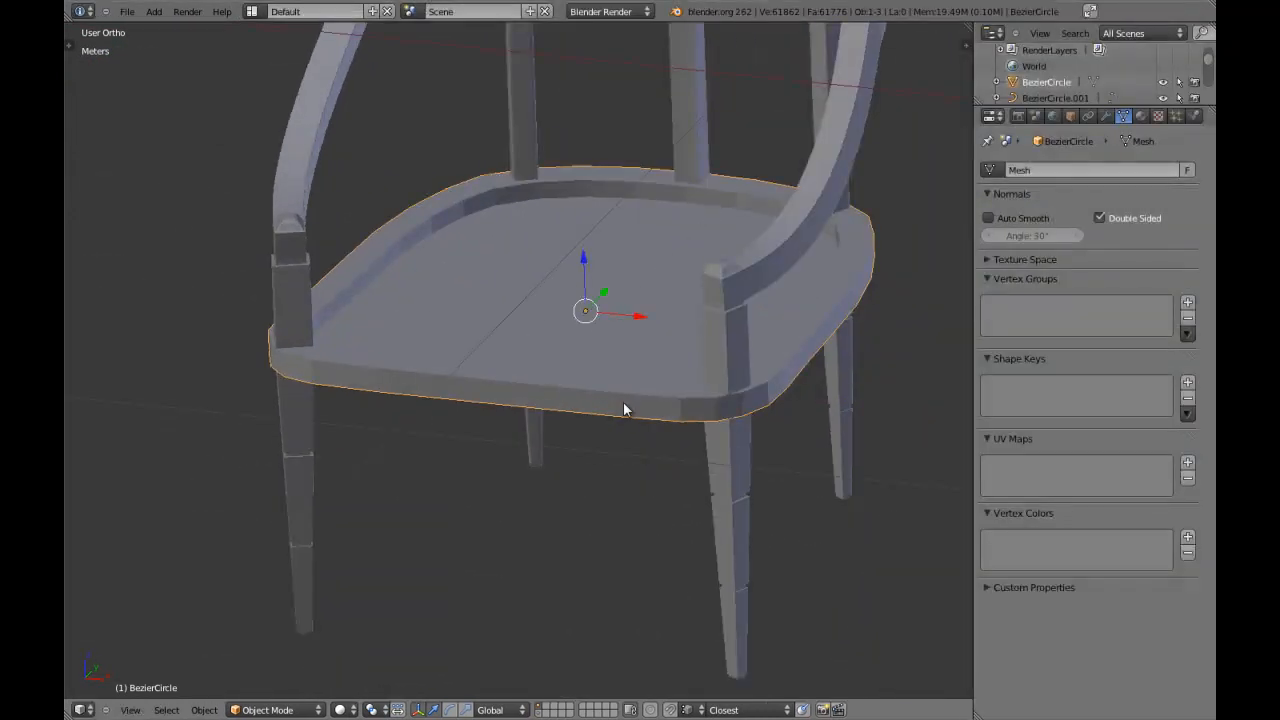
pyautogui.hotkey('ctrl', '1')
# Set the seat object's shading to smooth.
pyautogui.press('t')
pyautogui.scroll(5, 154, 350)
pyautogui.click(135, 230)
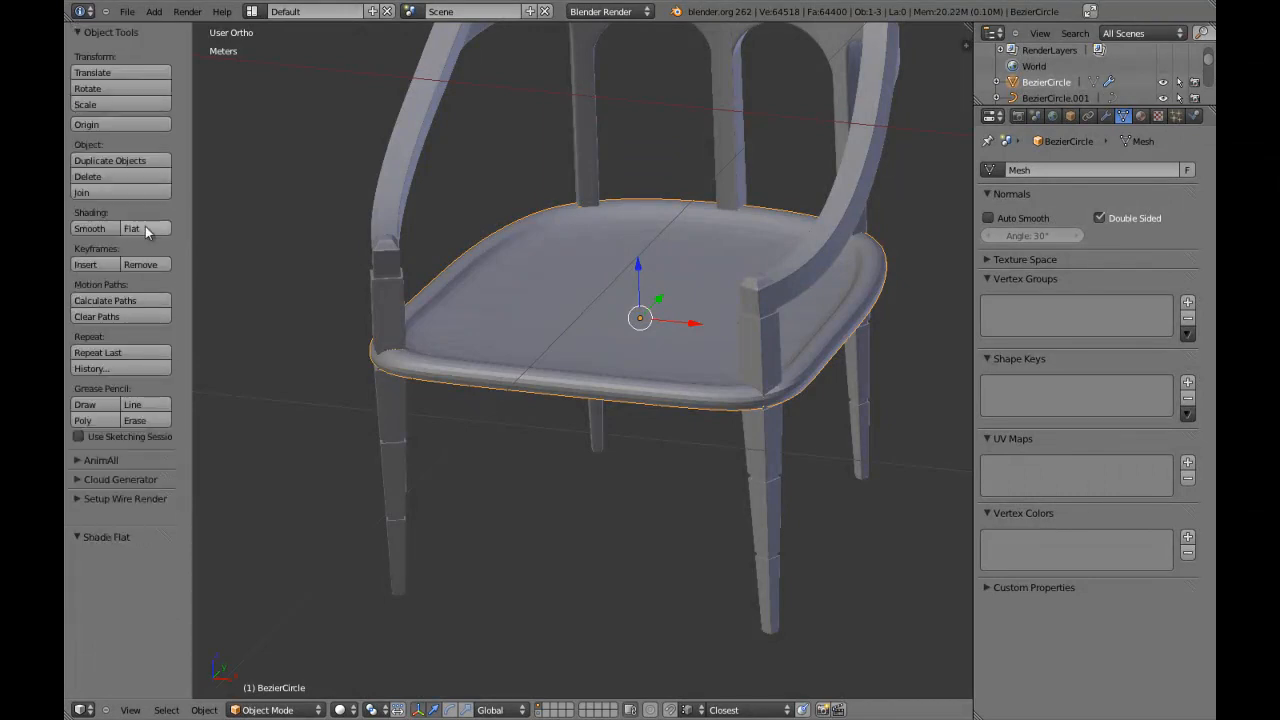
pyautogui.click(90, 229)
pyautogui.press('t')
# Select all of the seat mesh and recalculate its normals to face outward.
pyautogui.press('Tab')
pyautogui.press('Tab')
pyautogui.press('Tab')
pyautogui.press('a')
pyautogui.press('a')
pyautogui.hotkey('ctrl', 'n')
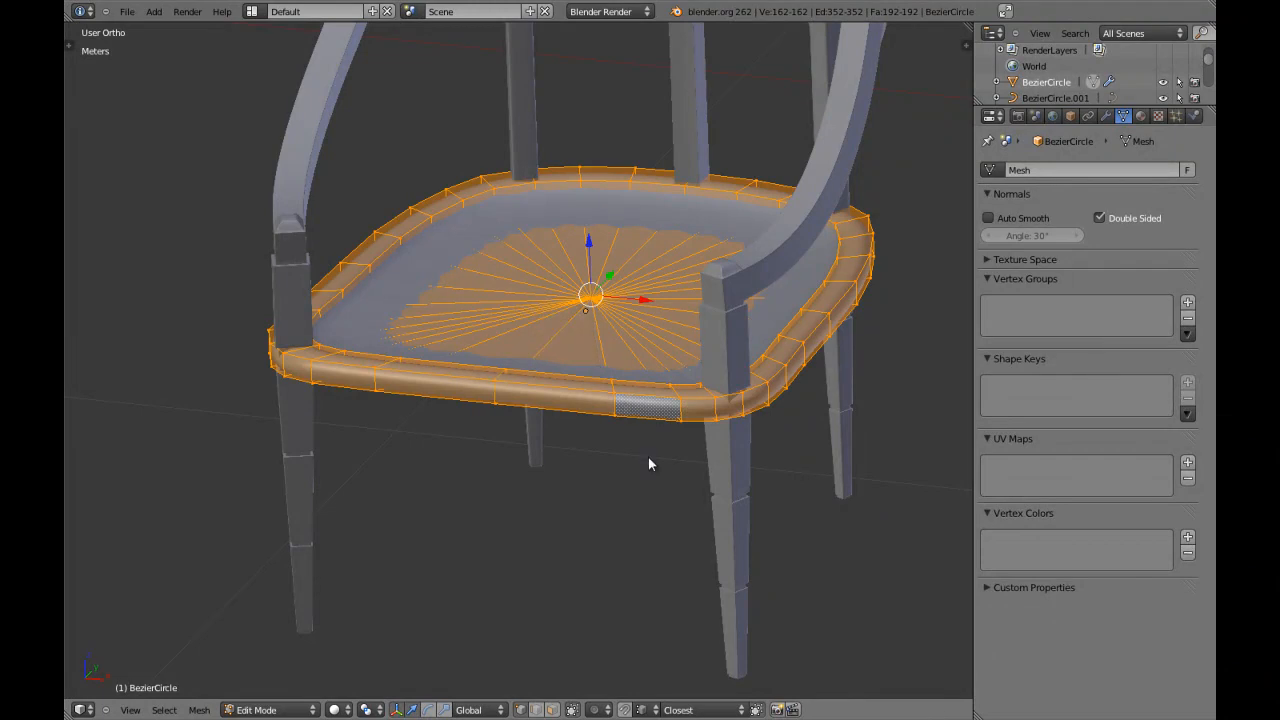
pyautogui.press('Tab')
pyautogui.press('Tab')
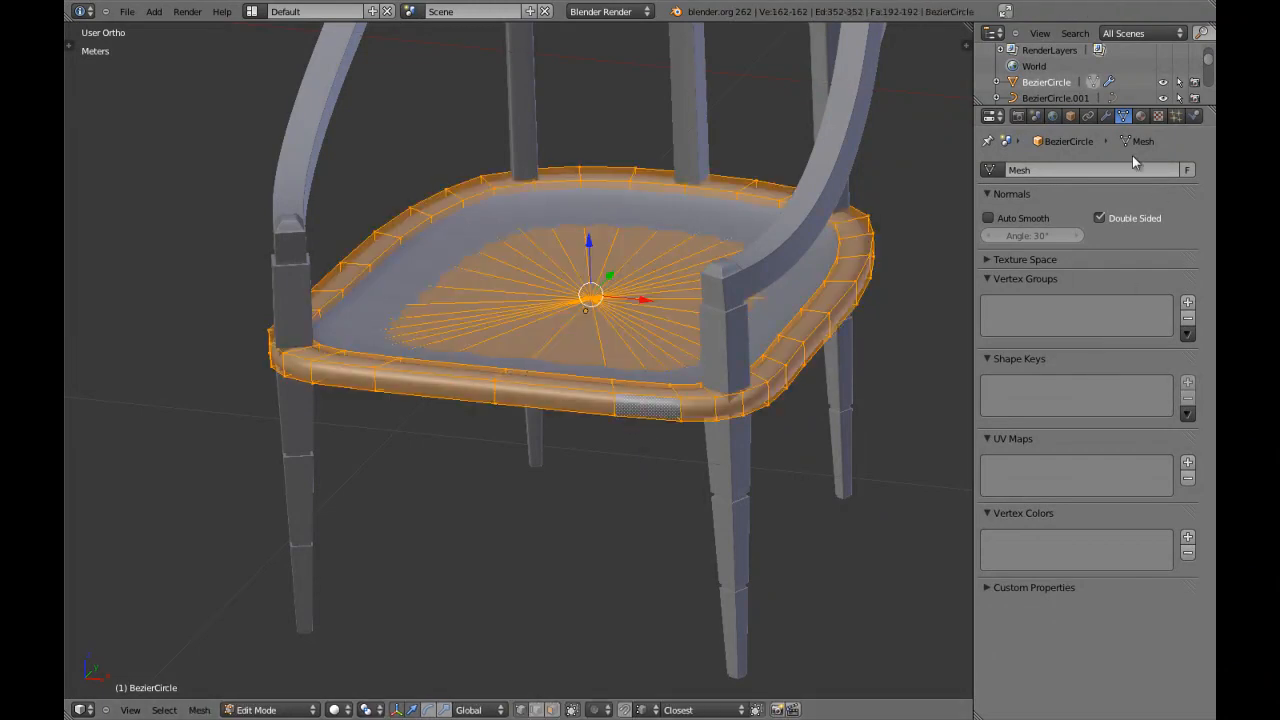
# Turn off the subdivision modifier's viewport display and examine the smooth-shaded seat in and out of mesh editing.
pyautogui.click(1106, 116)
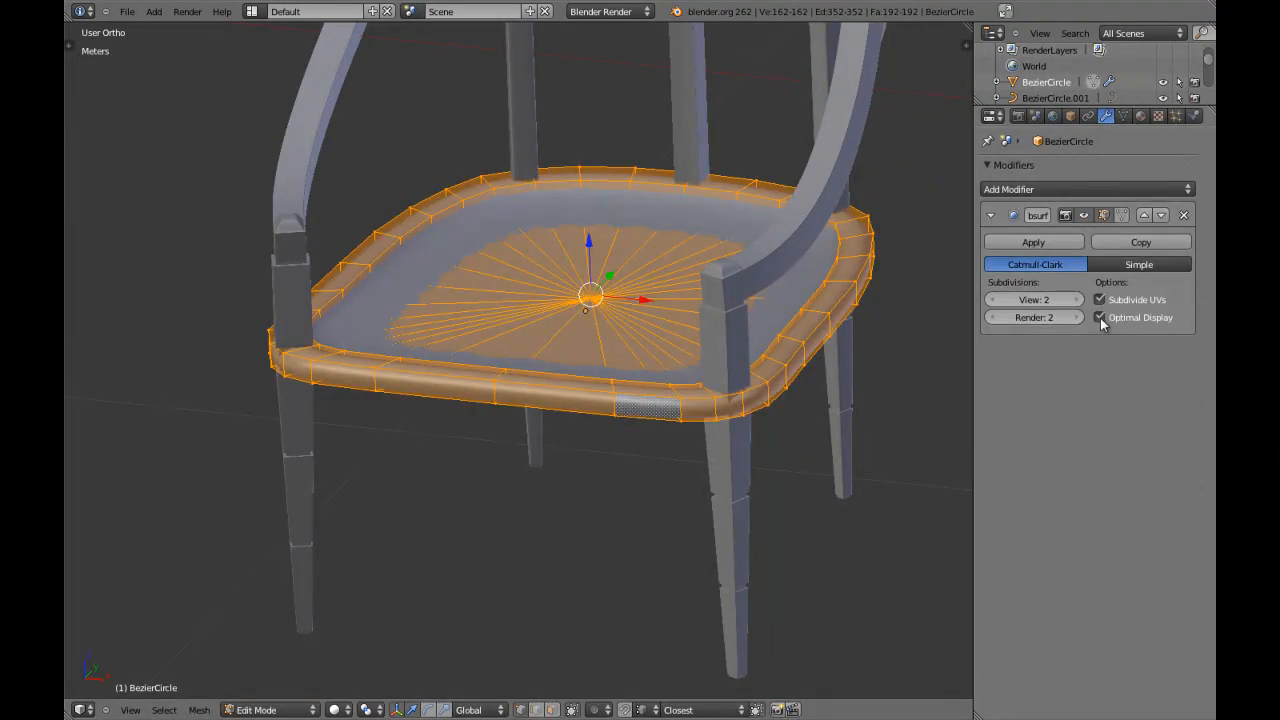
pyautogui.click(1083, 216)
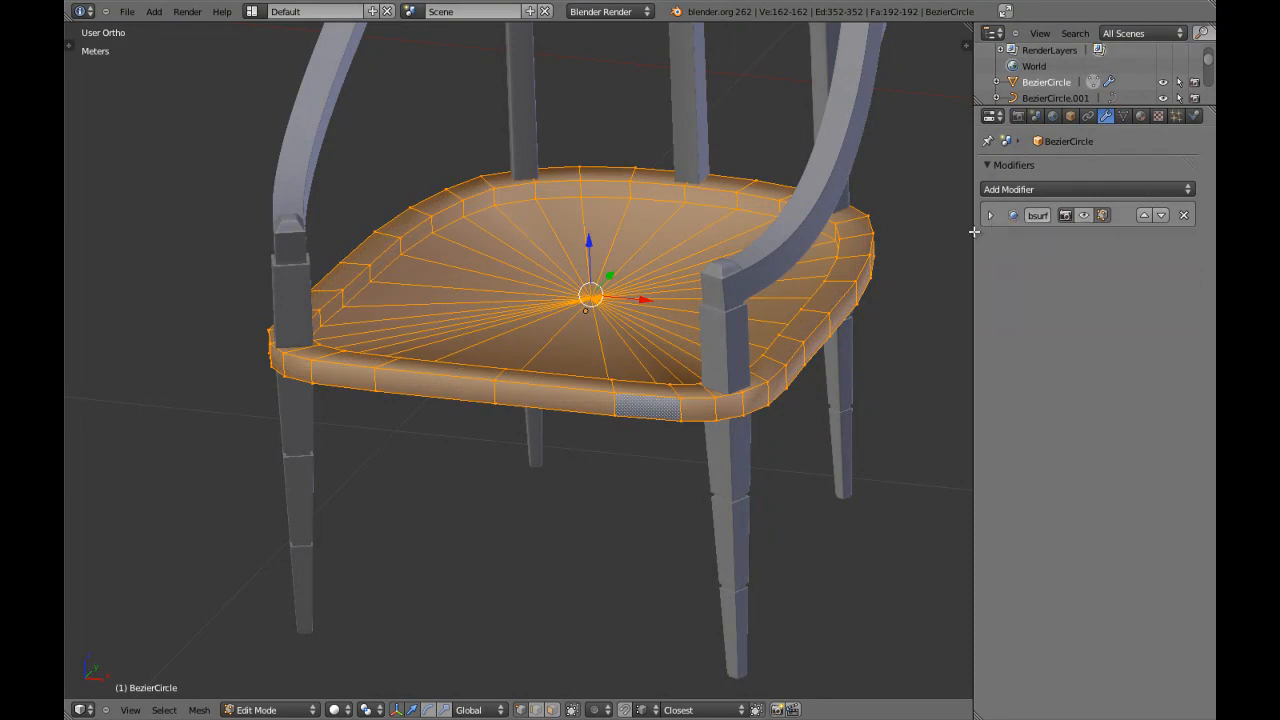
pyautogui.hotkey('ctrl', 'Up')
pyautogui.press('Tab')
pyautogui.scroll(2, 829, 437)
pyautogui.press('Tab')
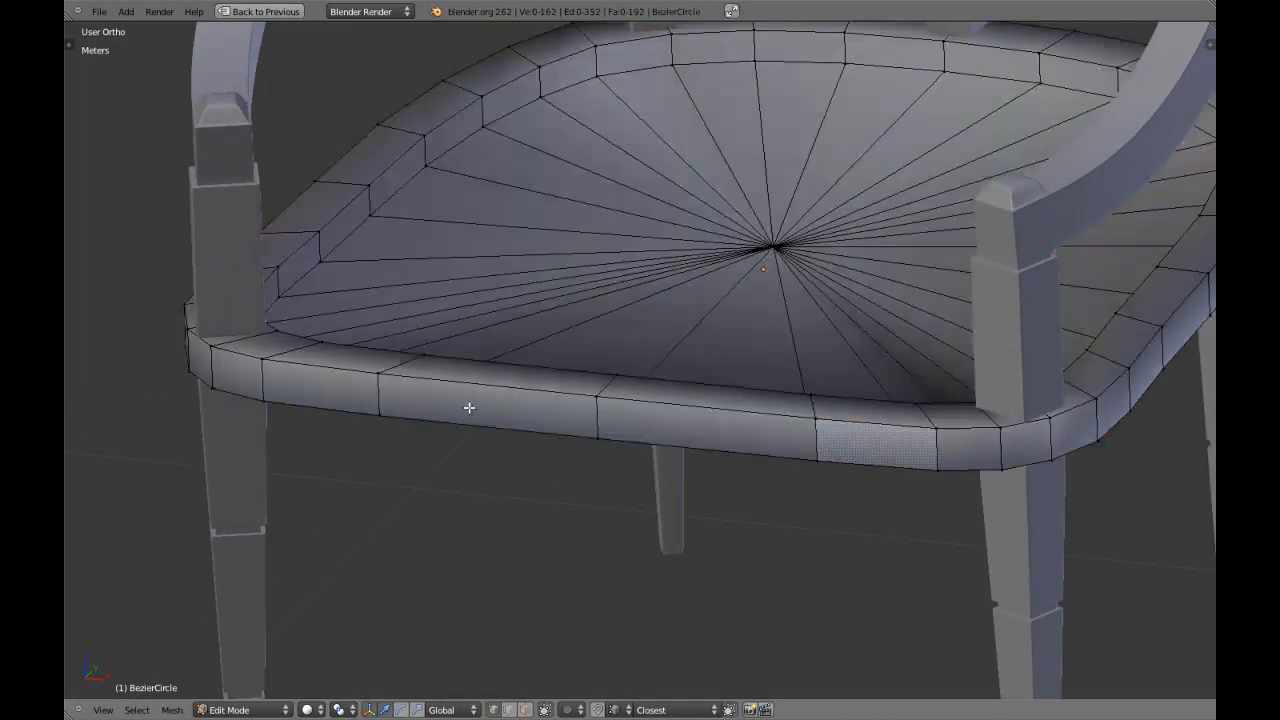
pyautogui.press('a')
pyautogui.scroll(4, 500, 406)
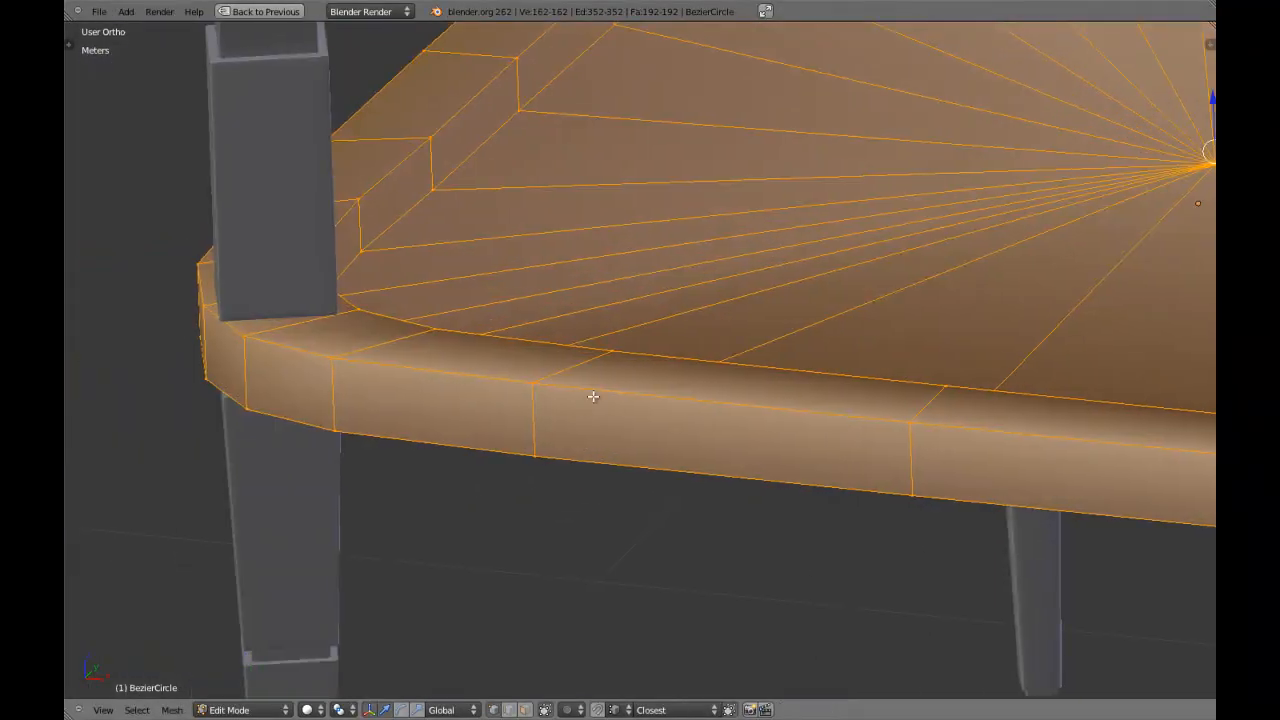
pyautogui.press('Tab')
pyautogui.scroll(-5, 628, 390)
pyautogui.moveTo(643, 391); pyautogui.dragTo(693, 457, button='middle')
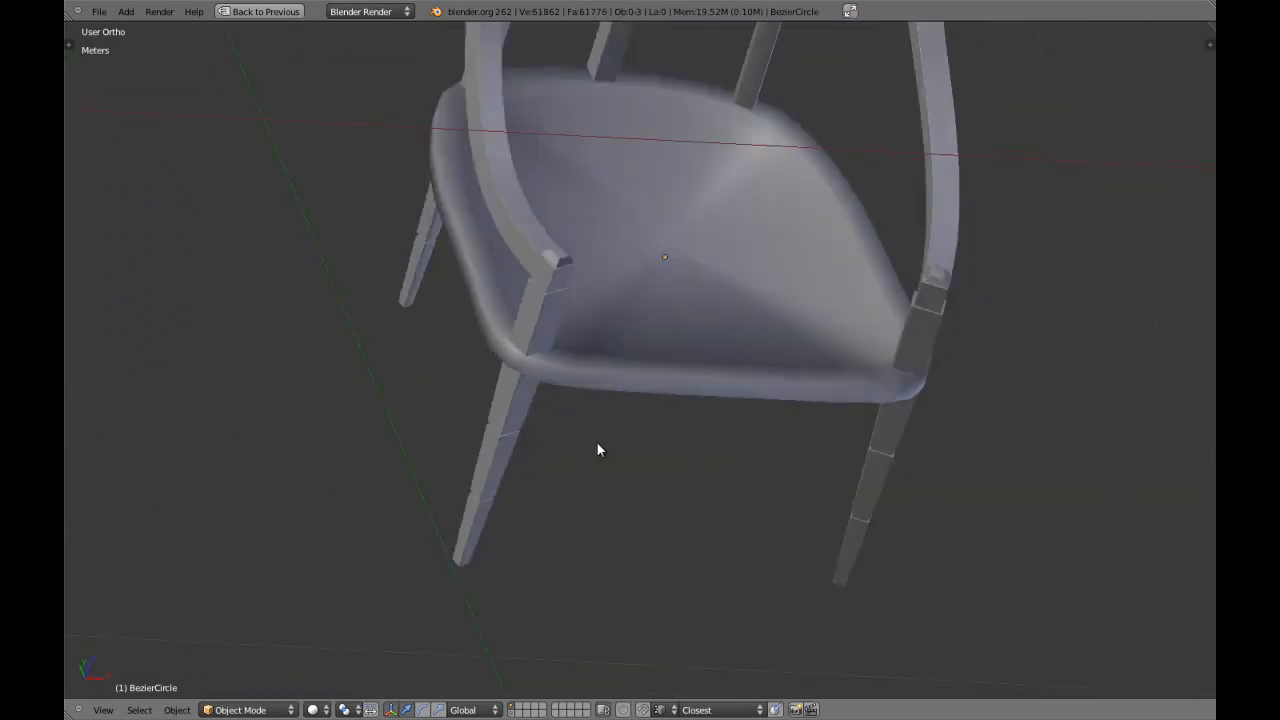
# Turn the subdivision modifier's viewport display back on and examine the rounded seat from several angles.
pyautogui.hotkey('ctrl', 'Up')
pyautogui.click(1084, 216)
pyautogui.moveTo(613, 377); pyautogui.dragTo(552, 404, button='middle')
pyautogui.scroll(8, 621, 456)
pyautogui.scroll(-8, 470, 360)
pyautogui.scroll(-2, 495, 405)
pyautogui.scroll(4, 552, 404)
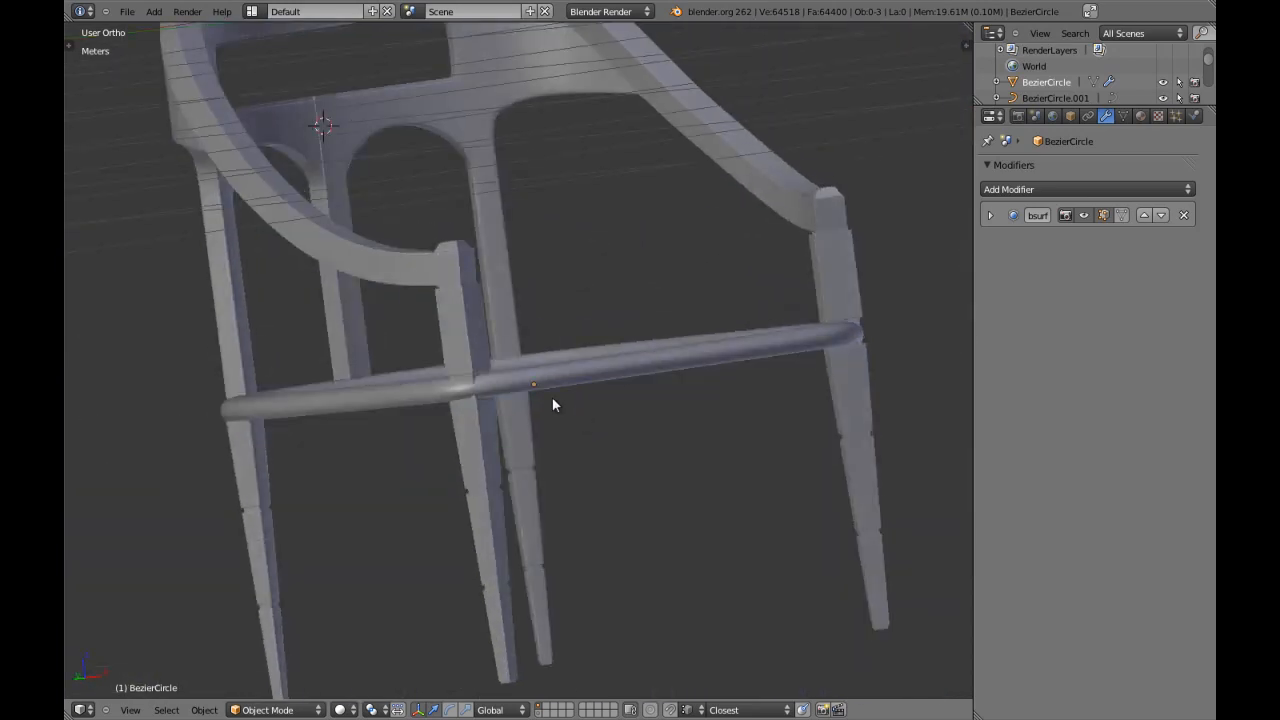
pyautogui.scroll(-6, 560, 408)
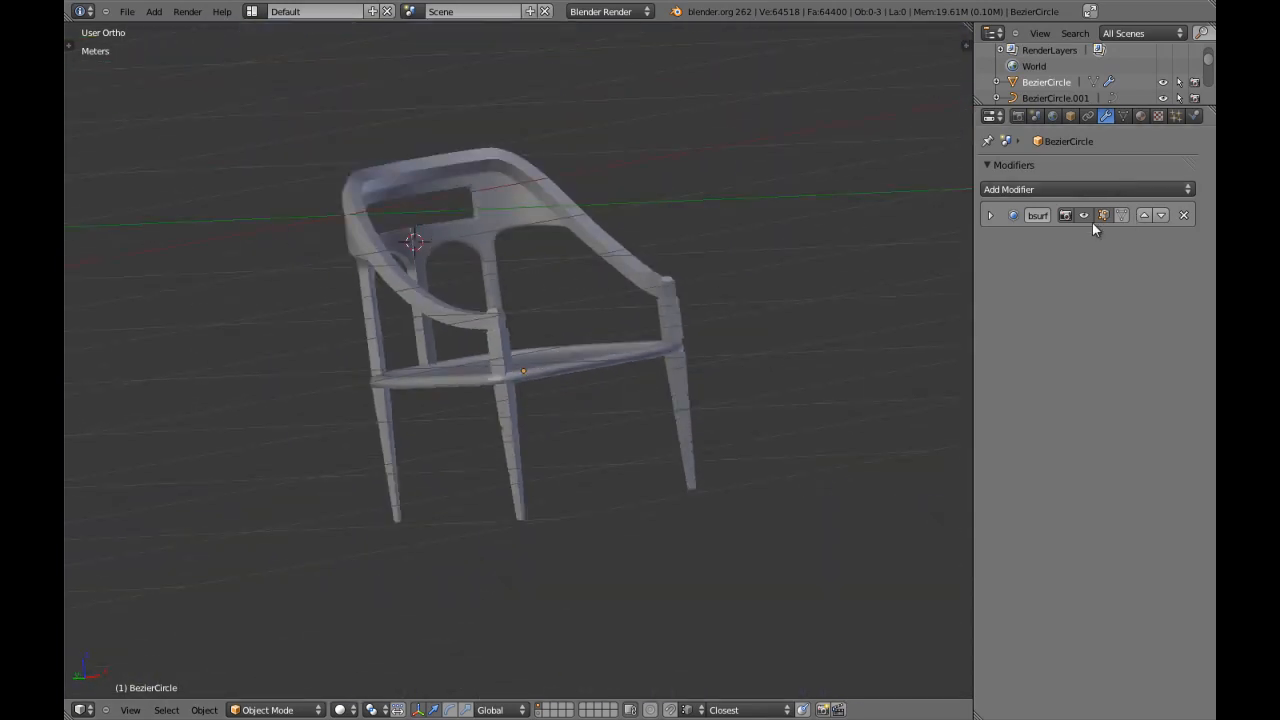
# Remove the Subdivision Surface modifier from the seat and set its shading back to flat.
pyautogui.click(1184, 215)
pyautogui.scroll(3, 674, 304)
pyautogui.rightClick(676, 325)
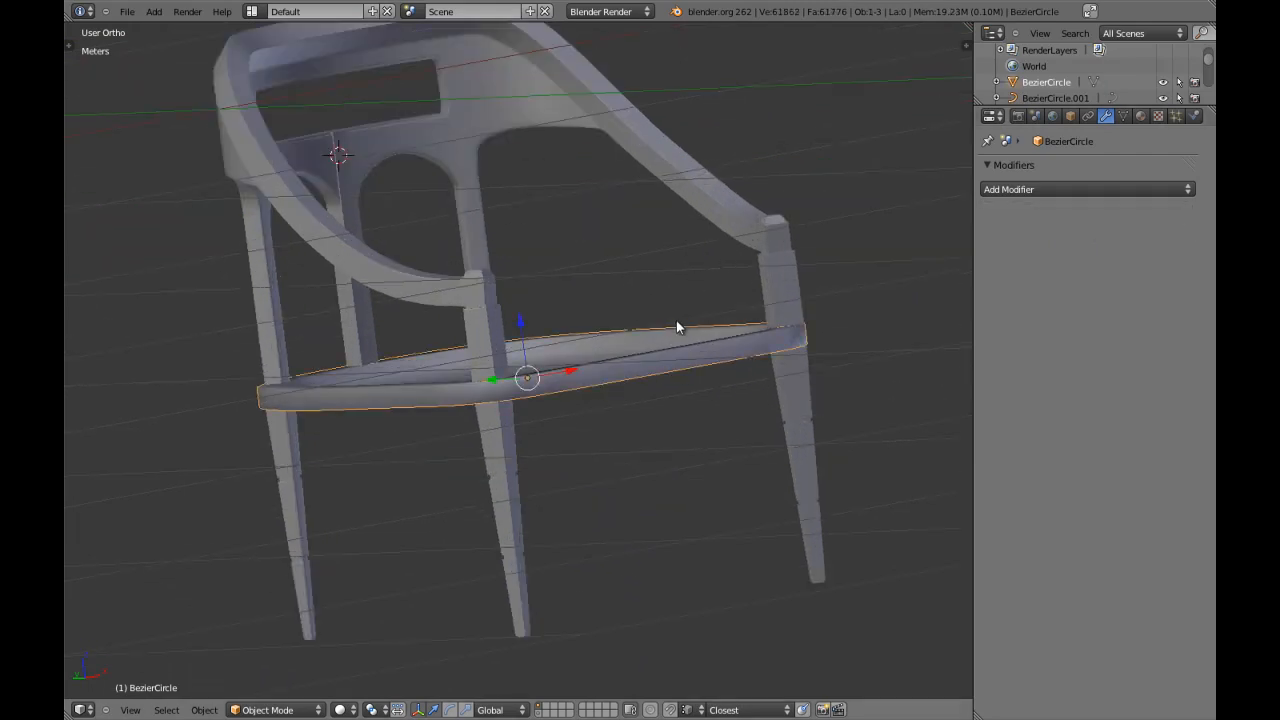
pyautogui.press('t')
pyautogui.click(140, 228)
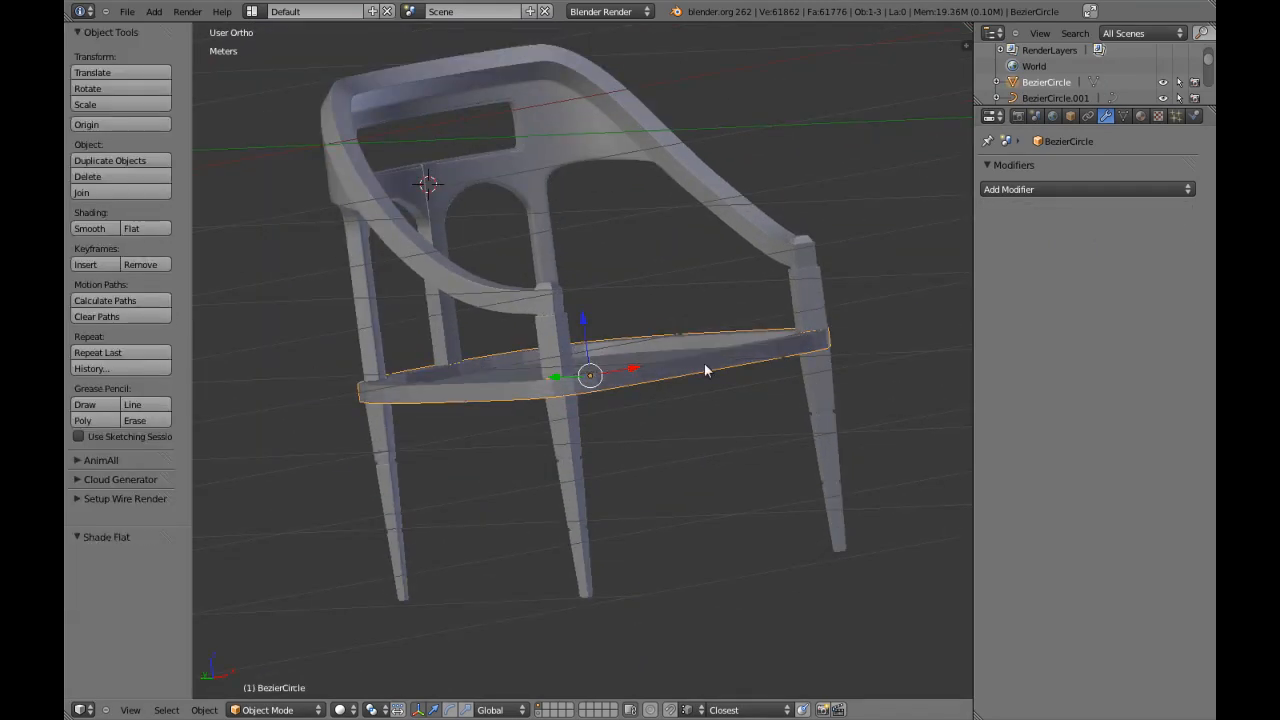
pyautogui.press('t')
pyautogui.press('KP_1')
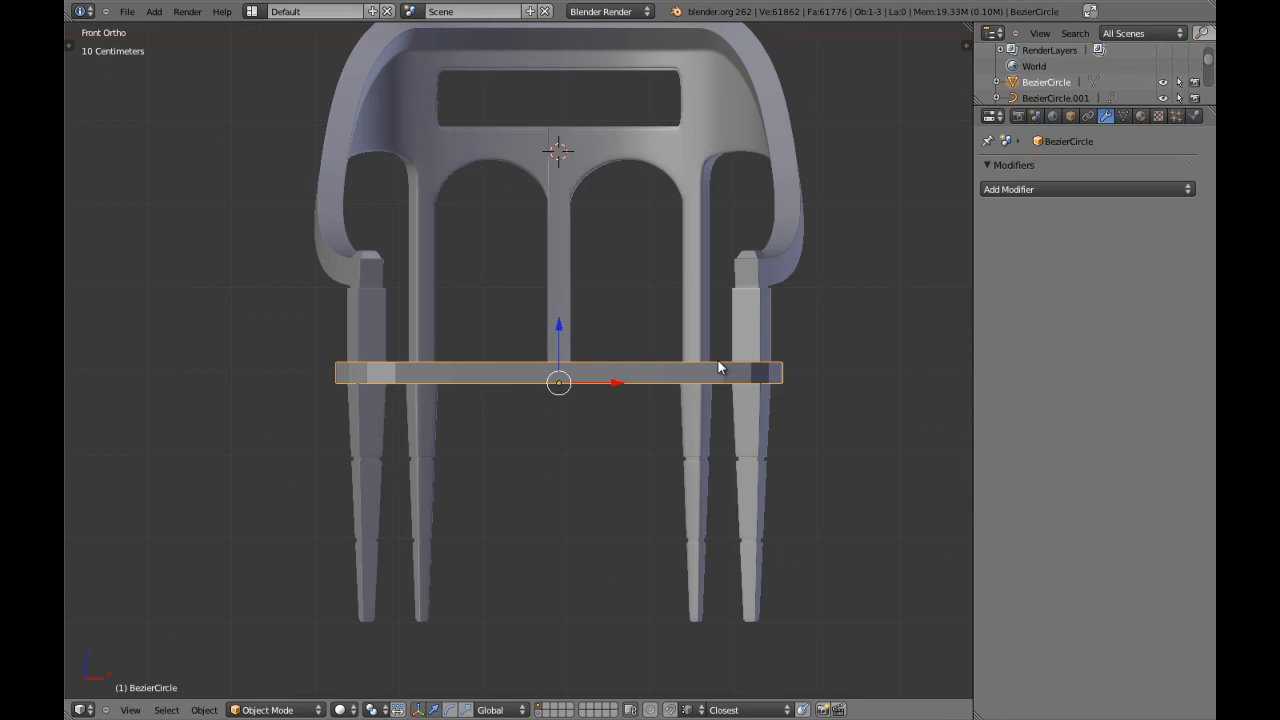
pyautogui.scroll(3, 712, 362)
pyautogui.press('Tab')
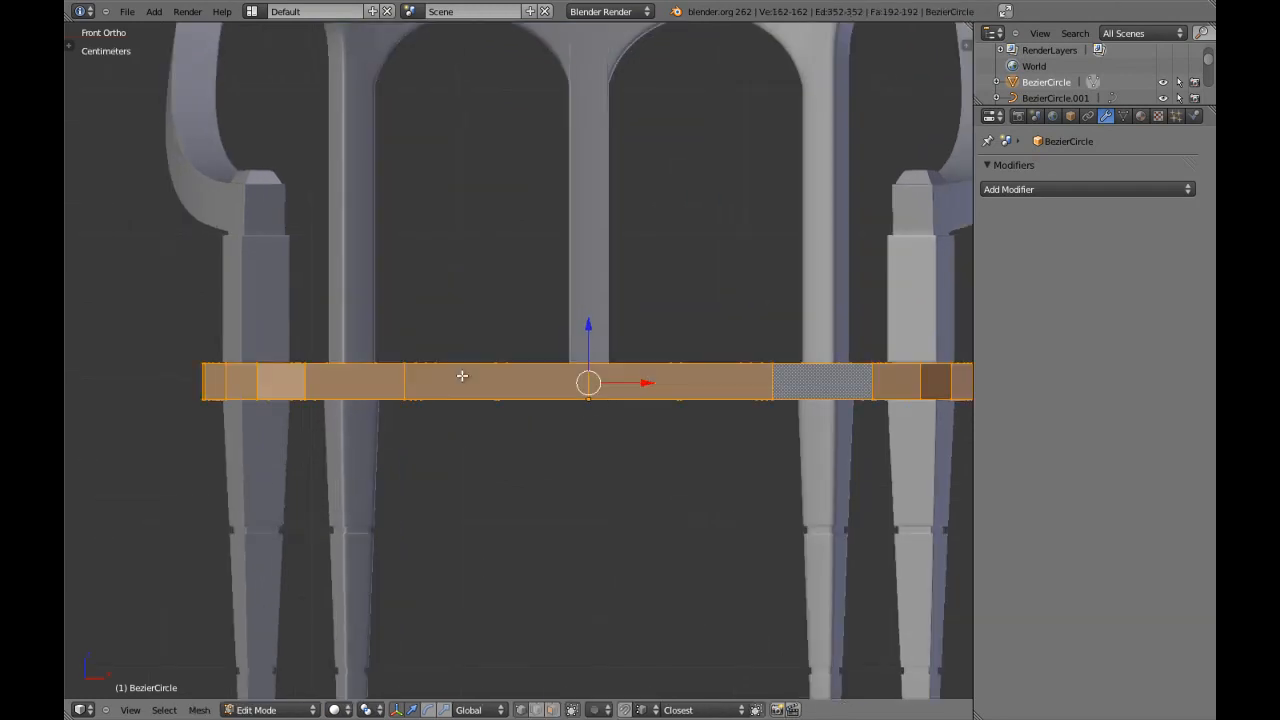
pyautogui.moveTo(462, 375); pyautogui.dragTo(571, 431, button='middle')
pyautogui.press('a')
# In front view, cut an edge loop around the seat rim and slide it toward the lower edge by about 0.36.
pyautogui.press('a')
pyautogui.press('Tab')
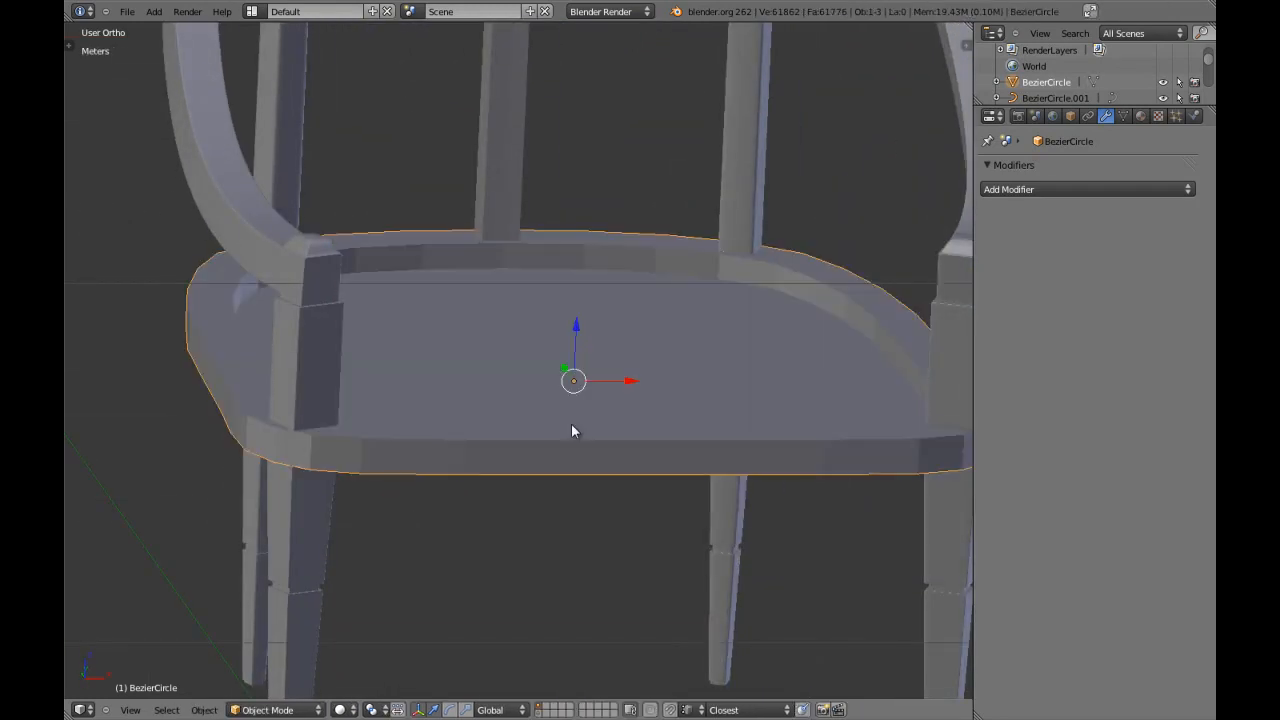
pyautogui.press('Tab')
pyautogui.press('KP_1')
pyautogui.press('a')
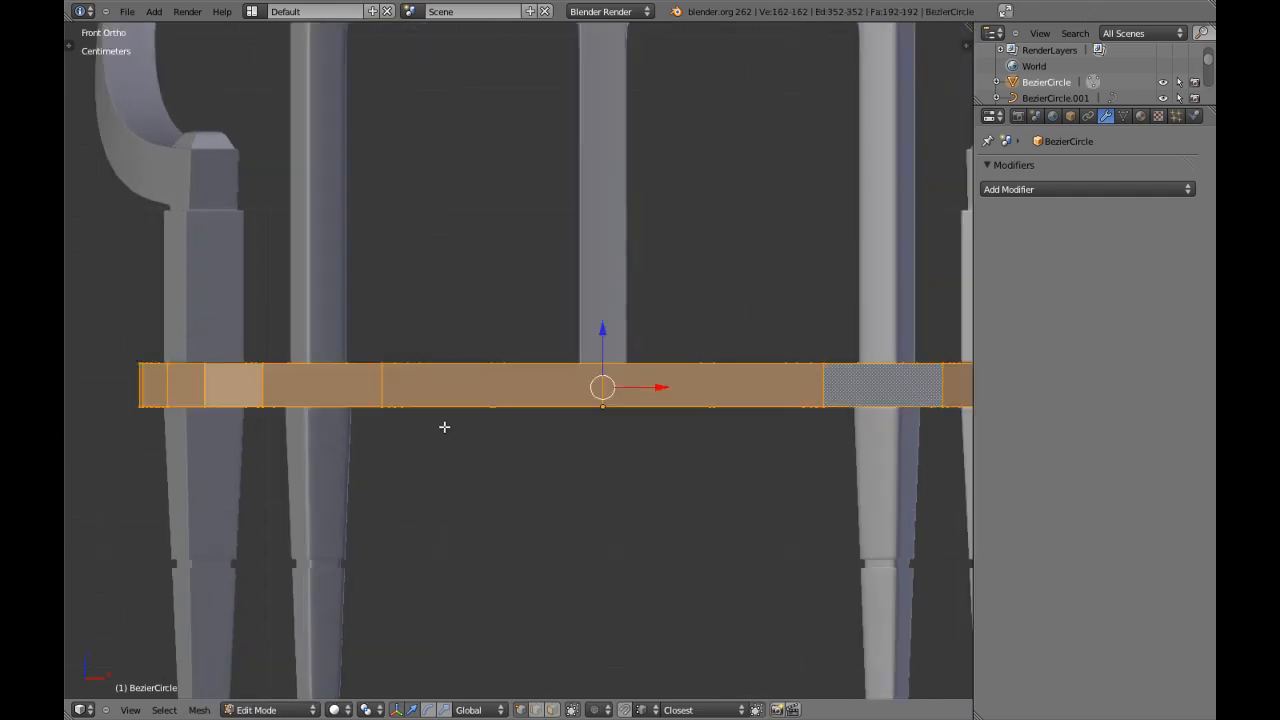
pyautogui.press('a')
pyautogui.keyDown('shift'); pyautogui.moveTo(396, 424); pyautogui.dragTo(532, 403, button='middle'); pyautogui.keyUp('shift')
pyautogui.scroll(2, 532, 403)
pyautogui.keyDown('shift'); pyautogui.moveTo(427, 403); pyautogui.dragTo(510, 403, button='middle'); pyautogui.keyUp('shift')
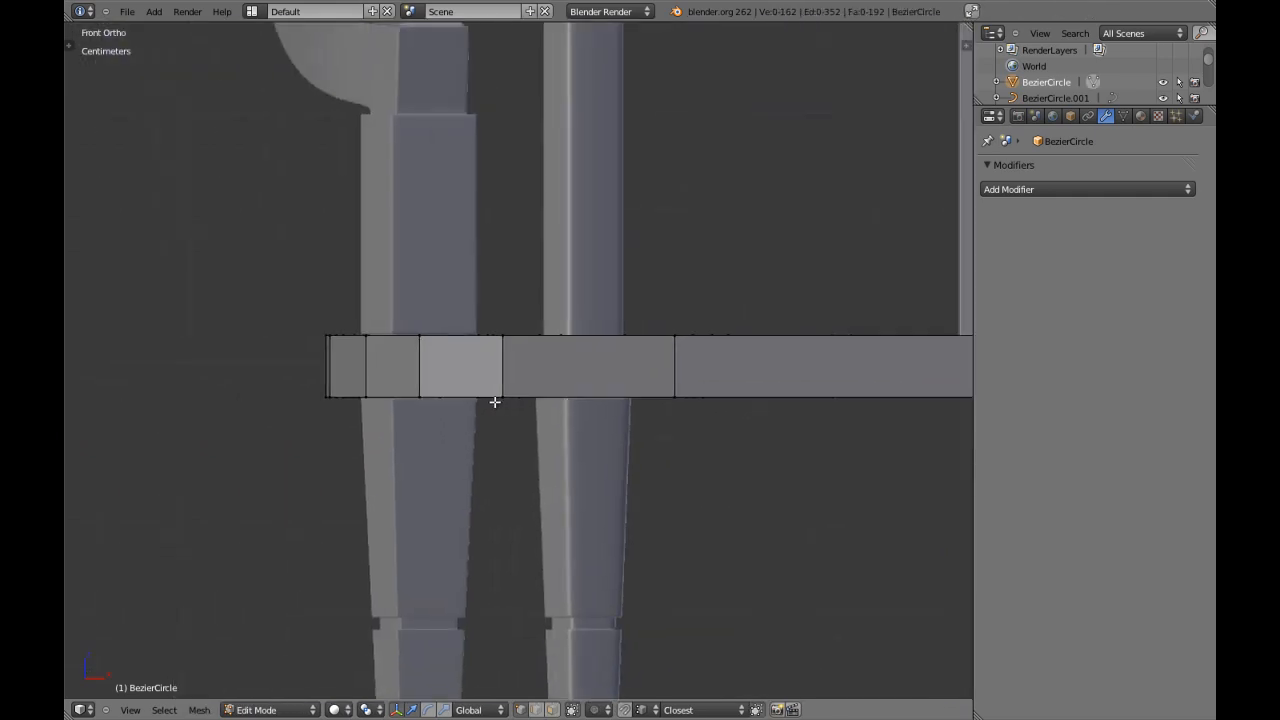
pyautogui.scroll(3, 494, 402)
pyautogui.hotkey('ctrl', 'r')
pyautogui.click(351, 372)
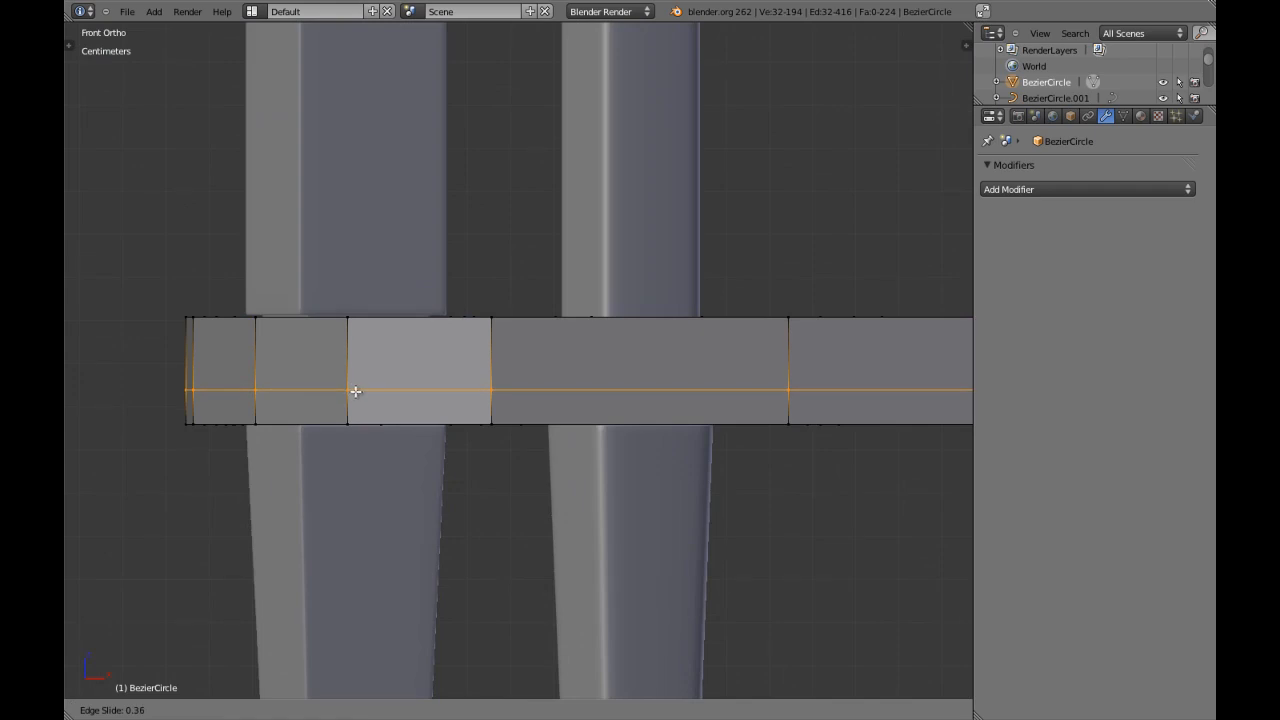
pyautogui.click(355, 391)
pyautogui.press('a')
# Cut six evenly spaced edge loops around the upper band of the seat rim without sliding them.
pyautogui.scroll(-2, 424, 384)
pyautogui.moveTo(421, 382)
pyautogui.keyDown('shift'); pyautogui.mouseDown(button='middle')
pyautogui.moveTo(463, 380)
pyautogui.moveTo(436, 369)
pyautogui.mouseUp(button='middle'); pyautogui.keyUp('shift')
pyautogui.scroll(4, 440, 376)
pyautogui.press('a')
pyautogui.press('a')
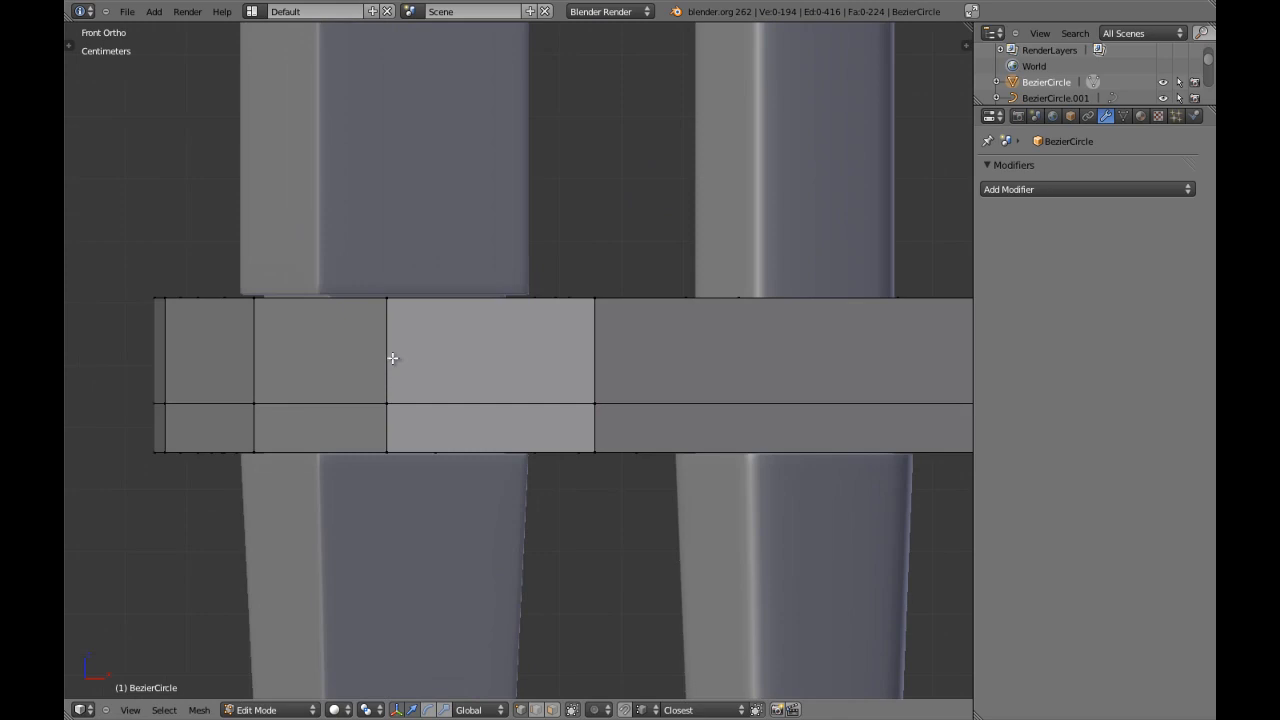
pyautogui.hotkey('ctrl', 'r')
pyautogui.scroll(3, 385, 355)
pyautogui.scroll(1, 385, 355)
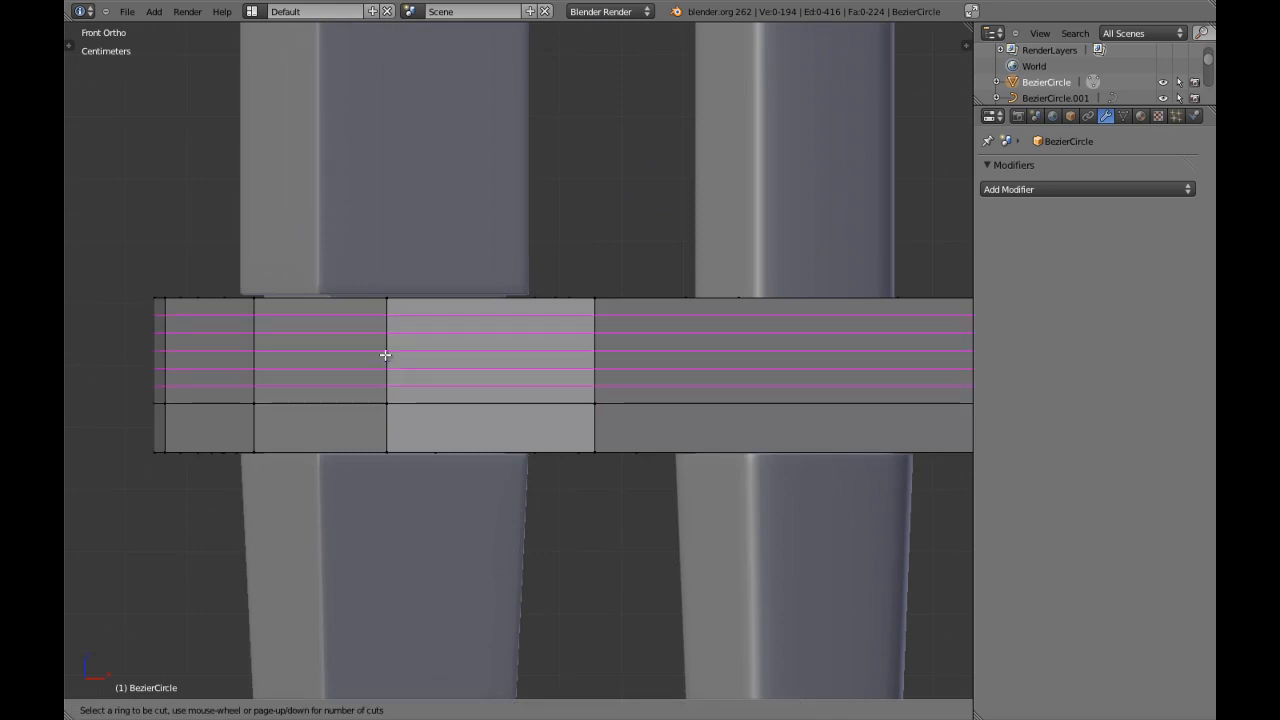
pyautogui.scroll(1, 385, 355)
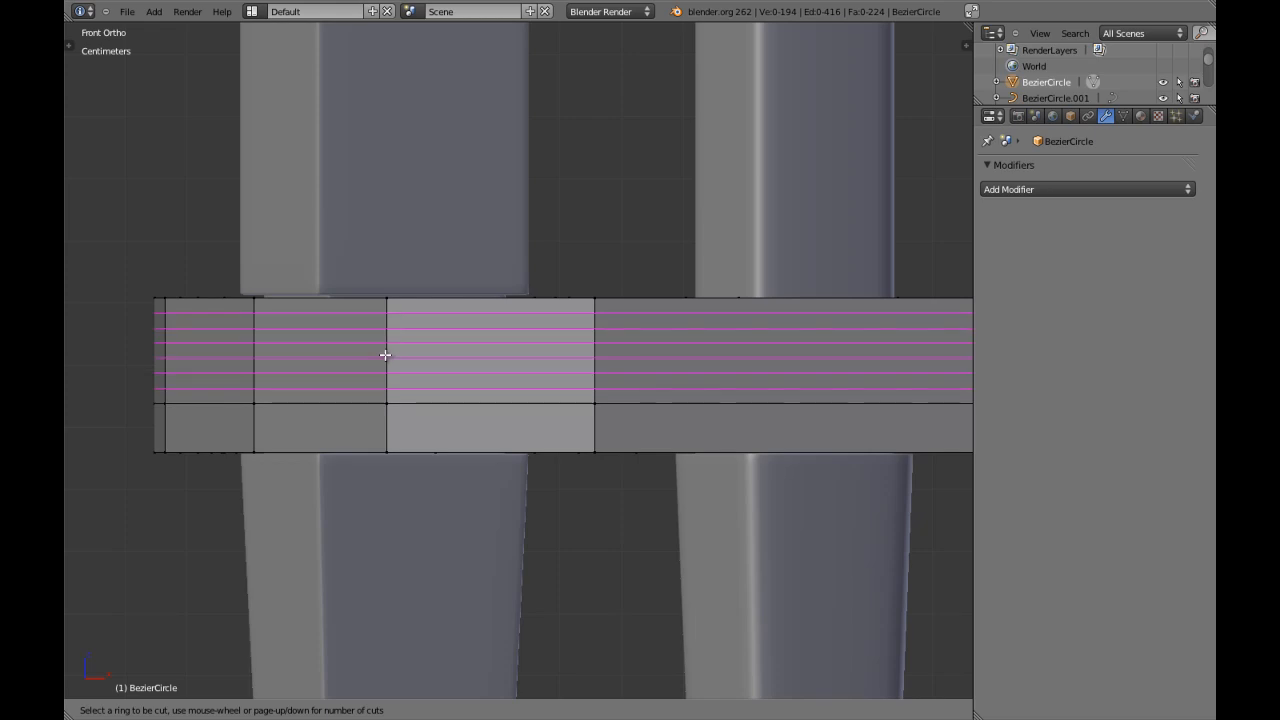
pyautogui.click(385, 355)
pyautogui.rightClick(385, 355)
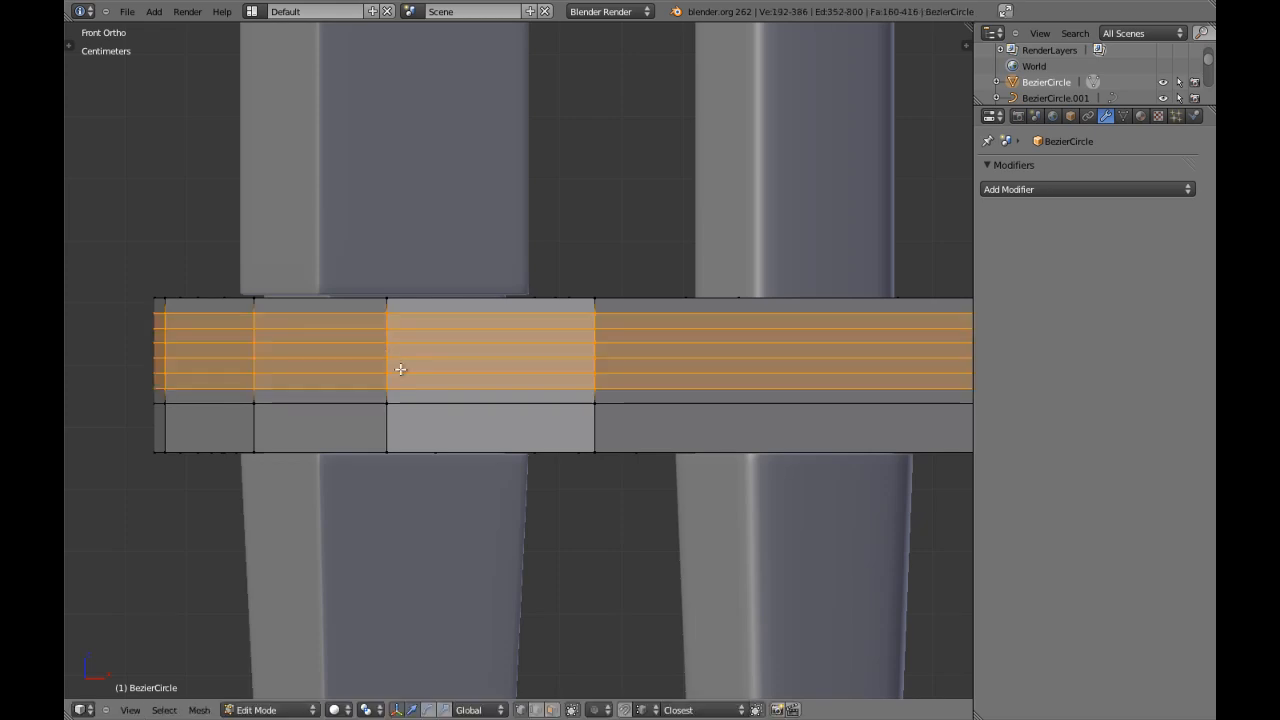
# Clear the selection, switch to face selection and select three alternating face loops in the upper rim band: the second, fourth and sixth from the top.
pyautogui.press('a')
pyautogui.hotkey('ctrl', 'Tab')
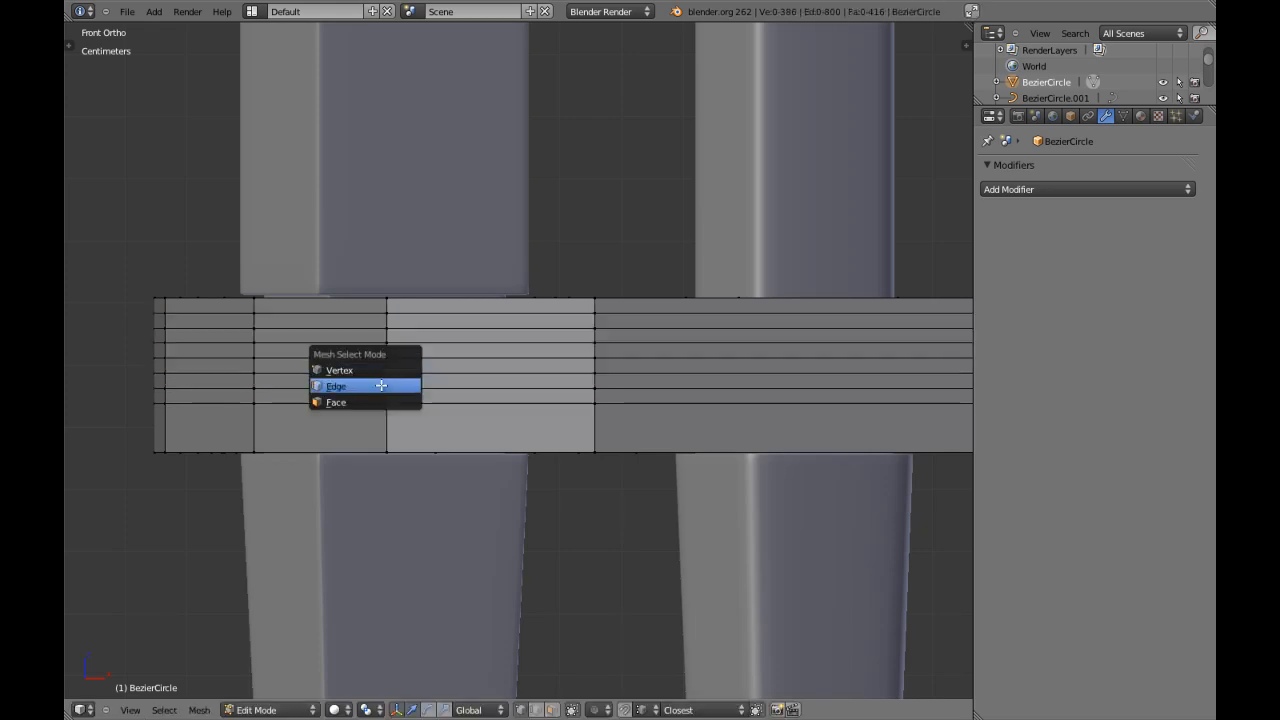
pyautogui.click(379, 402)
pyautogui.keyDown('alt'); pyautogui.rightClick(383, 381); pyautogui.keyUp('alt')
pyautogui.keyDown('alt'); pyautogui.keyDown('shift'); pyautogui.rightClick(390, 350); pyautogui.keyUp('shift'); pyautogui.keyUp('alt')
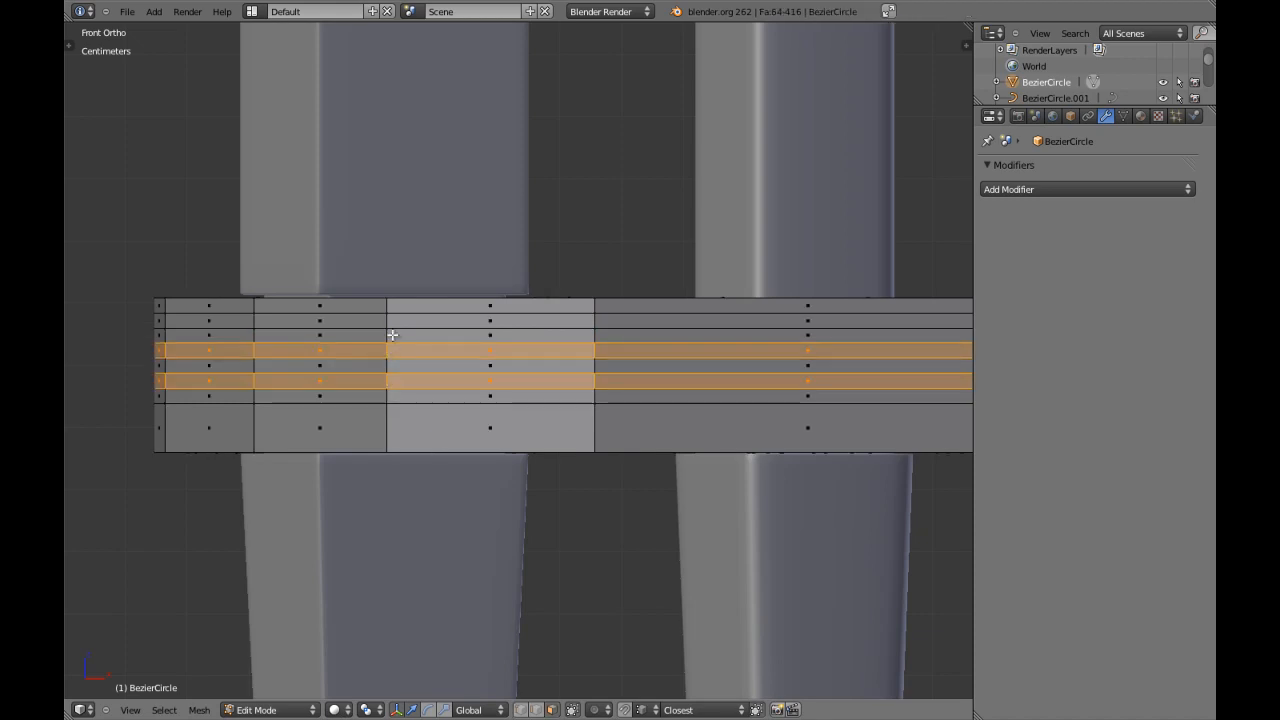
pyautogui.keyDown('alt'); pyautogui.keyDown('shift'); pyautogui.rightClick(388, 320); pyautogui.keyUp('shift'); pyautogui.keyUp('alt')
# In front view, extrude the three selected face loops in place and scale them slightly inward with Z locked to form grooves.
pyautogui.scroll(-1, 404, 367)
pyautogui.scroll(-8, 404, 367)
pyautogui.moveTo(404, 367); pyautogui.dragTo(531, 423, button='middle')
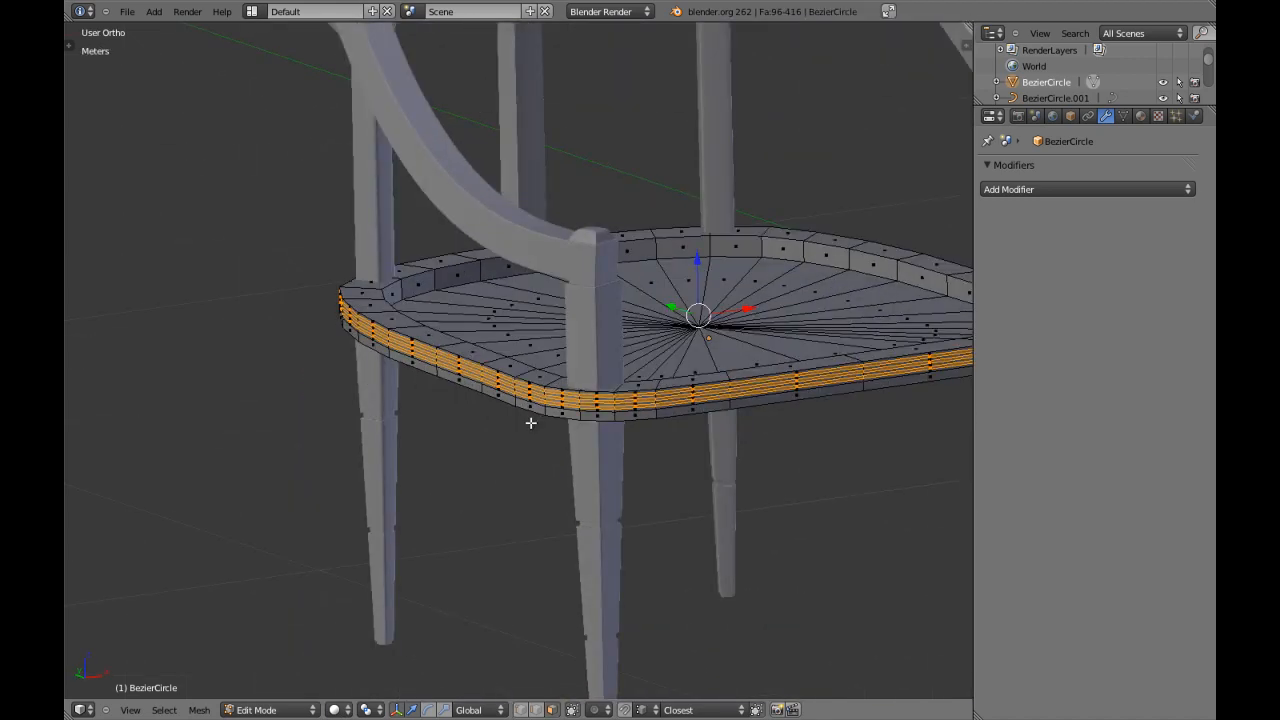
pyautogui.scroll(3, 531, 423)
pyautogui.press('KP_1')
pyautogui.scroll(4, 531, 423)
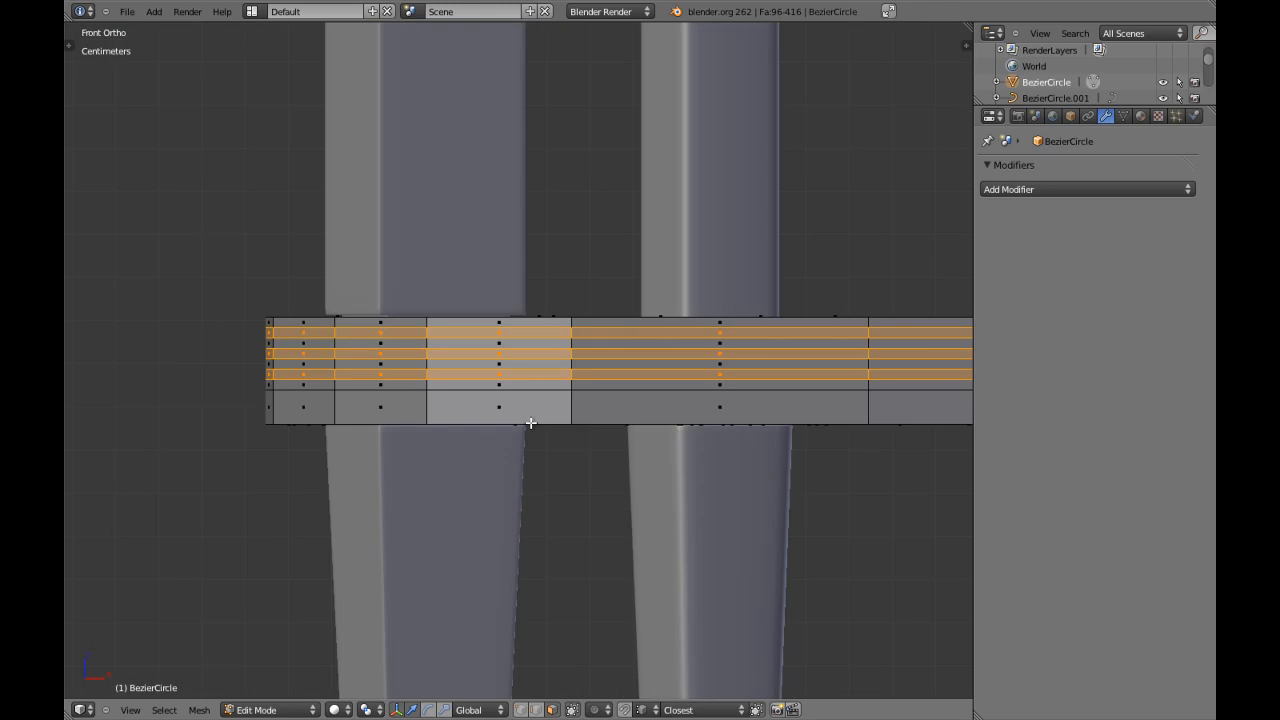
pyautogui.scroll(2, 409, 489)
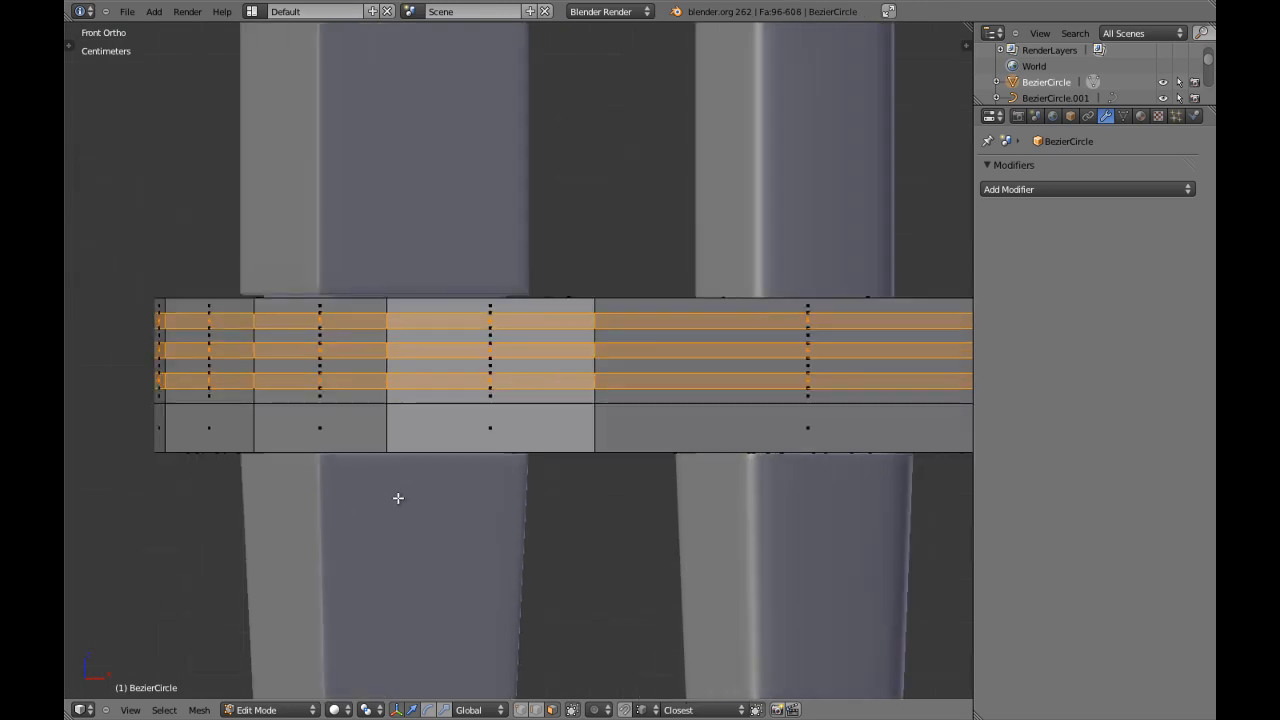
pyautogui.press('s')
pyautogui.hotkey('shift', 'z')
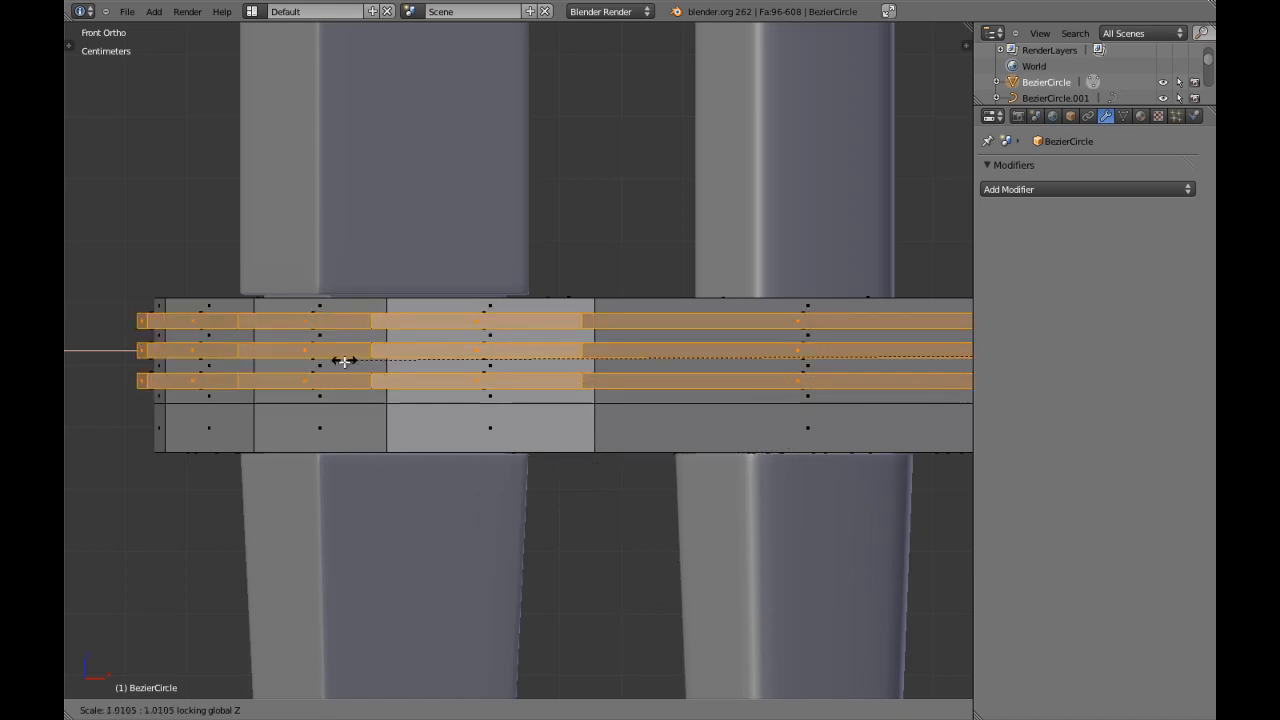
pyautogui.click(372, 453)
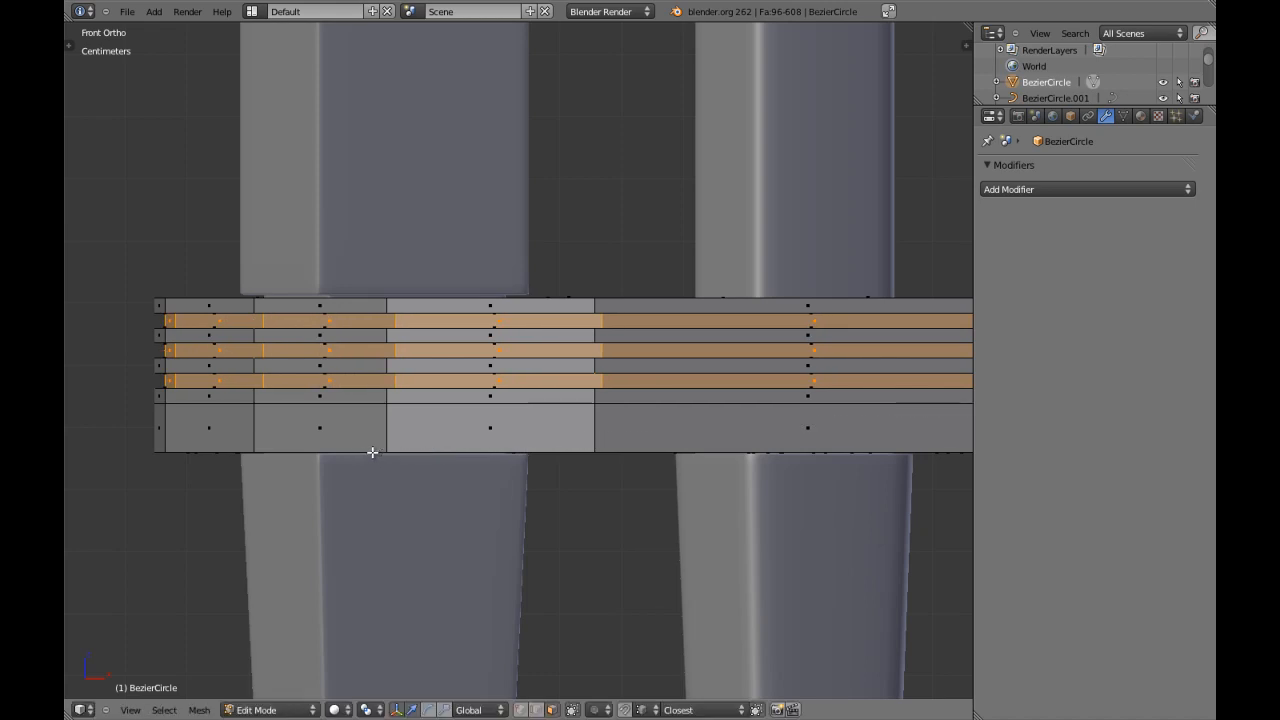
# Select the three raised face loops between the grooves and scale them outward to about 1.0105 with Z locked.
pyautogui.press('a')
pyautogui.keyDown('alt'); pyautogui.rightClick(386, 366); pyautogui.keyUp('alt')
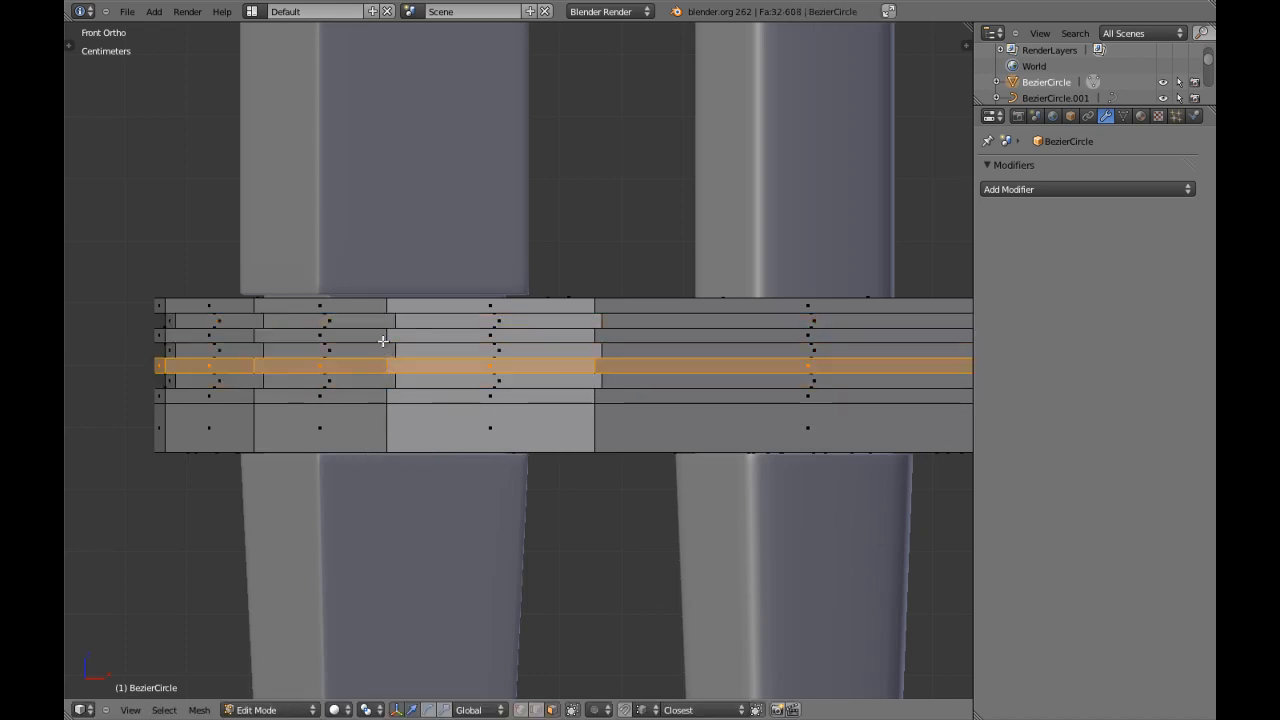
pyautogui.keyDown('alt'); pyautogui.keyDown('shift'); pyautogui.rightClick(385, 336); pyautogui.keyUp('shift'); pyautogui.keyUp('alt')
pyautogui.keyDown('alt'); pyautogui.keyDown('shift'); pyautogui.rightClick(386, 303); pyautogui.keyUp('shift'); pyautogui.keyUp('alt')
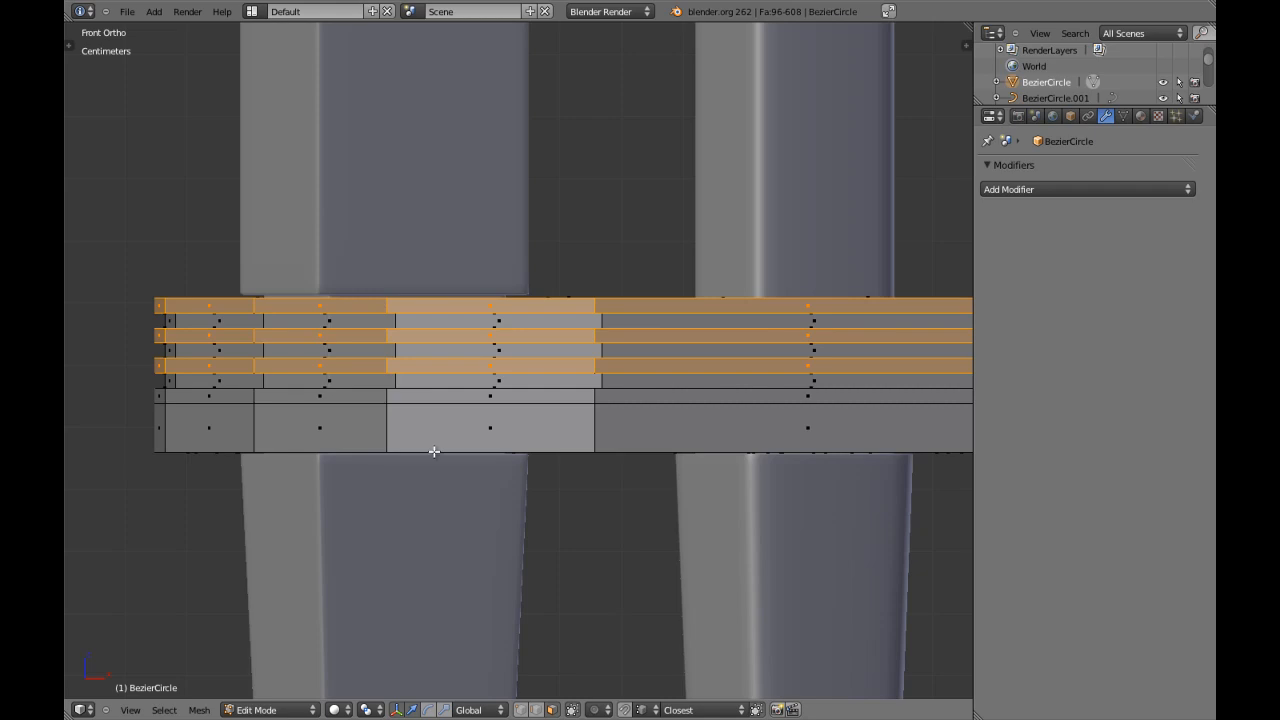
pyautogui.press('s')
pyautogui.hotkey('shift', 'z')
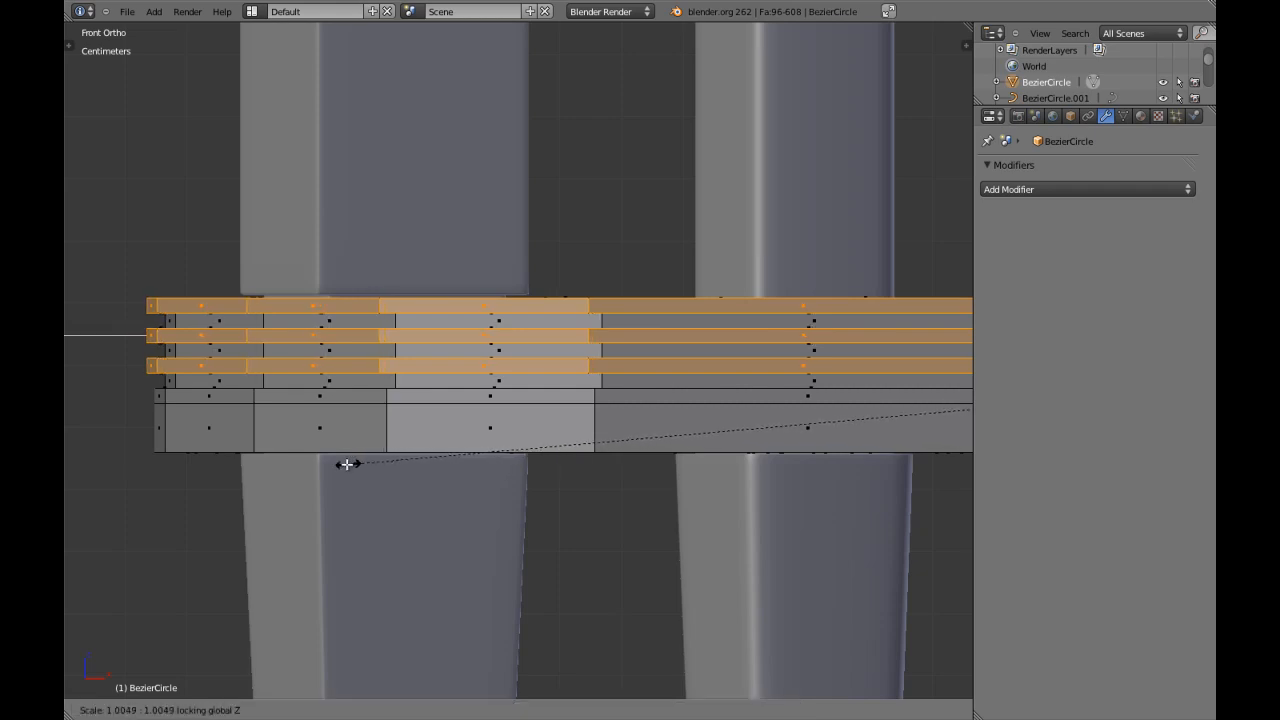
pyautogui.click(271, 467)
# Examine the grooved seat rim in object mode from an angle and as wireframe in front view.
pyautogui.scroll(-8, 374, 471)
pyautogui.press('Tab')
pyautogui.moveTo(468, 442); pyautogui.dragTo(595, 471, button='middle')
pyautogui.scroll(-4, 604, 468)
pyautogui.press('KP_1')
pyautogui.scroll(6, 604, 467)
pyautogui.press('z')
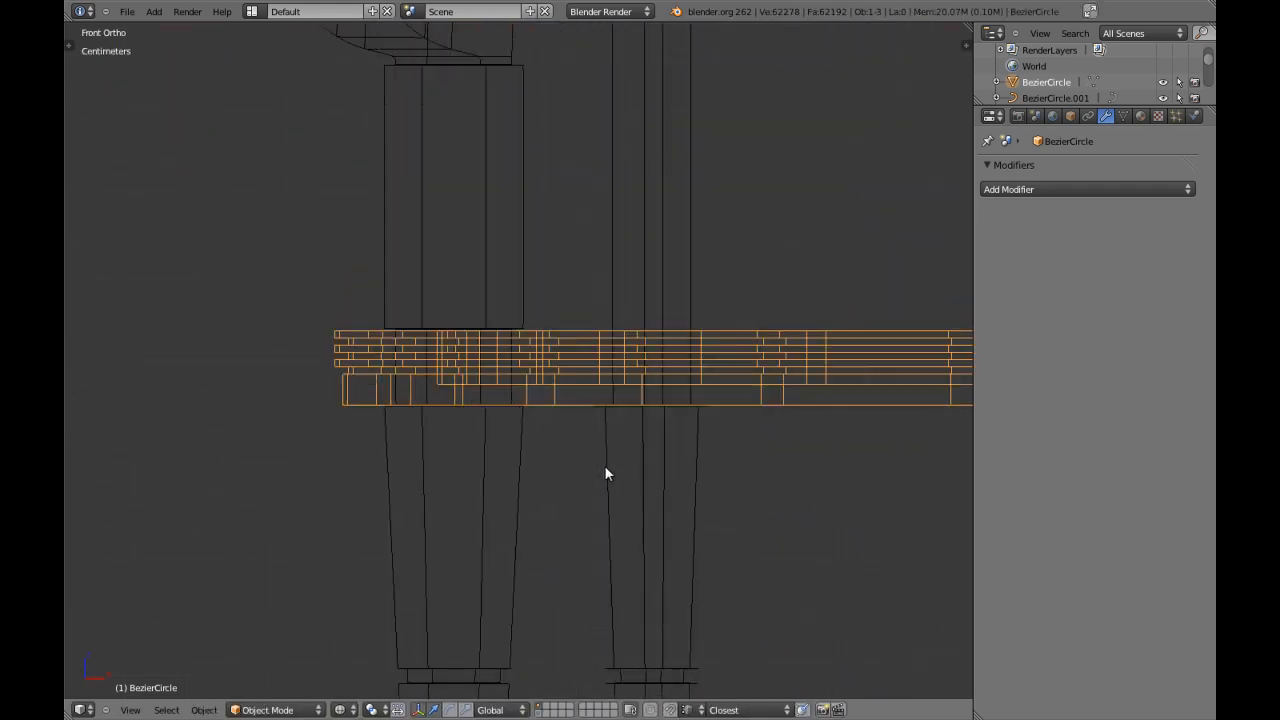
pyautogui.press('z')
pyautogui.scroll(2, 432, 430)
# Select the upper two raised face loops in edit mode and scale them outward to about 1.0036 with Z locked.
pyautogui.press('Tab')
pyautogui.press('a')
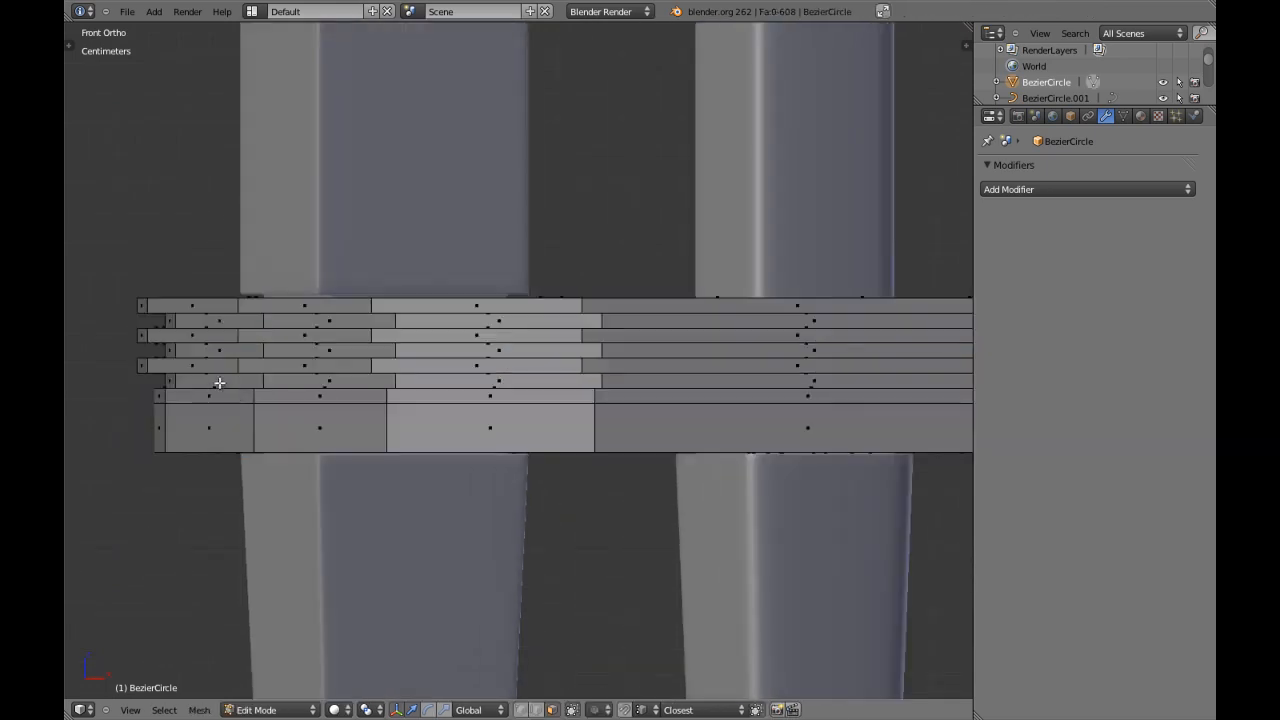
pyautogui.keyDown('alt'); pyautogui.rightClick(231, 338); pyautogui.keyUp('alt')
pyautogui.keyDown('alt'); pyautogui.keyDown('shift'); pyautogui.rightClick(236, 307); pyautogui.keyUp('shift'); pyautogui.keyUp('alt')
pyautogui.keyDown('shift'); pyautogui.moveTo(251, 403); pyautogui.dragTo(358, 380, button='middle'); pyautogui.keyUp('shift')
pyautogui.scroll(3, 318, 400)
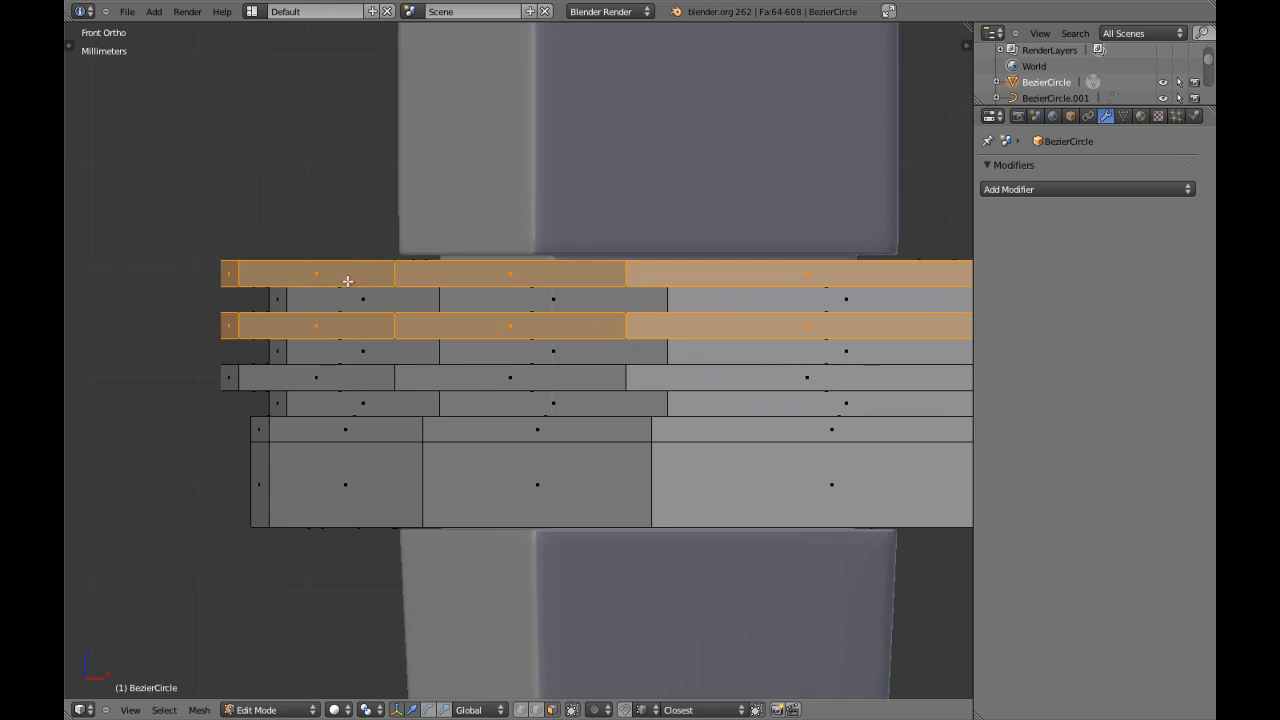
pyautogui.press('s')
pyautogui.hotkey('shift', 'z')
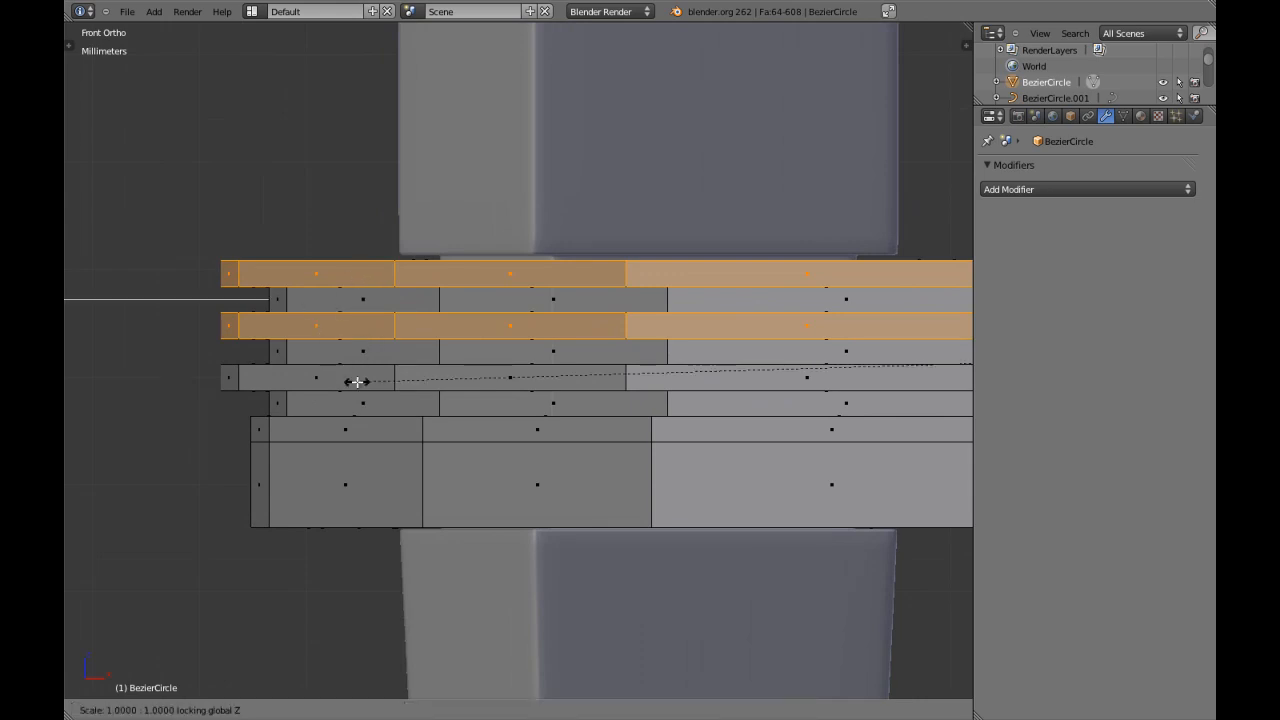
pyautogui.click(257, 376)
# Scale only the topmost face loop slightly further outward with Z locked, then leave edit mode.
pyautogui.press('a')
pyautogui.keyDown('alt'); pyautogui.rightClick(387, 282); pyautogui.keyUp('alt')
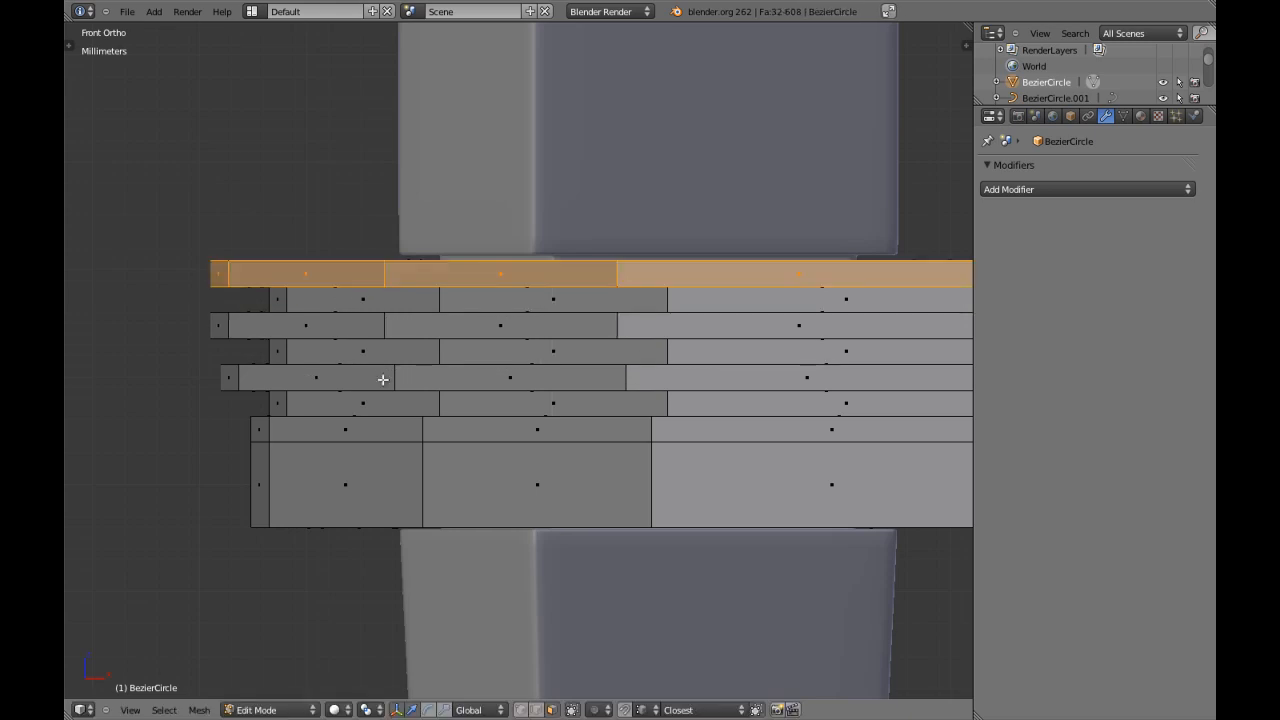
pyautogui.press('s')
pyautogui.hotkey('shift', 'z')
pyautogui.click(368, 380)
pyautogui.press('Tab')
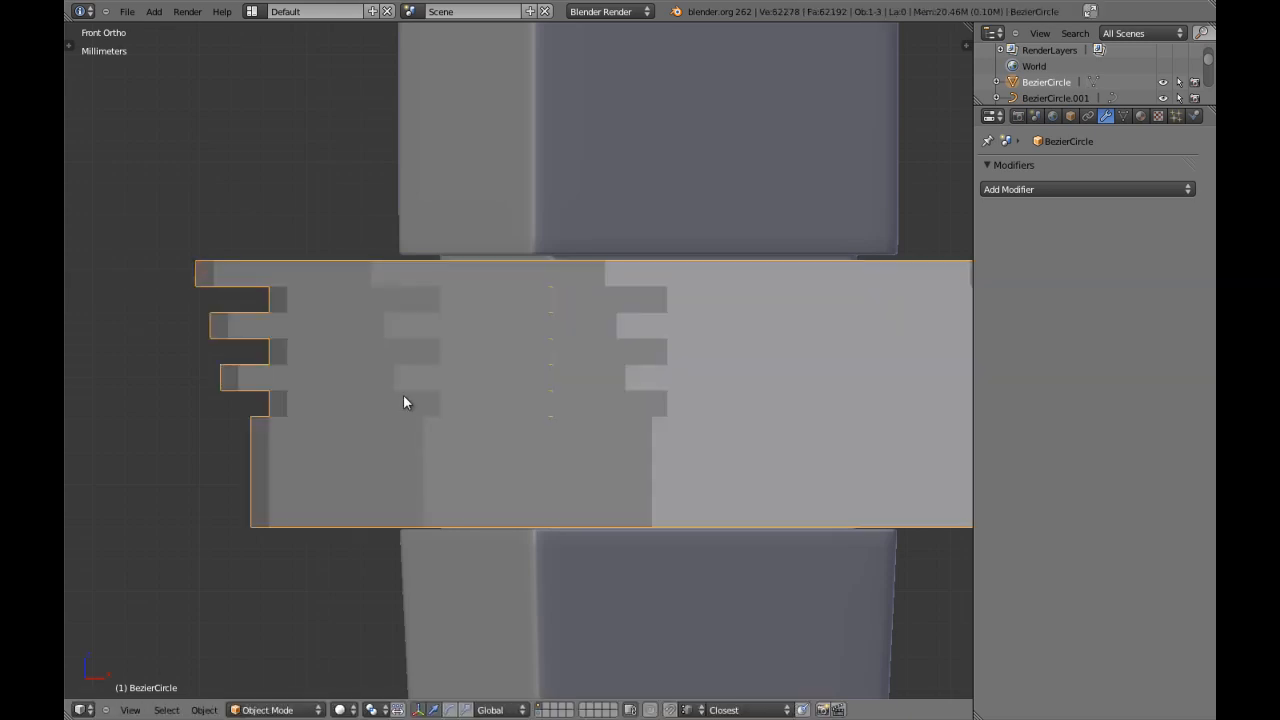
# Review the whole chair, deselect everything and save the file over the existing one.
pyautogui.scroll(-4, 402, 394)
pyautogui.moveTo(477, 396); pyautogui.dragTo(554, 418, button='middle')
pyautogui.scroll(-4, 573, 431)
pyautogui.press('KP_1')
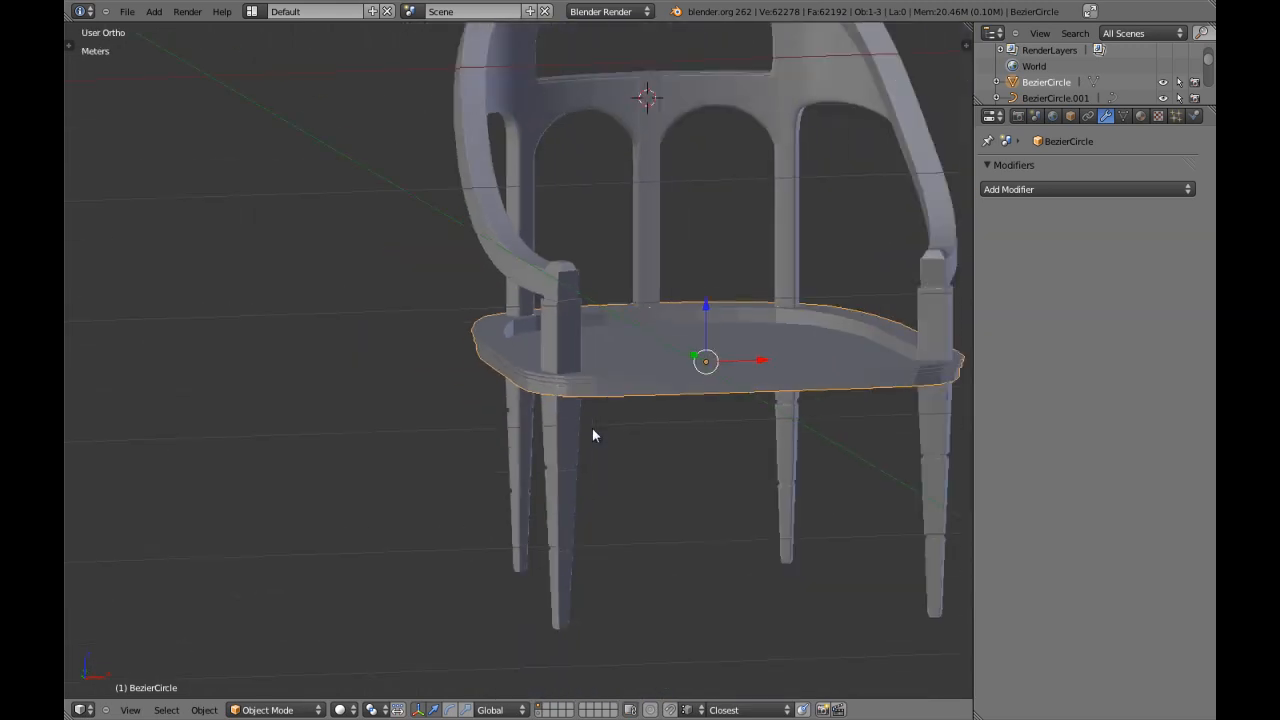
pyautogui.press('a')
pyautogui.hotkey('ctrl', 's')
pyautogui.click(592, 430)
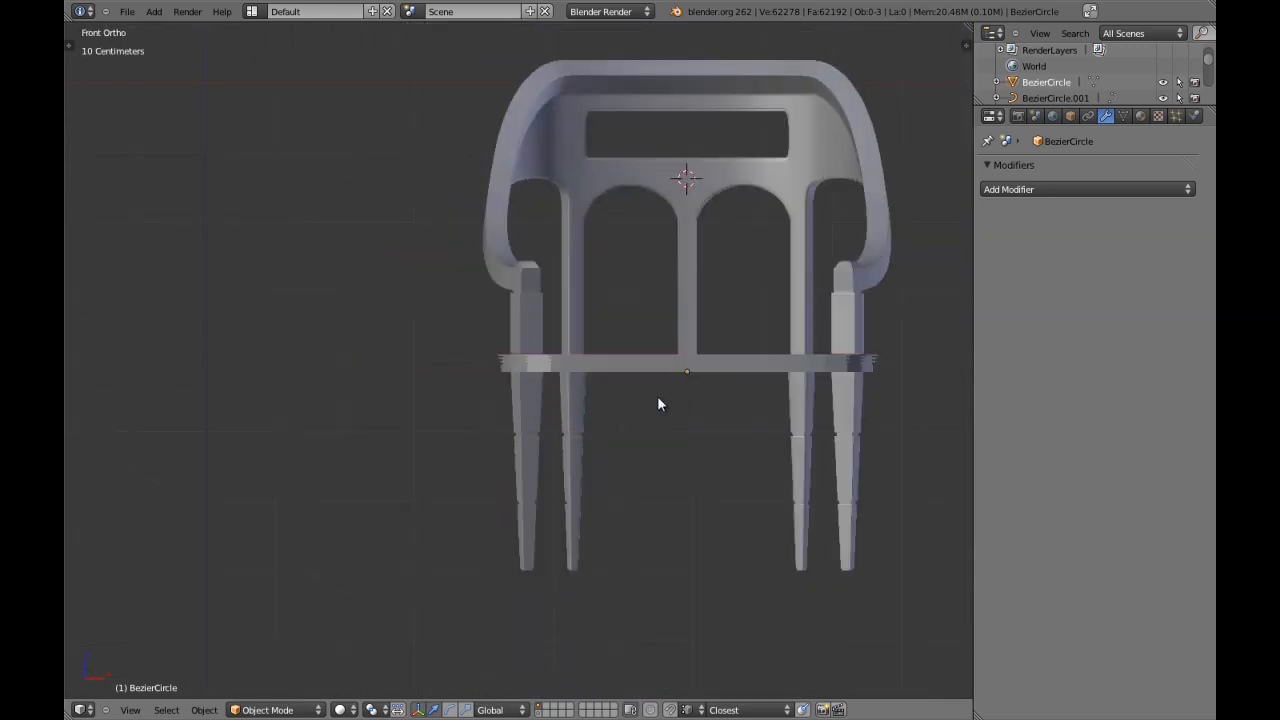
# Reopen the seat mesh in edit mode with nothing selected and examine the stepped rim from below.
pyautogui.rightClick(637, 356)
pyautogui.scroll(3, 638, 355)
pyautogui.press('Tab')
pyautogui.scroll(13, 638, 355)
pyautogui.press('a')
pyautogui.press('a')
pyautogui.press('a')
pyautogui.keyDown('shift'); pyautogui.moveTo(458, 421); pyautogui.dragTo(523, 317, button='middle'); pyautogui.keyUp('shift')
pyautogui.scroll(-6, 455, 310)
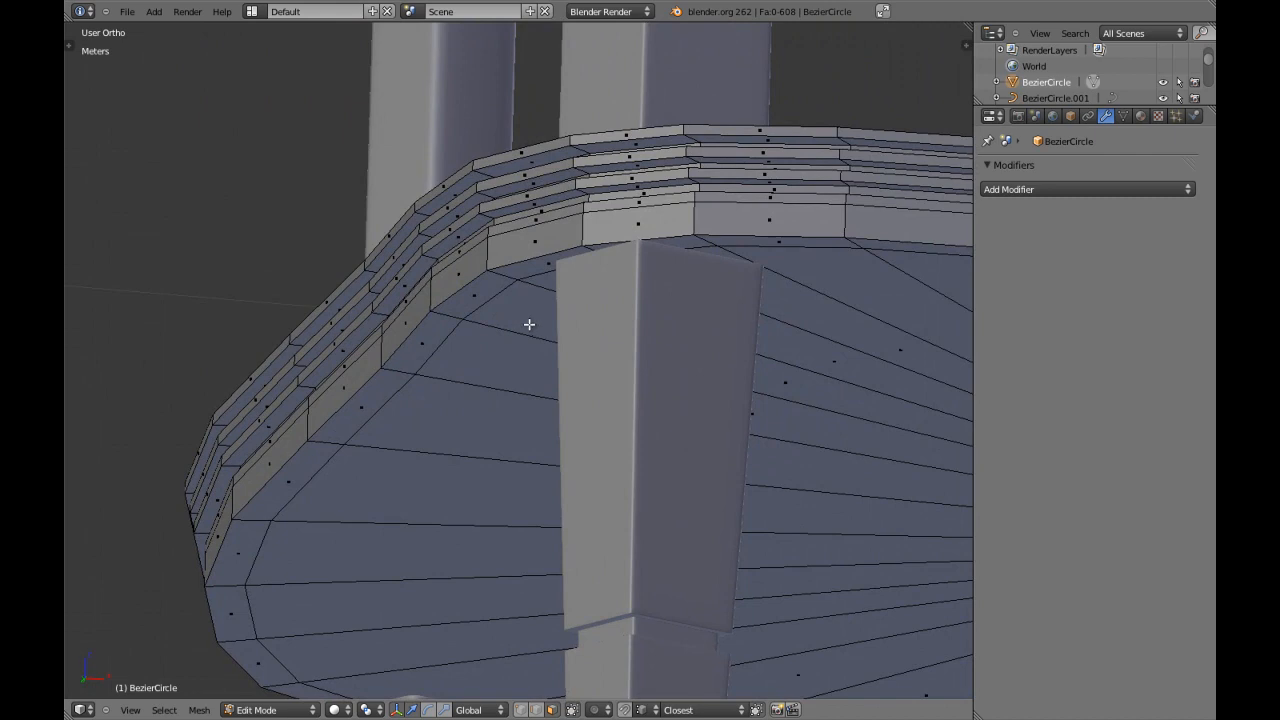
pyautogui.scroll(-4, 630, 305)
pyautogui.press('KP_1')
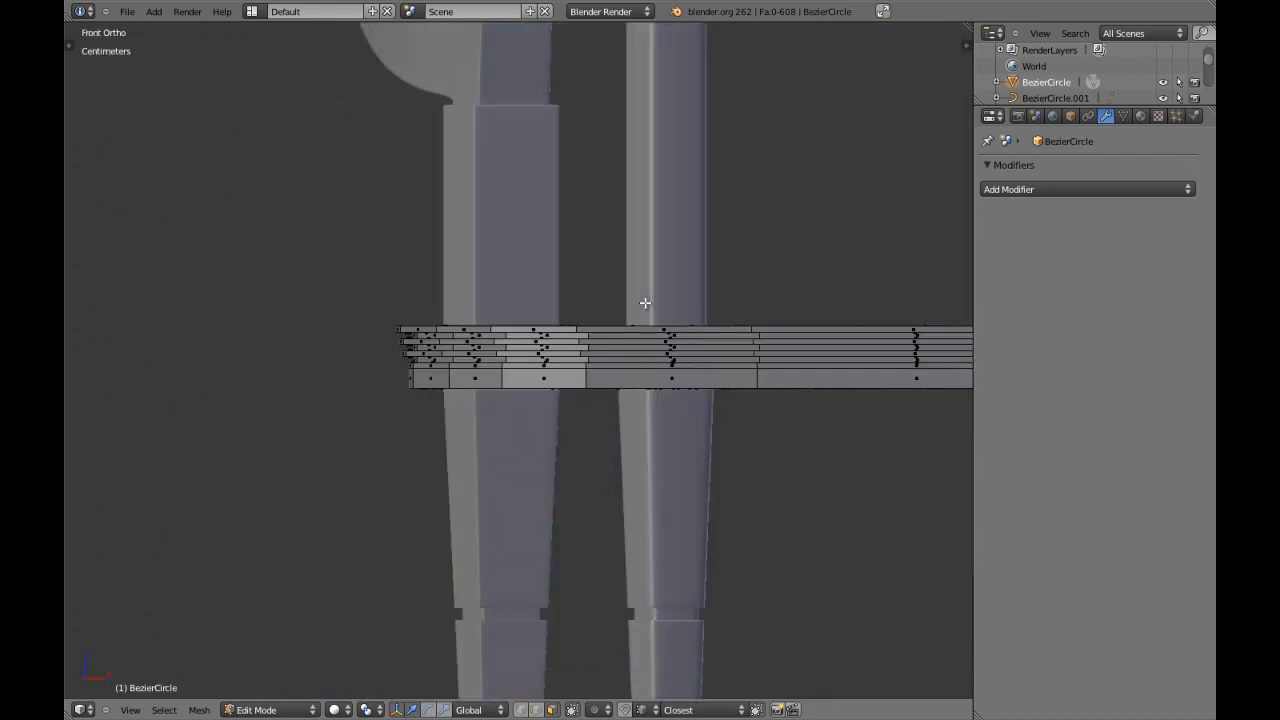
# Maximize the 3D view and frame the outer end of the stepped rim closely in front view, leaving nothing selected.
pyautogui.scroll(6, 640, 302)
pyautogui.keyDown('shift'); pyautogui.moveTo(272, 392); pyautogui.dragTo(430, 391, button='middle'); pyautogui.keyUp('shift')
pyautogui.scroll(4, 424, 391)
pyautogui.press('a')
pyautogui.press('a')
pyautogui.scroll(-3, 414, 383)
pyautogui.keyDown('shift'); pyautogui.moveTo(358, 343); pyautogui.dragTo(380, 379, button='middle'); pyautogui.keyUp('shift')
pyautogui.hotkey('shift', 'space')
pyautogui.keyDown('shift'); pyautogui.moveTo(477, 414); pyautogui.dragTo(500, 441, button='middle'); pyautogui.keyUp('shift')
pyautogui.press('a')
pyautogui.press('a')
pyautogui.keyDown('shift'); pyautogui.moveTo(436, 375); pyautogui.dragTo(469, 416, button='middle'); pyautogui.keyUp('shift')
pyautogui.press('a')
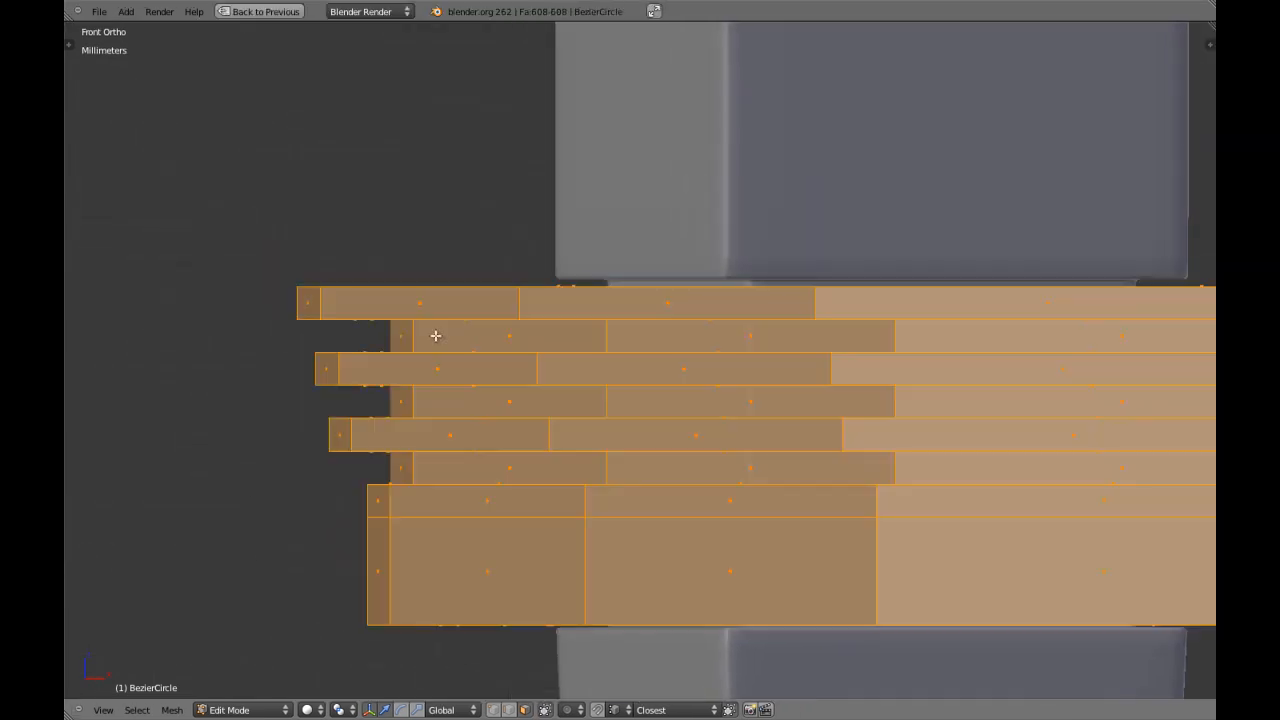
pyautogui.press('a')
pyautogui.keyDown('shift'); pyautogui.moveTo(426, 334); pyautogui.dragTo(480, 429, button='middle'); pyautogui.keyUp('shift')
# Cut two evenly spaced edge loops around the topmost raised band of the rim without sliding them.
pyautogui.scroll(5, 289, 425)
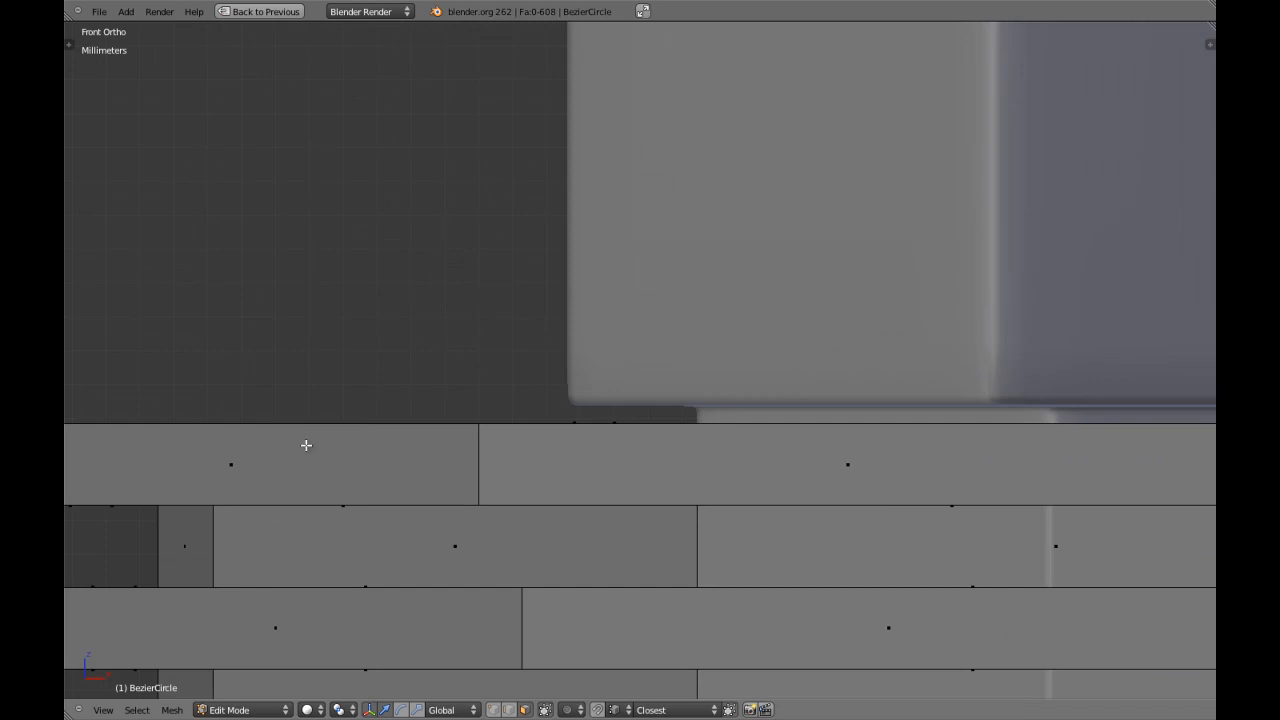
pyautogui.keyDown('ctrl'); pyautogui.scroll(-19, 412, 448); pyautogui.keyUp('ctrl')
pyautogui.hotkey('ctrl', 'r')
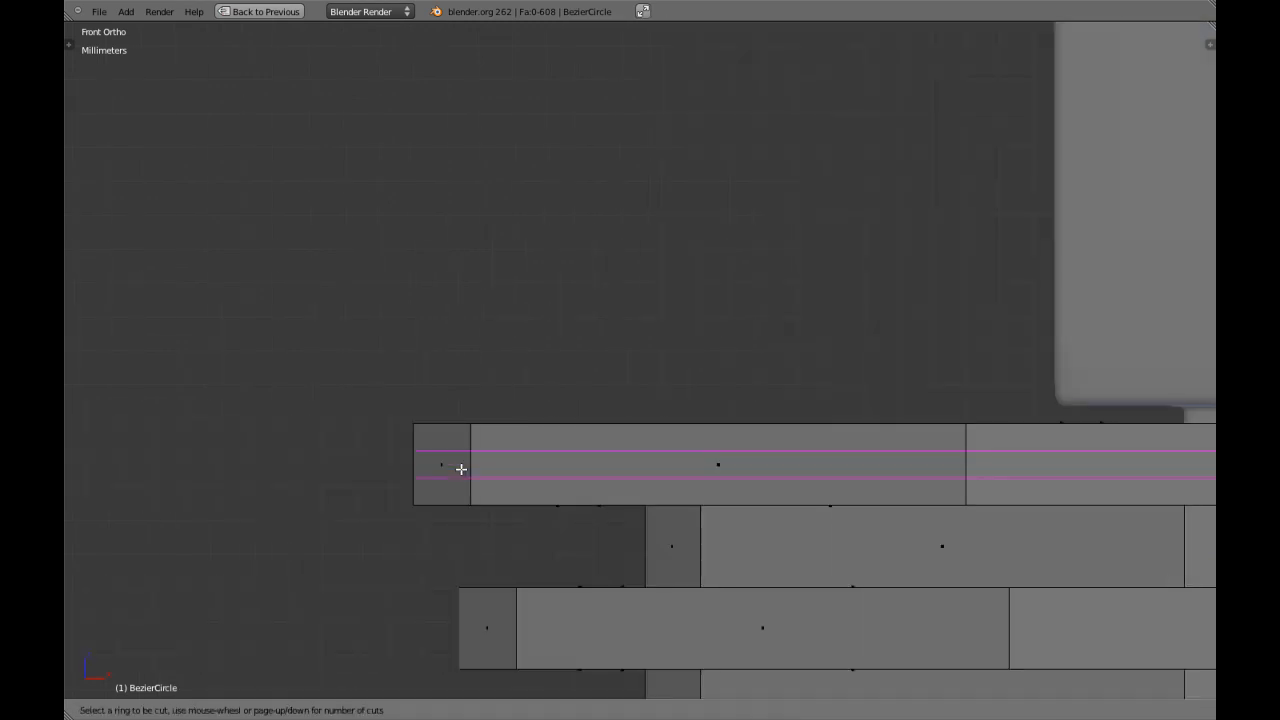
pyautogui.click(461, 469)
pyautogui.rightClick(467, 470)
pyautogui.scroll(-2, 600, 417)
pyautogui.scroll(1, 654, 418)
pyautogui.press('z')
pyautogui.scroll(4, 600, 435)
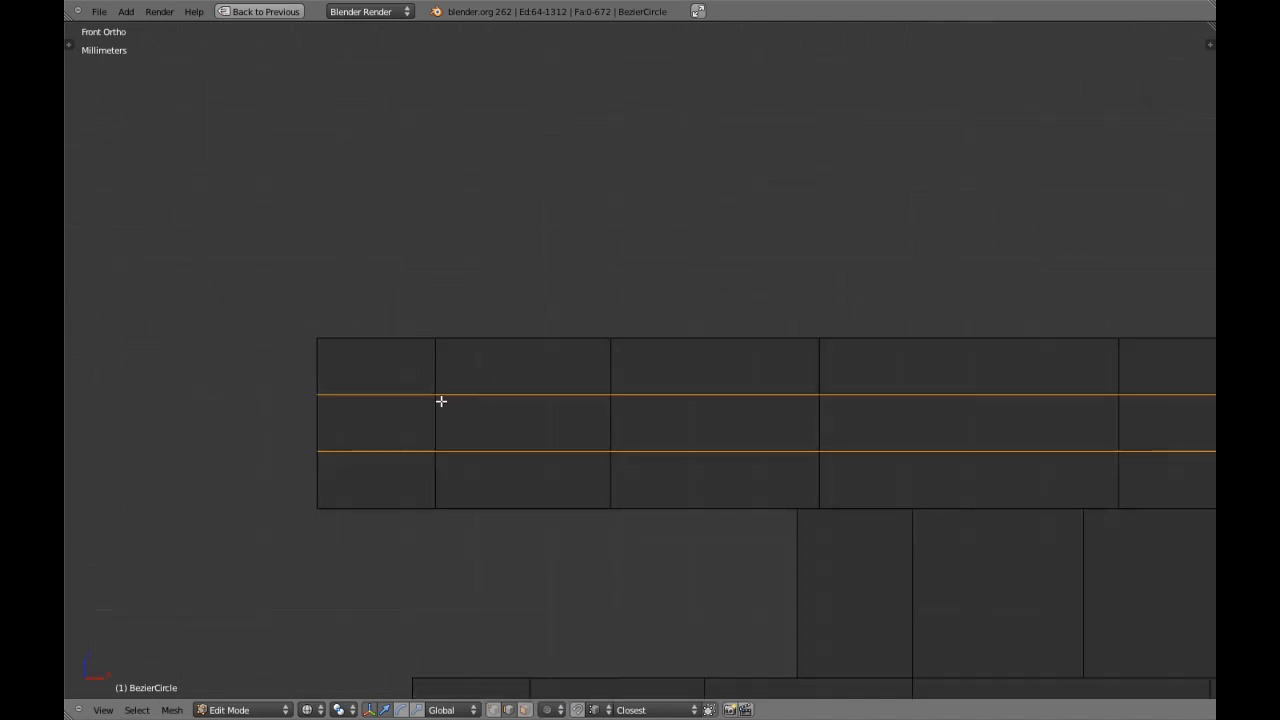
pyautogui.press('z')
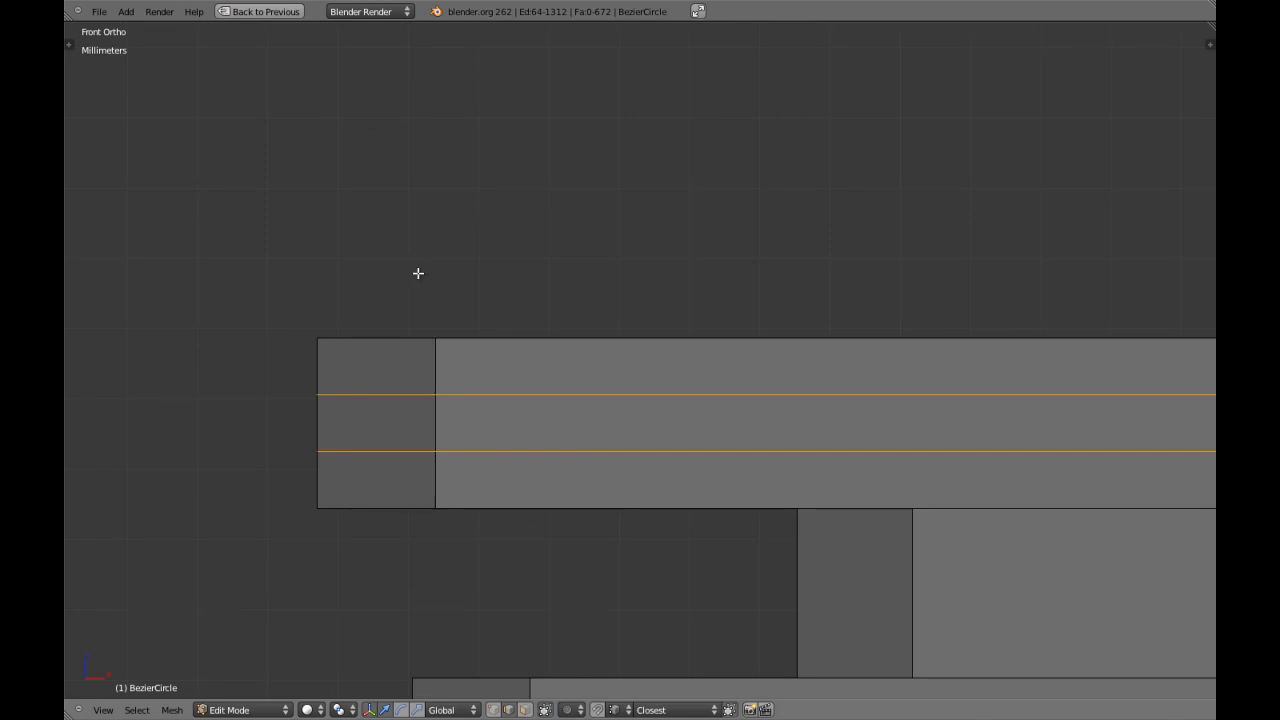
pyautogui.write('sz')
pyautogui.write('3')
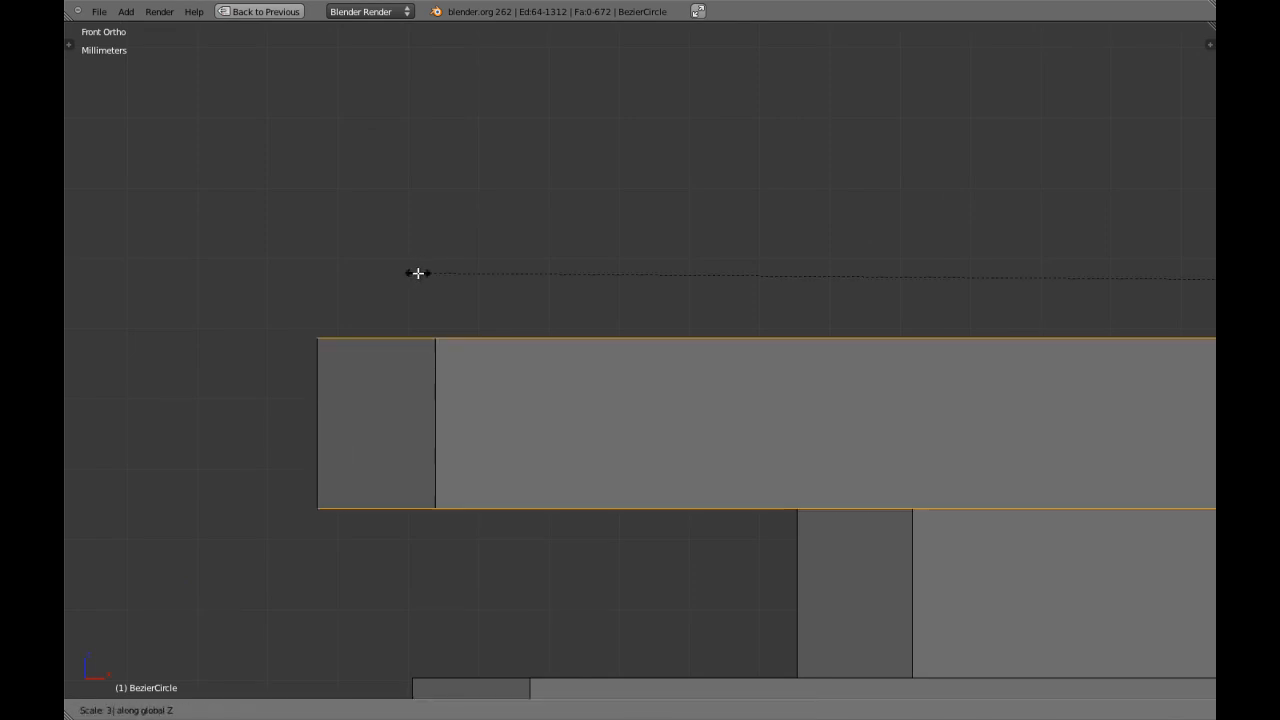
pyautogui.press('Escape')
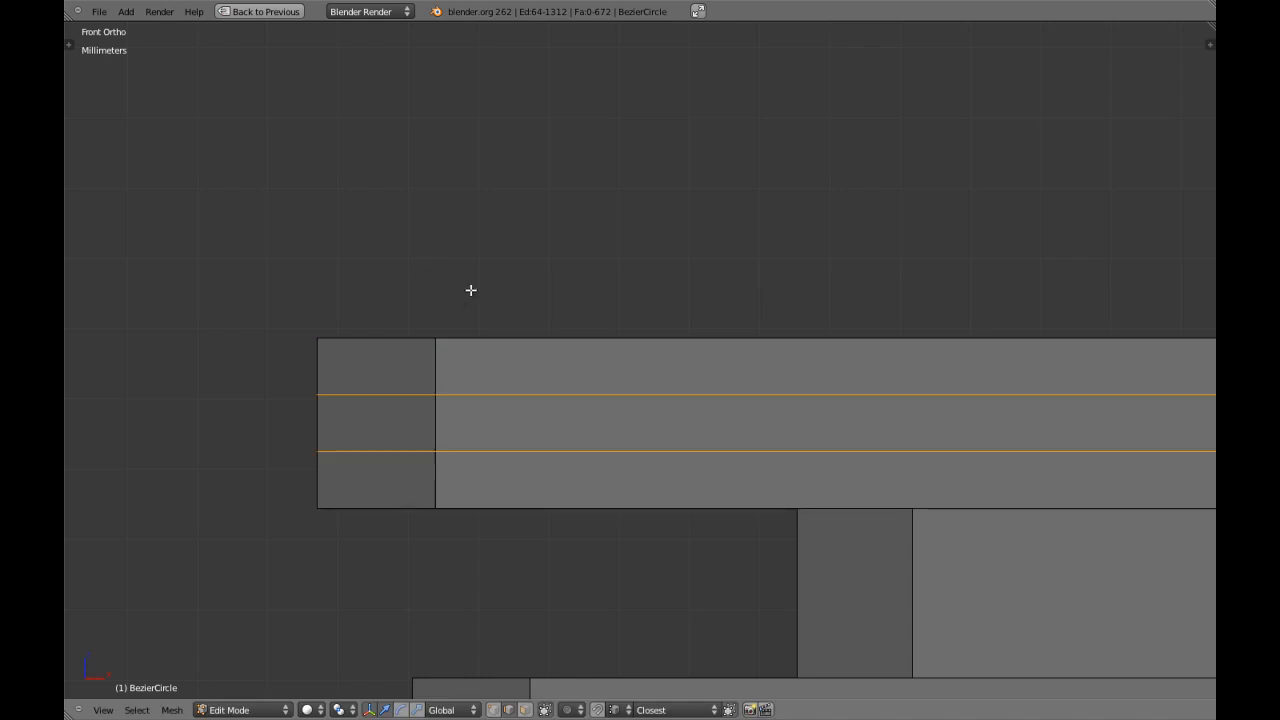
# Scale the two new loops apart along Z by 2.9 so they sit close to the top band's edges.
pyautogui.press('z')
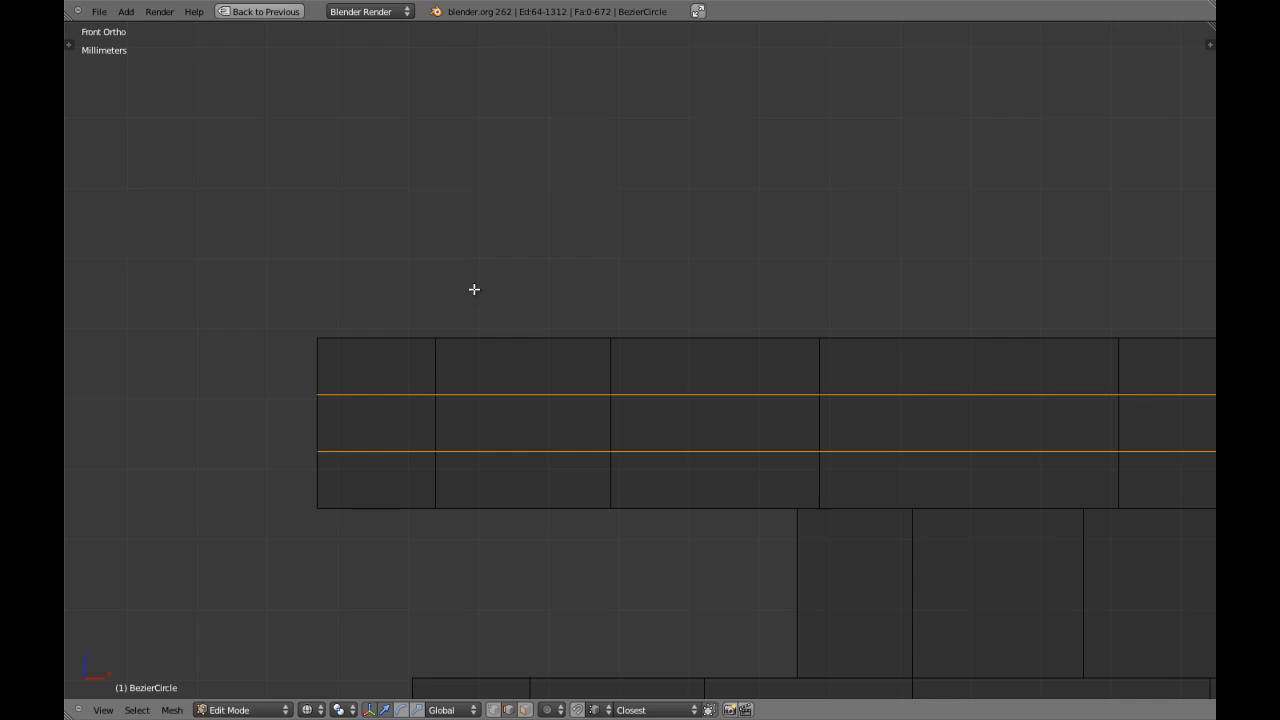
pyautogui.write('sz2.9')
pyautogui.press('Escape')
pyautogui.write('sz2.9')
pyautogui.press('Return')
pyautogui.press('z')
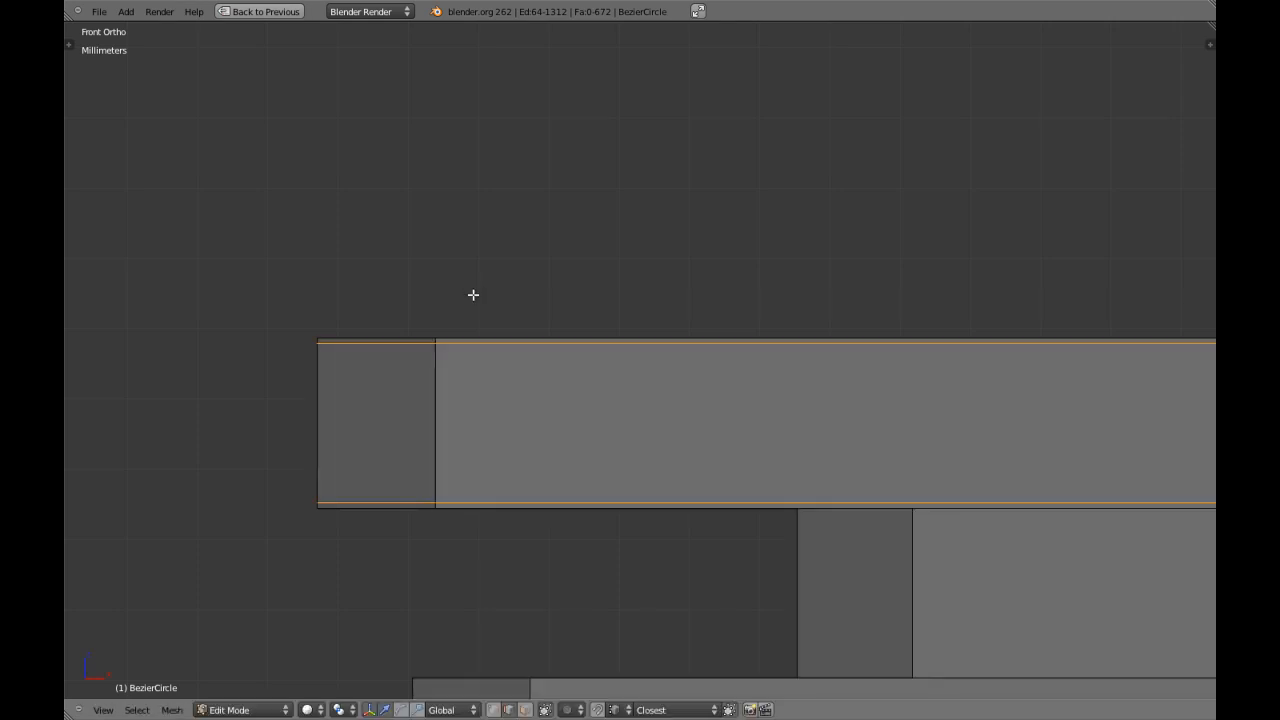
# Cut two edge loops around the middle raised band and scale them apart along Z by 2.85.
pyautogui.scroll(-6, 525, 324)
pyautogui.press('a')
pyautogui.keyDown('shift'); pyautogui.moveTo(677, 456); pyautogui.dragTo(650, 401, button='middle'); pyautogui.keyUp('shift')
pyautogui.scroll(3, 650, 401)
pyautogui.hotkey('ctrl', 'e')
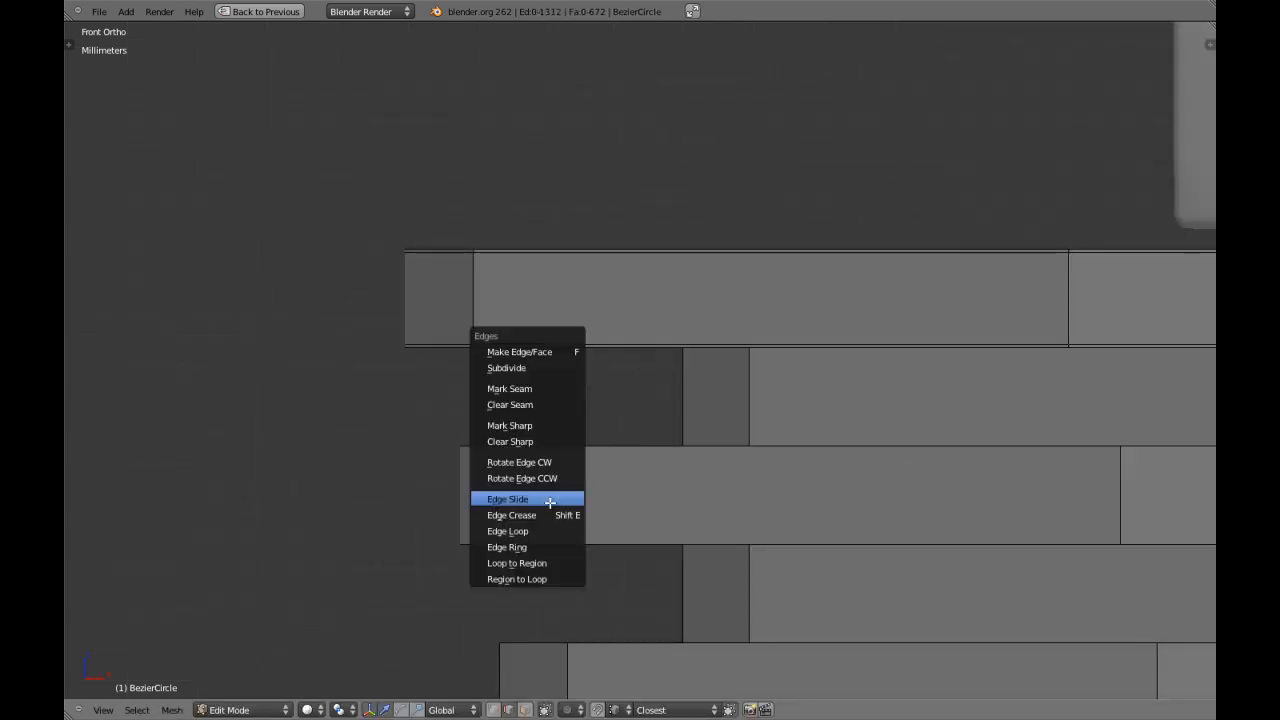
pyautogui.hotkey('ctrl', 'r')
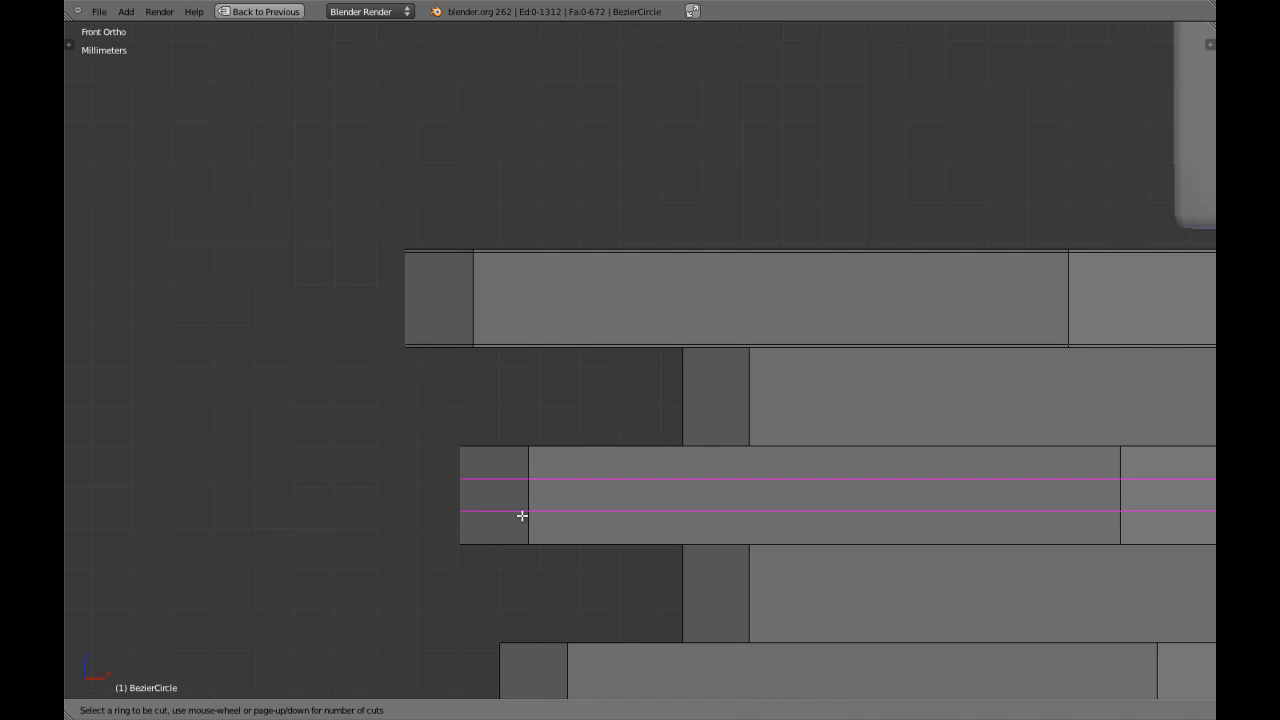
pyautogui.click(522, 515)
pyautogui.rightClick(522, 515)
pyautogui.write('sz2.85')
pyautogui.press('Return')
pyautogui.press('a')
# Cut two edge loops around the lowest raised band and scale them apart along Z by 2.85.
pyautogui.keyDown('shift'); pyautogui.moveTo(656, 621); pyautogui.dragTo(631, 425, button='middle'); pyautogui.keyUp('shift')
pyautogui.hotkey('ctrl', 'r')
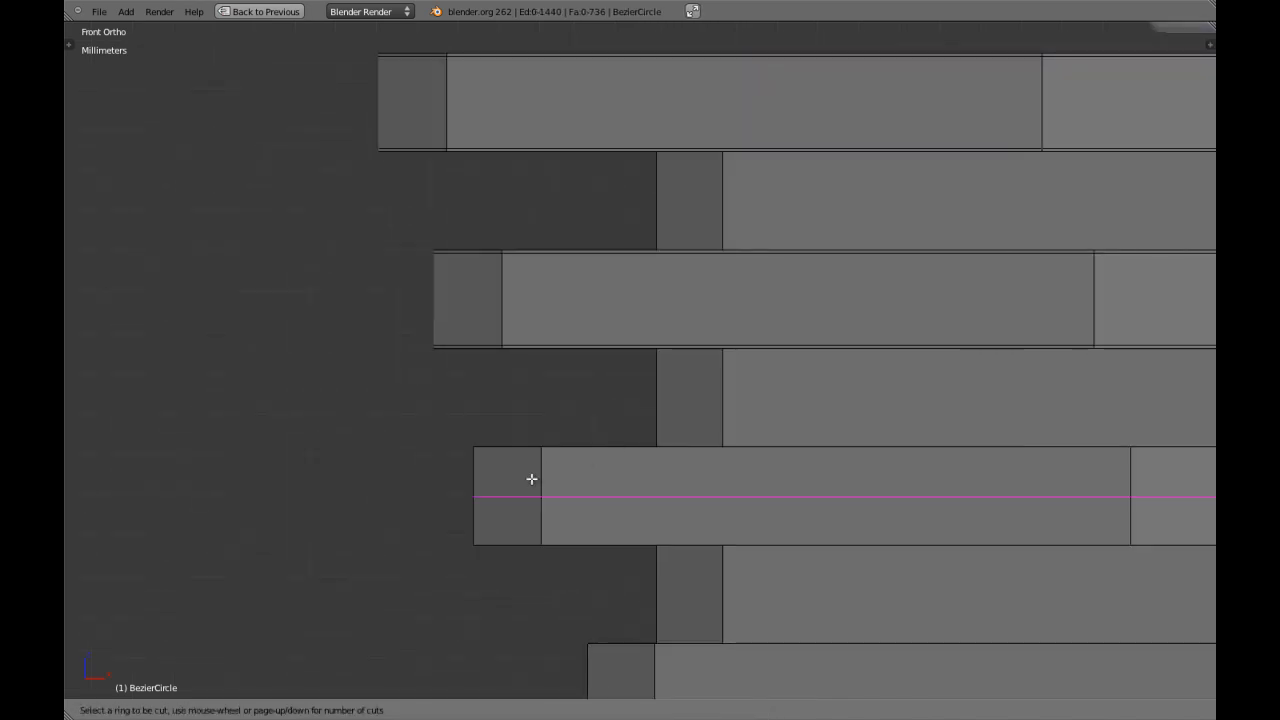
pyautogui.click(531, 479)
pyautogui.write('sz2.85')
pyautogui.press('Return')
pyautogui.press('a')
# Cut one edge loop around the narrow band below the grooves and slide it to about -0.93, close to its upper edge.
pyautogui.keyDown('shift'); pyautogui.moveTo(796, 621); pyautogui.dragTo(746, 423, button='middle'); pyautogui.keyUp('shift')
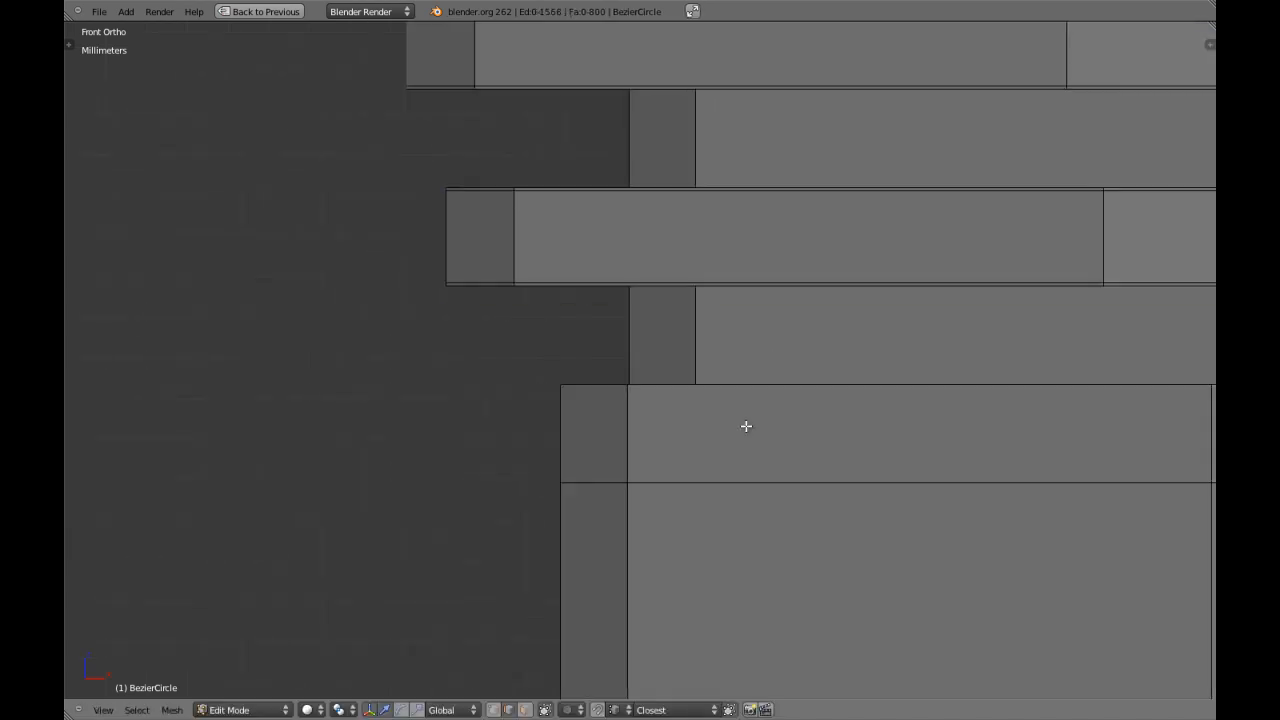
pyautogui.scroll(-2, 705, 423)
pyautogui.hotkey('ctrl', 'r')
pyautogui.click(638, 418)
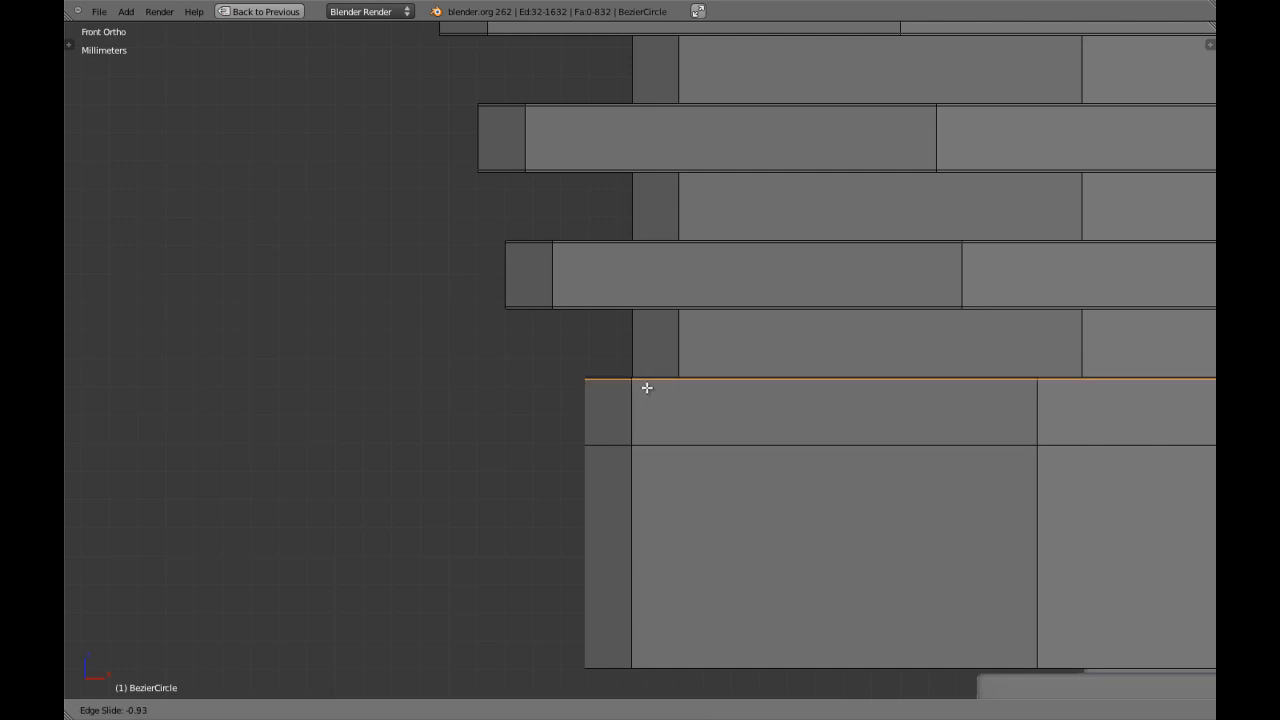
pyautogui.click(647, 388)
# Cut one edge loop around the tall band at the bottom of the rim and slide it close to its lower edge.
pyautogui.keyDown('shift'); pyautogui.moveTo(654, 423); pyautogui.dragTo(659, 293, button='middle'); pyautogui.keyUp('shift')
pyautogui.hotkey('ctrl', 'r')
pyautogui.click(610, 352)
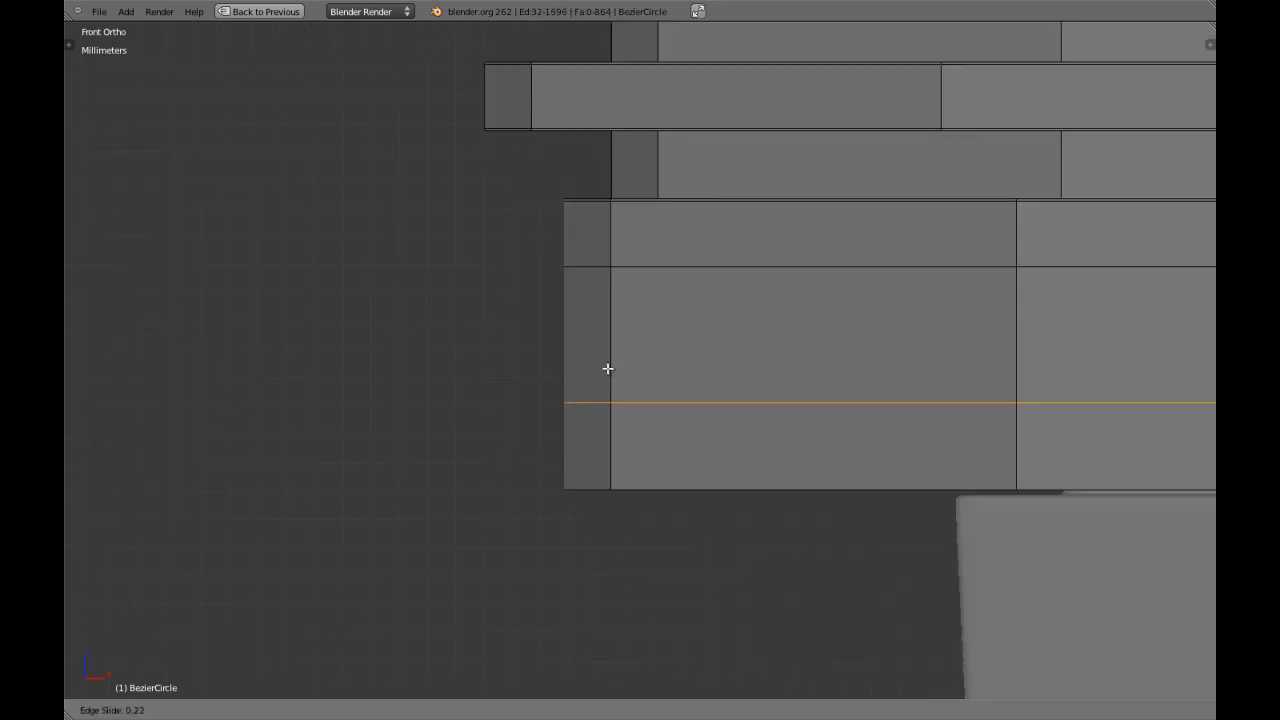
pyautogui.click(605, 446)
# Examine the seat's underside and how its outline sits against the four legs.
pyautogui.moveTo(609, 446); pyautogui.dragTo(683, 334, button='middle')
pyautogui.scroll(-4, 685, 333)
pyautogui.press('ctrl+KP_7')
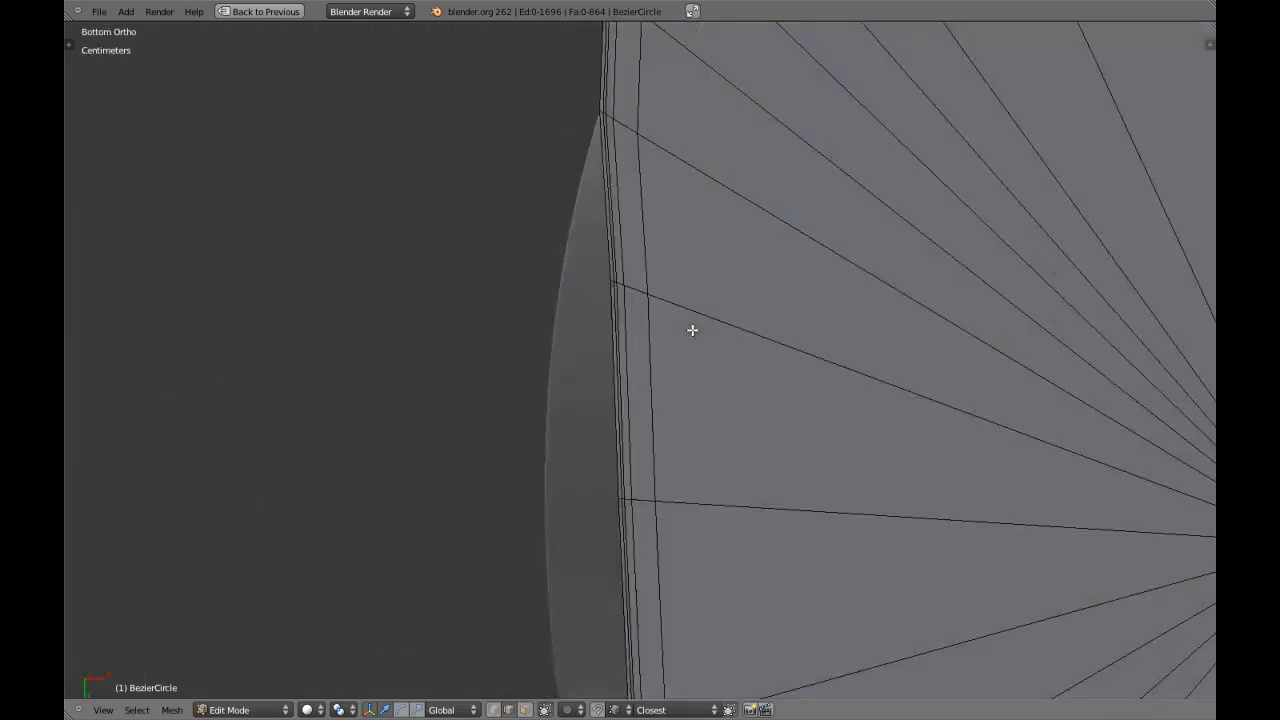
pyautogui.scroll(-4, 691, 329)
pyautogui.scroll(3, 726, 330)
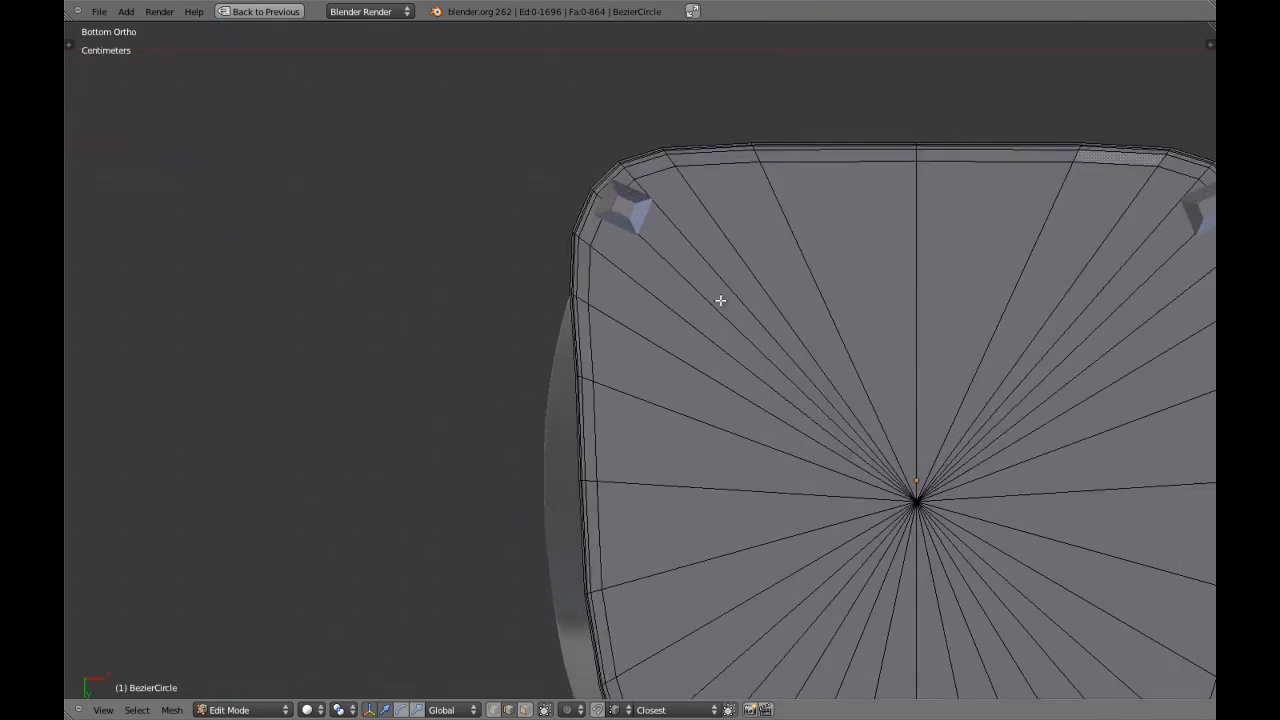
pyautogui.keyDown('shift'); pyautogui.moveTo(815, 298); pyautogui.dragTo(711, 299, button='middle'); pyautogui.keyUp('shift')
pyautogui.keyDown('shift'); pyautogui.moveTo(982, 302); pyautogui.dragTo(866, 330, button='middle'); pyautogui.keyUp('shift')
pyautogui.keyDown('shift'); pyautogui.moveTo(976, 331); pyautogui.dragTo(961, 327, button='middle'); pyautogui.keyUp('shift')
pyautogui.moveTo(838, 484)
pyautogui.keyDown('shift'); pyautogui.mouseDown(button='middle')
pyautogui.moveTo(831, 356)
pyautogui.moveTo(875, 248)
pyautogui.mouseUp(button='middle'); pyautogui.keyUp('shift')
pyautogui.keyDown('shift'); pyautogui.moveTo(823, 417); pyautogui.dragTo(825, 324, button='middle'); pyautogui.keyUp('shift')
pyautogui.moveTo(810, 392)
pyautogui.keyDown('shift'); pyautogui.mouseDown(button='middle')
pyautogui.moveTo(704, 346)
pyautogui.moveTo(734, 348)
pyautogui.mouseUp(button='middle'); pyautogui.keyUp('shift')
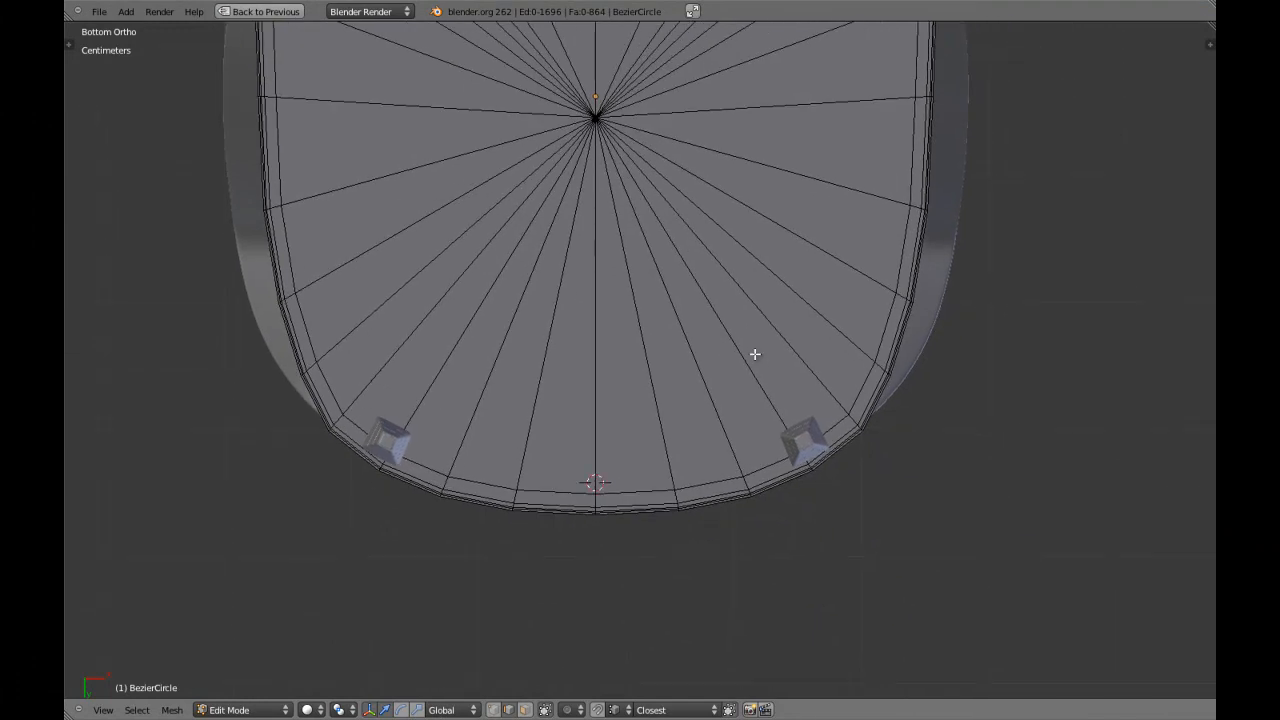
pyautogui.scroll(-3, 755, 354)
pyautogui.moveTo(740, 289); pyautogui.dragTo(730, 320, button='middle')
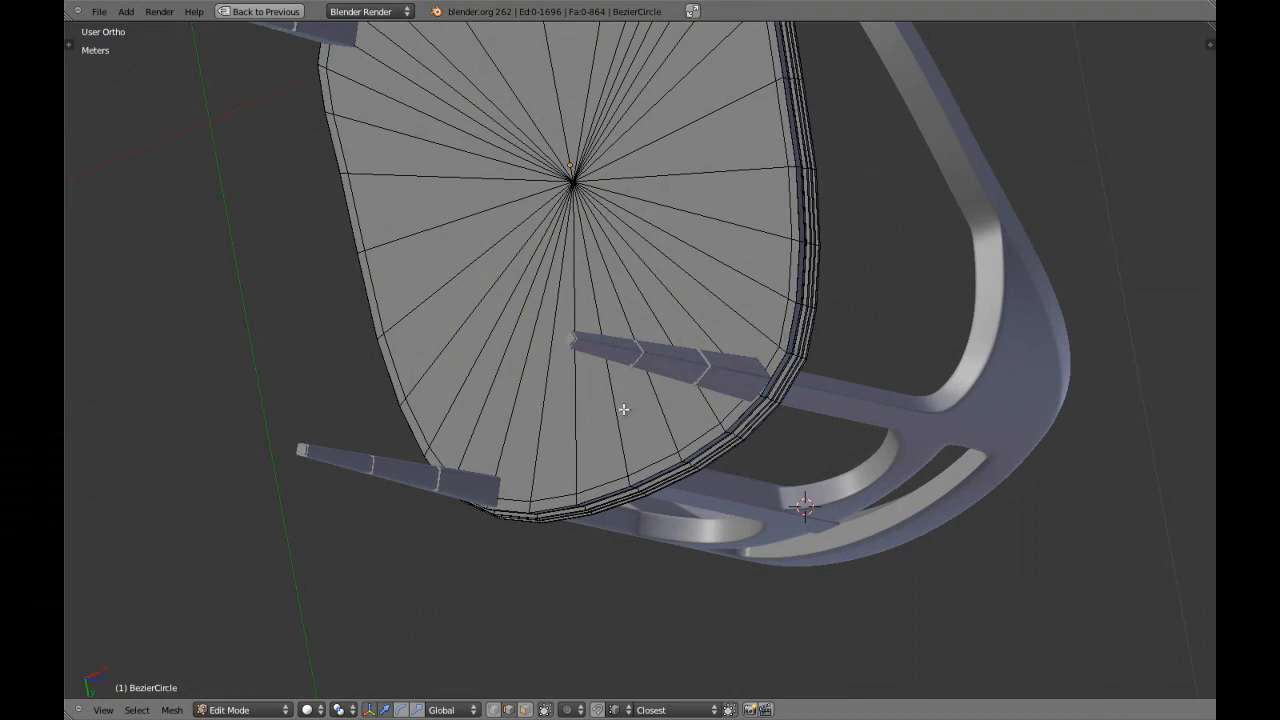
pyautogui.moveTo(743, 363); pyautogui.dragTo(570, 232, button='middle')
# Inspect the stepped rim from the front to find the grooves without supporting edge loops.
pyautogui.press('KP_1')
pyautogui.scroll(3, 477, 363)
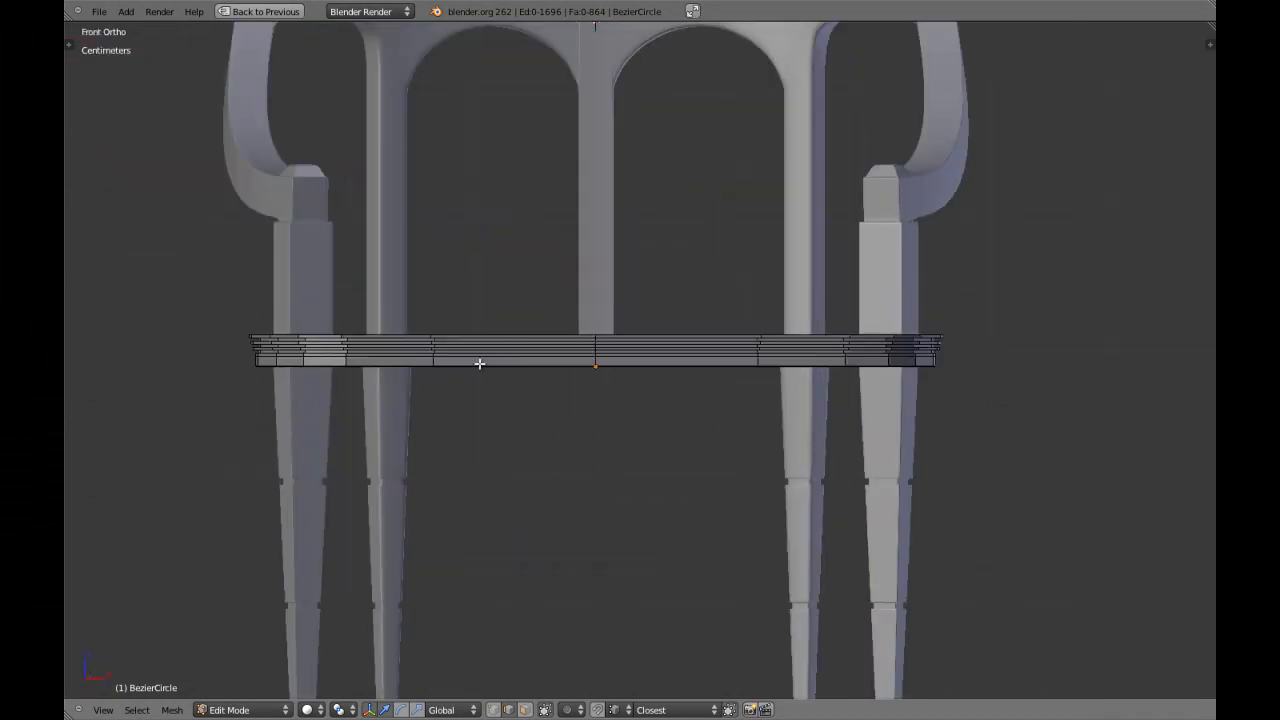
pyautogui.keyDown('shift'); pyautogui.moveTo(477, 363); pyautogui.dragTo(674, 363, button='middle'); pyautogui.keyUp('shift')
pyautogui.scroll(2, 603, 357)
pyautogui.scroll(5, 603, 357)
pyautogui.scroll(-4, 628, 337)
pyautogui.scroll(4, 640, 331)
pyautogui.keyDown('shift'); pyautogui.moveTo(528, 328); pyautogui.dragTo(732, 326, button='middle'); pyautogui.keyUp('shift')
pyautogui.scroll(3, 437, 329)
pyautogui.press('a')
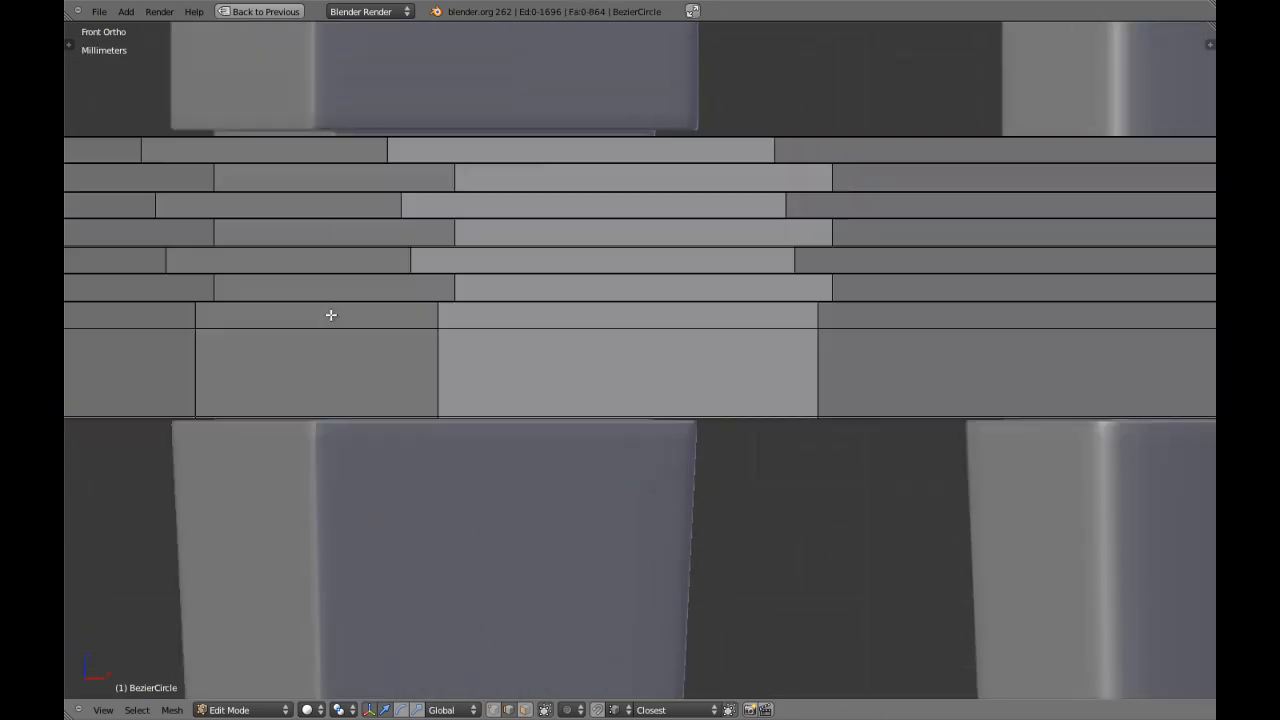
pyautogui.press('a')
pyautogui.keyDown('shift'); pyautogui.moveTo(357, 314); pyautogui.dragTo(714, 325, button='middle'); pyautogui.keyUp('shift')
pyautogui.press('a')
pyautogui.press('a')
pyautogui.scroll(3, 441, 299)
pyautogui.keyDown('shift'); pyautogui.moveTo(441, 299); pyautogui.dragTo(497, 423, button='middle'); pyautogui.keyUp('shift')
pyautogui.scroll(3, 473, 416)
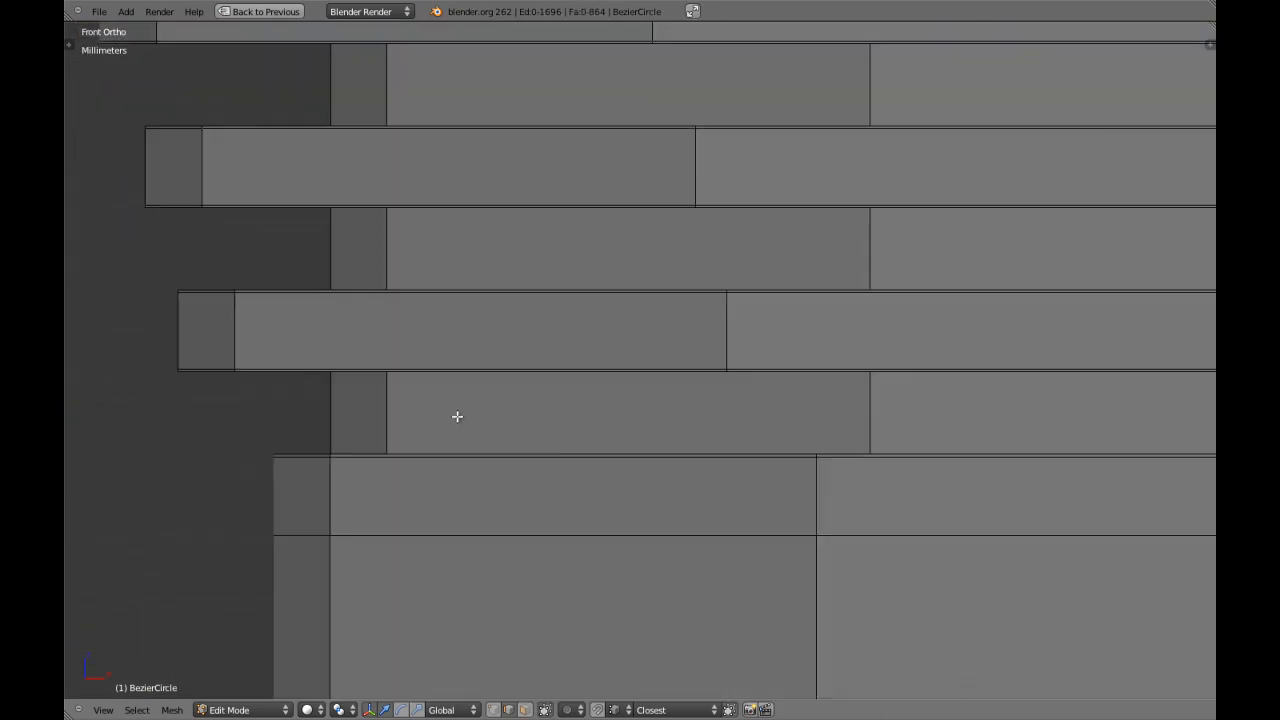
# Cut two edge loops around the lowest groove of the rim and scale them apart along Z by 2.8.
pyautogui.hotkey('ctrl', 'r')
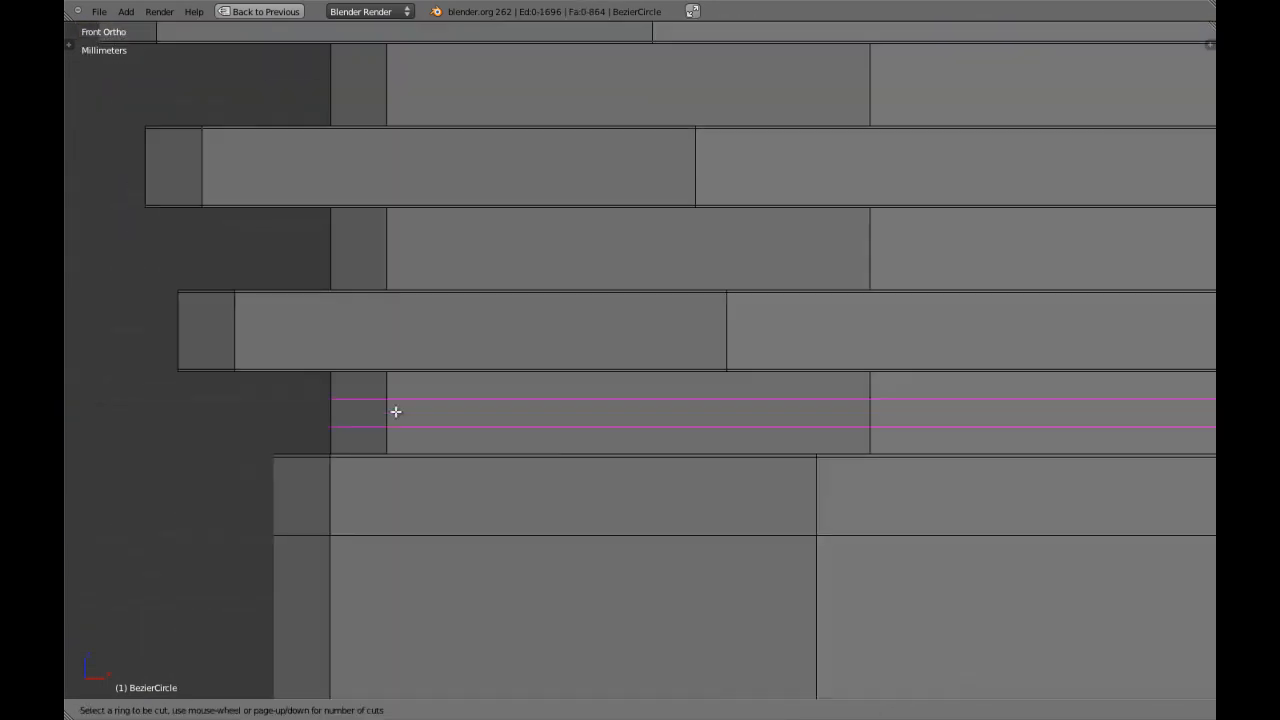
pyautogui.click(395, 411)
pyautogui.rightClick(395, 411)
pyautogui.write('sz2.8')
pyautogui.press('Return')
pyautogui.press('a')
# Cut two edge loops around the middle groove of the rim and scale them apart along Z by 2.85.
pyautogui.keyDown('shift'); pyautogui.moveTo(380, 205); pyautogui.dragTo(408, 291, button='middle'); pyautogui.keyUp('shift')
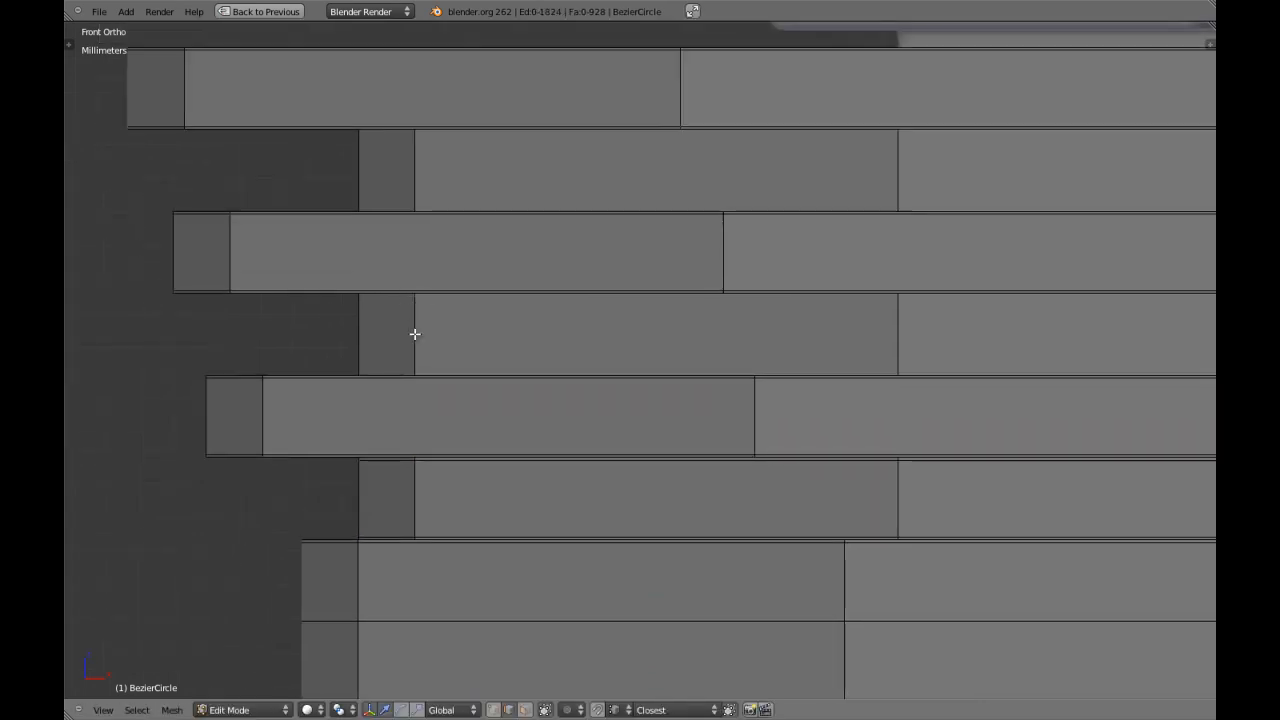
pyautogui.hotkey('ctrl', 'r')
pyautogui.write('sz2.85')
pyautogui.press('Return')
pyautogui.press('a')
# Cut two edge loops around the uppermost groove and scale them apart along Z, close to the groove's edges.
pyautogui.keyDown('shift'); pyautogui.moveTo(475, 364); pyautogui.dragTo(542, 354, button='middle'); pyautogui.keyUp('shift')
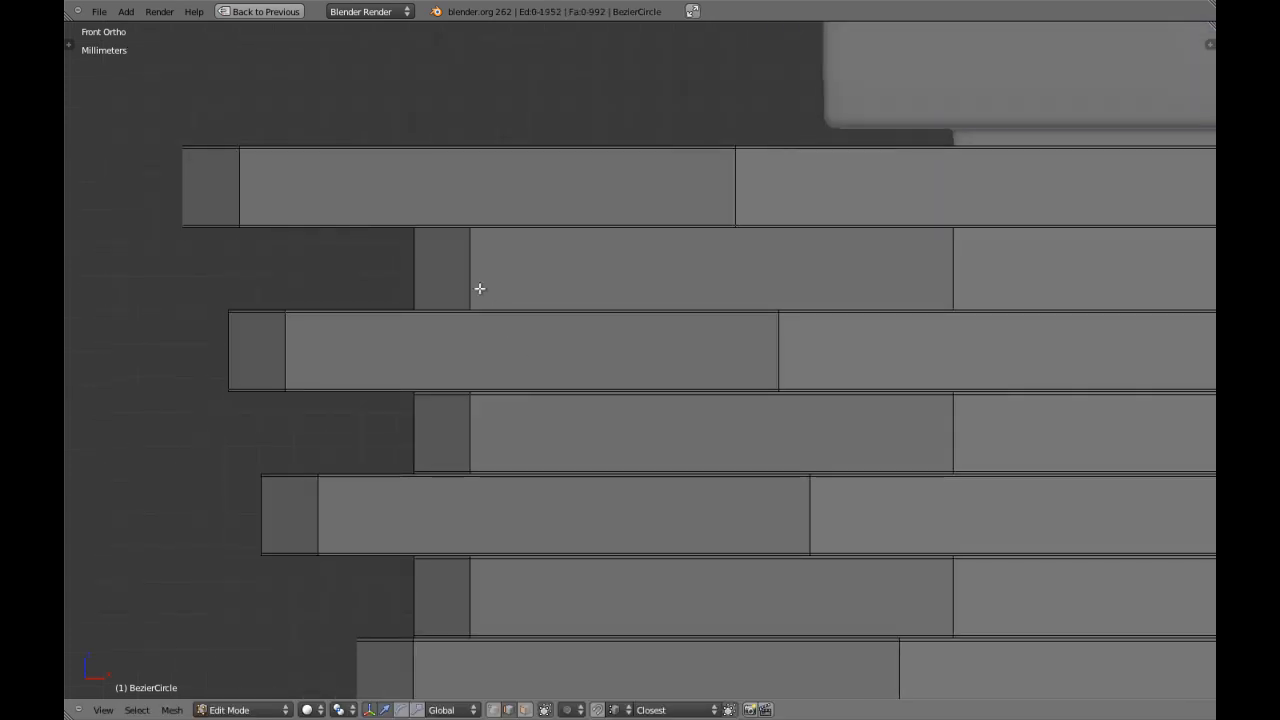
pyautogui.hotkey('ctrl', 'r')
pyautogui.click(468, 274)
pyautogui.rightClick(468, 274)
pyautogui.write('sz3')
pyautogui.press('Return')
pyautogui.press('a')
# Cut one edge loop around the rim's flat top face and edge-slide it close to the inner edge.
pyautogui.scroll(-5, 723, 403)
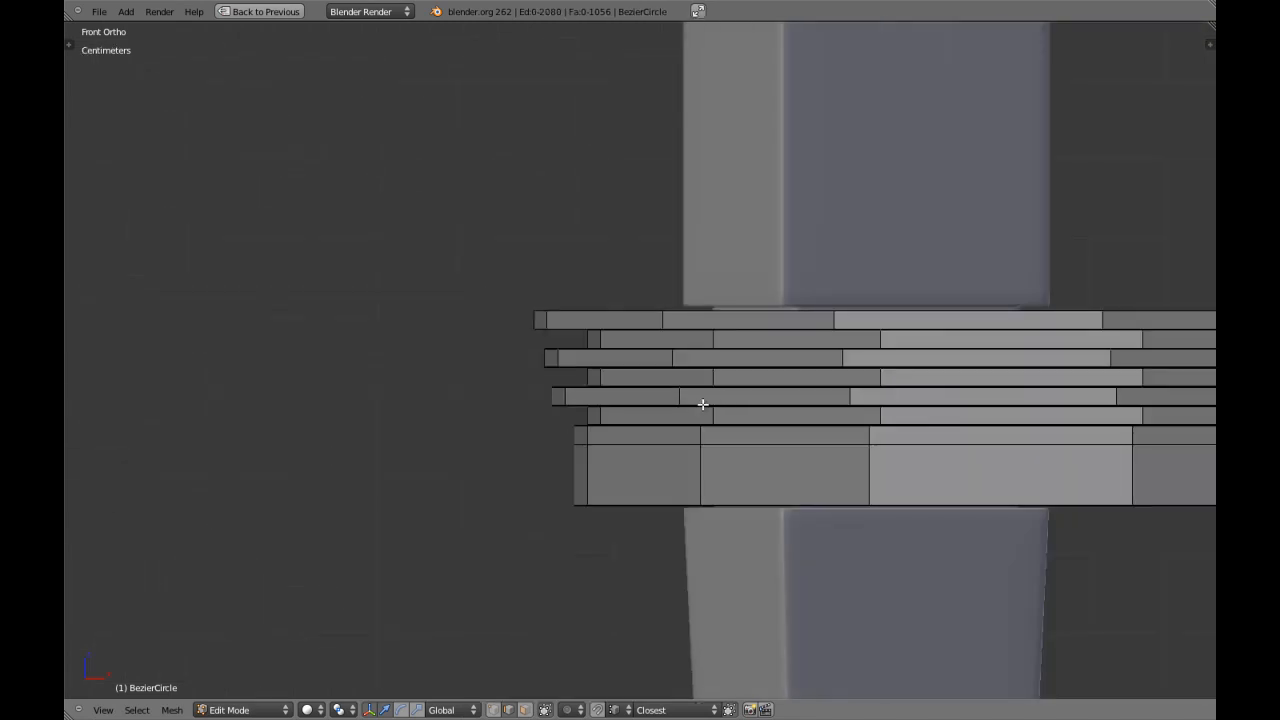
pyautogui.moveTo(717, 397); pyautogui.dragTo(684, 422, button='middle')
pyautogui.press('KP_Decimal')
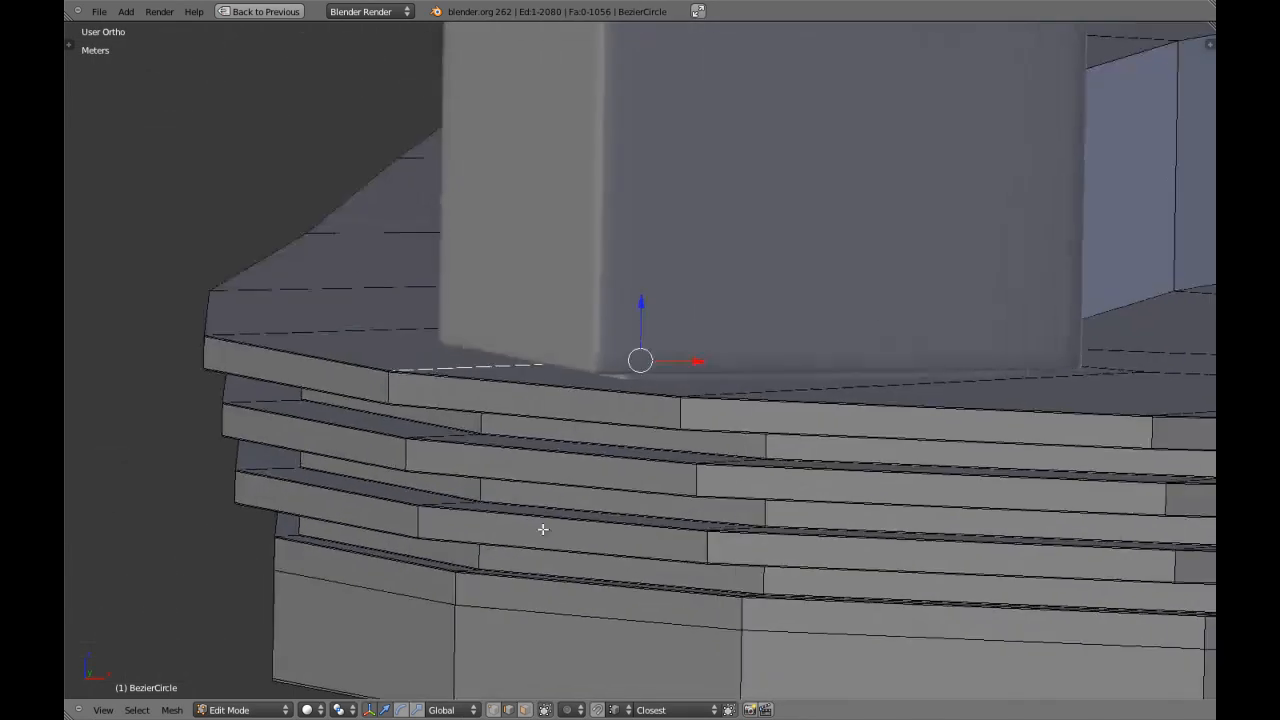
pyautogui.scroll(-4, 748, 460)
pyautogui.moveTo(771, 439); pyautogui.dragTo(665, 473, button='middle')
pyautogui.press('a')
pyautogui.scroll(5, 665, 473)
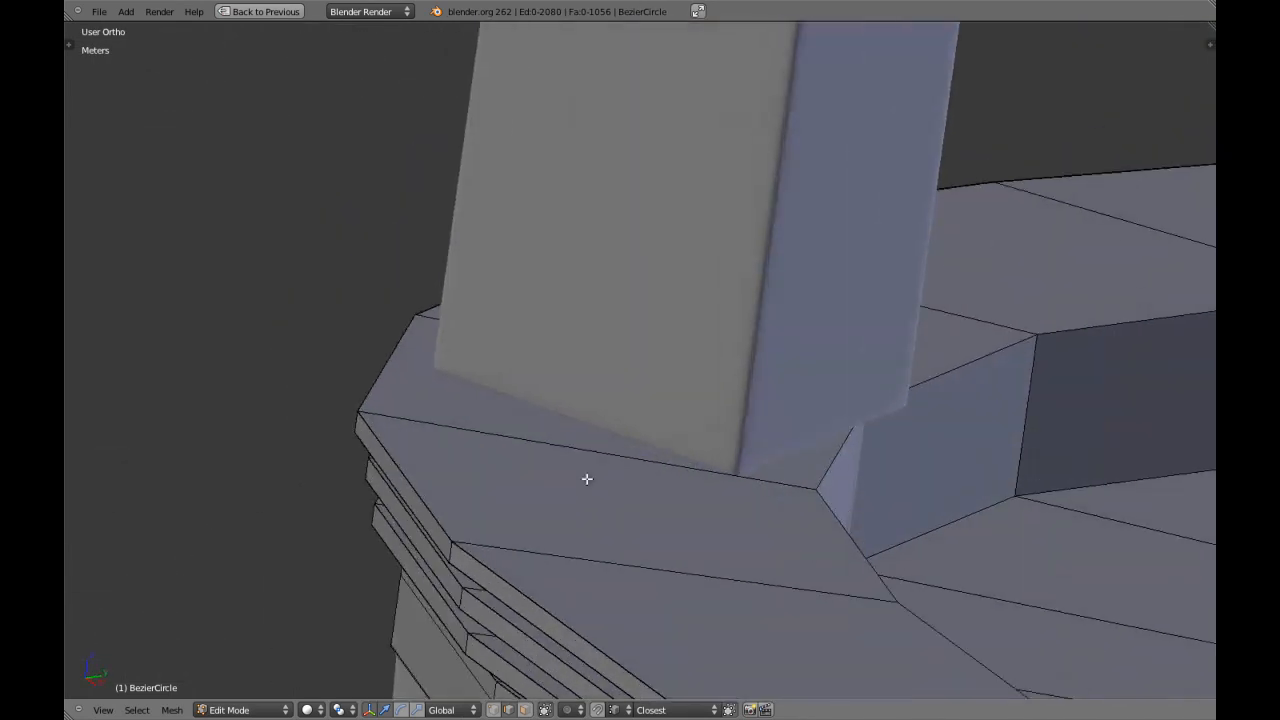
pyautogui.hotkey('ctrl', 'r')
pyautogui.click(608, 456)
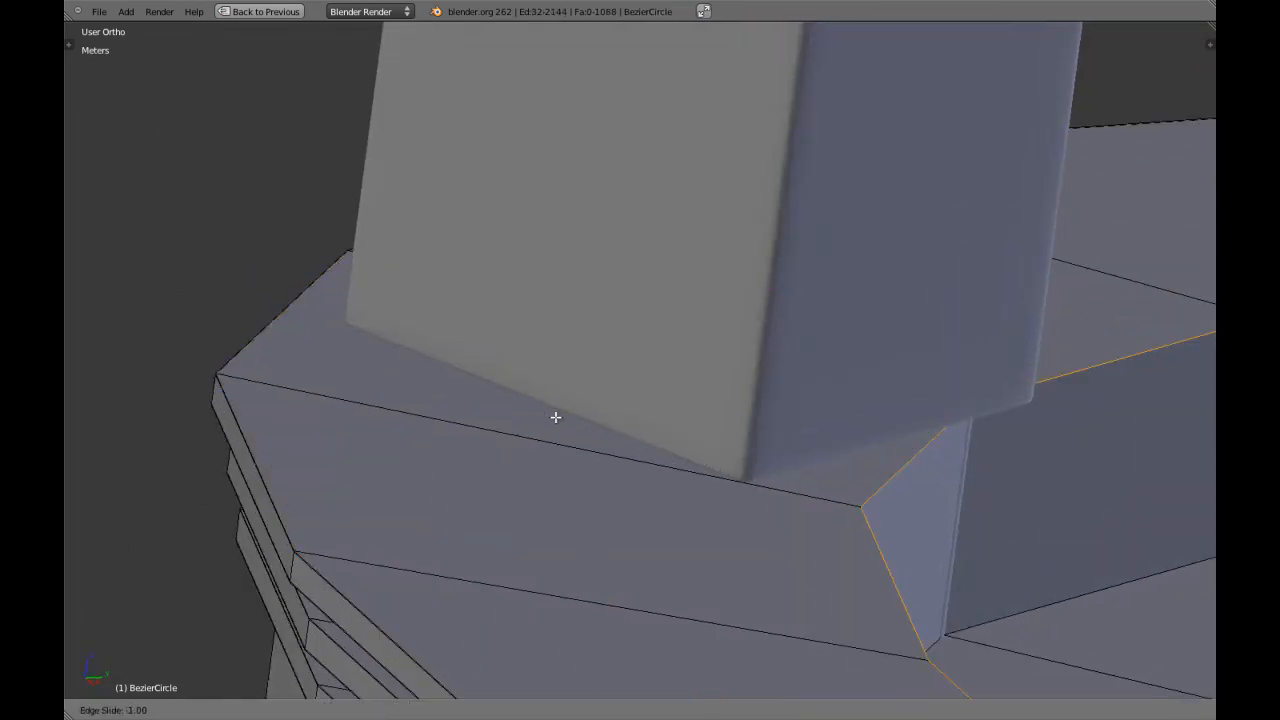
pyautogui.rightClick(679, 424)
pyautogui.hotkey('ctrl', 'e')
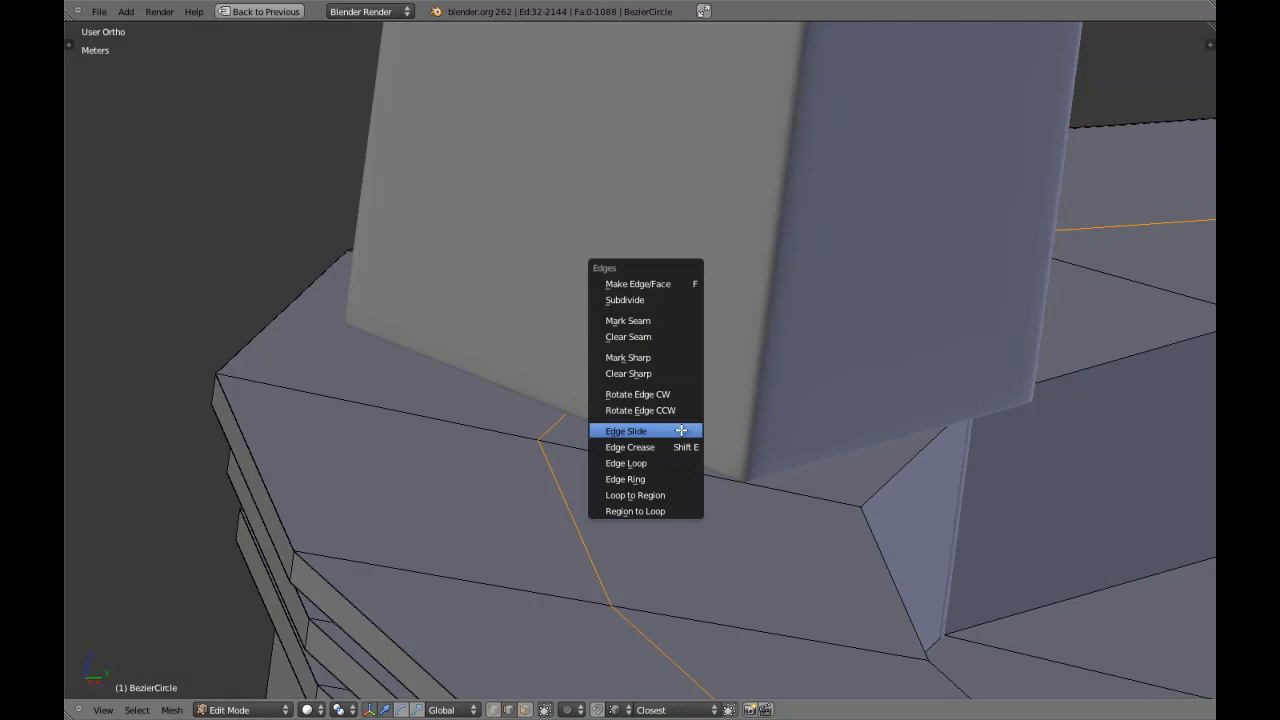
pyautogui.click(681, 430)
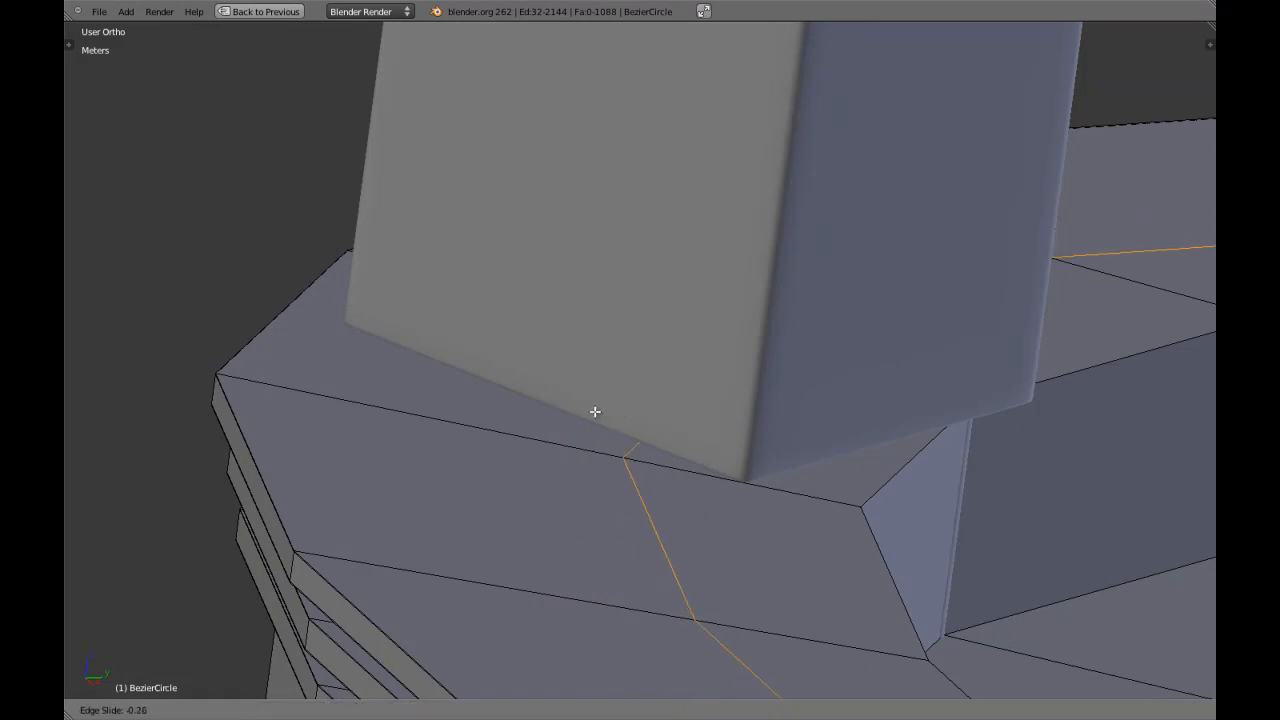
pyautogui.click(398, 338)
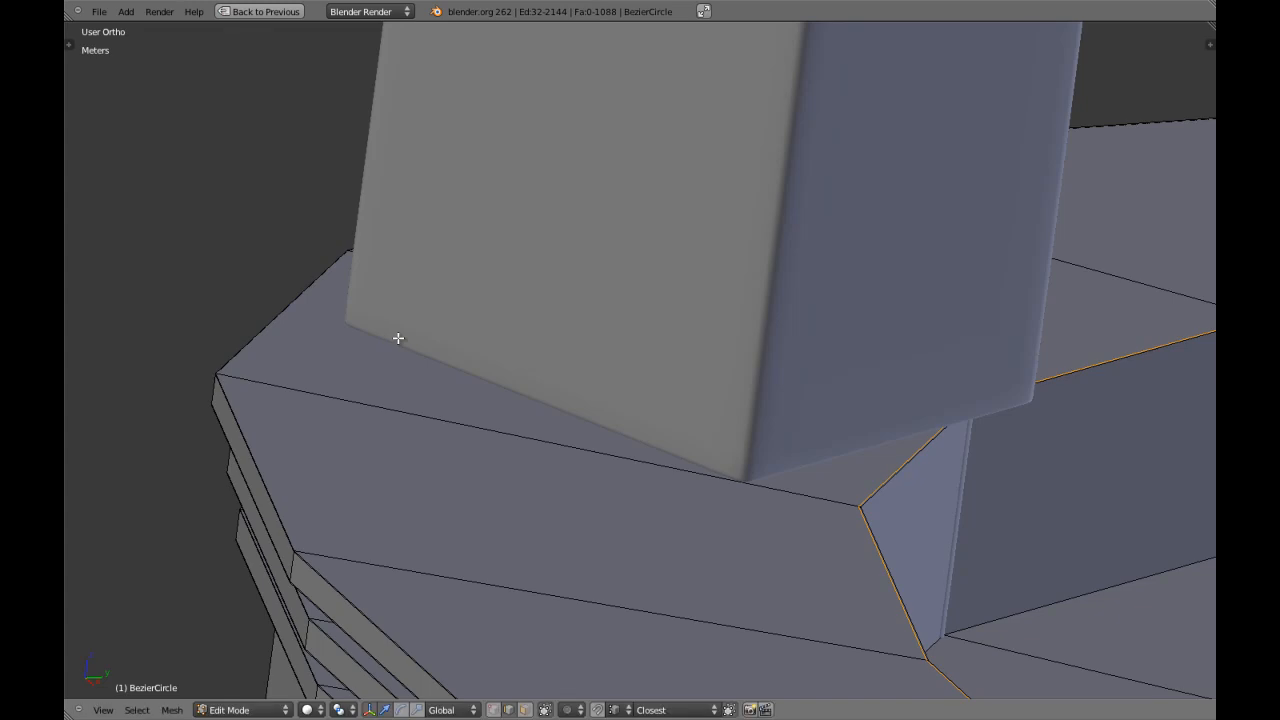
# Cut another edge loop around the rim's top face and slide it close to the outer edge.
pyautogui.hotkey('ctrl', 'r')
pyautogui.click(500, 437)
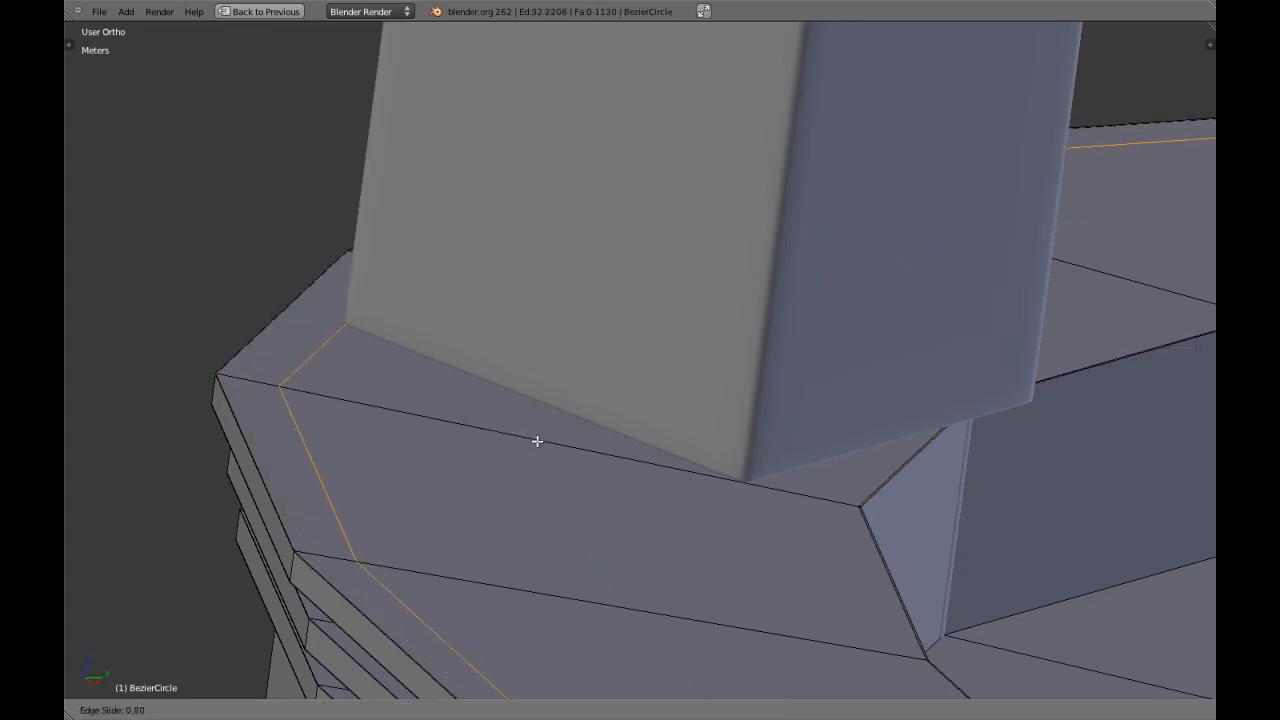
pyautogui.click(368, 366)
pyautogui.press('a')
# Try to cut a single edge loop around the recess's inner wall and slide it to about -0.91, near the lower edge.
pyautogui.moveTo(368, 366); pyautogui.dragTo(706, 520, button='middle')
pyautogui.press('KP_5')
pyautogui.moveTo(839, 533); pyautogui.dragTo(719, 463, button='middle')
pyautogui.hotkey('ctrl', 'r')
pyautogui.click(712, 476)
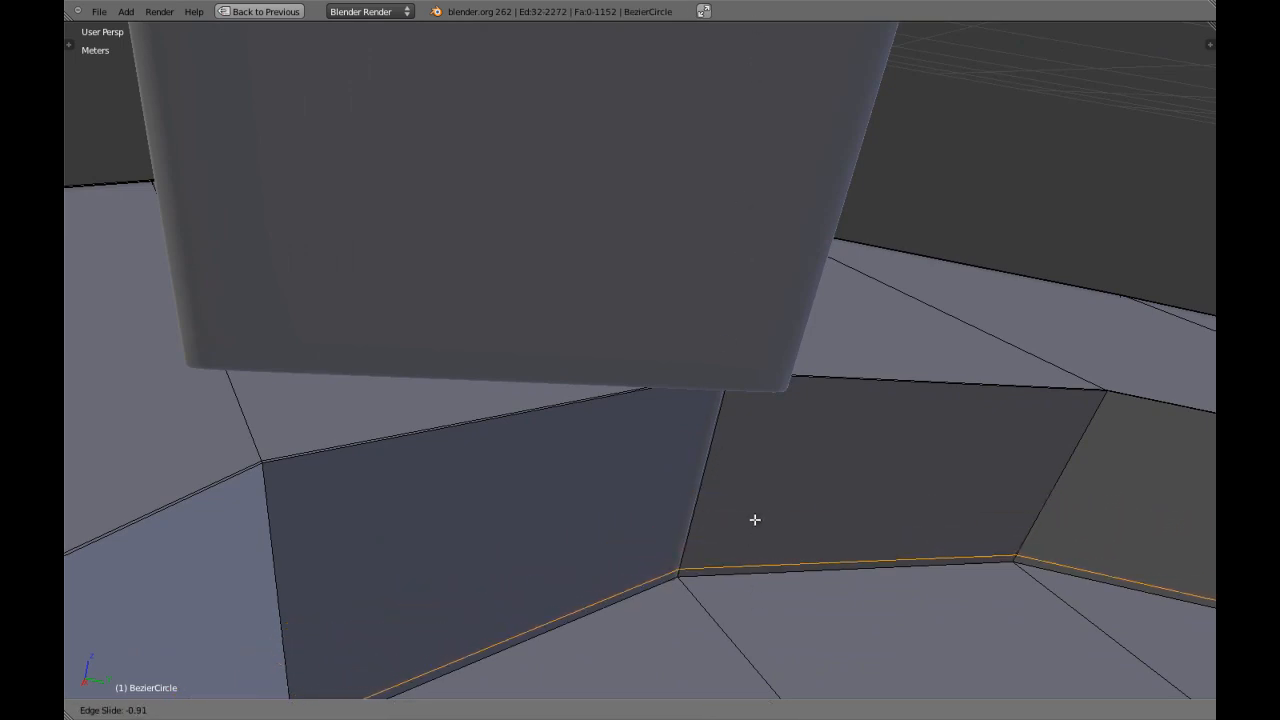
pyautogui.press('Escape')
pyautogui.hotkey('ctrl', 'z')
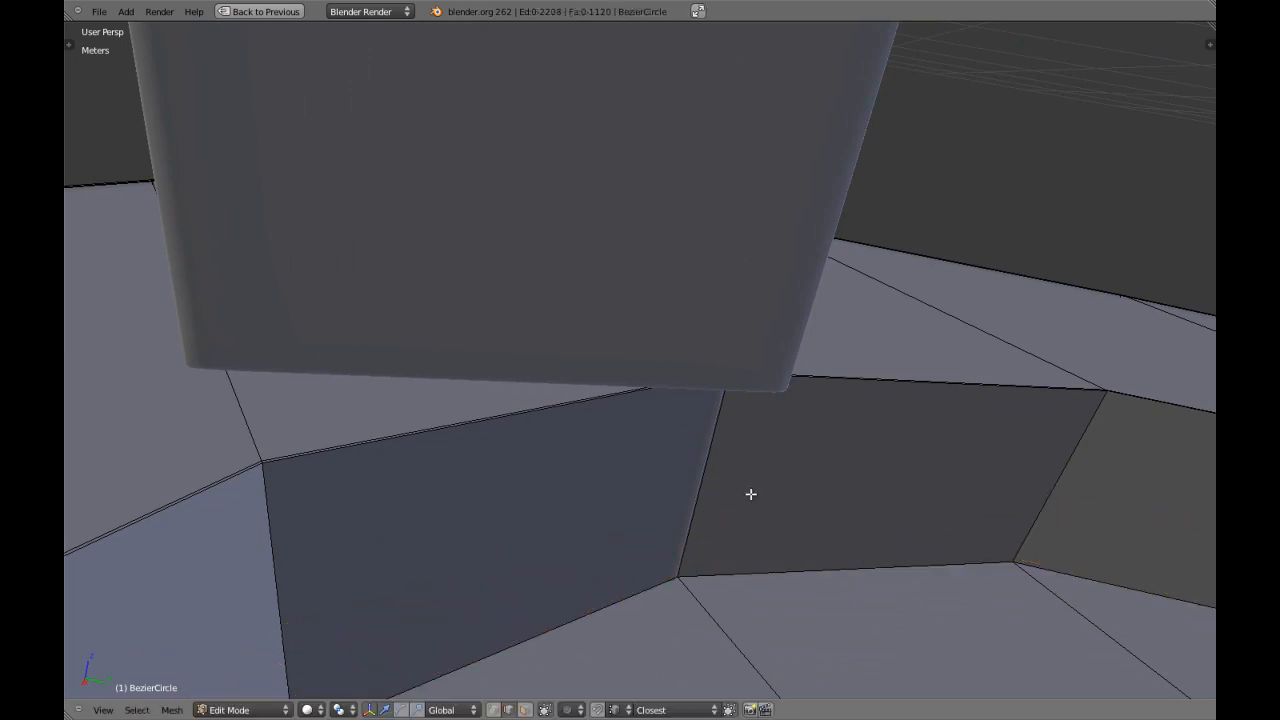
# Cut two edge loops around the recess's inner wall and scale them apart along Z by 2.8.
pyautogui.hotkey('ctrl', 'r')
pyautogui.scroll(1, 695, 468)
pyautogui.click(695, 468)
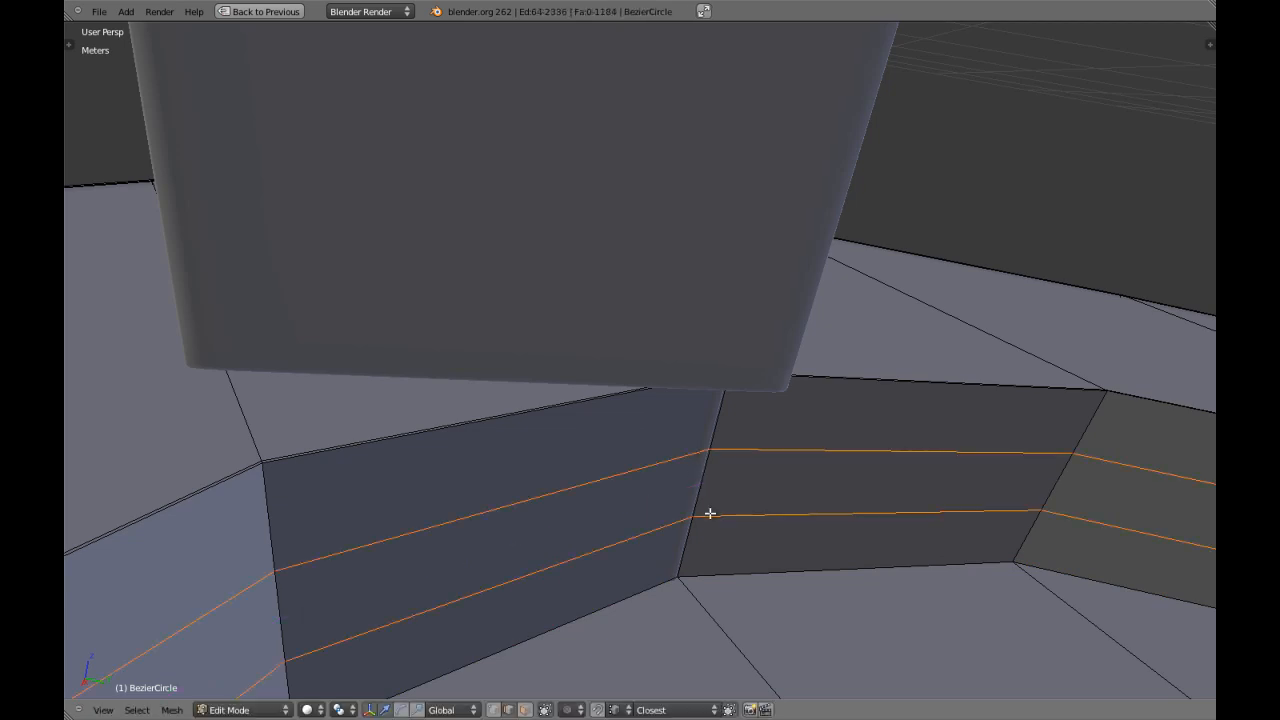
pyautogui.write('2.')
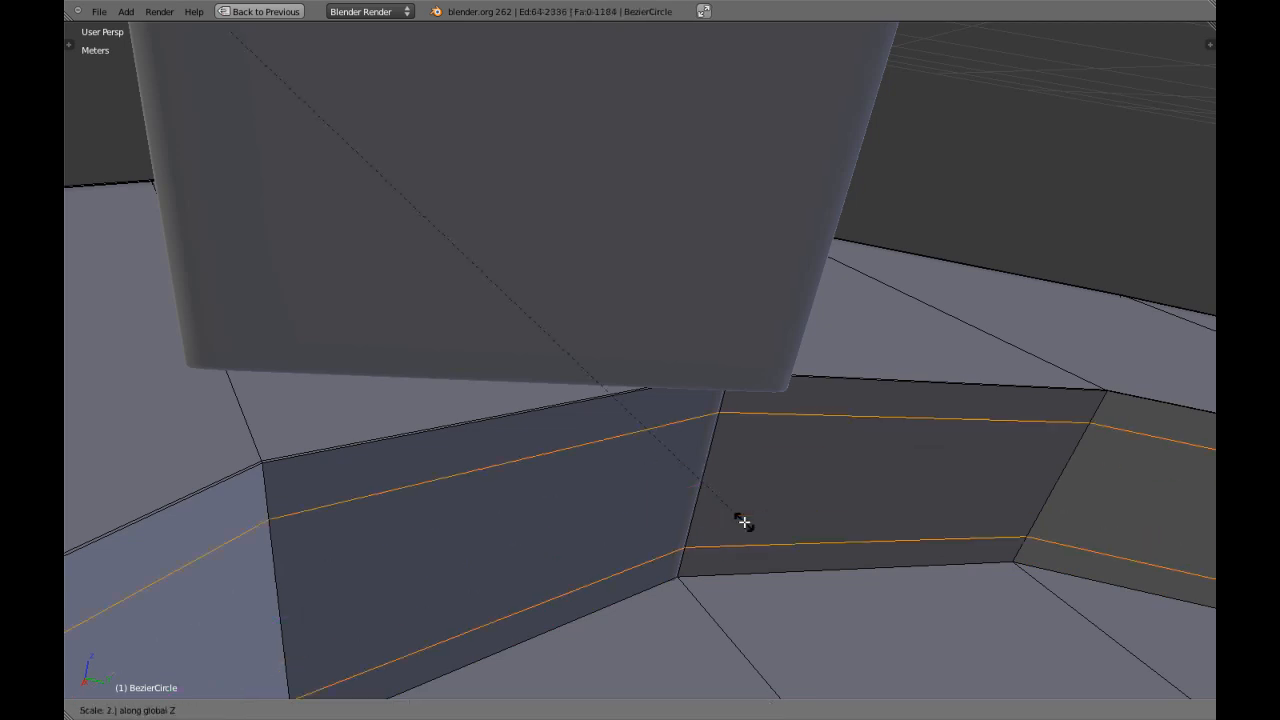
pyautogui.write('8')
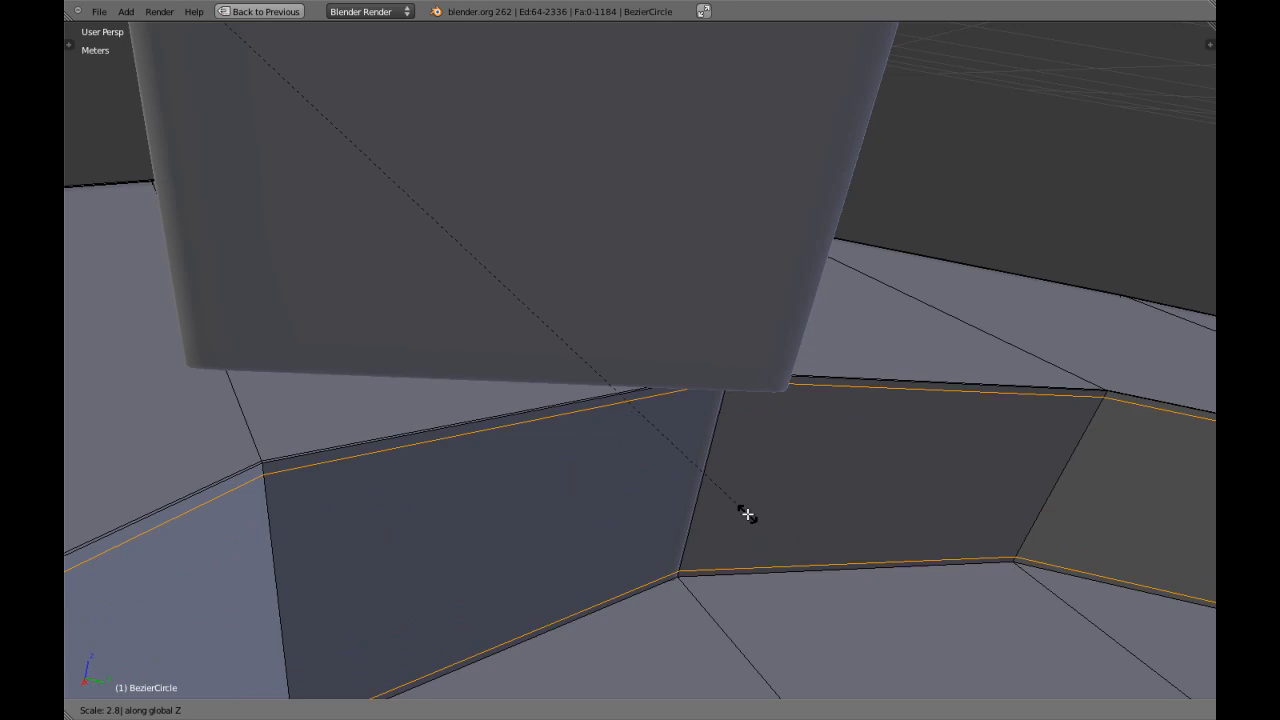
pyautogui.press('Return')
# Switch to face selection and circle-select all triangular faces of the recessed seat surface around their shared centre.
pyautogui.moveTo(743, 517); pyautogui.dragTo(683, 531, button='middle')
pyautogui.scroll(-4, 467, 554)
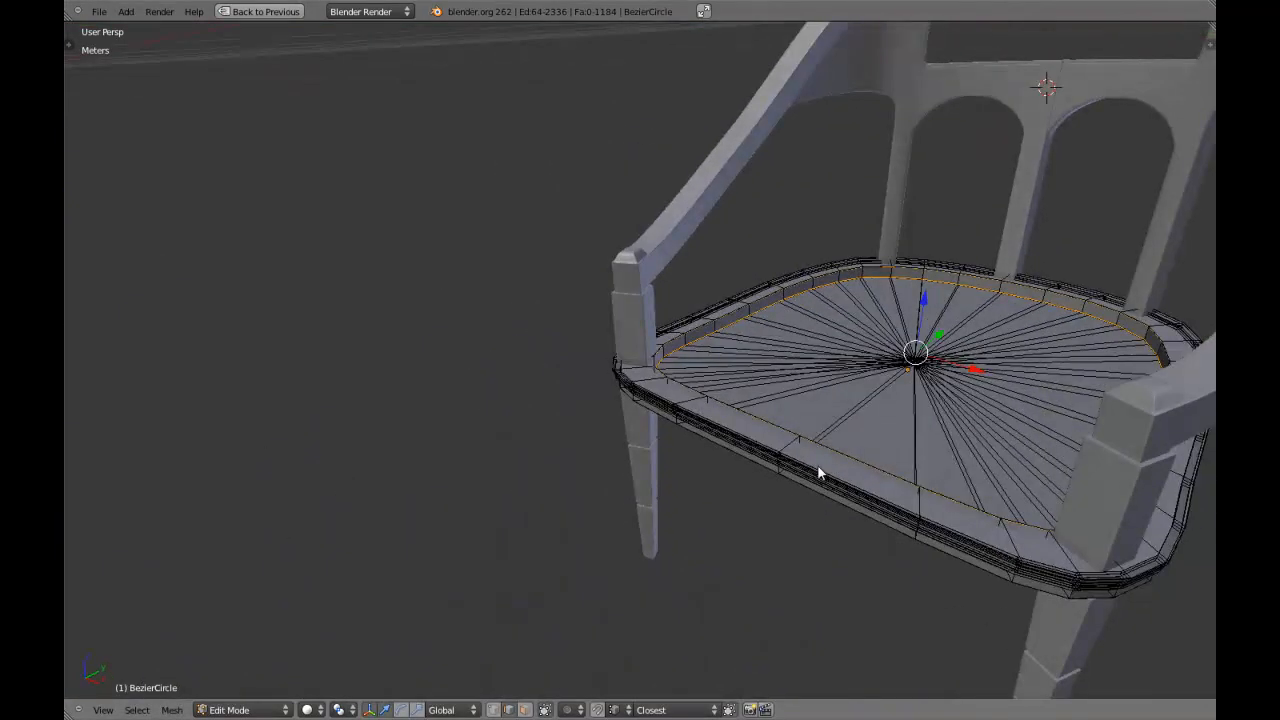
pyautogui.press('Tab')
pyautogui.press('Tab')
pyautogui.moveTo(837, 431); pyautogui.dragTo(706, 516, button='middle')
pyautogui.scroll(7, 706, 516)
pyautogui.hotkey('ctrl', 'Tab')
pyautogui.click(698, 502)
pyautogui.scroll(-5, 703, 504)
pyautogui.press('c')
pyautogui.click(1030, 383)
pyautogui.rightClick(1031, 383)
# Extrude the recessed seat faces in place and scale them slightly inward to about 0.99, forming a thin border.
pyautogui.press('z')
pyautogui.moveTo(1031, 383)
pyautogui.mouseDown(button='middle')
pyautogui.moveTo(971, 420)
pyautogui.moveTo(834, 420)
pyautogui.mouseUp(button='middle')
pyautogui.press('z')
pyautogui.press('z')
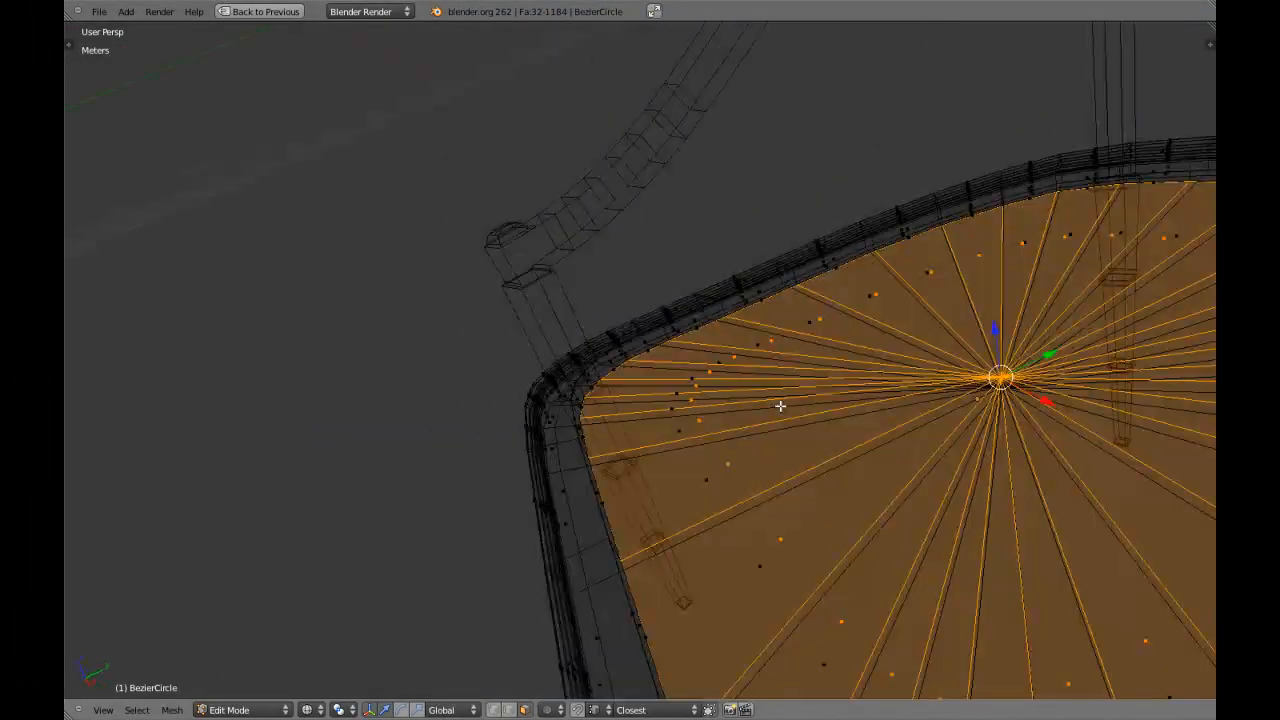
pyautogui.press('KP_1')
pyautogui.press('KP_7')
pyautogui.press('z')
pyautogui.press('z')
pyautogui.press('e')
pyautogui.rightClick(769, 419)
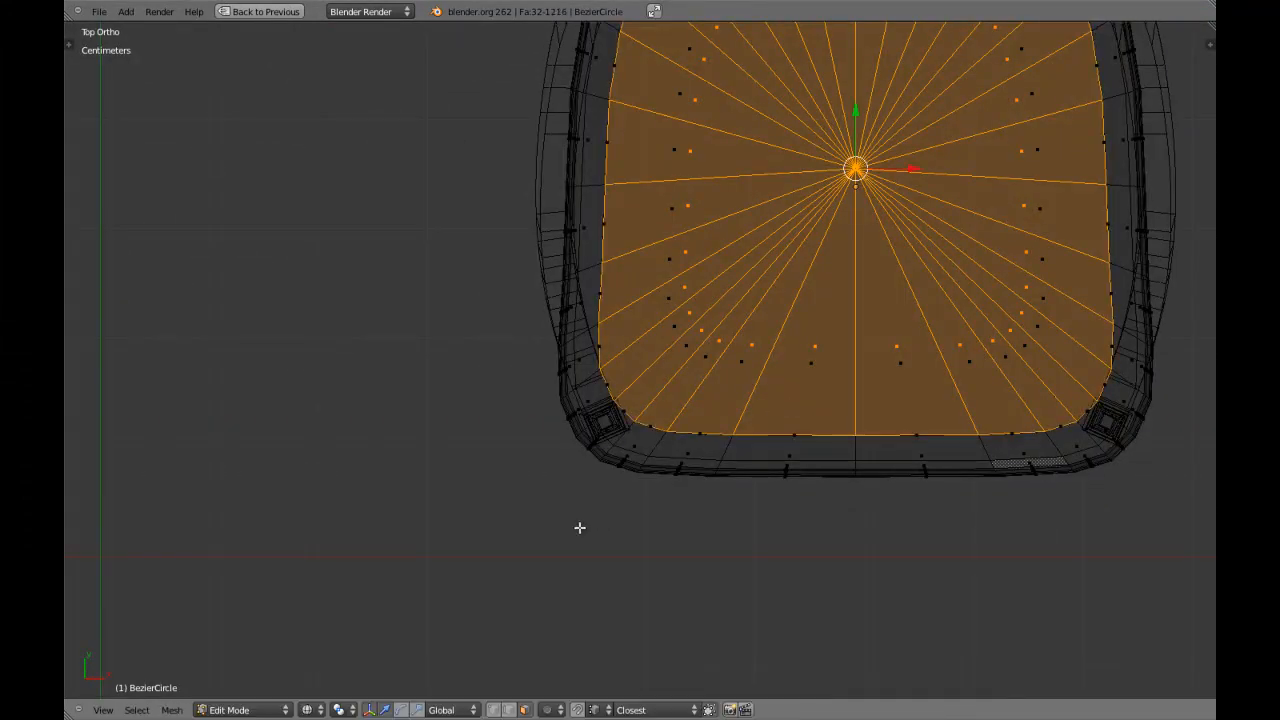
pyautogui.scroll(2, 545, 550)
pyautogui.press('s')
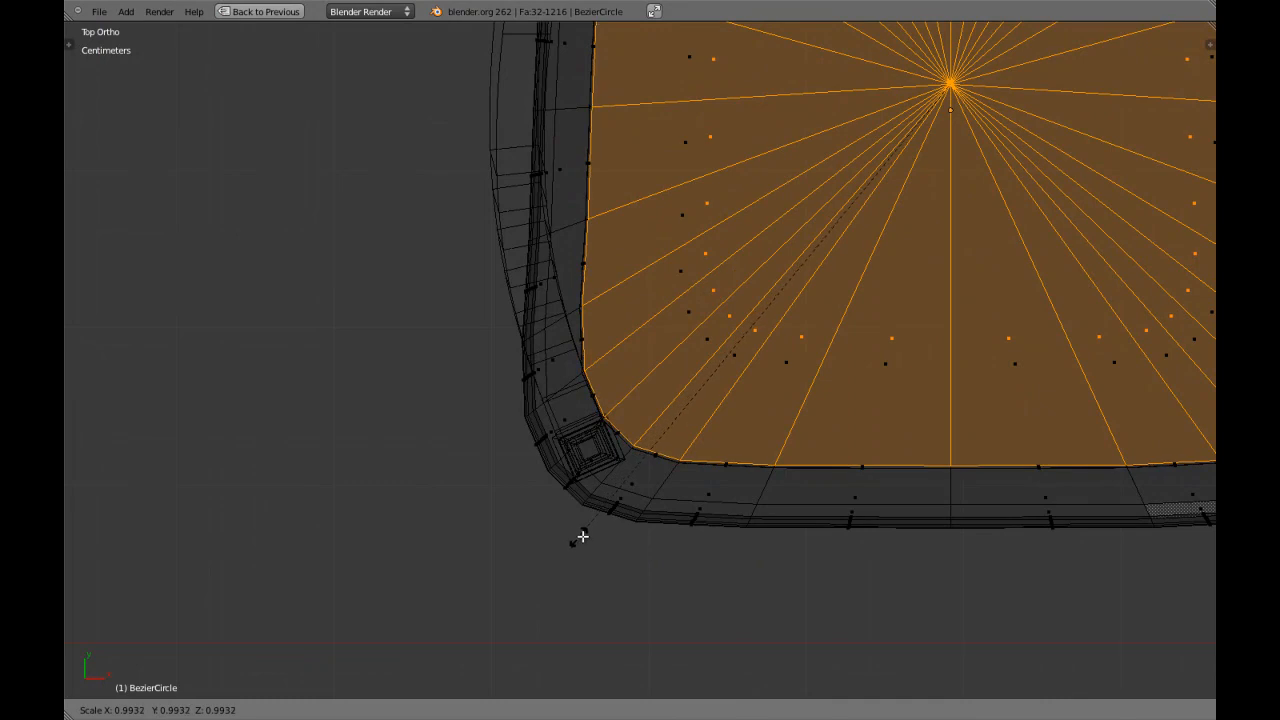
pyautogui.click(578, 538)
pyautogui.scroll(4, 608, 543)
pyautogui.press('z')
pyautogui.keyDown('shift'); pyautogui.moveTo(617, 543); pyautogui.dragTo(603, 490, button='middle'); pyautogui.keyUp('shift')
pyautogui.press('s')
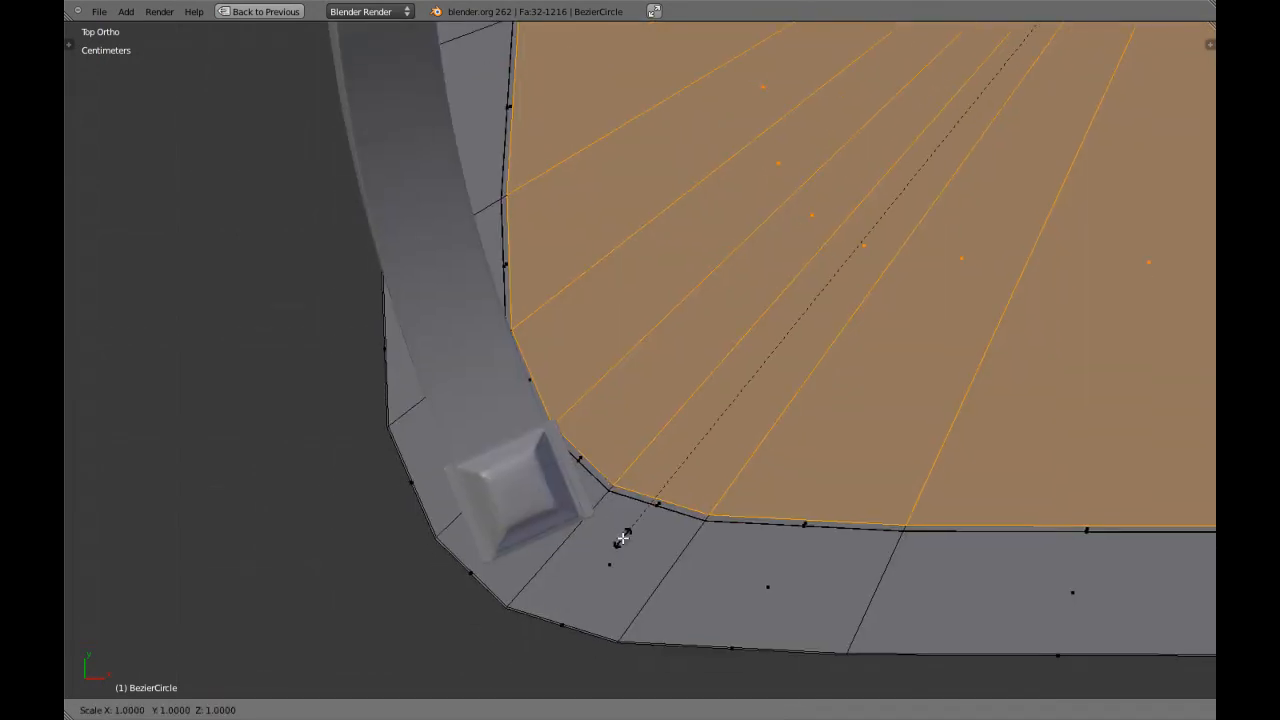
pyautogui.rightClick(603, 551)
# Deselect the faces and inspect the smoothed seat from below in Object Mode, in solid and wireframe shading.
pyautogui.scroll(-5, 603, 551)
pyautogui.press('a')
pyautogui.moveTo(606, 537); pyautogui.dragTo(620, 385, button='middle')
pyautogui.scroll(2, 681, 488)
pyautogui.moveTo(682, 485); pyautogui.dragTo(751, 275, button='middle')
pyautogui.press('Tab')
pyautogui.moveTo(725, 385); pyautogui.dragTo(716, 317, button='middle')
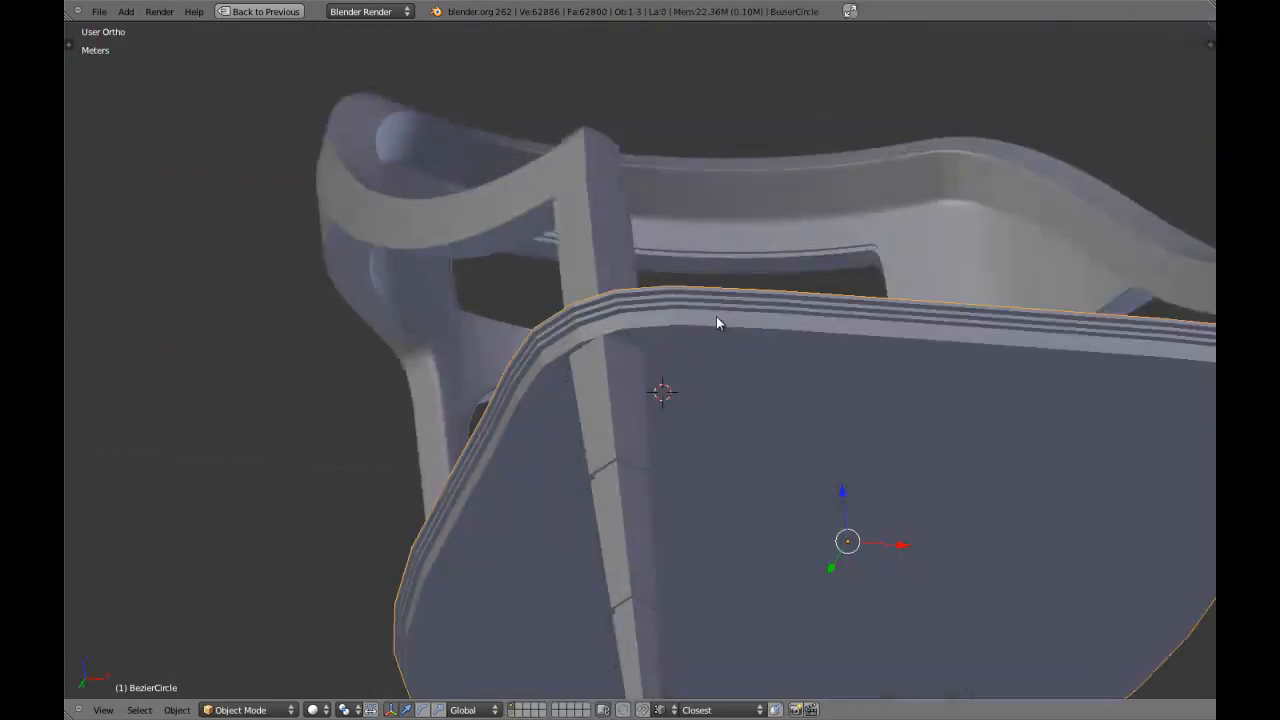
pyautogui.scroll(-3, 716, 318)
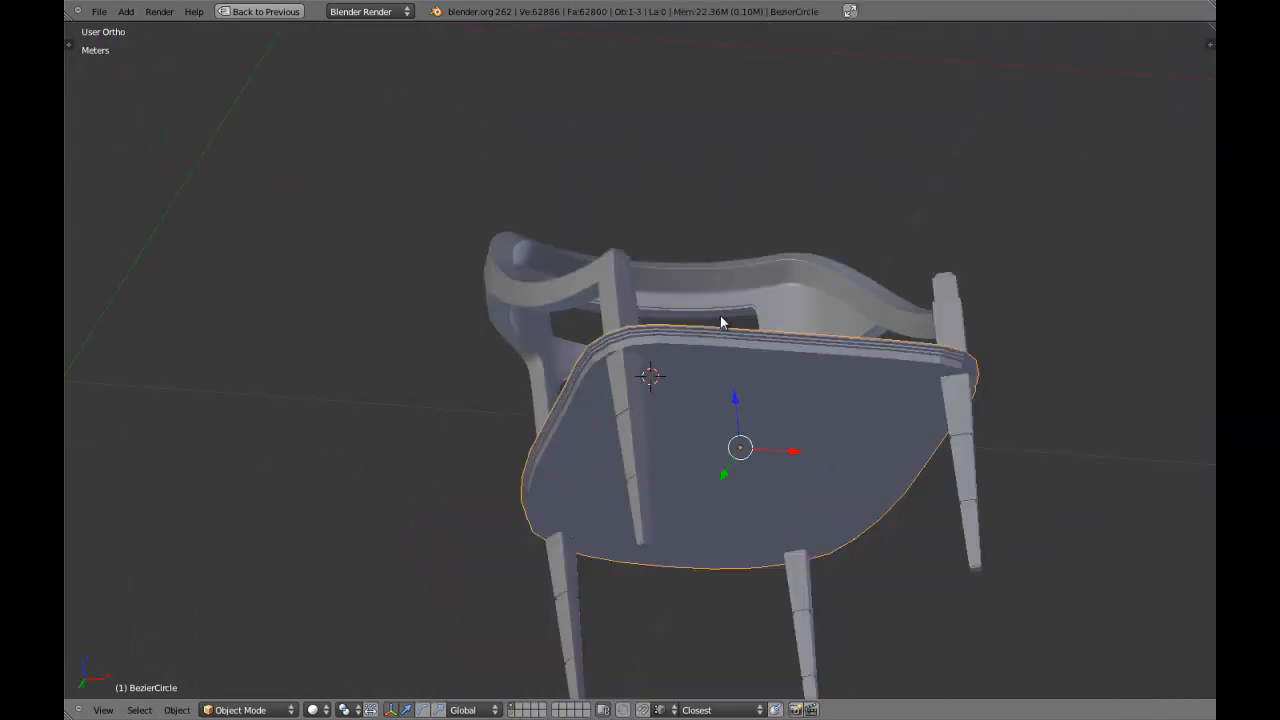
pyautogui.press('ctrl+KP_7')
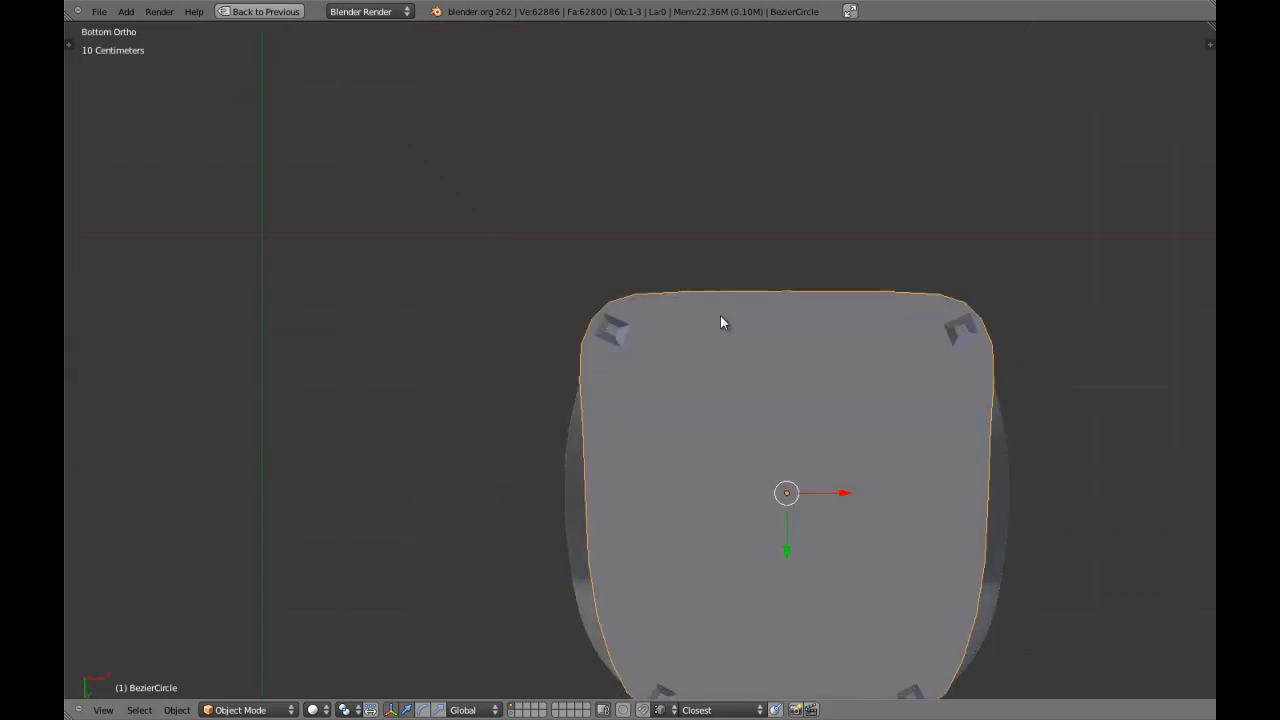
pyautogui.moveTo(728, 315); pyautogui.dragTo(698, 551, button='middle')
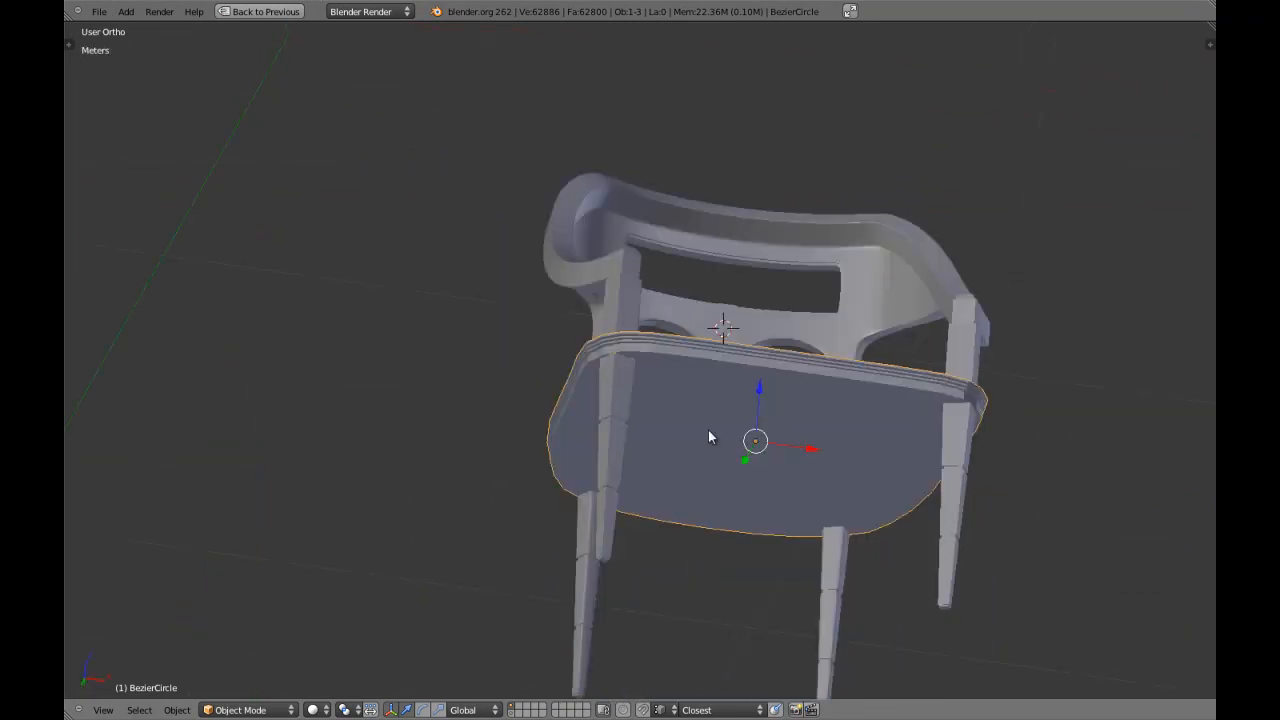
pyautogui.press('ctrl+KP_7')
pyautogui.press('z')
pyautogui.scroll(4, 692, 425)
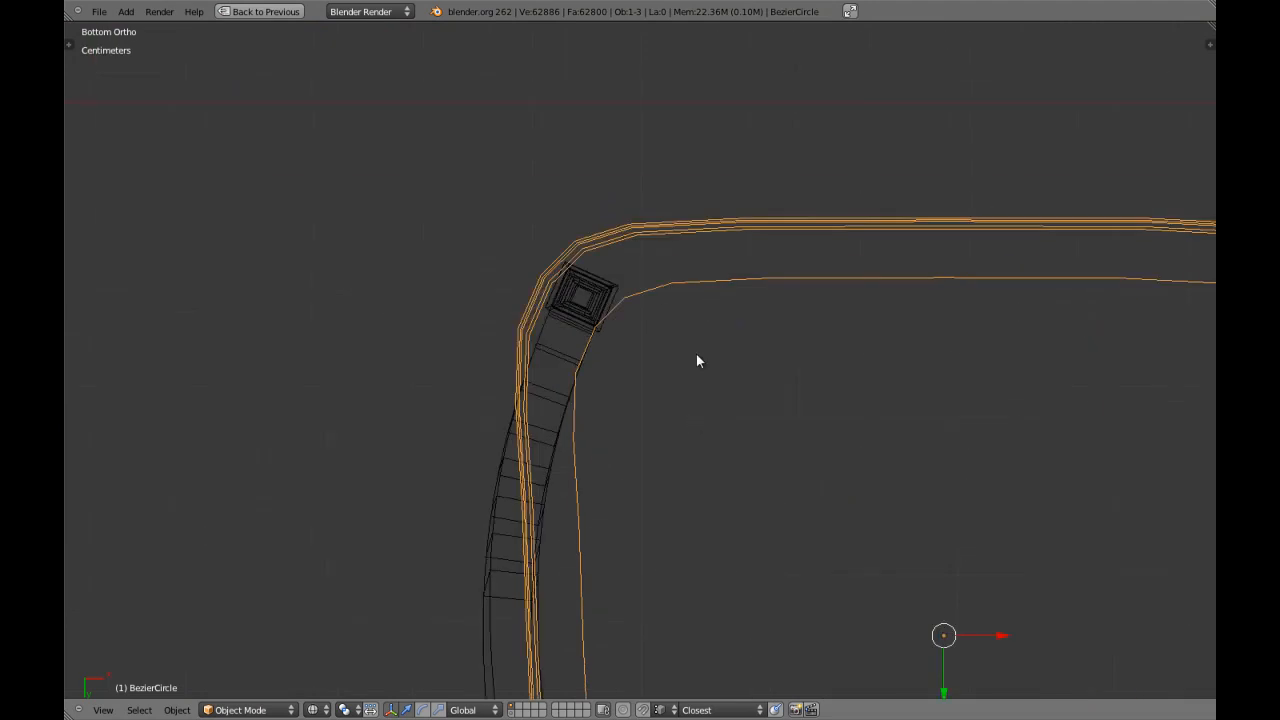
pyautogui.press('z')
# Circle-select all triangular faces of the seat's underside around their shared centre in the bottom view.
pyautogui.press('Tab')
pyautogui.moveTo(631, 306)
pyautogui.mouseDown(button='middle')
pyautogui.moveTo(657, 351)
pyautogui.moveTo(580, 303)
pyautogui.moveTo(585, 333)
pyautogui.moveTo(603, 346)
pyautogui.moveTo(563, 249)
pyautogui.moveTo(622, 323)
pyautogui.mouseUp(button='middle')
pyautogui.scroll(-3, 622, 324)
pyautogui.press('KP_7')
pyautogui.press('a')
pyautogui.press('a')
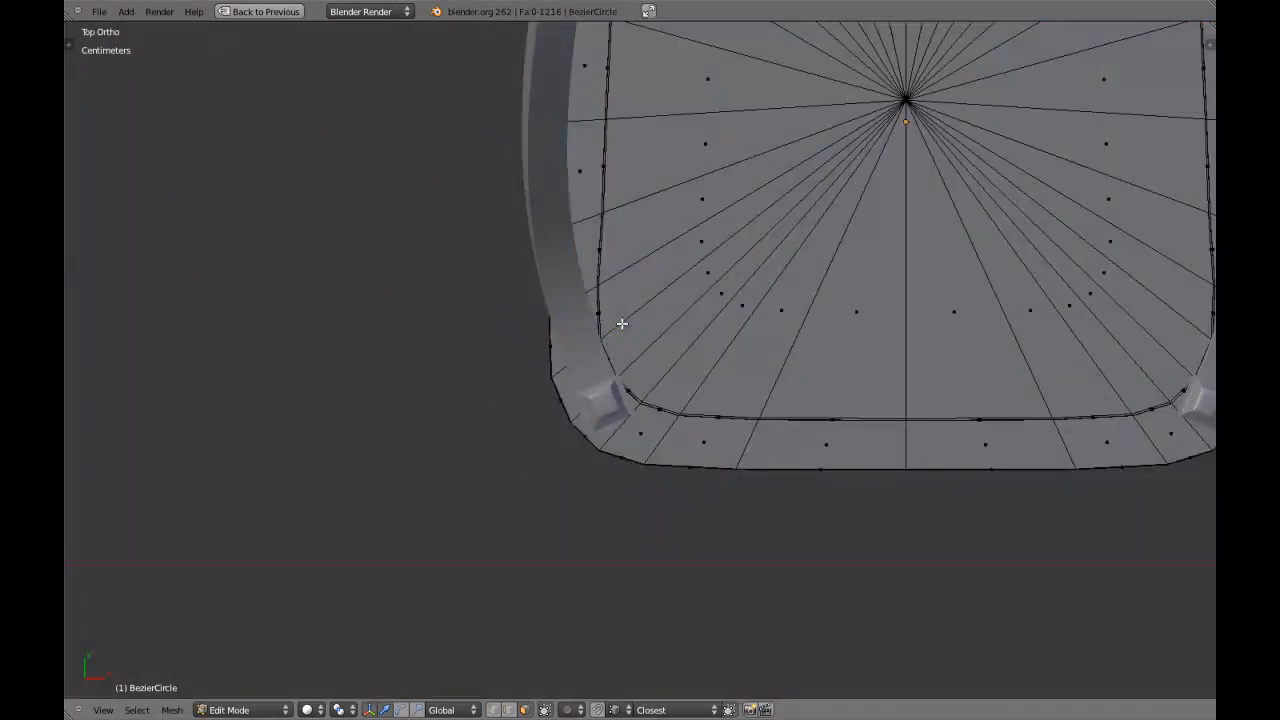
pyautogui.press('ctrl+KP_7')
pyautogui.press('a')
pyautogui.press('KP_Decimal')
pyautogui.press('a')
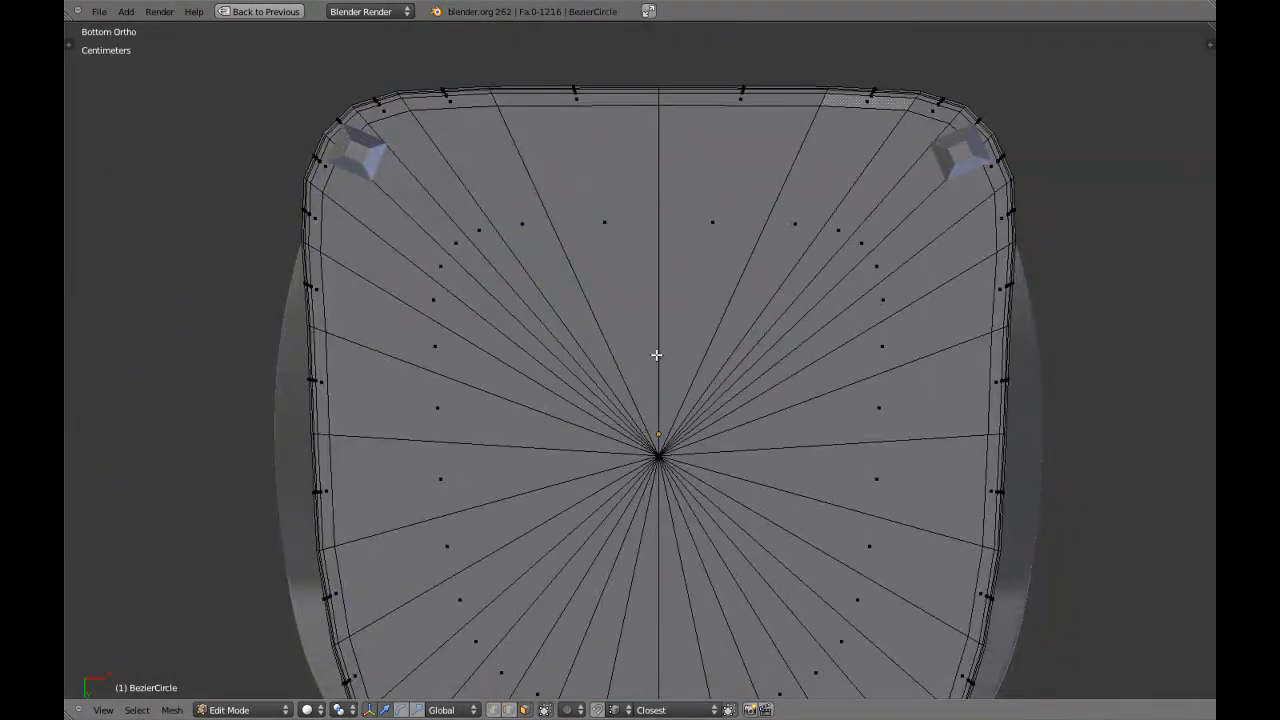
pyautogui.click(678, 422)
pyautogui.rightClick(679, 428)
# Extrude the selected underside faces in place and scale them inward to about 0.89, forming a wider border ring.
pyautogui.keyDown('shift'); pyautogui.moveTo(638, 509); pyautogui.dragTo(665, 335, button='middle'); pyautogui.keyUp('shift')
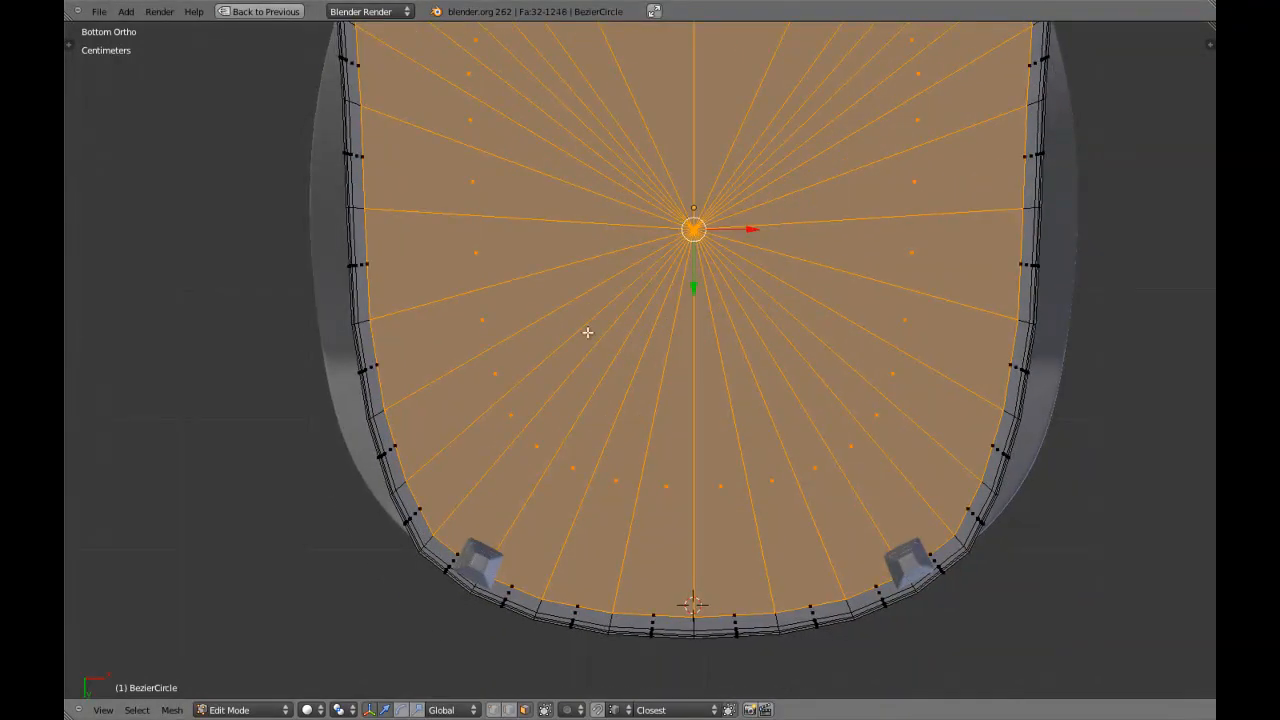
pyautogui.keyDown('shift'); pyautogui.moveTo(338, 299); pyautogui.dragTo(401, 410, button='middle'); pyautogui.keyUp('shift')
pyautogui.press('s')
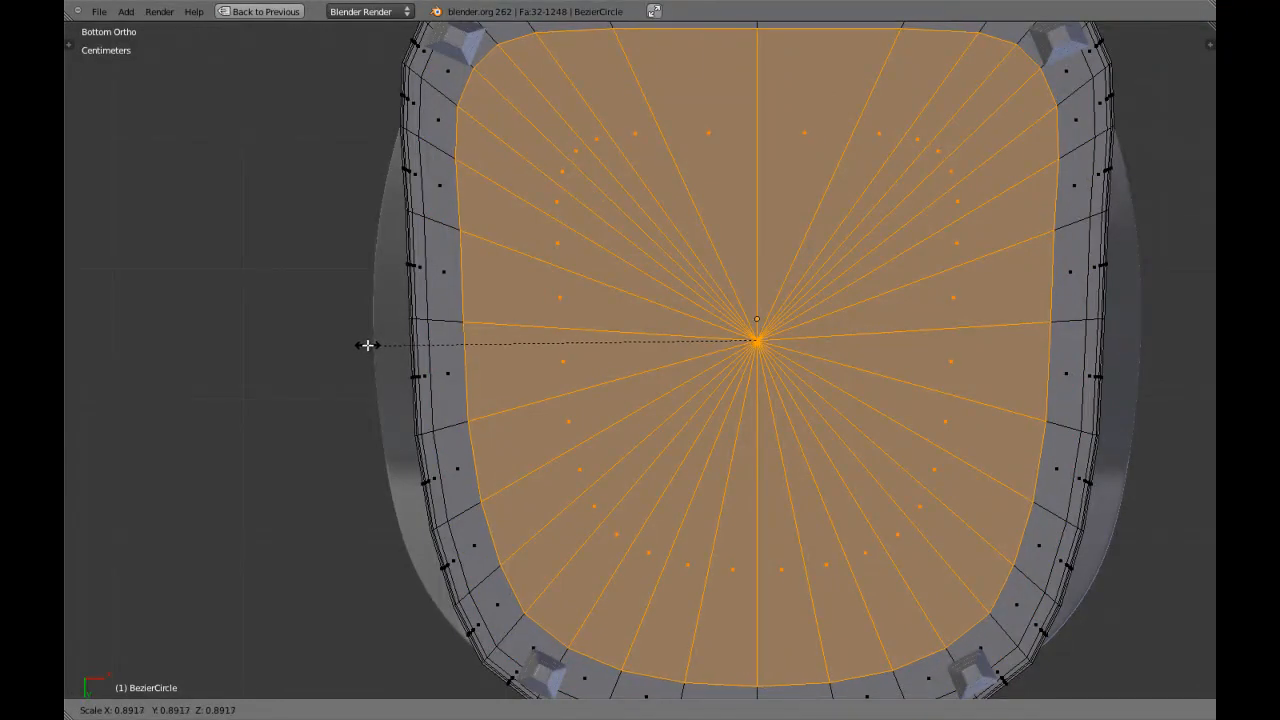
pyautogui.click(363, 343)
pyautogui.scroll(-4, 634, 286)
# Examine the seat's underside from below, comparing the new border ring with the leg positions at the corners.
pyautogui.press('Tab')
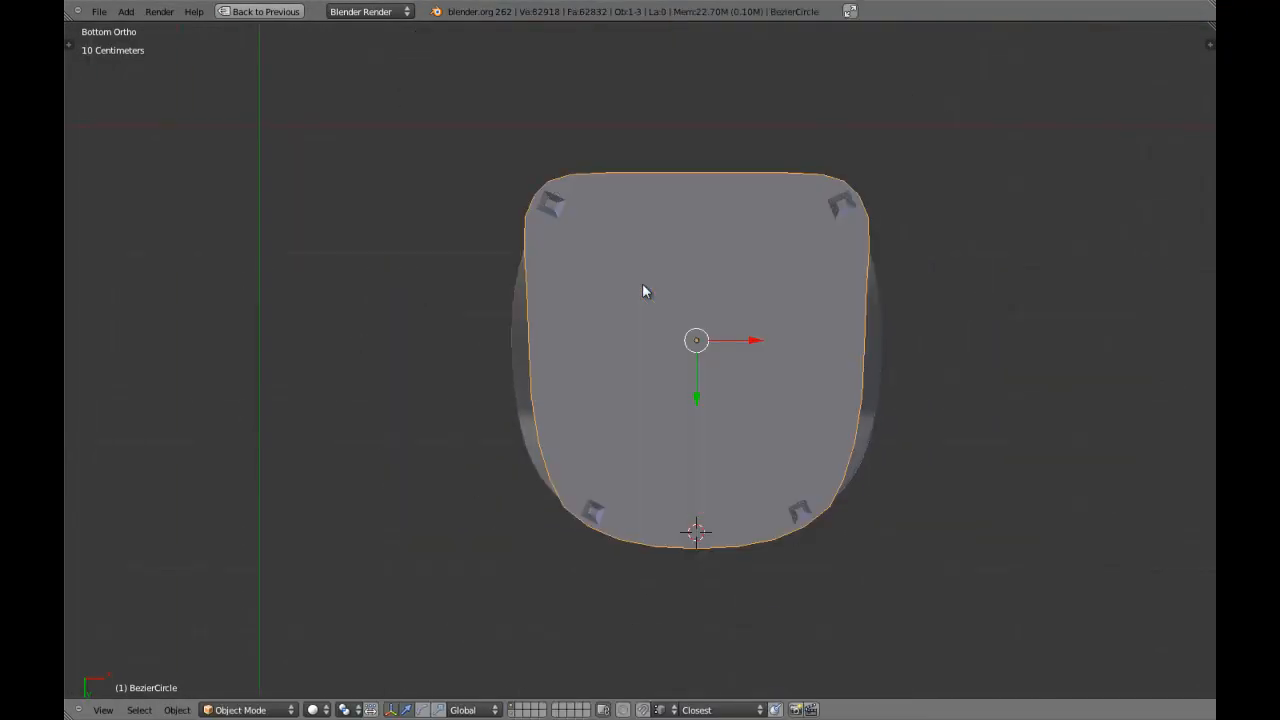
pyautogui.moveTo(643, 263); pyautogui.dragTo(664, 304, button='middle')
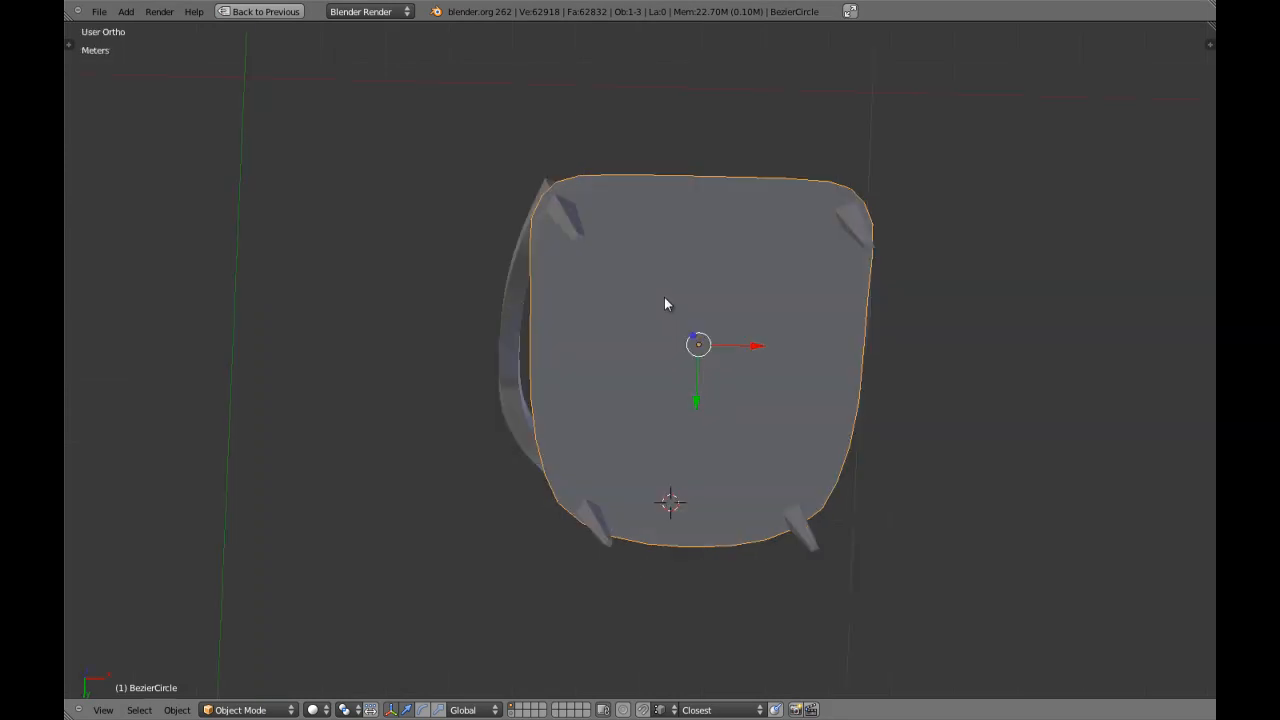
pyautogui.press('Tab')
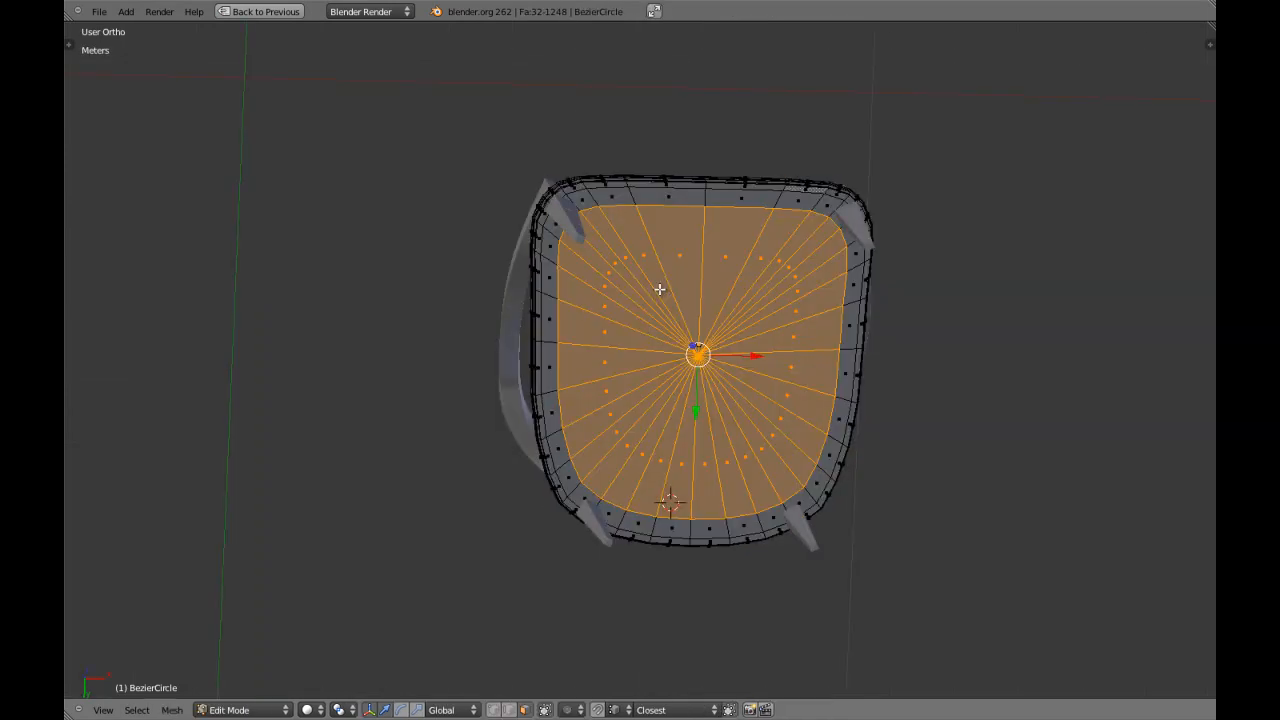
pyautogui.press('ctrl+KP_1')
pyautogui.scroll(3, 631, 330)
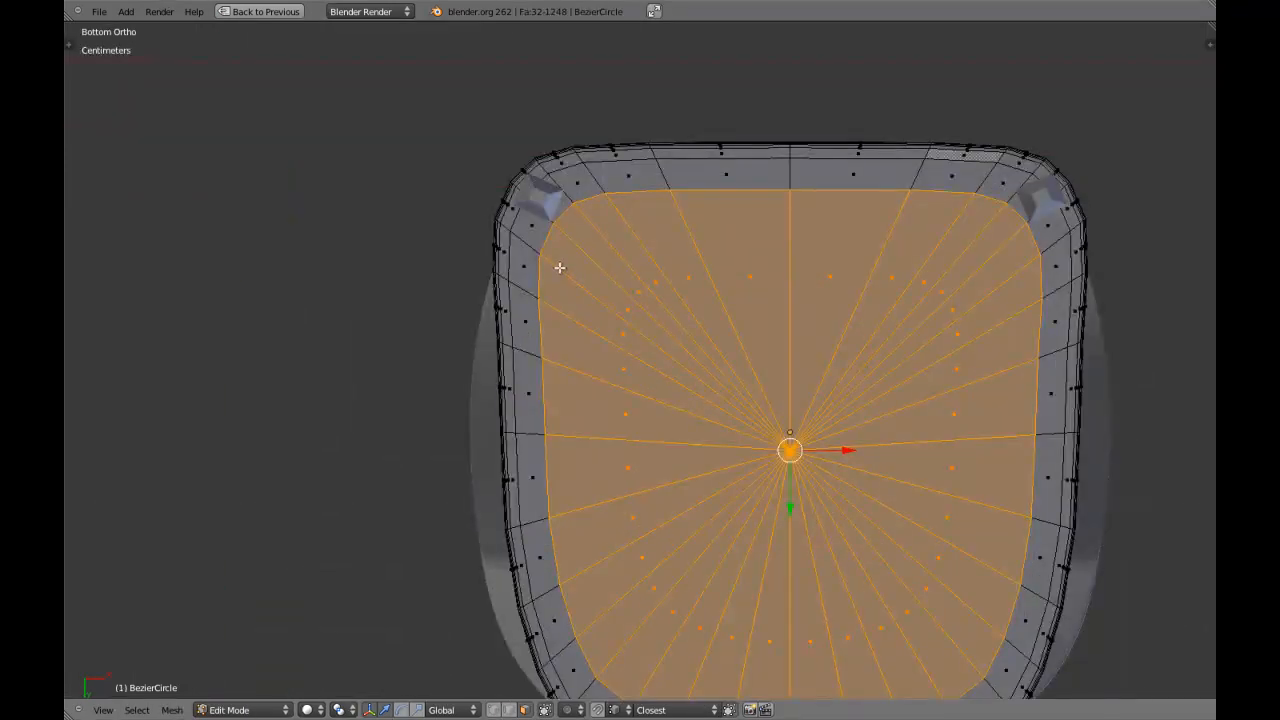
pyautogui.keyDown('shift'); pyautogui.scroll(5, 846, 346); pyautogui.keyUp('shift')
pyautogui.keyDown('ctrl'); pyautogui.scroll(6, 877, 347); pyautogui.keyUp('ctrl')
pyautogui.keyDown('shift'); pyautogui.scroll(3, 908, 348); pyautogui.keyUp('shift')
pyautogui.scroll(4, 934, 349)
pyautogui.keyDown('ctrl'); pyautogui.scroll(18, 860, 355); pyautogui.keyUp('ctrl')
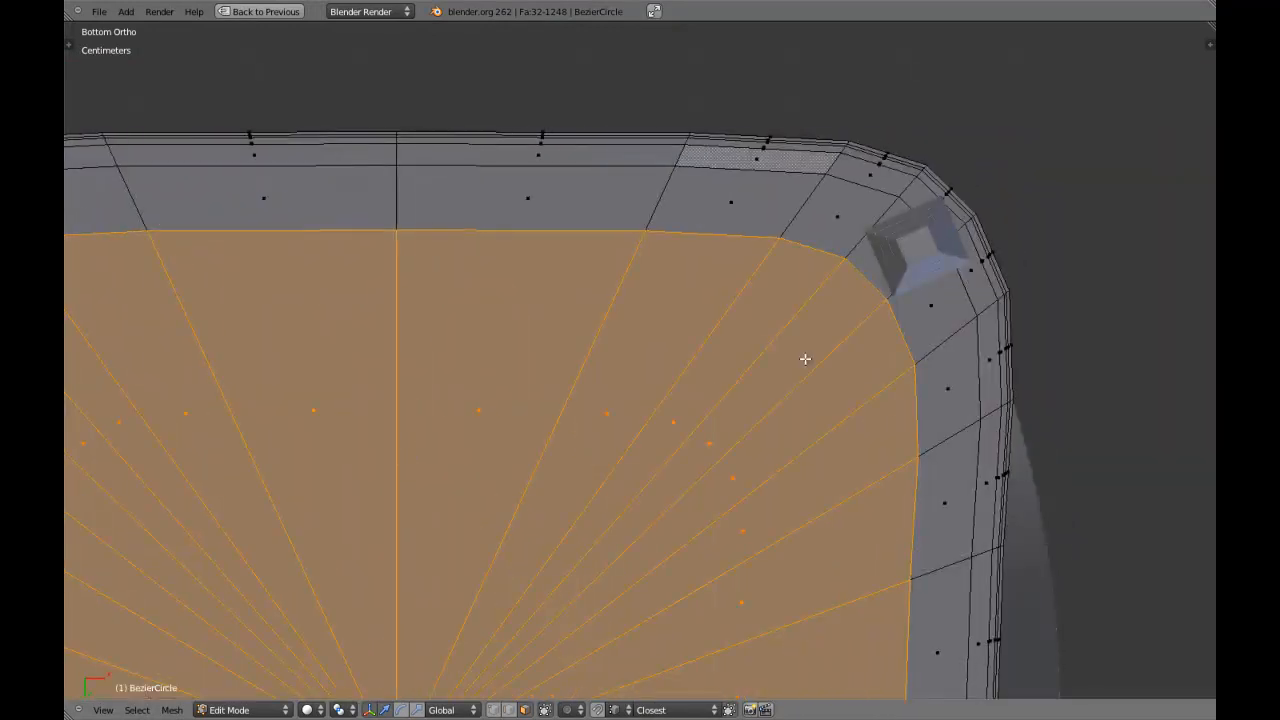
pyautogui.keyDown('shift'); pyautogui.moveTo(836, 356); pyautogui.dragTo(783, 376, button='middle'); pyautogui.keyUp('shift')
pyautogui.scroll(-3, 788, 373)
pyautogui.keyDown('shift'); pyautogui.moveTo(685, 348); pyautogui.dragTo(782, 348, button='middle'); pyautogui.keyUp('shift')
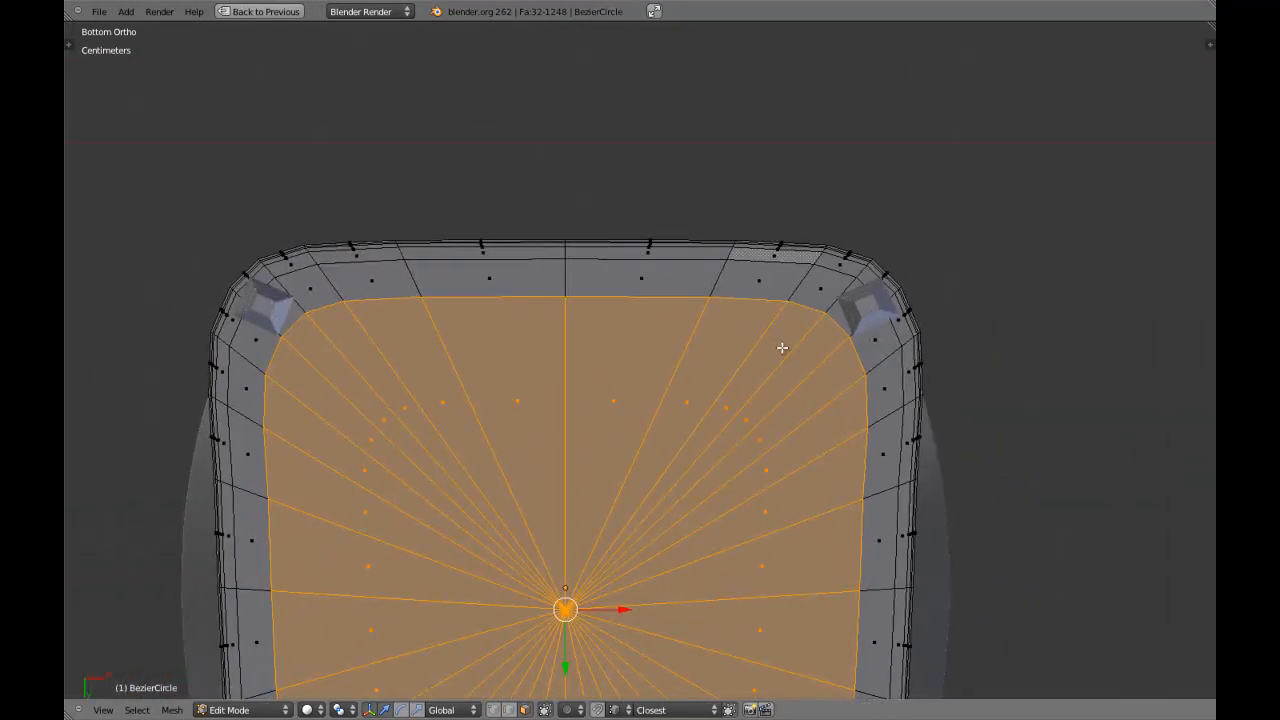
# Deselect everything and circle-select all rim and border faces along the seat's straight edge, through the mesh in wireframe.
pyautogui.press('a')
pyautogui.press('z')
pyautogui.press('c')
pyautogui.moveTo(340, 234)
pyautogui.mouseDown()
pyautogui.moveTo(357, 254)
pyautogui.moveTo(792, 253)
pyautogui.mouseUp()
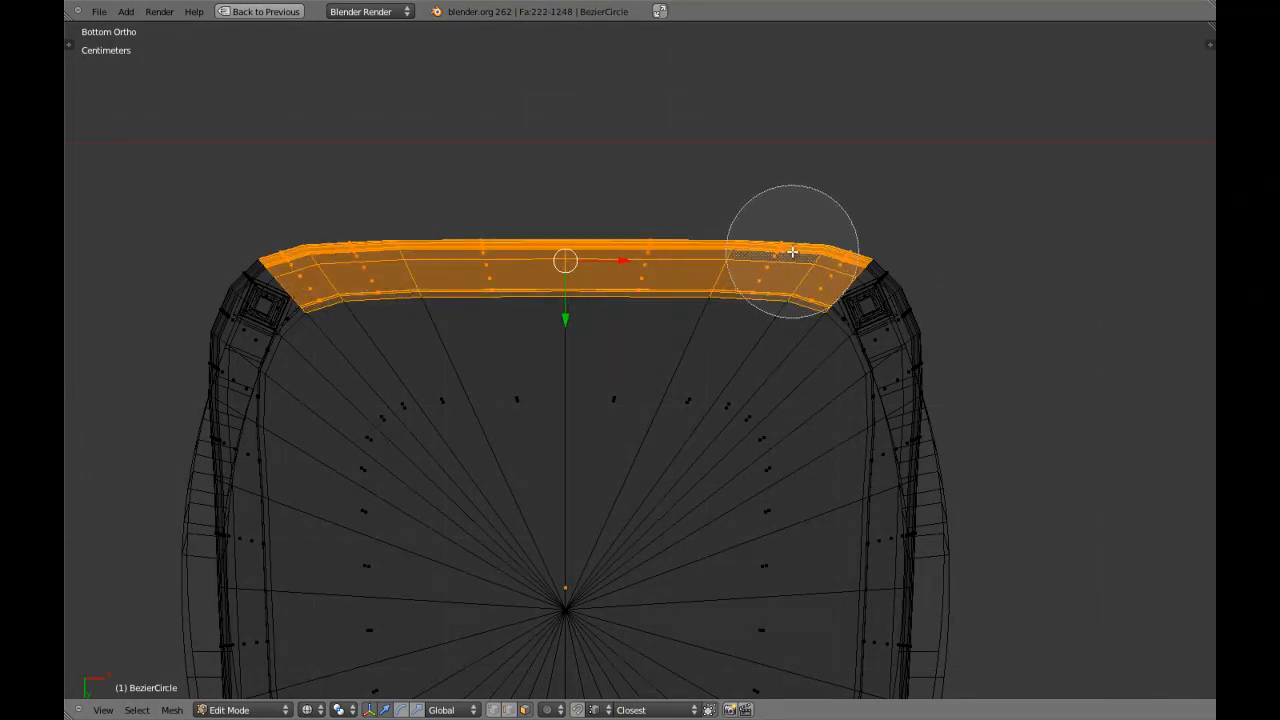
pyautogui.rightClick(792, 253)
pyautogui.press('z')
# Move the selected straight-edge faces slightly outward along the Y axis in two small adjustments.
pyautogui.scroll(5, 617, 309)
pyautogui.scroll(1, 562, 376)
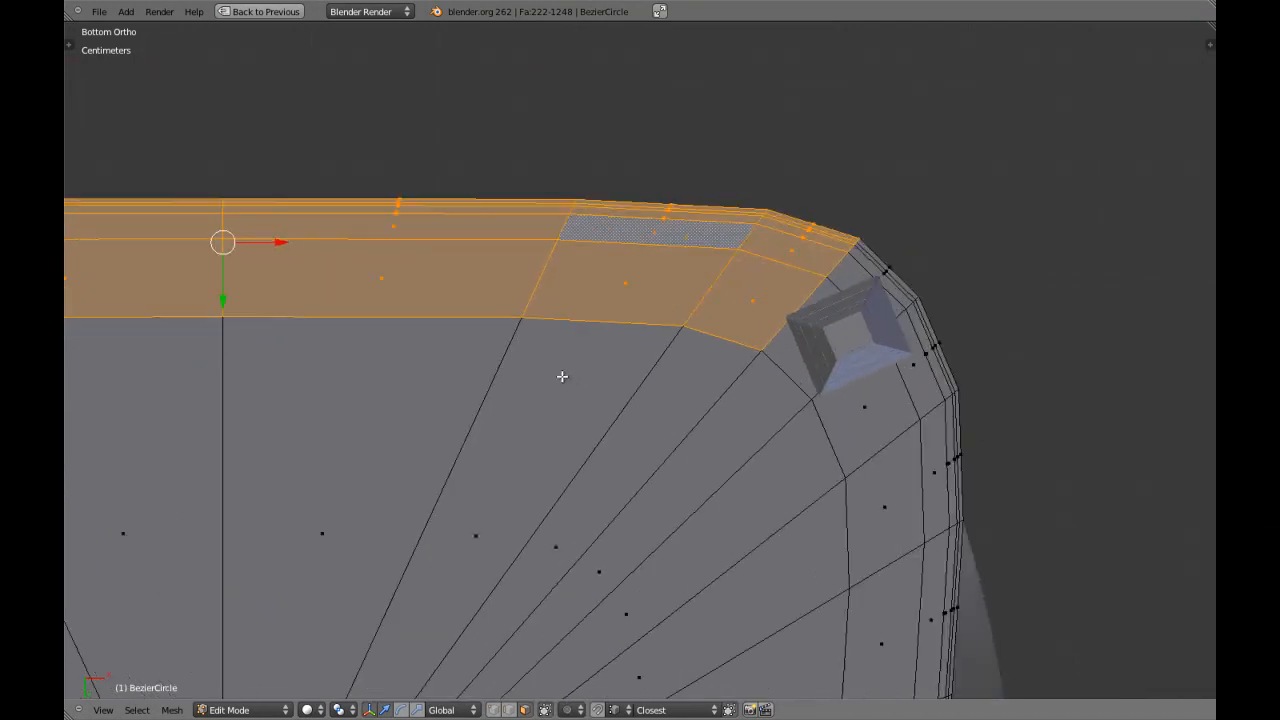
pyautogui.press('g')
pyautogui.press('y')
pyautogui.click(547, 350)
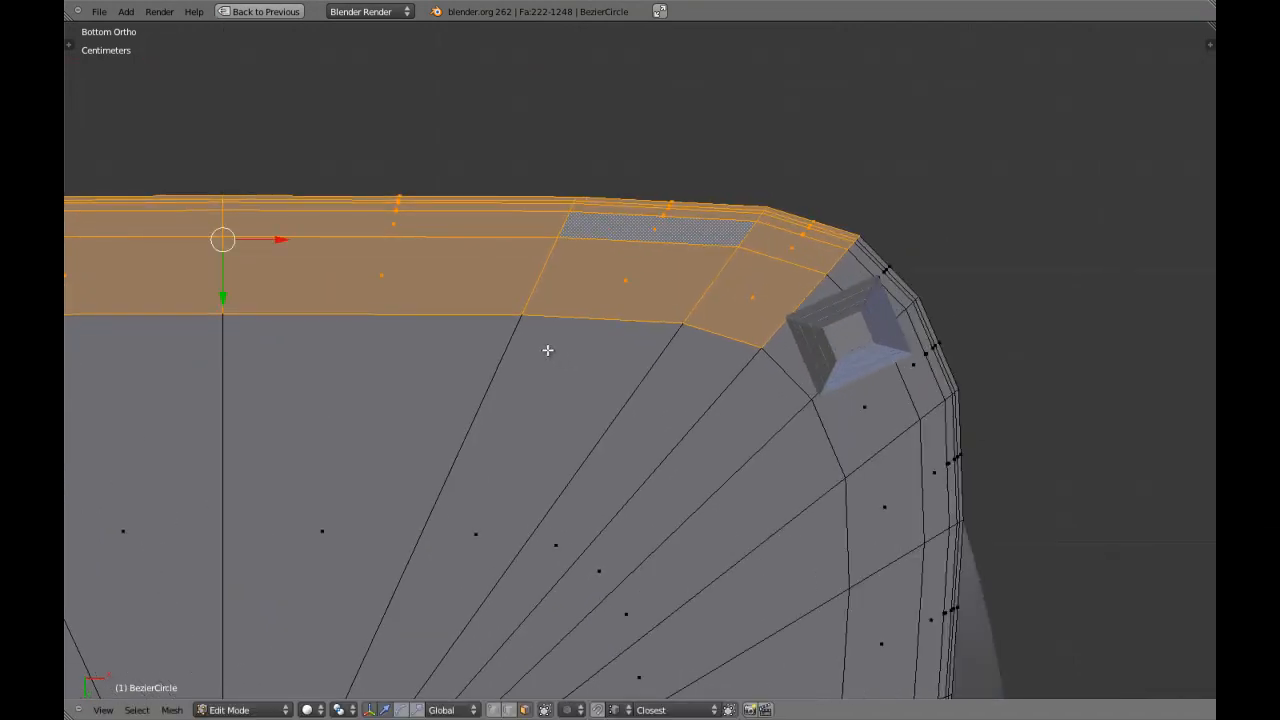
pyautogui.scroll(1, 584, 391)
pyautogui.press('g')
pyautogui.press('y')
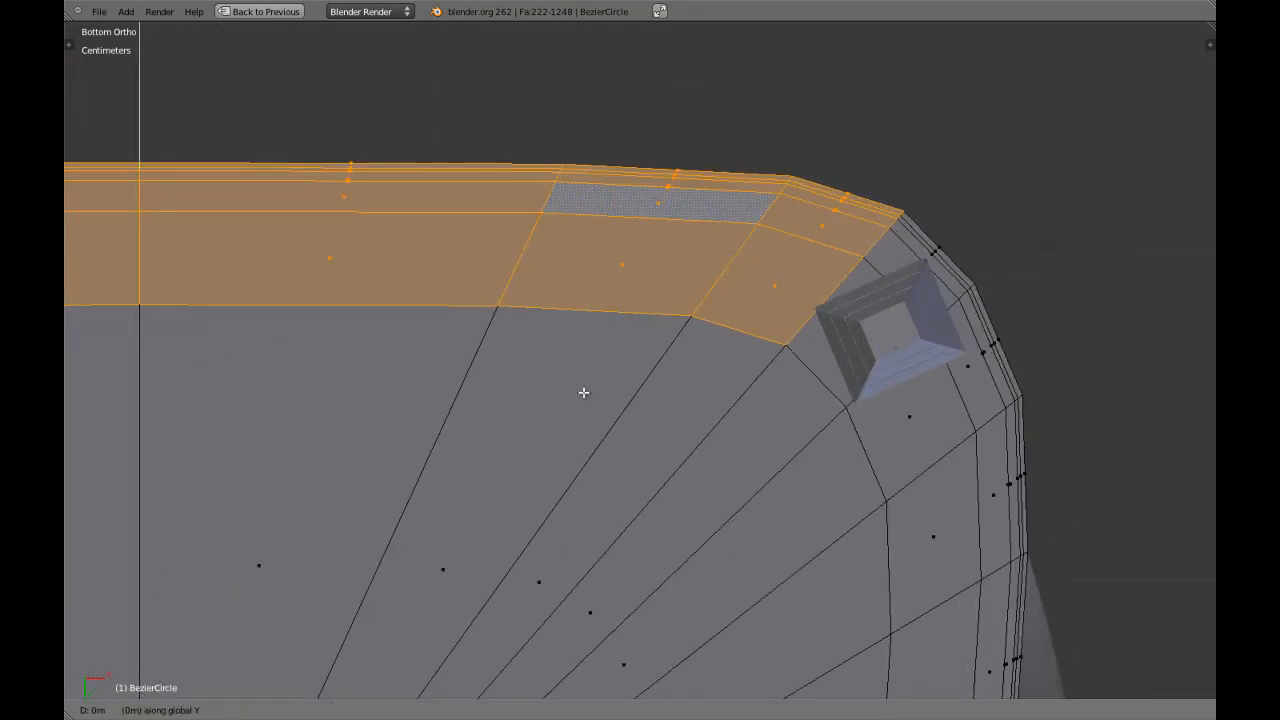
pyautogui.click(581, 380)
# Scale the straight-edge faces slightly narrower along the X axis and check the corner outline in Object Mode.
pyautogui.keyDown('shift'); pyautogui.moveTo(763, 380); pyautogui.dragTo(671, 386, button='middle'); pyautogui.keyUp('shift')
pyautogui.scroll(2, 690, 389)
pyautogui.press('z')
pyautogui.press('z')
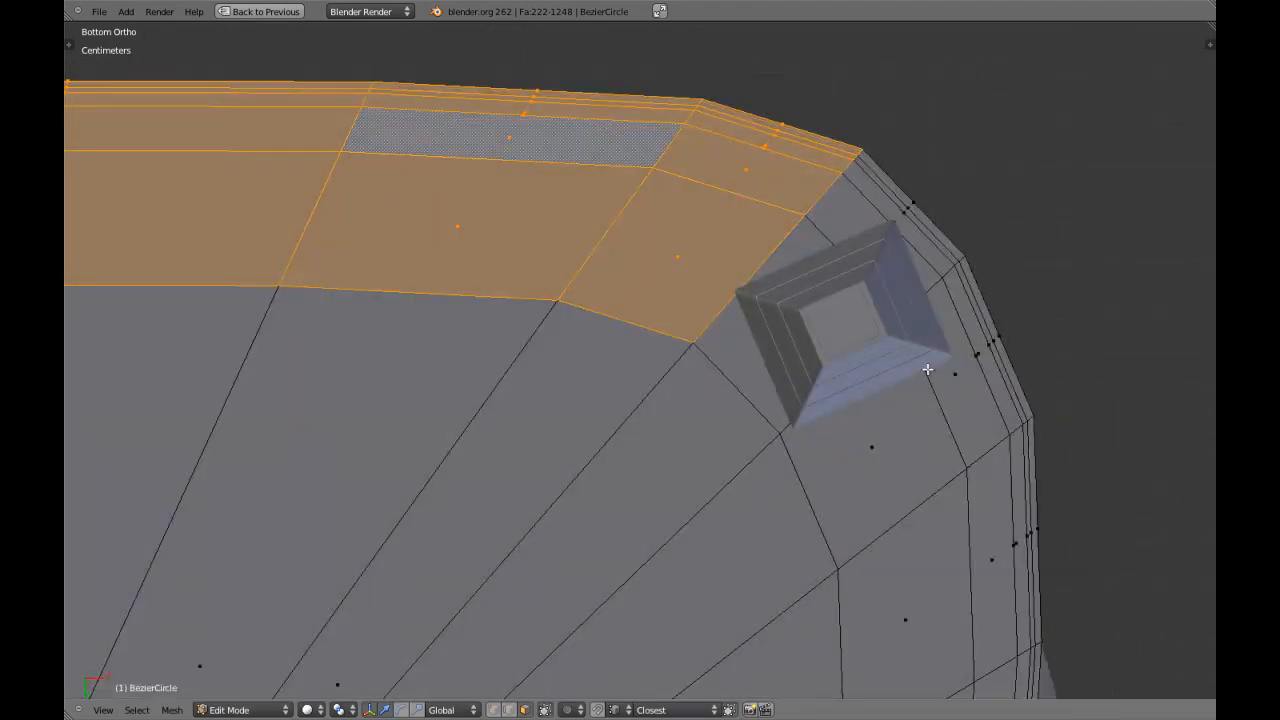
pyautogui.press('s')
pyautogui.press('x')
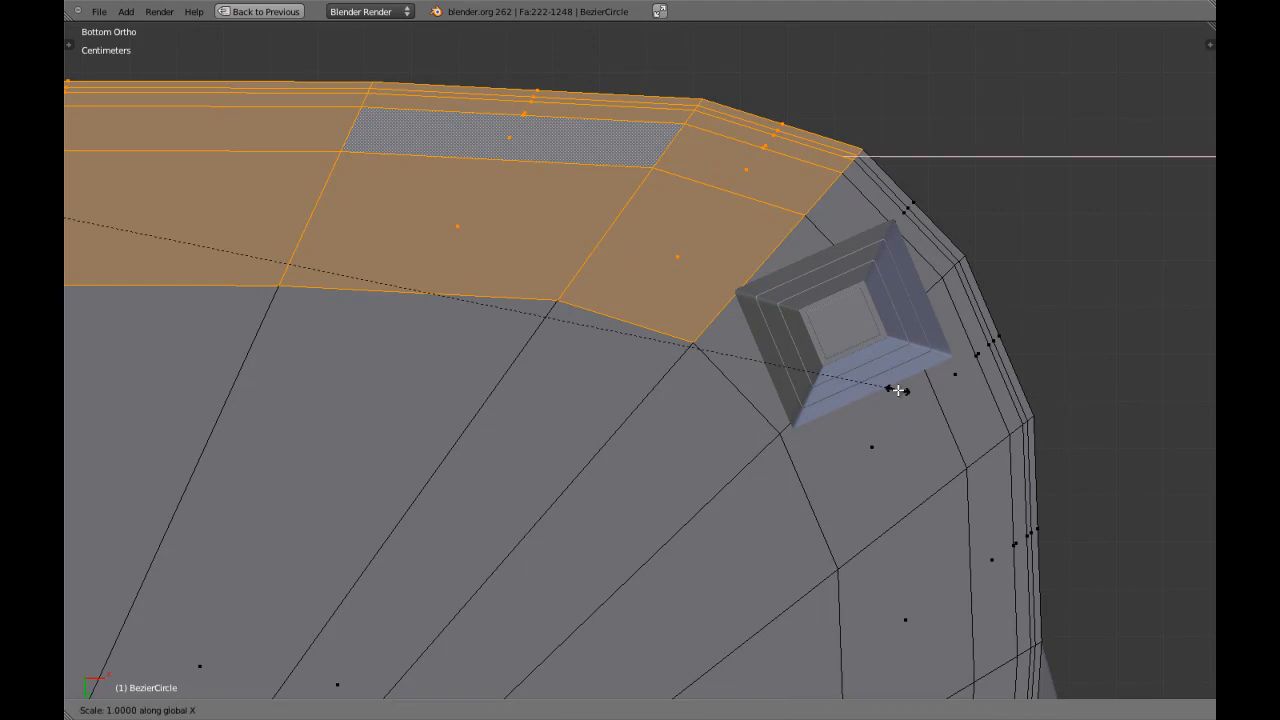
pyautogui.click(887, 389)
pyautogui.scroll(-5, 886, 389)
pyautogui.keyDown('shift'); pyautogui.moveTo(340, 391); pyautogui.dragTo(708, 400, button='middle'); pyautogui.keyUp('shift')
pyautogui.scroll(4, 708, 400)
pyautogui.press('Tab')
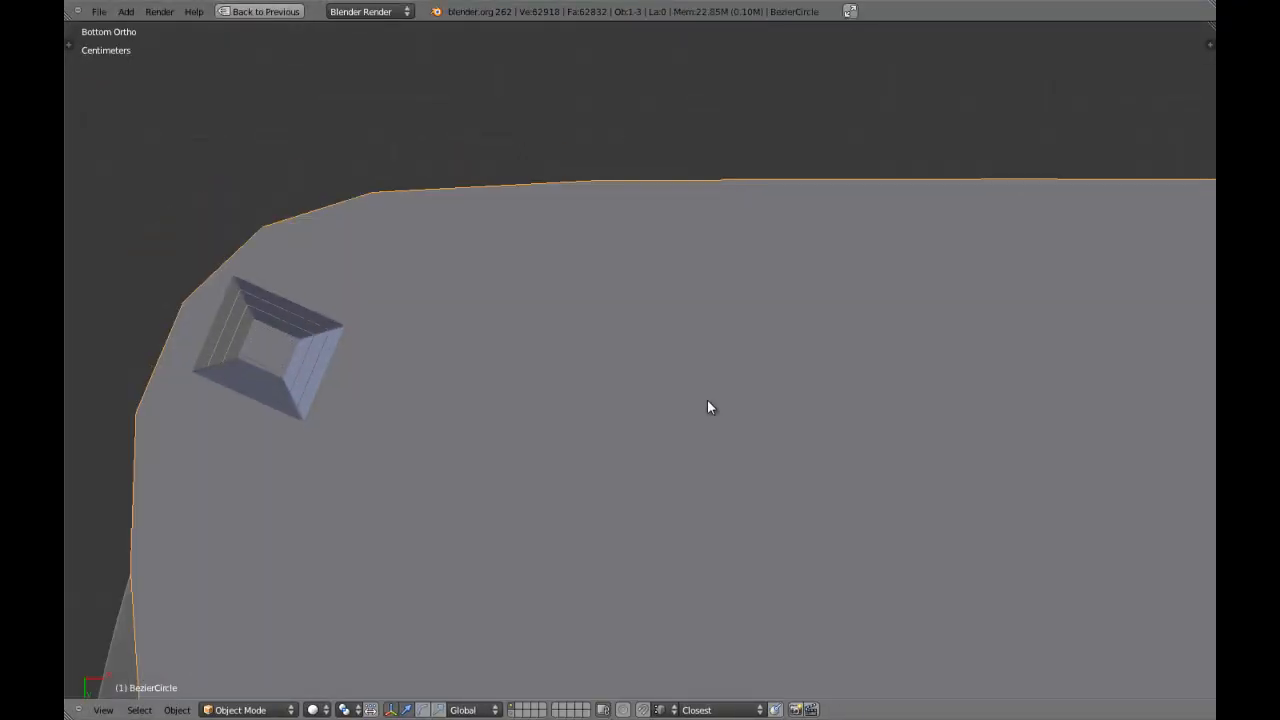
pyautogui.scroll(-10, 707, 400)
# Clear the selection and select the pair of underside border faces at each of the four legs.
pyautogui.press('Tab')
pyautogui.scroll(4, 656, 403)
pyautogui.press('a')
pyautogui.rightClick(483, 389)
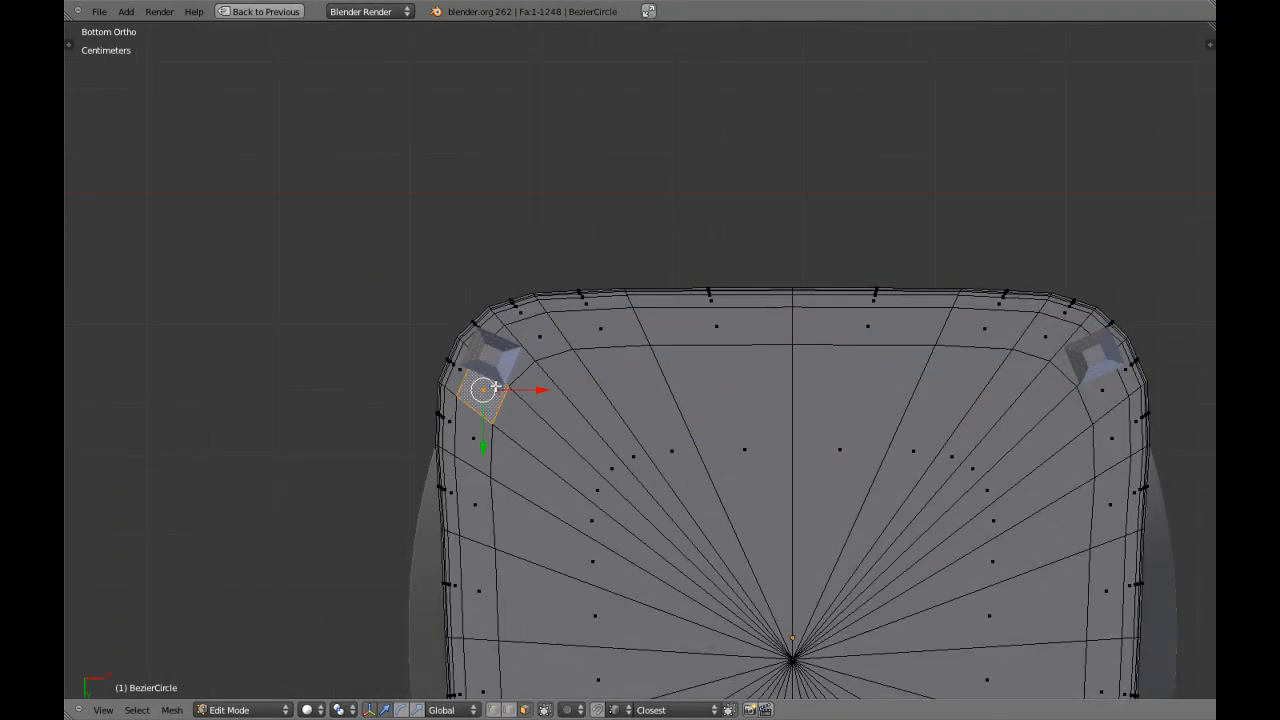
pyautogui.keyDown('shift'); pyautogui.rightClick(1074, 365); pyautogui.keyUp('shift')
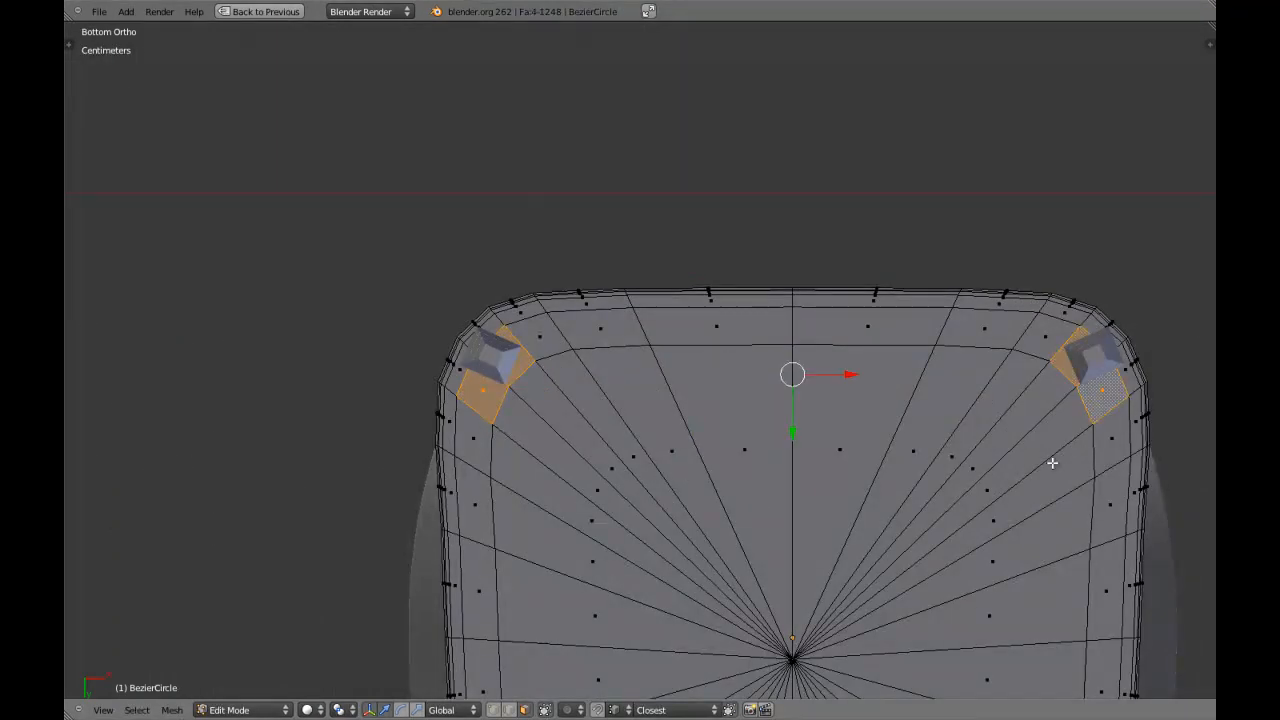
pyautogui.keyDown('shift'); pyautogui.scroll(-8, 816, 393); pyautogui.keyUp('shift')
pyautogui.keyDown('shift'); pyautogui.rightClick(594, 576); pyautogui.keyUp('shift')
pyautogui.keyDown('shift'); pyautogui.rightClick(615, 589); pyautogui.keyUp('shift')
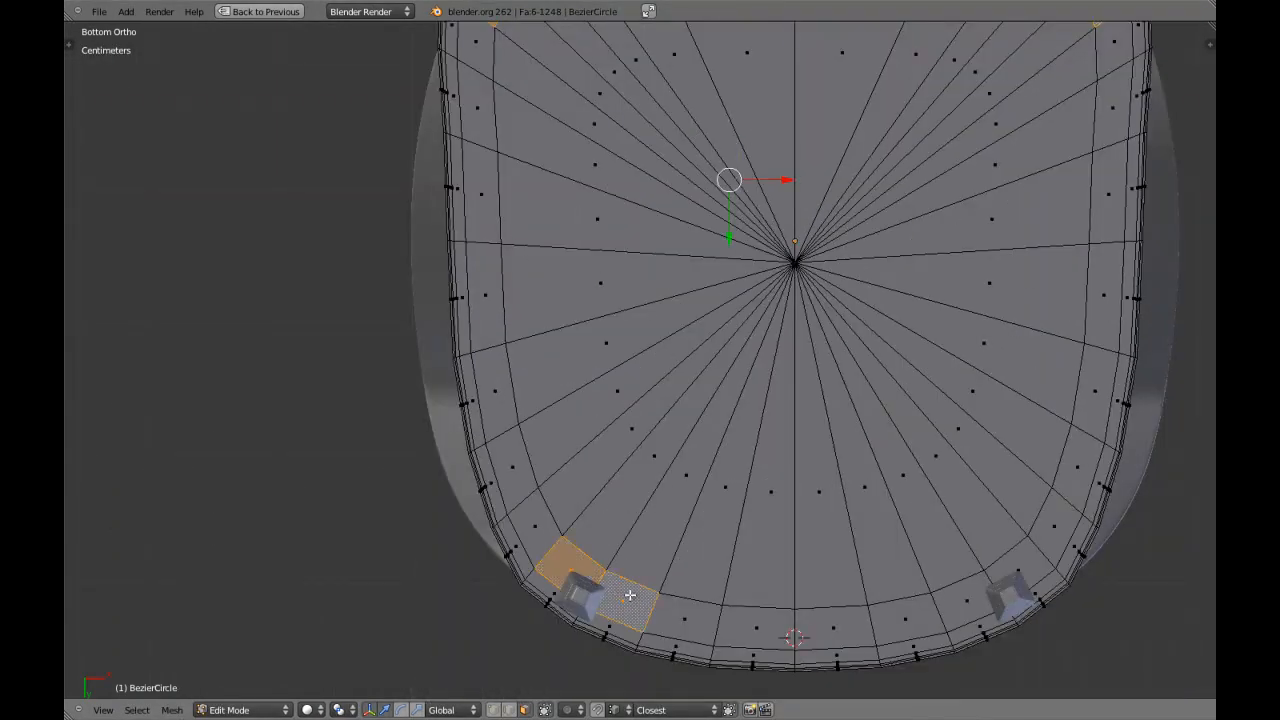
pyautogui.keyDown('shift'); pyautogui.rightClick(983, 593); pyautogui.keyUp('shift')
# Return to Object Mode, select the seat in wireframe and isolate it in local view.
pyautogui.scroll(-7, 1003, 569)
pyautogui.press('Tab')
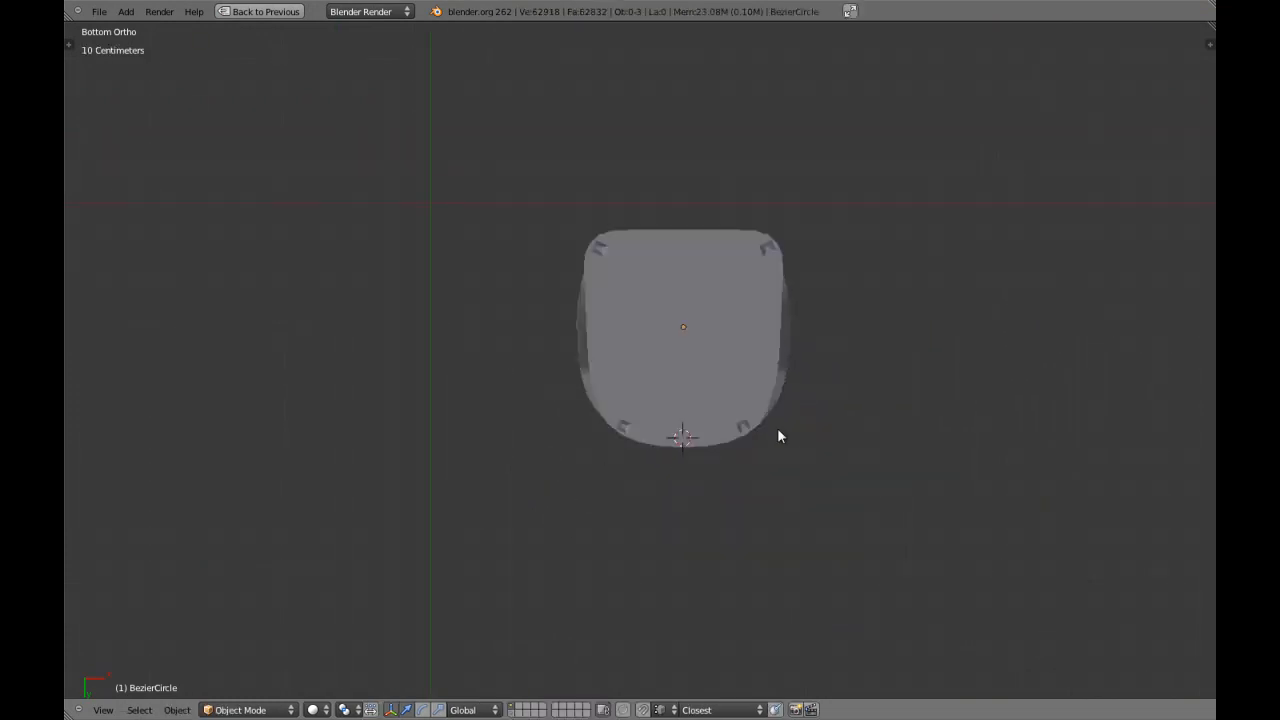
pyautogui.press('z')
pyautogui.rightClick(671, 237)
pyautogui.press('KP_Divide')
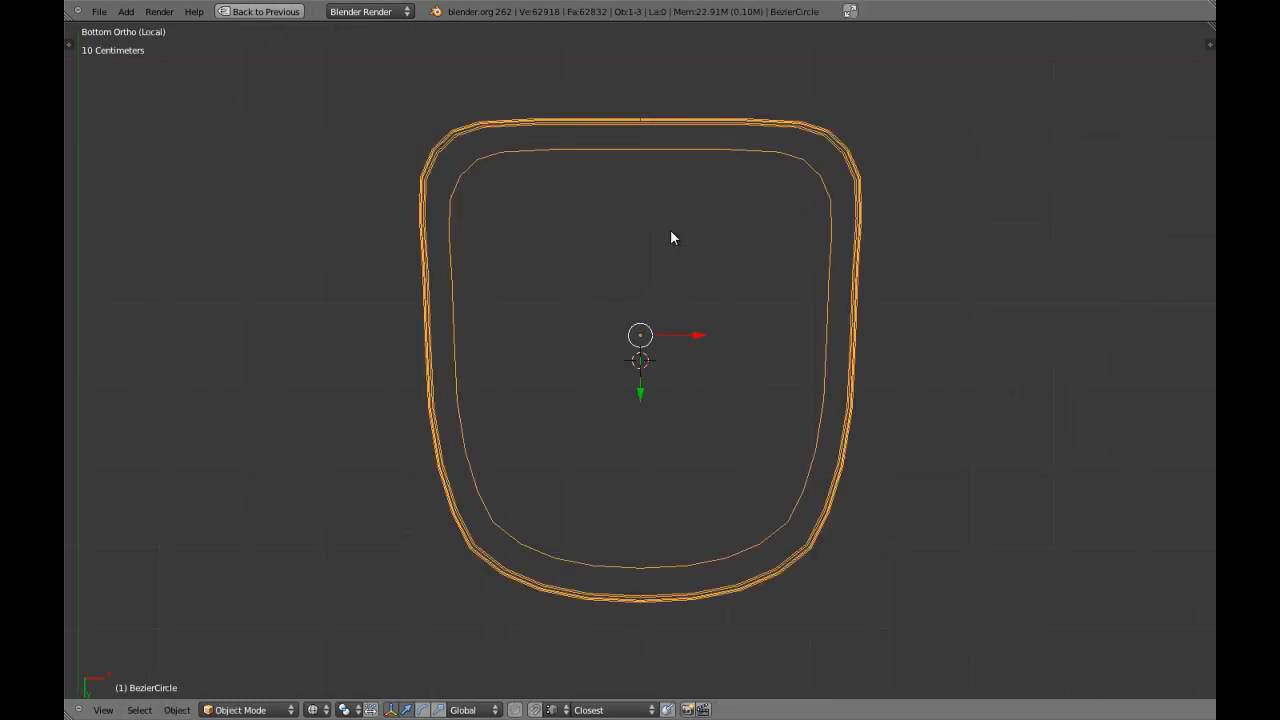
# Start the Screencast Keys display and hide the viewport properties again.
pyautogui.press('n')
pyautogui.scroll(-5, 1040, 518)
pyautogui.scroll(-8, 1178, 533)
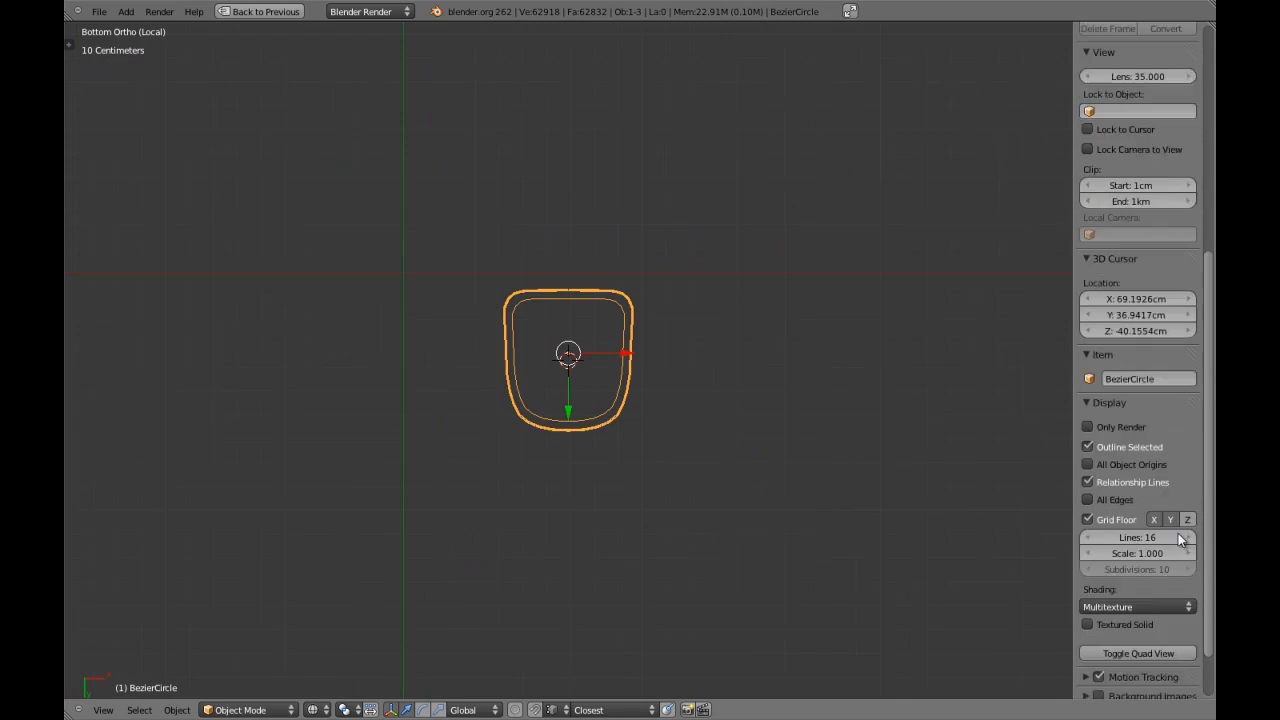
pyautogui.scroll(-1, 1100, 656)
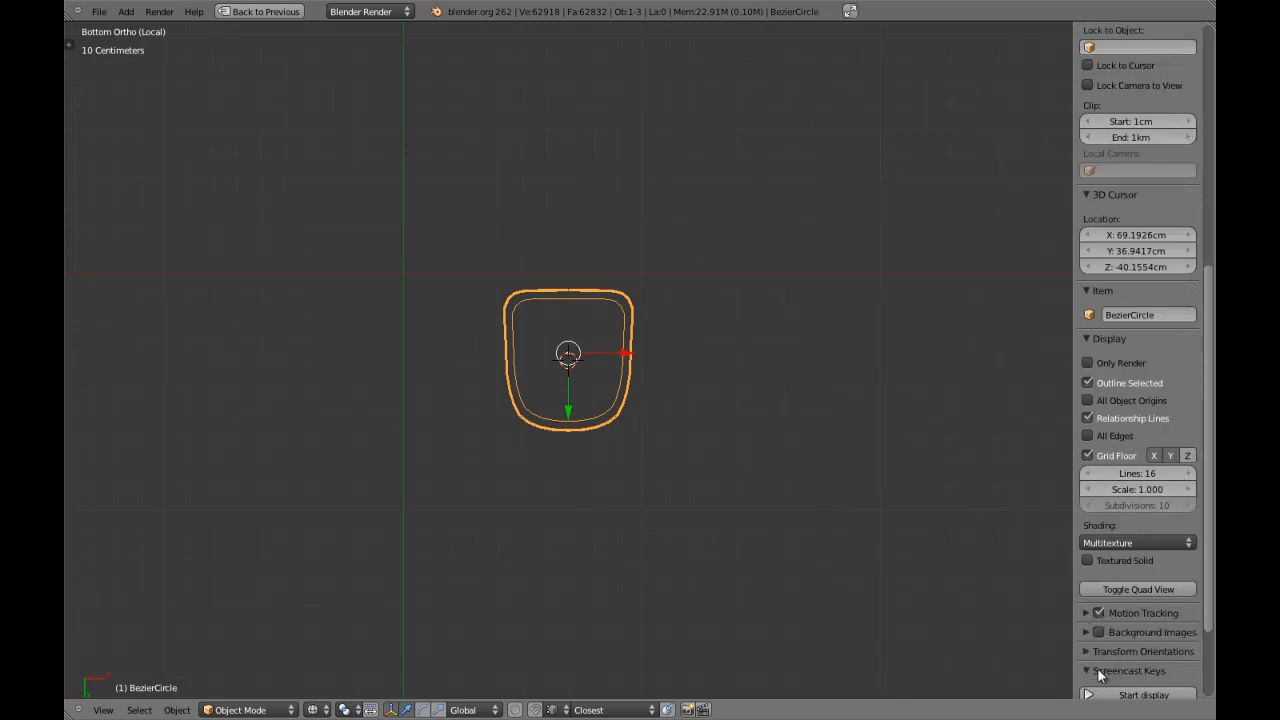
pyautogui.press('n')
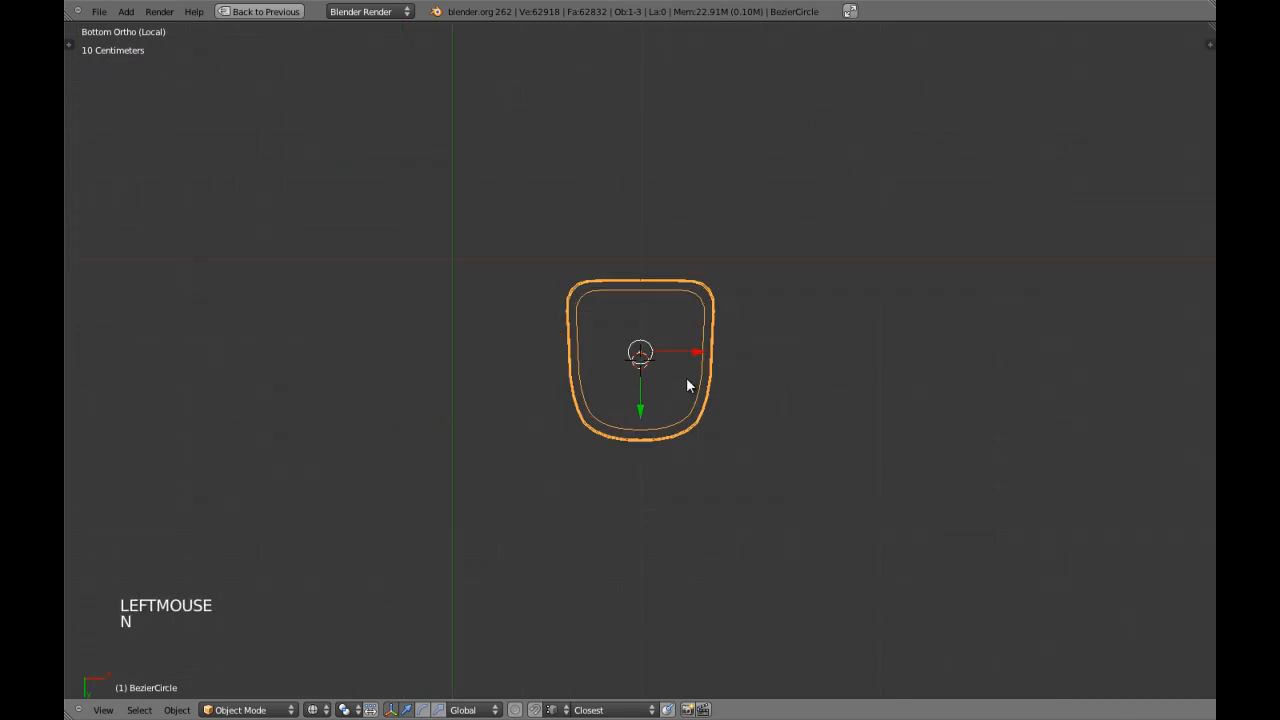
# Switch the isolated seat back to solid shading and open its mesh in Edit Mode.
pyautogui.press('a')
pyautogui.press('z')
pyautogui.scroll(2, 686, 377)
pyautogui.scroll(1, 686, 377)
pyautogui.hotkey('ctrl', 'w')
pyautogui.rightClick(680, 366)
pyautogui.press('Tab')
pyautogui.moveTo(680, 366); pyautogui.dragTo(677, 413, button='middle')
pyautogui.press('ctrl+KP_7')
# Circle-select the adjoining lower rim faces beside the border faces at one corner of the seat.
pyautogui.scroll(3, 677, 413)
pyautogui.keyDown('shift'); pyautogui.moveTo(496, 259); pyautogui.dragTo(686, 415, button='middle'); pyautogui.keyUp('shift')
pyautogui.scroll(7, 727, 502)
pyautogui.scroll(2, 654, 422)
pyautogui.scroll(2, 686, 415)
pyautogui.press('c')
pyautogui.moveTo(703, 364); pyautogui.dragTo(712, 347)
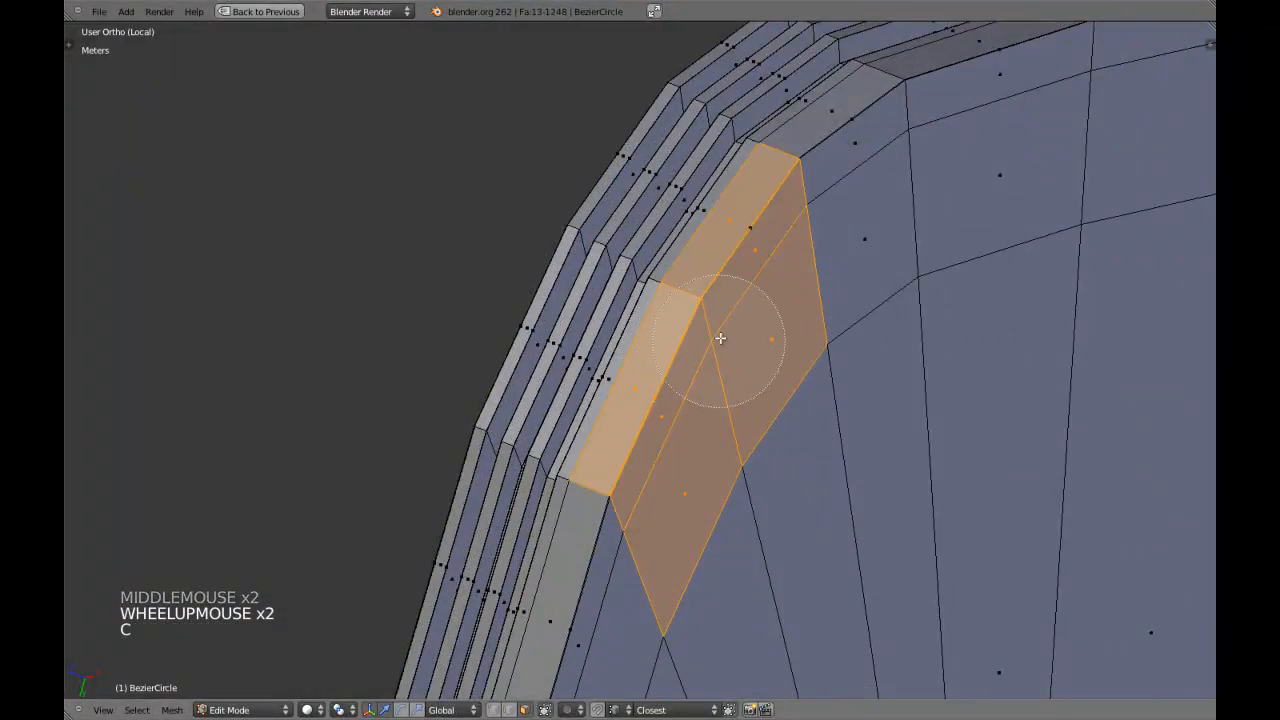
pyautogui.moveTo(740, 295); pyautogui.dragTo(740, 374, button='middle')
# Inspect the selected corner faces from several angles, checking them through the mesh in wireframe.
pyautogui.scroll(1, 751, 326)
pyautogui.scroll(2, 785, 366)
pyautogui.press('z')
pyautogui.scroll(-3, 752, 377)
pyautogui.press('z')
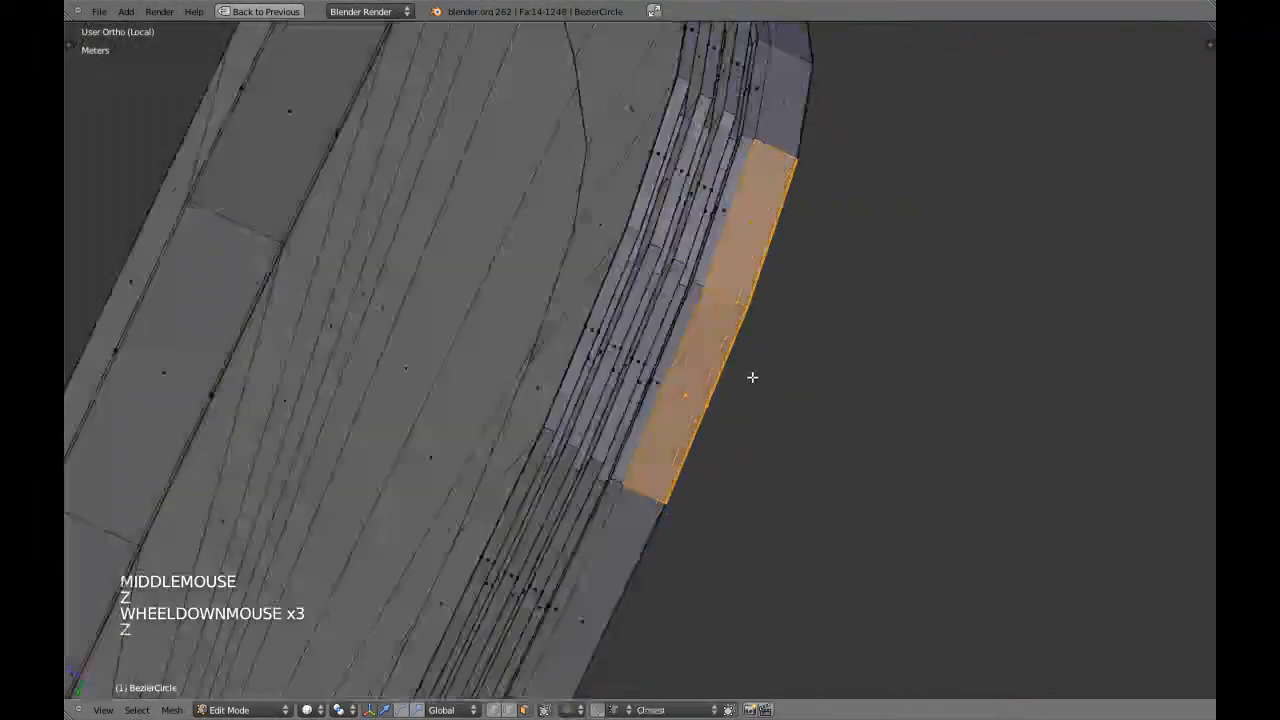
pyautogui.rightClick(769, 329)
pyautogui.scroll(-4, 769, 326)
pyautogui.moveTo(769, 326); pyautogui.dragTo(709, 364, button='middle')
pyautogui.scroll(-7, 709, 364)
pyautogui.scroll(4, 709, 364)
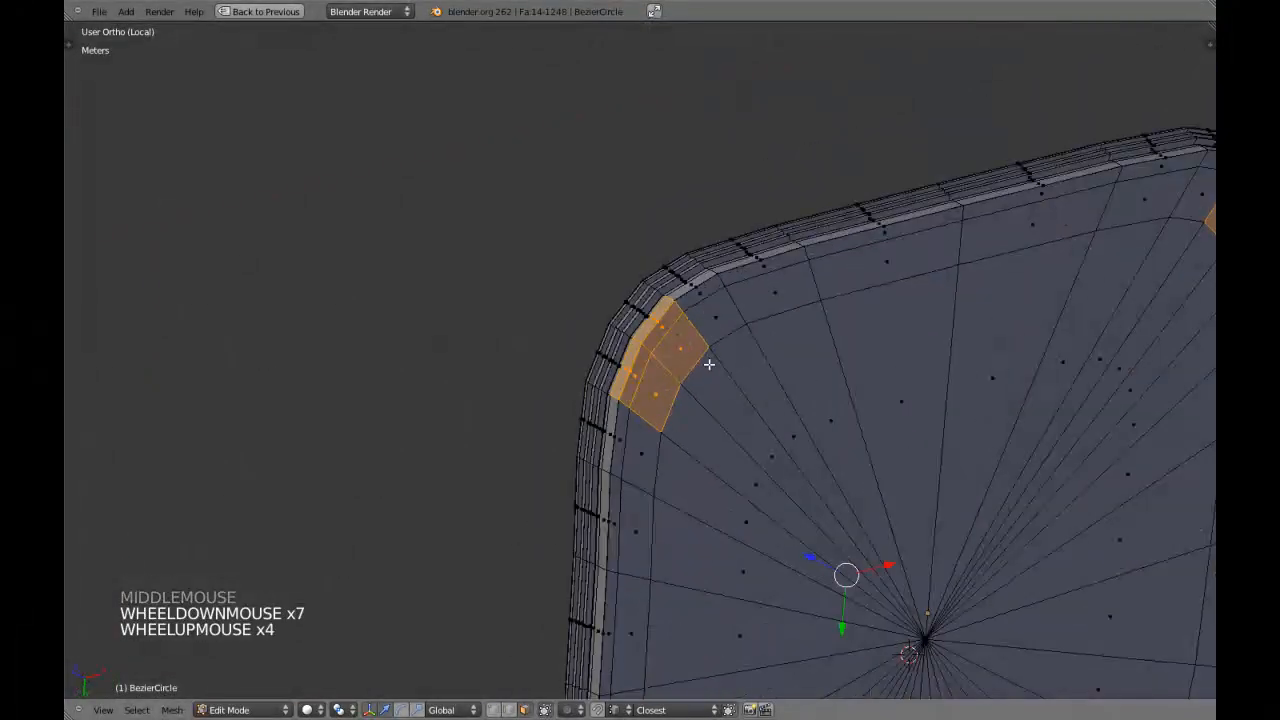
# Deselect all faces and show the seat's stepped rim profile up close from the front.
pyautogui.press('KP_1')
pyautogui.scroll(7, 709, 364)
pyautogui.press('a')
pyautogui.scroll(4, 700, 366)
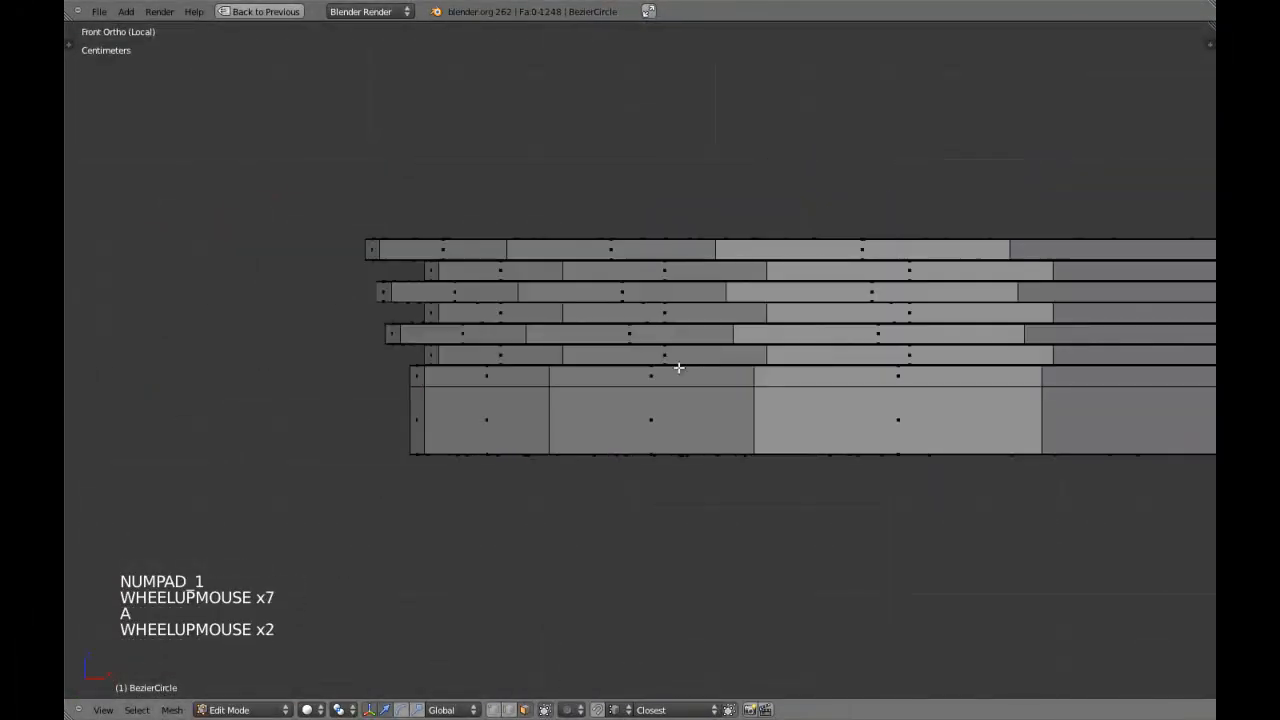
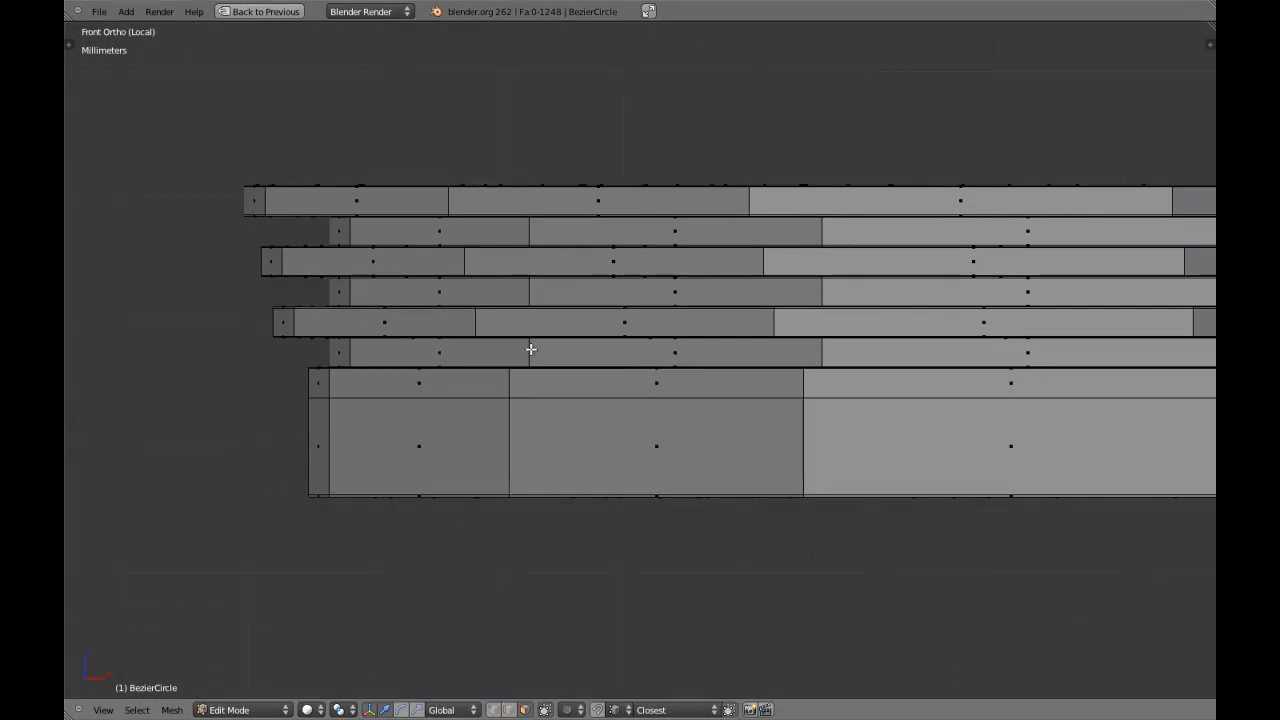
# Select and hide the face loop of the lowest groove, directly above the seat's border band.
pyautogui.moveTo(763, 323); pyautogui.dragTo(586, 386, button='middle')
pyautogui.scroll(3, 457, 277)
pyautogui.press('a')
pyautogui.press('a')
pyautogui.press('a')
pyautogui.press('a')
pyautogui.scroll(6, 586, 386)
pyautogui.scroll(-4, 486, 337)
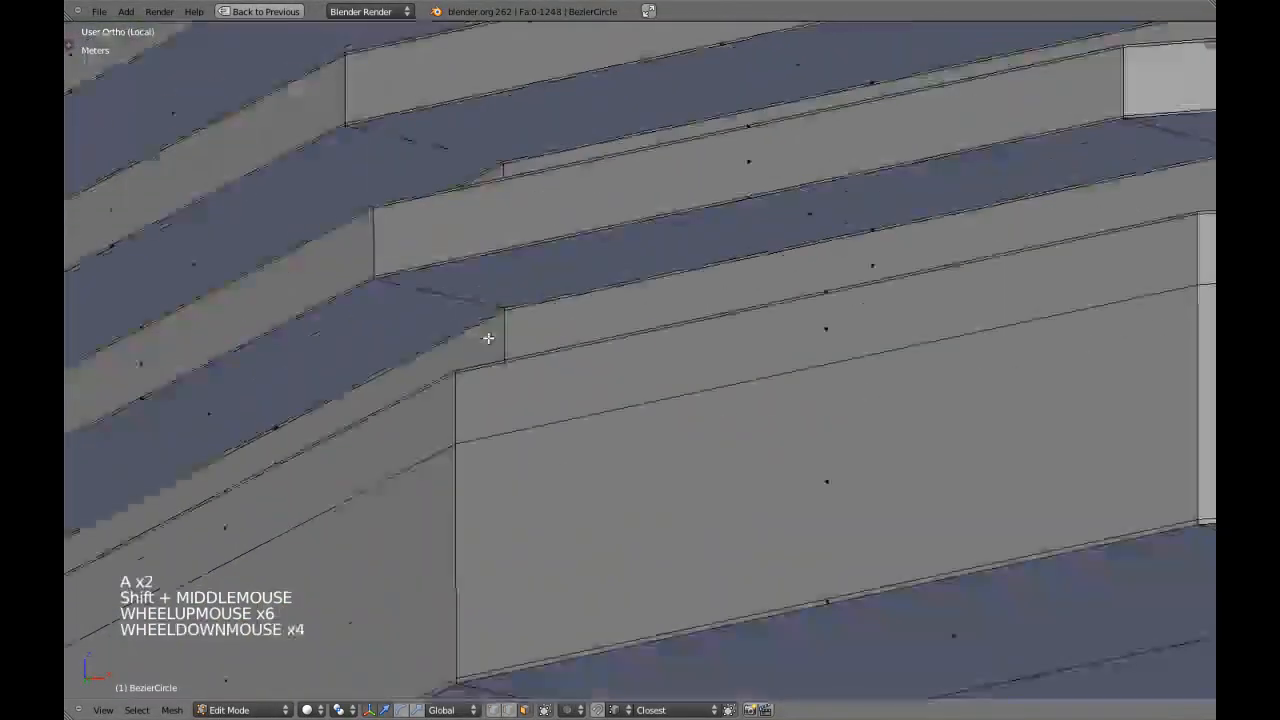
pyautogui.keyDown('alt'); pyautogui.keyDown('shift'); pyautogui.rightClick(510, 335); pyautogui.keyUp('shift'); pyautogui.keyUp('alt')
pyautogui.moveTo(555, 343); pyautogui.dragTo(599, 356, button='middle')
pyautogui.press('h')
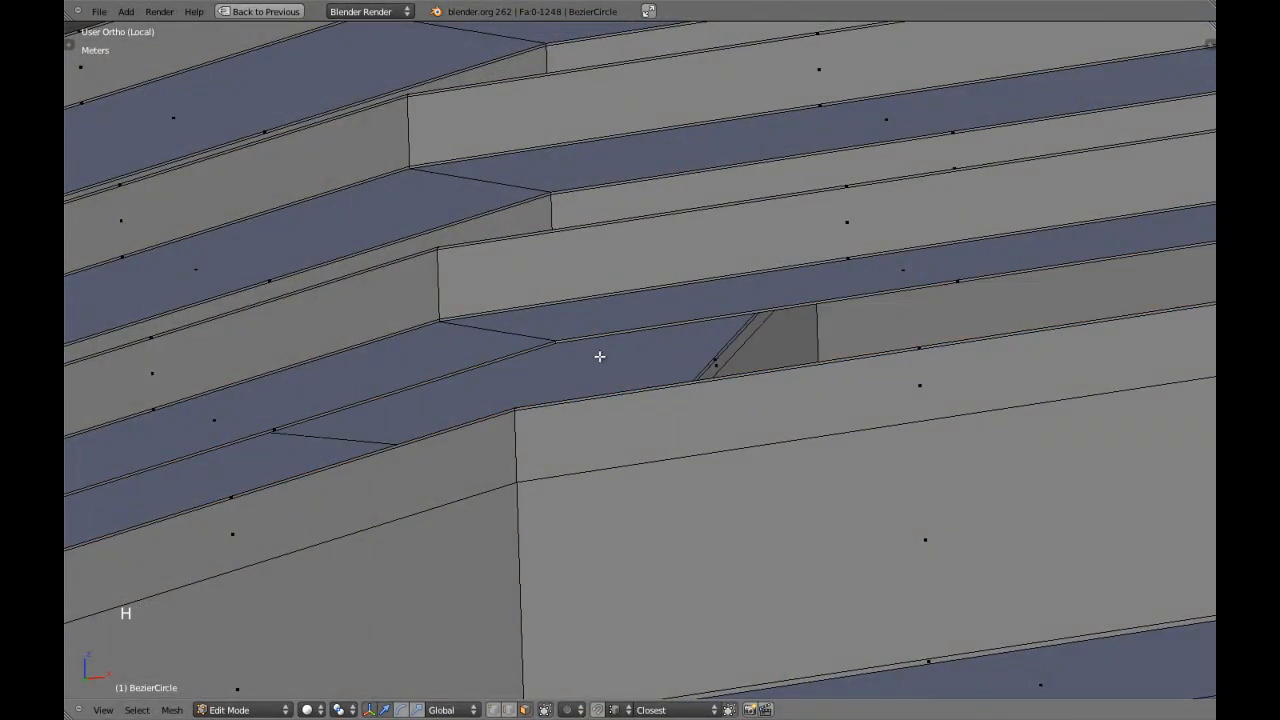
# Select the linked upper stepped part of the seat and hide it, leaving the border and underside.
pyautogui.press('l')
pyautogui.press('h')
pyautogui.scroll(-9, 620, 380)
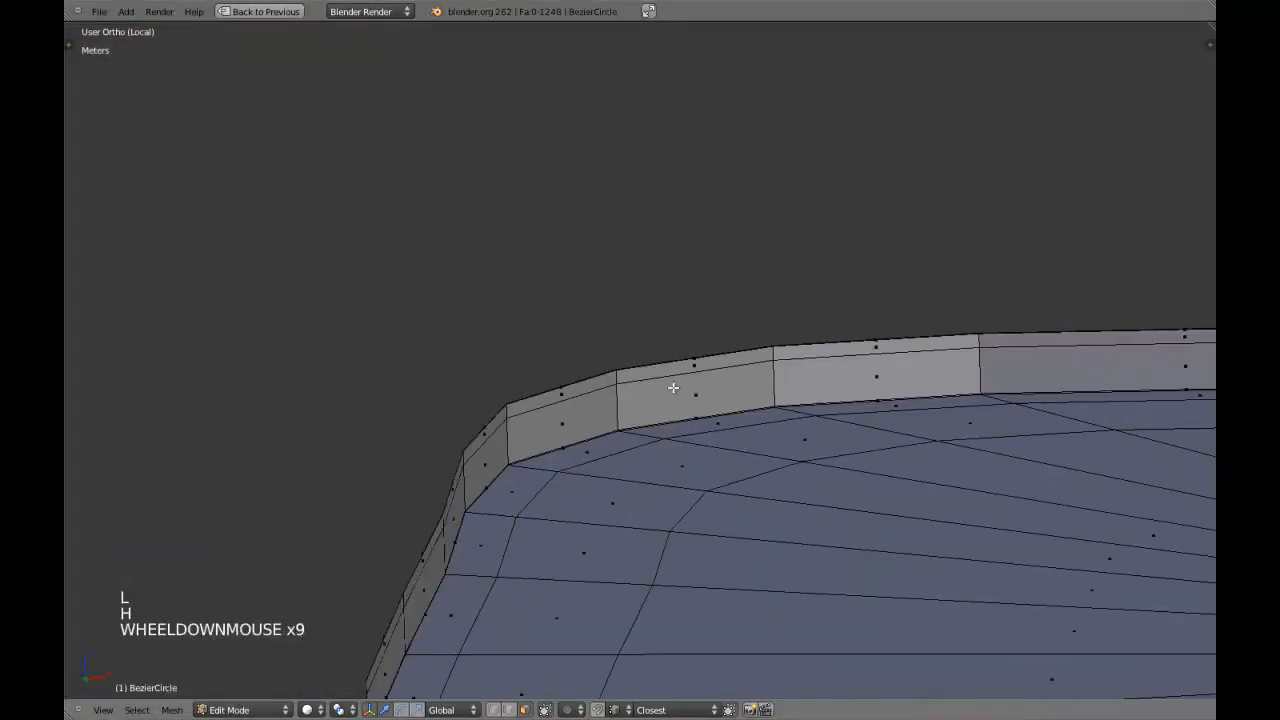
# From the bottom view, select two adjoining underside border faces at each of the seat's four corners.
pyautogui.moveTo(649, 380); pyautogui.dragTo(695, 323, button='middle')
pyautogui.scroll(-6, 700, 330)
pyautogui.press('KP_7')
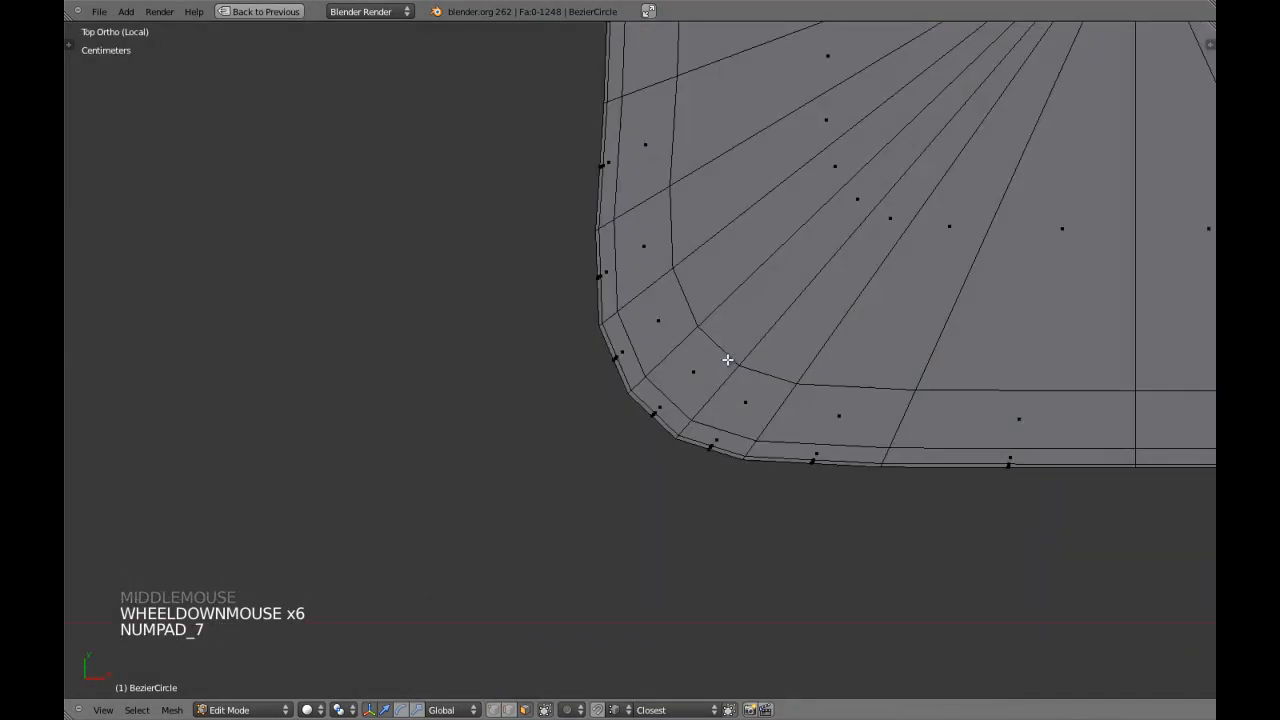
pyautogui.press('ctrl+KP_7')
pyautogui.scroll(-6, 727, 360)
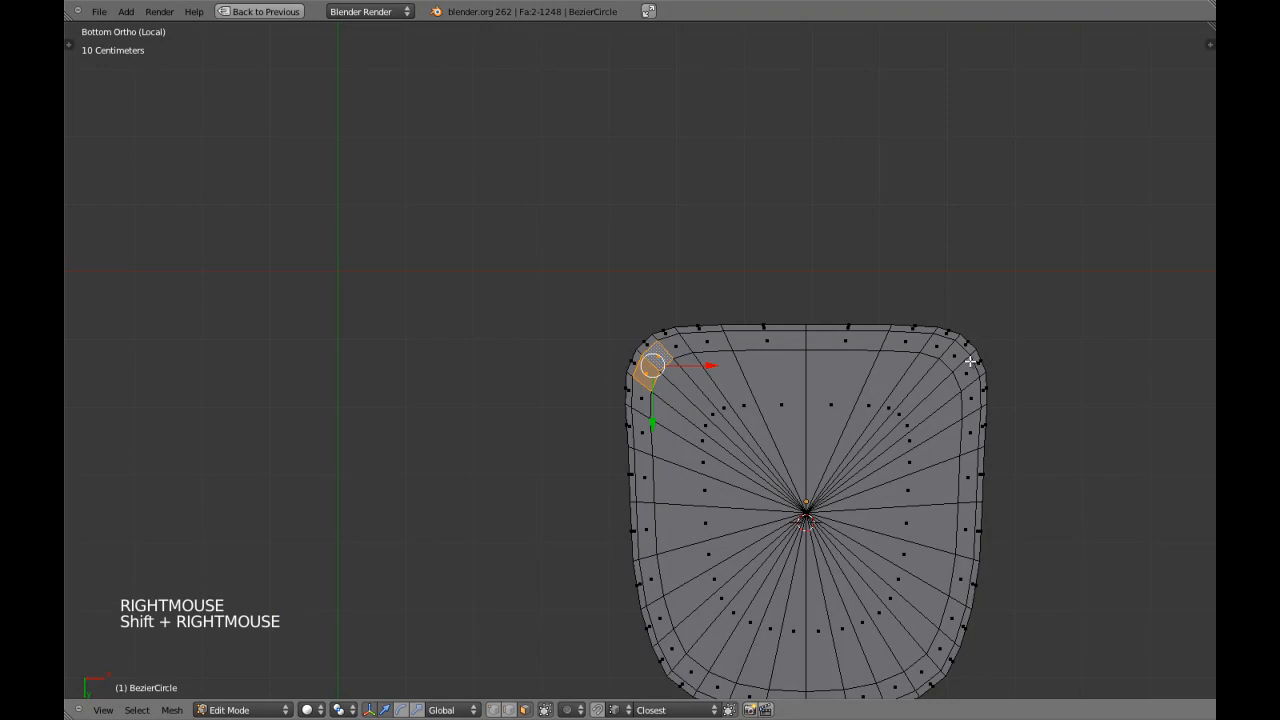
pyautogui.keyDown('shift'); pyautogui.moveTo(966, 437); pyautogui.dragTo(954, 320, button='middle'); pyautogui.keyUp('shift')
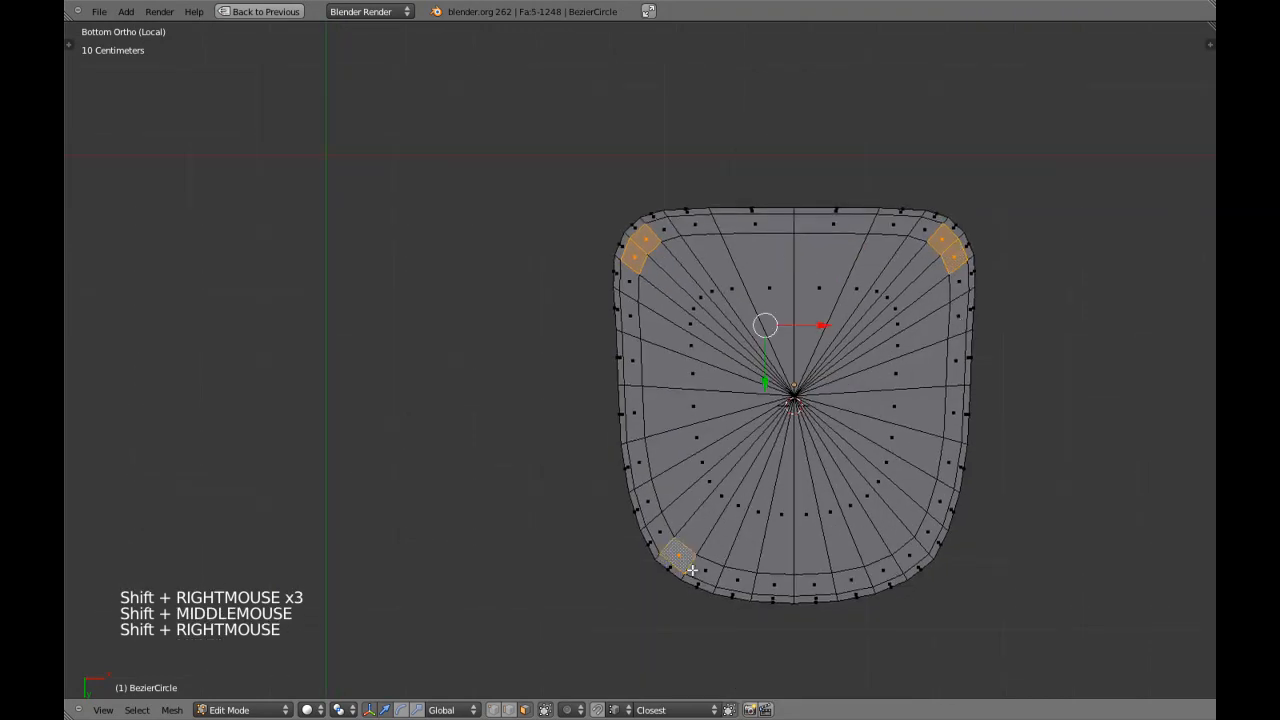
# Check the selected border faces against the leg positions with the whole chair shown solid, and isolate the seat again.
pyautogui.press('KP_Divide')
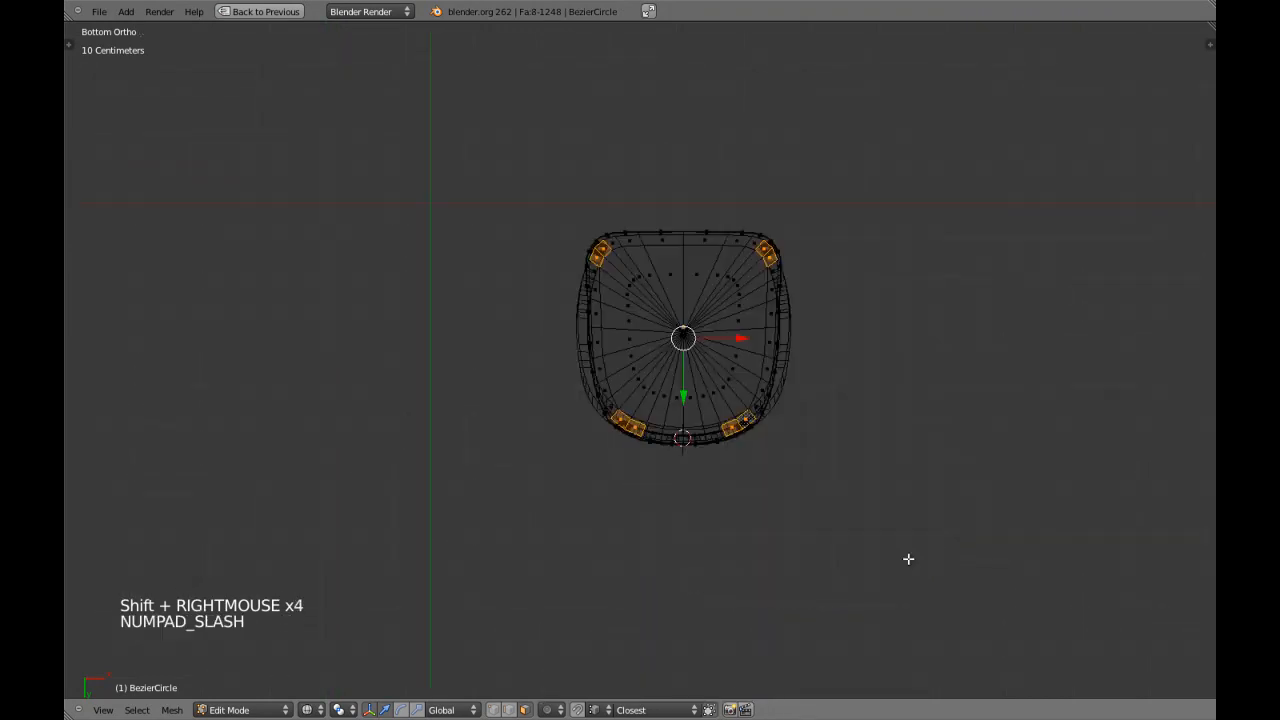
pyautogui.press('z')
pyautogui.scroll(6, 908, 557)
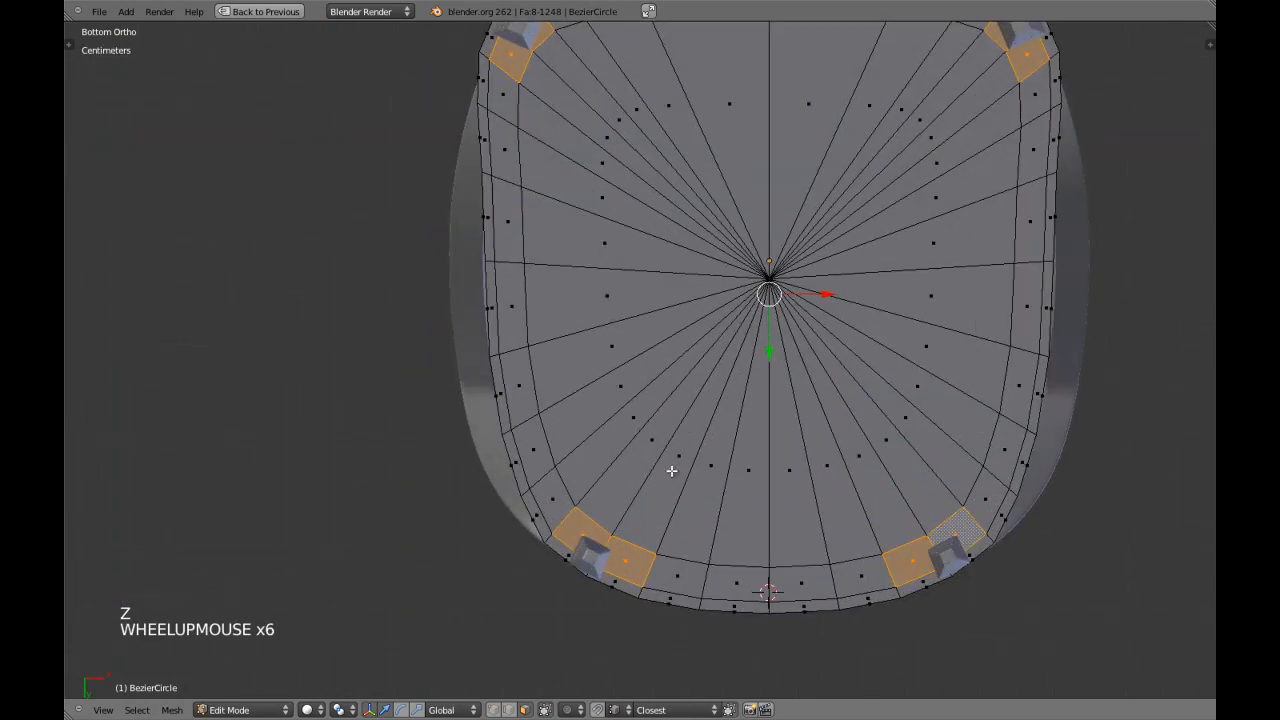
pyautogui.press('KP_Divide')
# Circle-select the border's stacked side and edge faces through the mesh at all four corners, adding to the underside selection.
pyautogui.scroll(4, 634, 457)
pyautogui.press('z')
pyautogui.scroll(3, 566, 427)
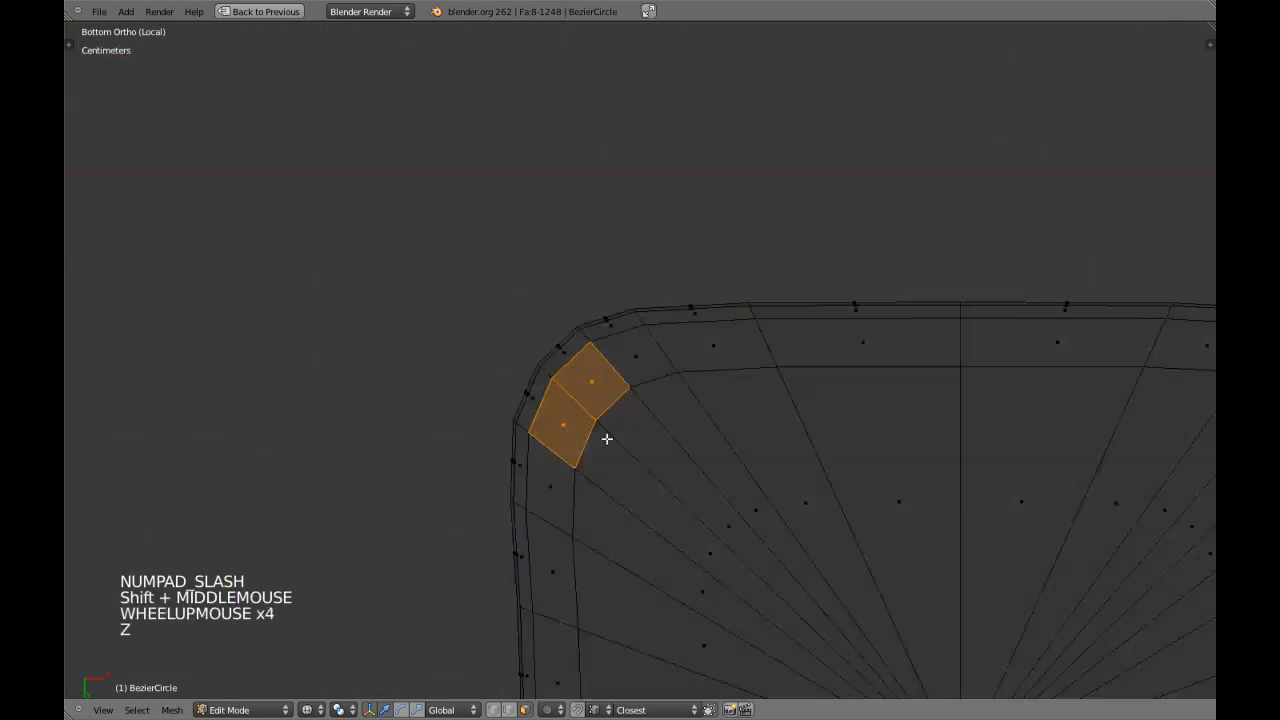
pyautogui.scroll(-2, 485, 380)
pyautogui.keyDown('shift'); pyautogui.moveTo(485, 380); pyautogui.dragTo(773, 422, button='middle'); pyautogui.keyUp('shift')
pyautogui.rightClick(942, 352)
pyautogui.scroll(-4, 942, 352)
pyautogui.keyDown('shift'); pyautogui.moveTo(900, 480); pyautogui.dragTo(774, 295, button='middle'); pyautogui.keyUp('shift')
pyautogui.scroll(3, 768, 517)
pyautogui.keyDown('shift'); pyautogui.moveTo(399, 515); pyautogui.dragTo(617, 512, button='middle'); pyautogui.keyUp('shift')
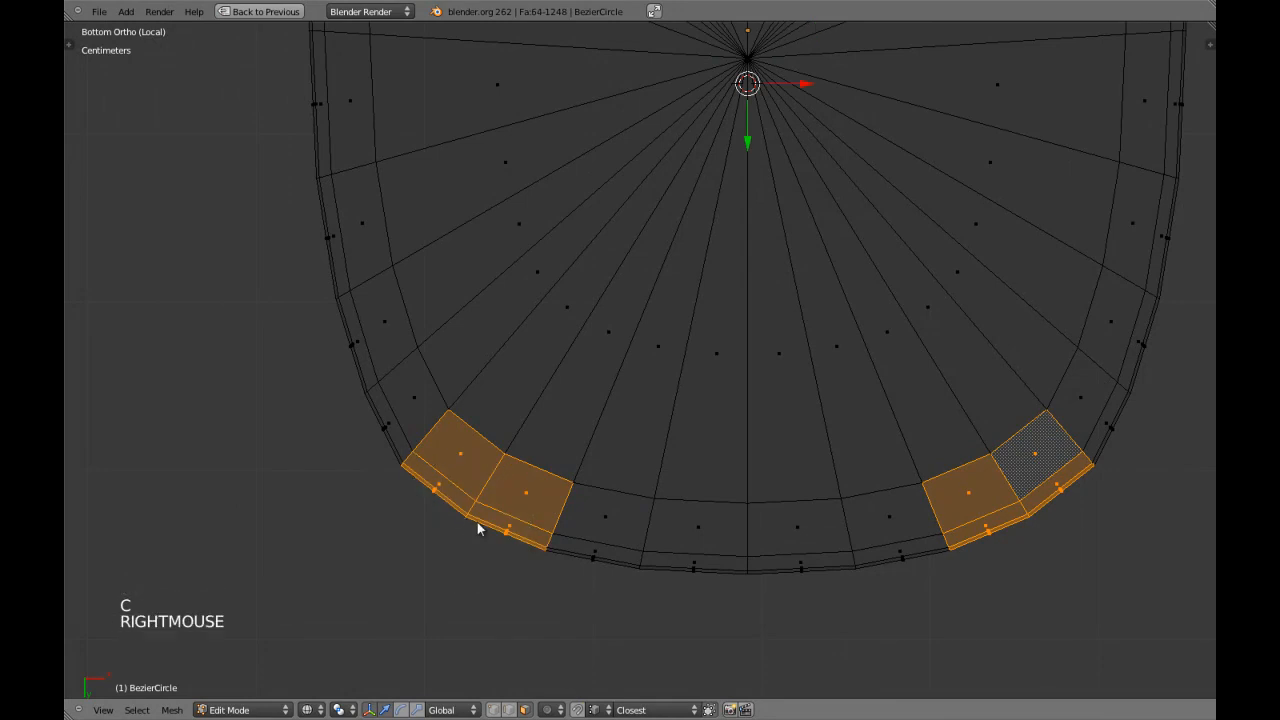
pyautogui.rightClick(464, 522)
# Save the file, return to the solid seat mesh and delete the selected border faces at the four corners.
pyautogui.press('Tab')
pyautogui.scroll(-3, 704, 432)
pyautogui.press('z')
pyautogui.hotkey('ctrl', 'w')
pyautogui.press('Tab')
pyautogui.scroll(4, 704, 425)
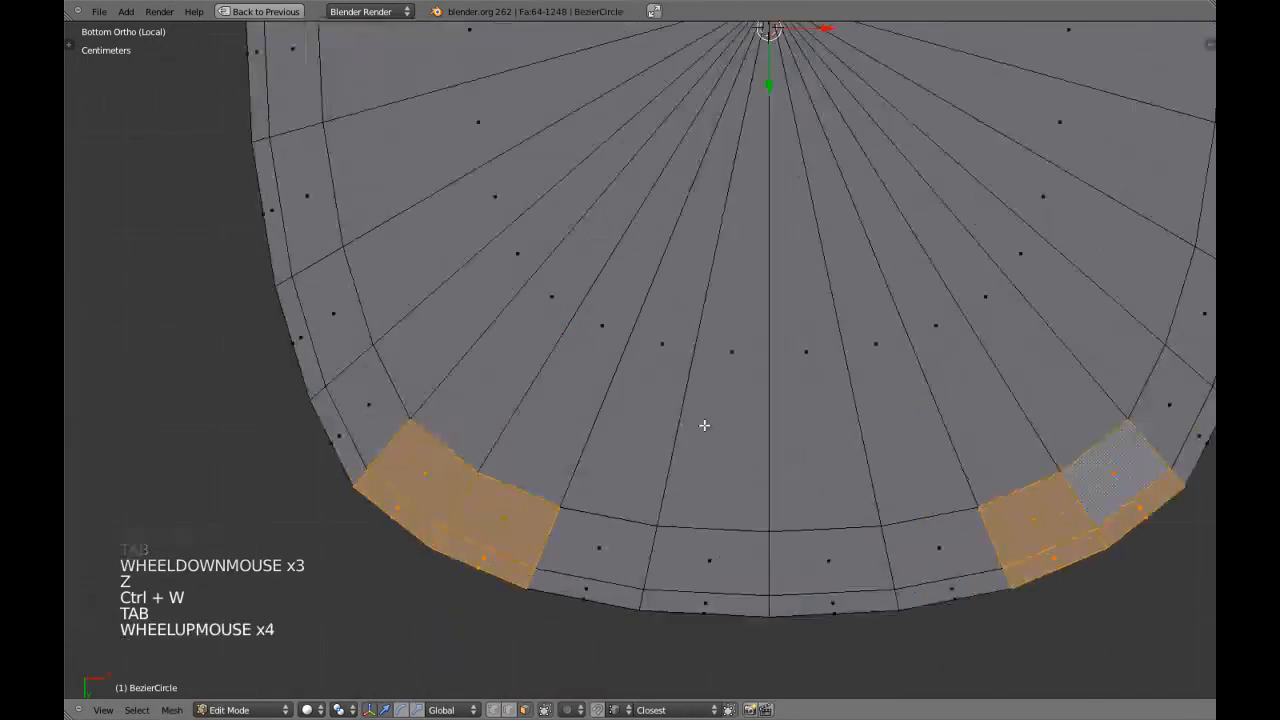
pyautogui.press('x')
pyautogui.click(705, 358)
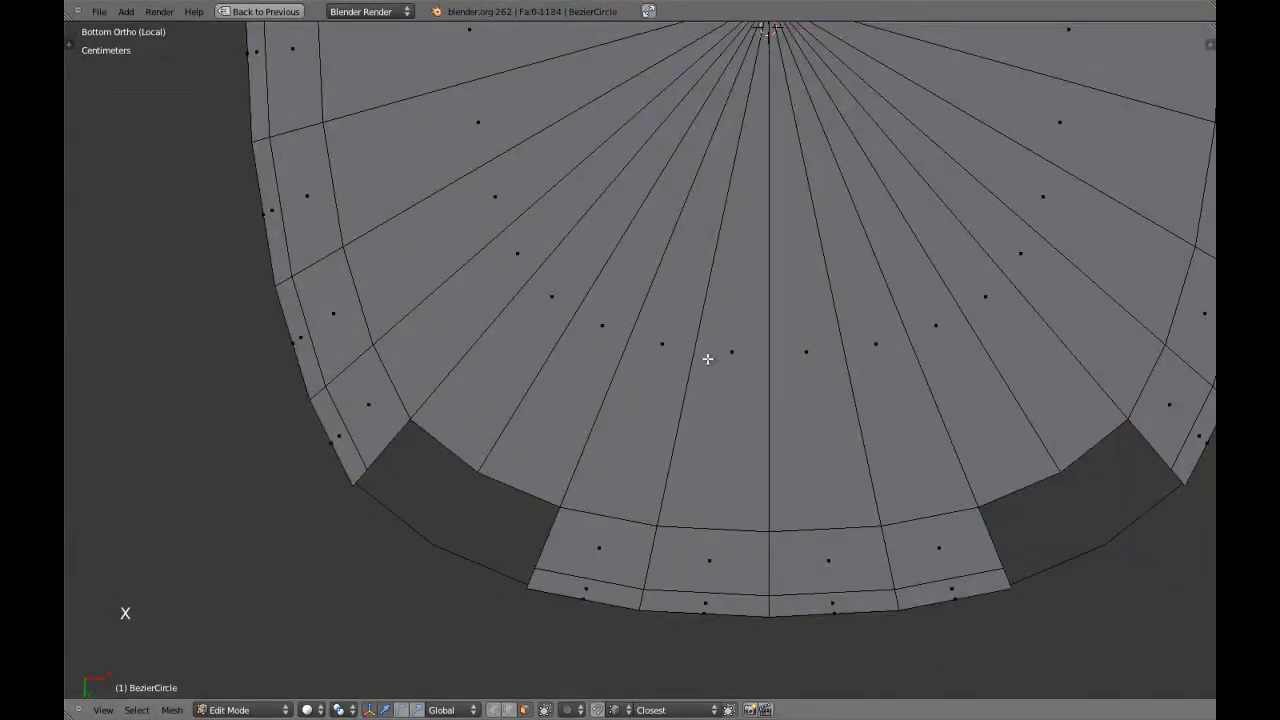
pyautogui.scroll(-4, 655, 400)
pyautogui.scroll(2, 634, 423)
# Reveal the hidden seat geometry, deselect everything and examine the open notches in the border ring.
pyautogui.moveTo(634, 423); pyautogui.dragTo(583, 386, button='middle')
pyautogui.hotkey('alt', 'h')
pyautogui.scroll(4, 606, 420)
pyautogui.moveTo(583, 386); pyautogui.dragTo(524, 461, button='middle')
pyautogui.scroll(3, 472, 430)
pyautogui.press('a')
pyautogui.scroll(-9, 524, 461)
pyautogui.press('Tab')
pyautogui.moveTo(617, 457); pyautogui.dragTo(546, 463, button='middle')
pyautogui.press('Tab')
pyautogui.scroll(3, 713, 381)
pyautogui.scroll(4, 586, 472)
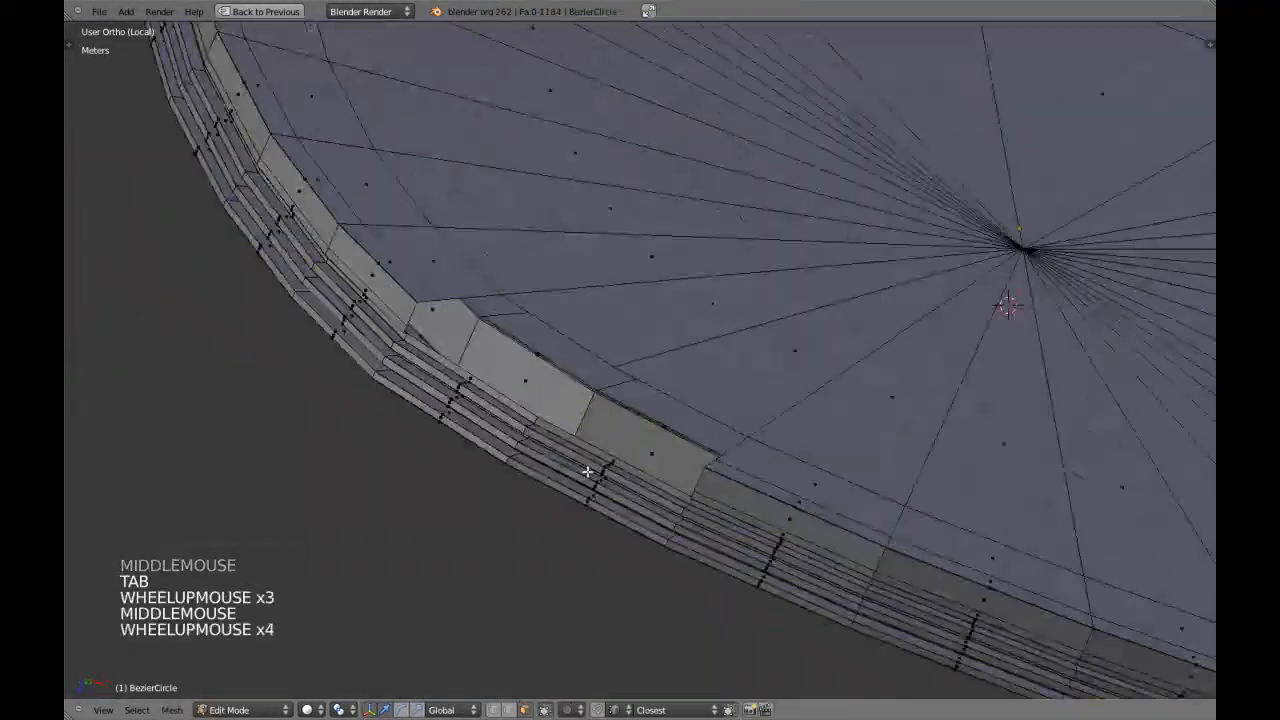
# Switch to edge selection and select the boundary edge loop around the open notch at one corner.
pyautogui.press('a')
pyautogui.press('a')
pyautogui.keyDown('alt'); pyautogui.keyDown('shift'); pyautogui.rightClick(581, 343); pyautogui.keyUp('shift'); pyautogui.keyUp('alt')
pyautogui.moveTo(550, 376); pyautogui.dragTo(575, 392, button='middle')
pyautogui.keyDown('shift'); pyautogui.moveTo(575, 392); pyautogui.dragTo(711, 425, button='middle'); pyautogui.keyUp('shift')
pyautogui.scroll(4, 614, 417)
pyautogui.press('z')
pyautogui.scroll(-2, 614, 420)
pyautogui.press('z')
pyautogui.scroll(2, 711, 425)
pyautogui.scroll(-2, 711, 424)
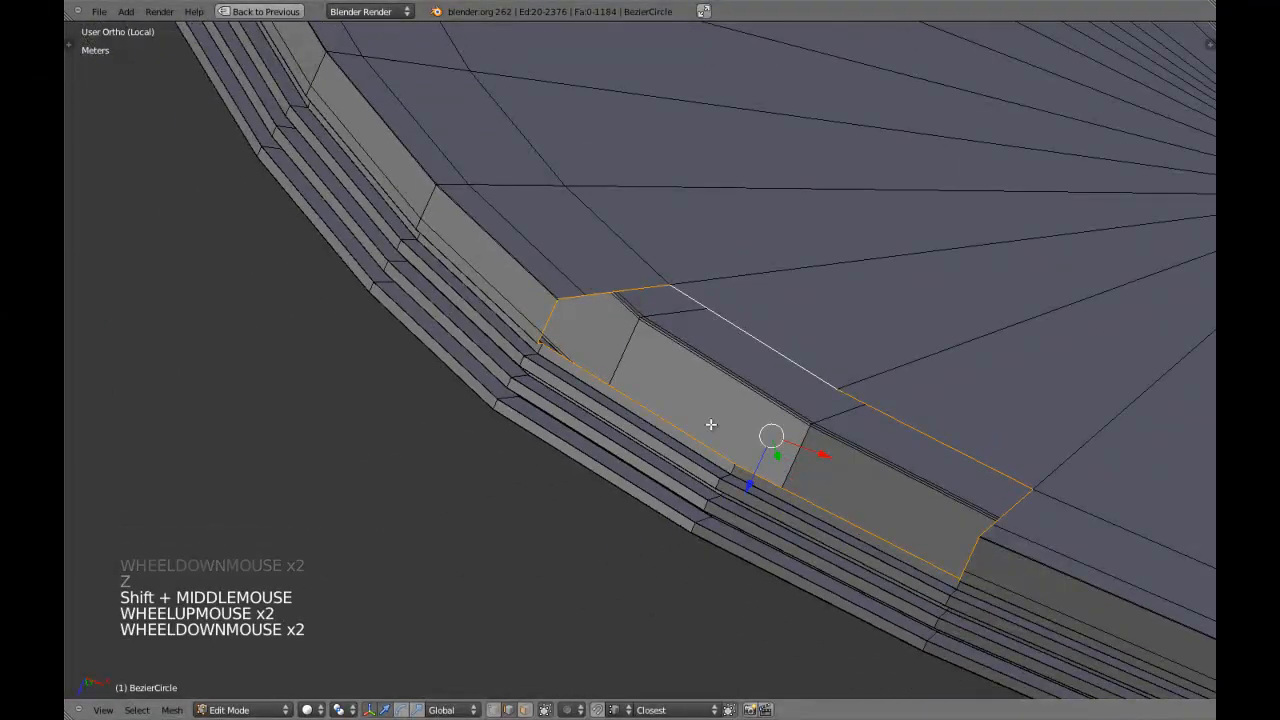
# Examine the stepped rim's lower outer edge at the notch from close up and from several angles.
pyautogui.scroll(1, 711, 424)
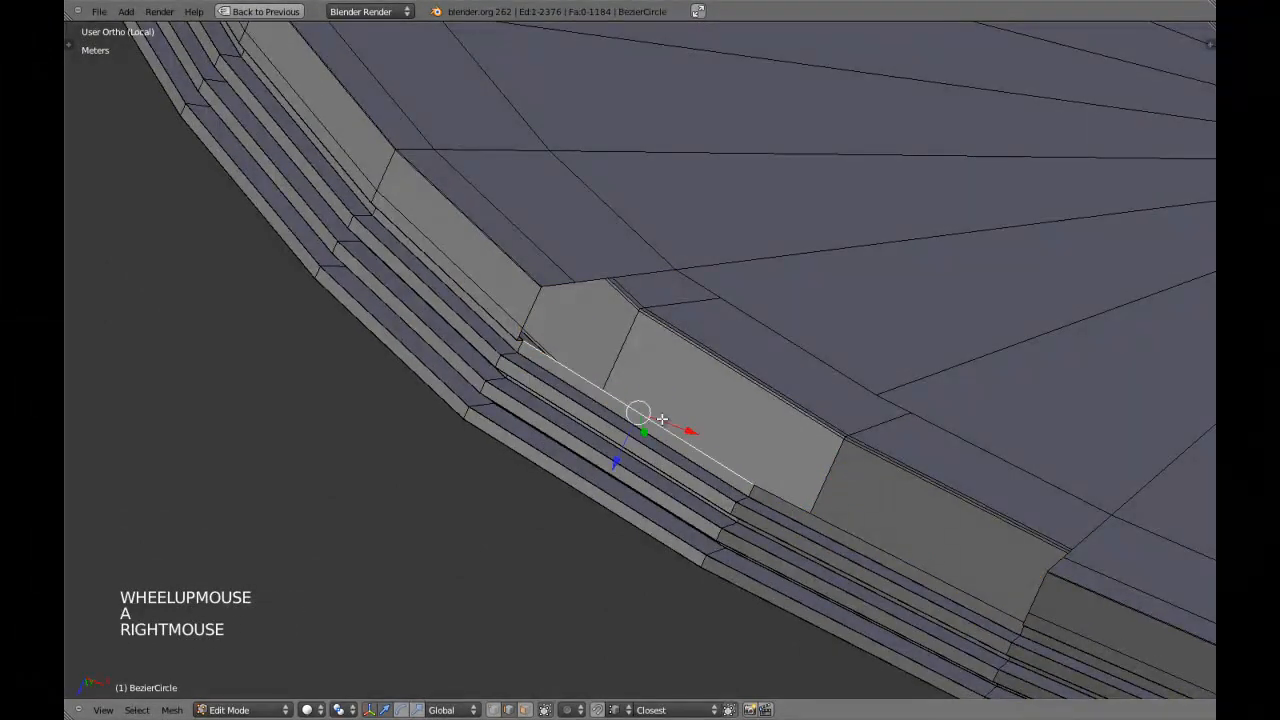
pyautogui.press('KP_Decimal')
pyautogui.moveTo(662, 419); pyautogui.dragTo(657, 474, button='middle')
pyautogui.scroll(4, 636, 501)
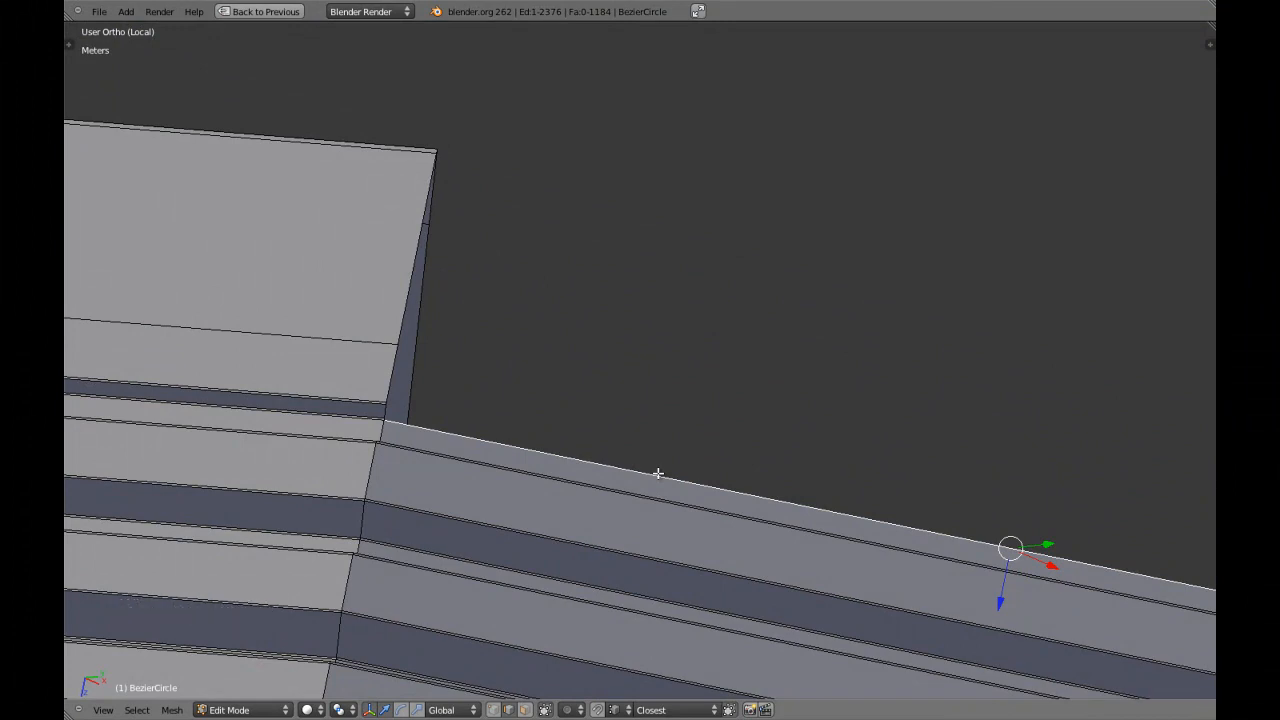
pyautogui.scroll(1, 658, 473)
pyautogui.scroll(-15, 657, 471)
pyautogui.moveTo(657, 471); pyautogui.dragTo(673, 422, button='middle')
pyautogui.scroll(-4, 686, 437)
pyautogui.scroll(4, 705, 404)
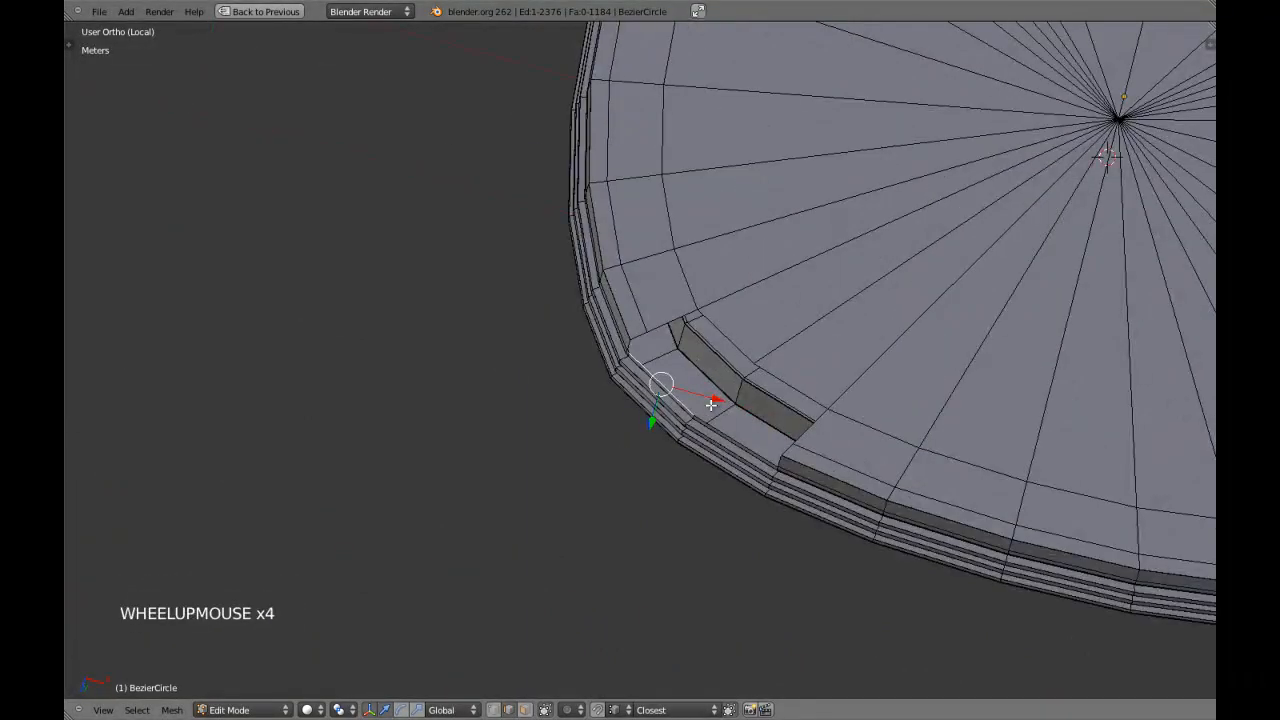
pyautogui.moveTo(837, 416); pyautogui.dragTo(740, 374, button='middle')
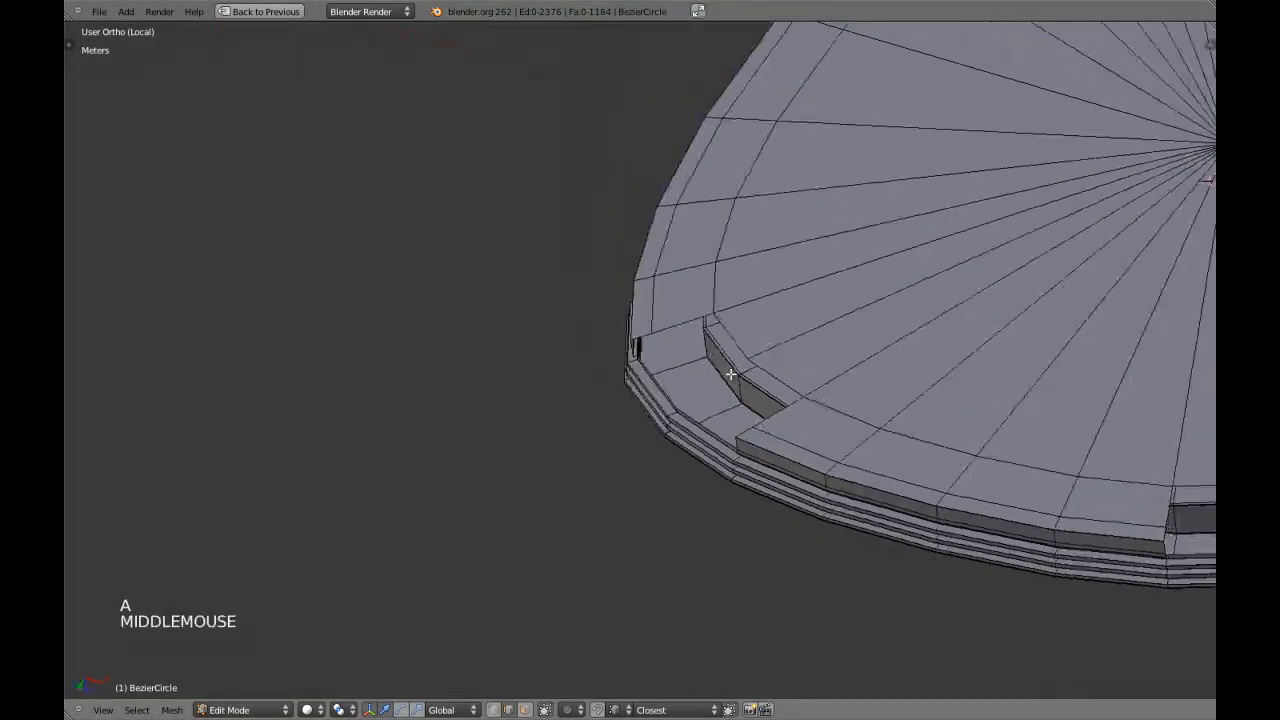
pyautogui.scroll(2, 757, 379)
# Check how the corner notches fit around the legs with the whole chair shown, and isolate the seat mesh again.
pyautogui.press('KP_Divide')
pyautogui.moveTo(680, 408); pyautogui.dragTo(720, 489, button='middle')
pyautogui.keyDown('shift'); pyautogui.moveTo(660, 383); pyautogui.dragTo(738, 511, button='middle'); pyautogui.keyUp('shift')
pyautogui.scroll(4, 590, 423)
pyautogui.moveTo(671, 480); pyautogui.dragTo(737, 471, button='middle')
pyautogui.press('Tab')
pyautogui.scroll(-3, 608, 409)
pyautogui.press('KP_Divide')
pyautogui.press('Tab')
# Deselect everything and examine the open border notch at another corner from below.
pyautogui.press('a')
pyautogui.scroll(4, 736, 495)
pyautogui.scroll(2, 736, 495)
pyautogui.press('a')
pyautogui.press('KP_Decimal')
pyautogui.scroll(-7, 629, 494)
pyautogui.keyDown('shift'); pyautogui.moveTo(629, 494); pyautogui.dragTo(749, 333, button='middle'); pyautogui.keyUp('shift')
pyautogui.press('a')
pyautogui.press('a')
pyautogui.press('a')
pyautogui.keyDown('shift'); pyautogui.moveTo(697, 274); pyautogui.dragTo(651, 317, button='middle'); pyautogui.keyUp('shift')
pyautogui.scroll(1, 691, 306)
pyautogui.scroll(-2, 620, 330)
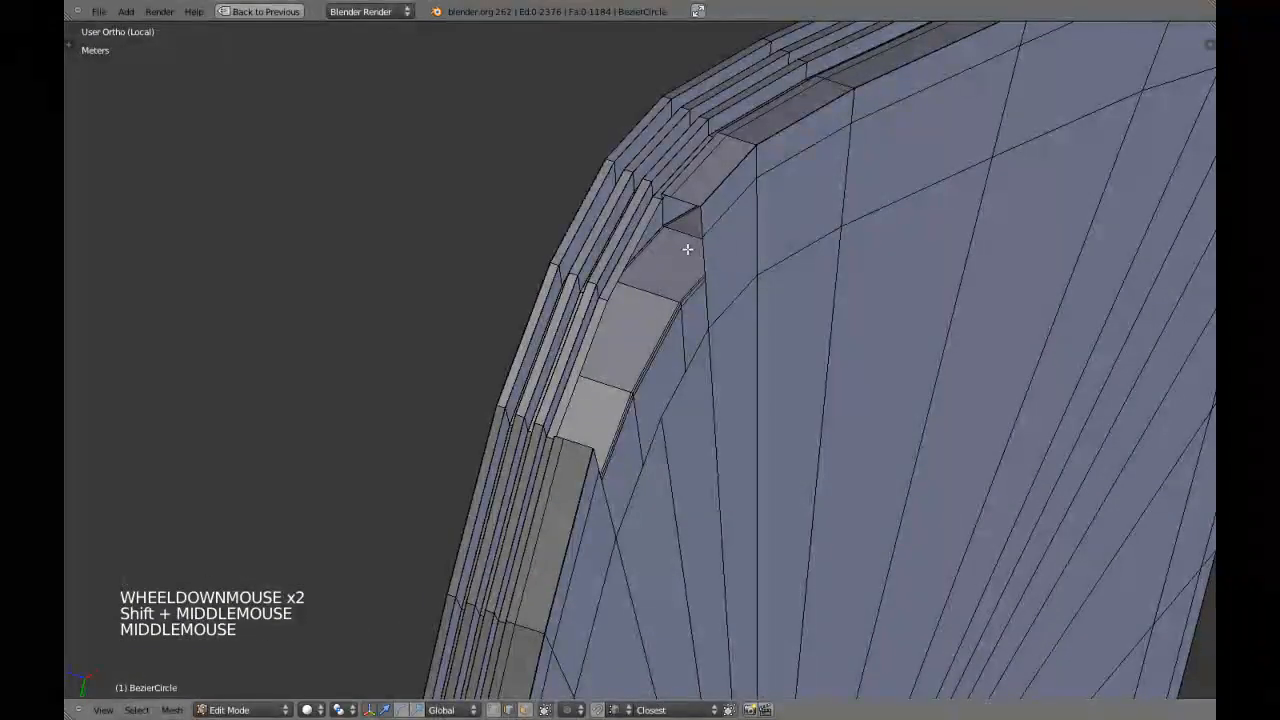
# Select the border band's short end edges at both ends of the corner notch, checking them in wireframe.
pyautogui.keyDown('shift'); pyautogui.moveTo(686, 251); pyautogui.dragTo(671, 314, button='middle'); pyautogui.keyUp('shift')
pyautogui.scroll(2, 671, 314)
pyautogui.keyDown('shift'); pyautogui.moveTo(688, 230); pyautogui.dragTo(665, 320, button='middle'); pyautogui.keyUp('shift')
pyautogui.keyDown('shift'); pyautogui.moveTo(665, 320); pyautogui.dragTo(653, 383, button='middle'); pyautogui.keyUp('shift')
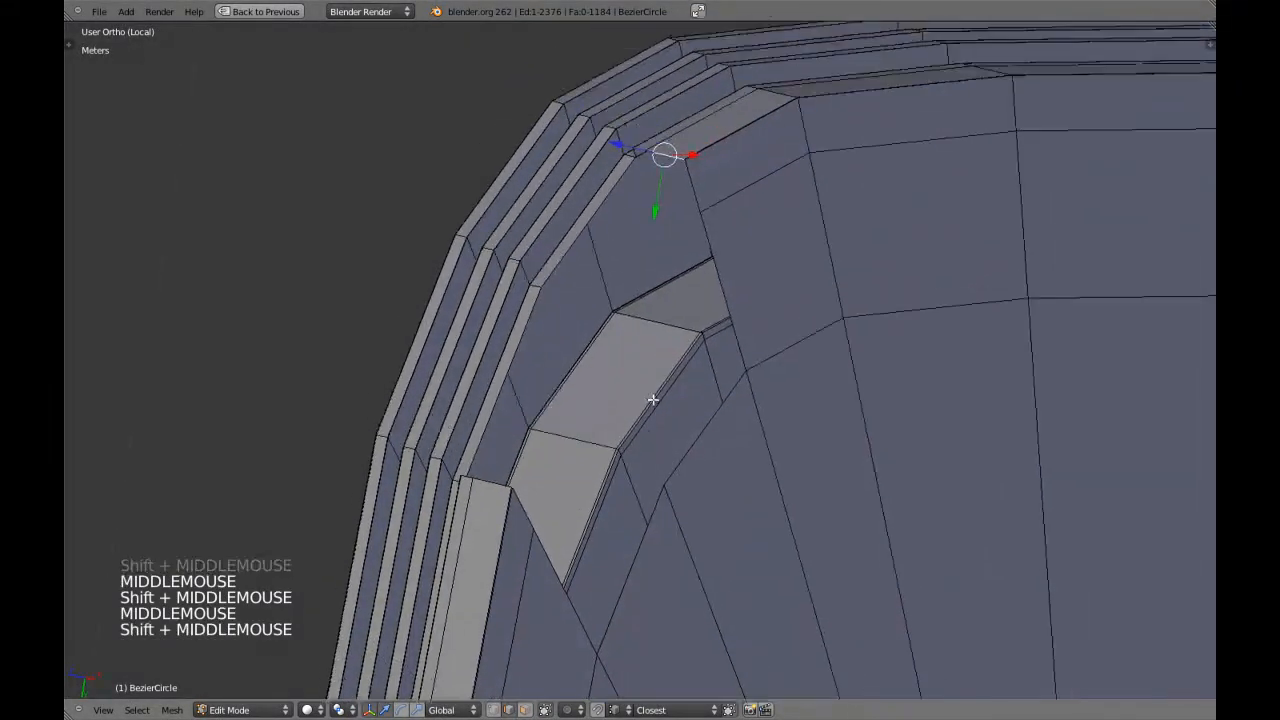
pyautogui.scroll(2, 660, 360)
pyautogui.press('z')
pyautogui.press('z')
pyautogui.press('z')
pyautogui.press('z')
pyautogui.keyDown('shift'); pyautogui.moveTo(609, 309); pyautogui.dragTo(571, 459, button='middle'); pyautogui.keyUp('shift')
pyautogui.scroll(2, 590, 452)
pyautogui.scroll(-3, 600, 449)
pyautogui.press('z')
pyautogui.press('z')
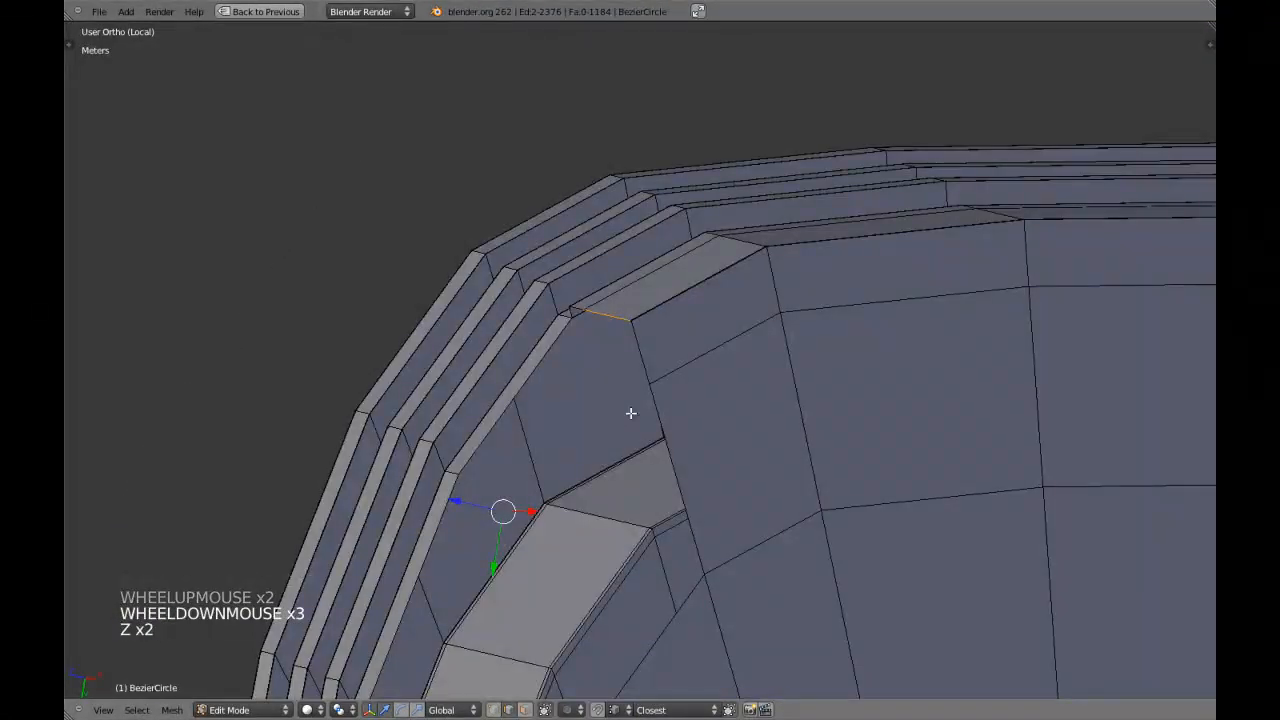
# Switch to vertex selection and circle-select the inner corner vertices at one end of the notch, extending its edge selection.
pyautogui.moveTo(631, 413); pyautogui.dragTo(654, 280, button='middle')
pyautogui.scroll(2, 624, 375)
pyautogui.scroll(3, 572, 312)
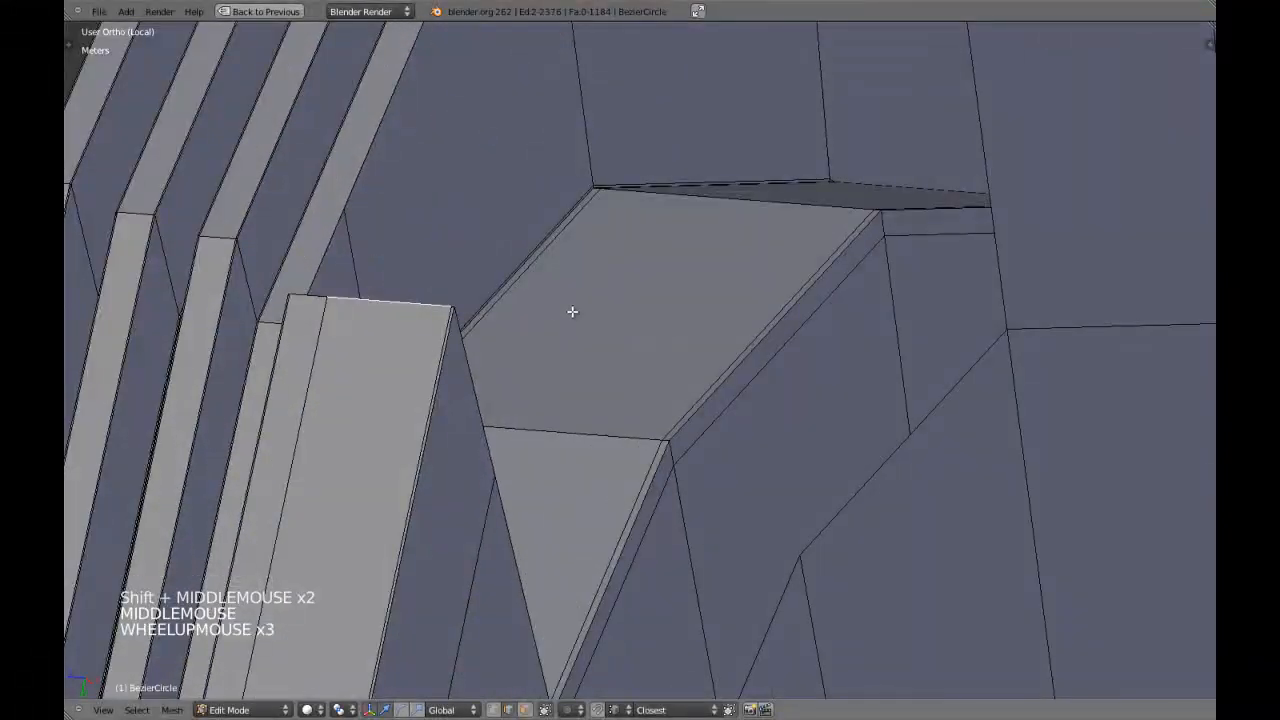
pyautogui.scroll(2, 527, 331)
pyautogui.scroll(1, 286, 286)
pyautogui.press('z')
pyautogui.press('z')
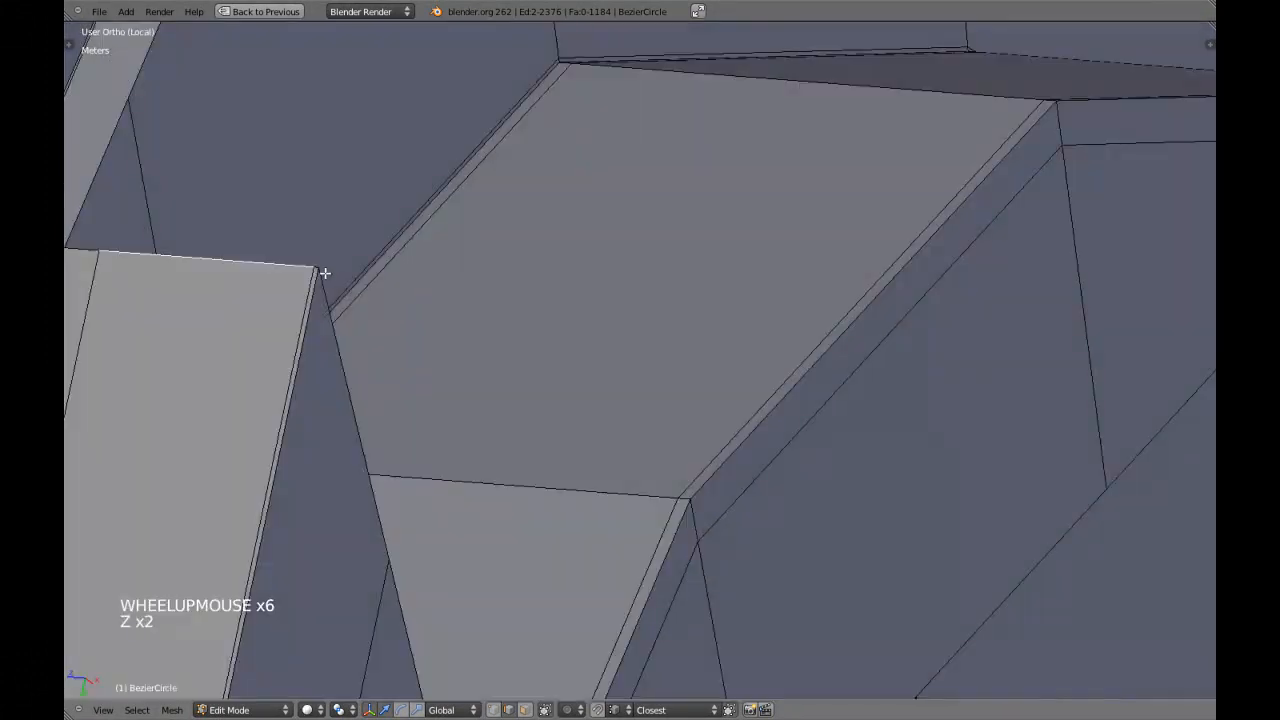
pyautogui.press('z')
pyautogui.moveTo(344, 245)
pyautogui.mouseDown(button='middle')
pyautogui.moveTo(313, 248)
pyautogui.moveTo(597, 254)
pyautogui.moveTo(480, 474)
pyautogui.moveTo(560, 397)
pyautogui.mouseUp(button='middle')
pyautogui.press('c')
pyautogui.rightClick(340, 234)
pyautogui.press('z')
pyautogui.scroll(-4, 482, 451)
pyautogui.press('z')
pyautogui.scroll(2, 514, 452)
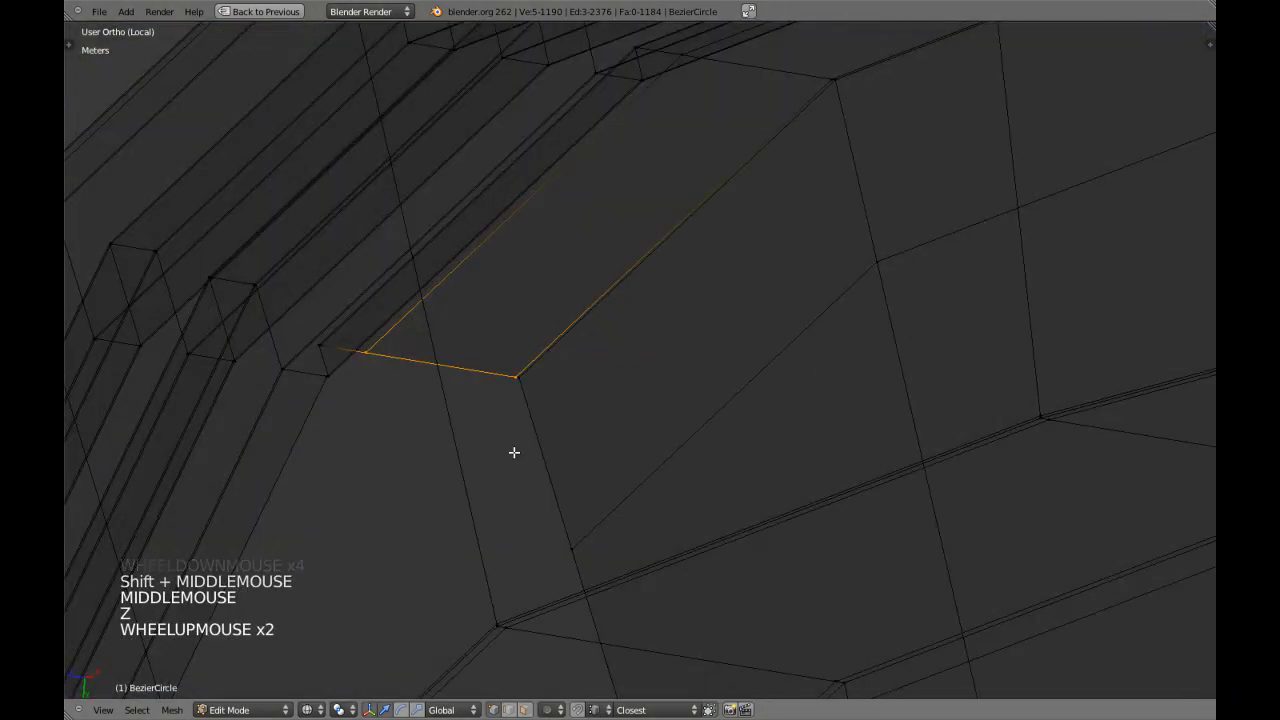
# Circle-select the matching corner vertices at the notch's opposite end and check the extended edge selection.
pyautogui.rightClick(522, 388)
pyautogui.press('z')
pyautogui.scroll(-3, 524, 395)
pyautogui.keyDown('shift'); pyautogui.moveTo(526, 403); pyautogui.dragTo(555, 372, button='middle'); pyautogui.keyUp('shift')
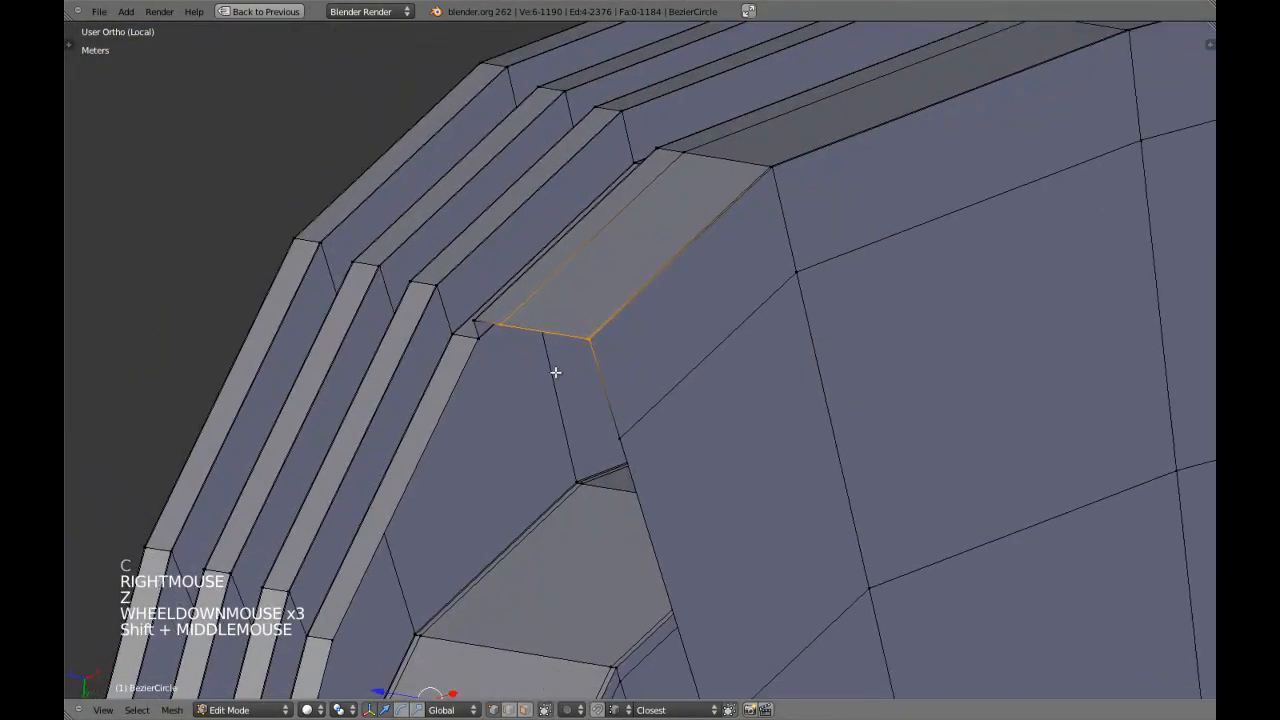
pyautogui.press('z')
pyautogui.scroll(3, 622, 432)
pyautogui.press('z')
pyautogui.keyDown('shift'); pyautogui.moveTo(620, 434); pyautogui.dragTo(612, 408, button='middle'); pyautogui.keyUp('shift')
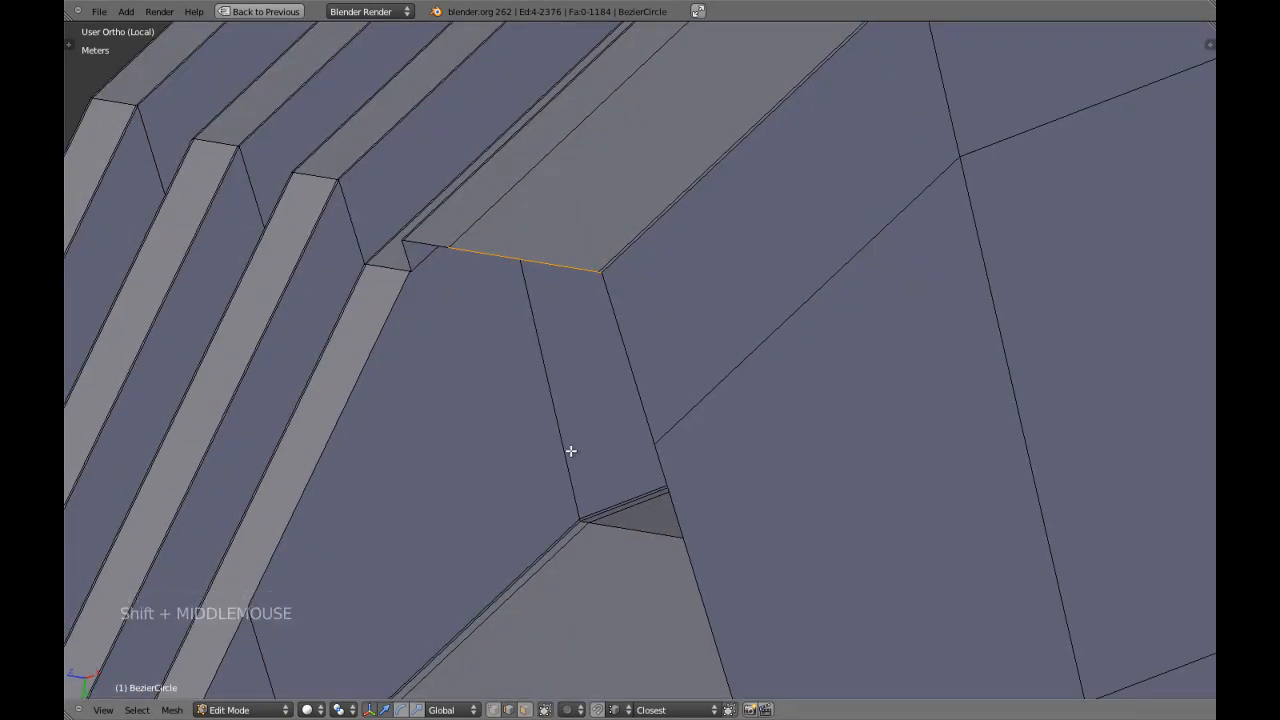
# Return to vertex selection and circle-select the outer vertices of the border's end edge at one end of the notch.
pyautogui.scroll(-5, 563, 419)
pyautogui.keyDown('shift'); pyautogui.moveTo(580, 449); pyautogui.dragTo(675, 361, button='middle'); pyautogui.keyUp('shift')
pyautogui.scroll(7, 651, 366)
pyautogui.press('z')
pyautogui.hotkey('ctrl', 'Tab')
pyautogui.press('c')
pyautogui.rightClick(686, 246)
pyautogui.scroll(-6, 686, 246)
pyautogui.press('z')
# Circle-select the outer vertices at the notch's other end, completing the selection of both border end profiles.
pyautogui.keyDown('shift'); pyautogui.moveTo(723, 234); pyautogui.dragTo(749, 331, button='middle'); pyautogui.keyUp('shift')
pyautogui.scroll(2, 720, 360)
pyautogui.press('z')
pyautogui.scroll(4, 633, 497)
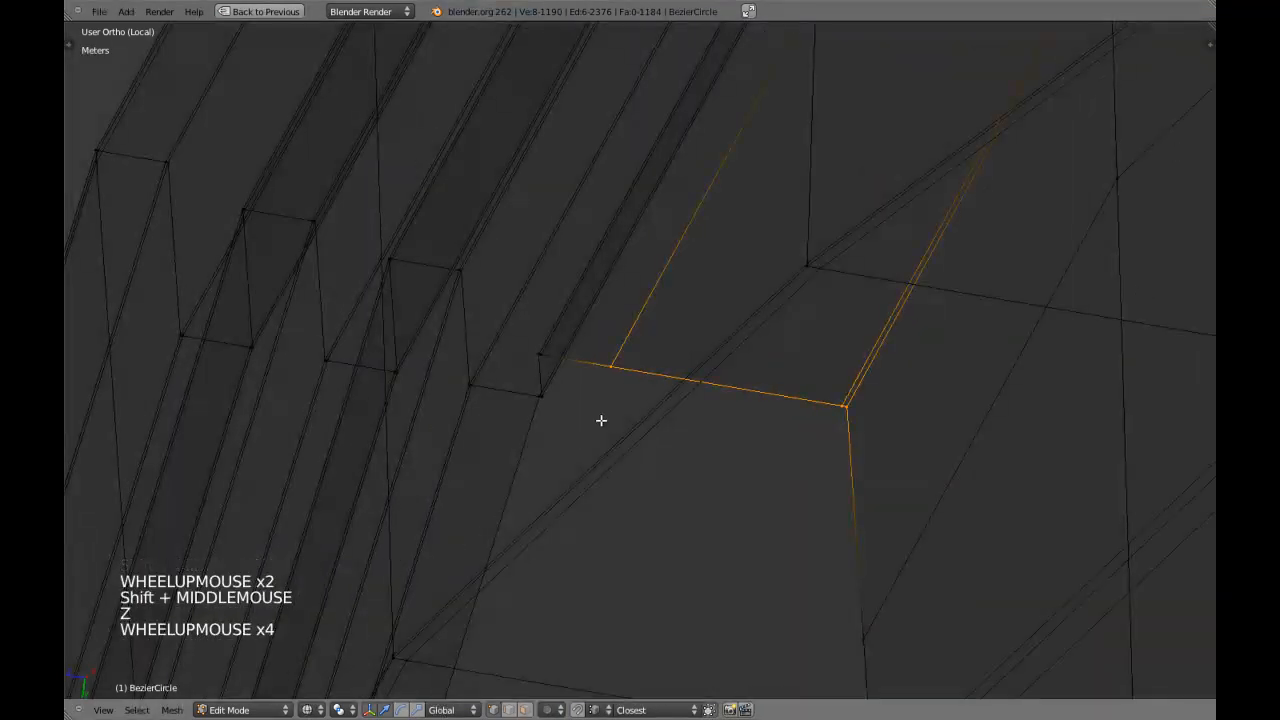
pyautogui.rightClick(575, 317)
pyautogui.scroll(-4, 666, 426)
pyautogui.press('z')
pyautogui.scroll(-4, 666, 426)
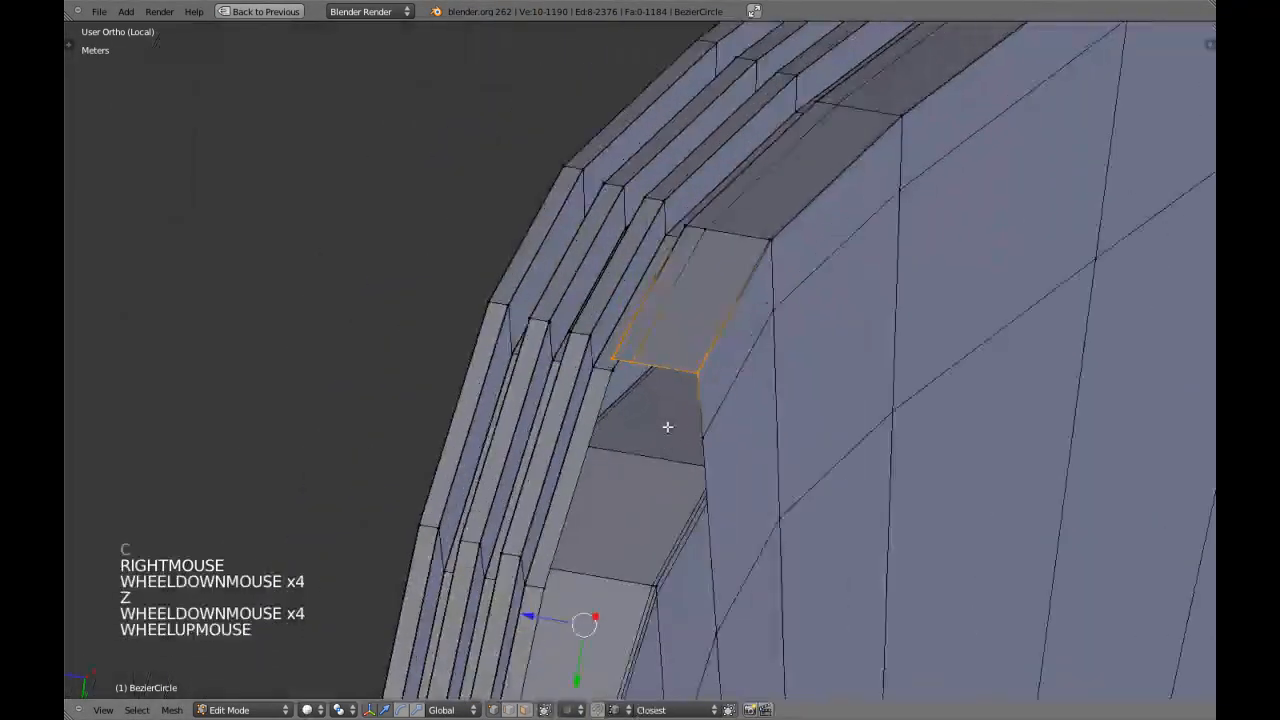
# Extrude the selected border end profiles and move the new edges with global Z locked to line up with the inner rim's corner.
pyautogui.scroll(7, 663, 429)
pyautogui.keyDown('shift'); pyautogui.moveTo(663, 429); pyautogui.dragTo(661, 431, button='middle'); pyautogui.keyUp('shift')
pyautogui.press('e')
pyautogui.rightClick(646, 476)
pyautogui.scroll(4, 600, 440)
pyautogui.press('g')
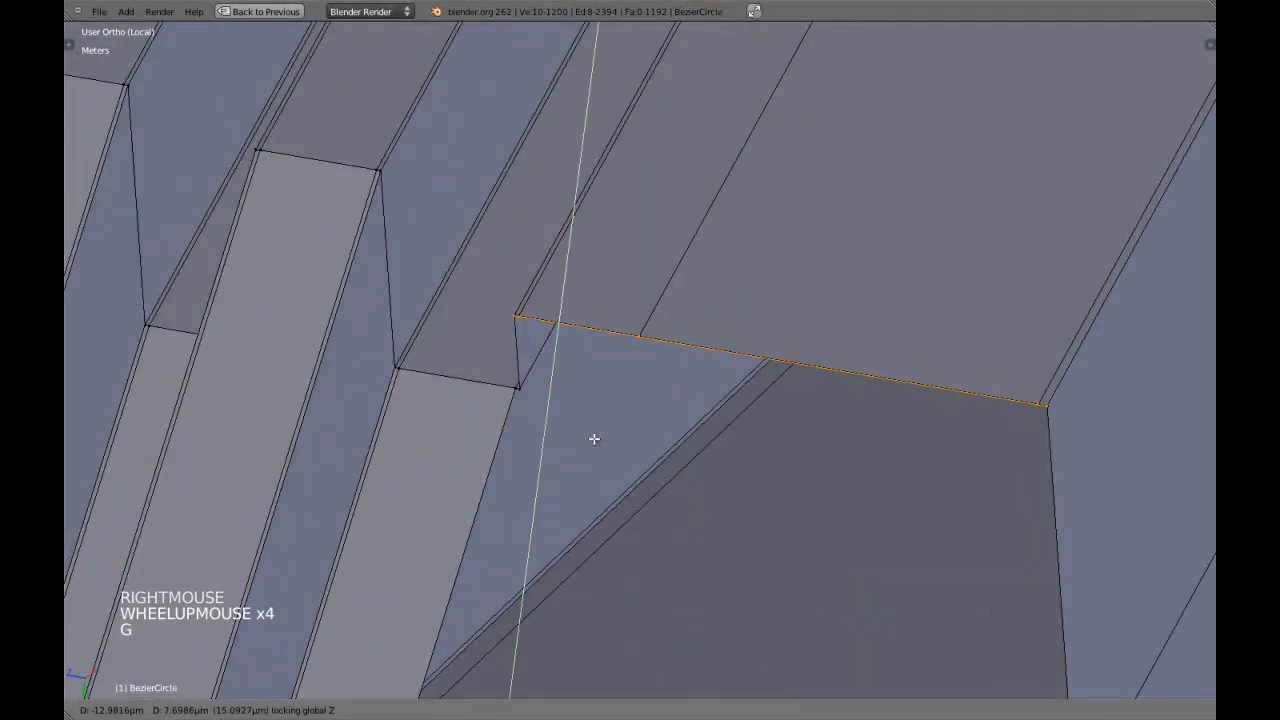
pyautogui.scroll(-5, 620, 491)
pyautogui.keyDown('shift'); pyautogui.moveTo(620, 491); pyautogui.dragTo(664, 491, button='middle'); pyautogui.keyUp('shift')
# Remove doubles across the whole mesh and clear the selection.
pyautogui.scroll(9, 634, 490)
pyautogui.scroll(-2, 668, 490)
pyautogui.press('a')
pyautogui.press('w')
pyautogui.click(669, 490)
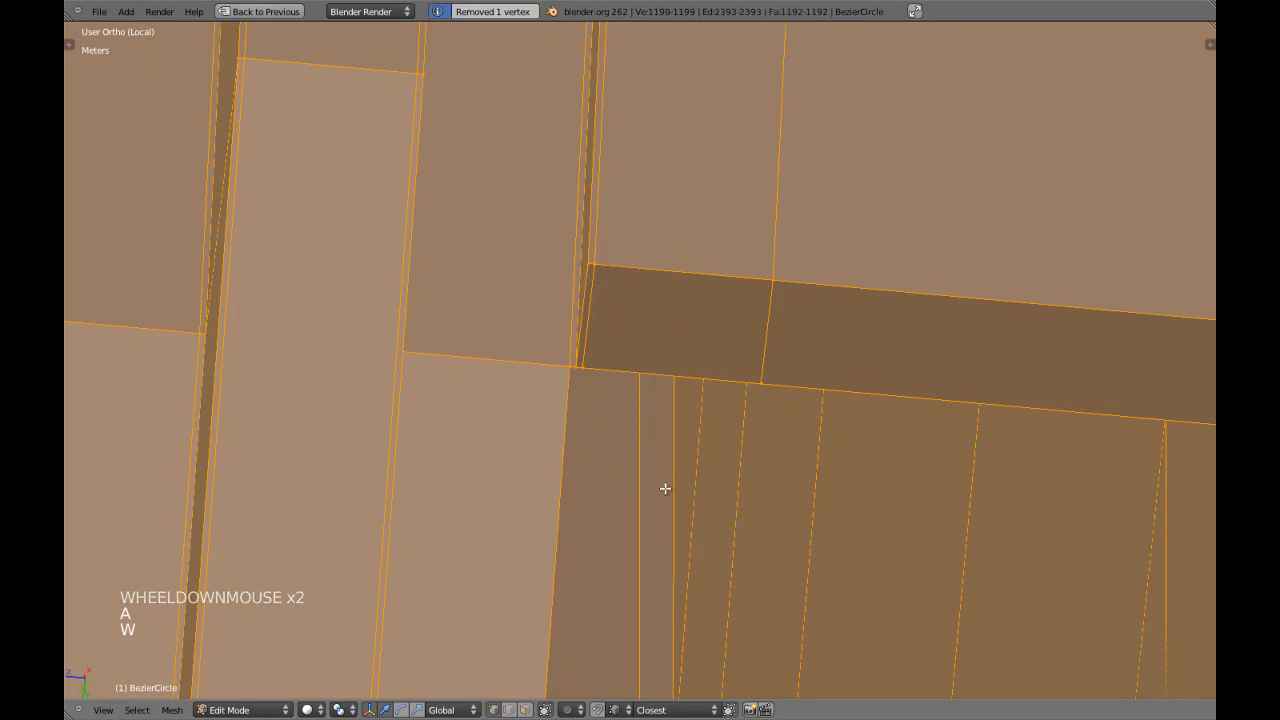
pyautogui.scroll(3, 640, 482)
pyautogui.press('a')
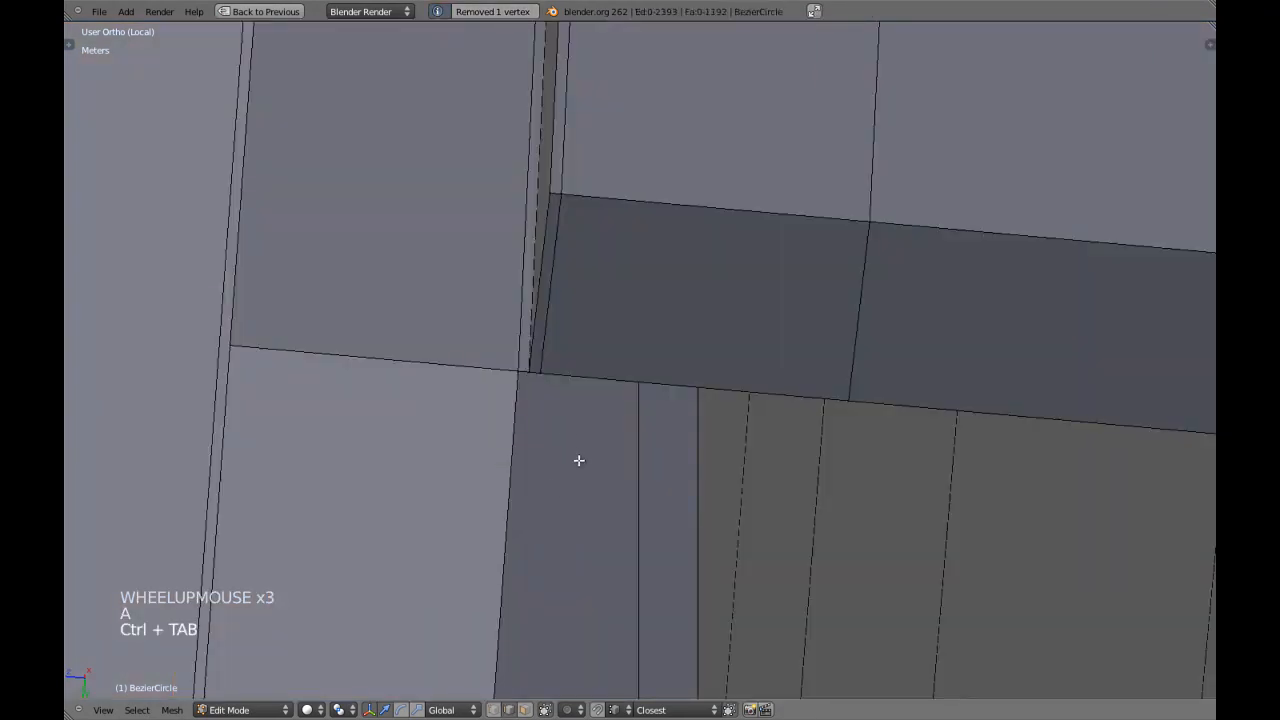
# Try to fill a face between the short edges joining the inner rim and the border at the notch's ends.
pyautogui.scroll(-13, 514, 529)
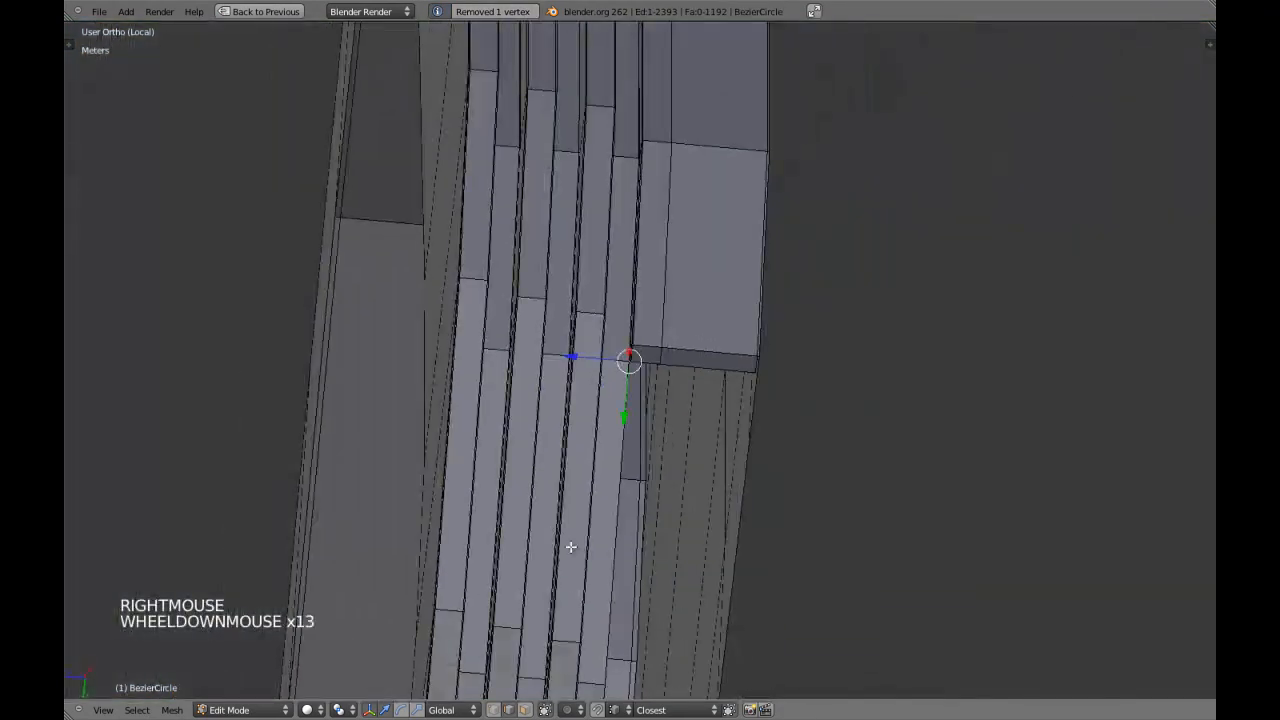
pyautogui.keyDown('shift'); pyautogui.moveTo(566, 543); pyautogui.dragTo(737, 200, button='middle'); pyautogui.keyUp('shift')
pyautogui.scroll(-4, 709, 421)
pyautogui.keyDown('shift'); pyautogui.moveTo(709, 421); pyautogui.dragTo(671, 363, button='middle'); pyautogui.keyUp('shift')
pyautogui.scroll(13, 673, 363)
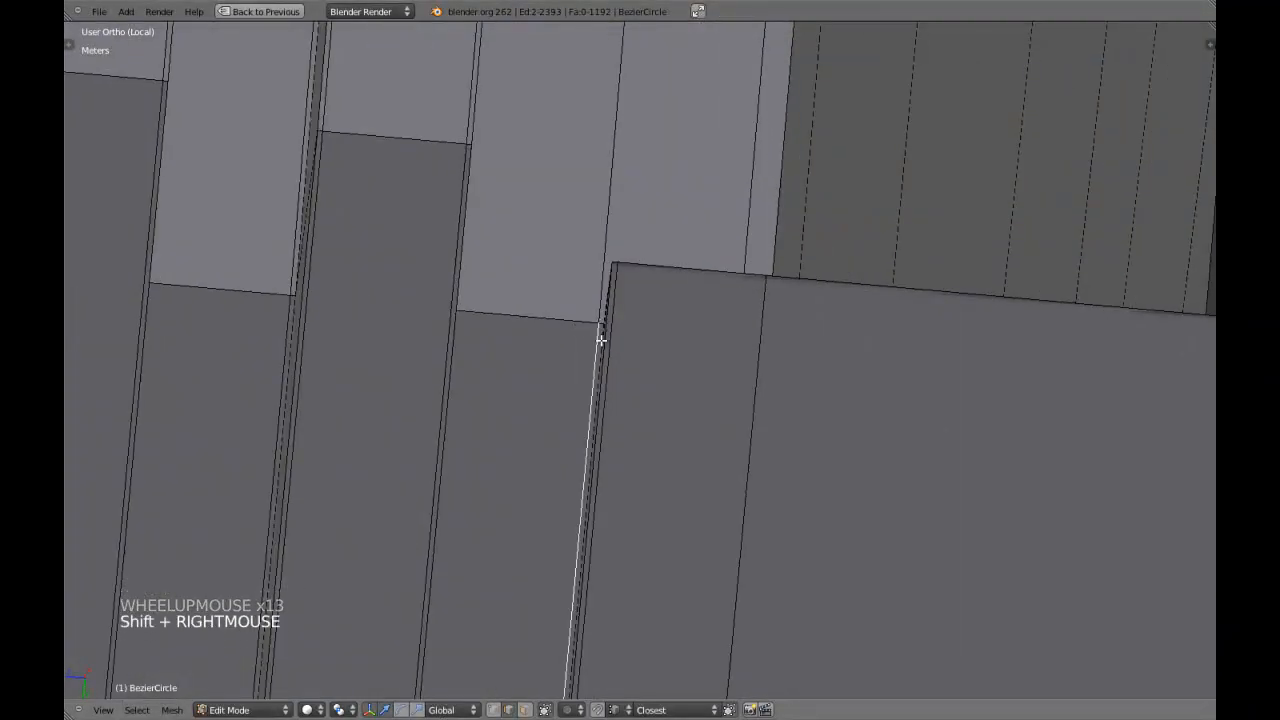
pyautogui.scroll(5, 590, 340)
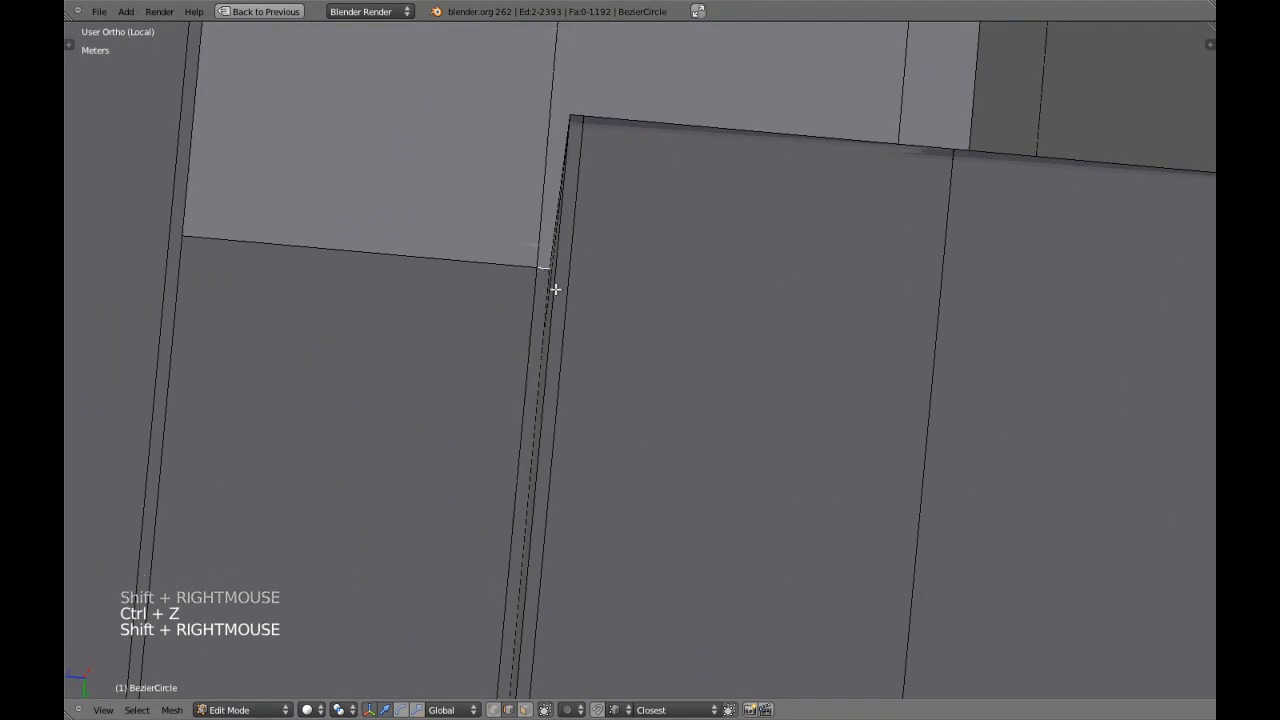
pyautogui.press('f')
pyautogui.scroll(-7, 558, 289)
pyautogui.press('a')
pyautogui.scroll(-4, 726, 334)
pyautogui.keyDown('shift'); pyautogui.moveTo(726, 334); pyautogui.dragTo(649, 323, button='middle'); pyautogui.keyUp('shift')
pyautogui.scroll(-5, 640, 442)
pyautogui.moveTo(640, 442); pyautogui.dragTo(525, 354, button='middle')
pyautogui.scroll(3, 643, 420)
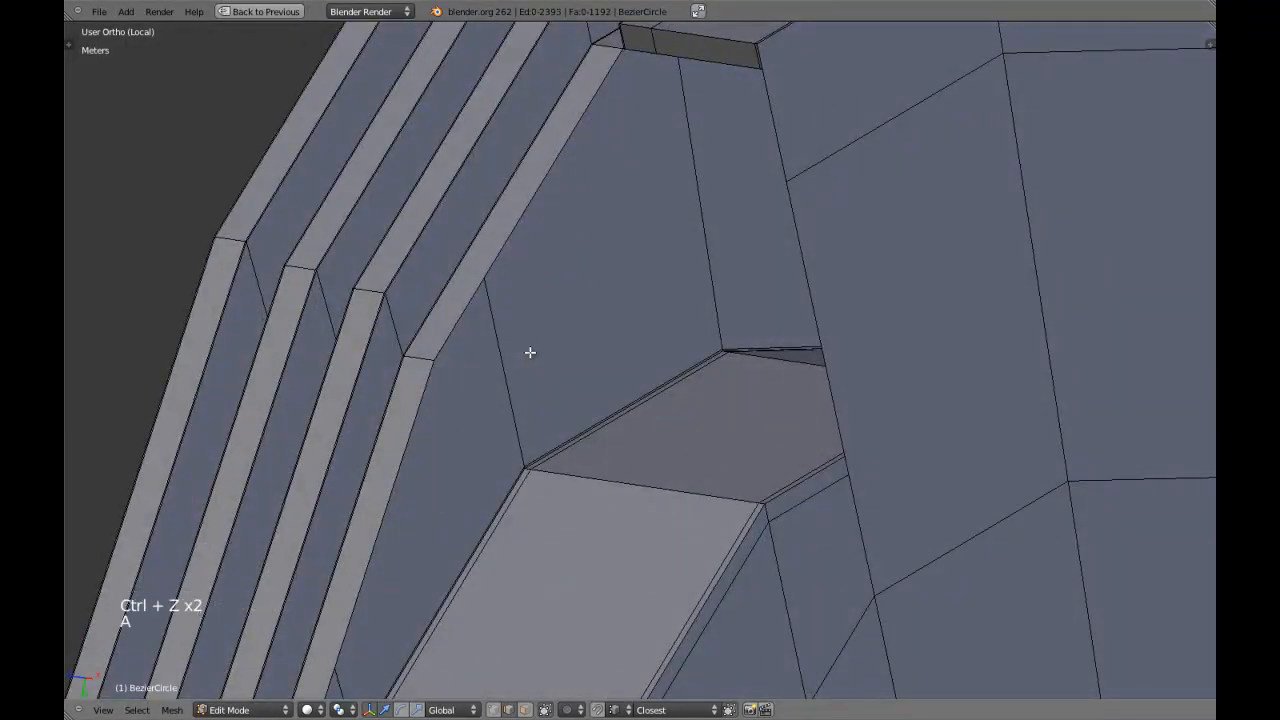
# Select the edge loop around the notch opening in edge selection mode.
pyautogui.press('a')
pyautogui.press('a')
pyautogui.hotkey('ctrl', 'Tab')
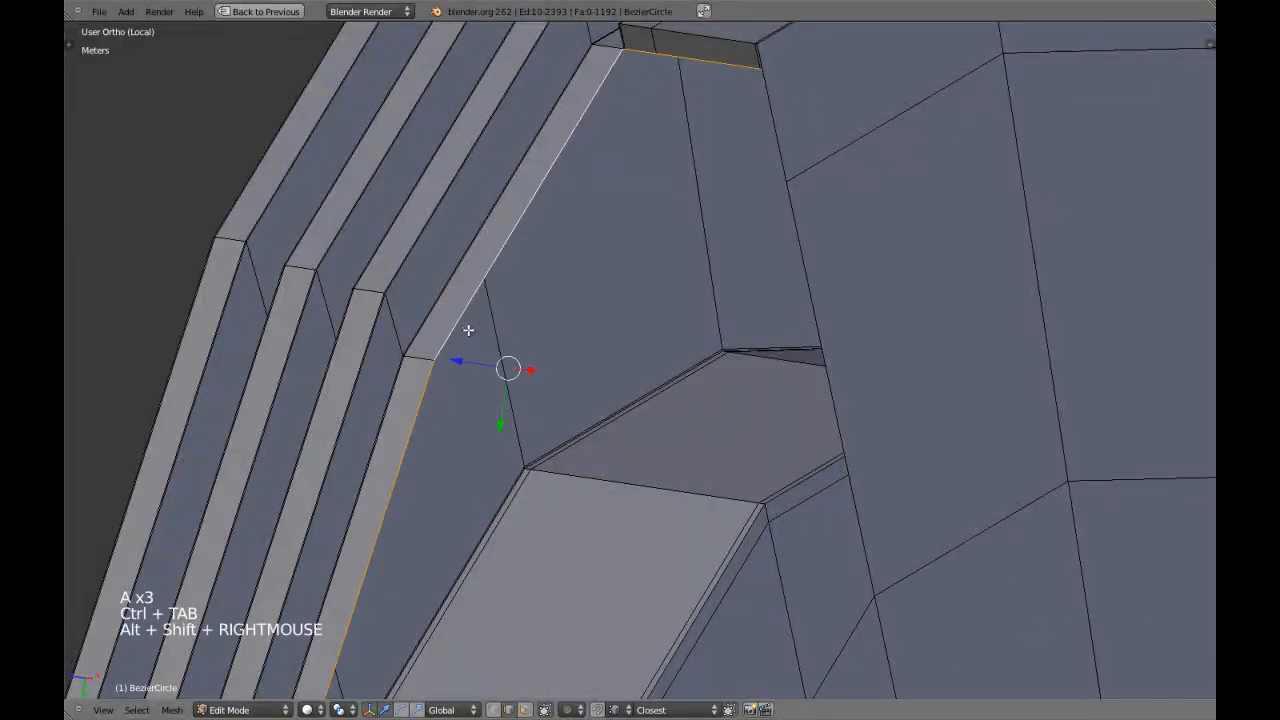
# Circle-deselect the border's end edges at one end of the notch so the rim edges stay selected.
pyautogui.press('z')
pyautogui.keyDown('shift'); pyautogui.moveTo(677, 317); pyautogui.dragTo(663, 489, button='middle'); pyautogui.keyUp('shift')
pyautogui.scroll(4, 706, 323)
pyautogui.press('z')
pyautogui.scroll(1, 683, 497)
pyautogui.moveTo(706, 323)
pyautogui.keyDown('shift'); pyautogui.mouseDown(button='middle')
pyautogui.moveTo(683, 497)
pyautogui.moveTo(654, 471)
pyautogui.moveTo(729, 473)
pyautogui.moveTo(700, 466)
pyautogui.mouseUp(button='middle'); pyautogui.keyUp('shift')
pyautogui.scroll(3, 683, 497)
pyautogui.press('z')
pyautogui.scroll(2, 729, 473)
pyautogui.press('z')
pyautogui.press('z')
pyautogui.press('z')
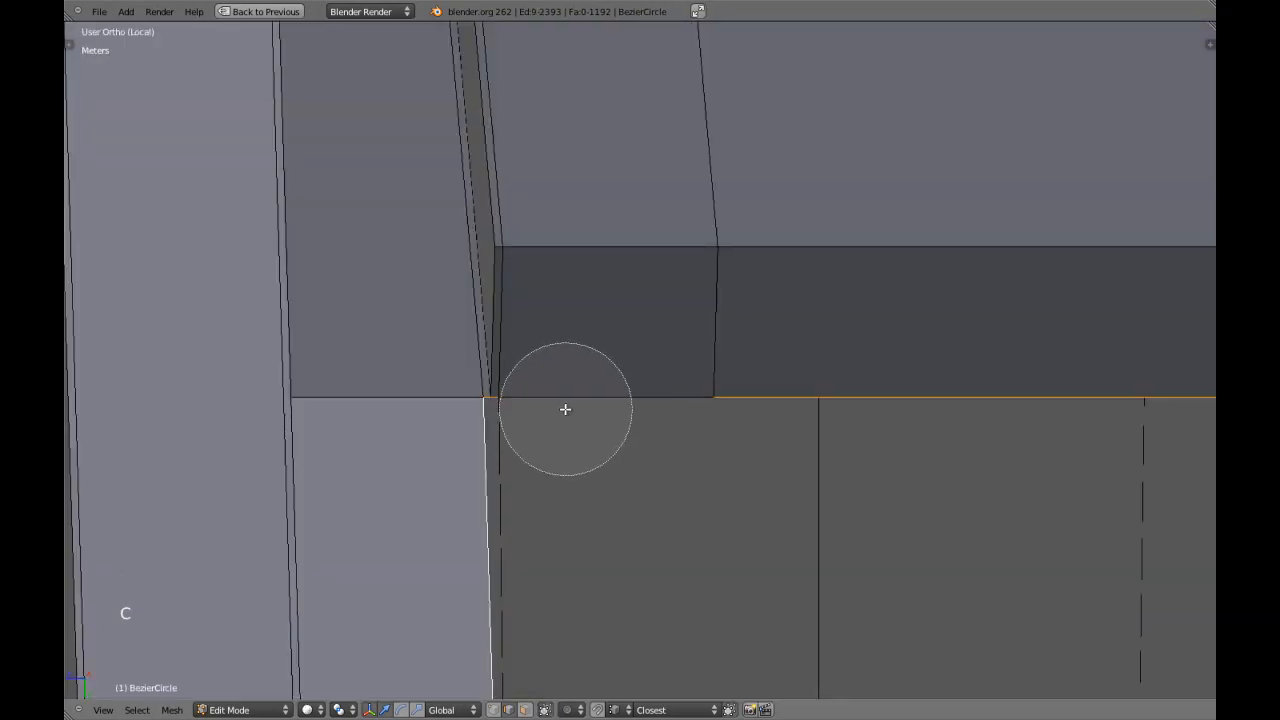
pyautogui.scroll(-5, 859, 408)
pyautogui.press('z')
# Examine the notch's opposite end up close, checking how the border's end edges meet the rim corner.
pyautogui.scroll(-4, 877, 414)
pyautogui.scroll(2, 853, 420)
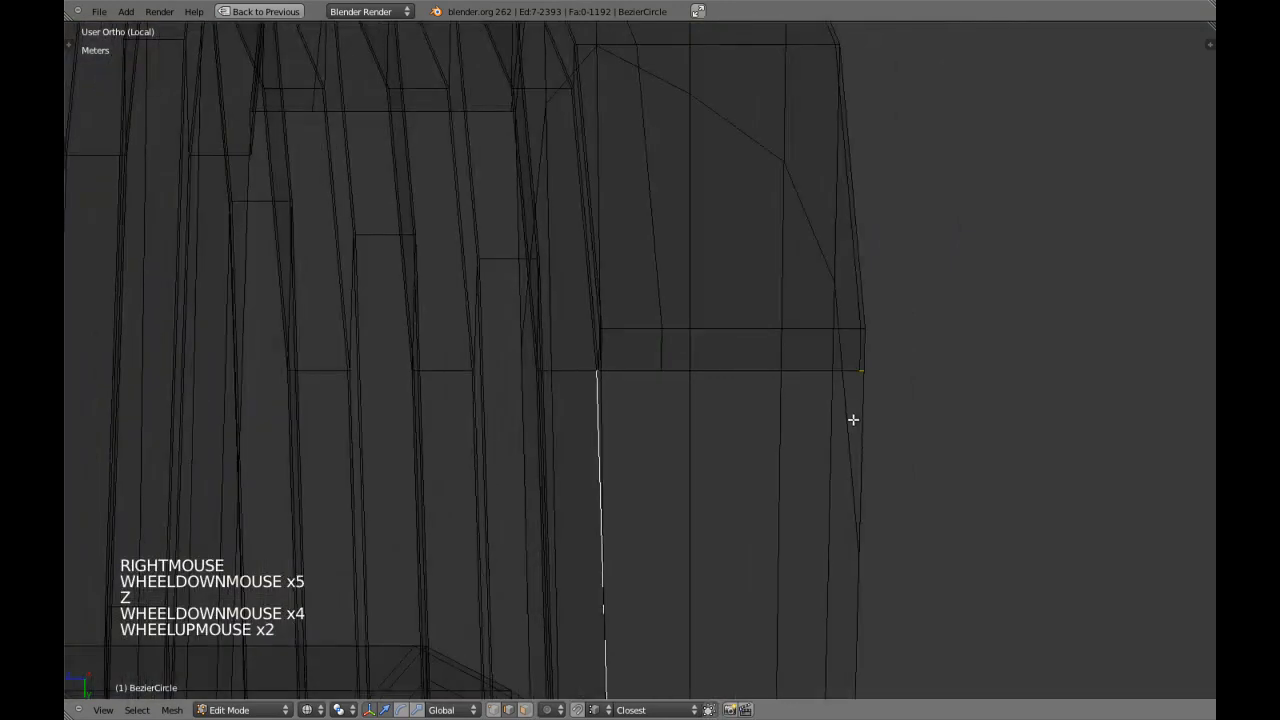
pyautogui.rightClick(847, 408)
pyautogui.moveTo(847, 408)
pyautogui.keyDown('shift'); pyautogui.mouseDown(button='middle')
pyautogui.moveTo(703, 323)
pyautogui.moveTo(674, 366)
pyautogui.mouseUp(button='middle'); pyautogui.keyUp('shift')
pyautogui.press('z')
pyautogui.scroll(-4, 680, 434)
pyautogui.keyDown('shift'); pyautogui.moveTo(680, 434); pyautogui.dragTo(682, 360, button='middle'); pyautogui.keyUp('shift')
pyautogui.moveTo(682, 360); pyautogui.dragTo(694, 297, button='middle')
pyautogui.scroll(3, 700, 350)
pyautogui.keyDown('shift'); pyautogui.moveTo(706, 409); pyautogui.dragTo(688, 383, button='middle'); pyautogui.keyUp('shift')
pyautogui.moveTo(688, 383); pyautogui.dragTo(669, 357, button='middle')
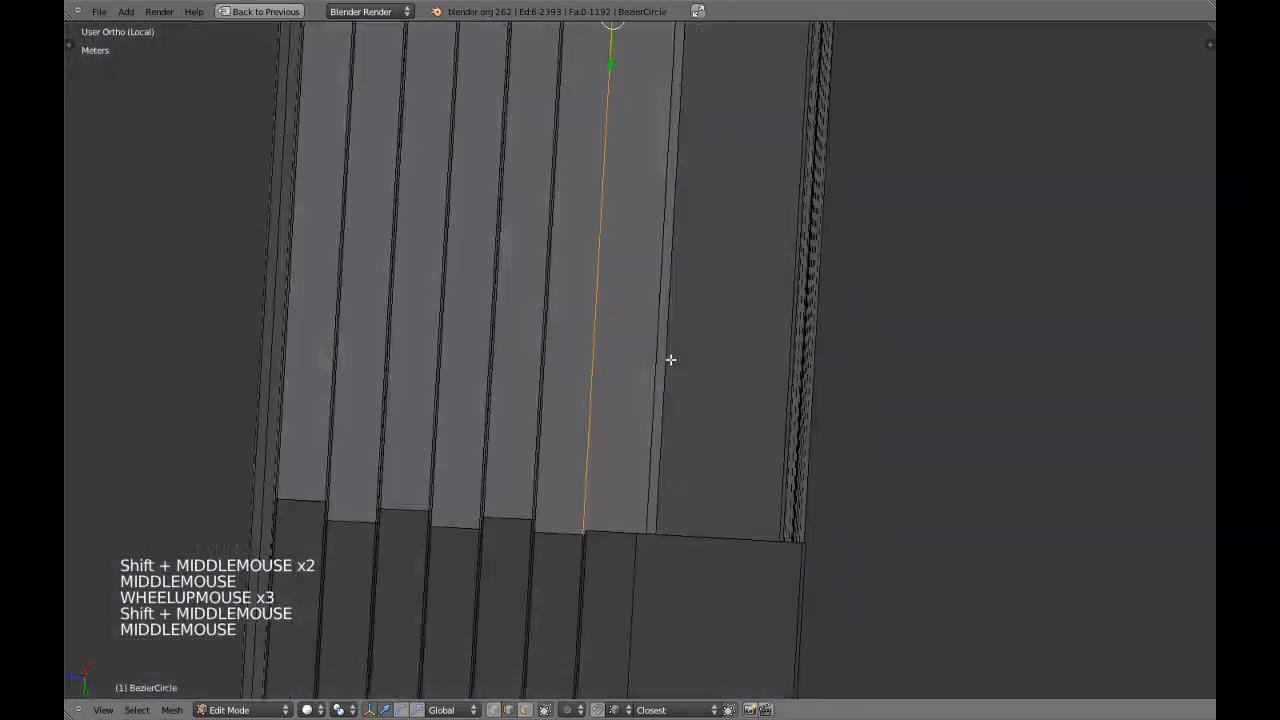
pyautogui.scroll(3, 675, 300)
pyautogui.keyDown('shift'); pyautogui.moveTo(675, 300); pyautogui.dragTo(685, 135, button='middle'); pyautogui.keyUp('shift')
pyautogui.scroll(-2, 623, 320)
pyautogui.moveTo(623, 320); pyautogui.dragTo(640, 365, button='middle')
pyautogui.moveTo(640, 365); pyautogui.dragTo(697, 360, button='middle')
pyautogui.press('z')
pyautogui.scroll(3, 686, 343)
pyautogui.scroll(3, 697, 360)
pyautogui.scroll(-3, 683, 374)
pyautogui.press('z')
pyautogui.scroll(5, 670, 365)
pyautogui.press('z')
pyautogui.moveTo(623, 357); pyautogui.dragTo(643, 363, button='middle')
pyautogui.press('z')
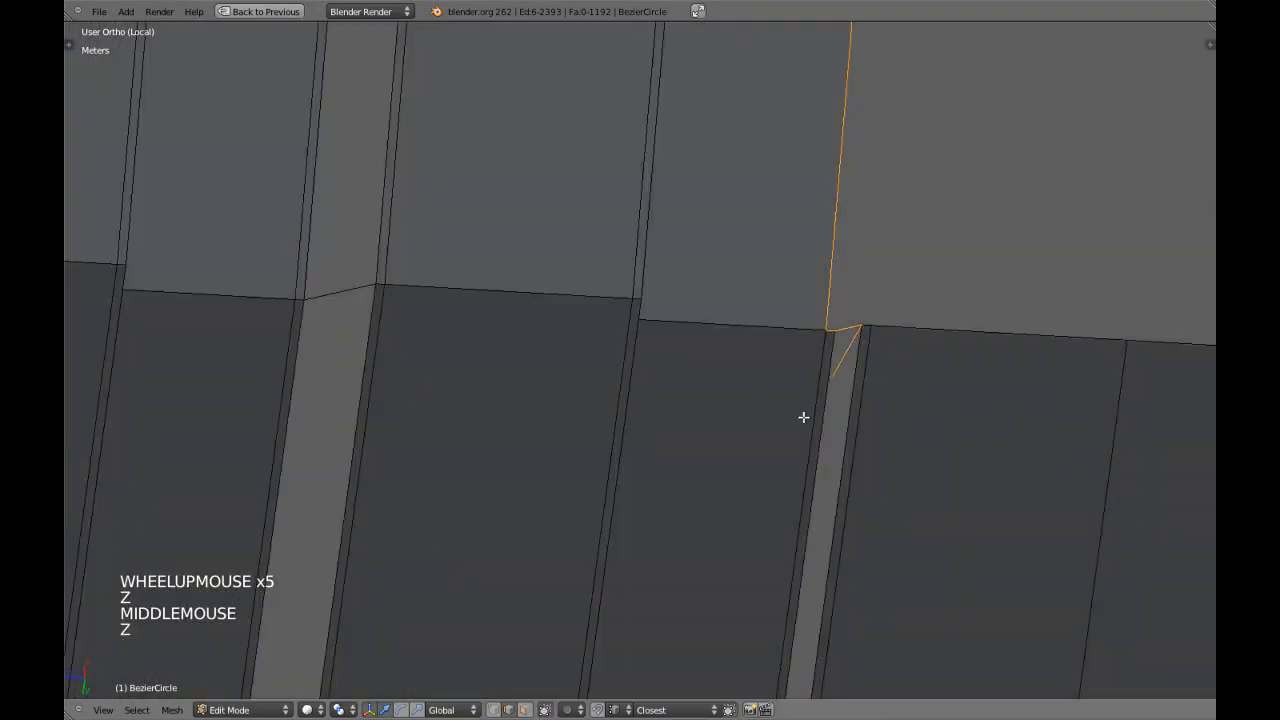
pyautogui.scroll(-2, 818, 407)
pyautogui.press('z')
pyautogui.moveTo(811, 410); pyautogui.dragTo(723, 440, button='middle')
pyautogui.scroll(-3, 471, 440)
pyautogui.moveTo(471, 440)
pyautogui.keyDown('shift'); pyautogui.mouseDown(button='middle')
pyautogui.moveTo(583, 280)
pyautogui.moveTo(779, 322)
pyautogui.moveTo(697, 357)
pyautogui.mouseUp(button='middle'); pyautogui.keyUp('shift')
pyautogui.scroll(-1, 583, 280)
pyautogui.press('z')
pyautogui.moveTo(430, 398)
pyautogui.keyDown('shift'); pyautogui.mouseDown(button='middle')
pyautogui.moveTo(323, 409)
pyautogui.moveTo(629, 409)
pyautogui.moveTo(626, 374)
pyautogui.mouseUp(button='middle'); pyautogui.keyUp('shift')
pyautogui.scroll(2, 629, 409)
pyautogui.scroll(2, 626, 374)
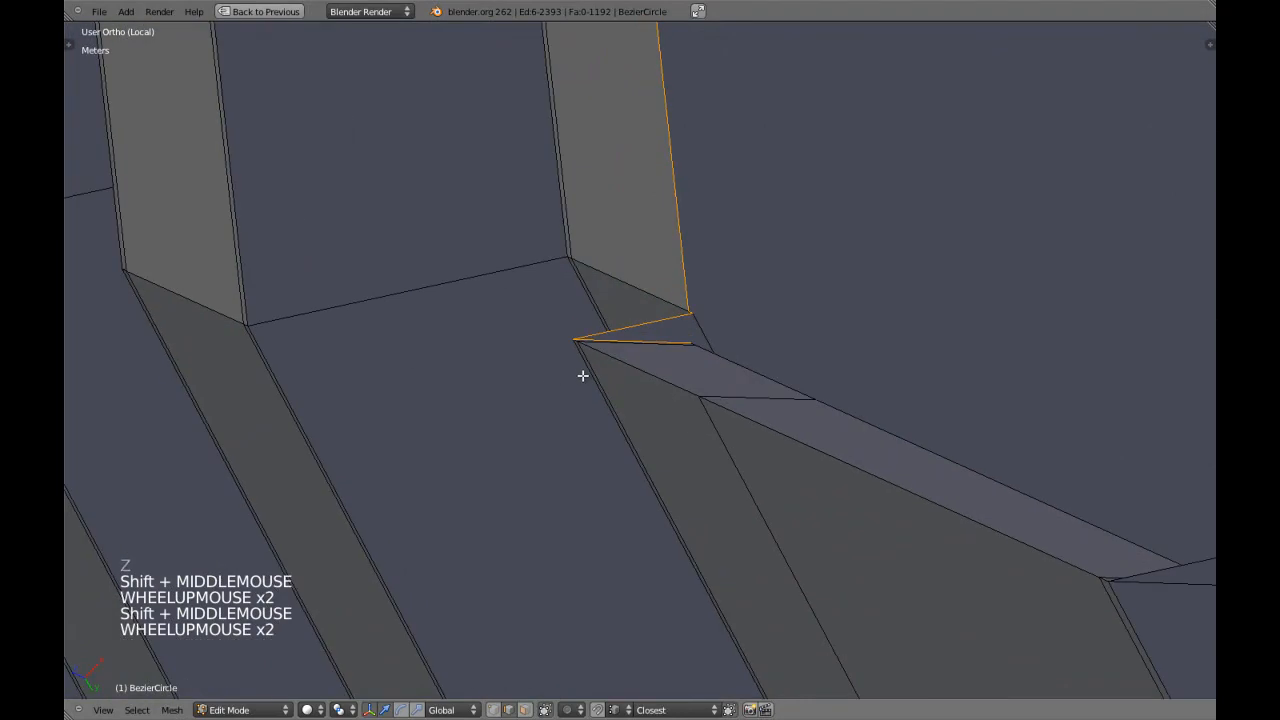
# Circle-deselect the slanted border edges beside the rim corner at the notch's opposite end.
pyautogui.press('z')
pyautogui.scroll(2, 577, 391)
pyautogui.press('c')
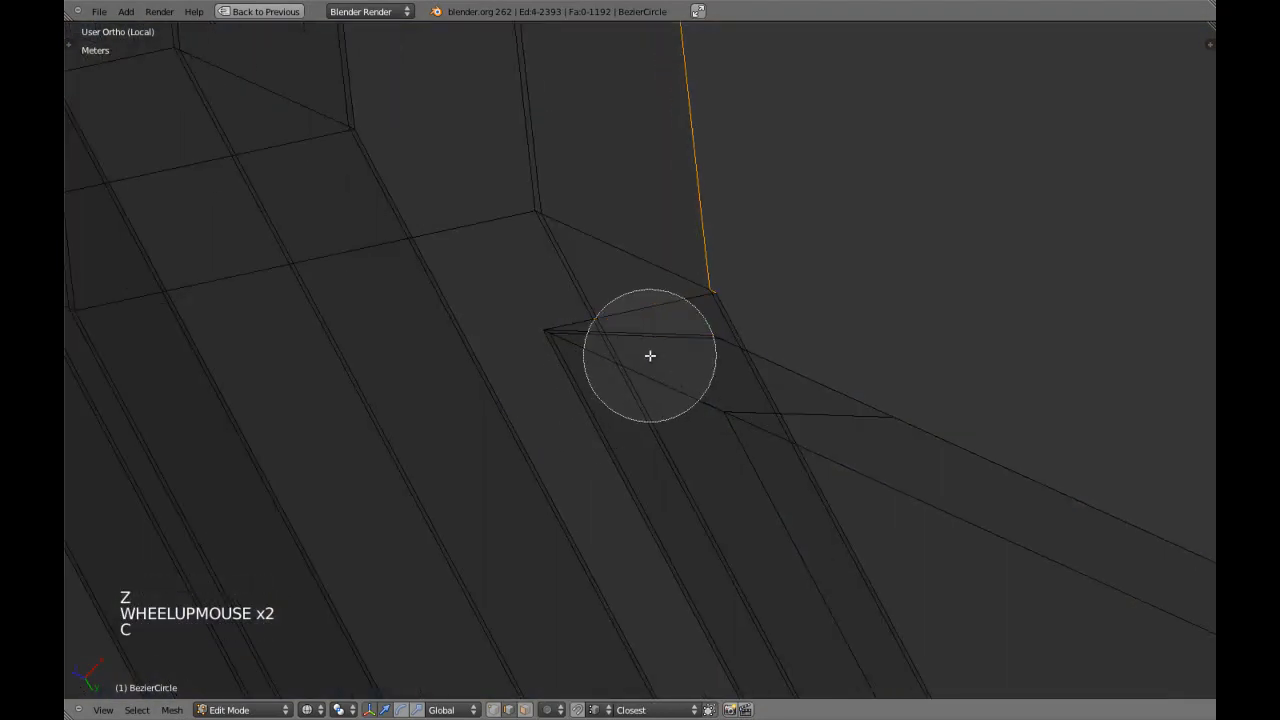
pyautogui.rightClick(711, 386)
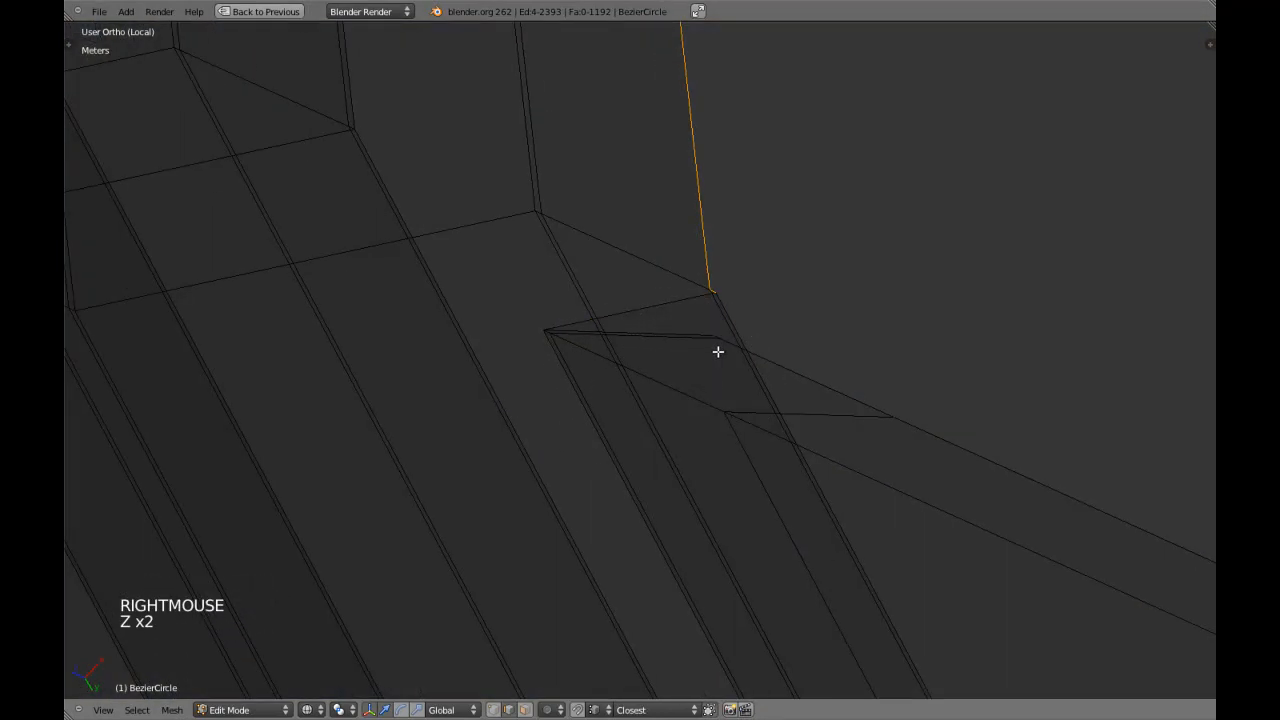
# Snap the lower edge loop of the border's misaligned end onto the rim corner vertex and remove doubles across the mesh.
pyautogui.press('z')
pyautogui.scroll(1, 718, 351)
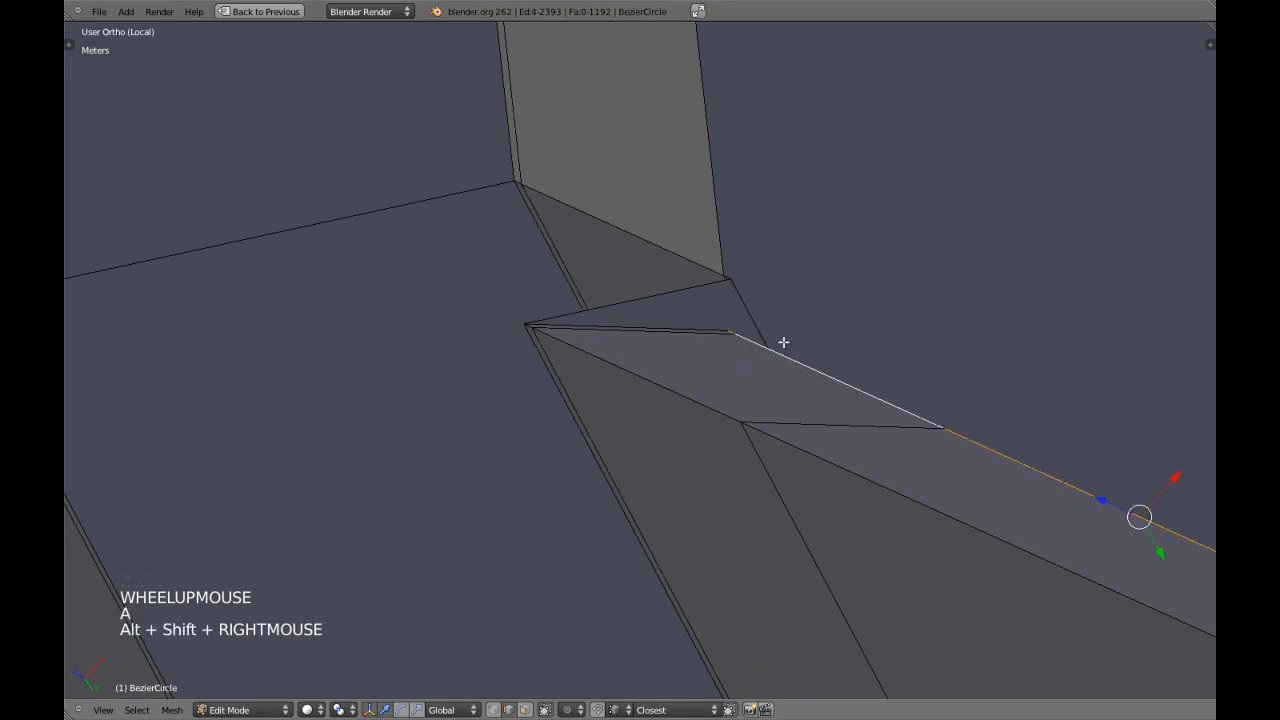
pyautogui.keyDown('ctrl'); pyautogui.click(737, 286); pyautogui.keyUp('ctrl')
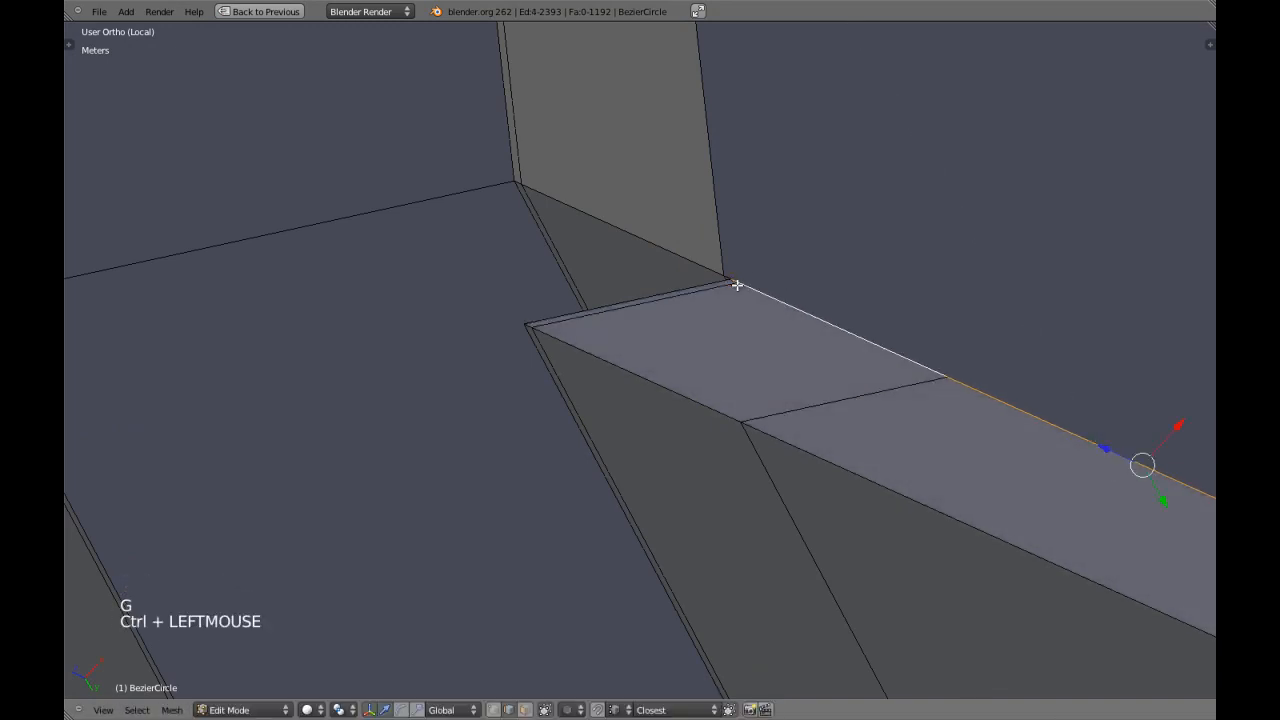
pyautogui.press('a')
pyautogui.press('w')
pyautogui.click(763, 312)
# Reselect the edge loop around the notch opening and circle-deselect the border edges at the realigned end.
pyautogui.press('a')
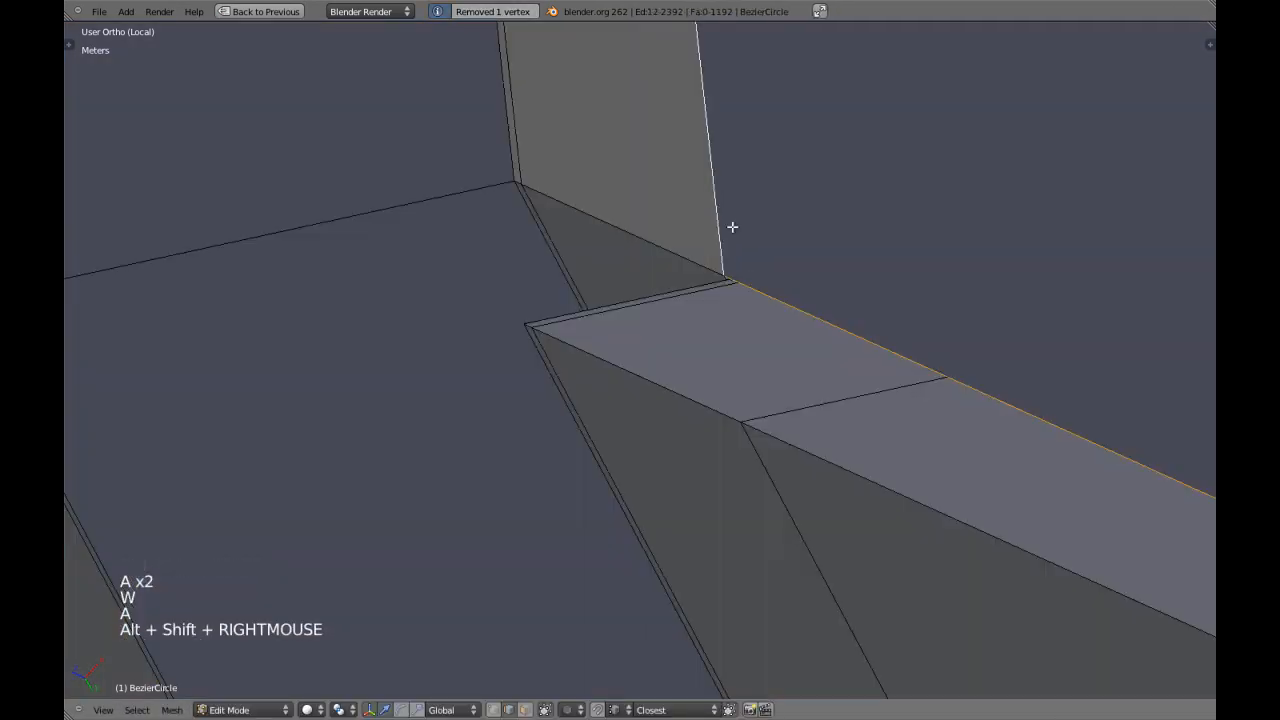
pyautogui.press('z')
pyautogui.press('c')
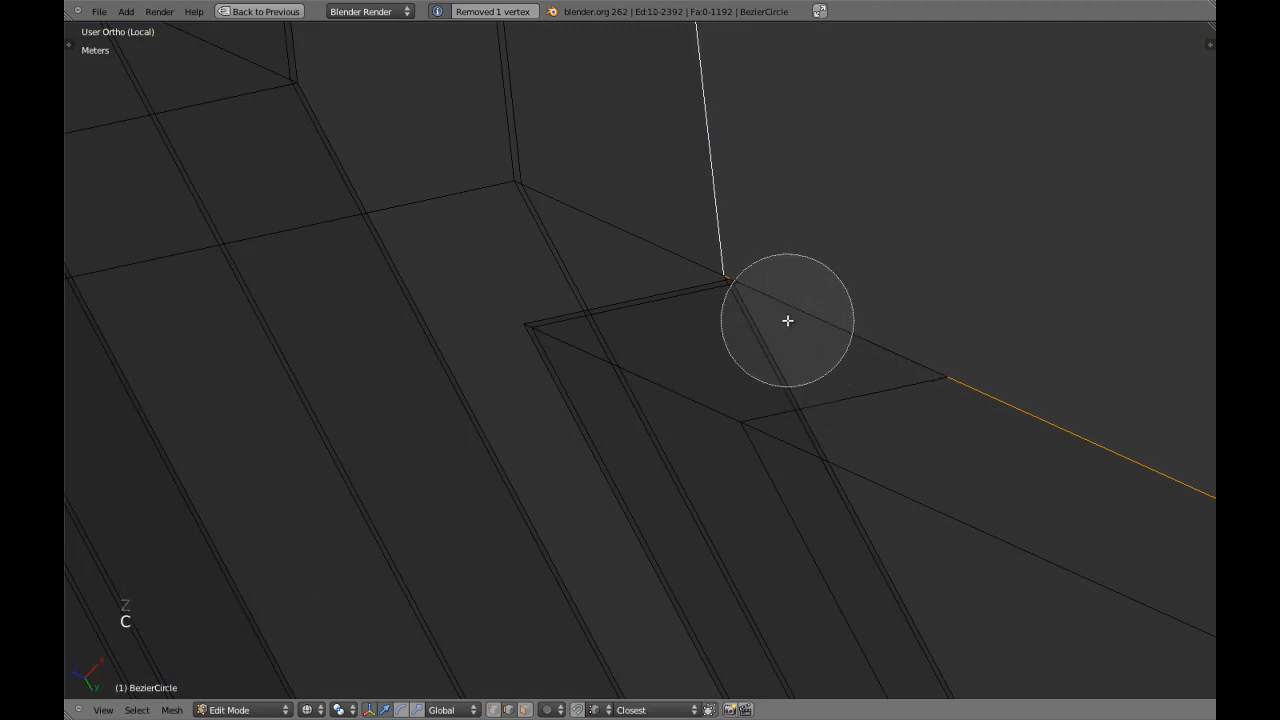
pyautogui.rightClick(806, 340)
pyautogui.press('z')
pyautogui.scroll(-3, 808, 342)
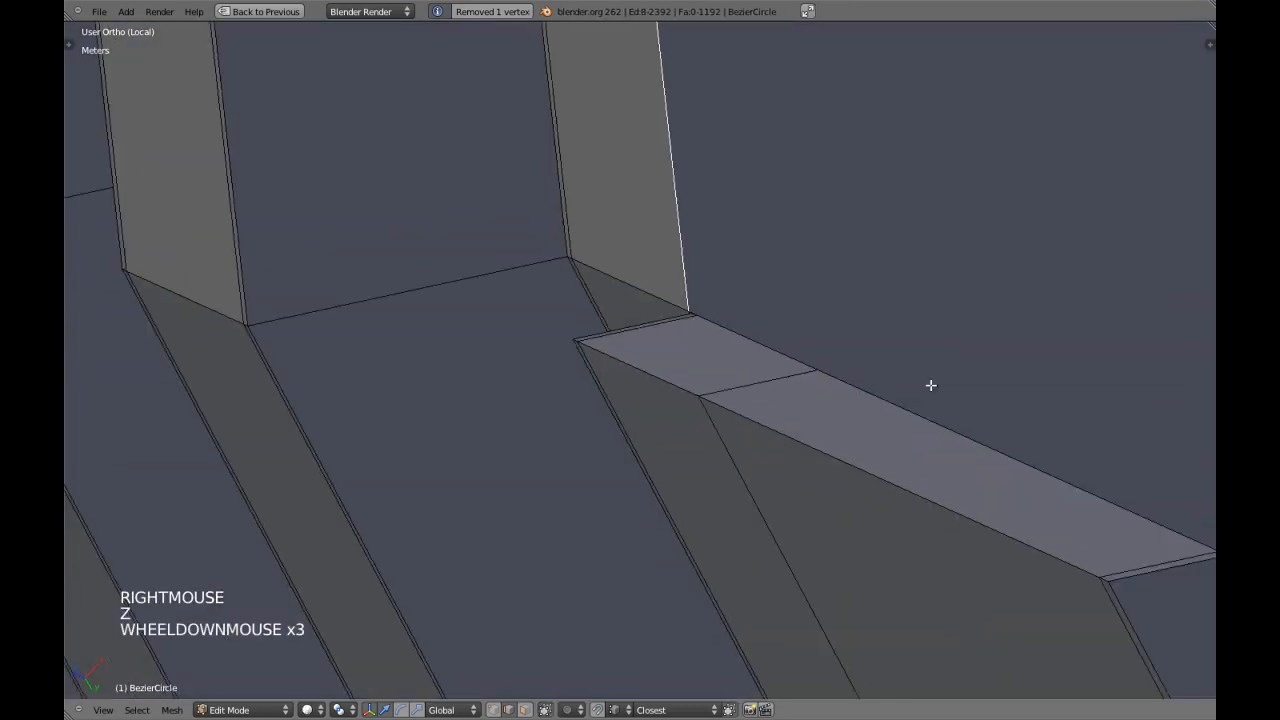
pyautogui.keyDown('shift'); pyautogui.moveTo(808, 342); pyautogui.dragTo(740, 316, button='middle'); pyautogui.keyUp('shift')
pyautogui.press('z')
pyautogui.press('c')
pyautogui.rightClick(888, 394)
pyautogui.scroll(-3, 888, 394)
pyautogui.press('z')
# Circle-deselect the border's end edges at the notch's other end.
pyautogui.scroll(-5, 749, 184)
pyautogui.moveTo(749, 184)
pyautogui.keyDown('shift'); pyautogui.mouseDown(button='middle')
pyautogui.moveTo(649, 351)
pyautogui.moveTo(597, 583)
pyautogui.moveTo(674, 354)
pyautogui.moveTo(584, 486)
pyautogui.moveTo(703, 443)
pyautogui.moveTo(591, 474)
pyautogui.mouseUp(button='middle'); pyautogui.keyUp('shift')
pyautogui.scroll(-3, 649, 351)
pyautogui.press('z')
pyautogui.scroll(4, 877, 446)
pyautogui.press('z')
pyautogui.moveTo(877, 446)
pyautogui.keyDown('shift'); pyautogui.mouseDown(button='middle')
pyautogui.moveTo(609, 458)
pyautogui.moveTo(643, 451)
pyautogui.mouseUp(button='middle'); pyautogui.keyUp('shift')
pyautogui.scroll(2, 643, 451)
pyautogui.press('z')
pyautogui.scroll(4, 643, 451)
pyautogui.press('z')
# Circle-deselect the remaining short edges beside the rim corner, leaving only the rim's two long edges selected.
pyautogui.scroll(2, 683, 433)
pyautogui.press('z')
pyautogui.scroll(-5, 824, 427)
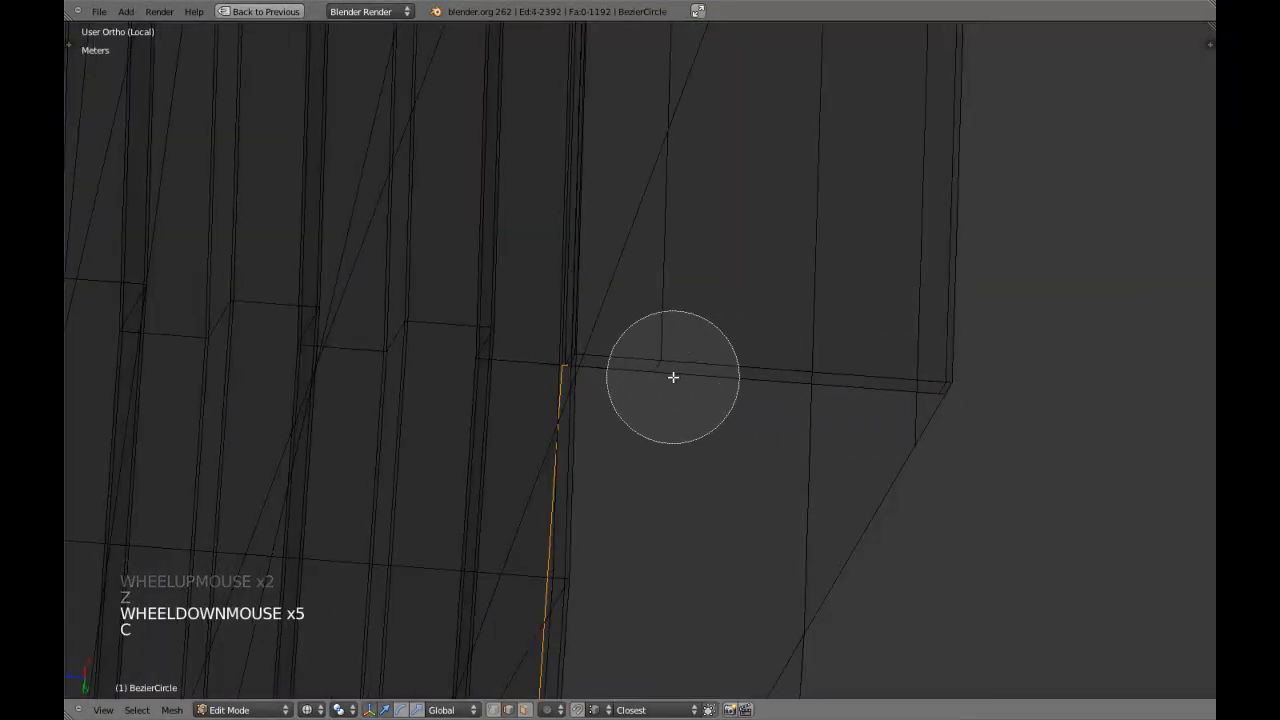
pyautogui.rightClick(627, 370)
pyautogui.scroll(4, 603, 389)
pyautogui.press('z')
# Extrude the two selected rim edges and snap the new edges onto the neighbouring corner vertex of the border's end.
pyautogui.scroll(4, 503, 374)
pyautogui.press('z')
pyautogui.moveTo(503, 374)
pyautogui.keyDown('shift'); pyautogui.mouseDown(button='middle')
pyautogui.moveTo(580, 386)
pyautogui.moveTo(606, 346)
pyautogui.moveTo(638, 358)
pyautogui.mouseUp(button='middle'); pyautogui.keyUp('shift')
pyautogui.press('c')
pyautogui.rightClick(527, 374)
pyautogui.press('z')
pyautogui.scroll(2, 580, 354)
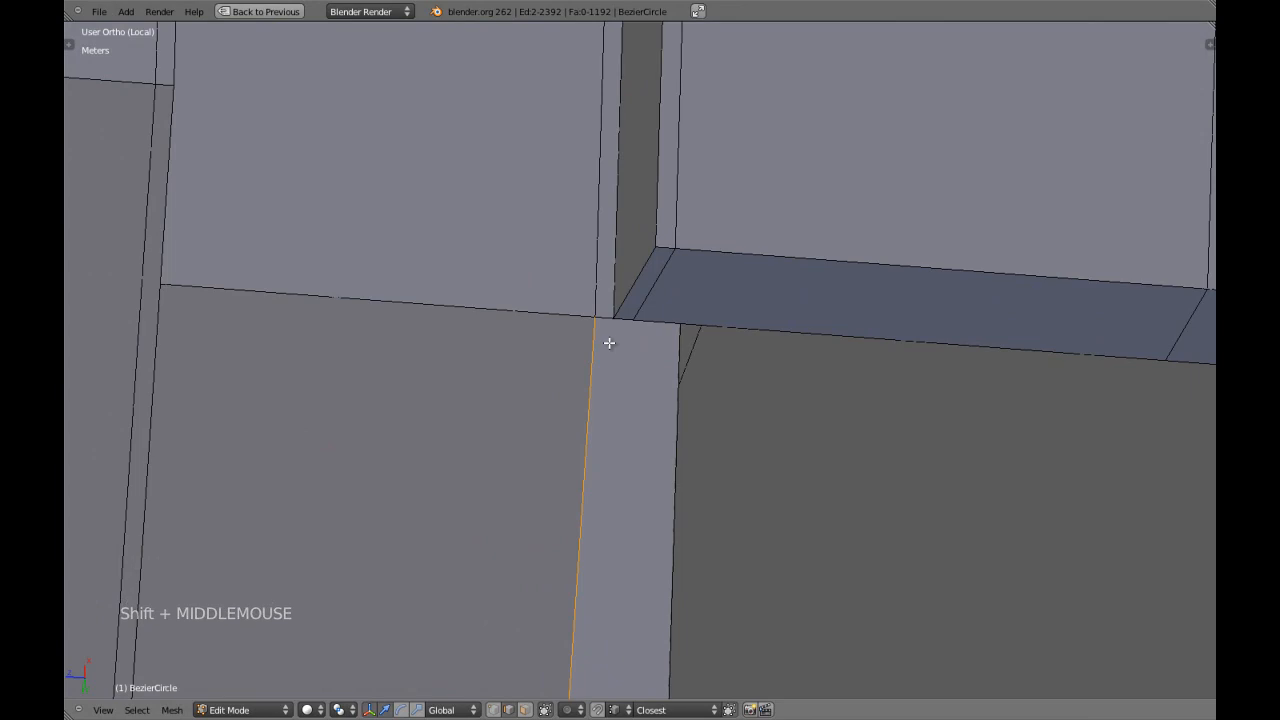
pyautogui.press('e')
pyautogui.rightClick(631, 348)
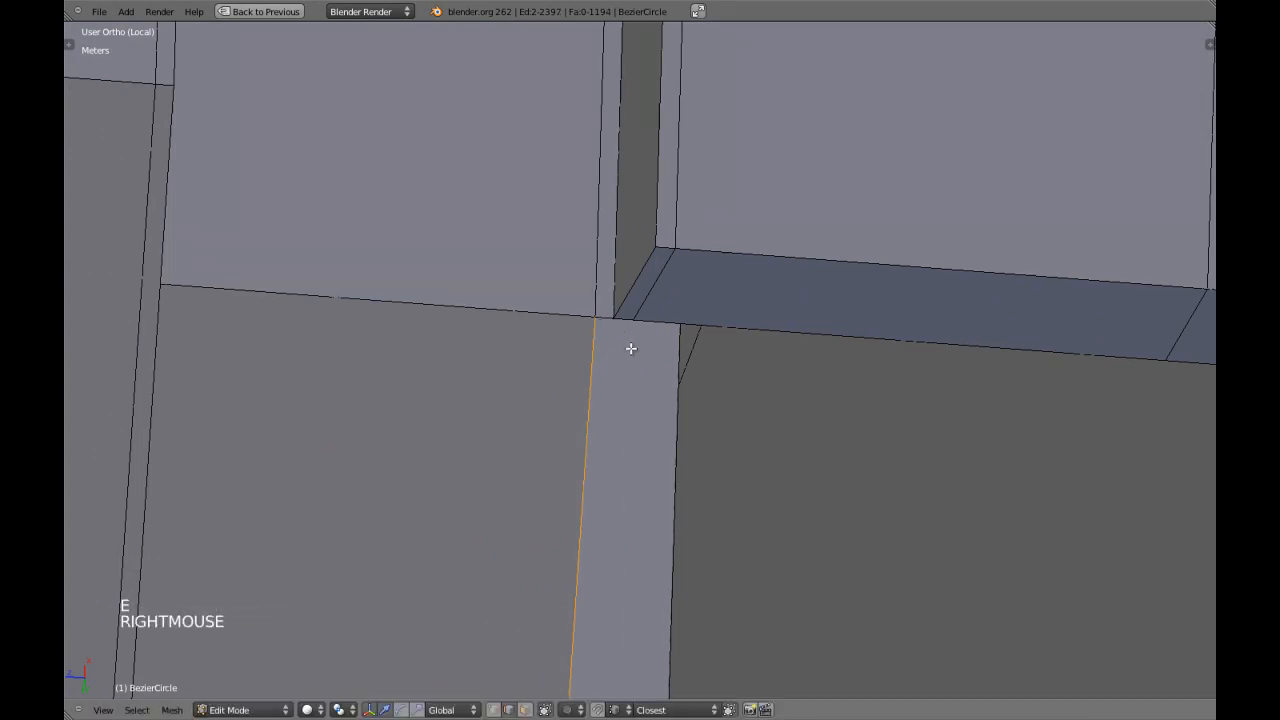
pyautogui.press('g')
pyautogui.press('g')
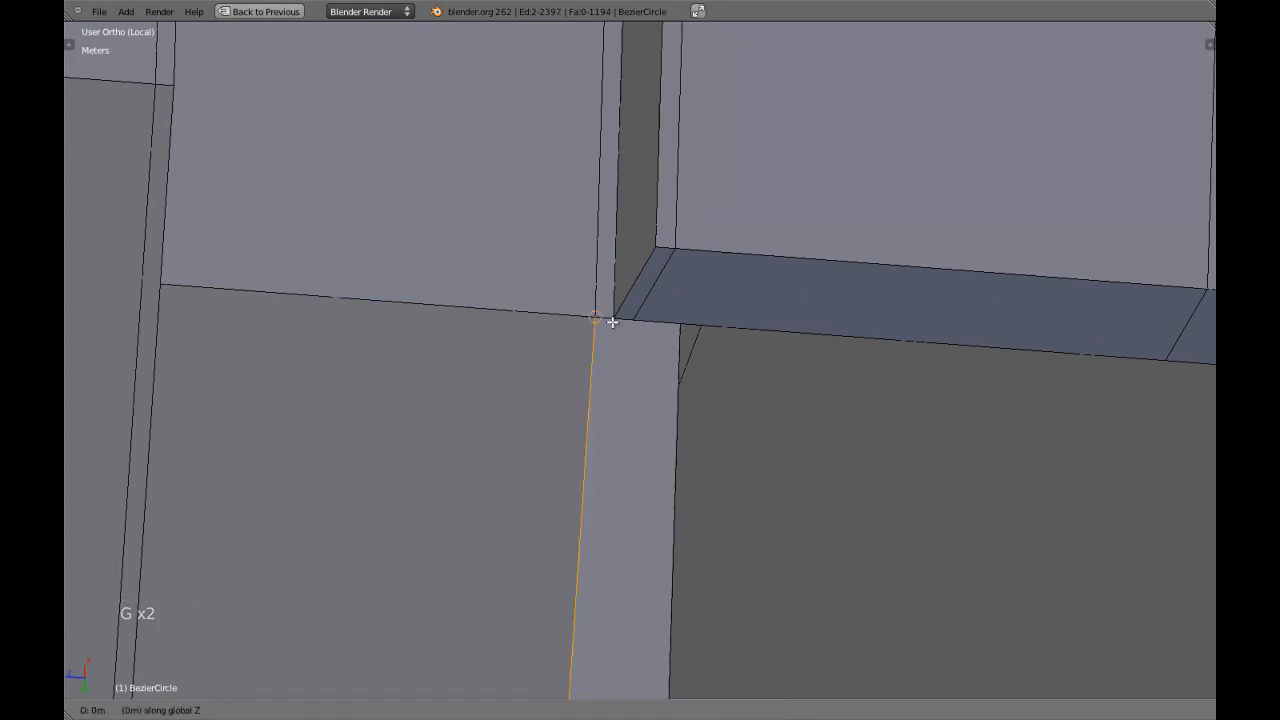
pyautogui.keyDown('ctrl'); pyautogui.rightClick(619, 320); pyautogui.keyUp('ctrl')
pyautogui.scroll(5, 600, 325)
pyautogui.press('z')
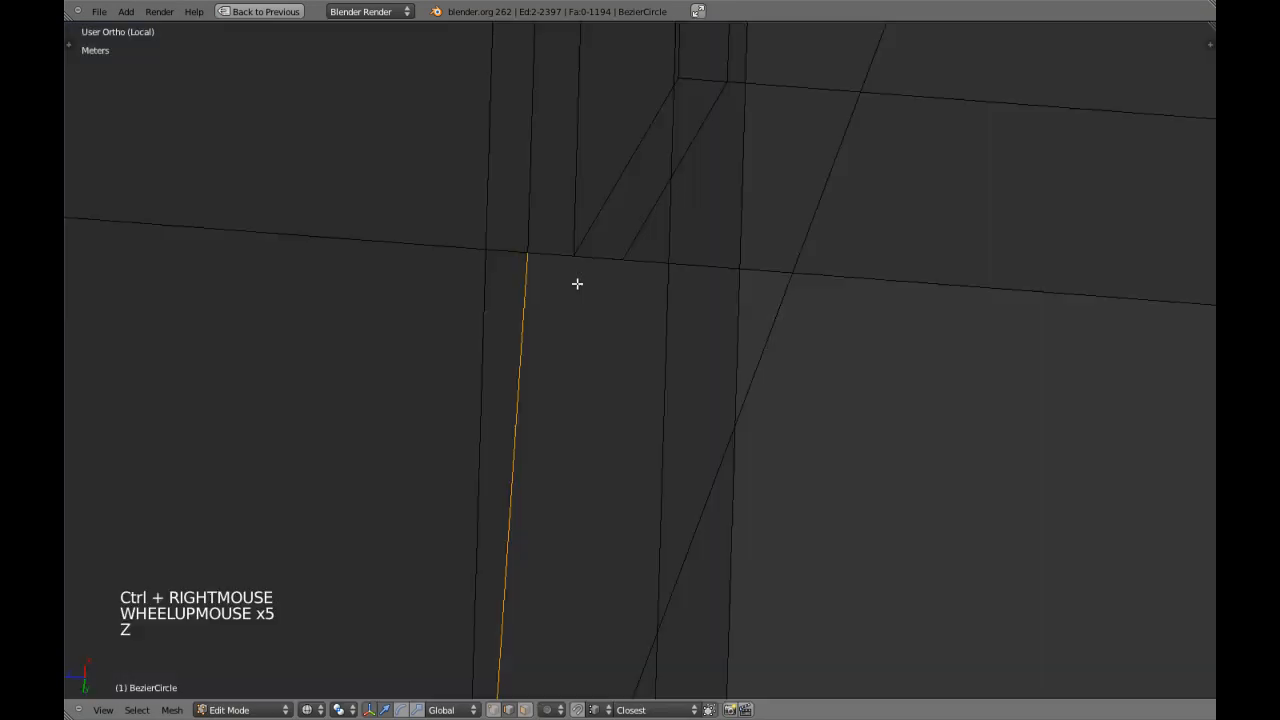
pyautogui.press('g')
pyautogui.keyDown('ctrl'); pyautogui.click(572, 263); pyautogui.keyUp('ctrl')
# Merge the extruded rim strip into the border by removing doubles across the whole mesh, and clear the selection.
pyautogui.press('z')
pyautogui.scroll(-4, 608, 294)
pyautogui.press('a')
pyautogui.press('a')
pyautogui.press('w')
pyautogui.click(633, 332)
pyautogui.scroll(-9, 633, 332)
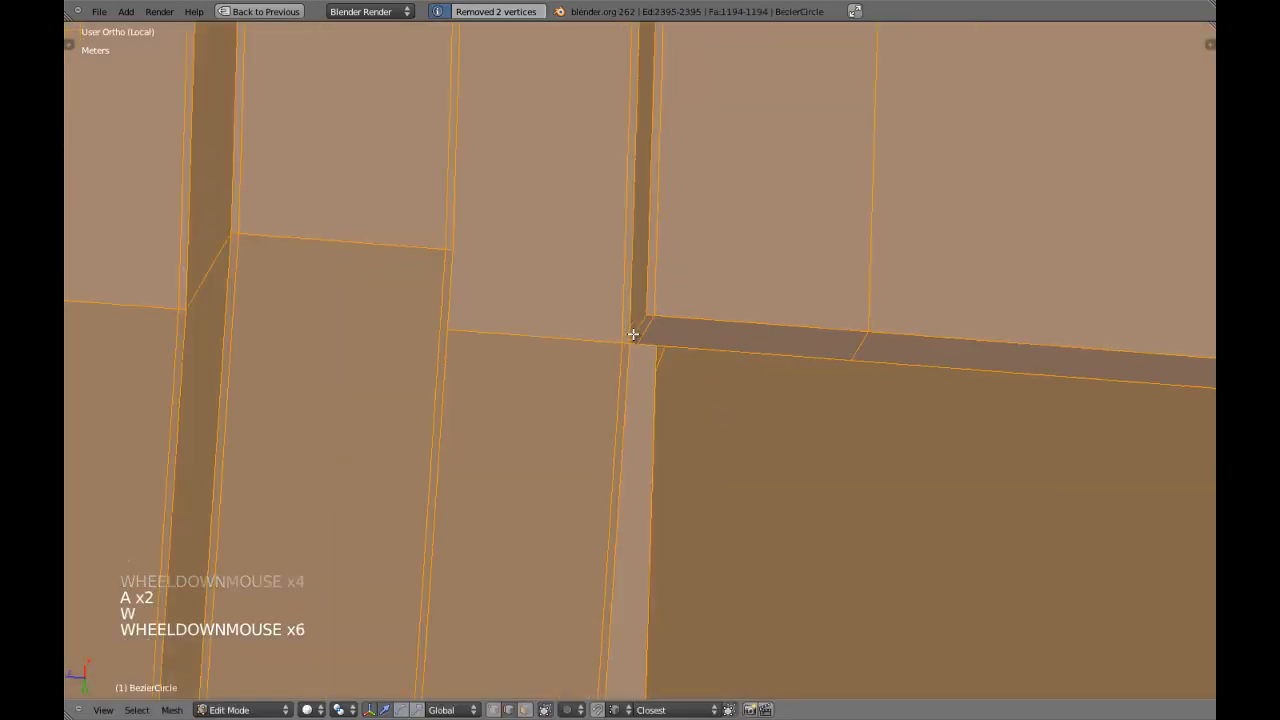
pyautogui.press('a')
# Select the lower edge loop of the border's end face and examine how that corner joins the rim.
pyautogui.scroll(-14, 631, 334)
pyautogui.moveTo(631, 334); pyautogui.dragTo(571, 320, button='middle')
pyautogui.scroll(4, 474, 260)
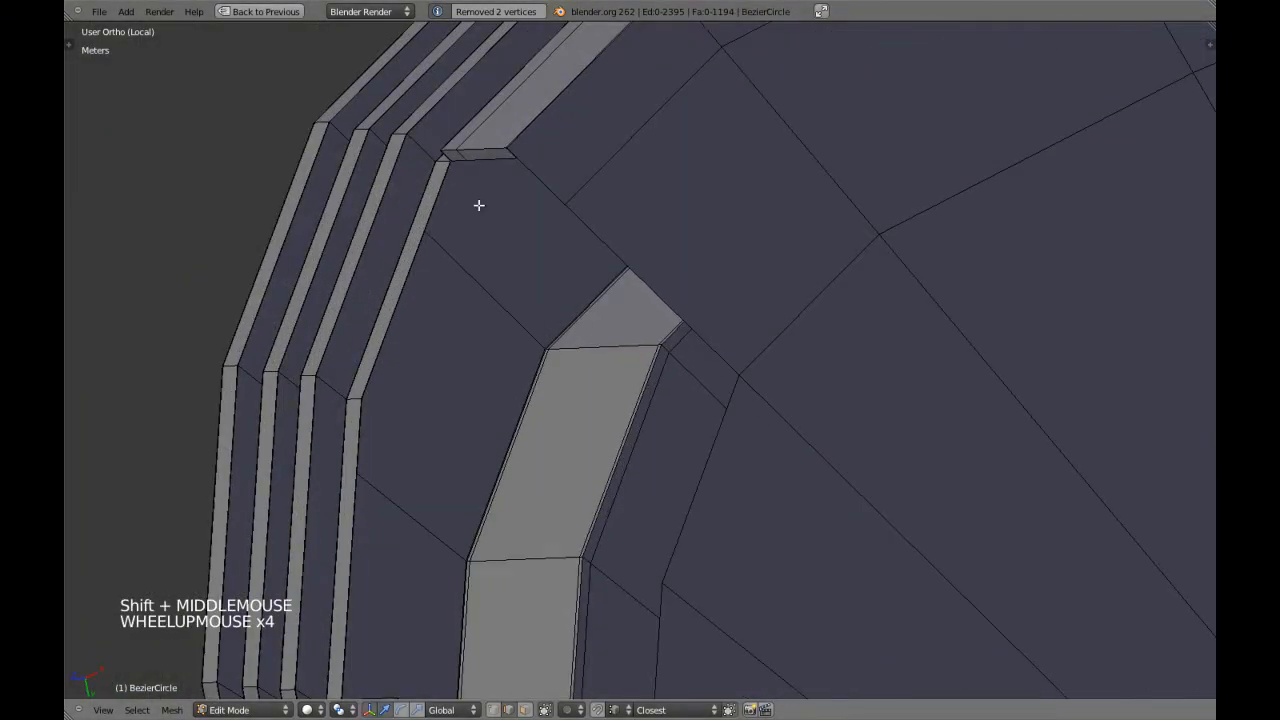
pyautogui.press('a')
pyautogui.press('a')
pyautogui.hotkey('ctrl', 'Tab')
pyautogui.click(481, 198)
pyautogui.keyDown('alt'); pyautogui.keyDown('shift'); pyautogui.rightClick(489, 170); pyautogui.keyUp('shift'); pyautogui.keyUp('alt')
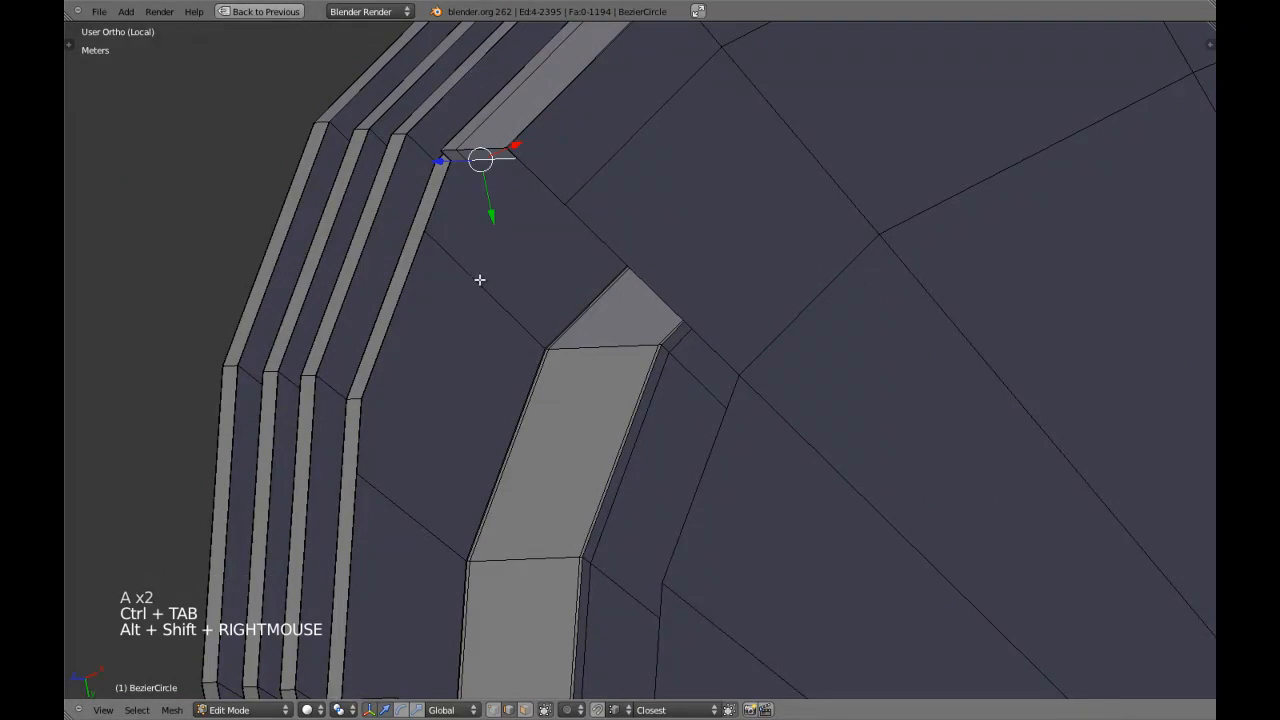
pyautogui.press('KP_Decimal')
pyautogui.moveTo(497, 317); pyautogui.dragTo(546, 303, button='middle')
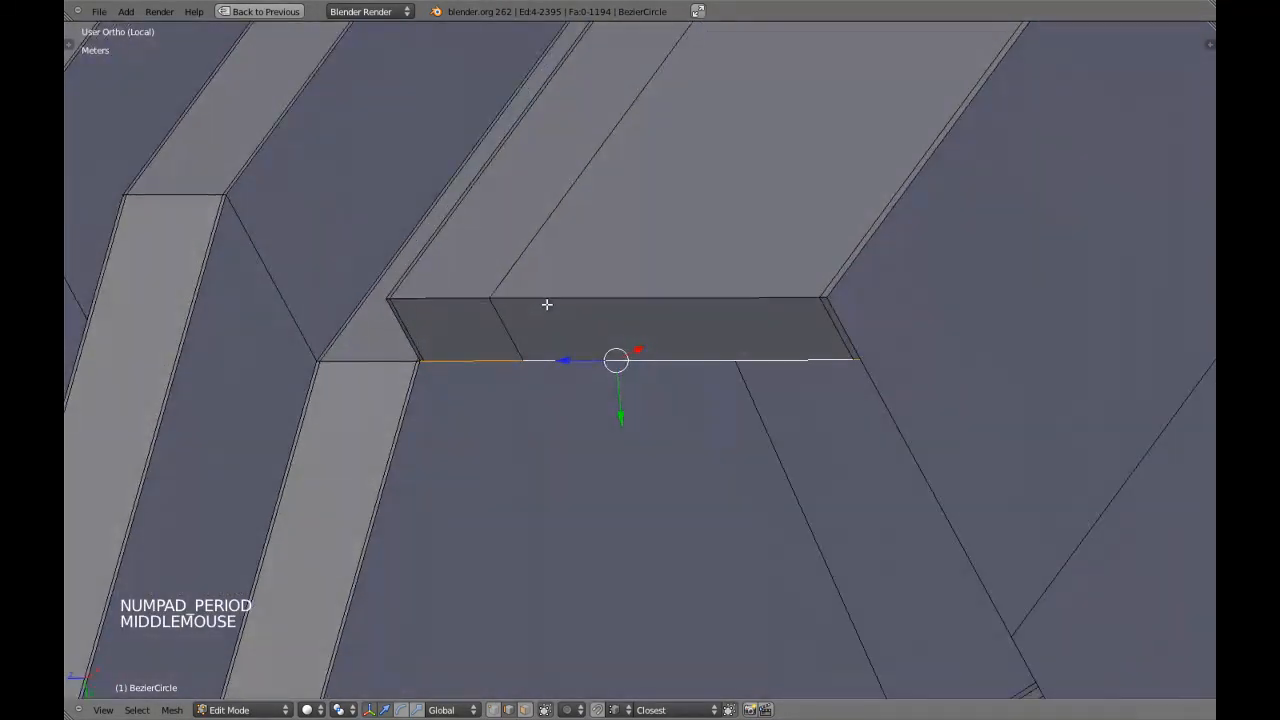
pyautogui.scroll(2, 424, 381)
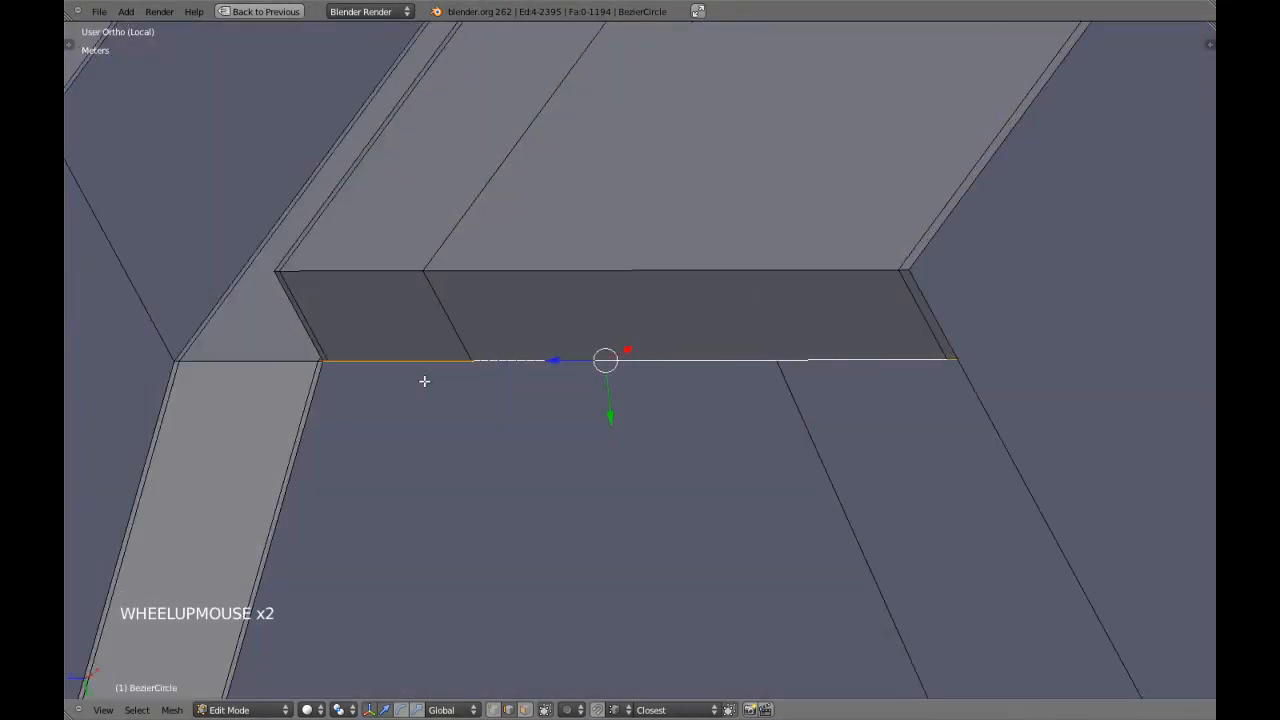
pyautogui.scroll(-7, 424, 381)
pyautogui.keyDown('shift'); pyautogui.moveTo(424, 381); pyautogui.dragTo(494, 383, button='middle'); pyautogui.keyUp('shift')
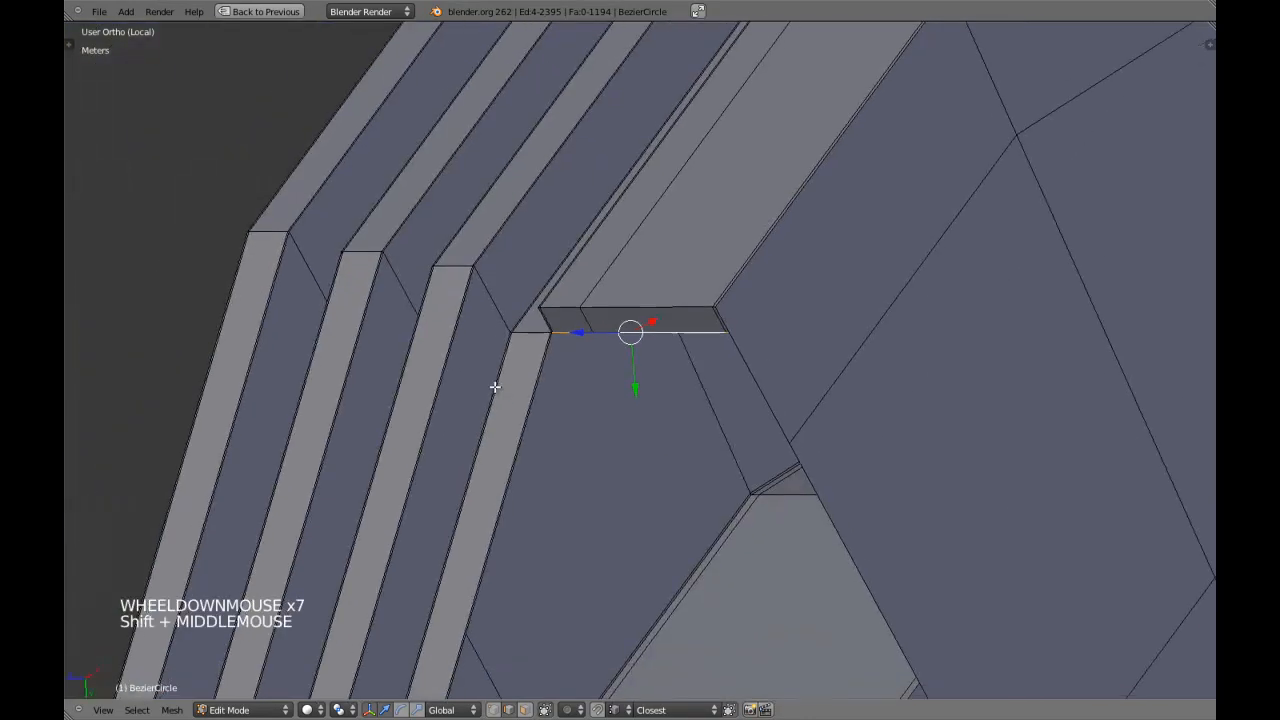
pyautogui.scroll(3, 646, 458)
pyautogui.scroll(-4, 821, 398)
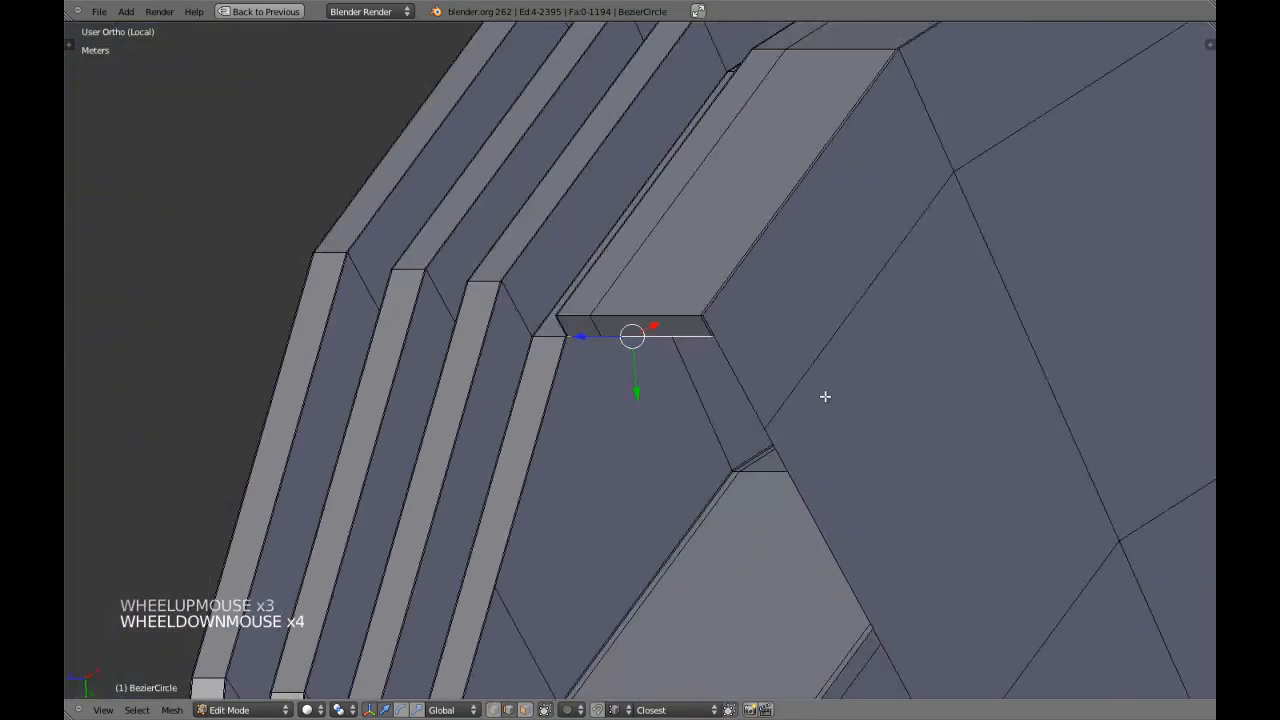
pyautogui.press('a')
# Switch to vertex selection and examine the vertices where the notch's corner meets the underside, in both shading modes.
pyautogui.press('a')
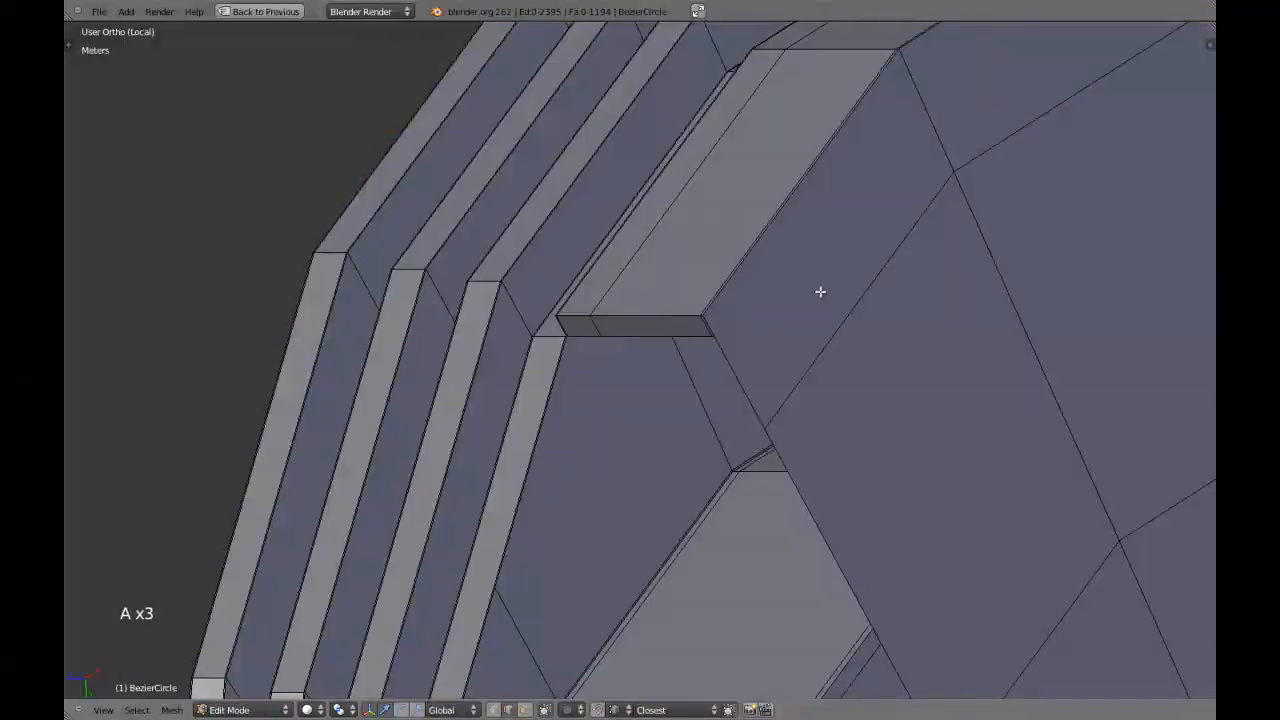
pyautogui.keyDown('shift'); pyautogui.moveTo(834, 277); pyautogui.dragTo(797, 354, button='middle'); pyautogui.keyUp('shift')
pyautogui.scroll(3, 752, 415)
pyautogui.scroll(4, 752, 440)
pyautogui.hotkey('ctrl', 'Tab')
pyautogui.click(745, 474)
pyautogui.rightClick(758, 536)
pyautogui.press('z')
pyautogui.rightClick(745, 518)
pyautogui.press('z')
pyautogui.scroll(-6, 757, 523)
pyautogui.press('a')
pyautogui.keyDown('shift'); pyautogui.moveTo(757, 523); pyautogui.dragTo(695, 380, button='middle'); pyautogui.keyUp('shift')
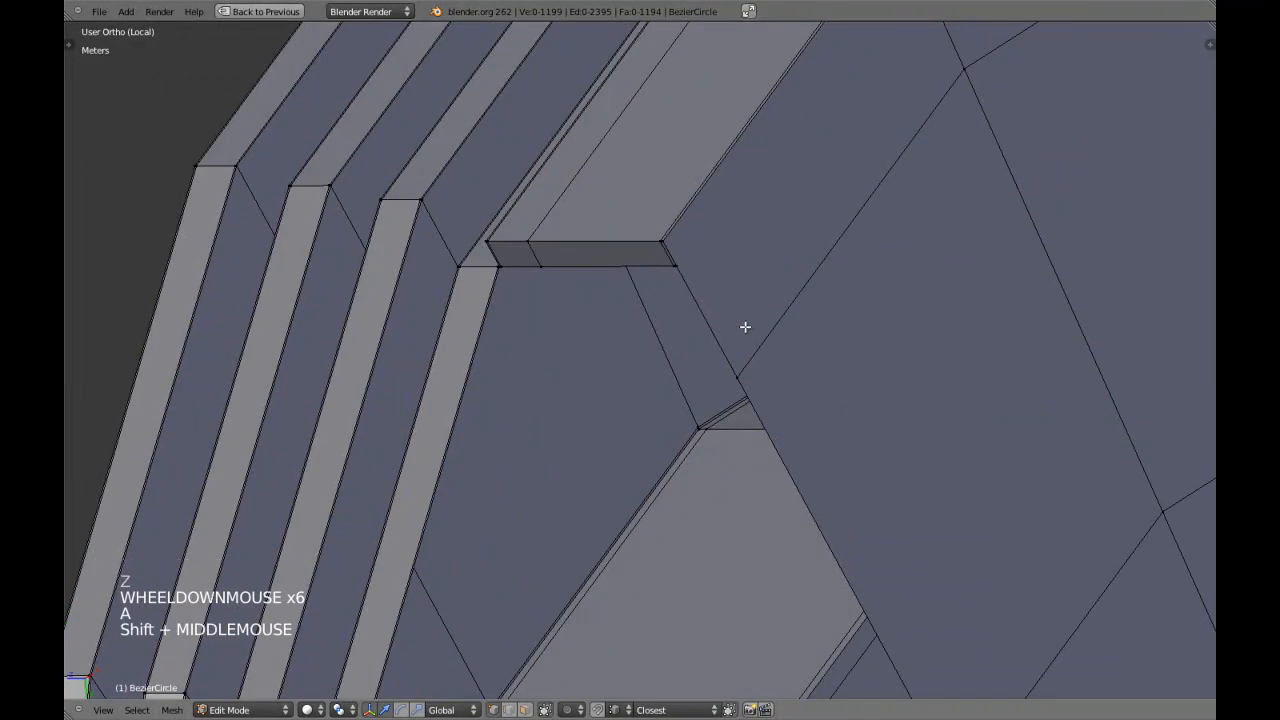
# Add a loop cut on the underside beside the border's inner edge and slide it to the lower corner of the border's end.
pyautogui.keyDown('shift'); pyautogui.moveTo(785, 297); pyautogui.dragTo(659, 466, button='middle'); pyautogui.keyUp('shift')
pyautogui.keyDown('shift'); pyautogui.moveTo(780, 262); pyautogui.dragTo(749, 317, button='middle'); pyautogui.keyUp('shift')
pyautogui.scroll(4, 749, 317)
pyautogui.hotkey('ctrl', 'r')
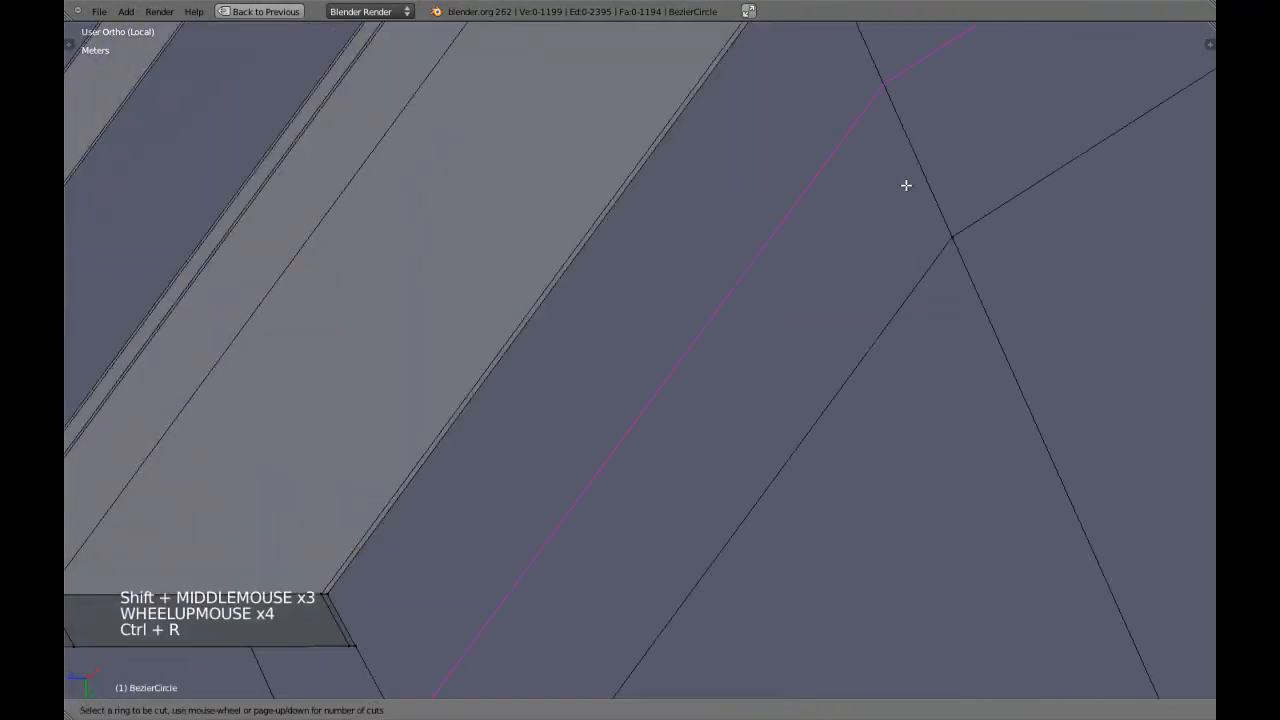
pyautogui.click(905, 170)
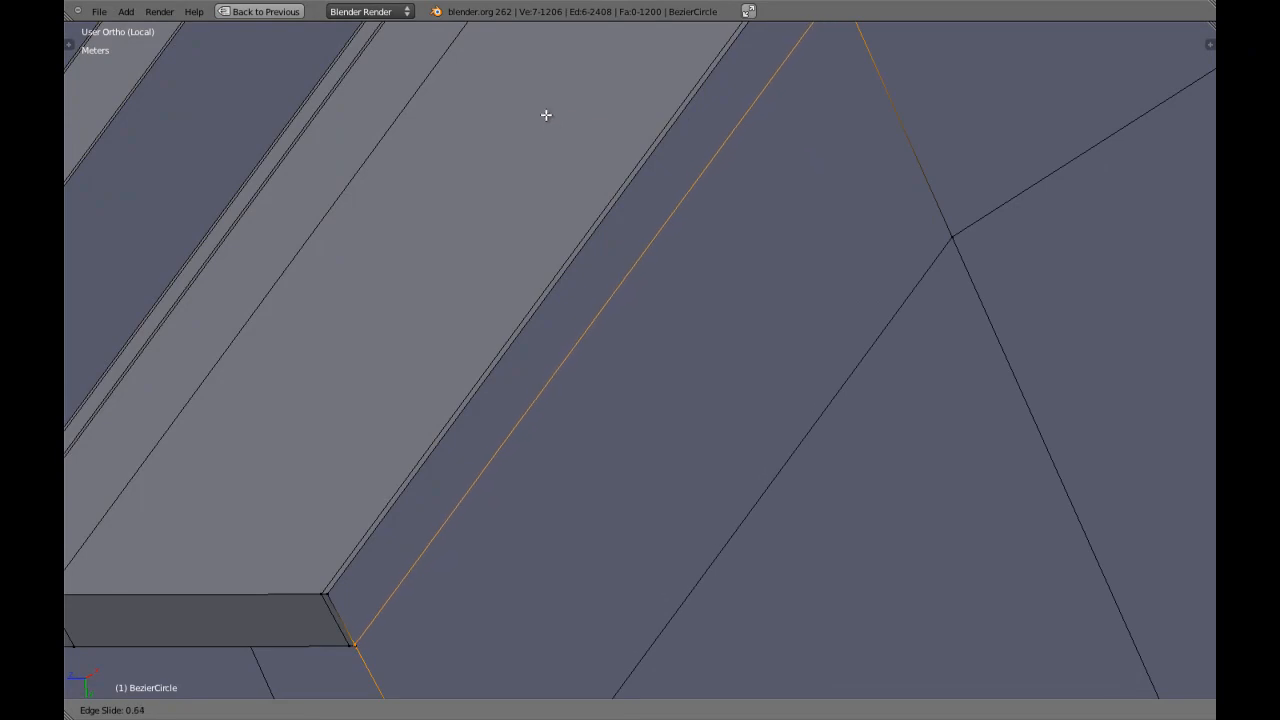
pyautogui.keyDown('shift'); pyautogui.click(249, 158); pyautogui.keyUp('shift')
# Merge the new loop's end vertex with the lower corner vertex of the border's end and clear the selection.
pyautogui.keyDown('shift'); pyautogui.moveTo(251, 157); pyautogui.dragTo(403, 160, button='middle'); pyautogui.keyUp('shift')
pyautogui.press('z')
pyautogui.rightClick(453, 518)
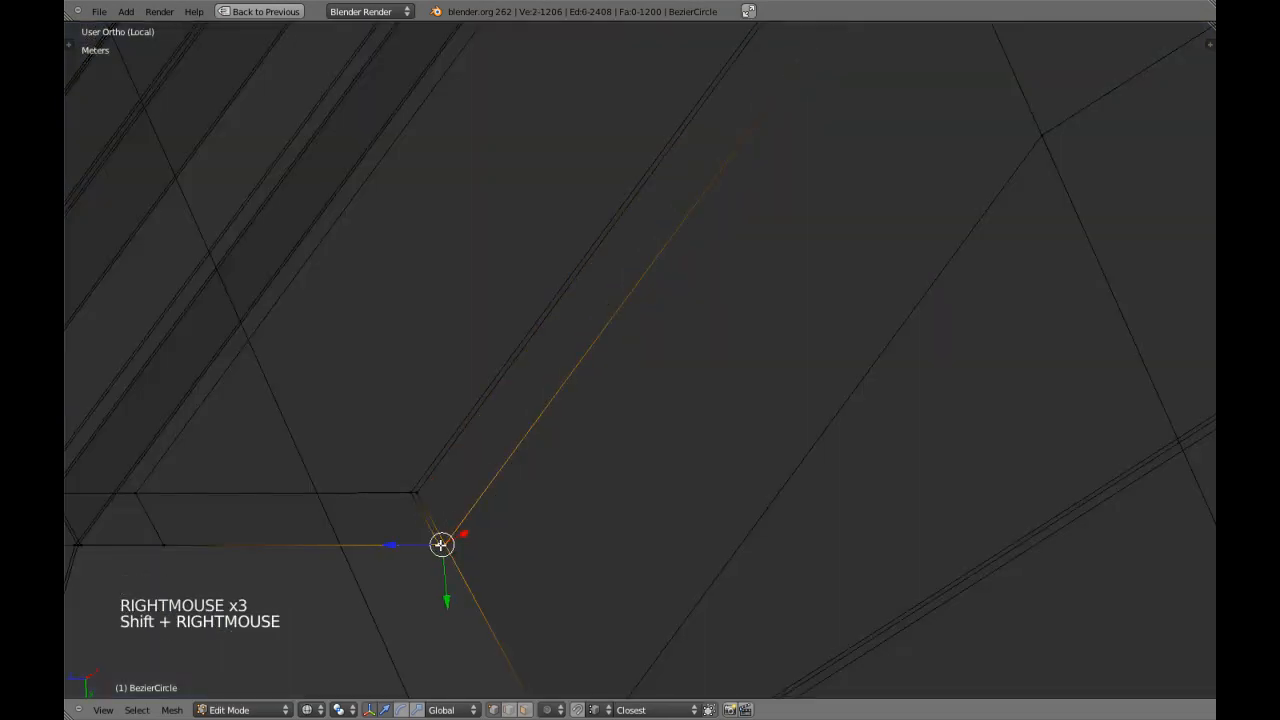
pyautogui.press('KP_Decimal')
pyautogui.press('a')
pyautogui.press('a')
pyautogui.rightClick(903, 296)
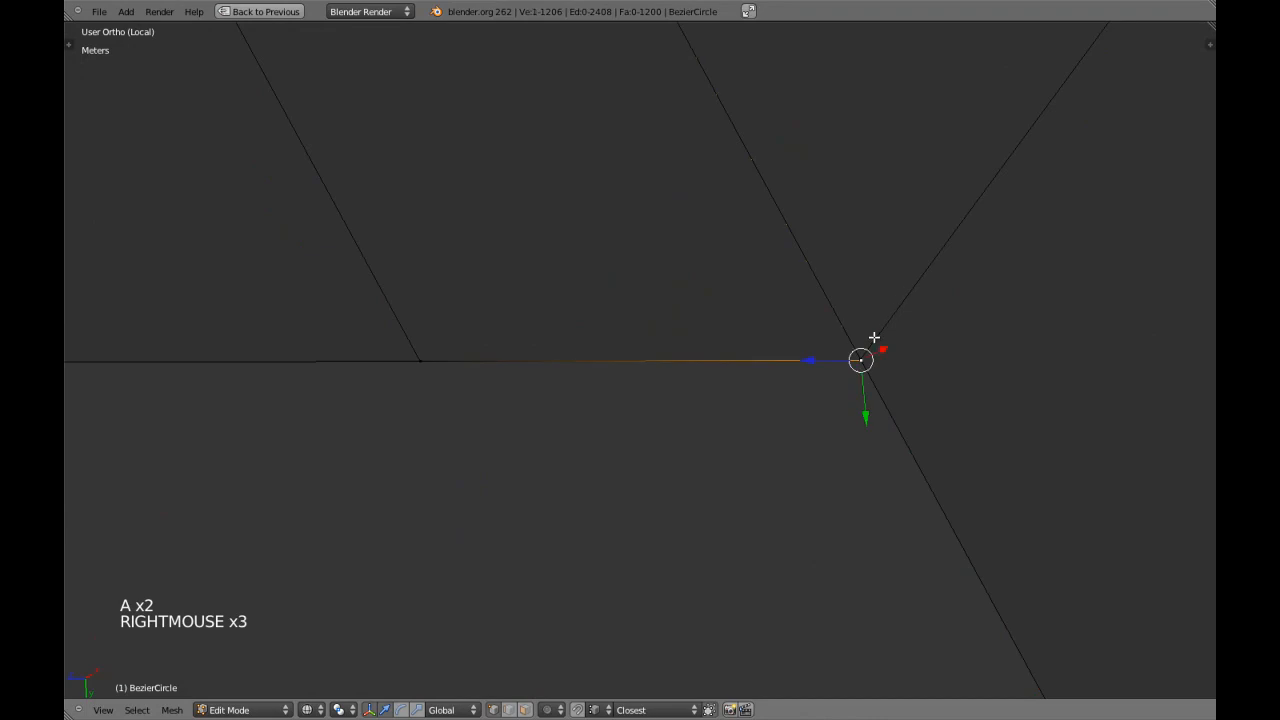
pyautogui.keyDown('shift'); pyautogui.rightClick(869, 350); pyautogui.keyUp('shift')
pyautogui.rightClick(864, 356)
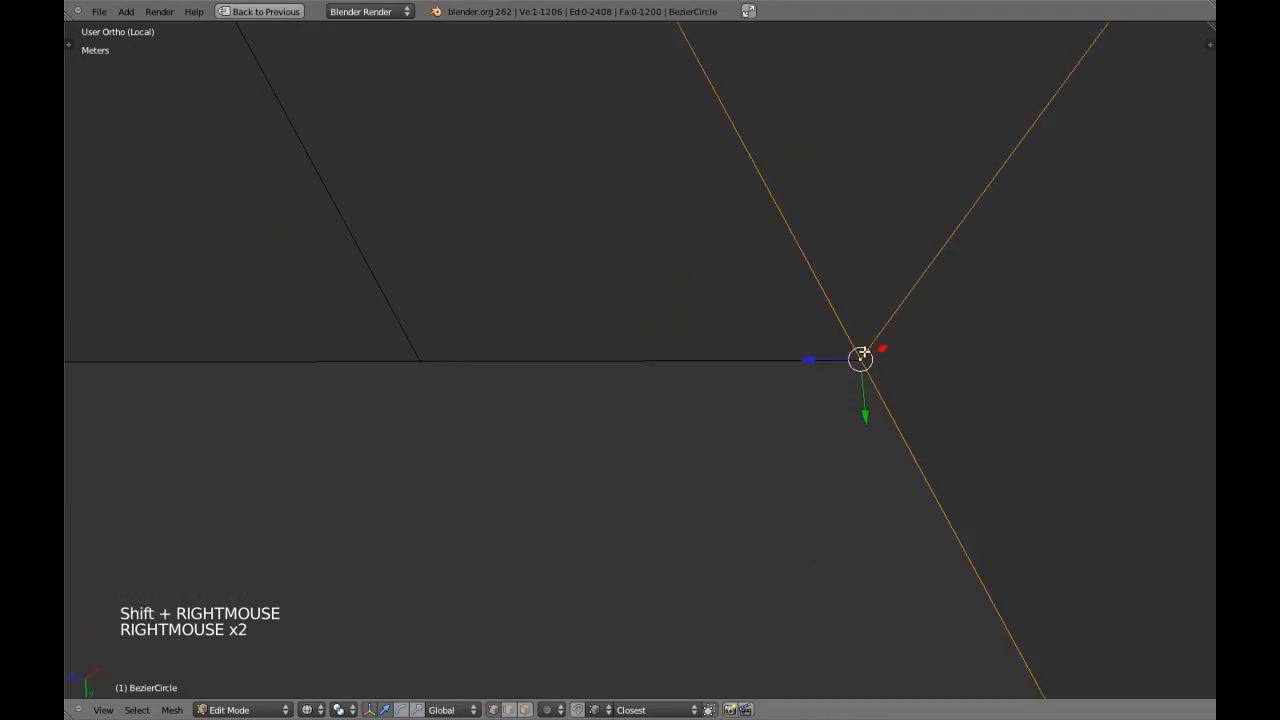
pyautogui.hotkey('alt', 'm')
pyautogui.click(862, 359)
pyautogui.press('a')
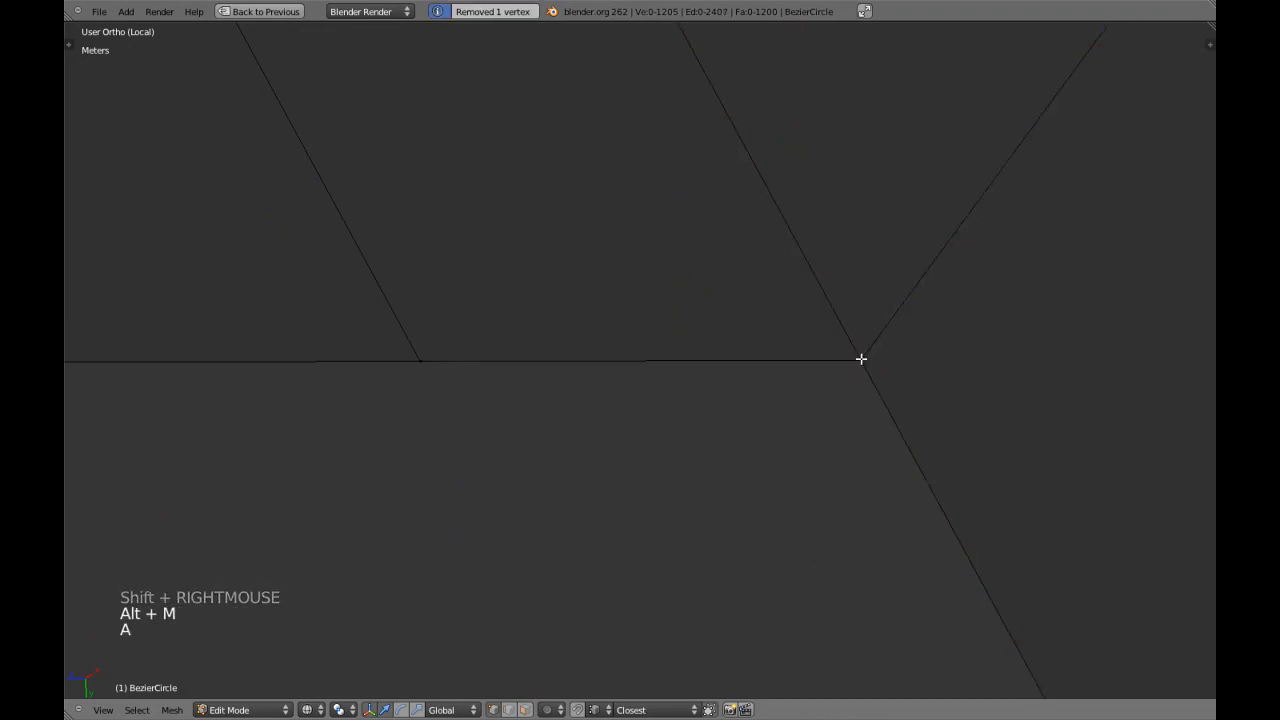
# Examine the lower corner vertex of the border end at the notch's opposite side in wireframe and solid shading.
pyautogui.press('z')
pyautogui.scroll(-16, 860, 360)
pyautogui.scroll(-15, 858, 361)
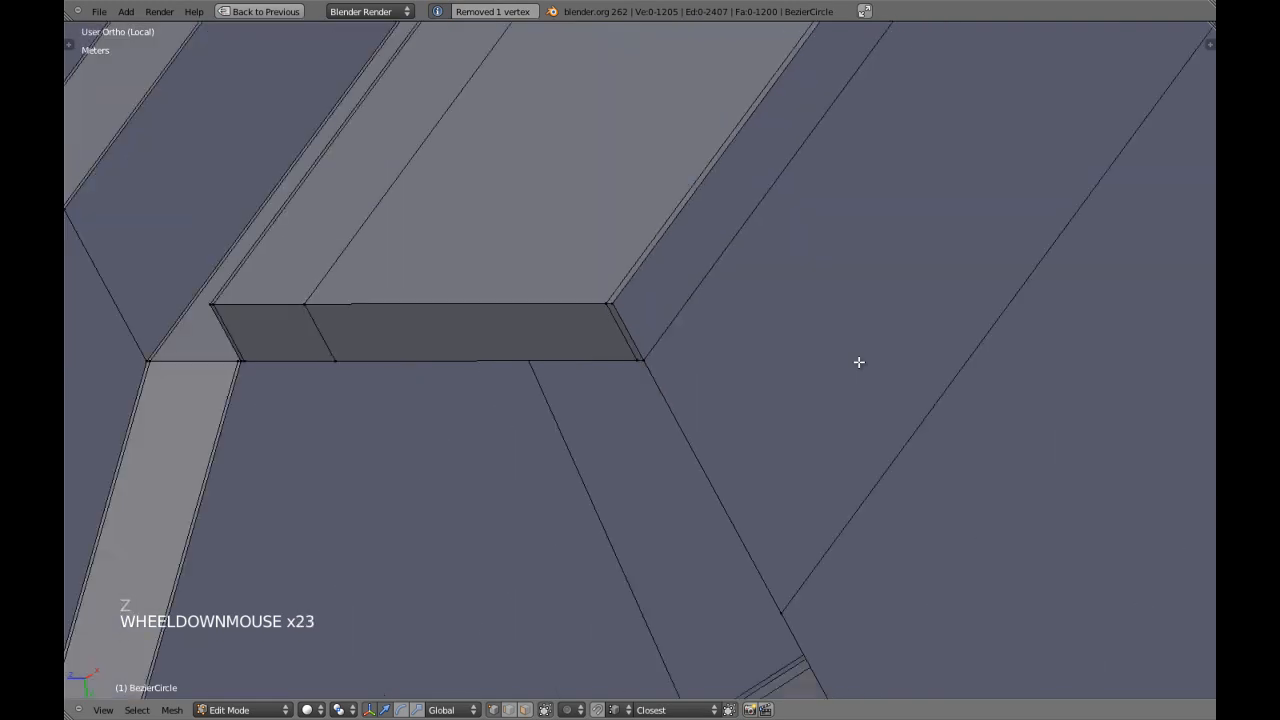
pyautogui.keyDown('shift'); pyautogui.moveTo(857, 360); pyautogui.dragTo(573, 623, button='middle'); pyautogui.keyUp('shift')
pyautogui.press('KP_Decimal')
pyautogui.press('z')
pyautogui.scroll(4, 626, 443)
pyautogui.moveTo(626, 446); pyautogui.dragTo(640, 412, button='middle')
pyautogui.press('z')
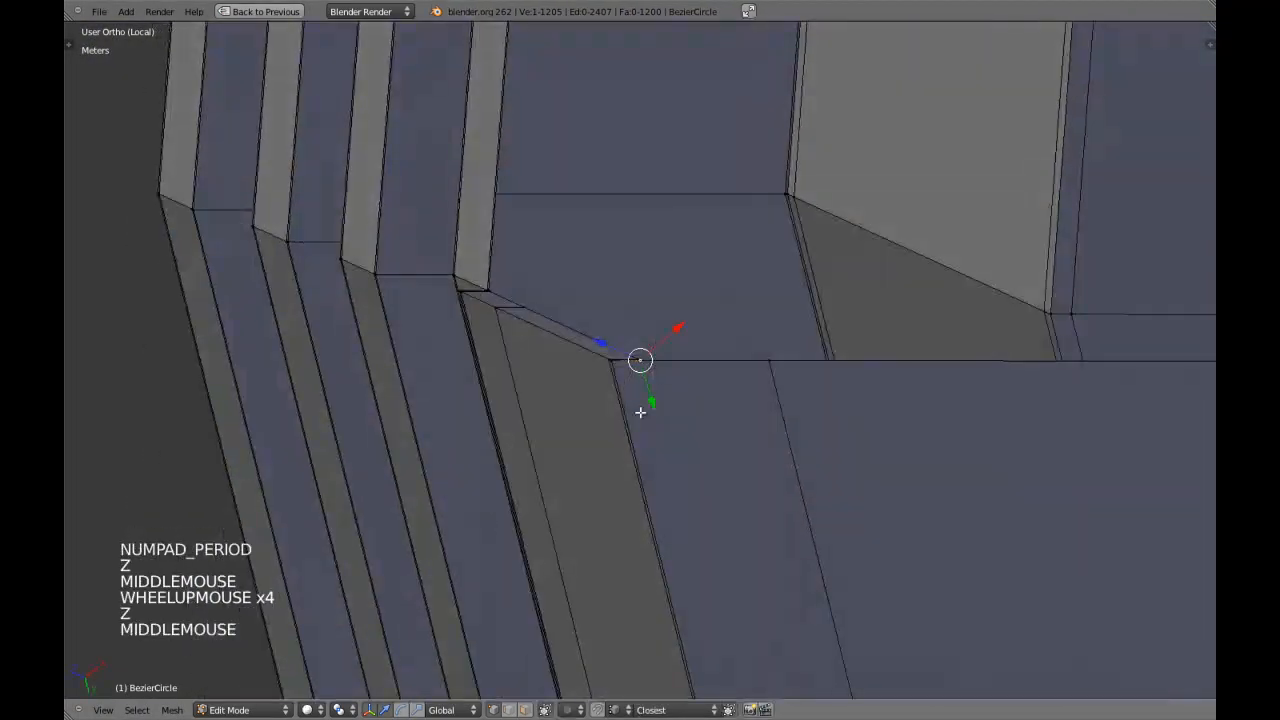
pyautogui.scroll(5, 640, 412)
pyautogui.press('z')
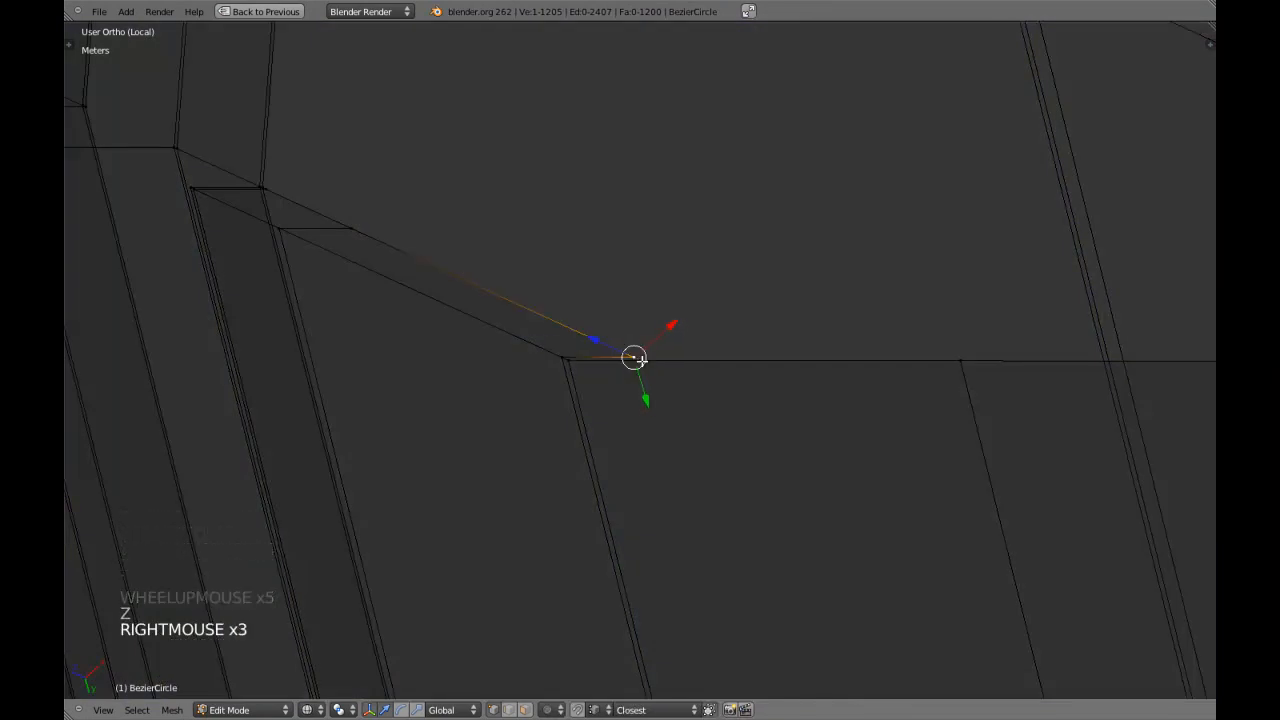
pyautogui.rightClick(641, 359)
pyautogui.press('z')
pyautogui.scroll(-20, 747, 397)
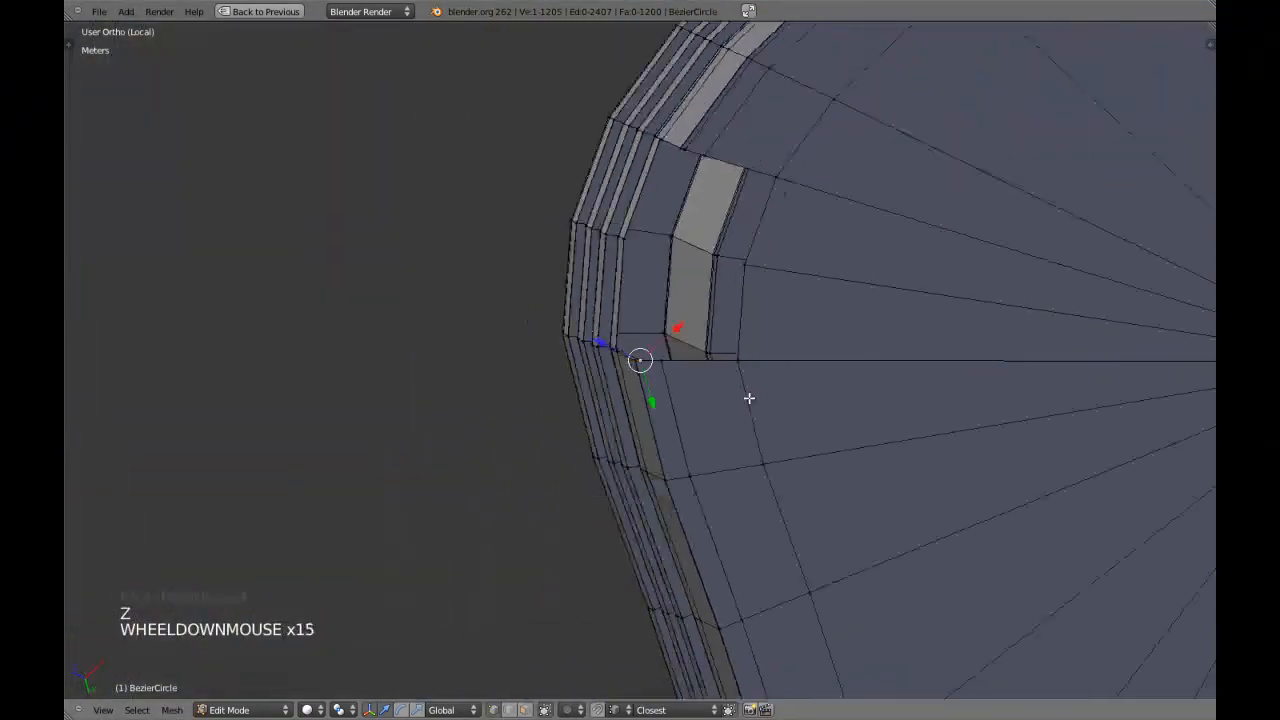
pyautogui.scroll(19, 740, 390)
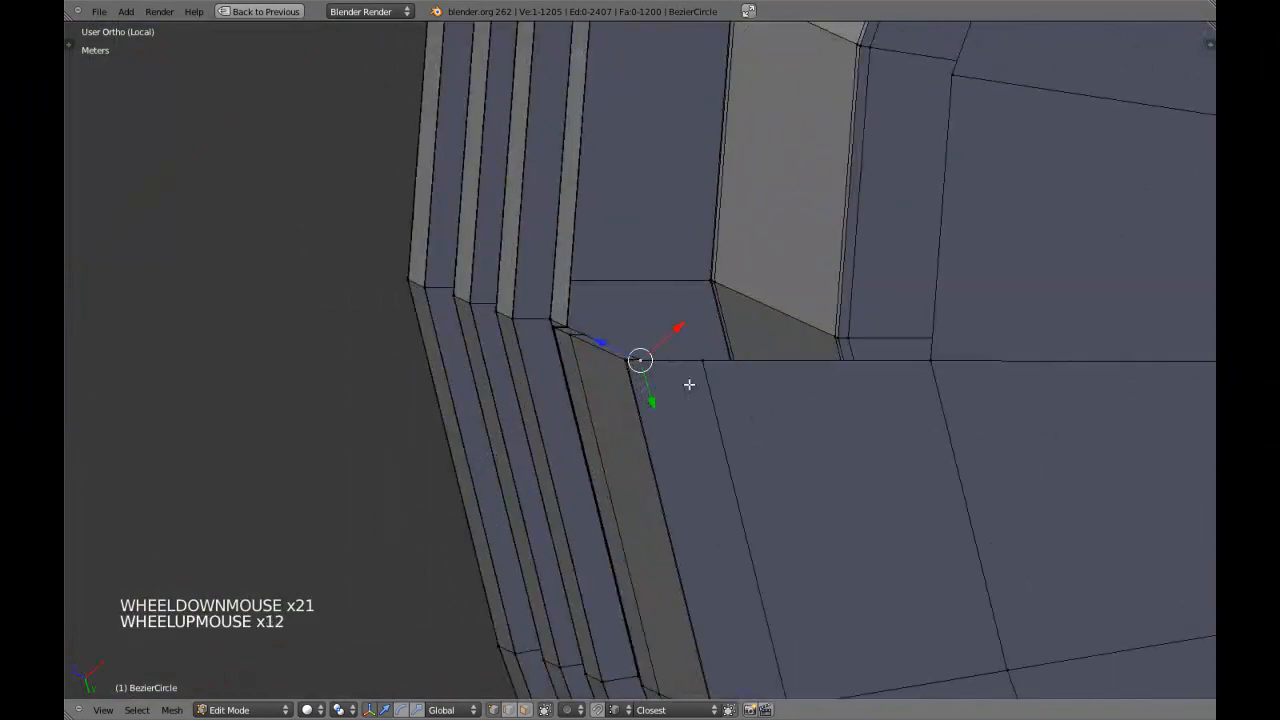
# Add a loop cut beside the border at the notch's opposite side and slide it to the border end's corner vertex.
pyautogui.press('a')
pyautogui.scroll(3, 704, 388)
pyautogui.hotkey('ctrl', 'r')
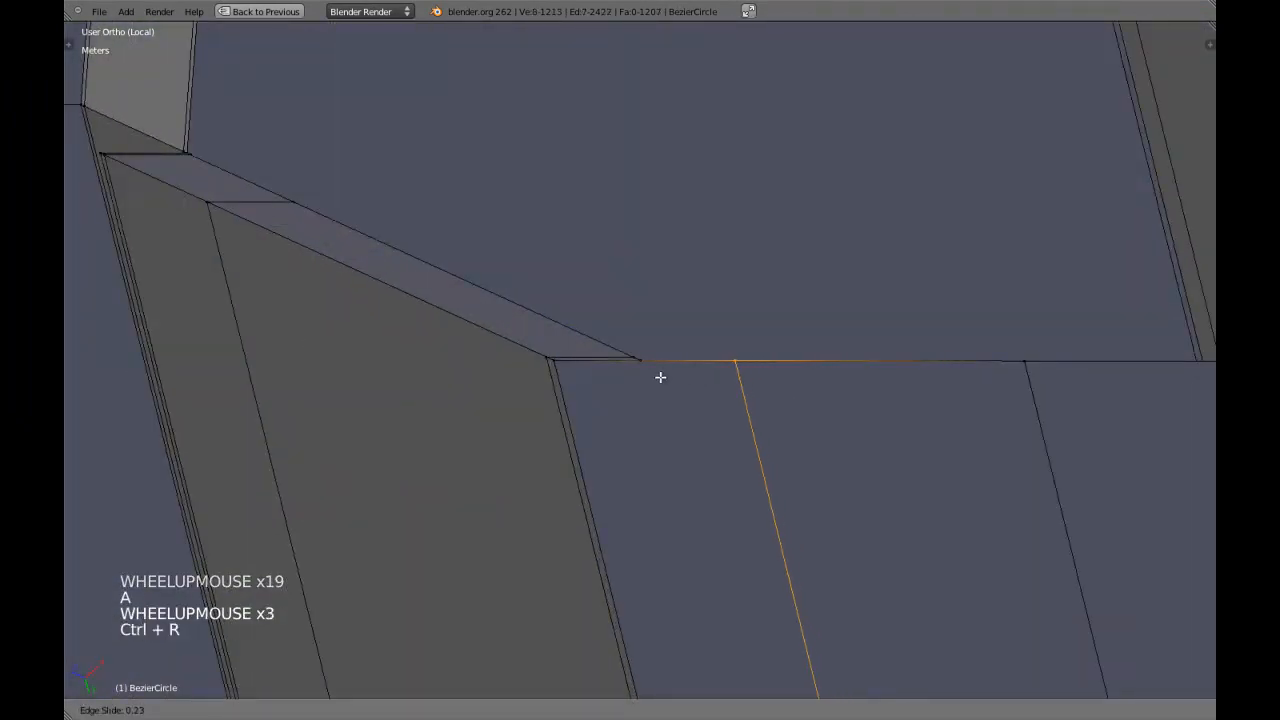
pyautogui.keyDown('shift'); pyautogui.click(495, 381); pyautogui.keyUp('shift')
# Merge the second loop's end vertex with the adjacent border corner vertex and clear the selection.
pyautogui.press('z')
pyautogui.scroll(3, 645, 364)
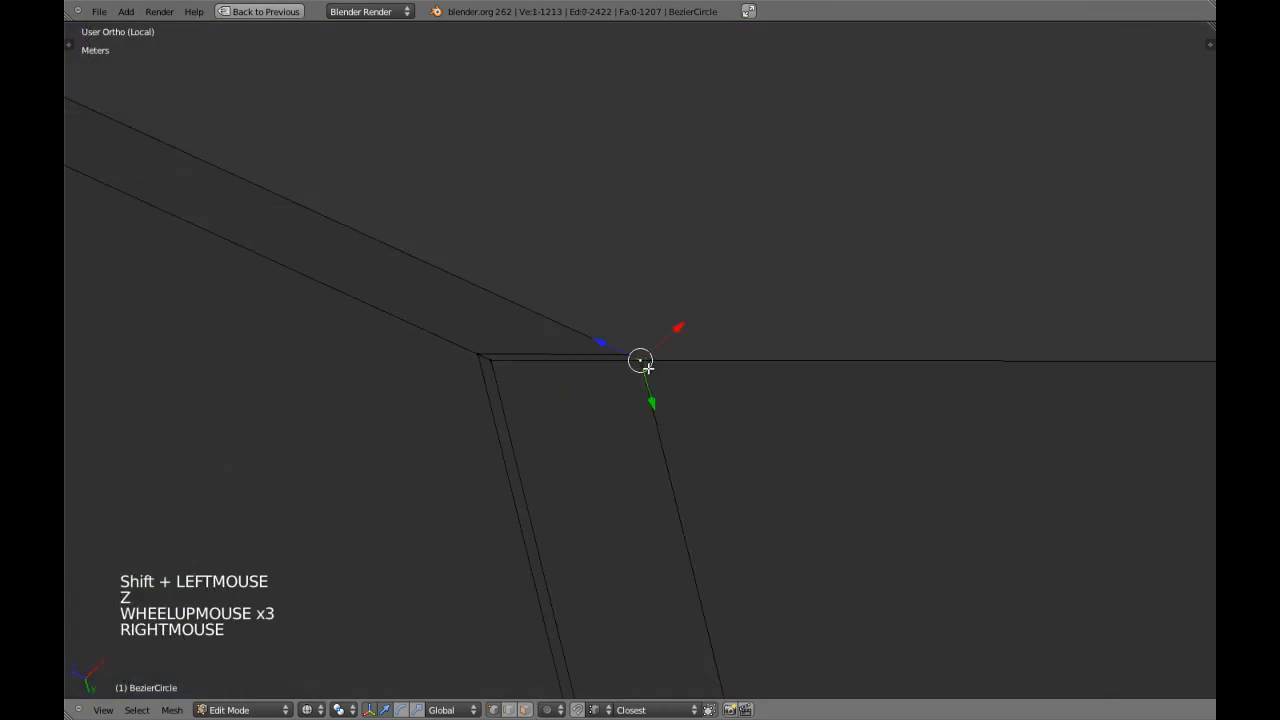
pyautogui.click(639, 356)
pyautogui.press('a')
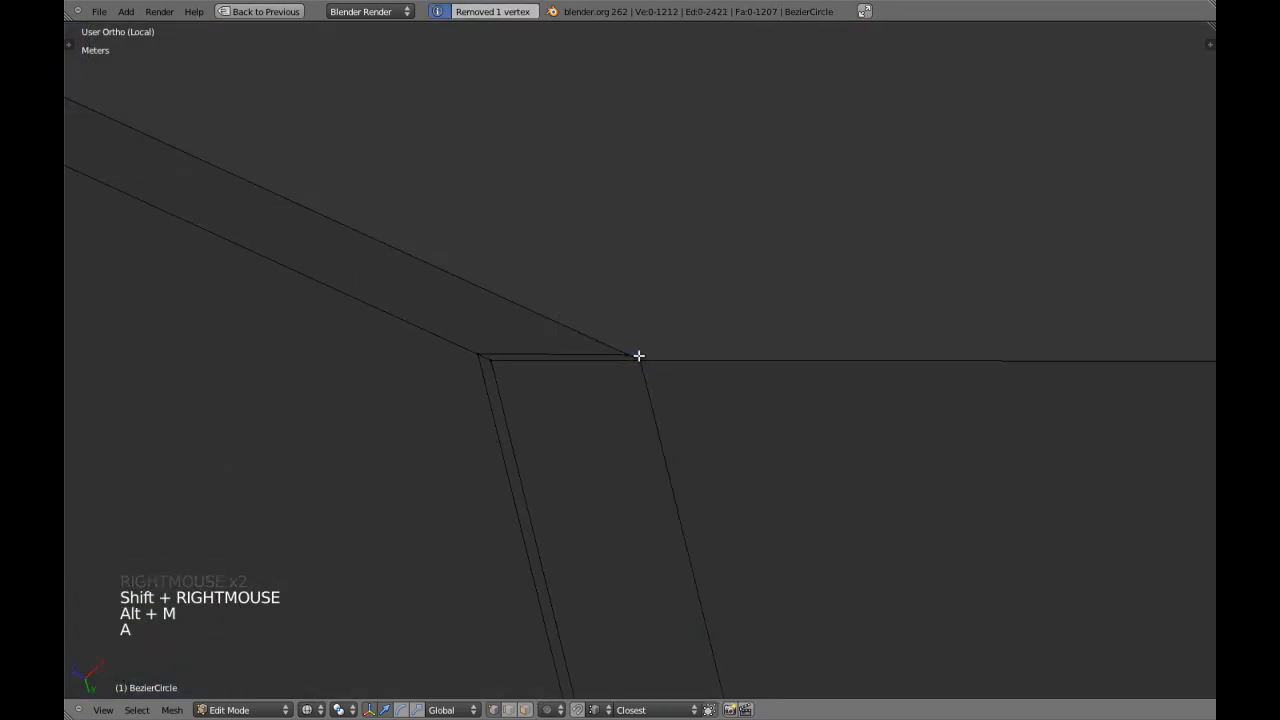
pyautogui.press('z')
# Select the edge loop along the border end's lower edge in edge mode and circle-deselect its surplus edges across the underside.
pyautogui.scroll(-9, 640, 352)
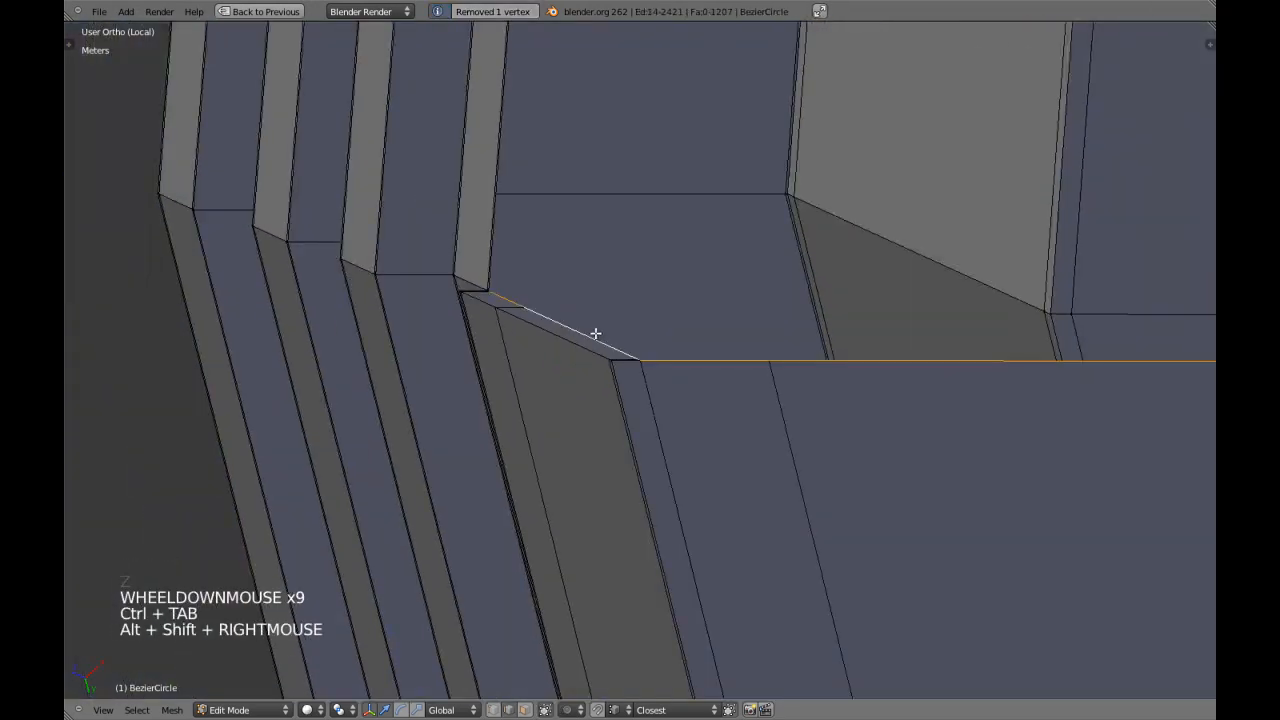
pyautogui.press('z')
pyautogui.scroll(-8, 671, 340)
pyautogui.moveTo(764, 329)
pyautogui.mouseDown(button='middle')
pyautogui.moveTo(789, 326)
pyautogui.moveTo(717, 371)
pyautogui.mouseUp(button='middle')
pyautogui.scroll(3, 760, 345)
pyautogui.press('z')
pyautogui.scroll(1, 743, 360)
pyautogui.press('z')
pyautogui.press('z')
# Circle-deselect the remaining surplus edges so only the lower edges of the two border end faces stay selected.
pyautogui.scroll(4, 696, 391)
pyautogui.press('z')
pyautogui.press('c')
pyautogui.rightClick(1088, 351)
pyautogui.press('z')
pyautogui.moveTo(1088, 351)
pyautogui.keyDown('shift'); pyautogui.mouseDown(button='middle')
pyautogui.moveTo(814, 232)
pyautogui.moveTo(850, 248)
pyautogui.mouseUp(button='middle'); pyautogui.keyUp('shift')
pyautogui.moveTo(850, 248)
pyautogui.keyDown('shift'); pyautogui.mouseDown(button='middle')
pyautogui.moveTo(886, 263)
pyautogui.moveTo(823, 457)
pyautogui.mouseUp(button='middle'); pyautogui.keyUp('shift')
pyautogui.scroll(-7, 840, 437)
pyautogui.press('c')
pyautogui.rightClick(754, 300)
pyautogui.keyDown('shift'); pyautogui.moveTo(754, 300); pyautogui.dragTo(785, 340, button='middle'); pyautogui.keyUp('shift')
pyautogui.moveTo(785, 340)
pyautogui.mouseDown(button='middle')
pyautogui.moveTo(817, 383)
pyautogui.moveTo(814, 280)
pyautogui.moveTo(729, 317)
pyautogui.mouseUp(button='middle')
pyautogui.scroll(6, 766, 371)
pyautogui.rightClick(803, 370)
pyautogui.scroll(2, 811, 317)
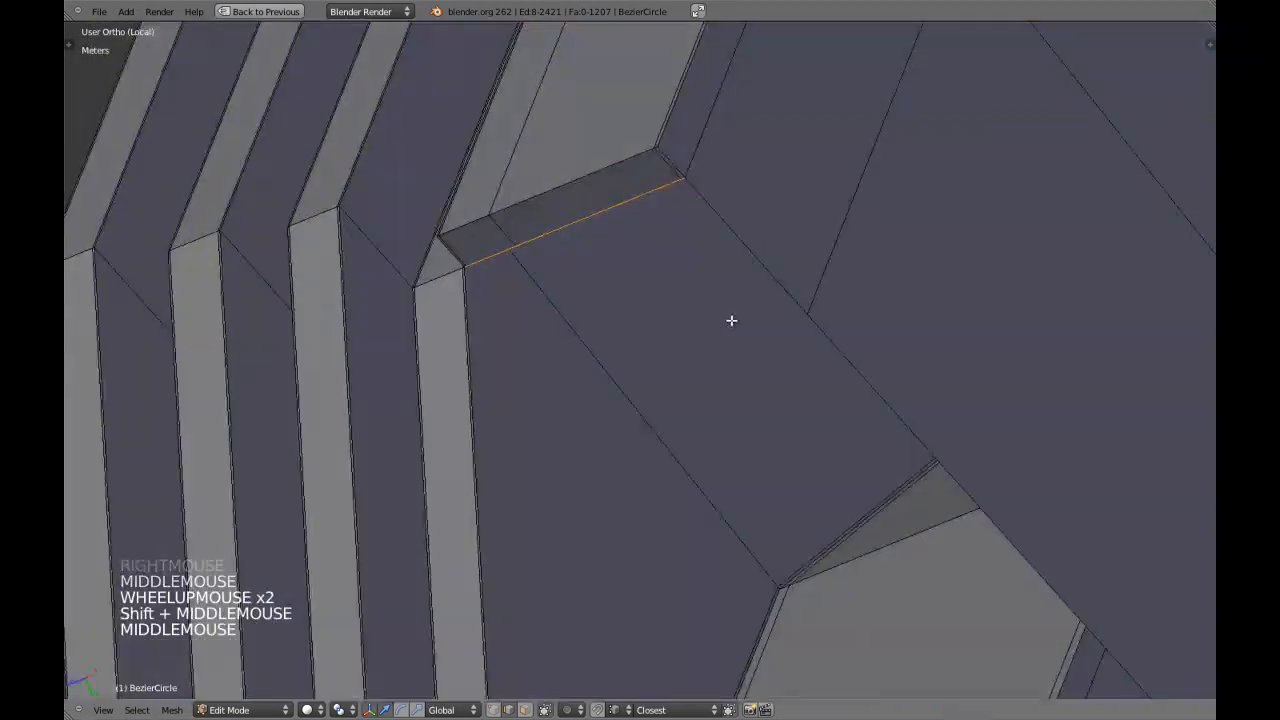
# Extrude the lower edges of both border ends and move them with global Z locked, snapping to the next underside vertex.
pyautogui.press('e')
pyautogui.press('e')
pyautogui.rightClick(763, 386)
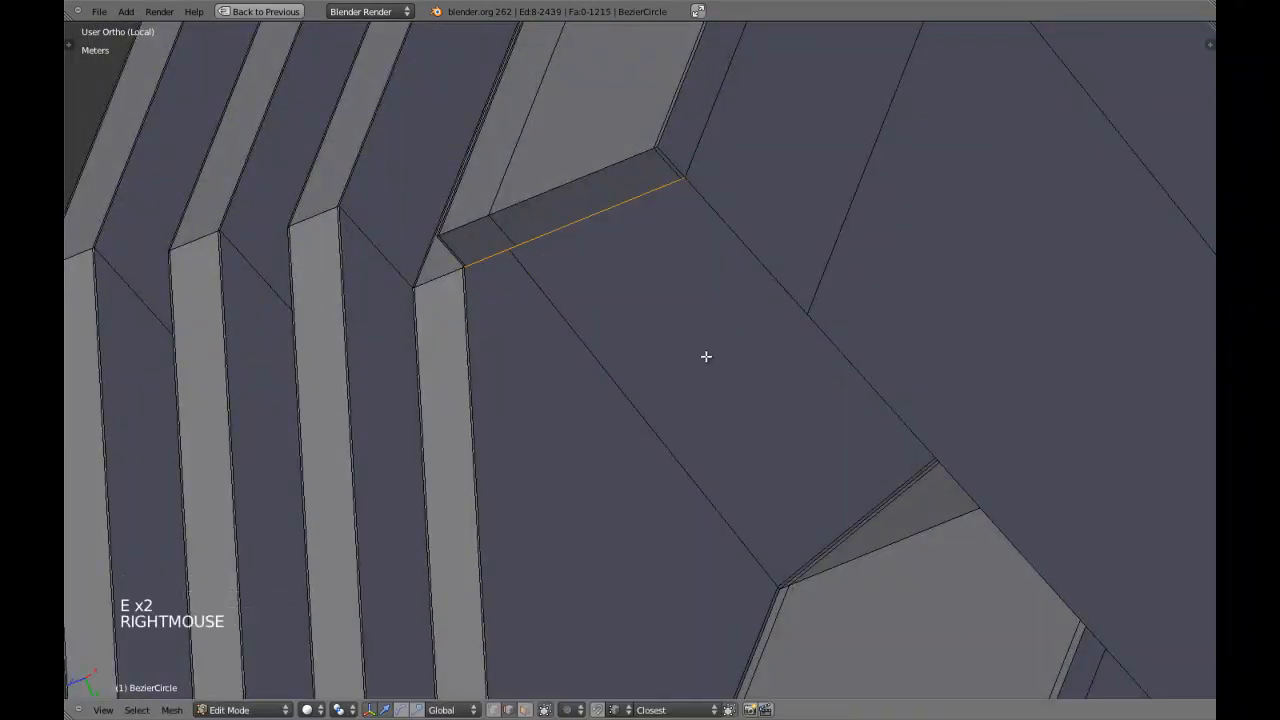
pyautogui.press('g')
pyautogui.press('g')
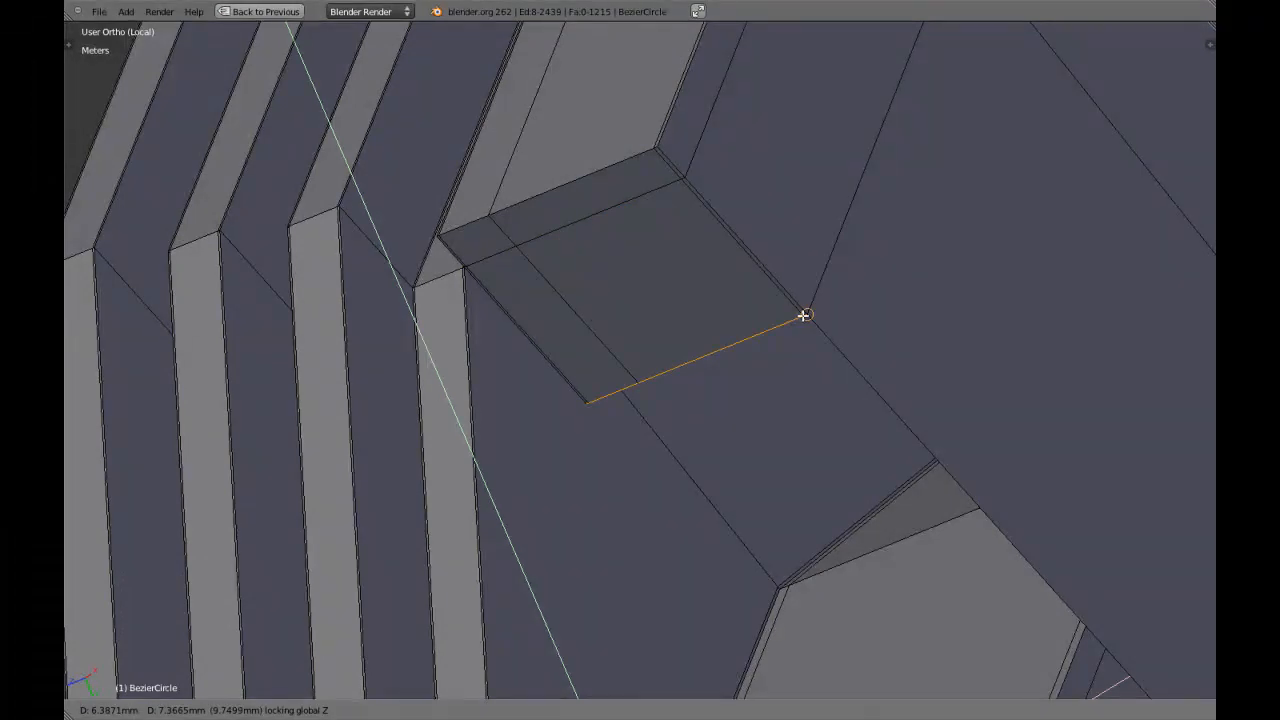
pyautogui.keyDown('ctrl'); pyautogui.click(803, 315); pyautogui.keyUp('ctrl')
# Circle-deselect the finished end's edges and snap the other end's extruded edges to their neighbouring underside vertex, with global Z locked.
pyautogui.scroll(-10, 805, 312)
pyautogui.press('z')
pyautogui.press('c')
pyautogui.rightClick(666, 357)
pyautogui.press('KP_Decimal')
pyautogui.press('z')
pyautogui.moveTo(671, 357)
pyautogui.mouseDown(button='middle')
pyautogui.moveTo(664, 412)
pyautogui.moveTo(676, 362)
pyautogui.mouseUp(button='middle')
pyautogui.scroll(-2, 664, 412)
pyautogui.press('z')
pyautogui.press('g')
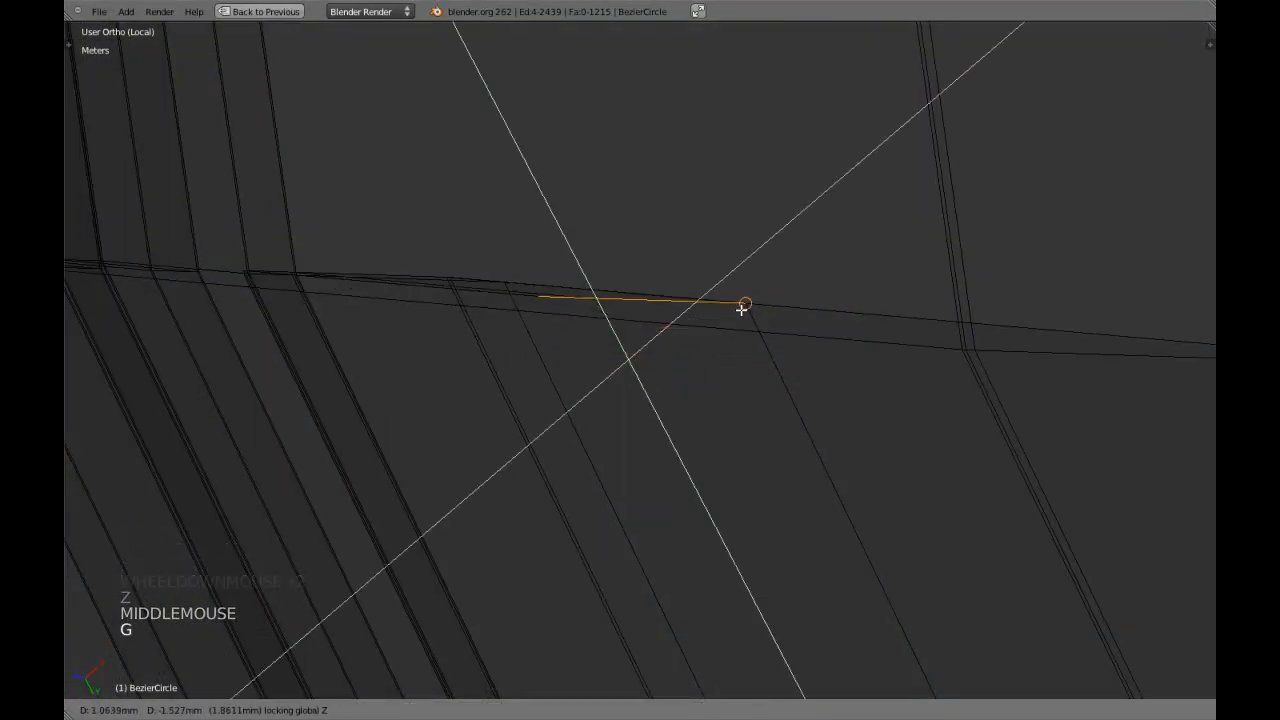
pyautogui.keyDown('ctrl'); pyautogui.click(742, 309); pyautogui.keyUp('ctrl')
# Extrude the four selected edges again and snap them onto the next underside vertex along the notch side.
pyautogui.press('z')
pyautogui.scroll(-4, 744, 313)
pyautogui.scroll(-3, 744, 313)
pyautogui.moveTo(744, 313); pyautogui.dragTo(700, 423, button='middle')
pyautogui.scroll(2, 746, 423)
pyautogui.moveTo(700, 423); pyautogui.dragTo(621, 433, button='middle')
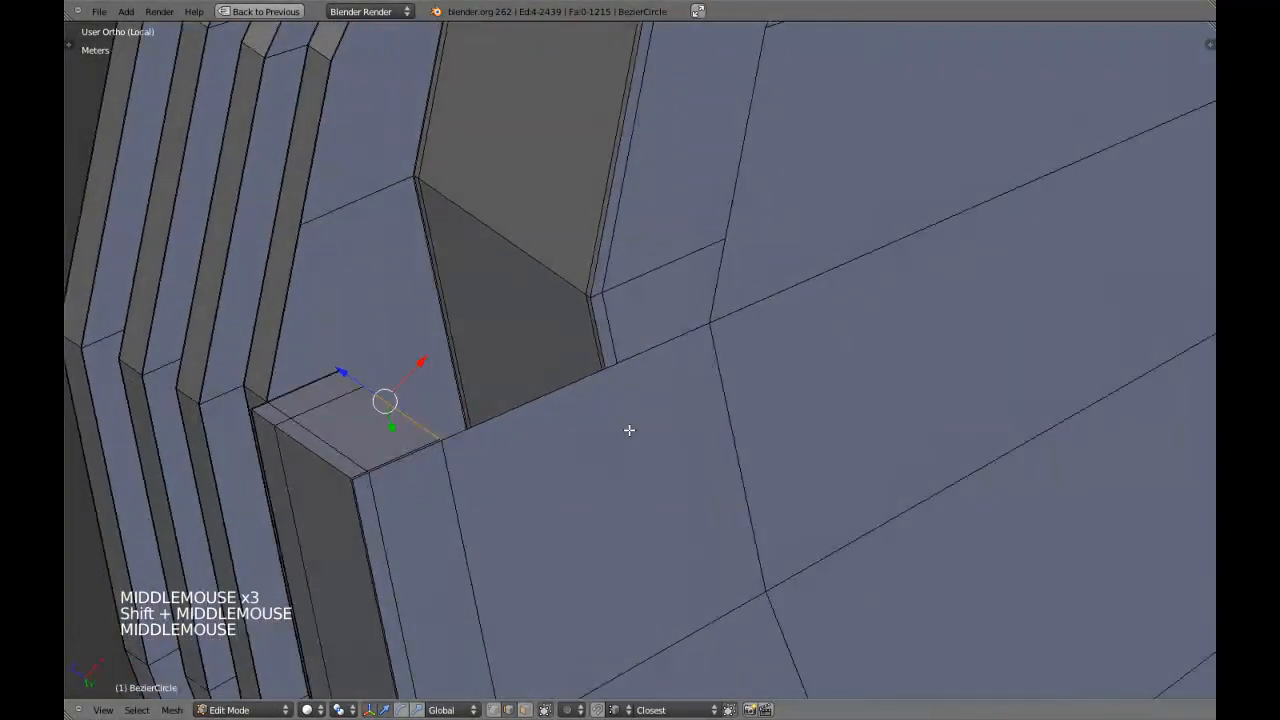
pyautogui.press('e')
pyautogui.press('e')
pyautogui.rightClick(686, 374)
pyautogui.press('g')
pyautogui.press('g')
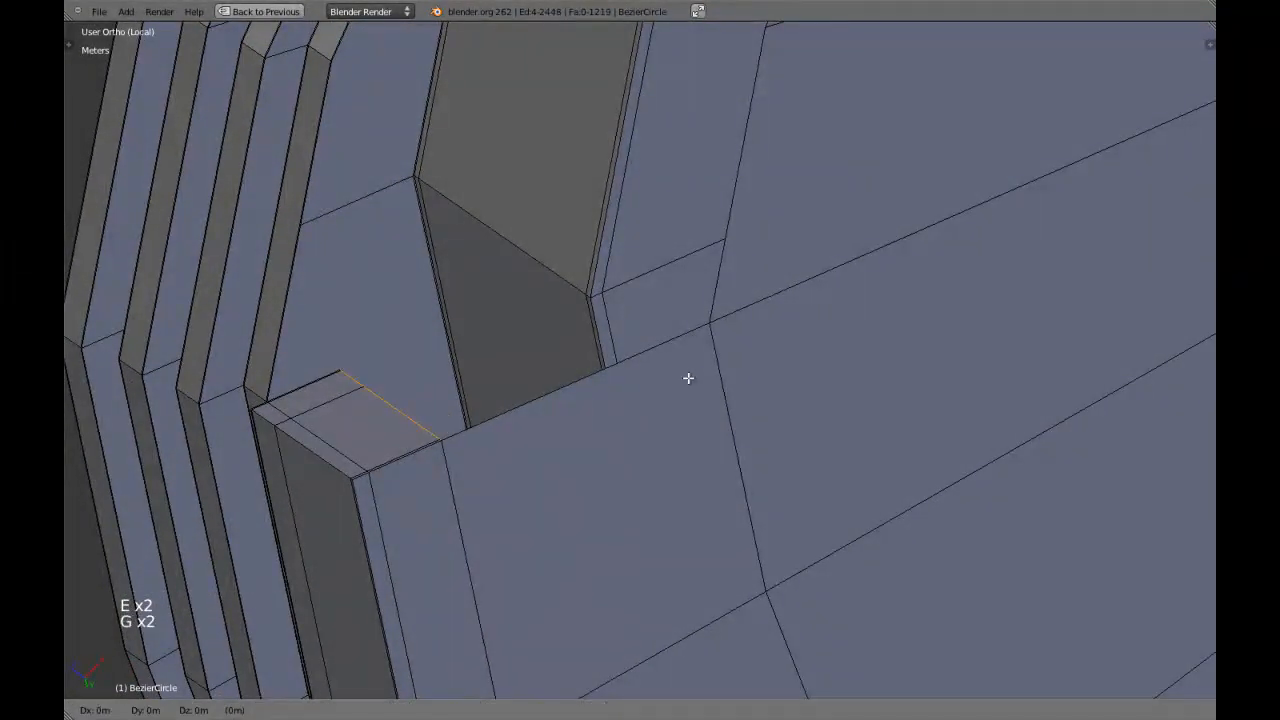
pyautogui.keyDown('ctrl'); pyautogui.click(709, 326); pyautogui.keyUp('ctrl')
# Examine the extended strip at the notch from several angles in wireframe and solid shading.
pyautogui.scroll(-2, 709, 326)
pyautogui.press('z')
pyautogui.moveTo(709, 326); pyautogui.dragTo(654, 351, button='middle')
pyautogui.press('z')
pyautogui.press('z')
pyautogui.press('z')
pyautogui.scroll(-3, 669, 343)
pyautogui.scroll(-2, 666, 347)
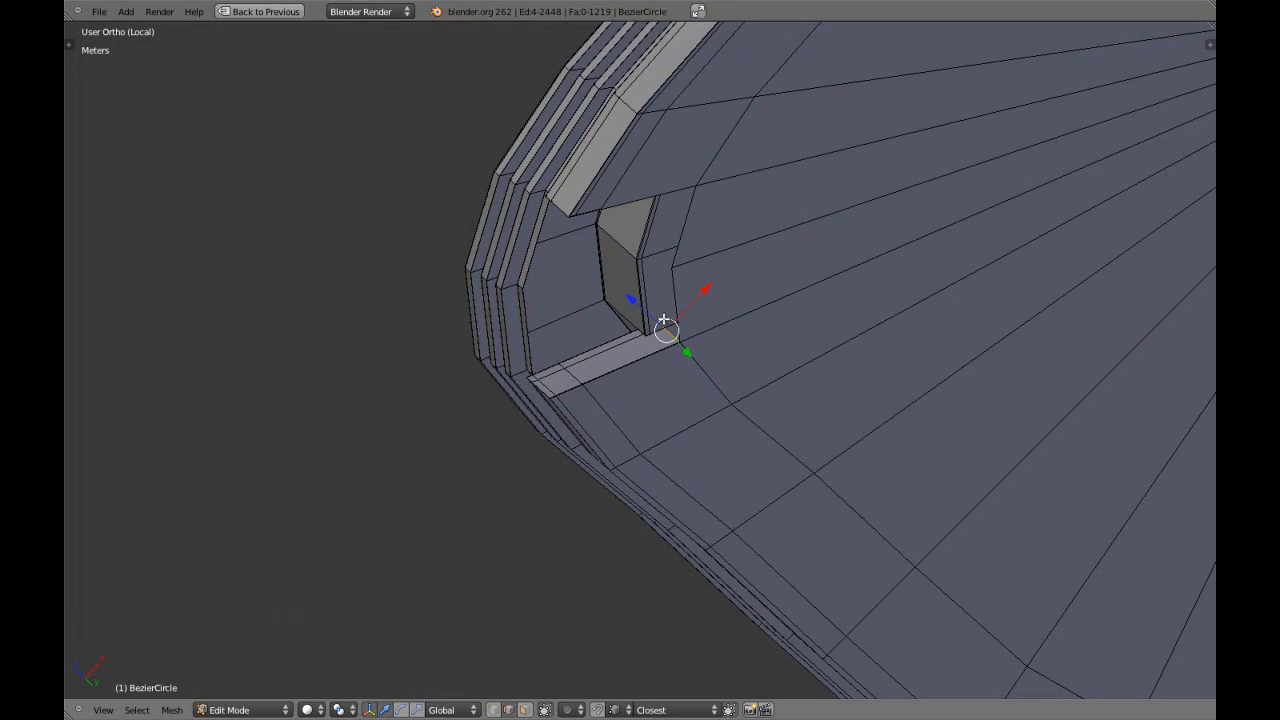
pyautogui.keyDown('shift'); pyautogui.moveTo(667, 291); pyautogui.dragTo(672, 340, button='middle'); pyautogui.keyUp('shift')
pyautogui.moveTo(672, 340); pyautogui.dragTo(680, 394, button='middle')
pyautogui.scroll(4, 676, 340)
# Select the free end edges of the strip on the notch's opposite side, extrude them and snap them to the next underside vertex.
pyautogui.press('a')
pyautogui.keyDown('shift'); pyautogui.moveTo(674, 286); pyautogui.dragTo(640, 380, button='middle'); pyautogui.keyUp('shift')
pyautogui.moveTo(640, 380); pyautogui.dragTo(619, 246, button='middle')
pyautogui.press('a')
pyautogui.press('a')
pyautogui.keyDown('alt'); pyautogui.keyDown('shift'); pyautogui.rightClick(601, 208); pyautogui.keyUp('shift'); pyautogui.keyUp('alt')
pyautogui.press('g')
pyautogui.rightClick(591, 268)
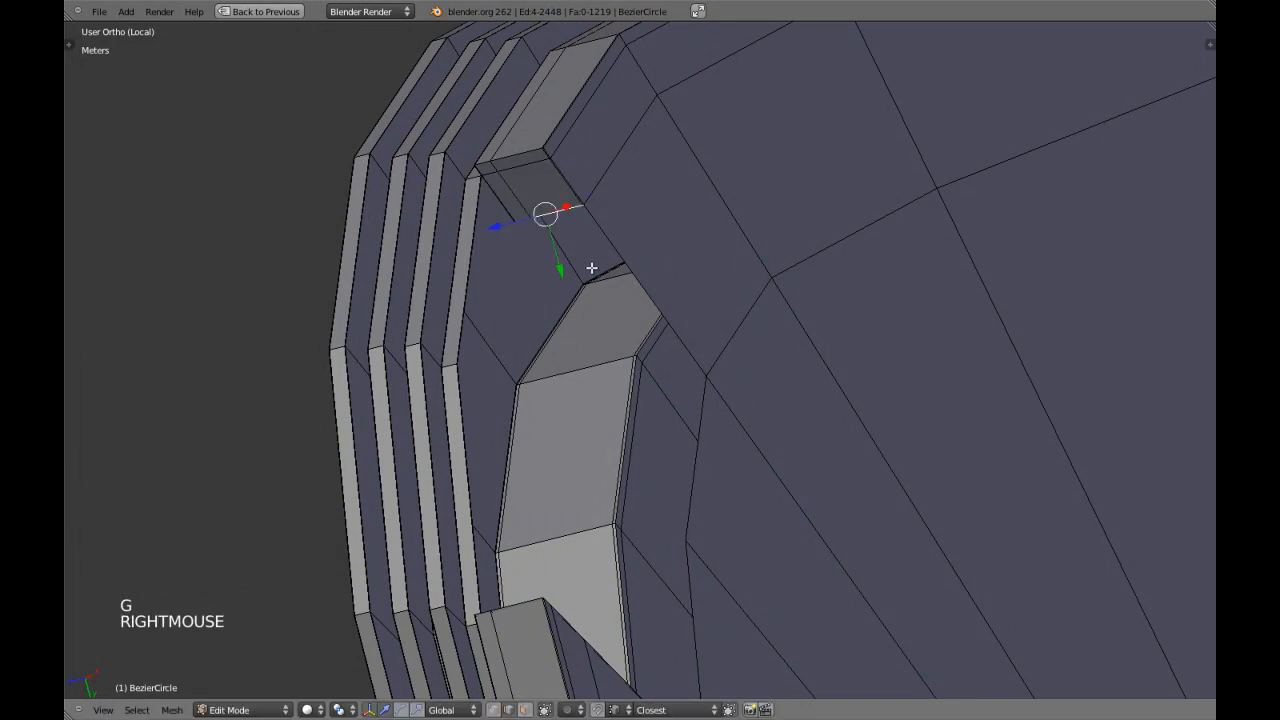
pyautogui.rightClick(623, 278)
pyautogui.scroll(2, 625, 295)
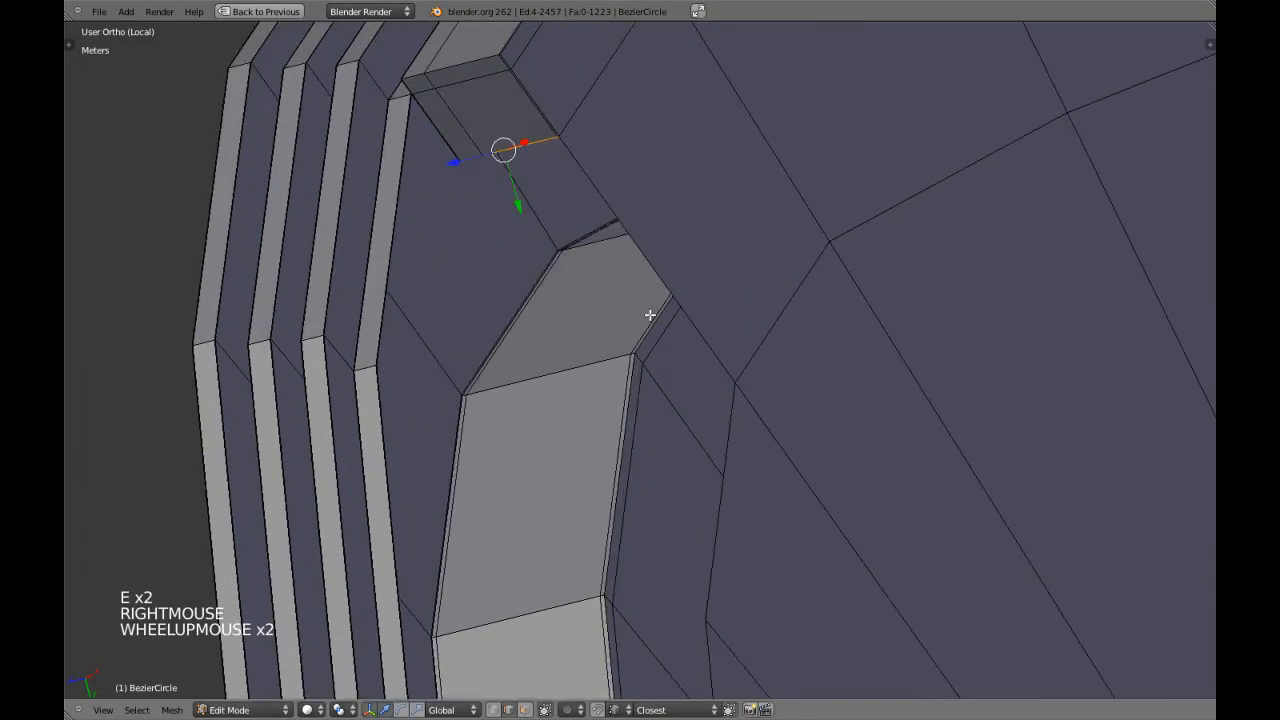
pyautogui.press('g')
pyautogui.keyDown('ctrl'); pyautogui.click(734, 380); pyautogui.keyUp('ctrl')
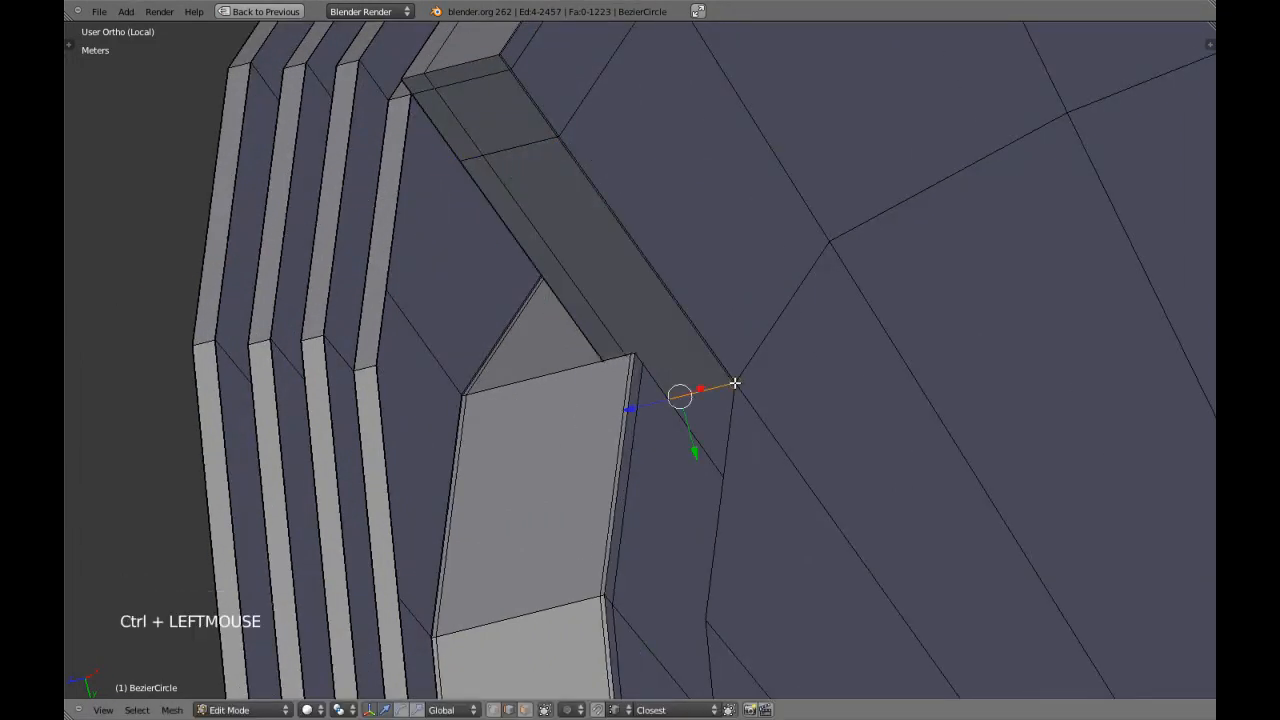
# Remove doubles across the whole mesh to join the new strips, and clear the selection.
pyautogui.scroll(-5, 735, 383)
pyautogui.moveTo(735, 383); pyautogui.dragTo(626, 375, button='middle')
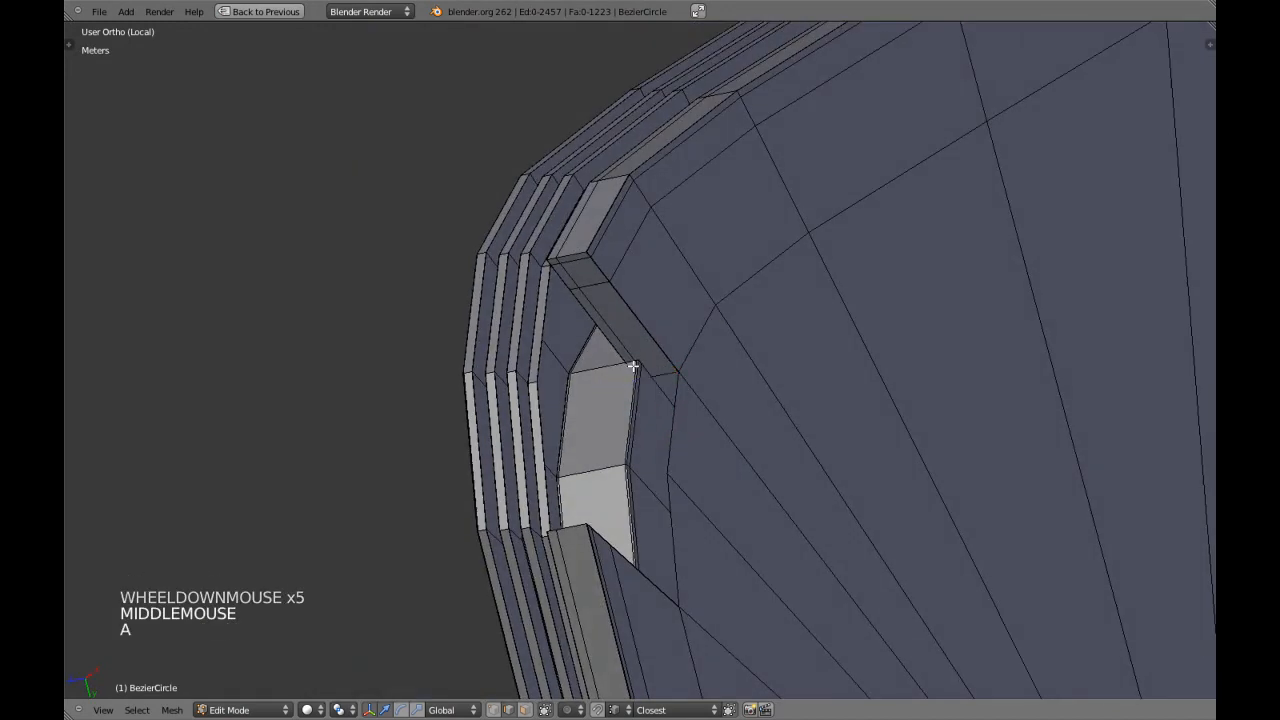
pyautogui.press('a')
pyautogui.press('w')
pyautogui.click(633, 367)
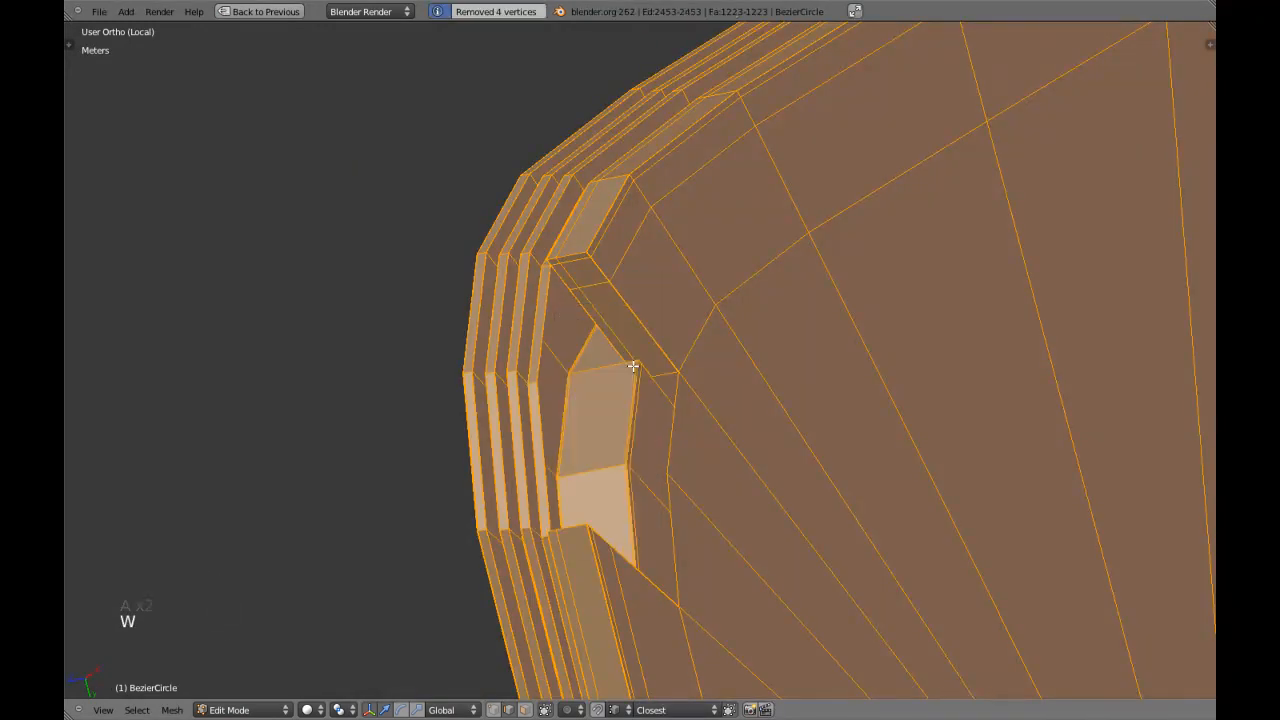
pyautogui.scroll(3, 633, 367)
pyautogui.press('a')
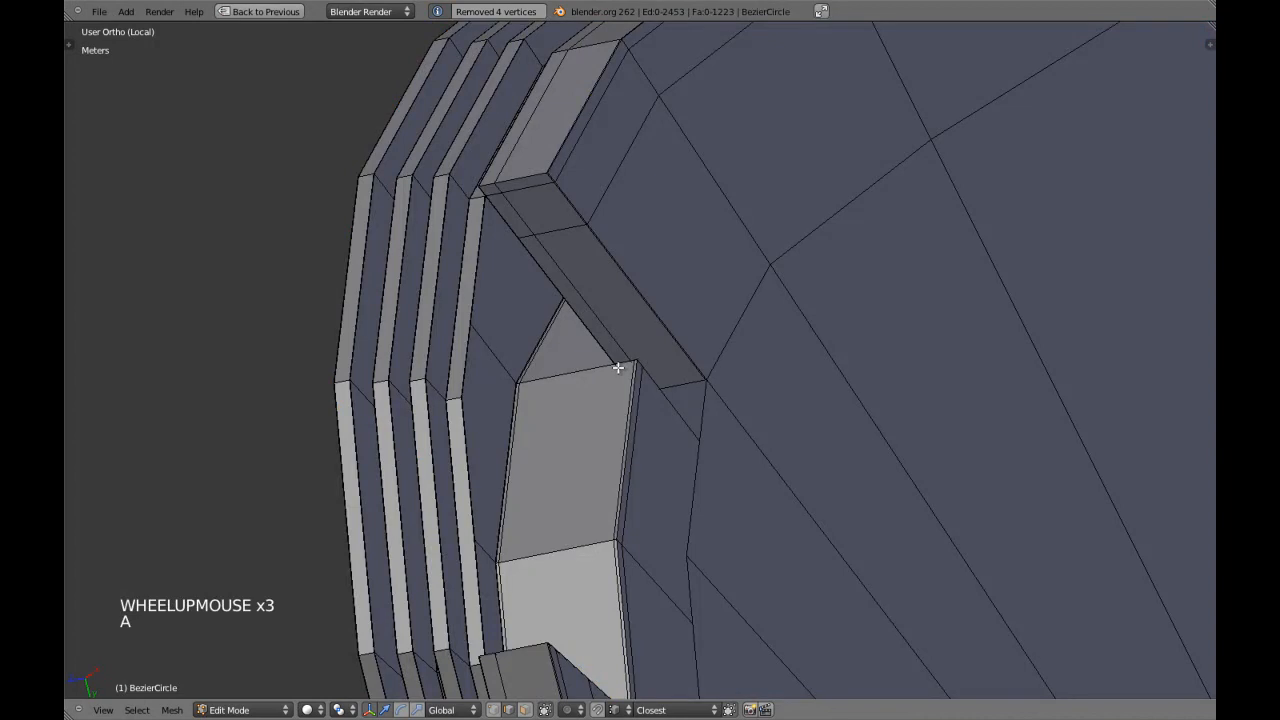
# Switch to face selection and circle-select the seat's central fan of faces in the top view.
pyautogui.hotkey('ctrl', 'Tab')
pyautogui.click(628, 402)
pyautogui.moveTo(628, 402); pyautogui.dragTo(483, 586, button='middle')
pyautogui.scroll(-8, 494, 380)
pyautogui.press('KP_7')
pyautogui.scroll(-1, 494, 380)
pyautogui.press('c')
pyautogui.click(772, 247)
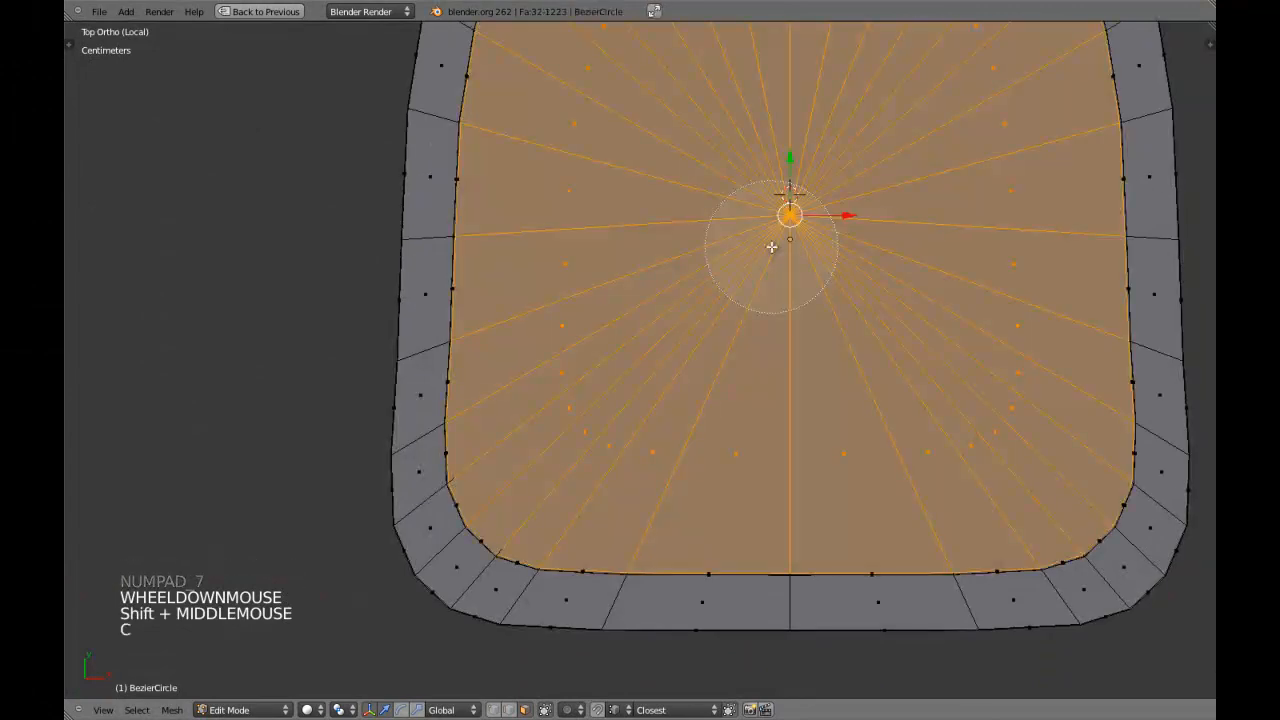
# Grow the central face selection by the adjoining rim faces, move it along the global Z axis, and clear the selection.
pyautogui.keyDown('shift'); pyautogui.moveTo(772, 247); pyautogui.dragTo(544, 436, button='middle'); pyautogui.keyUp('shift')
pyautogui.scroll(3, 655, 286)
pyautogui.scroll(3, 703, 298)
pyautogui.scroll(3, 457, 480)
pyautogui.scroll(2, 611, 466)
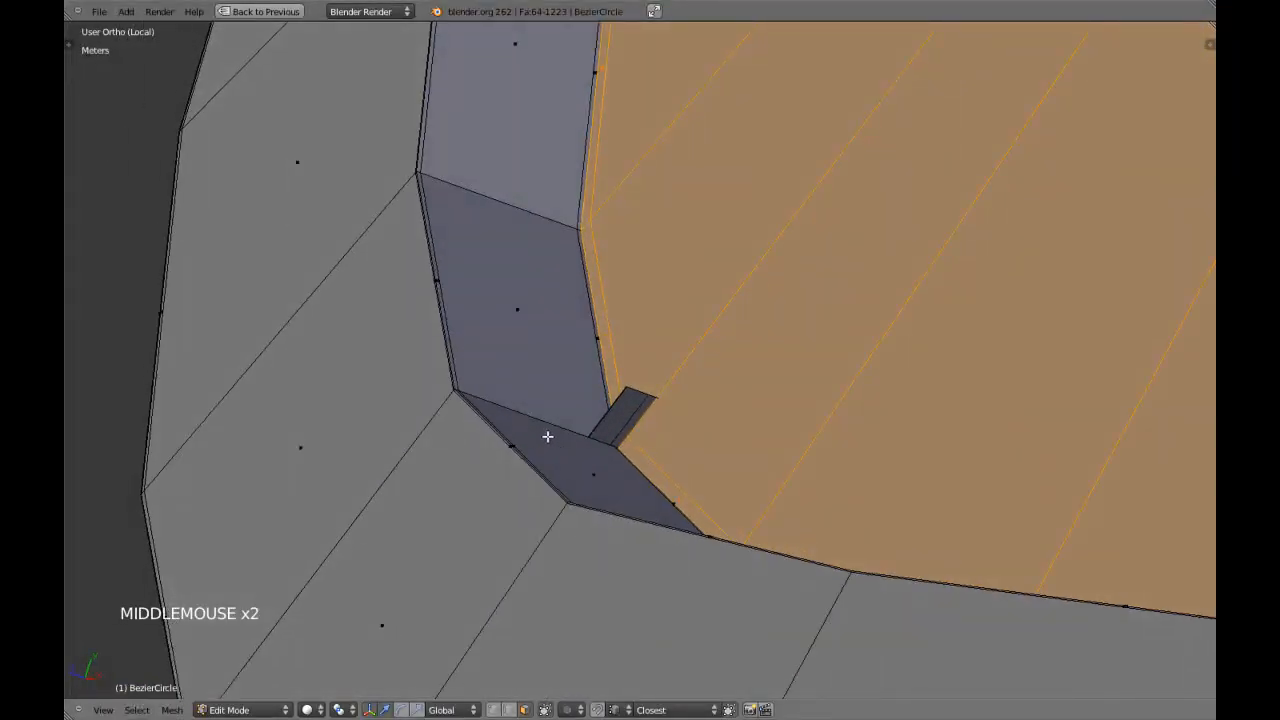
pyautogui.press('g')
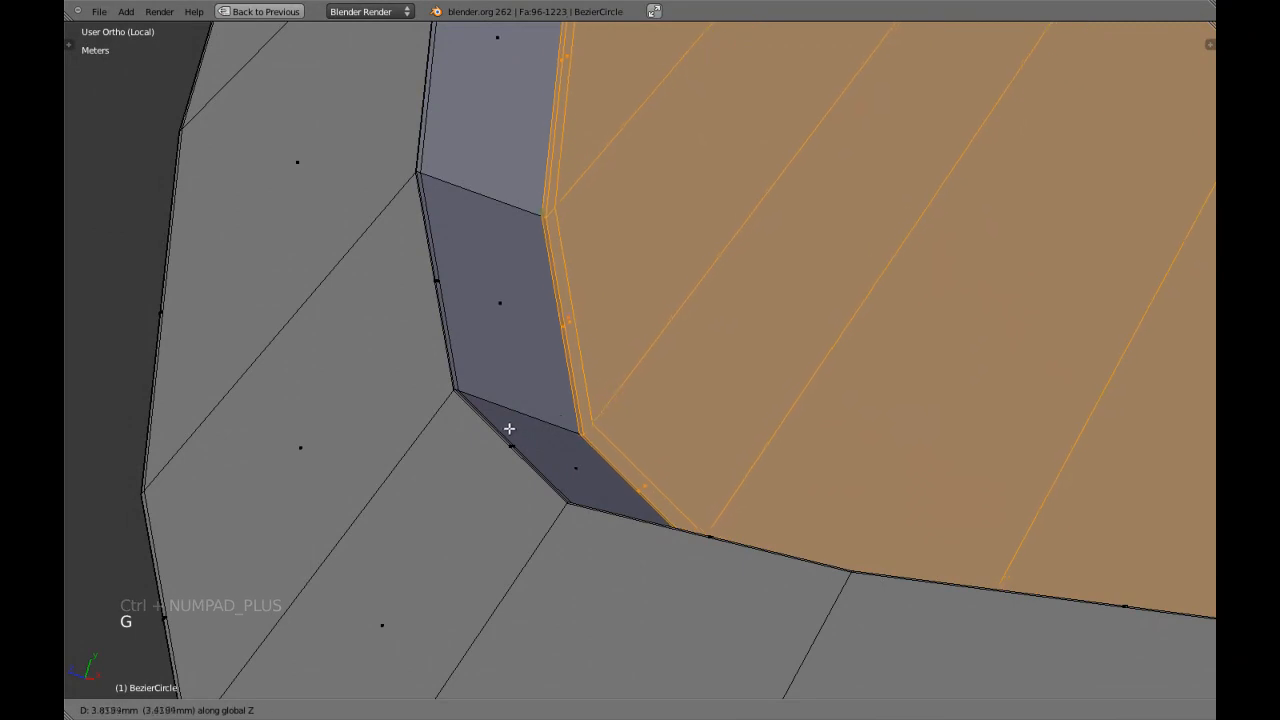
pyautogui.click(510, 430)
pyautogui.scroll(-12, 591, 449)
pyautogui.moveTo(594, 451); pyautogui.dragTo(818, 467, button='middle')
pyautogui.press('a')
# Switch to edge selection and select the two free border edges along the notch's outer side.
pyautogui.scroll(6, 417, 537)
pyautogui.scroll(4, 543, 440)
pyautogui.scroll(2, 746, 194)
pyautogui.hotkey('ctrl', 'Tab')
pyautogui.click(731, 182)
pyautogui.scroll(1, 620, 234)
pyautogui.press('z')
pyautogui.press('KP_Decimal')
pyautogui.scroll(4, 818, 467)
pyautogui.press('z')
pyautogui.keyDown('shift'); pyautogui.moveTo(620, 517); pyautogui.dragTo(680, 430, button='middle'); pyautogui.keyUp('shift')
pyautogui.moveTo(680, 430)
pyautogui.mouseDown(button='middle')
pyautogui.moveTo(731, 354)
pyautogui.moveTo(690, 405)
pyautogui.mouseUp(button='middle')
# Extrude the two selected edges with Z locked and snap them to the next vertex along the notch's side wall.
pyautogui.scroll(4, 731, 354)
pyautogui.moveTo(690, 405)
pyautogui.mouseDown(button='middle')
pyautogui.moveTo(651, 415)
pyautogui.moveTo(763, 383)
pyautogui.moveTo(730, 458)
pyautogui.mouseUp(button='middle')
pyautogui.press('e')
pyautogui.press('g')
pyautogui.press('g')
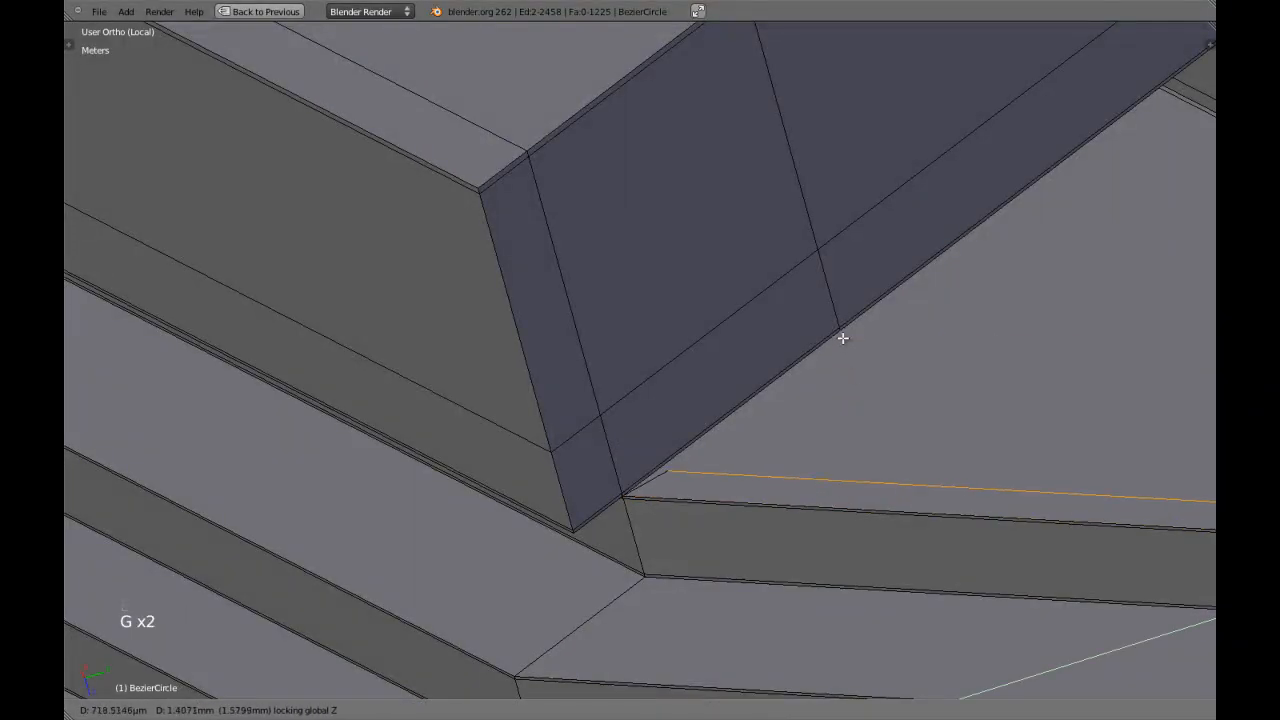
pyautogui.keyDown('ctrl'); pyautogui.click(863, 354); pyautogui.keyUp('ctrl')
# Extrude the edges inward again with Z locked and snap them to the side wall's inner corner to form the notch floor.
pyautogui.scroll(-3, 863, 354)
pyautogui.keyDown('shift'); pyautogui.moveTo(863, 354); pyautogui.dragTo(771, 425, button='middle'); pyautogui.keyUp('shift')
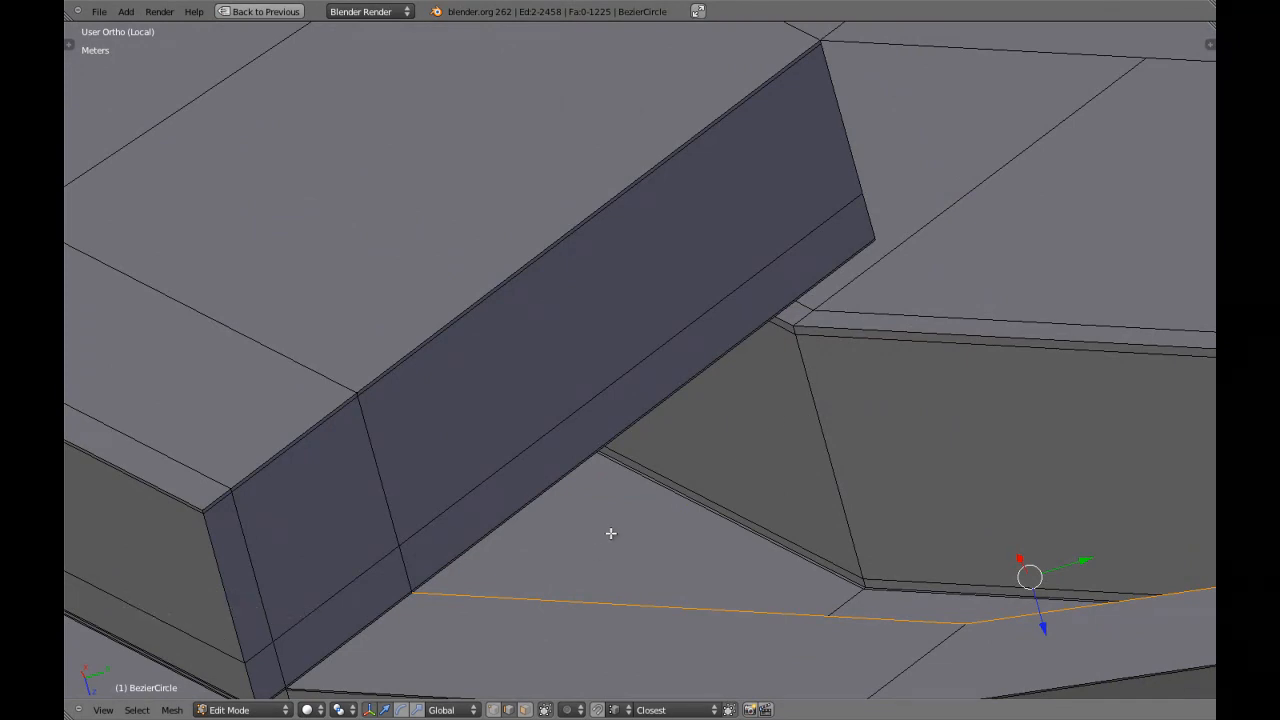
pyautogui.press('e')
pyautogui.press('g')
pyautogui.press('g')
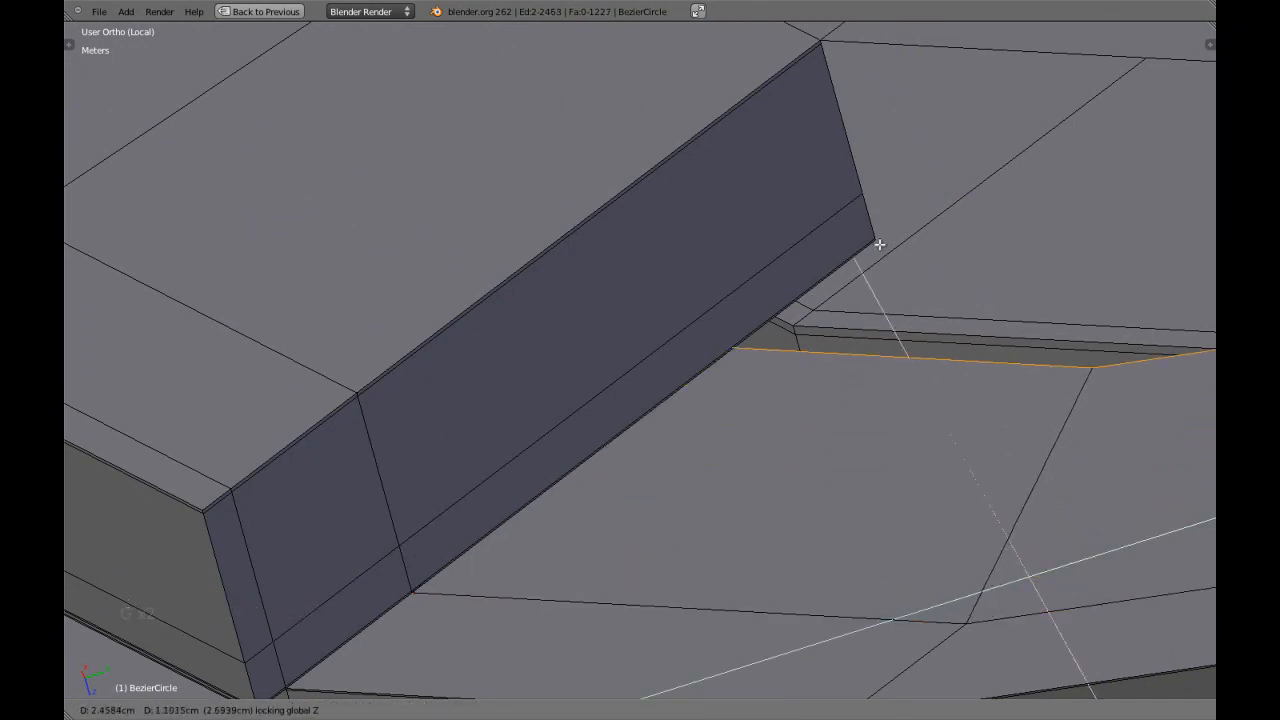
pyautogui.keyDown('ctrl'); pyautogui.click(887, 257); pyautogui.keyUp('ctrl')
# Switch to vertex selection in wireframe and deselect all but one end vertex of the new floor strip.
pyautogui.press('KP_Decimal')
pyautogui.moveTo(886, 255); pyautogui.dragTo(615, 350, button='middle')
pyautogui.scroll(3, 689, 474)
pyautogui.moveTo(615, 350); pyautogui.dragTo(520, 420, button='middle')
pyautogui.moveTo(520, 420); pyautogui.dragTo(684, 400, button='middle')
pyautogui.hotkey('ctrl', 'Tab')
pyautogui.press('z')
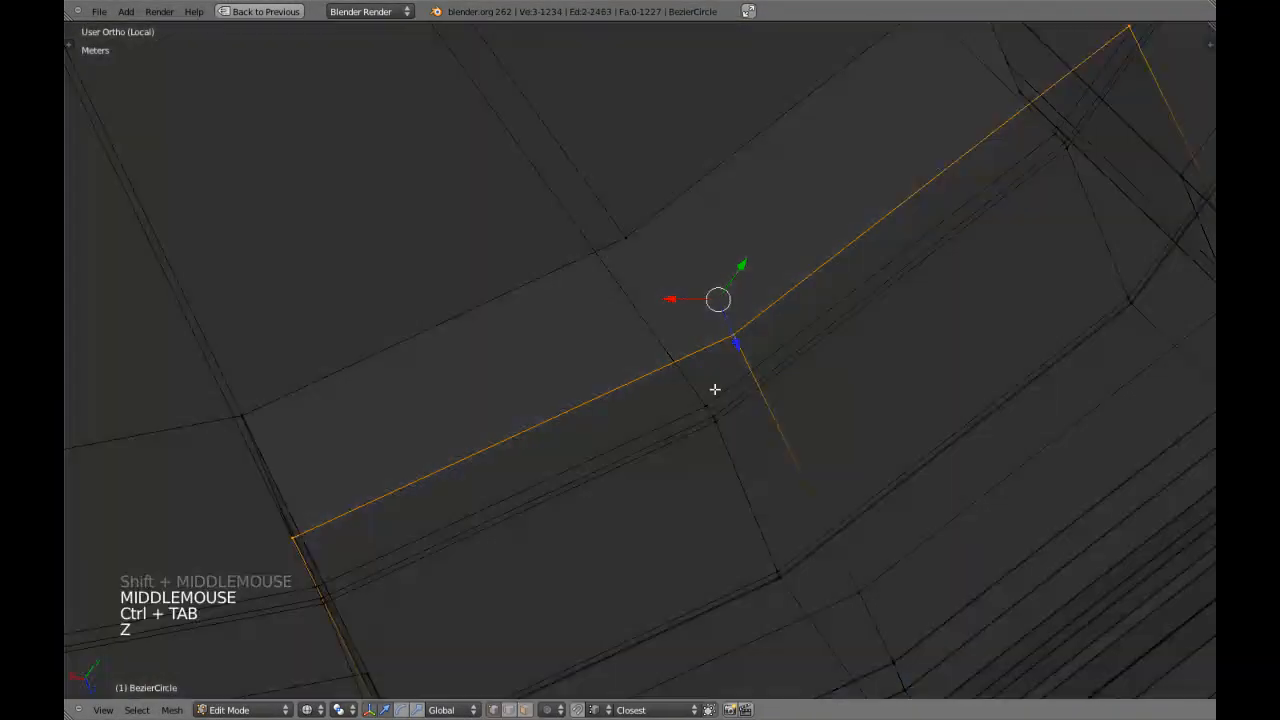
pyautogui.press('c')
pyautogui.middleClick(325, 516)
pyautogui.middleClick(783, 324)
pyautogui.rightClick(783, 324)
# Move the floor strip's end vertex with Z locked and snap it to the inner corner of the opposite notch wall.
pyautogui.press('z')
pyautogui.scroll(-2, 886, 291)
pyautogui.press('z')
pyautogui.keyDown('shift'); pyautogui.moveTo(886, 291); pyautogui.dragTo(720, 397, button='middle'); pyautogui.keyUp('shift')
pyautogui.scroll(2, 706, 369)
pyautogui.press('z')
pyautogui.press('z')
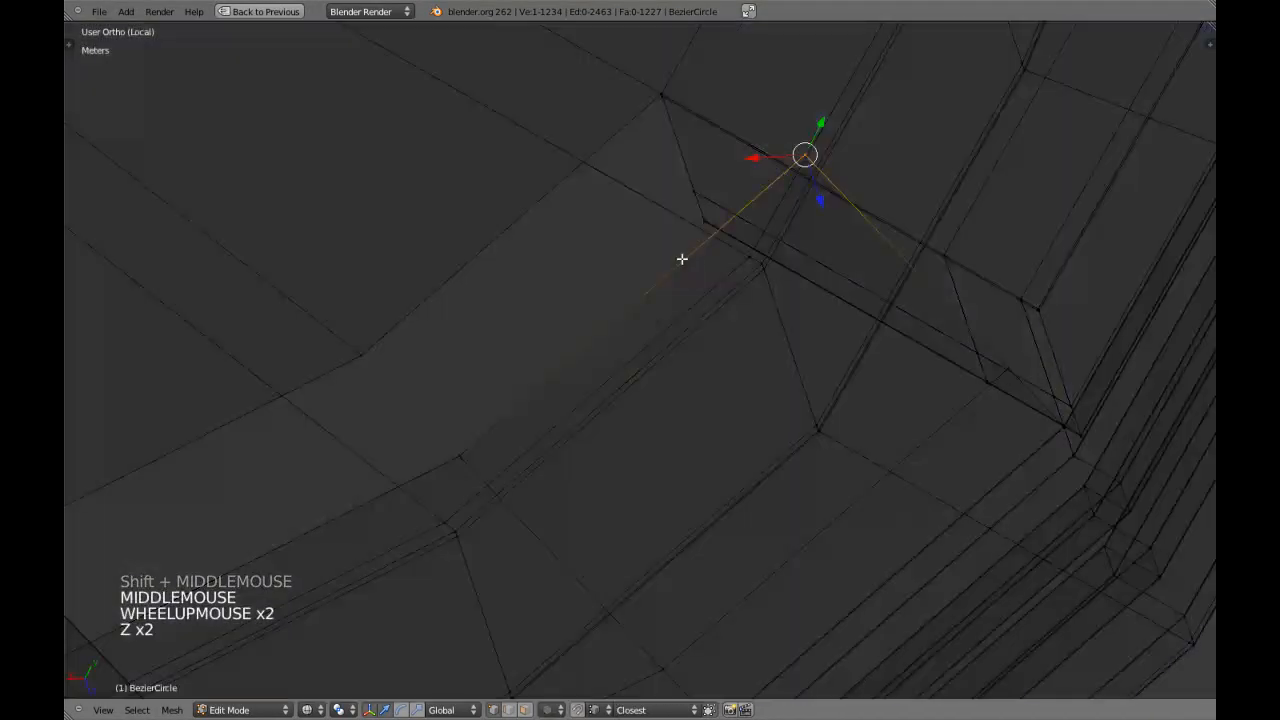
pyautogui.scroll(2, 687, 259)
pyautogui.keyDown('shift'); pyautogui.moveTo(687, 259); pyautogui.dragTo(640, 380, button='middle'); pyautogui.keyUp('shift')
pyautogui.moveTo(640, 380); pyautogui.dragTo(600, 491, button='middle')
pyautogui.scroll(4, 585, 500)
pyautogui.press('z')
pyautogui.keyDown('shift'); pyautogui.moveTo(494, 583); pyautogui.dragTo(559, 458, button='middle'); pyautogui.keyUp('shift')
pyautogui.press('z')
pyautogui.press('g')
pyautogui.press('z')
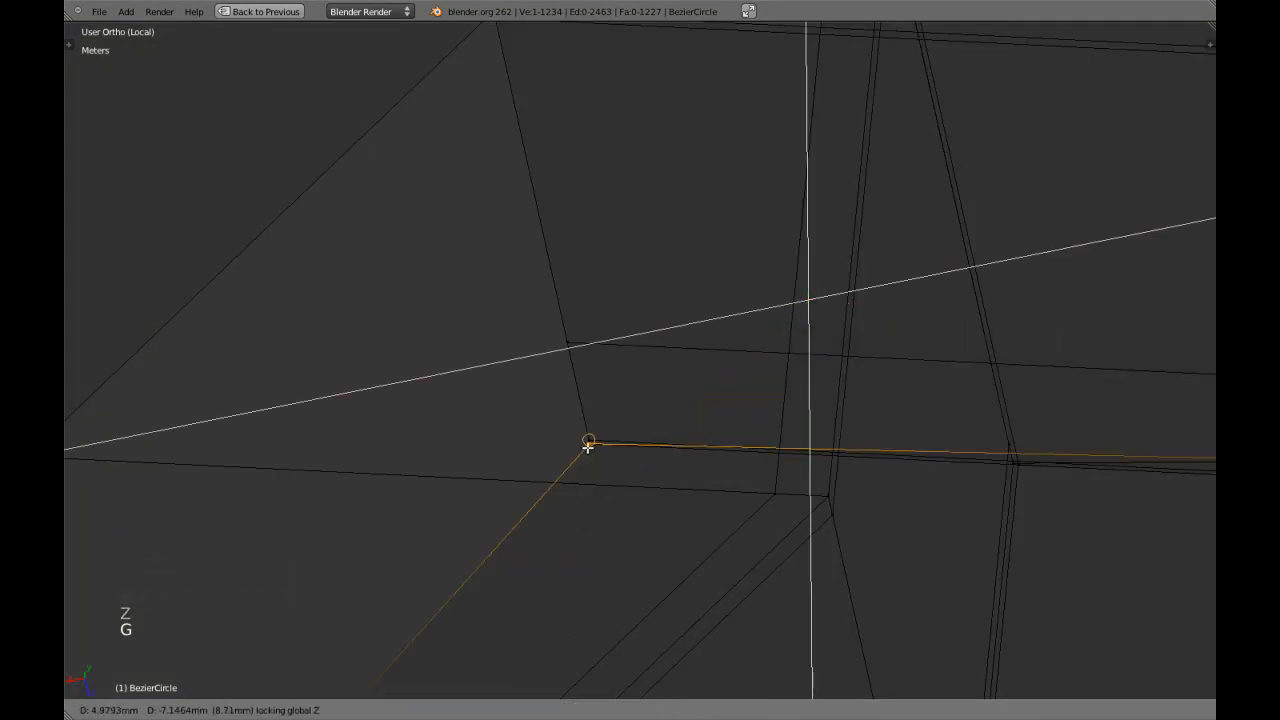
pyautogui.keyDown('ctrl'); pyautogui.click(587, 447); pyautogui.keyUp('ctrl')
# Select the floor's neighbouring end vertex and snap it, with Z locked, to the matching vertex on the wall's lower edge.
pyautogui.scroll(-4, 697, 471)
pyautogui.keyDown('shift'); pyautogui.moveTo(697, 471); pyautogui.dragTo(615, 451, button='middle'); pyautogui.keyUp('shift')
pyautogui.rightClick(873, 414)
pyautogui.press('z')
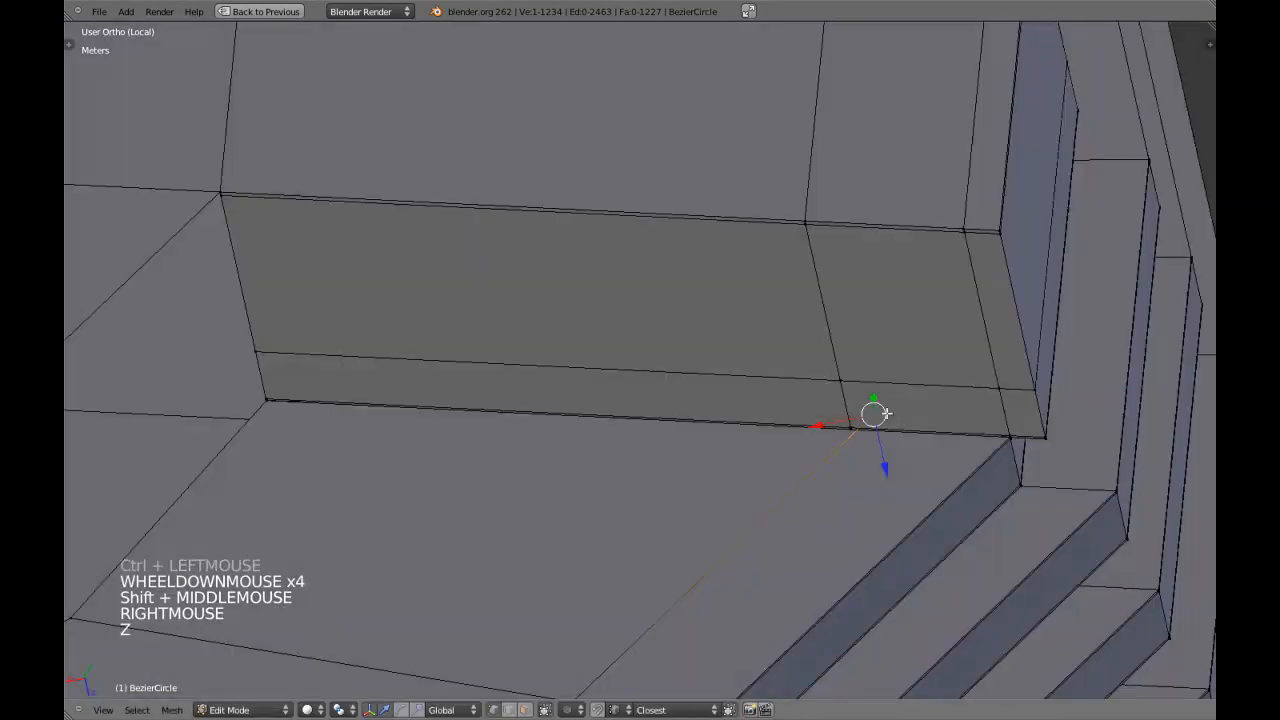
pyautogui.press('g')
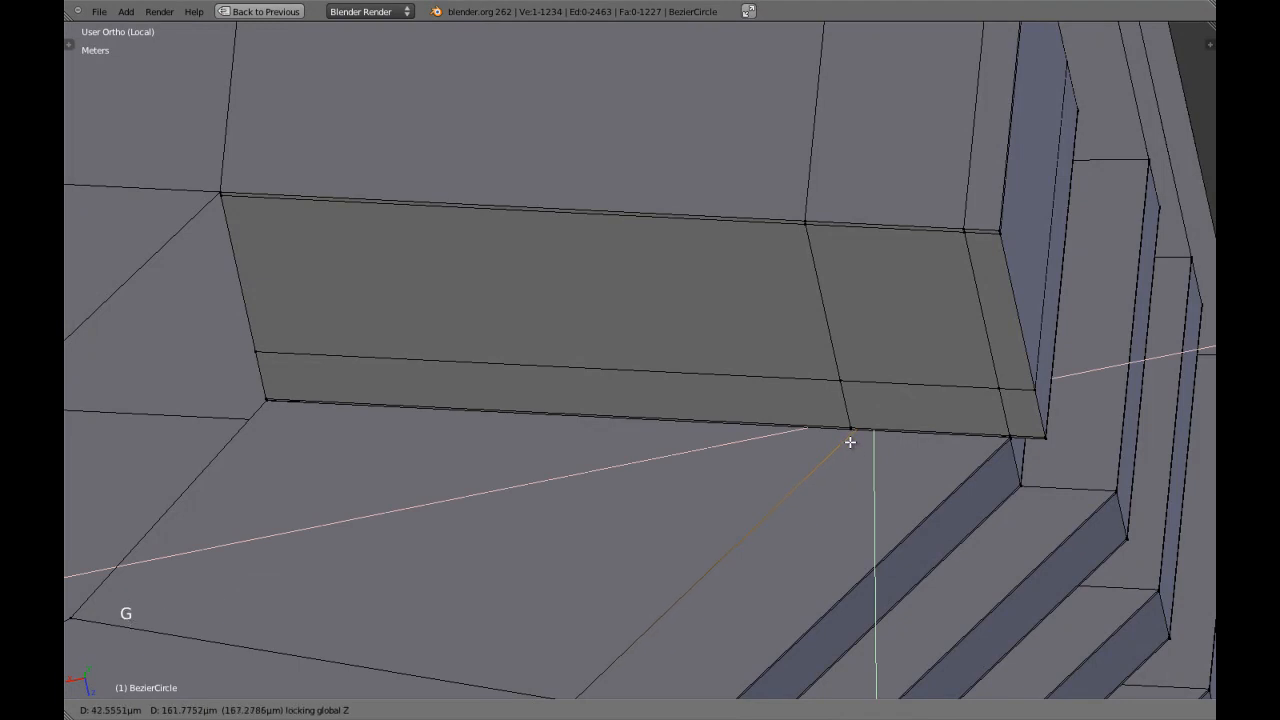
pyautogui.keyDown('ctrl'); pyautogui.click(850, 433); pyautogui.keyUp('ctrl')
# Select the whole mesh, remove doubles to join the notch floor to its walls, and clear the selection.
pyautogui.scroll(-3, 850, 433)
pyautogui.press('a')
pyautogui.scroll(-4, 537, 434)
pyautogui.keyDown('shift'); pyautogui.moveTo(537, 434); pyautogui.dragTo(606, 457, button='middle'); pyautogui.keyUp('shift')
pyautogui.press('a')
pyautogui.press('w')
pyautogui.click(588, 433)
pyautogui.press('z')
pyautogui.press('z')
pyautogui.scroll(2, 739, 354)
pyautogui.press('a')
# Select the two inner floor edges in edge mode, extrude them along Z and snap to the wall's first loop vertex.
pyautogui.scroll(3, 737, 380)
pyautogui.scroll(4, 606, 457)
pyautogui.hotkey('ctrl', 'Tab')
pyautogui.keyDown('shift'); pyautogui.moveTo(590, 488); pyautogui.dragTo(523, 343, button='middle'); pyautogui.keyUp('shift')
pyautogui.scroll(4, 603, 403)
pyautogui.scroll(4, 457, 440)
pyautogui.scroll(4, 523, 343)
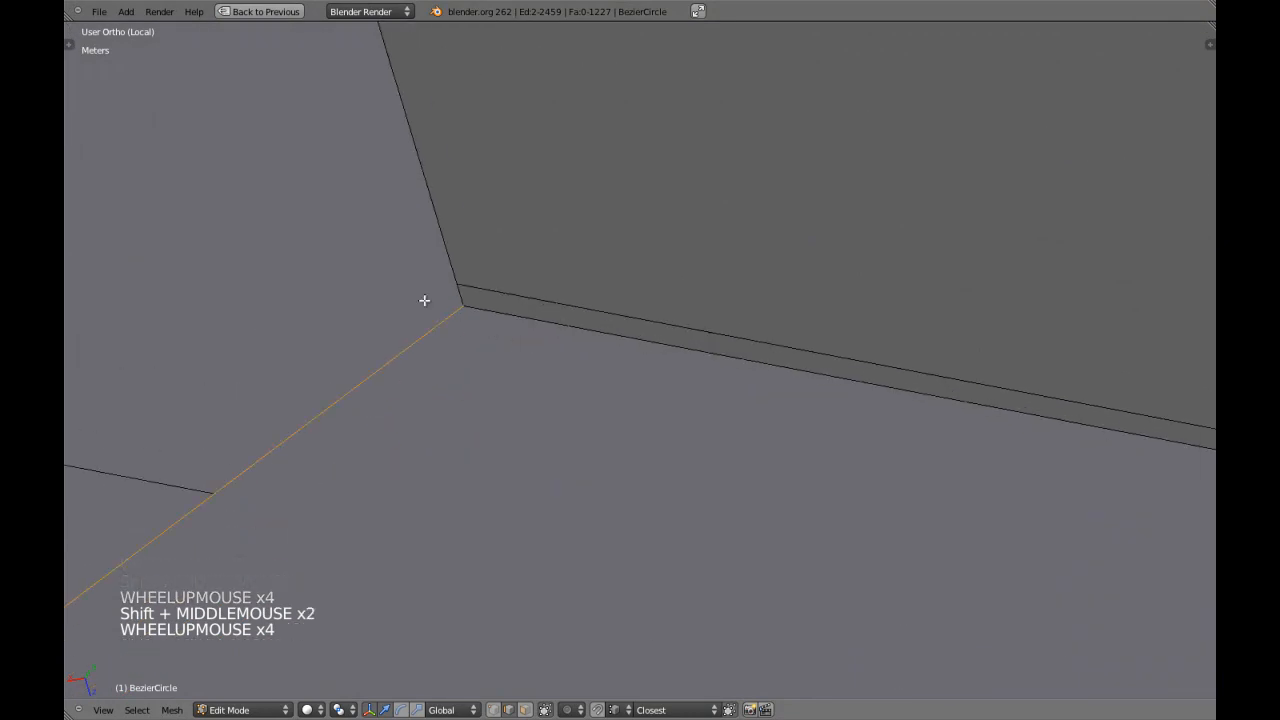
pyautogui.press('e')
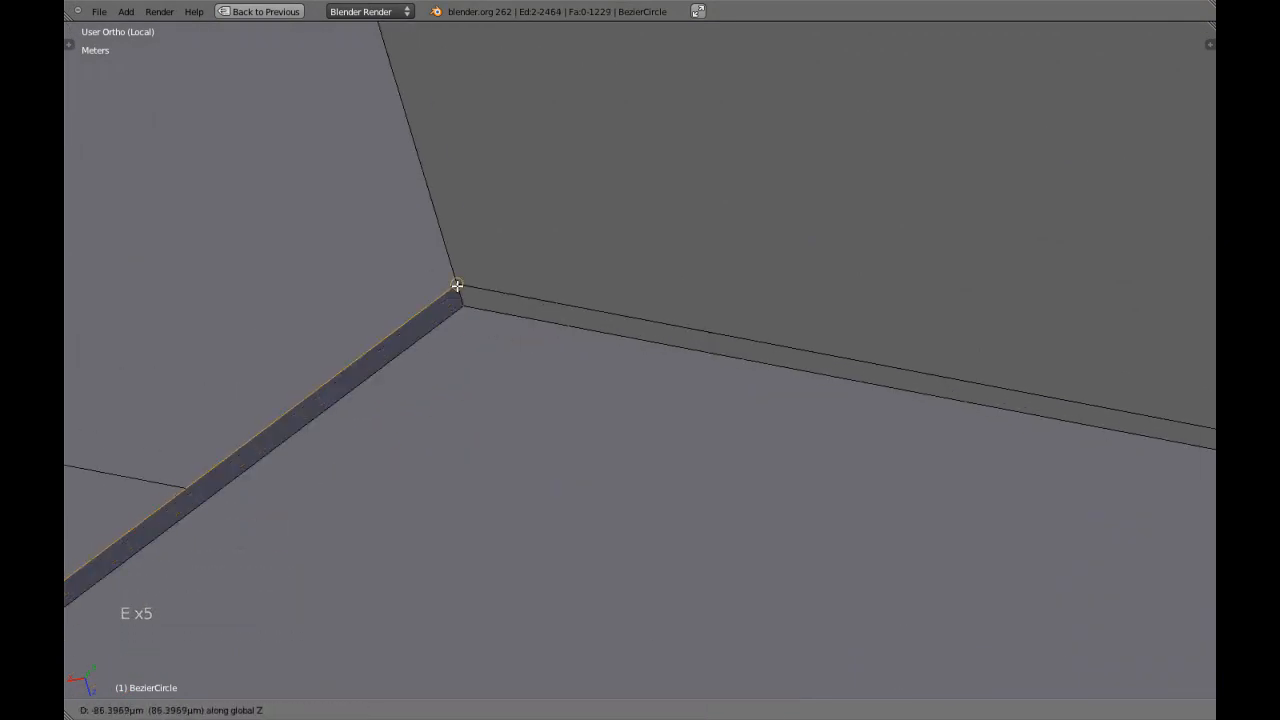
pyautogui.keyDown('ctrl'); pyautogui.click(456, 286); pyautogui.keyUp('ctrl')
# Extrude the inner edges twice more, snapping to the side wall's middle loop and to its loop just below the underside.
pyautogui.scroll(-8, 457, 286)
pyautogui.keyDown('shift'); pyautogui.moveTo(457, 286); pyautogui.dragTo(471, 329, button='middle'); pyautogui.keyUp('shift')
pyautogui.scroll(2, 500, 347)
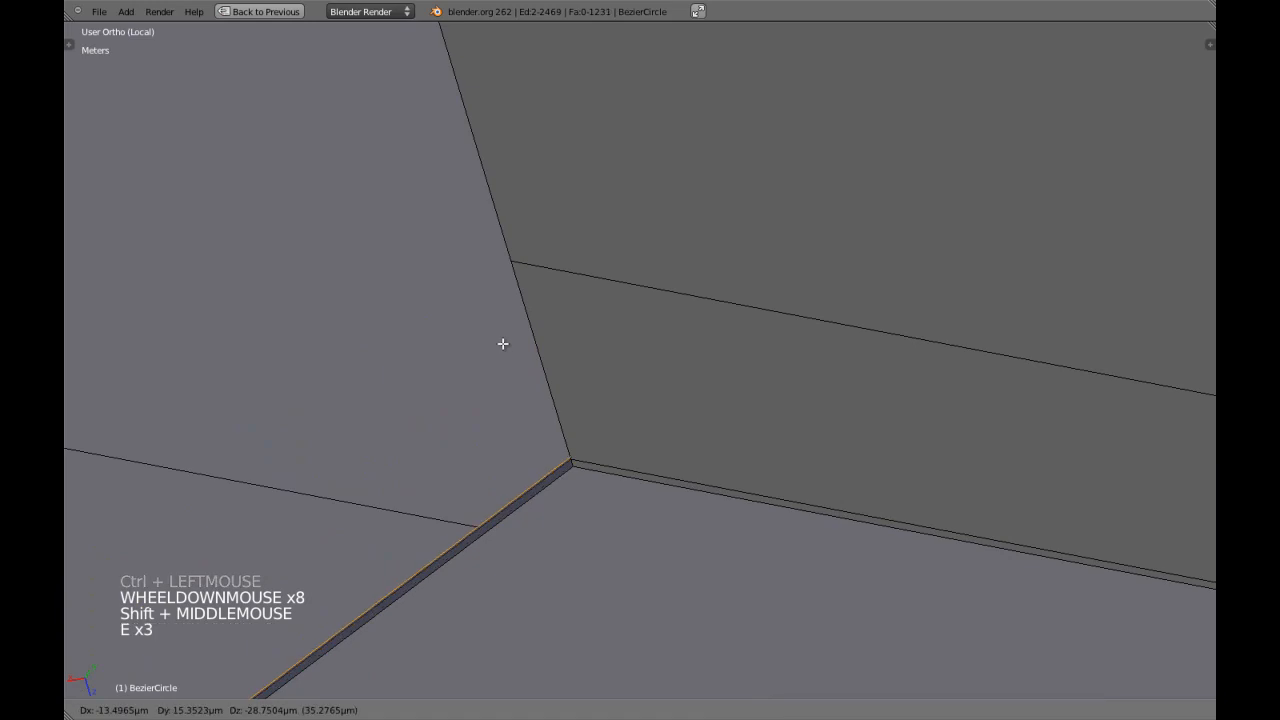
pyautogui.keyDown('ctrl'); pyautogui.click(509, 270); pyautogui.keyUp('ctrl')
pyautogui.scroll(-2, 509, 274)
pyautogui.keyDown('shift'); pyautogui.moveTo(509, 274); pyautogui.dragTo(491, 449, button='middle'); pyautogui.keyUp('shift')
pyautogui.press('e')
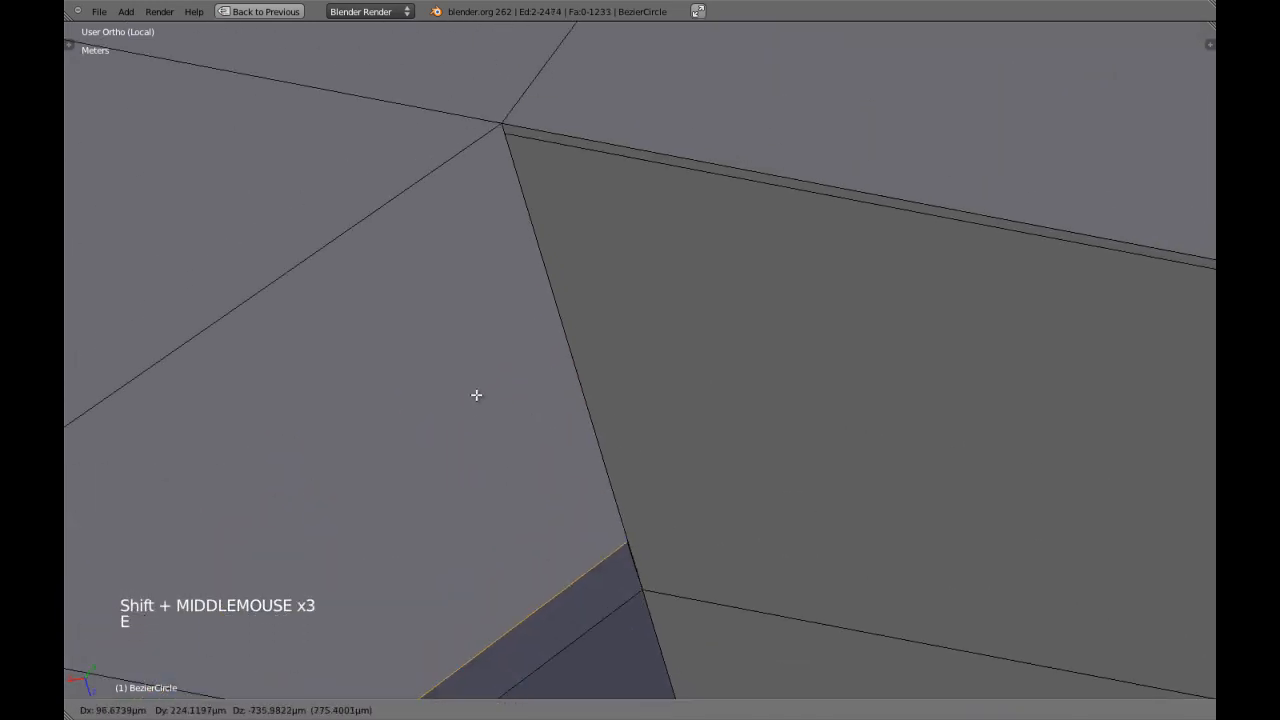
pyautogui.press('z')
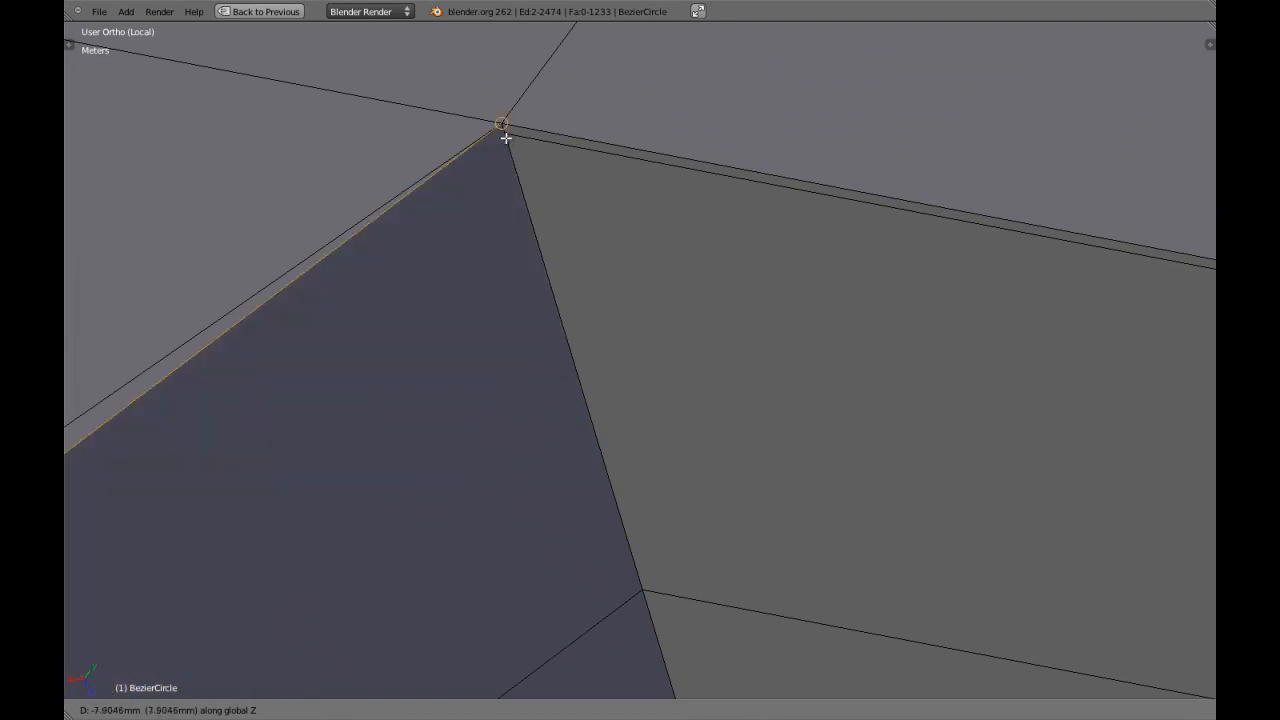
# Extrude the inner edges a final time along Z and snap them to the underside's corner vertex.
pyautogui.scroll(-9, 474, 244)
pyautogui.keyDown('shift'); pyautogui.moveTo(474, 244); pyautogui.dragTo(580, 434, button='middle'); pyautogui.keyUp('shift')
pyautogui.scroll(7, 649, 358)
pyautogui.keyDown('shift'); pyautogui.moveTo(649, 358); pyautogui.dragTo(791, 300, button='middle'); pyautogui.keyUp('shift')
pyautogui.scroll(4, 744, 335)
pyautogui.press('z')
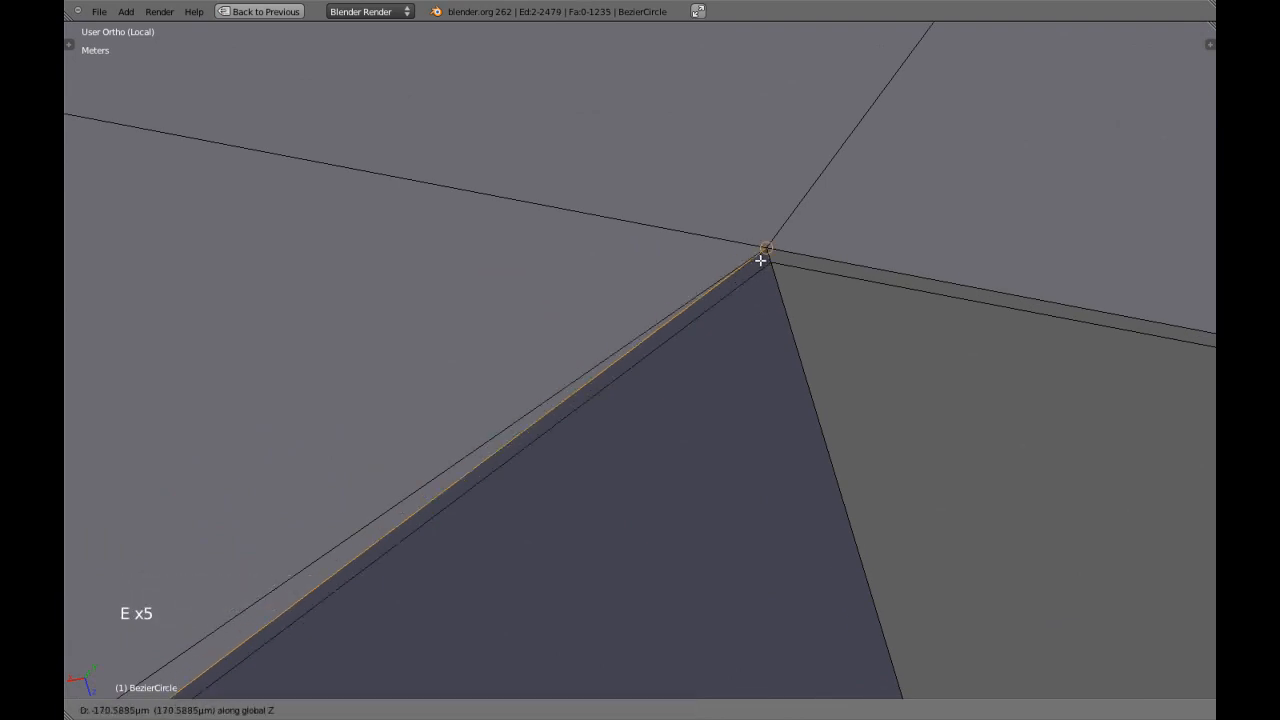
# Examine the new inner notch wall and its joints with the underside in wireframe and solid shading.
pyautogui.scroll(-10, 746, 297)
pyautogui.keyDown('shift'); pyautogui.moveTo(746, 297); pyautogui.dragTo(588, 291, button='middle'); pyautogui.keyUp('shift')
pyautogui.scroll(3, 590, 292)
pyautogui.press('z')
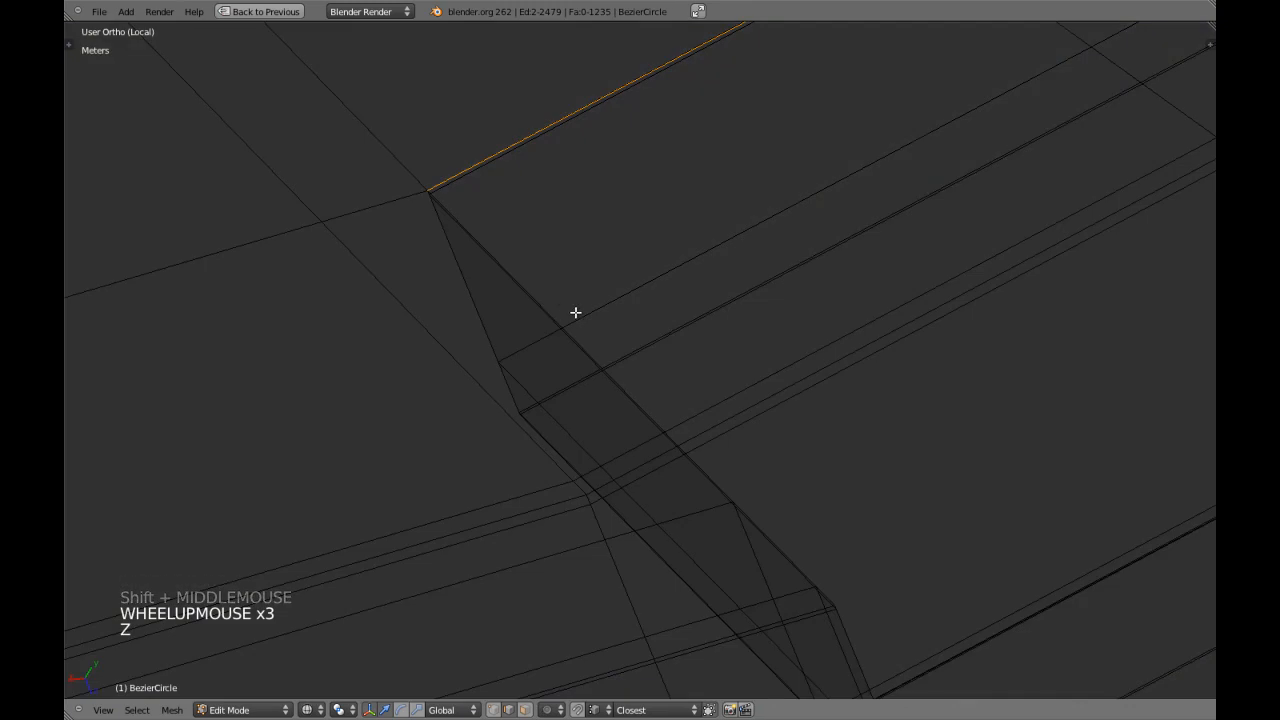
pyautogui.press('z')
pyautogui.press('z')
pyautogui.moveTo(508, 383); pyautogui.dragTo(645, 416, button='middle')
# Clear the selection, switch to vertex selection, and circle-select the vertices at the inner wall's middle bend in wireframe.
pyautogui.press('z')
pyautogui.keyDown('shift'); pyautogui.moveTo(386, 434); pyautogui.dragTo(443, 466, button='middle'); pyautogui.keyUp('shift')
pyautogui.scroll(-3, 700, 366)
pyautogui.keyDown('shift'); pyautogui.moveTo(700, 366); pyautogui.dragTo(714, 391, button='middle'); pyautogui.keyUp('shift')
pyautogui.press('a')
pyautogui.scroll(2, 711, 343)
pyautogui.scroll(3, 714, 391)
pyautogui.press('z')
pyautogui.press('z')
pyautogui.press('z')
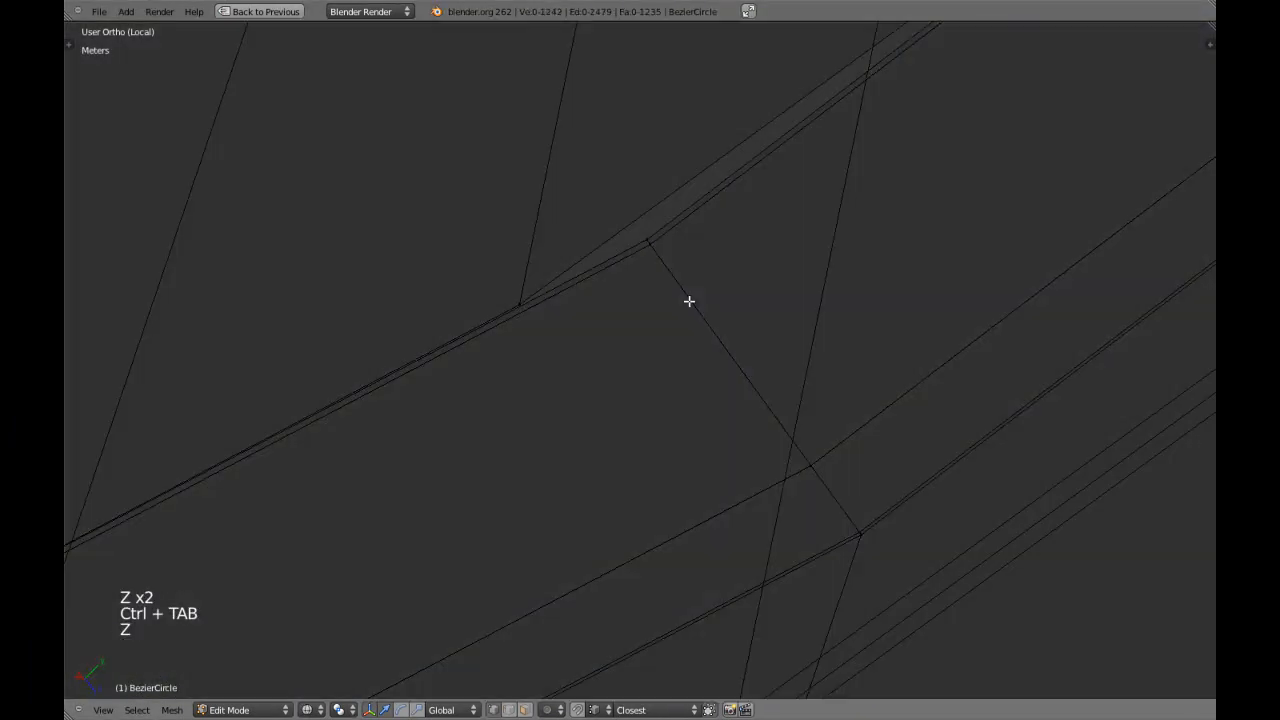
pyautogui.press('c')
pyautogui.moveTo(674, 269); pyautogui.dragTo(903, 509)
pyautogui.rightClick(865, 495)
pyautogui.press('z')
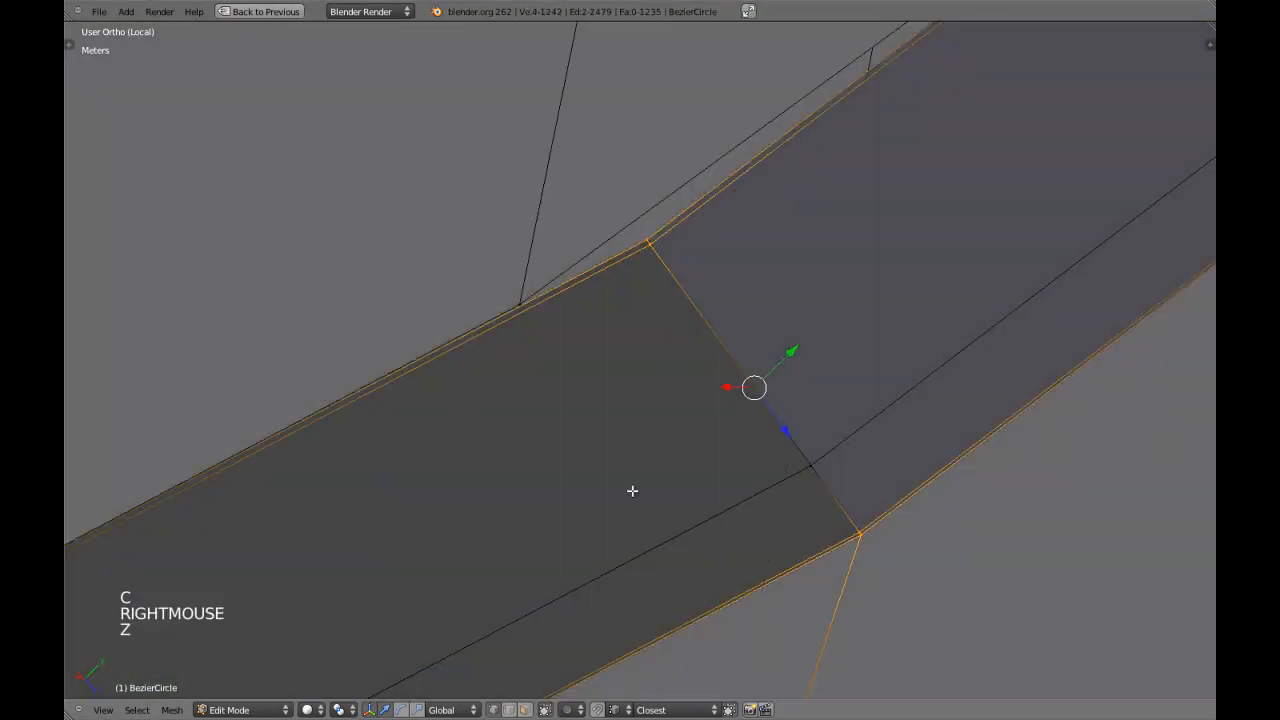
# Add the remaining bend vertex to the selection and snap the whole column, with Z locked, to the adjacent underside vertex.
pyautogui.press('g')
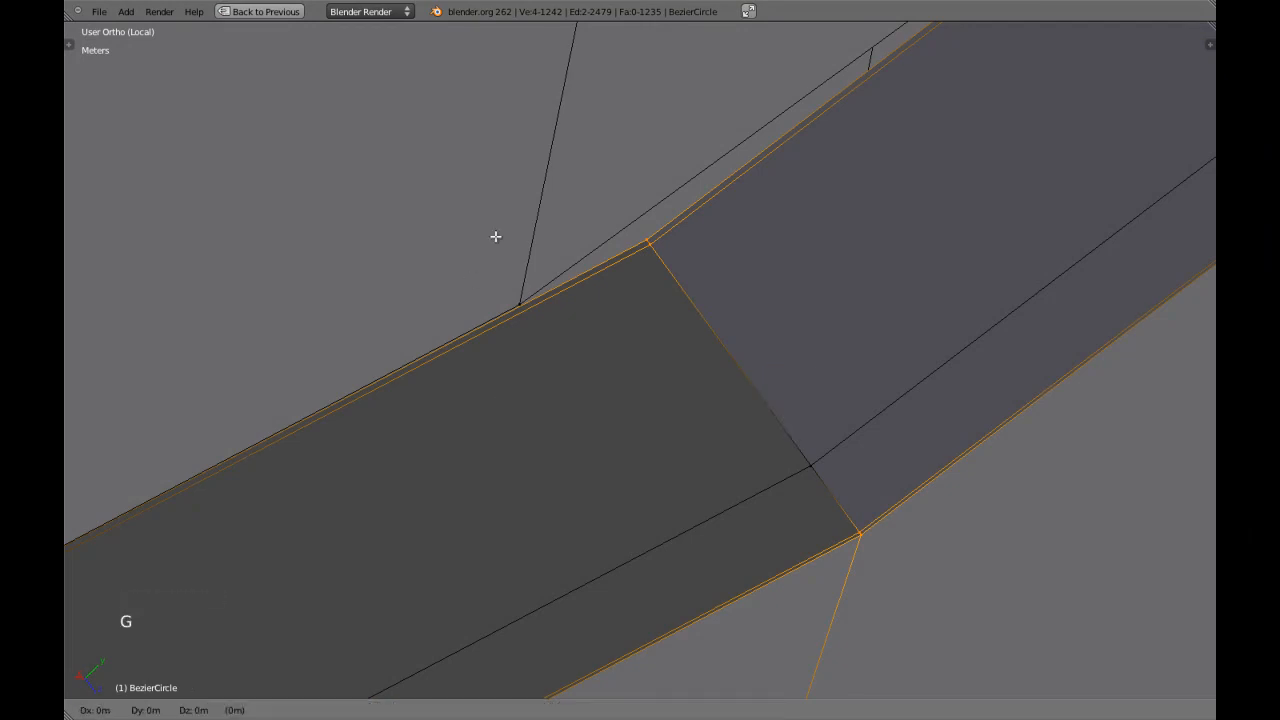
pyautogui.keyDown('ctrl'); pyautogui.rightClick(516, 302); pyautogui.keyUp('ctrl')
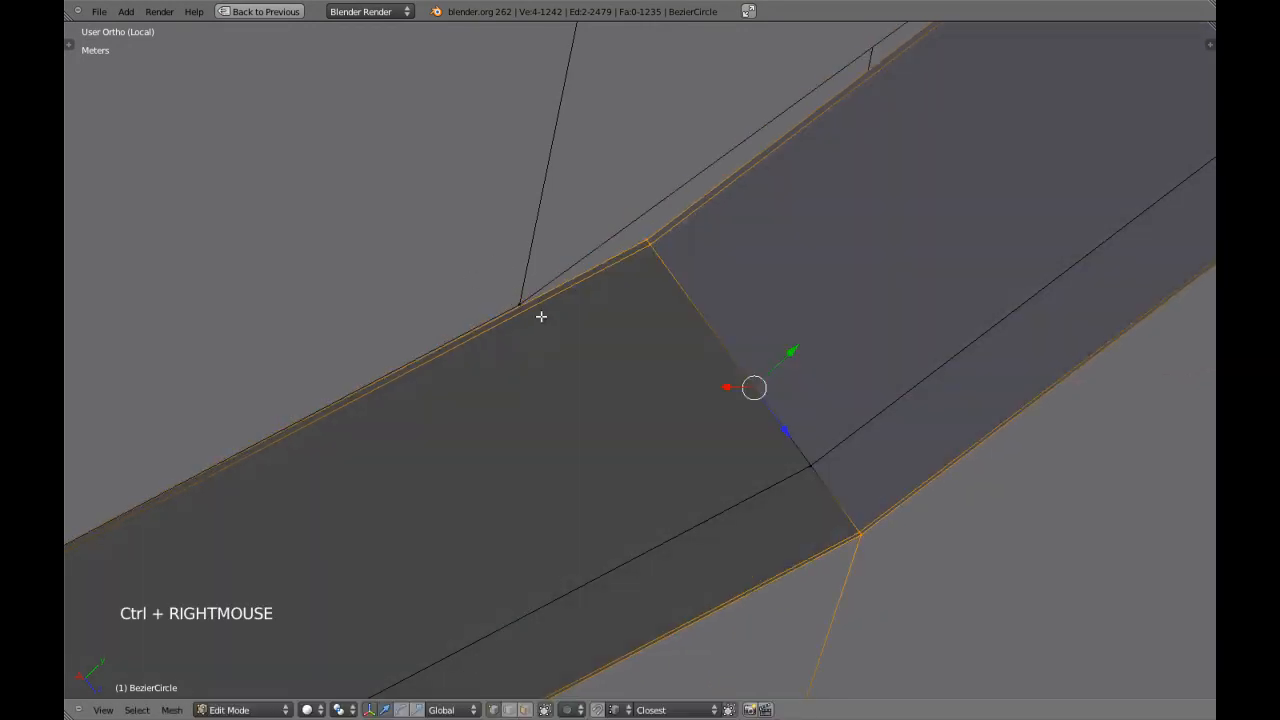
pyautogui.press('g')
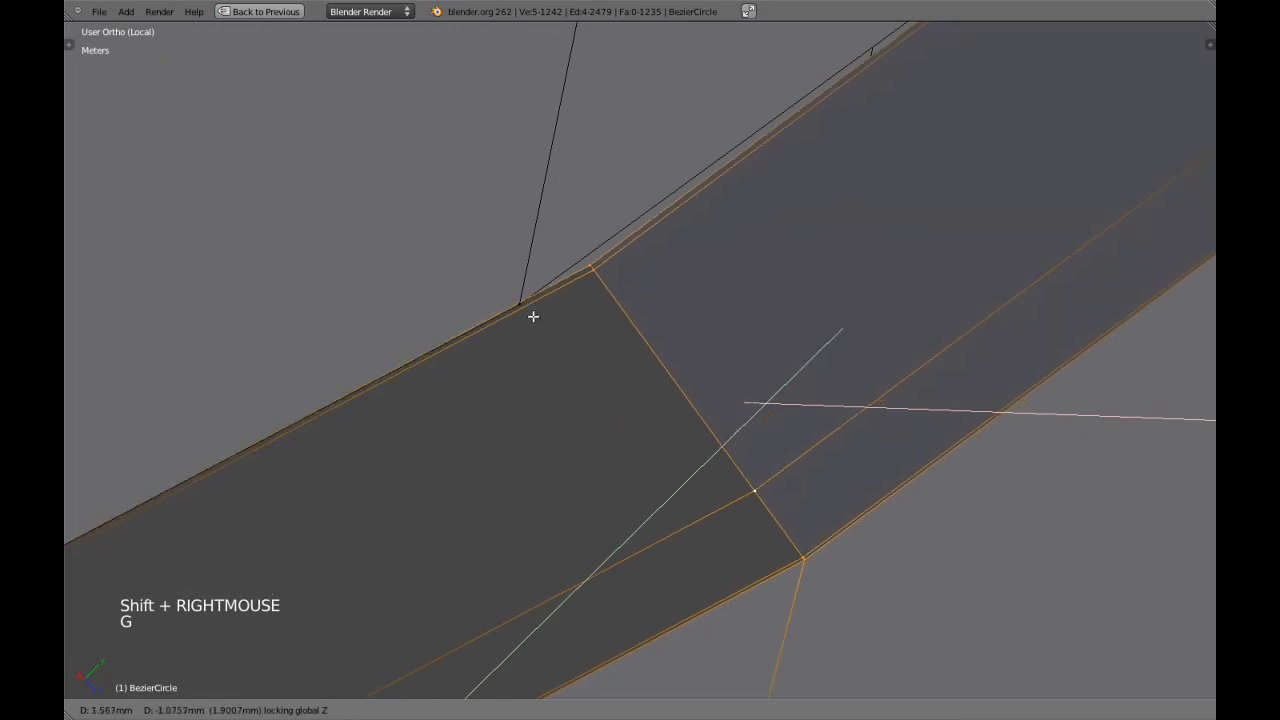
pyautogui.keyDown('ctrl'); pyautogui.click(517, 303); pyautogui.keyUp('ctrl')
# Remove doubles across the whole mesh to merge the inner notch wall with the underside.
pyautogui.scroll(-4, 566, 350)
pyautogui.press('a')
pyautogui.scroll(-3, 566, 350)
pyautogui.moveTo(566, 350); pyautogui.dragTo(694, 451, button='middle')
pyautogui.scroll(-4, 700, 449)
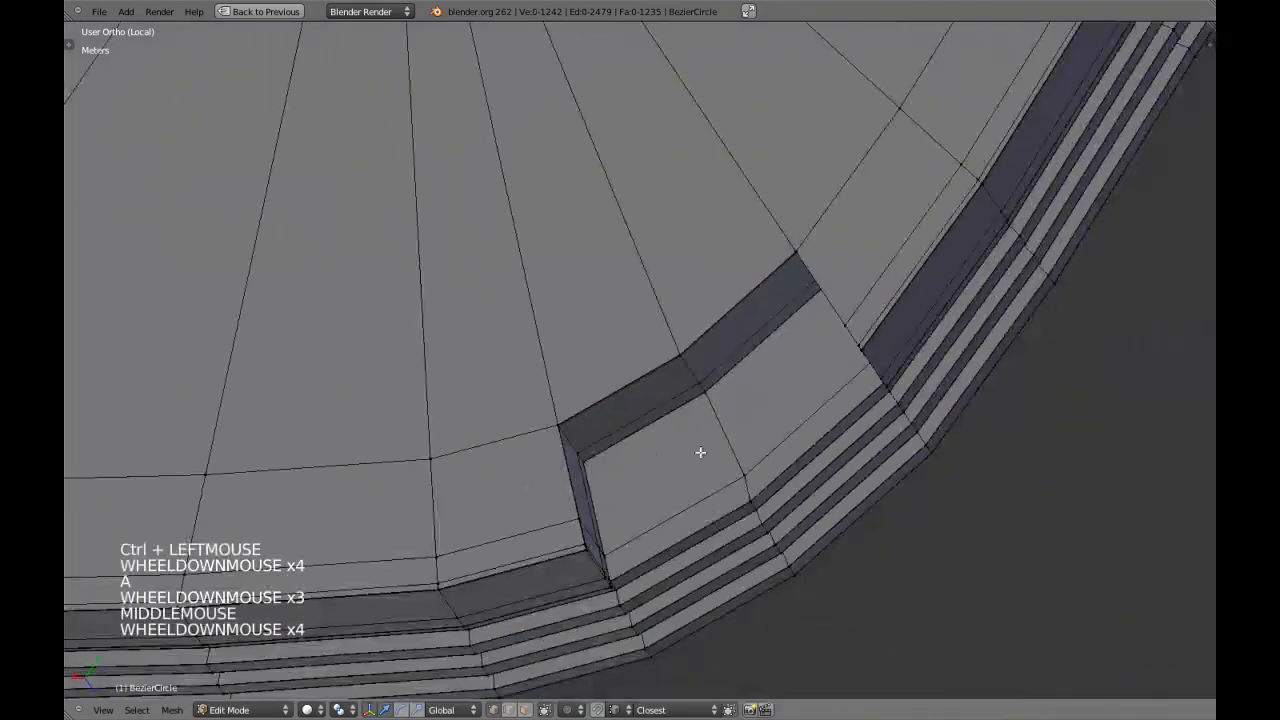
pyautogui.press('a')
pyautogui.press('w')
pyautogui.click(700, 451)
pyautogui.scroll(-5, 700, 452)
pyautogui.press('a')
pyautogui.press('a')
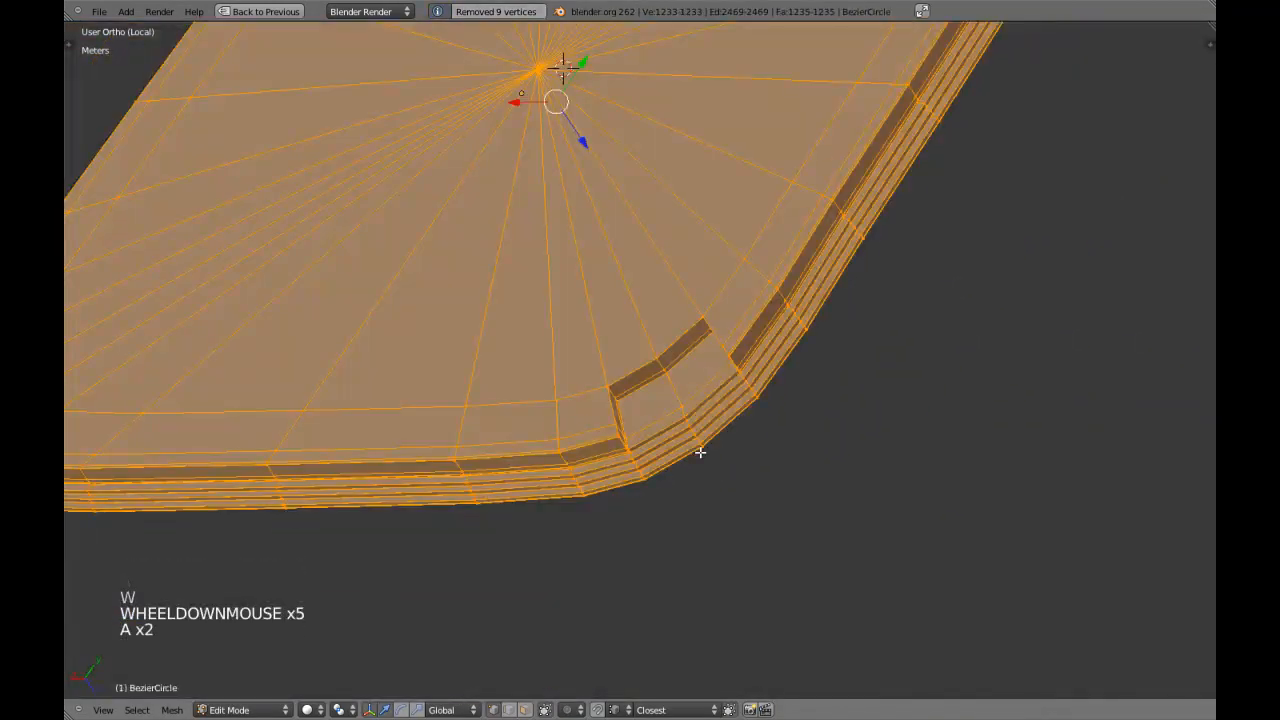
# Leave edit mode, select the seat, restore the full window layout, and add a level 2 Catmull-Clark Subdivision Surface modifier.
pyautogui.press('z')
pyautogui.press('Tab')
pyautogui.scroll(-4, 700, 455)
pyautogui.press('z')
pyautogui.moveTo(772, 404); pyautogui.dragTo(477, 437, button='middle')
pyautogui.rightClick(722, 330)
pyautogui.hotkey('shift', 'space')
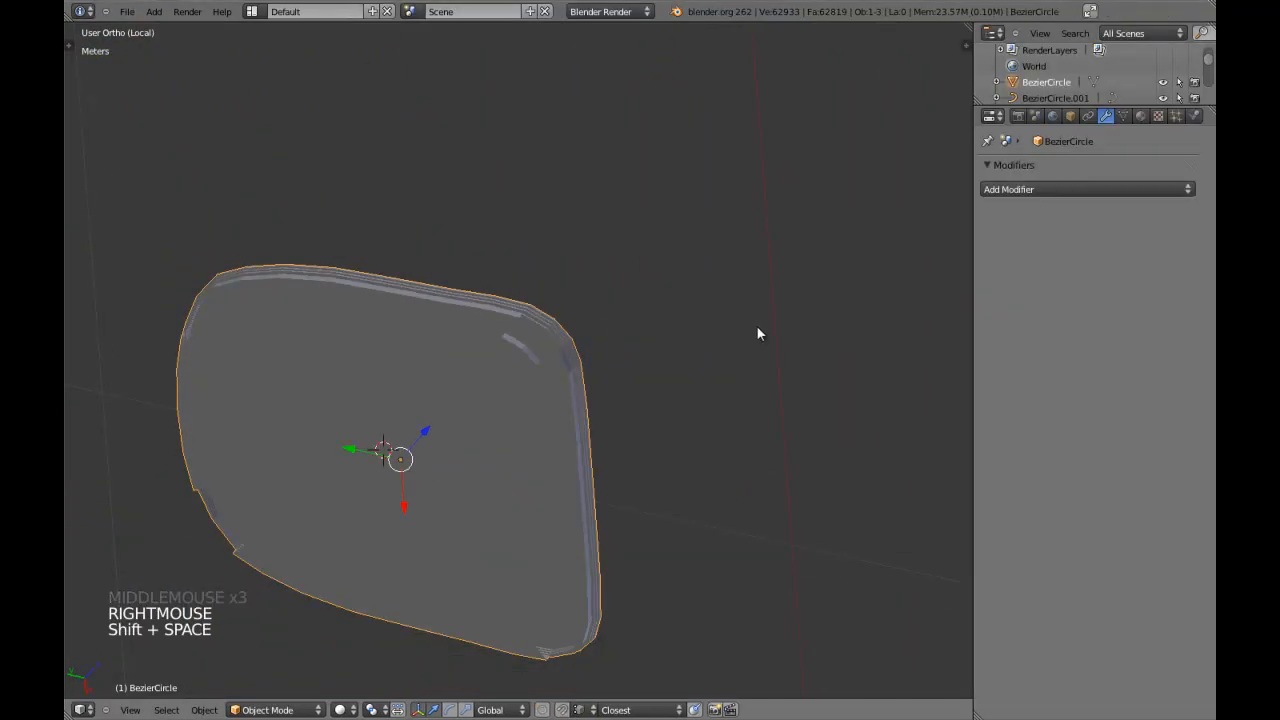
pyautogui.click(1029, 189)
pyautogui.hotkey('ctrl', '2')
# Inspect the subdivided underside notch, select the seat, and set its shading to smooth.
pyautogui.moveTo(507, 310); pyautogui.dragTo(289, 314, button='middle')
pyautogui.press('a')
pyautogui.scroll(3, 528, 352)
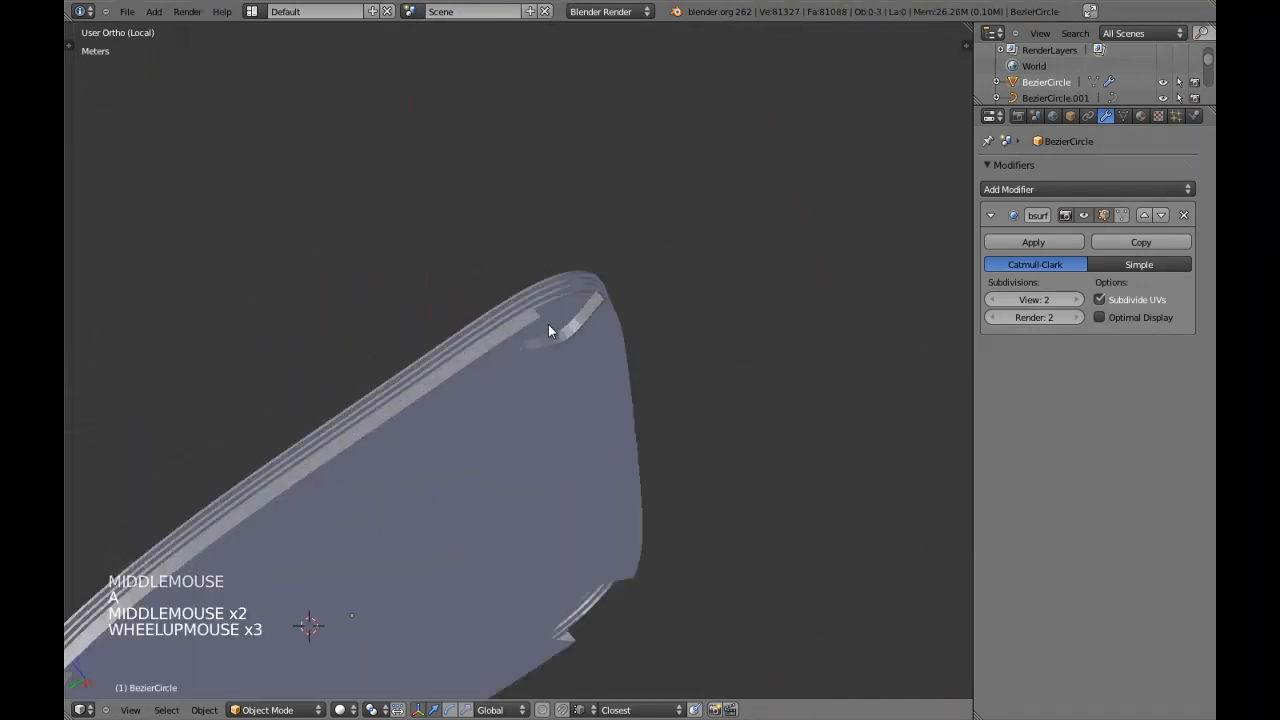
pyautogui.keyDown('shift'); pyautogui.moveTo(528, 352); pyautogui.dragTo(514, 358, button='middle'); pyautogui.keyUp('shift')
pyautogui.moveTo(514, 358); pyautogui.dragTo(500, 365, button='middle')
pyautogui.rightClick(536, 367)
pyautogui.scroll(3, 536, 367)
pyautogui.press('t')
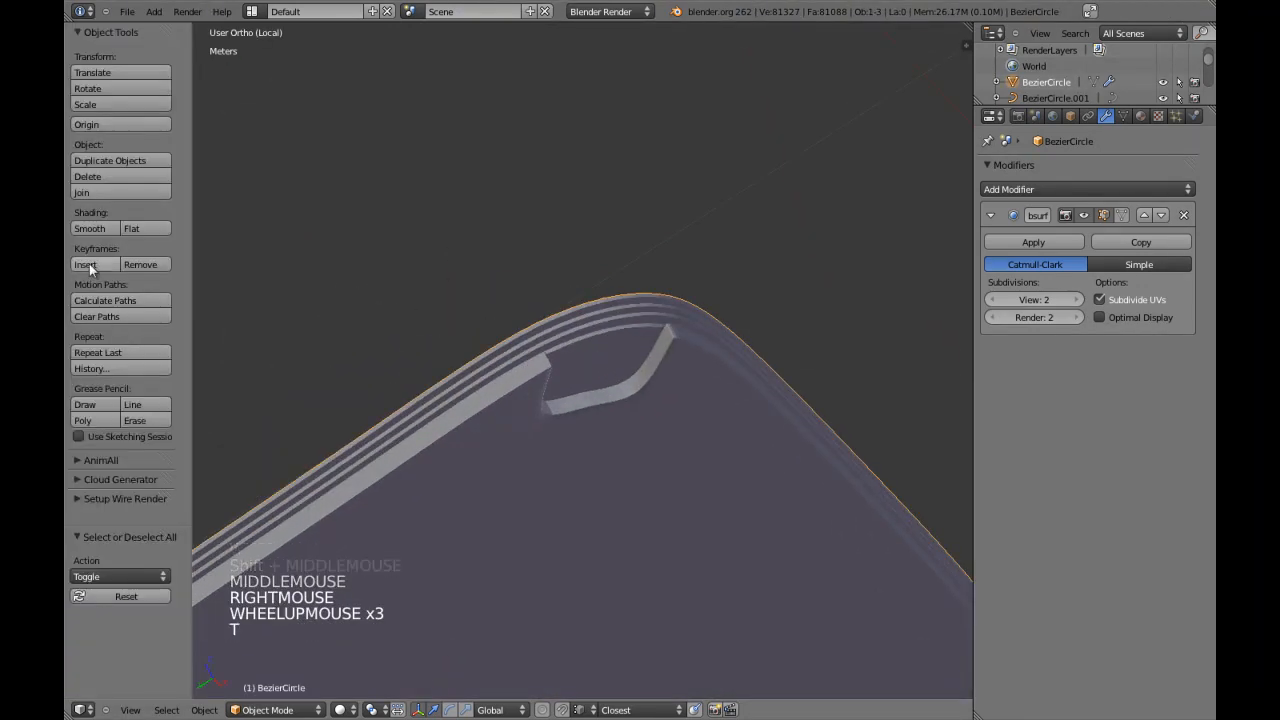
pyautogui.press('t')
# Enter edit mode, select the vertex at the notch's upper corner, and examine the surrounding geometry in wireframe and solid display.
pyautogui.scroll(-4, 586, 374)
pyautogui.scroll(7, 586, 374)
pyautogui.keyDown('shift'); pyautogui.scroll(1, 600, 372); pyautogui.keyUp('shift')
pyautogui.keyDown('shift'); pyautogui.moveTo(586, 374); pyautogui.dragTo(609, 371, button='middle'); pyautogui.keyUp('shift')
pyautogui.scroll(4, 464, 459)
pyautogui.keyDown('shift'); pyautogui.moveTo(464, 459); pyautogui.dragTo(574, 343, button='middle'); pyautogui.keyUp('shift')
pyautogui.rightClick(544, 306)
pyautogui.scroll(1, 544, 306)
pyautogui.press('Tab')
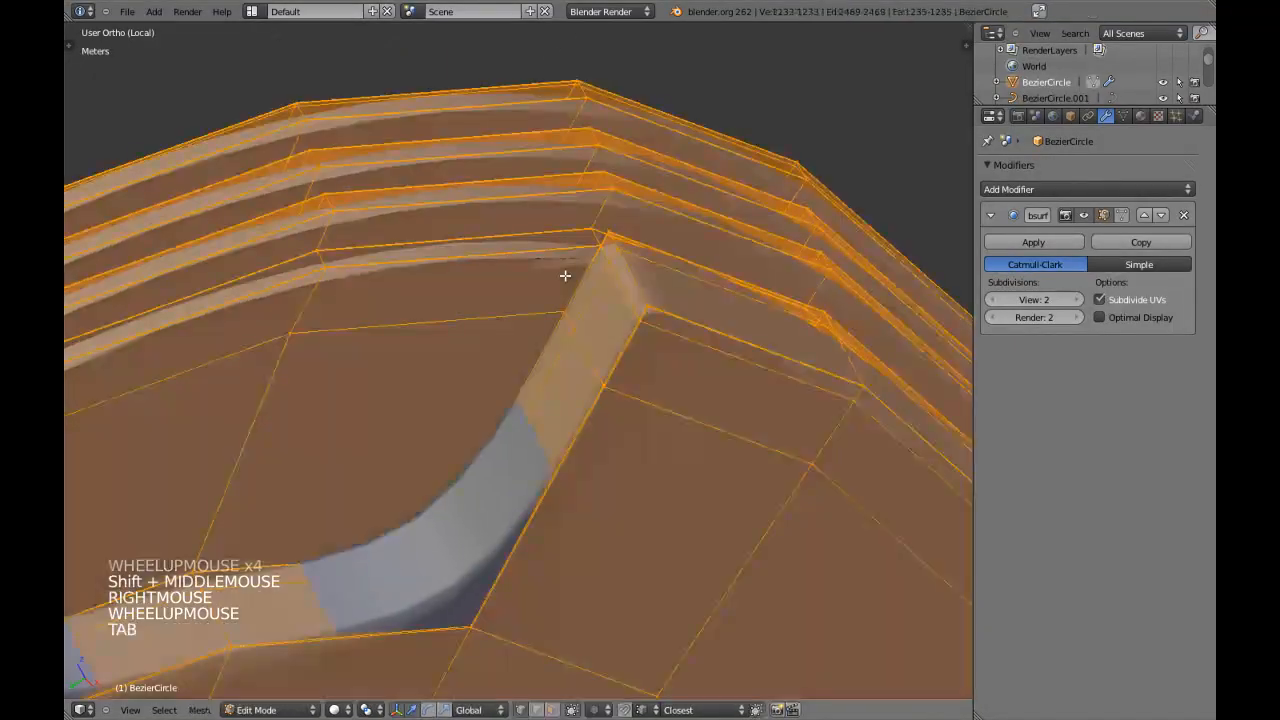
pyautogui.scroll(3, 568, 273)
pyautogui.keyDown('shift'); pyautogui.moveTo(568, 273); pyautogui.dragTo(686, 214, button='middle'); pyautogui.keyUp('shift')
pyautogui.scroll(3, 686, 214)
pyautogui.rightClick(713, 120)
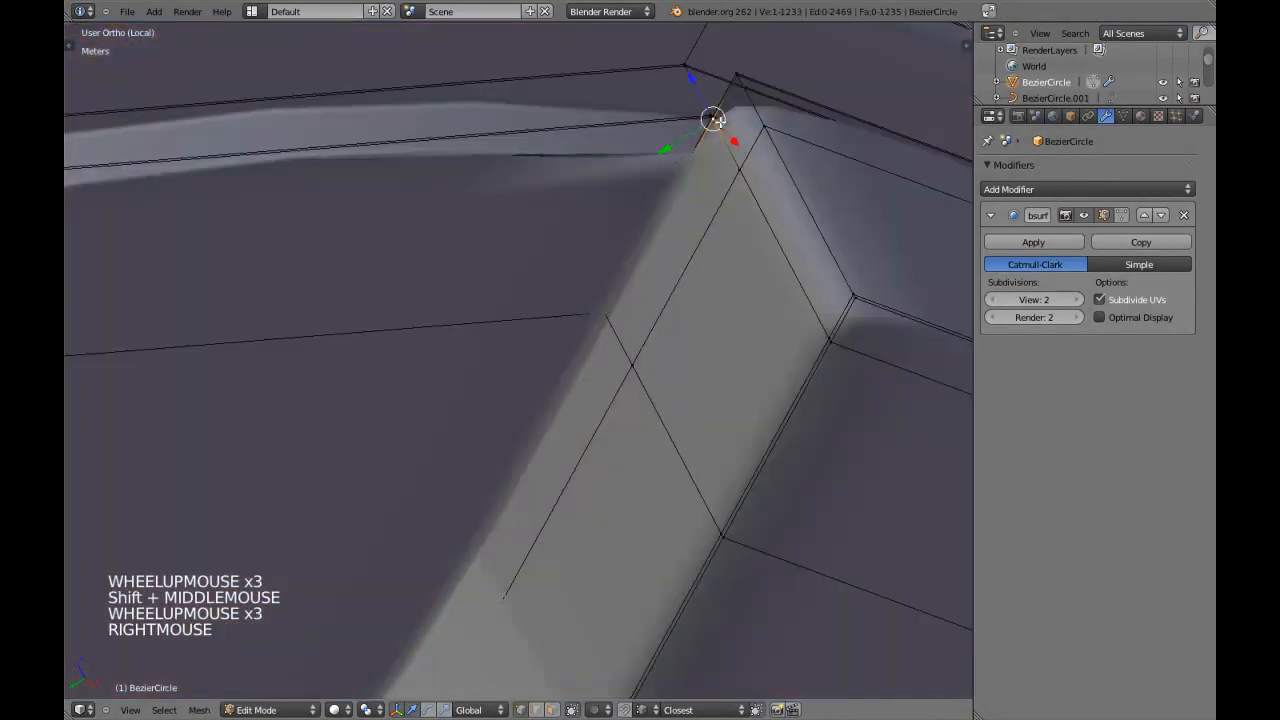
pyautogui.press('KP_Decimal')
pyautogui.moveTo(720, 123); pyautogui.dragTo(554, 417, button='middle')
pyautogui.scroll(3, 640, 300)
pyautogui.scroll(4, 606, 455)
pyautogui.press('z')
pyautogui.scroll(-3, 590, 430)
pyautogui.press('z')
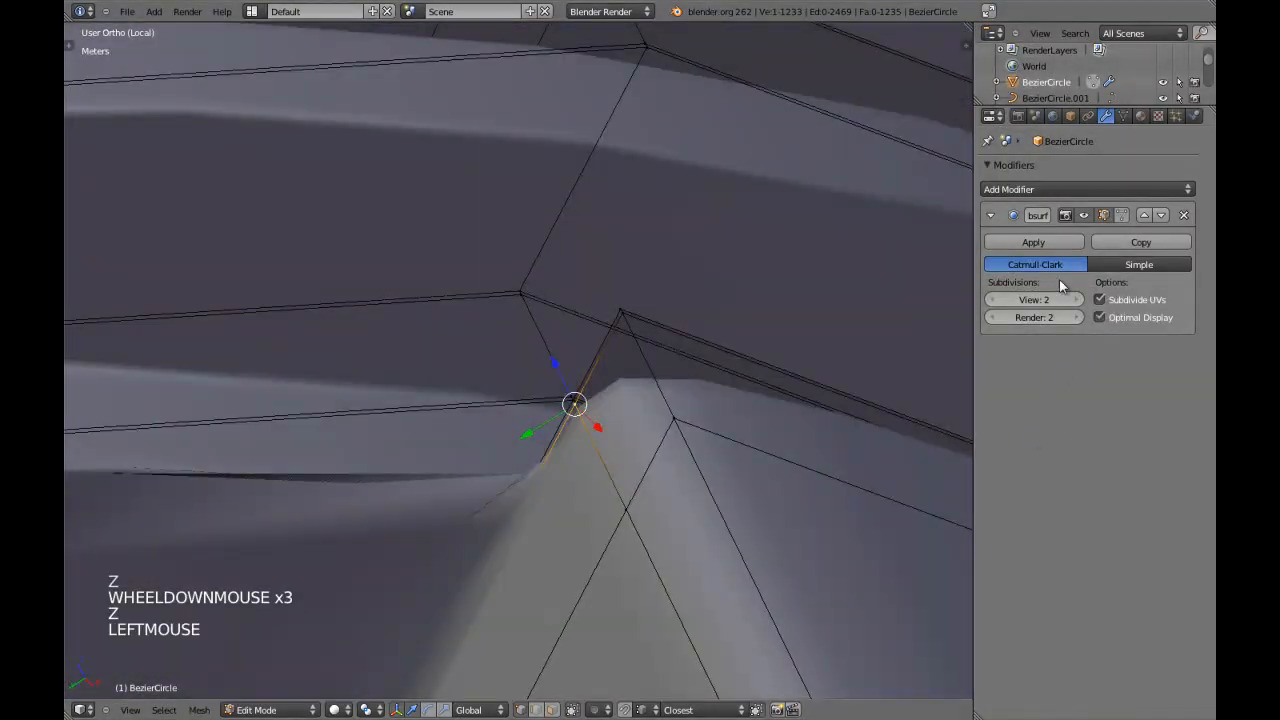
# Enable Optimal Display on the Subdivision Surface modifier, set its View and Render levels to 1, and hide its effect in the viewport.
pyautogui.click(996, 300)
pyautogui.click(992, 317)
pyautogui.click(1083, 215)
# Examine the closely spaced vertices at the notch's corner in wireframe and solid display, leaving them in place.
pyautogui.press('KP_Decimal')
pyautogui.moveTo(634, 415); pyautogui.dragTo(565, 485, button='middle')
pyautogui.scroll(4, 603, 431)
pyautogui.moveTo(603, 431); pyautogui.dragTo(546, 323, button='middle')
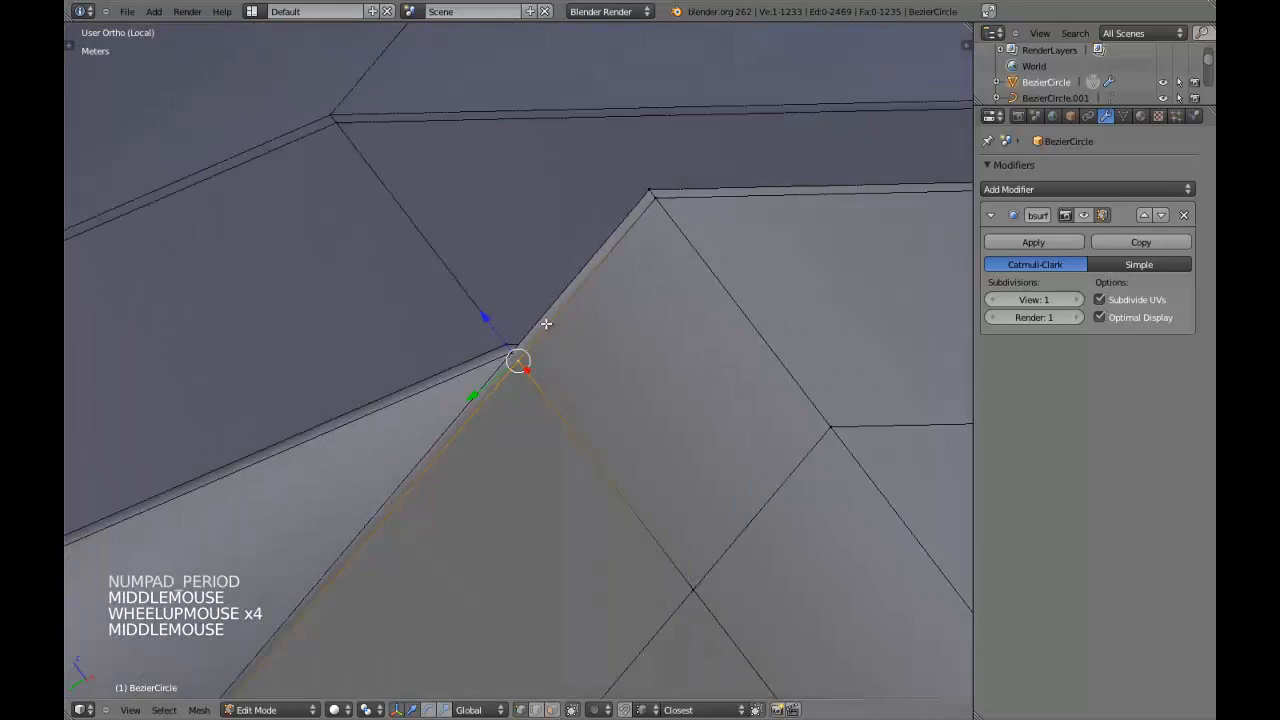
pyautogui.press('z')
pyautogui.rightClick(491, 391)
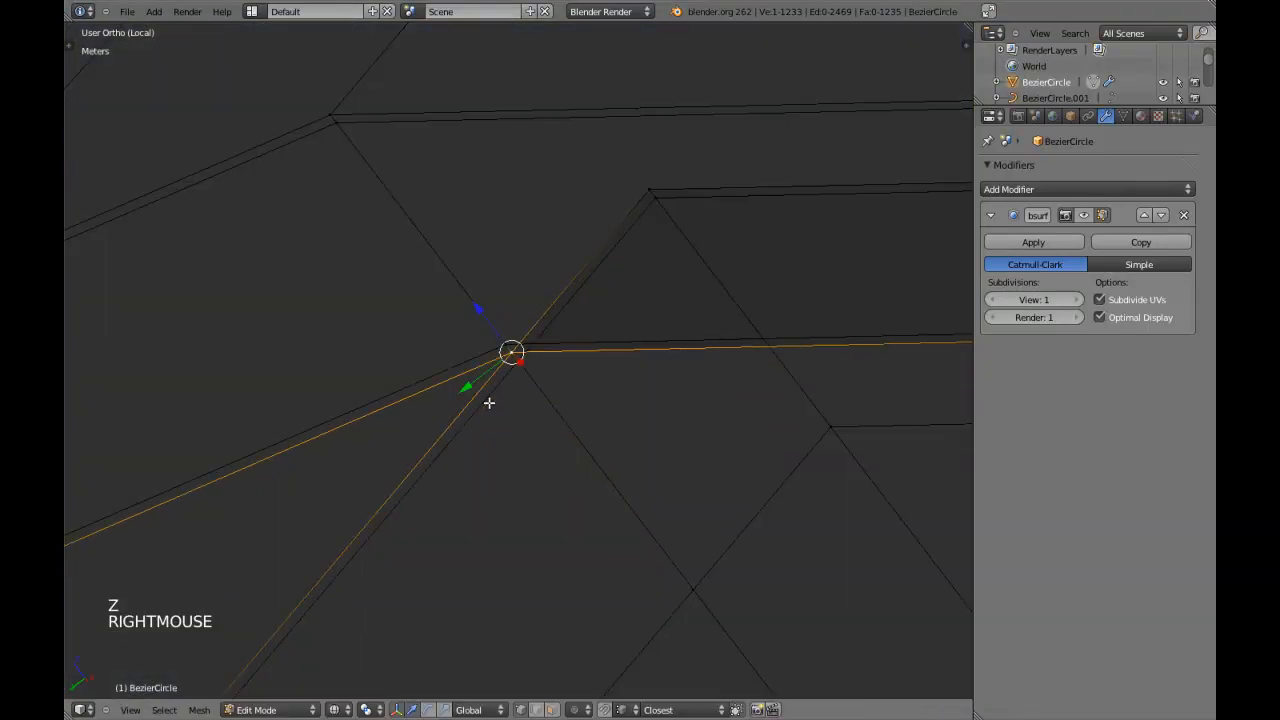
pyautogui.press('z')
pyautogui.scroll(-6, 511, 380)
pyautogui.moveTo(511, 380)
pyautogui.keyDown('shift'); pyautogui.mouseDown(button='middle')
pyautogui.moveTo(491, 420)
pyautogui.moveTo(491, 349)
pyautogui.moveTo(605, 263)
pyautogui.mouseUp(button='middle'); pyautogui.keyUp('shift')
pyautogui.press('a')
pyautogui.scroll(-7, 491, 420)
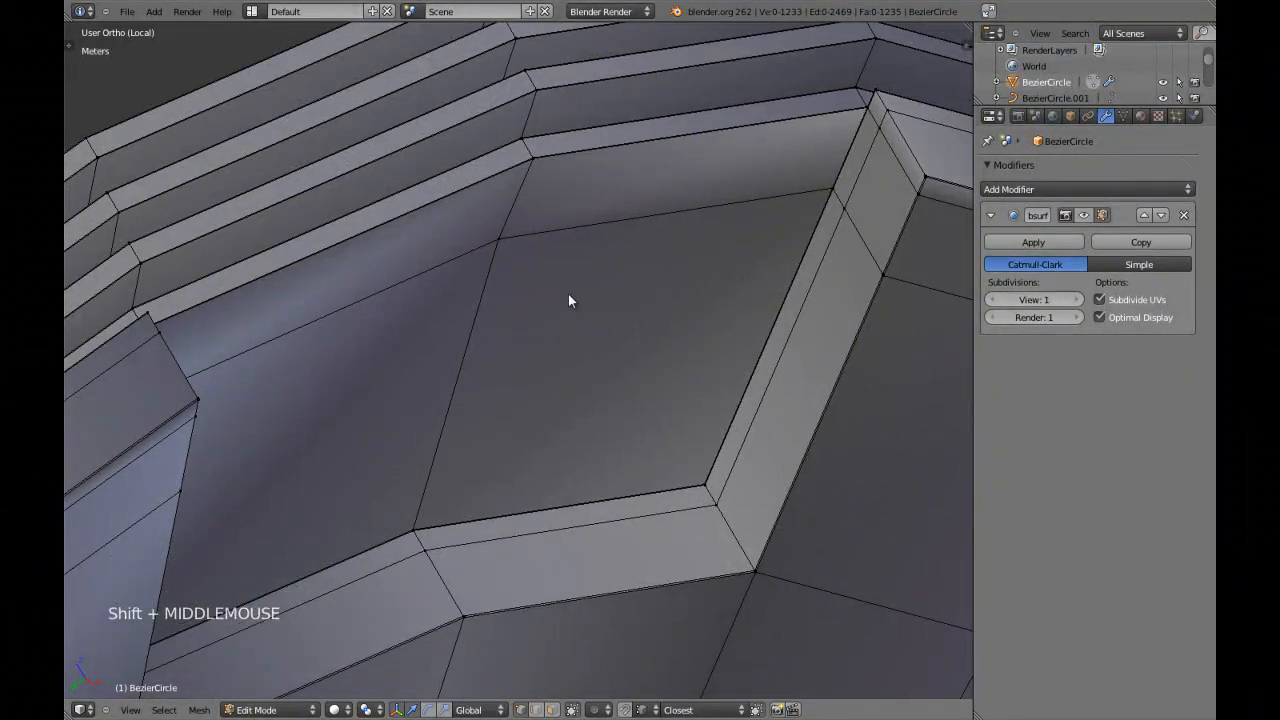
# Leave edit mode, show the Subdivision Surface effect in the viewport again, and check the notch in a maximized view.
pyautogui.press('Tab')
pyautogui.click(1084, 217)
pyautogui.hotkey('shift', 'space')
pyautogui.keyDown('shift'); pyautogui.moveTo(551, 317); pyautogui.dragTo(505, 414, button='middle'); pyautogui.keyUp('shift')
pyautogui.scroll(-5, 677, 326)
pyautogui.scroll(3, 482, 403)
pyautogui.keyDown('shift'); pyautogui.moveTo(505, 414); pyautogui.dragTo(594, 397, button='middle'); pyautogui.keyUp('shift')
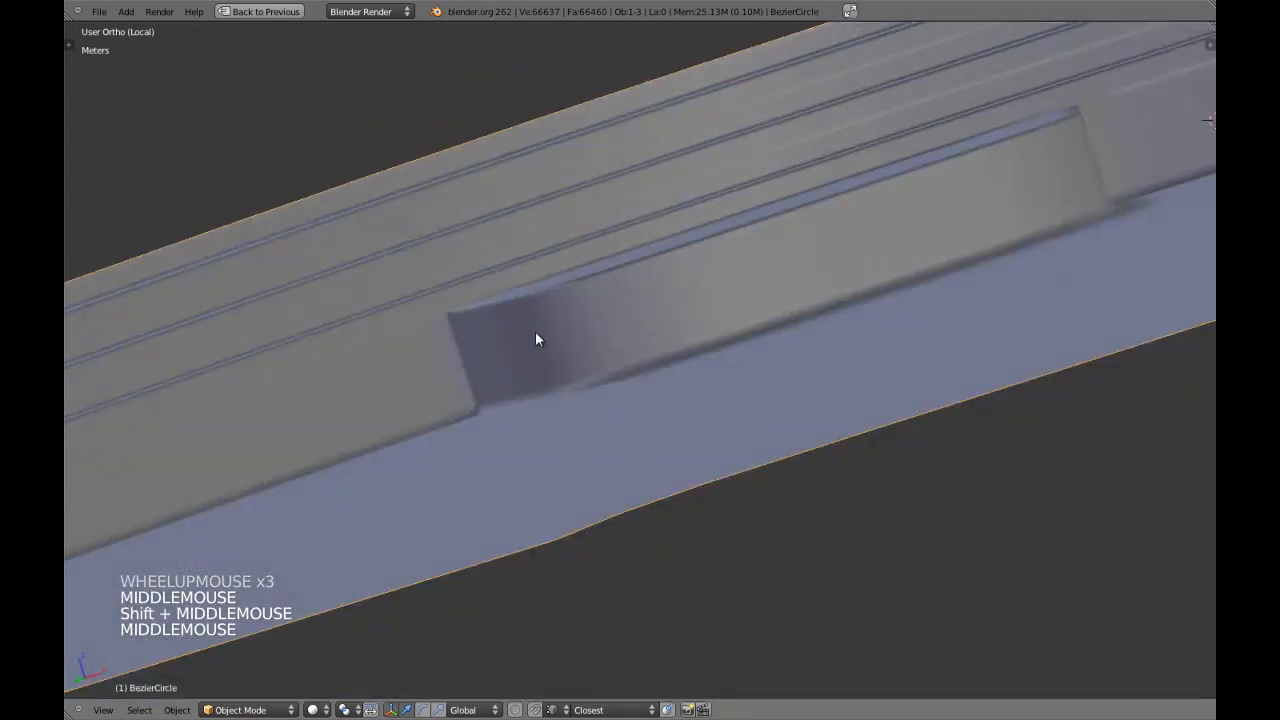
pyautogui.moveTo(610, 294); pyautogui.dragTo(563, 248, button='middle')
pyautogui.rightClick(563, 248)
# Set the modifier's View and Render subdivision levels to 2 and return to the maximized view.
pyautogui.hotkey('shift', 'space')
pyautogui.click(1075, 300)
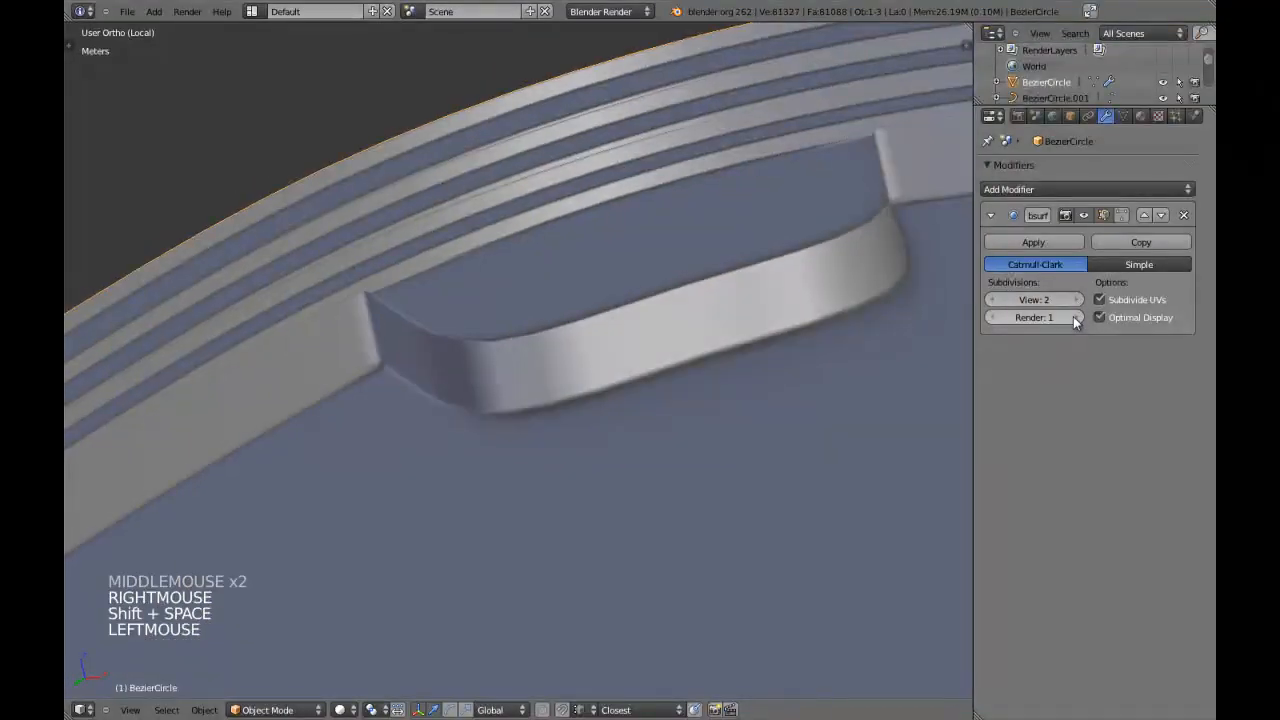
pyautogui.click(1077, 318)
pyautogui.scroll(-2, 482, 339)
pyautogui.moveTo(482, 339); pyautogui.dragTo(531, 208, button='middle')
pyautogui.hotkey('shift', 'space')
pyautogui.moveTo(563, 340); pyautogui.dragTo(549, 286, button='middle')
# In edit mode, switch to edge selection and delete the redundant edge loop running along the rim's edge above the notch.
pyautogui.press('Tab')
pyautogui.press('a')
pyautogui.press('a')
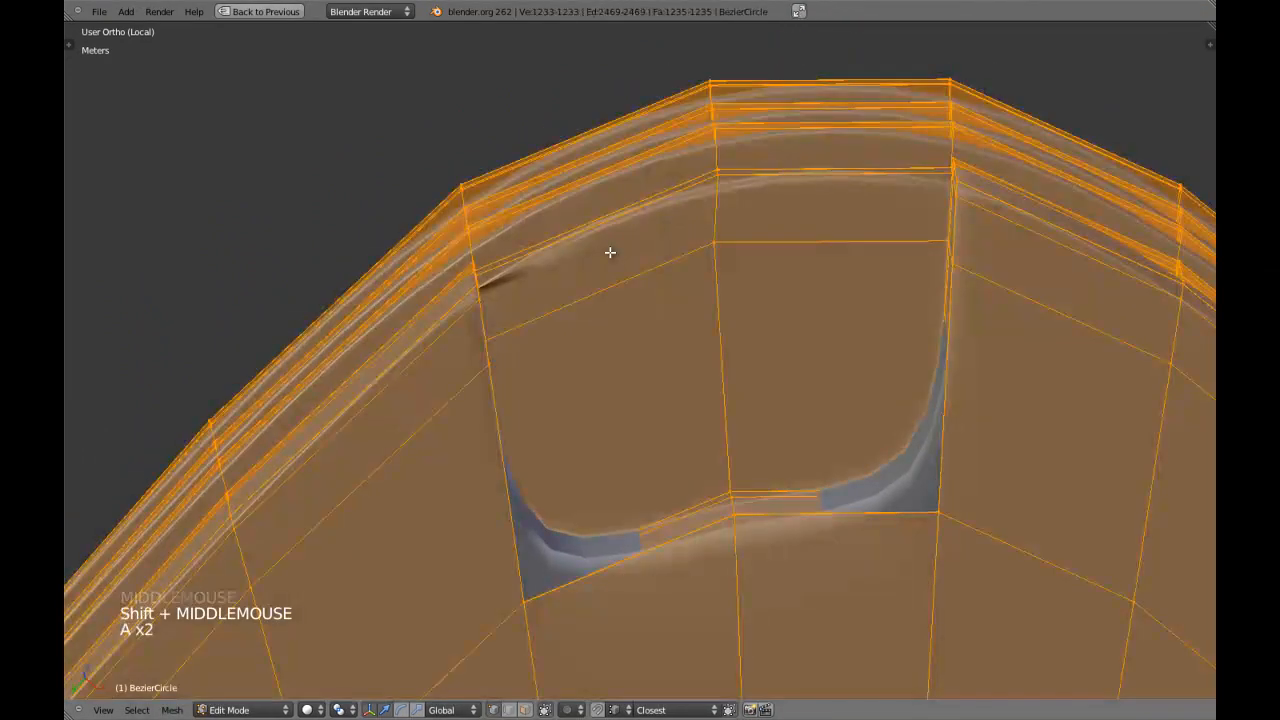
pyautogui.scroll(2, 610, 252)
pyautogui.moveTo(611, 263); pyautogui.dragTo(620, 404, button='middle')
pyautogui.press('z')
pyautogui.scroll(2, 491, 329)
pyautogui.press('z')
pyautogui.scroll(3, 623, 366)
pyautogui.scroll(4, 574, 317)
pyautogui.press('a')
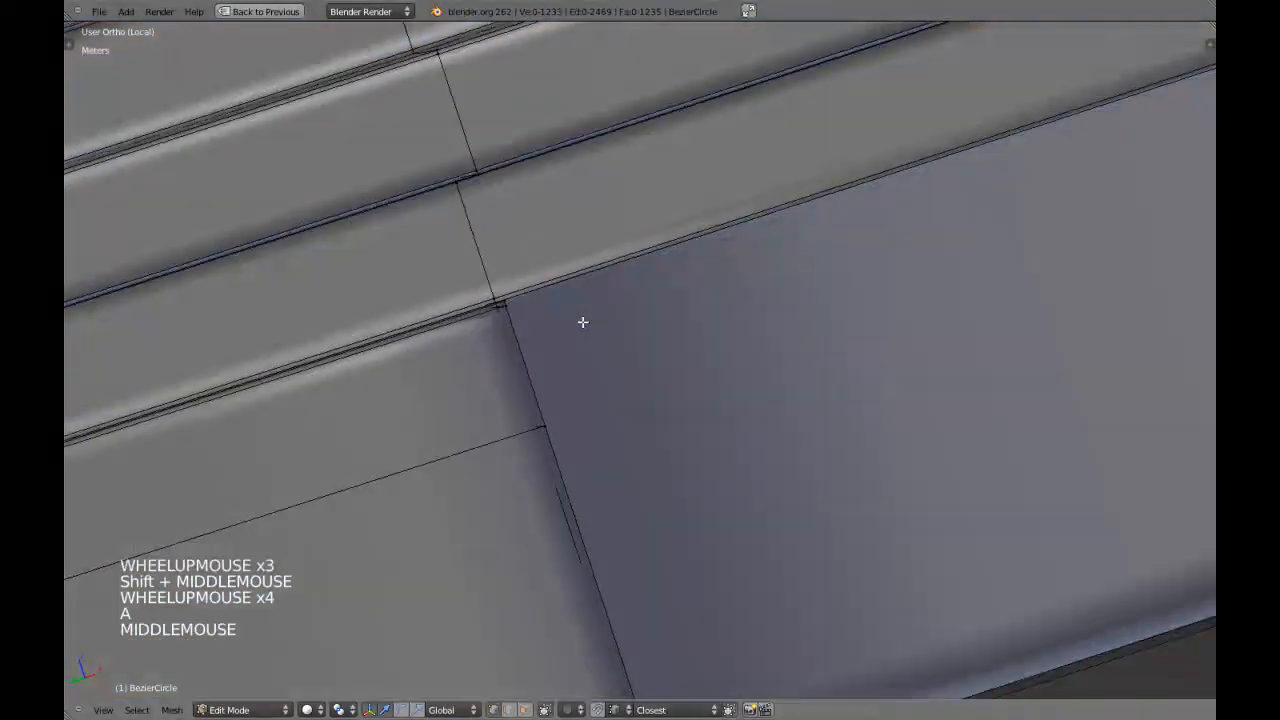
pyautogui.moveTo(580, 314); pyautogui.dragTo(591, 346, button='middle')
pyautogui.scroll(1, 593, 344)
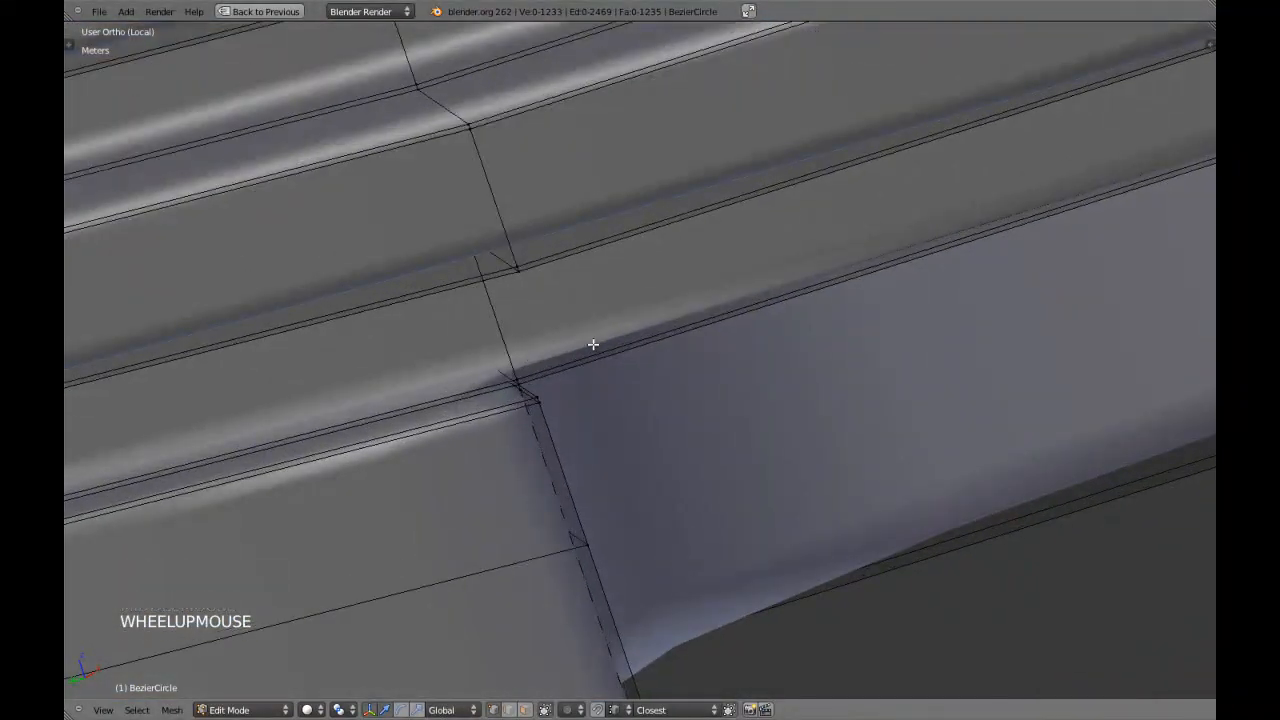
pyautogui.keyDown('alt'); pyautogui.keyDown('shift'); pyautogui.rightClick(574, 354); pyautogui.keyUp('shift'); pyautogui.keyUp('alt')
pyautogui.press('x')
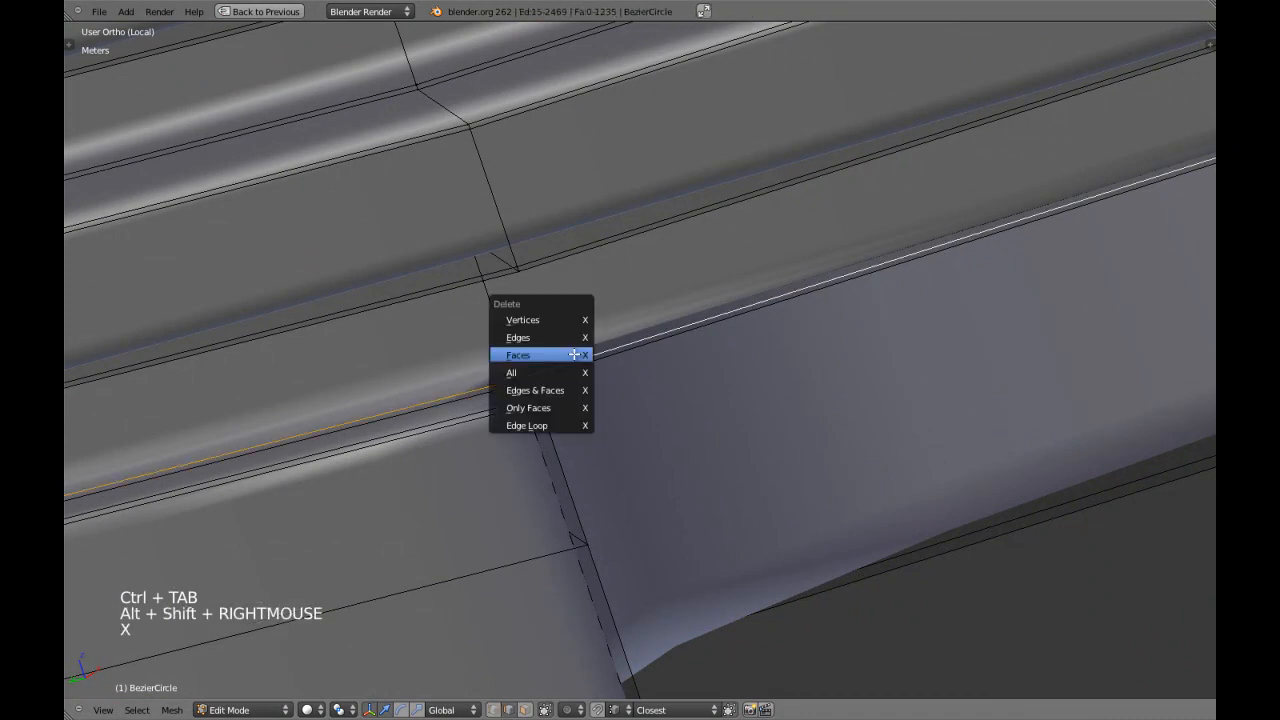
pyautogui.click(552, 425)
# Add a loop cut across the rim and notch, and slide it about 0.94 towards the notch's nearest side wall.
pyautogui.scroll(-8, 629, 366)
pyautogui.keyDown('shift'); pyautogui.moveTo(880, 354); pyautogui.dragTo(560, 480, button='middle'); pyautogui.keyUp('shift')
pyautogui.keyDown('shift'); pyautogui.moveTo(560, 480); pyautogui.dragTo(646, 305, button='middle'); pyautogui.keyUp('shift')
pyautogui.press('a')
pyautogui.scroll(2, 733, 349)
pyautogui.scroll(-4, 702, 359)
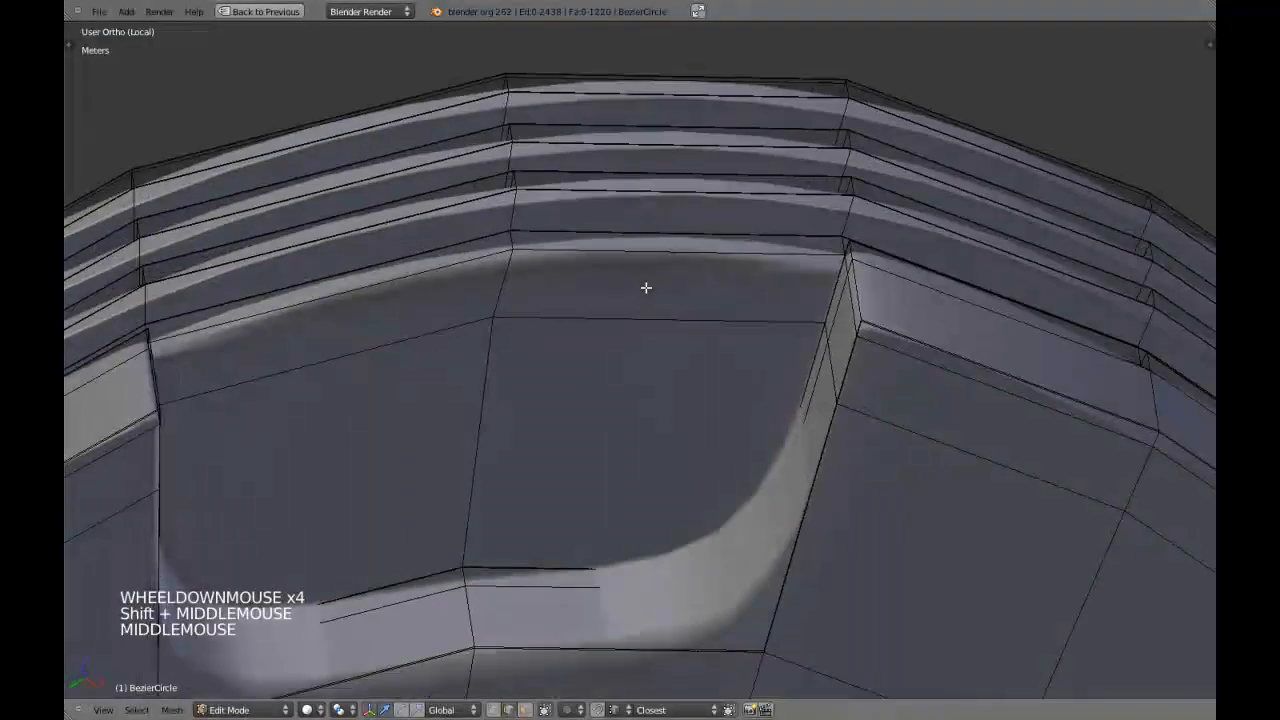
pyautogui.hotkey('ctrl', 'r')
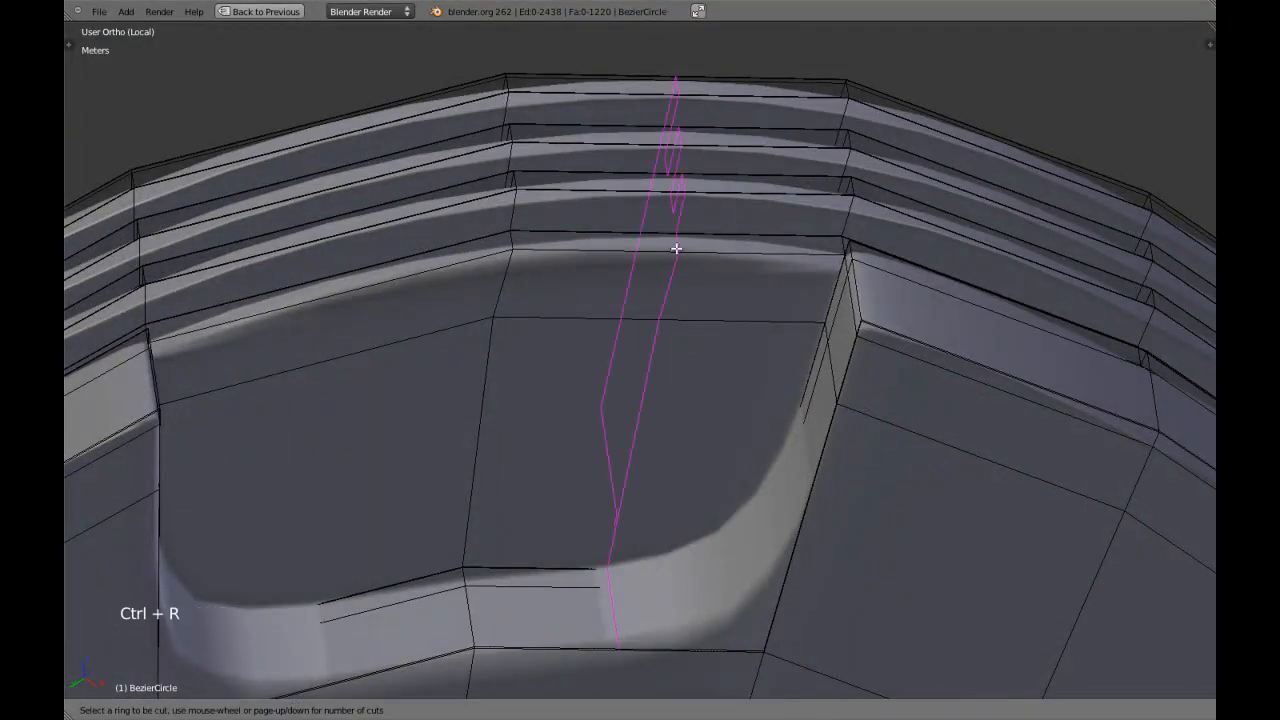
pyautogui.click(675, 250)
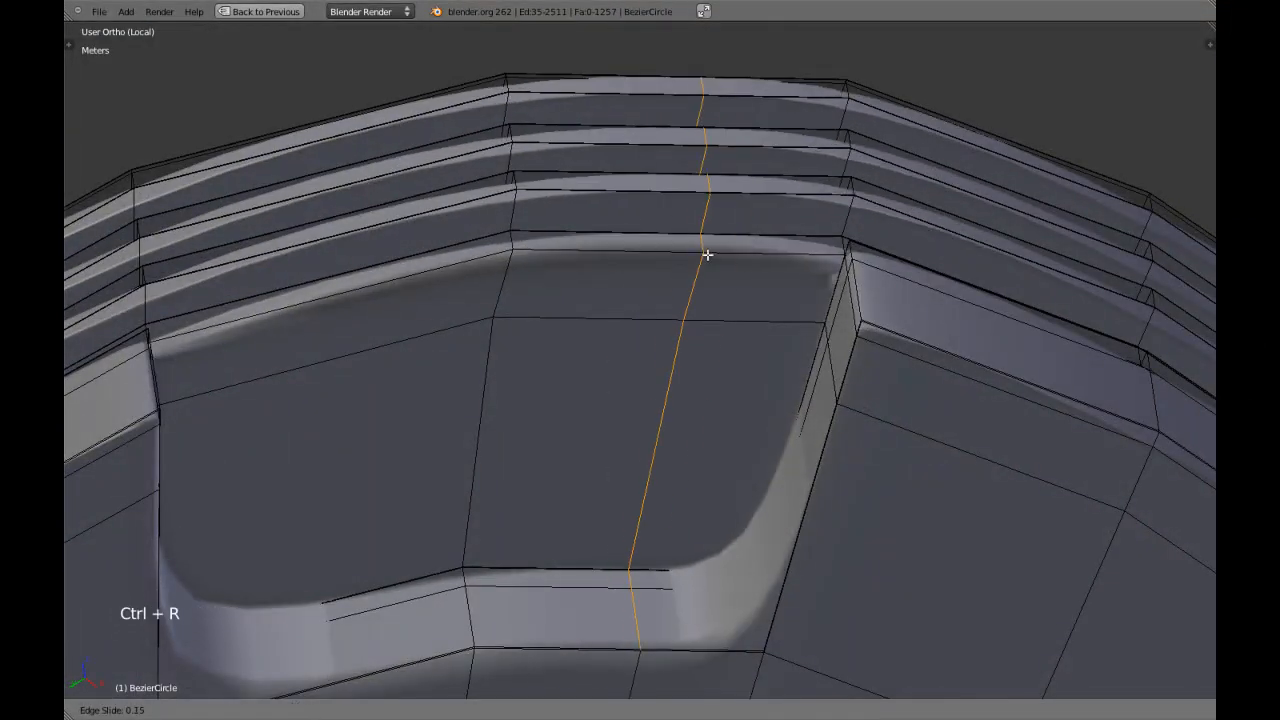
pyautogui.click(833, 271)
pyautogui.press('a')
# Add a second loop cut inside the notch, slide it about -0.97 towards the opposite side wall, and leave edit mode.
pyautogui.keyDown('shift'); pyautogui.moveTo(600, 280); pyautogui.dragTo(557, 280, button='middle'); pyautogui.keyUp('shift')
pyautogui.hotkey('ctrl', 'r')
pyautogui.click(522, 255)
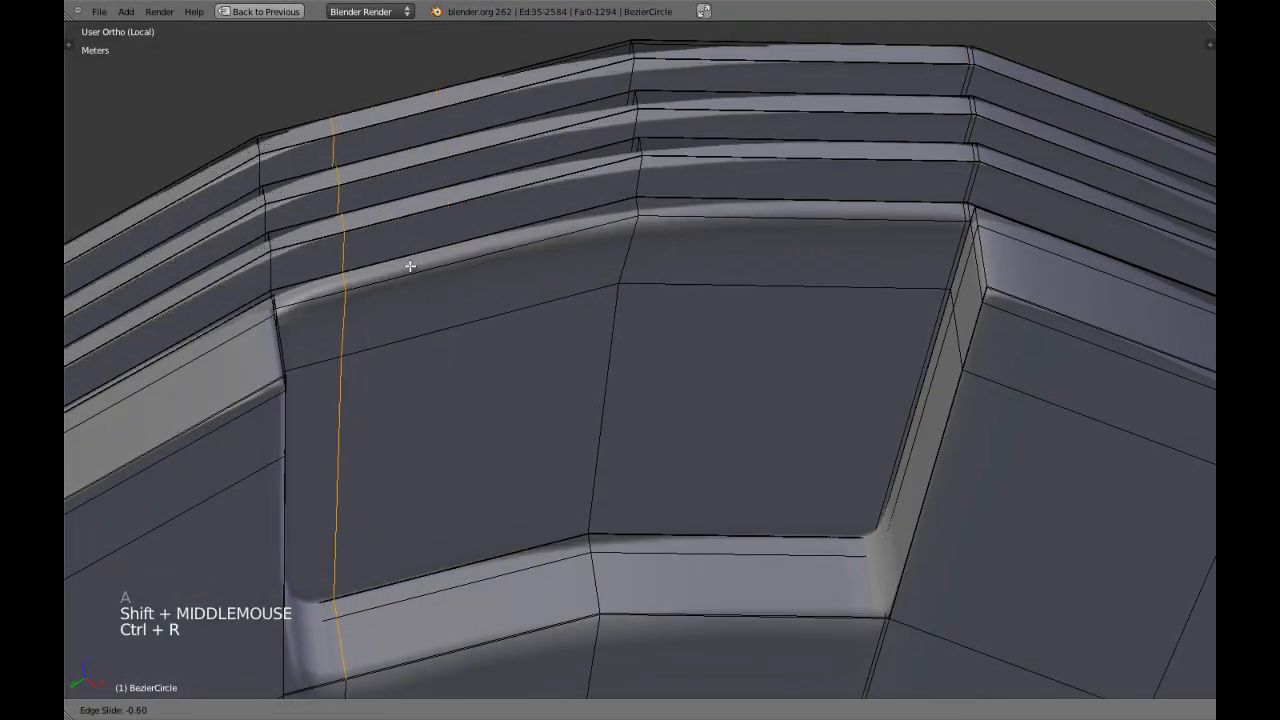
pyautogui.keyDown('shift'); pyautogui.click(336, 285); pyautogui.keyUp('shift')
pyautogui.press('Tab')
pyautogui.scroll(-15, 654, 293)
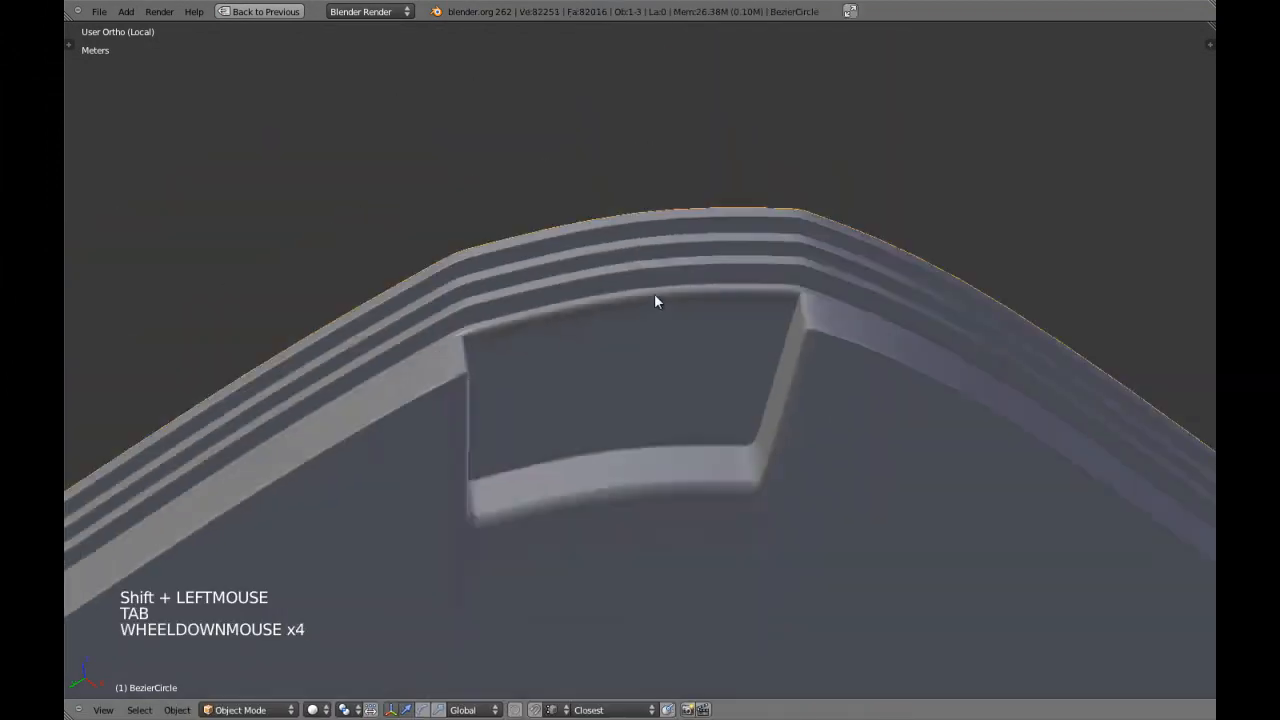
# Examine the seat's rim and underside notch from above and below in both object and edit mode.
pyautogui.press('KP_7')
pyautogui.press('Tab')
pyautogui.press('a')
pyautogui.press('a')
pyautogui.press('a')
pyautogui.press('a')
pyautogui.press('a')
pyautogui.moveTo(731, 334); pyautogui.dragTo(760, 323, button='middle')
pyautogui.scroll(3, 771, 334)
pyautogui.press('KP_5')
pyautogui.press('KP_Decimal')
pyautogui.scroll(4, 783, 277)
pyautogui.press('a')
pyautogui.keyDown('shift'); pyautogui.moveTo(783, 277); pyautogui.dragTo(607, 355, button='middle'); pyautogui.keyUp('shift')
pyautogui.press('Tab')
pyautogui.scroll(1, 663, 368)
pyautogui.press('Tab')
pyautogui.scroll(1, 603, 351)
pyautogui.scroll(-1, 590, 340)
pyautogui.press('KP_5')
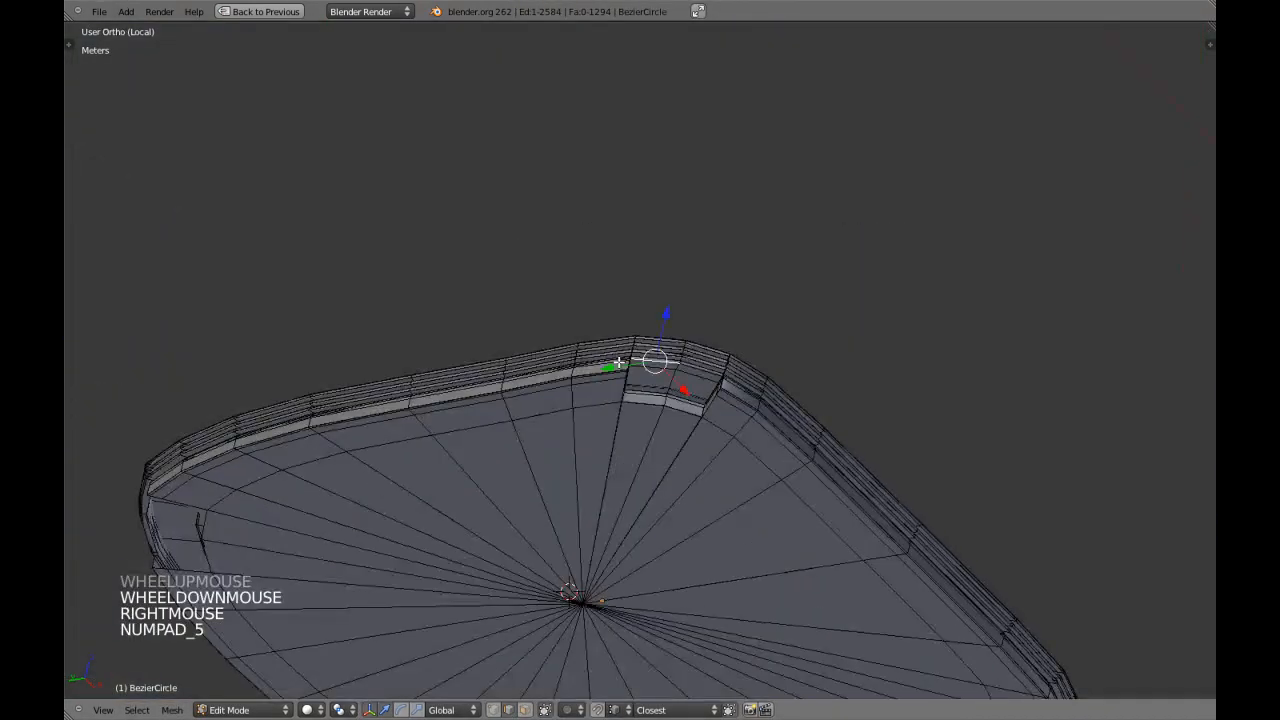
# Add a loop cut along the rim's lowest band, slide it about -0.78 towards the notch's upper edge, and leave edit mode.
pyautogui.scroll(8, 600, 365)
pyautogui.scroll(2, 596, 468)
pyautogui.moveTo(571, 371); pyautogui.dragTo(719, 323, button='middle')
pyautogui.scroll(2, 771, 289)
pyautogui.press('KP_Decimal')
pyautogui.press('a')
pyautogui.scroll(2, 713, 318)
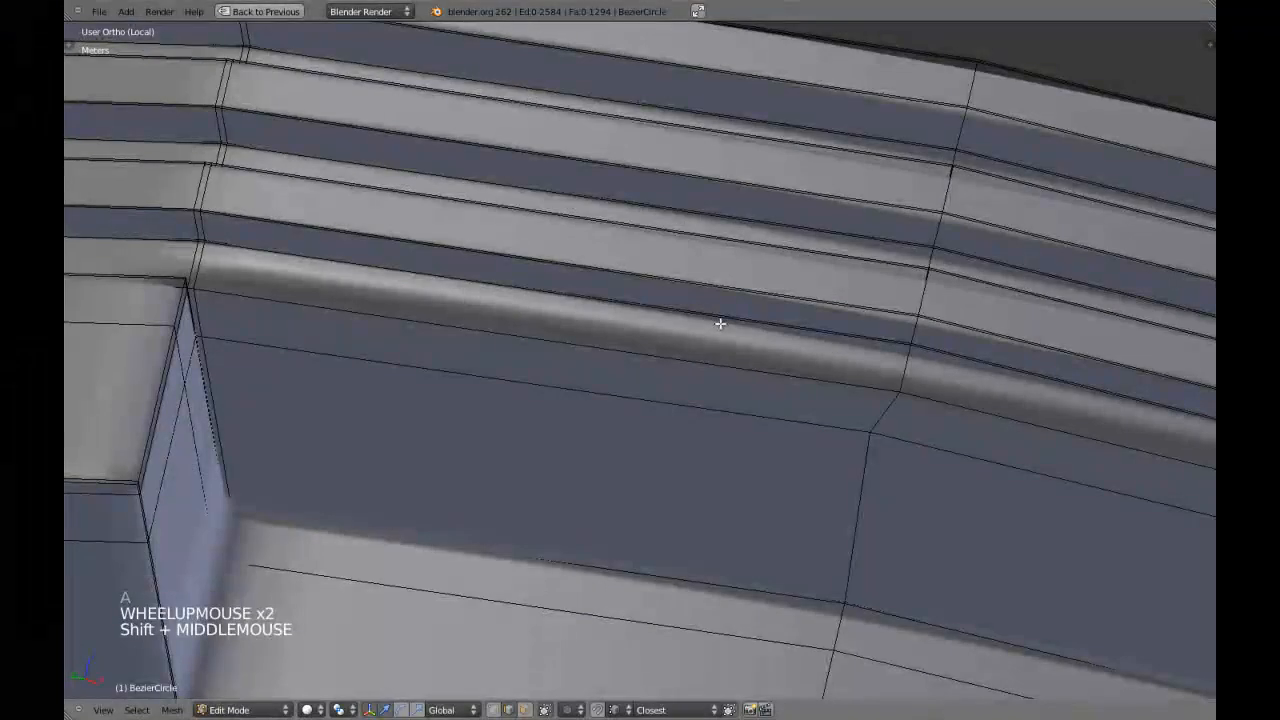
pyautogui.click(902, 367)
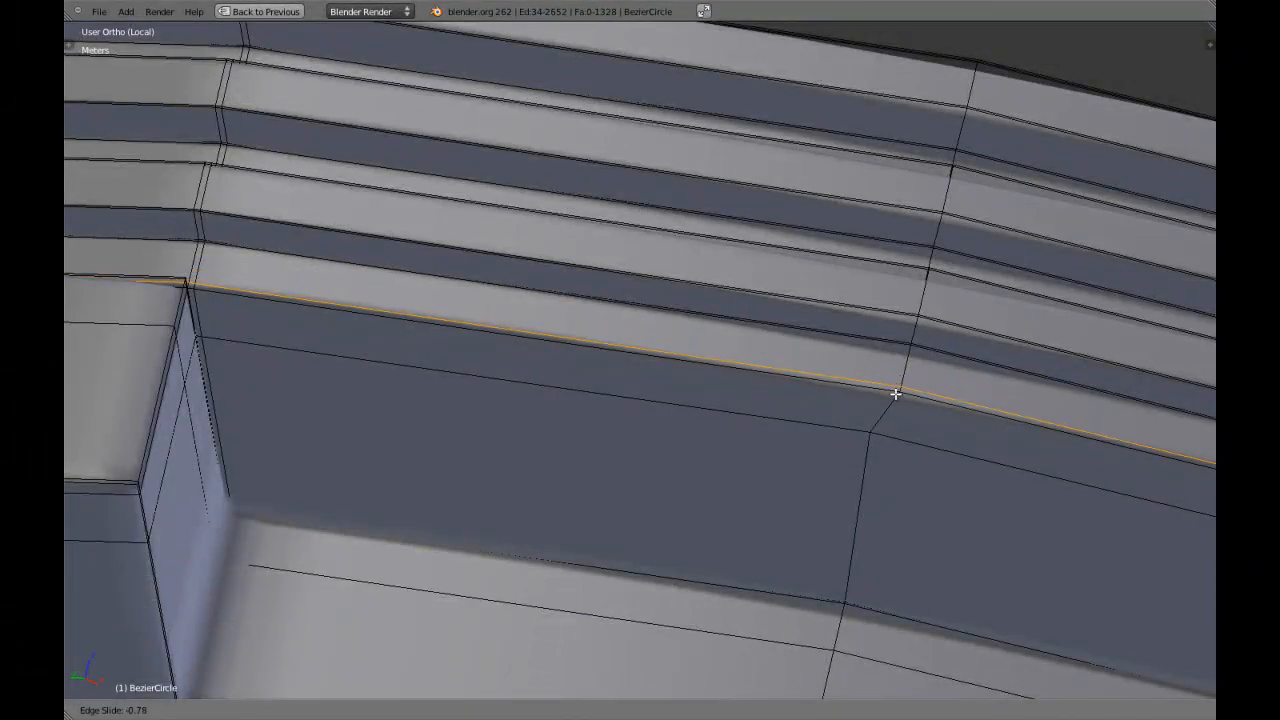
pyautogui.keyDown('shift'); pyautogui.click(895, 393); pyautogui.keyUp('shift')
pyautogui.keyDown('shift'); pyautogui.moveTo(894, 400); pyautogui.dragTo(526, 323, button='middle'); pyautogui.keyUp('shift')
pyautogui.scroll(-3, 723, 354)
pyautogui.scroll(2, 730, 358)
pyautogui.press('Tab')
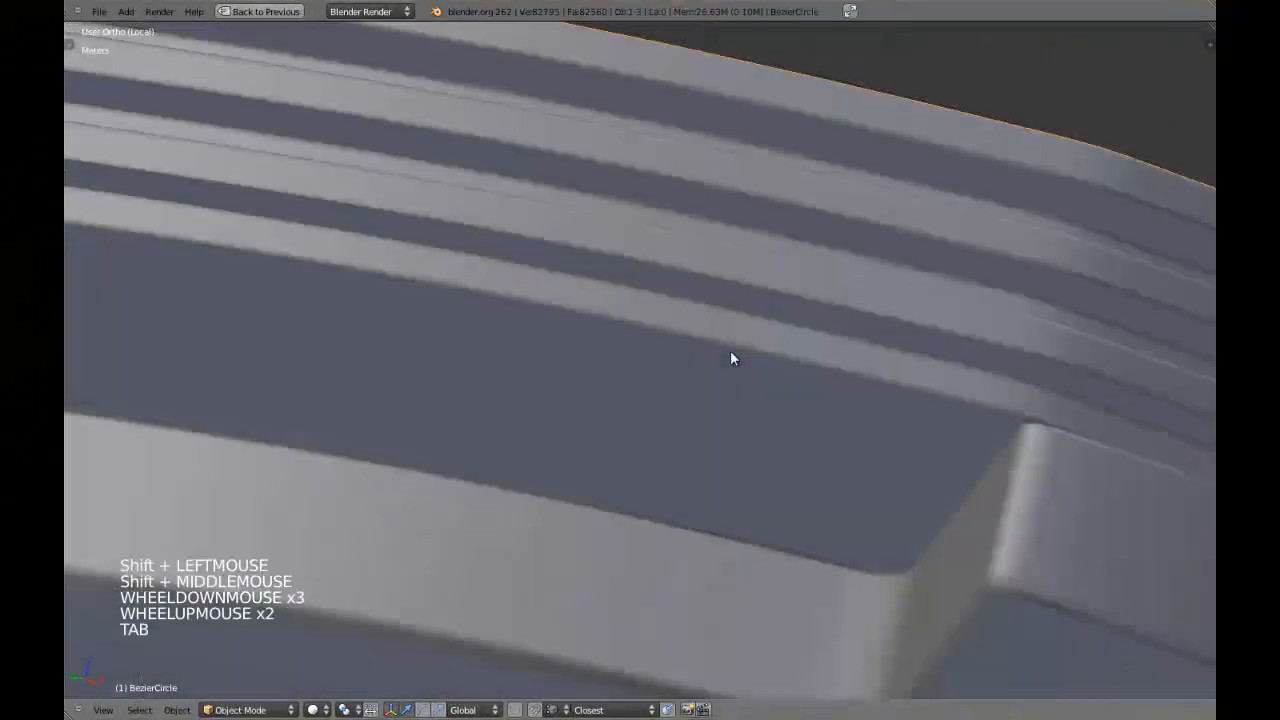
# Add a loop cut across the rim just outside the notch and slide it about 0.94 towards the notch's side wall.
pyautogui.scroll(-9, 720, 352)
pyautogui.moveTo(711, 346); pyautogui.dragTo(766, 400, button='middle')
pyautogui.scroll(-3, 580, 340)
pyautogui.press('a')
pyautogui.scroll(4, 628, 362)
pyautogui.scroll(2, 700, 397)
pyautogui.rightClick(680, 393)
pyautogui.press('Tab')
pyautogui.scroll(2, 702, 391)
pyautogui.press('a')
pyautogui.press('a')
pyautogui.hotkey('ctrl', 'r')
pyautogui.click(712, 398)
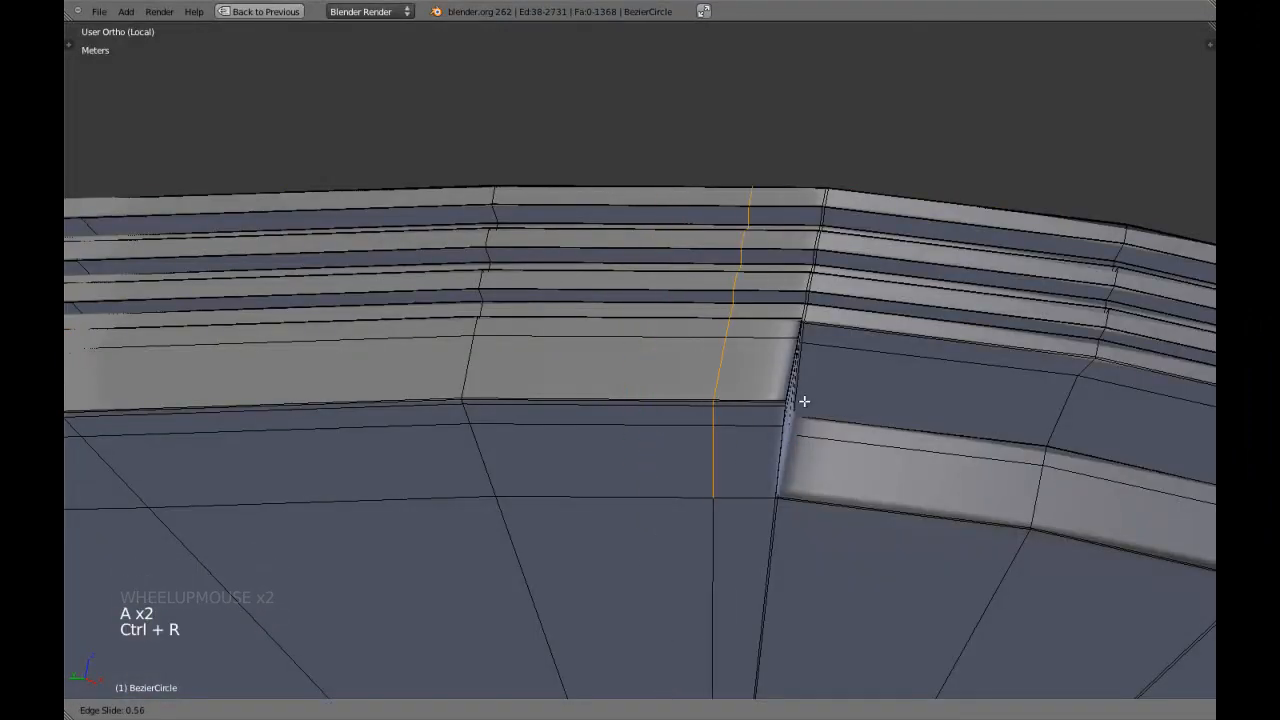
pyautogui.click(862, 404)
pyautogui.press('Tab')
# Add a loop cut across the rim just outside the notch's other side wall, slide it about -0.94 towards it, and leave edit mode.
pyautogui.scroll(-3, 888, 405)
pyautogui.press('Tab')
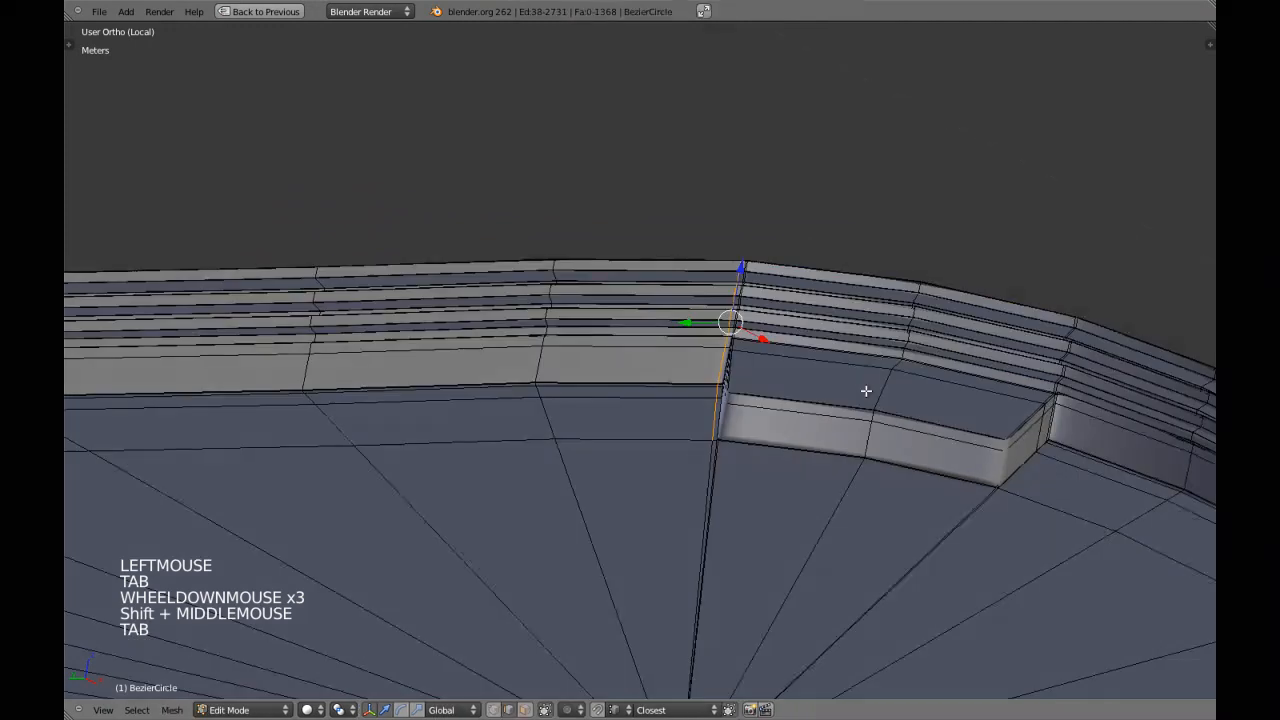
pyautogui.press('Tab')
pyautogui.moveTo(865, 389); pyautogui.dragTo(805, 386, button='middle')
pyautogui.press('Tab')
pyautogui.keyDown('shift'); pyautogui.moveTo(881, 396); pyautogui.dragTo(663, 337, button='middle'); pyautogui.keyUp('shift')
pyautogui.press('a')
pyautogui.scroll(2, 719, 356)
pyautogui.hotkey('ctrl', 'r')
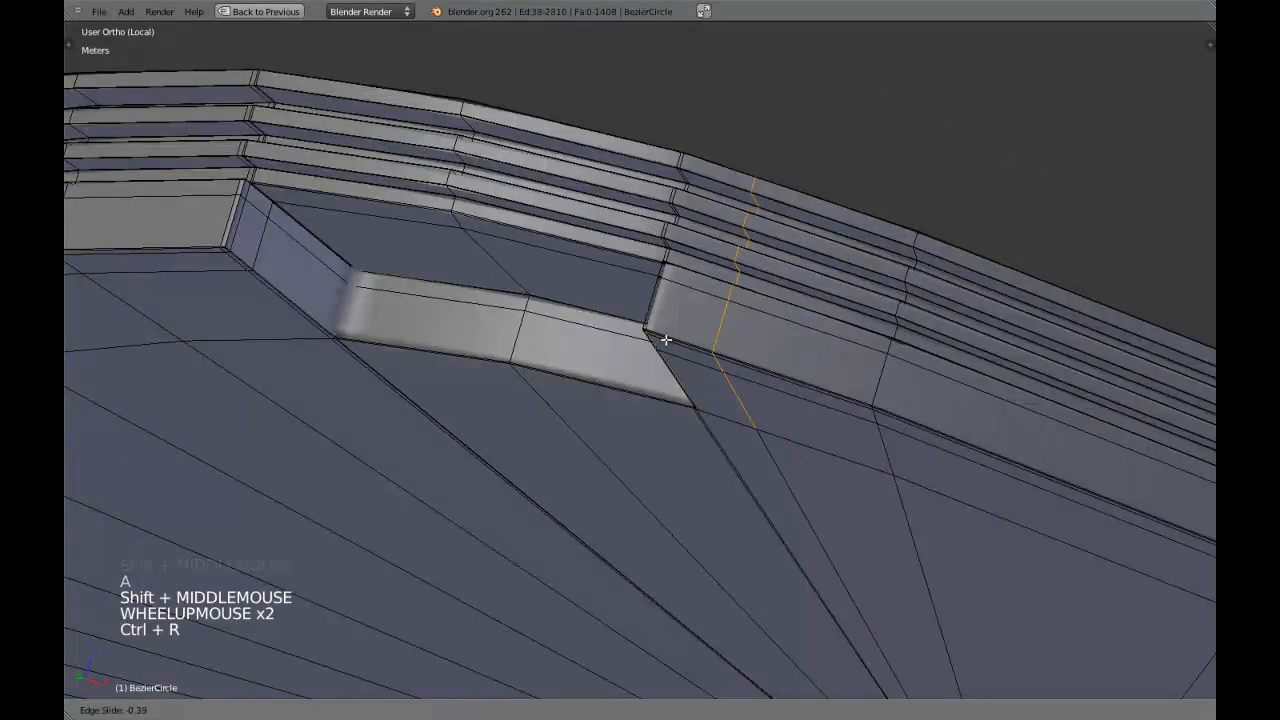
pyautogui.keyDown('shift'); pyautogui.click(602, 318); pyautogui.keyUp('shift')
pyautogui.scroll(-3, 650, 336)
pyautogui.press('Tab')
# Delete all faces of the seat's right half in top view, up to the vertical centre line, and leave edit mode.
pyautogui.scroll(-6, 650, 336)
pyautogui.press('a')
pyautogui.moveTo(650, 336); pyautogui.dragTo(705, 350, button='middle')
pyautogui.scroll(-3, 545, 326)
pyautogui.press('KP_7')
pyautogui.press('Tab')
pyautogui.press('z')
pyautogui.click(799, 301)
pyautogui.press('a')
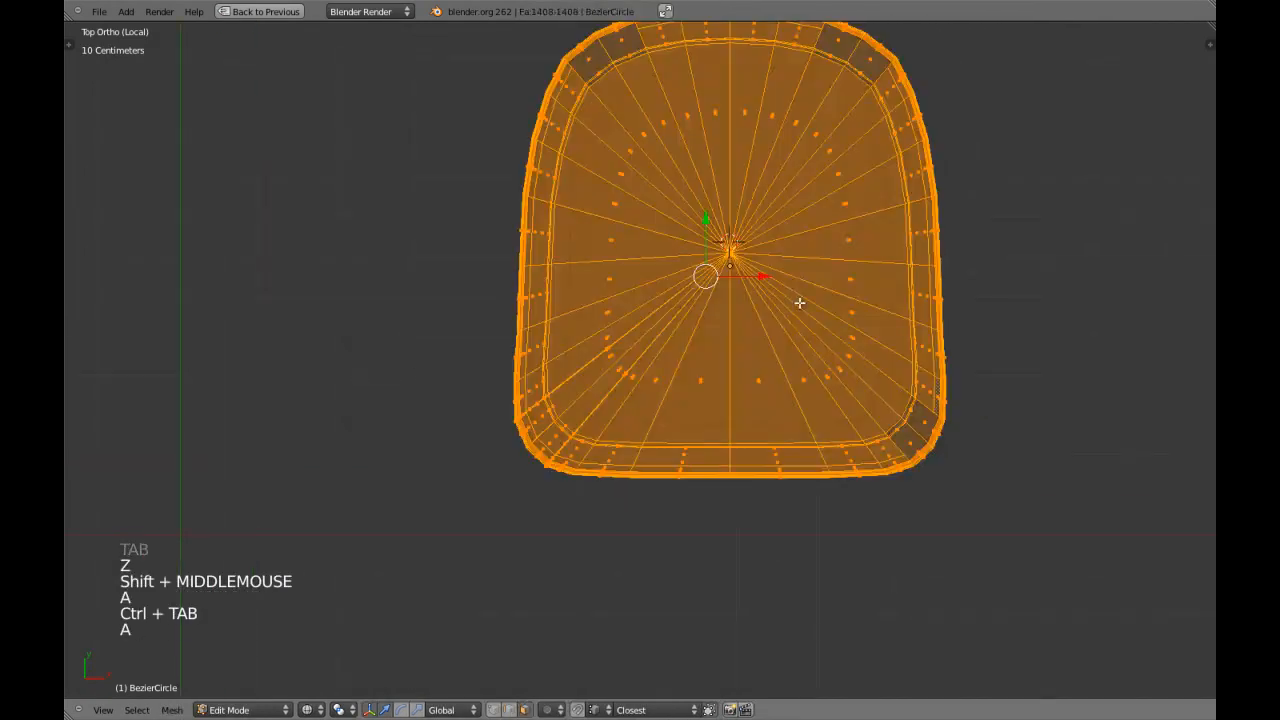
pyautogui.keyDown('shift'); pyautogui.moveTo(776, 182); pyautogui.dragTo(752, 259, button='middle'); pyautogui.keyUp('shift')
pyautogui.moveTo(431, 31); pyautogui.dragTo(706, 614)
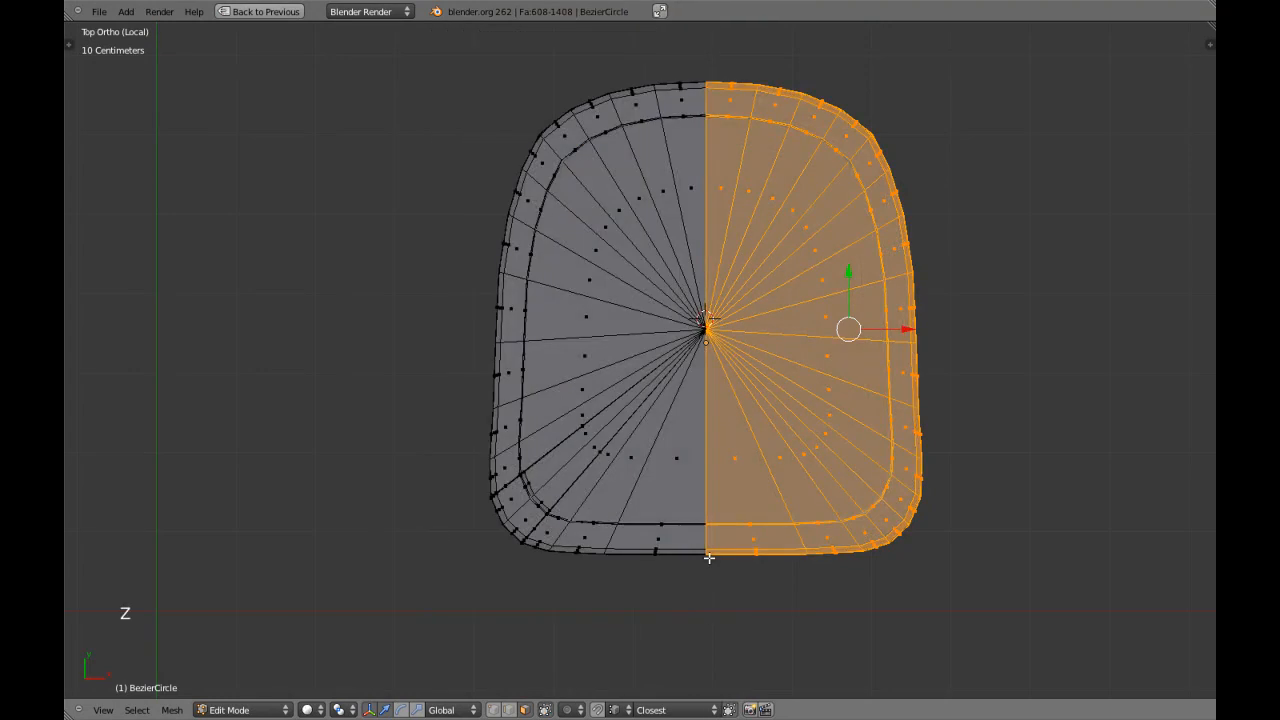
pyautogui.press('x')
pyautogui.click(692, 492)
pyautogui.press('Tab')
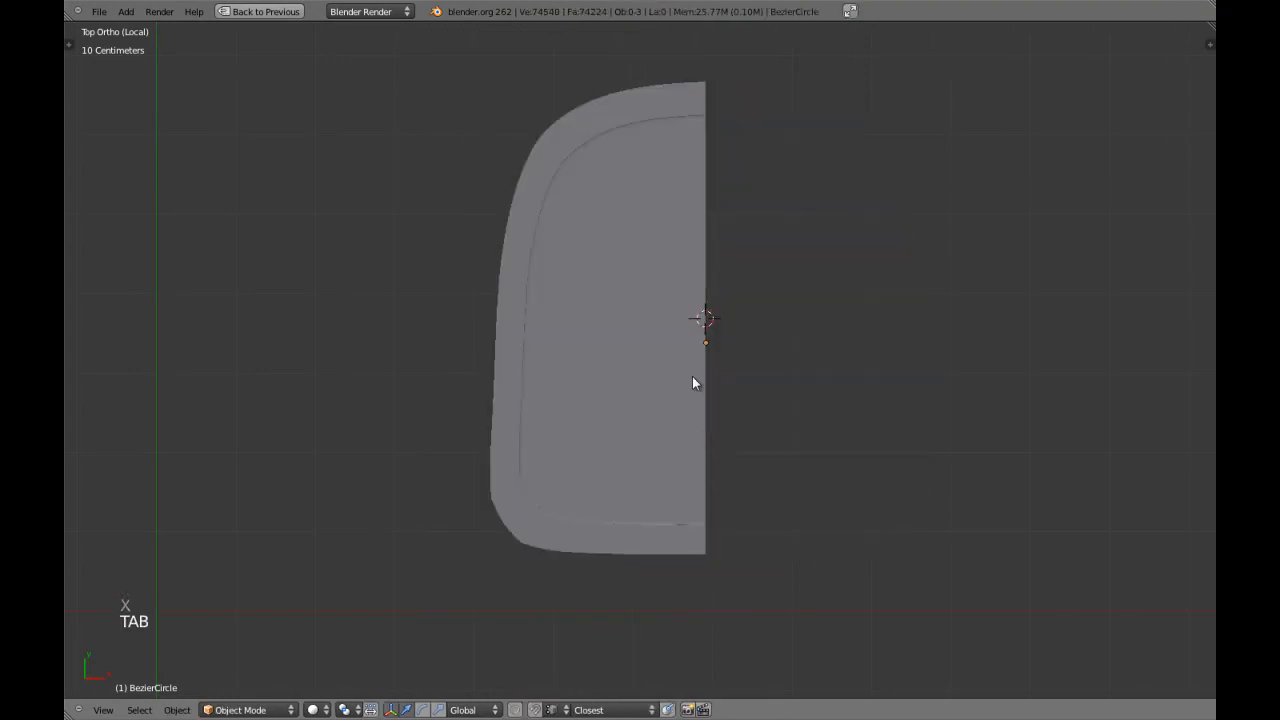
# Select the vertices at the seat's centre, where the radial edges meet, and snap the 3D cursor to them.
pyautogui.press('Tab')
pyautogui.press('a')
pyautogui.press('a')
pyautogui.press('a')
pyautogui.hotkey('ctrl', 'Tab')
pyautogui.click(707, 350)
pyautogui.press('z')
pyautogui.press('a')
pyautogui.press('a')
pyautogui.press('c')
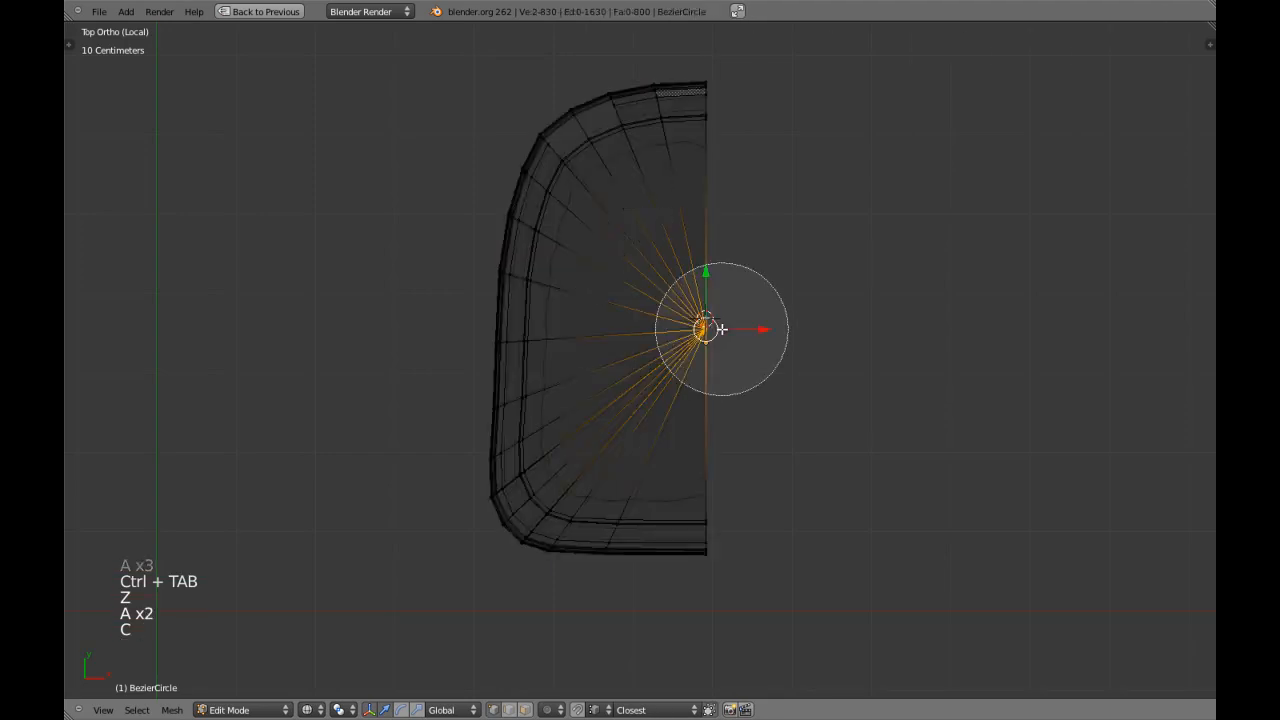
pyautogui.click(720, 329)
pyautogui.rightClick(720, 329)
pyautogui.hotkey('shift', 's')
pyautogui.click(680, 329)
# Leave edit mode and set the half seat's origin to the 3D cursor.
pyautogui.press('Tab')
pyautogui.press('z')
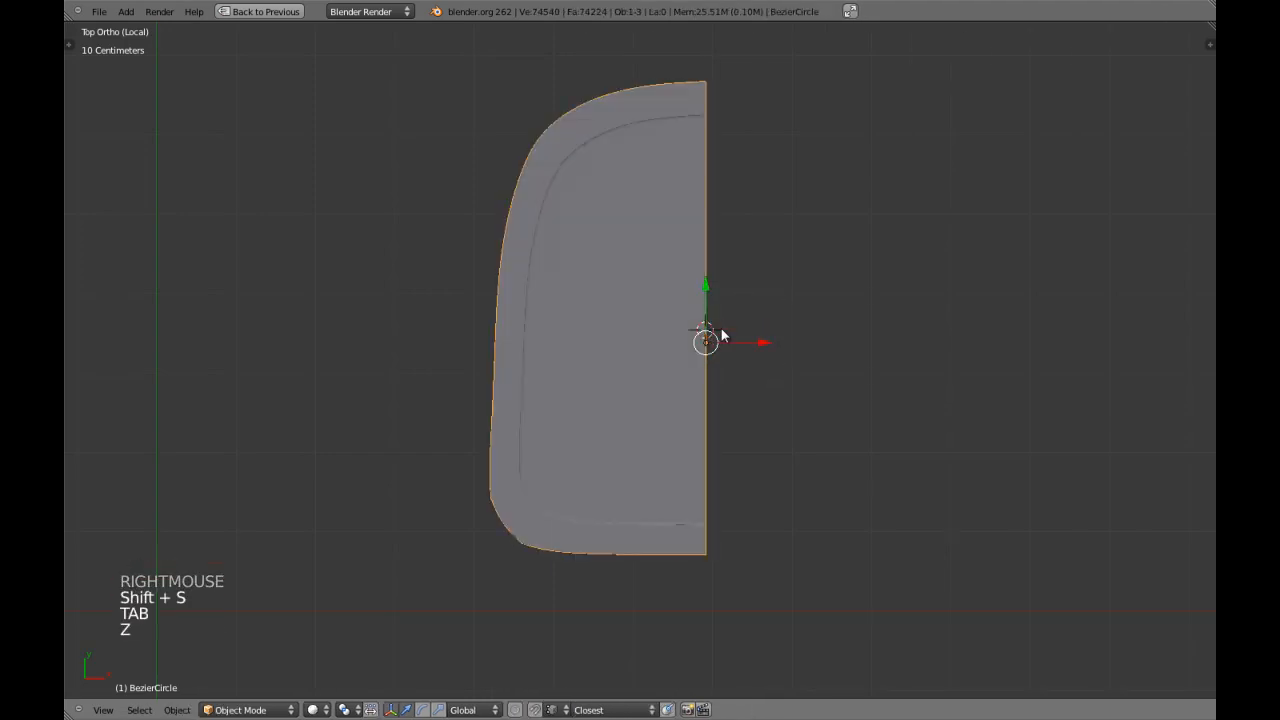
pyautogui.click(721, 364)
# Add a Mirror modifier on the X axis with Clipping enabled and move it above the Subdivision Surface modifier.
pyautogui.hotkey('shift', 'space')
pyautogui.press('z')
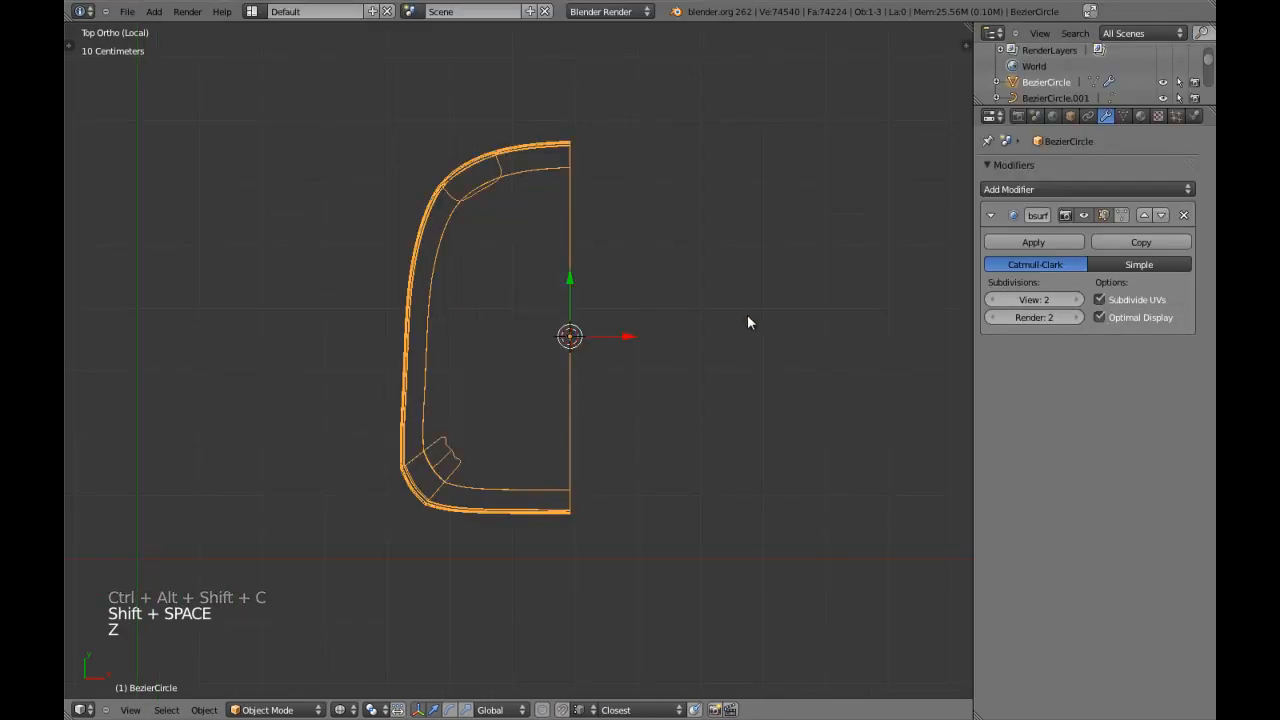
pyautogui.press('z')
pyautogui.click(1048, 243)
pyautogui.click(1025, 191)
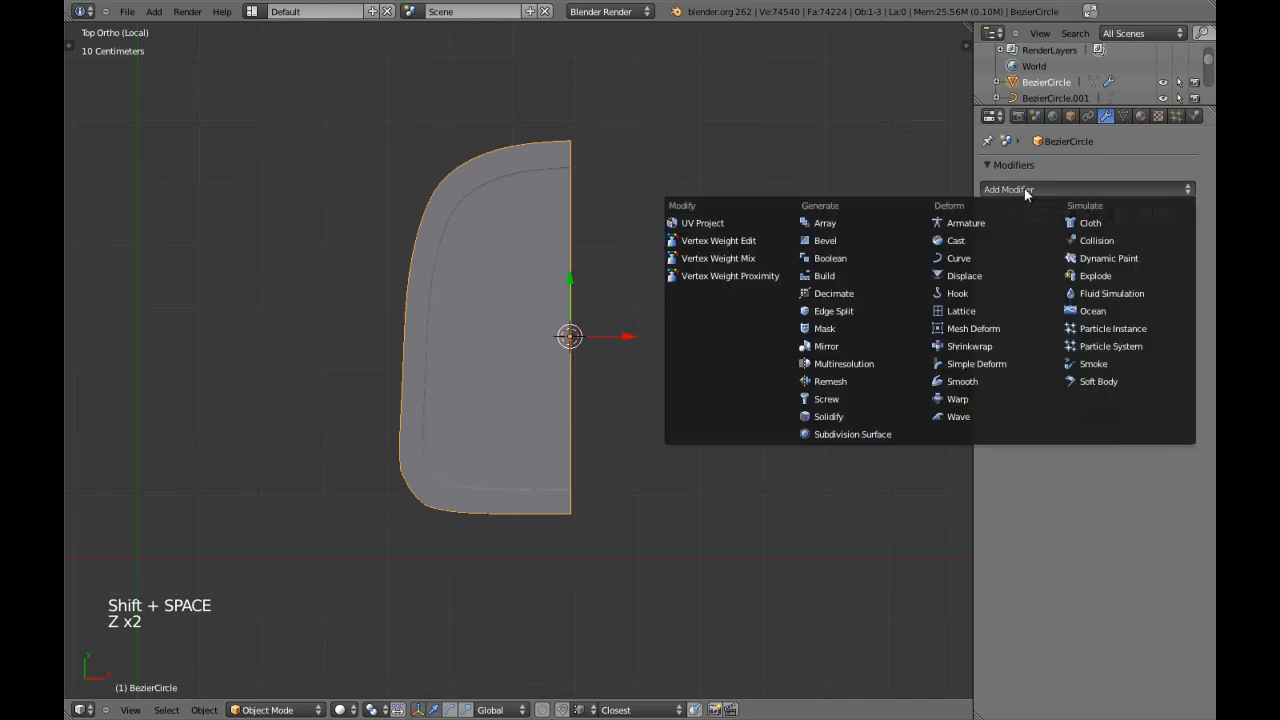
pyautogui.click(884, 346)
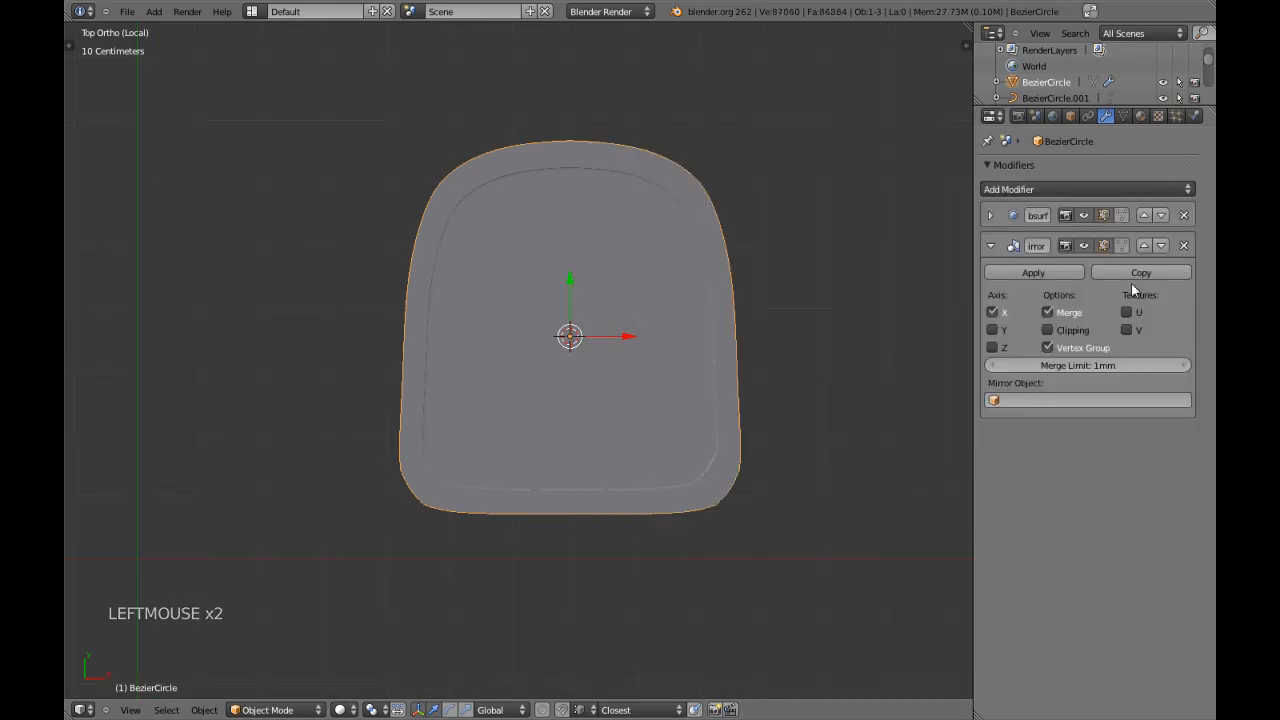
pyautogui.click(1144, 247)
pyautogui.click(1050, 297)
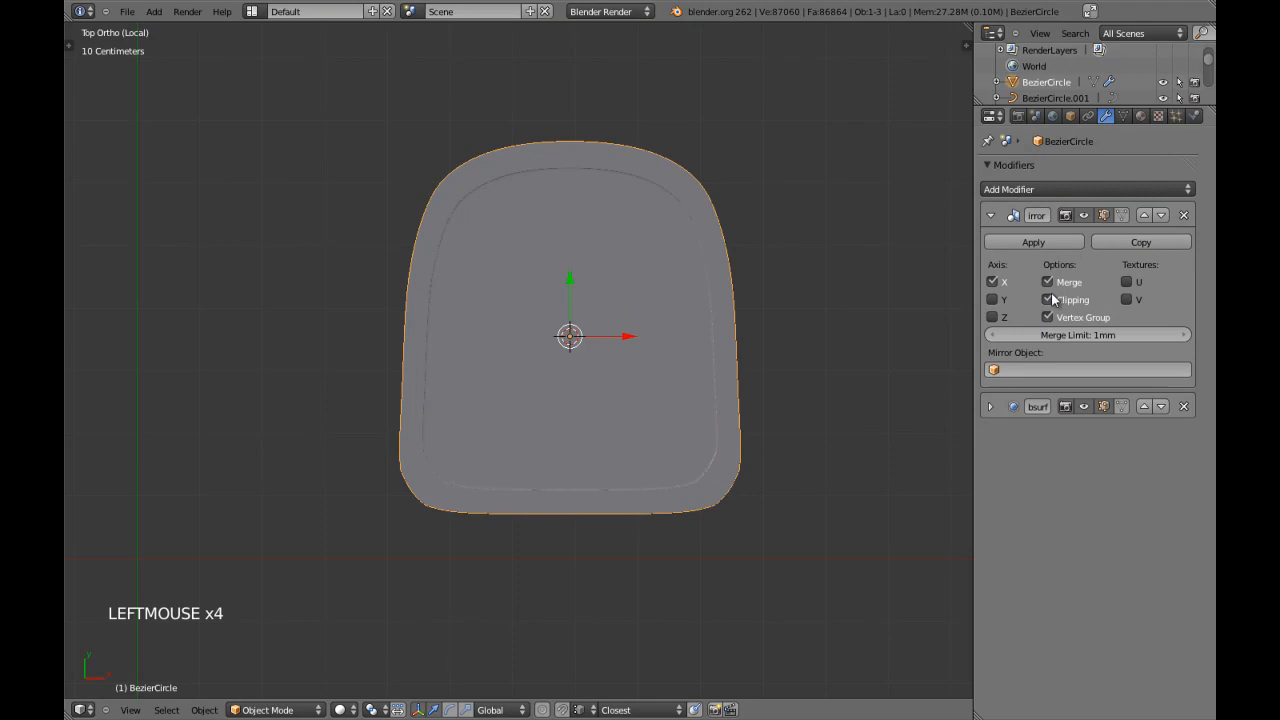
pyautogui.click(991, 216)
pyautogui.click(960, 247)
# Examine the mirrored seat from above and below, including the underside notch corners up close with and without the mesh edges.
pyautogui.press('a')
pyautogui.scroll(-4, 618, 377)
pyautogui.moveTo(618, 377); pyautogui.dragTo(579, 164, button='middle')
pyautogui.scroll(3, 571, 365)
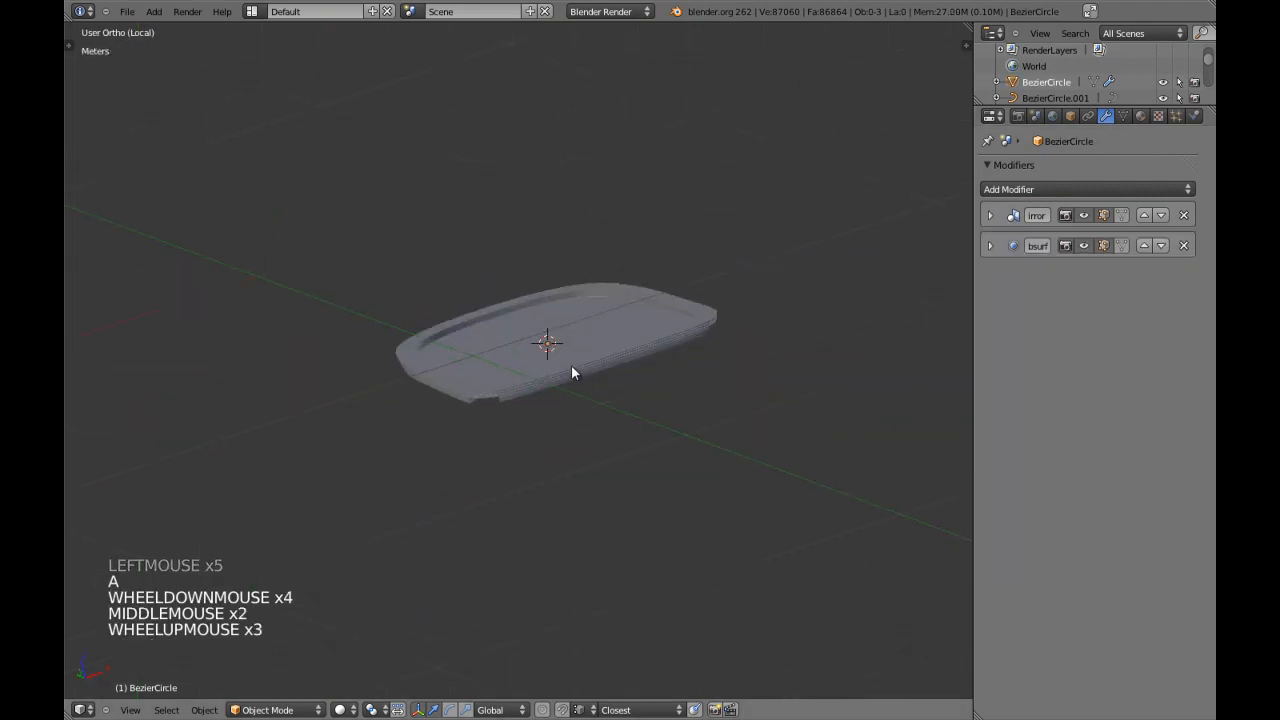
pyautogui.moveTo(571, 365); pyautogui.dragTo(574, 248, button='middle')
pyautogui.scroll(2, 574, 248)
pyautogui.rightClick(581, 313)
pyautogui.moveTo(581, 313); pyautogui.dragTo(534, 254, button='middle')
pyautogui.press('KP_5')
pyautogui.press('a')
pyautogui.press('a')
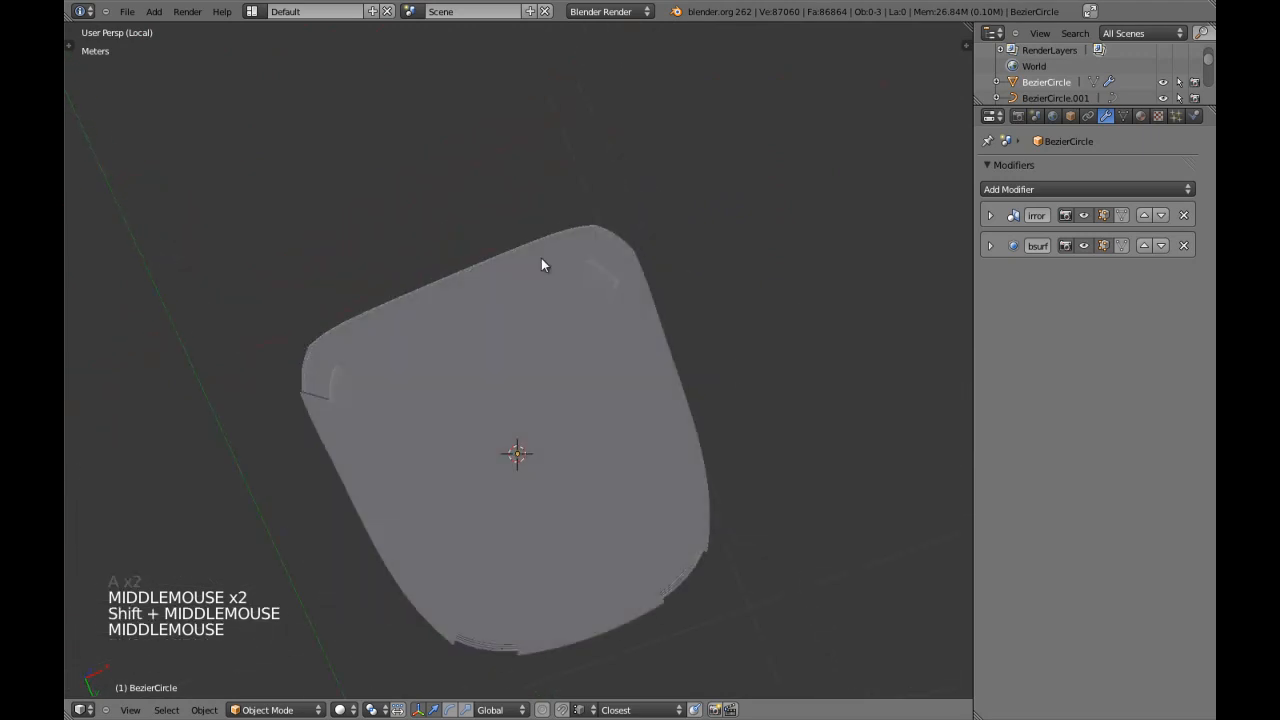
pyautogui.rightClick(567, 278)
pyautogui.press('Tab')
pyautogui.keyDown('shift'); pyautogui.scroll(1, 526, 346); pyautogui.keyUp('shift')
pyautogui.keyDown('shift'); pyautogui.moveTo(514, 338); pyautogui.dragTo(457, 334, button='middle'); pyautogui.keyUp('shift')
pyautogui.scroll(4, 549, 300)
pyautogui.press('Tab')
pyautogui.scroll(1, 457, 334)
pyautogui.scroll(1, 369, 317)
pyautogui.keyDown('shift'); pyautogui.moveTo(369, 317); pyautogui.dragTo(410, 340, button='middle'); pyautogui.keyUp('shift')
pyautogui.moveTo(410, 340); pyautogui.dragTo(457, 329, button='middle')
pyautogui.scroll(3, 509, 285)
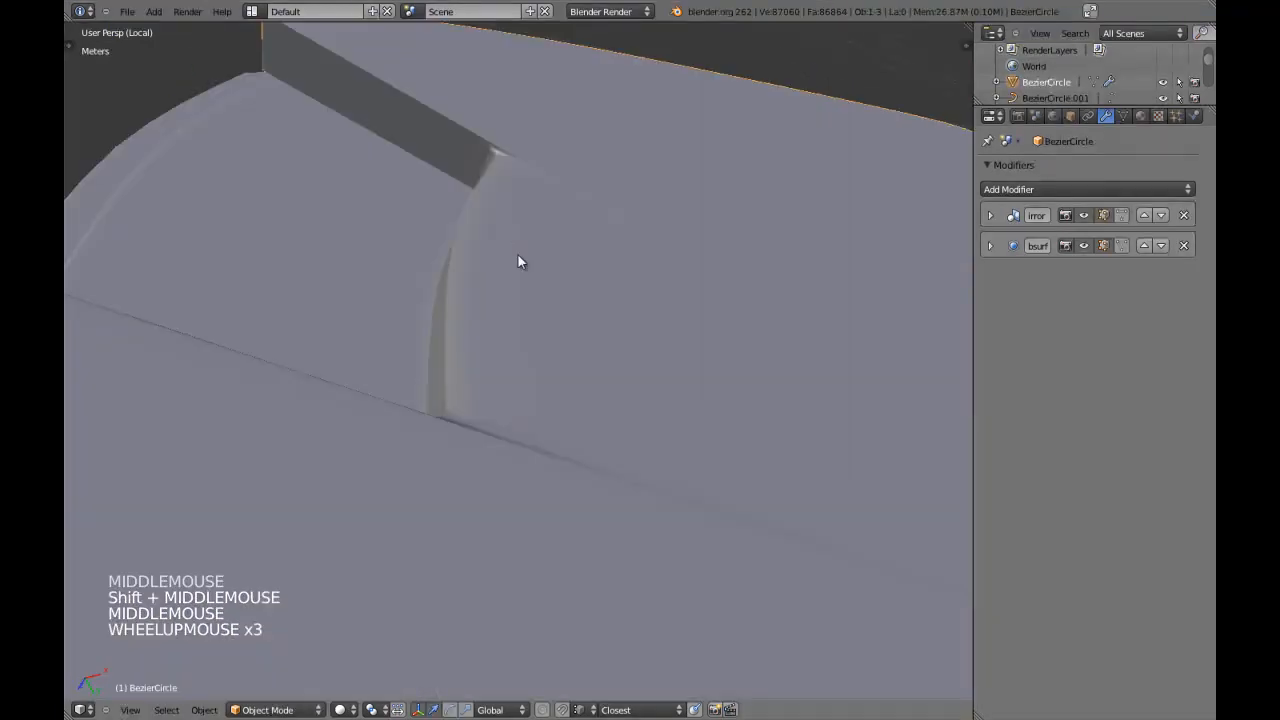
pyautogui.moveTo(552, 210); pyautogui.dragTo(535, 212, button='middle')
pyautogui.press('Tab')
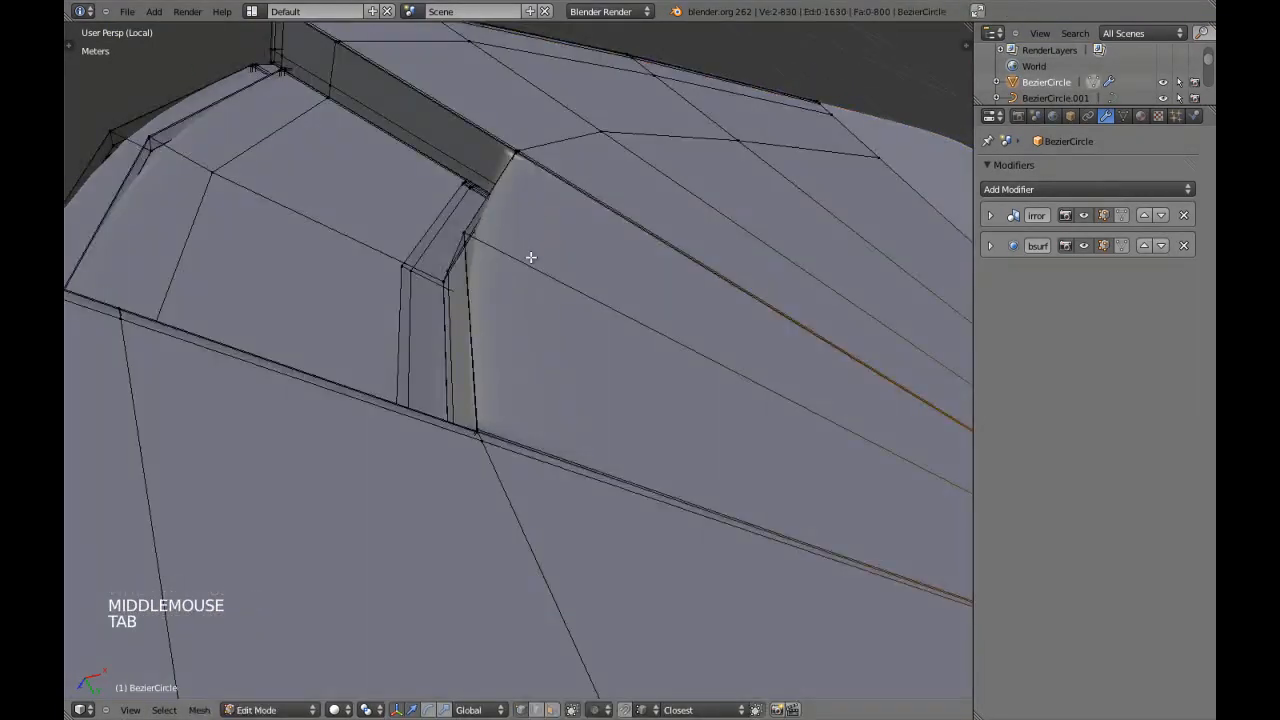
# Select the seat's lowest row of vertices in front view, scale it along Z, and leave edit mode.
pyautogui.moveTo(335, 484); pyautogui.dragTo(385, 505, button='middle')
pyautogui.press('KP_5')
pyautogui.press('z')
pyautogui.press('a')
pyautogui.scroll(-4, 509, 471)
pyautogui.press('a')
pyautogui.press('a')
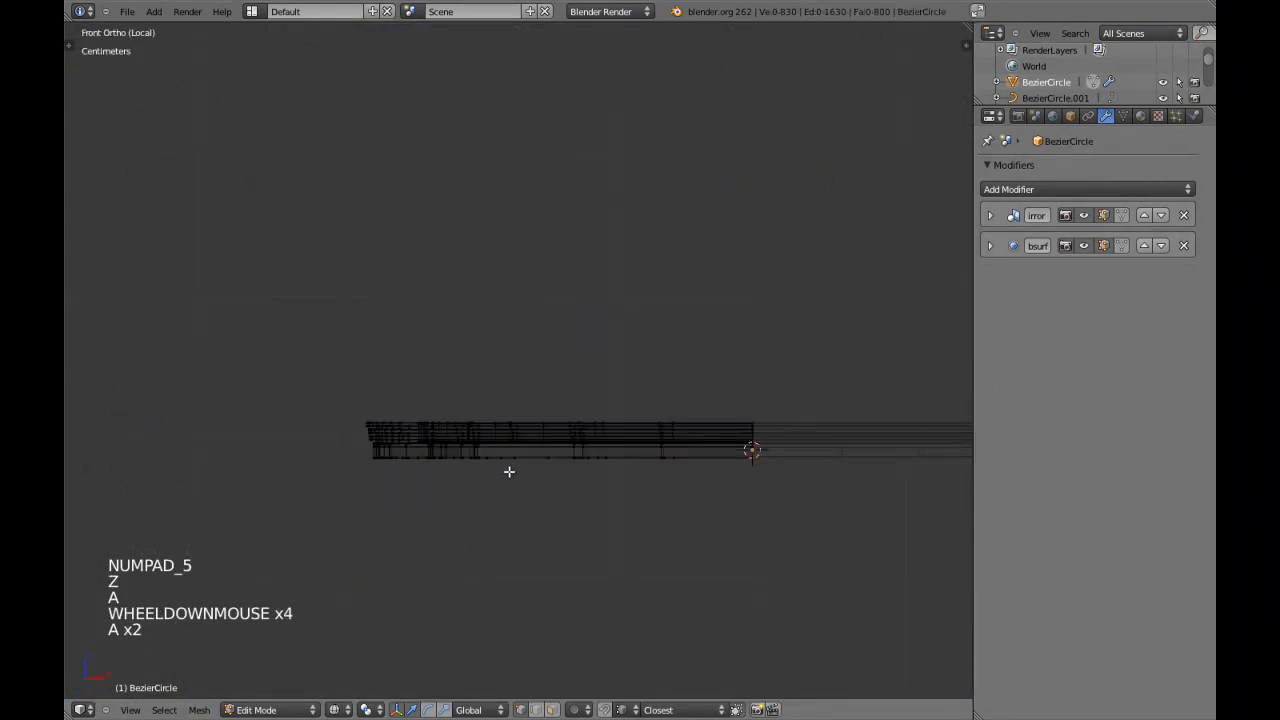
pyautogui.moveTo(336, 471); pyautogui.dragTo(774, 575)
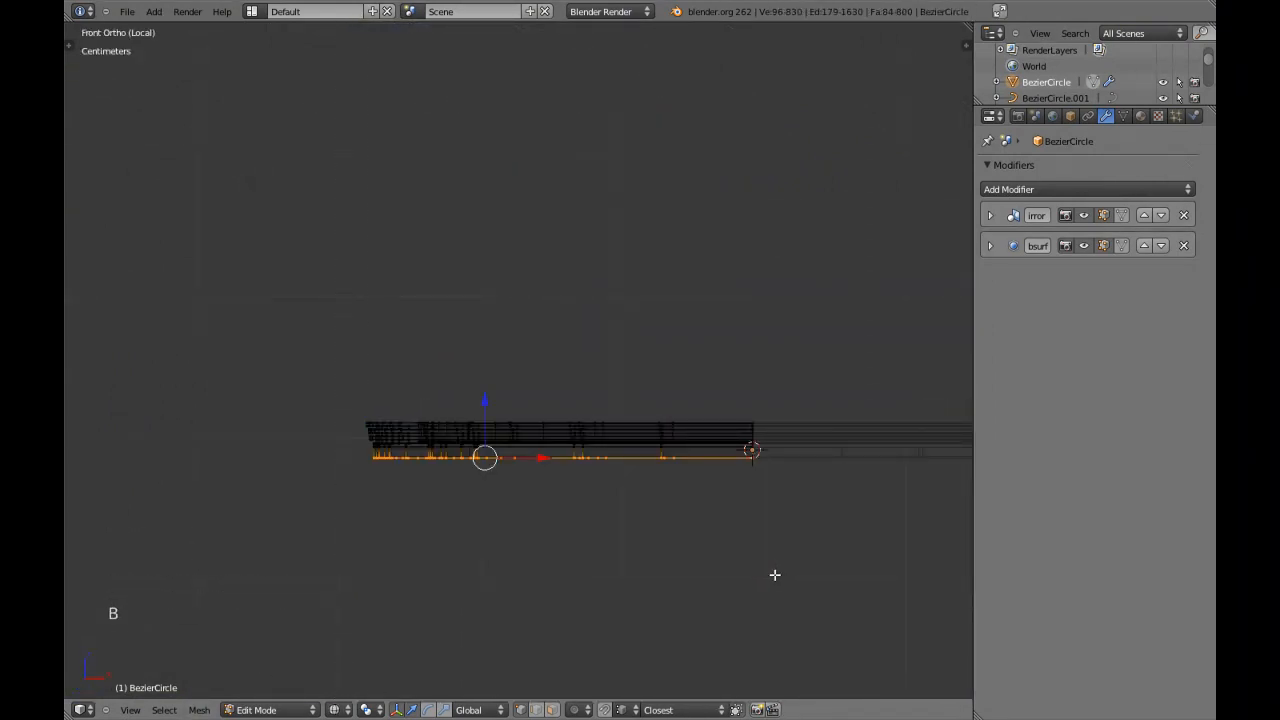
pyautogui.press('s')
pyautogui.press('z')
pyautogui.press('Tab')
# Examine the seat's underside and the edges around the corner notch up close in solid and wireframe display.
pyautogui.scroll(4, 774, 575)
pyautogui.moveTo(774, 575); pyautogui.dragTo(475, 399, button='middle')
pyautogui.scroll(1, 597, 380)
pyautogui.scroll(-4, 597, 380)
pyautogui.press('Tab')
pyautogui.scroll(-3, 477, 354)
pyautogui.press('a')
pyautogui.hotkey('ctrl', 'Tab')
pyautogui.click(567, 505)
pyautogui.press('c')
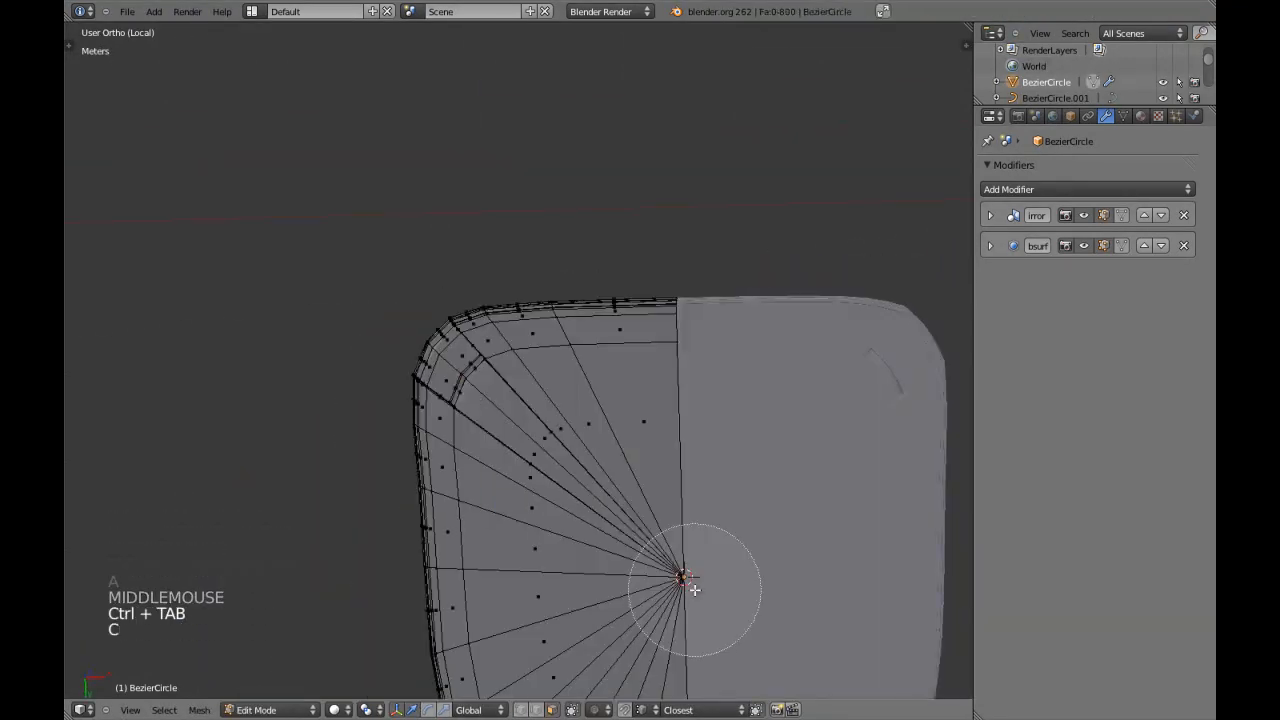
pyautogui.click(676, 580)
pyautogui.press('KP_7')
pyautogui.press('ctrl+KP_7')
pyautogui.hotkey('shift', 'space')
pyautogui.keyDown('shift'); pyautogui.moveTo(646, 563); pyautogui.dragTo(636, 366, button='middle'); pyautogui.keyUp('shift')
pyautogui.press('z')
pyautogui.press('z')
pyautogui.scroll(5, 694, 349)
pyautogui.moveTo(694, 337); pyautogui.dragTo(560, 300, button='middle')
pyautogui.scroll(4, 687, 460)
pyautogui.press('z')
pyautogui.press('z')
pyautogui.scroll(5, 686, 314)
pyautogui.keyDown('shift'); pyautogui.scroll(1, 560, 300); pyautogui.keyUp('shift')
pyautogui.keyDown('shift'); pyautogui.moveTo(560, 300); pyautogui.dragTo(456, 360, button='middle'); pyautogui.keyUp('shift')
pyautogui.keyDown('shift'); pyautogui.moveTo(456, 360); pyautogui.dragTo(531, 386, button='middle'); pyautogui.keyUp('shift')
pyautogui.press('a')
# Select the radial edge loop running along the corner notch's side wall in edge select mode.
pyautogui.hotkey('ctrl', 'Tab')
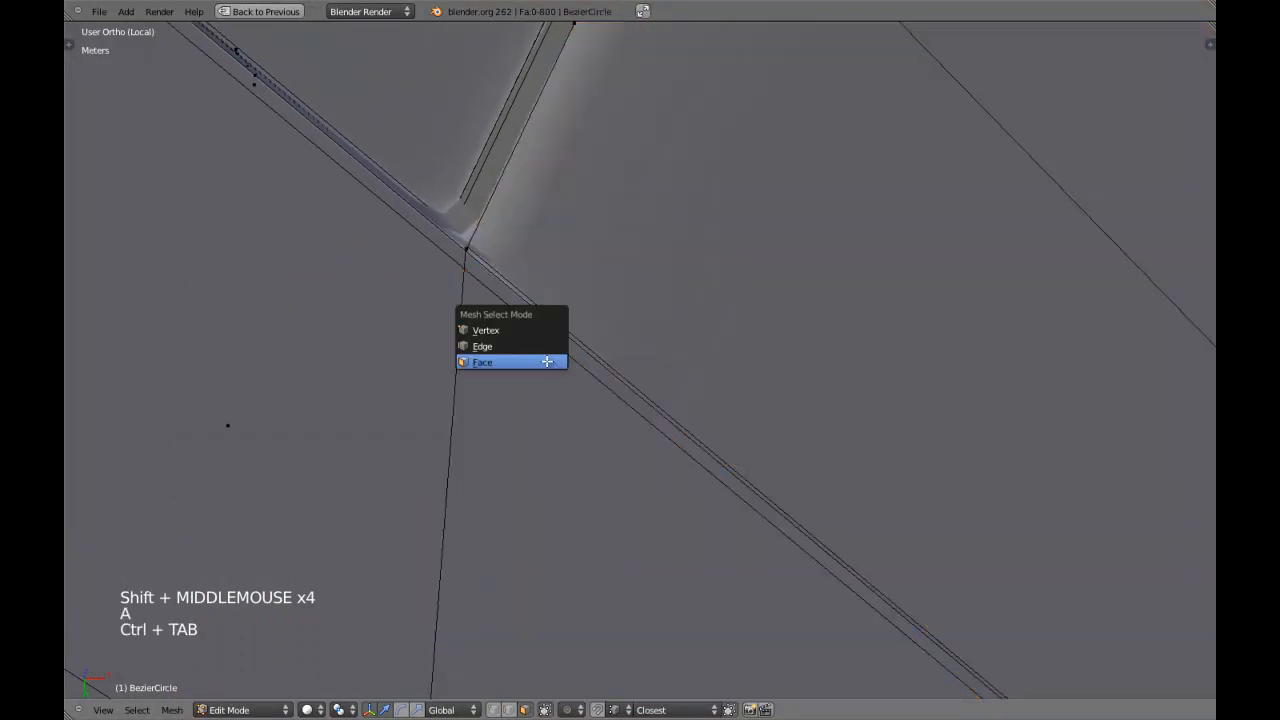
pyautogui.click(537, 358)
pyautogui.hotkey('ctrl', 'Tab')
pyautogui.click(521, 332)
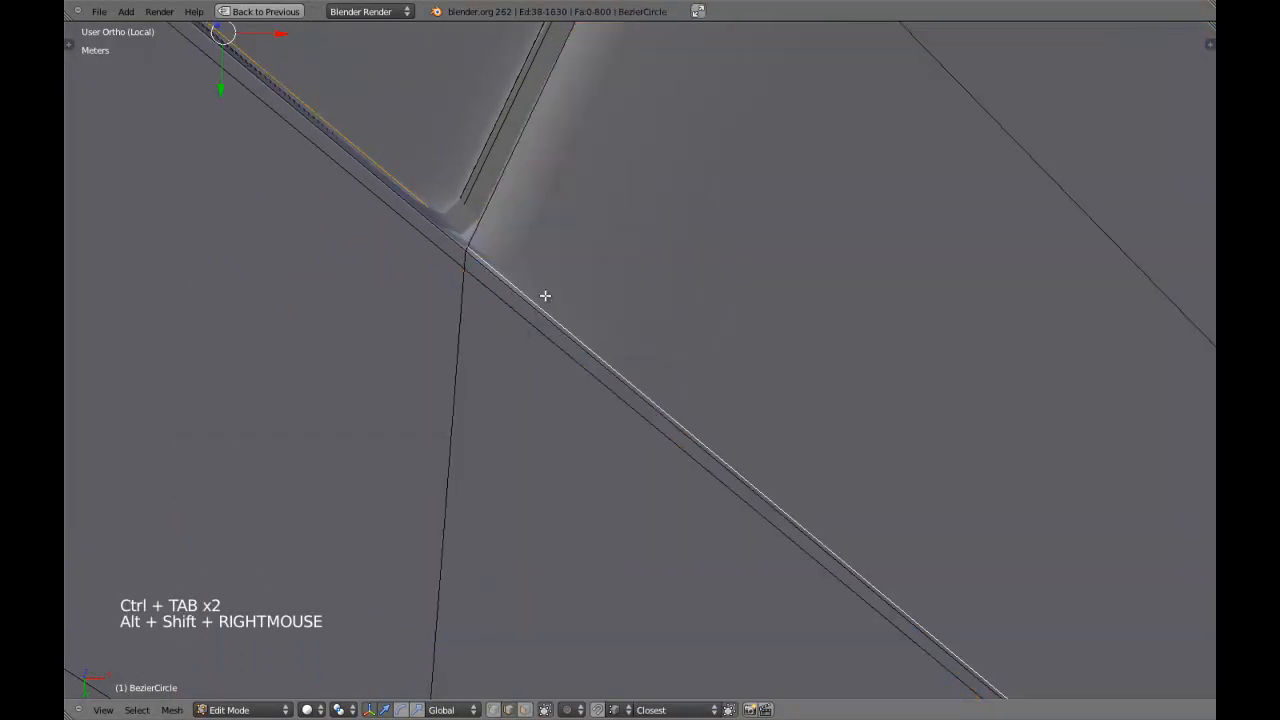
pyautogui.scroll(-13, 691, 403)
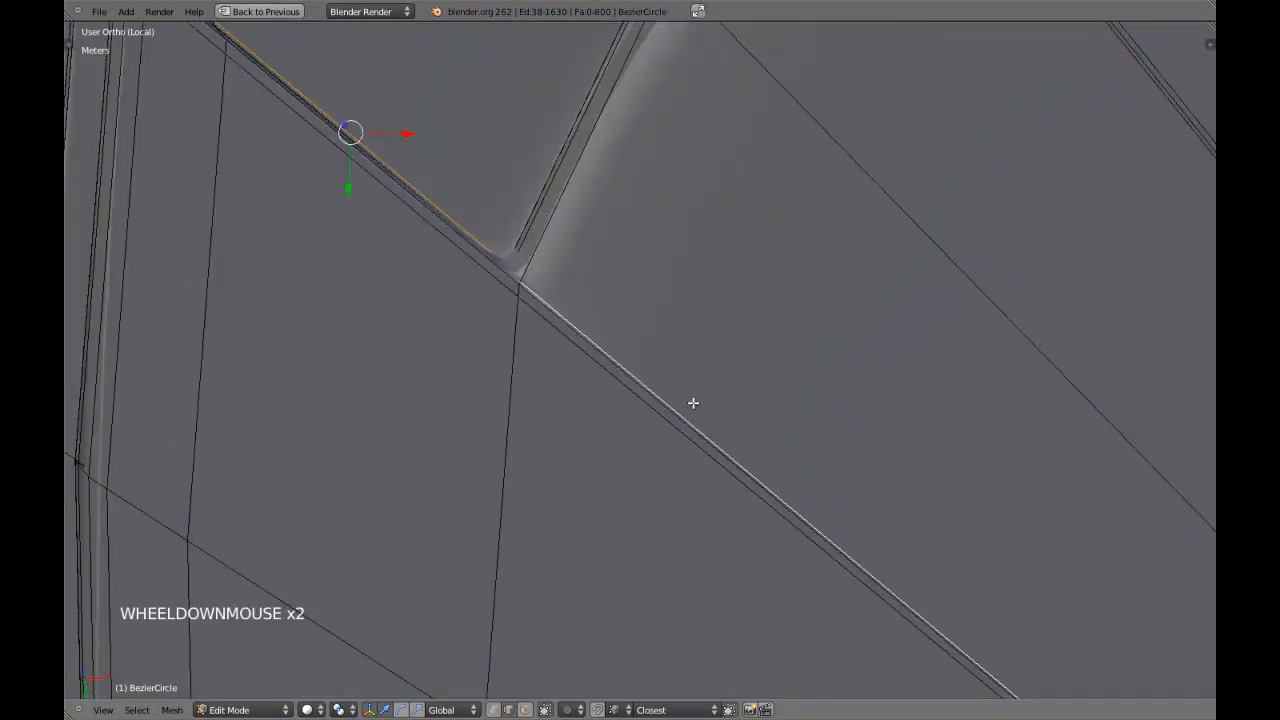
pyautogui.hotkey('ctrl', 'e')
pyautogui.click(754, 402)
pyautogui.rightClick(759, 397)
# Deselect the loop's vertices at the seat's centre and edge-slide the remaining loop by about 0.05 beside the notch's side wall.
pyautogui.hotkey('ctrl', 'Tab')
pyautogui.press('z')
pyautogui.keyDown('shift'); pyautogui.moveTo(820, 420); pyautogui.dragTo(763, 374, button='middle'); pyautogui.keyUp('shift')
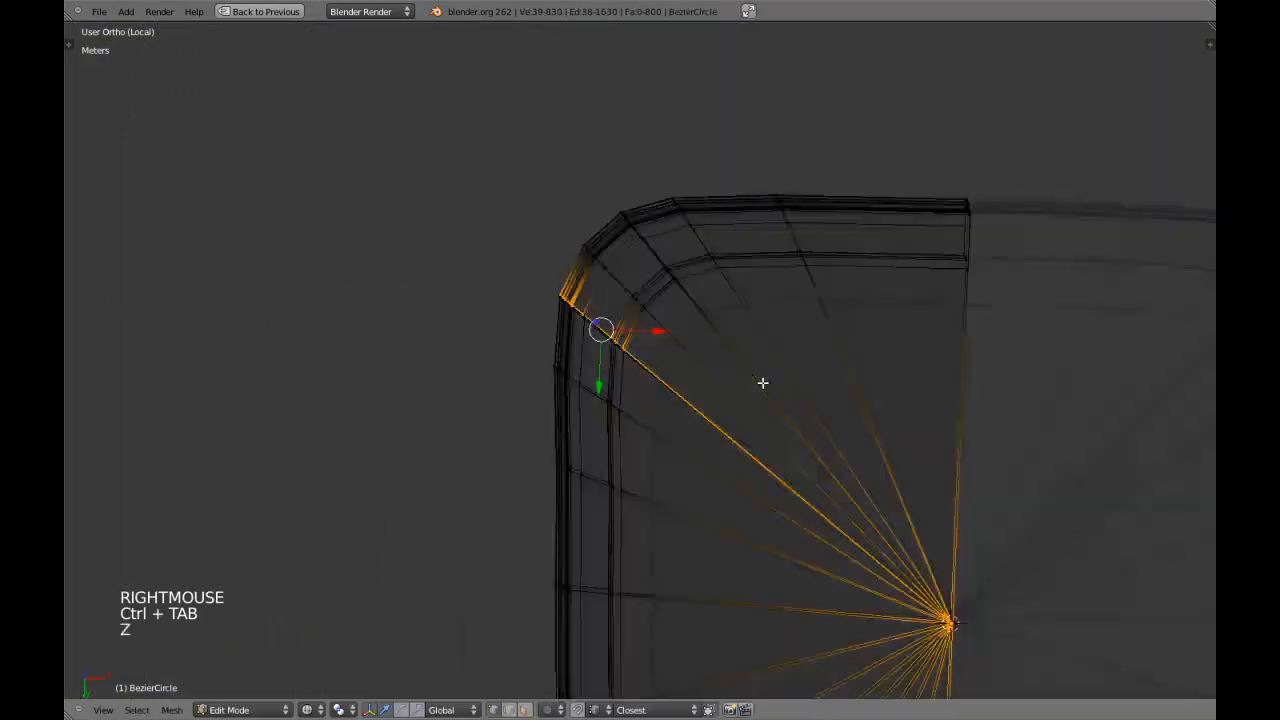
pyautogui.press('c')
pyautogui.rightClick(880, 537)
pyautogui.press('z')
pyautogui.scroll(2, 671, 386)
pyautogui.keyDown('shift'); pyautogui.moveTo(671, 386); pyautogui.dragTo(600, 386, button='middle'); pyautogui.keyUp('shift')
pyautogui.hotkey('ctrl', 'e')
pyautogui.click(615, 400)
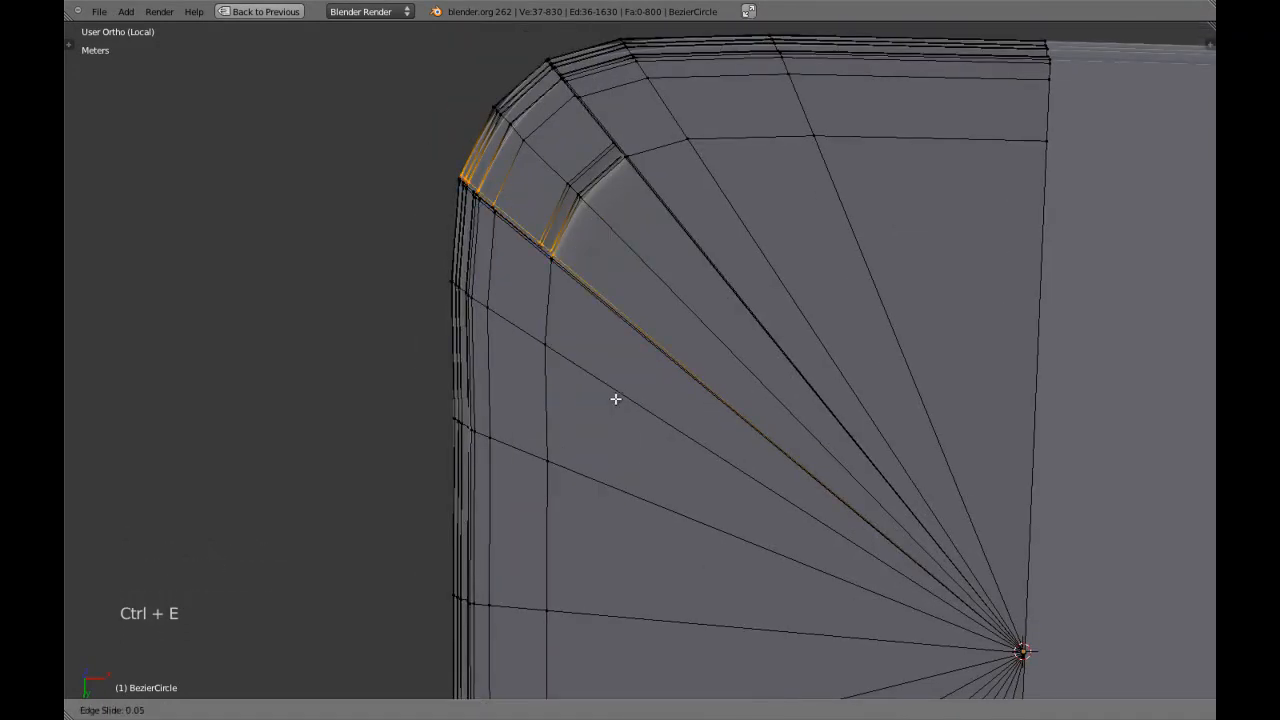
pyautogui.keyDown('shift'); pyautogui.click(628, 384); pyautogui.keyUp('shift')
# Select the radial edge loop along the notch's opposite side wall, leaving out its vertices at the seat's centre.
pyautogui.keyDown('shift'); pyautogui.moveTo(628, 384); pyautogui.dragTo(620, 477, button='middle'); pyautogui.keyUp('shift')
pyautogui.scroll(4, 654, 360)
pyautogui.press('a')
pyautogui.keyDown('alt'); pyautogui.keyDown('shift'); pyautogui.rightClick(629, 343); pyautogui.keyUp('shift'); pyautogui.keyUp('alt')
pyautogui.scroll(-3, 631, 353)
pyautogui.keyDown('shift'); pyautogui.moveTo(631, 353); pyautogui.dragTo(840, 570, button='middle'); pyautogui.keyUp('shift')
pyautogui.press('z')
pyautogui.scroll(-5, 837, 574)
pyautogui.press('c')
pyautogui.rightClick(729, 457)
# Edge-slide the loop at the notch's opposite side wall by about -0.09, deselect everything, and leave edit mode.
pyautogui.press('z')
pyautogui.scroll(4, 677, 480)
pyautogui.keyDown('shift'); pyautogui.moveTo(534, 322); pyautogui.dragTo(649, 463, button='middle'); pyautogui.keyUp('shift')
pyautogui.scroll(4, 649, 463)
pyautogui.hotkey('ctrl', 'e')
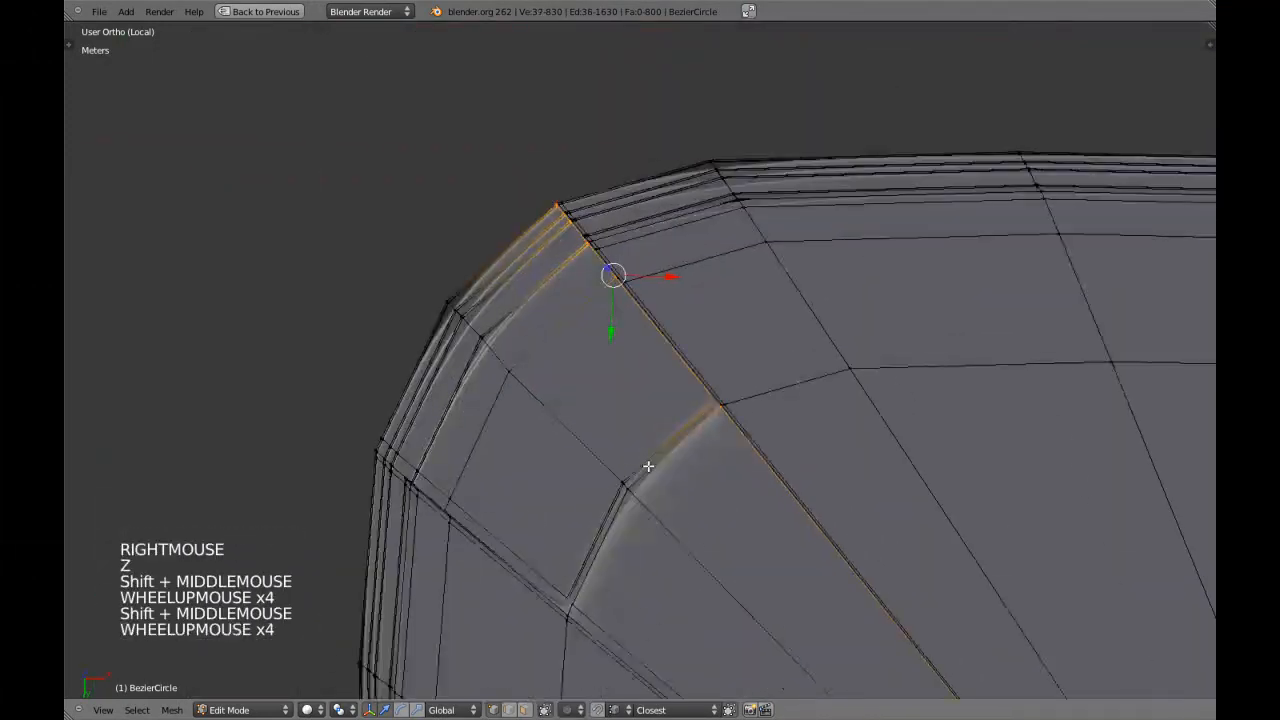
pyautogui.click(648, 466)
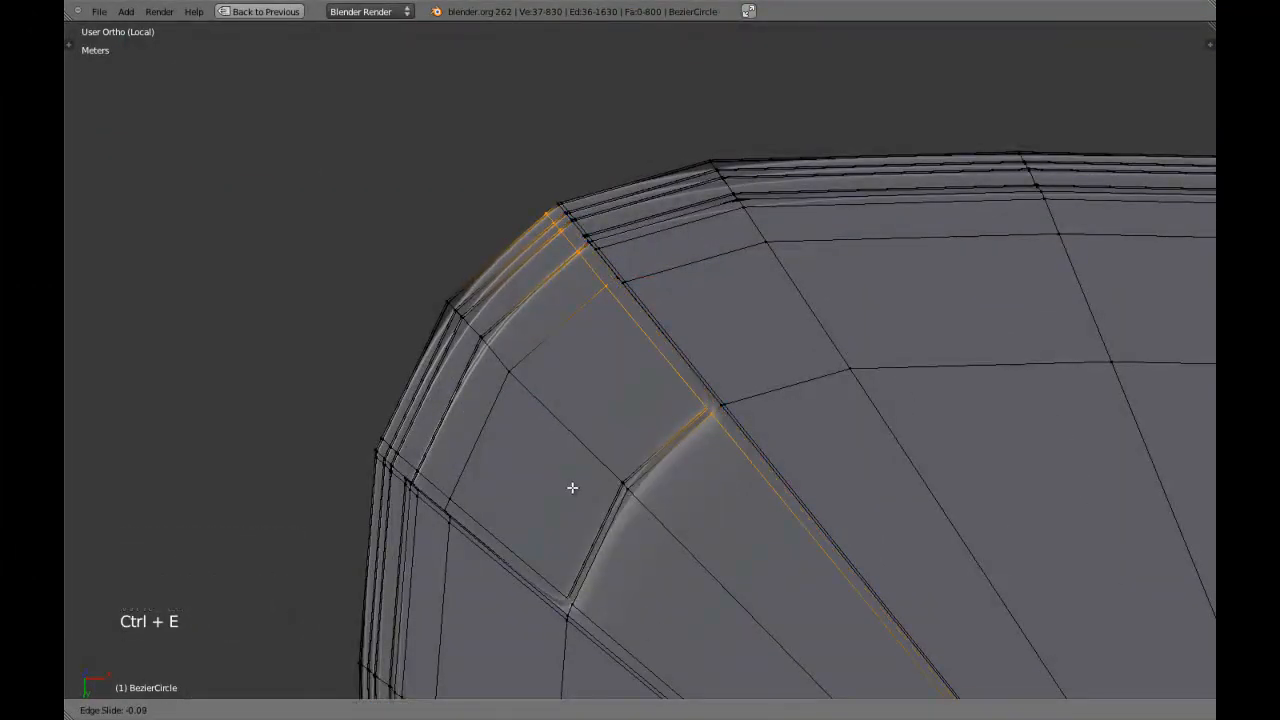
pyautogui.keyDown('shift'); pyautogui.click(596, 478); pyautogui.keyUp('shift')
pyautogui.scroll(-3, 620, 484)
pyautogui.press('a')
pyautogui.press('Tab')
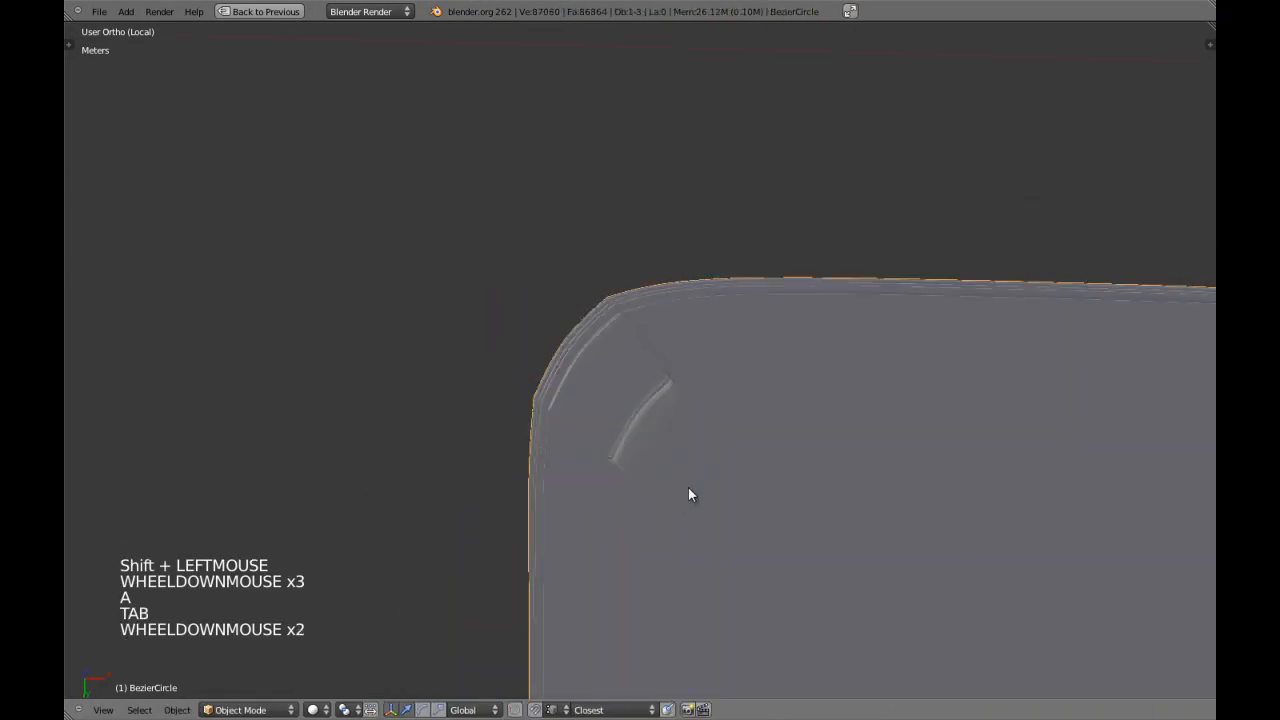
# Select the fan of inner faces on the seat's underside in face select mode from the bottom view.
pyautogui.scroll(-4, 688, 488)
pyautogui.moveTo(688, 488); pyautogui.dragTo(671, 450, button='middle')
pyautogui.press('Tab')
pyautogui.press('ctrl+KP_7')
pyautogui.scroll(1, 673, 445)
pyautogui.press('a')
pyautogui.press('a')
pyautogui.hotkey('ctrl', 'Tab')
pyautogui.click(657, 472)
pyautogui.press('z')
pyautogui.keyDown('shift'); pyautogui.moveTo(657, 469); pyautogui.dragTo(623, 317, button='middle'); pyautogui.keyUp('shift')
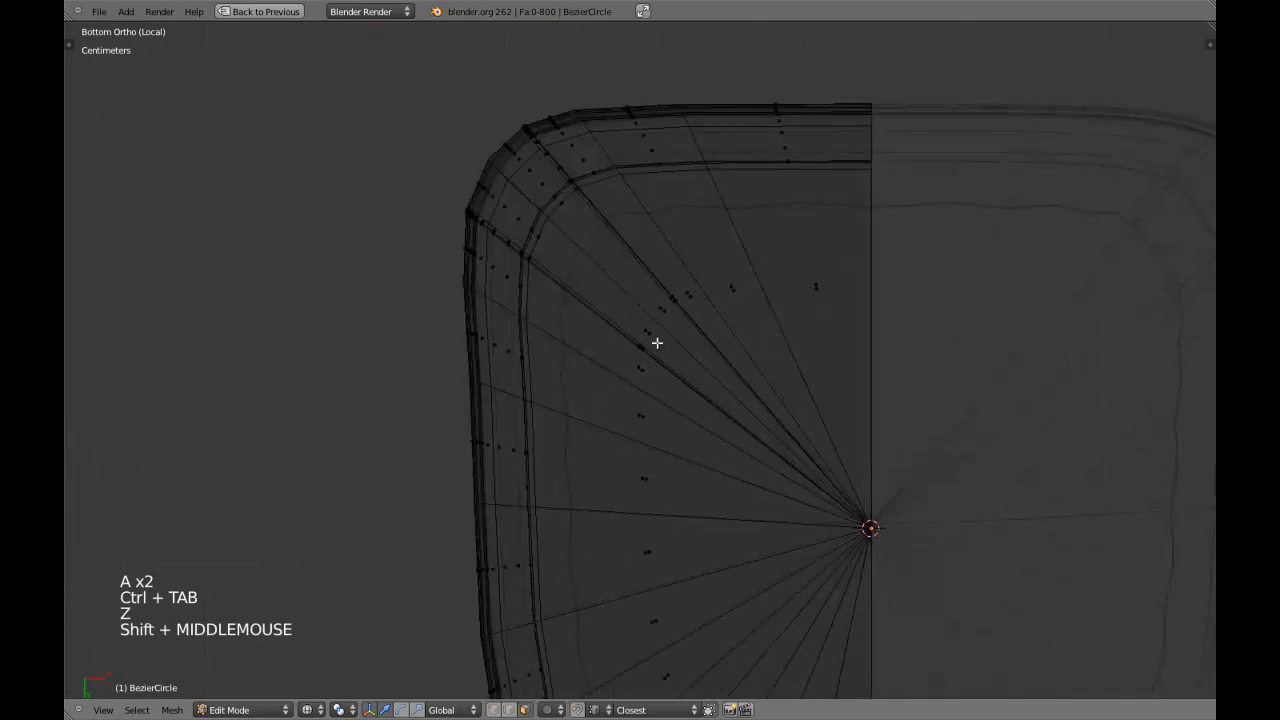
pyautogui.press('z')
pyautogui.press('c')
pyautogui.moveTo(690, 423)
pyautogui.mouseDown()
pyautogui.moveTo(766, 429)
pyautogui.moveTo(829, 548)
pyautogui.mouseUp()
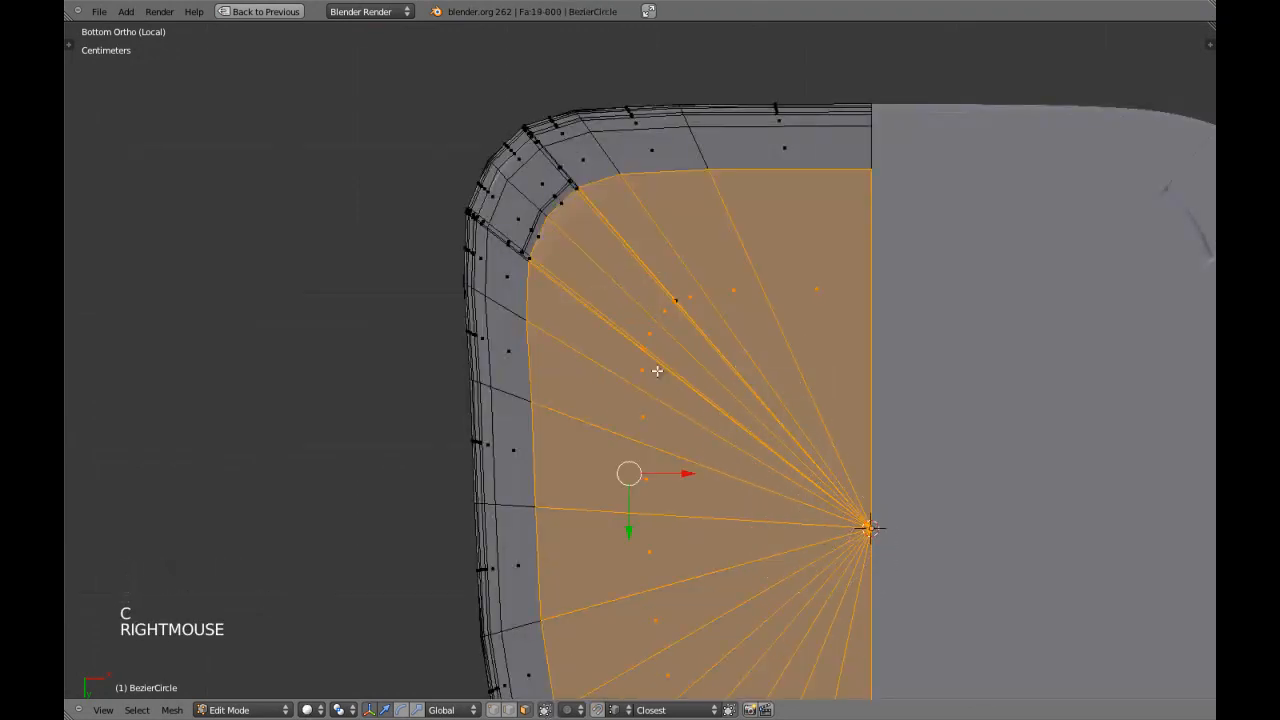
# Add the remaining thin face beside the corner notch to the underside face selection.
pyautogui.scroll(2, 686, 323)
pyautogui.keyDown('shift'); pyautogui.moveTo(686, 323); pyautogui.dragTo(651, 374, button='middle'); pyautogui.keyUp('shift')
pyautogui.scroll(8, 643, 403)
pyautogui.press('z')
pyautogui.press('z')
pyautogui.rightClick(640, 410)
# Extrude the underside faces in place, scale them to about 0.995 as a supporting edge, and leave edit mode.
pyautogui.scroll(-7, 634, 400)
pyautogui.keyDown('shift'); pyautogui.moveTo(634, 400); pyautogui.dragTo(600, 420, button='middle'); pyautogui.keyUp('shift')
pyautogui.scroll(4, 514, 363)
pyautogui.press('e')
pyautogui.rightClick(600, 420)
pyautogui.scroll(2, 600, 420)
pyautogui.press('s')
pyautogui.press('s')
pyautogui.press('s')
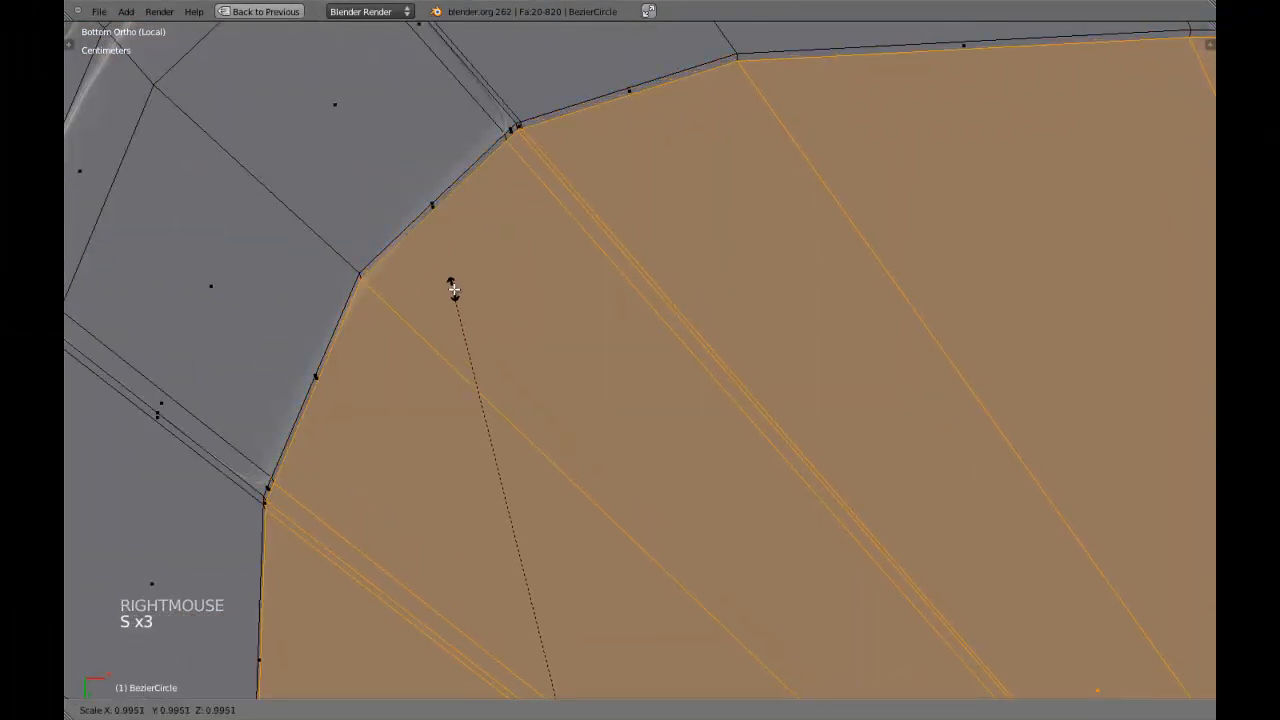
pyautogui.click(460, 291)
pyautogui.press('Tab')
pyautogui.scroll(-4, 465, 303)
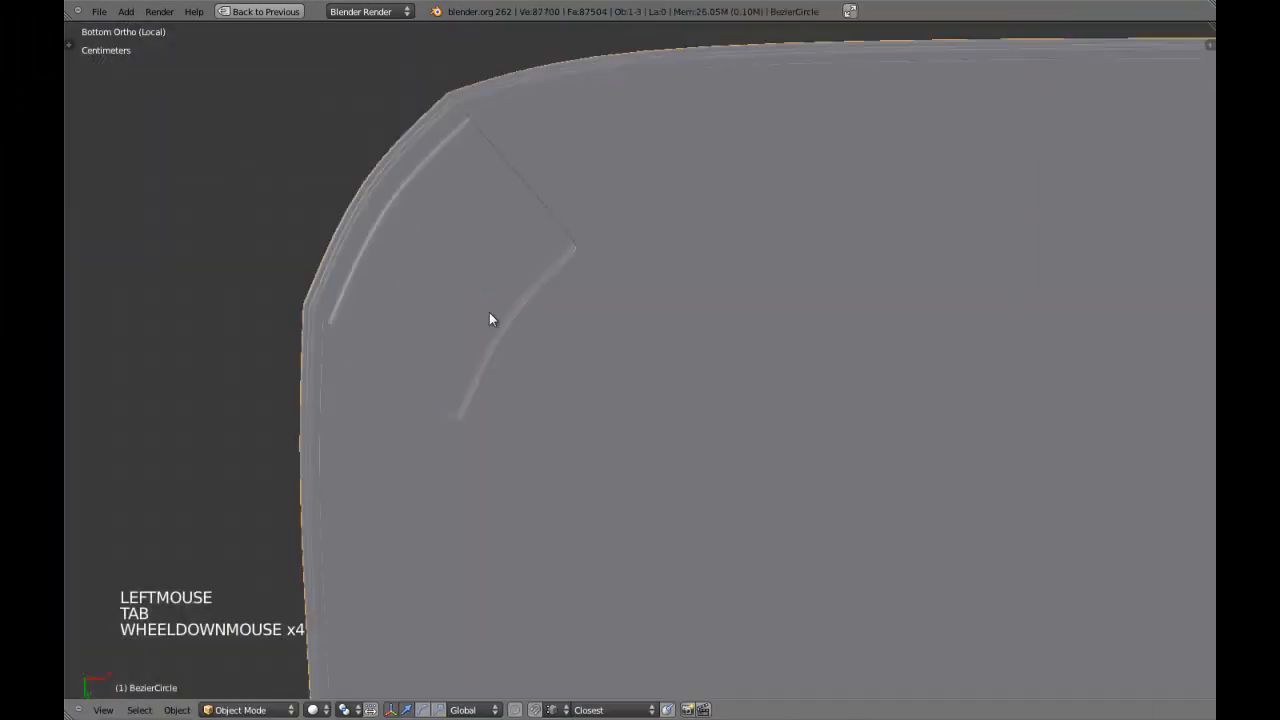
pyautogui.scroll(-7, 463, 303)
# Leave local view to show the whole chair and deselect everything near the leg notch.
pyautogui.moveTo(546, 326); pyautogui.dragTo(605, 327, button='middle')
pyautogui.press('KP_Divide')
pyautogui.press('a')
pyautogui.press('a')
pyautogui.scroll(-2, 703, 346)
pyautogui.scroll(2, 583, 333)
pyautogui.scroll(3, 591, 280)
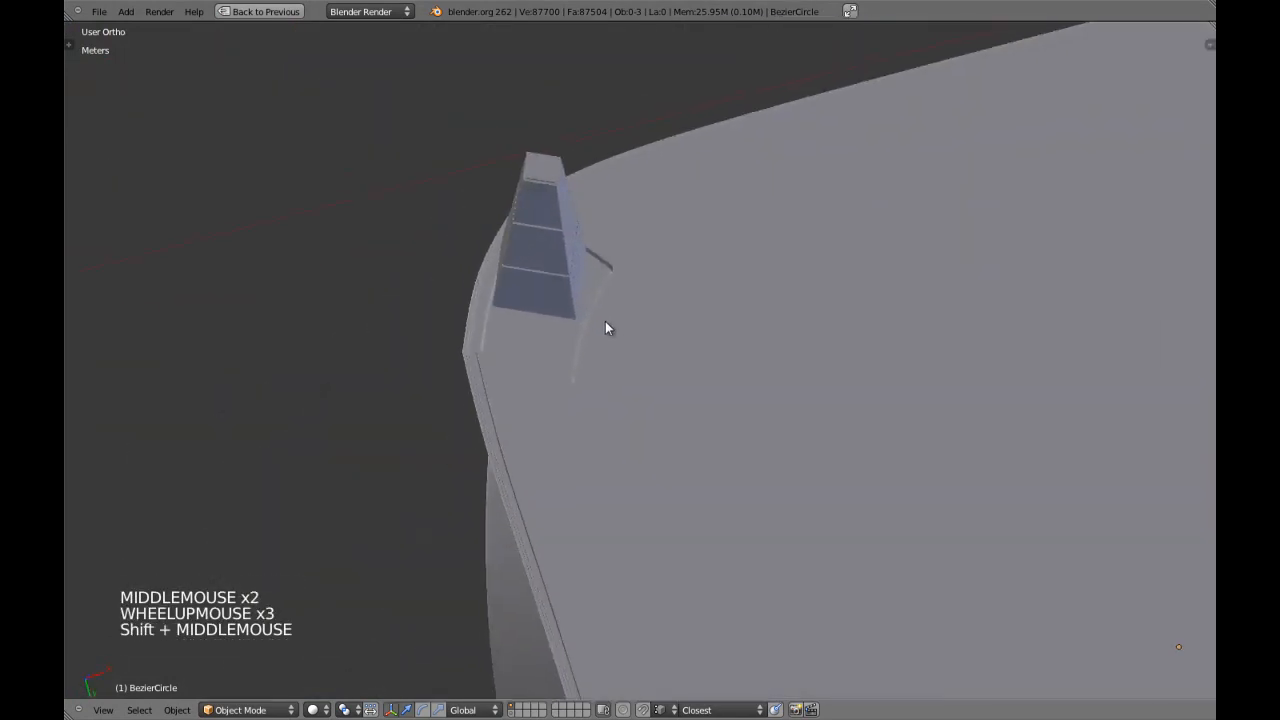
# Edit the seat in vertex select mode and select the radial edge loop through the middle of the corner notch.
pyautogui.rightClick(605, 327)
pyautogui.press('Tab')
pyautogui.press('a')
pyautogui.press('a')
pyautogui.scroll(2, 615, 340)
pyautogui.hotkey('ctrl', 'Tab')
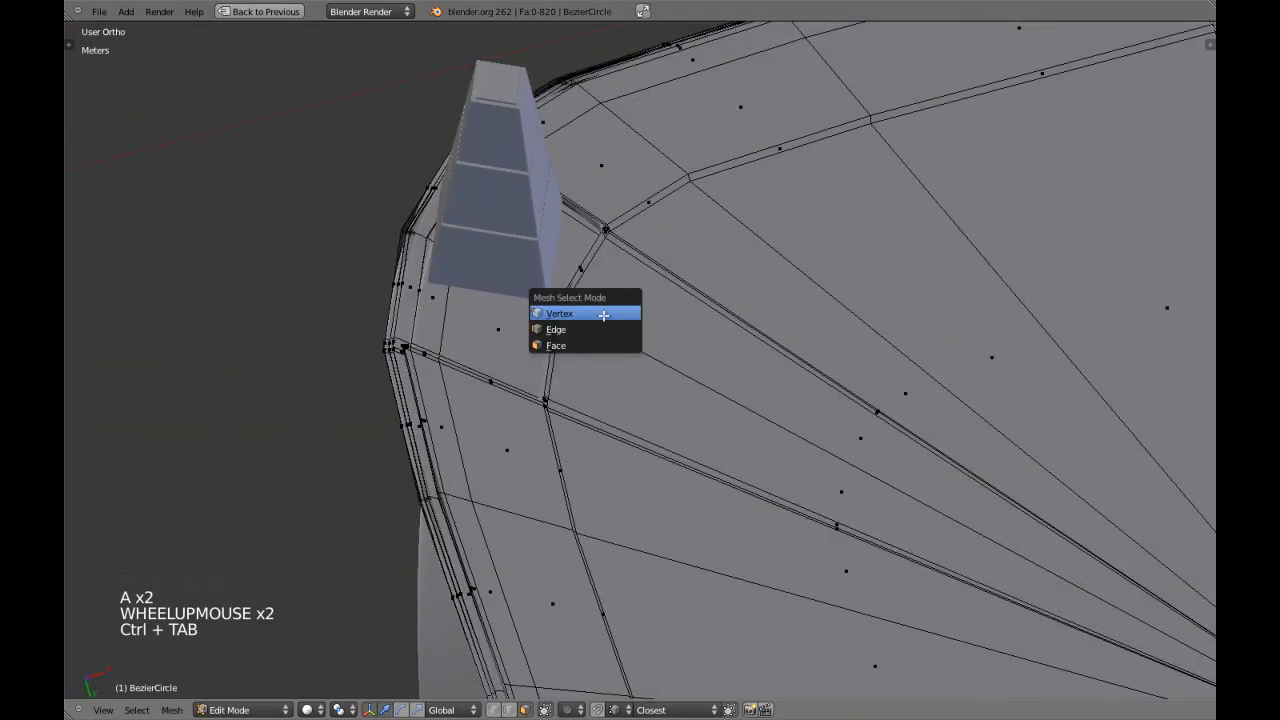
pyautogui.click(604, 315)
pyautogui.keyDown('alt'); pyautogui.keyDown('shift'); pyautogui.rightClick(632, 345); pyautogui.keyUp('shift'); pyautogui.keyUp('alt')
pyautogui.press('z')
pyautogui.scroll(-3, 660, 360)
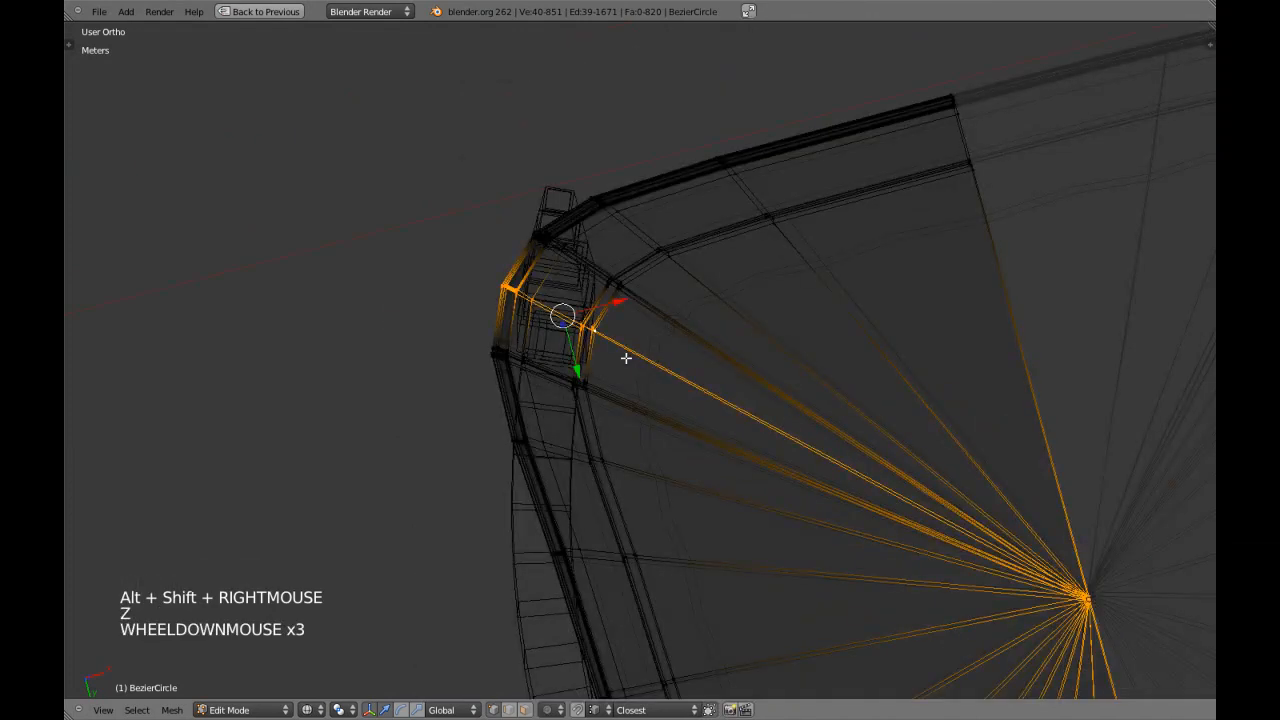
# Deselect the middle loop's vertices at the seat's centre.
pyautogui.press('c')
pyautogui.middleClick(1066, 584)
pyautogui.rightClick(1063, 586)
pyautogui.press('z')
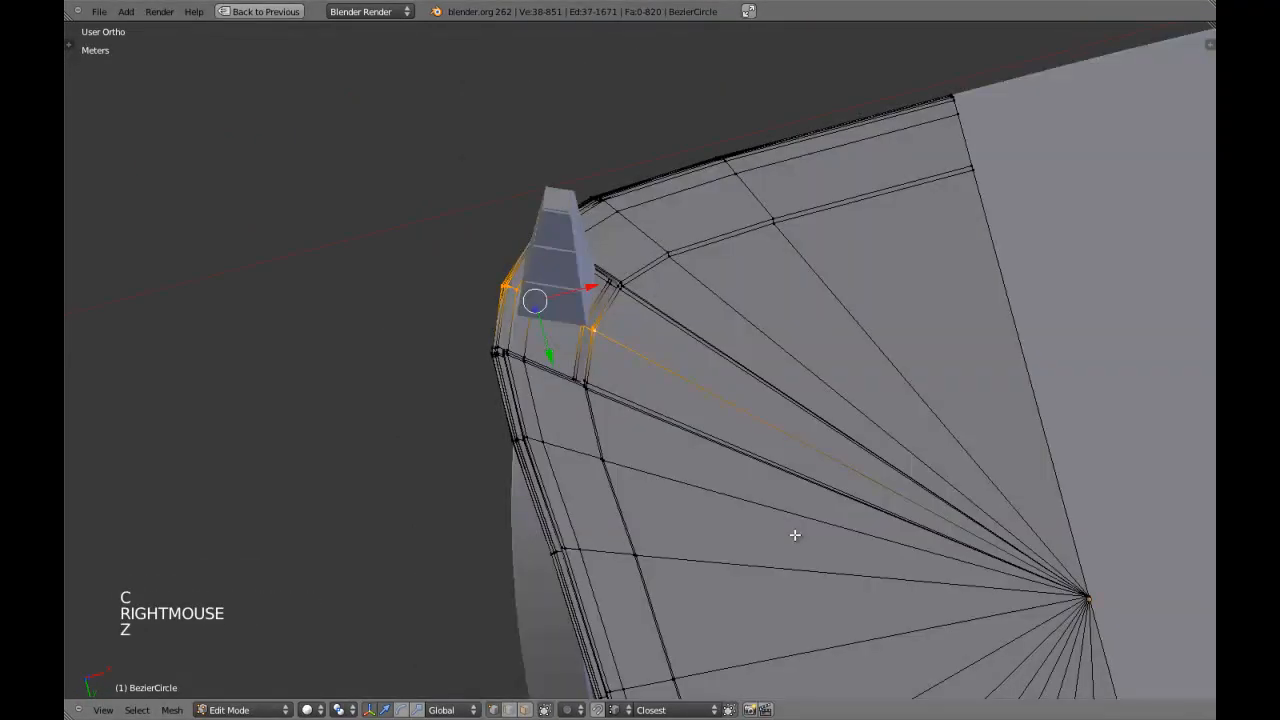
# Snap the 3D cursor to the seat's origin and use the 3D cursor as the pivot point.
pyautogui.press('Tab')
pyautogui.press('Tab')
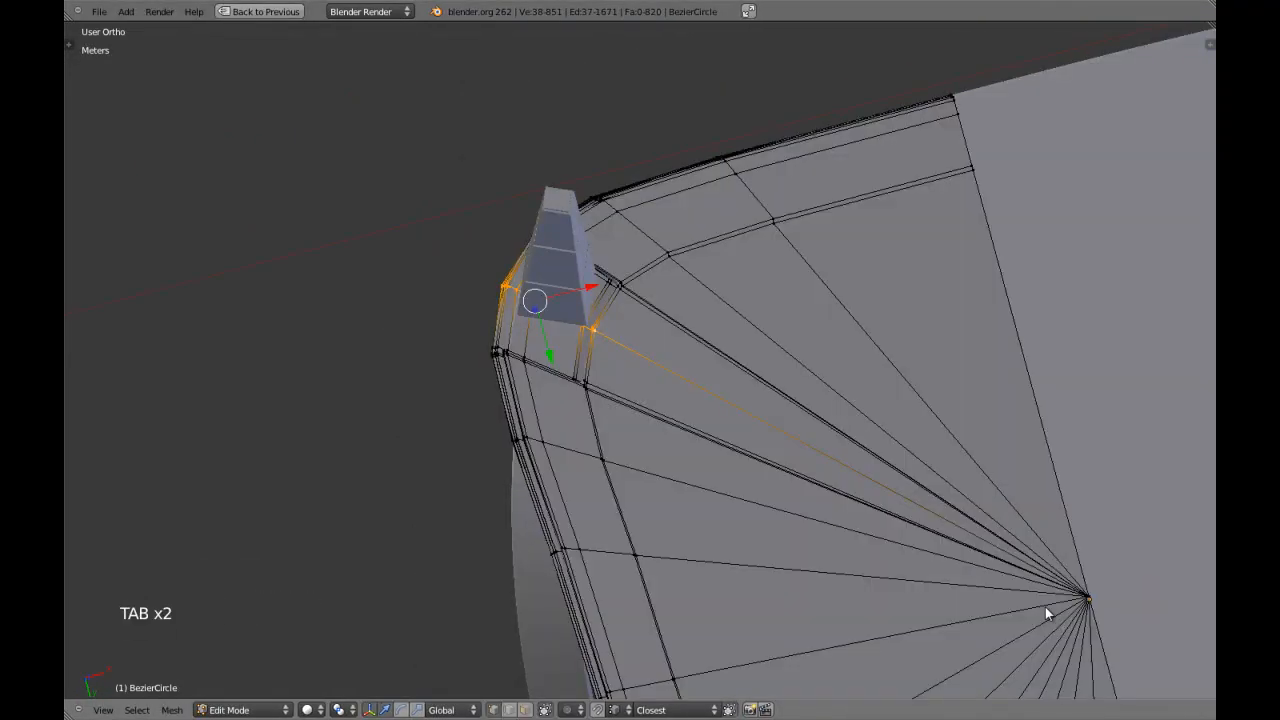
pyautogui.press('Tab')
pyautogui.hotkey('shift', 's')
pyautogui.click(1045, 607)
pyautogui.press('Tab')
pyautogui.press('z')
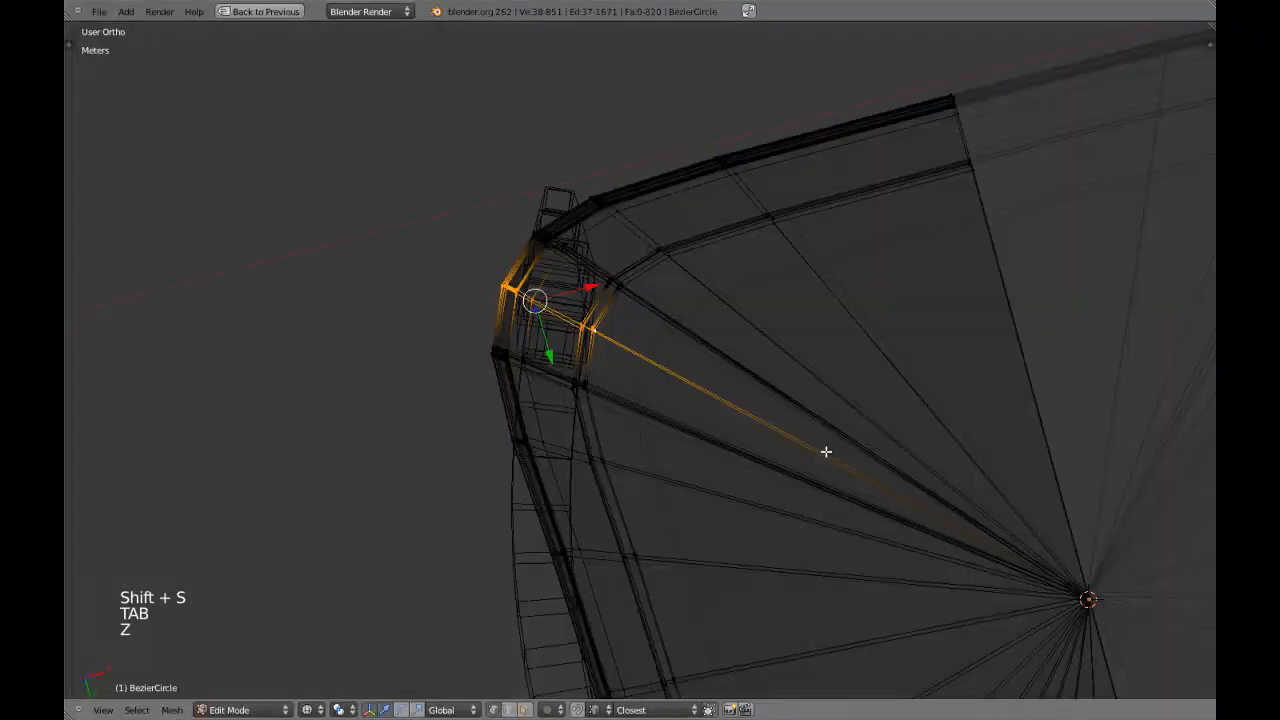
pyautogui.press('.')
pyautogui.press('z')
# Deselect the outer rim vertices, keeping only the middle vertices of the notch's inner wall selected.
pyautogui.moveTo(800, 450)
pyautogui.mouseDown(button='middle')
pyautogui.moveTo(760, 446)
pyautogui.moveTo(731, 466)
pyautogui.mouseUp(button='middle')
pyautogui.press('ctrl+KP_7')
pyautogui.keyDown('shift'); pyautogui.scroll(-1, 731, 466); pyautogui.keyUp('shift')
pyautogui.scroll(1, 729, 463)
pyautogui.press('z')
pyautogui.press('c')
pyautogui.middleClick(517, 234)
pyautogui.rightClick(517, 234)
pyautogui.press('z')
# Scale the inner wall's middle vertices to about 0.98 with the Z axis locked and leave edit mode.
pyautogui.keyDown('shift'); pyautogui.moveTo(526, 265); pyautogui.dragTo(534, 289, button='middle'); pyautogui.keyUp('shift')
pyautogui.scroll(1, 533, 302)
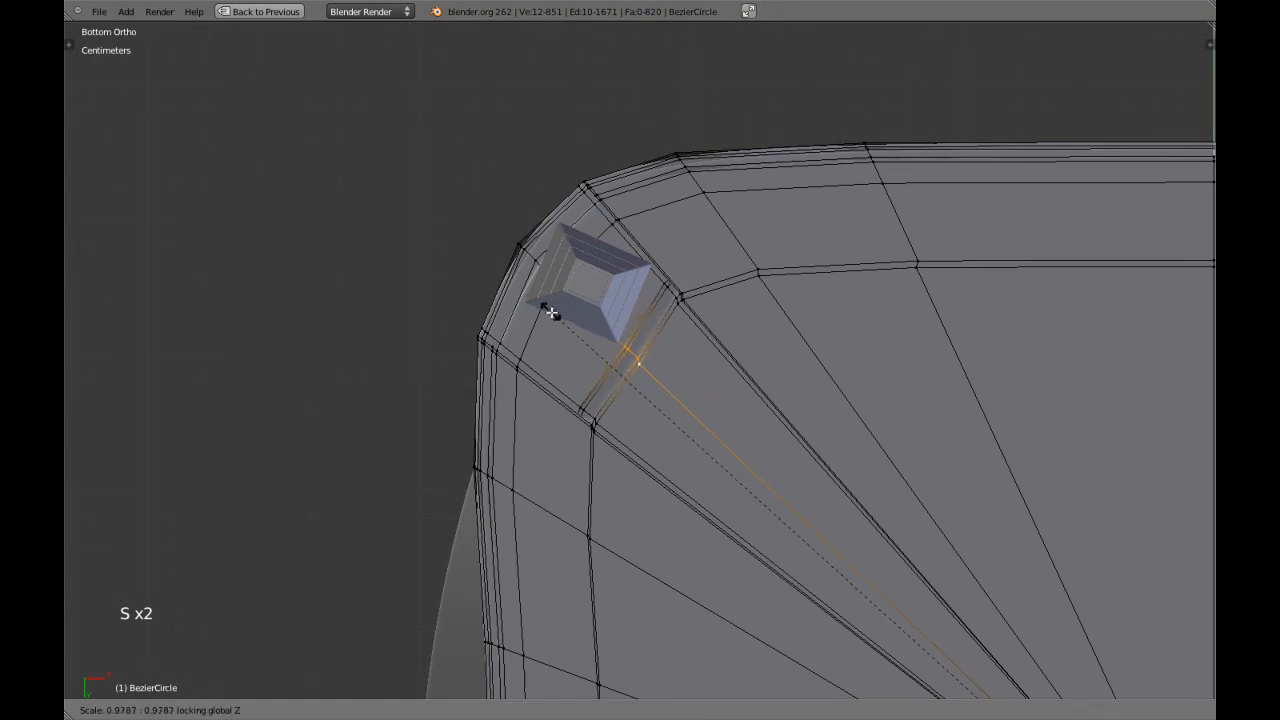
pyautogui.click(560, 317)
pyautogui.press('Tab')
pyautogui.moveTo(560, 322); pyautogui.dragTo(674, 338, button='middle')
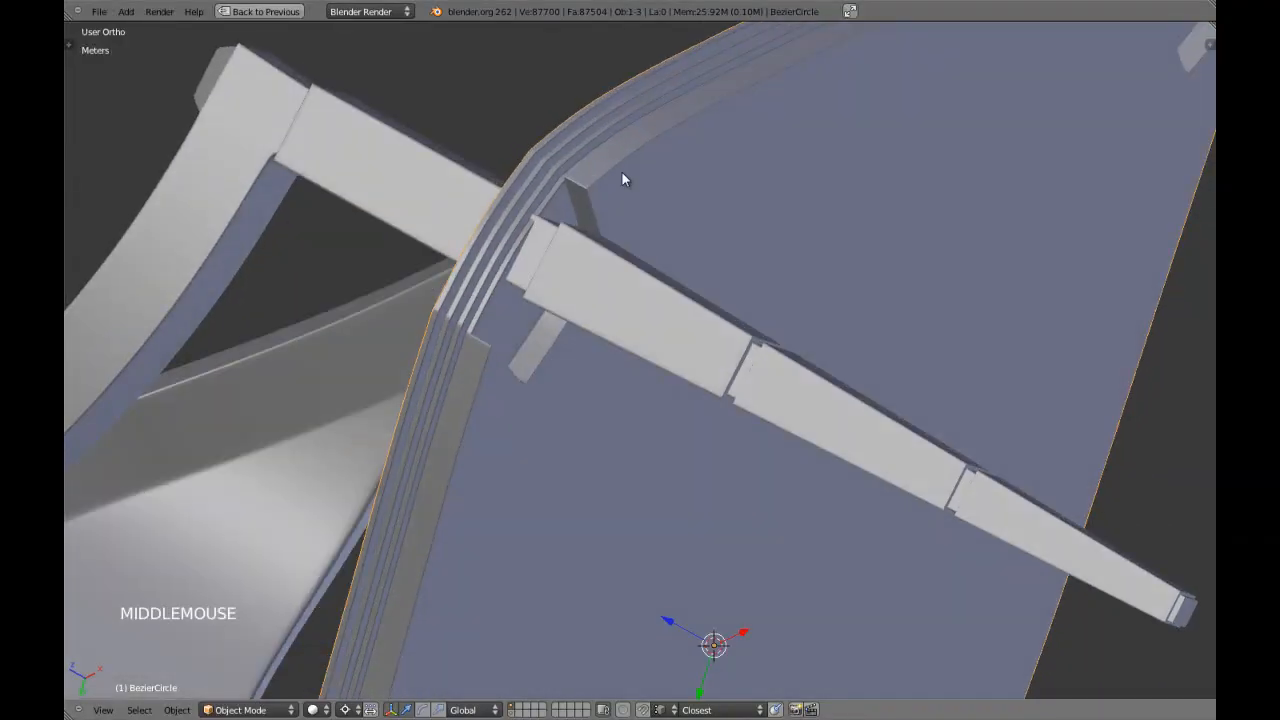
# Reselect the radial loop through the notch's middle and keep only its outer rim vertices selected.
pyautogui.press('Tab')
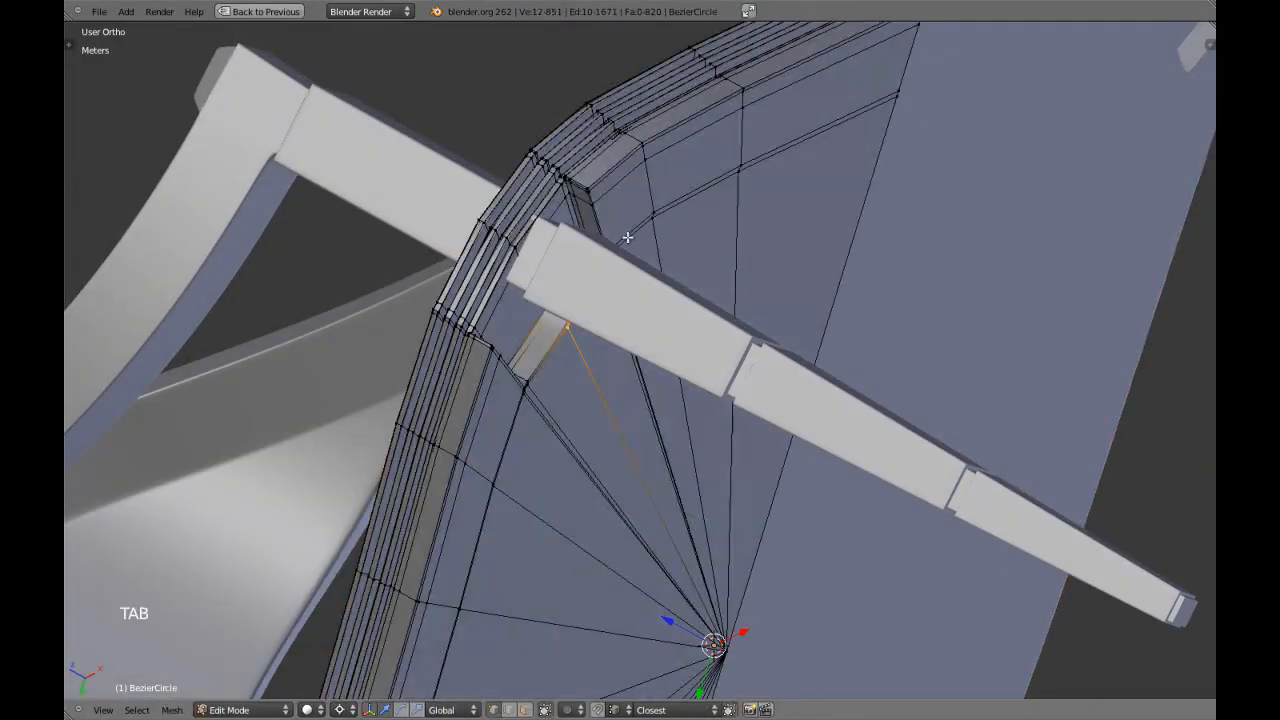
pyautogui.moveTo(548, 265); pyautogui.dragTo(541, 277, button='middle')
pyautogui.press('a')
pyautogui.keyDown('alt'); pyautogui.rightClick(537, 295); pyautogui.keyUp('alt')
pyautogui.keyDown('alt'); pyautogui.keyDown('shift'); pyautogui.rightClick(538, 296); pyautogui.keyUp('shift'); pyautogui.keyUp('alt')
pyautogui.press('ctrl+KP_7')
pyautogui.press('z')
pyautogui.scroll(-6, 720, 346)
pyautogui.press('c')
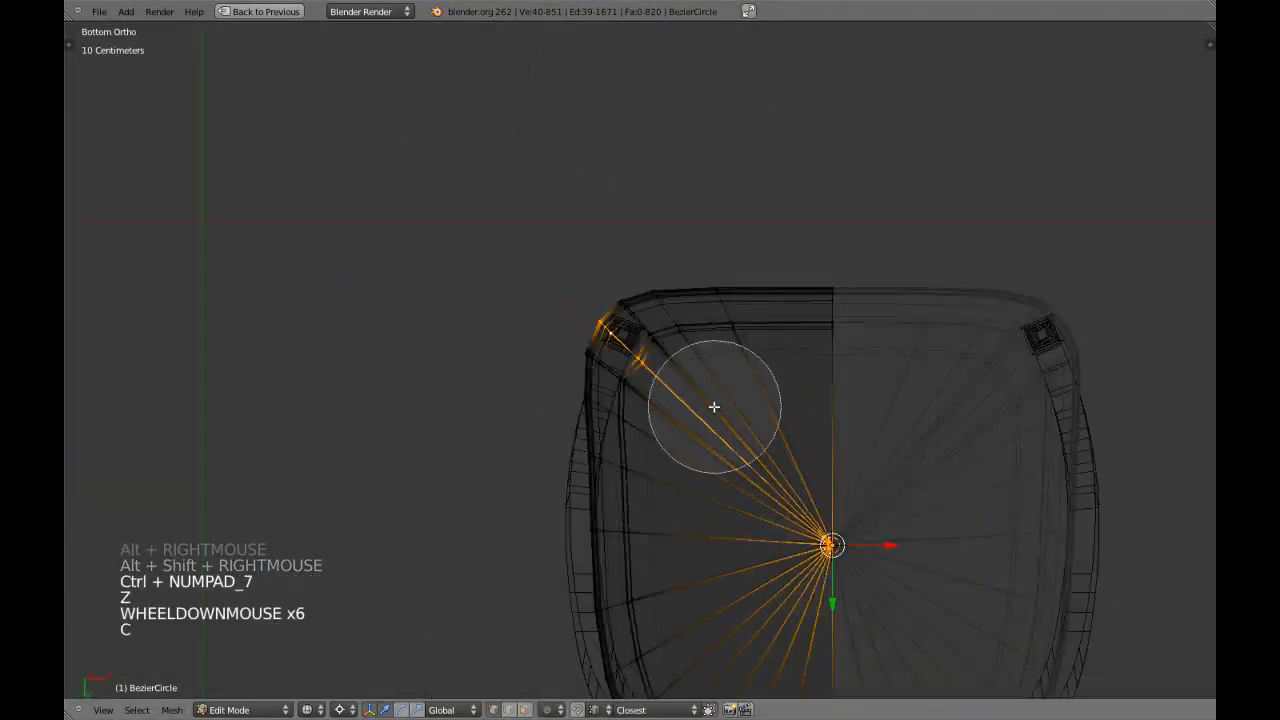
pyautogui.rightClick(897, 634)
# Scale the selected rim vertices about the 3D cursor to adjust the seat's rounded corner.
pyautogui.press('z')
pyautogui.scroll(2, 620, 383)
pyautogui.keyDown('shift'); pyautogui.moveTo(620, 383); pyautogui.dragTo(561, 352, button='middle'); pyautogui.keyUp('shift')
pyautogui.press('s')
pyautogui.press('s')
pyautogui.press('s')
pyautogui.click(622, 433)
pyautogui.scroll(2, 686, 449)
pyautogui.scroll(2, 568, 362)
pyautogui.press('Tab')
# Fine-tune the scale of the corner's rim vertices and leave edit mode.
pyautogui.press('Tab')
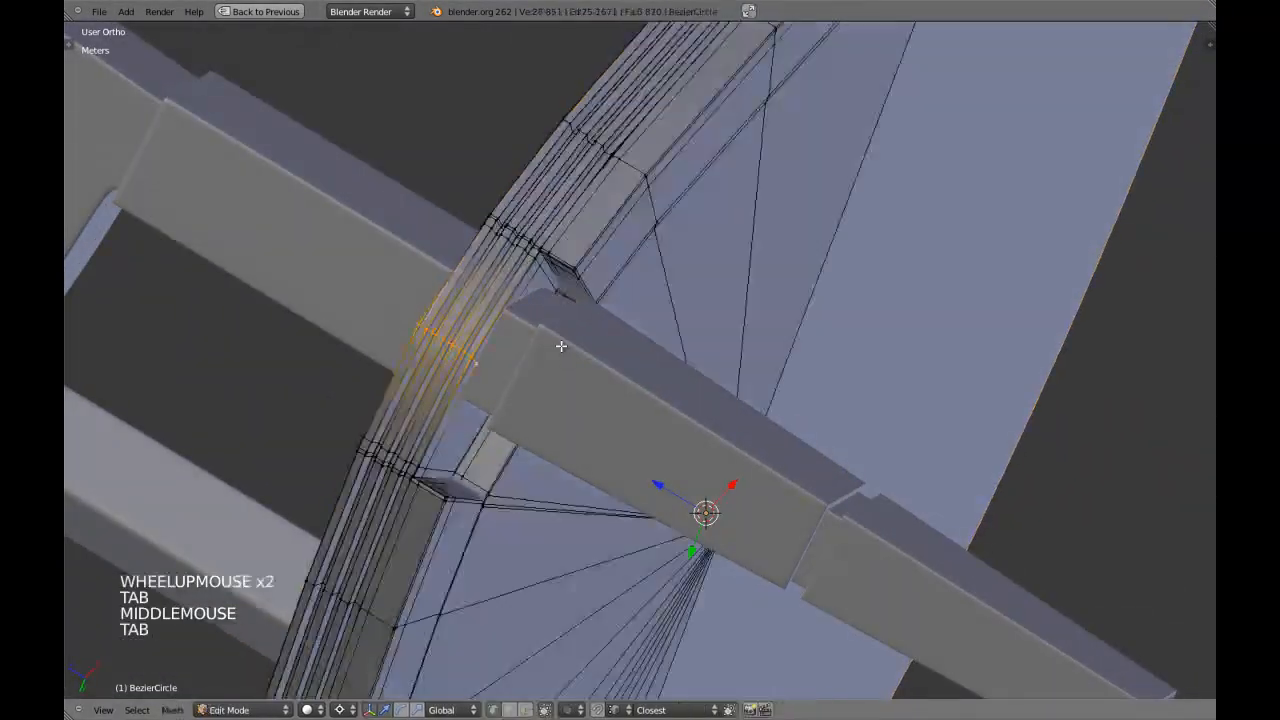
pyautogui.press('s')
pyautogui.keyDown('shift'); pyautogui.click(551, 325); pyautogui.keyUp('shift')
pyautogui.press('Tab')
# Examine how the leg fits into the seat's corner notch, including from the top in wireframe.
pyautogui.scroll(-6, 560, 321)
pyautogui.press('a')
pyautogui.moveTo(560, 321); pyautogui.dragTo(650, 313, button='middle')
pyautogui.press('a')
pyautogui.press('a')
pyautogui.scroll(3, 646, 363)
pyautogui.press('KP_7')
pyautogui.press('z')
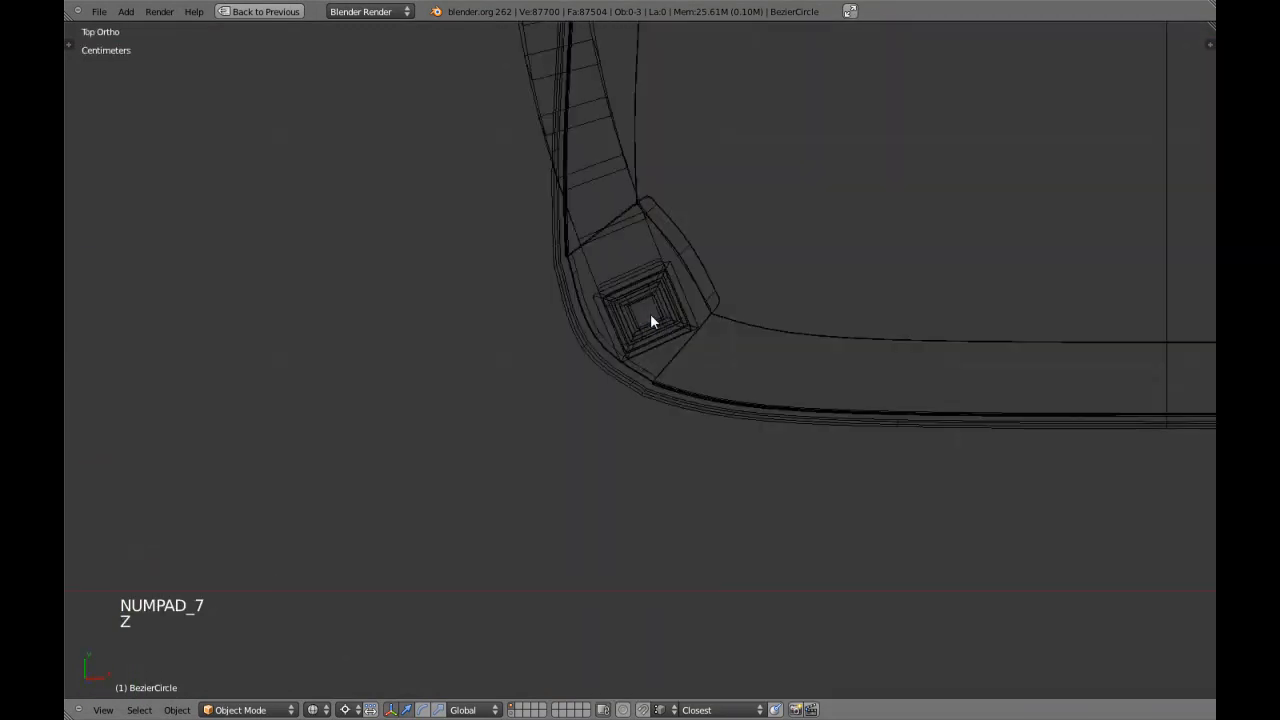
pyautogui.press('z')
pyautogui.scroll(-3, 690, 355)
pyautogui.keyDown('shift'); pyautogui.moveTo(728, 392); pyautogui.dragTo(690, 396, button='middle'); pyautogui.keyUp('shift')
pyautogui.moveTo(690, 396)
pyautogui.mouseDown(button='middle')
pyautogui.moveTo(585, 403)
pyautogui.moveTo(677, 291)
pyautogui.mouseUp(button='middle')
pyautogui.scroll(-3, 612, 396)
# Save the chair file over the existing one.
pyautogui.press('a')
pyautogui.press('a')
pyautogui.keyDown('shift'); pyautogui.moveTo(691, 174); pyautogui.dragTo(730, 320, button='middle'); pyautogui.keyUp('shift')
pyautogui.scroll(-3, 730, 320)
pyautogui.press('a')
pyautogui.press('a')
pyautogui.hotkey('ctrl', 'w')
pyautogui.click(730, 319)
# Check the chair from the front and up close, and save the file again.
pyautogui.press('KP_1')
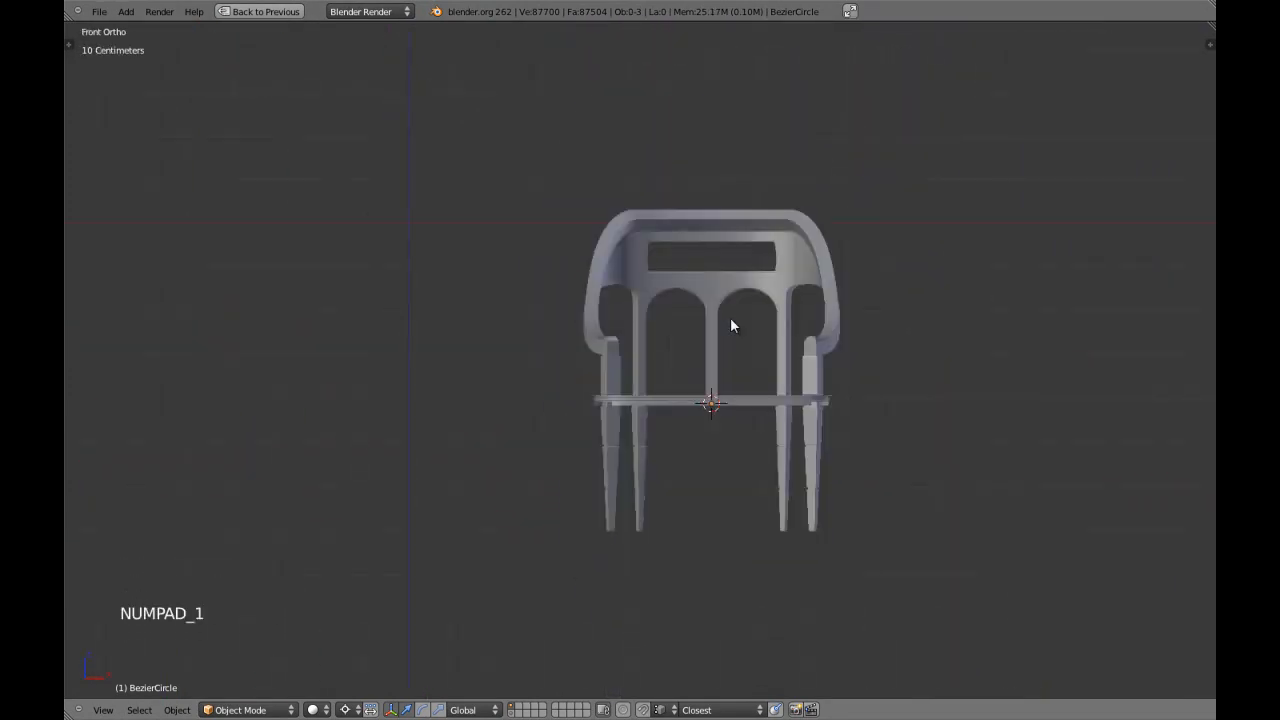
pyautogui.moveTo(730, 317); pyautogui.dragTo(740, 170, button='middle')
pyautogui.scroll(2, 760, 229)
pyautogui.moveTo(740, 170); pyautogui.dragTo(683, 290, button='middle')
pyautogui.scroll(2, 632, 358)
pyautogui.scroll(1, 697, 277)
pyautogui.press('KP_1')
pyautogui.hotkey('ctrl', 'w')
pyautogui.hotkey('ctrl', 'w')
pyautogui.click(743, 343)
# Edit the seat in face select mode and select the face loop around the inner wall of its recess.
pyautogui.moveTo(743, 346); pyautogui.dragTo(654, 291, button='middle')
pyautogui.rightClick(628, 235)
pyautogui.press('z')
pyautogui.press('z')
pyautogui.press('Tab')
pyautogui.scroll(1, 631, 251)
pyautogui.press('a')
pyautogui.scroll(2, 631, 251)
pyautogui.press('a')
pyautogui.scroll(3, 654, 291)
pyautogui.hotkey('ctrl', 'Tab')
pyautogui.click(633, 324)
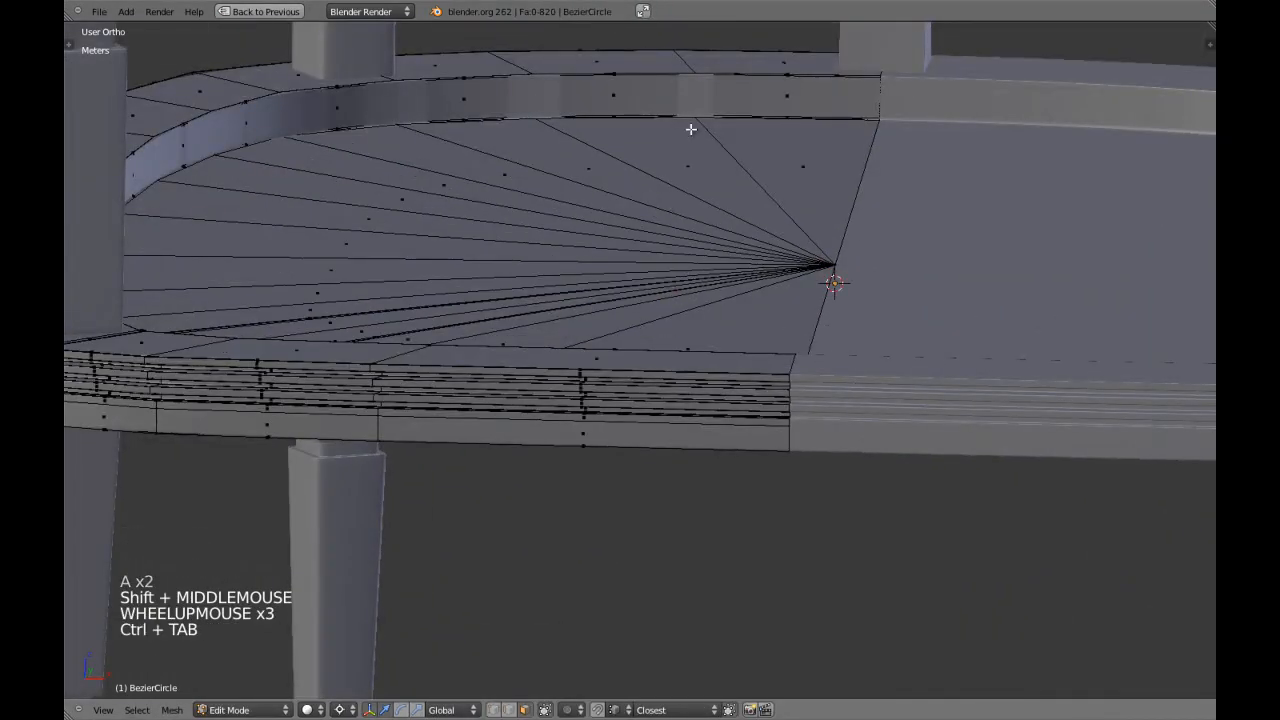
pyautogui.keyDown('alt'); pyautogui.keyDown('shift'); pyautogui.rightClick(691, 93); pyautogui.keyUp('shift'); pyautogui.keyUp('alt')
# Duplicate the wall's face loop in place, separate it into its own object, and leave edit mode.
pyautogui.hotkey('shift', 'space')
pyautogui.press('z')
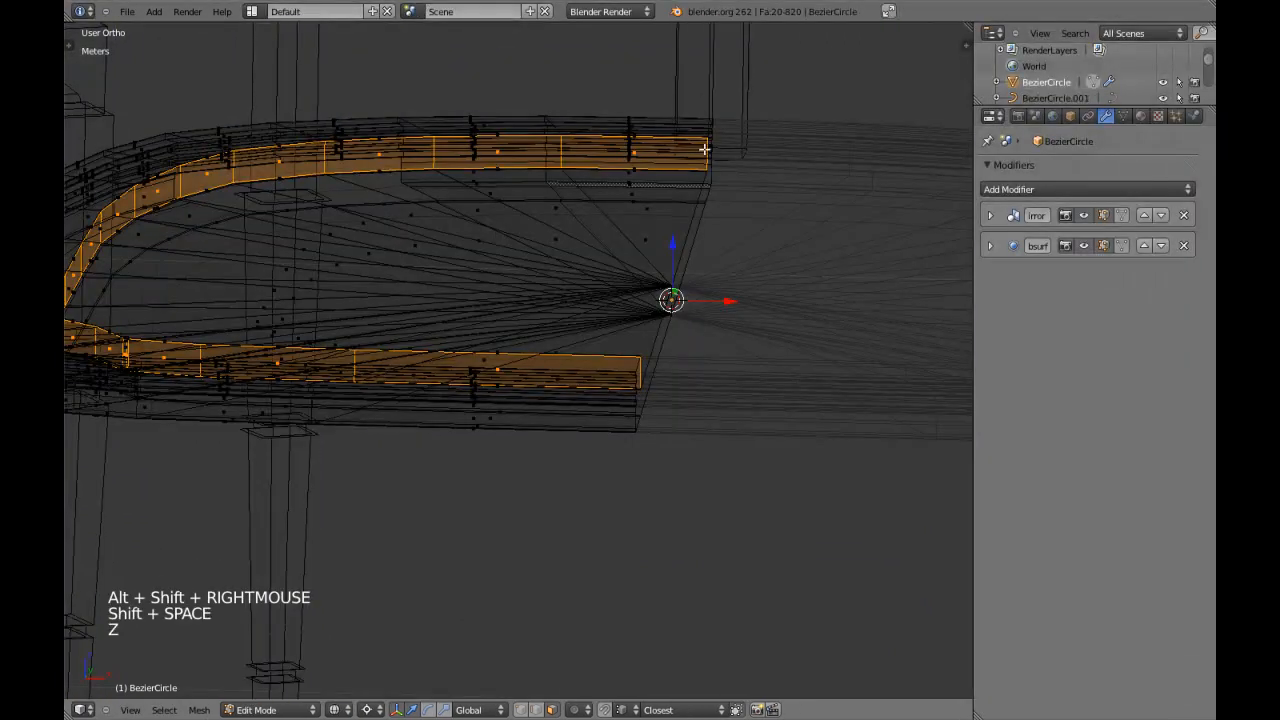
pyautogui.hotkey('shift', 'd')
pyautogui.rightClick(667, 162)
pyautogui.press('p')
pyautogui.press('Tab')
# Hide the original seat object, keeping the separated wall strip in view.
pyautogui.press('z')
pyautogui.rightClick(666, 161)
pyautogui.press('z')
pyautogui.press('h')
pyautogui.press('h')
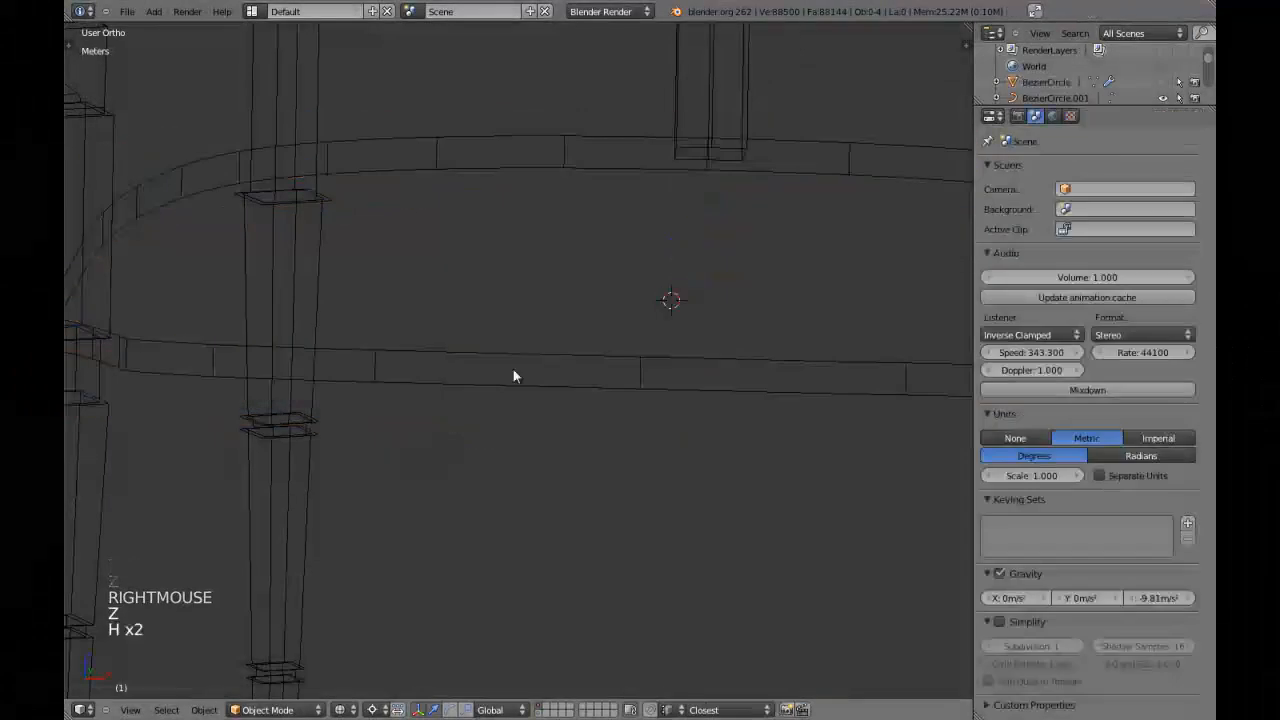
# Apply the separated wall strip's Mirror modifier and open the strip in edit mode with nothing selected.
pyautogui.press('z')
pyautogui.rightClick(577, 163)
pyautogui.click(991, 216)
pyautogui.click(1014, 236)
pyautogui.press('Tab')
pyautogui.press('a')
pyautogui.press('a')
# Turn off the strip's subdivision display in the viewport and select its lower edge loop in vertex select mode.
pyautogui.hotkey('ctrl', 'Tab')
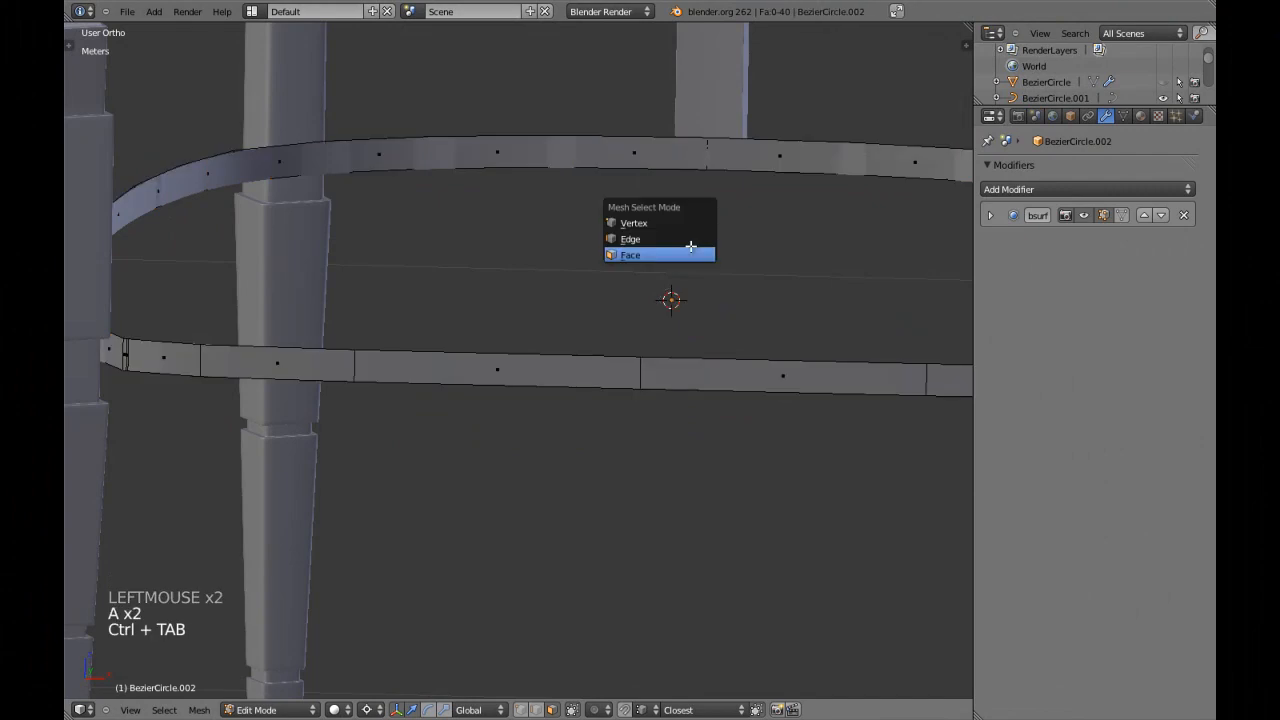
pyautogui.click(686, 235)
pyautogui.hotkey('ctrl', 'Tab')
pyautogui.click(629, 191)
pyautogui.keyDown('alt'); pyautogui.keyDown('shift'); pyautogui.rightClick(640, 156); pyautogui.keyUp('shift'); pyautogui.keyUp('alt')
pyautogui.click(1084, 216)
pyautogui.hotkey('shift', 'space')
pyautogui.scroll(-2, 755, 344)
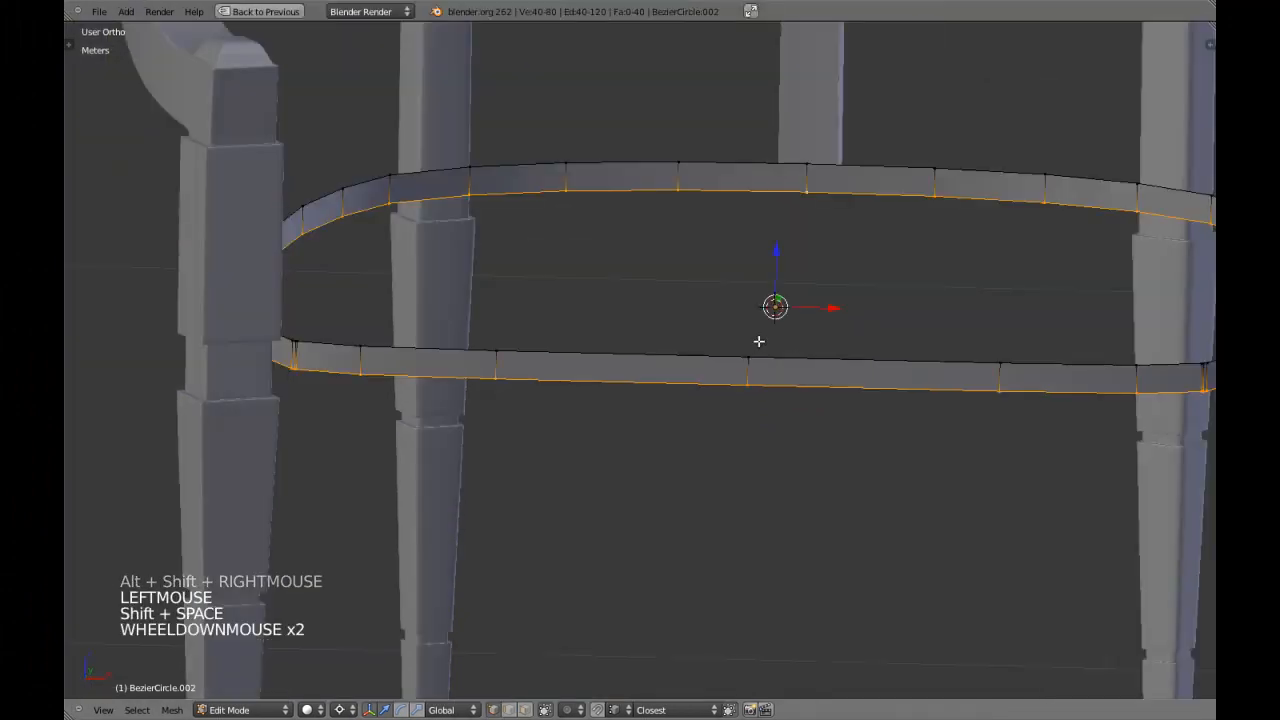
# Extrude the strip's lower edge loop in place and scale the new loop inward to about 0.992.
pyautogui.press('e')
pyautogui.press('e')
pyautogui.press('e')
pyautogui.rightClick(765, 339)
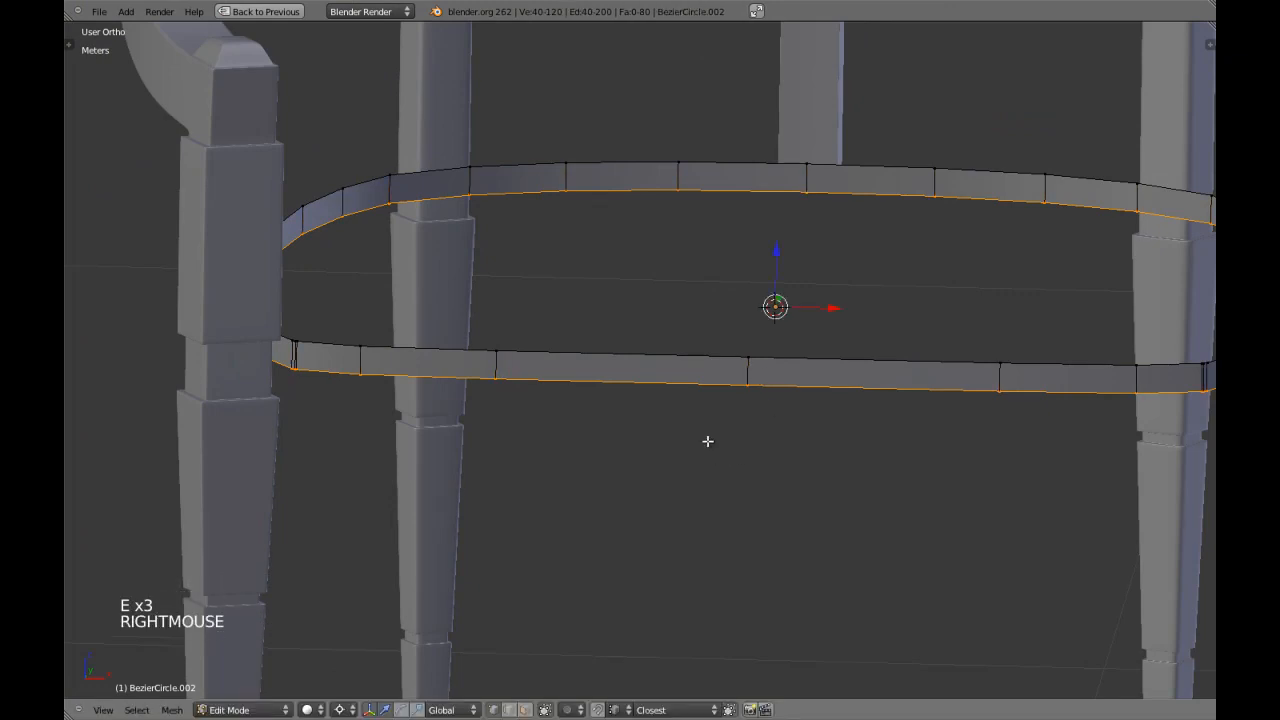
pyautogui.press('s')
pyautogui.press('s')
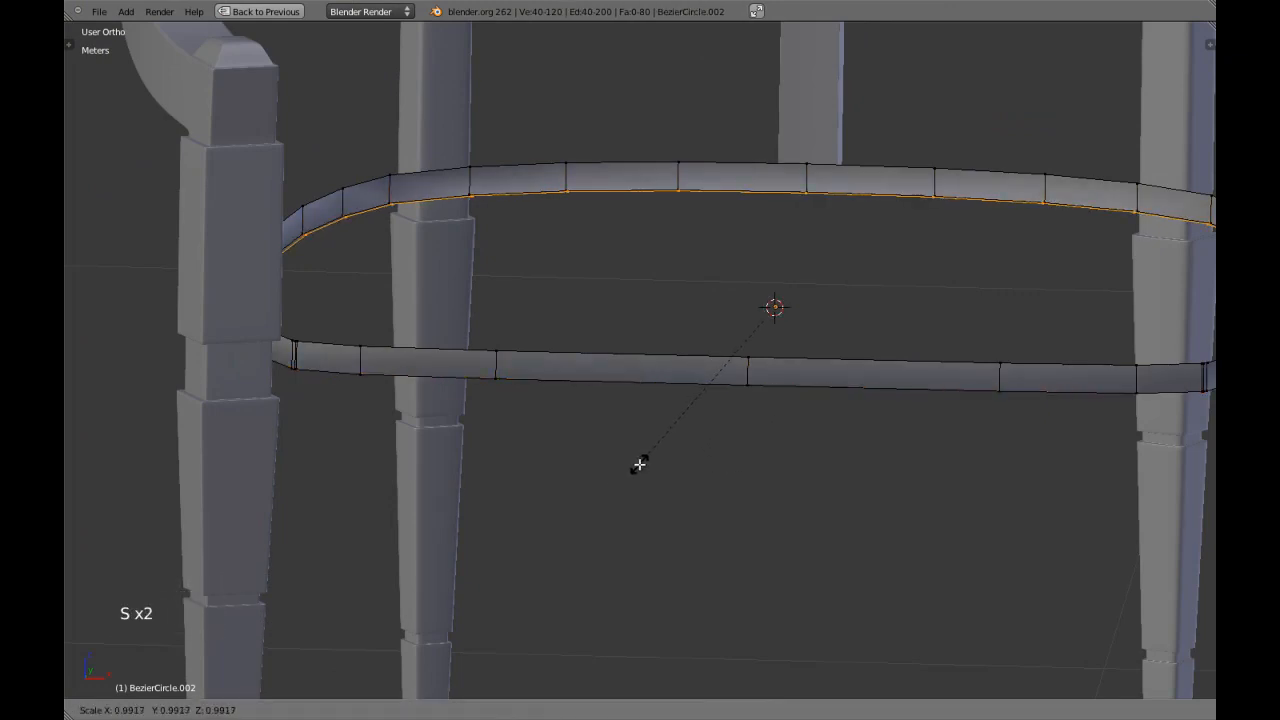
pyautogui.keyDown('shift'); pyautogui.click(639, 464); pyautogui.keyUp('shift')
# Extrude the inner loop again, scale it to 0 to close the bottom, and remove the duplicate vertices.
pyautogui.press('e')
pyautogui.press('s')
pyautogui.press('s')
pyautogui.press('0')
pyautogui.press('Return')
pyautogui.press('a')
pyautogui.press('a')
pyautogui.press('w')
pyautogui.click(639, 458)
pyautogui.press('a')
pyautogui.press('a')
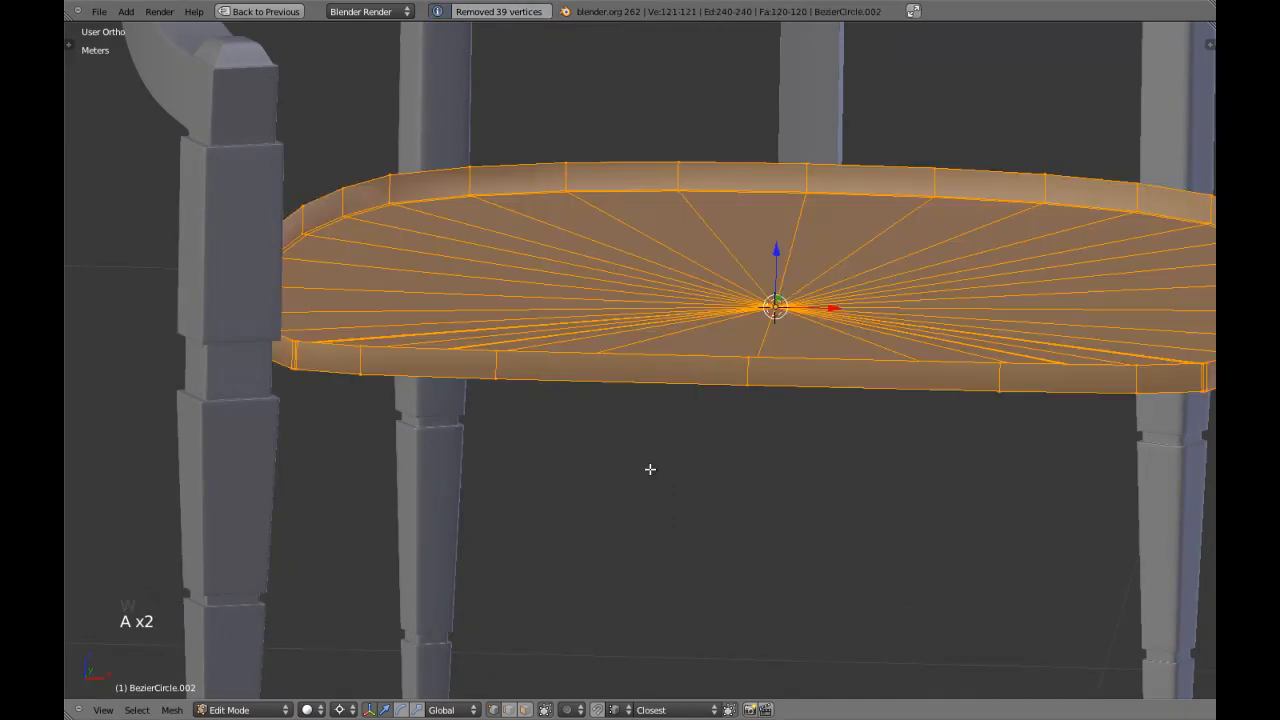
# Scale the whole panel to about 0.997 in top view, leaving its Z dimension locked.
pyautogui.press('KP_7')
pyautogui.press('z')
pyautogui.scroll(-3, 650, 469)
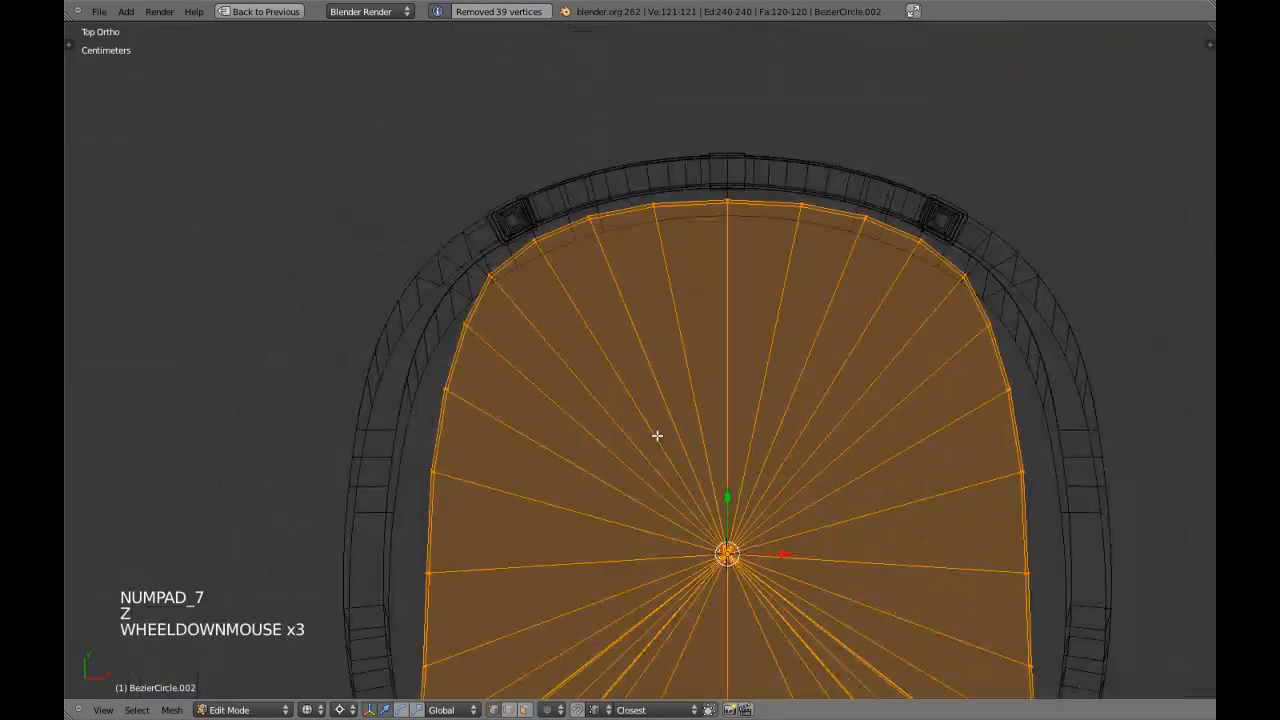
pyautogui.press('s')
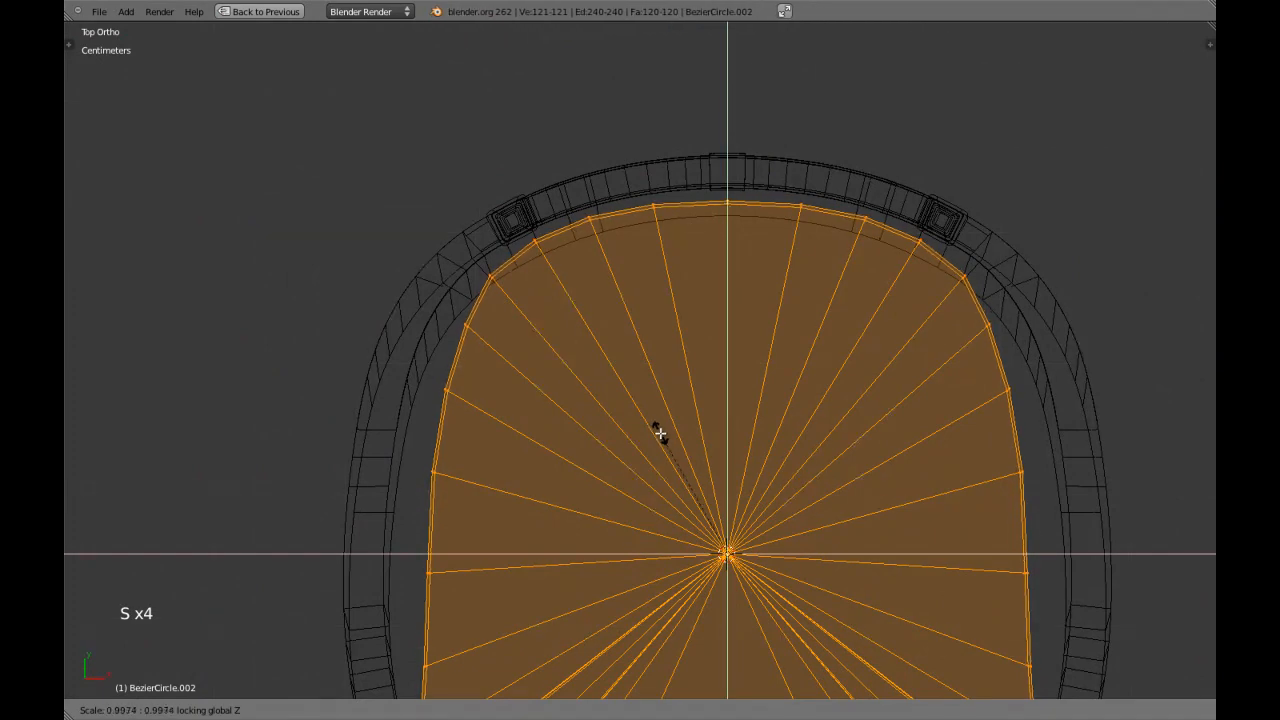
pyautogui.keyDown('shift'); pyautogui.click(663, 434); pyautogui.keyUp('shift')
# Check the panel's bottom from the front and set the pivot point to Median Point.
pyautogui.press('a')
pyautogui.press('a')
pyautogui.press('KP_1')
pyautogui.press('z')
pyautogui.scroll(2, 608, 343)
pyautogui.keyDown('alt'); pyautogui.keyDown('shift'); pyautogui.rightClick(662, 226); pyautogui.keyUp('shift'); pyautogui.keyUp('alt')
pyautogui.scroll(-1, 665, 228)
pyautogui.press('a')
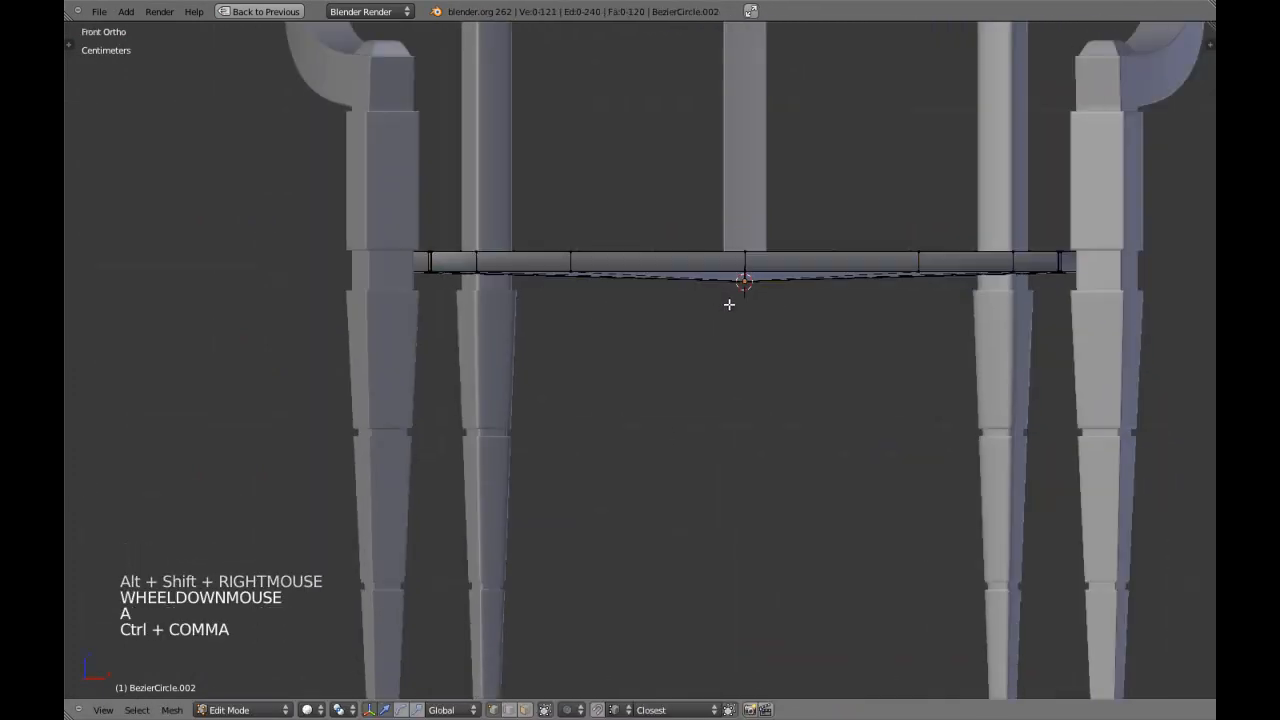
pyautogui.hotkey('ctrl', ',')
# Try to box-select the panel's rim vertices in wireframe from the front.
pyautogui.press('z')
pyautogui.press('a')
pyautogui.press('a')
pyautogui.press('b')
pyautogui.moveTo(382, 259); pyautogui.dragTo(381, 259)
# Undo the panel edits back to before the inner loop was collapsed to the centre.
pyautogui.hotkey('ctrl', 'z')
pyautogui.hotkey('ctrl', 'z')
pyautogui.hotkey('ctrl', 'z')
pyautogui.hotkey('ctrl', 'z')
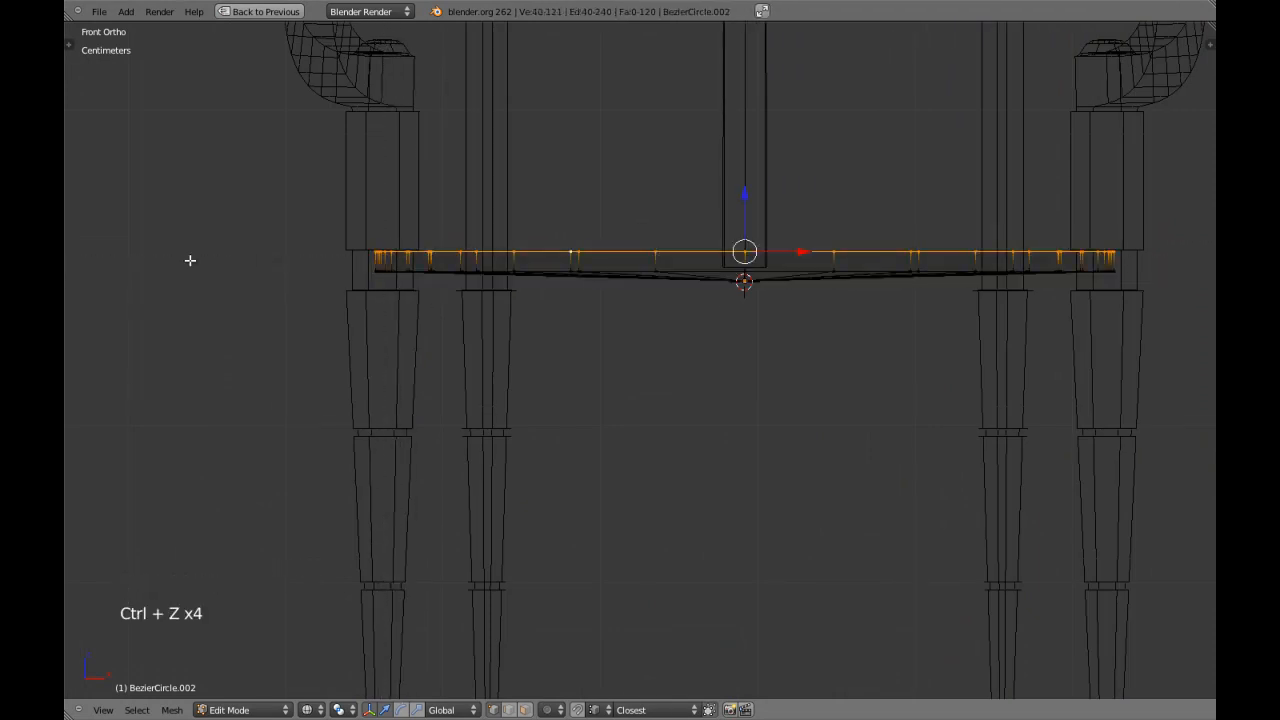
pyautogui.hotkey('ctrl', 'z')
pyautogui.hotkey('ctrl', 'z')
pyautogui.hotkey('ctrl', 'z')
pyautogui.hotkey('ctrl', 'z')
pyautogui.hotkey('ctrl', 'z')
pyautogui.hotkey('ctrl', 'z')
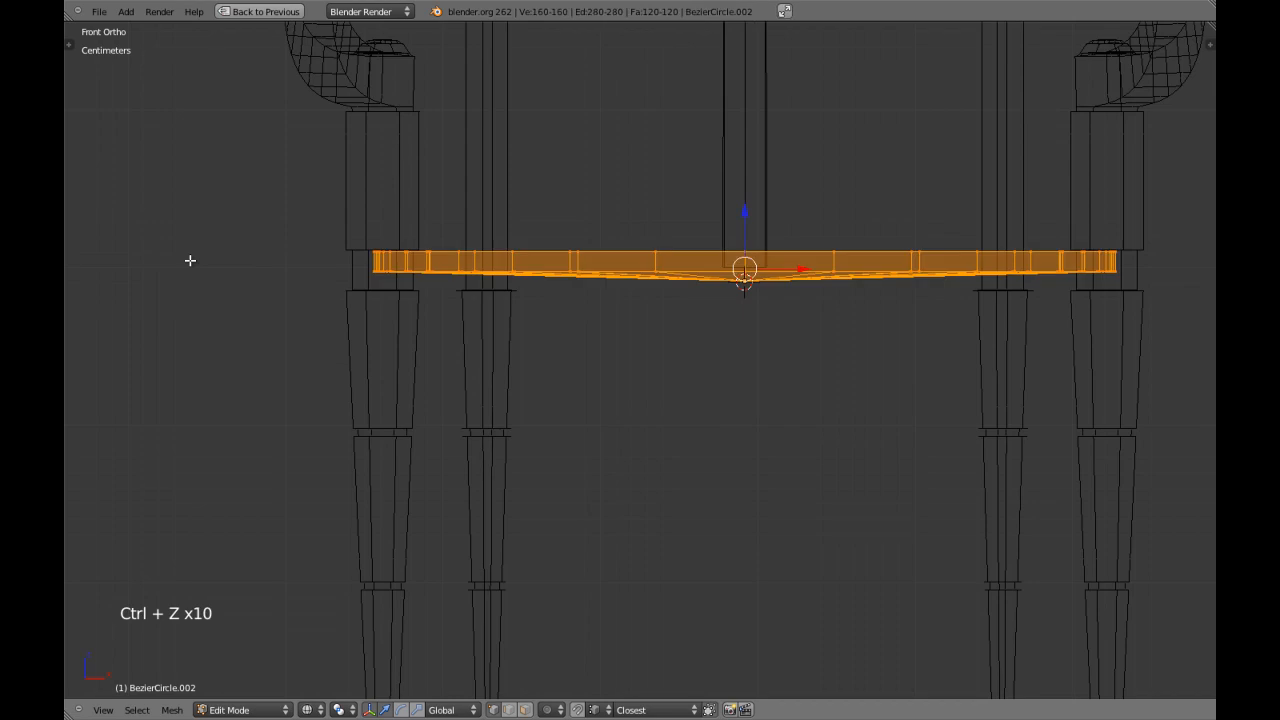
pyautogui.hotkey('ctrl', 'z')
pyautogui.hotkey('ctrl', 'z')
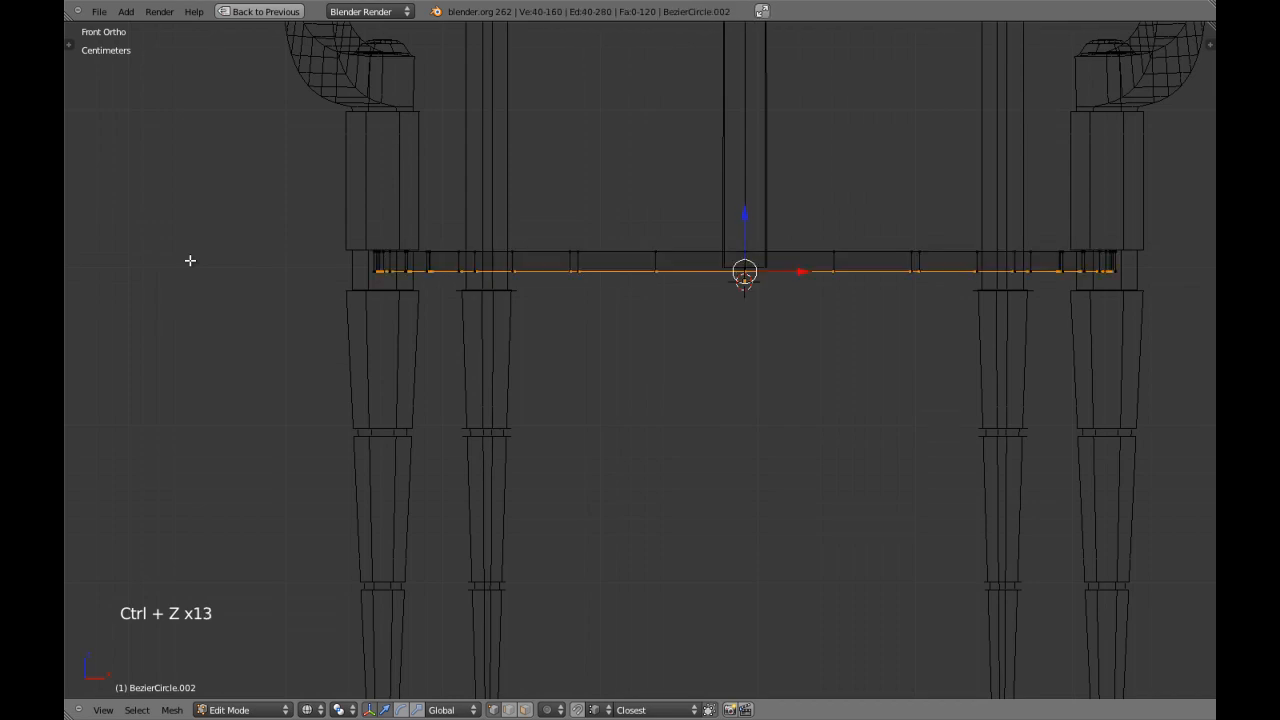
# Extrude the panel's inner bottom loop, scale it to 0 about its median, and remove the duplicate vertices.
pyautogui.press('z')
pyautogui.moveTo(190, 260)
pyautogui.mouseDown(button='middle')
pyautogui.moveTo(346, 334)
pyautogui.moveTo(874, 374)
pyautogui.moveTo(717, 457)
pyautogui.moveTo(677, 560)
pyautogui.mouseUp(button='middle')
pyautogui.scroll(3, 717, 457)
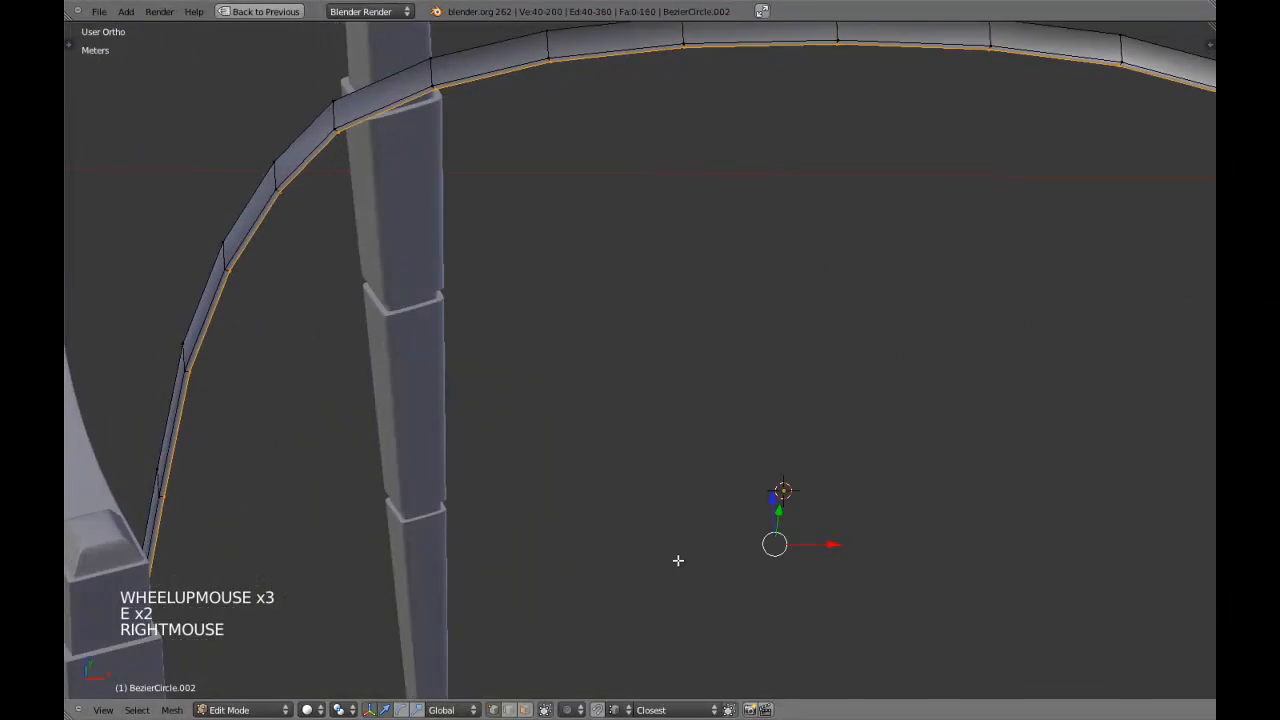
pyautogui.write('s0')
pyautogui.press('Return')
pyautogui.press('a')
pyautogui.press('a')
pyautogui.press('w')
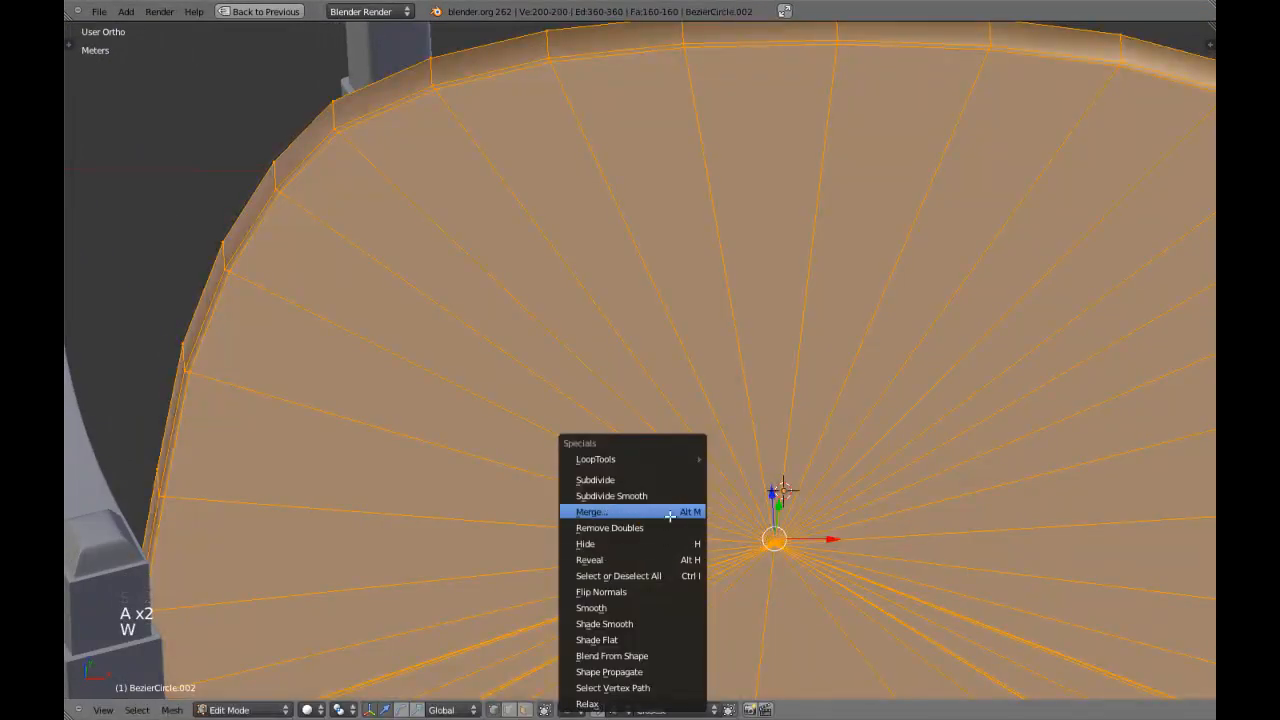
pyautogui.click(640, 527)
# Select the panel's top edge loop, raise it slightly along Z, and leave edit mode.
pyautogui.press('a')
pyautogui.scroll(-2, 680, 517)
pyautogui.press('z')
pyautogui.press('z')
pyautogui.keyDown('alt'); pyautogui.keyDown('shift'); pyautogui.rightClick(626, 137); pyautogui.keyUp('shift'); pyautogui.keyUp('alt')
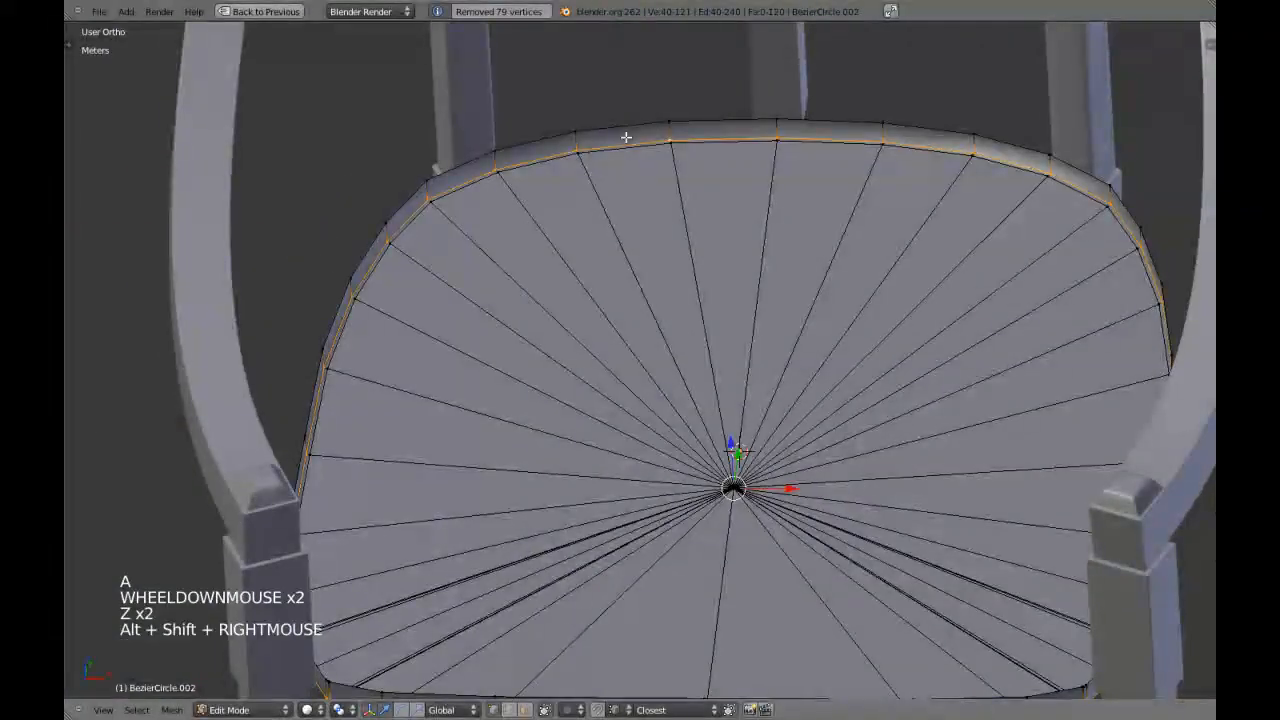
pyautogui.press('a')
pyautogui.rightClick(626, 113)
pyautogui.keyDown('alt'); pyautogui.keyDown('shift'); pyautogui.rightClick(626, 113); pyautogui.keyUp('shift'); pyautogui.keyUp('alt')
pyautogui.press('KP_1')
pyautogui.press('Tab')
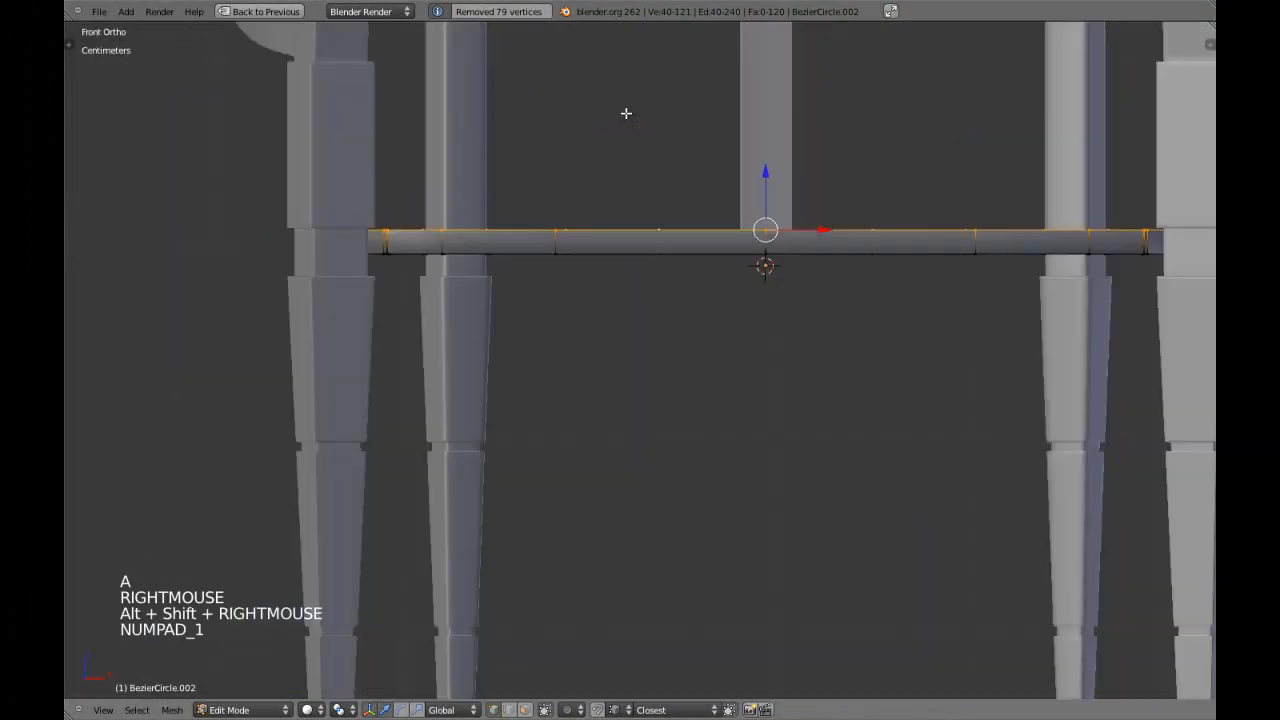
pyautogui.press('Tab')
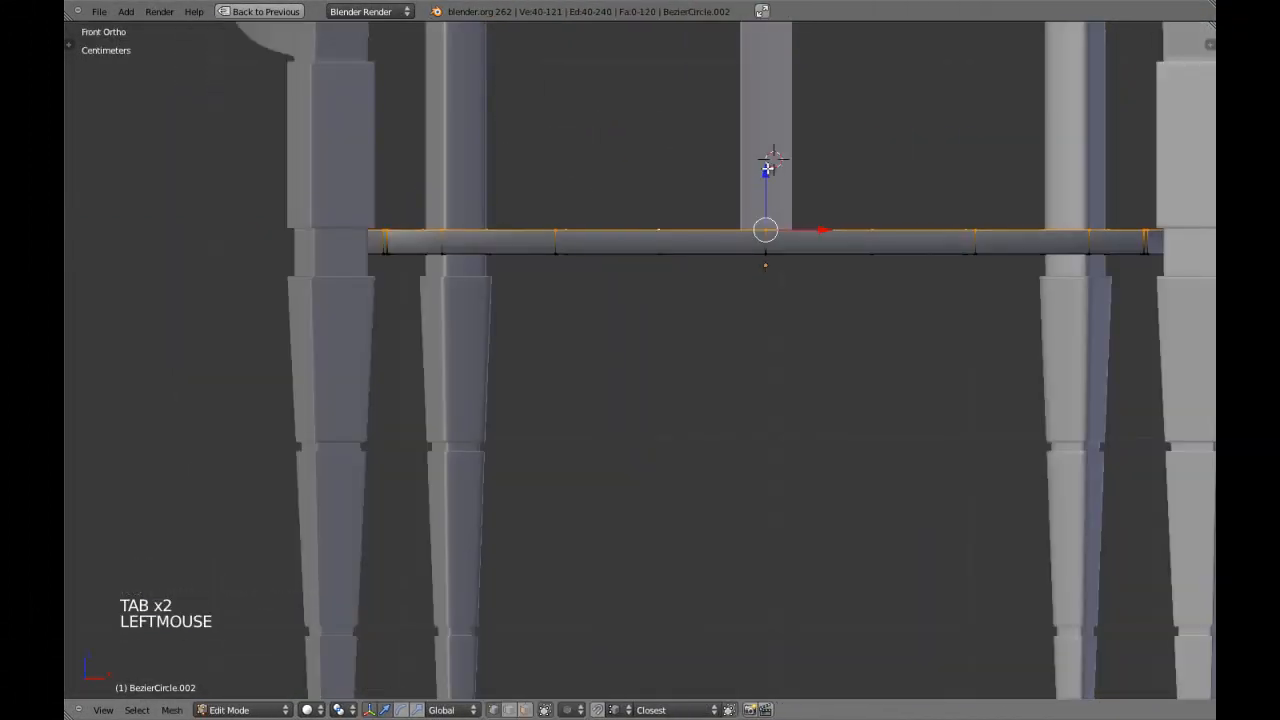
pyautogui.click(766, 168)
pyautogui.press('Tab')
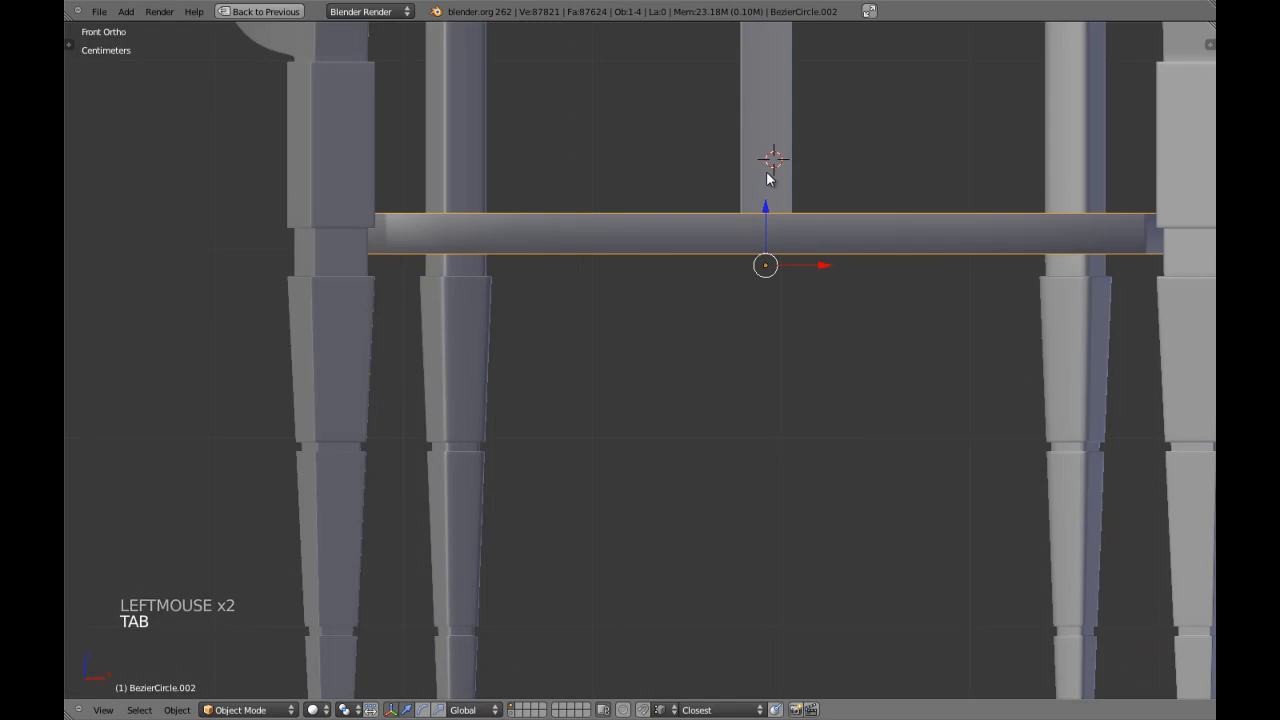
# Unhide the original seat and scale the panel down slightly in X and Y only, so it clears the recess.
pyautogui.hotkey('alt', 'h')
pyautogui.rightClick(660, 214)
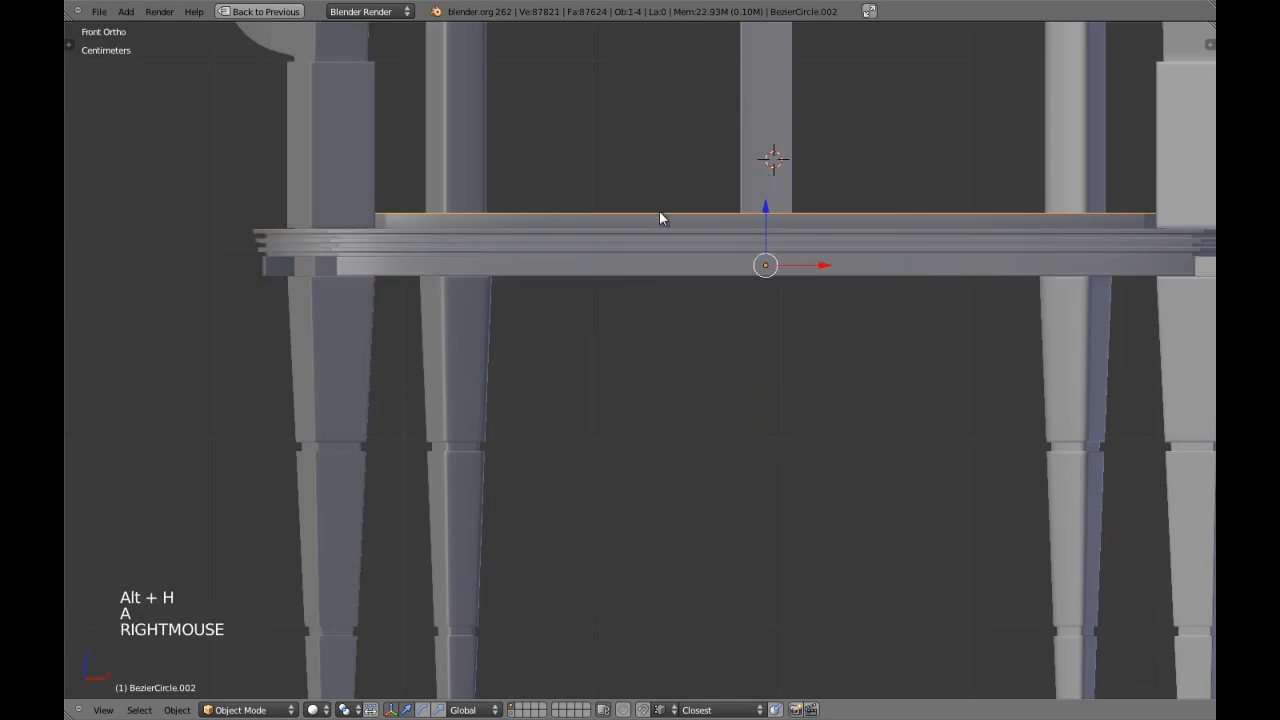
pyautogui.moveTo(660, 214); pyautogui.dragTo(641, 234, button='middle')
pyautogui.press('Tab')
pyautogui.press('Tab')
pyautogui.press('s')
pyautogui.hotkey('shift', 'z')
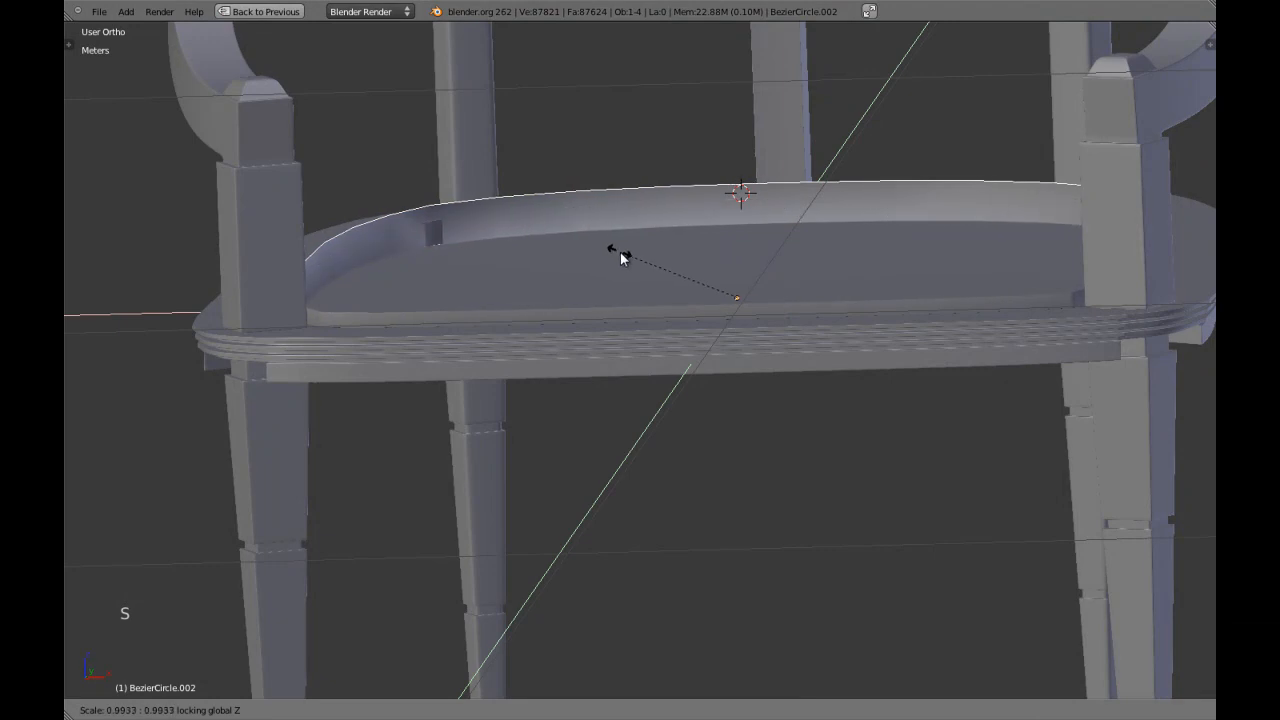
# Edit the panel in front view and lower its top edge loop to about the seat's upper surface.
pyautogui.press('KP_1')
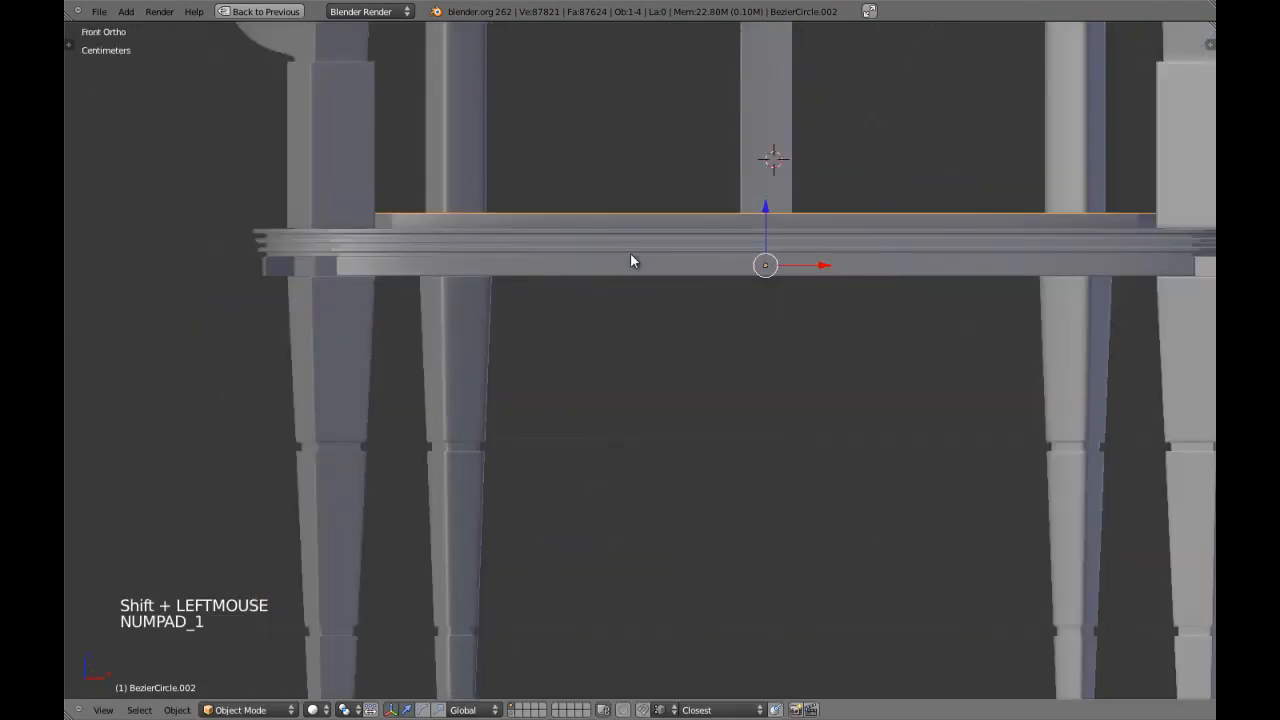
pyautogui.keyDown('shift'); pyautogui.moveTo(631, 260); pyautogui.dragTo(632, 268, button='middle'); pyautogui.keyUp('shift')
pyautogui.press('Tab')
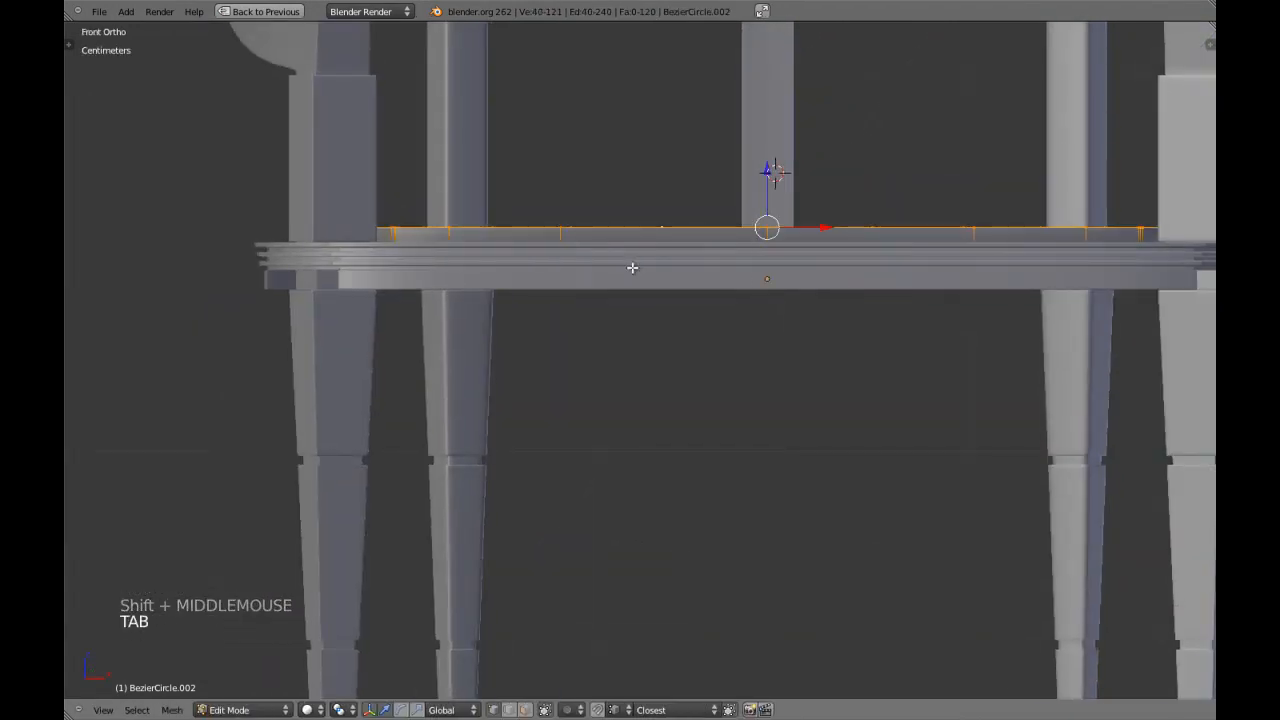
pyautogui.moveTo(766, 172); pyautogui.dragTo(766, 186)
pyautogui.keyDown('shift'); pyautogui.moveTo(766, 186); pyautogui.dragTo(706, 386, button='middle'); pyautogui.keyUp('shift')
pyautogui.scroll(-3, 751, 194)
pyautogui.press('z')
pyautogui.press('z')
pyautogui.scroll(3, 719, 382)
# Extrude the panel's top edge loop upward and scale the new loop inward to form a sloped rim.
pyautogui.press('e')
pyautogui.press('s')
pyautogui.press('s')
pyautogui.click(575, 491)
pyautogui.scroll(2, 575, 491)
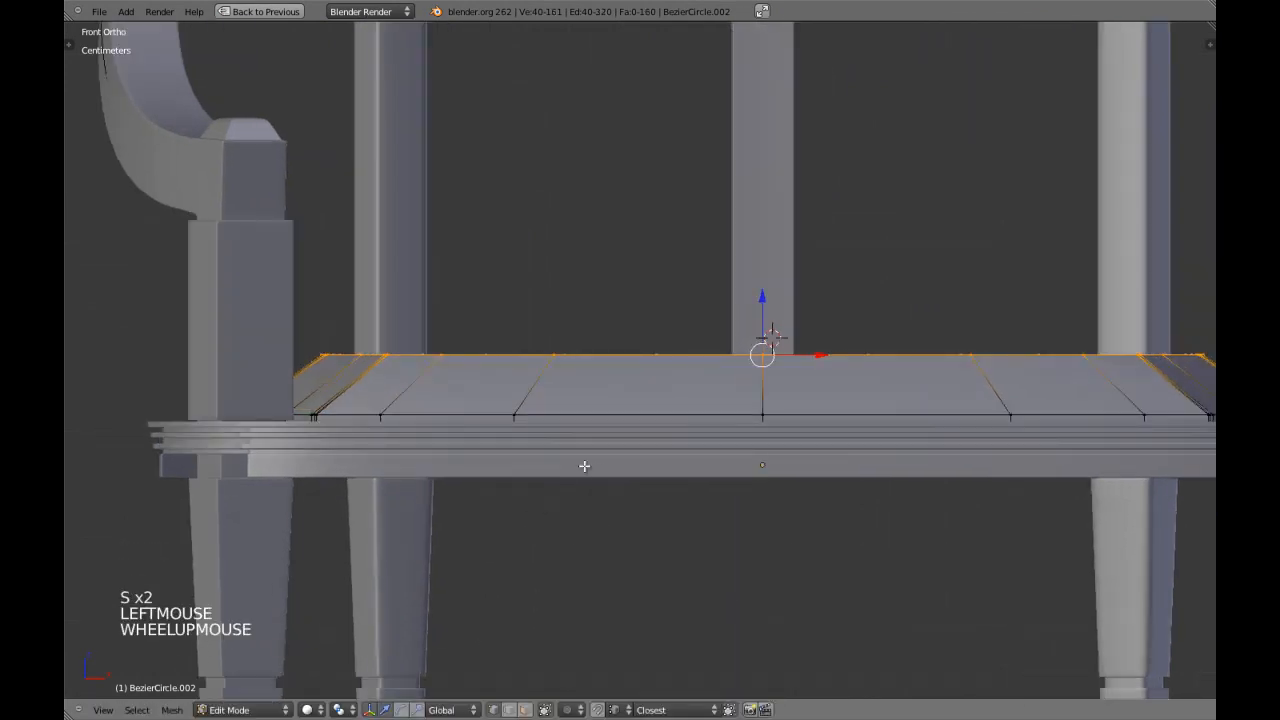
# Undo the sloped rim extrusion and the lowering of the panel's top loop.
pyautogui.keyDown('shift'); pyautogui.moveTo(591, 466); pyautogui.dragTo(636, 419, button='middle'); pyautogui.keyUp('shift')
pyautogui.hotkey('ctrl', 'z')
pyautogui.hotkey('ctrl', 'z')
pyautogui.hotkey('ctrl', 'z')
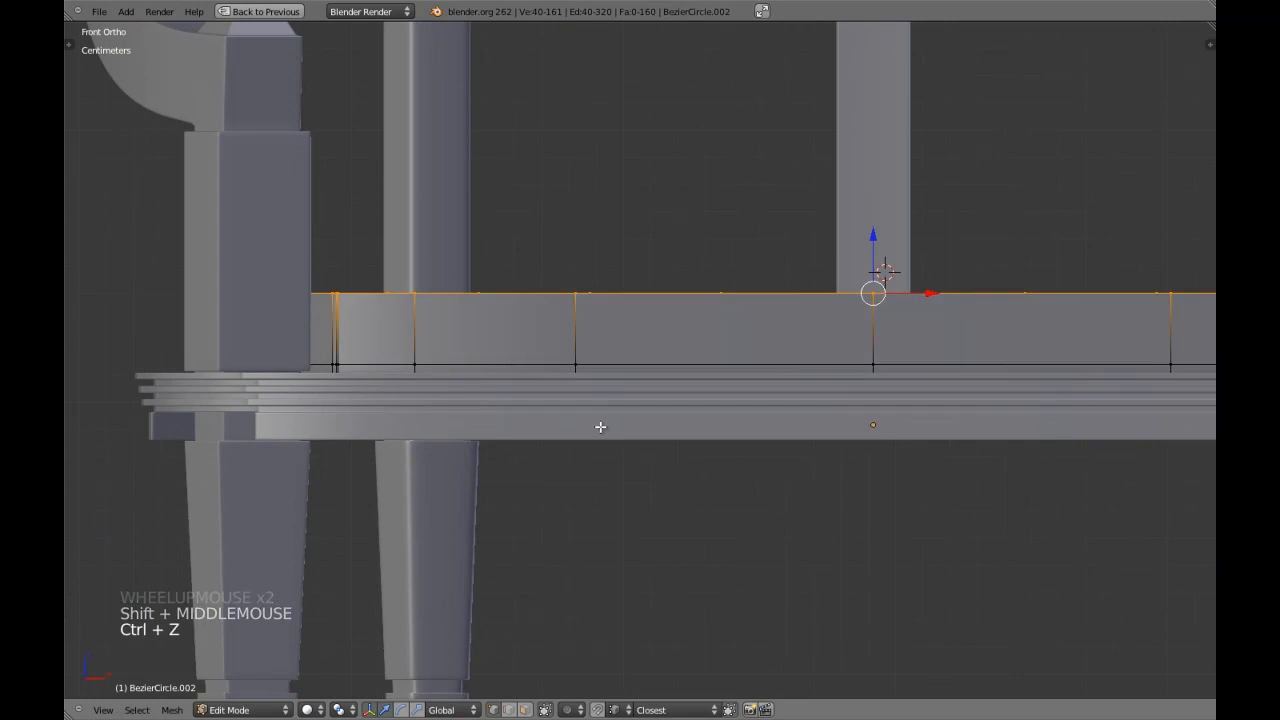
# Isolate the panel in local view and, in edge select mode, select the redundant edge line at a front leg notch.
pyautogui.press('KP_Divide')
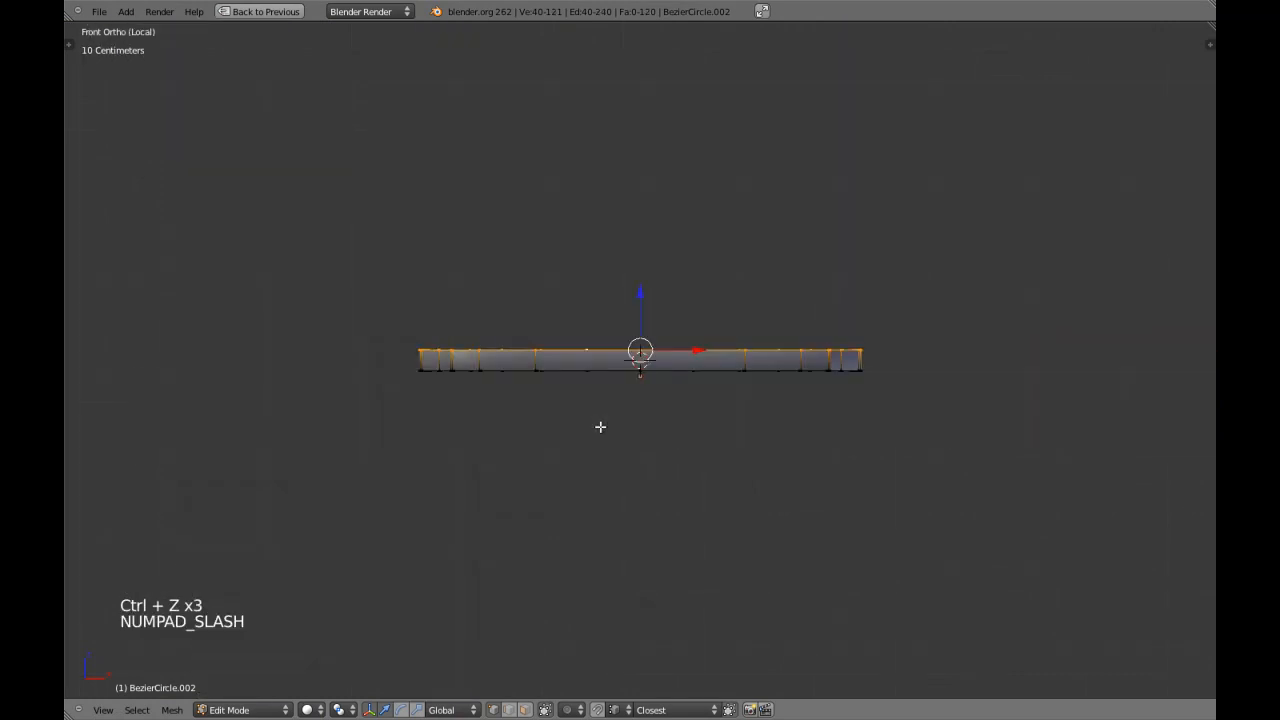
pyautogui.scroll(4, 600, 427)
pyautogui.press('a')
pyautogui.keyDown('shift'); pyautogui.moveTo(571, 411); pyautogui.dragTo(620, 380, button='middle'); pyautogui.keyUp('shift')
pyautogui.moveTo(620, 380); pyautogui.dragTo(746, 371, button='middle')
pyautogui.hotkey('ctrl', 'Tab')
pyautogui.click(644, 333)
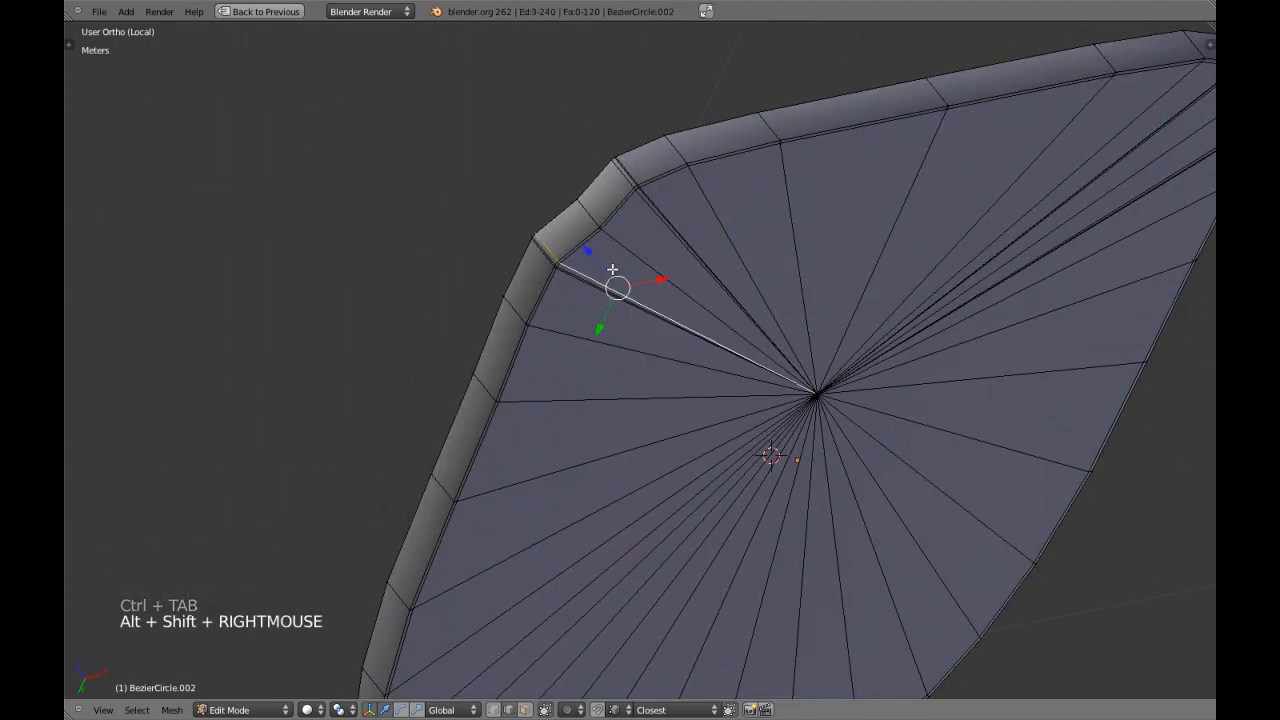
pyautogui.press('ctrl+KP_7')
pyautogui.keyDown('shift'); pyautogui.moveTo(611, 266); pyautogui.dragTo(529, 360, button='middle'); pyautogui.keyUp('shift')
pyautogui.scroll(4, 529, 360)
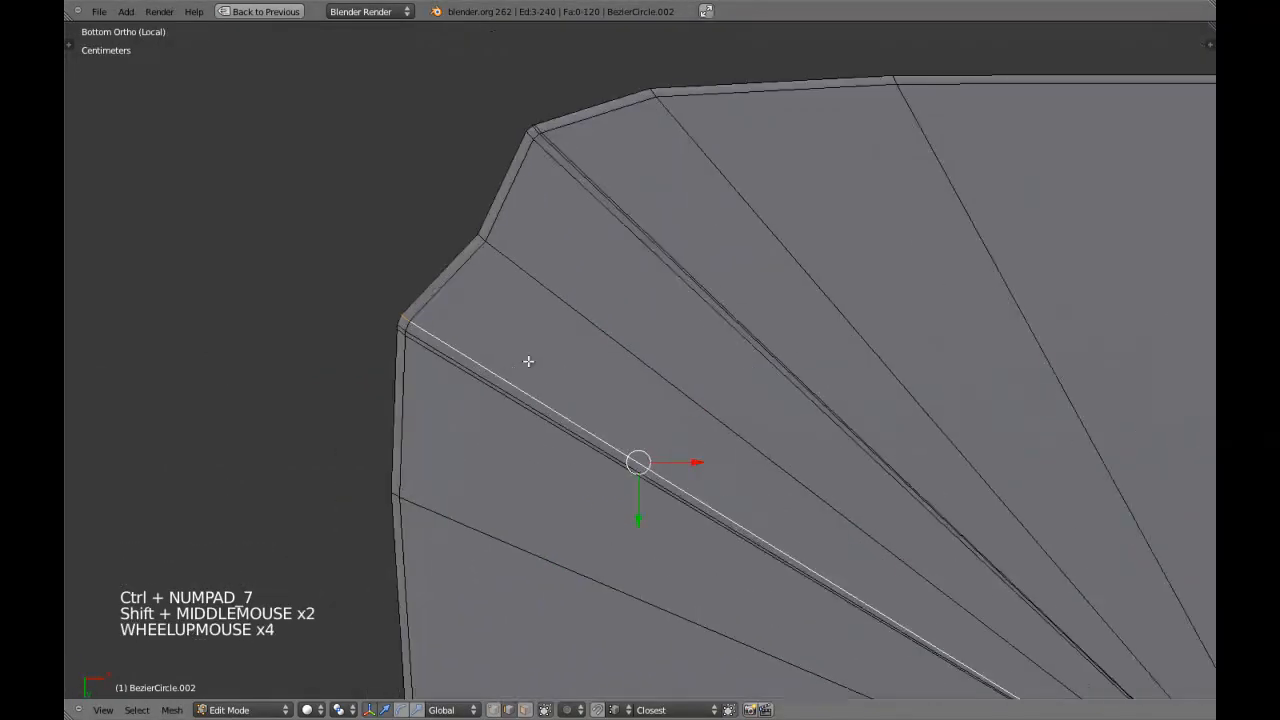
# Try deleting the selected edge line at the notch, and undo the deletion.
pyautogui.press('x')
pyautogui.click(508, 415)
pyautogui.press('a')
pyautogui.hotkey('ctrl', 'z')
pyautogui.hotkey('ctrl', 'z')
# Switch to vertex select mode, exclude the panel's centre vertex from the selection, and delete the redundant edge line at the notch.
pyautogui.hotkey('ctrl', 'Tab')
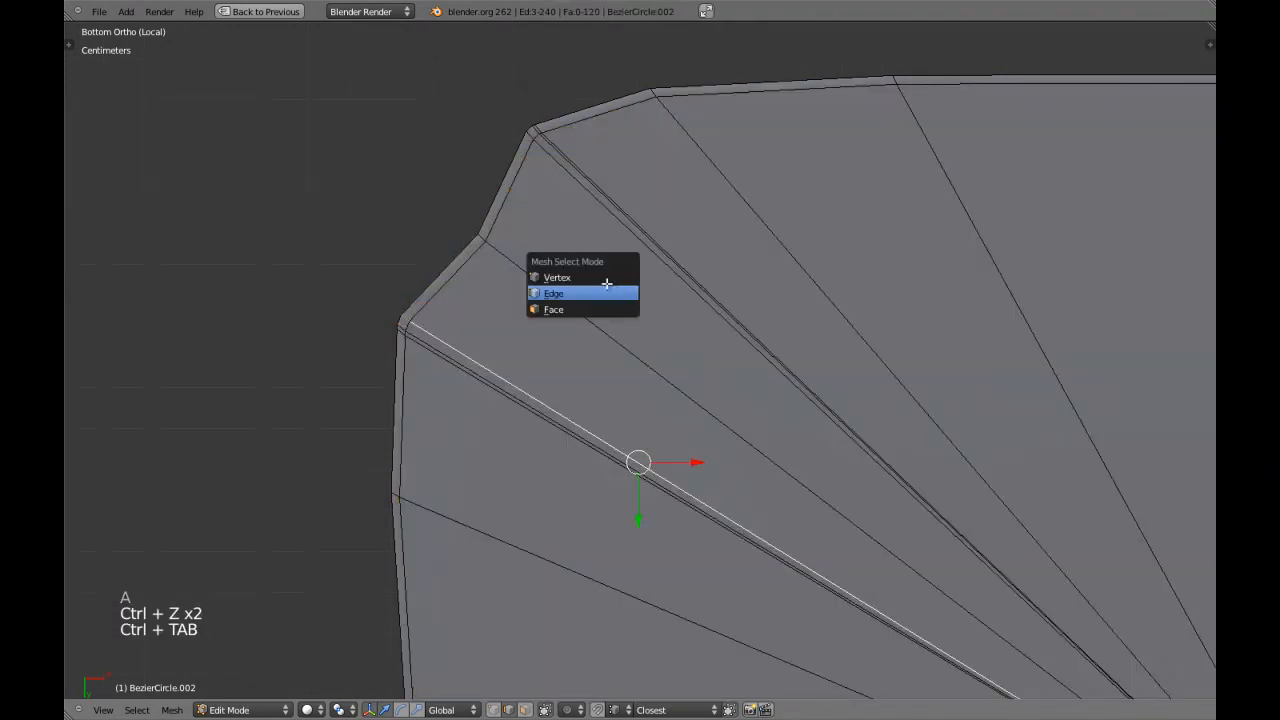
pyautogui.click(565, 272)
pyautogui.press('z')
pyautogui.scroll(-3, 711, 403)
pyautogui.keyDown('shift'); pyautogui.moveTo(810, 483); pyautogui.dragTo(680, 337, button='middle'); pyautogui.keyUp('shift')
pyautogui.press('c')
pyautogui.rightClick(885, 541)
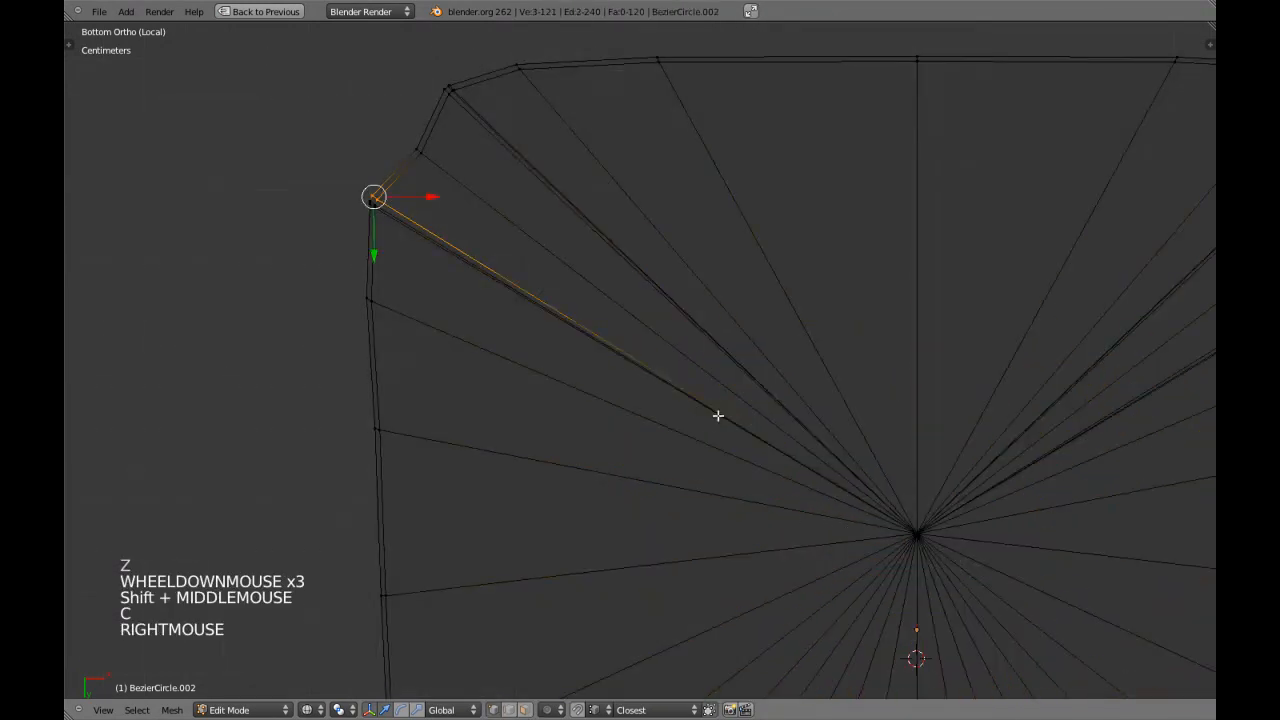
pyautogui.press('z')
pyautogui.keyDown('shift'); pyautogui.moveTo(554, 328); pyautogui.dragTo(657, 406, button='middle'); pyautogui.keyUp('shift')
pyautogui.press('x')
pyautogui.click(656, 406)
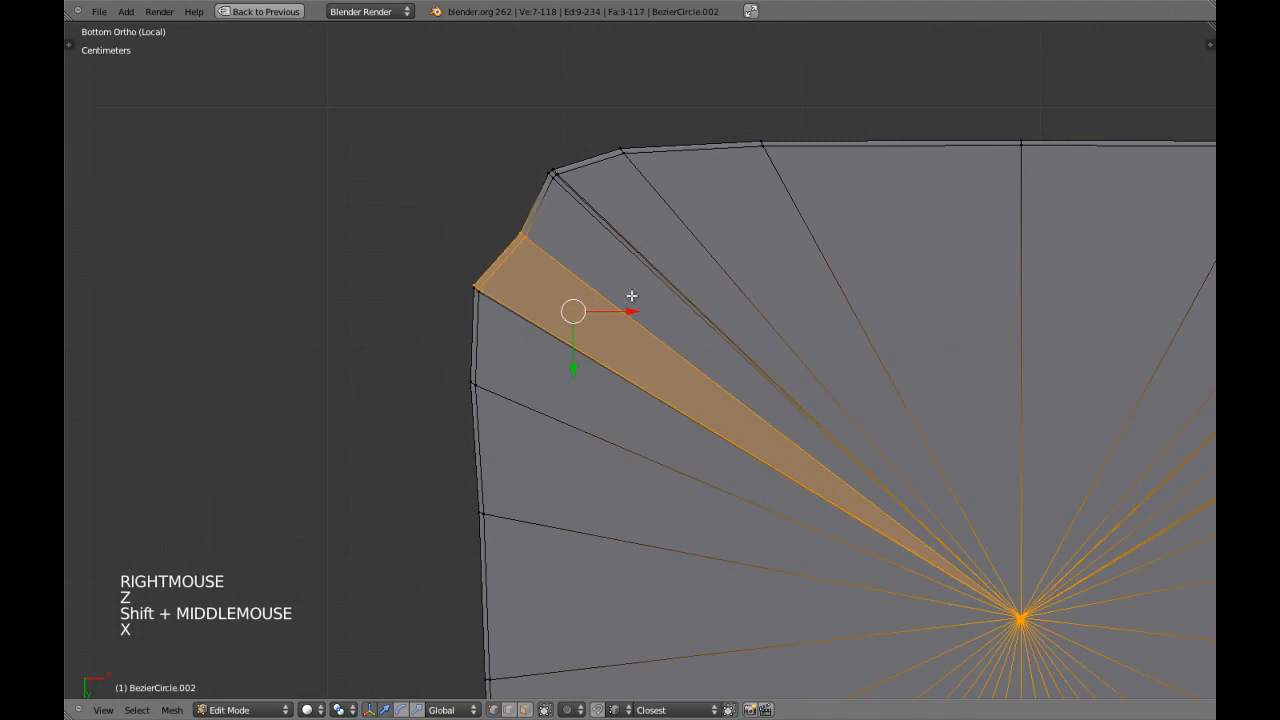
# Delete the redundant inner edge line at the notch's front corner, keeping the panel's centre vertex.
pyautogui.press('a')
pyautogui.keyDown('alt'); pyautogui.keyDown('shift'); pyautogui.rightClick(611, 251); pyautogui.keyUp('shift'); pyautogui.keyUp('alt')
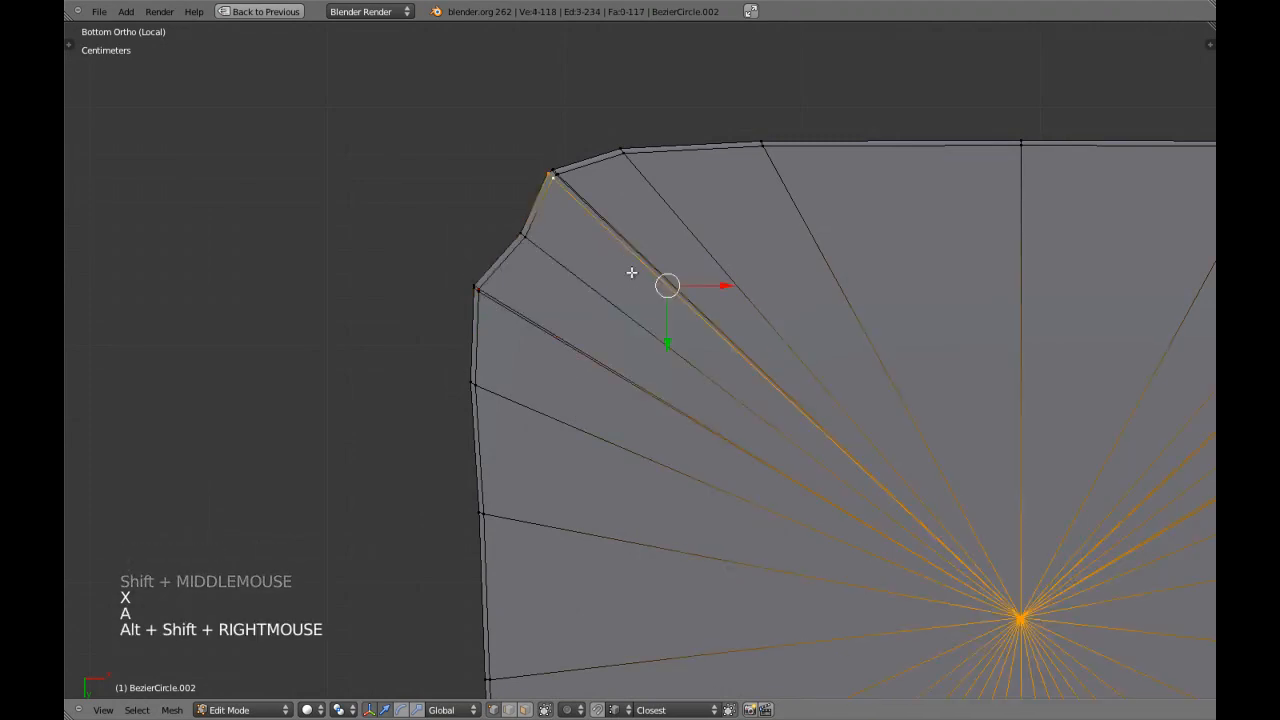
pyautogui.press('z')
pyautogui.press('c')
pyautogui.rightClick(1009, 563)
pyautogui.press('z')
pyautogui.press('x')
pyautogui.click(927, 452)
# Delete the redundant outer edge line at the notch's side corner, keeping the centre vertex.
pyautogui.press('a')
pyautogui.keyDown('alt'); pyautogui.keyDown('shift'); pyautogui.rightClick(533, 348); pyautogui.keyUp('shift'); pyautogui.keyUp('alt')
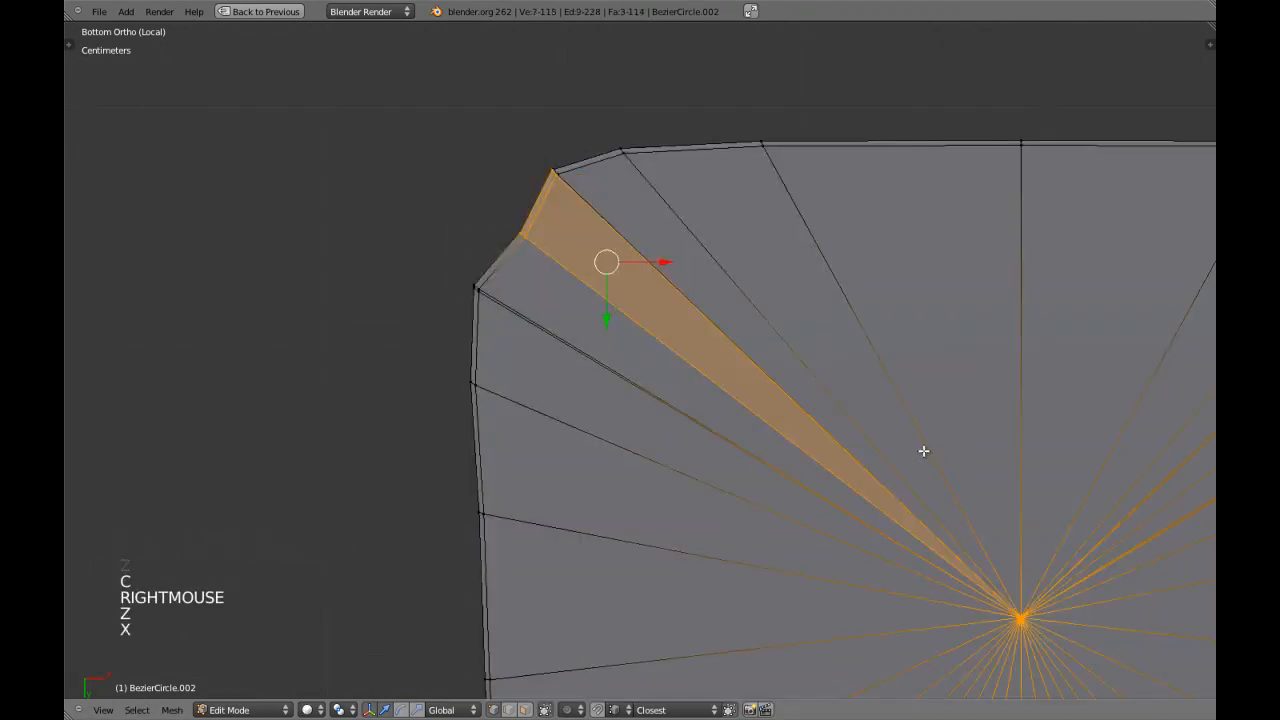
pyautogui.press('z')
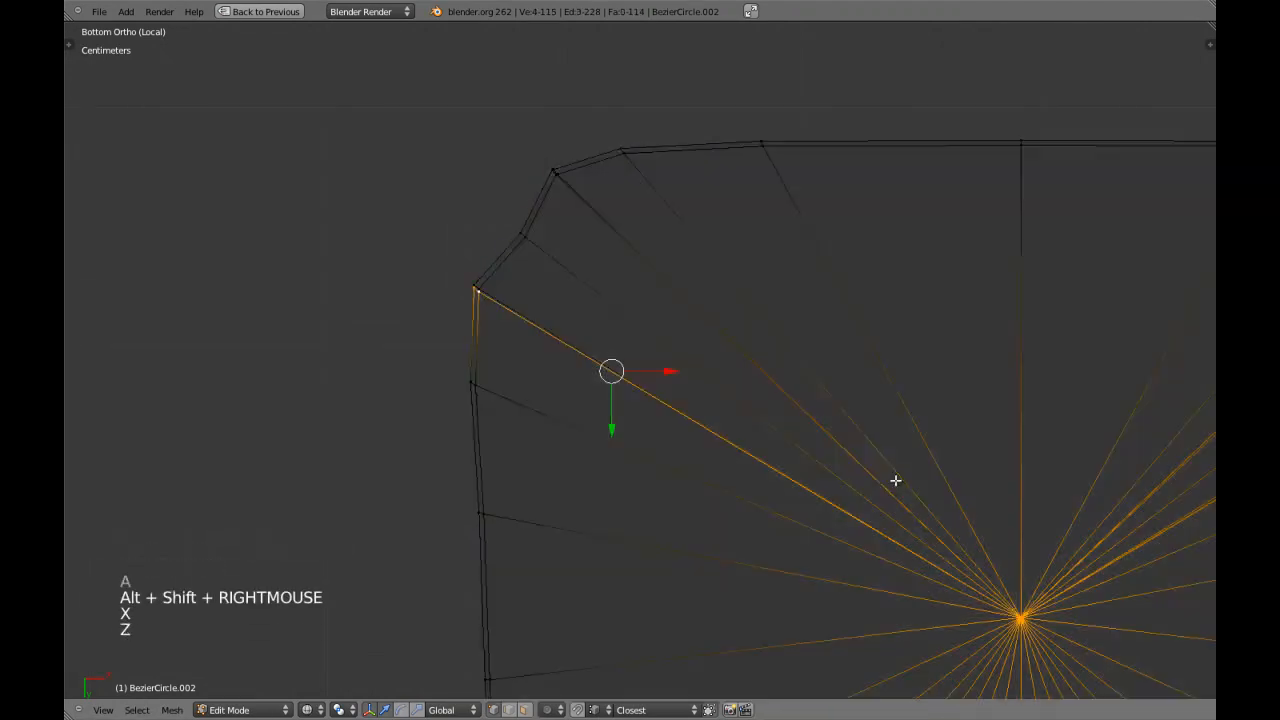
pyautogui.press('c')
pyautogui.rightClick(994, 609)
pyautogui.press('x')
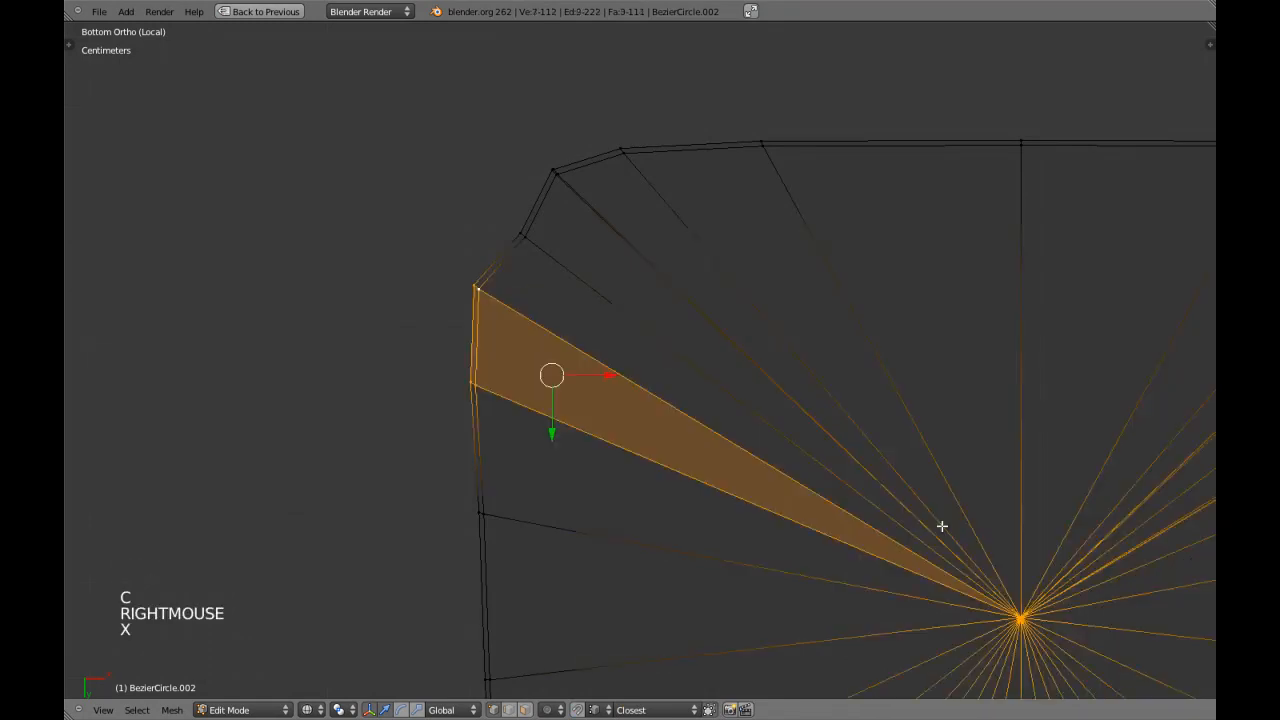
pyautogui.click(942, 526)
pyautogui.press('z')
# Delete the remaining redundant edge line at the first notch's front corner, keeping the panel's centre vertex.
pyautogui.press('a')
pyautogui.keyDown('alt'); pyautogui.keyDown('shift'); pyautogui.rightClick(617, 209); pyautogui.keyUp('shift'); pyautogui.keyUp('alt')
pyautogui.press('z')
pyautogui.press('c')
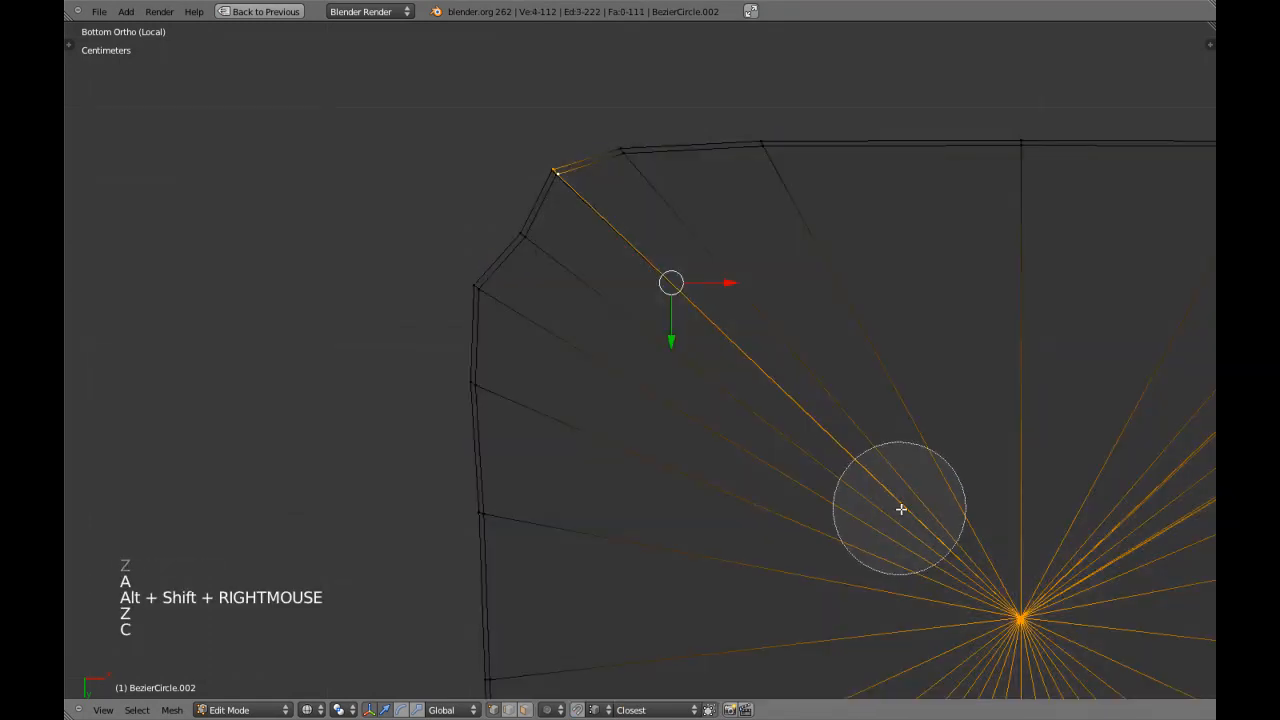
pyautogui.rightClick(980, 571)
pyautogui.press('x')
pyautogui.click(826, 400)
pyautogui.press('z')
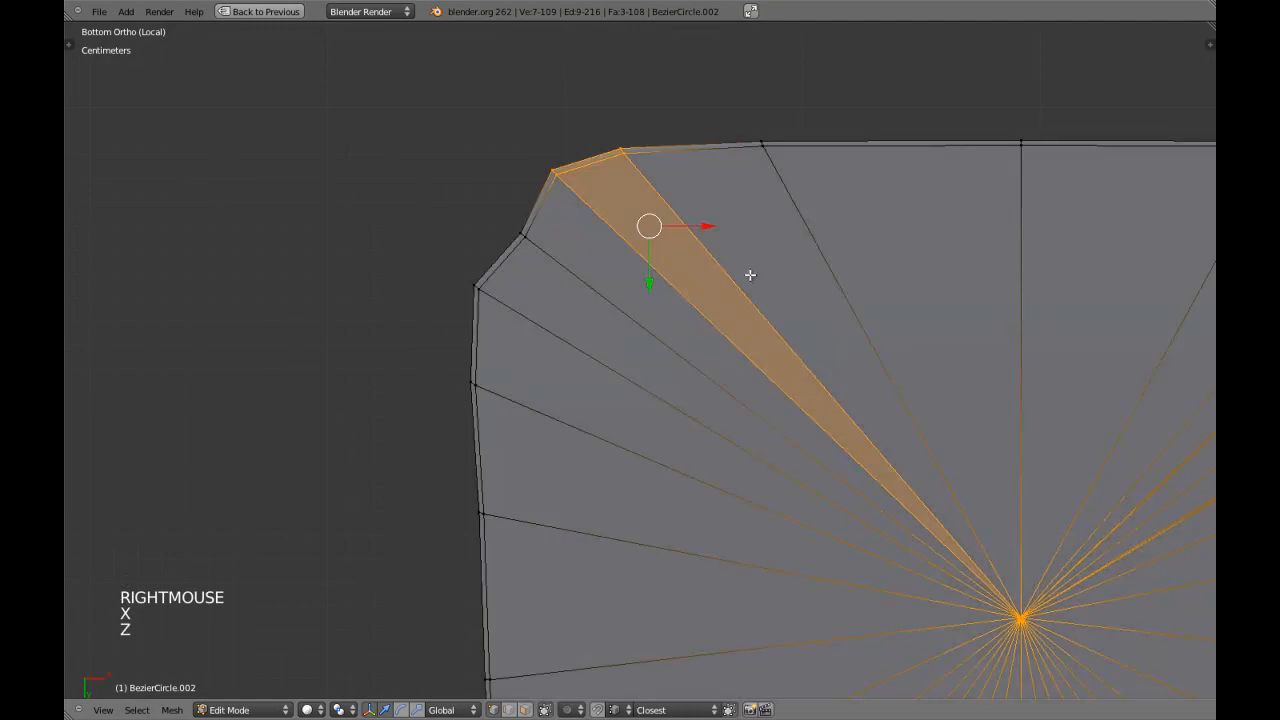
# Delete a redundant edge line at the opposite front notch of the panel.
pyautogui.keyDown('shift'); pyautogui.moveTo(829, 283); pyautogui.dragTo(729, 283, button='middle'); pyautogui.keyUp('shift')
pyautogui.press('a')
pyautogui.keyDown('shift'); pyautogui.moveTo(1066, 289); pyautogui.dragTo(769, 269, button='middle'); pyautogui.keyUp('shift')
pyautogui.keyDown('shift'); pyautogui.moveTo(1075, 218); pyautogui.dragTo(829, 229, button='middle'); pyautogui.keyUp('shift')
pyautogui.keyDown('alt'); pyautogui.keyDown('shift'); pyautogui.rightClick(816, 207); pyautogui.keyUp('shift'); pyautogui.keyUp('alt')
pyautogui.press('x')
pyautogui.click(816, 207)
pyautogui.press('z')
pyautogui.rightClick(392, 554)
pyautogui.press('x')
pyautogui.click(549, 443)
pyautogui.press('z')
# Delete the redundant edge line at the opposite notch's front corner, excluding the panel's centre vertex from the selection.
pyautogui.press('a')
pyautogui.keyDown('alt'); pyautogui.keyDown('shift'); pyautogui.rightClick(755, 206); pyautogui.keyUp('shift'); pyautogui.keyUp('alt')
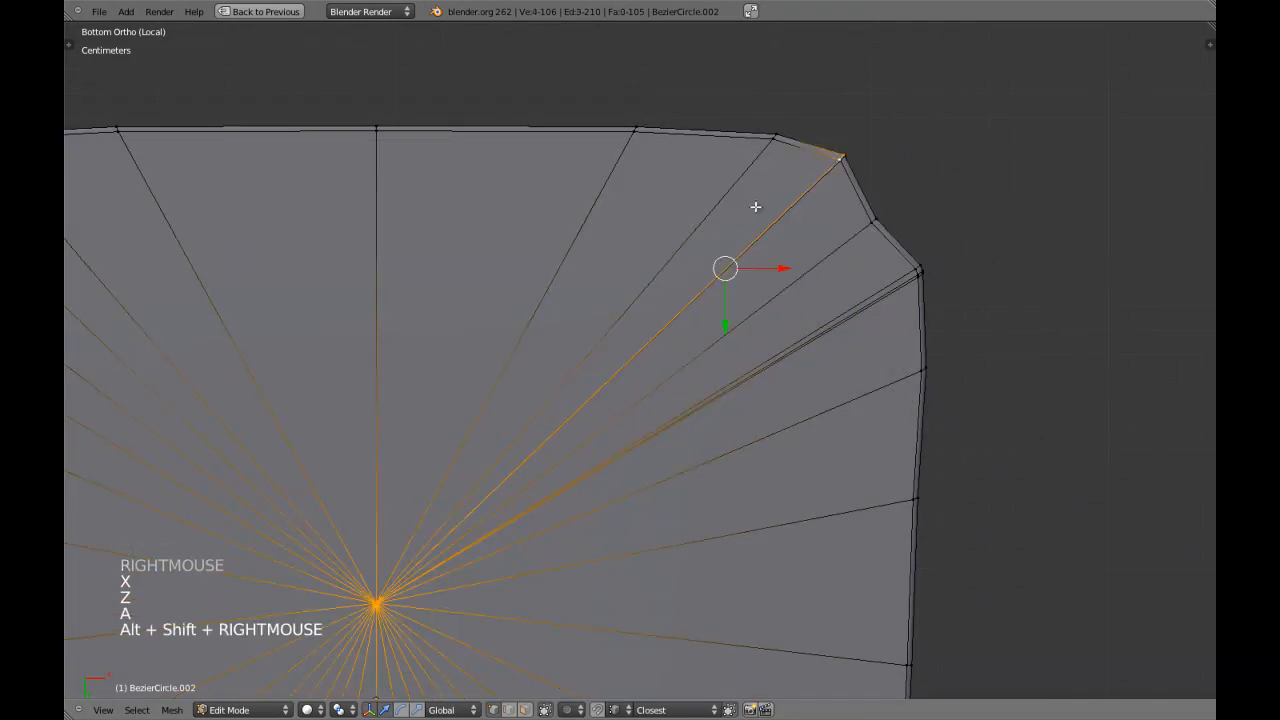
pyautogui.press('x')
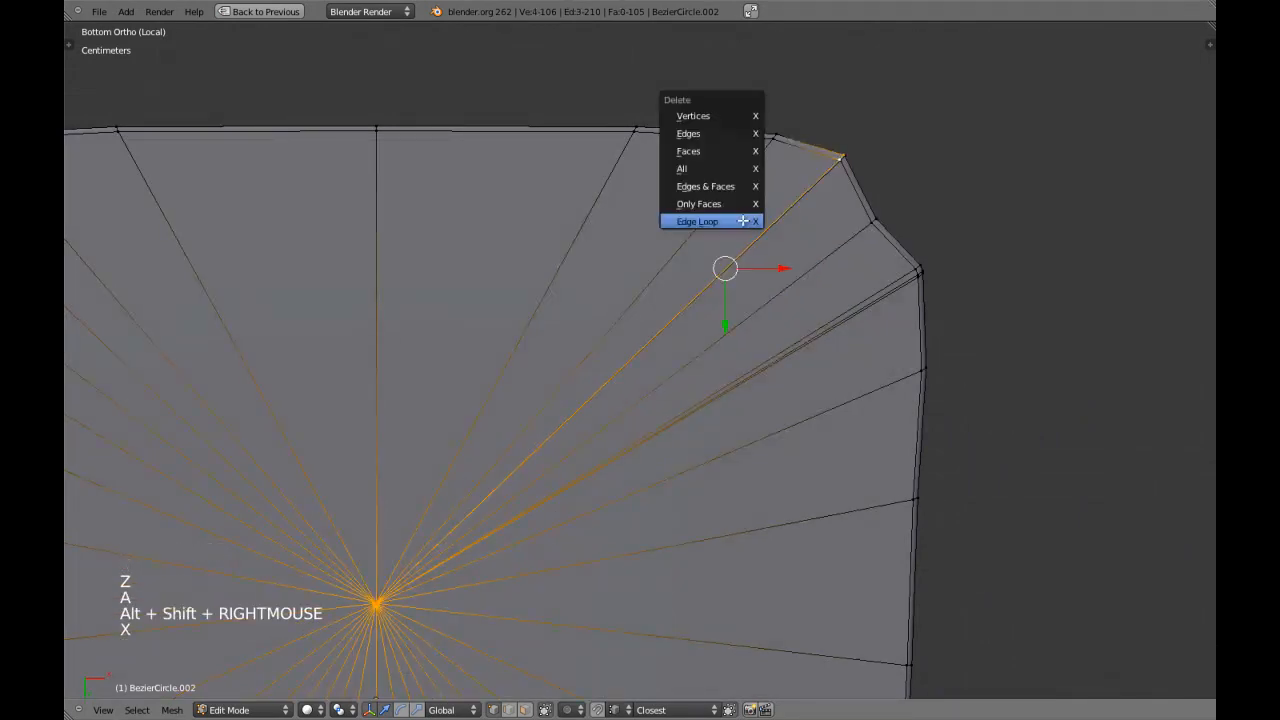
pyautogui.click(742, 222)
pyautogui.press('z')
pyautogui.press('c')
pyautogui.middleClick(357, 603)
pyautogui.rightClick(357, 603)
pyautogui.press('x')
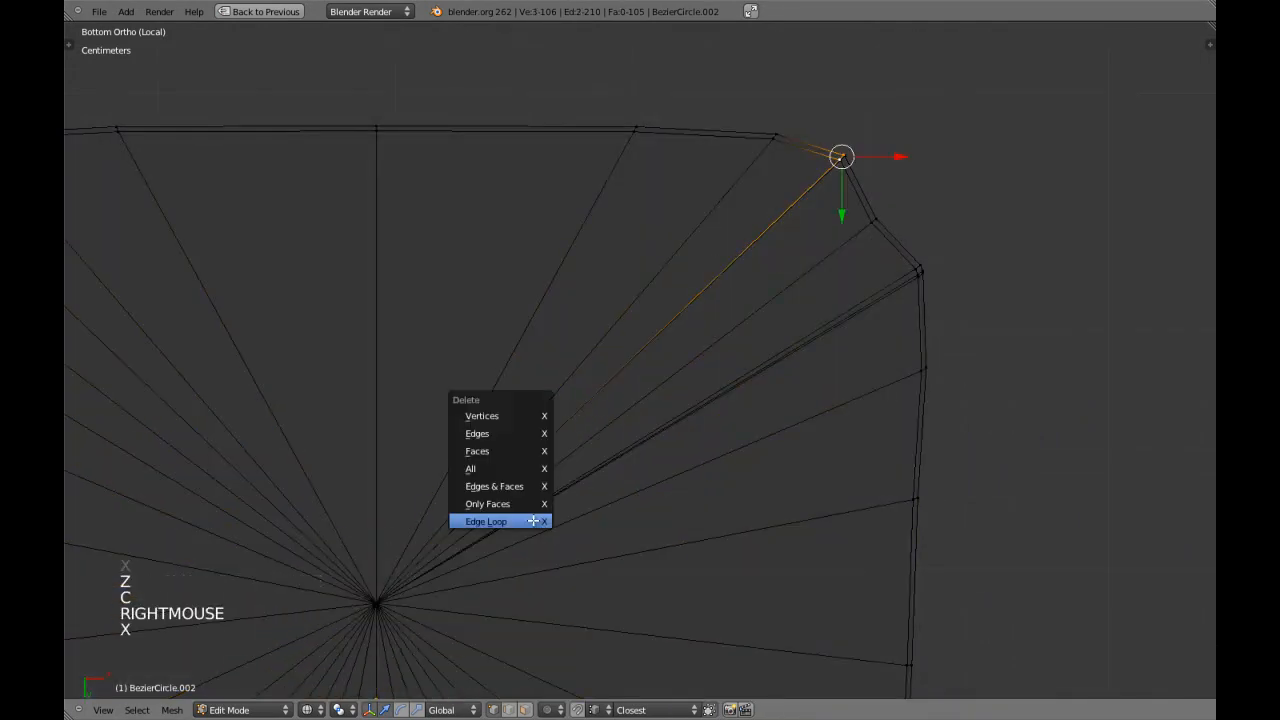
pyautogui.click(533, 521)
pyautogui.press('z')
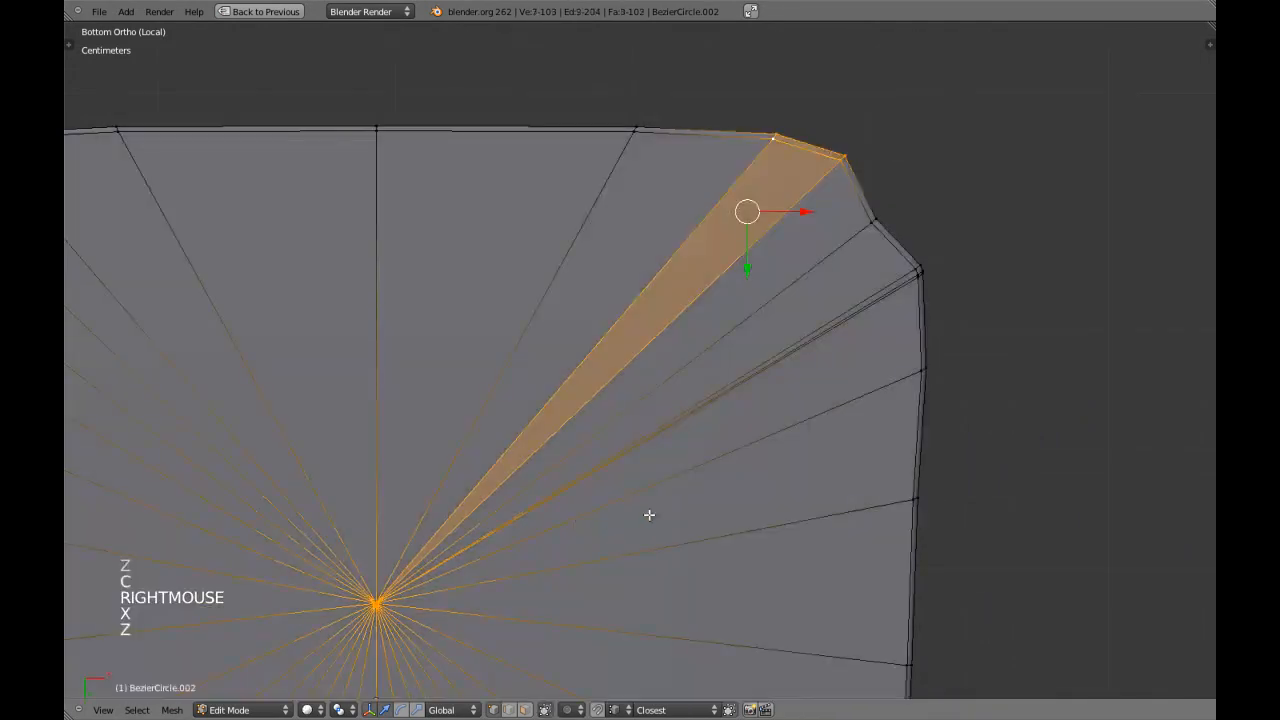
# Delete one redundant edge line running to the opposite notch's side corner, keeping the centre vertex.
pyautogui.keyDown('shift'); pyautogui.moveTo(736, 361); pyautogui.dragTo(608, 286, button='middle'); pyautogui.keyUp('shift')
pyautogui.press('a')
pyautogui.keyDown('alt'); pyautogui.keyDown('shift'); pyautogui.rightClick(662, 257); pyautogui.keyUp('shift'); pyautogui.keyUp('alt')
pyautogui.press('z')
pyautogui.press('c')
pyautogui.middleClick(258, 528)
pyautogui.rightClick(262, 525)
pyautogui.press('x')
pyautogui.click(363, 474)
pyautogui.press('z')
# Delete the last redundant edge line at the opposite notch's side corner, keeping the centre vertex.
pyautogui.press('a')
pyautogui.keyDown('alt'); pyautogui.keyDown('shift'); pyautogui.rightClick(612, 335); pyautogui.keyUp('shift'); pyautogui.keyUp('alt')
pyautogui.press('z')
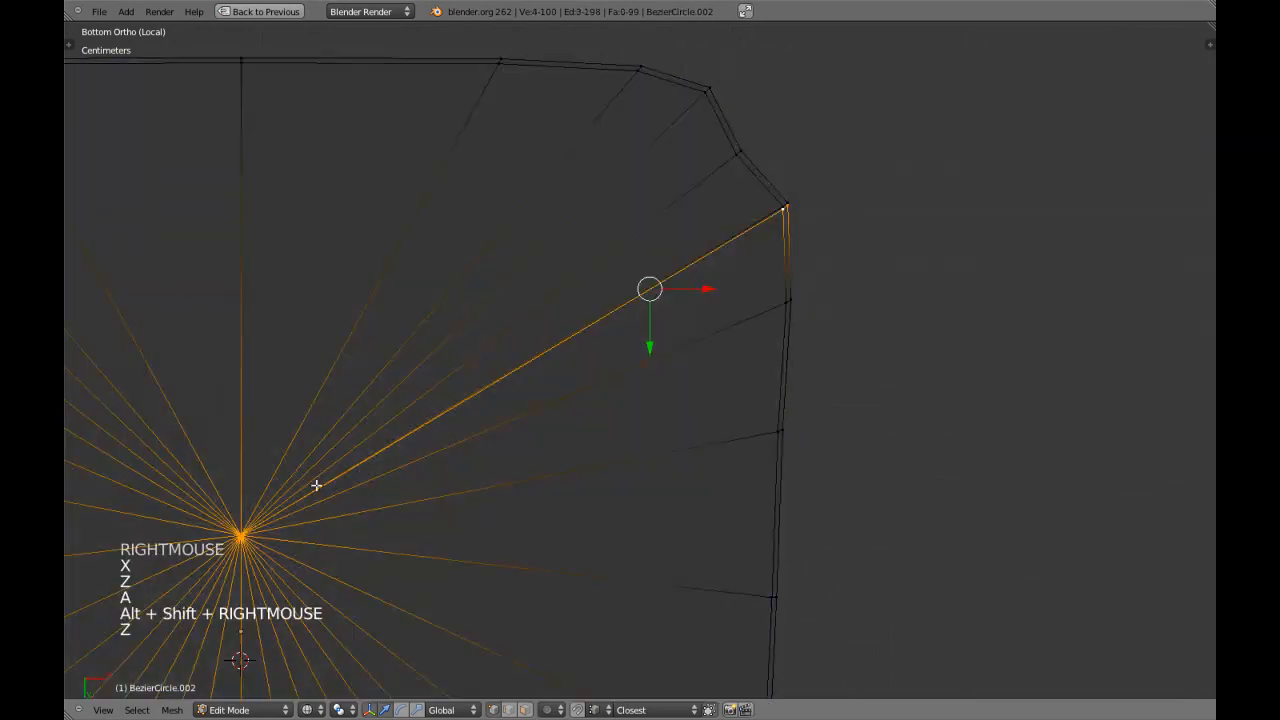
pyautogui.middleClick(257, 534)
pyautogui.rightClick(297, 526)
pyautogui.press('x')
pyautogui.click(400, 478)
pyautogui.press('z')
# Examine both front notches of the panel for leftover redundant edge lines.
pyautogui.scroll(-4, 486, 514)
pyautogui.press('a')
pyautogui.moveTo(486, 514)
pyautogui.keyDown('shift'); pyautogui.mouseDown(button='middle')
pyautogui.moveTo(667, 201)
pyautogui.moveTo(623, 474)
pyautogui.mouseUp(button='middle'); pyautogui.keyUp('shift')
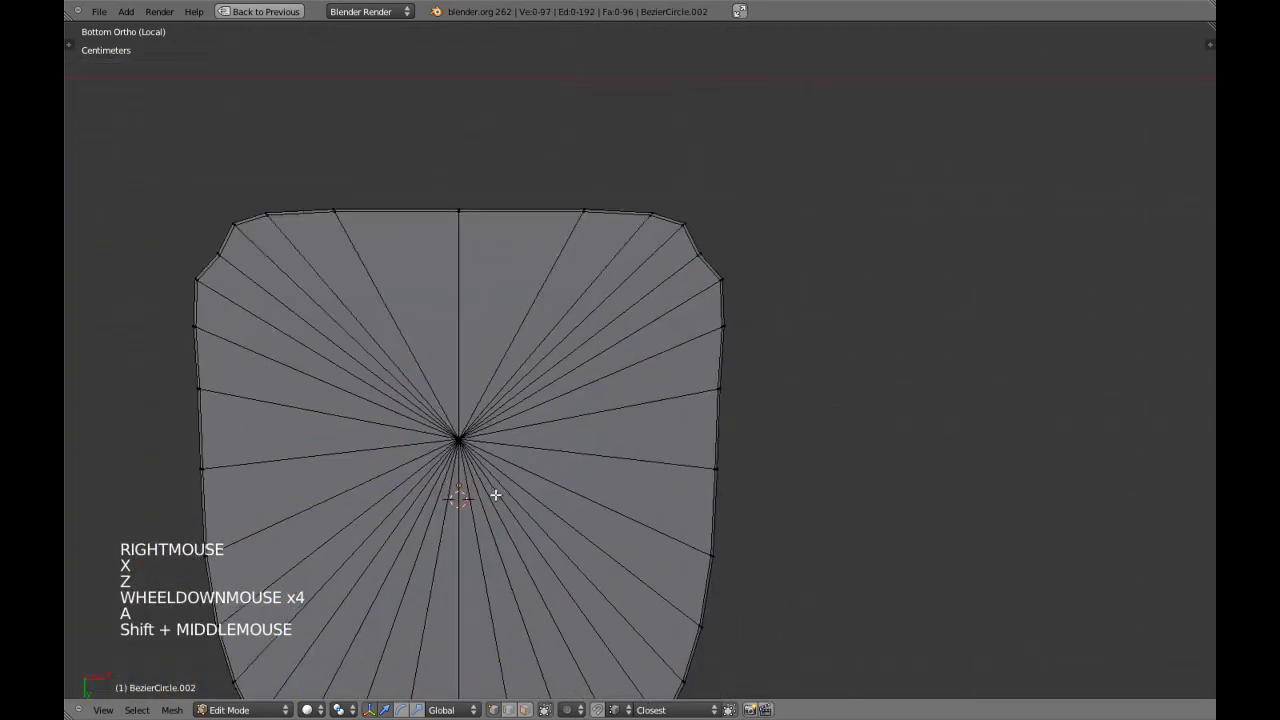
pyautogui.scroll(3, 642, 300)
pyautogui.keyDown('shift'); pyautogui.moveTo(640, 320); pyautogui.dragTo(650, 415, button='middle'); pyautogui.keyUp('shift')
pyautogui.keyDown('shift'); pyautogui.moveTo(664, 265); pyautogui.dragTo(655, 473, button='middle'); pyautogui.keyUp('shift')
pyautogui.press('a')
pyautogui.press('a')
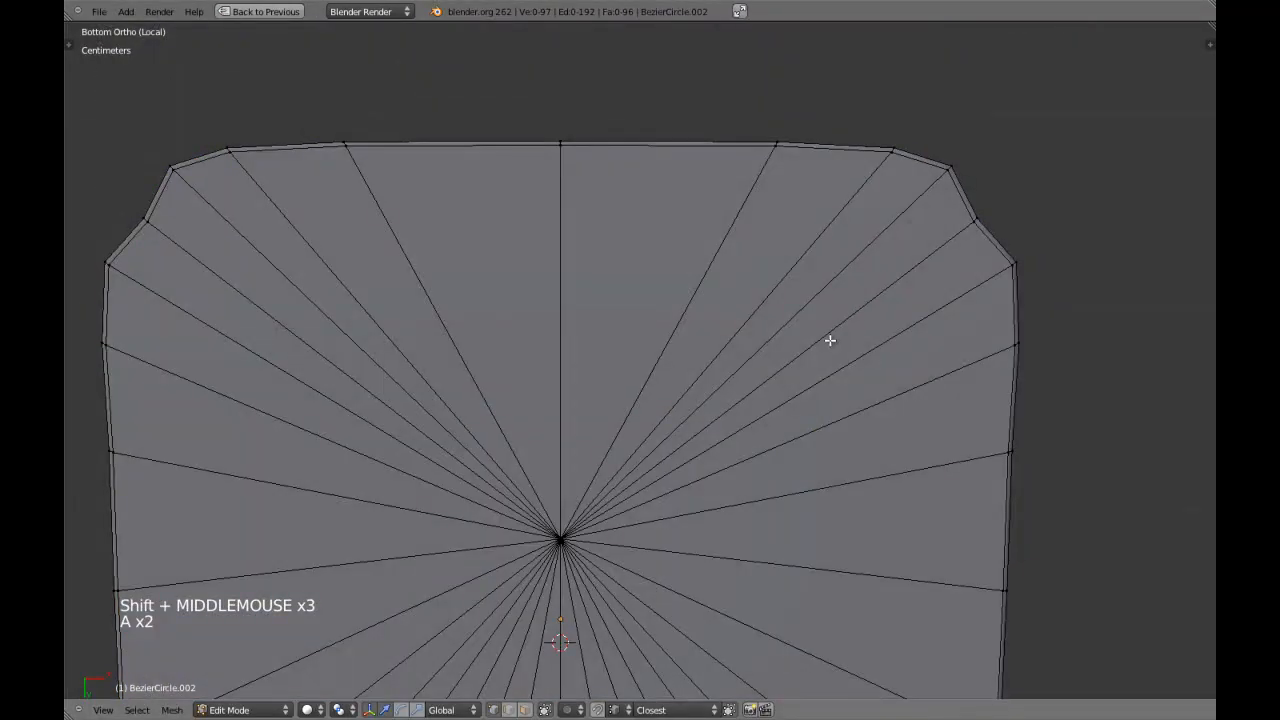
# Leave edit mode and local view, and inspect how the panel sits in the chair's seat recess.
pyautogui.scroll(-5, 618, 327)
pyautogui.press('Tab')
pyautogui.press('KP_Divide')
pyautogui.press('a')
pyautogui.press('a')
pyautogui.moveTo(657, 320); pyautogui.dragTo(597, 294, button='middle')
pyautogui.scroll(-2, 597, 294)
pyautogui.press('z')
pyautogui.press('z')
pyautogui.moveTo(752, 236); pyautogui.dragTo(716, 213, button='right')
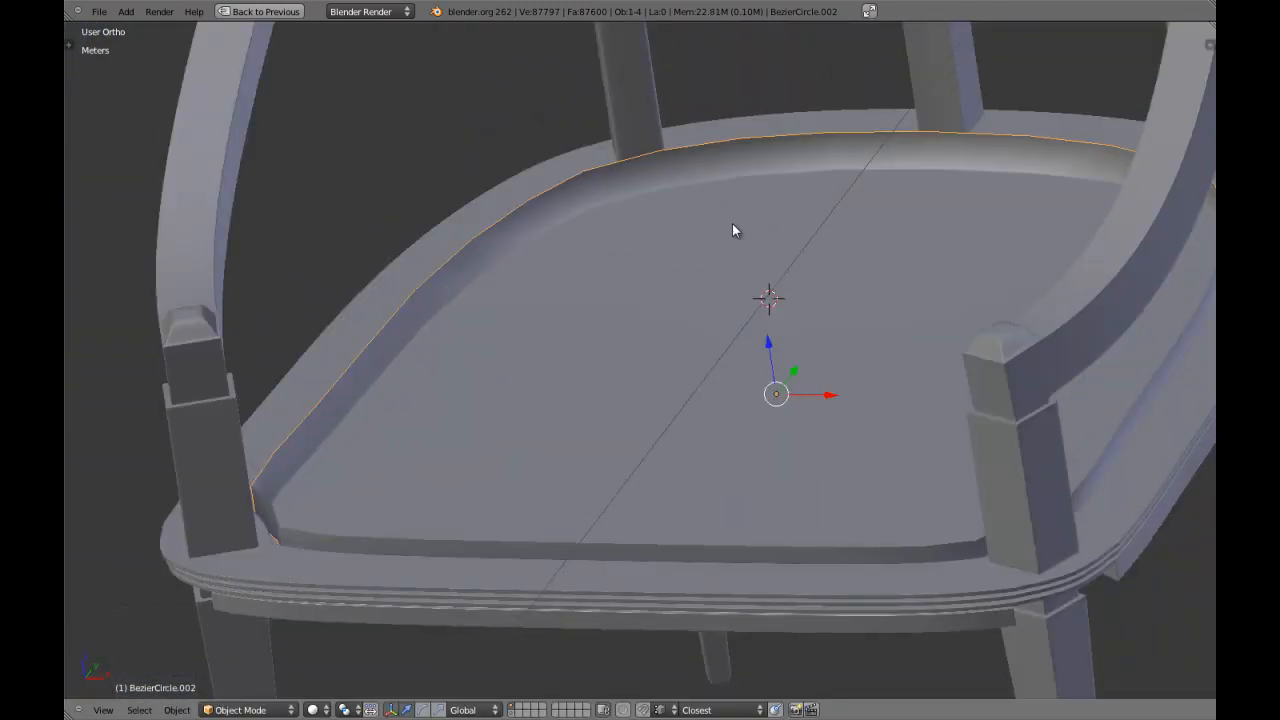
# Open the seat panel for mesh editing in front view with the whole chair displayed.
pyautogui.press('KP_1')
pyautogui.press('KP_Divide')
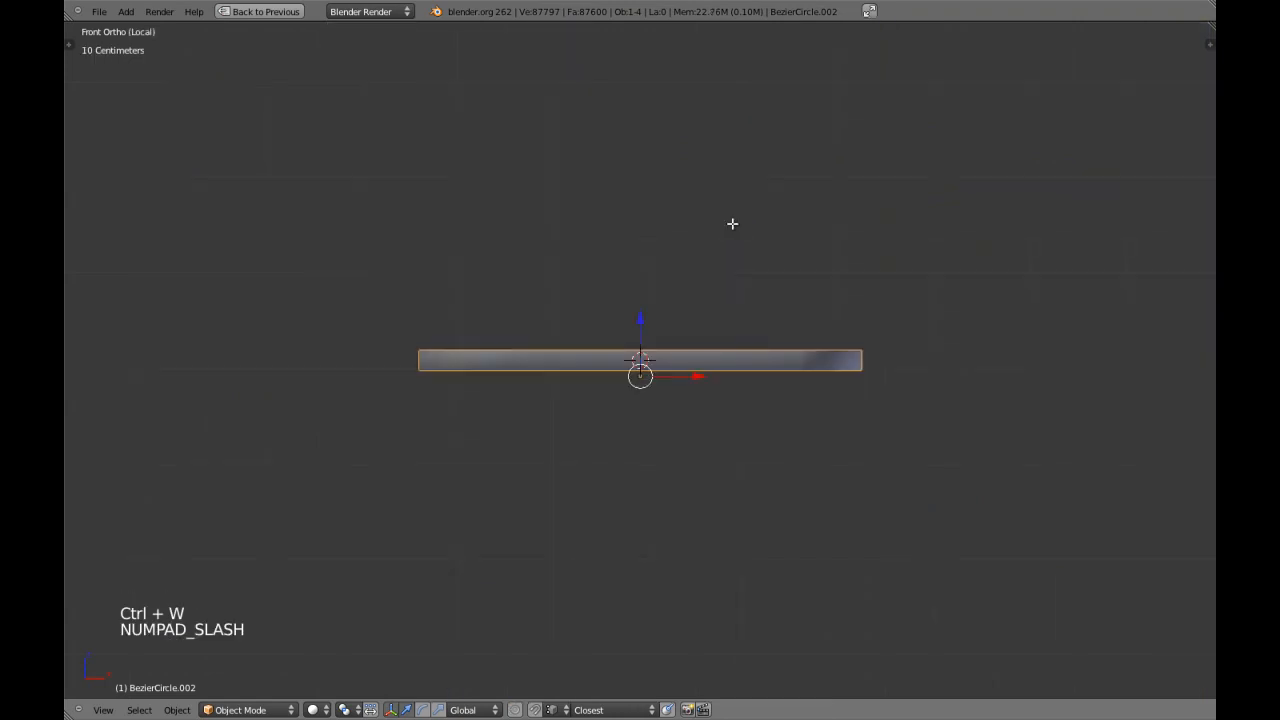
pyautogui.press('Tab')
pyautogui.moveTo(646, 306); pyautogui.dragTo(506, 197, button='middle')
pyautogui.press('KP_Divide')
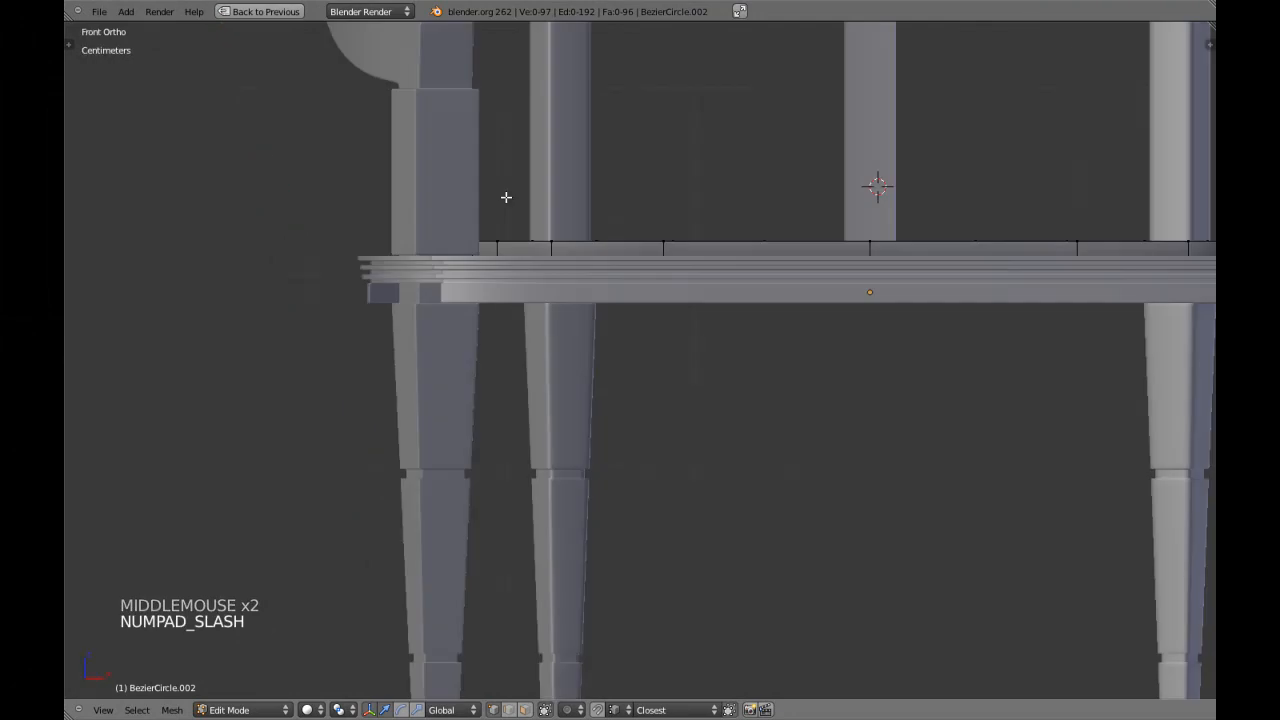
# Select the panel's top edge loop and lower it to just above the seat frame's upper edge.
pyautogui.press('a')
pyautogui.press('a')
pyautogui.press('a')
pyautogui.keyDown('alt'); pyautogui.keyDown('shift'); pyautogui.rightClick(743, 241); pyautogui.keyUp('shift'); pyautogui.keyUp('alt')
pyautogui.press('z')
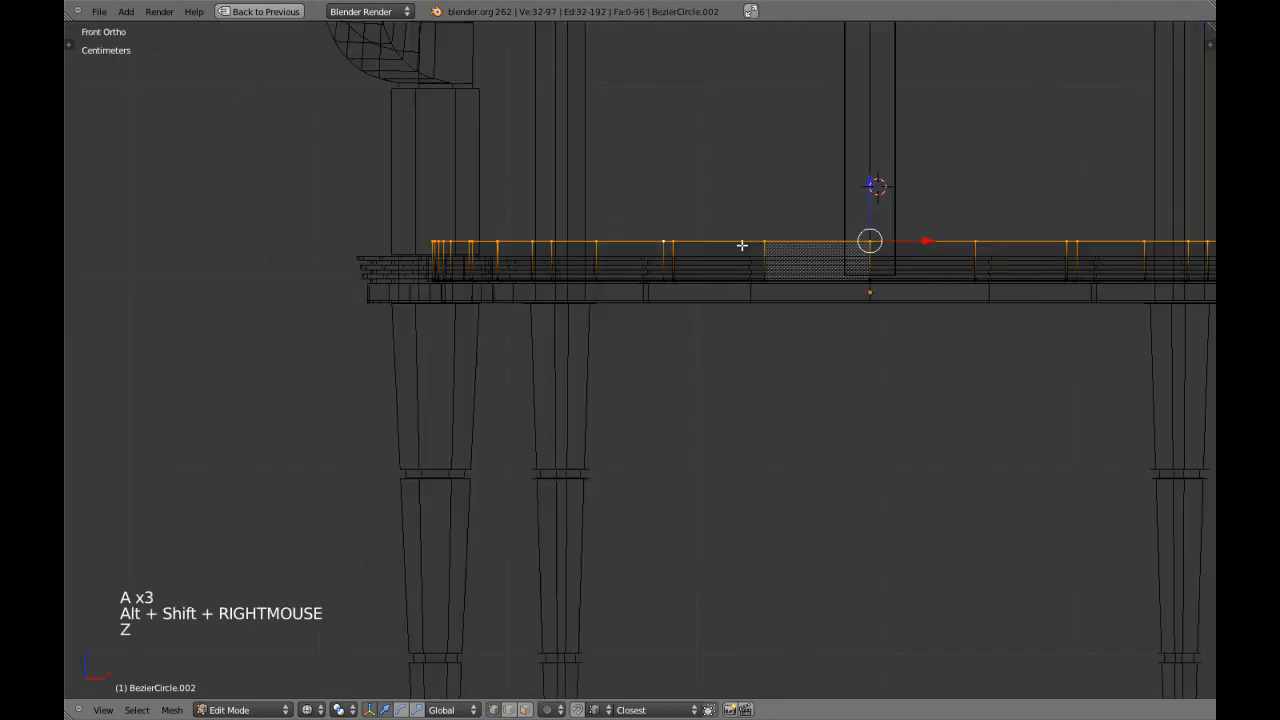
pyautogui.keyDown('shift'); pyautogui.moveTo(743, 240); pyautogui.dragTo(780, 283, button='middle'); pyautogui.keyUp('shift')
pyautogui.press('z')
pyautogui.click(807, 234)
pyautogui.keyDown('shift'); pyautogui.moveTo(809, 237); pyautogui.dragTo(805, 265, button='middle'); pyautogui.keyUp('shift')
# Snap the 3D cursor to the centre of the selected top edge loop.
pyautogui.hotkey('shift', 's')
pyautogui.hotkey('shift', 's')
pyautogui.click(760, 271)
pyautogui.scroll(1, 762, 303)
# Extrude the panel's top edge loop upward and scale it inward to form a sloped cushion edge.
pyautogui.press('e')
pyautogui.press('e')
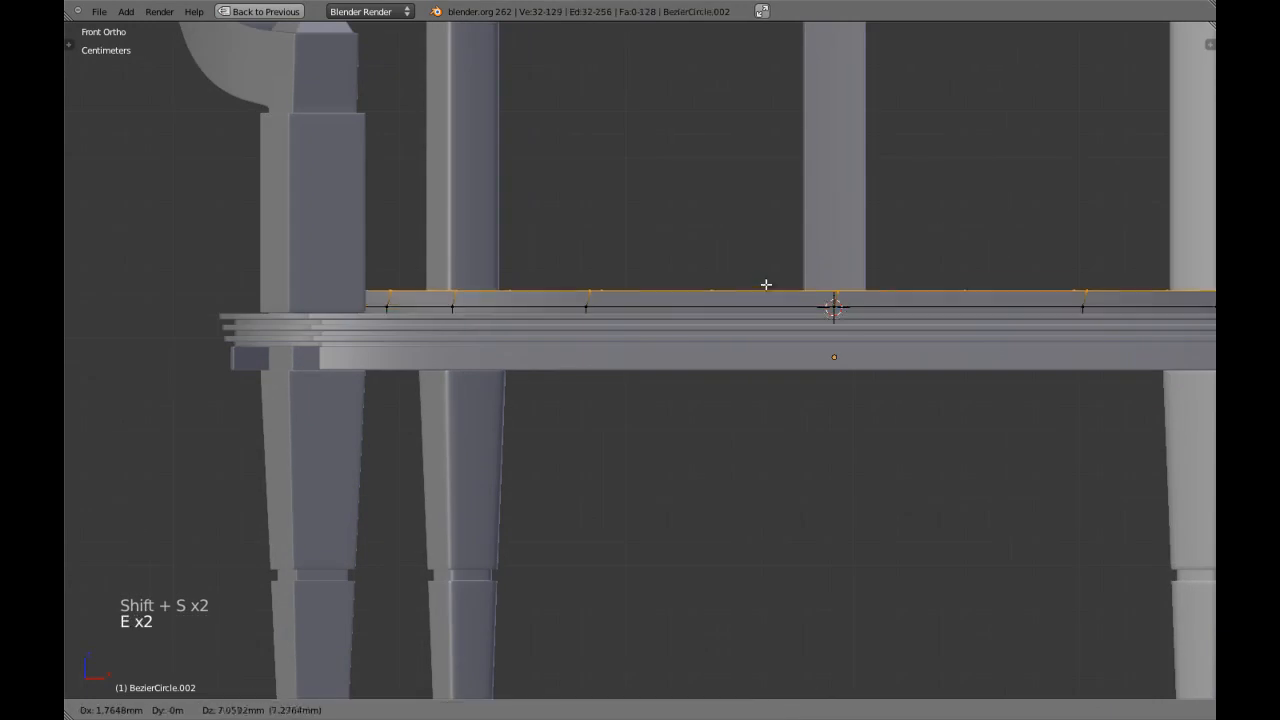
pyautogui.click(763, 274)
pyautogui.press('s')
pyautogui.press('s')
pyautogui.click(671, 443)
# Scale a second extruded loop further inward and raise it slightly to continue the cushion's rounded top.
pyautogui.press('s')
pyautogui.press('s')
pyautogui.click(662, 438)
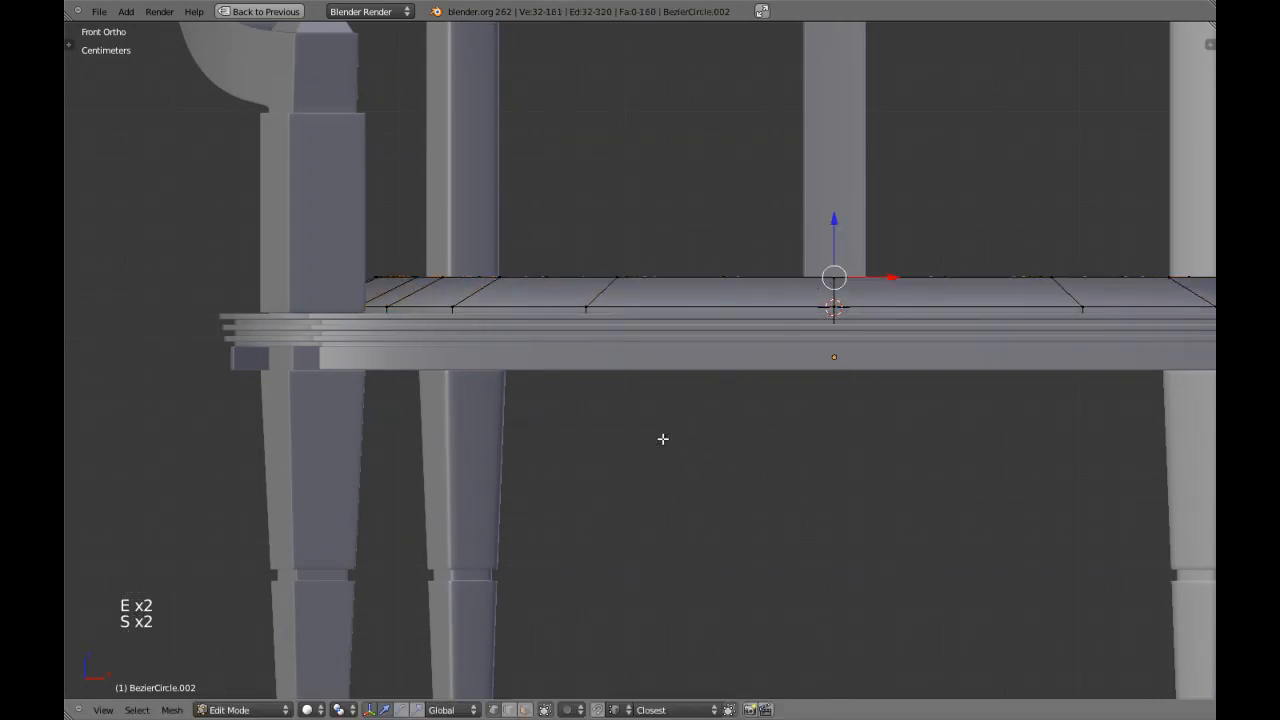
pyautogui.moveTo(833, 223); pyautogui.dragTo(834, 216)
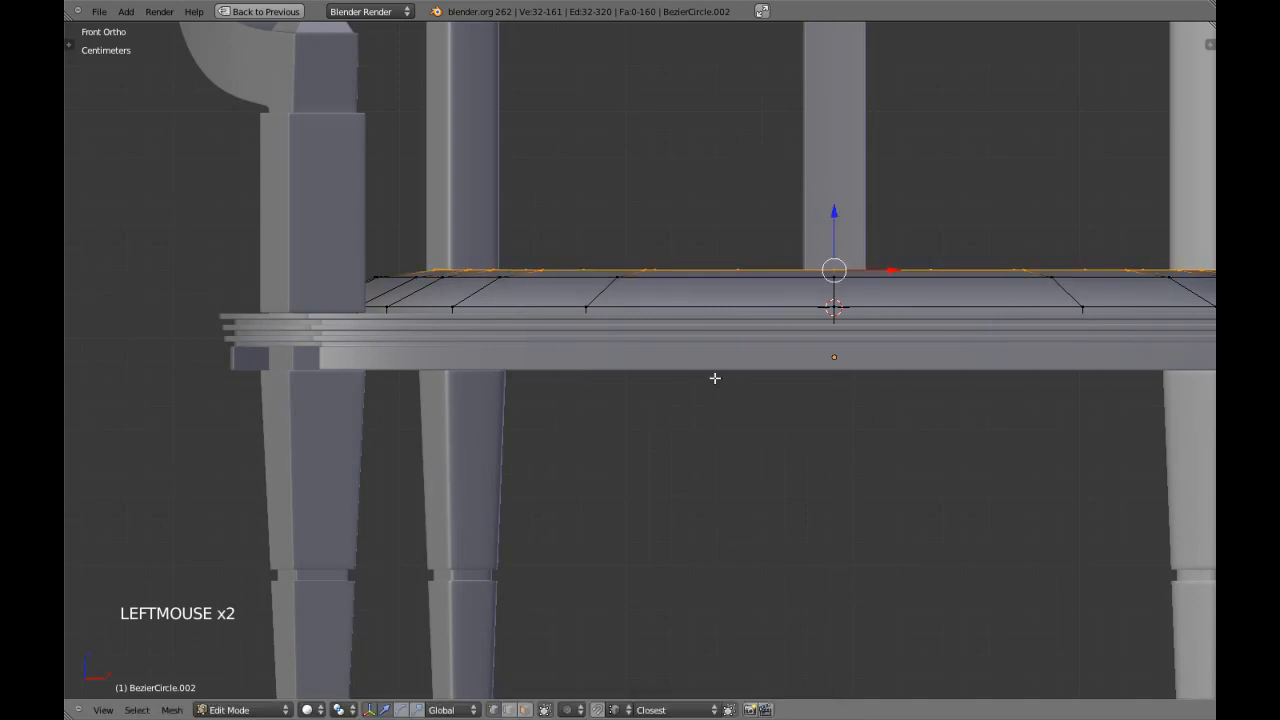
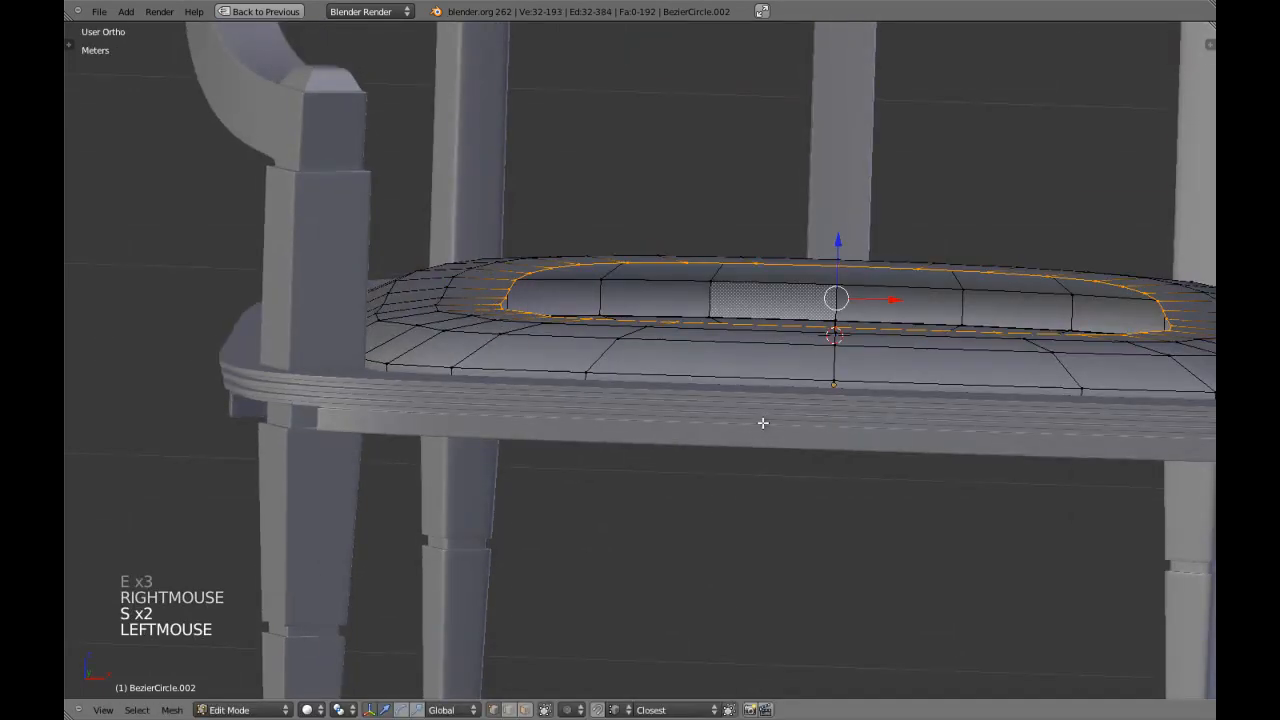
# Fine-tune the height of the selected inner edge loop so the cushion's top keeps rising gently.
pyautogui.moveTo(830, 240); pyautogui.dragTo(837, 237)
pyautogui.press('KP_1')
pyautogui.keyDown('shift'); pyautogui.moveTo(788, 272); pyautogui.dragTo(683, 440, button='middle'); pyautogui.keyUp('shift')
pyautogui.scroll(3, 760, 300)
pyautogui.scroll(-1, 731, 397)
pyautogui.press('KP_1')
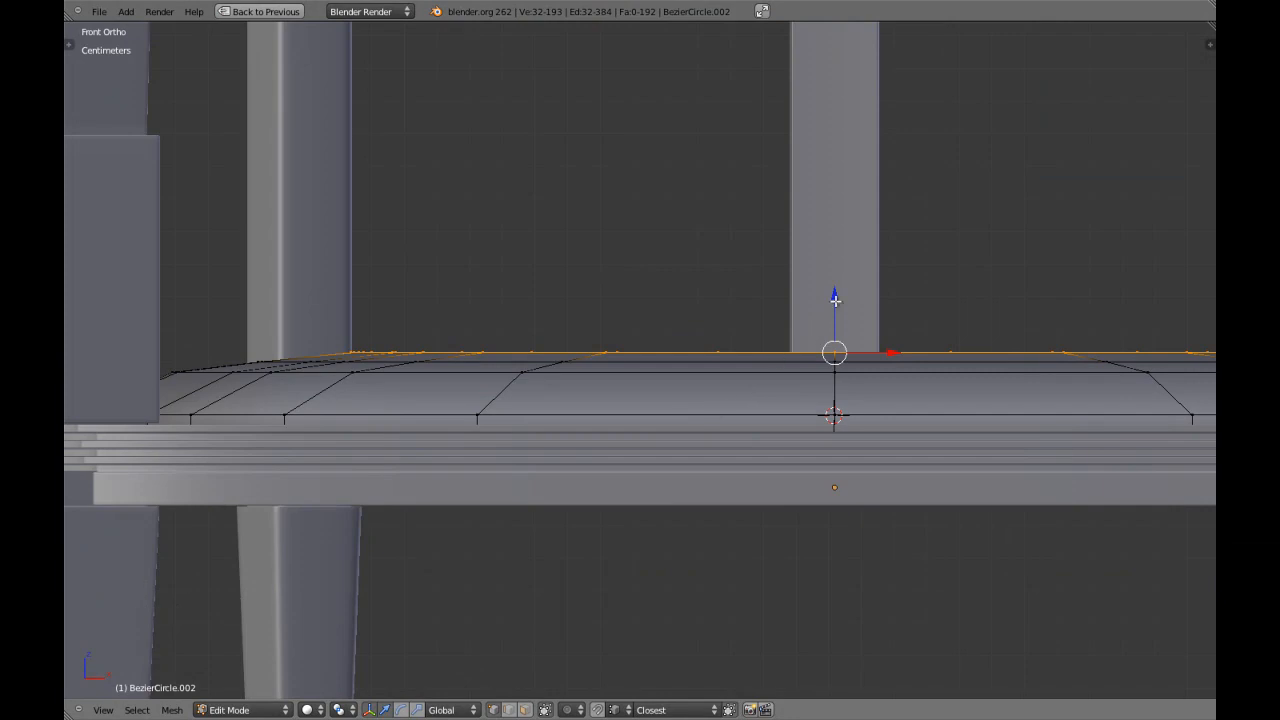
# Extrude another loop from the cushion's selected inner loop, scale it inward and adjust its height slightly.
pyautogui.rightClick(639, 410)
pyautogui.moveTo(639, 410); pyautogui.dragTo(600, 466, button='middle')
pyautogui.press('s')
pyautogui.click(620, 465)
pyautogui.press('KP_1')
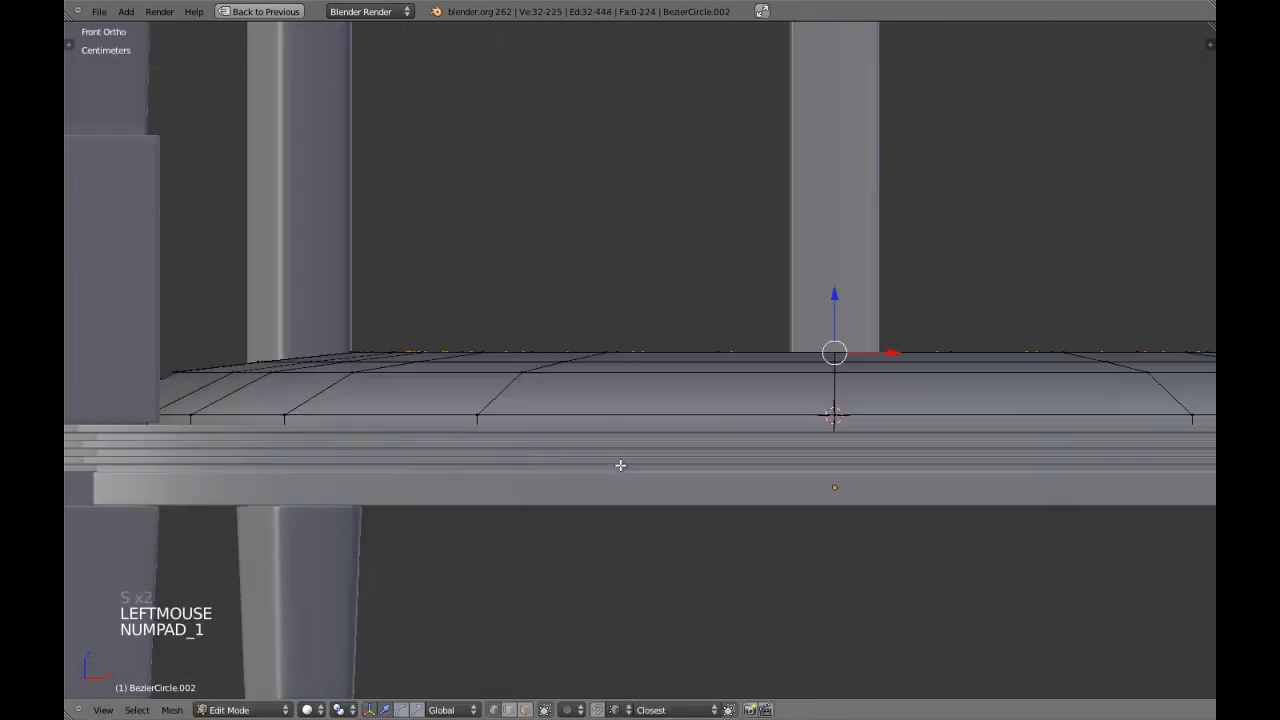
pyautogui.press('g')
pyautogui.keyDown('shift'); pyautogui.click(643, 438); pyautogui.keyUp('shift')
# Extrude the innermost loop in place and scale it to 0 to close the cushion's top.
pyautogui.moveTo(643, 438); pyautogui.dragTo(617, 483, button='middle')
pyautogui.press('e')
pyautogui.rightClick(617, 483)
pyautogui.write('s0')
pyautogui.press('Return')
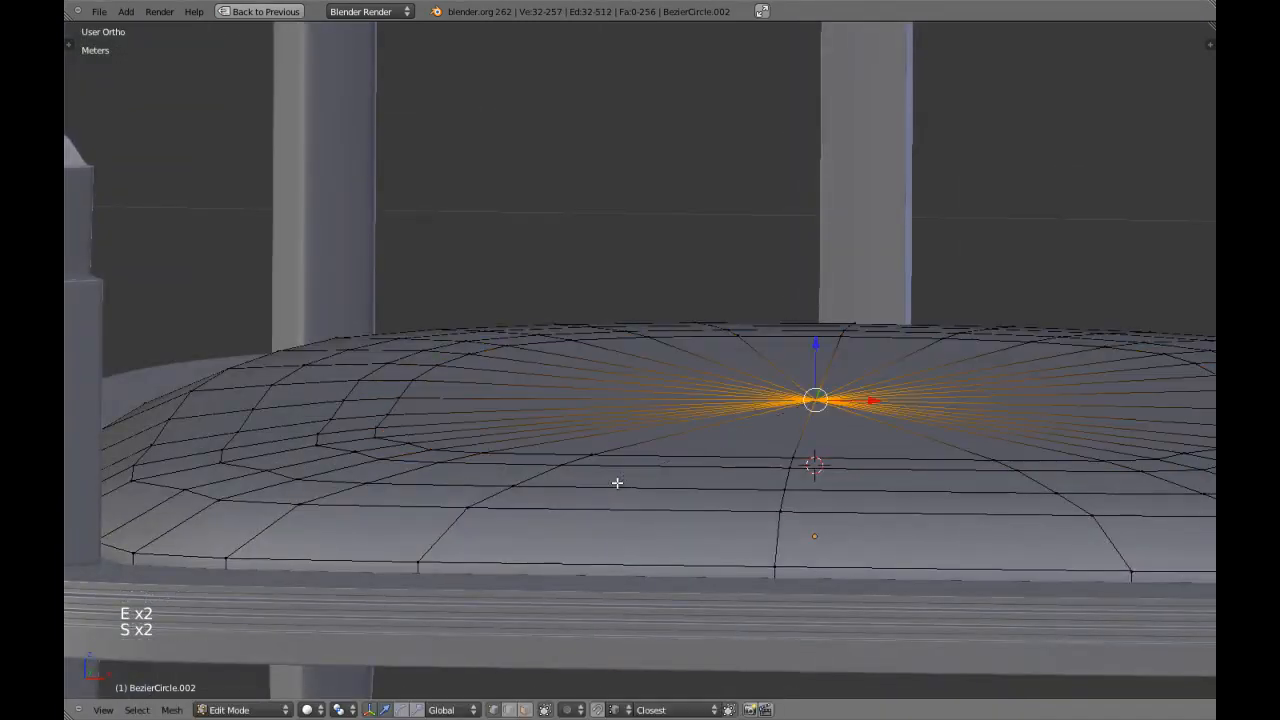
# Merge the duplicate vertices at the cushion's centre, then leave mesh editing and deselect everything.
pyautogui.press('a')
pyautogui.press('a')
pyautogui.press('w')
pyautogui.click(617, 483)
pyautogui.press('Tab')
pyautogui.scroll(-5, 625, 475)
pyautogui.moveTo(625, 475); pyautogui.dragTo(507, 390, button='middle')
pyautogui.press('a')
pyautogui.scroll(-3, 565, 483)
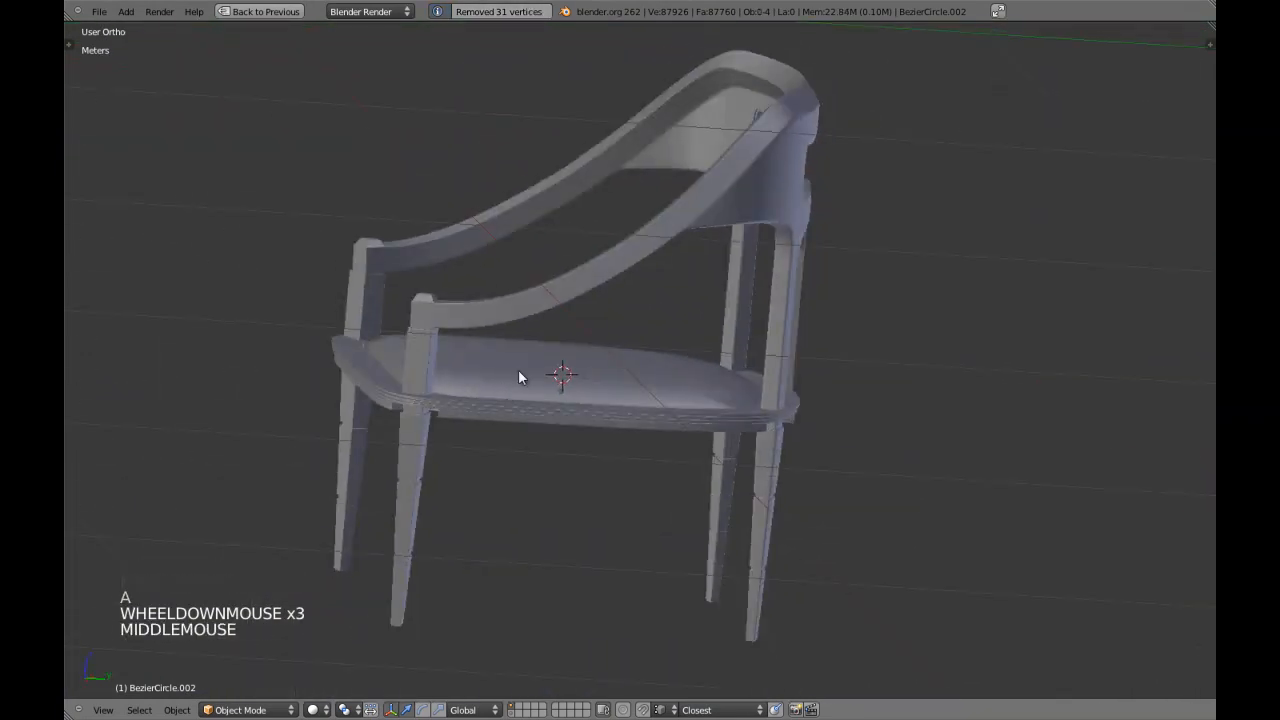
# Select the cushion's bottom edge loop in the wireframe side view and snap the 3D cursor to its centre.
pyautogui.press('KP_3')
pyautogui.press('z')
pyautogui.press('Tab')
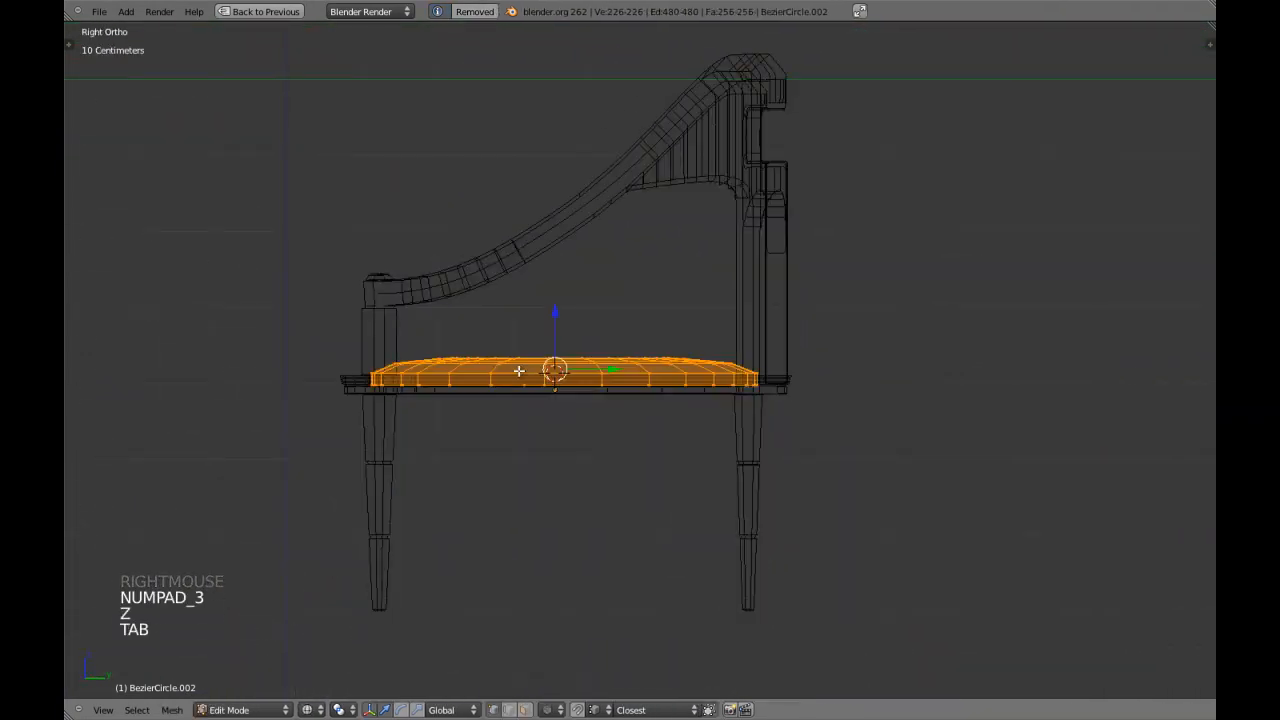
pyautogui.scroll(1, 426, 400)
pyautogui.press('a')
pyautogui.press('a')
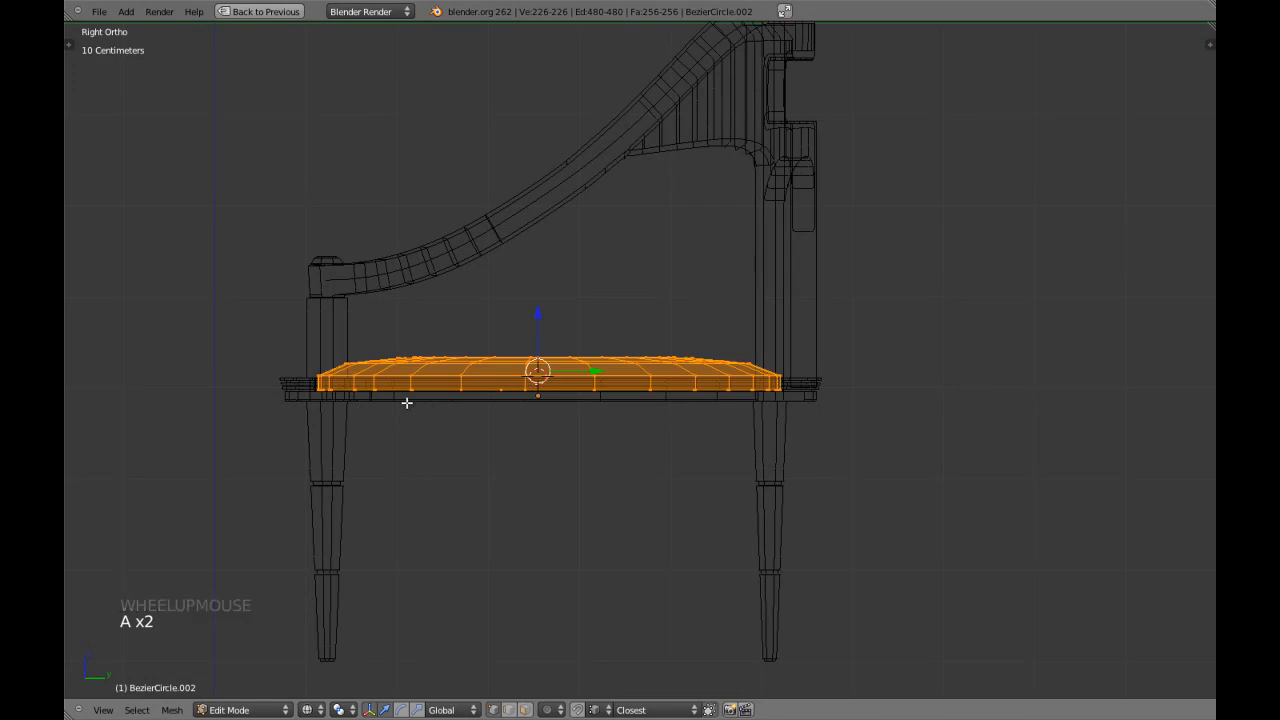
pyautogui.press('a')
pyautogui.press('b')
pyautogui.moveTo(300, 370); pyautogui.dragTo(790, 446)
pyautogui.hotkey('shift', 's')
pyautogui.click(693, 447)
# Select the whole cushion mesh and scale it slightly taller along Z around the 3D cursor.
pyautogui.press('a')
pyautogui.press('a')
pyautogui.press('z')
pyautogui.keyDown('shift'); pyautogui.moveTo(626, 443); pyautogui.dragTo(736, 447, button='middle'); pyautogui.keyUp('shift')
pyautogui.scroll(1, 736, 447)
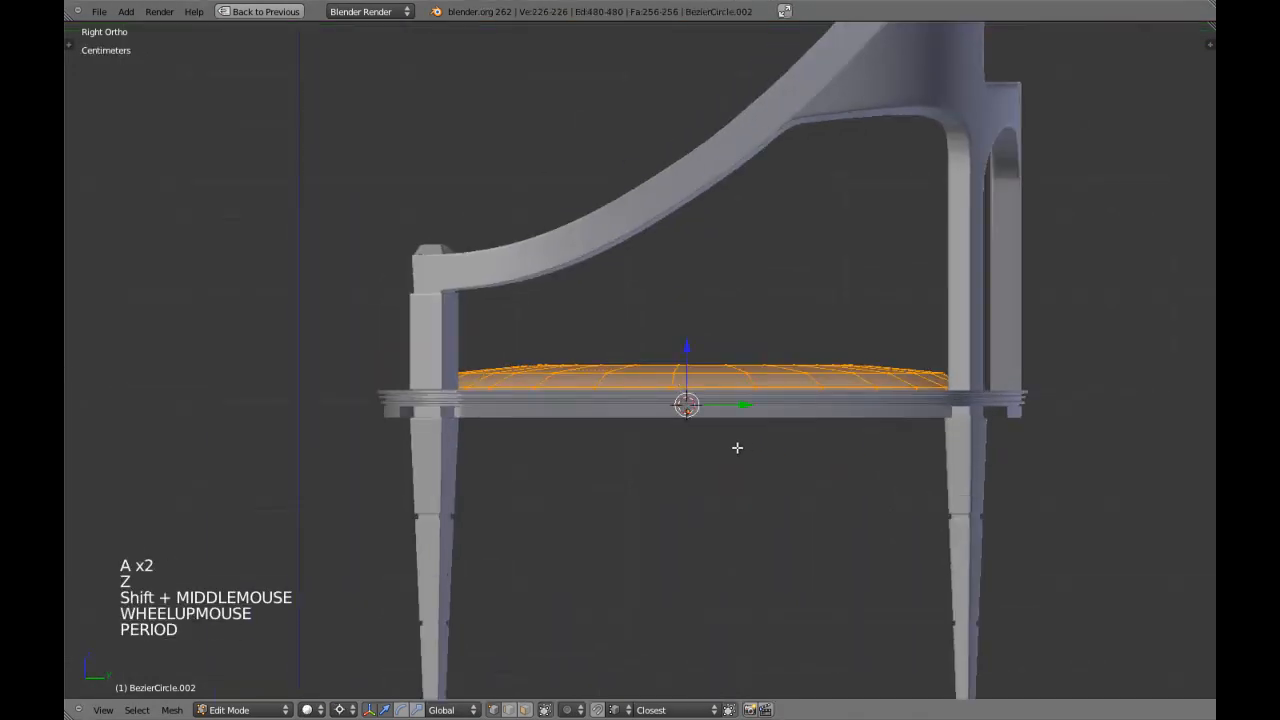
pyautogui.scroll(2, 937, 351)
pyautogui.press('s')
pyautogui.press('s')
pyautogui.press('s')
pyautogui.press('z')
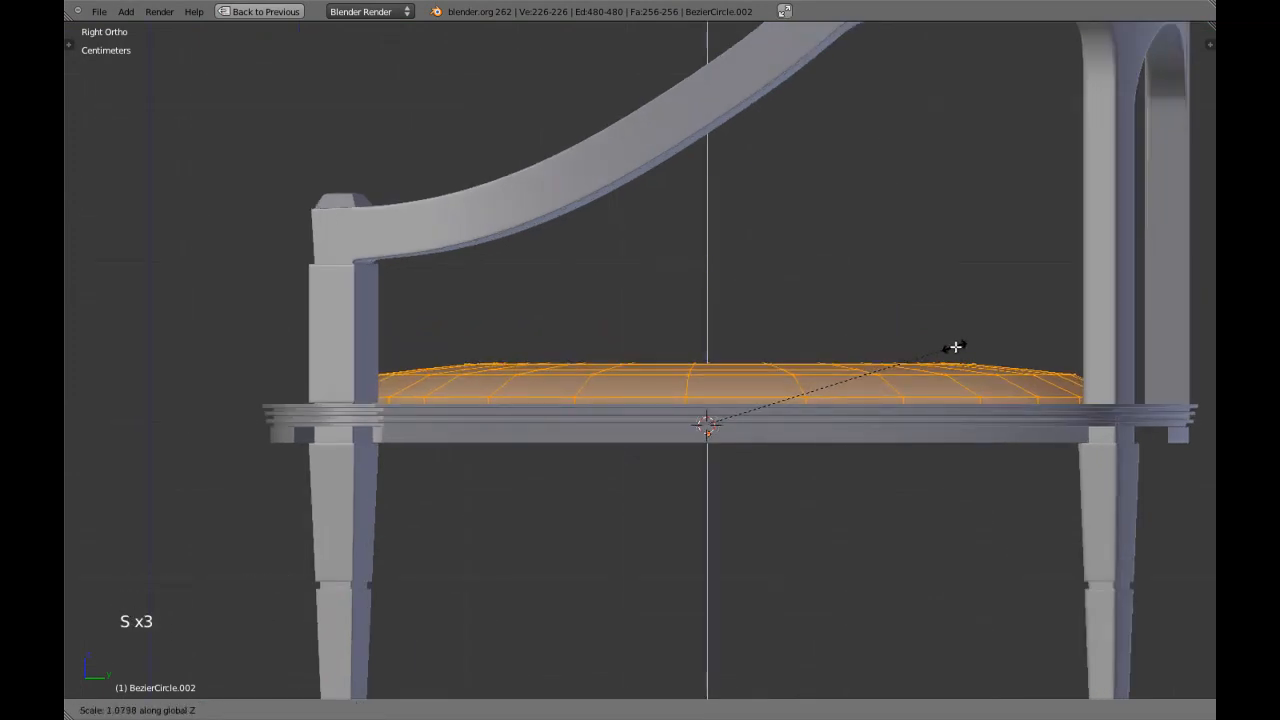
pyautogui.click(972, 348)
# Scale the whole cushion mesh along Z again by about 1.13.
pyautogui.scroll(-2, 686, 400)
pyautogui.moveTo(686, 400); pyautogui.dragTo(736, 396, button='middle')
pyautogui.press('s')
pyautogui.press('s')
pyautogui.press('z')
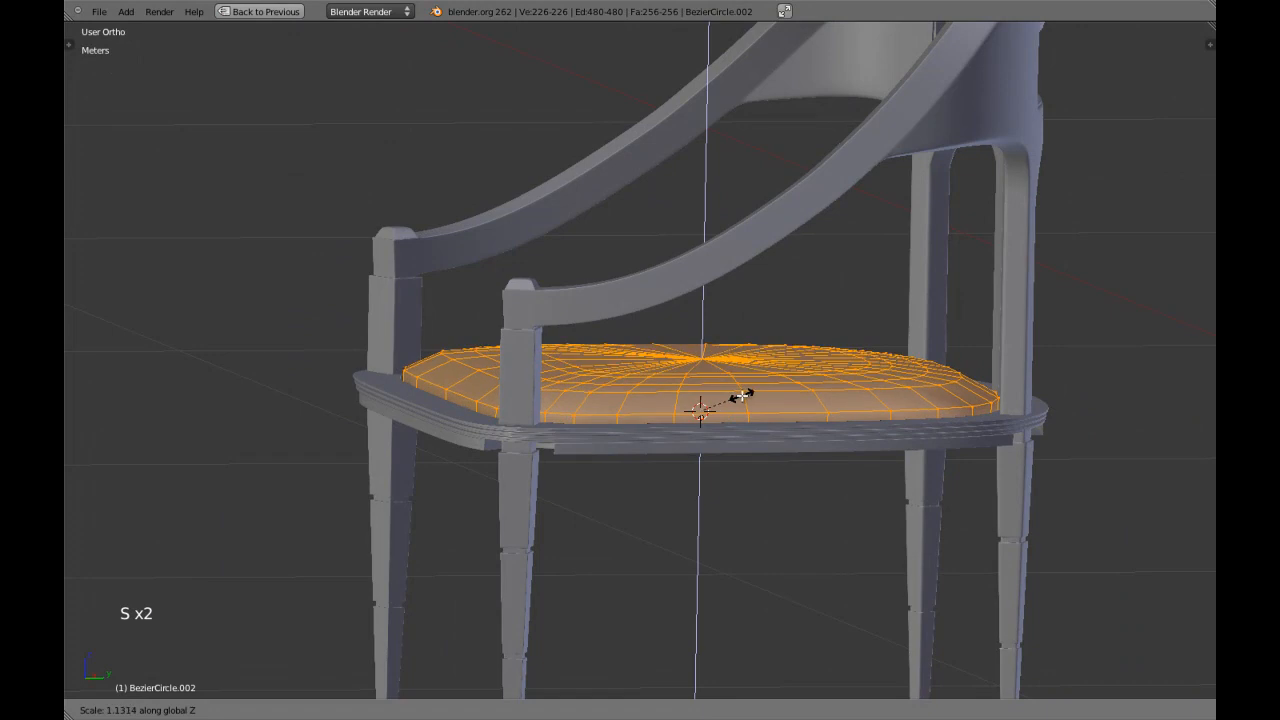
pyautogui.click(745, 394)
# Leave mesh editing and scale the cushion object slightly taller along Z.
pyautogui.press('Tab')
pyautogui.scroll(-2, 746, 395)
pyautogui.moveTo(587, 402); pyautogui.dragTo(709, 433, button='middle')
pyautogui.press('z')
pyautogui.press('KP_3')
pyautogui.press('z')
pyautogui.scroll(2, 709, 433)
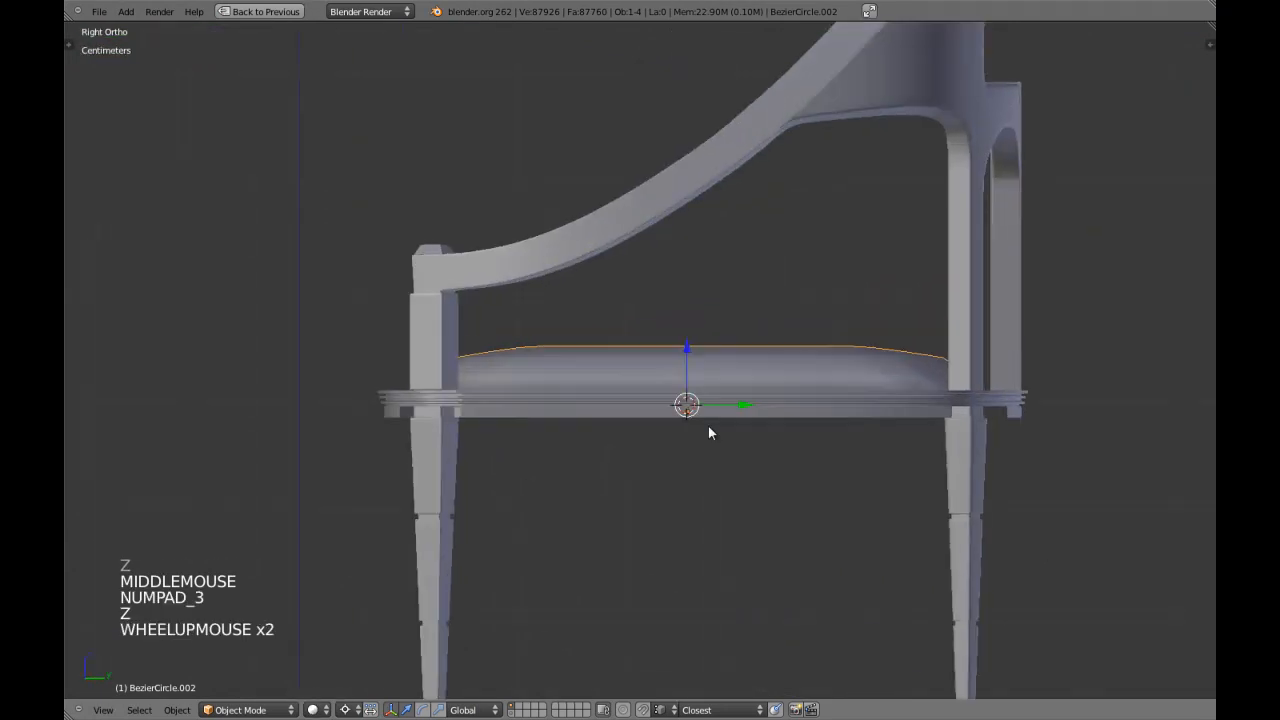
pyautogui.press('s')
pyautogui.press('s')
pyautogui.press('s')
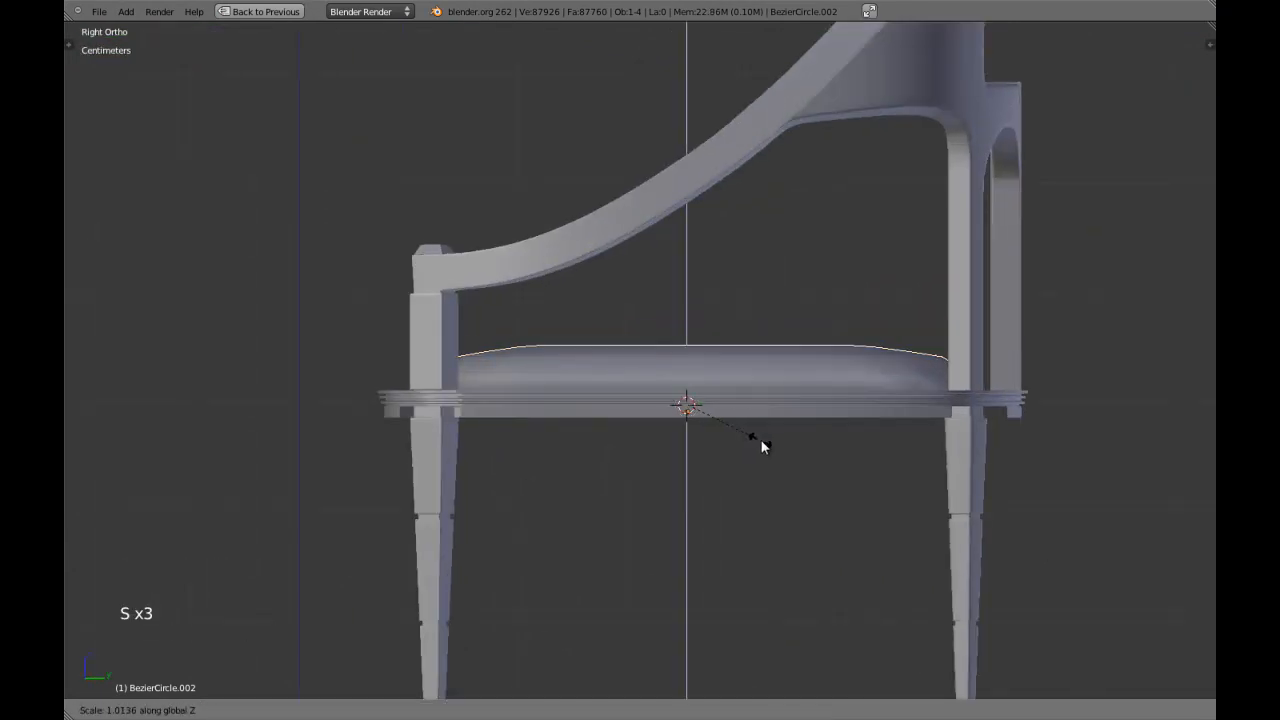
pyautogui.keyDown('shift'); pyautogui.click(760, 446); pyautogui.keyUp('shift')
# Select the cushion's lower edge loop in vertex mode and lower it to just above the seat frame, with the pivot at the selection's centre.
pyautogui.scroll(-2, 762, 440)
pyautogui.moveTo(762, 440); pyautogui.dragTo(703, 432, button='middle')
pyautogui.scroll(2, 742, 445)
pyautogui.press('KP_3')
pyautogui.press('z')
pyautogui.scroll(1, 742, 444)
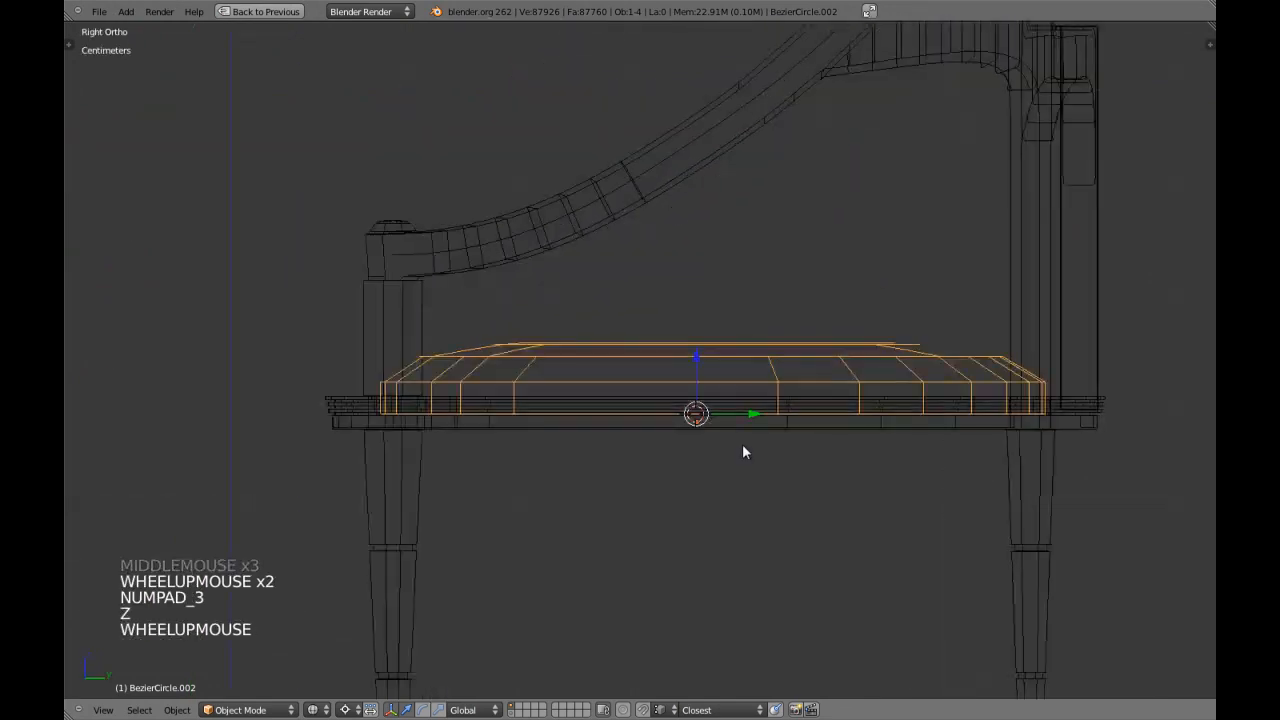
pyautogui.press('z')
pyautogui.scroll(2, 781, 476)
pyautogui.scroll(-3, 632, 393)
pyautogui.press('Tab')
pyautogui.scroll(3, 679, 393)
pyautogui.press('z')
pyautogui.press('a')
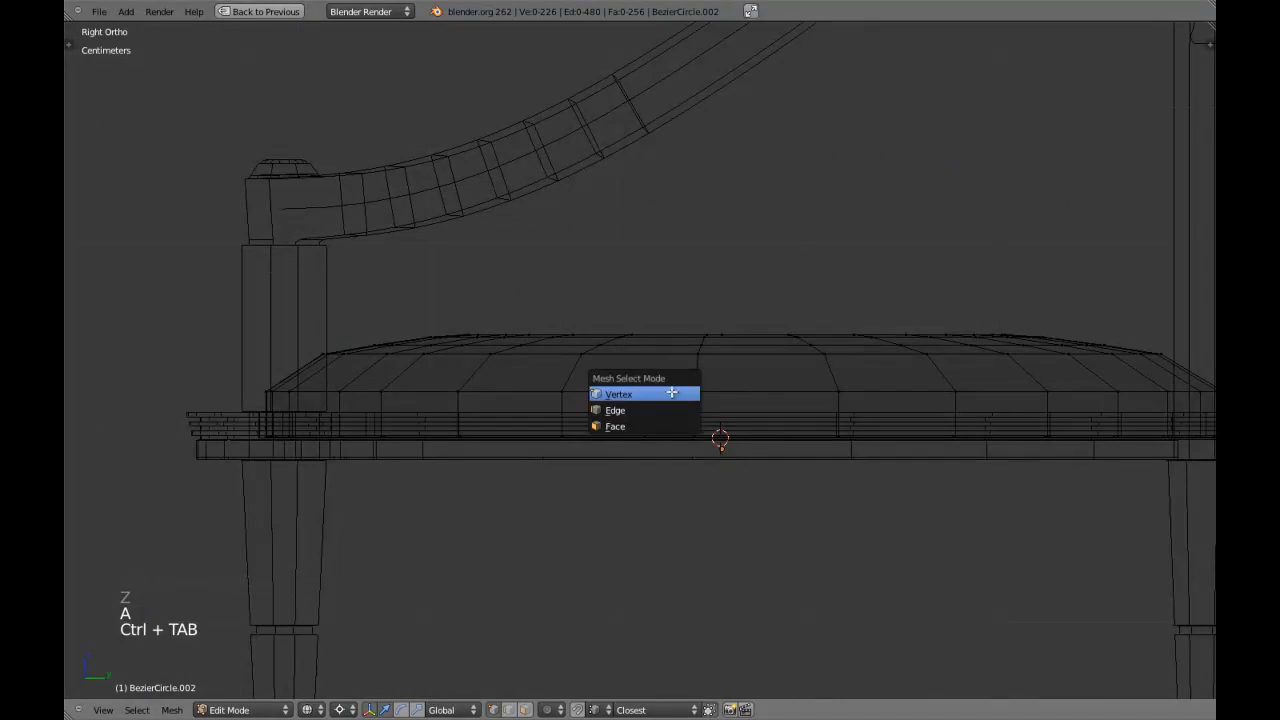
pyautogui.click(672, 393)
pyautogui.press('z')
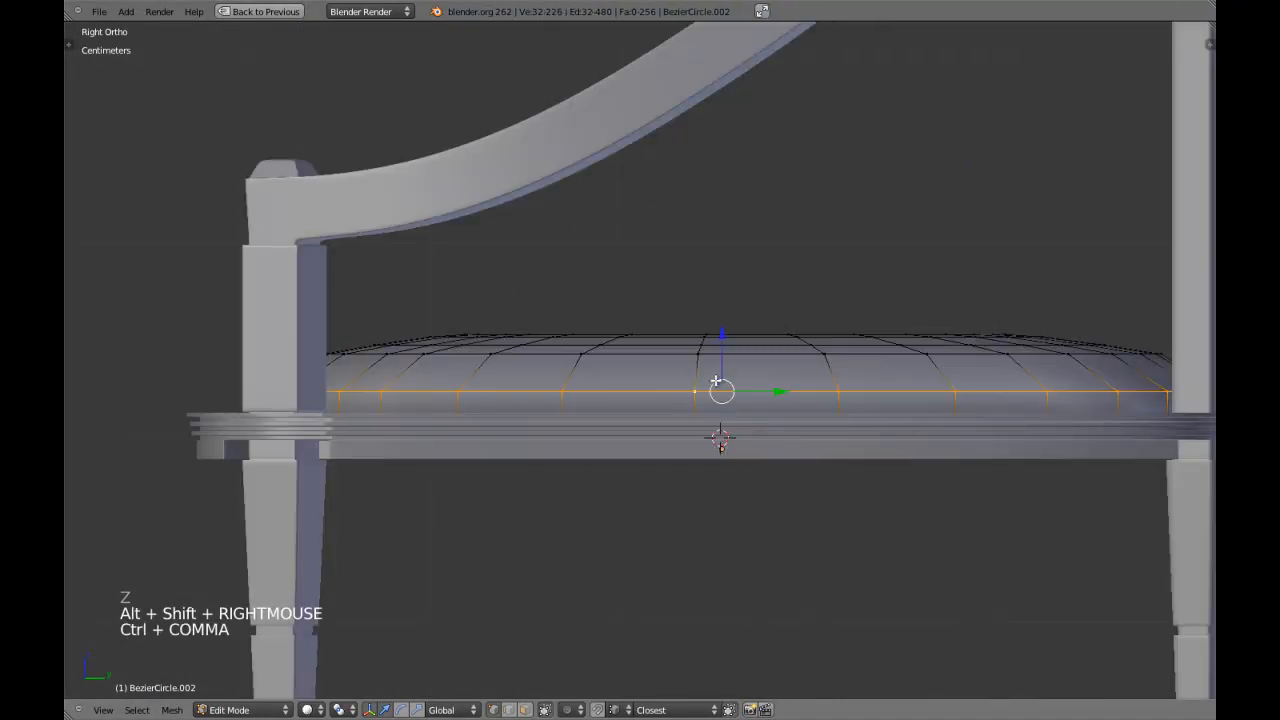
pyautogui.scroll(3, 716, 381)
pyautogui.moveTo(776, 366); pyautogui.dragTo(783, 394)
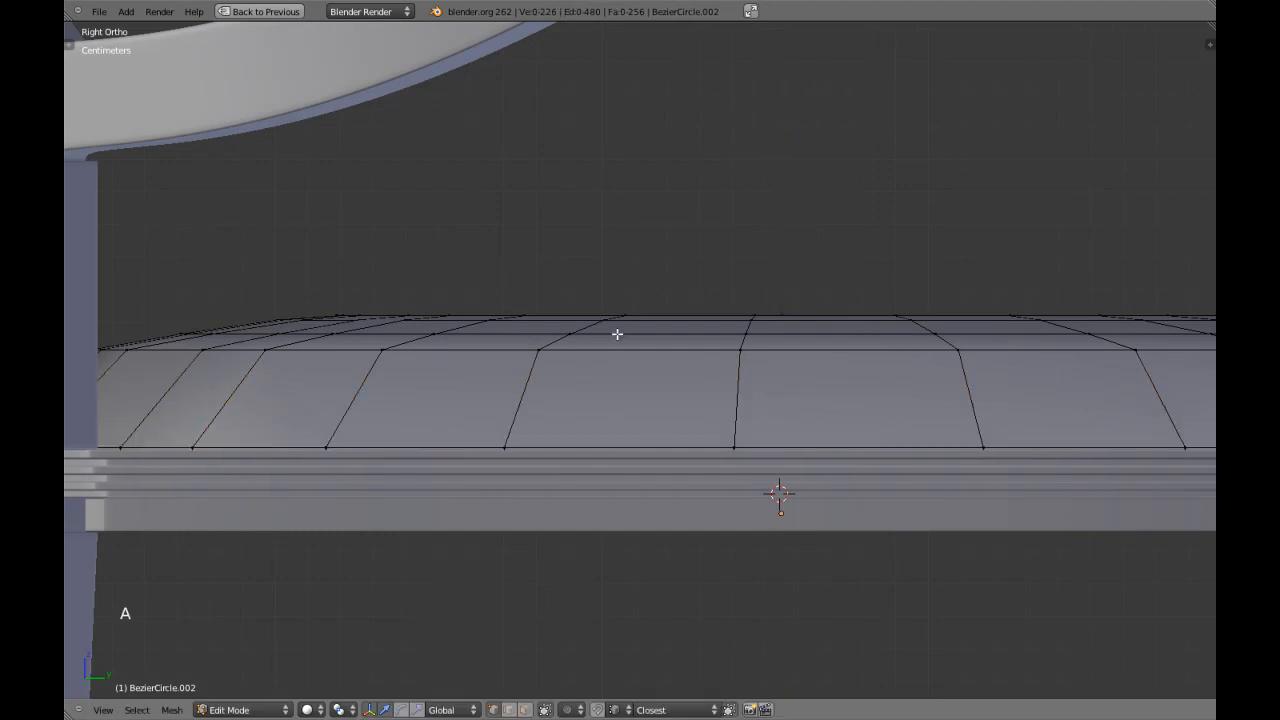
# Add a centred edge loop around the cushion's sloped side and scale it outward along Y.
pyautogui.hotkey('ctrl', 'r')
pyautogui.rightClick(537, 403)
pyautogui.press('z')
pyautogui.scroll(-1, 537, 403)
pyautogui.keyDown('shift'); pyautogui.moveTo(537, 403); pyautogui.dragTo(566, 392, button='middle'); pyautogui.keyUp('shift')
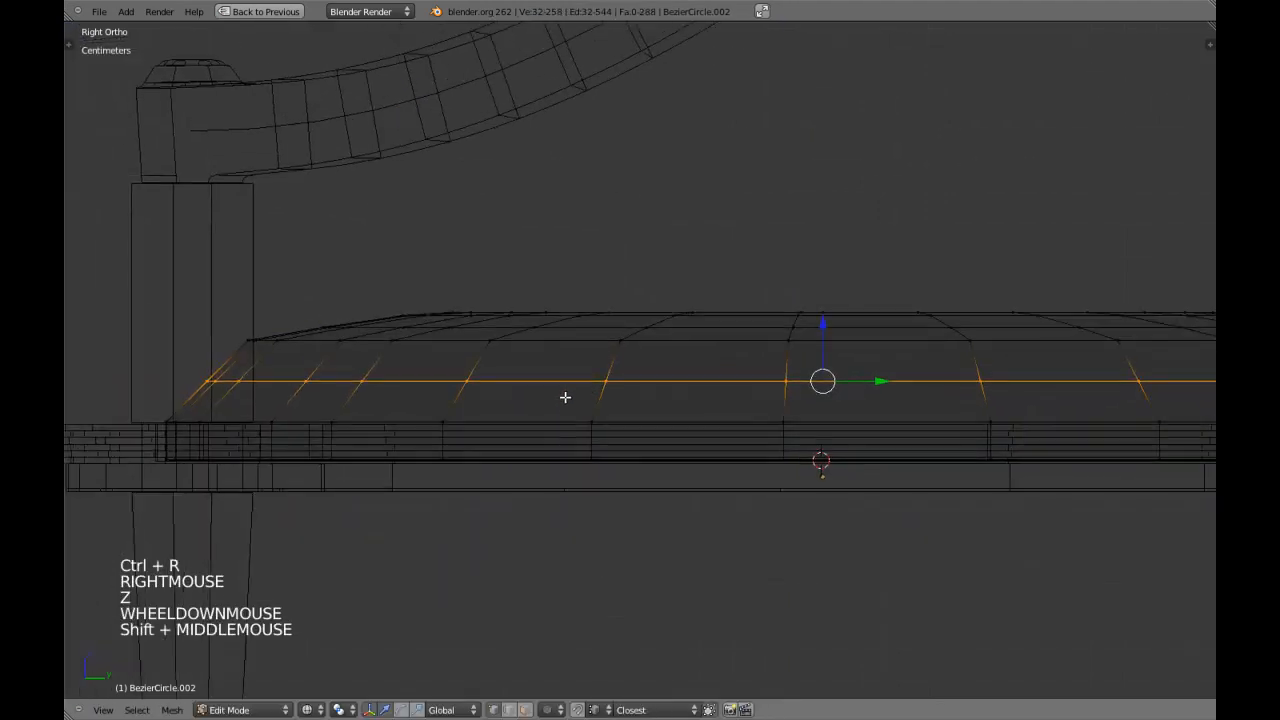
pyautogui.press('s')
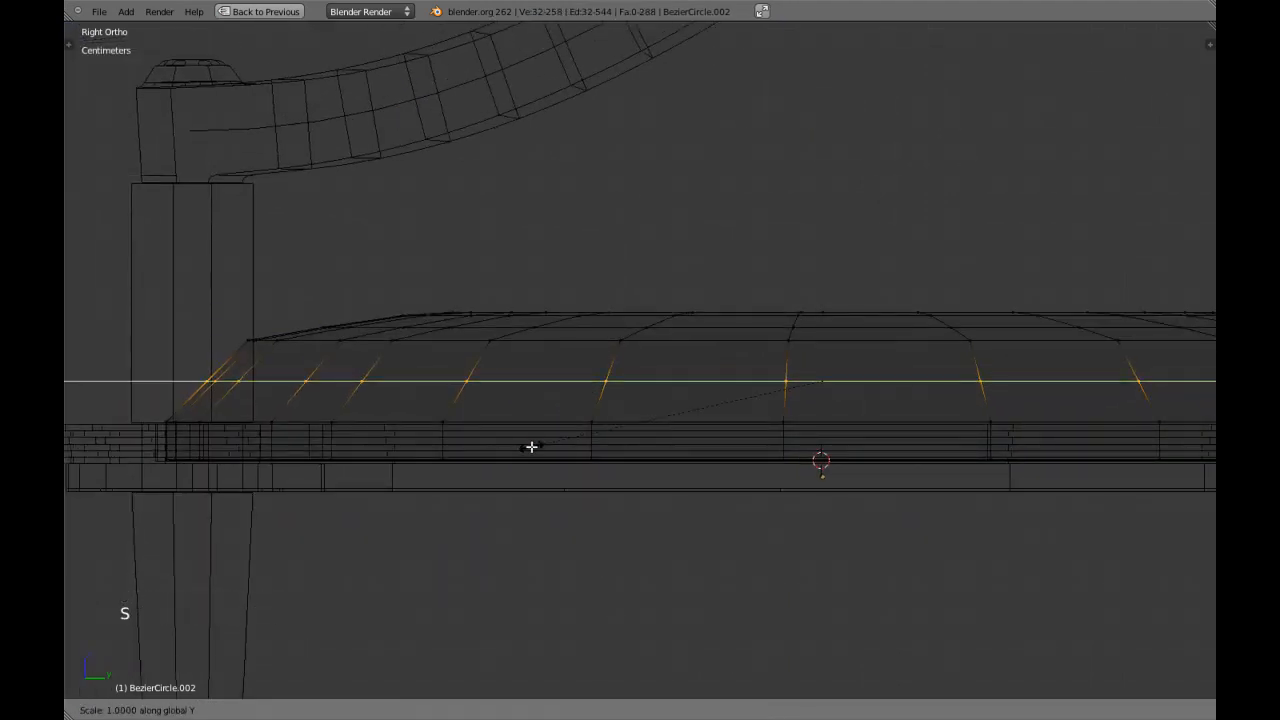
pyautogui.keyDown('shift'); pyautogui.click(457, 443); pyautogui.keyUp('shift')
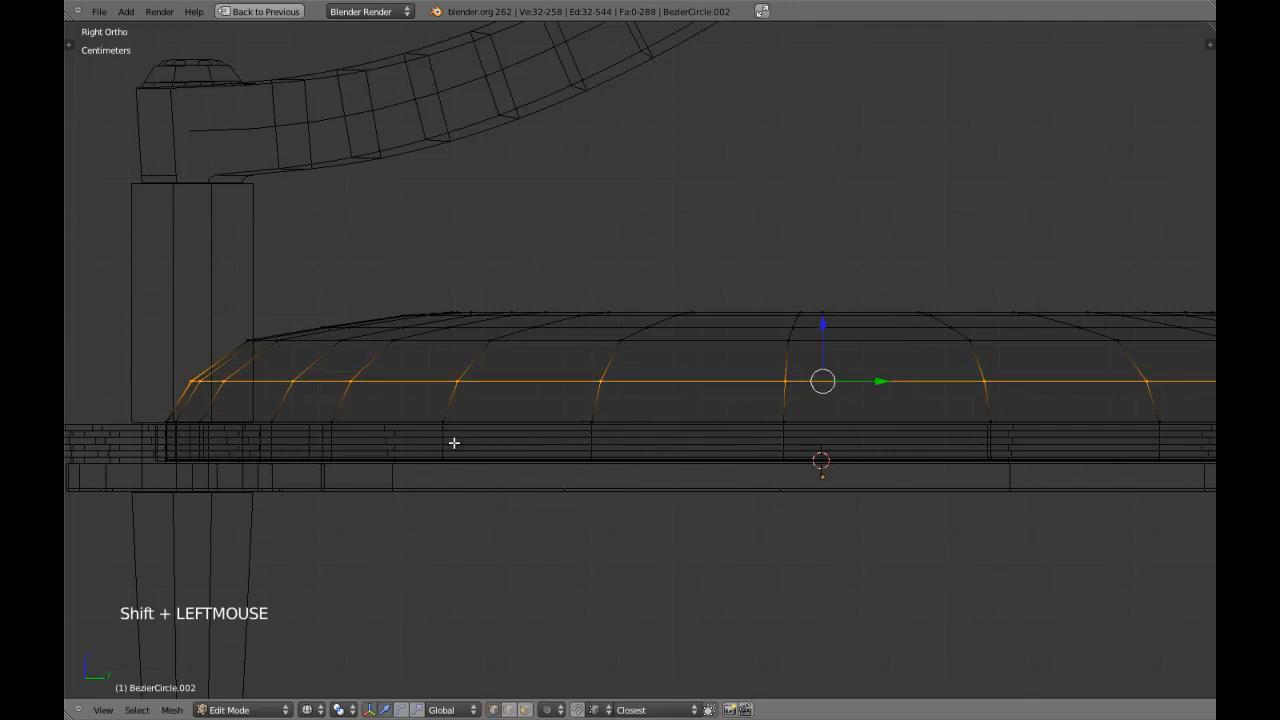
# Scale the new side loop outward along X in the front view to round the cushion's side.
pyautogui.press('KP_1')
pyautogui.keyDown('shift'); pyautogui.moveTo(451, 443); pyautogui.dragTo(484, 440, button='middle'); pyautogui.keyUp('shift')
pyautogui.press('s')
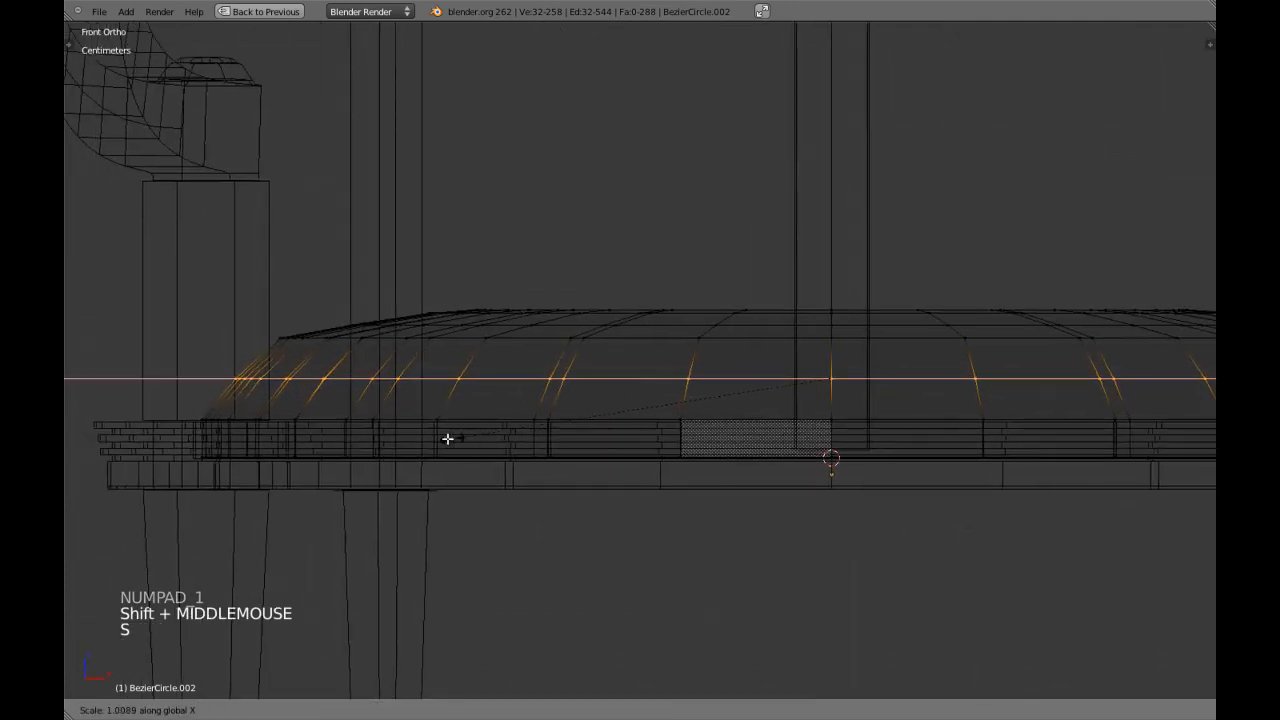
pyautogui.keyDown('shift'); pyautogui.click(390, 438); pyautogui.keyUp('shift')
# Leave mesh editing and scale the whole cushion slightly in X and Y, keeping Z locked, to fit the frame recess.
pyautogui.press('z')
pyautogui.scroll(-4, 466, 443)
pyautogui.press('Tab')
pyautogui.scroll(-3, 543, 420)
pyautogui.moveTo(543, 420); pyautogui.dragTo(683, 442, button='middle')
pyautogui.scroll(2, 569, 558)
pyautogui.scroll(3, 683, 442)
pyautogui.press('s')
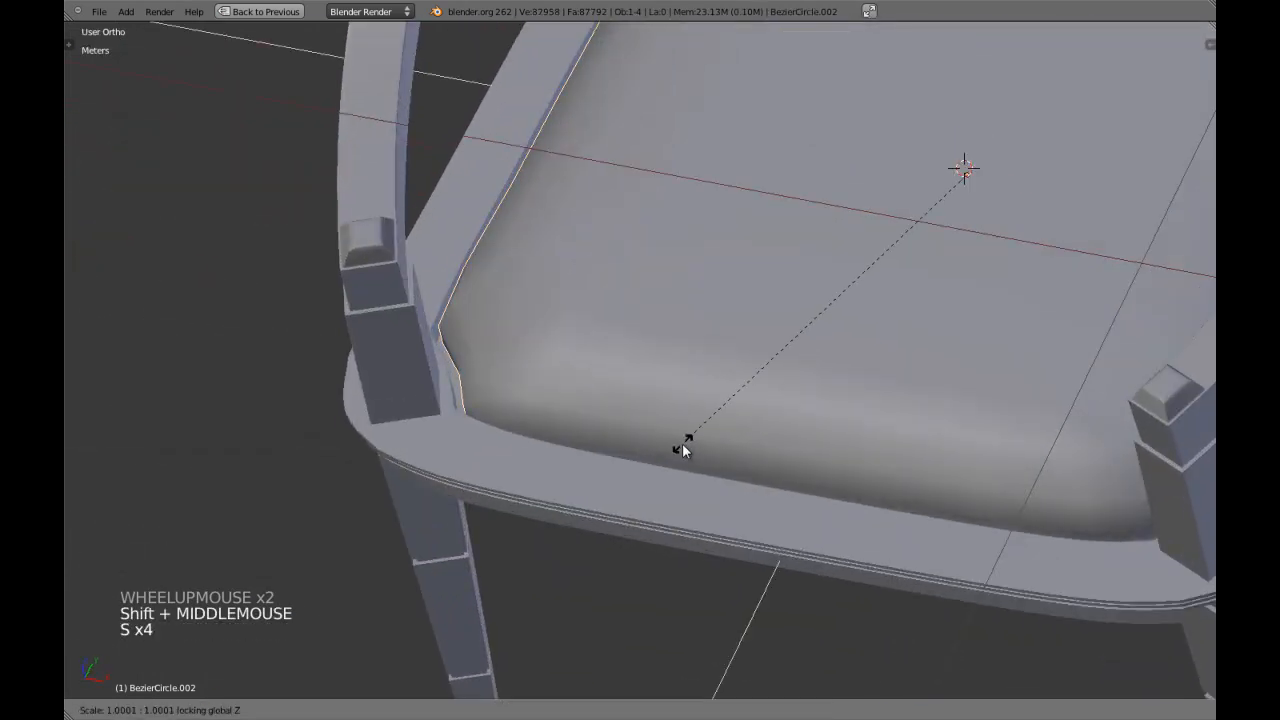
pyautogui.keyDown('shift'); pyautogui.click(646, 455); pyautogui.keyUp('shift')
# Enable the cushion's Subsurf modifier in the viewport.
pyautogui.scroll(-4, 653, 455)
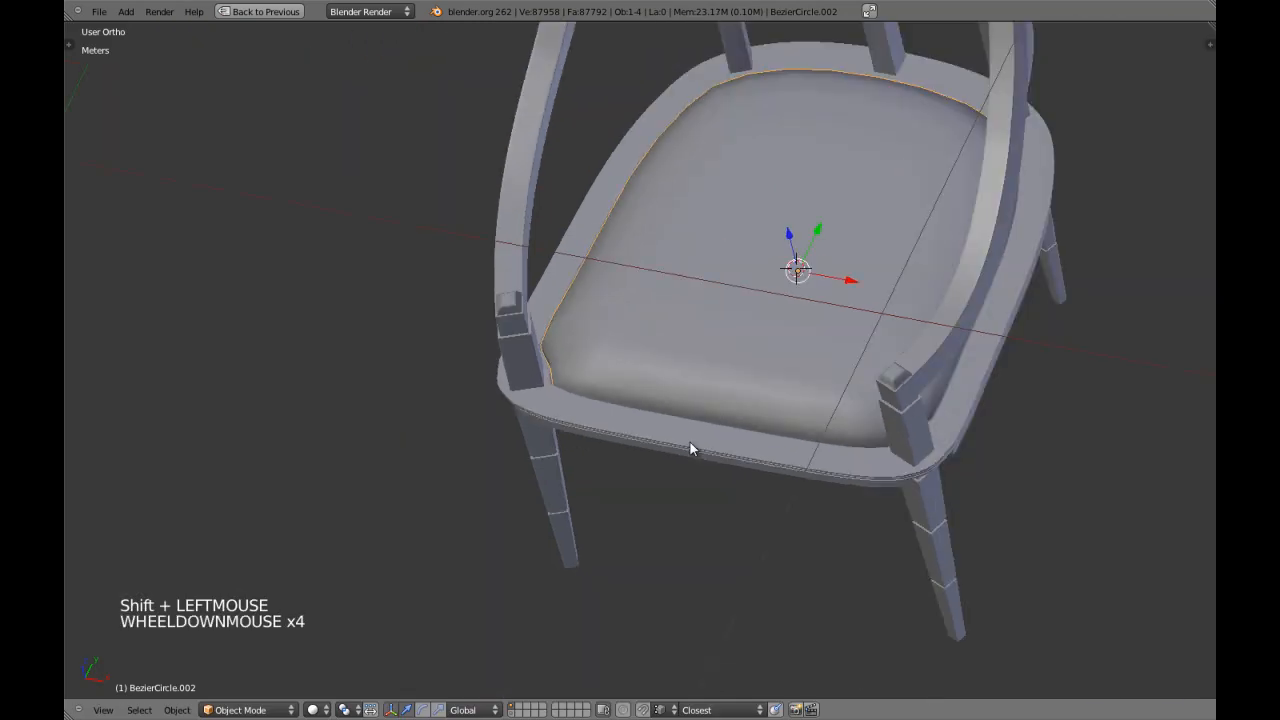
pyautogui.hotkey('shift', 'space')
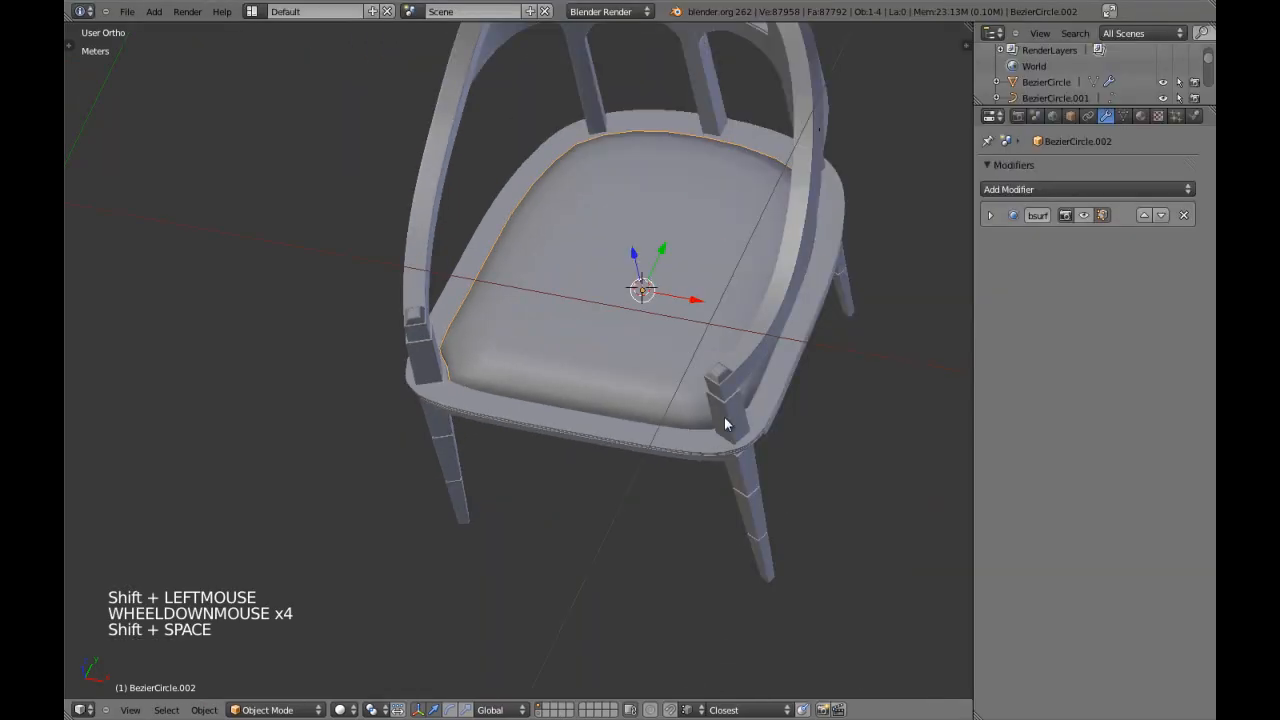
pyautogui.click(1084, 214)
# Examine the whole chair with the smoothed cushion in perspective view.
pyautogui.press('a')
pyautogui.moveTo(651, 366)
pyautogui.mouseDown(button='middle')
pyautogui.moveTo(540, 306)
pyautogui.moveTo(620, 302)
pyautogui.moveTo(677, 259)
pyautogui.moveTo(649, 370)
pyautogui.mouseUp(button='middle')
pyautogui.scroll(-2, 677, 259)
pyautogui.press('a')
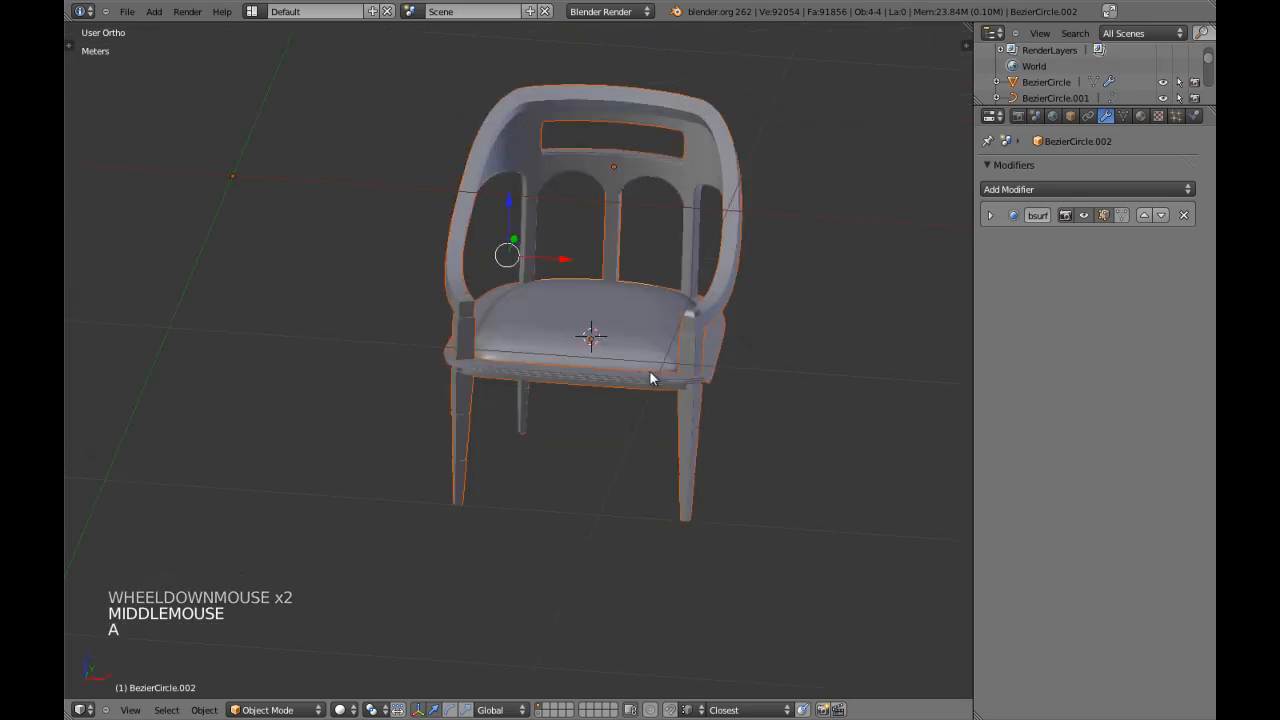
pyautogui.hotkey('shift', 'space')
pyautogui.press('KP_5')
pyautogui.press('a')
pyautogui.press('z')
pyautogui.press('z')
pyautogui.rightClick(657, 396)
pyautogui.moveTo(657, 396)
pyautogui.mouseDown(button='middle')
pyautogui.moveTo(563, 491)
pyautogui.moveTo(594, 474)
pyautogui.moveTo(677, 341)
pyautogui.mouseUp(button='middle')
pyautogui.scroll(2, 563, 491)
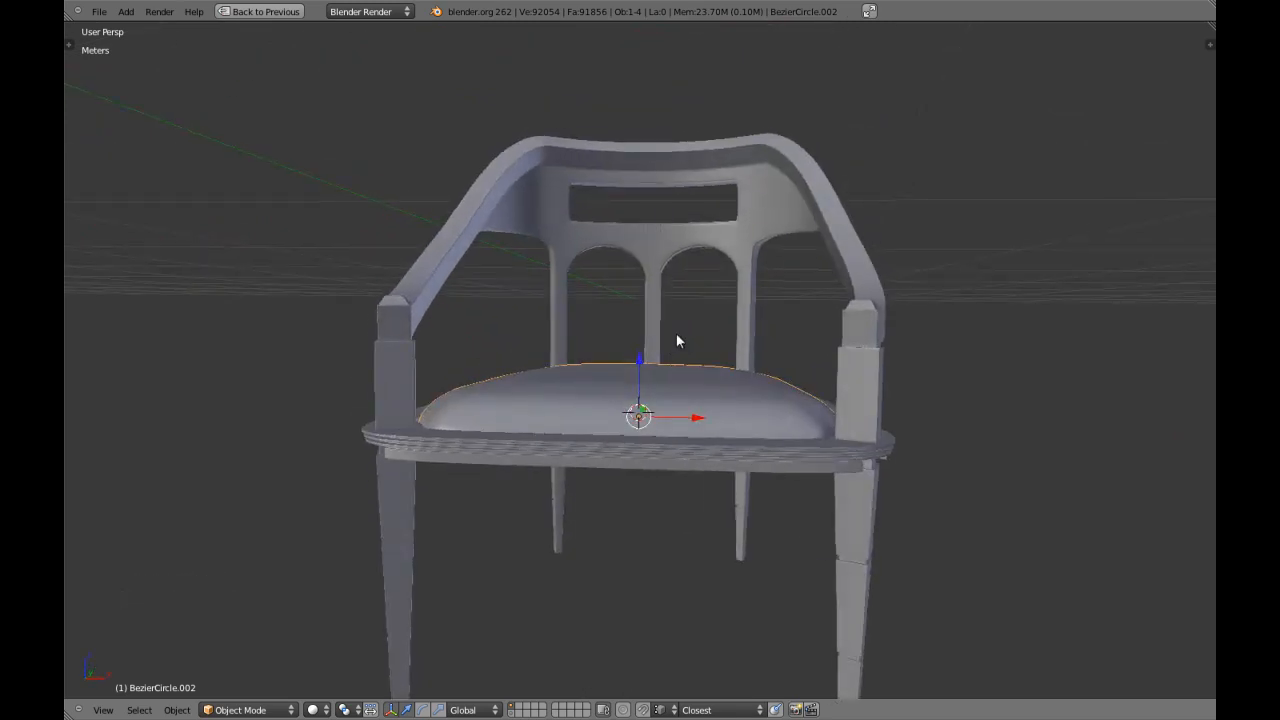
# Isolate the seat frame and cushion in local view, using orthographic projection.
pyautogui.press('z')
pyautogui.keyDown('shift'); pyautogui.rightClick(625, 457); pyautogui.keyUp('shift')
pyautogui.press('KP_Divide')
pyautogui.press('KP_3')
pyautogui.press('KP_5')
pyautogui.press('z')
pyautogui.moveTo(626, 458); pyautogui.dragTo(651, 377, button='middle')
# Examine the cushion's mesh and its junction with the seat frame in wireframe and shaded views.
pyautogui.rightClick(814, 334)
pyautogui.press('Tab')
pyautogui.press('z')
pyautogui.press('z')
pyautogui.press('KP_1')
pyautogui.hotkey('ctrl', 'Tab')
pyautogui.click(683, 469)
pyautogui.press('z')
pyautogui.scroll(3, 671, 417)
pyautogui.press('a')
pyautogui.scroll(3, 671, 417)
pyautogui.press('z')
pyautogui.press('z')
pyautogui.press('z')
pyautogui.press('Tab')
pyautogui.press('a')
pyautogui.rightClick(690, 313)
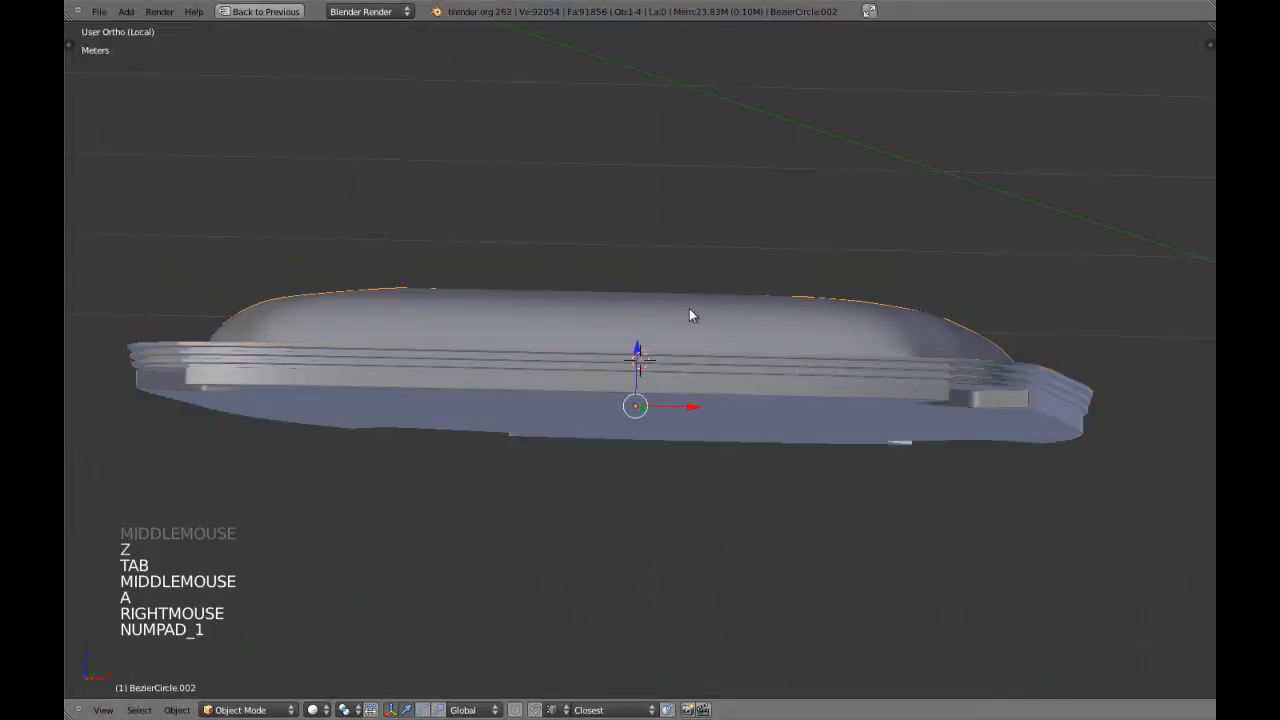
# Open the cushion mesh for editing in front view, with nothing selected and vertex selection mode active.
pyautogui.press('KP_1')
pyautogui.press('Tab')
pyautogui.scroll(2, 534, 371)
pyautogui.press('a')
pyautogui.press('a')
pyautogui.keyDown('shift'); pyautogui.moveTo(534, 371); pyautogui.dragTo(486, 371, button='middle'); pyautogui.keyUp('shift')
pyautogui.scroll(1, 421, 360)
pyautogui.scroll(2, 540, 345)
pyautogui.scroll(3, 542, 347)
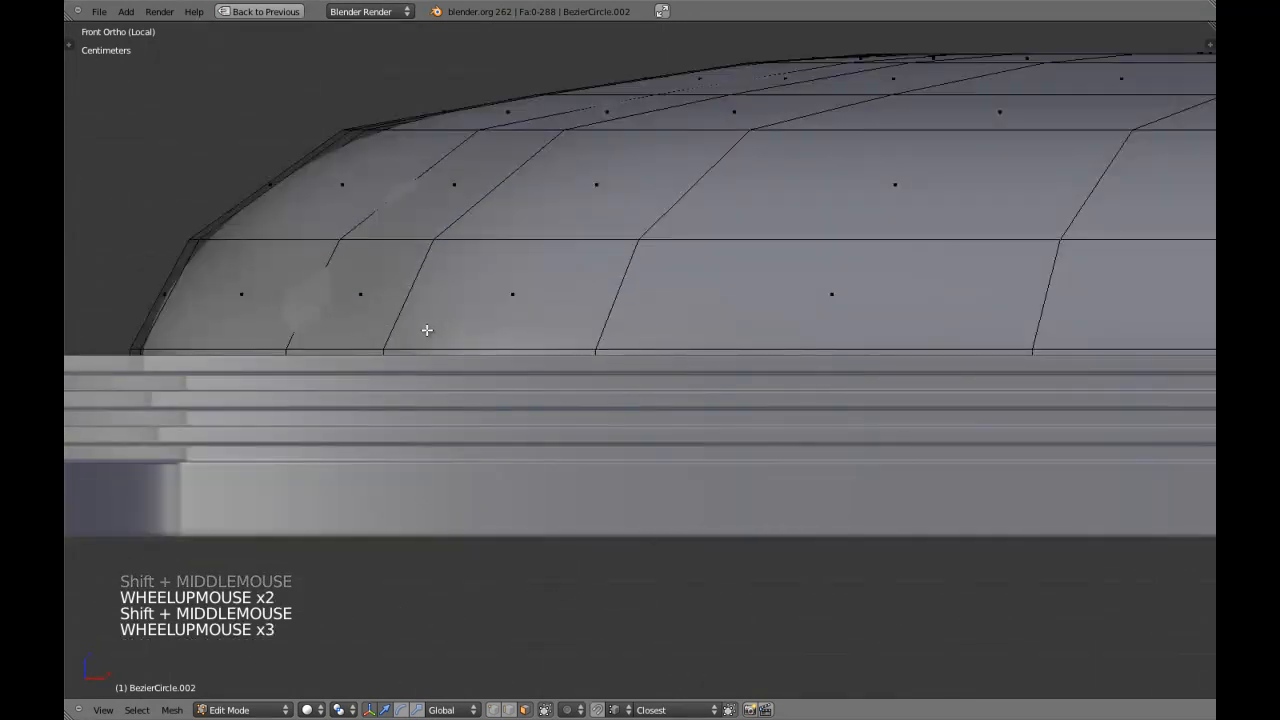
pyautogui.press('a')
pyautogui.press('a')
pyautogui.hotkey('ctrl', 'Tab')
pyautogui.click(404, 306)
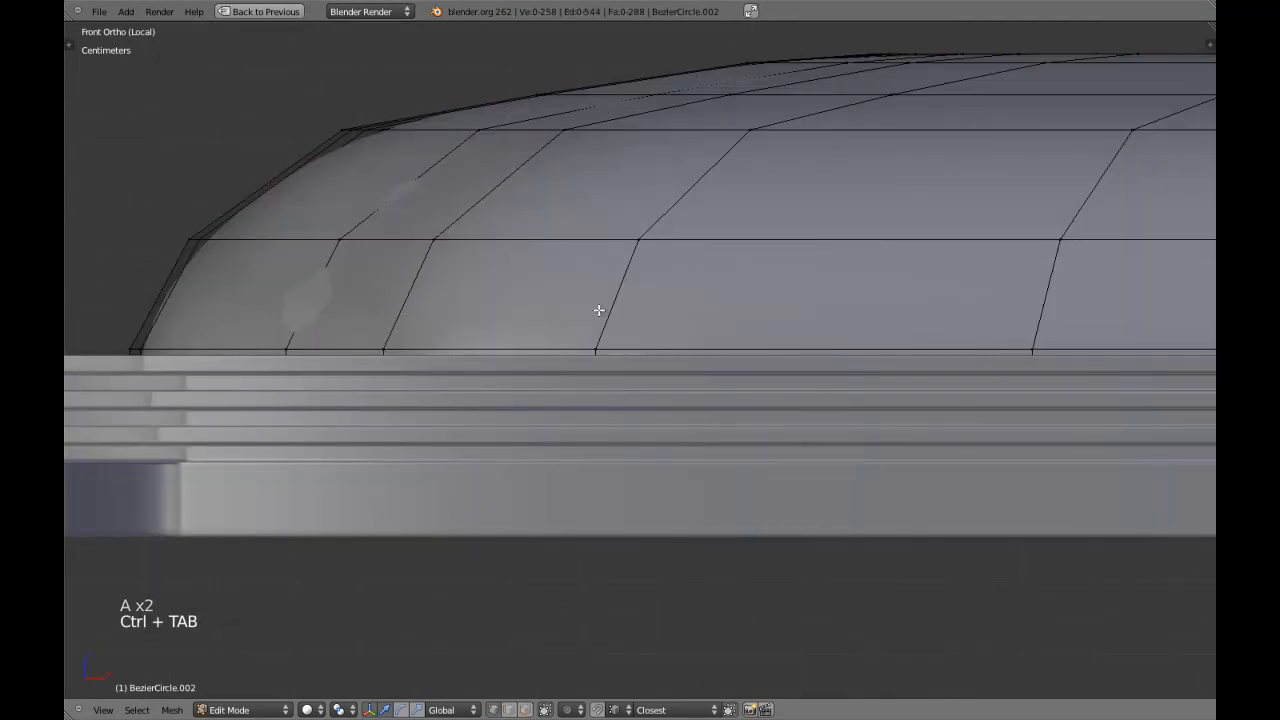
# Box-select all cushion vertices above the bottom edge loop, including those hidden behind, in front view.
pyautogui.scroll(-4, 597, 309)
pyautogui.press('z')
pyautogui.scroll(-6, 711, 303)
pyautogui.keyDown('shift'); pyautogui.moveTo(814, 303); pyautogui.dragTo(591, 295, button='middle'); pyautogui.keyUp('shift')
pyautogui.press('b')
pyautogui.moveTo(474, 226)
pyautogui.mouseDown()
pyautogui.moveTo(754, 349)
pyautogui.moveTo(1032, 358)
pyautogui.mouseUp()
pyautogui.press('z')
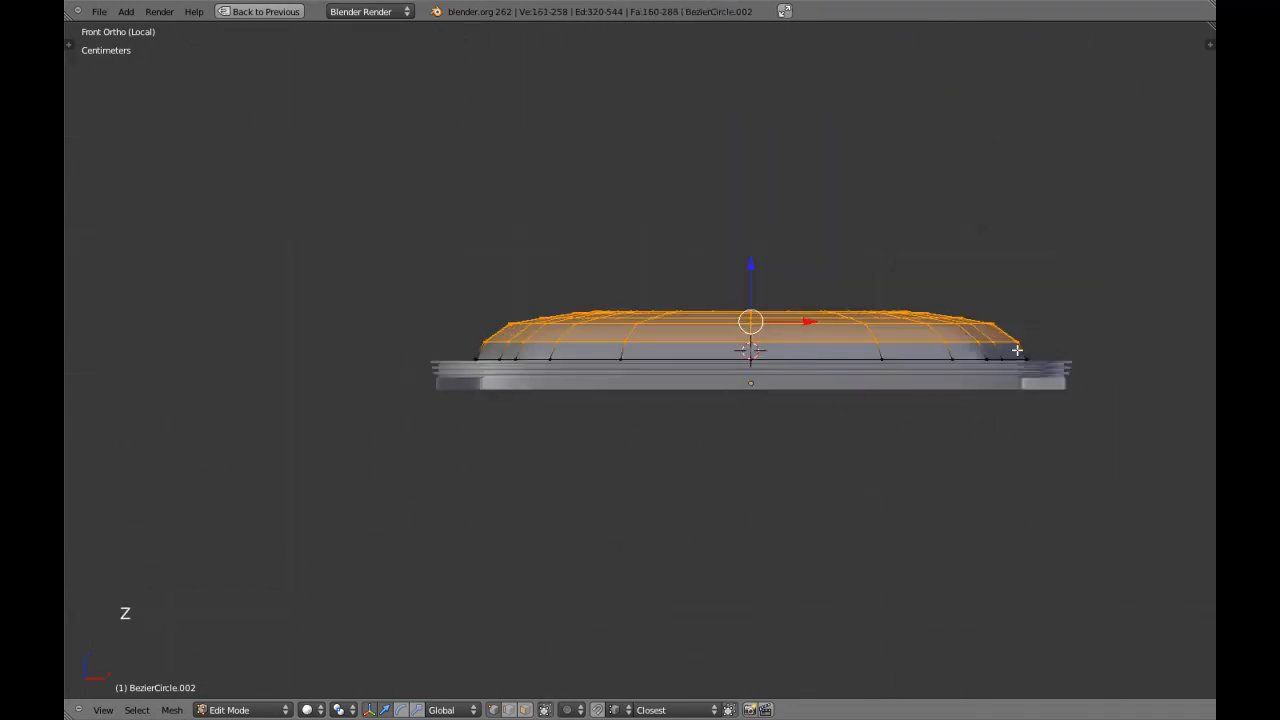
pyautogui.press('w')
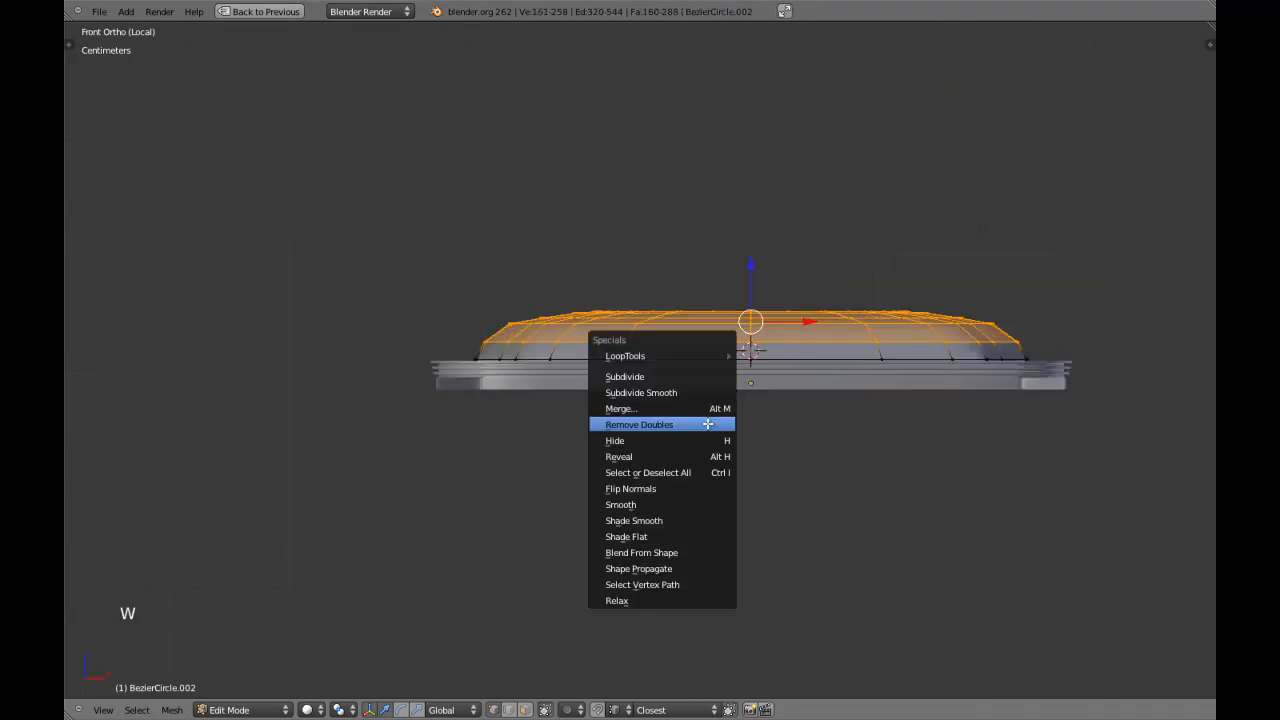
pyautogui.middleClick(654, 509)
pyautogui.scroll(-3, 673, 401)
pyautogui.scroll(3, 677, 466)
pyautogui.moveTo(673, 401); pyautogui.dragTo(573, 622, button='middle')
pyautogui.press('Tab')
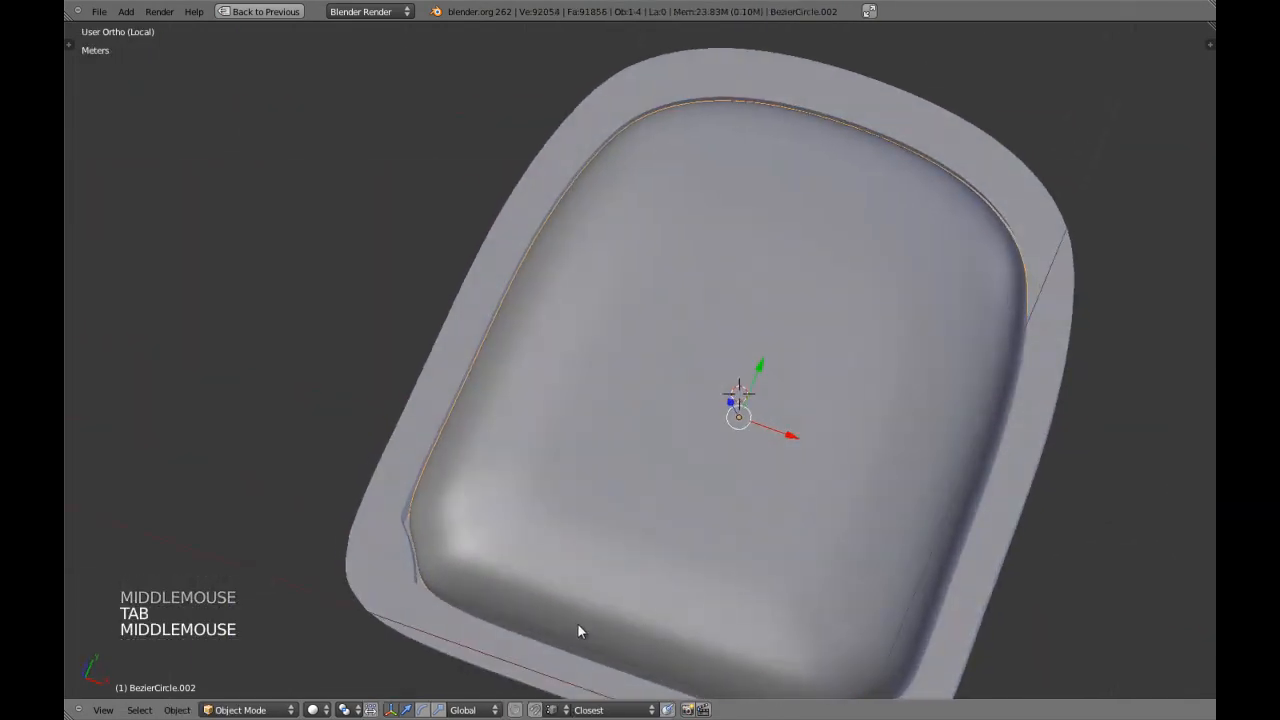
pyautogui.press('Tab')
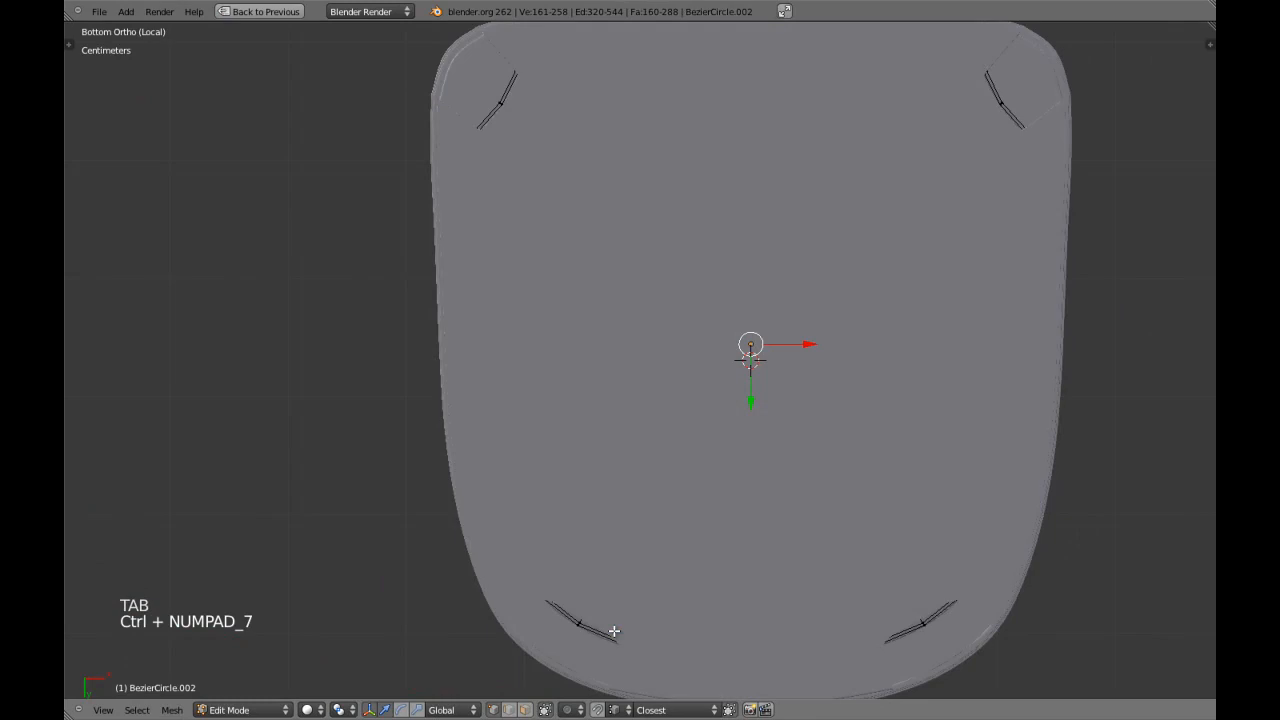
# Scale the selected upper cushion up slightly along Y and X in top view, bringing it closer to the base outline.
pyautogui.press('KP_7')
pyautogui.press('KP_7')
pyautogui.press('s')
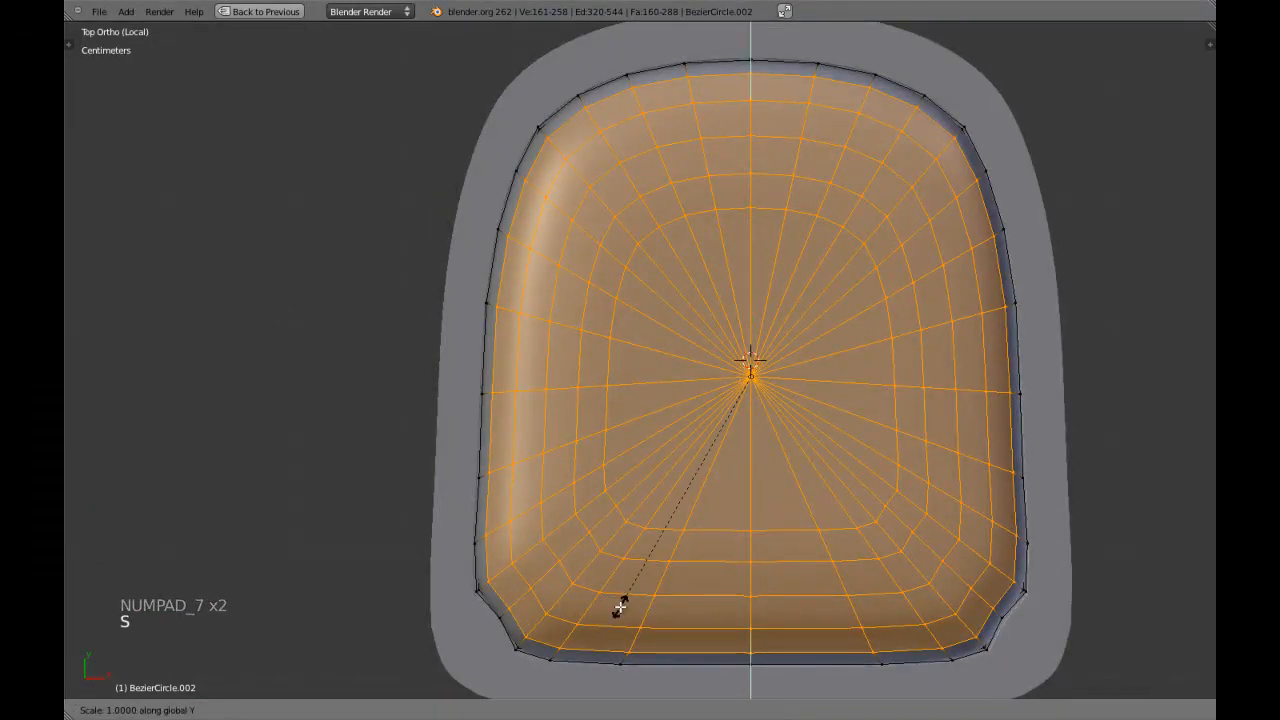
pyautogui.keyDown('shift'); pyautogui.click(603, 660); pyautogui.keyUp('shift')
pyautogui.press('s')
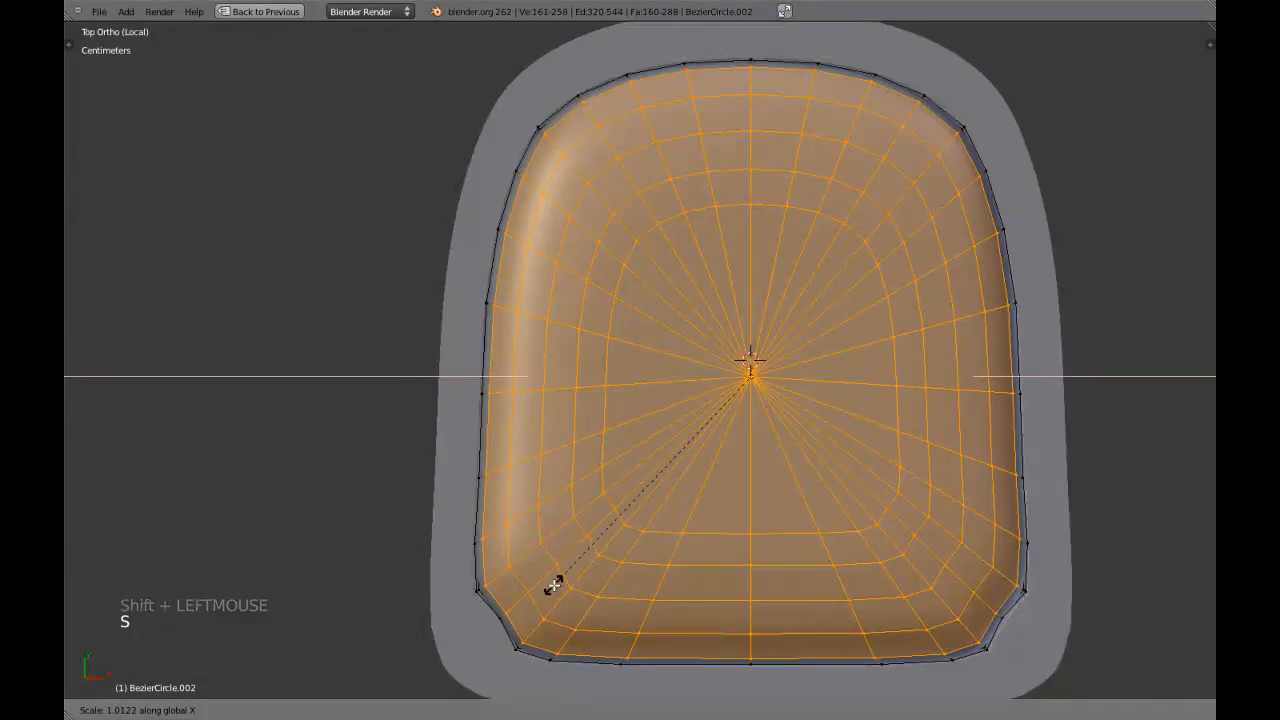
pyautogui.keyDown('shift'); pyautogui.click(537, 583); pyautogui.keyUp('shift')
# Add a horizontal edge loop around the cushion's lowest face band and slide it down near the base.
pyautogui.scroll(-2, 611, 563)
pyautogui.press('KP_1')
pyautogui.scroll(5, 611, 563)
pyautogui.press('a')
pyautogui.keyDown('shift'); pyautogui.moveTo(611, 563); pyautogui.dragTo(601, 395, button='middle'); pyautogui.keyUp('shift')
pyautogui.scroll(4, 685, 479)
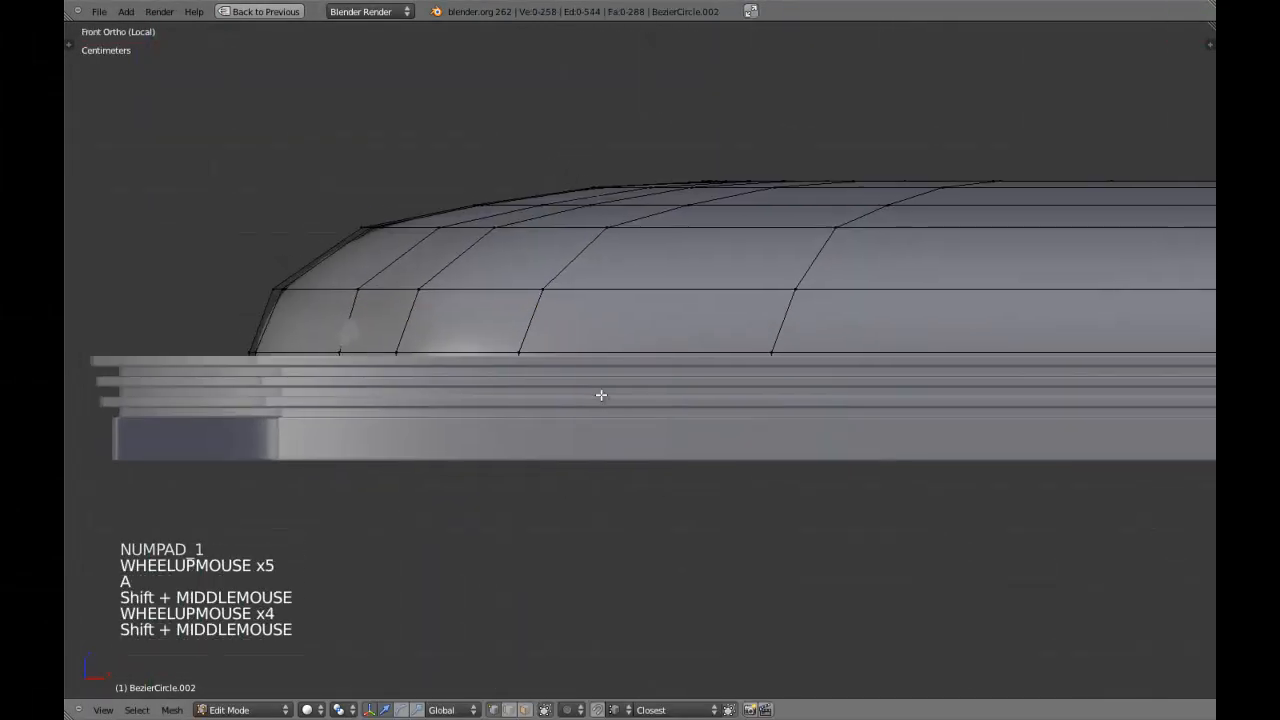
pyautogui.hotkey('ctrl', 'r')
pyautogui.click(551, 321)
pyautogui.click(539, 340)
pyautogui.press('a')
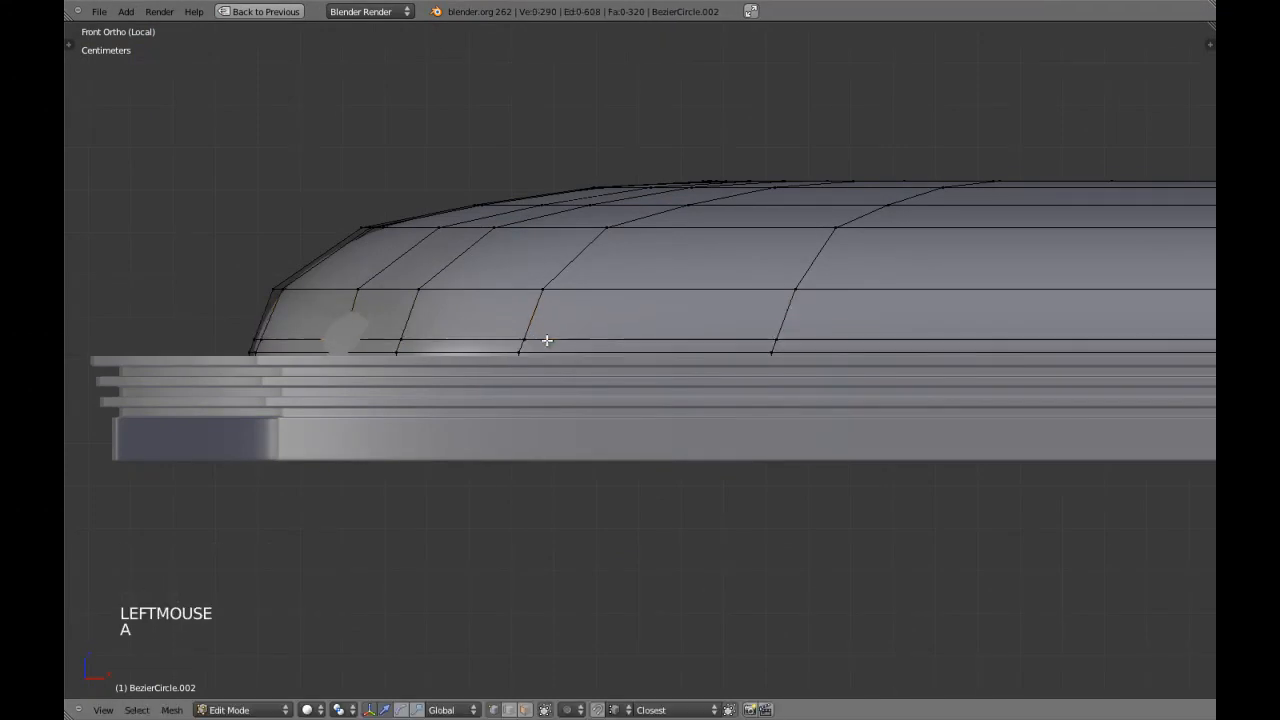
# Extrude the cushion's lowest face loop by about 4 mm and scale it slightly outward with Z locked.
pyautogui.hotkey('ctrl', 'Tab')
pyautogui.click(535, 358)
pyautogui.keyDown('alt'); pyautogui.keyDown('shift'); pyautogui.rightClick(526, 344); pyautogui.keyUp('shift'); pyautogui.keyUp('alt')
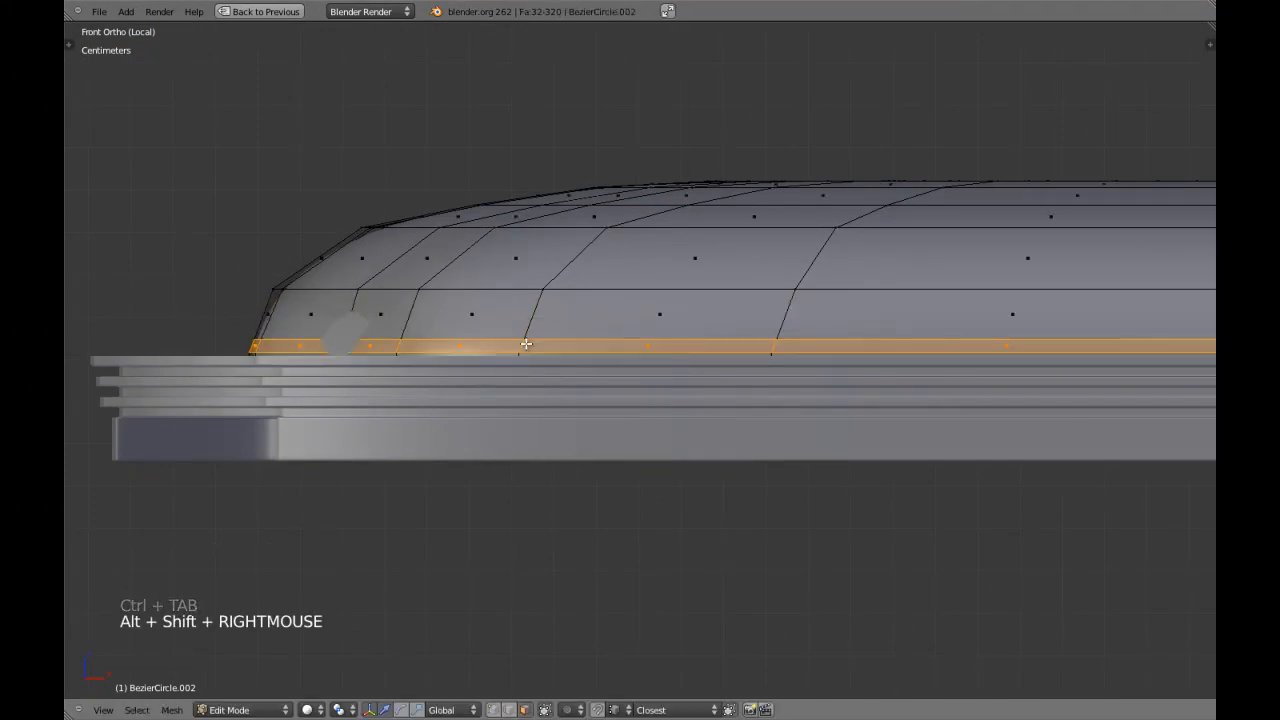
pyautogui.press('e')
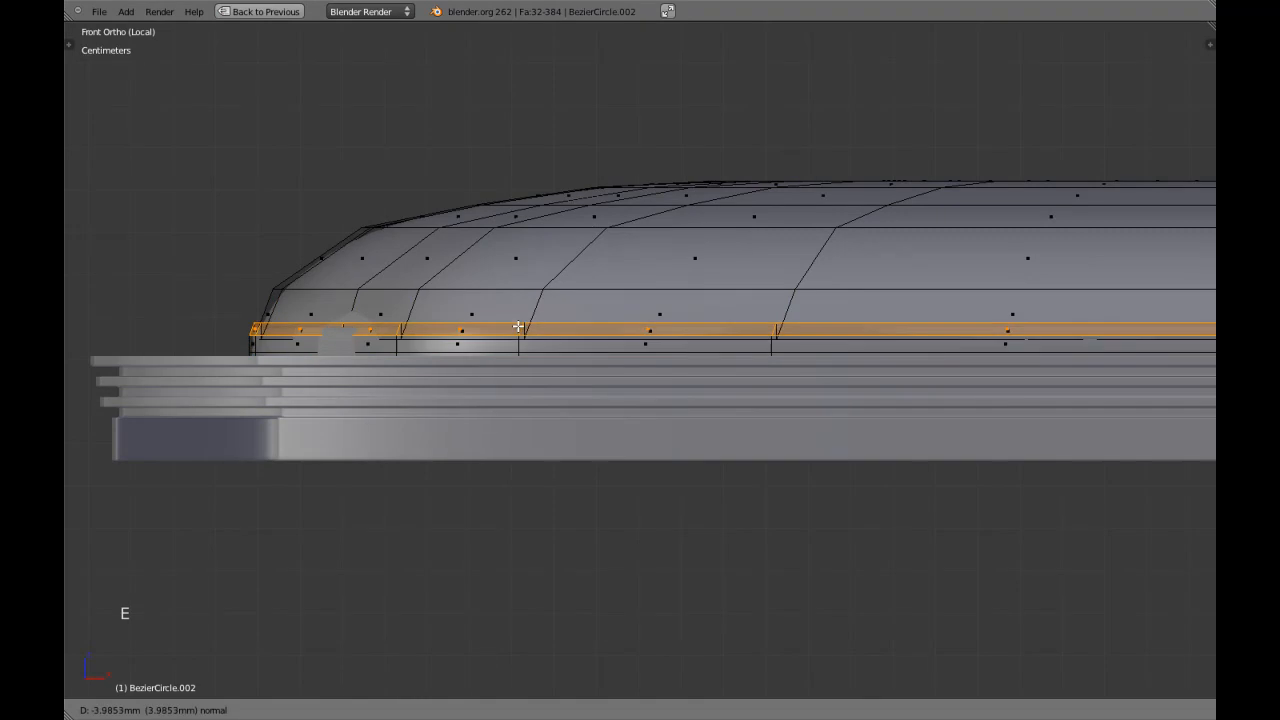
pyautogui.click(519, 335)
pyautogui.press('s')
pyautogui.press('s')
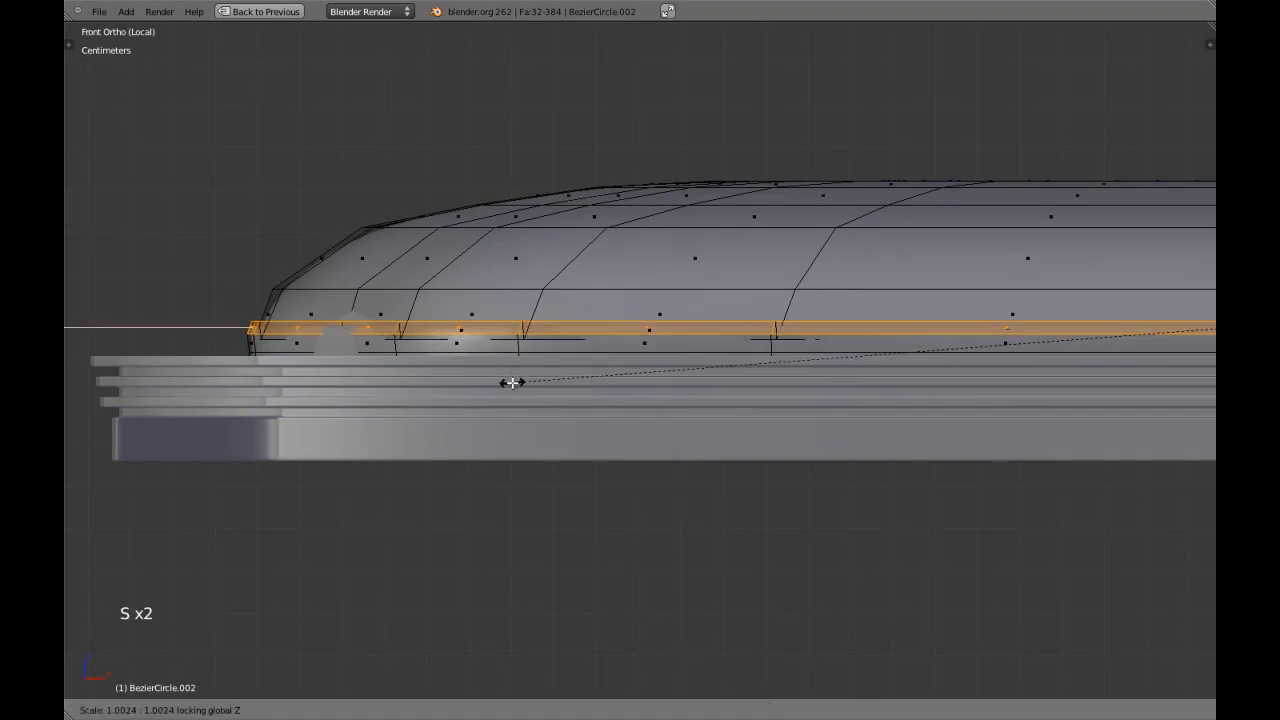
pyautogui.click(503, 382)
# Lower the extruded face ring about 4 mm along Z toward the seat frame in side view.
pyautogui.moveTo(503, 383); pyautogui.dragTo(473, 414, button='middle')
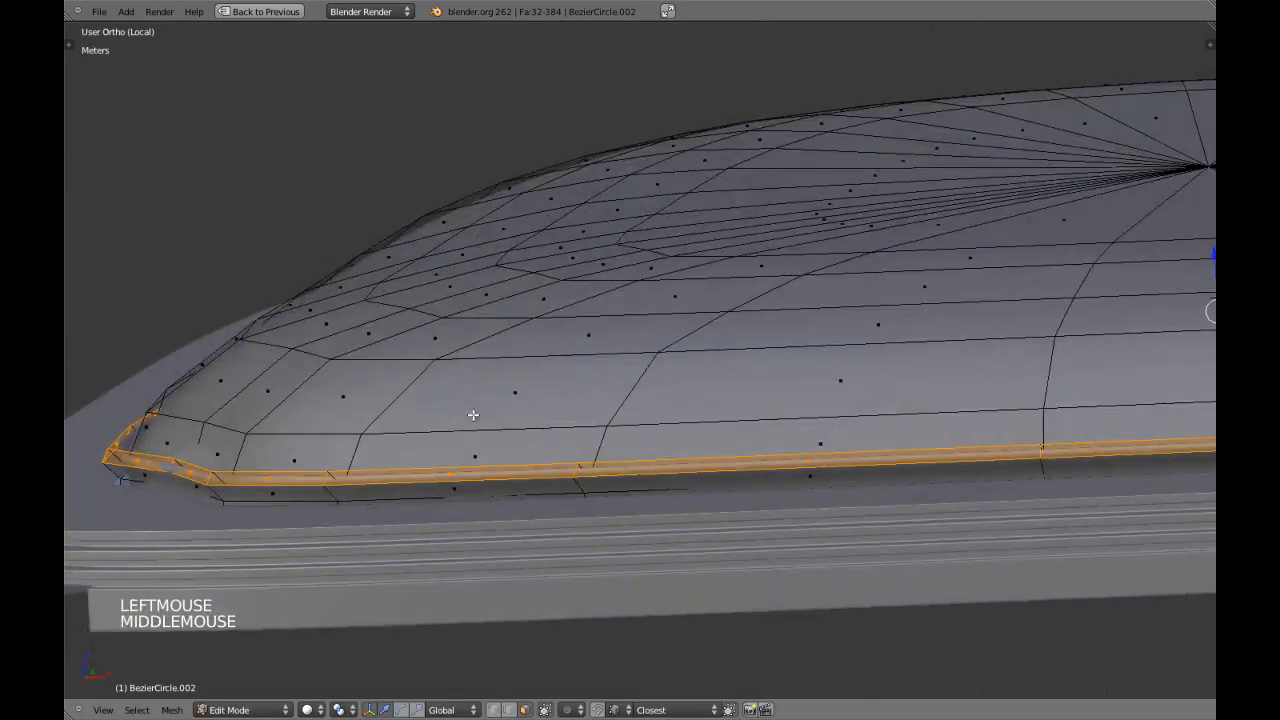
pyautogui.press('KP_3')
pyautogui.keyDown('shift'); pyautogui.moveTo(400, 366); pyautogui.dragTo(629, 282, button='middle'); pyautogui.keyUp('shift')
pyautogui.scroll(3, 629, 282)
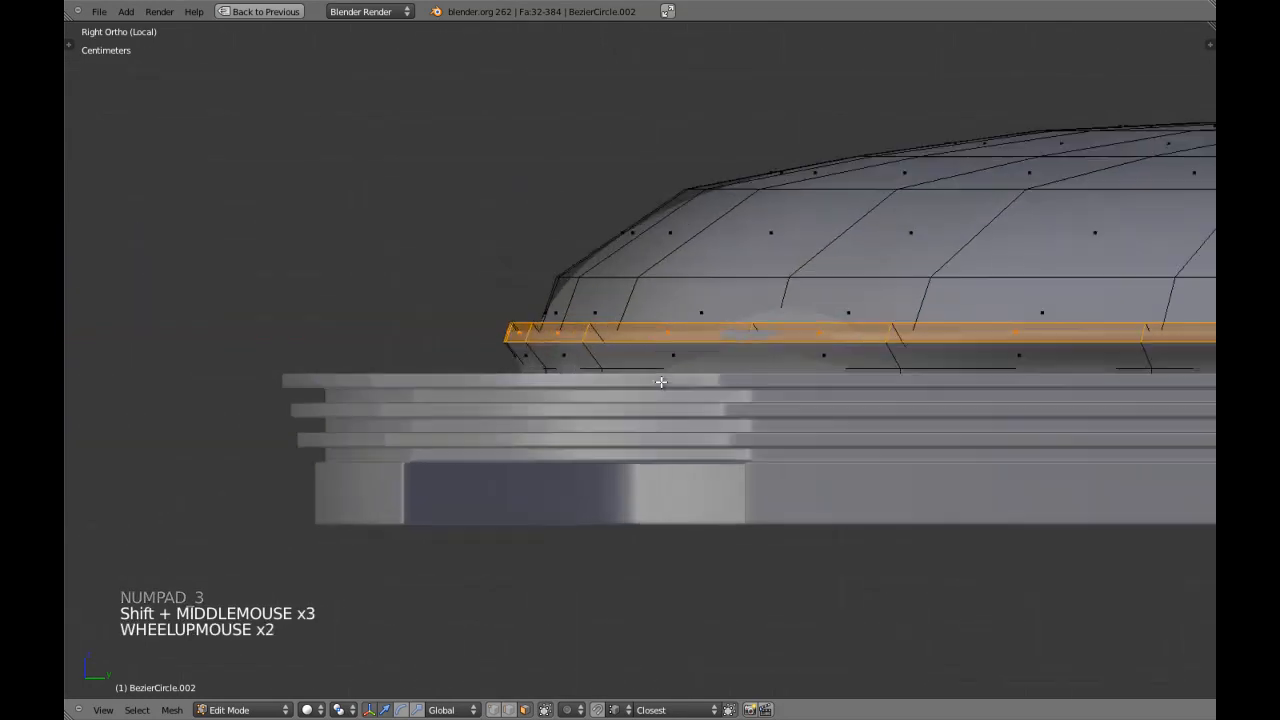
pyautogui.press('g')
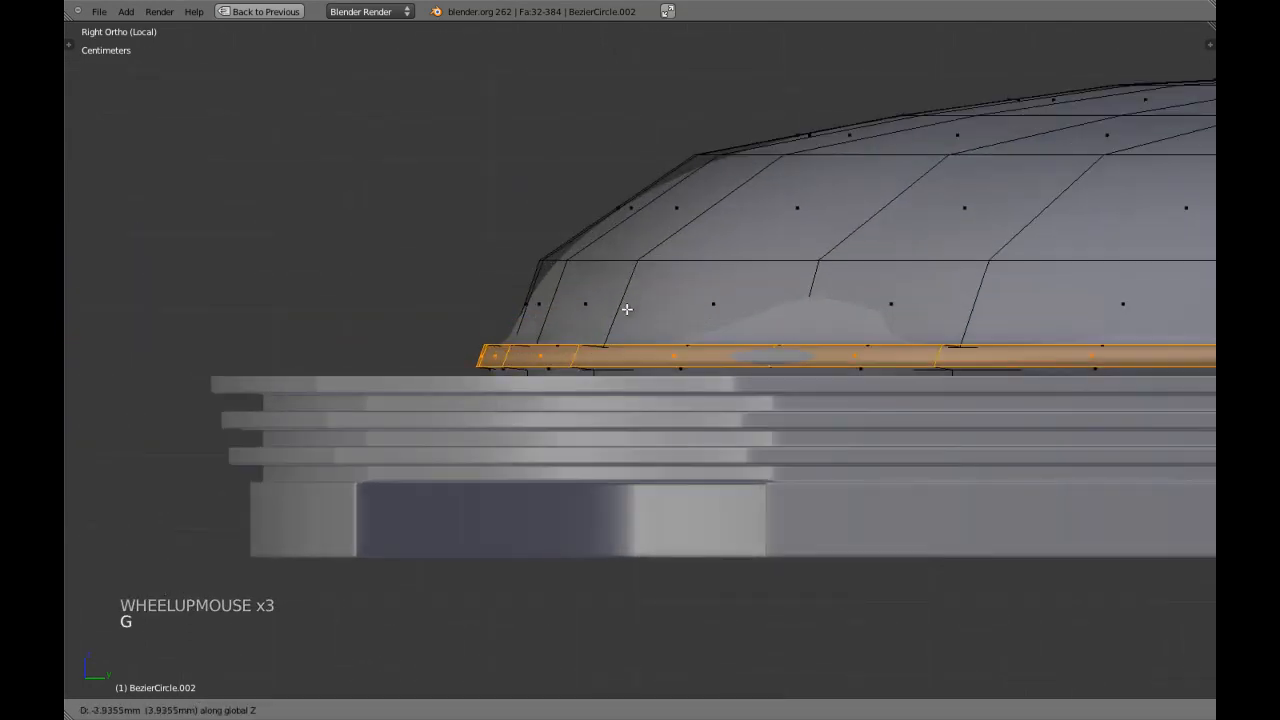
pyautogui.click(624, 312)
# Check the extruded rim in Object Mode and turn off the cushion's subdivision smoothing display in Edit Mode.
pyautogui.moveTo(624, 312); pyautogui.dragTo(626, 341, button='middle')
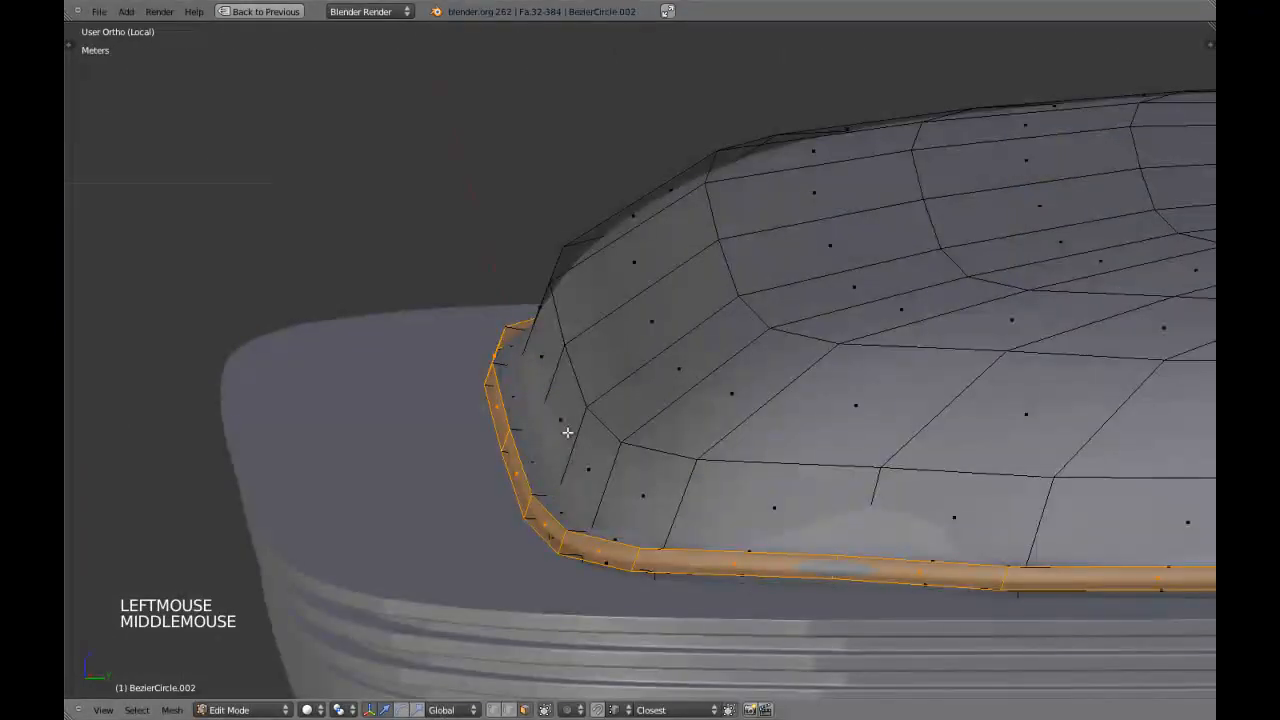
pyautogui.press('Tab')
pyautogui.scroll(-6, 651, 431)
pyautogui.moveTo(651, 431); pyautogui.dragTo(780, 426, button='middle')
pyautogui.scroll(3, 780, 418)
pyautogui.press('Tab')
pyautogui.scroll(6, 779, 417)
pyautogui.hotkey('shift', 'space')
pyautogui.click(1087, 215)
pyautogui.hotkey('shift', 'space')
pyautogui.keyDown('shift'); pyautogui.moveTo(430, 280); pyautogui.dragTo(403, 320, button='middle'); pyautogui.keyUp('shift')
# Scale the extruded face ring slightly inward with Z locked.
pyautogui.press('s')
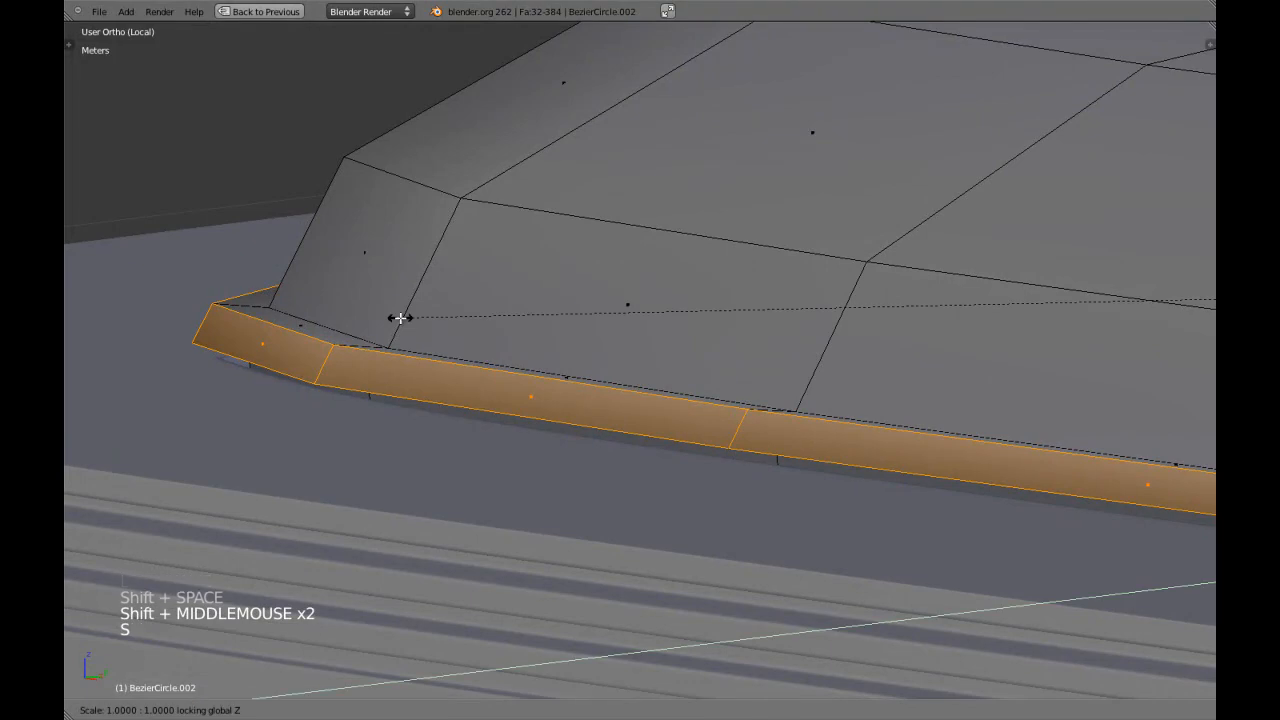
pyautogui.click(419, 316)
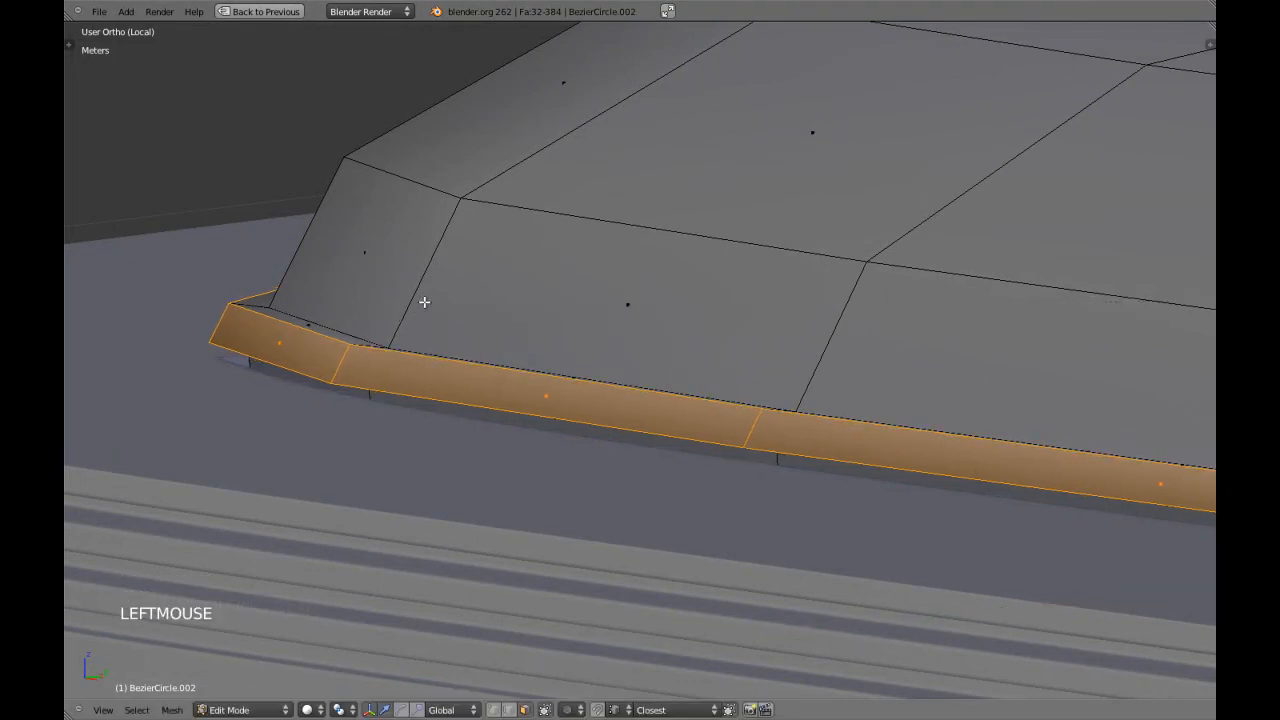
pyautogui.press('g')
pyautogui.click(420, 324)
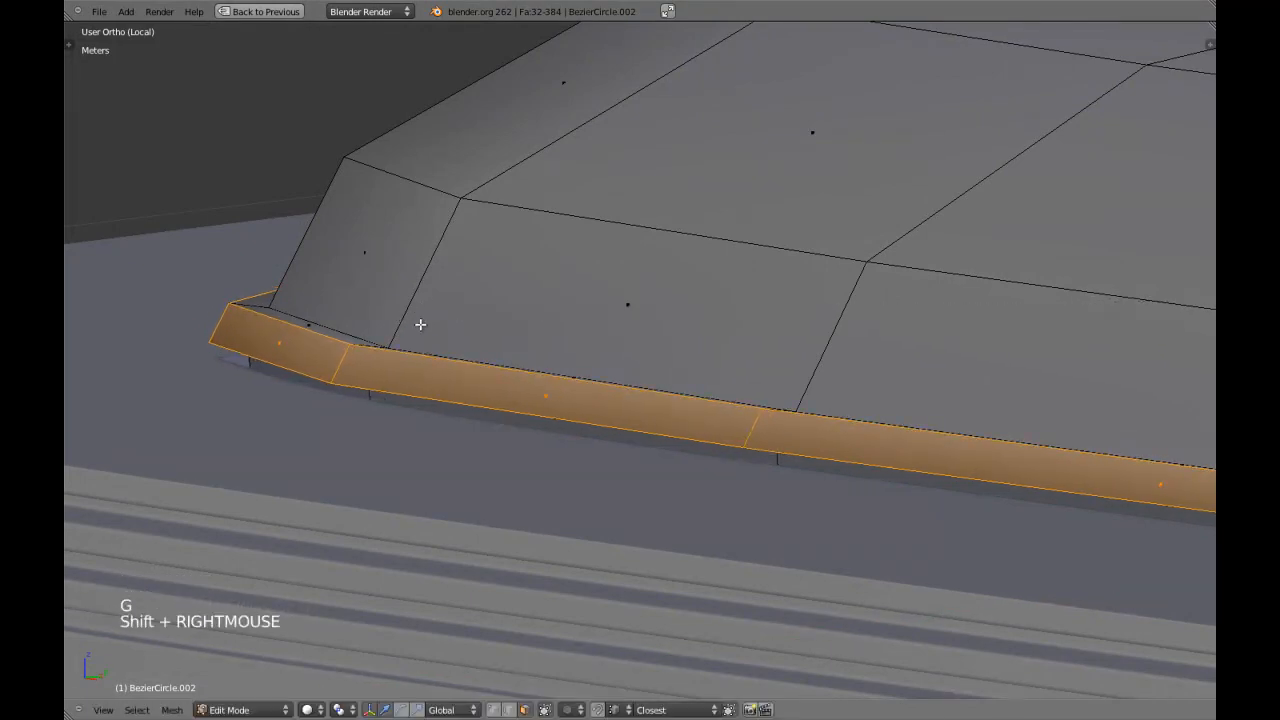
# Grow the selection to the whole rim around the cushion base and lower it slightly along Z.
pyautogui.press('ctrl+KP_Add')
pyautogui.press('g')
pyautogui.press('z')
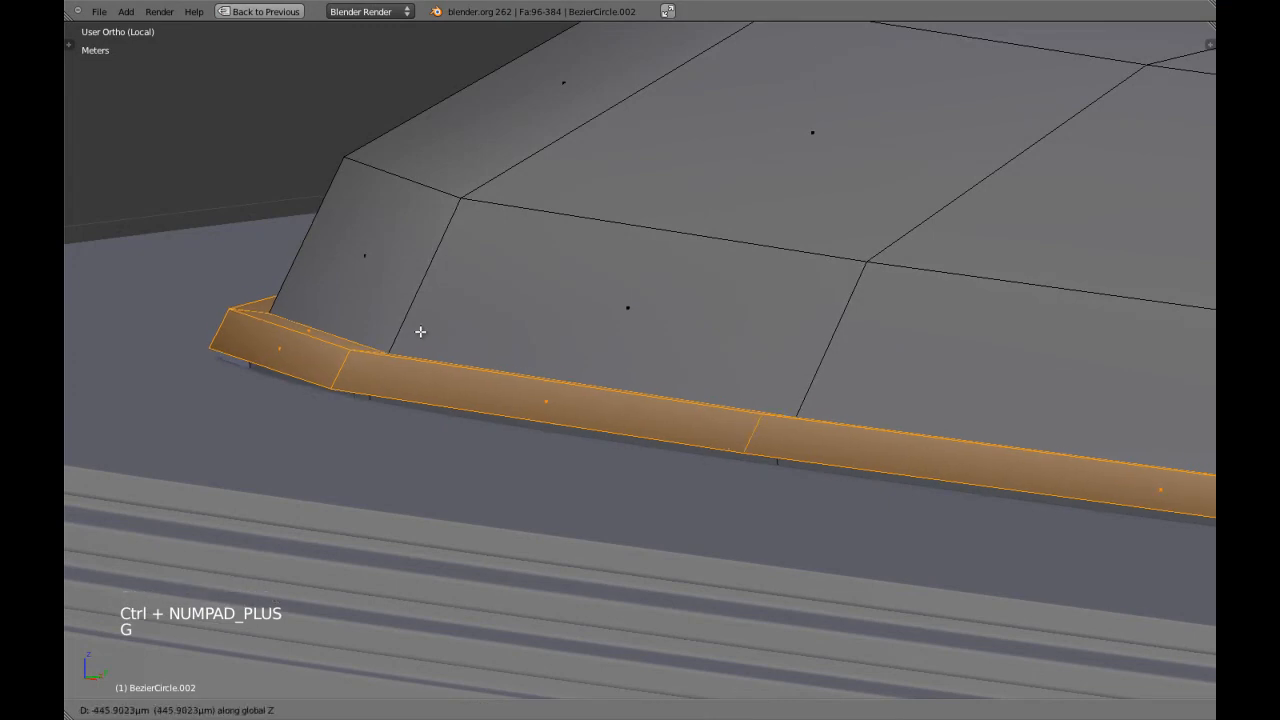
pyautogui.click(368, 338)
pyautogui.press('a')
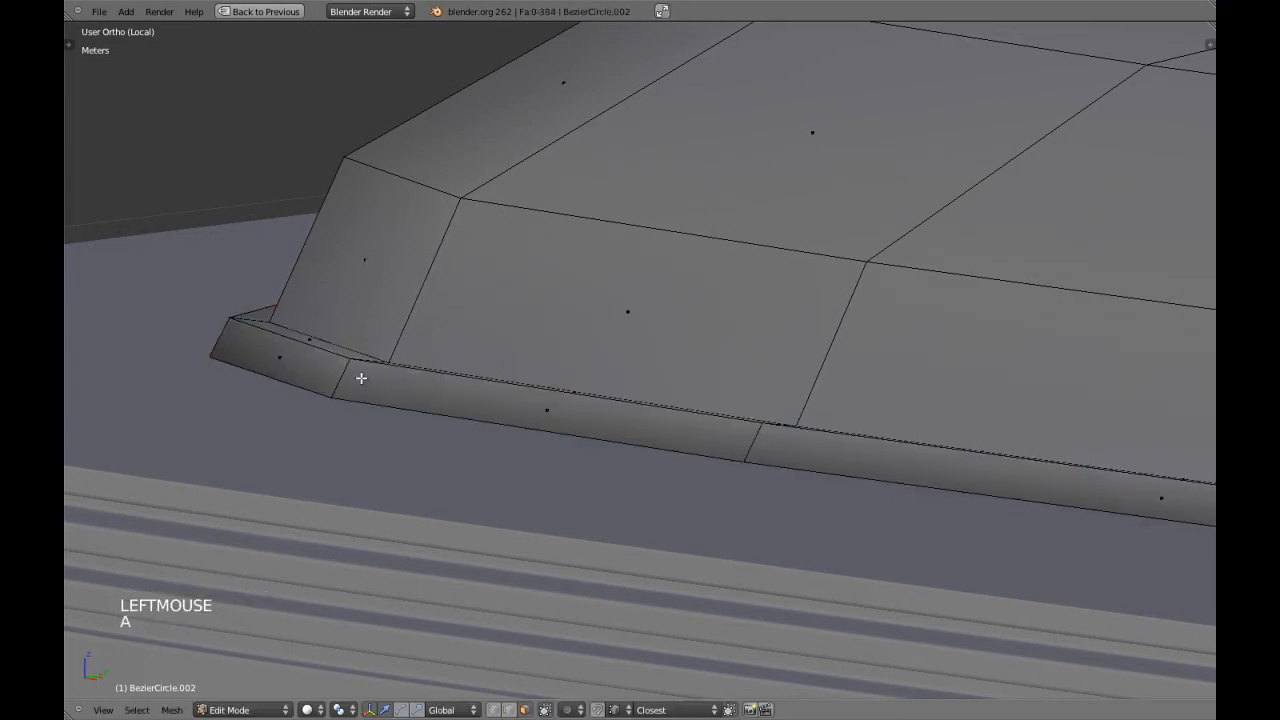
# Switch to vertex selection and add a centred edge loop around the rim's outer face.
pyautogui.hotkey('ctrl', 'Tab')
pyautogui.click(354, 350)
pyautogui.hotkey('ctrl', 'r')
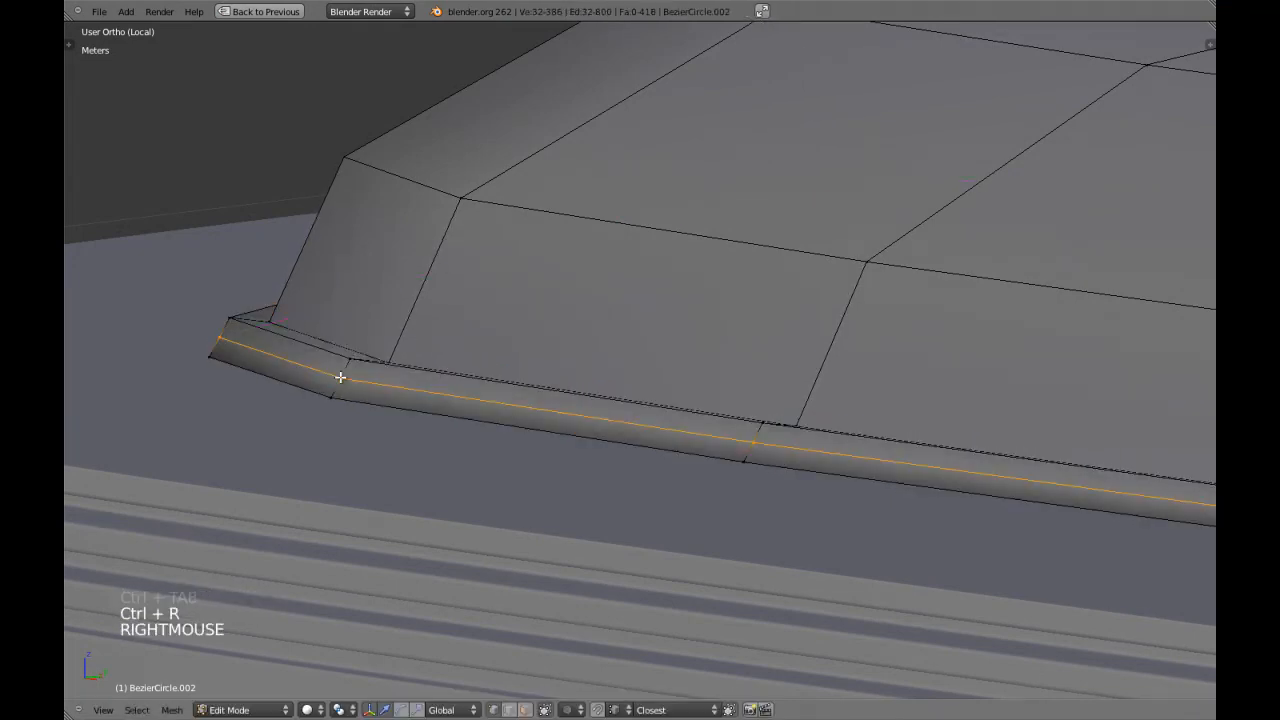
pyautogui.rightClick(337, 374)
# Scale the rim's middle edge loop slightly outward along X, checking it in front wireframe view.
pyautogui.scroll(-5, 474, 334)
pyautogui.press('KP_1')
pyautogui.press('z')
pyautogui.press('z')
pyautogui.keyDown('shift'); pyautogui.moveTo(506, 331); pyautogui.dragTo(654, 317, button='middle'); pyautogui.keyUp('shift')
pyautogui.scroll(3, 386, 297)
pyautogui.press('z')
pyautogui.keyDown('shift'); pyautogui.moveTo(386, 297); pyautogui.dragTo(480, 271, button='middle'); pyautogui.keyUp('shift')
pyautogui.scroll(1, 480, 271)
pyautogui.press('s')
pyautogui.press('x')
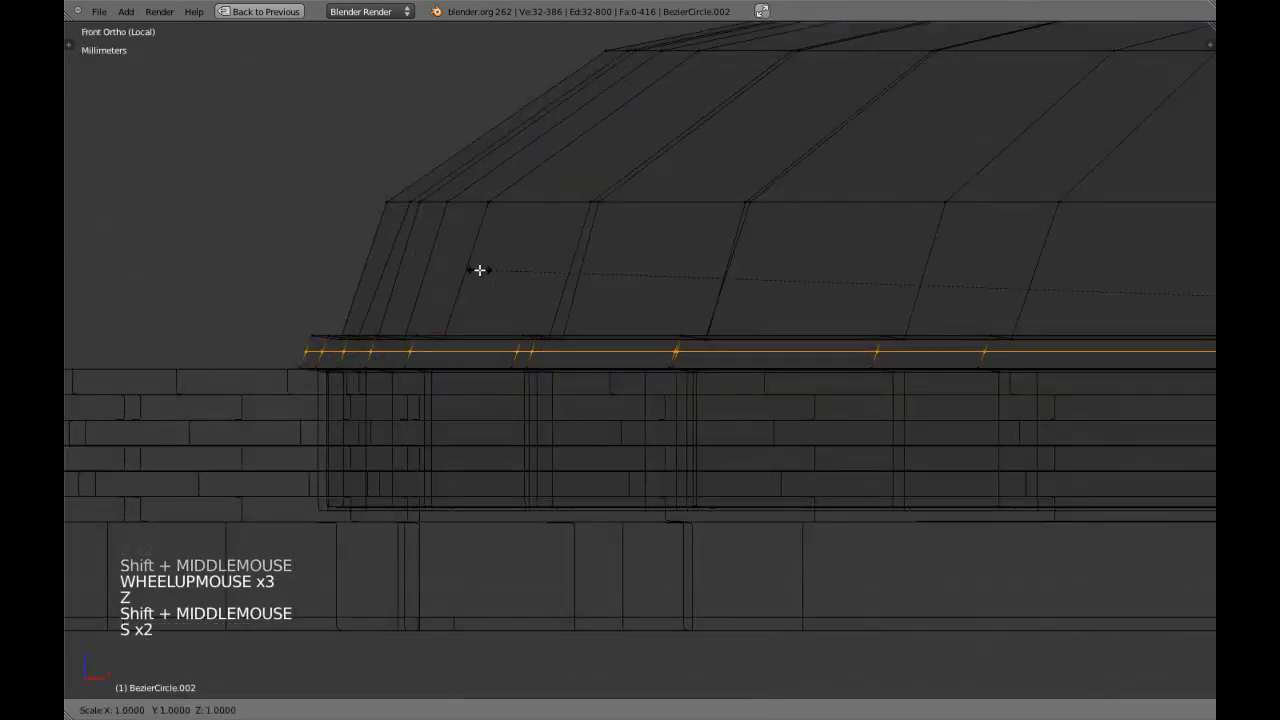
pyautogui.keyDown('shift'); pyautogui.click(419, 254); pyautogui.keyUp('shift')
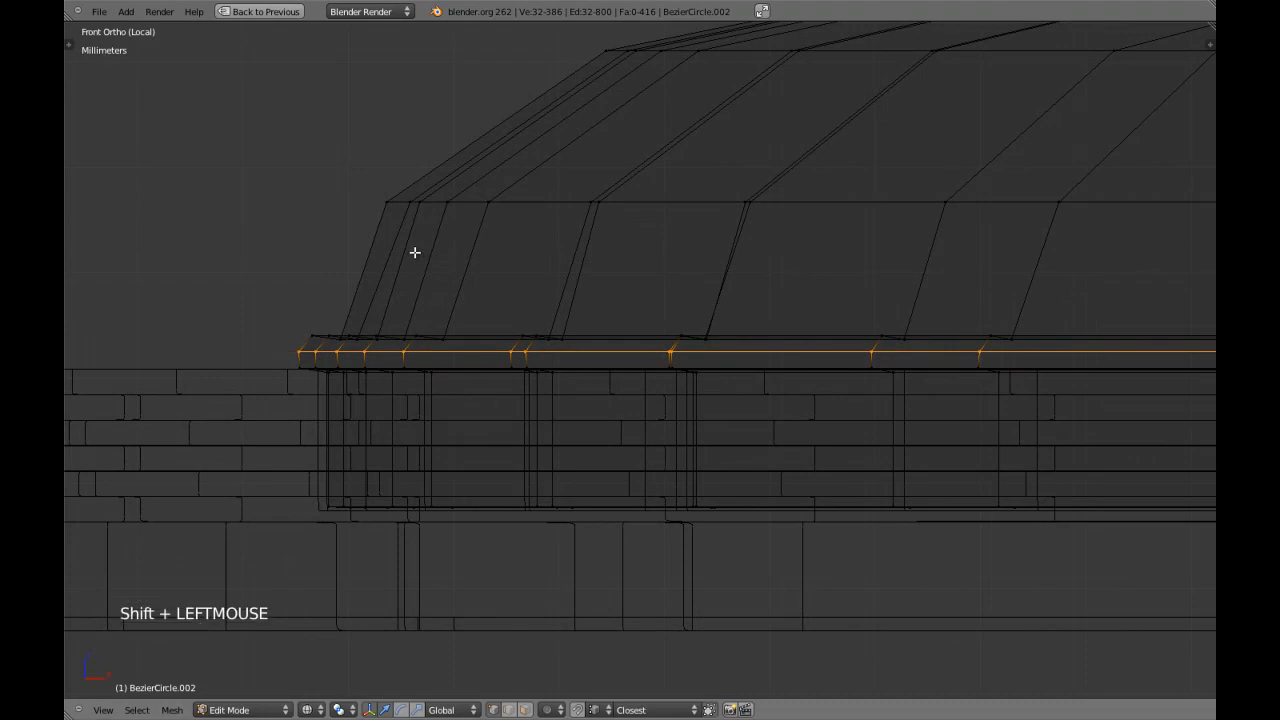
# Scale the rim's middle edge loop slightly outward along Y in side view.
pyautogui.press('KP_1')
pyautogui.press('KP_3')
pyautogui.press('s')
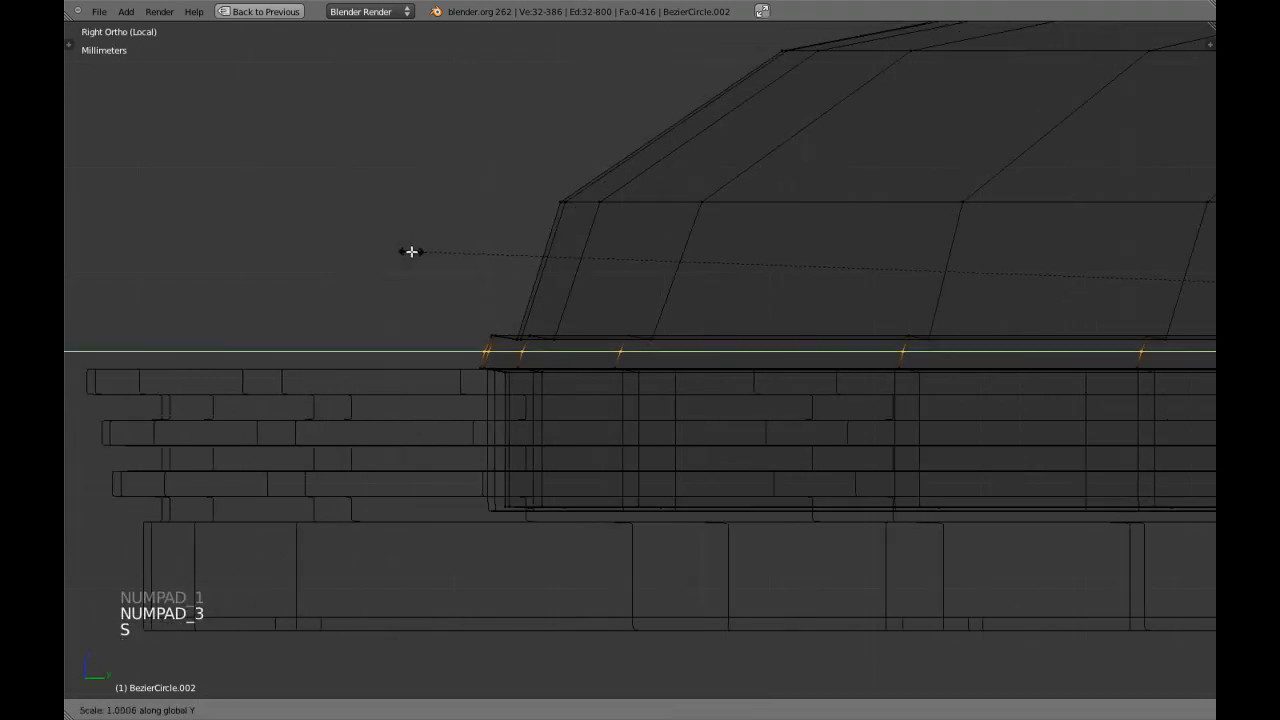
pyautogui.click(402, 247)
pyautogui.press('z')
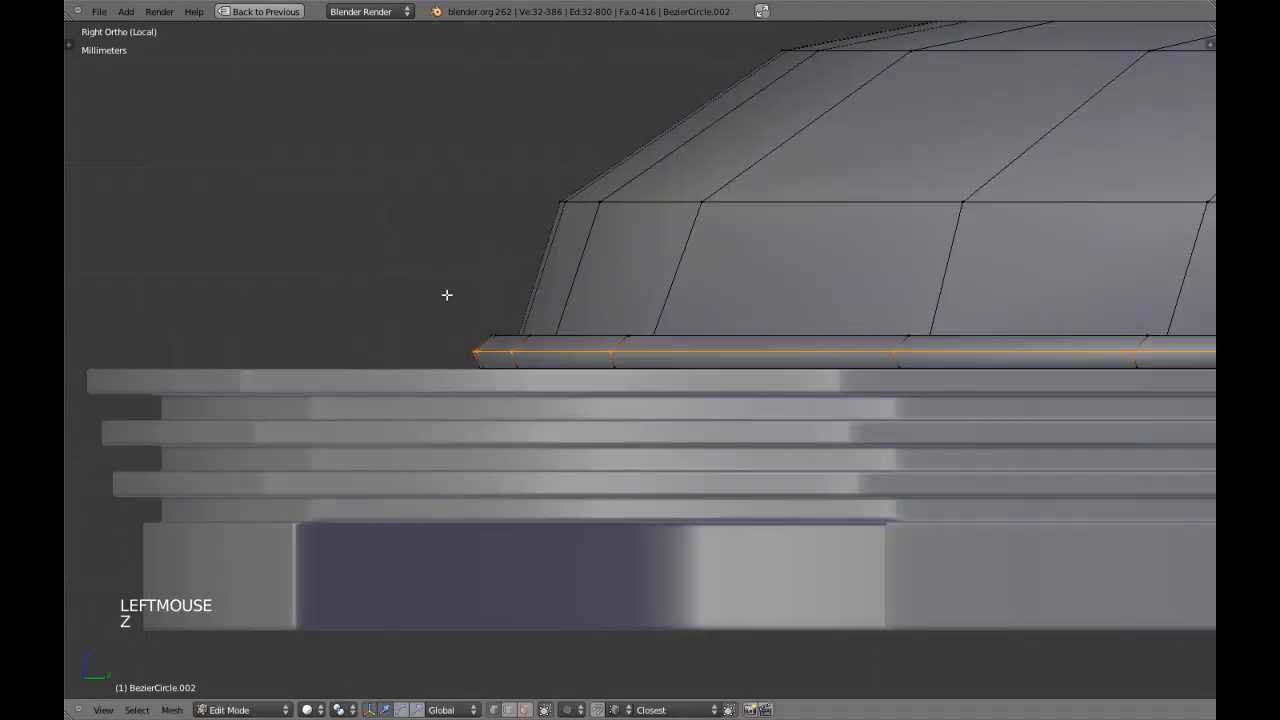
# Add an edge loop on the rim's top face and slide it against the cushion wall.
pyautogui.rightClick(528, 339)
pyautogui.press('KP_Decimal')
pyautogui.moveTo(528, 337); pyautogui.dragTo(929, 400, button='middle')
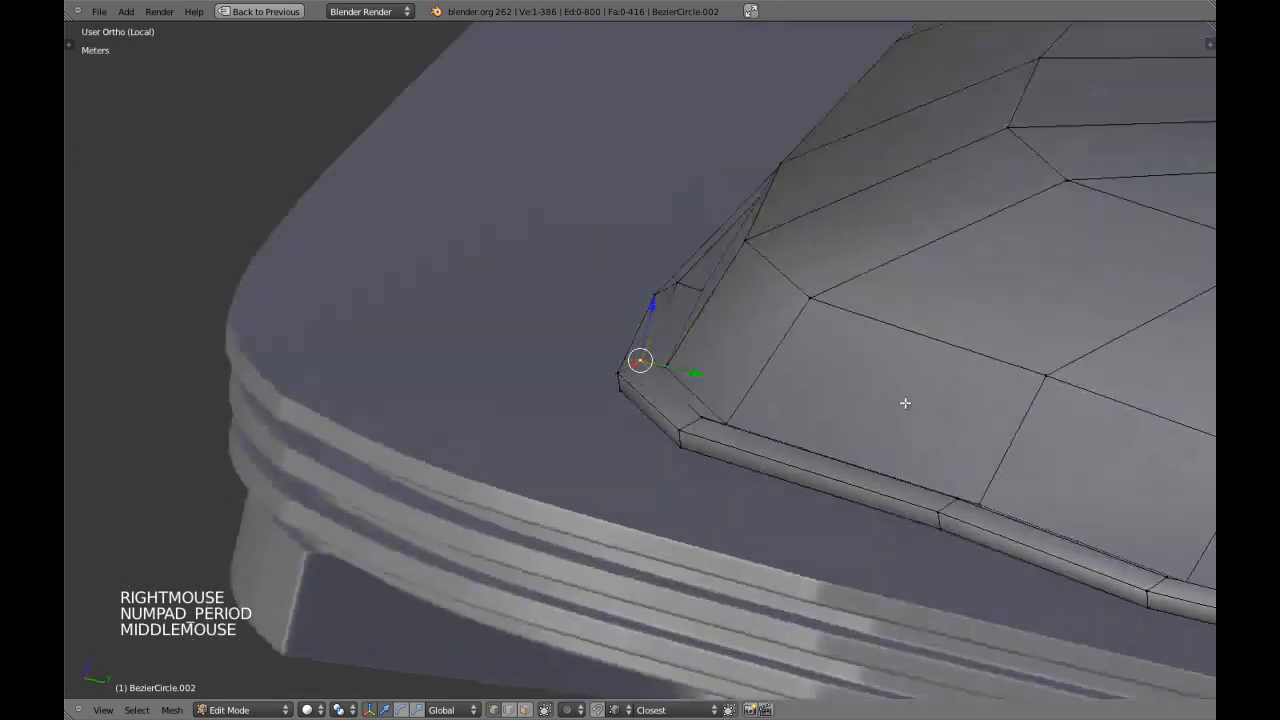
pyautogui.scroll(4, 706, 399)
pyautogui.press('a')
pyautogui.scroll(1, 706, 399)
pyautogui.hotkey('ctrl', 'r')
pyautogui.click(697, 374)
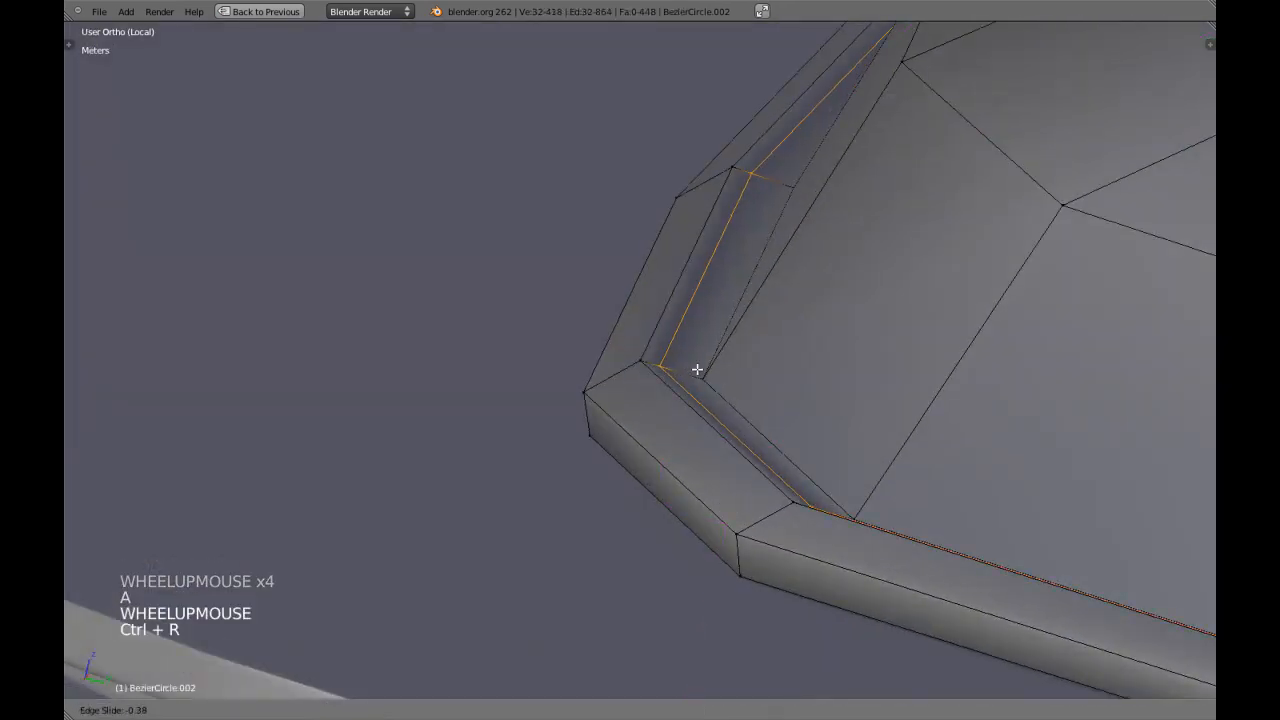
pyautogui.click(651, 345)
pyautogui.press('a')
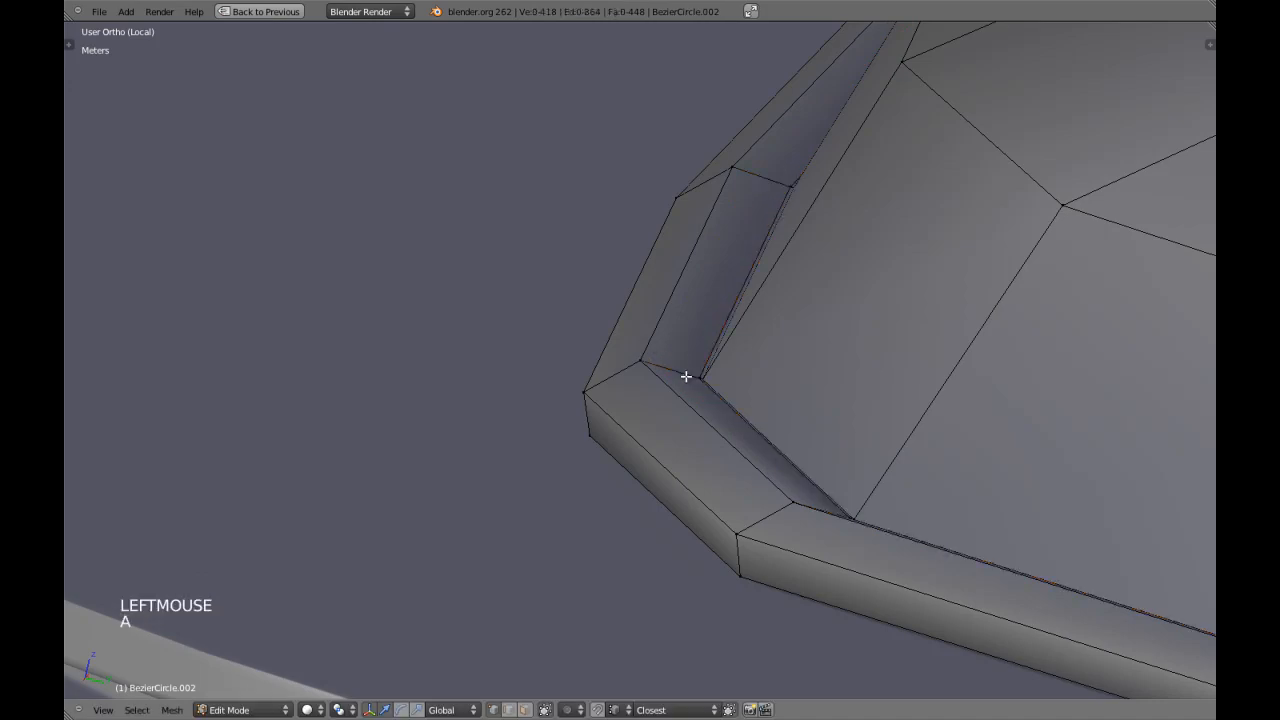
# Add another edge loop on the rim's top face and slide it close to the outer top edge.
pyautogui.hotkey('ctrl', 'r')
pyautogui.click(690, 373)
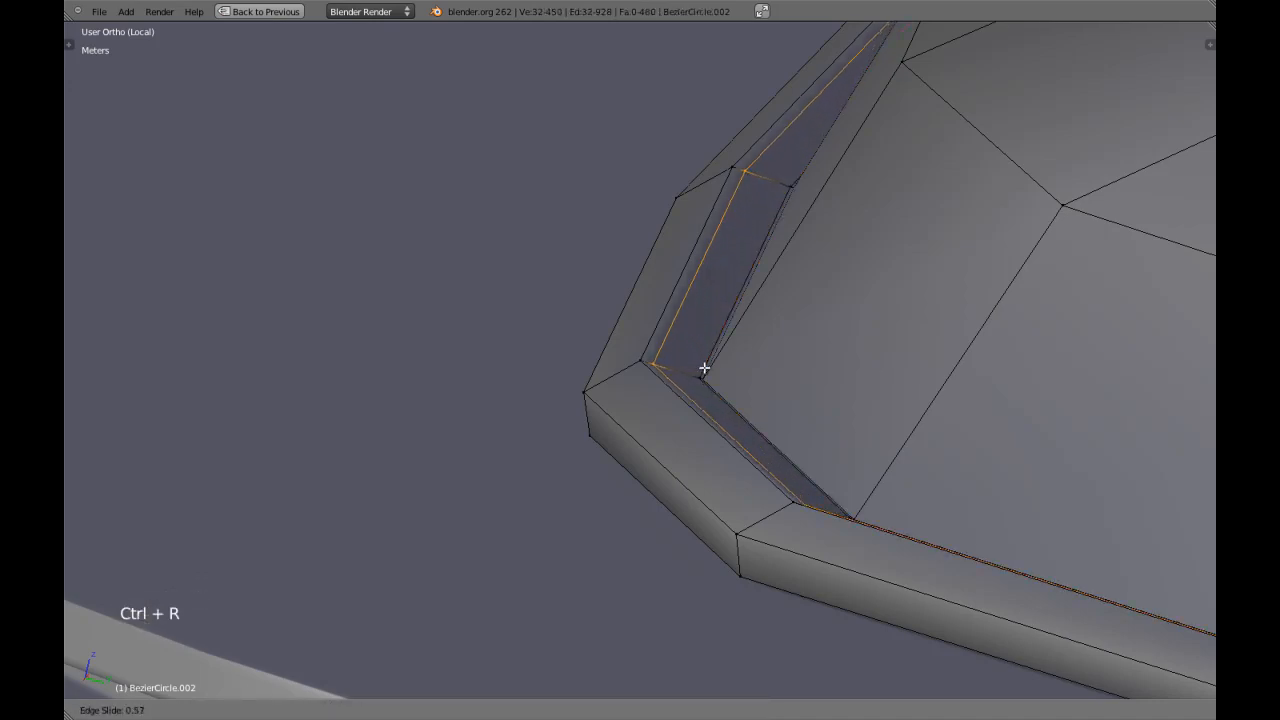
pyautogui.click(713, 369)
# Select the two adjacent edge loops along the rim's outer top edge and move them about 1.2 mm up and 0.6 mm along Y.
pyautogui.keyDown('alt'); pyautogui.keyDown('shift'); pyautogui.rightClick(661, 313); pyautogui.keyUp('shift'); pyautogui.keyUp('alt')
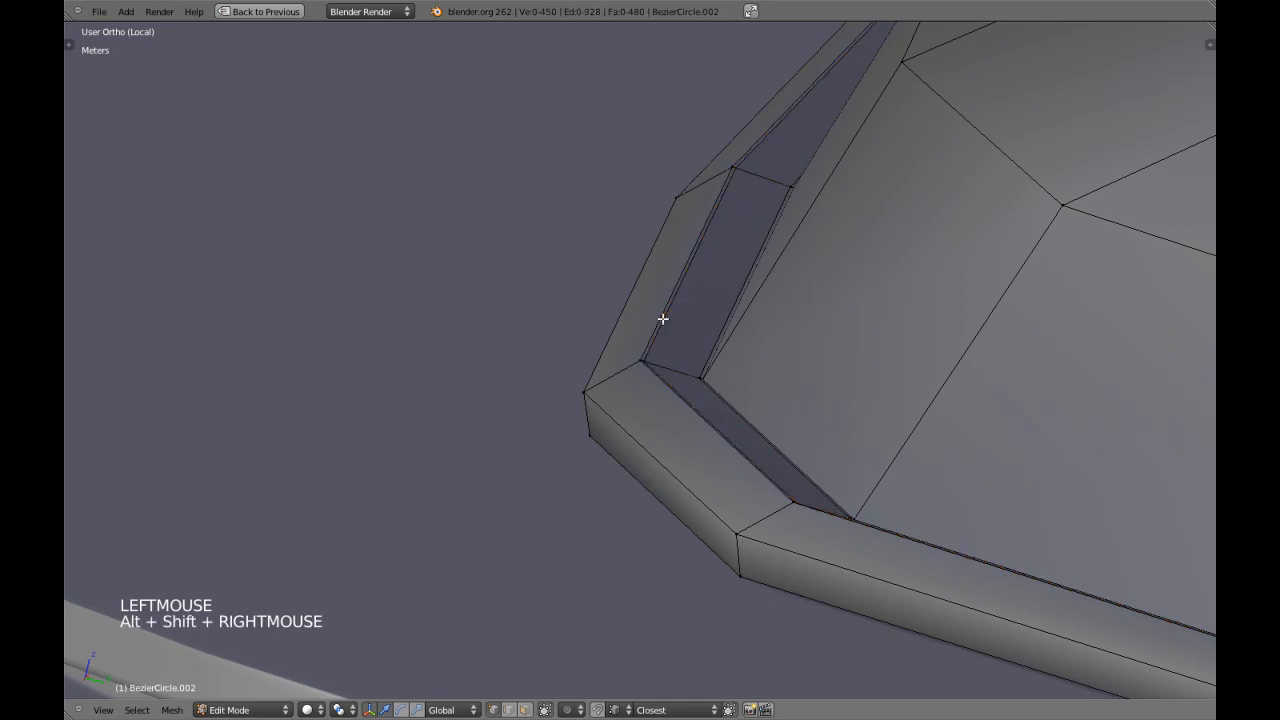
pyautogui.keyDown('alt'); pyautogui.keyDown('shift'); pyautogui.rightClick(669, 316); pyautogui.keyUp('shift'); pyautogui.keyUp('alt')
pyautogui.keyDown('alt'); pyautogui.keyDown('shift'); pyautogui.rightClick(675, 318); pyautogui.keyUp('shift'); pyautogui.keyUp('alt')
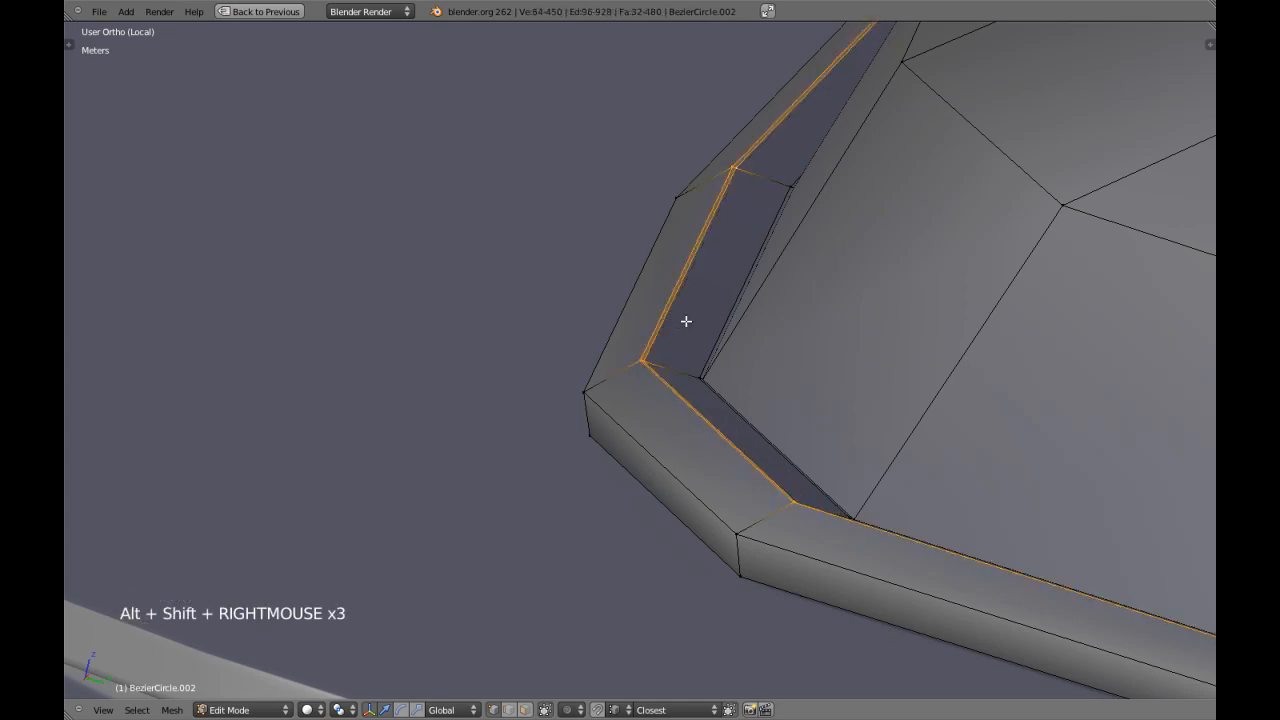
pyautogui.moveTo(754, 399)
pyautogui.mouseDown(button='middle')
pyautogui.moveTo(789, 323)
pyautogui.moveTo(763, 386)
pyautogui.mouseUp(button='middle')
pyautogui.scroll(-3, 780, 350)
pyautogui.scroll(3, 717, 340)
pyautogui.press('z')
pyautogui.moveTo(688, 357); pyautogui.dragTo(697, 333, button='middle')
pyautogui.press('z')
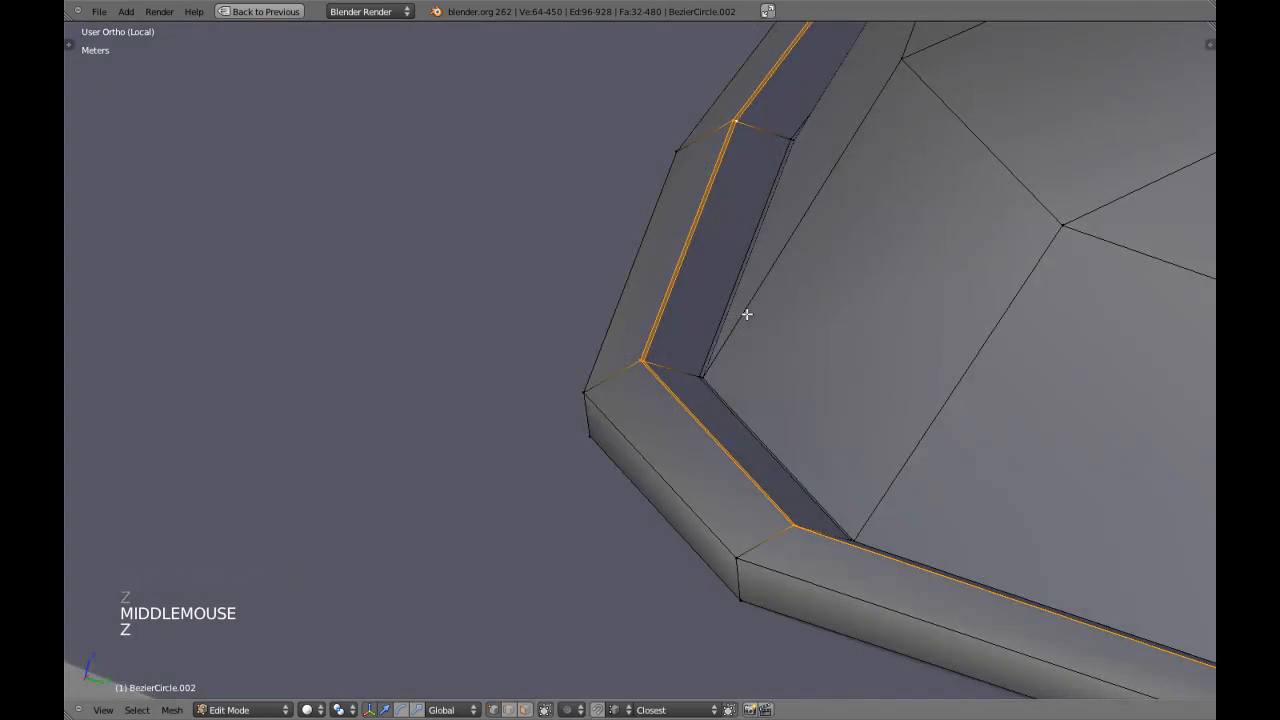
pyautogui.press('KP_3')
pyautogui.press('z')
pyautogui.scroll(2, 714, 397)
pyautogui.press('z')
pyautogui.press('z')
pyautogui.scroll(2, 645, 409)
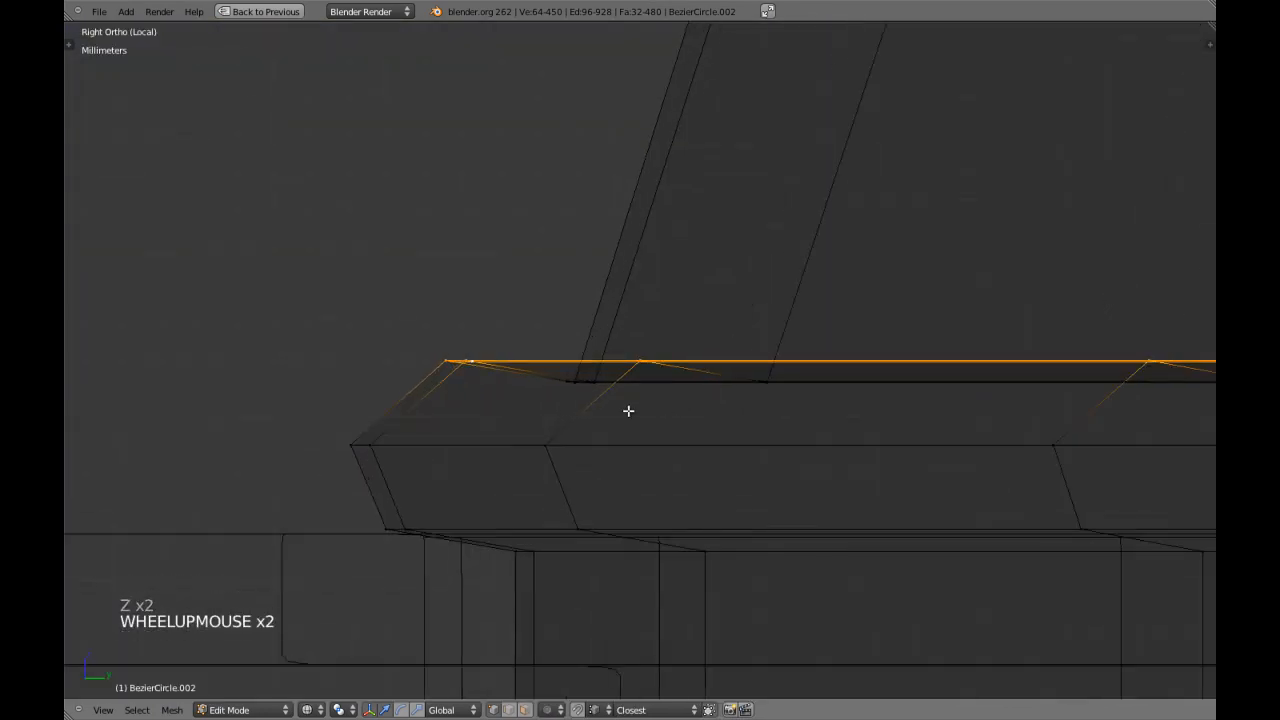
pyautogui.press('g')
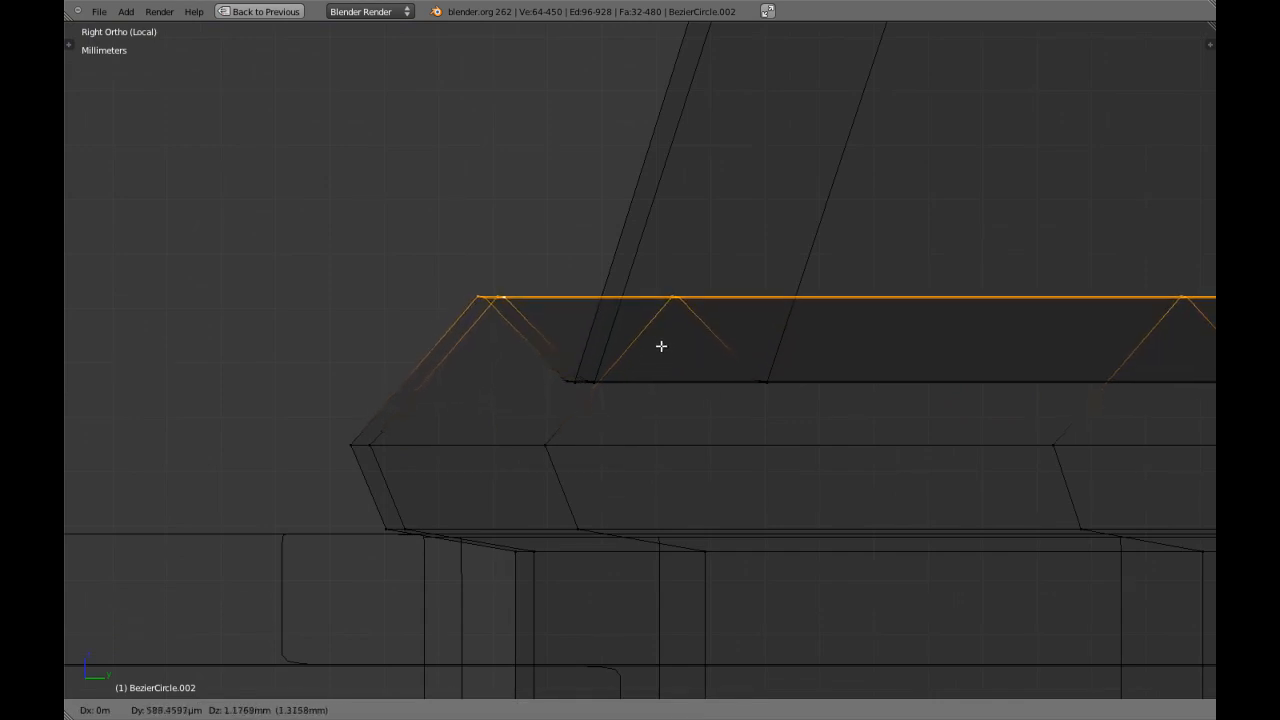
pyautogui.click(668, 340)
# Select the rim's outermost middle edge loop in shaded side view and move it up along Z.
pyautogui.press('z')
pyautogui.scroll(-3, 634, 349)
pyautogui.press('a')
pyautogui.keyDown('alt'); pyautogui.keyDown('shift'); pyautogui.rightClick(589, 404); pyautogui.keyUp('shift'); pyautogui.keyUp('alt')
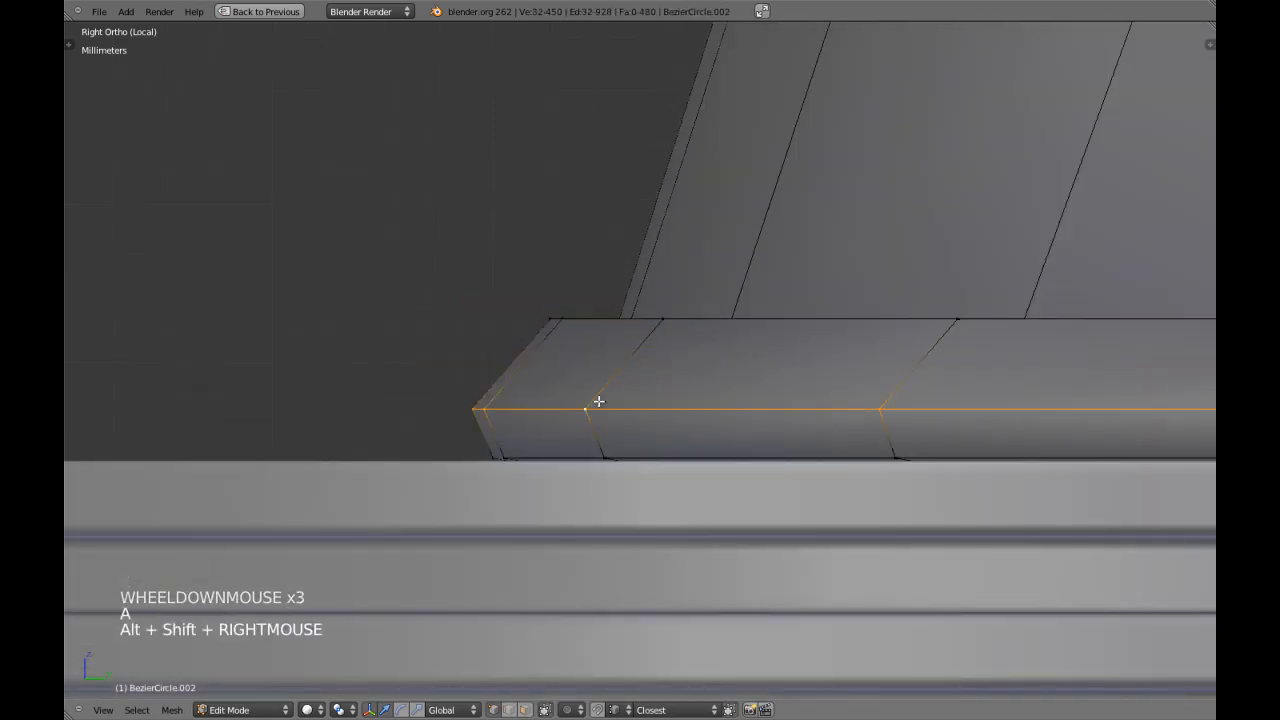
pyautogui.press('g')
pyautogui.click(603, 366)
# Scale the rim's middle edge loop slightly outward along Y.
pyautogui.press('s')
pyautogui.press('s')
# Scale the rim's middle edge loop slightly outward along X in front view.
pyautogui.press('s')
pyautogui.press('s')
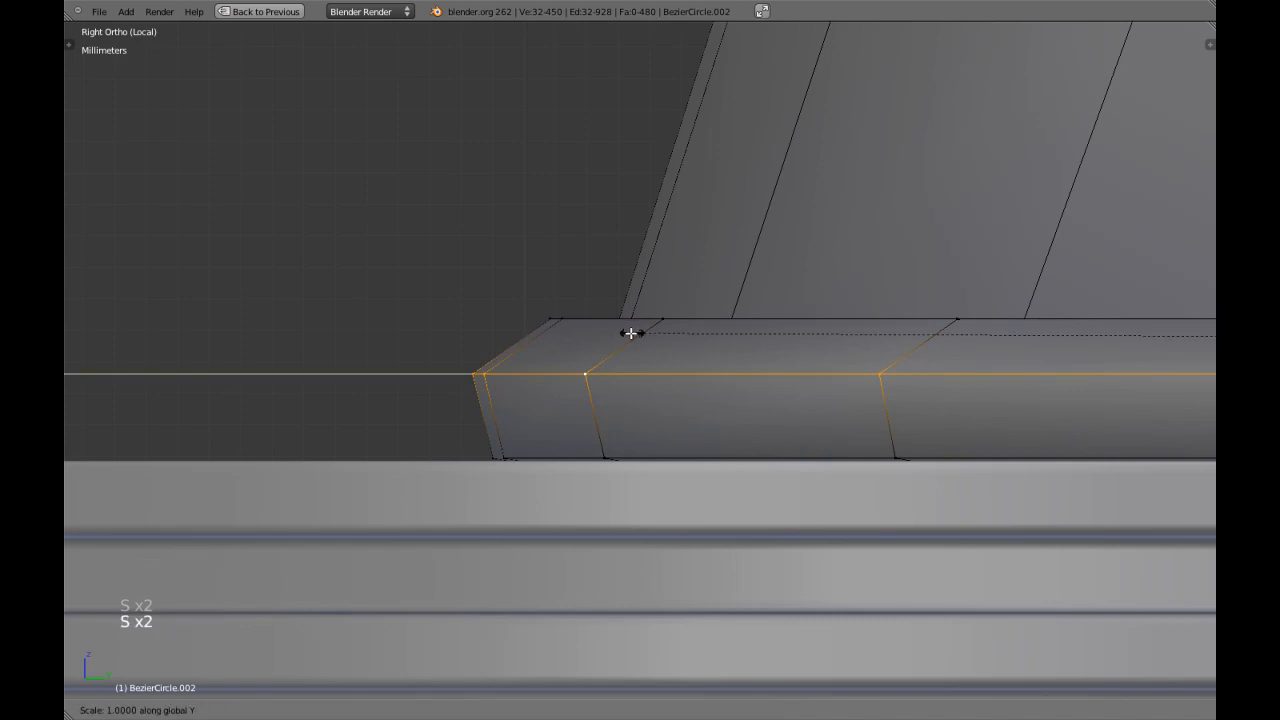
pyautogui.click(615, 331)
pyautogui.press('KP_1')
pyautogui.scroll(-10, 877, 323)
pyautogui.keyDown('shift'); pyautogui.moveTo(877, 323); pyautogui.dragTo(720, 346, button='middle'); pyautogui.keyUp('shift')
pyautogui.scroll(7, 720, 346)
pyautogui.press('s')
pyautogui.press('x')
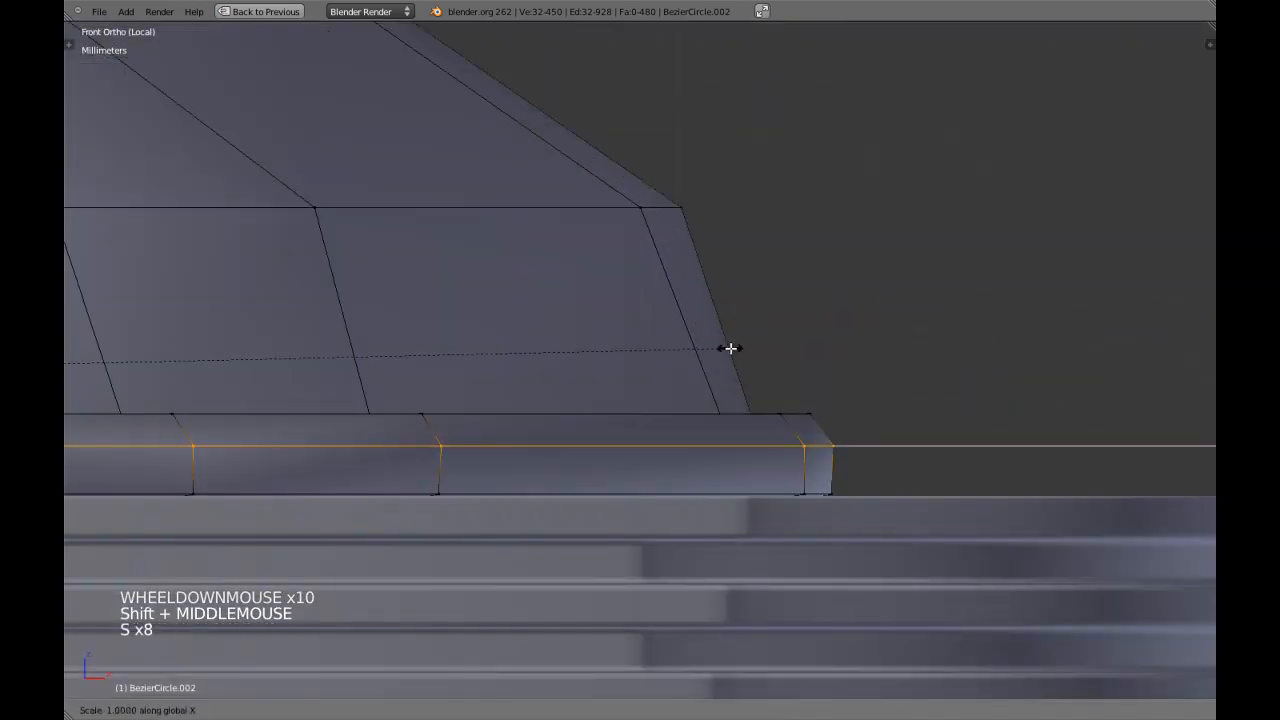
pyautogui.click(741, 348)
# Leave mesh editing, hide the stepped frame object, and open the cushion mesh for editing again.
pyautogui.scroll(-5, 700, 348)
pyautogui.press('Tab')
pyautogui.rightClick(803, 480)
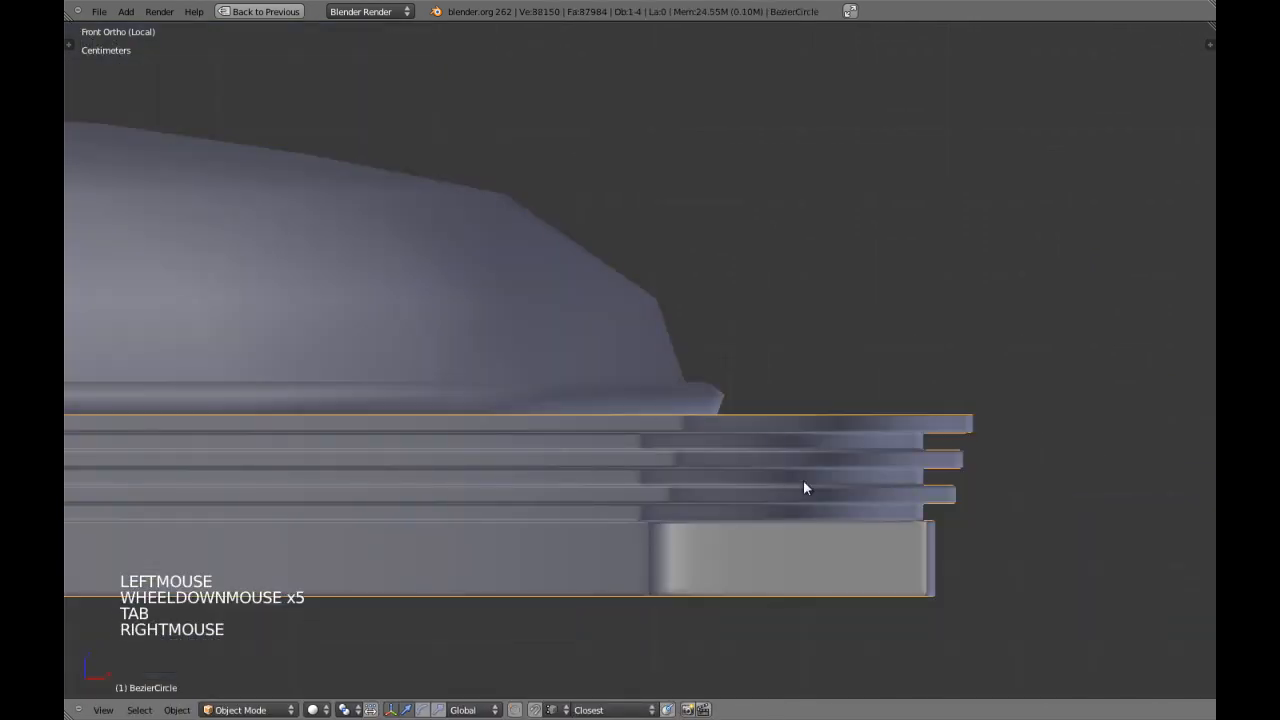
pyautogui.press('h')
pyautogui.press('h')
pyautogui.rightClick(722, 408)
pyautogui.press('Tab')
pyautogui.moveTo(722, 408); pyautogui.dragTo(714, 394, button='middle')
# Zoom in on the corner beneath the cushion's rim and add an edge loop close to it.
pyautogui.rightClick(702, 446)
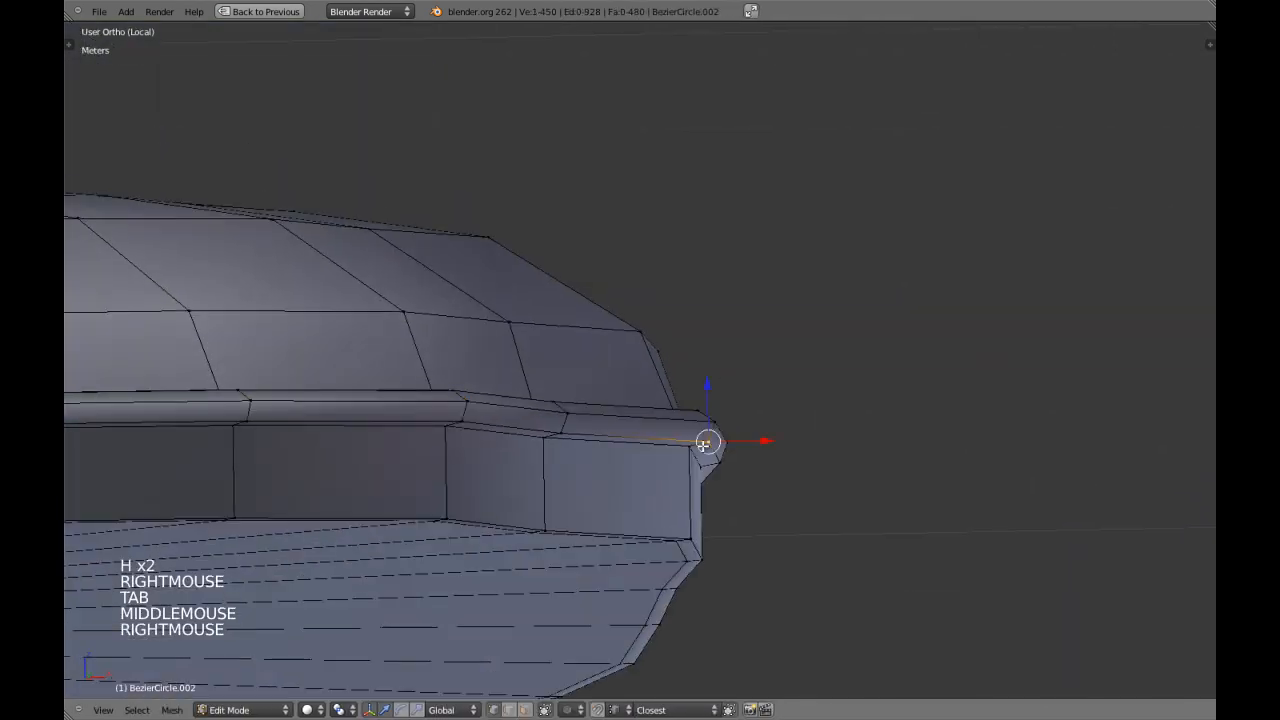
pyautogui.press('KP_Decimal')
pyautogui.press('a')
pyautogui.press('a')
pyautogui.scroll(-1, 702, 446)
pyautogui.moveTo(702, 446); pyautogui.dragTo(674, 417, button='middle')
pyautogui.scroll(10, 674, 417)
pyautogui.hotkey('ctrl', 'r')
pyautogui.click(603, 395)
pyautogui.click(574, 403)
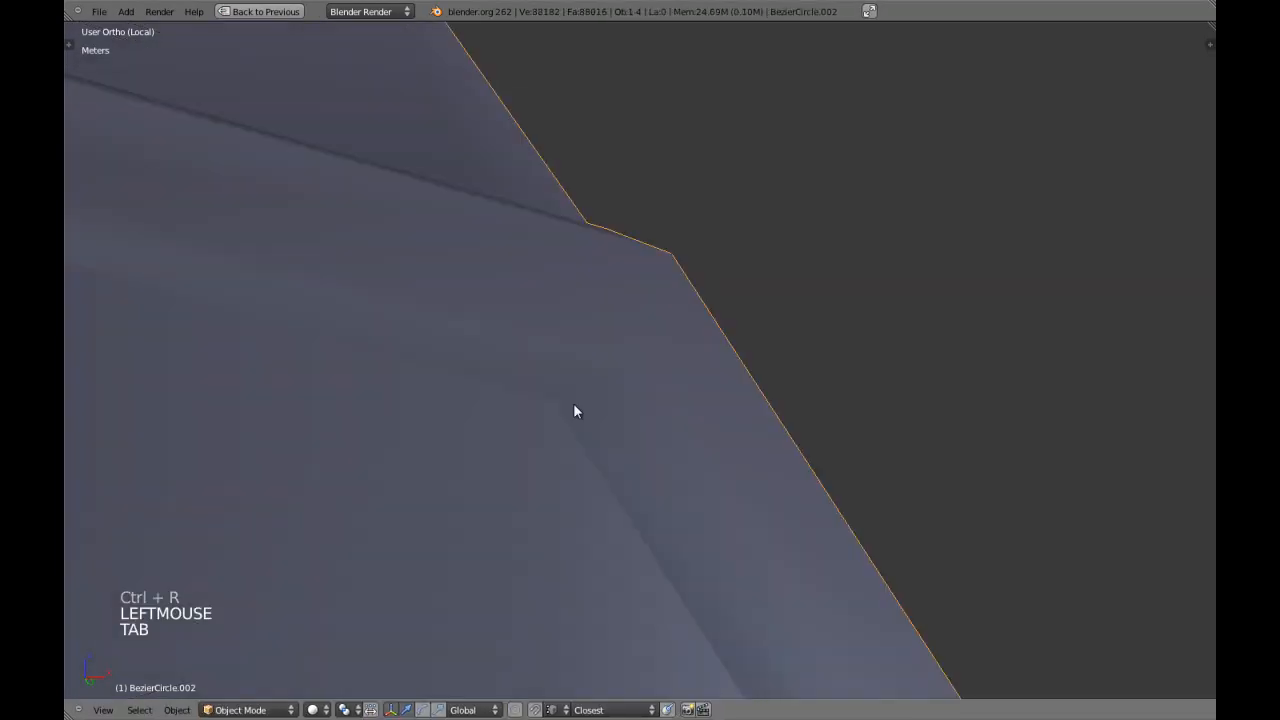
# Return to object mode, unhide the stepped frame, and select the cushion.
pyautogui.press('Tab')
pyautogui.scroll(-7, 576, 411)
pyautogui.scroll(-4, 575, 411)
pyautogui.press('a')
pyautogui.press('a')
pyautogui.press('KP_1')
pyautogui.scroll(-6, 573, 403)
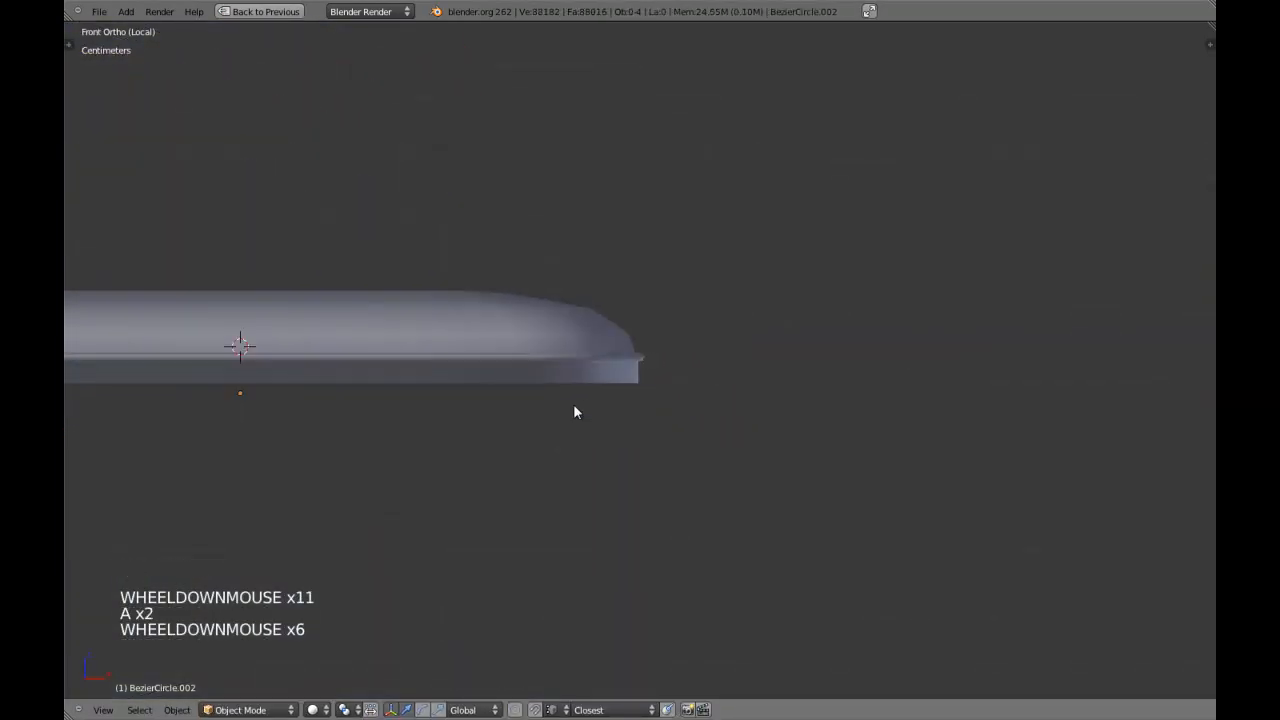
pyautogui.hotkey('alt', 'h')
pyautogui.scroll(-5, 573, 403)
pyautogui.press('a')
pyautogui.moveTo(546, 336); pyautogui.dragTo(549, 351, button='middle')
pyautogui.rightClick(550, 351)
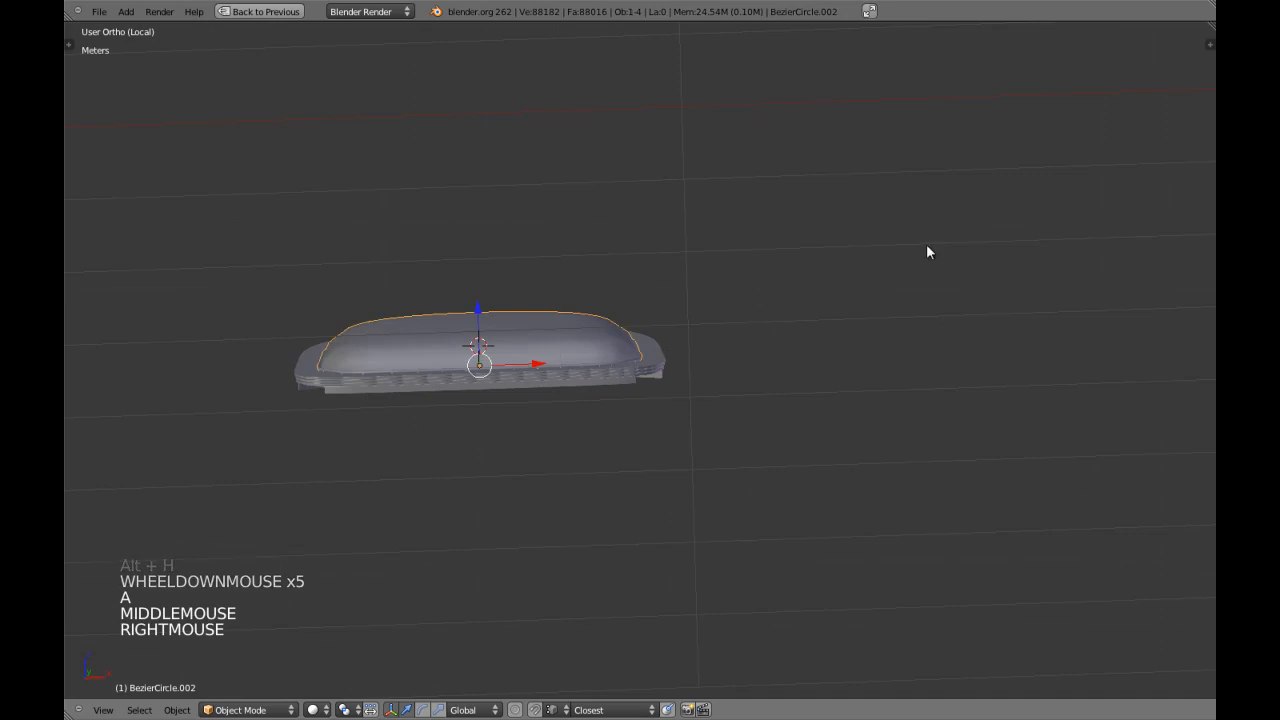
# Turn on viewport display of the cushion's Subdivision Surface modifier and view the smoothed shape from the side.
pyautogui.hotkey('shift', 'space')
pyautogui.click(1086, 215)
pyautogui.hotkey('shift', 'space')
pyautogui.press('a')
pyautogui.moveTo(526, 331); pyautogui.dragTo(684, 318, button='middle')
pyautogui.press('KP_3')
pyautogui.scroll(6, 720, 304)
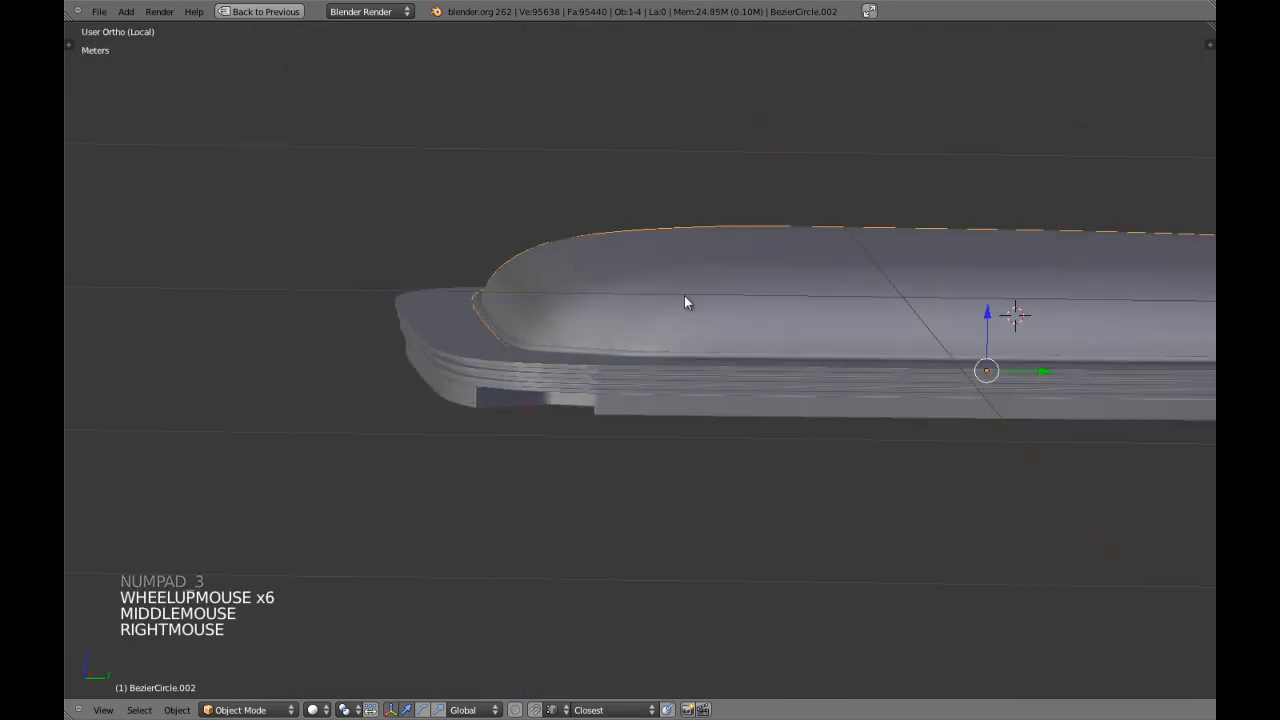
pyautogui.press('KP_3')
pyautogui.hotkey('ctrl', 'w')
# Edit the cushion mesh and box-select its four upper vertex rings with the centre vertex in side wireframe view.
pyautogui.rightClick(684, 295)
pyautogui.press('Tab')
pyautogui.scroll(2, 597, 286)
pyautogui.press('a')
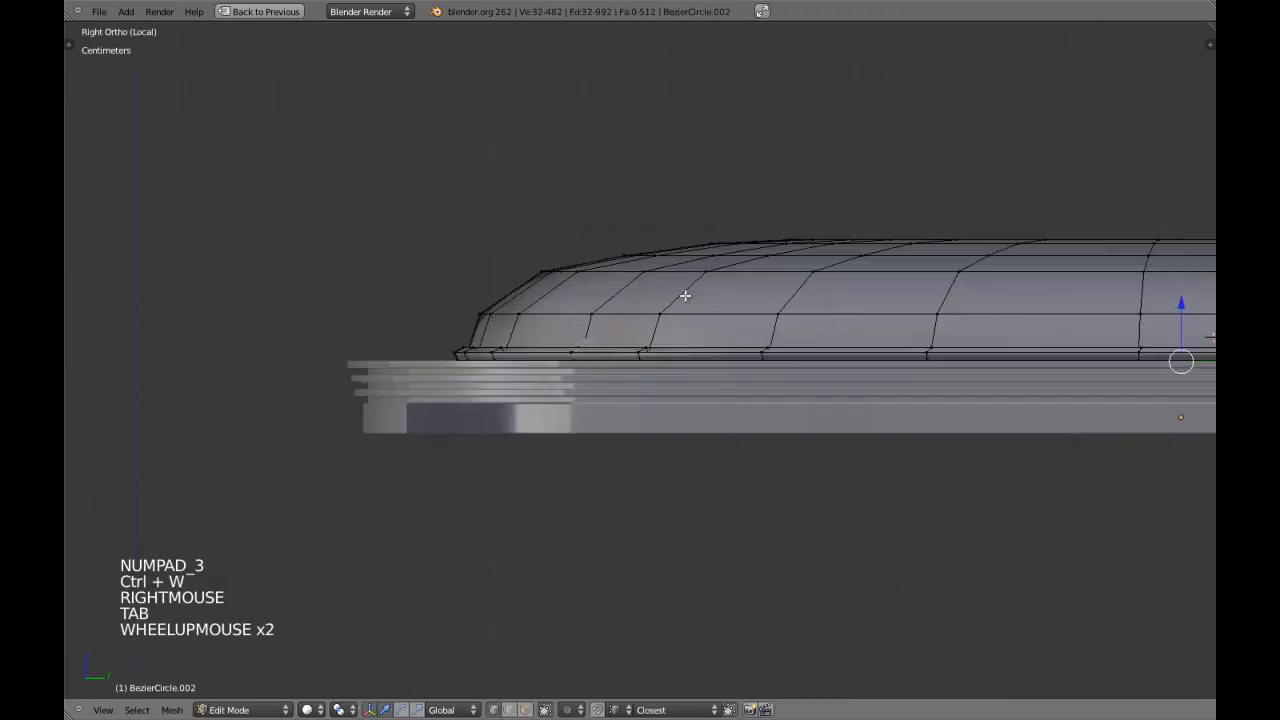
pyautogui.press('a')
pyautogui.press('a')
pyautogui.scroll(-3, 623, 283)
pyautogui.press('z')
pyautogui.moveTo(623, 283)
pyautogui.keyDown('shift'); pyautogui.mouseDown(button='middle')
pyautogui.moveTo(843, 294)
pyautogui.moveTo(614, 293)
pyautogui.mouseUp(button='middle'); pyautogui.keyUp('shift')
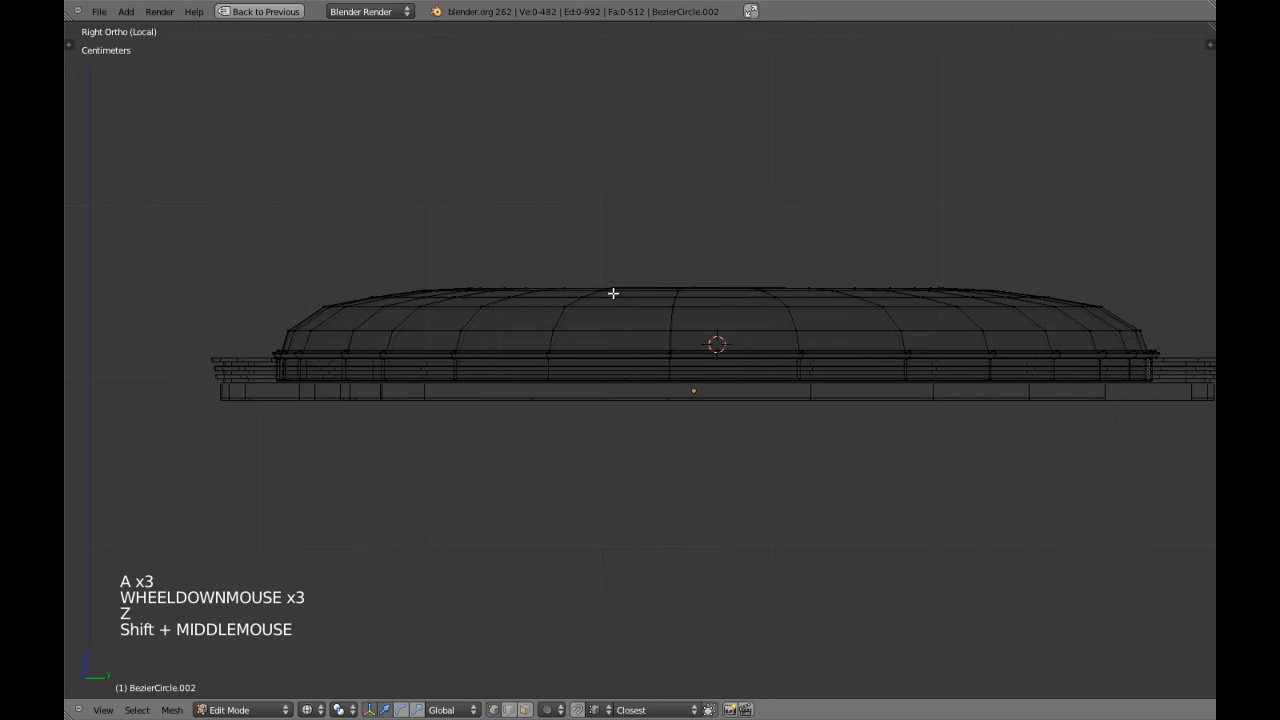
pyautogui.scroll(-1, 614, 293)
pyautogui.press('b')
pyautogui.moveTo(346, 163)
pyautogui.mouseDown()
pyautogui.moveTo(746, 280)
pyautogui.moveTo(1061, 331)
pyautogui.mouseUp()
pyautogui.press('z')
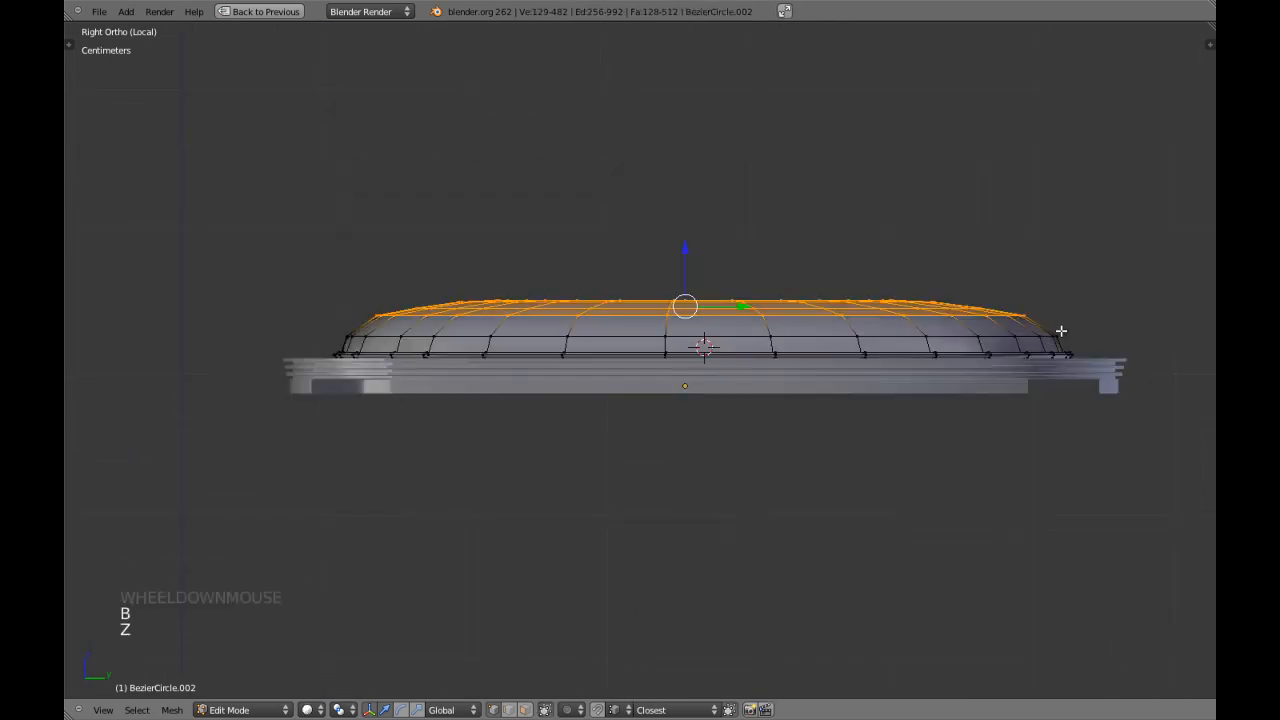
# Scale the selected cushion top up slightly overall in top view, and widen it further along X.
pyautogui.press('KP_7')
pyautogui.press('s')
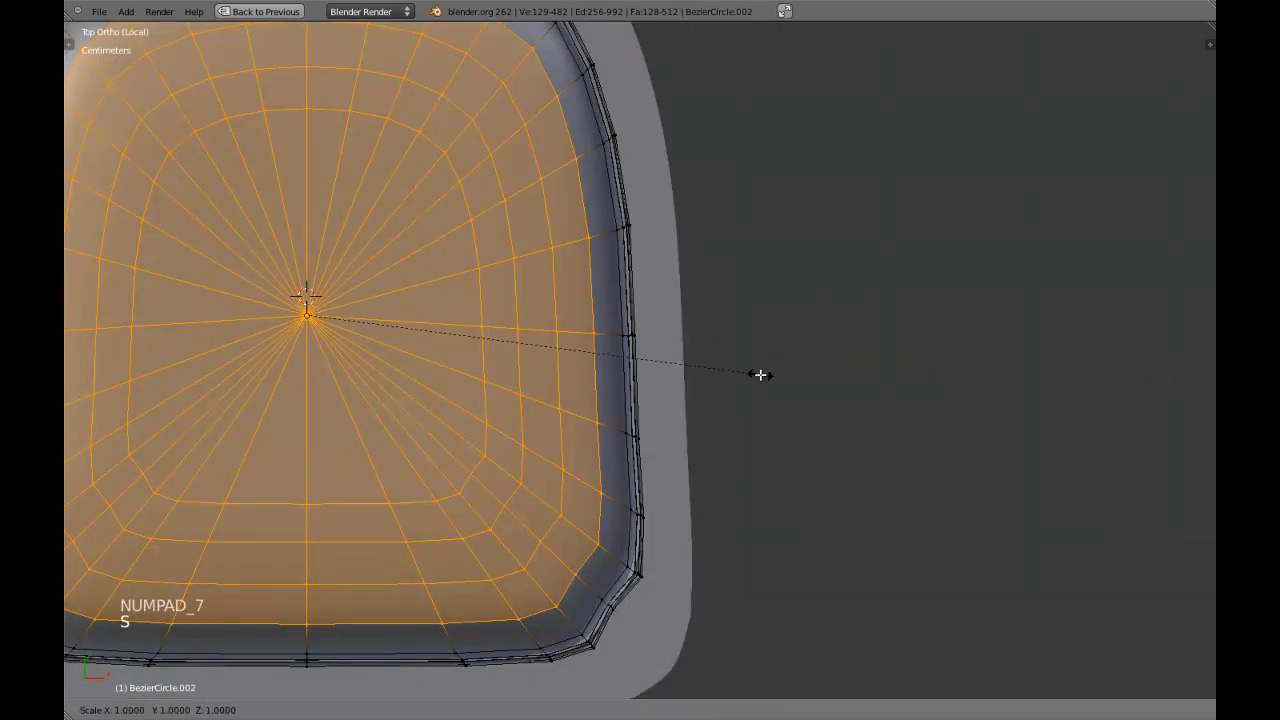
pyautogui.click(776, 397)
pyautogui.press('s')
pyautogui.press('x')
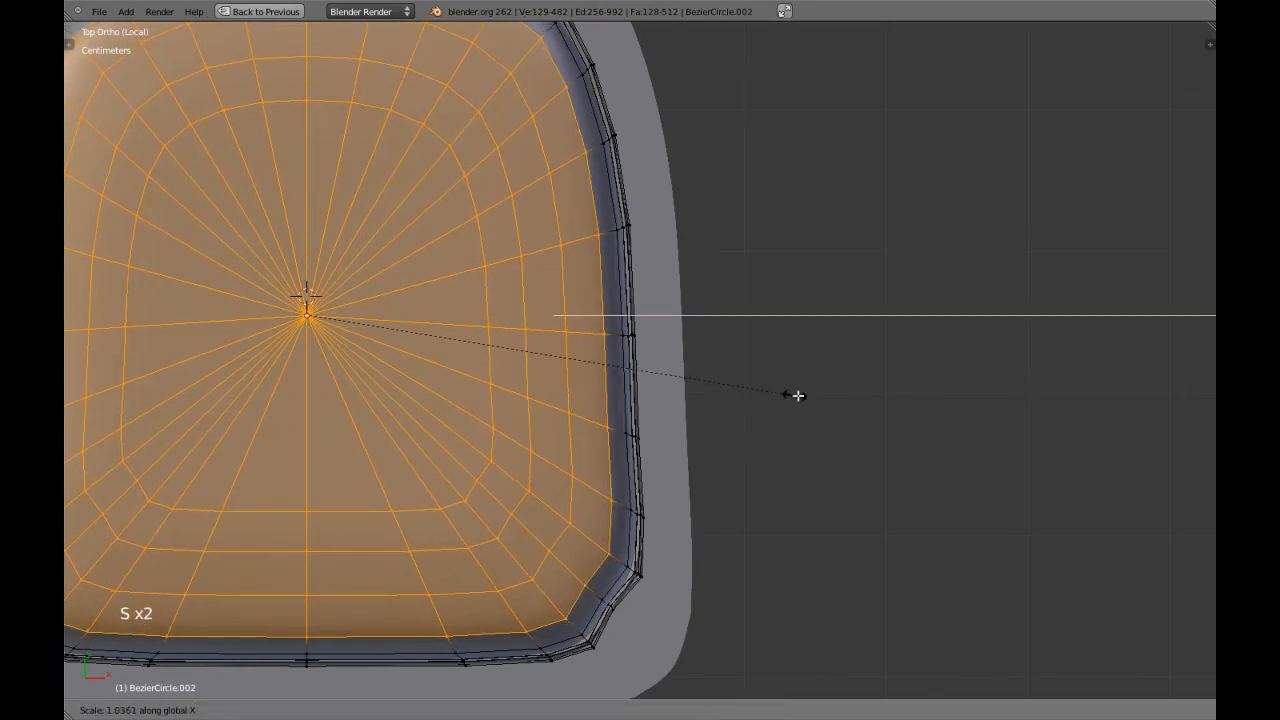
pyautogui.click(807, 396)
# Scale the selected cushion top slightly further outward along Y and clear the selection.
pyautogui.press('s')
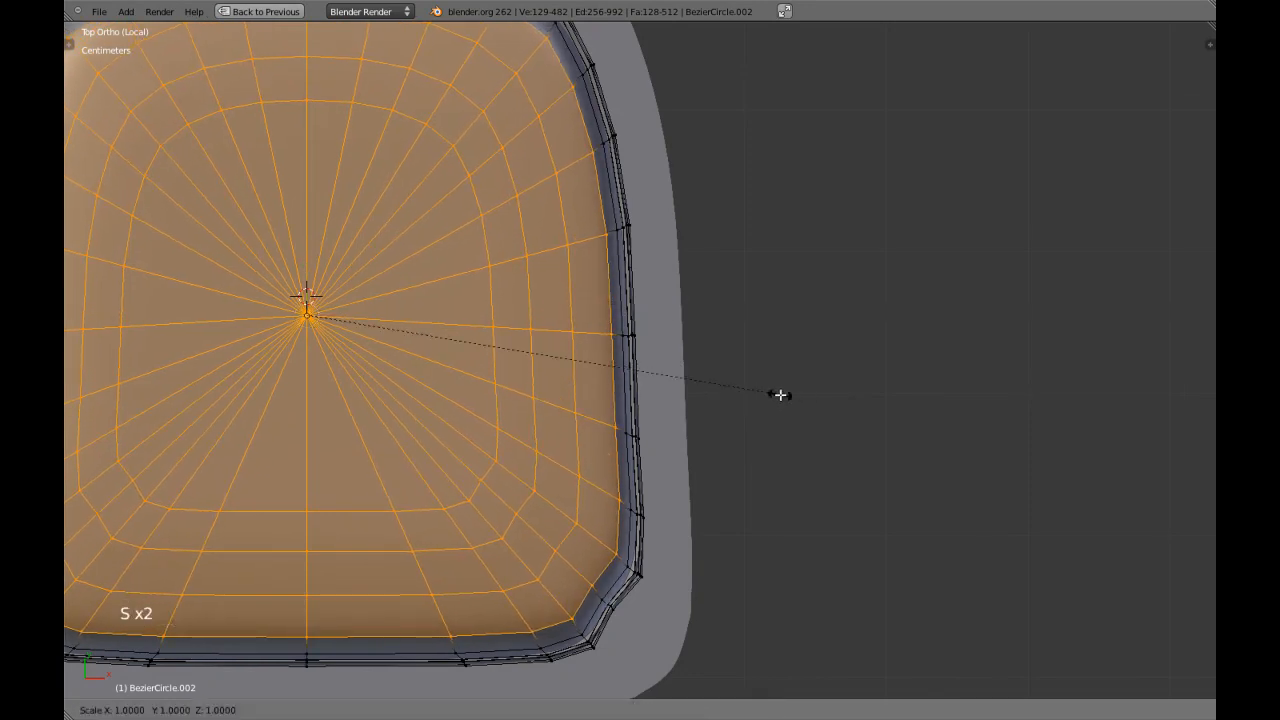
pyautogui.click(718, 405)
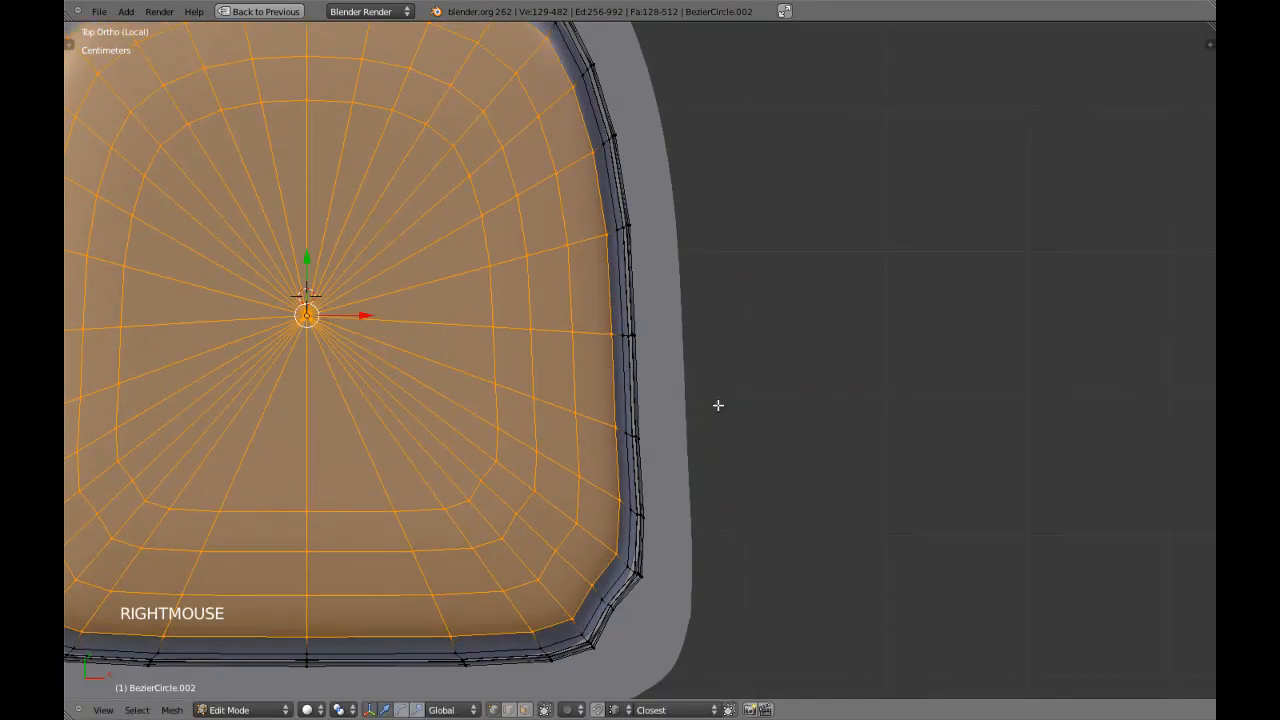
pyautogui.click(727, 408)
pyautogui.press('s')
pyautogui.keyDown('shift'); pyautogui.click(751, 409); pyautogui.keyUp('shift')
pyautogui.press('a')
# Examine the smoothed cushion's profile against the frame from perspective, side and front views.
pyautogui.scroll(-5, 757, 408)
pyautogui.press('Tab')
pyautogui.moveTo(545, 480); pyautogui.dragTo(494, 389, button='middle')
pyautogui.press('KP_3')
pyautogui.press('Tab')
pyautogui.scroll(5, 494, 382)
pyautogui.press('a')
pyautogui.scroll(1, 536, 344)
pyautogui.press('a')
pyautogui.keyDown('shift'); pyautogui.moveTo(536, 344); pyautogui.dragTo(635, 347, button='middle'); pyautogui.keyUp('shift')
pyautogui.middleClick(635, 347)
pyautogui.press('KP_1')
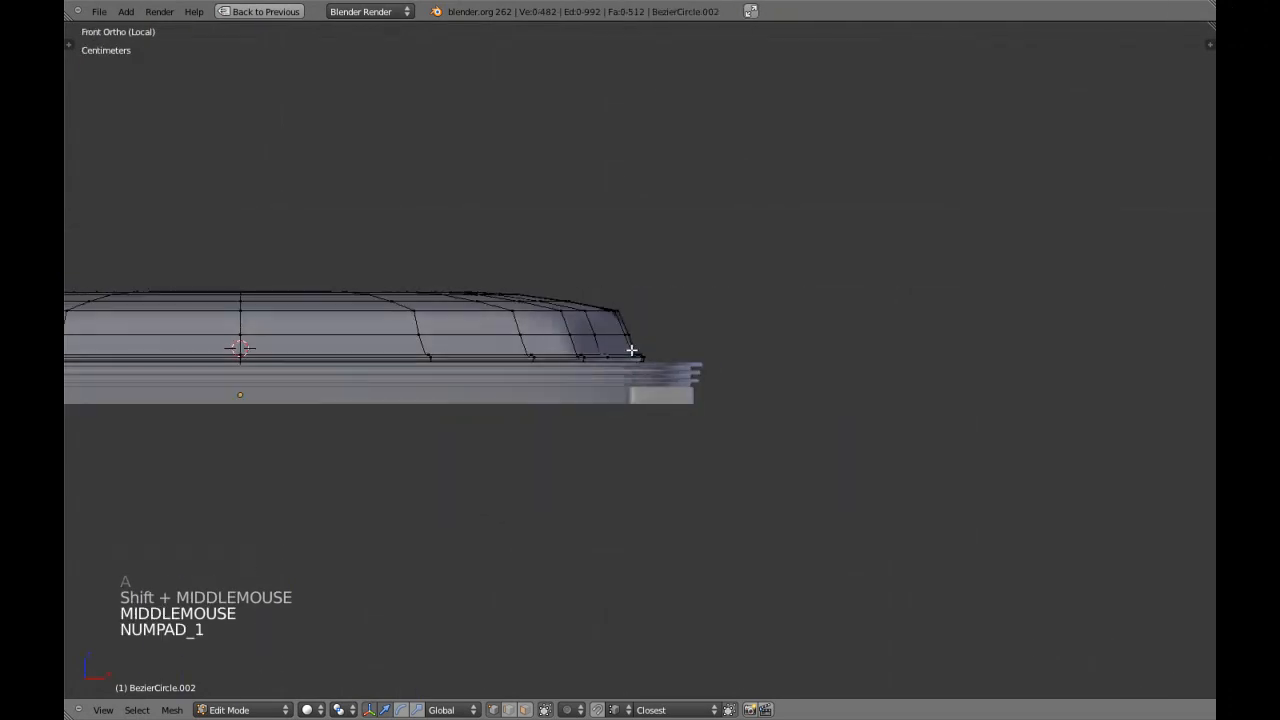
# Box-select the cushion's three upper rings and centre vertex in side view and scale them about 1.17 along Z.
pyautogui.press('KP_3')
pyautogui.press('z')
pyautogui.keyDown('shift'); pyautogui.moveTo(631, 349); pyautogui.dragTo(471, 314, button='middle'); pyautogui.keyUp('shift')
pyautogui.press('b')
pyautogui.moveTo(297, 104); pyautogui.dragTo(1086, 308)
pyautogui.press('z')
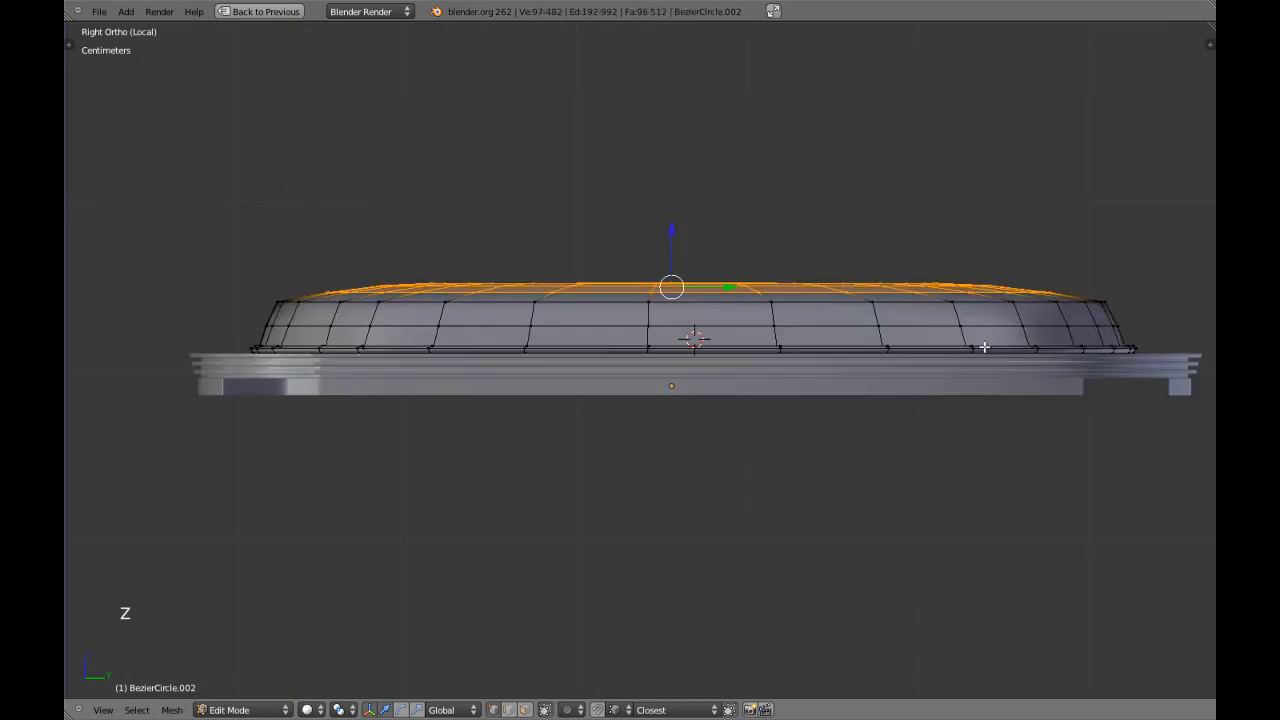
pyautogui.press('s')
pyautogui.press('z')
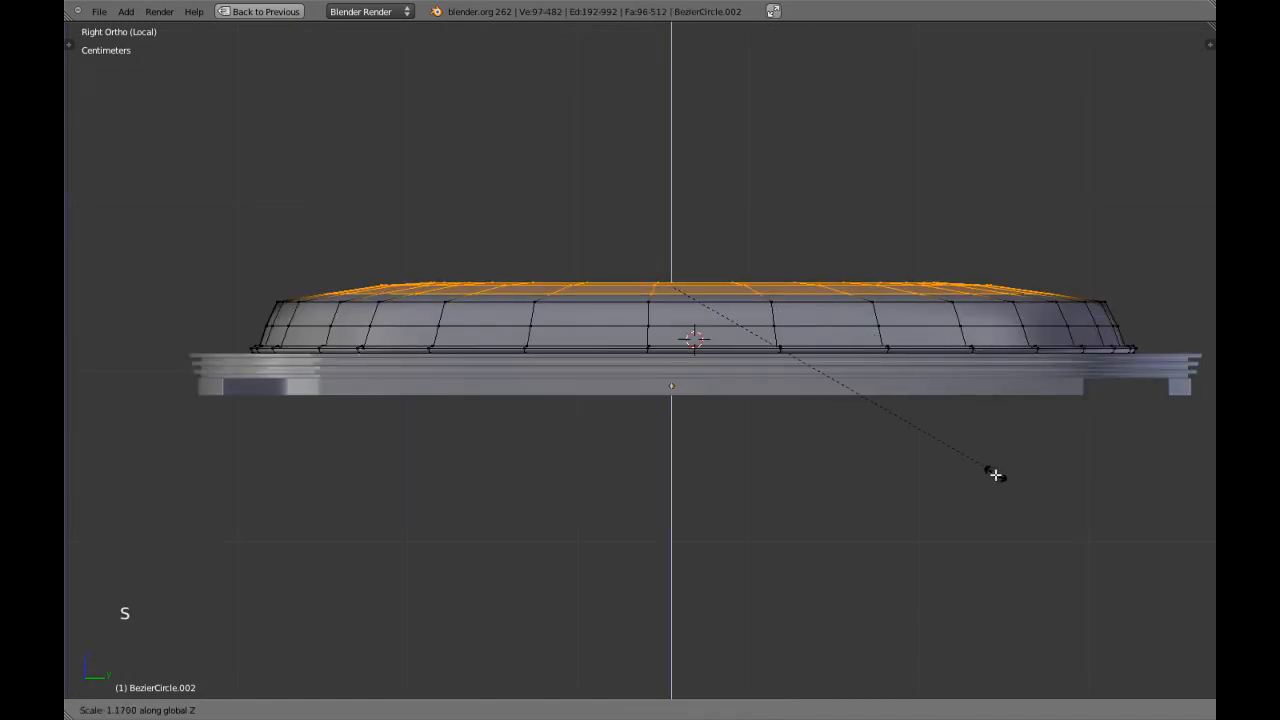
pyautogui.click(994, 472)
# Scale the selected top rings outward along Y in side view and along X in front view.
pyautogui.press('s')
pyautogui.press('s')
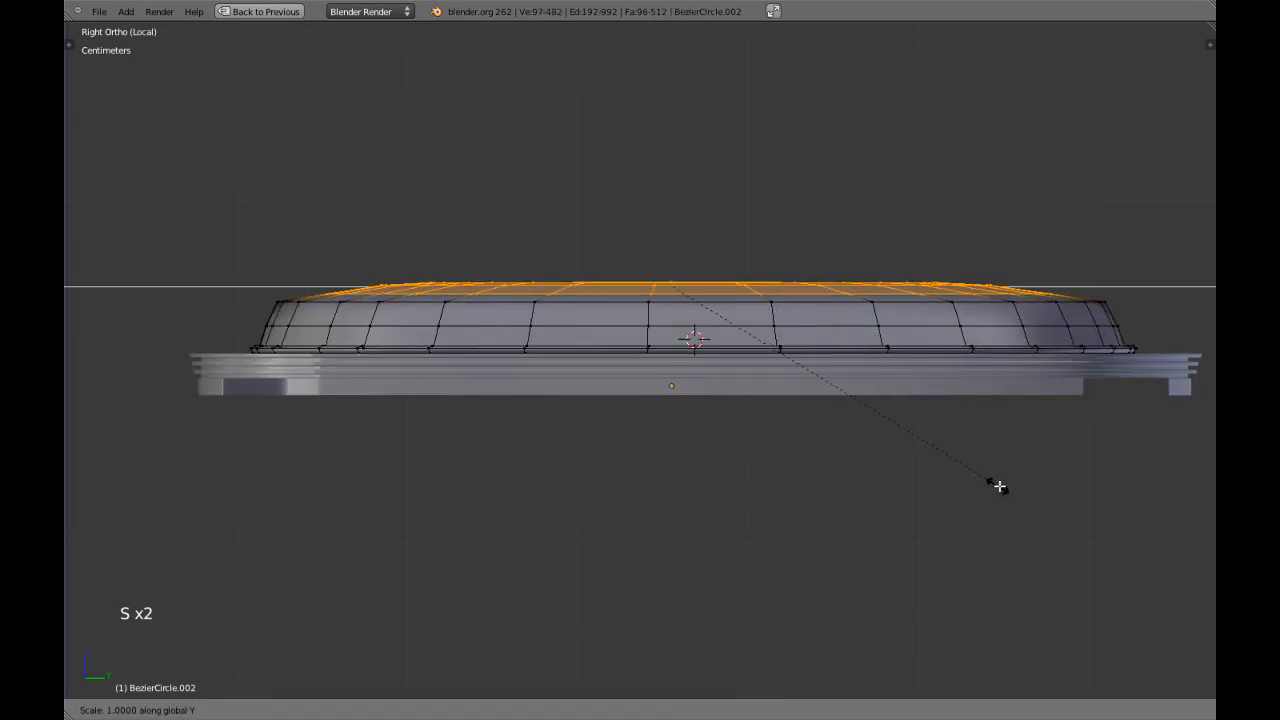
pyautogui.keyDown('shift'); pyautogui.click(1129, 489); pyautogui.keyUp('shift')
pyautogui.press('KP_1')
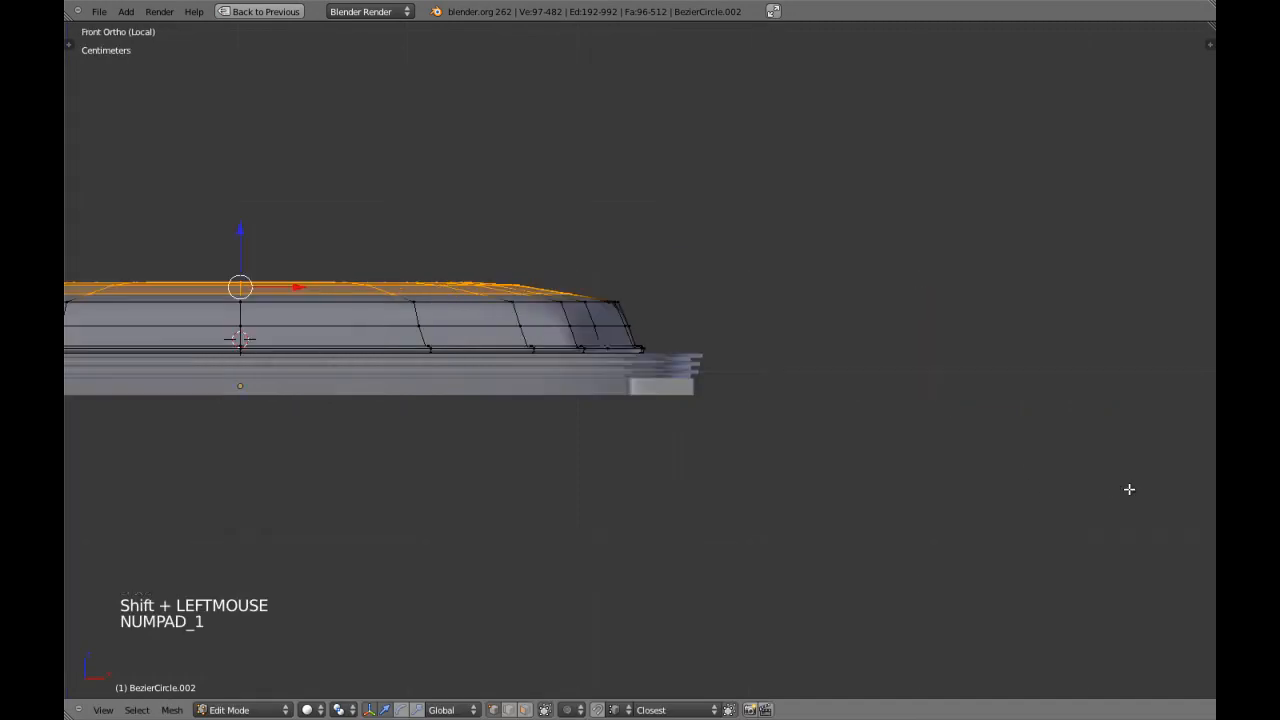
pyautogui.press('s')
pyautogui.click(1160, 487)
pyautogui.press('a')
# Add an edge loop around the cushion's side wall, slid close to its upper shoulder edge.
pyautogui.scroll(2, 763, 426)
pyautogui.keyDown('shift'); pyautogui.scroll(1, 606, 294); pyautogui.keyUp('shift')
pyautogui.keyDown('shift'); pyautogui.moveTo(606, 294); pyautogui.dragTo(654, 357, button='middle'); pyautogui.keyUp('shift')
pyautogui.scroll(5, 654, 357)
pyautogui.scroll(2, 698, 399)
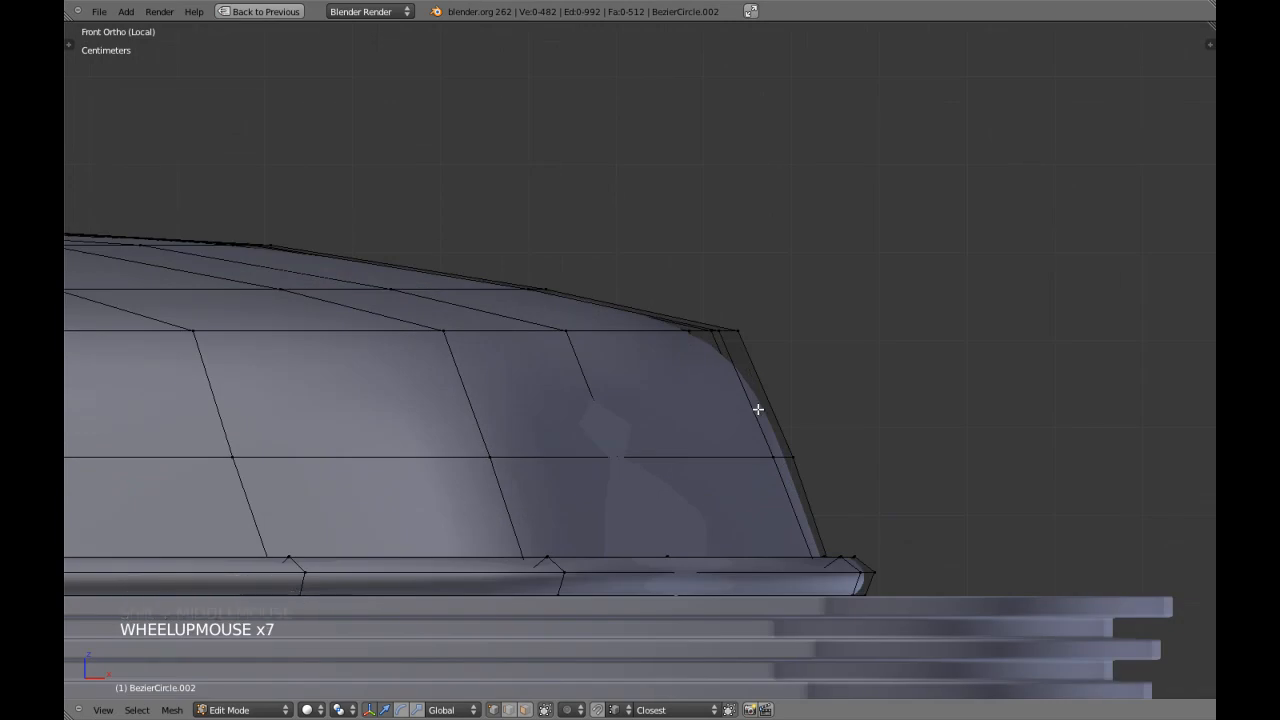
pyautogui.hotkey('ctrl', 'r')
pyautogui.click(763, 395)
pyautogui.click(762, 363)
# Select the narrow face strip below the shoulder edge, extrude it, and scale it slightly outward with Z locked.
pyautogui.press('a')
pyautogui.hotkey('ctrl', 'Tab')
pyautogui.click(737, 391)
pyautogui.keyDown('alt'); pyautogui.keyDown('shift'); pyautogui.rightClick(723, 342); pyautogui.keyUp('shift'); pyautogui.keyUp('alt')
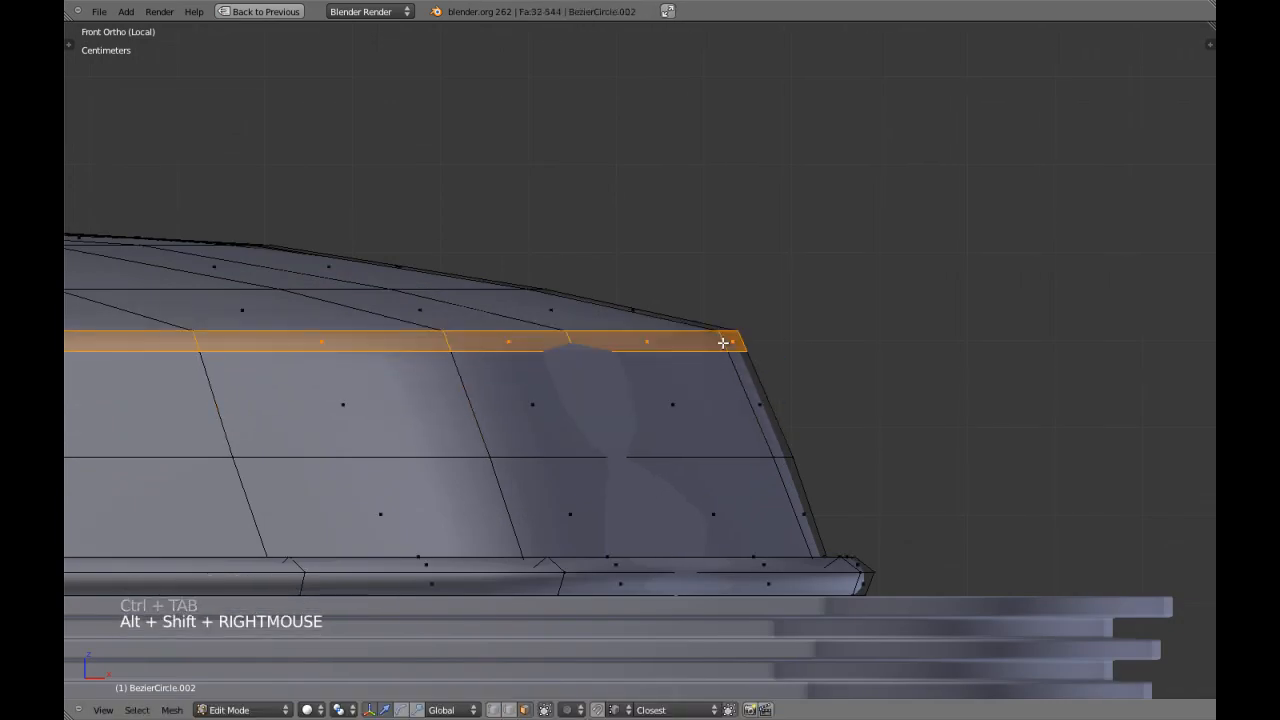
pyautogui.scroll(1, 723, 342)
pyautogui.press('e')
pyautogui.press('e')
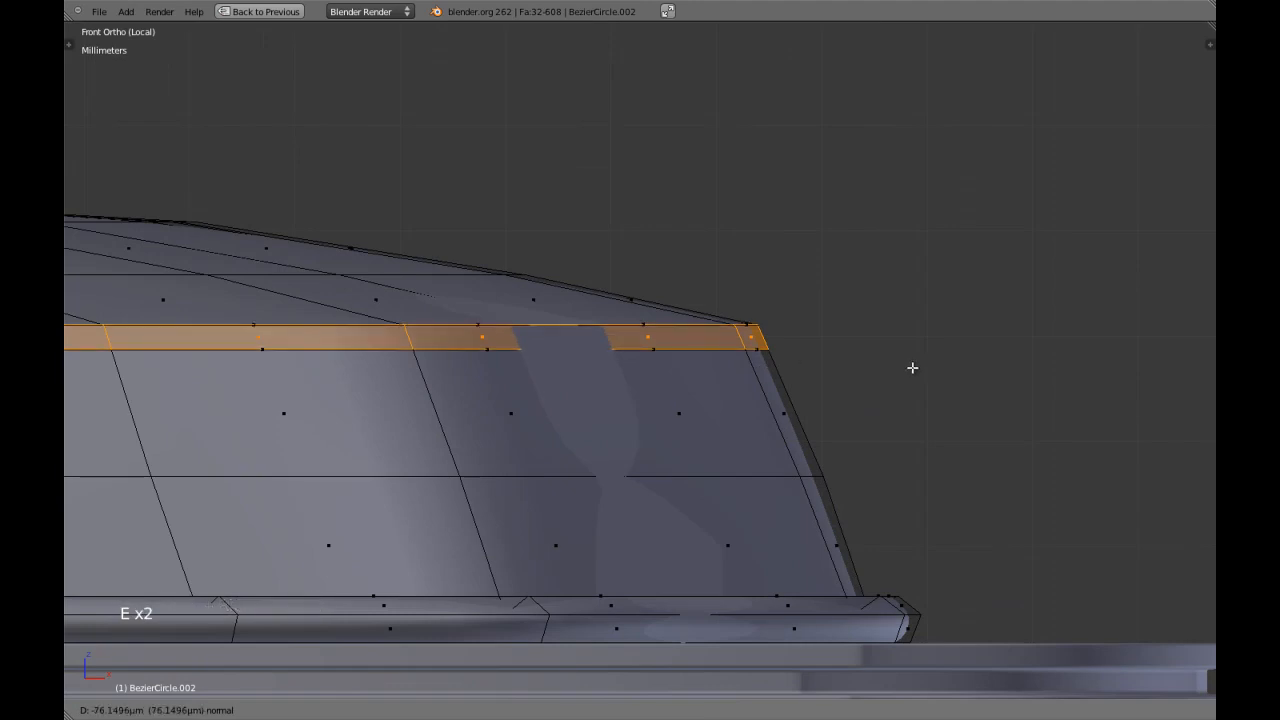
pyautogui.rightClick(798, 382)
pyautogui.press('e')
pyautogui.press('e')
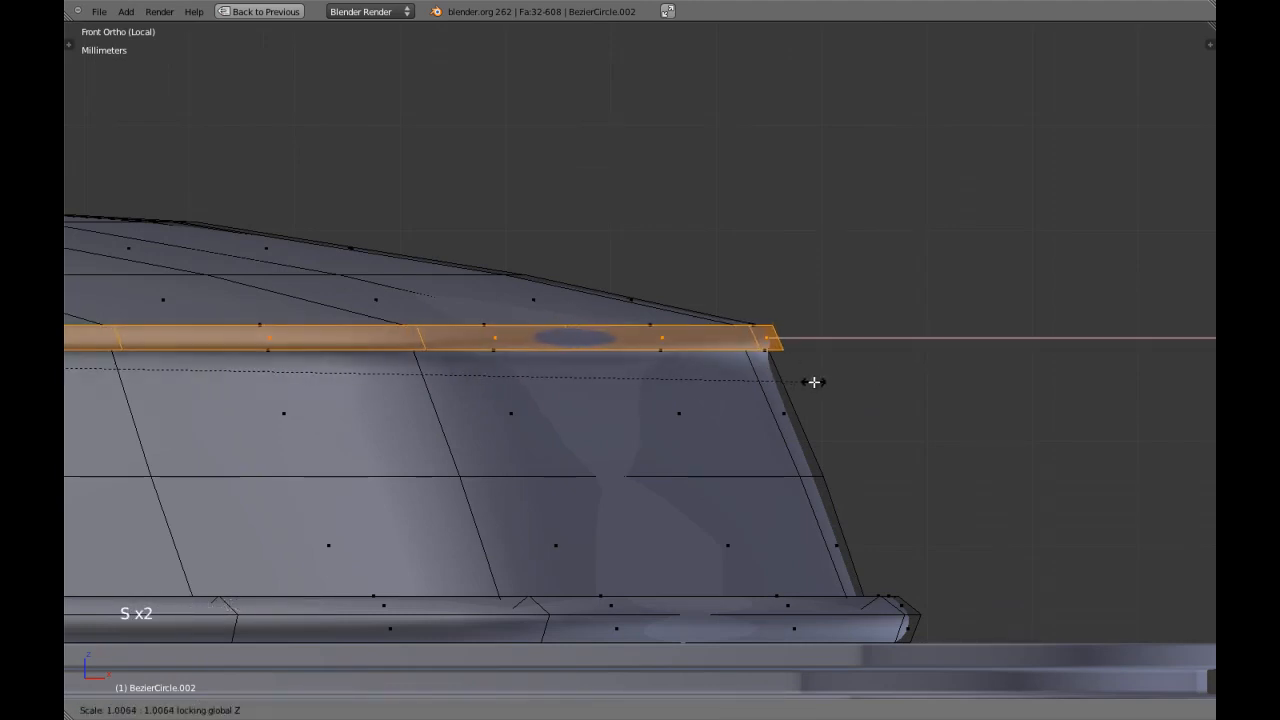
pyautogui.click(826, 382)
# Move the extruded shoulder strip slightly up along Z.
pyautogui.moveTo(460, 388); pyautogui.dragTo(548, 424, button='middle')
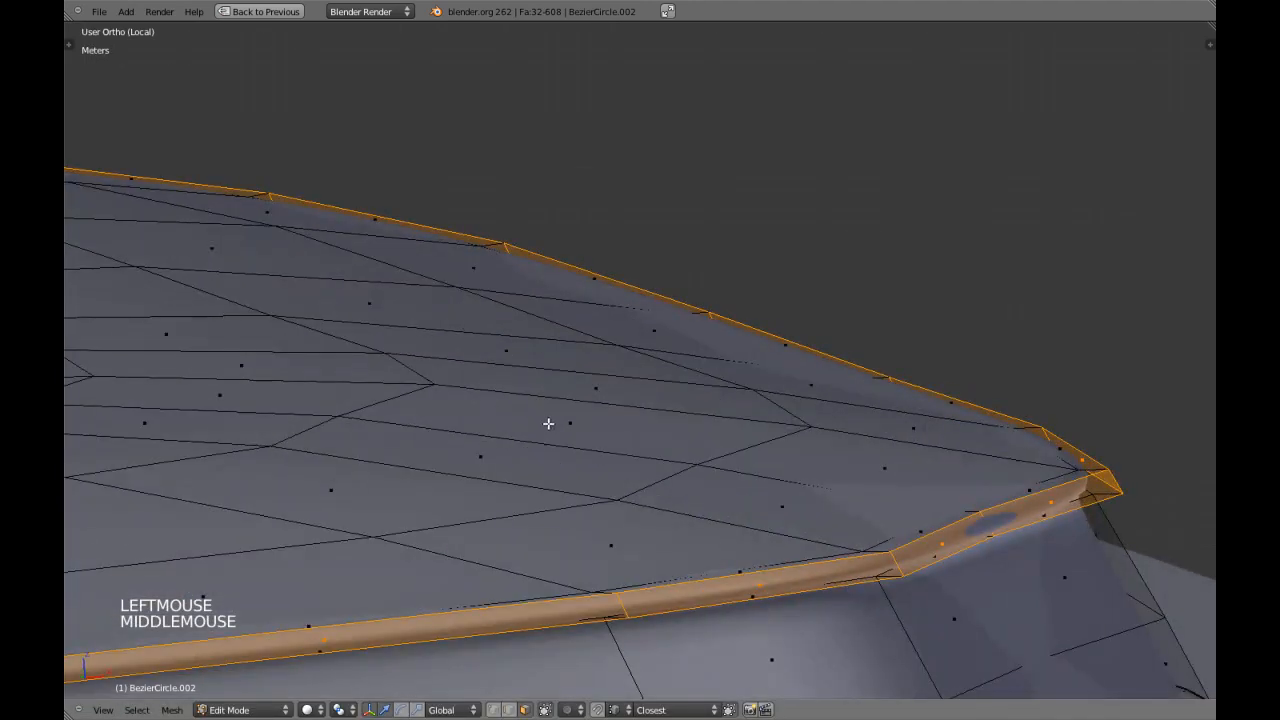
pyautogui.hotkey('shift', 'space')
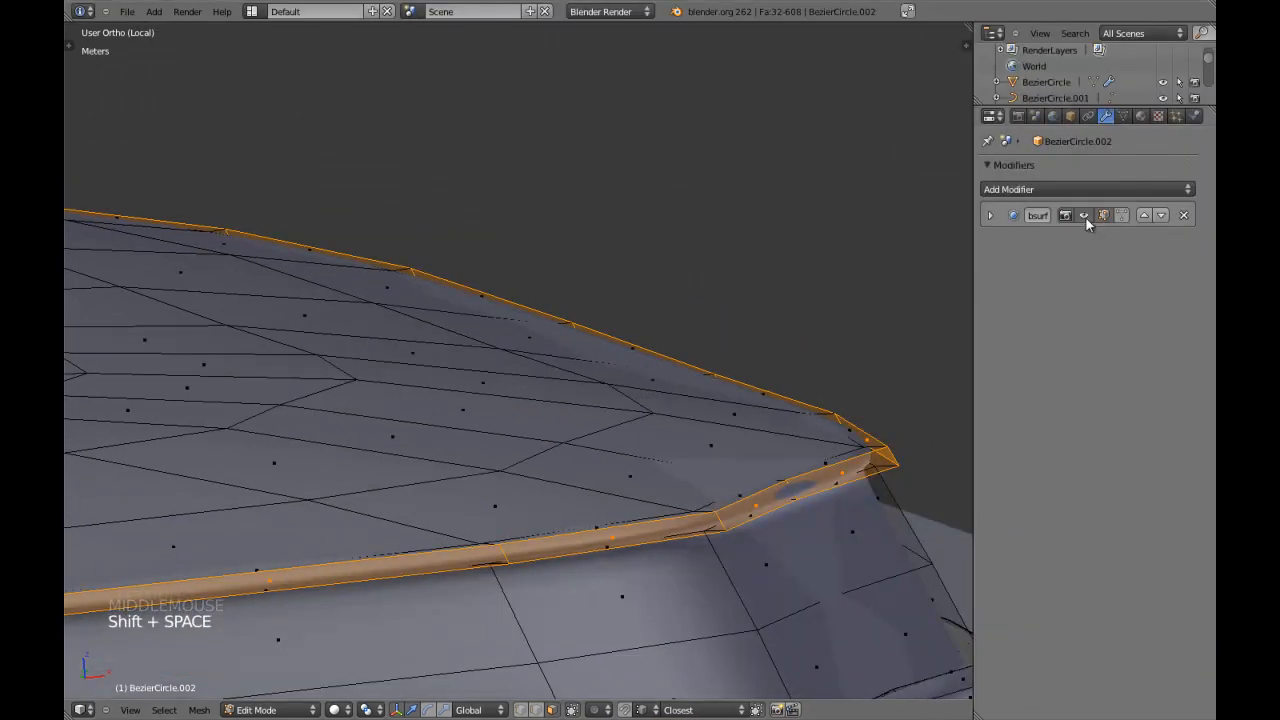
pyautogui.press('g')
pyautogui.press('z')
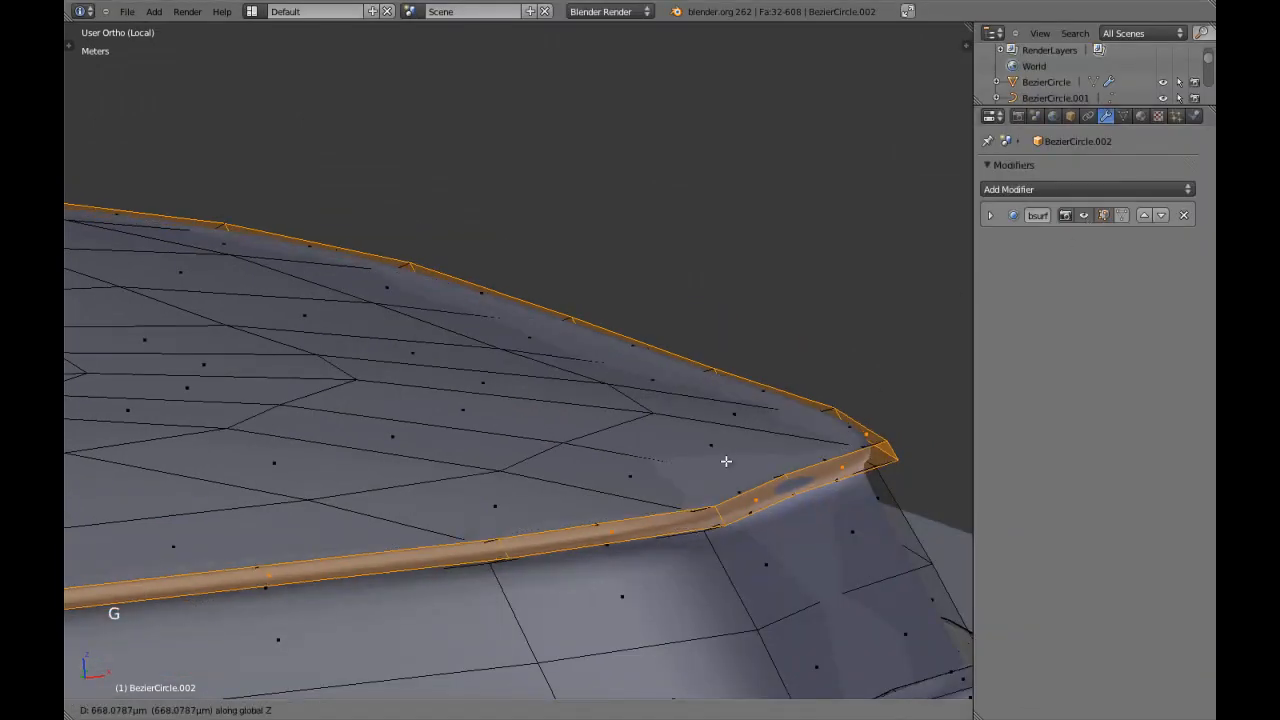
pyautogui.click(726, 456)
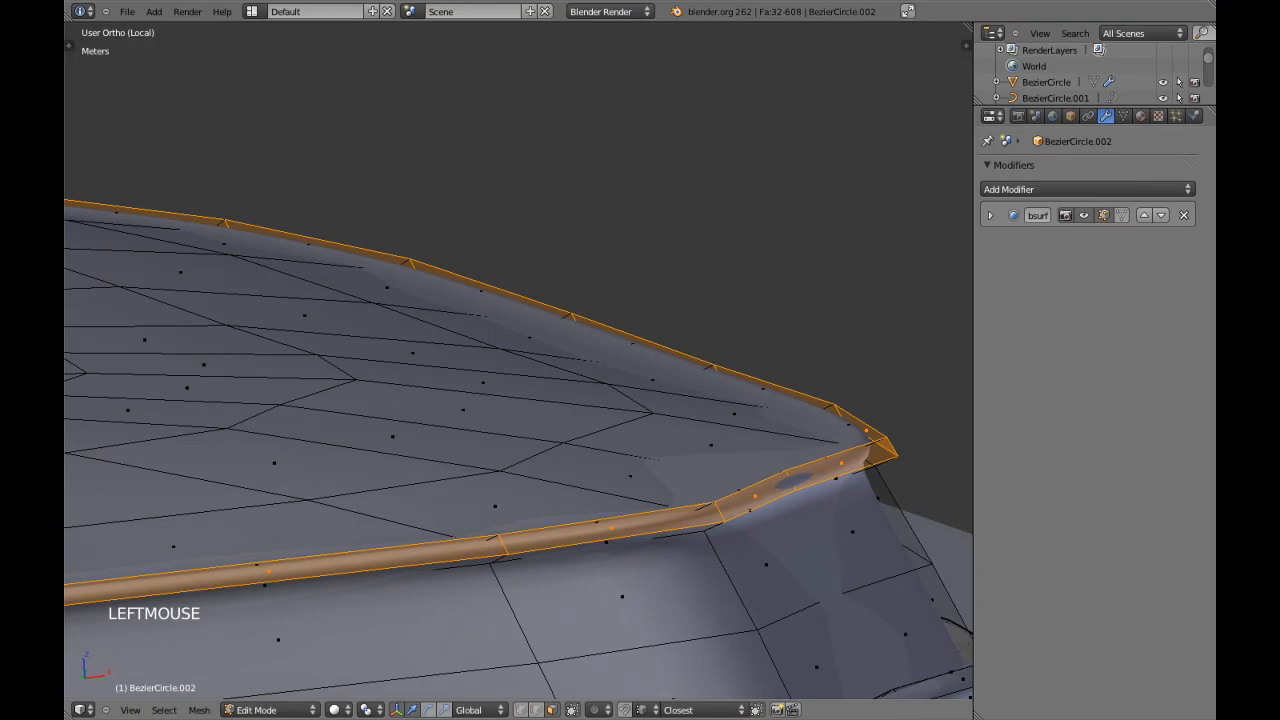
# Turn off viewport display of the Subdivision Surface modifier, switch to vertex selection, and centre the view on a shoulder corner vertex.
pyautogui.click(1087, 216)
pyautogui.press('a')
pyautogui.keyDown('shift'); pyautogui.moveTo(740, 410); pyautogui.dragTo(669, 386, button='middle'); pyautogui.keyUp('shift')
pyautogui.hotkey('ctrl', 'Tab')
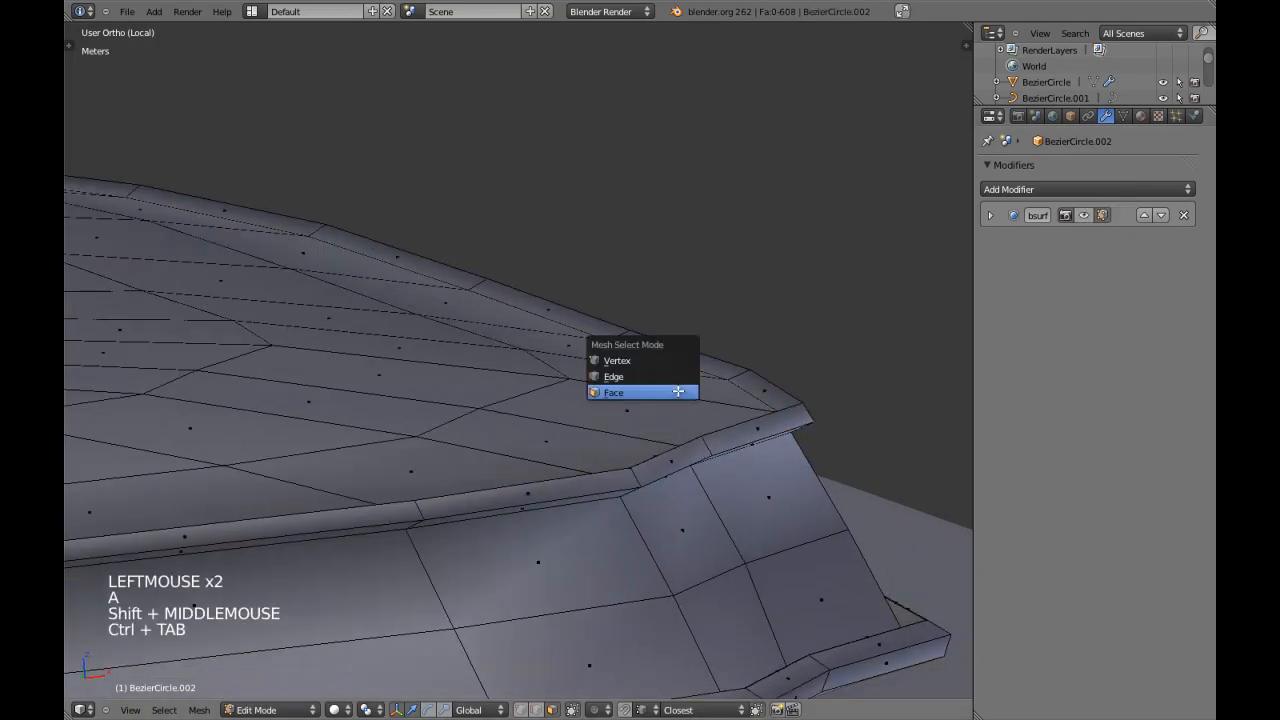
pyautogui.click(673, 358)
pyautogui.press('KP_Decimal')
pyautogui.hotkey('shift', 'space')
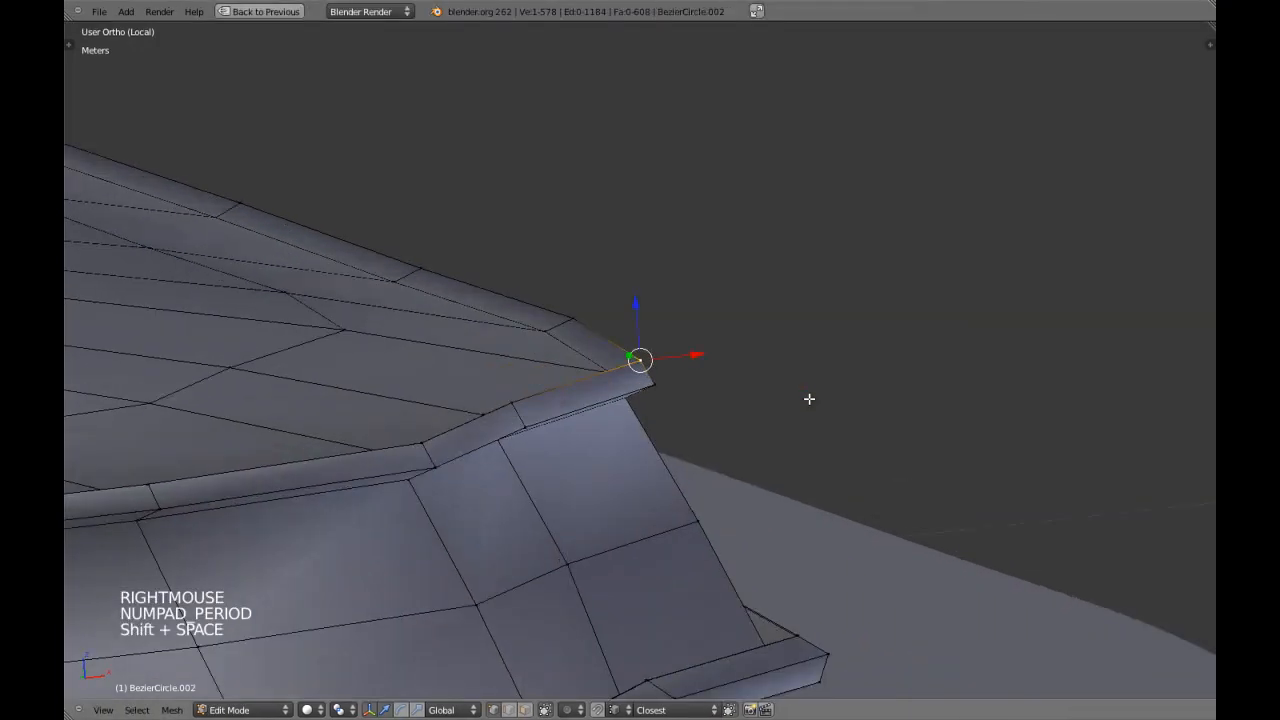
# Add a centred edge loop around the outer face of the extruded shoulder strip.
pyautogui.scroll(4, 571, 386)
pyautogui.press('a')
pyautogui.moveTo(571, 386); pyautogui.dragTo(607, 386, button='middle')
pyautogui.hotkey('ctrl', 'r')
pyautogui.rightClick(669, 391)
# Scale the new shoulder edge loop slightly outward along X in front view.
pyautogui.press('KP_1')
pyautogui.press('s')
pyautogui.press('x')
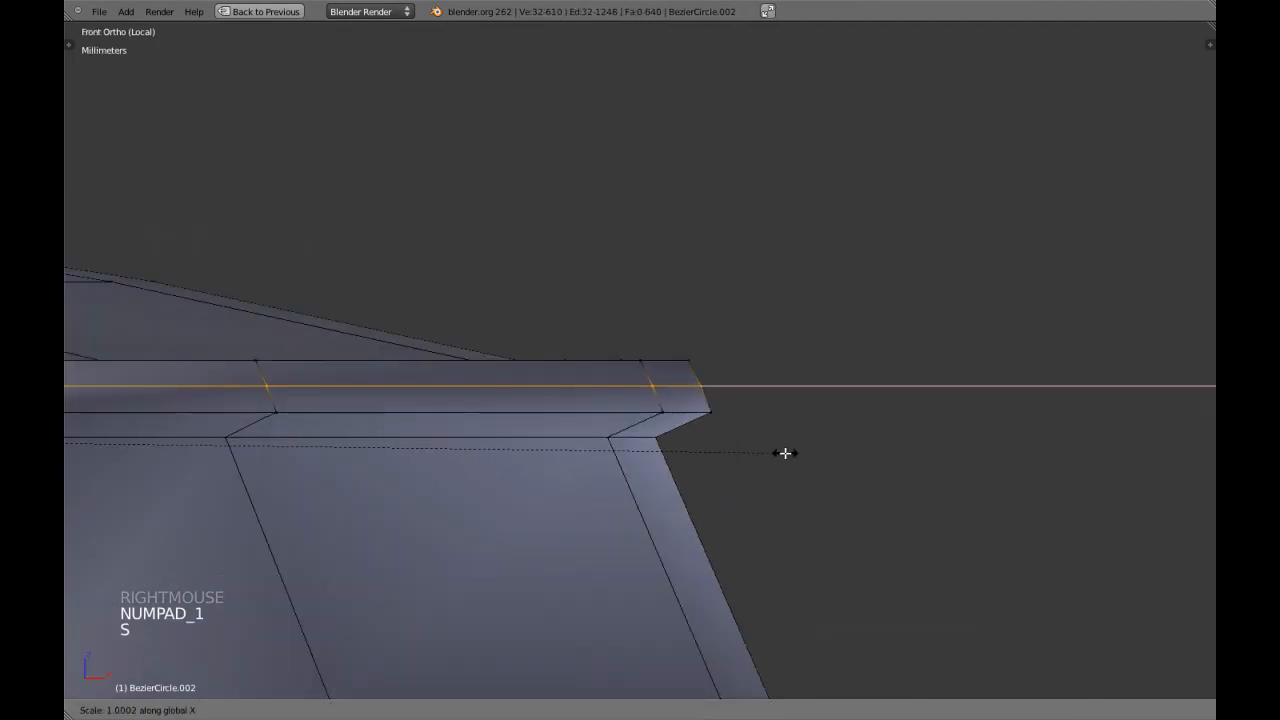
pyautogui.click(804, 456)
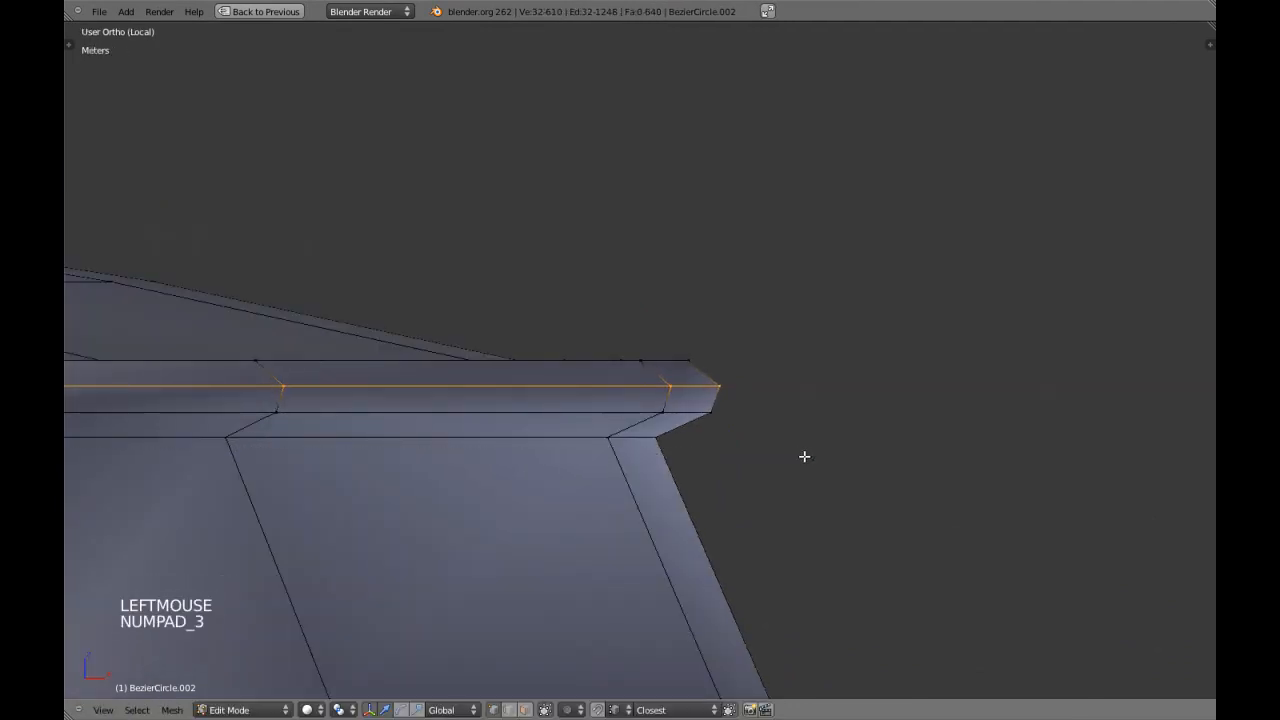
# Scale the shoulder strip's middle edge loop slightly outward along Y in side view.
pyautogui.press('KP_3')
pyautogui.scroll(-4, 780, 451)
pyautogui.keyDown('shift'); pyautogui.moveTo(780, 451); pyautogui.dragTo(511, 446, button='middle'); pyautogui.keyUp('shift')
pyautogui.scroll(2, 511, 446)
pyautogui.press('s')
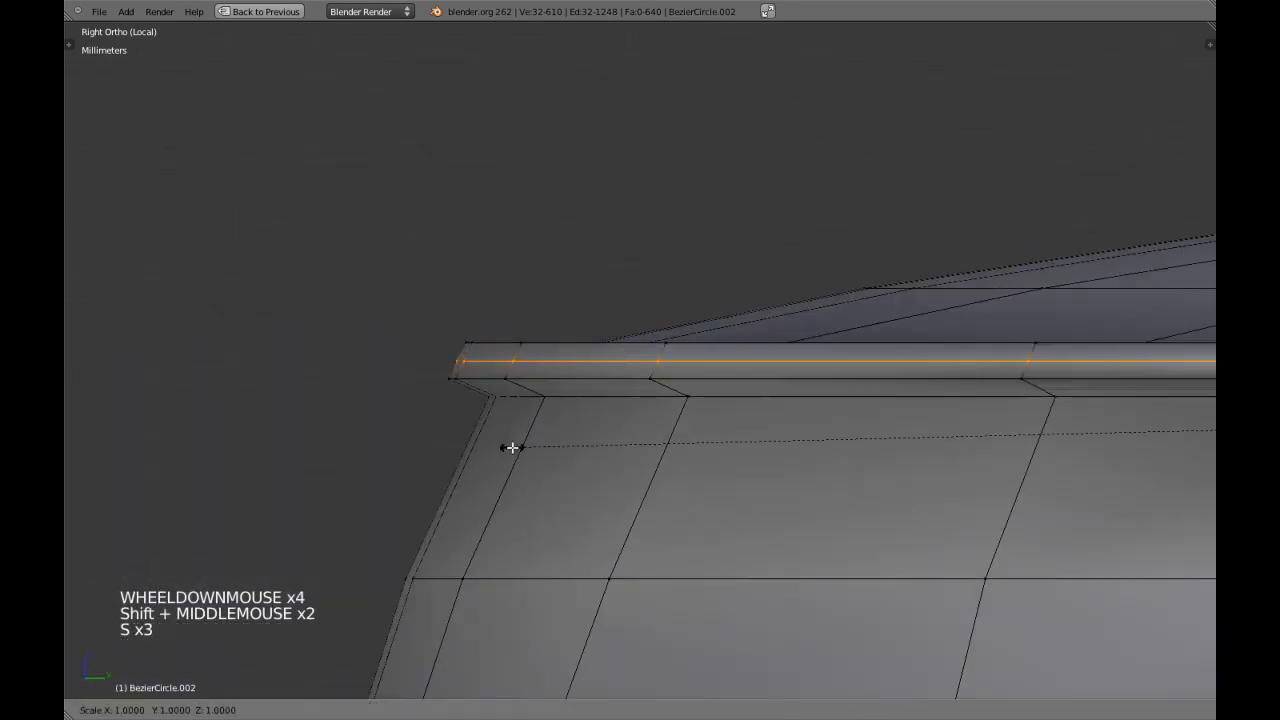
pyautogui.click(502, 444)
# Move the lower edge loop of the shoulder rim slightly down along Z in side view.
pyautogui.scroll(2, 494, 434)
pyautogui.press('a')
pyautogui.keyDown('alt'); pyautogui.keyDown('shift'); pyautogui.rightClick(505, 388); pyautogui.keyUp('shift'); pyautogui.keyUp('alt')
pyautogui.press('g')
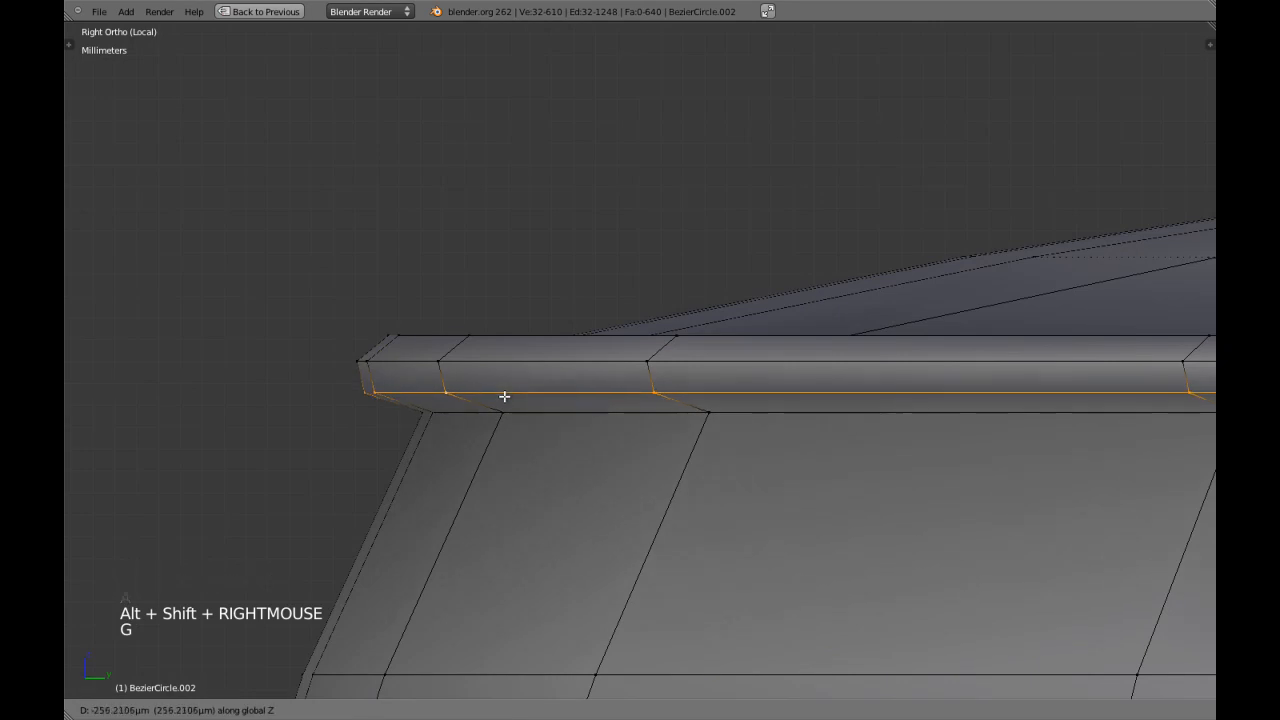
pyautogui.click(504, 409)
# Select the shoulder rim's upper edge loop and slightly adjust its height along Z.
pyautogui.press('a')
pyautogui.keyDown('alt'); pyautogui.keyDown('shift'); pyautogui.rightClick(514, 338); pyautogui.keyUp('shift'); pyautogui.keyUp('alt')
pyautogui.press('z')
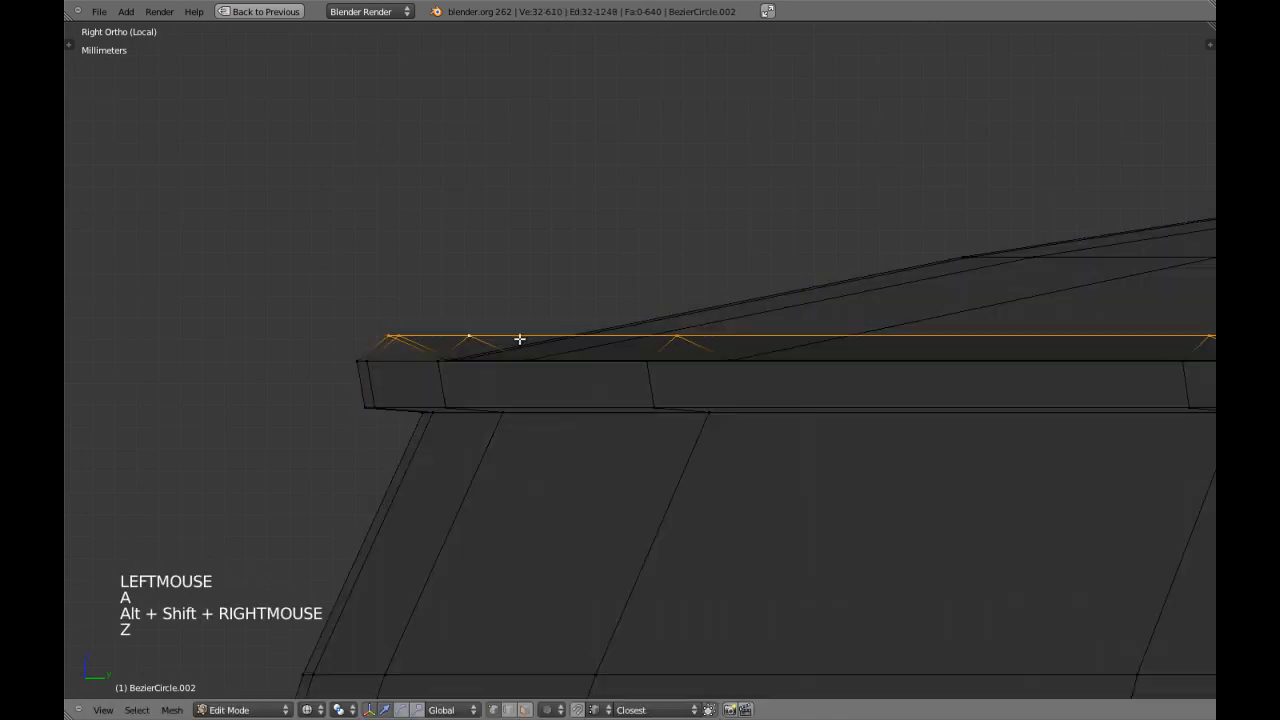
pyautogui.press('g')
pyautogui.click(540, 340)
pyautogui.press('z')
# Add an edge loop on the underside of the shoulder rim, slid close to its inner crease.
pyautogui.moveTo(540, 337); pyautogui.dragTo(510, 417, button='middle')
pyautogui.hotkey('ctrl', 'r')
pyautogui.click(437, 537)
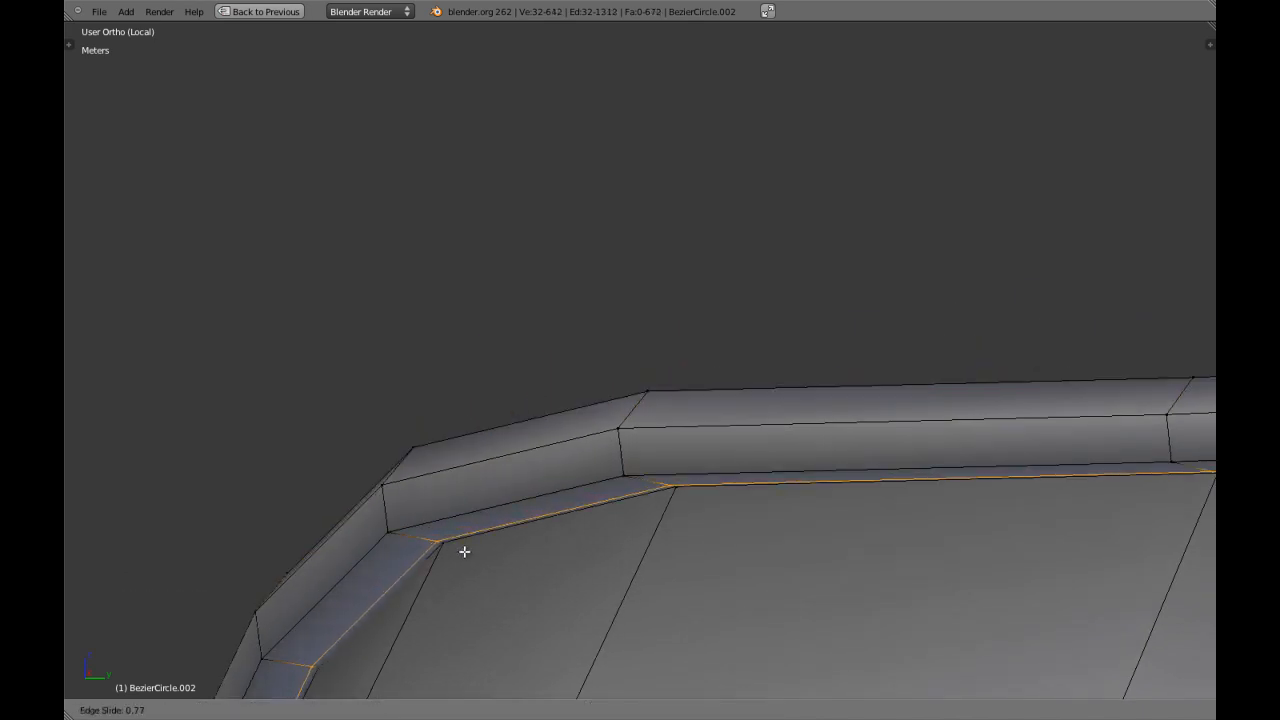
pyautogui.click(467, 552)
# Add an edge loop on the upper face of the shoulder rim, slid close to the edge of the cushion top.
pyautogui.rightClick(414, 456)
pyautogui.press('KP_Decimal')
pyautogui.moveTo(531, 311); pyautogui.dragTo(634, 434, button='middle')
pyautogui.press('a')
pyautogui.scroll(1, 669, 420)
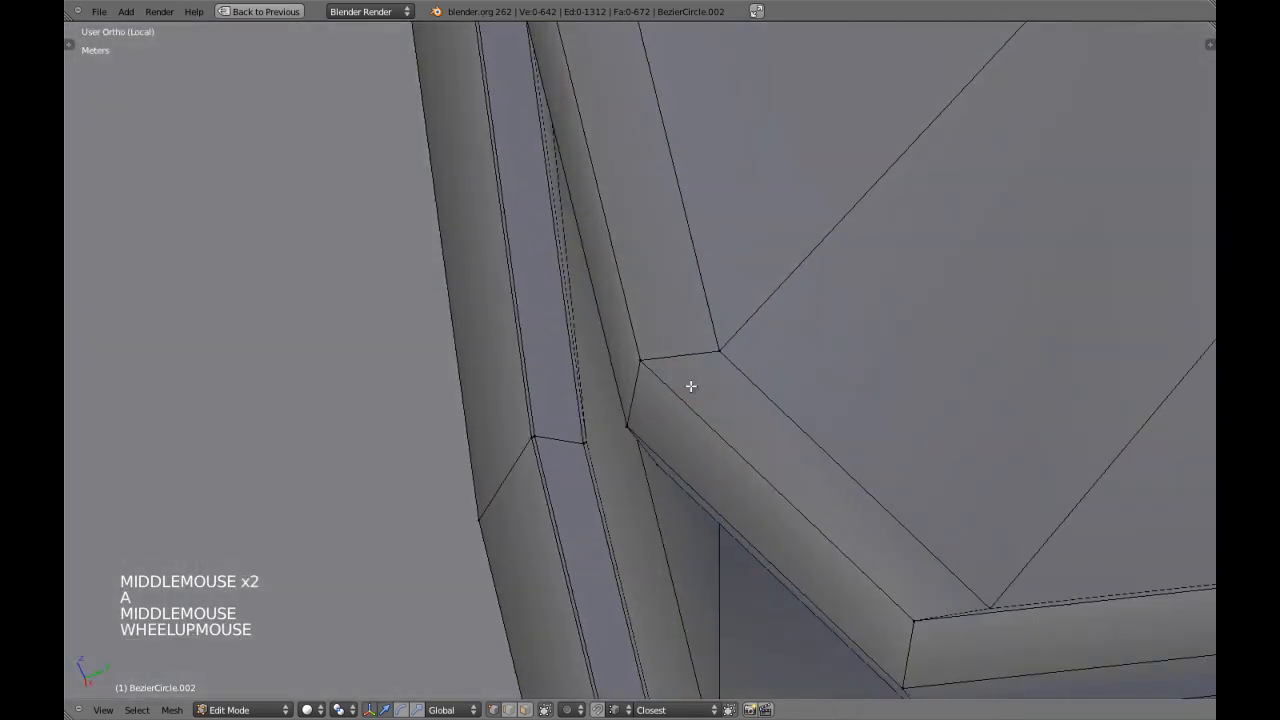
pyautogui.hotkey('ctrl', 'r')
pyautogui.click(698, 361)
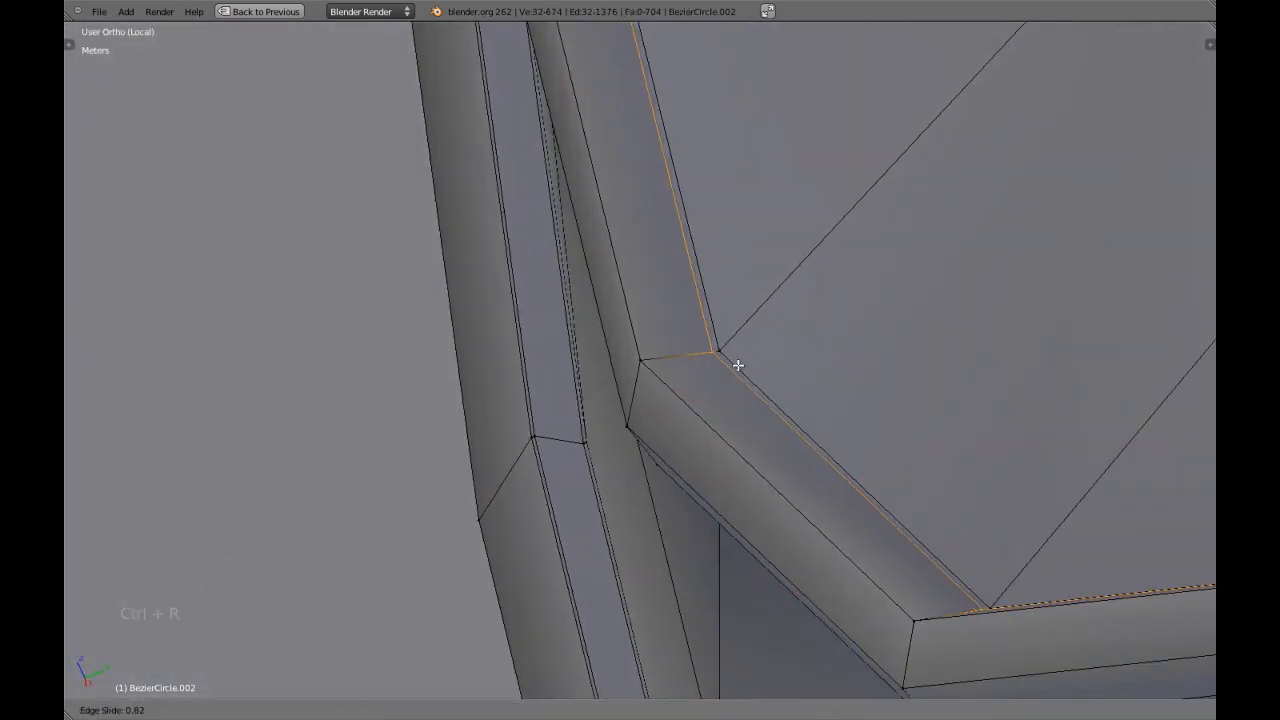
pyautogui.click(739, 365)
# Leave mesh editing and turn viewport display of the Subdivision Surface modifier back on.
pyautogui.scroll(-7, 737, 377)
pyautogui.press('Tab')
pyautogui.scroll(-9, 737, 380)
pyautogui.moveTo(737, 380); pyautogui.dragTo(731, 346, button='middle')
pyautogui.press('a')
pyautogui.rightClick(726, 340)
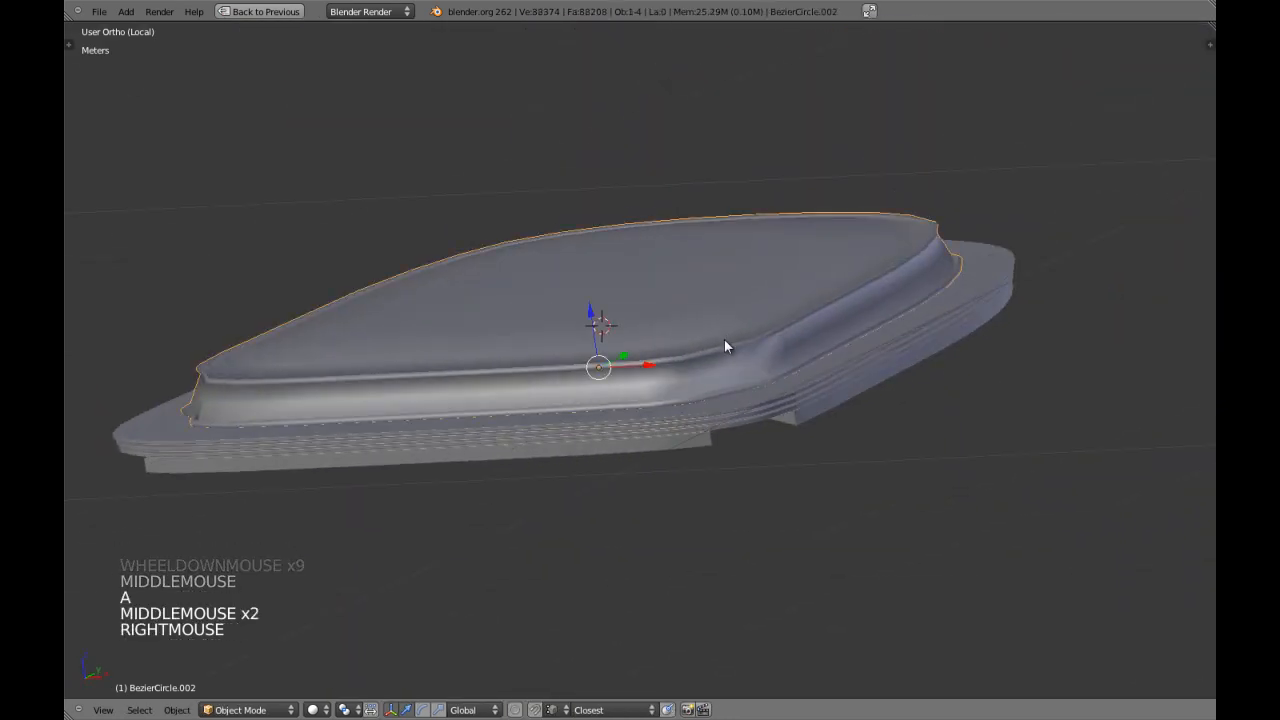
pyautogui.hotkey('shift', 'space')
pyautogui.click(1085, 213)
pyautogui.press('a')
pyautogui.moveTo(621, 293); pyautogui.dragTo(491, 320, button='middle')
pyautogui.press('KP_3')
pyautogui.hotkey('shift', 'space')
# Scale the middle edge loop of the cushion's side wall outward along Y by about 1.009 in side view.
pyautogui.rightClick(694, 380)
pyautogui.press('Tab')
pyautogui.scroll(3, 600, 385)
pyautogui.press('a')
pyautogui.press('a')
pyautogui.press('a')
pyautogui.keyDown('alt'); pyautogui.keyDown('shift'); pyautogui.rightClick(583, 402); pyautogui.keyUp('shift'); pyautogui.keyUp('alt')
pyautogui.scroll(2, 583, 403)
pyautogui.keyDown('shift'); pyautogui.moveTo(583, 403); pyautogui.dragTo(563, 408, button='middle'); pyautogui.keyUp('shift')
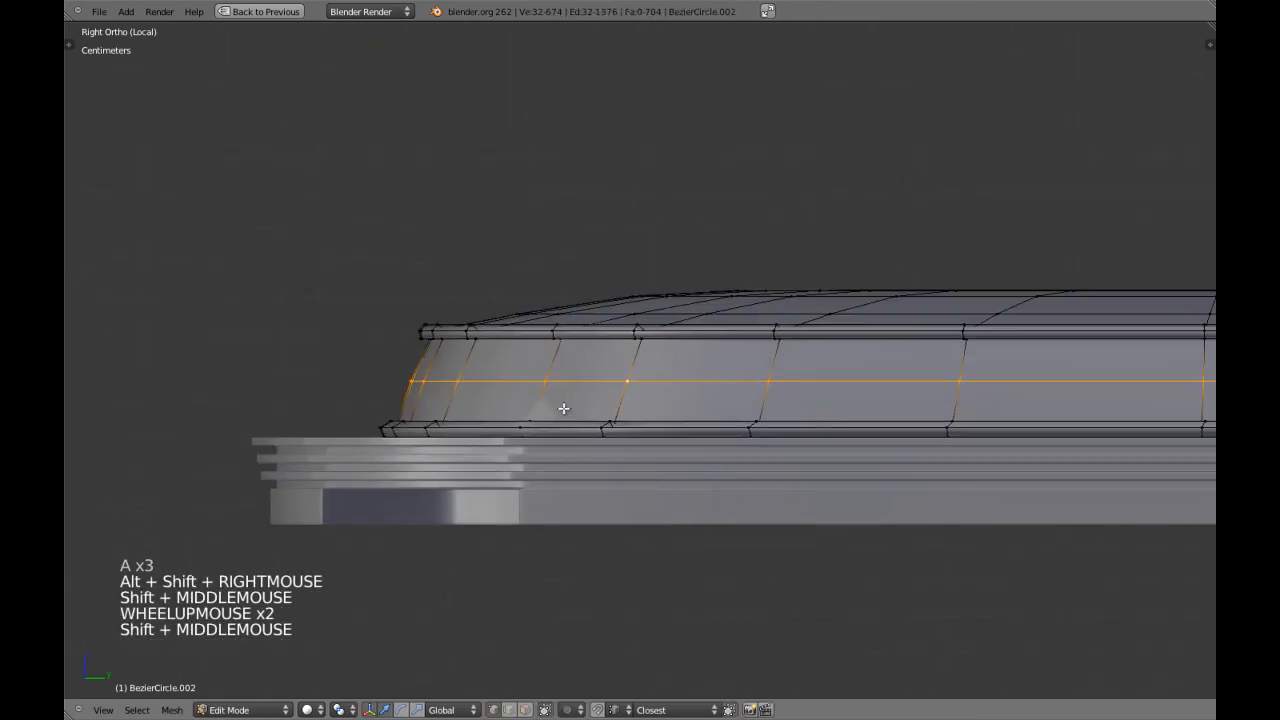
pyautogui.scroll(2, 564, 408)
pyautogui.press('s')
pyautogui.press('s')
pyautogui.press('s')
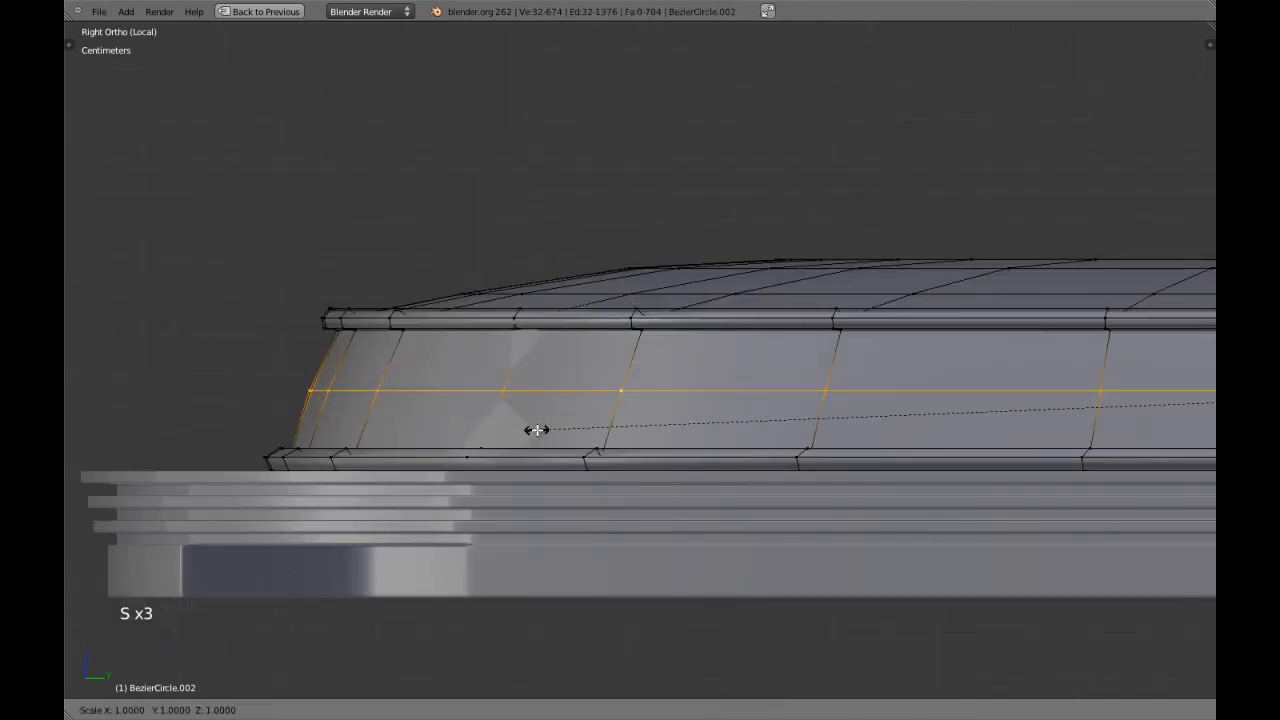
pyautogui.keyDown('shift'); pyautogui.click(444, 428); pyautogui.keyUp('shift')
# Scale the side wall's middle edge loop slightly along X in front view and check the cushion's smoothed shape.
pyautogui.press('KP_1')
pyautogui.press('s')
pyautogui.click(795, 437)
pyautogui.press('Tab')
pyautogui.scroll(-8, 796, 436)
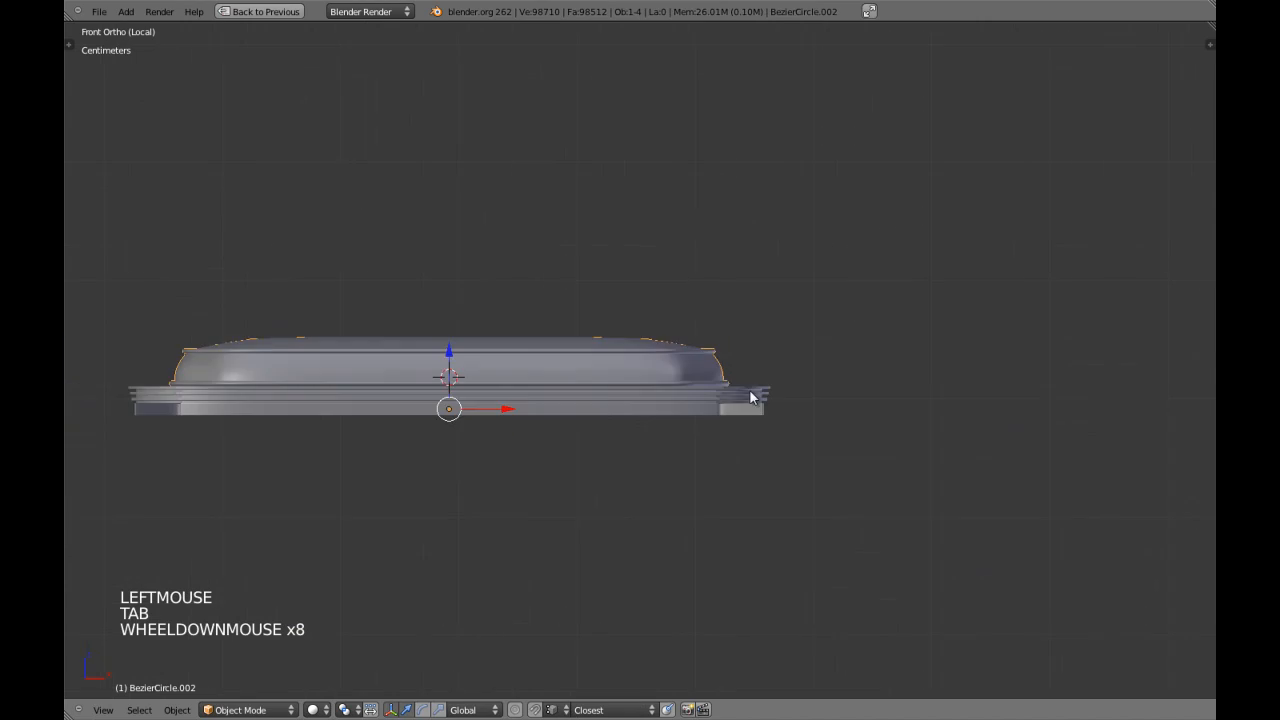
pyautogui.press('Tab')
pyautogui.scroll(2, 714, 386)
pyautogui.press('w')
pyautogui.press('w')
pyautogui.press('w')
pyautogui.press('Tab')
pyautogui.moveTo(716, 389); pyautogui.dragTo(711, 346, button='middle')
pyautogui.scroll(-2, 674, 394)
pyautogui.press('a')
# Select all of the cushion's top surface above the shoulder rim in side view, including hidden geometry.
pyautogui.rightClick(690, 345)
pyautogui.press('KP_3')
pyautogui.press('Tab')
pyautogui.press('z')
pyautogui.press('z')
pyautogui.scroll(3, 586, 343)
pyautogui.press('z')
pyautogui.keyDown('shift'); pyautogui.moveTo(586, 343); pyautogui.dragTo(363, 280, button='middle'); pyautogui.keyUp('shift')
pyautogui.press('a')
pyautogui.press('b')
pyautogui.moveTo(128, 204)
pyautogui.mouseDown()
pyautogui.moveTo(1026, 246)
pyautogui.moveTo(1062, 348)
pyautogui.mouseUp()
# Scale the selected top surface up along Z to make the cushion more domed.
pyautogui.press('z')
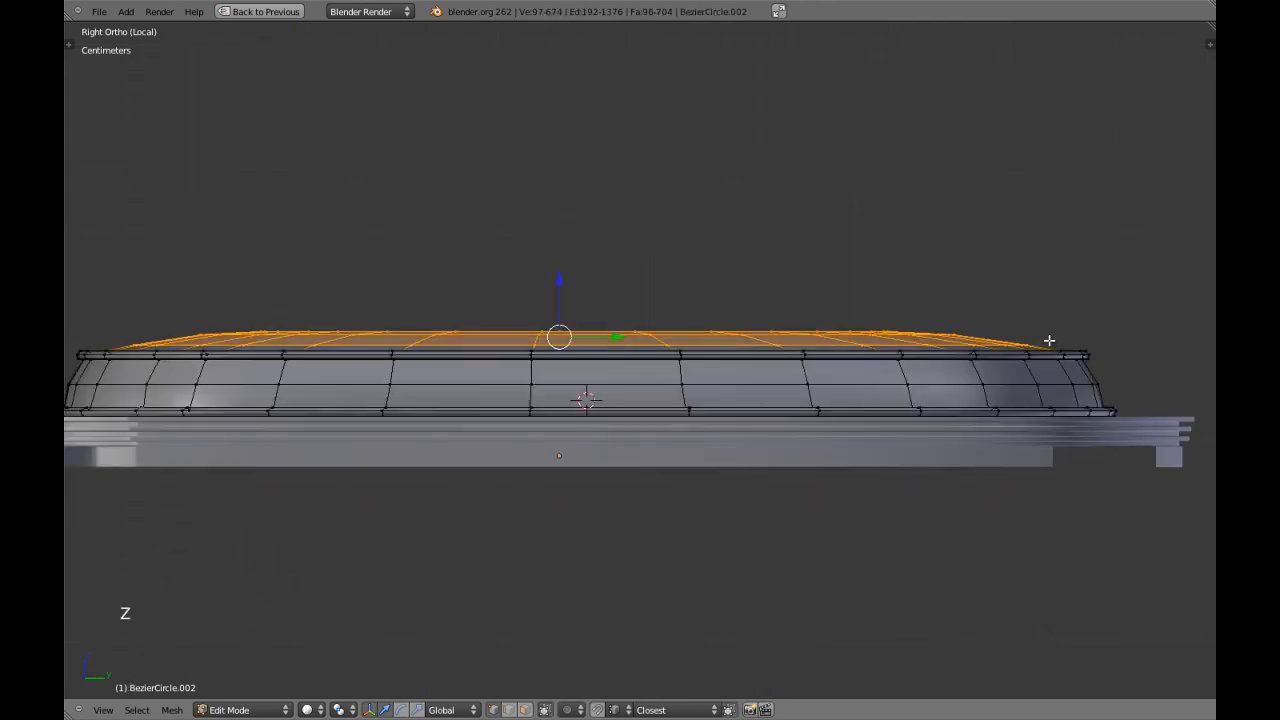
pyautogui.press('s')
pyautogui.press('z')
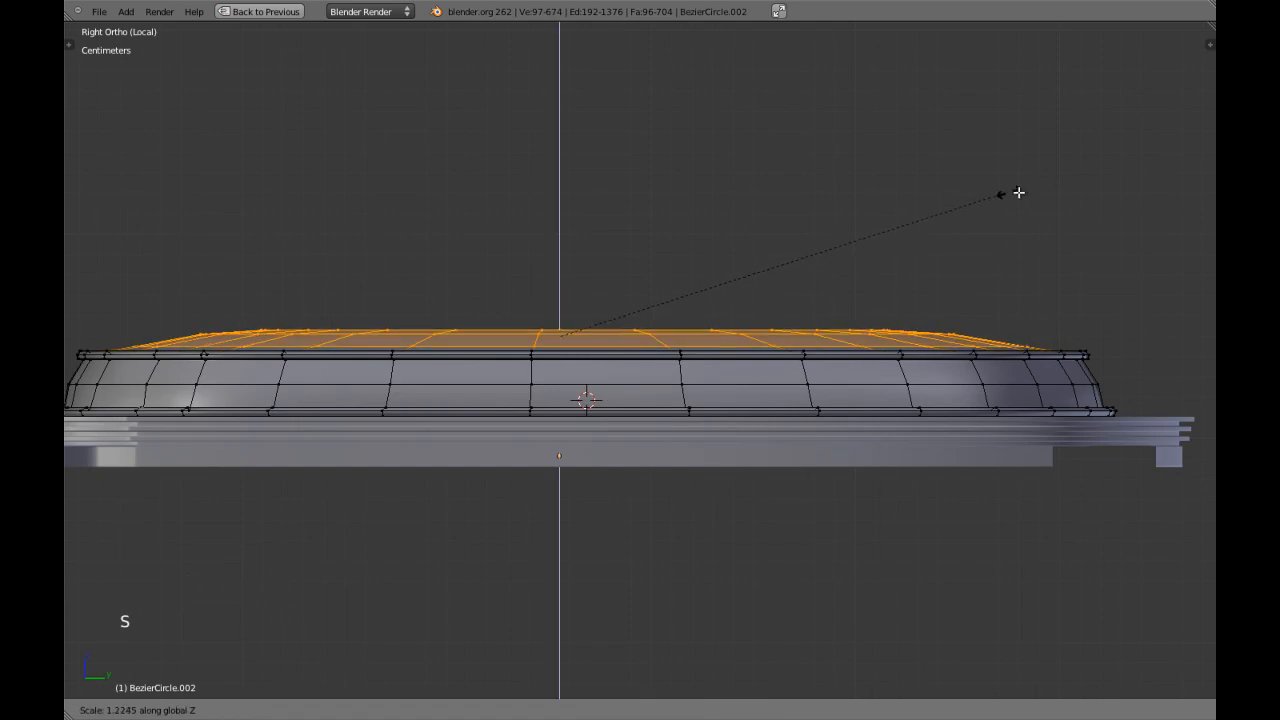
pyautogui.click(1071, 192)
pyautogui.click(560, 283)
# Leave mesh editing and local view to examine the cushion within the whole chair.
pyautogui.press('Tab')
pyautogui.scroll(-6, 576, 298)
pyautogui.press('a')
pyautogui.moveTo(471, 361); pyautogui.dragTo(760, 543, button='middle')
pyautogui.scroll(-4, 577, 467)
pyautogui.press('a')
pyautogui.press('a')
pyautogui.press('z')
pyautogui.scroll(-2, 563, 473)
pyautogui.scroll(-3, 563, 473)
pyautogui.scroll(2, 667, 456)
pyautogui.scroll(1, 667, 456)
# View the chair from another angle, clear the selection and save the file.
pyautogui.press('a')
pyautogui.moveTo(667, 456); pyautogui.dragTo(634, 342, button='middle')
pyautogui.press('a')
pyautogui.hotkey('ctrl', 'w')
pyautogui.click(717, 420)
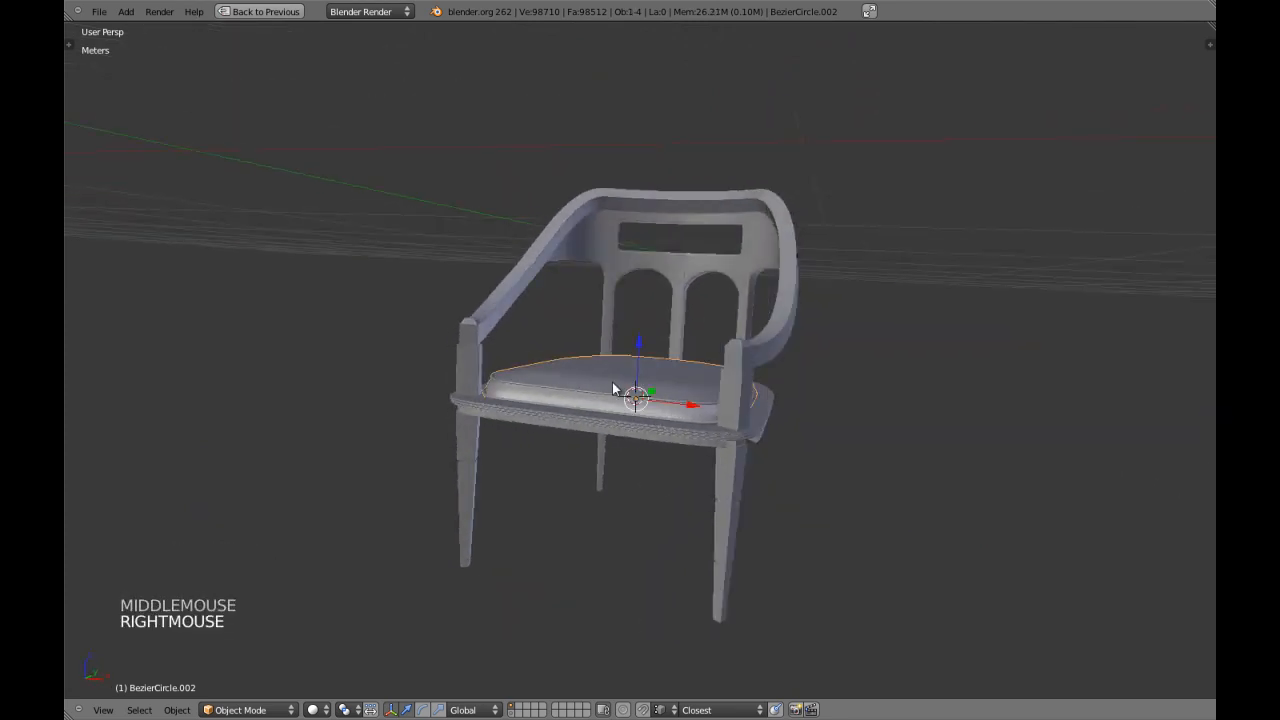
# Select the cushion's upper part down to the side wall's middle loop in front view, including hidden geometry.
pyautogui.press('KP_1')
pyautogui.press('KP_5')
pyautogui.press('Tab')
pyautogui.scroll(1, 620, 382)
pyautogui.press('z')
pyautogui.scroll(1, 610, 378)
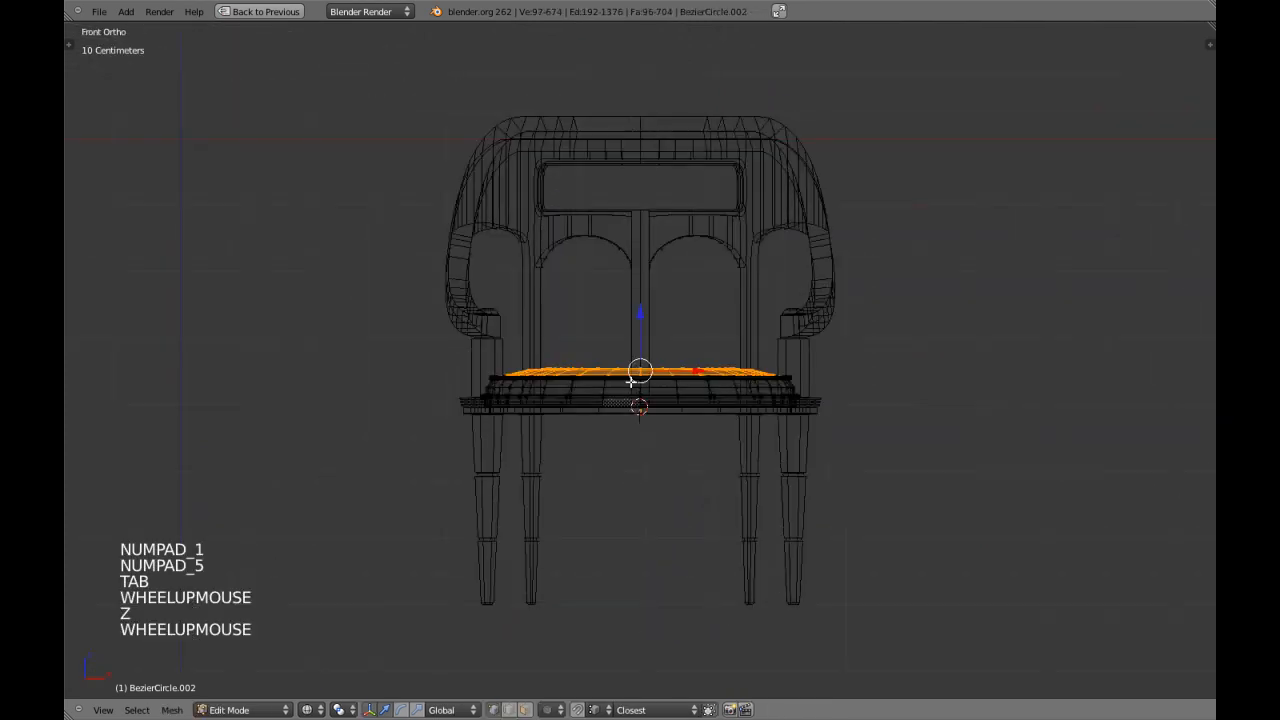
pyautogui.press('a')
pyautogui.scroll(3, 605, 376)
pyautogui.press('b')
pyautogui.moveTo(329, 157); pyautogui.dragTo(915, 416)
pyautogui.press('z')
pyautogui.press('Tab')
pyautogui.press('Tab')
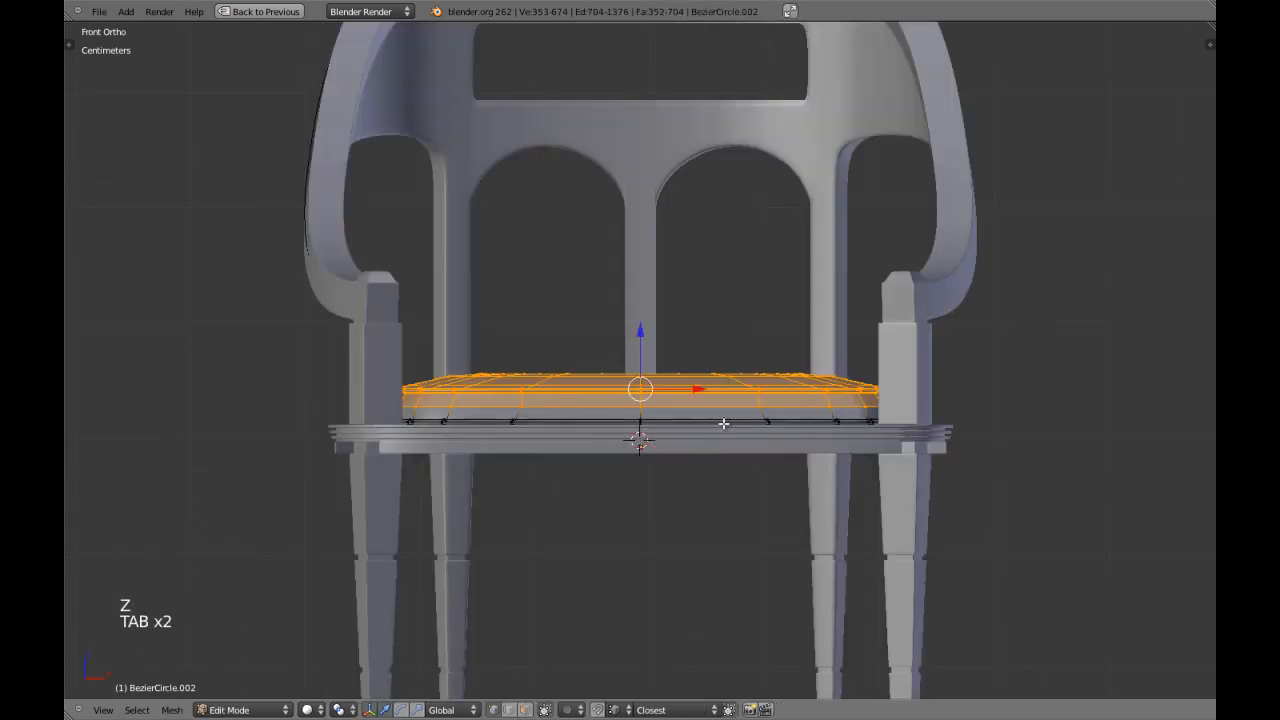
# Scale the selected upper part of the cushion outward along X by about 1.02.
pyautogui.scroll(3, 723, 423)
pyautogui.press('z')
pyautogui.press('s')
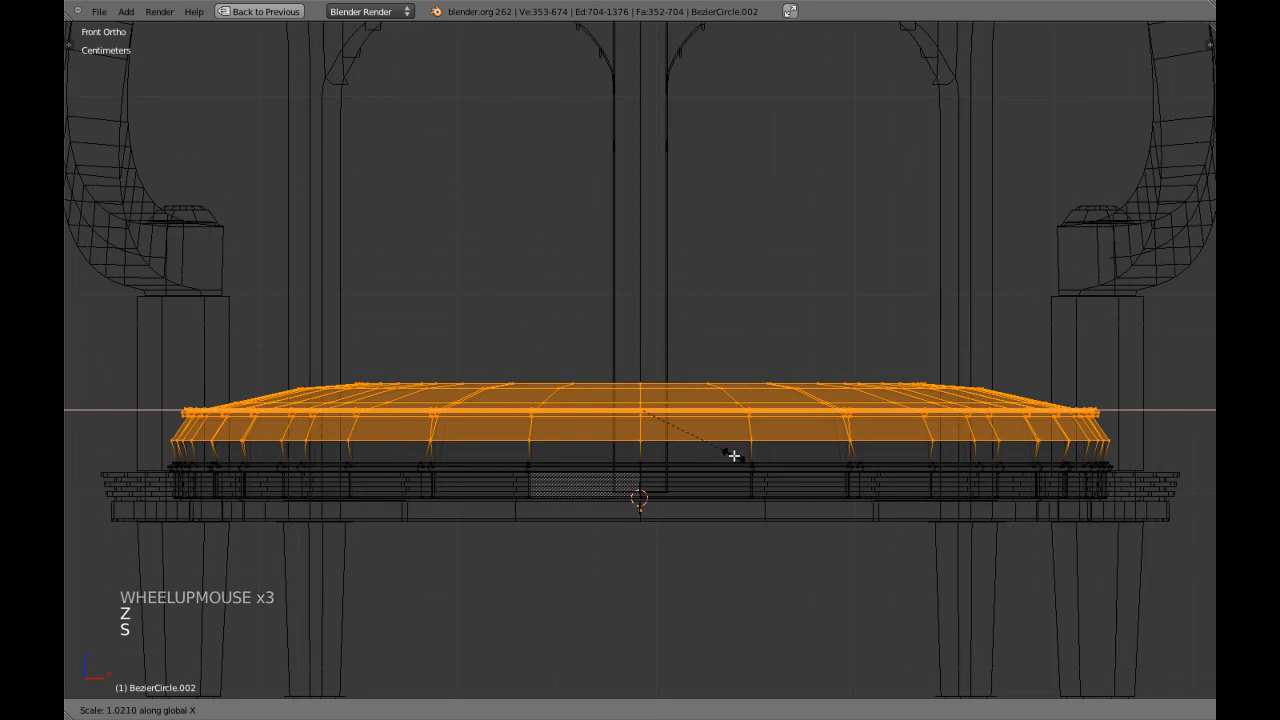
pyautogui.keyDown('shift'); pyautogui.click(734, 451); pyautogui.keyUp('shift')
# Scale the cushion's upper part slightly outward along Y in side view and check the result on the chair.
pyautogui.press('KP_3')
pyautogui.press('s')
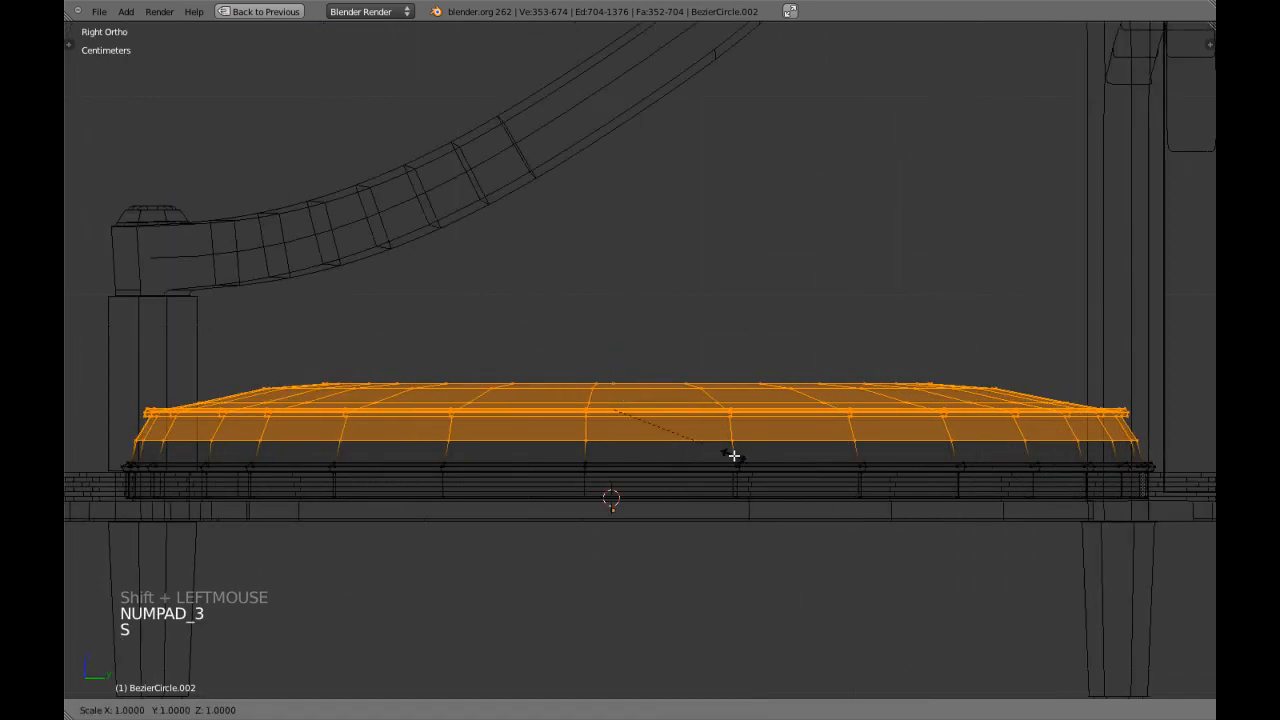
pyautogui.keyDown('shift'); pyautogui.click(750, 483); pyautogui.keyUp('shift')
pyautogui.press('z')
pyautogui.press('Tab')
pyautogui.scroll(-3, 620, 470)
pyautogui.moveTo(620, 470)
pyautogui.mouseDown(button='middle')
pyautogui.moveTo(543, 457)
pyautogui.moveTo(586, 463)
pyautogui.mouseUp(button='middle')
pyautogui.press('a')
pyautogui.scroll(-3, 577, 462)
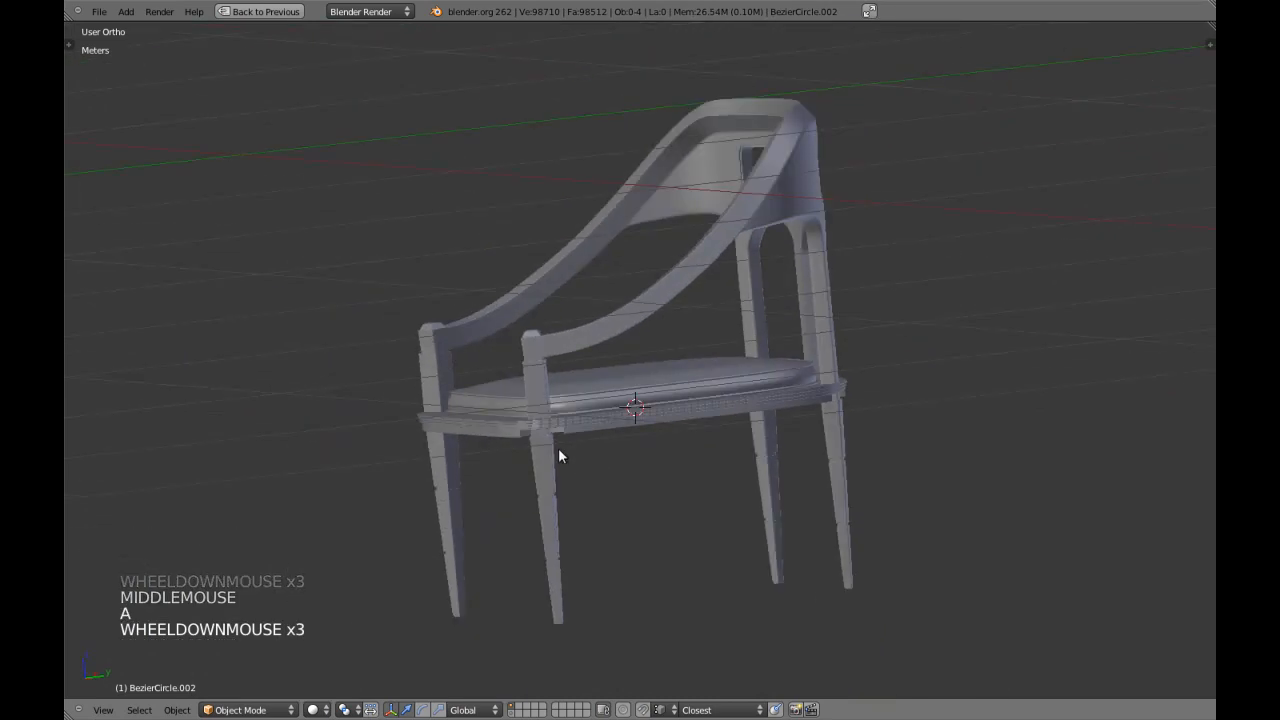
# Shrink the selection to the cushion's top and shoulder rim and scale it slightly outward along Y in side view.
pyautogui.press('KP_3')
pyautogui.press('Tab')
pyautogui.press('z')
pyautogui.scroll(1, 534, 448)
pyautogui.press('ctrl+KP_Subtract')
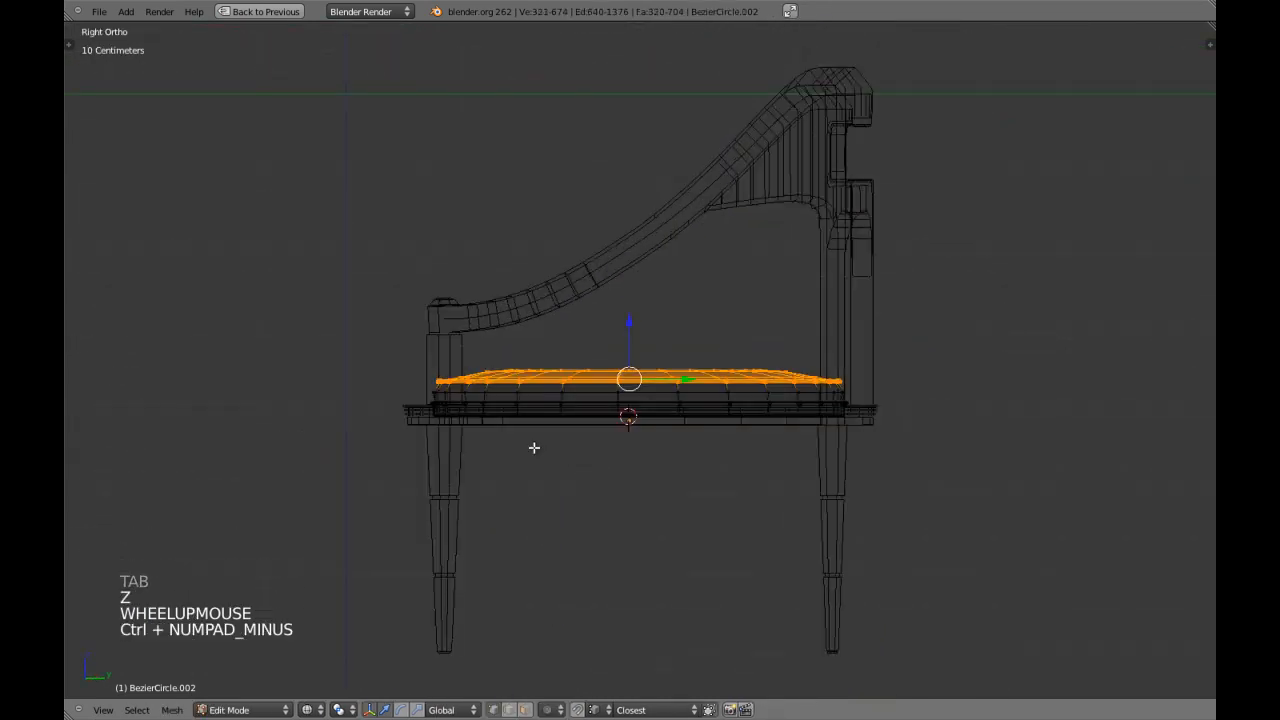
pyautogui.press('s')
pyautogui.press('y')
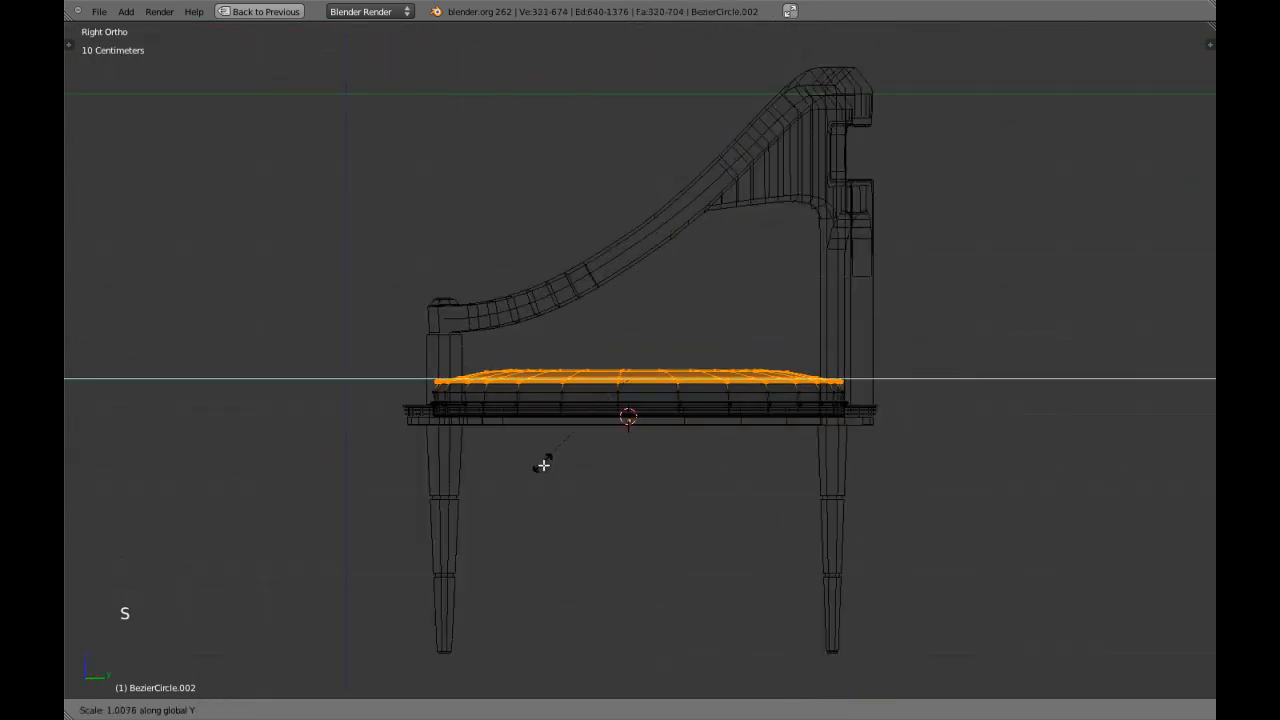
pyautogui.keyDown('shift'); pyautogui.click(551, 496); pyautogui.keyUp('shift')
pyautogui.scroll(4, 554, 500)
pyautogui.press('z')
# Scale the cushion's top and shoulder rim slightly outward along X in front view, ending in solid object view.
pyautogui.press('z')
pyautogui.press('KP_1')
pyautogui.press('z')
pyautogui.press('z')
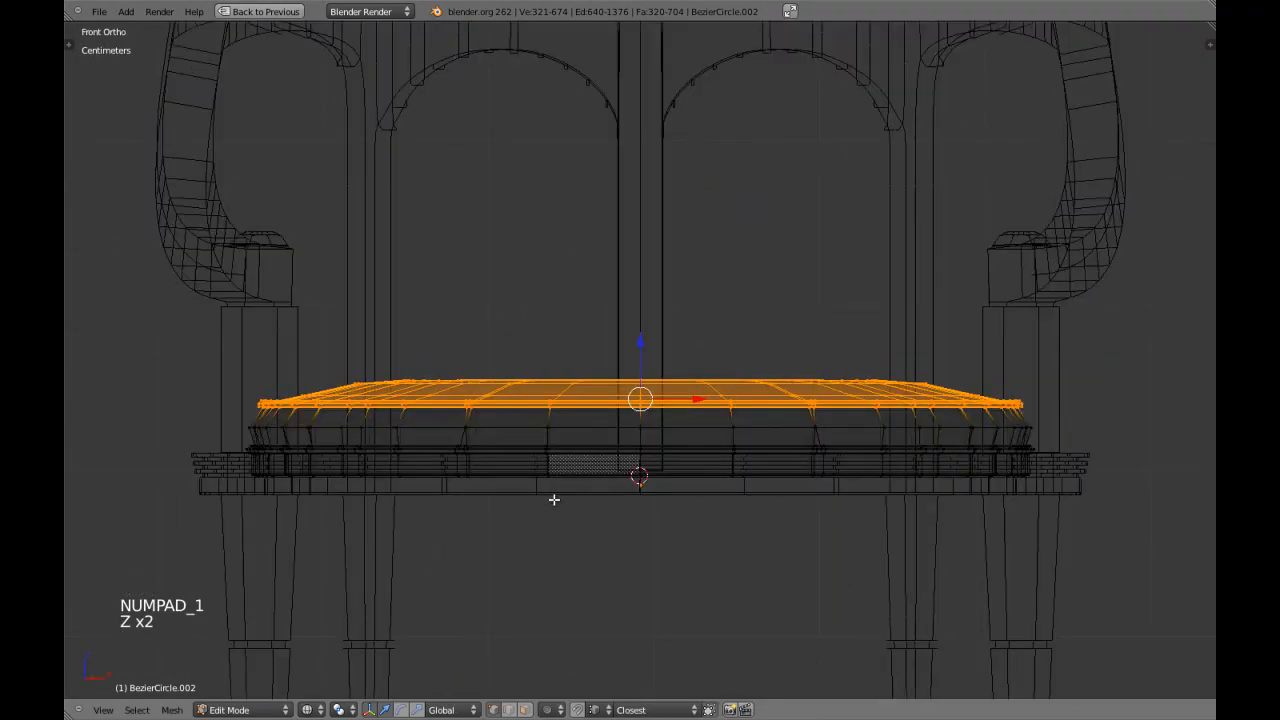
pyautogui.press('s')
pyautogui.press('x')
pyautogui.keyDown('shift'); pyautogui.click(567, 553); pyautogui.keyUp('shift')
pyautogui.press('Tab')
# Isolate the seat frame and cushion in local view and clear the selection.
pyautogui.press('z')
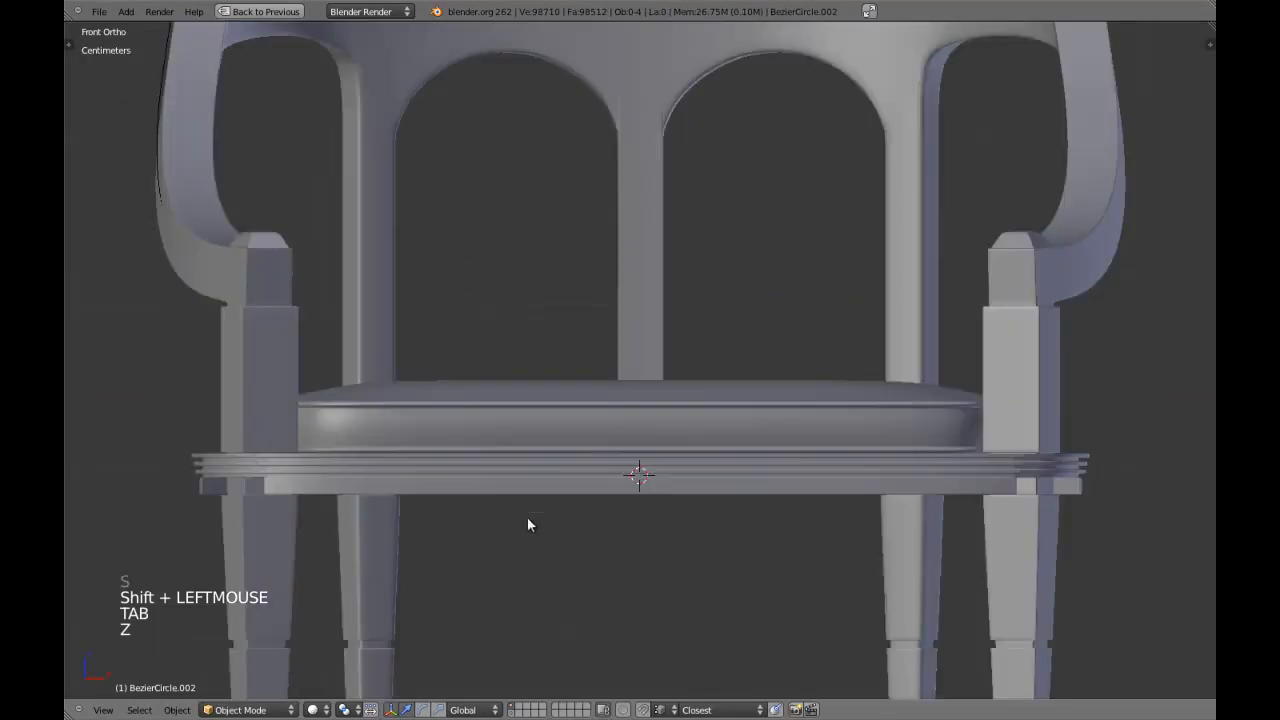
pyautogui.keyDown('shift'); pyautogui.rightClick(533, 494); pyautogui.keyUp('shift')
pyautogui.press('z')
pyautogui.keyDown('shift'); pyautogui.rightClick(527, 391); pyautogui.keyUp('shift')
pyautogui.press('KP_Divide')
pyautogui.press('z')
pyautogui.press('a')
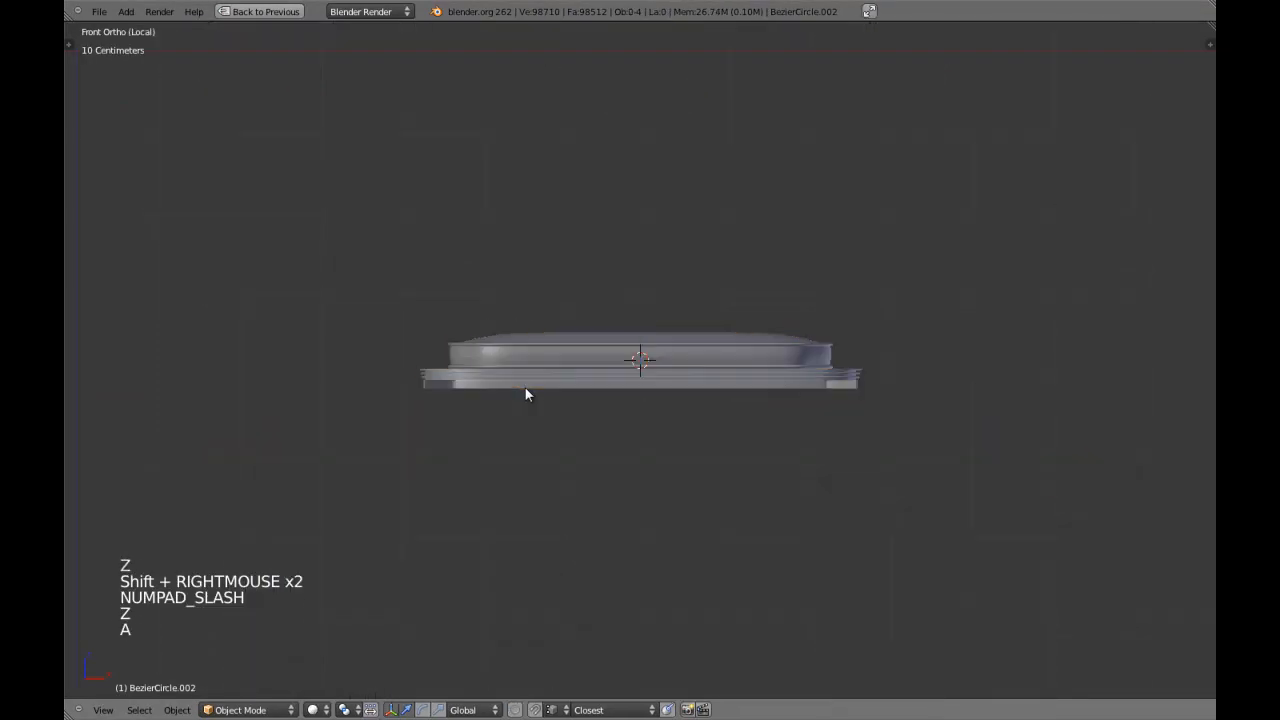
# Fine-tune the X scale of the cushion's top and shoulder rim in front view and switch to side view.
pyautogui.rightClick(702, 343)
pyautogui.press('Tab')
pyautogui.scroll(2, 729, 380)
pyautogui.press('x')
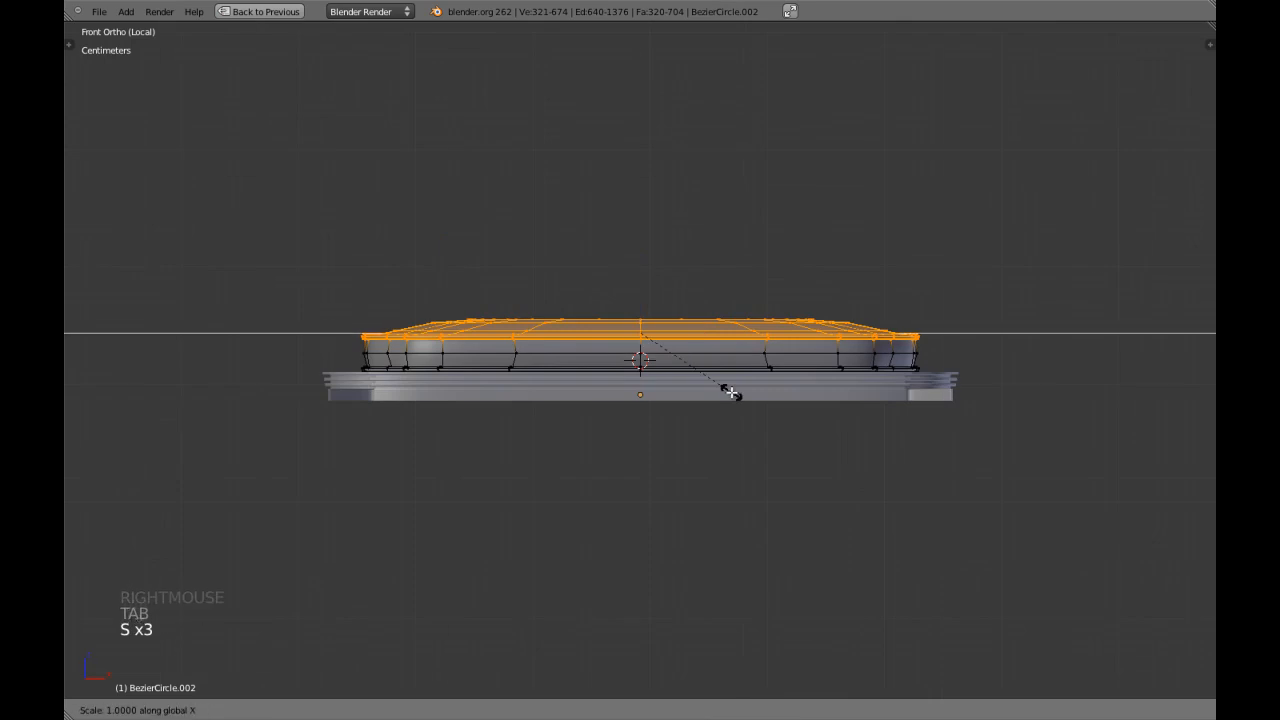
pyautogui.keyDown('shift'); pyautogui.click(722, 382); pyautogui.keyUp('shift')
pyautogui.press('KP_3')
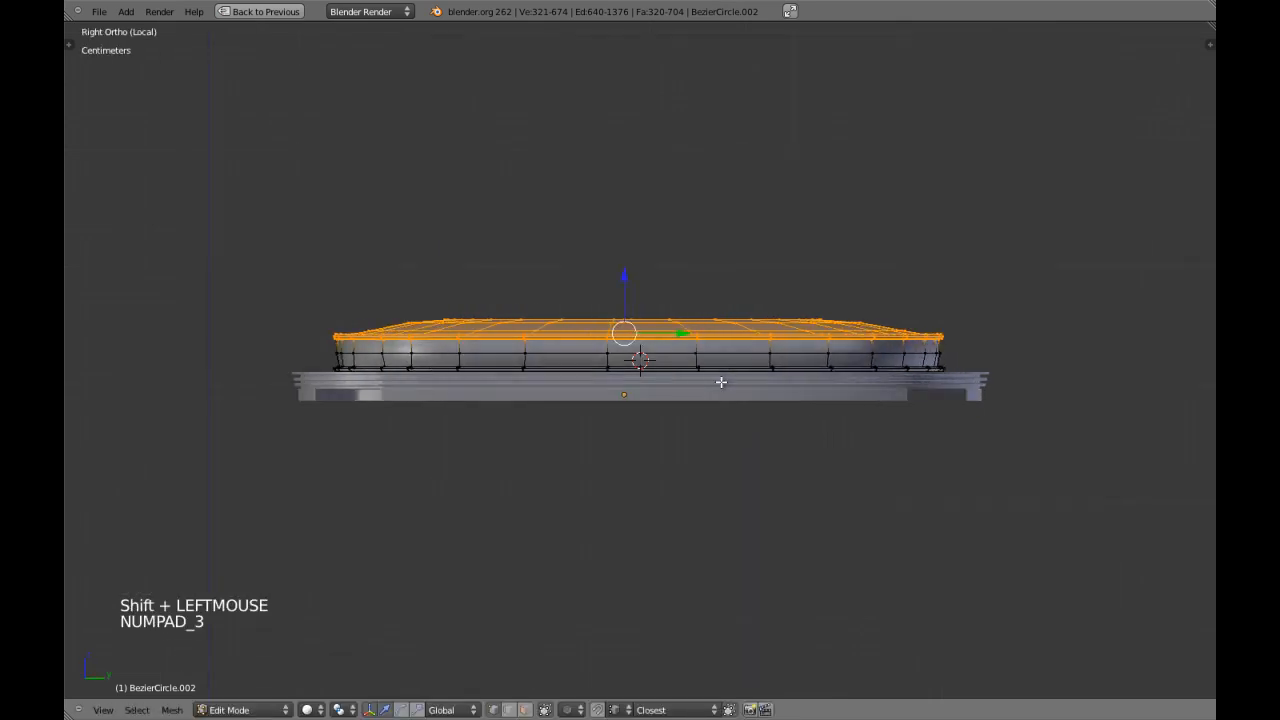
# Adjust the scale of the cushion's top and shoulder rim in side view, then leave Edit Mode and local view.
pyautogui.press('s')
pyautogui.keyDown('shift'); pyautogui.click(585, 460); pyautogui.keyUp('shift')
pyautogui.press('Tab')
pyautogui.scroll(-4, 586, 450)
pyautogui.press('a')
pyautogui.moveTo(585, 429)
pyautogui.mouseDown(button='middle')
pyautogui.moveTo(690, 451)
pyautogui.moveTo(709, 487)
pyautogui.moveTo(754, 237)
pyautogui.mouseUp(button='middle')
pyautogui.press('KP_Divide')
# Snap the 3D cursor to the chair's backrest object and save the file.
pyautogui.press('a')
pyautogui.press('a')
pyautogui.press('z')
pyautogui.scroll(-5, 709, 487)
pyautogui.hotkey('ctrl', 'w')
pyautogui.press('a')
pyautogui.press('KP_5')
pyautogui.press('a')
pyautogui.press('a')
pyautogui.rightClick(754, 237)
pyautogui.hotkey('shift', 's')
pyautogui.click(742, 232)
pyautogui.press('a')
pyautogui.hotkey('ctrl', 'w')
pyautogui.moveTo(734, 307); pyautogui.dragTo(718, 410, button='middle')
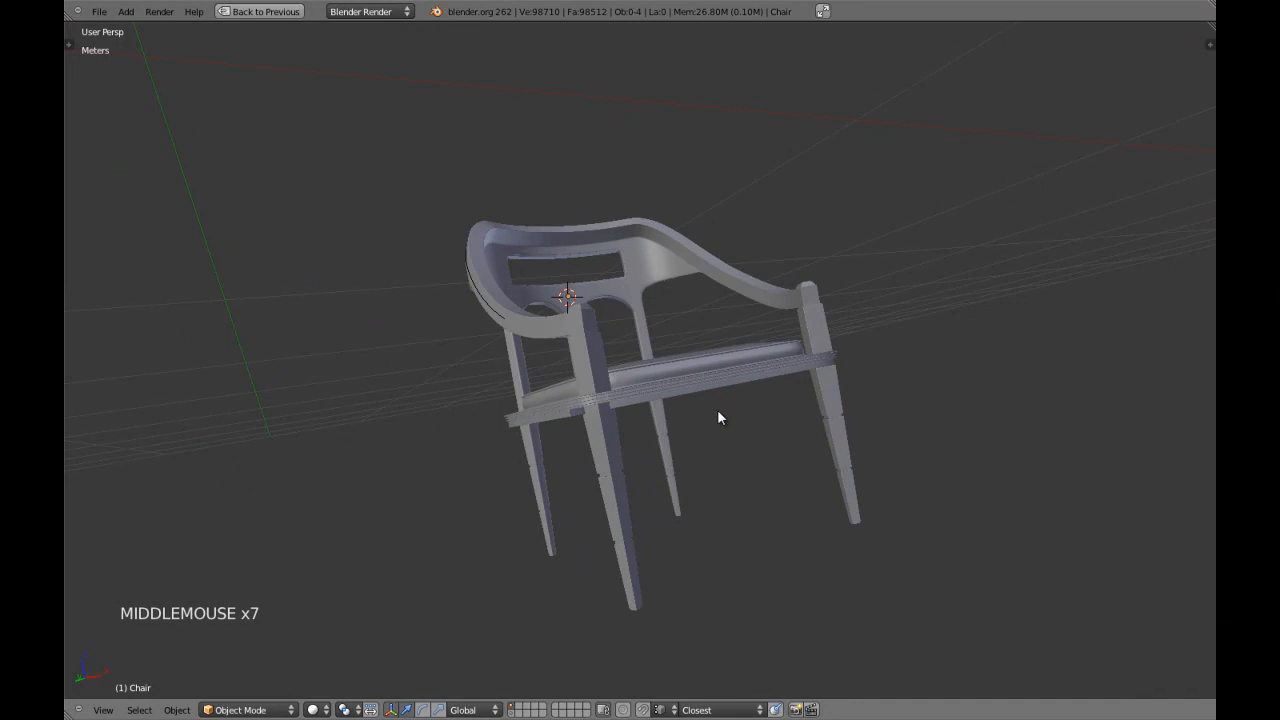
# Select the chaircurve guide curve in front orthographic wireframe view and hide it.
pyautogui.press('KP_1')
pyautogui.press('KP_5')
pyautogui.press('z')
pyautogui.rightClick(507, 262)
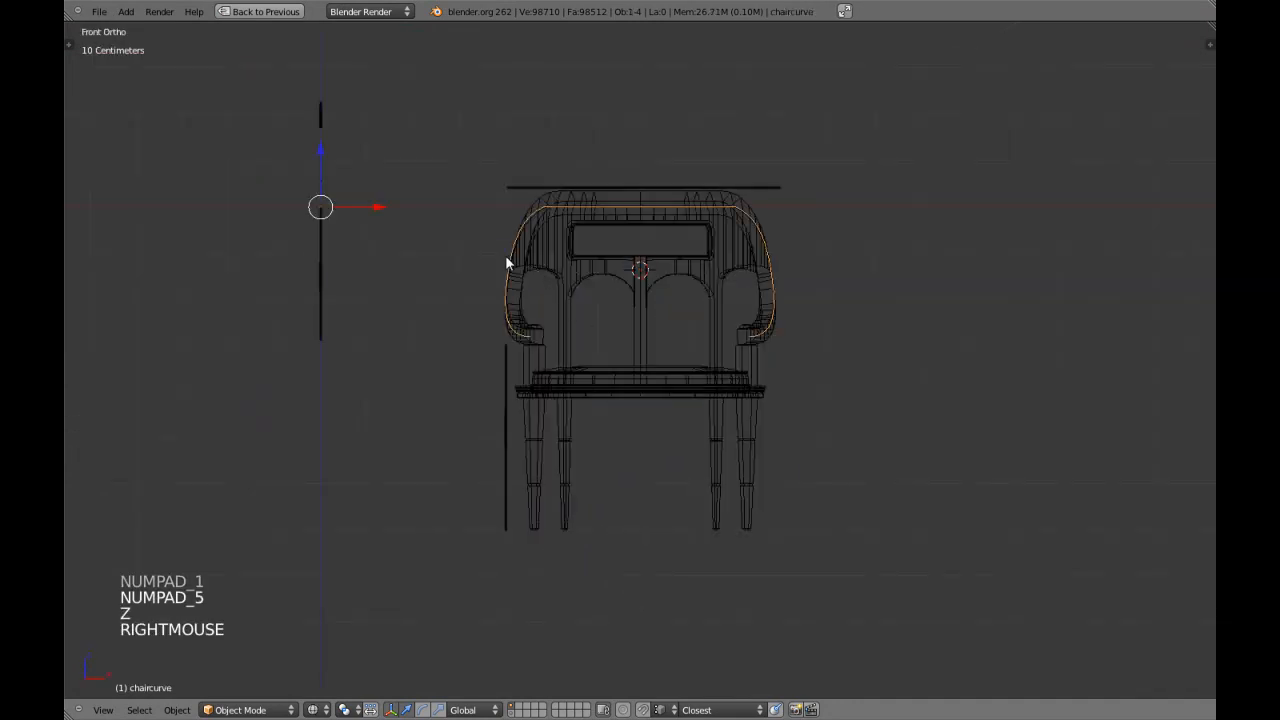
pyautogui.press('h')
pyautogui.press('h')
# Examine the backrest's rectangular opening and centre post from the front in solid and wireframe display.
pyautogui.scroll(3, 631, 251)
pyautogui.press('z')
pyautogui.keyDown('shift'); pyautogui.moveTo(631, 251); pyautogui.dragTo(634, 371, button='middle'); pyautogui.keyUp('shift')
pyautogui.scroll(2, 636, 370)
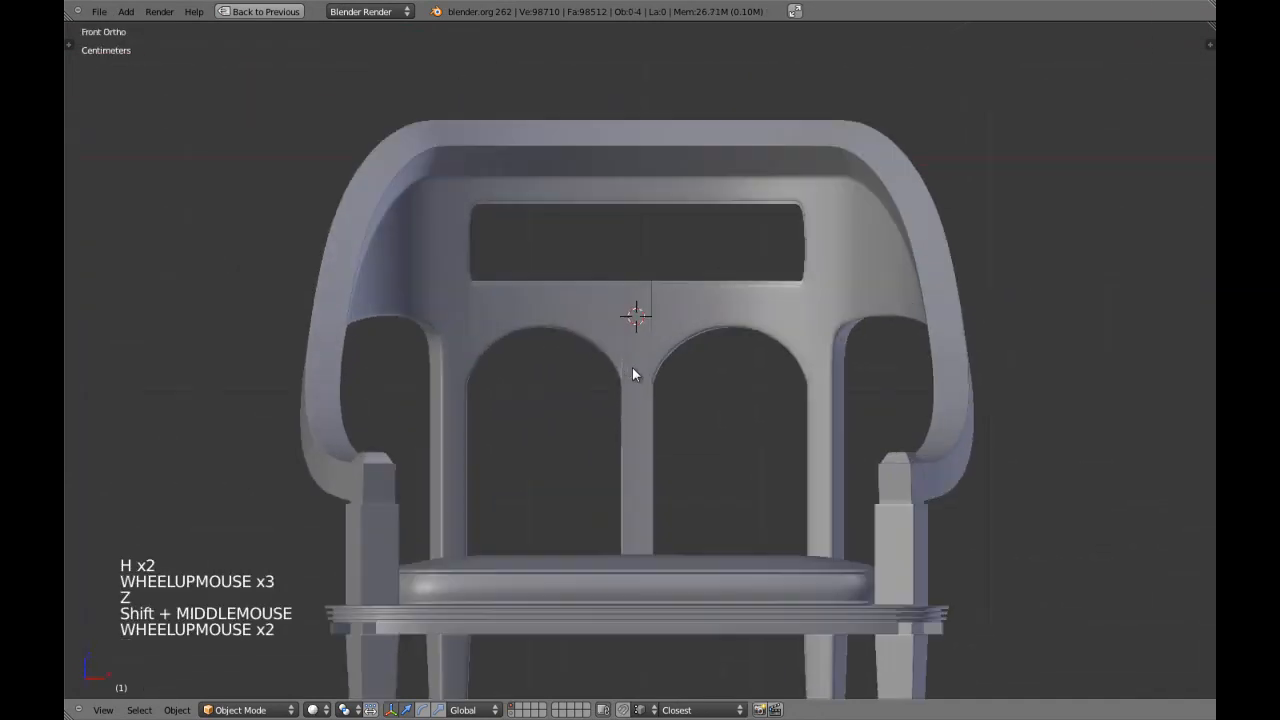
pyautogui.press('z')
pyautogui.scroll(3, 634, 320)
pyautogui.press('z')
pyautogui.scroll(-3, 634, 320)
pyautogui.press('z')
pyautogui.keyDown('shift'); pyautogui.moveTo(635, 320); pyautogui.dragTo(639, 385, button='middle'); pyautogui.keyUp('shift')
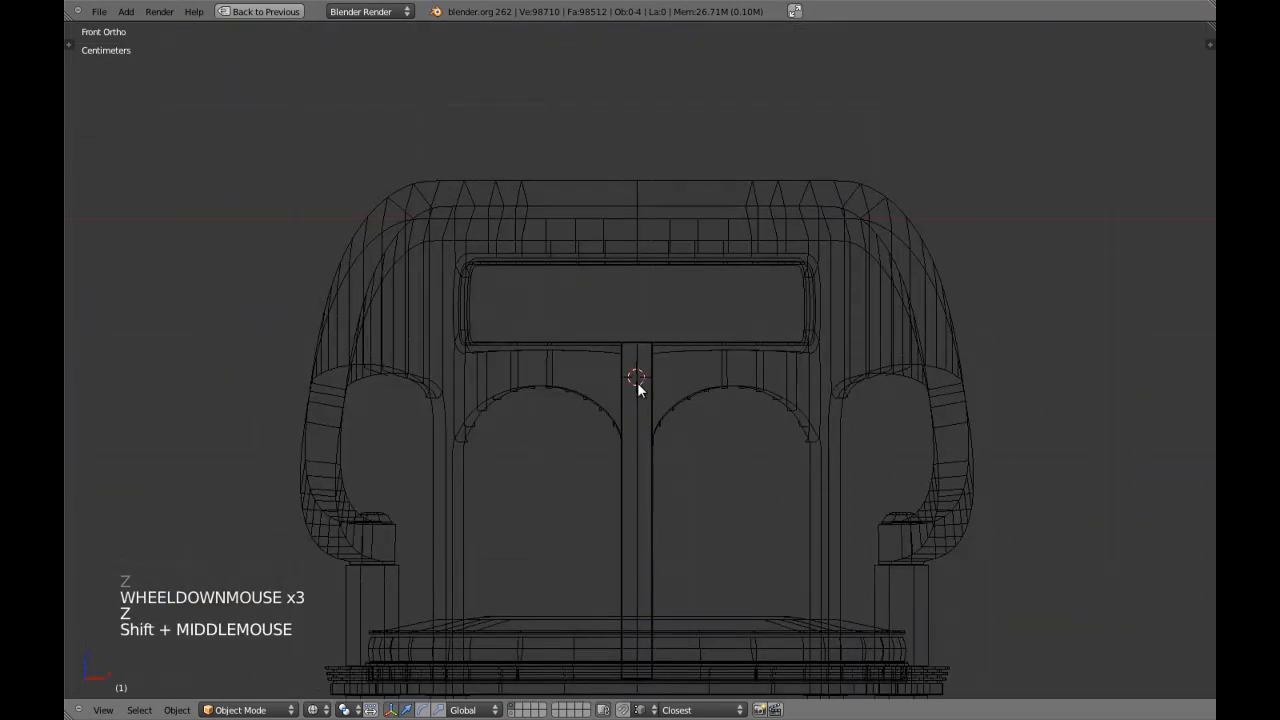
pyautogui.press('z')
pyautogui.press('z')
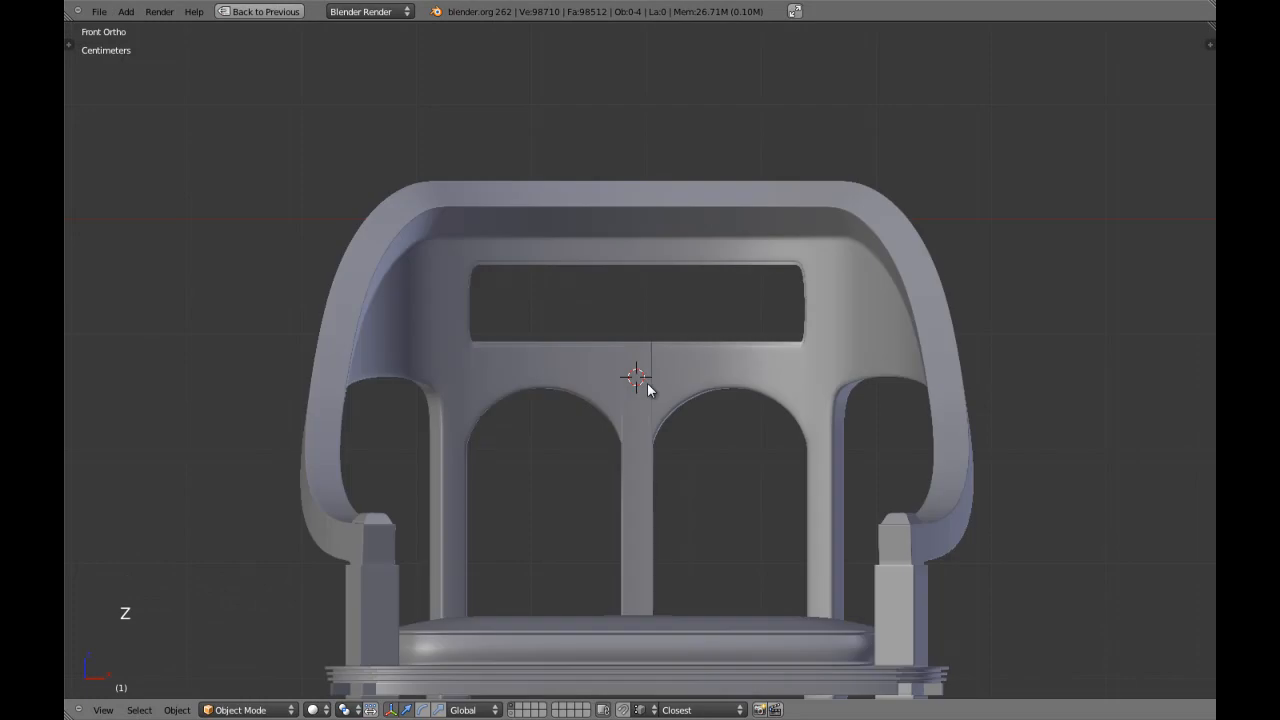
# Add a cube at the 3D cursor and scale it down to a small block within the backrest.
pyautogui.hotkey('shift', 'a')
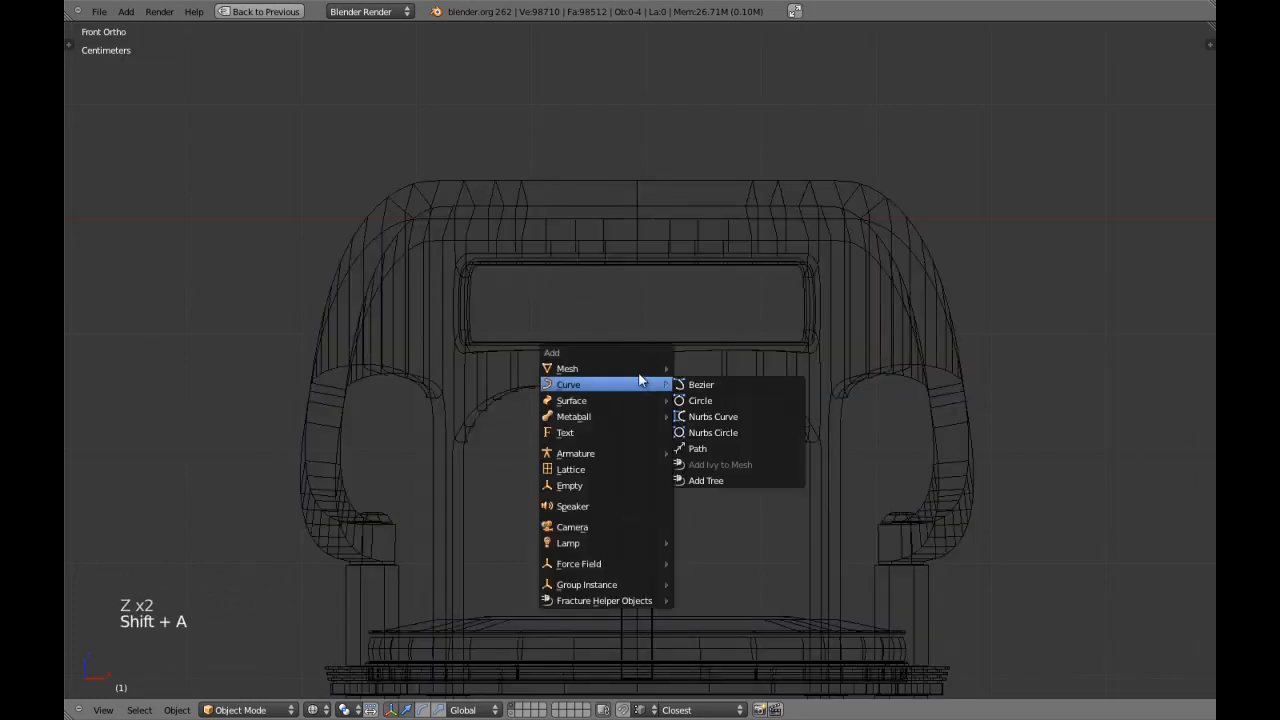
pyautogui.moveTo(600, 368)
pyautogui.click(699, 386)
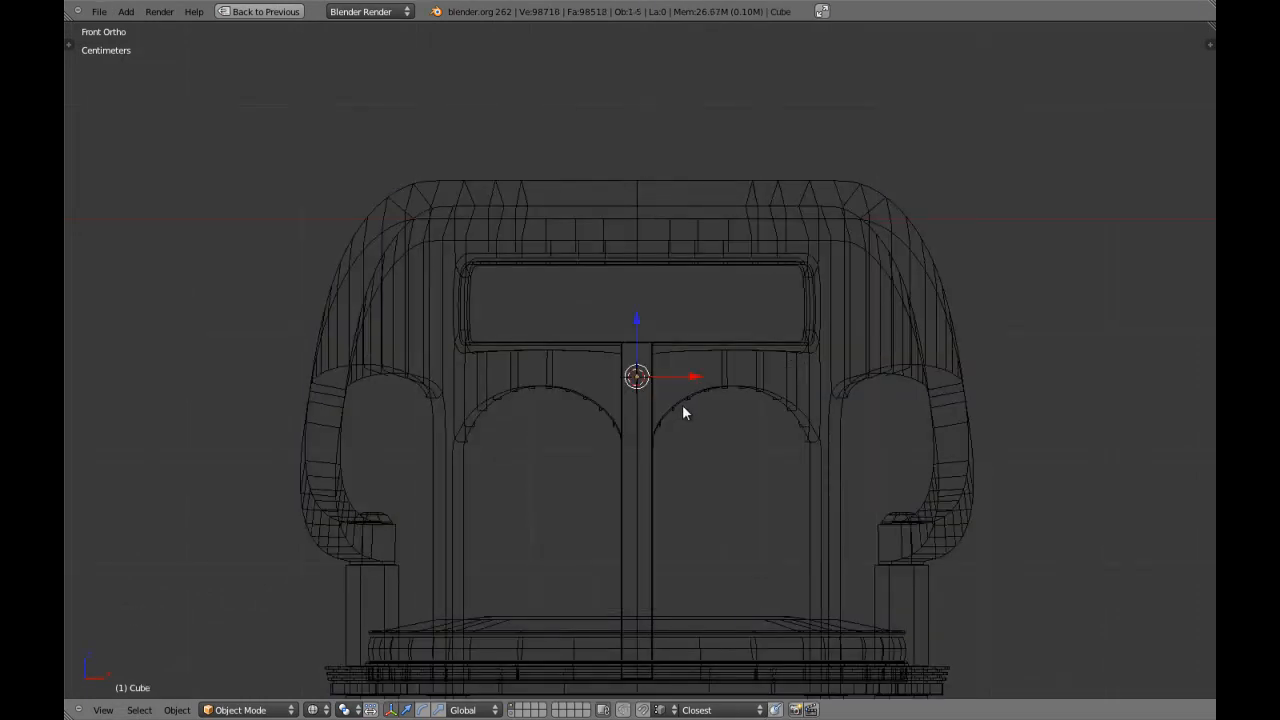
pyautogui.scroll(-8, 682, 404)
pyautogui.press('s')
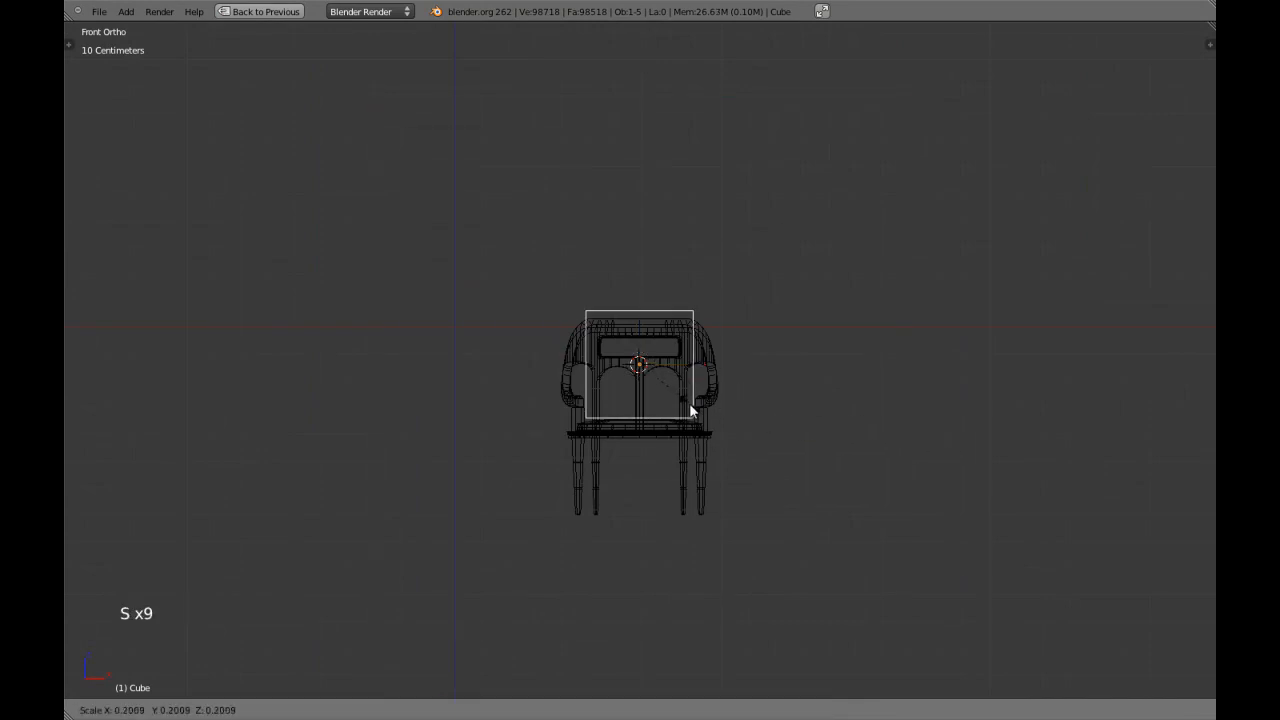
pyautogui.click(657, 387)
# Raise the cube along Z to the backrest opening and scale it into a narrow upright bar, excluding Z.
pyautogui.scroll(3, 661, 386)
pyautogui.press('z')
pyautogui.keyDown('shift'); pyautogui.moveTo(661, 386); pyautogui.dragTo(660, 496, button='middle'); pyautogui.keyUp('shift')
pyautogui.scroll(2, 624, 415)
pyautogui.press('z')
pyautogui.moveTo(637, 416); pyautogui.dragTo(643, 385)
pyautogui.scroll(3, 642, 398)
pyautogui.press('z')
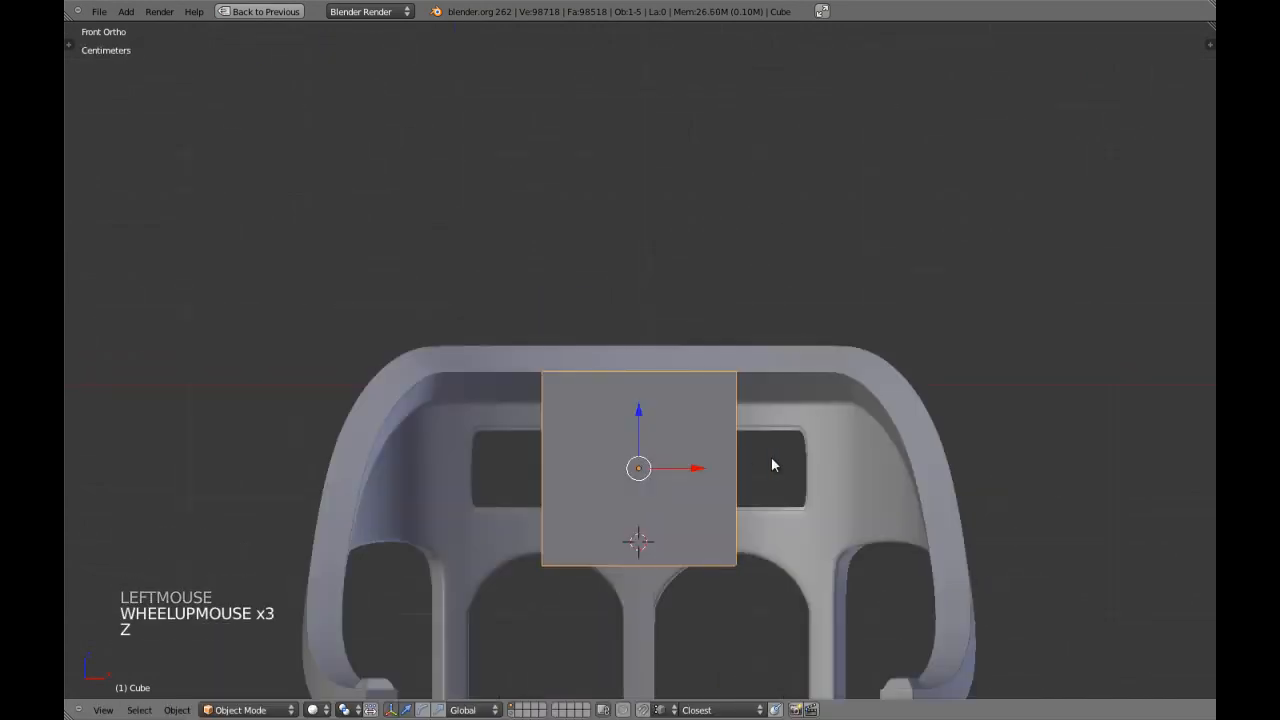
pyautogui.press('s')
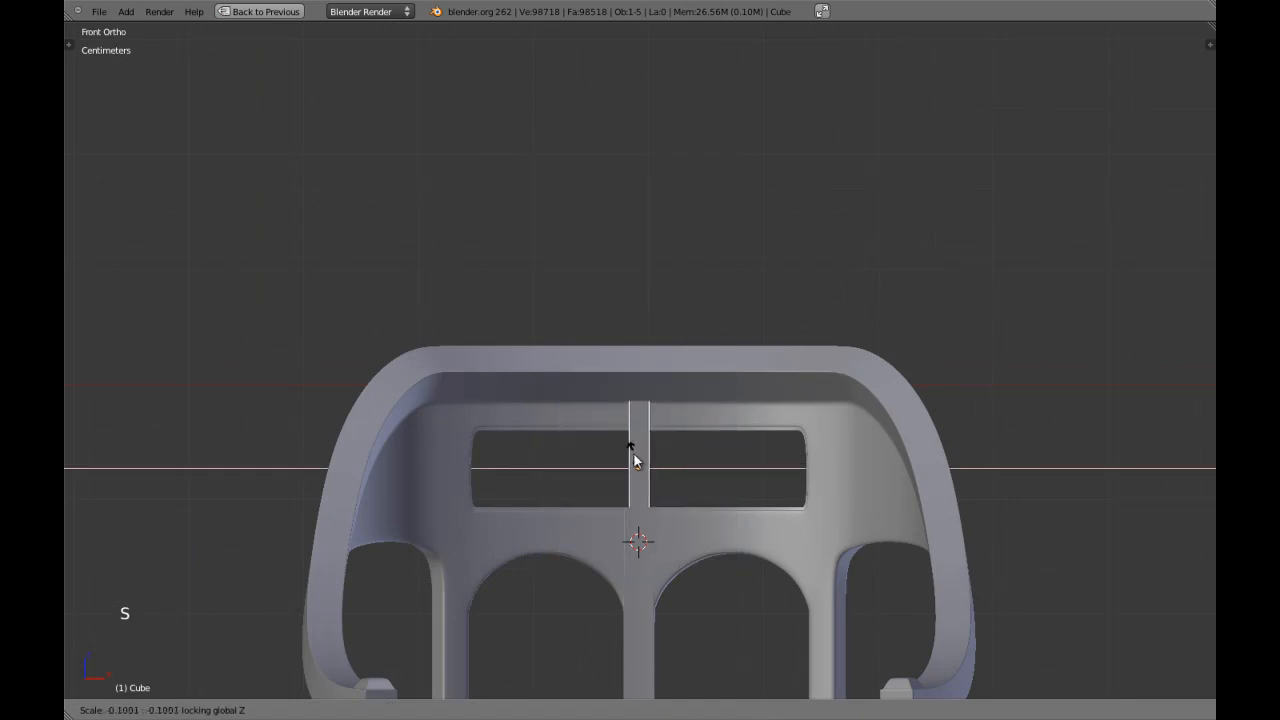
pyautogui.click(633, 452)
# Fine-tune the upright bar's position along Y within the backrest in top view.
pyautogui.scroll(2, 640, 455)
pyautogui.press('z')
pyautogui.keyDown('shift'); pyautogui.moveTo(710, 465); pyautogui.dragTo(724, 393, button='middle'); pyautogui.keyUp('shift')
pyautogui.scroll(4, 751, 425)
pyautogui.press('KP_7')
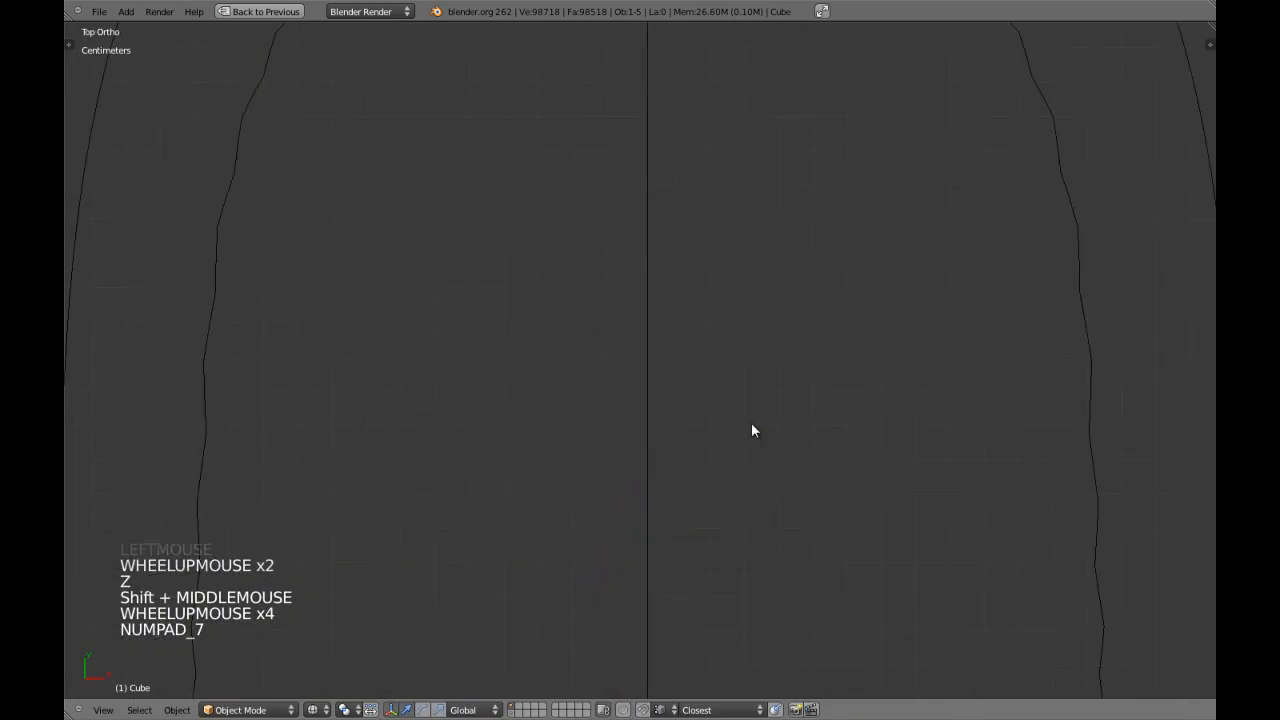
pyautogui.press('z')
pyautogui.scroll(-5, 752, 426)
pyautogui.press('KP_Decimal')
pyautogui.press('z')
pyautogui.click(645, 305)
# Hide the remaining guide objects around the chair in top view.
pyautogui.scroll(-2, 660, 362)
pyautogui.scroll(-2, 654, 525)
pyautogui.press('z')
pyautogui.press('h')
pyautogui.press('h')
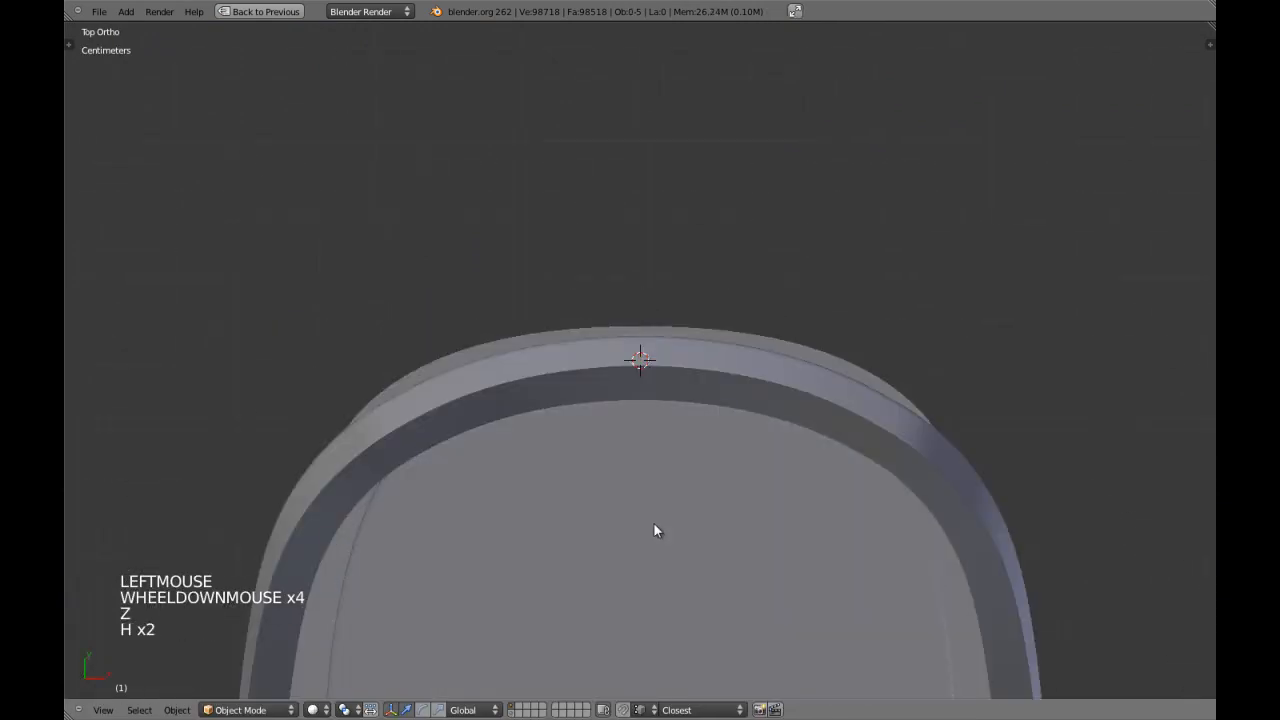
pyautogui.press('h')
pyautogui.press('h')
# Scale the upright bar in front view into a very thin slat, narrowing it with Z excluded.
pyautogui.press('KP_1')
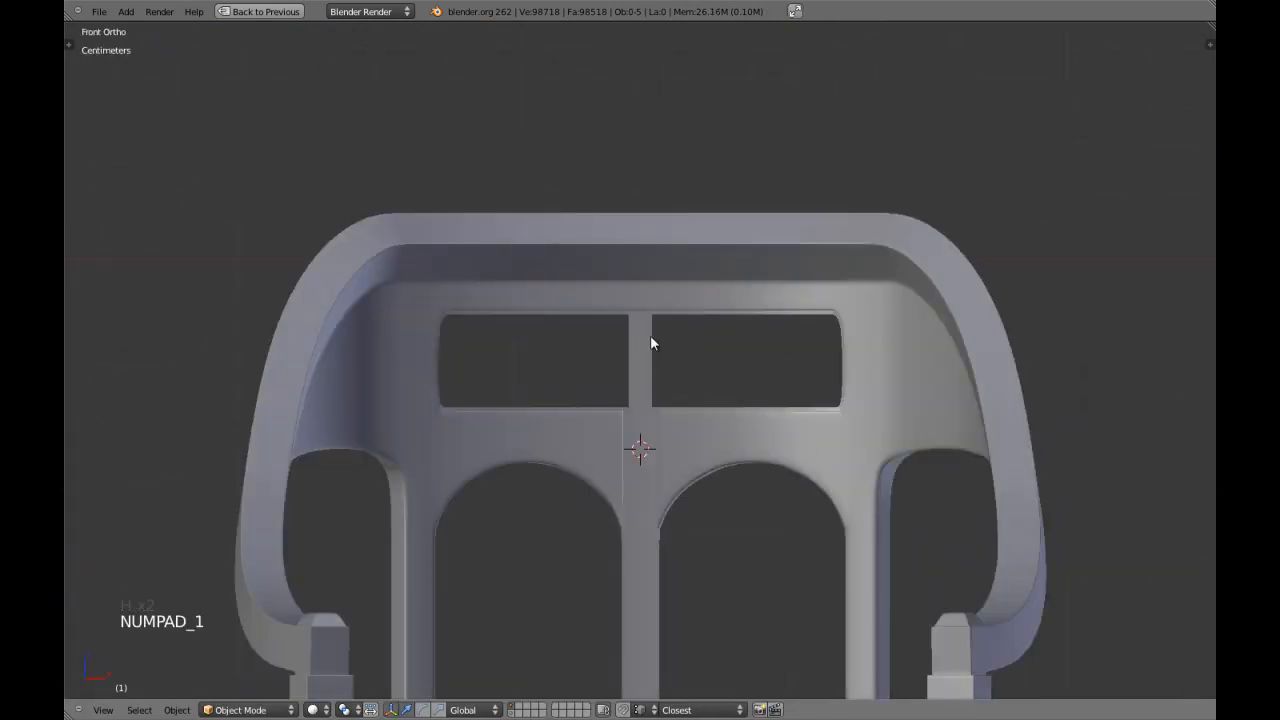
pyautogui.scroll(2, 746, 400)
pyautogui.press('s')
pyautogui.press('s')
pyautogui.press('s')
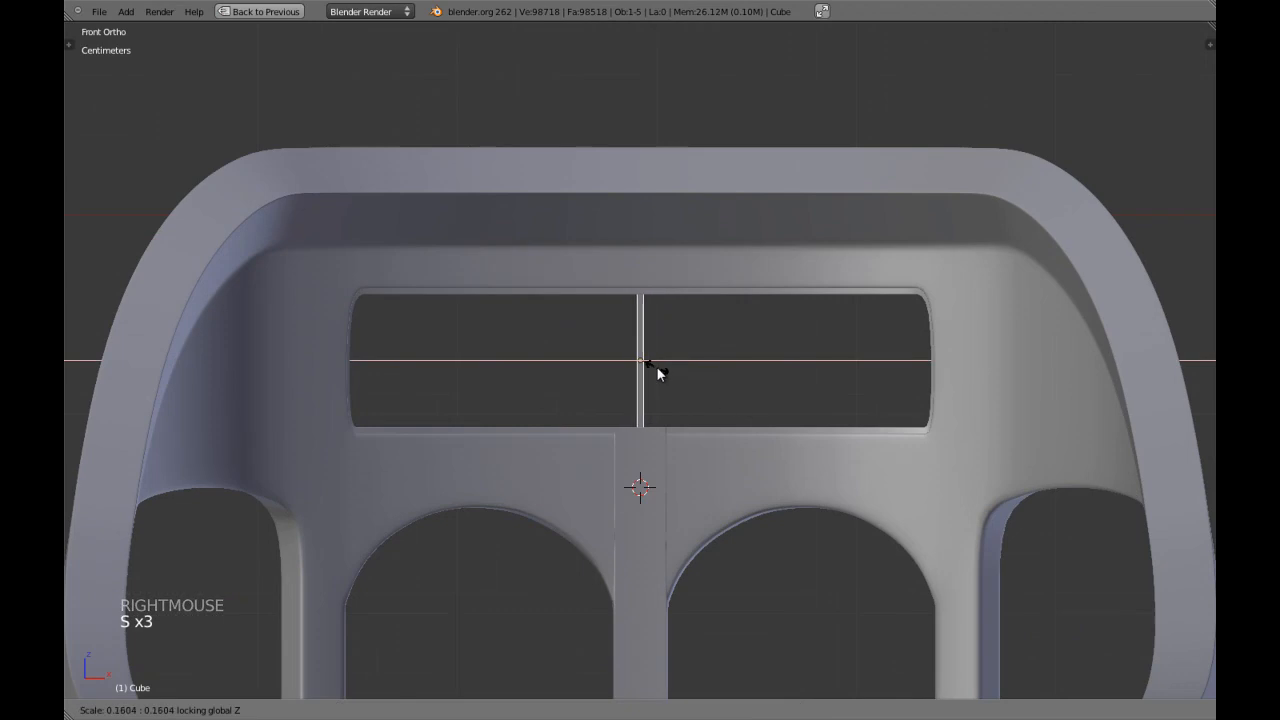
pyautogui.click(658, 367)
pyautogui.press('s')
pyautogui.press('s')
pyautogui.click(714, 410)
# Move the slat along X to the left end of the backrest opening and refine its scale.
pyautogui.press('z')
pyautogui.moveTo(695, 360); pyautogui.dragTo(431, 366)
pyautogui.press('s')
pyautogui.press('s')
pyautogui.click(581, 405)
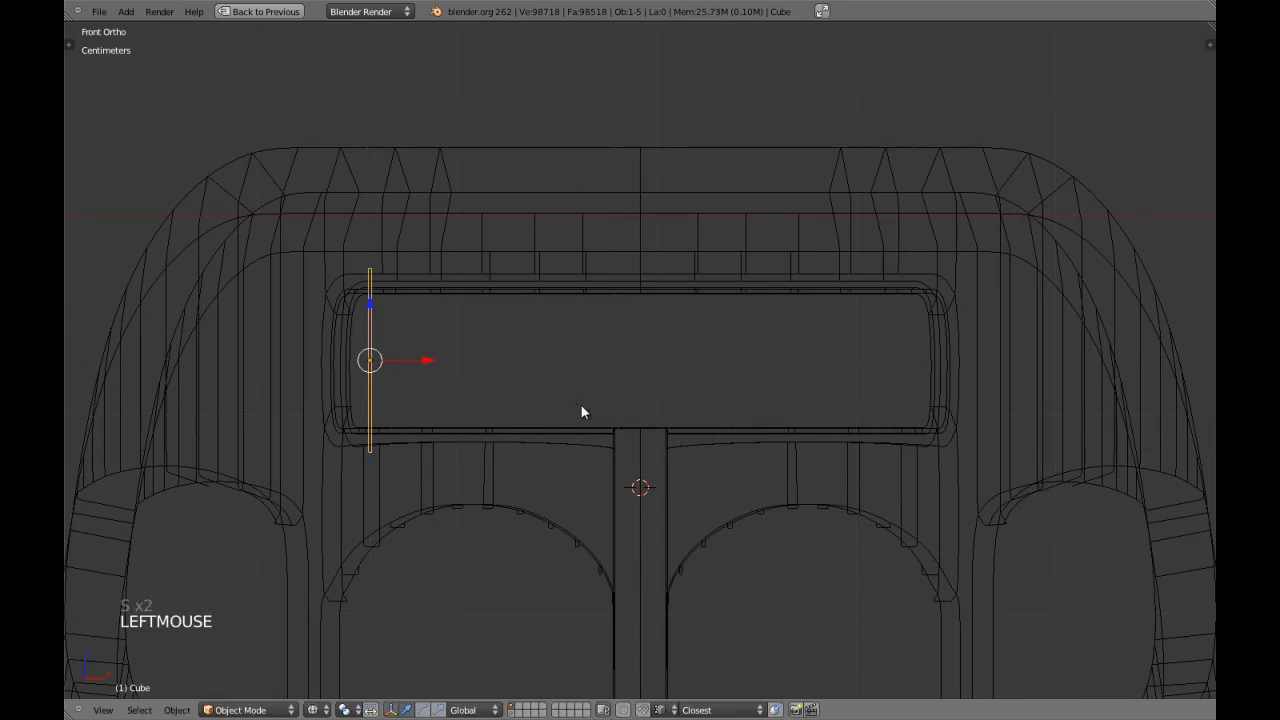
# Apply the slat's transform and shift it along X to just outside the opening's left edge.
pyautogui.hotkey('ctrl', 'a')
pyautogui.click(547, 453)
pyautogui.press('z')
pyautogui.keyDown('shift'); pyautogui.moveTo(480, 455); pyautogui.dragTo(583, 453, button='middle'); pyautogui.keyUp('shift')
pyautogui.moveTo(540, 362); pyautogui.dragTo(503, 364)
pyautogui.press('z')
# Add an Array modifier to the slat with a relative X offset of 5.
pyautogui.hotkey('shift', 'space')
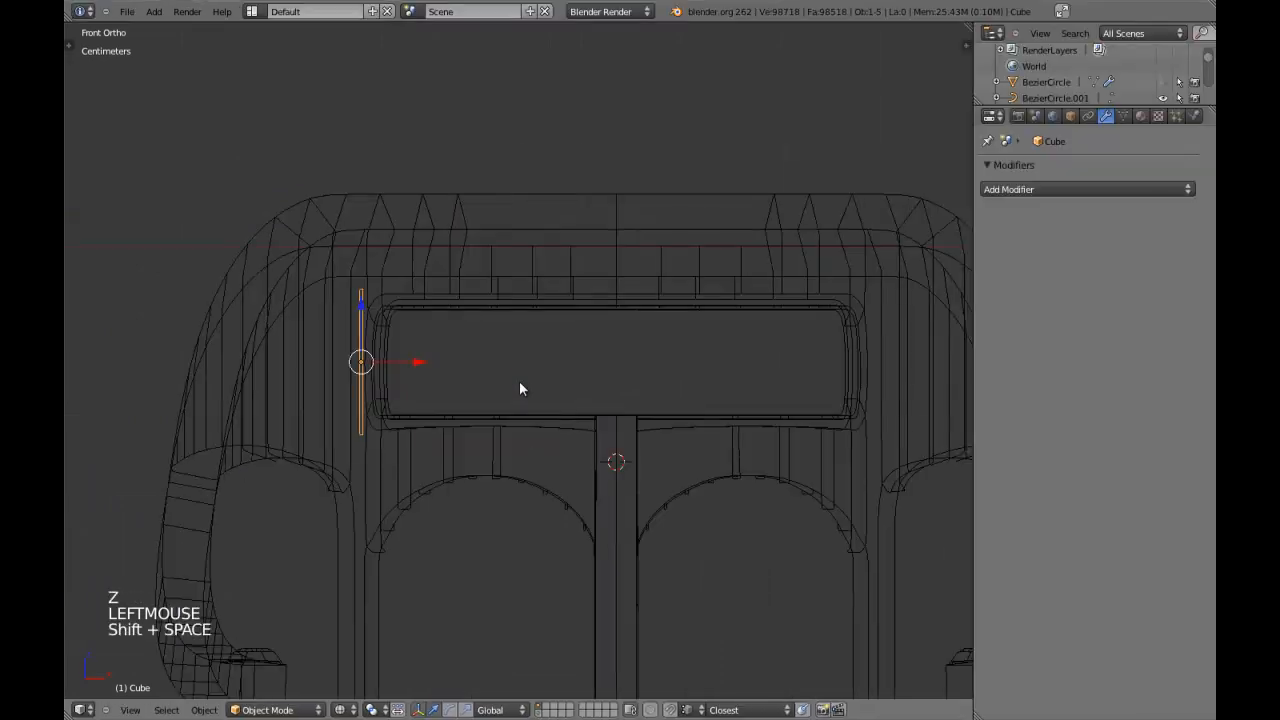
pyautogui.click(1007, 189)
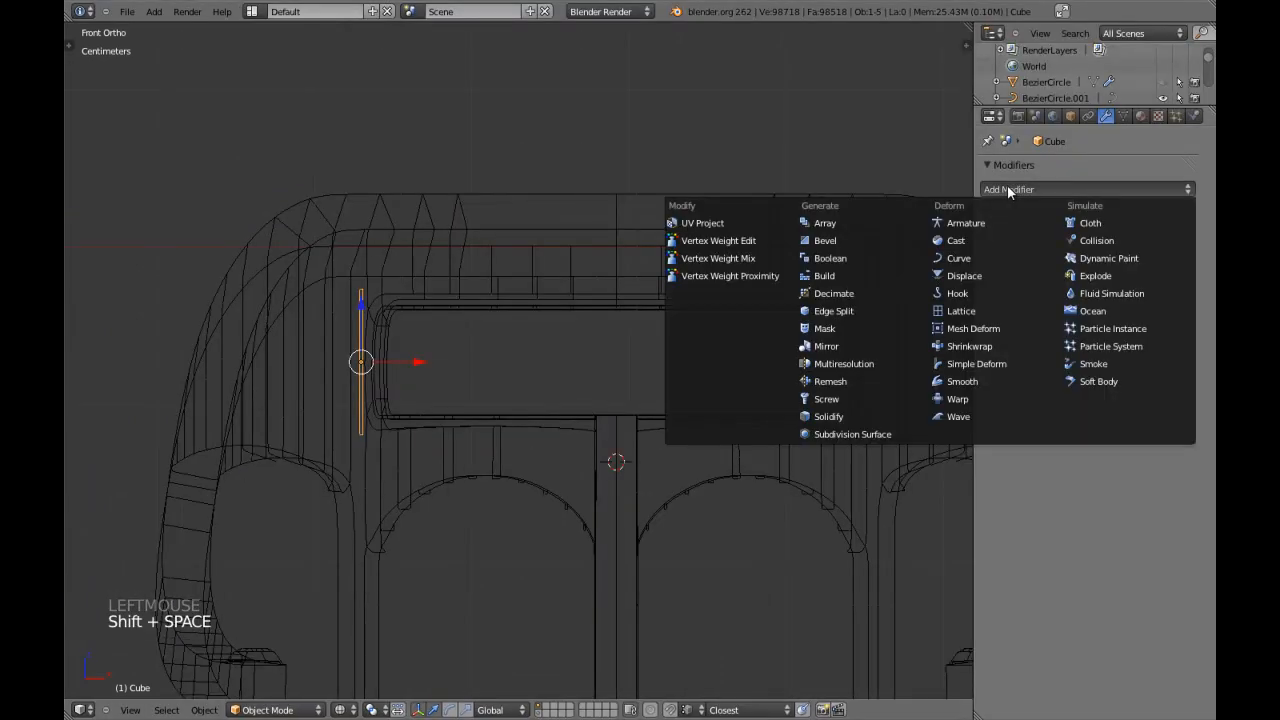
pyautogui.click(835, 222)
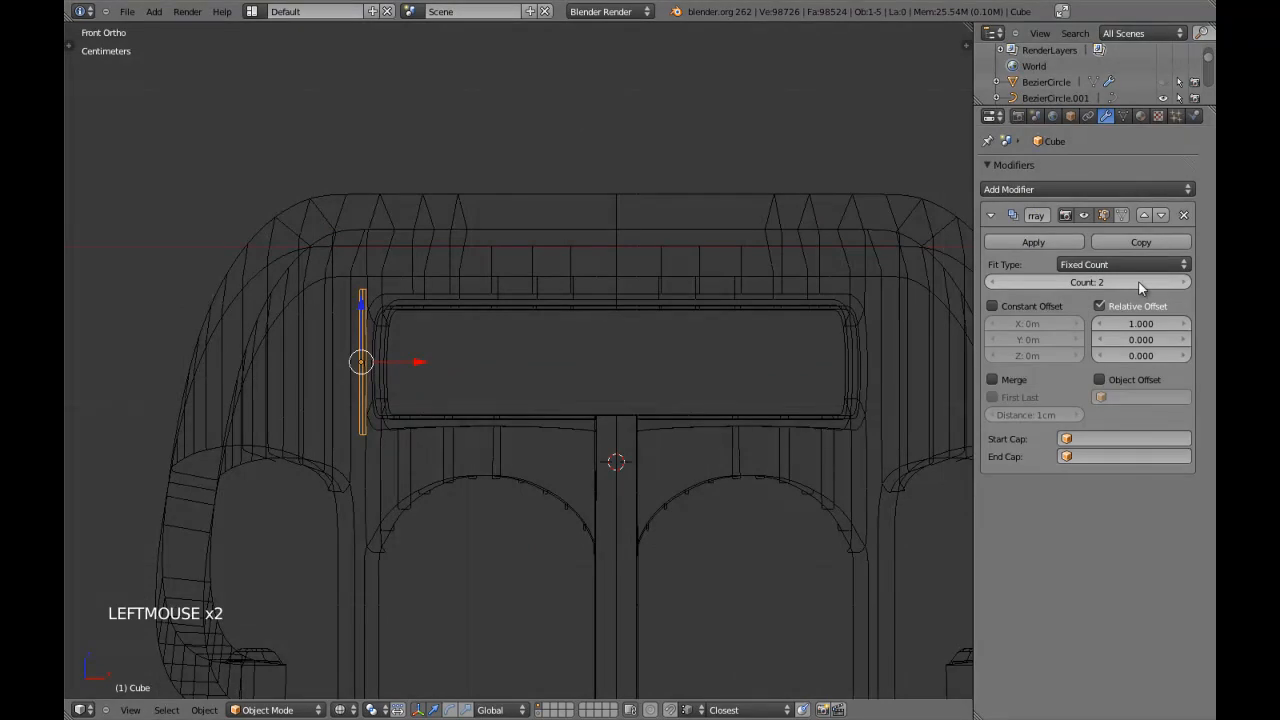
pyautogui.write('5')
pyautogui.click(1136, 327)
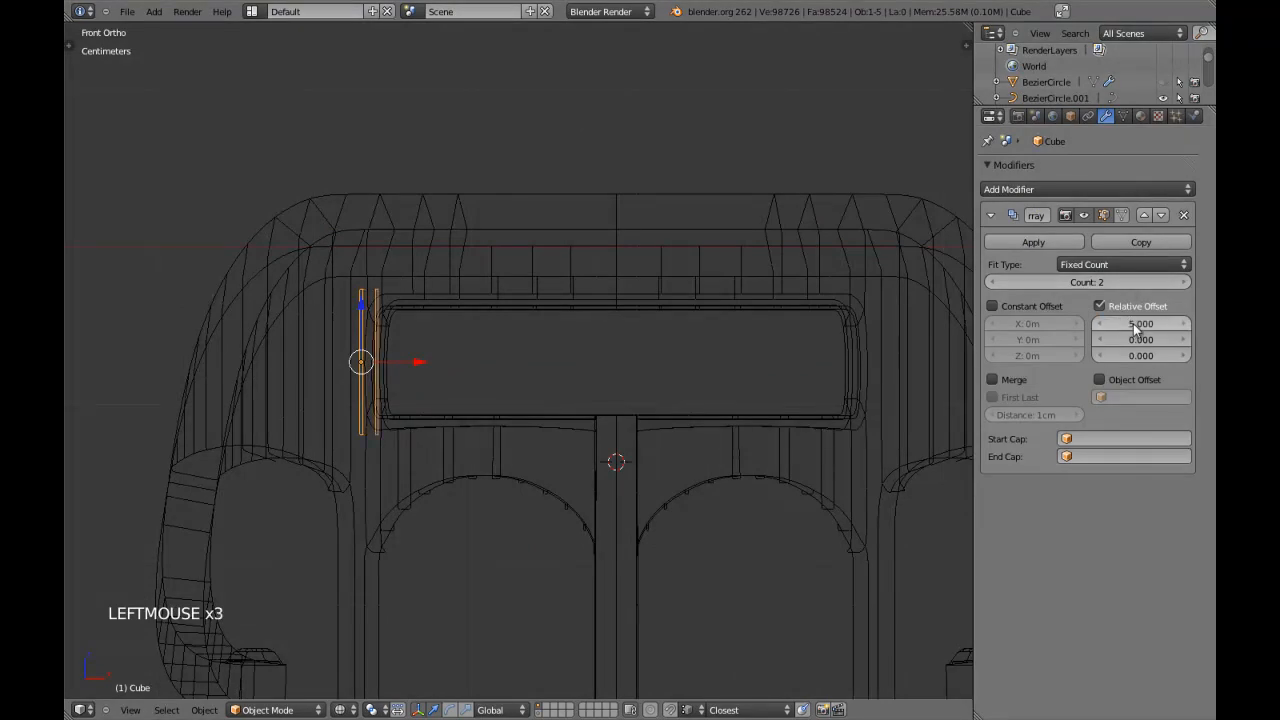
# Raise the array count to 34 so the slats span the whole backrest opening.
pyautogui.click(1182, 282)
pyautogui.doubleClick(1182, 282)
pyautogui.doubleClick(1182, 282)
pyautogui.tripleClick(1182, 282)
pyautogui.tripleClick(1182, 282)
pyautogui.tripleClick(1181, 282)
pyautogui.tripleClick(1181, 282)
pyautogui.tripleClick(1181, 282)
pyautogui.tripleClick(1181, 282)
pyautogui.tripleClick(1181, 282)
pyautogui.tripleClick(1181, 282)
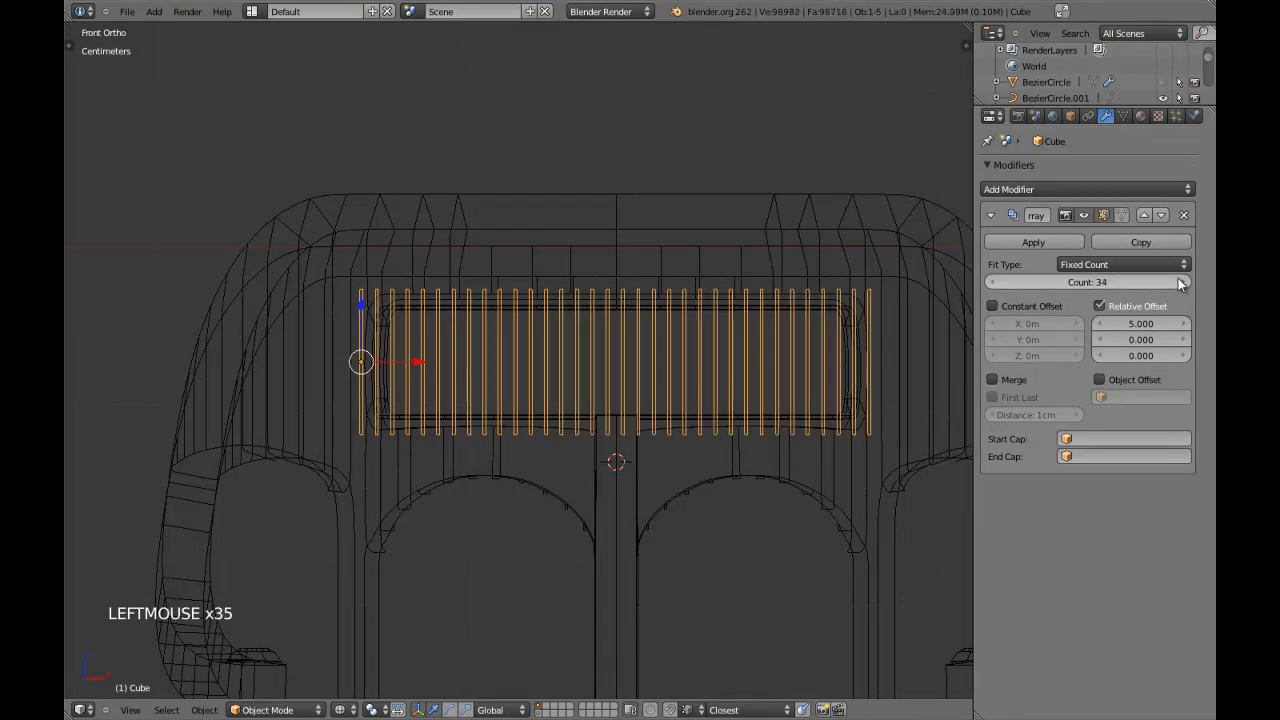
# Inspect how the slat row sits in the curved backrest from the front, the side and an angled view.
pyautogui.press('z')
pyautogui.scroll(-1, 541, 398)
pyautogui.scroll(-1, 541, 398)
pyautogui.moveTo(542, 402); pyautogui.dragTo(352, 420, button='middle')
pyautogui.press('KP_3')
pyautogui.press('z')
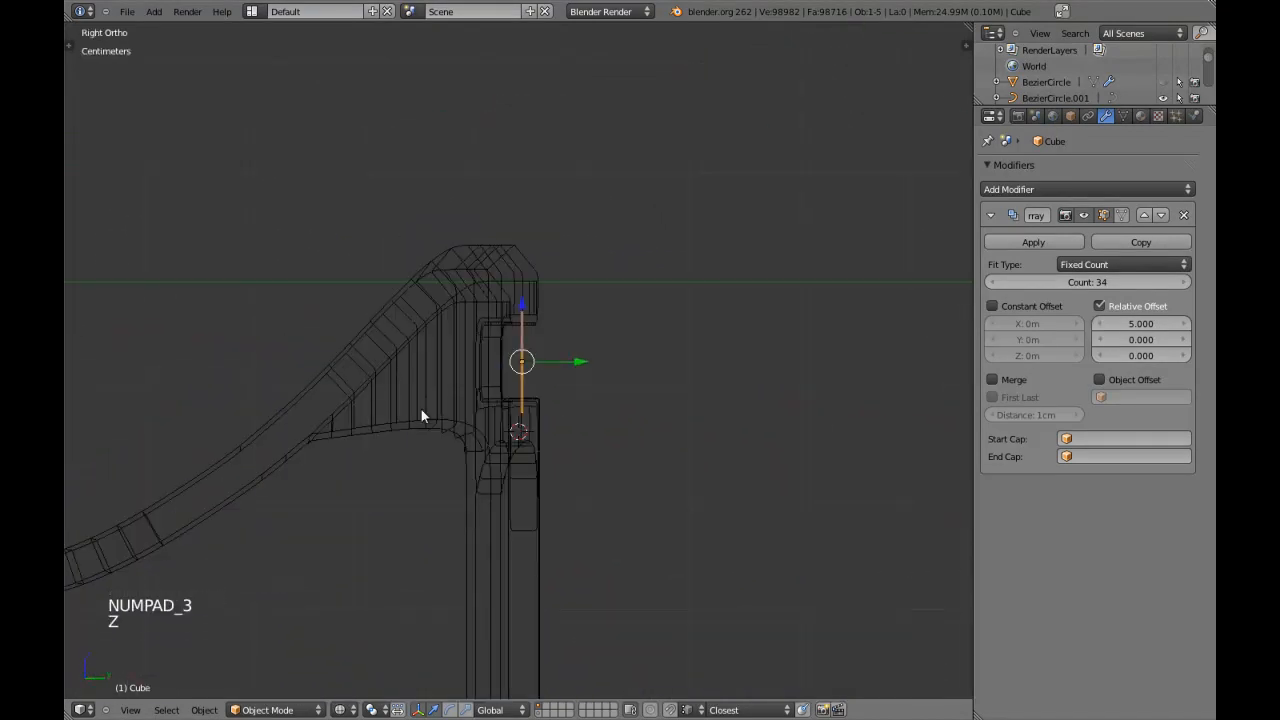
pyautogui.press('z')
pyautogui.scroll(-1, 706, 271)
pyautogui.moveTo(706, 271); pyautogui.dragTo(663, 349, button='middle')
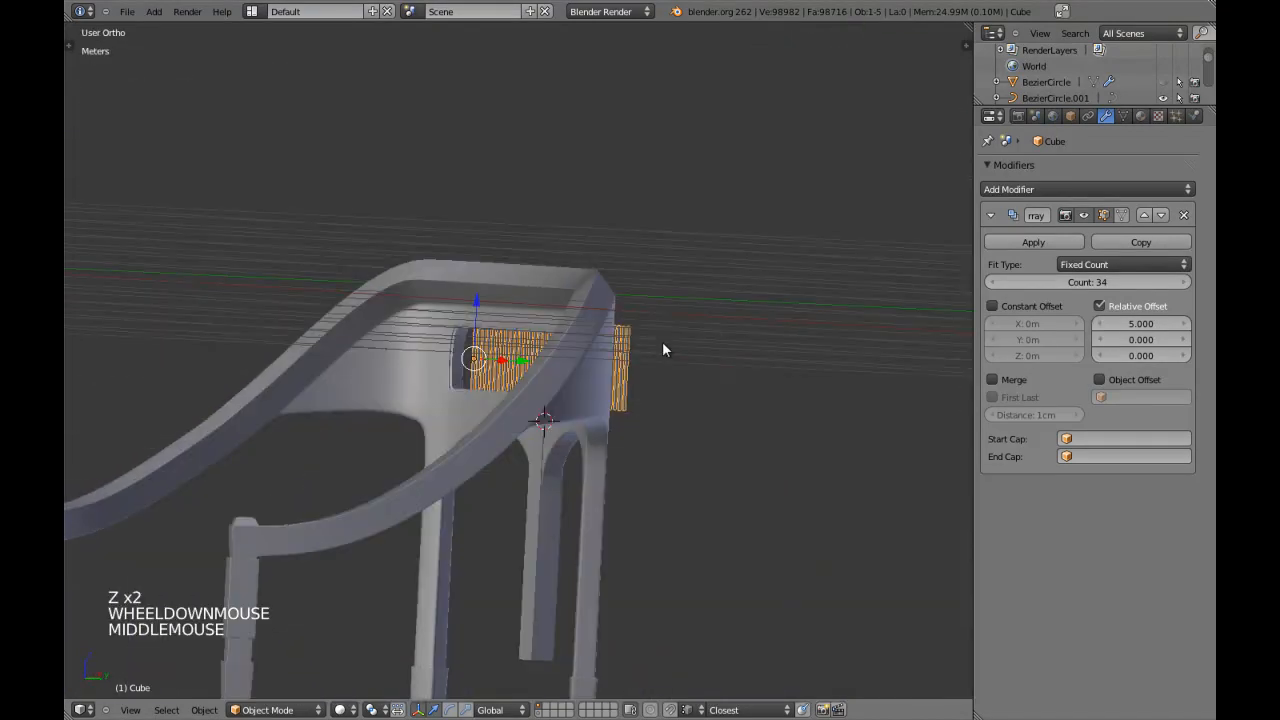
# Extend the array to 40 slats and shift the row along X to centre it on the backrest opening.
pyautogui.press('KP_1')
pyautogui.press('z')
pyautogui.scroll(1, 645, 345)
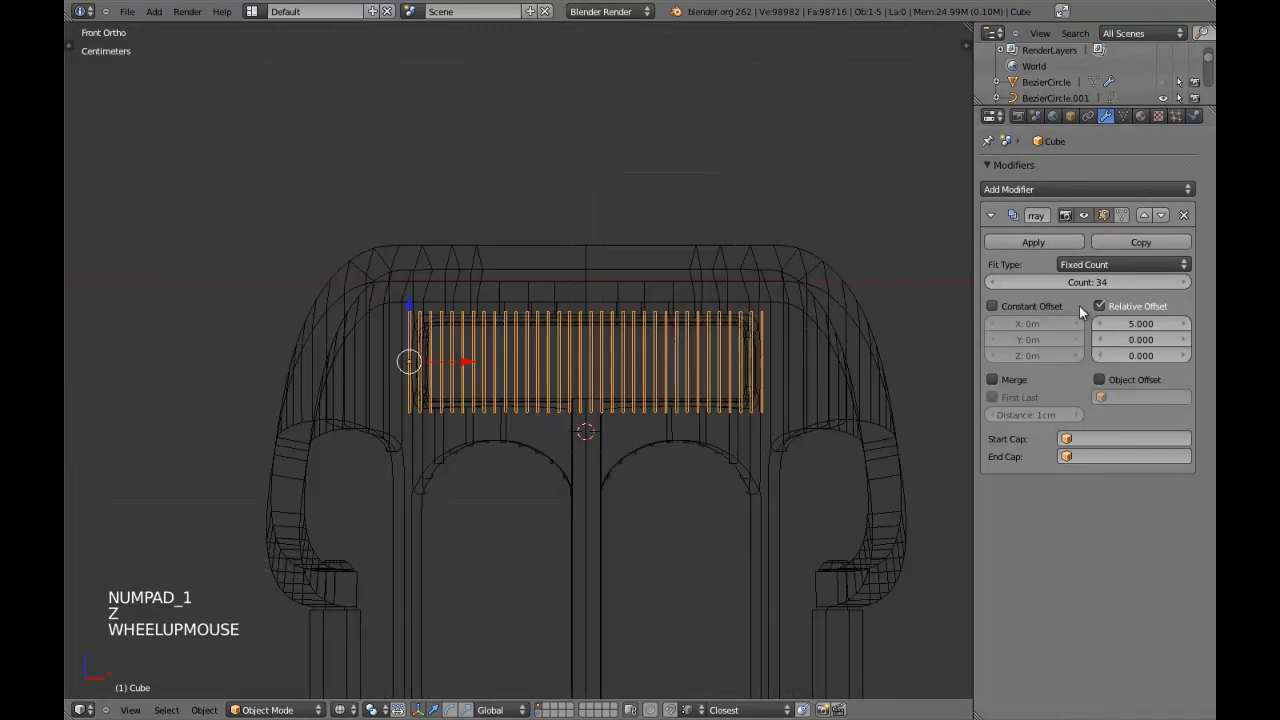
pyautogui.doubleClick(1183, 284)
pyautogui.moveTo(476, 362); pyautogui.dragTo(460, 362)
pyautogui.press('z')
pyautogui.press('z')
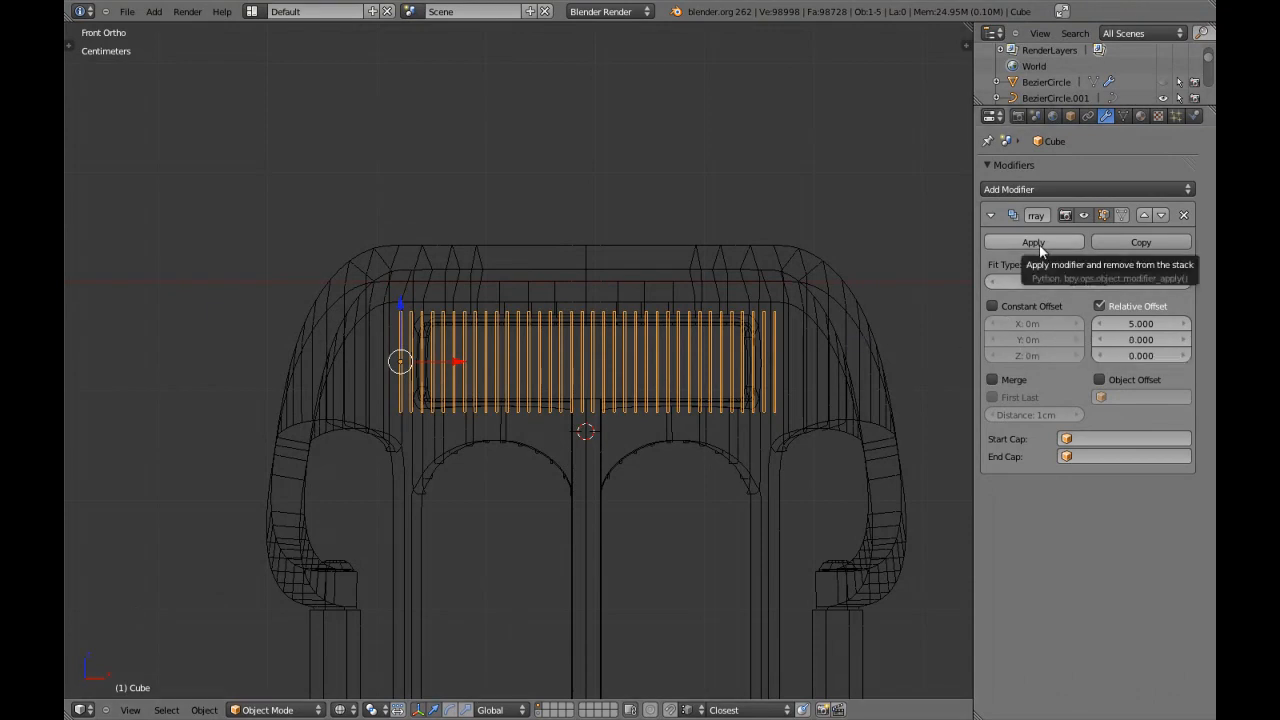
pyautogui.click(1183, 283)
pyautogui.click(1183, 283)
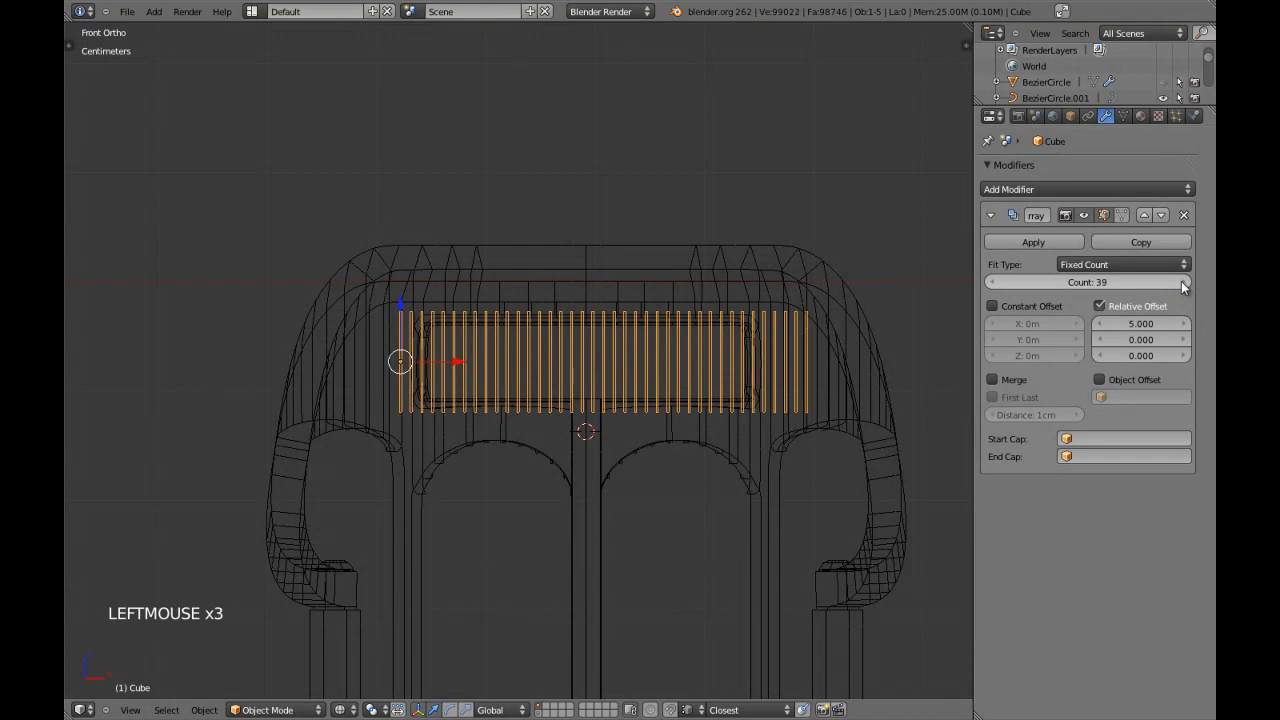
pyautogui.moveTo(455, 362); pyautogui.dragTo(443, 368)
pyautogui.press('z')
# Apply the Array modifier and enter Edit Mode on the slats in wireframe with nothing selected.
pyautogui.click(1033, 243)
pyautogui.press('z')
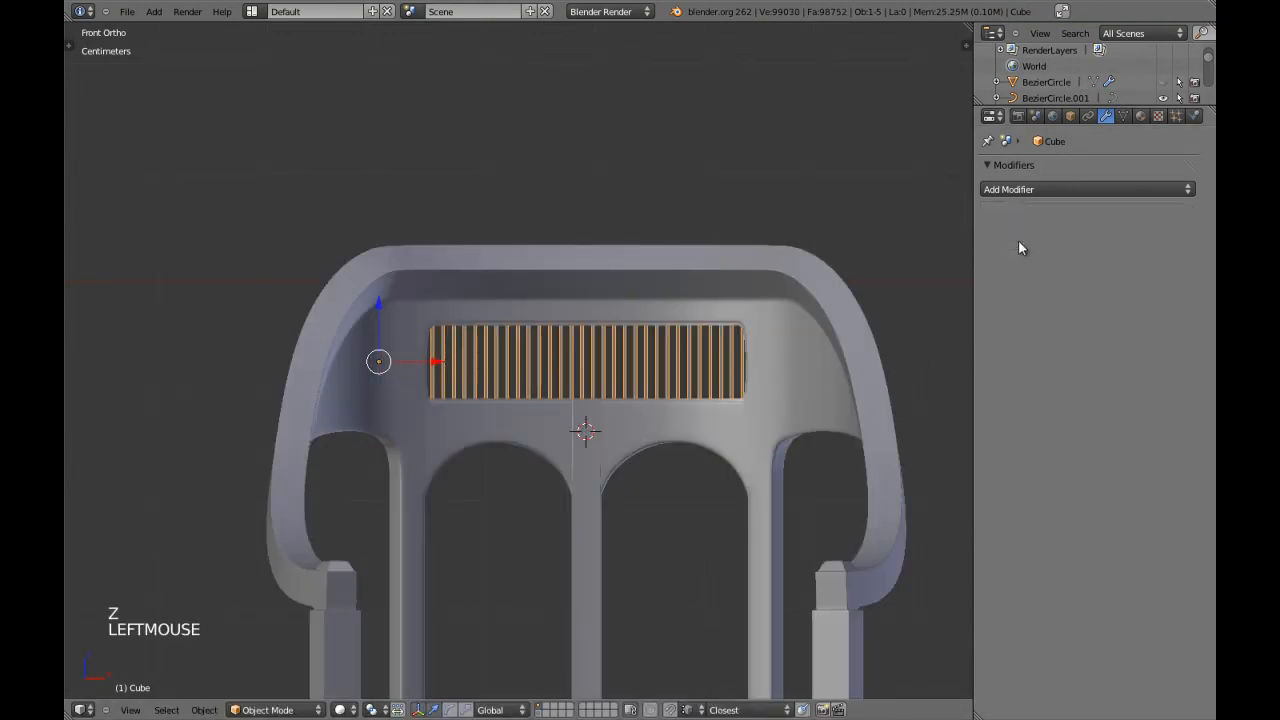
pyautogui.press('z')
pyautogui.press('Tab')
pyautogui.press('z')
pyautogui.press('a')
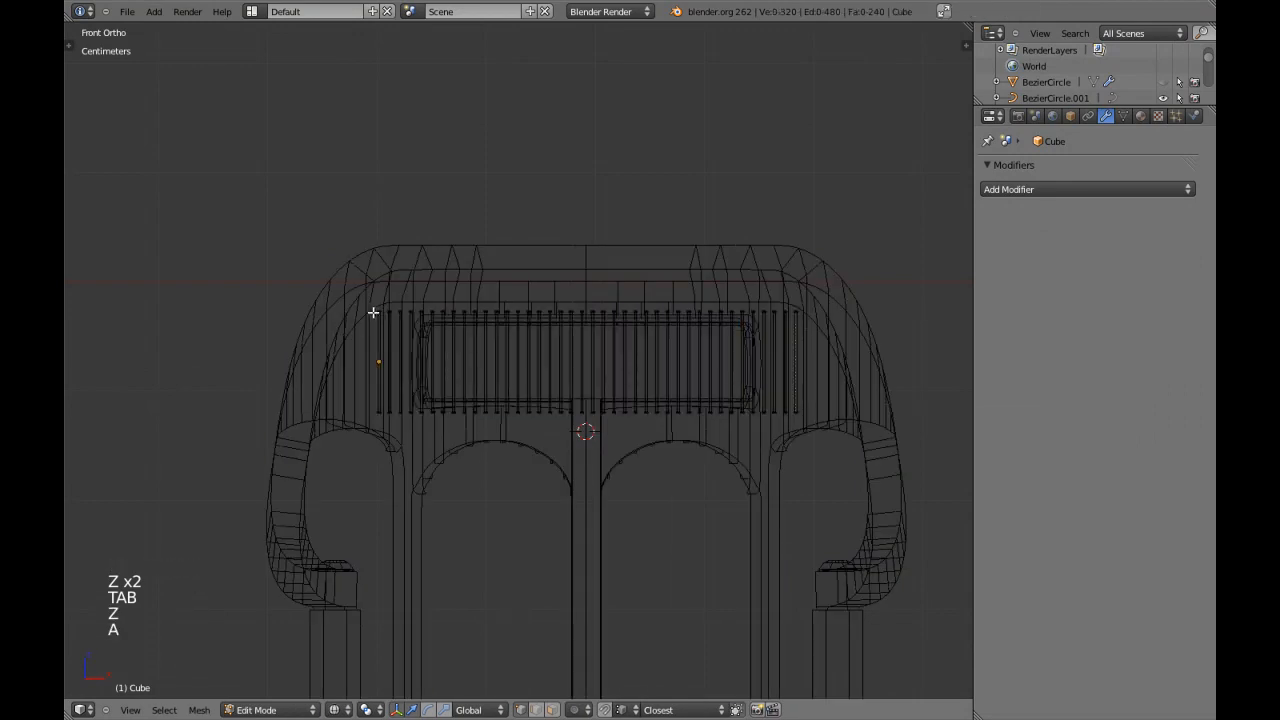
# Duplicate the leftmost slat to the middle of the opening and rotate the copy 90 degrees.
pyautogui.hotkey('shift', 'd')
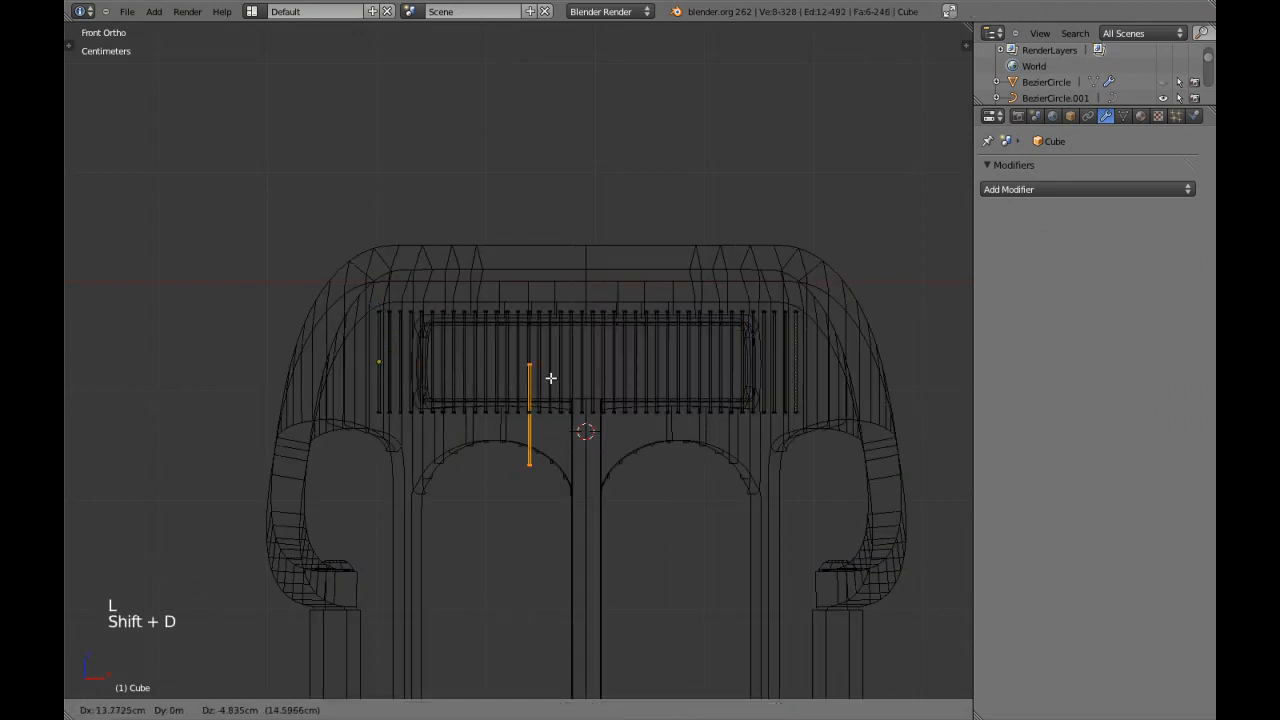
pyautogui.click(604, 341)
pyautogui.press('r')
pyautogui.press('9')
pyautogui.press('0')
pyautogui.press('Return')
# Stretch the horizontal bar along X until it extends slightly past both ends of the slat row.
pyautogui.press('s')
pyautogui.press('x')
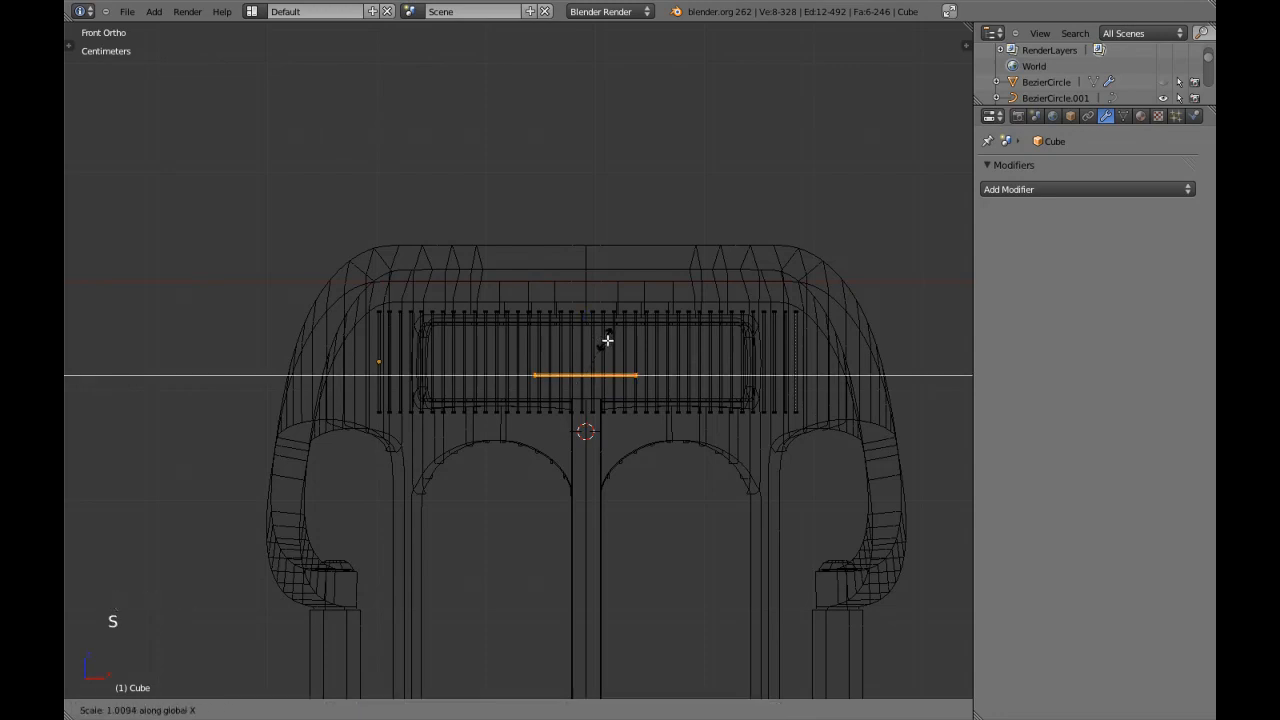
pyautogui.click(752, 343)
pyautogui.press('s')
pyautogui.click(764, 347)
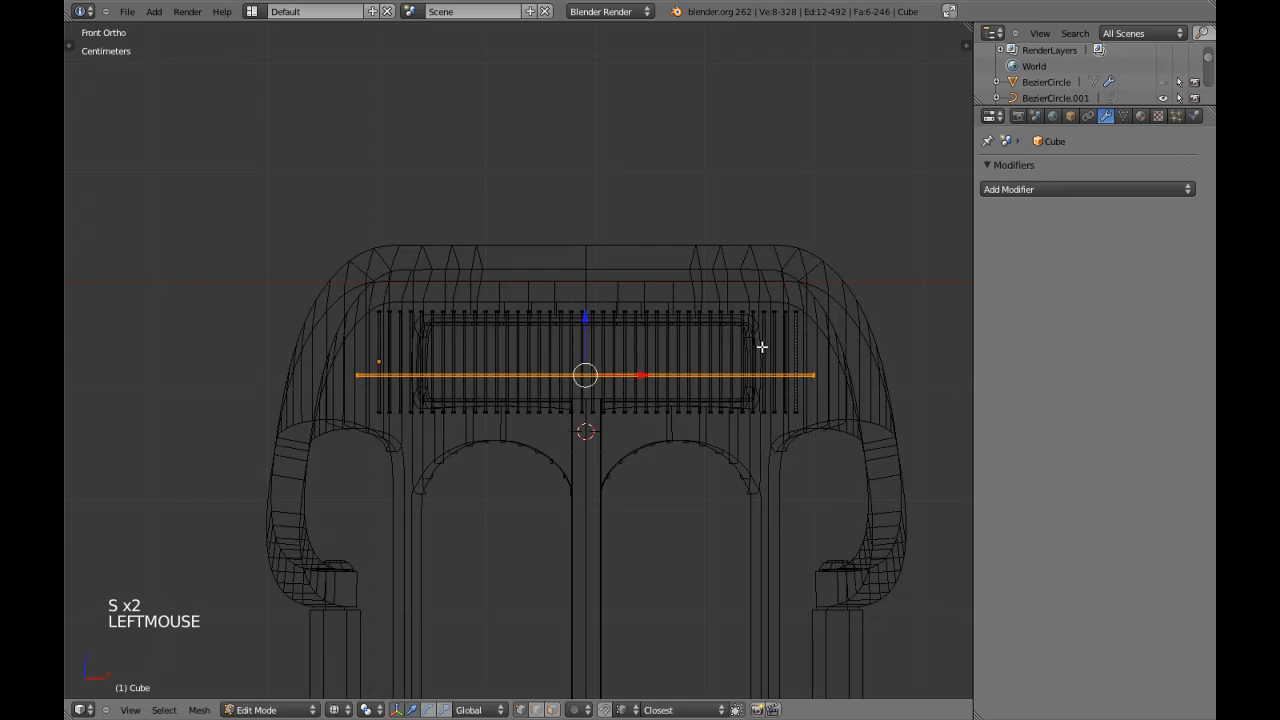
# Move the horizontal bar along Z to just above the lower edge of the backrest opening.
pyautogui.press('z')
pyautogui.scroll(3, 582, 336)
pyautogui.press('z')
pyautogui.moveTo(634, 330); pyautogui.dragTo(629, 386)
pyautogui.press('z')
pyautogui.scroll(5, 646, 451)
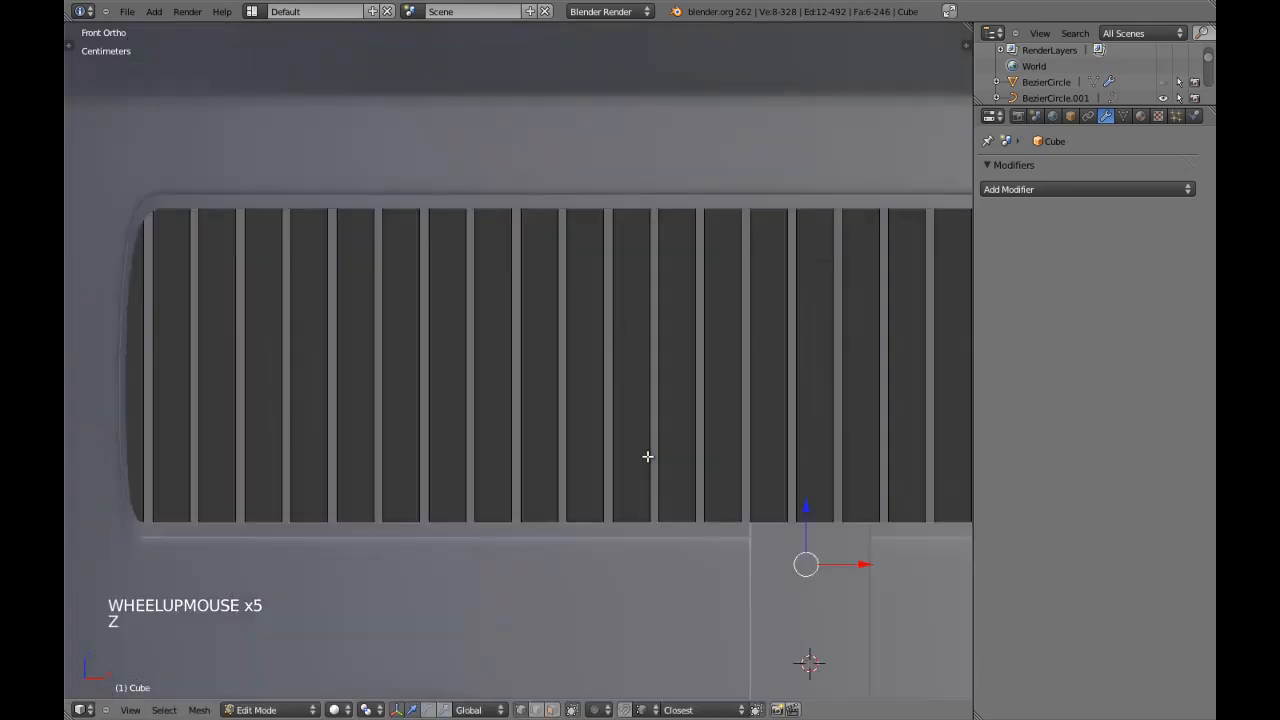
pyautogui.keyDown('shift'); pyautogui.moveTo(646, 451); pyautogui.dragTo(684, 354, button='middle'); pyautogui.keyUp('shift')
pyautogui.moveTo(788, 354); pyautogui.dragTo(788, 270)
# Scale down the horizontal bar's cross-section with its X length locked, making it thinner than the vertical slats.
pyautogui.scroll(2, 591, 360)
pyautogui.moveTo(591, 360); pyautogui.dragTo(486, 449, button='middle')
pyautogui.press('s')
pyautogui.press('s')
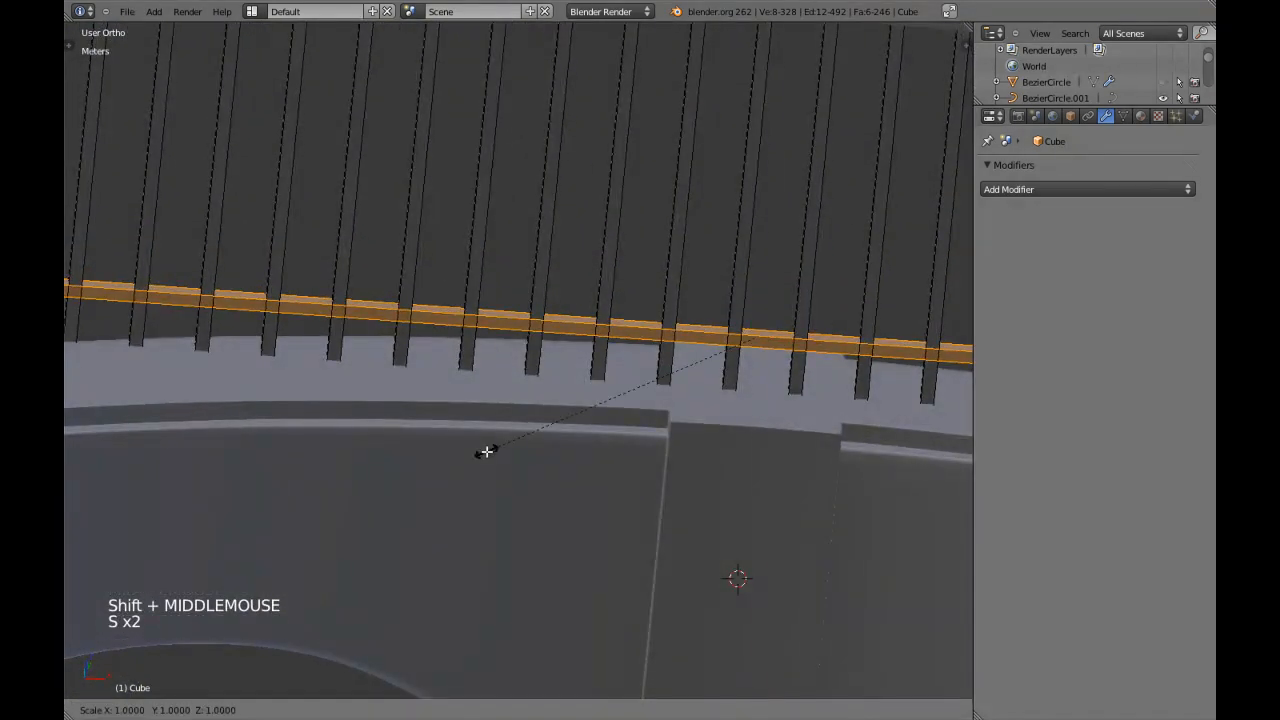
pyautogui.click(603, 428)
pyautogui.scroll(-3, 606, 423)
pyautogui.moveTo(606, 423); pyautogui.dragTo(371, 383, button='middle')
pyautogui.press('KP_3')
pyautogui.press('z')
pyautogui.scroll(7, 400, 374)
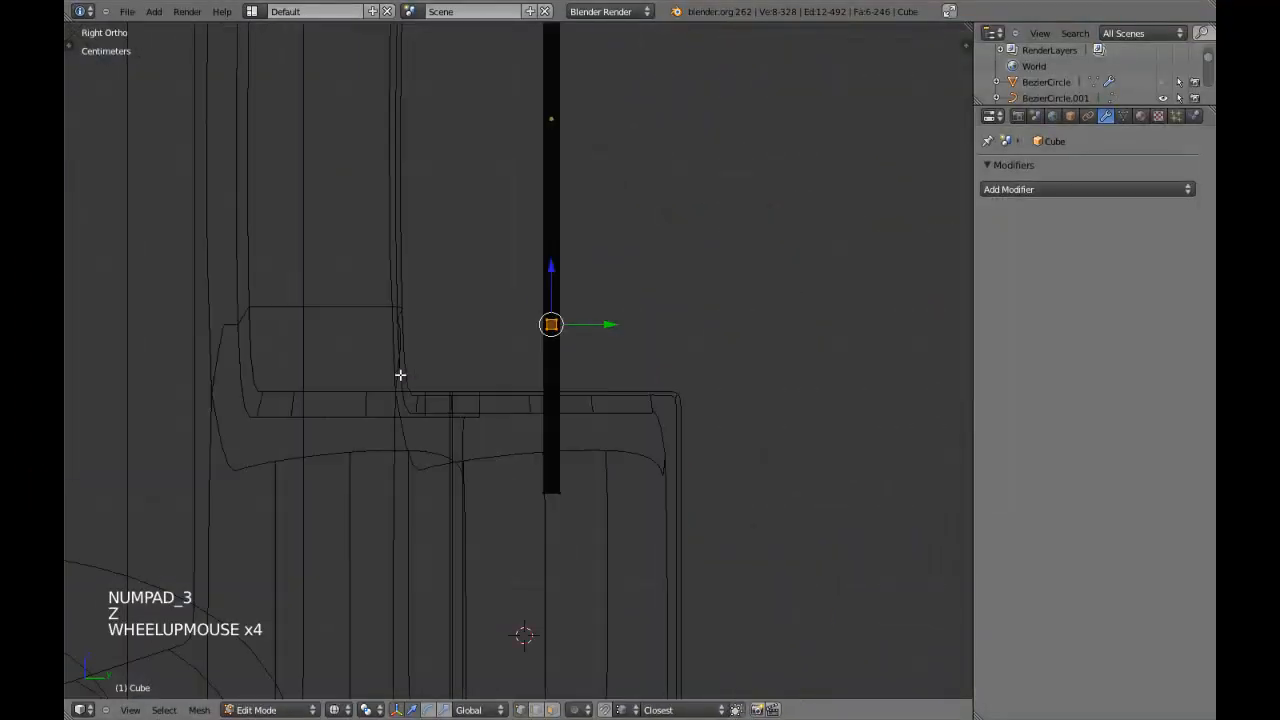
pyautogui.press('s')
pyautogui.click(720, 378)
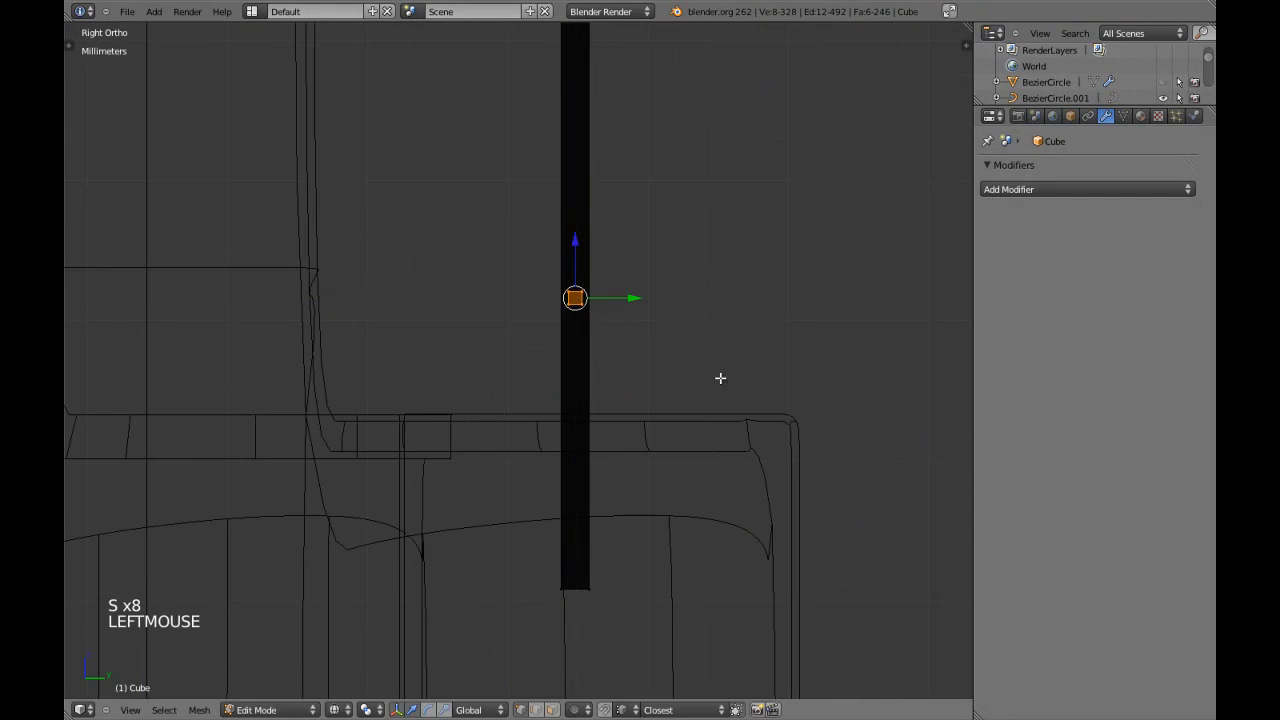
# Separate the horizontal bar from the slats into its own object and select it in Object Mode.
pyautogui.press('KP_1')
pyautogui.press('z')
pyautogui.scroll(-3, 720, 379)
pyautogui.scroll(-4, 720, 379)
pyautogui.press('z')
pyautogui.moveTo(652, 272); pyautogui.dragTo(658, 386)
pyautogui.press('p')
pyautogui.press('Tab')
pyautogui.rightClick(632, 447)
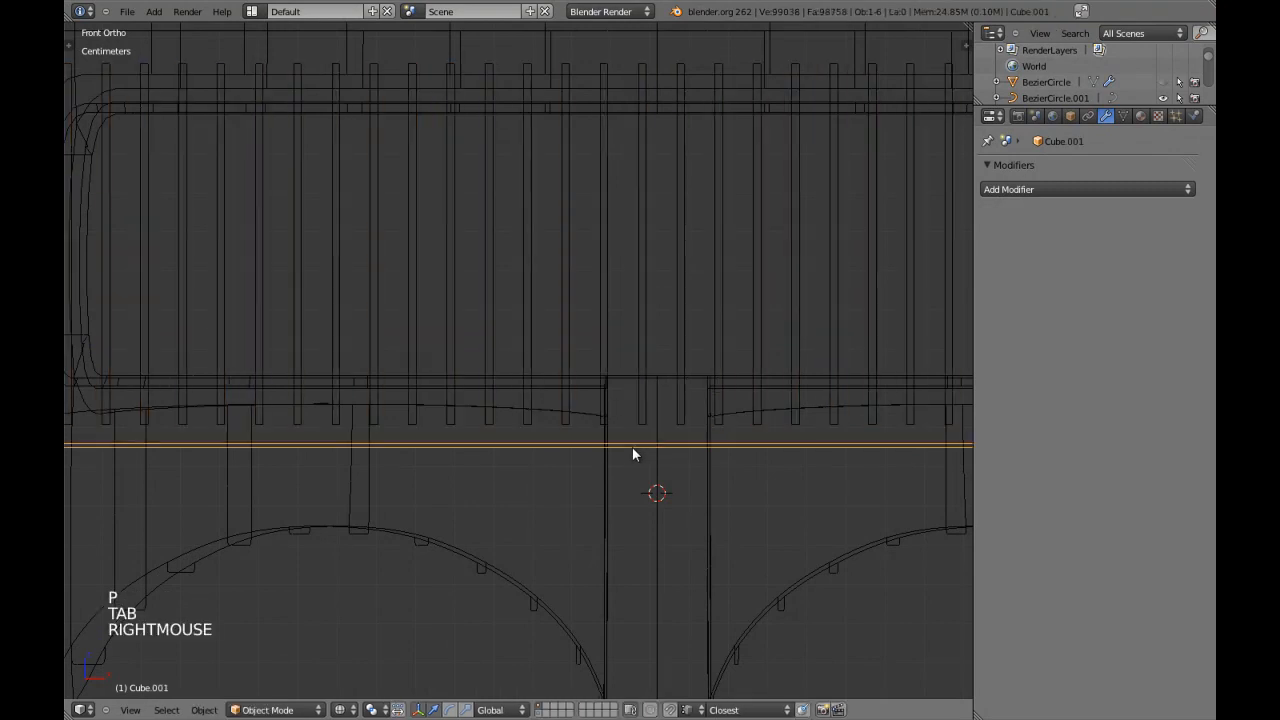
# Add an Array modifier to the horizontal bar with a relative offset of 0 in X and 5 in Z.
pyautogui.click(1070, 189)
pyautogui.click(872, 223)
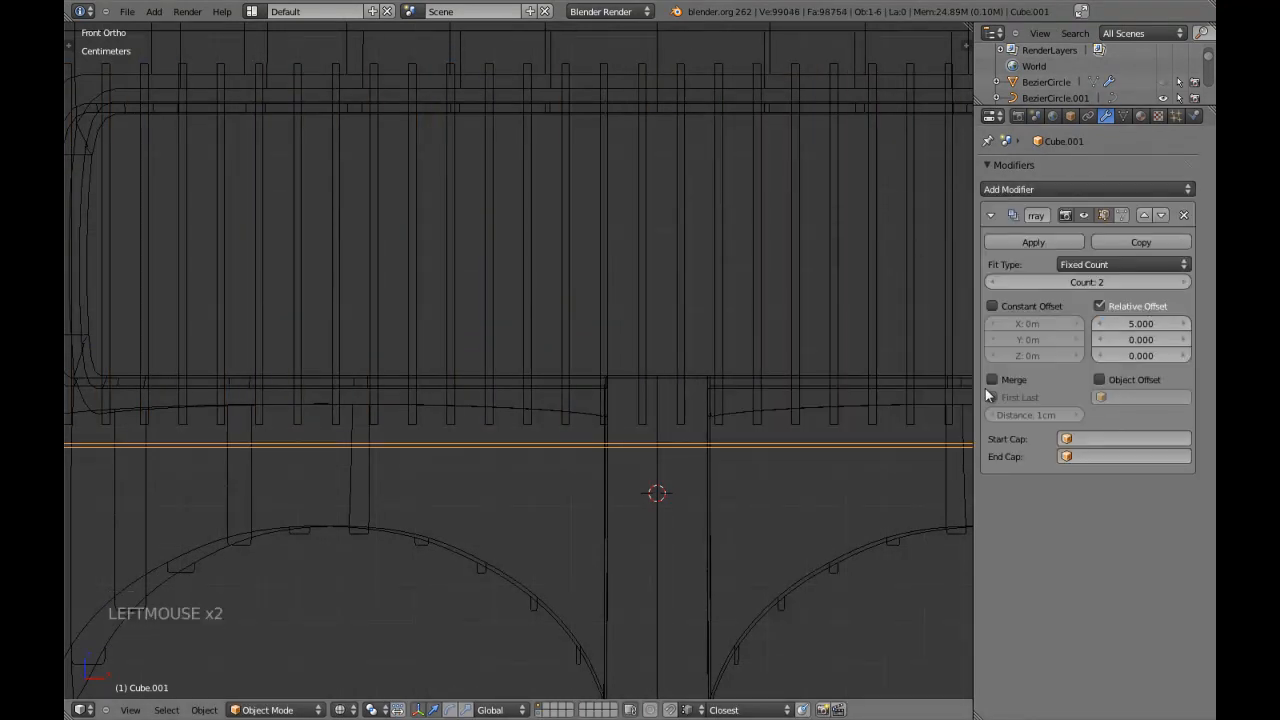
pyautogui.write('0')
pyautogui.press('Tab')
pyautogui.write('5')
pyautogui.press('Return')
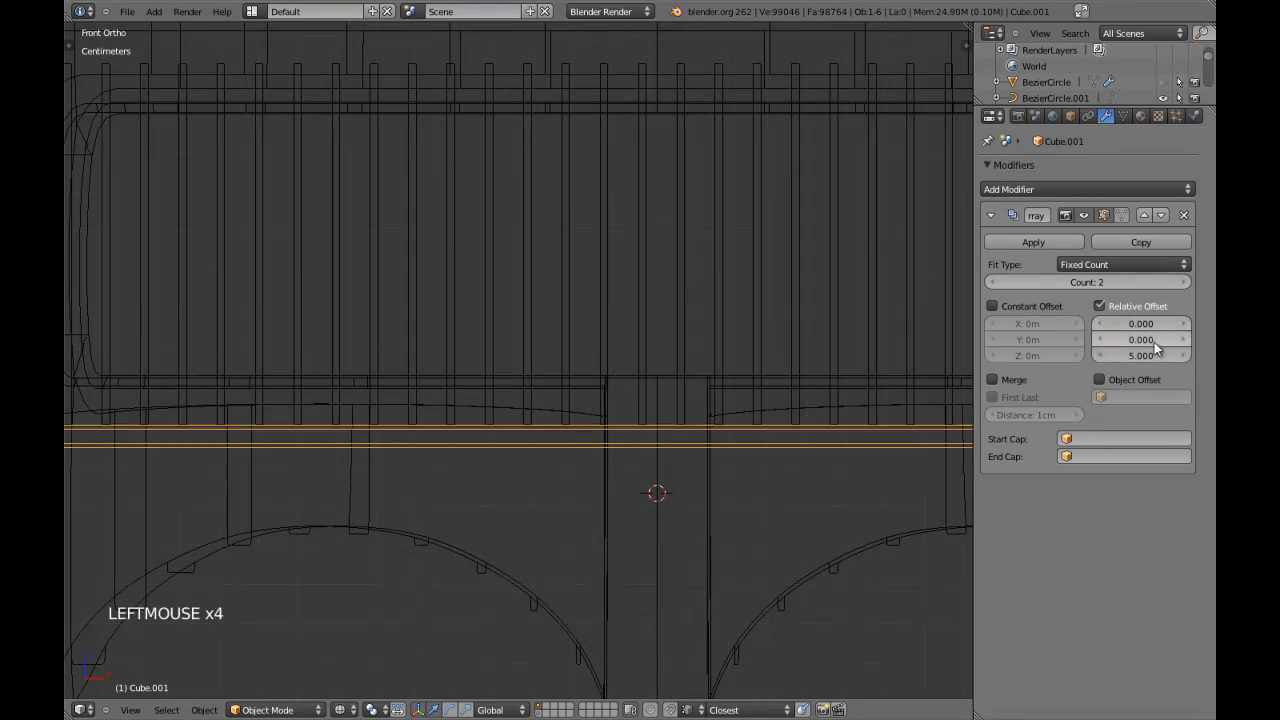
# Set the bar array's relative Z offset to 10 and its count to 12.
pyautogui.press('z')
pyautogui.scroll(-3, 784, 346)
pyautogui.press('z')
pyautogui.click(1124, 354)
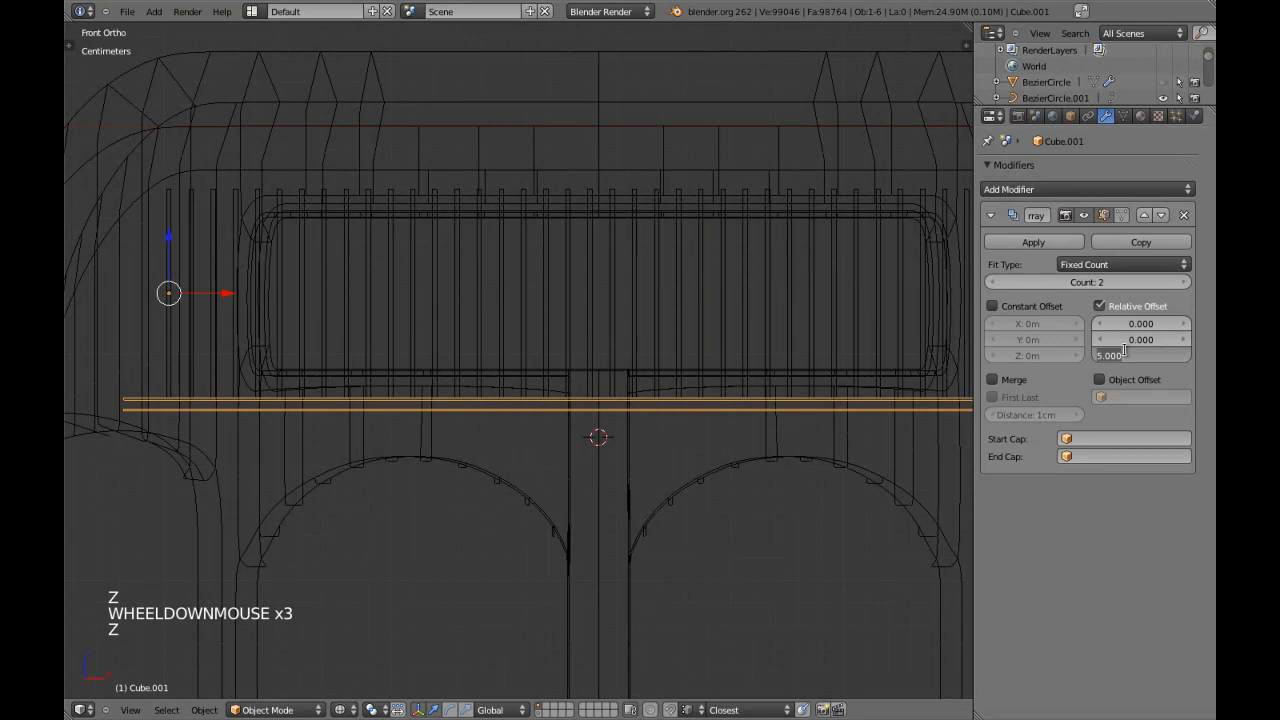
pyautogui.write('1')
pyautogui.click(1129, 357)
pyautogui.click(1184, 283)
pyautogui.click(1184, 283)
pyautogui.click(1184, 283)
pyautogui.click(1184, 283)
pyautogui.click(1184, 283)
pyautogui.click(1184, 283)
pyautogui.click(1184, 283)
pyautogui.click(1184, 283)
pyautogui.click(1184, 283)
pyautogui.press('z')
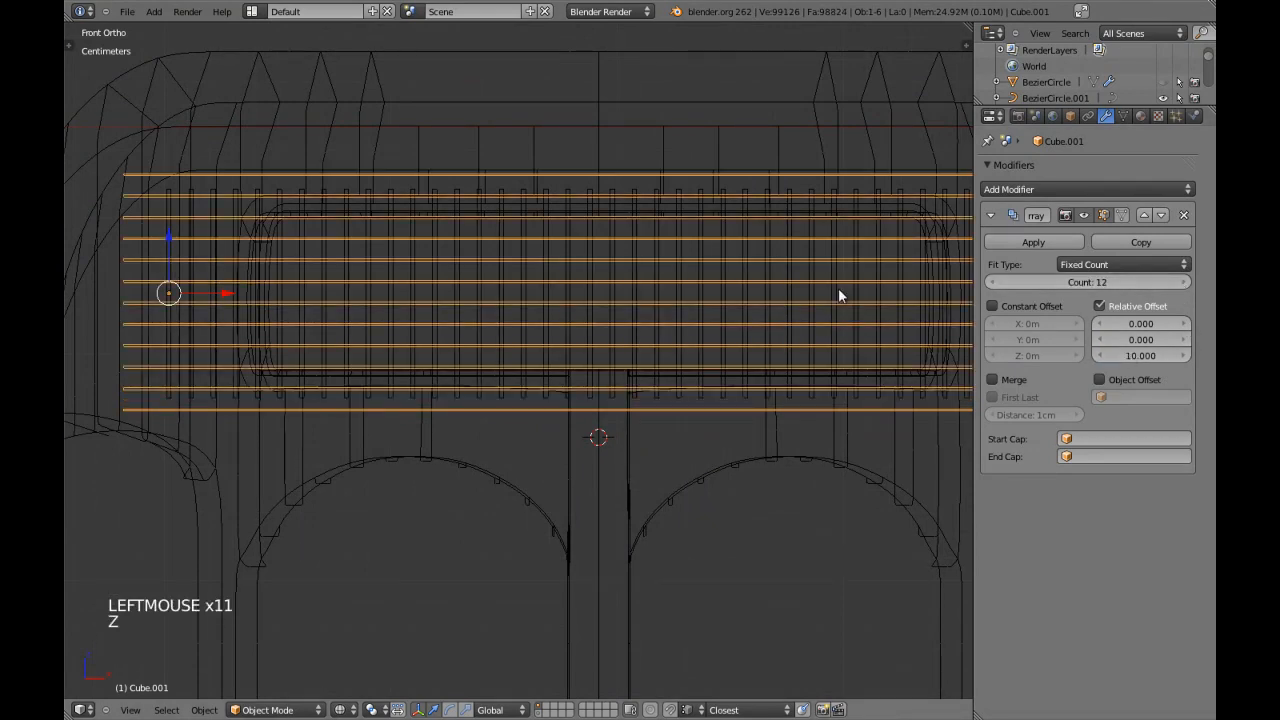
# Shift the arrayed horizontal bars slightly along Z in the backrest opening and deselect them.
pyautogui.press('g')
pyautogui.press('z')
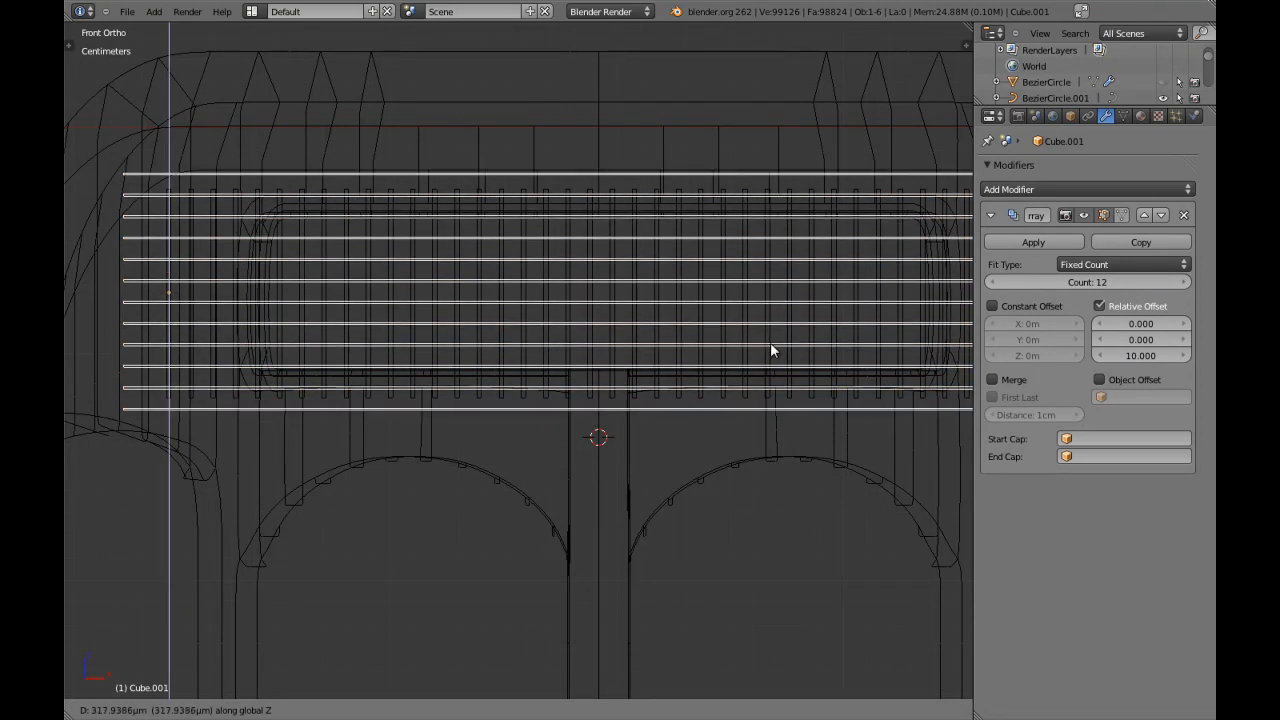
pyautogui.keyDown('shift'); pyautogui.click(769, 340); pyautogui.keyUp('shift')
pyautogui.press('z')
pyautogui.scroll(-4, 645, 370)
pyautogui.press('z')
pyautogui.press('a')
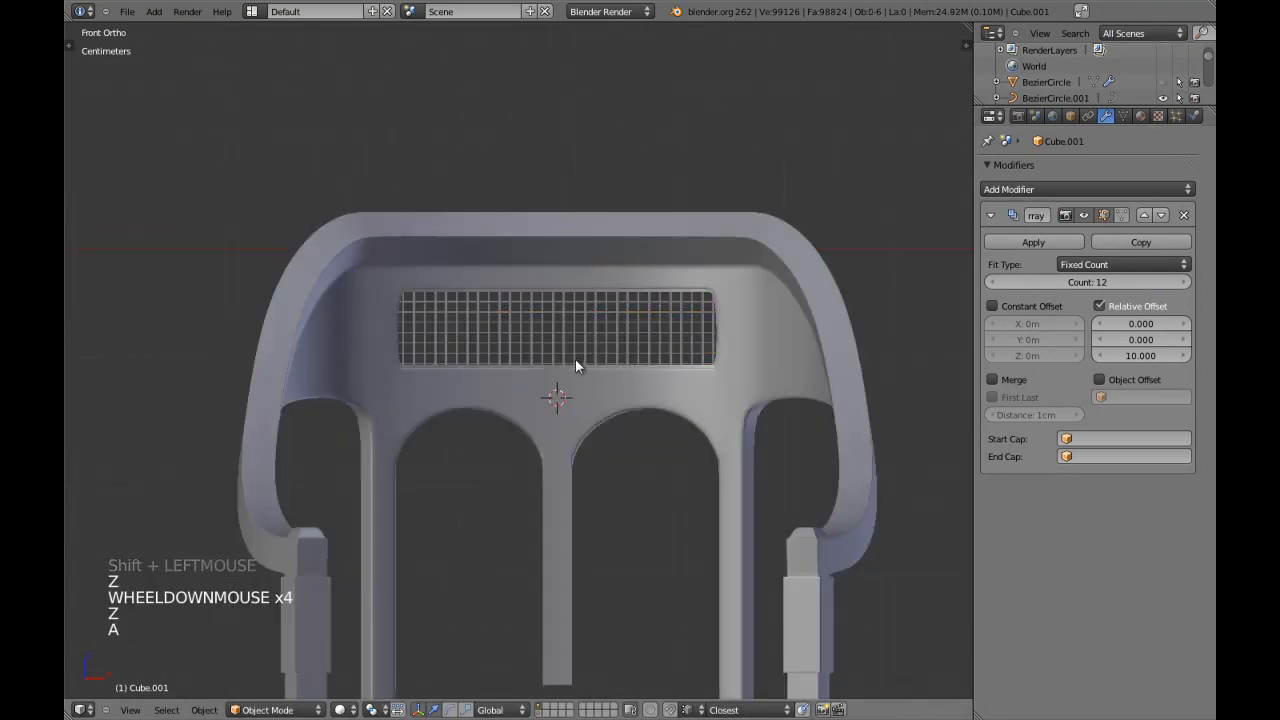
# Select the horizontal bars and enter Edit Mode with the whole base bar selected.
pyautogui.scroll(6, 578, 345)
pyautogui.rightClick(589, 338)
pyautogui.rightClick(606, 354)
pyautogui.press('Tab')
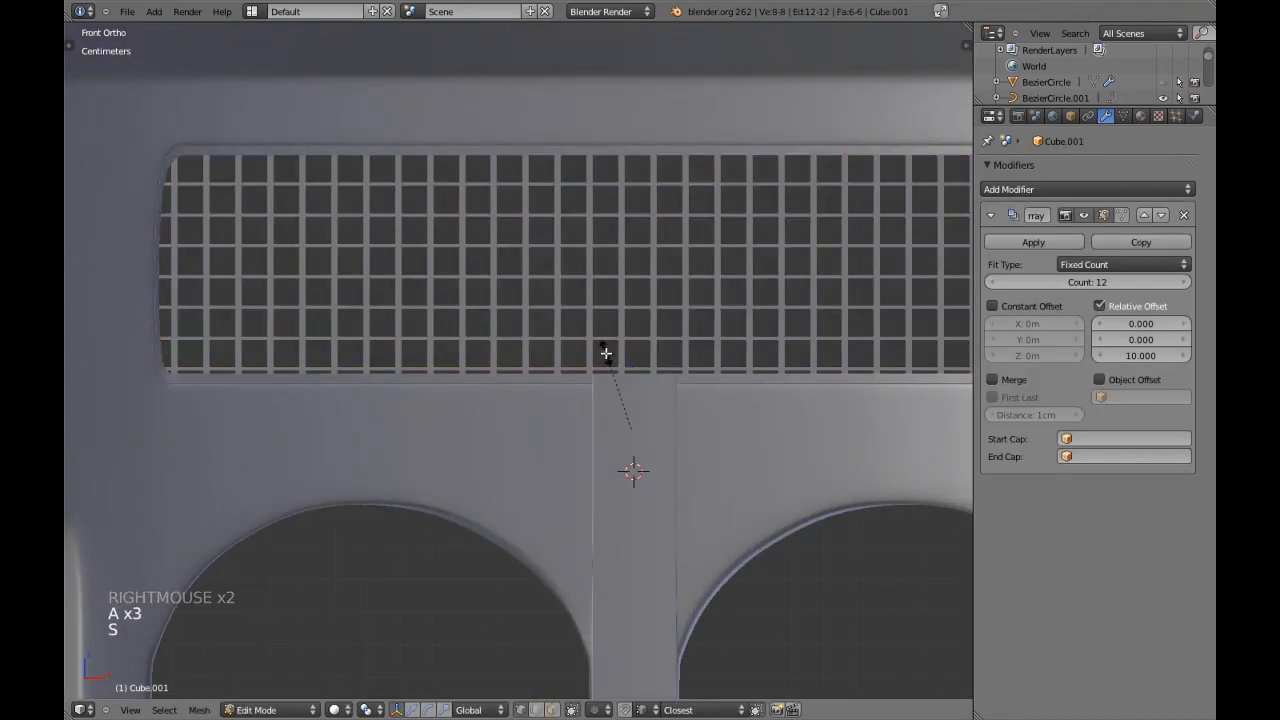
pyautogui.press('s')
pyautogui.hotkey('shift', 'x')
pyautogui.rightClick(588, 345)
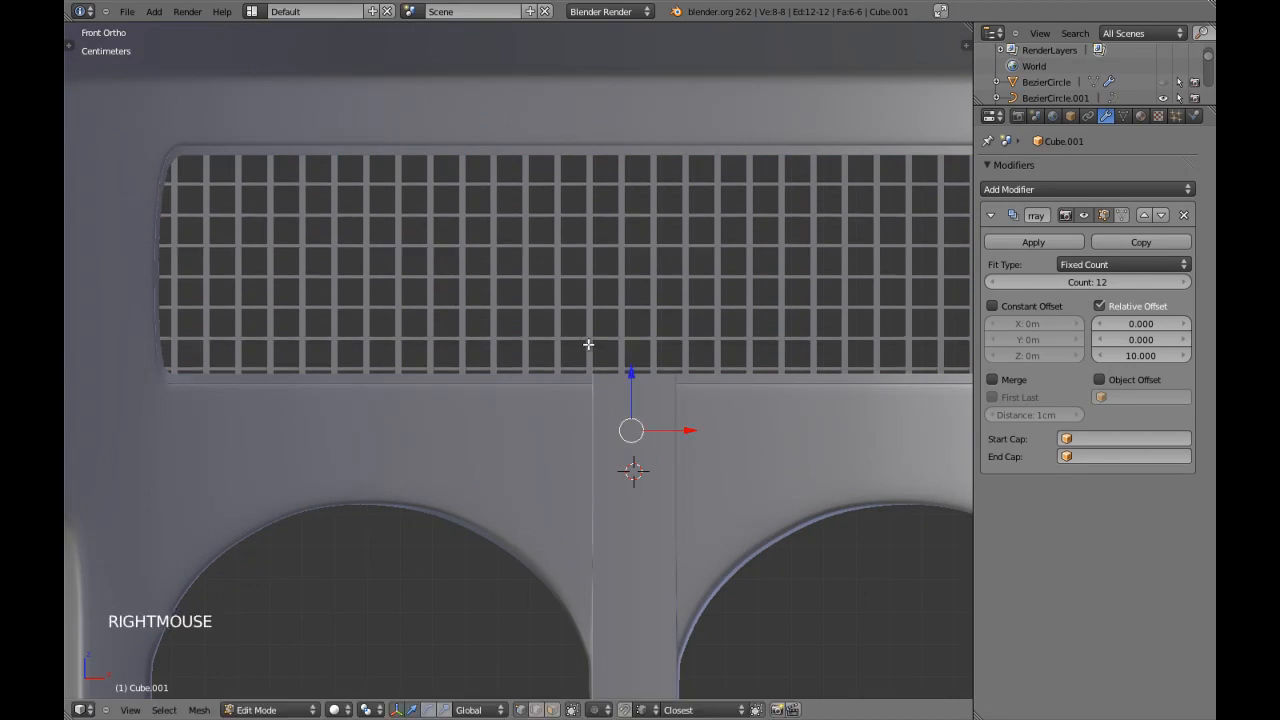
# Thicken the base horizontal bar in side view by scaling it about 1.24 times with X locked.
pyautogui.press('KP_3')
pyautogui.press('z')
pyautogui.scroll(7, 591, 349)
pyautogui.press('s')
pyautogui.hotkey('shift', 'x')
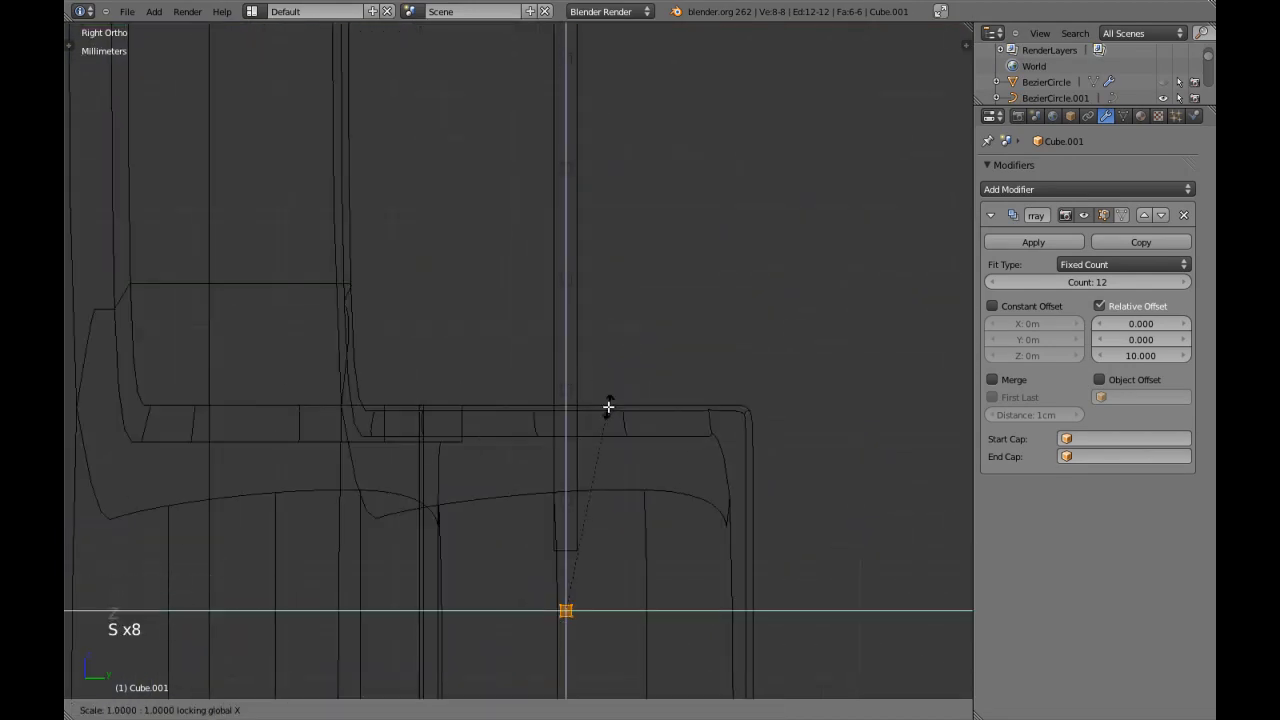
pyautogui.click(686, 380)
# Set the bar array's relative Z offset to 8 and return to Object Mode.
pyautogui.press('KP_1')
pyautogui.press('z')
pyautogui.scroll(-7, 686, 380)
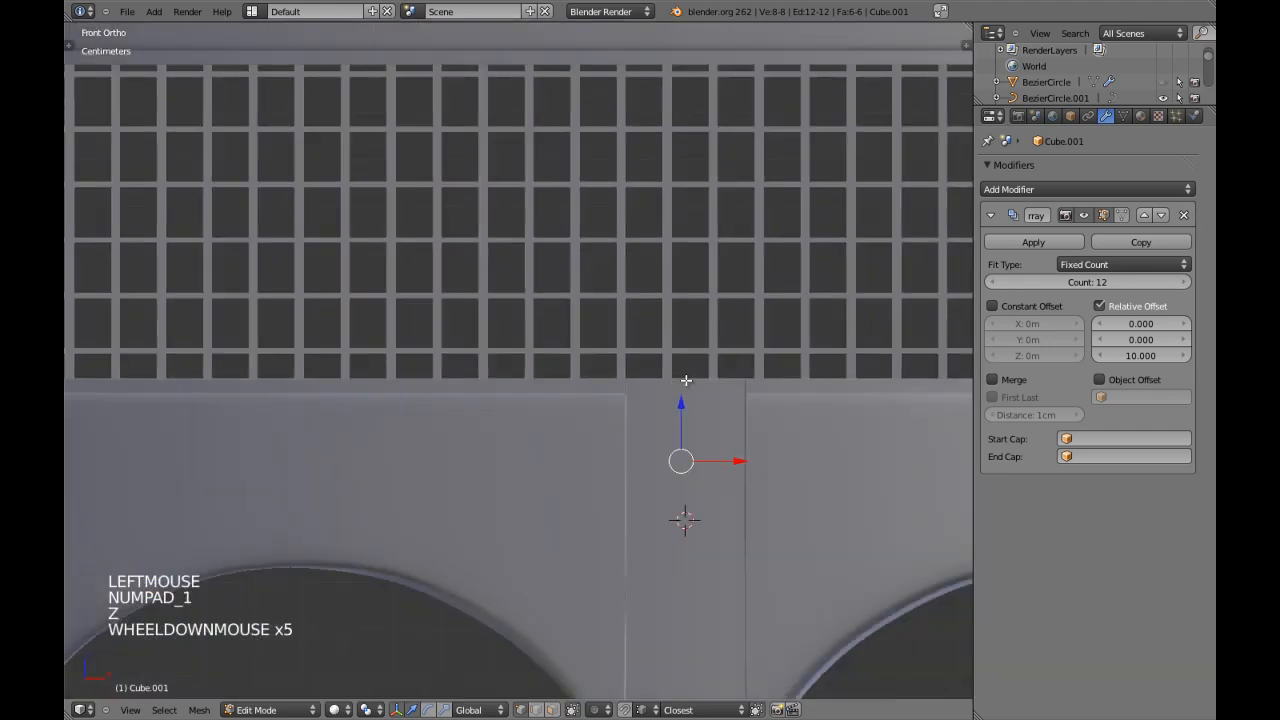
pyautogui.press('z')
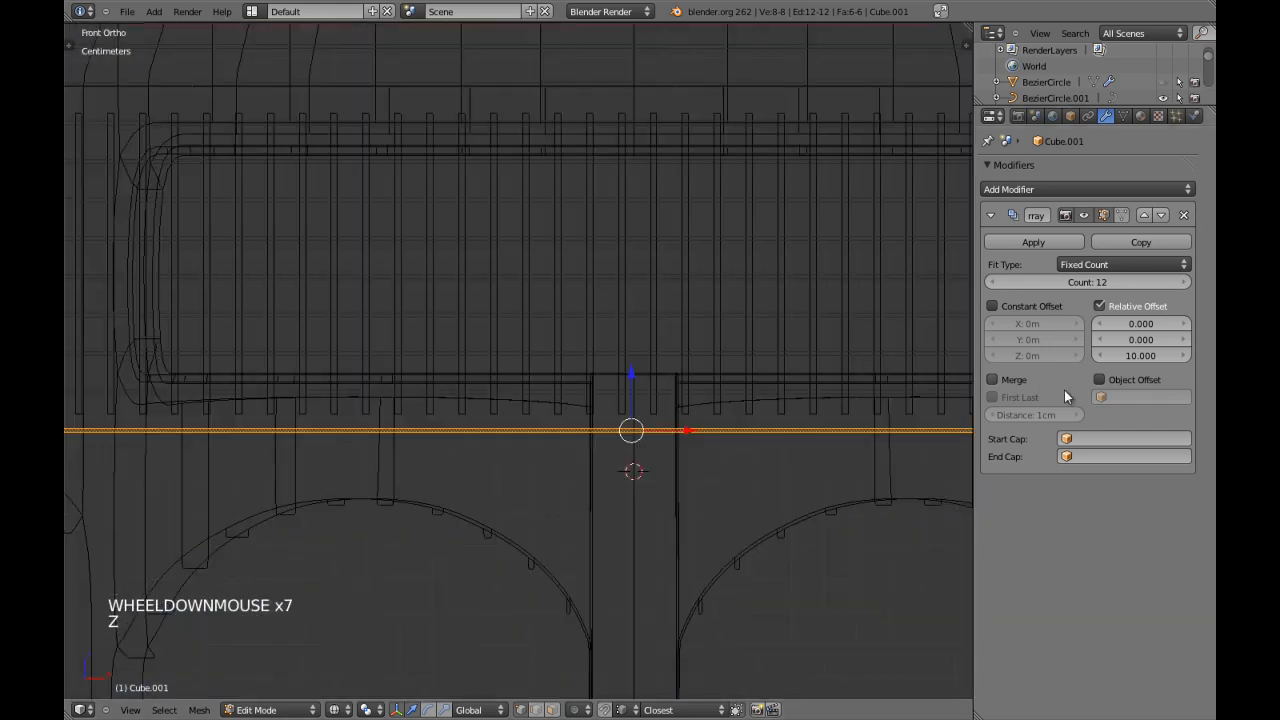
pyautogui.click(1129, 357)
pyautogui.press('z')
pyautogui.press('z')
pyautogui.keyDown('shift'); pyautogui.moveTo(668, 370); pyautogui.dragTo(643, 433, button='middle'); pyautogui.keyUp('shift')
pyautogui.scroll(-5, 643, 433)
pyautogui.press('Tab')
pyautogui.scroll(2, 617, 412)
pyautogui.press('z')
pyautogui.press('z')
# Check the lattice's fit in the backrest and apply the Array modifier of the horizontal bars.
pyautogui.press('z')
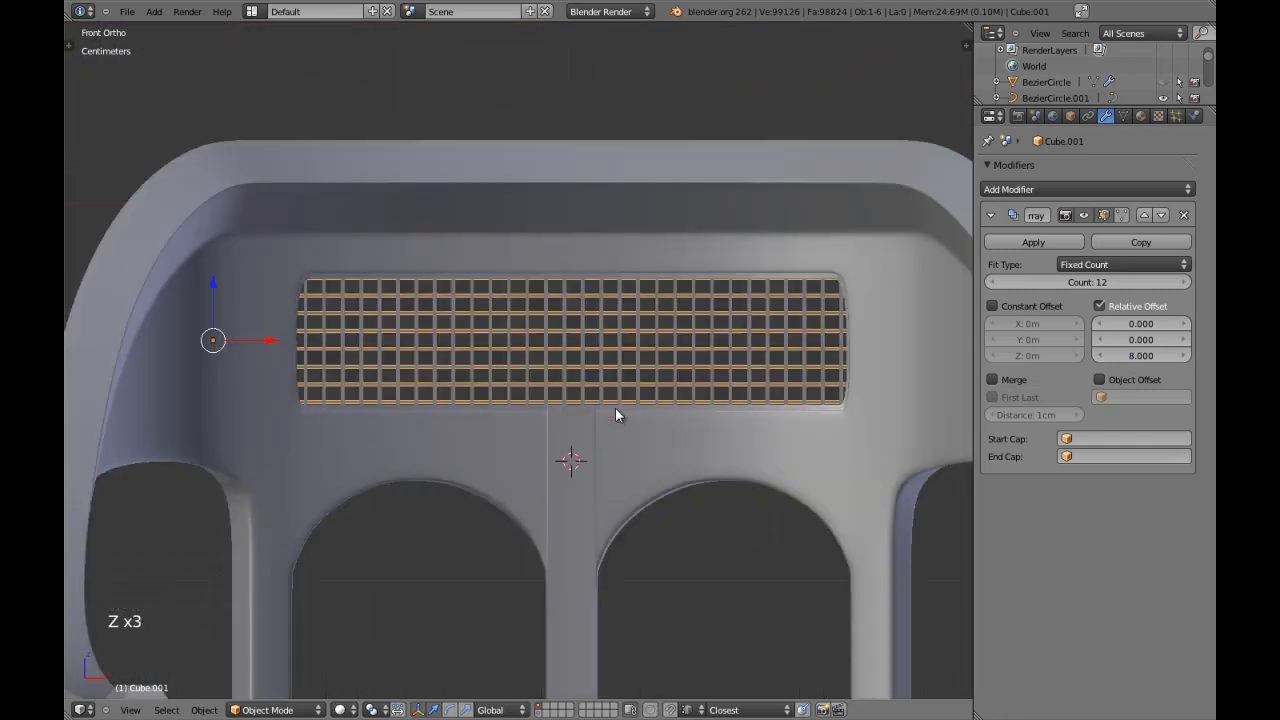
pyautogui.scroll(-2, 615, 408)
pyautogui.press('a')
pyautogui.press('z')
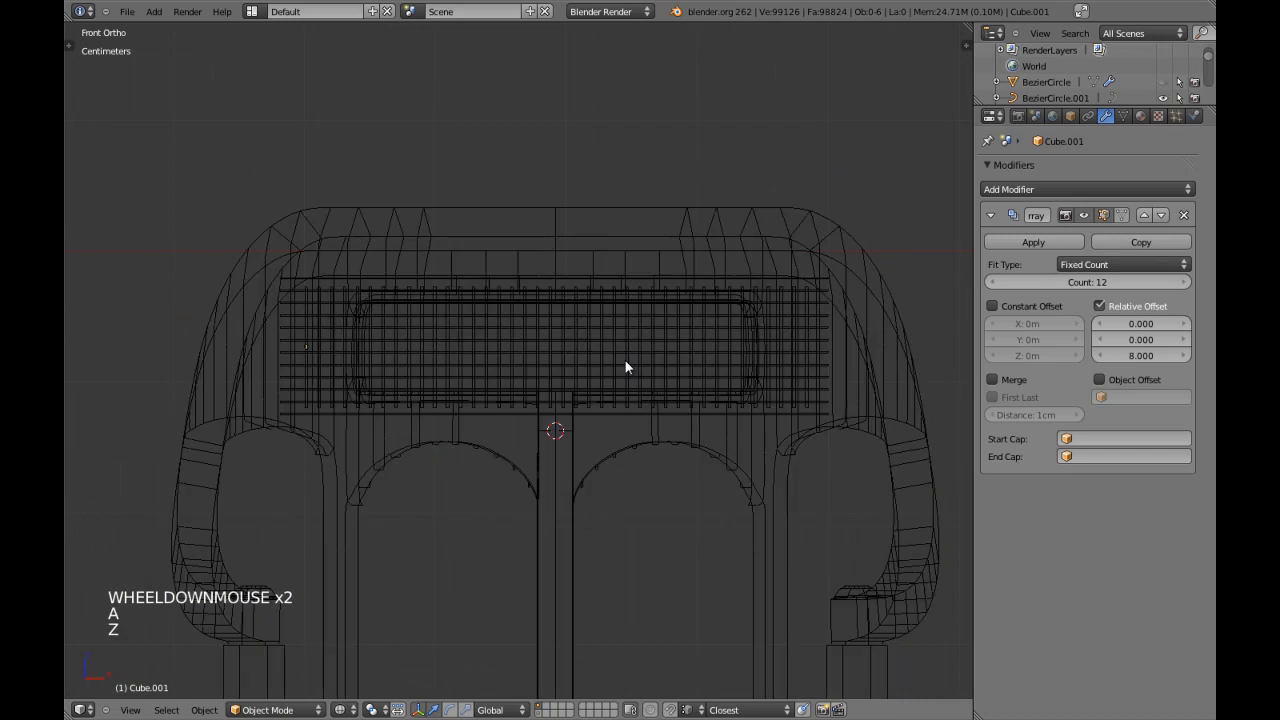
pyautogui.press('z')
pyautogui.scroll(-1, 625, 367)
pyautogui.moveTo(625, 367)
pyautogui.mouseDown(button='middle')
pyautogui.moveTo(518, 400)
pyautogui.moveTo(328, 396)
pyautogui.moveTo(500, 409)
pyautogui.mouseUp(button='middle')
pyautogui.scroll(1, 720, 386)
pyautogui.moveTo(720, 386)
pyautogui.mouseDown(button='middle')
pyautogui.moveTo(686, 380)
pyautogui.moveTo(724, 376)
pyautogui.moveTo(672, 391)
pyautogui.moveTo(690, 385)
pyautogui.mouseUp(button='middle')
pyautogui.press('z')
pyautogui.press('z')
pyautogui.click(1017, 244)
# Join the horizontal bars and the vertical slats into one object and select the resulting lattice in front view.
pyautogui.press('z')
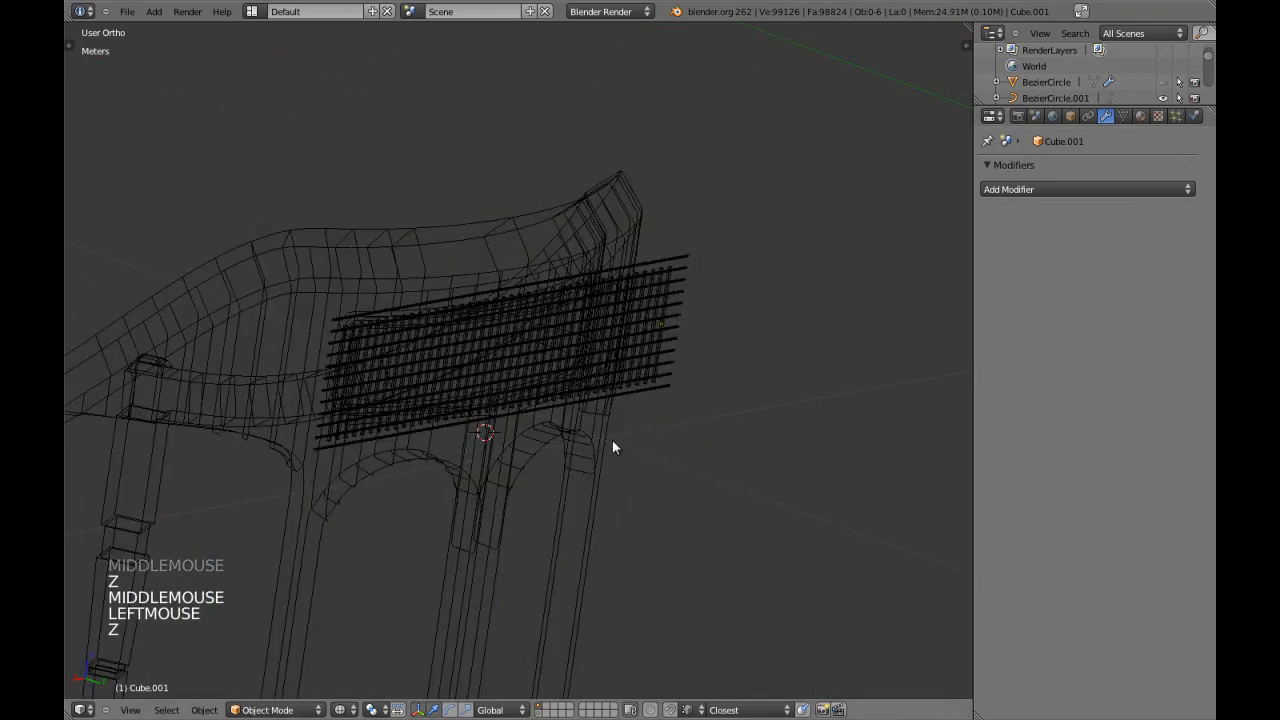
pyautogui.rightClick(653, 392)
pyautogui.rightClick(654, 390)
pyautogui.keyDown('shift'); pyautogui.rightClick(655, 385); pyautogui.keyUp('shift')
pyautogui.hotkey('ctrl', 'j')
pyautogui.press('KP_1')
pyautogui.press('a')
pyautogui.press('a')
pyautogui.press('z')
pyautogui.rightClick(655, 358)
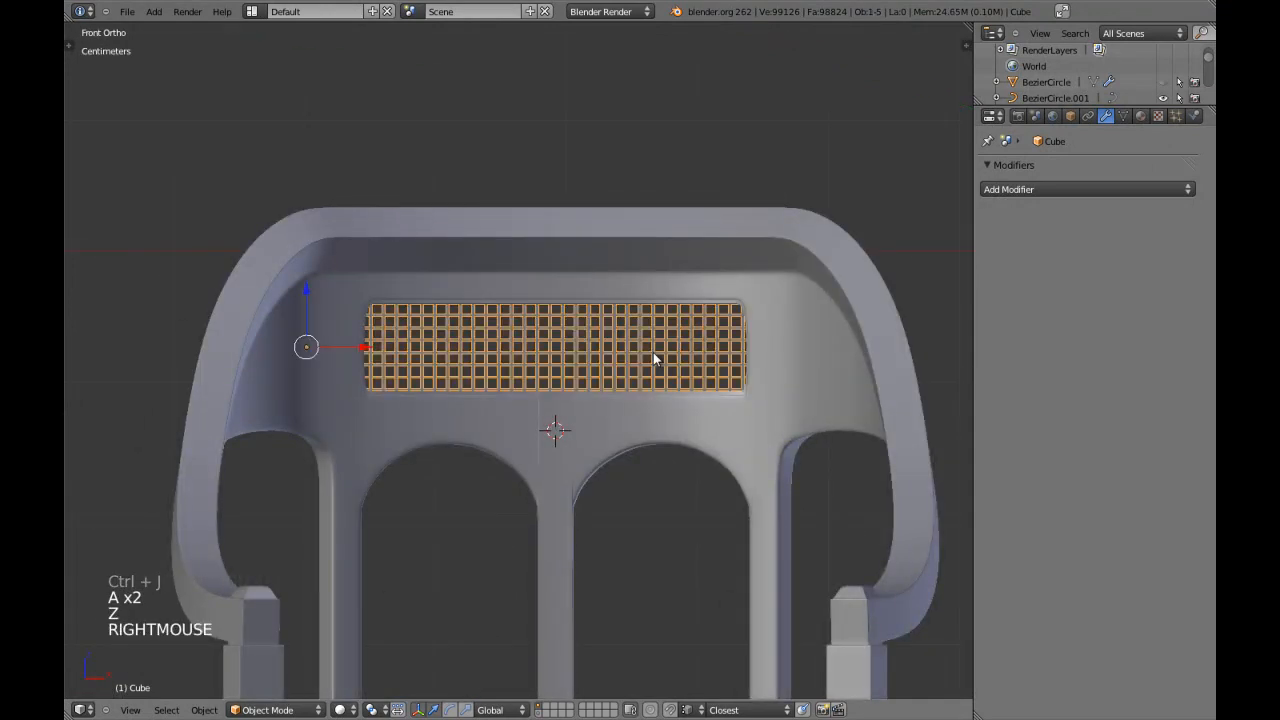
# Examine the joined lattice's mesh in Edit Mode and its overall fit in the backrest opening.
pyautogui.press('Tab')
pyautogui.scroll(6, 652, 356)
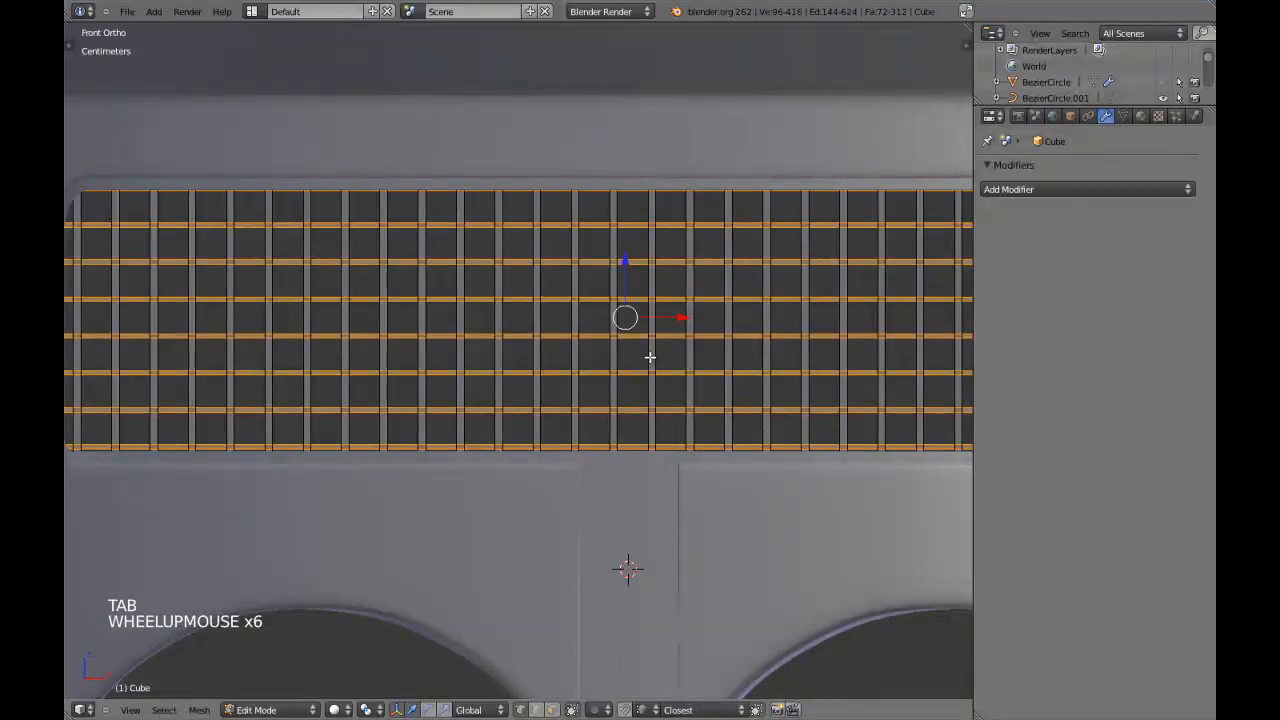
pyautogui.press('a')
pyautogui.press('a')
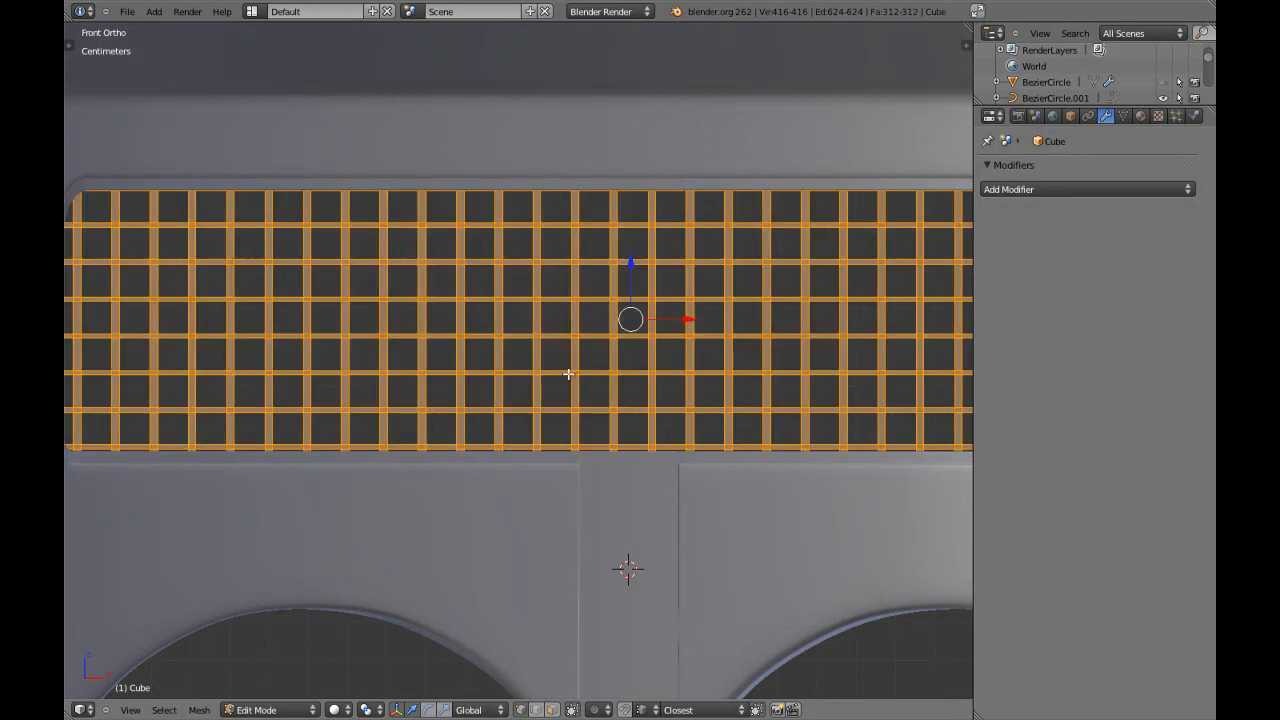
pyautogui.scroll(-2, 574, 371)
pyautogui.press('Tab')
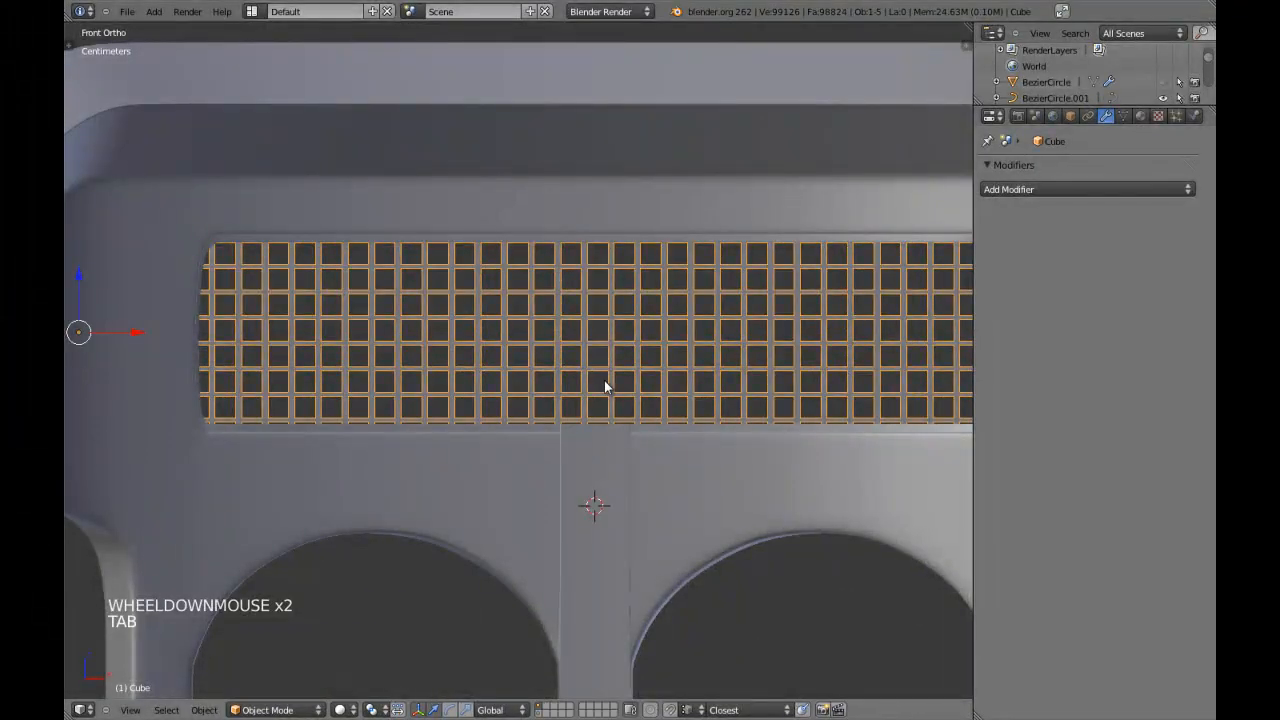
pyautogui.scroll(-4, 614, 380)
pyautogui.press('a')
pyautogui.rightClick(589, 351)
pyautogui.press('z')
pyautogui.press('z')
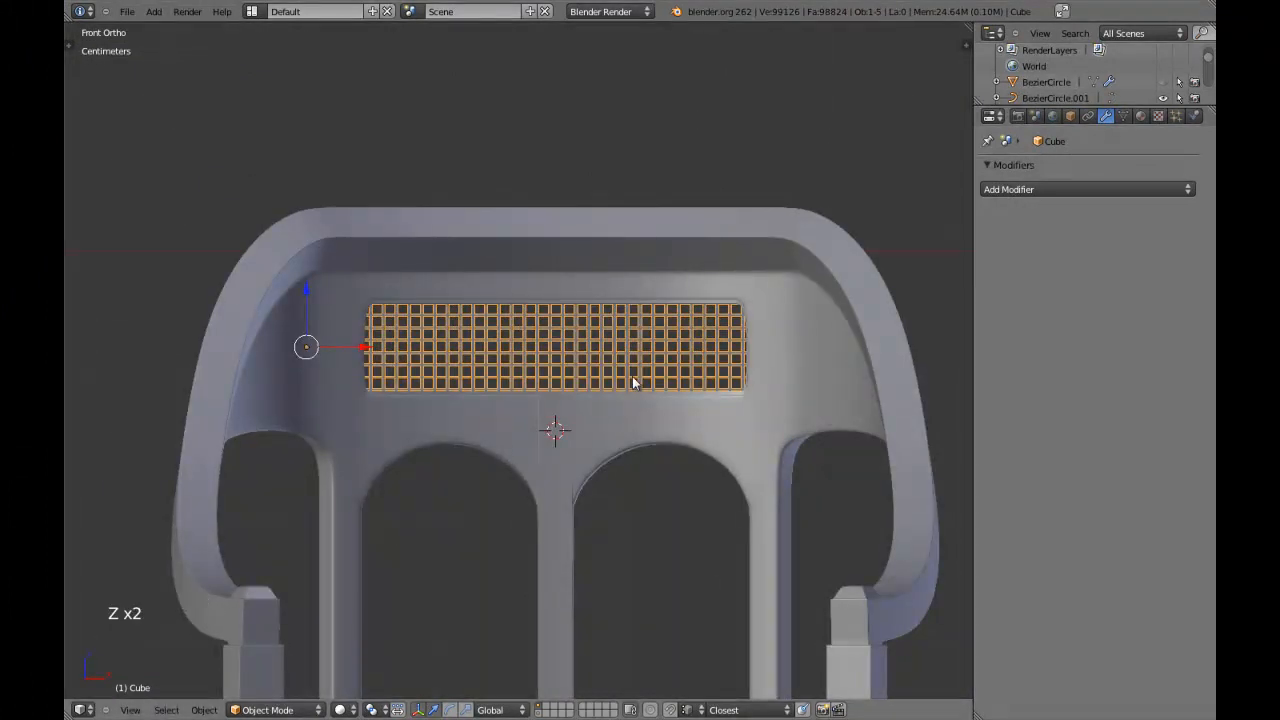
# Add a level 2 Subdivision Surface modifier to the lattice and set its type to Simple.
pyautogui.hotkey('ctrl', '2')
pyautogui.press('z')
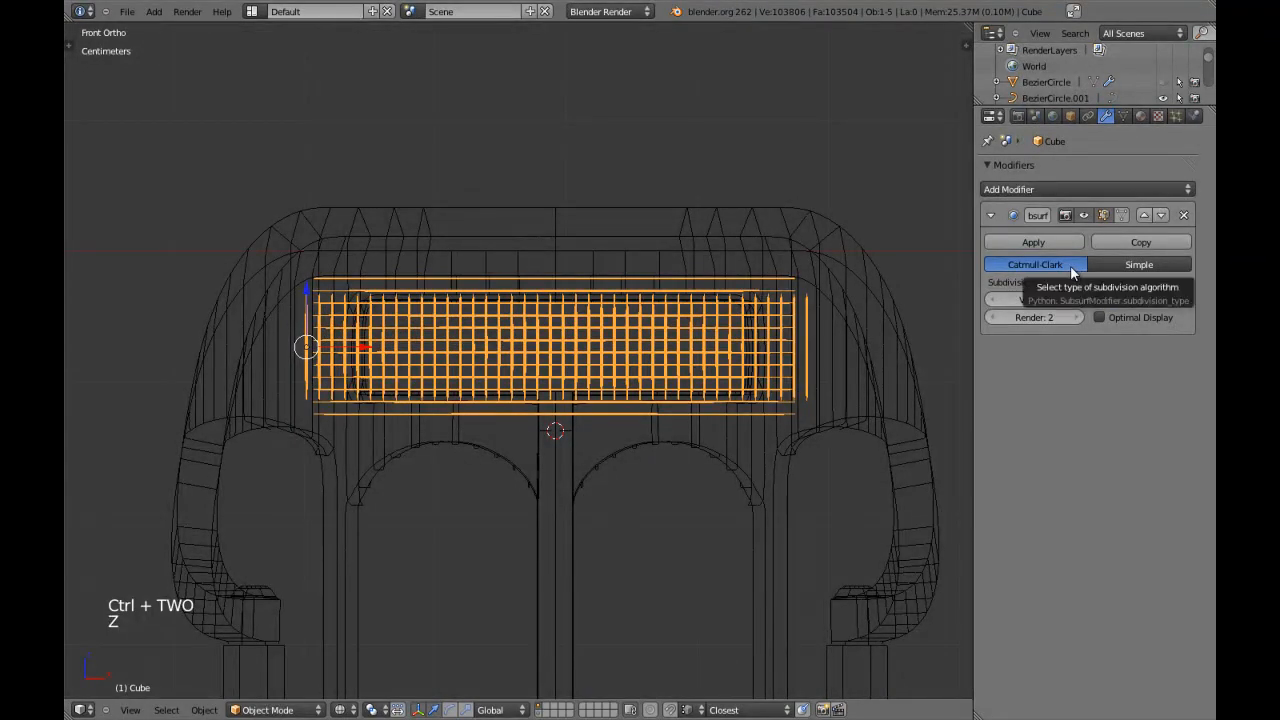
pyautogui.click(1120, 265)
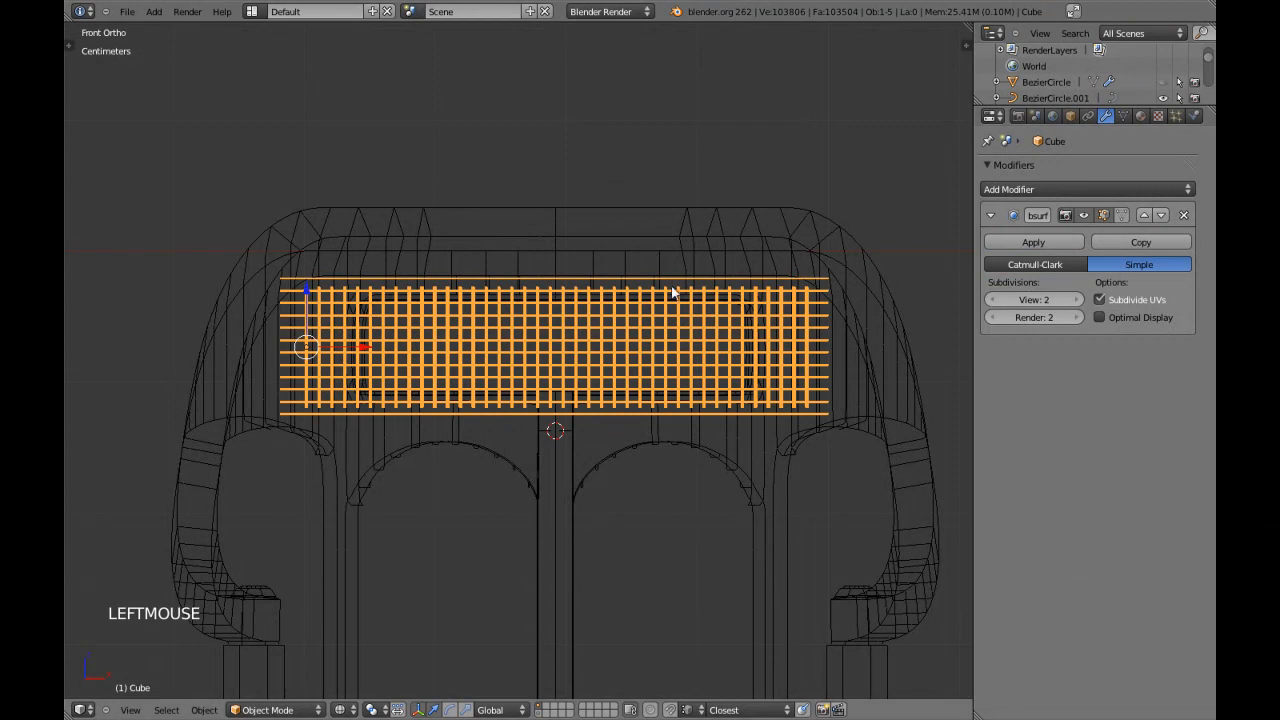
pyautogui.press('z')
# Subdivide the lattice's entire mesh once in Edit Mode and return to Object Mode.
pyautogui.scroll(3, 666, 300)
pyautogui.moveTo(666, 300)
pyautogui.keyDown('shift'); pyautogui.mouseDown(button='middle')
pyautogui.moveTo(589, 306)
pyautogui.moveTo(638, 349)
pyautogui.mouseUp(button='middle'); pyautogui.keyUp('shift')
pyautogui.scroll(2, 646, 347)
pyautogui.press('Tab')
pyautogui.press('a')
pyautogui.press('a')
pyautogui.press('a')
pyautogui.press('w')
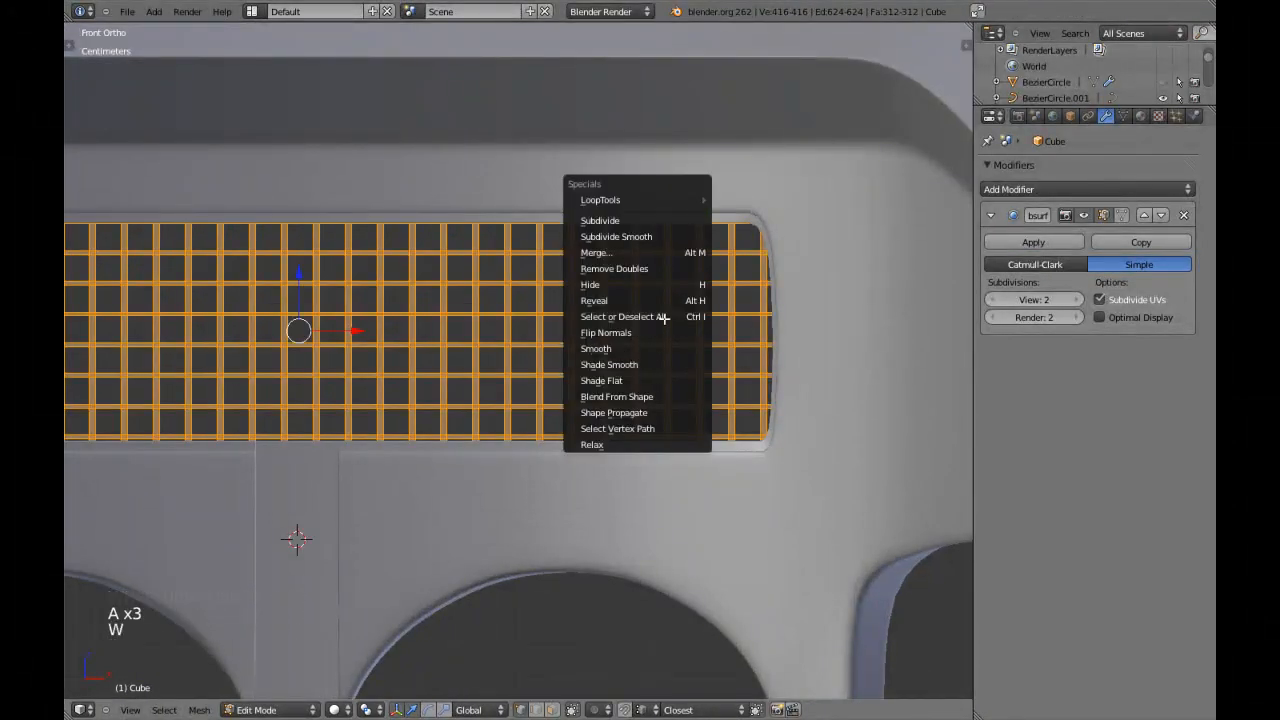
pyautogui.click(645, 222)
pyautogui.scroll(4, 614, 357)
pyautogui.scroll(-8, 614, 357)
pyautogui.press('Tab')
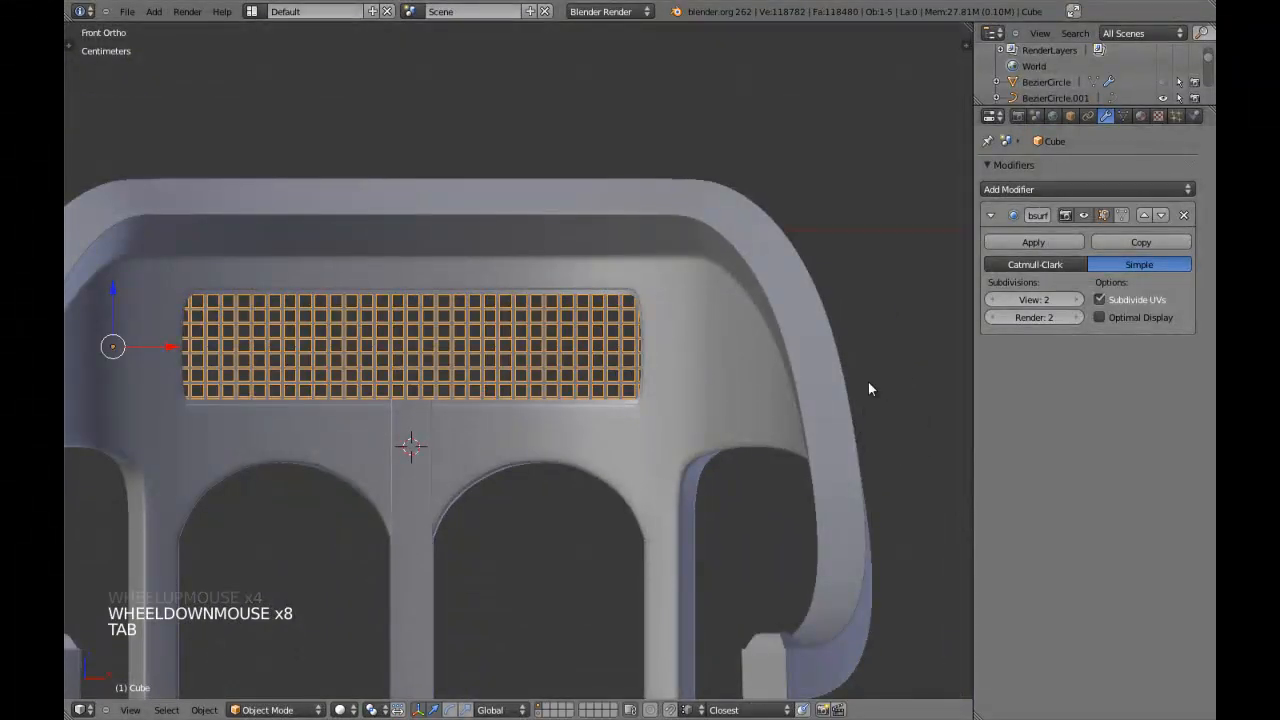
# Enable Optimal Display for the lattice's Subdivision Surface modifier and collapse the modifier's settings.
pyautogui.click(1100, 318)
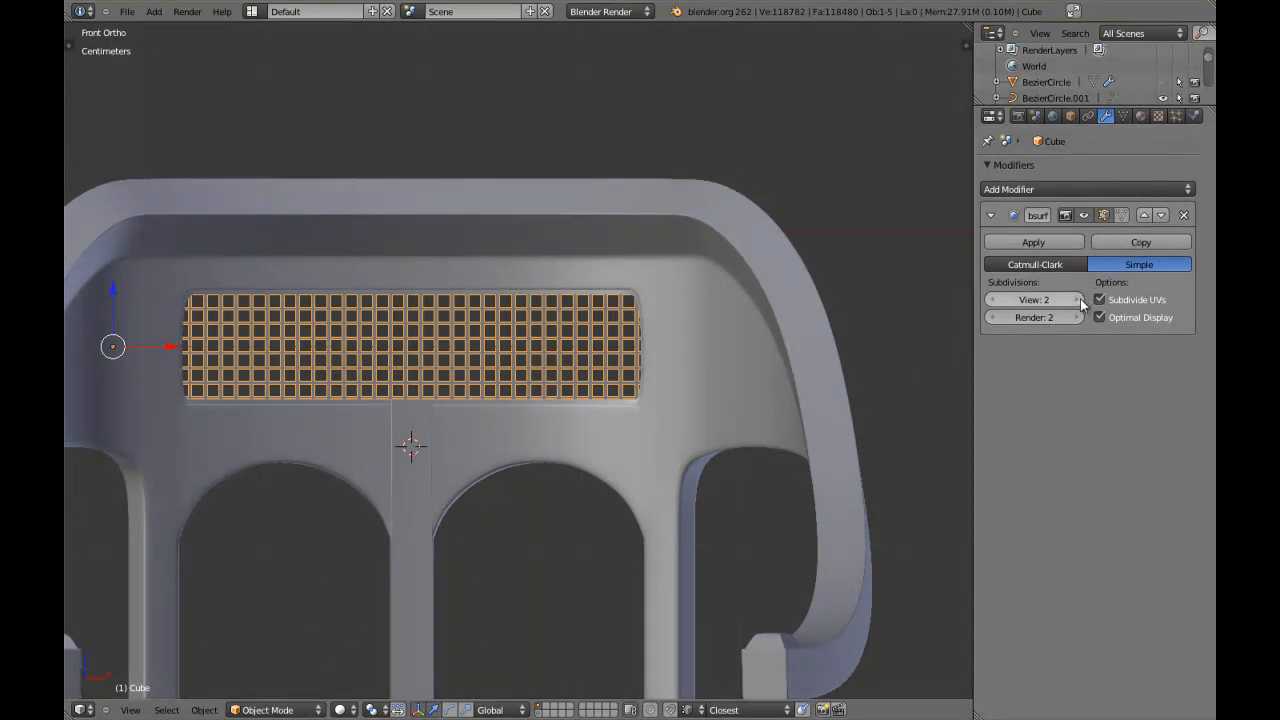
pyautogui.press('z')
pyautogui.click(991, 214)
pyautogui.scroll(-3, 610, 347)
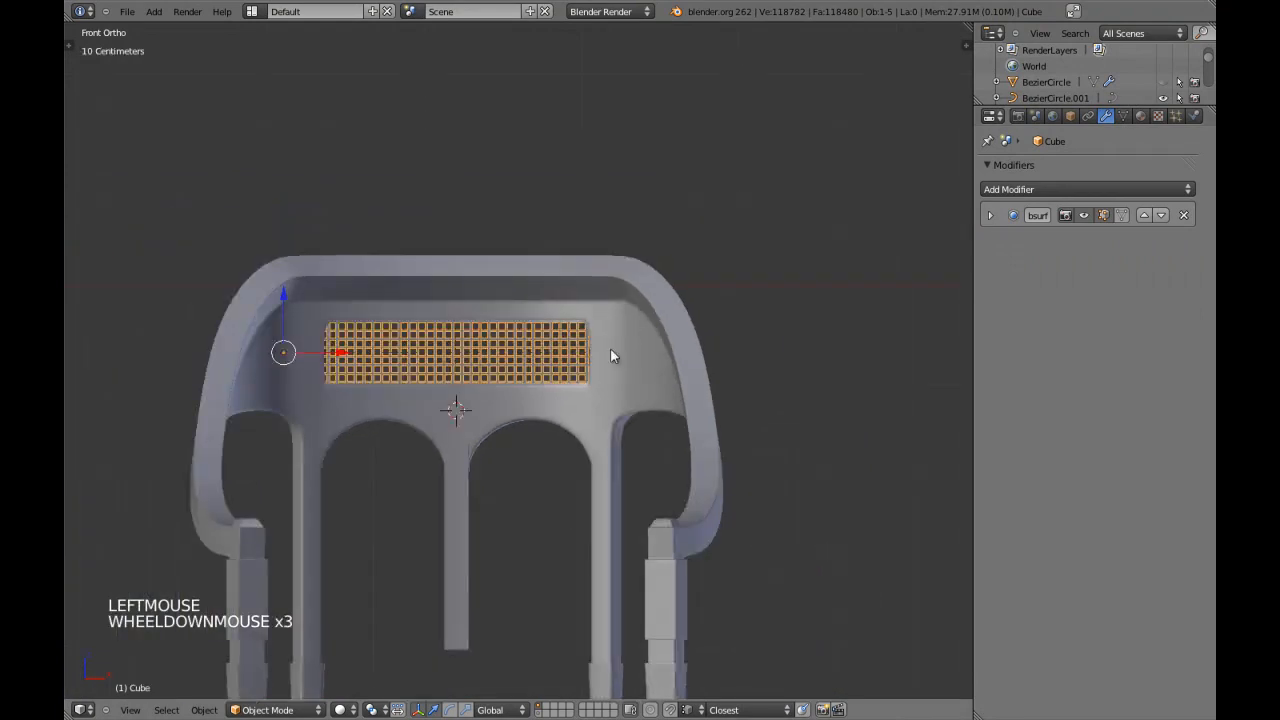
pyautogui.press('z')
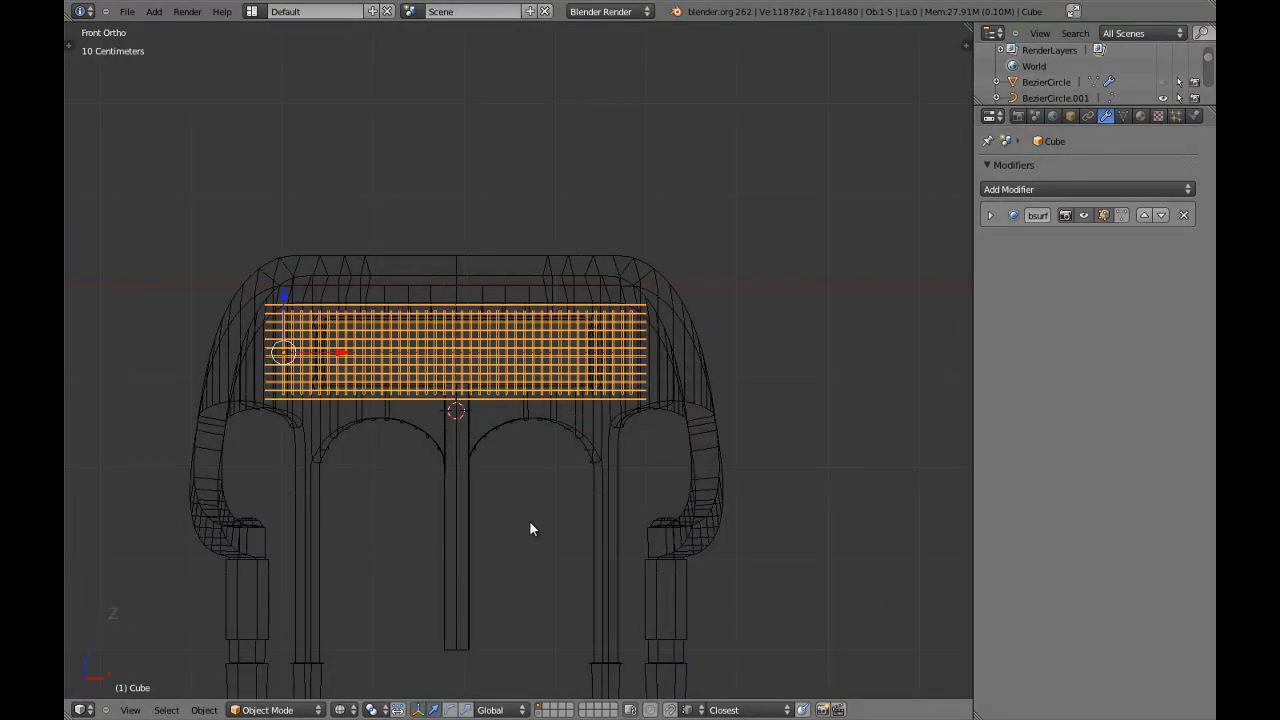
# Move the lattice to layer 2, show only that layer and save the file.
pyautogui.press('m')
pyautogui.press('2')
pyautogui.press('z')
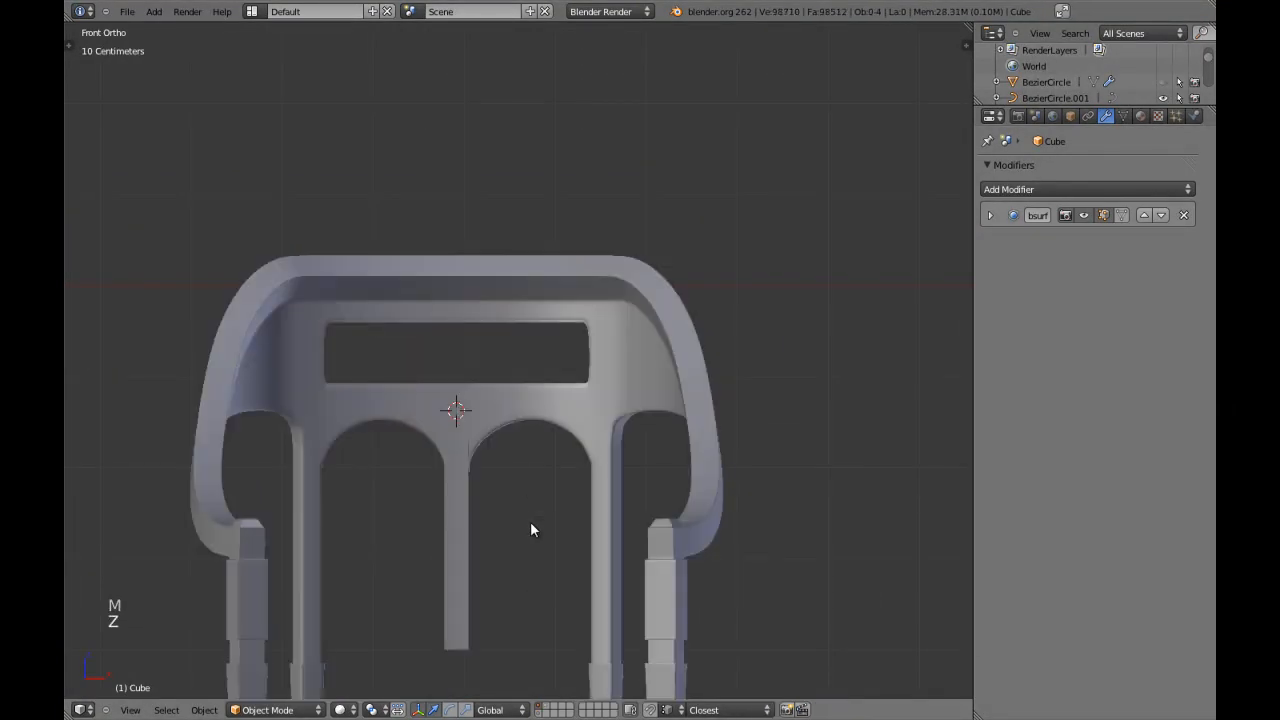
pyautogui.press('2')
pyautogui.hotkey('ctrl', 'w')
# Switch to top view and set the lattice's origin to the 3D cursor.
pyautogui.press('KP_7')
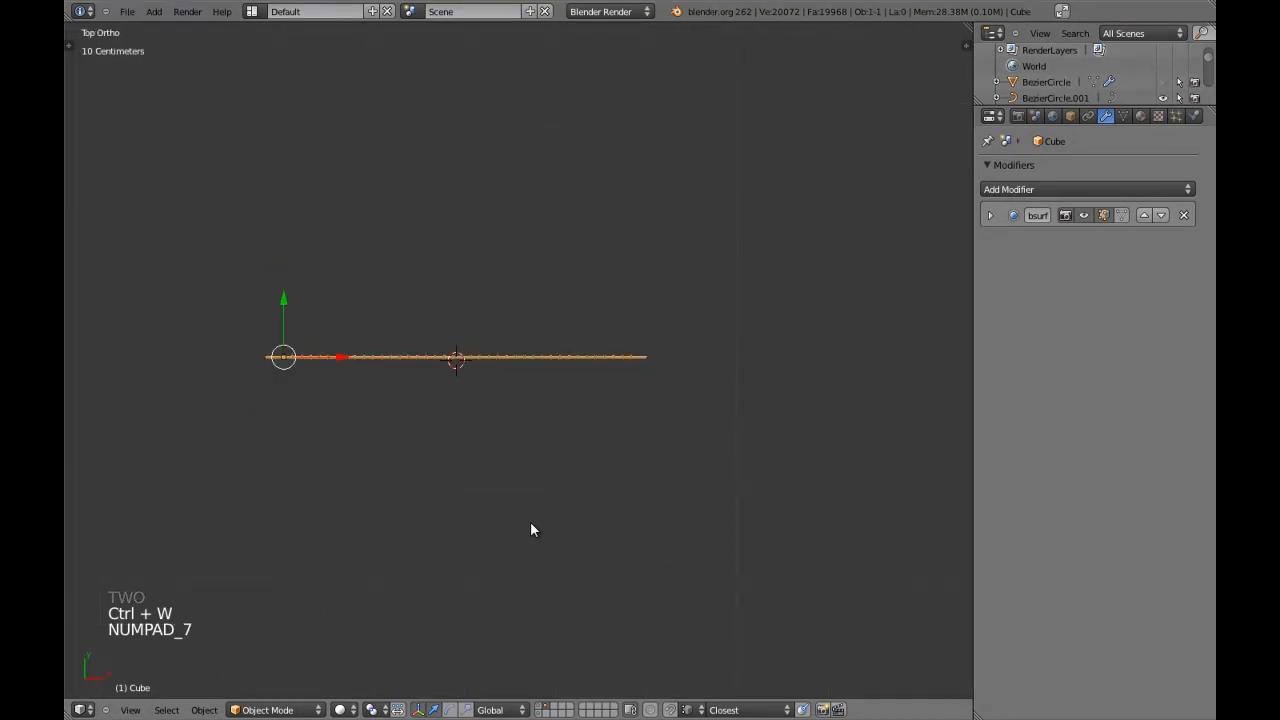
pyautogui.hotkey('ctrl', 'alt', 'shift', 'c')
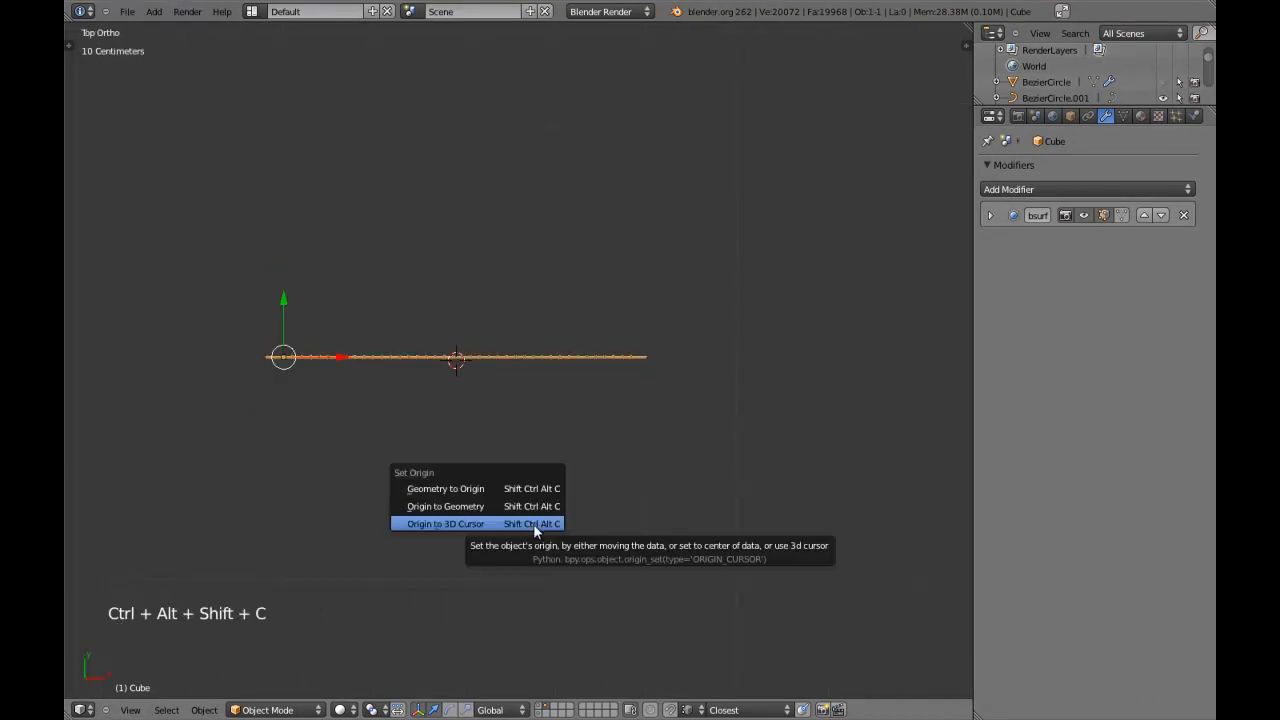
pyautogui.click(533, 523)
pyautogui.press('a')
pyautogui.hotkey('shift', 'a')
pyautogui.moveTo(530, 488)
pyautogui.click(622, 489)
pyautogui.scroll(-4, 540, 437)
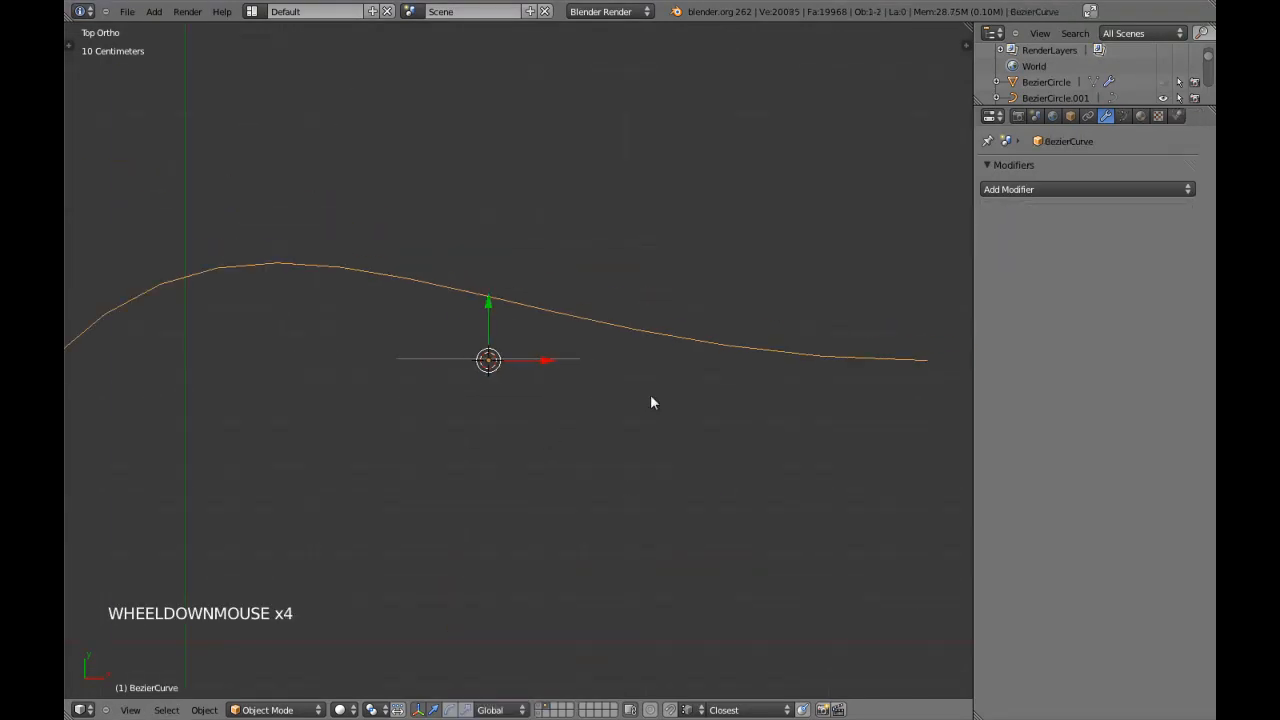
pyautogui.press('x')
pyautogui.click(558, 365)
pyautogui.rightClick(558, 365)
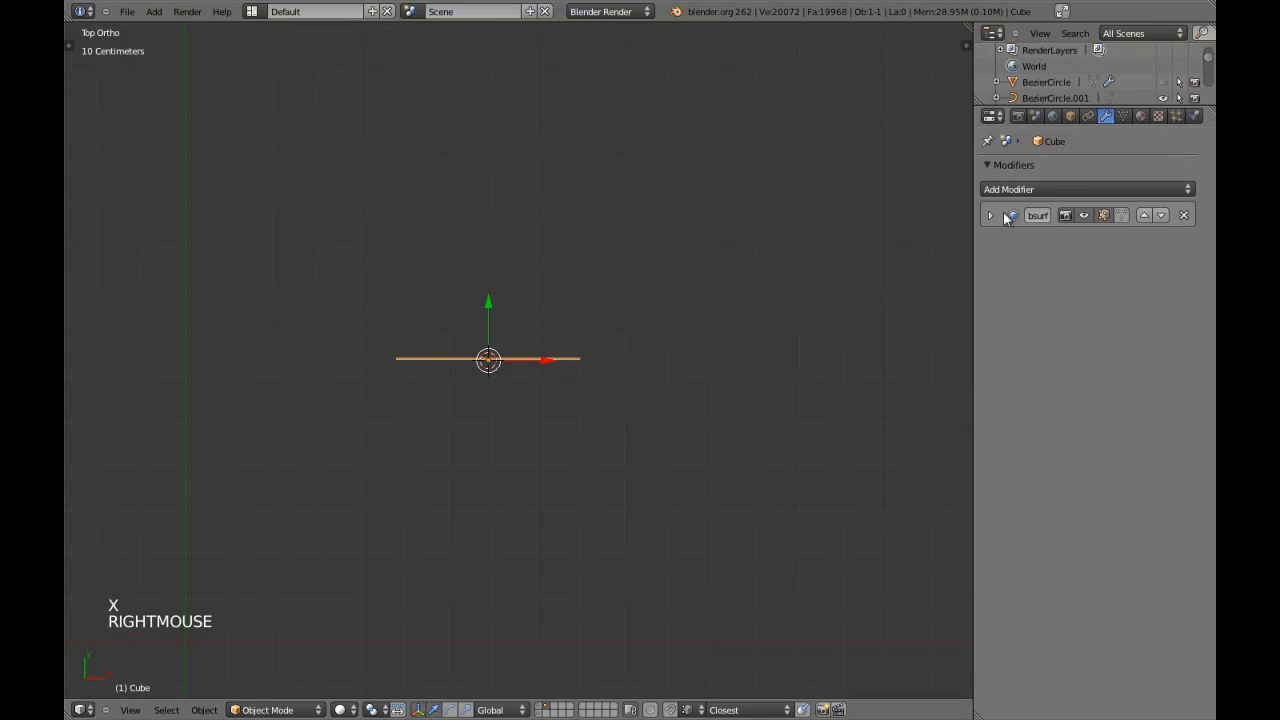
# Add a Simple Deform modifier to the lattice and set its mode to Bend.
pyautogui.click(1031, 188)
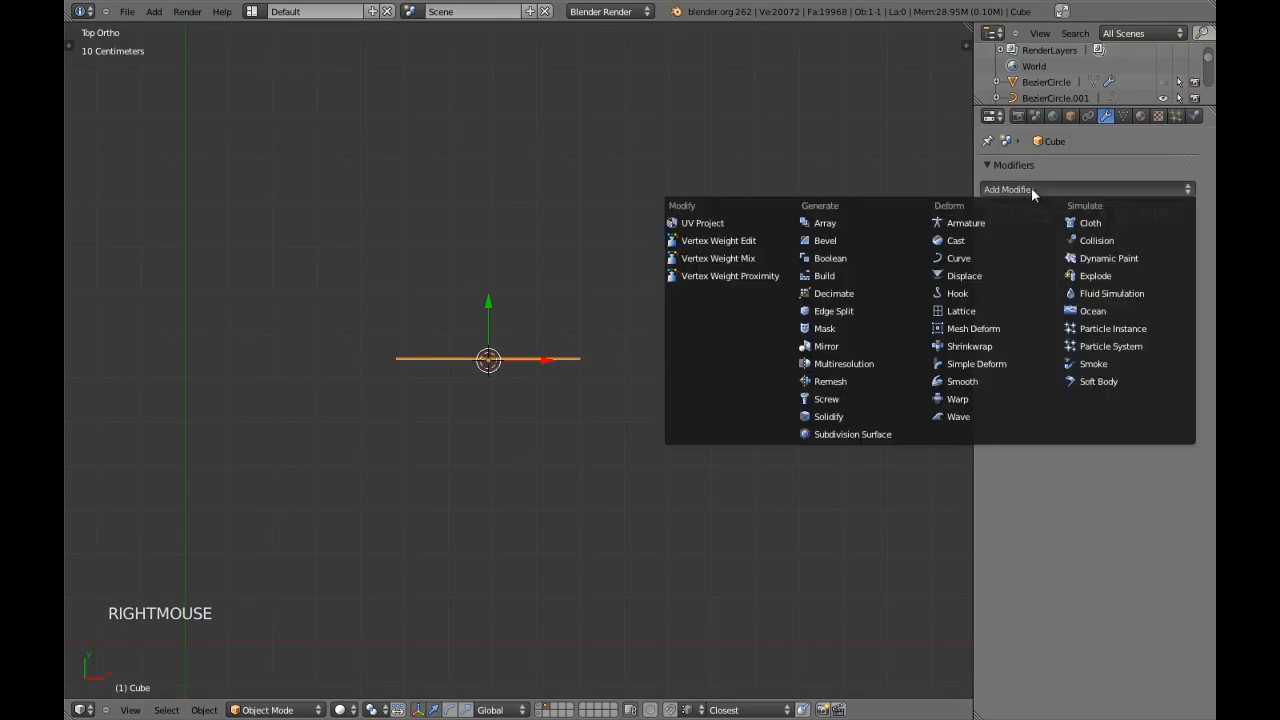
pyautogui.click(995, 368)
pyautogui.press('z')
pyautogui.scroll(3, 576, 398)
pyautogui.moveTo(575, 398)
pyautogui.mouseDown(button='middle')
pyautogui.moveTo(563, 306)
pyautogui.moveTo(506, 326)
pyautogui.mouseUp(button='middle')
pyautogui.press('z')
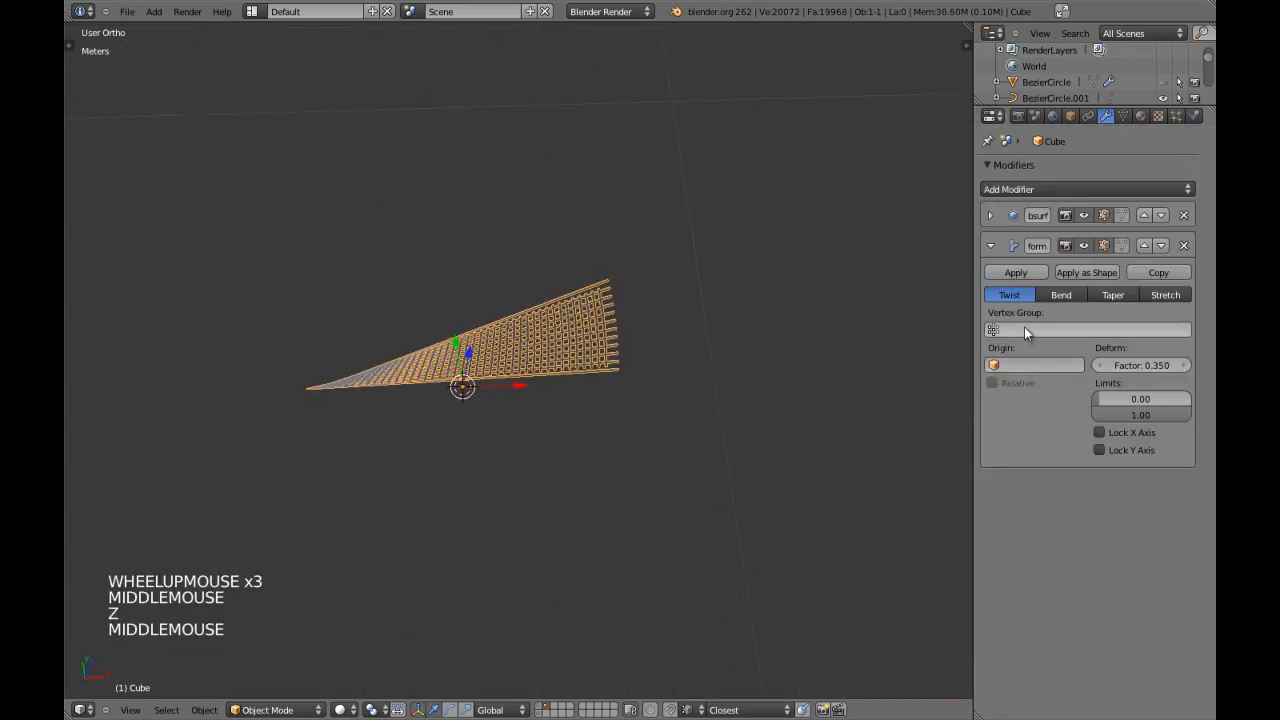
pyautogui.click(1060, 296)
# Show layer 1 together with the lattice and set the Bend factor to -1.110 so it follows the backrest's curve.
pyautogui.moveTo(636, 436); pyautogui.dragTo(467, 437, button='middle')
pyautogui.press('z')
pyautogui.press('KP_7')
pyautogui.scroll(2, 467, 437)
pyautogui.scroll(2, 468, 437)
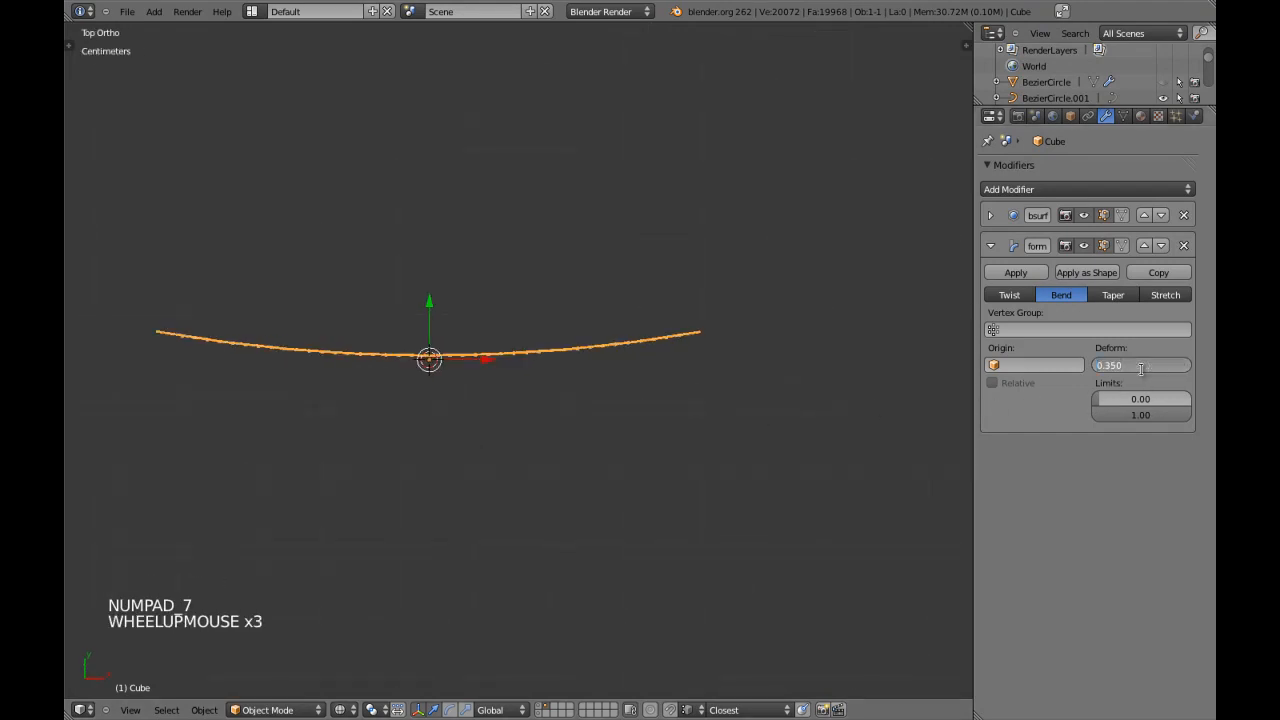
pyautogui.write('-')
pyautogui.press('Return')
pyautogui.press('z')
pyautogui.hotkey('shift', '1')
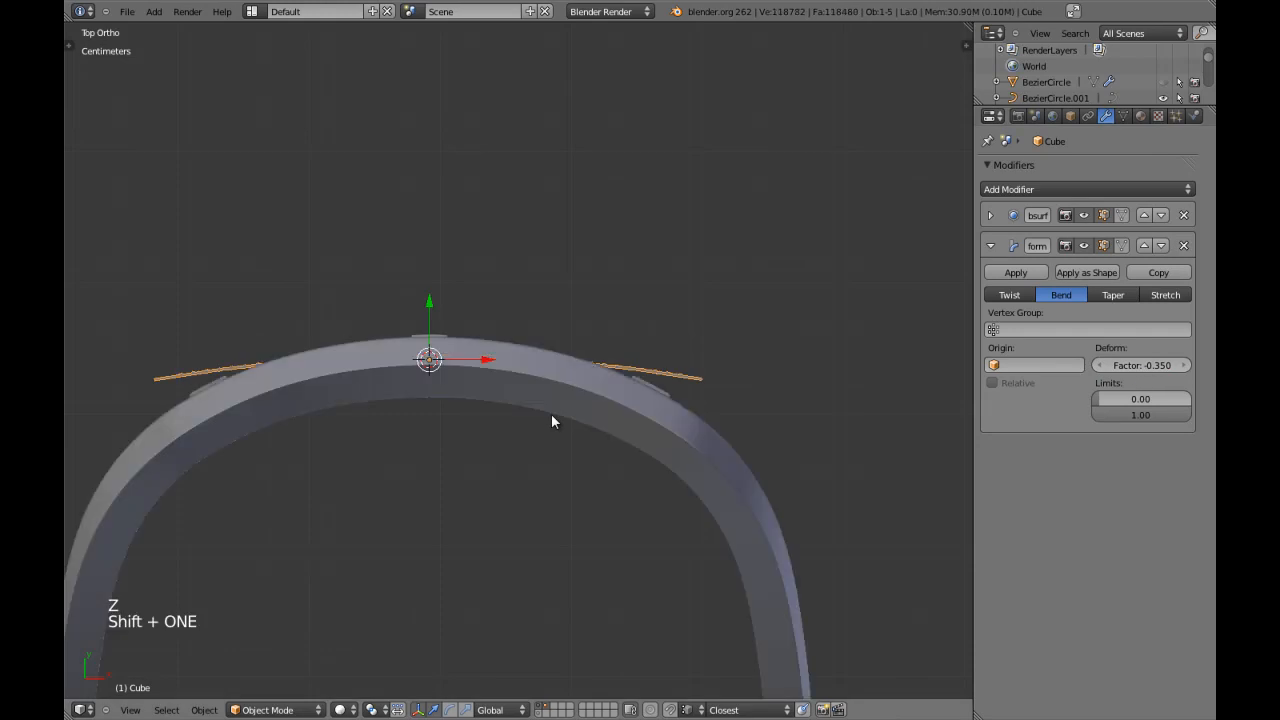
pyautogui.press('z')
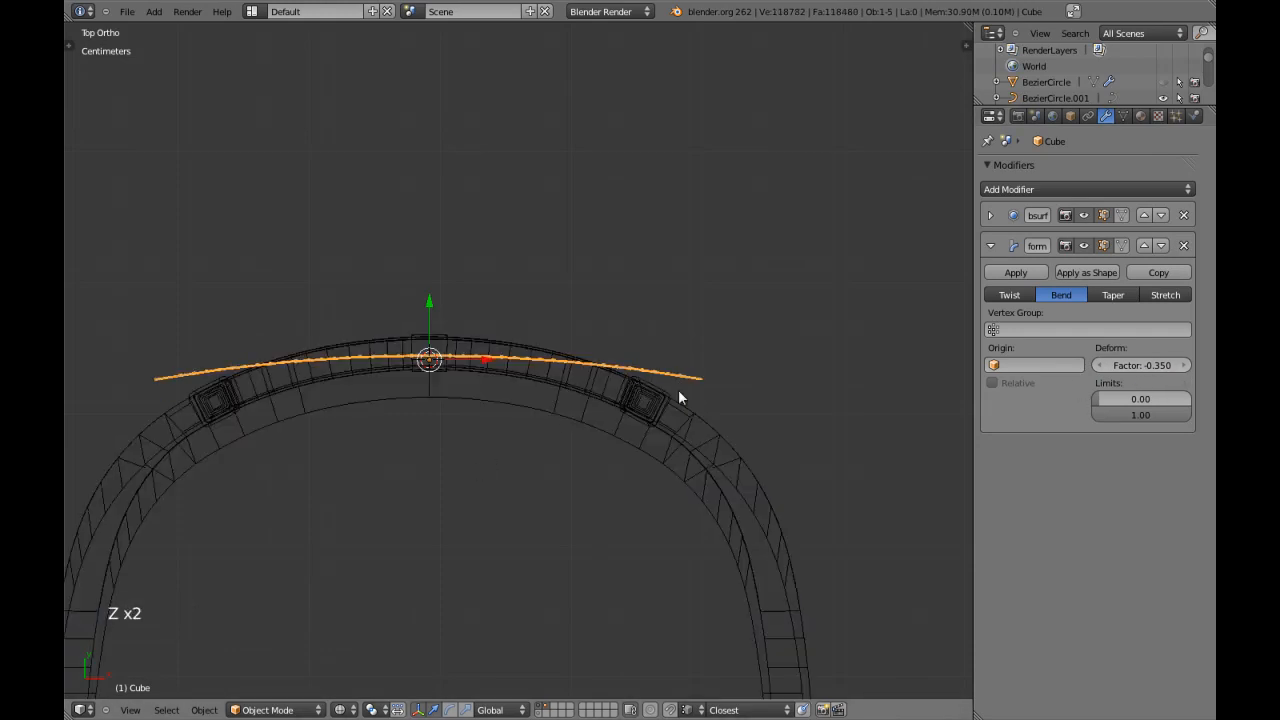
pyautogui.moveTo(1149, 368); pyautogui.dragTo(1085, 388)
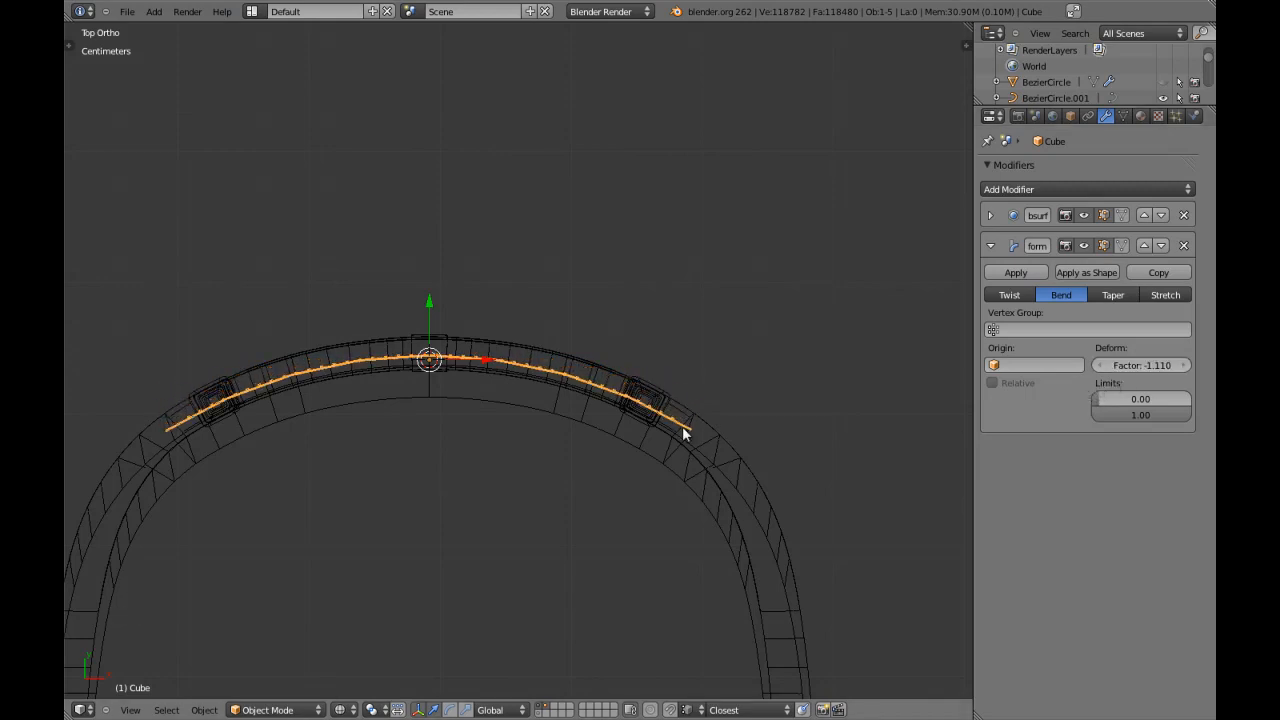
# Examine how the bent lattice sits in the backrest opening from the front and at an angle in solid shading.
pyautogui.scroll(-2, 600, 432)
pyautogui.press('KP_1')
pyautogui.press('a')
pyautogui.press('a')
pyautogui.press('z')
pyautogui.scroll(2, 540, 400)
pyautogui.moveTo(520, 365)
pyautogui.mouseDown(button='middle')
pyautogui.moveTo(579, 398)
pyautogui.moveTo(754, 407)
pyautogui.moveTo(738, 441)
pyautogui.moveTo(458, 424)
pyautogui.moveTo(512, 408)
pyautogui.moveTo(491, 357)
pyautogui.mouseUp(button='middle')
pyautogui.rightClick(526, 360)
pyautogui.press('a')
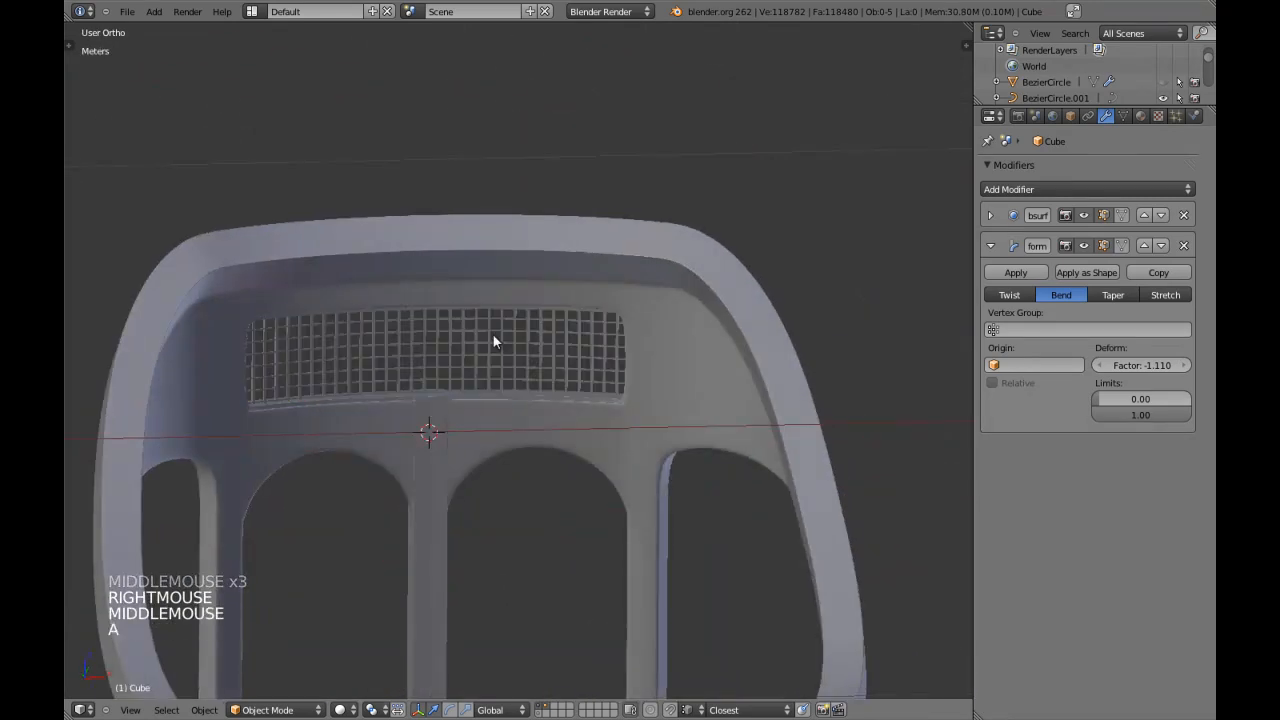
# Unhide all hidden objects of the chair and clear the selection.
pyautogui.scroll(-4, 494, 340)
pyautogui.hotkey('alt', 'h')
pyautogui.press('a')
pyautogui.scroll(-3, 504, 434)
pyautogui.moveTo(526, 424); pyautogui.dragTo(423, 384, button='middle')
pyautogui.press('a')
pyautogui.press('KP_5')
pyautogui.press('a')
pyautogui.press('a')
# Select the seat cushion in the right side view and open its mesh in Edit Mode.
pyautogui.press('KP_3')
pyautogui.press('KP_5')
pyautogui.scroll(1, 503, 381)
pyautogui.rightClick(503, 381)
pyautogui.scroll(1, 524, 385)
pyautogui.press('Tab')
pyautogui.scroll(4, 524, 385)
pyautogui.press('z')
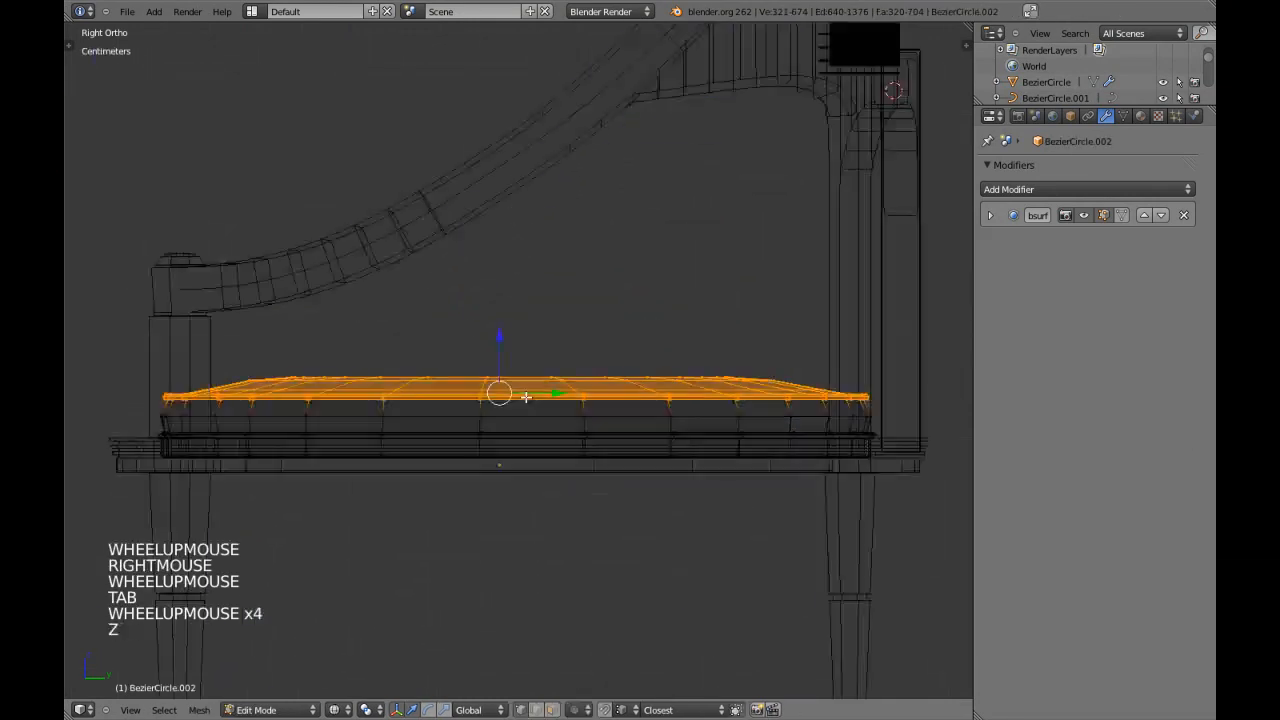
# Maximize the 3D view and reduce the selection to the cushion's crown faces above the upper piping.
pyautogui.press('z')
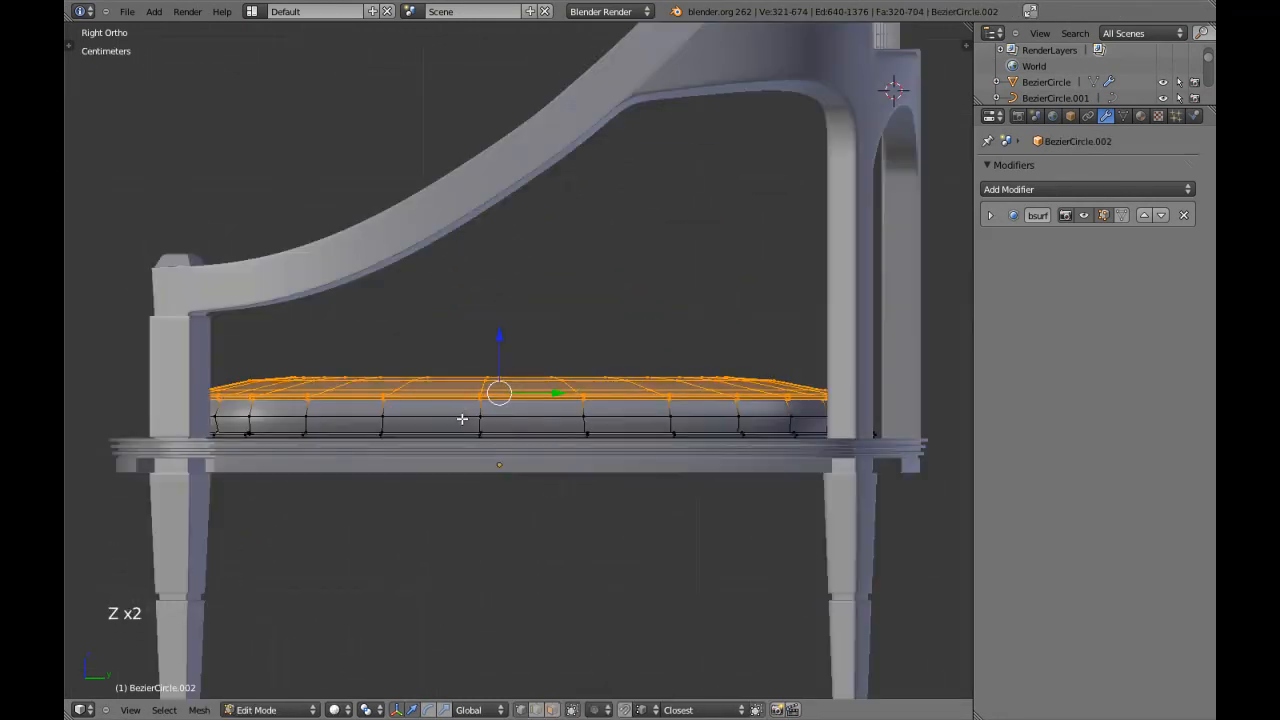
pyautogui.scroll(3, 457, 429)
pyautogui.press('z')
pyautogui.keyDown('shift'); pyautogui.moveTo(458, 439); pyautogui.dragTo(457, 429, button='middle'); pyautogui.keyUp('shift')
pyautogui.scroll(-3, 486, 432)
pyautogui.hotkey('shift', 'space')
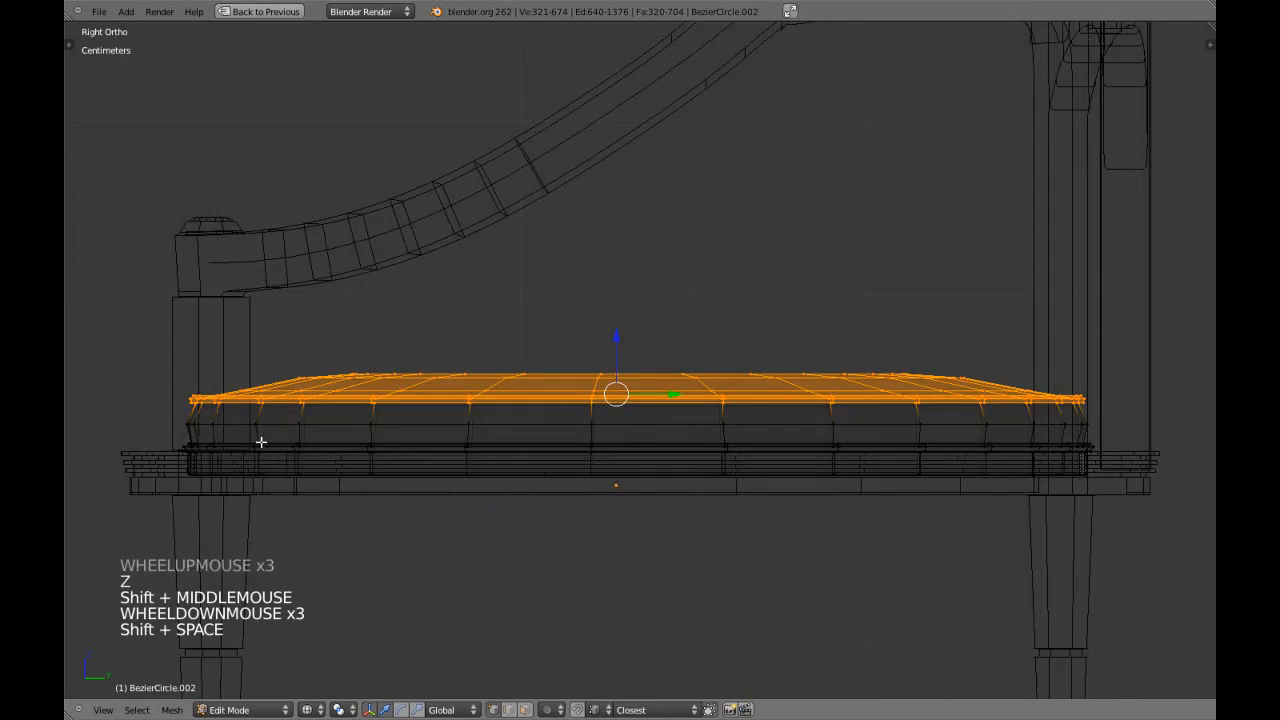
pyautogui.press('b')
pyautogui.moveTo(91, 395); pyautogui.dragTo(1123, 432, button='middle')
pyautogui.press('z')
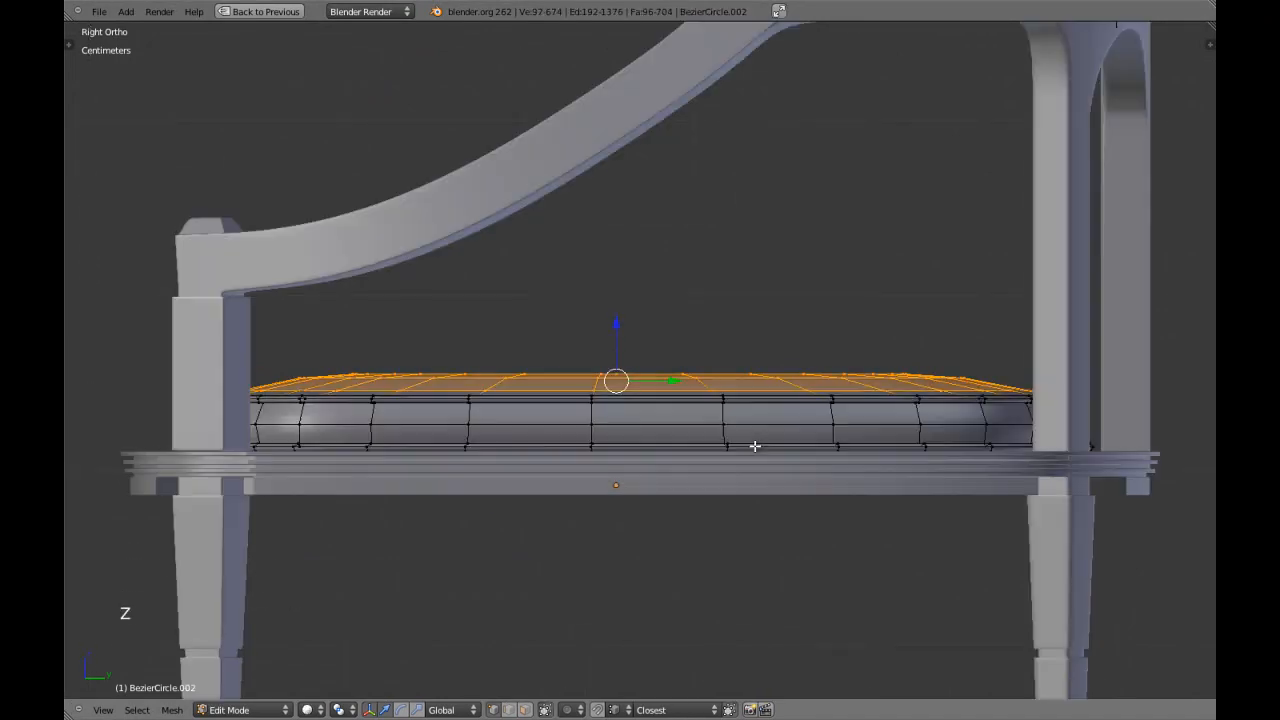
# Scale the cushion's crown up along Z, raise it slightly, and return to Object Mode.
pyautogui.press('s')
pyautogui.press('z')
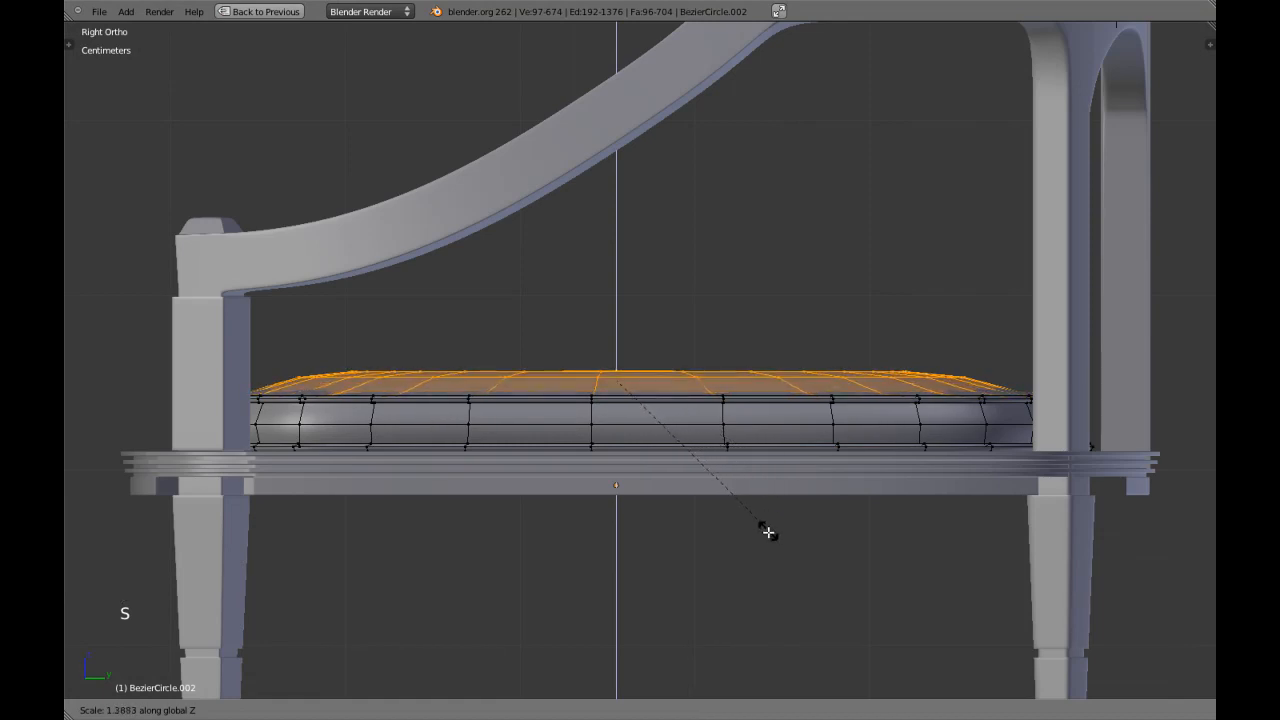
pyautogui.click(768, 553)
pyautogui.moveTo(616, 323); pyautogui.dragTo(622, 316)
pyautogui.press('Tab')
pyautogui.scroll(-6, 433, 388)
pyautogui.press('a')
pyautogui.moveTo(433, 388); pyautogui.dragTo(684, 441, button='middle')
pyautogui.scroll(-3, 692, 441)
pyautogui.press('KP_3')
# Select only the bottom vertices of the seat cushion in Edit Mode and snap the 3D cursor to them.
pyautogui.rightClick(677, 355)
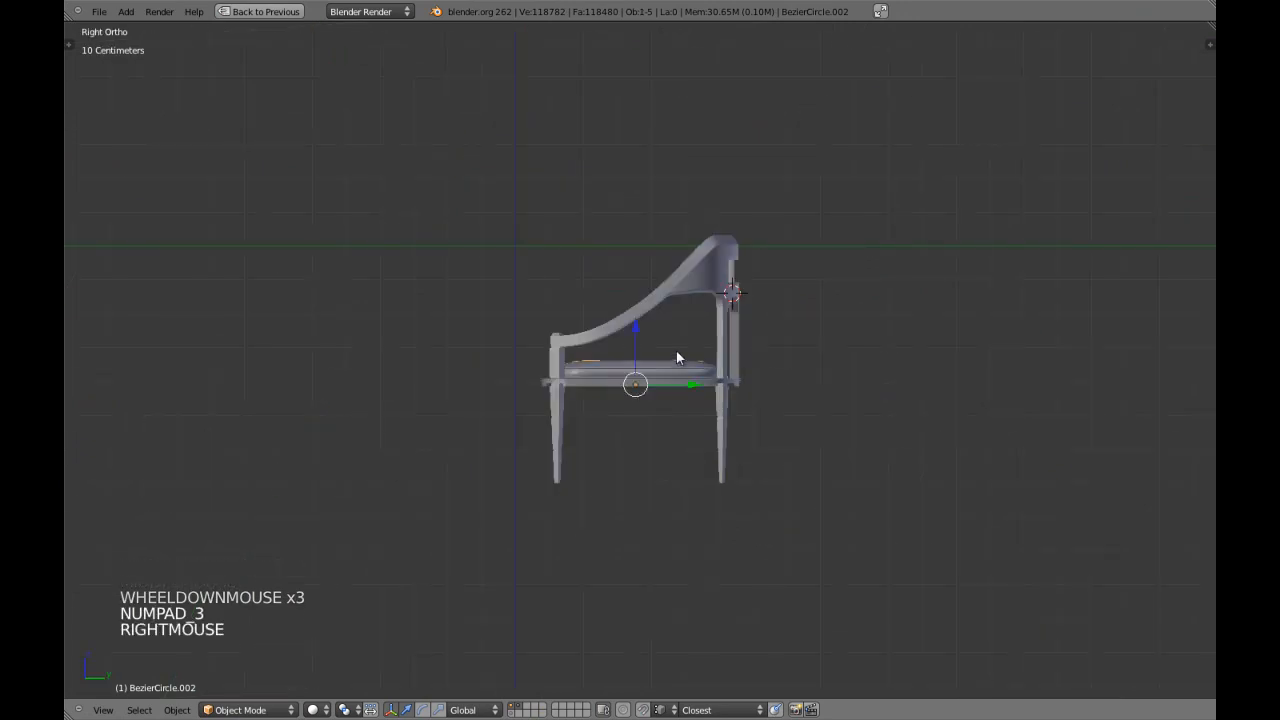
pyautogui.scroll(3, 677, 357)
pyautogui.press('z')
pyautogui.scroll(2, 677, 357)
pyautogui.scroll(1, 677, 357)
pyautogui.press('Tab')
pyautogui.press('a')
pyautogui.press('a')
pyautogui.press('a')
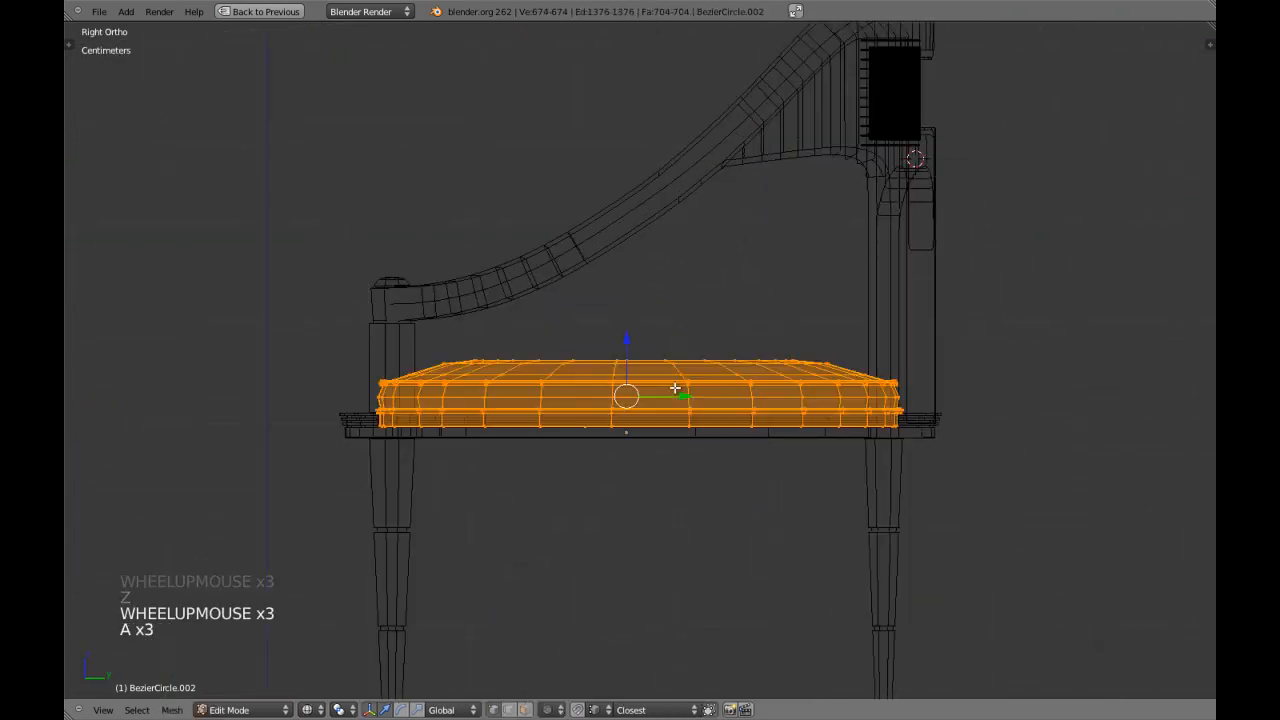
pyautogui.press('b')
pyautogui.moveTo(334, 171); pyautogui.dragTo(918, 420, button='middle')
pyautogui.hotkey('shift', 's')
pyautogui.click(918, 420)
pyautogui.press('z')
pyautogui.press('z')
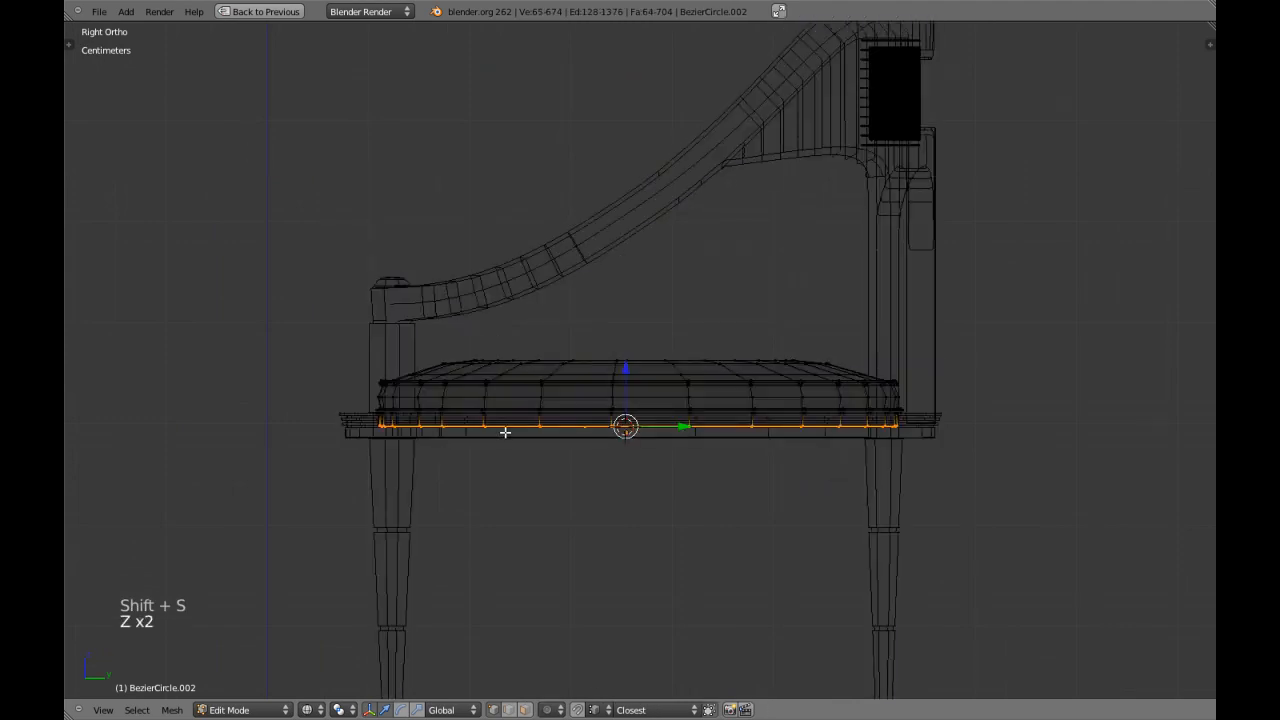
# Grow the selection over the cushion's bottom band and invert it to select everything above.
pyautogui.press('ctrl+KP_Add')
pyautogui.press('ctrl+KP_Add')
pyautogui.press('ctrl+KP_Add')
pyautogui.press('ctrl+KP_Add')
pyautogui.press('ctrl+KP_Add')
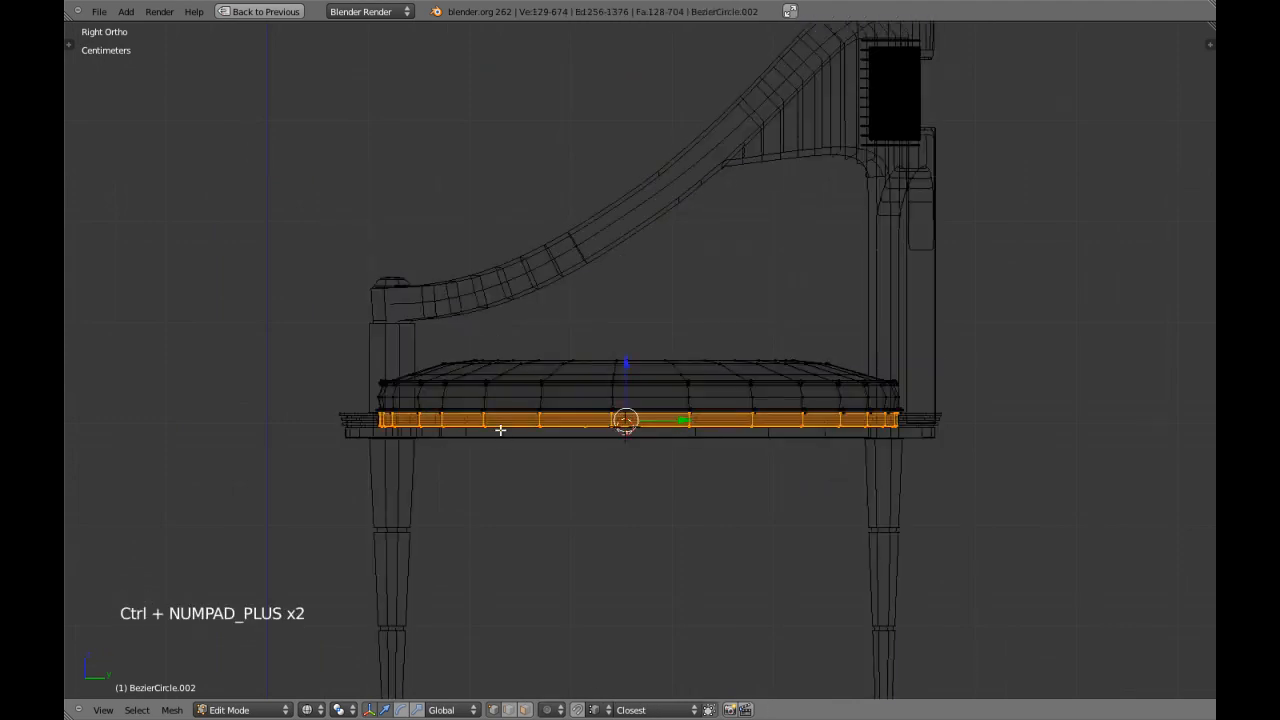
pyautogui.hotkey('ctrl', 'i')
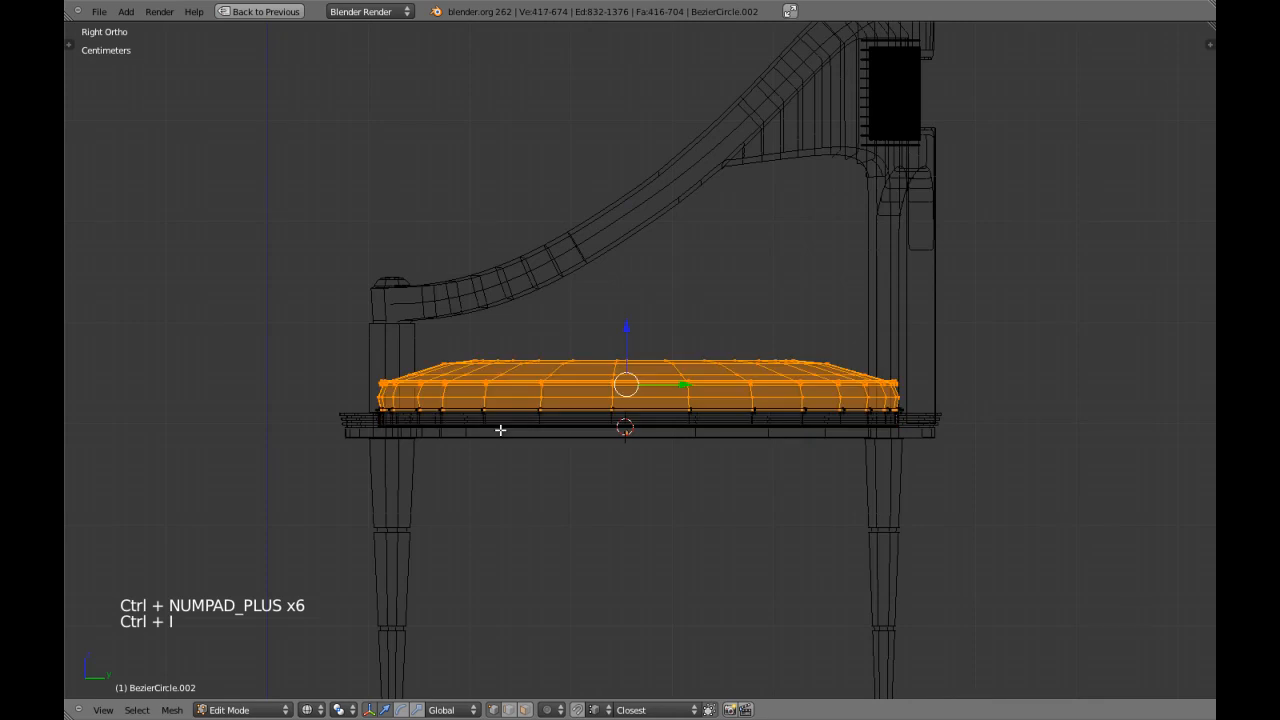
# Try to scale the cushion's selected upper part along Z about its own centre, and undo the scaling.
pyautogui.press('z')
pyautogui.press('s')
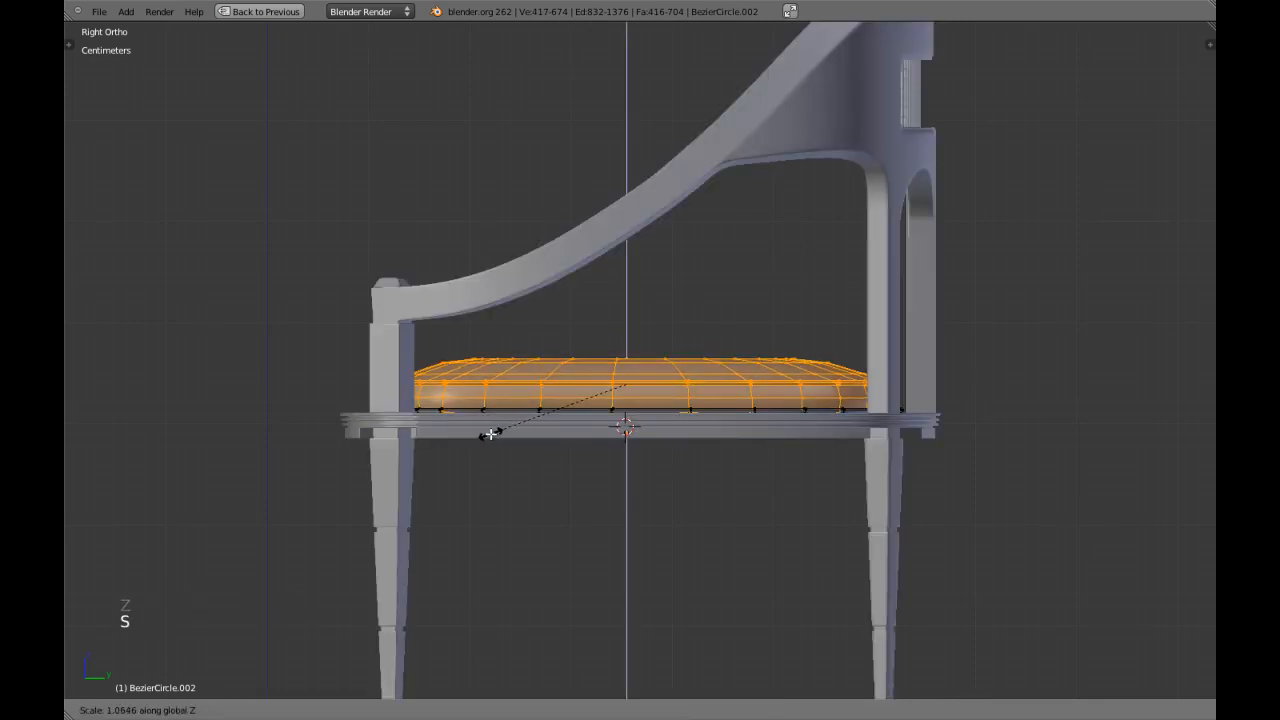
pyautogui.click(482, 436)
pyautogui.press('z')
pyautogui.scroll(2, 577, 436)
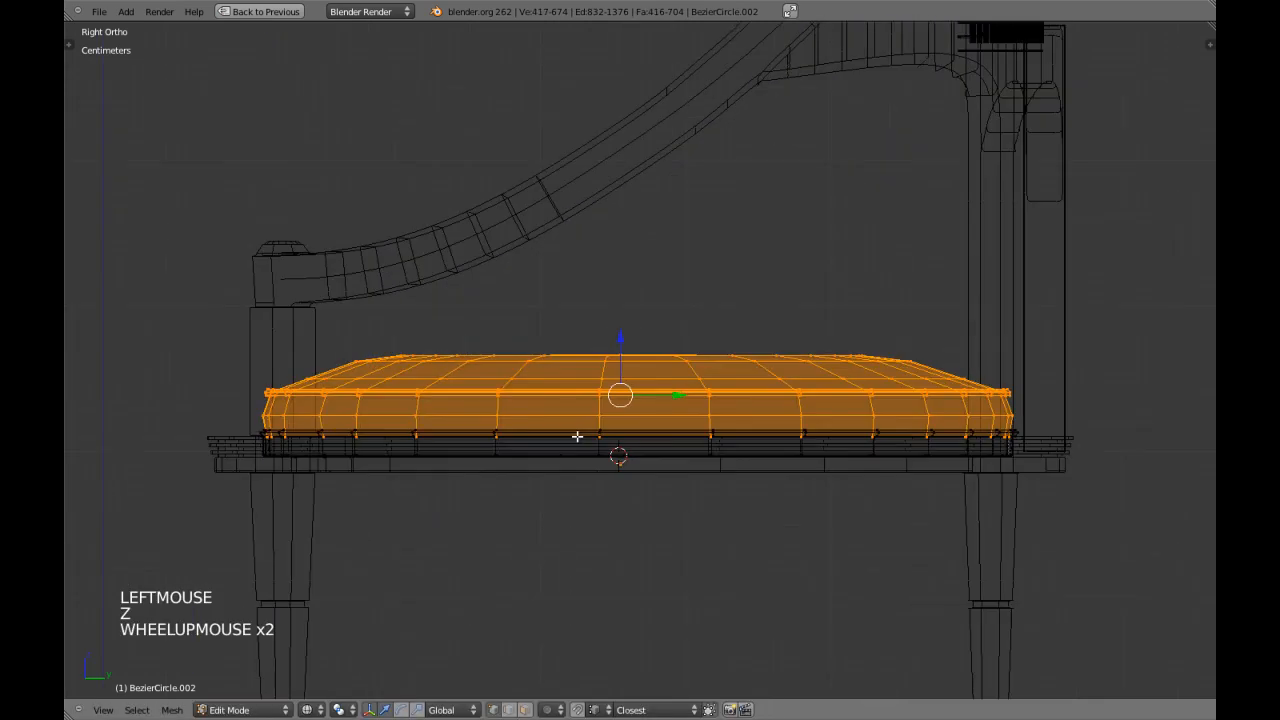
pyautogui.hotkey('ctrl', 'z')
# Set the pivot to the 3D cursor and scale the cushion's selected upper part up slightly along Z.
pyautogui.press('.')
pyautogui.press('s')
pyautogui.press('z')
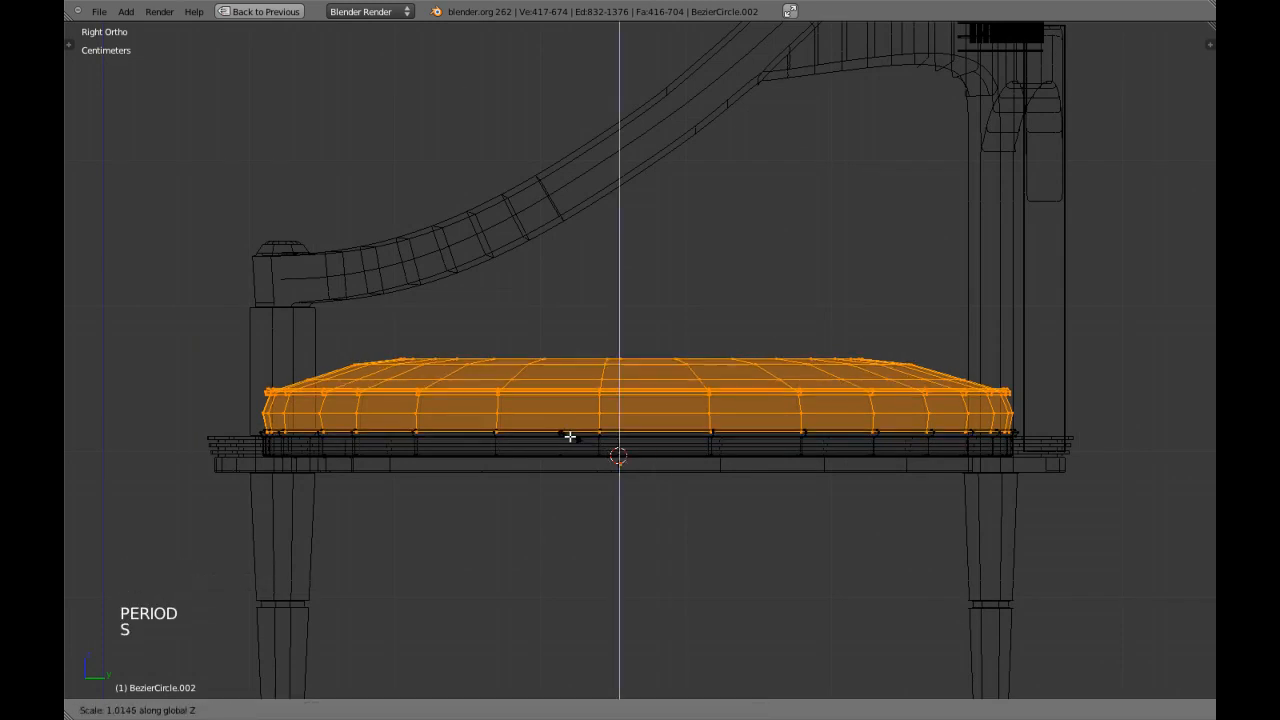
pyautogui.keyDown('shift'); pyautogui.click(545, 423); pyautogui.keyUp('shift')
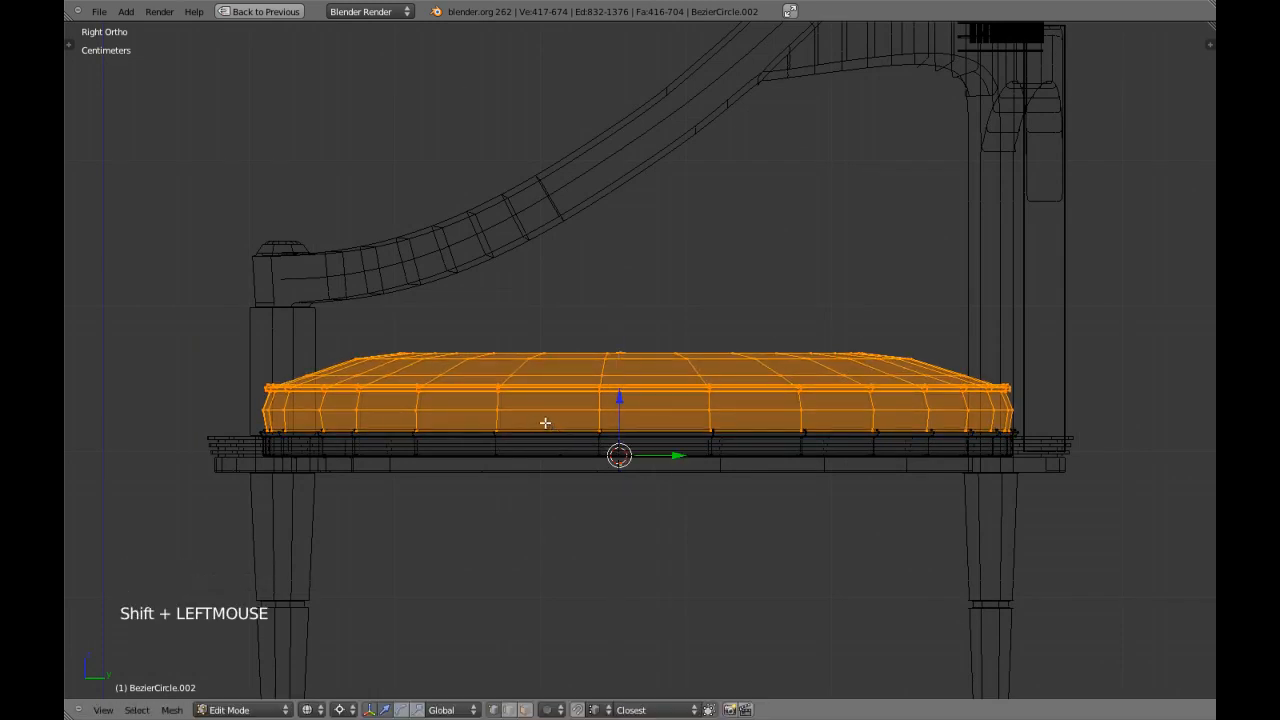
# In Object Mode, set the cushion's origin to the 3D cursor and scale the cushion up slightly along Z.
pyautogui.press('Tab')
pyautogui.hotkey('ctrl', 'alt', 'shift', 'c')
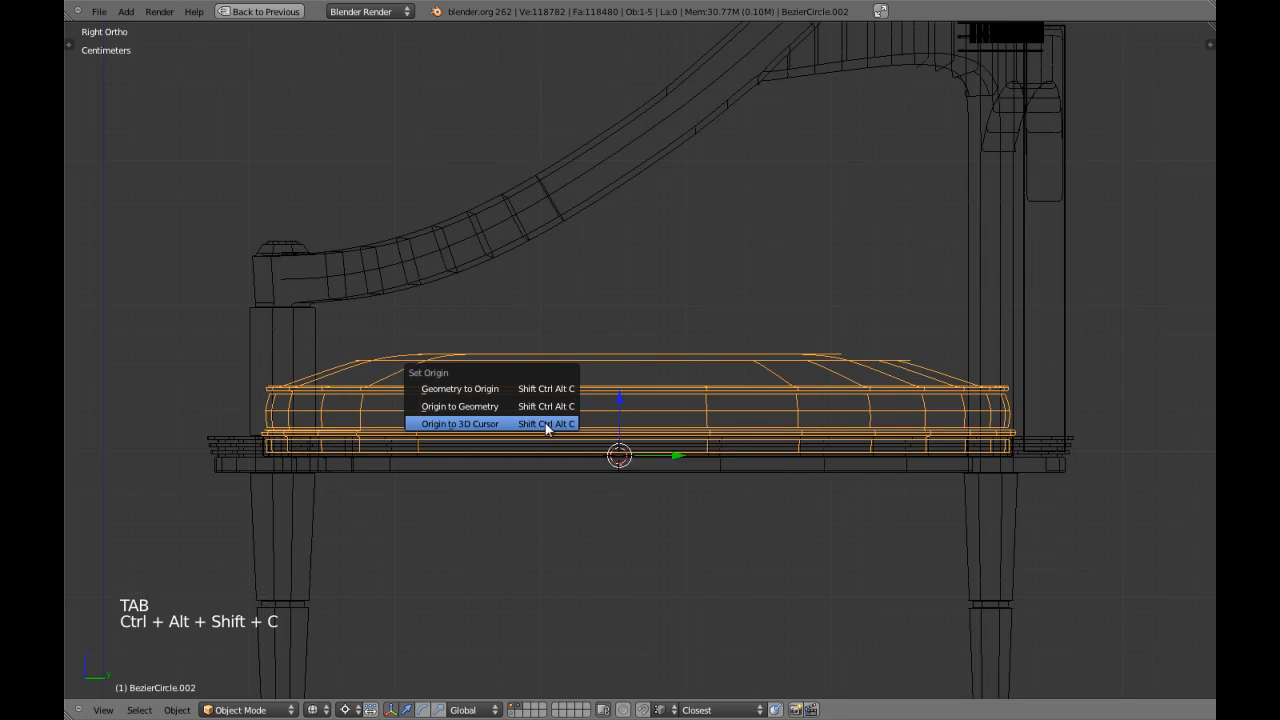
pyautogui.click(545, 428)
pyautogui.press('s')
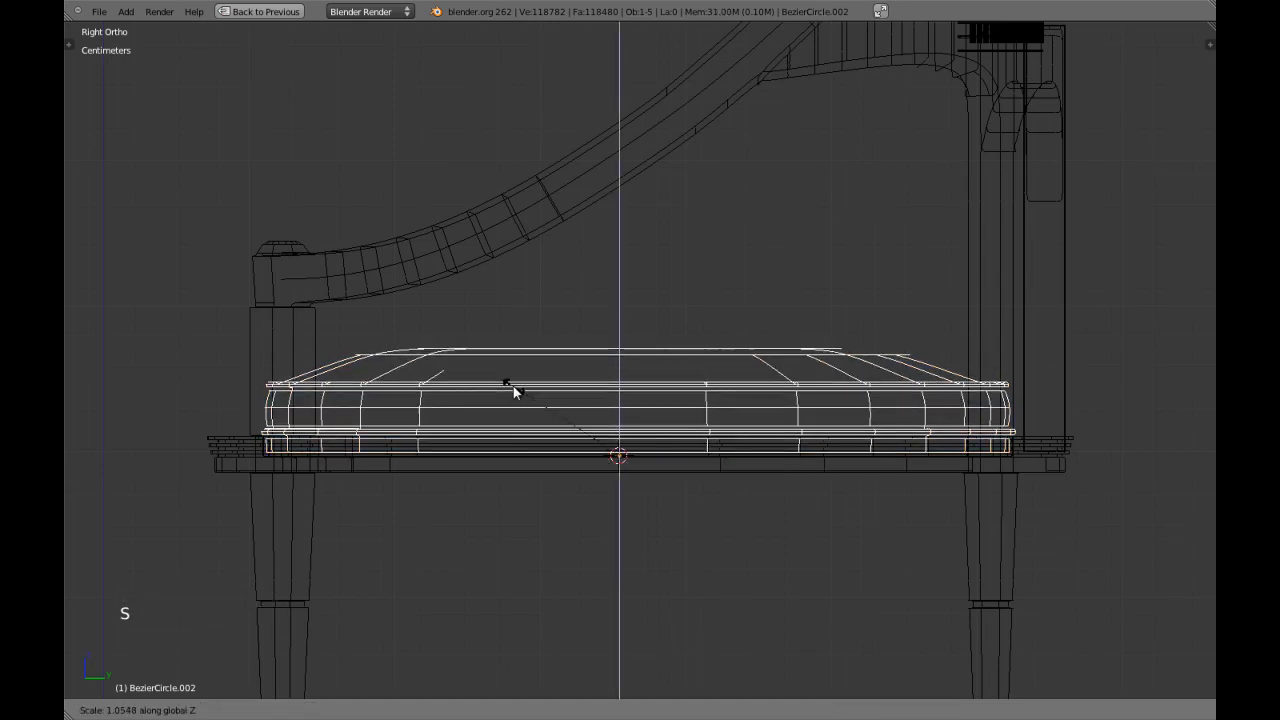
pyautogui.click(505, 382)
# Examine the thickened seat cushion on the whole chair from the side and from an angled front view.
pyautogui.press('z')
pyautogui.scroll(-2, 524, 390)
pyautogui.scroll(1, 526, 394)
pyautogui.scroll(-2, 535, 398)
pyautogui.press('Tab')
pyautogui.scroll(-2, 551, 410)
pyautogui.scroll(-2, 530, 409)
pyautogui.press('Tab')
pyautogui.press('a')
pyautogui.moveTo(506, 408); pyautogui.dragTo(732, 413, button='middle')
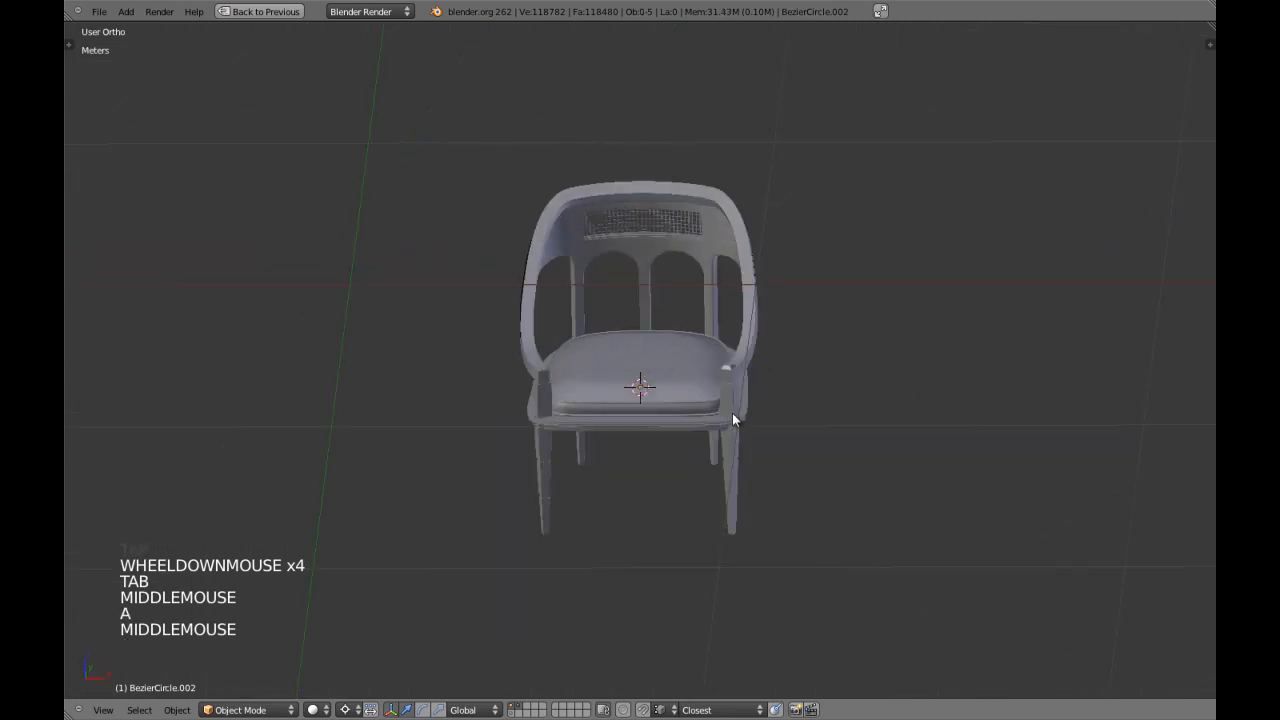
pyautogui.press('a')
pyautogui.press('a')
# Select the chaircurve object in wireframe and move it to another layer.
pyautogui.press('z')
pyautogui.rightClick(529, 284)
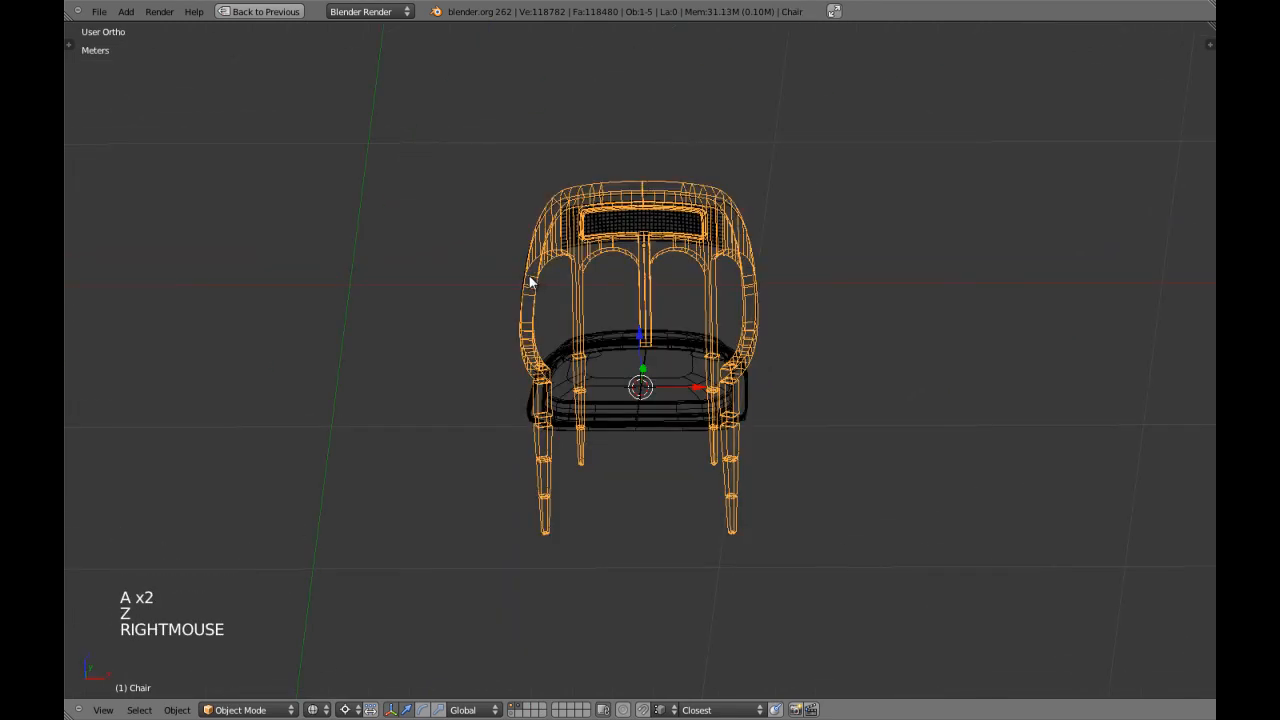
pyautogui.rightClick(521, 279)
pyautogui.press('m')
pyautogui.press('m')
pyautogui.press('m')
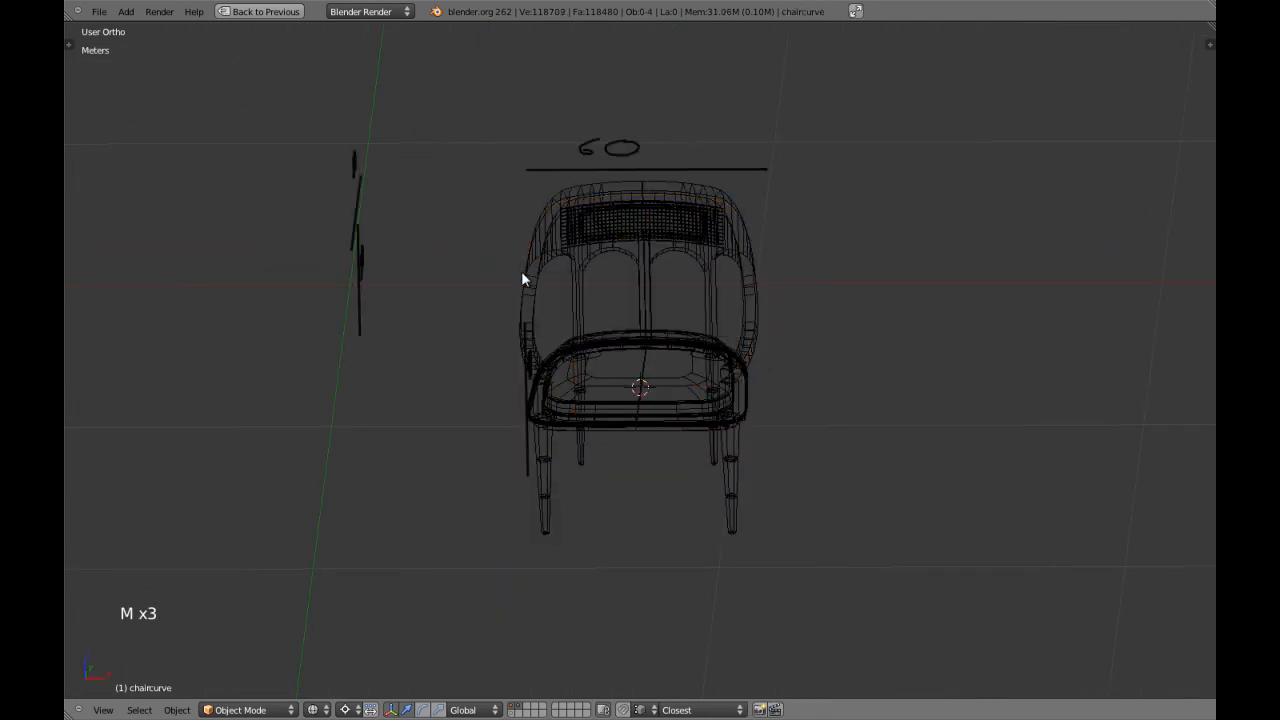
pyautogui.press('a')
# Isolate the seat cushion in local view, switch to front orthographic view and enter Edit Mode.
pyautogui.press('z')
pyautogui.press('KP_5')
pyautogui.press('a')
pyautogui.press('a')
pyautogui.moveTo(689, 350)
pyautogui.mouseDown(button='middle')
pyautogui.moveTo(651, 300)
pyautogui.moveTo(664, 353)
pyautogui.mouseUp(button='middle')
pyautogui.rightClick(664, 353)
pyautogui.press('KP_Divide')
pyautogui.press('KP_1')
pyautogui.press('KP_5')
pyautogui.rightClick(664, 353)
pyautogui.press('Tab')
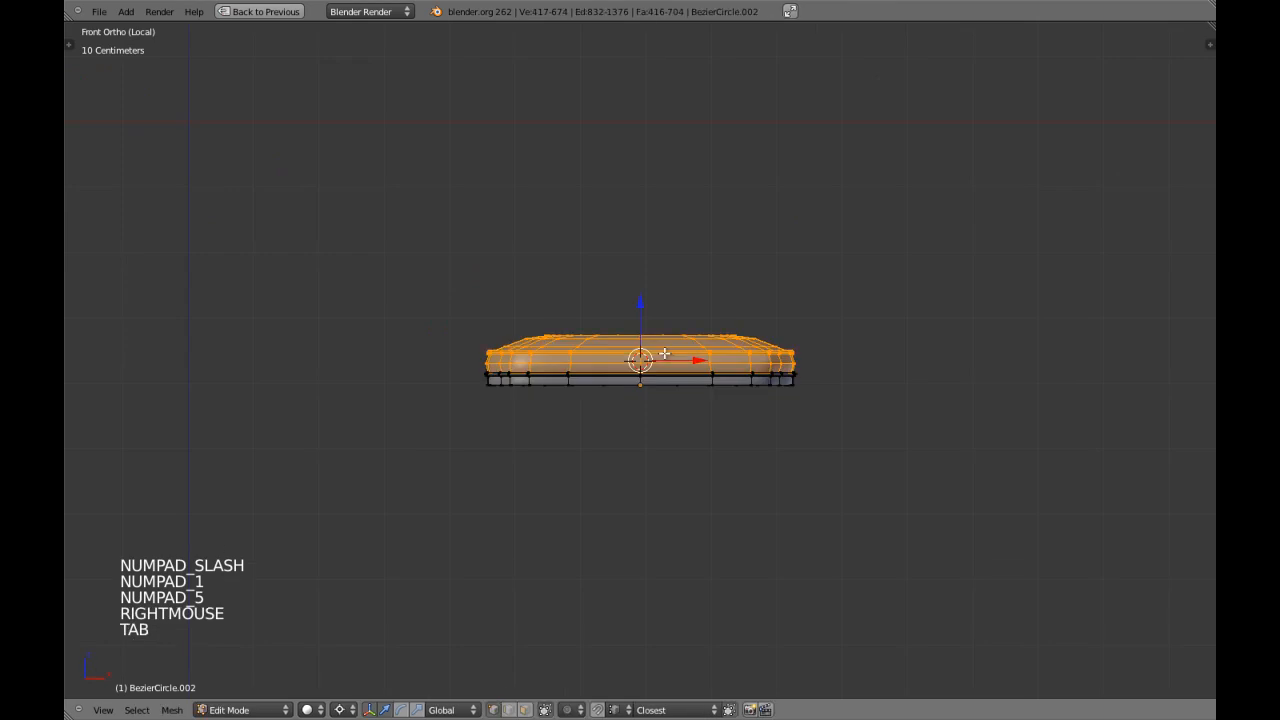
# Examine the isolated cushion's mesh and smooth profile at an angle and from the front.
pyautogui.scroll(2, 664, 353)
pyautogui.press('z')
pyautogui.press('z')
pyautogui.moveTo(664, 353)
pyautogui.mouseDown(button='middle')
pyautogui.moveTo(635, 401)
pyautogui.moveTo(654, 388)
pyautogui.mouseUp(button='middle')
pyautogui.press('a')
pyautogui.press('Tab')
pyautogui.press('KP_1')
pyautogui.scroll(2, 654, 390)
pyautogui.rightClick(653, 387)
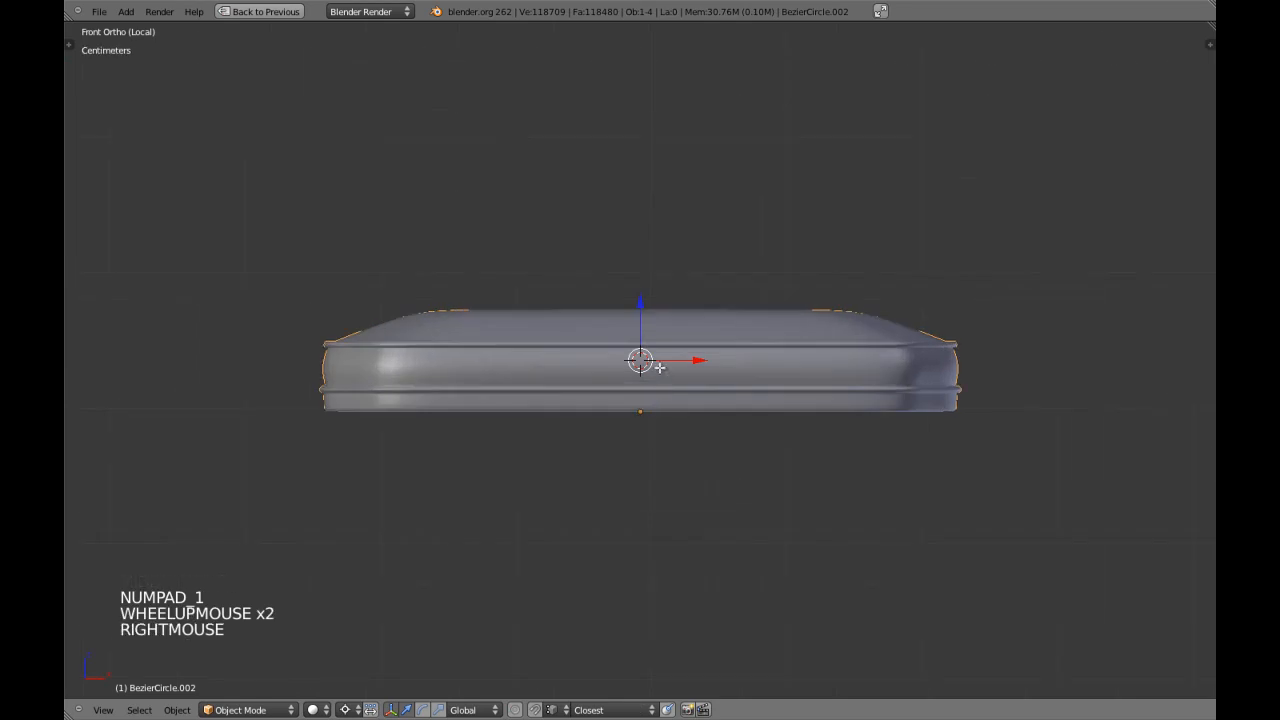
# Enter Edit Mode on the seat cushion and select the whole crown above its upper piping.
pyautogui.press('Tab')
pyautogui.press('z')
pyautogui.press('a')
pyautogui.moveTo(338, 166); pyautogui.dragTo(958, 346)
pyautogui.press('z')
# Scale the cushion's selected crown faces along the global Y axis in the side view and return to Object Mode.
pyautogui.keyDown('shift'); pyautogui.moveTo(951, 337); pyautogui.dragTo(775, 363, button='middle'); pyautogui.keyUp('shift')
pyautogui.scroll(4, 775, 363)
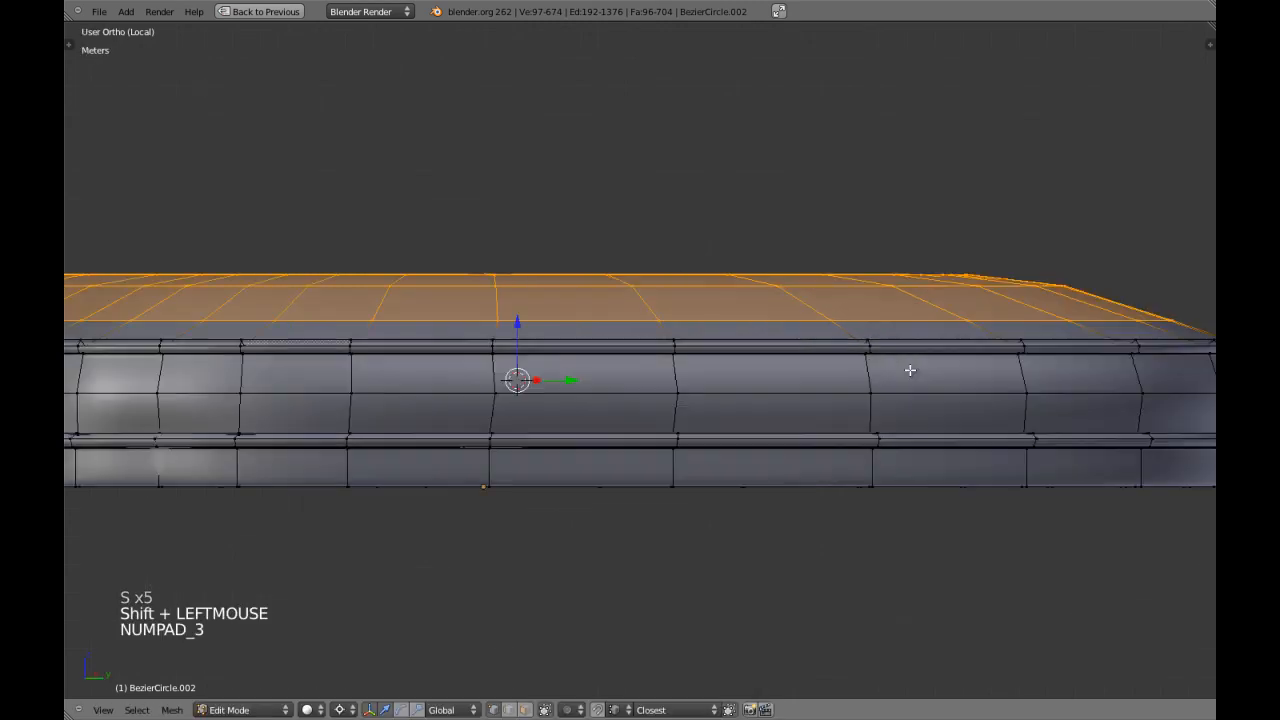
pyautogui.scroll(-2, 797, 400)
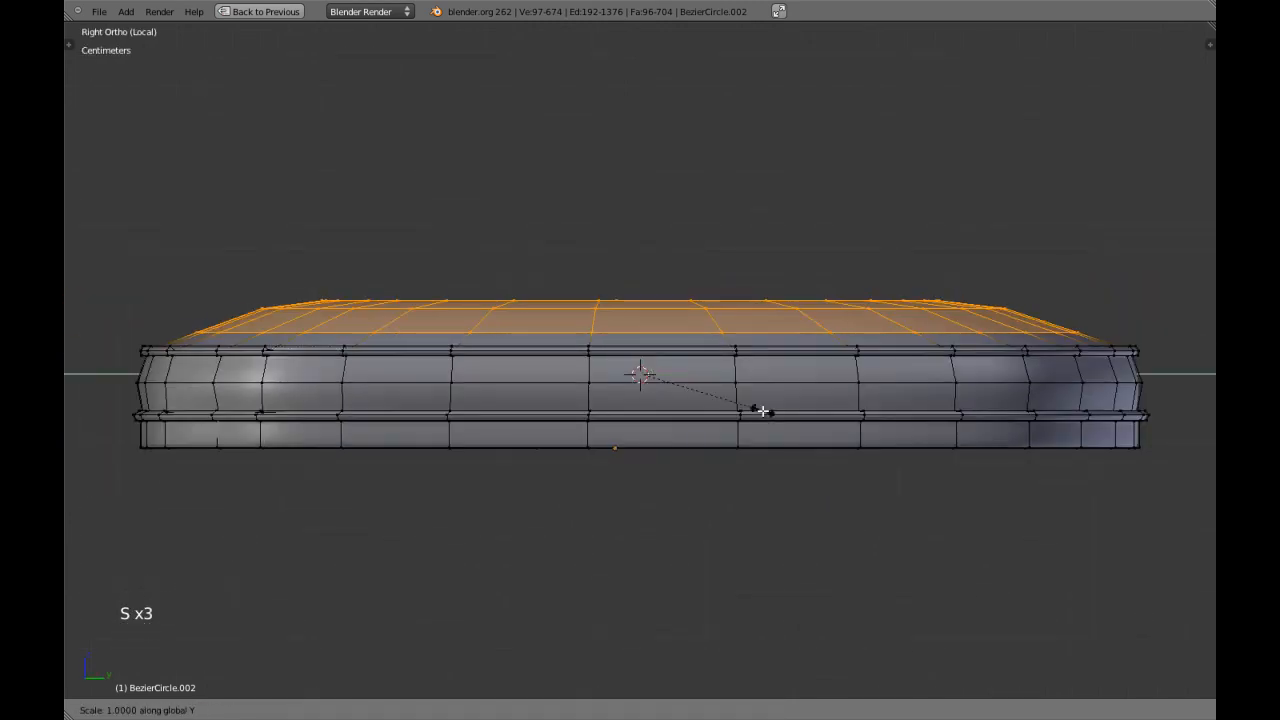
pyautogui.keyDown('shift'); pyautogui.click(840, 415); pyautogui.keyUp('shift')
pyautogui.press('Tab')
# Examine the reshaped cushion from several views and leave local view to bring back the whole chair.
pyautogui.scroll(-5, 843, 414)
pyautogui.press('a')
pyautogui.moveTo(770, 413); pyautogui.dragTo(666, 497, button='middle')
pyautogui.press('KP_5')
pyautogui.scroll(-4, 656, 469)
pyautogui.press('KP_7')
pyautogui.press('z')
pyautogui.press('KP_5')
pyautogui.press('KP_Divide')
# Check the reshaped seat cushion on the whole chair and save the file.
pyautogui.press('a')
pyautogui.press('a')
pyautogui.moveTo(656, 490); pyautogui.dragTo(680, 385, button='middle')
pyautogui.scroll(2, 576, 373)
pyautogui.moveTo(680, 385)
pyautogui.mouseDown(button='middle')
pyautogui.moveTo(726, 423)
pyautogui.moveTo(672, 437)
pyautogui.moveTo(749, 467)
pyautogui.moveTo(733, 335)
pyautogui.moveTo(741, 391)
pyautogui.moveTo(676, 397)
pyautogui.mouseUp(button='middle')
pyautogui.hotkey('ctrl', 'w')
# Select the lattice grid in the backrest and center the view on it to examine its fit up close.
pyautogui.press('a')
pyautogui.press('a')
pyautogui.press('KP_Decimal')
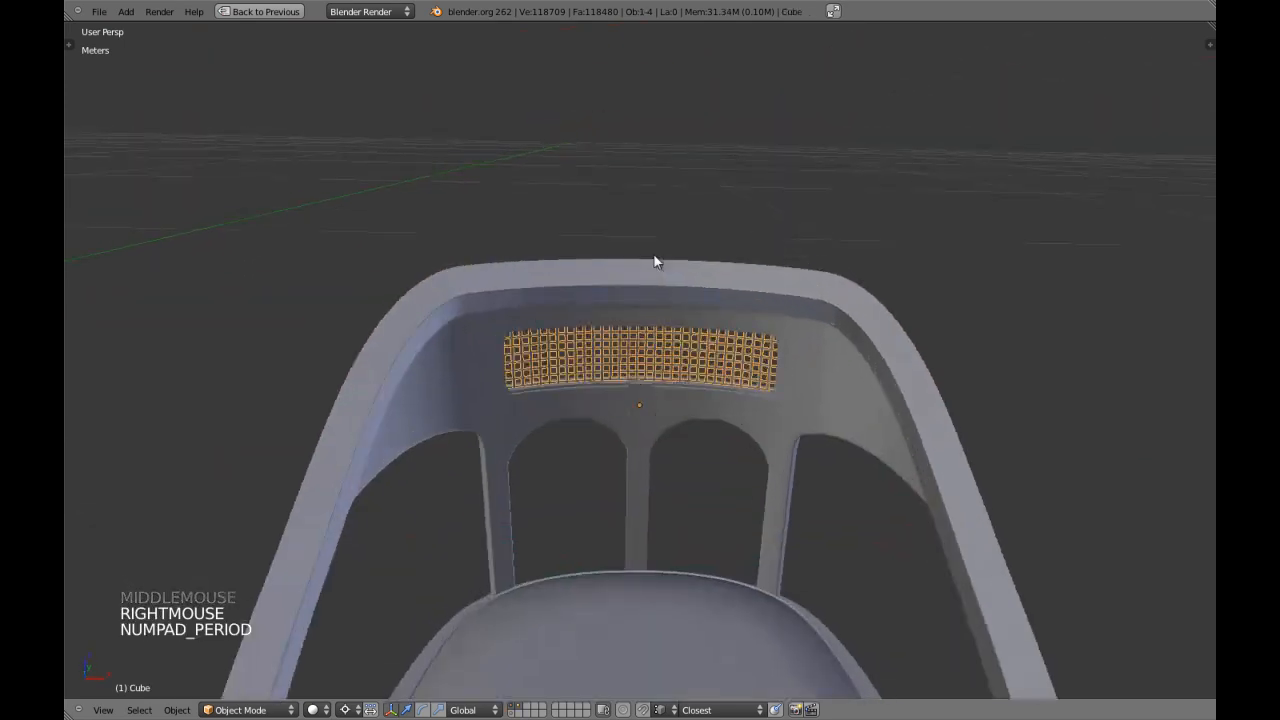
pyautogui.scroll(10, 656, 346)
pyautogui.scroll(1, 660, 348)
pyautogui.moveTo(660, 348); pyautogui.dragTo(633, 497, button='middle')
pyautogui.press('a')
pyautogui.scroll(-6, 665, 311)
# Compare the chair in wireframe and solid shading and set the pivot point to Median Point.
pyautogui.press('z')
pyautogui.scroll(-3, 665, 312)
pyautogui.scroll(-1, 665, 312)
pyautogui.press('z')
pyautogui.press('z')
# Examine the backrest's lattice panel and arched openings up close in solid shading.
pyautogui.press('z')
pyautogui.rightClick(613, 379)
pyautogui.press('z')
pyautogui.hotkey('ctrl', ',')
pyautogui.press('a')
pyautogui.scroll(-5, 633, 497)
pyautogui.press('z')
pyautogui.moveTo(594, 432); pyautogui.dragTo(673, 255, button='middle')
pyautogui.press('a')
pyautogui.scroll(2, 660, 420)
pyautogui.scroll(3, 666, 420)
pyautogui.scroll(1, 666, 420)
pyautogui.press('a')
pyautogui.scroll(2, 677, 313)
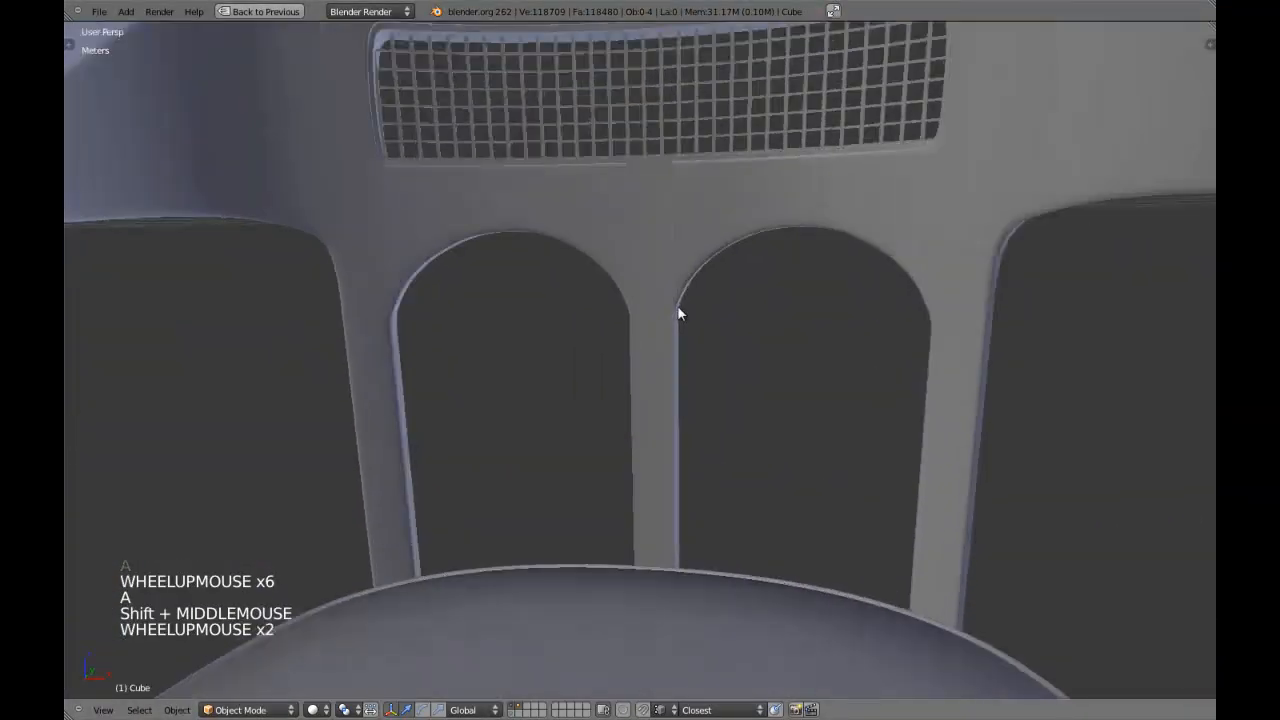